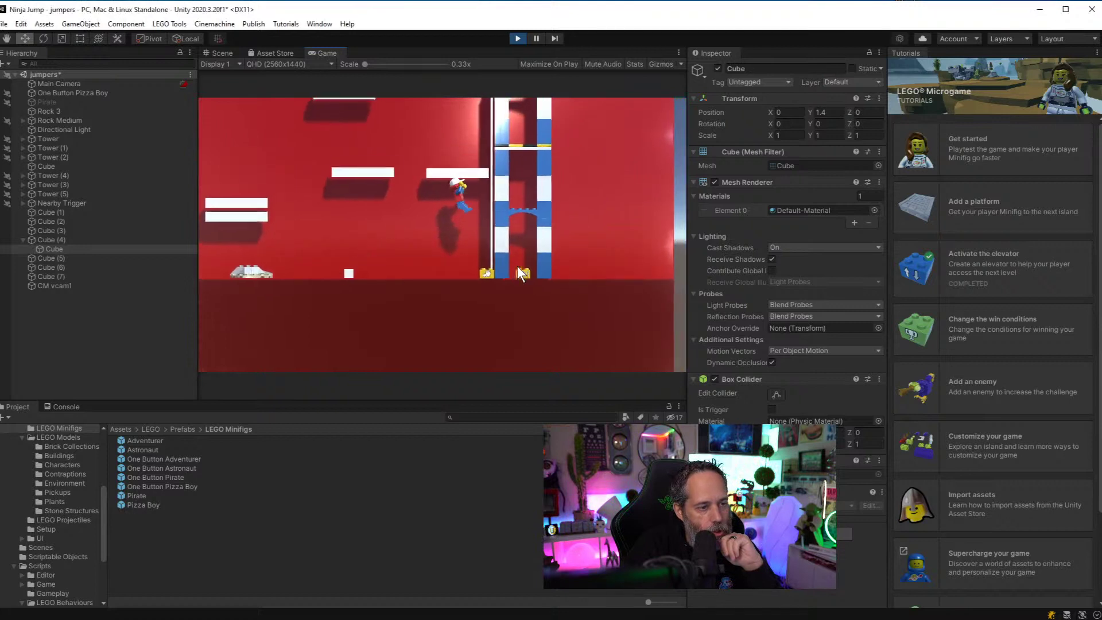
Playtest the jumpers scene by making the minifig jump between the platforms and towers, and stop play mode
{"action": "left_click", "coordinate": [408, 208]}
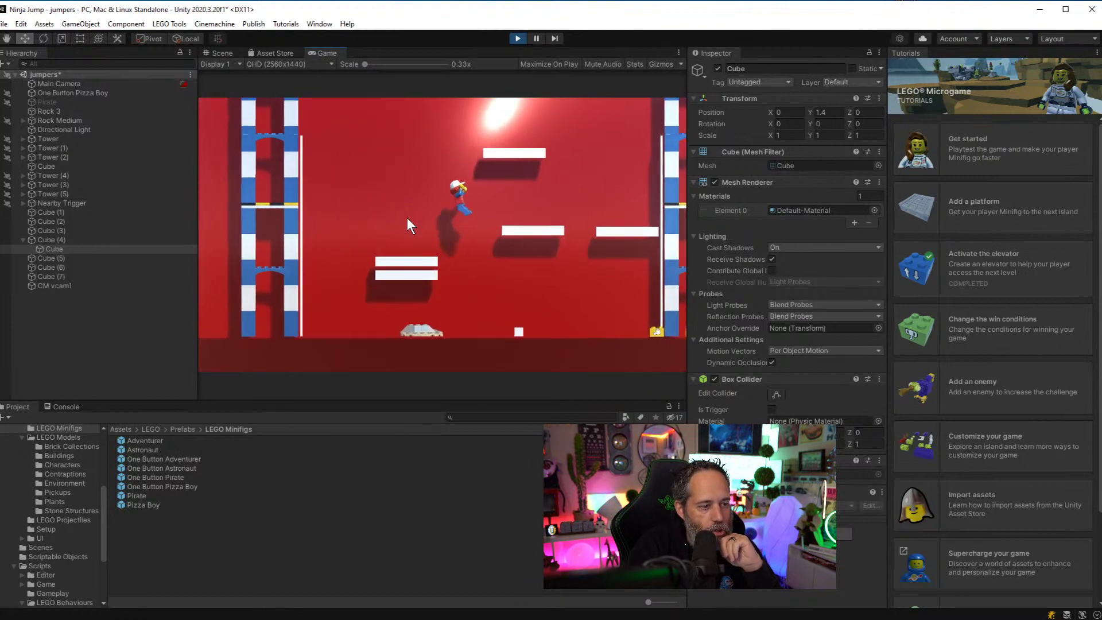
{"action": "left_click", "coordinate": [407, 218]}
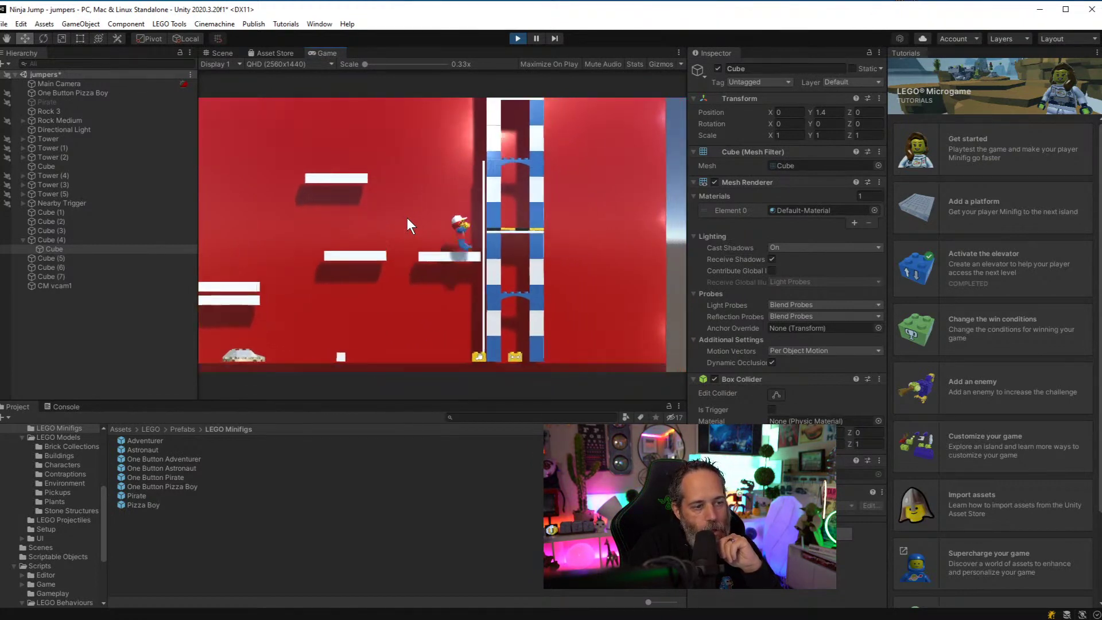
{"action": "left_click", "coordinate": [407, 218]}
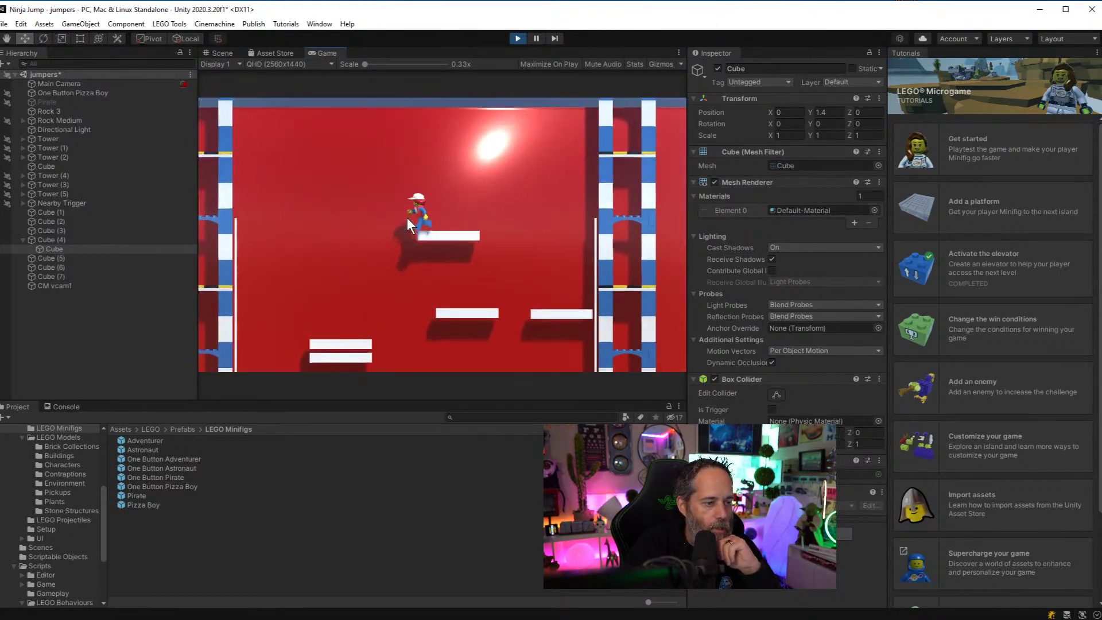
{"action": "left_click", "coordinate": [407, 218]}
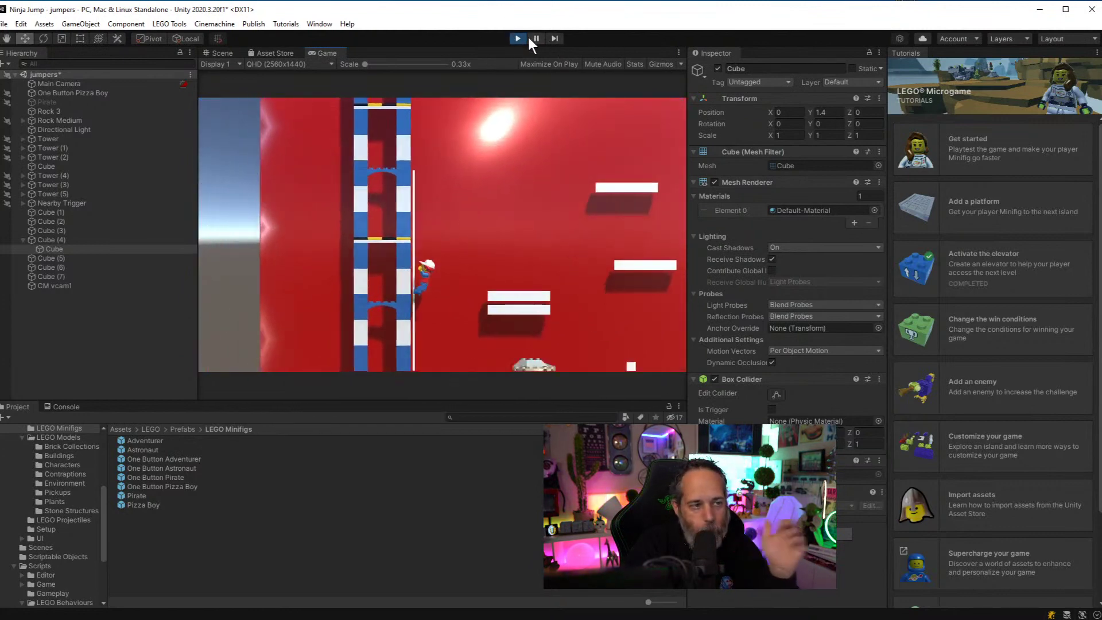
{"action": "left_click", "coordinate": [516, 39]}
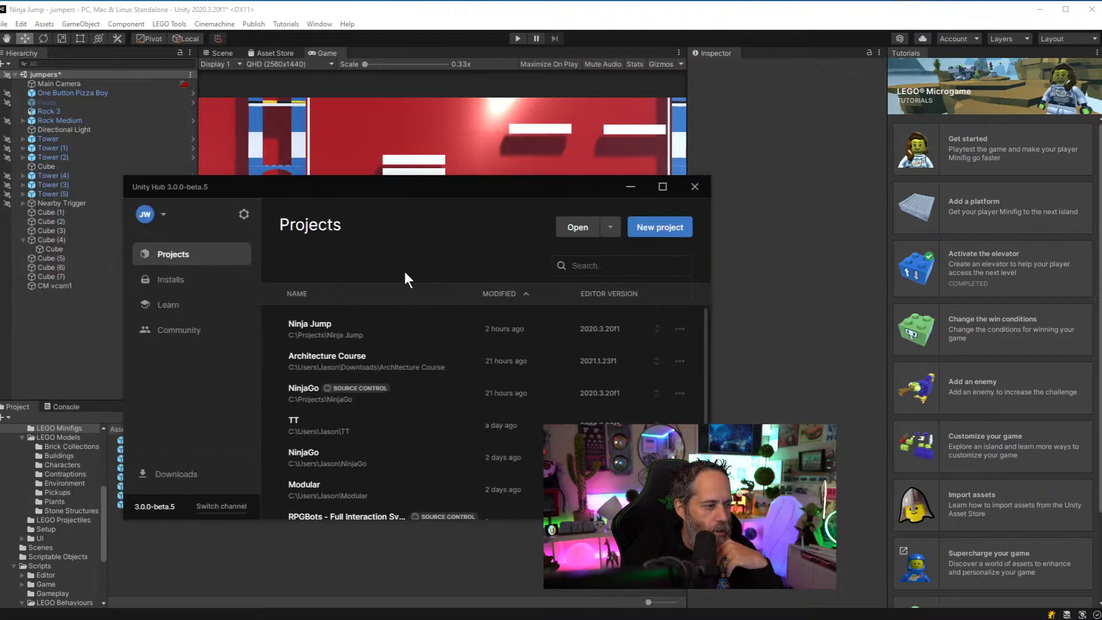
In Unity Hub, create a 3D core project named Ninja Tower, stored in C:\Projects
{"action": "left_click", "coordinate": [663, 226]}
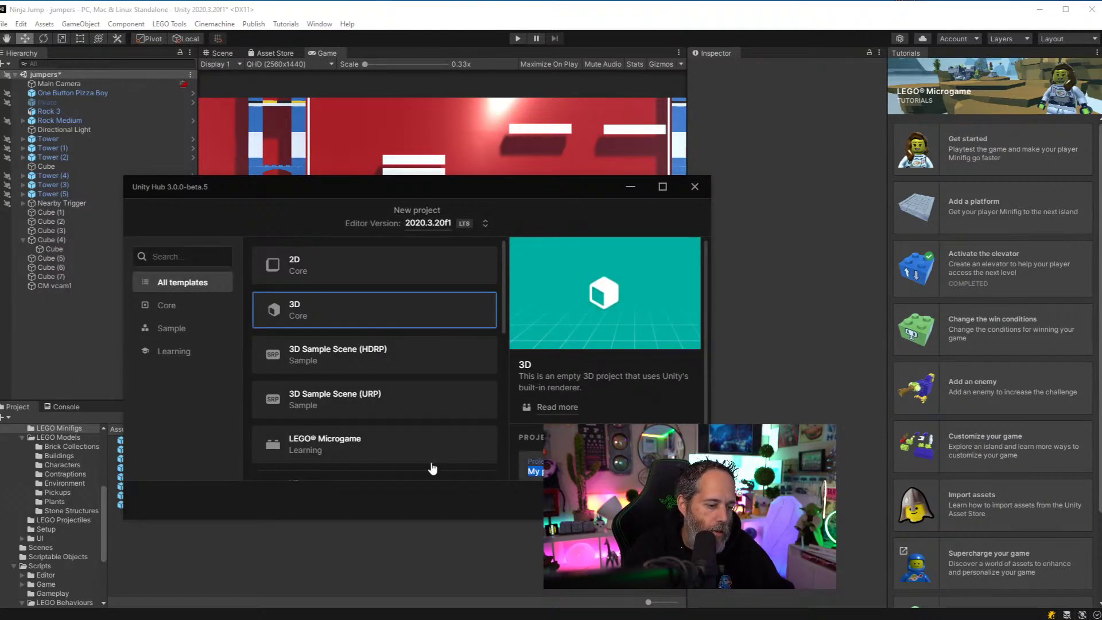
{"action": "scroll", "coordinate": [580, 407], "scroll_direction": "down", "scroll_amount": 2}
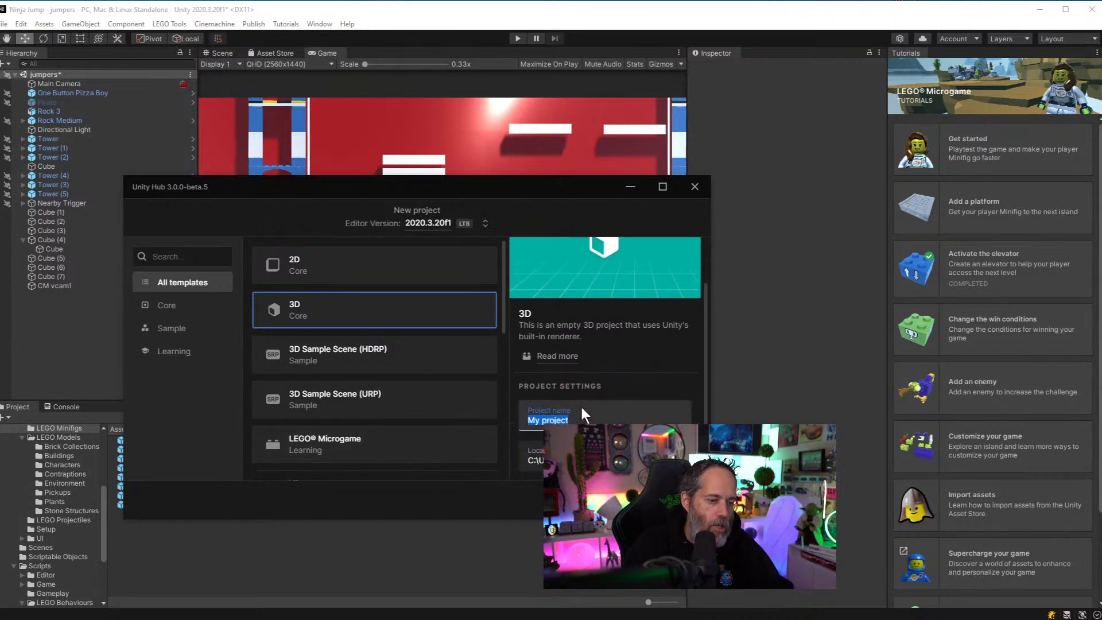
{"action": "type", "text": "Ninja Tower"}
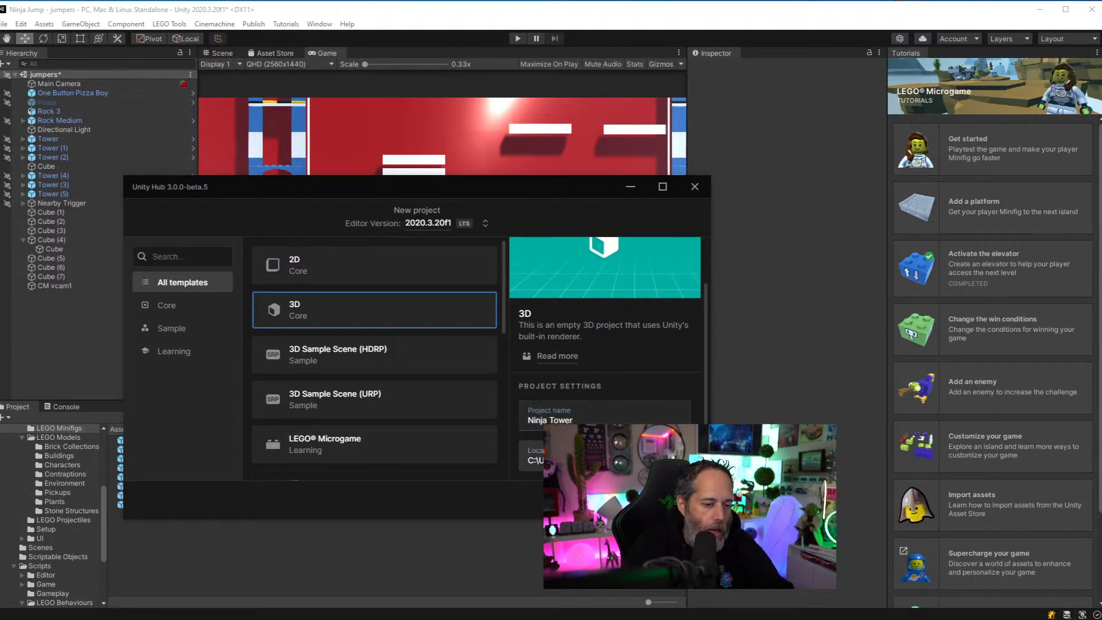
{"action": "left_click", "coordinate": [534, 456]}
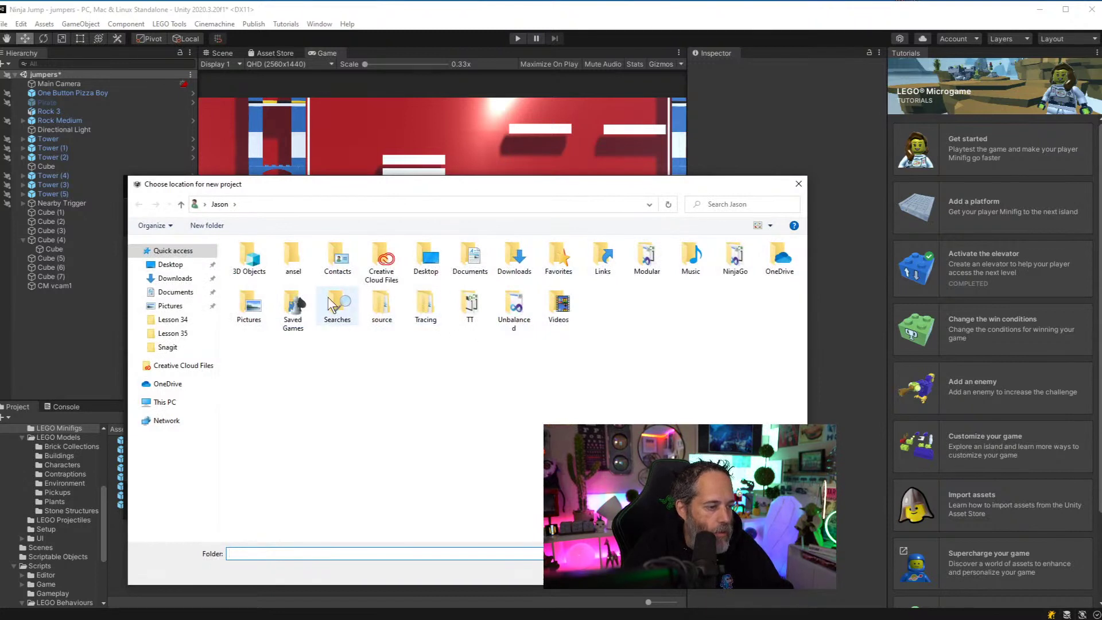
{"action": "type", "text": "c:\\"}
{"action": "key", "text": "Return"}
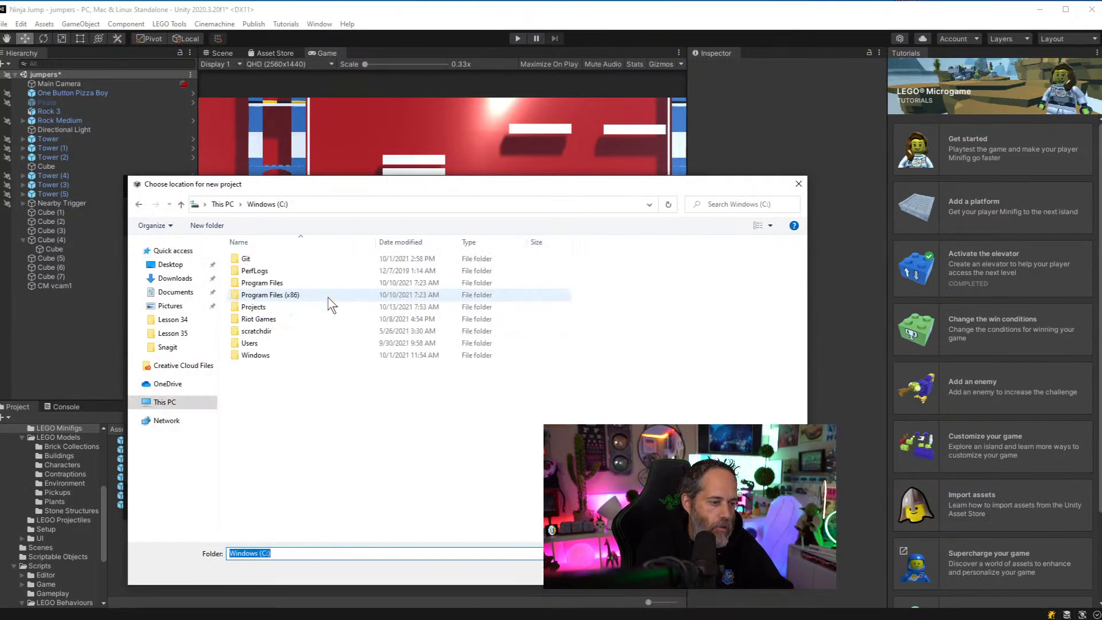
{"action": "left_click", "coordinate": [270, 315]}
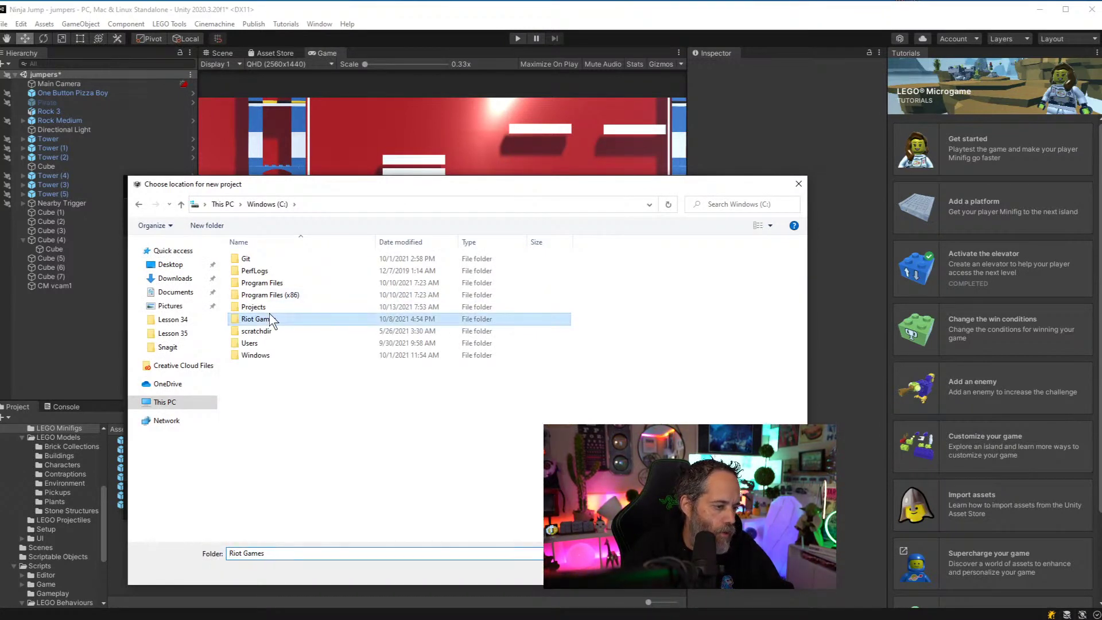
{"action": "double_click", "coordinate": [266, 306]}
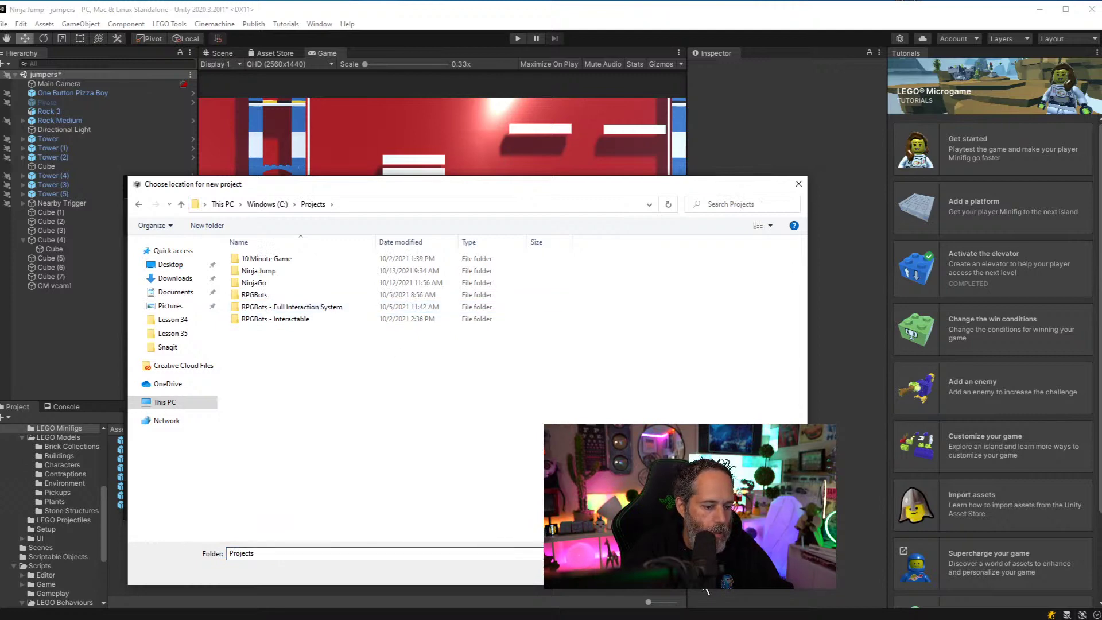
{"action": "left_click", "coordinate": [720, 573]}
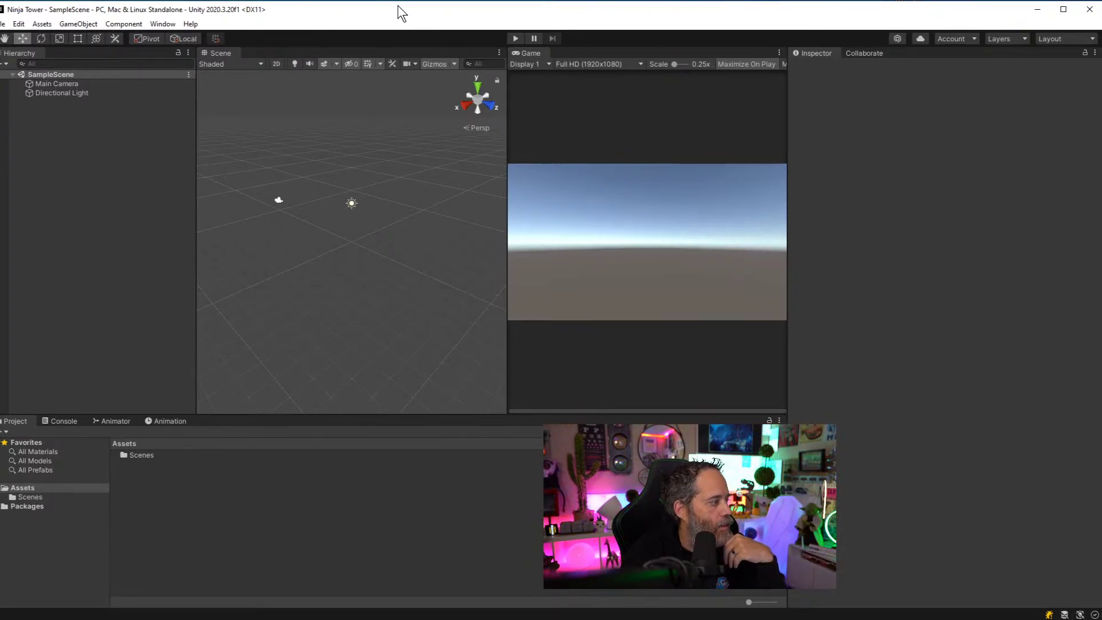
Look through the contents of the project's Scenes and Packages folders
{"action": "left_click", "coordinate": [15, 496]}
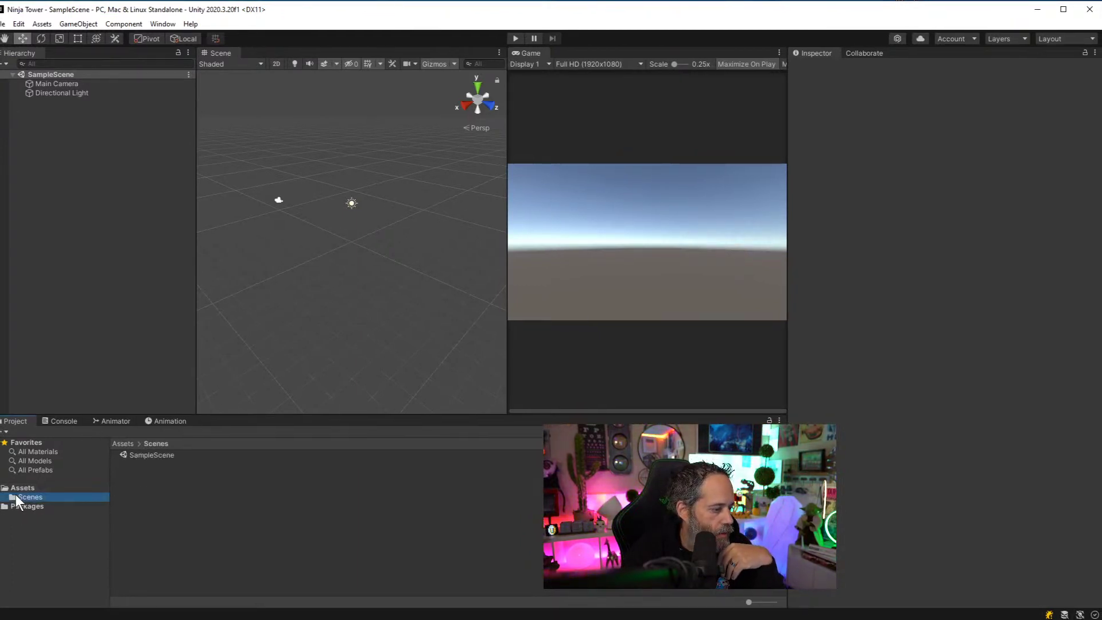
{"action": "left_click", "coordinate": [13, 507]}
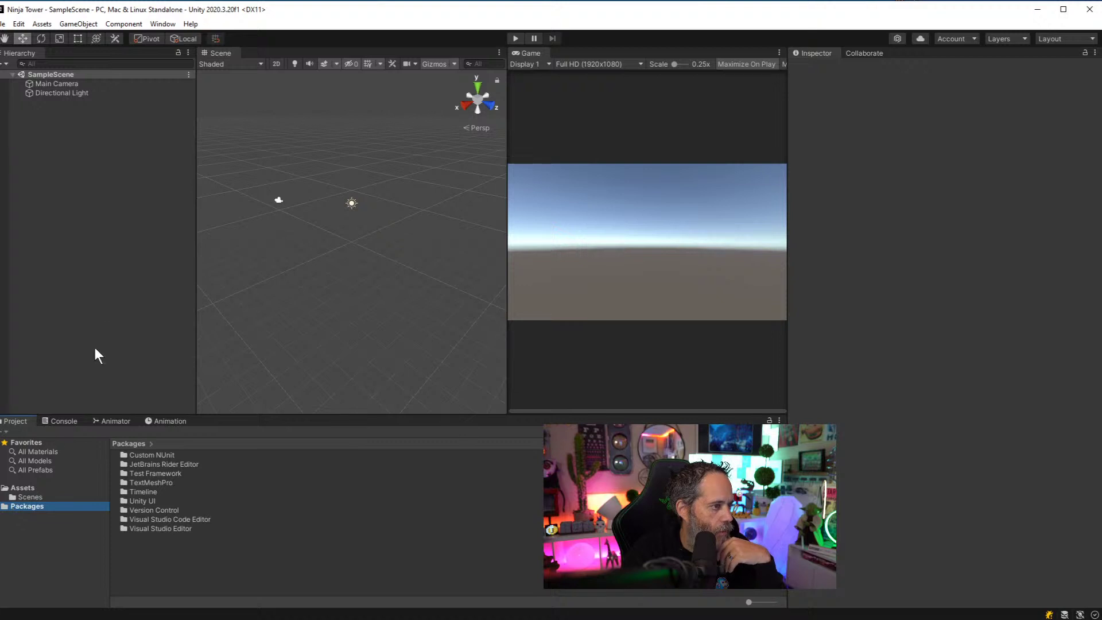
{"action": "left_click", "coordinate": [115, 298]}
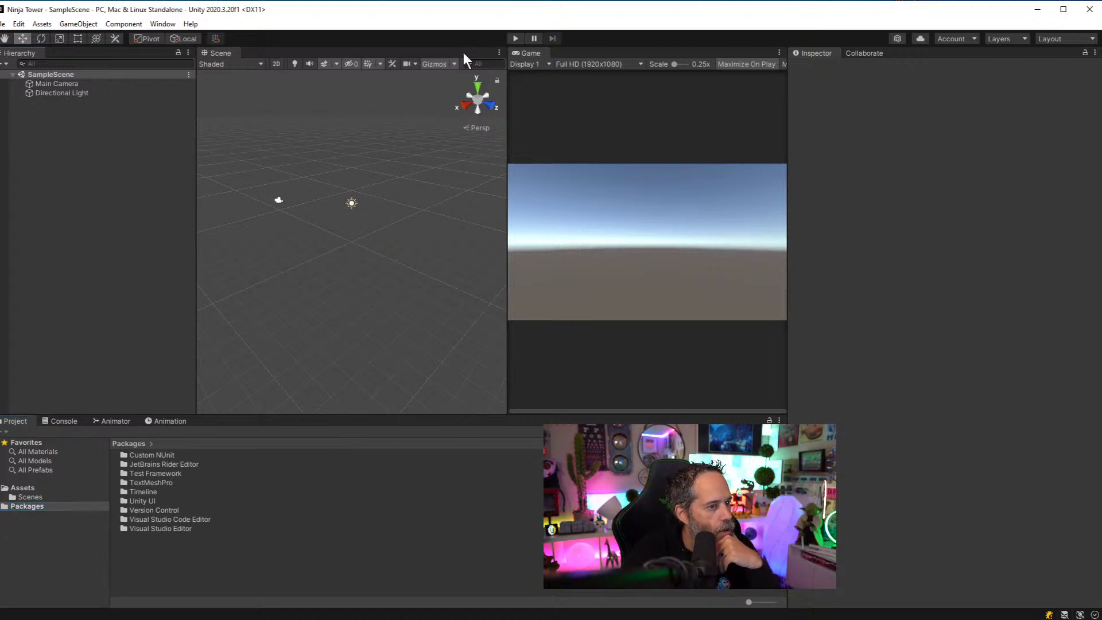
Test-run the empty SampleScene, stop it, and close the Ninja Tower project's editor
{"action": "left_click", "coordinate": [514, 39]}
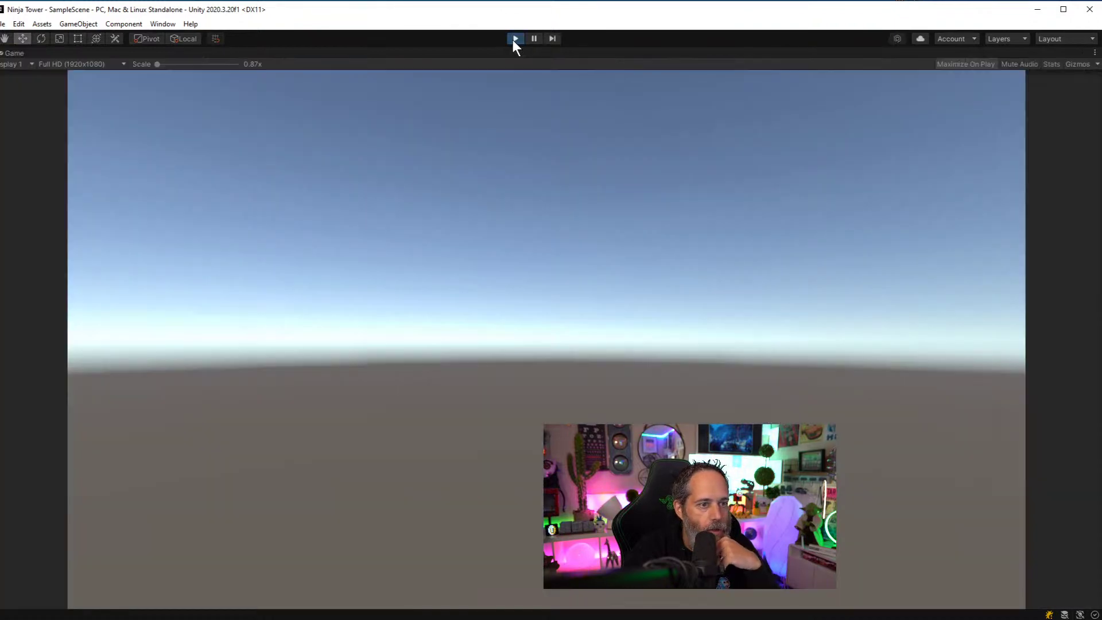
{"action": "left_click", "coordinate": [514, 39]}
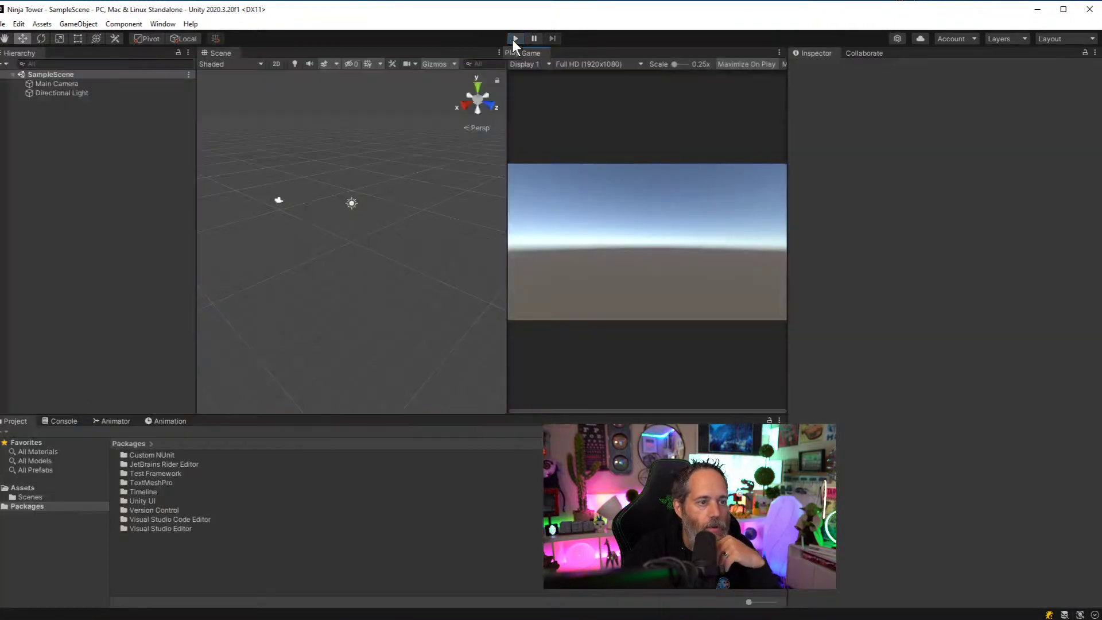
{"action": "left_click", "coordinate": [1088, 10]}
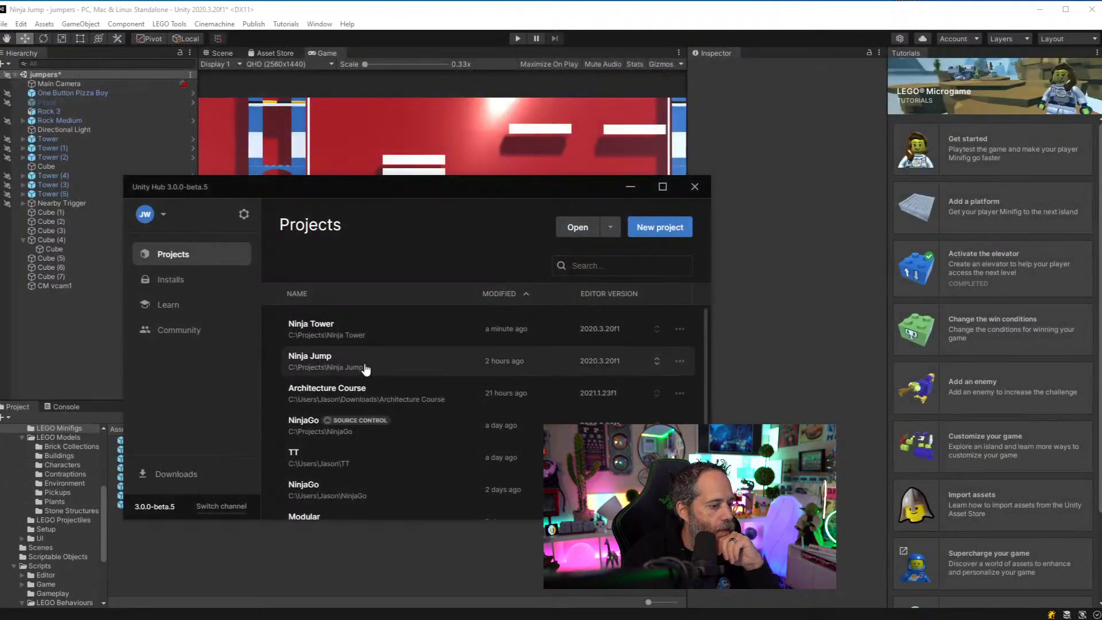
Start a new project in Unity Hub from the LEGO Microgame template and name it Ninja Tower
{"action": "left_click", "coordinate": [662, 230]}
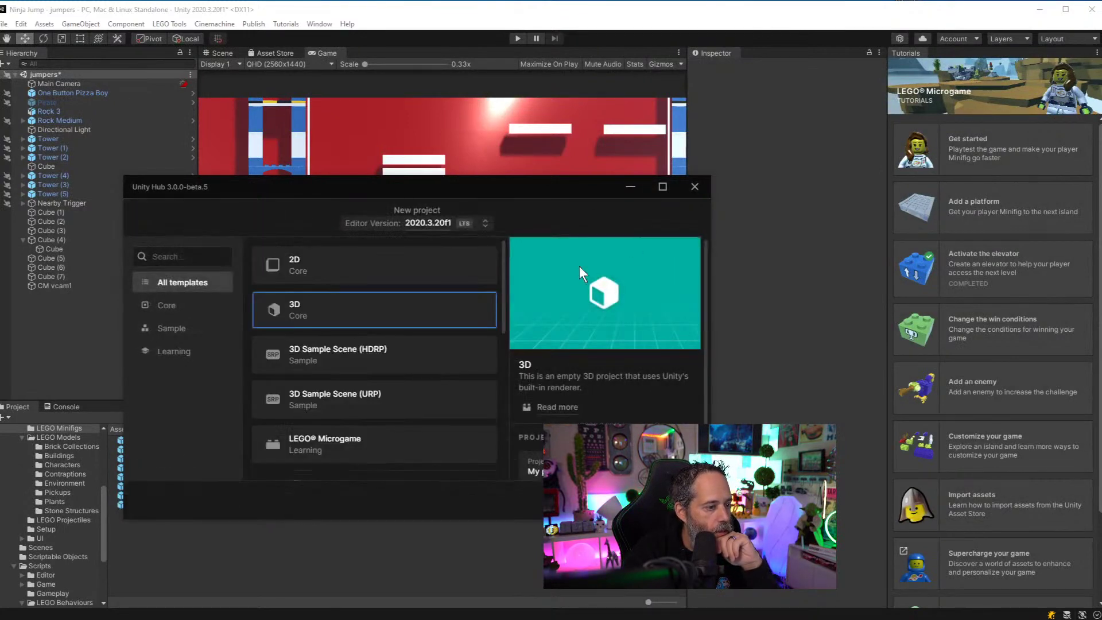
{"action": "left_click", "coordinate": [356, 443]}
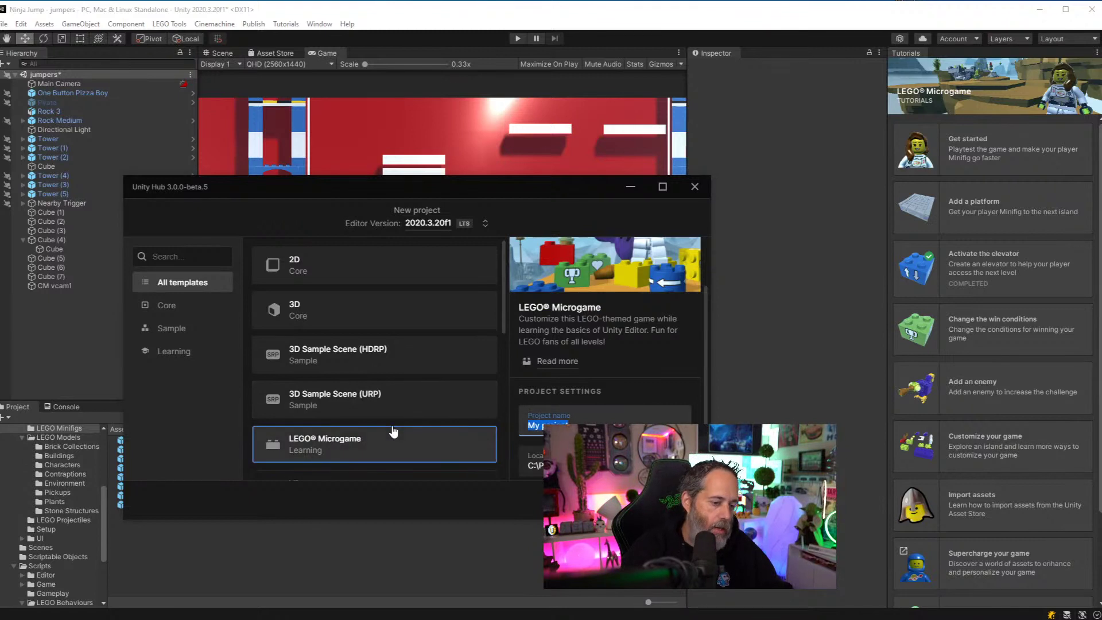
{"action": "type", "text": "Ninja Tu"}
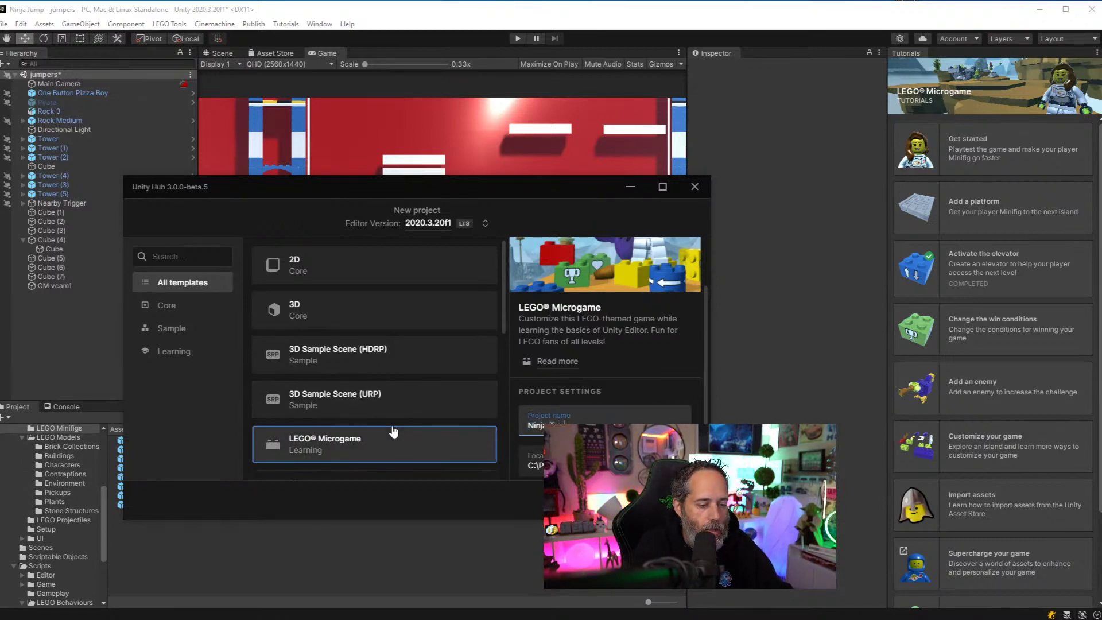
{"action": "key", "text": "BackSpace"}
{"action": "key", "text": "BackSpace"}
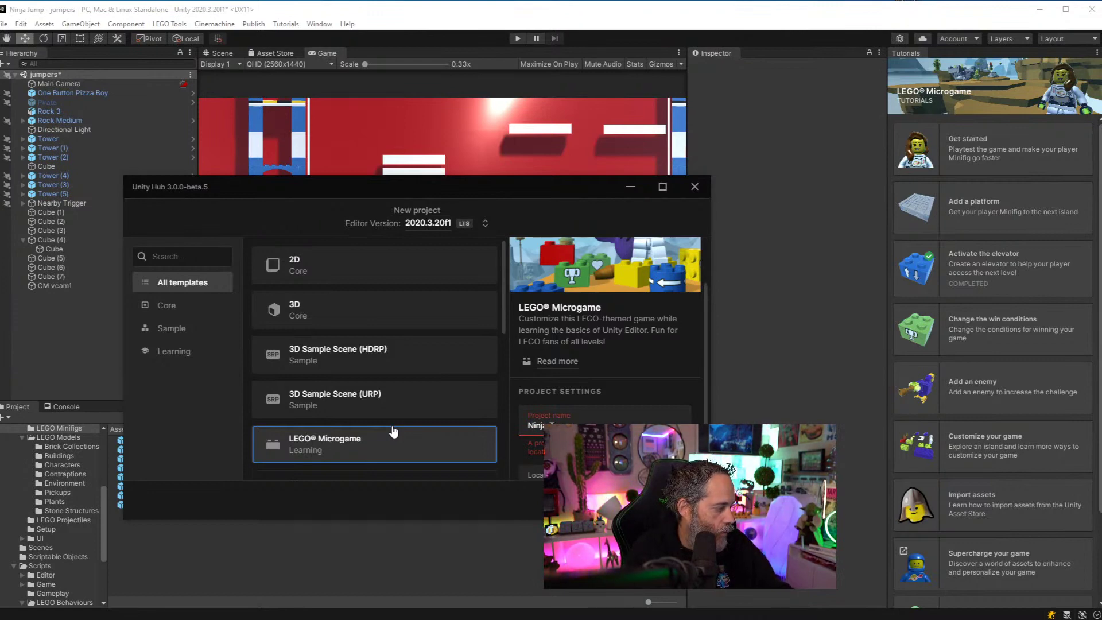
Switch to File Explorer and delete the existing Ninja Tower folder from C:\Projects
{"action": "key", "text": "alt+Tab"}
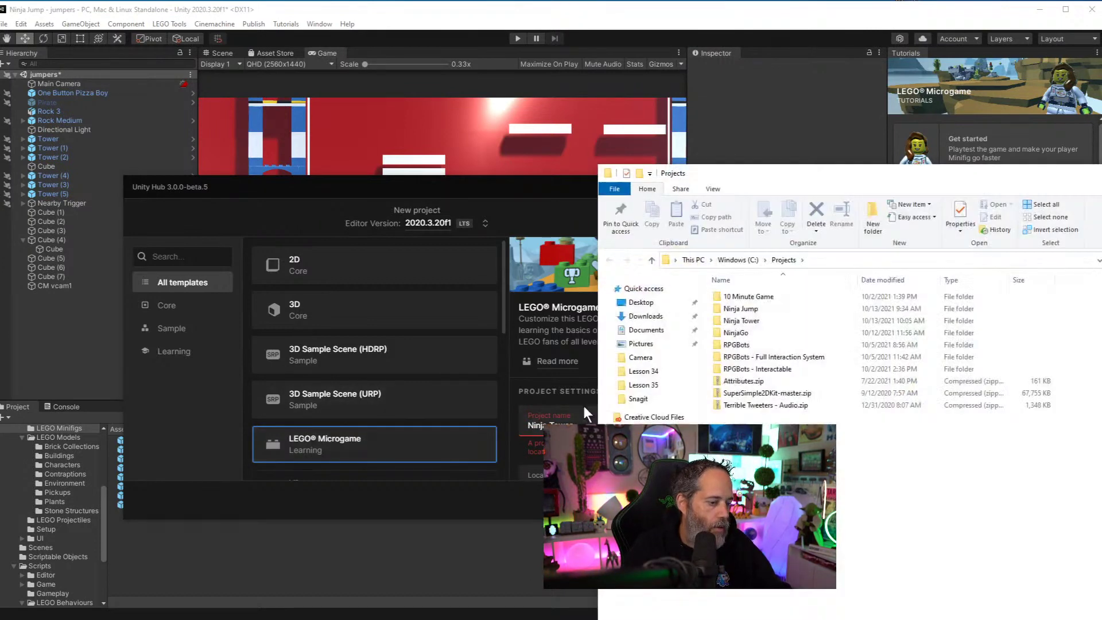
{"action": "left_click", "coordinate": [751, 325]}
{"action": "key", "text": "Delete"}
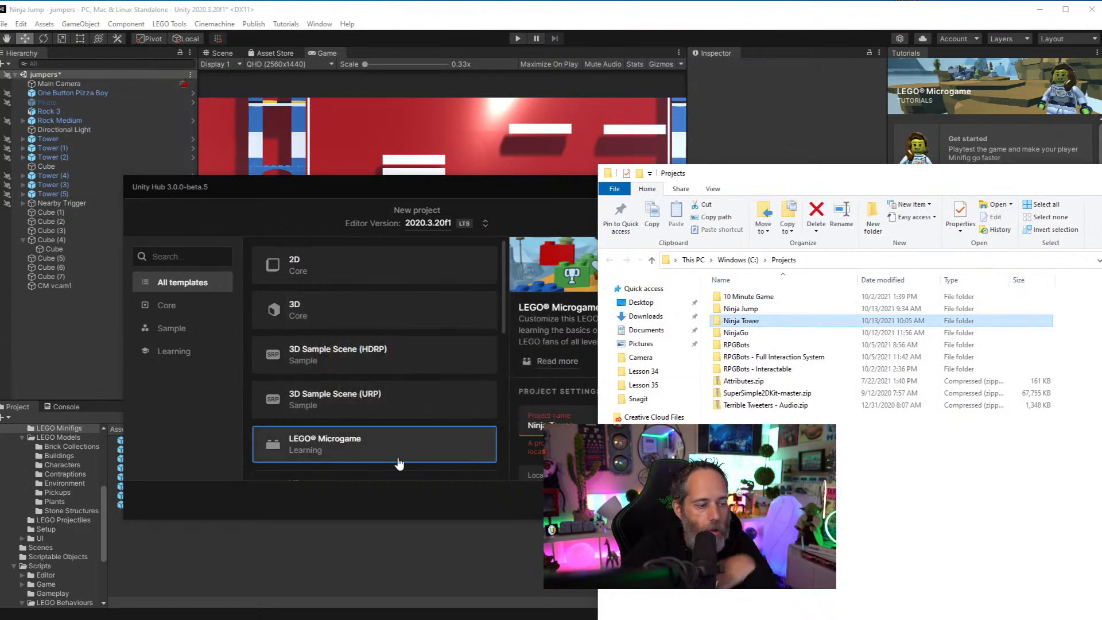
{"action": "left_click", "coordinate": [410, 451]}
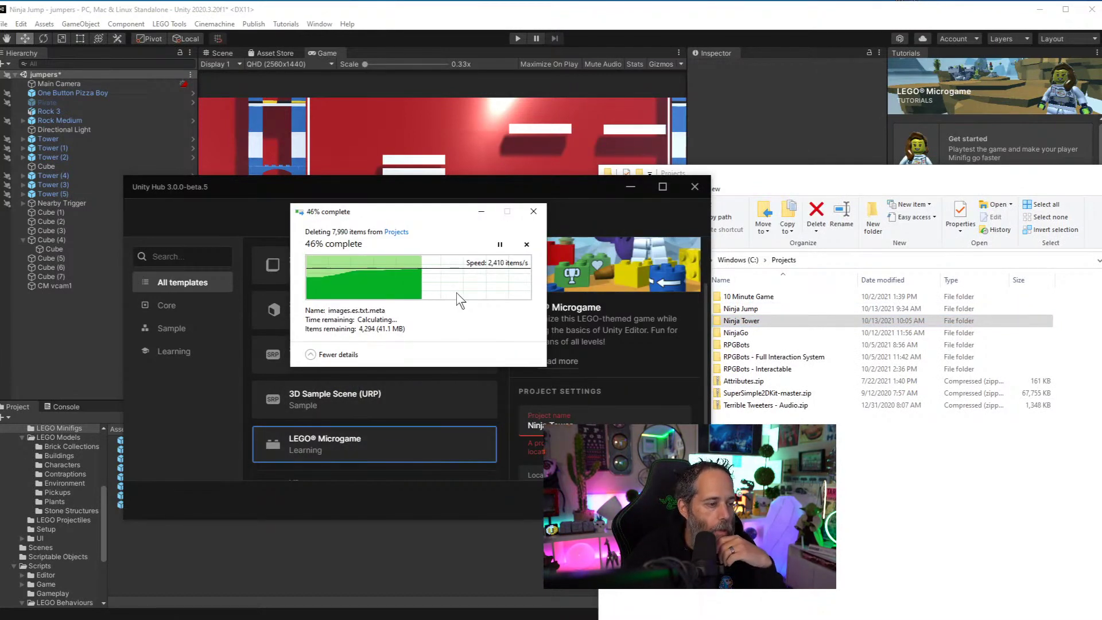
Recheck the project name Ninja Tower in Unity Hub, close File Explorer, and create the LEGO Microgame project in C:\Projects
{"action": "left_click_drag", "start_coordinate": [405, 195], "coordinate": [370, 145]}
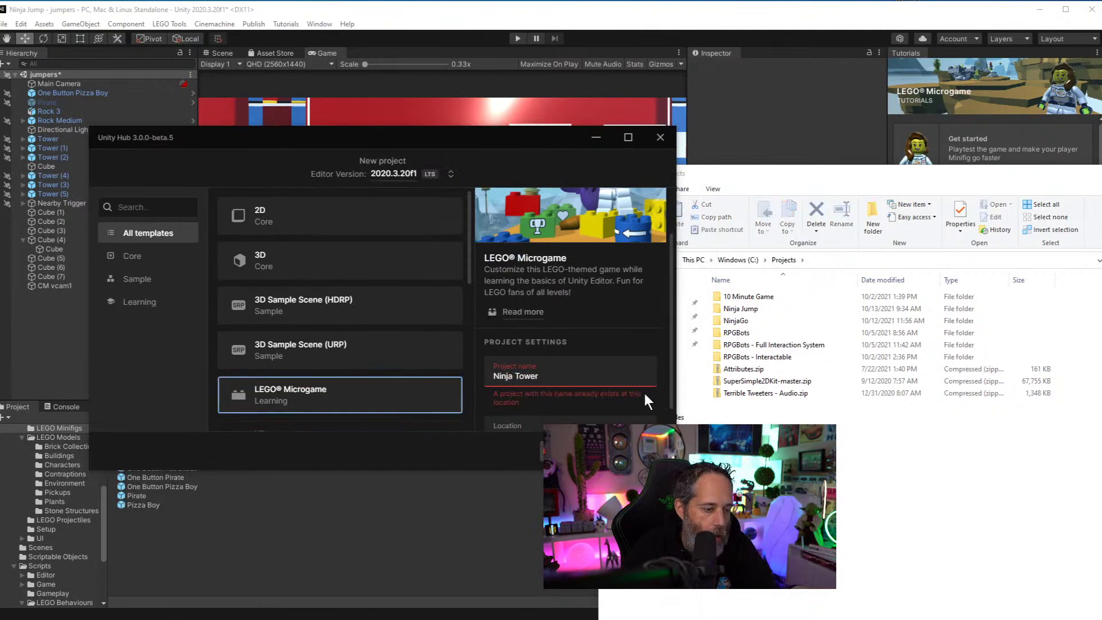
{"action": "left_click", "coordinate": [586, 373]}
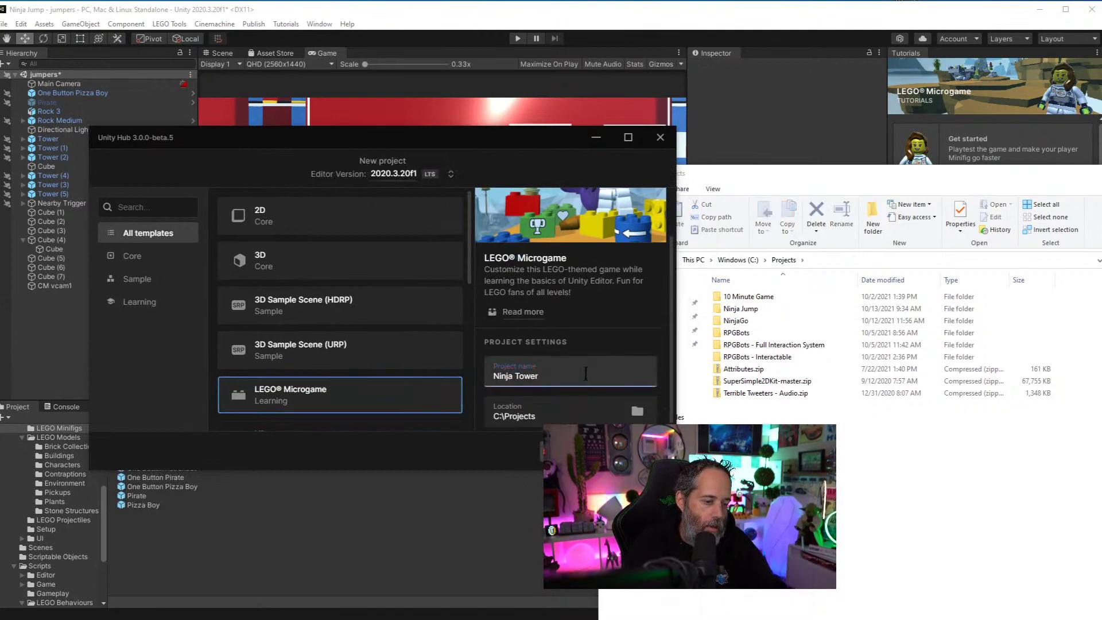
{"action": "key", "text": "alt+Tab"}
{"action": "key", "text": "alt+F4"}
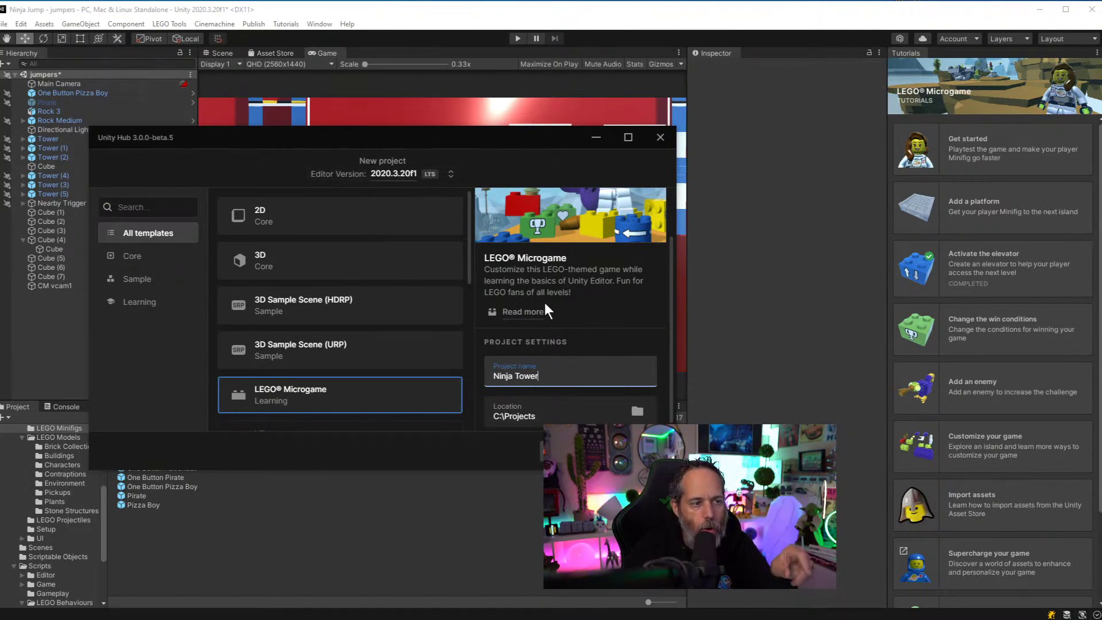
{"action": "key", "text": "Return"}
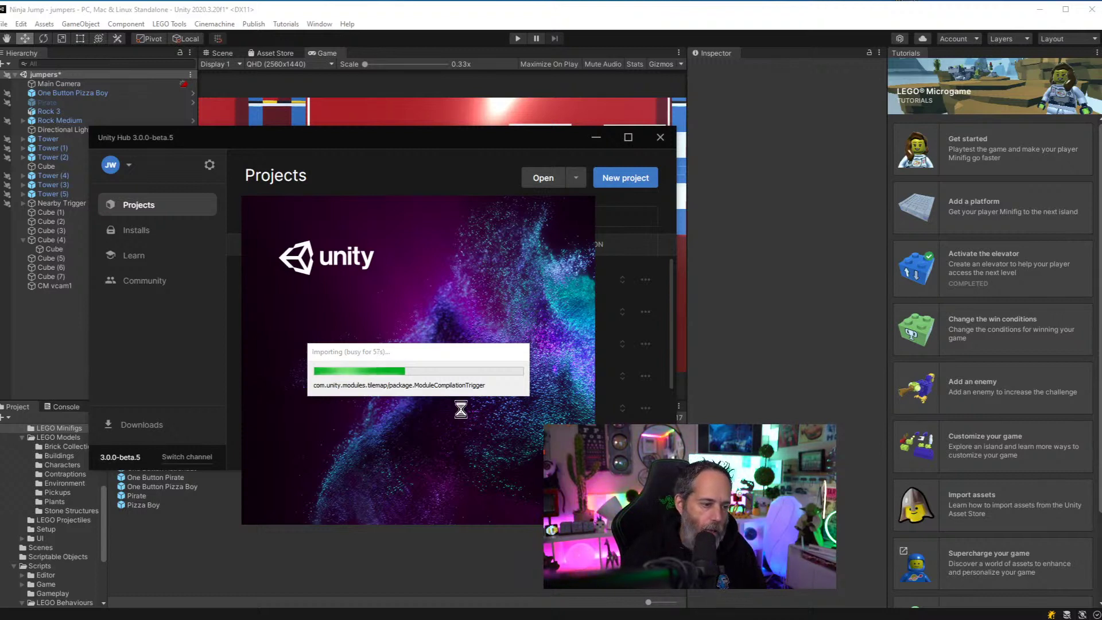
Dismiss the LEGO Microgame welcome dialog in the new Ninja Tower project and open the Package Manager
{"action": "left_click_drag", "start_coordinate": [400, 351], "coordinate": [423, 357]}
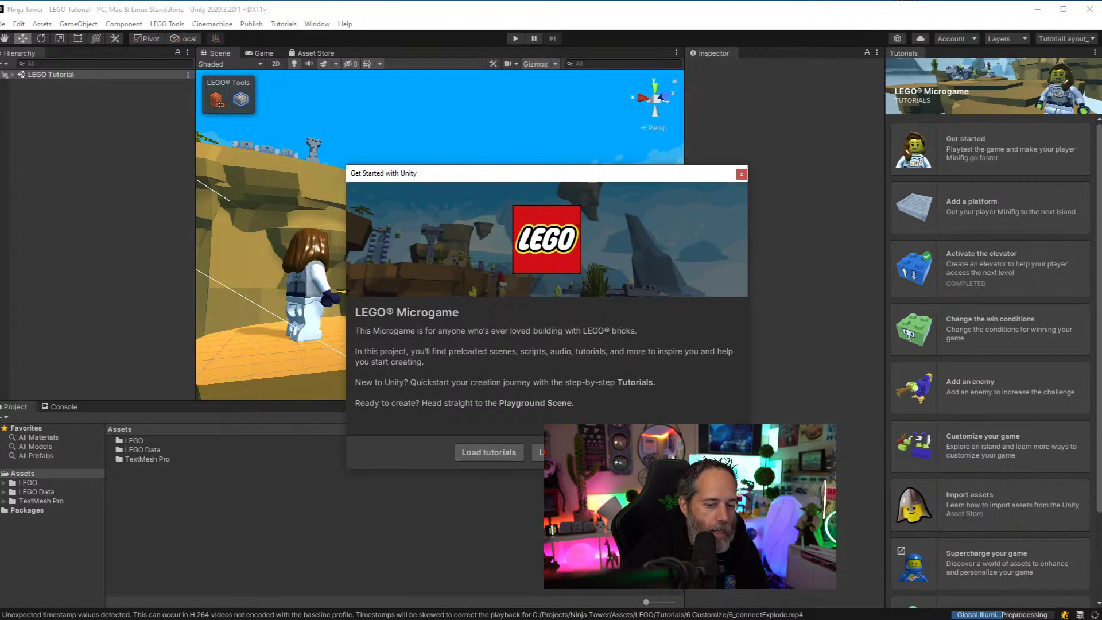
{"action": "left_click", "coordinate": [741, 174]}
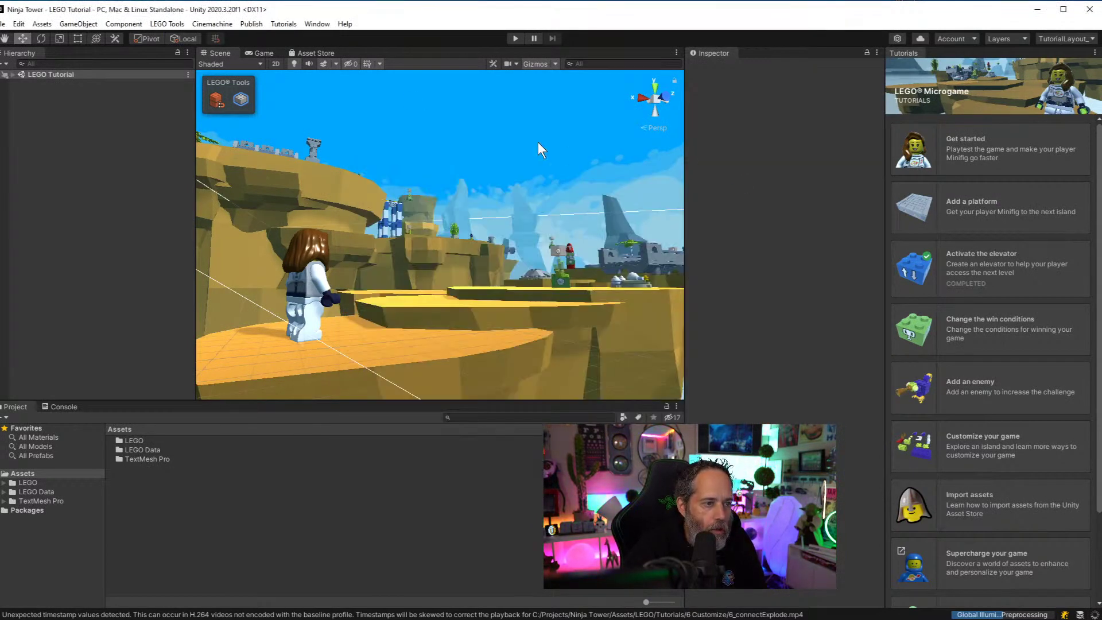
{"action": "left_click", "coordinate": [303, 26]}
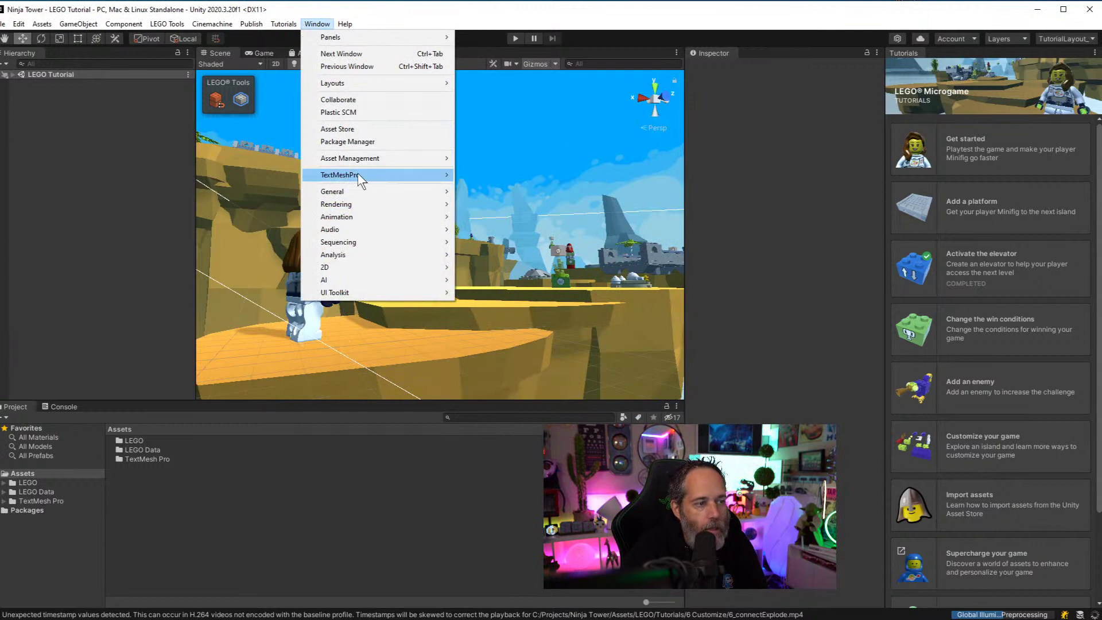
{"action": "mouse_move", "coordinate": [355, 167]}
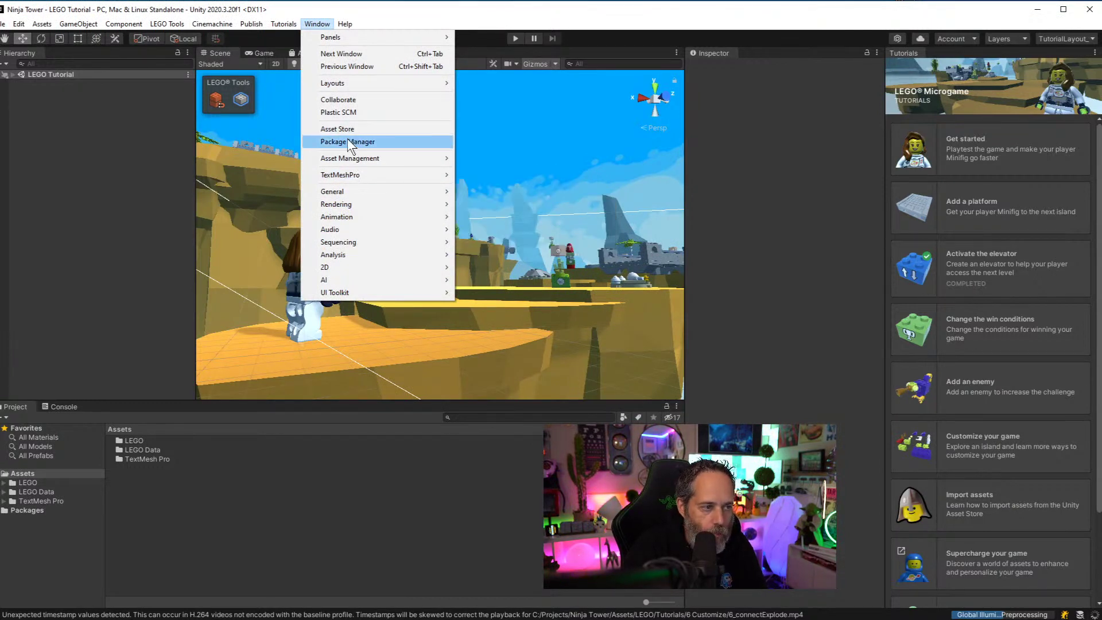
{"action": "left_click", "coordinate": [347, 143]}
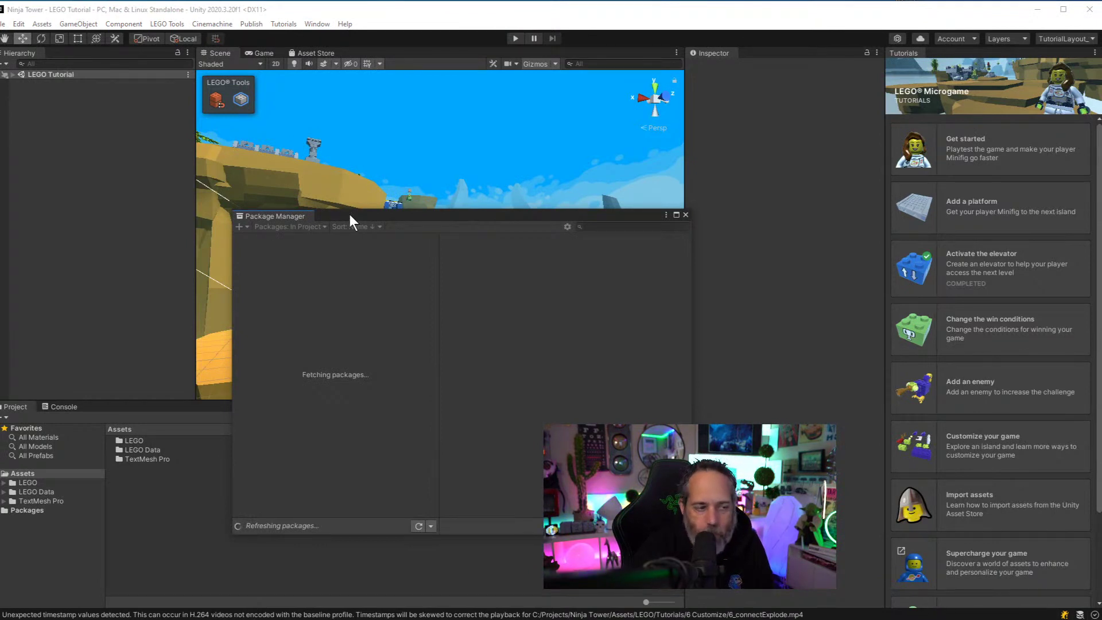
Show the packages from My Assets in the Package Manager and search them for "lego"
{"action": "left_click", "coordinate": [285, 227]}
{"action": "left_click", "coordinate": [287, 271]}
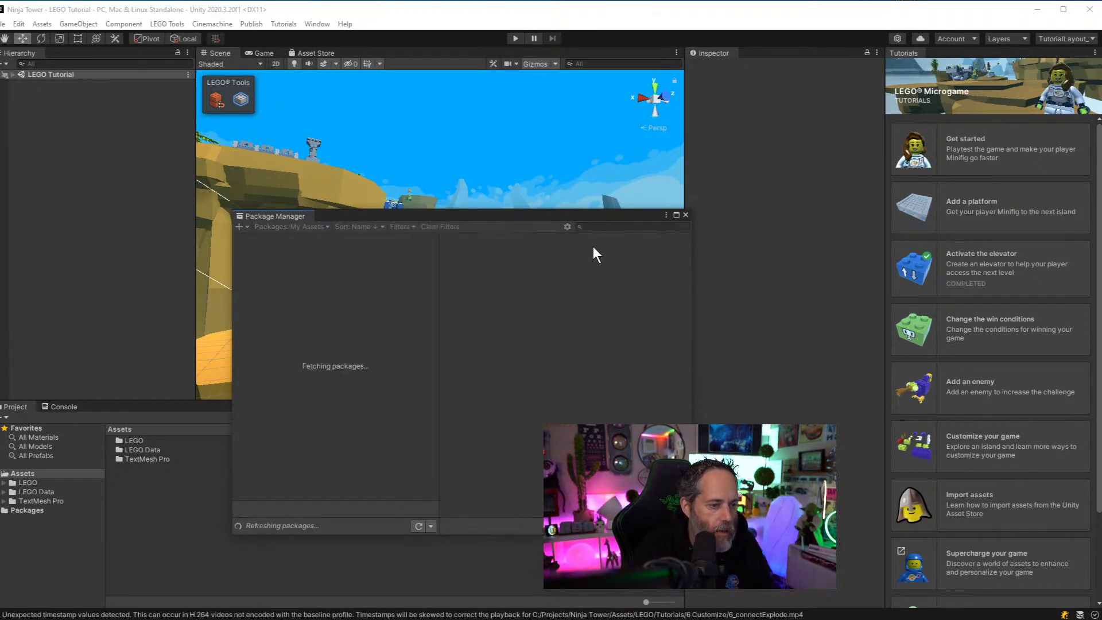
{"action": "left_click", "coordinate": [592, 226]}
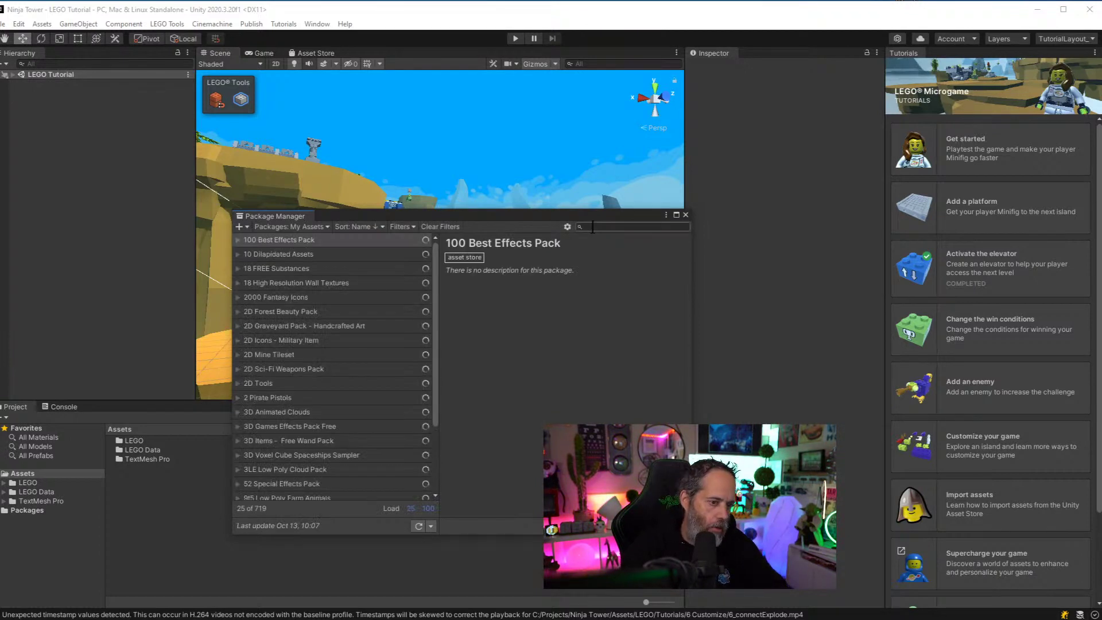
{"action": "type", "text": "leg"}
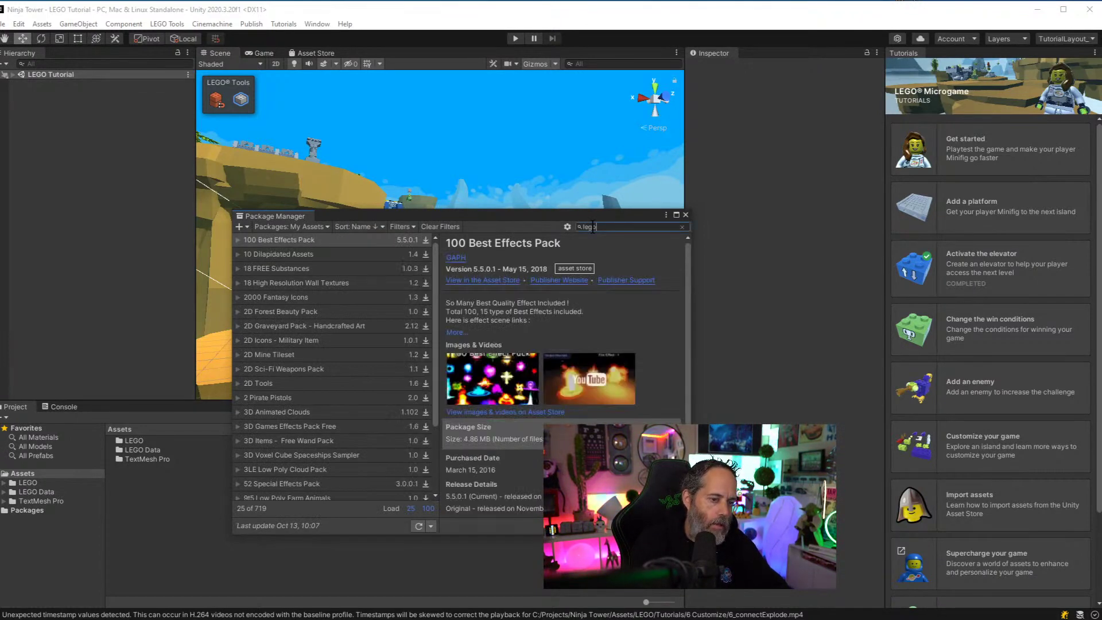
{"action": "type", "text": "o"}
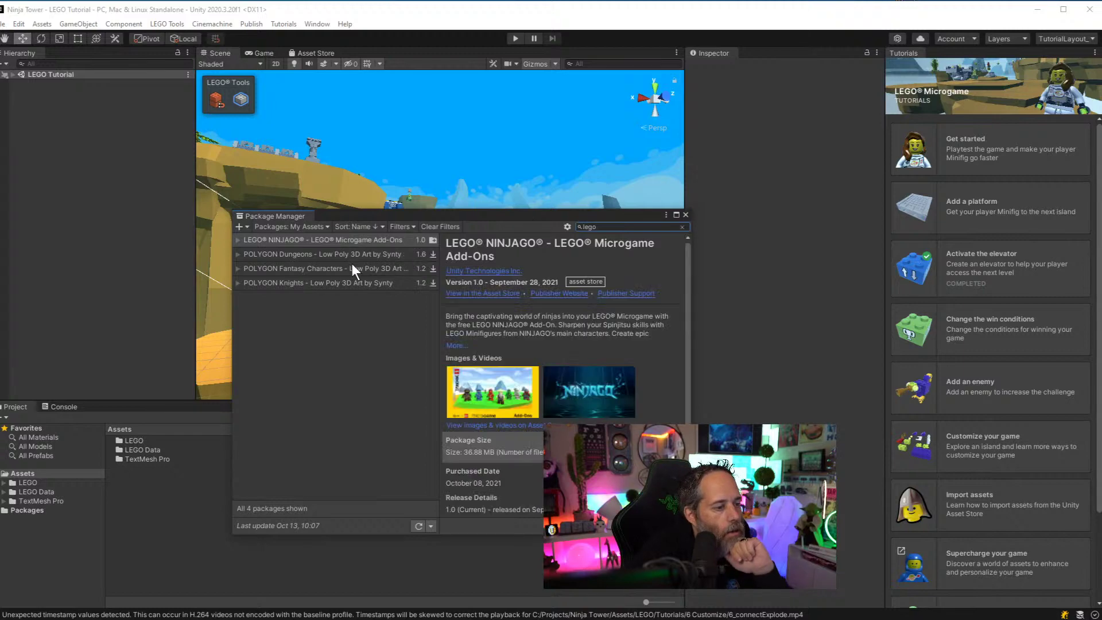
Import all contents of the LEGO NINJAGO - LEGO Microgame Add-Ons package into the project and close the Package Manager
{"action": "left_click", "coordinate": [319, 244]}
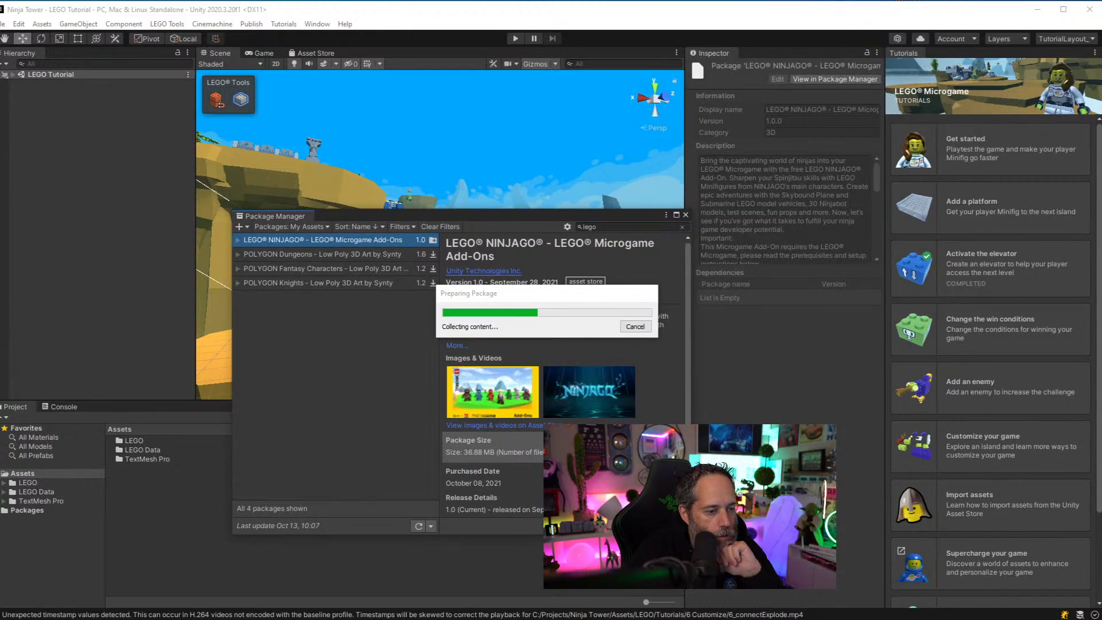
{"action": "left_click_drag", "start_coordinate": [373, 433], "coordinate": [401, 89]}
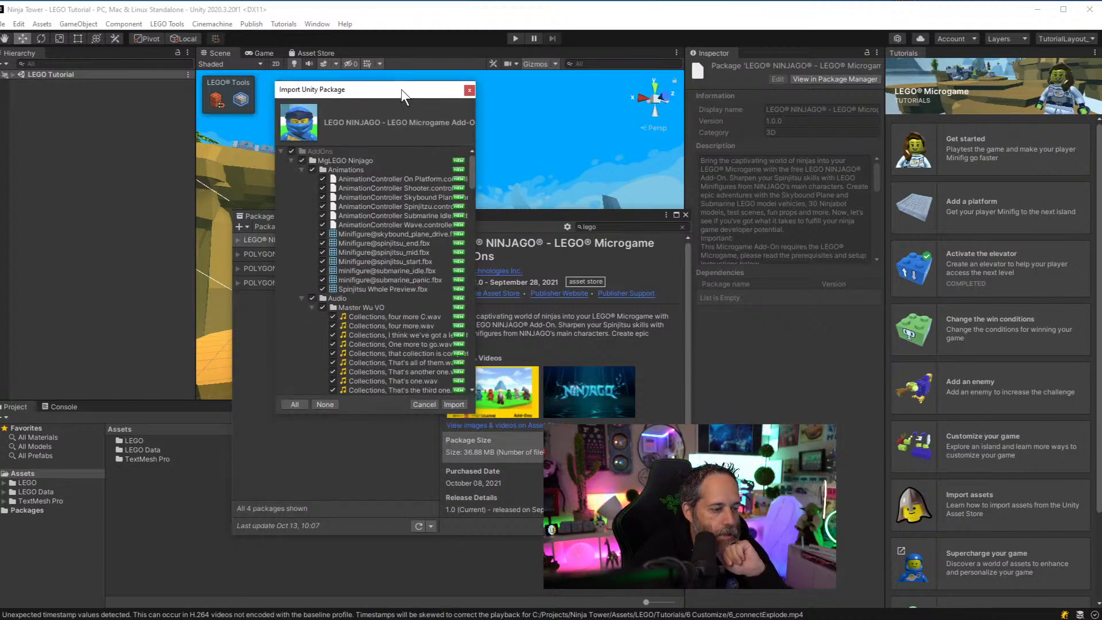
{"action": "left_click", "coordinate": [454, 403]}
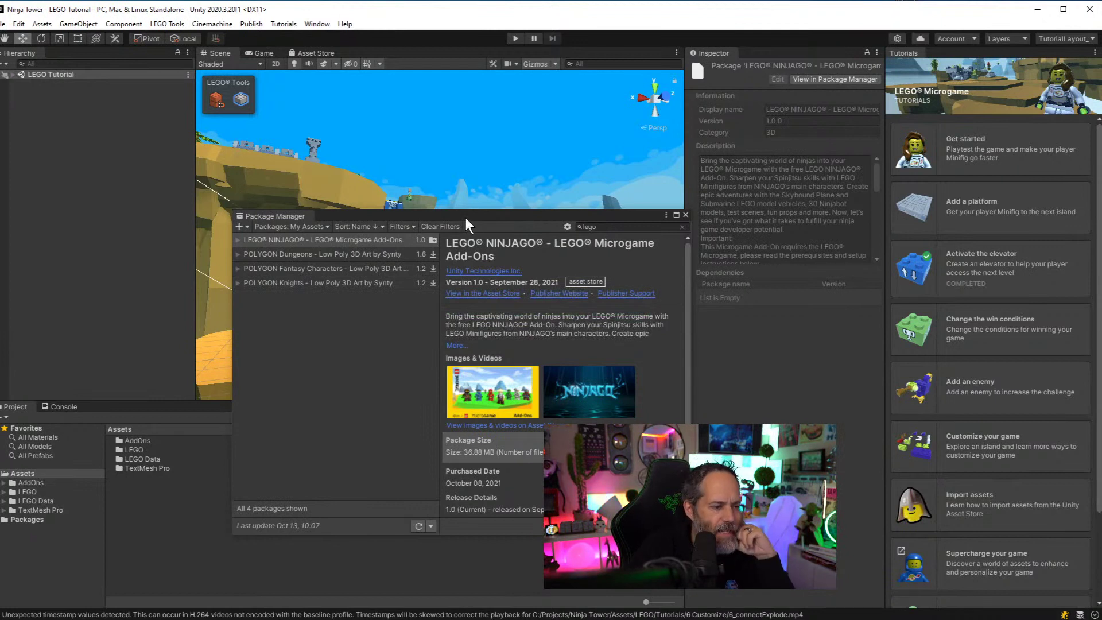
{"action": "left_click", "coordinate": [685, 215]}
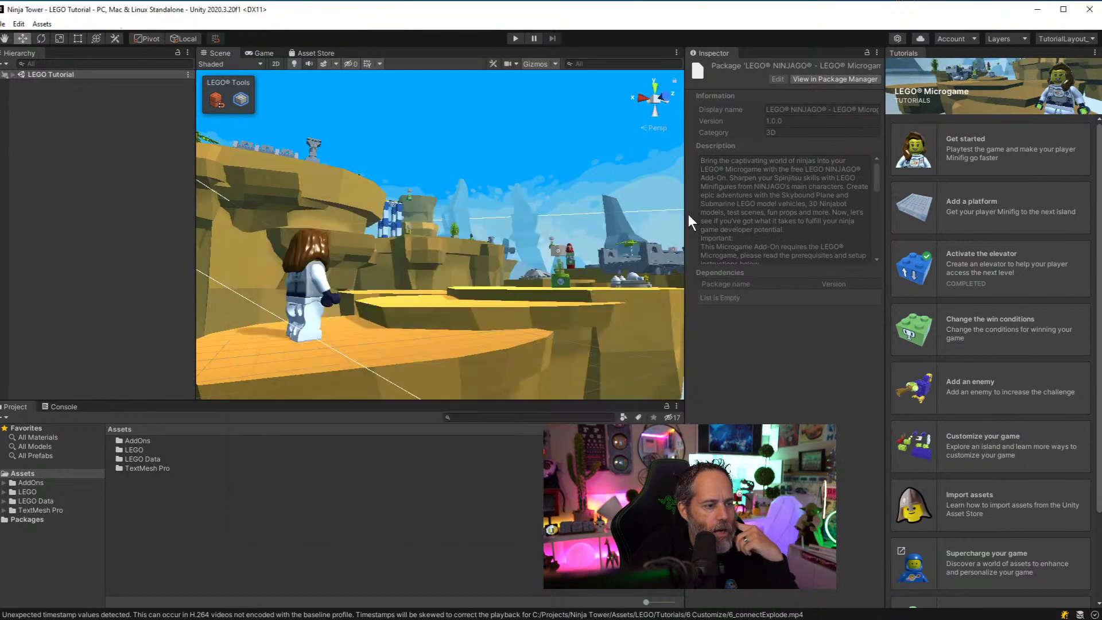
Select the rock platform under the minifig in the LEGO Tutorial scene and frame it to examine which model it uses
{"action": "left_click", "coordinate": [431, 348]}
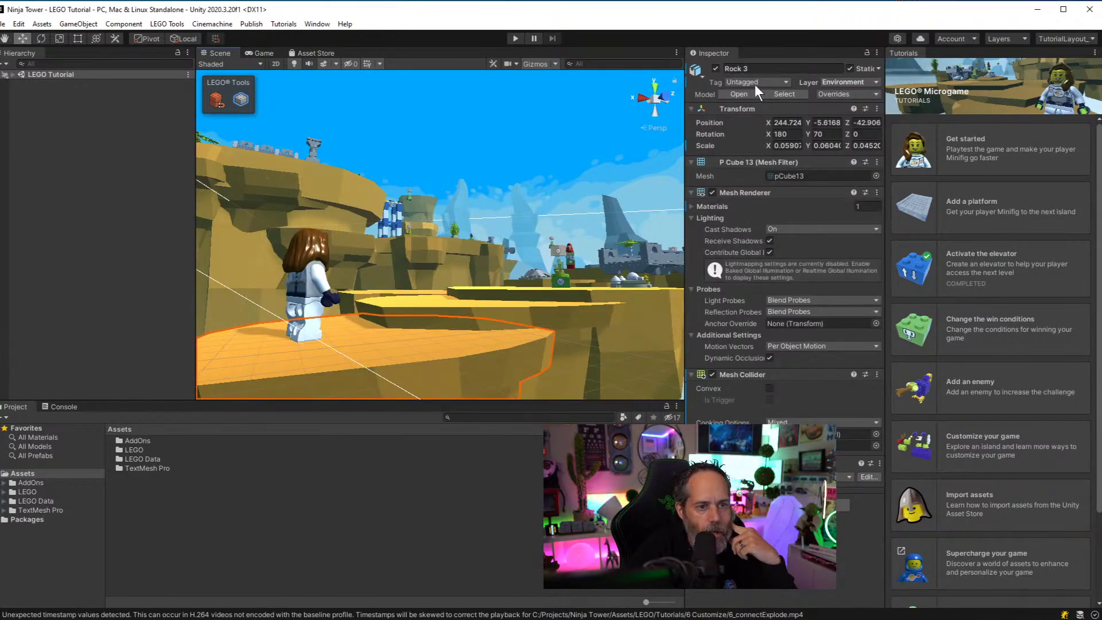
{"action": "key", "text": "f"}
{"action": "left_click_drag", "start_coordinate": [386, 370], "coordinate": [492, 350], "text": "alt"}
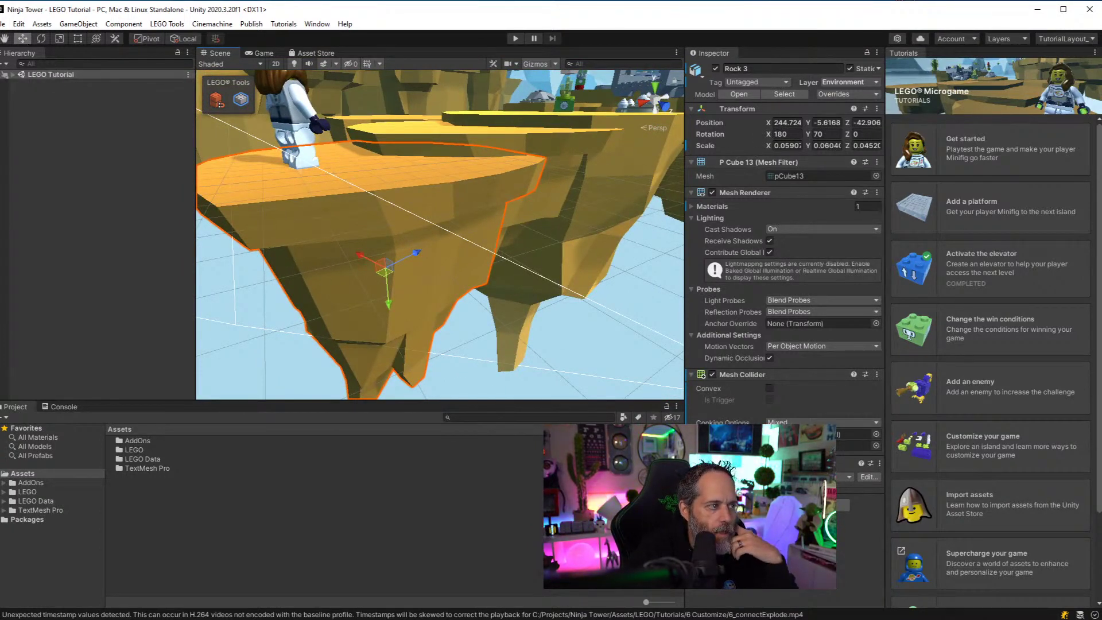
Create a new scene from the Basic (Built-in) template
{"action": "left_click", "coordinate": [3, 24]}
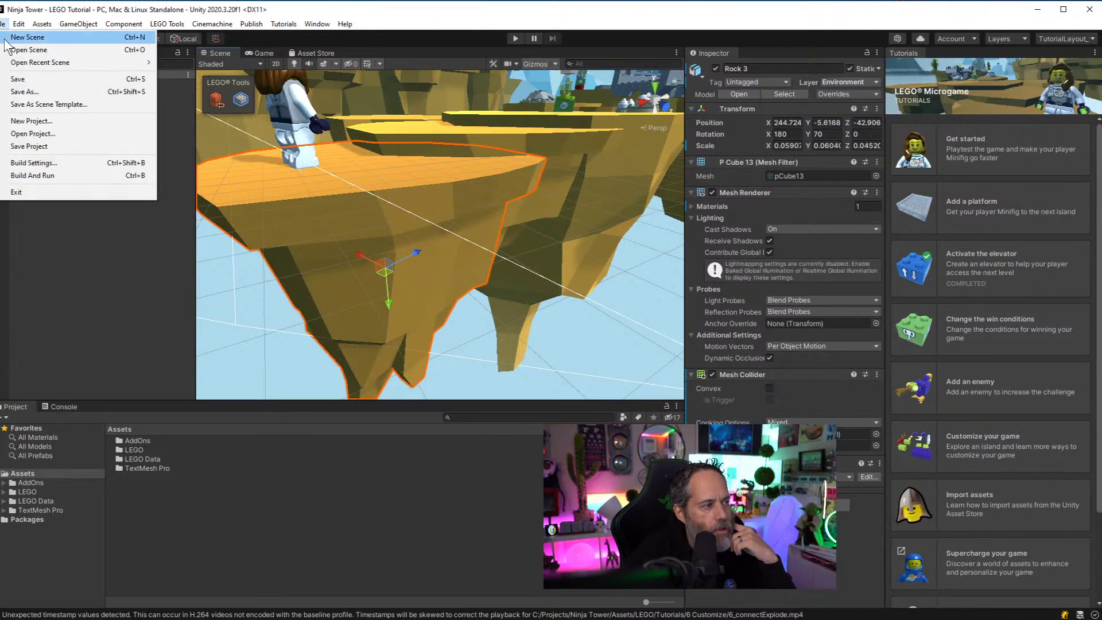
{"action": "left_click", "coordinate": [26, 36]}
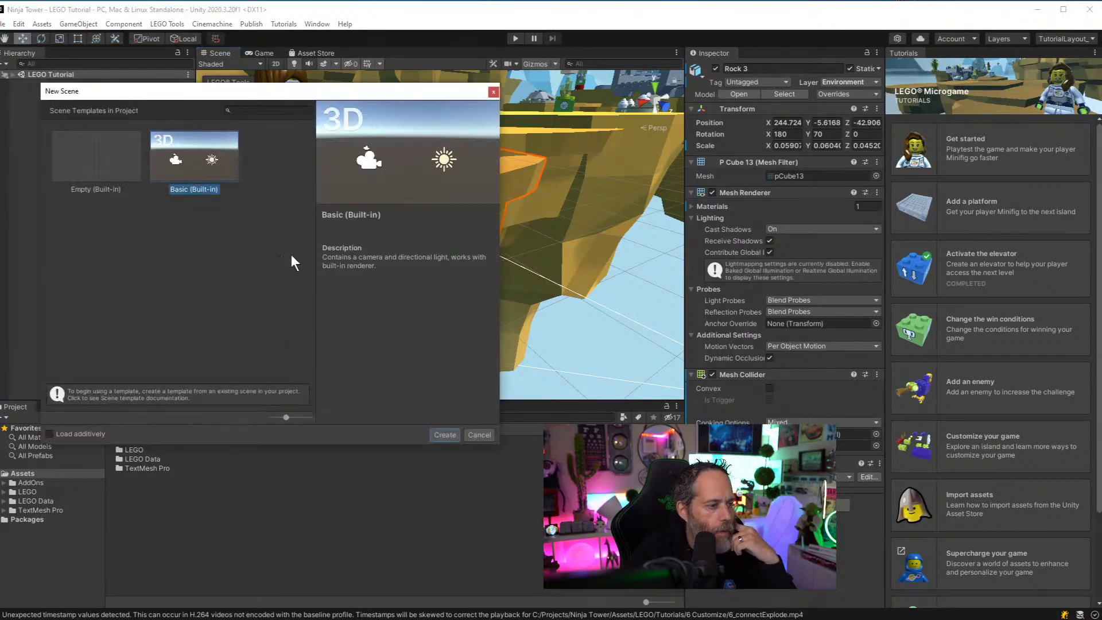
{"action": "left_click", "coordinate": [441, 433]}
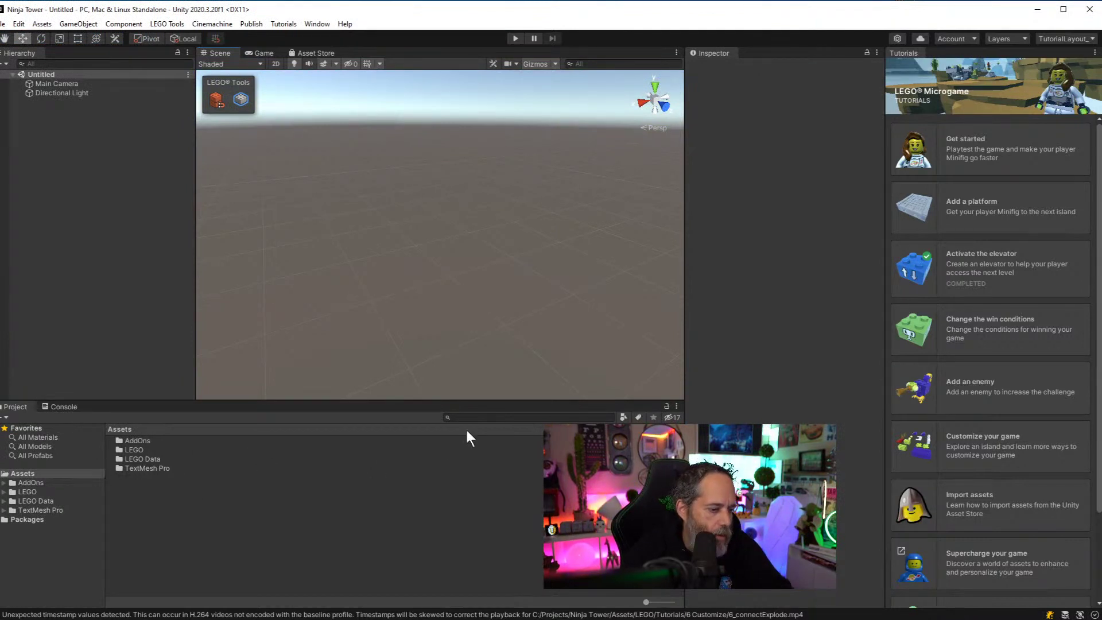
Search the project assets for "rock", add the Rock 3 model to the scene and reset its transform to the origin
{"action": "type", "text": "rock"}
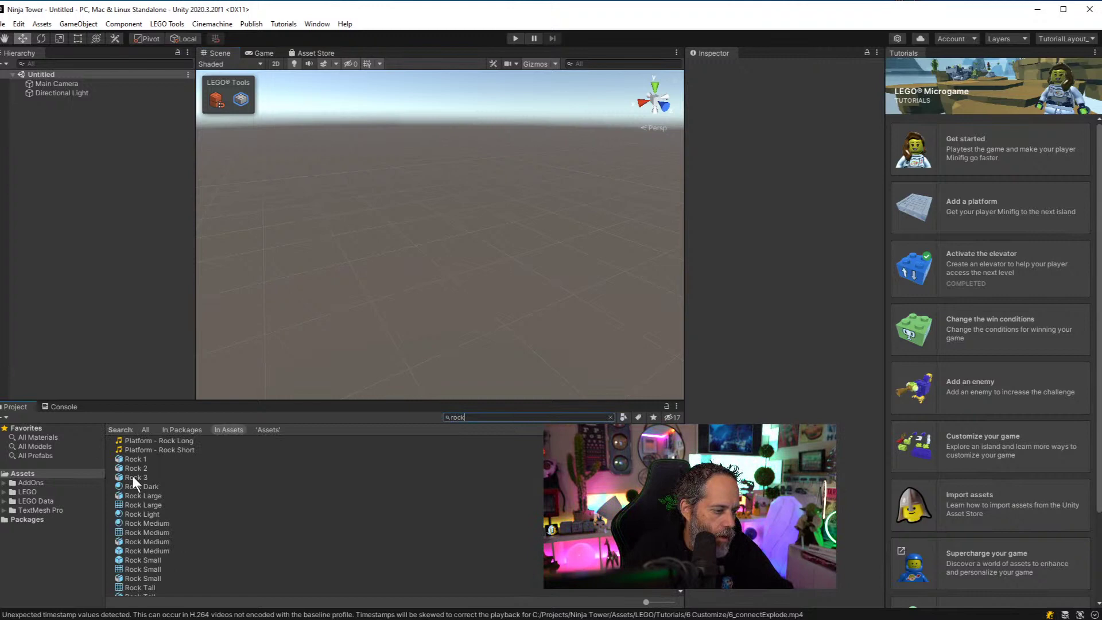
{"action": "left_click_drag", "start_coordinate": [133, 477], "coordinate": [78, 237]}
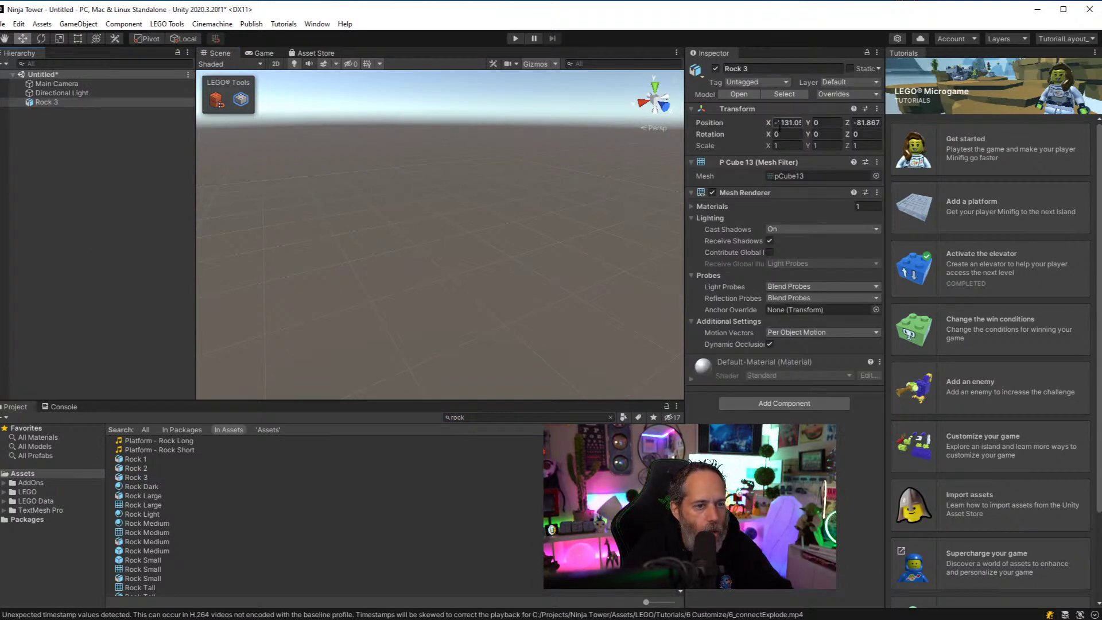
{"action": "right_click", "coordinate": [759, 109]}
{"action": "left_click", "coordinate": [783, 117]}
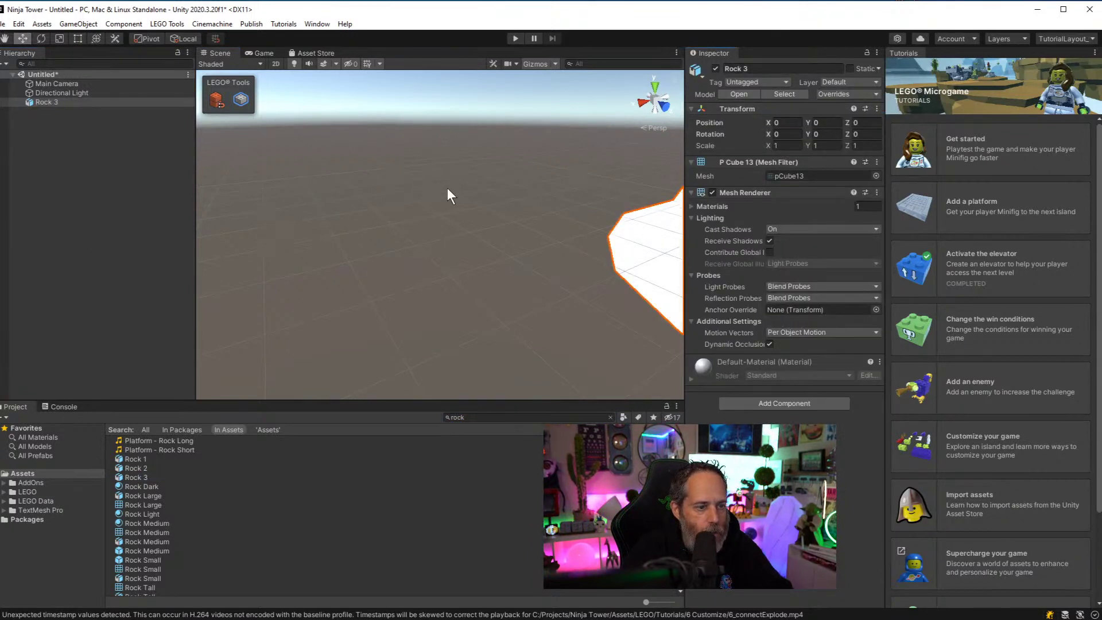
{"action": "key", "text": "f"}
Flip Rock 3 upside down by setting its X rotation to 180
{"action": "left_click", "coordinate": [783, 139]}
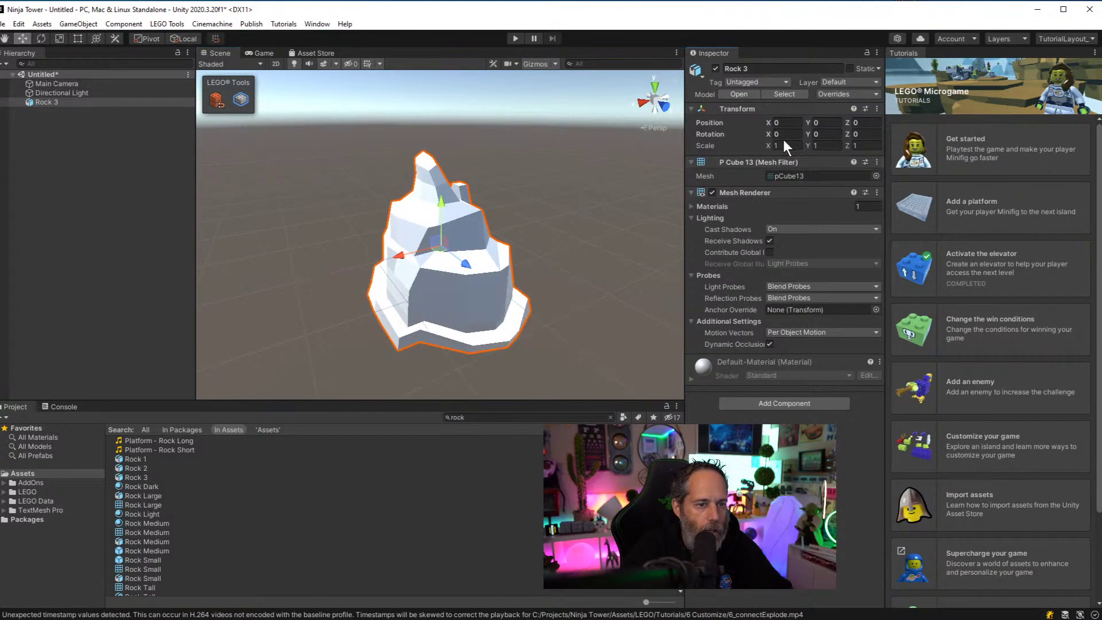
{"action": "left_click", "coordinate": [786, 134]}
{"action": "type", "text": "180"}
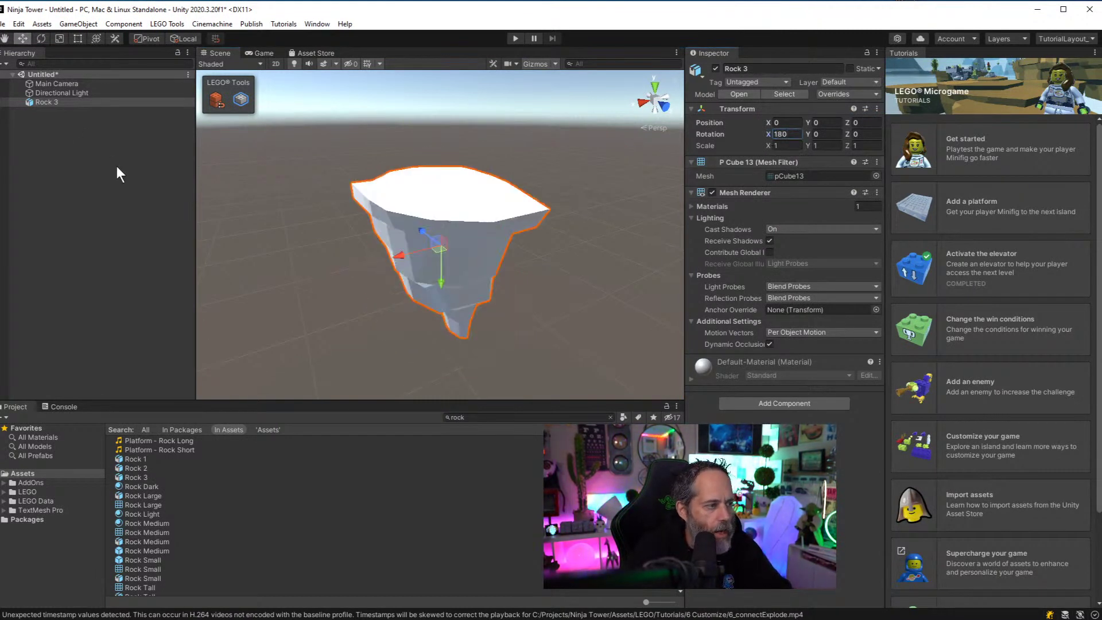
{"action": "left_click", "coordinate": [117, 167]}
Assign the Rock Medium material to Element 0 of Rock 3's Mesh Renderer
{"action": "left_click", "coordinate": [467, 214]}
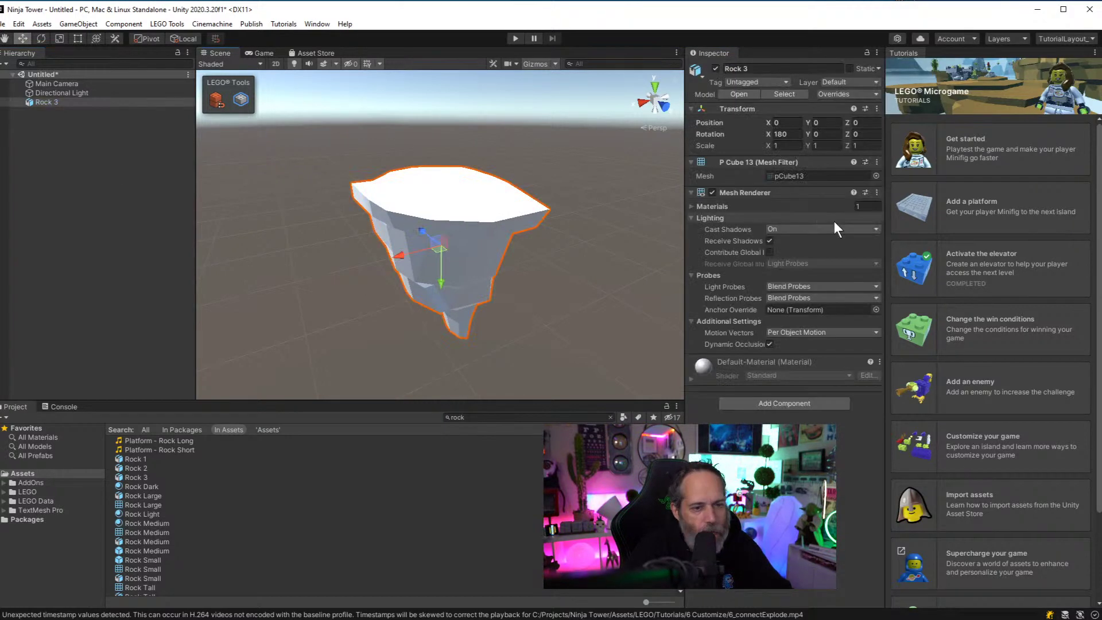
{"action": "left_click", "coordinate": [739, 208]}
{"action": "left_click", "coordinate": [875, 220]}
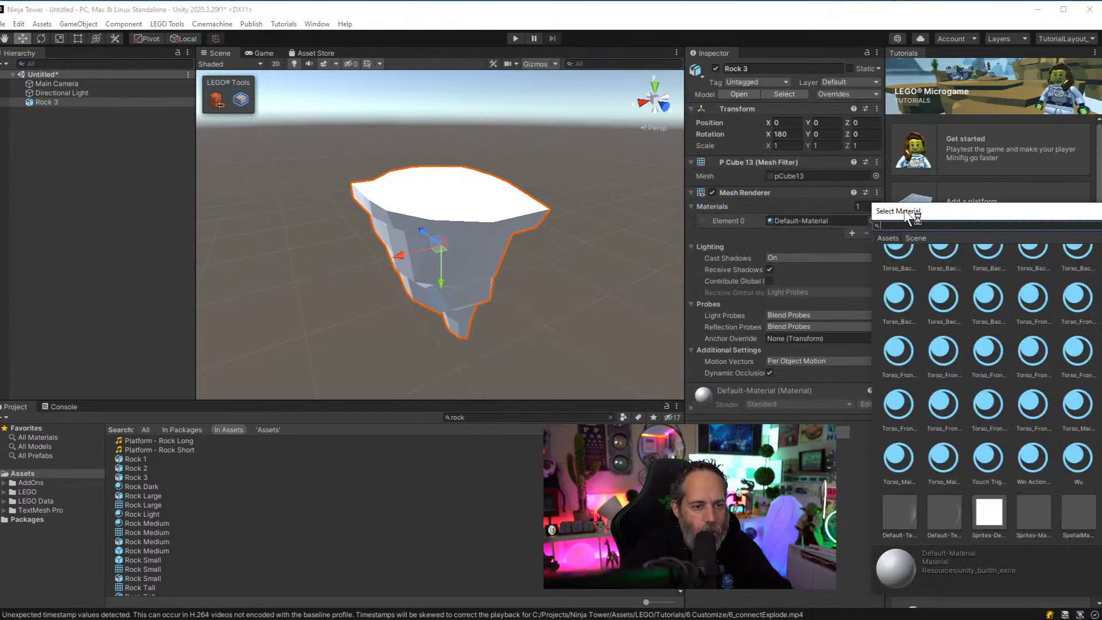
{"action": "left_click_drag", "start_coordinate": [904, 209], "coordinate": [403, 184]}
{"action": "type", "text": "rock"}
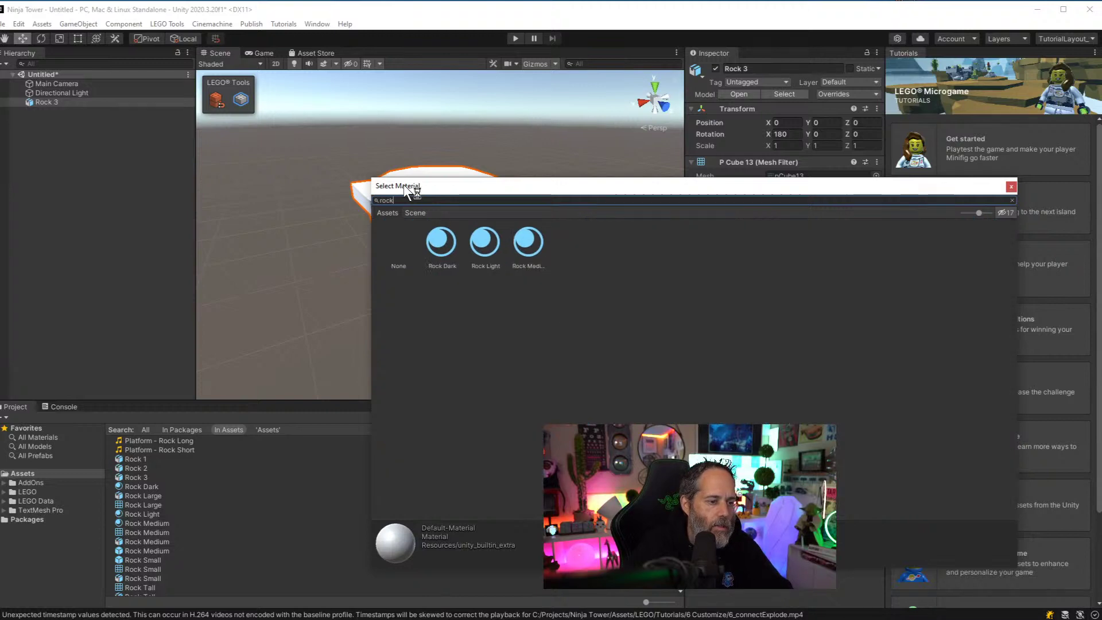
{"action": "left_click", "coordinate": [532, 242]}
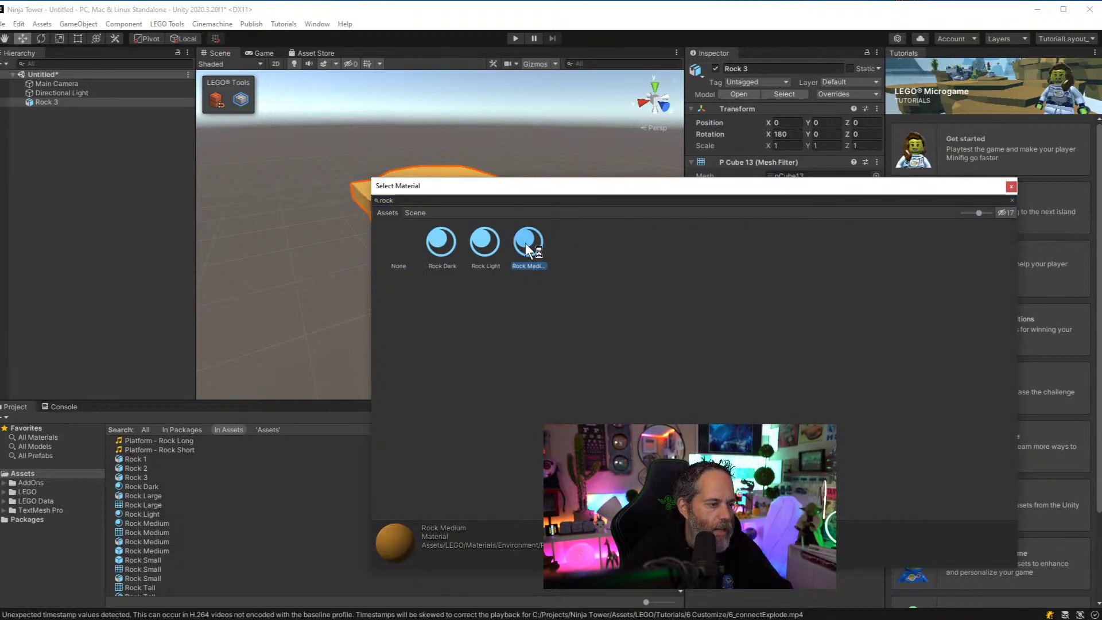
{"action": "double_click", "coordinate": [525, 242]}
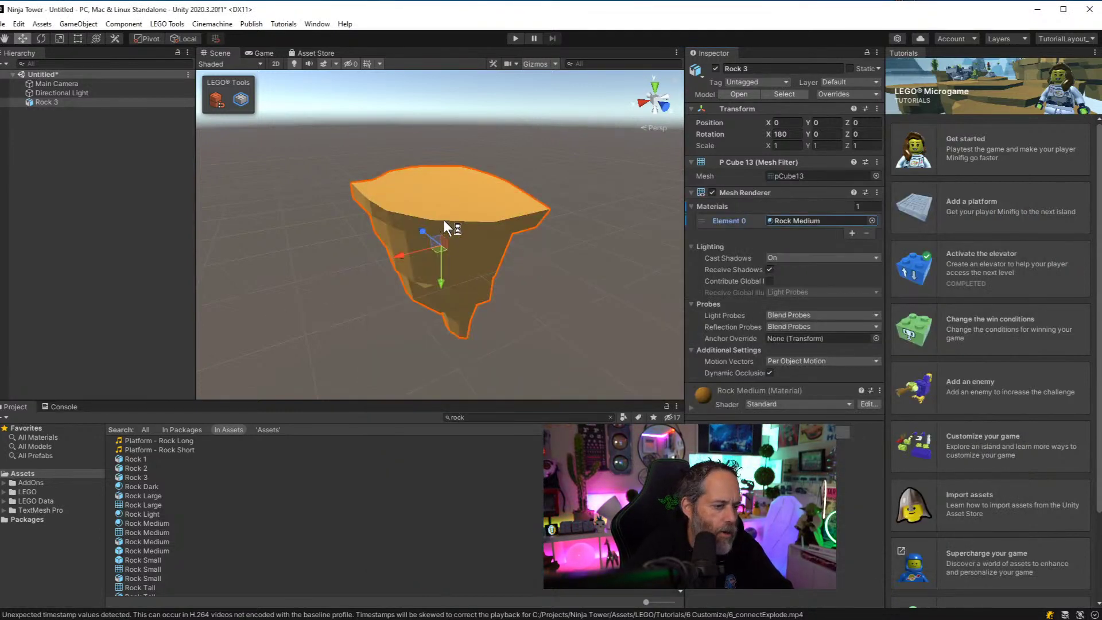
{"action": "left_click_drag", "start_coordinate": [394, 256], "coordinate": [401, 248], "text": "alt"}
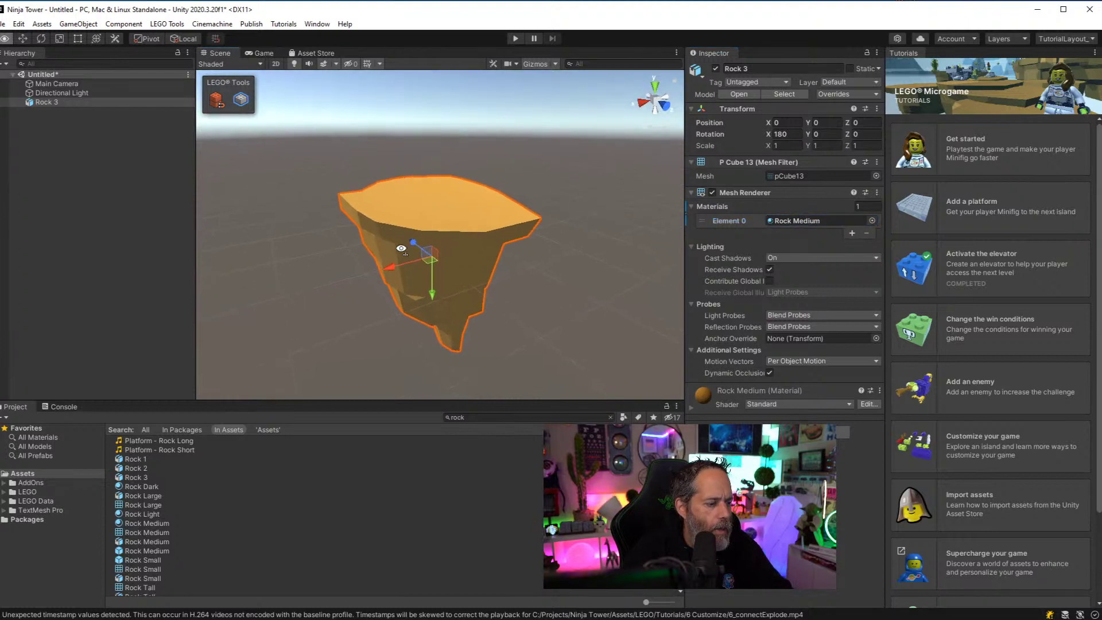
Add the Lloyd prefab from the AddOns > MgLEGO Ninjago > Prefabs > LEGO Minifigs folder to the scene
{"action": "left_click", "coordinate": [27, 492]}
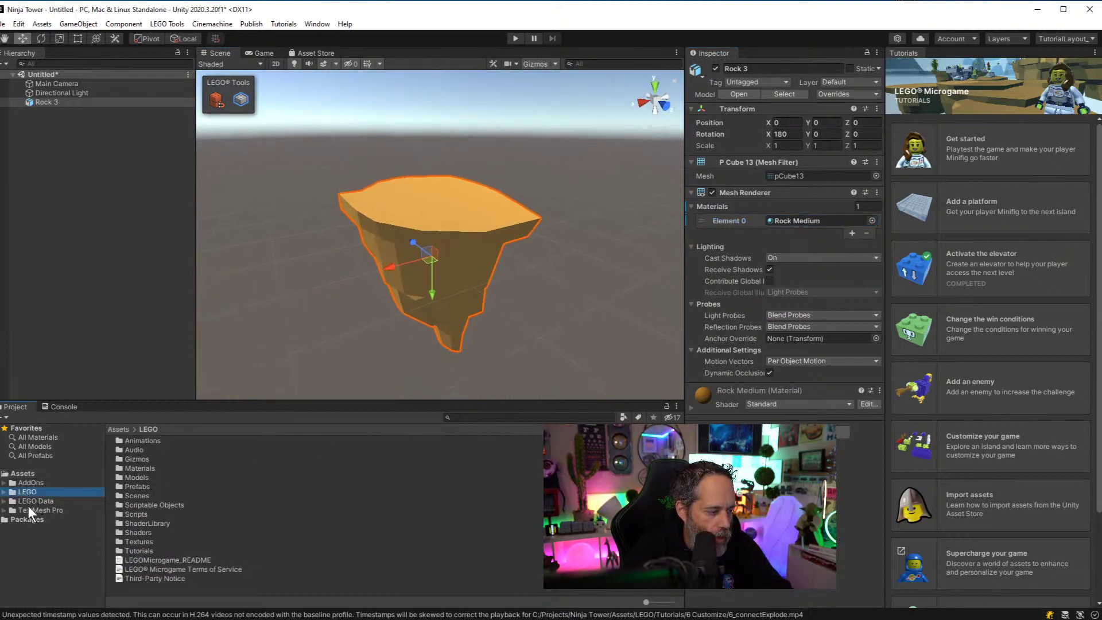
{"action": "left_click", "coordinate": [22, 483]}
{"action": "double_click", "coordinate": [139, 442]}
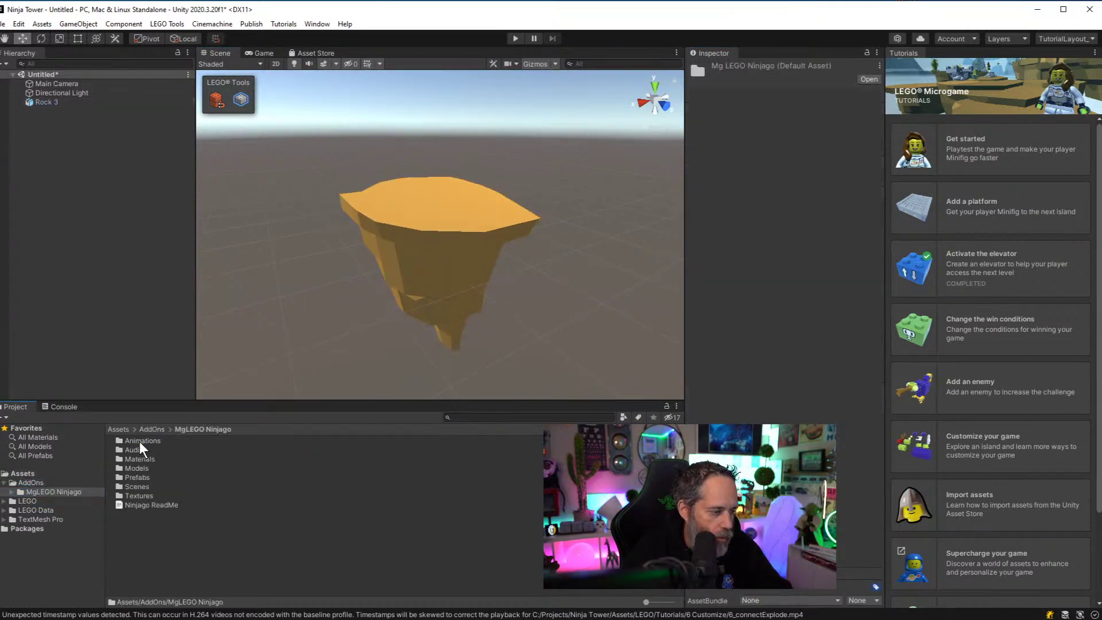
{"action": "double_click", "coordinate": [139, 477]}
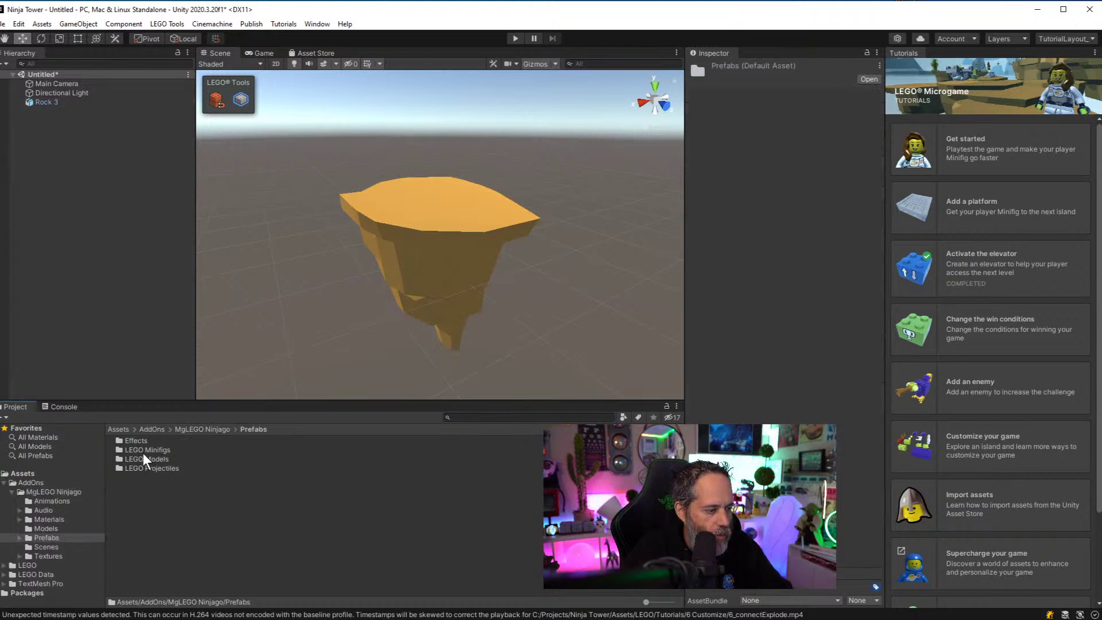
{"action": "double_click", "coordinate": [143, 452]}
{"action": "left_click_drag", "start_coordinate": [136, 514], "coordinate": [88, 238]}
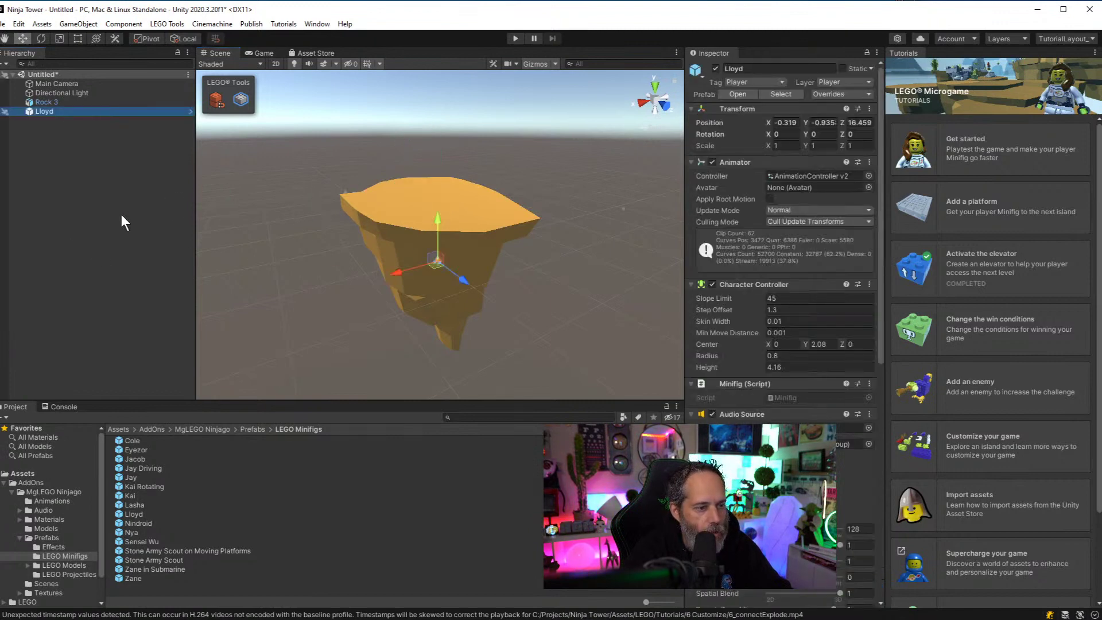
Reset Lloyd's transform so that the minifig sits at the origin
{"action": "left_click", "coordinate": [739, 103]}
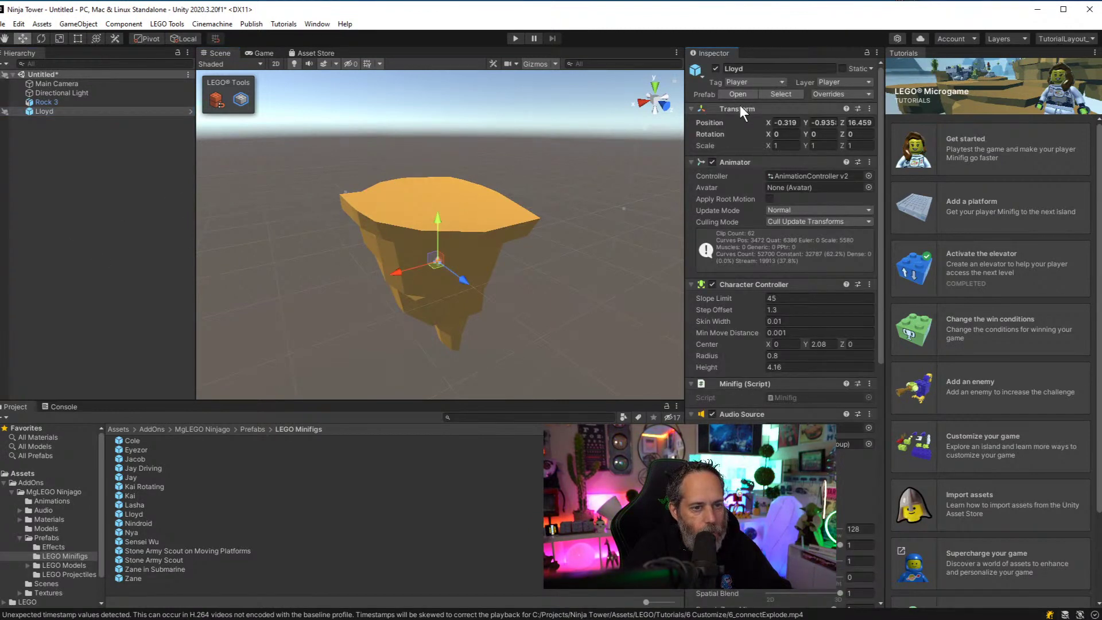
{"action": "right_click", "coordinate": [745, 108]}
{"action": "left_click", "coordinate": [753, 112]}
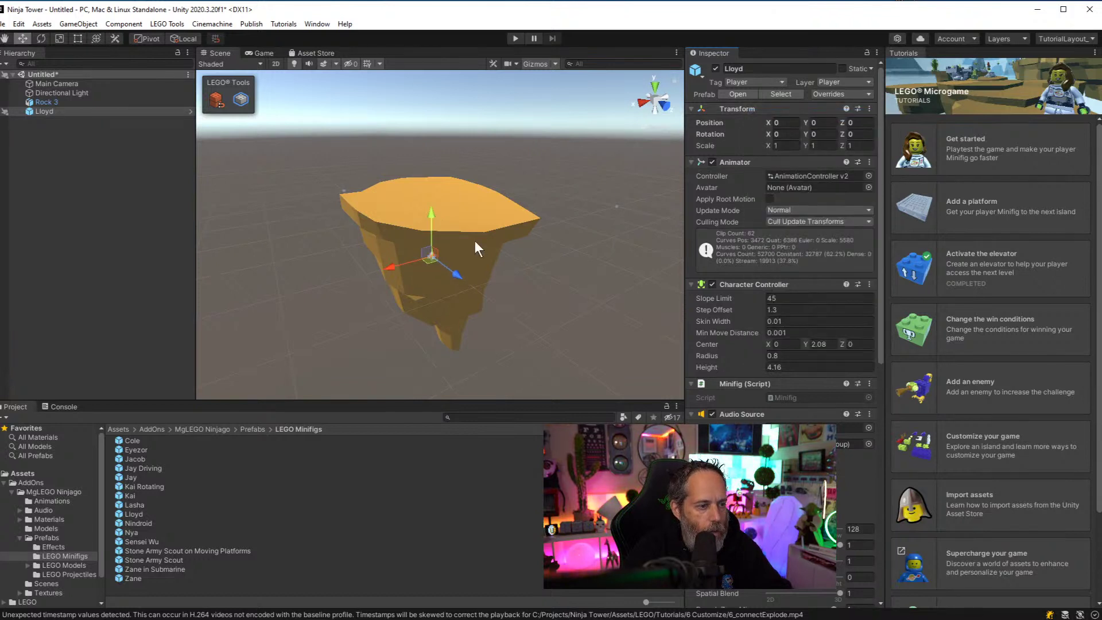
Lower Rock 3 to about Y -93.25 so that its flat top lies just beneath Lloyd's feet
{"action": "left_click", "coordinate": [466, 221]}
{"action": "left_click_drag", "start_coordinate": [432, 294], "coordinate": [431, 343]}
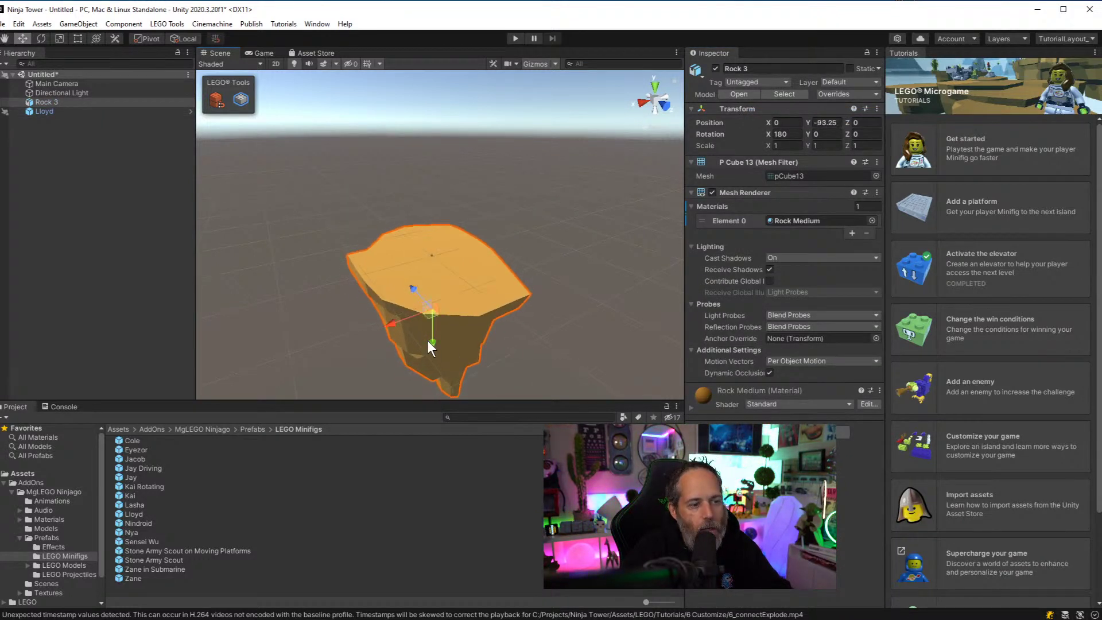
{"action": "right_click_drag", "start_coordinate": [398, 308], "coordinate": [352, 240]}
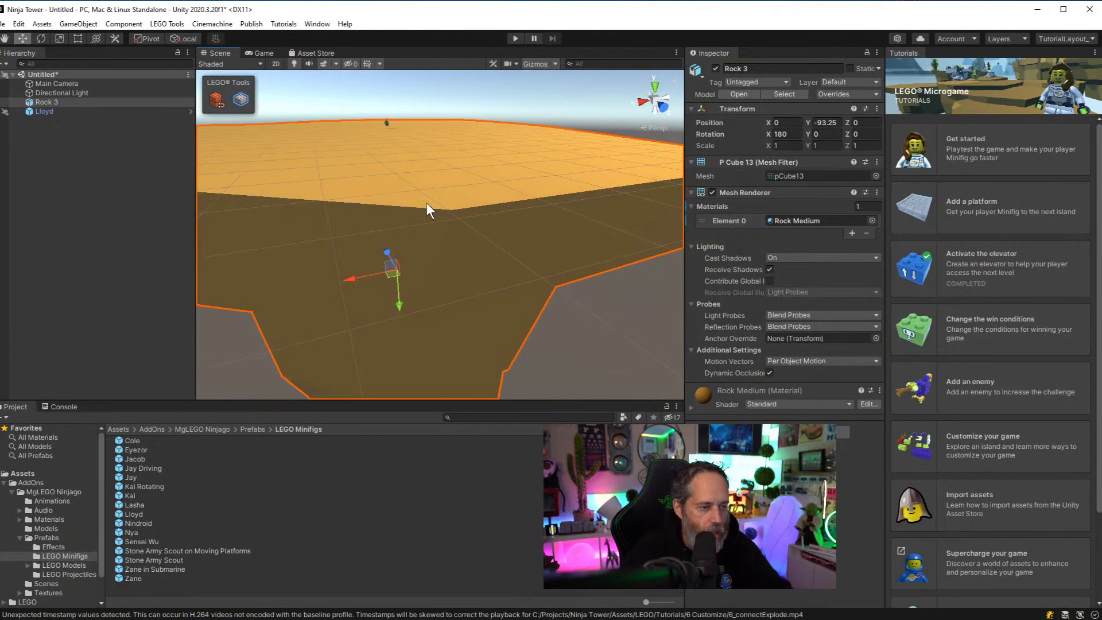
{"action": "right_click_drag", "start_coordinate": [425, 202], "coordinate": [433, 132]}
{"action": "key", "text": "w"}
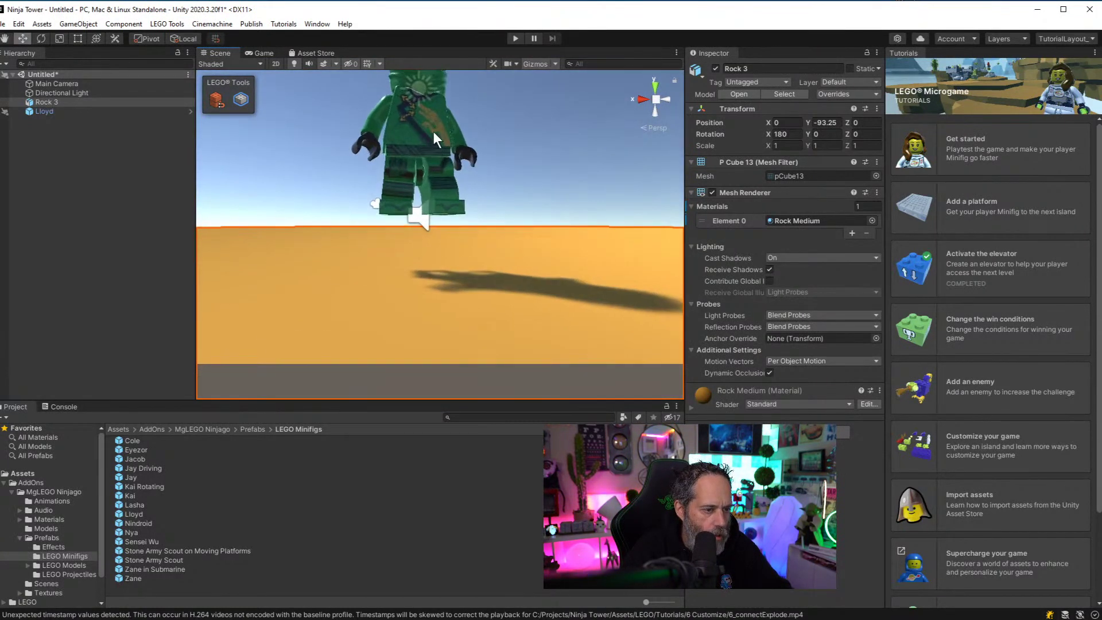
Fine-tune Rock 3's height under Lloyd's feet by setting its Y position to -92
{"action": "left_click", "coordinate": [821, 122]}
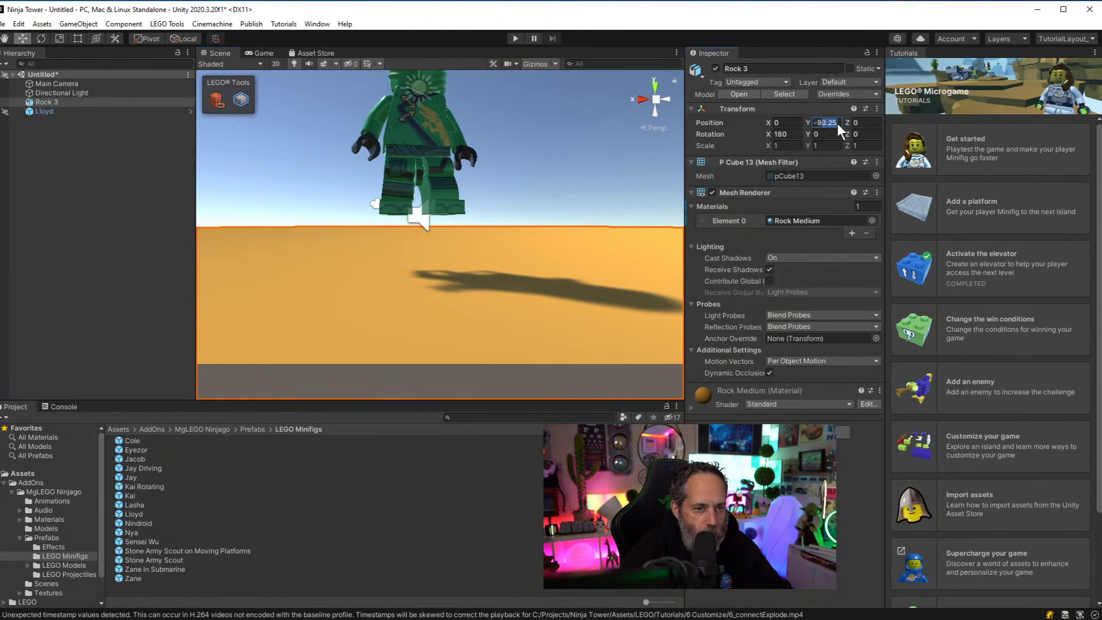
{"action": "type", "text": "-91"}
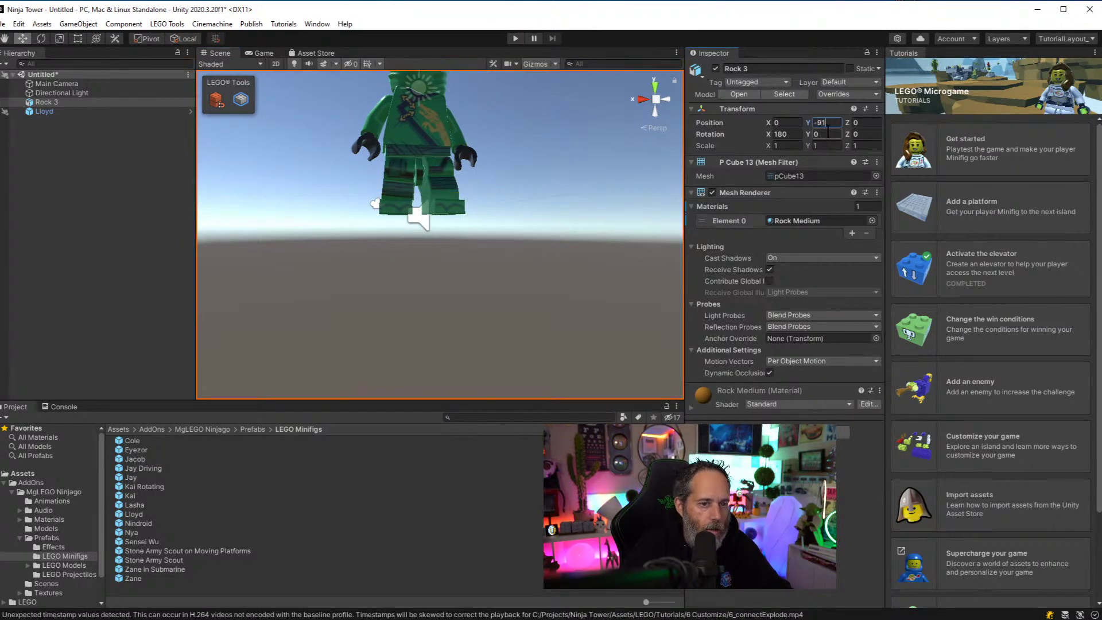
{"action": "type", "text": ".5"}
{"action": "key", "text": "BackSpace"}
{"action": "key", "text": "BackSpace"}
{"action": "key", "text": "BackSpace"}
{"action": "type", "text": "2.5"}
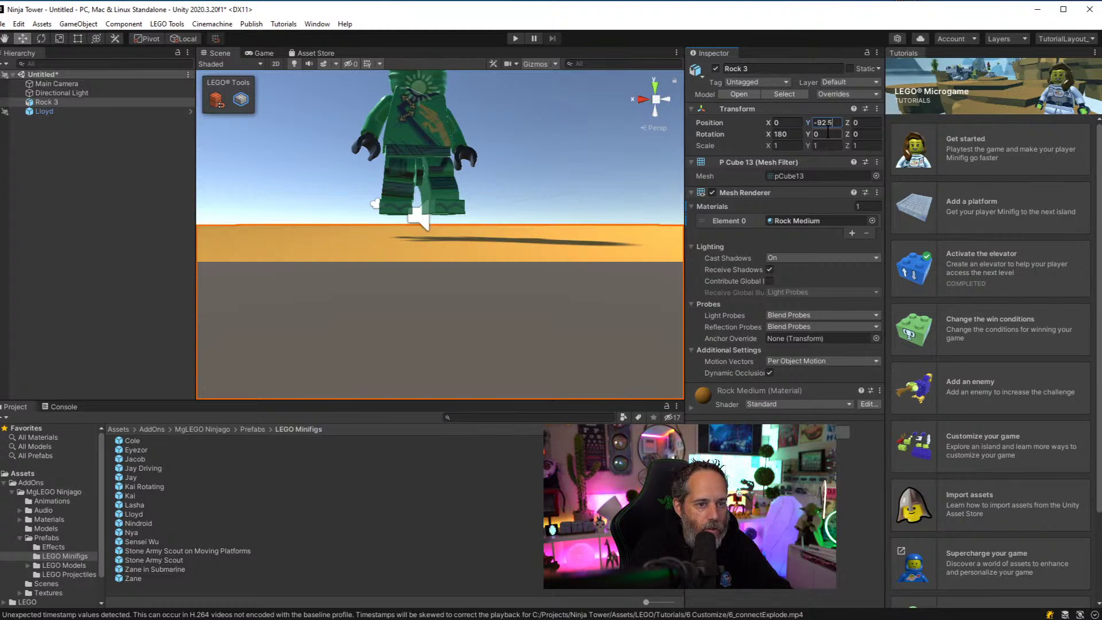
{"action": "key", "text": "BackSpace"}
{"action": "type", "text": "25"}
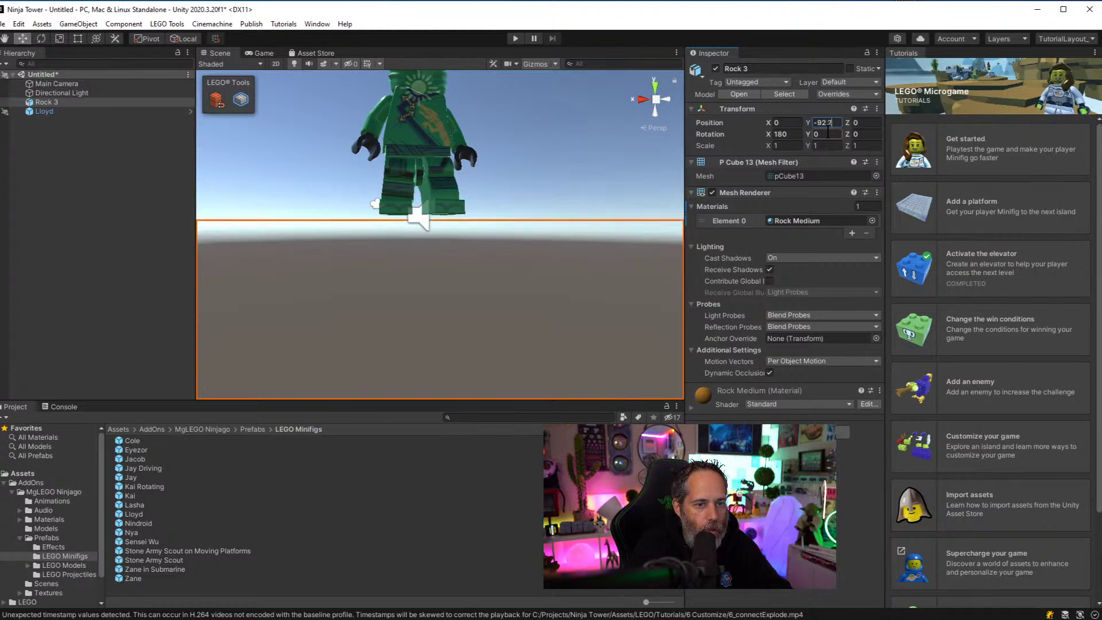
{"action": "left_click_drag", "start_coordinate": [459, 191], "coordinate": [305, 198], "text": "alt"}
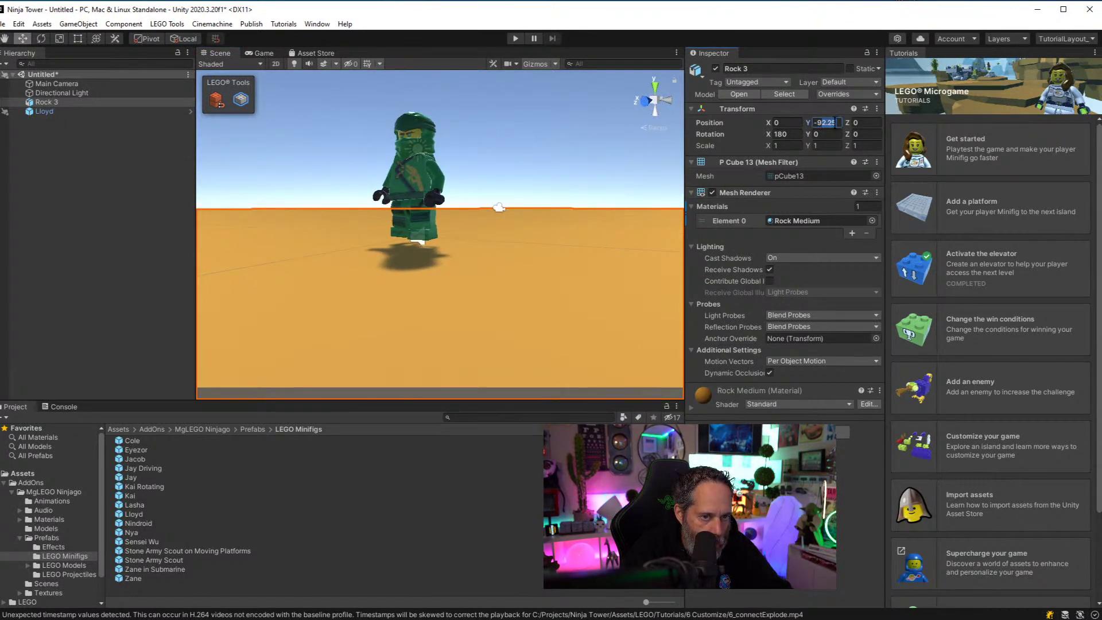
{"action": "type", "text": "-92"}
Add a Mesh Collider component to Rock 3
{"action": "left_click_drag", "start_coordinate": [498, 207], "coordinate": [264, 144], "text": "alt"}
{"action": "scroll", "coordinate": [253, 172], "scroll_direction": "down", "scroll_amount": 10}
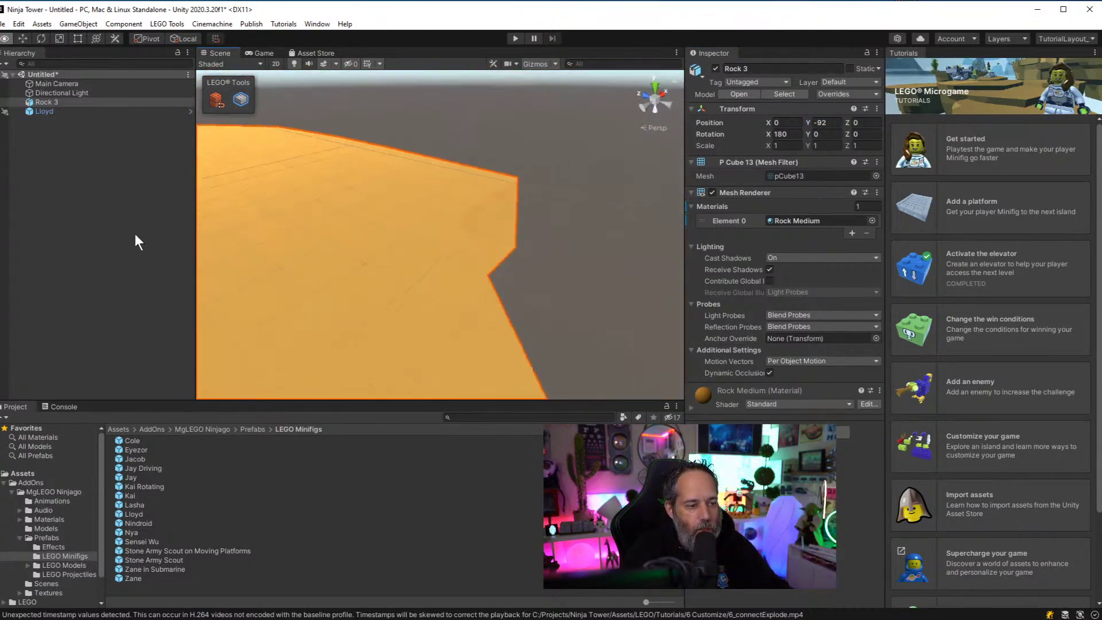
{"action": "left_click_drag", "start_coordinate": [344, 258], "coordinate": [303, 316], "text": "alt"}
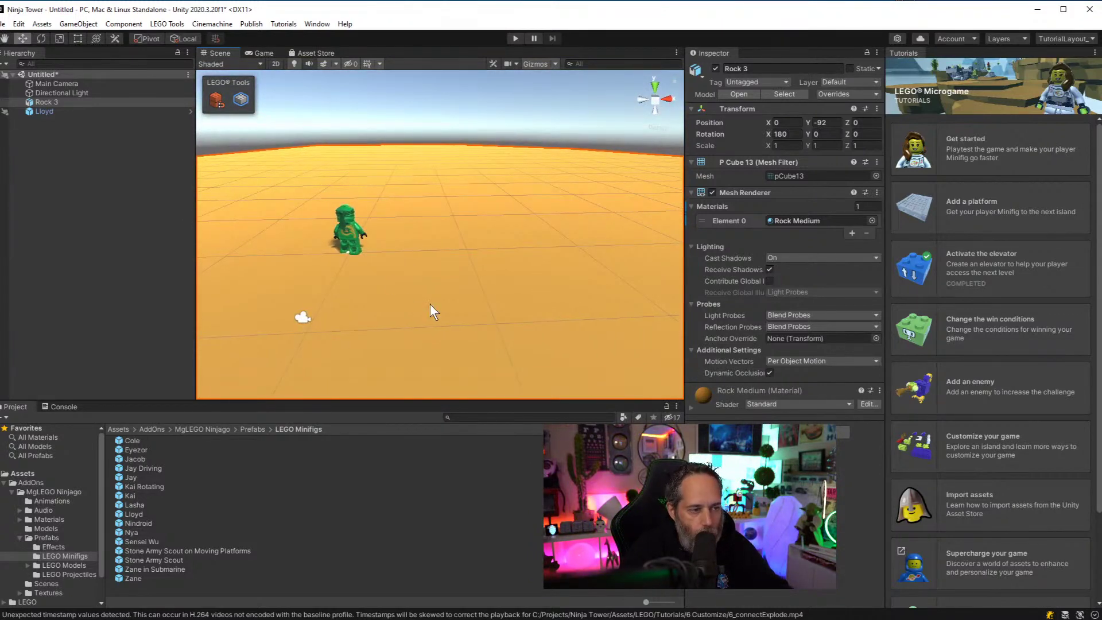
{"action": "left_click", "coordinate": [784, 428]}
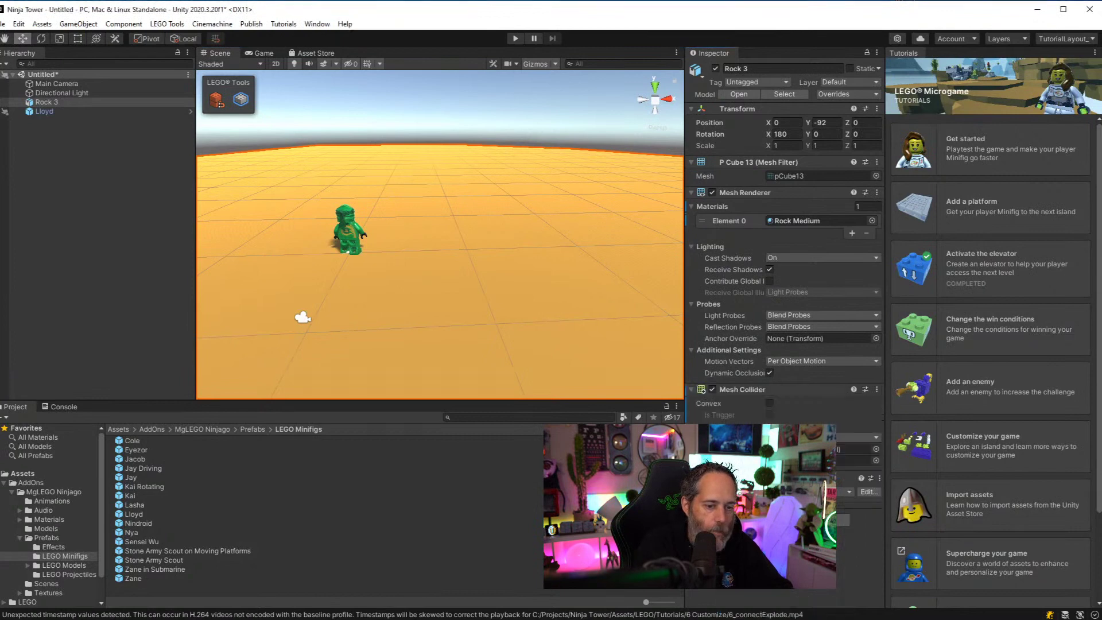
{"action": "key", "text": "Return"}
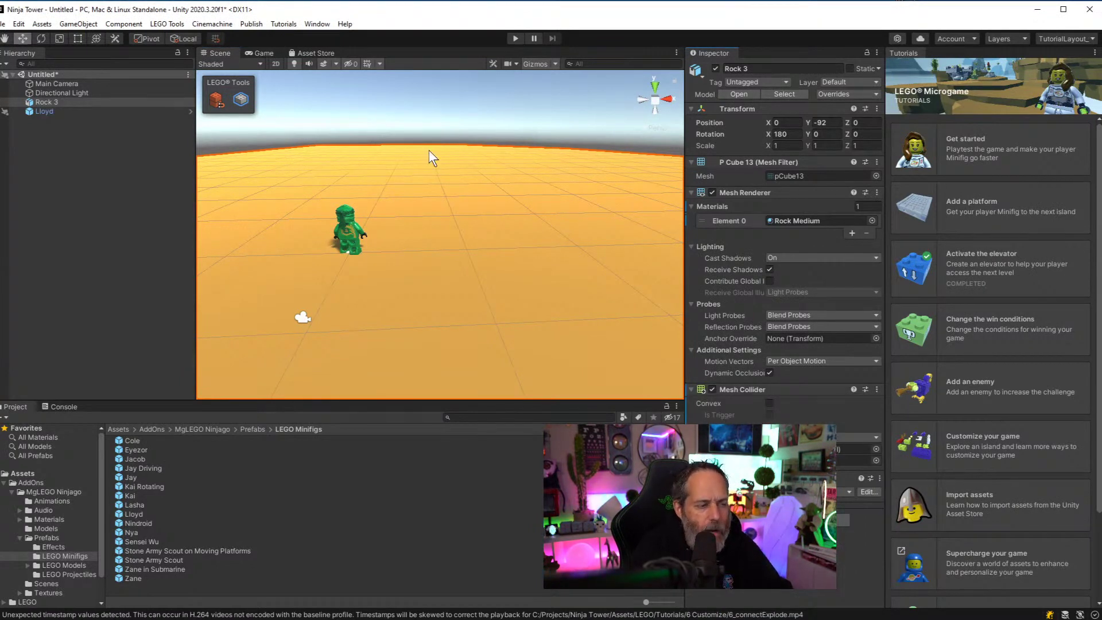
Examine the temple prefabs in the AddOns > MgLEGO Ninjago > Prefabs > LEGO Models > Buildings folder
{"action": "right_click_drag", "start_coordinate": [429, 150], "coordinate": [321, 302]}
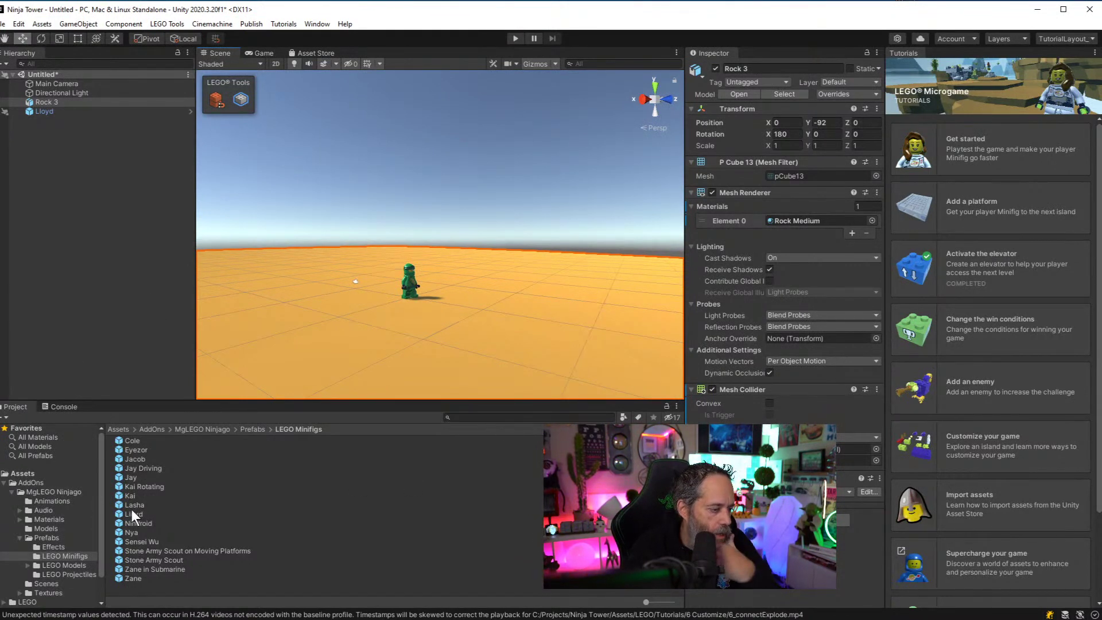
{"action": "left_click", "coordinate": [53, 565]}
{"action": "double_click", "coordinate": [143, 441]}
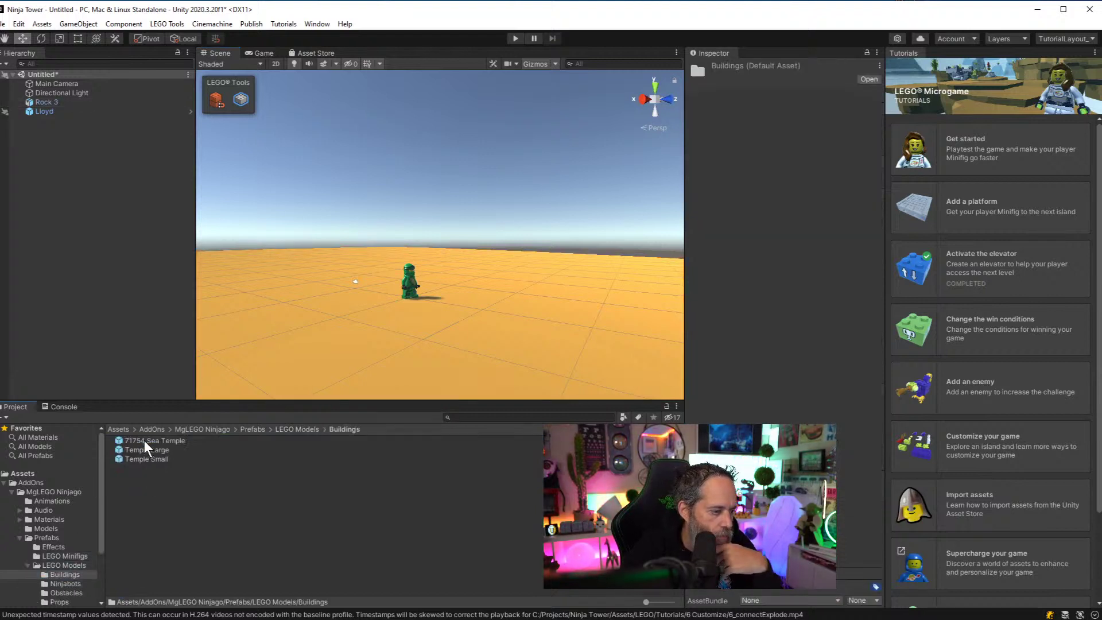
{"action": "left_click", "coordinate": [145, 448]}
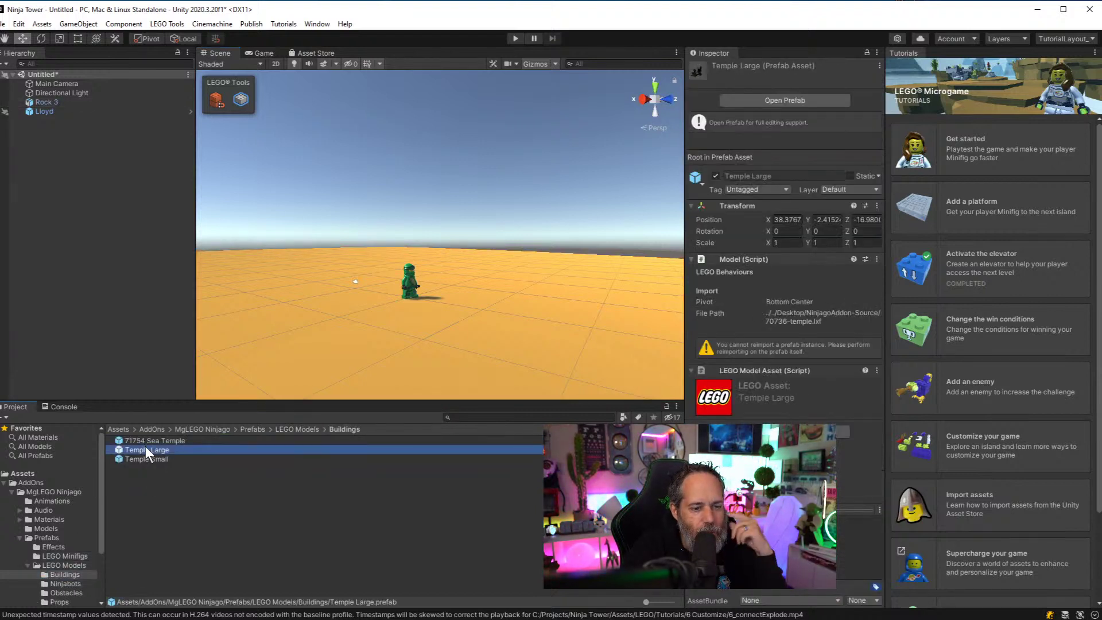
{"action": "key", "text": "Down"}
{"action": "key", "text": "Up"}
{"action": "key", "text": "Up"}
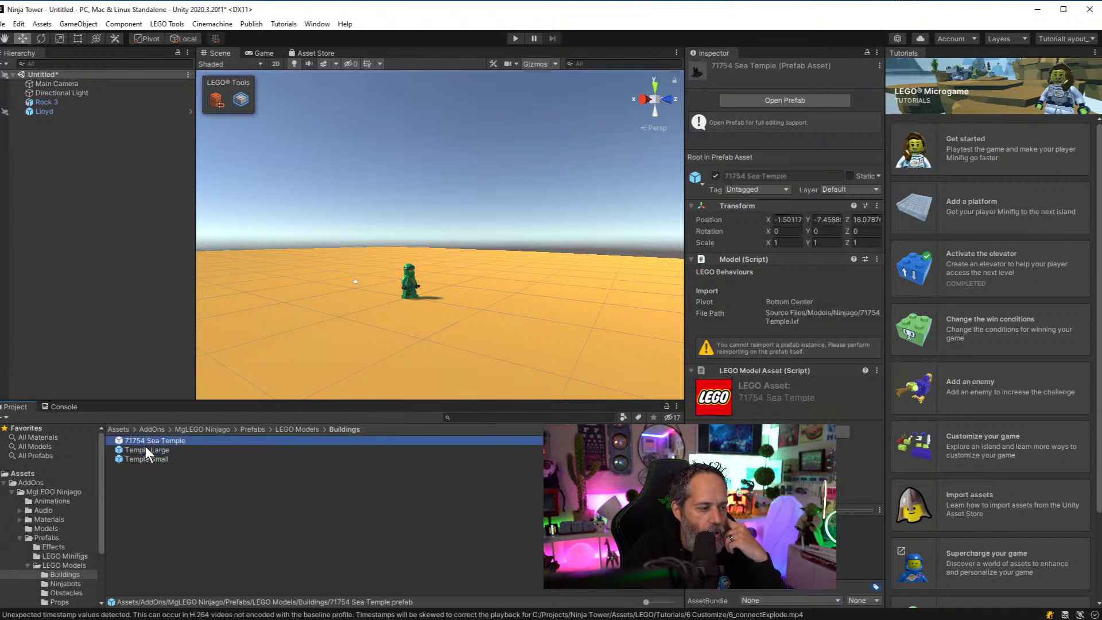
{"action": "key", "text": "Down"}
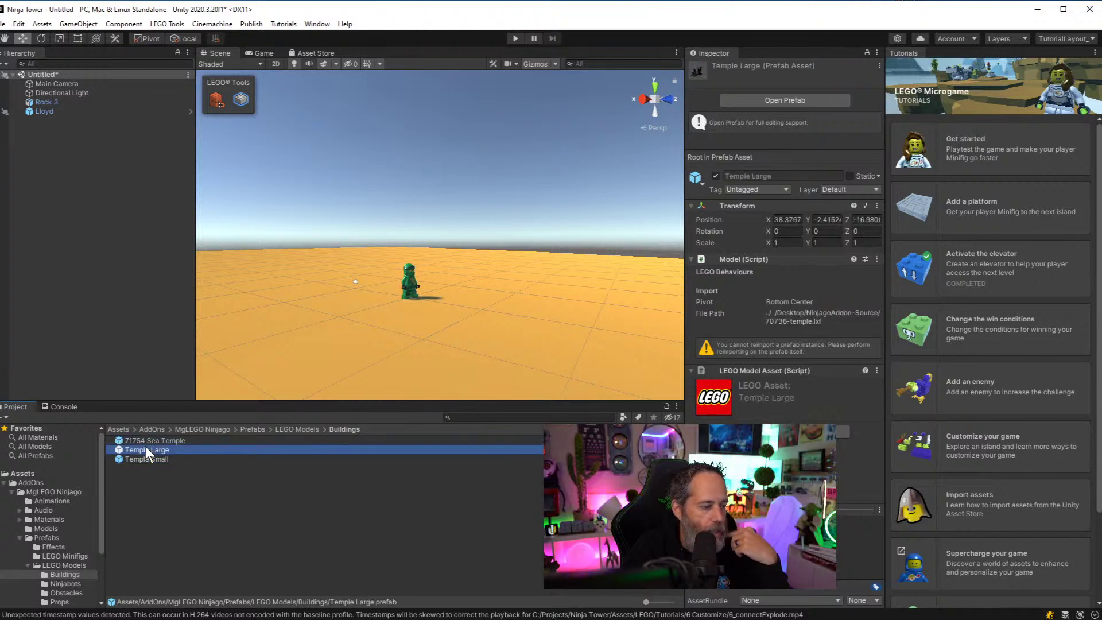
Add the Tower prefab from the LEGO > Prefabs > LEGO Models > Buildings folder to the scene
{"action": "left_click", "coordinate": [20, 537]}
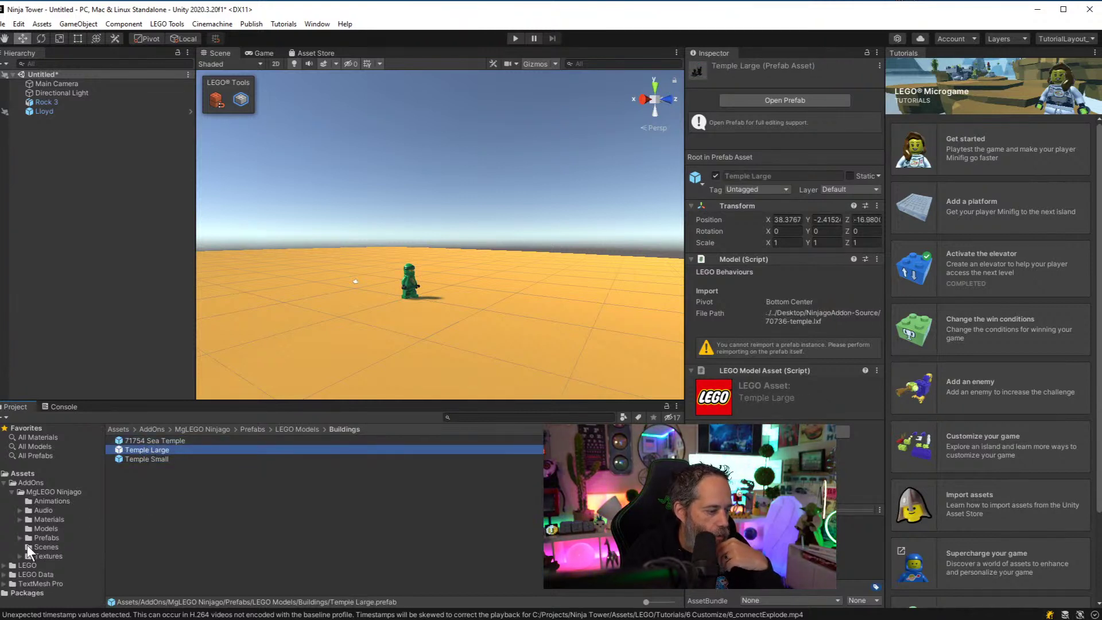
{"action": "left_click", "coordinate": [9, 566]}
{"action": "scroll", "coordinate": [33, 587], "scroll_direction": "down", "scroll_amount": 3}
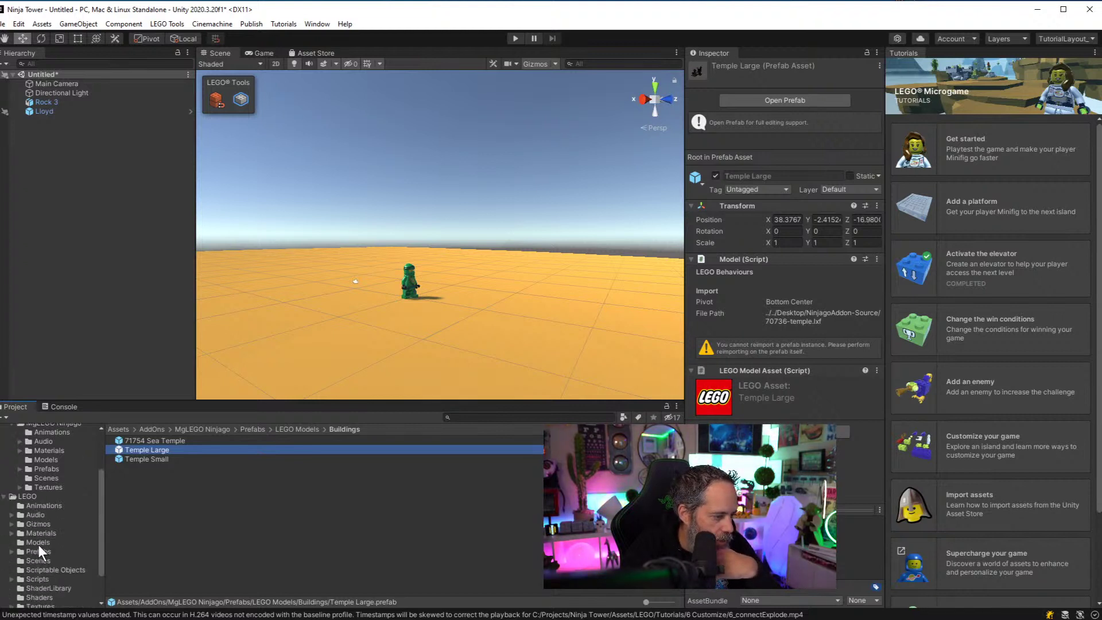
{"action": "scroll", "coordinate": [39, 545], "scroll_direction": "down", "scroll_amount": 2}
{"action": "left_click", "coordinate": [9, 509]}
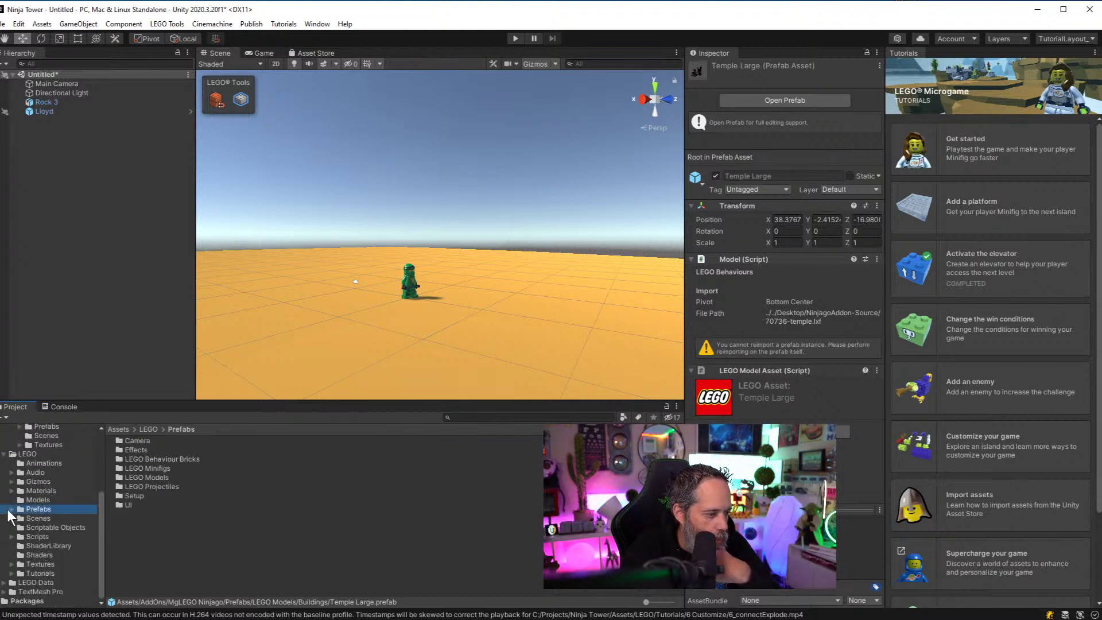
{"action": "double_click", "coordinate": [149, 478]}
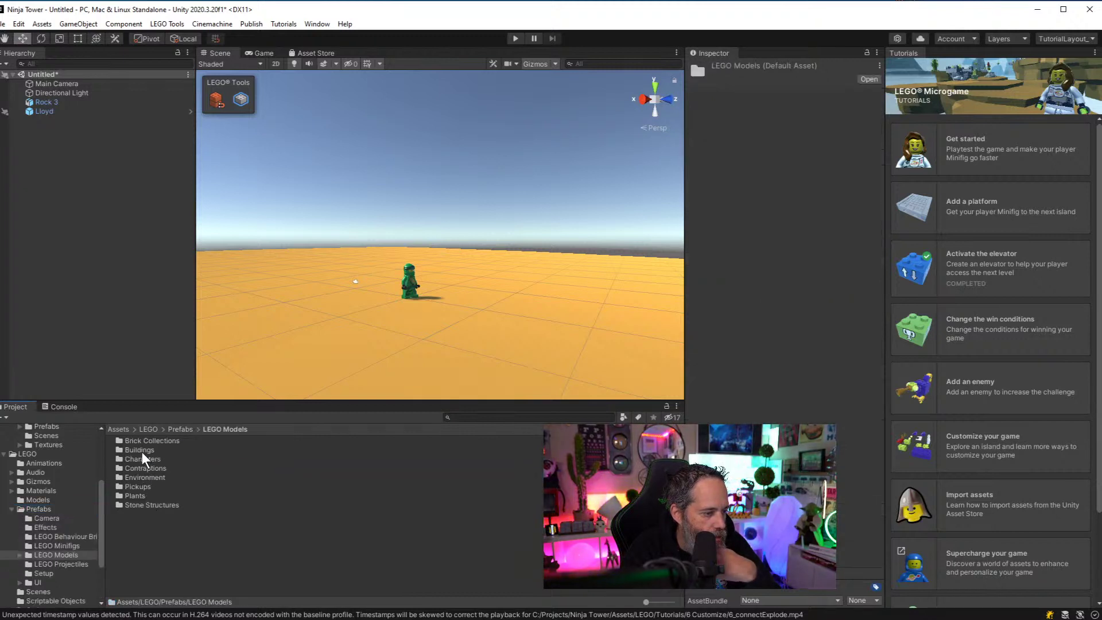
{"action": "double_click", "coordinate": [142, 451]}
{"action": "left_click", "coordinate": [138, 458]}
{"action": "left_click_drag", "start_coordinate": [243, 409], "coordinate": [85, 277]}
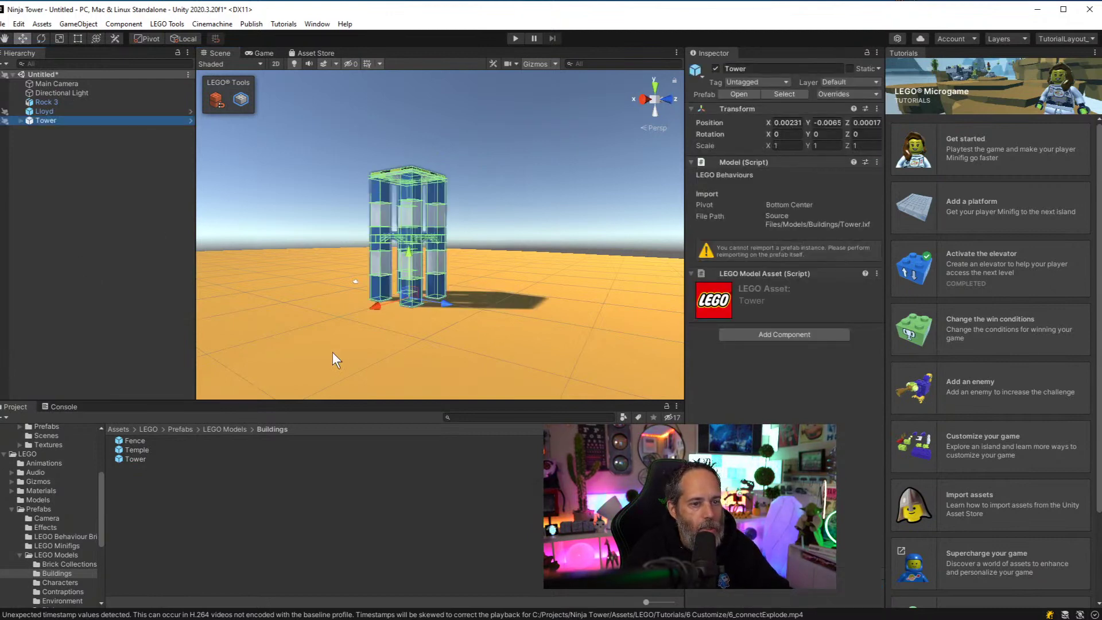
Move the tower to one side of Lloyd by setting its Z position to 15
{"action": "left_click_drag", "start_coordinate": [332, 352], "coordinate": [327, 389], "text": "alt"}
{"action": "left_click_drag", "start_coordinate": [848, 126], "coordinate": [964, 128]}
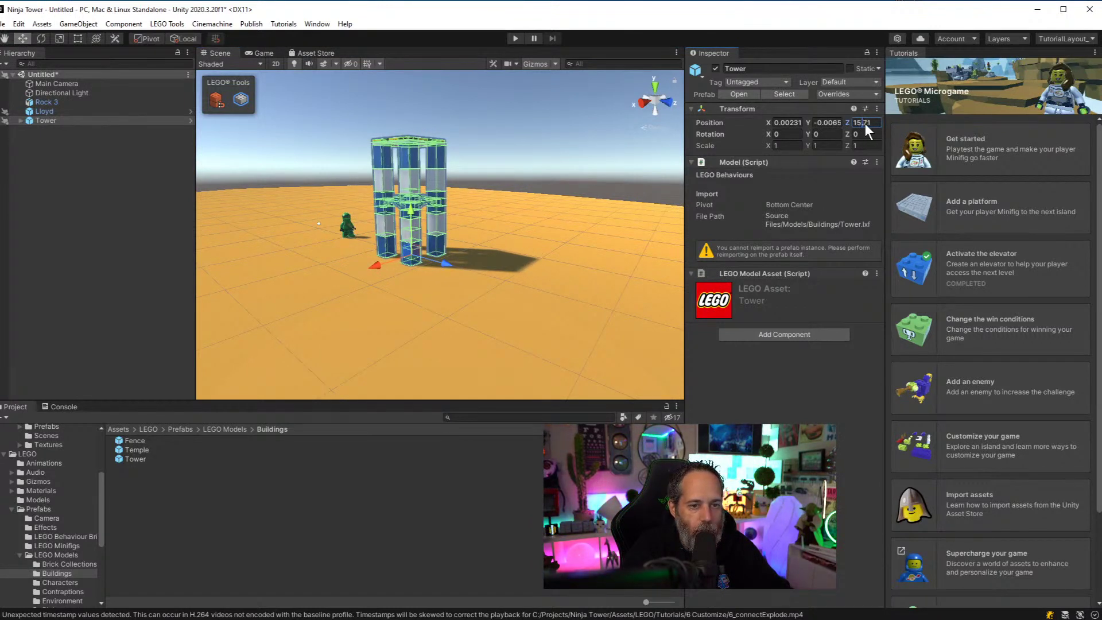
{"action": "key", "text": "BackSpace"}
Duplicate the tower and place the copy on Lloyd's other side with a Z position of -15
{"action": "left_click_drag", "start_coordinate": [436, 276], "coordinate": [463, 284], "text": "alt"}
{"action": "key", "text": "ctrl+d"}
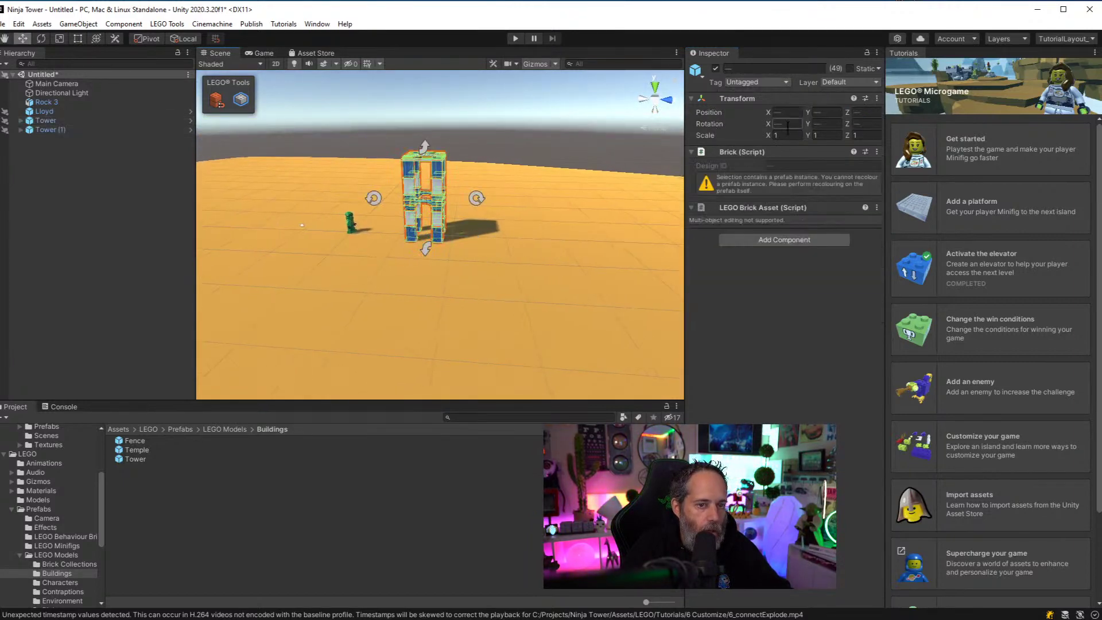
{"action": "left_click", "coordinate": [42, 131]}
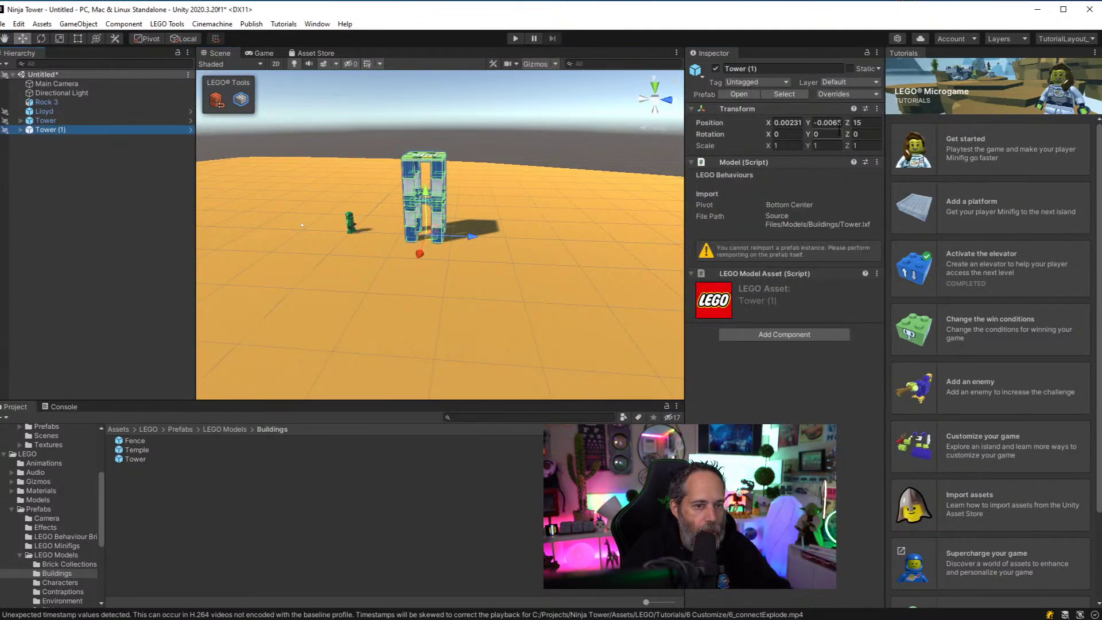
{"action": "left_click", "coordinate": [861, 123]}
{"action": "type", "text": "-15"}
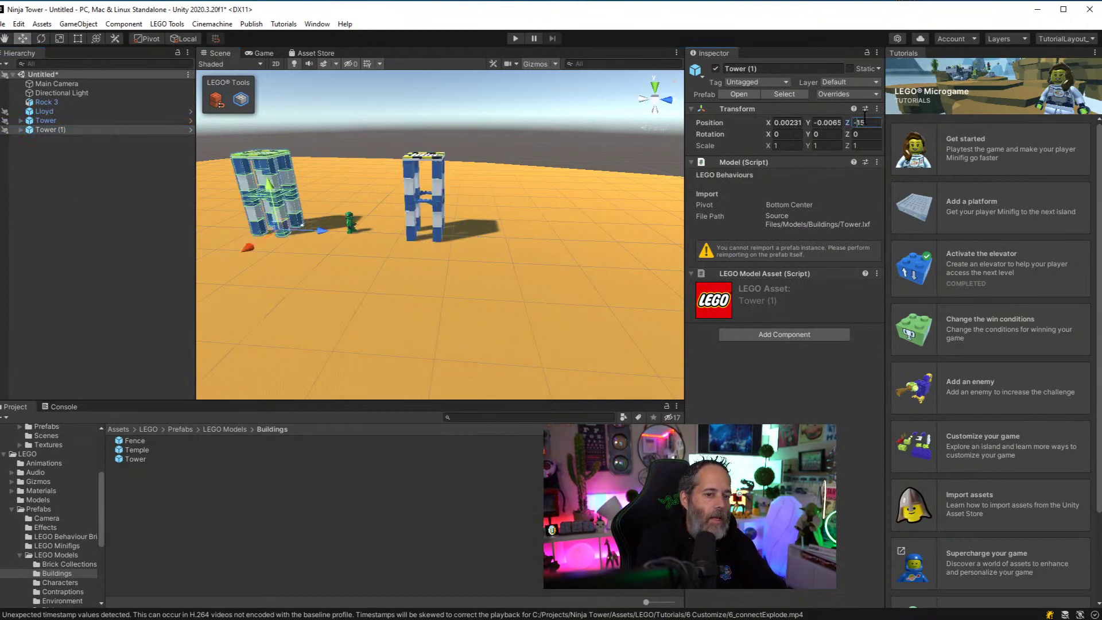
Create a Cinemachine 2D camera with Lloyd and both towers in view, and assign Lloyd as its Follow target
{"action": "left_click_drag", "start_coordinate": [436, 230], "coordinate": [362, 195], "text": "alt"}
{"action": "scroll", "coordinate": [362, 195], "scroll_direction": "up", "scroll_amount": 5}
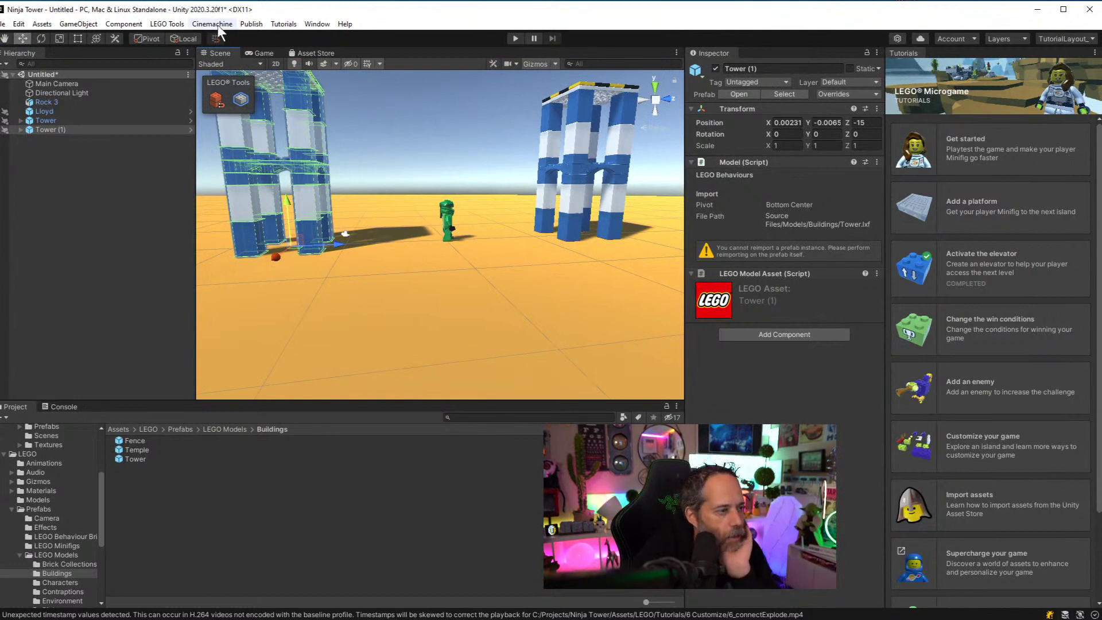
{"action": "left_click", "coordinate": [262, 53]}
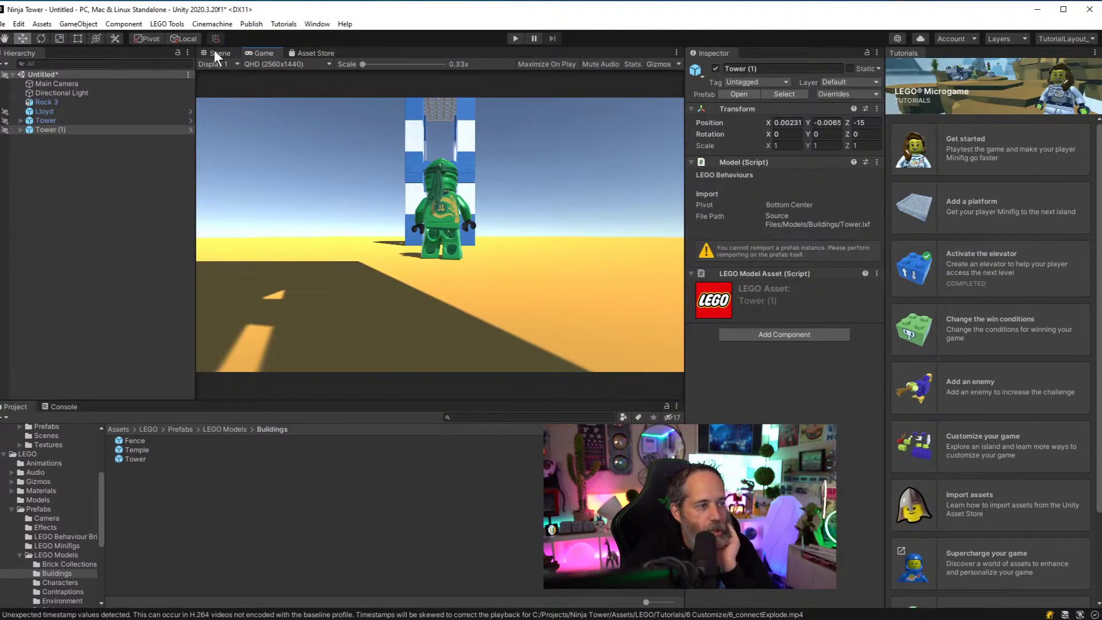
{"action": "left_click", "coordinate": [211, 24]}
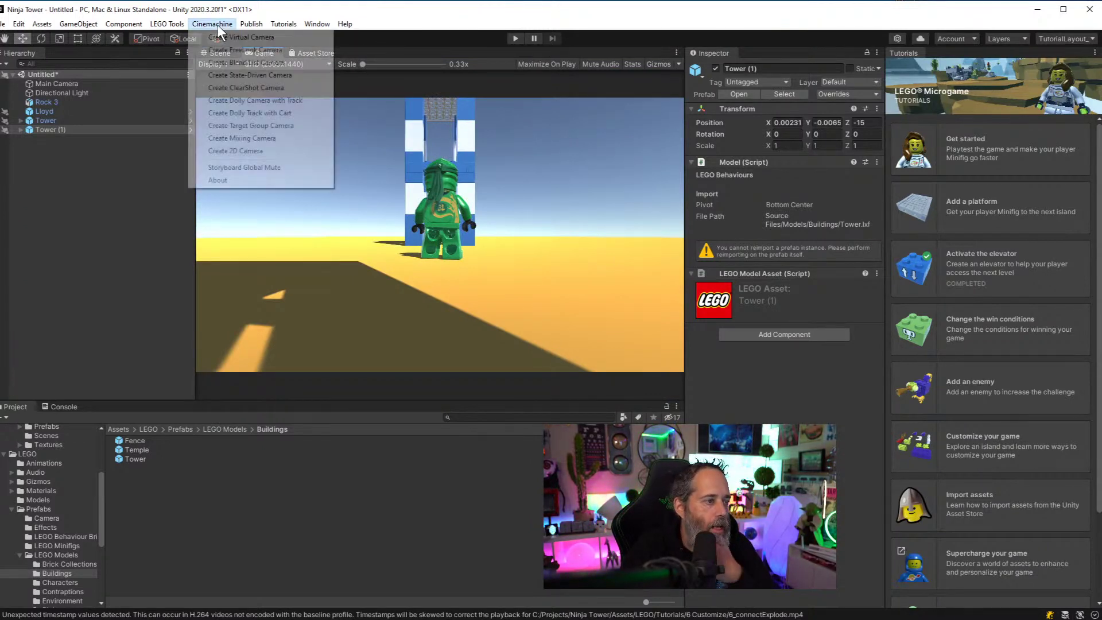
{"action": "left_click", "coordinate": [238, 149]}
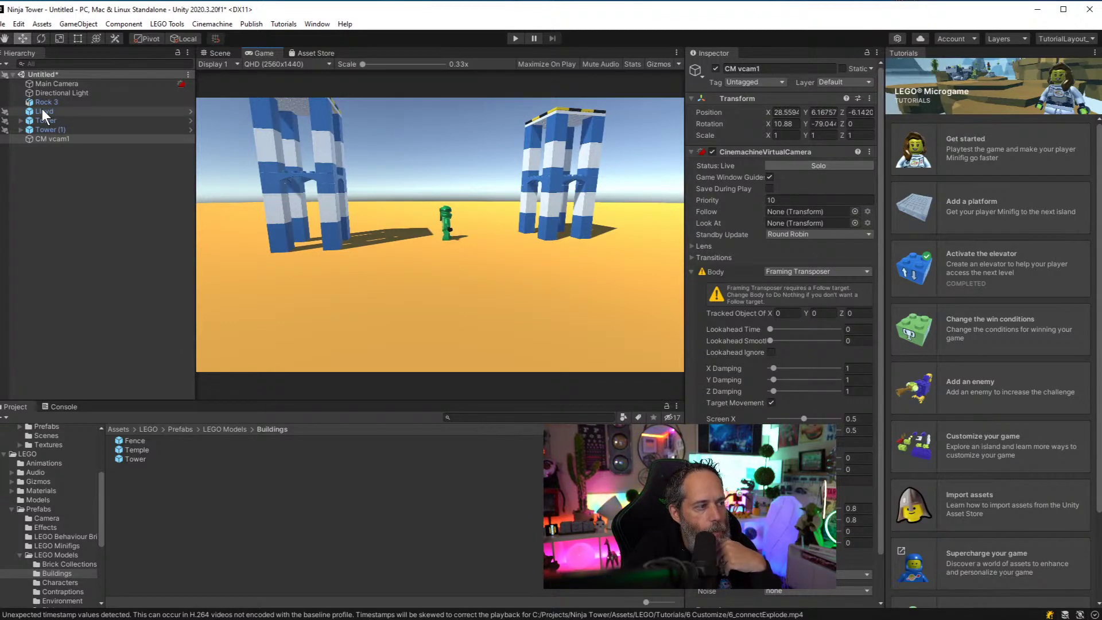
{"action": "left_click_drag", "start_coordinate": [50, 109], "coordinate": [770, 212]}
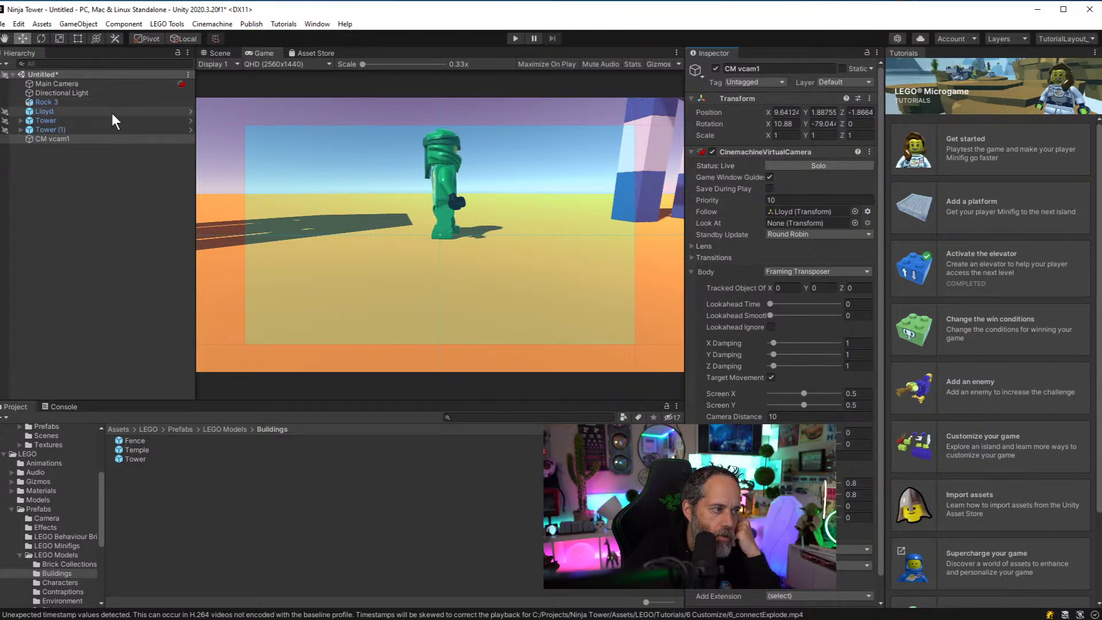
Change the Main Camera's projection to Orthographic
{"action": "left_click", "coordinate": [70, 84]}
{"action": "left_click", "coordinate": [776, 205]}
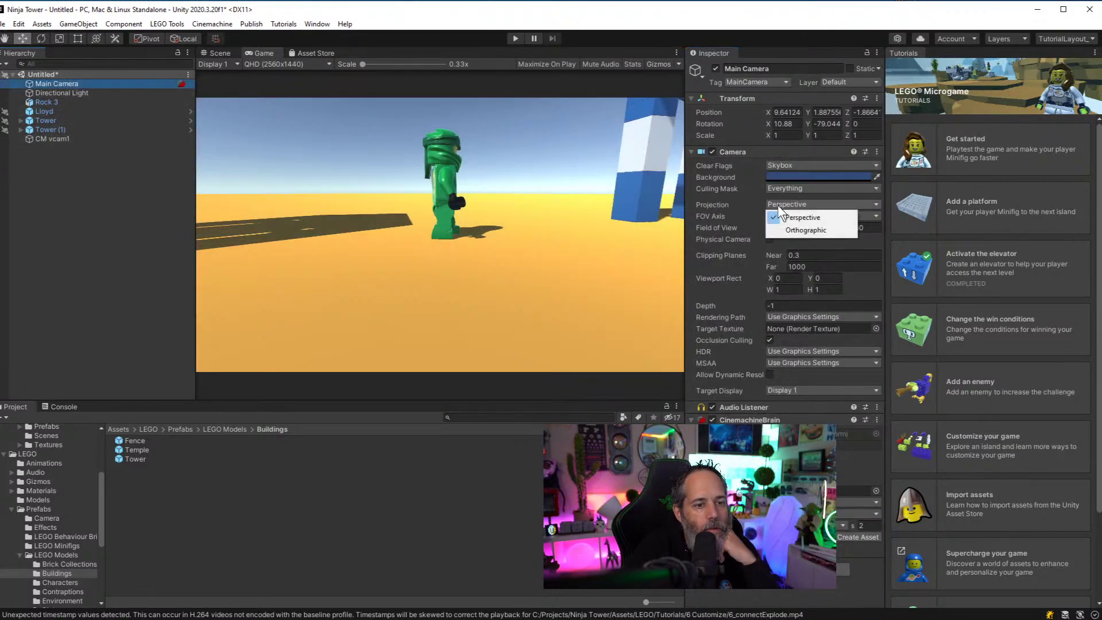
{"action": "left_click", "coordinate": [780, 230]}
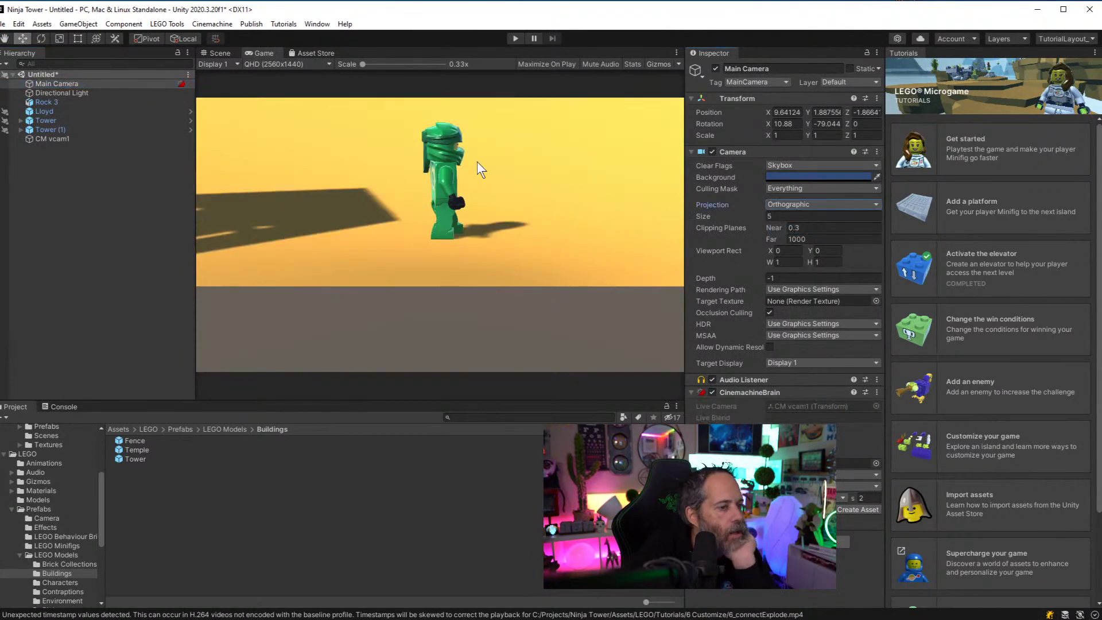
{"action": "left_click", "coordinate": [725, 215]}
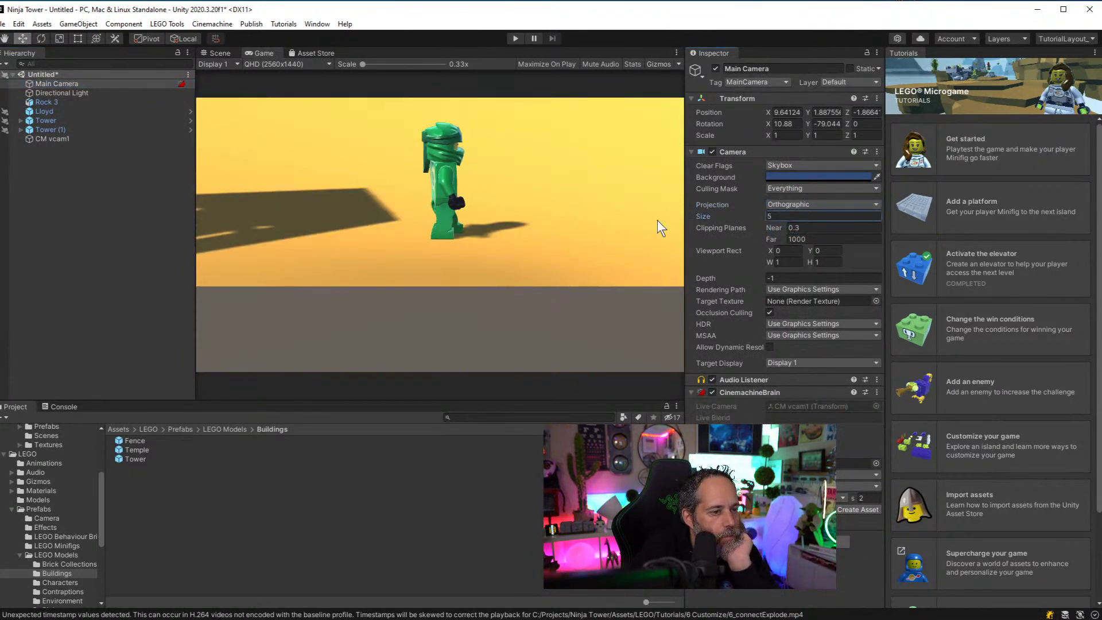
On CM vcam1, set the tracked object offset to 0.72 in Y and the lens orthographic size to 14.46
{"action": "left_click", "coordinate": [36, 140]}
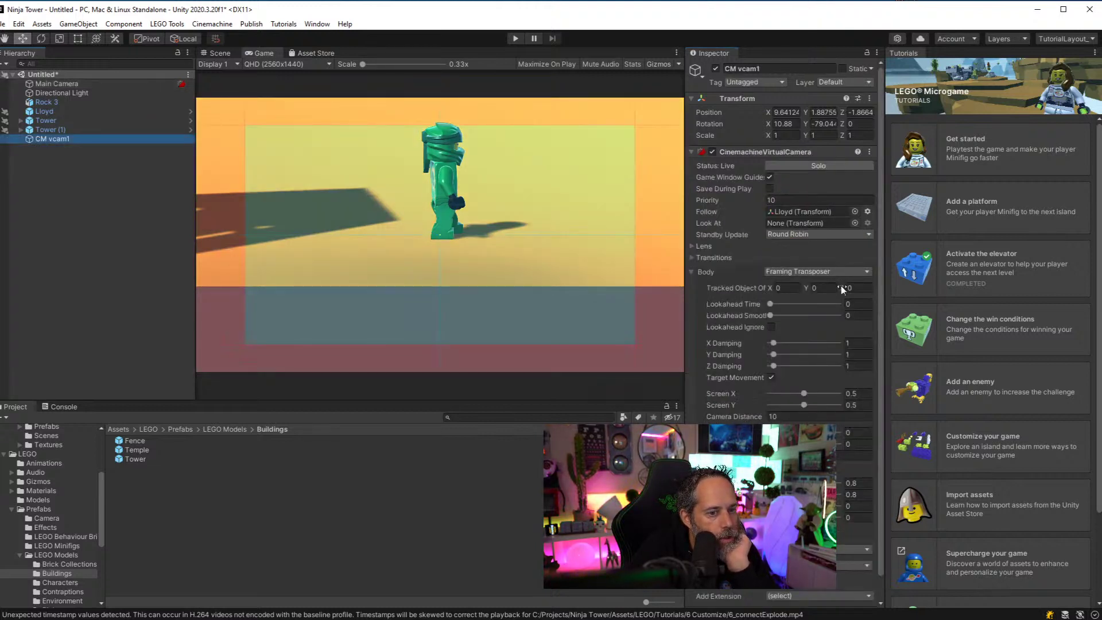
{"action": "mouse_move", "coordinate": [841, 289]}
{"action": "left_mouse_down"}
{"action": "mouse_move", "coordinate": [786, 290]}
{"action": "mouse_move", "coordinate": [828, 285]}
{"action": "left_mouse_up"}
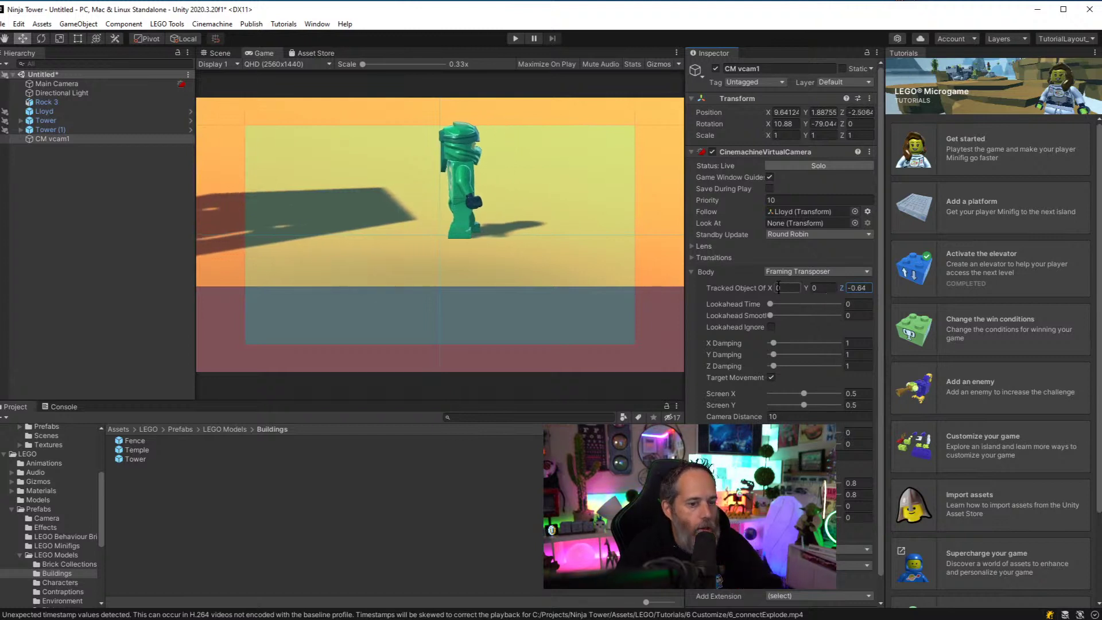
{"action": "type", "text": "0"}
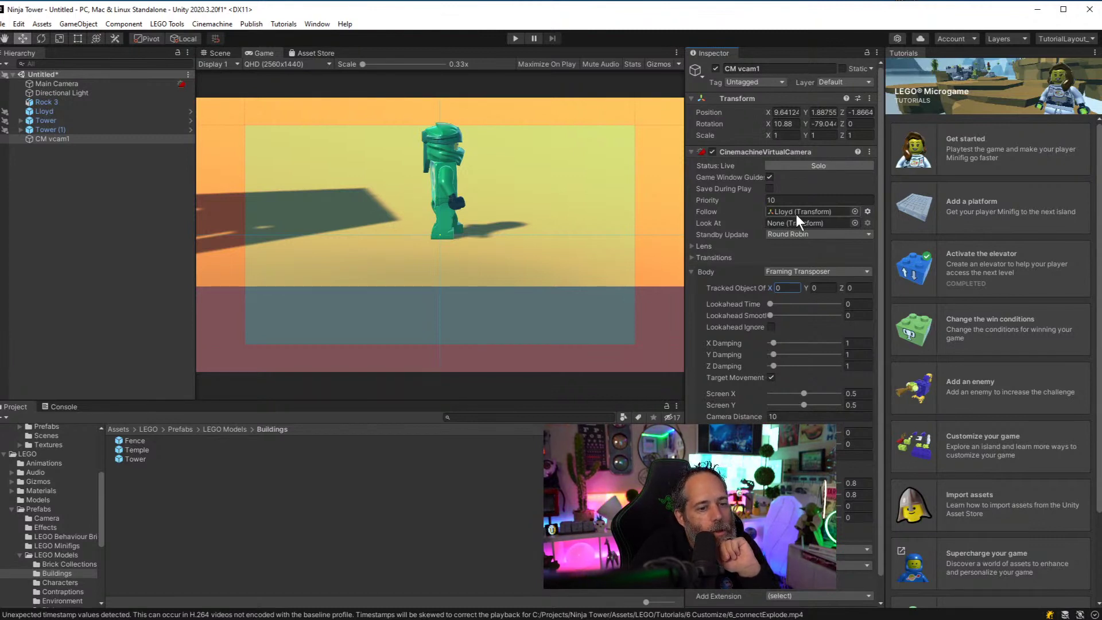
{"action": "left_click", "coordinate": [719, 254]}
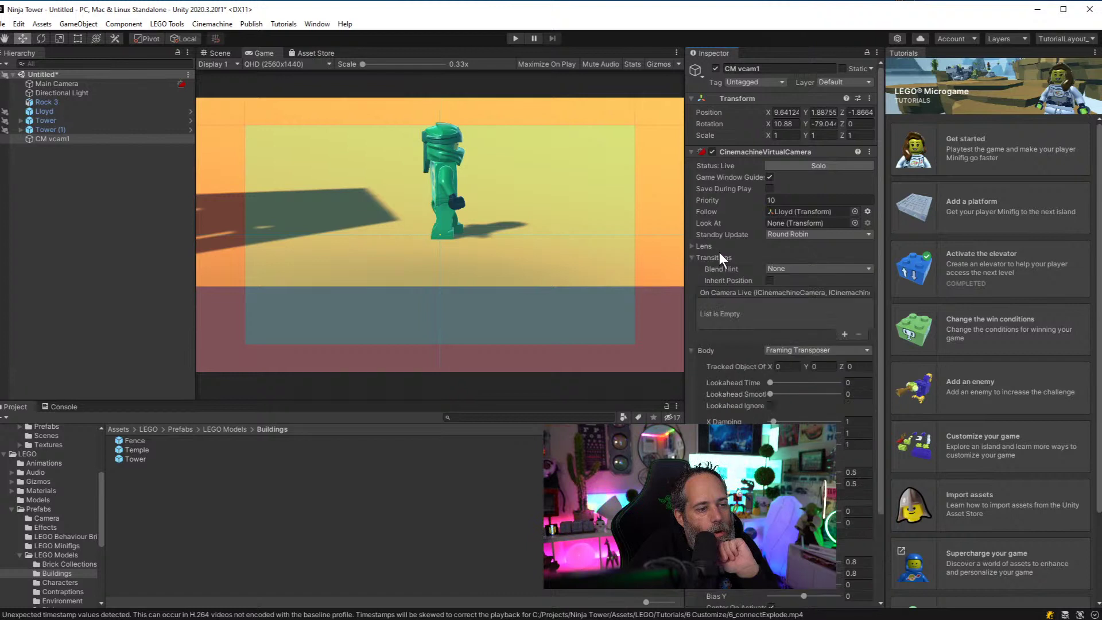
{"action": "scroll", "coordinate": [521, 232], "scroll_direction": "up", "scroll_amount": 1}
{"action": "scroll", "coordinate": [521, 232], "scroll_direction": "down", "scroll_amount": 1}
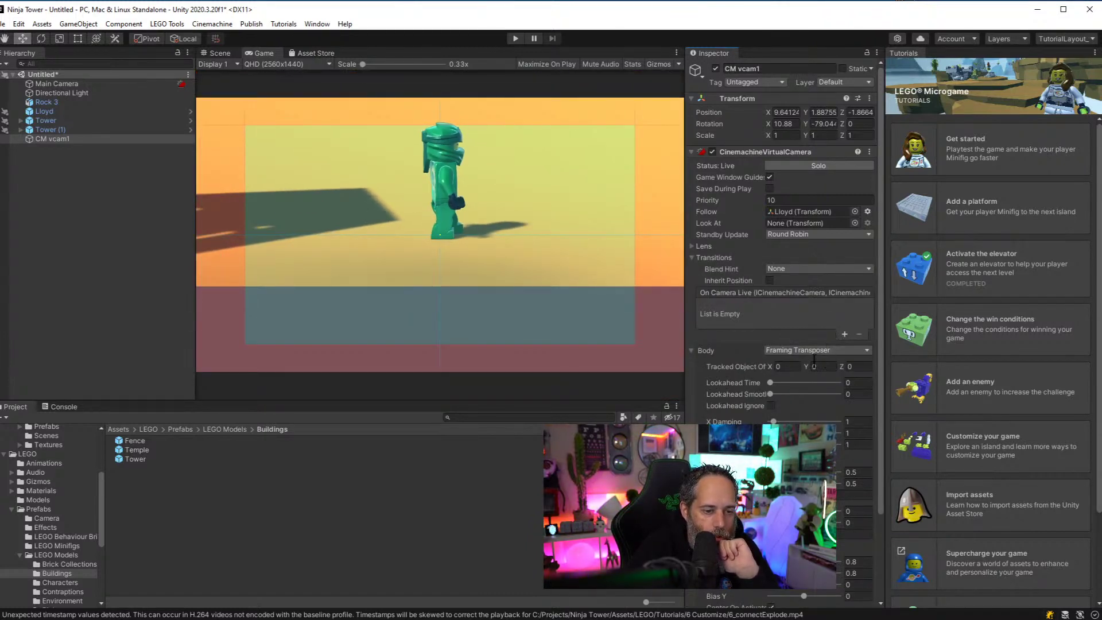
{"action": "mouse_move", "coordinate": [804, 366]}
{"action": "left_mouse_down"}
{"action": "mouse_move", "coordinate": [846, 370]}
{"action": "mouse_move", "coordinate": [821, 371]}
{"action": "left_mouse_up"}
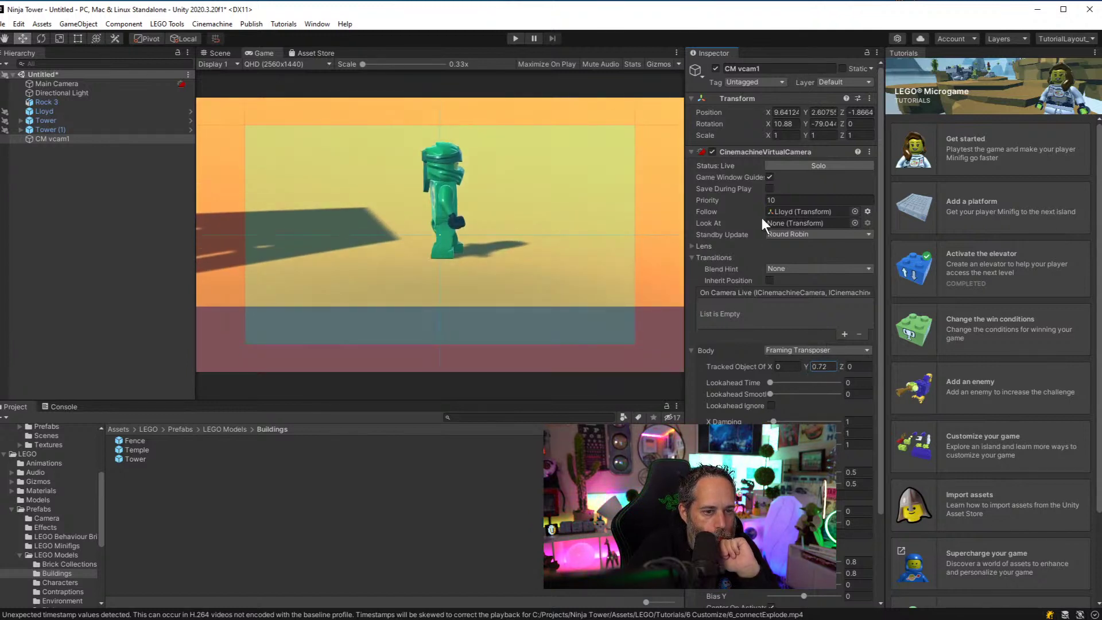
{"action": "left_click", "coordinate": [708, 246]}
{"action": "left_click_drag", "start_coordinate": [742, 260], "coordinate": [922, 264]}
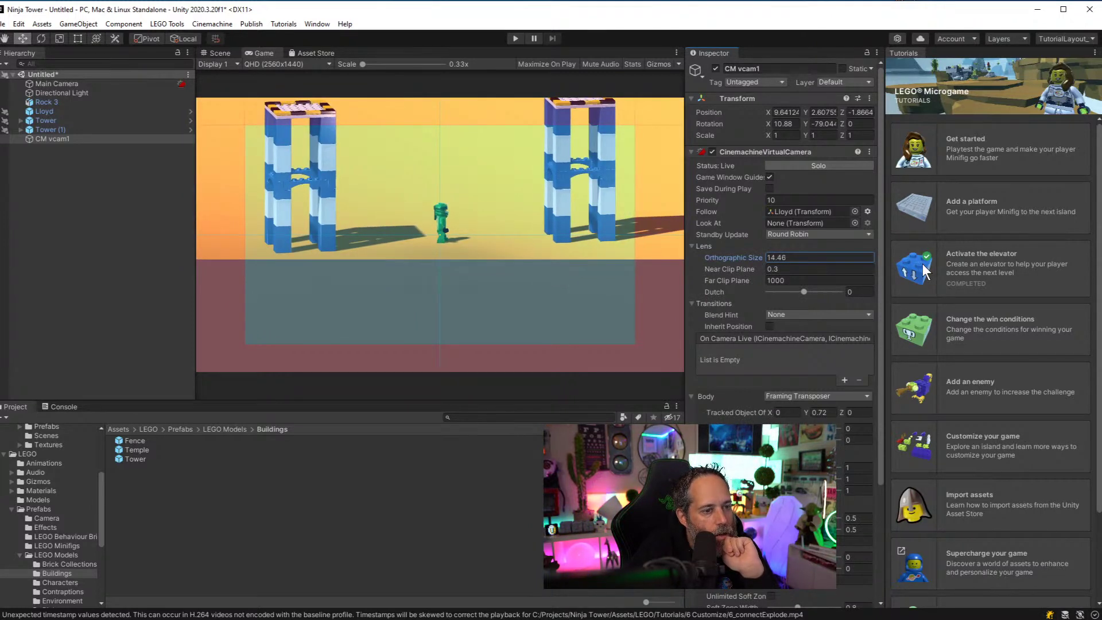
Set the virtual camera's rotation to 0 on X and -90 on Y for a straight side view
{"action": "left_click", "coordinate": [794, 127]}
{"action": "type", "text": "-"}
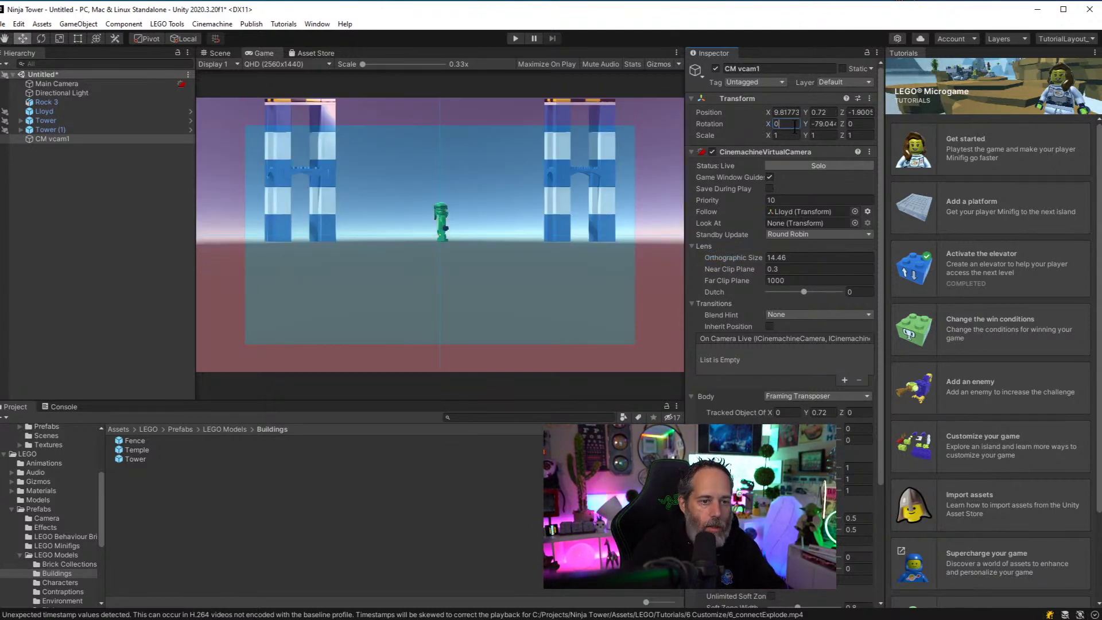
{"action": "left_click", "coordinate": [831, 124]}
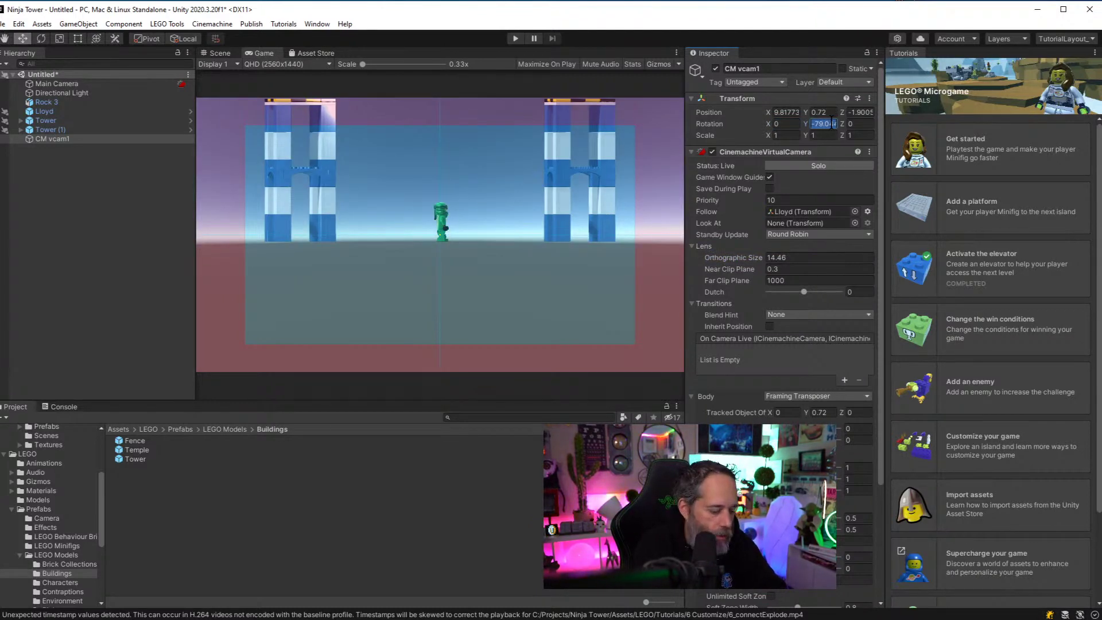
{"action": "type", "text": "90"}
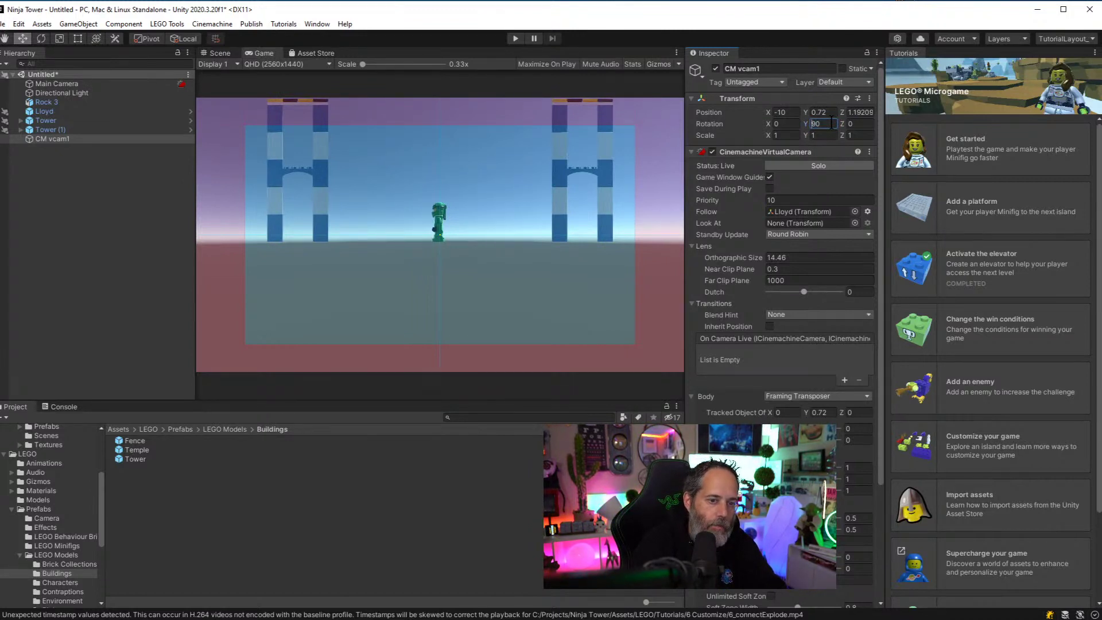
{"action": "type", "text": "-"}
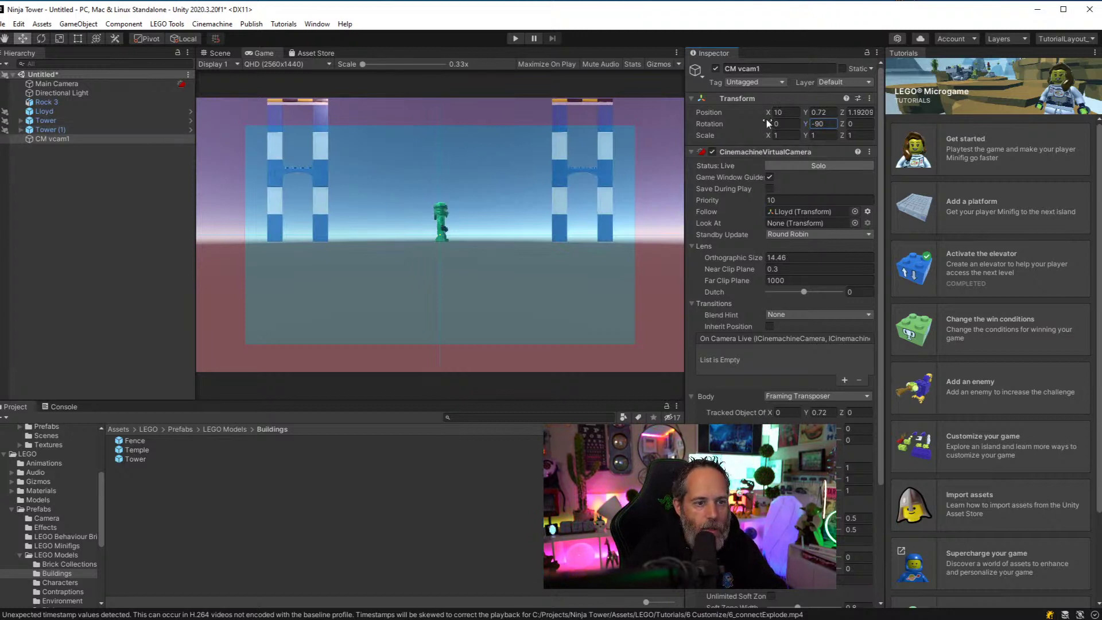
{"action": "mouse_move", "coordinate": [766, 122]}
{"action": "left_mouse_down"}
{"action": "mouse_move", "coordinate": [787, 28]}
{"action": "mouse_move", "coordinate": [778, 114]}
{"action": "left_mouse_up"}
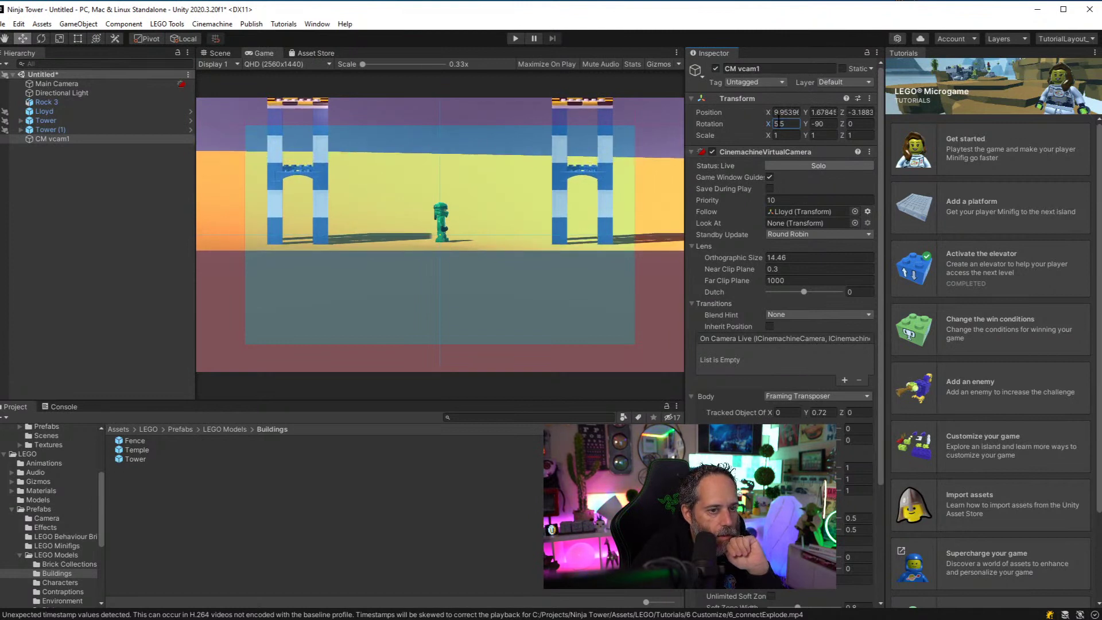
{"action": "type", "text": "0"}
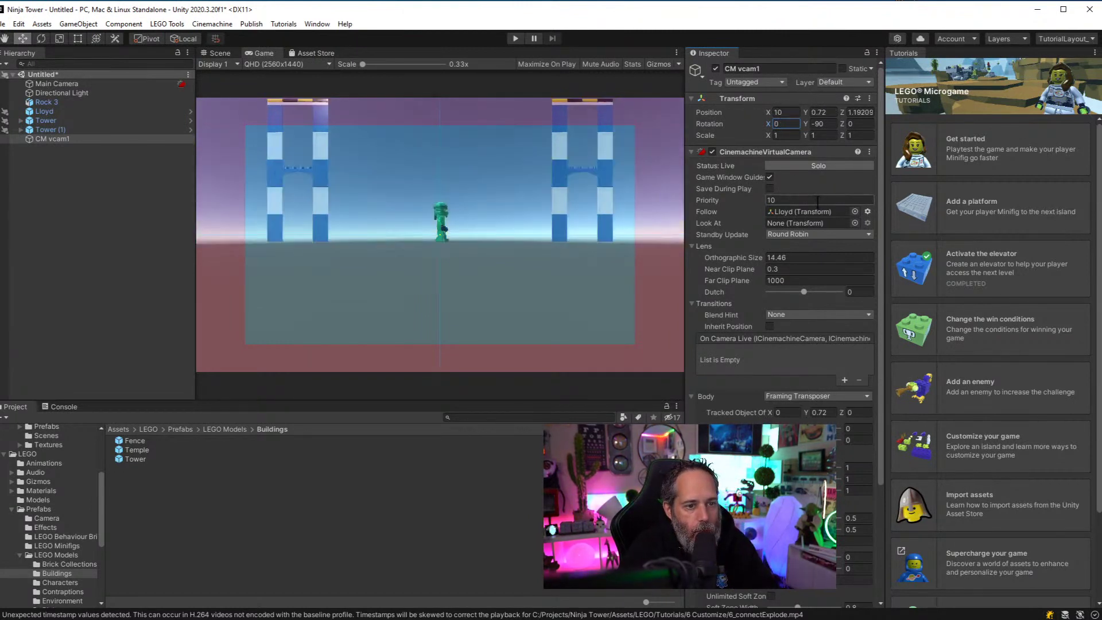
Adjust the virtual camera's tracked object offset to -0.38 in X
{"action": "left_click", "coordinate": [772, 112]}
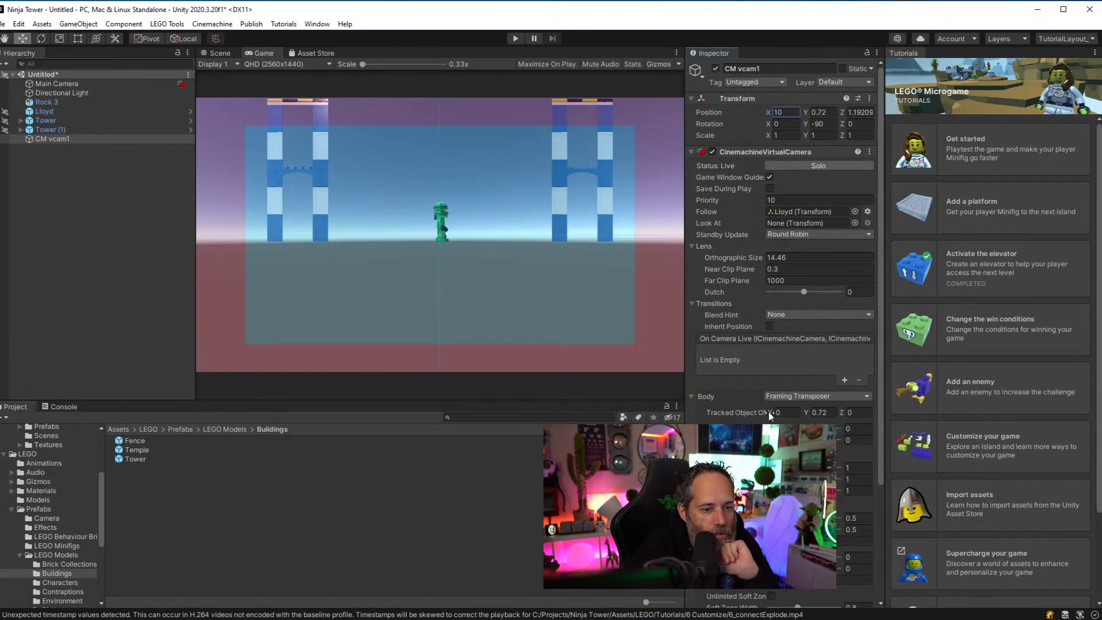
{"action": "left_click", "coordinate": [820, 412]}
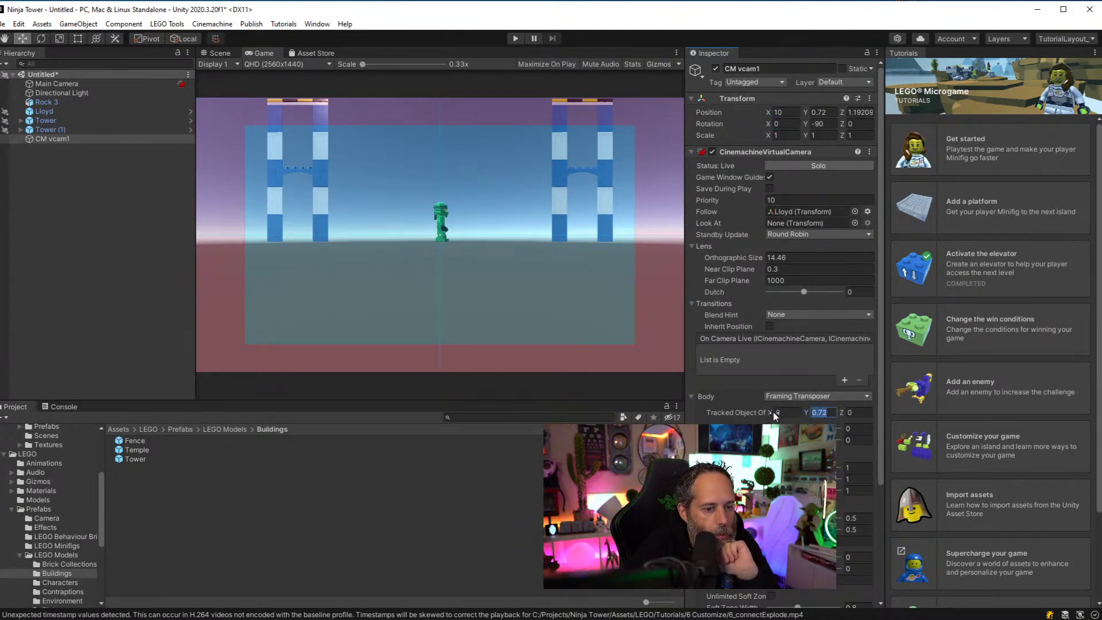
{"action": "left_click_drag", "start_coordinate": [773, 412], "coordinate": [745, 374]}
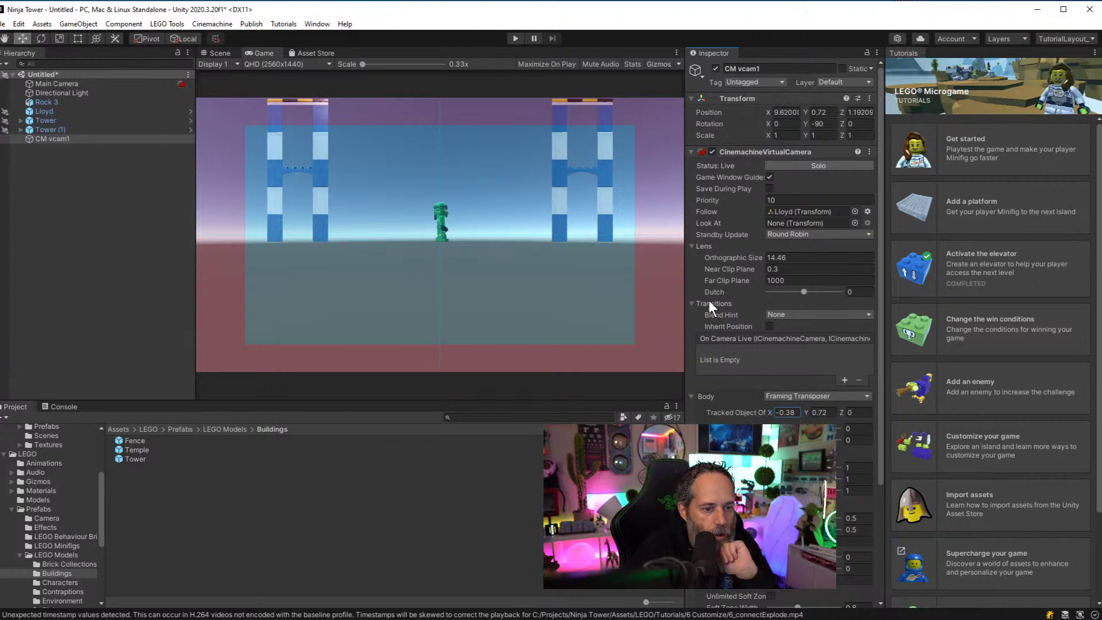
{"action": "scroll", "coordinate": [762, 390], "scroll_direction": "down", "scroll_amount": 4}
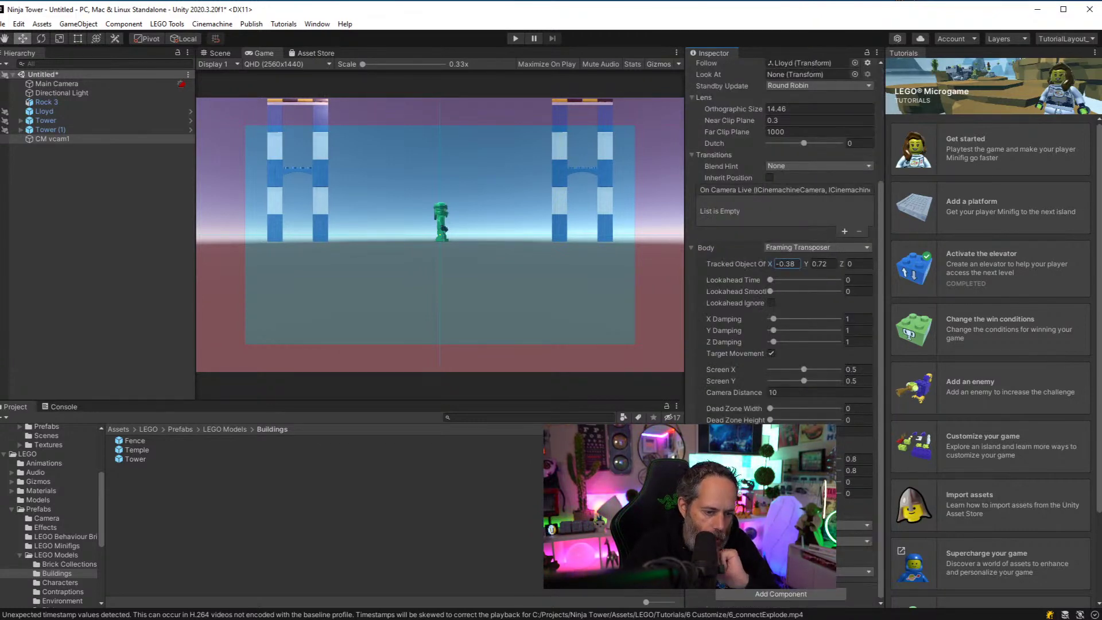
{"action": "scroll", "coordinate": [772, 329], "scroll_direction": "up", "scroll_amount": 4}
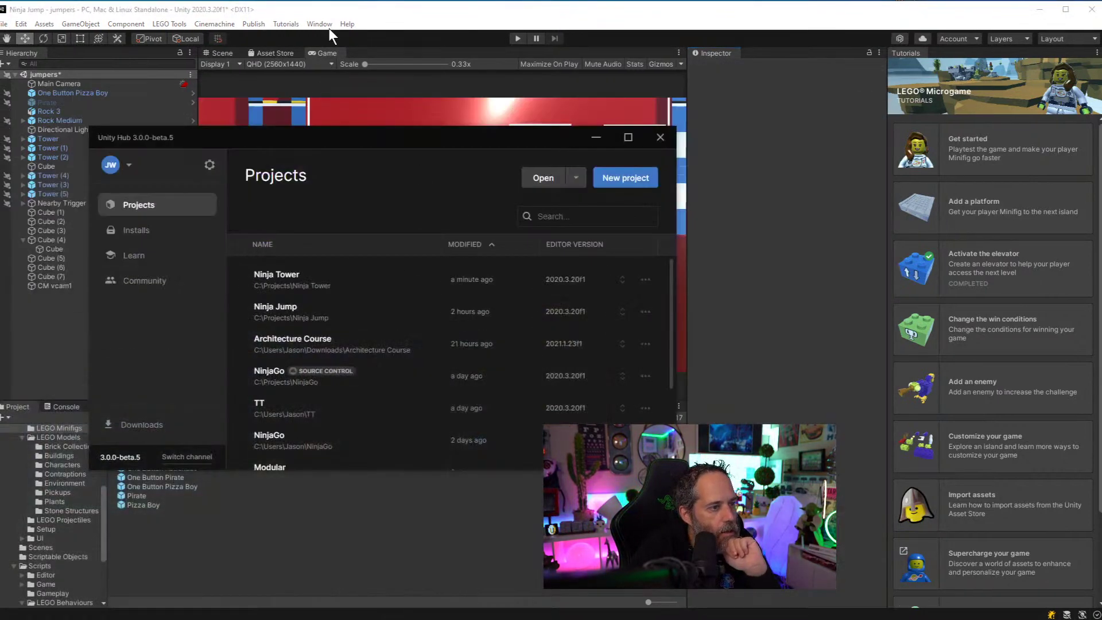
Switch to the Ninja Jump project to check its CM vcam1 and Main Camera settings, and compare them with Ninja Tower's Main Camera
{"action": "left_click", "coordinate": [329, 25]}
{"action": "key", "text": "Escape"}
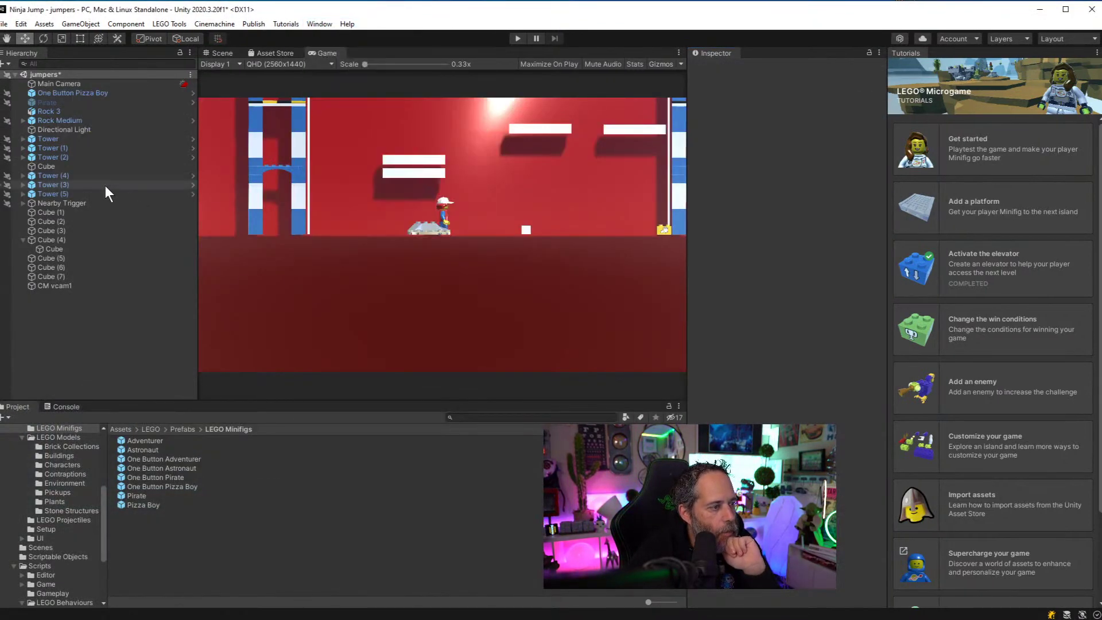
{"action": "left_click", "coordinate": [72, 285]}
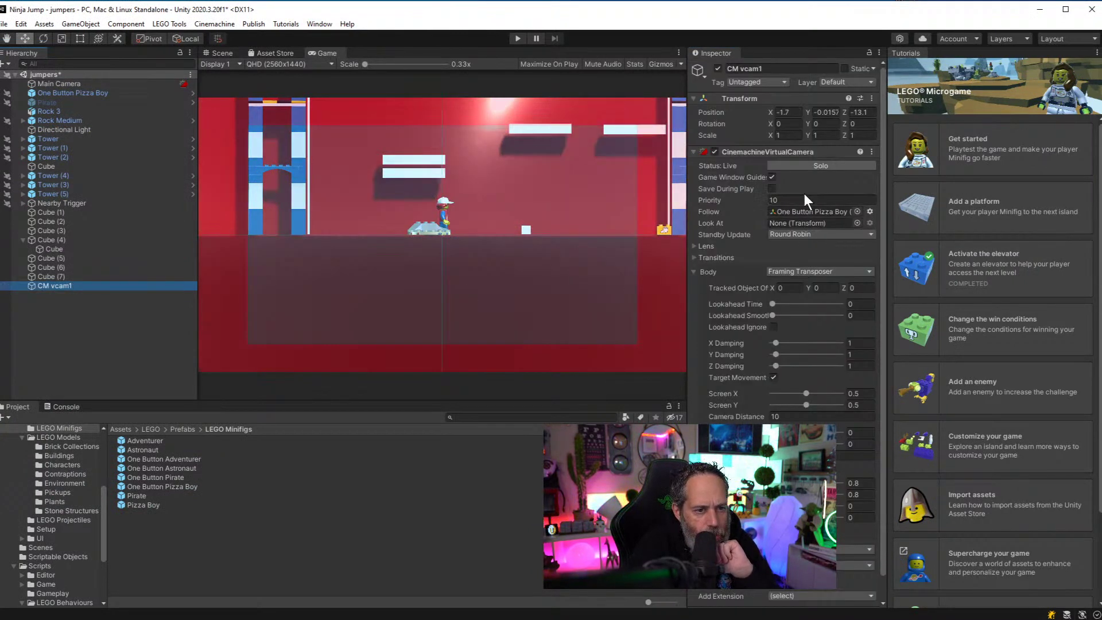
{"action": "left_click", "coordinate": [55, 84]}
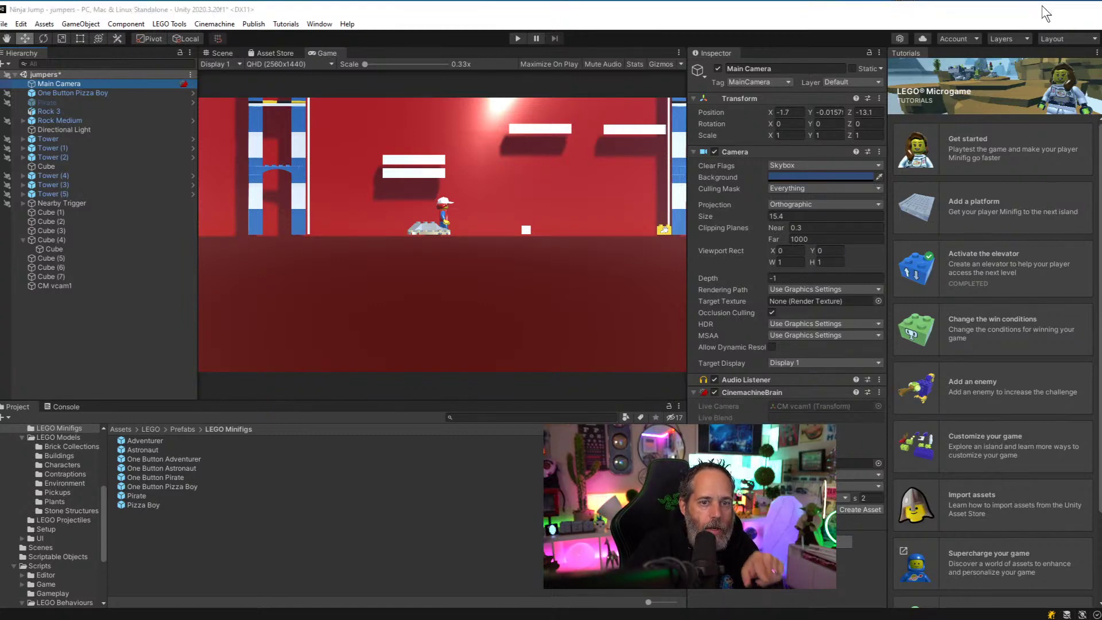
{"action": "left_click", "coordinate": [1044, 13]}
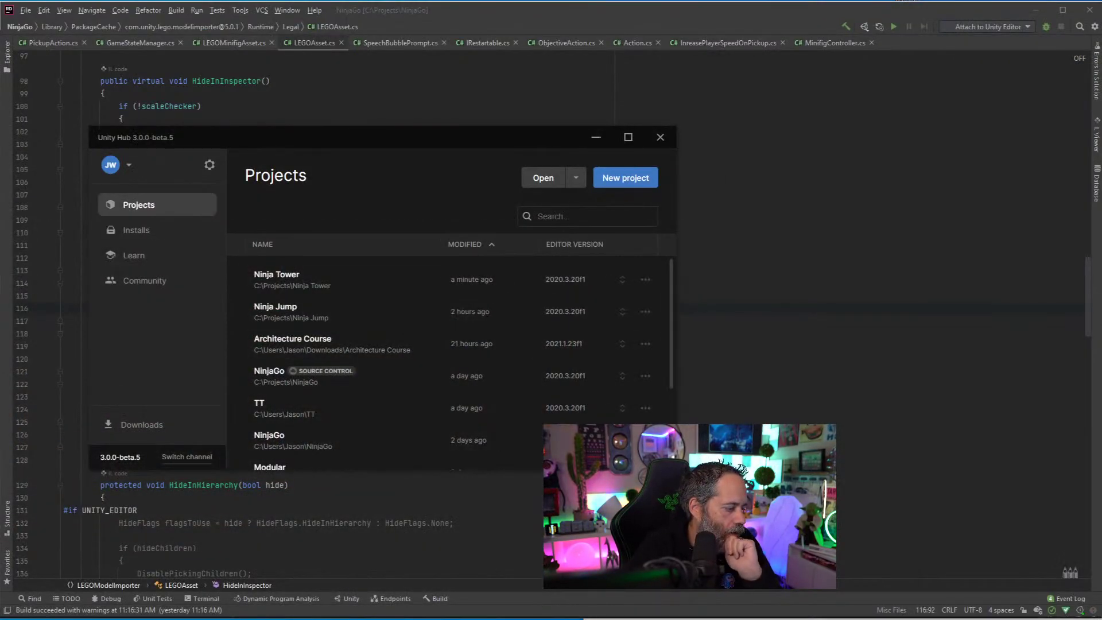
{"action": "key", "text": "alt+Tab"}
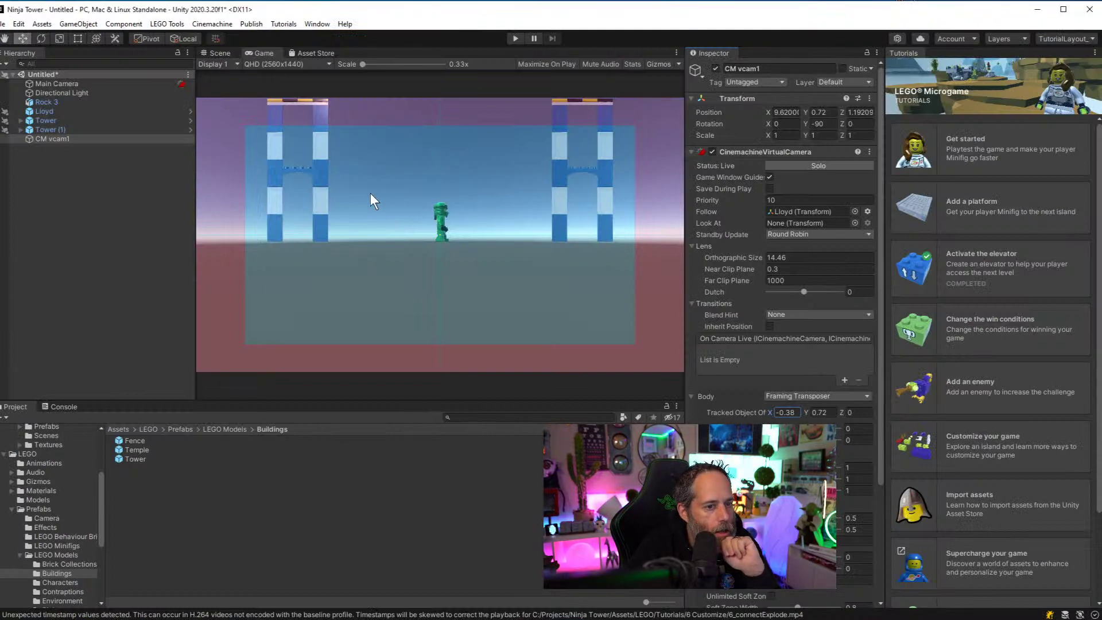
{"action": "left_click", "coordinate": [47, 83]}
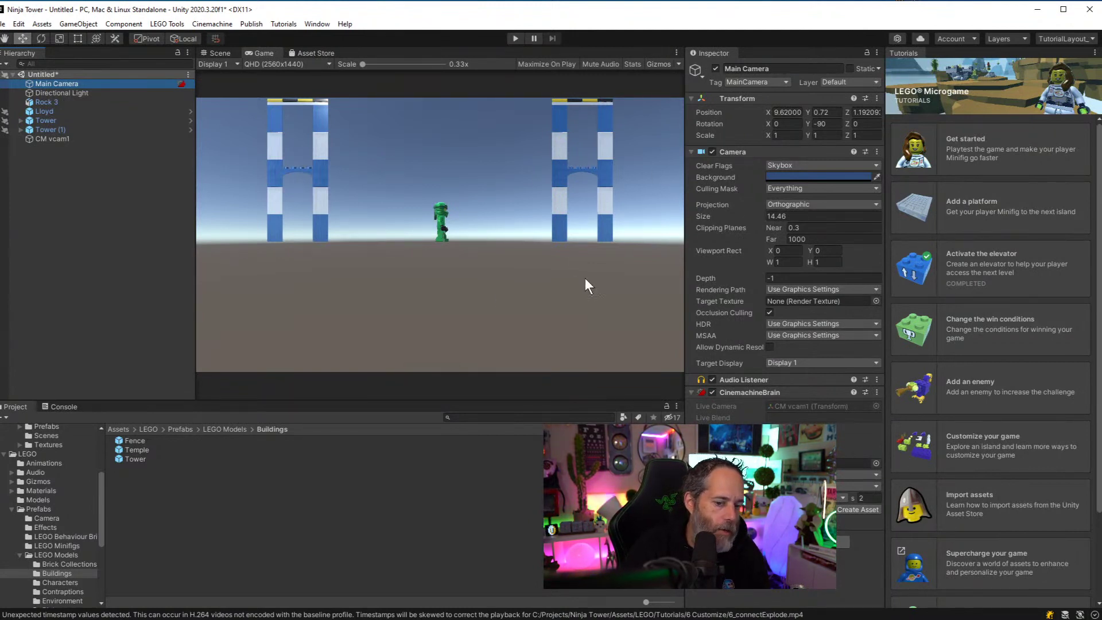
Raise CM vcam1's tracked object offset to 4.92 in Y and tilt the camera to an X rotation of 8.19
{"action": "left_click", "coordinate": [53, 139]}
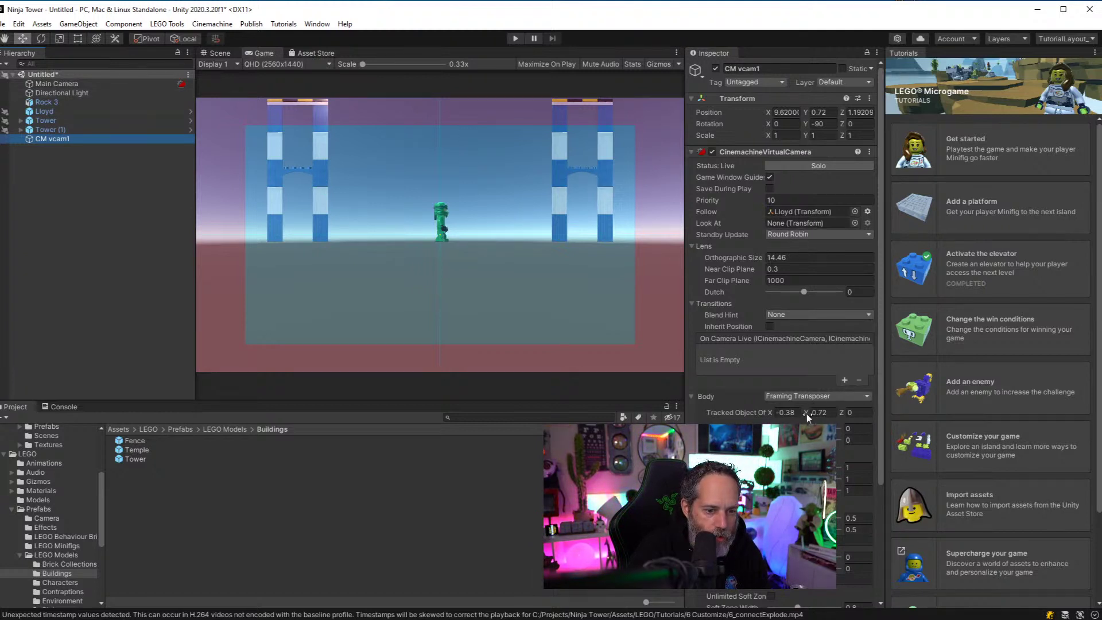
{"action": "left_click_drag", "start_coordinate": [808, 411], "coordinate": [822, 332]}
{"action": "left_click_drag", "start_coordinate": [769, 124], "coordinate": [862, 85]}
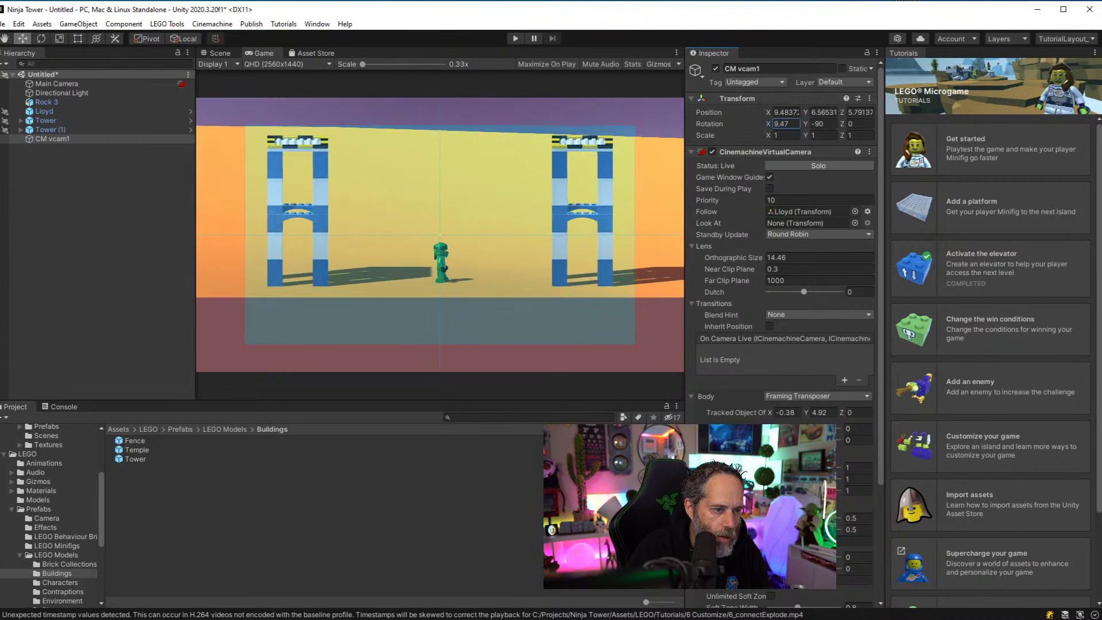
{"action": "left_click_drag", "start_coordinate": [862, 85], "coordinate": [851, 85]}
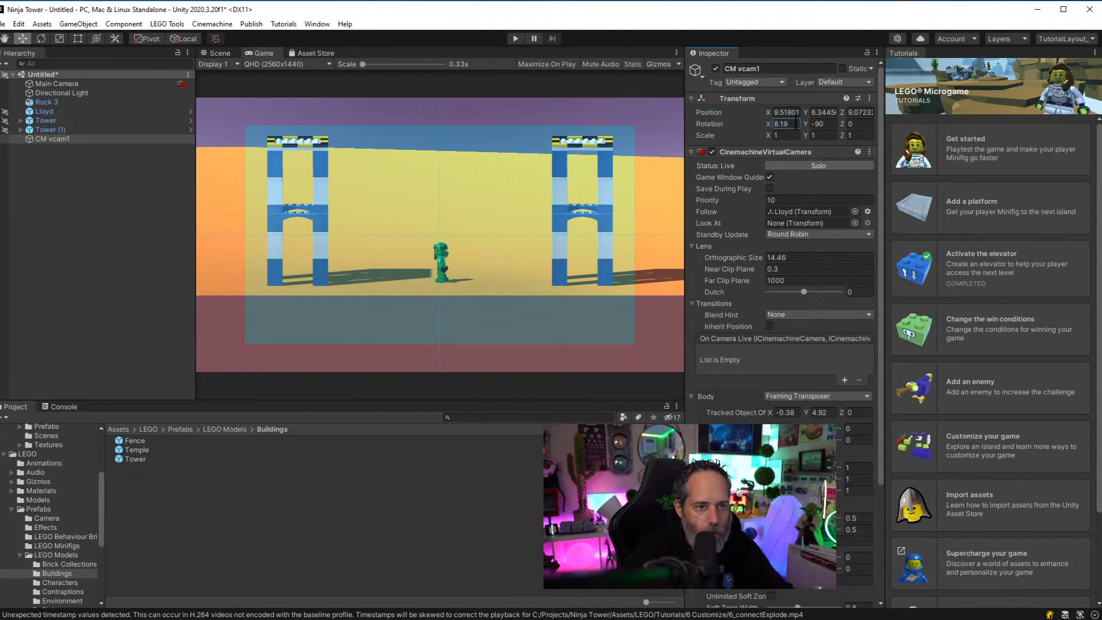
{"action": "left_click", "coordinate": [797, 124]}
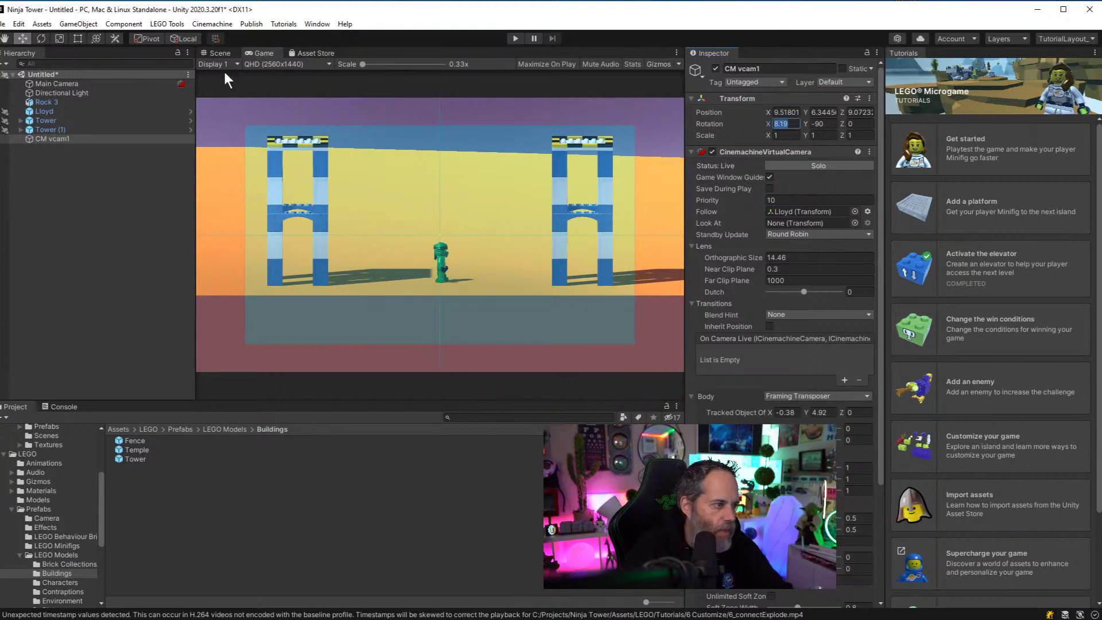
Create a 3D cube and reset its transform so it sits at the scene origin
{"action": "left_click", "coordinate": [51, 112]}
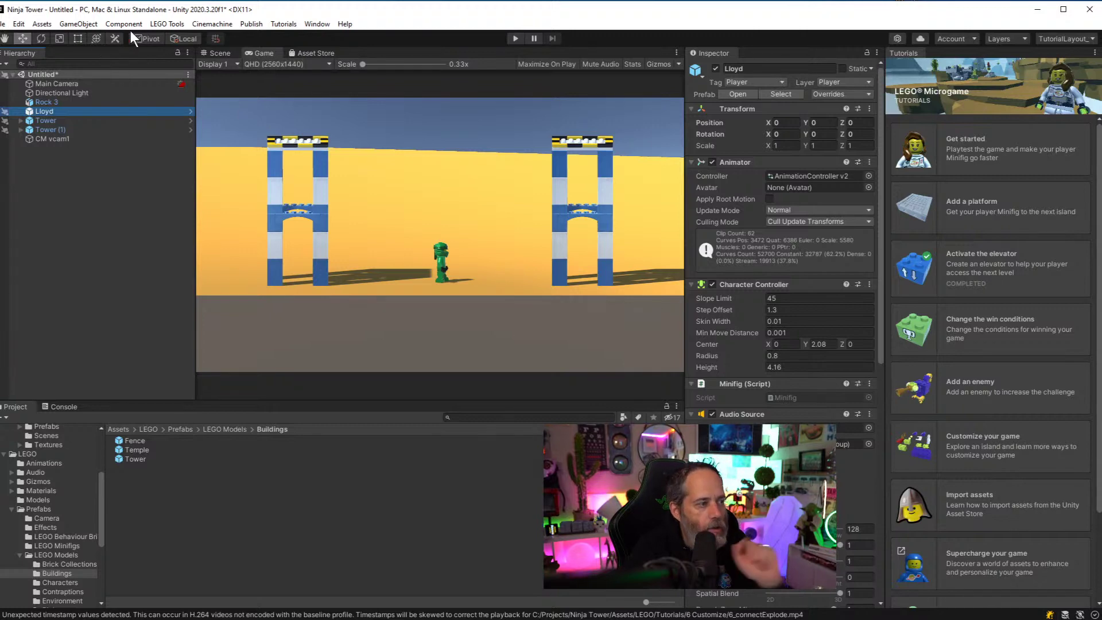
{"action": "left_click", "coordinate": [78, 24]}
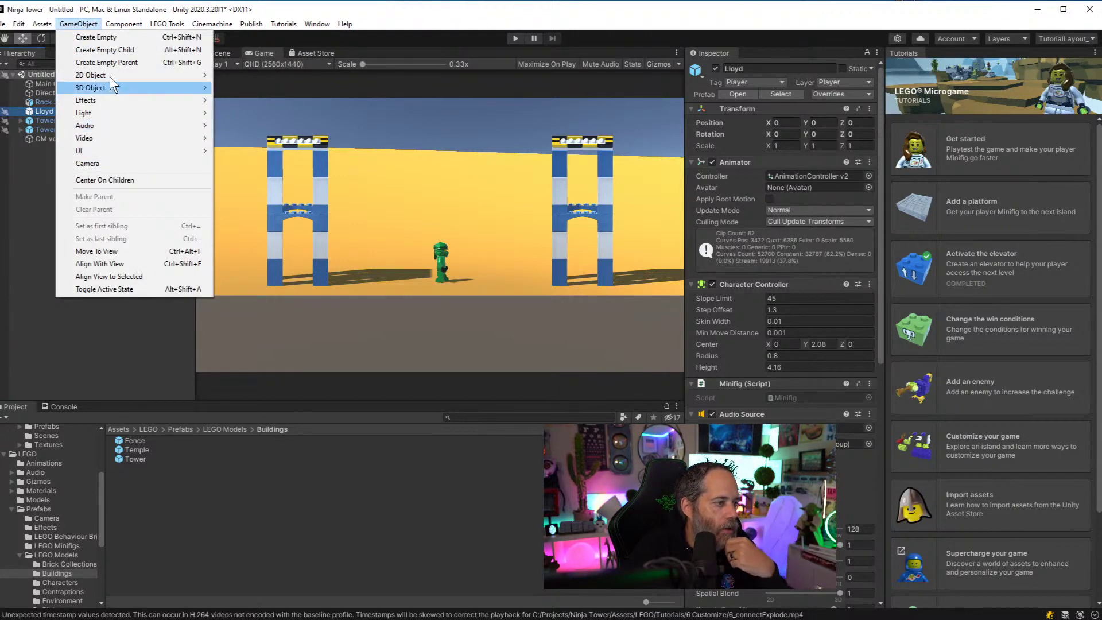
{"action": "mouse_move", "coordinate": [112, 75]}
{"action": "left_click", "coordinate": [239, 88]}
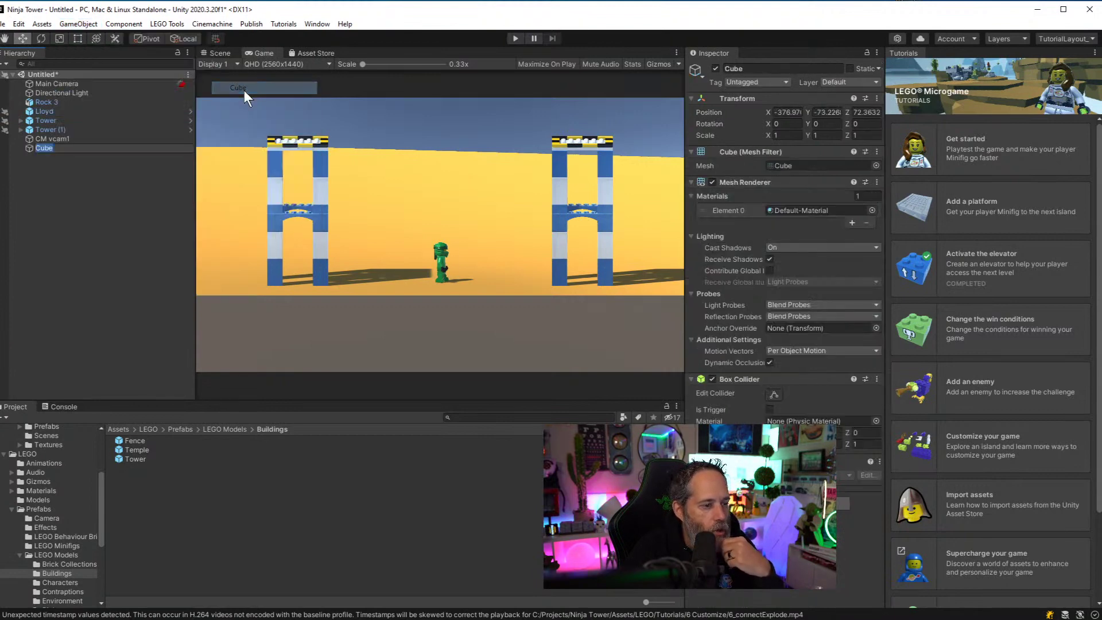
{"action": "left_click", "coordinate": [224, 54]}
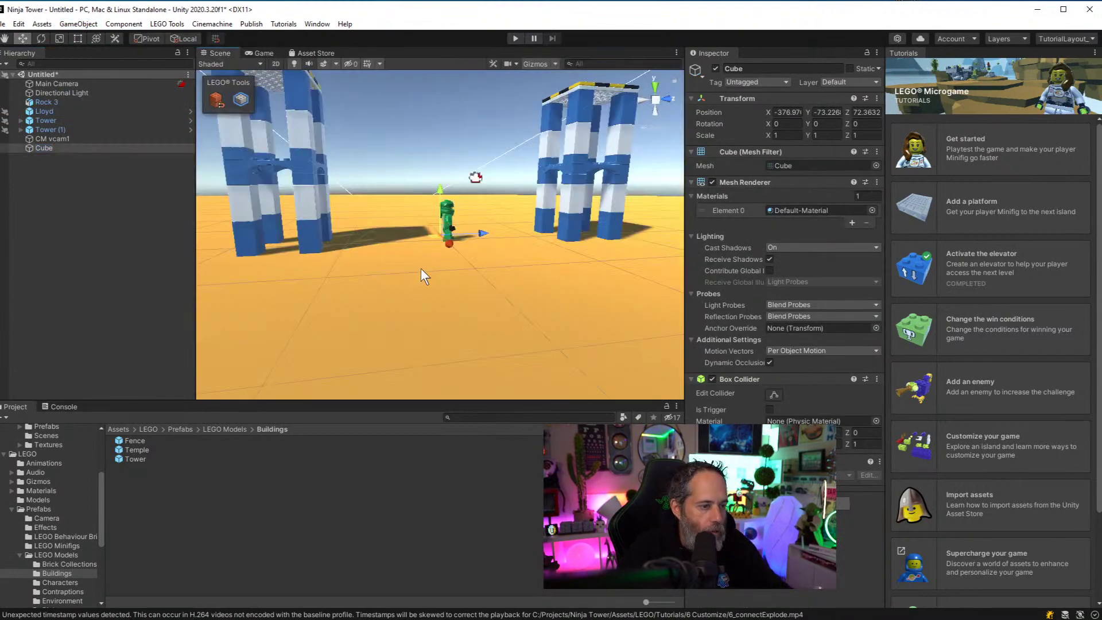
{"action": "mouse_move", "coordinate": [421, 267]}
{"action": "right_mouse_down"}
{"action": "mouse_move", "coordinate": [460, 274]}
{"action": "mouse_move", "coordinate": [436, 274]}
{"action": "right_mouse_up"}
{"action": "right_click", "coordinate": [748, 98]}
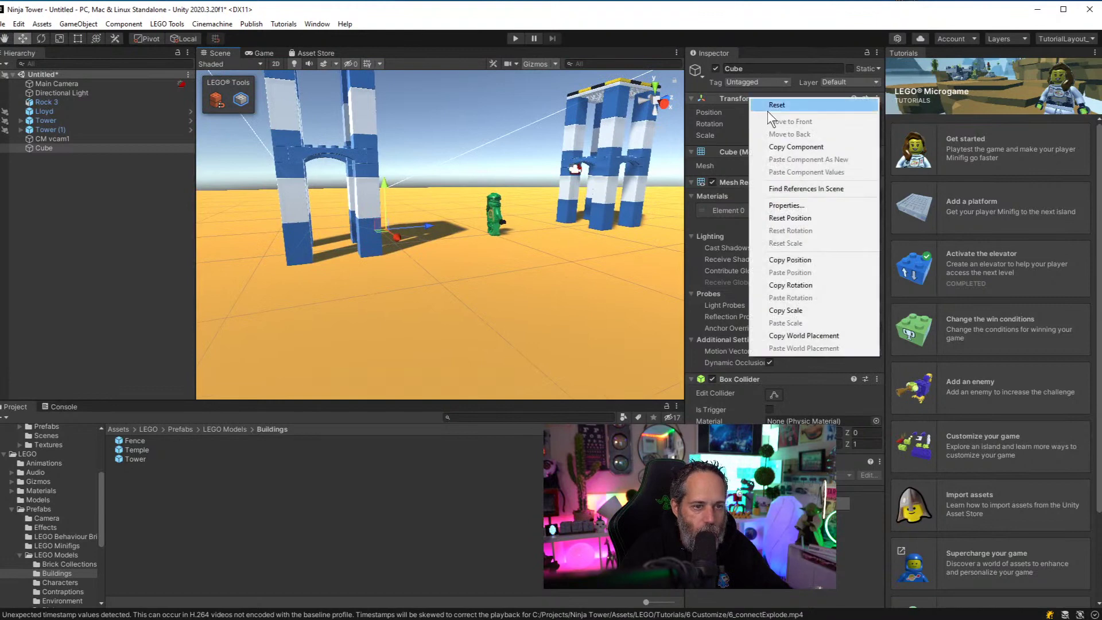
{"action": "left_click", "coordinate": [776, 105]}
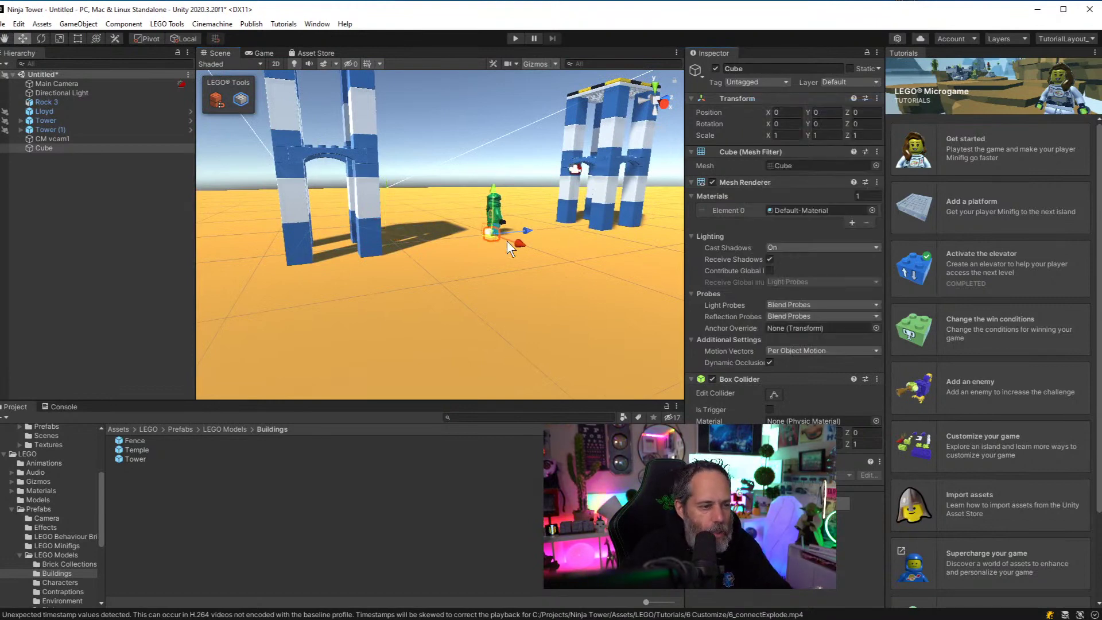
Move the cube along the X axis to about -8.25, behind Lloyd
{"action": "right_click_drag", "start_coordinate": [507, 240], "coordinate": [449, 211]}
{"action": "left_click_drag", "start_coordinate": [450, 212], "coordinate": [394, 214]}
{"action": "mouse_move", "coordinate": [409, 219]}
{"action": "right_mouse_down"}
{"action": "mouse_move", "coordinate": [401, 193]}
{"action": "mouse_move", "coordinate": [410, 235]}
{"action": "right_mouse_up"}
Stretch the cube into a backdrop wall scaled to 84.89 in Y and 61.3 in Z, and move it to -2.6 in X
{"action": "left_click", "coordinate": [784, 135]}
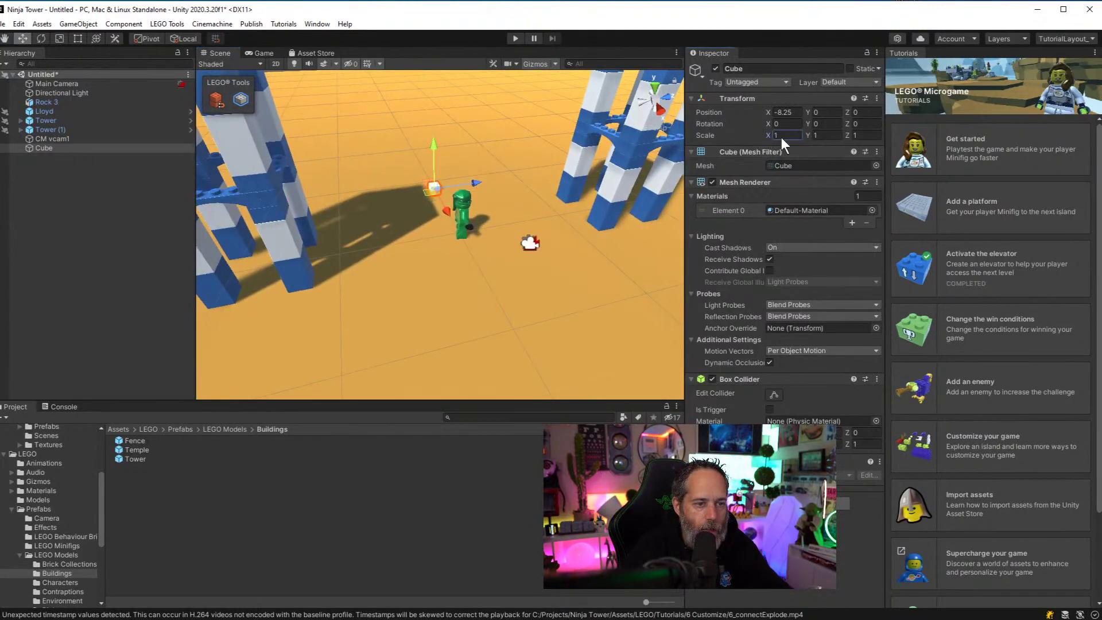
{"action": "left_click_drag", "start_coordinate": [782, 138], "coordinate": [956, 184]}
{"action": "key", "text": "ctrl+z"}
{"action": "left_click_drag", "start_coordinate": [847, 135], "coordinate": [976, 135]}
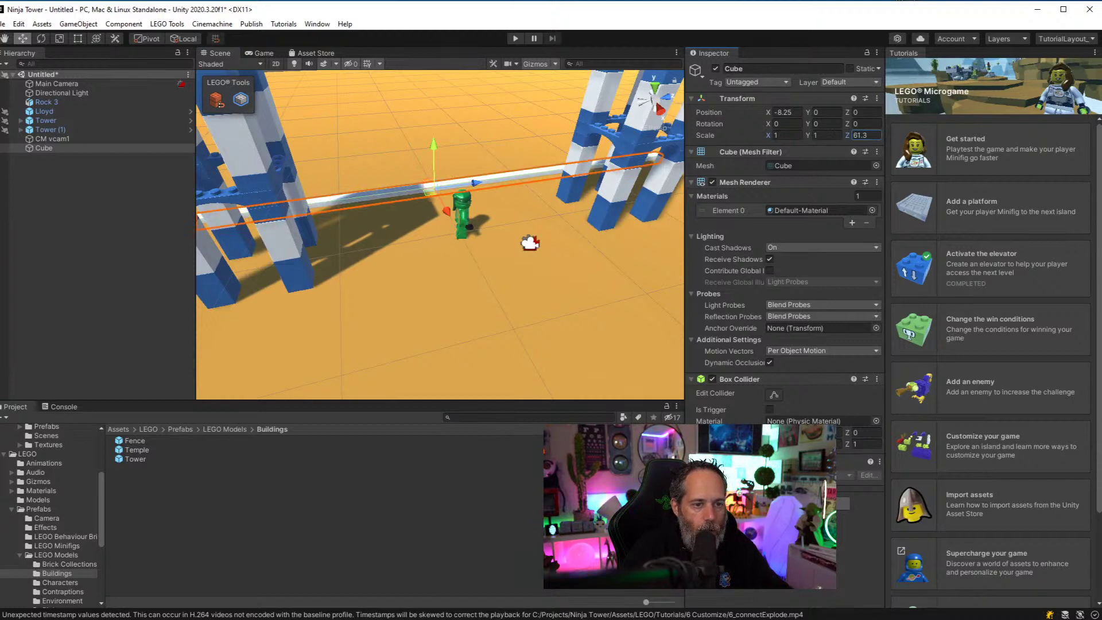
{"action": "left_click_drag", "start_coordinate": [807, 135], "coordinate": [976, 137]}
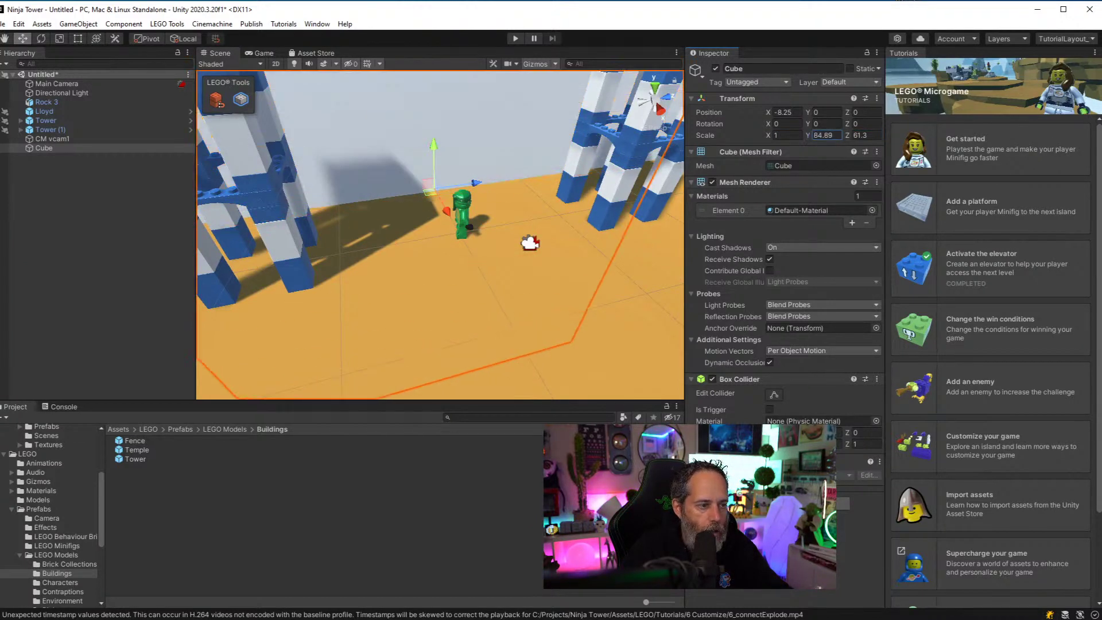
{"action": "left_click", "coordinate": [263, 53]}
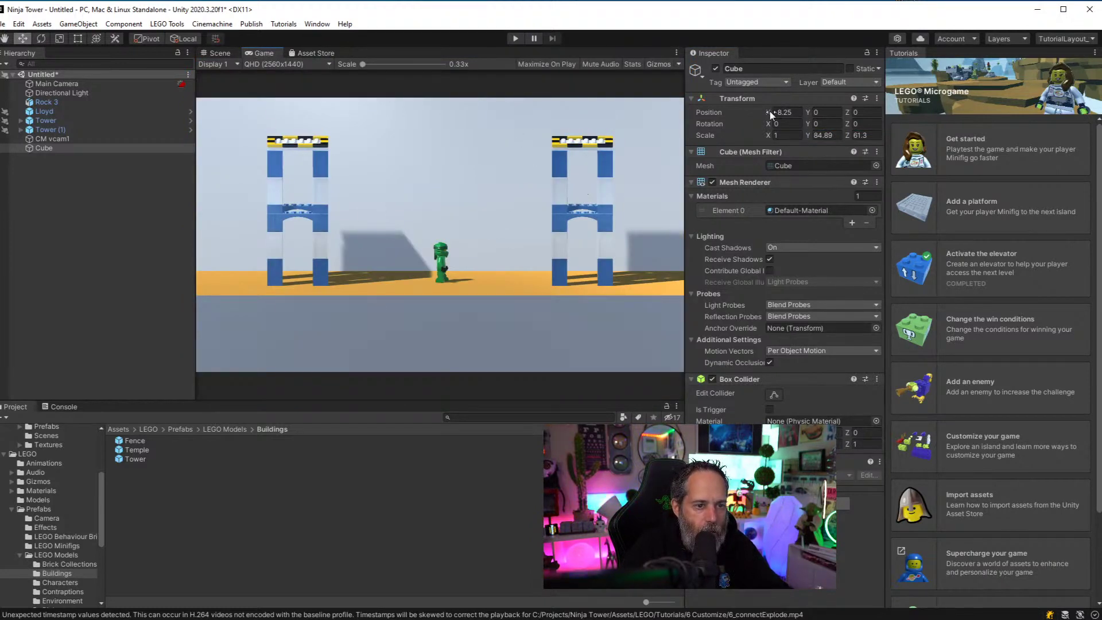
{"action": "left_click_drag", "start_coordinate": [767, 112], "coordinate": [876, 112]}
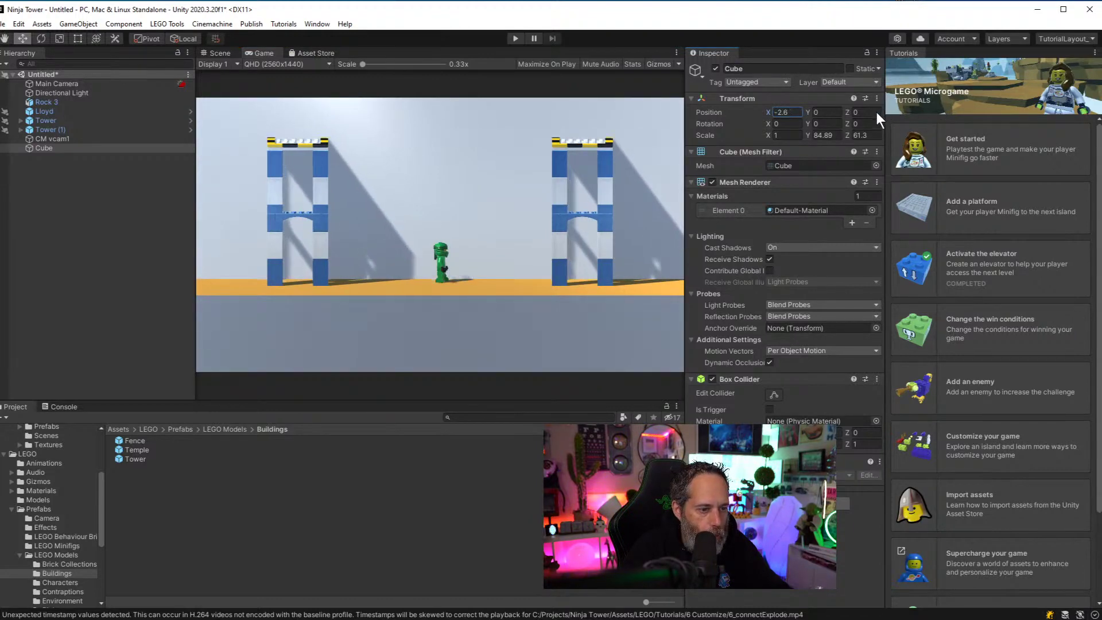
Assign the red Hip_Crotch_StoneArmyScout material to the backdrop cube
{"action": "left_click", "coordinate": [870, 209]}
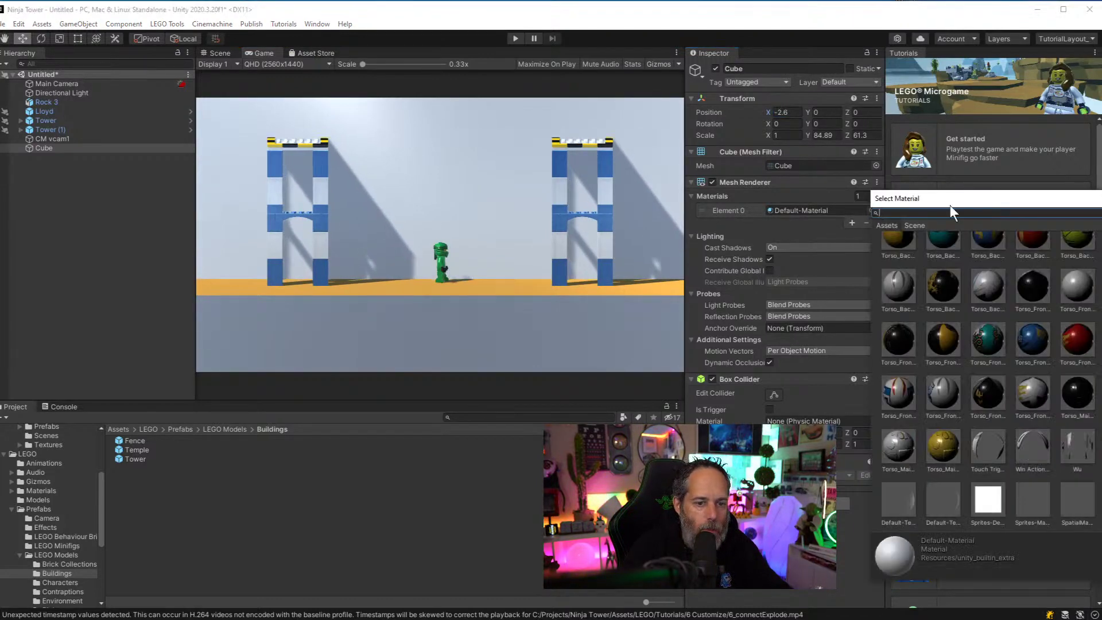
{"action": "left_click_drag", "start_coordinate": [949, 205], "coordinate": [515, 178]}
{"action": "scroll", "coordinate": [545, 376], "scroll_direction": "up", "scroll_amount": 15}
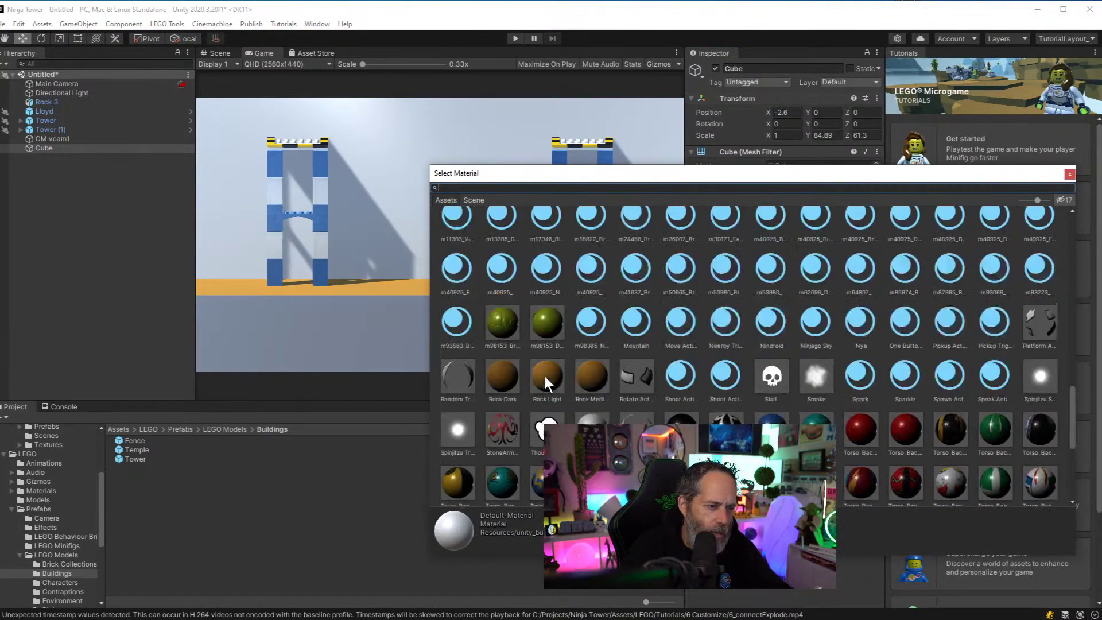
{"action": "scroll", "coordinate": [546, 382], "scroll_direction": "up", "scroll_amount": 10}
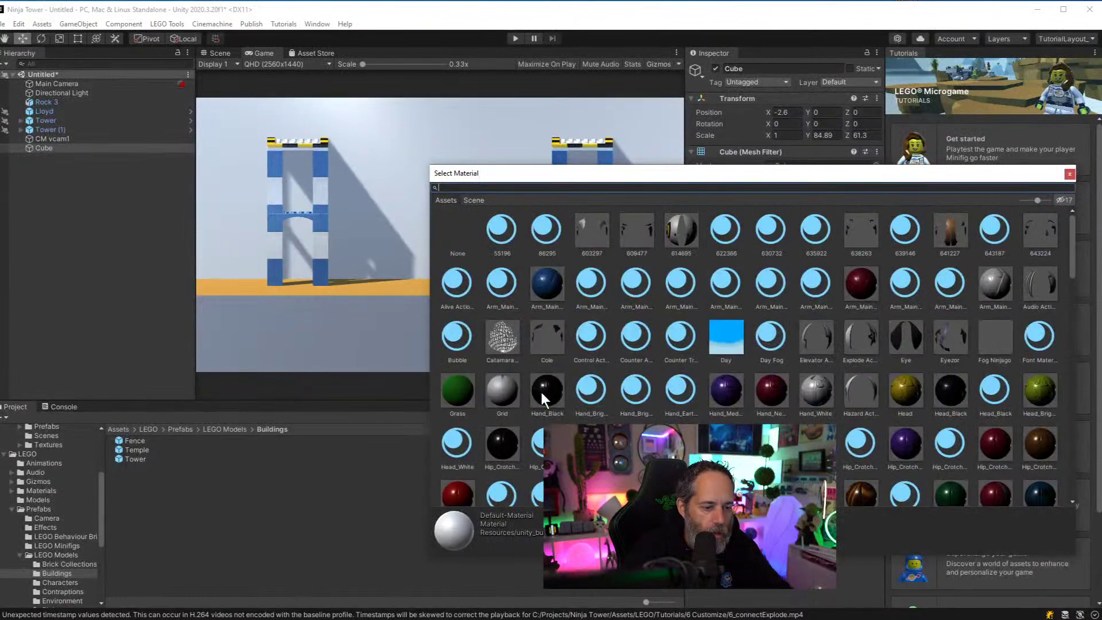
{"action": "left_click", "coordinate": [452, 486]}
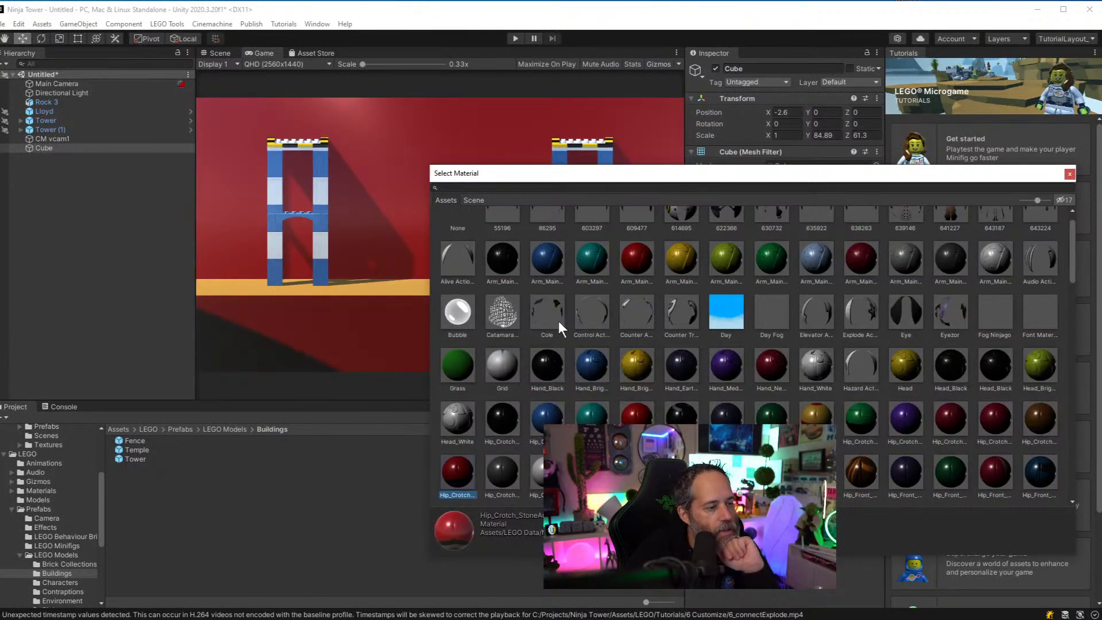
{"action": "double_click", "coordinate": [453, 477]}
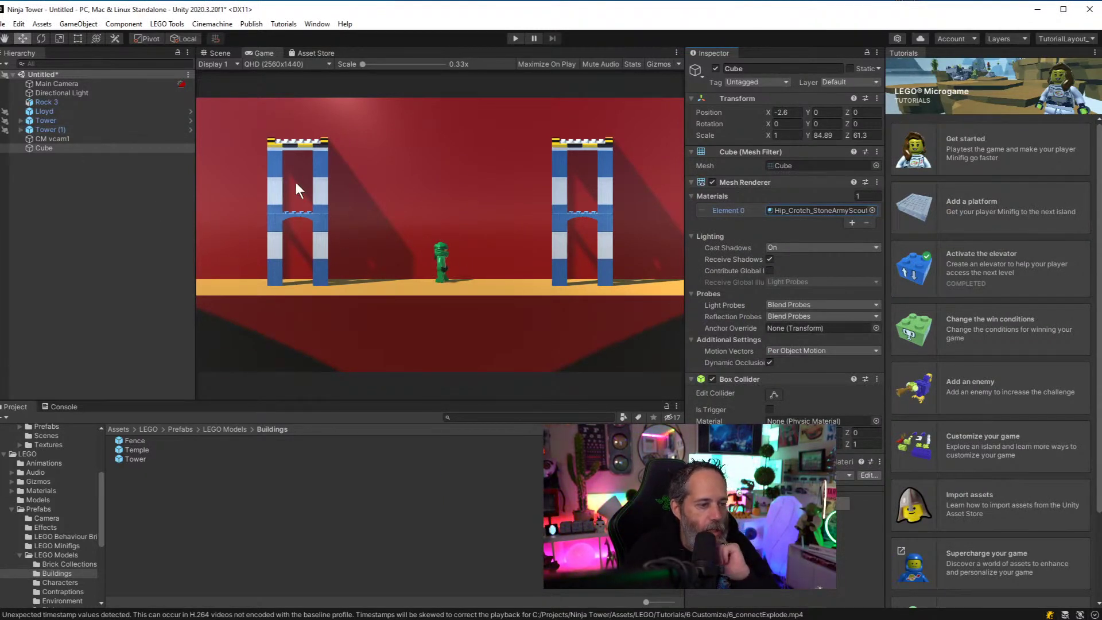
Duplicate Tower and Tower (1) together in the scene
{"action": "left_click", "coordinate": [85, 129]}
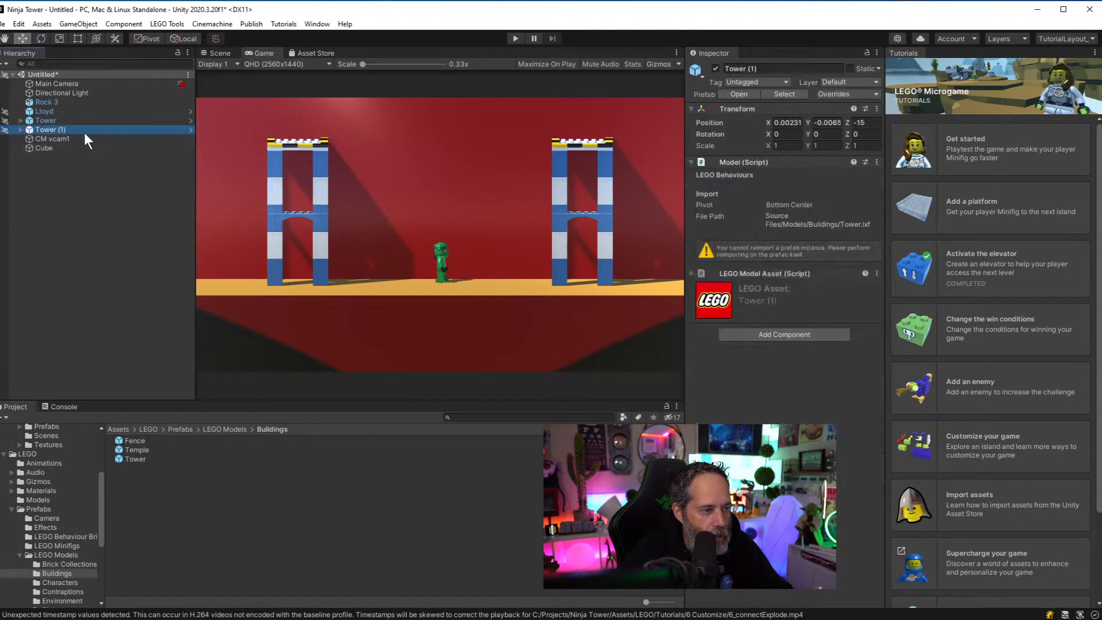
{"action": "left_click", "coordinate": [218, 54]}
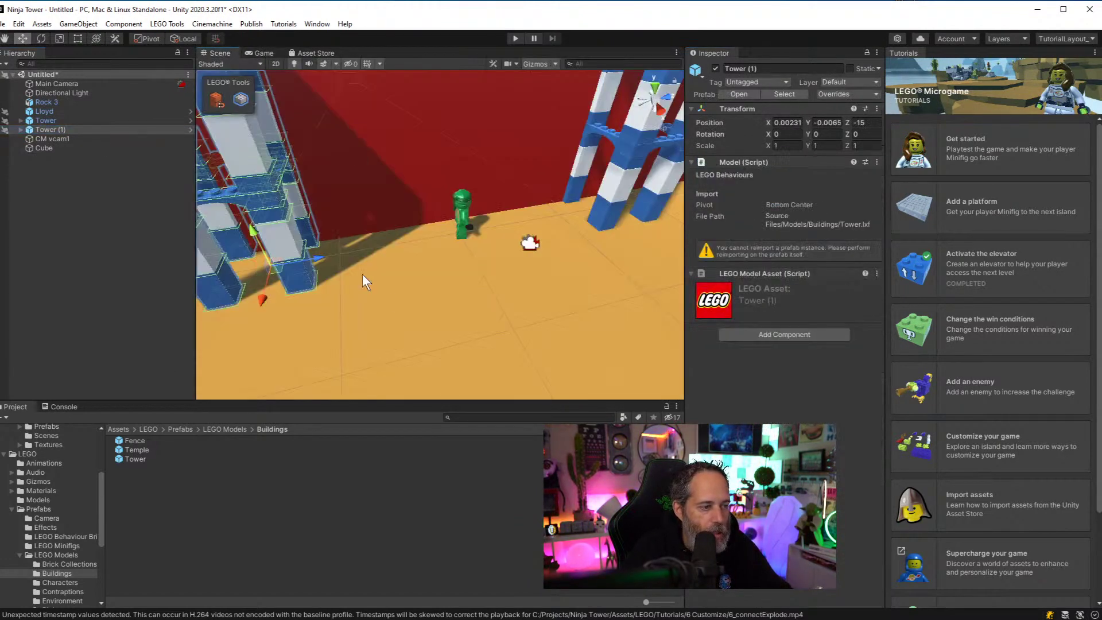
{"action": "left_click", "coordinate": [95, 120], "text": "ctrl"}
{"action": "key", "text": "f"}
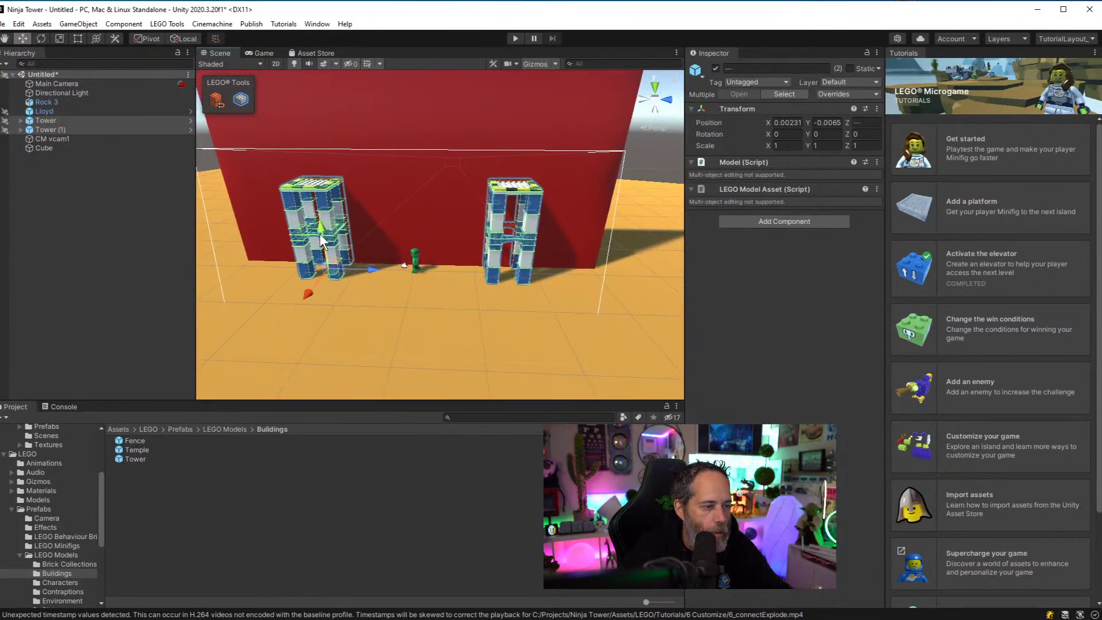
{"action": "key", "text": "ctrl+d"}
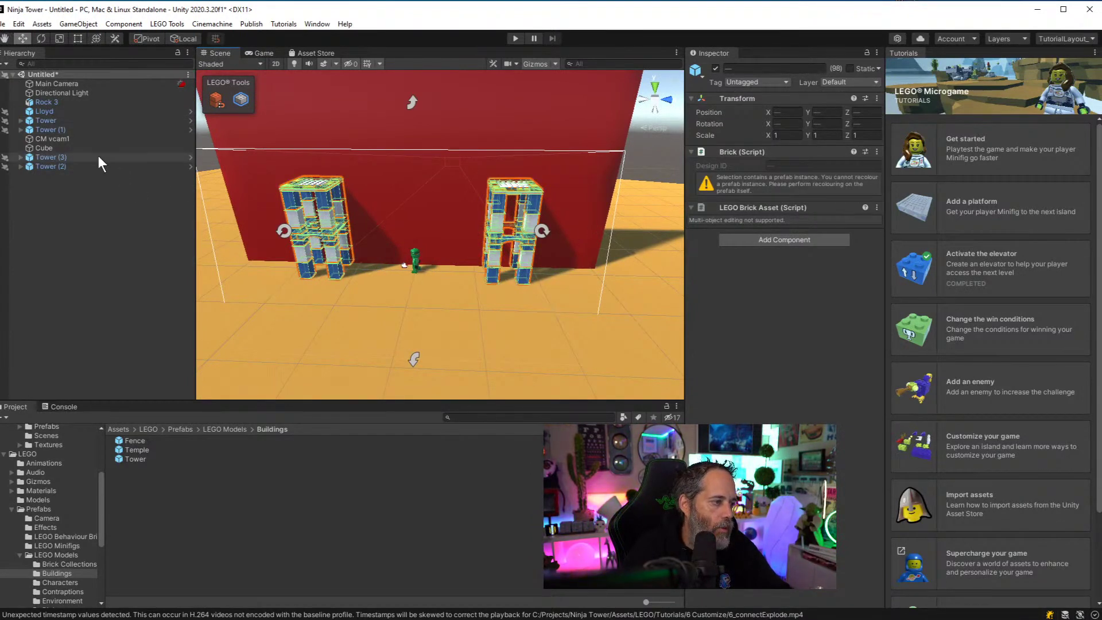
Raise the two duplicated towers, Tower (2) and Tower (3), by 15 in Y so they stack on the originals
{"action": "left_click", "coordinate": [95, 172]}
{"action": "left_click", "coordinate": [87, 165]}
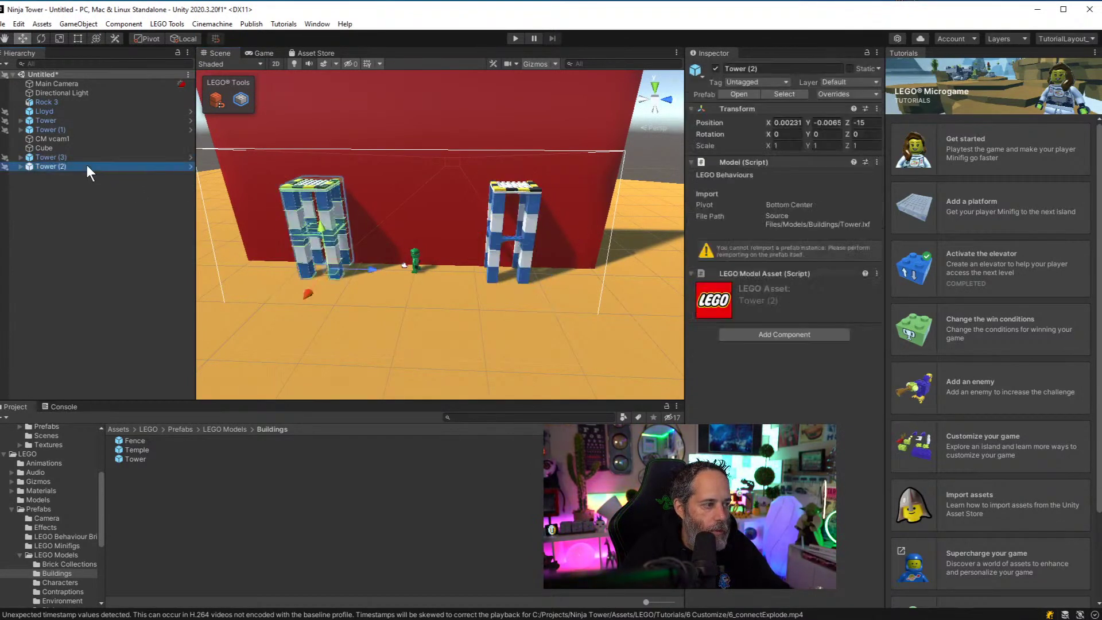
{"action": "left_click", "coordinate": [85, 157], "text": "shift"}
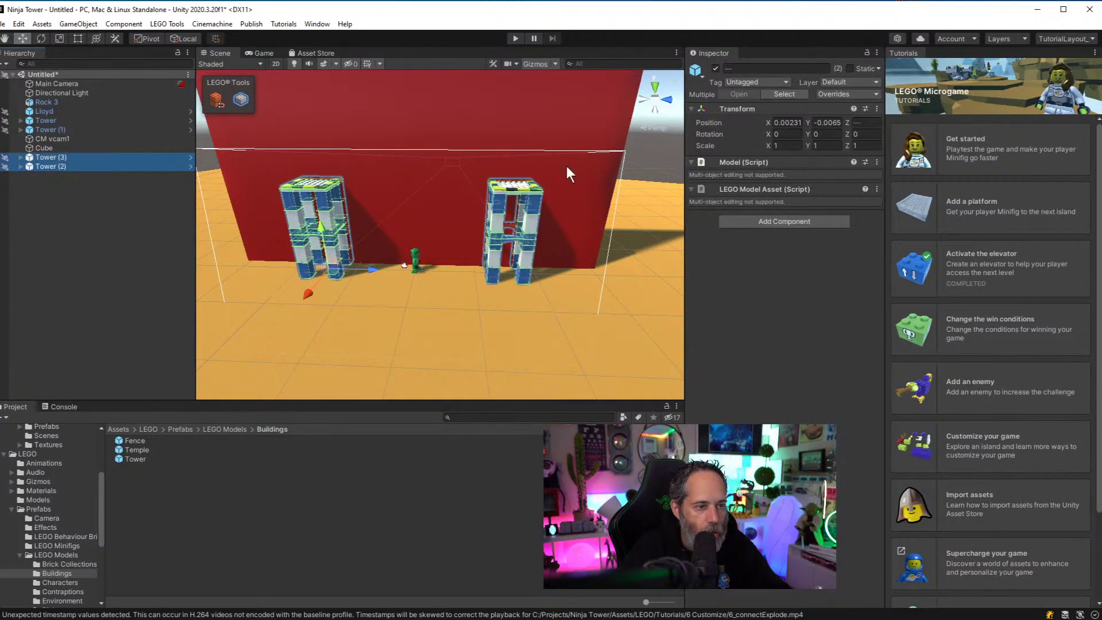
{"action": "left_click", "coordinate": [819, 122]}
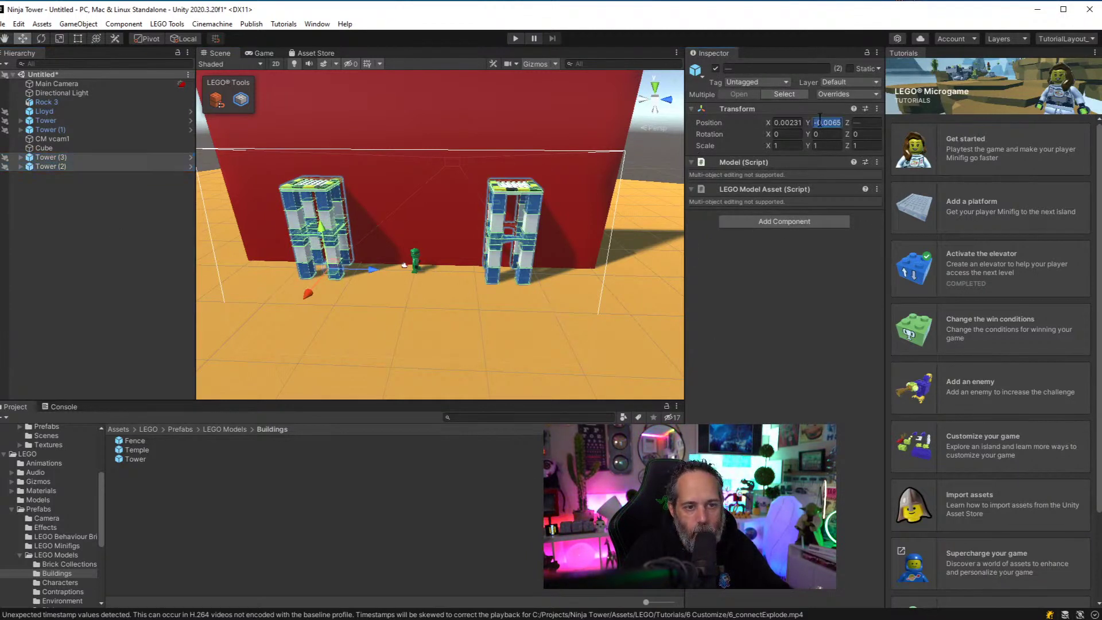
{"action": "type", "text": "+=15"}
{"action": "key", "text": "Return"}
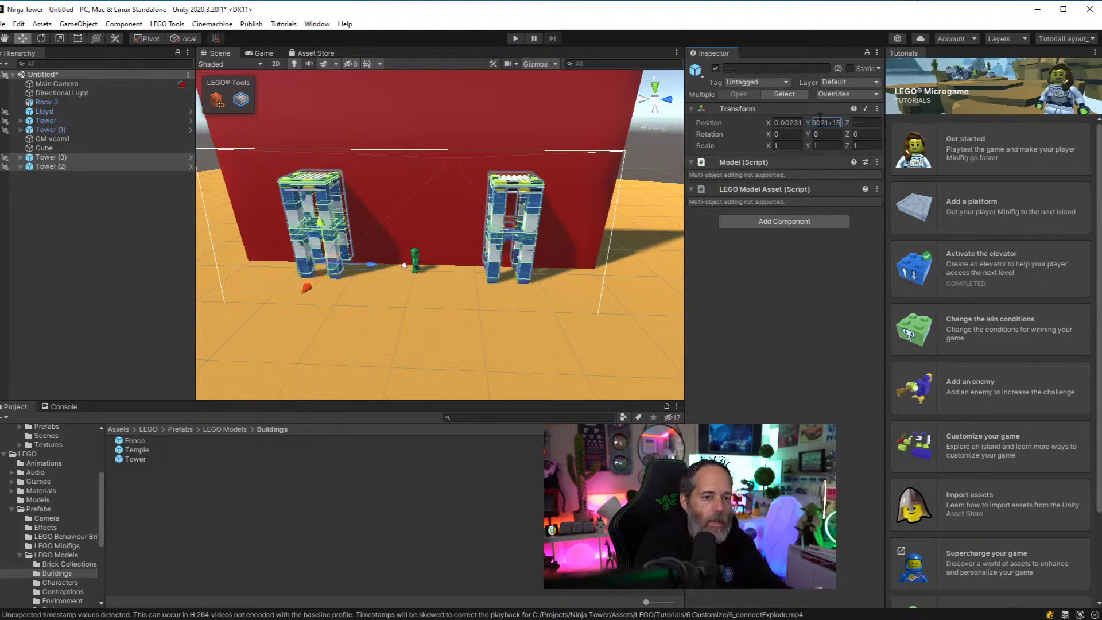
{"action": "left_click_drag", "start_coordinate": [313, 189], "coordinate": [309, 225], "text": "alt"}
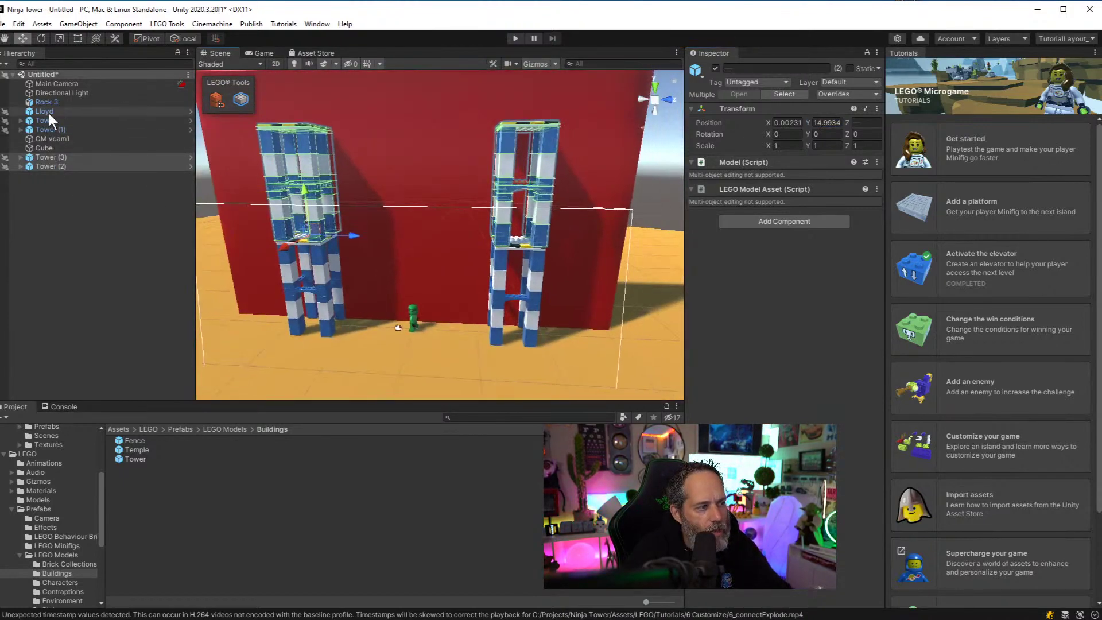
Set the Y position of the two ground-level towers to 0 and of the two stacked towers to 15
{"action": "key", "text": "ctrl+z"}
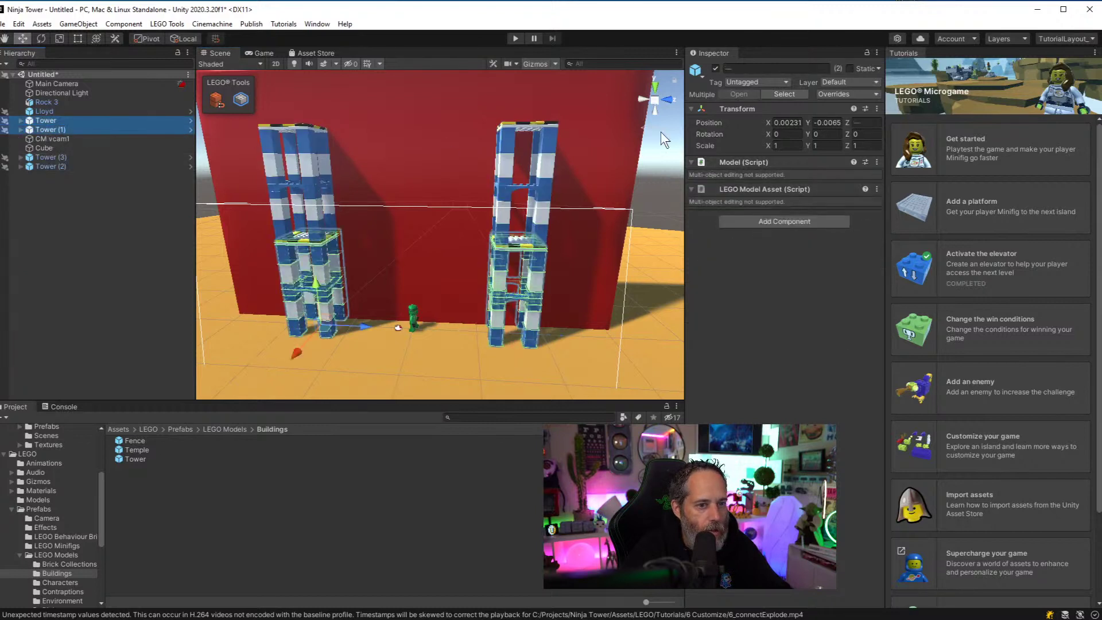
{"action": "left_click", "coordinate": [815, 123]}
{"action": "type", "text": "0"}
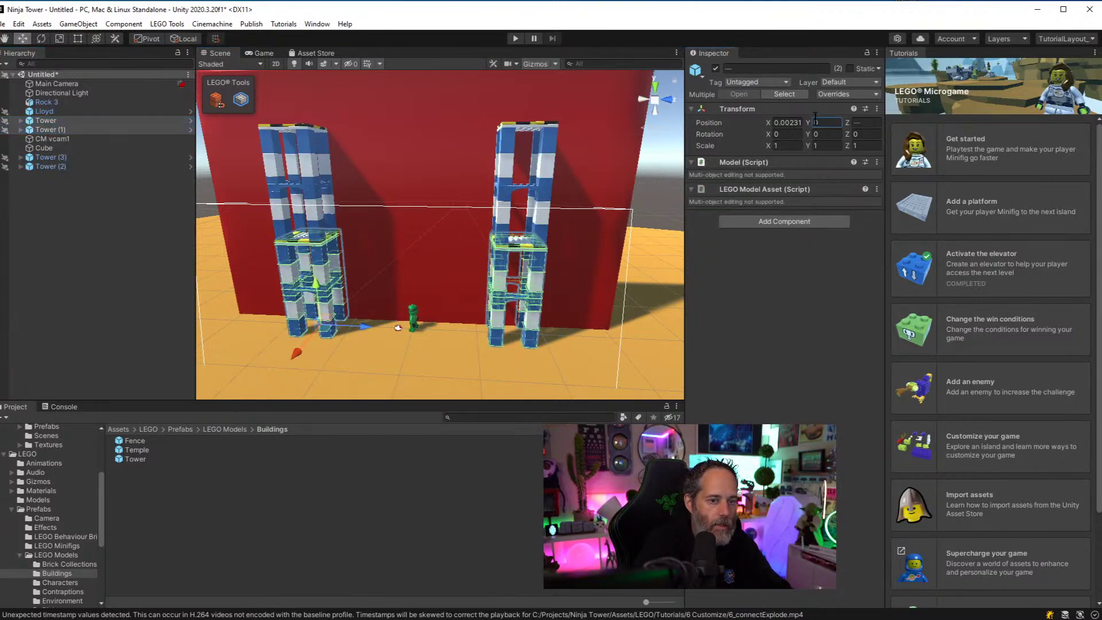
{"action": "left_click", "coordinate": [50, 157]}
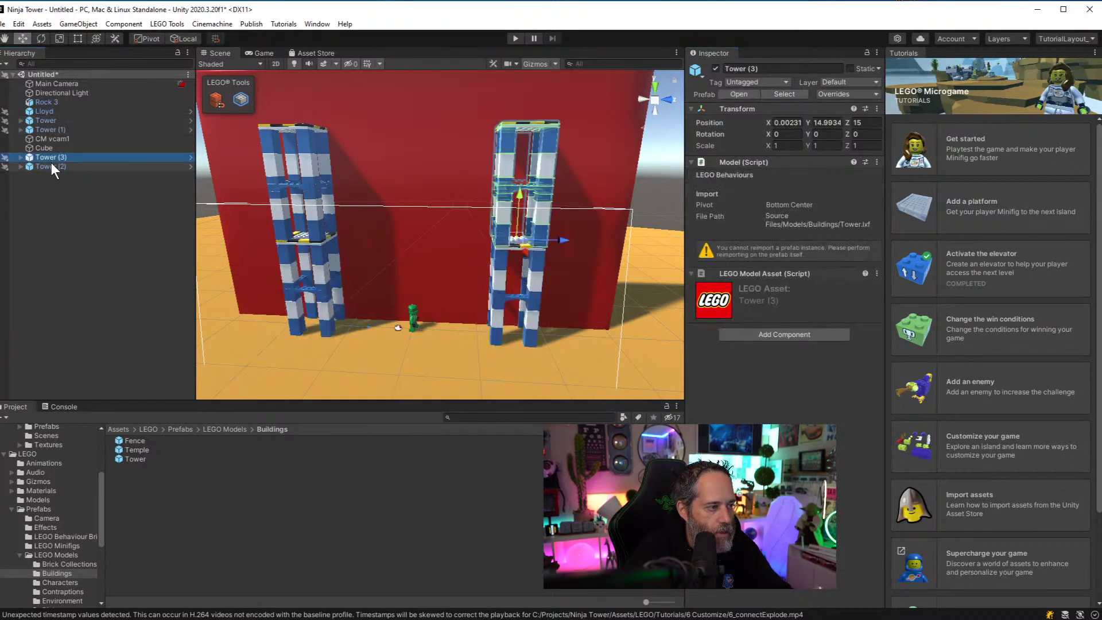
{"action": "left_click", "coordinate": [50, 166], "text": "ctrl"}
{"action": "left_click", "coordinate": [822, 123]}
{"action": "type", "text": "15"}
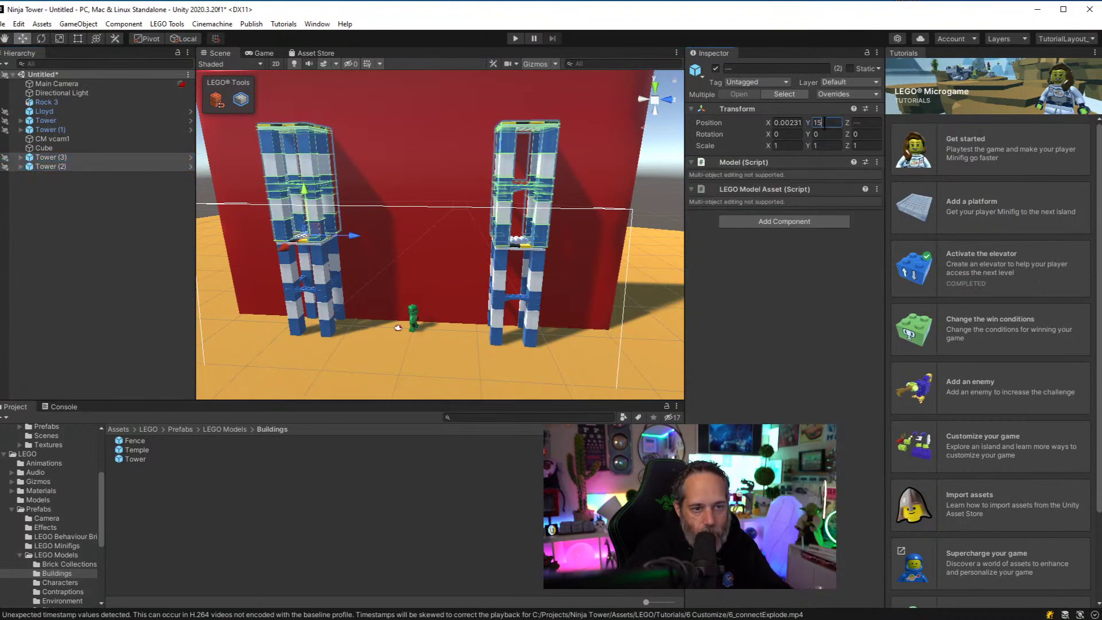
Duplicate Tower (2) and Tower (3) and set the copies' Y position to 30 as a third level
{"action": "left_click", "coordinate": [67, 157]}
{"action": "left_click", "coordinate": [64, 168], "text": "ctrl"}
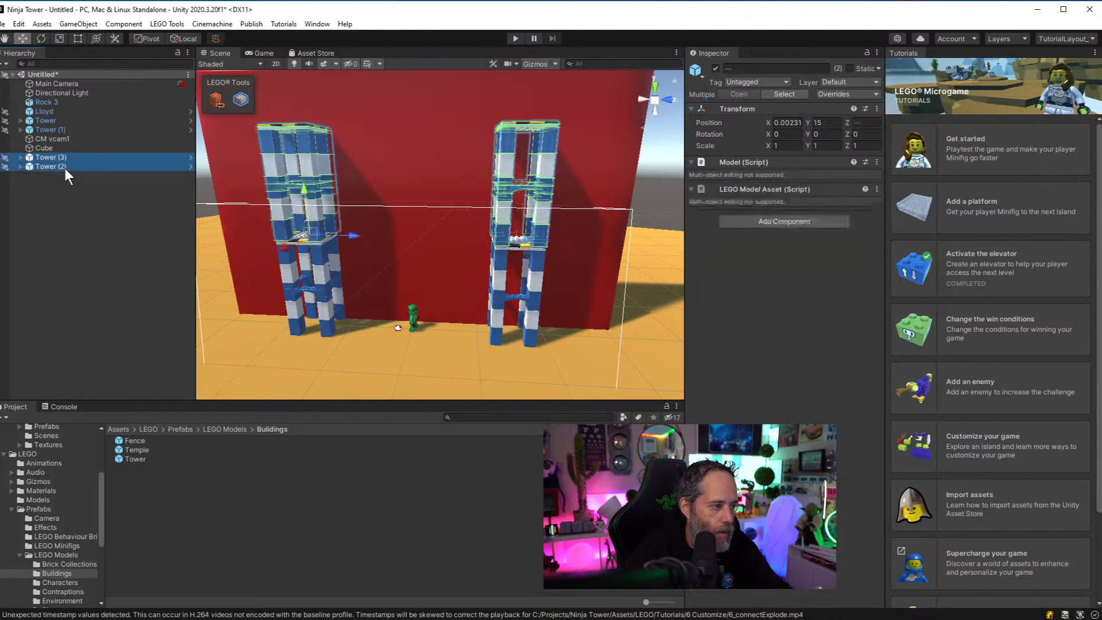
{"action": "key", "text": "ctrl+d"}
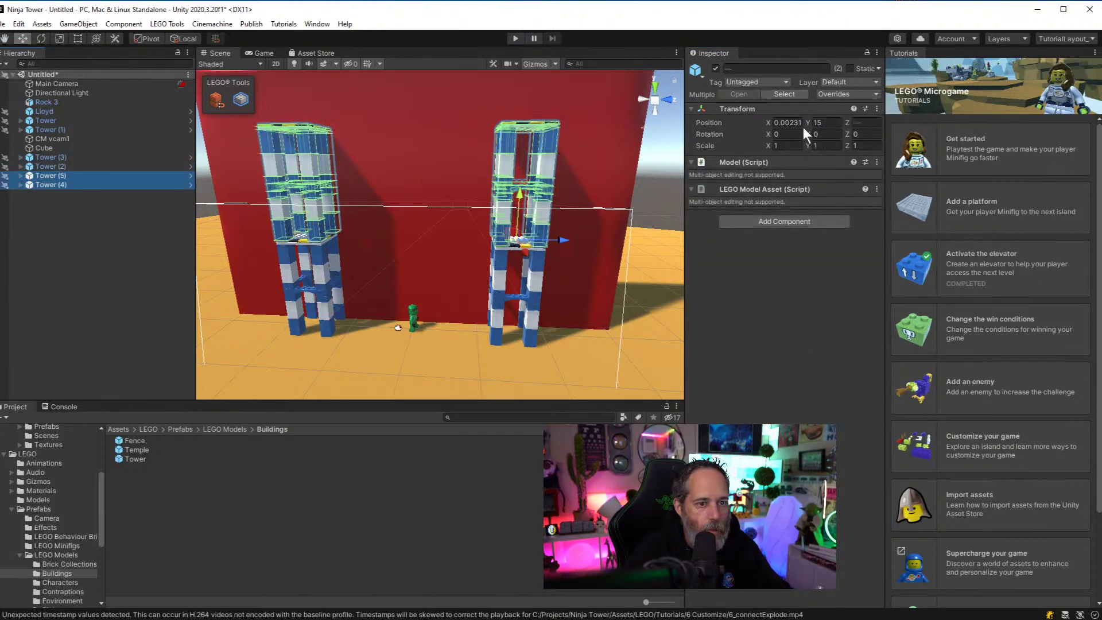
{"action": "left_click", "coordinate": [825, 122]}
{"action": "type", "text": "30"}
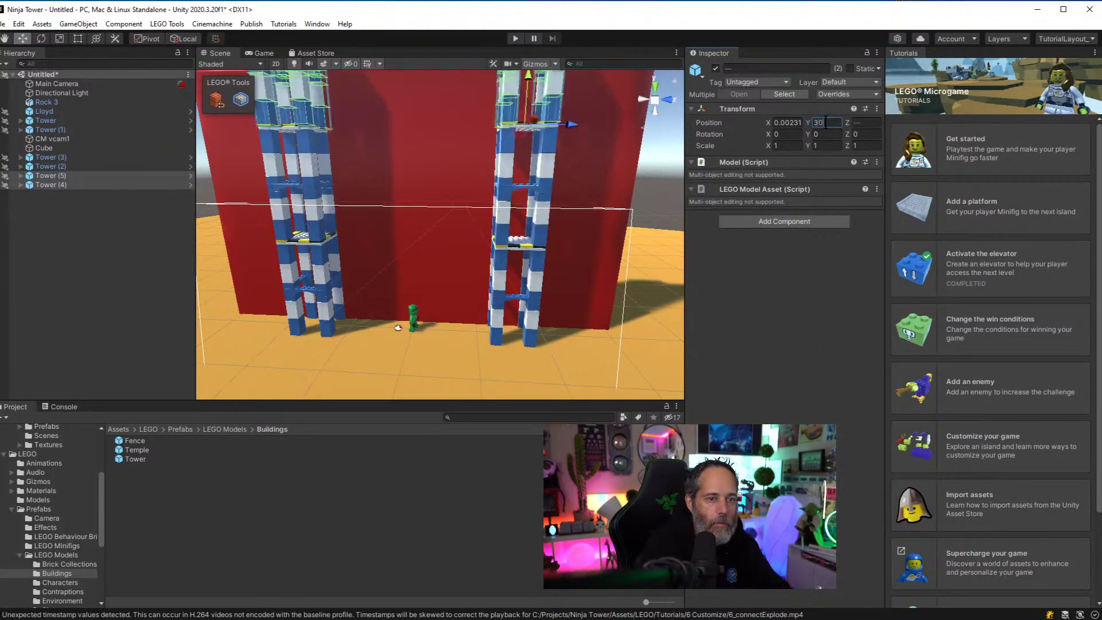
Reorder the hierarchy so Tower (1), Tower (2) and Tower (5), the stack at Z -15, are grouped at the end
{"action": "right_click_drag", "start_coordinate": [401, 223], "coordinate": [380, 156]}
{"action": "left_click", "coordinate": [80, 175]}
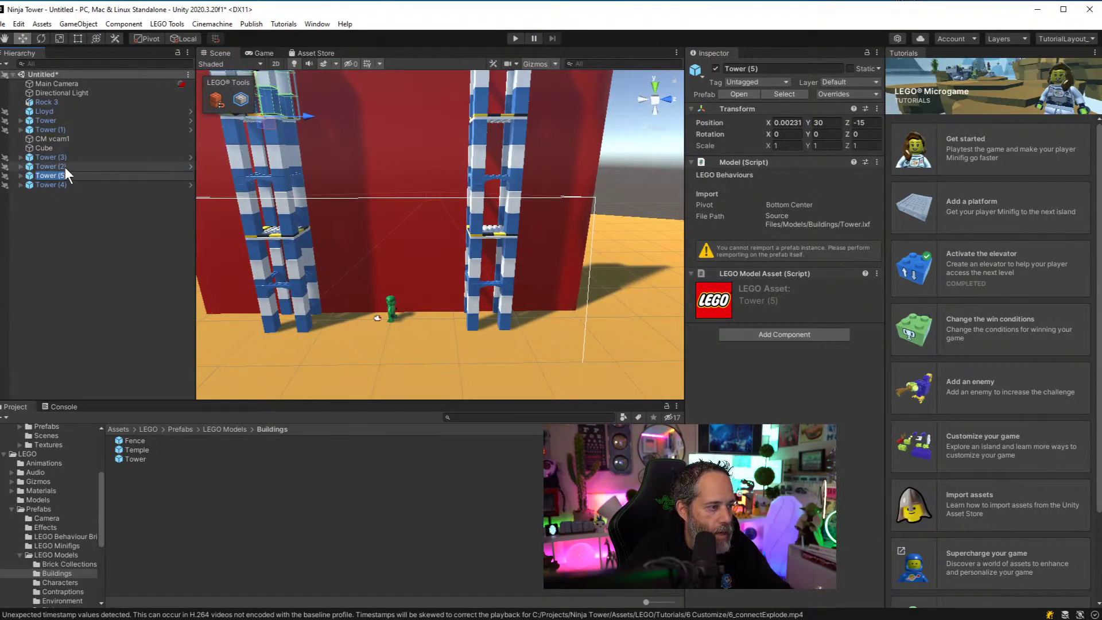
{"action": "left_click", "coordinate": [64, 166]}
{"action": "left_click", "coordinate": [60, 174], "text": "ctrl"}
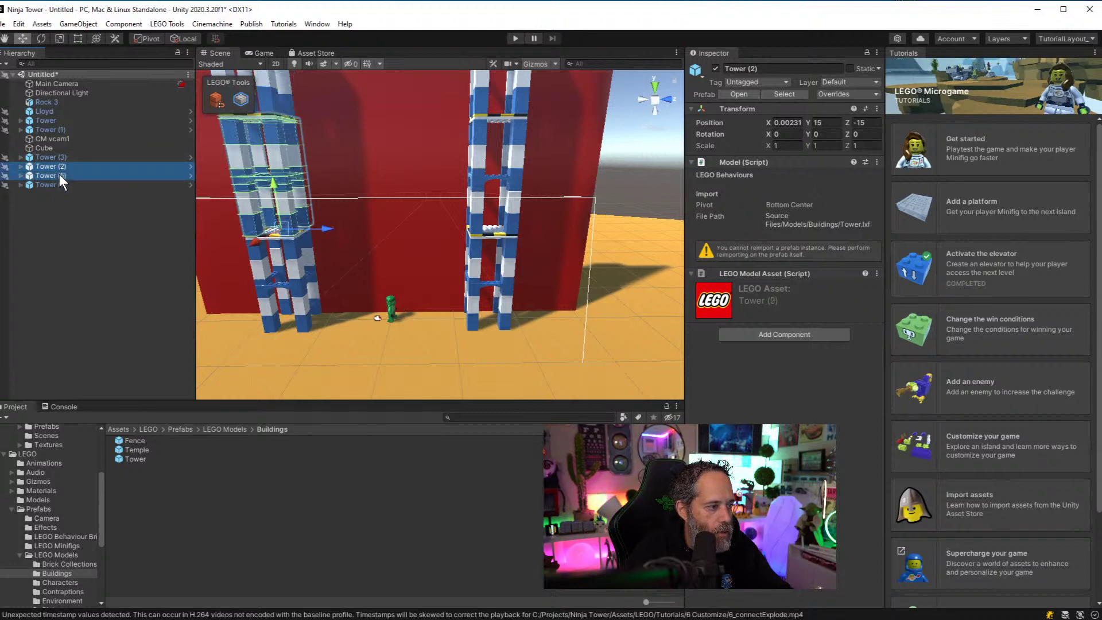
{"action": "left_click", "coordinate": [61, 129], "text": "ctrl"}
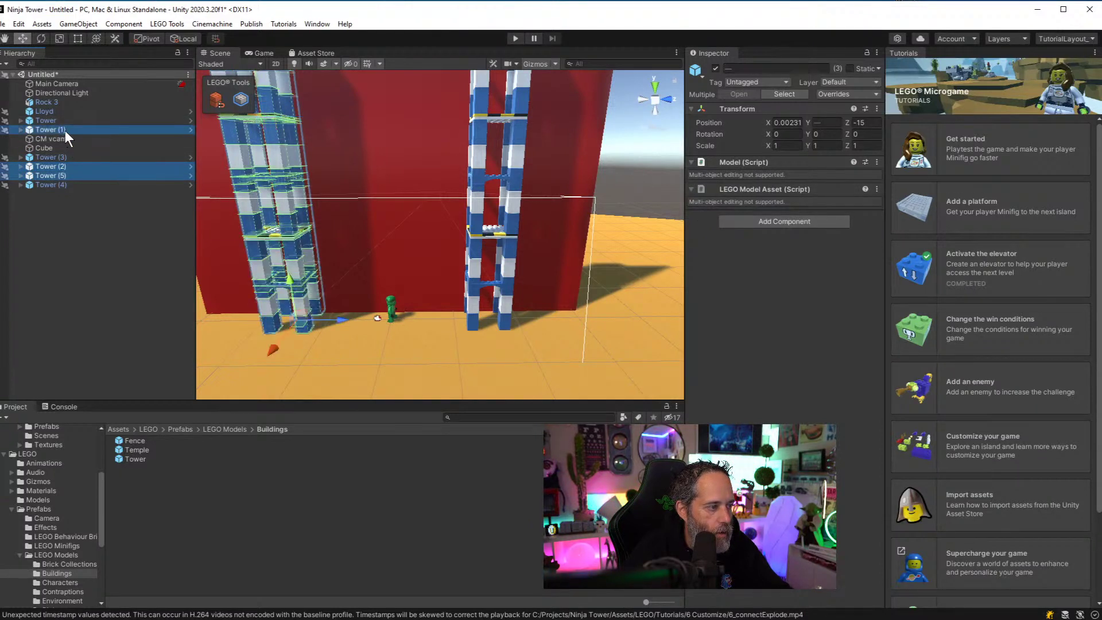
{"action": "left_click_drag", "start_coordinate": [67, 128], "coordinate": [67, 179]}
{"action": "left_click_drag", "start_coordinate": [65, 203], "coordinate": [65, 205]}
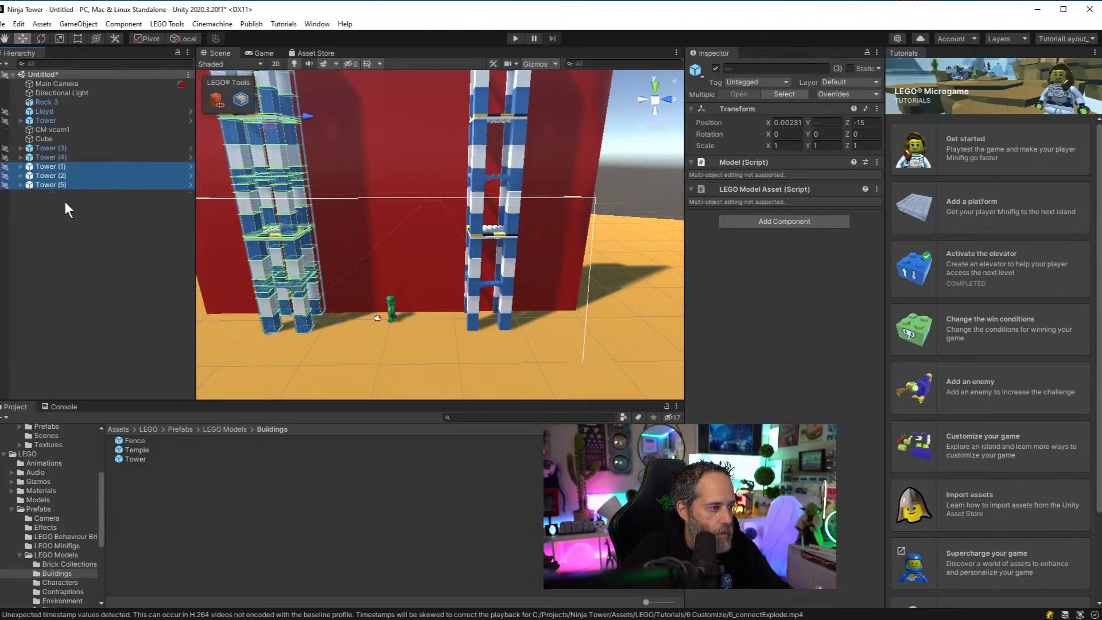
Dock the Game view beside the Scene view and move Tower (1), Tower (2) and Tower (5) outward to -22.5 in Z
{"action": "left_click", "coordinate": [68, 167]}
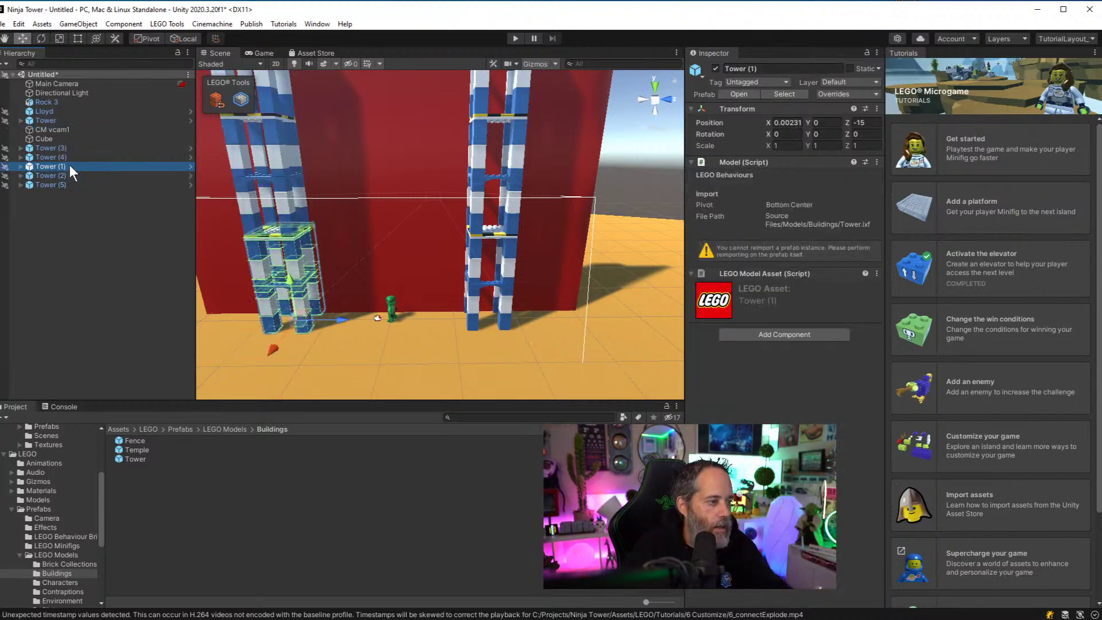
{"action": "left_click", "coordinate": [73, 185], "text": "shift"}
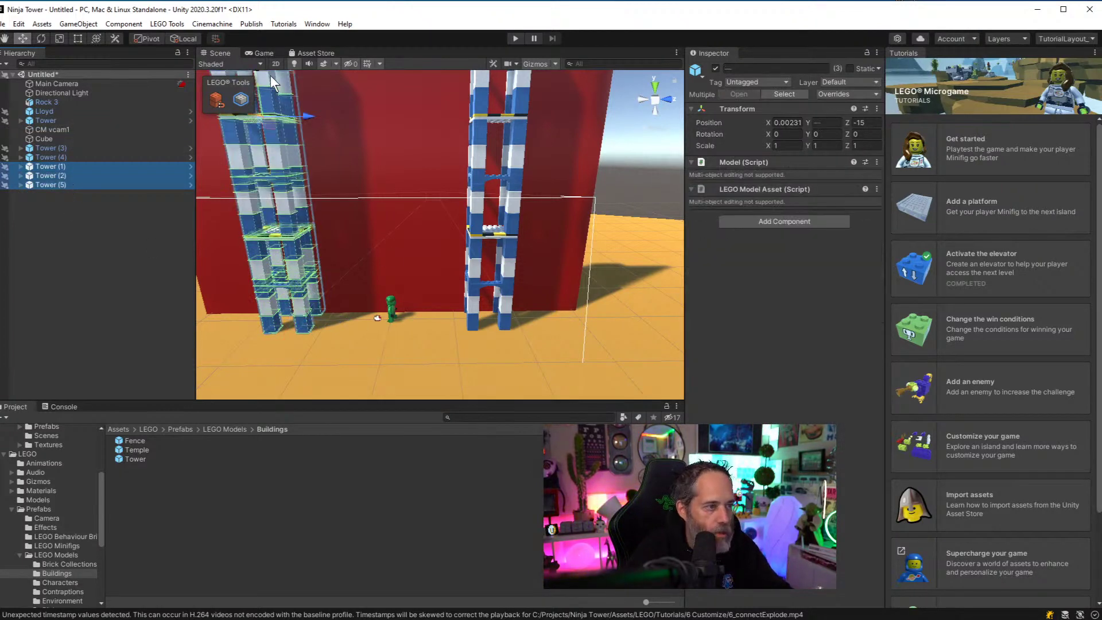
{"action": "left_click_drag", "start_coordinate": [262, 52], "coordinate": [656, 192]}
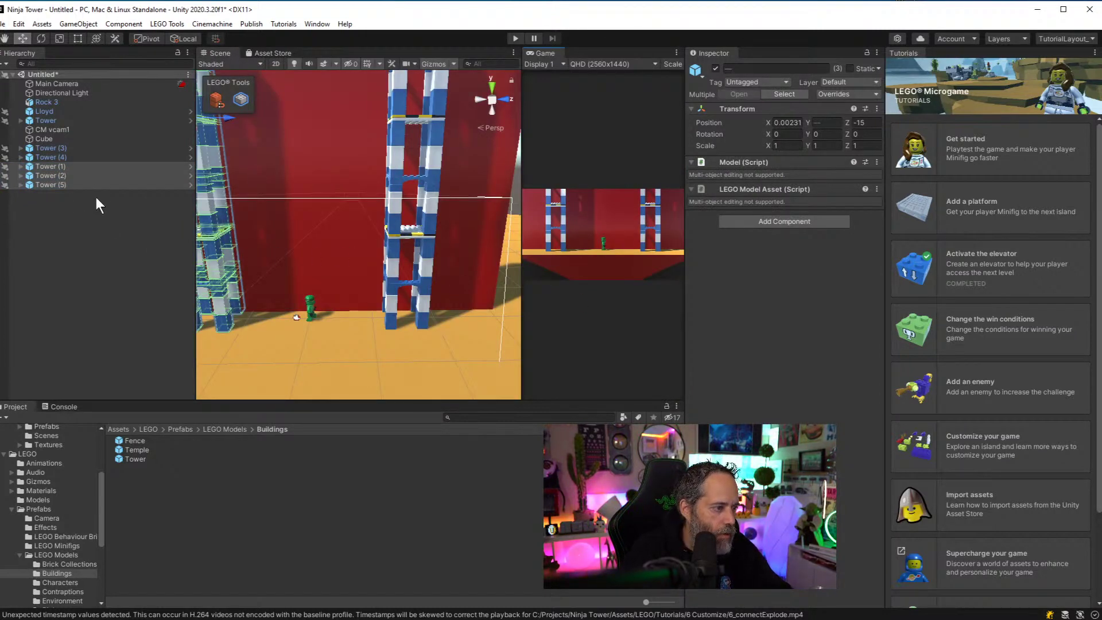
{"action": "left_click_drag", "start_coordinate": [346, 267], "coordinate": [390, 177], "text": "alt"}
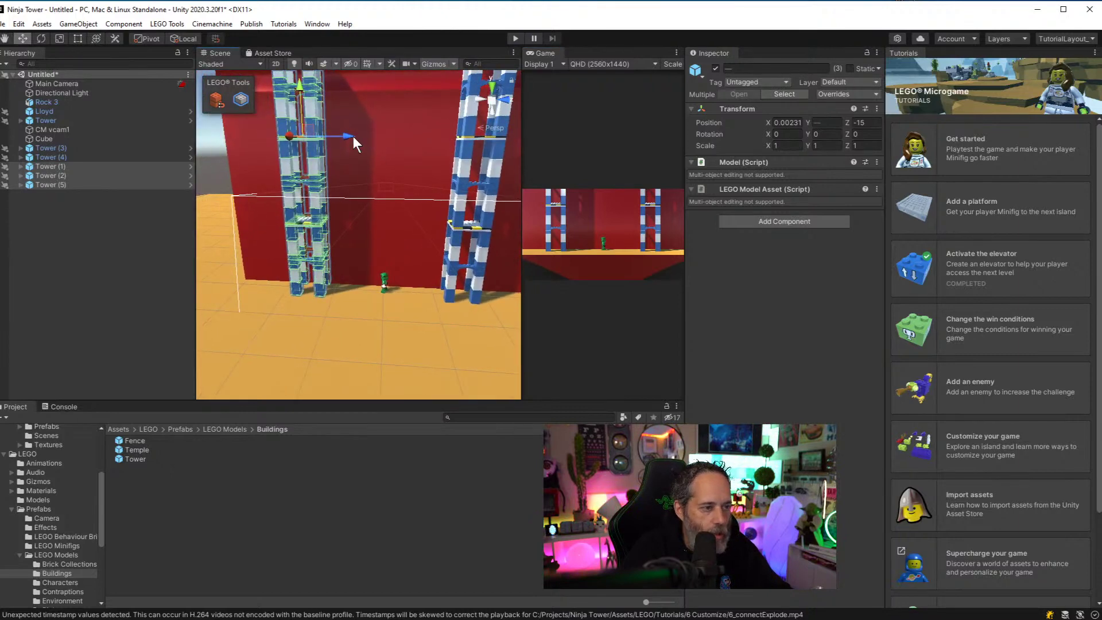
{"action": "left_click_drag", "start_coordinate": [349, 135], "coordinate": [308, 139]}
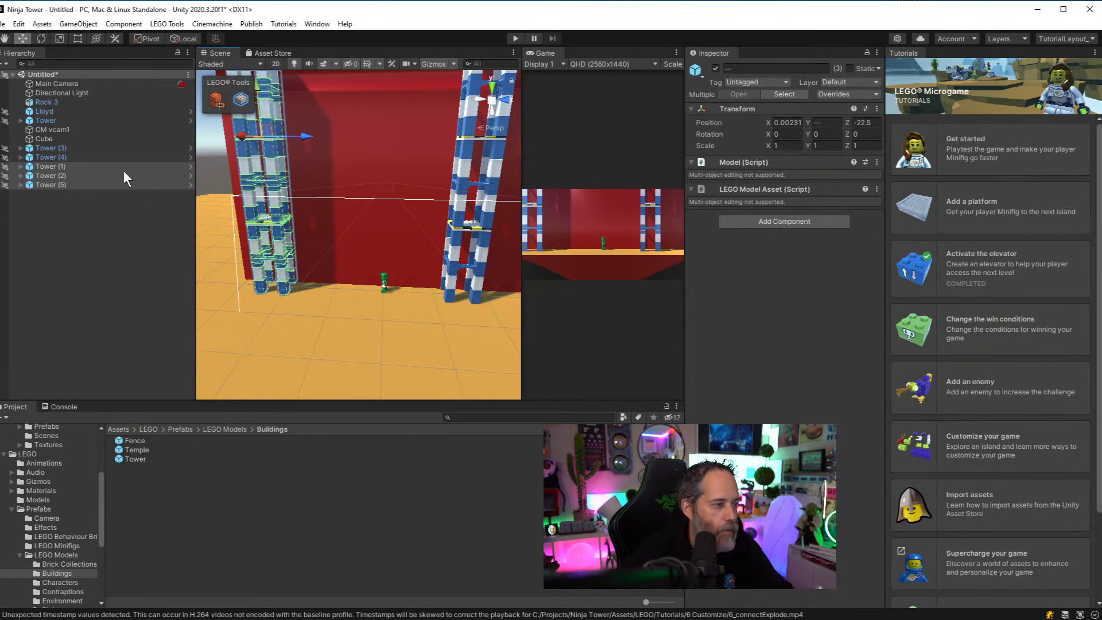
Group Tower, Tower (4) and Tower (3) together in the hierarchy and move them outward to about 22.2 in Z
{"action": "left_click", "coordinate": [74, 157]}
{"action": "left_click", "coordinate": [60, 122], "text": "ctrl"}
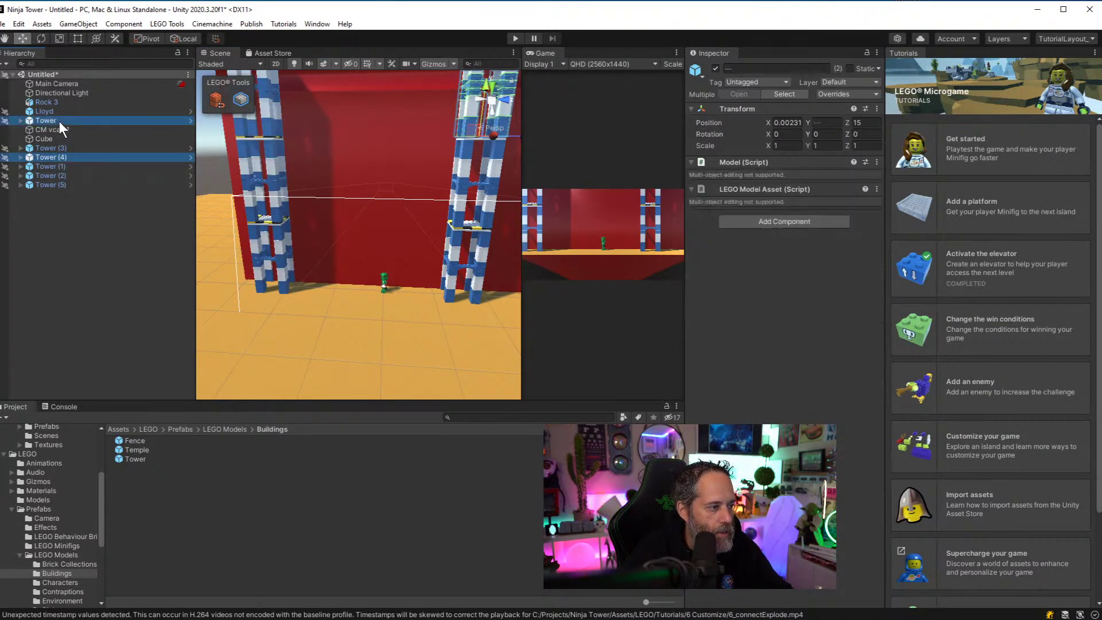
{"action": "left_click_drag", "start_coordinate": [46, 121], "coordinate": [53, 143]}
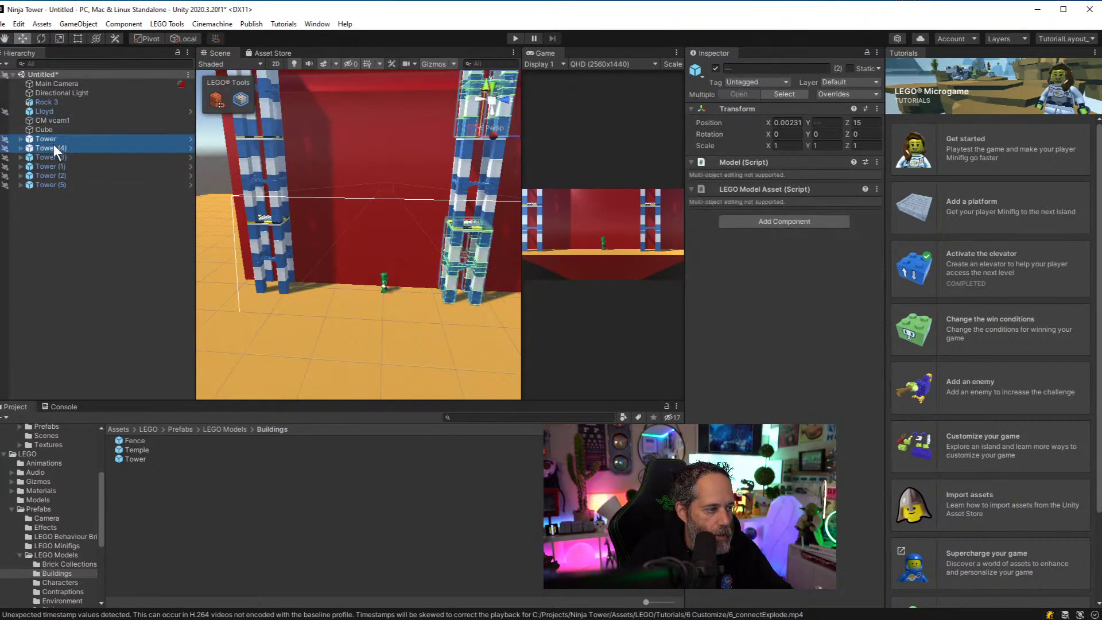
{"action": "left_click", "coordinate": [60, 156], "text": "ctrl"}
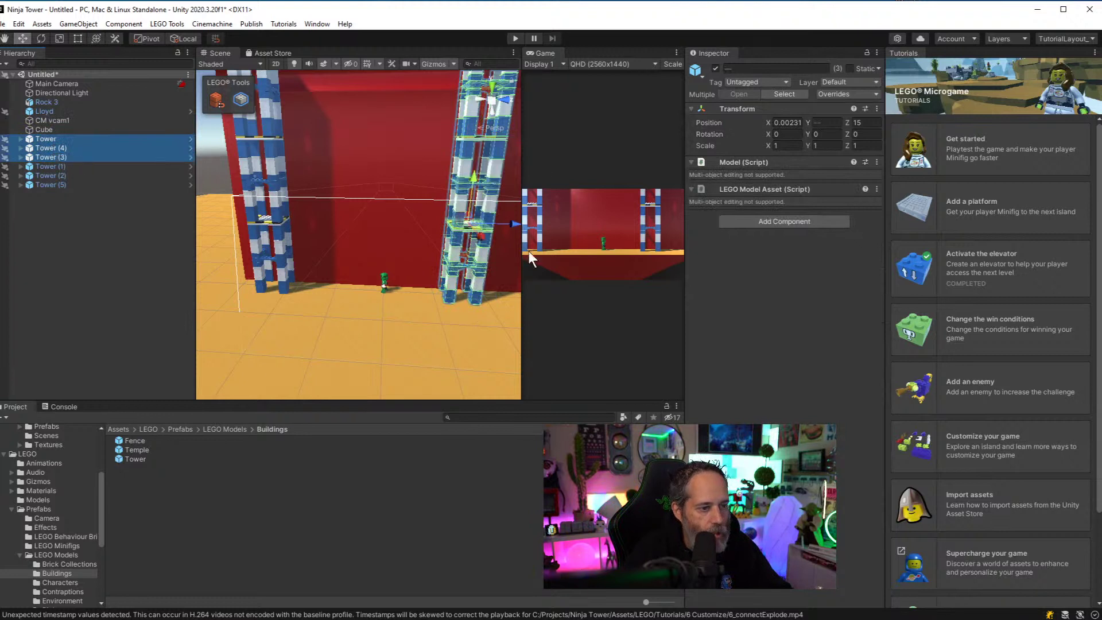
{"action": "left_click_drag", "start_coordinate": [511, 230], "coordinate": [555, 231]}
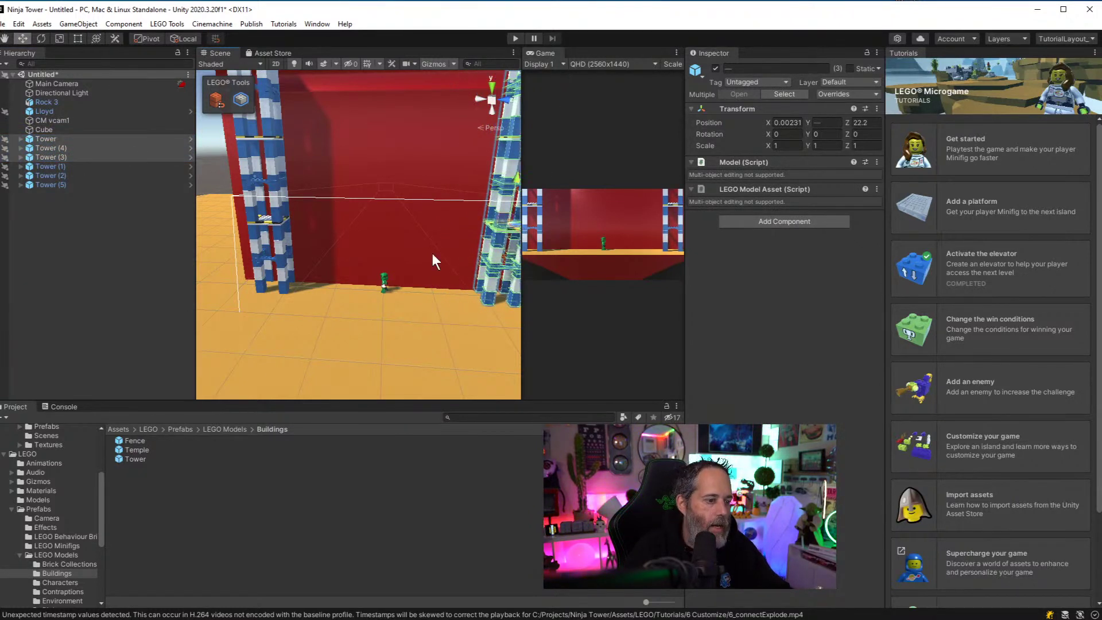
Dock the Game view in the Scene view's tab group, raise CM vcam1's Tracked Object Offset Y to 9.57, and briefly playtest
{"action": "left_click_drag", "start_coordinate": [432, 253], "coordinate": [356, 270], "text": "alt"}
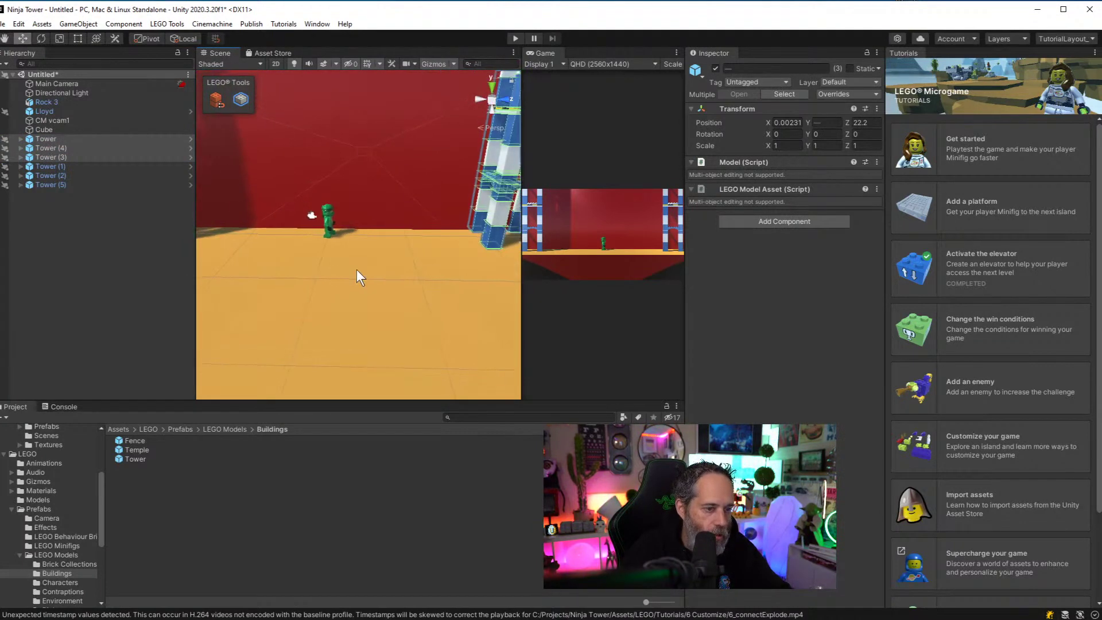
{"action": "left_click", "coordinate": [47, 87]}
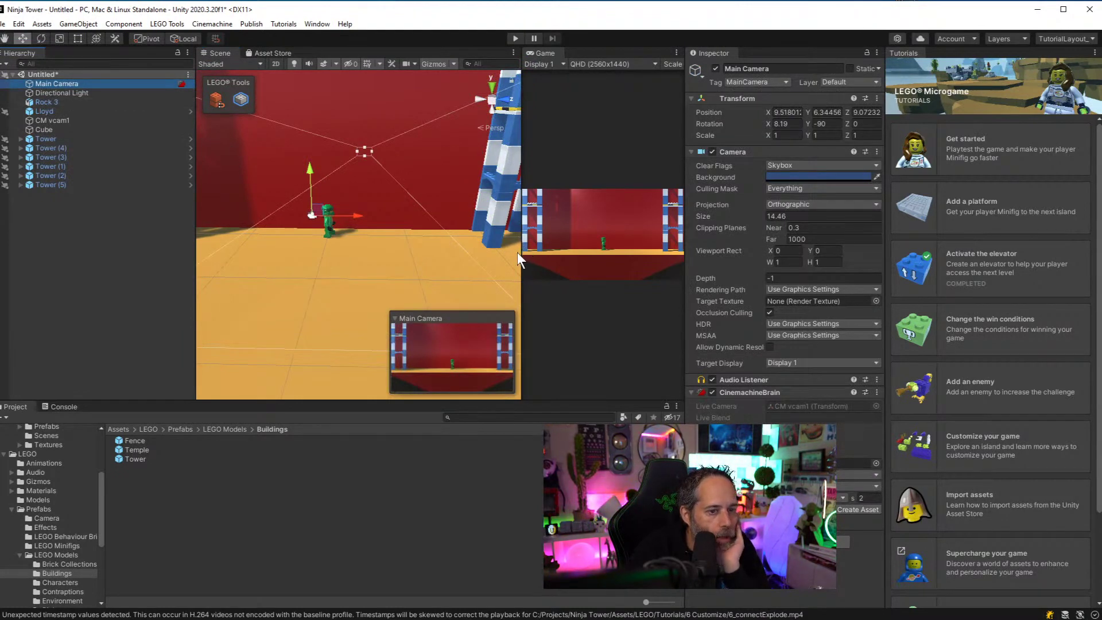
{"action": "left_click", "coordinate": [73, 120]}
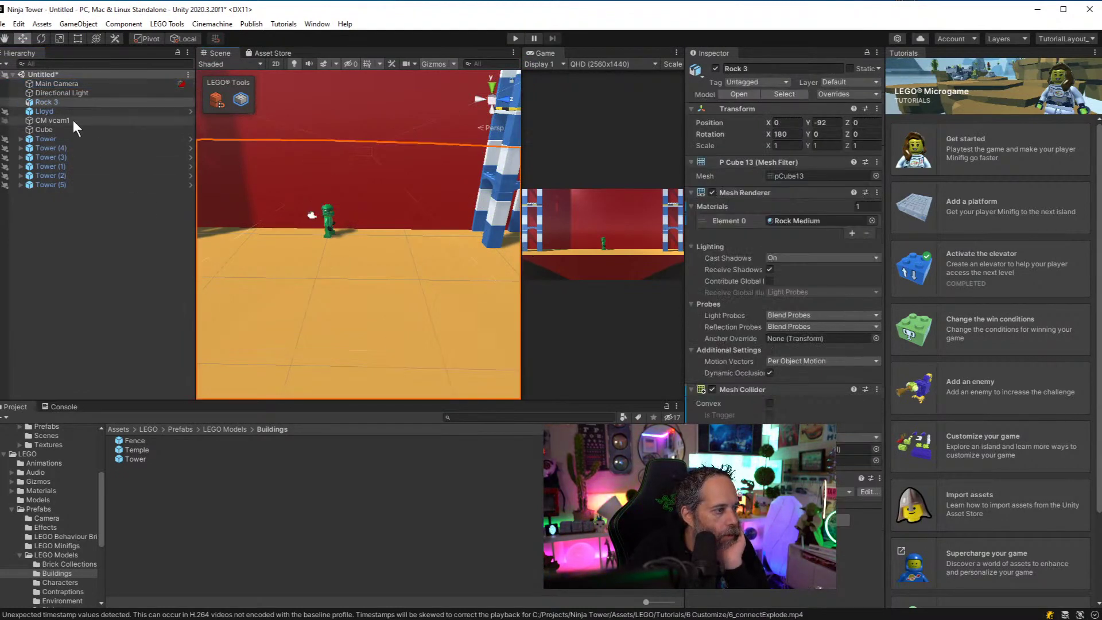
{"action": "left_click", "coordinate": [604, 235]}
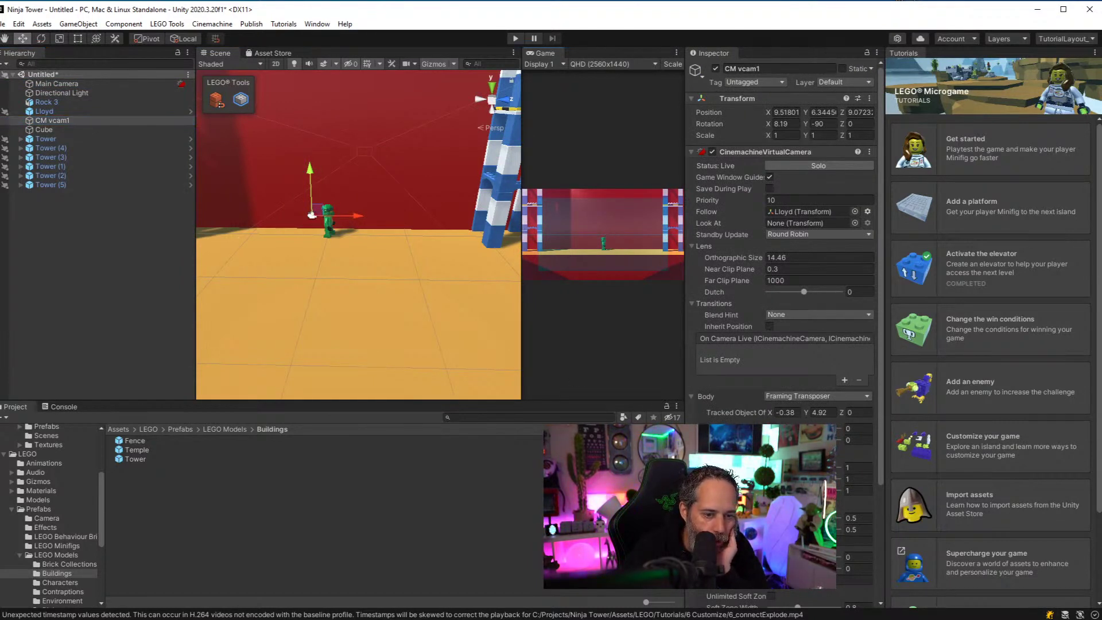
{"action": "left_click_drag", "start_coordinate": [806, 413], "coordinate": [800, 381]}
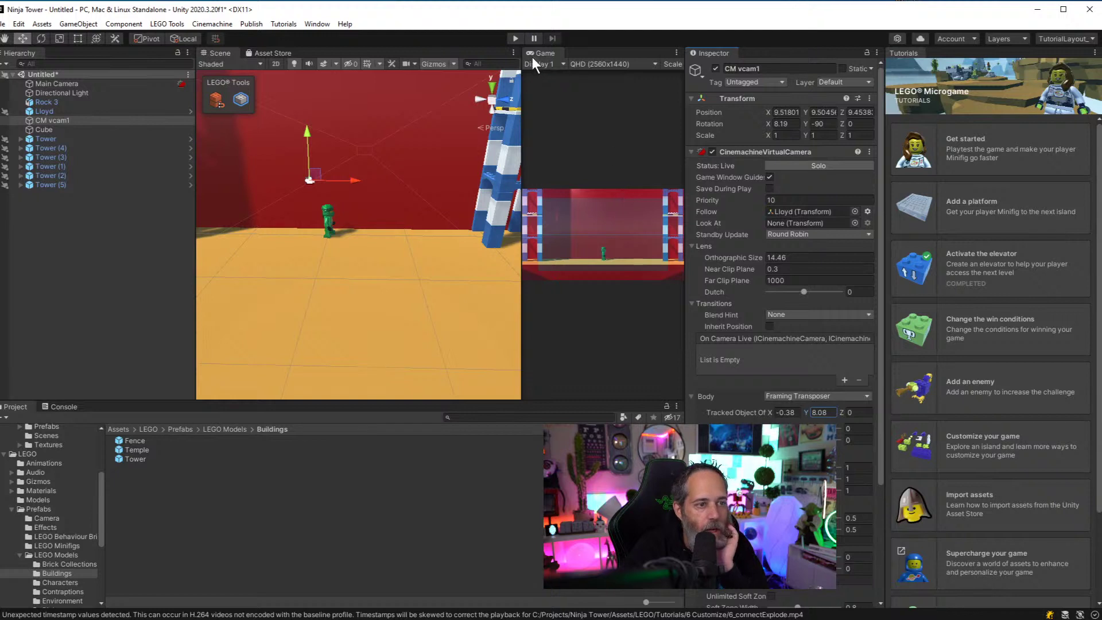
{"action": "left_click_drag", "start_coordinate": [536, 53], "coordinate": [349, 54]}
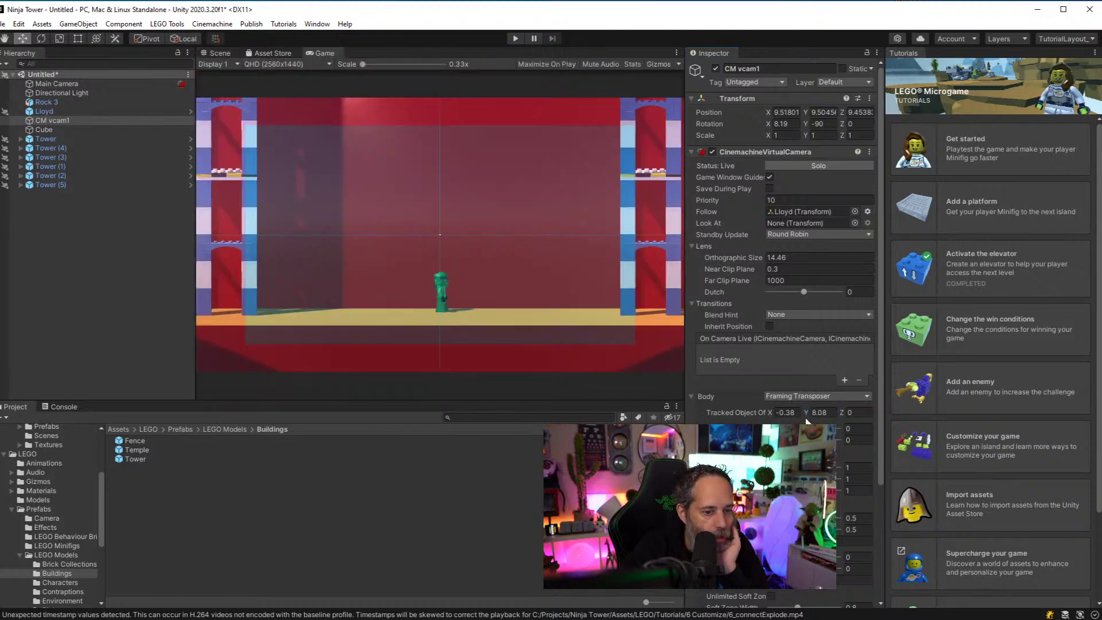
{"action": "left_click_drag", "start_coordinate": [805, 412], "coordinate": [814, 408]}
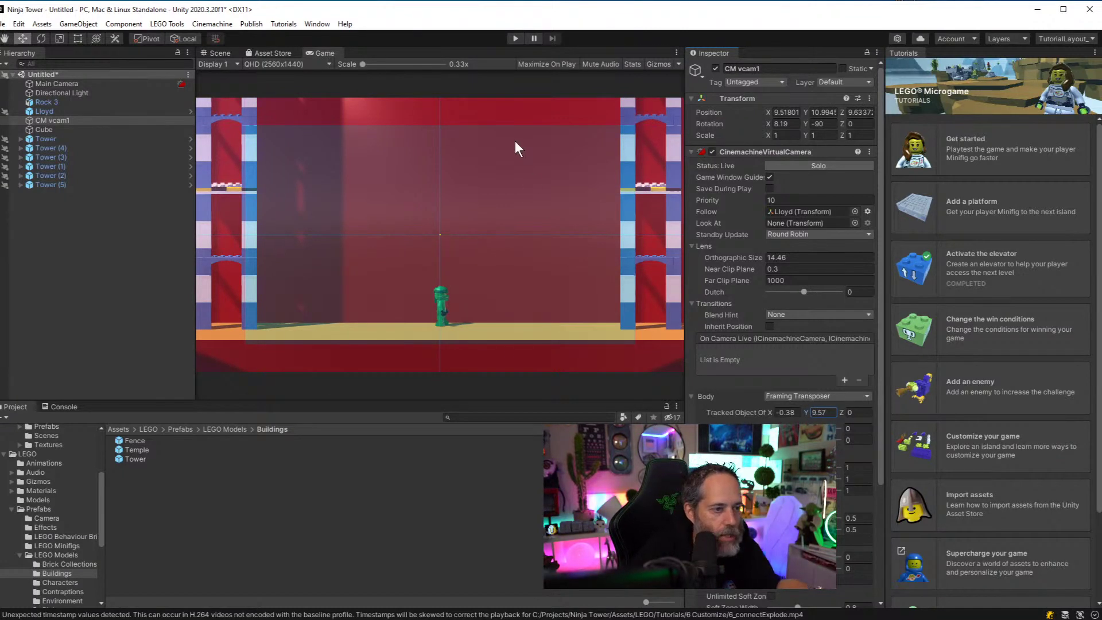
{"action": "left_click", "coordinate": [519, 39]}
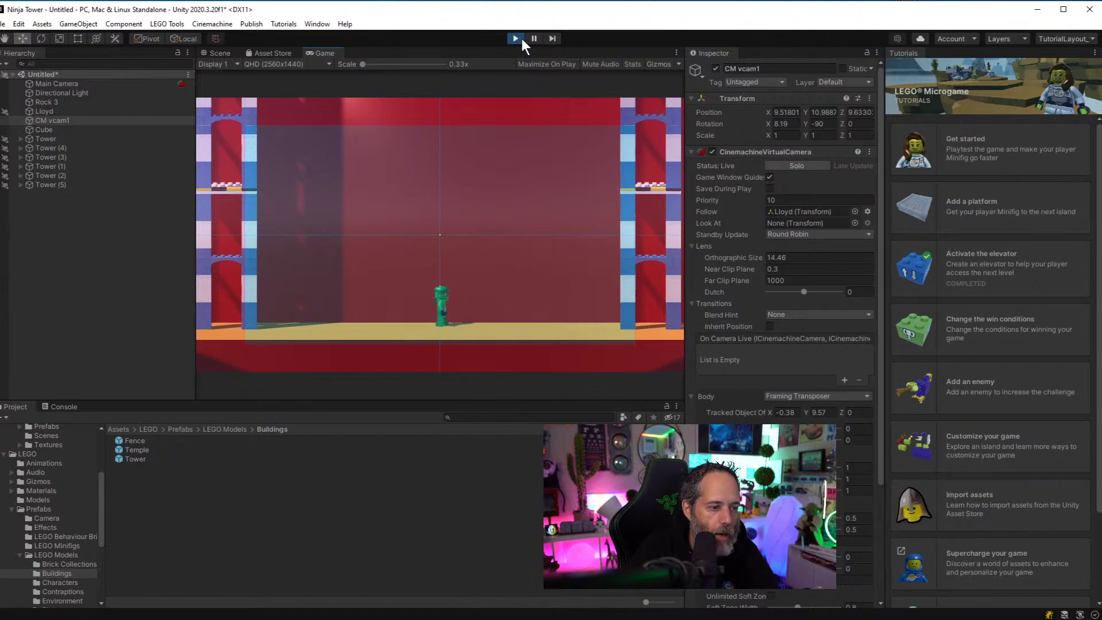
{"action": "left_click", "coordinate": [520, 39]}
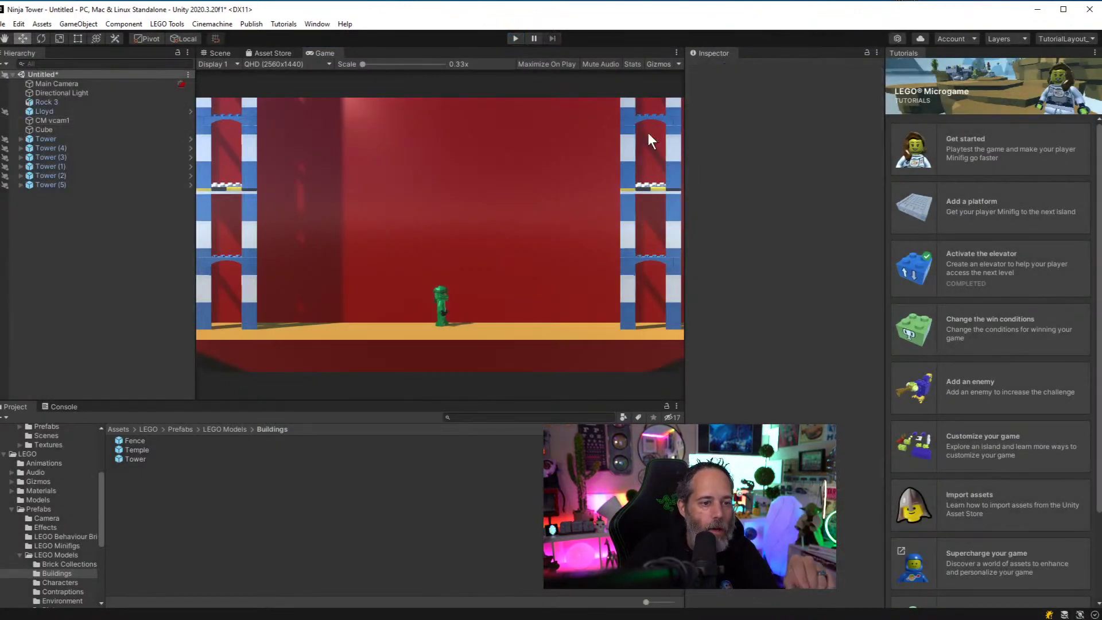
Select Lloyd and collapse all of his components, from Transform down to LEGO Minifig Asset
{"action": "left_click", "coordinate": [38, 111]}
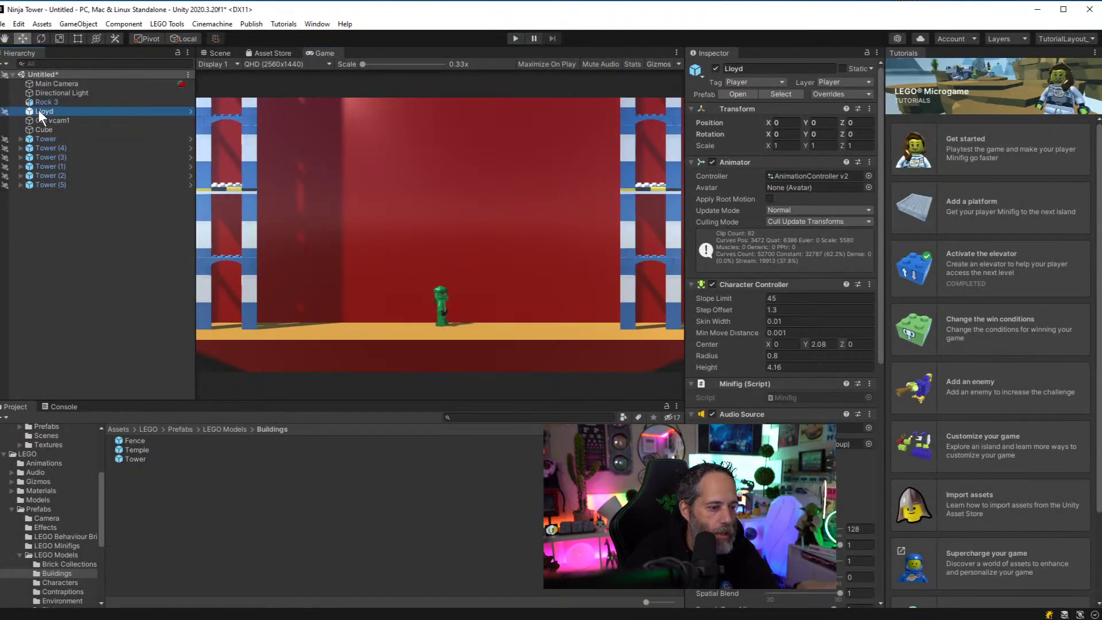
{"action": "left_click", "coordinate": [699, 109]}
{"action": "left_click", "coordinate": [696, 121]}
{"action": "left_click", "coordinate": [697, 133]}
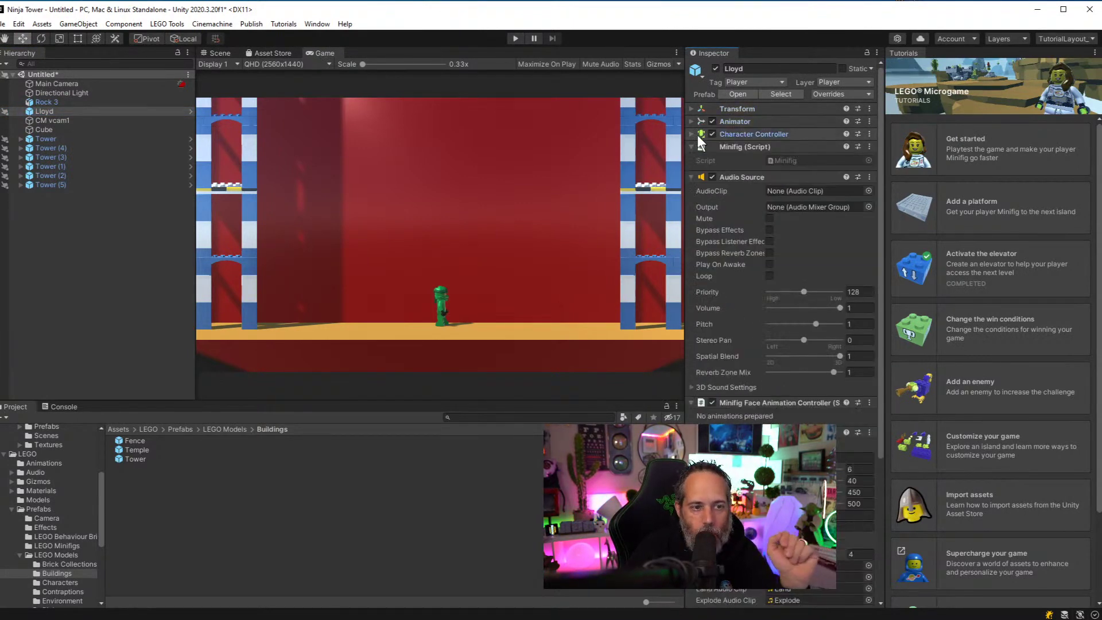
{"action": "left_click", "coordinate": [698, 146]}
{"action": "left_click", "coordinate": [693, 159]}
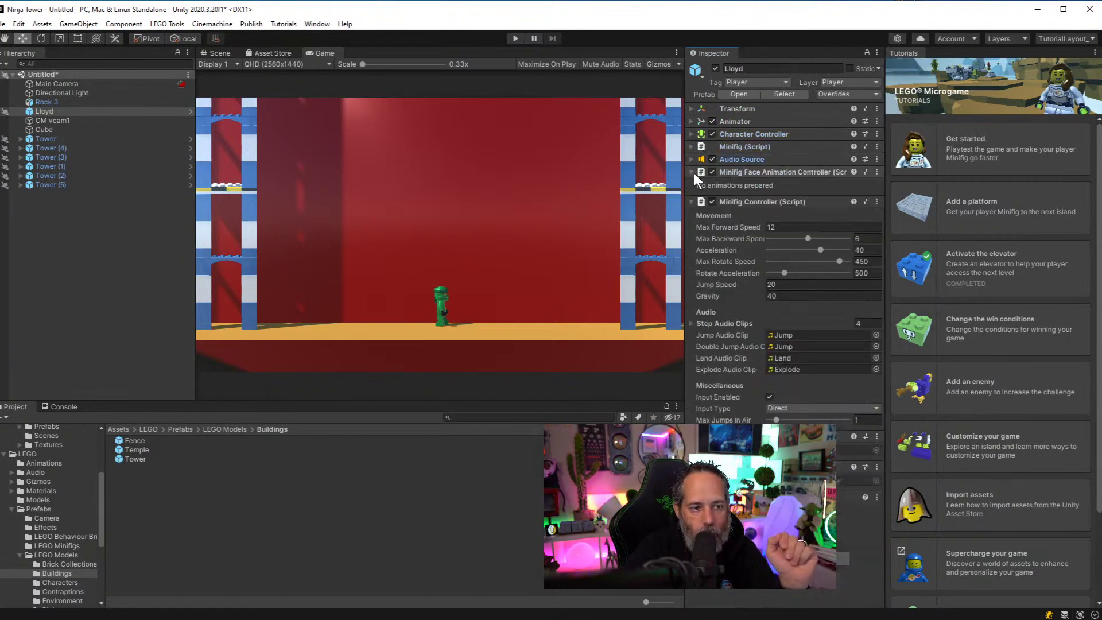
{"action": "left_click", "coordinate": [692, 172]}
{"action": "left_click", "coordinate": [691, 185]}
{"action": "left_click", "coordinate": [693, 196]}
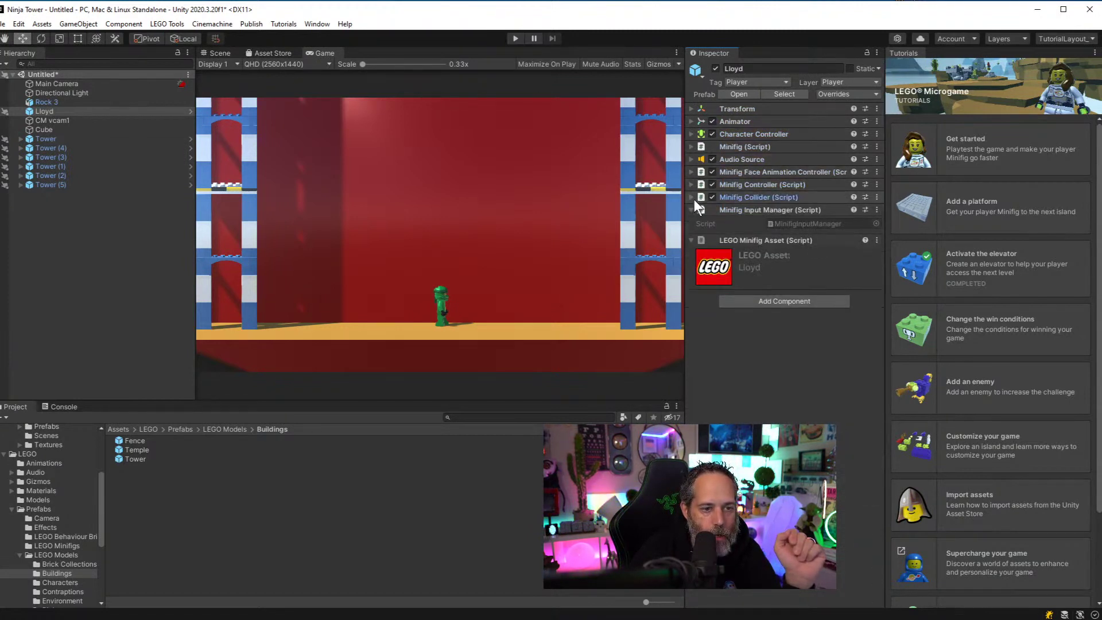
{"action": "left_click", "coordinate": [693, 208]}
{"action": "left_click", "coordinate": [692, 221]}
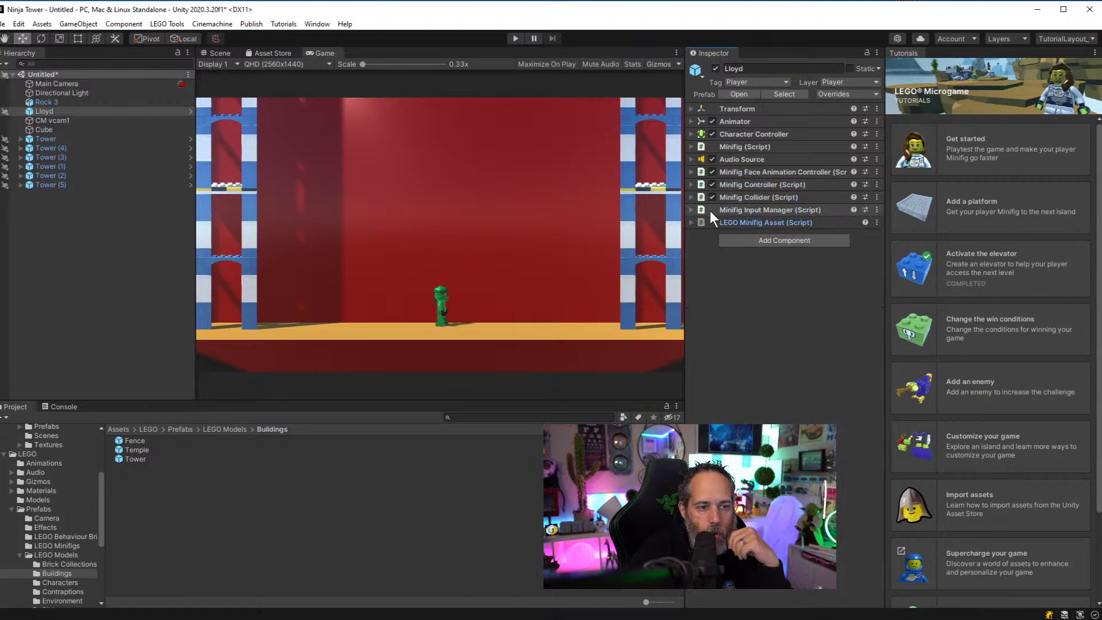
Add a One Button Minifig Controller component to Lloyd and remove his regular Minifig Controller
{"action": "left_click", "coordinate": [729, 243]}
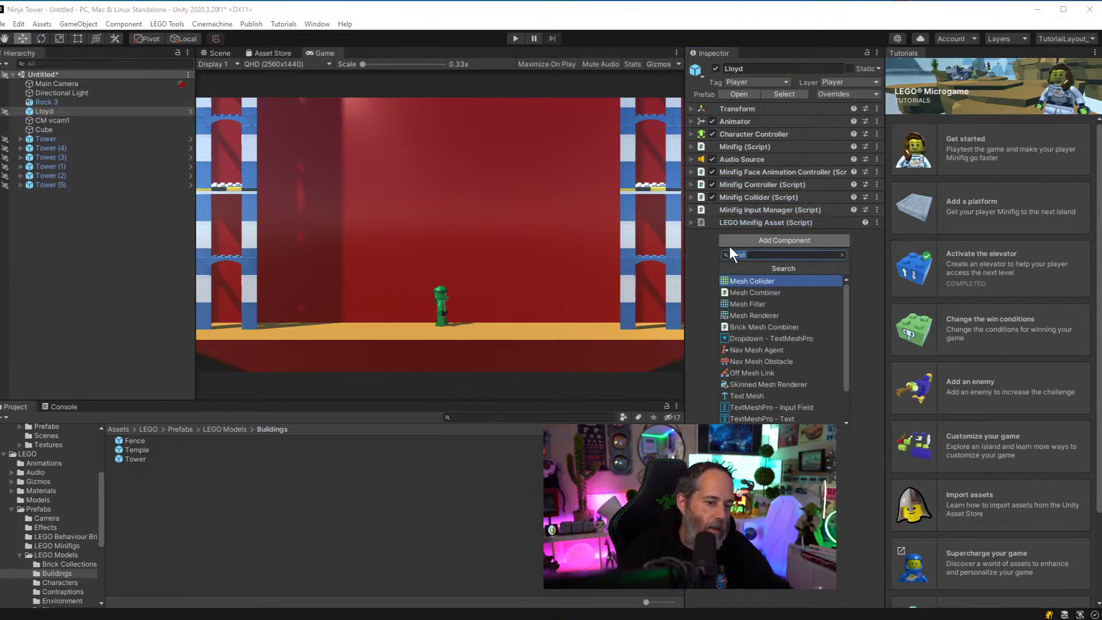
{"action": "type", "text": "one"}
{"action": "key", "text": "Down"}
{"action": "key", "text": "Down"}
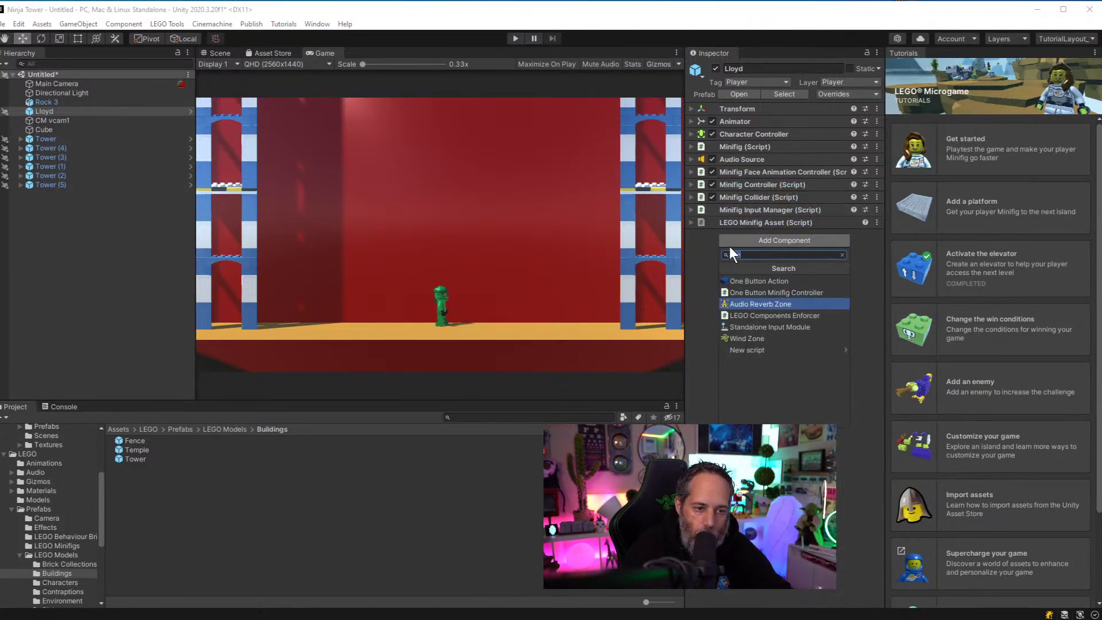
{"action": "key", "text": "Up"}
{"action": "key", "text": "Return"}
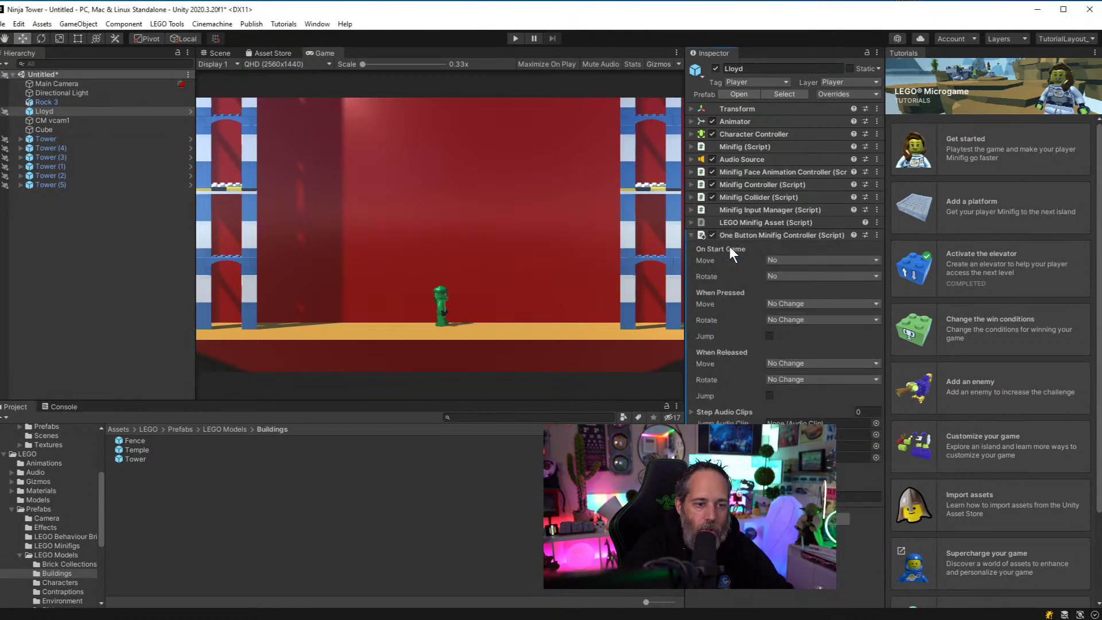
{"action": "right_click", "coordinate": [755, 185]}
{"action": "left_click", "coordinate": [798, 236]}
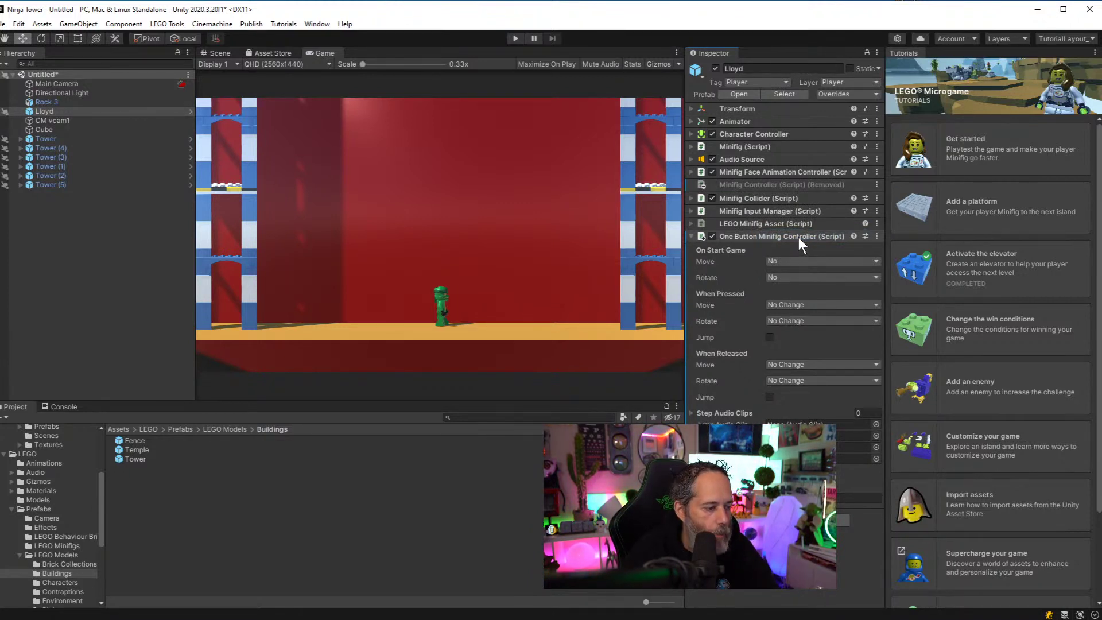
Rename the scene's Lloyd object to "Lloyd One Button"
{"action": "left_click", "coordinate": [785, 93]}
{"action": "left_click", "coordinate": [43, 110]}
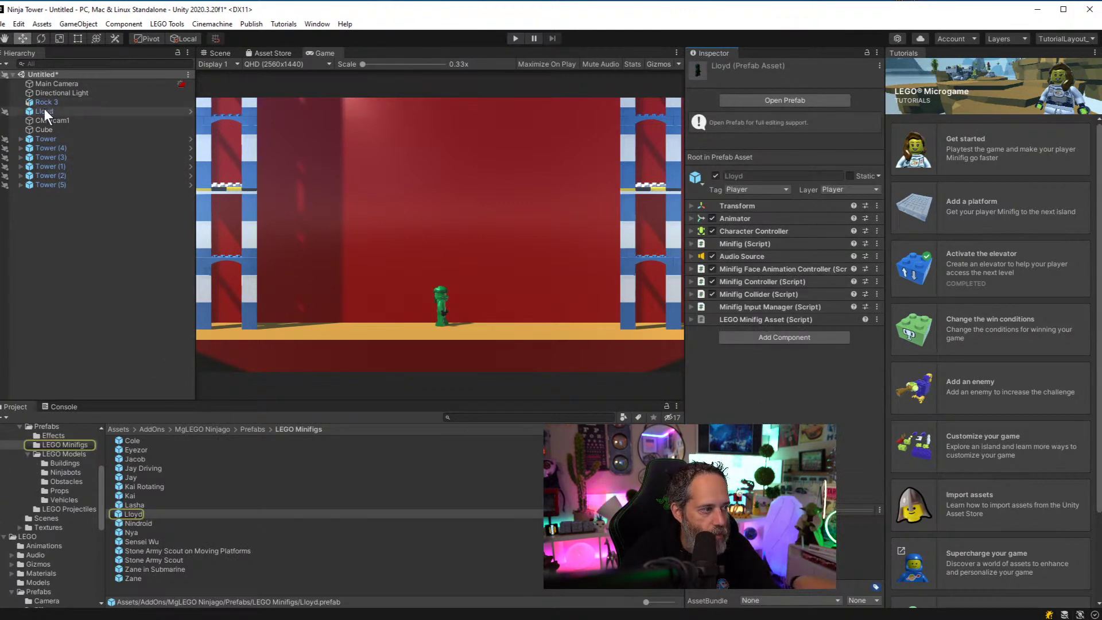
{"action": "key", "text": "F2"}
{"action": "key", "text": "End"}
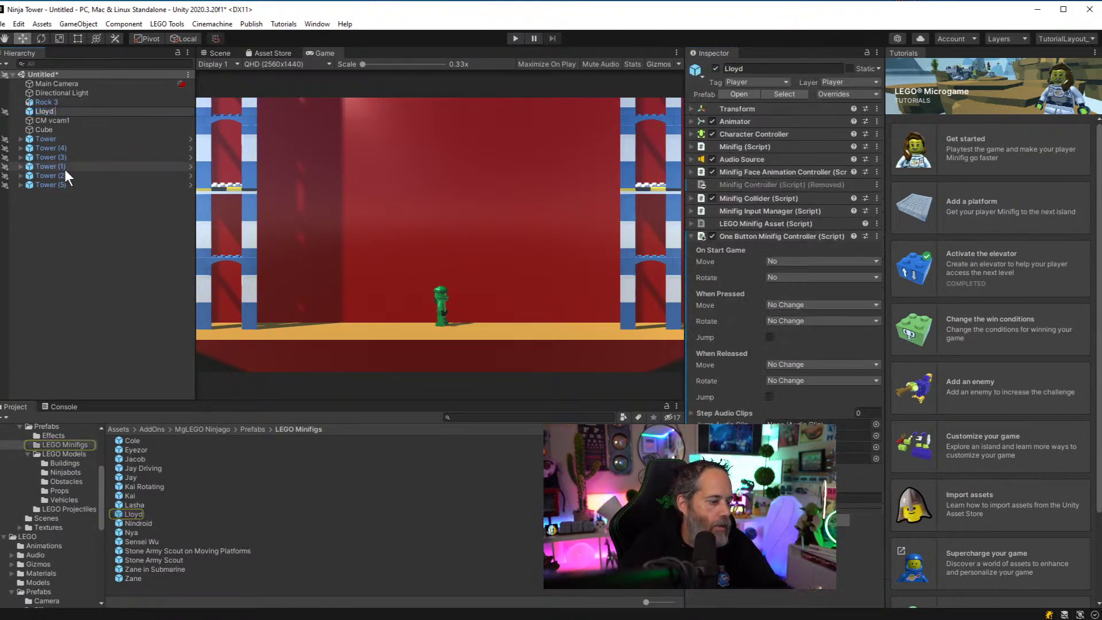
{"action": "type", "text": "One Button"}
{"action": "key", "text": "Return"}
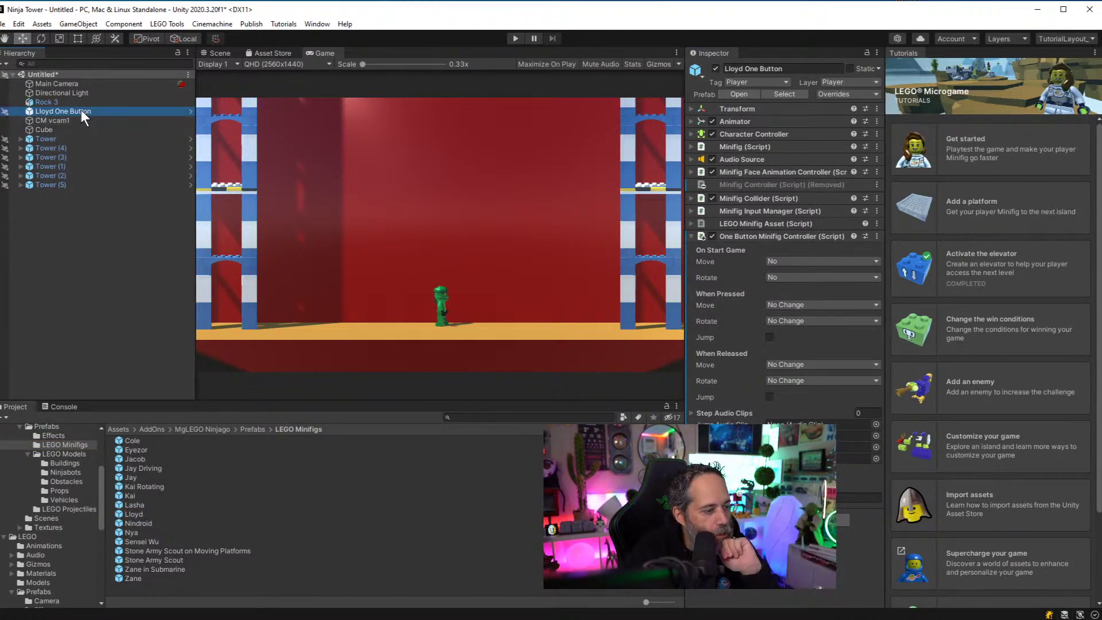
Save Lloyd One Button as a new original prefab in the root Assets folder
{"action": "scroll", "coordinate": [43, 473], "scroll_direction": "up", "scroll_amount": 5}
{"action": "left_click", "coordinate": [30, 471]}
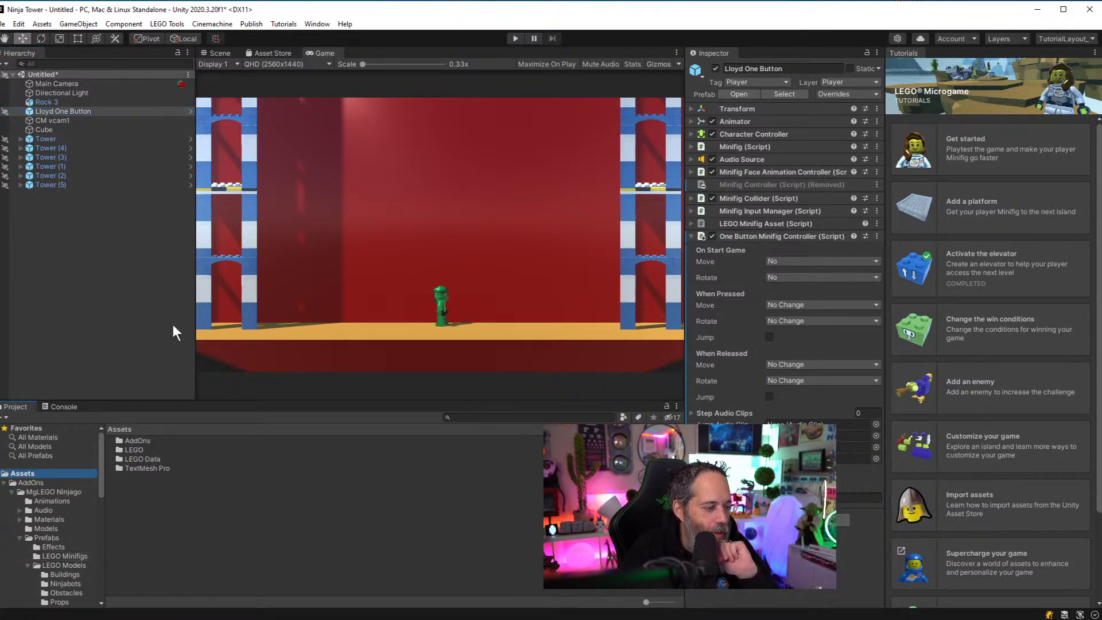
{"action": "left_click_drag", "start_coordinate": [50, 112], "coordinate": [178, 497]}
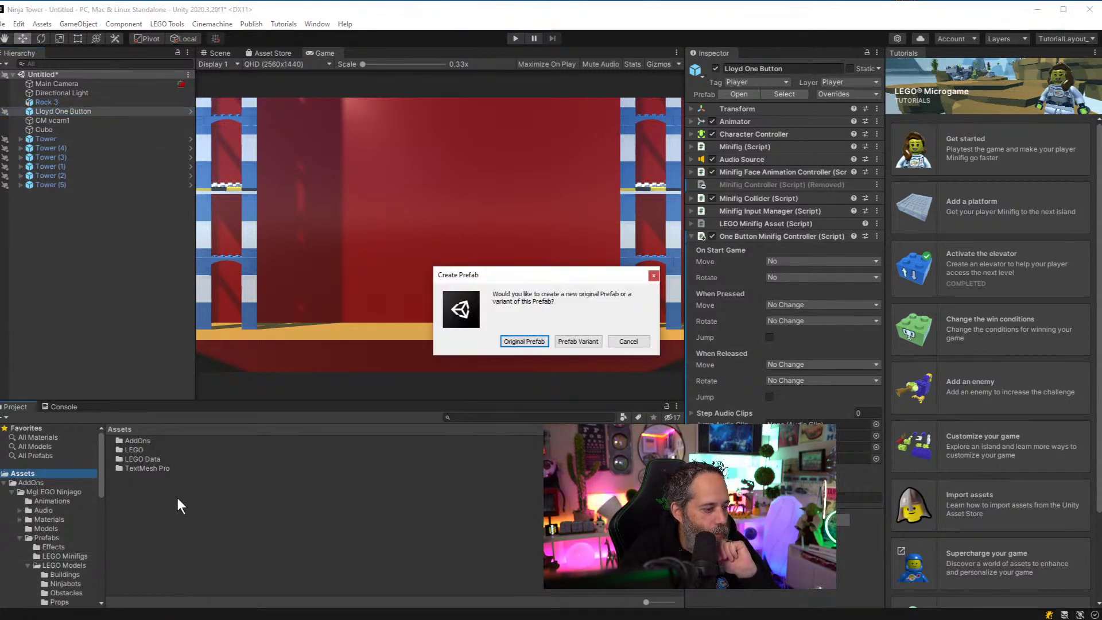
{"action": "left_click", "coordinate": [519, 340]}
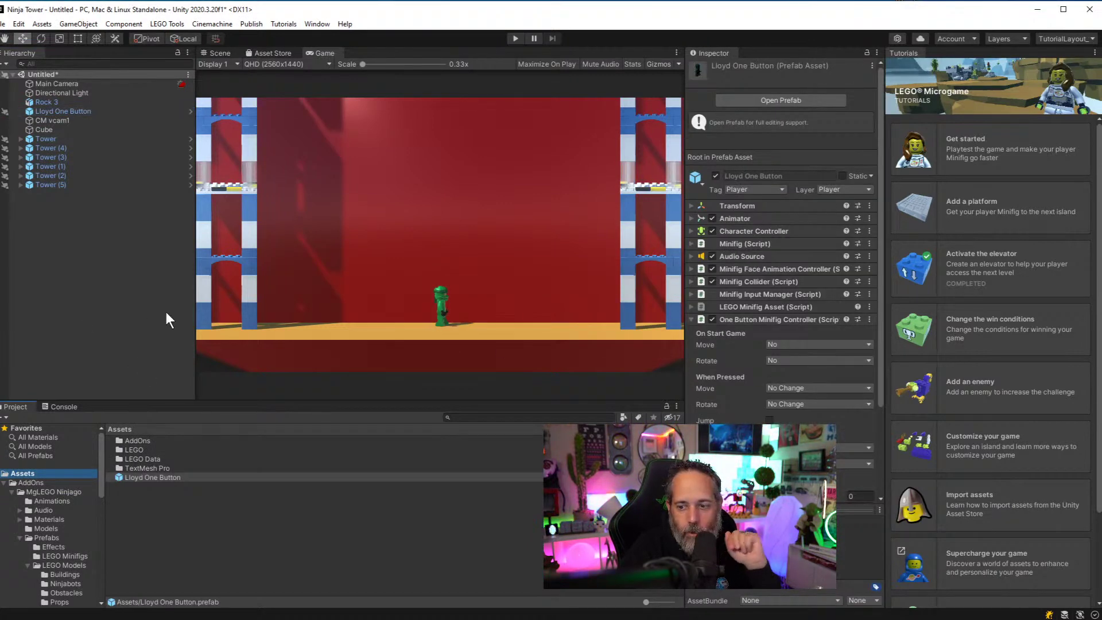
Set Lloyd One Button's On Start Game Move option to Continuously and enable Jump under When Pressed
{"action": "left_click", "coordinate": [91, 112]}
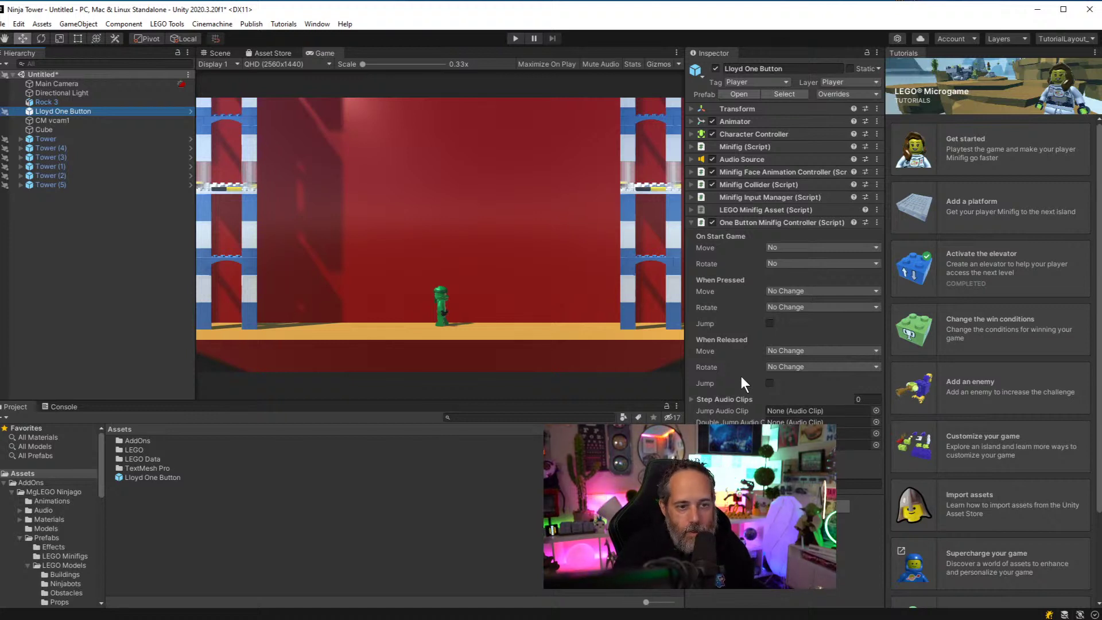
{"action": "left_click", "coordinate": [793, 247]}
{"action": "left_click", "coordinate": [785, 273]}
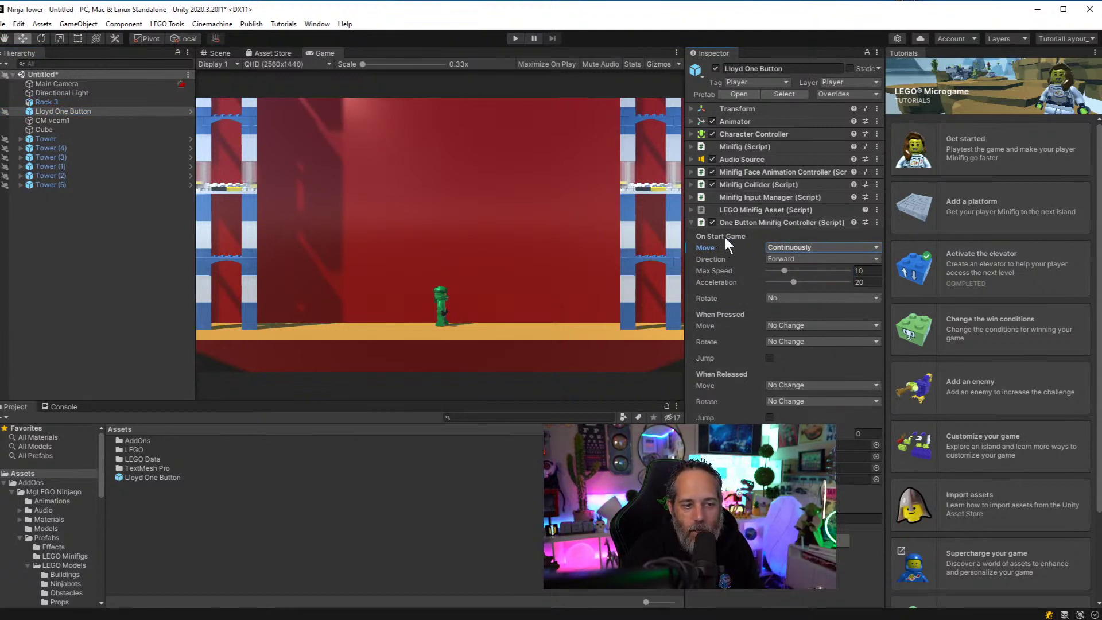
{"action": "left_click", "coordinate": [790, 247]}
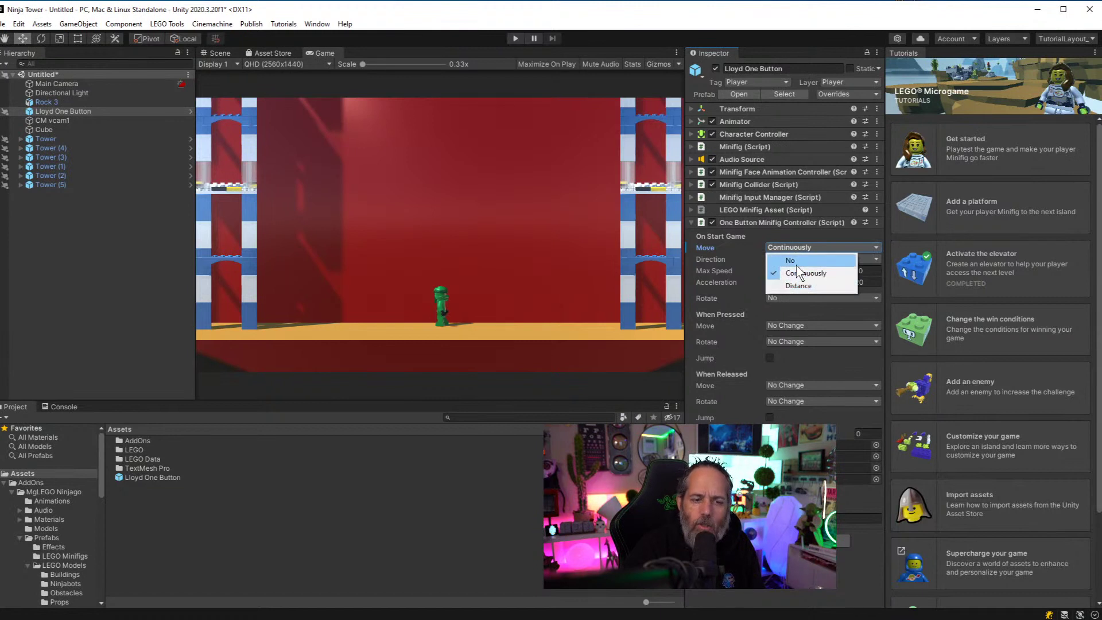
{"action": "left_click", "coordinate": [796, 270]}
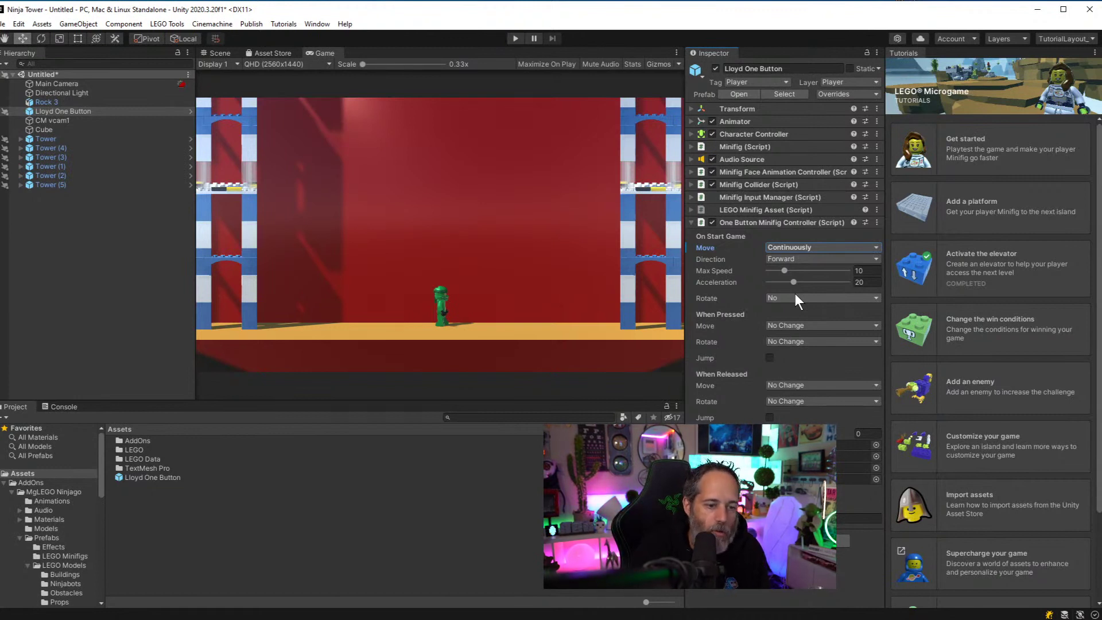
{"action": "left_click", "coordinate": [768, 357]}
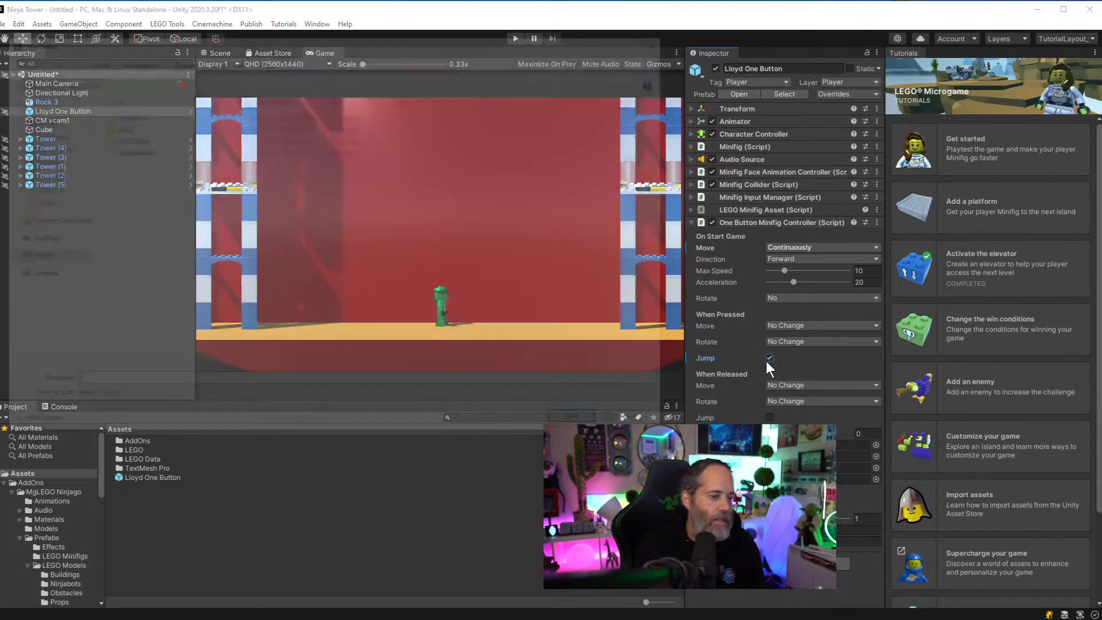
Save the scene in the Assets folder as "Tower Jump"
{"action": "key", "text": "ctrl+s"}
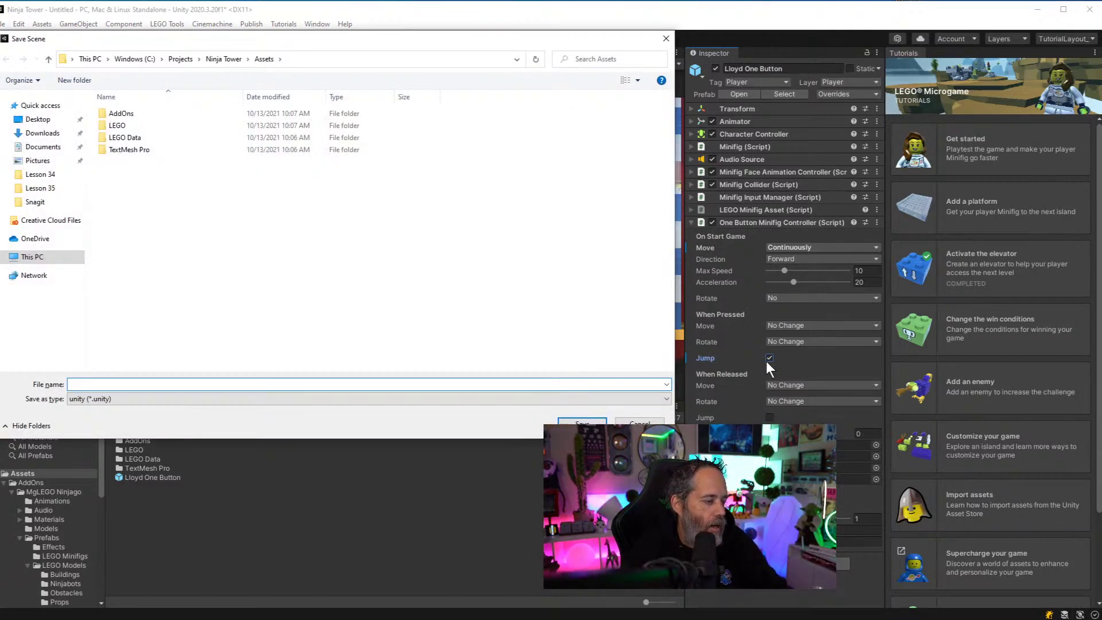
{"action": "type", "text": "Tower Jump"}
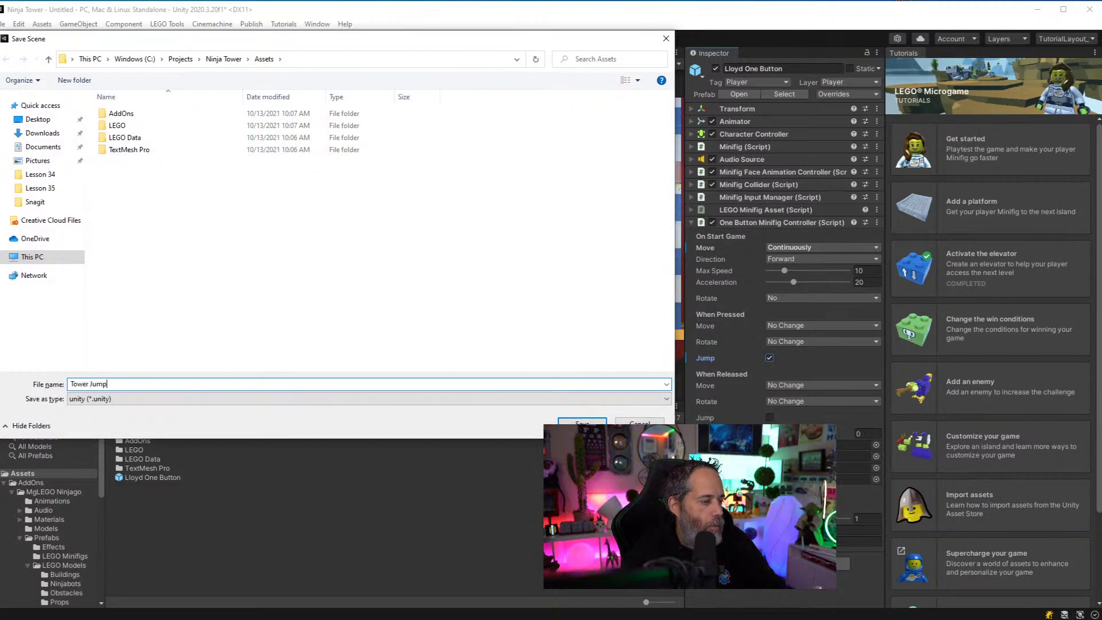
{"action": "key", "text": "Return"}
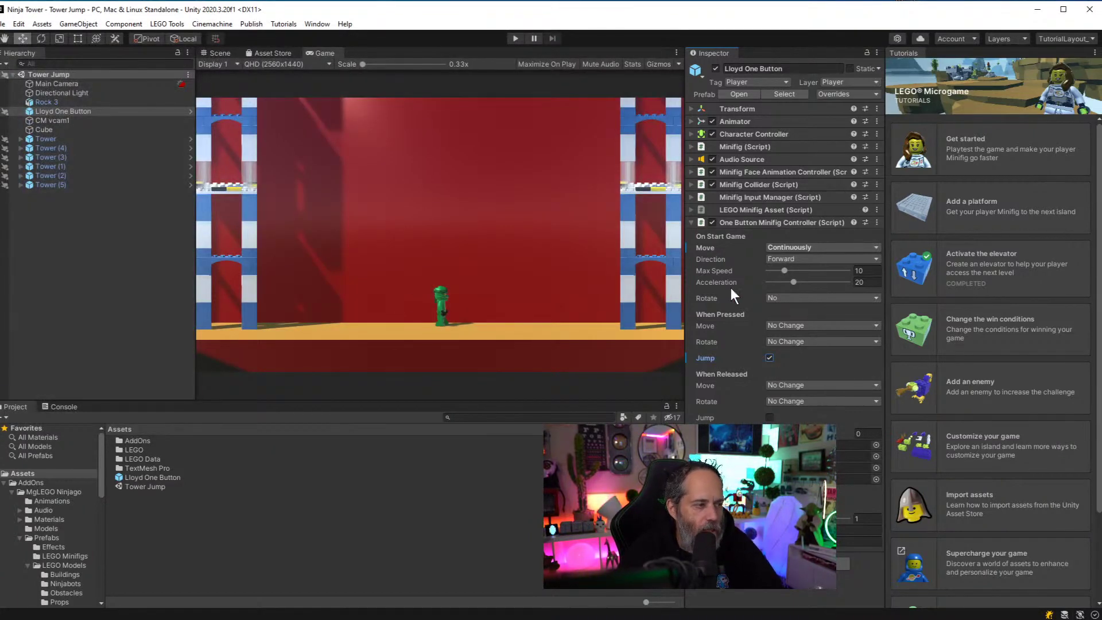
Playtest Lloyd's continuous run and examine in the scene how the towers line up with his path
{"action": "left_click", "coordinate": [514, 38]}
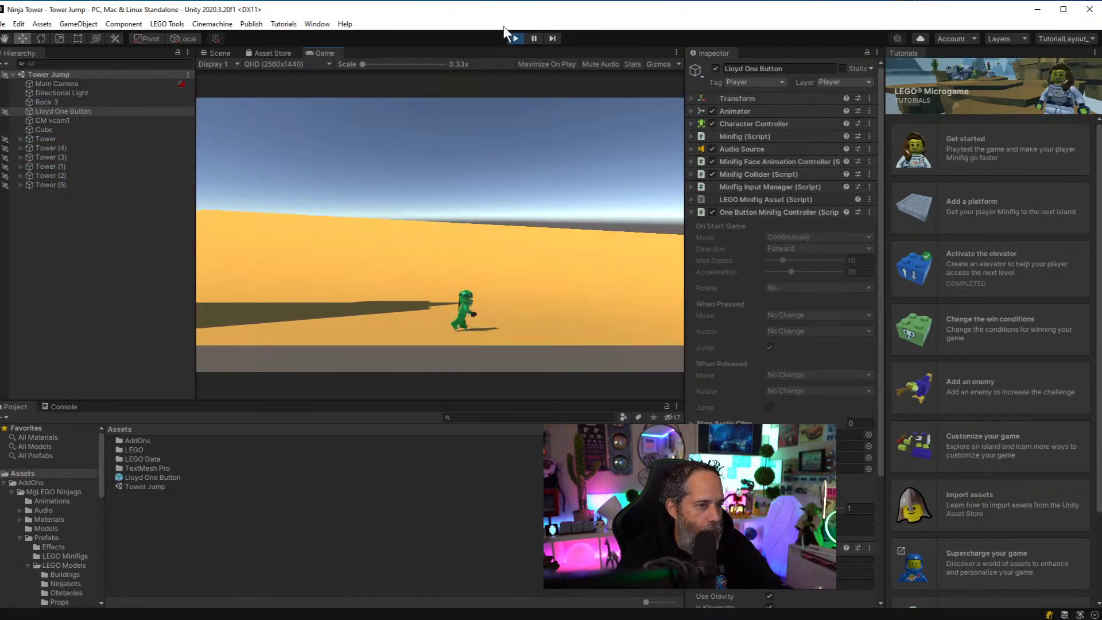
{"action": "left_click", "coordinate": [515, 38]}
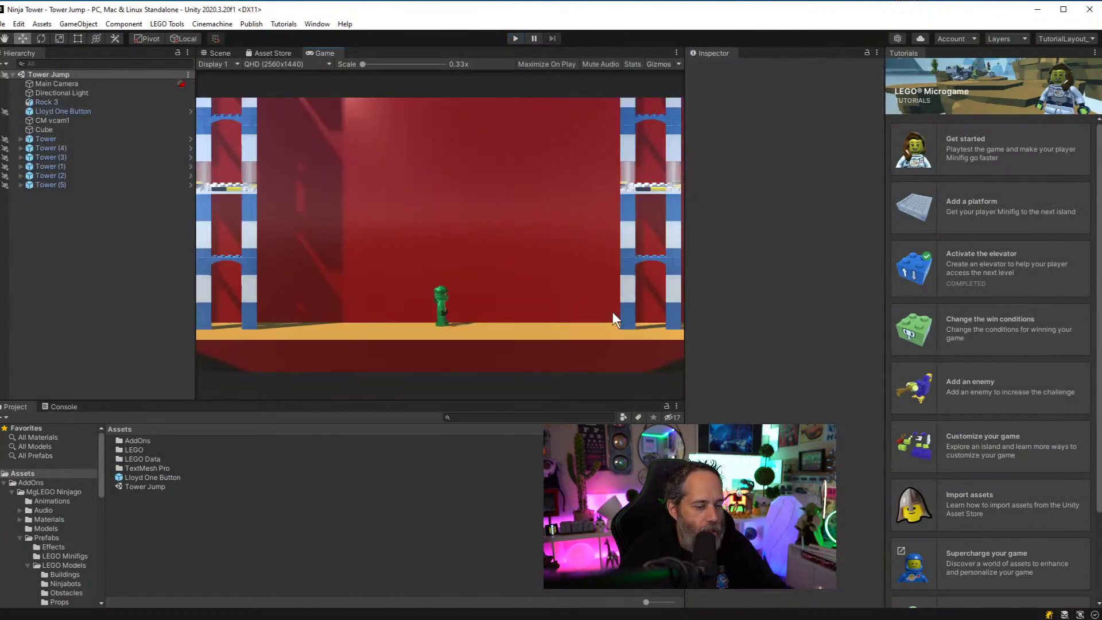
{"action": "left_click", "coordinate": [219, 53]}
{"action": "right_click_drag", "start_coordinate": [321, 229], "coordinate": [500, 212]}
{"action": "left_click", "coordinate": [320, 53]}
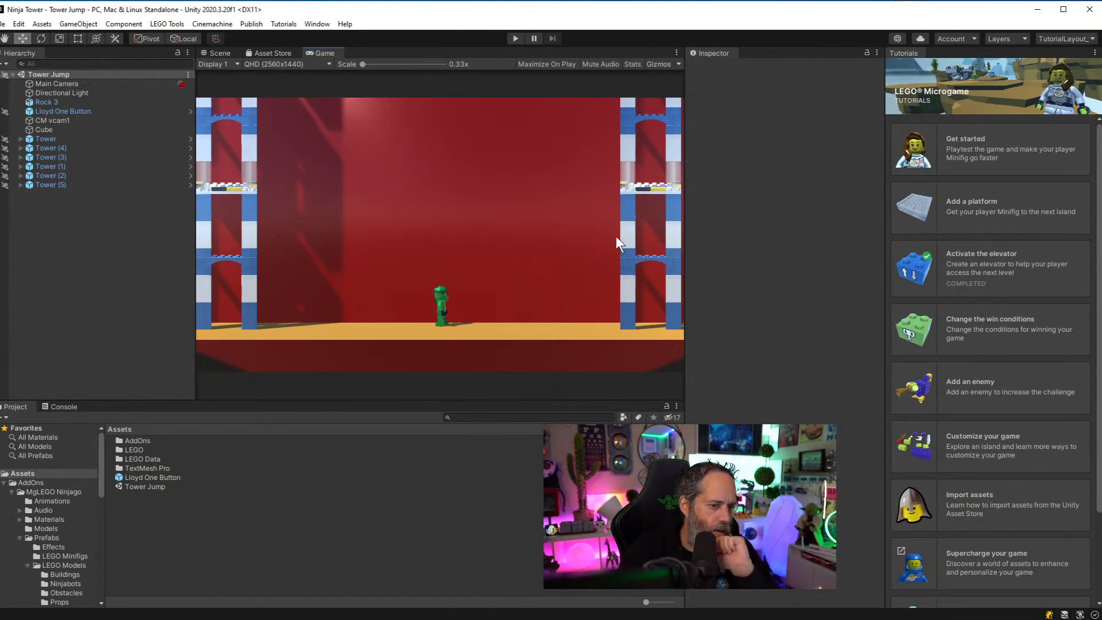
{"action": "left_click", "coordinate": [218, 53]}
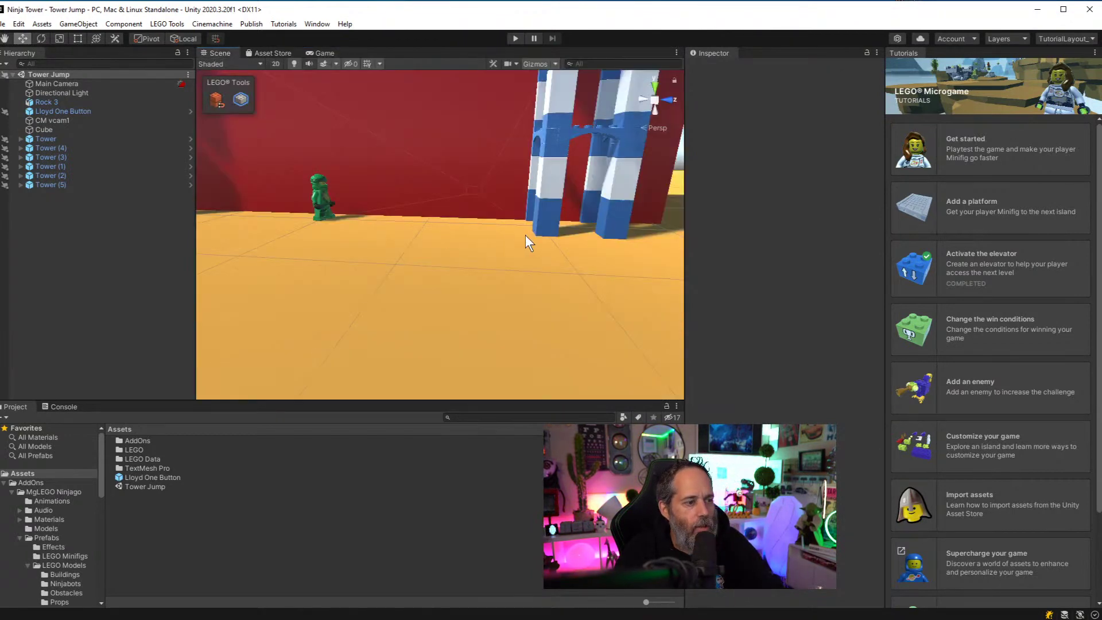
{"action": "right_click_drag", "start_coordinate": [525, 235], "coordinate": [380, 194]}
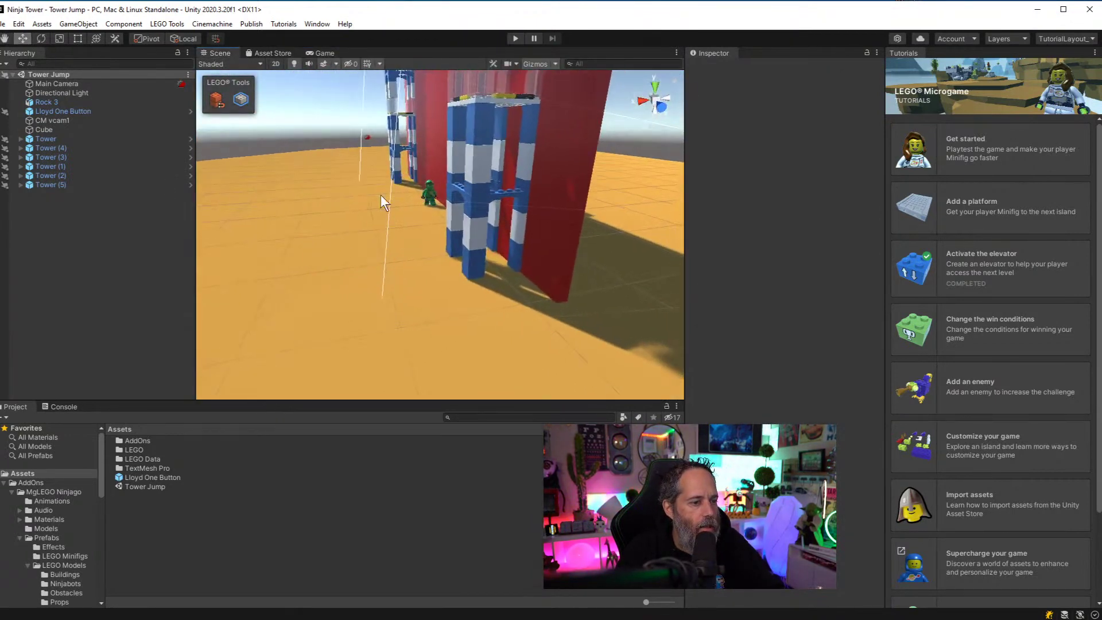
Select all six towers to line them up with Lloyd's running path, and playtest his run and jump at the tower
{"action": "left_click", "coordinate": [53, 139]}
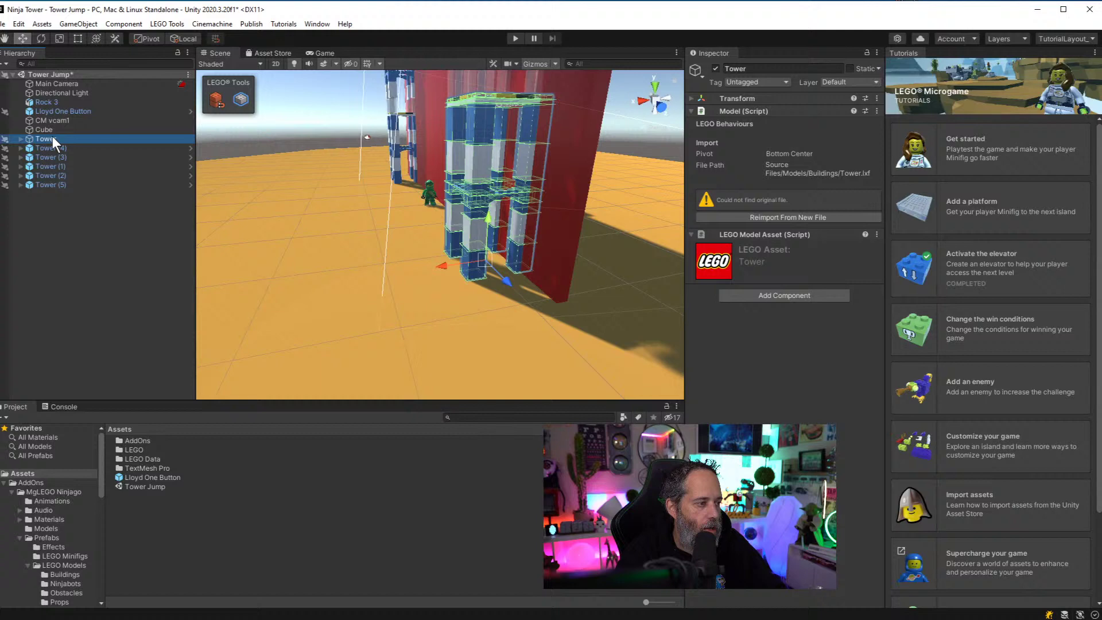
{"action": "left_click", "coordinate": [57, 186], "text": "shift"}
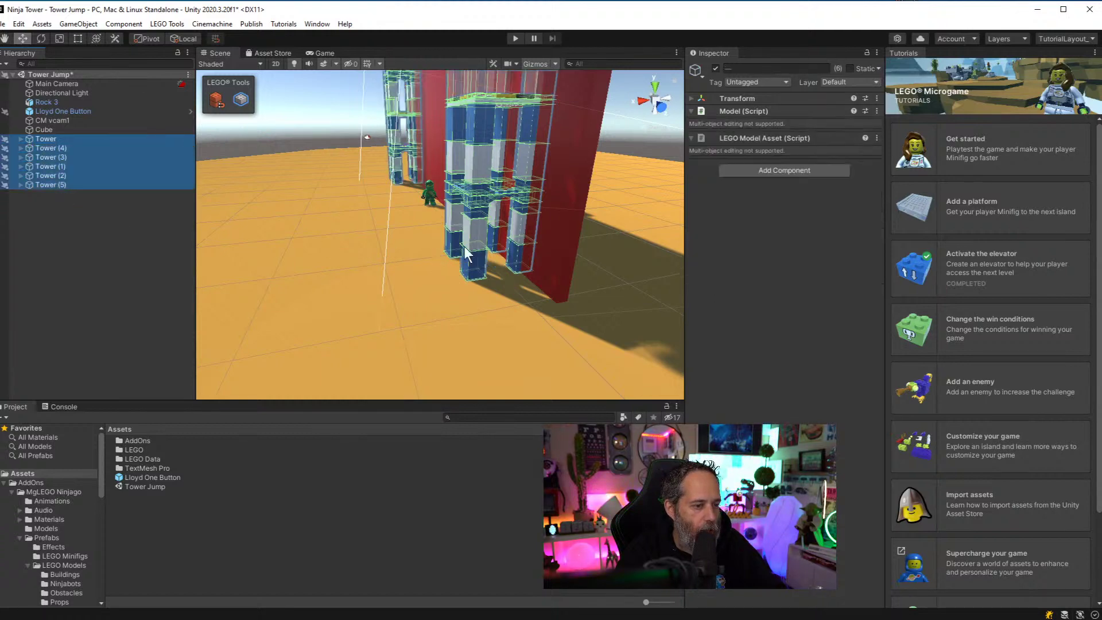
{"action": "right_click_drag", "start_coordinate": [414, 164], "coordinate": [631, 184]}
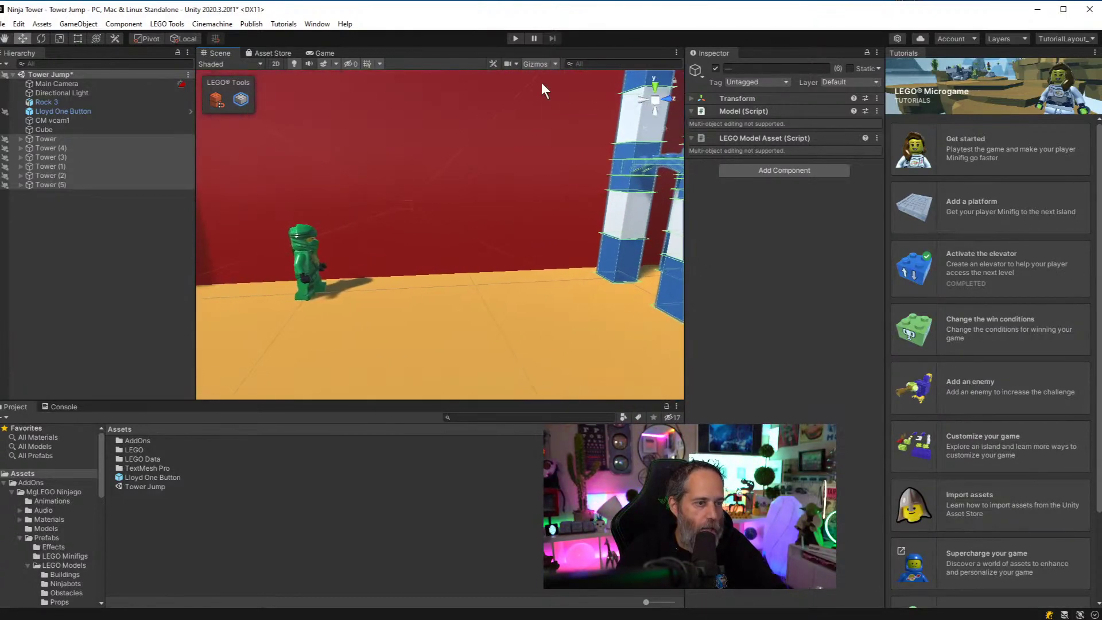
{"action": "left_click", "coordinate": [514, 39]}
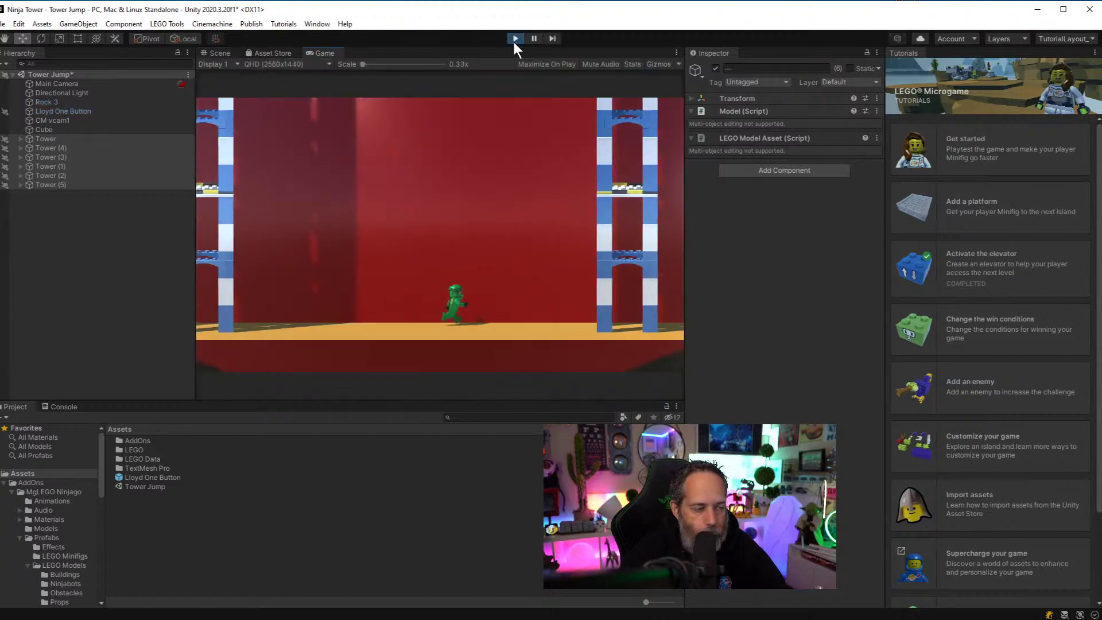
{"action": "key", "text": "d"}
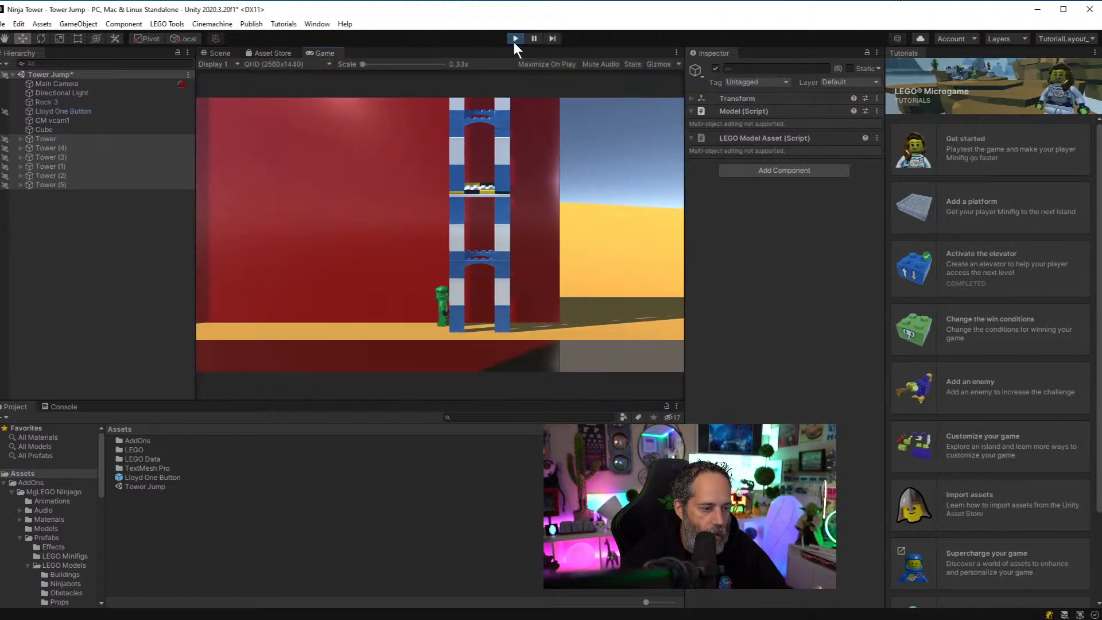
{"action": "key", "text": "space"}
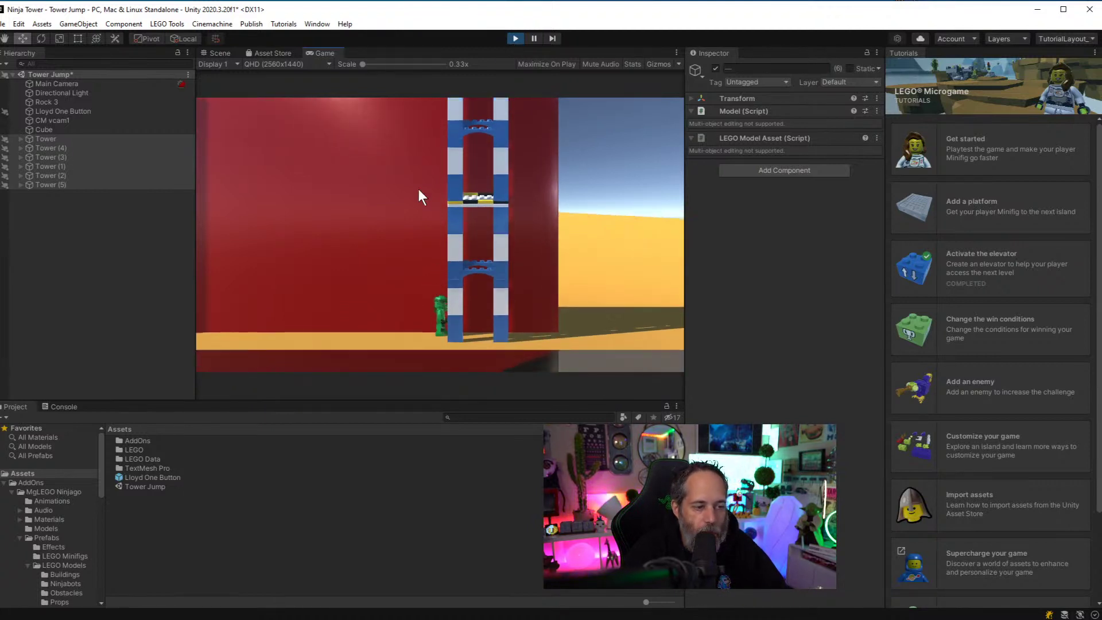
{"action": "key", "text": "space"}
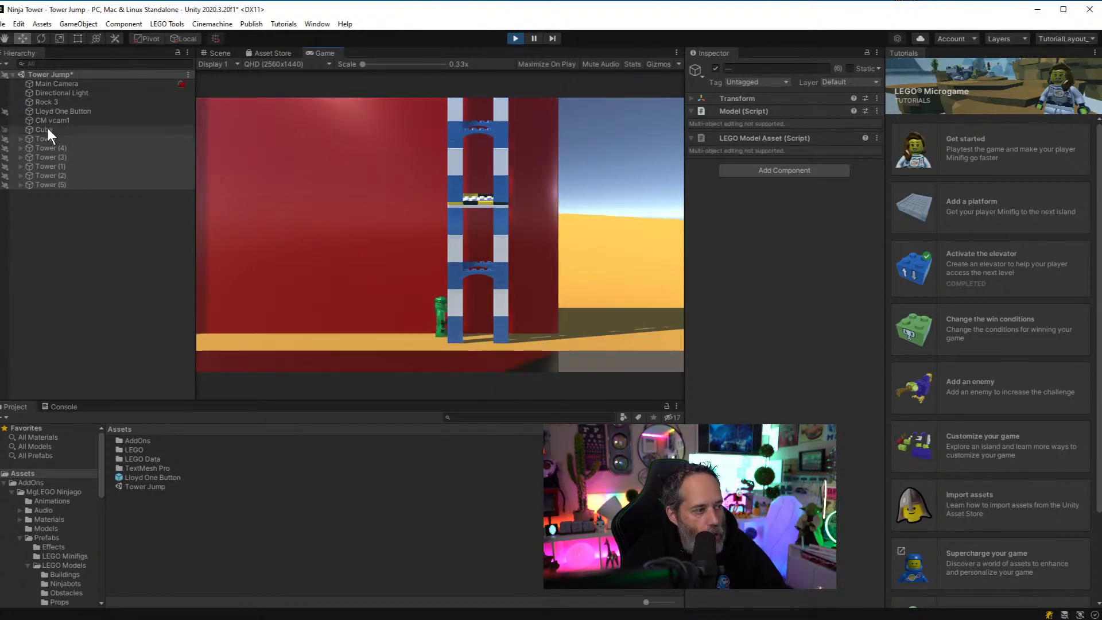
Try Lloyd One Button with Max Jumps In Air set to 5 during play, testing repeated jumps beside the tower
{"action": "left_click", "coordinate": [46, 111]}
{"action": "scroll", "coordinate": [713, 344], "scroll_direction": "down", "scroll_amount": 3}
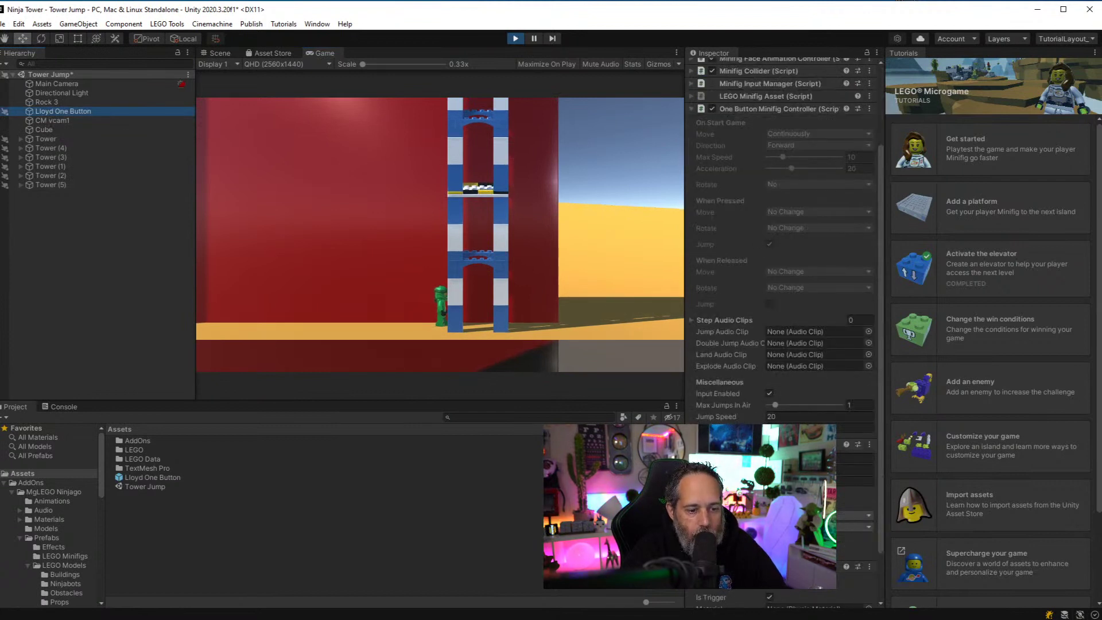
{"action": "left_click", "coordinate": [776, 404]}
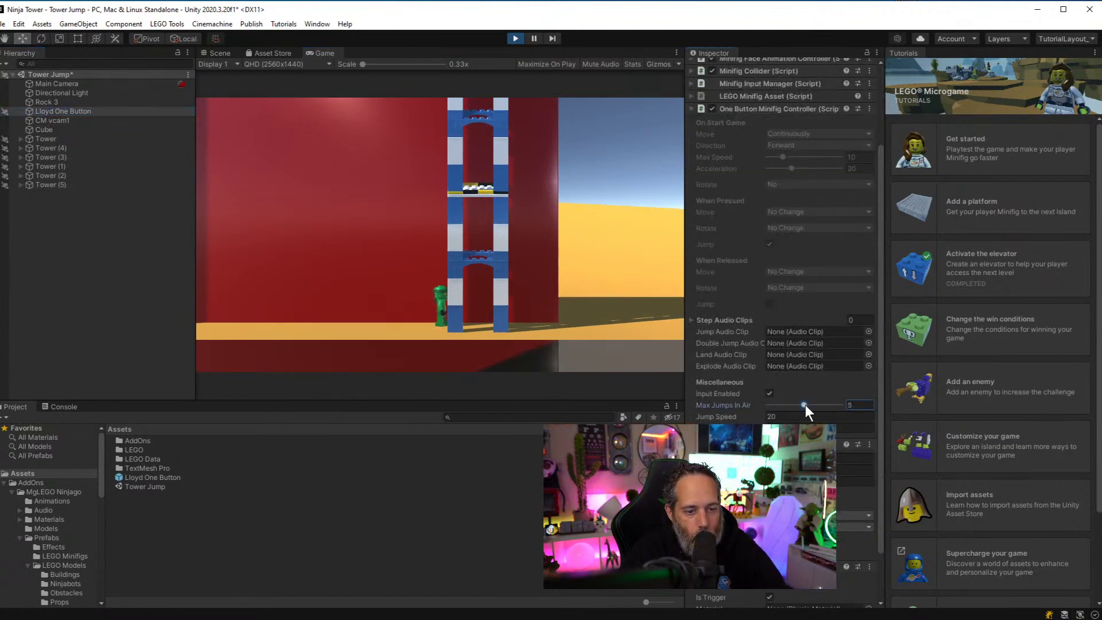
{"action": "left_click", "coordinate": [428, 277]}
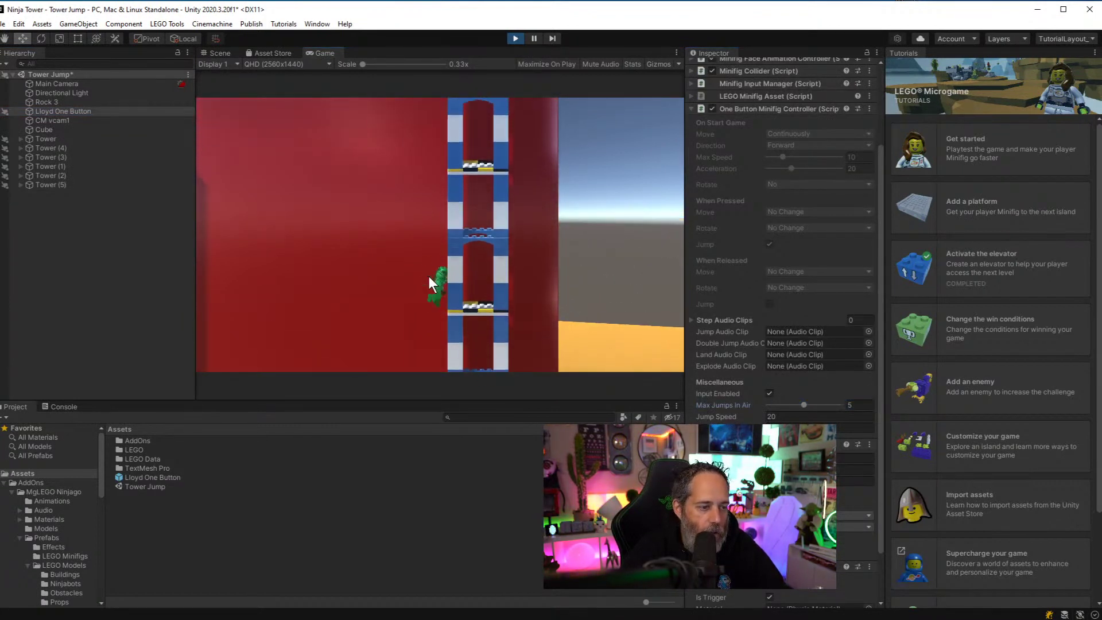
{"action": "left_click", "coordinate": [428, 276]}
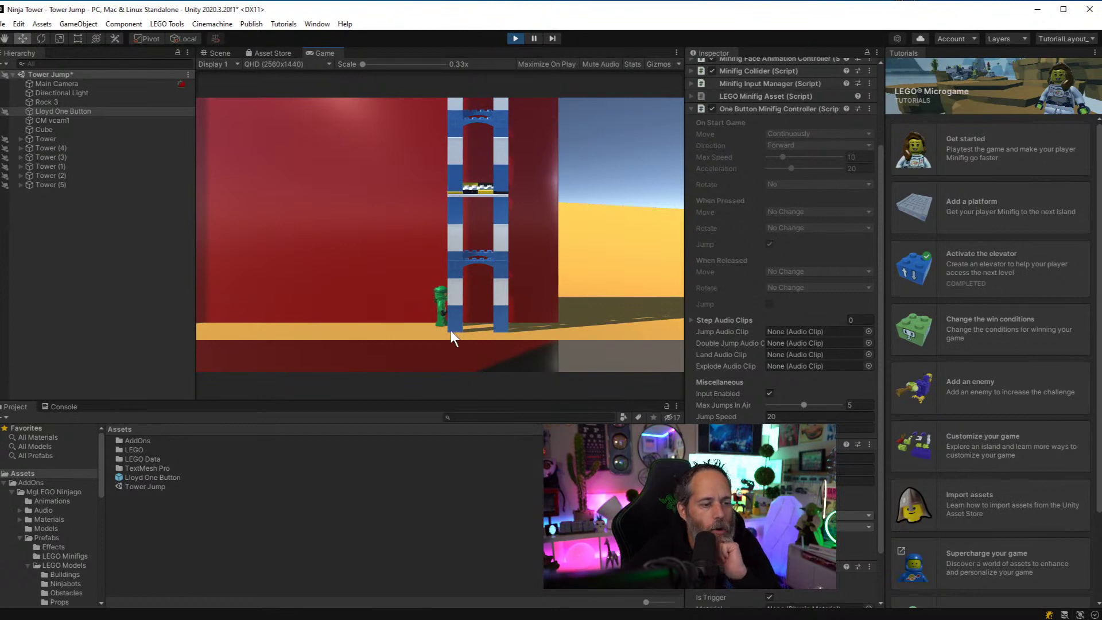
{"action": "left_click", "coordinate": [535, 40]}
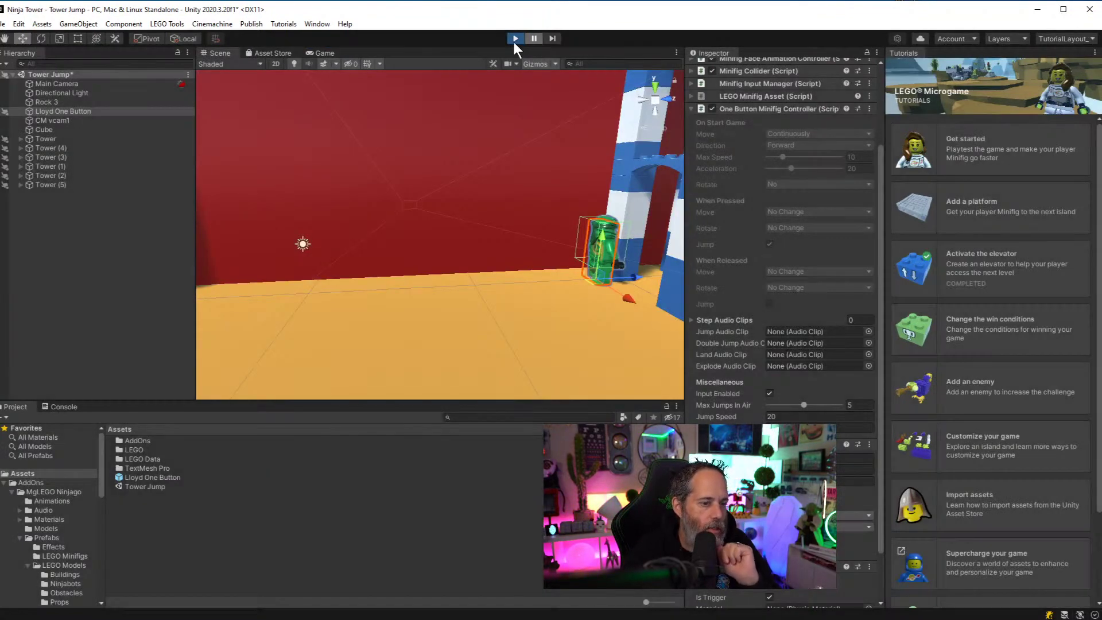
{"action": "left_click", "coordinate": [514, 41]}
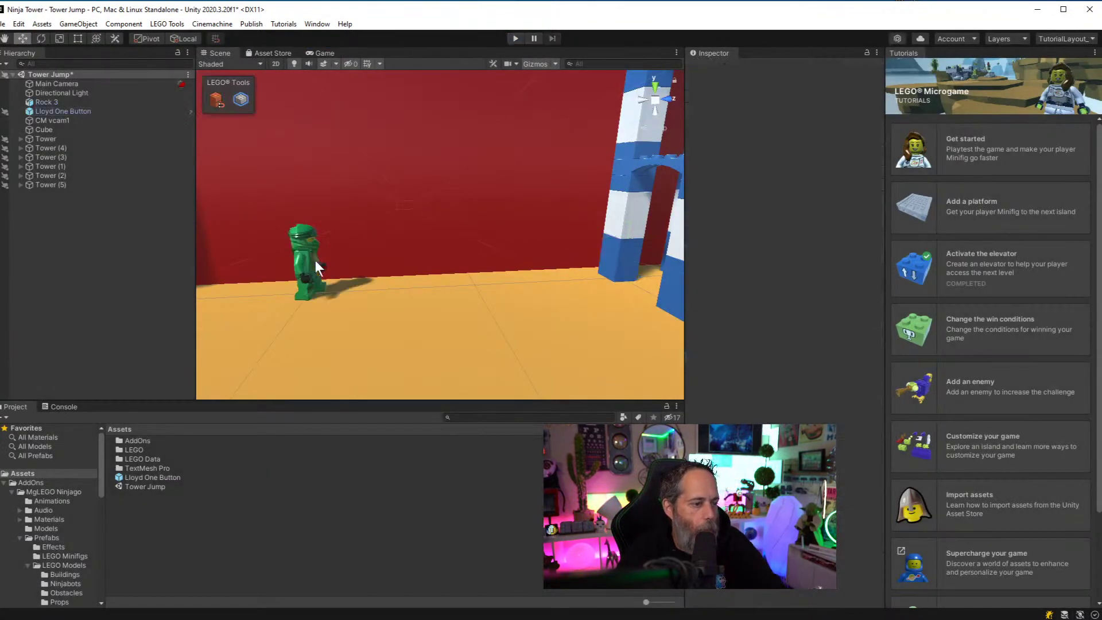
Move all six towers back toward the red wall and playtest Lloyd's run
{"action": "left_click", "coordinate": [64, 140]}
{"action": "left_click", "coordinate": [61, 188], "text": "shift"}
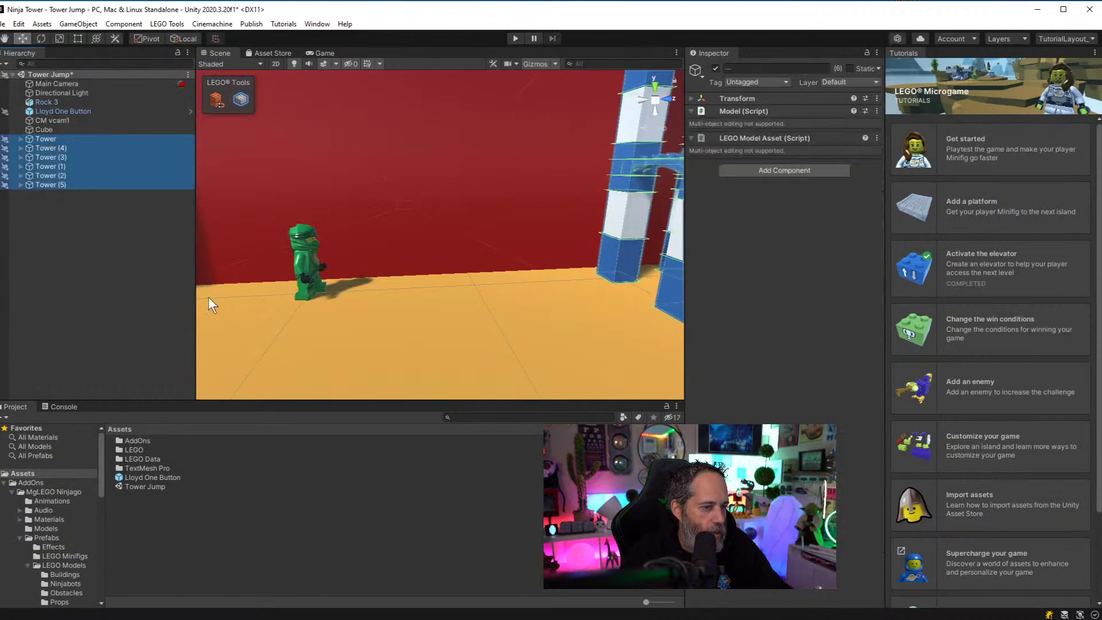
{"action": "key", "text": "f"}
{"action": "left_click_drag", "start_coordinate": [430, 288], "coordinate": [528, 102], "text": "alt"}
{"action": "left_click", "coordinate": [514, 40]}
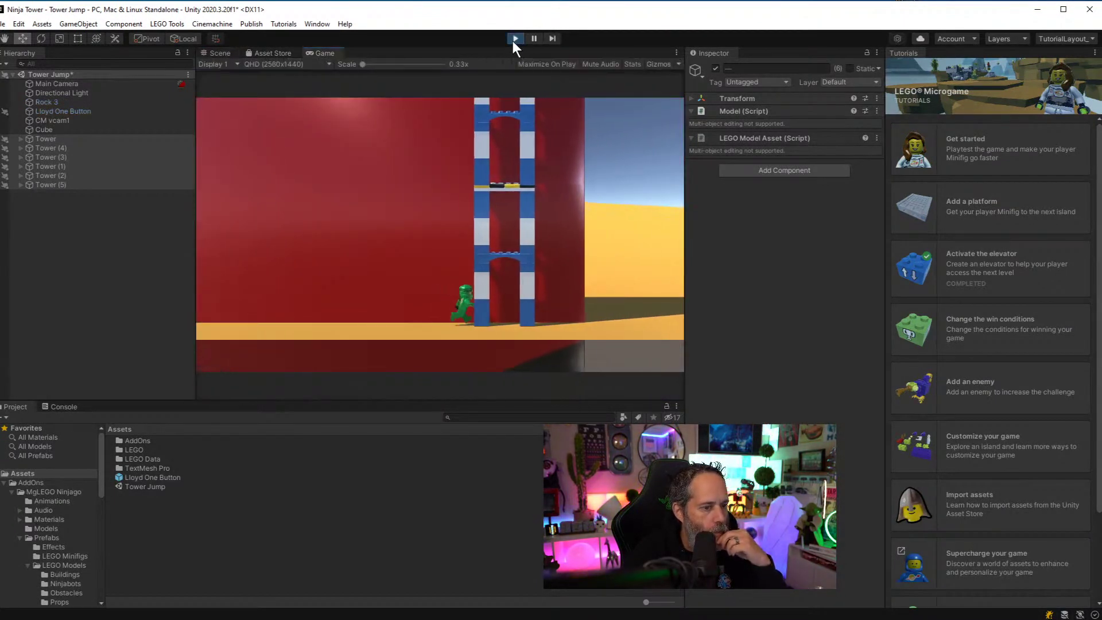
{"action": "left_click", "coordinate": [515, 38]}
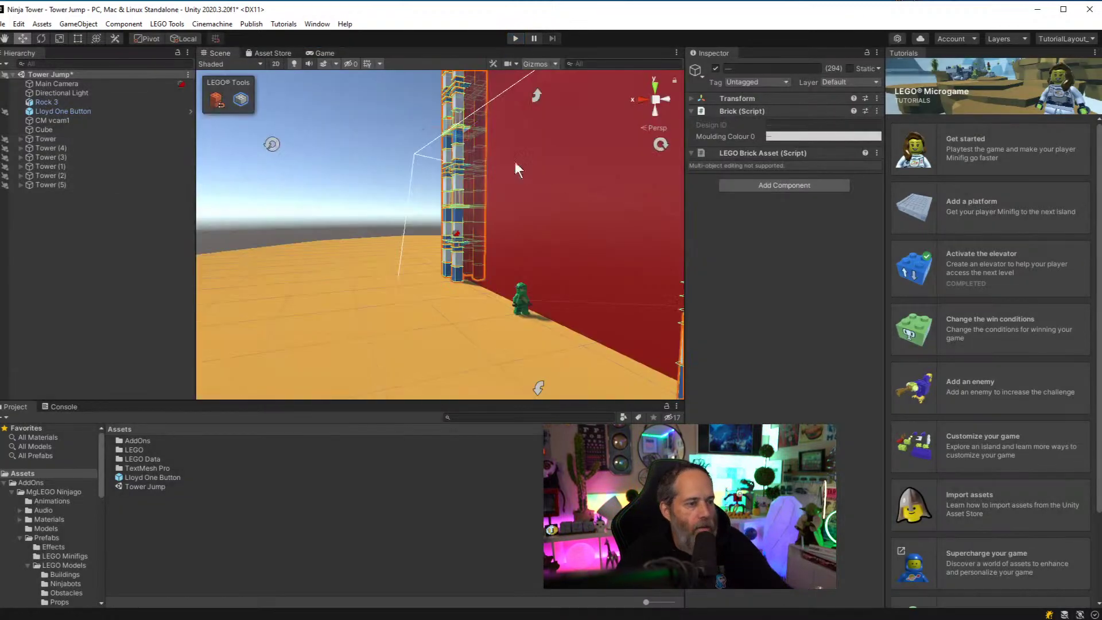
Select all six towers and move them forward, clear of the red wall
{"action": "left_click", "coordinate": [470, 163]}
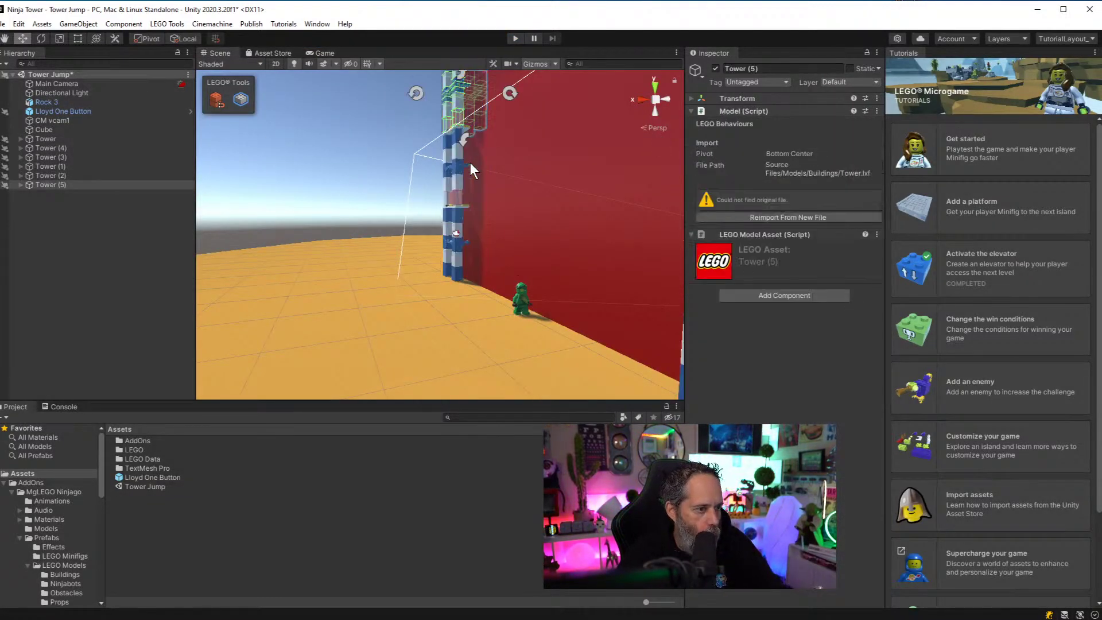
{"action": "left_click", "coordinate": [68, 139], "text": "shift"}
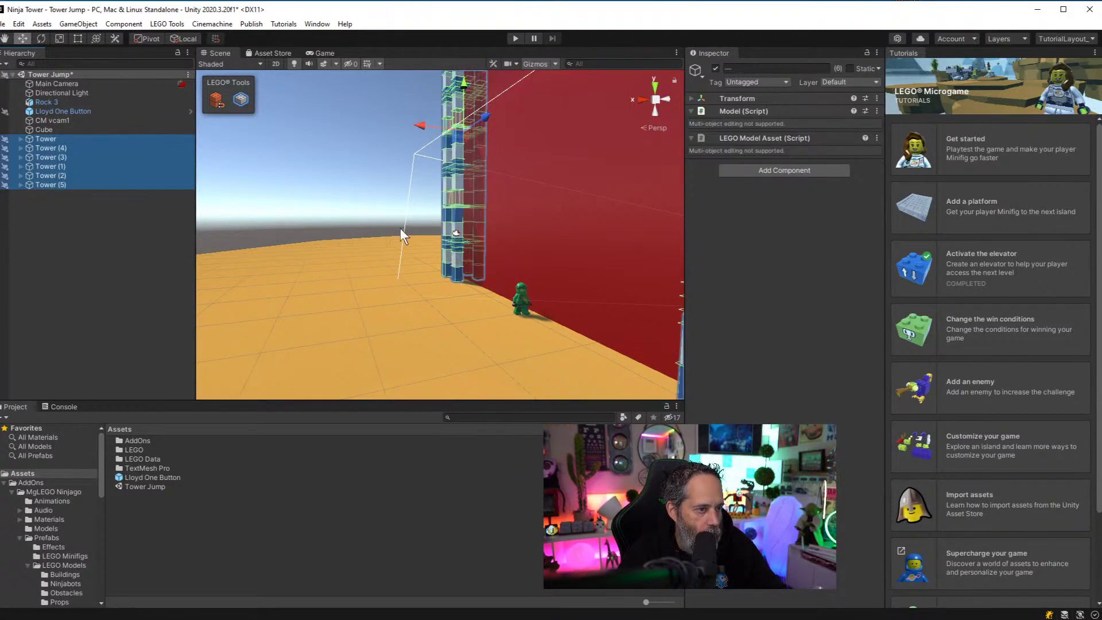
{"action": "left_click_drag", "start_coordinate": [404, 127], "coordinate": [397, 132]}
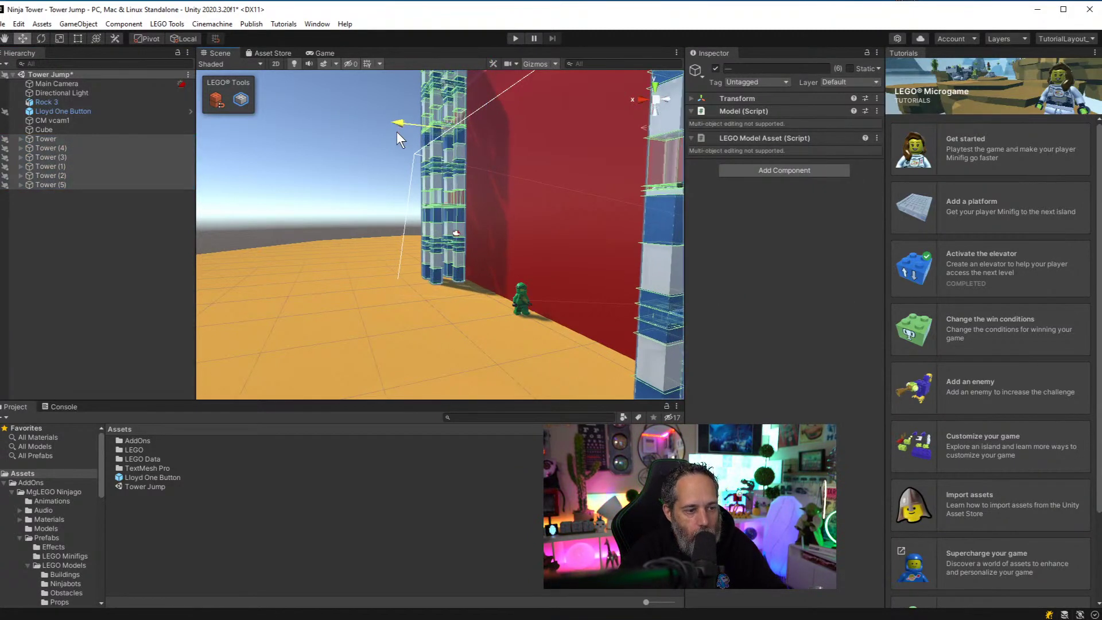
Move Lloyd One Button forward into line with the towers and playtest his run into the tower
{"action": "left_click", "coordinate": [521, 307]}
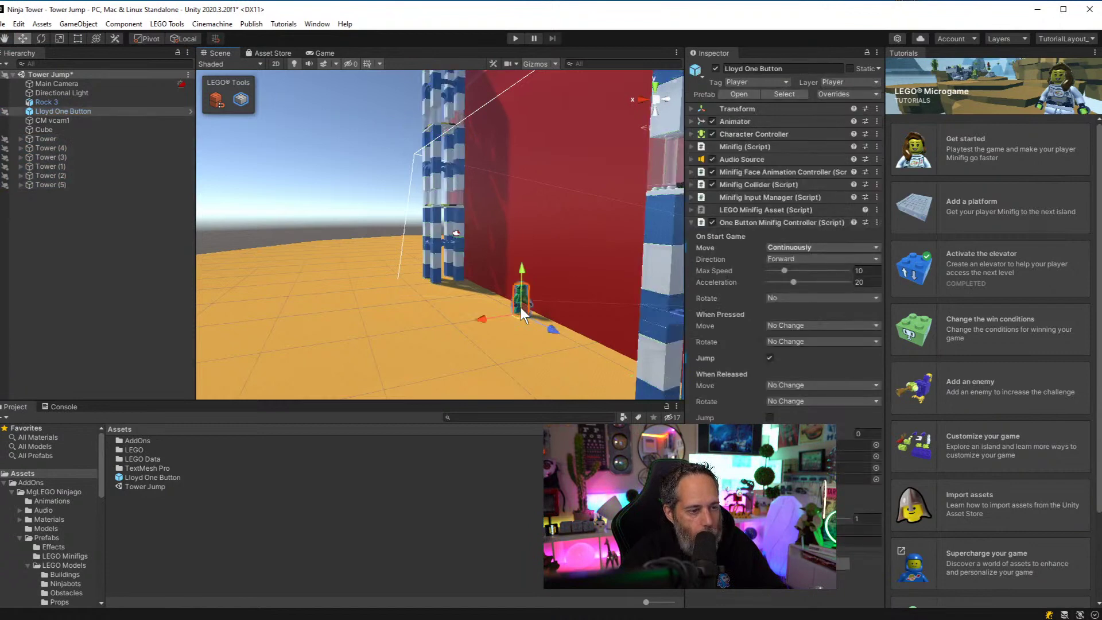
{"action": "left_click_drag", "start_coordinate": [521, 307], "coordinate": [439, 331]}
{"action": "right_click_drag", "start_coordinate": [439, 332], "coordinate": [400, 278]}
{"action": "left_click_drag", "start_coordinate": [397, 257], "coordinate": [402, 254]}
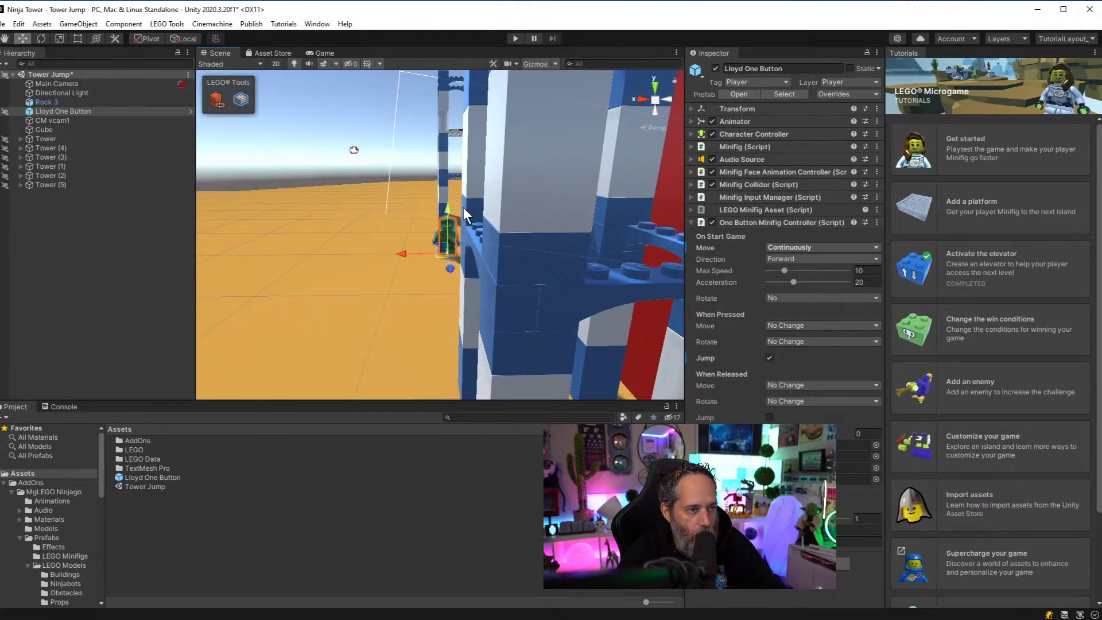
{"action": "left_click", "coordinate": [515, 38]}
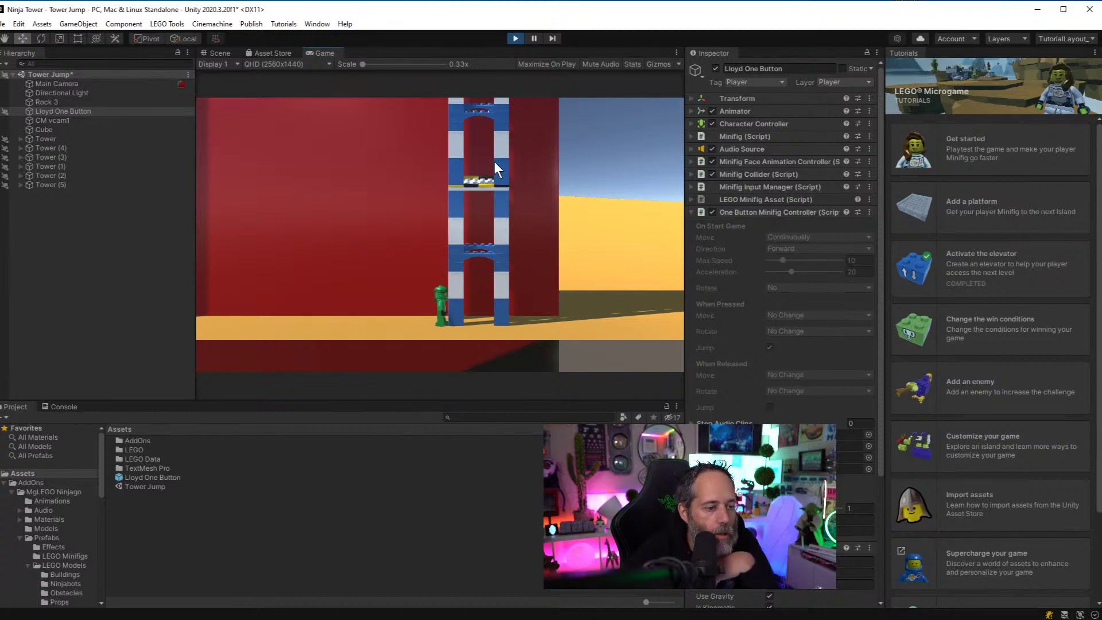
{"action": "left_click", "coordinate": [519, 39]}
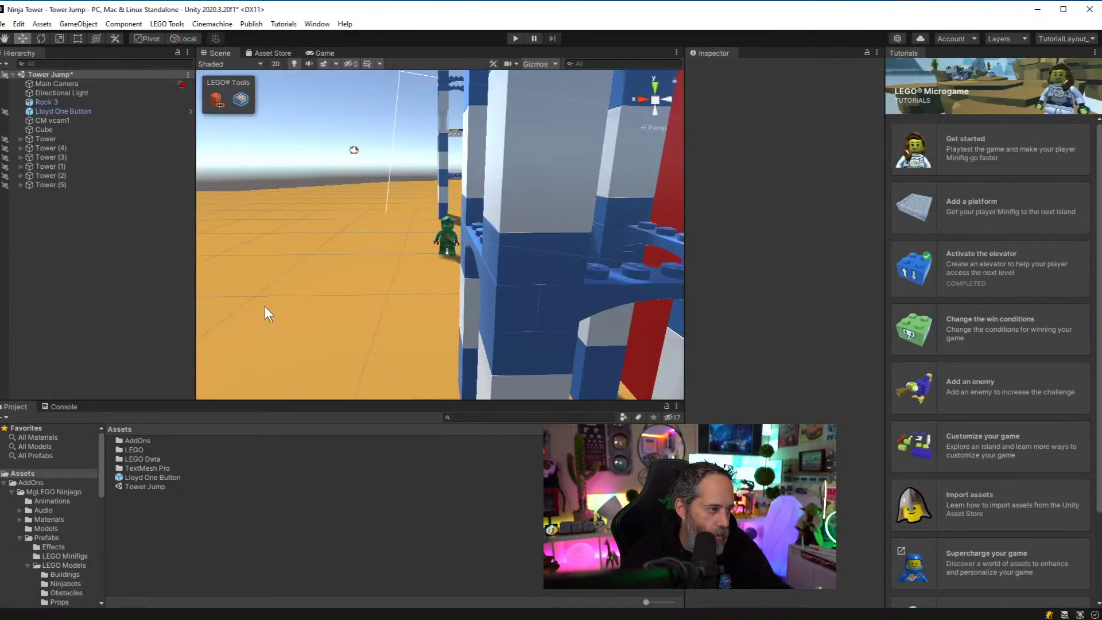
{"action": "right_click_drag", "start_coordinate": [264, 305], "coordinate": [449, 304]}
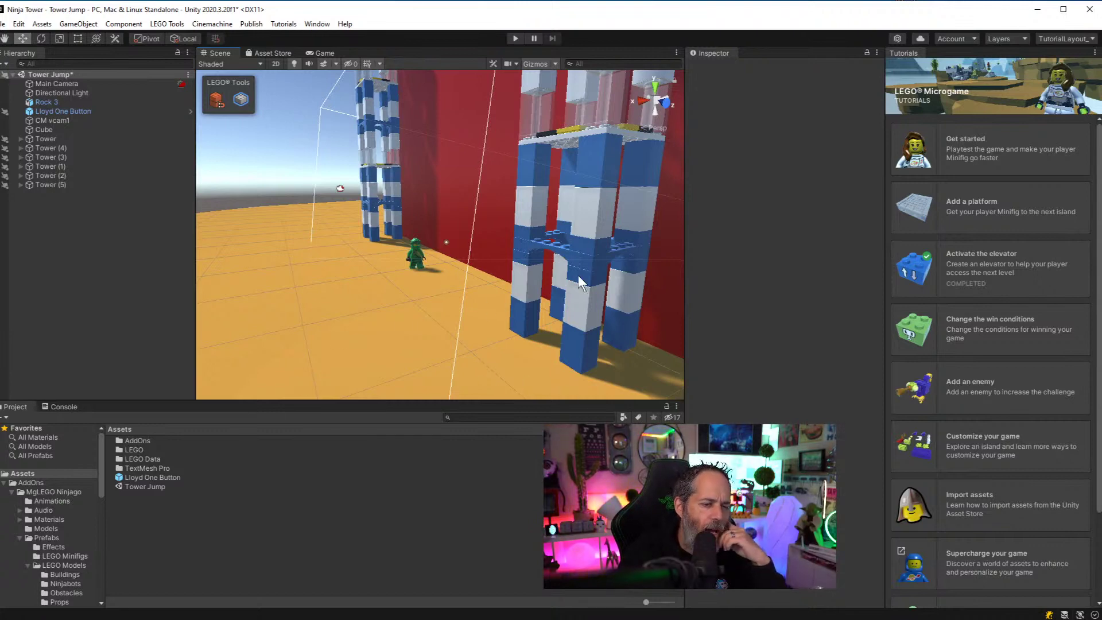
{"action": "right_click_drag", "start_coordinate": [473, 160], "coordinate": [428, 108]}
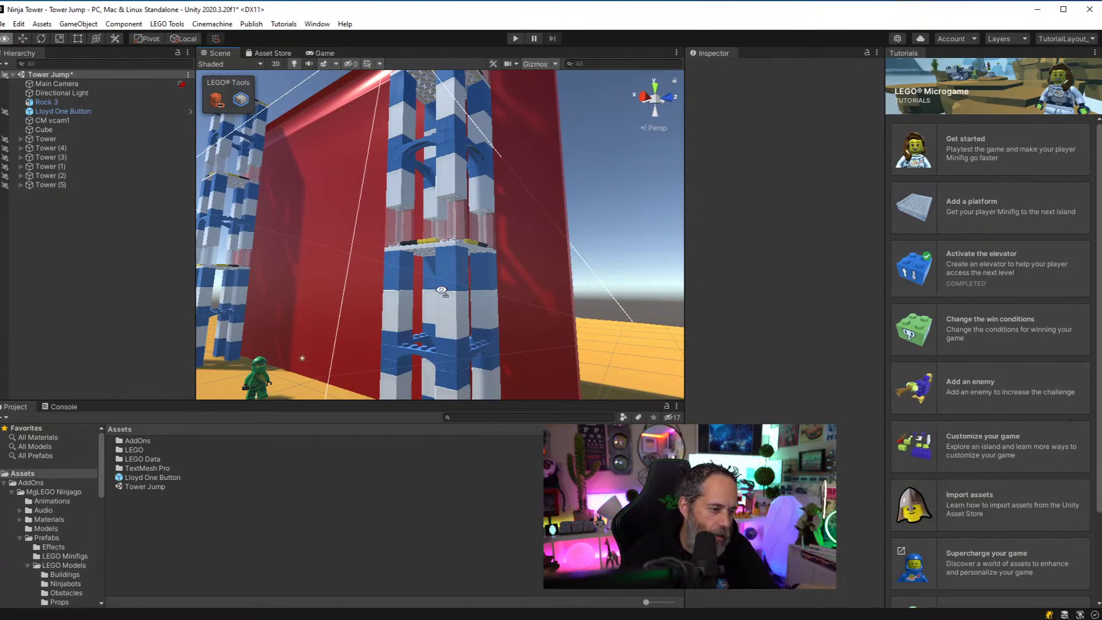
{"action": "right_click_drag", "start_coordinate": [401, 247], "coordinate": [408, 342]}
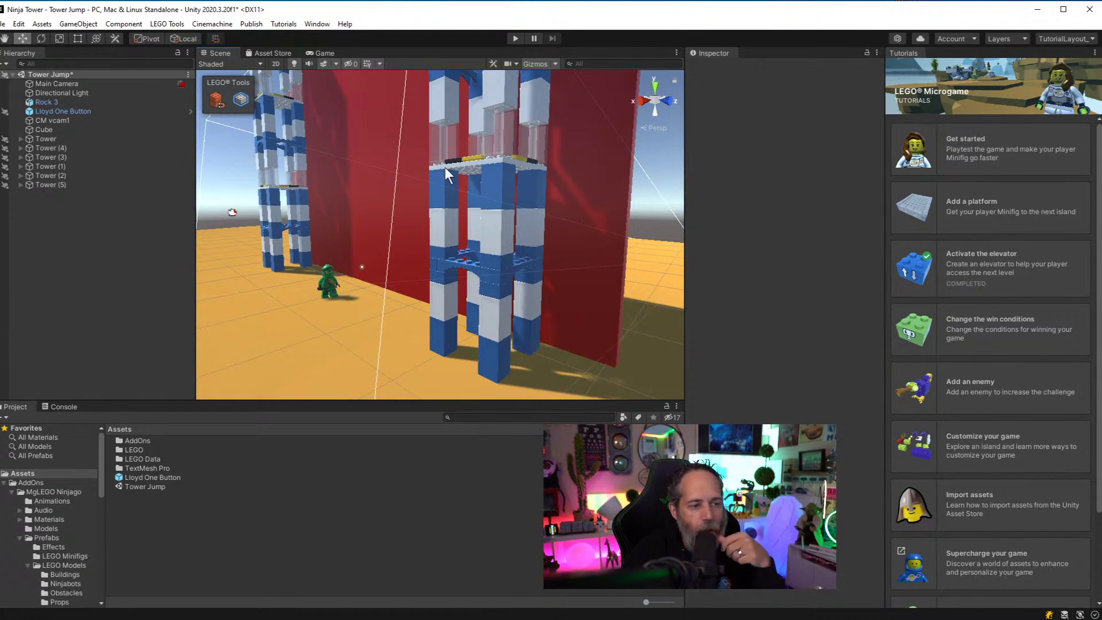
{"action": "right_click_drag", "start_coordinate": [423, 238], "coordinate": [306, 299]}
{"action": "key", "text": "s"}
{"action": "left_click_drag", "start_coordinate": [305, 299], "coordinate": [345, 111]}
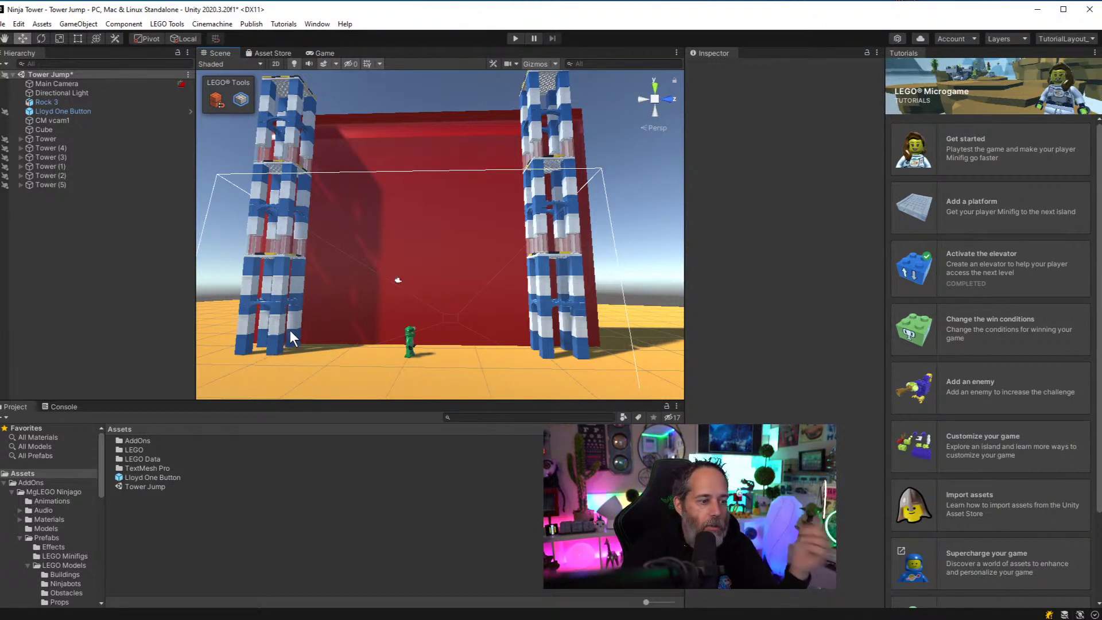
Move Lloyd One Button along Z to about 2.34 and collapse his One Button Minifig Controller settings
{"action": "left_click", "coordinate": [413, 342]}
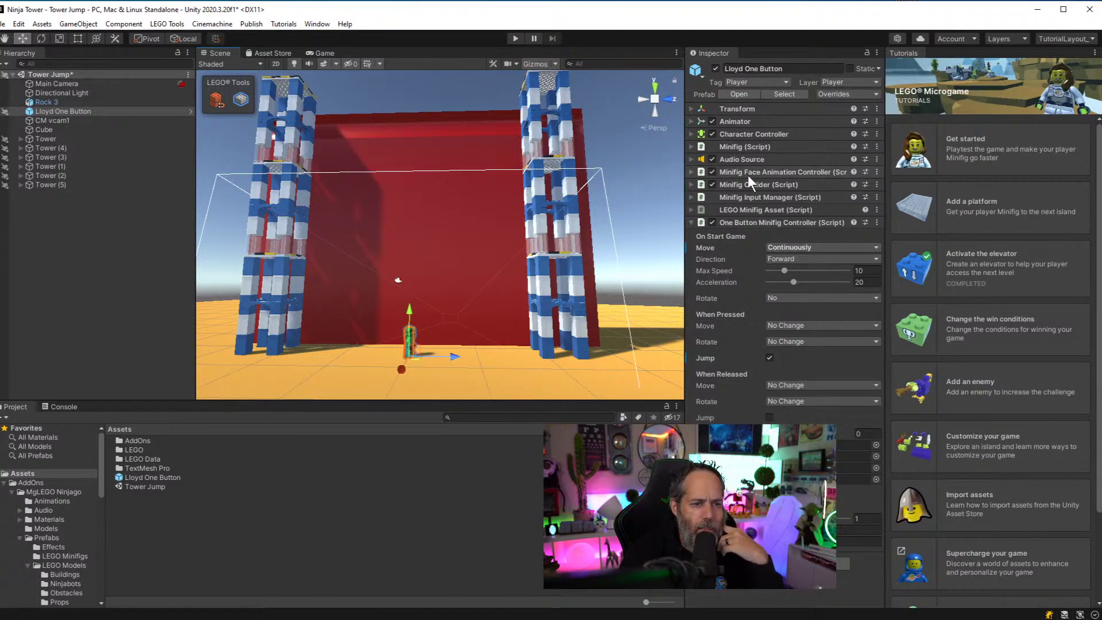
{"action": "left_click", "coordinate": [721, 109]}
{"action": "mouse_move", "coordinate": [449, 357]}
{"action": "left_mouse_down"}
{"action": "mouse_move", "coordinate": [597, 349]}
{"action": "mouse_move", "coordinate": [306, 373]}
{"action": "mouse_move", "coordinate": [464, 355]}
{"action": "left_mouse_up"}
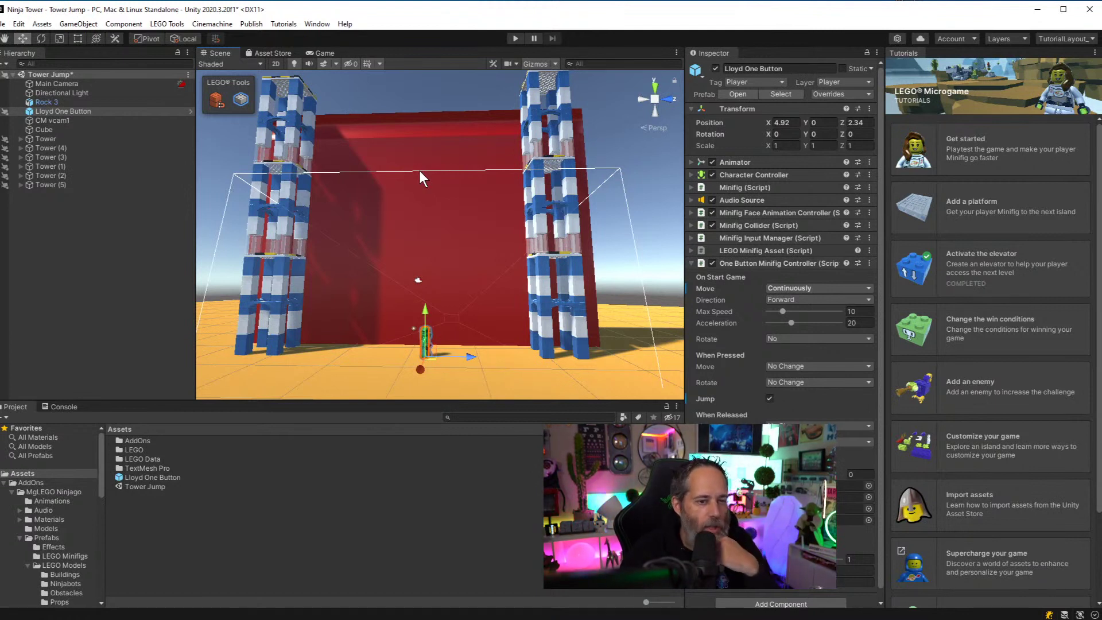
{"action": "left_click", "coordinate": [691, 261]}
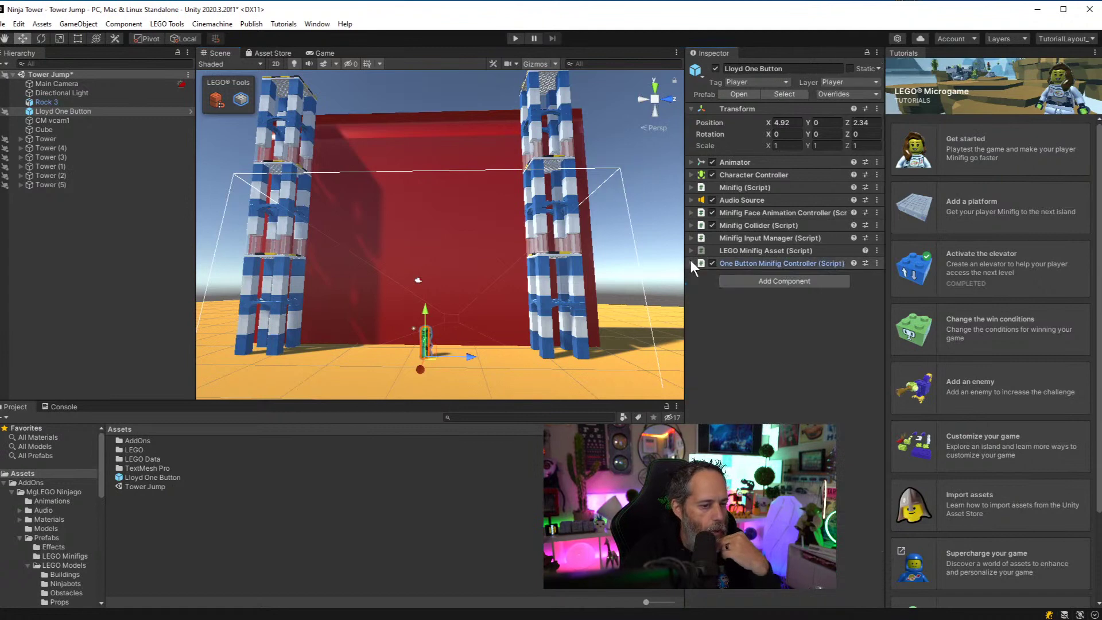
Create a C# script named RotateOnTriggerEnter in the Assets folder
{"action": "right_click", "coordinate": [132, 511]}
{"action": "mouse_move", "coordinate": [171, 212]}
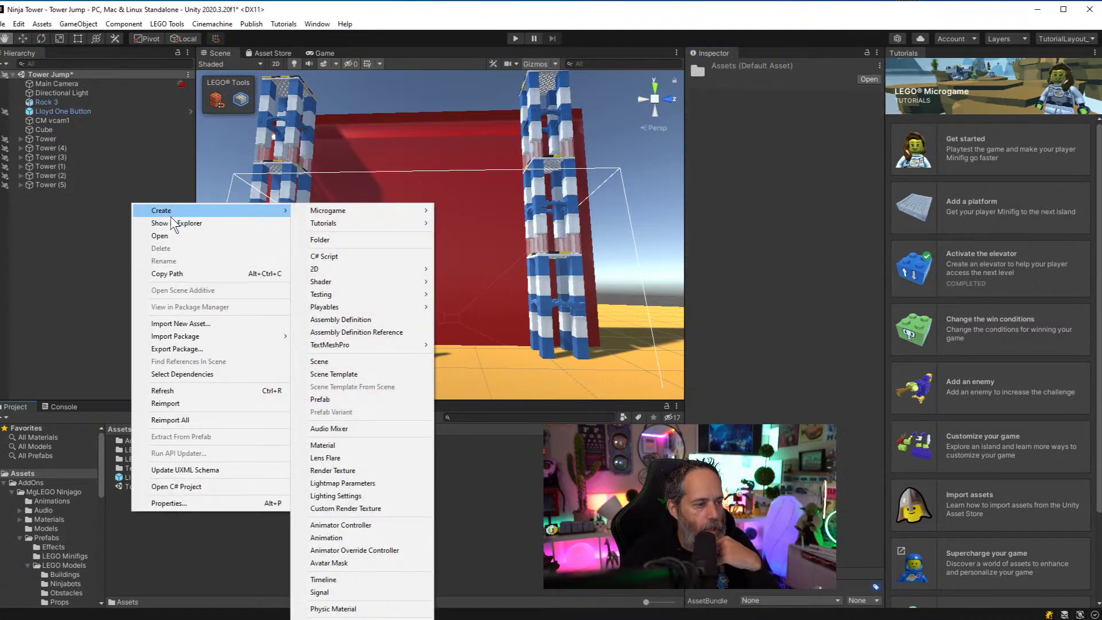
{"action": "left_click", "coordinate": [339, 257]}
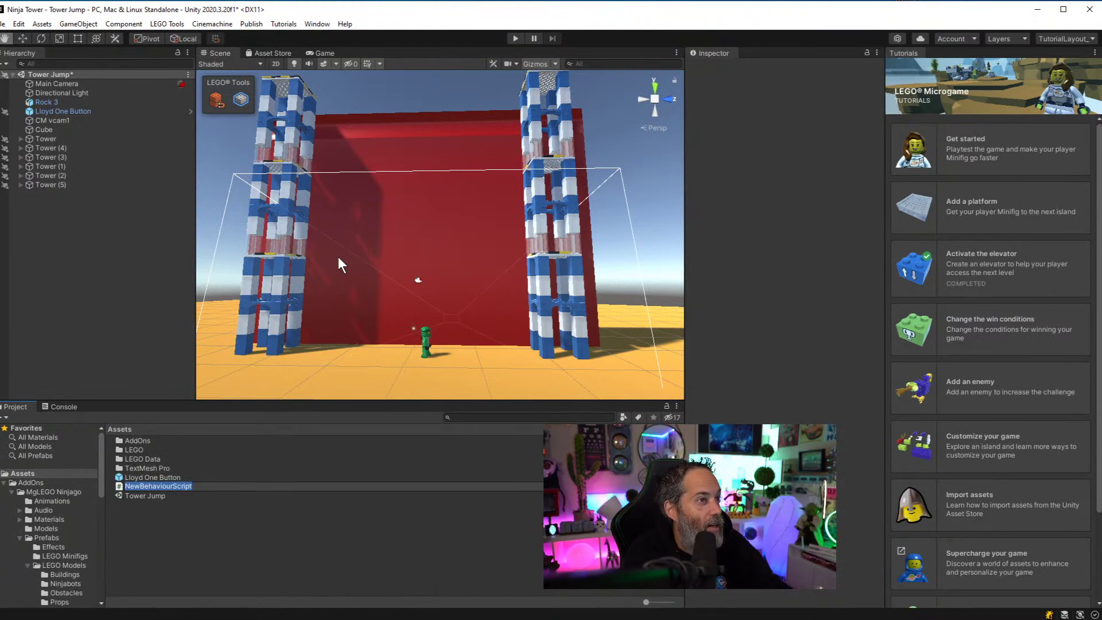
{"action": "type", "text": "RotateOn"}
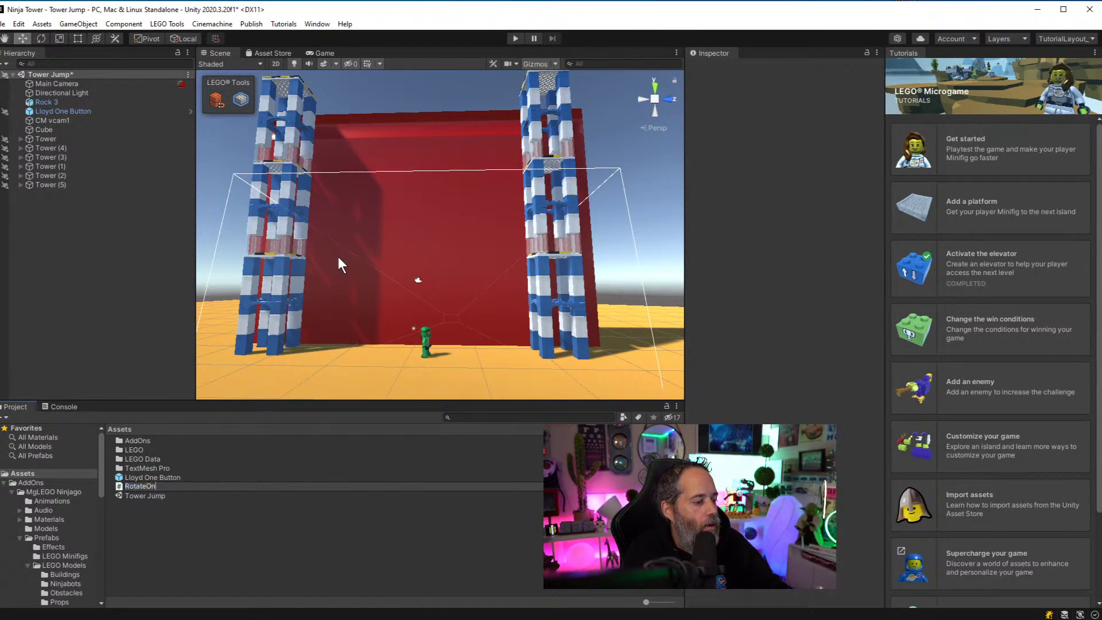
{"action": "type", "text": "TriggerEnter"}
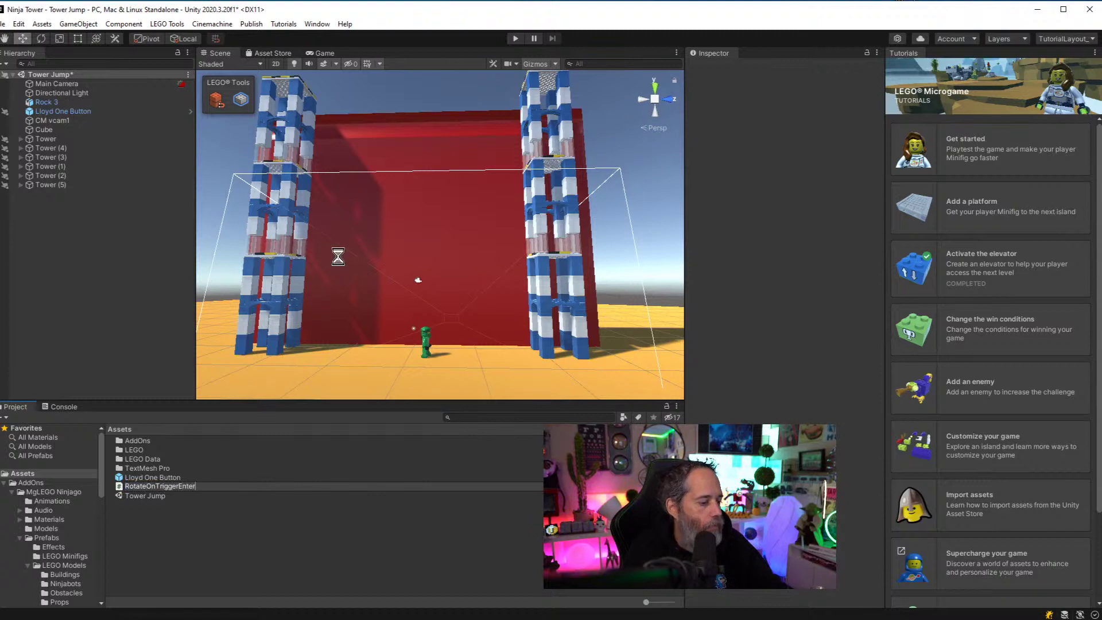
{"action": "key", "text": "Return"}
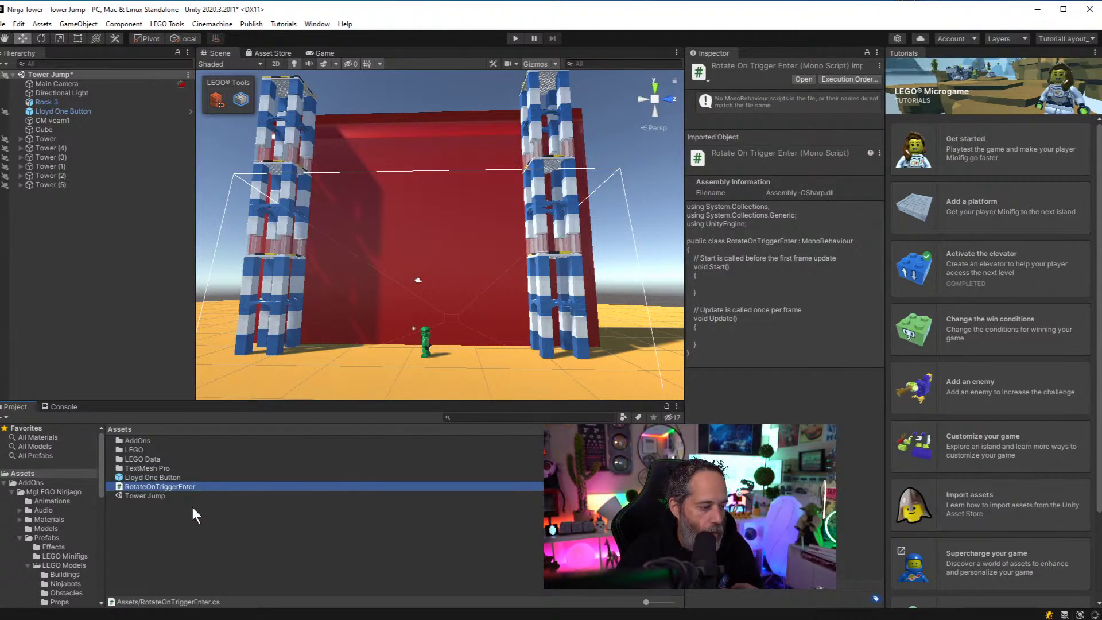
Create a Scripts folder in Assets and move the RotateOnTriggerEnter script into it
{"action": "right_click", "coordinate": [160, 507]}
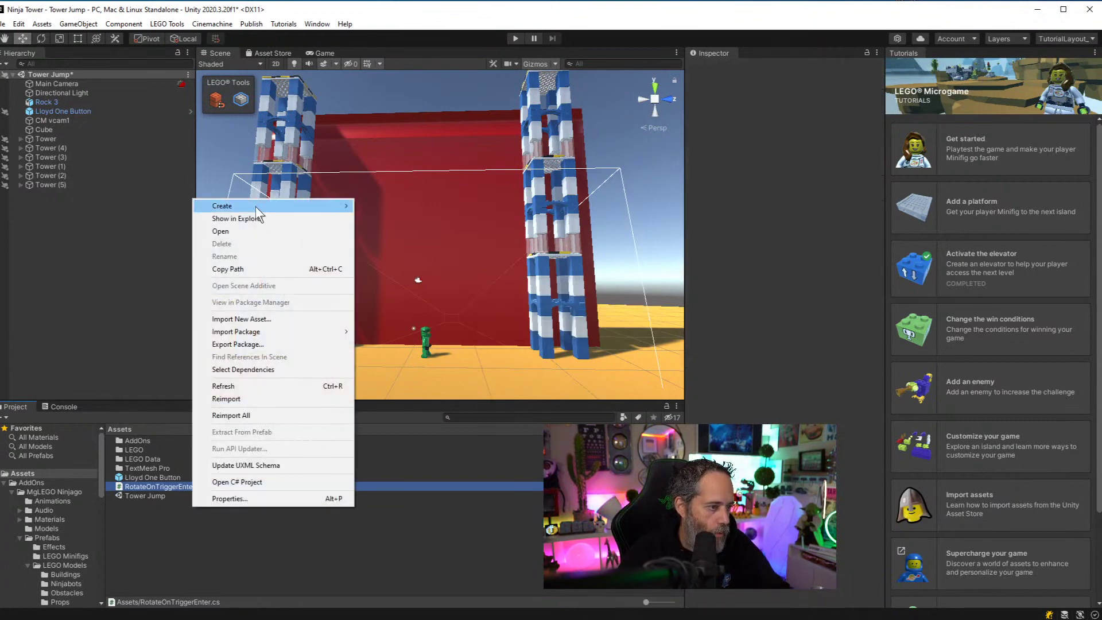
{"action": "mouse_move", "coordinate": [256, 206]}
{"action": "left_click", "coordinate": [391, 237]}
{"action": "type", "text": "Scripts"}
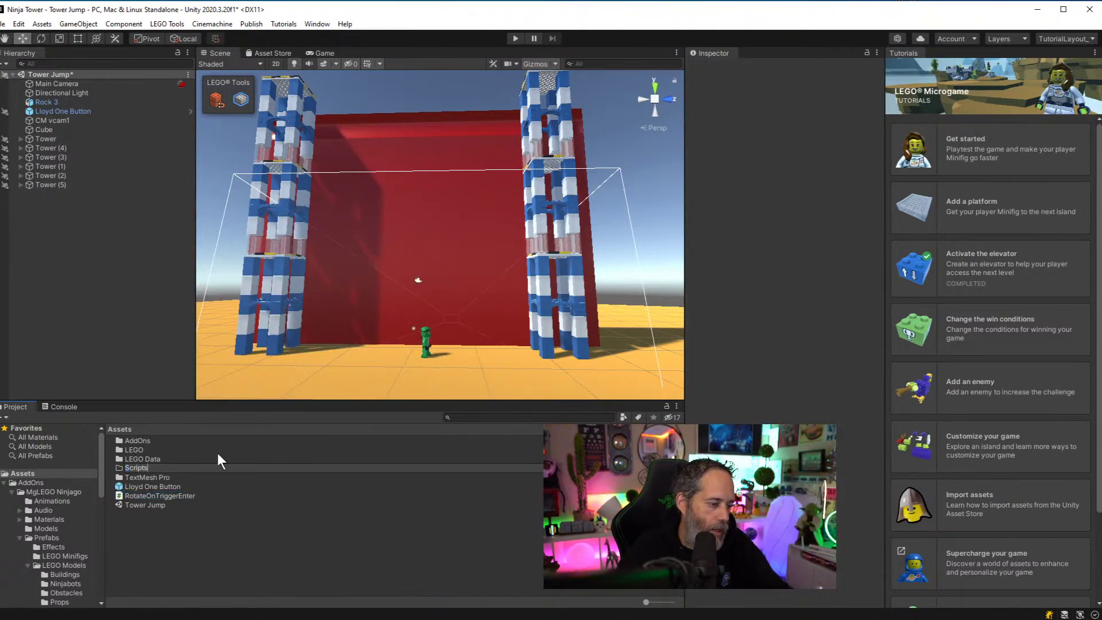
{"action": "key", "text": "Return"}
{"action": "left_click_drag", "start_coordinate": [157, 496], "coordinate": [140, 469]}
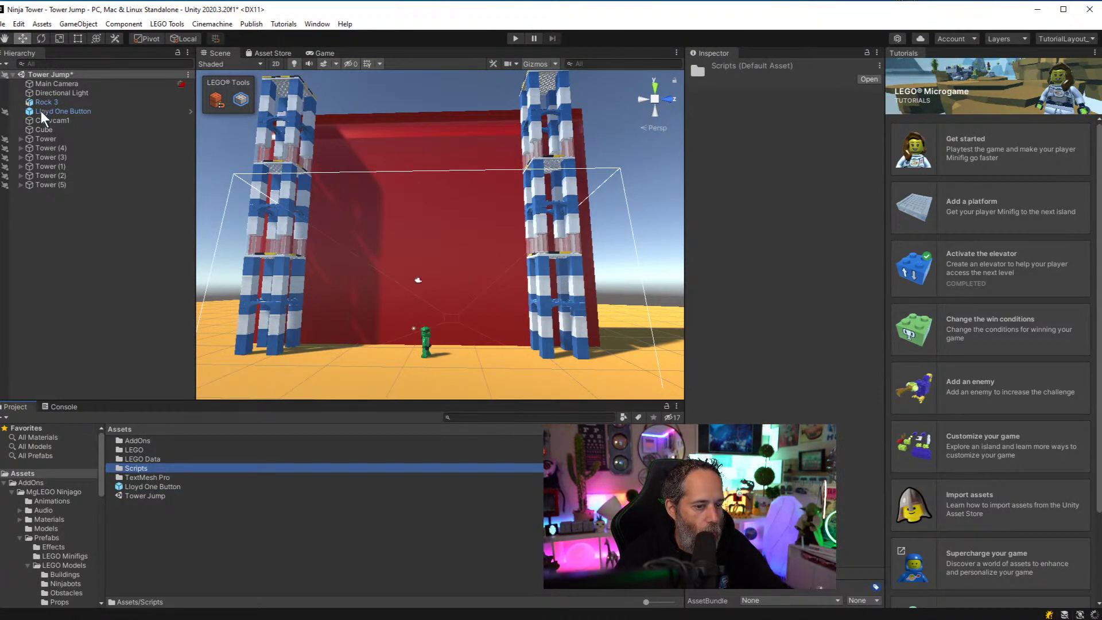
Add a cube to the scene, reset its transform, and move it along Z to about 18.88 beside the tower
{"action": "left_click", "coordinate": [63, 111]}
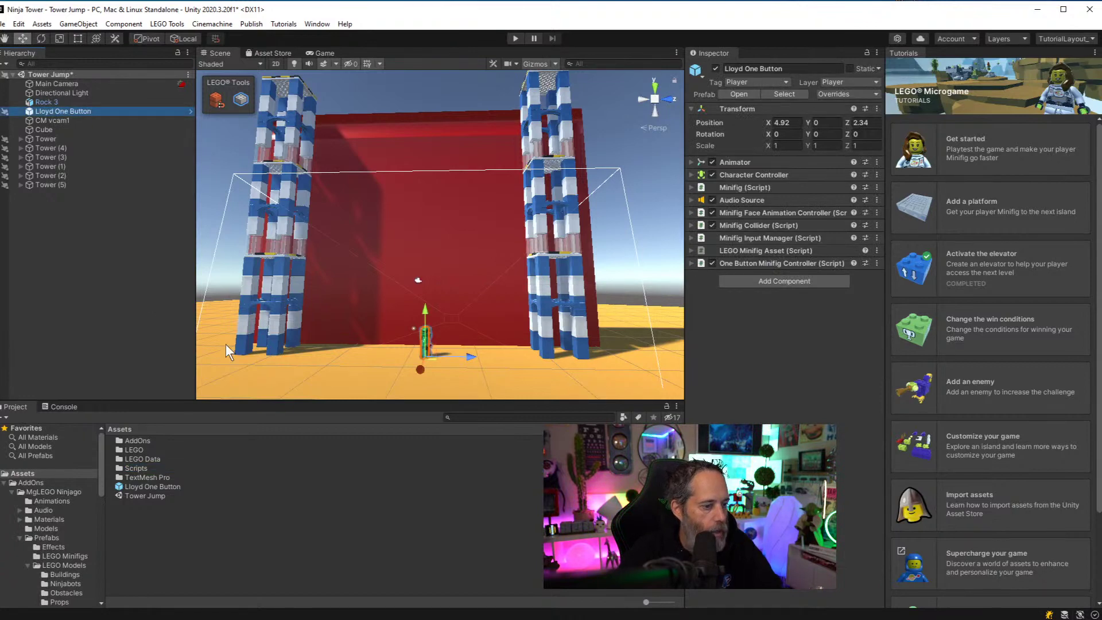
{"action": "left_click", "coordinate": [130, 198]}
{"action": "left_click", "coordinate": [82, 26]}
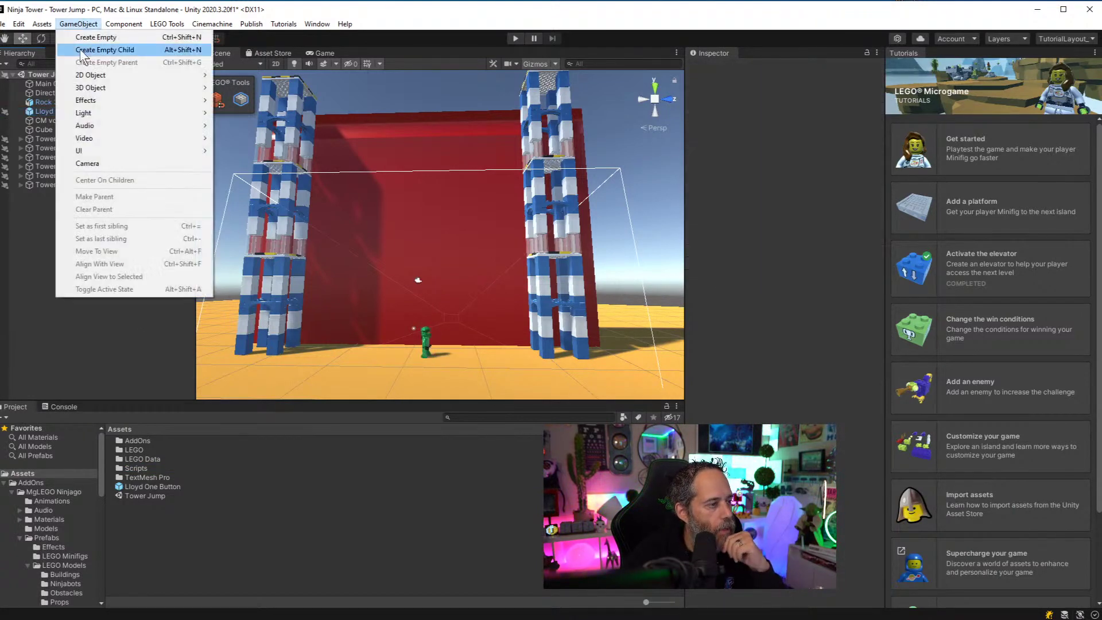
{"action": "mouse_move", "coordinate": [96, 88]}
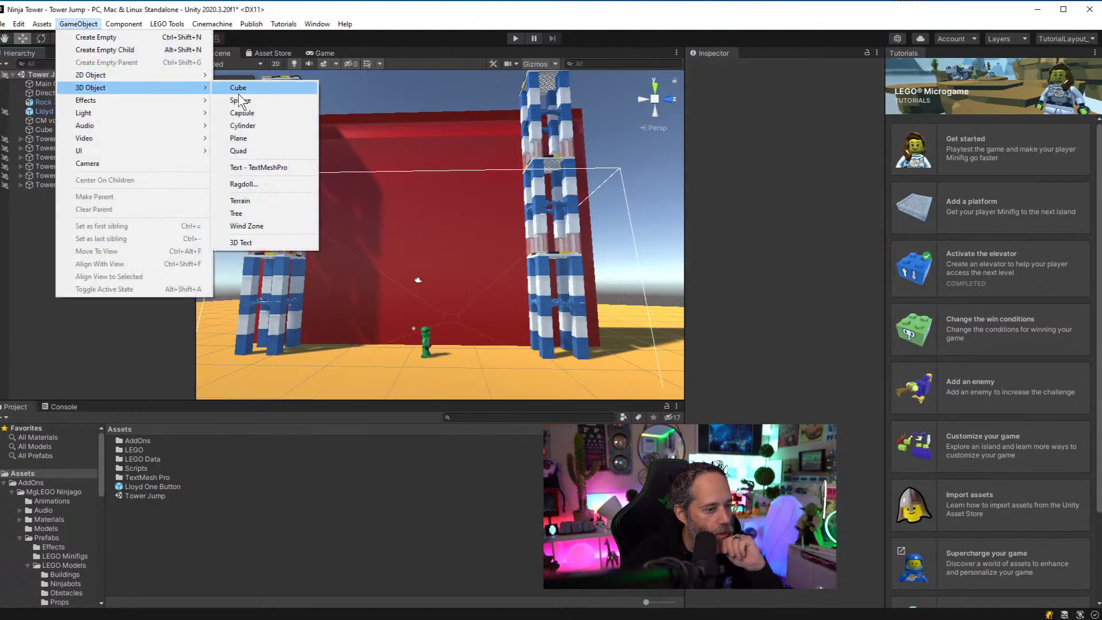
{"action": "left_click", "coordinate": [239, 89]}
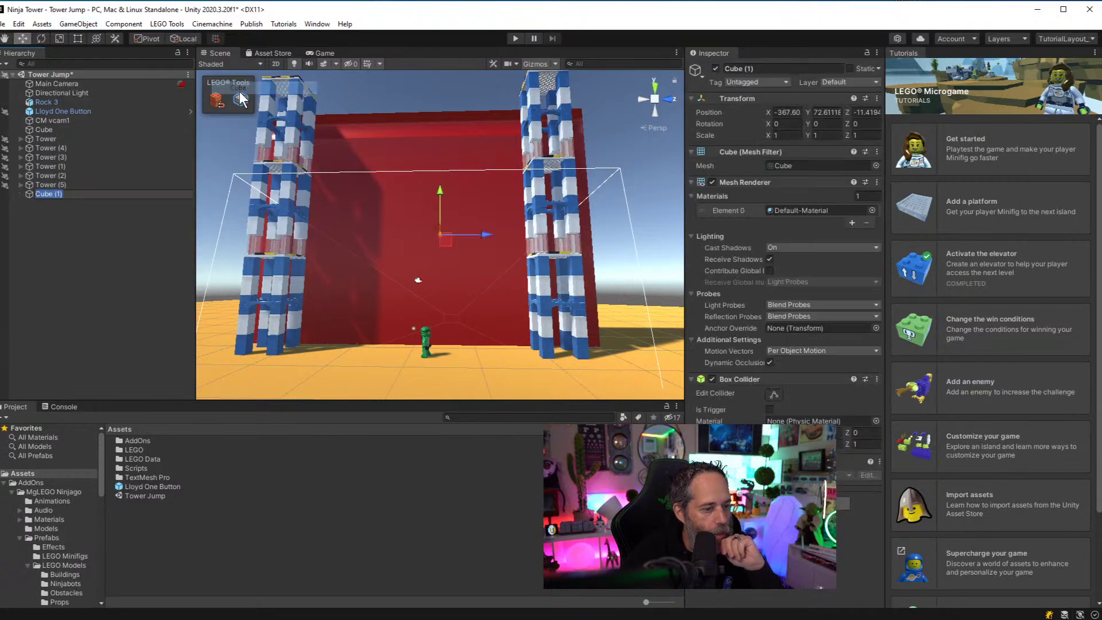
{"action": "right_click", "coordinate": [748, 101]}
{"action": "left_click", "coordinate": [763, 105]}
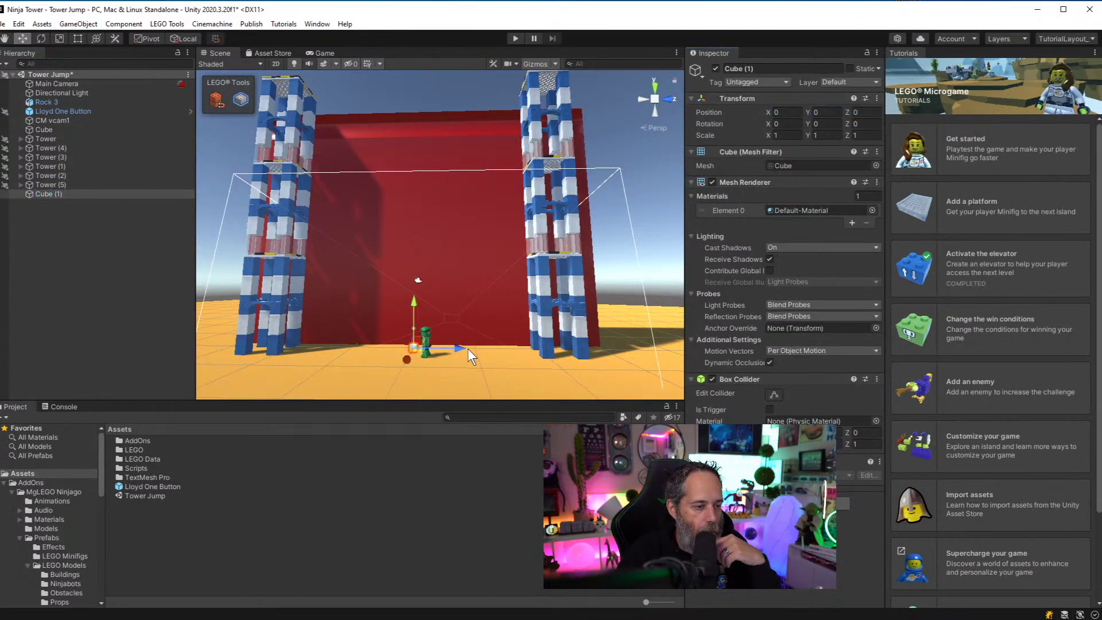
{"action": "left_click_drag", "start_coordinate": [467, 348], "coordinate": [510, 373]}
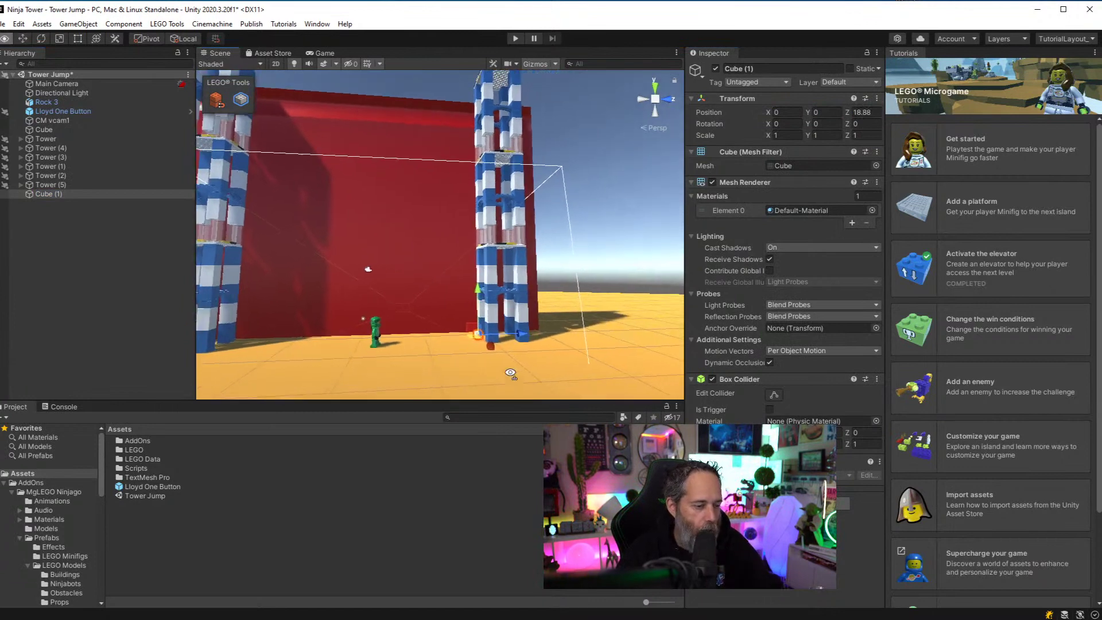
Stretch the new cube up along the inner side of the tower, about 48 units high and 0.75 thick
{"action": "key", "text": "t"}
{"action": "scroll", "coordinate": [464, 344], "scroll_direction": "up", "scroll_amount": 5}
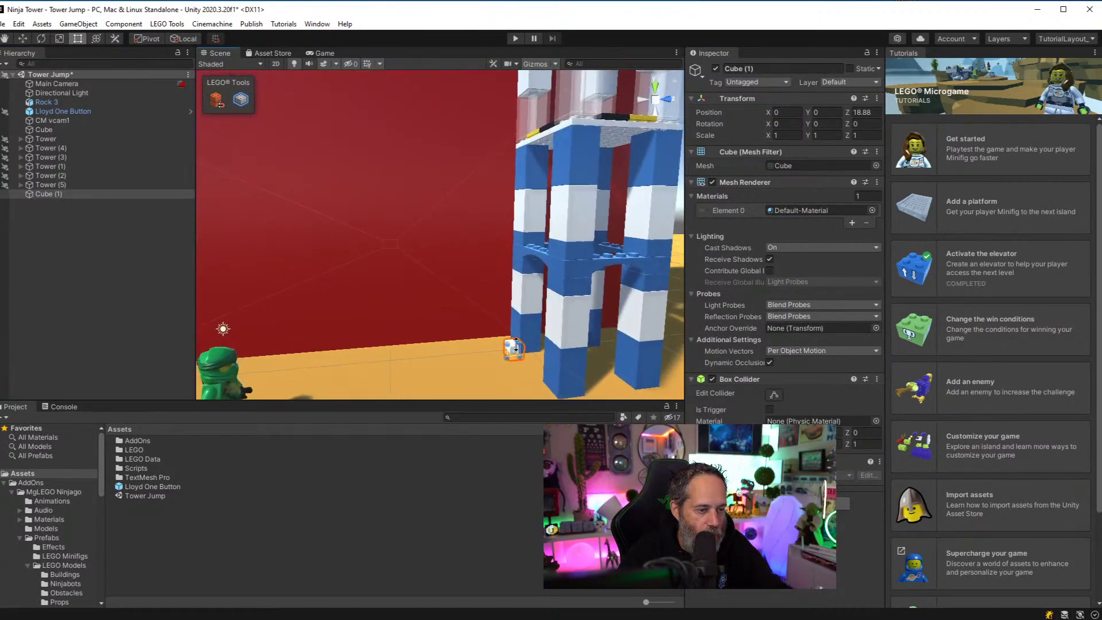
{"action": "left_click_drag", "start_coordinate": [515, 339], "coordinate": [559, 40]}
{"action": "right_click_drag", "start_coordinate": [549, 96], "coordinate": [447, 165], "text": "alt"}
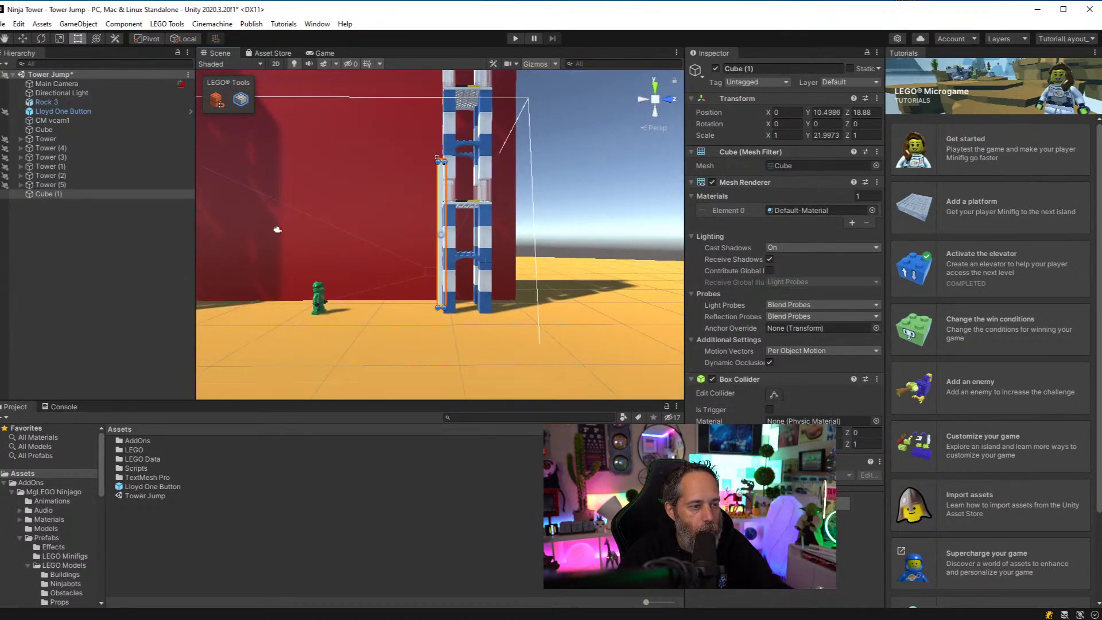
{"action": "left_click_drag", "start_coordinate": [442, 160], "coordinate": [442, 63]}
{"action": "right_click_drag", "start_coordinate": [441, 75], "coordinate": [427, 182], "text": "alt"}
{"action": "left_click_drag", "start_coordinate": [438, 183], "coordinate": [440, 144]}
Widen the tall cube along X to 5.5 units so that it forms a wall in front of the tower
{"action": "right_click_drag", "start_coordinate": [439, 143], "coordinate": [421, 348]}
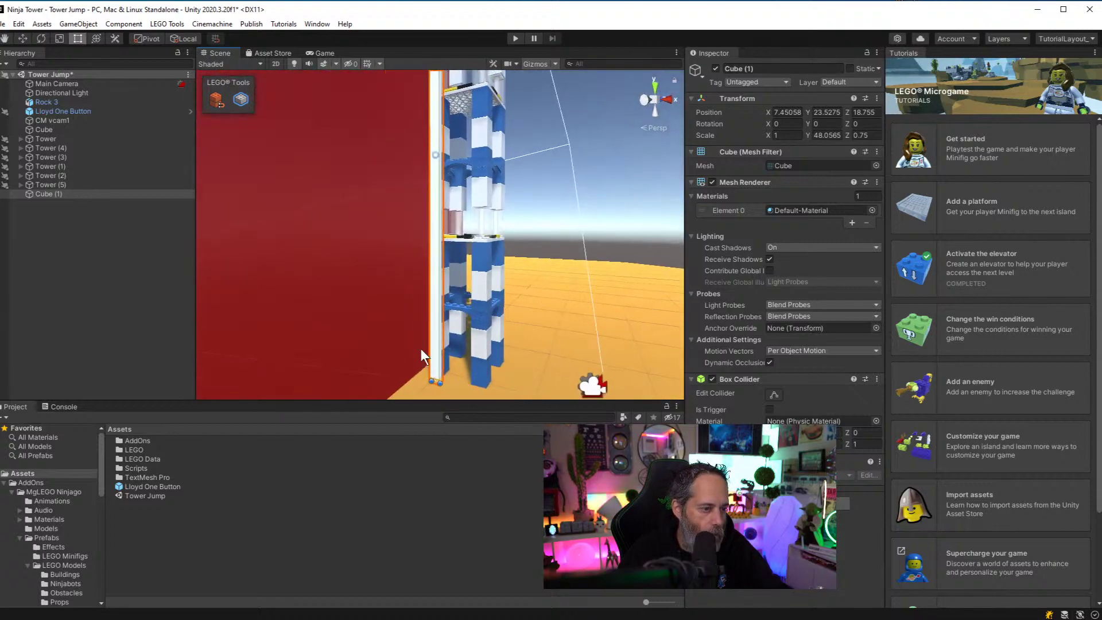
{"action": "left_click_drag", "start_coordinate": [440, 364], "coordinate": [480, 369]}
{"action": "right_click_drag", "start_coordinate": [480, 369], "coordinate": [407, 415]}
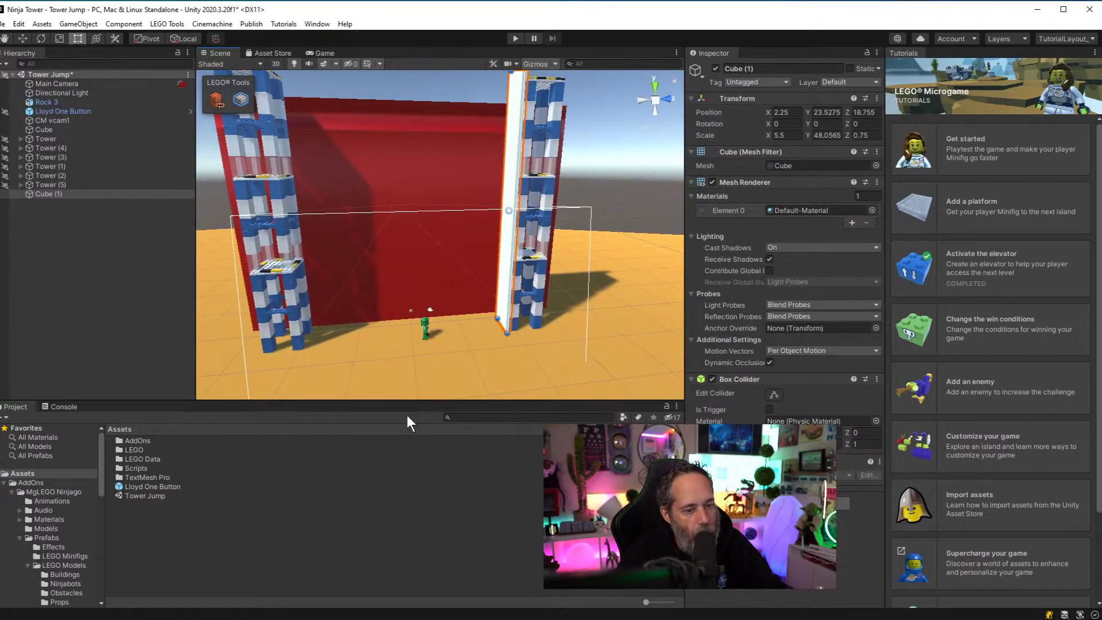
Make the tall cube's Box Collider a trigger and attach the RotateOnTriggerEnter script to the cube
{"action": "left_click", "coordinate": [769, 409]}
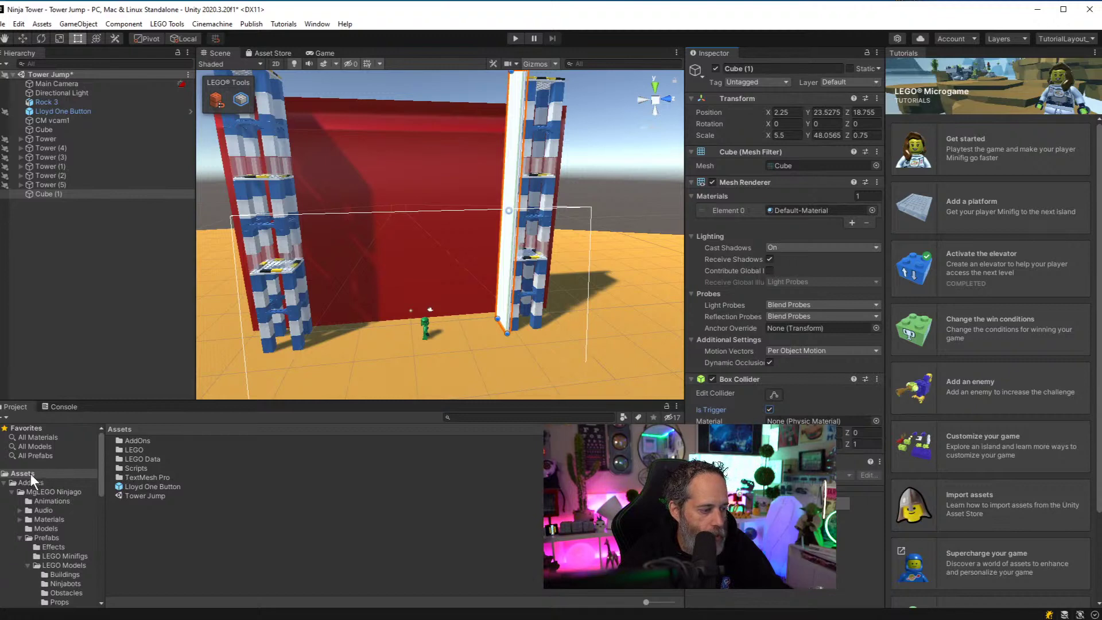
{"action": "double_click", "coordinate": [125, 470]}
{"action": "left_click", "coordinate": [34, 193]}
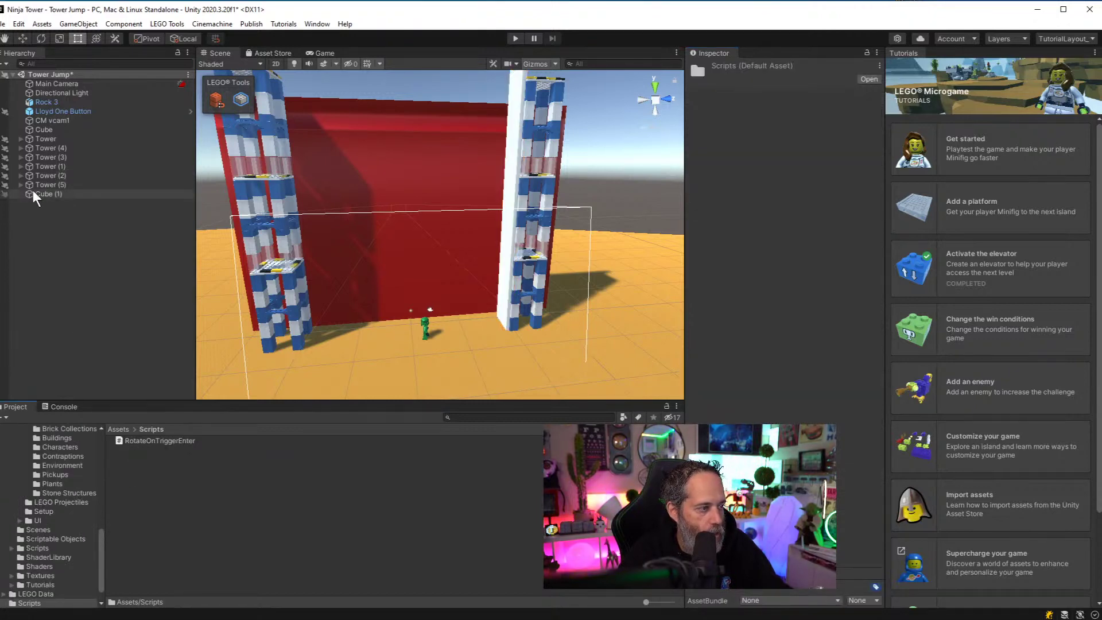
{"action": "left_click_drag", "start_coordinate": [160, 442], "coordinate": [745, 465]}
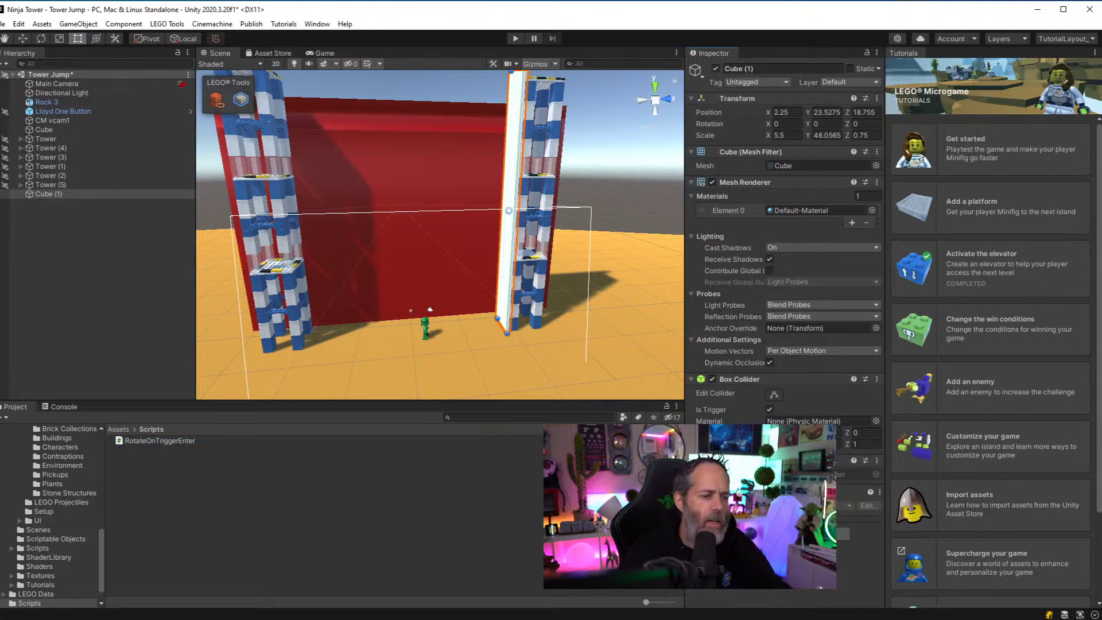
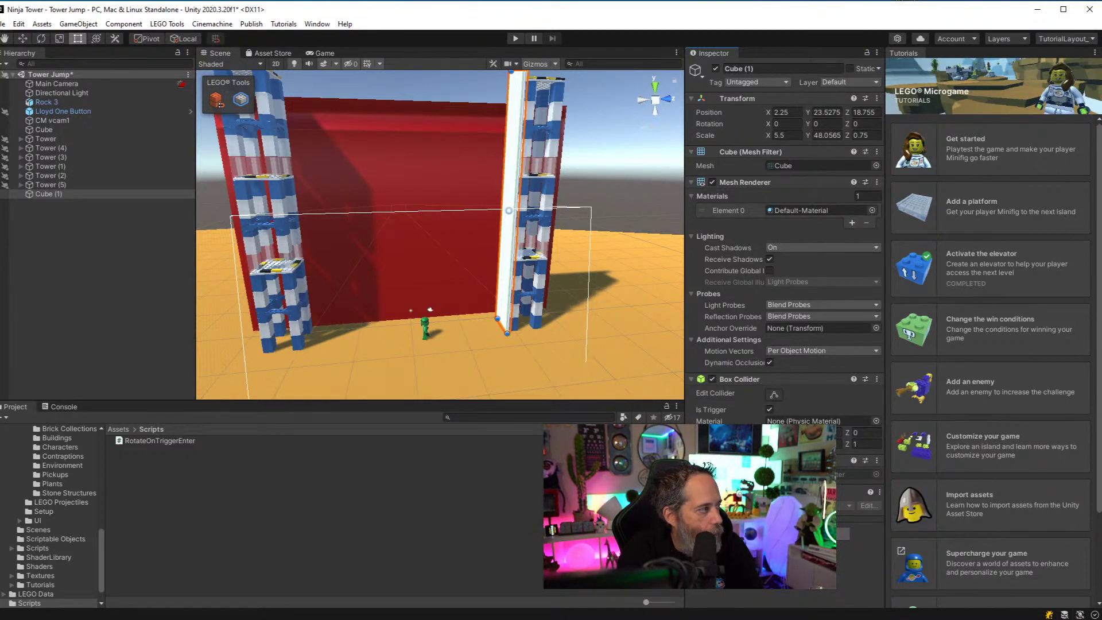
Open RotateOnTriggerEnter in Rider, trusting the Ninja Tower solution and loading it in a new window
{"action": "left_click_drag", "start_coordinate": [2, 148], "coordinate": [349, 195]}
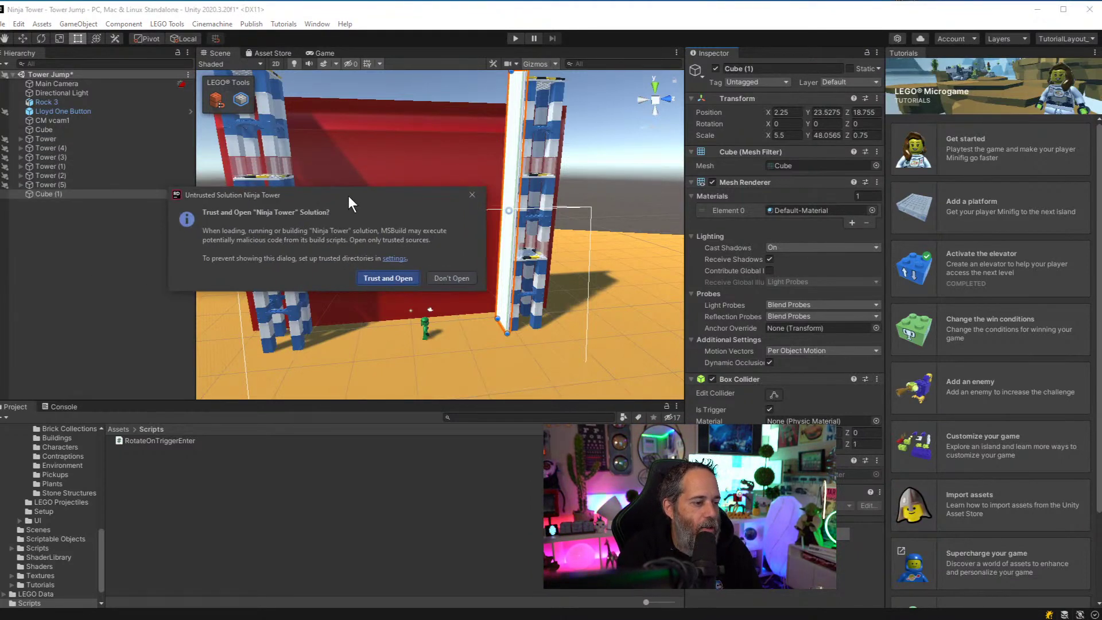
{"action": "left_click", "coordinate": [390, 280]}
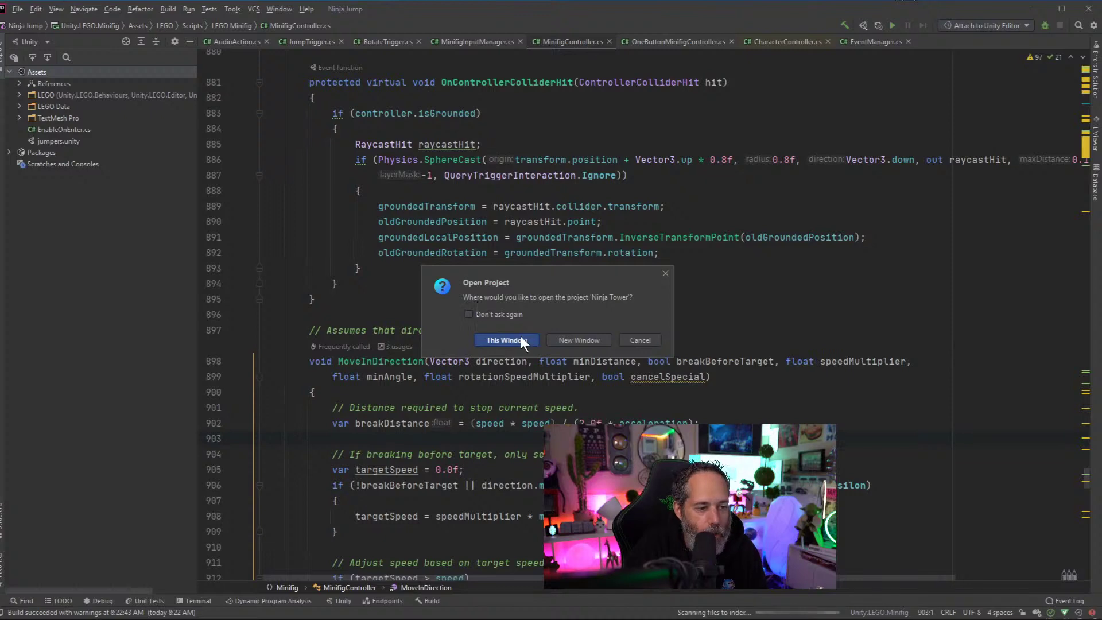
{"action": "left_click", "coordinate": [579, 341]}
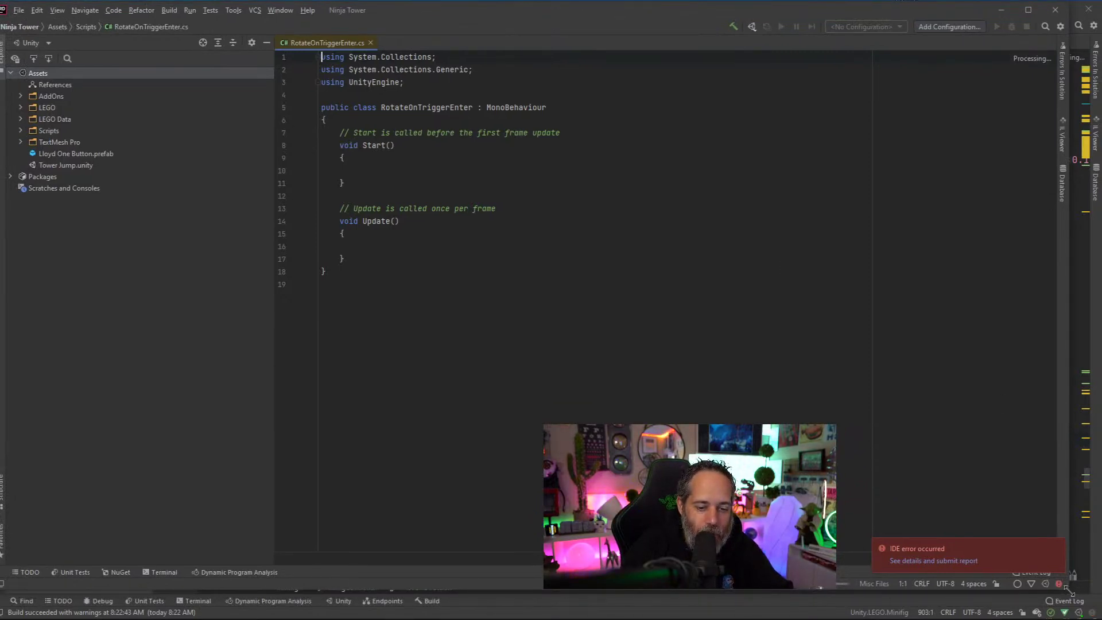
Enlarge the editor window, hide the project explorer, increase the code font size, and dismiss the IDE error notification
{"action": "left_click_drag", "start_coordinate": [1068, 590], "coordinate": [1099, 618]}
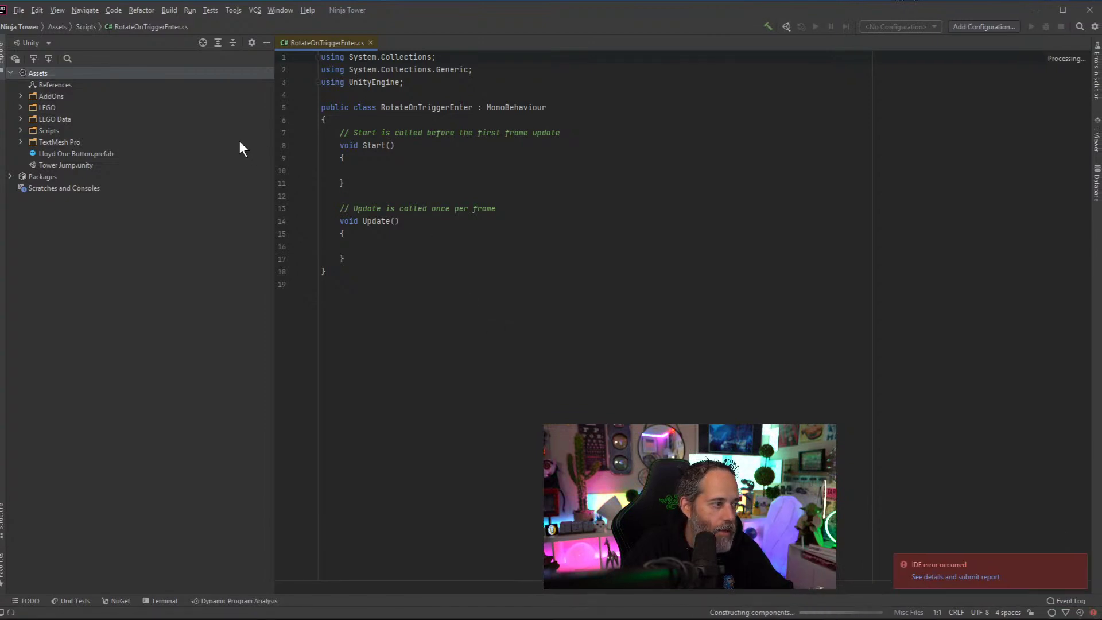
{"action": "left_click", "coordinate": [264, 43]}
{"action": "scroll", "coordinate": [433, 453], "scroll_direction": "up", "scroll_amount": 5, "text": "ctrl"}
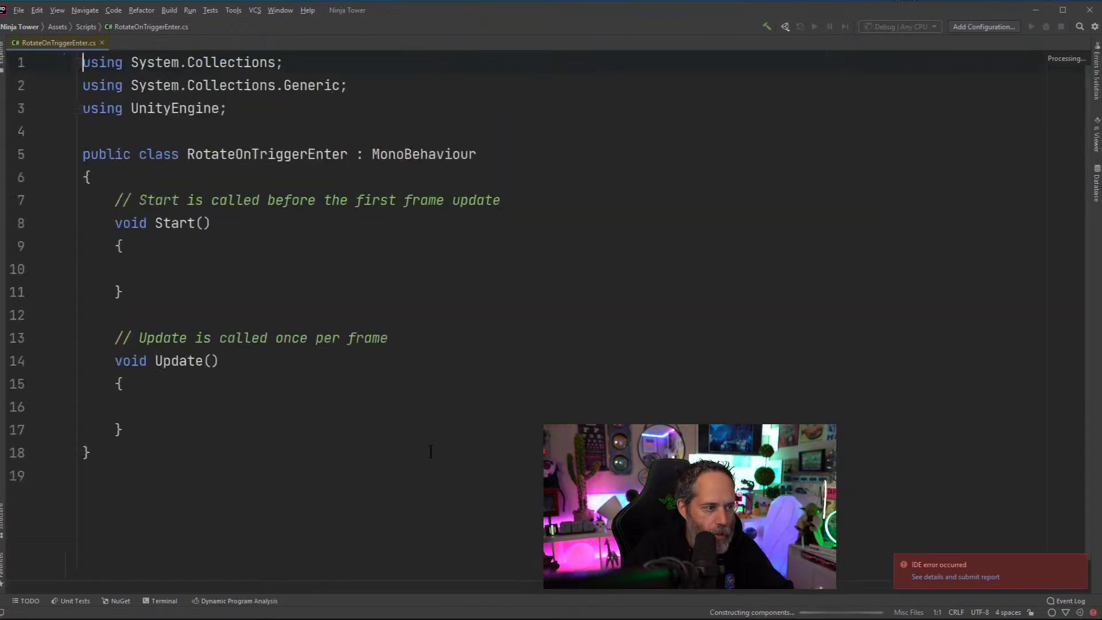
{"action": "left_click", "coordinate": [1076, 561]}
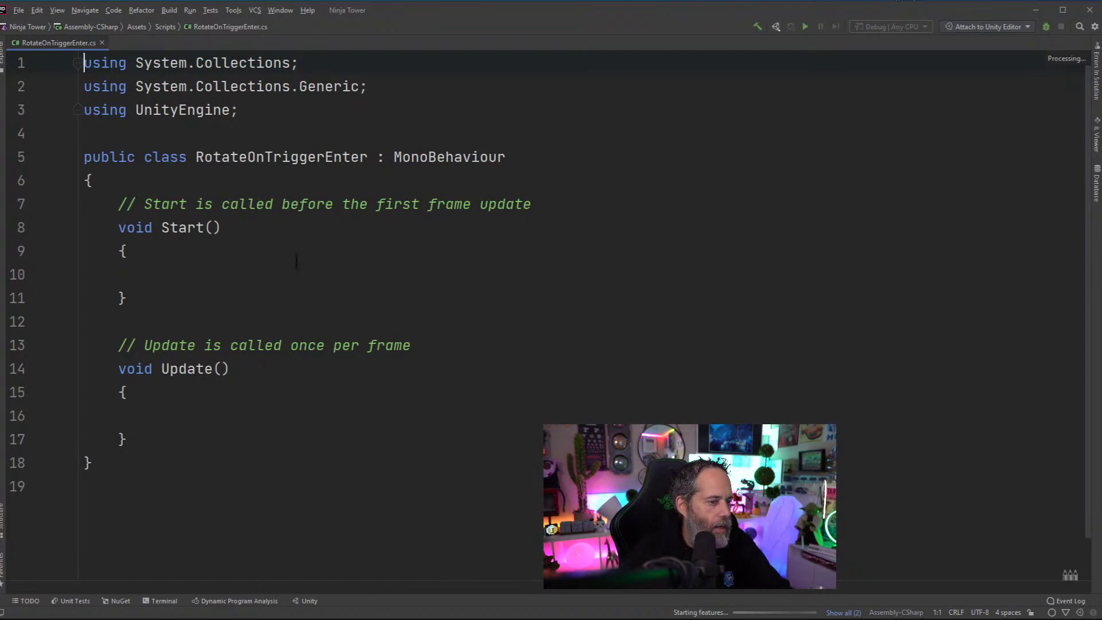
Delete the default Start and Update methods with their comments from the RotateOnTriggerEnter class
{"action": "left_click", "coordinate": [430, 154]}
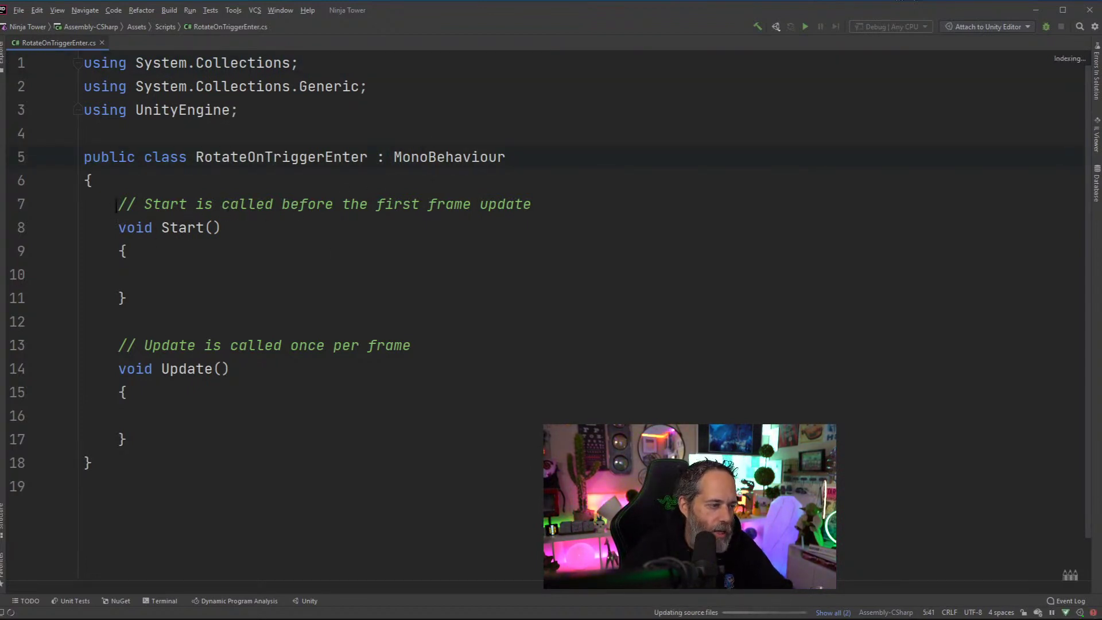
{"action": "left_click_drag", "start_coordinate": [118, 204], "coordinate": [160, 437]}
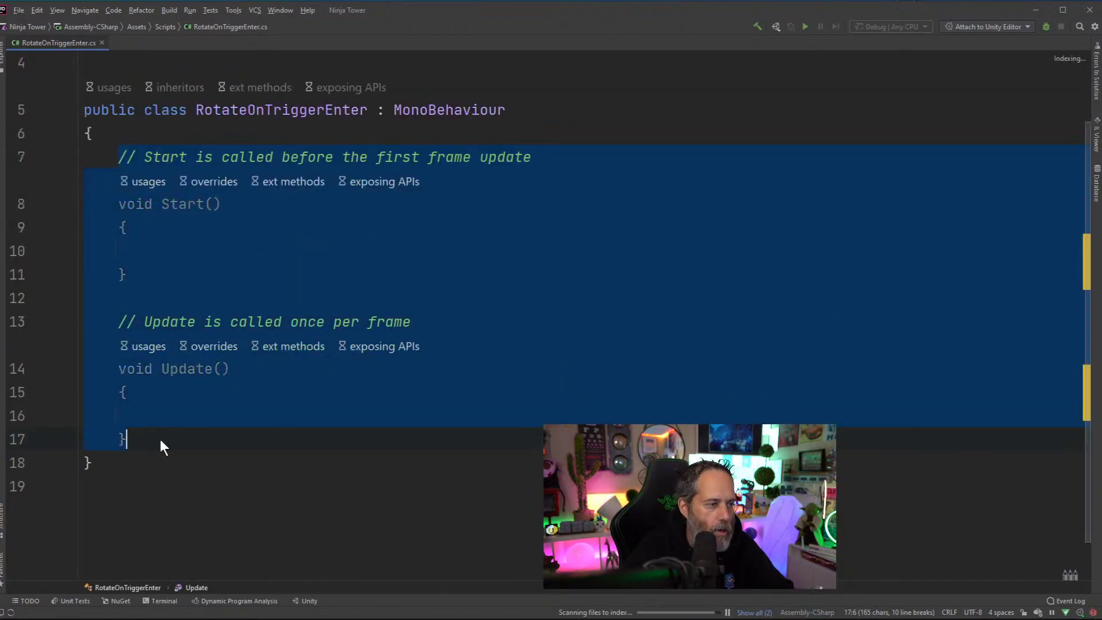
{"action": "key", "text": "Delete"}
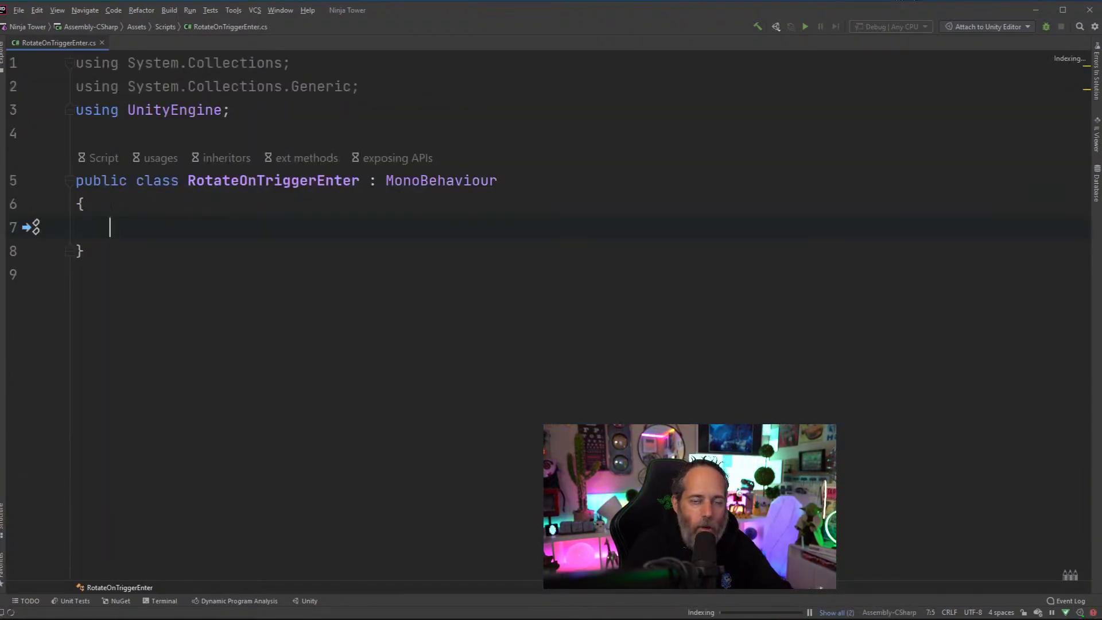
Add an OnTriggerEnter(Collider other) method to the RotateOnTriggerEnter class and delete its NotImplementedException placeholder
{"action": "type", "text": "ontrig"}
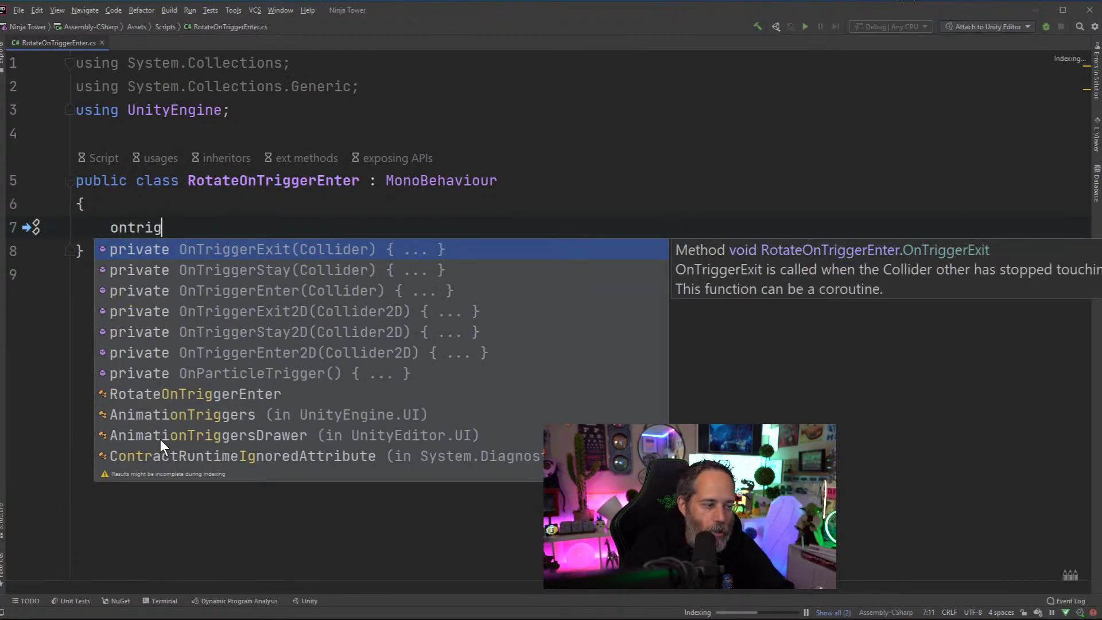
{"action": "key", "text": "Down"}
{"action": "key", "text": "Down"}
{"action": "key", "text": "Return"}
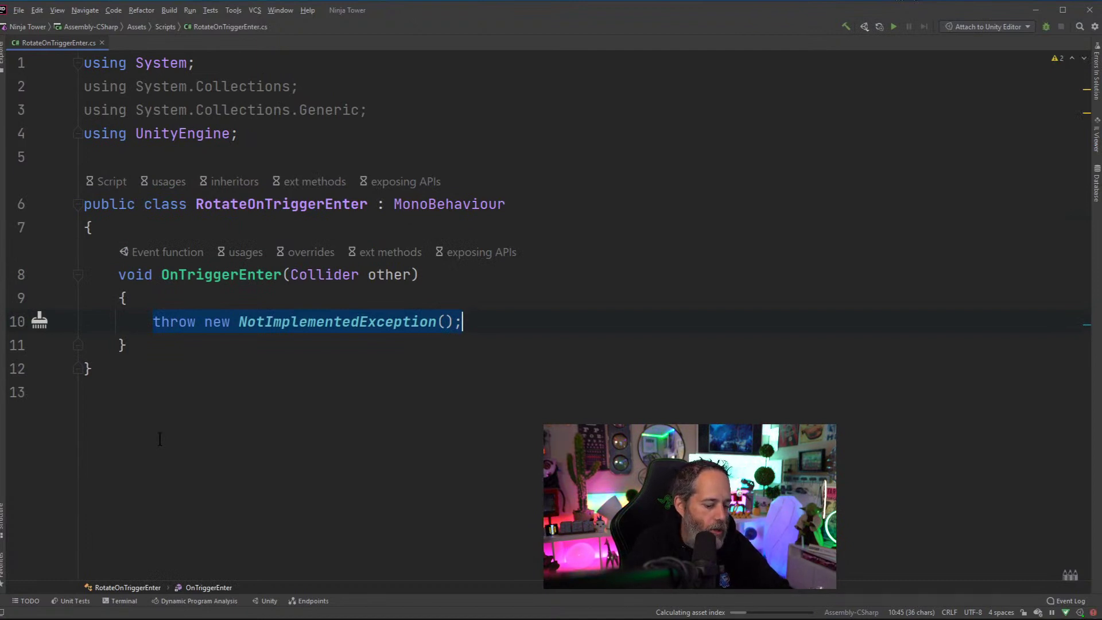
{"action": "key", "text": "BackSpace"}
Inside OnTriggerEnter, add an if block with the condition other.CompareTag("Player")
{"action": "type", "text": "if (other"}
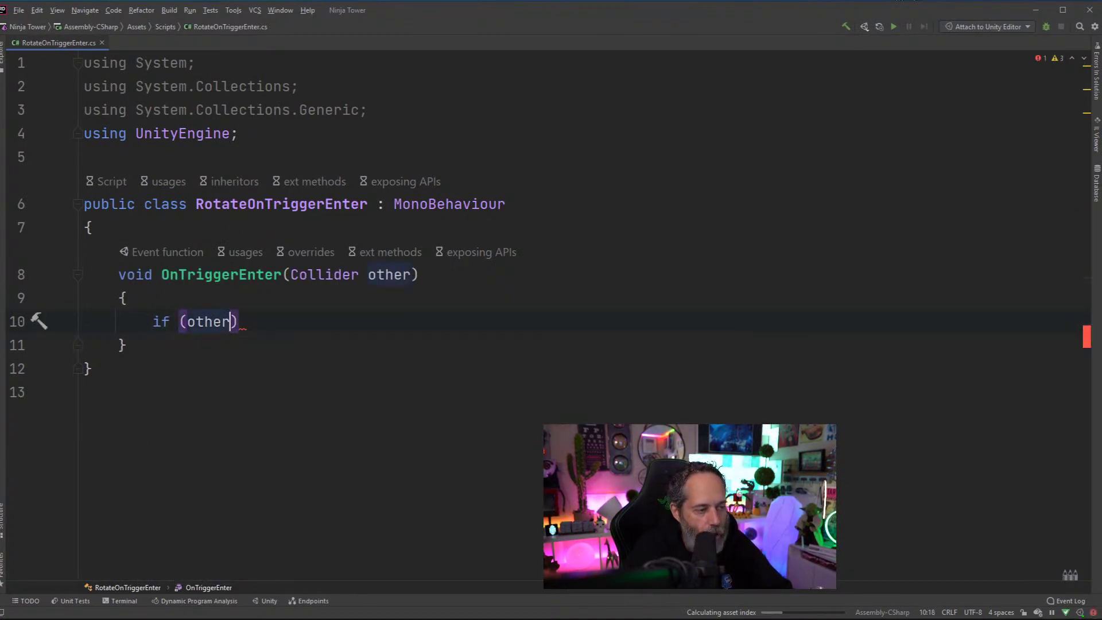
{"action": "type", "text": ".c"}
{"action": "type", "text": "omp"}
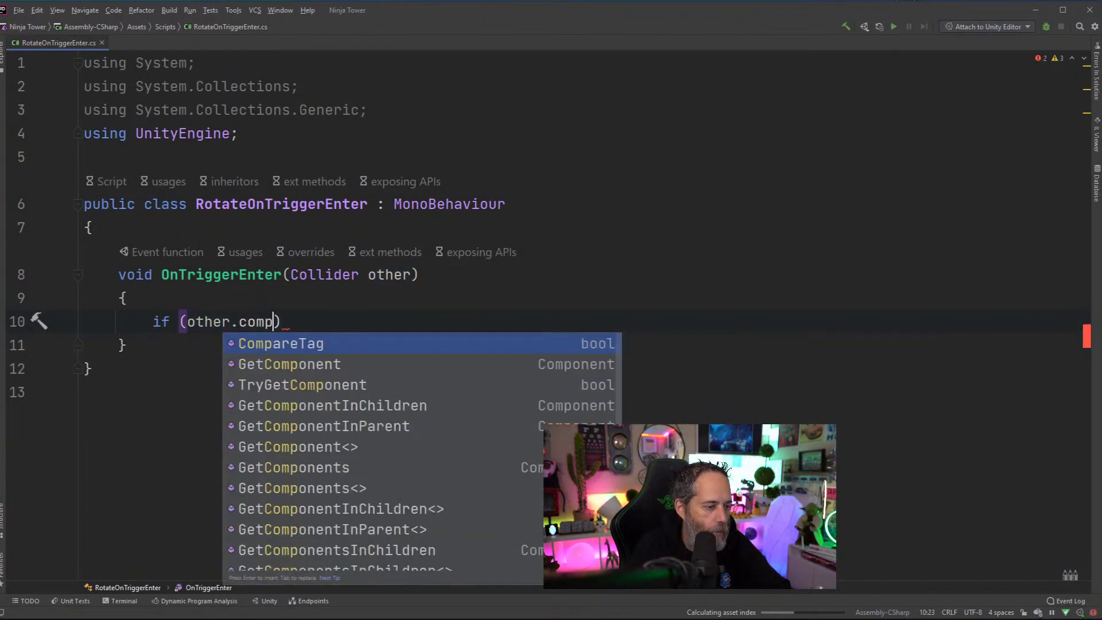
{"action": "key", "text": "Return"}
{"action": "type", "text": "\"Player\"))"}
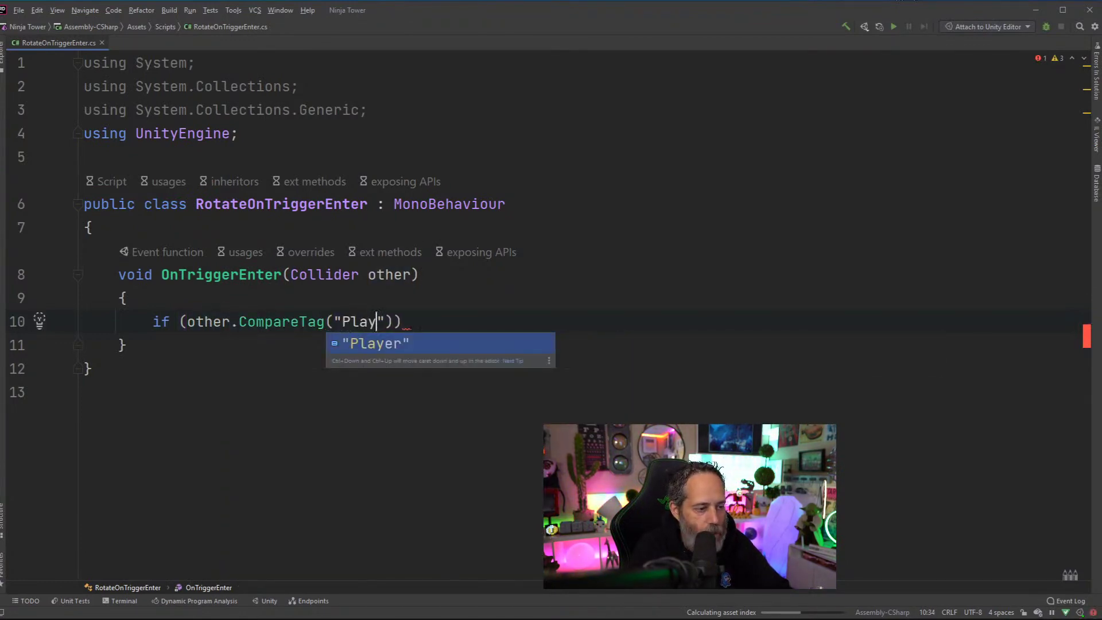
{"action": "key", "text": "Return"}
{"action": "type", "text": "{"}
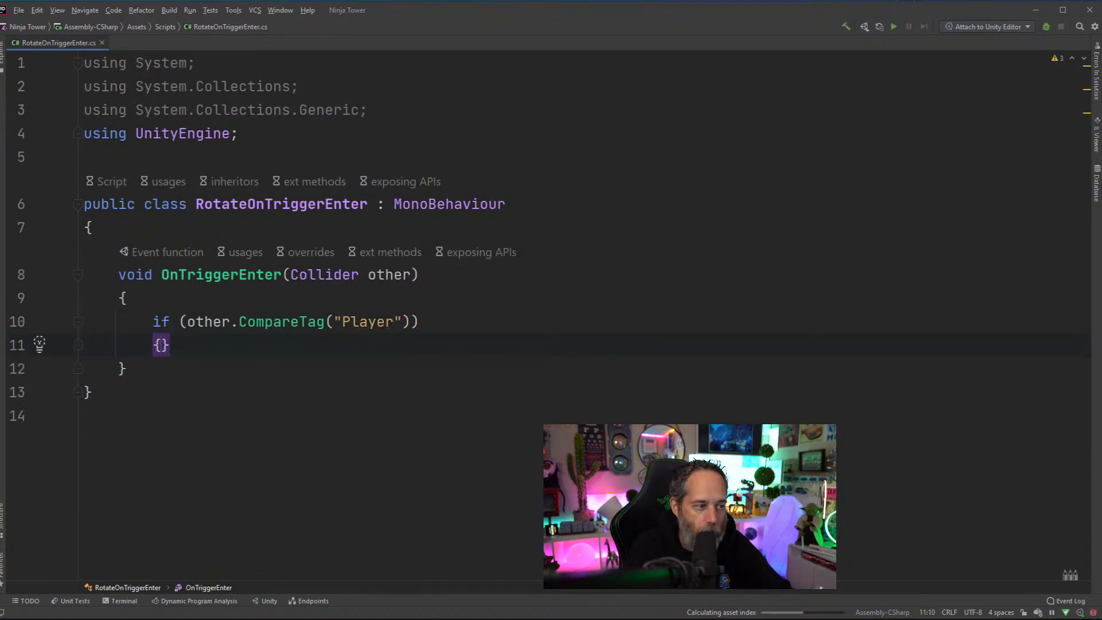
{"action": "key", "text": "Return"}
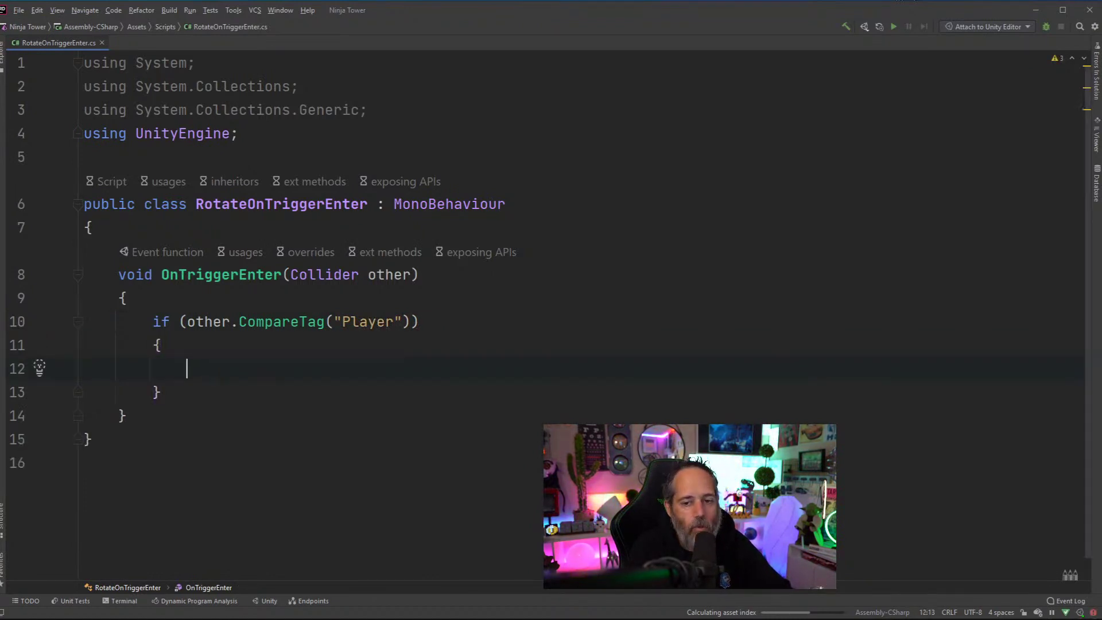
Inside the Player tag check, add the statement other.transform.Rotate(0, 180f, 0);
{"action": "type", "text": "other.trans"}
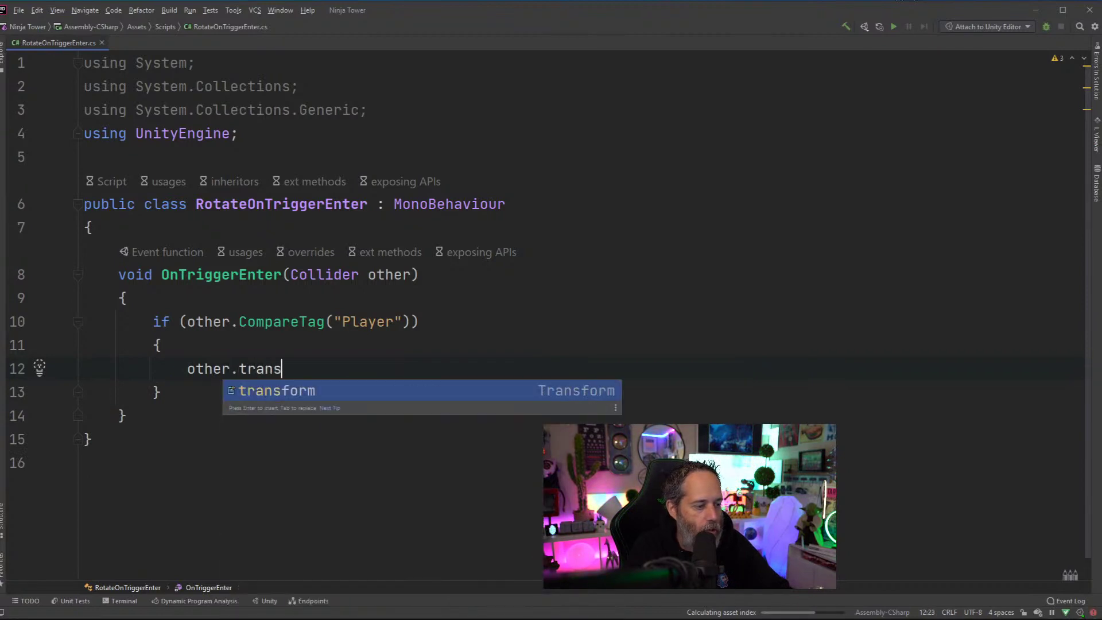
{"action": "type", "text": "form.rotate"}
{"action": "key", "text": "Return"}
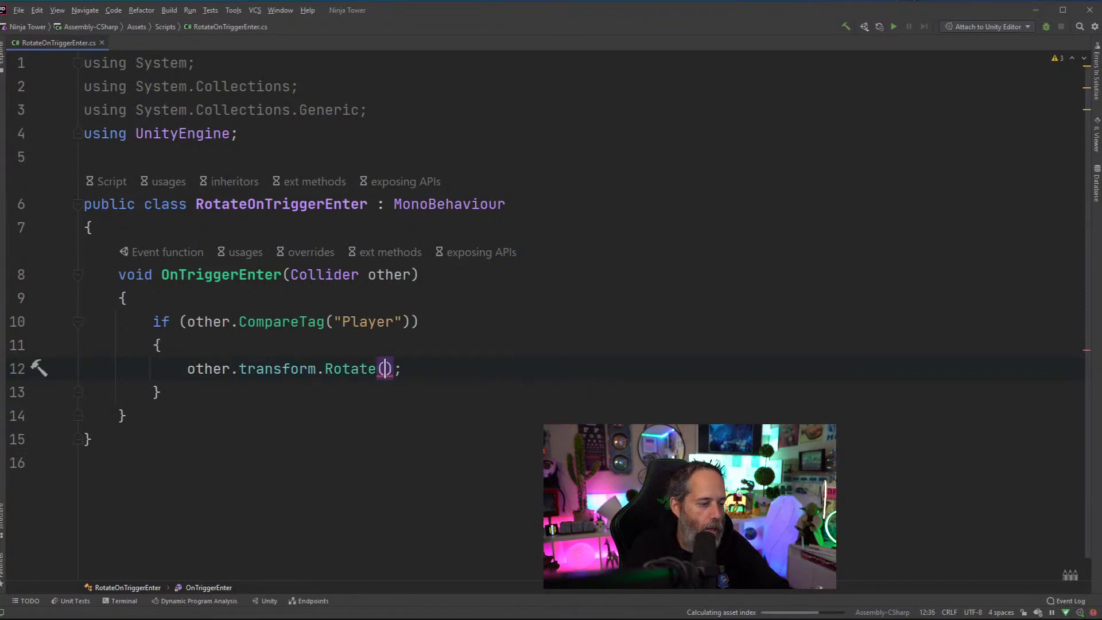
{"action": "type", "text": "0, 180f, "}
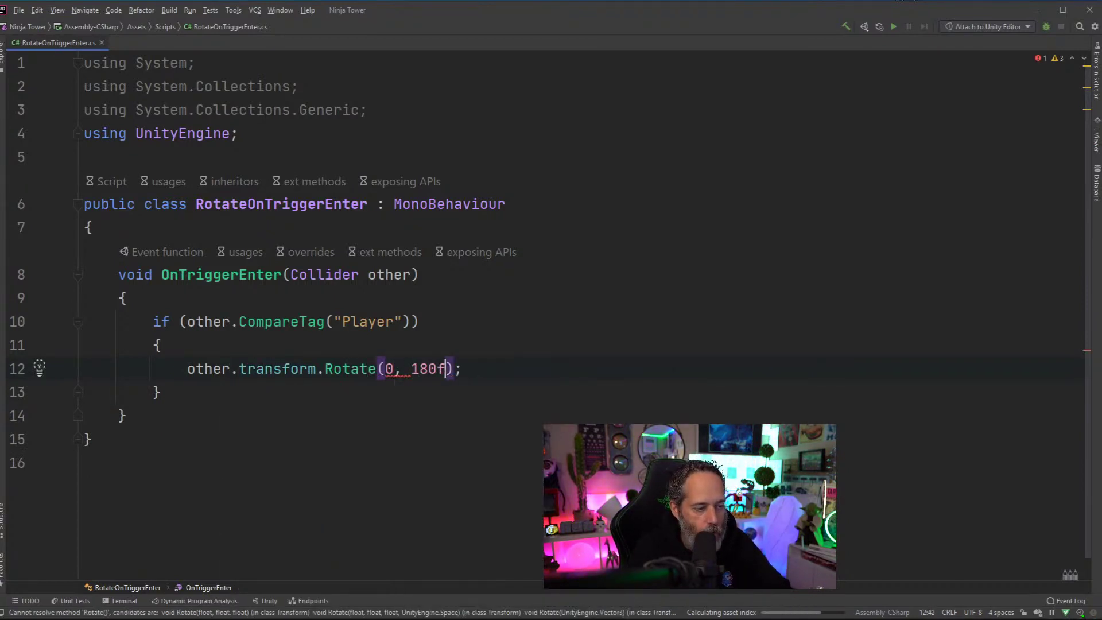
{"action": "type", "text": "0"}
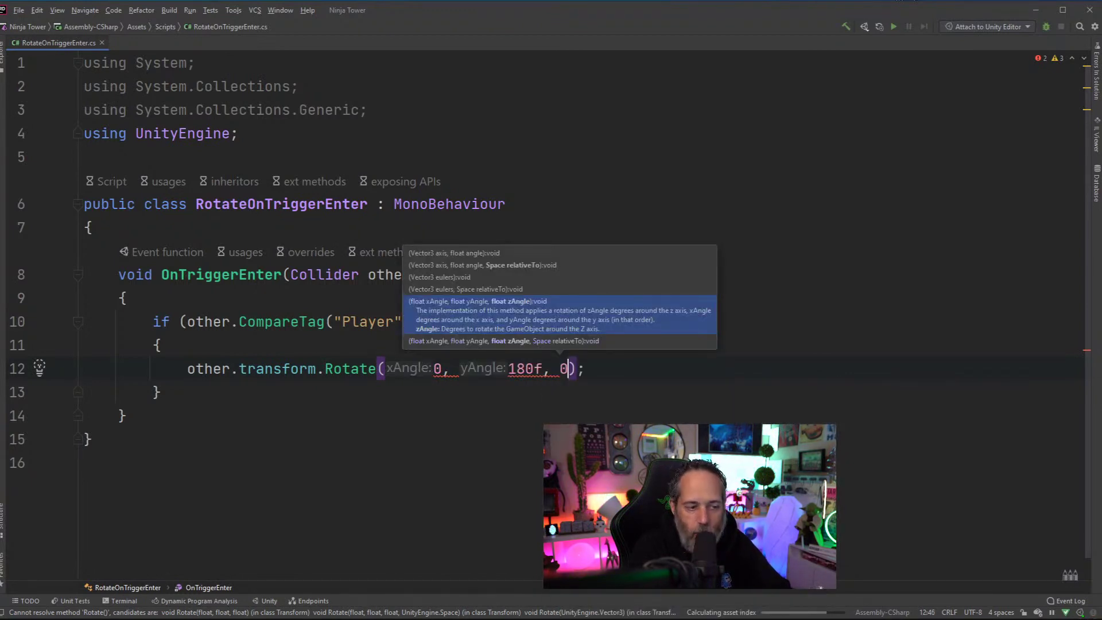
{"action": "key", "text": "End"}
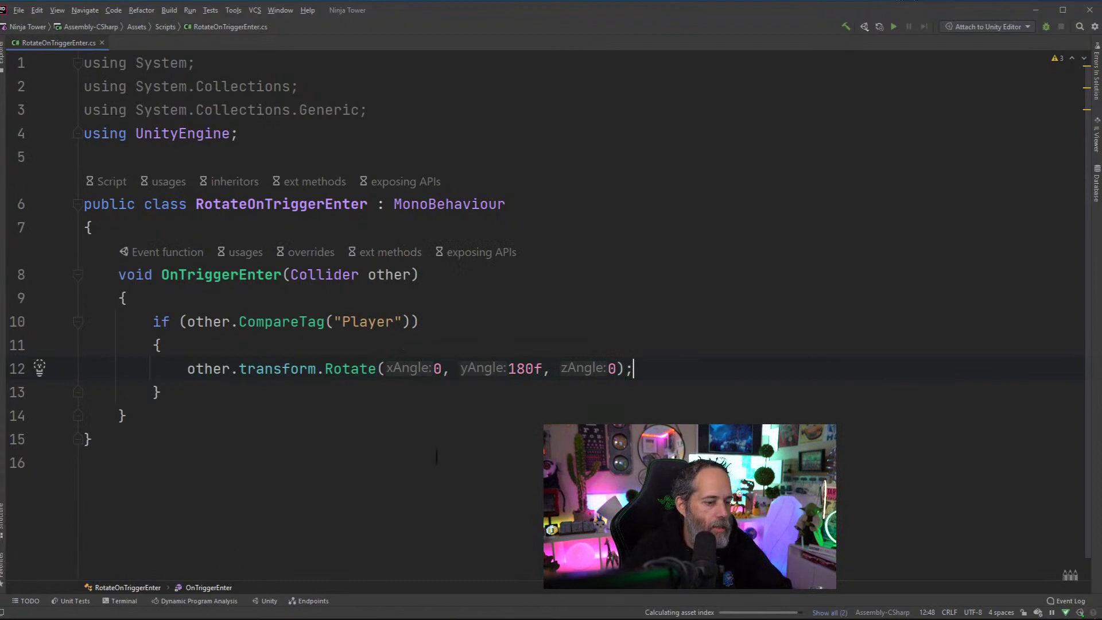
{"action": "key", "text": "Down"}
Delete the System, System.Collections and System.Collections.Generic using directives and the trailing blank line at the file's end
{"action": "left_click", "coordinate": [313, 86]}
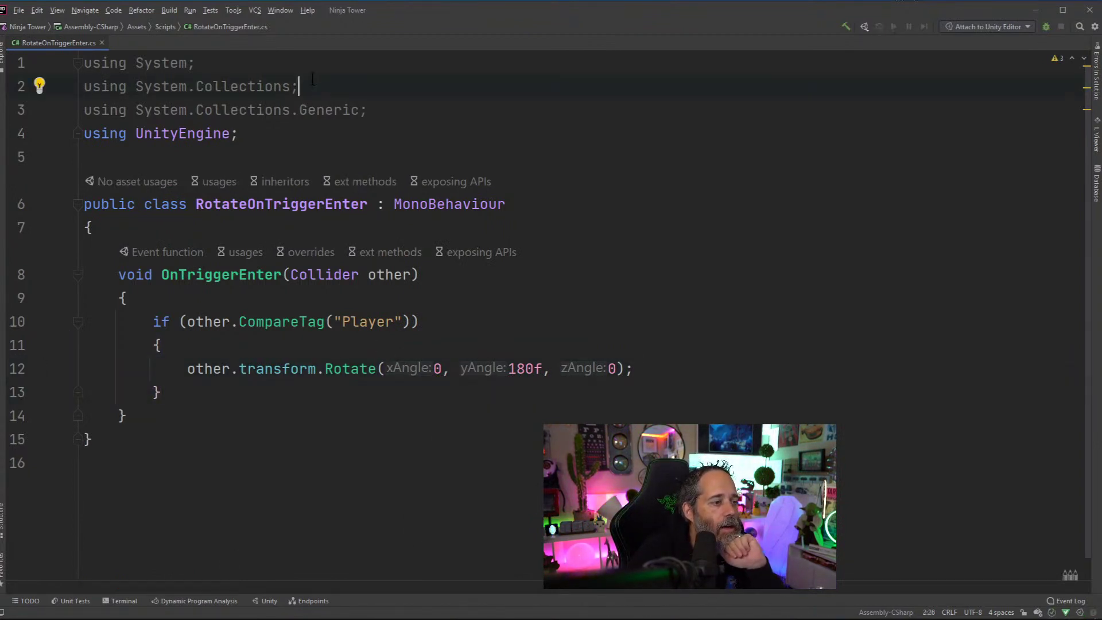
{"action": "key", "text": "Up"}
{"action": "key", "text": "ctrl+y"}
{"action": "key", "text": "ctrl+y"}
{"action": "key", "text": "ctrl+y"}
{"action": "key", "text": "ctrl+End"}
{"action": "key", "text": "BackSpace"}
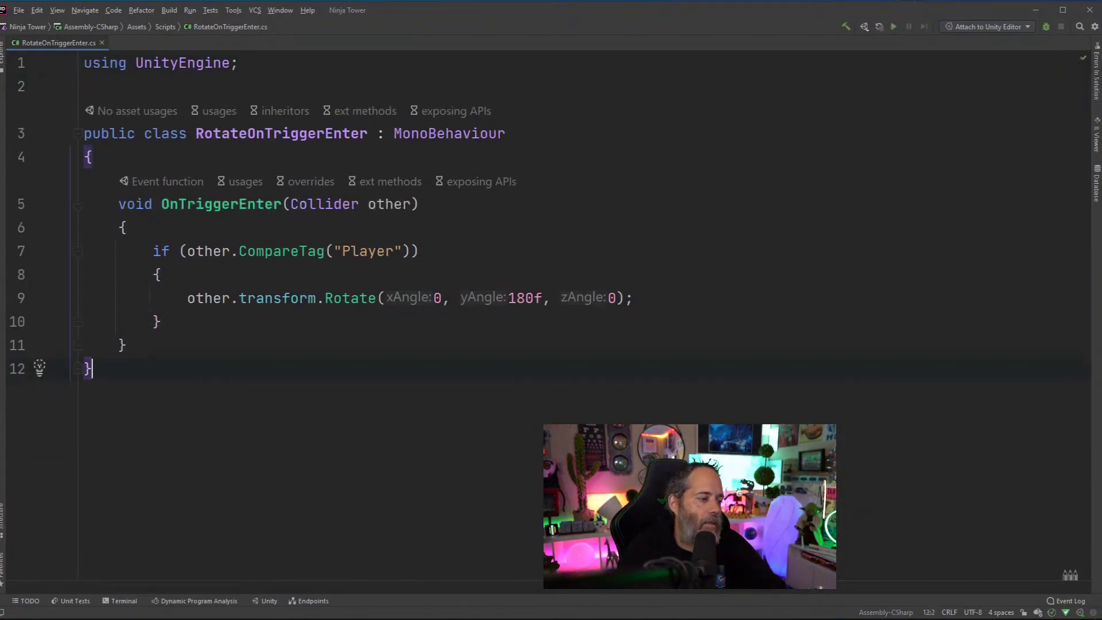
Switch back to Unity and playtest the scene, jumping with Lloyd to check the turn at the trigger wall, and stop the game
{"action": "left_click", "coordinate": [488, 198]}
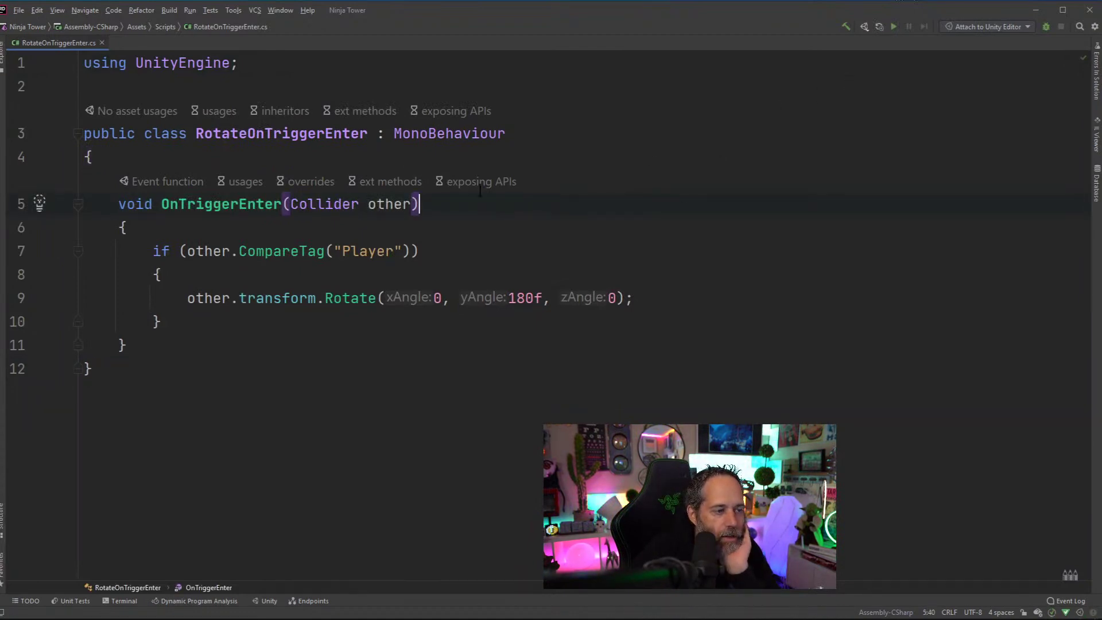
{"action": "left_click", "coordinate": [435, 234]}
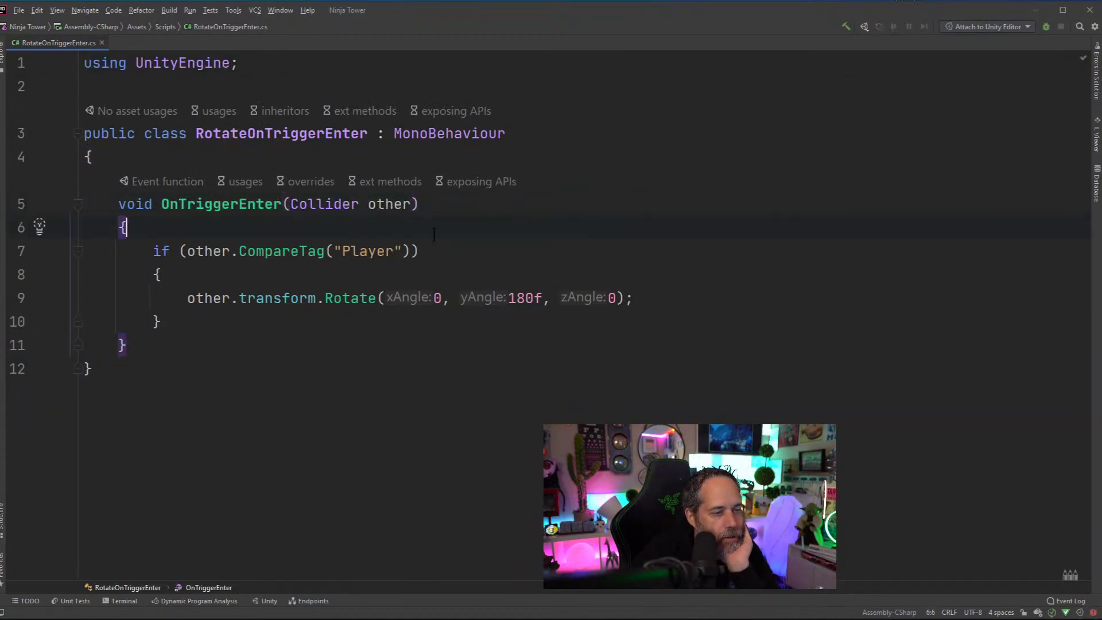
{"action": "left_click", "coordinate": [1041, 6]}
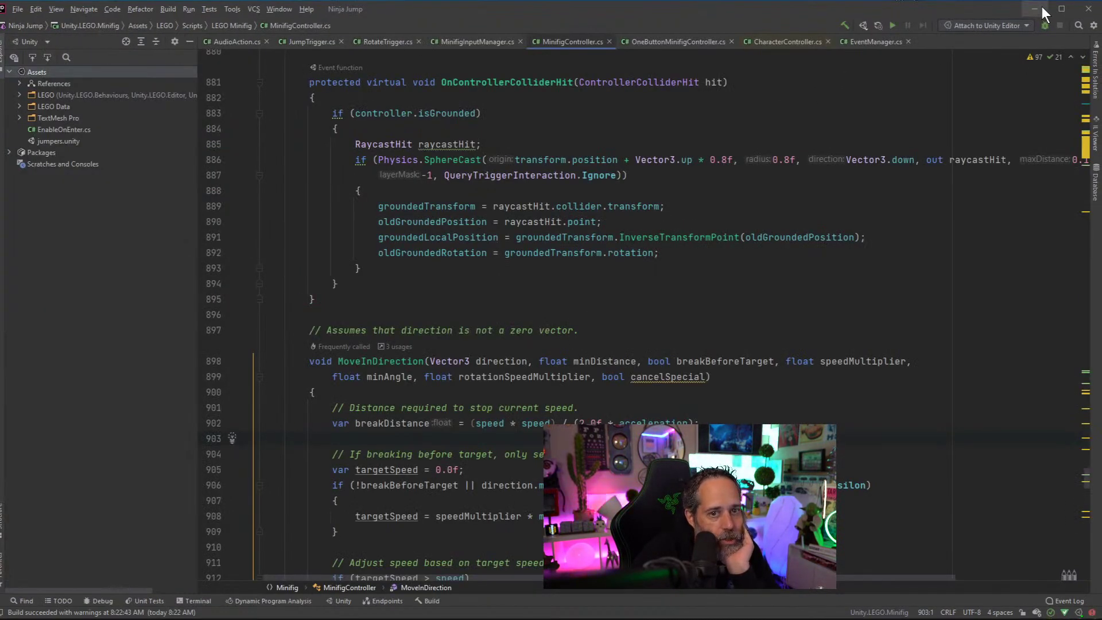
{"action": "left_click", "coordinate": [1041, 6]}
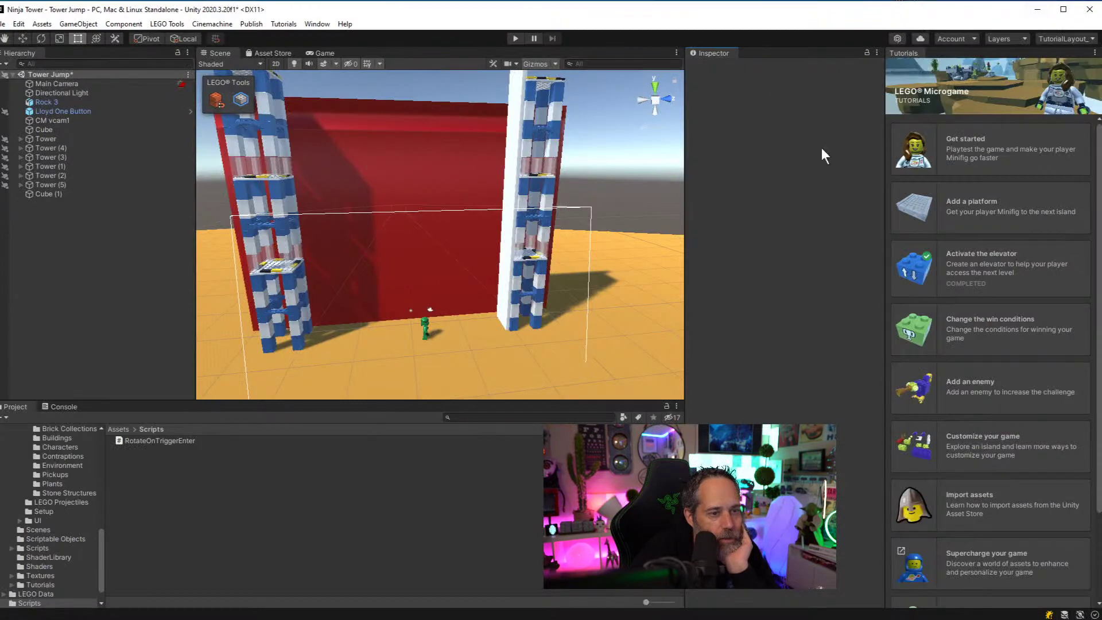
{"action": "left_click", "coordinate": [510, 39]}
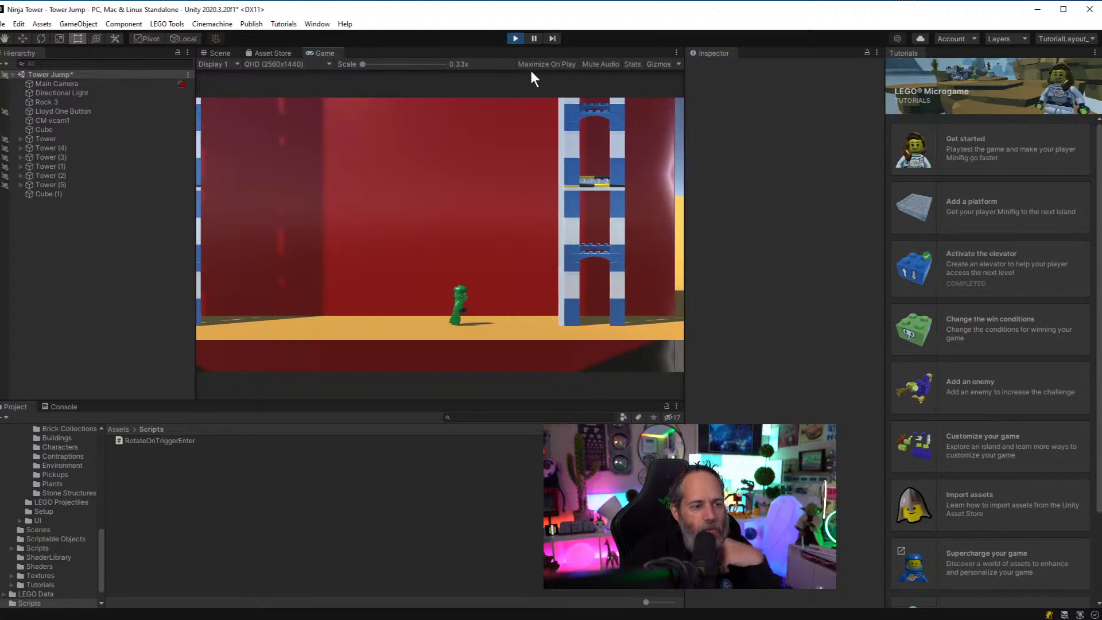
{"action": "key", "text": "Left"}
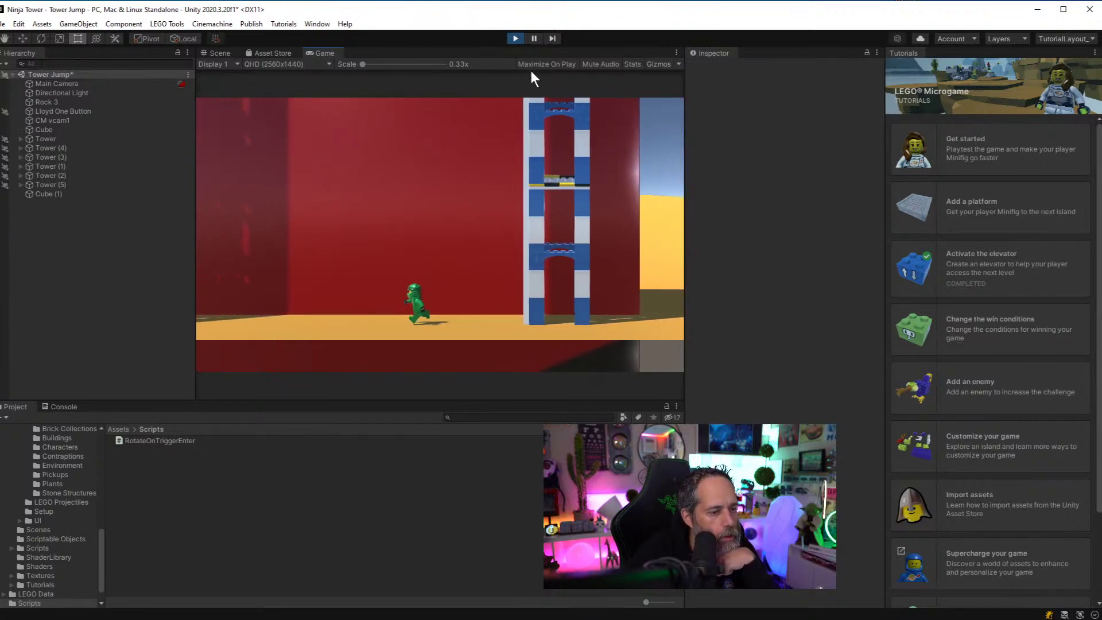
{"action": "key", "text": "Left"}
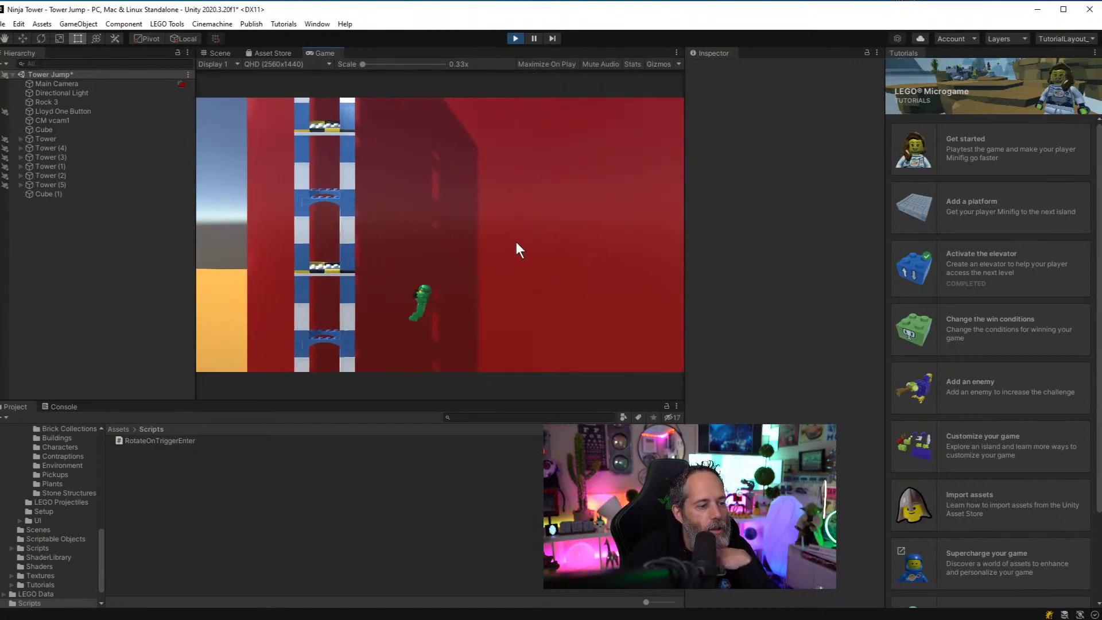
{"action": "left_click", "coordinate": [515, 38]}
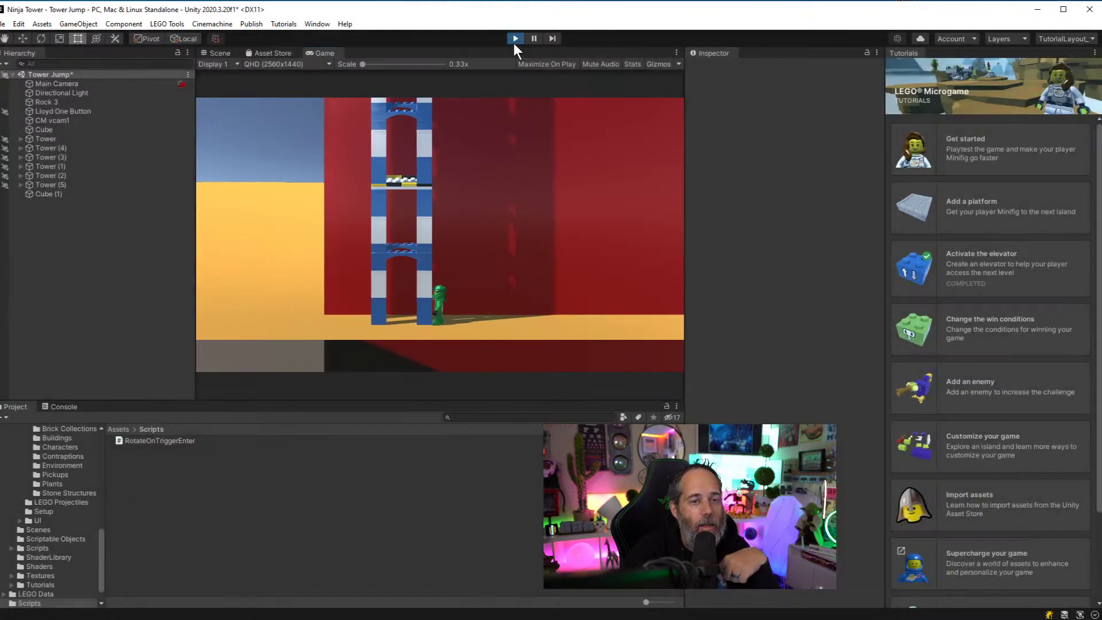
Rename Cube (1) as Turn Around Wall
{"action": "left_click", "coordinate": [75, 193]}
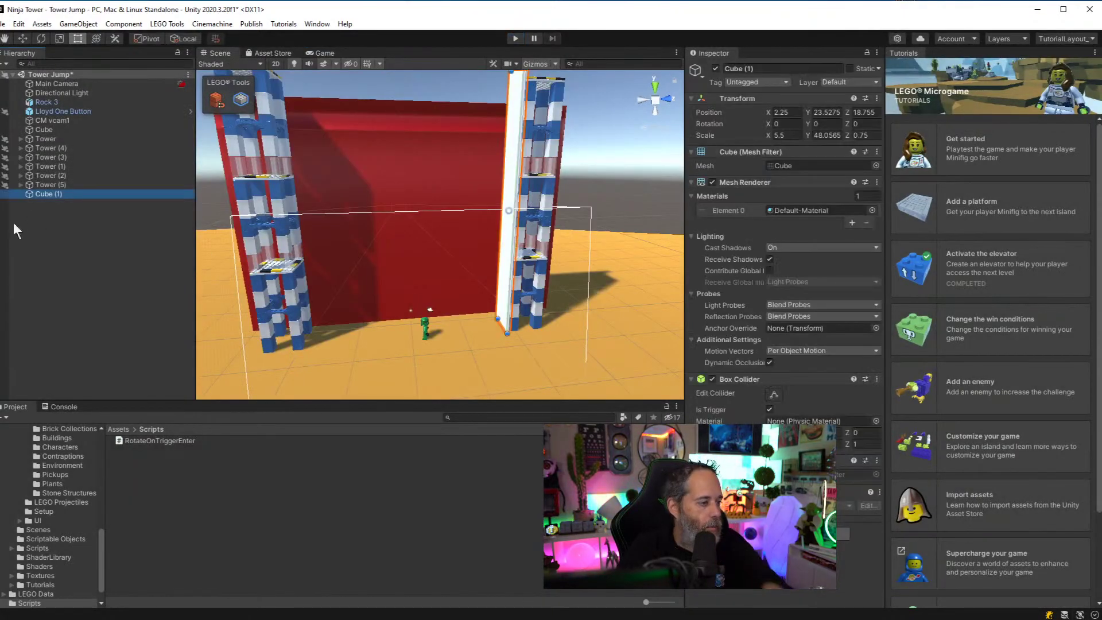
{"action": "key", "text": "F2"}
{"action": "type", "text": "Bounc"}
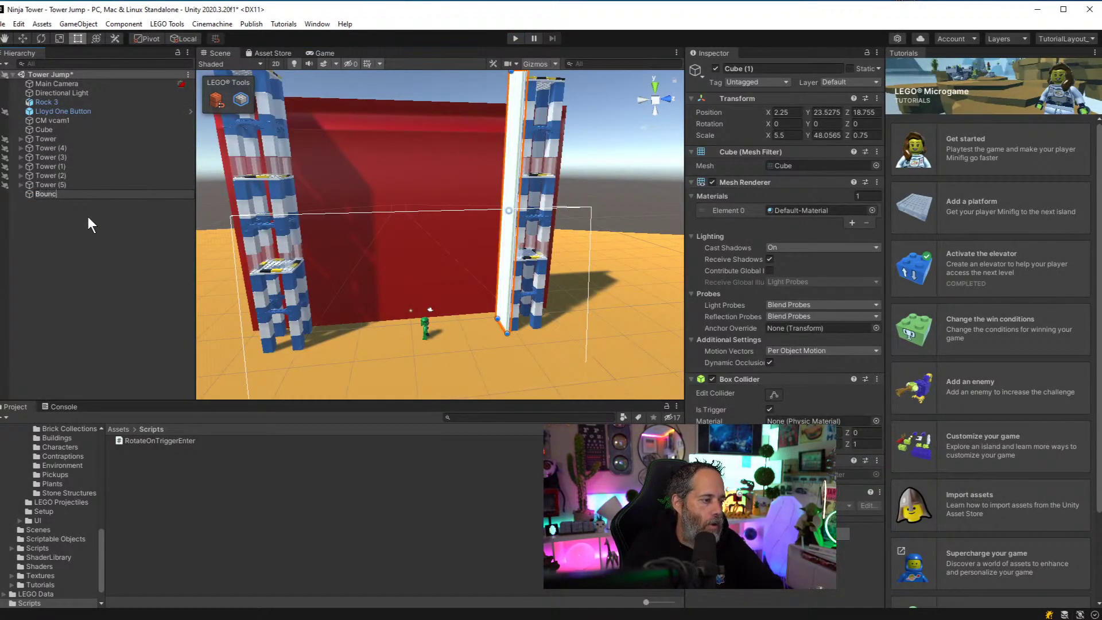
{"action": "type", "text": "e Wall"}
{"action": "key", "text": "Return"}
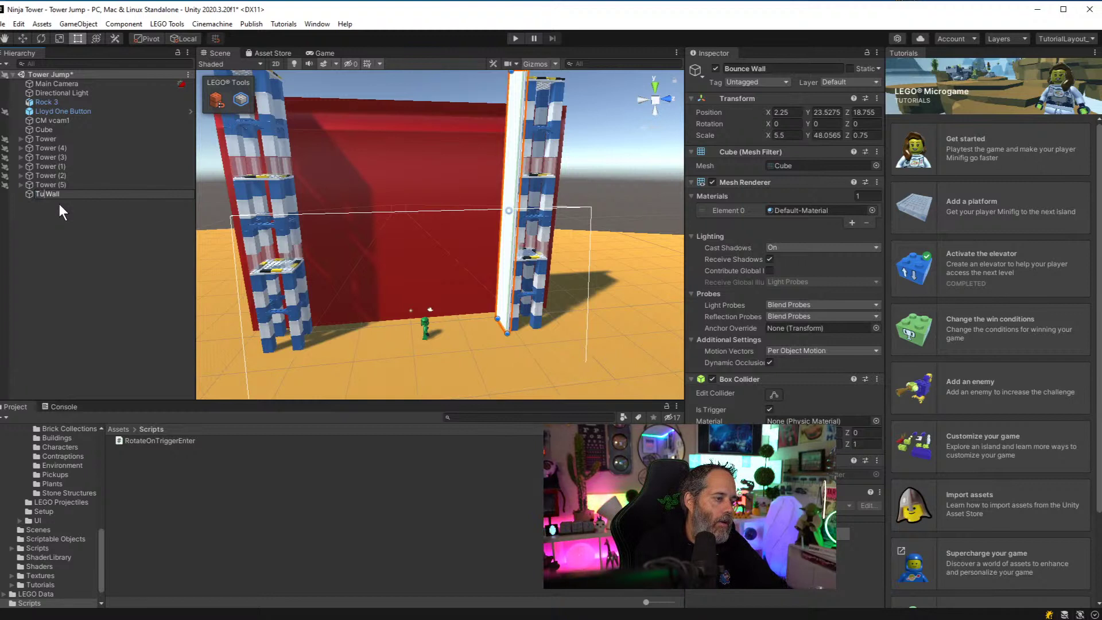
{"action": "type", "text": "round"}
{"action": "key", "text": "Return"}
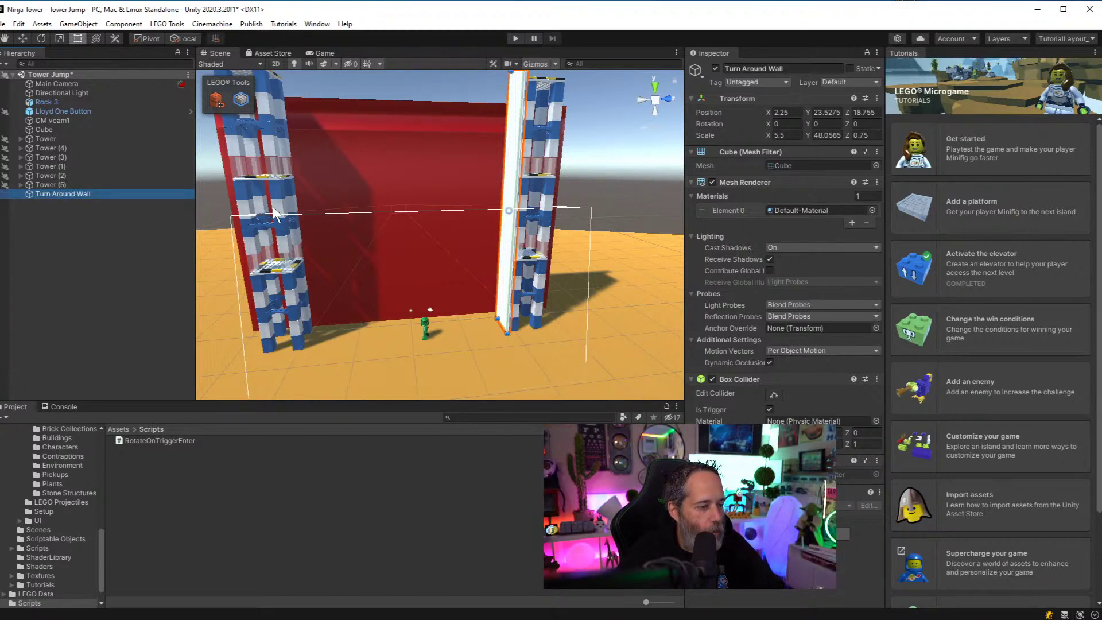
Duplicate Turn Around Wall and move the copy along Z to the opposite tower, at about Z -18.745
{"action": "key", "text": "w"}
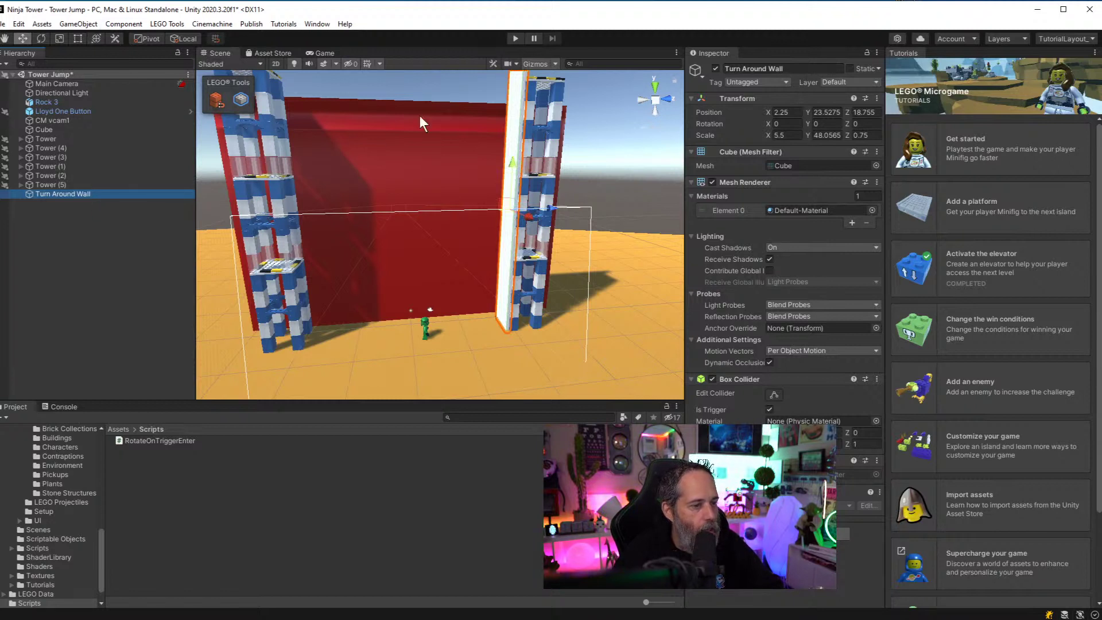
{"action": "key", "text": "ctrl+d"}
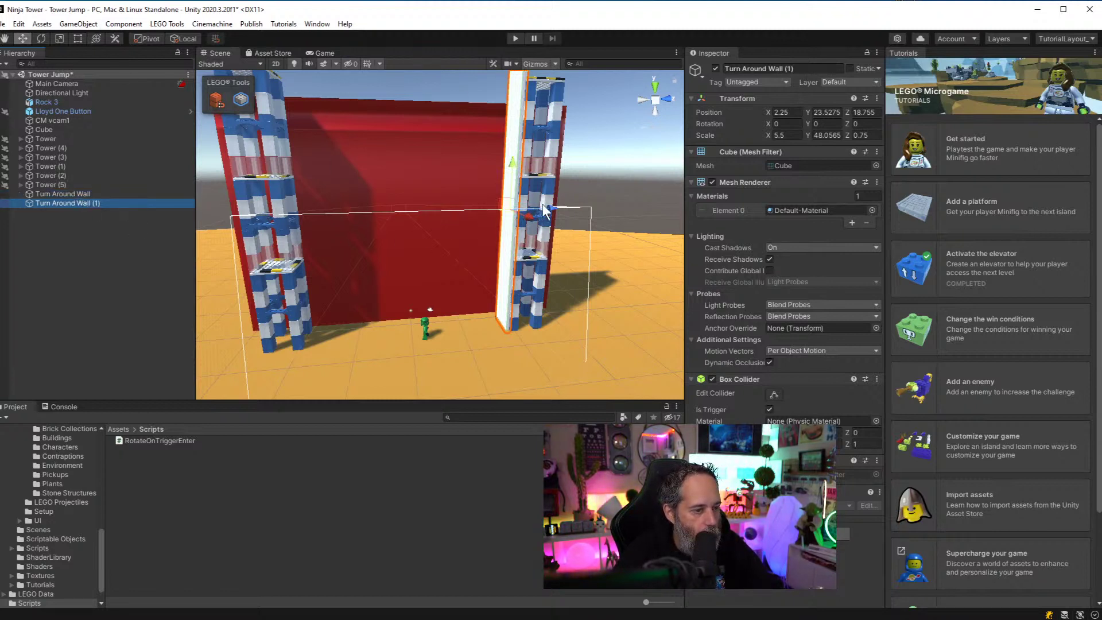
{"action": "left_click_drag", "start_coordinate": [542, 211], "coordinate": [343, 249]}
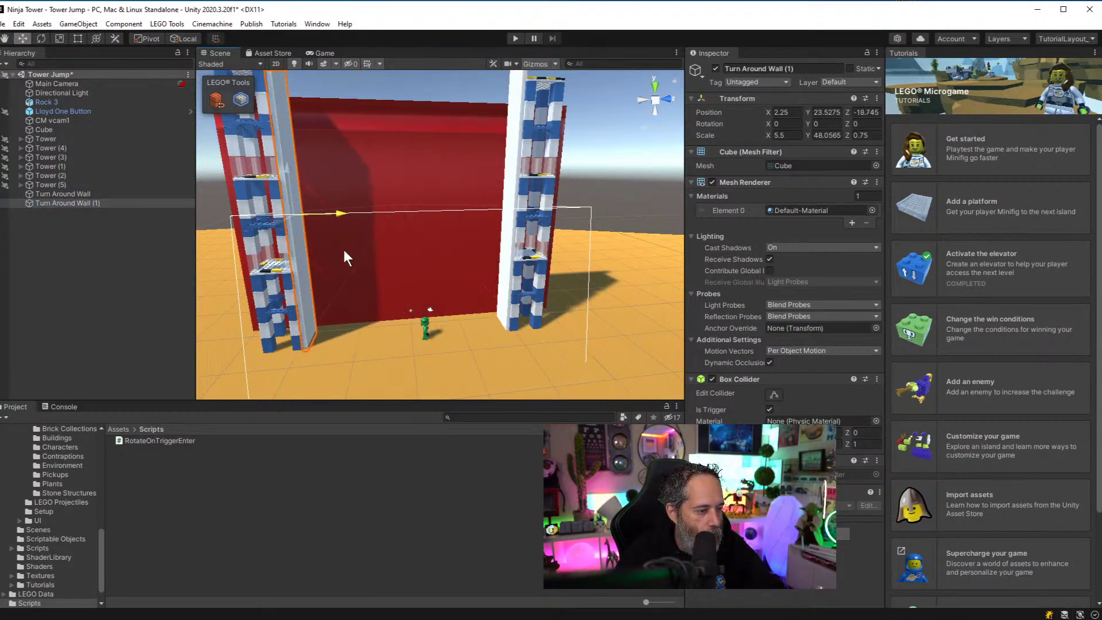
Disable the Mesh Renderer on both Turn Around Wall objects
{"action": "left_click", "coordinate": [91, 194], "text": "ctrl"}
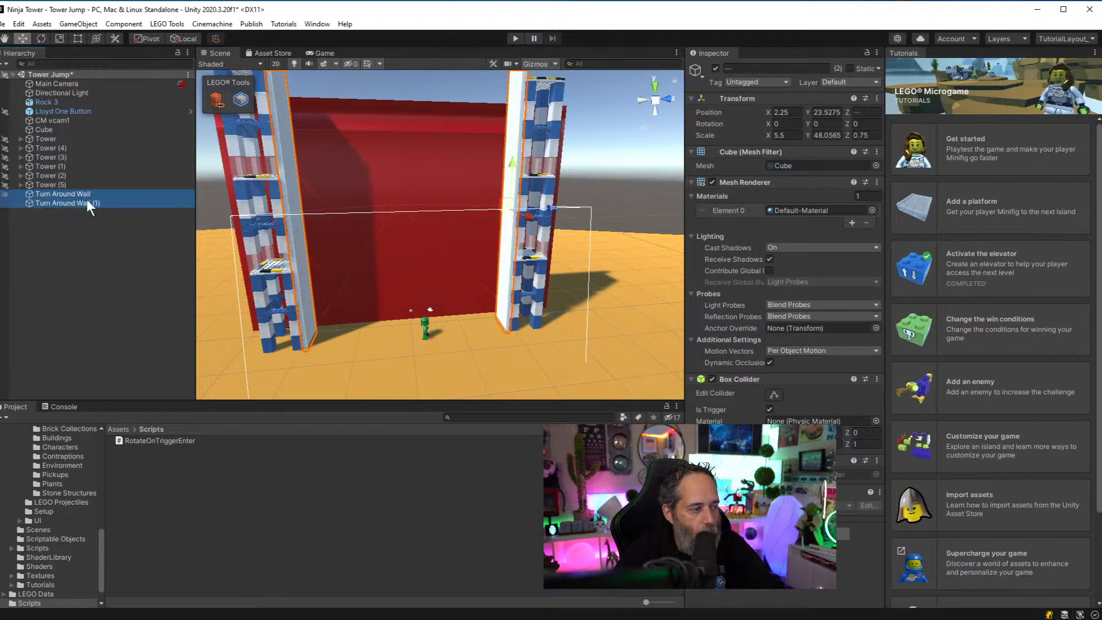
{"action": "left_click", "coordinate": [712, 182]}
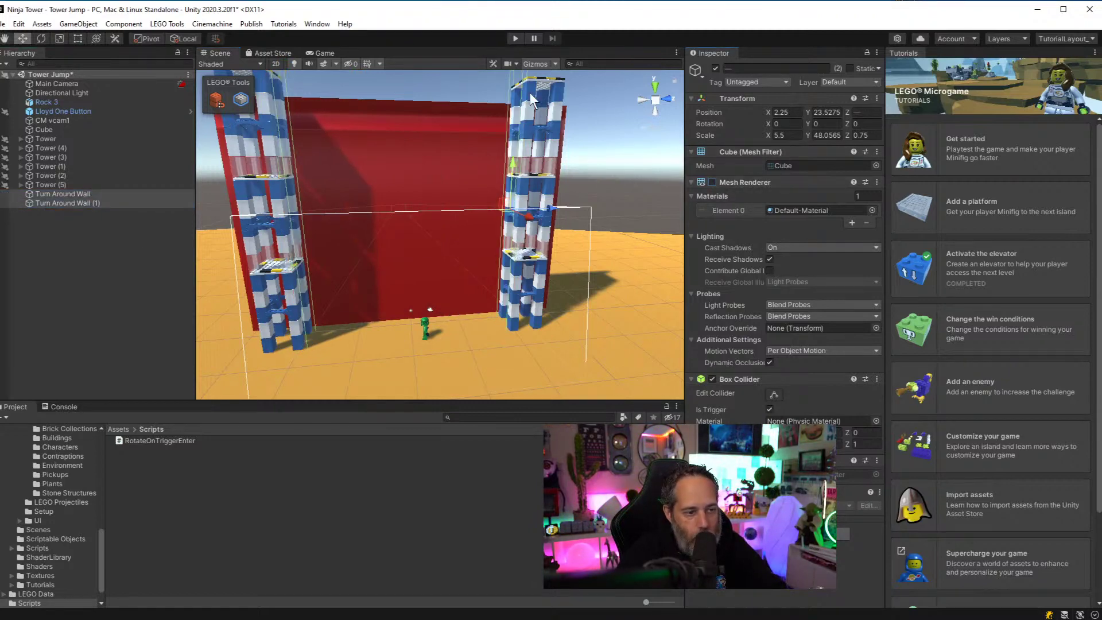
Playtest Lloyd running and jumping between the two invisible turn-around walls, and stop the game
{"action": "left_click", "coordinate": [511, 40]}
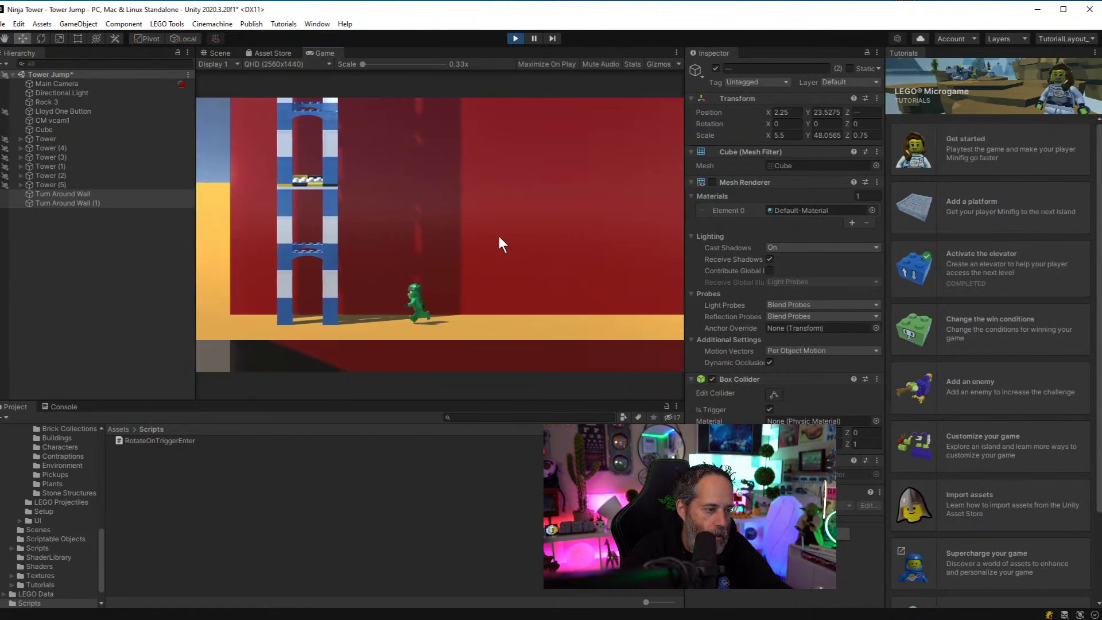
{"action": "key", "text": "space"}
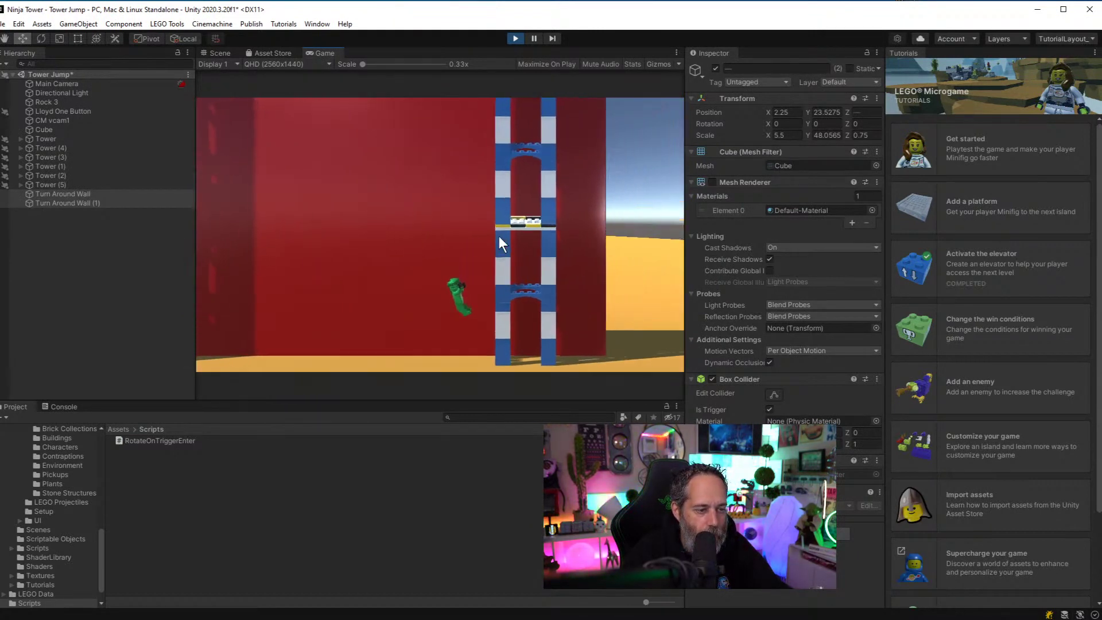
{"action": "left_click", "coordinate": [515, 38]}
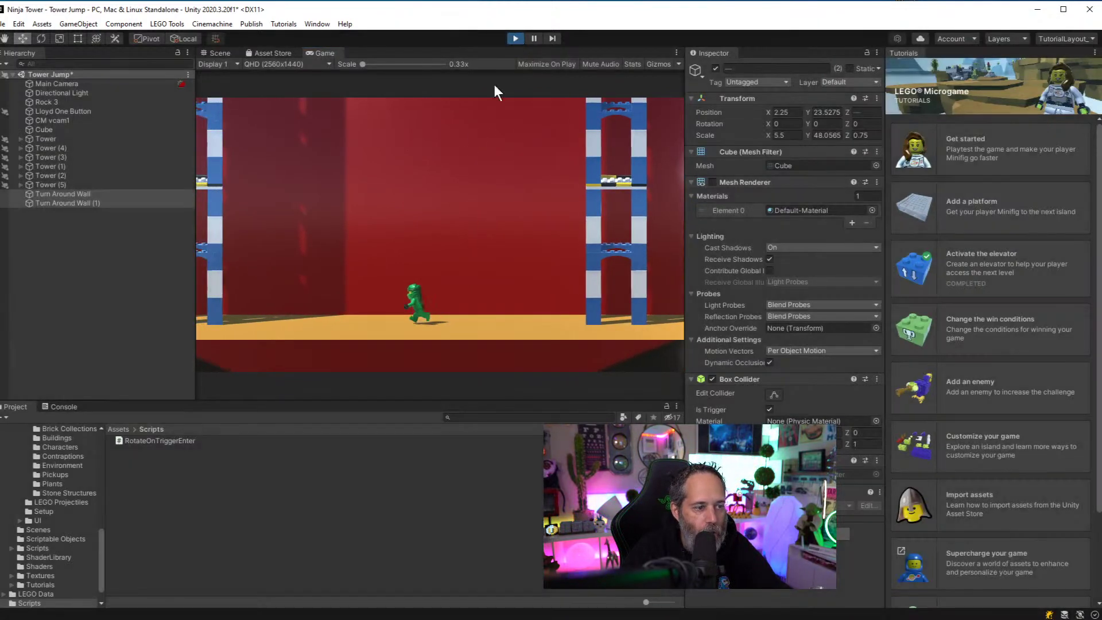
Move Turn Around Wall along Z to about 19.24, within its tower
{"action": "left_click", "coordinate": [84, 193]}
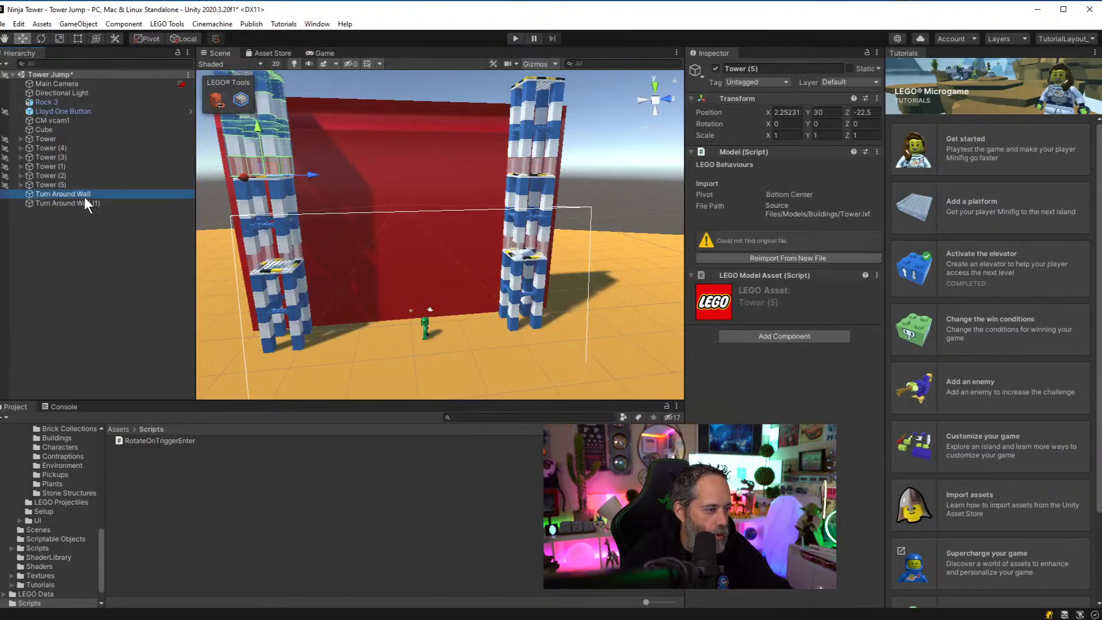
{"action": "right_click_drag", "start_coordinate": [590, 261], "coordinate": [559, 239]}
{"action": "left_click_drag", "start_coordinate": [445, 208], "coordinate": [449, 207]}
{"action": "right_click_drag", "start_coordinate": [423, 249], "coordinate": [453, 154]}
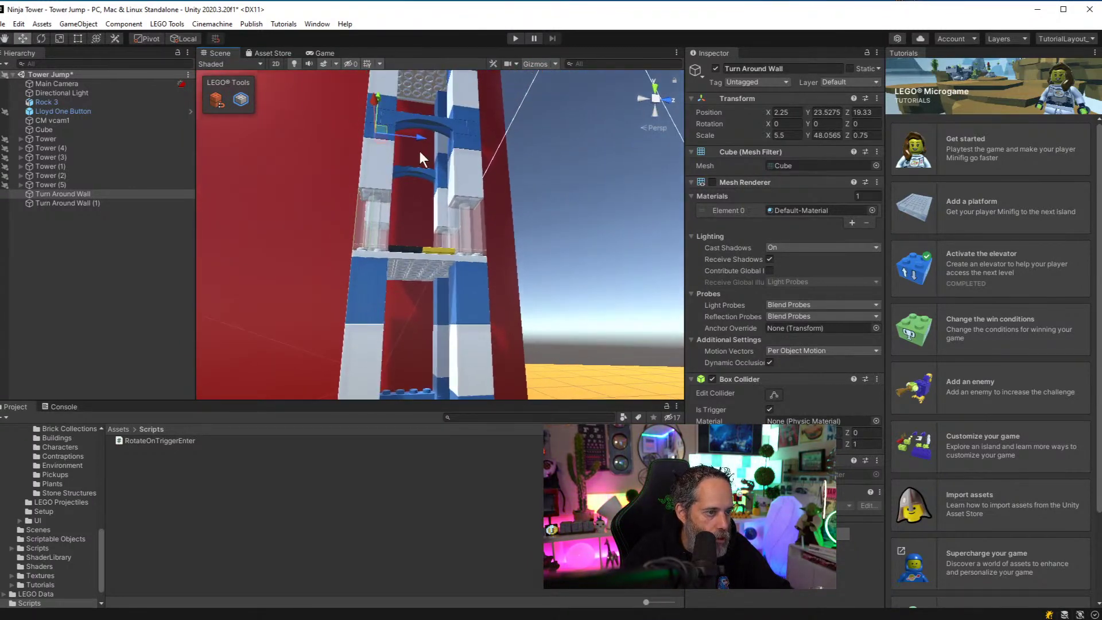
{"action": "left_click_drag", "start_coordinate": [417, 138], "coordinate": [419, 136]}
{"action": "right_click_drag", "start_coordinate": [418, 136], "coordinate": [370, 282]}
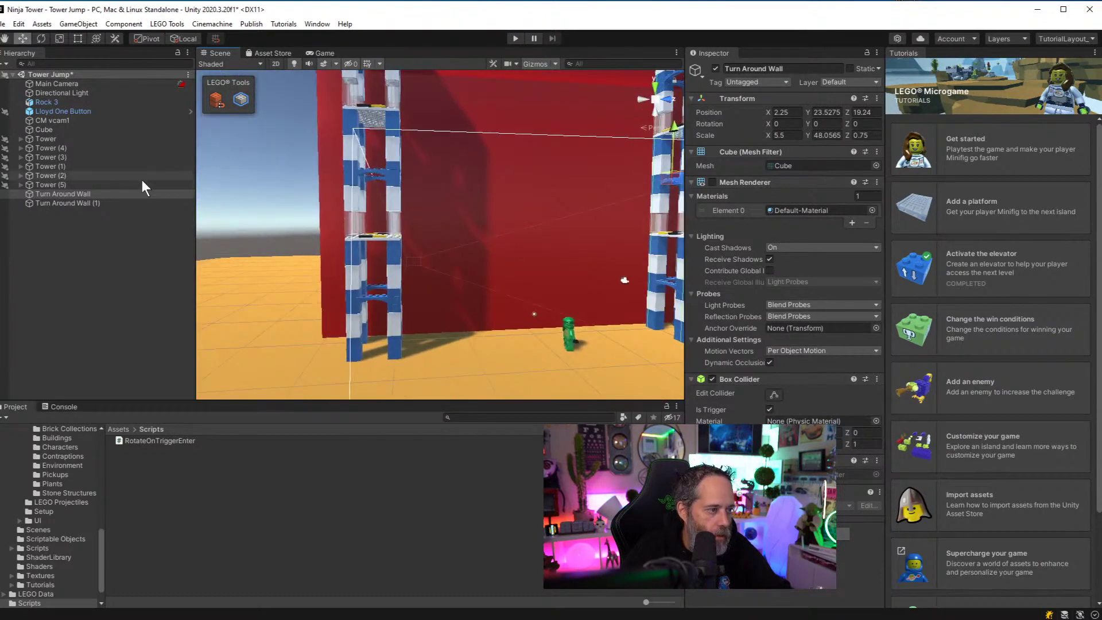
Move Turn Around Wall (1) along Z to about -19.46, and briefly playtest Lloyd jumping between the walls
{"action": "left_click", "coordinate": [78, 202]}
{"action": "left_click_drag", "start_coordinate": [452, 170], "coordinate": [445, 165]}
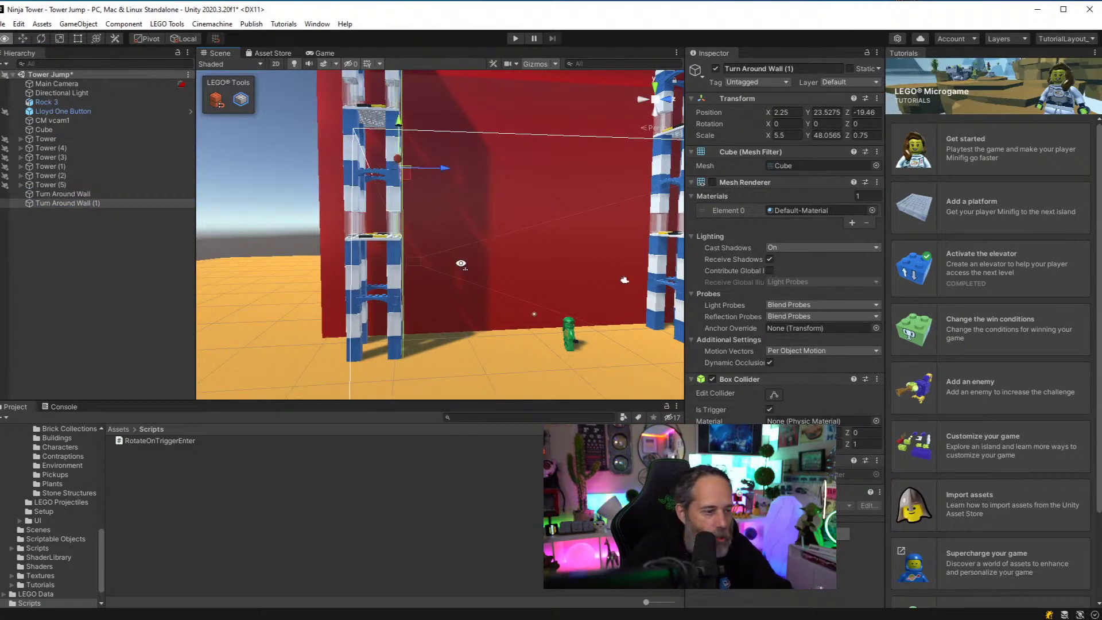
{"action": "left_click_drag", "start_coordinate": [448, 241], "coordinate": [463, 264], "text": "alt"}
{"action": "scroll", "coordinate": [463, 265], "scroll_direction": "up", "scroll_amount": 5, "text": "alt"}
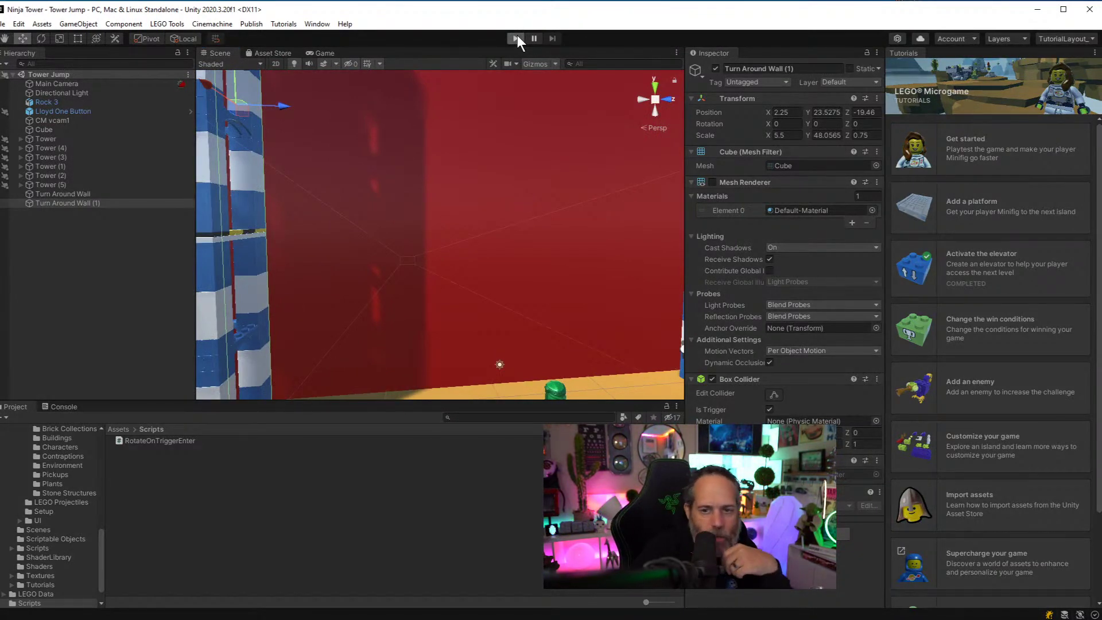
{"action": "left_click", "coordinate": [516, 38]}
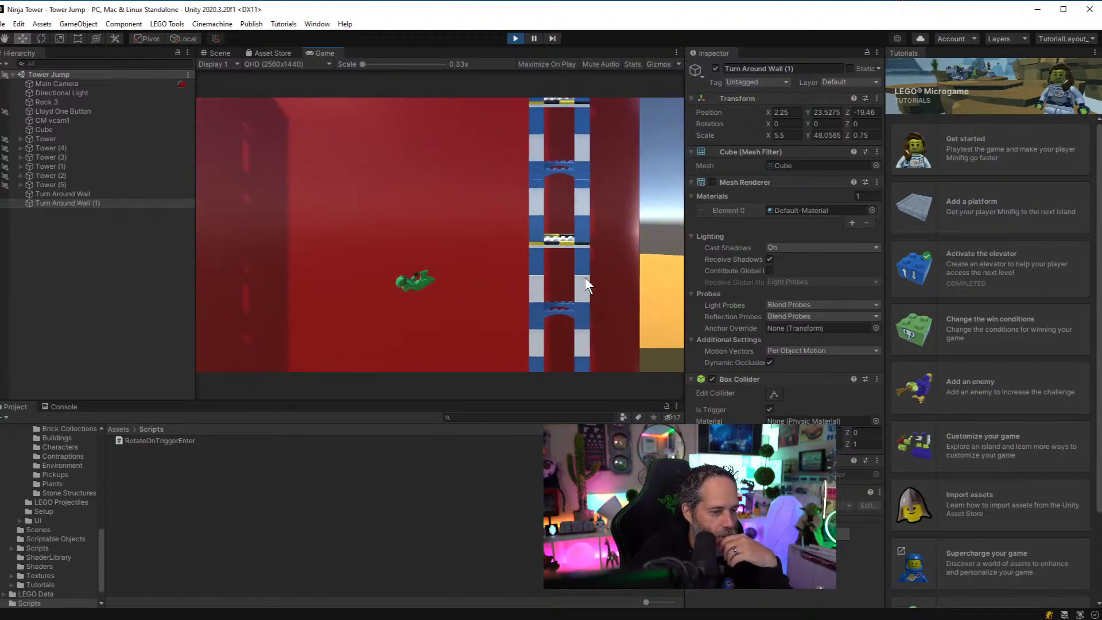
{"action": "left_click", "coordinate": [515, 38]}
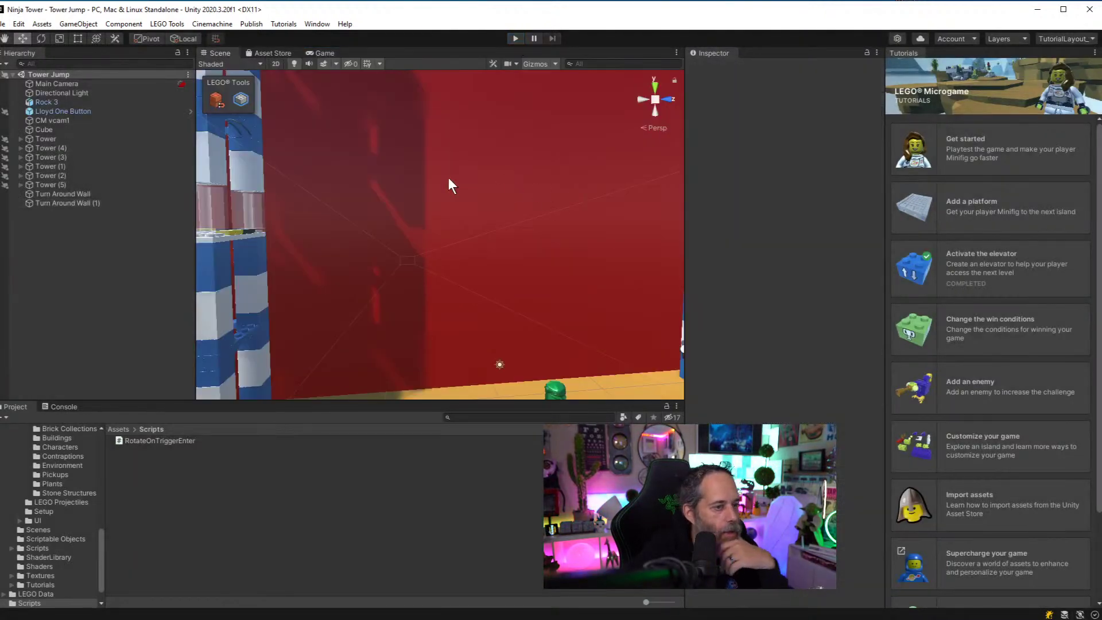
Enlarge the Rock 3 ground by setting its X and Z scale to 5
{"action": "left_click_drag", "start_coordinate": [449, 178], "coordinate": [588, 297], "text": "alt"}
{"action": "left_click", "coordinate": [588, 297]}
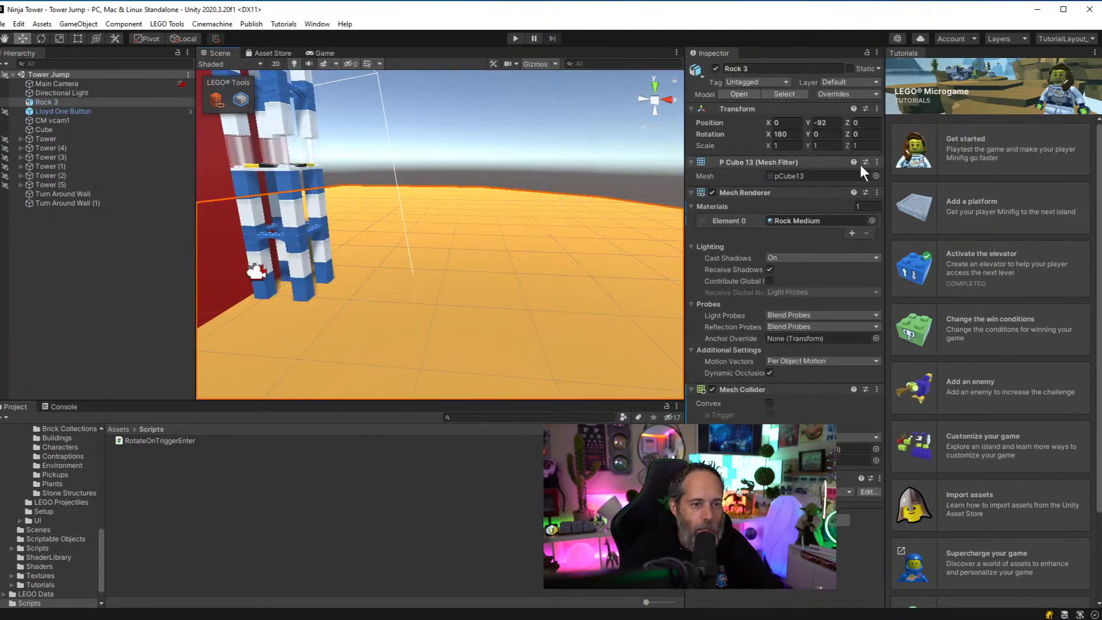
{"action": "left_click_drag", "start_coordinate": [587, 233], "coordinate": [202, 314], "text": "alt"}
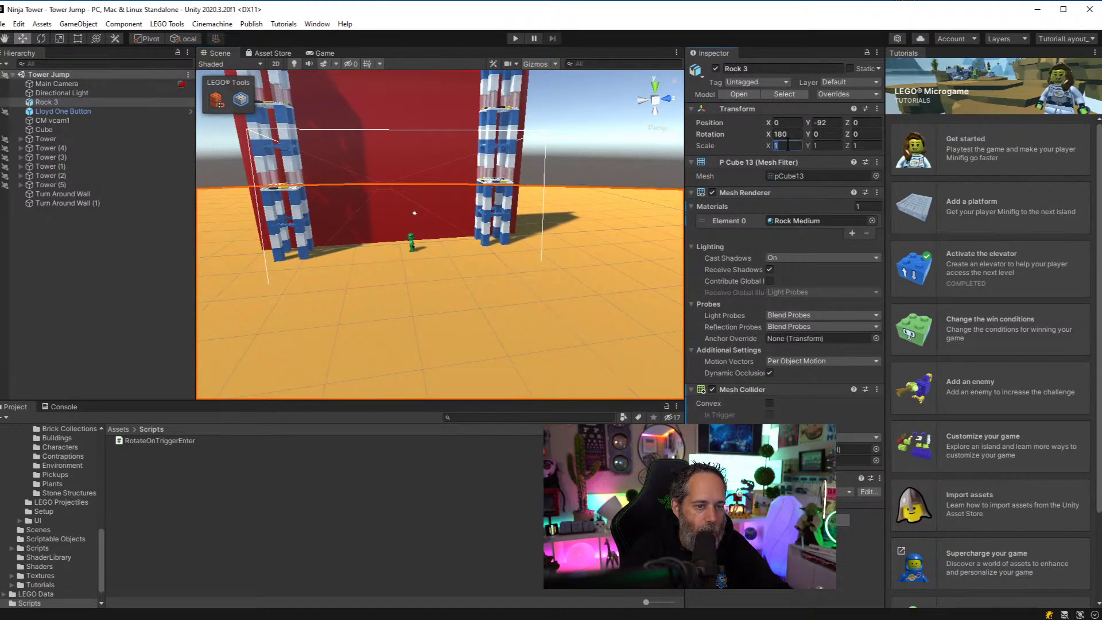
{"action": "type", "text": "5"}
{"action": "left_click", "coordinate": [852, 144]}
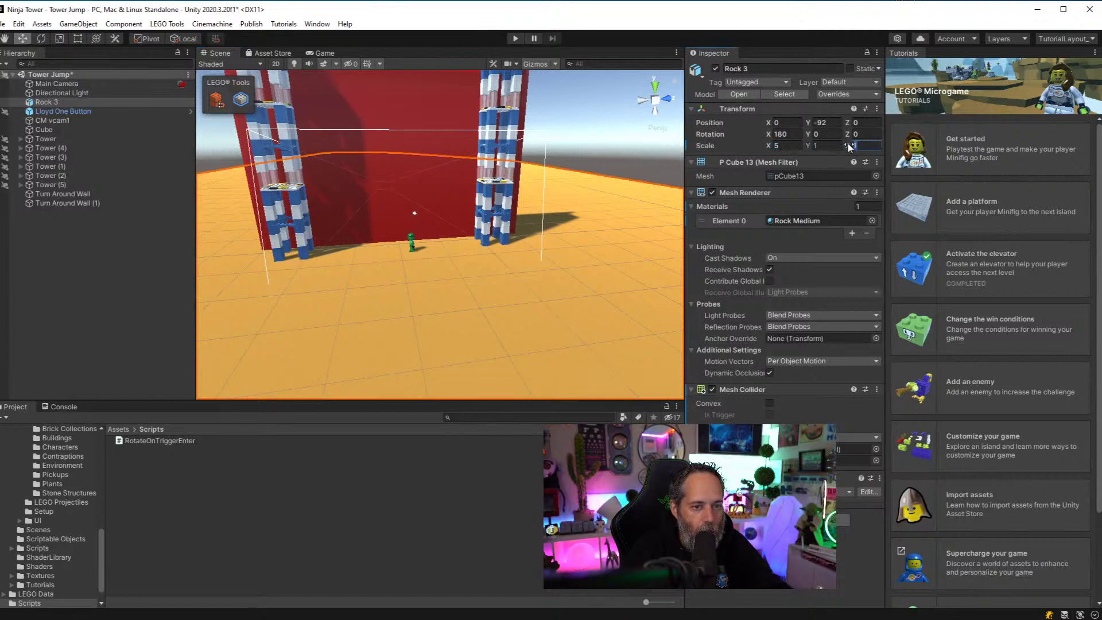
{"action": "type", "text": "5"}
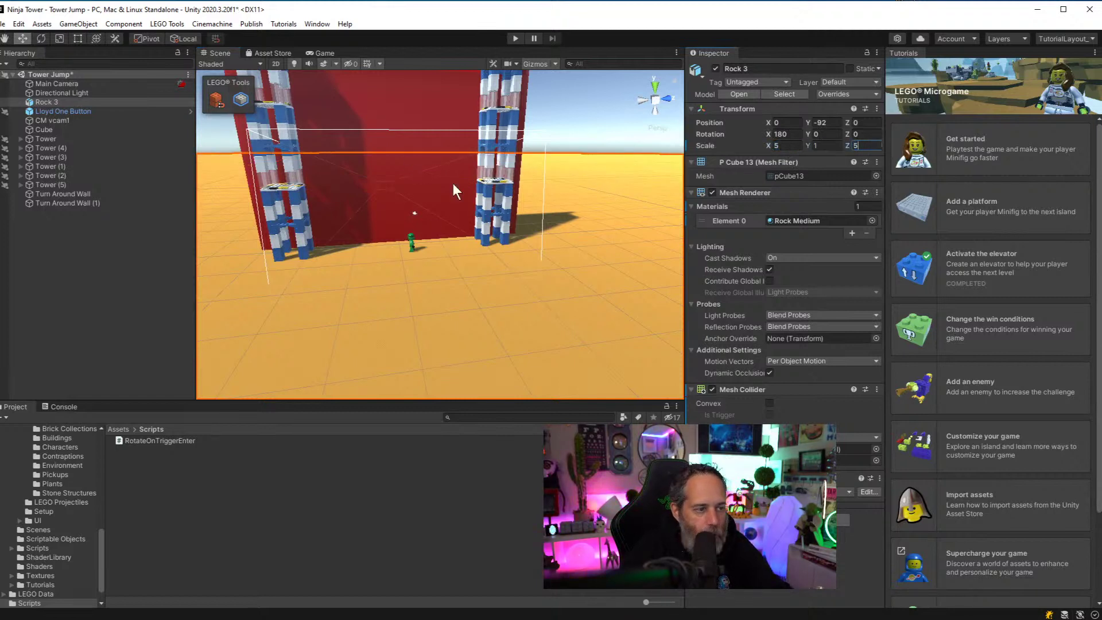
Widen the red background Cube to a Z scale of about 230.98 and check it in the game view
{"action": "left_click", "coordinate": [432, 178]}
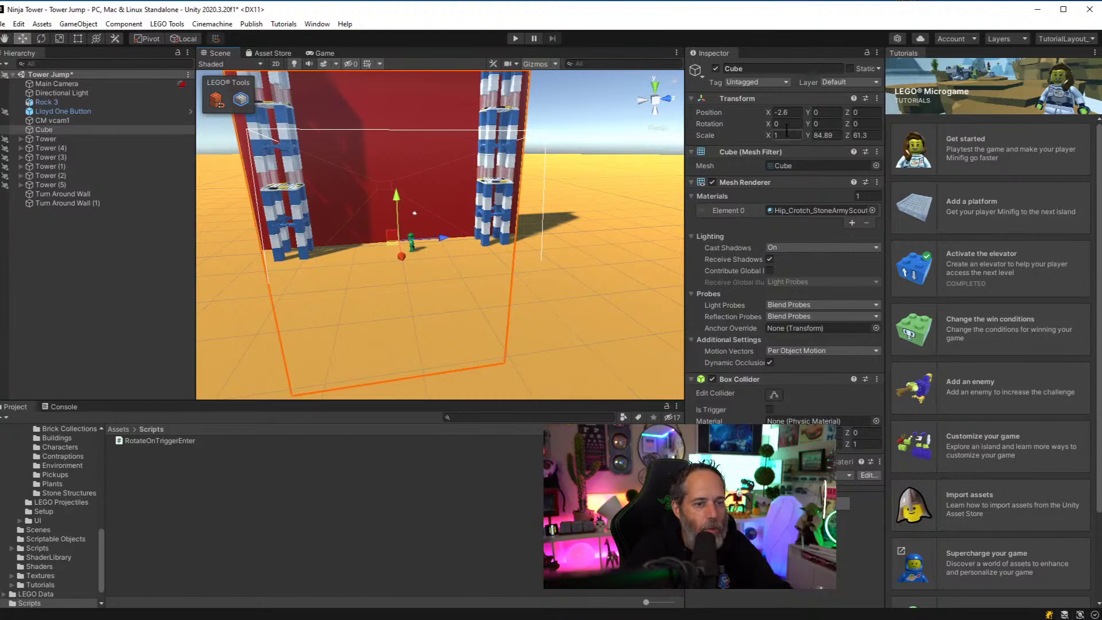
{"action": "left_click_drag", "start_coordinate": [846, 135], "coordinate": [690, 109]}
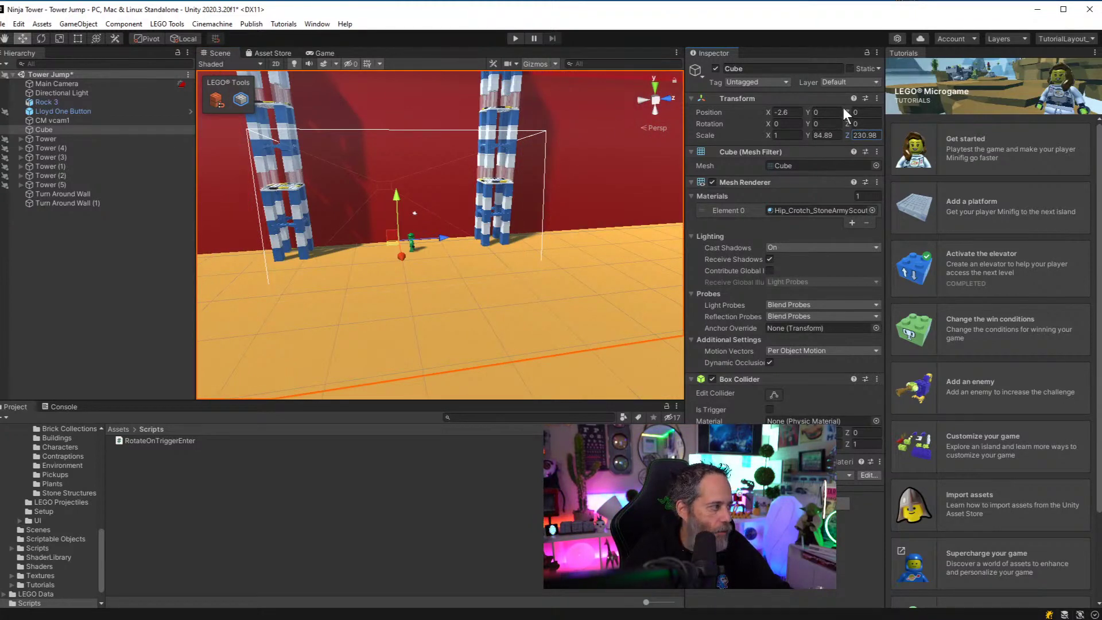
{"action": "left_click", "coordinate": [333, 54]}
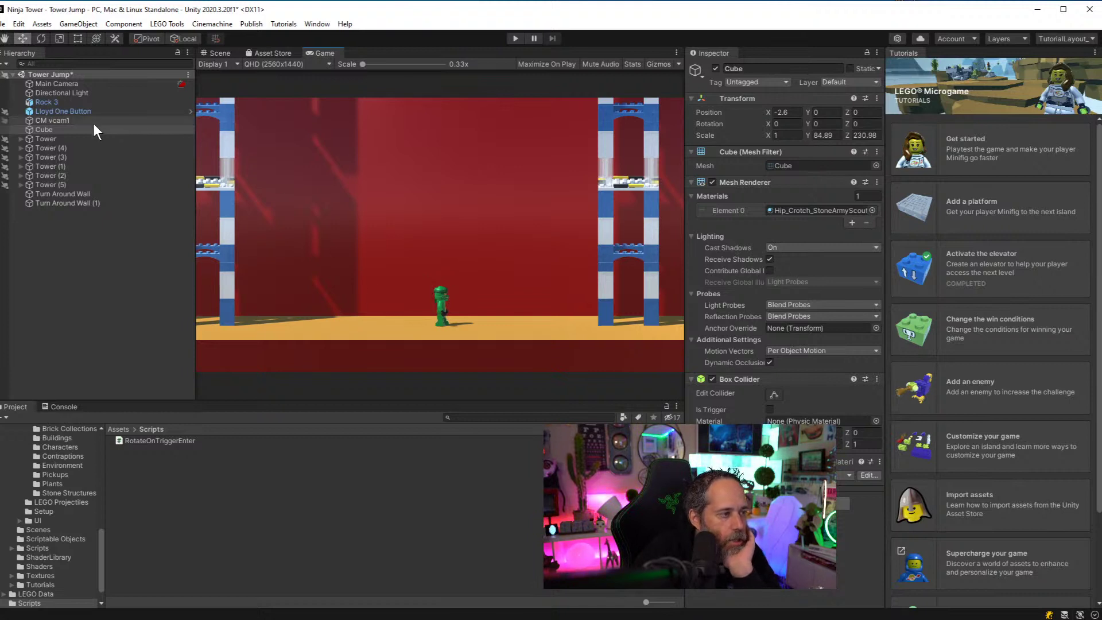
Deactivate the Rock 3 ground object in the scene
{"action": "left_click", "coordinate": [47, 101]}
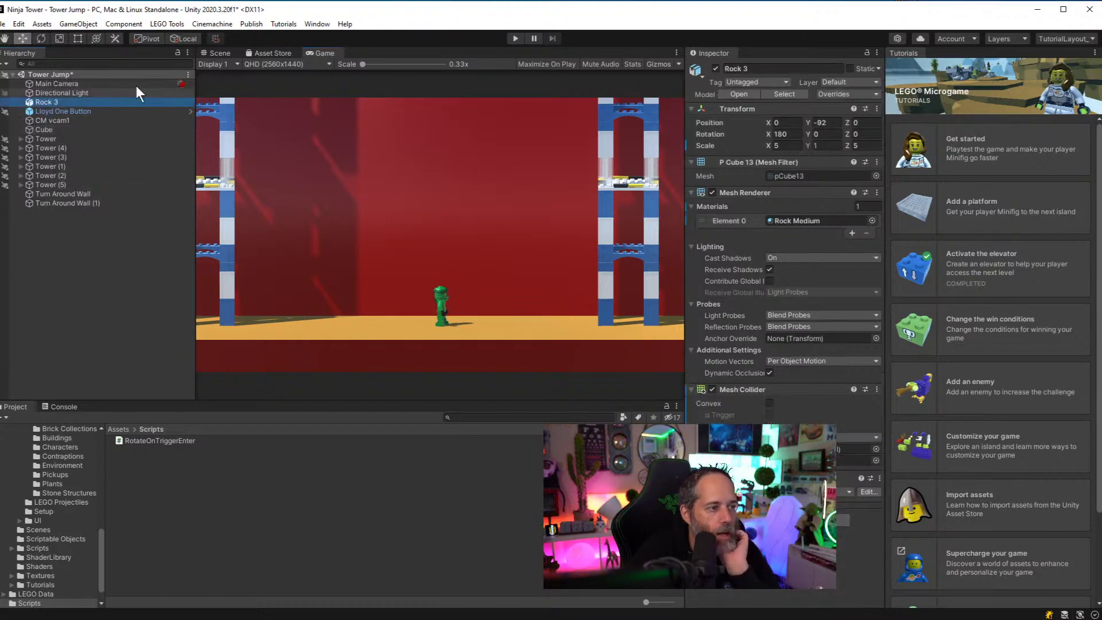
{"action": "left_click", "coordinate": [217, 52]}
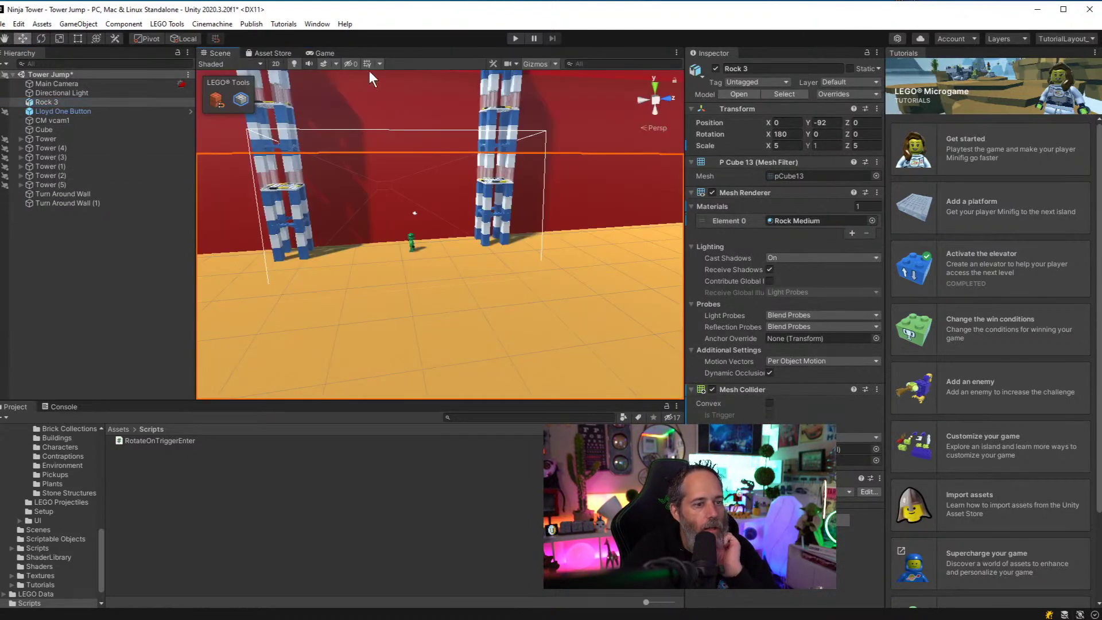
{"action": "left_click", "coordinate": [715, 68]}
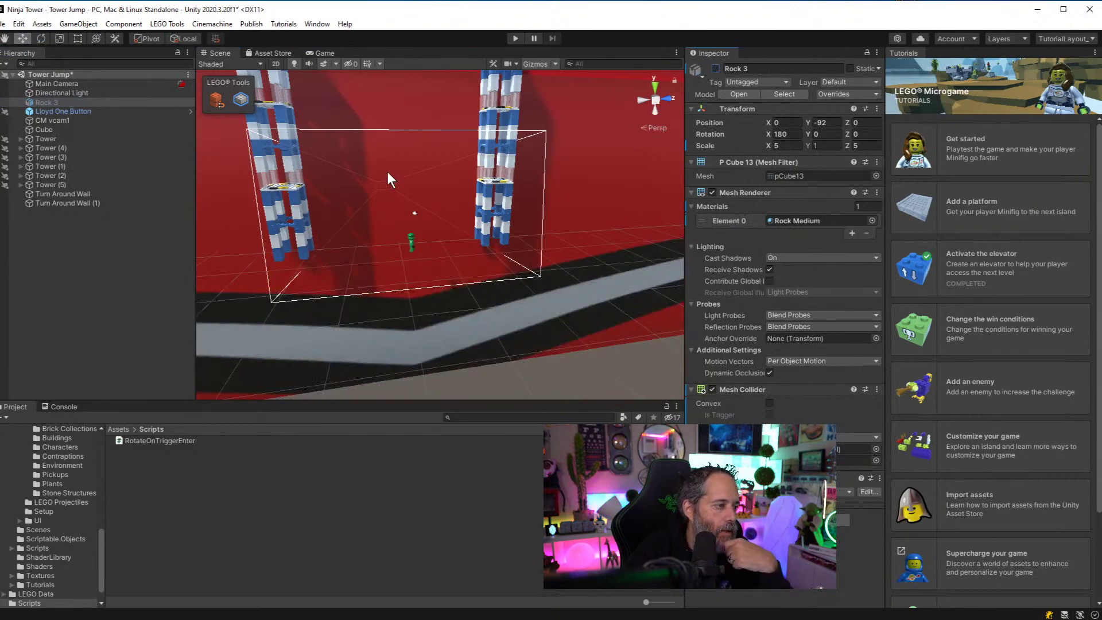
Create a new 3D cube for the ground and reset its Transform to the origin
{"action": "left_click", "coordinate": [78, 24]}
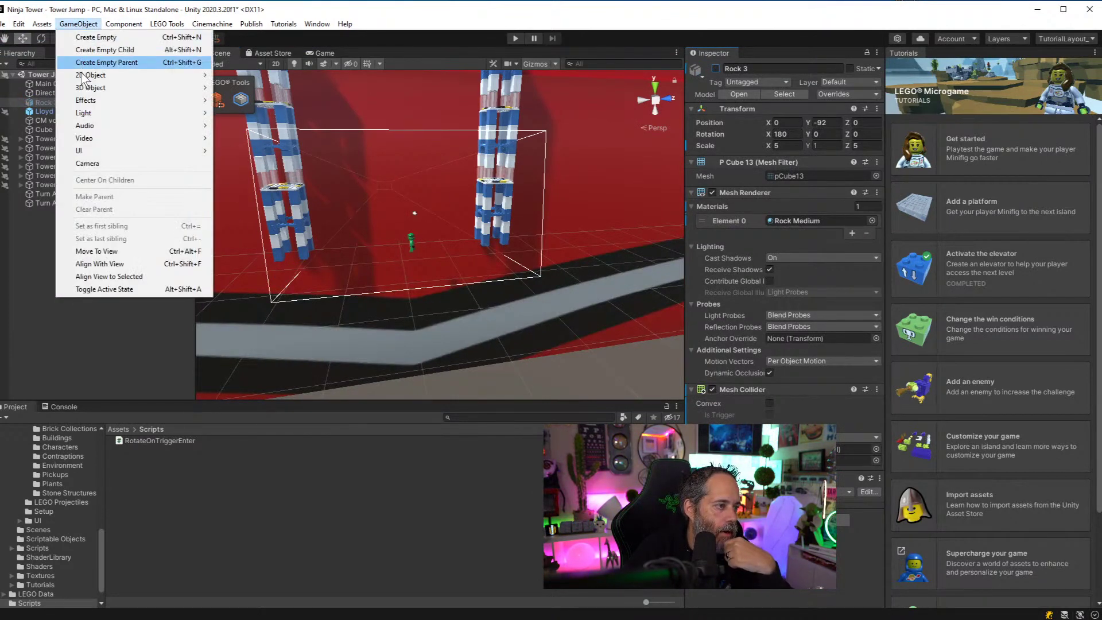
{"action": "mouse_move", "coordinate": [86, 87]}
{"action": "left_click", "coordinate": [244, 87]}
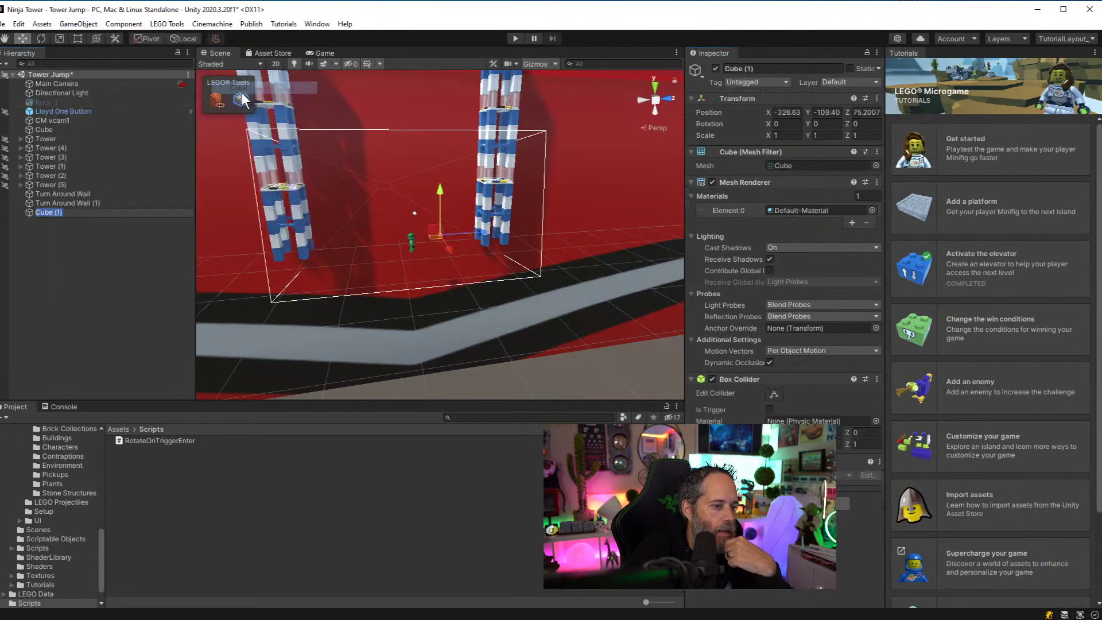
{"action": "right_click", "coordinate": [762, 98]}
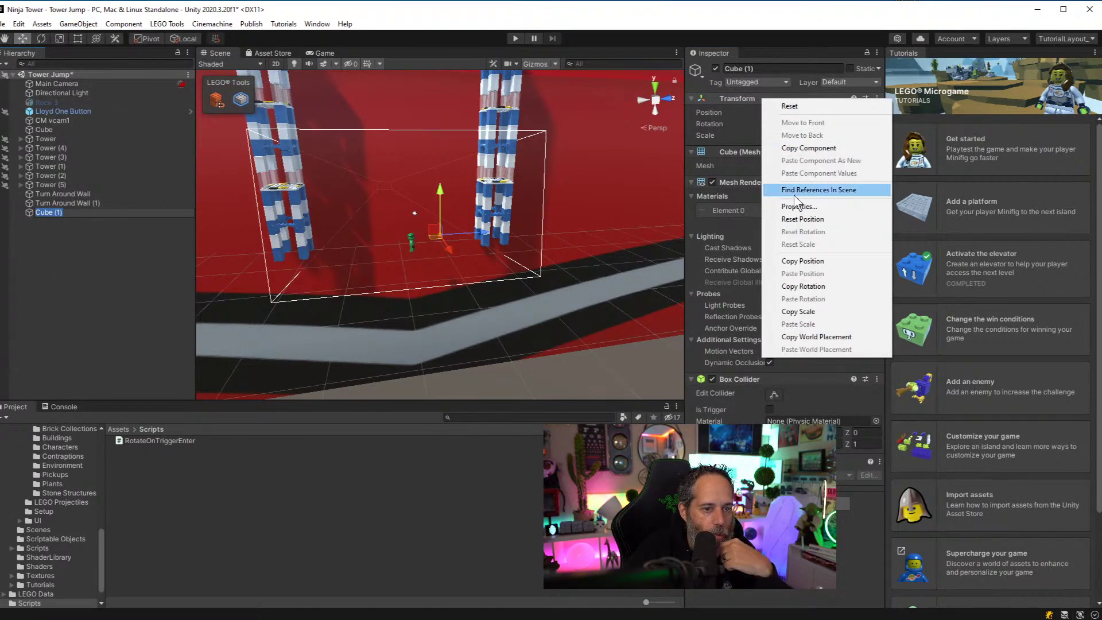
{"action": "left_click", "coordinate": [789, 106]}
Assign the Rock Medium material to Cube (1) and cancel the save prompt
{"action": "left_click", "coordinate": [872, 210]}
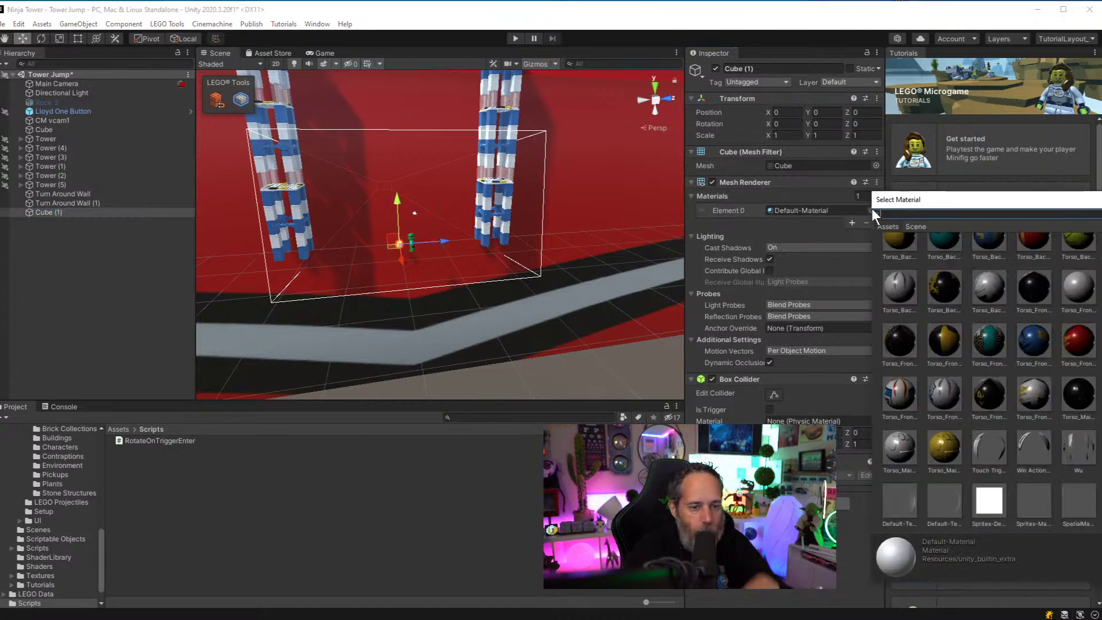
{"action": "type", "text": "rock"}
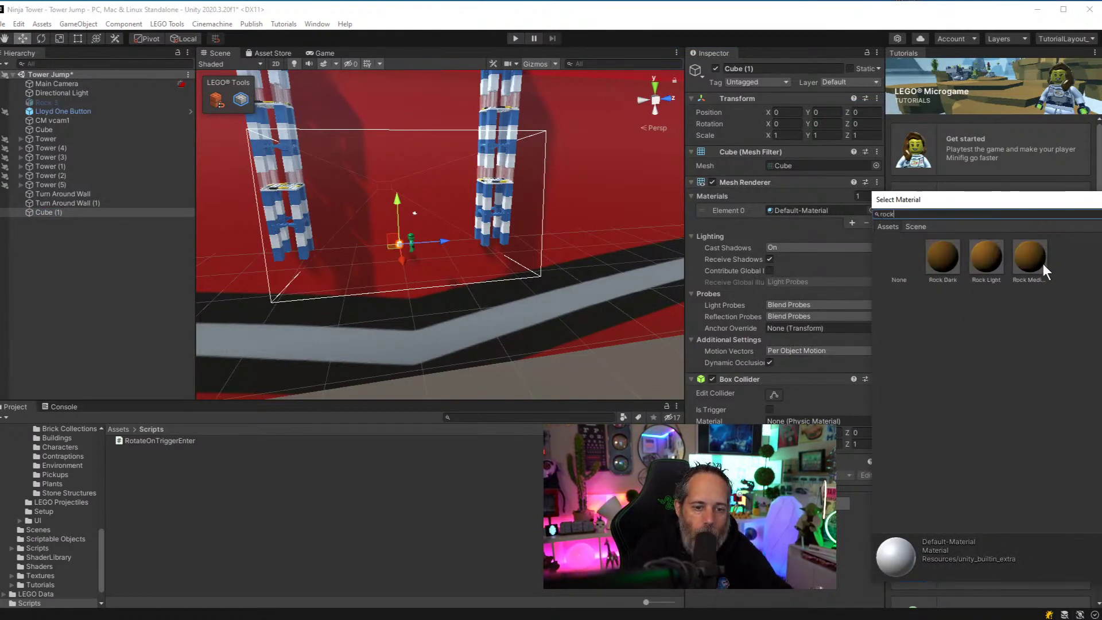
{"action": "double_click", "coordinate": [1022, 260]}
{"action": "left_click", "coordinate": [1021, 260]}
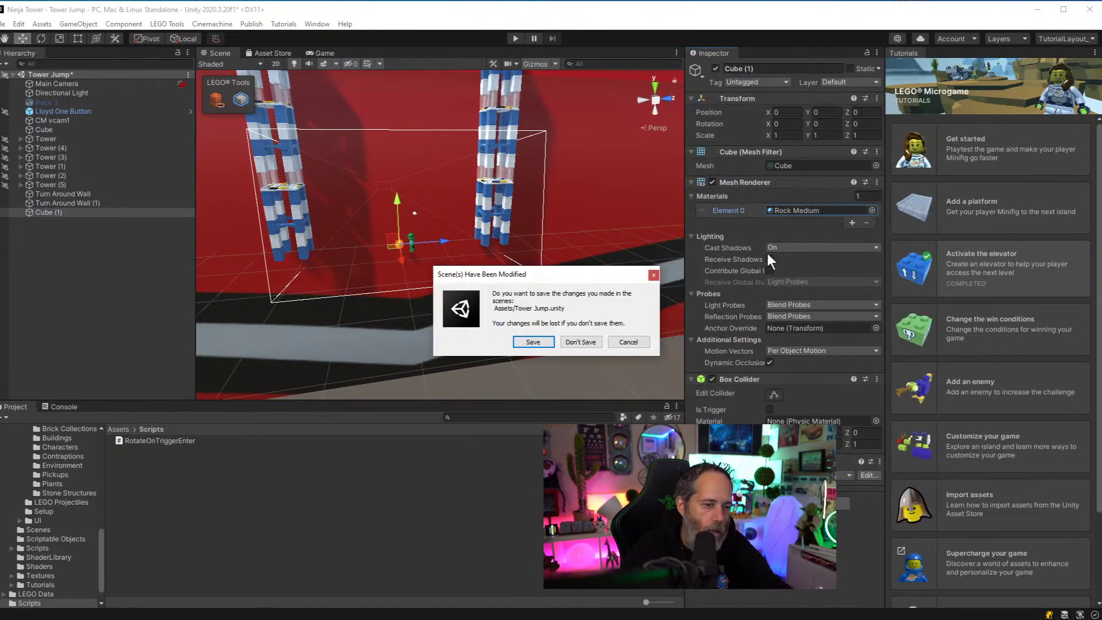
{"action": "left_click", "coordinate": [621, 341]}
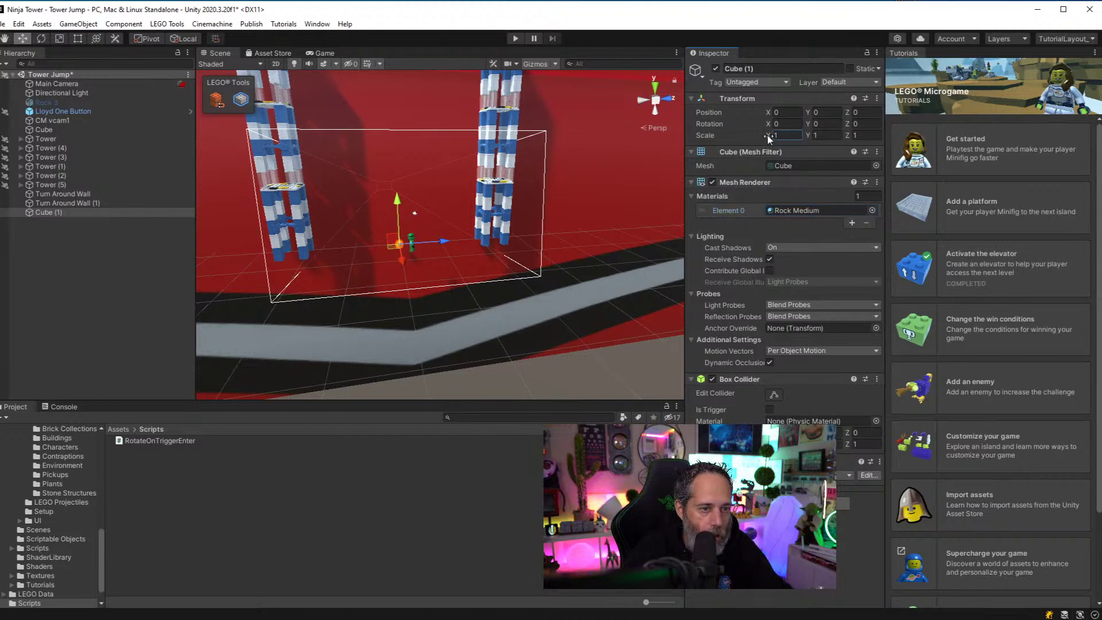
Stretch Cube (1) into a wide floor with an X scale of 201 and a Z scale of about 341.6
{"action": "left_click_drag", "start_coordinate": [766, 135], "coordinate": [803, 135]}
{"action": "left_click", "coordinate": [855, 136]}
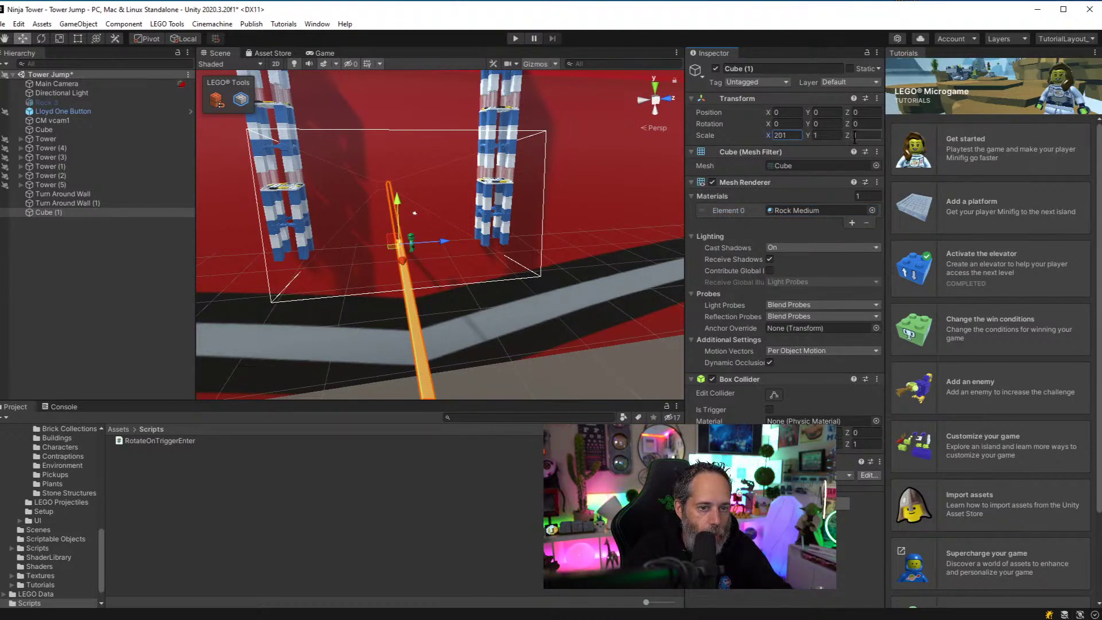
{"action": "type", "text": "289"}
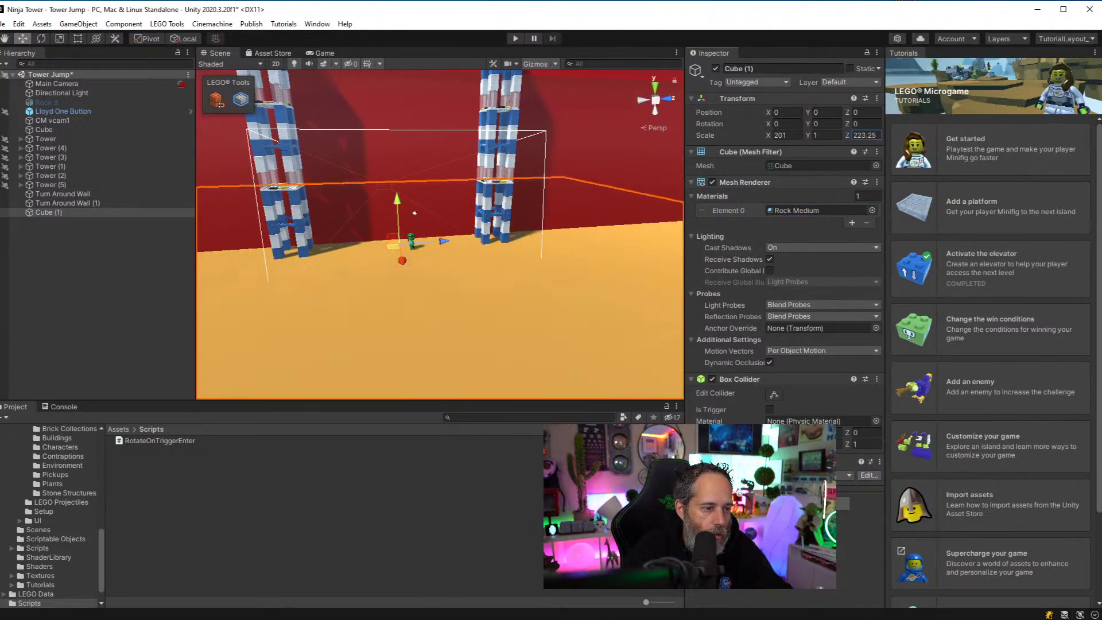
{"action": "left_click_drag", "start_coordinate": [847, 135], "coordinate": [861, 135]}
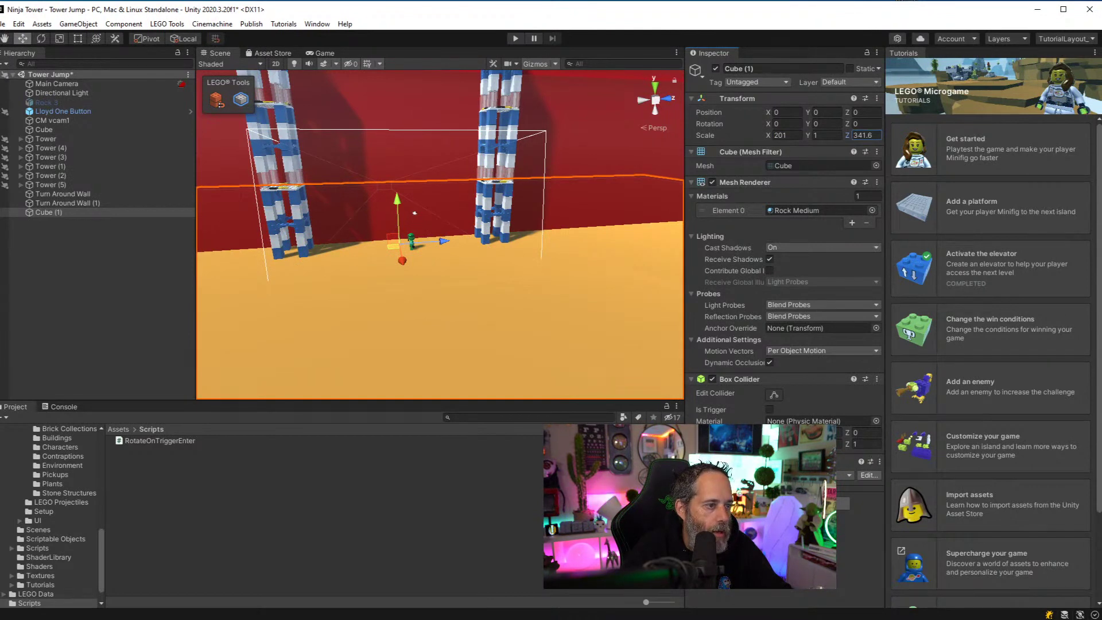
Adjust CM vcam1 to a tracked object offset Y of 7.78 and an X rotation of 0 while viewing the game
{"action": "left_click", "coordinate": [325, 54]}
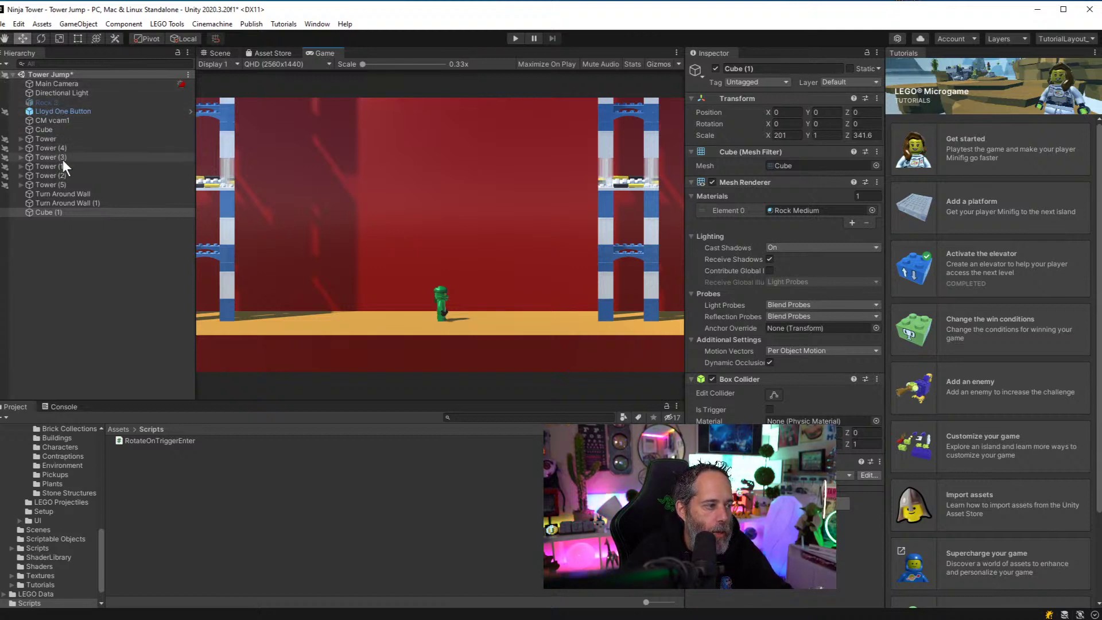
{"action": "left_click", "coordinate": [54, 120]}
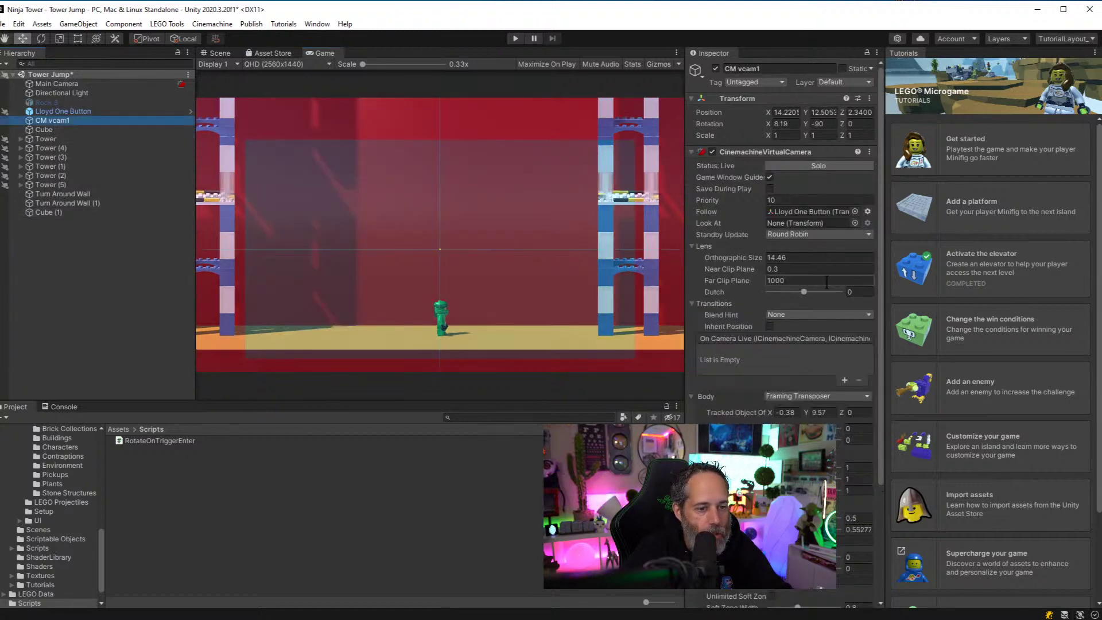
{"action": "mouse_move", "coordinate": [804, 414]}
{"action": "left_mouse_down"}
{"action": "mouse_move", "coordinate": [817, 365]}
{"action": "mouse_move", "coordinate": [807, 379]}
{"action": "mouse_move", "coordinate": [804, 367]}
{"action": "mouse_move", "coordinate": [792, 413]}
{"action": "left_mouse_up"}
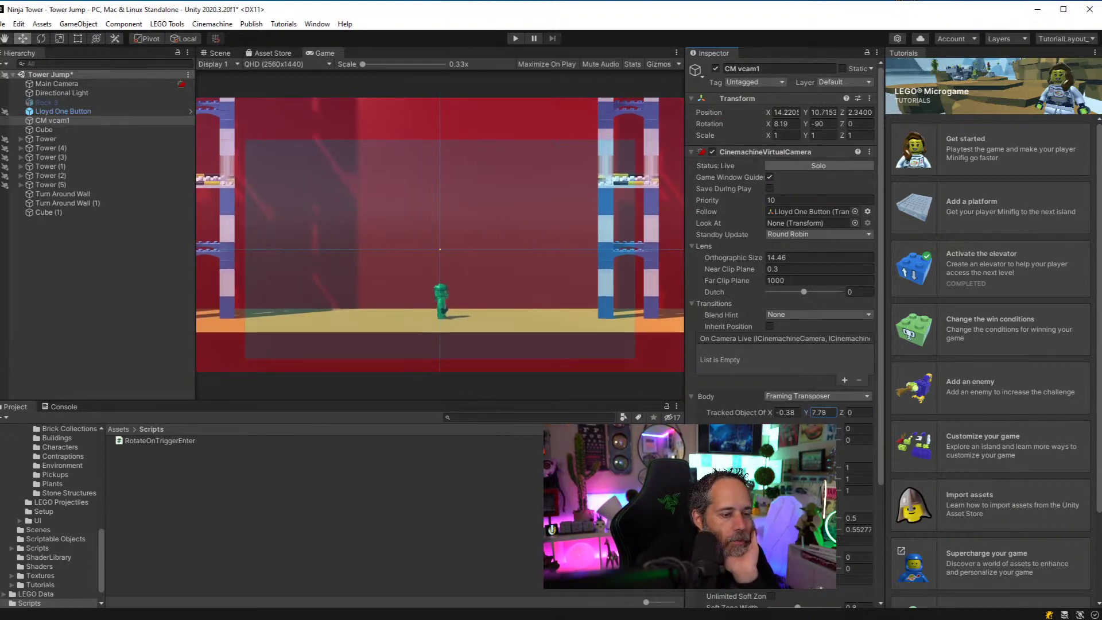
{"action": "left_click_drag", "start_coordinate": [767, 124], "coordinate": [783, 186]}
{"action": "left_click", "coordinate": [780, 125]}
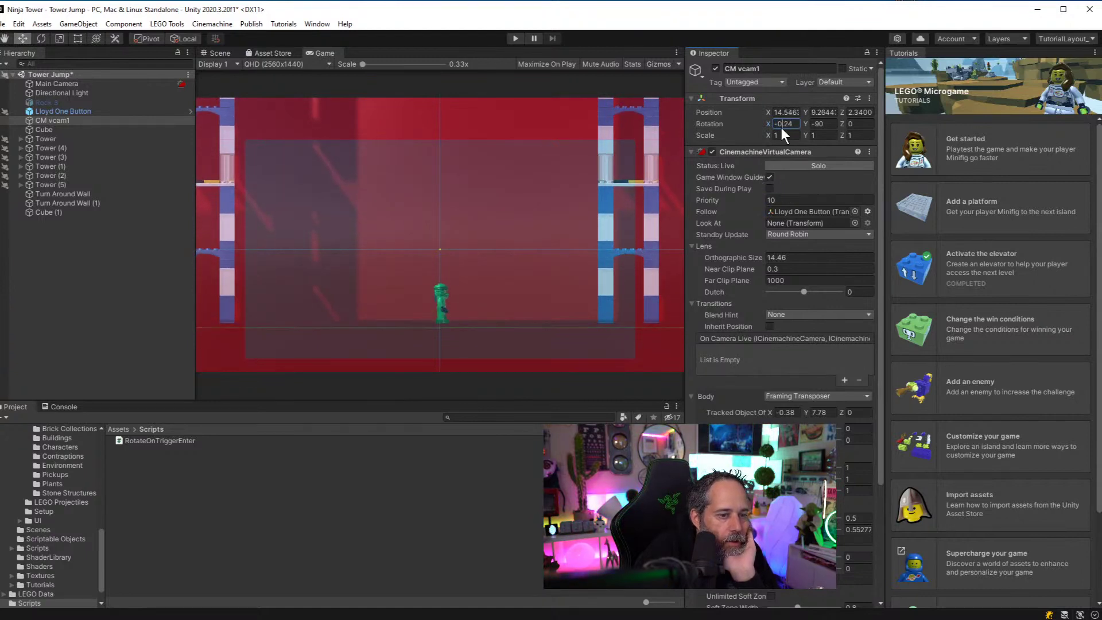
{"action": "type", "text": "0"}
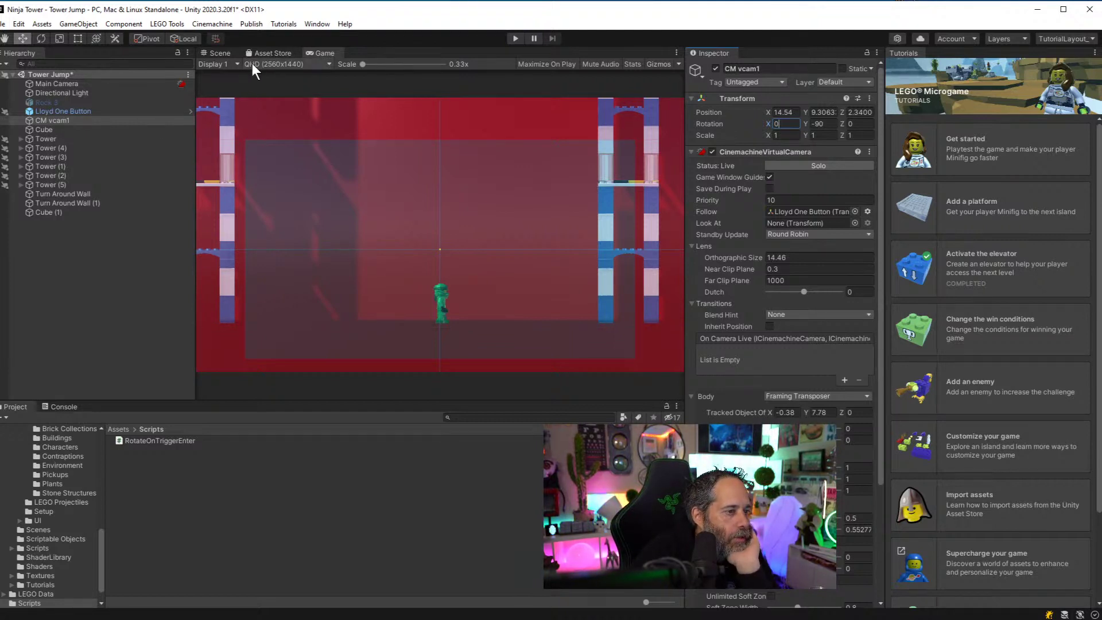
Raise the lower edge of the red background Cube to floor level with the Rect tool, giving a Y scale of about 41.64
{"action": "left_click", "coordinate": [218, 53]}
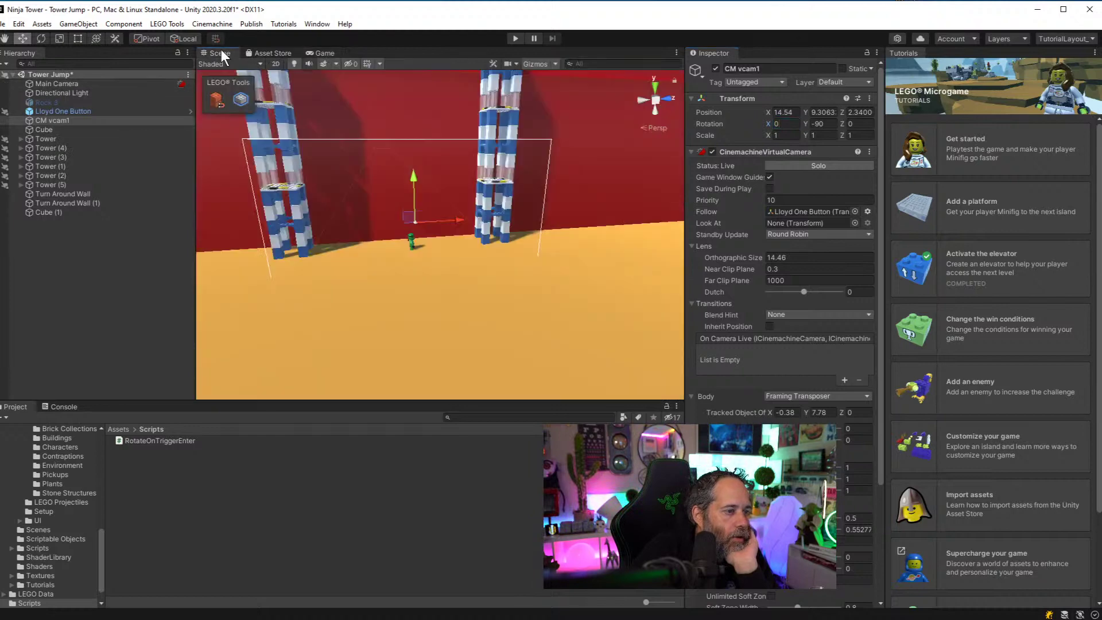
{"action": "left_click", "coordinate": [635, 200]}
{"action": "key", "text": "t"}
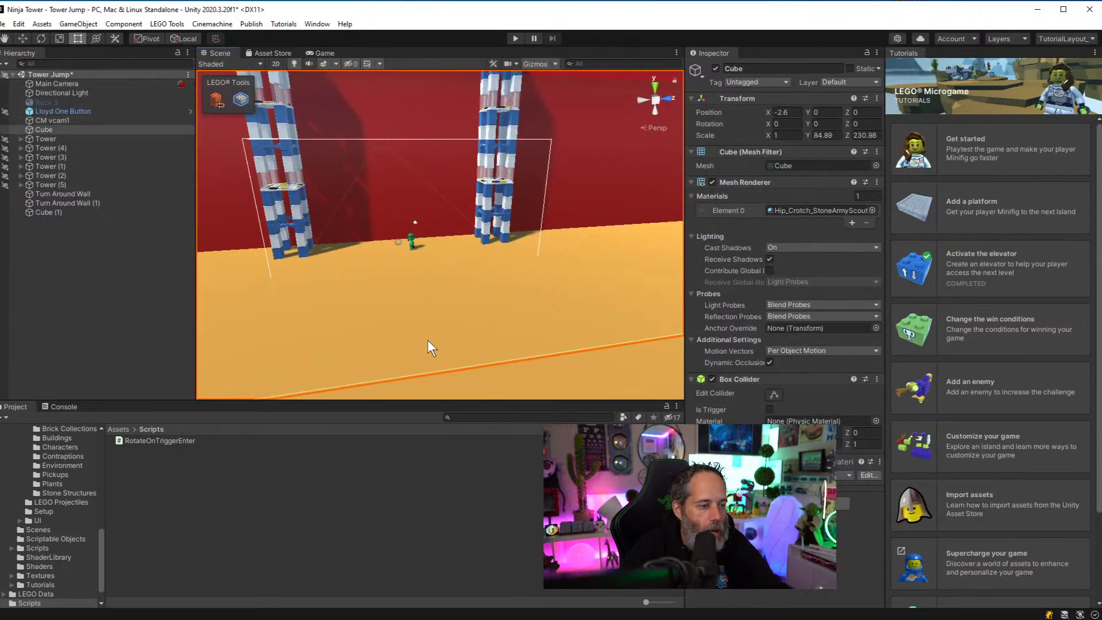
{"action": "left_click_drag", "start_coordinate": [438, 373], "coordinate": [440, 239]}
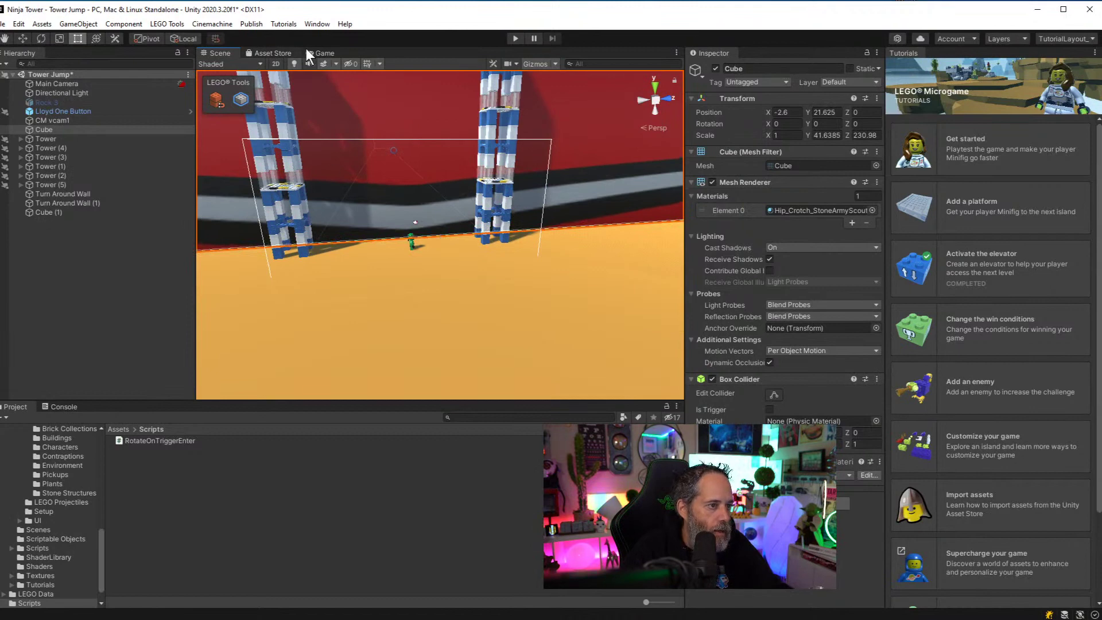
Try narrowing the floor Cube (1) to an X scale of about 32.21
{"action": "left_click", "coordinate": [323, 53]}
{"action": "left_click", "coordinate": [220, 52]}
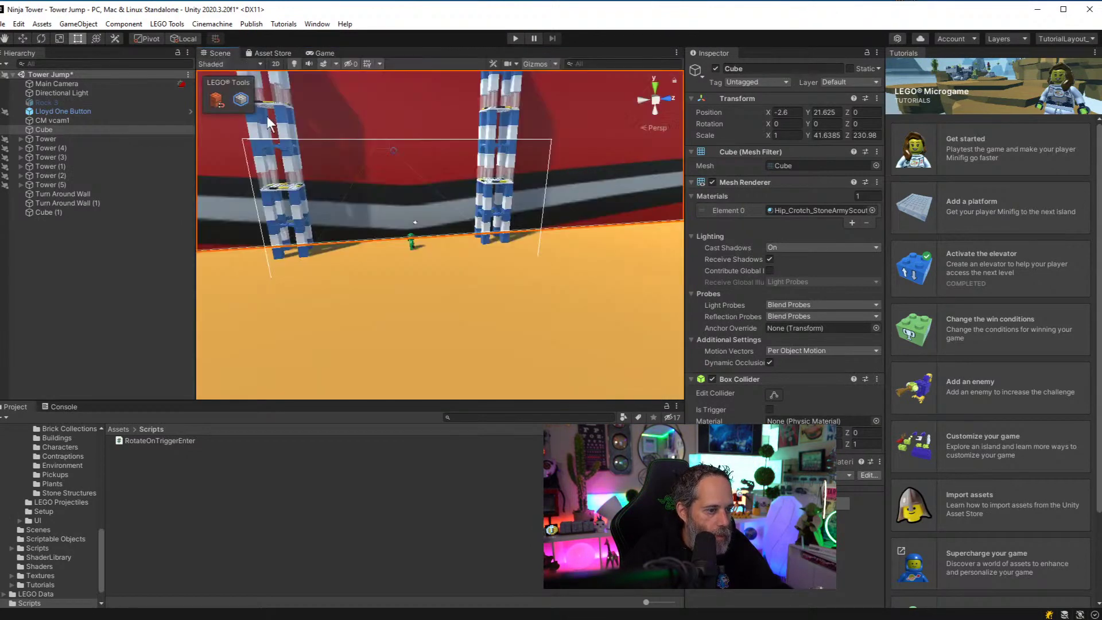
{"action": "right_click_drag", "start_coordinate": [267, 116], "coordinate": [549, 214]}
{"action": "left_click", "coordinate": [484, 325]}
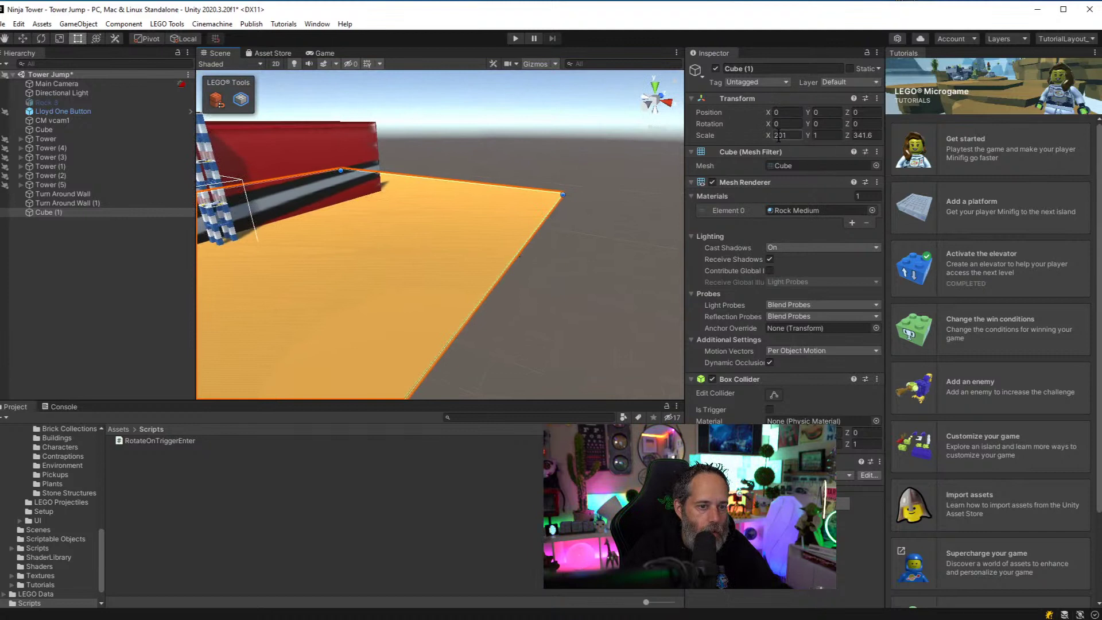
{"action": "left_click_drag", "start_coordinate": [762, 135], "coordinate": [344, 166]}
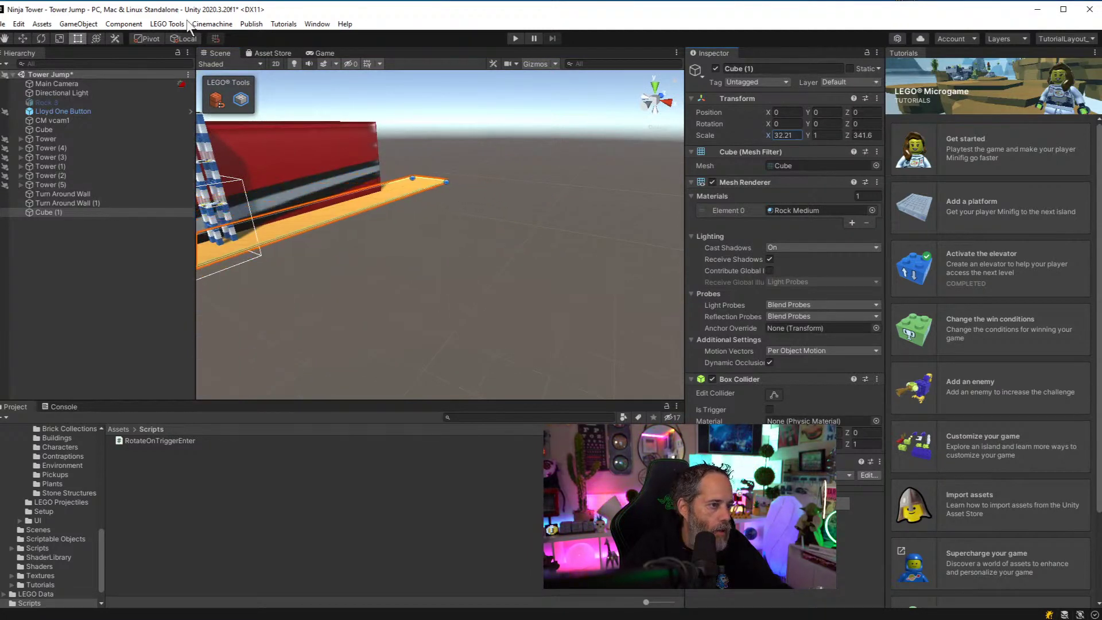
Dock the Game view beside the Scene view so both are visible together
{"action": "left_click_drag", "start_coordinate": [320, 54], "coordinate": [576, 166]}
{"action": "left_click_drag", "start_coordinate": [677, 226], "coordinate": [677, 226]}
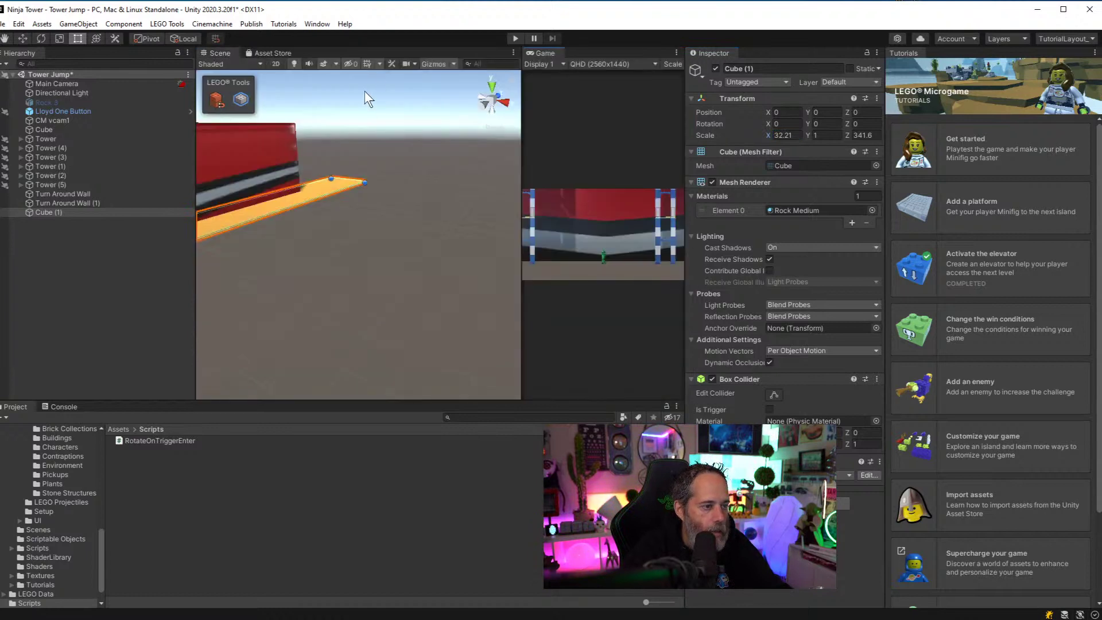
Try moving the floor Cube (1) to X position 9.9, and undo both this move and the narrowed scale
{"action": "key", "text": "w"}
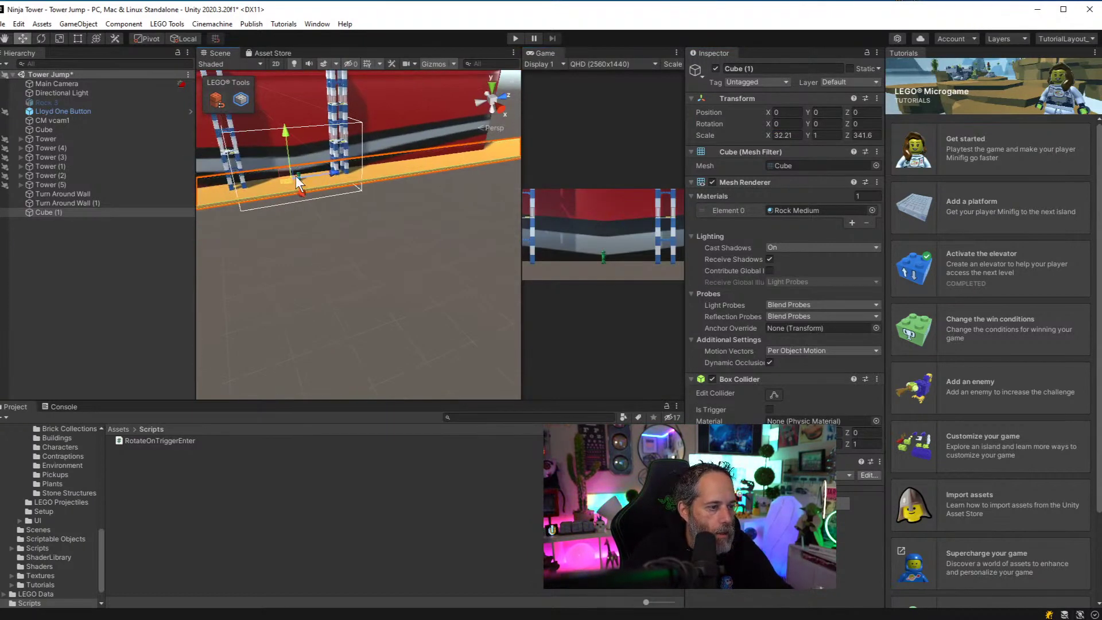
{"action": "mouse_move", "coordinate": [302, 195]}
{"action": "left_mouse_down"}
{"action": "mouse_move", "coordinate": [299, 177]}
{"action": "mouse_move", "coordinate": [311, 202]}
{"action": "left_mouse_up"}
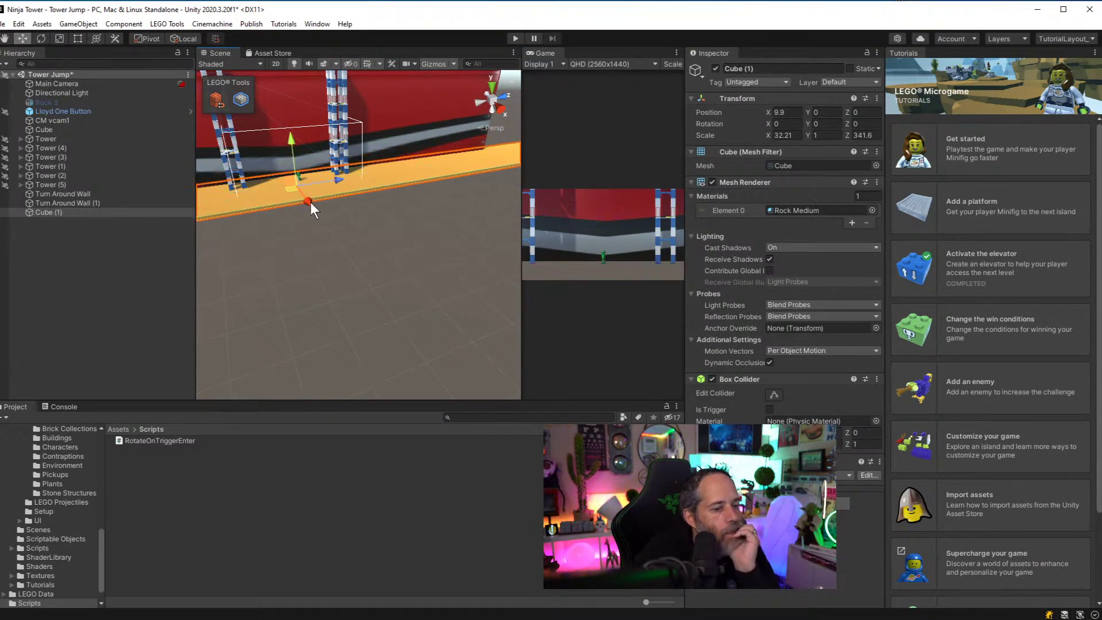
{"action": "key", "text": "ctrl+z"}
{"action": "key", "text": "ctrl+z"}
{"action": "key", "text": "ctrl+z"}
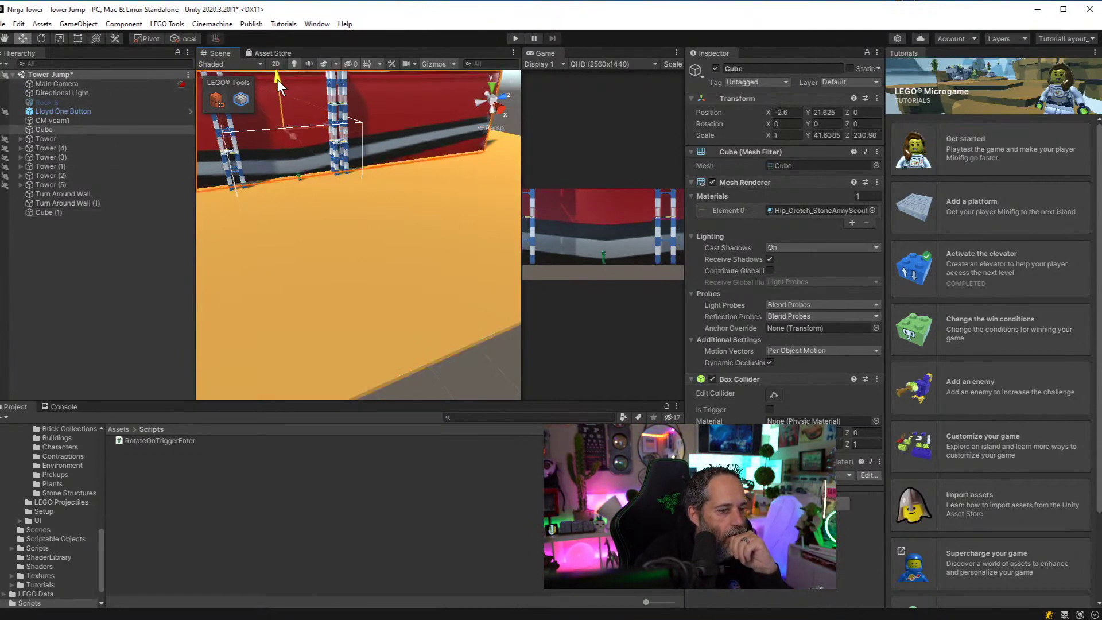
Stretch the red background Cube to a Y scale of about 652.4 and move it to Y position 12.9
{"action": "left_click", "coordinate": [286, 137]}
{"action": "left_click_drag", "start_coordinate": [288, 129], "coordinate": [281, 54]}
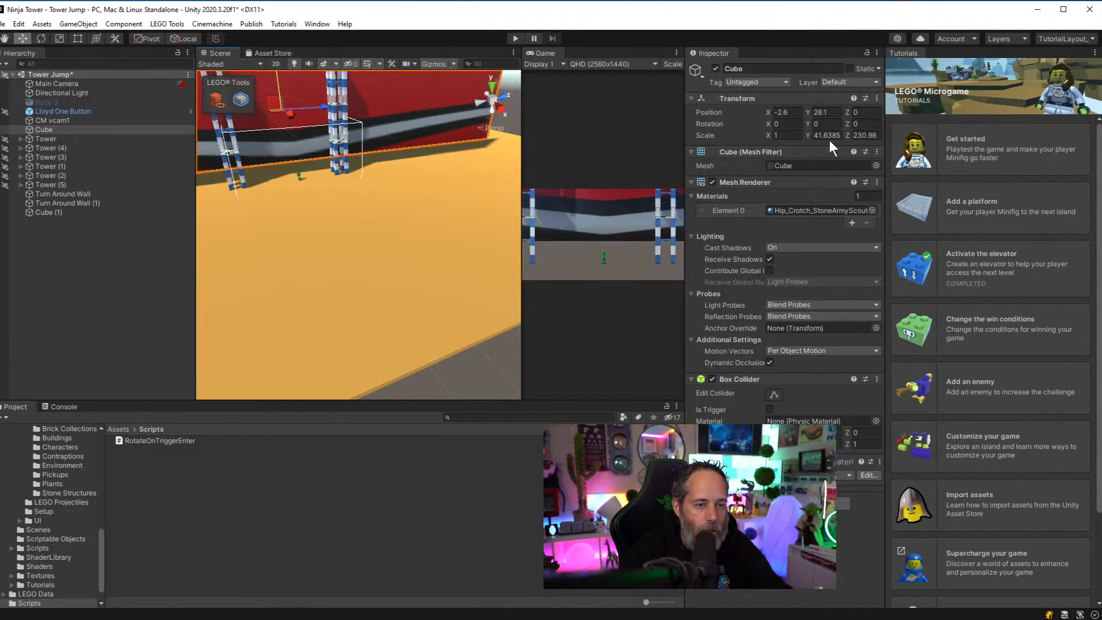
{"action": "left_click_drag", "start_coordinate": [808, 134], "coordinate": [883, 135]}
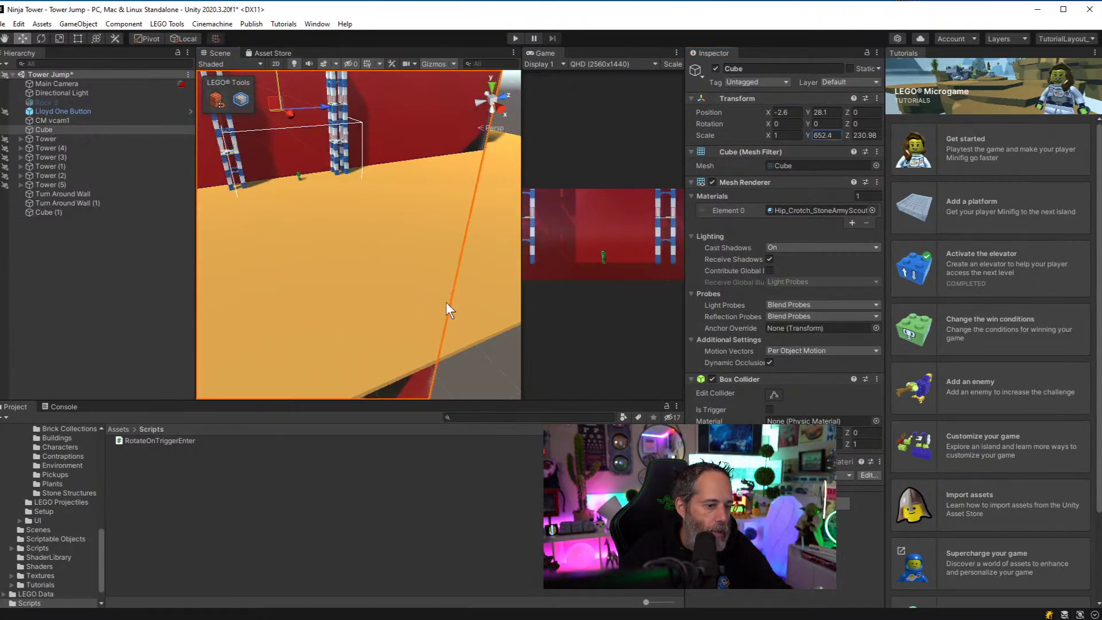
{"action": "left_click_drag", "start_coordinate": [449, 310], "coordinate": [396, 247], "text": "alt"}
{"action": "mouse_move", "coordinate": [344, 189]}
{"action": "left_mouse_down"}
{"action": "mouse_move", "coordinate": [373, 155]}
{"action": "mouse_move", "coordinate": [369, 2]}
{"action": "mouse_move", "coordinate": [342, 111]}
{"action": "mouse_move", "coordinate": [350, 177]}
{"action": "left_mouse_up"}
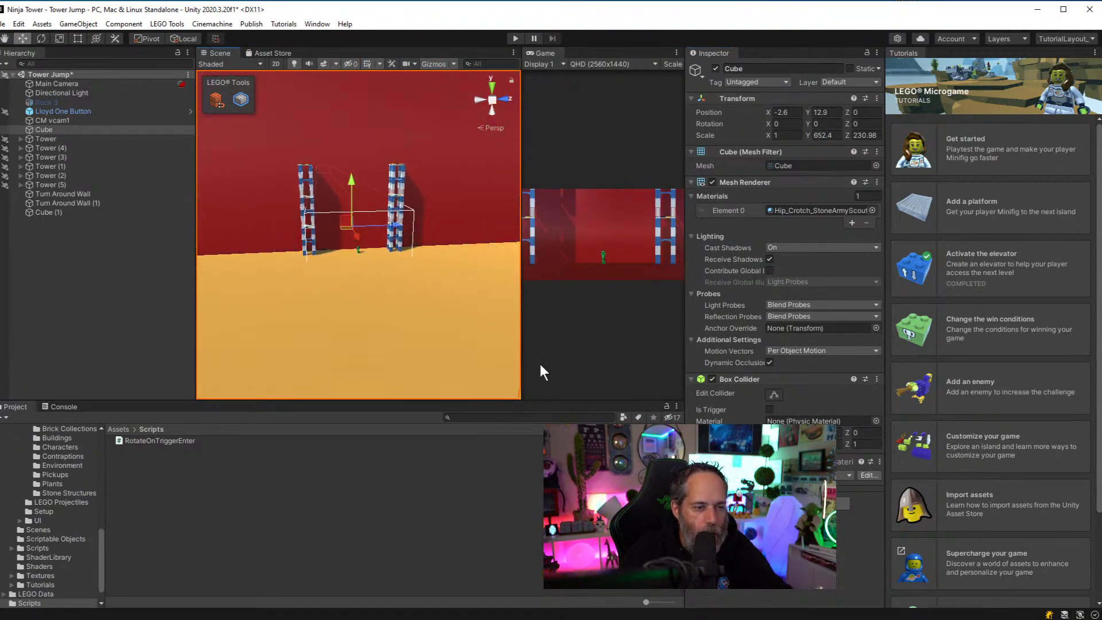
Create a folder named Materials directly in the project's Assets folder and open it
{"action": "scroll", "coordinate": [71, 464], "scroll_direction": "up", "scroll_amount": 10}
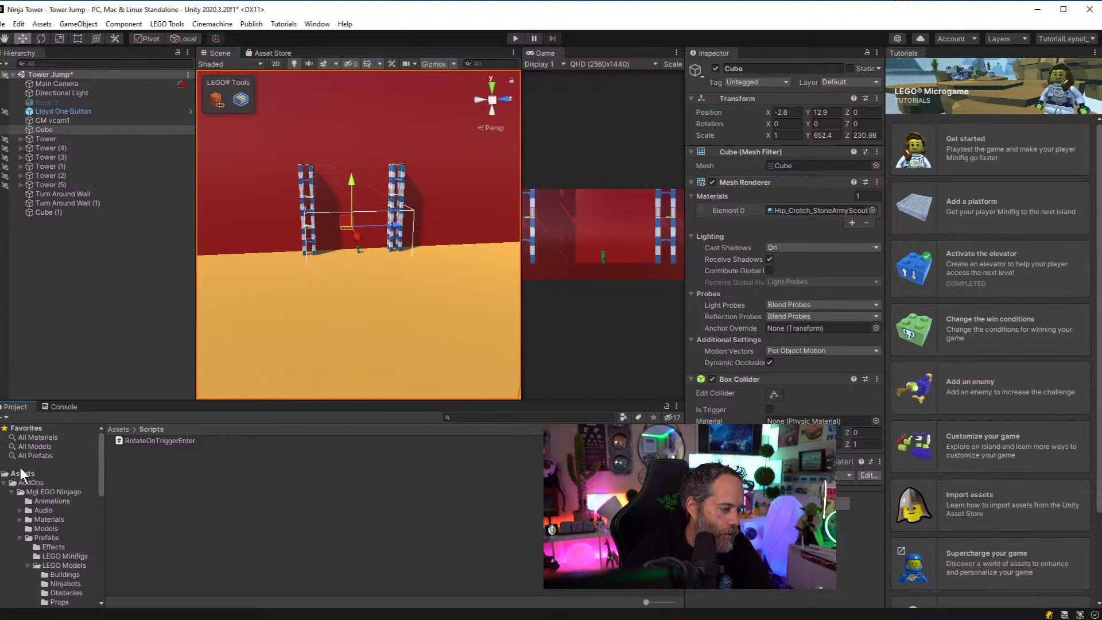
{"action": "left_click", "coordinate": [19, 471]}
{"action": "key", "text": "Left"}
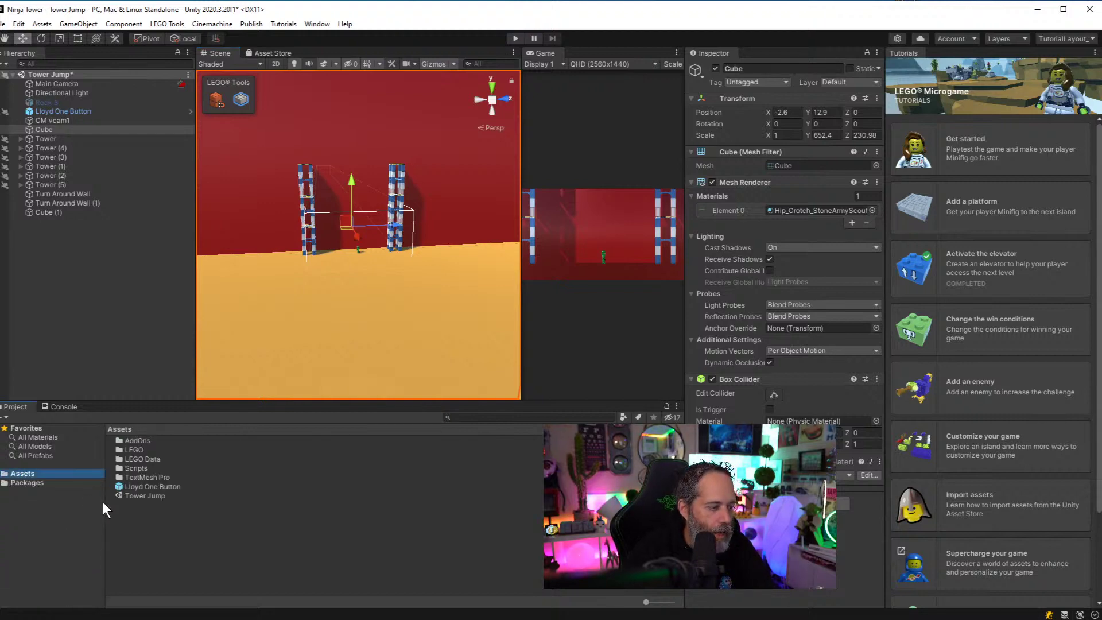
{"action": "right_click", "coordinate": [150, 513]}
{"action": "mouse_move", "coordinate": [222, 211]}
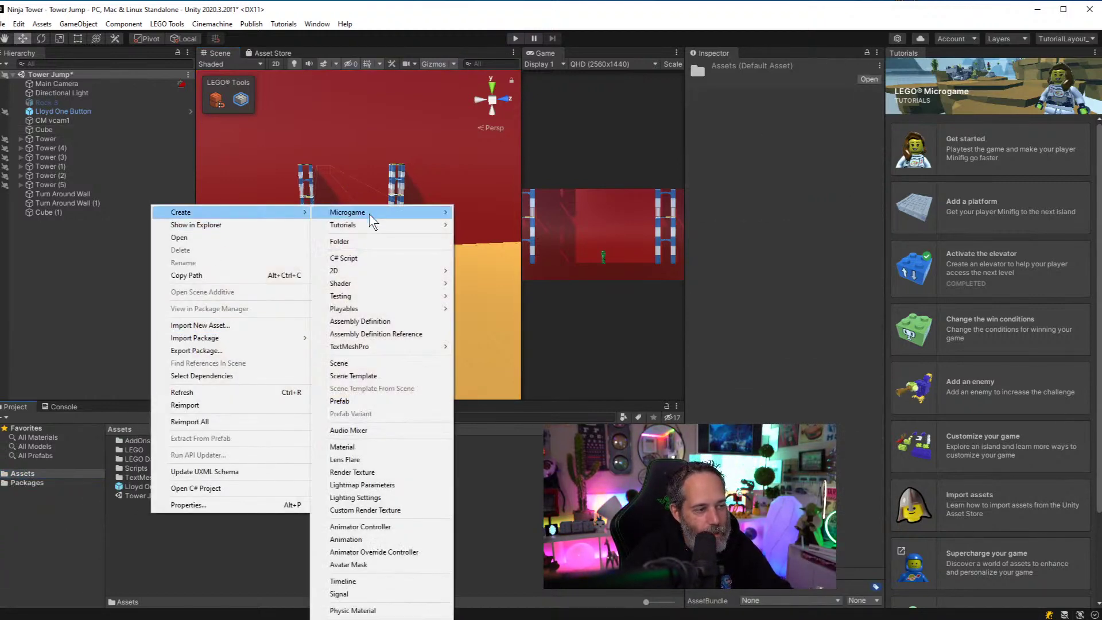
{"action": "left_click", "coordinate": [359, 243]}
{"action": "type", "text": "M"}
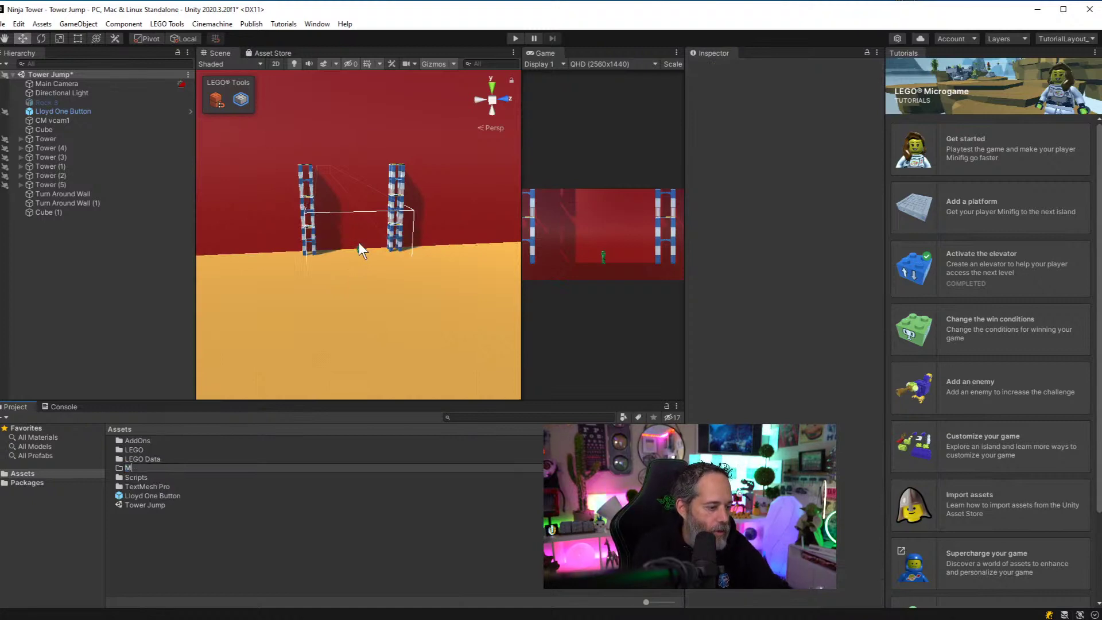
{"action": "type", "text": "aterials"}
{"action": "key", "text": "Return"}
{"action": "key", "text": "Return"}
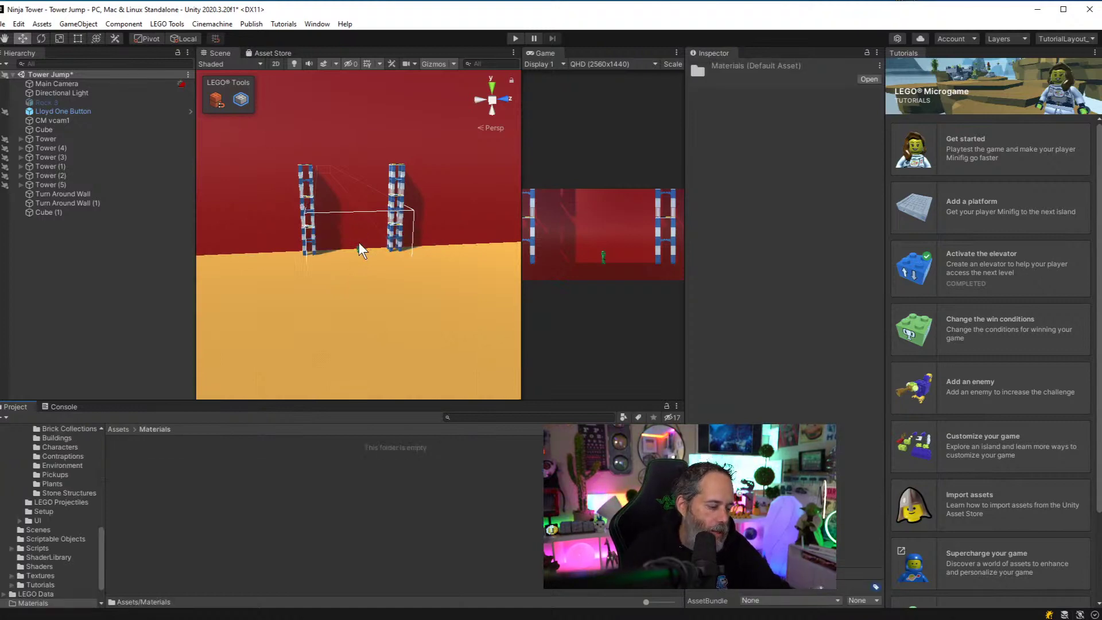
Create a new material named Ground in the Materials folder
{"action": "right_click", "coordinate": [190, 470]}
{"action": "mouse_move", "coordinate": [257, 168]}
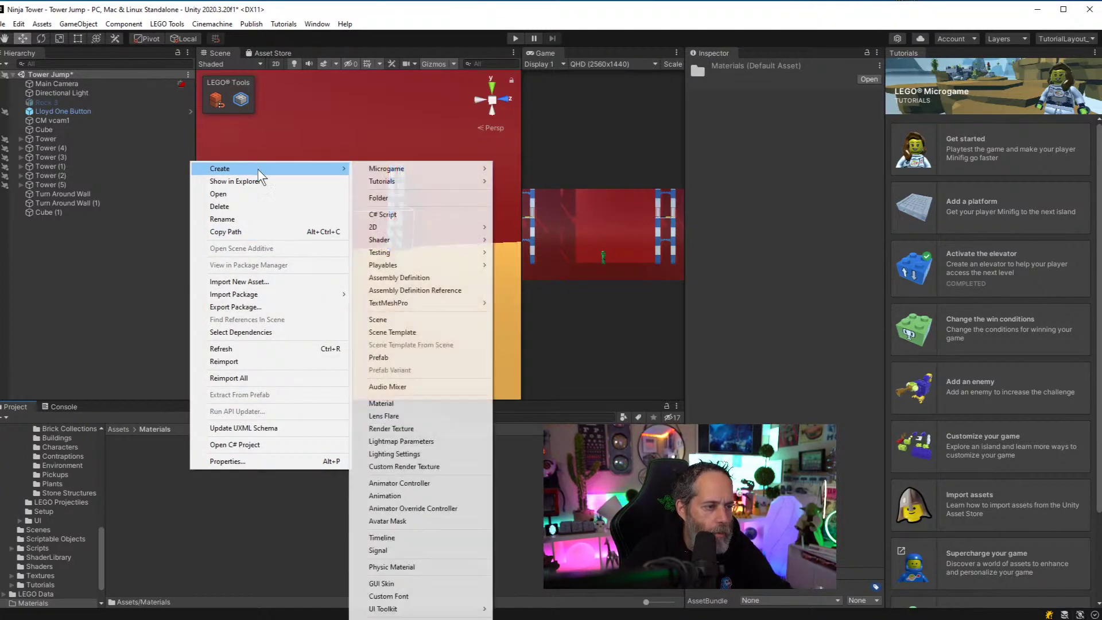
{"action": "mouse_move", "coordinate": [388, 167]}
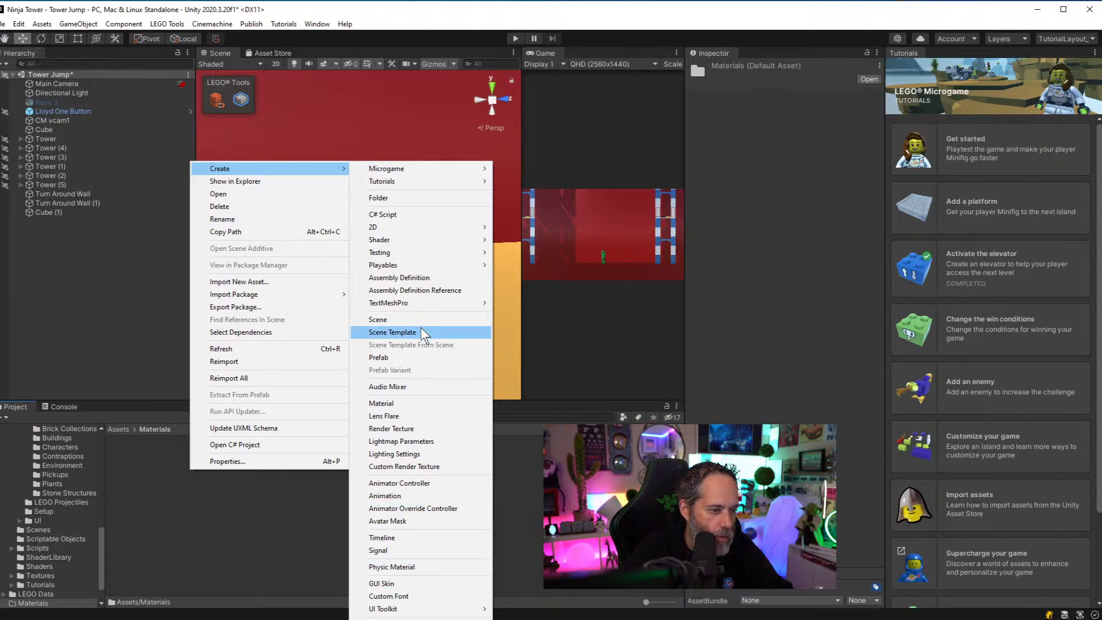
{"action": "left_click", "coordinate": [411, 405]}
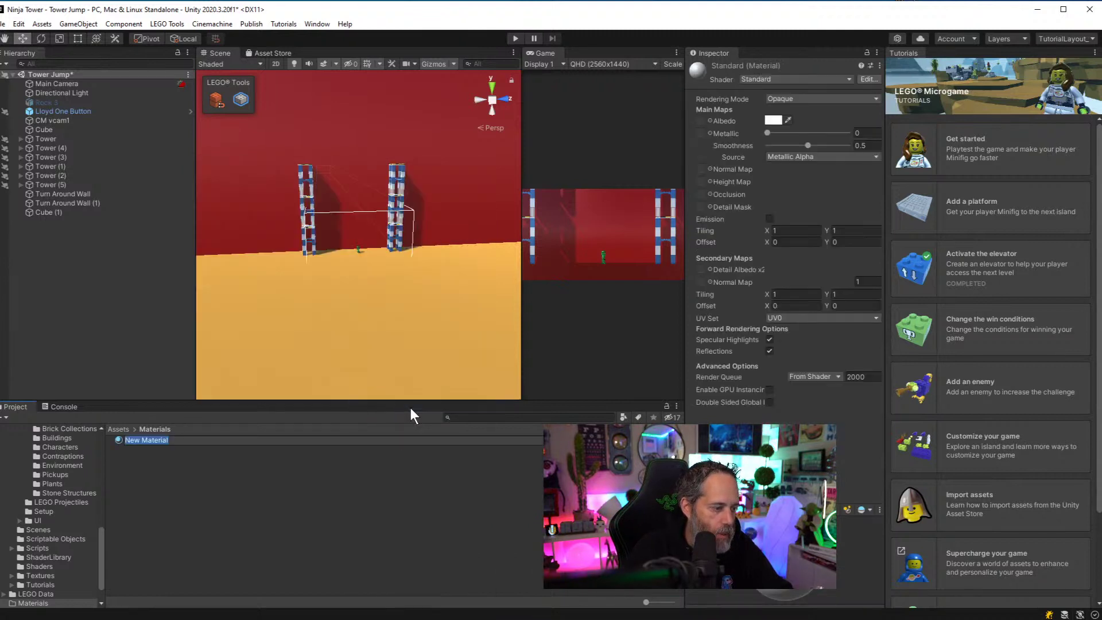
{"action": "type", "text": "Ground"}
{"action": "key", "text": "Return"}
Duplicate the Ground material and rename the copy Background Wall
{"action": "key", "text": "ctrl+d"}
{"action": "key", "text": "F2"}
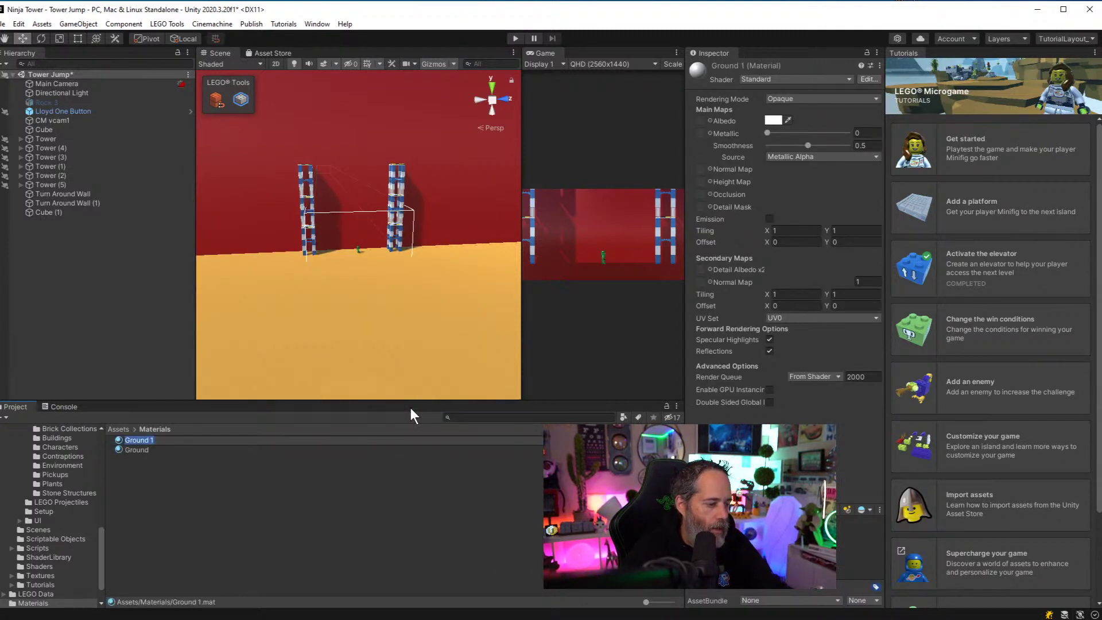
{"action": "type", "text": "Backg"}
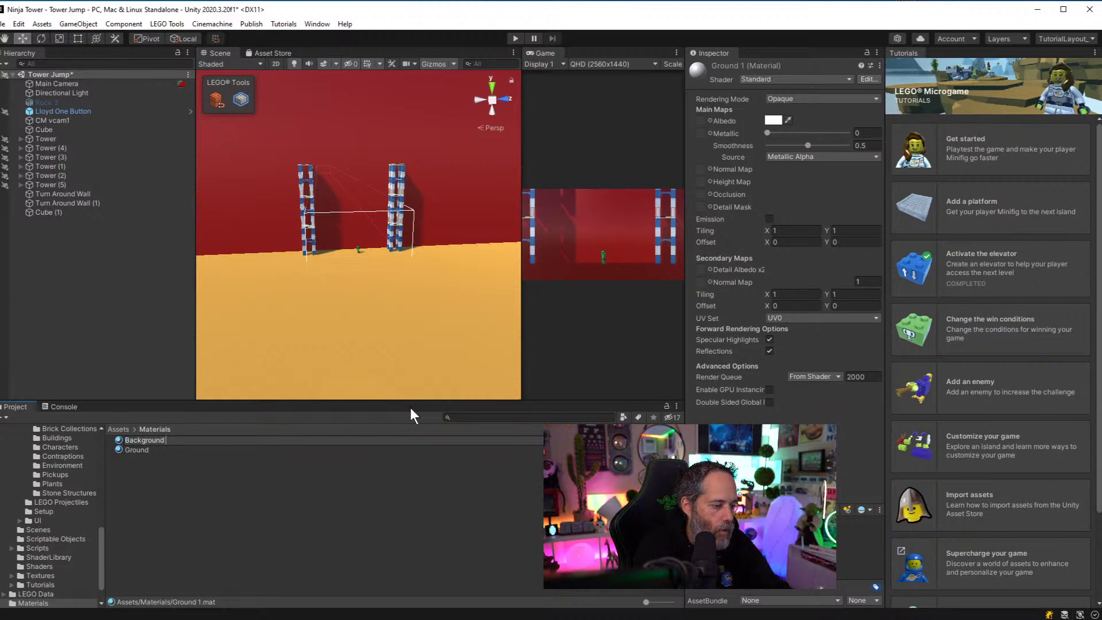
{"action": "type", "text": "round Wall"}
{"action": "key", "text": "Return"}
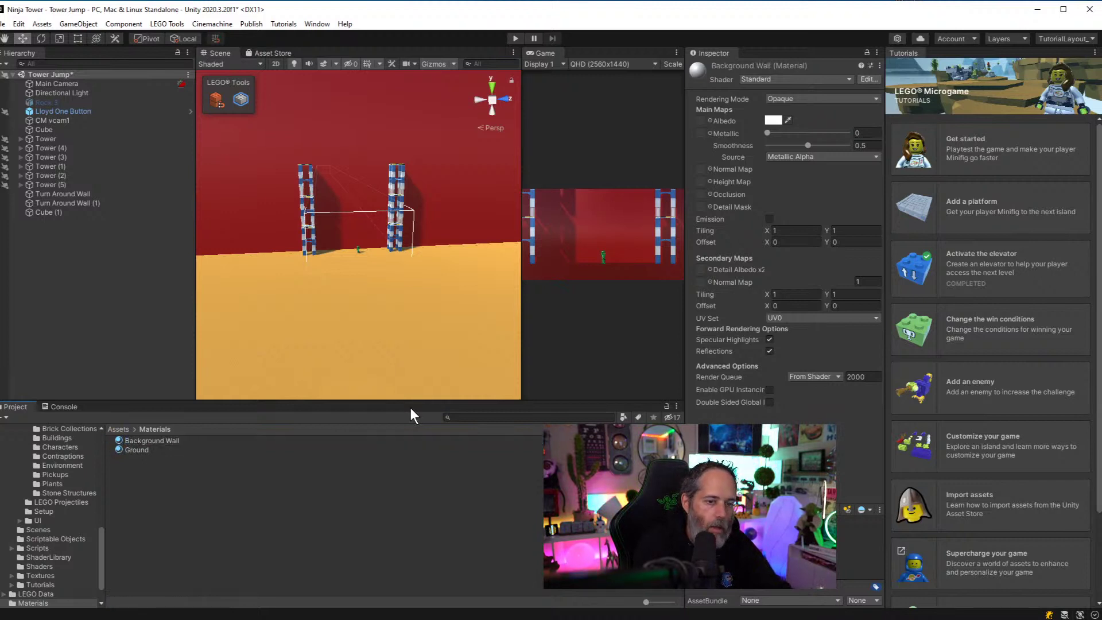
Set the Background Wall material's albedo color to a strong red
{"action": "left_click", "coordinate": [774, 119]}
{"action": "mouse_move", "coordinate": [832, 241]}
{"action": "left_mouse_down"}
{"action": "mouse_move", "coordinate": [904, 153]}
{"action": "mouse_move", "coordinate": [907, 116]}
{"action": "mouse_move", "coordinate": [881, 211]}
{"action": "mouse_move", "coordinate": [898, 179]}
{"action": "mouse_move", "coordinate": [855, 197]}
{"action": "mouse_move", "coordinate": [877, 190]}
{"action": "left_mouse_up"}
{"action": "left_click", "coordinate": [900, 112]}
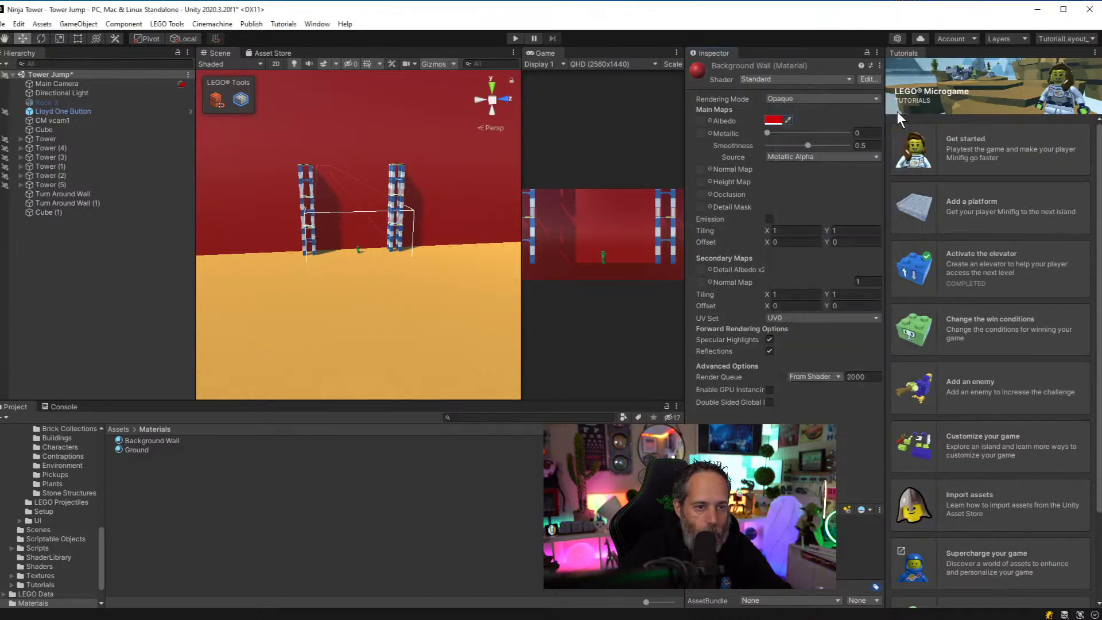
Set the Ground material's albedo by sampling the sandy floor color in the scene
{"action": "left_click", "coordinate": [138, 450]}
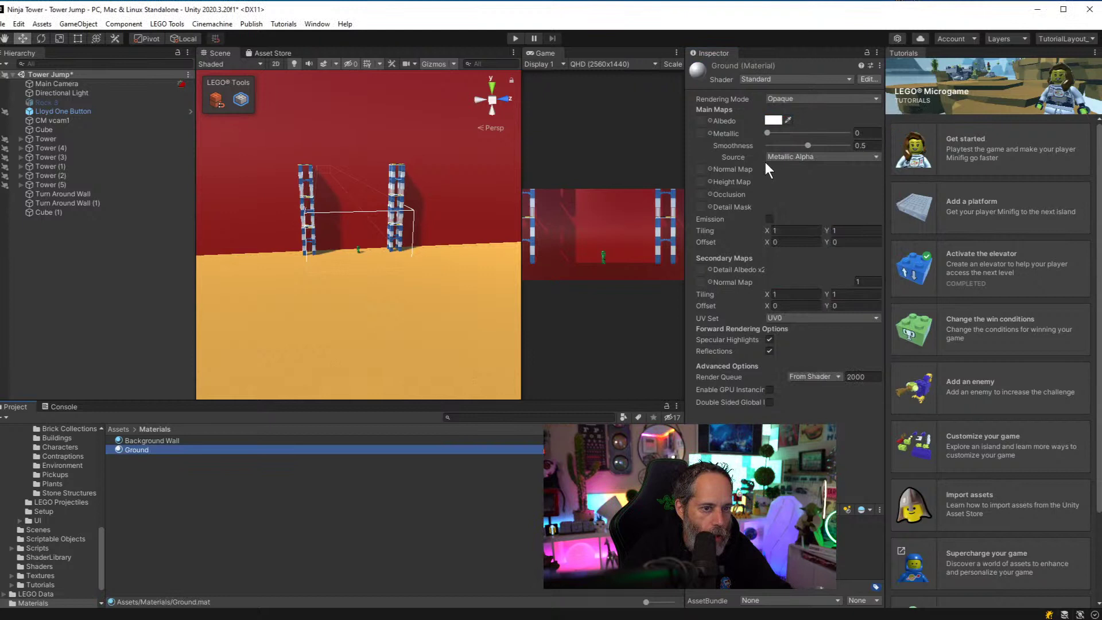
{"action": "left_click", "coordinate": [788, 120]}
{"action": "left_click", "coordinate": [344, 339]}
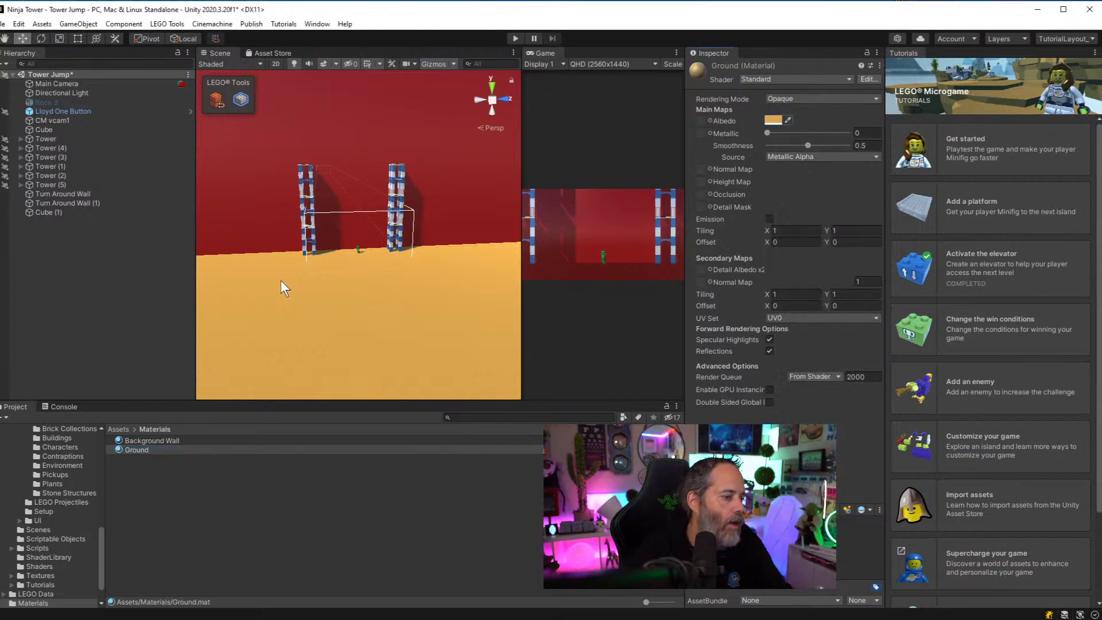
Assign the Ground material to the floor Cube (1) and the Background Wall material to the background Cube
{"action": "left_click", "coordinate": [315, 289]}
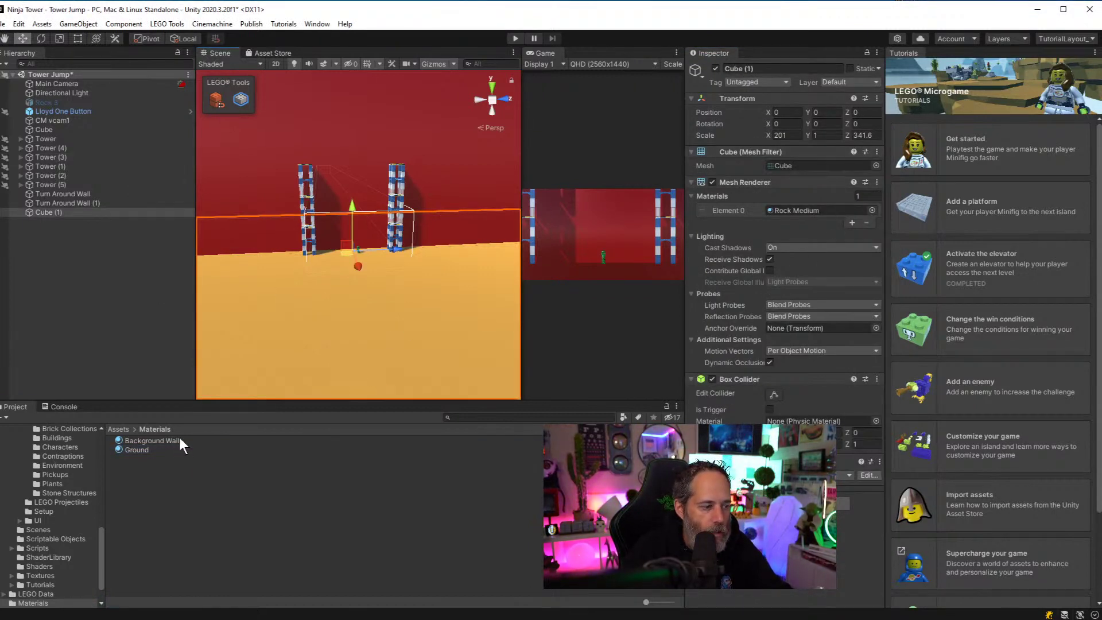
{"action": "left_click_drag", "start_coordinate": [140, 451], "coordinate": [831, 211]}
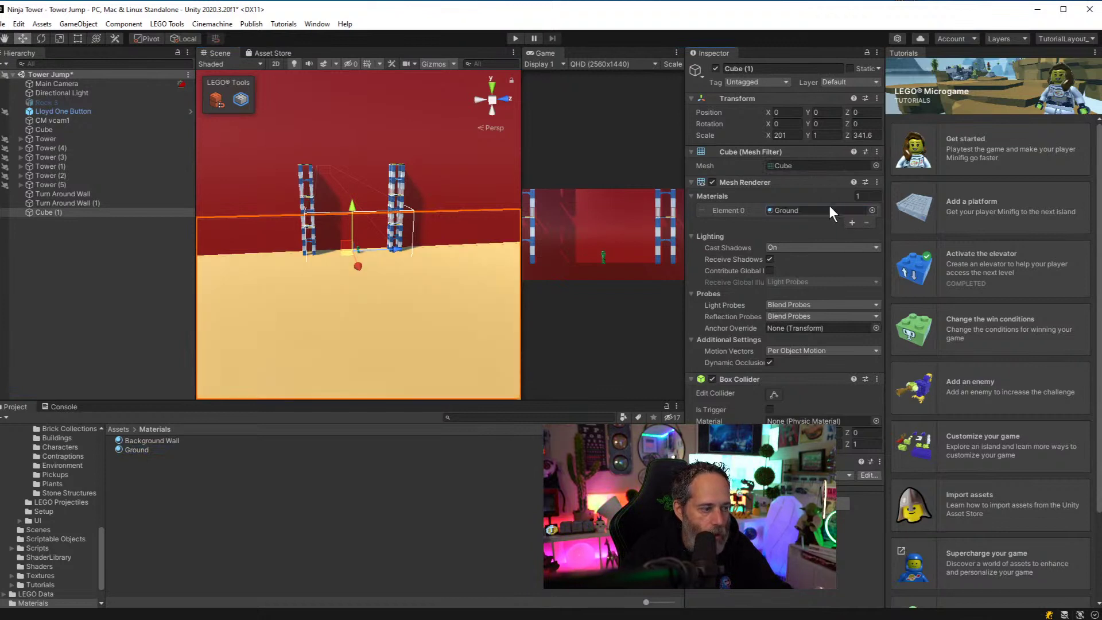
{"action": "left_click", "coordinate": [273, 151]}
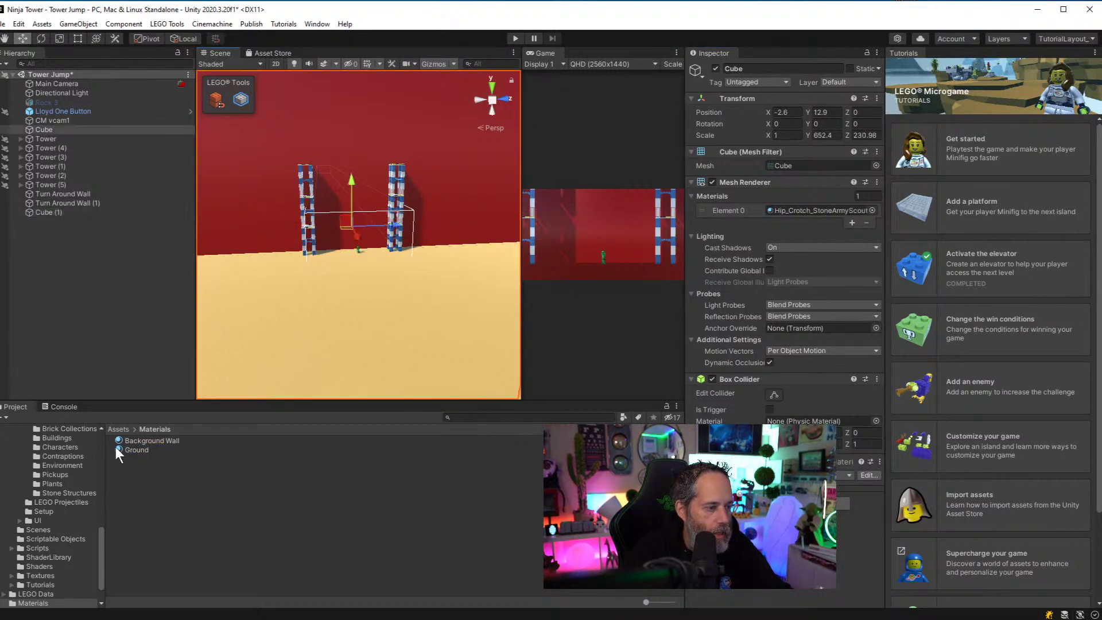
{"action": "left_click_drag", "start_coordinate": [125, 441], "coordinate": [799, 213]}
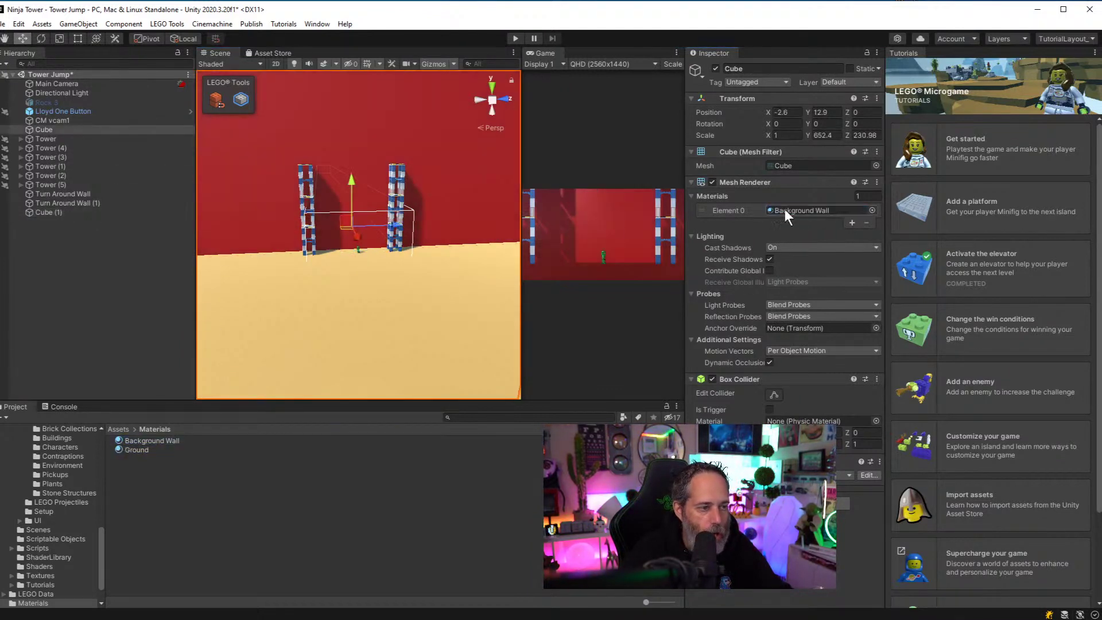
{"action": "left_click_drag", "start_coordinate": [365, 246], "coordinate": [310, 213], "text": "alt"}
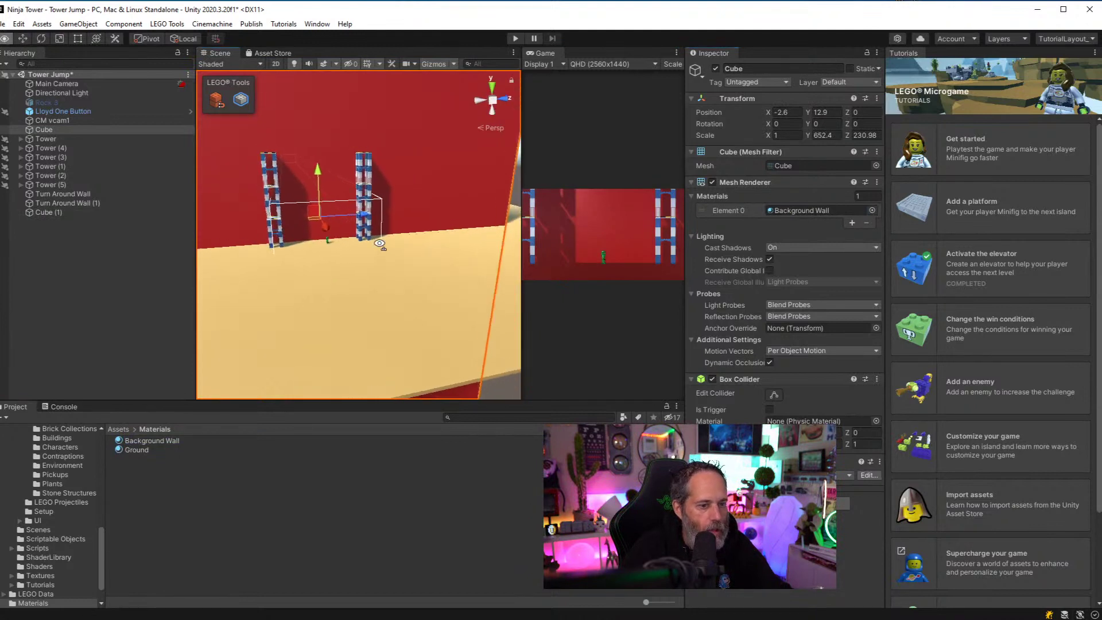
Tilt the CM vcam1 camera downward to an X rotation of 25.4 while viewing the game
{"action": "left_click", "coordinate": [54, 84]}
{"action": "left_click", "coordinate": [48, 120]}
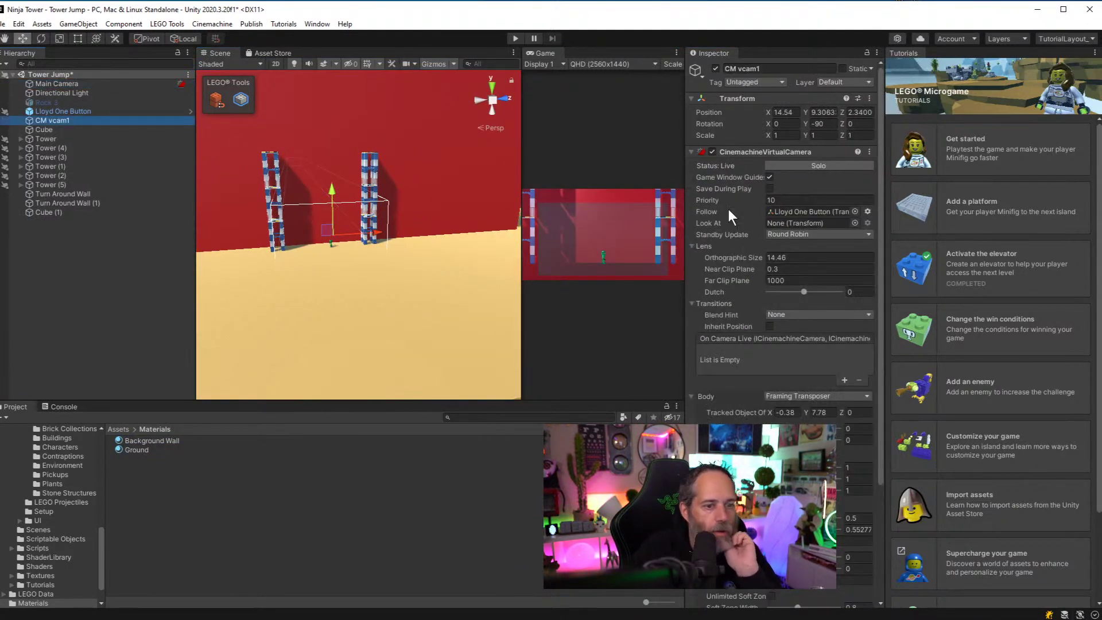
{"action": "left_click", "coordinate": [780, 124]}
{"action": "type", "text": "22.1"}
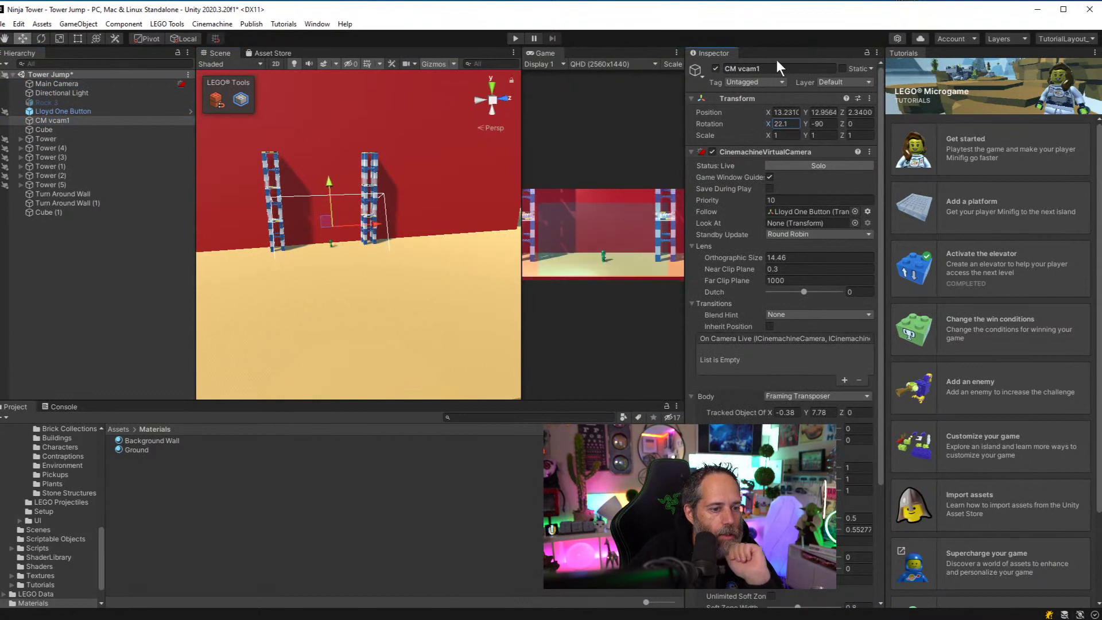
{"action": "key", "text": "BackSpace"}
{"action": "key", "text": "BackSpace"}
{"action": "key", "text": "BackSpace"}
{"action": "type", "text": "5.4"}
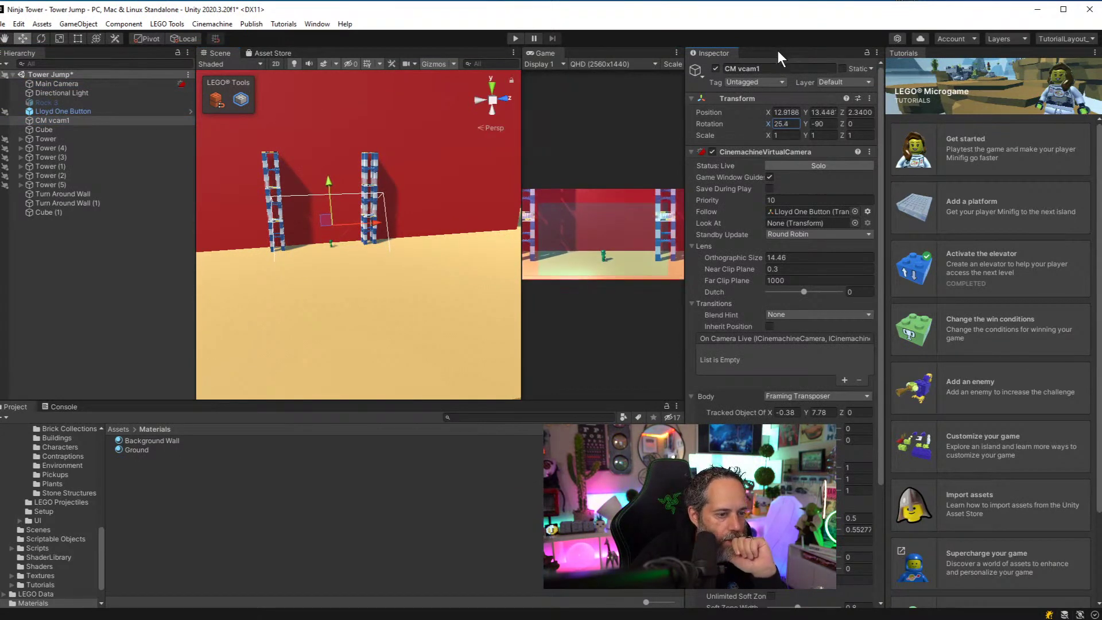
Set CM vcam1's X rotation to 9.4 and its tracked object offset Y to 12.18
{"action": "key", "text": "BackSpace"}
{"action": "key", "text": "BackSpace"}
{"action": "key", "text": "BackSpace"}
{"action": "key", "text": "BackSpace"}
{"action": "type", "text": "16.9"}
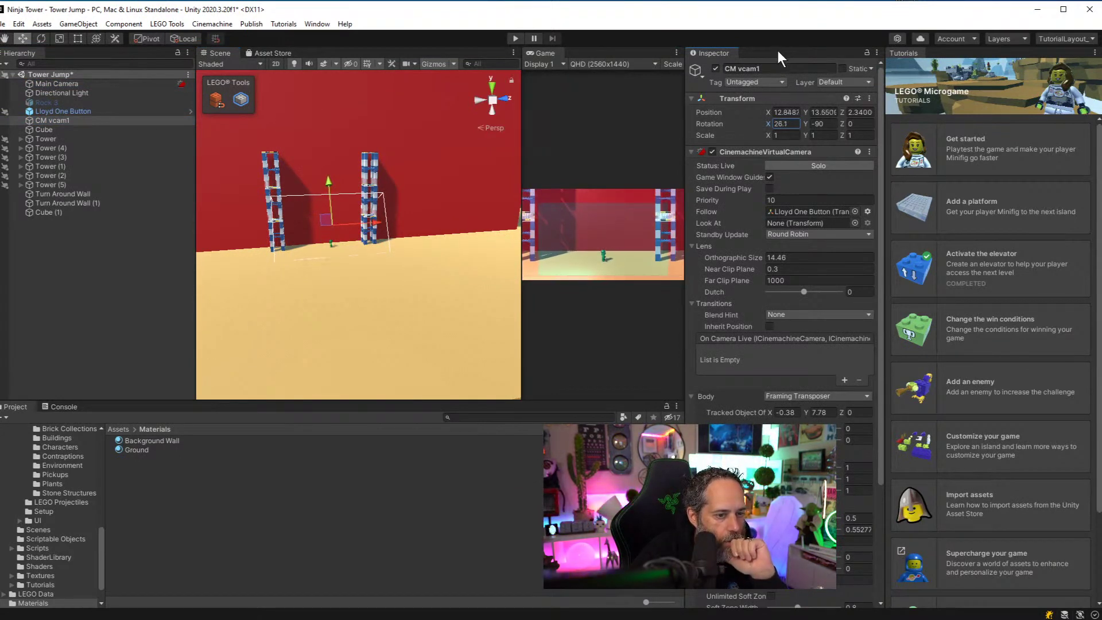
{"action": "key", "text": "BackSpace"}
{"action": "key", "text": "BackSpace"}
{"action": "key", "text": "BackSpace"}
{"action": "key", "text": "BackSpace"}
{"action": "type", "text": "9.4"}
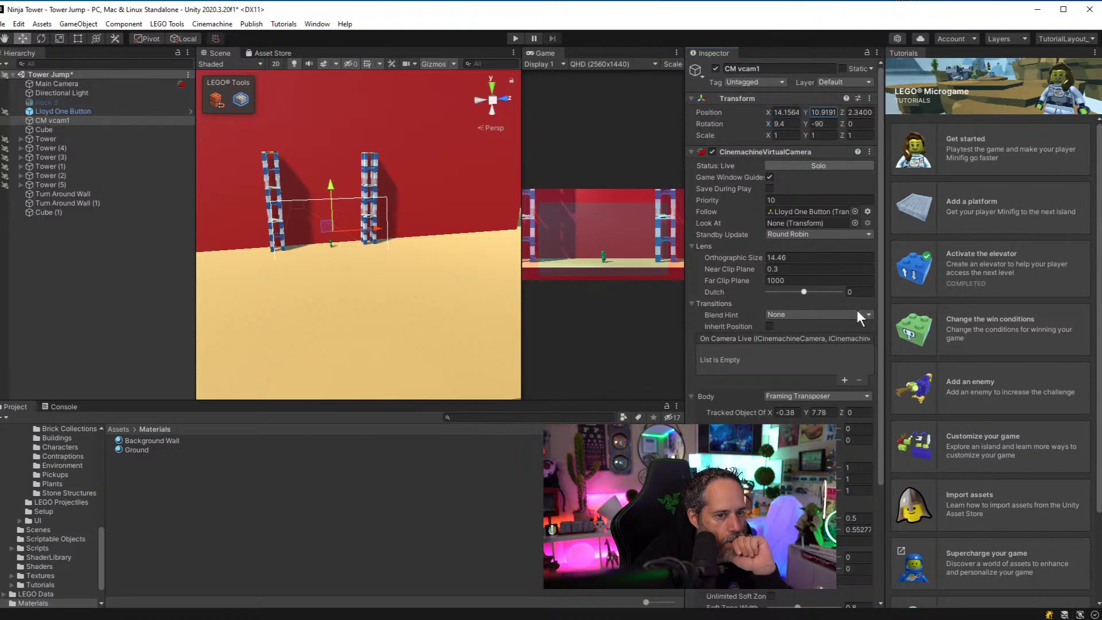
{"action": "left_click_drag", "start_coordinate": [810, 418], "coordinate": [804, 381]}
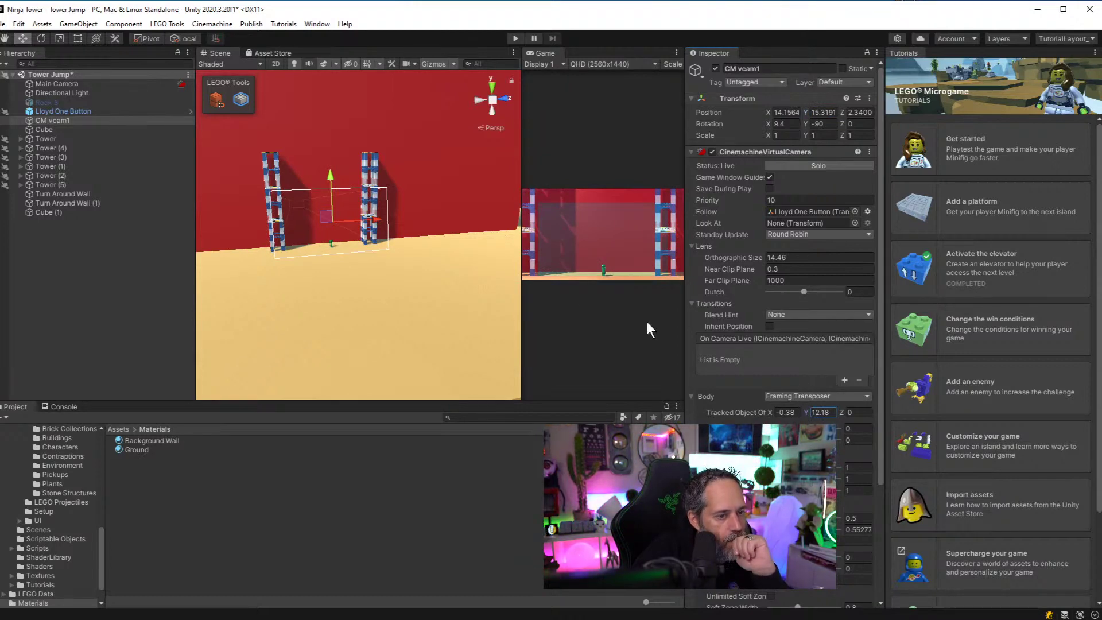
Play-test the scene with the Game view docked alongside the Scene view and Maximize On Play enabled
{"action": "left_click", "coordinate": [516, 38]}
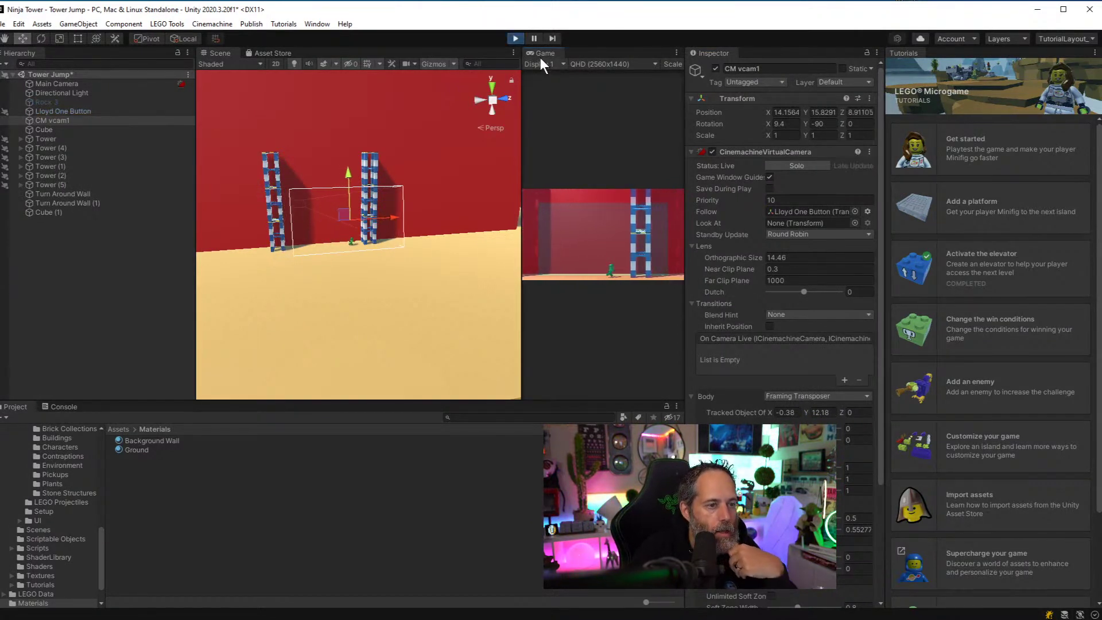
{"action": "left_click_drag", "start_coordinate": [548, 55], "coordinate": [416, 51]}
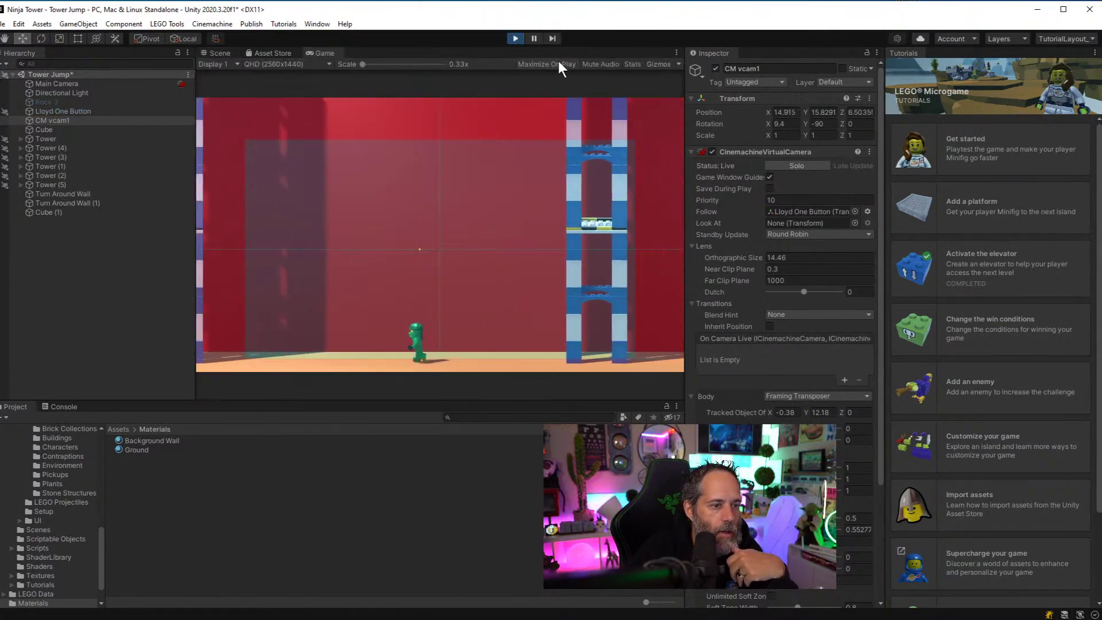
{"action": "key", "text": "shift+space"}
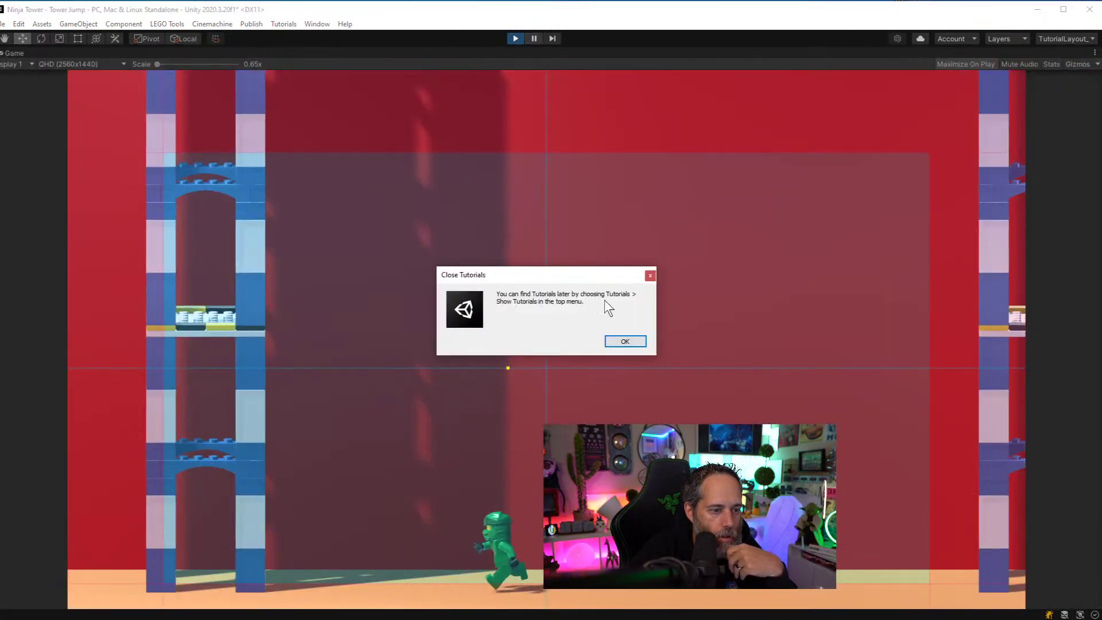
{"action": "left_click", "coordinate": [611, 339]}
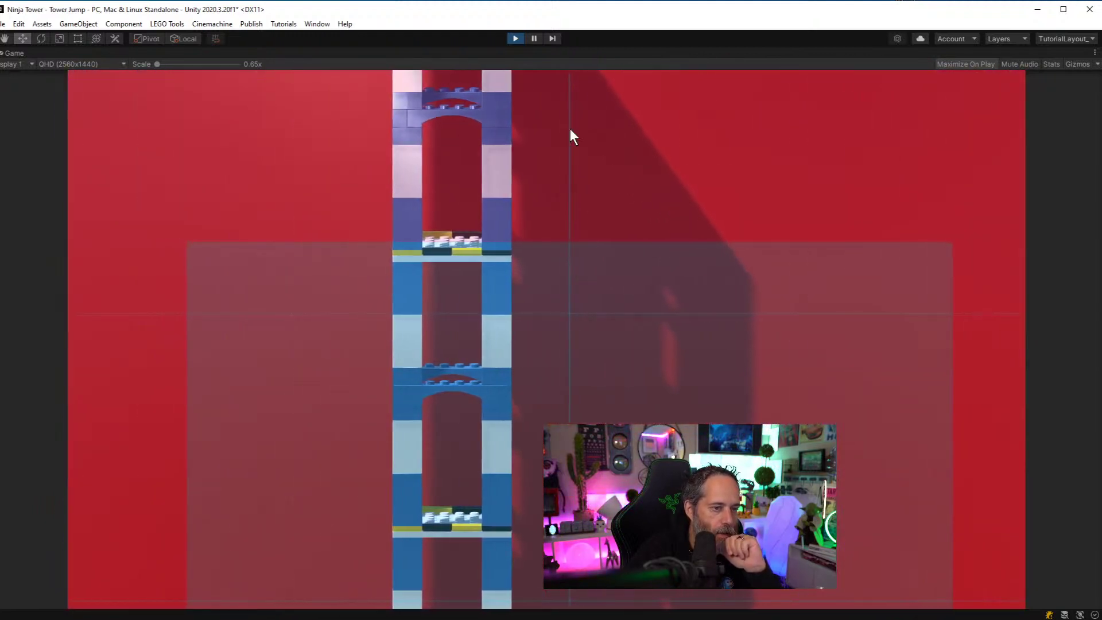
{"action": "left_click", "coordinate": [515, 39]}
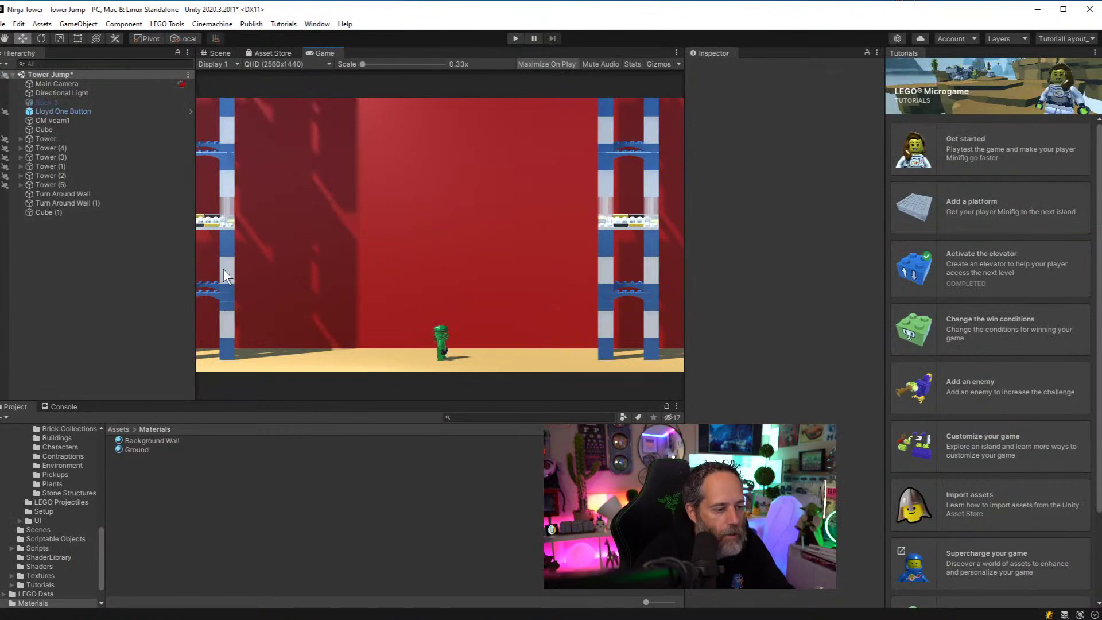
Set CM vcam1's X rotation to 10.3 and its tracked object offset Y to 7.26, and play-test the framing
{"action": "left_click", "coordinate": [61, 122]}
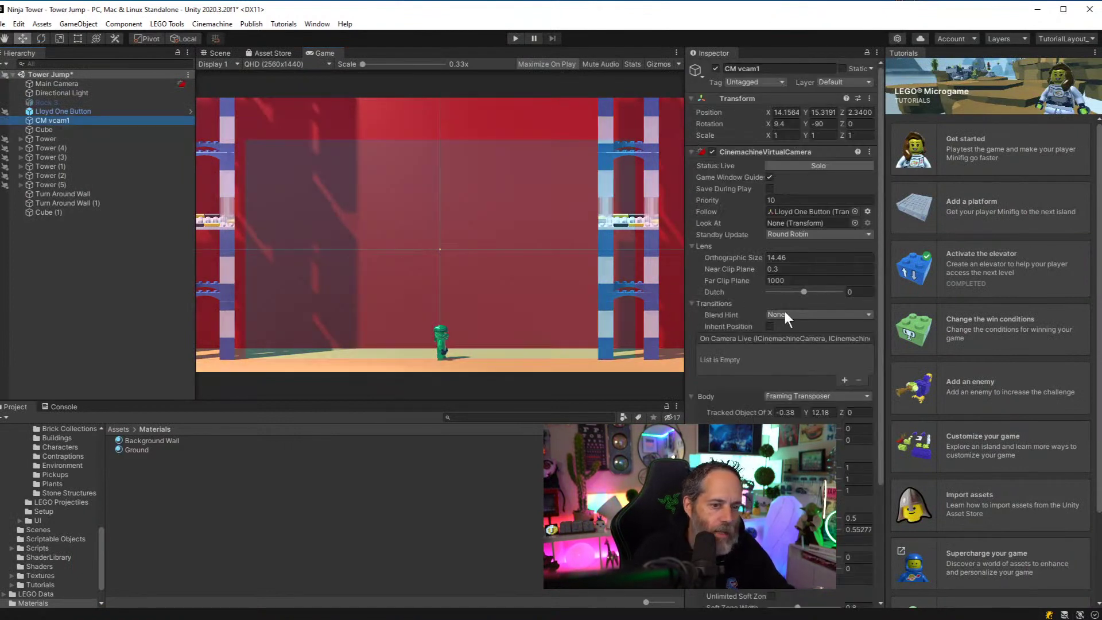
{"action": "left_click", "coordinate": [768, 124]}
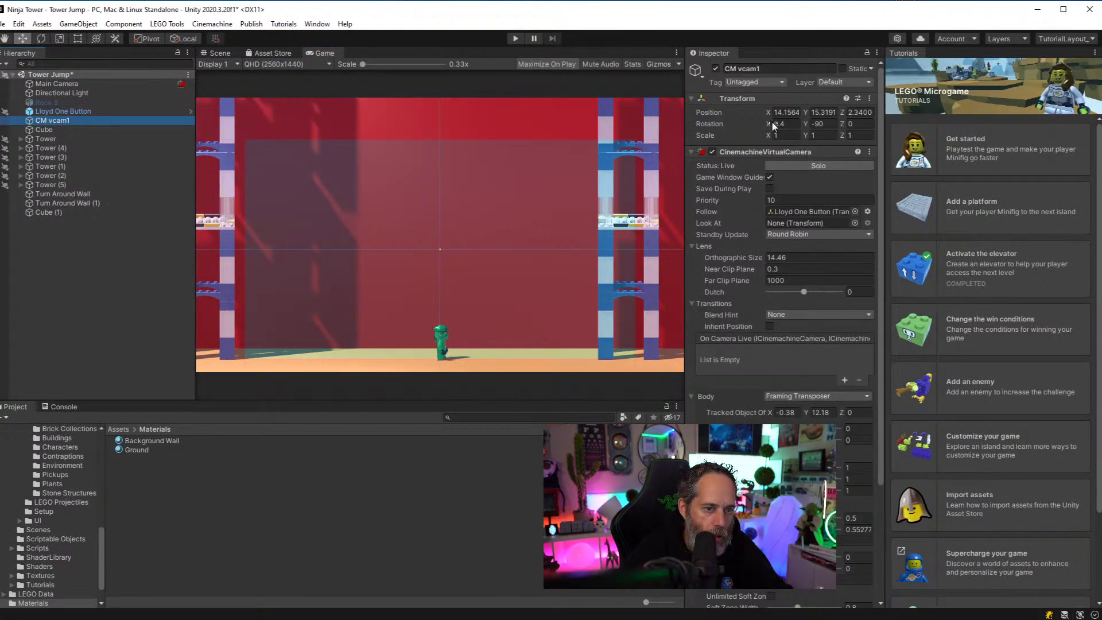
{"action": "left_click_drag", "start_coordinate": [767, 125], "coordinate": [770, 126]}
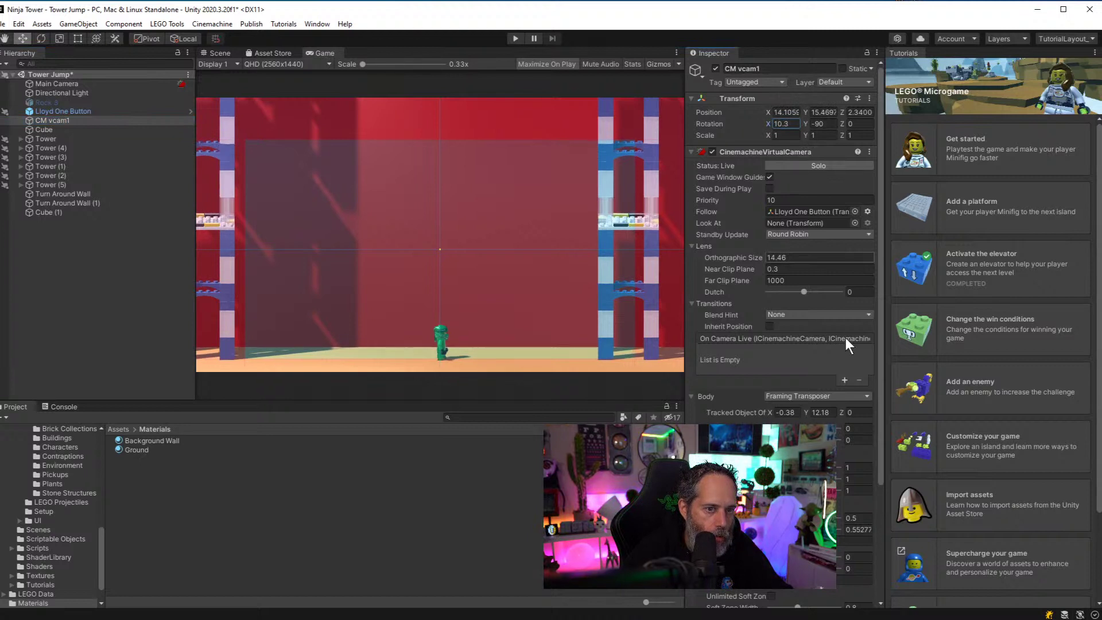
{"action": "left_click_drag", "start_coordinate": [808, 411], "coordinate": [787, 412]}
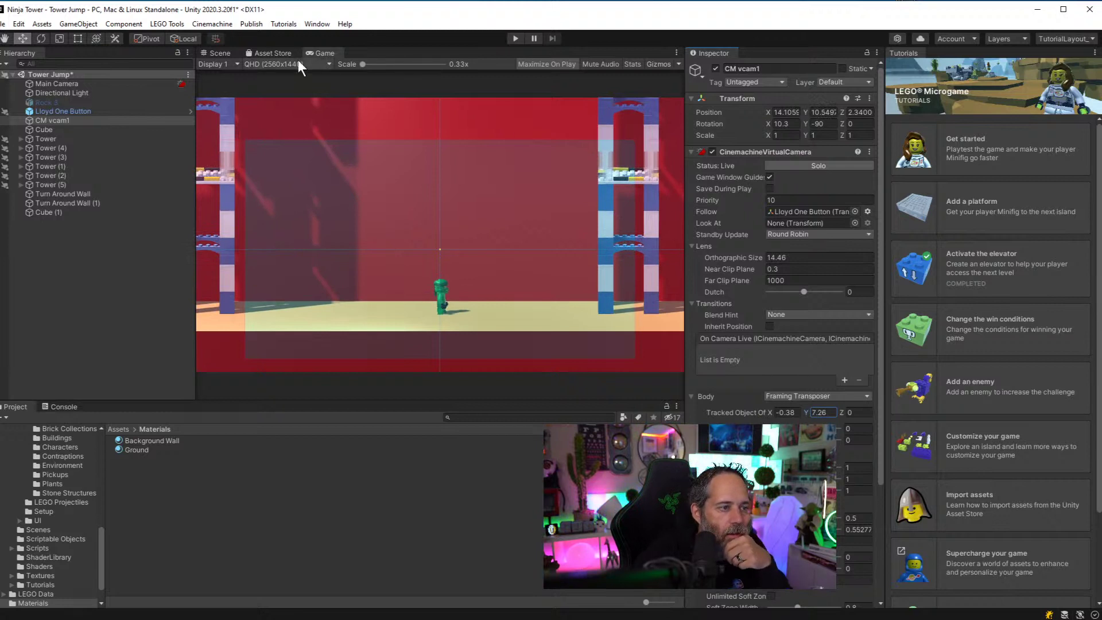
{"action": "left_click", "coordinate": [508, 39]}
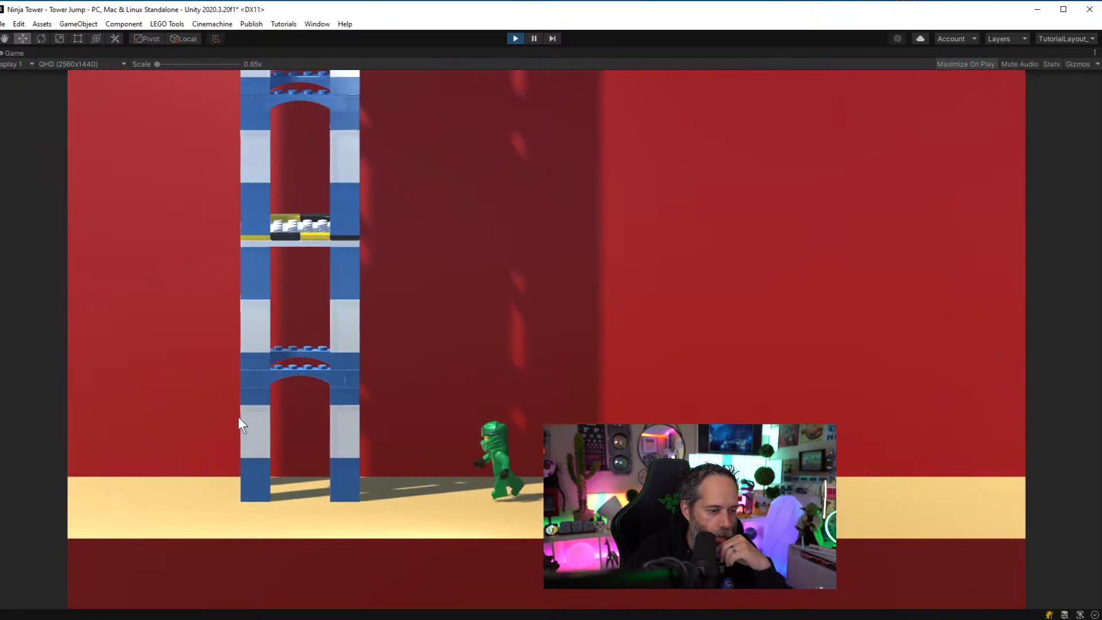
{"action": "left_click", "coordinate": [514, 38]}
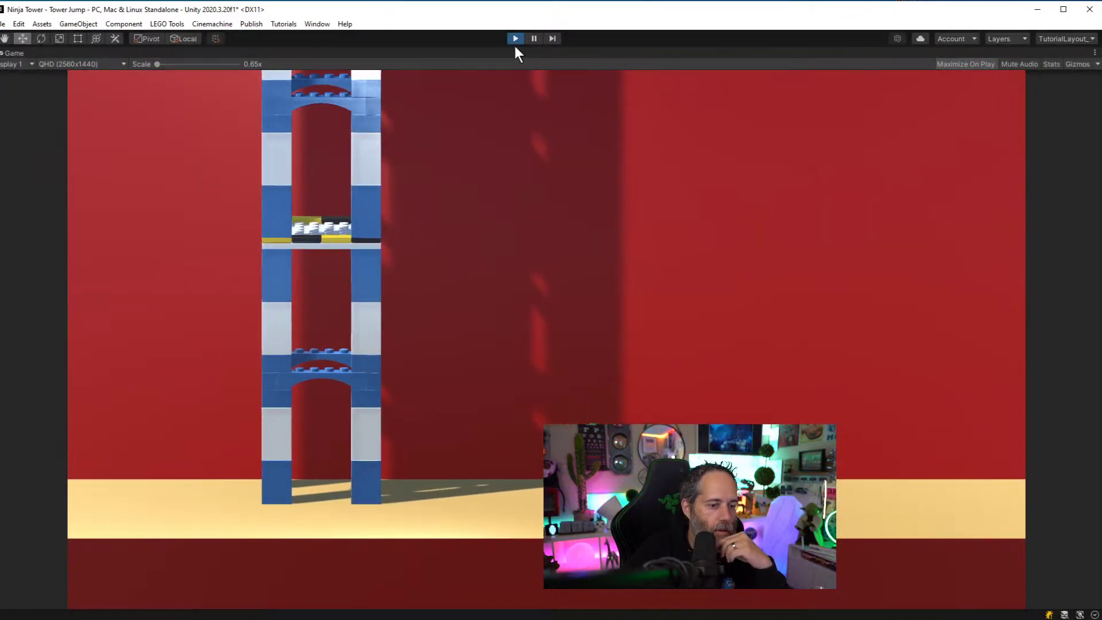
Nudge CM vcam1's framing point slightly in the game frame and set its X Damping to 0.5
{"action": "left_click", "coordinate": [54, 119]}
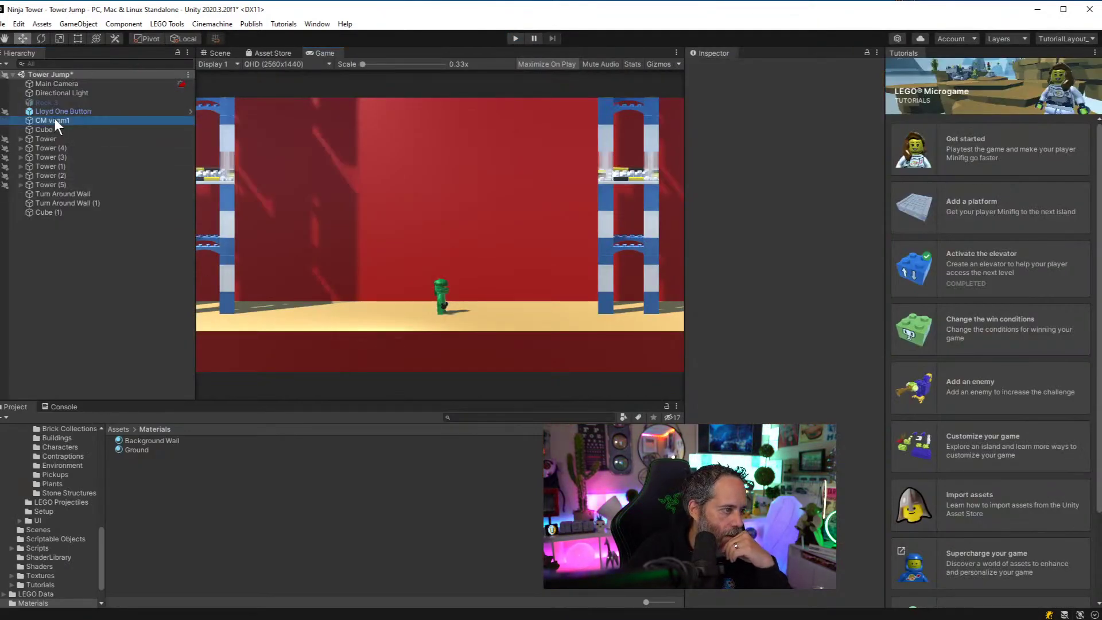
{"action": "mouse_move", "coordinate": [440, 249]}
{"action": "left_mouse_down"}
{"action": "mouse_move", "coordinate": [452, 250]}
{"action": "mouse_move", "coordinate": [393, 251]}
{"action": "mouse_move", "coordinate": [438, 249]}
{"action": "left_mouse_up"}
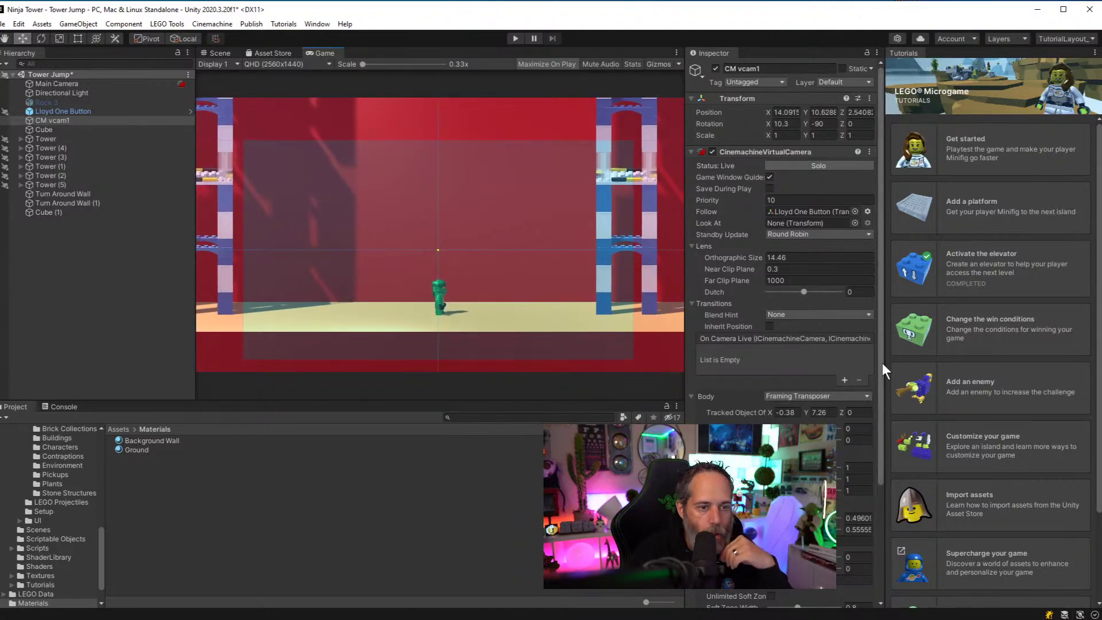
{"action": "left_click", "coordinate": [858, 467]}
{"action": "type", "text": "4.9"}
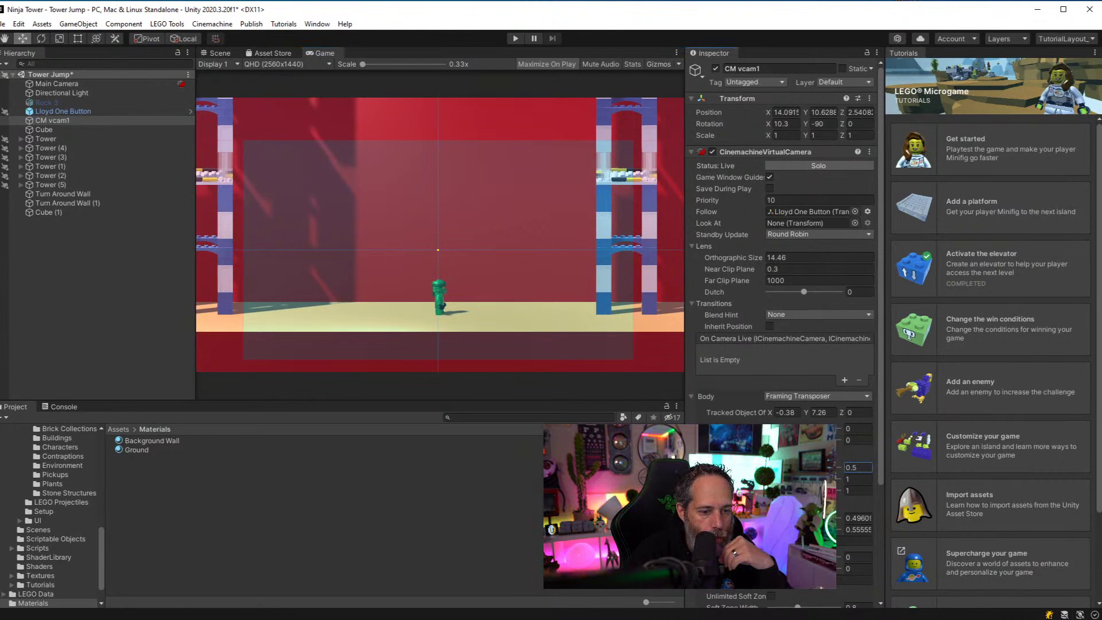
Set CM vcam1's Screen X to 0.46 and Screen Y to 0.66
{"action": "left_click", "coordinate": [858, 517]}
{"action": "type", "text": "0.46"}
{"action": "left_click", "coordinate": [858, 529]}
{"action": "type", "text": "0.59"}
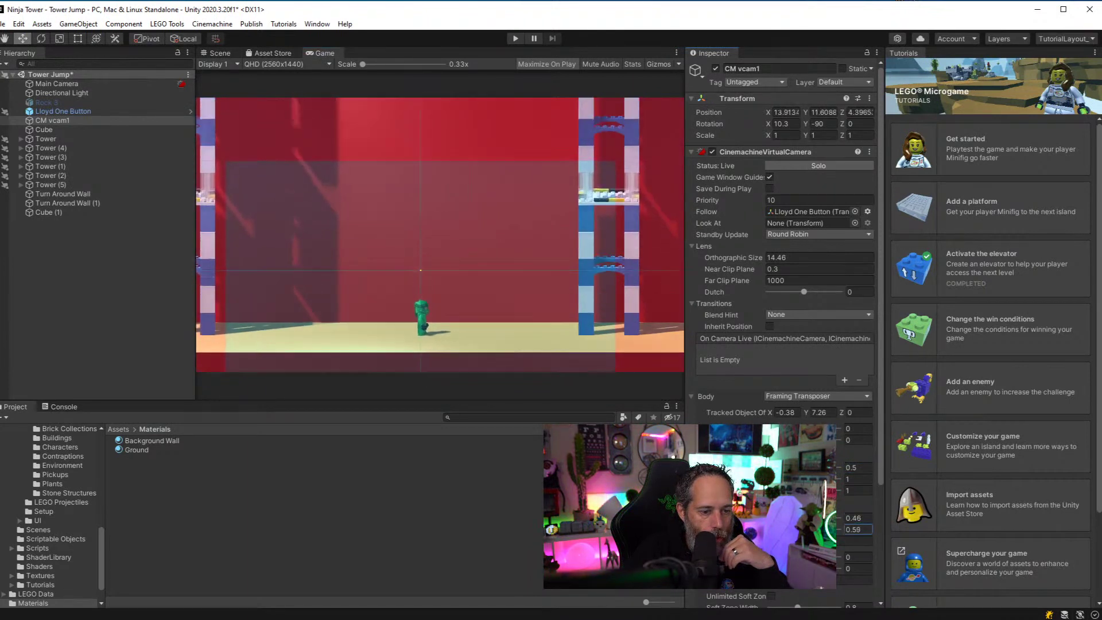
{"action": "key", "text": "BackSpace"}
{"action": "key", "text": "BackSpace"}
{"action": "type", "text": "66"}
{"action": "scroll", "coordinate": [783, 344], "scroll_direction": "down", "scroll_amount": 3}
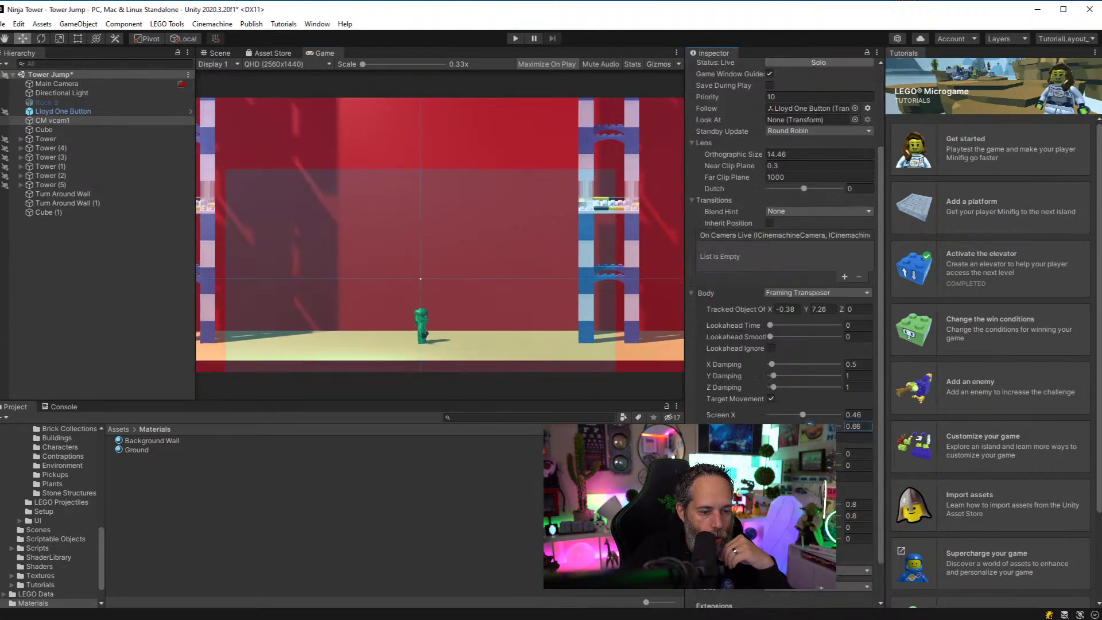
Set CM vcam1's dead zone width to 0.87 and dead zone height to 0.3, and play-test with a character jump
{"action": "left_click_drag", "start_coordinate": [770, 453], "coordinate": [836, 469]}
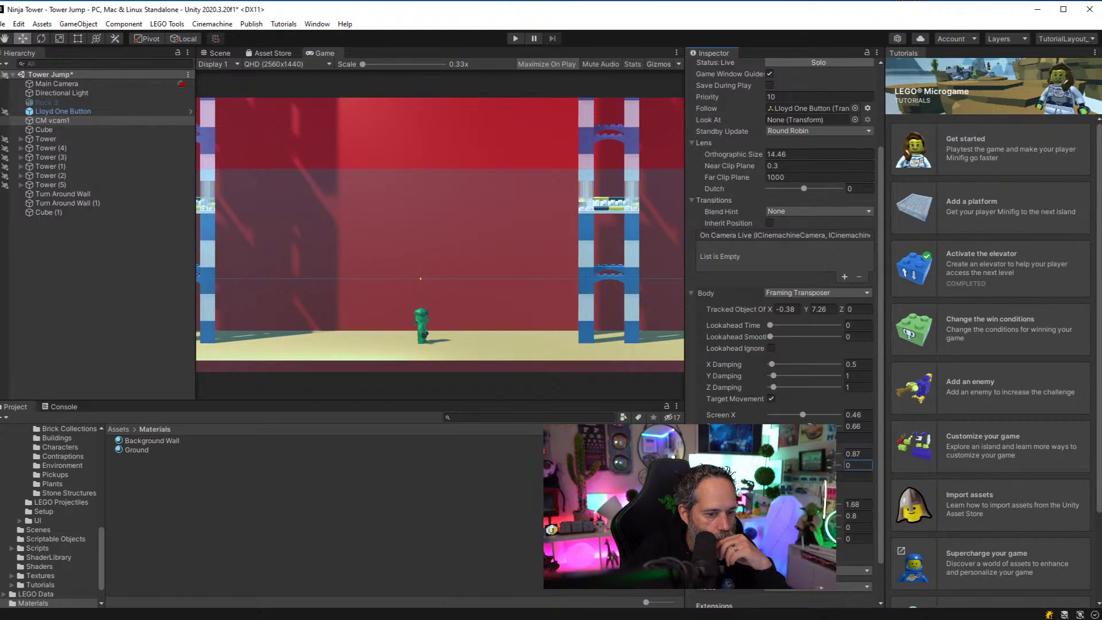
{"action": "type", "text": ".3"}
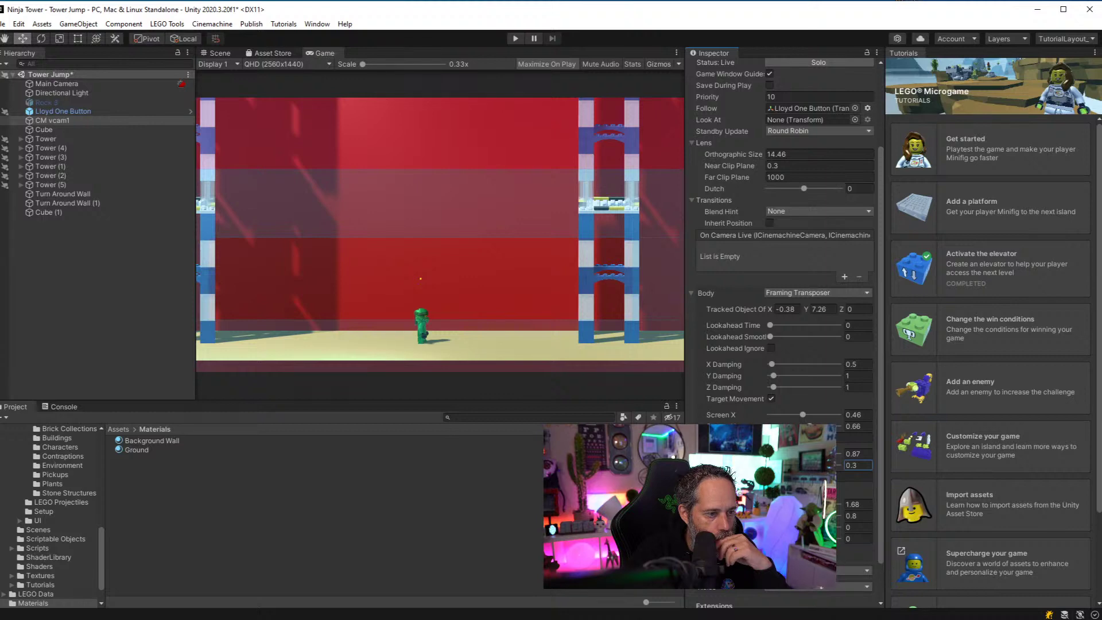
{"action": "left_click", "coordinate": [514, 39]}
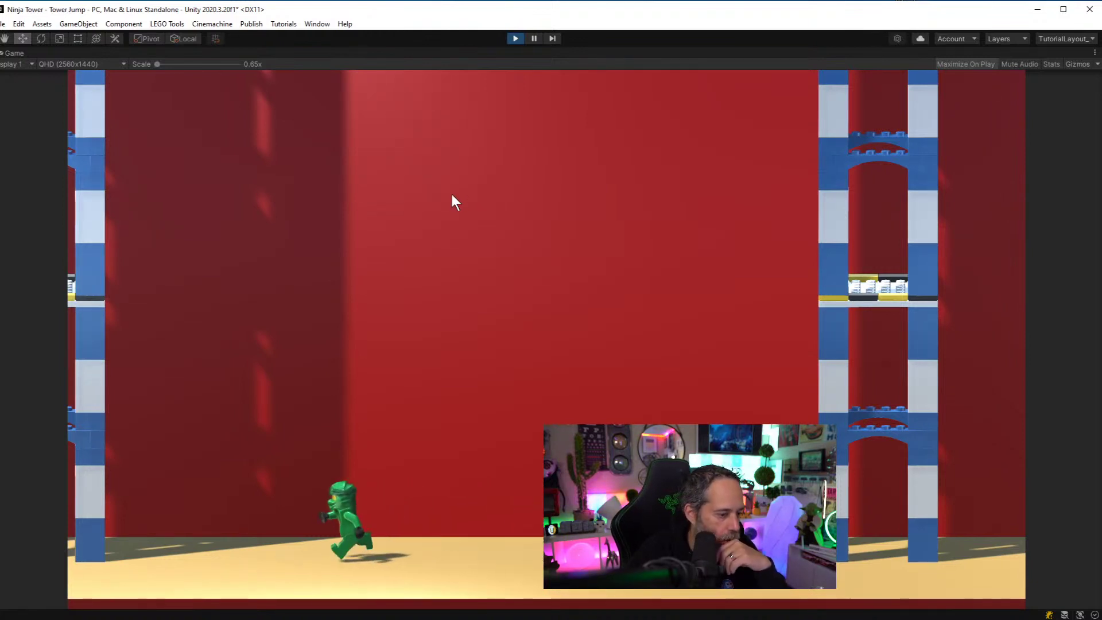
{"action": "key", "text": "space"}
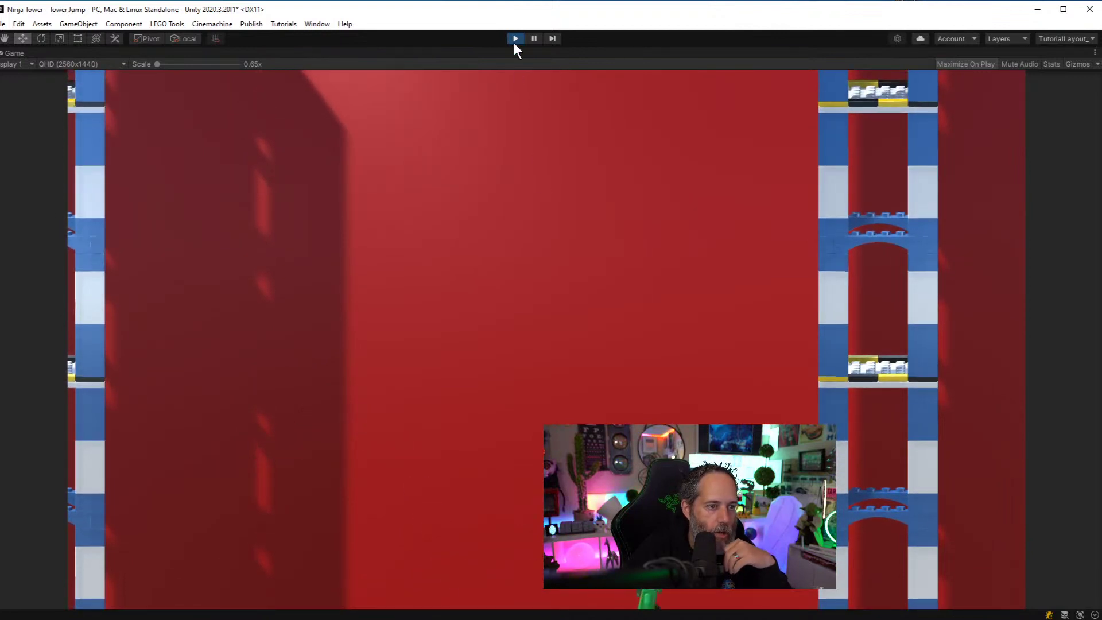
{"action": "left_click", "coordinate": [514, 38]}
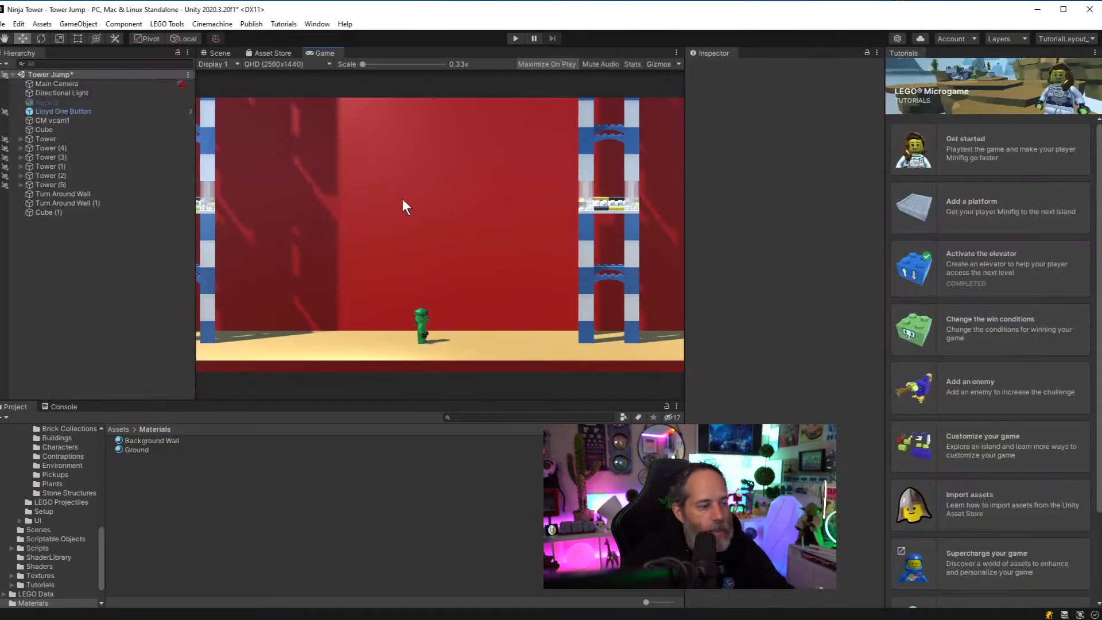
Set the Lloyd One Button character's Z position to 0 and check the framing in the Game view
{"action": "left_click", "coordinate": [212, 53]}
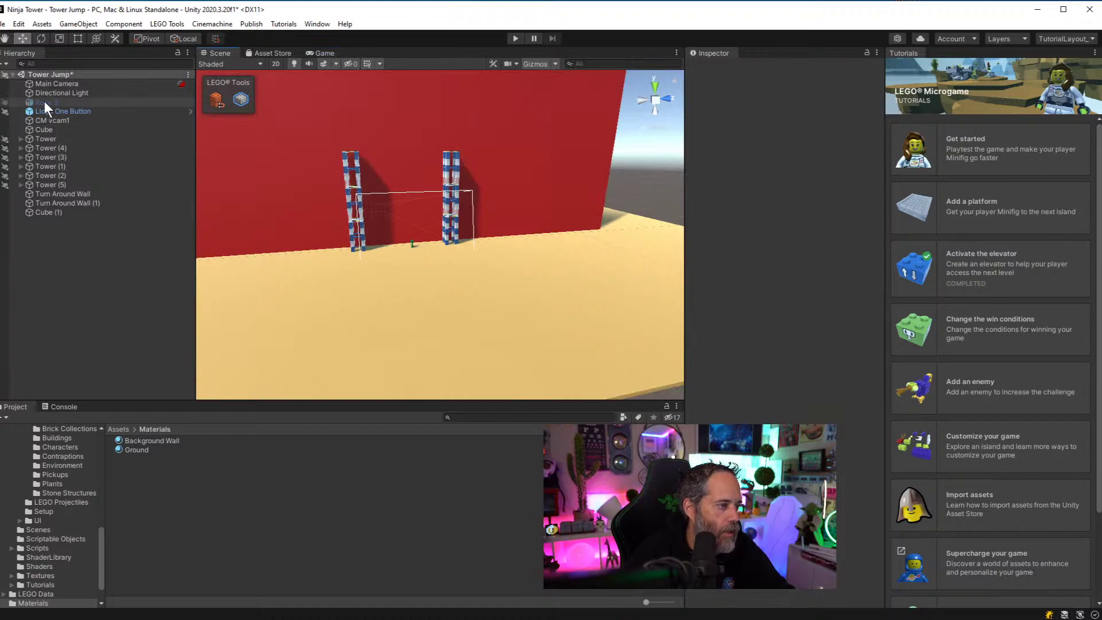
{"action": "left_click", "coordinate": [56, 119]}
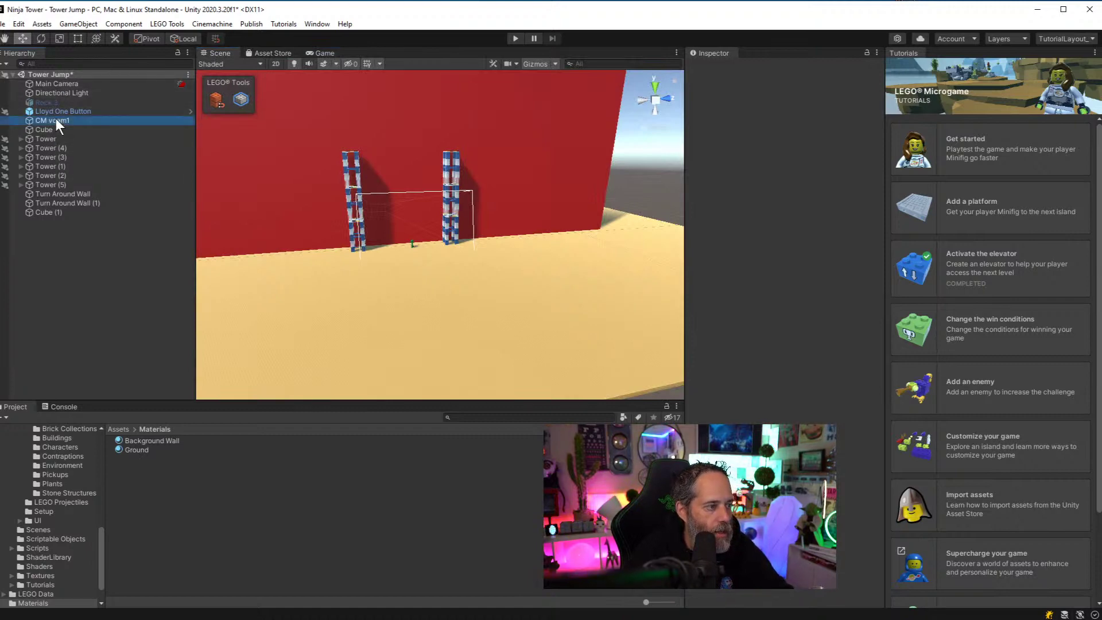
{"action": "right_click_drag", "start_coordinate": [314, 183], "coordinate": [321, 218]}
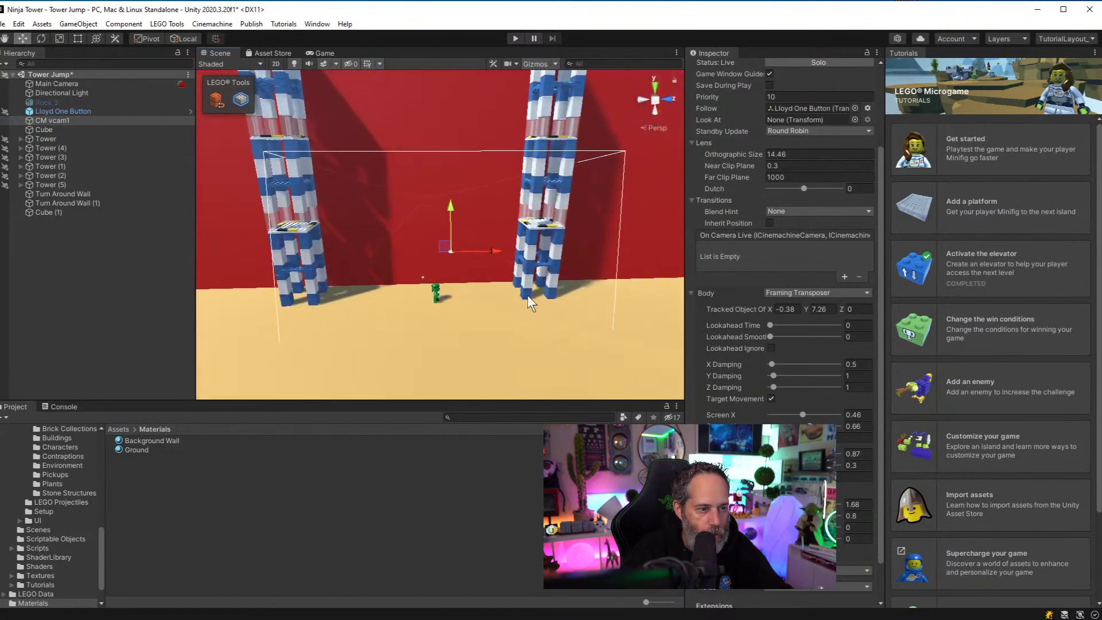
{"action": "left_click", "coordinate": [54, 112]}
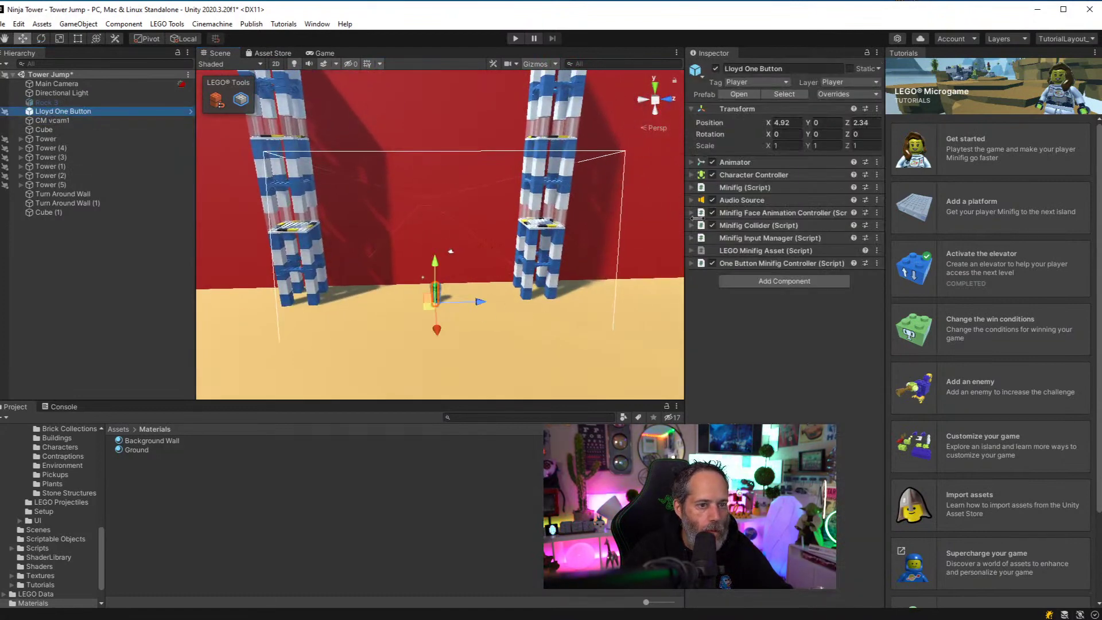
{"action": "left_click", "coordinate": [860, 123]}
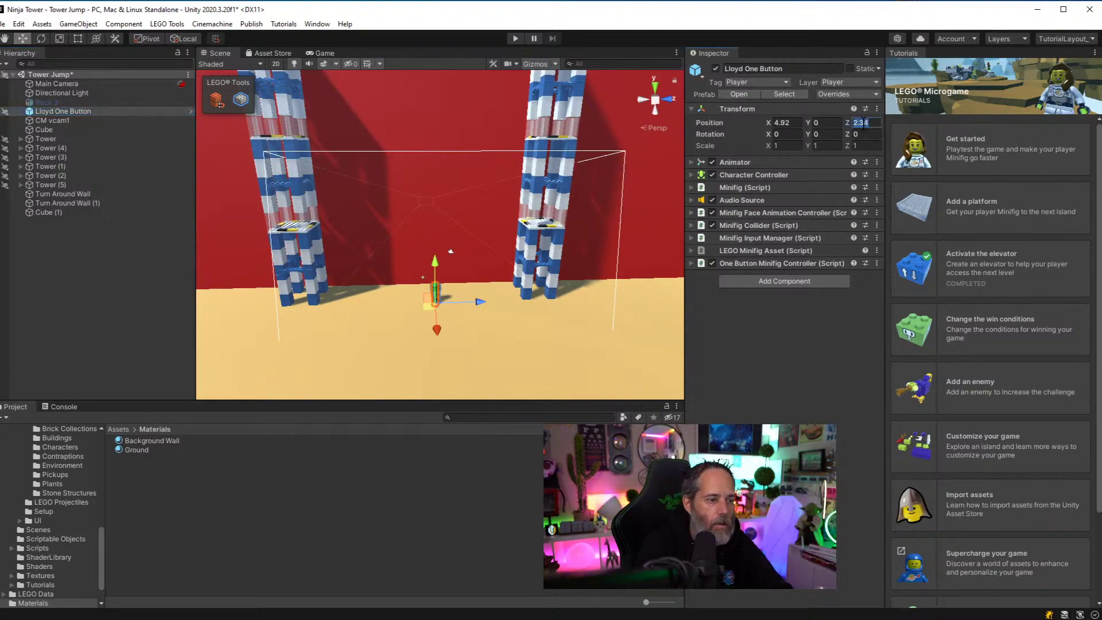
{"action": "type", "text": "0"}
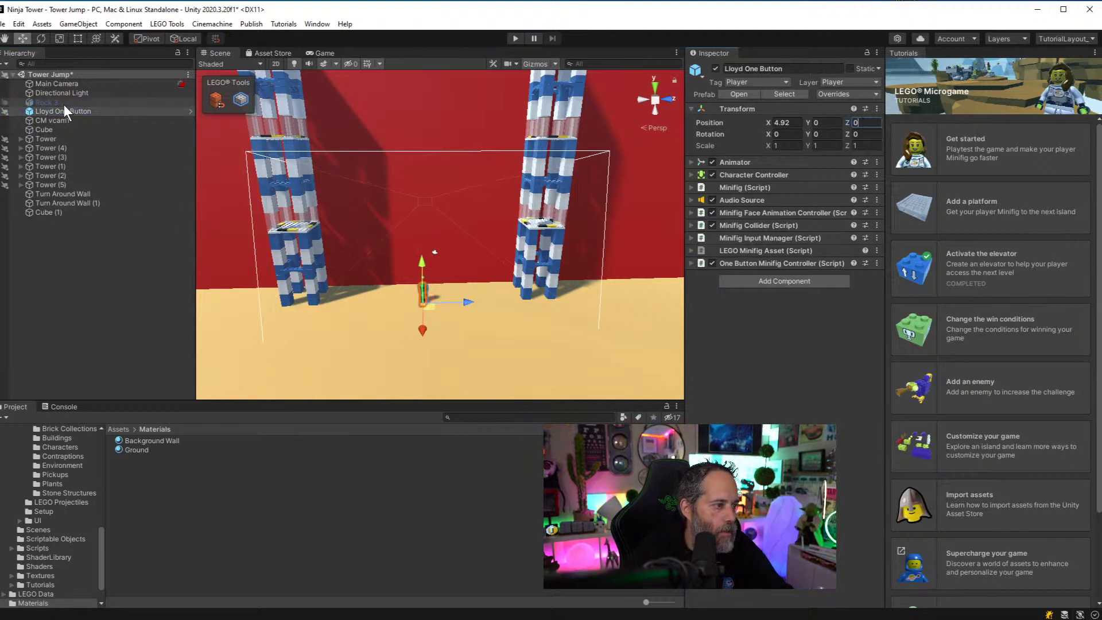
{"action": "left_click", "coordinate": [322, 53]}
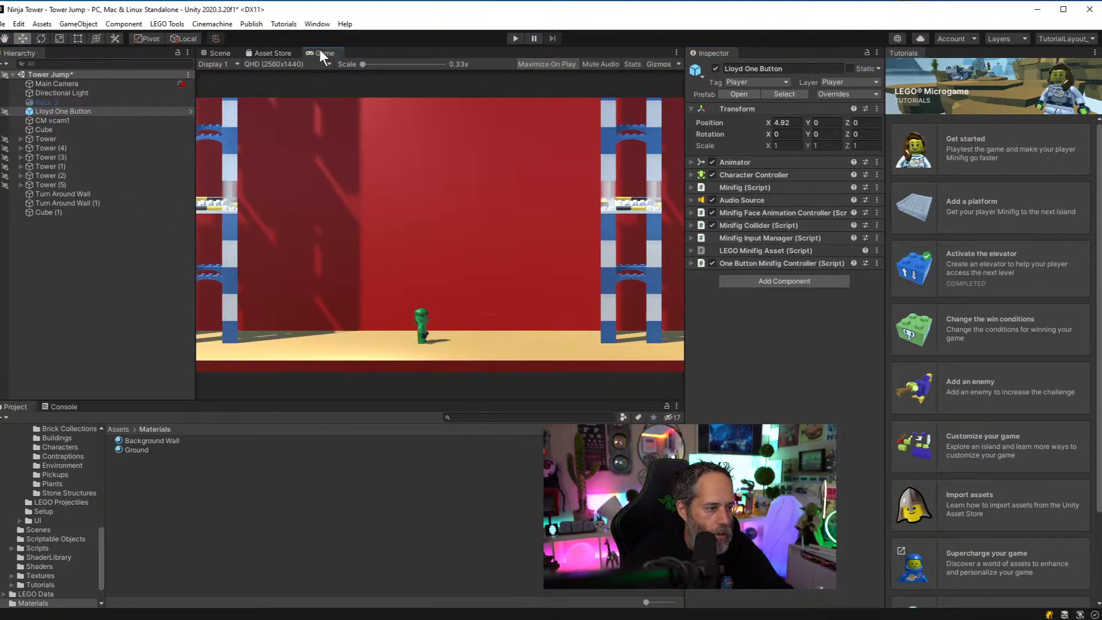
Set the Lloyd One Button character's Z position to -2.18 and start a play test
{"action": "left_click", "coordinate": [47, 185]}
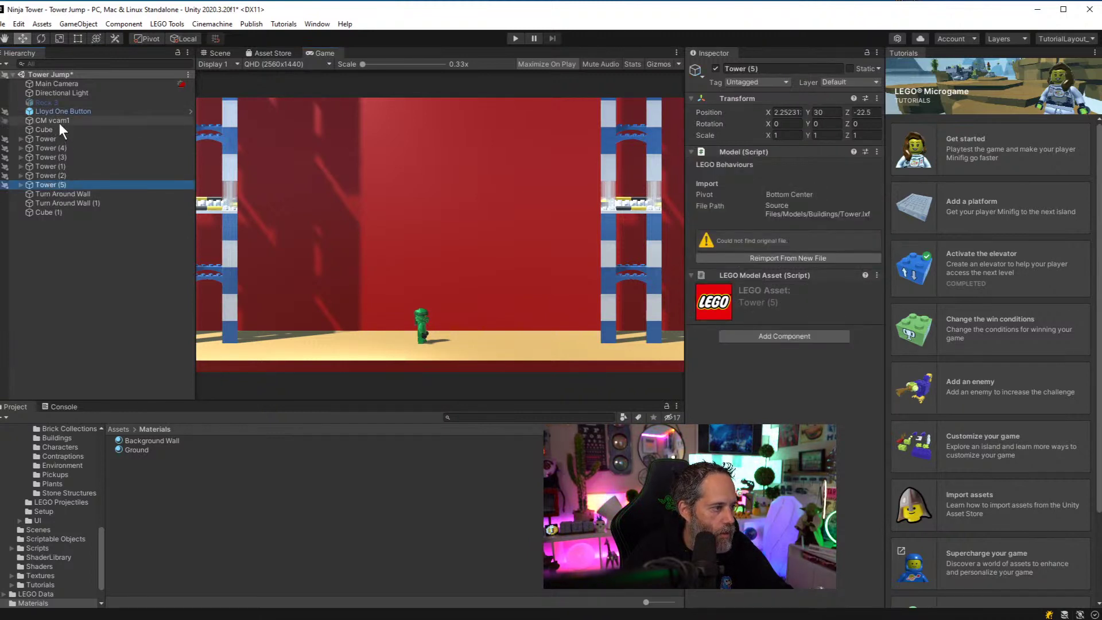
{"action": "left_click", "coordinate": [71, 110]}
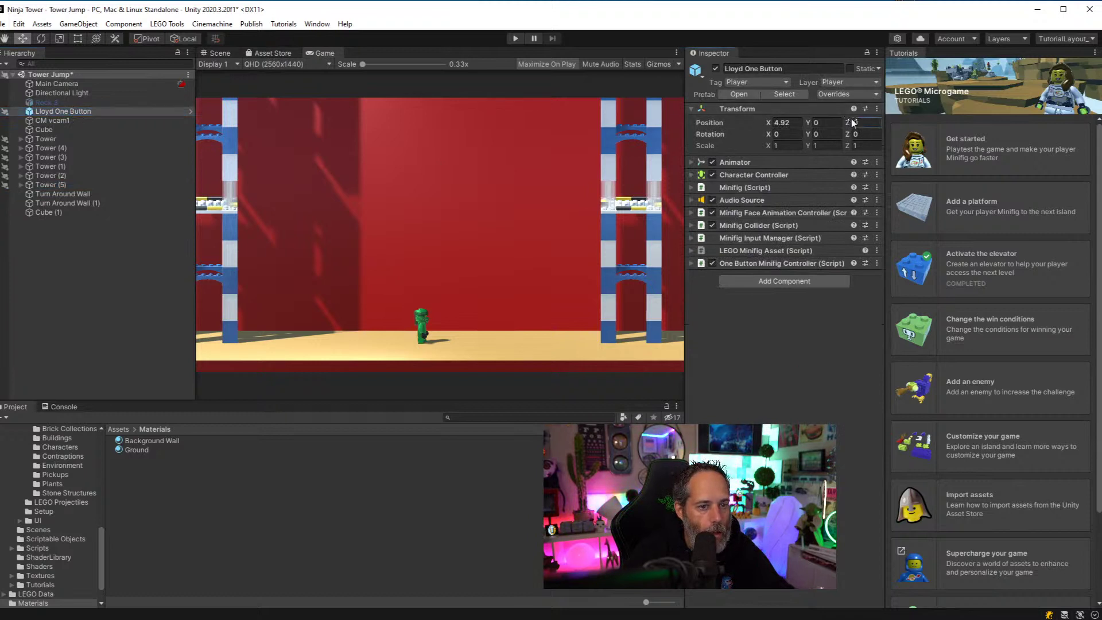
{"action": "left_click_drag", "start_coordinate": [847, 123], "coordinate": [814, 132]}
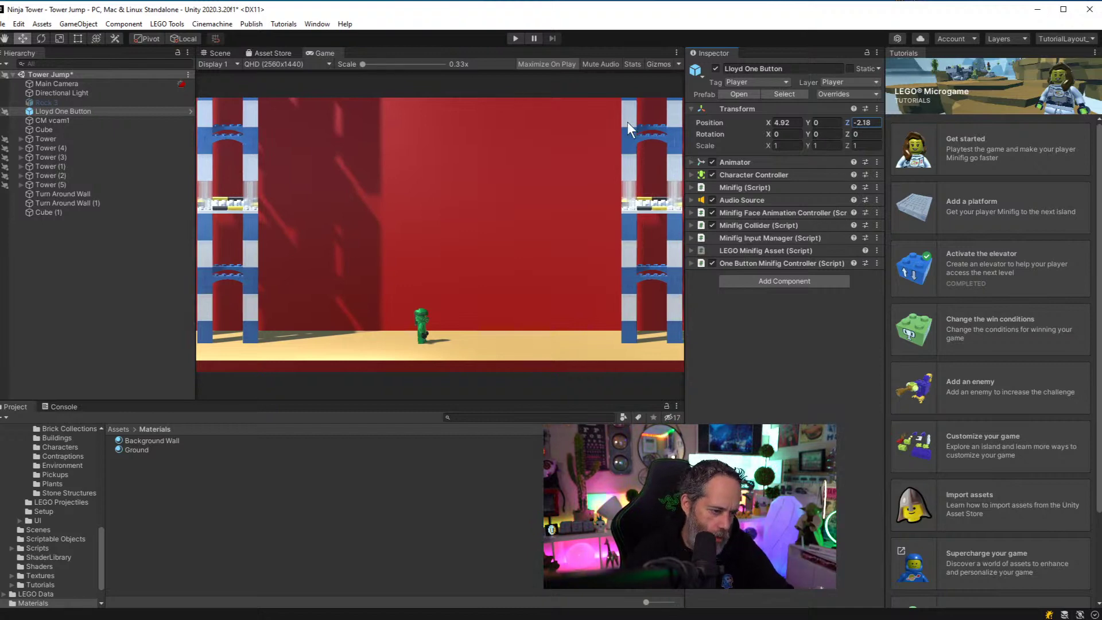
{"action": "left_click", "coordinate": [515, 38]}
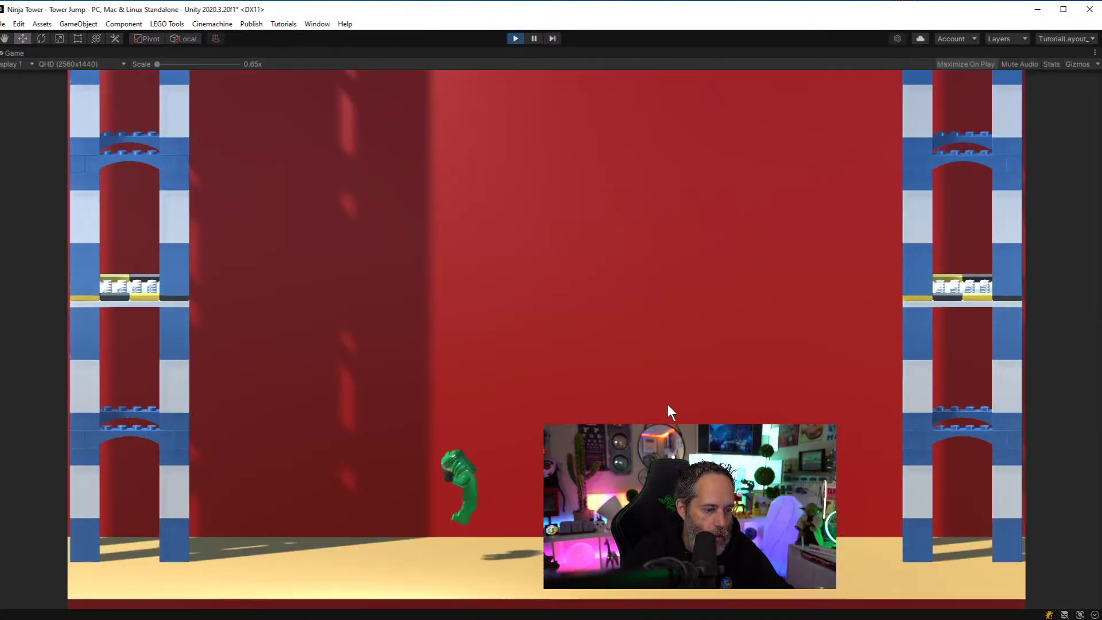
Move the character and make it jump to test how the camera follows, and end the play test
{"action": "key", "text": "Left"}
{"action": "key", "text": "space"}
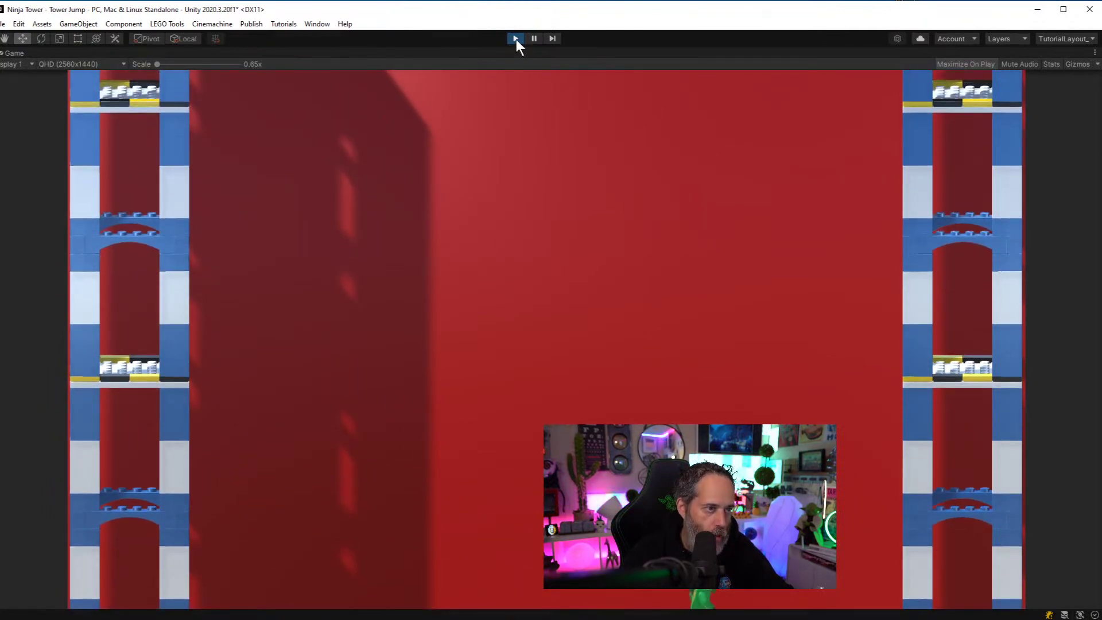
{"action": "left_click", "coordinate": [515, 38]}
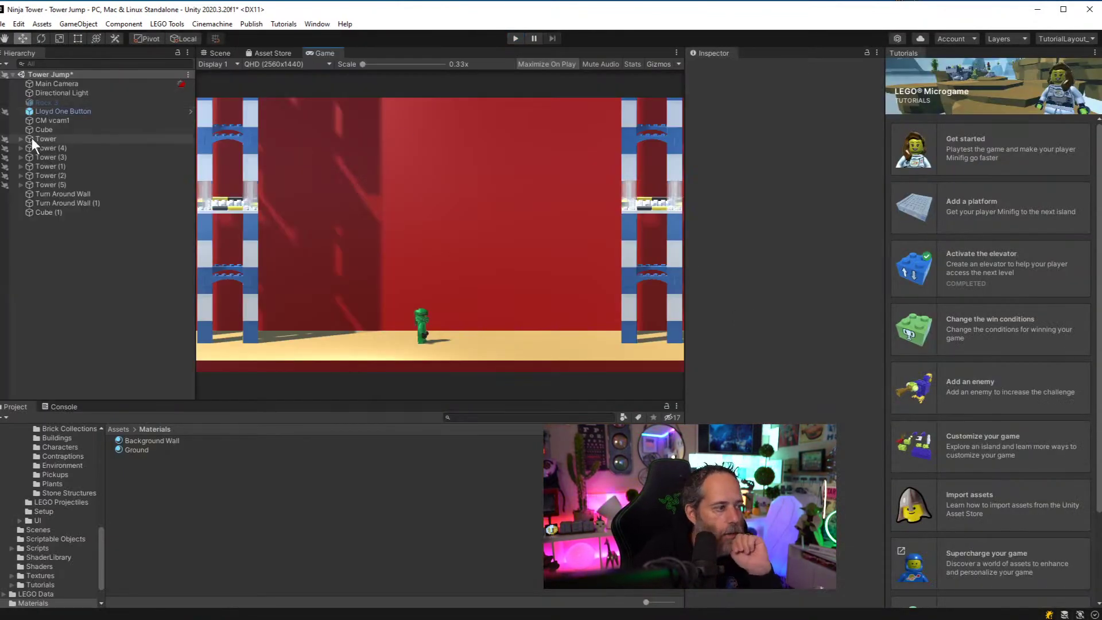
Set CM vcam1's dead zone height to 0 and play-test the camera's vertical follow with a character jump
{"action": "left_click", "coordinate": [57, 121]}
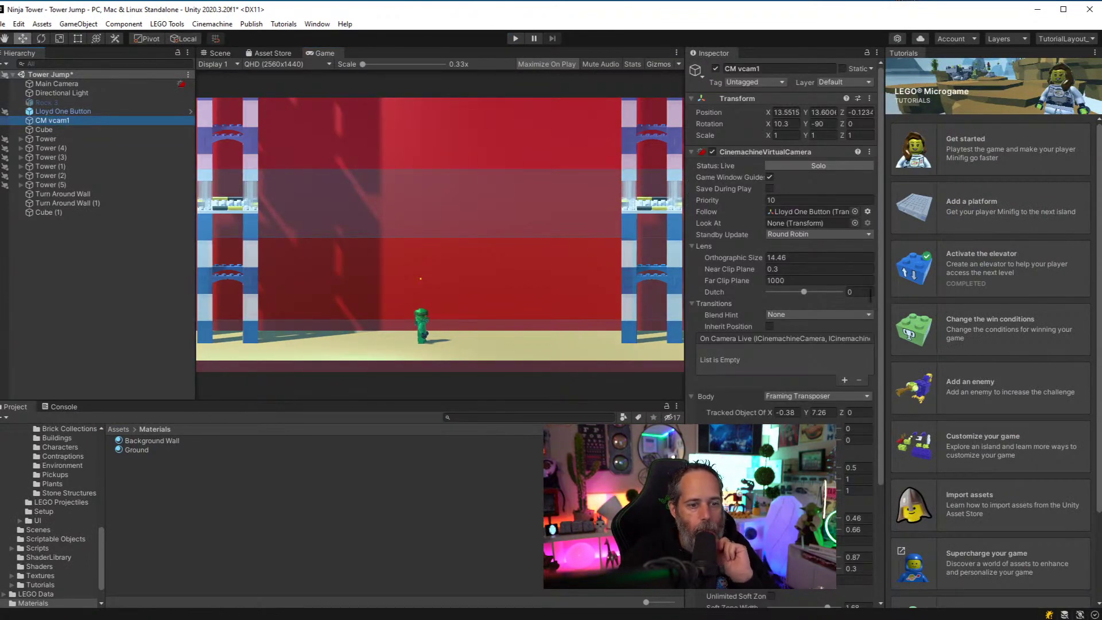
{"action": "scroll", "coordinate": [784, 406], "scroll_direction": "down", "scroll_amount": 5}
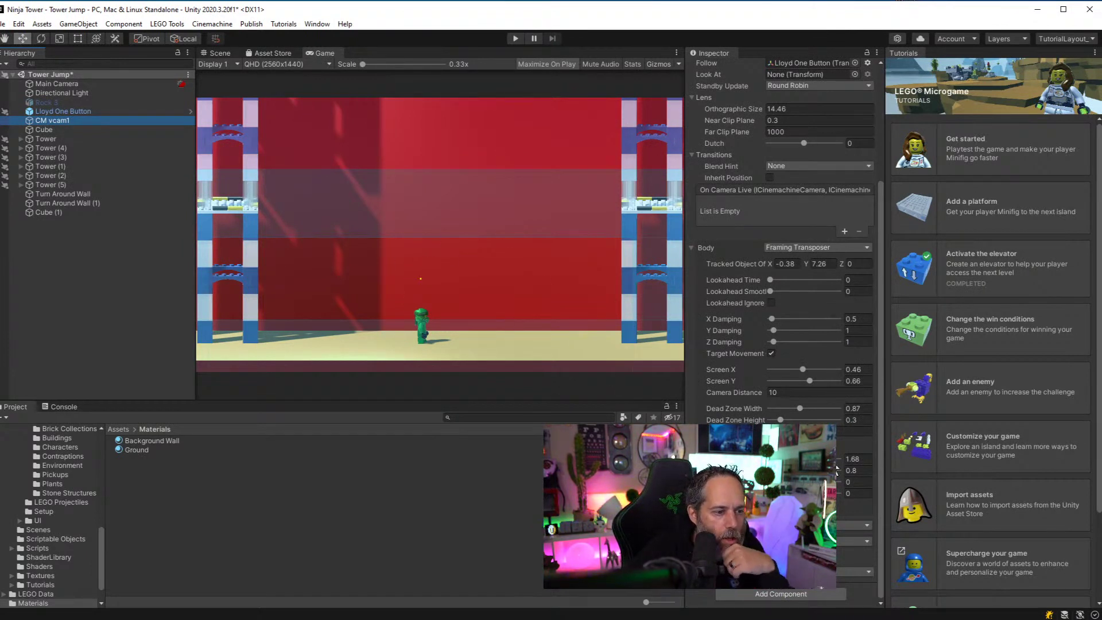
{"action": "left_click_drag", "start_coordinate": [779, 419], "coordinate": [766, 419]}
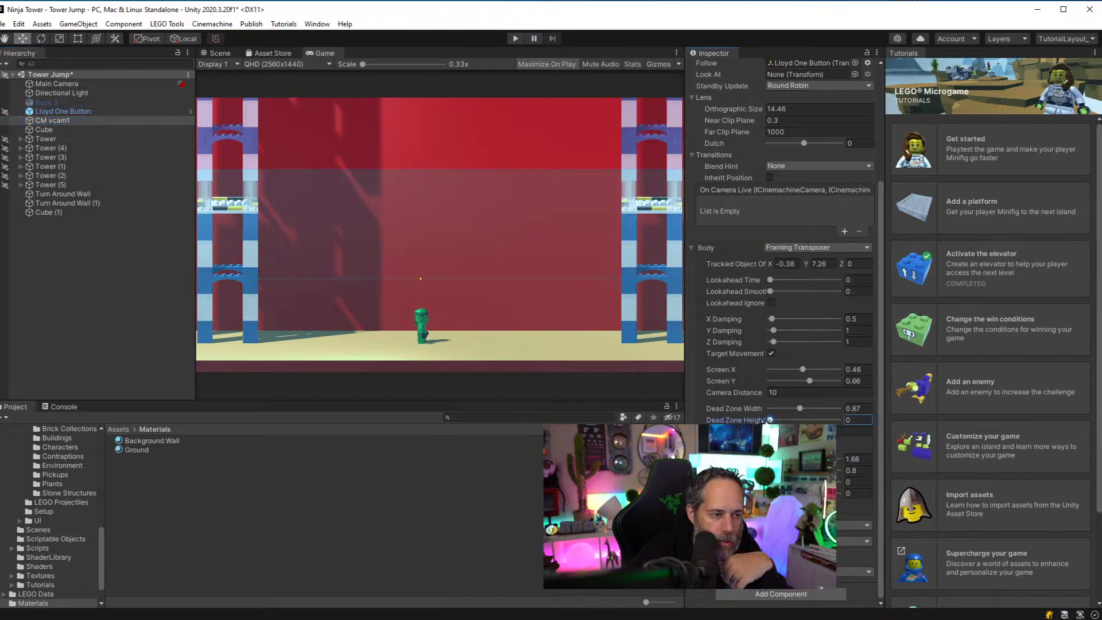
{"action": "left_click", "coordinate": [515, 38]}
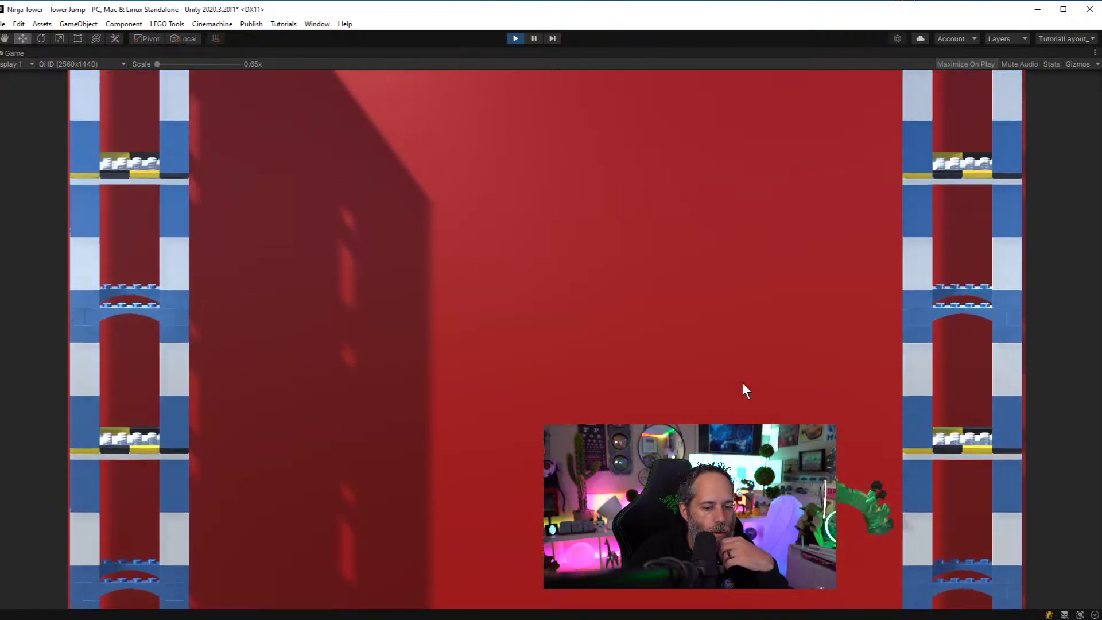
{"action": "left_click", "coordinate": [513, 36]}
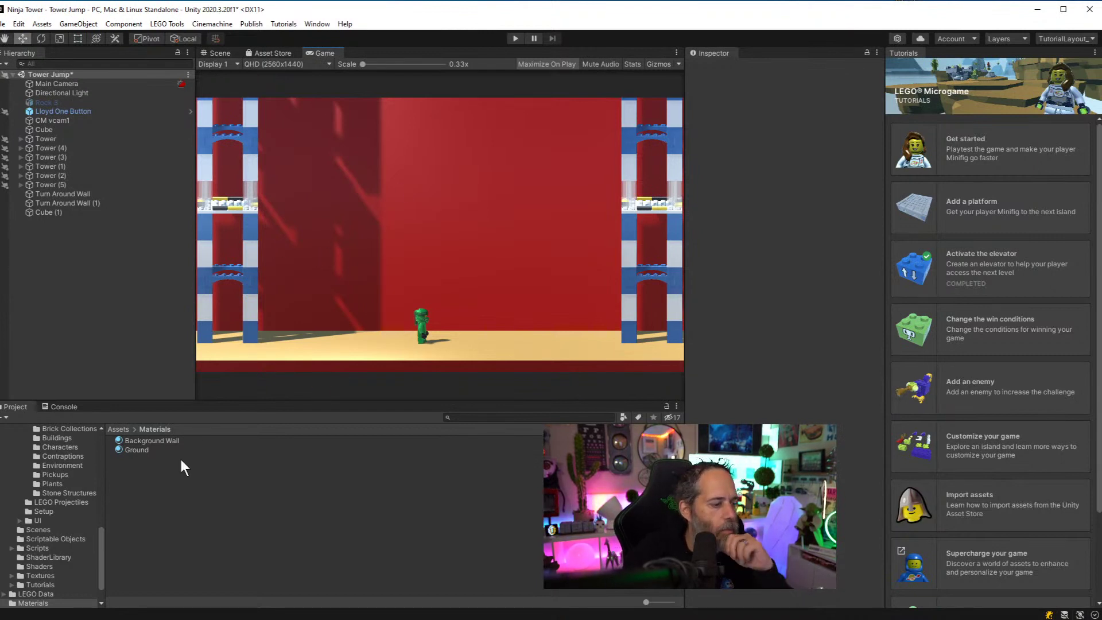
Search the project assets for "plat"
{"action": "left_click", "coordinate": [462, 417]}
{"action": "type", "text": "pla"}
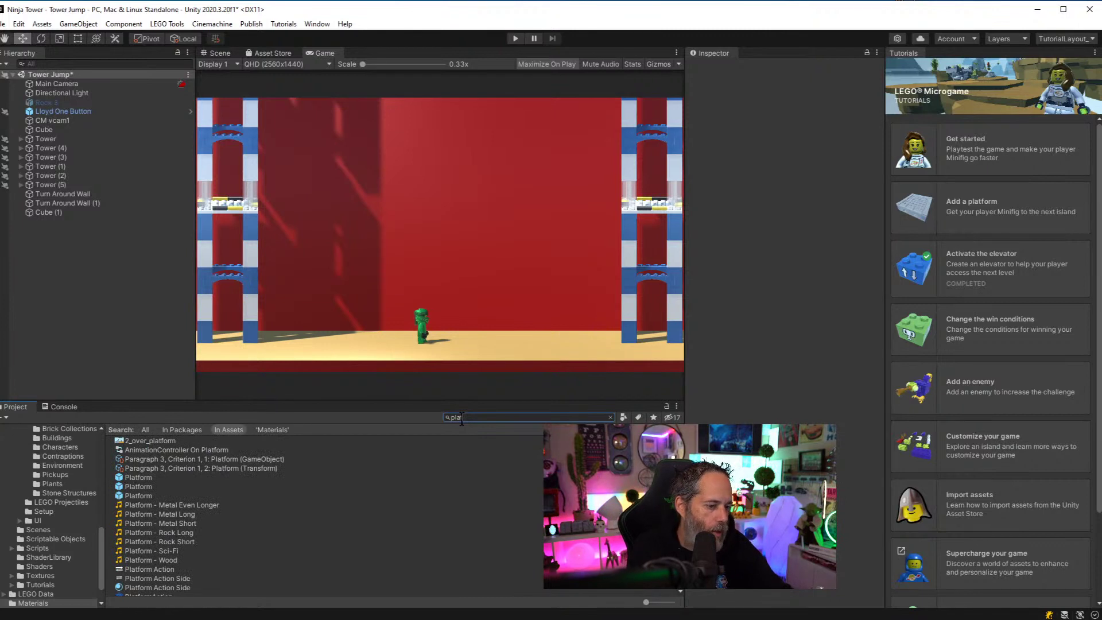
{"action": "type", "text": "tfrom"}
{"action": "key", "text": "BackSpace"}
{"action": "key", "text": "BackSpace"}
{"action": "key", "text": "BackSpace"}
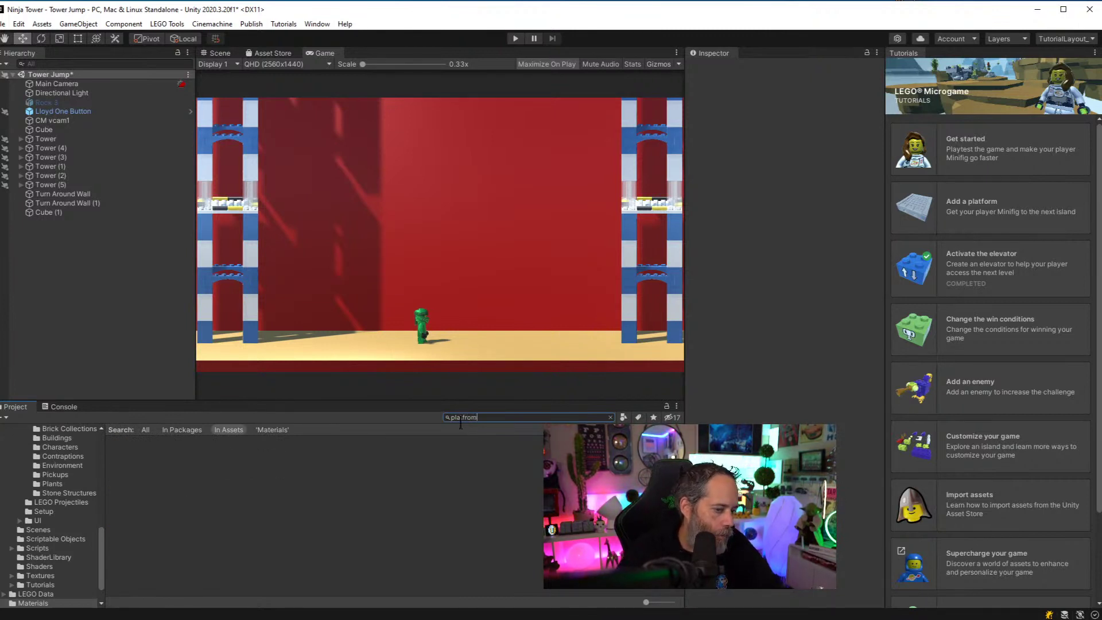
{"action": "key", "text": "BackSpace"}
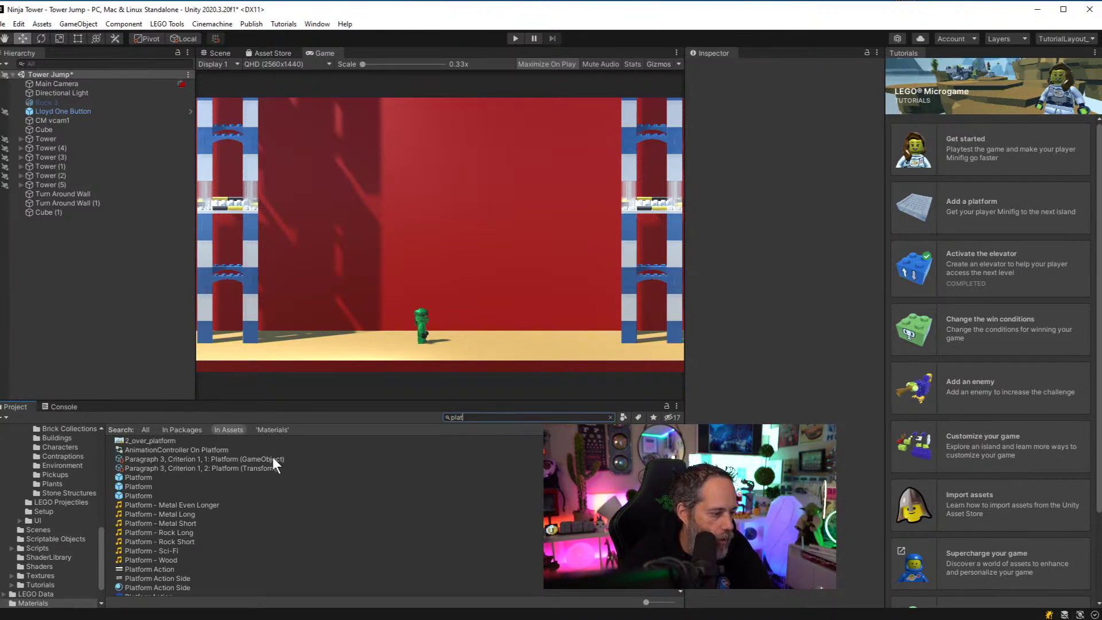
Compare the three Platform prefabs by their asset paths and components, ending on the Stone Structures one
{"action": "left_click", "coordinate": [150, 472]}
{"action": "left_click", "coordinate": [146, 485]}
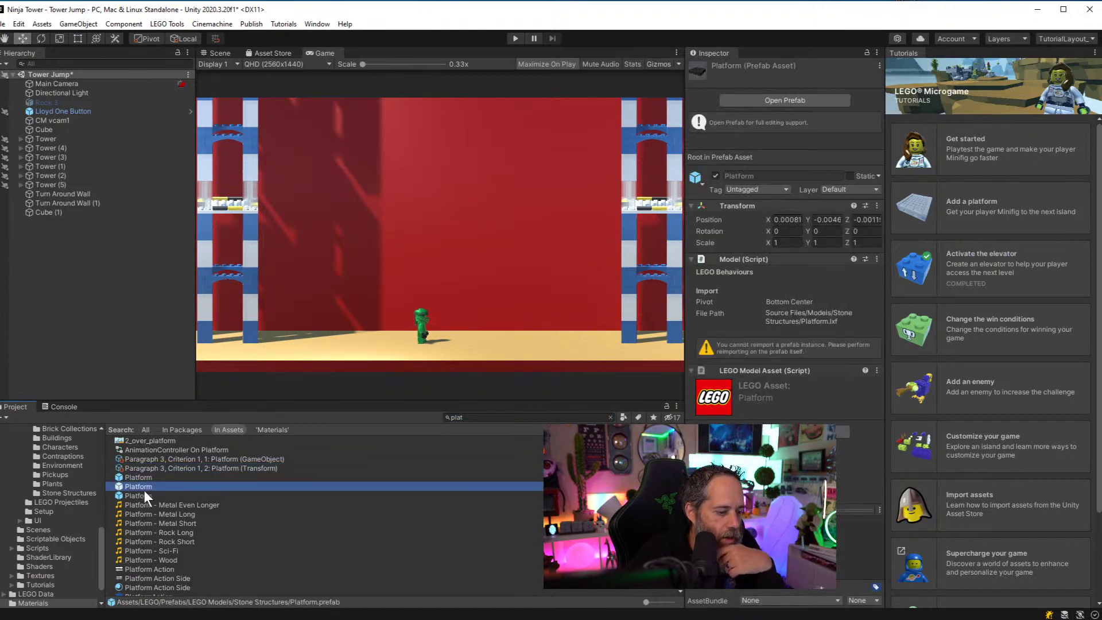
{"action": "left_click", "coordinate": [140, 503]}
{"action": "left_click", "coordinate": [140, 490]}
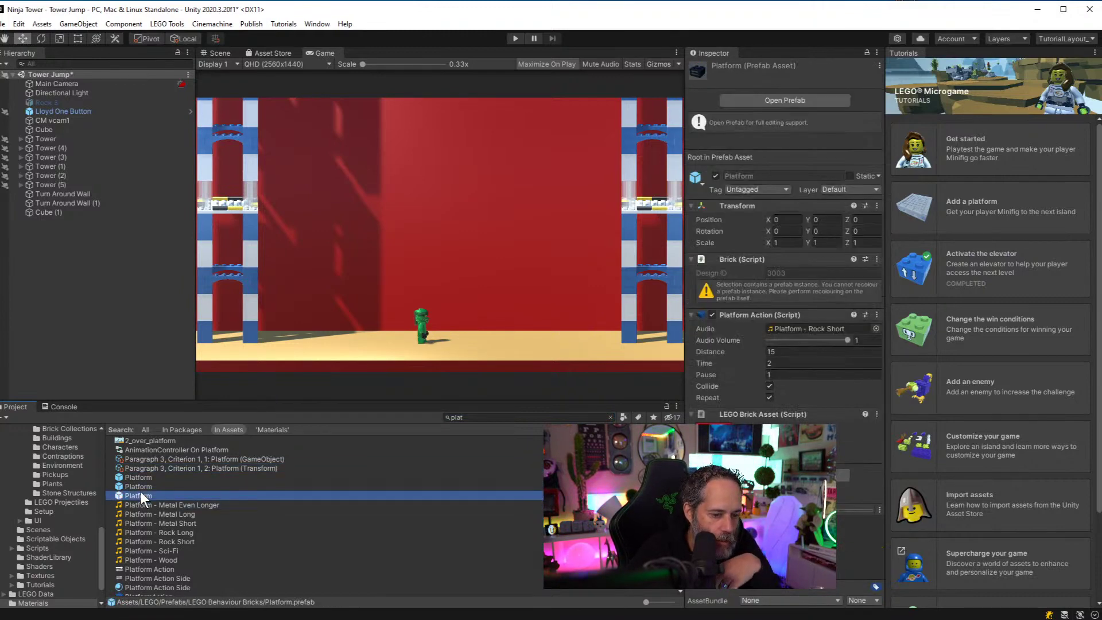
{"action": "left_click", "coordinate": [140, 495]}
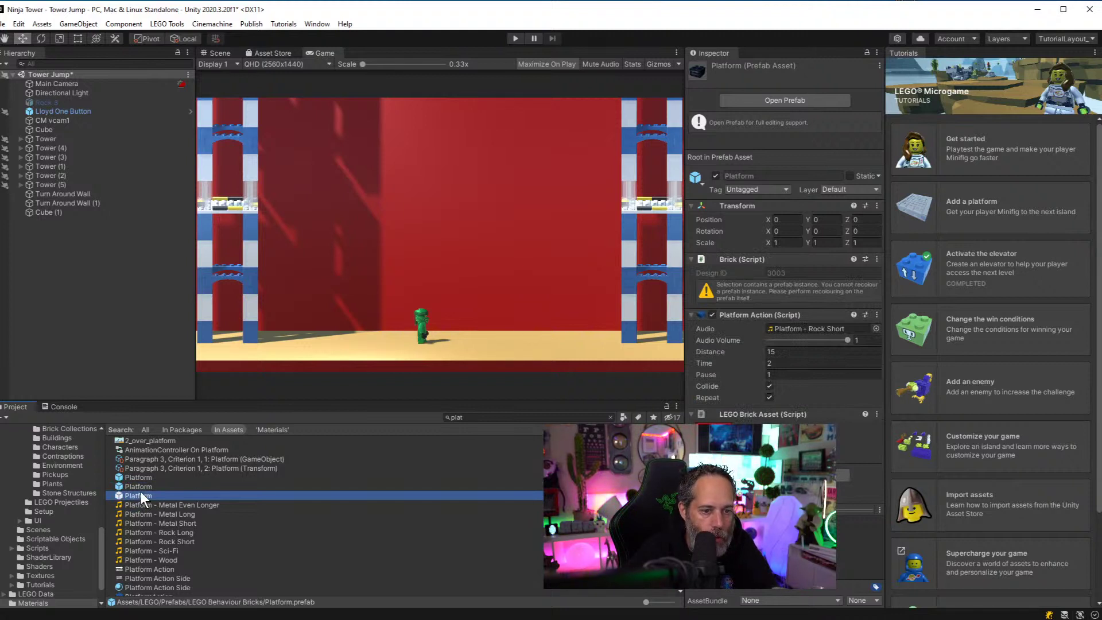
{"action": "key", "text": "Up"}
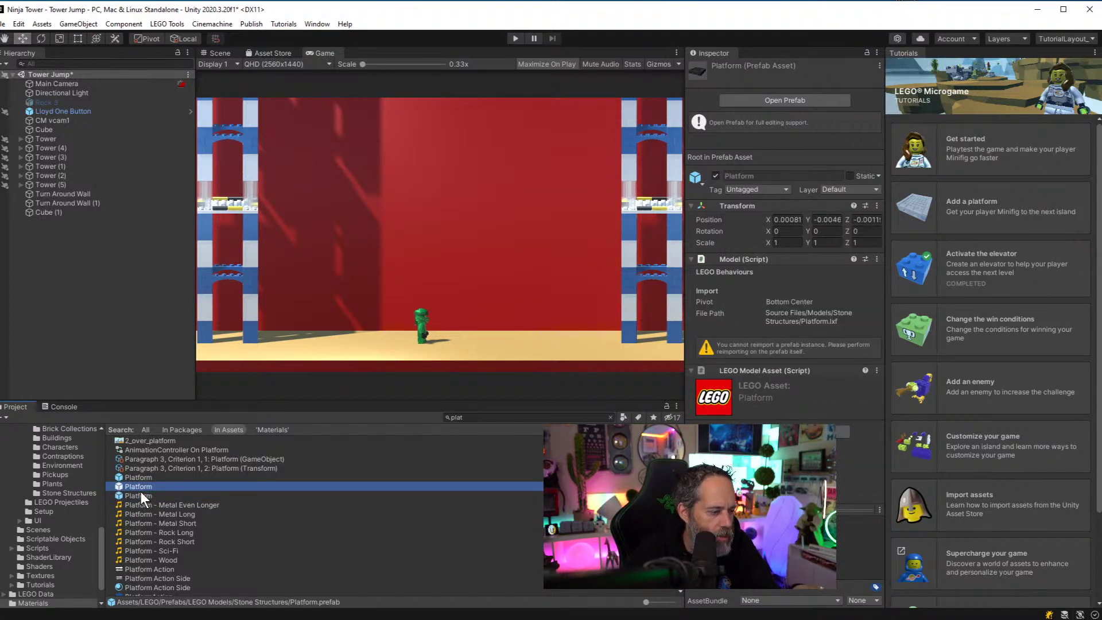
{"action": "key", "text": "Up"}
{"action": "key", "text": "Down"}
{"action": "key", "text": "Up"}
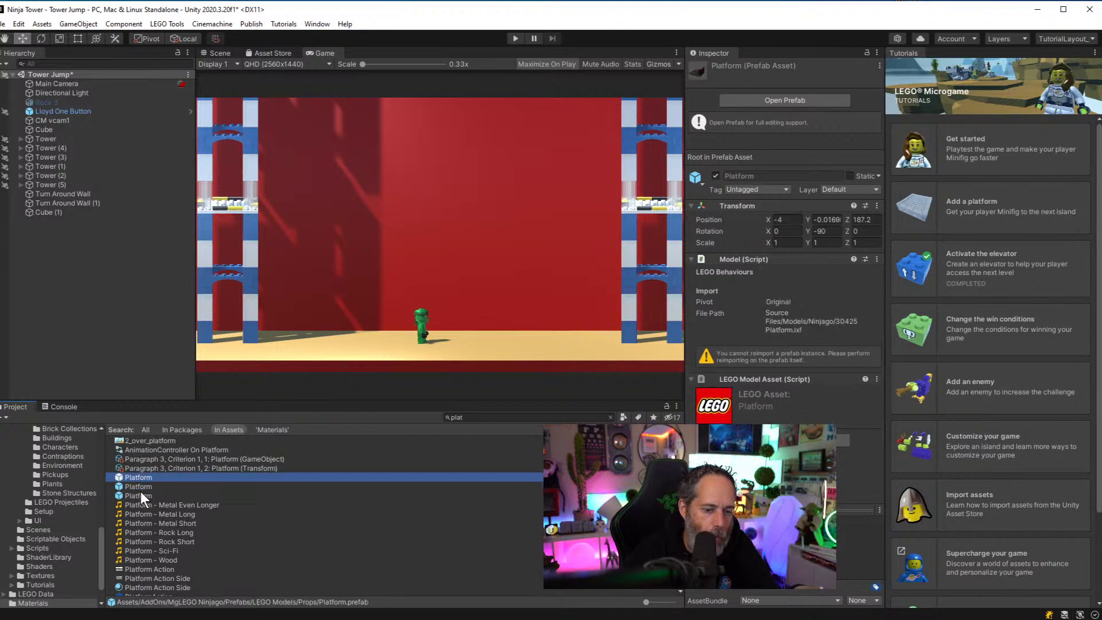
{"action": "key", "text": "Down"}
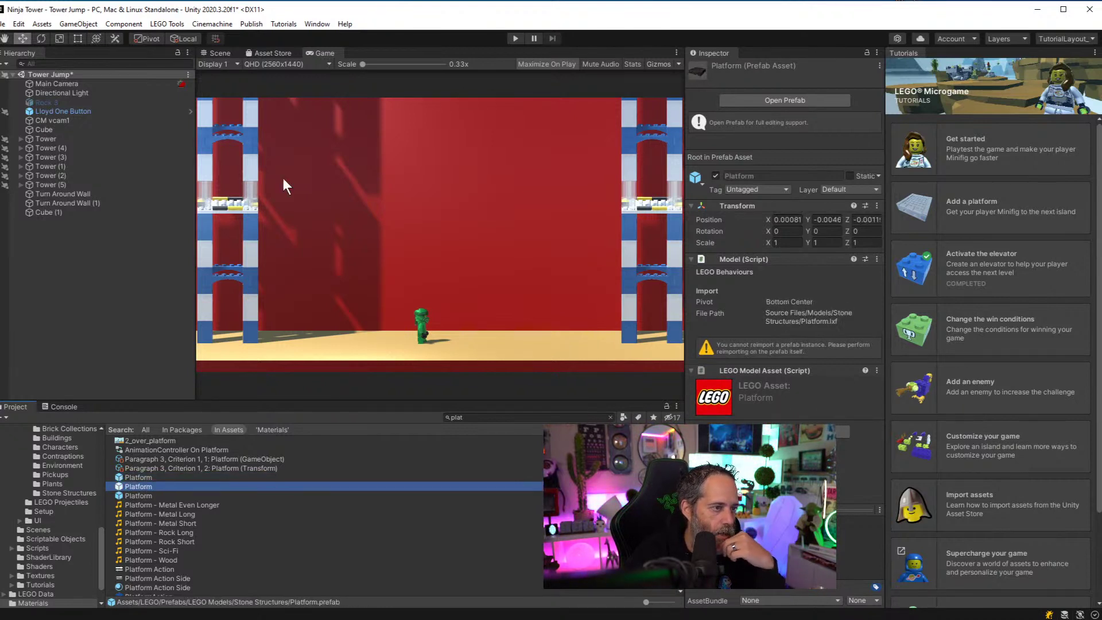
Place the Stone Structures Platform prefab in the scene above the character and check it in the Game view
{"action": "left_click", "coordinate": [218, 54]}
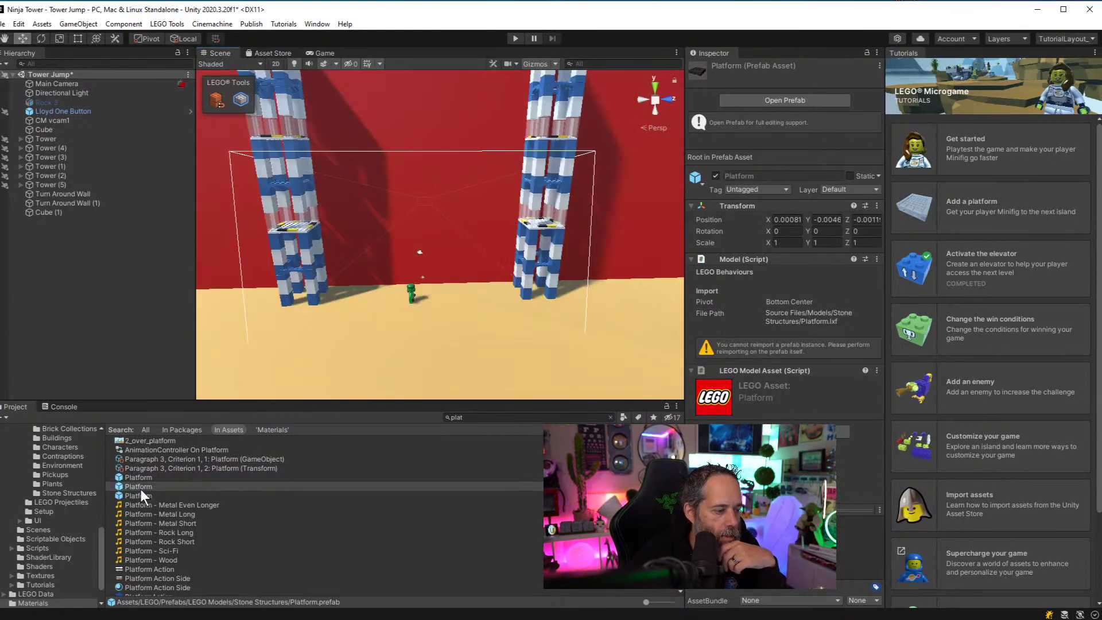
{"action": "left_click_drag", "start_coordinate": [140, 489], "coordinate": [388, 252]}
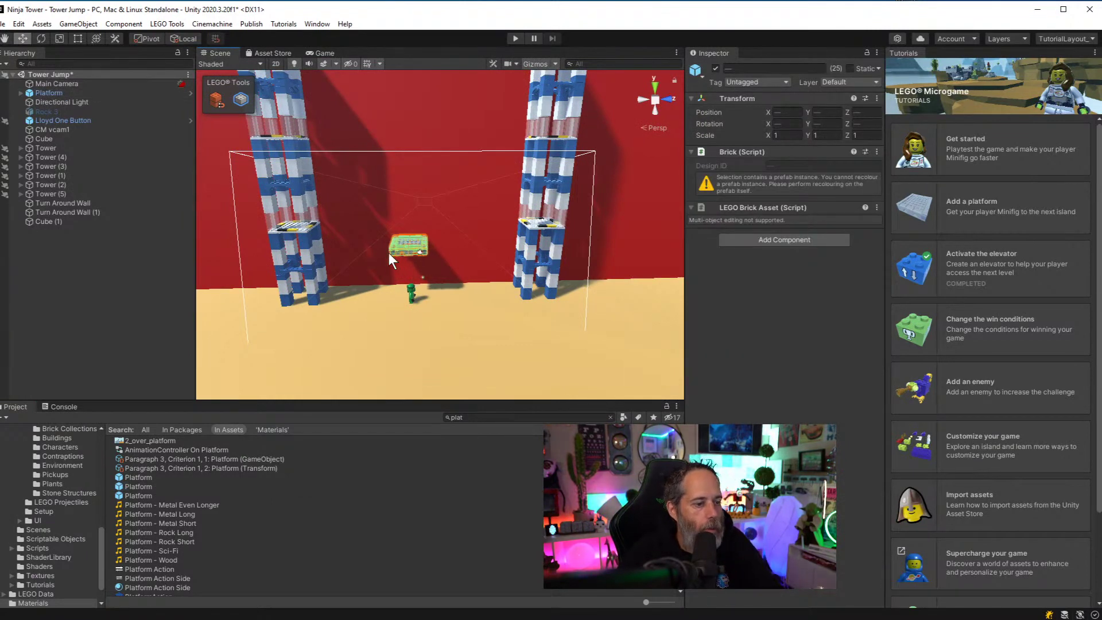
{"action": "left_click", "coordinate": [321, 52]}
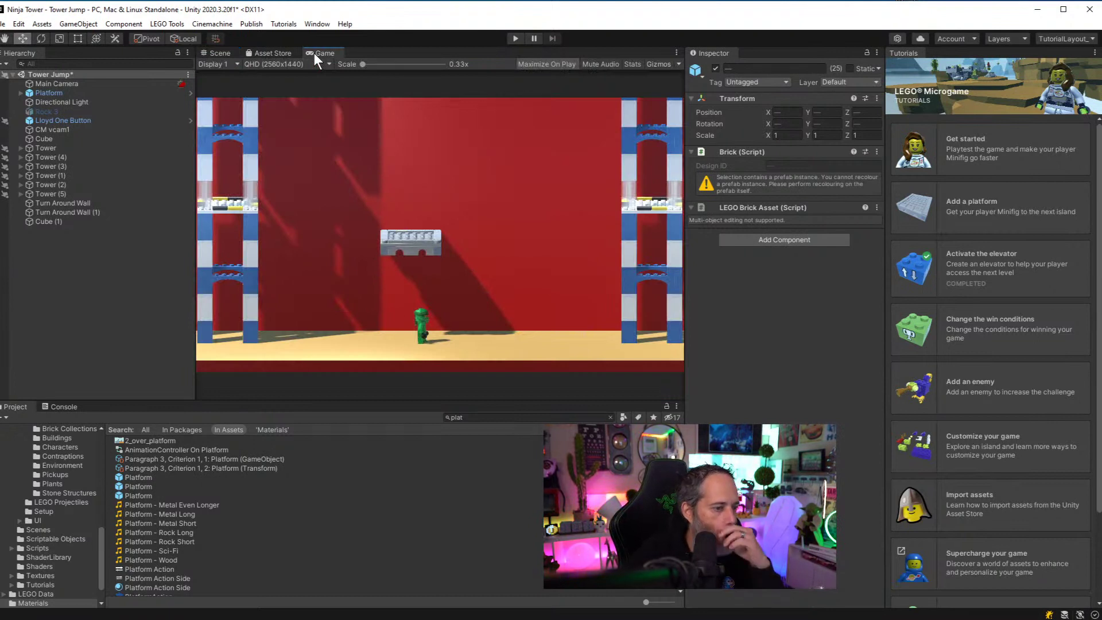
Check the Main Camera's rotation and set CM vcam1's X rotation to 0
{"action": "left_click", "coordinate": [81, 84]}
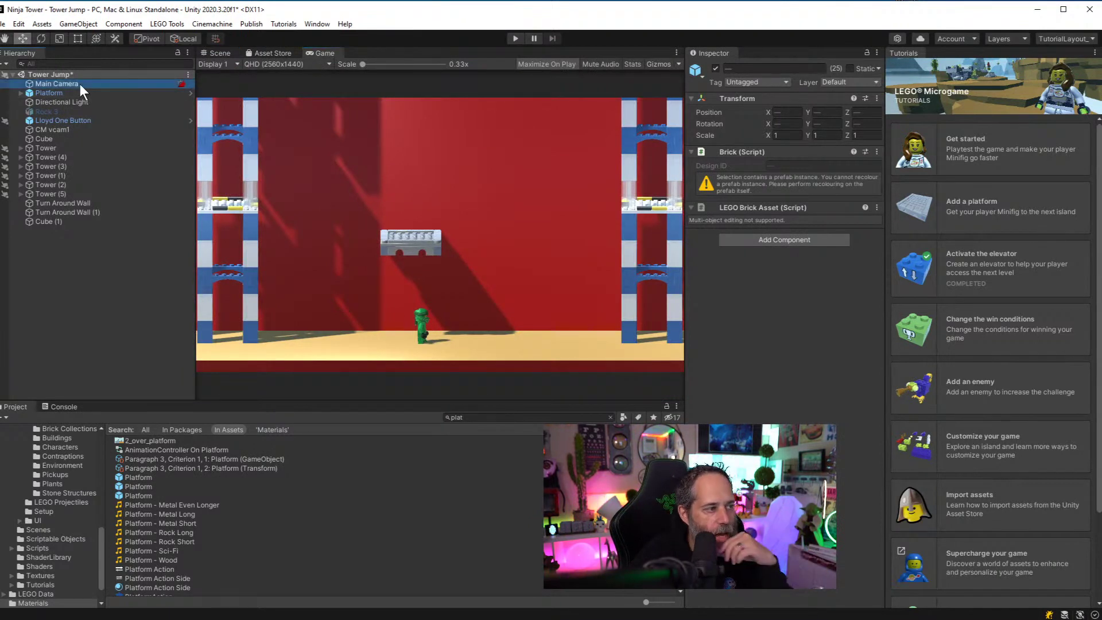
{"action": "left_click", "coordinate": [784, 124]}
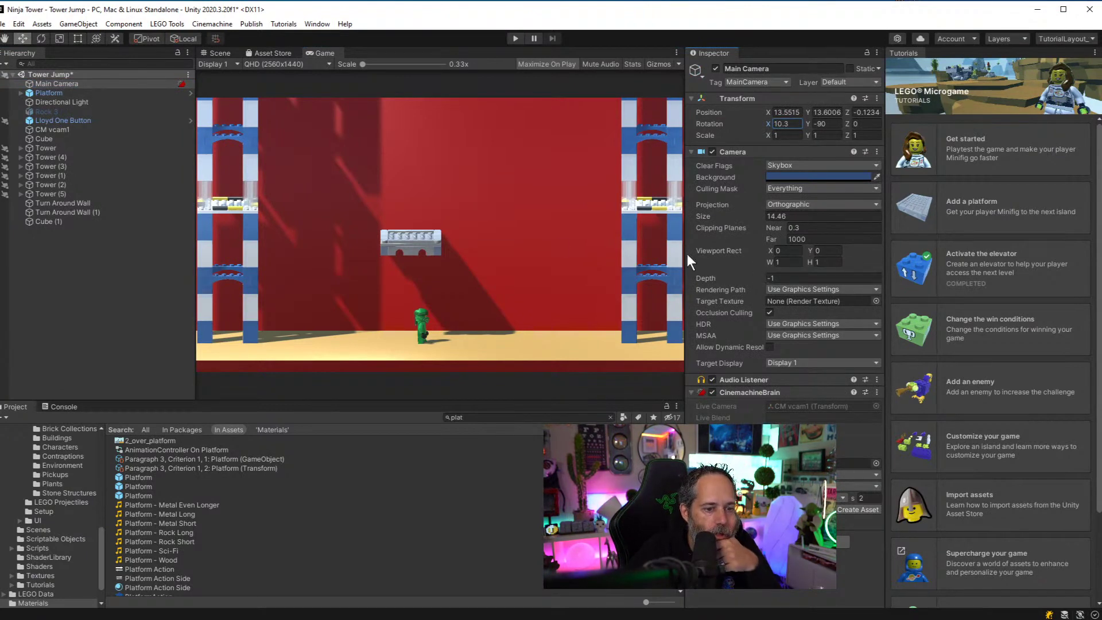
{"action": "left_click", "coordinate": [52, 130]}
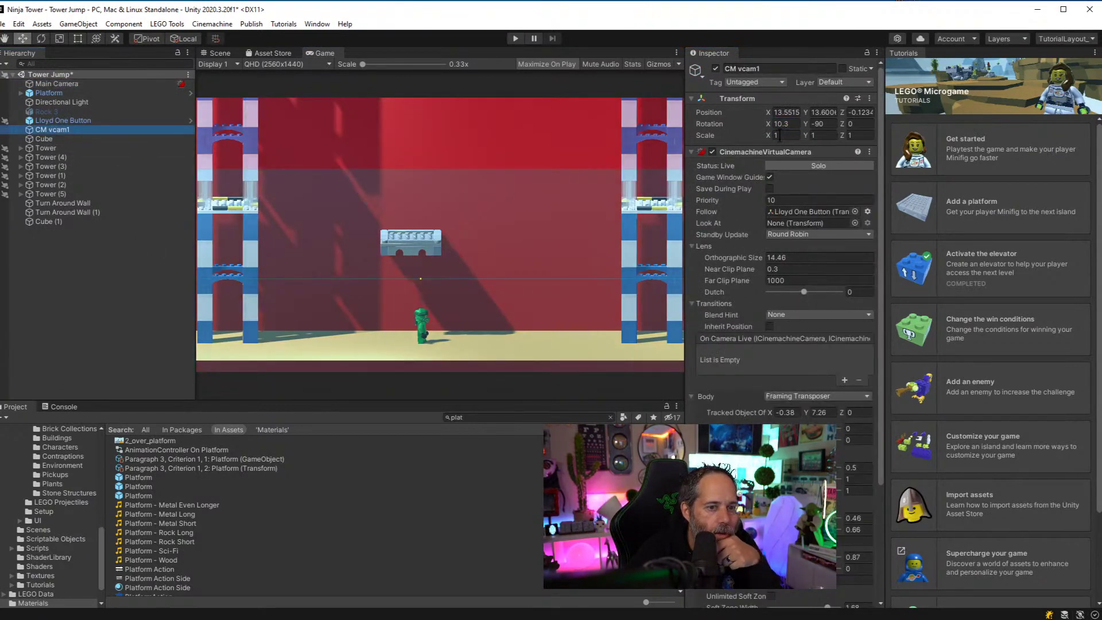
{"action": "left_click", "coordinate": [784, 124]}
{"action": "type", "text": "0"}
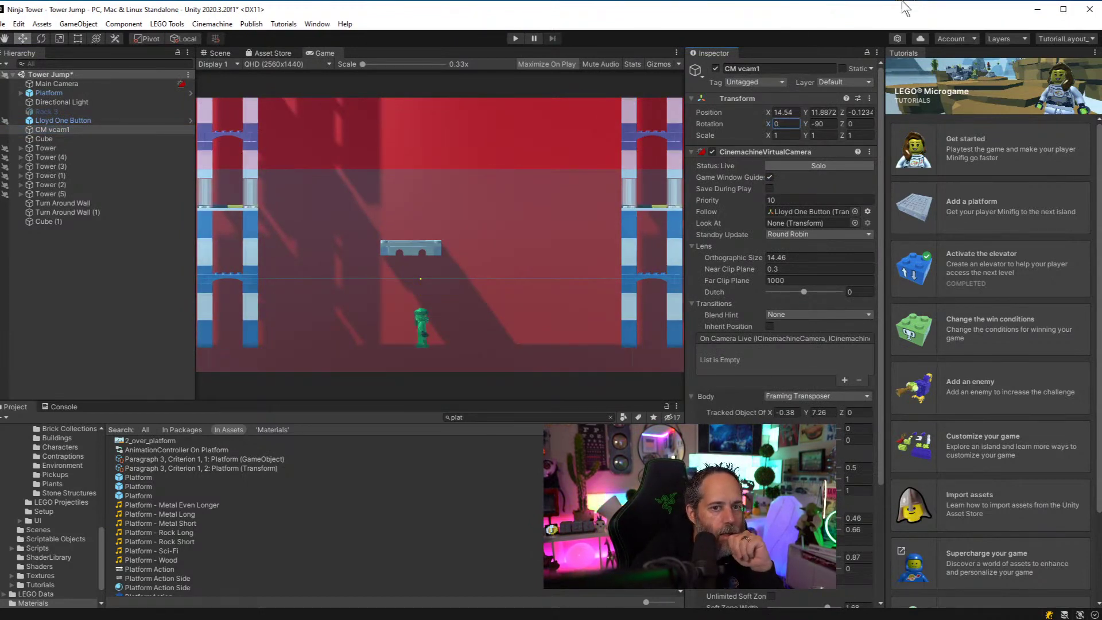
Move the Ninja Tower window down, minimize the NinjaGo Racing project behind it and close the leftover browser pop-up
{"action": "left_click_drag", "start_coordinate": [905, 8], "coordinate": [914, 82]}
{"action": "left_click", "coordinate": [1041, 11]}
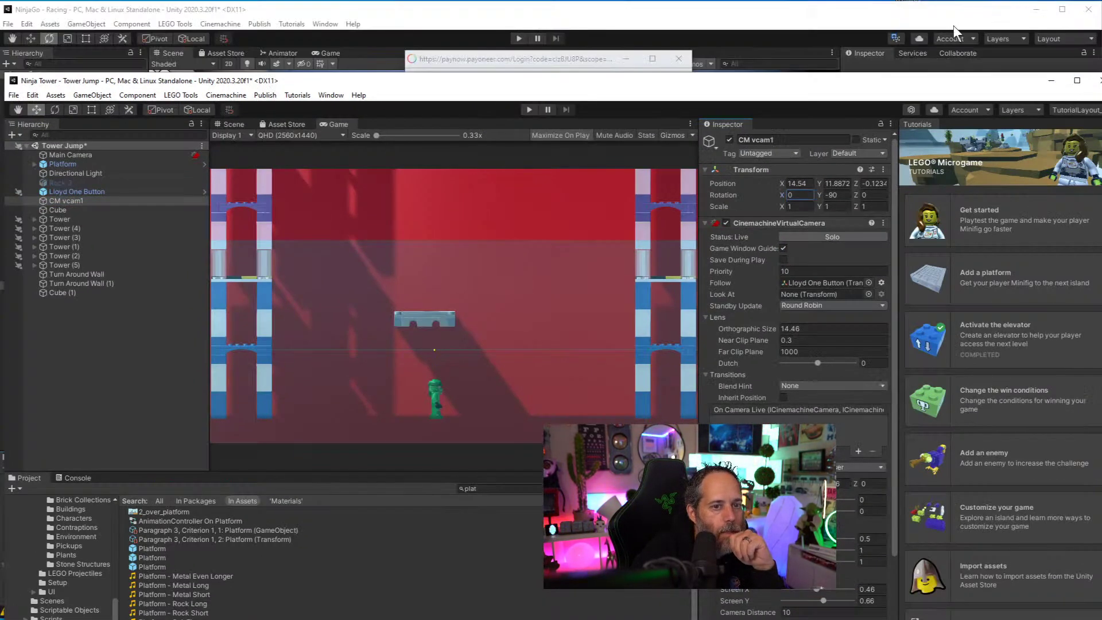
{"action": "left_click", "coordinate": [1035, 9]}
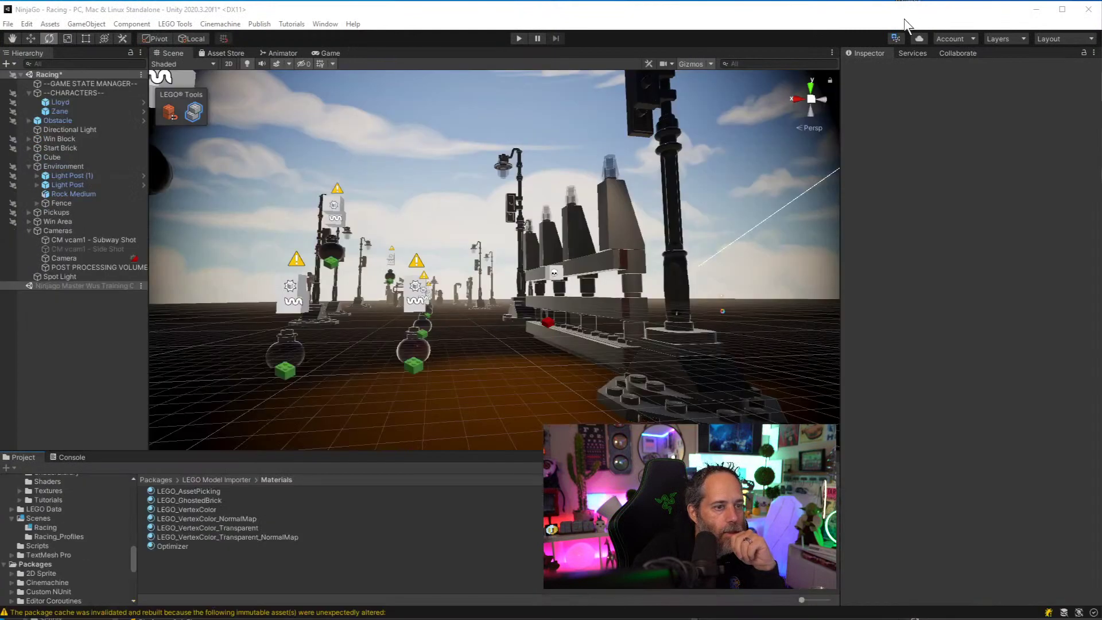
{"action": "left_click", "coordinate": [1033, 12]}
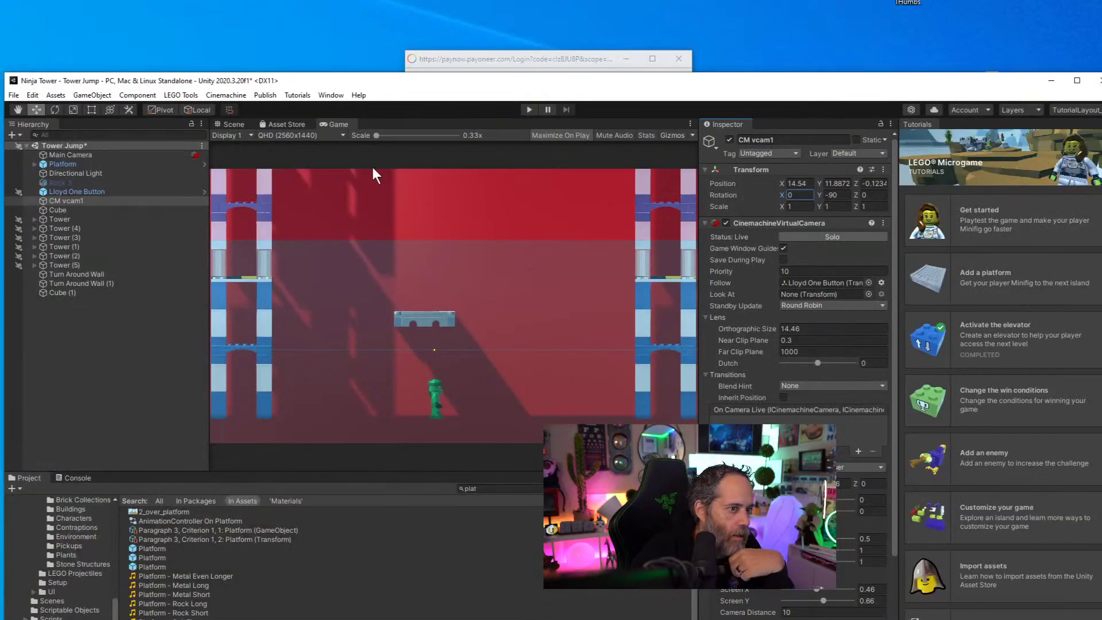
{"action": "left_click", "coordinate": [677, 59]}
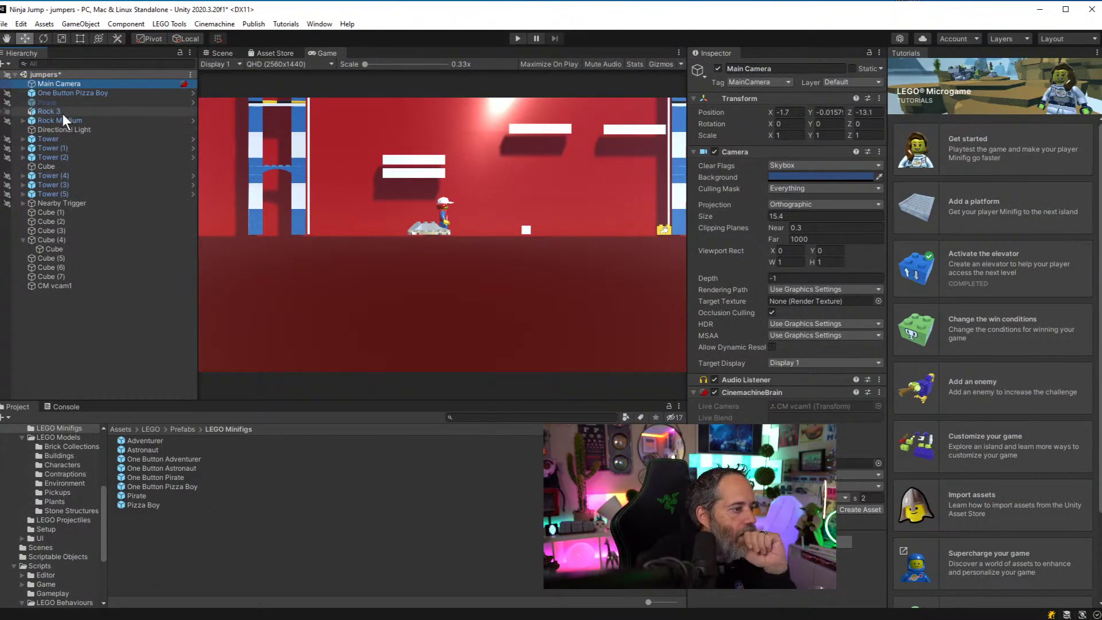
In the Ninja Jump project, copy CM vcam1's CinemachineVirtualCamera component and move that window out of the way
{"action": "left_click", "coordinate": [65, 285]}
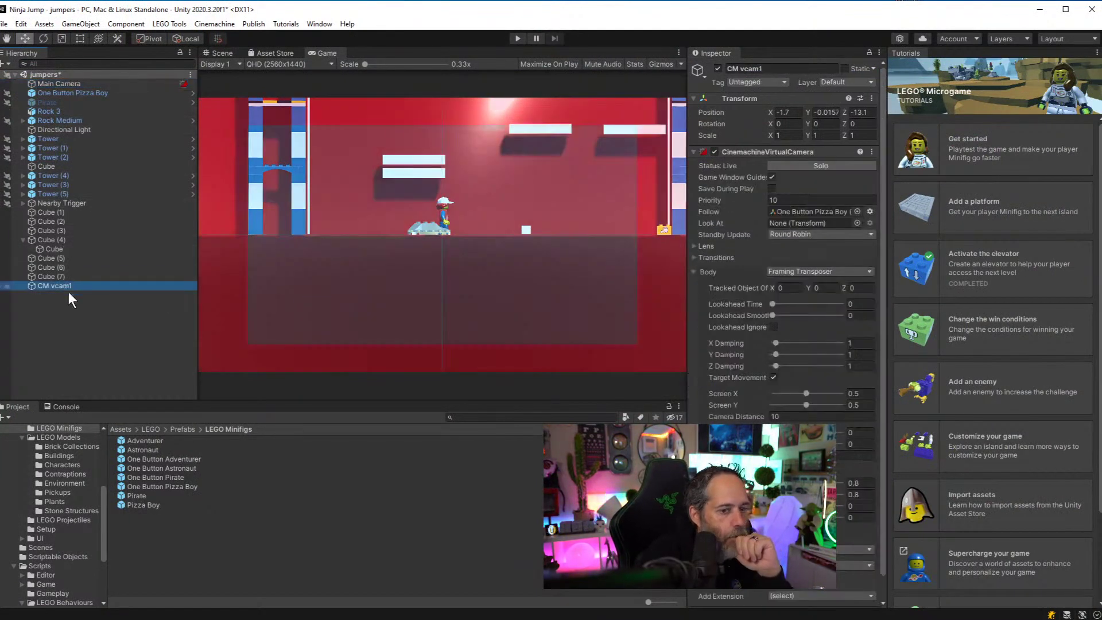
{"action": "right_click", "coordinate": [753, 151]}
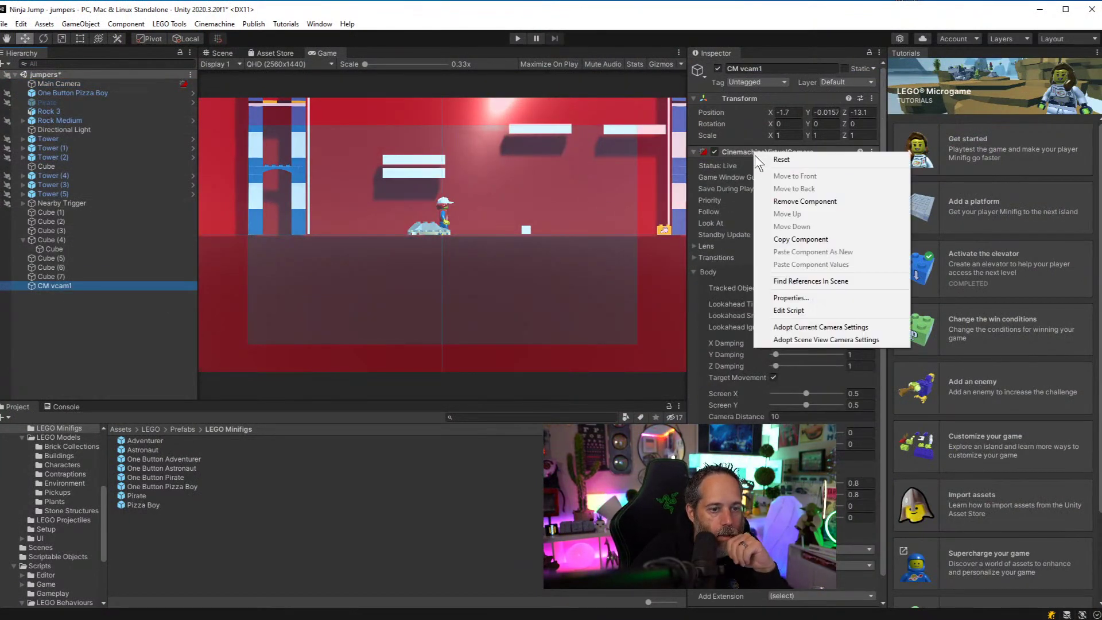
{"action": "left_click", "coordinate": [790, 240]}
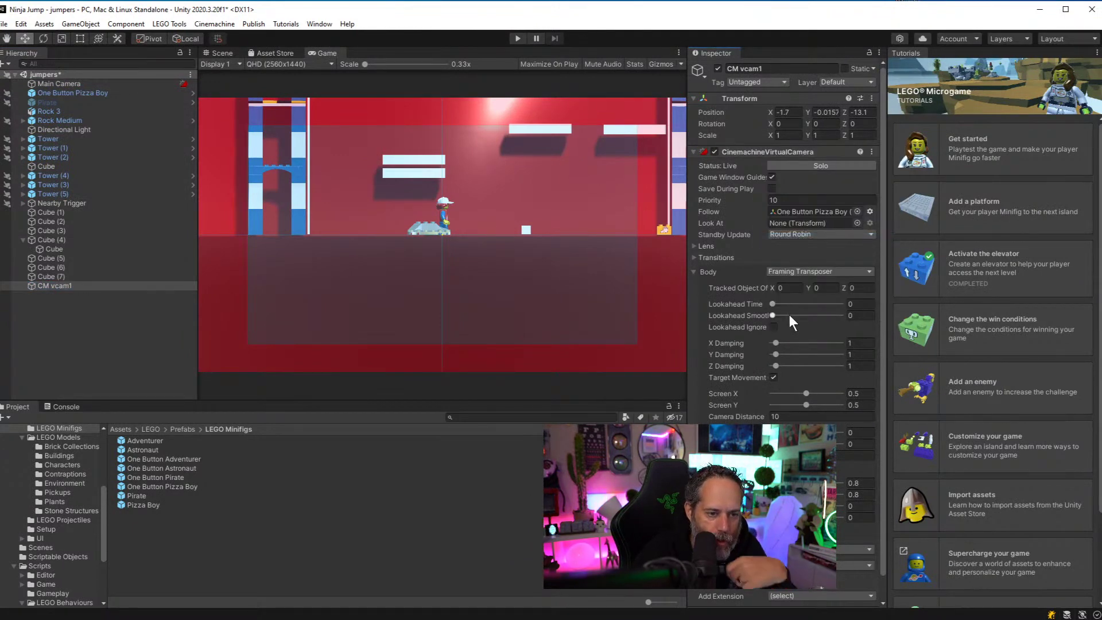
{"action": "left_click_drag", "start_coordinate": [774, 5], "coordinate": [2, 63]}
{"action": "left_click_drag", "start_coordinate": [115, 72], "coordinate": [0, 72]}
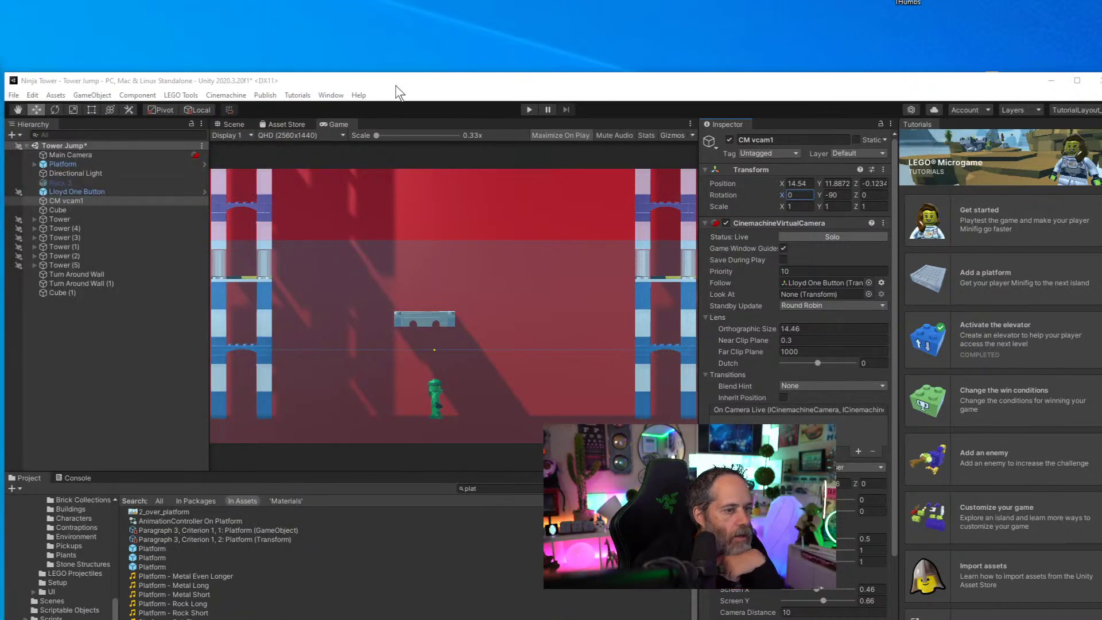
Move the Ninja Tower window up and widen the Inspector and Game view by taking over the Tutorials area
{"action": "left_click_drag", "start_coordinate": [395, 85], "coordinate": [386, 65]}
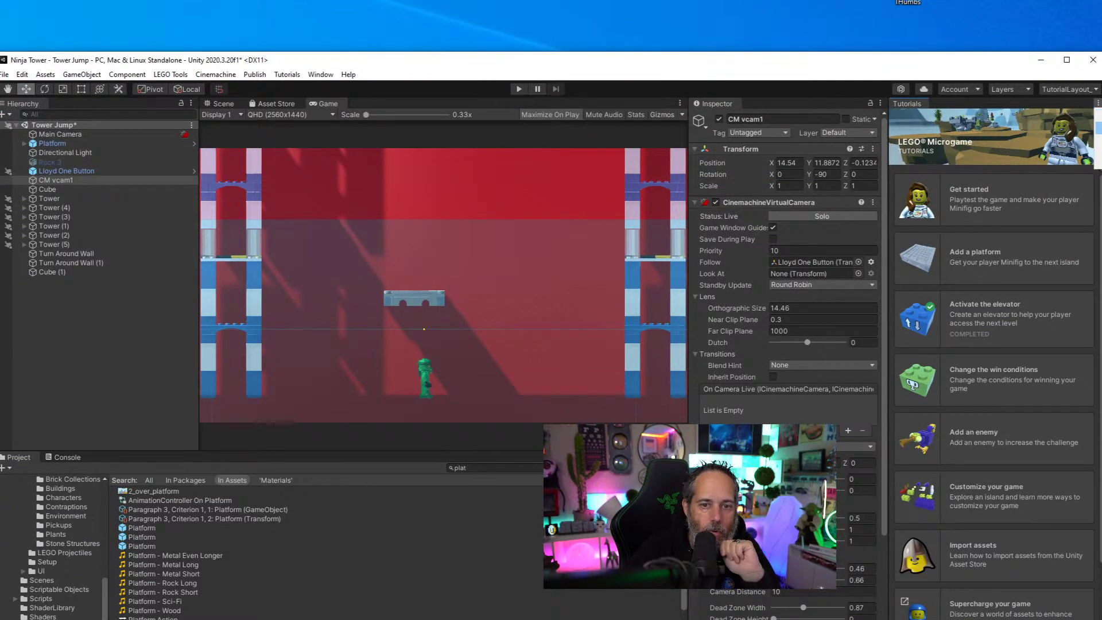
{"action": "left_click", "coordinate": [1097, 103]}
{"action": "left_click_drag", "start_coordinate": [688, 245], "coordinate": [781, 244]}
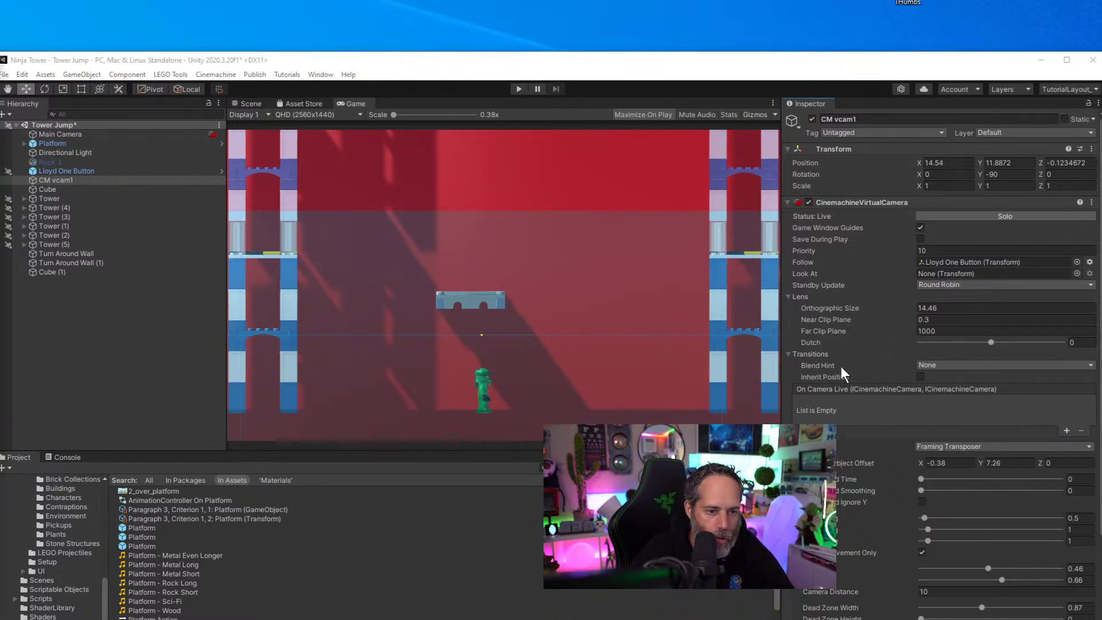
Collapse CM vcam1's Lens settings and set the Framing Transposer's Tracked Object Offset X and Y to 0
{"action": "left_click", "coordinate": [788, 296]}
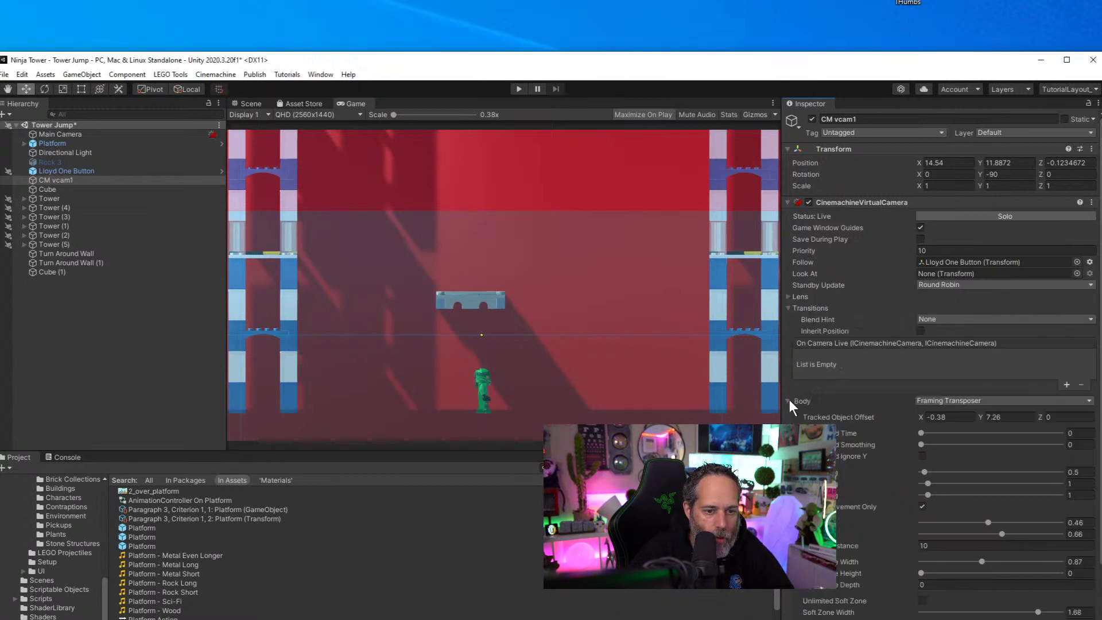
{"action": "left_click", "coordinate": [957, 418]}
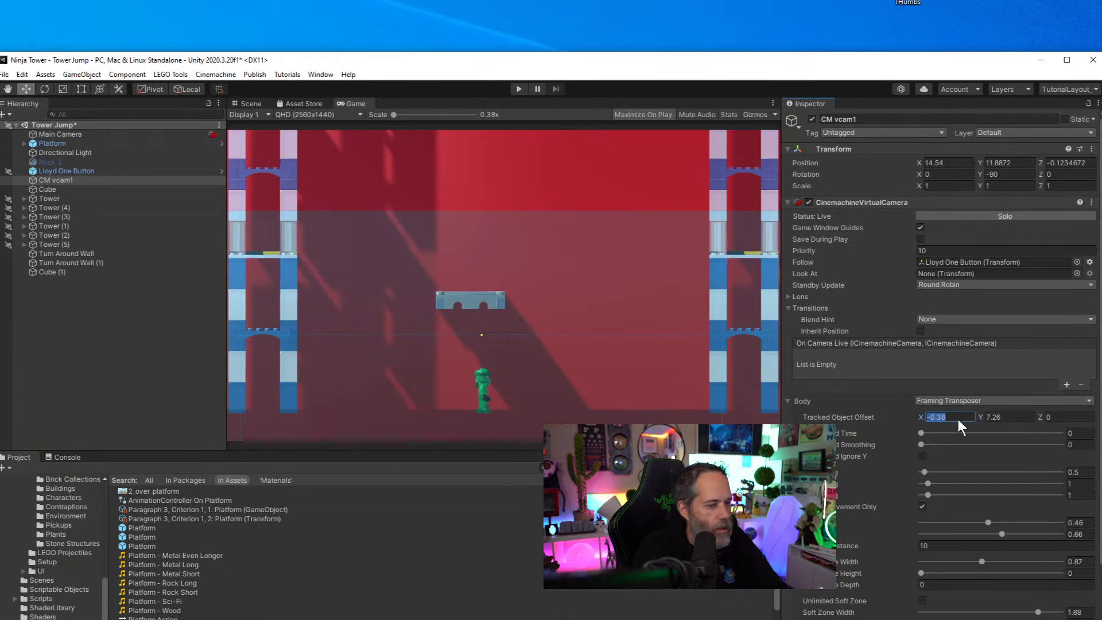
{"action": "type", "text": "0"}
{"action": "key", "text": "Tab"}
{"action": "type", "text": "0"}
{"action": "key", "text": "Tab"}
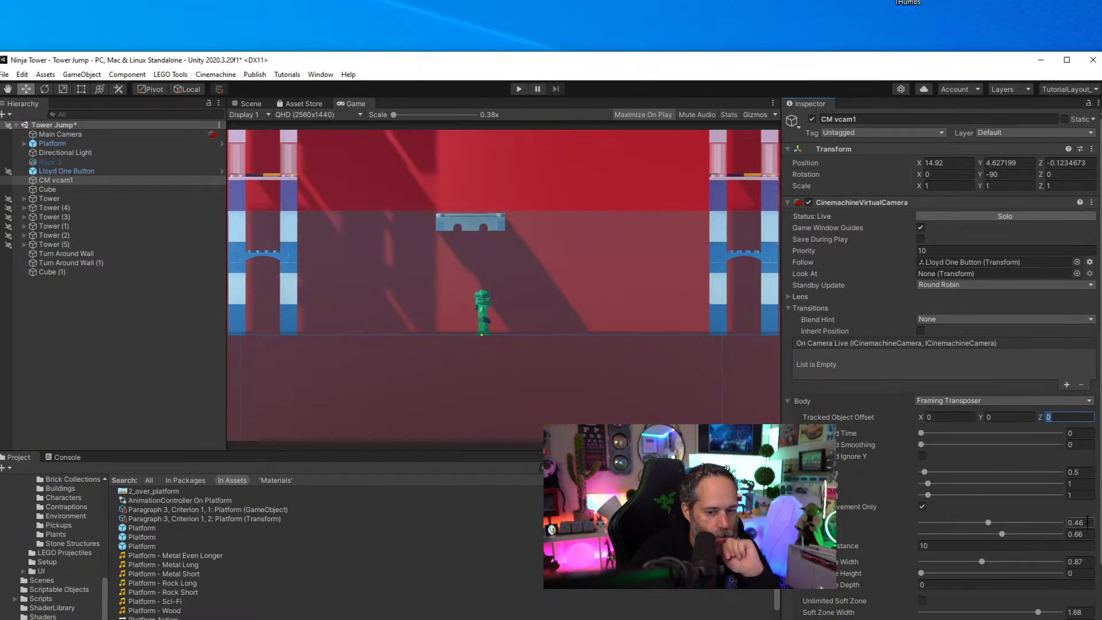
Set CM vcam1's Screen X and Screen Y to 0.5, Dead Zone Width to 0 and Soft Zone Width to 0.8
{"action": "type", "text": ".5"}
{"action": "key", "text": "Tab"}
{"action": "type", "text": ".5"}
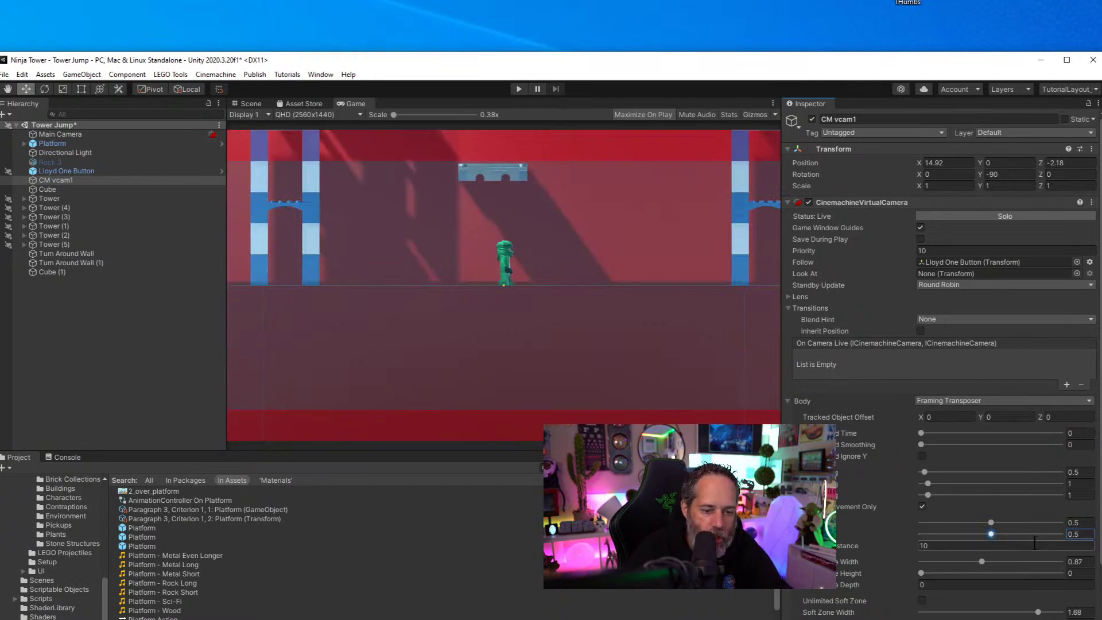
{"action": "scroll", "coordinate": [1033, 543], "scroll_direction": "down", "scroll_amount": 3}
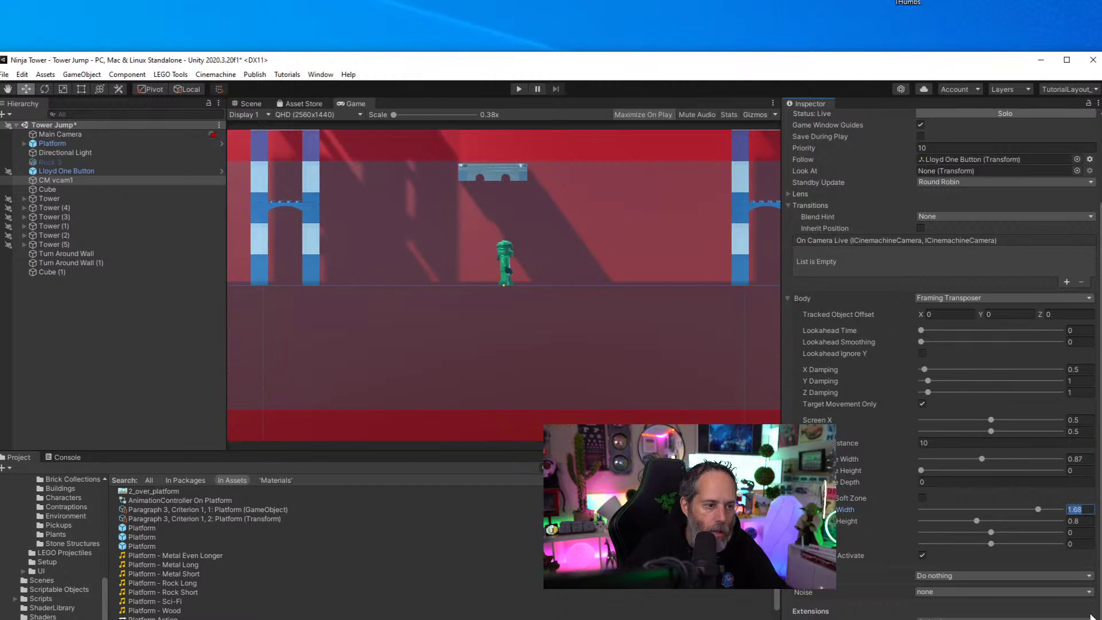
{"action": "type", "text": "0.8"}
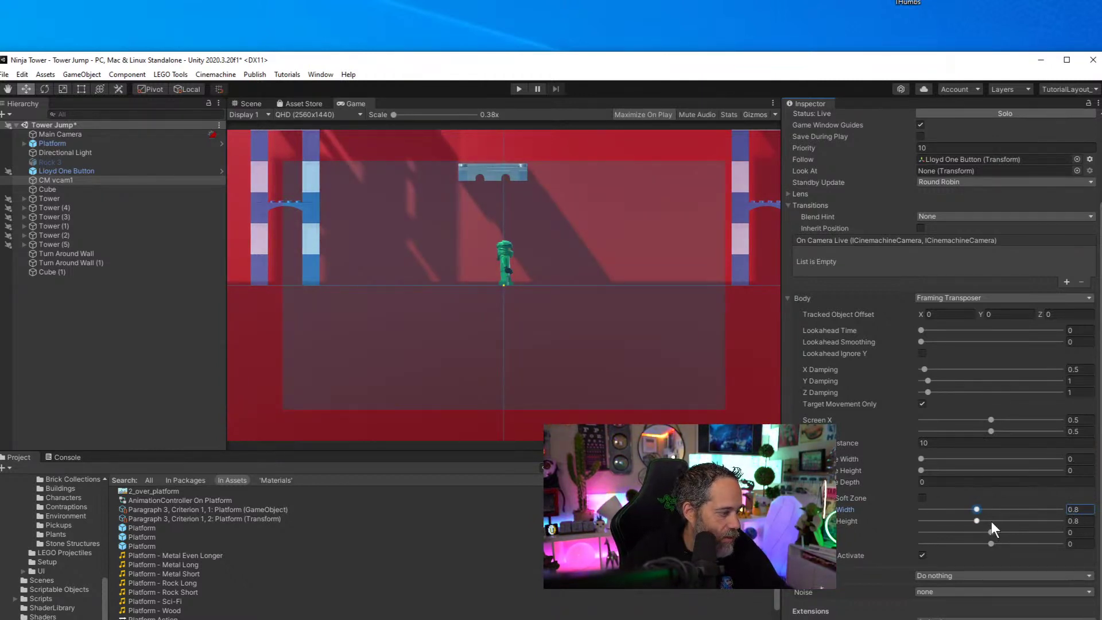
Playtest the level by running both ways and jumping to check how the camera follows the ninja, and stop the game
{"action": "left_click", "coordinate": [518, 90]}
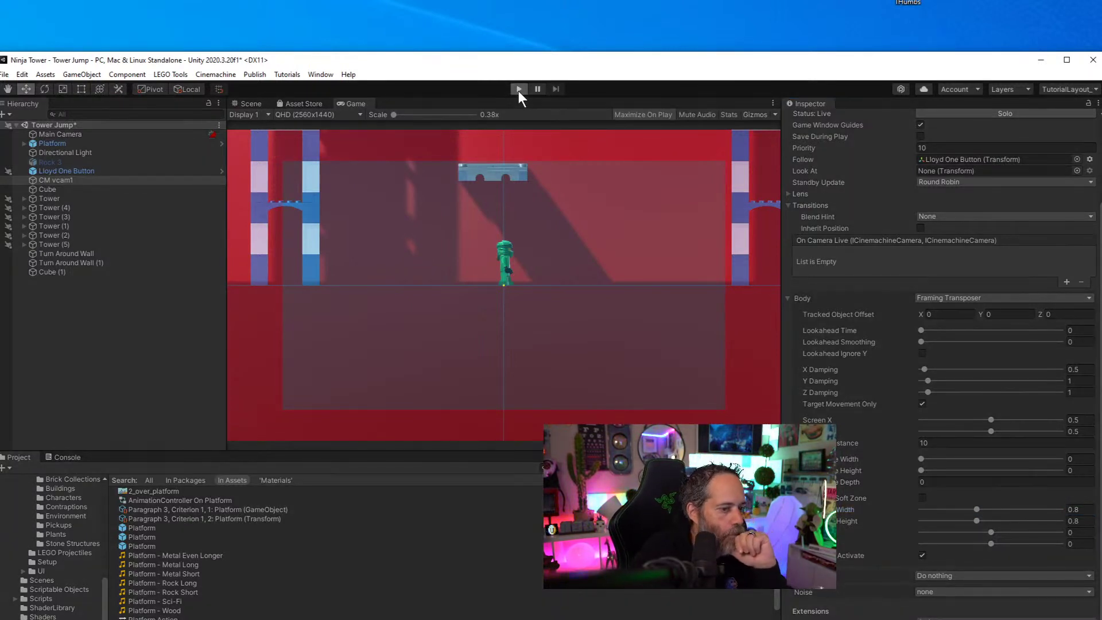
{"action": "key", "text": "d"}
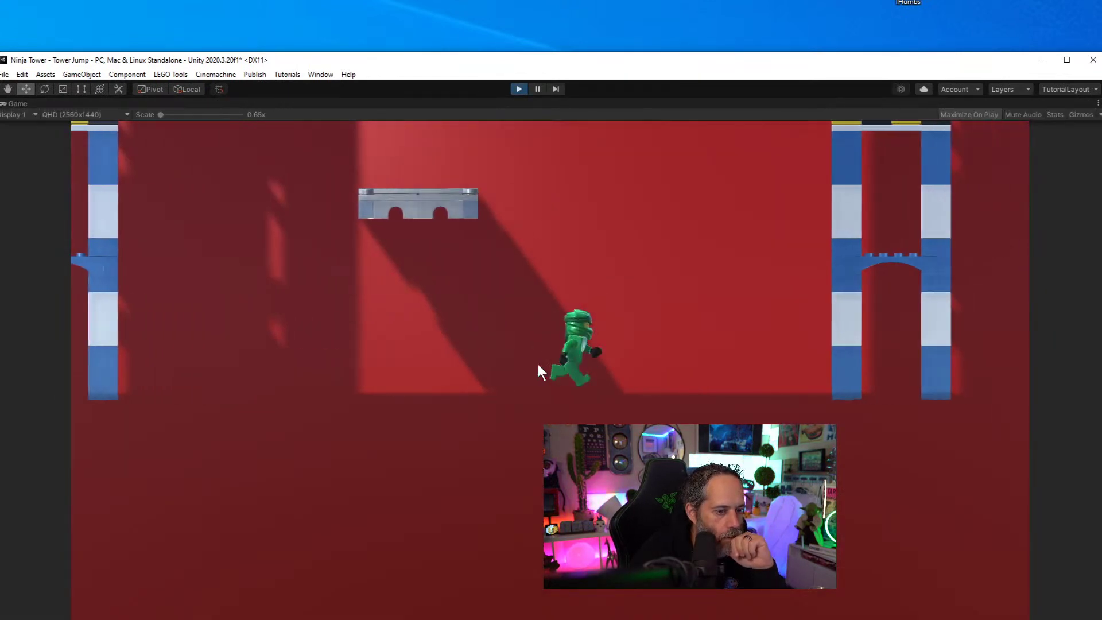
{"action": "key", "text": "space"}
{"action": "key", "text": "a"}
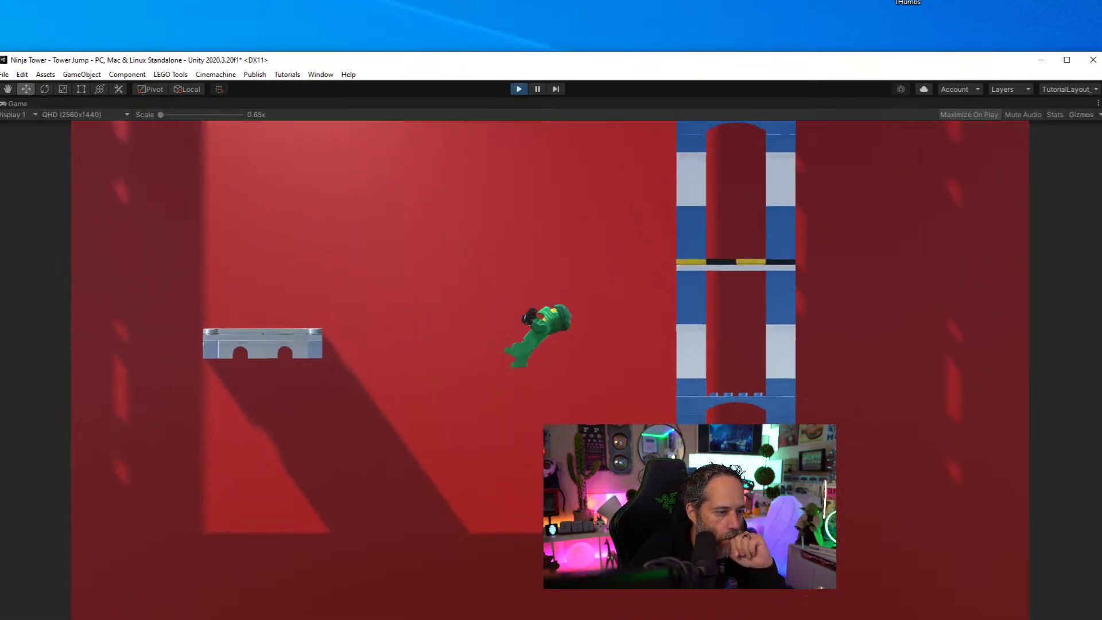
{"action": "key", "text": "a"}
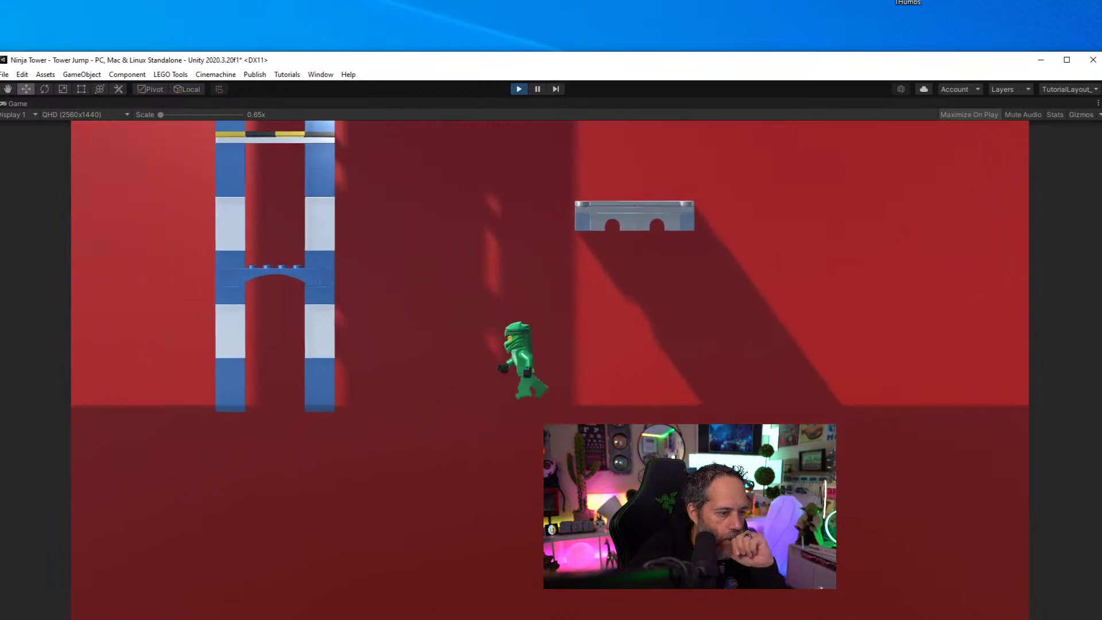
{"action": "key", "text": "d"}
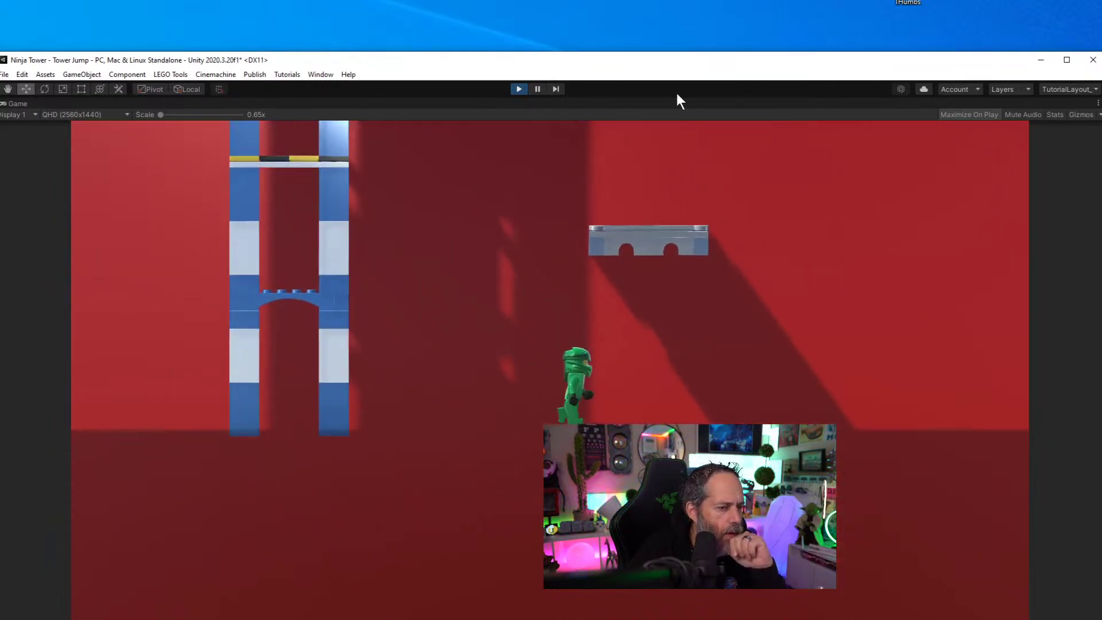
{"action": "left_click", "coordinate": [519, 90]}
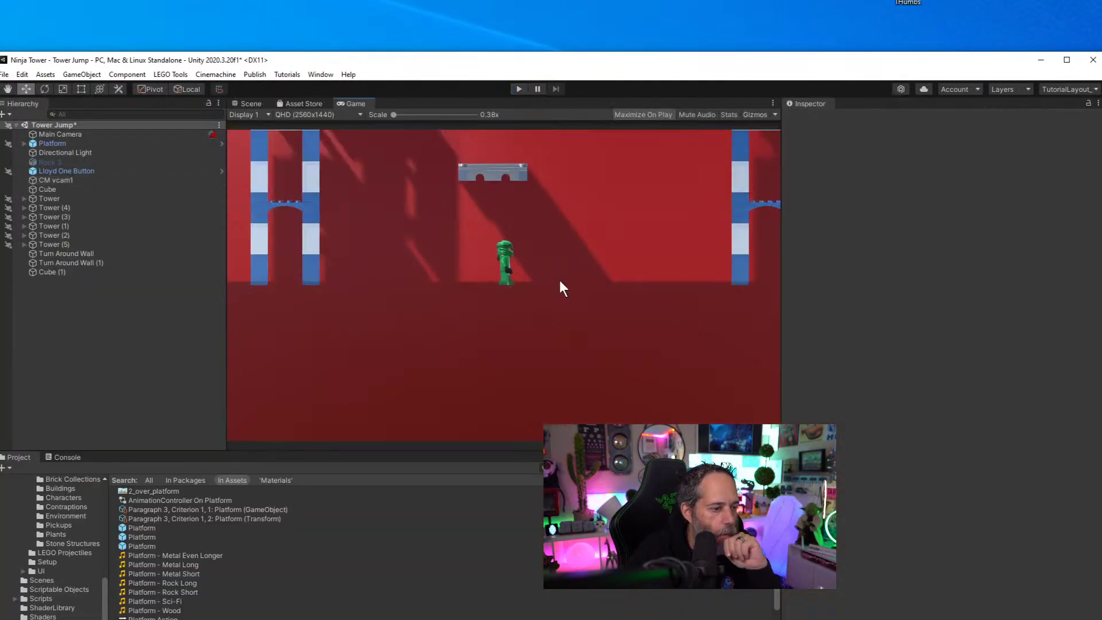
In the Scene view, select the red background wall Cube and set its Y scale to 200
{"action": "left_click", "coordinate": [250, 104]}
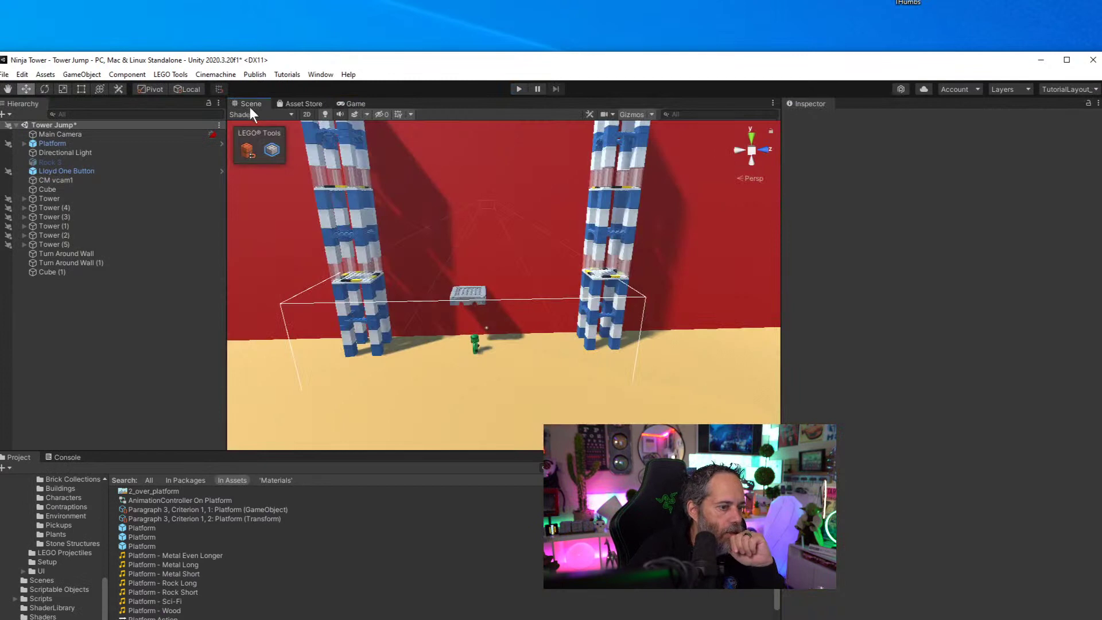
{"action": "left_click", "coordinate": [418, 319]}
{"action": "left_click_drag", "start_coordinate": [341, 374], "coordinate": [406, 335], "text": "alt"}
{"action": "key", "text": "r"}
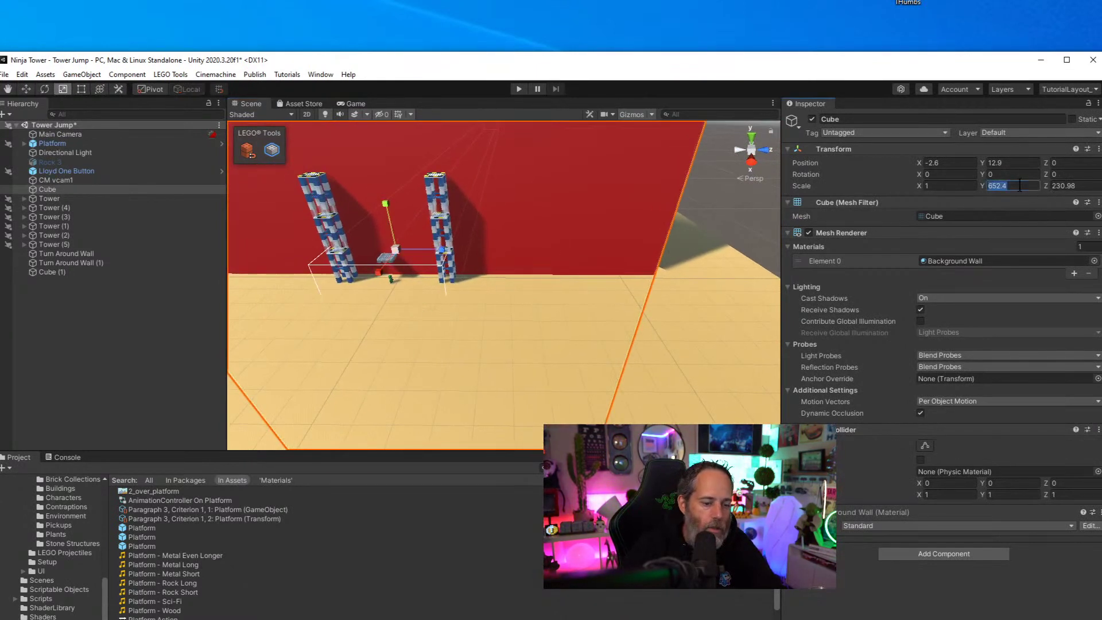
{"action": "type", "text": "200w"}
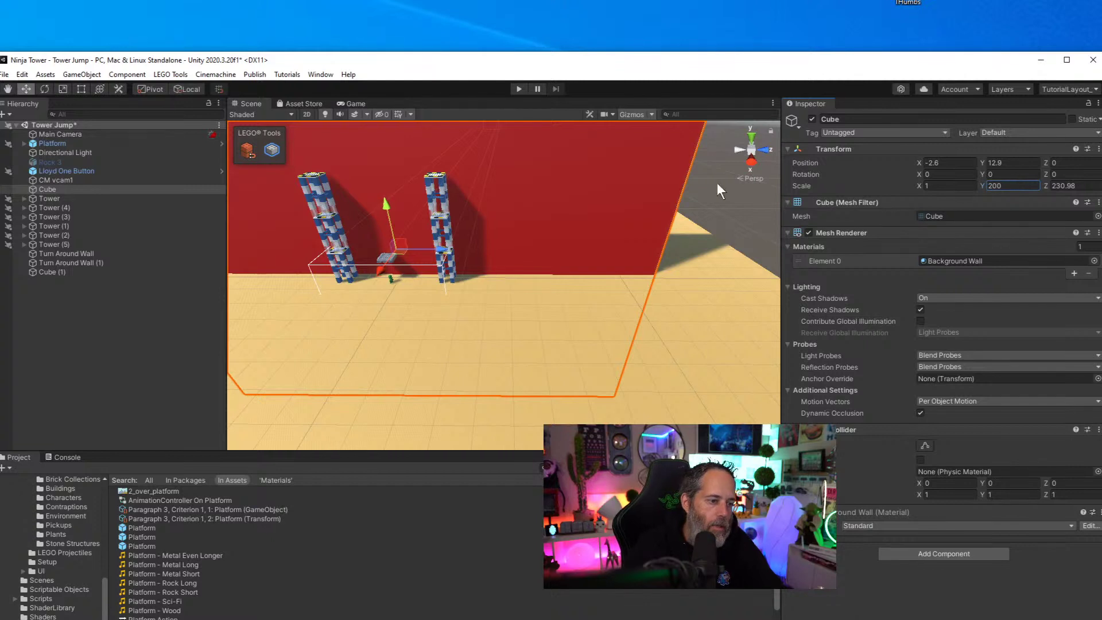
Raise the background wall Cube, check it in the Game view and set its Y position to 100
{"action": "left_click_drag", "start_coordinate": [387, 205], "coordinate": [362, 35]}
{"action": "key", "text": "f"}
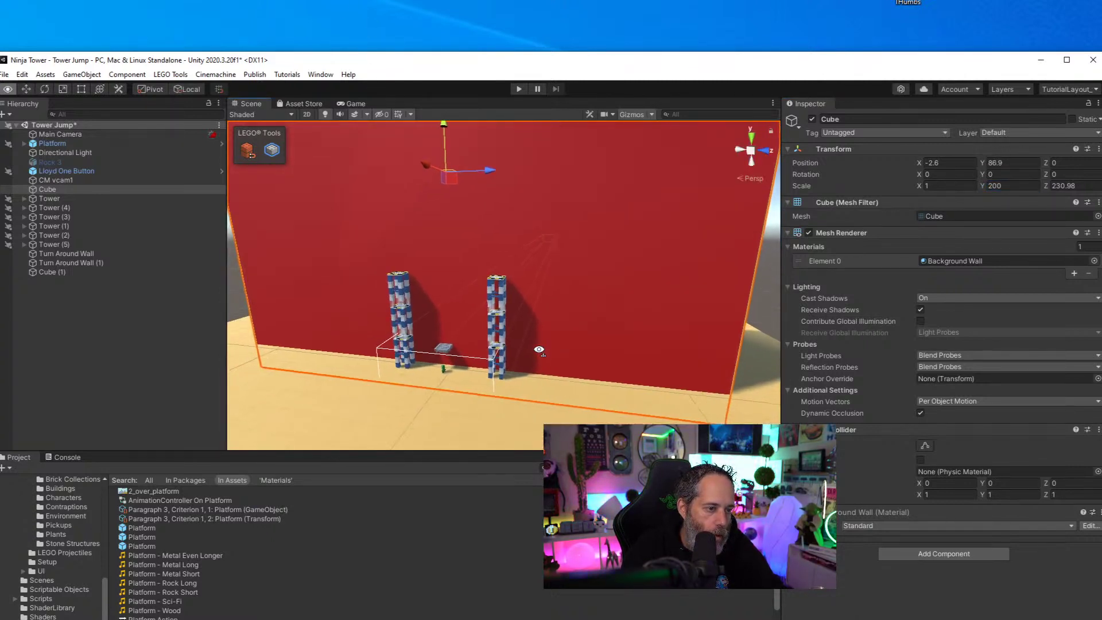
{"action": "left_click_drag", "start_coordinate": [442, 126], "coordinate": [439, 75]}
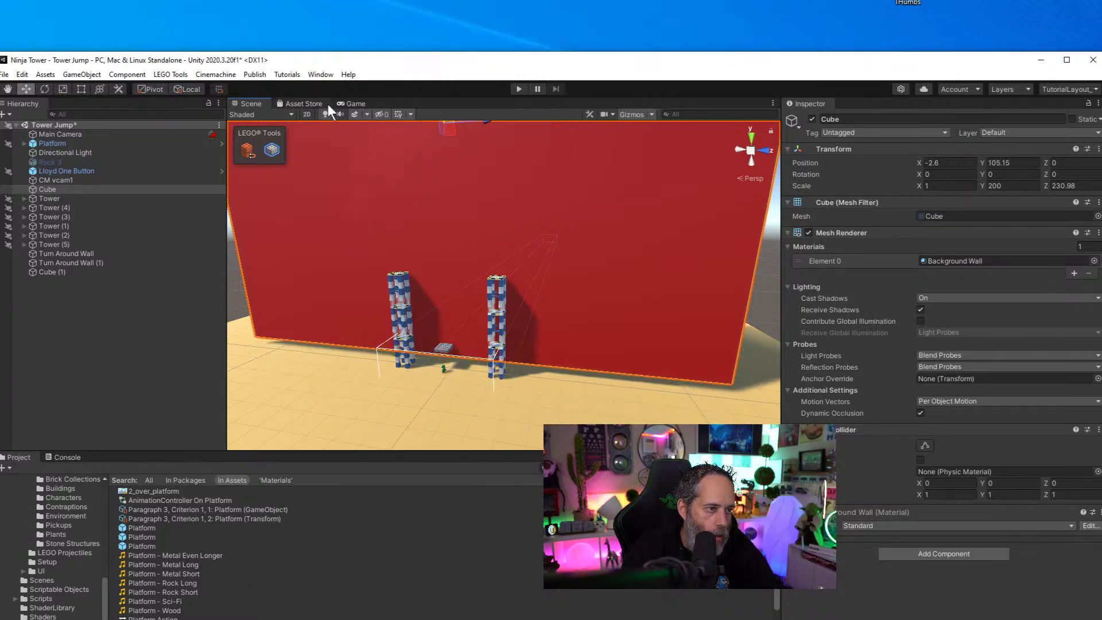
{"action": "left_click", "coordinate": [346, 102]}
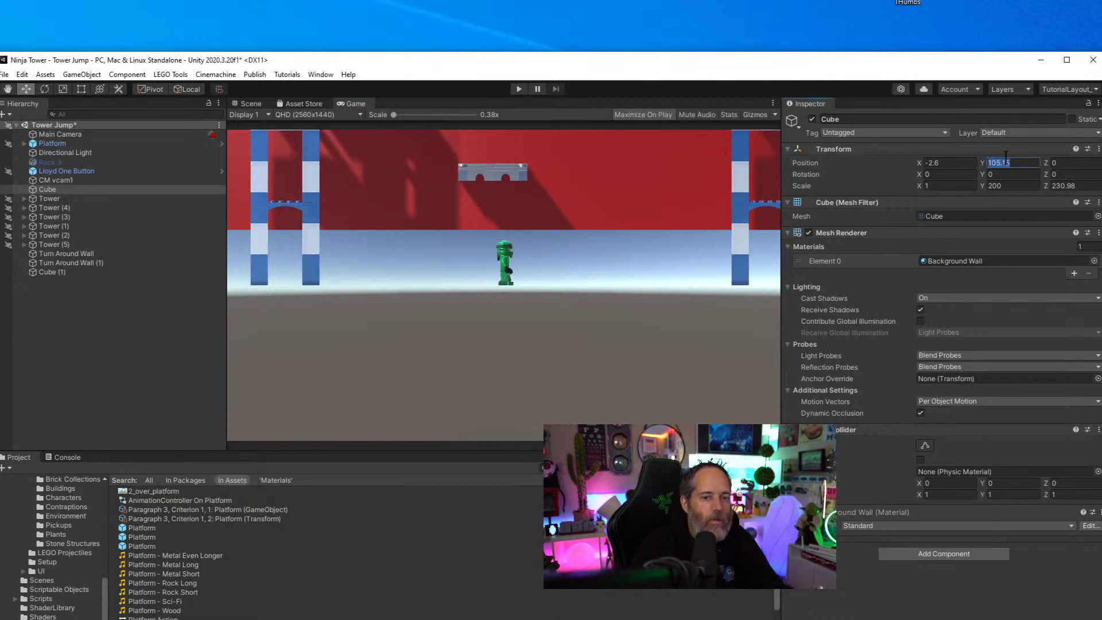
{"action": "type", "text": "100"}
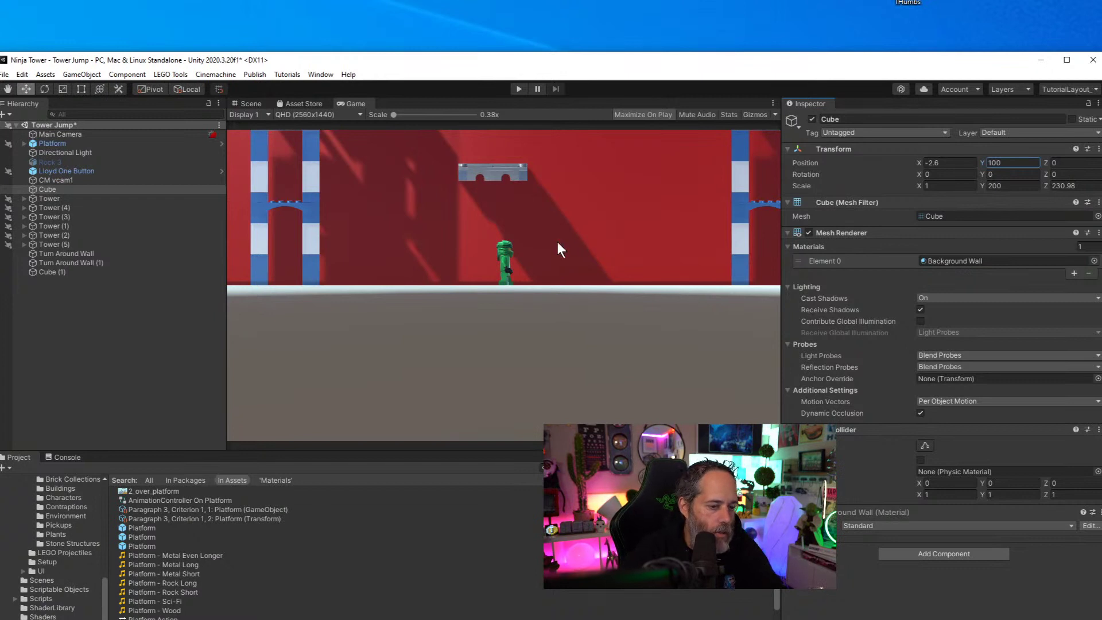
Playtest the level by jumping and running both ways to check the camera follow and the background wall, and stop the game
{"action": "left_click", "coordinate": [517, 89]}
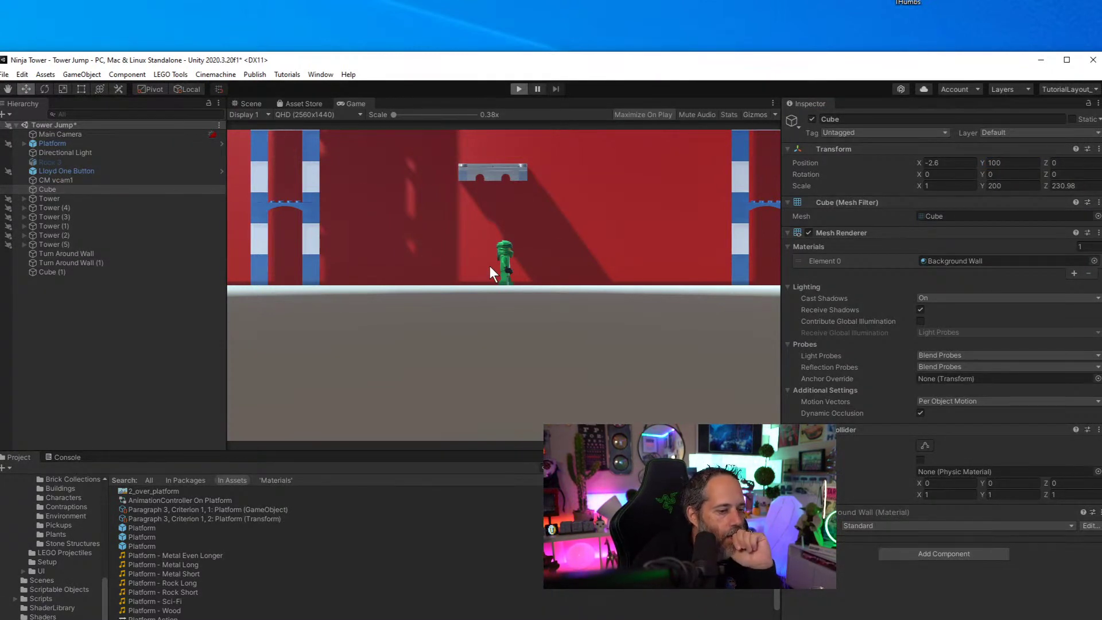
{"action": "key", "text": "space"}
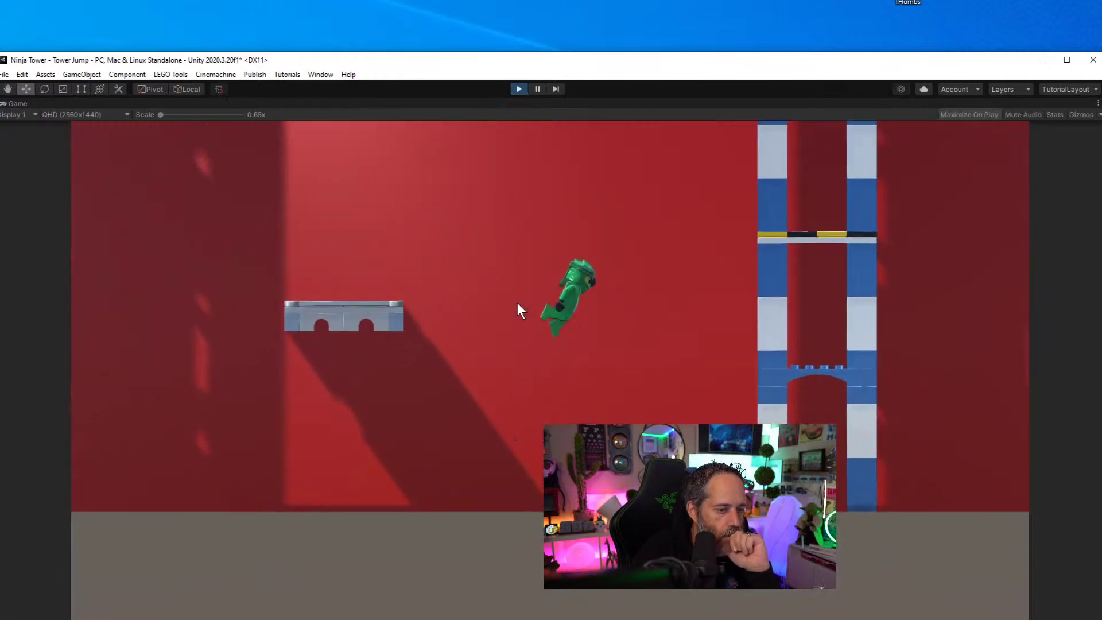
{"action": "key", "text": "Right"}
{"action": "key", "text": "Left"}
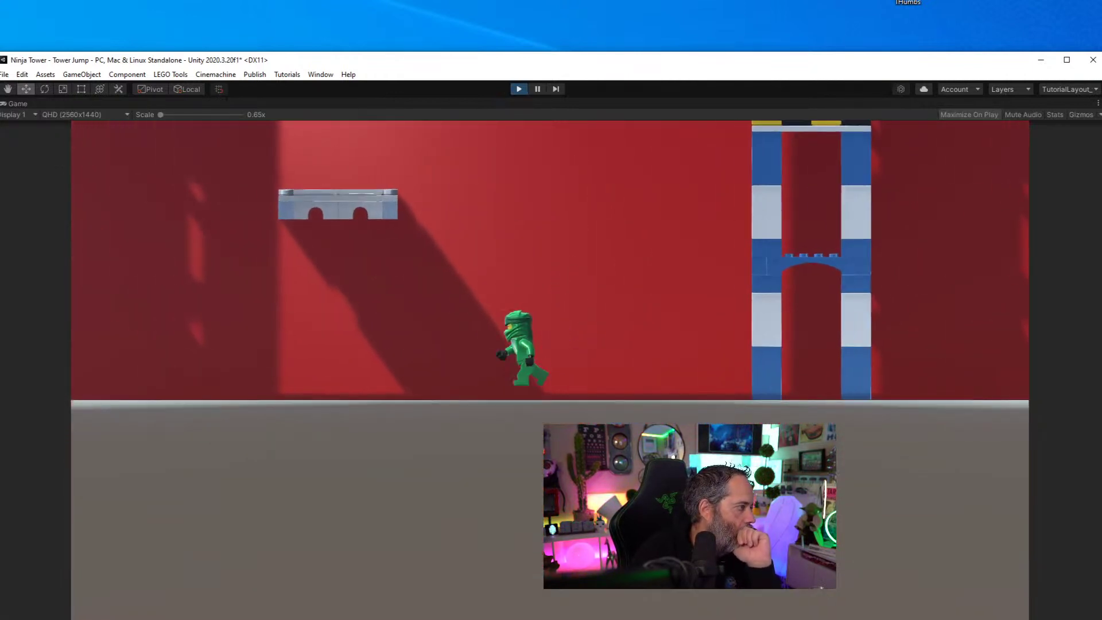
{"action": "key", "text": "Left"}
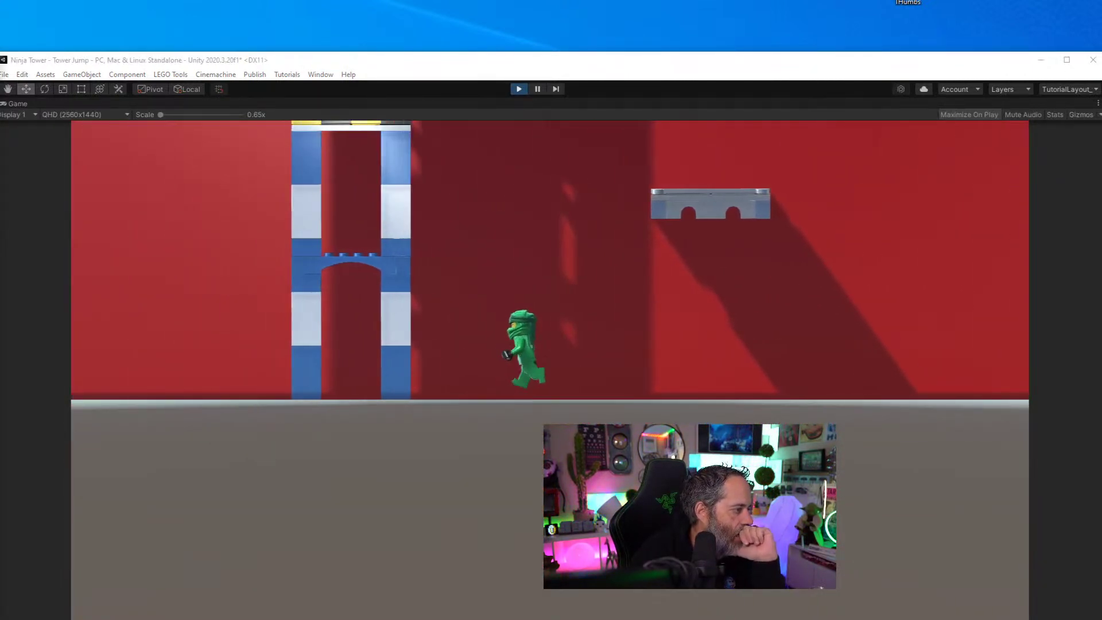
{"action": "key", "text": "Right"}
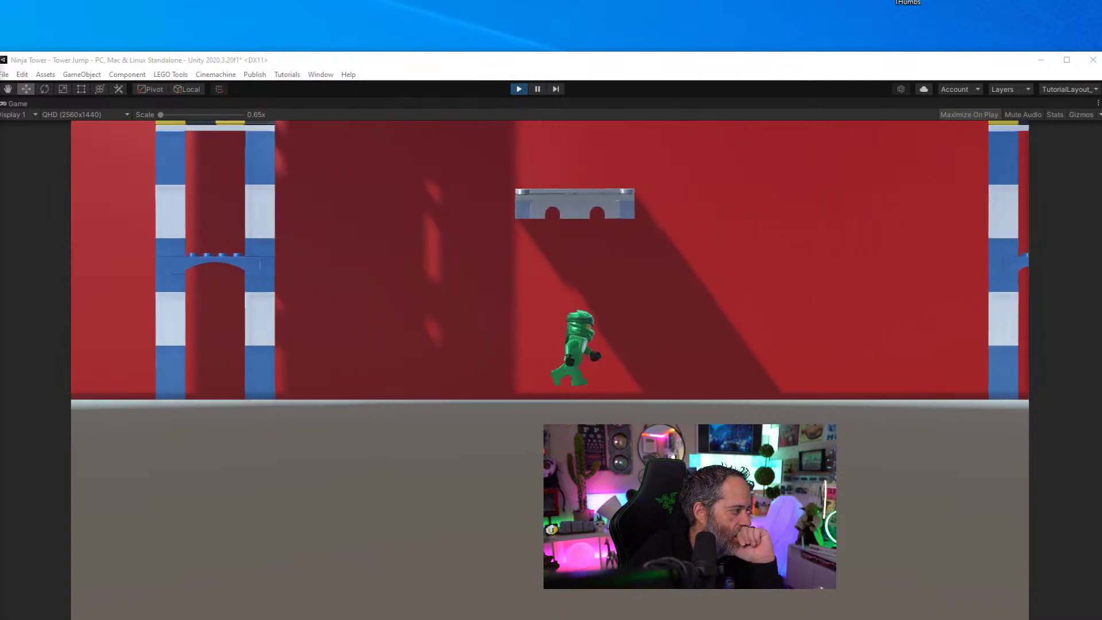
{"action": "key", "text": "Right"}
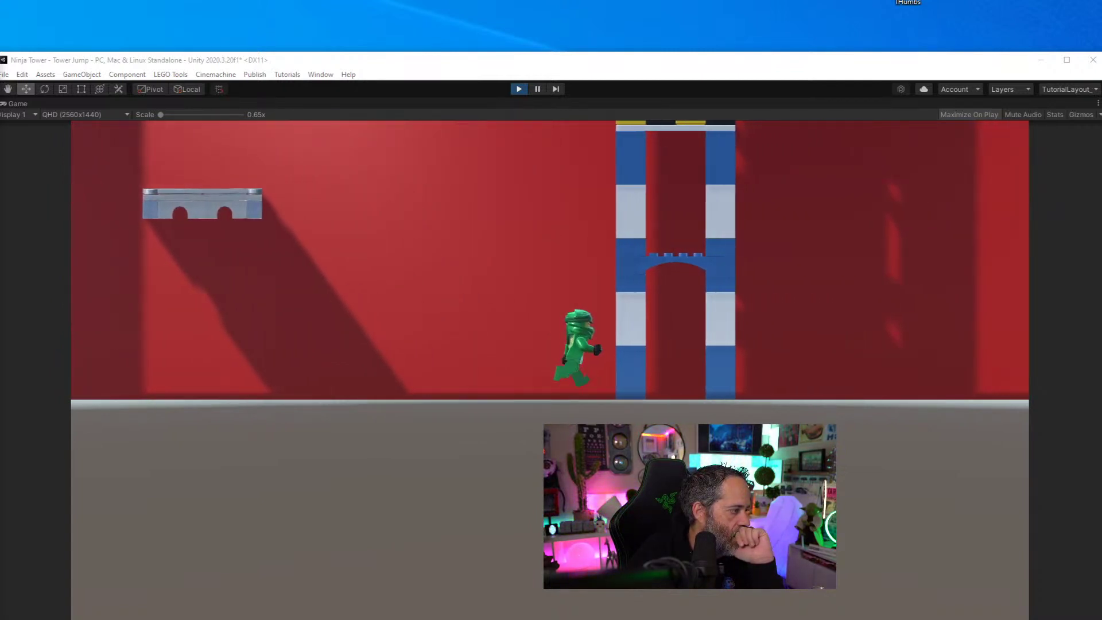
{"action": "key", "text": "Left"}
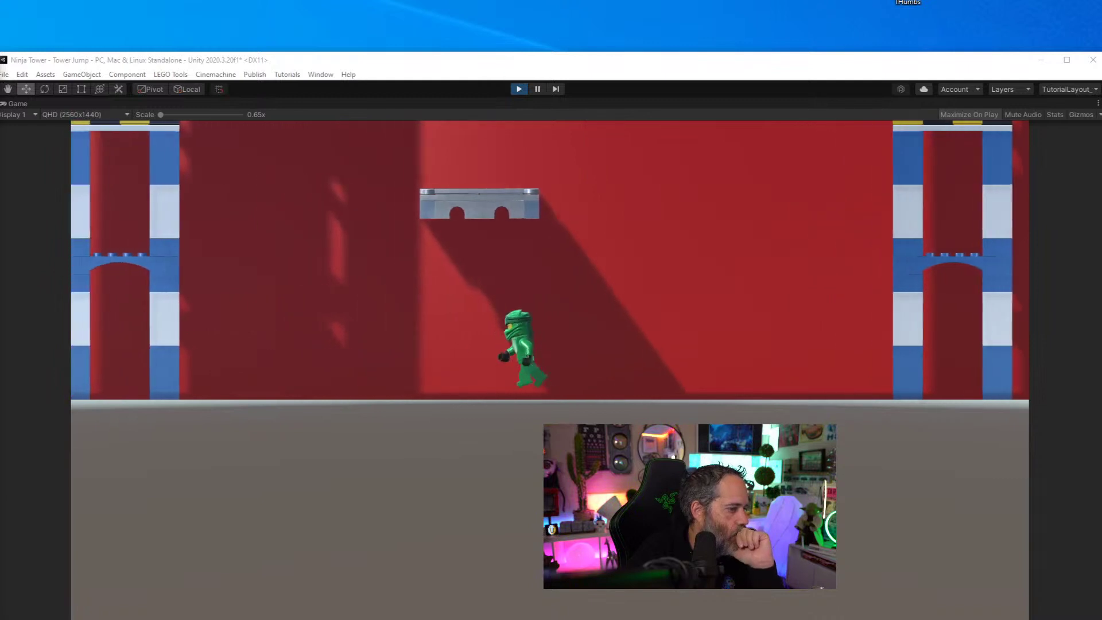
{"action": "key", "text": "Right"}
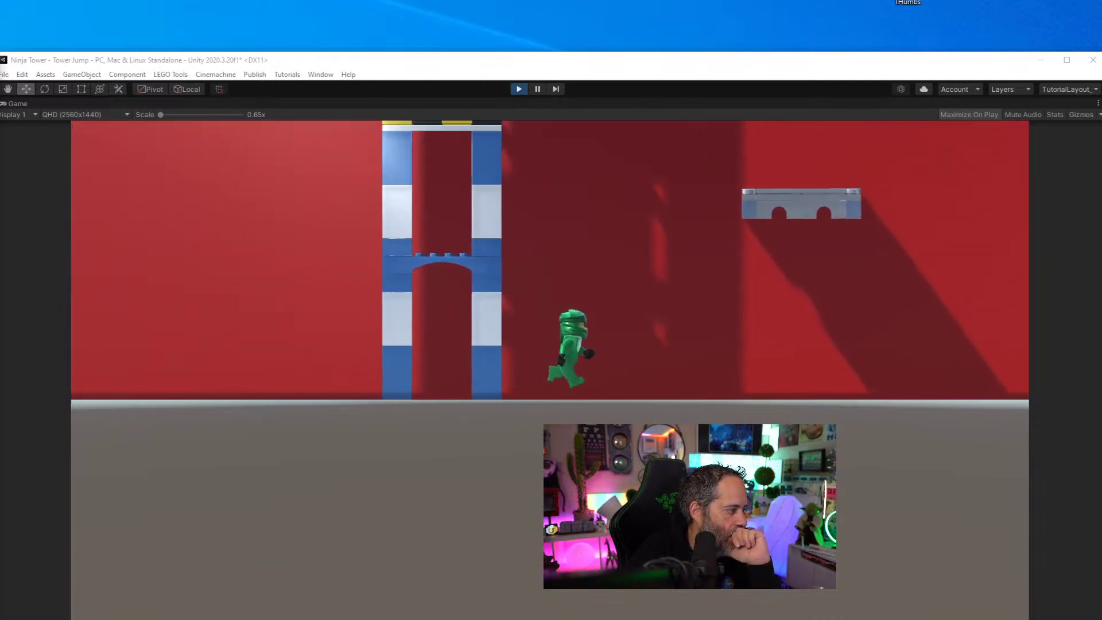
{"action": "key", "text": "Right"}
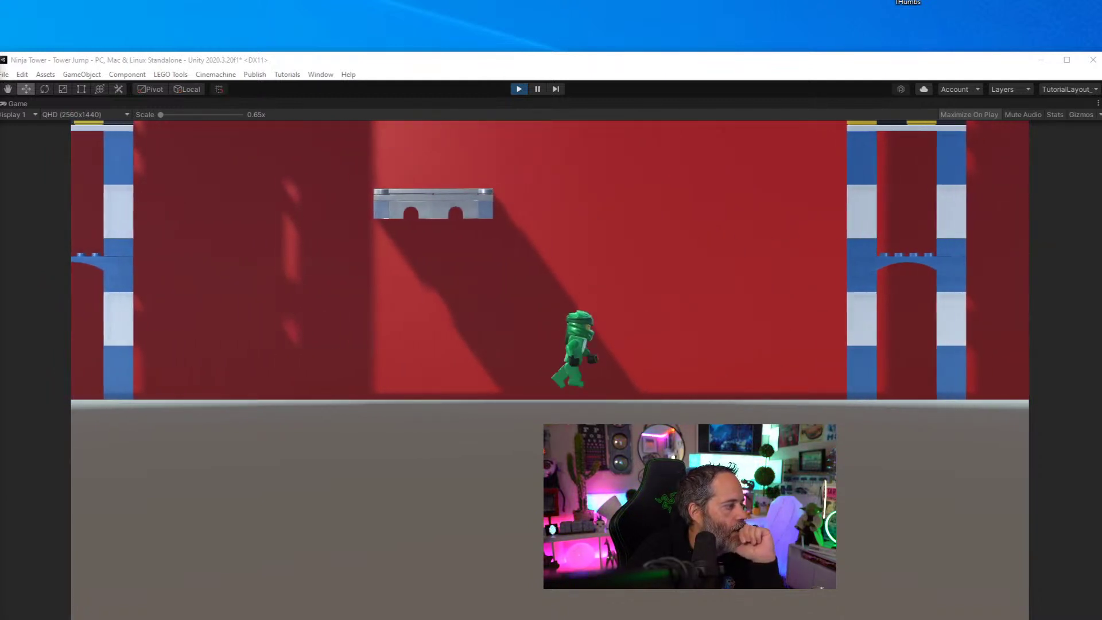
{"action": "key", "text": "Left"}
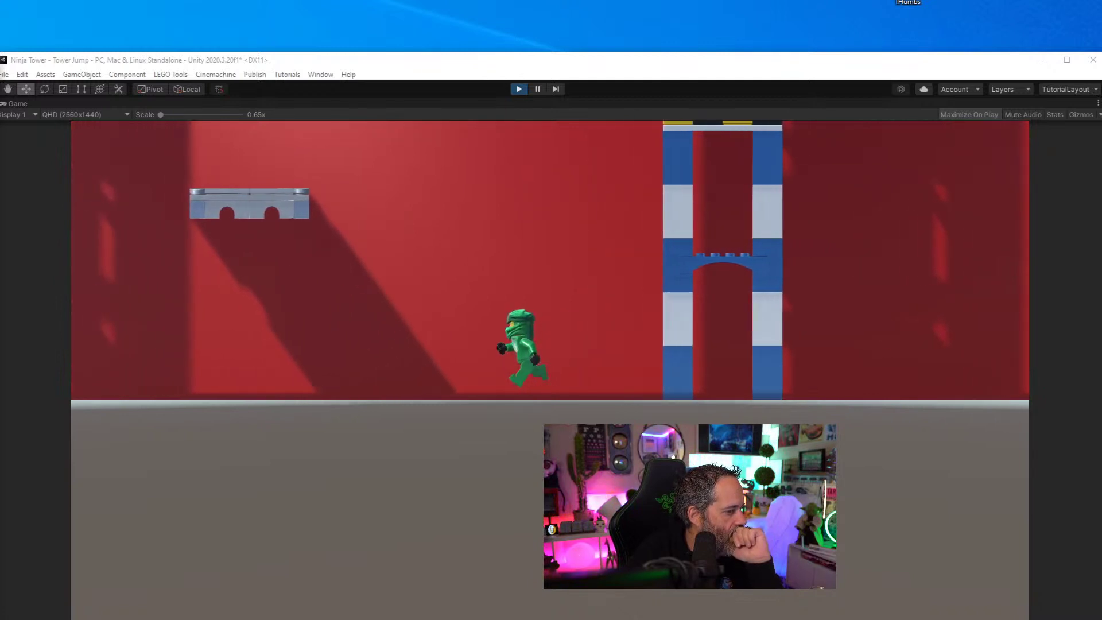
{"action": "key", "text": "Left"}
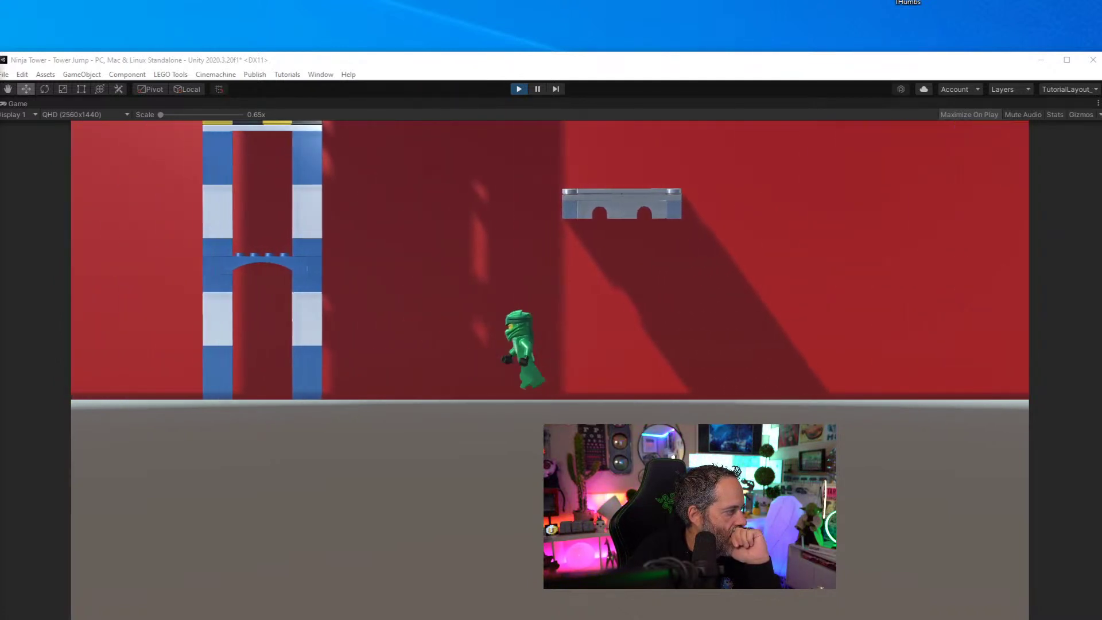
{"action": "key", "text": "Right"}
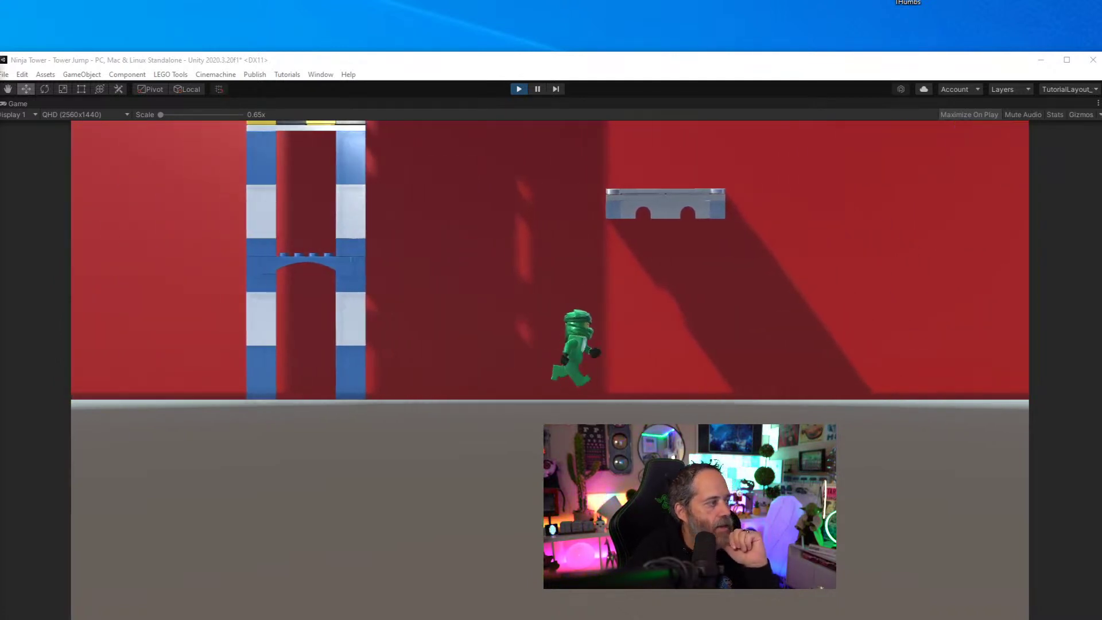
{"action": "key", "text": "Right"}
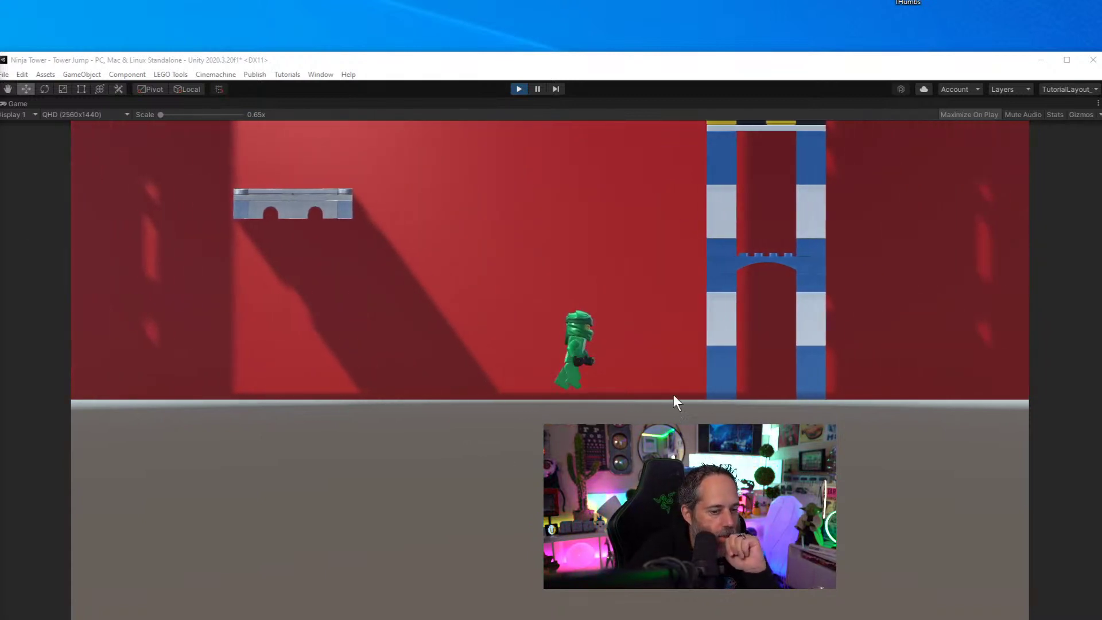
{"action": "key", "text": "Left"}
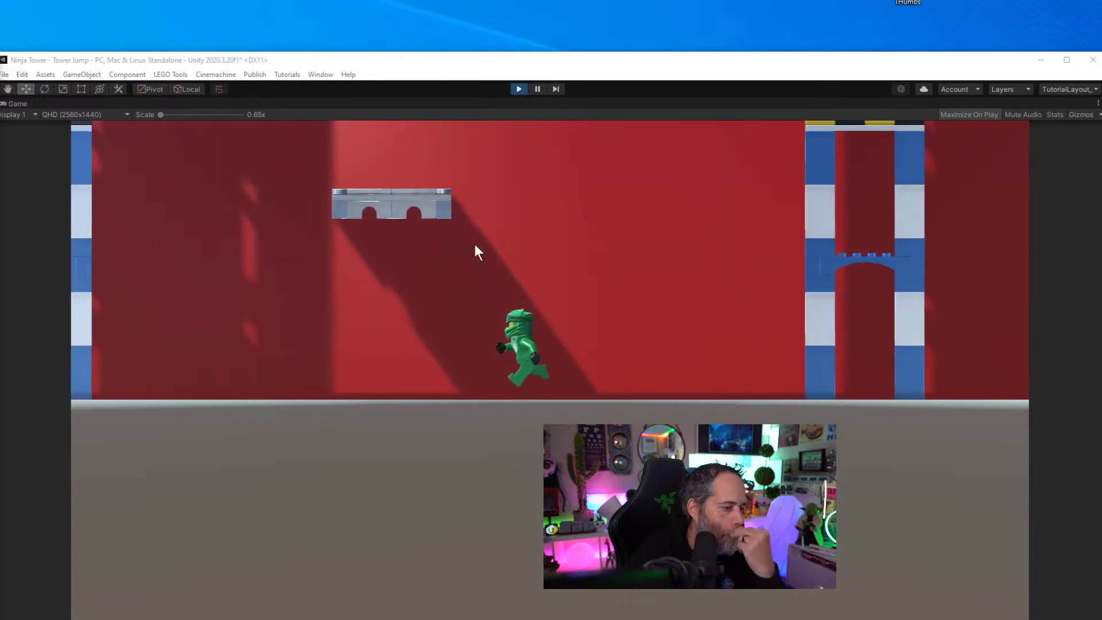
{"action": "left_click", "coordinate": [520, 88]}
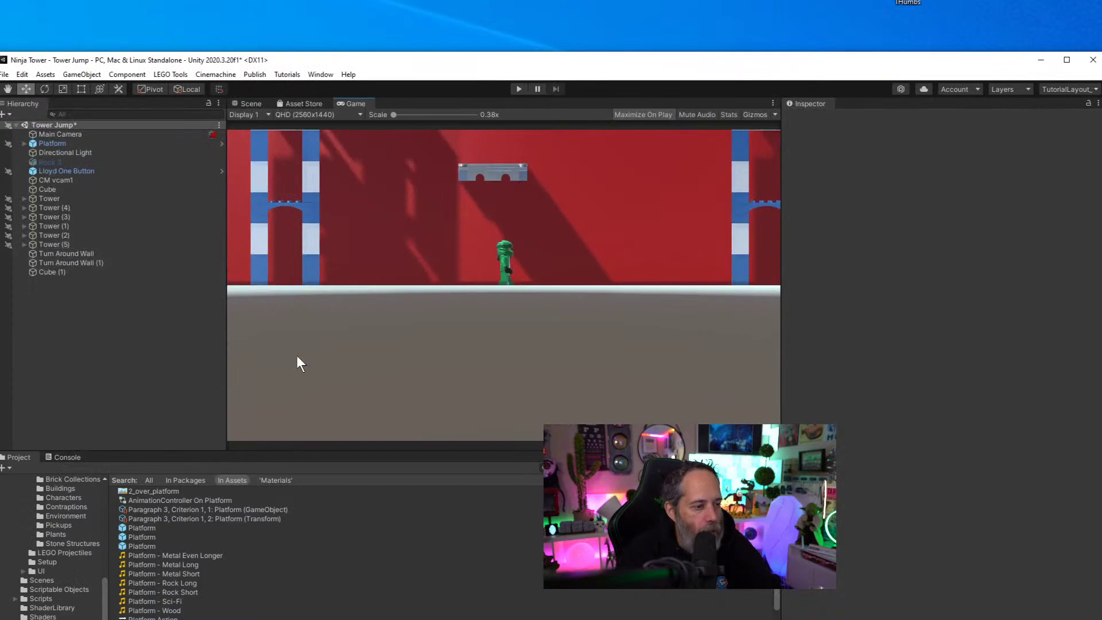
Duplicate the red background wall Cube, set the copy's Y position to -100 and check it in the Game view
{"action": "left_click", "coordinate": [56, 271]}
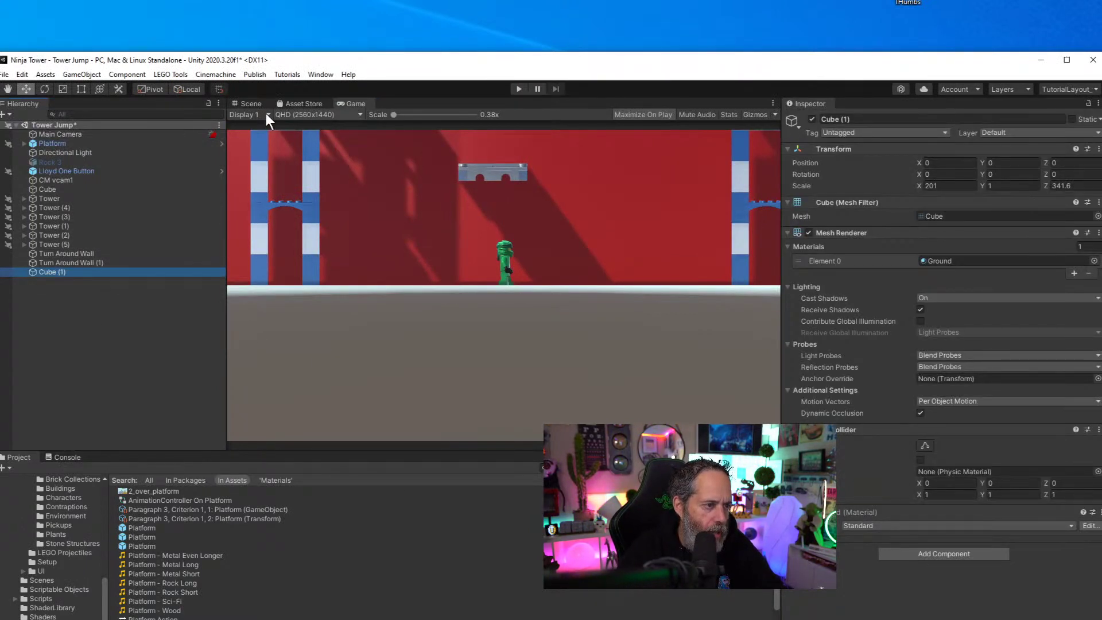
{"action": "left_click", "coordinate": [251, 104]}
{"action": "left_click_drag", "start_coordinate": [498, 305], "coordinate": [499, 344], "text": "alt"}
{"action": "left_click", "coordinate": [494, 243]}
{"action": "key", "text": "ctrl+d"}
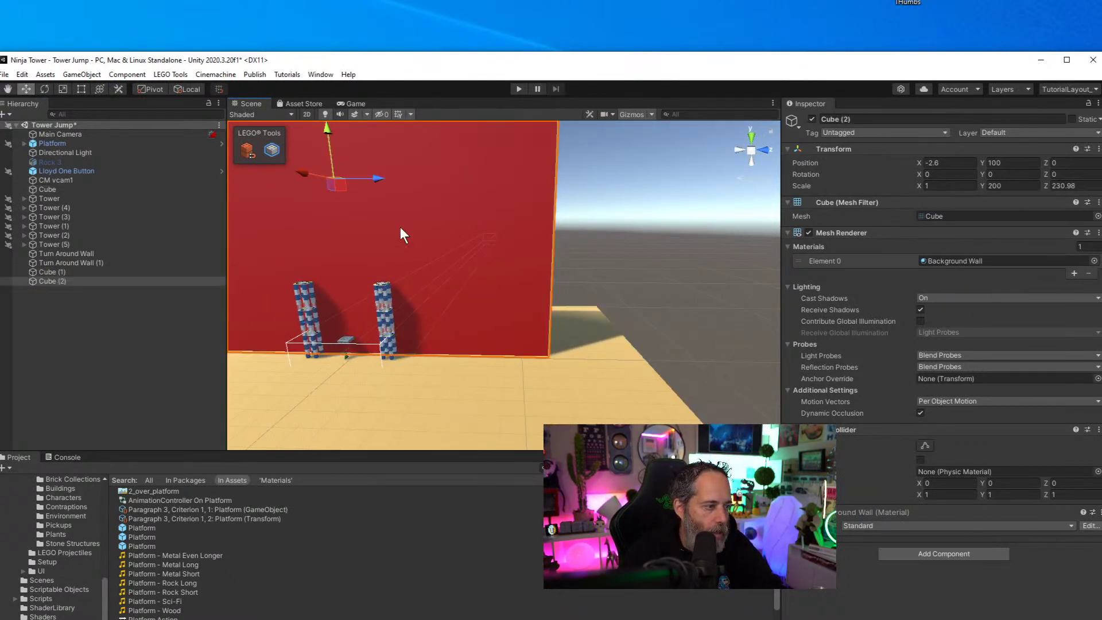
{"action": "left_click", "coordinate": [1008, 162]}
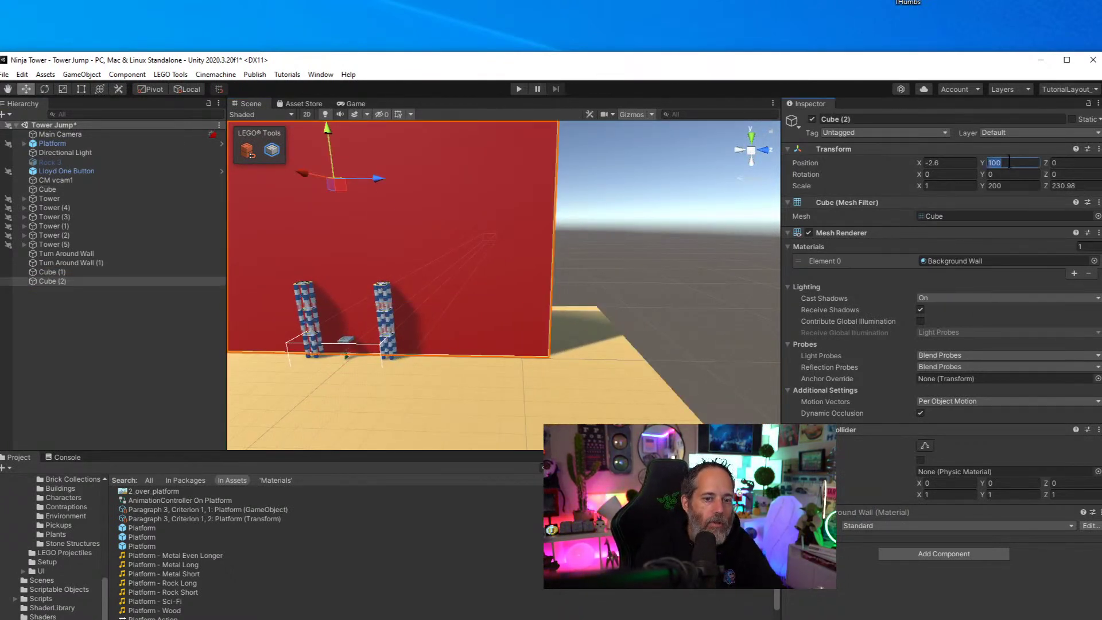
{"action": "type", "text": "-100"}
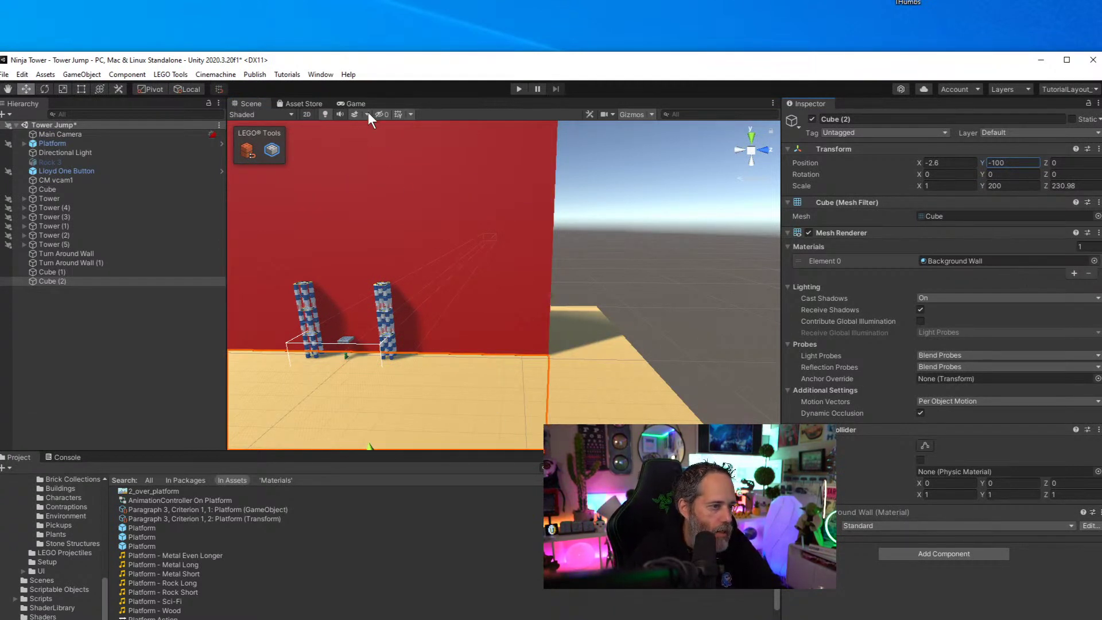
{"action": "left_click", "coordinate": [353, 103]}
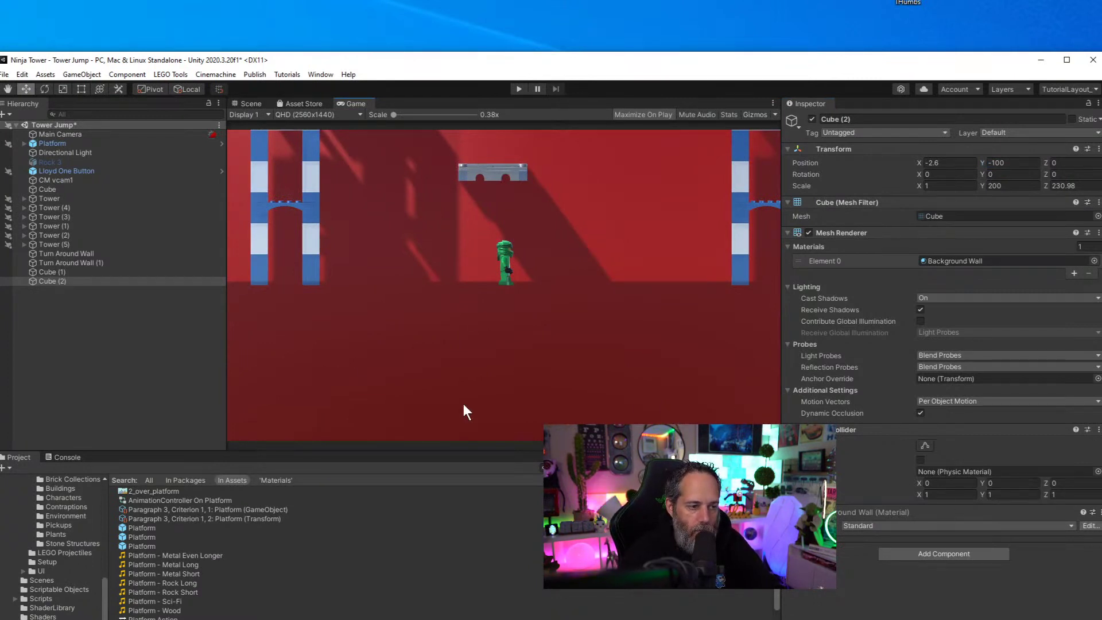
Locate the Background Wall material used by Cube (2), duplicate it and name the copy Lower Wall
{"action": "left_click", "coordinate": [895, 512]}
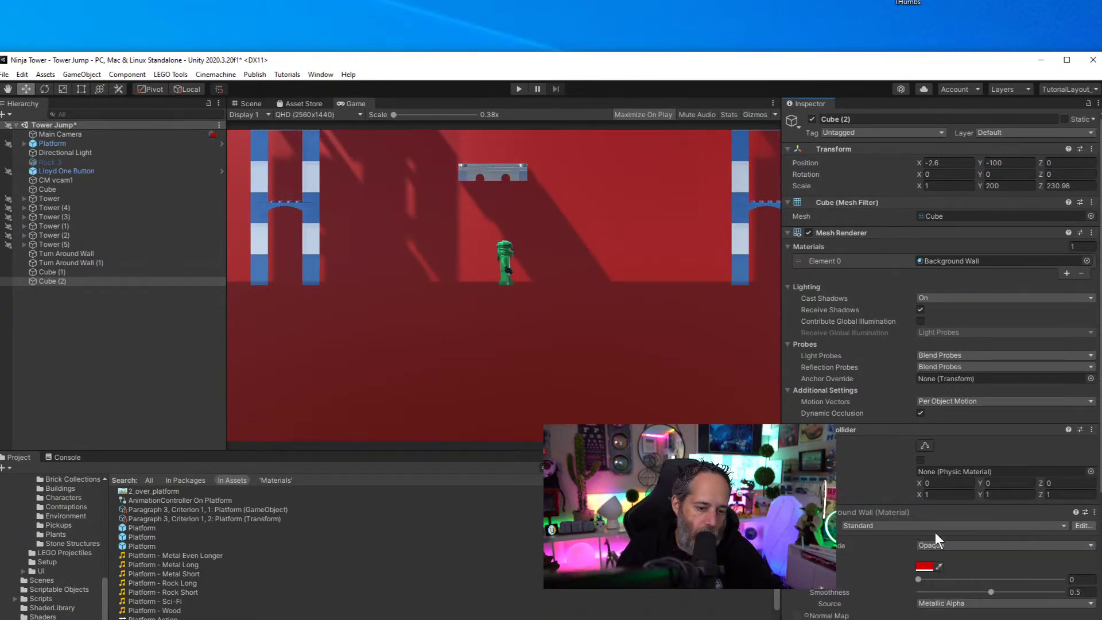
{"action": "left_click", "coordinate": [1025, 259]}
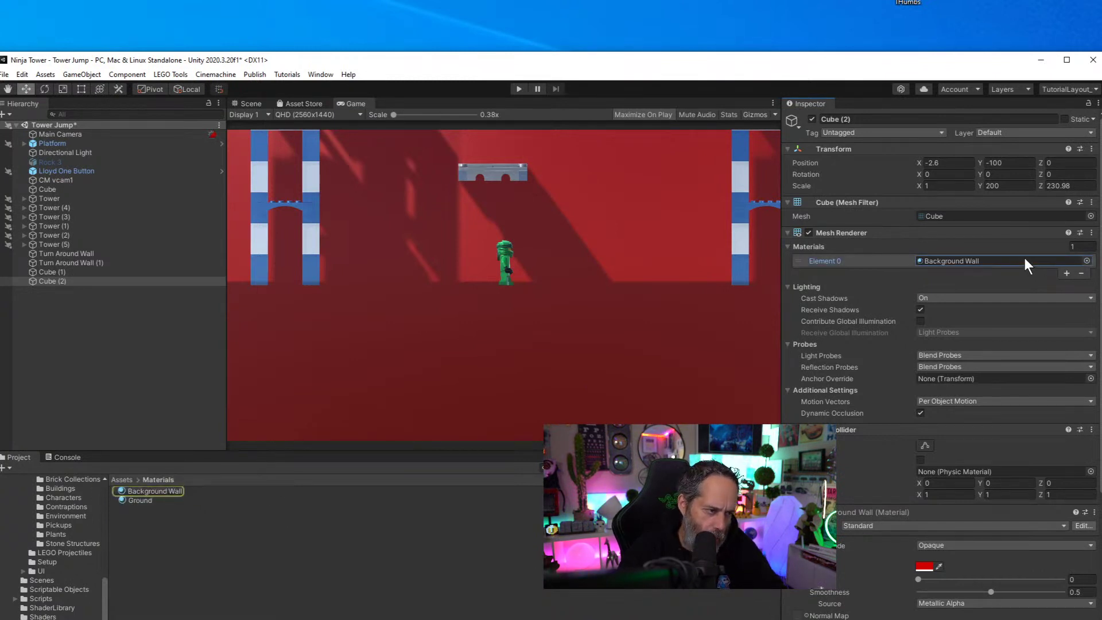
{"action": "left_click", "coordinate": [149, 493]}
{"action": "key", "text": "ctrl+d"}
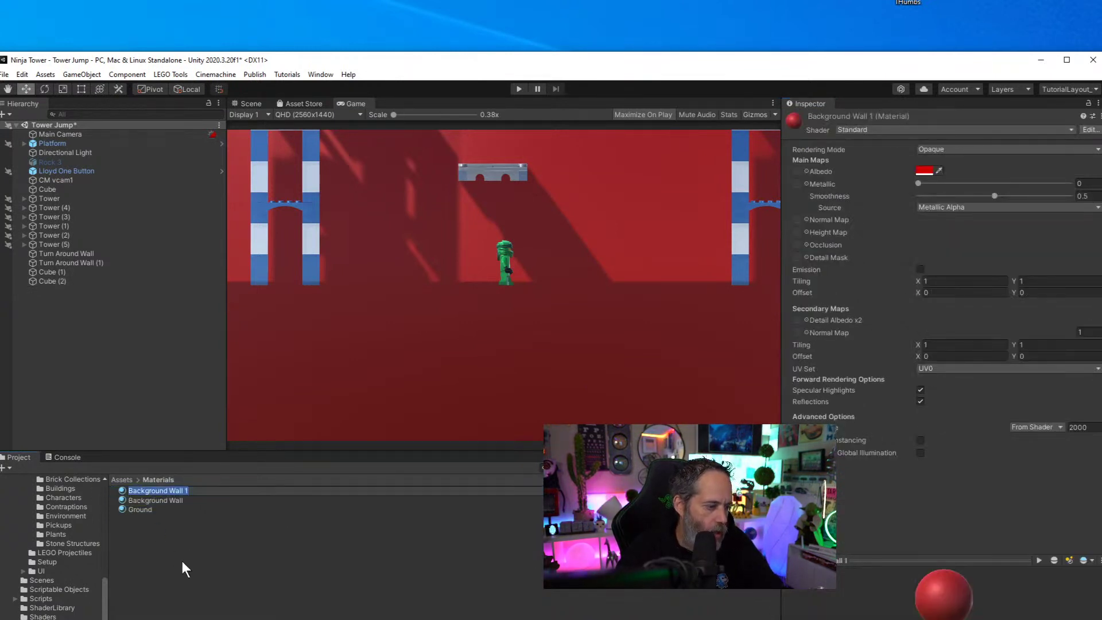
{"action": "type", "text": "Ground"}
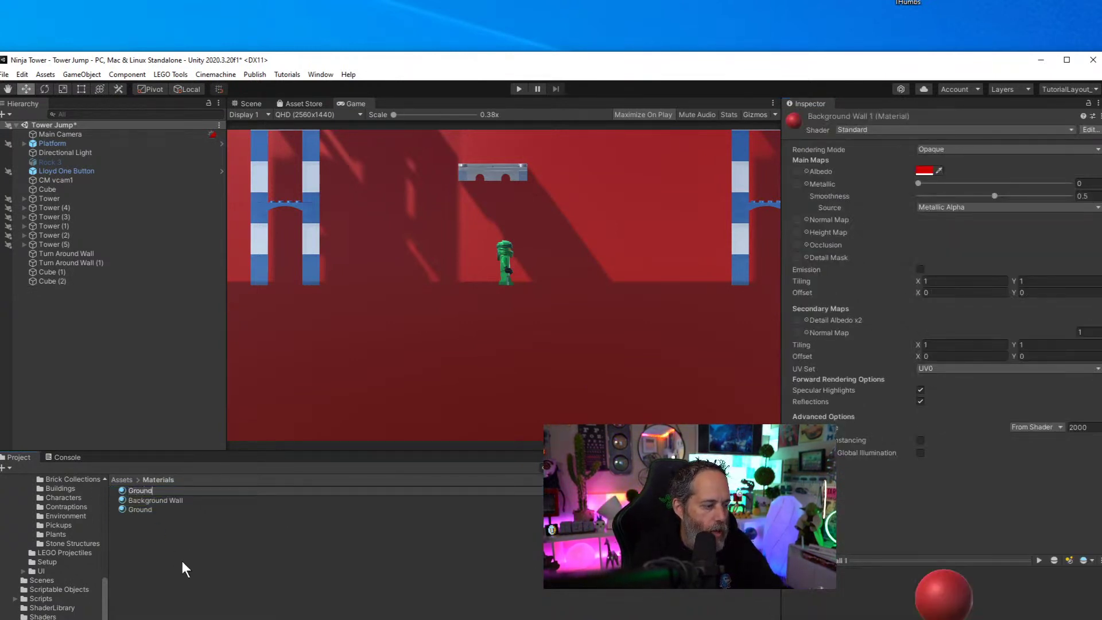
{"action": "type", "text": " Wall"}
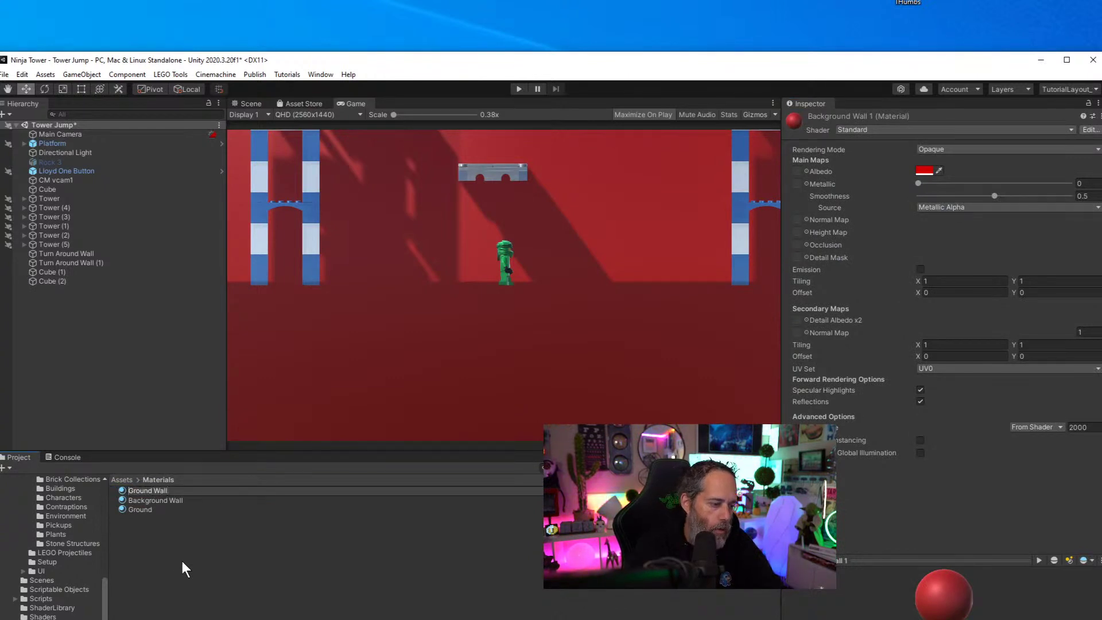
{"action": "key", "text": "Home"}
{"action": "key", "text": "ctrl+shift+Right"}
{"action": "type", "text": "Lower"}
{"action": "key", "text": "Return"}
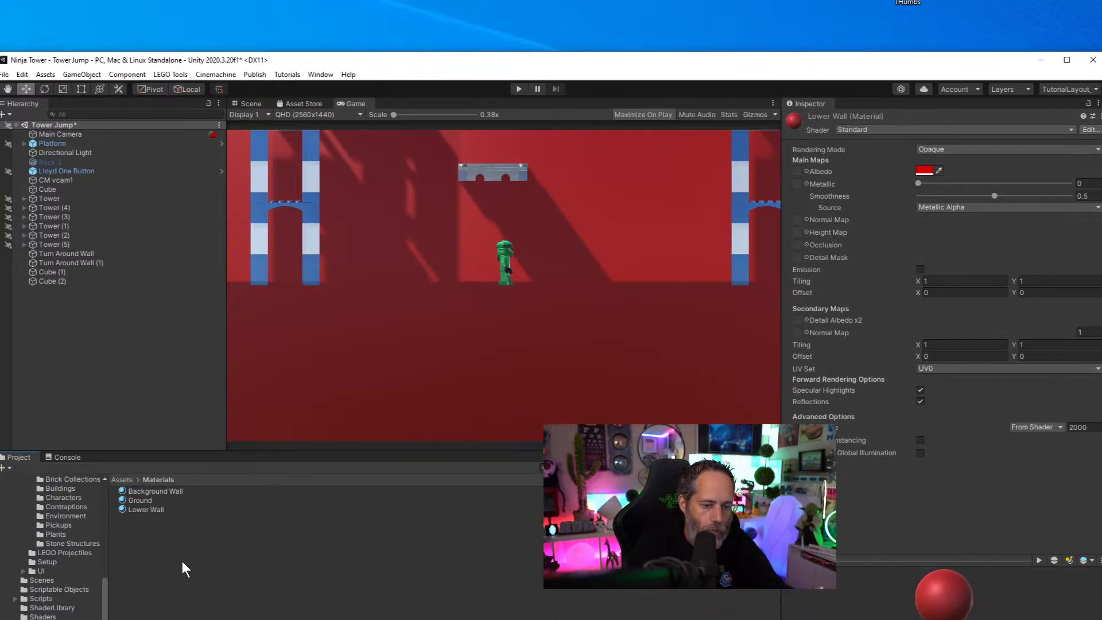
Set the Lower Wall material's albedo to the brown colour AE360D and assign the material to Cube (2)
{"action": "left_click", "coordinate": [924, 171]}
{"action": "left_click_drag", "start_coordinate": [1048, 259], "coordinate": [1020, 252]}
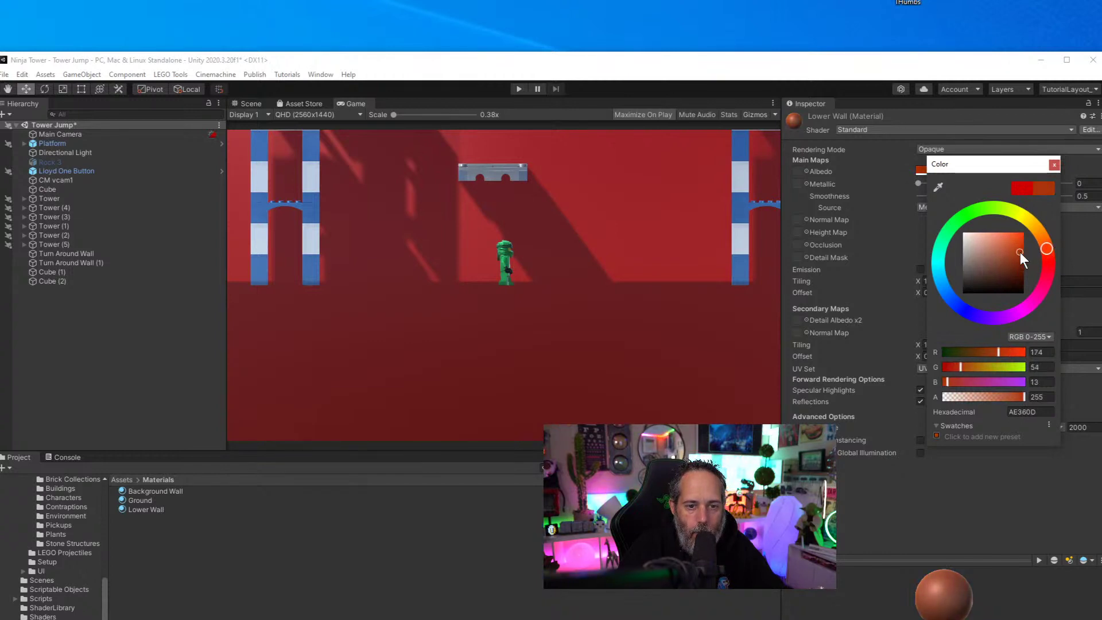
{"action": "left_click", "coordinate": [1053, 165]}
{"action": "left_click", "coordinate": [57, 281]}
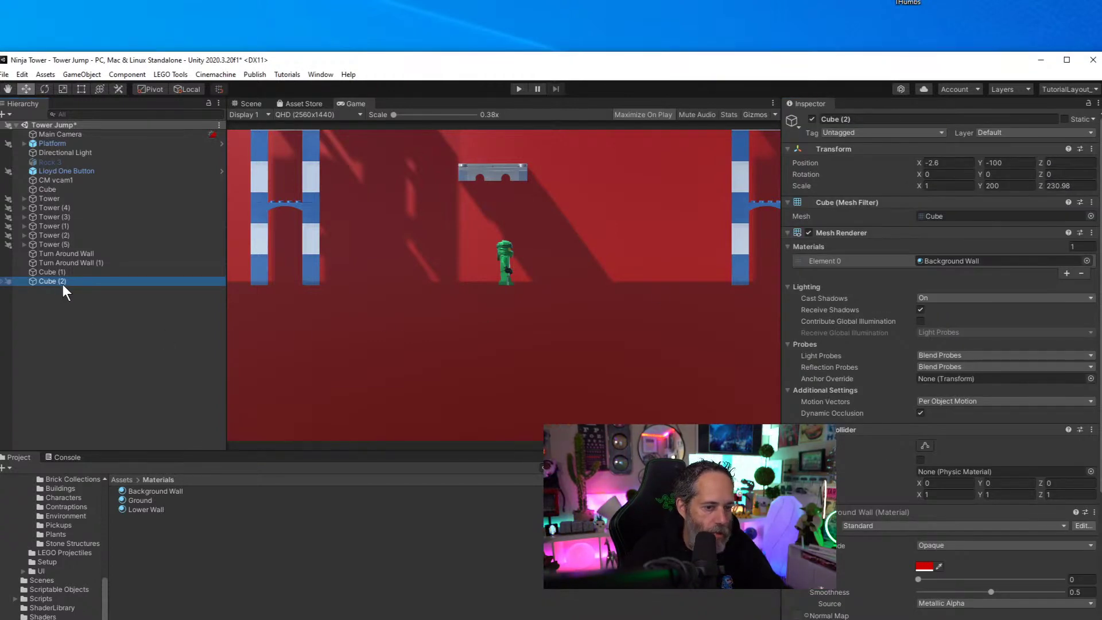
{"action": "left_click_drag", "start_coordinate": [139, 509], "coordinate": [948, 260]}
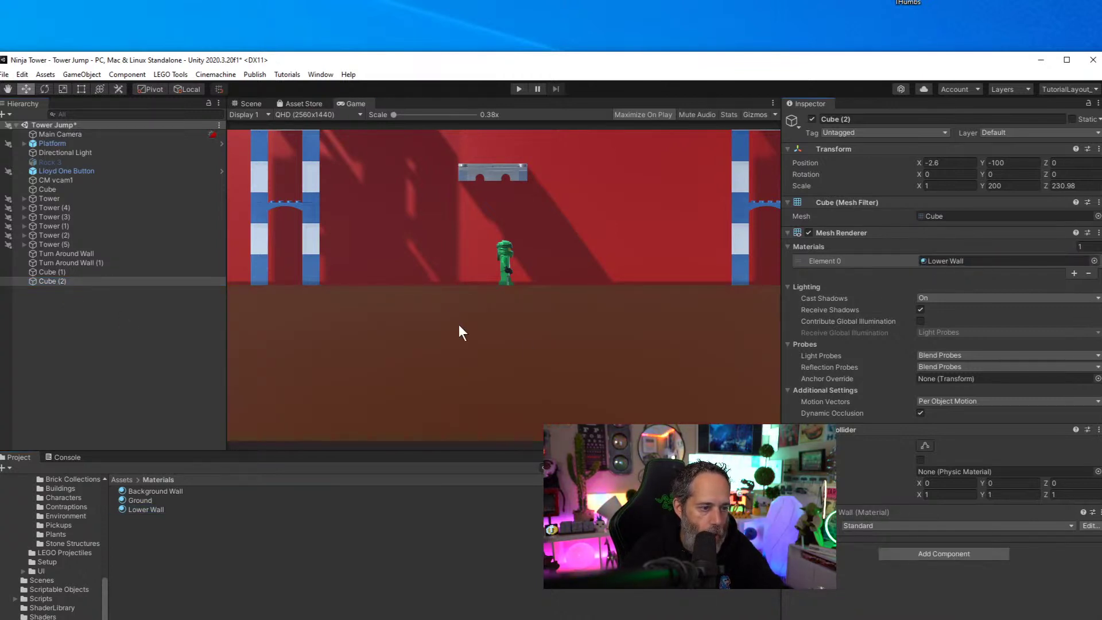
Playtest the level with jumps and direction changes to check the brown lower wall, and stop the game
{"action": "left_click", "coordinate": [517, 89]}
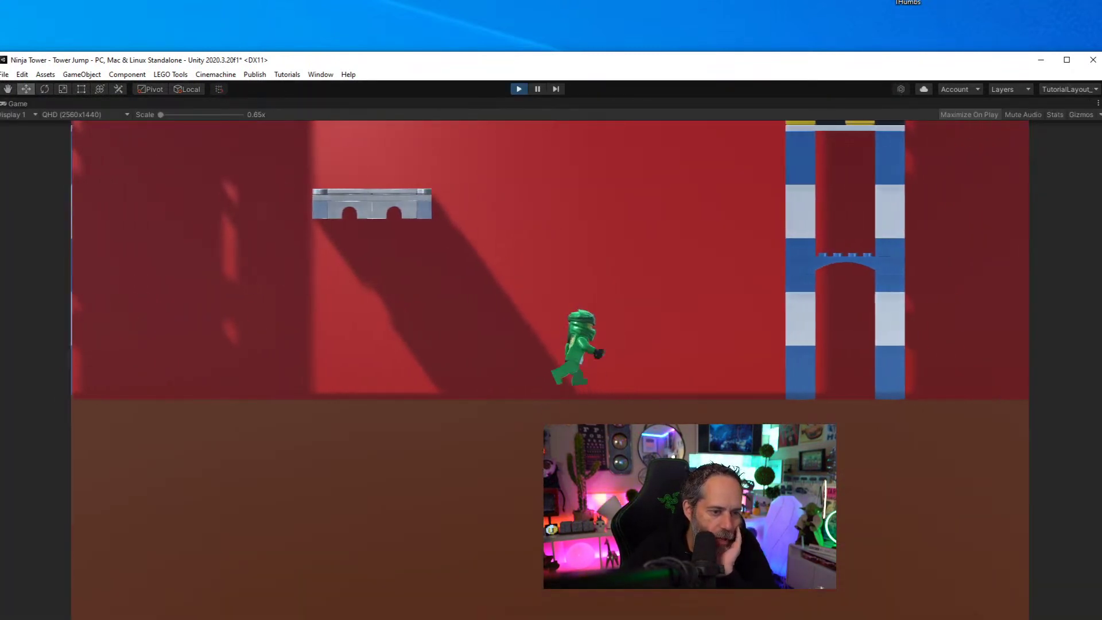
{"action": "key", "text": "space"}
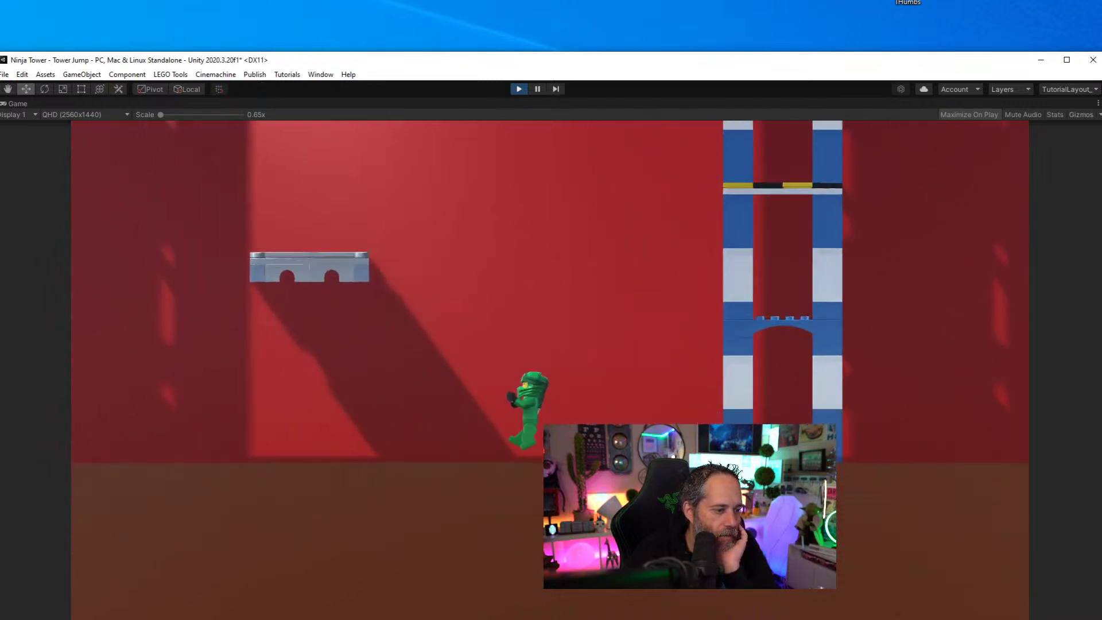
{"action": "key", "text": "space"}
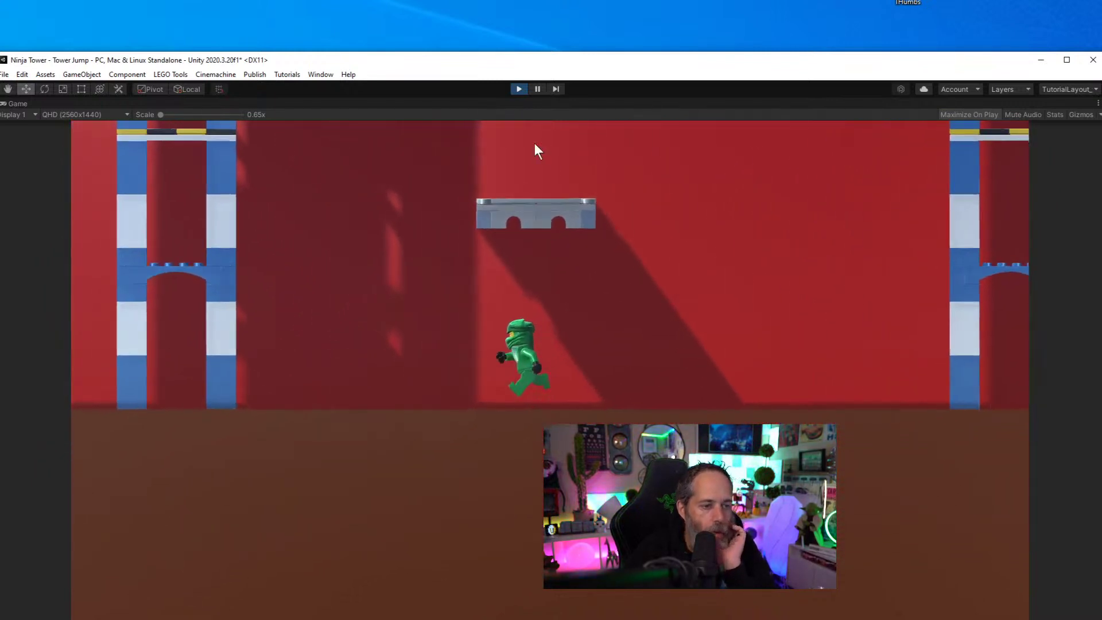
{"action": "left_click", "coordinate": [519, 89]}
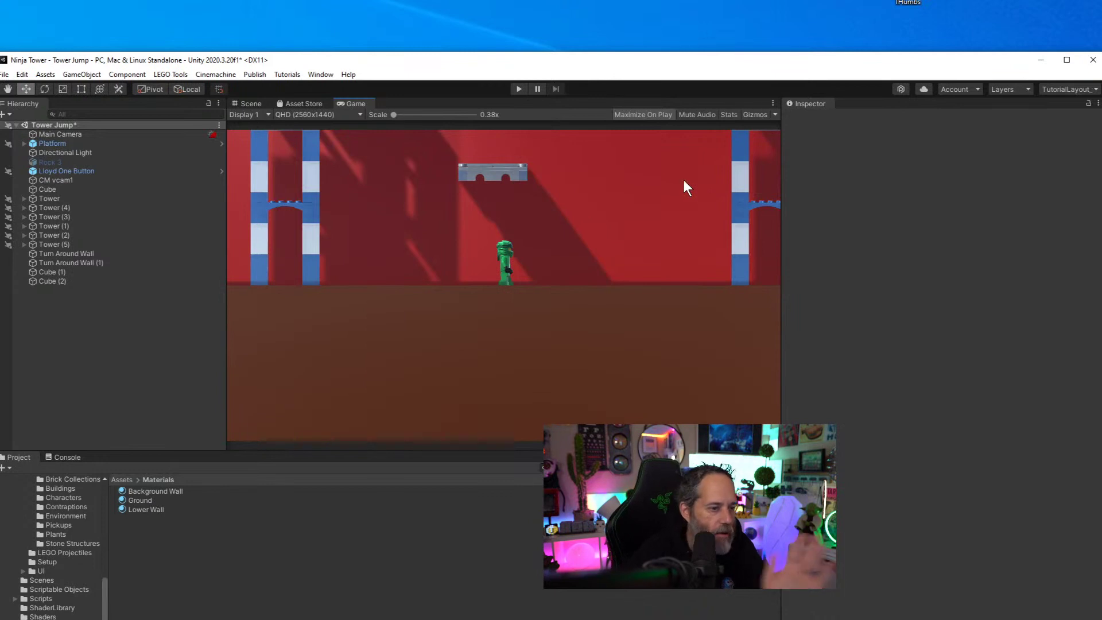
Select the Platform in the Scene view and move it to about Z -7.42 and X 2.62
{"action": "left_click", "coordinate": [260, 103]}
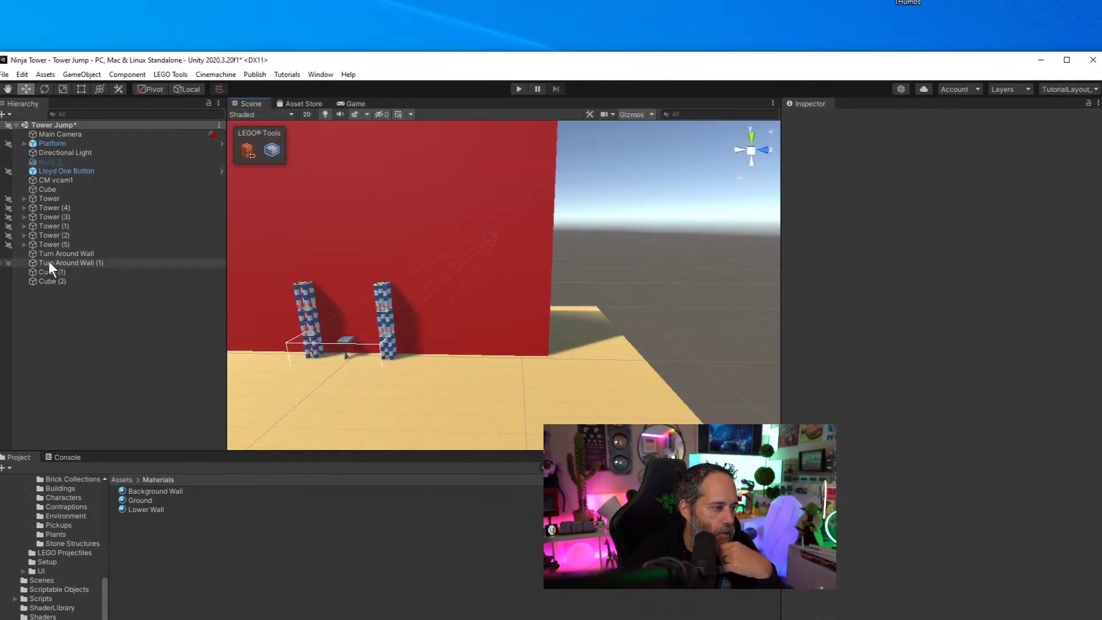
{"action": "left_click", "coordinate": [52, 143]}
{"action": "key", "text": "f"}
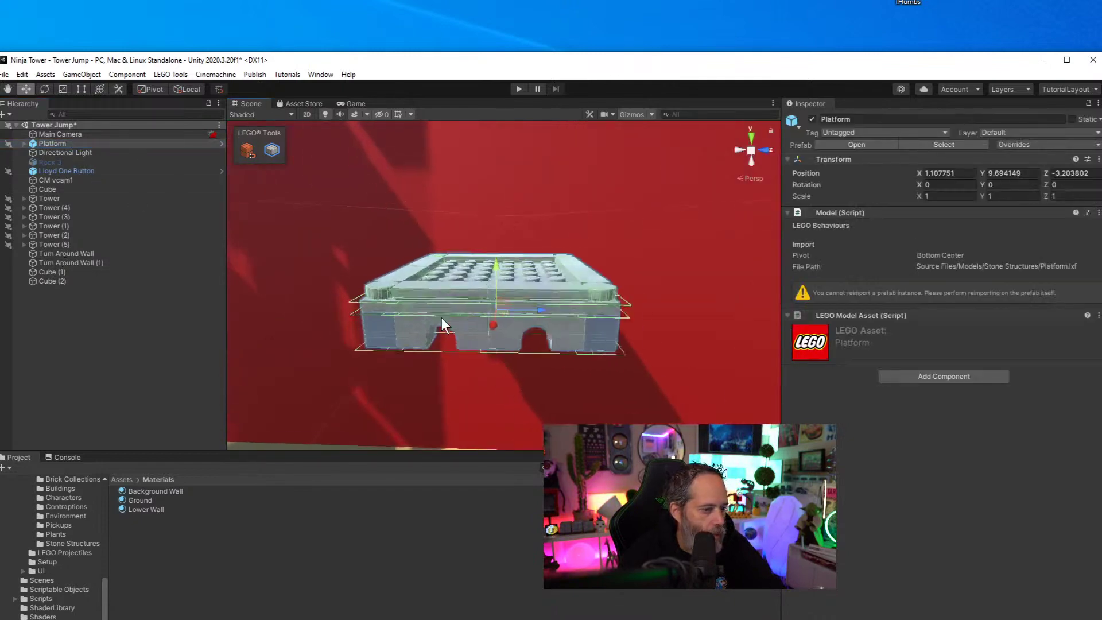
{"action": "right_click_drag", "start_coordinate": [442, 324], "coordinate": [466, 341]}
{"action": "left_click_drag", "start_coordinate": [538, 280], "coordinate": [501, 274]}
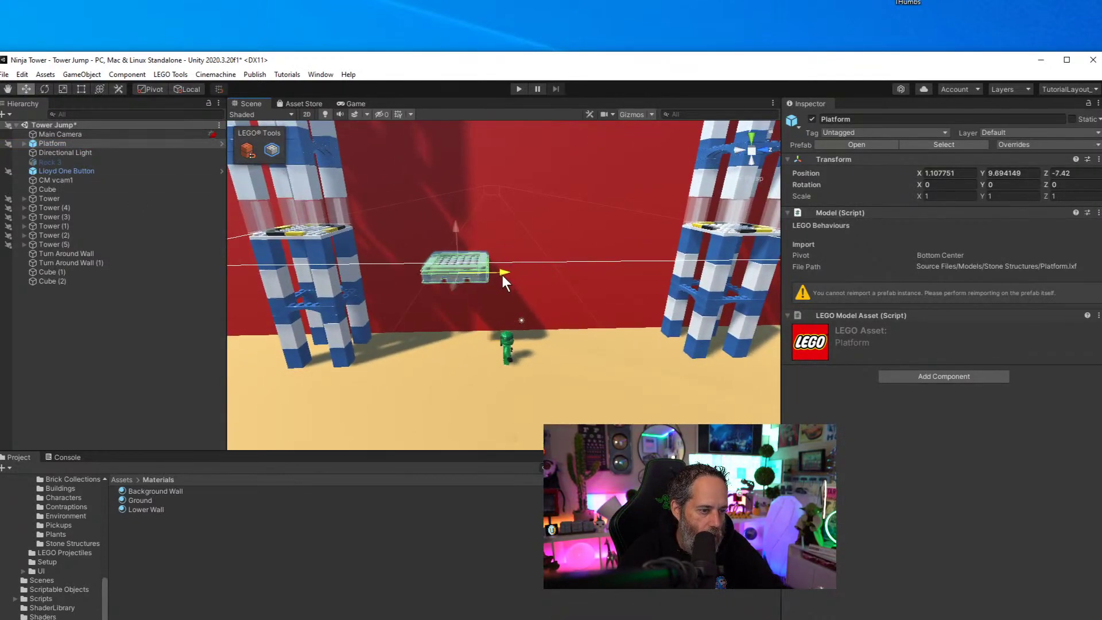
{"action": "right_click_drag", "start_coordinate": [502, 274], "coordinate": [483, 221]}
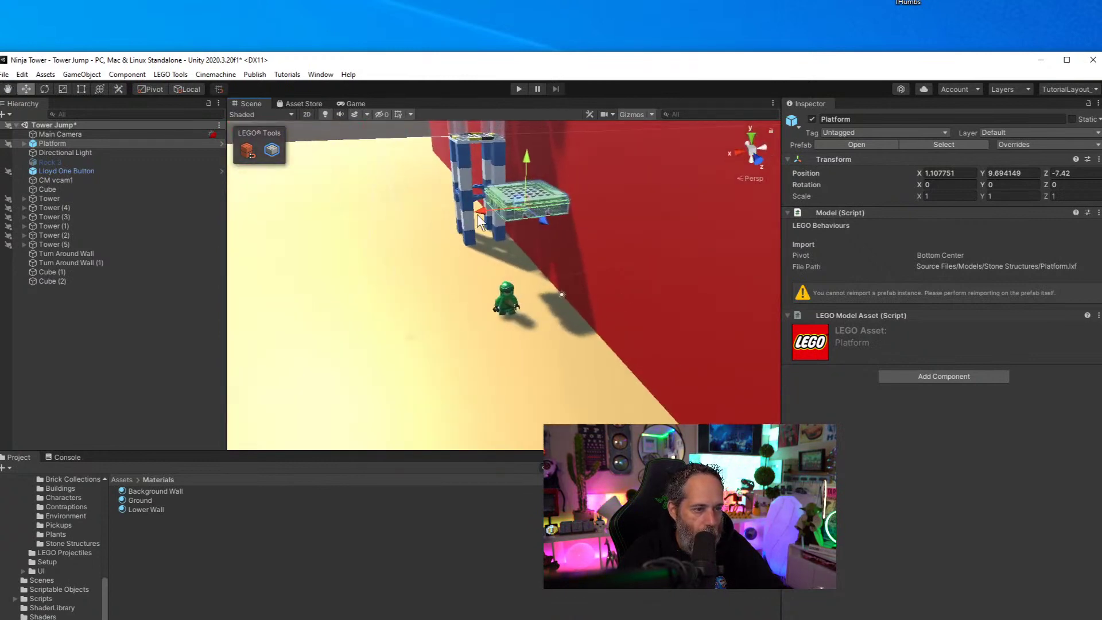
{"action": "left_click_drag", "start_coordinate": [478, 213], "coordinate": [463, 216]}
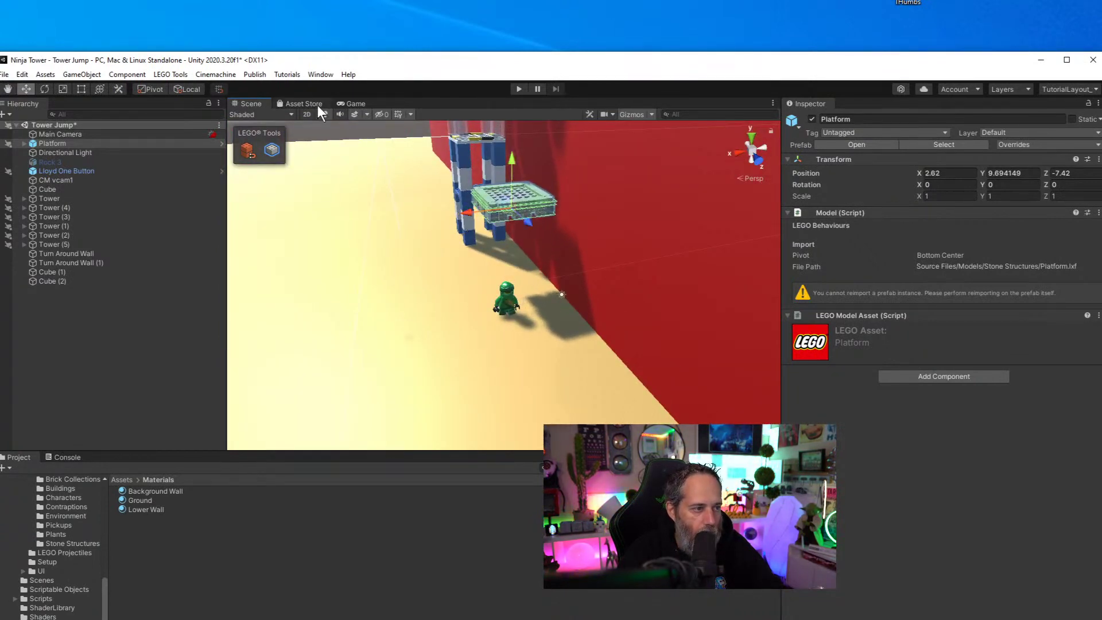
Lower the Platform to a Y position of 6, judging its height above the ninja in the Game view
{"action": "left_click", "coordinate": [351, 104]}
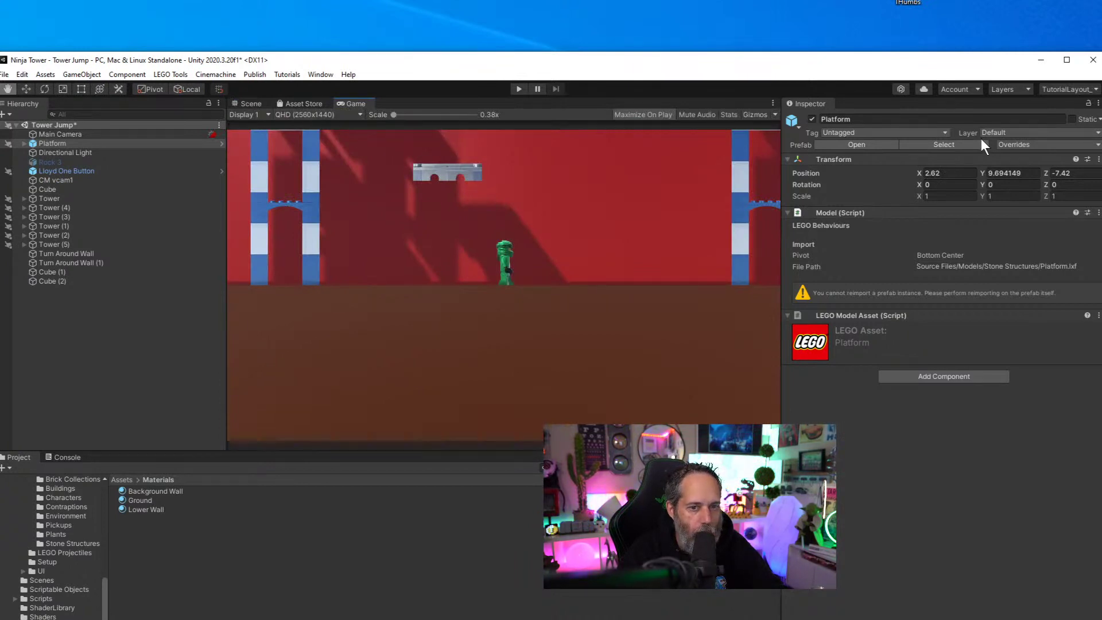
{"action": "type", "text": "8"}
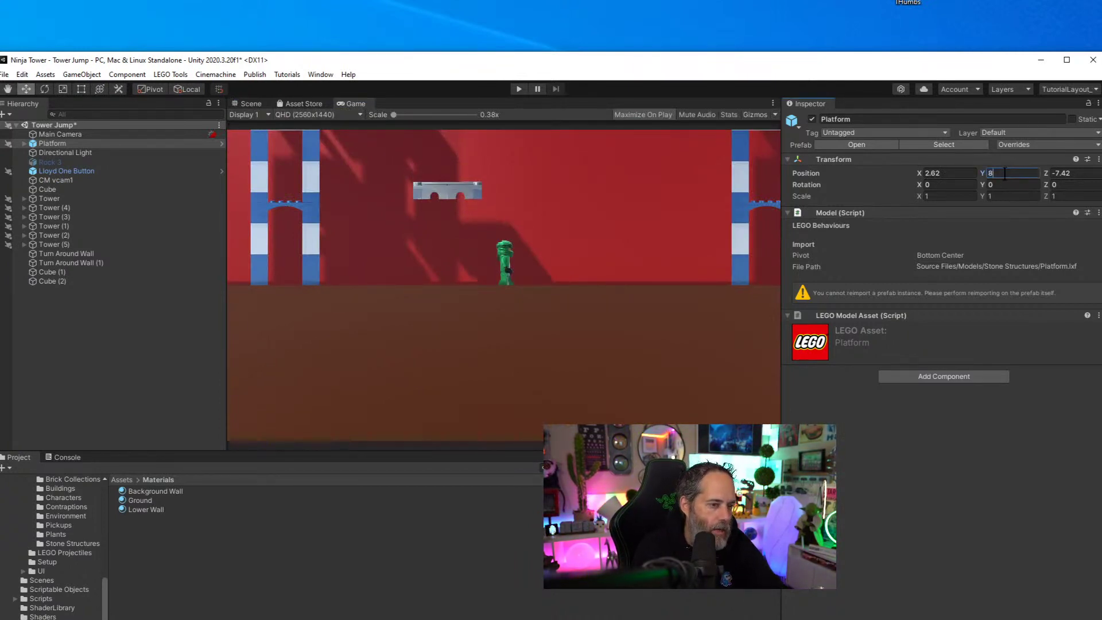
{"action": "type", "text": "7"}
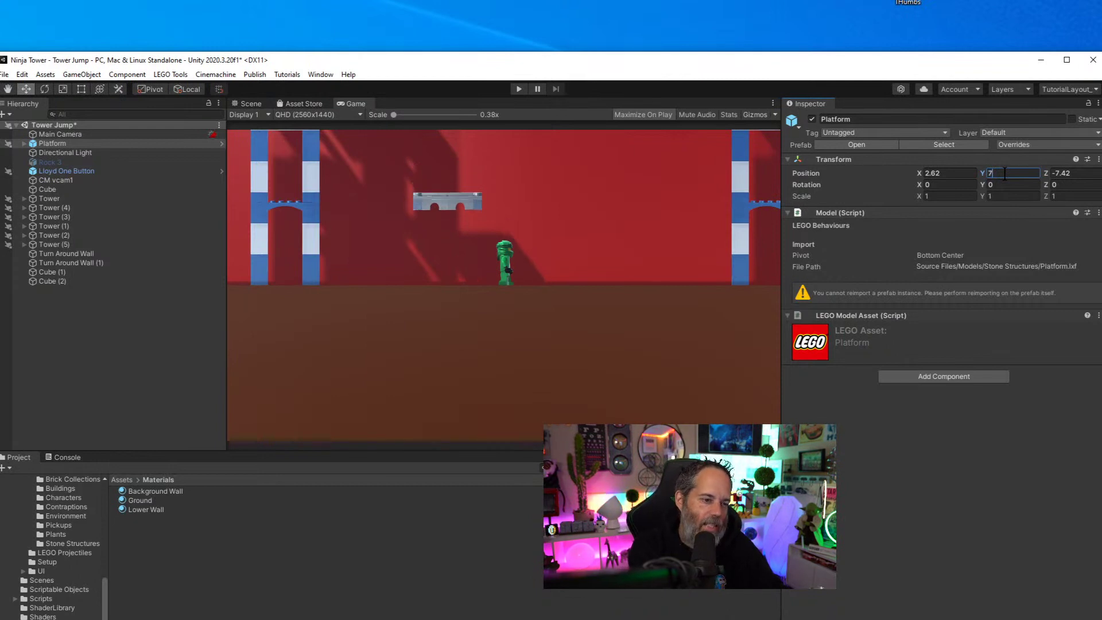
{"action": "type", "text": "6"}
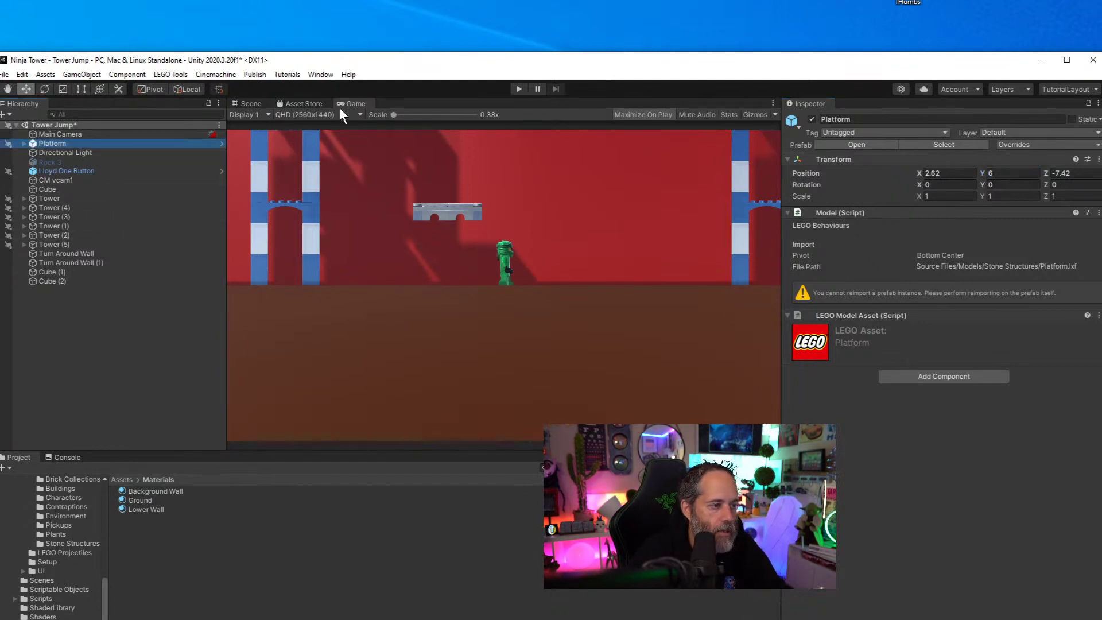
Duplicate the Platform in the Scene view and place the copy beside the original
{"action": "left_click", "coordinate": [257, 105]}
{"action": "left_click", "coordinate": [521, 253]}
{"action": "key", "text": "ctrl+d"}
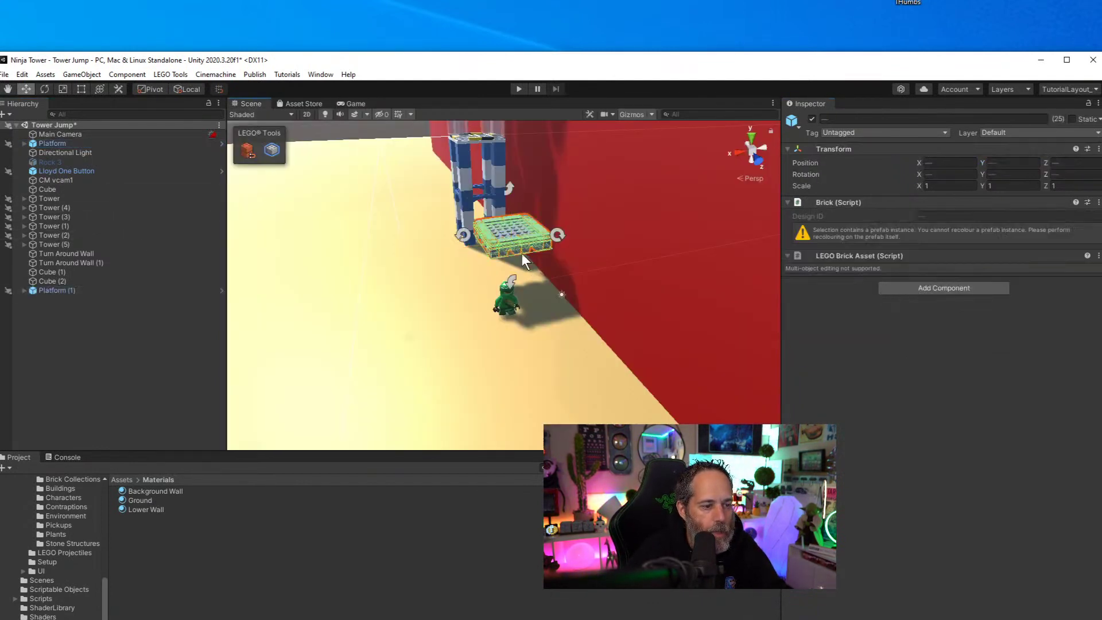
{"action": "left_click_drag", "start_coordinate": [508, 231], "coordinate": [552, 250]}
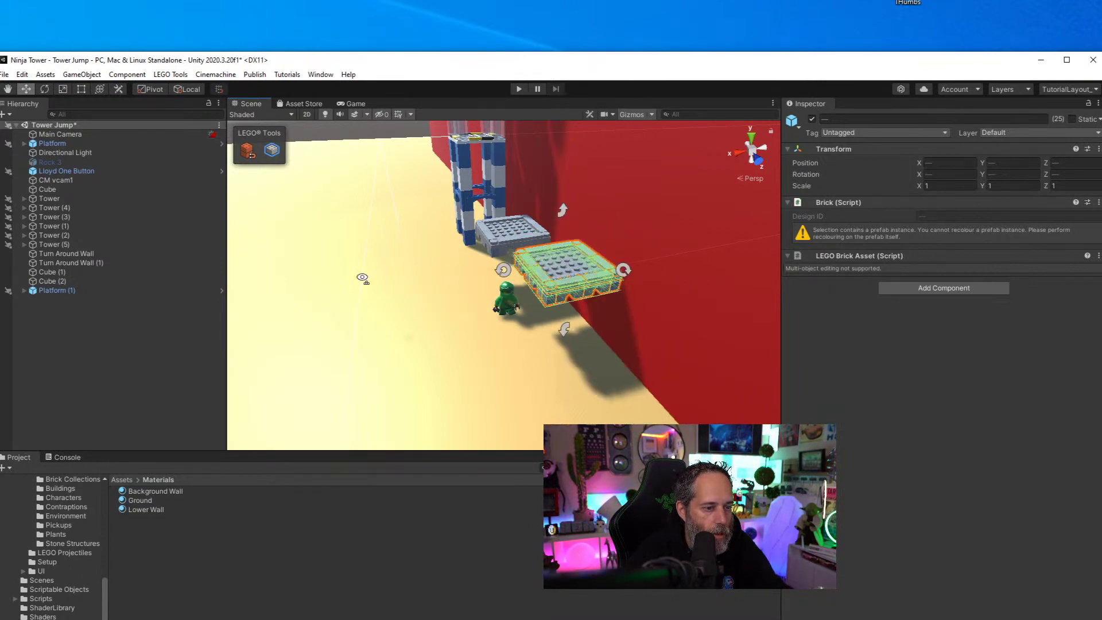
Try to select and move the large studded brick of each platform on its own
{"action": "right_click_drag", "start_coordinate": [362, 278], "coordinate": [510, 246]}
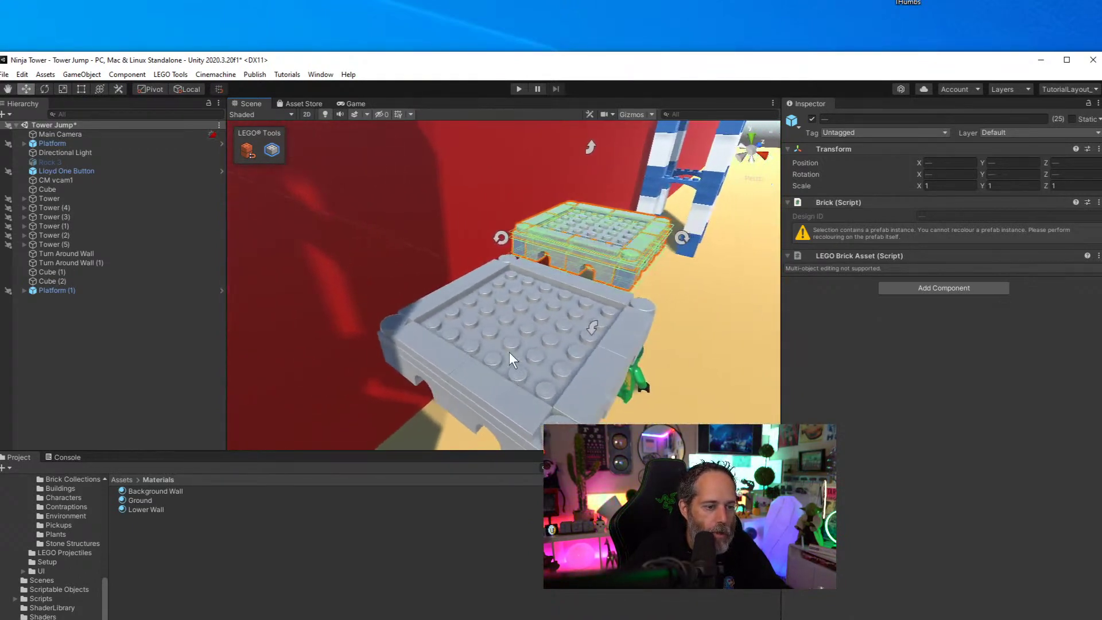
{"action": "left_click", "coordinate": [512, 360]}
{"action": "left_click_drag", "start_coordinate": [515, 330], "coordinate": [597, 366]}
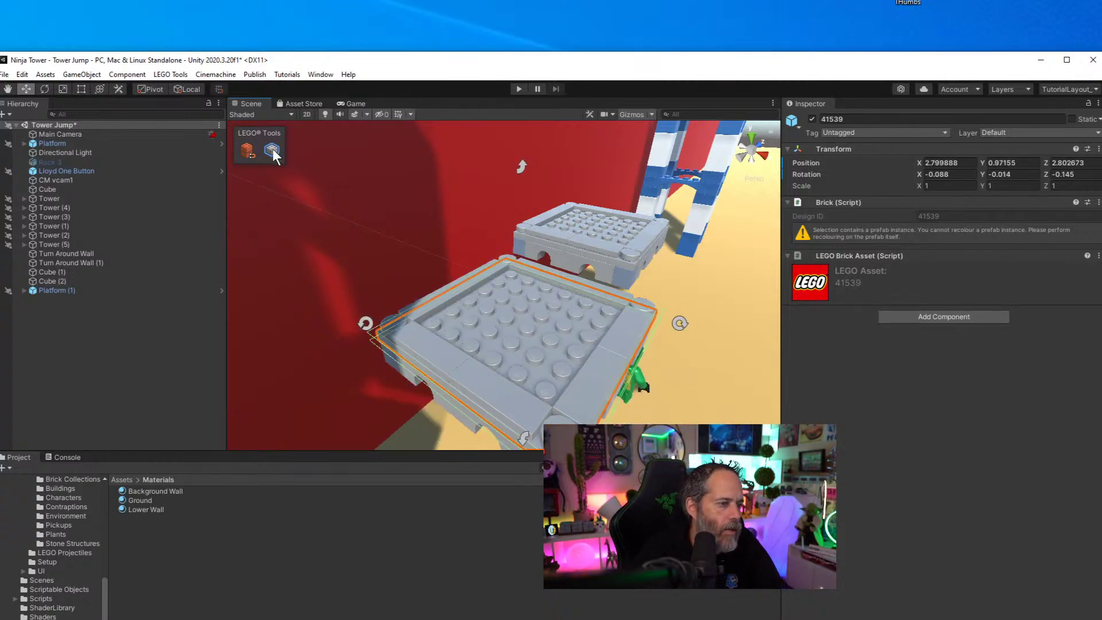
{"action": "left_click", "coordinate": [618, 240]}
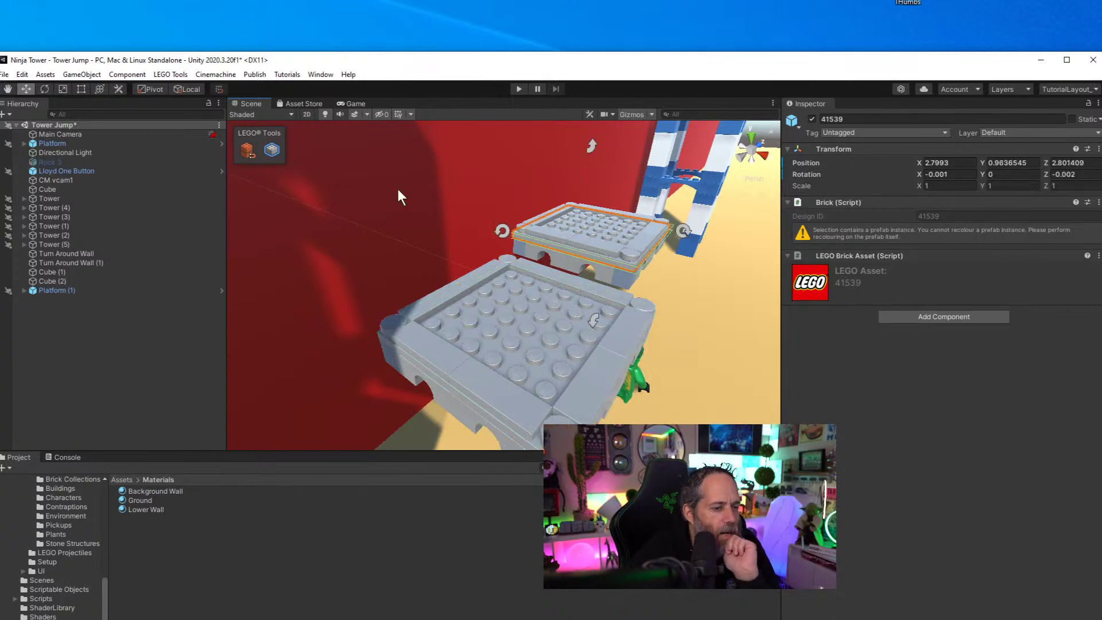
{"action": "left_click_drag", "start_coordinate": [581, 228], "coordinate": [626, 251]}
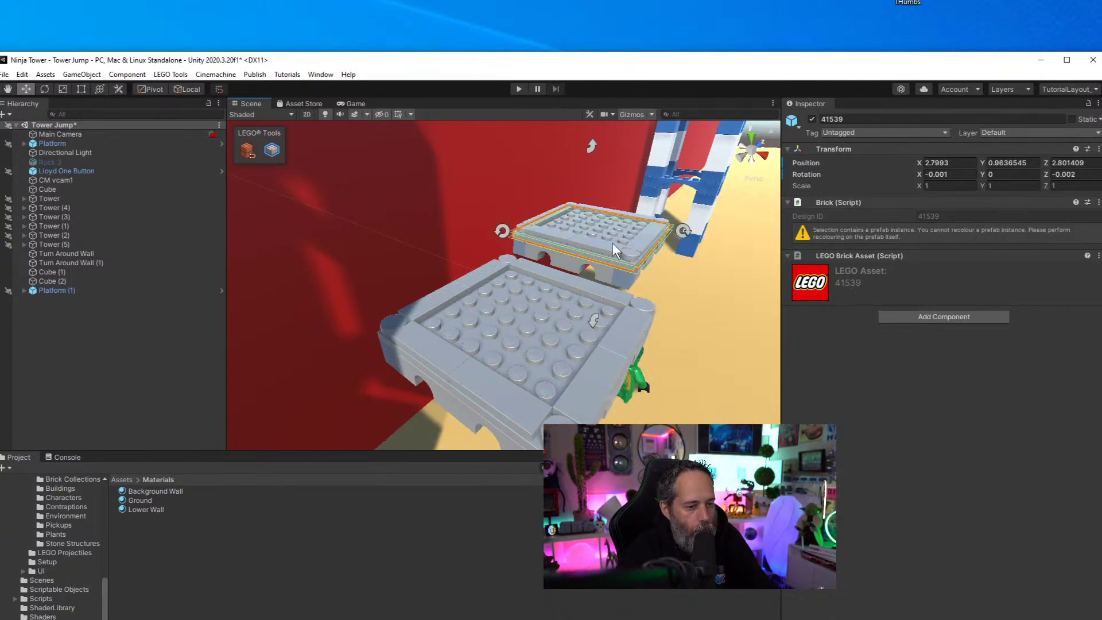
Turn on Connected Brick Selection, shift the whole copied platform slightly and switch off the LEGO brick building tool
{"action": "left_click", "coordinate": [270, 149]}
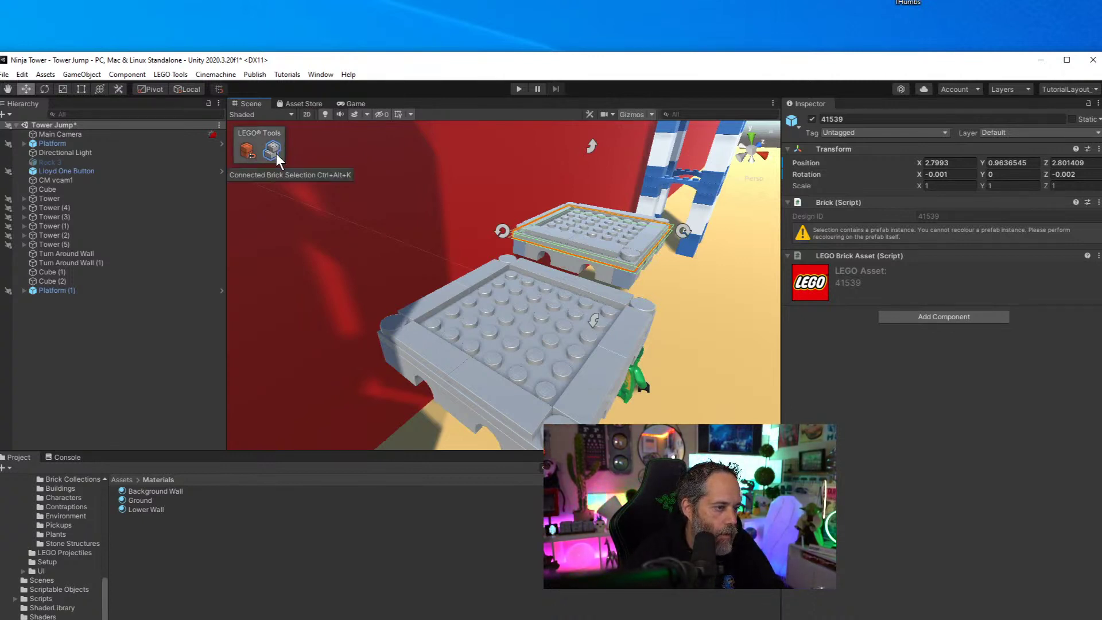
{"action": "left_click", "coordinate": [615, 224]}
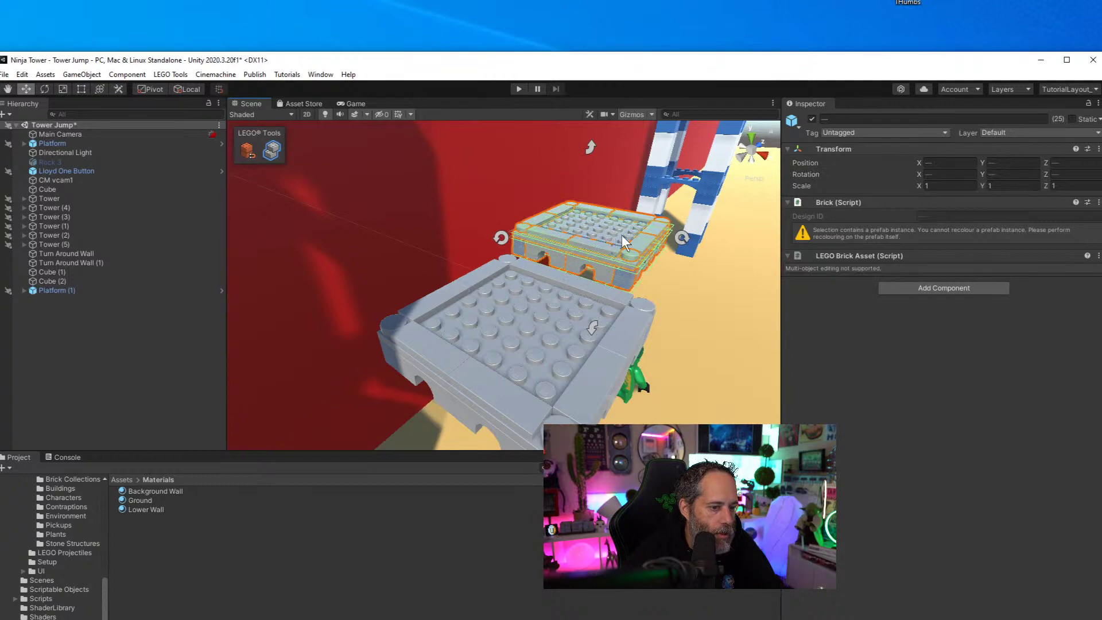
{"action": "mouse_move", "coordinate": [614, 226]}
{"action": "left_mouse_down"}
{"action": "mouse_move", "coordinate": [631, 240]}
{"action": "mouse_move", "coordinate": [603, 264]}
{"action": "mouse_move", "coordinate": [634, 236]}
{"action": "mouse_move", "coordinate": [622, 247]}
{"action": "mouse_move", "coordinate": [481, 221]}
{"action": "mouse_move", "coordinate": [629, 236]}
{"action": "mouse_move", "coordinate": [625, 246]}
{"action": "mouse_move", "coordinate": [353, 181]}
{"action": "mouse_move", "coordinate": [401, 172]}
{"action": "mouse_move", "coordinate": [601, 217]}
{"action": "left_mouse_up"}
{"action": "left_click", "coordinate": [249, 147]}
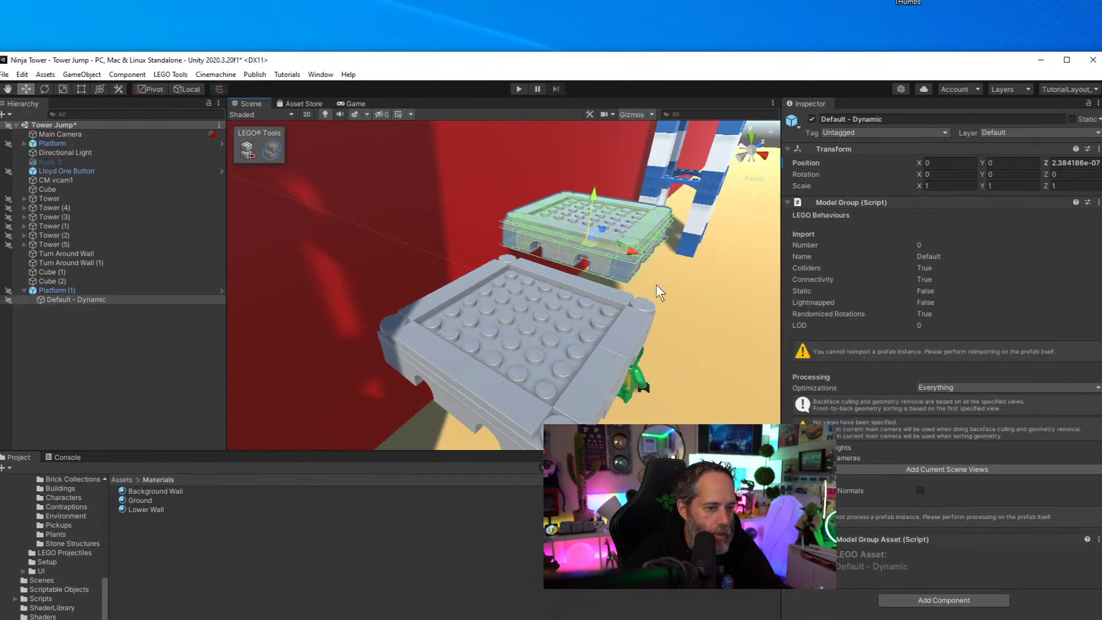
Set the position of Platform (1) to X 1, Y 7 and Z 0
{"action": "right_click_drag", "start_coordinate": [655, 284], "coordinate": [459, 303]}
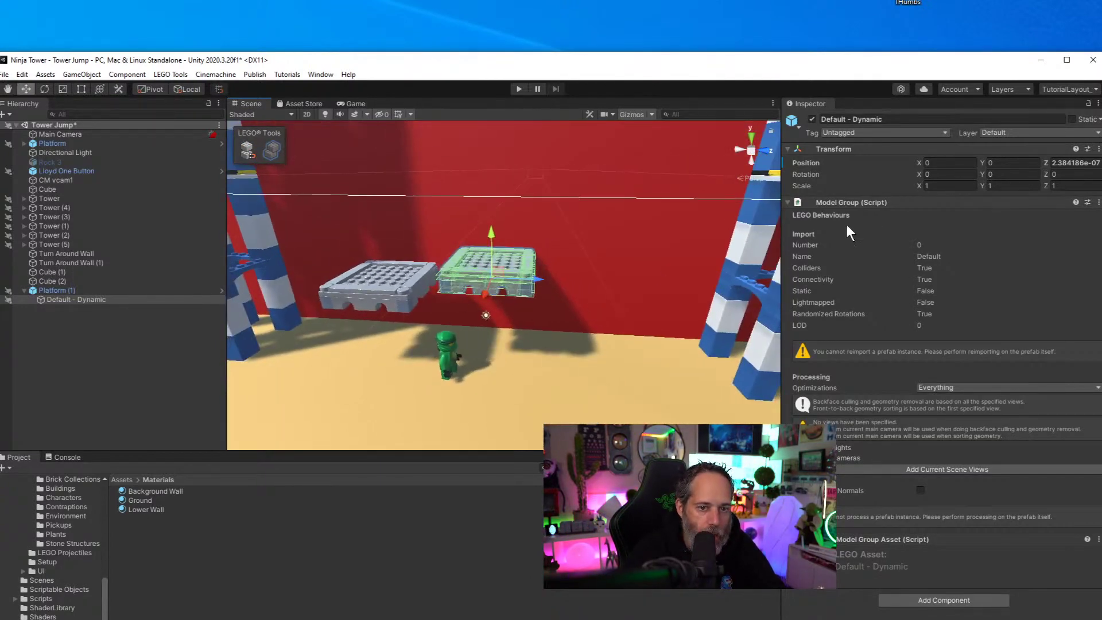
{"action": "left_click", "coordinate": [61, 291]}
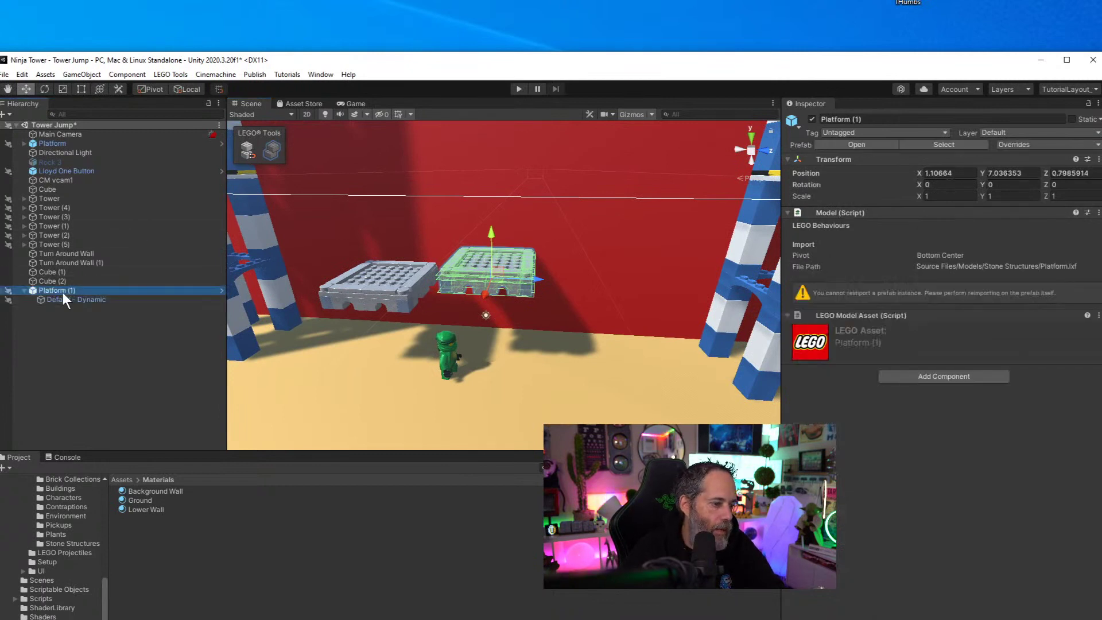
{"action": "left_click", "coordinate": [952, 172]}
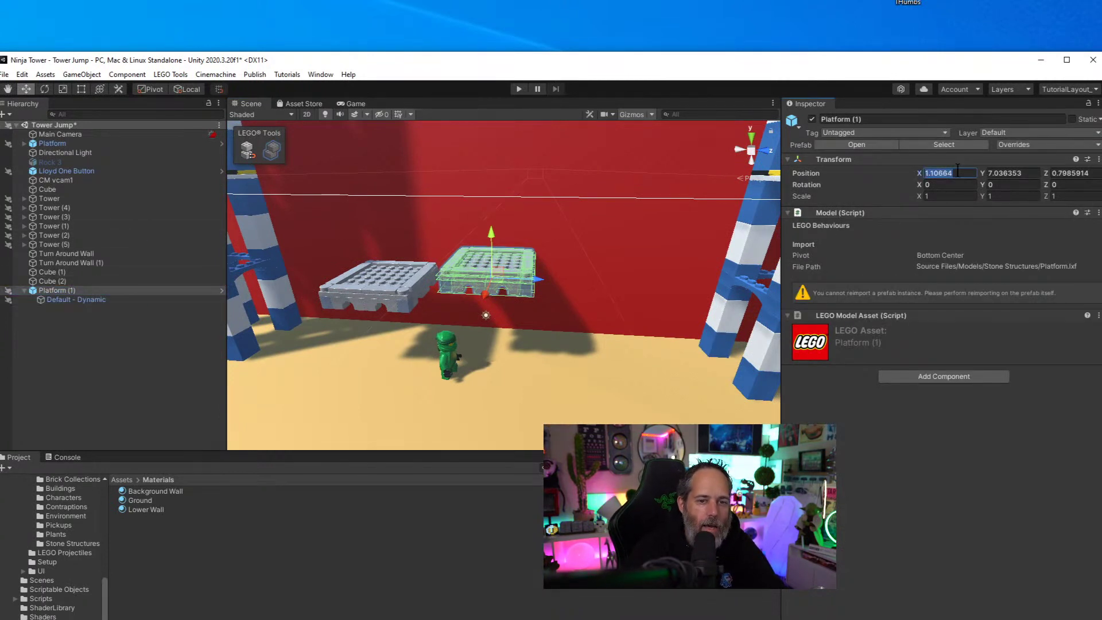
{"action": "key", "text": "Tab"}
{"action": "type", "text": "7"}
{"action": "left_click", "coordinate": [957, 172]}
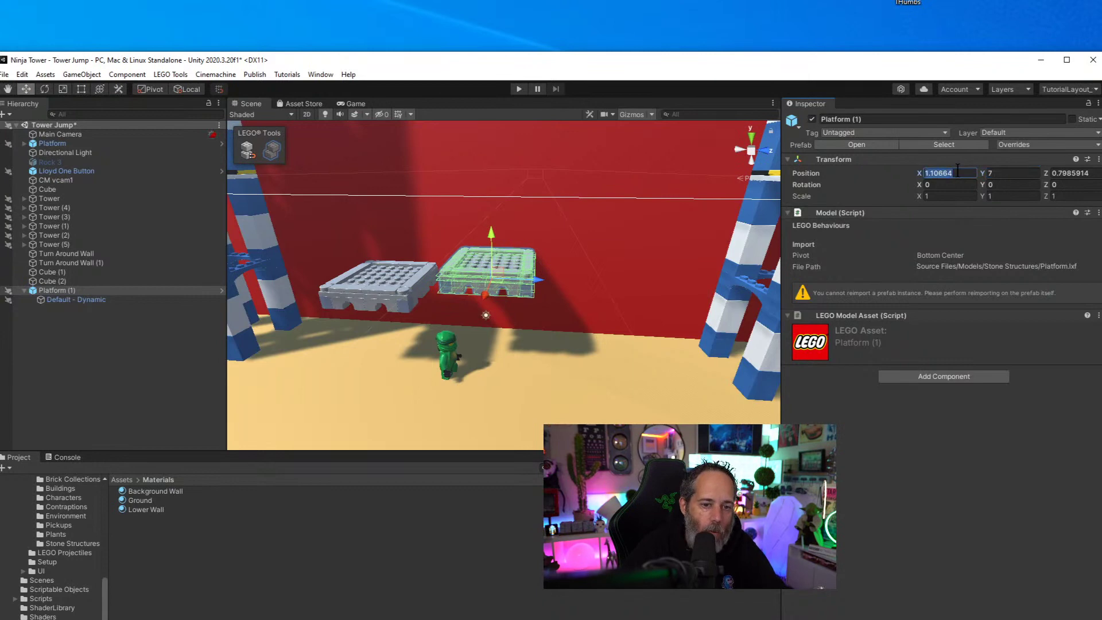
{"action": "type", "text": "1"}
{"action": "key", "text": "Tab"}
{"action": "key", "text": "Tab"}
{"action": "type", "text": "0"}
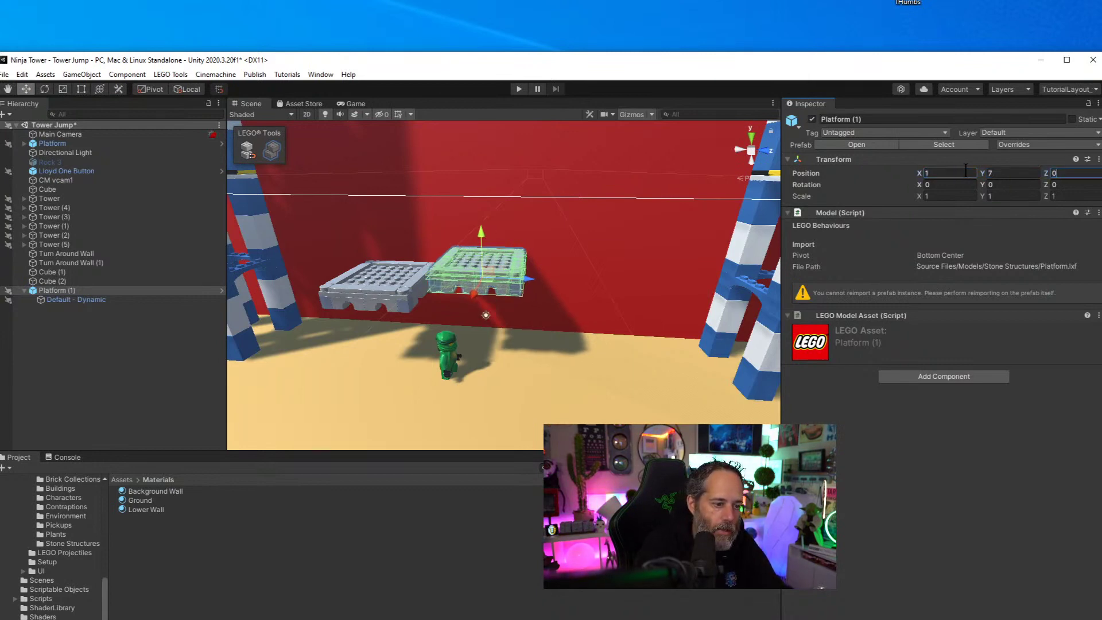
Set the original Platform's X position to 2 and its Z position to 0, keeping Y at 6
{"action": "right_click_drag", "start_coordinate": [428, 318], "coordinate": [497, 364]}
{"action": "left_click", "coordinate": [504, 301]}
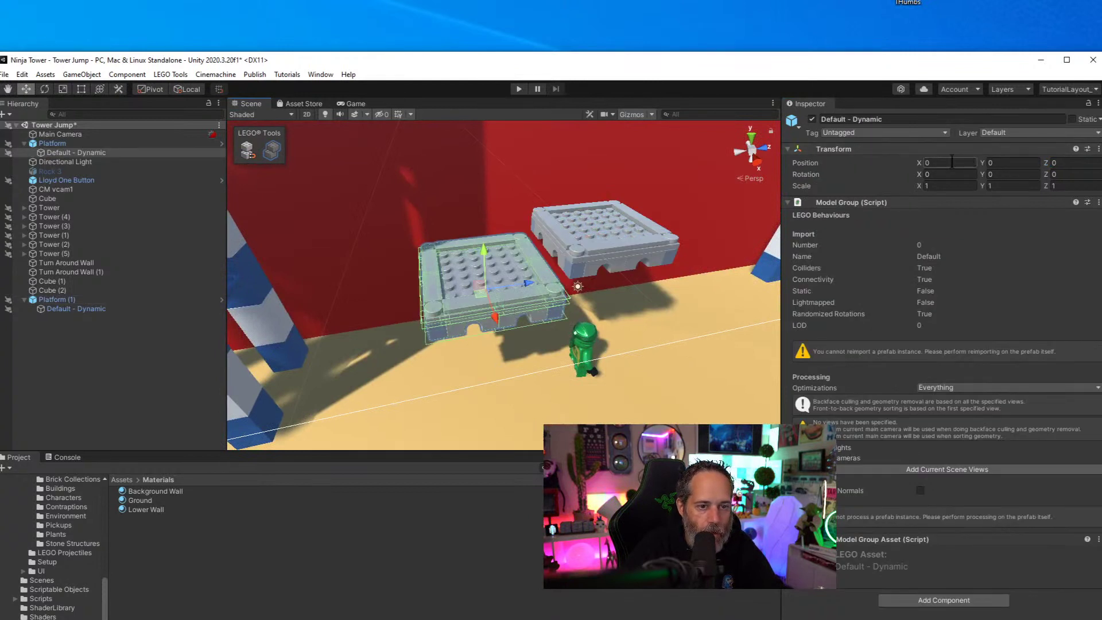
{"action": "left_click", "coordinate": [63, 144]}
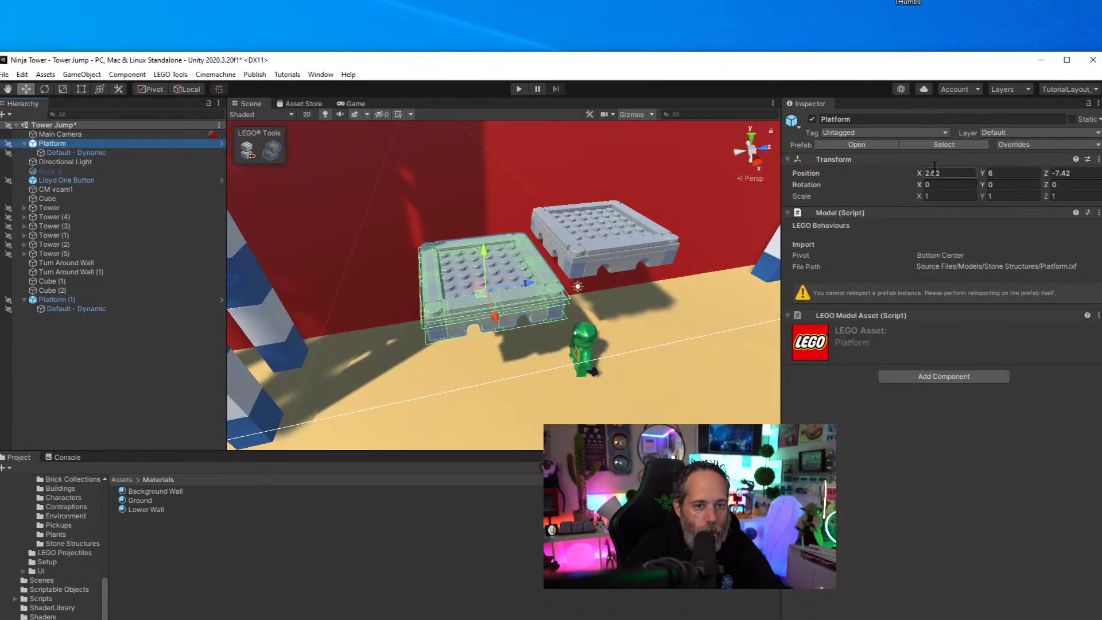
{"action": "type", "text": "2"}
{"action": "left_click", "coordinate": [1005, 174]}
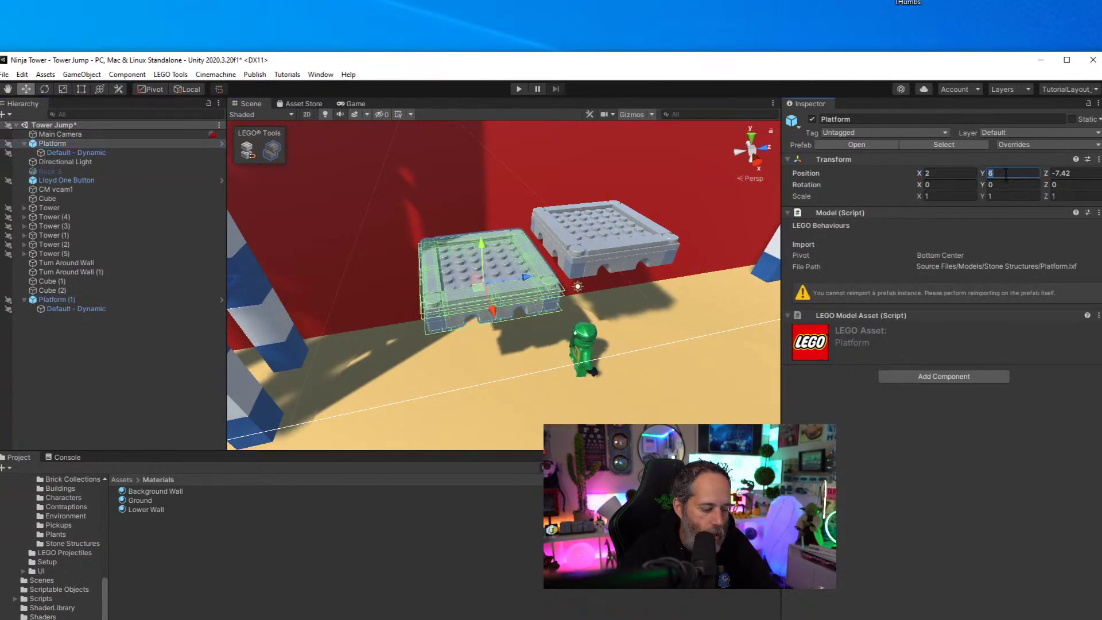
{"action": "left_click", "coordinate": [1080, 172]}
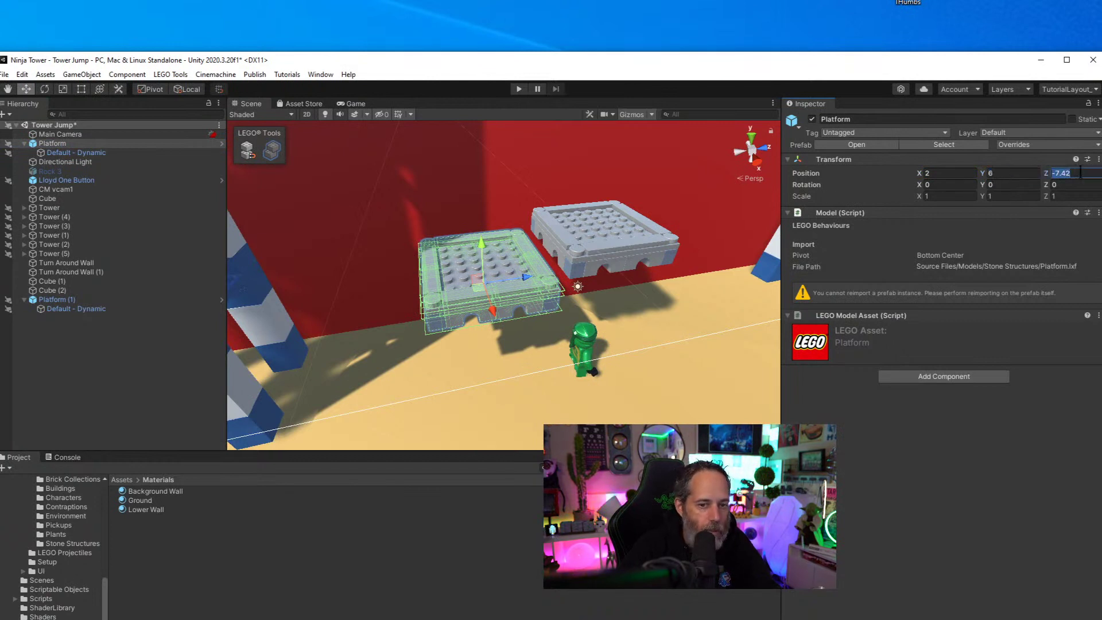
{"action": "type", "text": "0"}
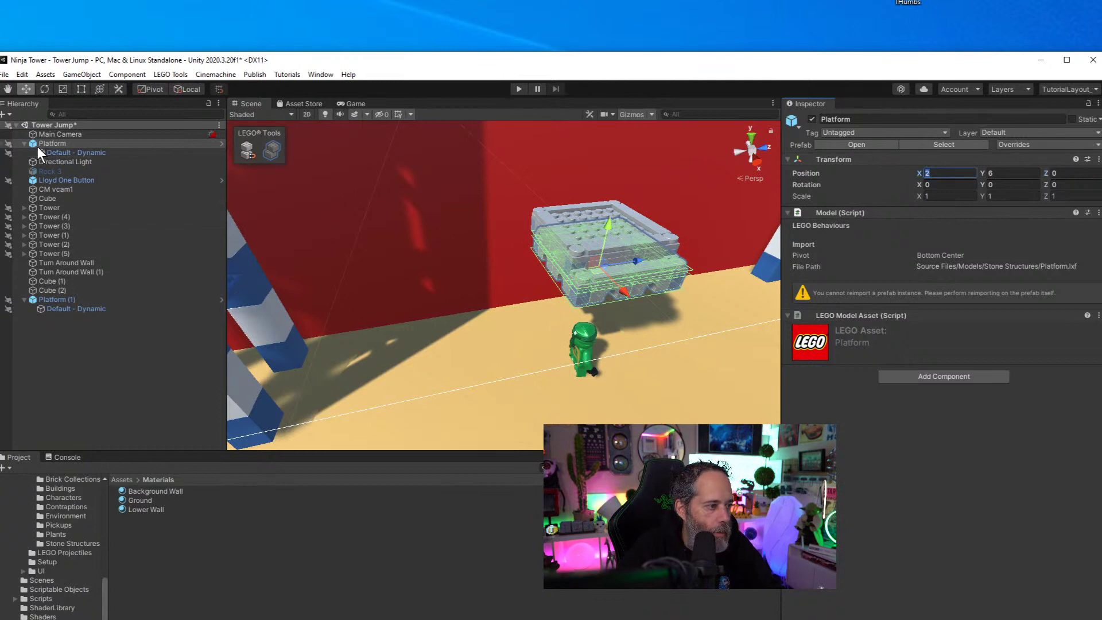
Reorder the Platform in the Hierarchy directly above Platform (1) and compare the positions of both
{"action": "left_click_drag", "start_coordinate": [40, 143], "coordinate": [60, 294]}
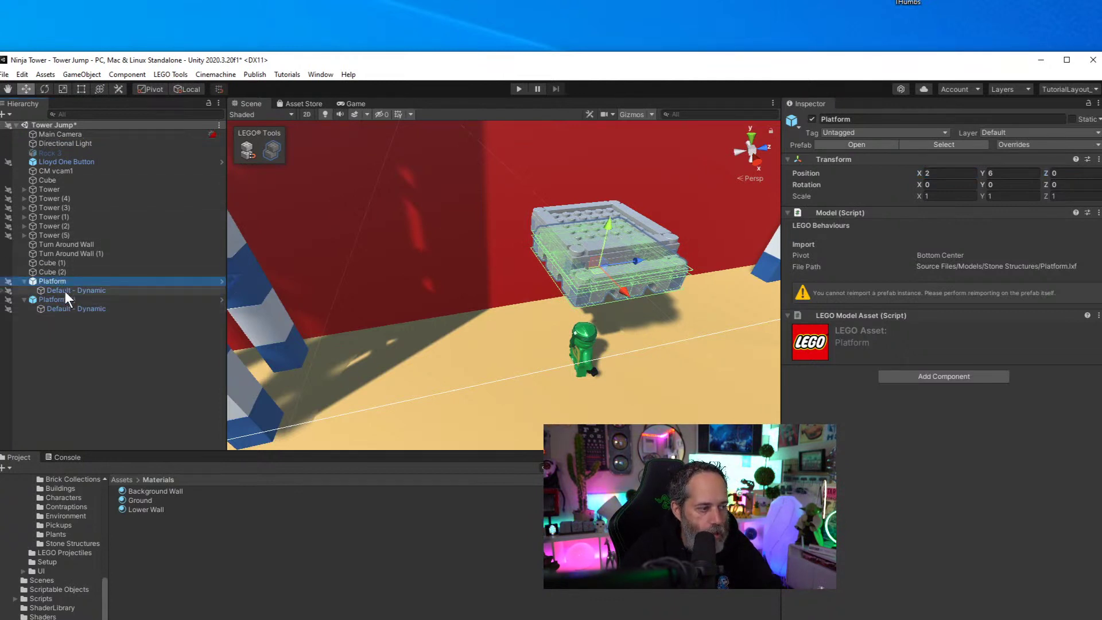
{"action": "left_click", "coordinate": [60, 299]}
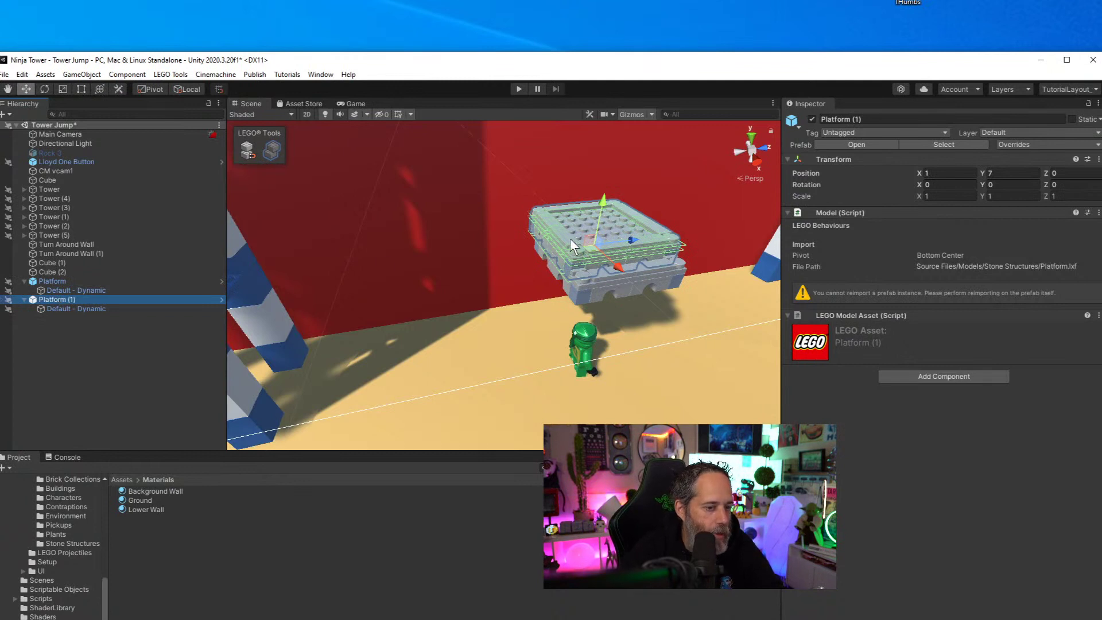
{"action": "left_click", "coordinate": [84, 281]}
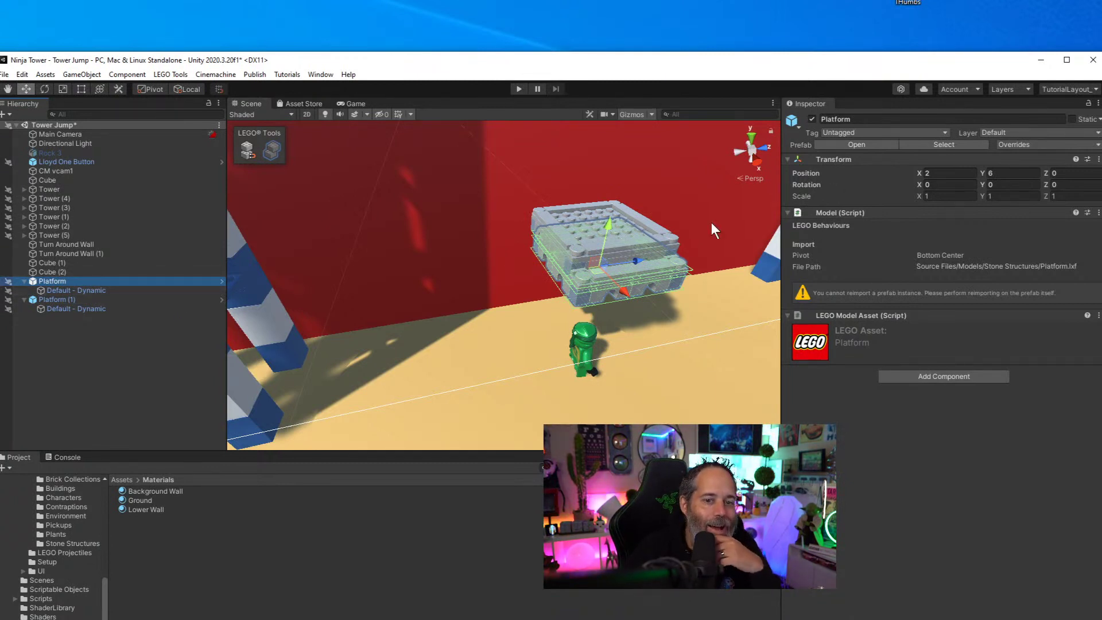
Set the position of Platform (1) to X 2, Y 6 and Z -6.55 so it sits alongside the Platform
{"action": "left_click", "coordinate": [94, 298]}
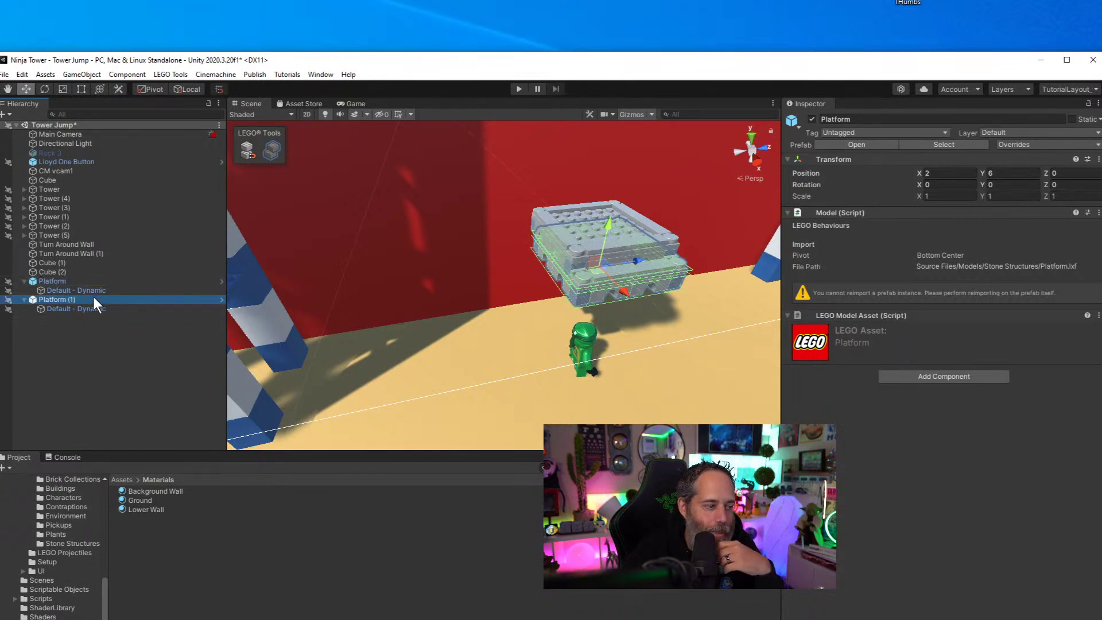
{"action": "left_click", "coordinate": [928, 173]}
{"action": "type", "text": "2"}
{"action": "left_click", "coordinate": [1010, 173]}
{"action": "type", "text": "6"}
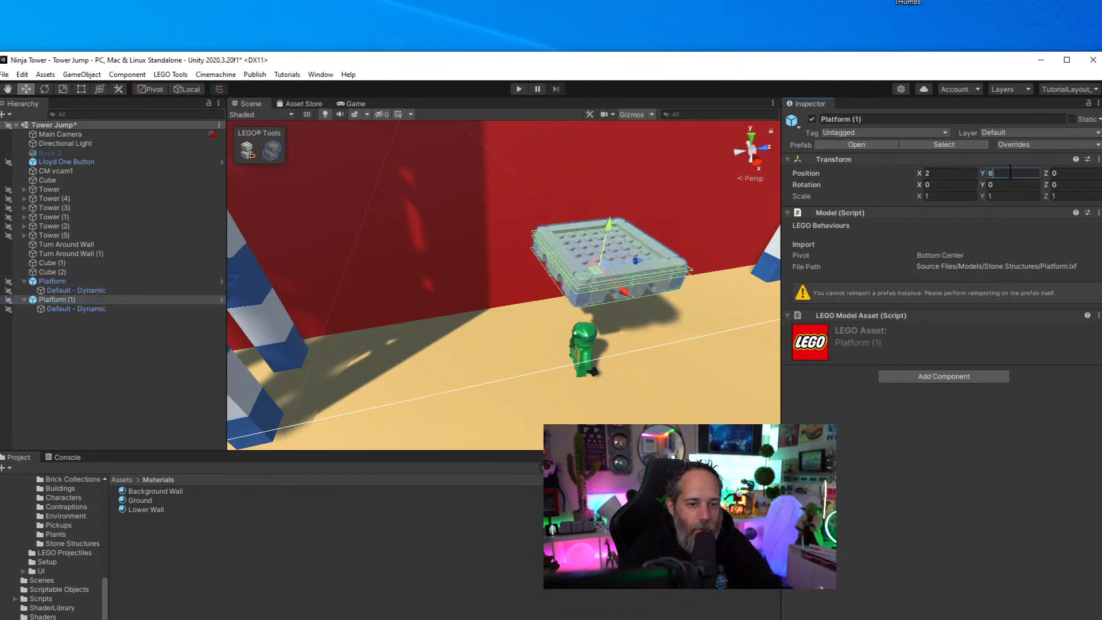
{"action": "left_click", "coordinate": [1069, 172]}
{"action": "type", "text": "2"}
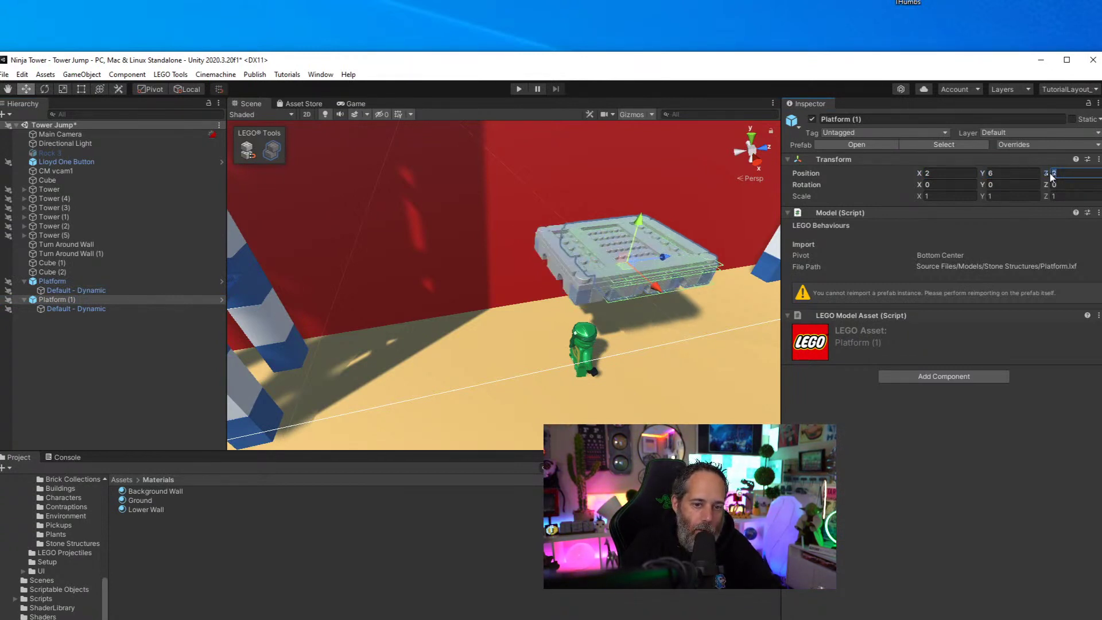
{"action": "type", "text": "-7.4"}
{"action": "key", "text": "BackSpace"}
{"action": "key", "text": "BackSpace"}
{"action": "key", "text": "BackSpace"}
{"action": "type", "text": "6.21"}
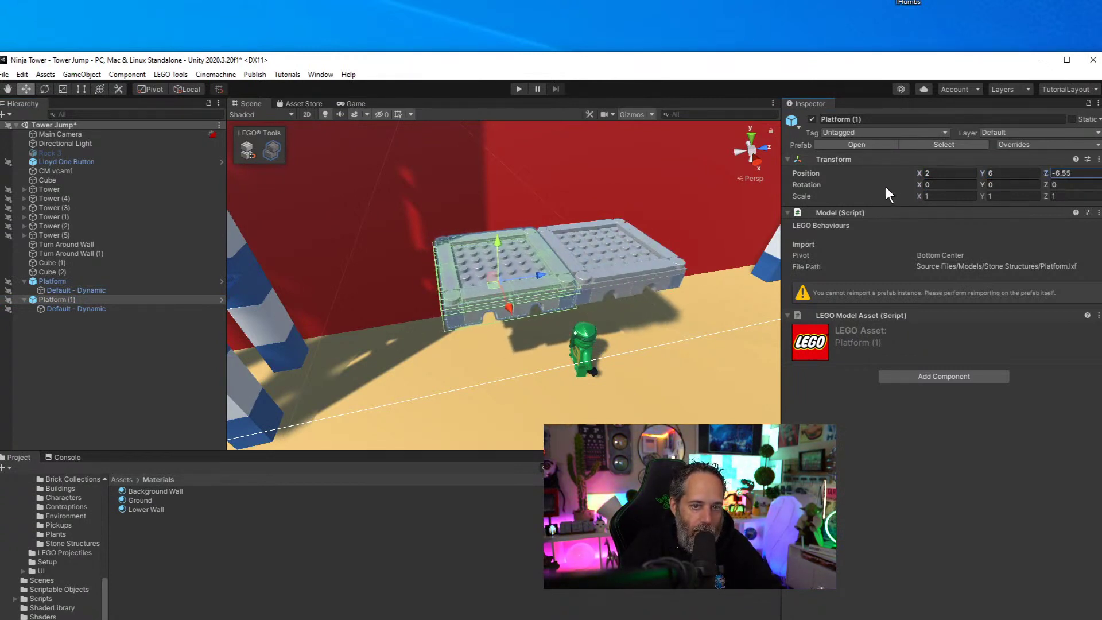
Set the Z position of Platform (1) to -6.5 and inspect how it lines up beside the other platform
{"action": "left_click", "coordinate": [1057, 172]}
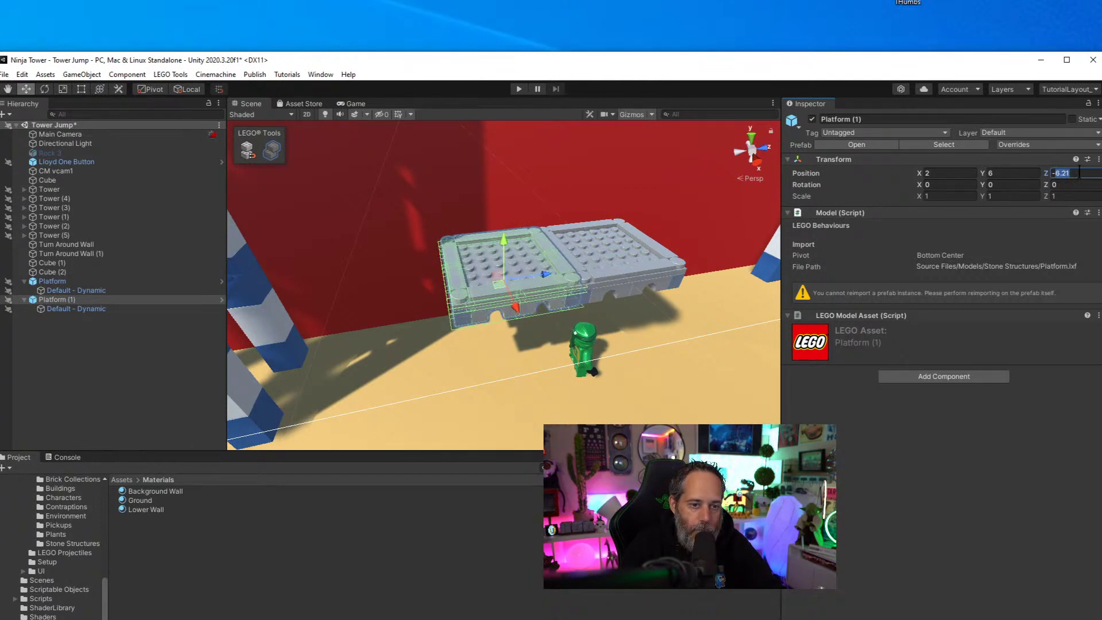
{"action": "type", "text": "-6"}
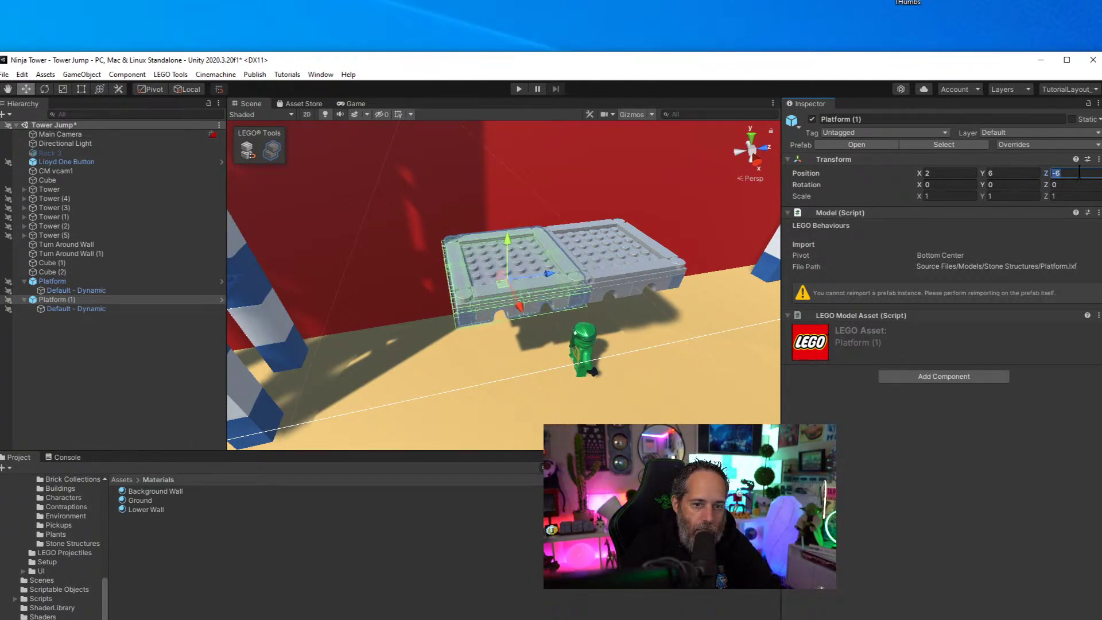
{"action": "type", "text": ".25"}
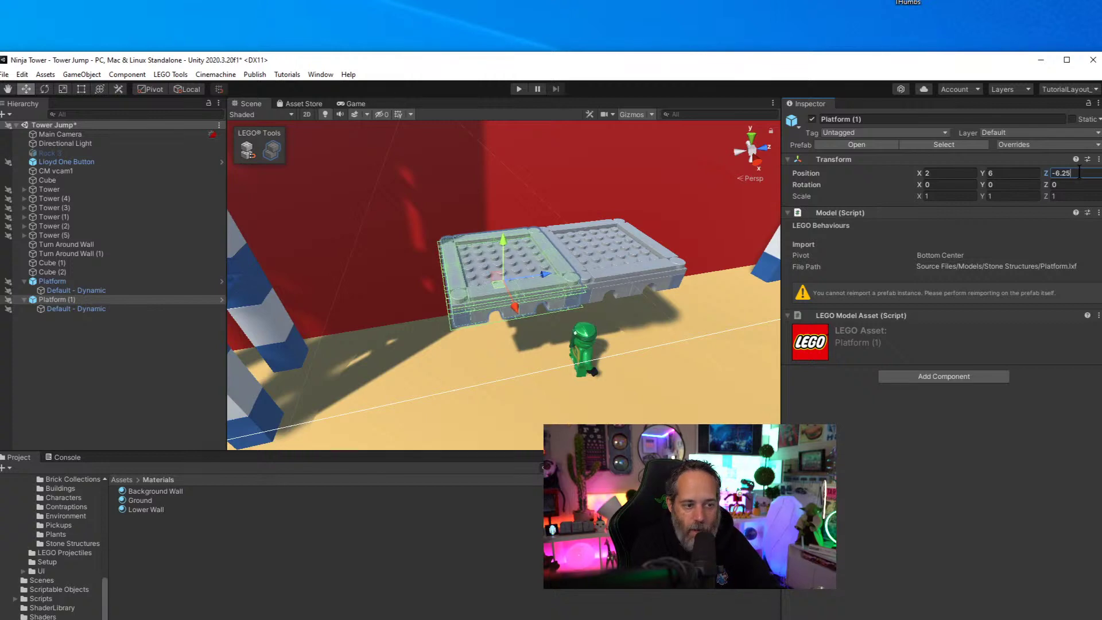
{"action": "key", "text": "BackSpace"}
{"action": "key", "text": "BackSpace"}
{"action": "type", "text": "5"}
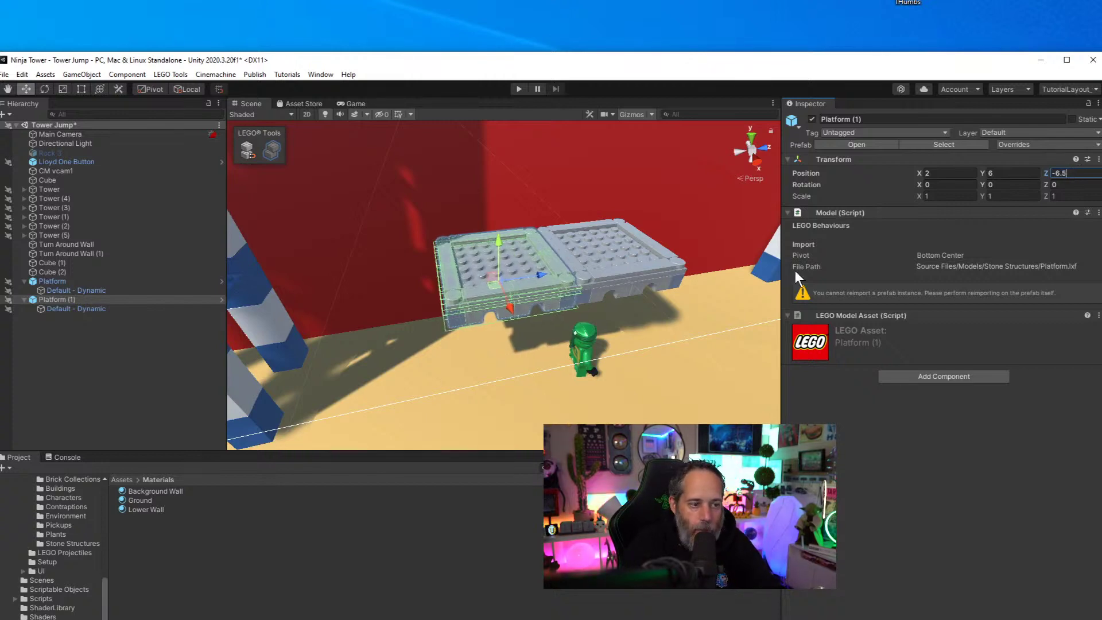
{"action": "right_click_drag", "start_coordinate": [608, 218], "coordinate": [552, 101]}
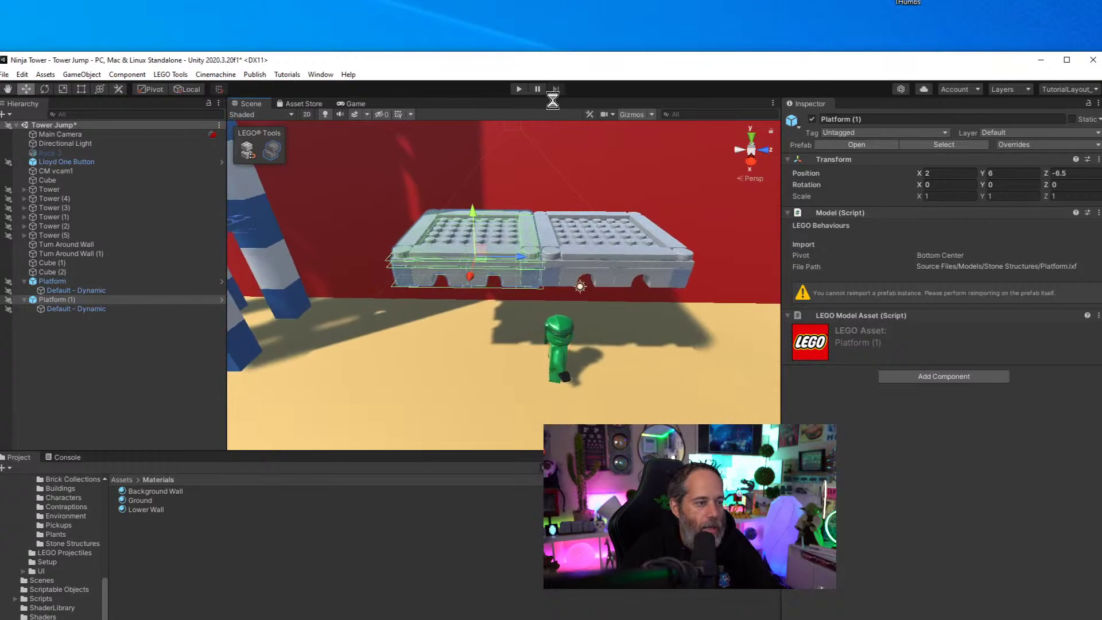
Play-test the level by running the ninja between the towers and jumping around the two platforms, and end the test
{"action": "left_click", "coordinate": [518, 89]}
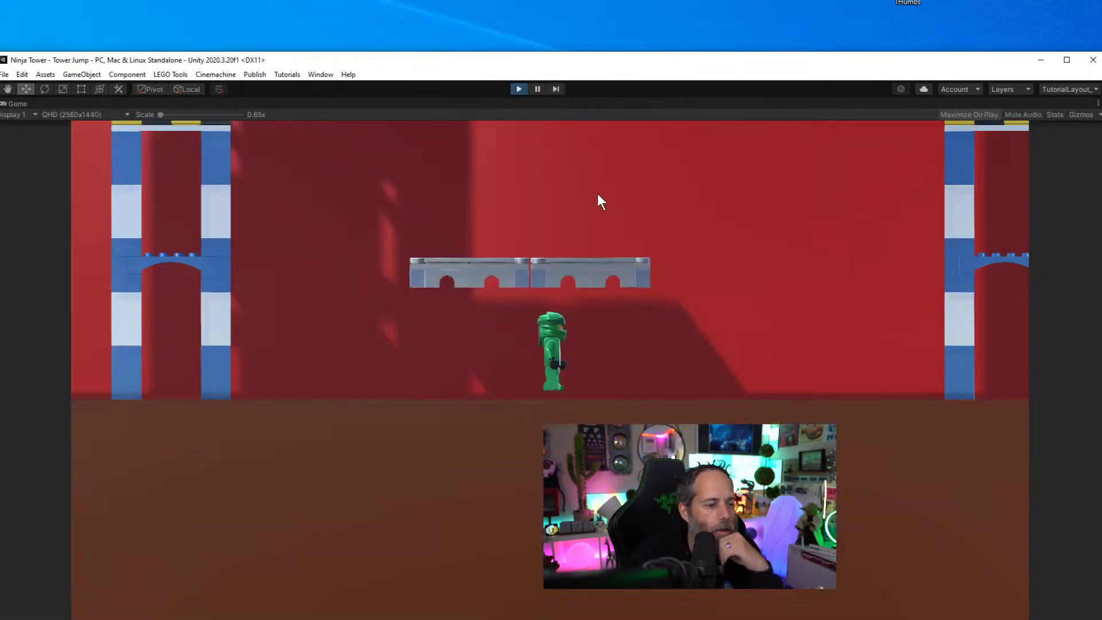
{"action": "key", "text": "d"}
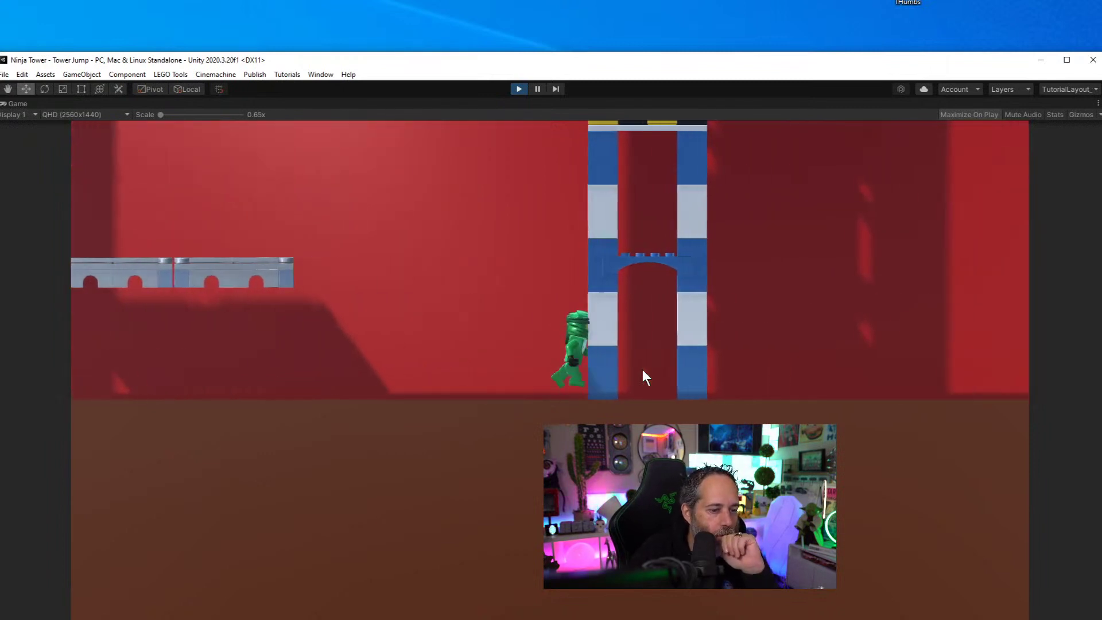
{"action": "key", "text": "space"}
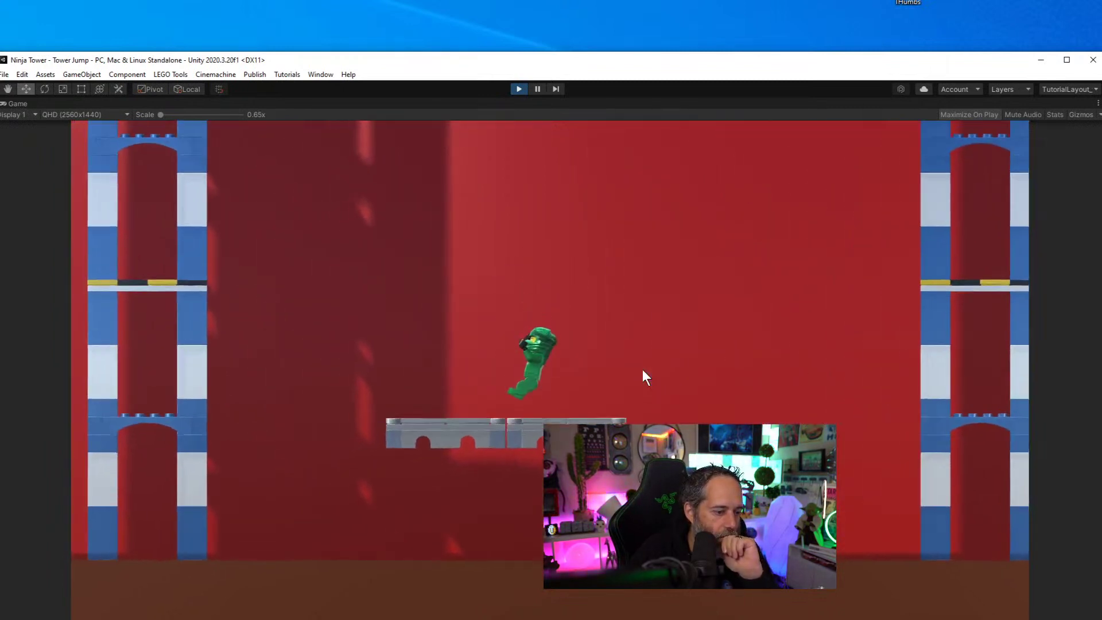
{"action": "key", "text": "space"}
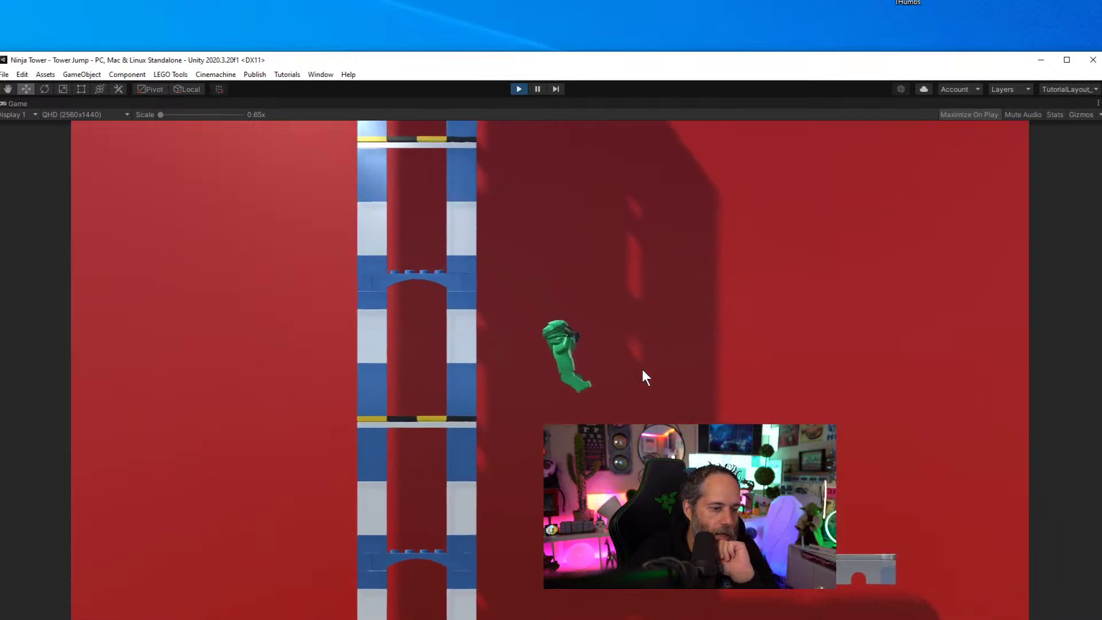
{"action": "key", "text": "d"}
{"action": "key", "text": "d"}
{"action": "key", "text": "space"}
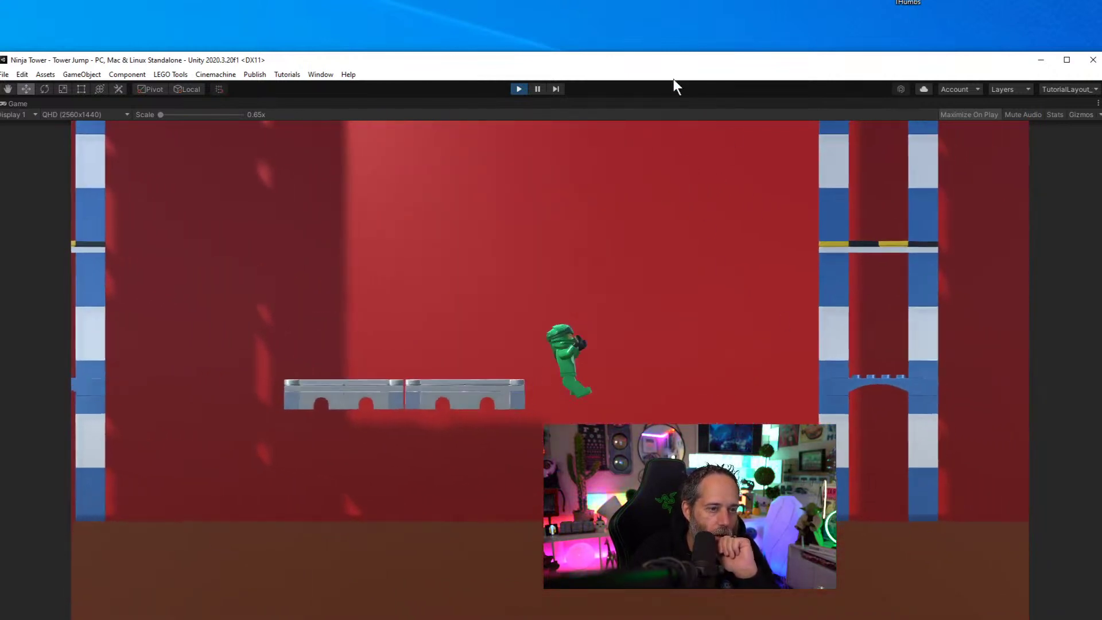
{"action": "left_click", "coordinate": [518, 89]}
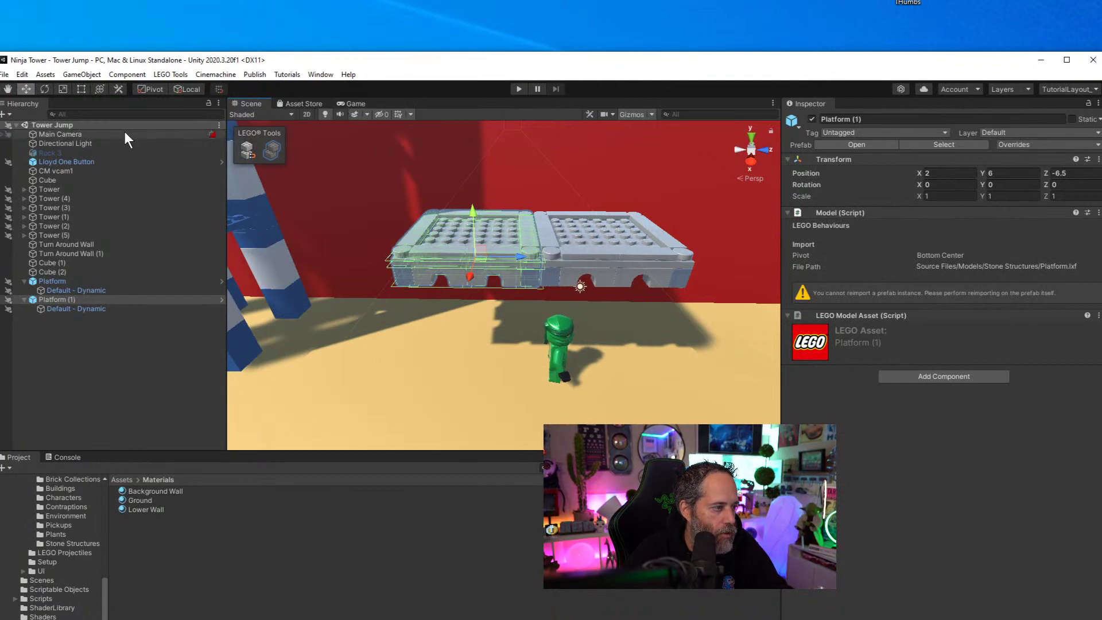
Set CM vcam1's Soft Zone Width to 0.938 and its Dead Zone Width to 0.675 while checking the guides in the Game view
{"action": "left_click", "coordinate": [64, 170]}
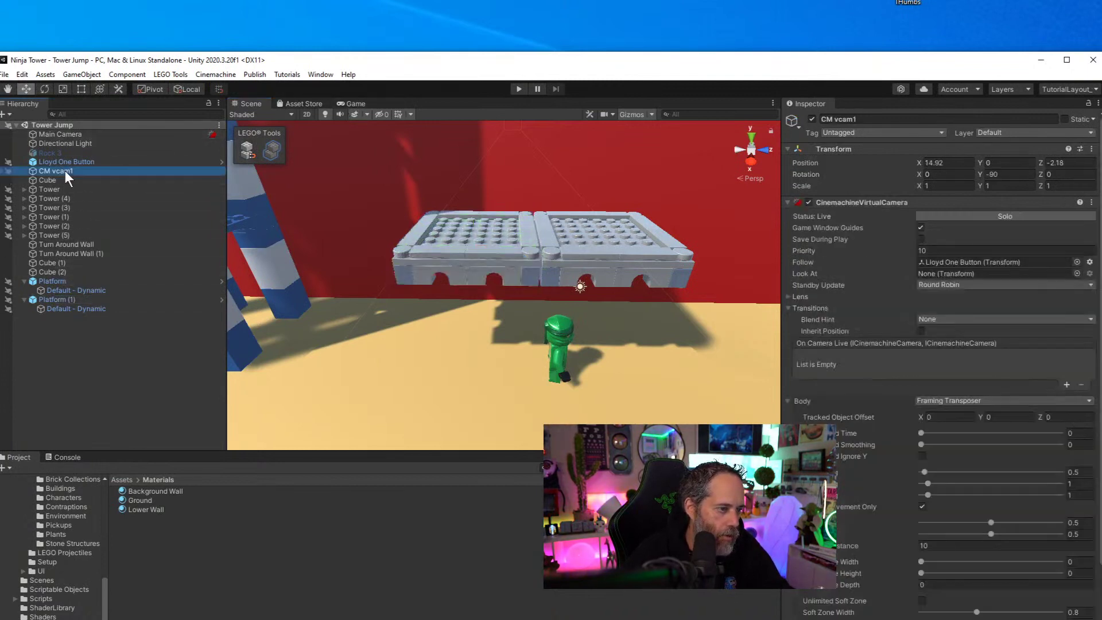
{"action": "left_click", "coordinate": [355, 104]}
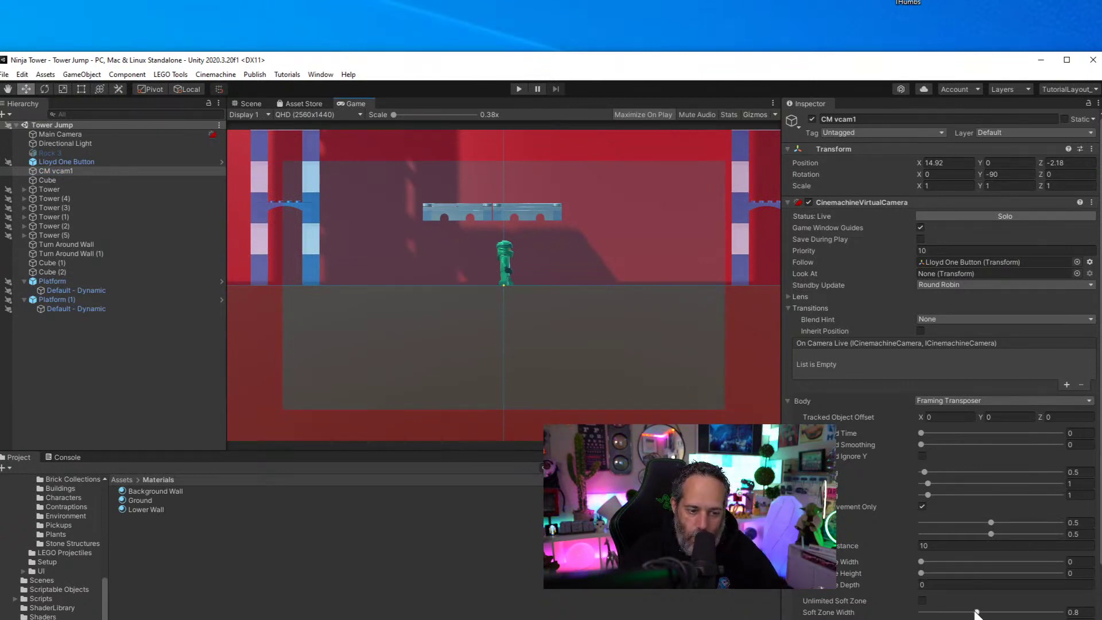
{"action": "left_click_drag", "start_coordinate": [975, 612], "coordinate": [986, 614]}
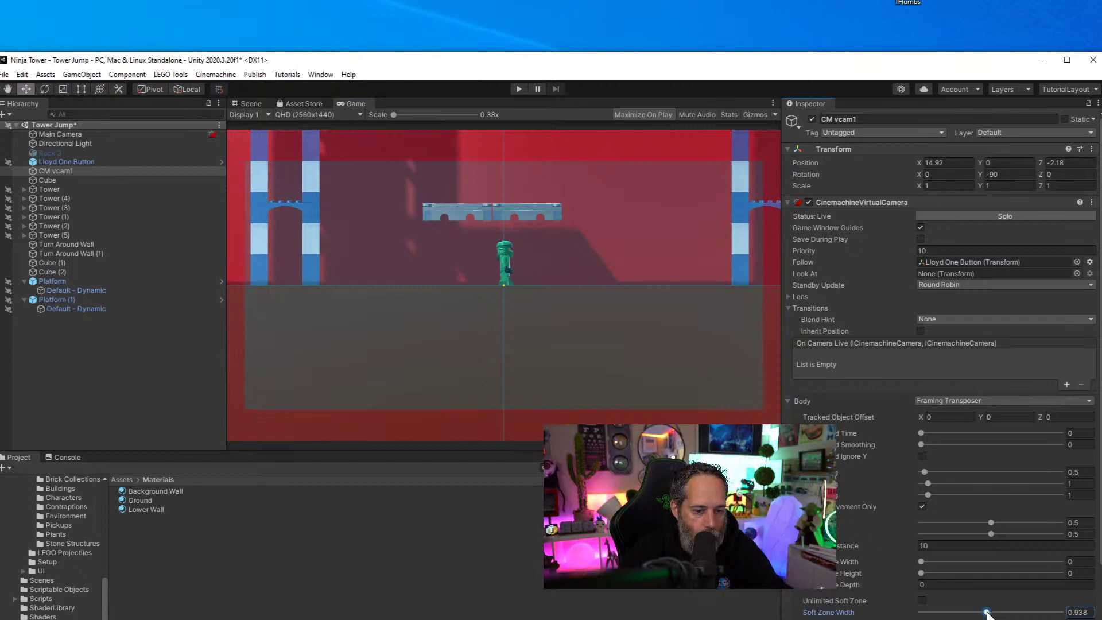
{"action": "left_click_drag", "start_coordinate": [920, 562], "coordinate": [966, 561]}
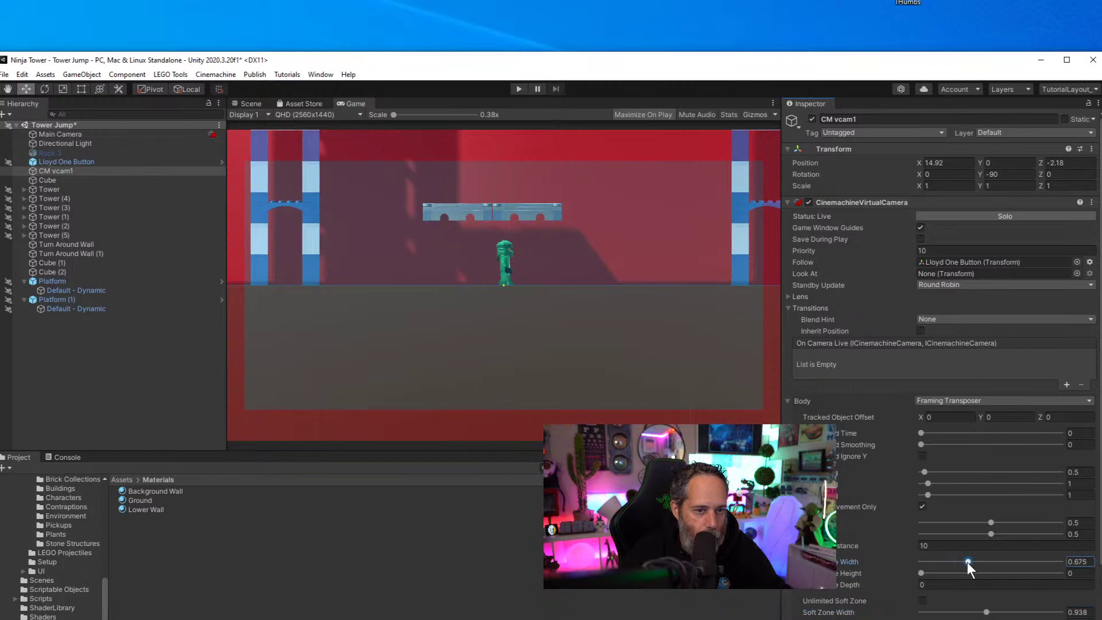
{"action": "left_click", "coordinate": [1076, 163]}
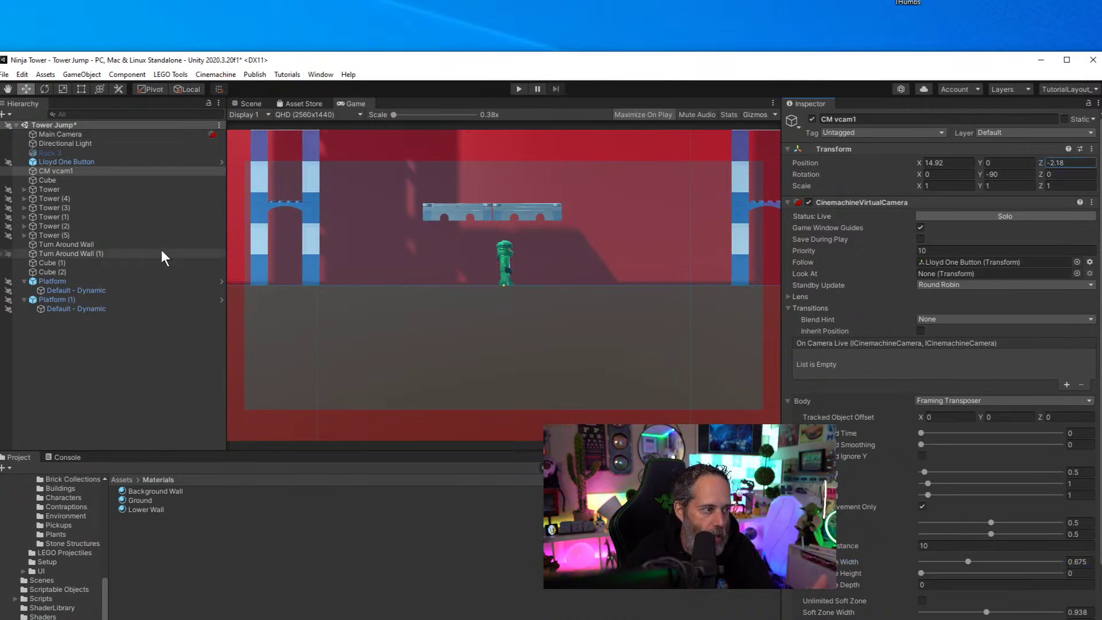
Set Lloyd One Button's Z position to 0 and widen CM vcam1's Dead Zone Width to 0.757
{"action": "left_click", "coordinate": [102, 164]}
{"action": "left_click", "coordinate": [1063, 160]}
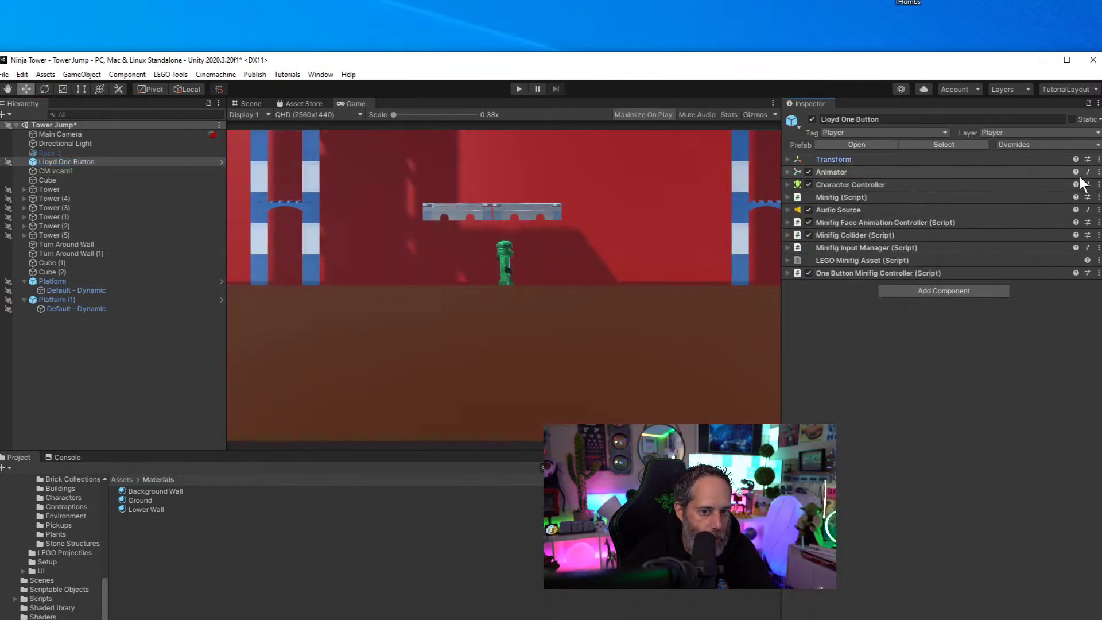
{"action": "left_click", "coordinate": [1029, 168]}
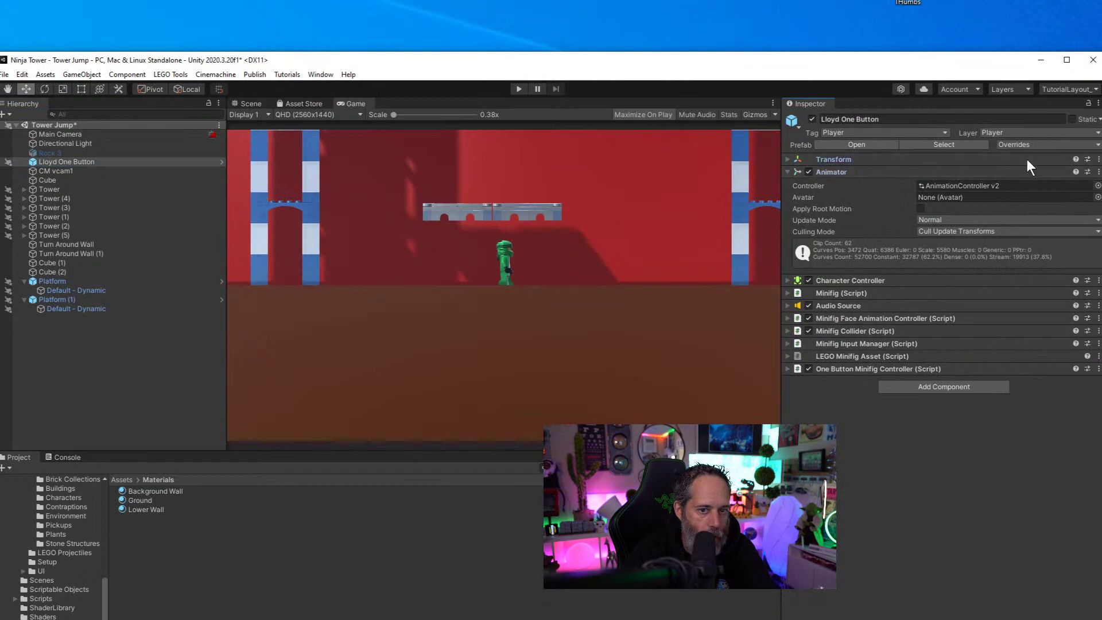
{"action": "left_click", "coordinate": [1027, 159]}
{"action": "left_click_drag", "start_coordinate": [1048, 170], "coordinate": [1087, 171]}
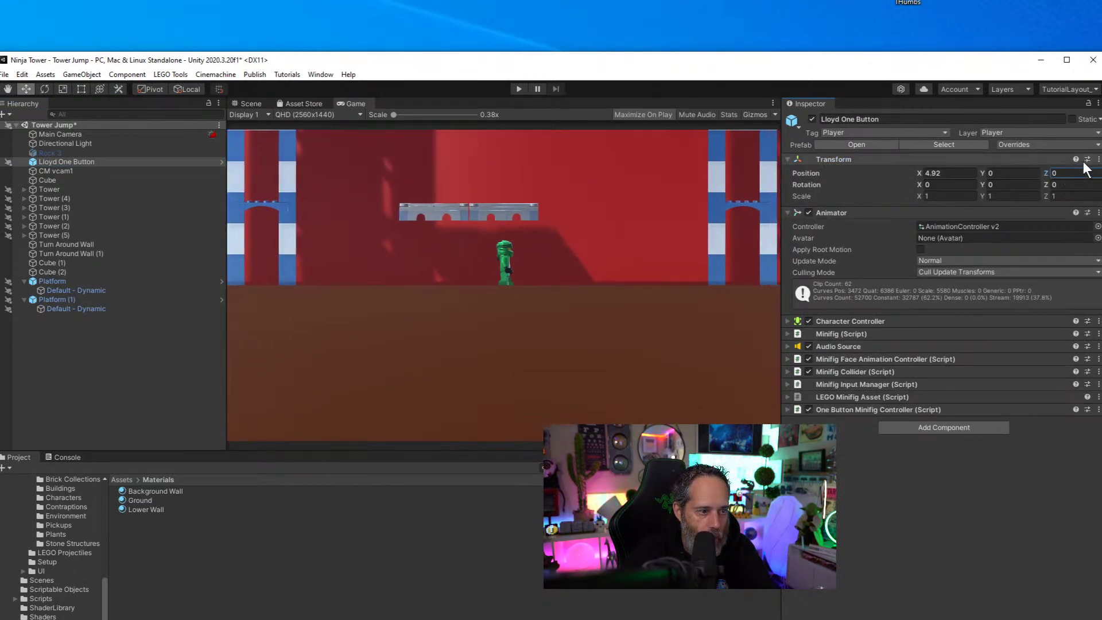
{"action": "left_click", "coordinate": [50, 171]}
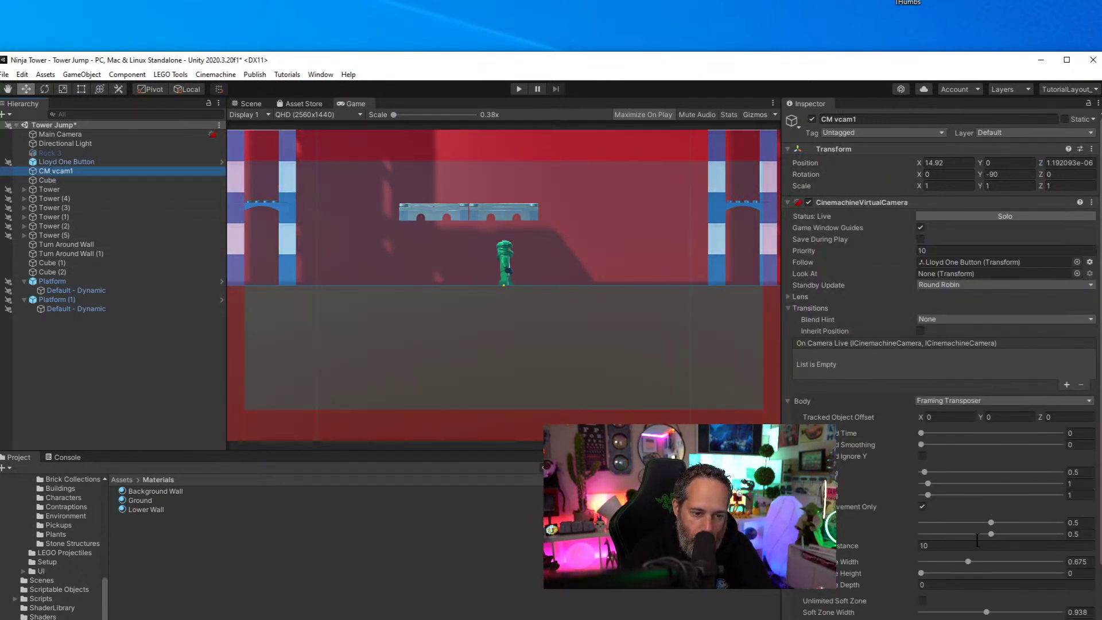
{"action": "left_click_drag", "start_coordinate": [968, 562], "coordinate": [976, 559]}
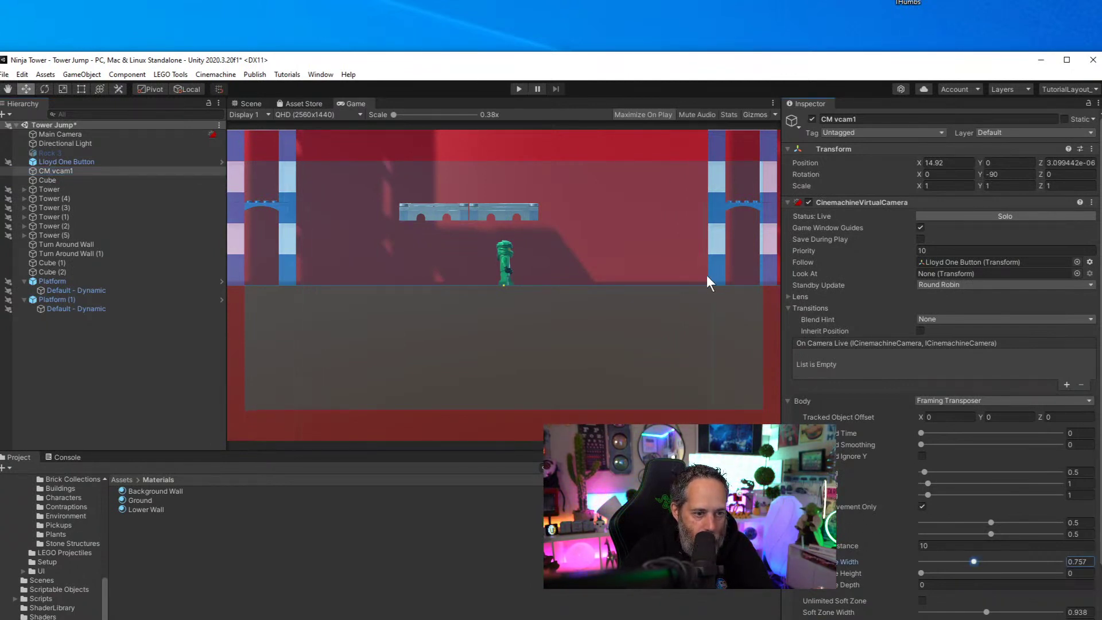
Play-test the camera framing by jumping the ninja on and off the platforms between both towers, and end the test
{"action": "left_click", "coordinate": [520, 89]}
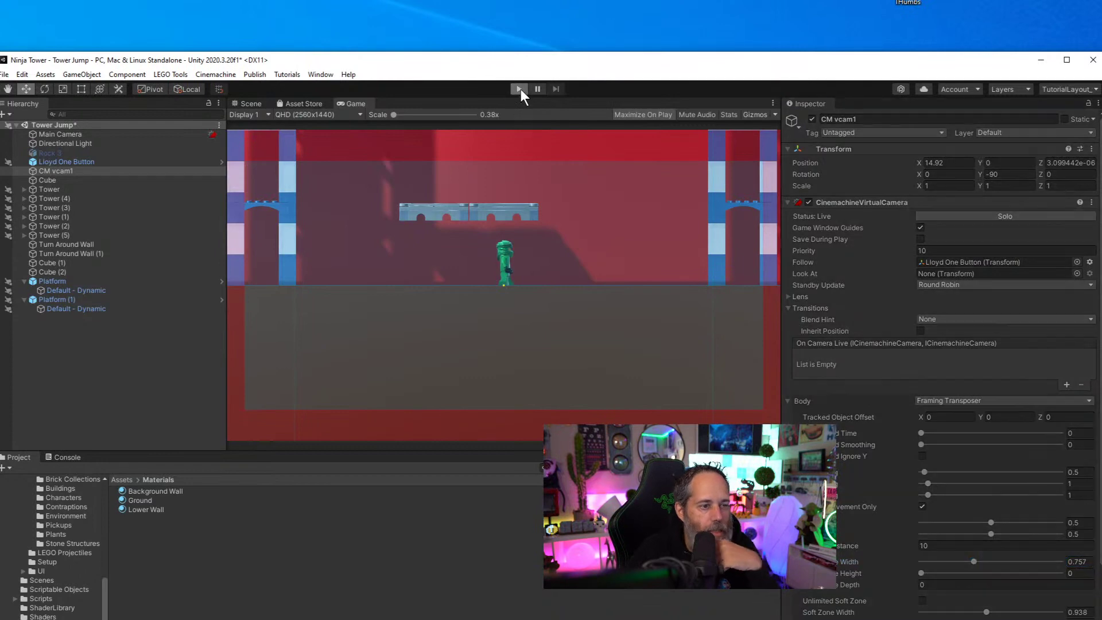
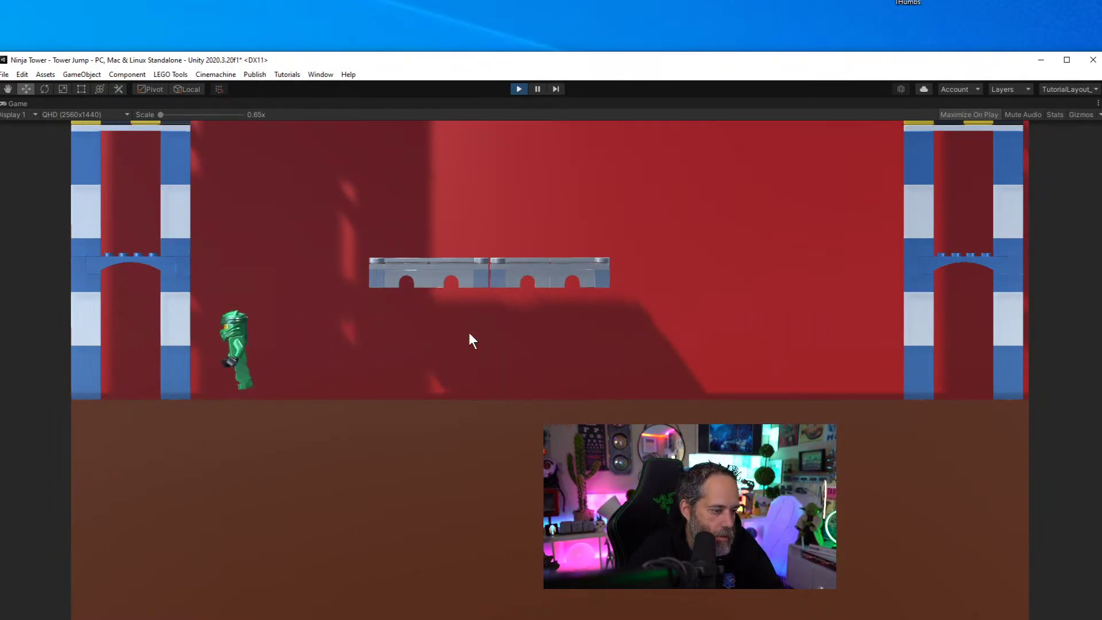
{"action": "key", "text": "space"}
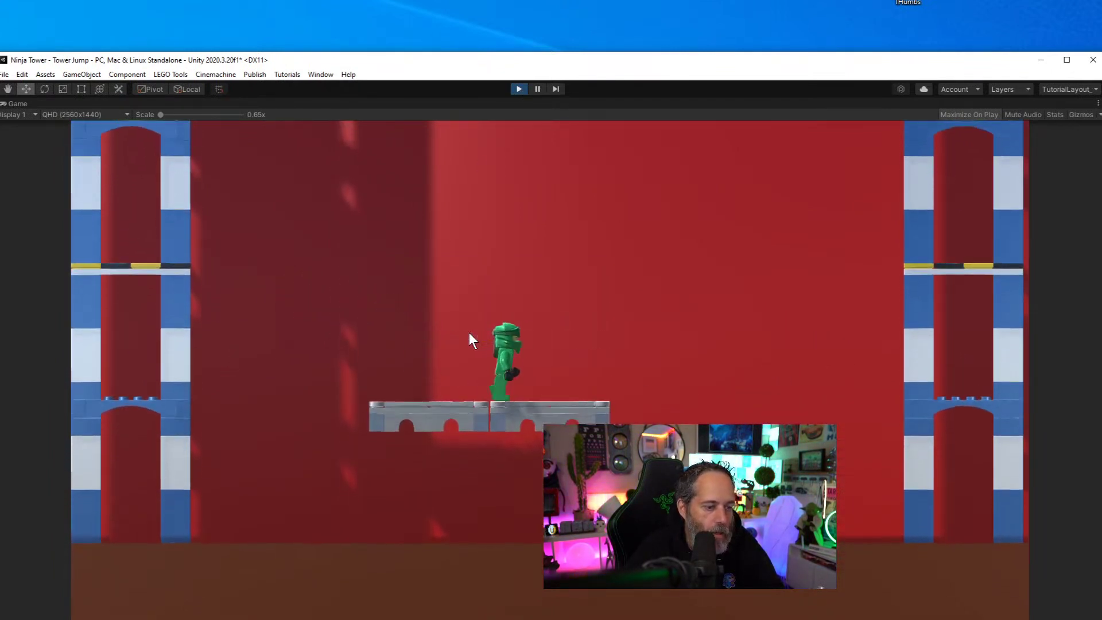
{"action": "key", "text": "space"}
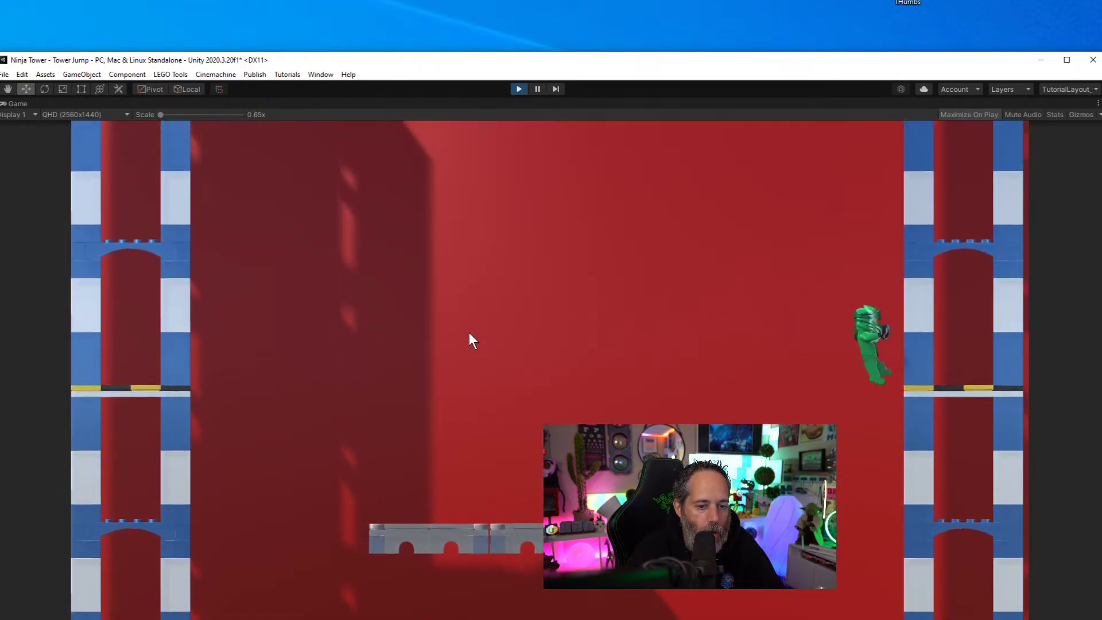
{"action": "key", "text": "space"}
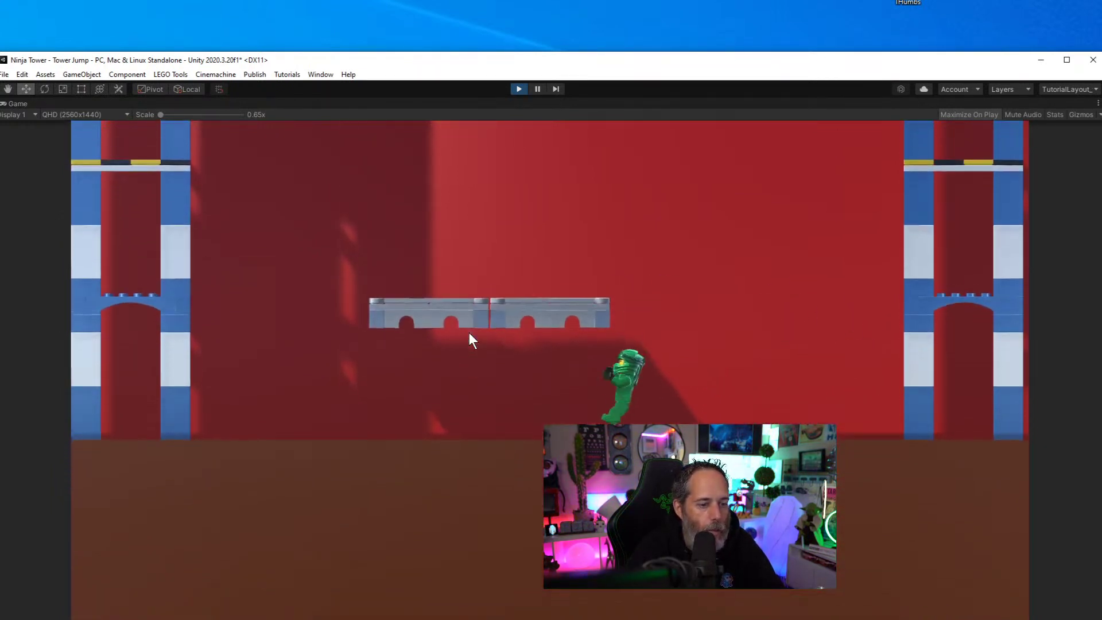
{"action": "key", "text": "space"}
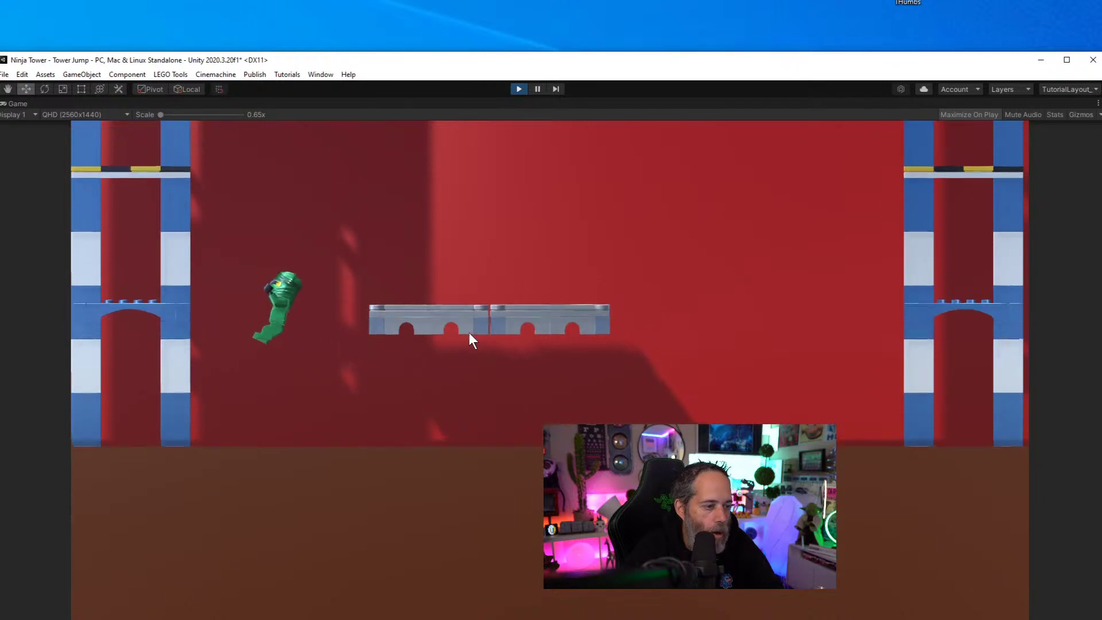
{"action": "key", "text": "space"}
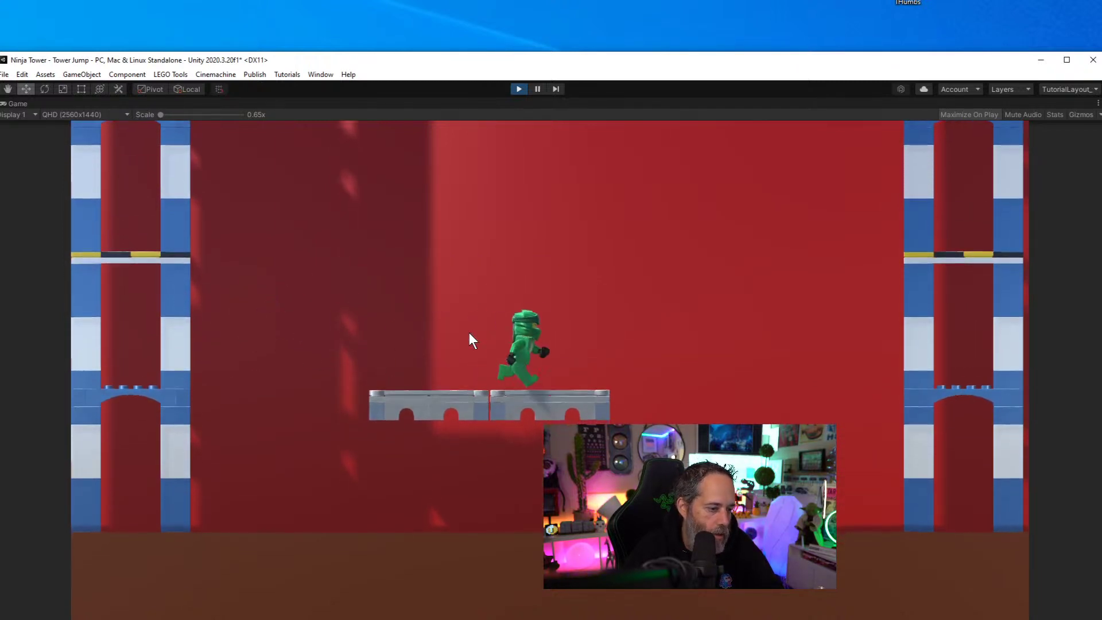
{"action": "key", "text": "space"}
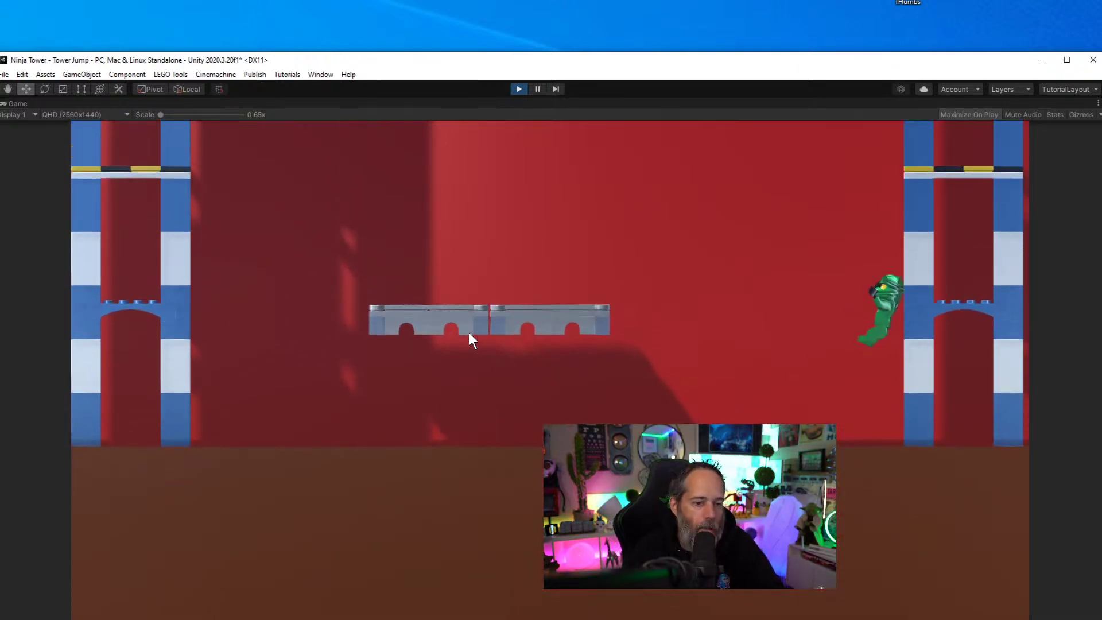
{"action": "key", "text": "space"}
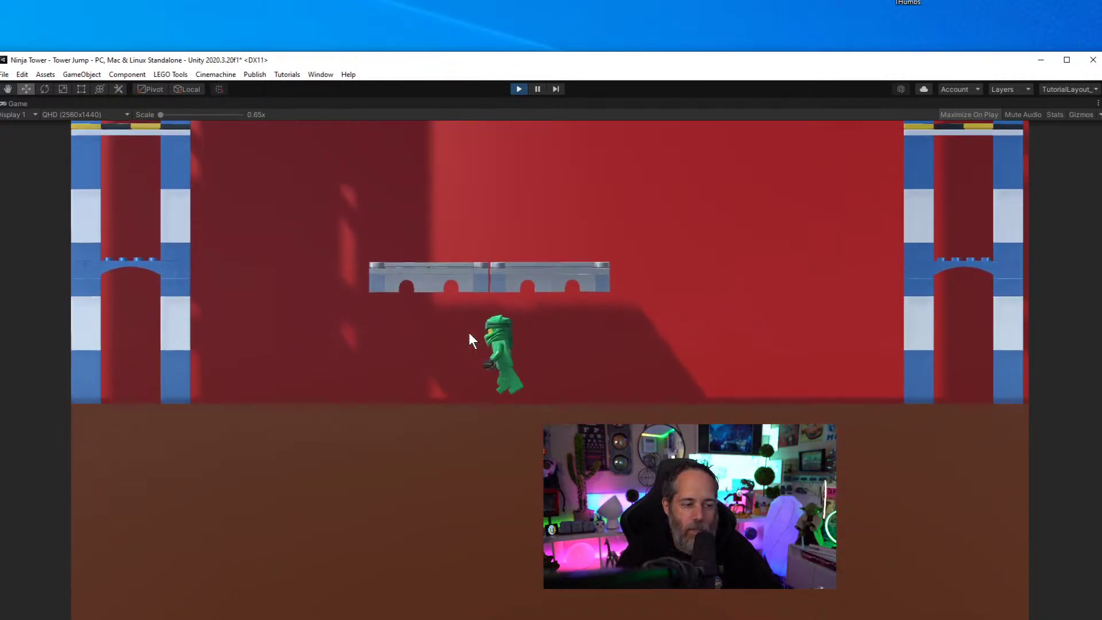
{"action": "key", "text": "a"}
{"action": "key", "text": "space"}
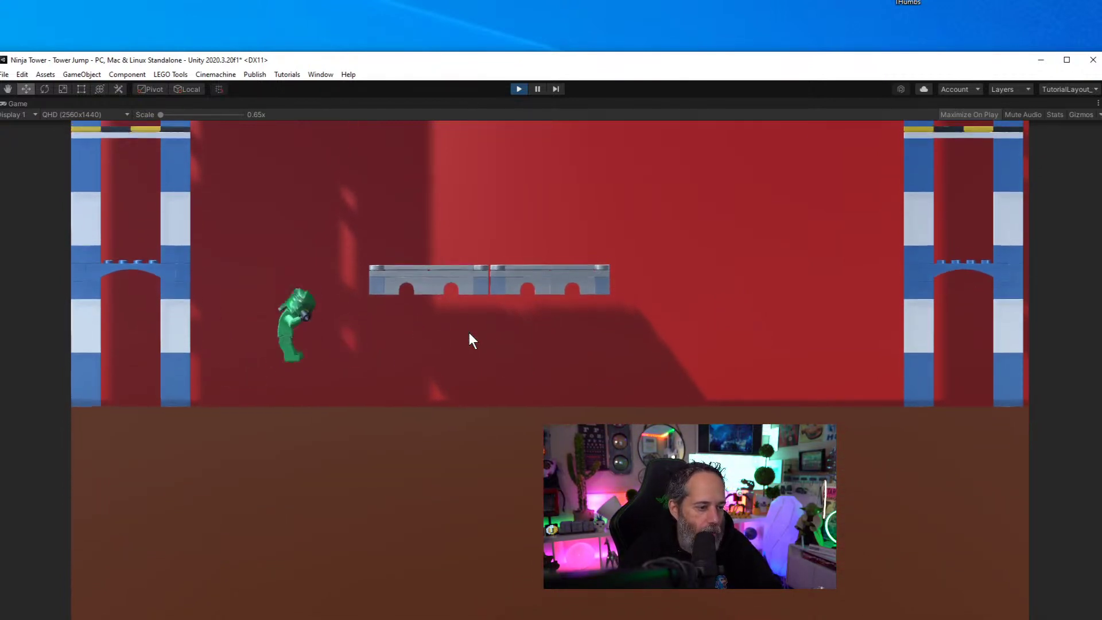
{"action": "key", "text": "d"}
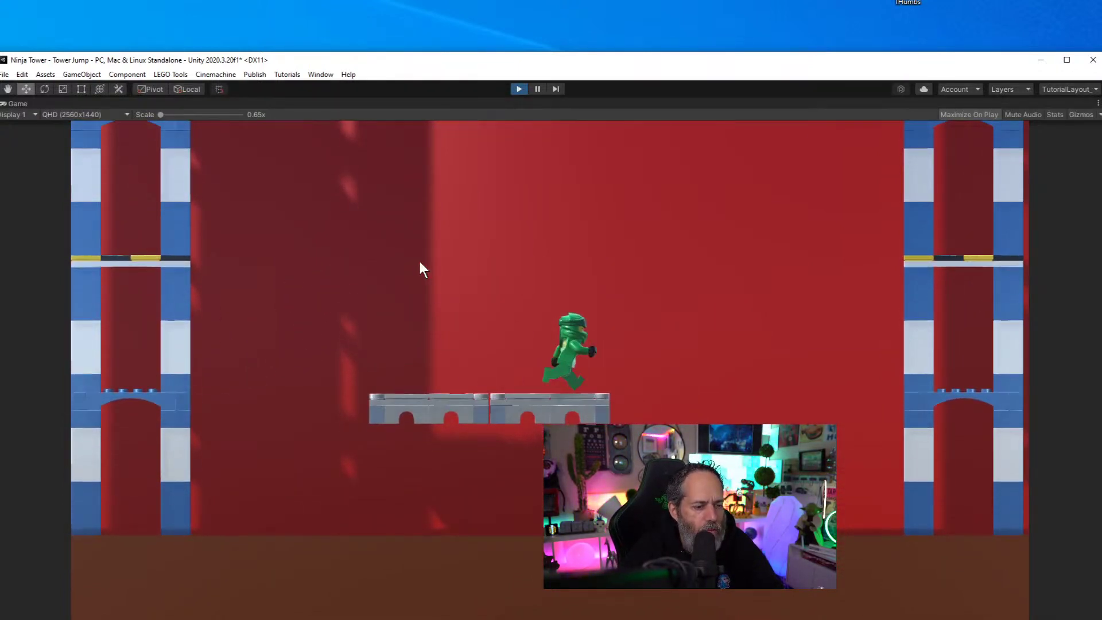
{"action": "key", "text": "ctrl+p"}
Move Platform up and toward the far tower, to about Y 11.5 and Z 4.75
{"action": "left_click", "coordinate": [91, 301]}
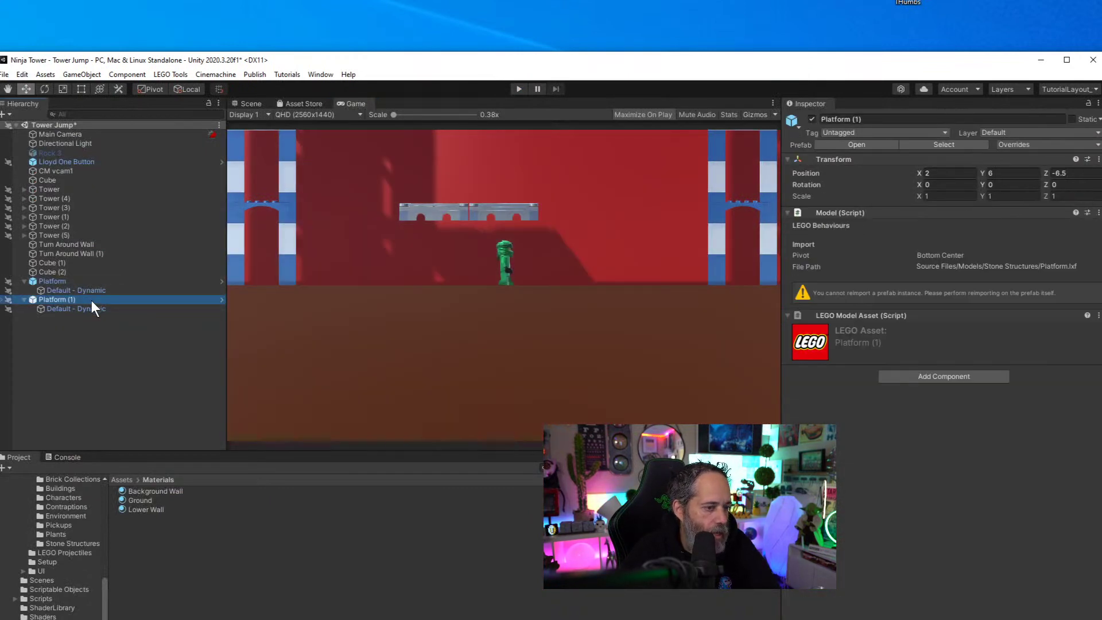
{"action": "left_click", "coordinate": [251, 103]}
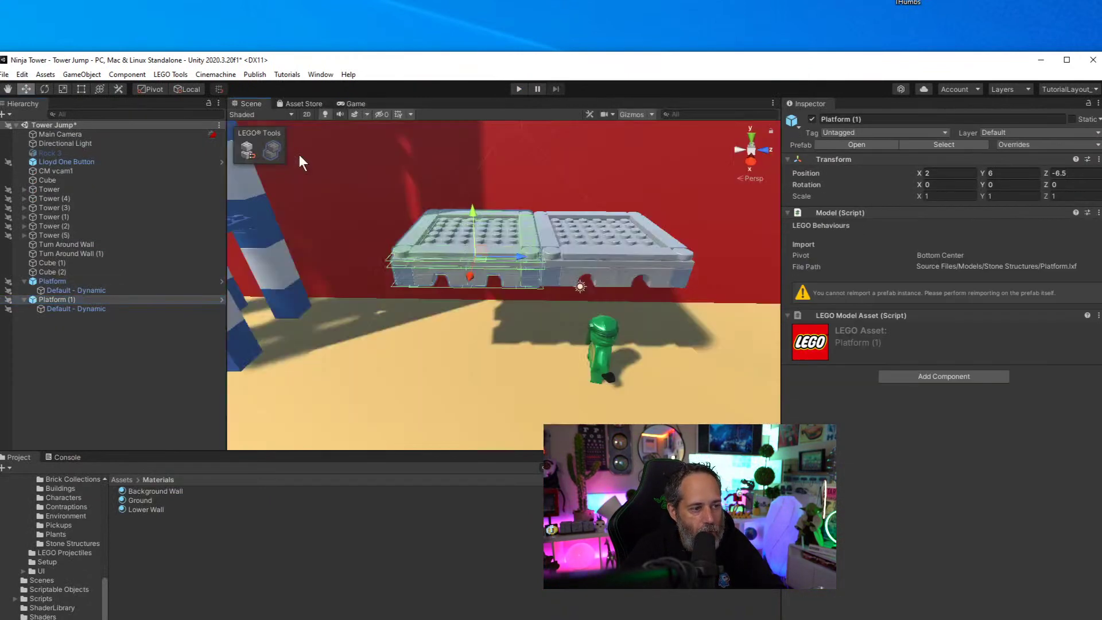
{"action": "scroll", "coordinate": [560, 315], "scroll_direction": "down", "scroll_amount": 6}
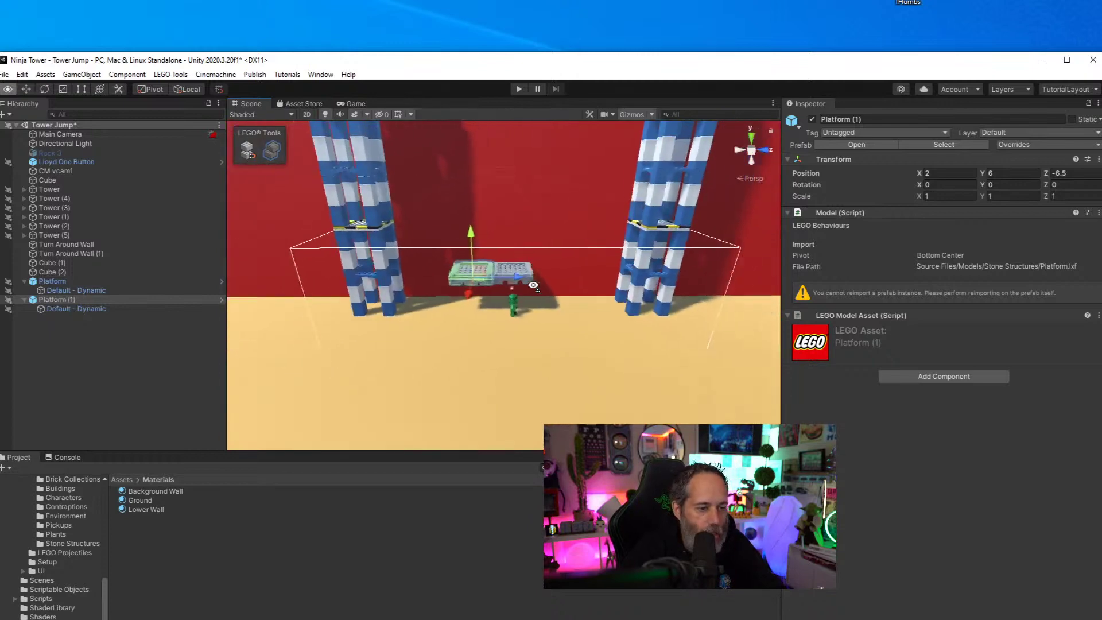
{"action": "left_click", "coordinate": [77, 281]}
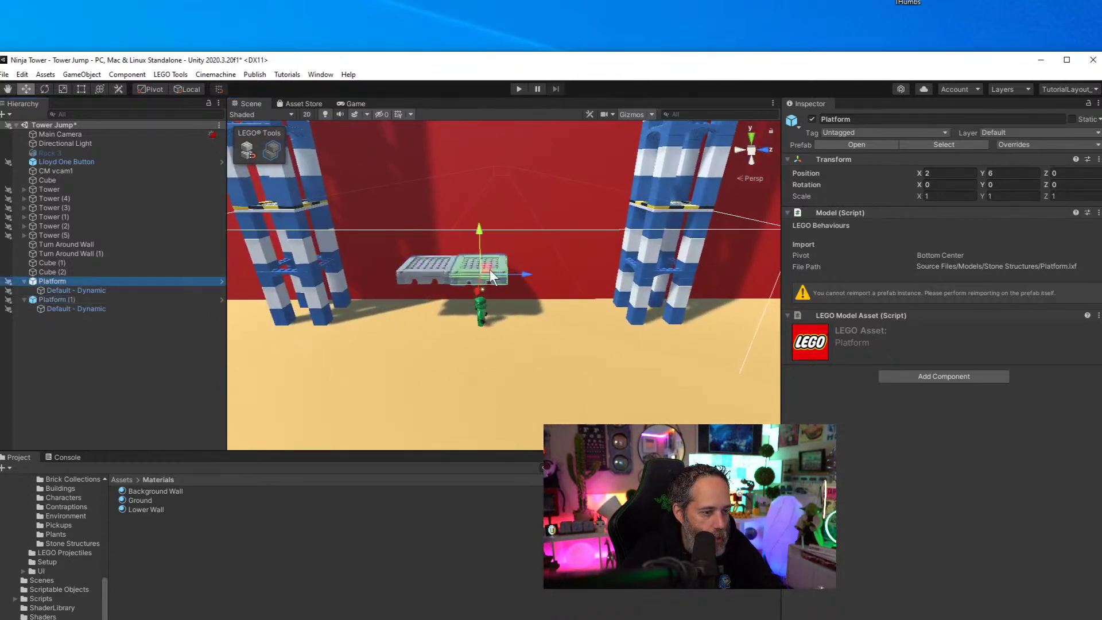
{"action": "left_click_drag", "start_coordinate": [490, 269], "coordinate": [524, 222]}
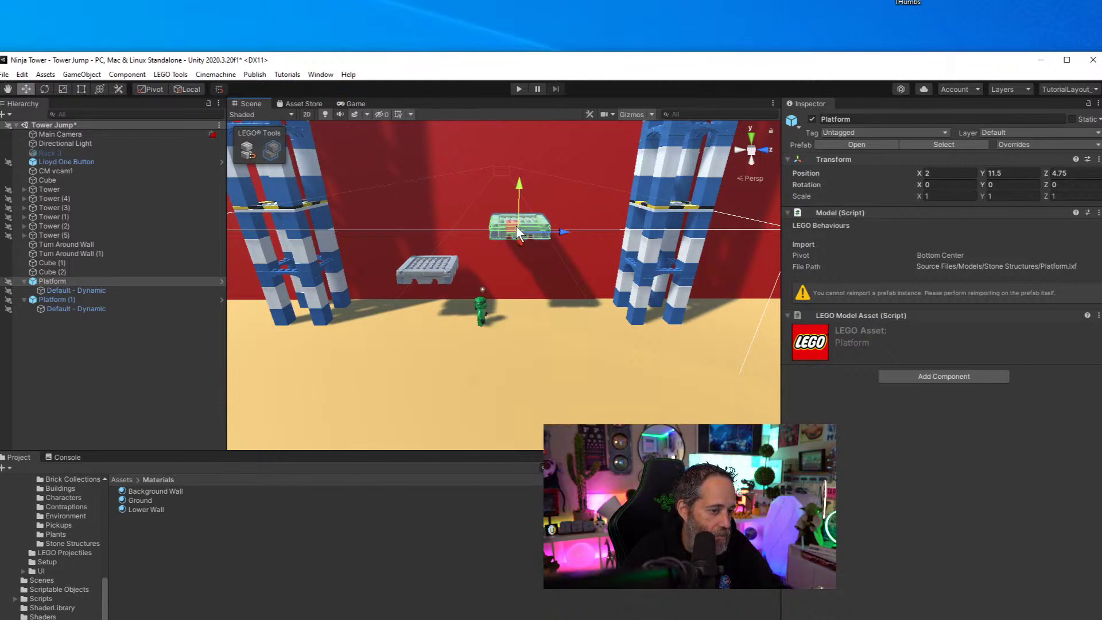
Duplicate the raised platform and slide the copy along Z to 15.5, up against the tower
{"action": "key", "text": "ctrl+d"}
{"action": "left_click_drag", "start_coordinate": [518, 226], "coordinate": [618, 237]}
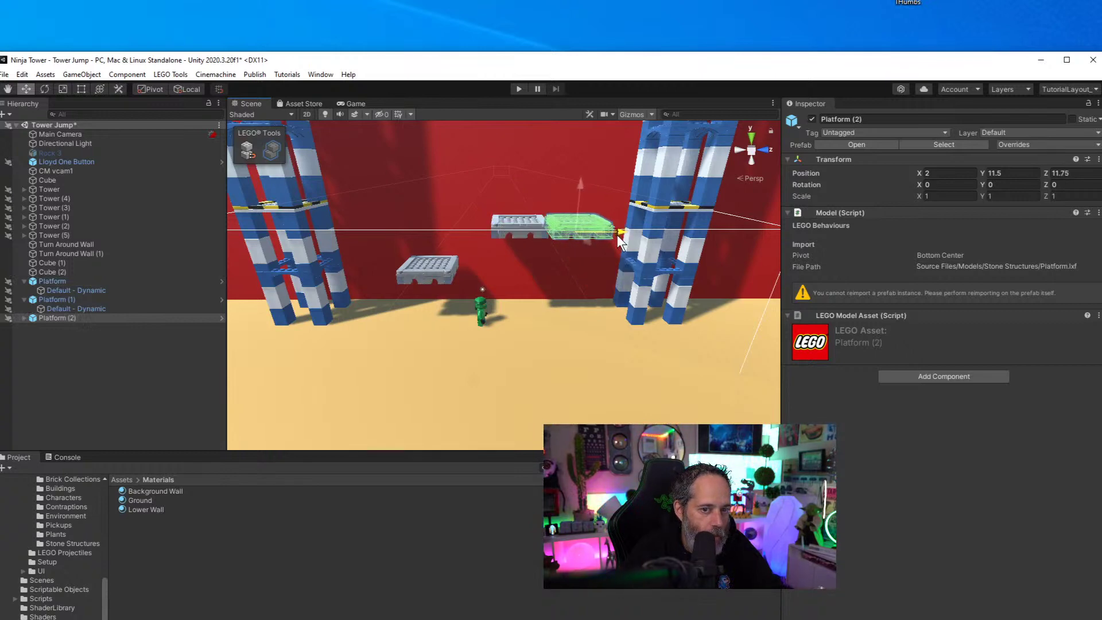
{"action": "right_click_drag", "start_coordinate": [559, 267], "coordinate": [515, 310]}
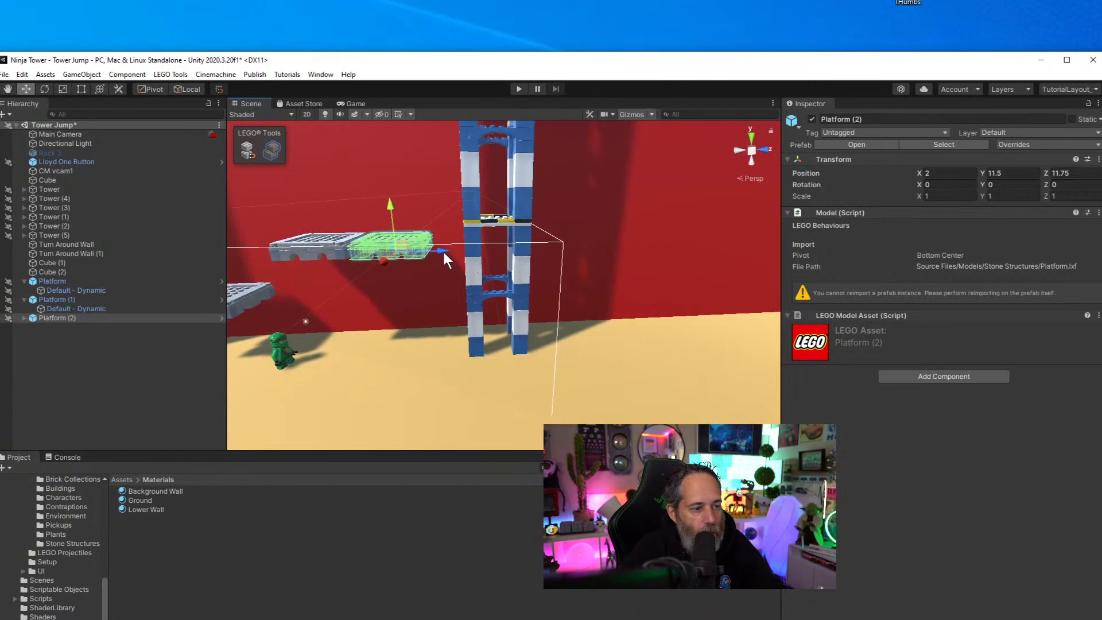
{"action": "left_click_drag", "start_coordinate": [443, 253], "coordinate": [478, 247]}
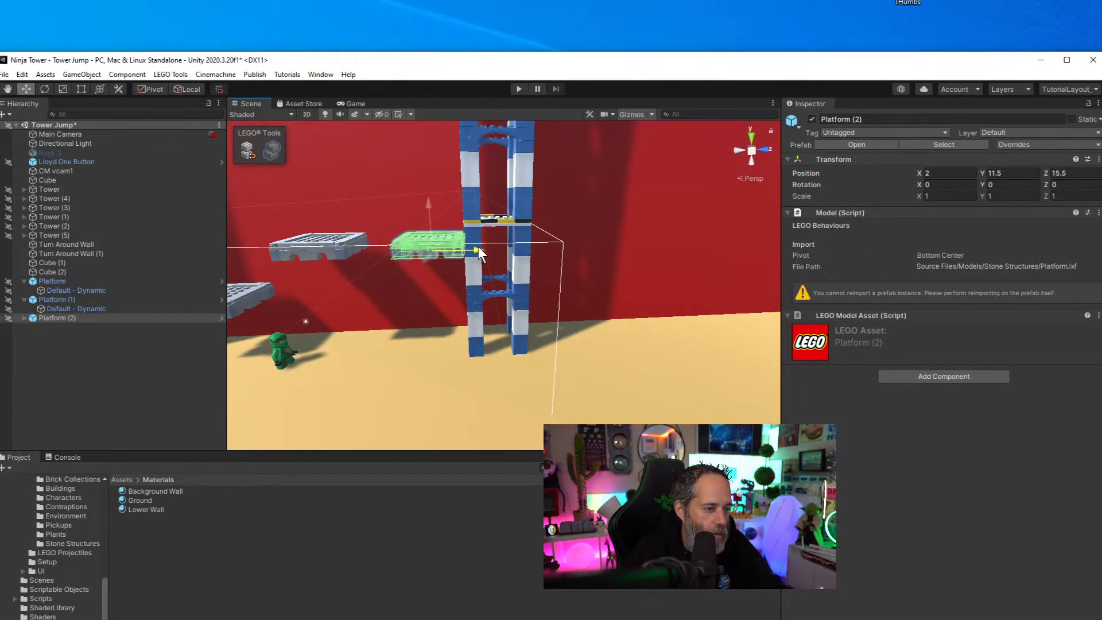
Slide Platform against its copy beside the tower, then duplicate its Default - Dynamic model about 6.5 units higher and 6 units back along Z
{"action": "left_click", "coordinate": [333, 252]}
{"action": "left_click_drag", "start_coordinate": [374, 253], "coordinate": [390, 309]}
{"action": "key", "text": "ctrl+d"}
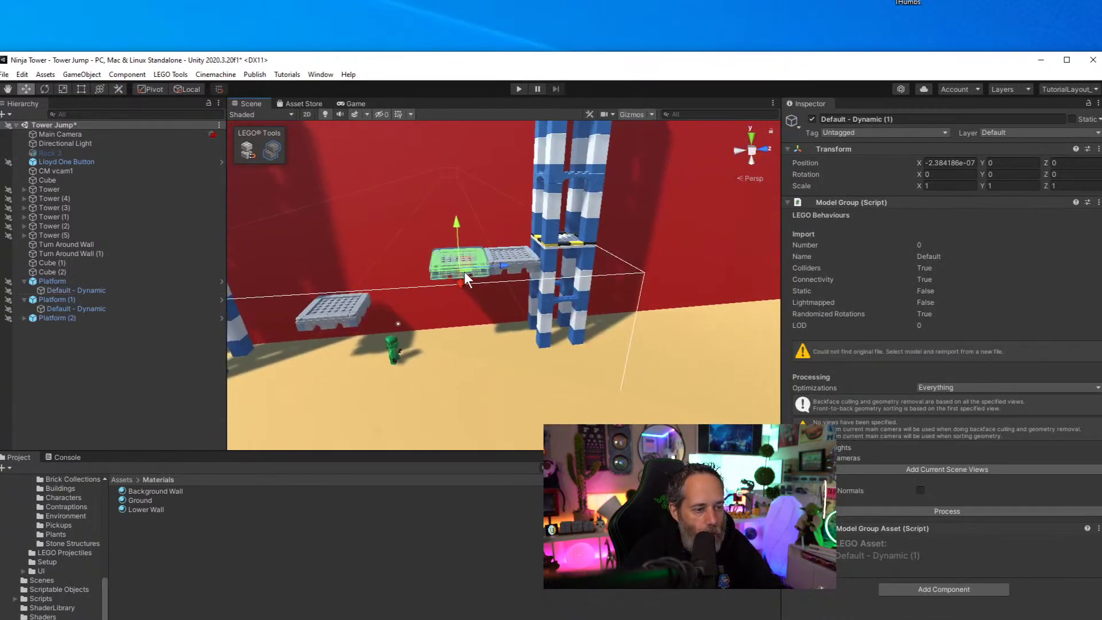
{"action": "left_click_drag", "start_coordinate": [462, 262], "coordinate": [353, 211]}
Play-test the level by jumping the ninja between the ground and the staggered platforms, and end the test
{"action": "left_click", "coordinate": [352, 104]}
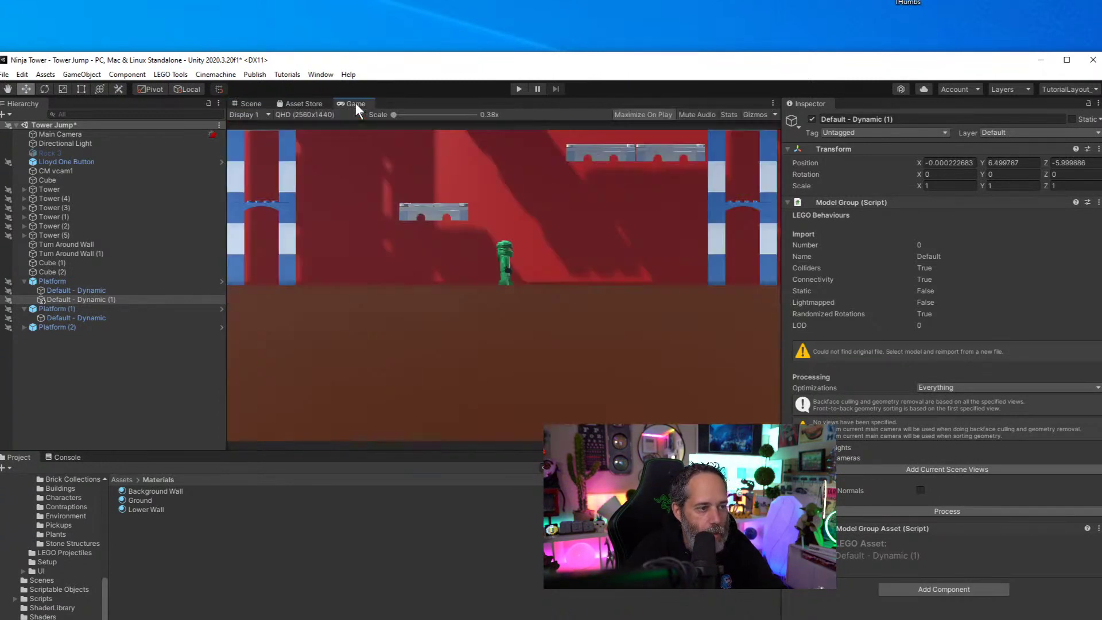
{"action": "left_click", "coordinate": [517, 88]}
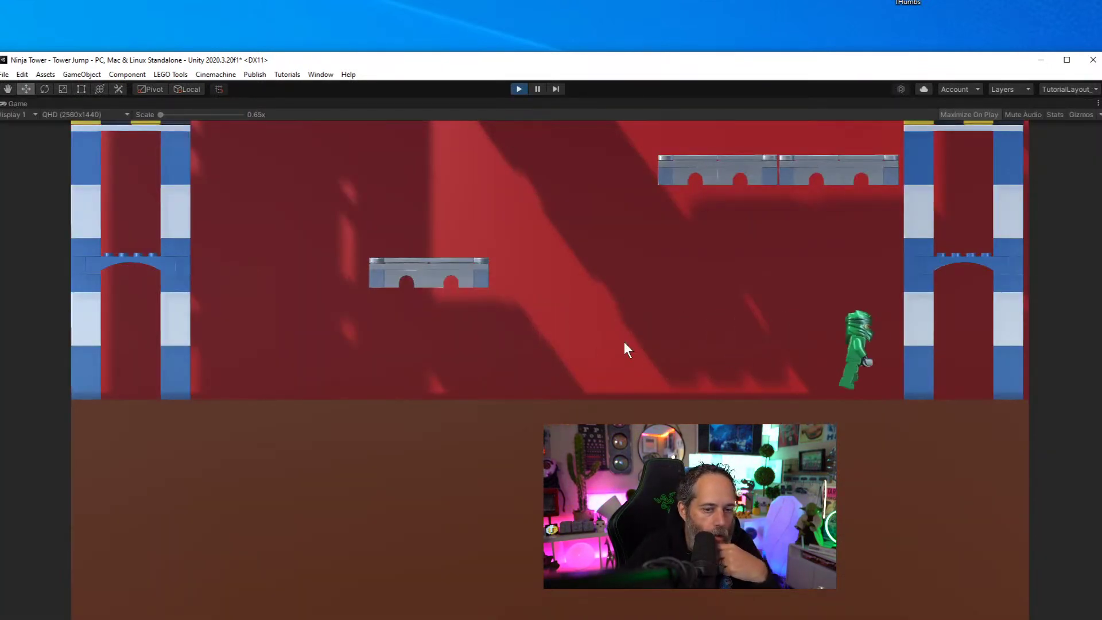
{"action": "key", "text": "space"}
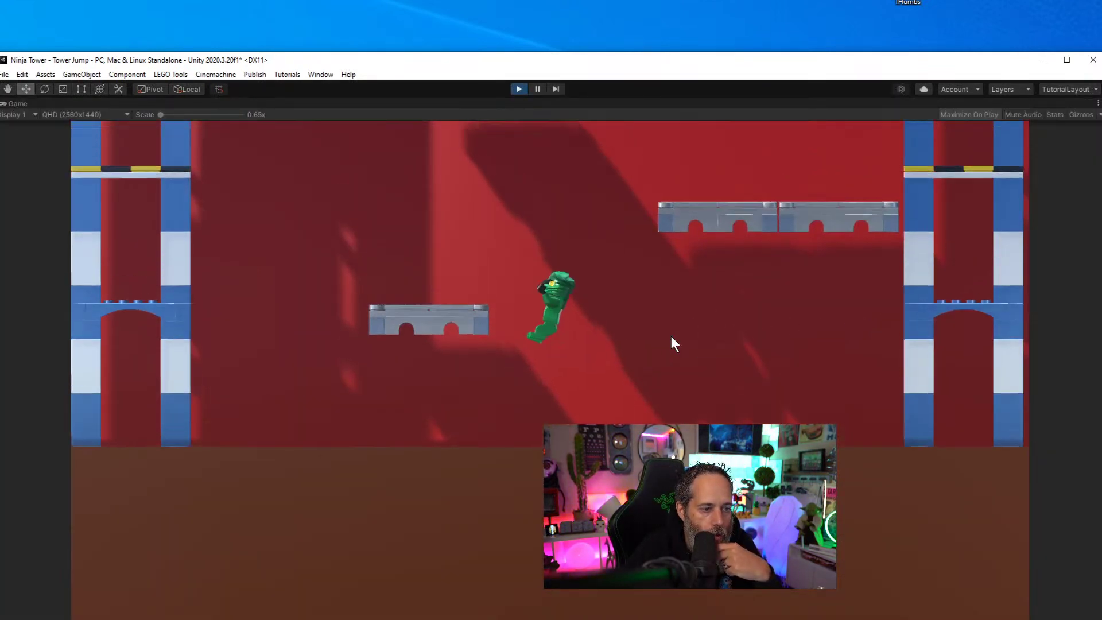
{"action": "key", "text": "space"}
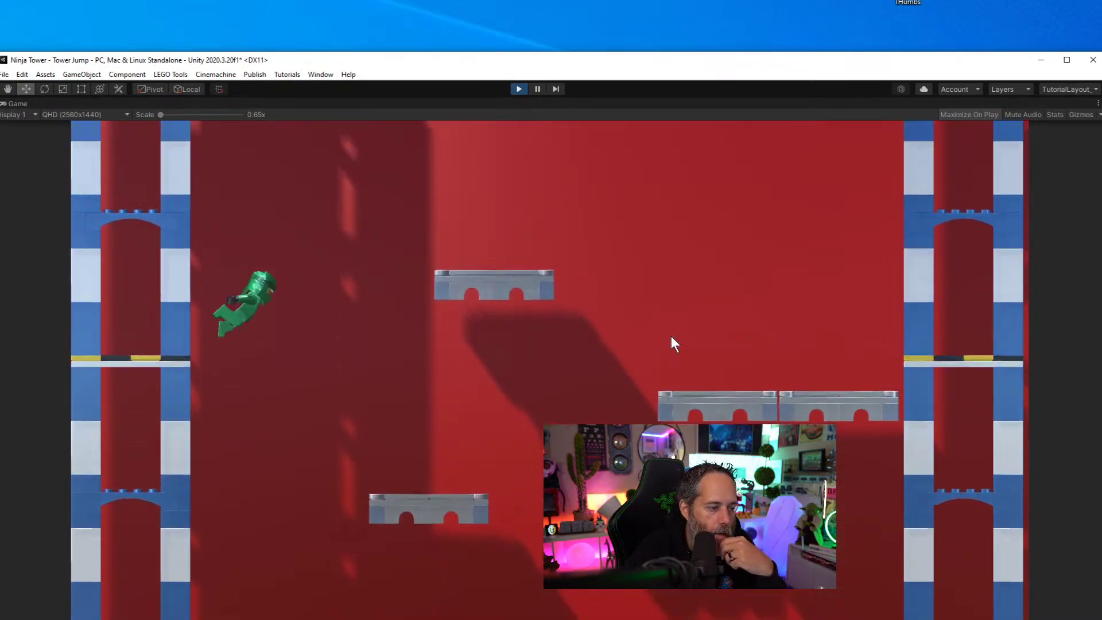
{"action": "key", "text": "space"}
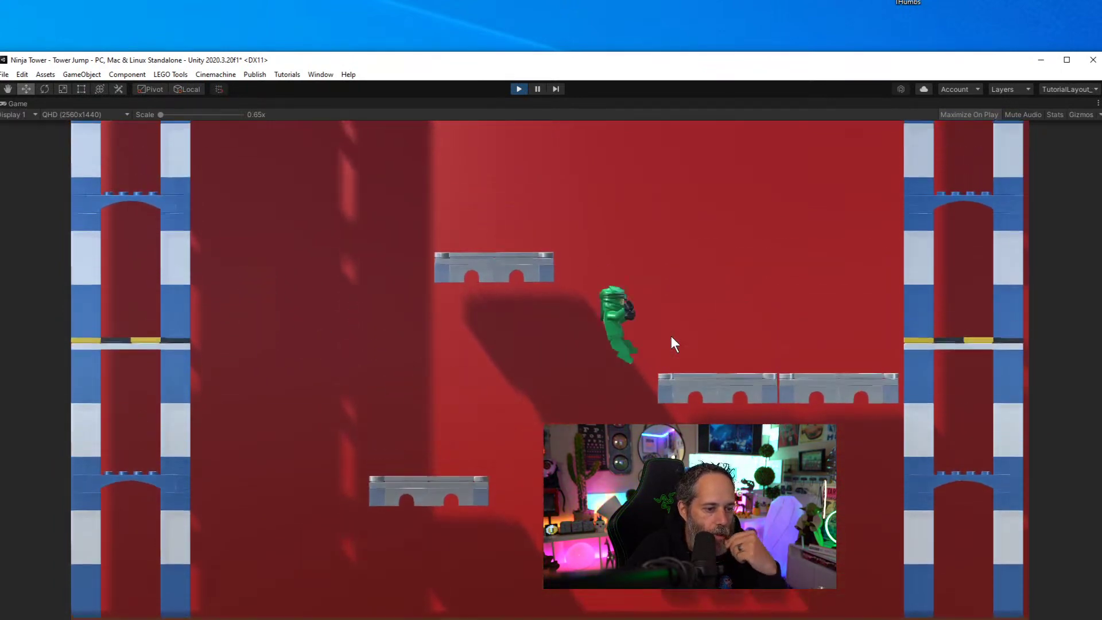
{"action": "key", "text": "Left"}
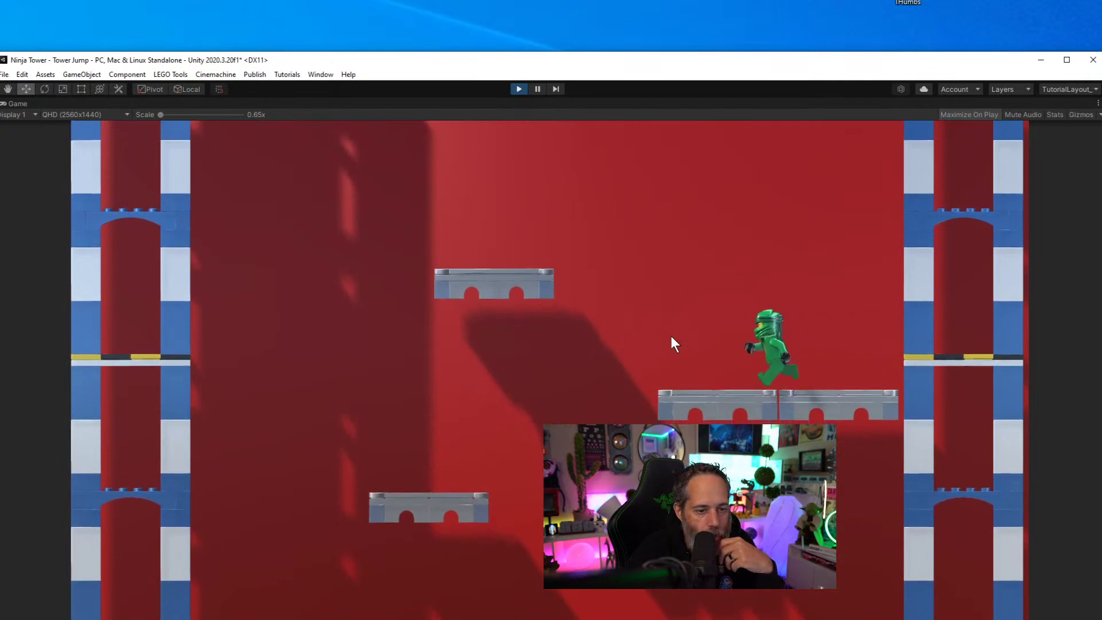
{"action": "key", "text": "space"}
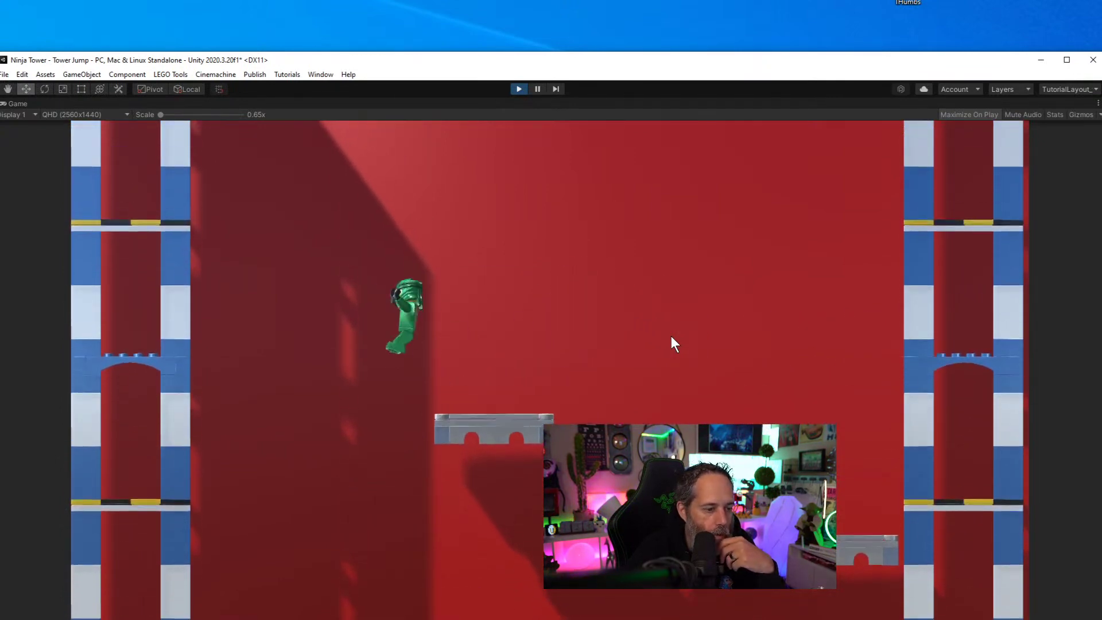
{"action": "key", "text": "Right"}
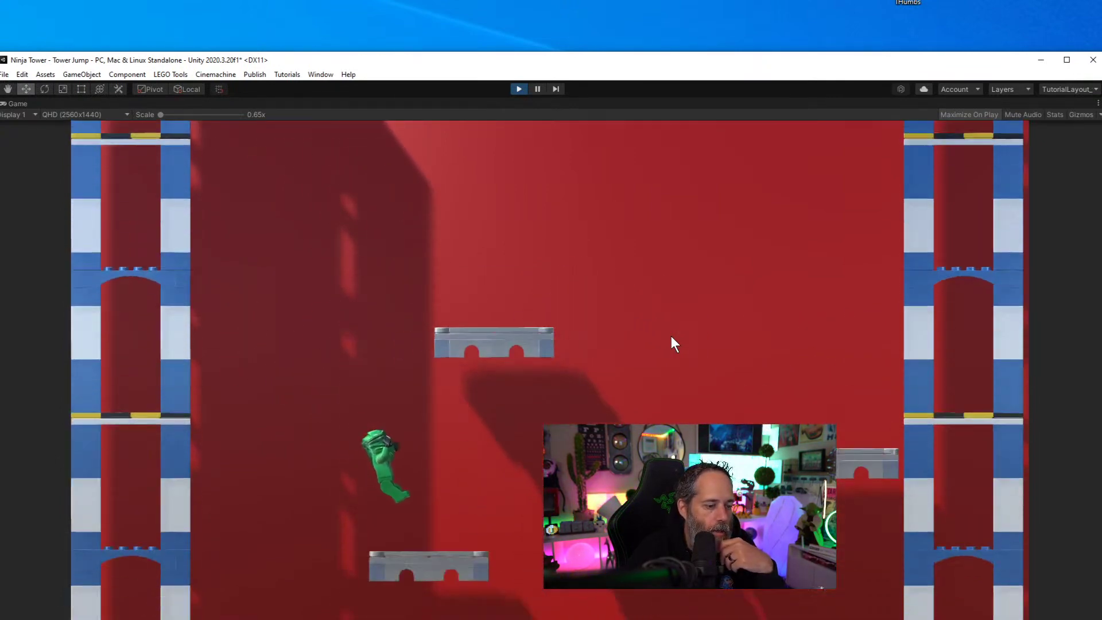
{"action": "key", "text": "space"}
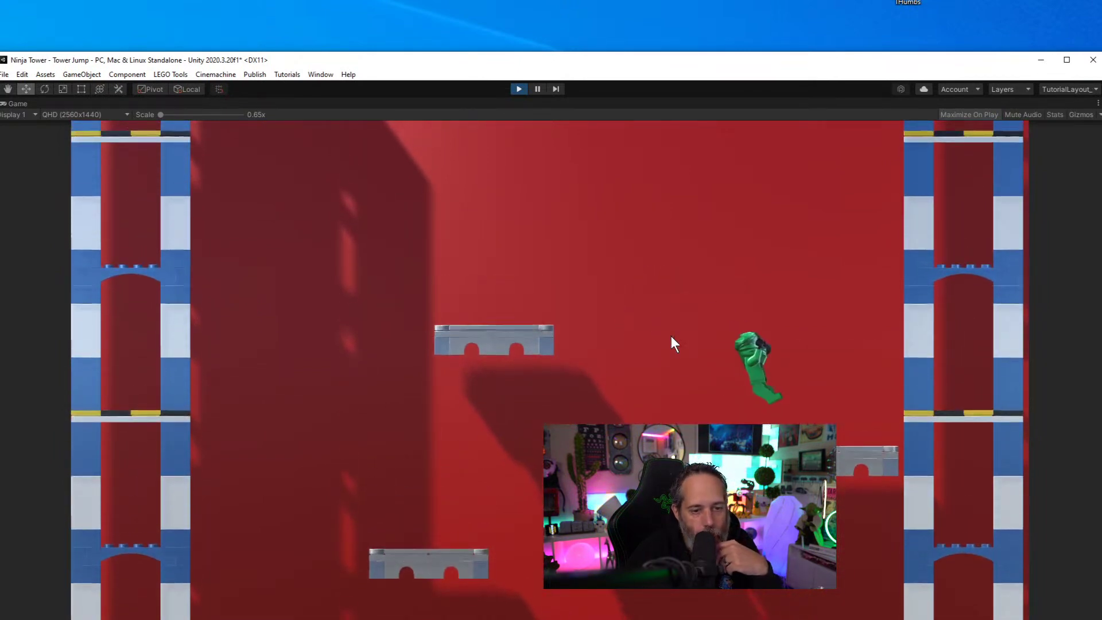
{"action": "key", "text": "Left"}
{"action": "key", "text": "space"}
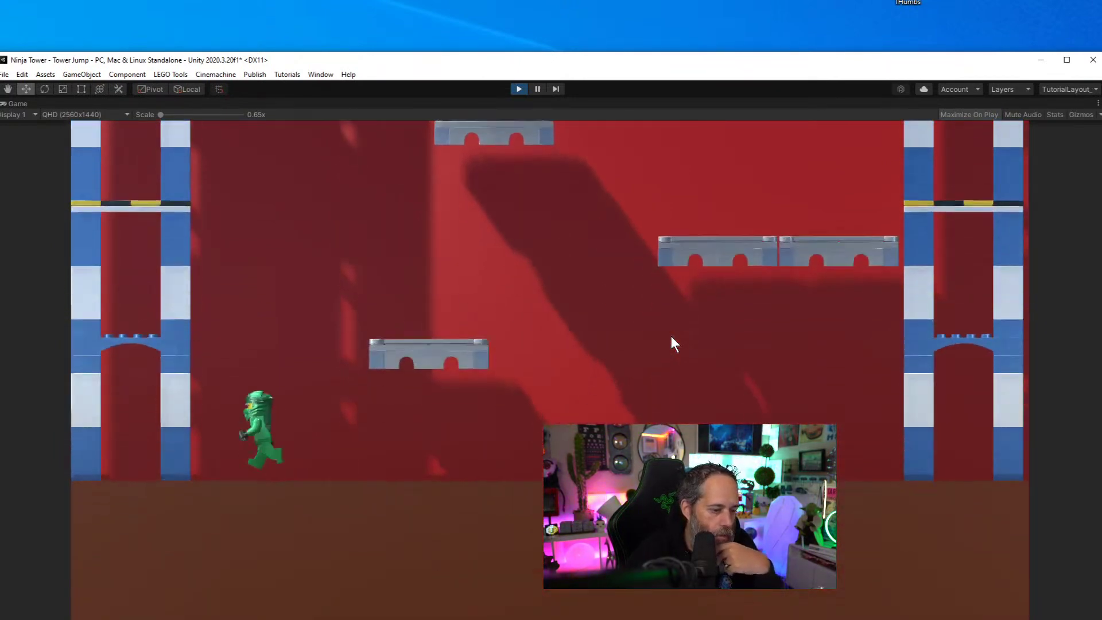
{"action": "left_click", "coordinate": [518, 89]}
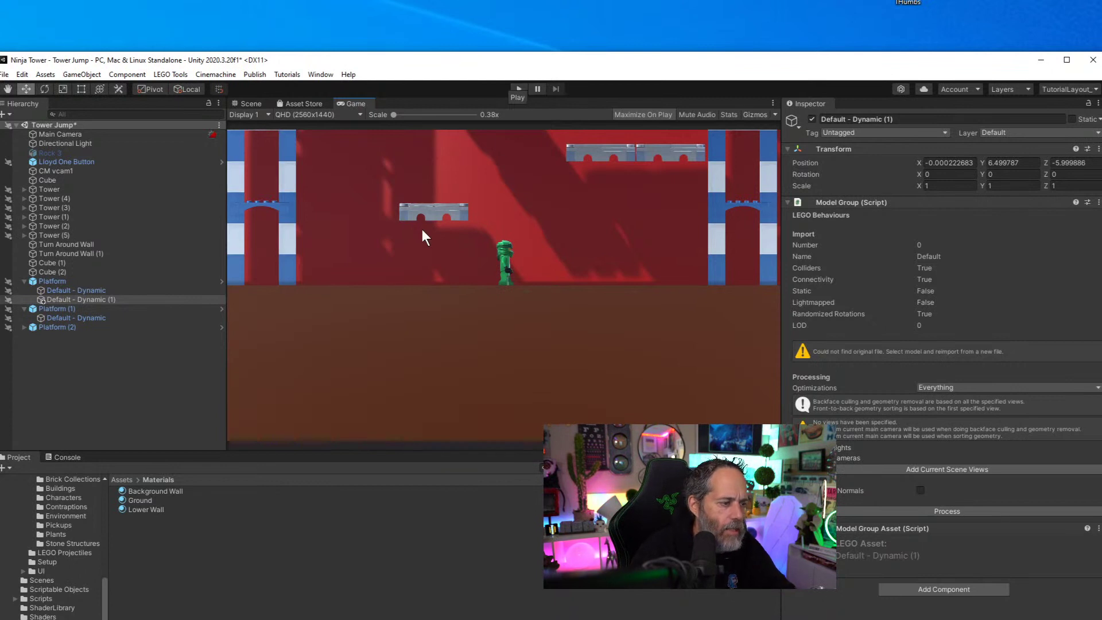
Return to the Scene view and collapse the platform objects in the Hierarchy
{"action": "left_click", "coordinate": [253, 100]}
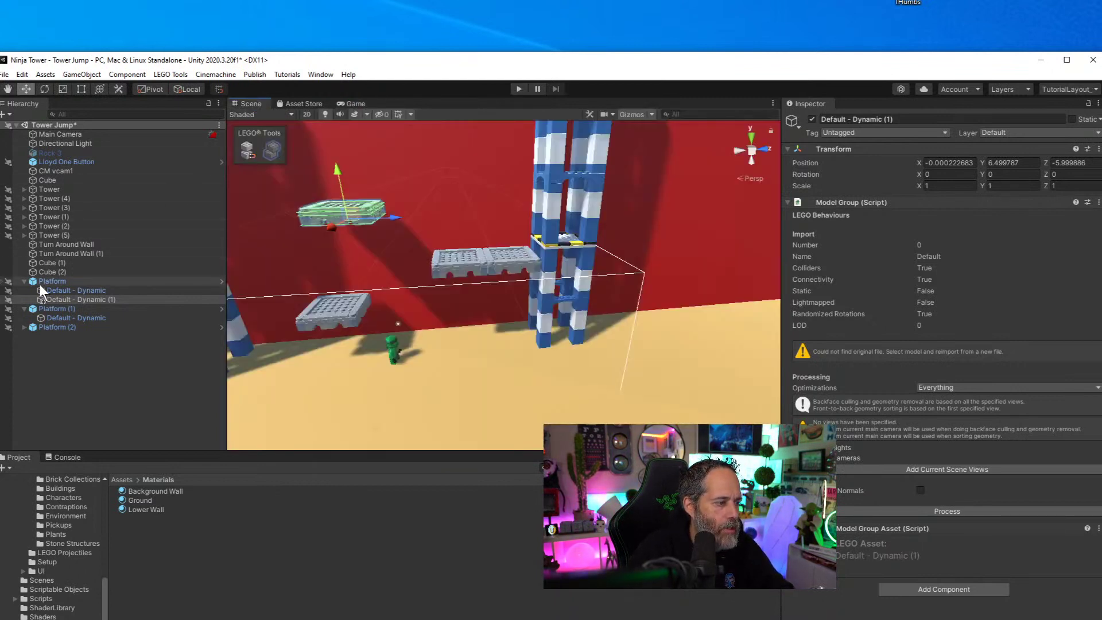
{"action": "left_click", "coordinate": [40, 284]}
{"action": "key", "text": "Left"}
{"action": "left_click", "coordinate": [40, 283], "text": "ctrl"}
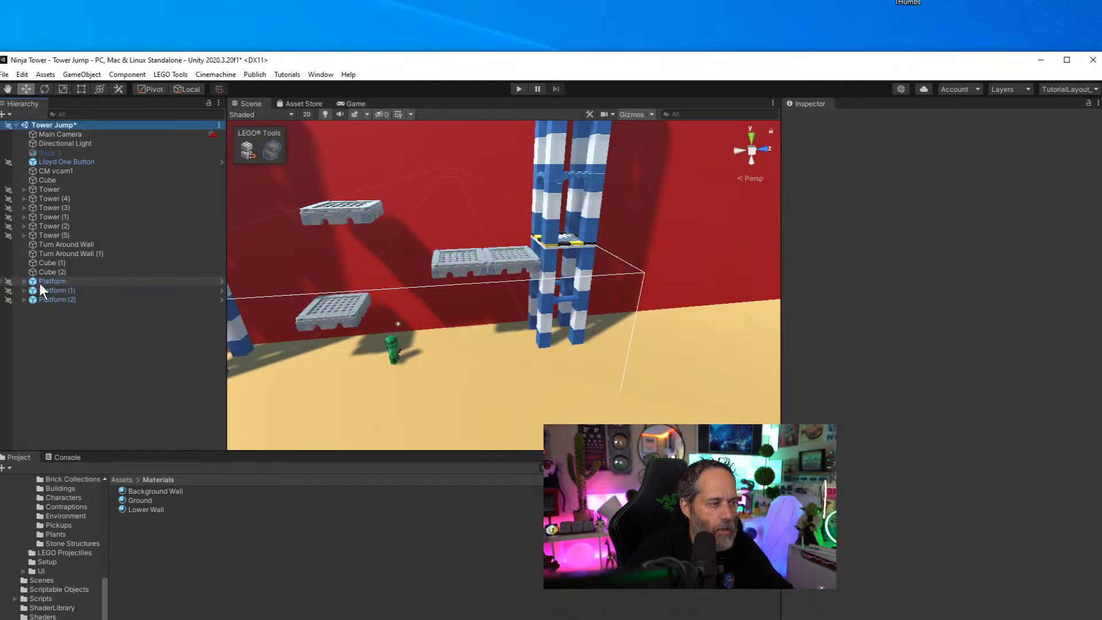
Create an empty object, reset its transform to the origin and name it ==TOWERS==
{"action": "right_click", "coordinate": [112, 362]}
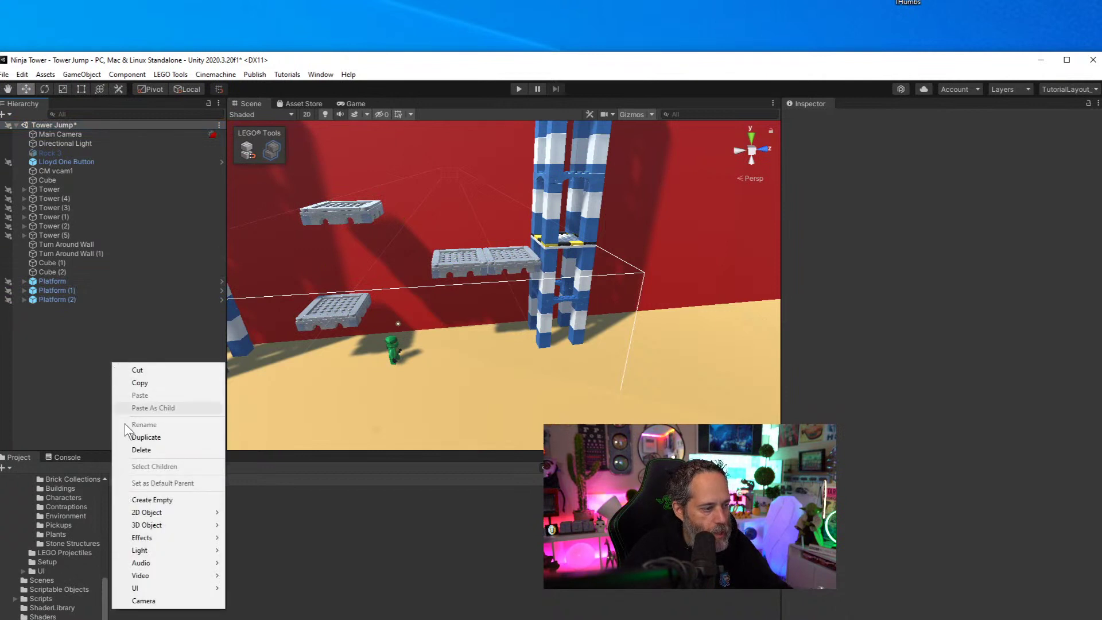
{"action": "left_click", "coordinate": [157, 498]}
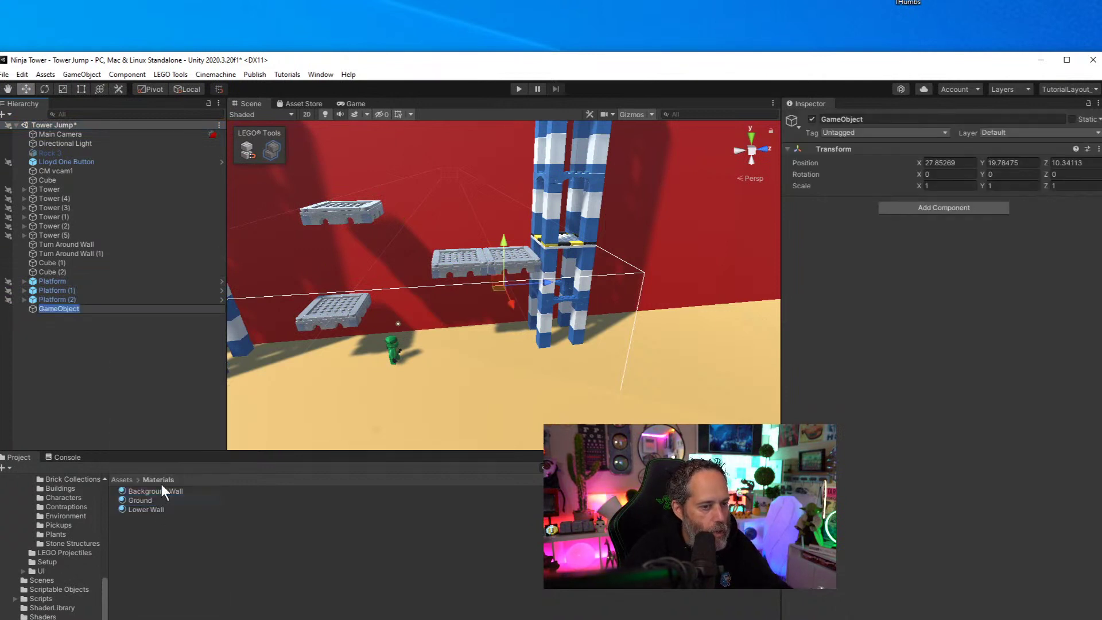
{"action": "right_click", "coordinate": [903, 147]}
{"action": "left_click", "coordinate": [920, 157]}
{"action": "left_click", "coordinate": [883, 121]}
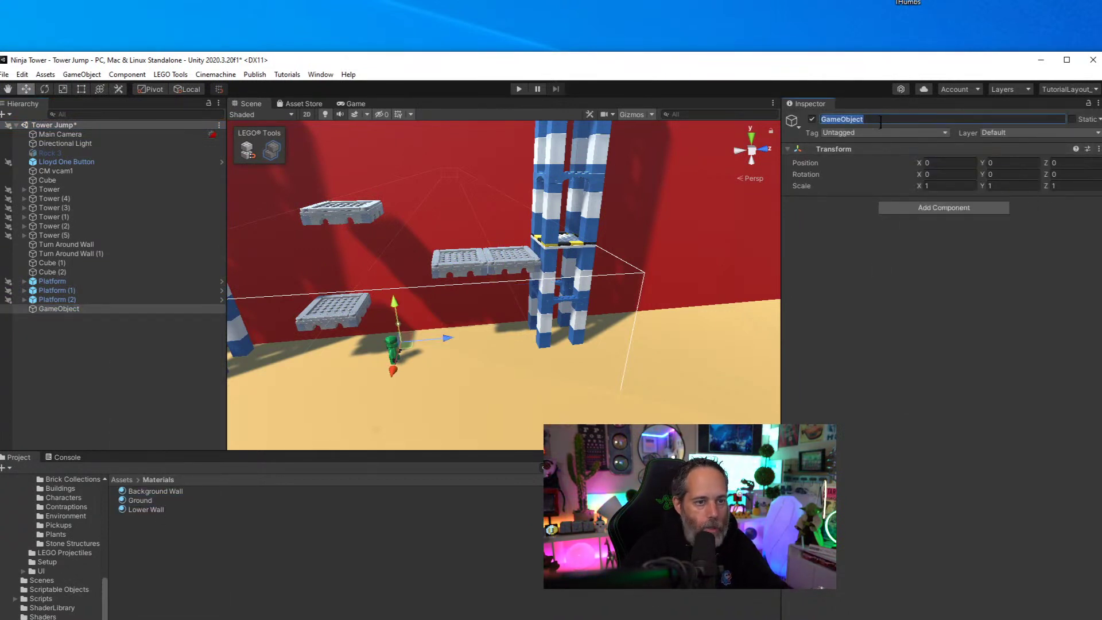
{"action": "type", "text": "TOWERS=="}
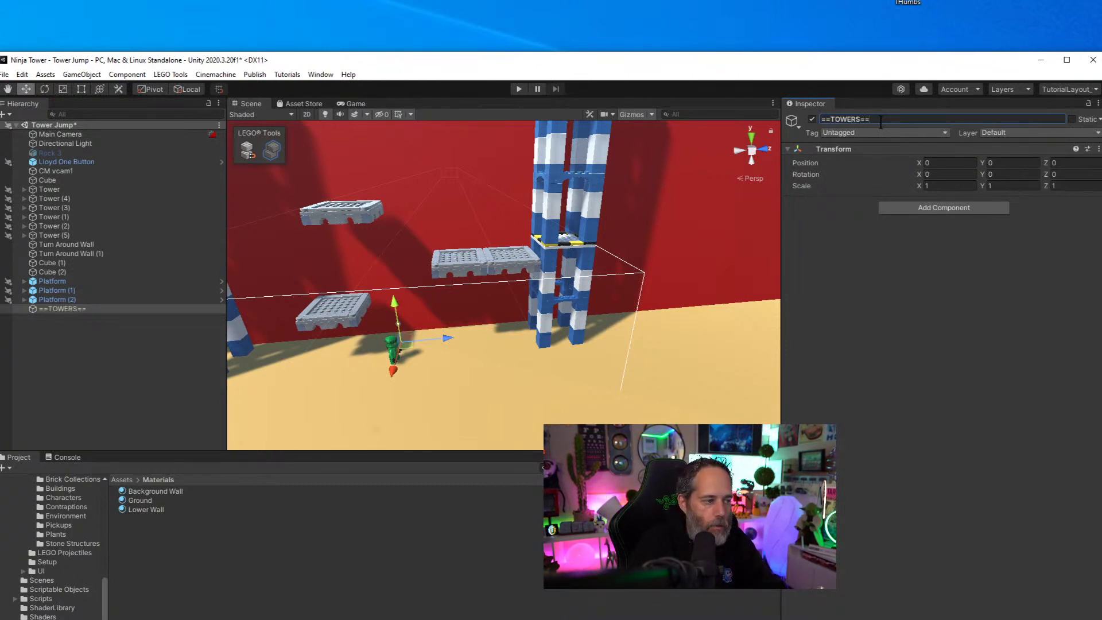
Duplicate the ==TOWERS== object and rename the copy ==PLATFORMS==
{"action": "left_click", "coordinate": [61, 308]}
{"action": "key", "text": "ctrl+d"}
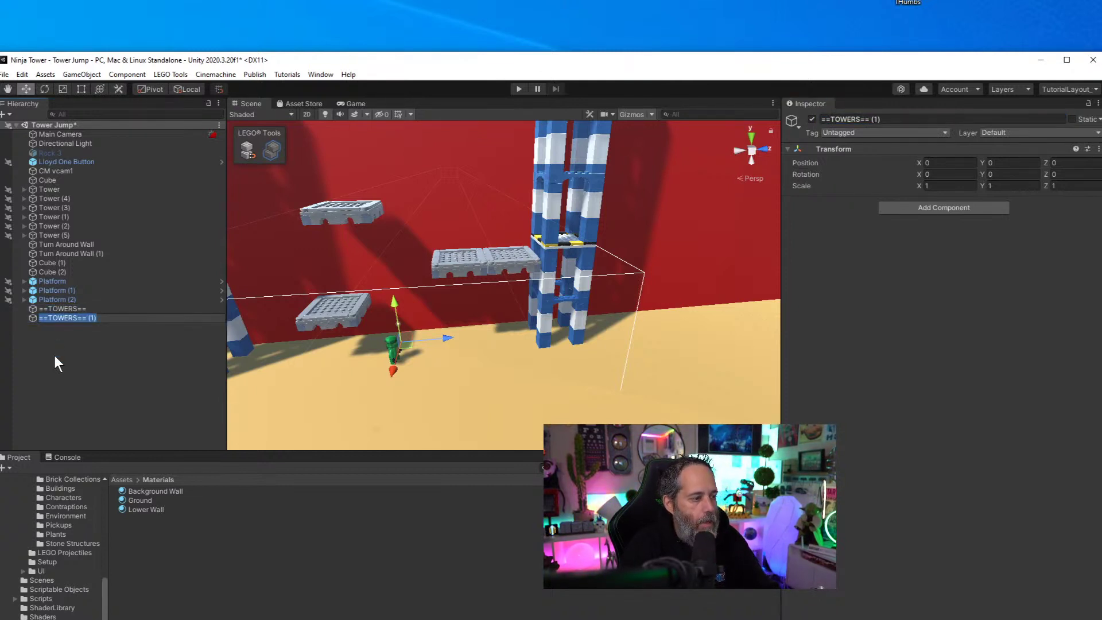
{"action": "key", "text": "End"}
{"action": "key", "text": "BackSpace"}
{"action": "key", "text": "BackSpace"}
{"action": "key", "text": "BackSpace"}
{"action": "key", "text": "BackSpace"}
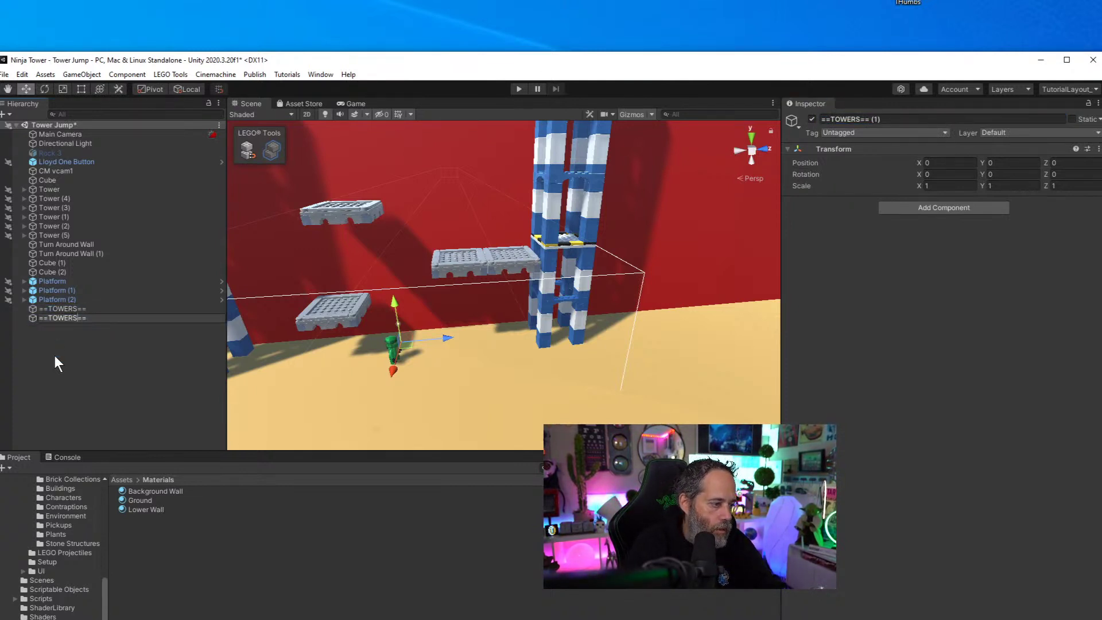
{"action": "key", "text": "ctrl+shift+Left"}
{"action": "type", "text": "PL"}
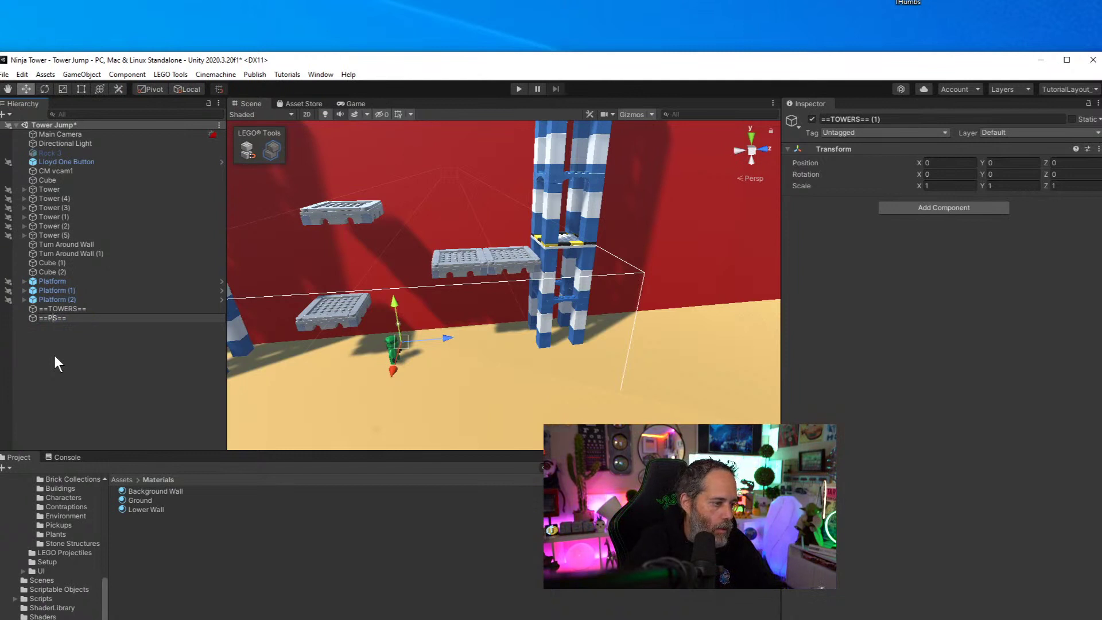
{"action": "type", "text": "ATFORM"}
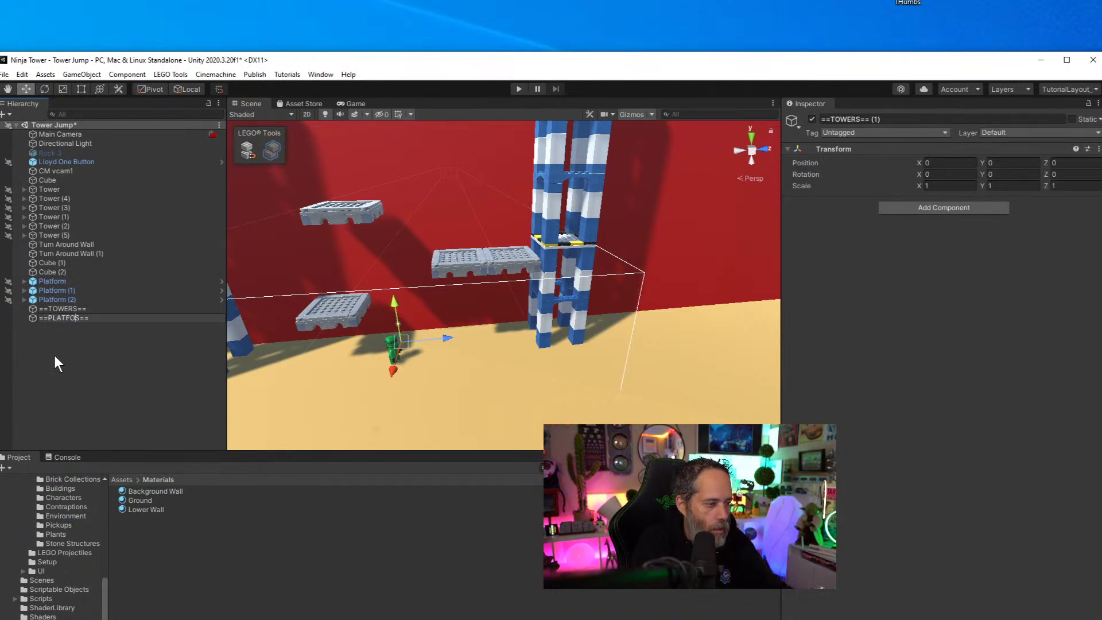
{"action": "key", "text": "Return"}
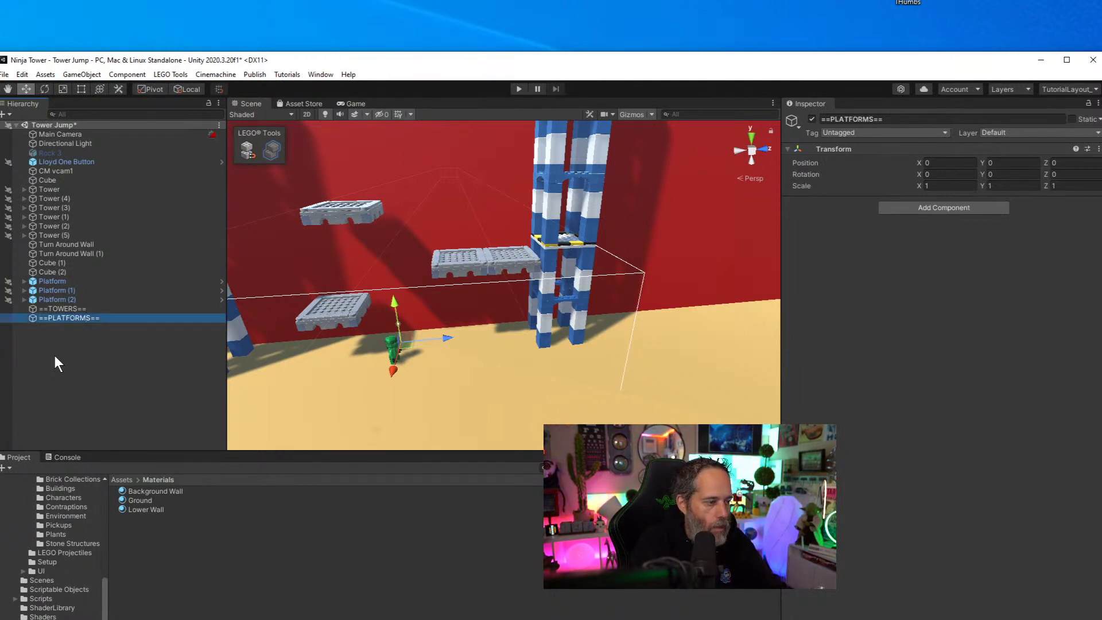
Parent the three platforms under ==PLATFORMS== and all six towers under ==TOWERS==
{"action": "left_click", "coordinate": [64, 280]}
{"action": "left_click", "coordinate": [58, 298], "text": "shift"}
{"action": "left_click_drag", "start_coordinate": [60, 298], "coordinate": [61, 319]}
{"action": "left_click", "coordinate": [65, 193]}
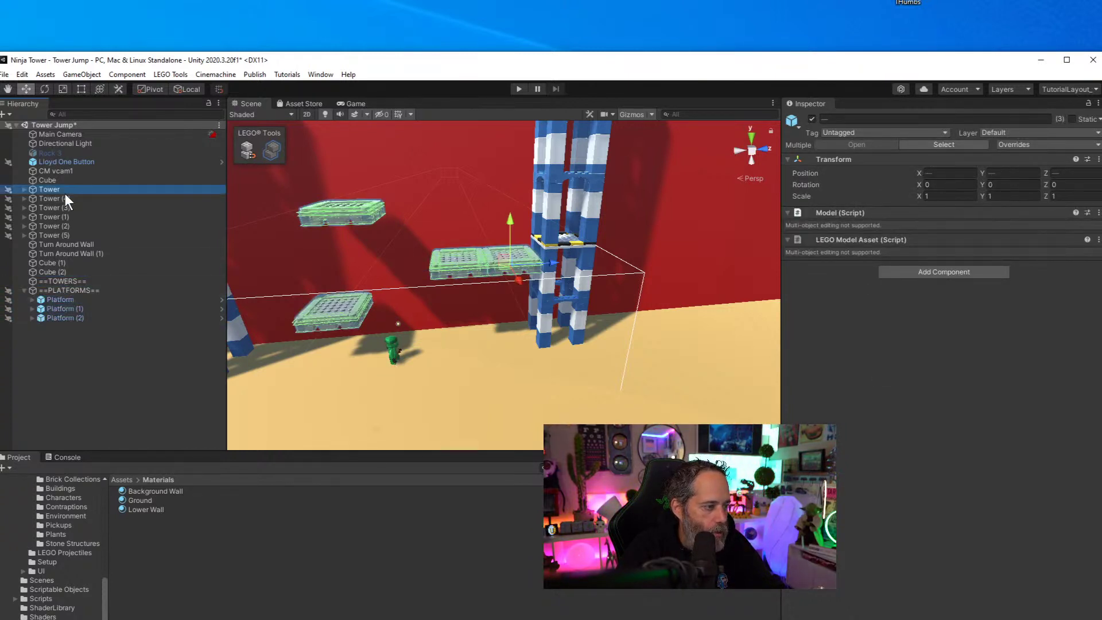
{"action": "left_click", "coordinate": [67, 235], "text": "shift"}
{"action": "left_click_drag", "start_coordinate": [75, 236], "coordinate": [64, 280]}
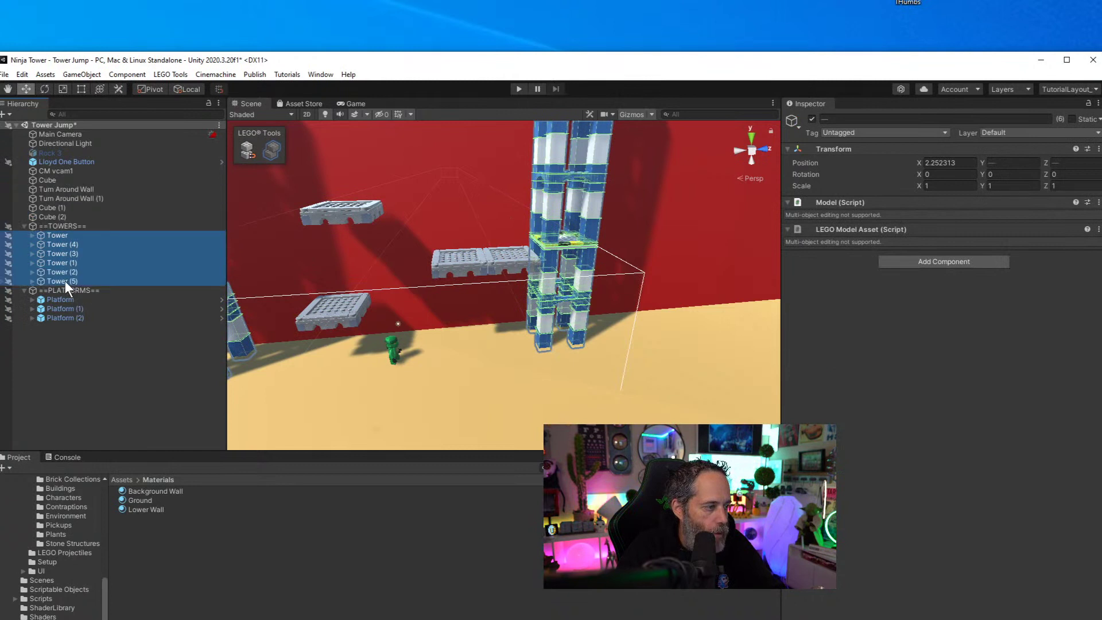
Create an empty object, reset its transform to the origin and name it ==ENVIRONMENT==
{"action": "left_click", "coordinate": [78, 189]}
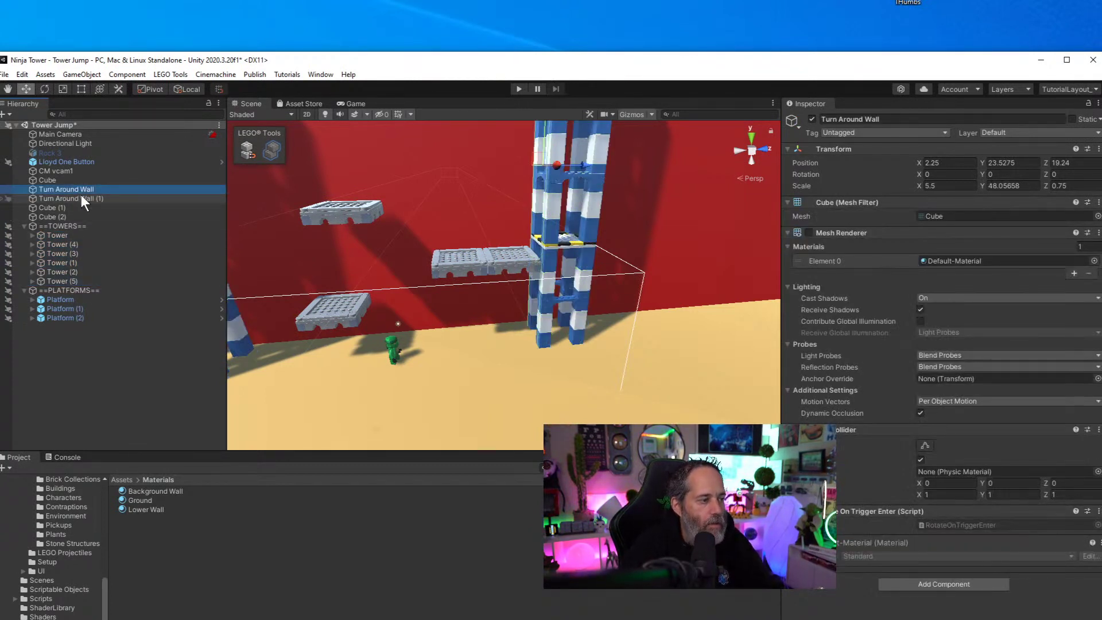
{"action": "left_click", "coordinate": [78, 208]}
{"action": "left_click", "coordinate": [77, 213], "text": "shift"}
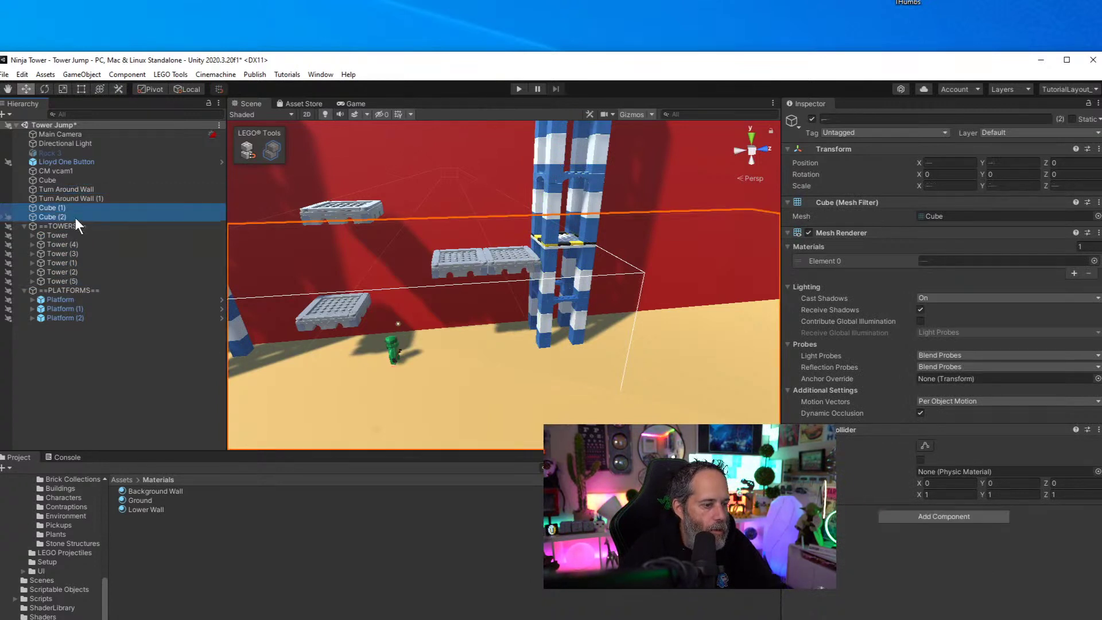
{"action": "left_click", "coordinate": [70, 354]}
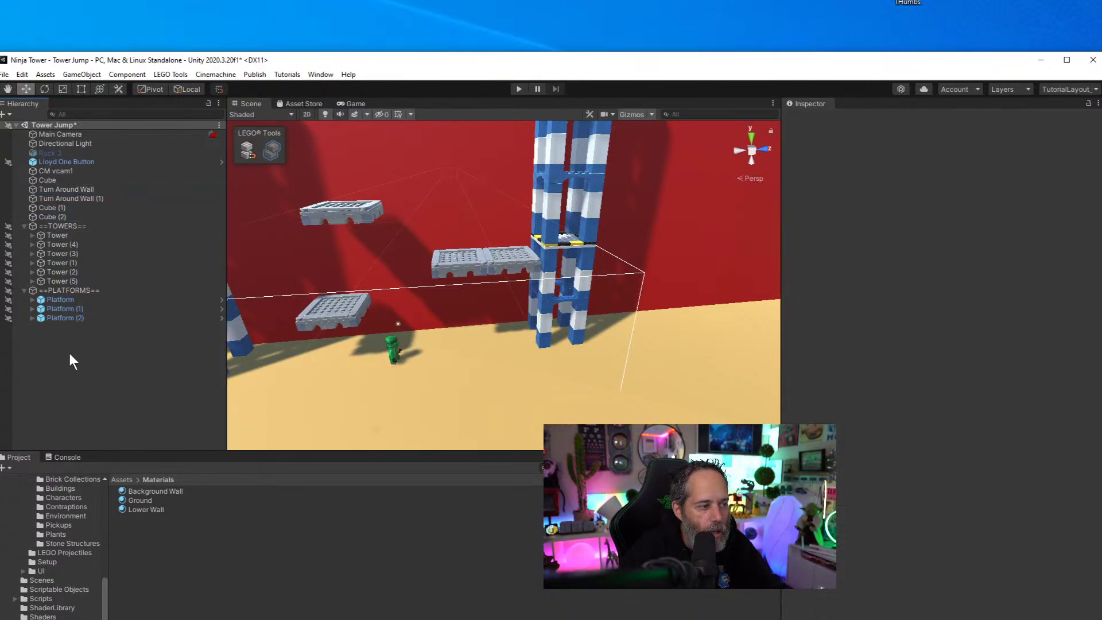
{"action": "right_click", "coordinate": [70, 354]}
{"action": "left_click", "coordinate": [111, 492]}
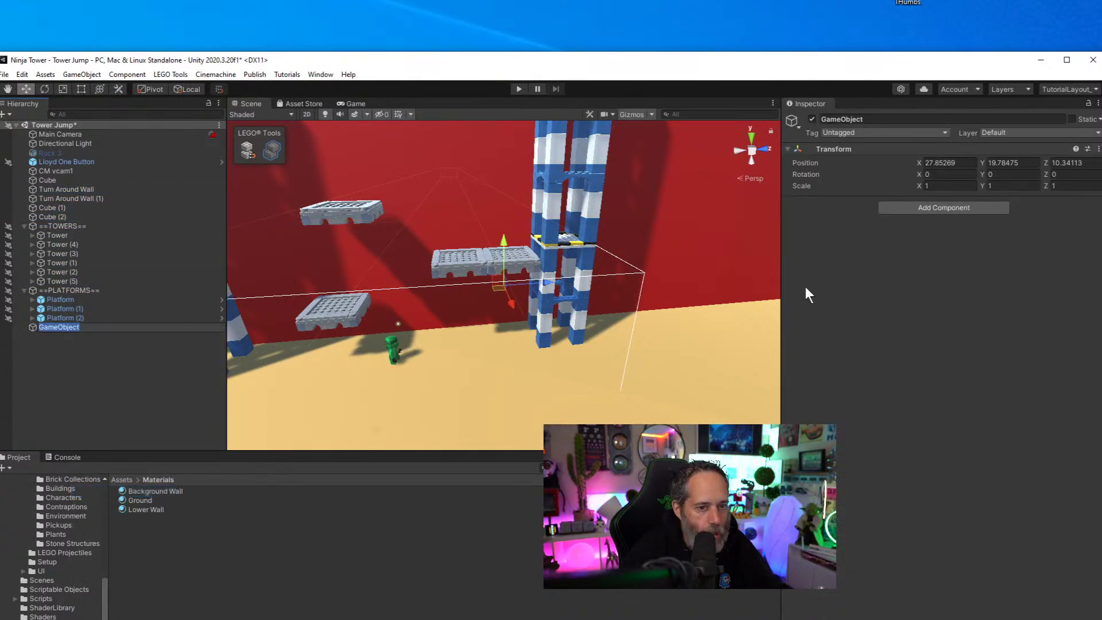
{"action": "right_click", "coordinate": [856, 147]}
{"action": "left_click", "coordinate": [880, 158]}
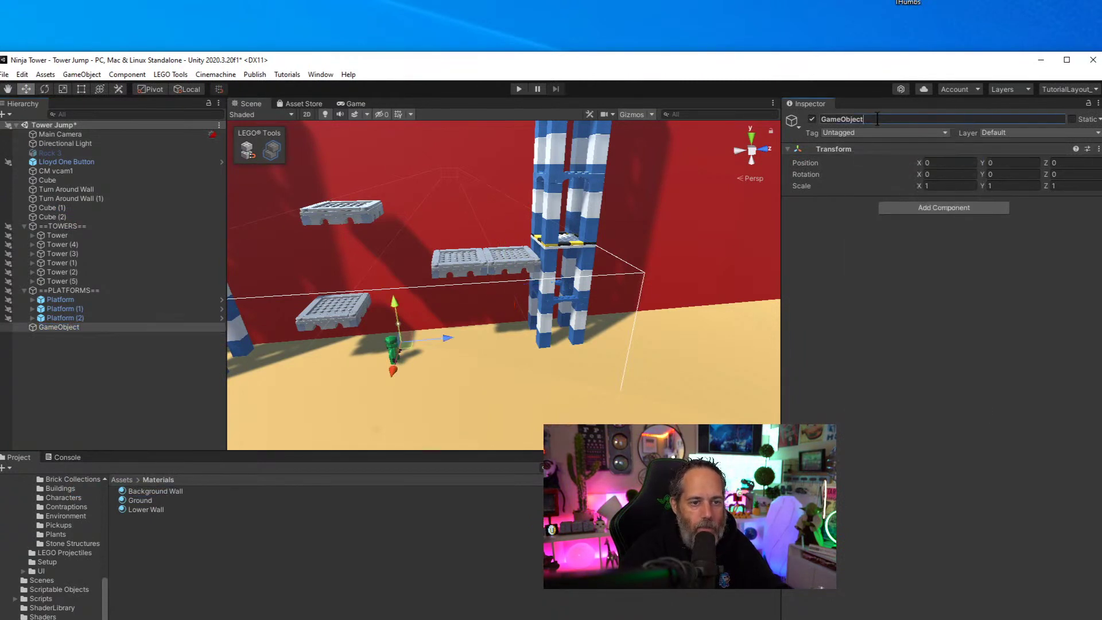
{"action": "left_click", "coordinate": [877, 119]}
{"action": "type", "text": "==ENVIRONMENT=="}
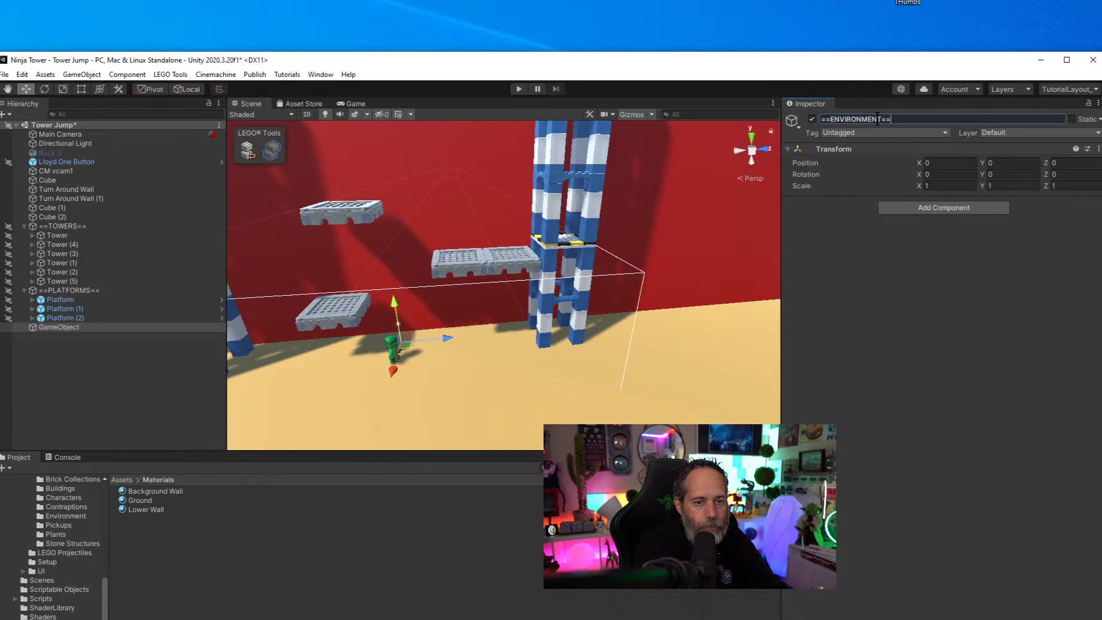
{"action": "key", "text": "Return"}
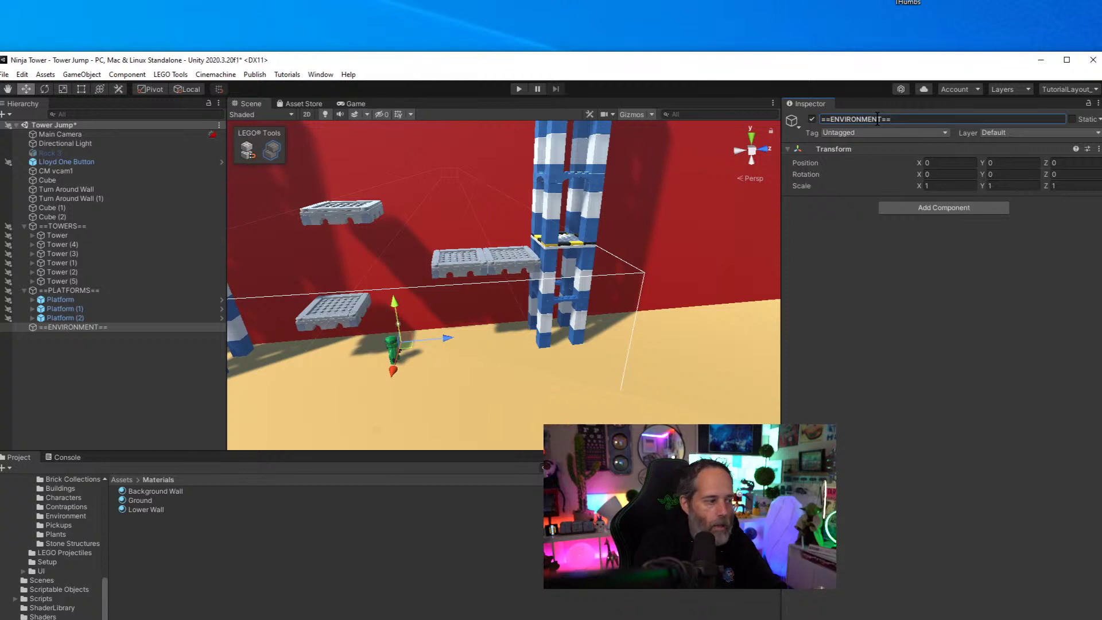
Parent Cube (1), Cube (2) and Cube under ==ENVIRONMENT==
{"action": "left_click", "coordinate": [63, 207]}
{"action": "left_click", "coordinate": [47, 217], "text": "ctrl"}
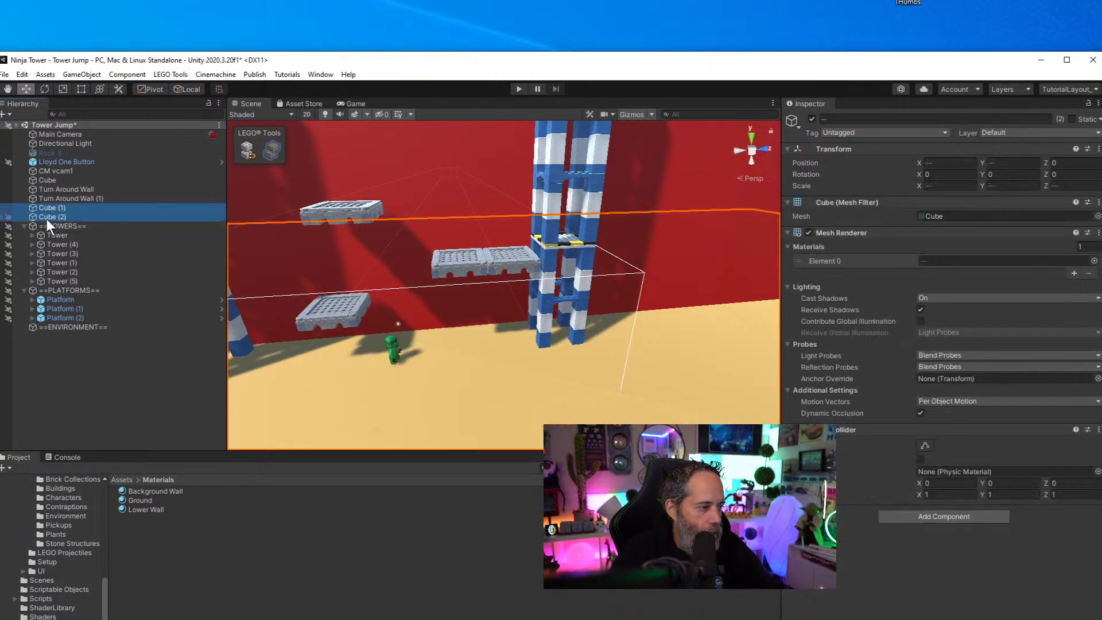
{"action": "left_click_drag", "start_coordinate": [47, 217], "coordinate": [57, 326]}
{"action": "left_click_drag", "start_coordinate": [67, 181], "coordinate": [87, 308]}
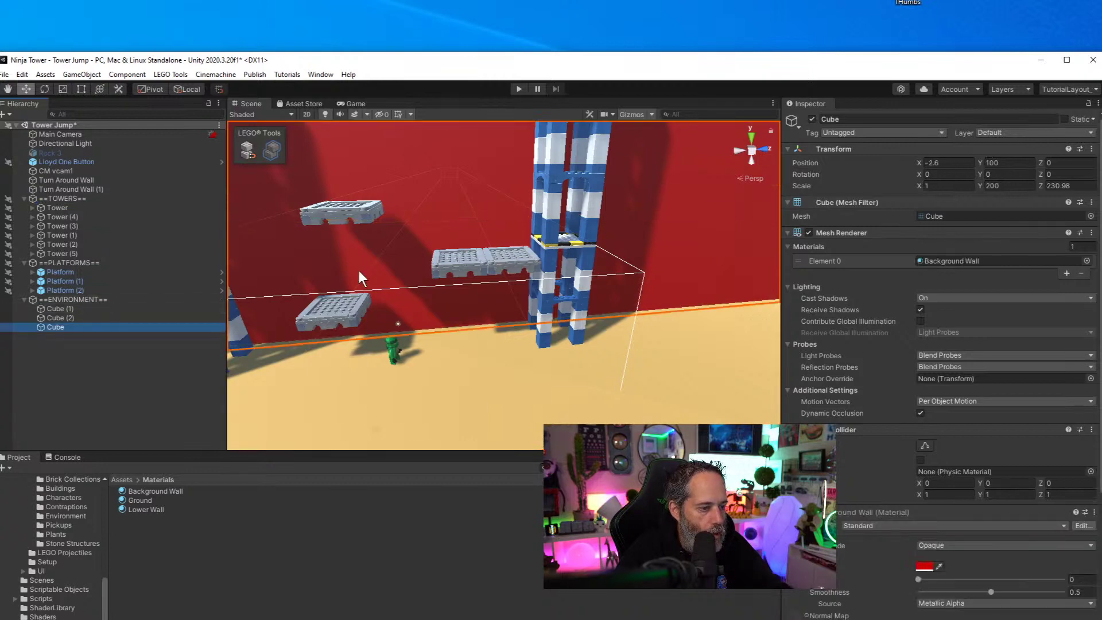
Duplicate all six tower objects and raise the copies to stack directly on top of the originals
{"action": "right_click_drag", "start_coordinate": [359, 270], "coordinate": [385, 219]}
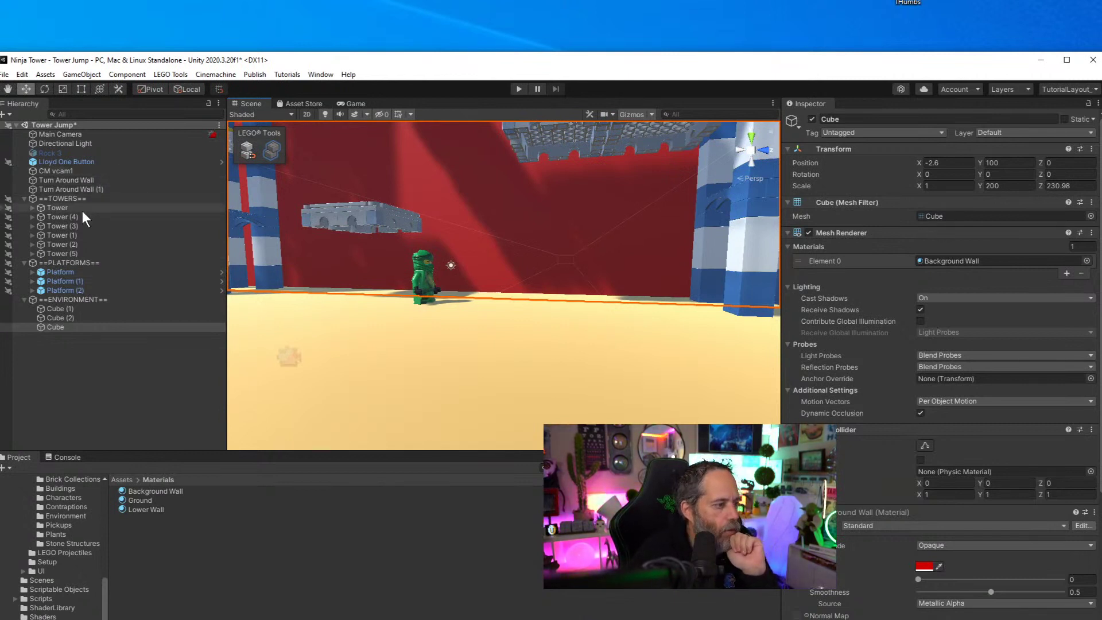
{"action": "left_click", "coordinate": [81, 208]}
{"action": "left_click", "coordinate": [88, 253], "text": "shift"}
{"action": "right_click_drag", "start_coordinate": [394, 290], "coordinate": [446, 263]}
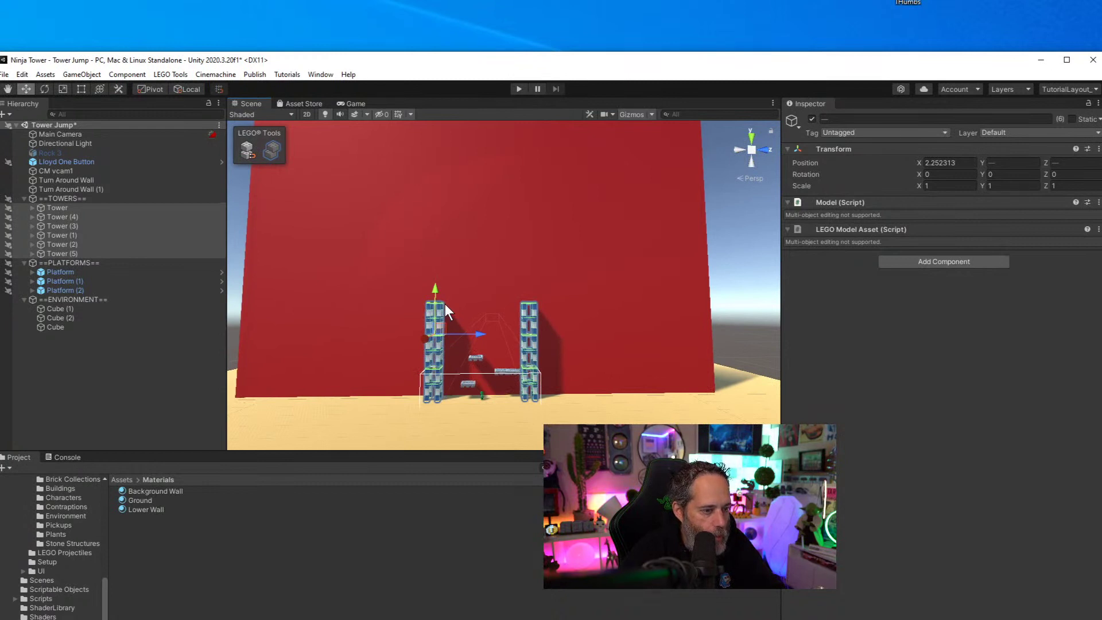
{"action": "key", "text": "ctrl+d"}
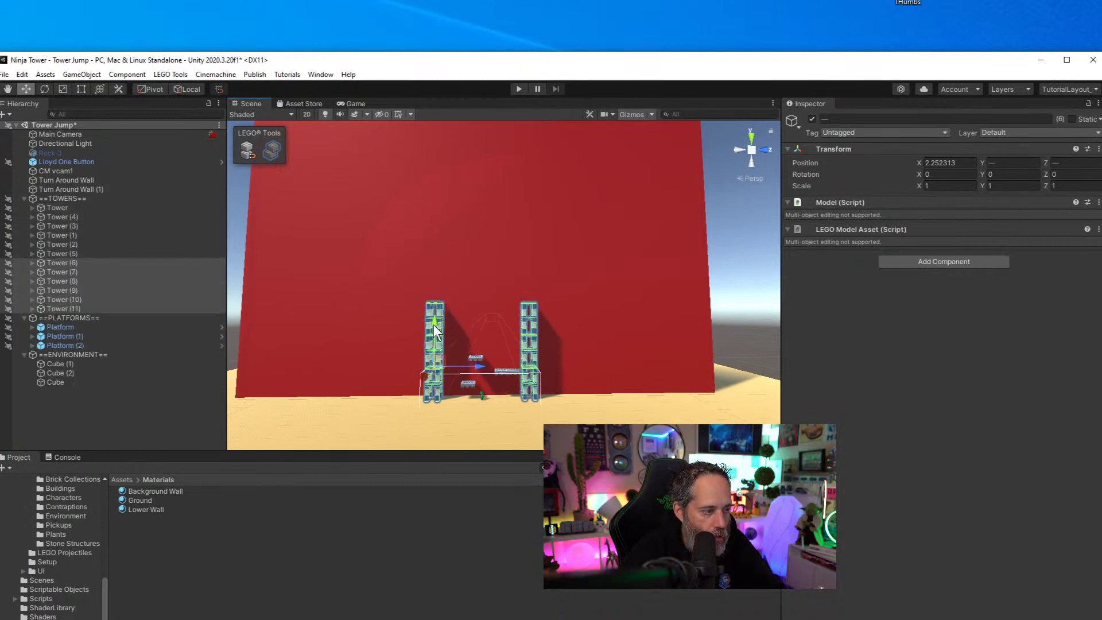
{"action": "left_click_drag", "start_coordinate": [434, 326], "coordinate": [452, 226]}
{"action": "right_click_drag", "start_coordinate": [452, 226], "coordinate": [412, 208]}
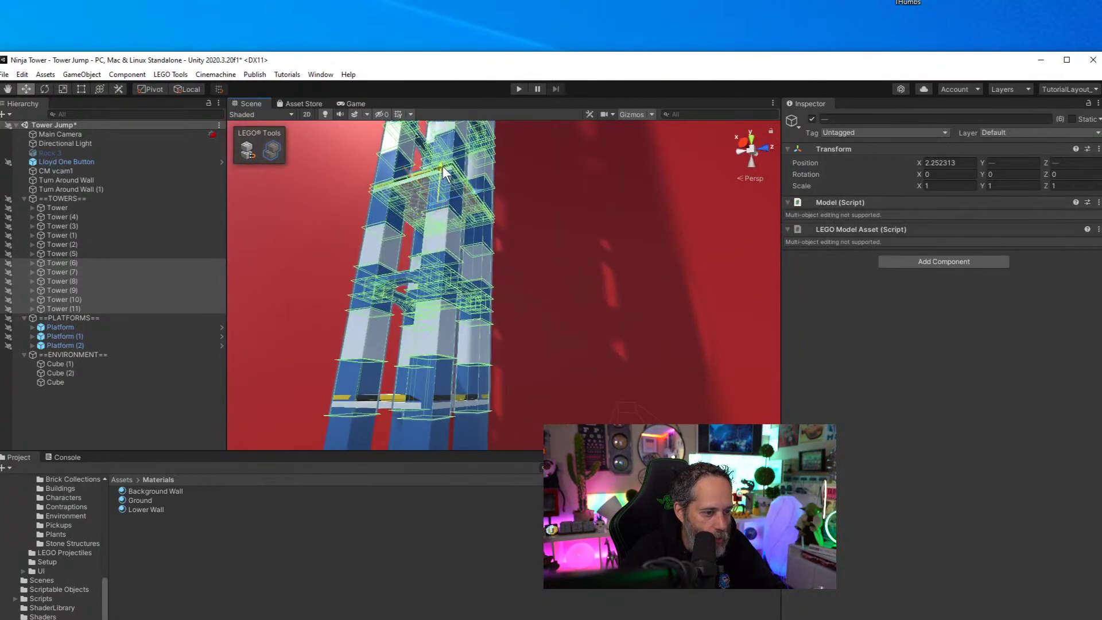
{"action": "left_click_drag", "start_coordinate": [443, 166], "coordinate": [525, 366], "text": "alt"}
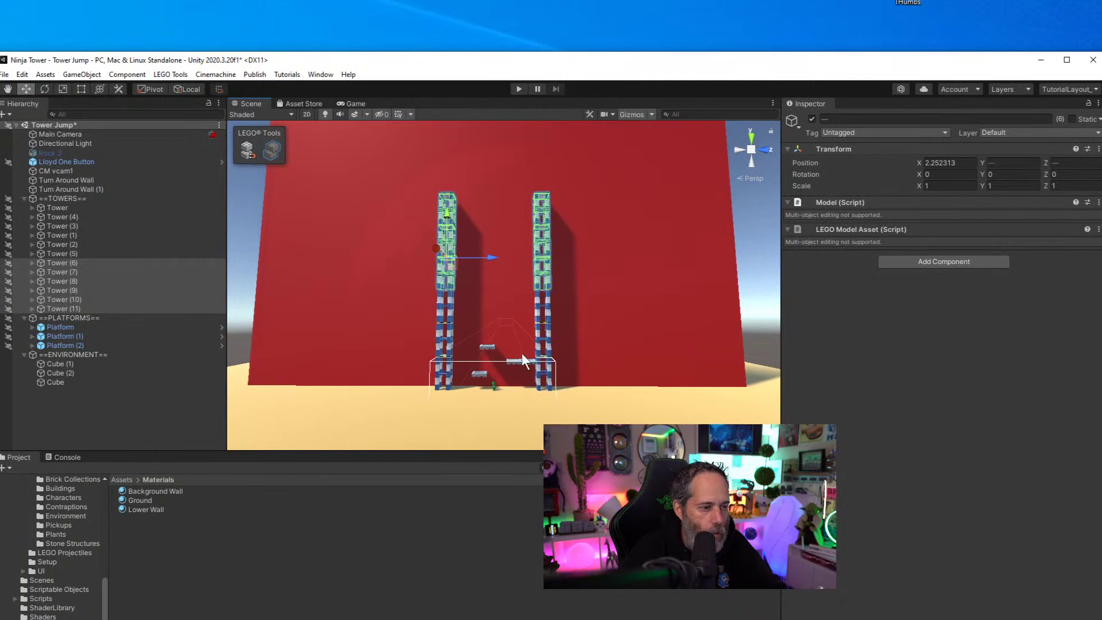
Duplicate the upper set of six towers and stack the copies above it as a third tier
{"action": "key", "text": "ctrl+d"}
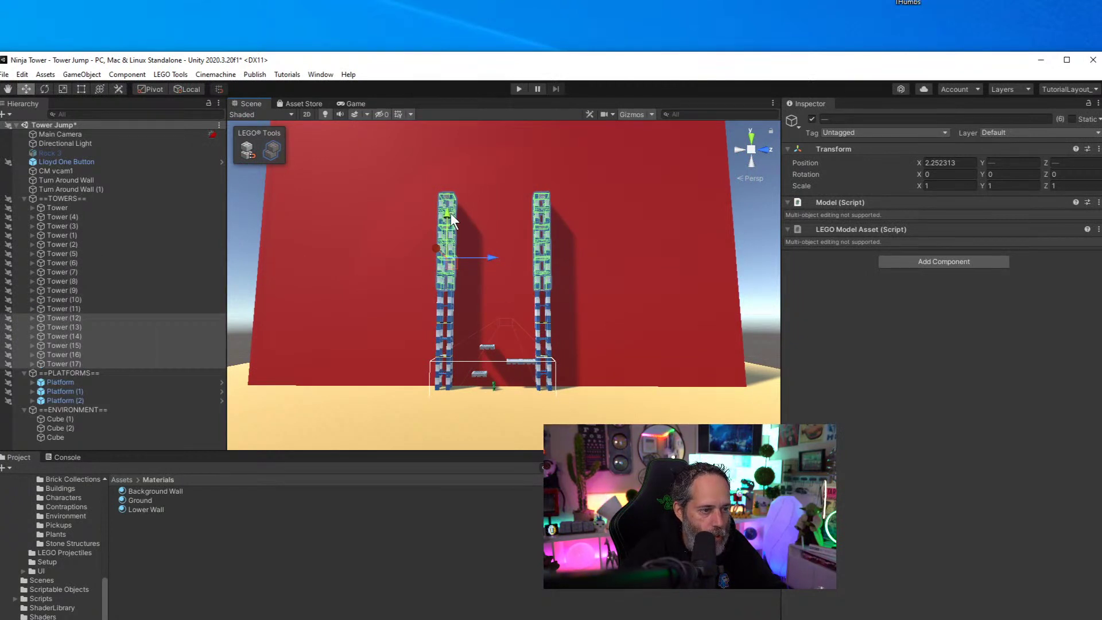
{"action": "left_click_drag", "start_coordinate": [450, 212], "coordinate": [481, 258]}
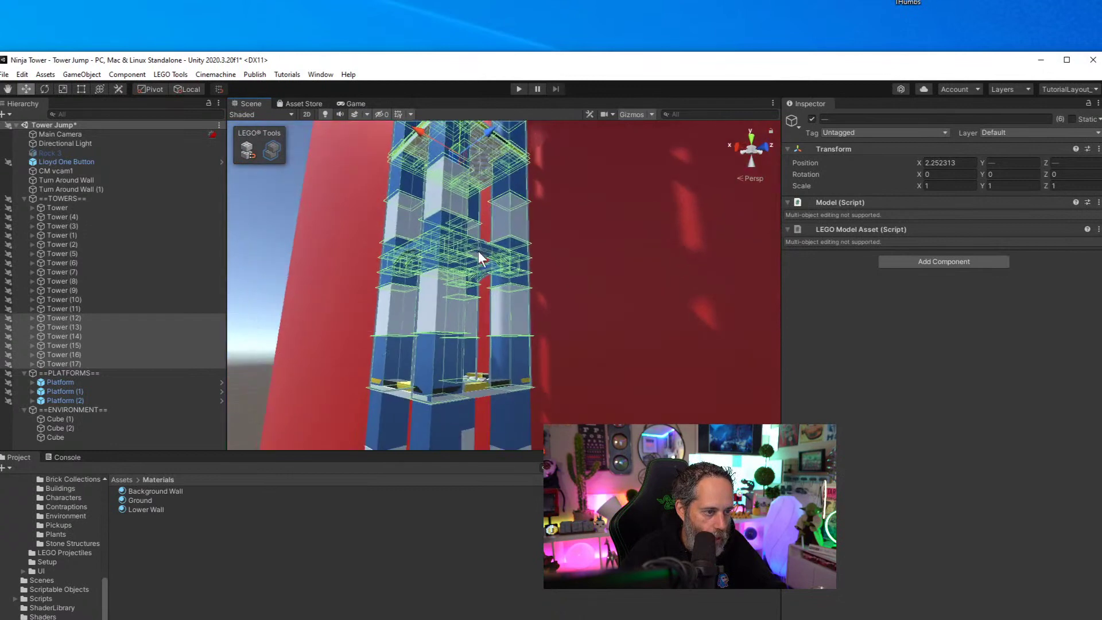
{"action": "scroll", "coordinate": [468, 141], "scroll_direction": "up", "scroll_amount": 1}
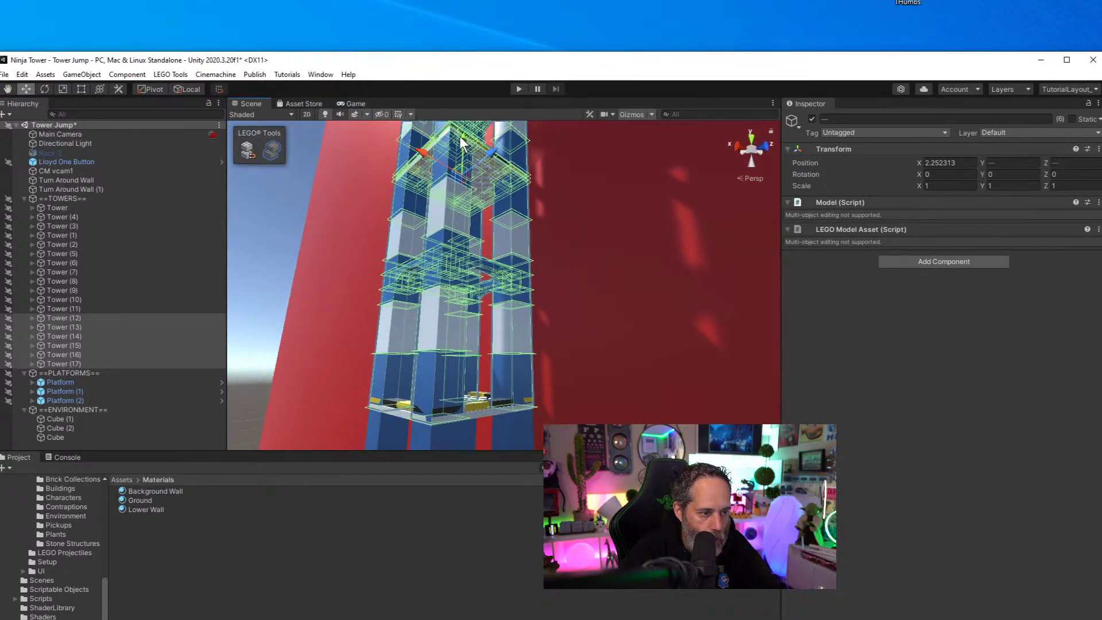
{"action": "left_click_drag", "start_coordinate": [460, 141], "coordinate": [458, 133]}
Stretch both Turn Around Wall objects upward together with the Rect tool so they extend along the taller towers
{"action": "right_click_drag", "start_coordinate": [363, 283], "coordinate": [455, 383]}
{"action": "left_click", "coordinate": [112, 180]}
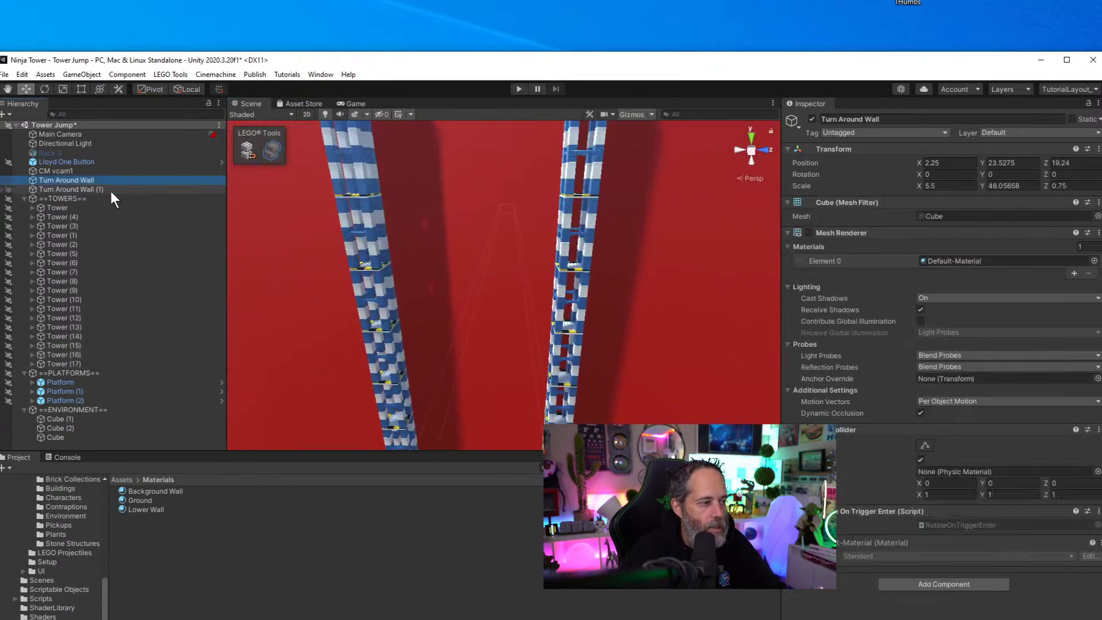
{"action": "left_click", "coordinate": [111, 192], "text": "shift"}
{"action": "key", "text": "f"}
{"action": "left_click_drag", "start_coordinate": [459, 368], "coordinate": [494, 335], "text": "alt"}
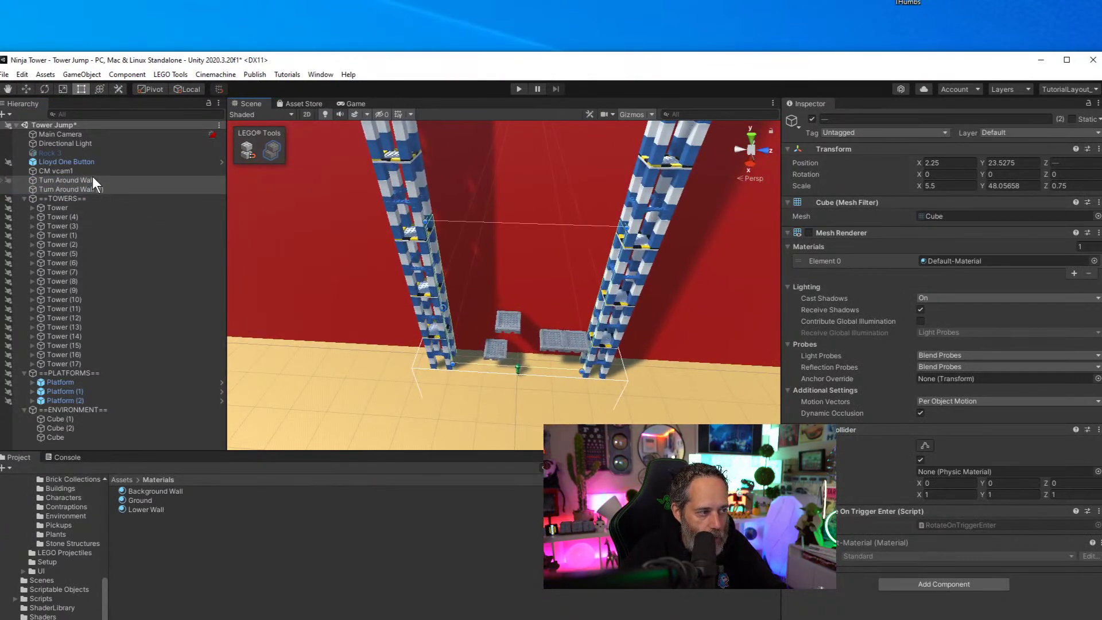
{"action": "left_click", "coordinate": [535, 216]}
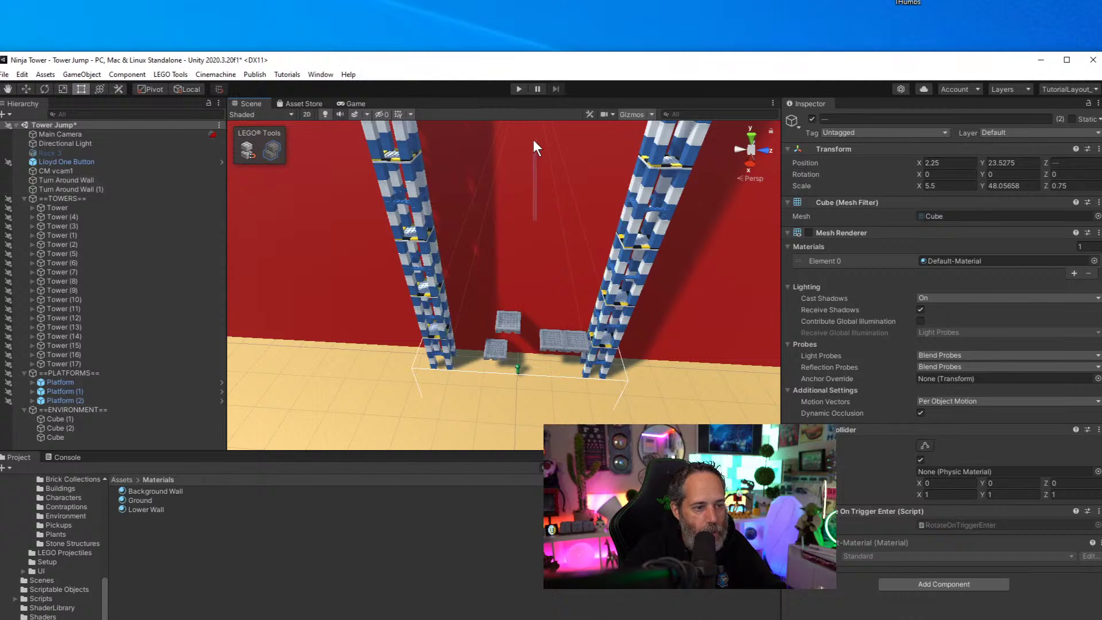
{"action": "left_click", "coordinate": [126, 189], "text": "shift"}
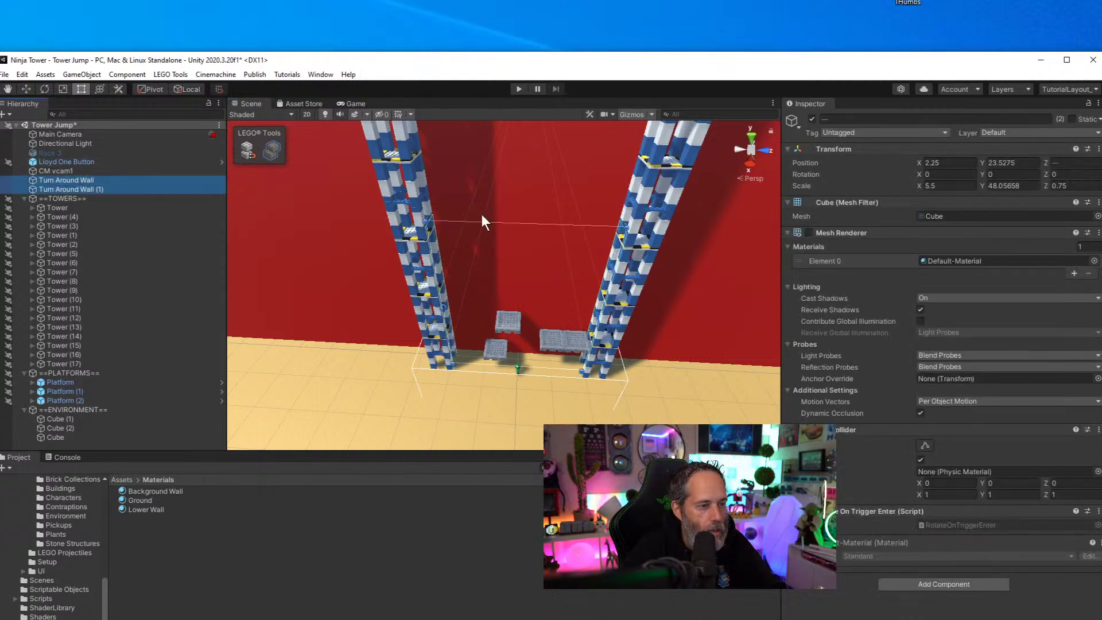
{"action": "left_click_drag", "start_coordinate": [479, 208], "coordinate": [482, 119]}
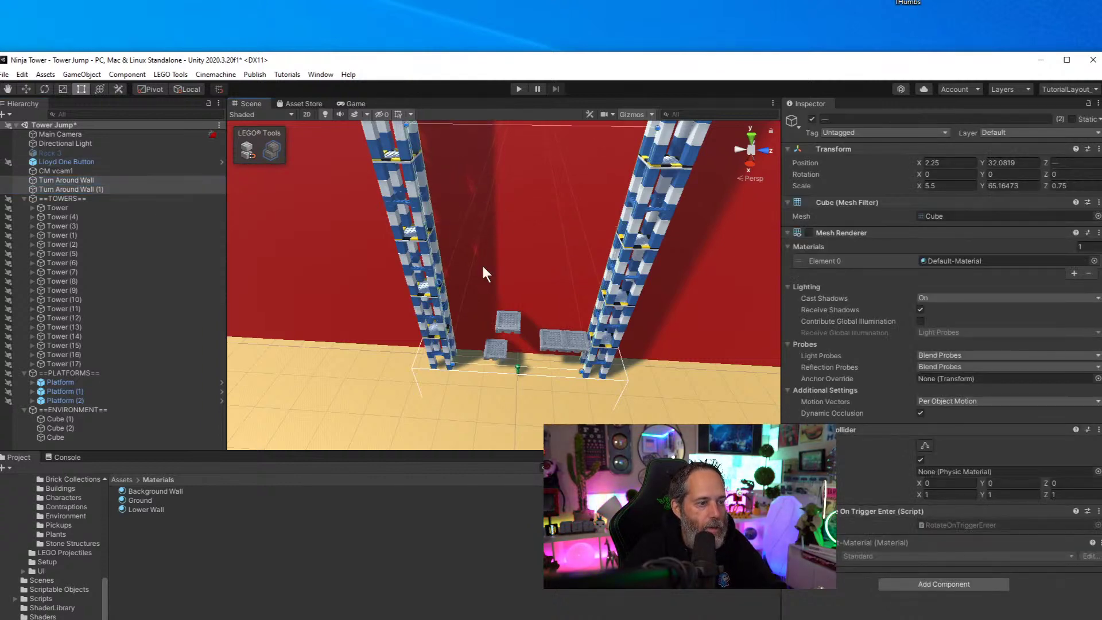
{"action": "left_click_drag", "start_coordinate": [484, 273], "coordinate": [465, 184], "text": "alt"}
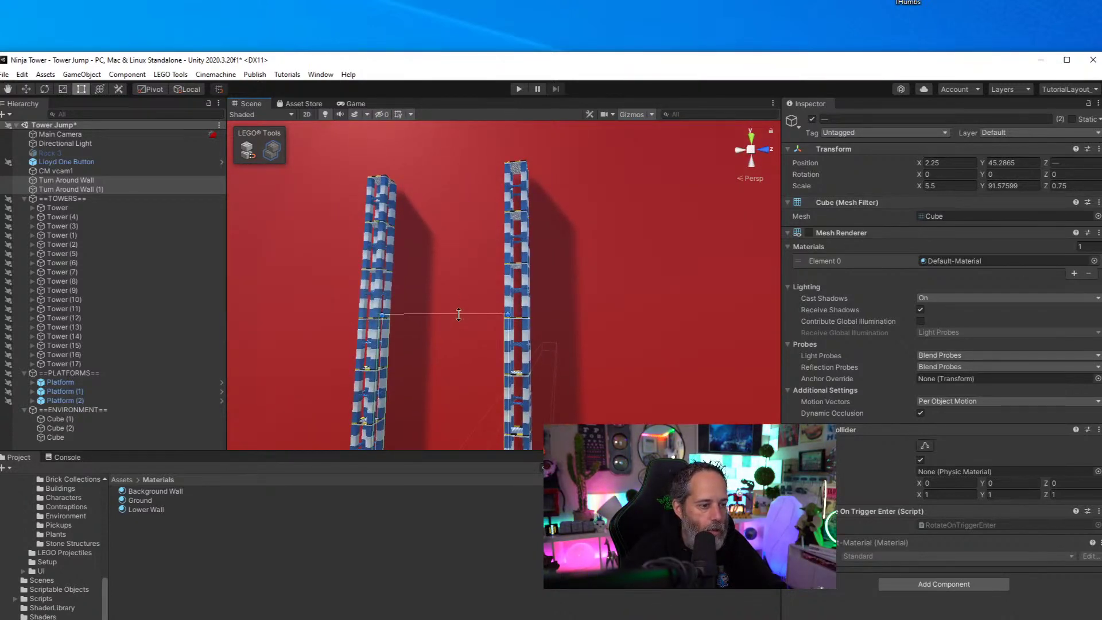
{"action": "left_click_drag", "start_coordinate": [460, 312], "coordinate": [394, 314]}
Duplicate Platform (1) and move the copy beside the left tower, above the other platforms, at about Y 24.98, Z -16.03
{"action": "left_click", "coordinate": [394, 309]}
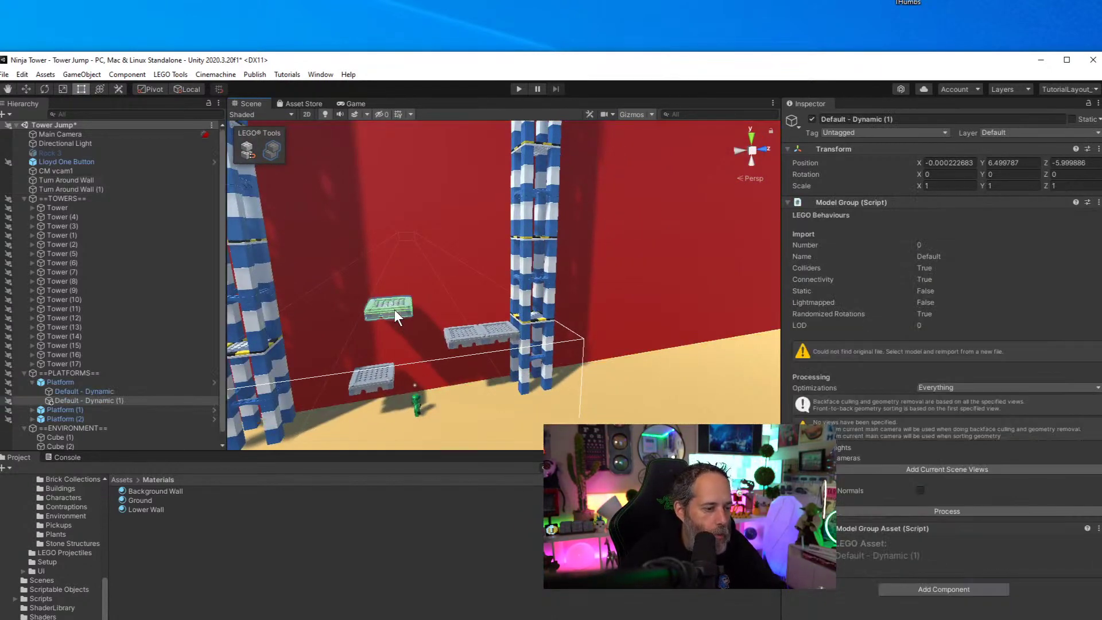
{"action": "left_click", "coordinate": [80, 383]}
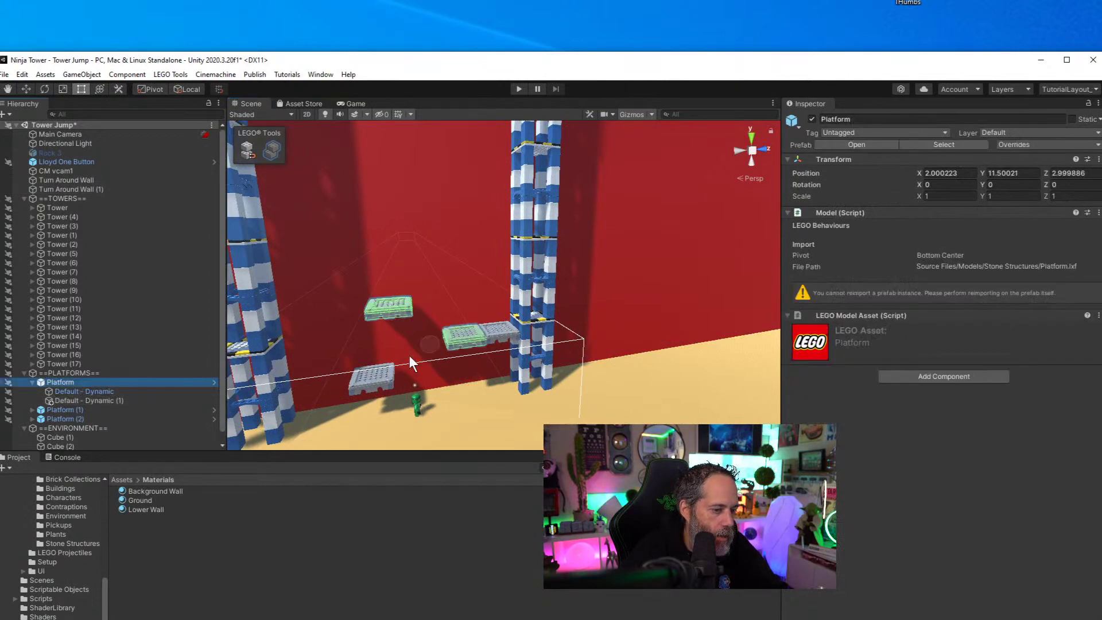
{"action": "left_click", "coordinate": [102, 408]}
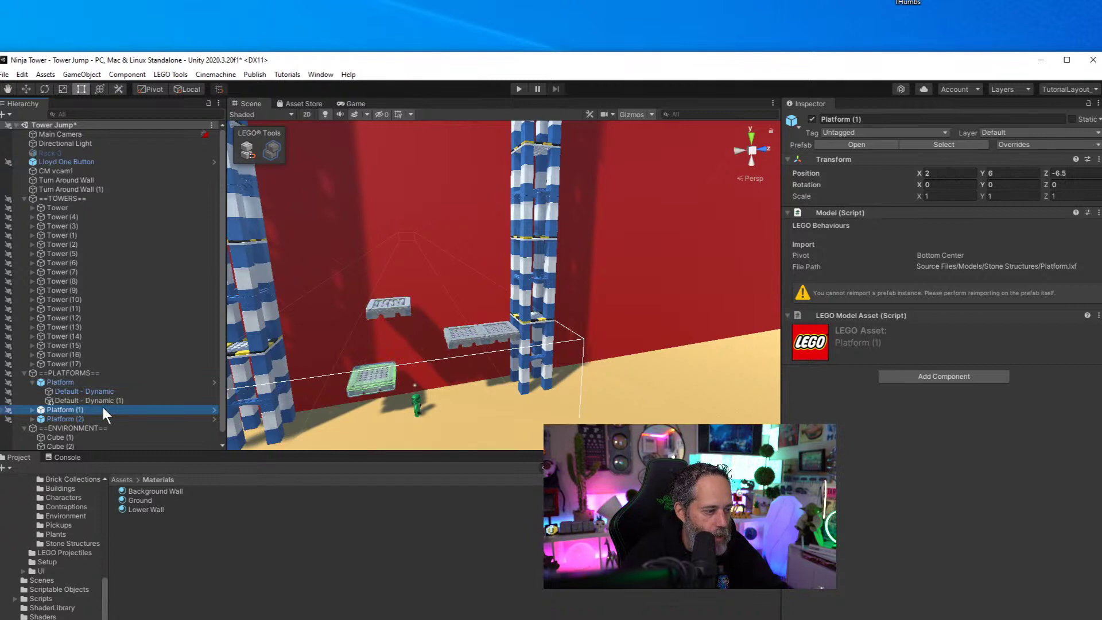
{"action": "key", "text": "ctrl+d"}
{"action": "key", "text": "w"}
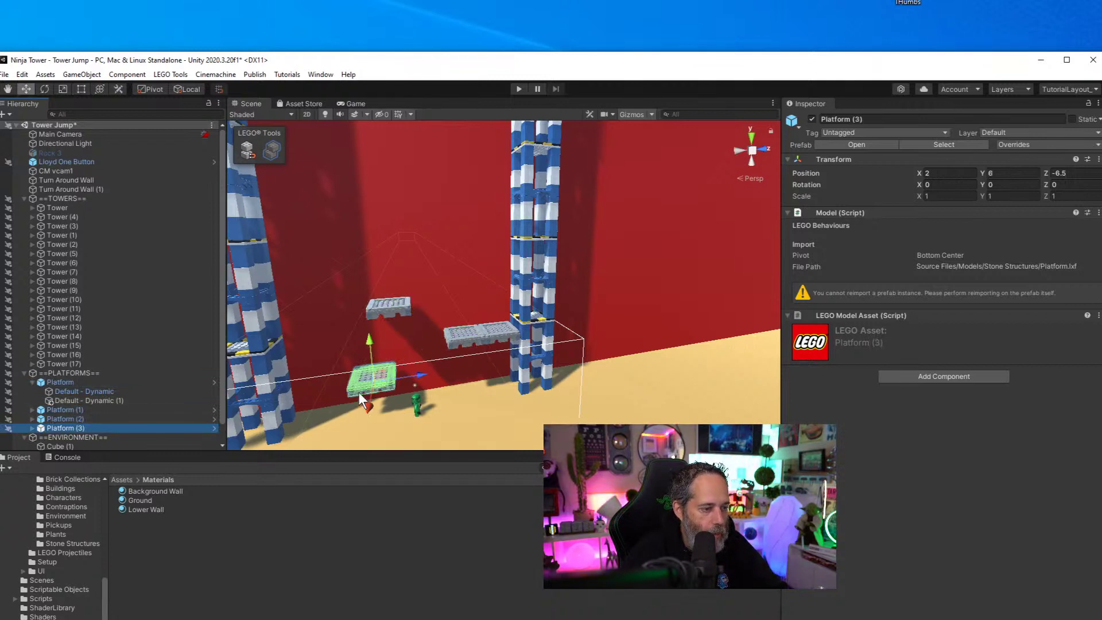
{"action": "left_click_drag", "start_coordinate": [382, 378], "coordinate": [301, 270]}
Examine the new platform's placement between the towers in 2D, isometric and perspective Scene views
{"action": "left_click", "coordinate": [306, 115]}
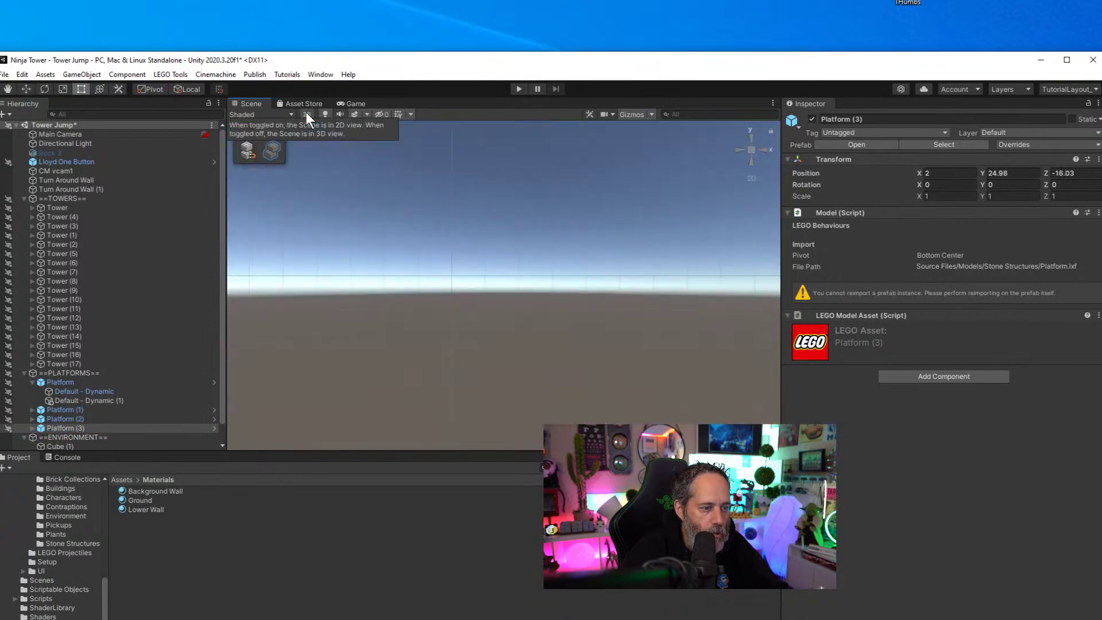
{"action": "key", "text": "f"}
{"action": "scroll", "coordinate": [466, 350], "scroll_direction": "down", "scroll_amount": 6}
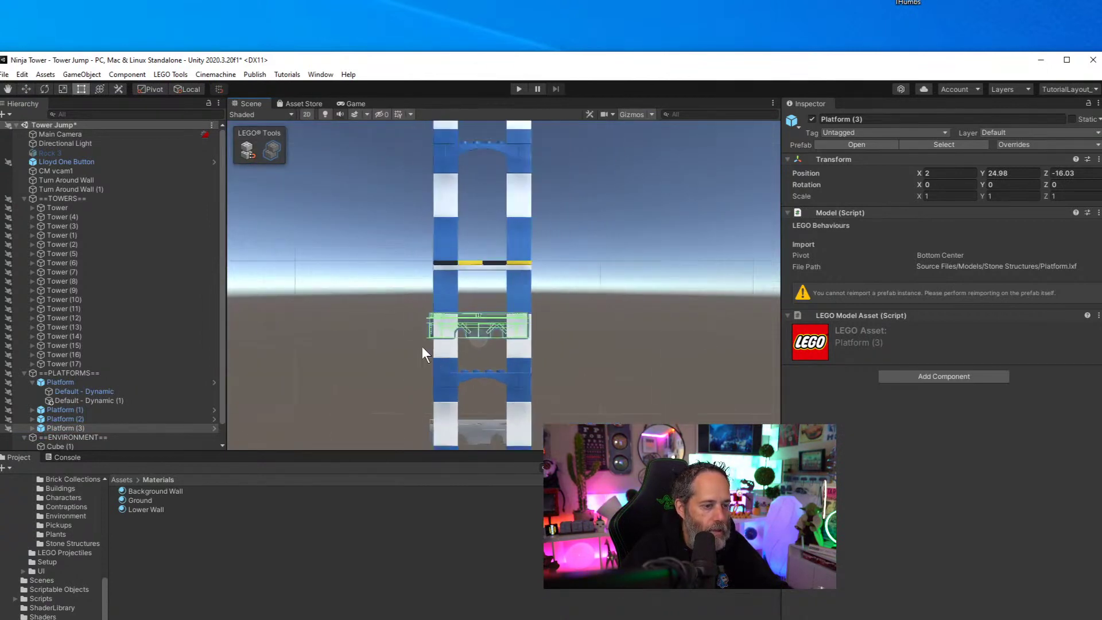
{"action": "scroll", "coordinate": [384, 324], "scroll_direction": "up", "scroll_amount": 2}
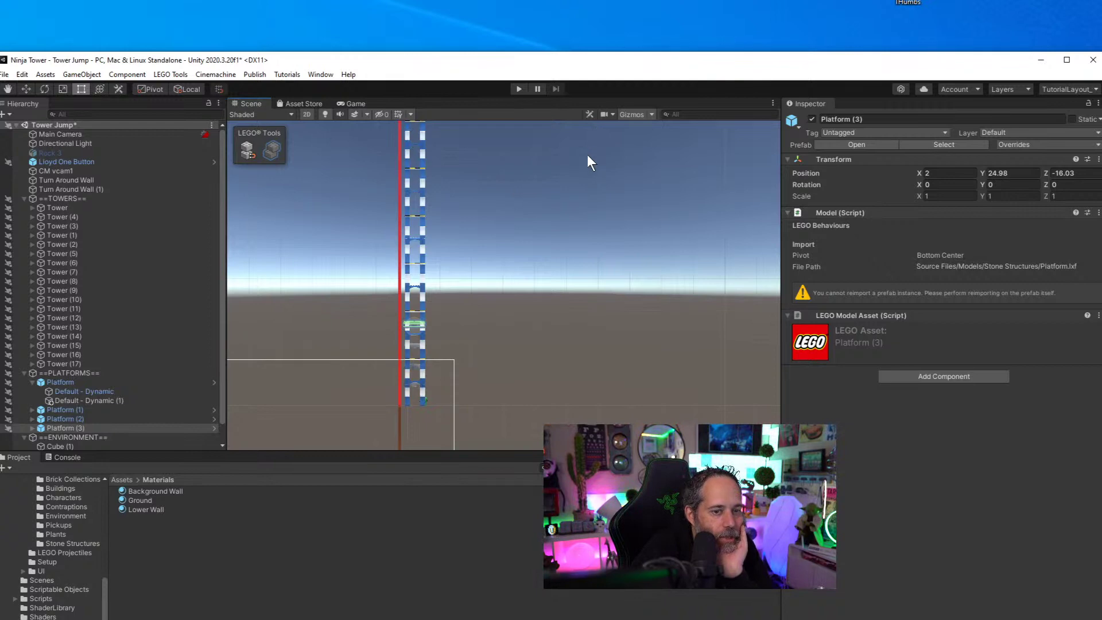
{"action": "scroll", "coordinate": [552, 257], "scroll_direction": "up", "scroll_amount": 2}
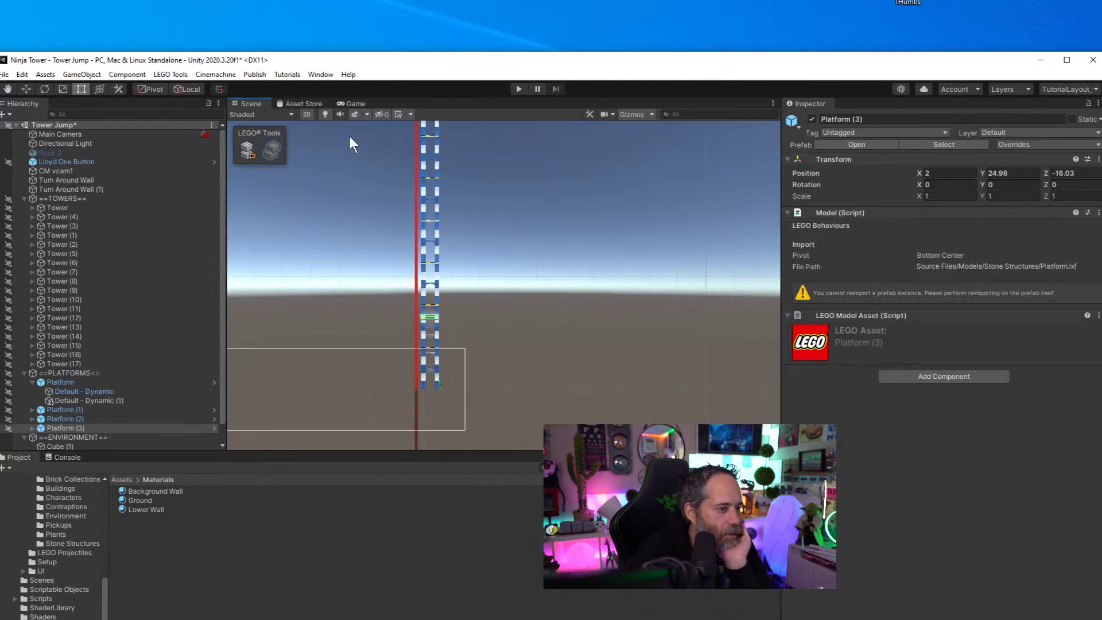
{"action": "left_click", "coordinate": [303, 116]}
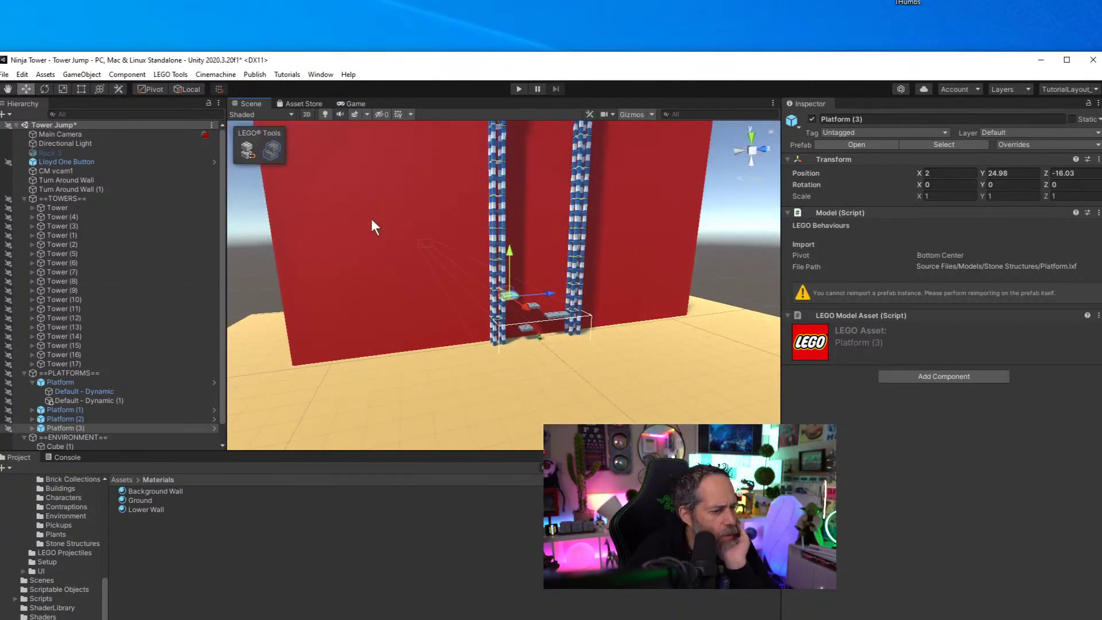
{"action": "left_click_drag", "start_coordinate": [535, 312], "coordinate": [549, 343], "text": "alt"}
{"action": "scroll", "coordinate": [550, 343], "scroll_direction": "up", "scroll_amount": 6, "text": "alt"}
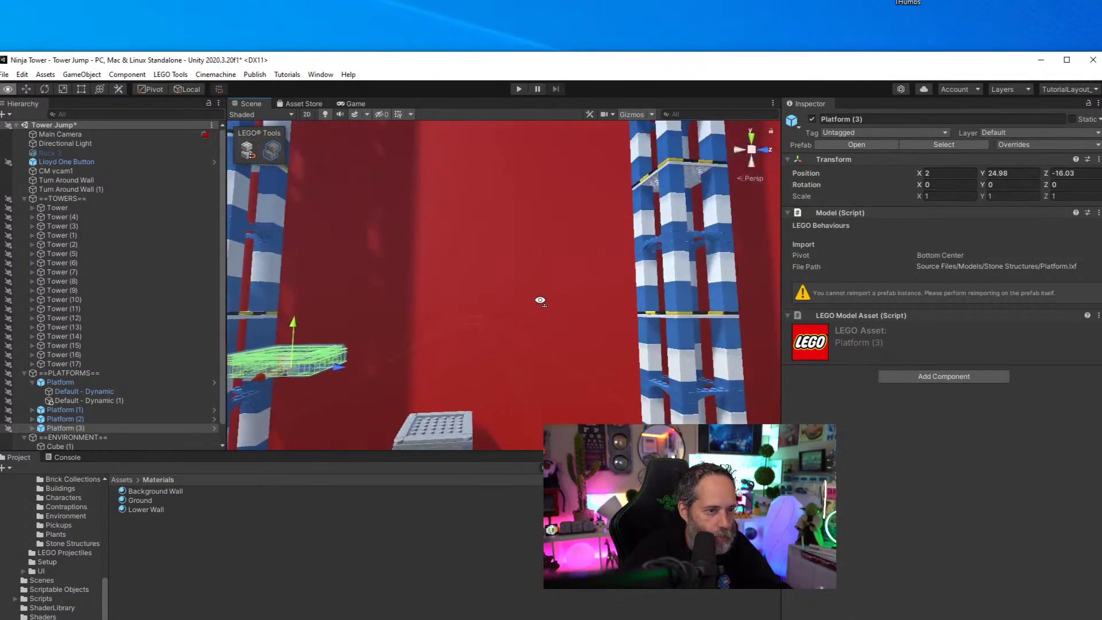
{"action": "left_click_drag", "start_coordinate": [547, 303], "coordinate": [563, 295], "text": "alt"}
{"action": "left_click", "coordinate": [751, 150]}
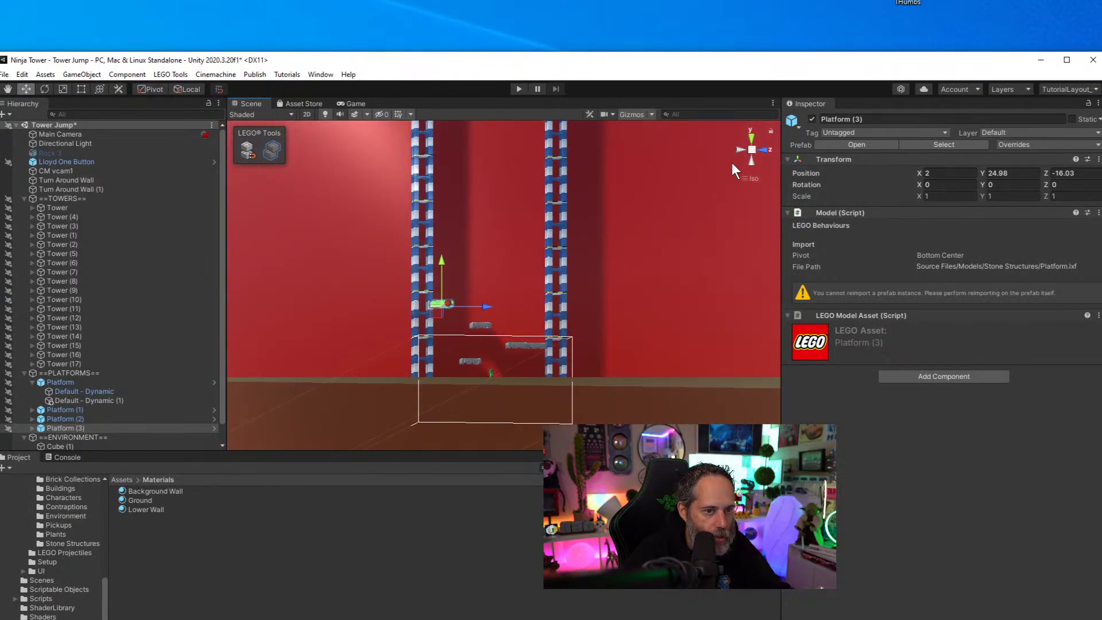
{"action": "left_click", "coordinate": [752, 149]}
{"action": "right_click_drag", "start_coordinate": [715, 171], "coordinate": [496, 263]}
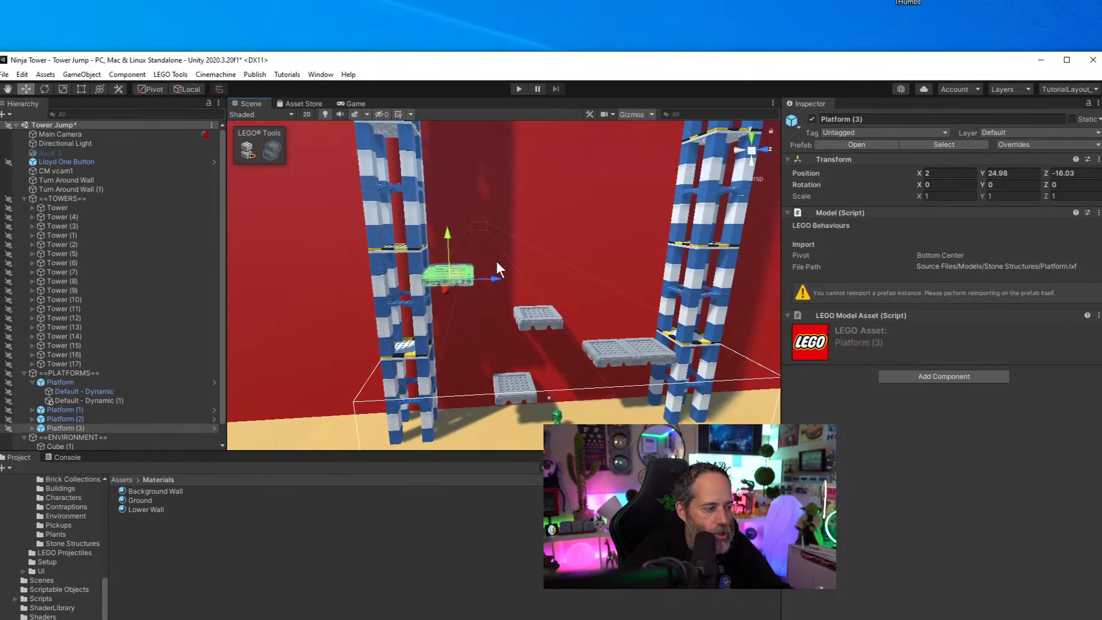
Duplicate Platform (3) repeatedly and stagger the copies upward between the towers, up to about Y 47.98, Z 4.22
{"action": "key", "text": "ctrl+d"}
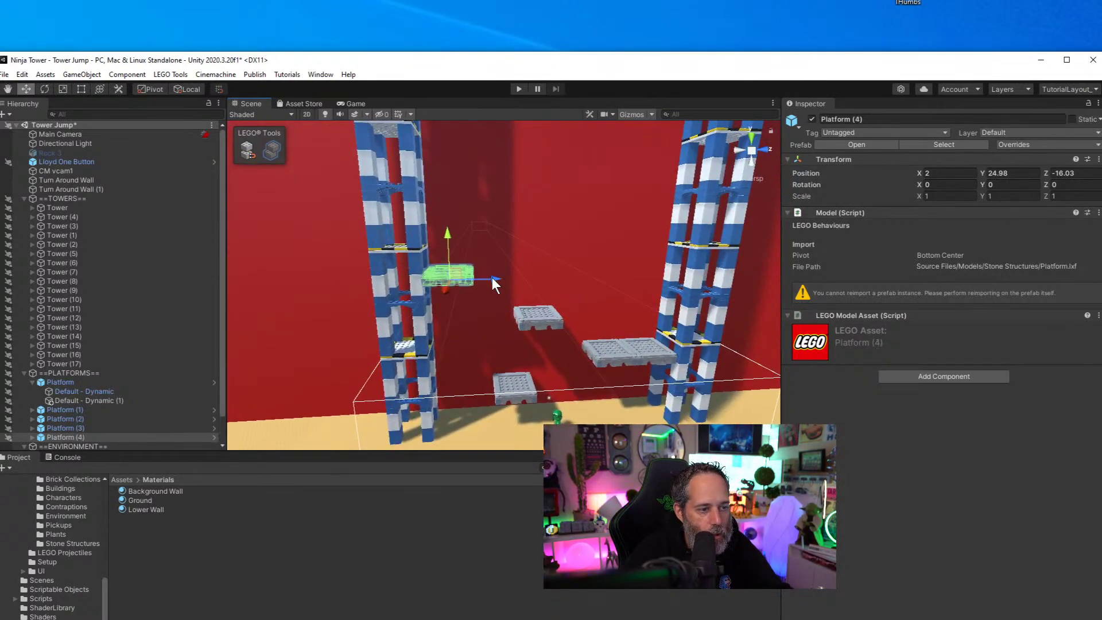
{"action": "left_click_drag", "start_coordinate": [491, 278], "coordinate": [676, 125]}
{"action": "key", "text": "ctrl+d"}
{"action": "left_click_drag", "start_coordinate": [677, 231], "coordinate": [487, 226], "text": "alt"}
{"action": "key", "text": "ctrl+d"}
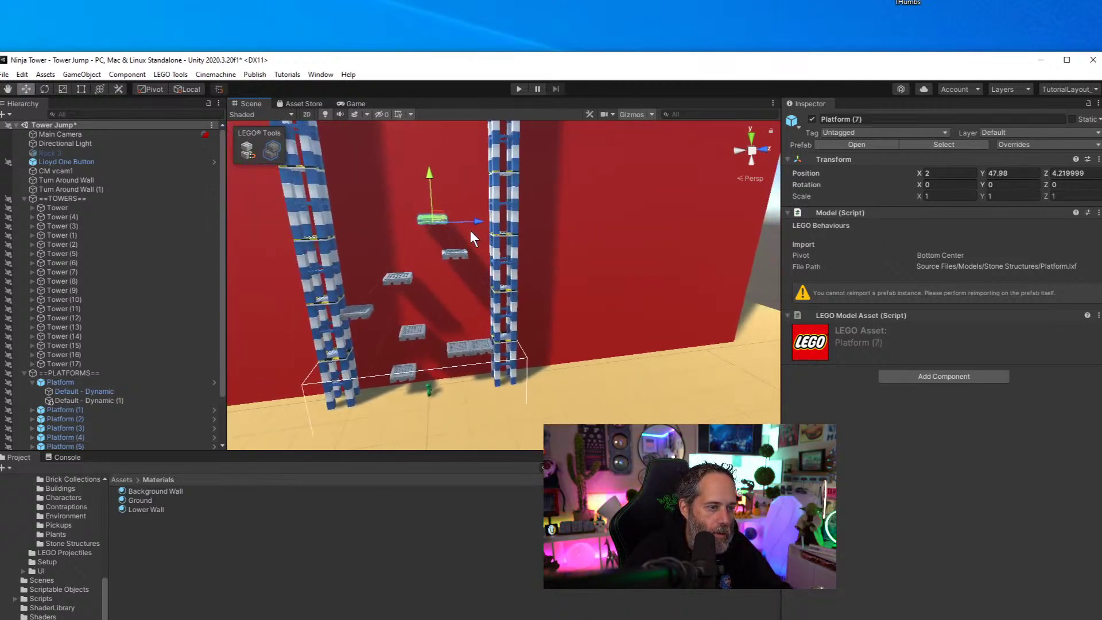
{"action": "left_click", "coordinate": [408, 236]}
{"action": "scroll", "coordinate": [174, 381], "scroll_direction": "down", "scroll_amount": 2}
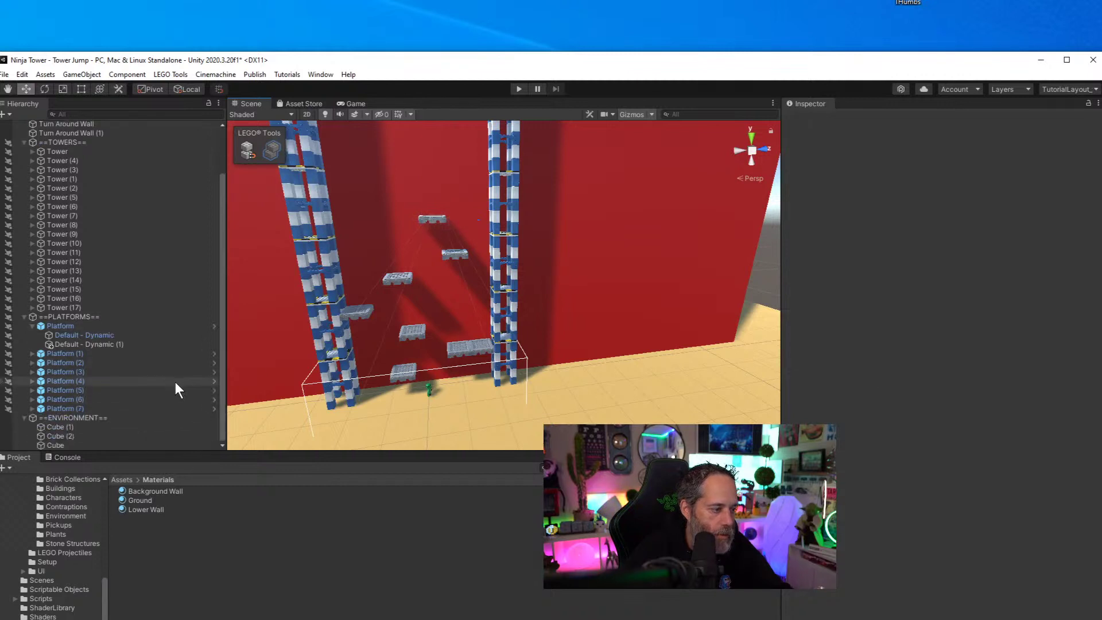
{"action": "left_click", "coordinate": [86, 408]}
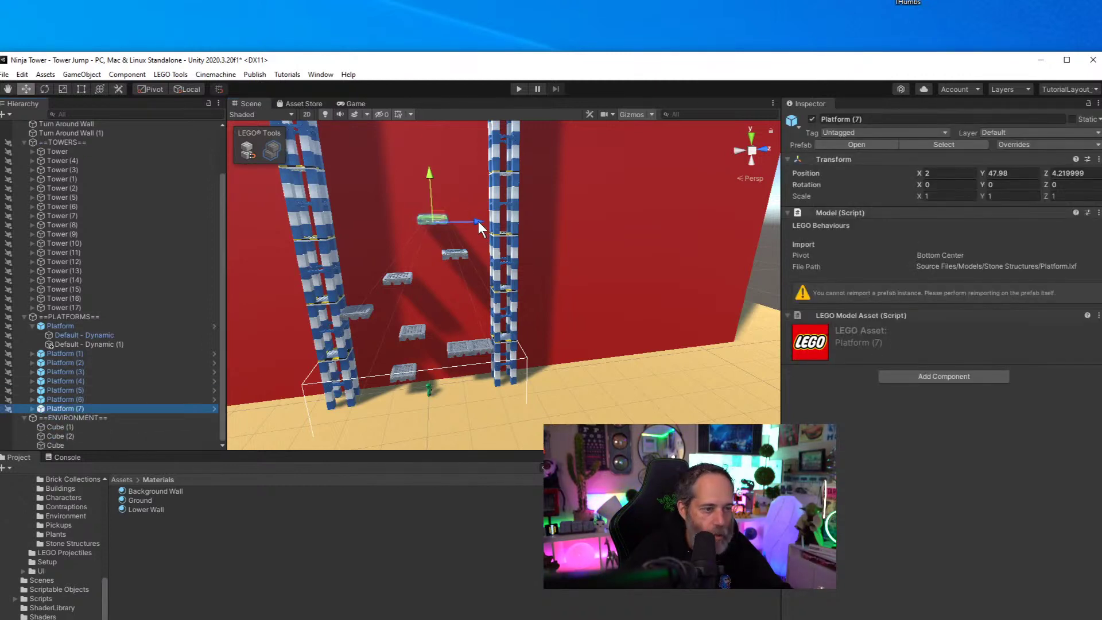
Add more staggered platform copies higher between the towers, moving Platform (7) to about Y 73.73, Z -8.53
{"action": "mouse_move", "coordinate": [477, 221]}
{"action": "left_mouse_down"}
{"action": "mouse_move", "coordinate": [417, 229]}
{"action": "mouse_move", "coordinate": [387, 167]}
{"action": "mouse_move", "coordinate": [446, 153]}
{"action": "mouse_move", "coordinate": [462, 127]}
{"action": "mouse_move", "coordinate": [476, 172]}
{"action": "mouse_move", "coordinate": [504, 197]}
{"action": "mouse_move", "coordinate": [486, 224]}
{"action": "left_mouse_up"}
{"action": "key", "text": "ctrl+d"}
{"action": "key", "text": "ctrl+d"}
{"action": "key", "text": "ctrl+d"}
{"action": "left_click_drag", "start_coordinate": [449, 173], "coordinate": [360, 156]}
{"action": "key", "text": "ctrl+d"}
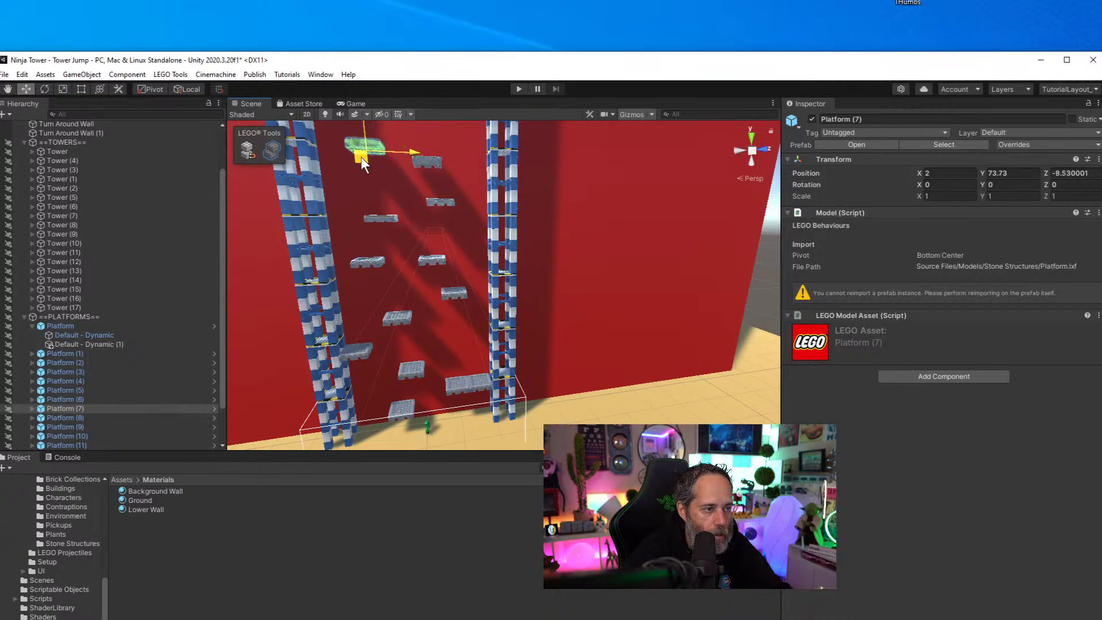
Continue duplicating platforms in a staggered pattern up to the tower tops, ending with a copy at about Y 133.98, Z 17.72
{"action": "left_click_drag", "start_coordinate": [436, 214], "coordinate": [446, 150], "text": "alt"}
{"action": "key", "text": "ctrl+d"}
{"action": "key", "text": "ctrl+d"}
{"action": "scroll", "coordinate": [445, 150], "scroll_direction": "down", "scroll_amount": 3}
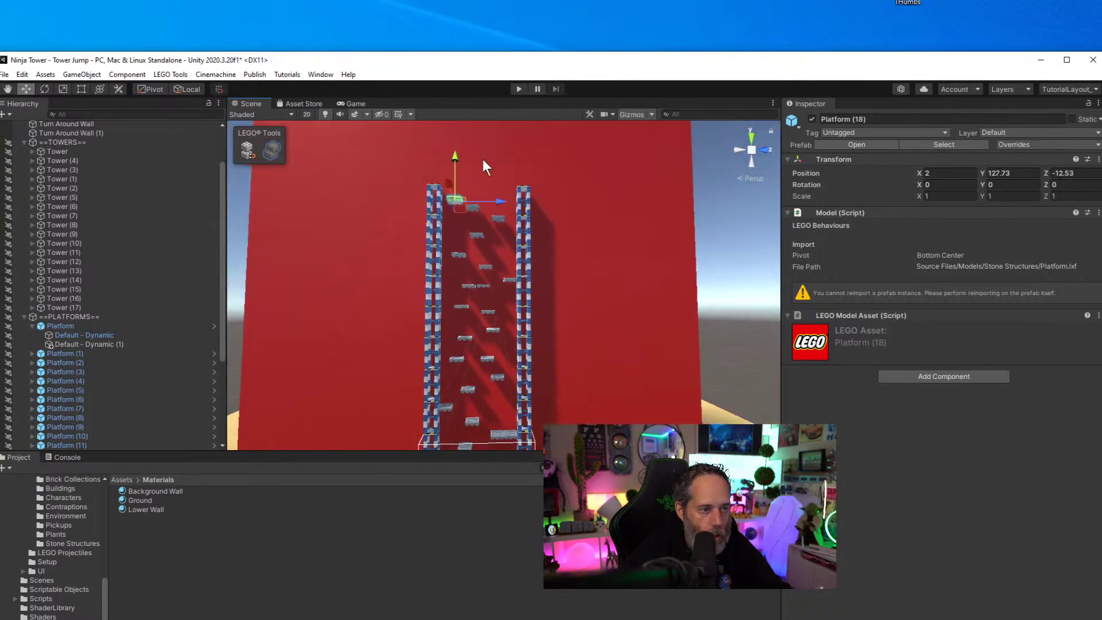
{"action": "left_click_drag", "start_coordinate": [460, 205], "coordinate": [555, 192]}
{"action": "key", "text": "ctrl+d"}
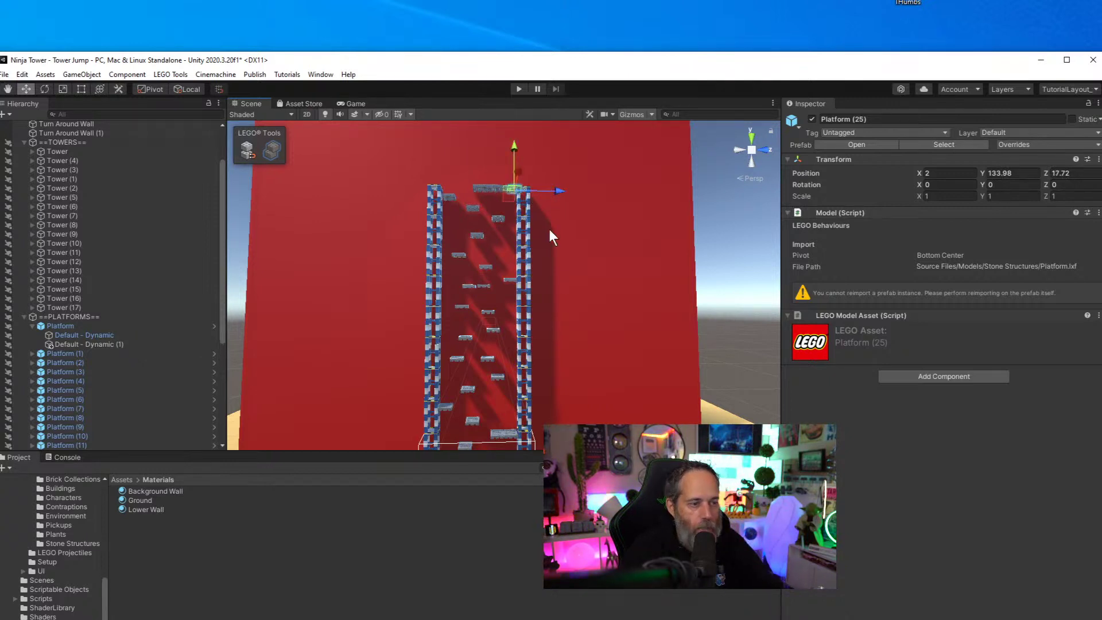
Playtest the level, jumping the ninja from the ground up across the lowest platforms
{"action": "left_click", "coordinate": [519, 89]}
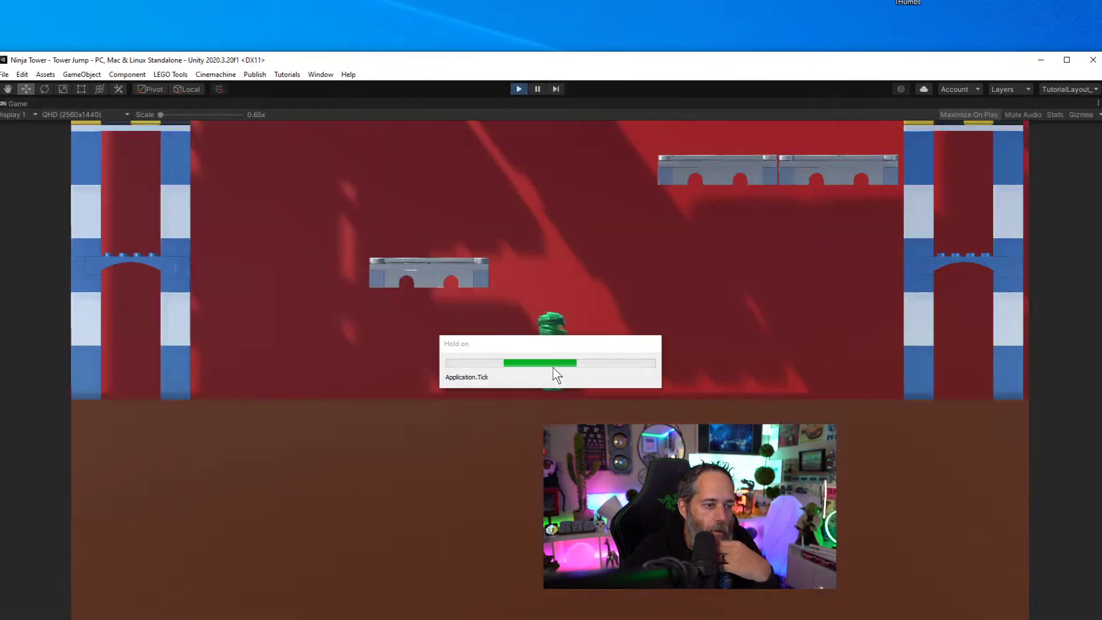
{"action": "key", "text": "d"}
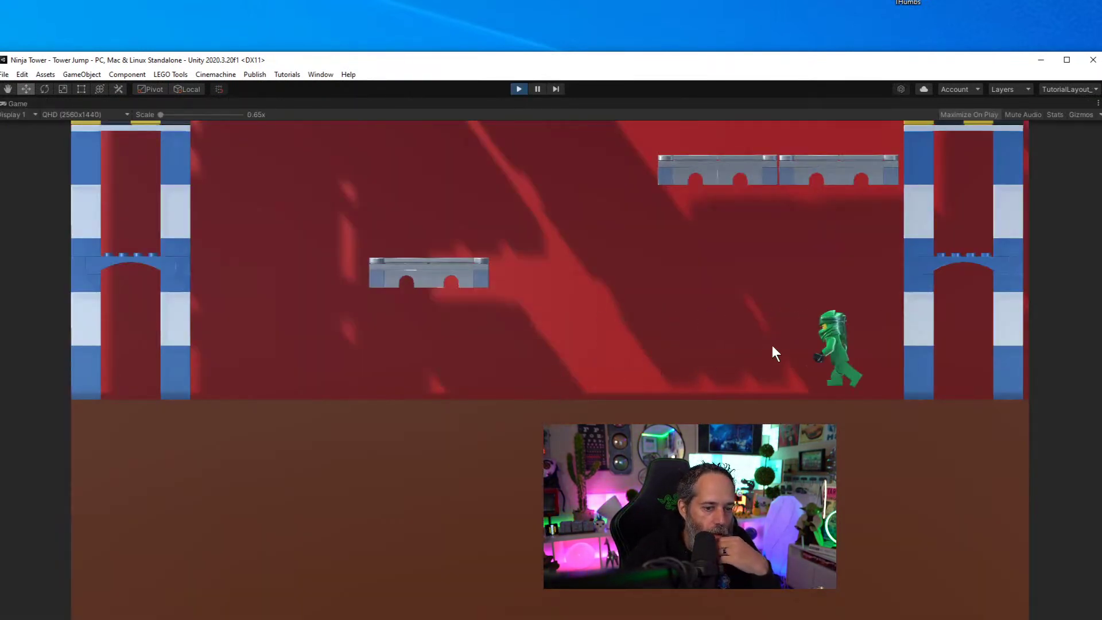
{"action": "key", "text": "a"}
{"action": "key", "text": "space"}
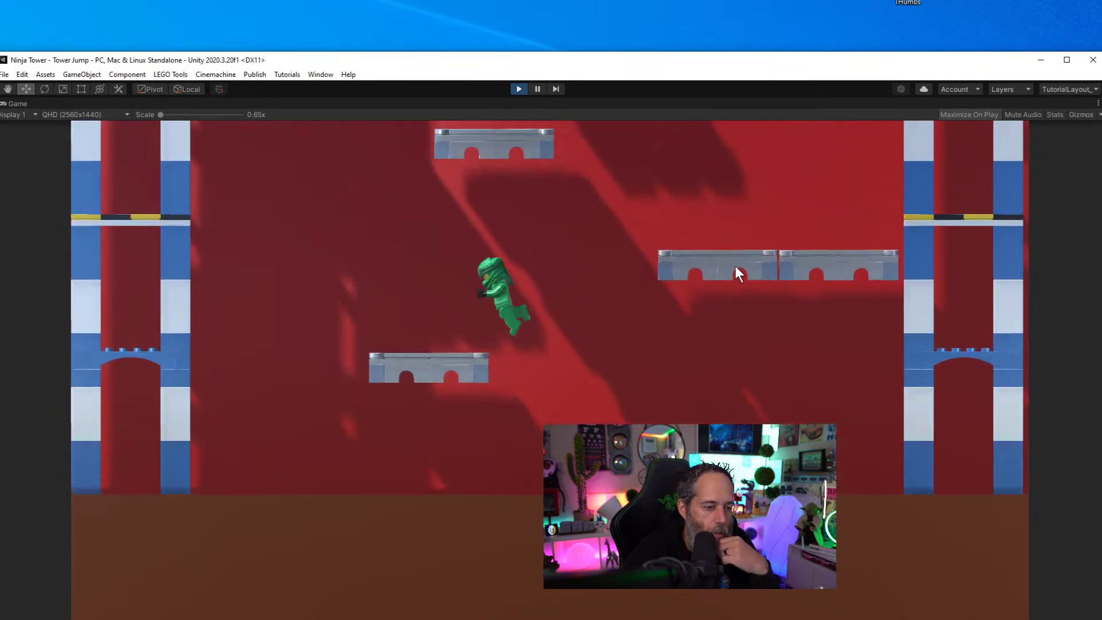
{"action": "key", "text": "d"}
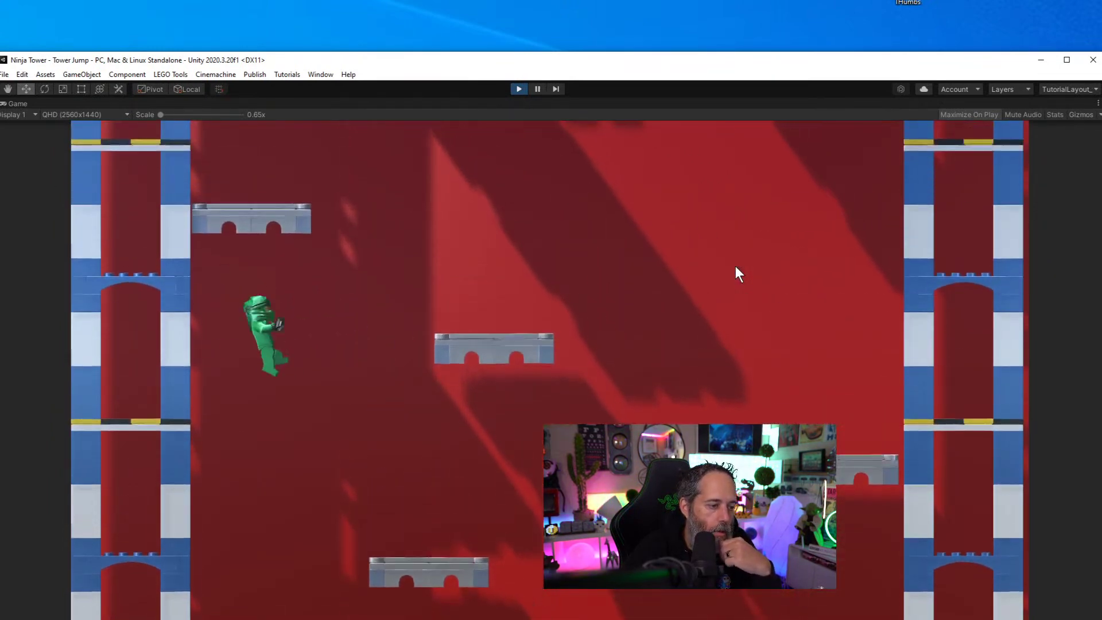
{"action": "key", "text": "space"}
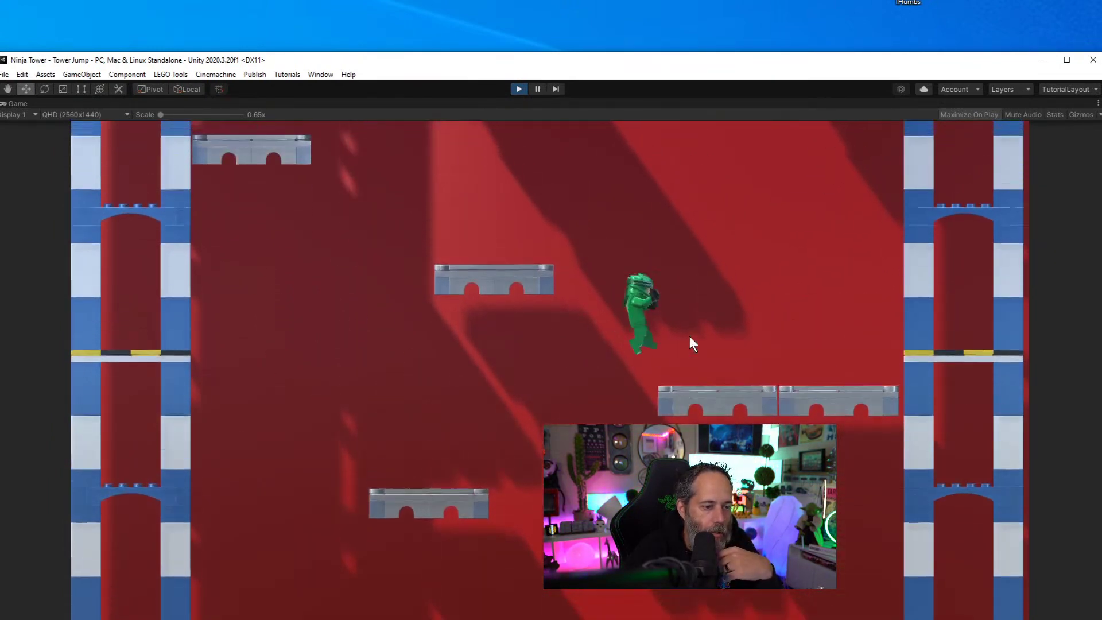
{"action": "key", "text": "a"}
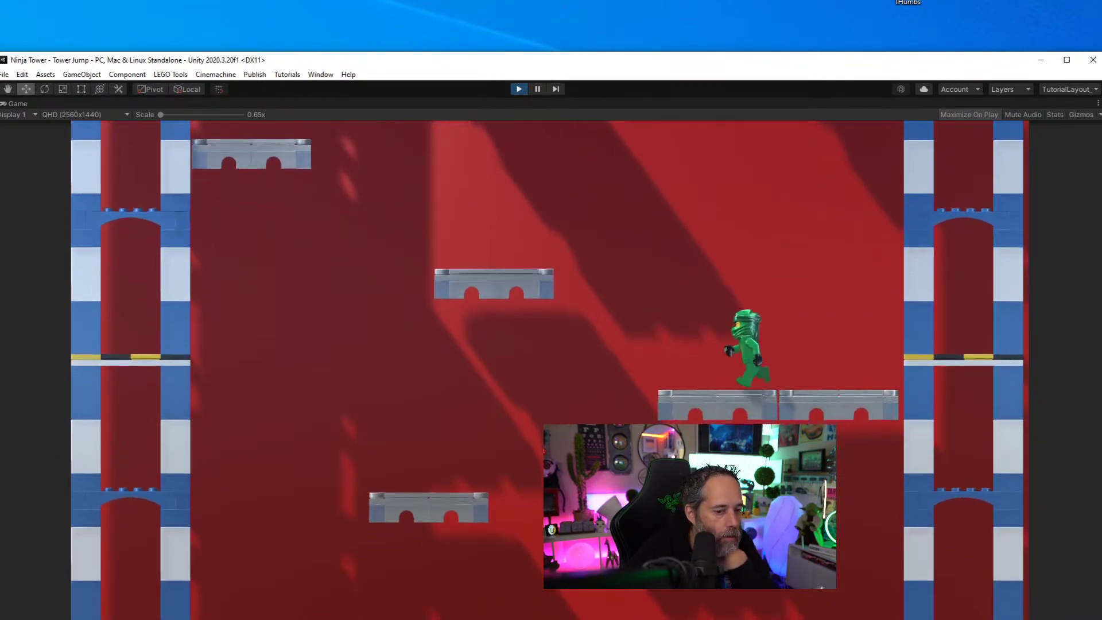
{"action": "key", "text": "space"}
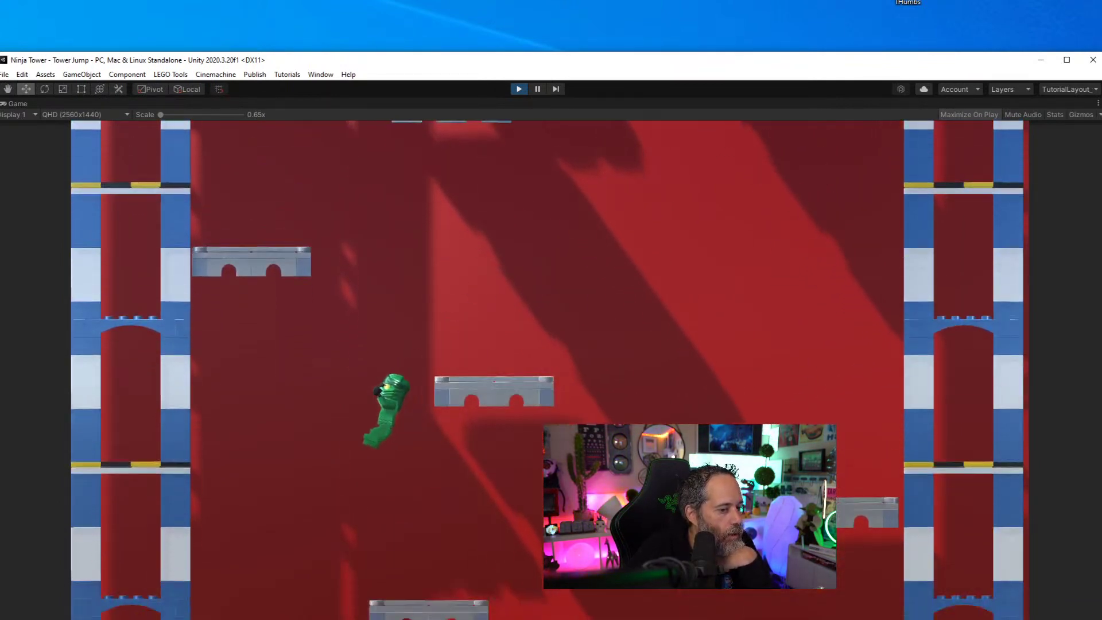
{"action": "key", "text": "d"}
{"action": "key", "text": "space"}
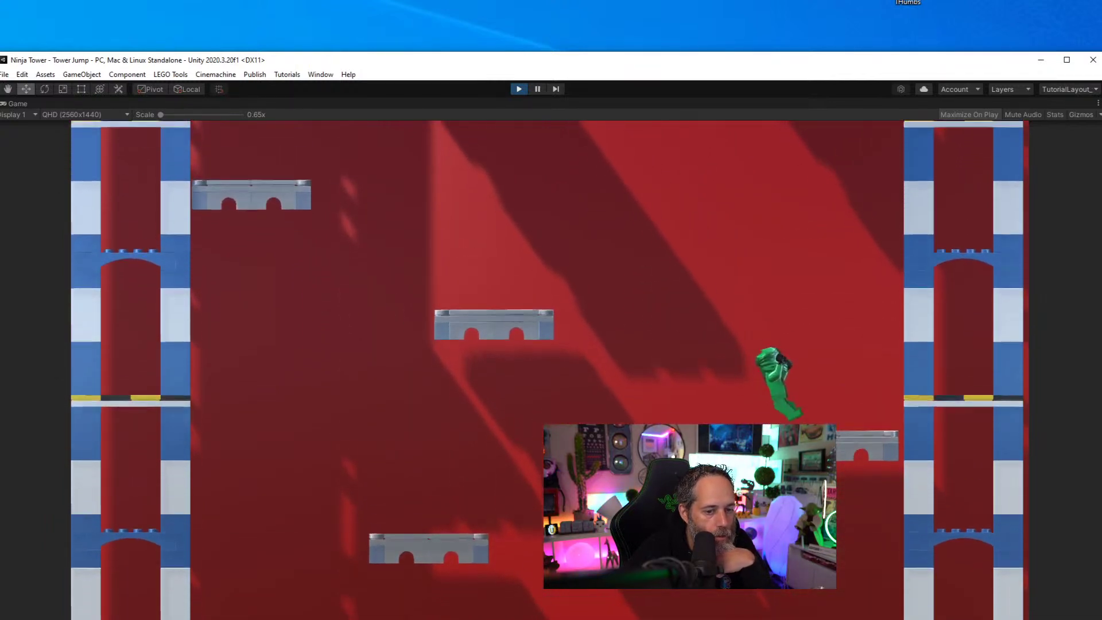
{"action": "key", "text": "a"}
{"action": "key", "text": "space"}
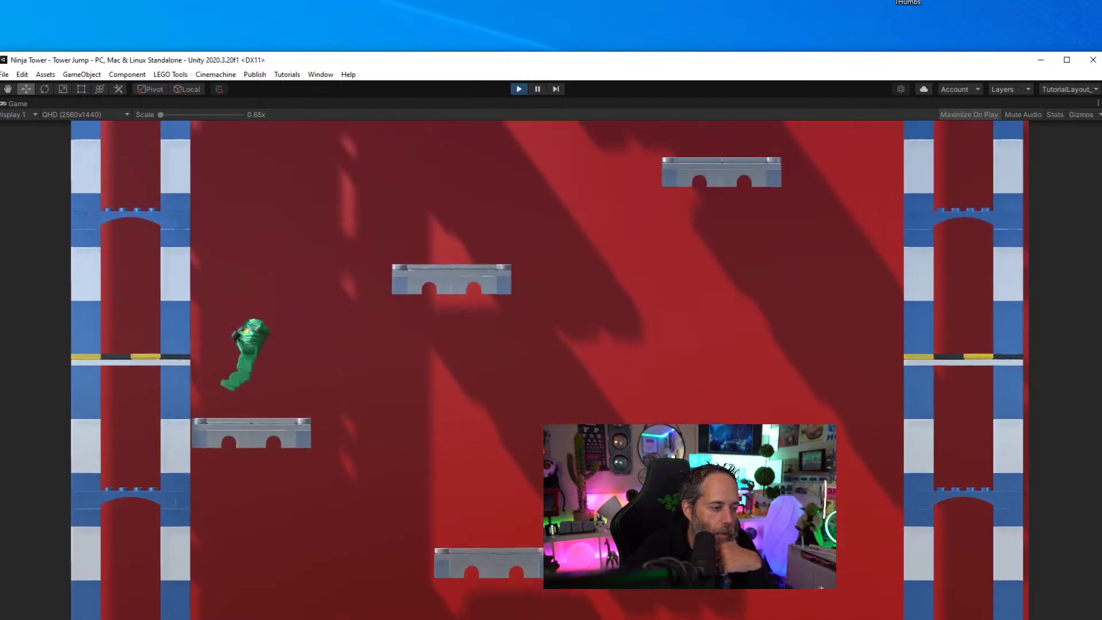
Keep jumping the ninja between the higher platforms to test their spacing and reachability, and end the playtest
{"action": "key", "text": "d"}
{"action": "key", "text": "space"}
{"action": "key", "text": "space"}
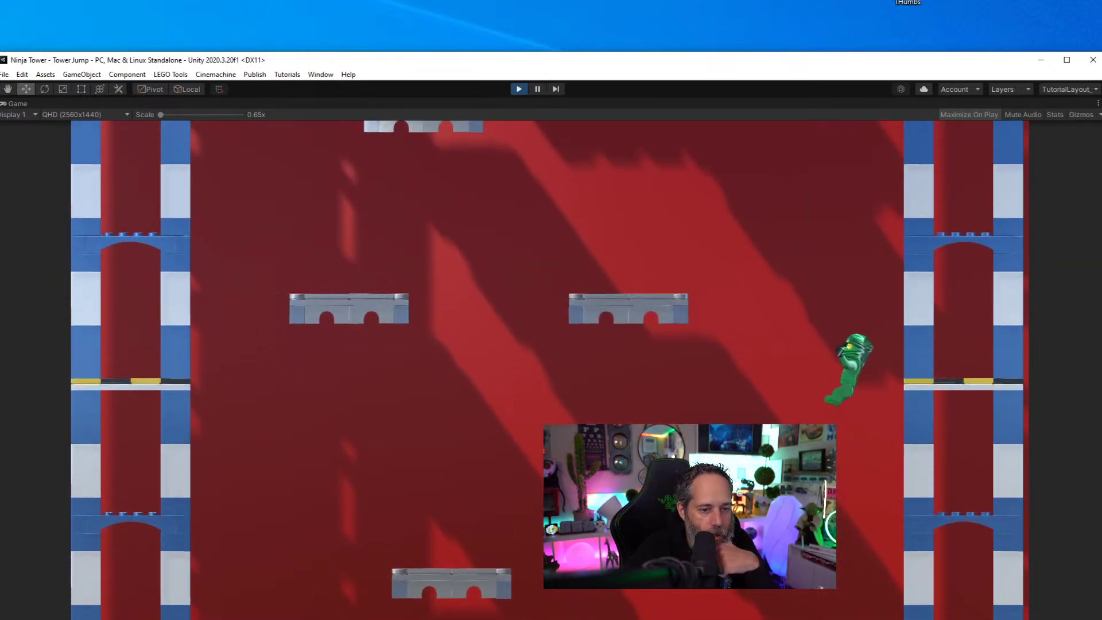
{"action": "key", "text": "a"}
{"action": "key", "text": "space"}
{"action": "key", "text": "a"}
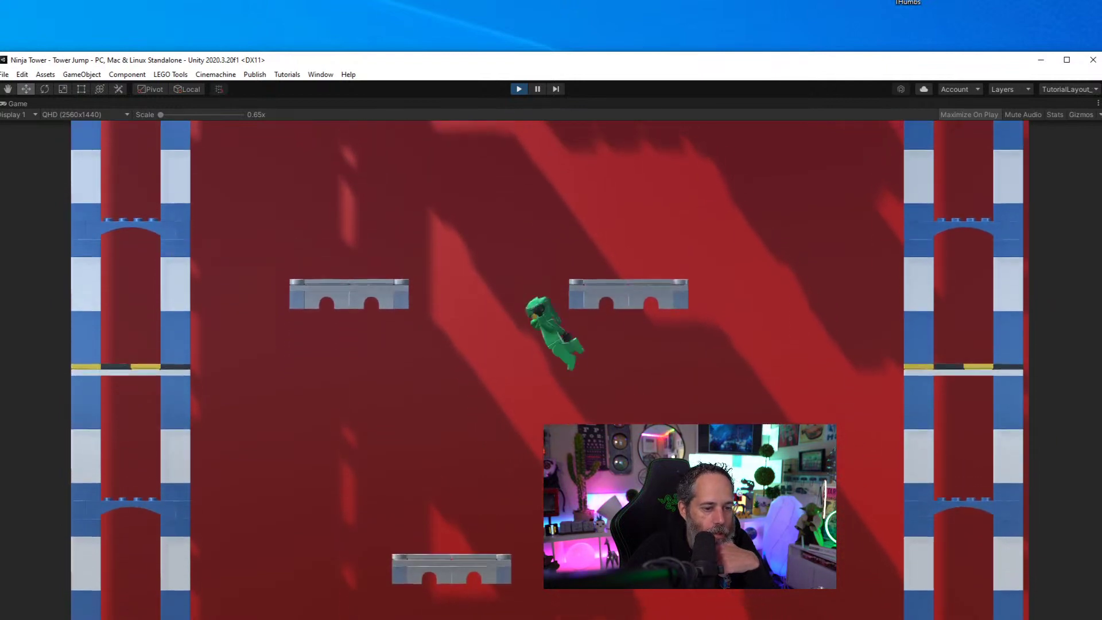
{"action": "key", "text": "space"}
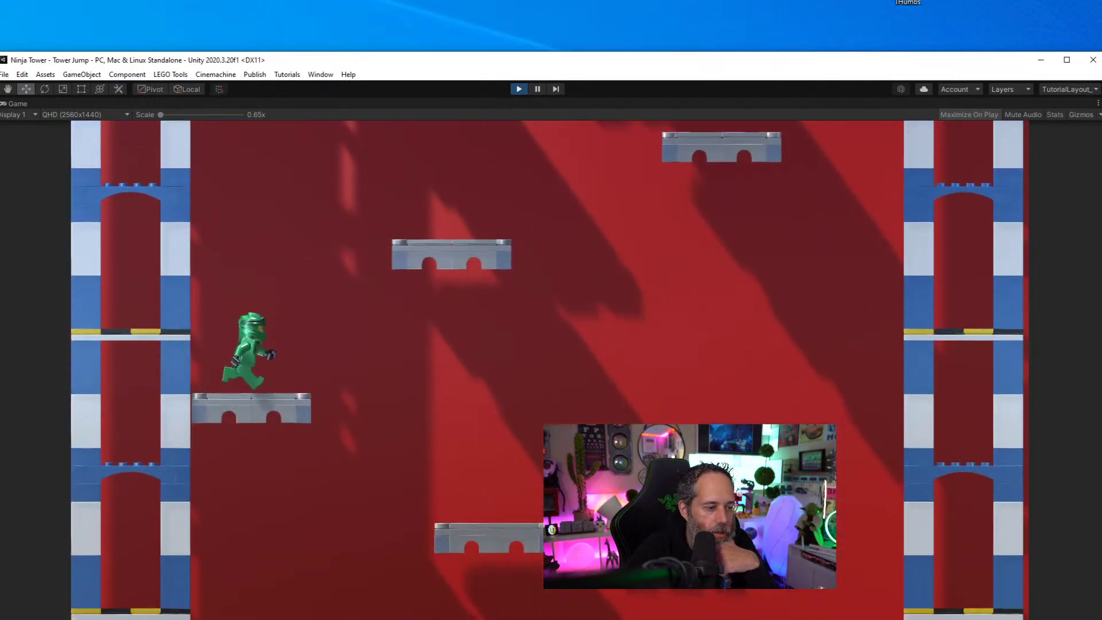
{"action": "key", "text": "d"}
{"action": "key", "text": "d"}
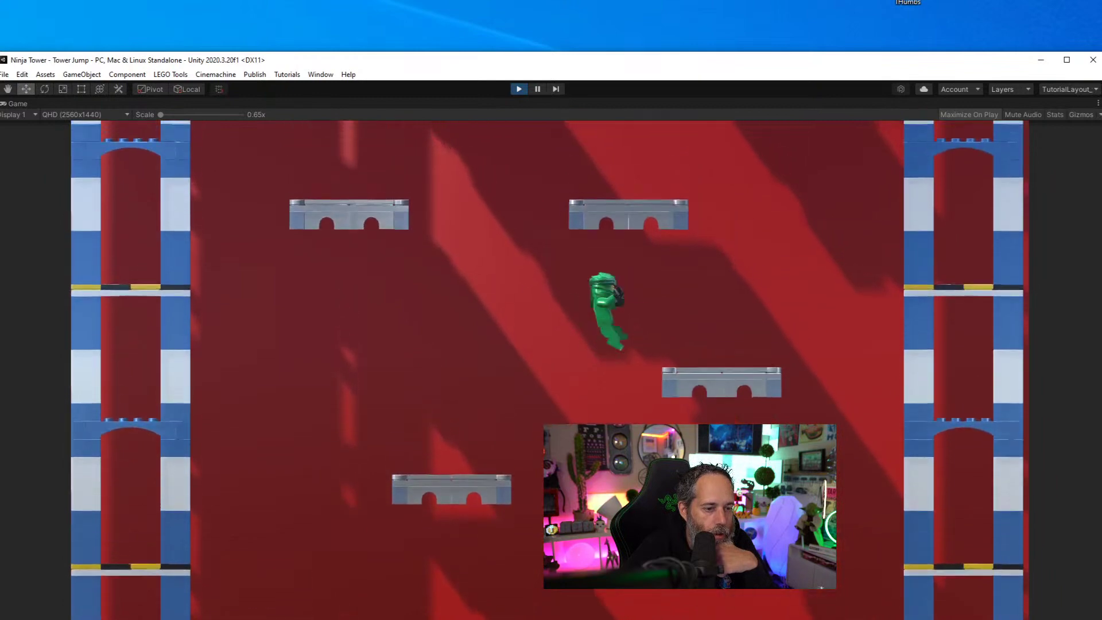
{"action": "key", "text": "space"}
{"action": "key", "text": "a"}
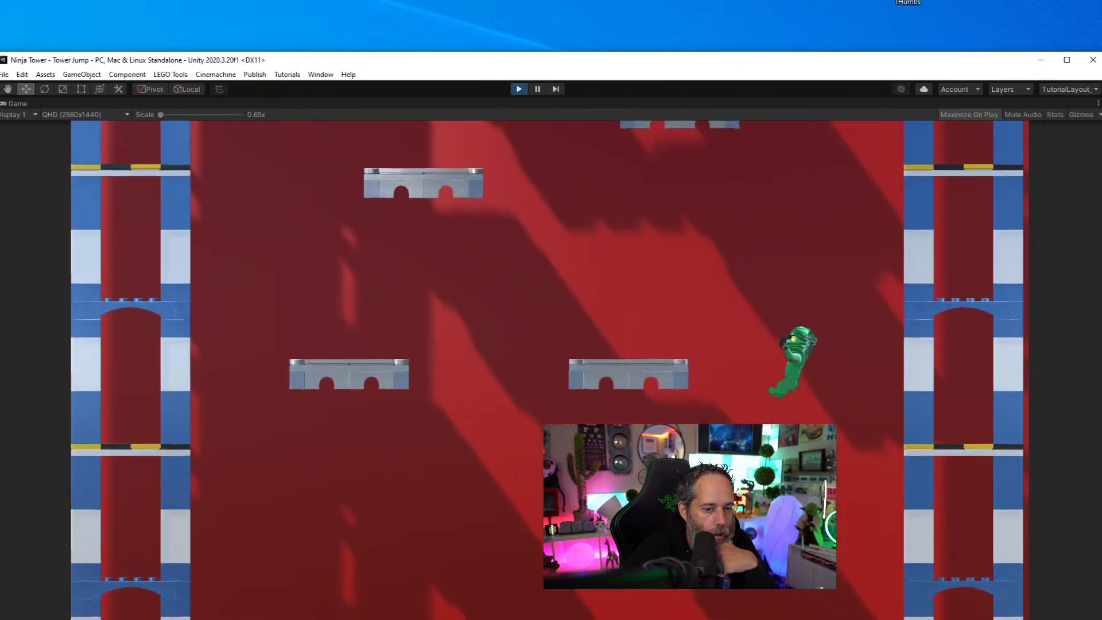
{"action": "key", "text": "a"}
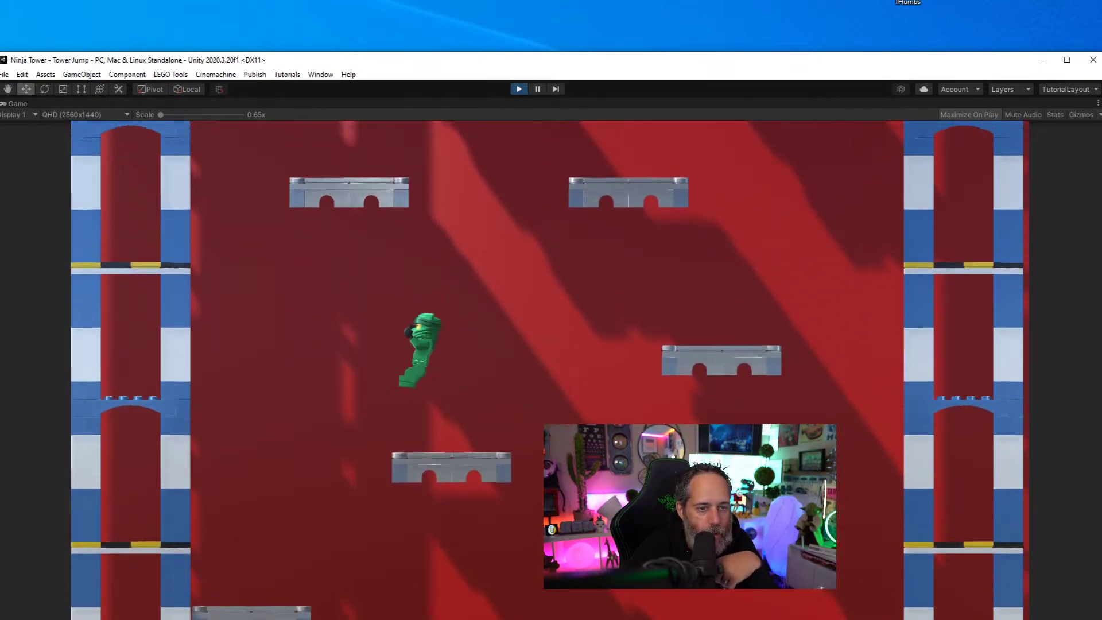
{"action": "key", "text": "space"}
{"action": "key", "text": "d"}
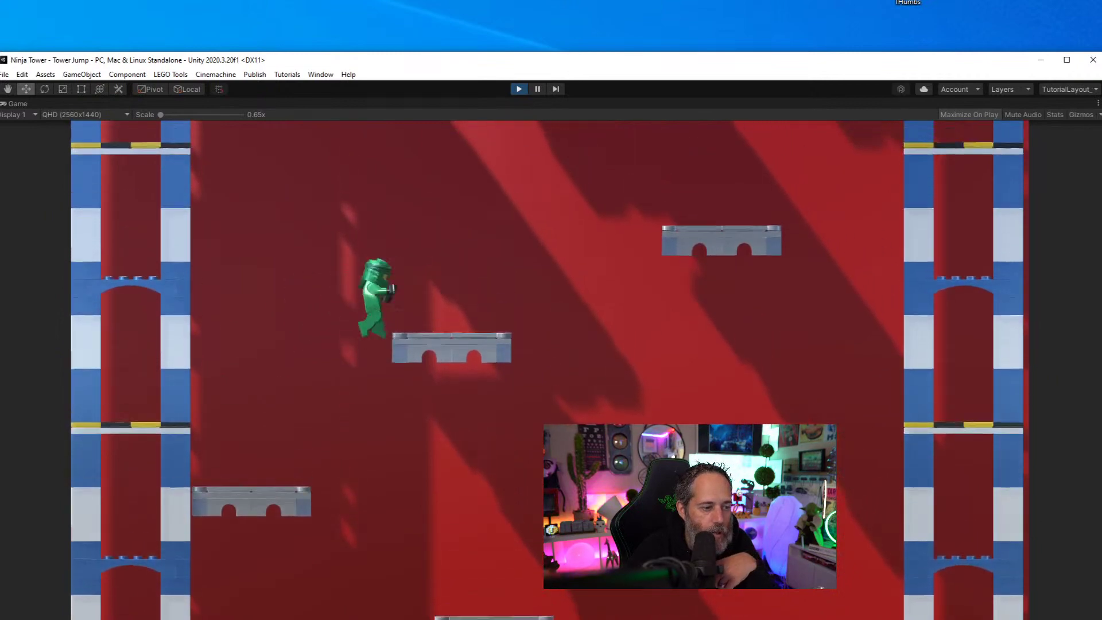
{"action": "key", "text": "space"}
{"action": "key", "text": "d"}
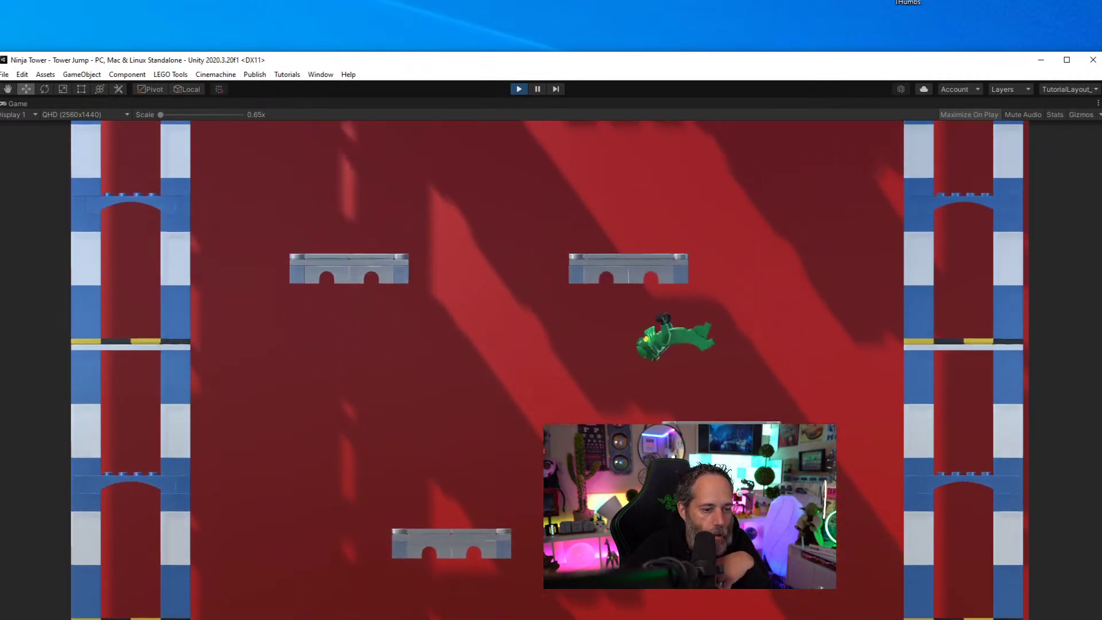
{"action": "key", "text": "space"}
{"action": "key", "text": "a"}
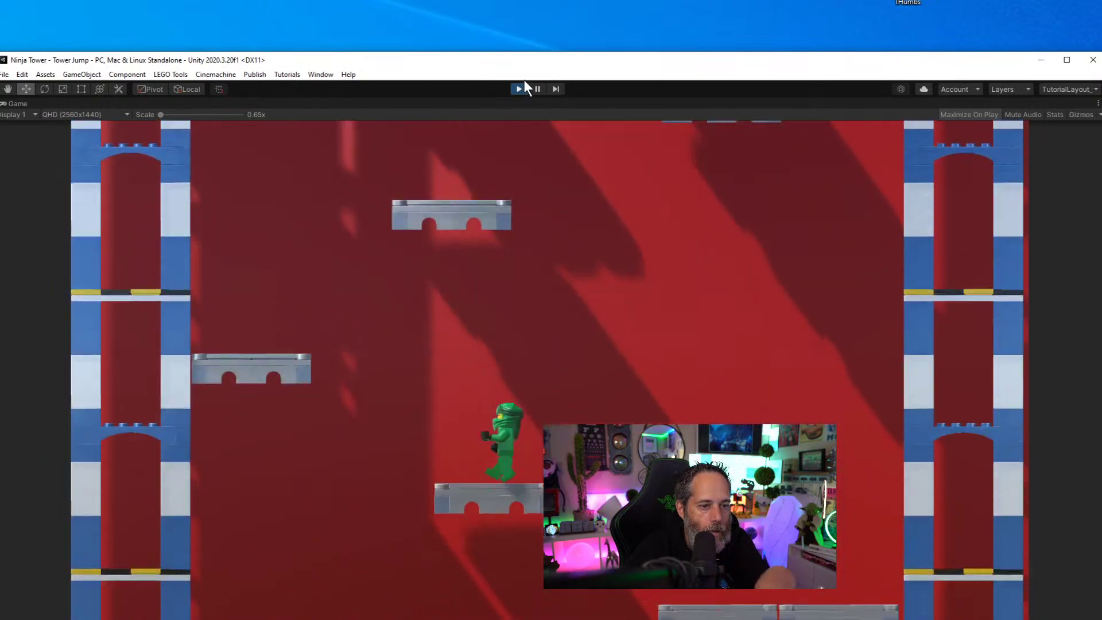
{"action": "key", "text": "space"}
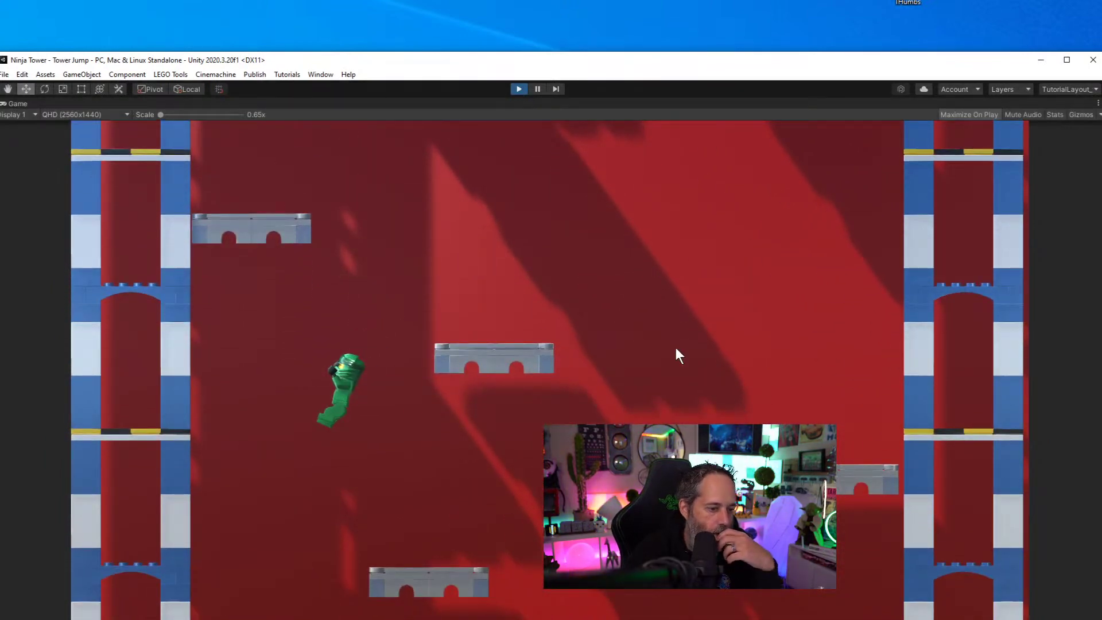
{"action": "left_click", "coordinate": [524, 89]}
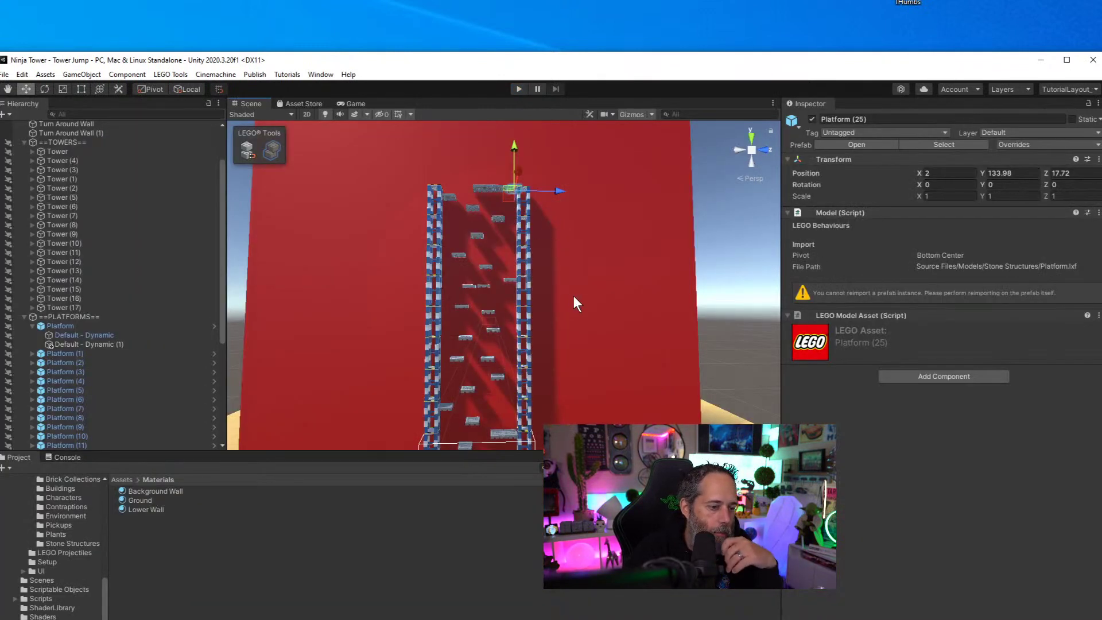
Select the whole Platform (4) object partway up the towers
{"action": "right_click_drag", "start_coordinate": [522, 390], "coordinate": [433, 416]}
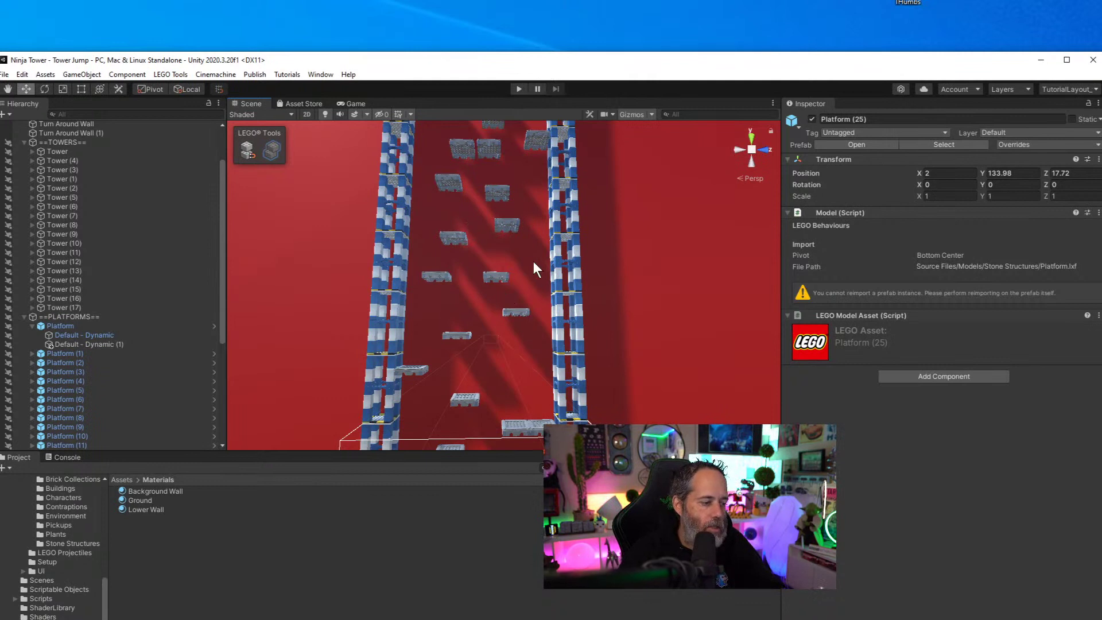
{"action": "left_click", "coordinate": [521, 315]}
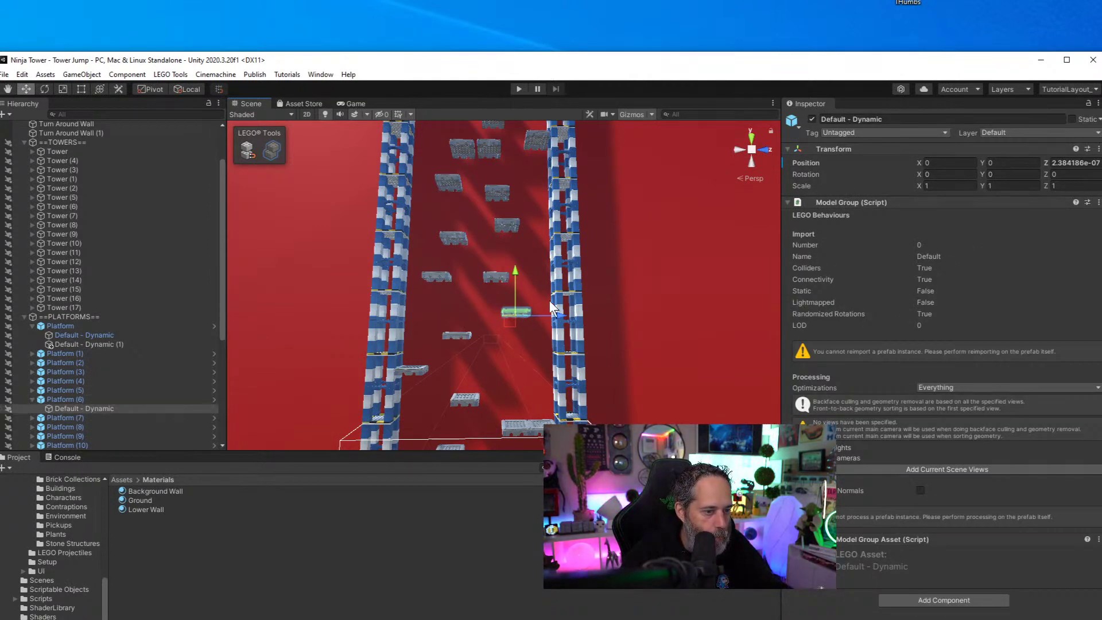
{"action": "left_click", "coordinate": [494, 280]}
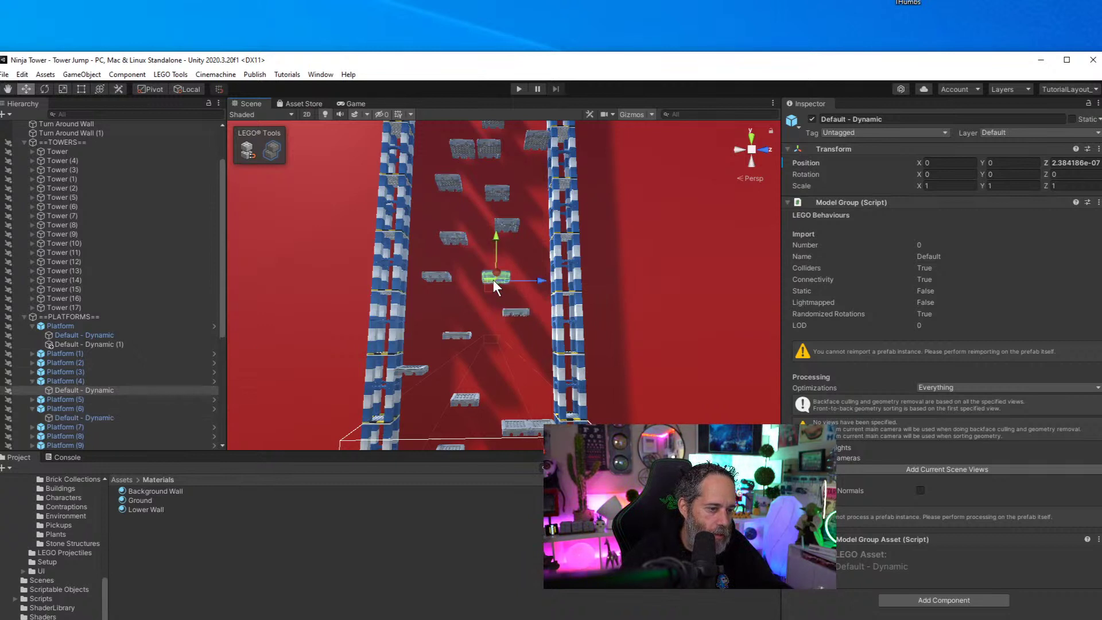
{"action": "left_click", "coordinate": [78, 383]}
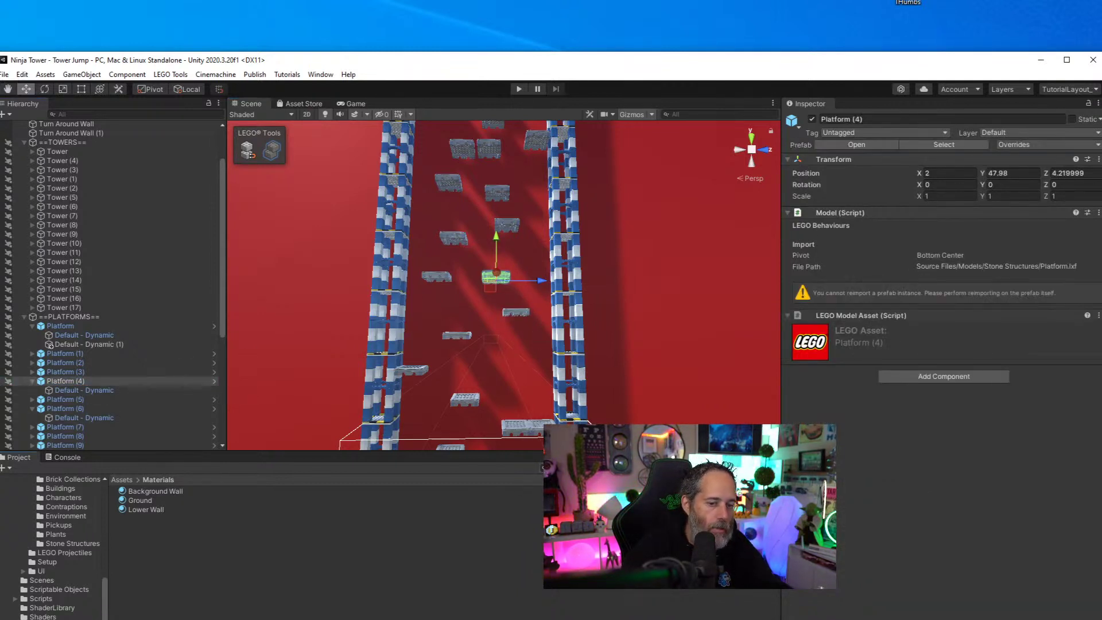
Search the project assets for "Platform" and place the Platform behaviour brick prefab in the scene beside Platform (4)
{"action": "type", "text": "Platform"}
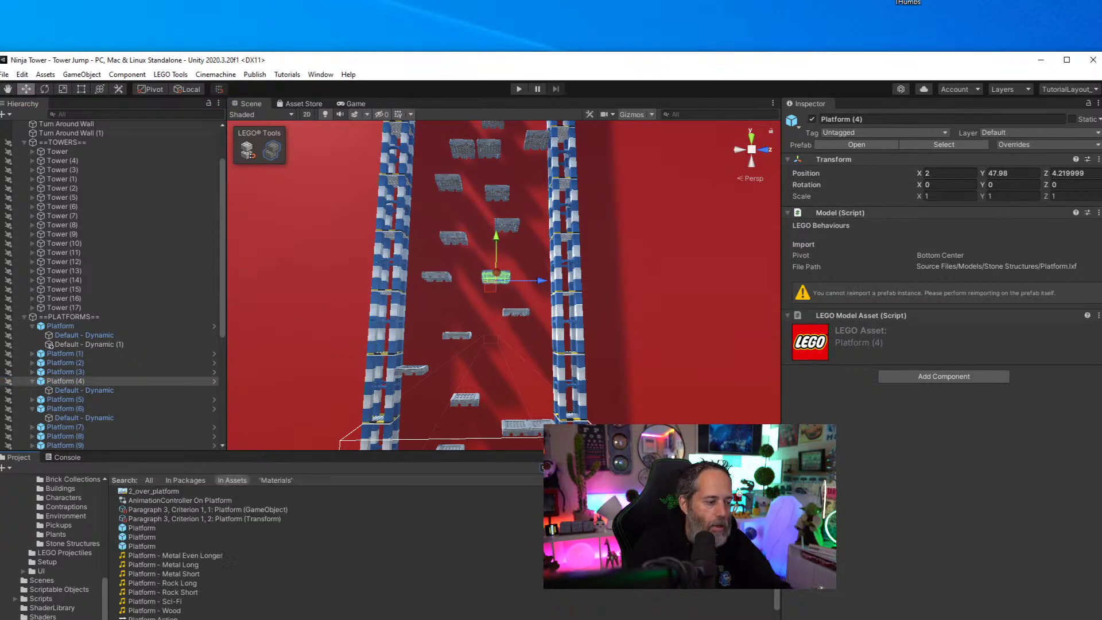
{"action": "left_click_drag", "start_coordinate": [143, 542], "coordinate": [79, 363]}
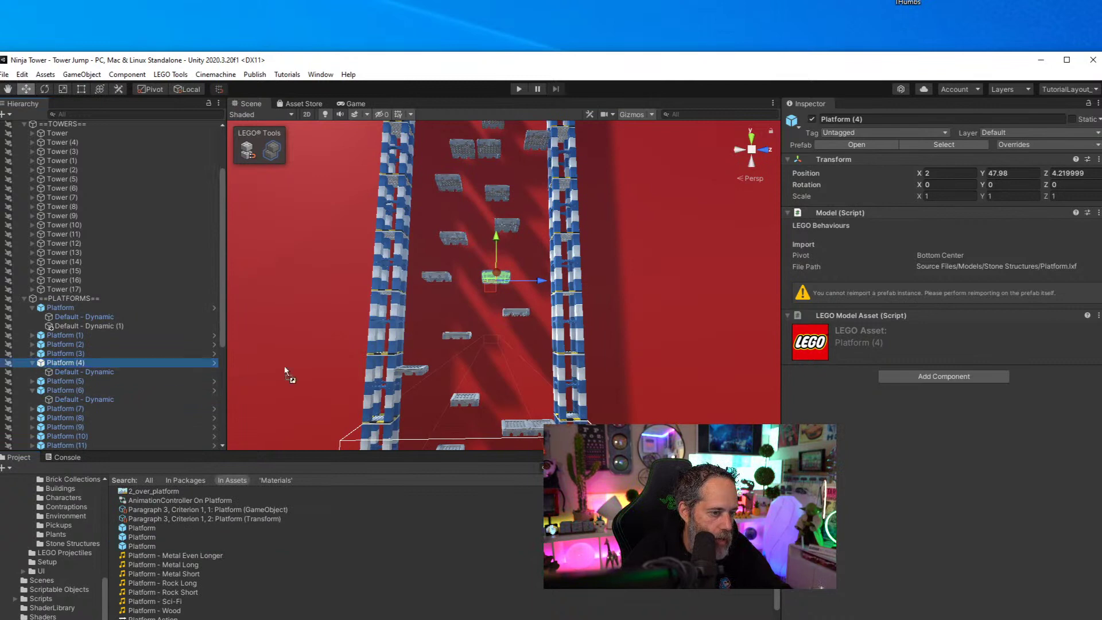
{"action": "left_click_drag", "start_coordinate": [285, 370], "coordinate": [480, 291]}
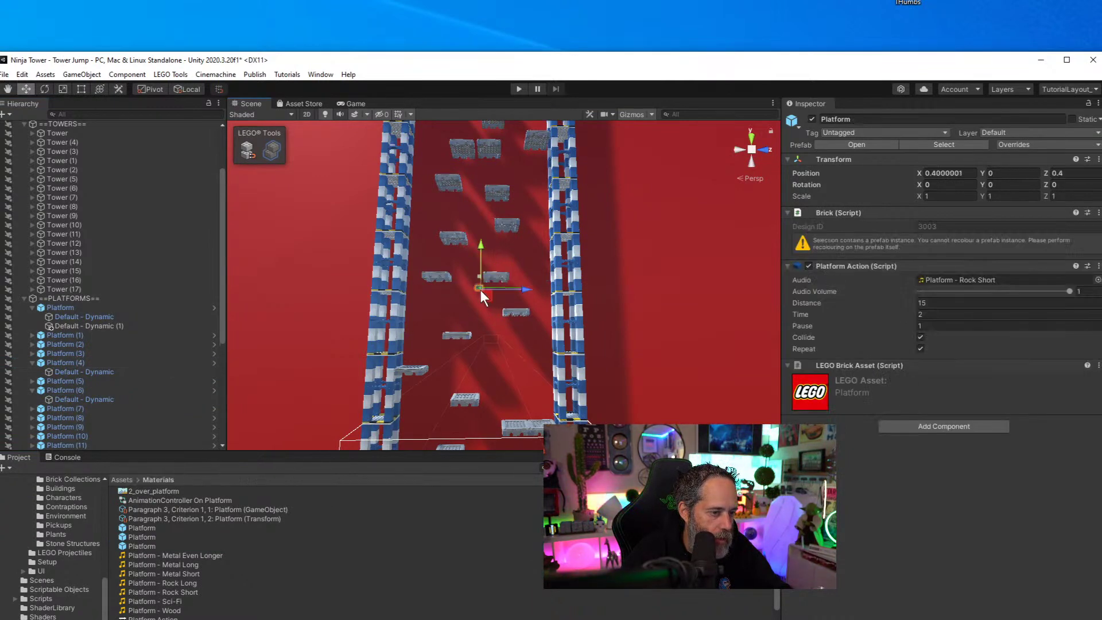
{"action": "scroll", "coordinate": [514, 342], "scroll_direction": "up", "scroll_amount": 6}
{"action": "scroll", "coordinate": [491, 443], "scroll_direction": "down", "scroll_amount": 6}
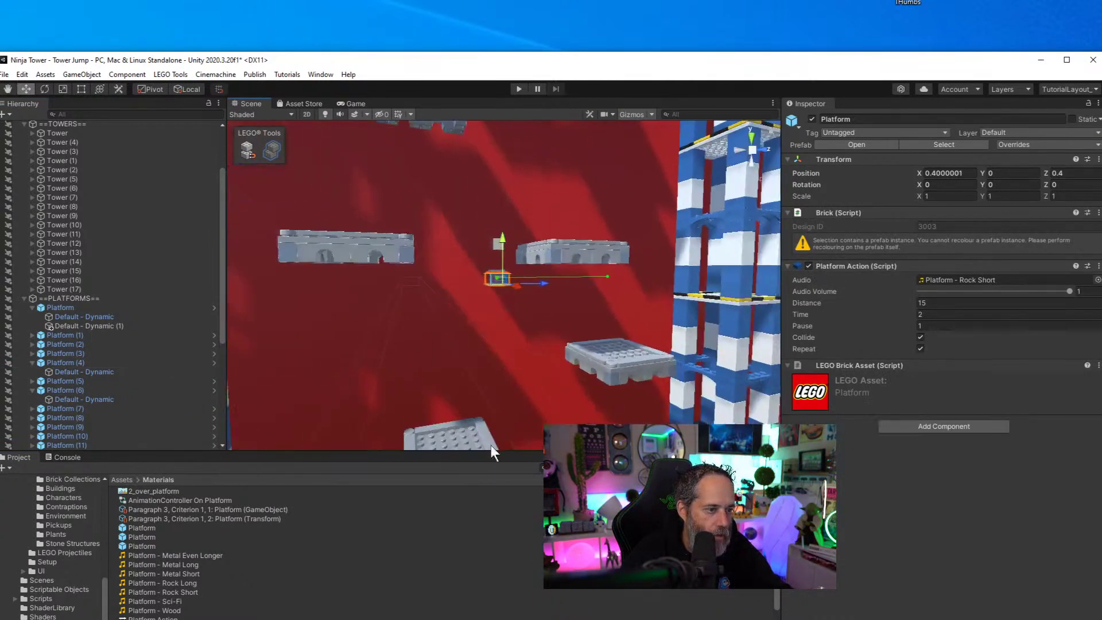
Turn on brick building, snap the Platform behaviour brick onto the top studs of Platform (4), and reselect only that brick
{"action": "left_click", "coordinate": [247, 151]}
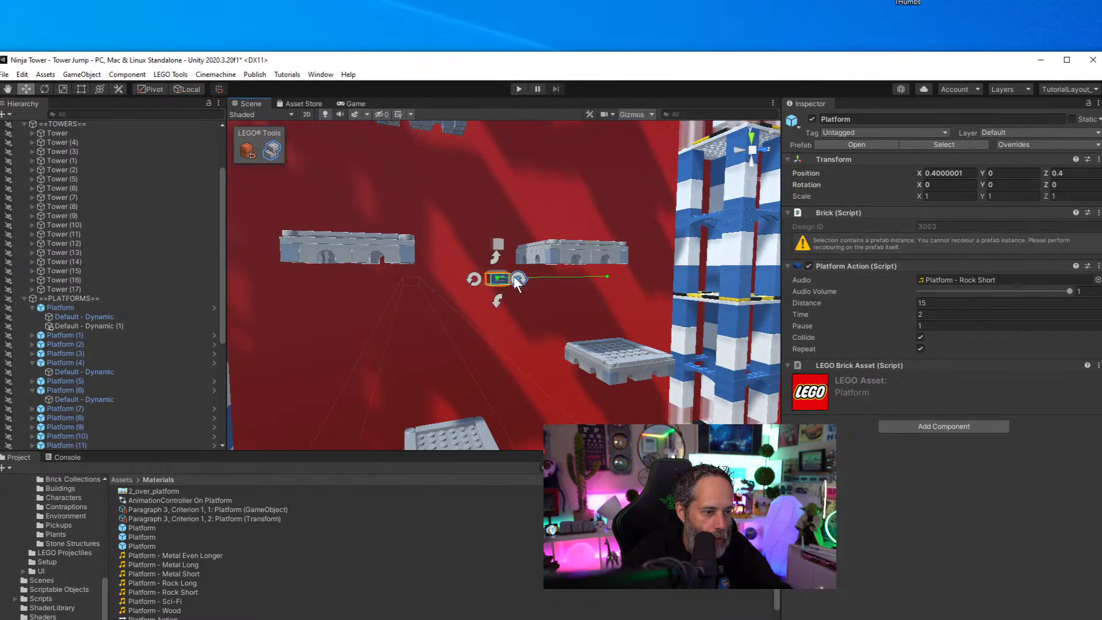
{"action": "left_click_drag", "start_coordinate": [508, 278], "coordinate": [566, 237]}
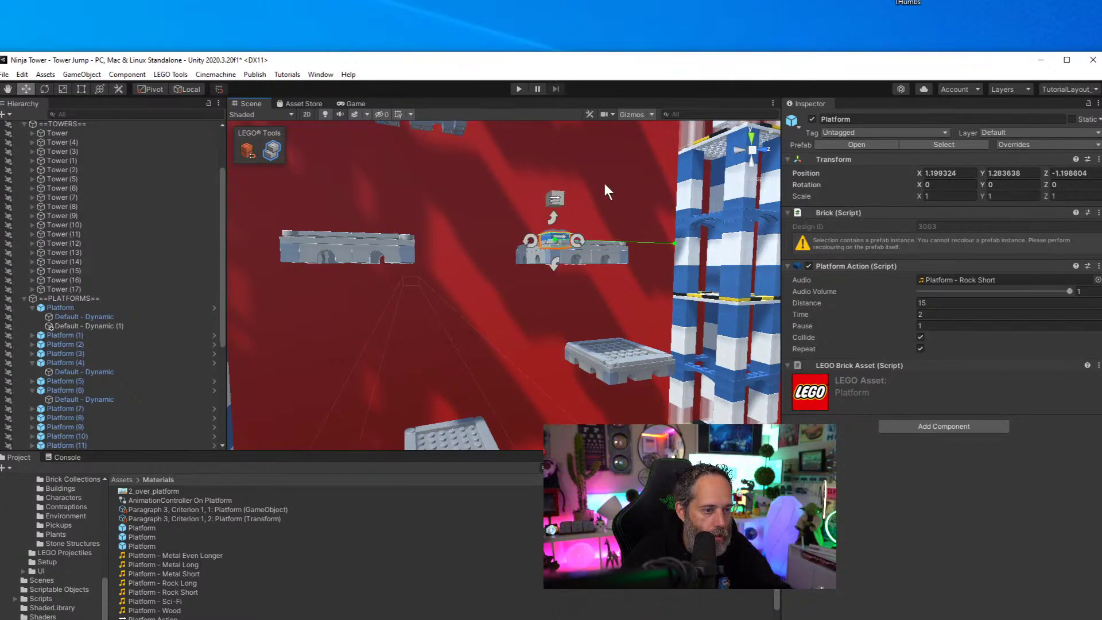
{"action": "left_click_drag", "start_coordinate": [604, 183], "coordinate": [554, 328], "text": "alt"}
{"action": "scroll", "coordinate": [554, 328], "scroll_direction": "up", "scroll_amount": 10}
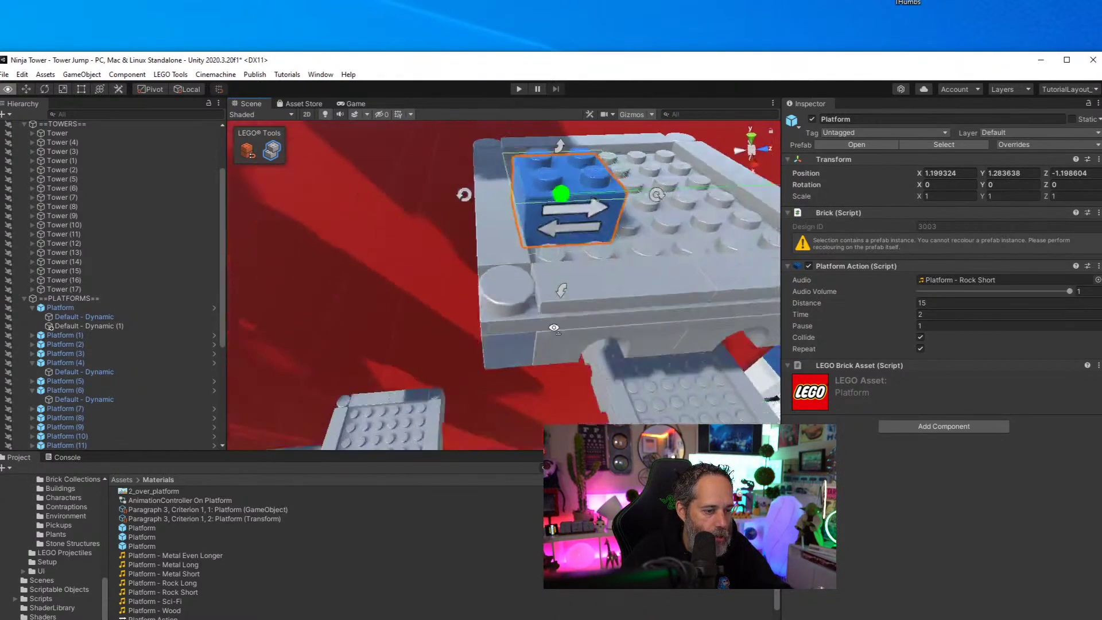
{"action": "scroll", "coordinate": [554, 328], "scroll_direction": "down", "scroll_amount": 8}
{"action": "left_click", "coordinate": [528, 264]}
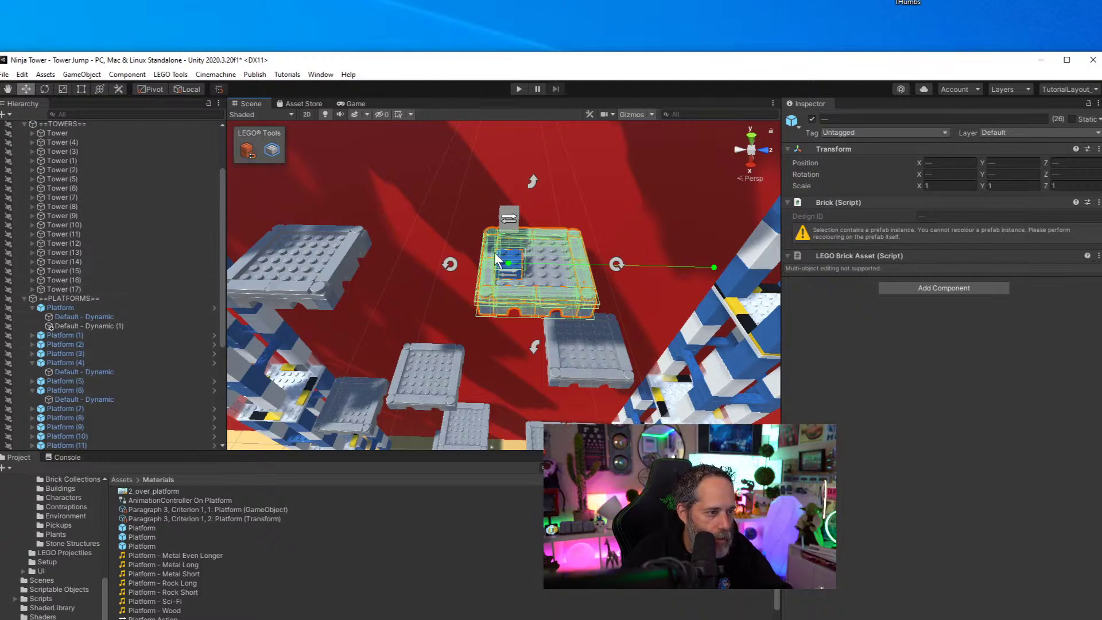
{"action": "left_click", "coordinate": [519, 271]}
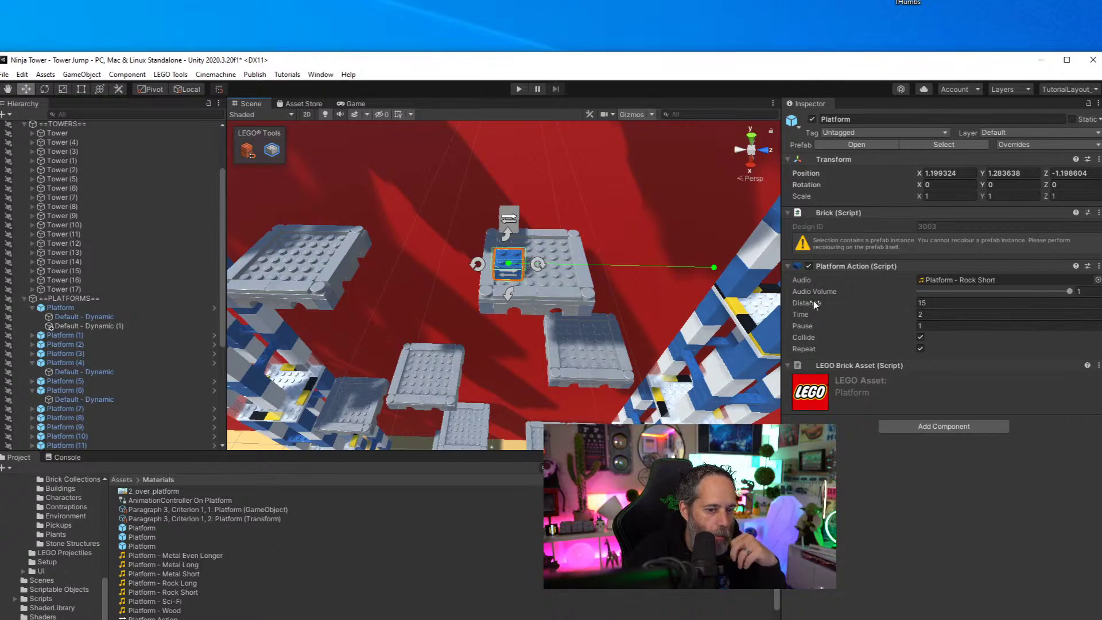
Run the level, pausing and resuming it, to inspect the moving platform's travel in the Game and Scene views
{"action": "left_click", "coordinate": [520, 89]}
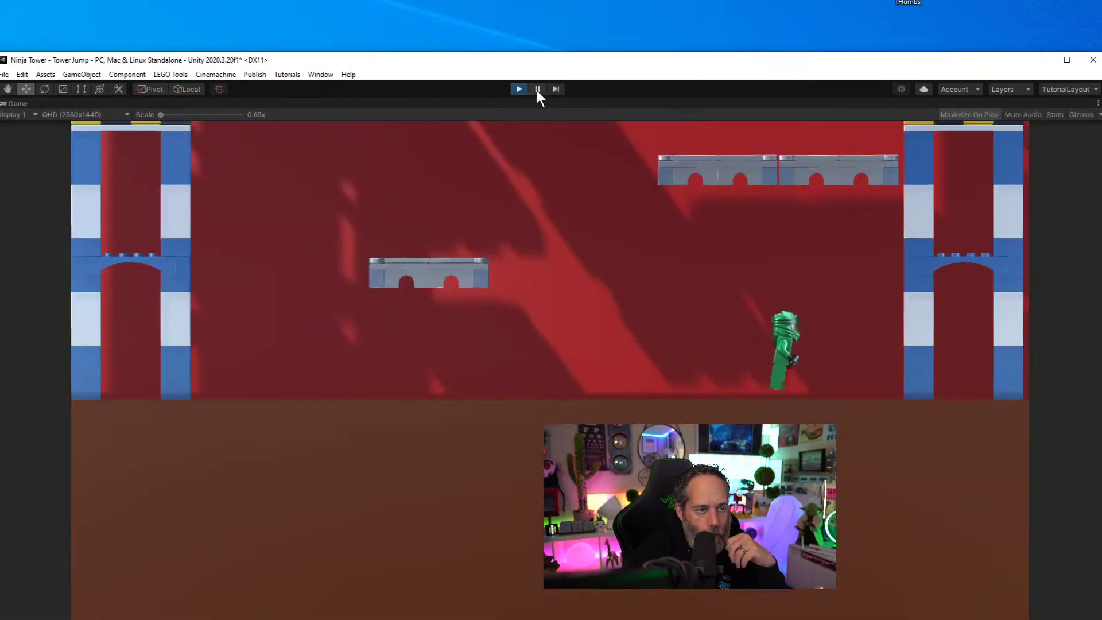
{"action": "left_click", "coordinate": [537, 89]}
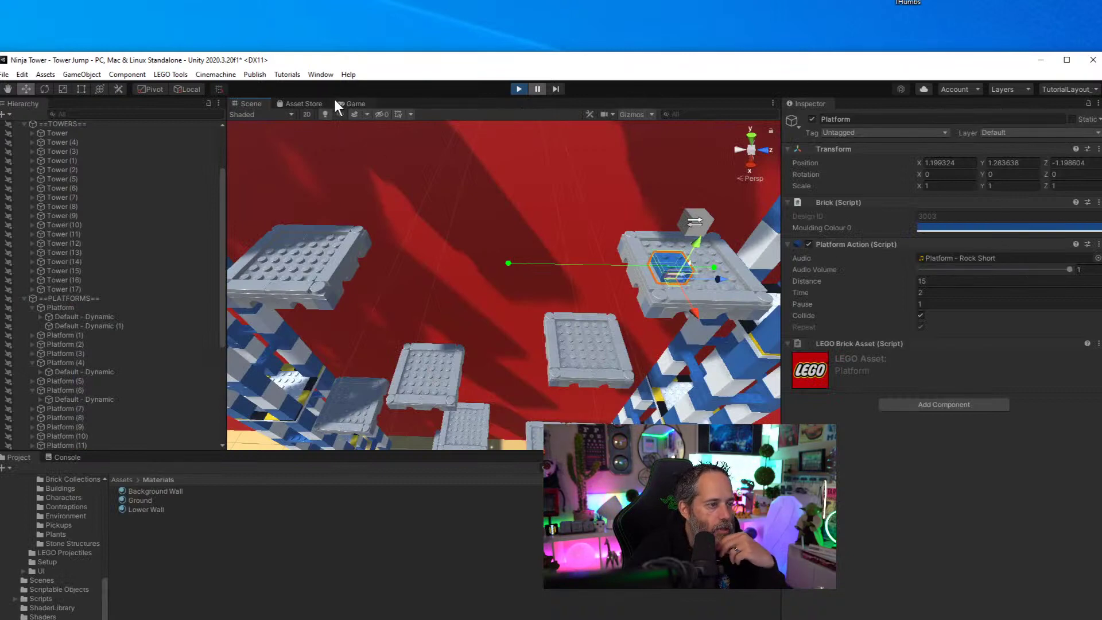
{"action": "left_click", "coordinate": [348, 104]}
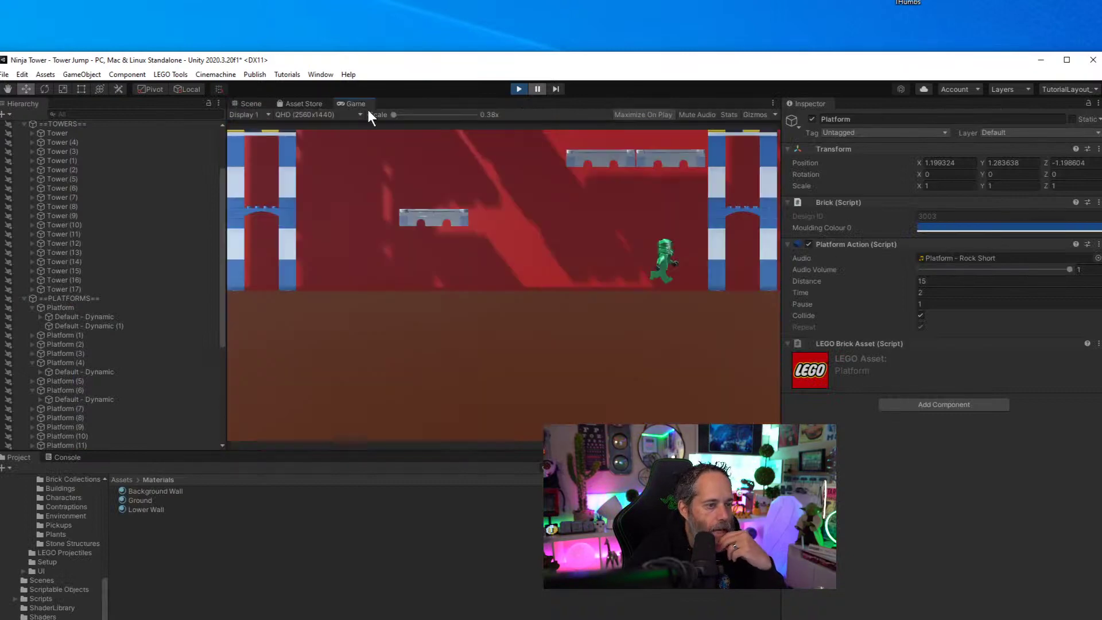
{"action": "left_click", "coordinate": [537, 89]}
{"action": "left_click", "coordinate": [248, 104]}
{"action": "right_click_drag", "start_coordinate": [432, 275], "coordinate": [556, 219]}
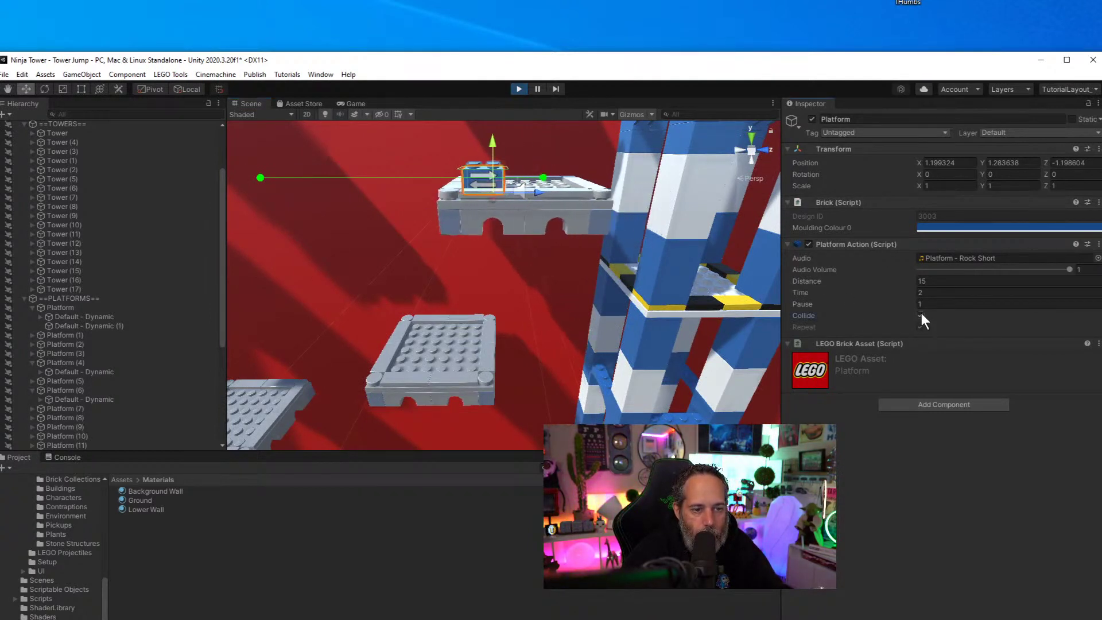
Try a Distance of 2 for the Platform brick's movement while the level is running
{"action": "left_click", "coordinate": [935, 280]}
{"action": "type", "text": "2"}
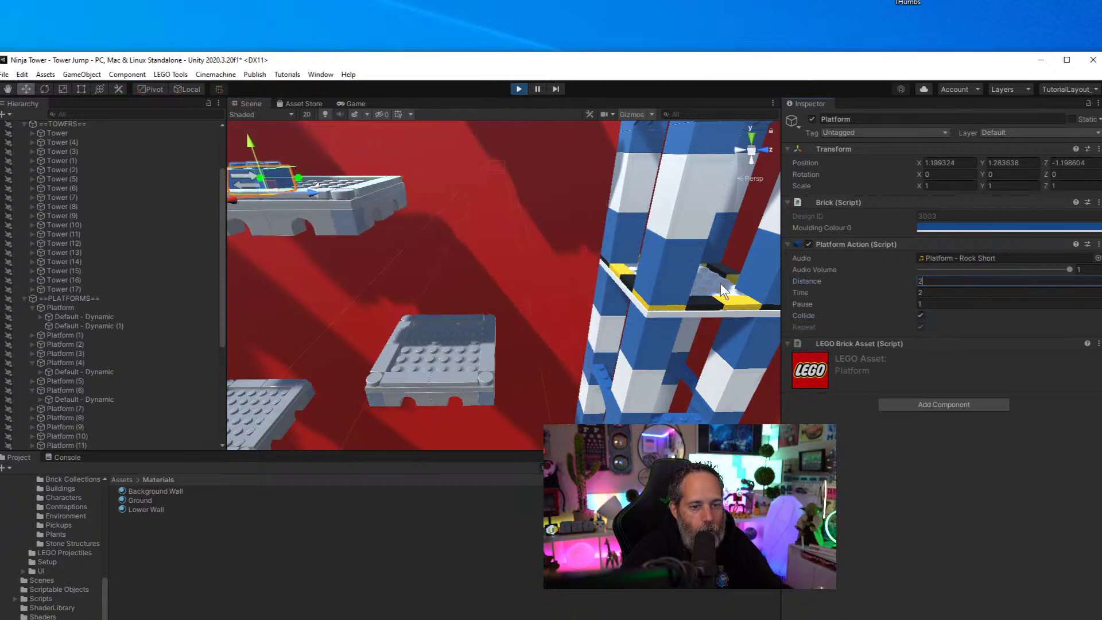
{"action": "key", "text": "Return"}
{"action": "key", "text": "f"}
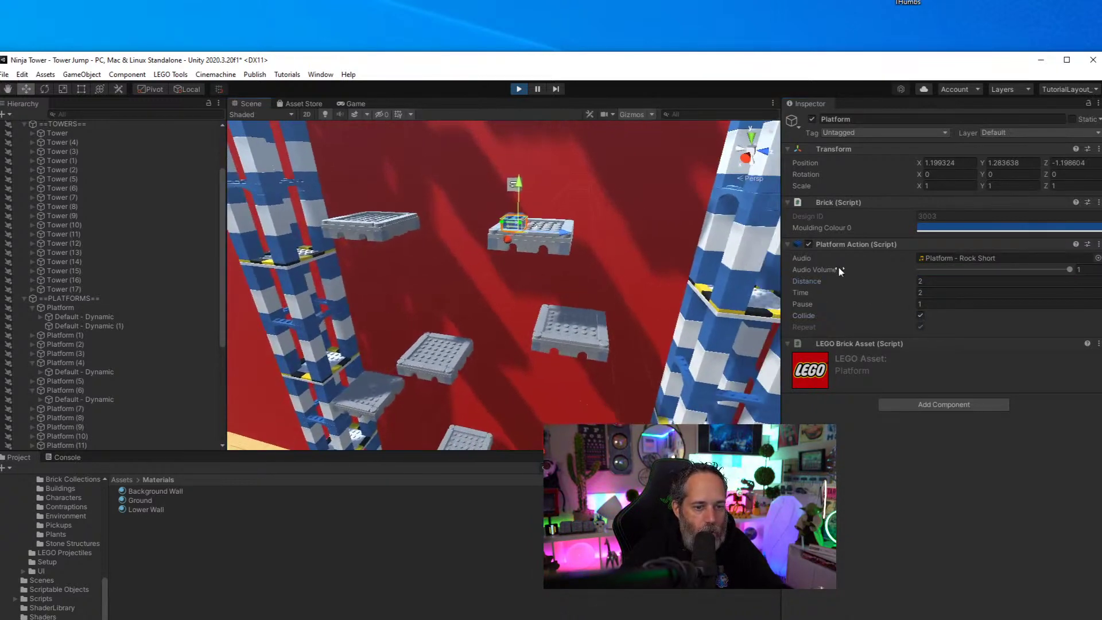
{"action": "left_click", "coordinate": [922, 316]}
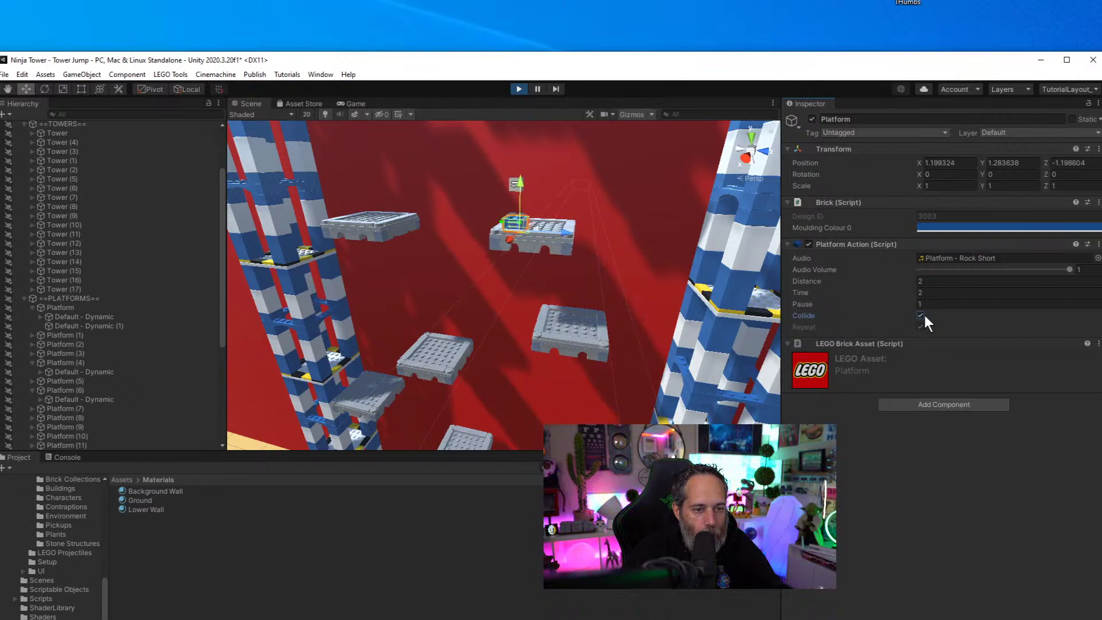
Set the running Platform brick's Pause to 0 and its Distance to 5
{"action": "left_click", "coordinate": [932, 302]}
{"action": "type", "text": "0"}
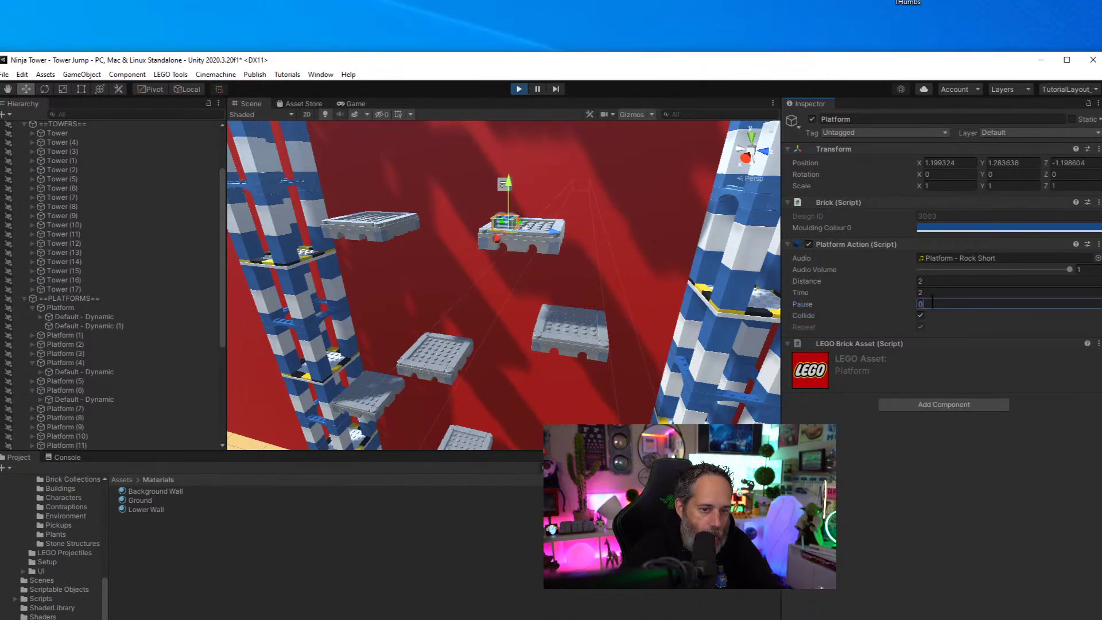
{"action": "left_click", "coordinate": [927, 282]}
{"action": "type", "text": "5"}
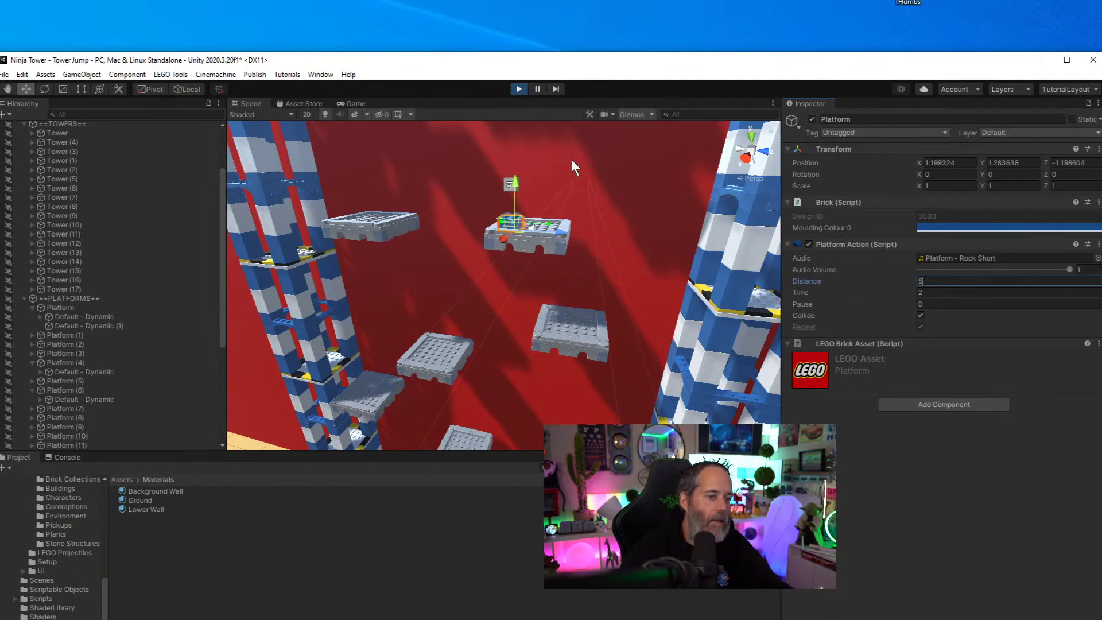
Copy the Platform Action component, end the playtest, and paste its values onto the brick's Platform Action in edit mode
{"action": "right_click", "coordinate": [891, 247]}
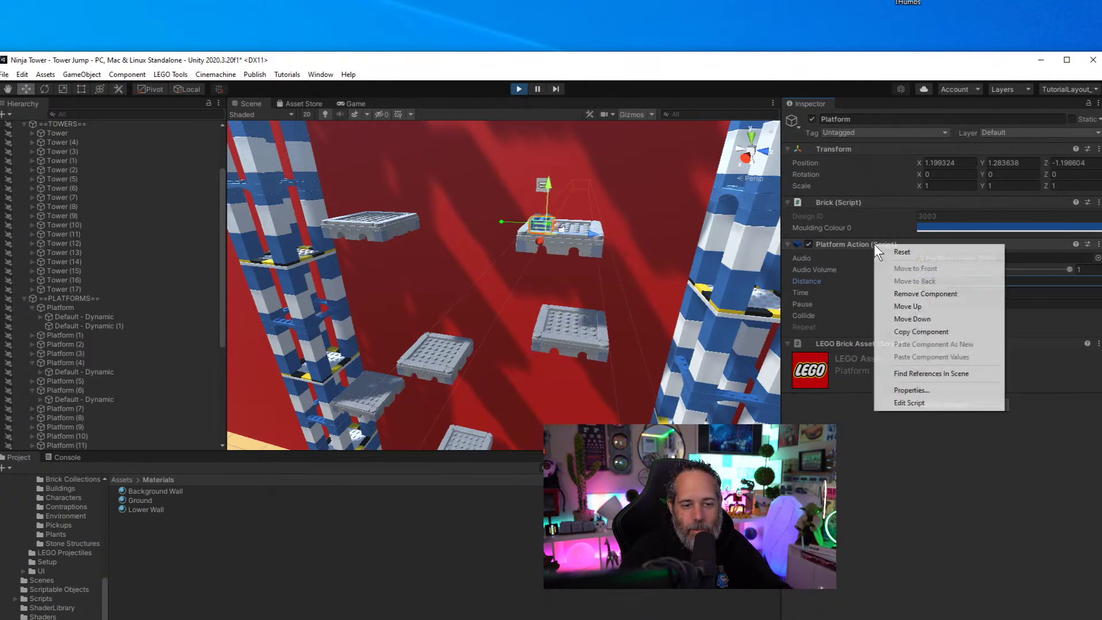
{"action": "left_click", "coordinate": [906, 332]}
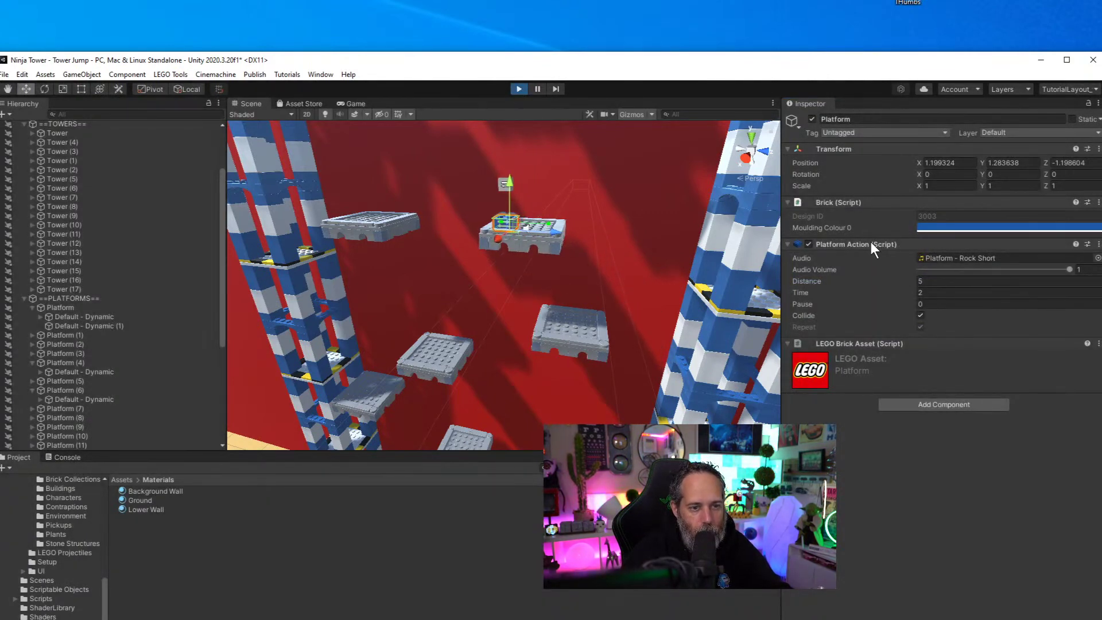
{"action": "key", "text": "ctrl+p"}
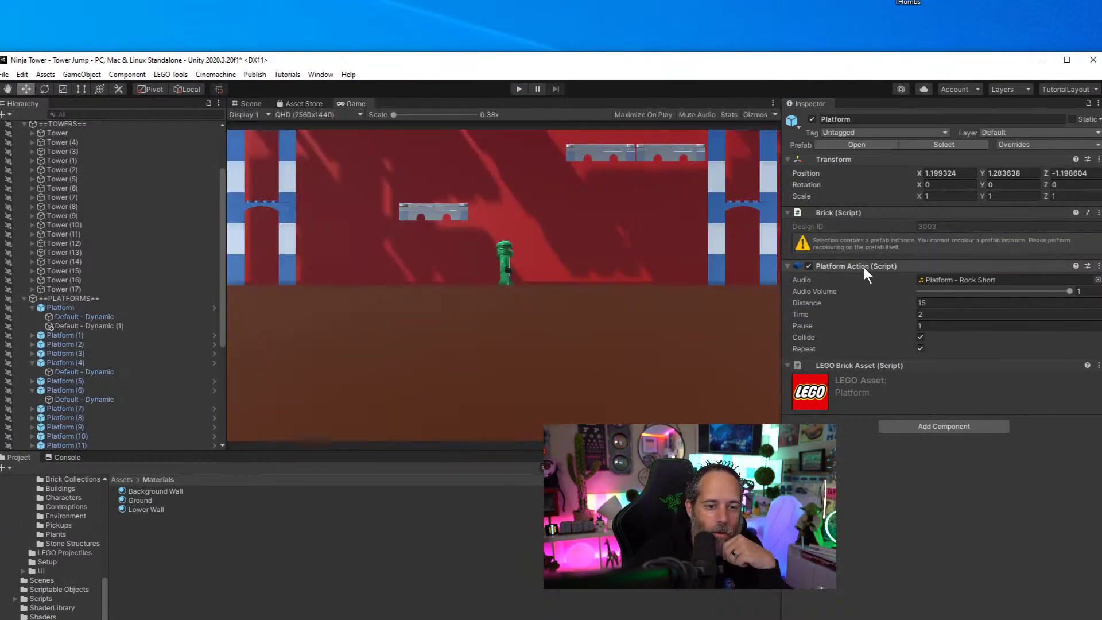
{"action": "right_click", "coordinate": [863, 267]}
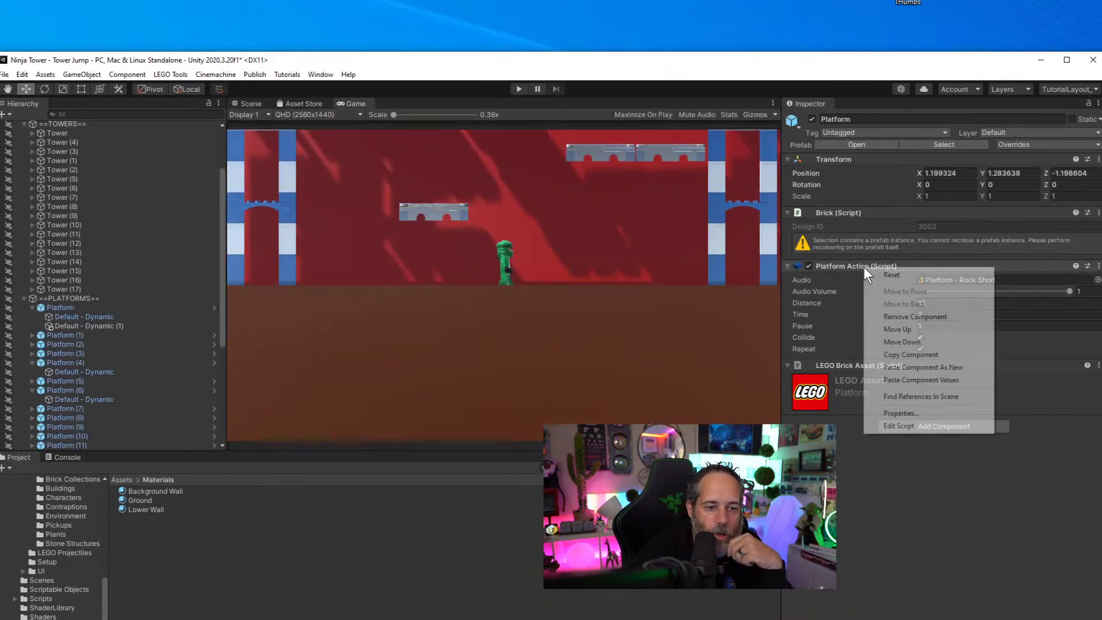
{"action": "left_click", "coordinate": [893, 379]}
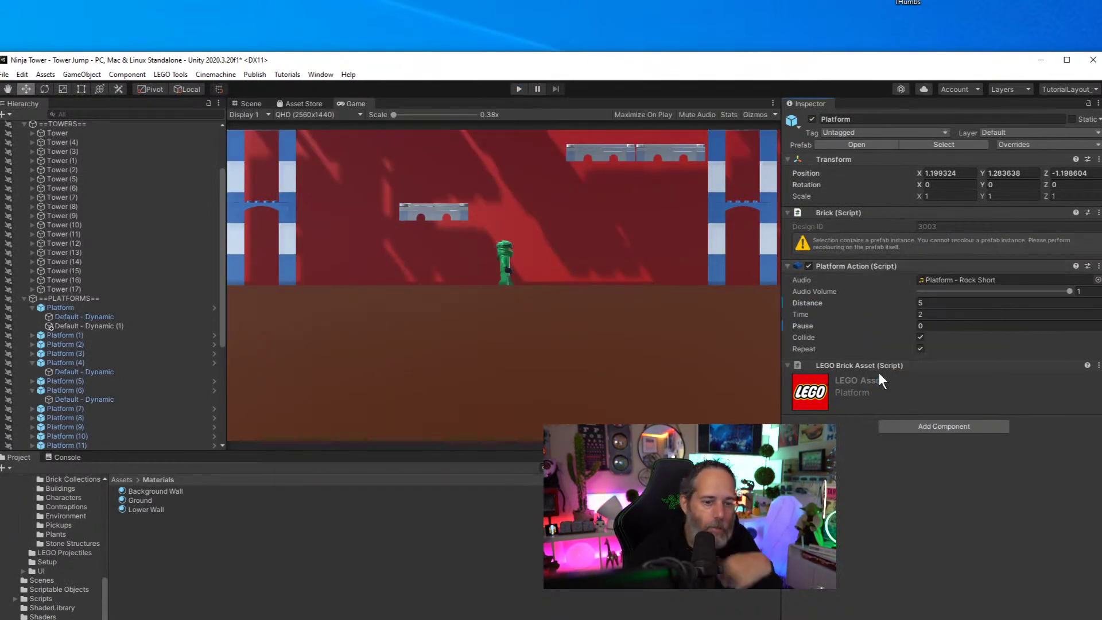
Playtest the level with the adjusted moving platform, end the run, and return to the Scene view
{"action": "left_click", "coordinate": [516, 89]}
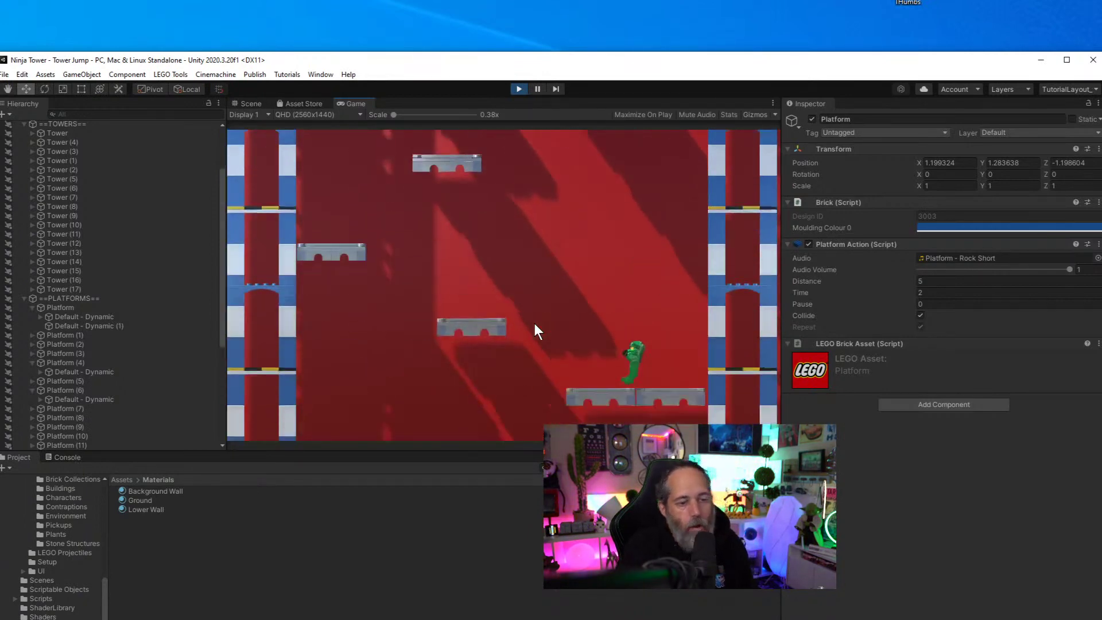
{"action": "left_click", "coordinate": [519, 89]}
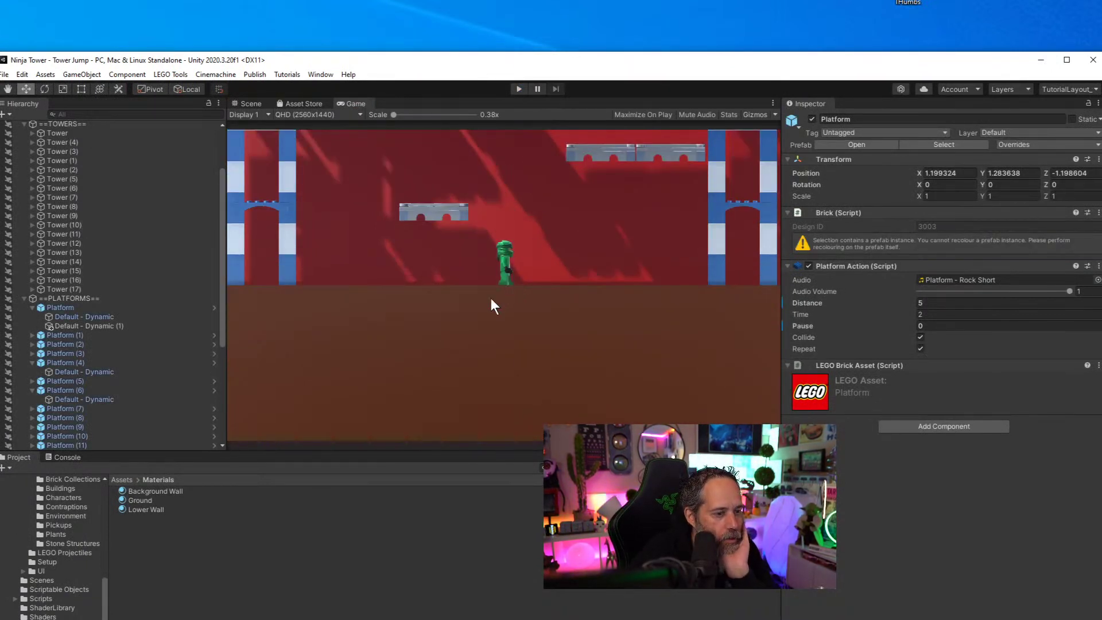
{"action": "left_click", "coordinate": [252, 108]}
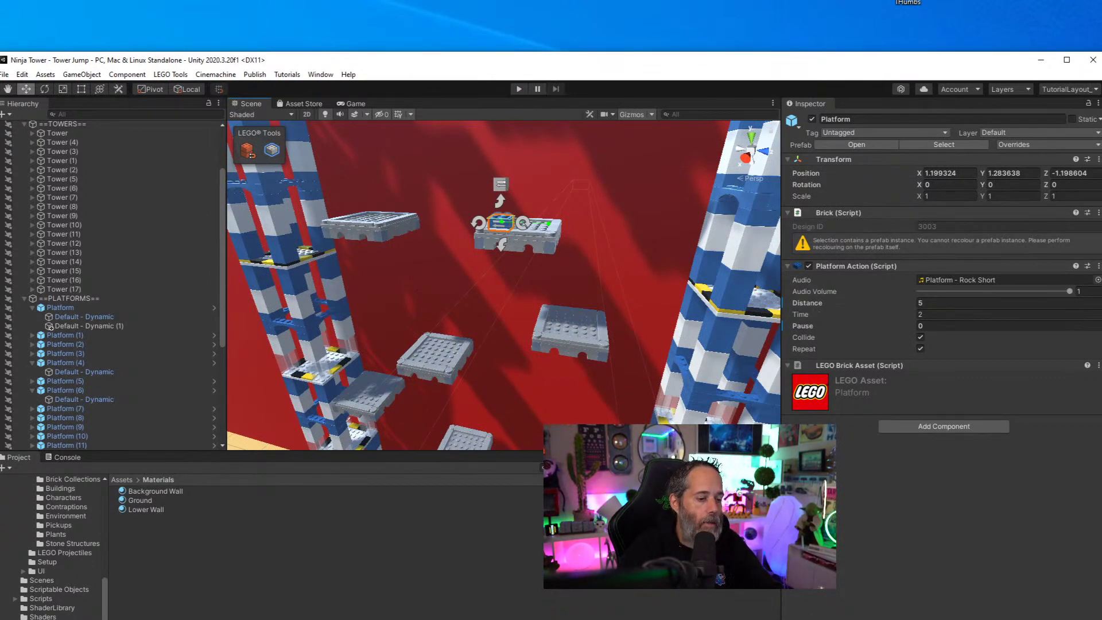
Search the project assets for "elev" and snap the Elevator brick prefab onto the platform left of the moving one, at the same height
{"action": "type", "text": "el"}
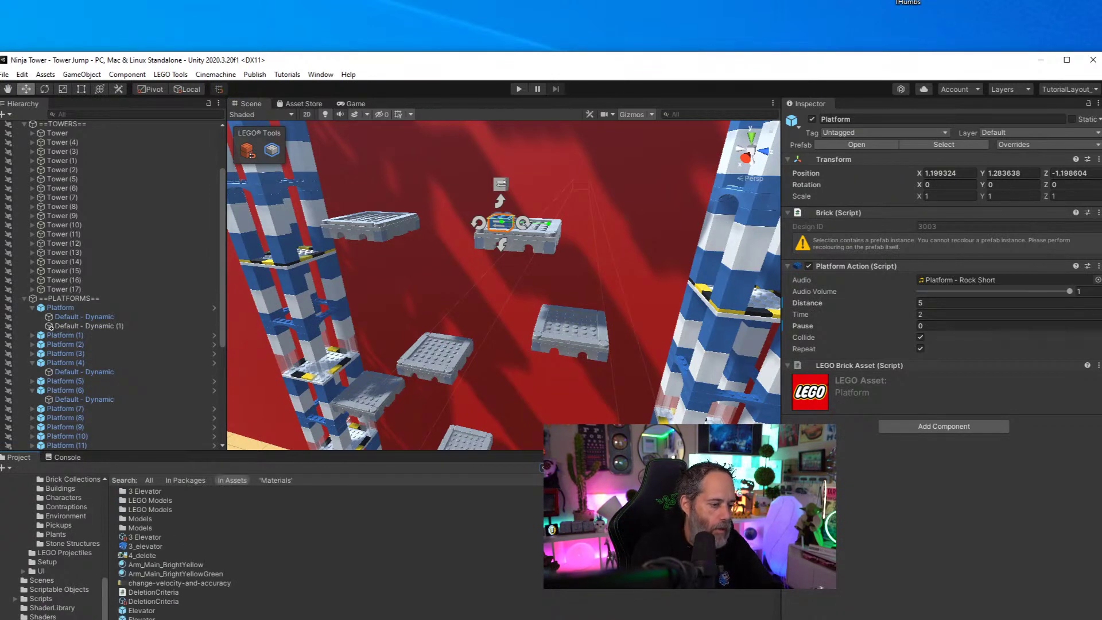
{"action": "type", "text": "ev"}
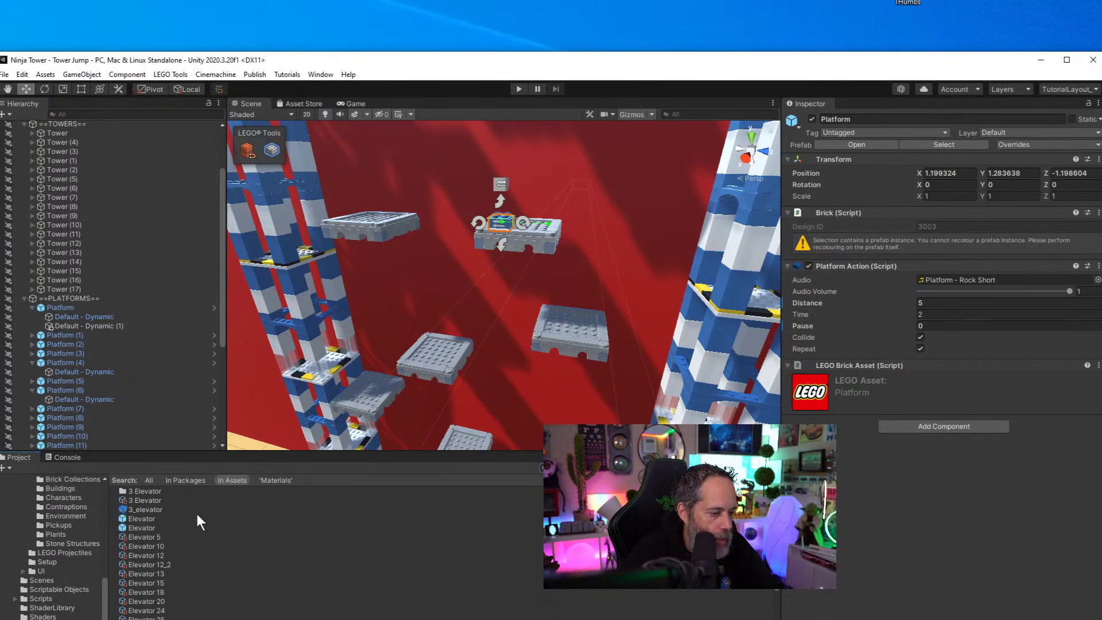
{"action": "left_click_drag", "start_coordinate": [383, 329], "coordinate": [505, 281], "text": "alt"}
{"action": "left_click", "coordinate": [149, 526]}
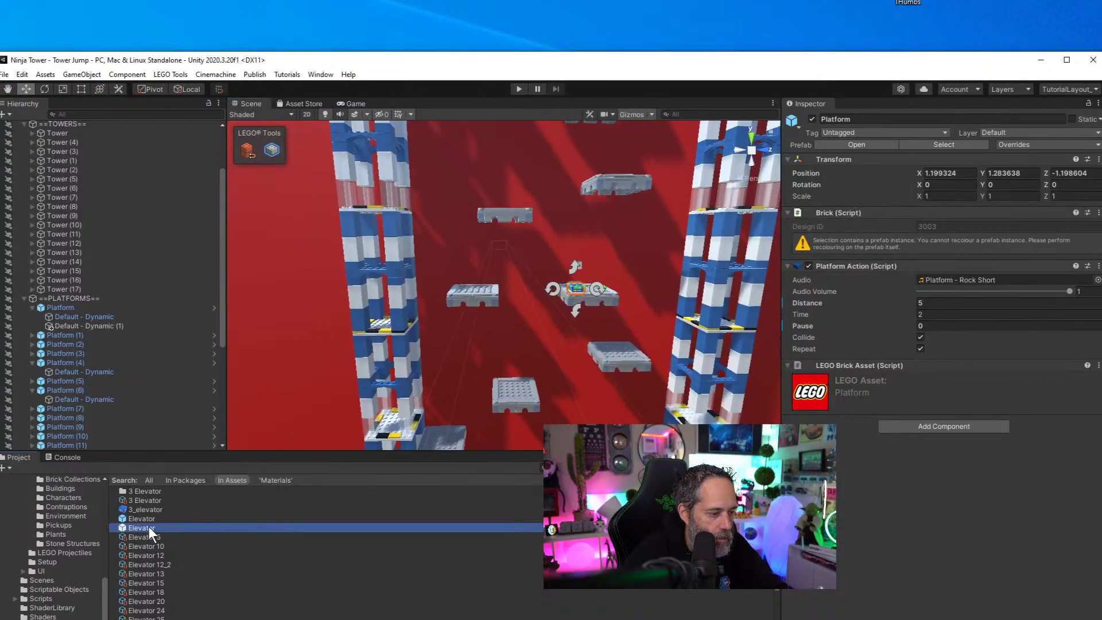
{"action": "left_click", "coordinate": [146, 519]}
{"action": "left_click_drag", "start_coordinate": [146, 519], "coordinate": [472, 293]}
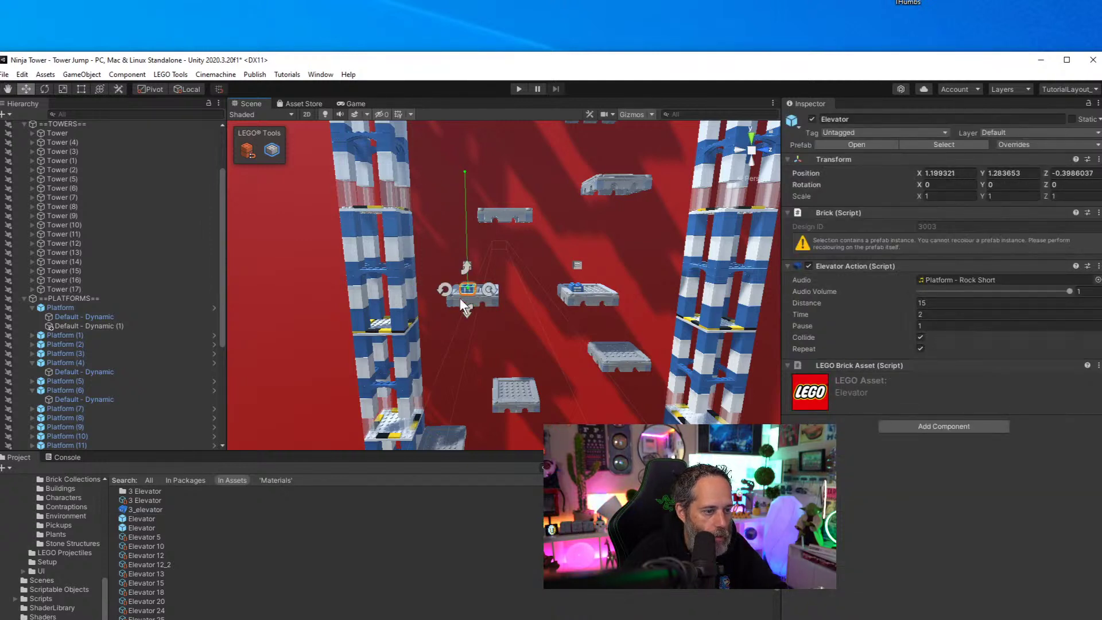
Set the Elevator brick's Distance to 5
{"action": "left_click", "coordinate": [947, 303]}
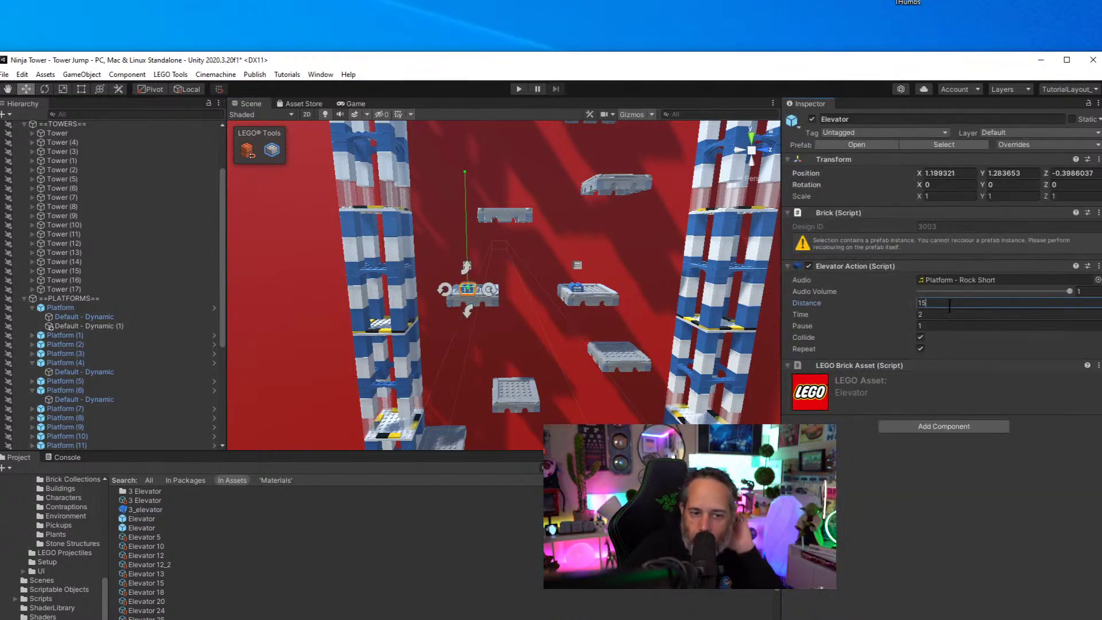
{"action": "type", "text": "5"}
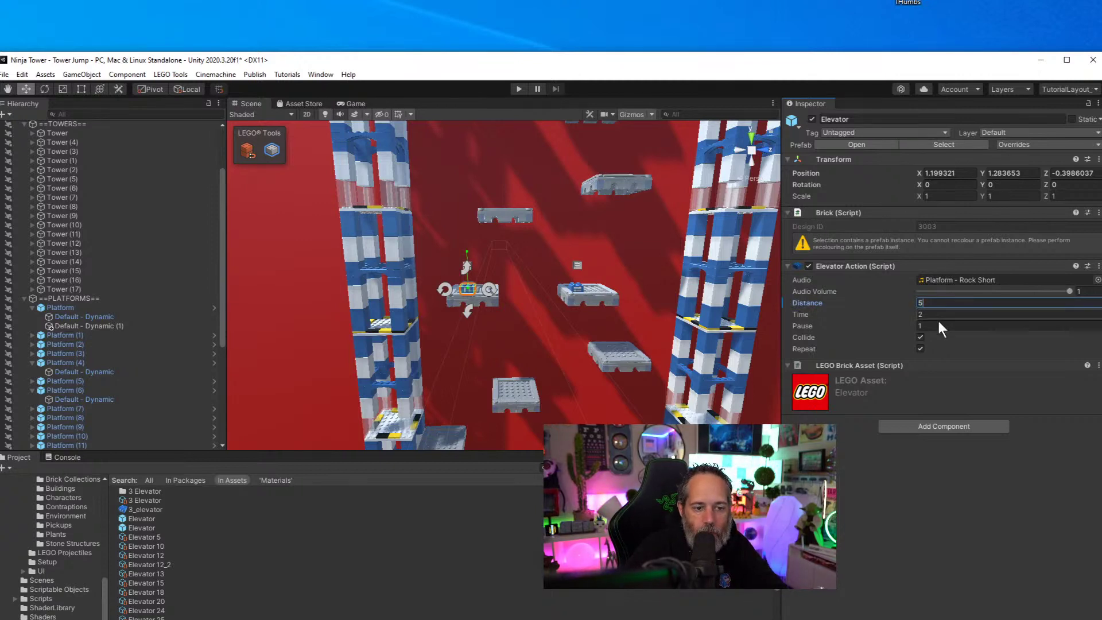
{"action": "left_click", "coordinate": [931, 324]}
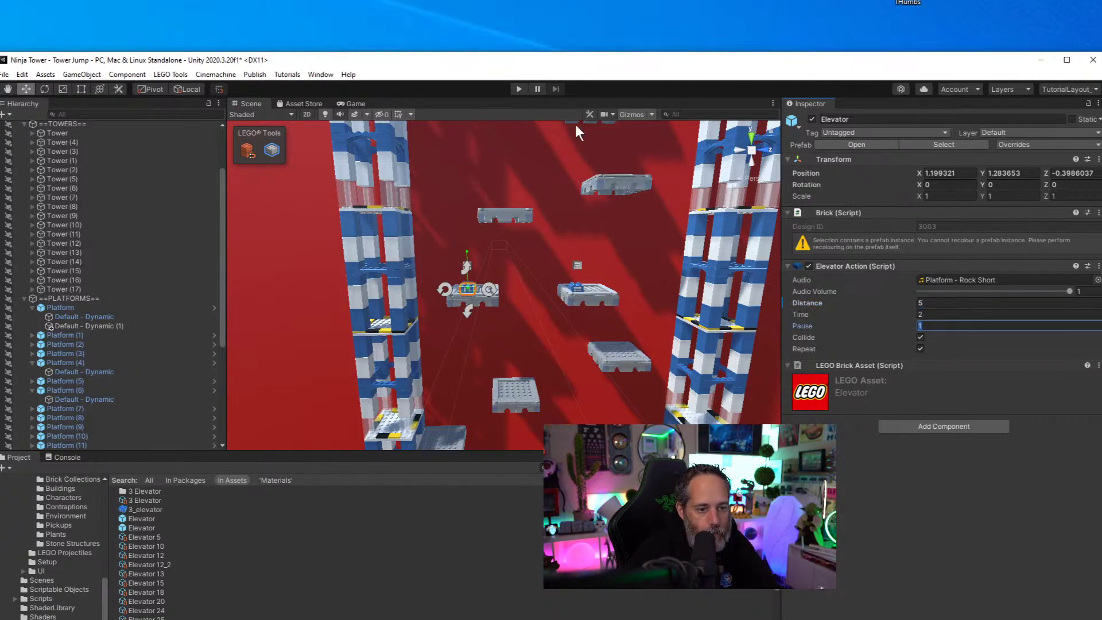
Start a playtest and climb the minifigure up the lower static platforms towards the moving platform
{"action": "left_click", "coordinate": [514, 93]}
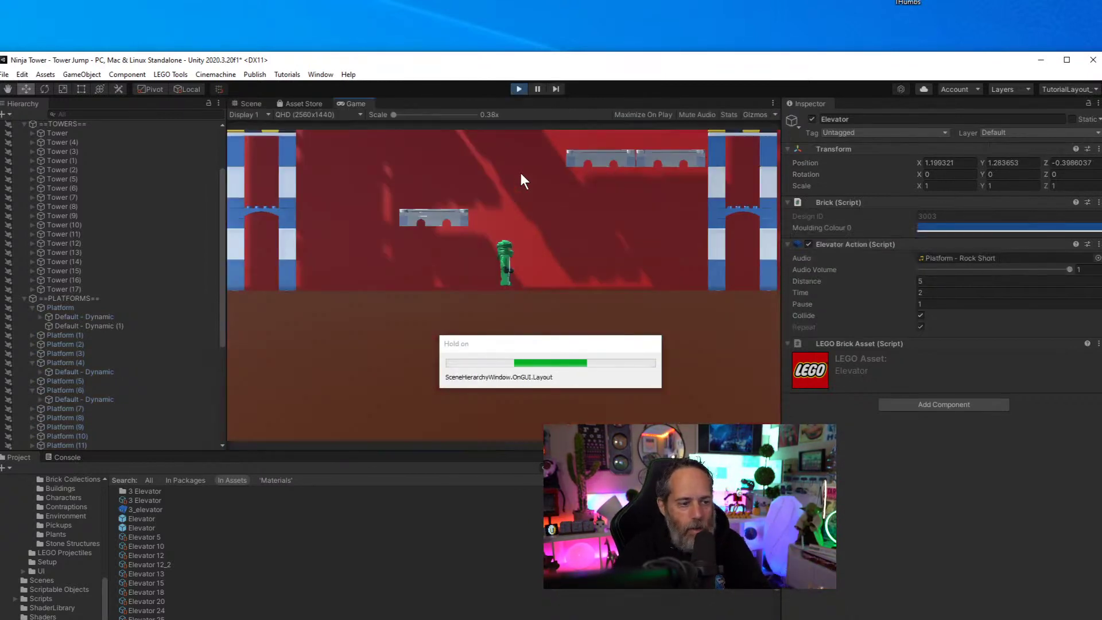
{"action": "key", "text": "Right"}
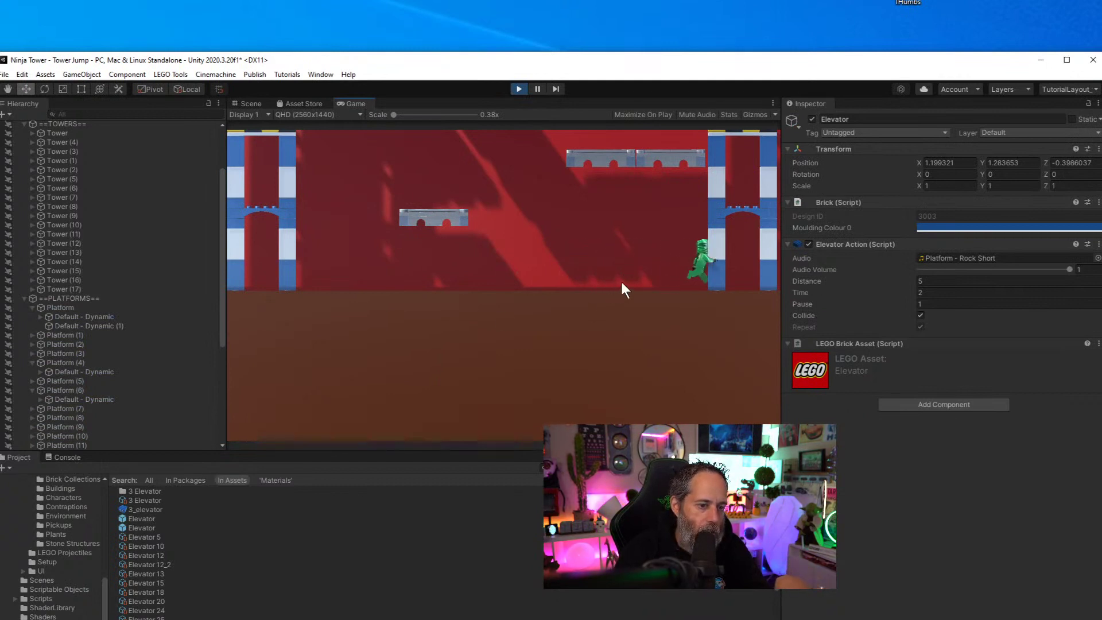
{"action": "key", "text": "Left"}
{"action": "key", "text": "Left"}
{"action": "key", "text": "space"}
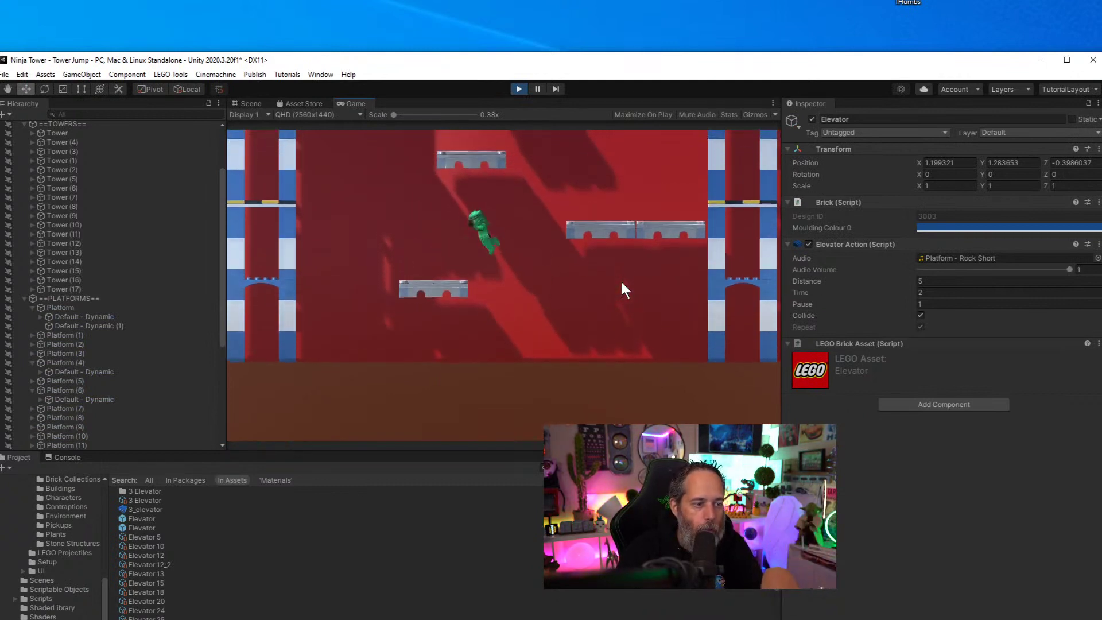
{"action": "key", "text": "Left"}
{"action": "key", "text": "Right"}
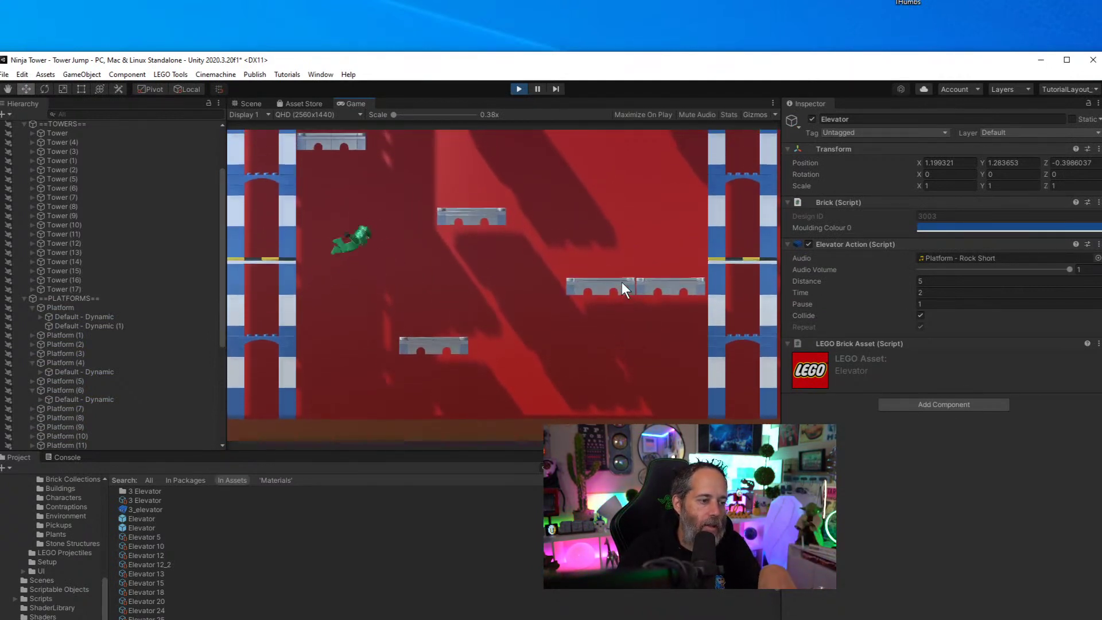
{"action": "key", "text": "Right"}
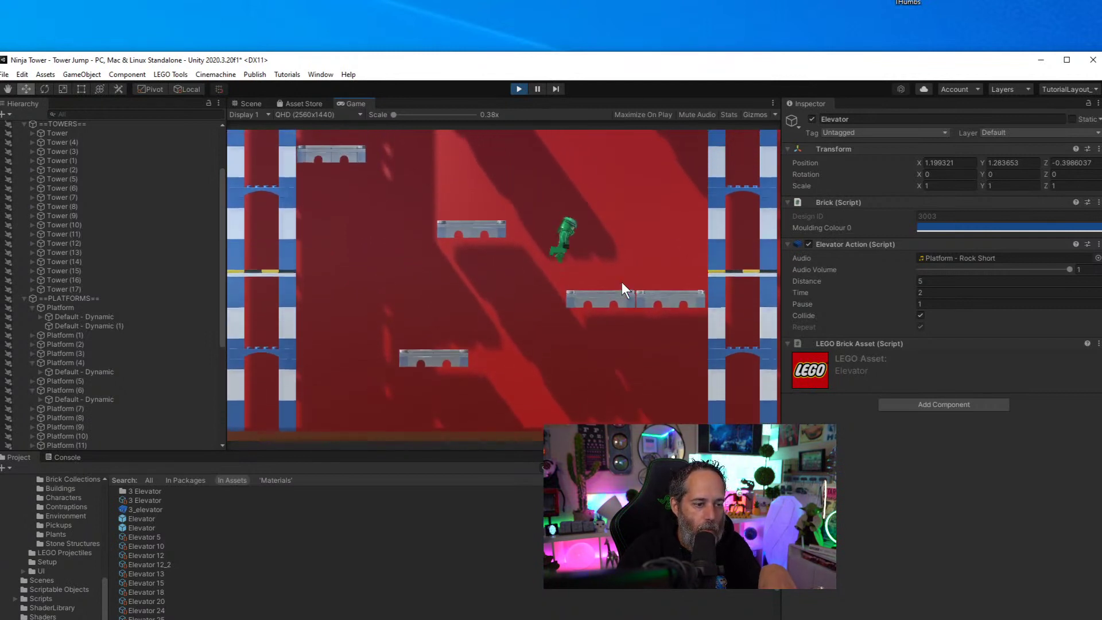
{"action": "key", "text": "Left"}
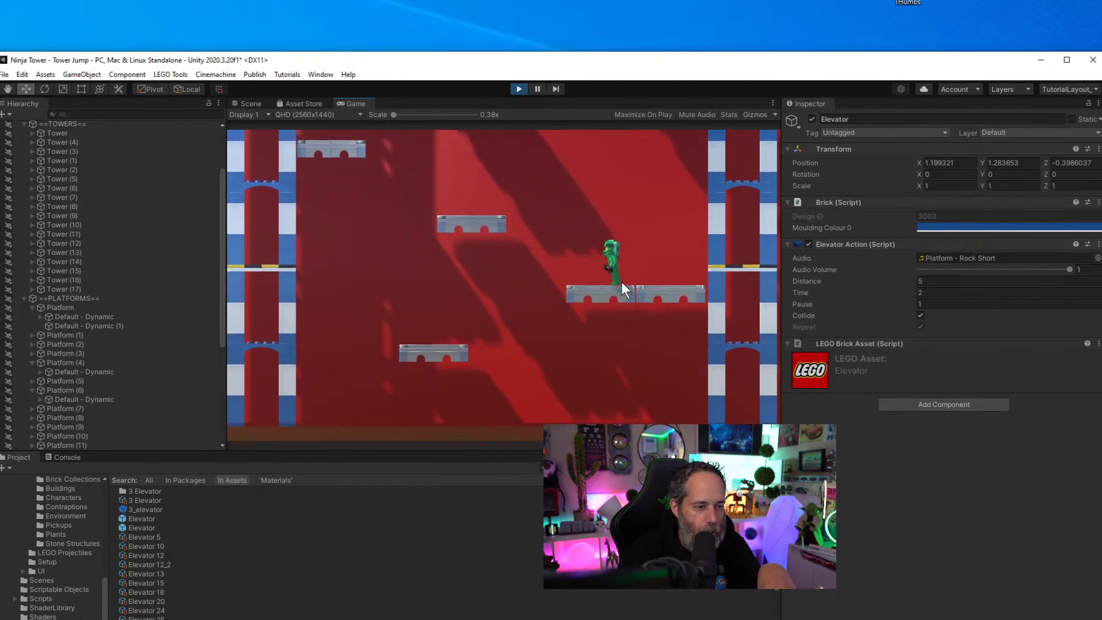
{"action": "key", "text": "space"}
{"action": "key", "text": "Left"}
{"action": "key", "text": "space"}
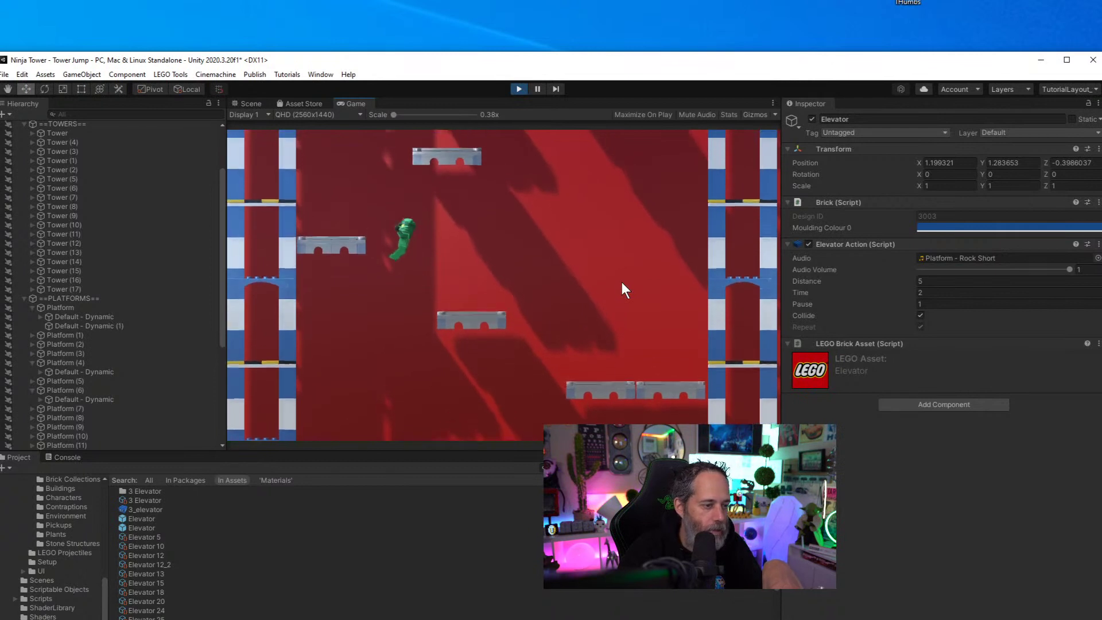
{"action": "key", "text": "space"}
{"action": "key", "text": "Right"}
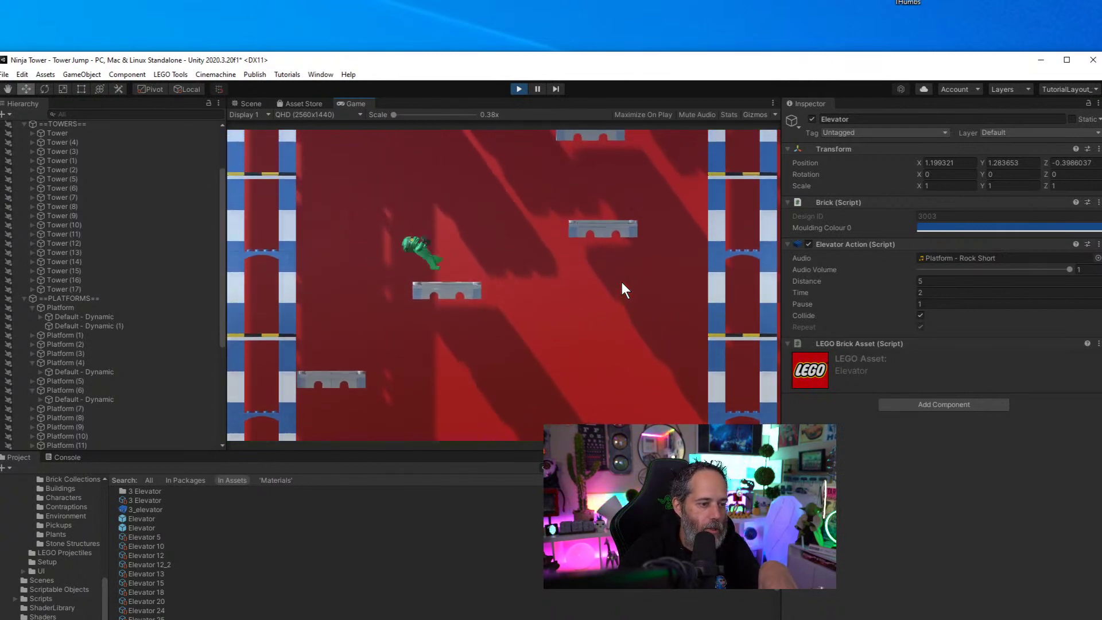
{"action": "key", "text": "Right"}
{"action": "key", "text": "space"}
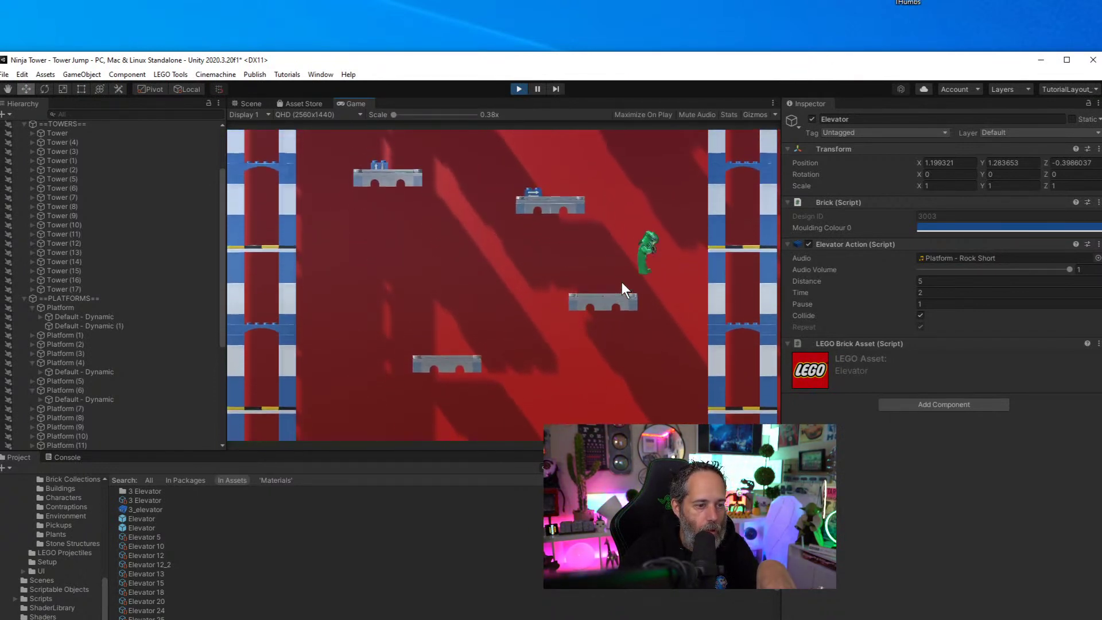
Playtest the moving platform, the elevator platform with Distance 5 and the platforms above them, and end the run
{"action": "key", "text": "Left"}
{"action": "key", "text": "space"}
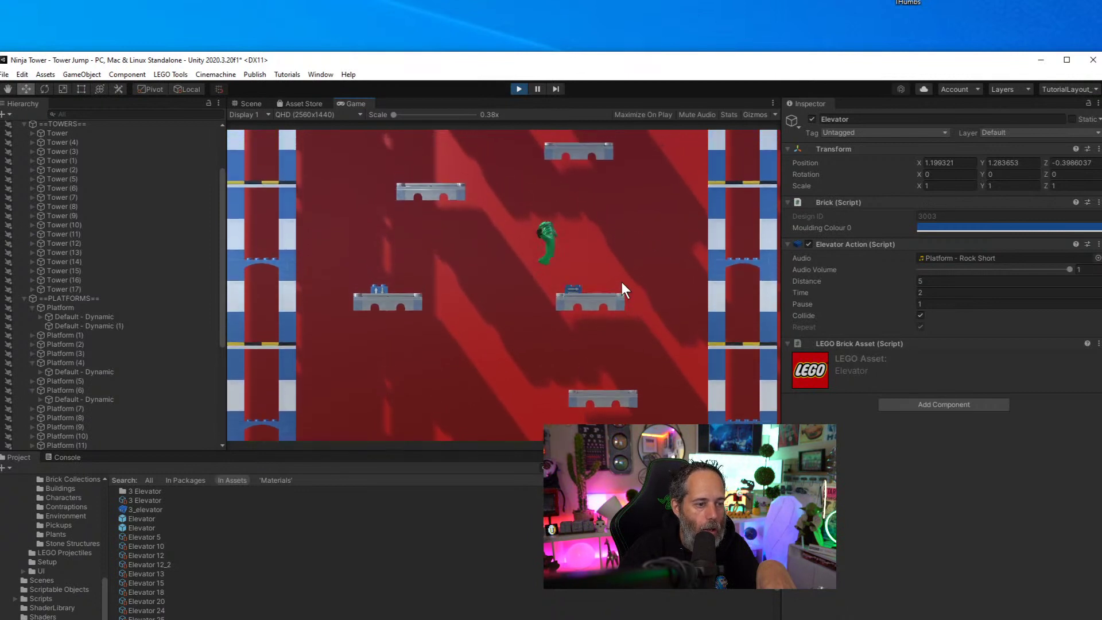
{"action": "key", "text": "Left"}
{"action": "key", "text": "space"}
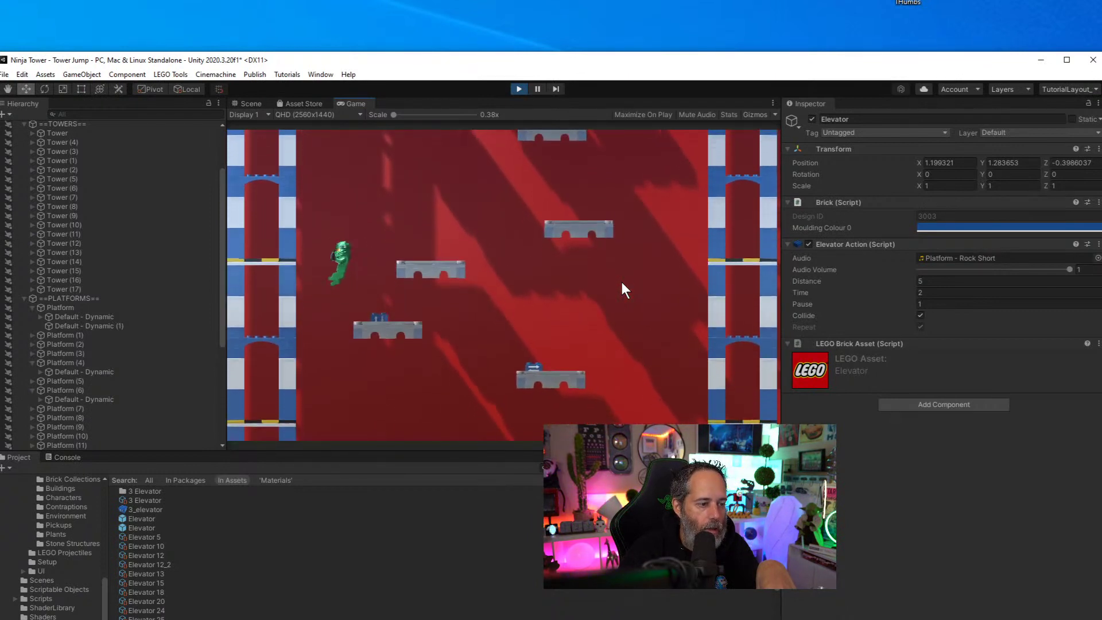
{"action": "key", "text": "Right"}
{"action": "key", "text": "space"}
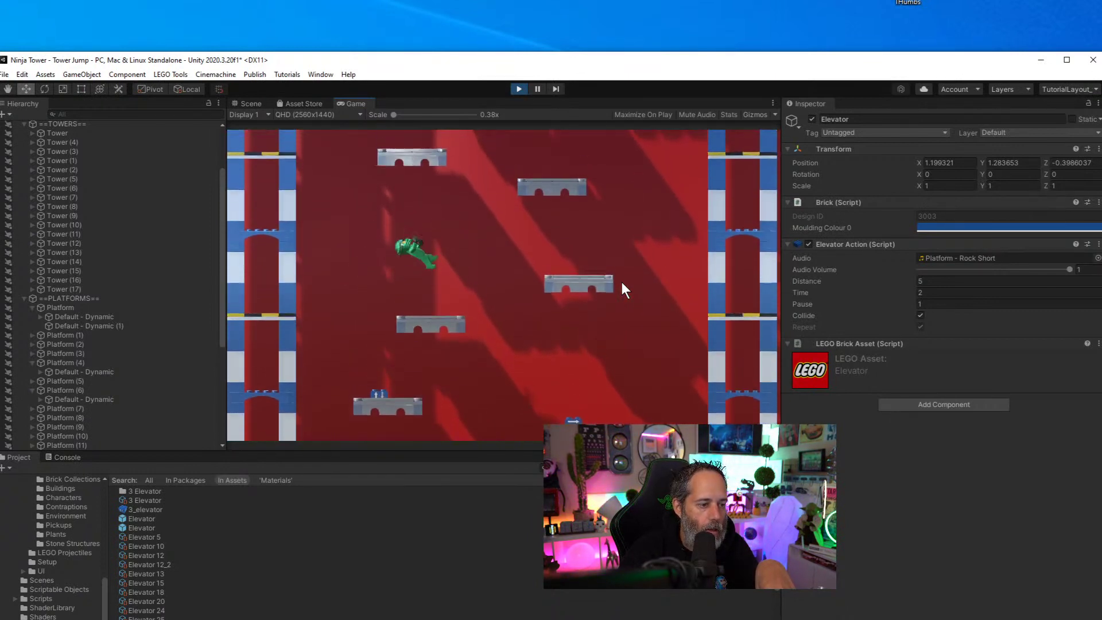
{"action": "key", "text": "Right"}
{"action": "key", "text": "space"}
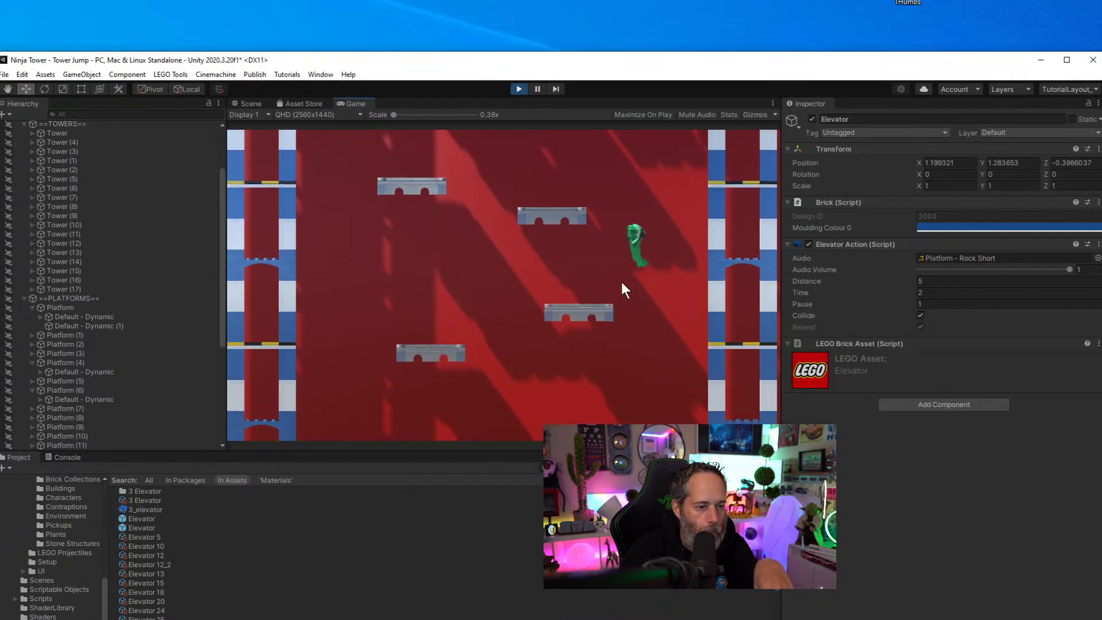
{"action": "key", "text": "Left"}
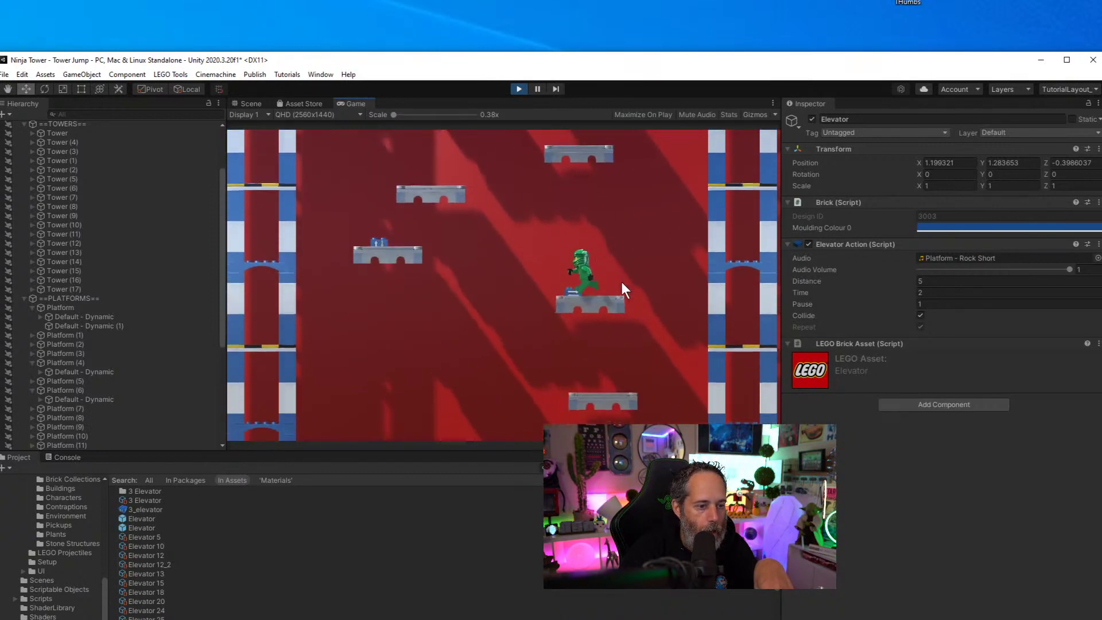
{"action": "left_click", "coordinate": [518, 90]}
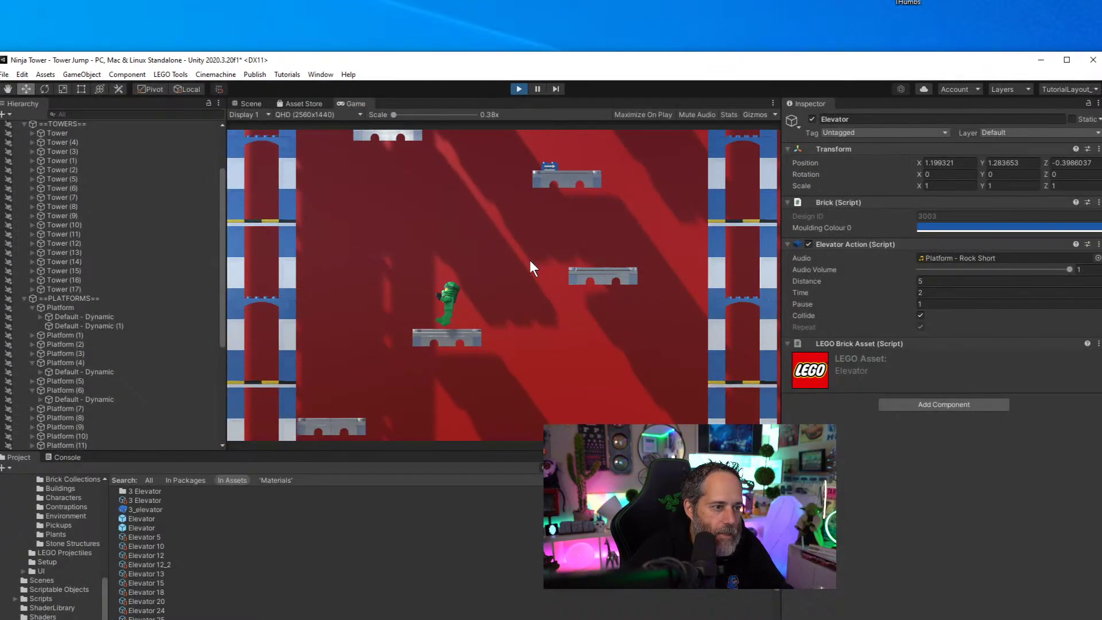
{"action": "left_click", "coordinate": [521, 91]}
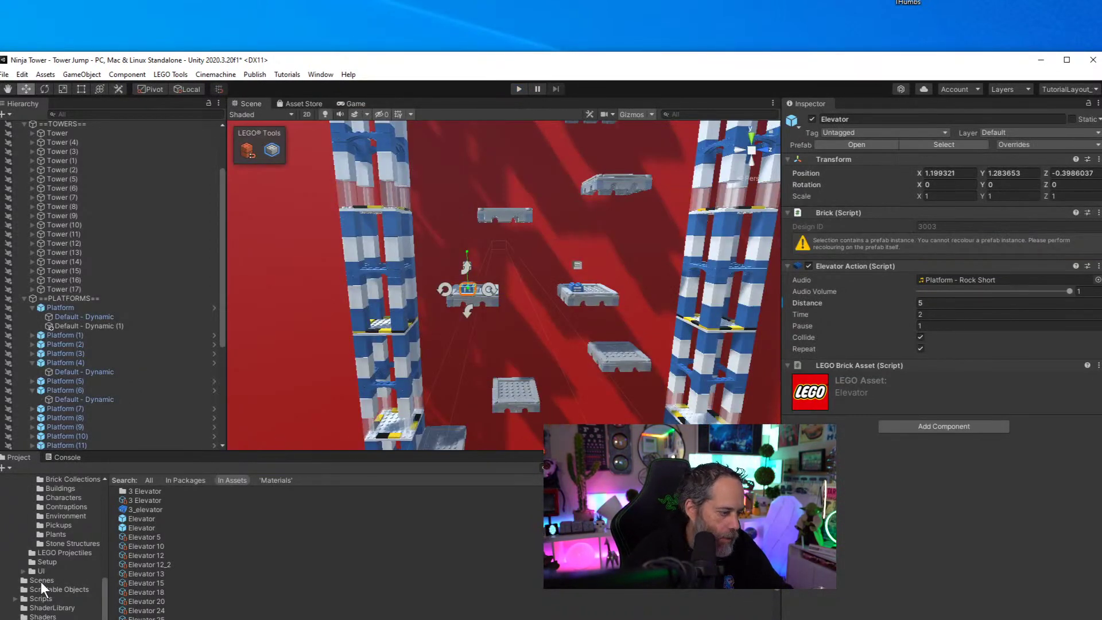
Examine the MgLEGO Ninjago prefab folders for usable models, including LEGO Projectiles, Props, Obstacles and Vehicles
{"action": "scroll", "coordinate": [46, 549], "scroll_direction": "up", "scroll_amount": 5}
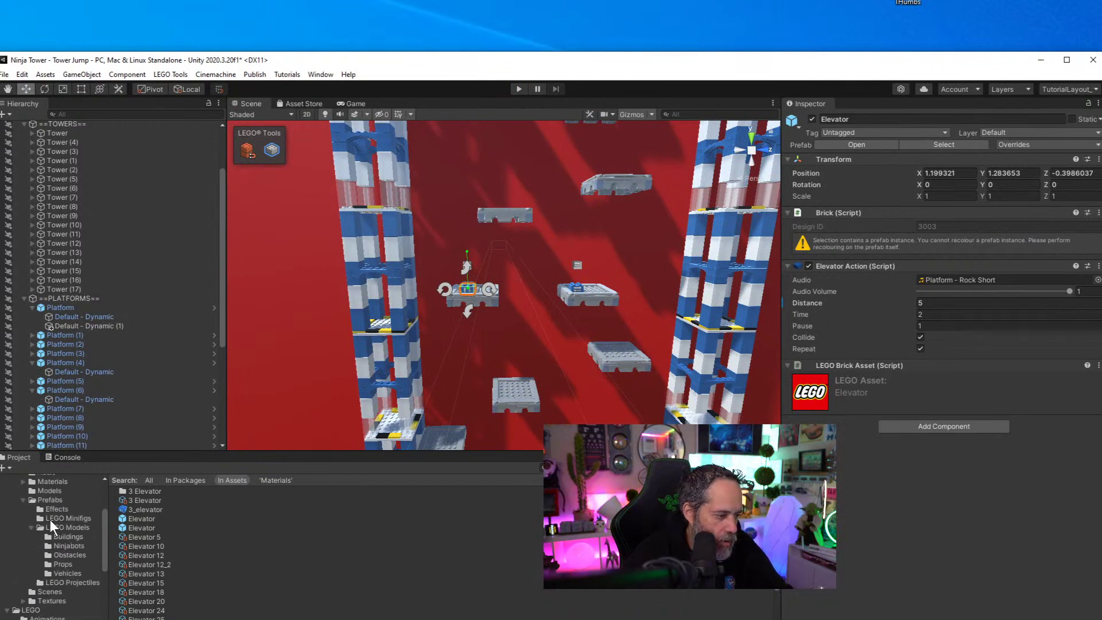
{"action": "left_click", "coordinate": [53, 525]}
{"action": "left_click", "coordinate": [60, 581]}
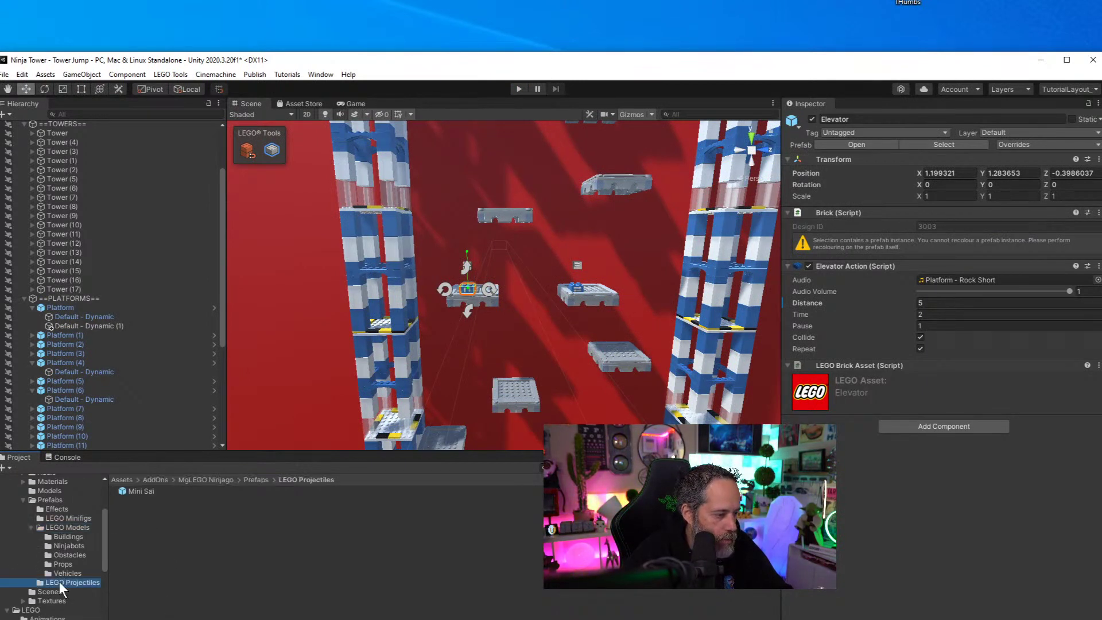
{"action": "left_click", "coordinate": [75, 528]}
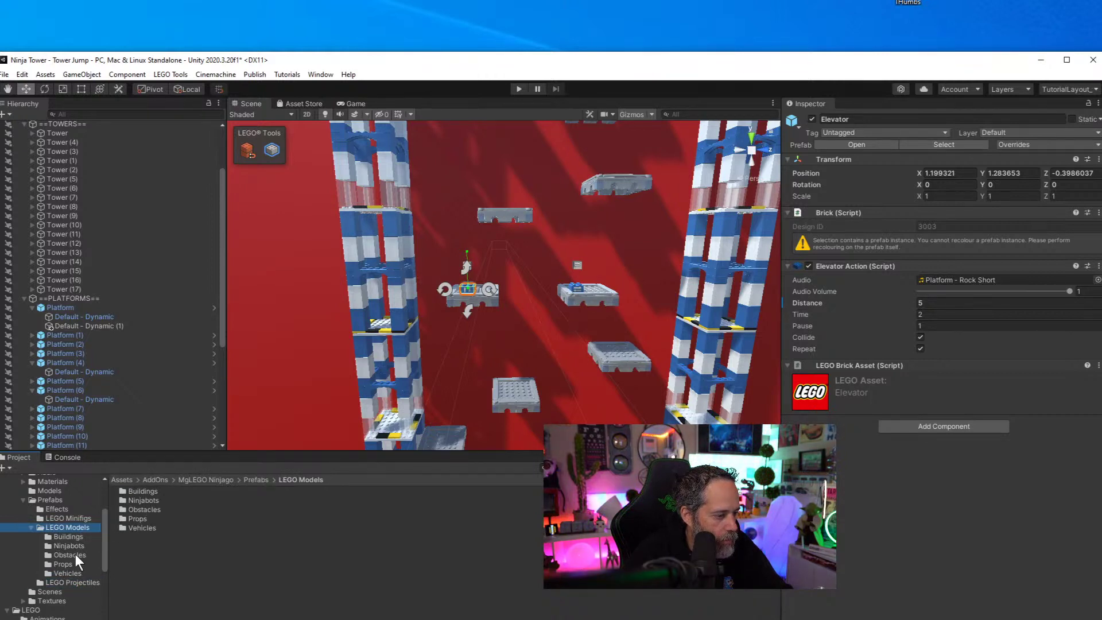
{"action": "left_click", "coordinate": [63, 564]}
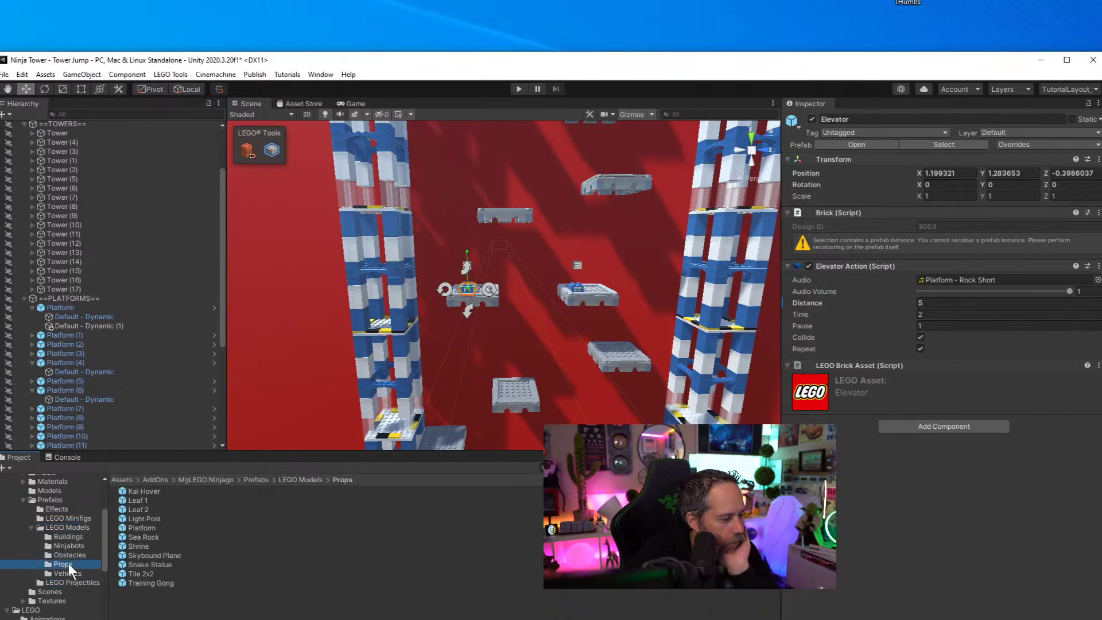
{"action": "left_click", "coordinate": [66, 554]}
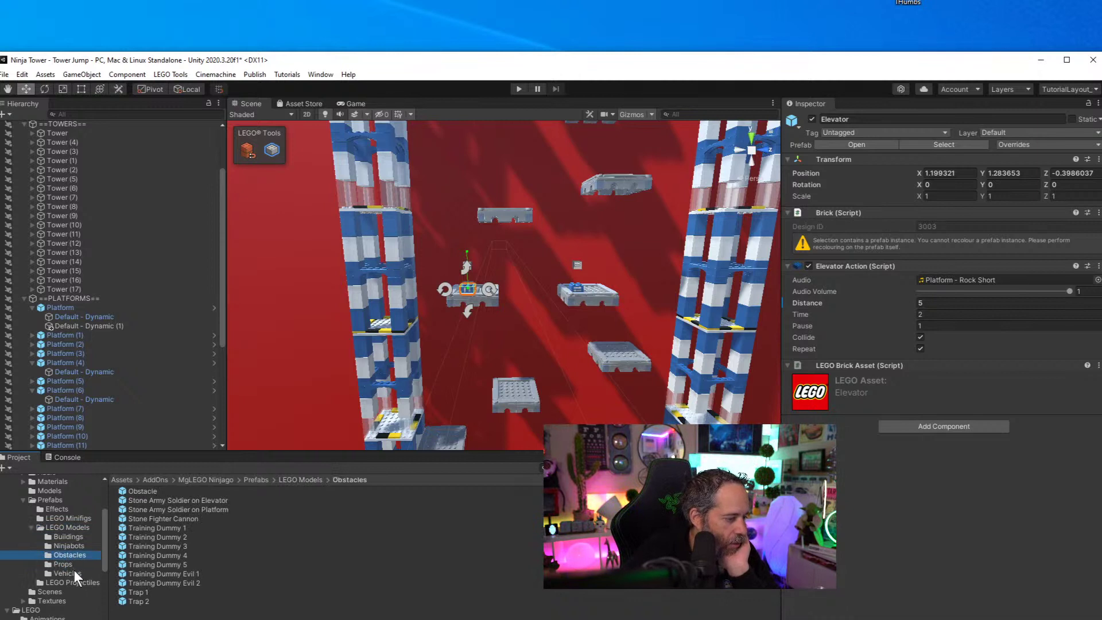
{"action": "left_click", "coordinate": [74, 571]}
{"action": "left_click", "coordinate": [76, 563]}
{"action": "left_click", "coordinate": [74, 553]}
{"action": "scroll", "coordinate": [61, 514], "scroll_direction": "down", "scroll_amount": 5}
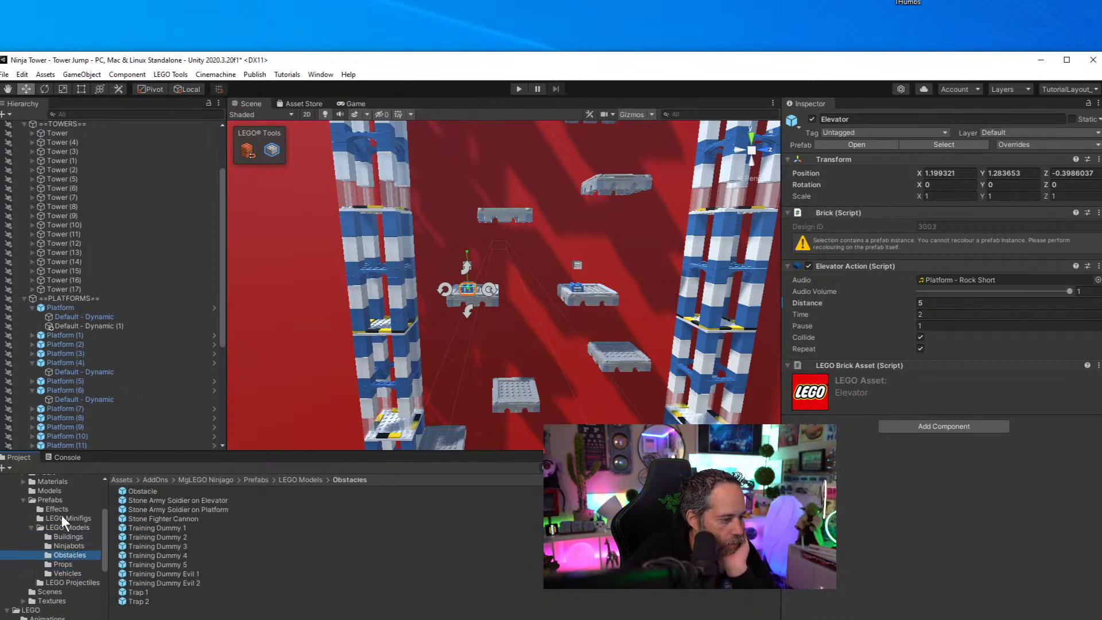
Examine the core LEGO prefabs, checking Brick Collections and the Contraptions models such as Cannon, Console, Evil Machine and Jukebox
{"action": "scroll", "coordinate": [61, 518], "scroll_direction": "down", "scroll_amount": 4}
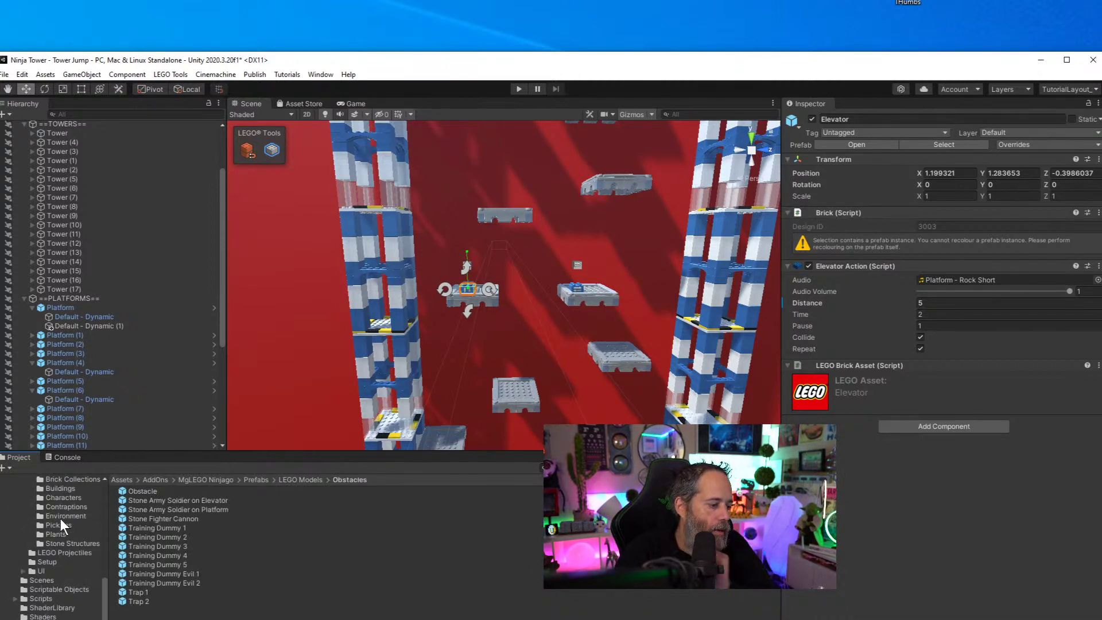
{"action": "scroll", "coordinate": [63, 522], "scroll_direction": "down", "scroll_amount": 3}
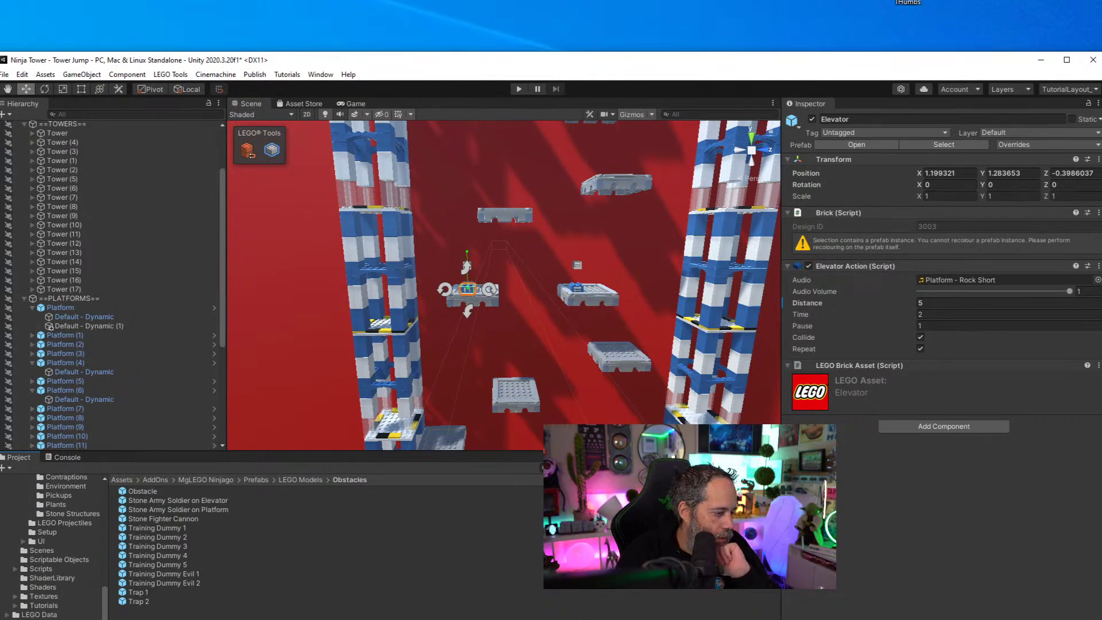
{"action": "scroll", "coordinate": [50, 599], "scroll_direction": "up", "scroll_amount": 4}
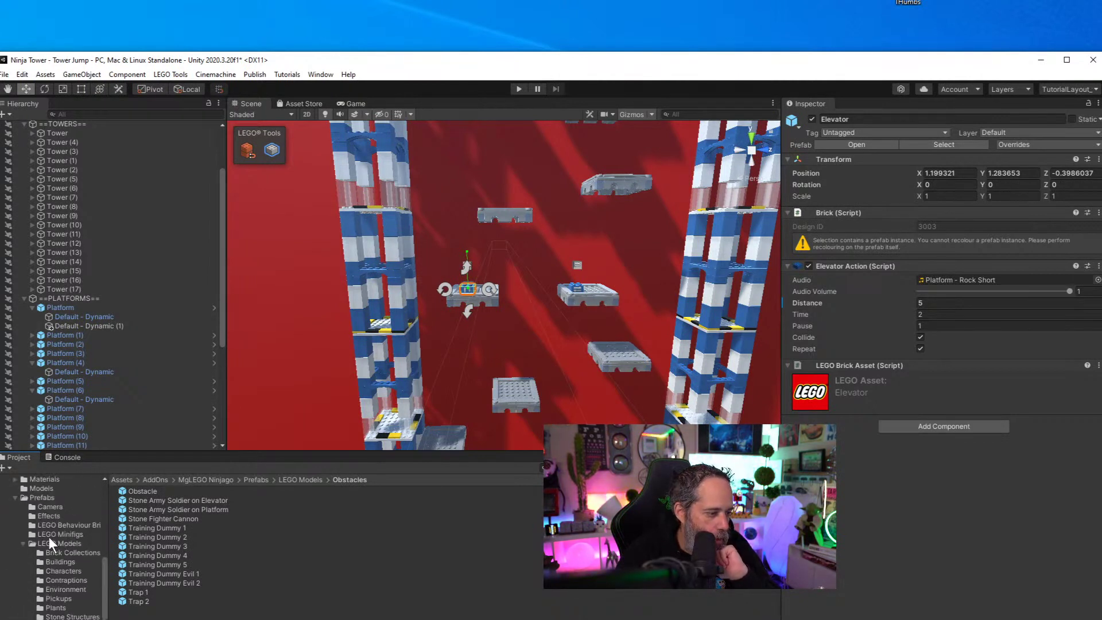
{"action": "left_click", "coordinate": [43, 498]}
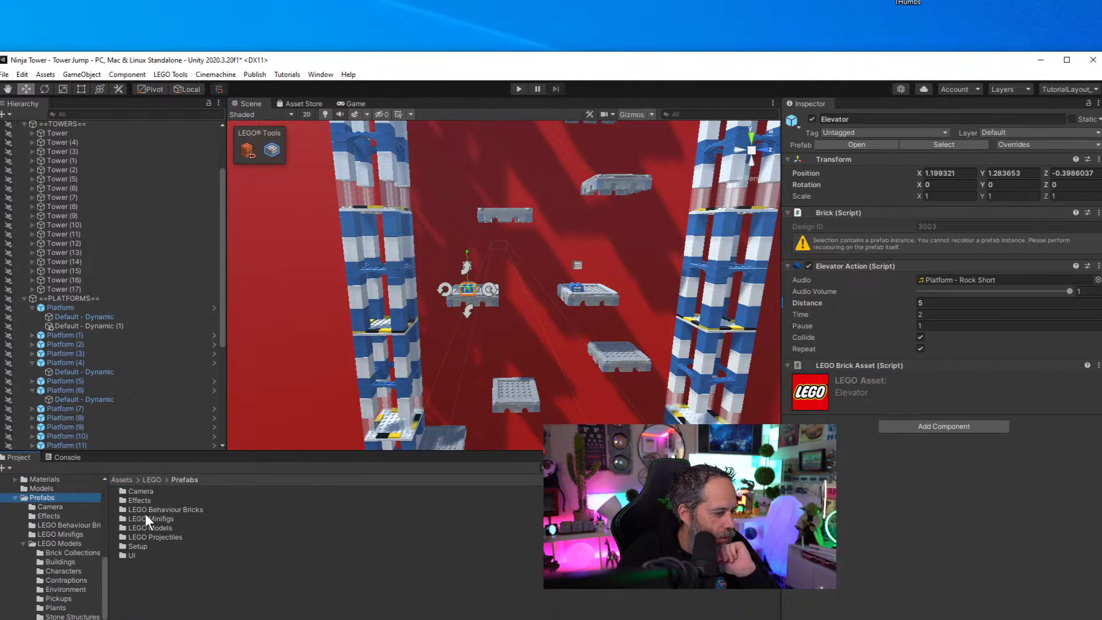
{"action": "left_click", "coordinate": [71, 553]}
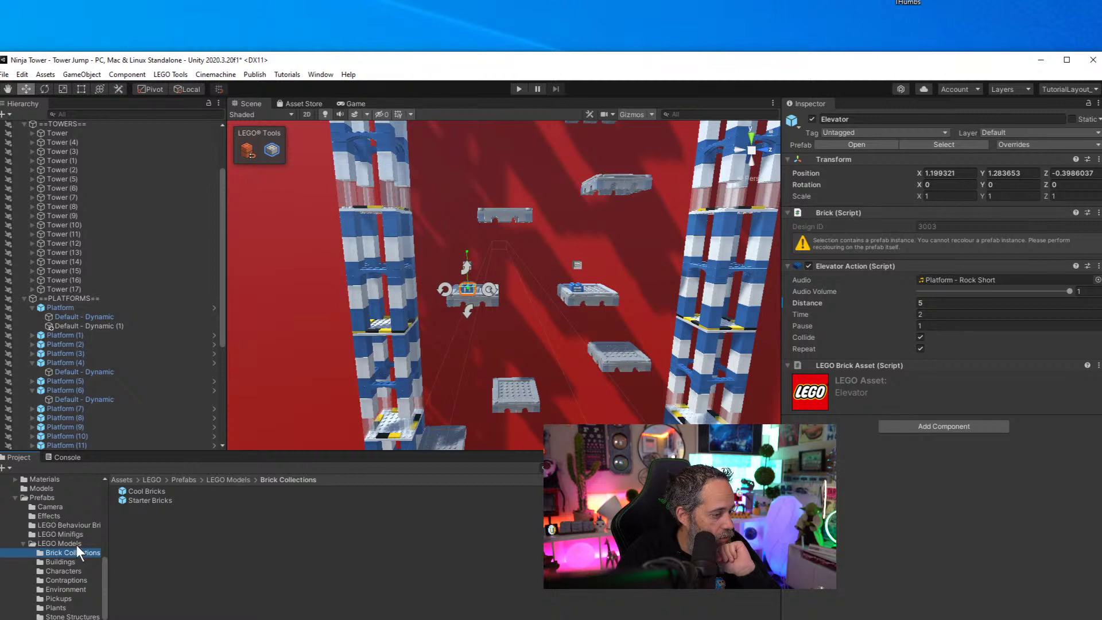
{"action": "left_click", "coordinate": [59, 581]}
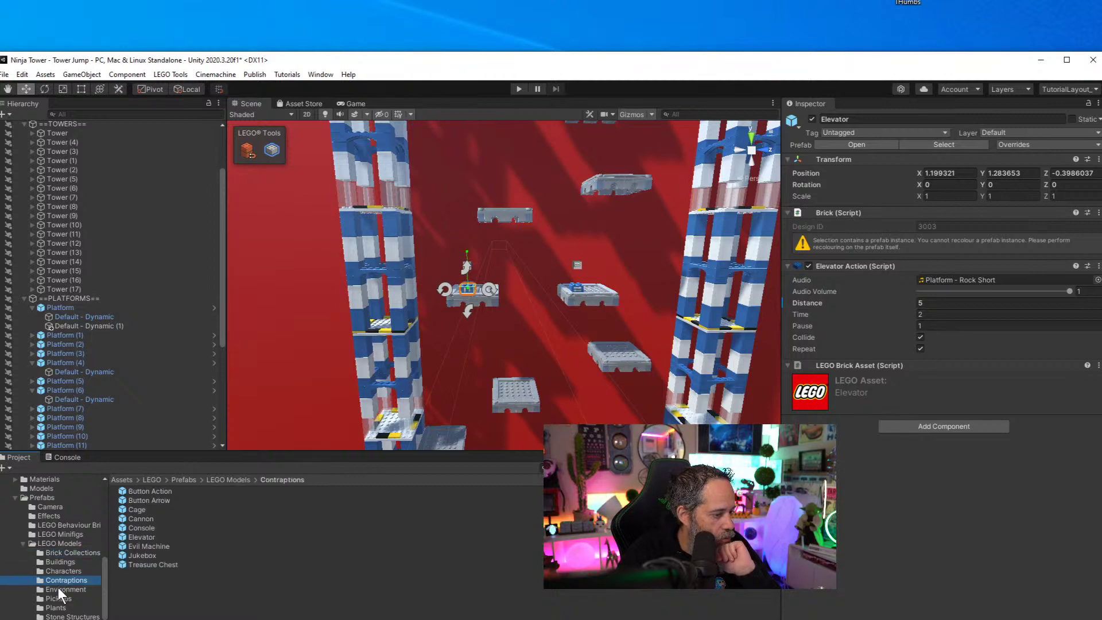
{"action": "left_click", "coordinate": [143, 516]}
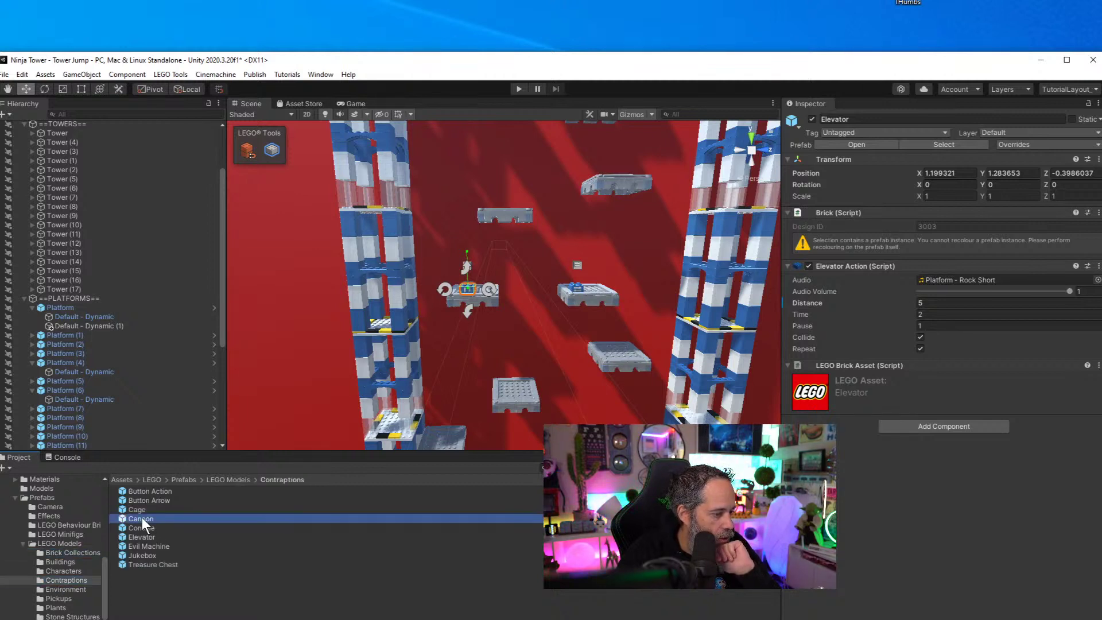
{"action": "left_click", "coordinate": [139, 525]}
{"action": "left_click", "coordinate": [129, 544]}
{"action": "left_click", "coordinate": [126, 553]}
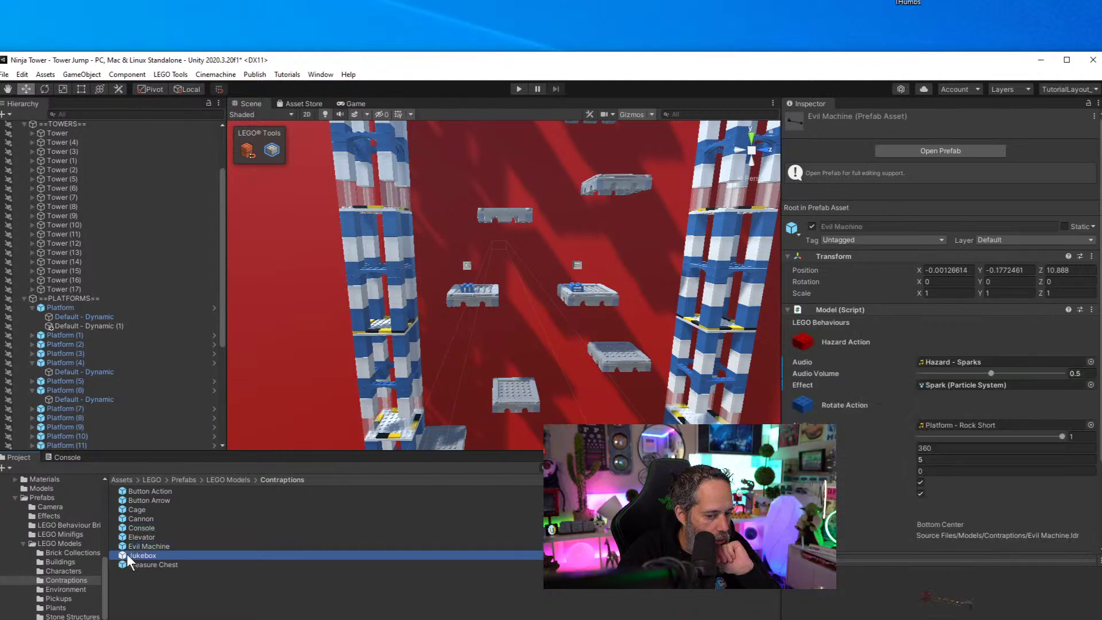
Find the Crystal prefab among the LEGO Models Pickups and place one in the scene below the platform near the right tower
{"action": "left_click", "coordinate": [71, 590]}
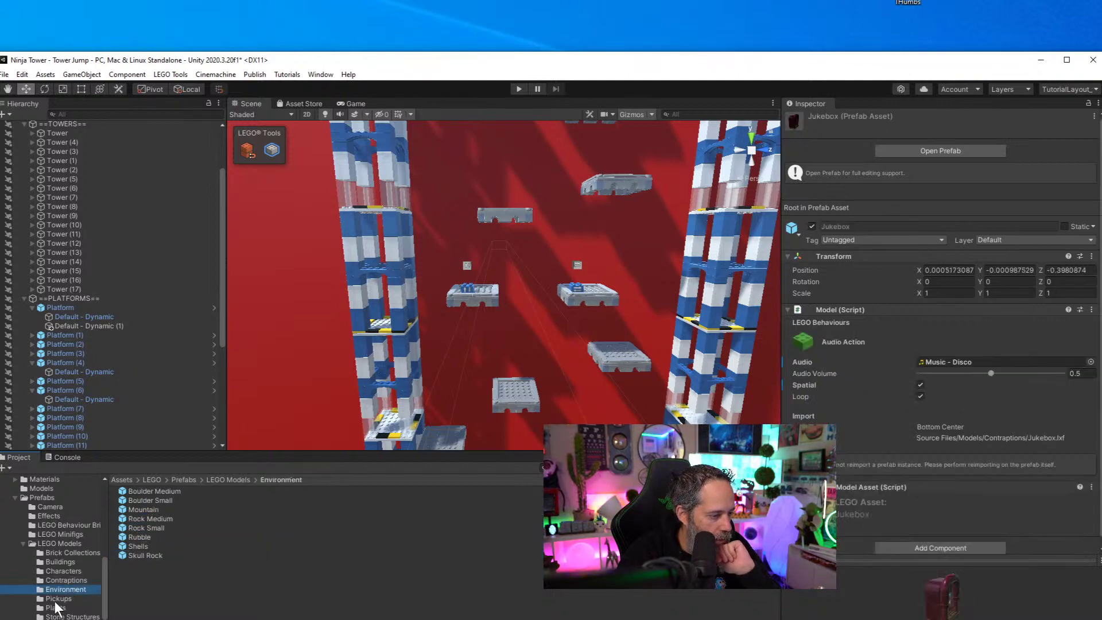
{"action": "left_click", "coordinate": [62, 598]}
{"action": "left_click", "coordinate": [53, 607]}
{"action": "left_click", "coordinate": [56, 598]}
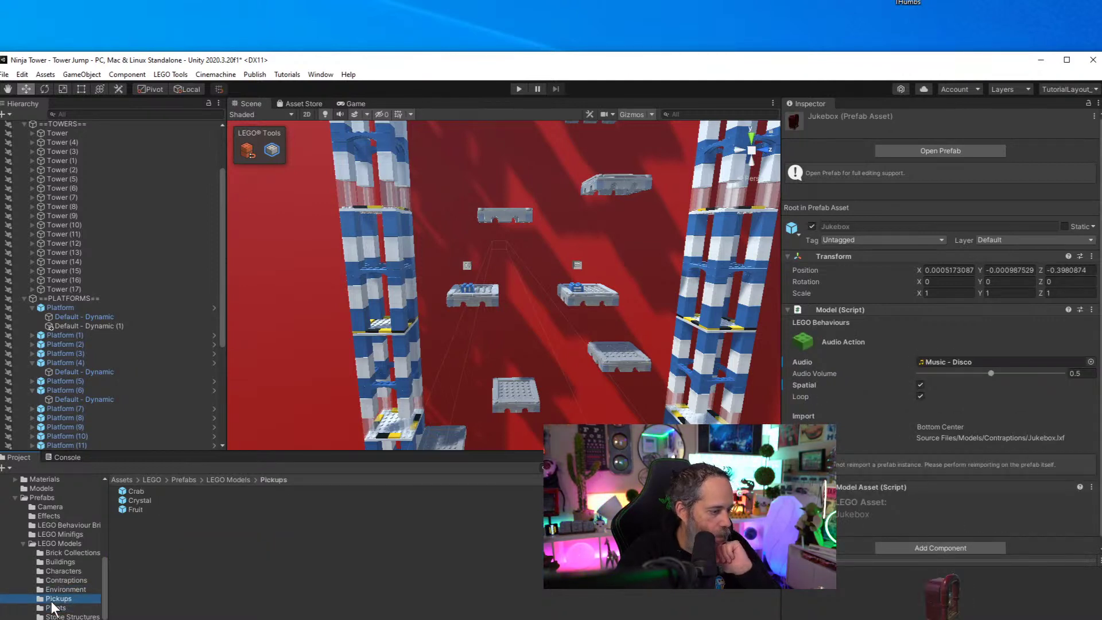
{"action": "left_click", "coordinate": [129, 508]}
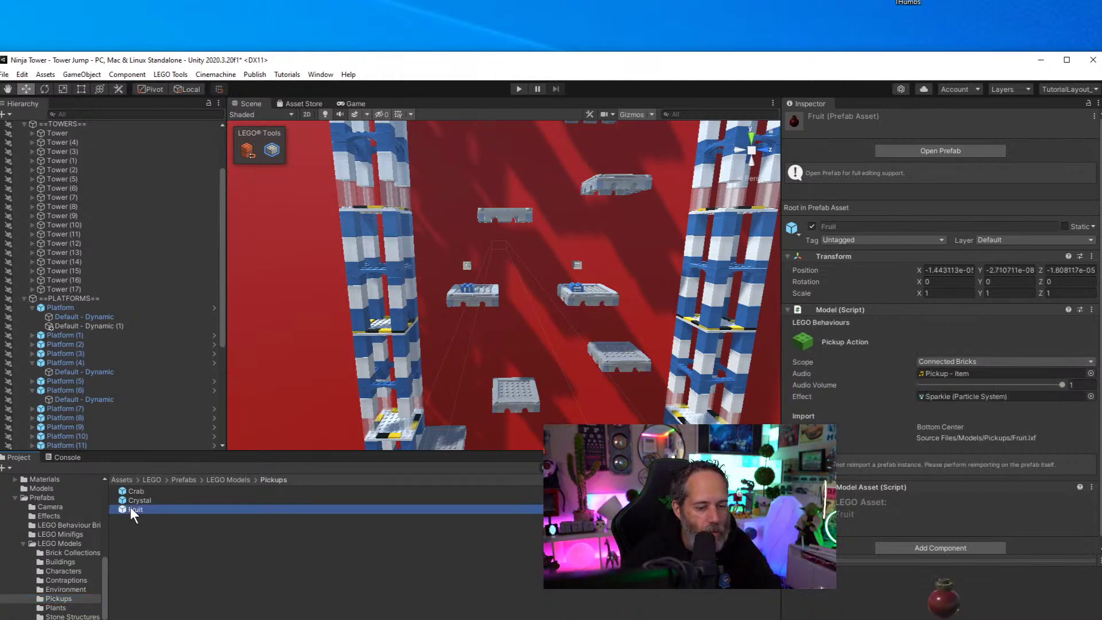
{"action": "left_click", "coordinate": [135, 493]}
{"action": "left_click", "coordinate": [129, 501]}
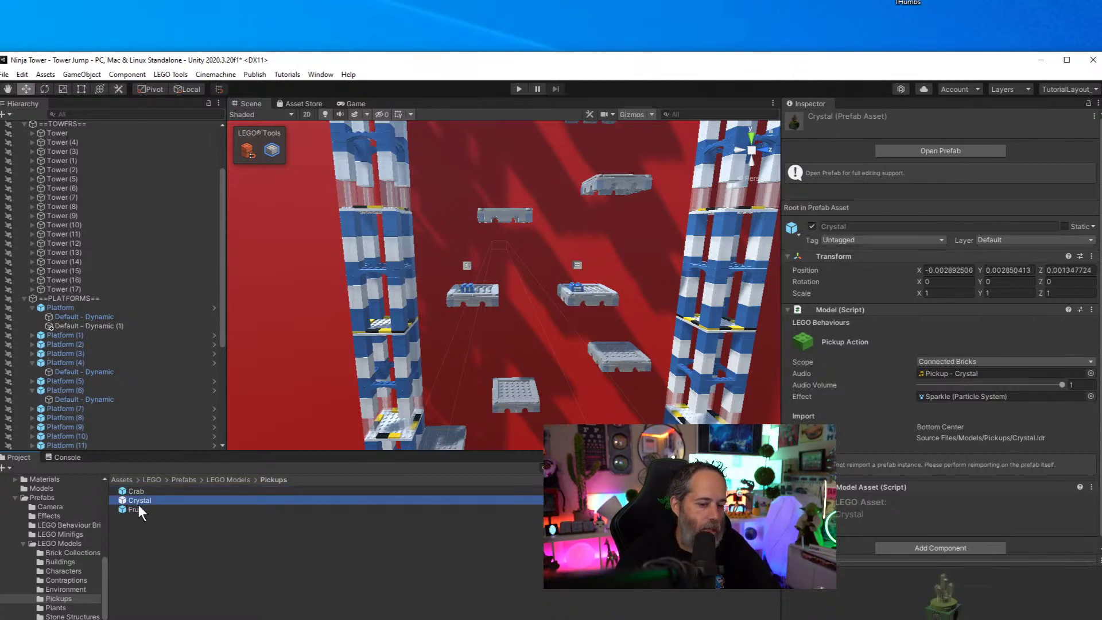
{"action": "left_click_drag", "start_coordinate": [137, 500], "coordinate": [625, 420]}
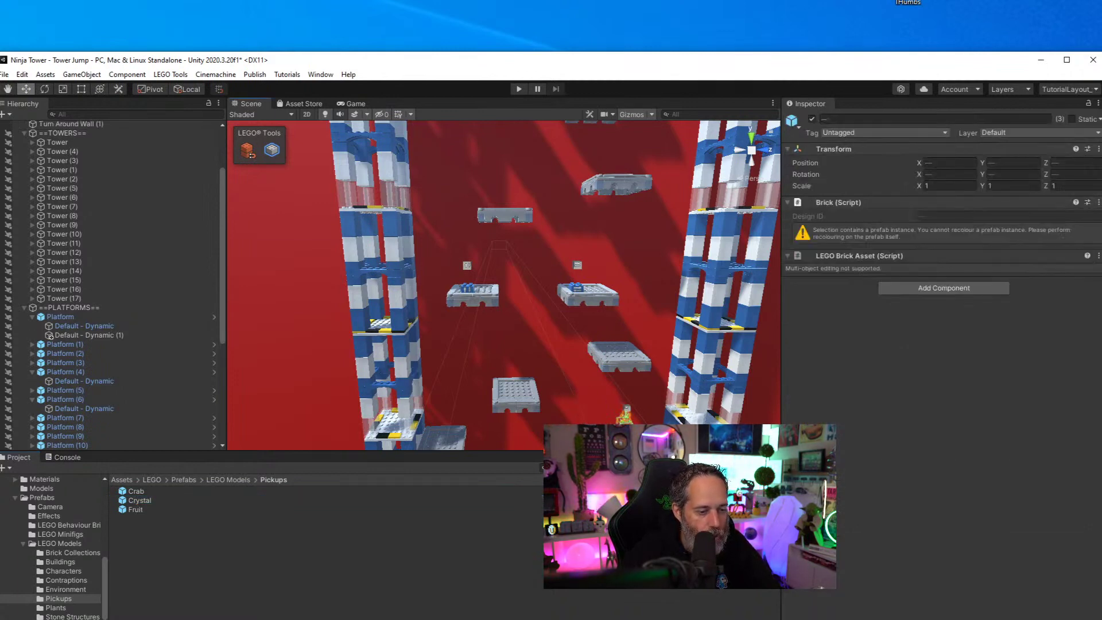
Collapse the ==TOWERS== and ==PLATFORMS== groups in the scene hierarchy
{"action": "right_click_drag", "start_coordinate": [474, 400], "coordinate": [317, 424]}
{"action": "key", "text": "f"}
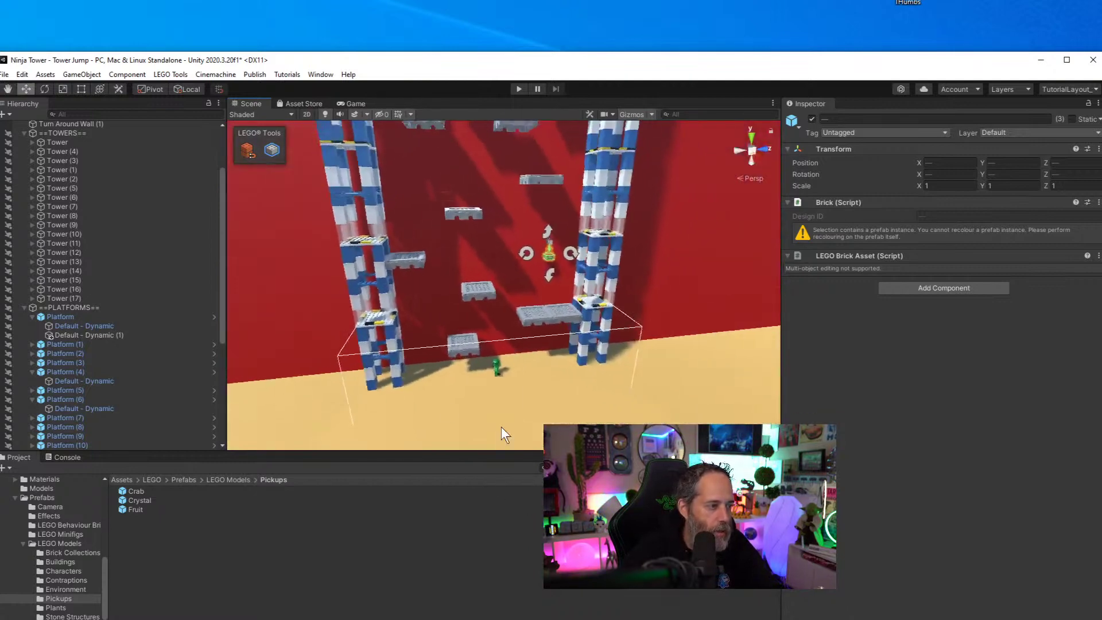
{"action": "left_click", "coordinate": [23, 132]}
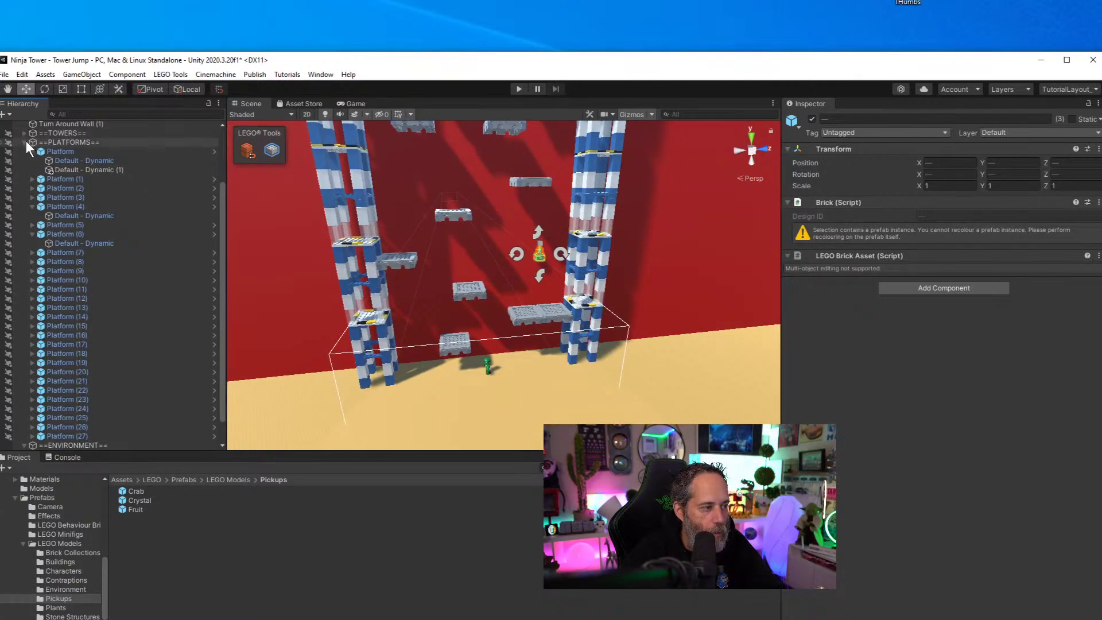
{"action": "left_click", "coordinate": [26, 141]}
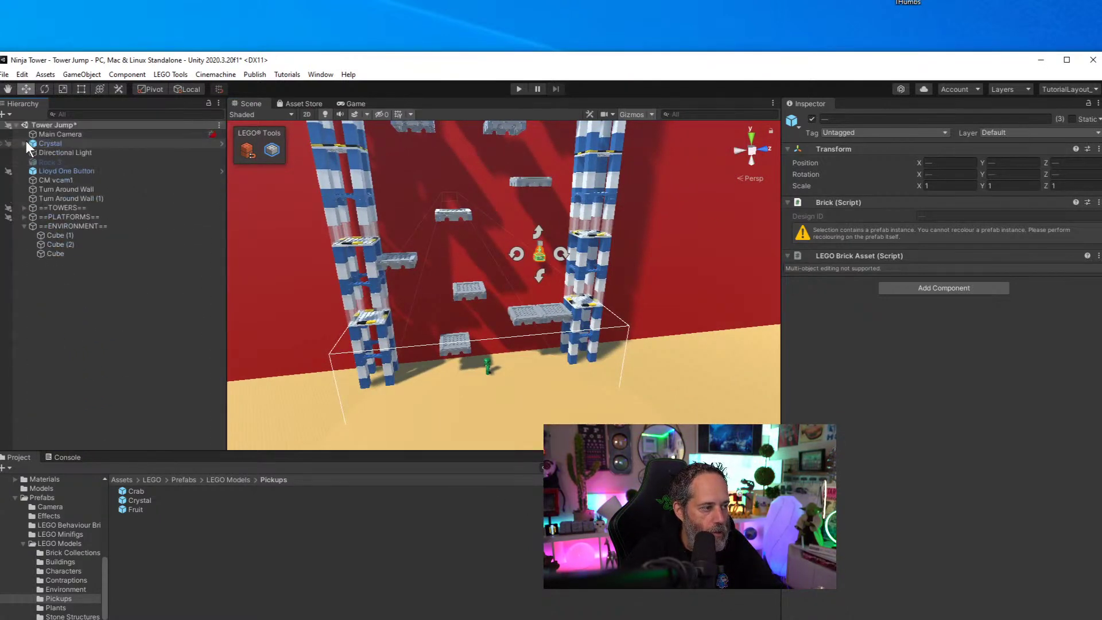
Create an empty object named ==PICKUPS== with its transform reset, and make the Crystal its child
{"action": "right_click", "coordinate": [75, 274]}
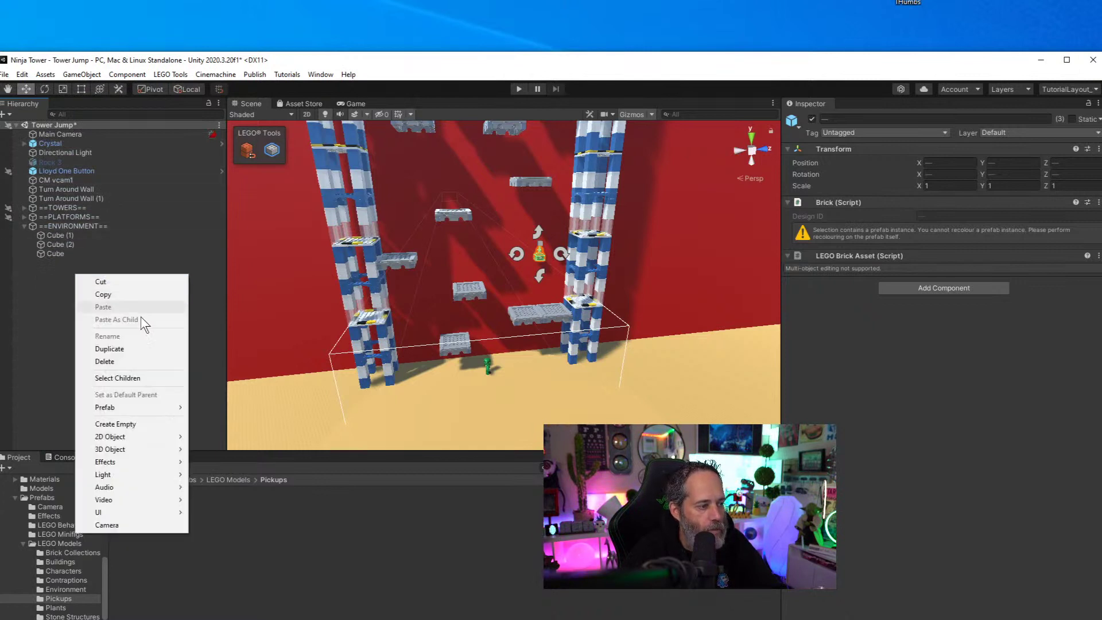
{"action": "left_click", "coordinate": [146, 422]}
{"action": "left_click", "coordinate": [869, 122]}
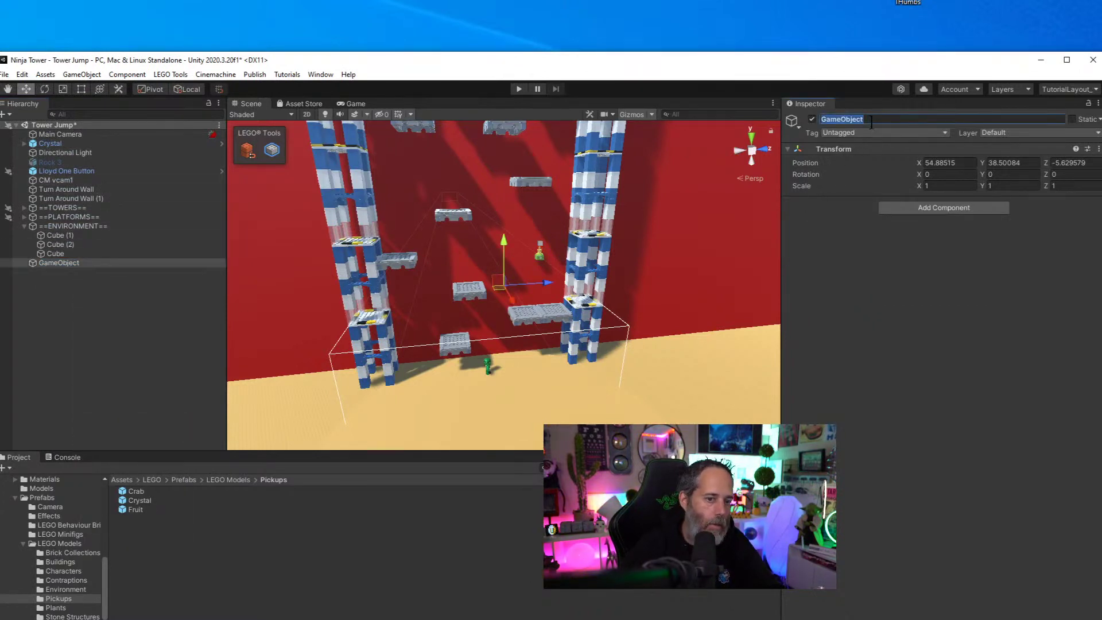
{"action": "type", "text": "==PICK"}
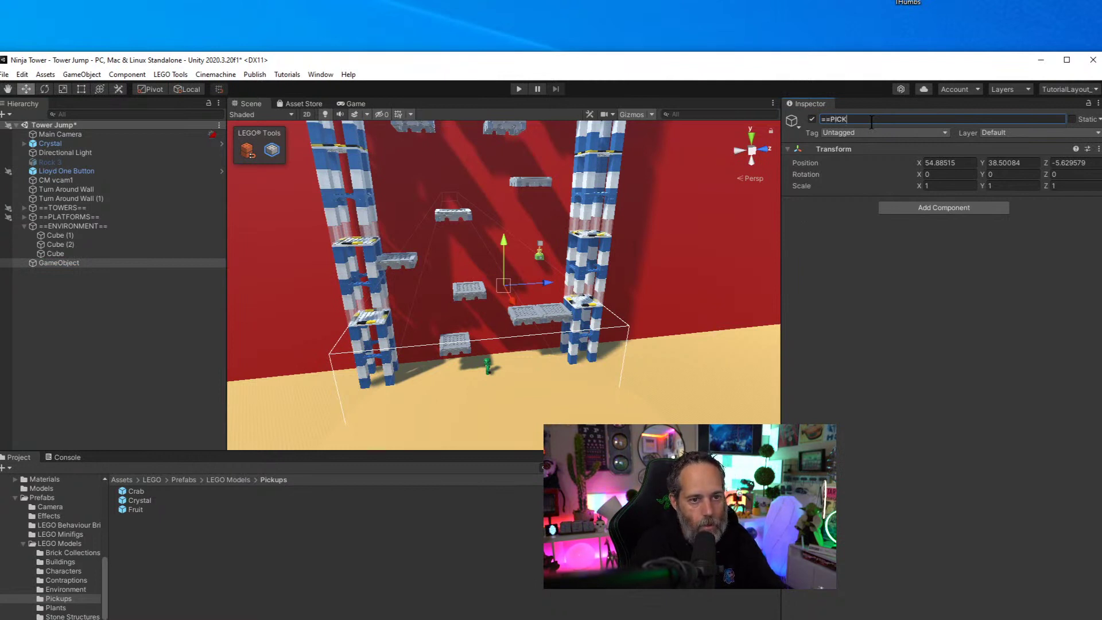
{"action": "type", "text": "UPS=="}
{"action": "key", "text": "Return"}
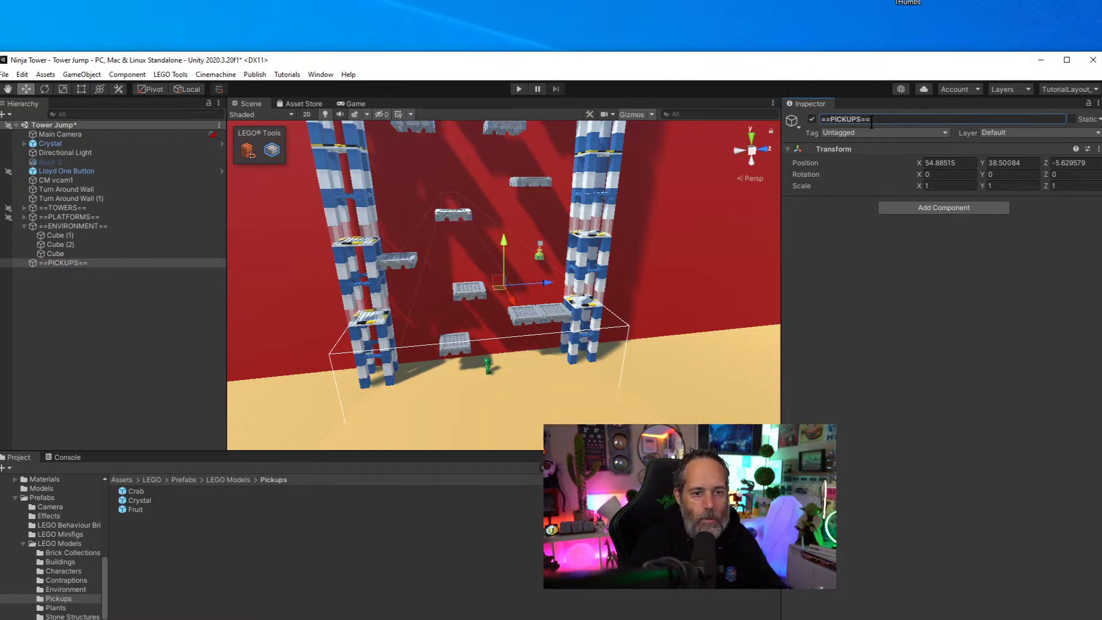
{"action": "right_click", "coordinate": [869, 153]}
{"action": "left_click", "coordinate": [876, 163]}
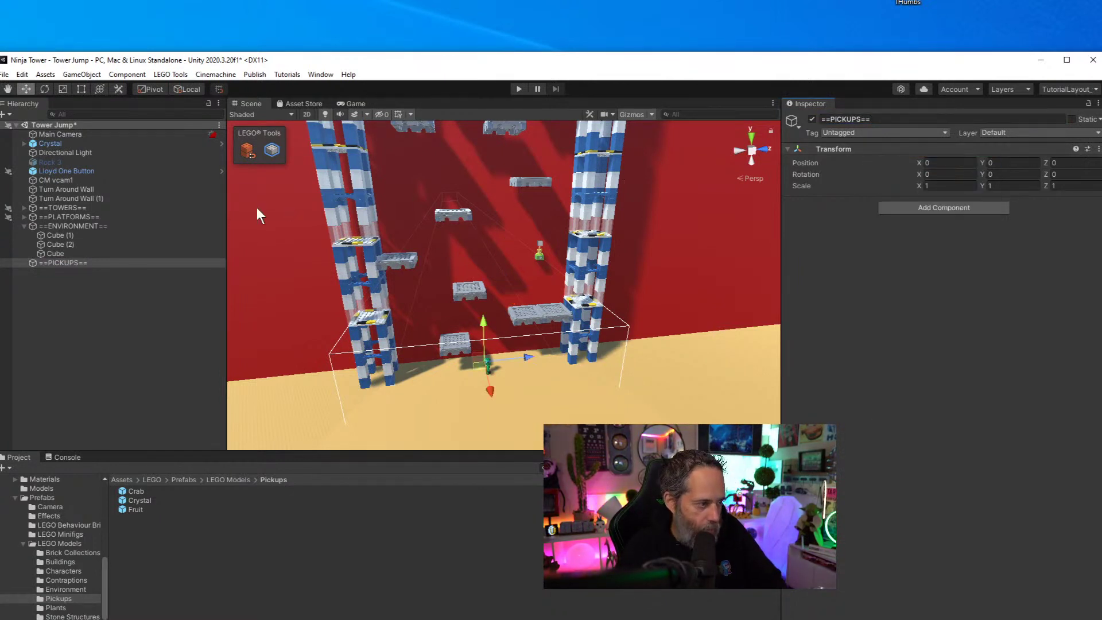
{"action": "left_click_drag", "start_coordinate": [53, 144], "coordinate": [79, 269]}
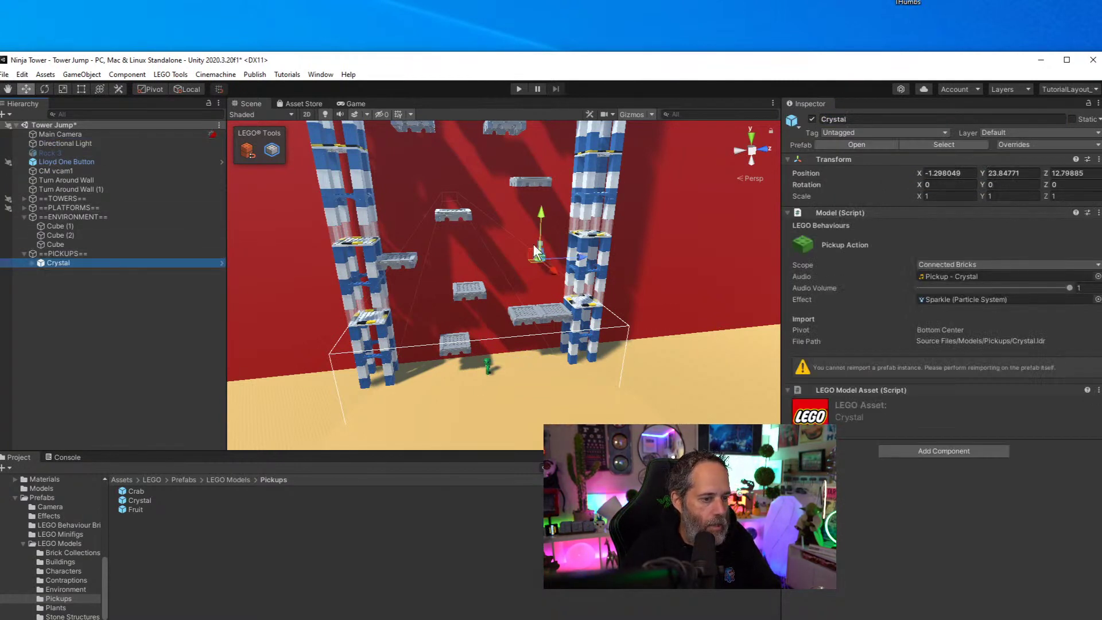
Duplicate the Crystal twice, placing one copy near the left tower and one at about Y 3.3, Z 6.5 beneath the long lower platform
{"action": "key", "text": "ctrl+d"}
{"action": "left_click_drag", "start_coordinate": [531, 252], "coordinate": [539, 340]}
{"action": "key", "text": "ctrl+d"}
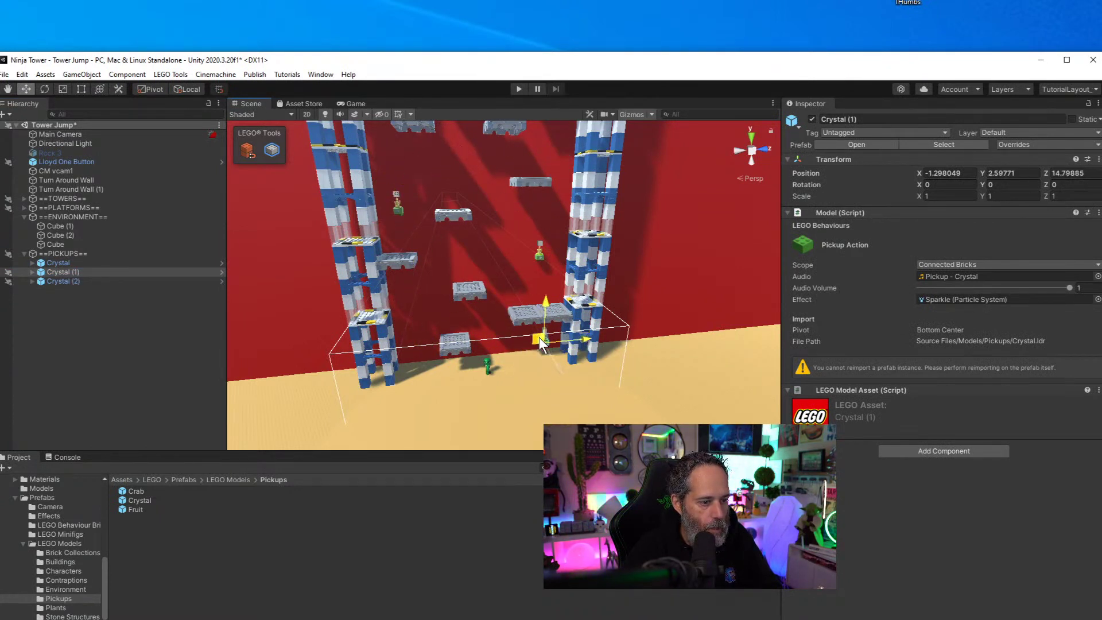
{"action": "left_click_drag", "start_coordinate": [498, 288], "coordinate": [447, 280], "text": "alt"}
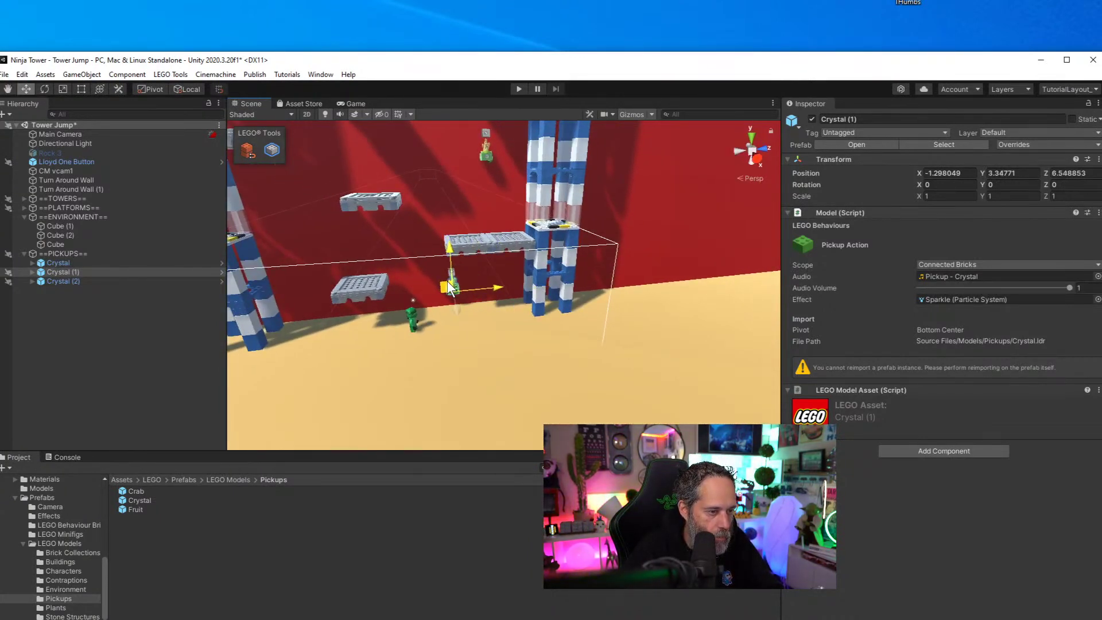
Duplicate the lowest Crystal and move the copy up near the right tower, at about Y 48.3, Z 13
{"action": "scroll", "coordinate": [453, 304], "scroll_direction": "down", "scroll_amount": 5}
{"action": "key", "text": "ctrl+d"}
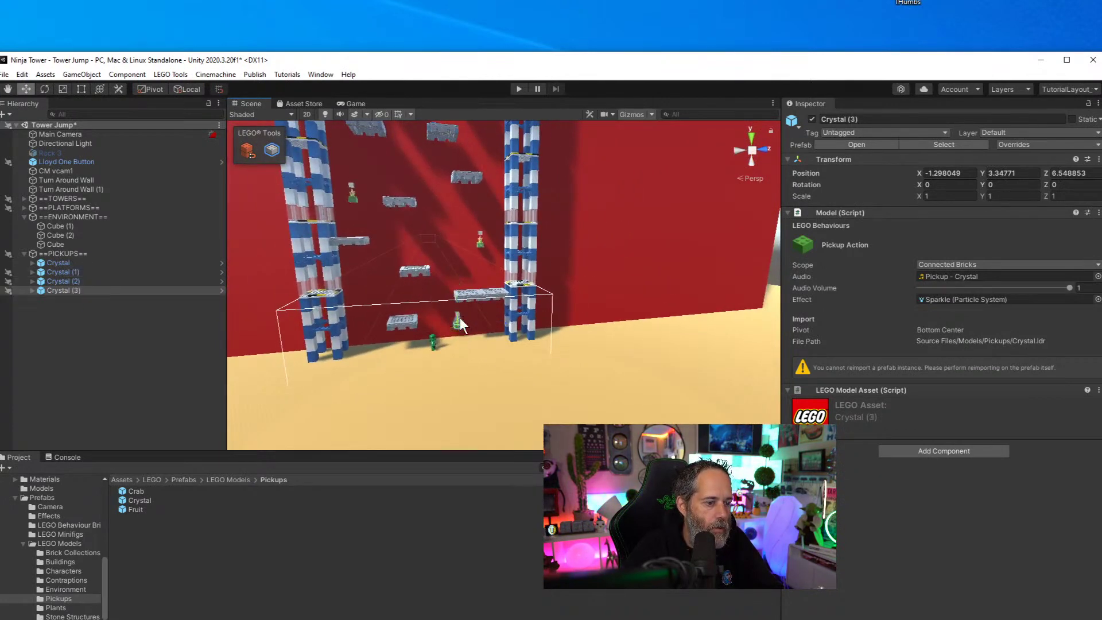
{"action": "left_click", "coordinate": [456, 320]}
{"action": "left_click", "coordinate": [116, 291]}
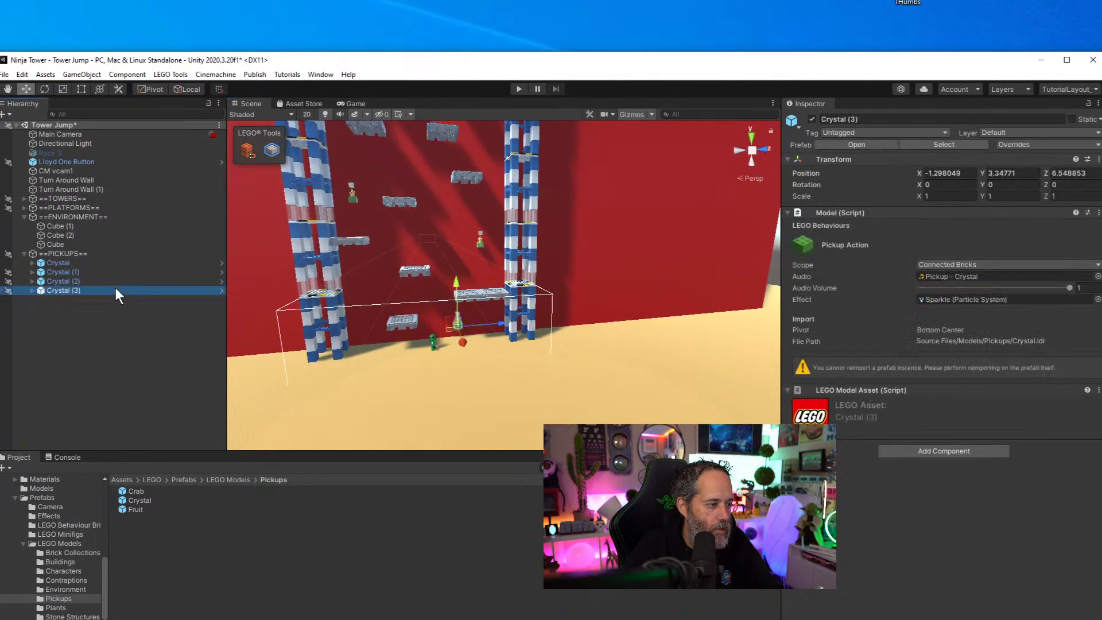
{"action": "left_click_drag", "start_coordinate": [466, 321], "coordinate": [482, 138]}
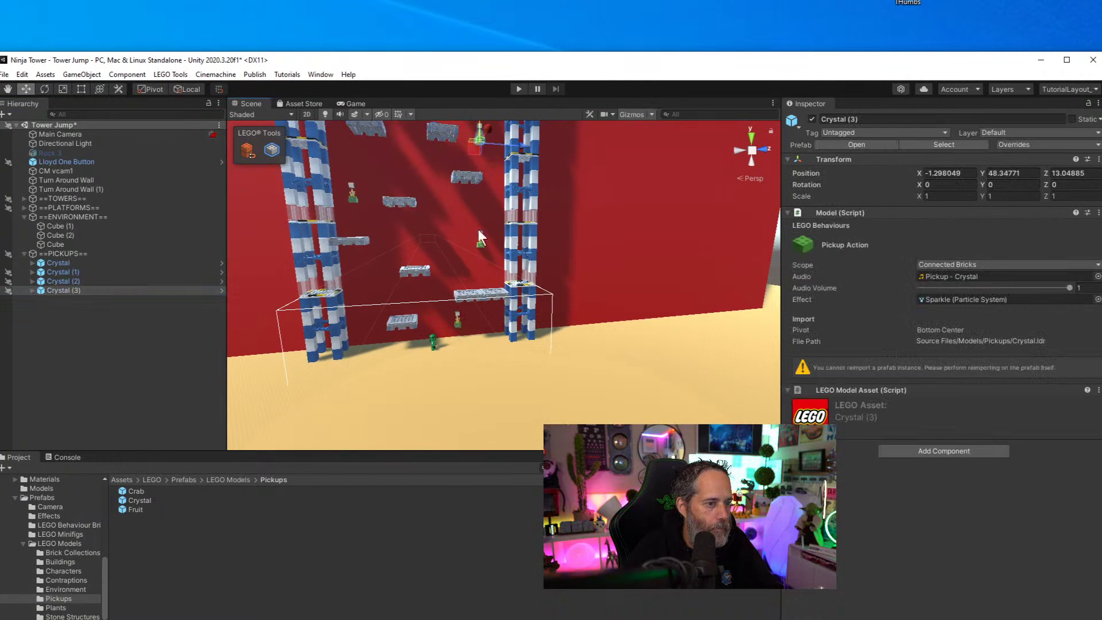
Add another Crystal higher up near the right tower, and undo all crystal placements and the ==PICKUPS== group
{"action": "right_click_drag", "start_coordinate": [482, 137], "coordinate": [502, 315]}
{"action": "left_click", "coordinate": [501, 312]}
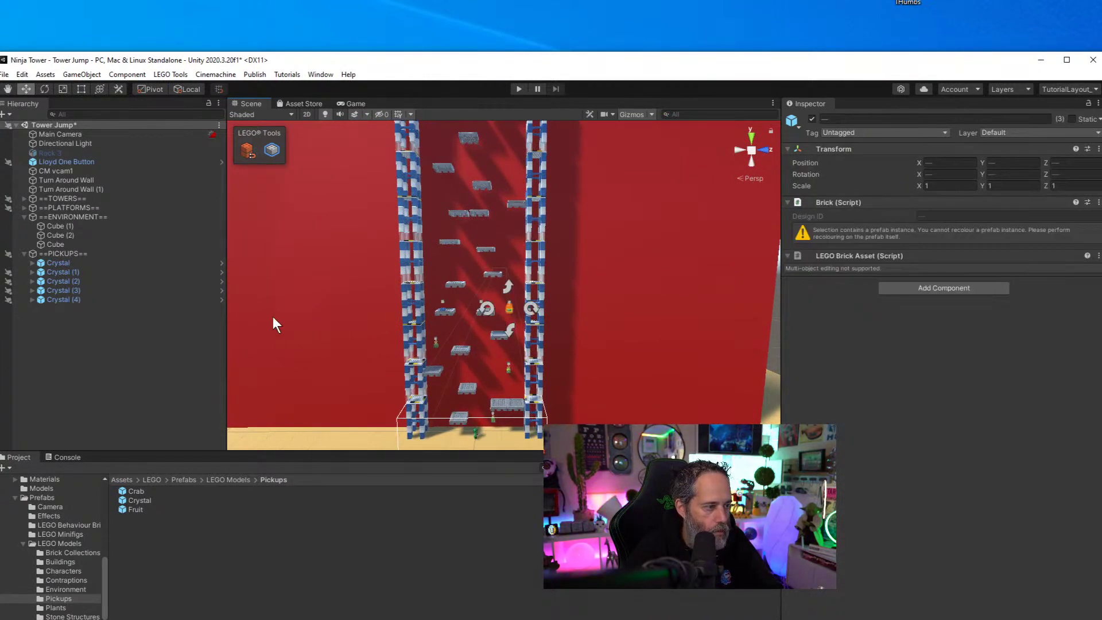
{"action": "key", "text": "ctrl+z"}
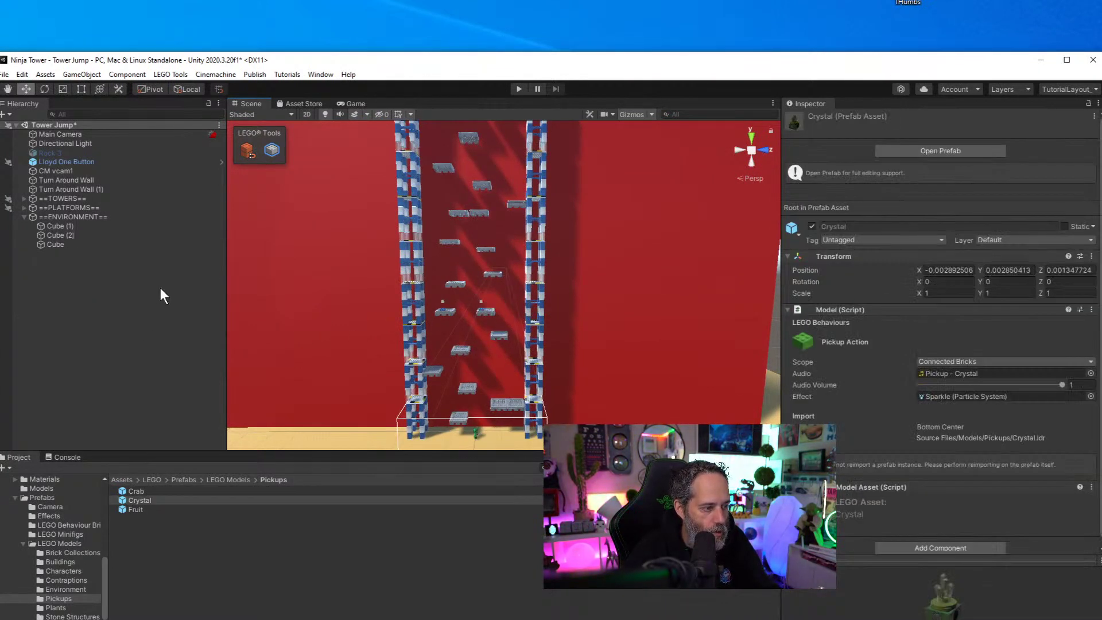
Duplicate the crystal pickup until Crystal (9) exists under ==PICKUPS== and spread the copies between the platforms up to the tower's top
{"action": "key", "text": "ctrl+y"}
{"action": "left_click", "coordinate": [125, 299]}
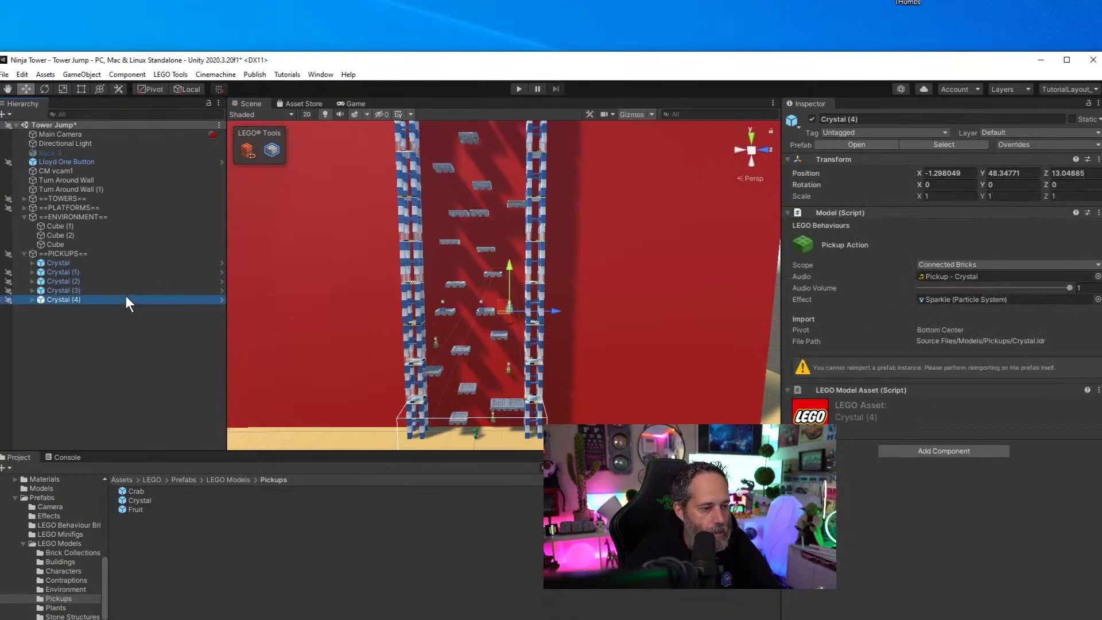
{"action": "left_click", "coordinate": [33, 299]}
{"action": "left_click", "coordinate": [50, 308]}
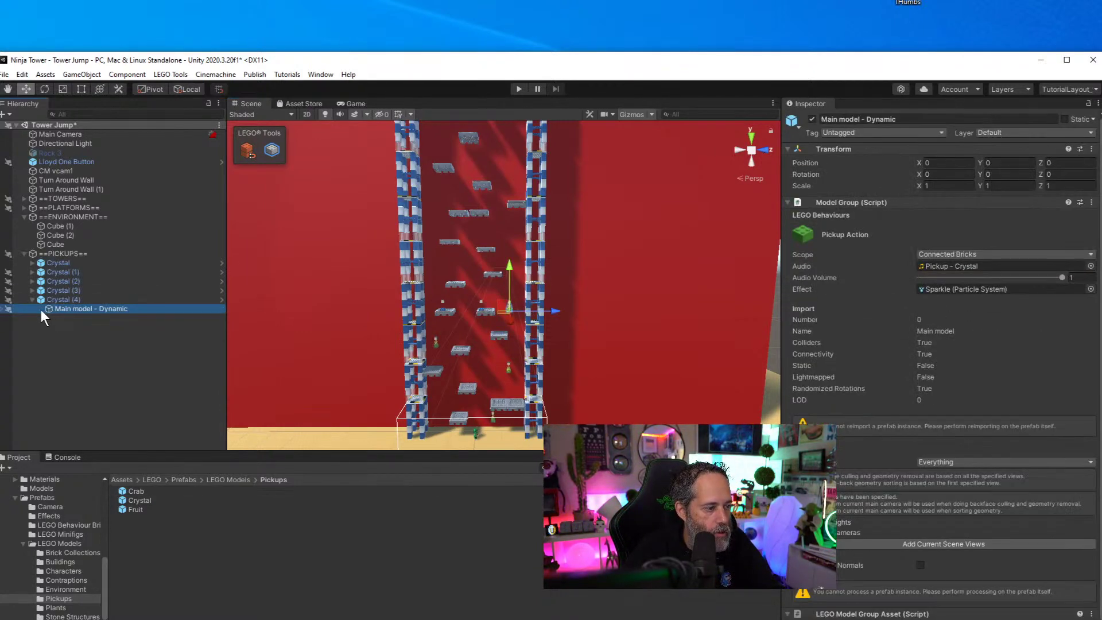
{"action": "key", "text": "ctrl+y"}
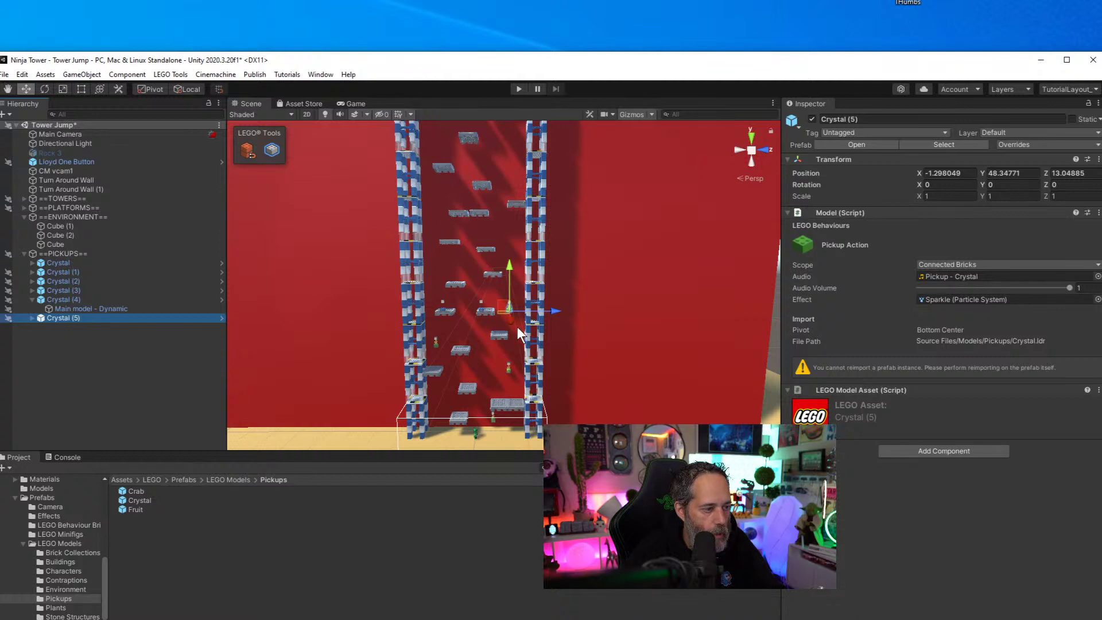
{"action": "left_click_drag", "start_coordinate": [507, 302], "coordinate": [436, 130]}
{"action": "left_click", "coordinate": [109, 327]}
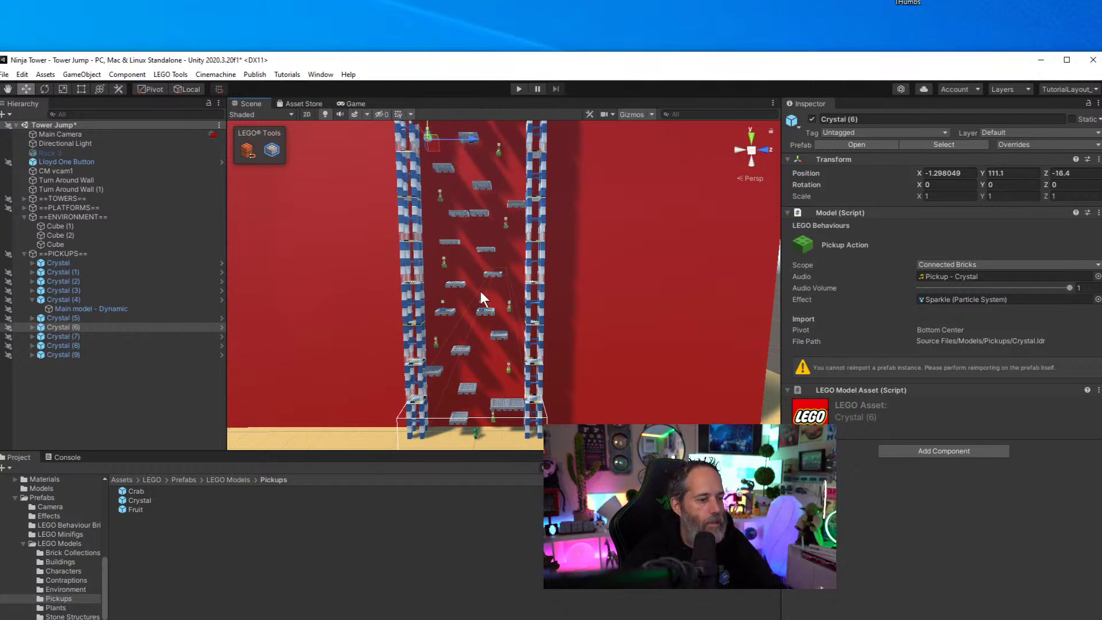
Play-test the level, jumping the ninja into the lowest crystal to check its pickup, and stop the game
{"action": "left_click", "coordinate": [518, 88]}
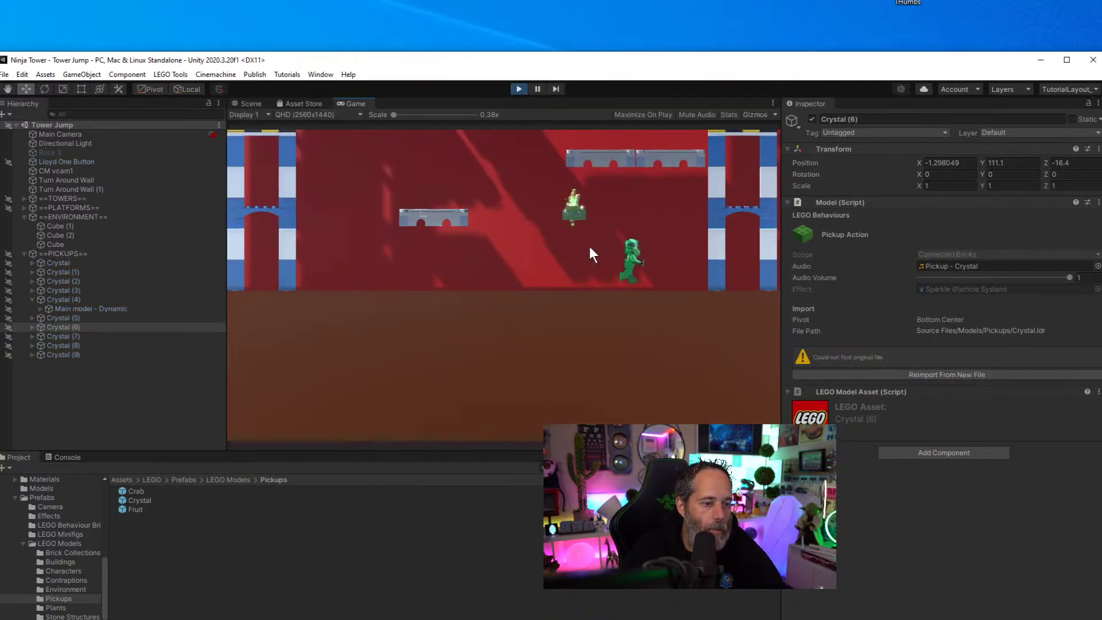
{"action": "key", "text": "space"}
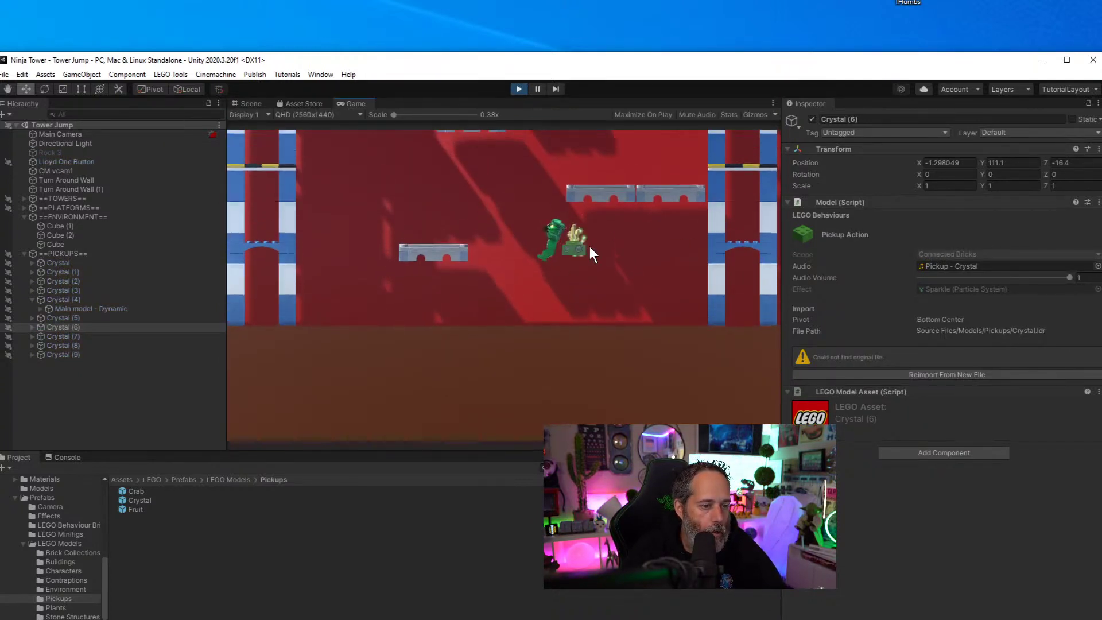
{"action": "left_click", "coordinate": [516, 89]}
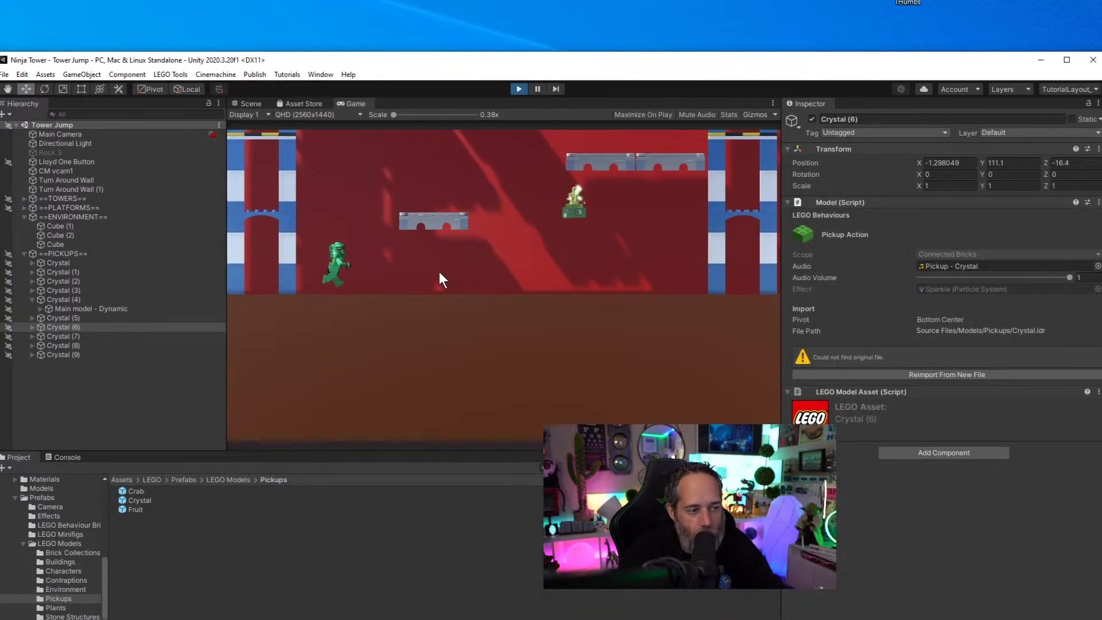
{"action": "key", "text": "ctrl+p"}
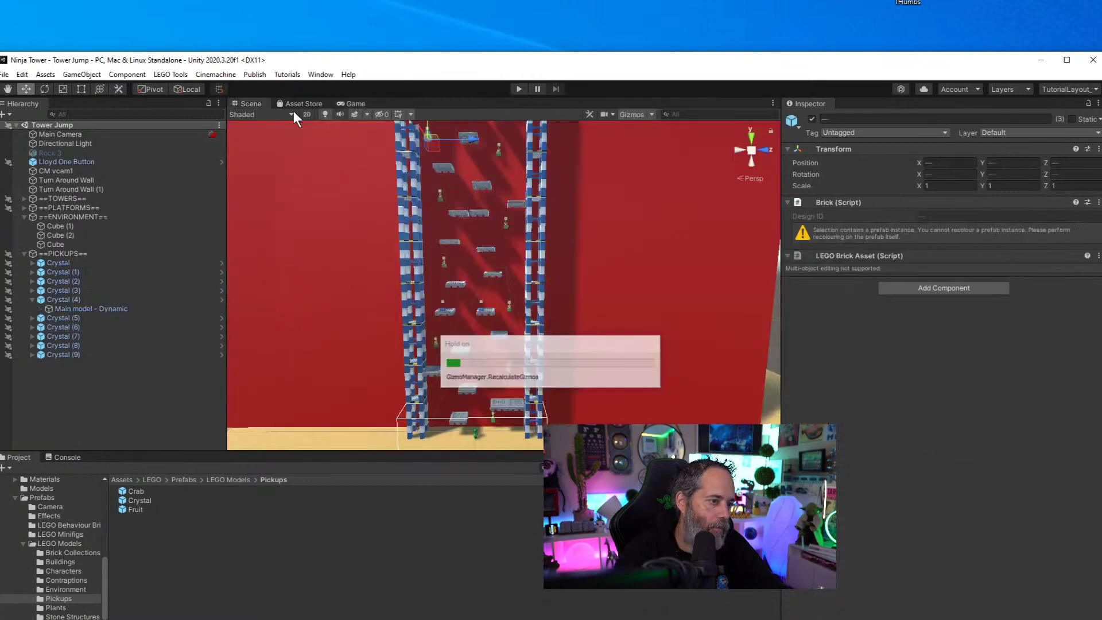
Select all ten crystals and move them together away from the wall to X position 4.7
{"action": "left_click_drag", "start_coordinate": [428, 315], "coordinate": [190, 253], "text": "alt"}
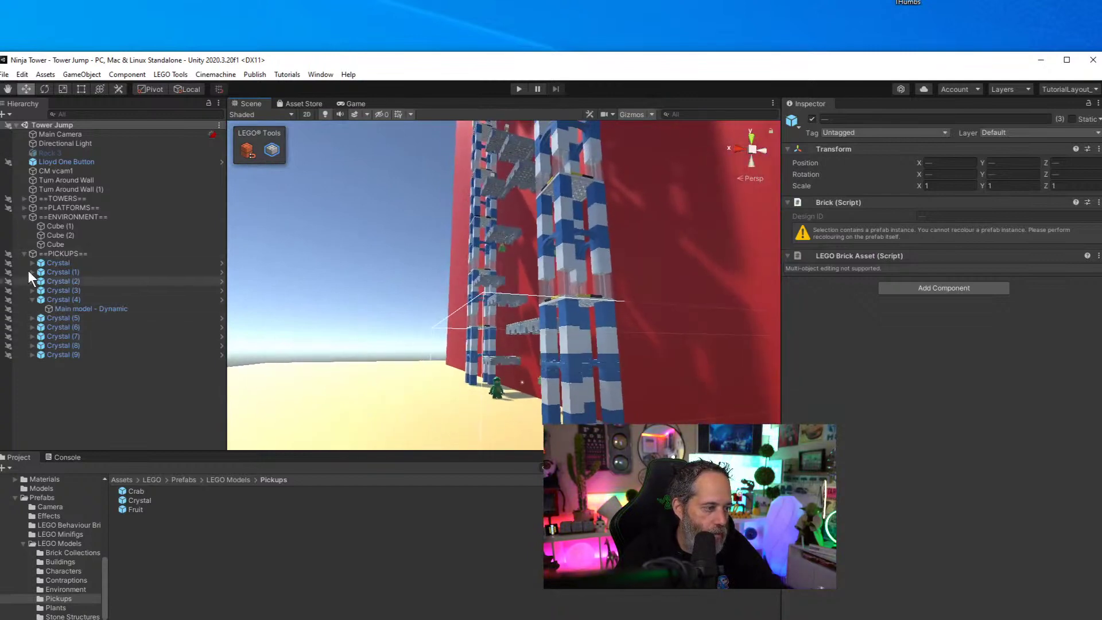
{"action": "left_click", "coordinate": [37, 301]}
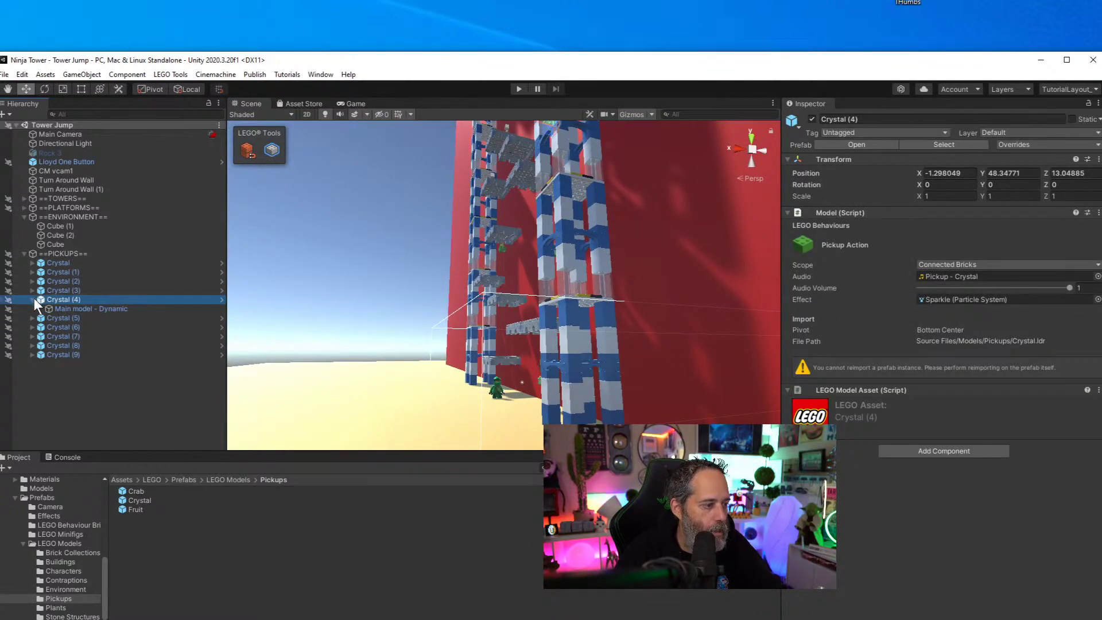
{"action": "left_click", "coordinate": [33, 298]}
{"action": "left_click", "coordinate": [50, 262]}
{"action": "left_click", "coordinate": [64, 345], "text": "shift"}
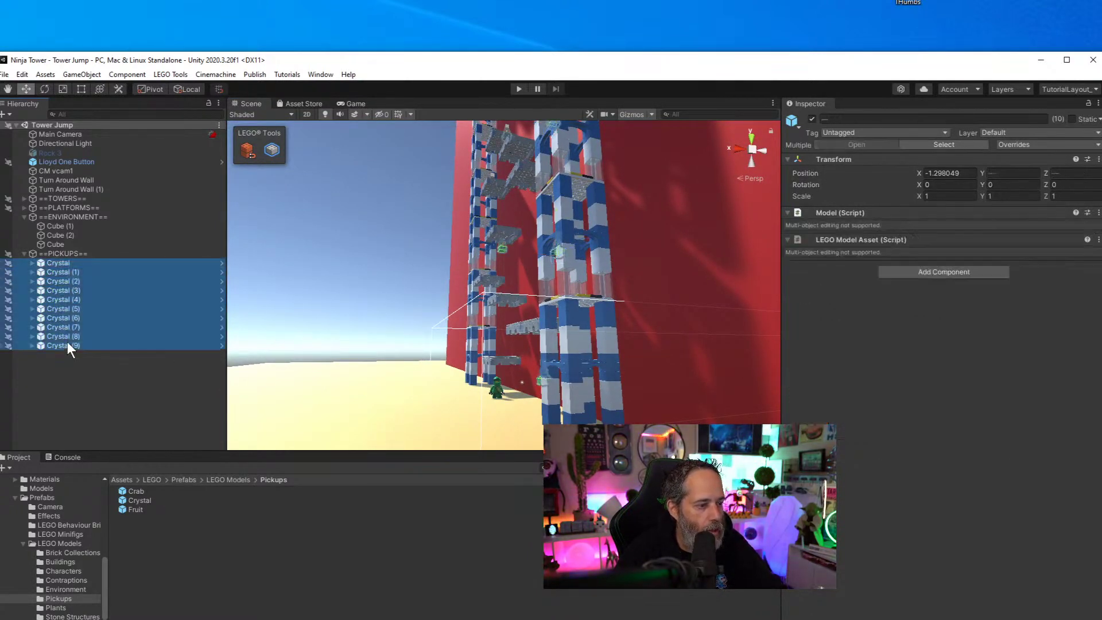
{"action": "right_click_drag", "start_coordinate": [569, 249], "coordinate": [600, 243]}
{"action": "right_click_drag", "start_coordinate": [532, 188], "coordinate": [494, 164]}
{"action": "left_click_drag", "start_coordinate": [491, 170], "coordinate": [480, 181]}
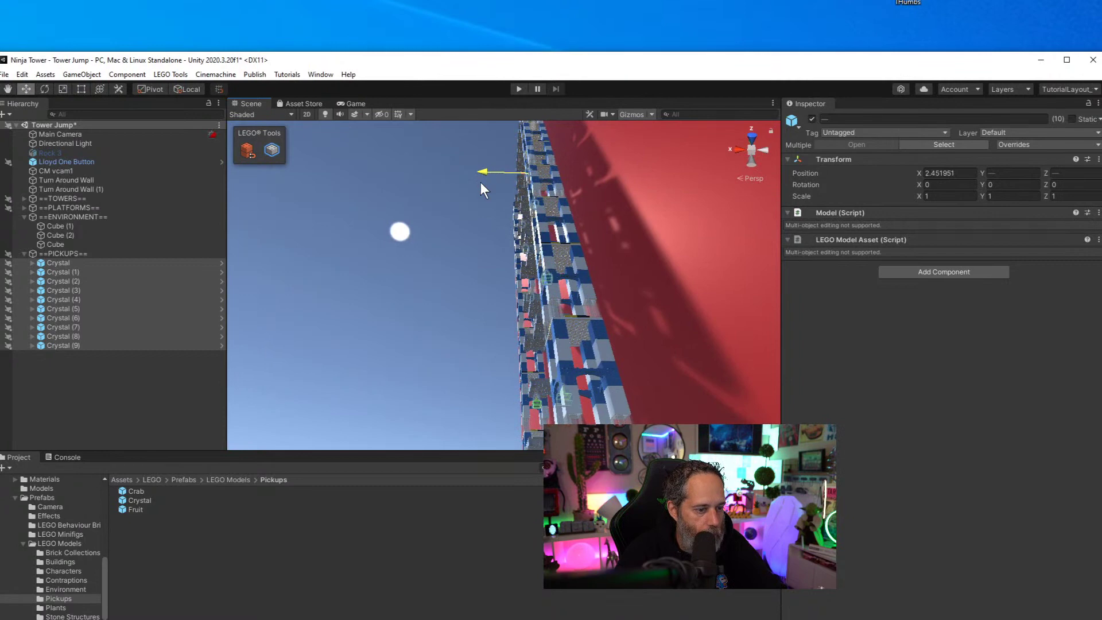
{"action": "mouse_move", "coordinate": [481, 181]}
{"action": "right_mouse_down"}
{"action": "mouse_move", "coordinate": [538, 413]}
{"action": "mouse_move", "coordinate": [586, 296]}
{"action": "mouse_move", "coordinate": [524, 308]}
{"action": "mouse_move", "coordinate": [476, 188]}
{"action": "right_mouse_up"}
{"action": "left_click_drag", "start_coordinate": [500, 150], "coordinate": [493, 147]}
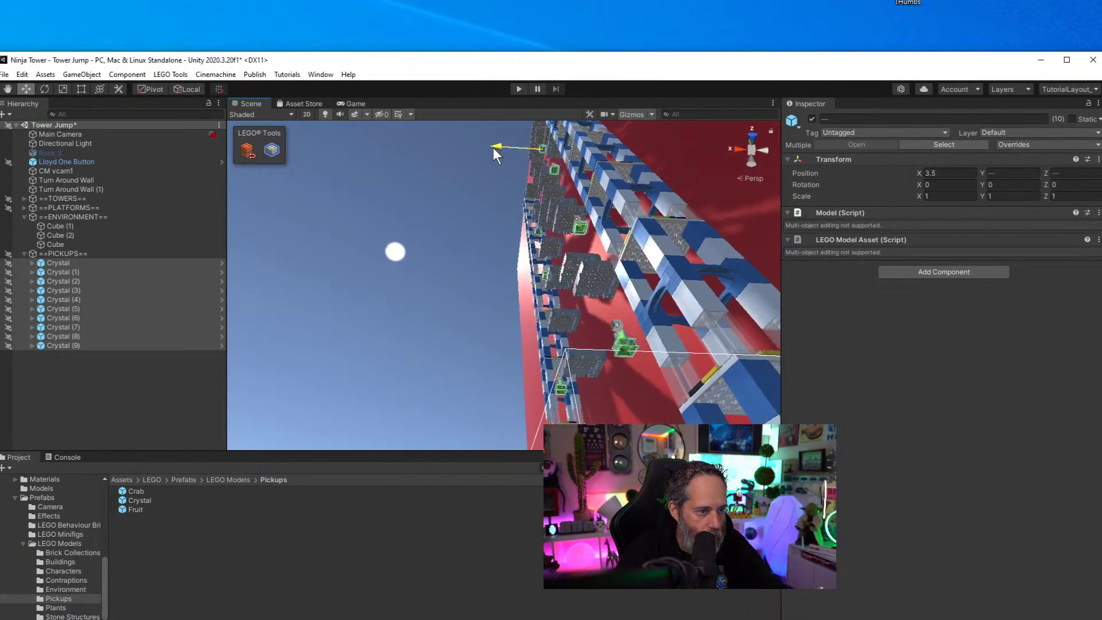
{"action": "right_click_drag", "start_coordinate": [494, 147], "coordinate": [677, 367]}
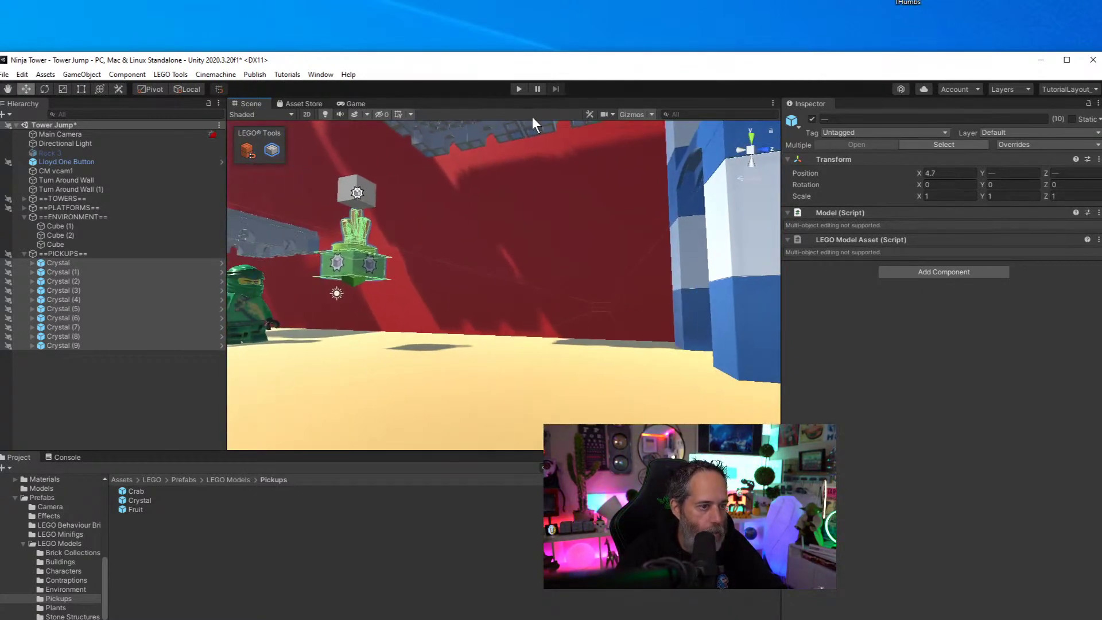
Play-test climbing the platforms and collecting the repositioned crystals, and stop the game
{"action": "left_click", "coordinate": [514, 91]}
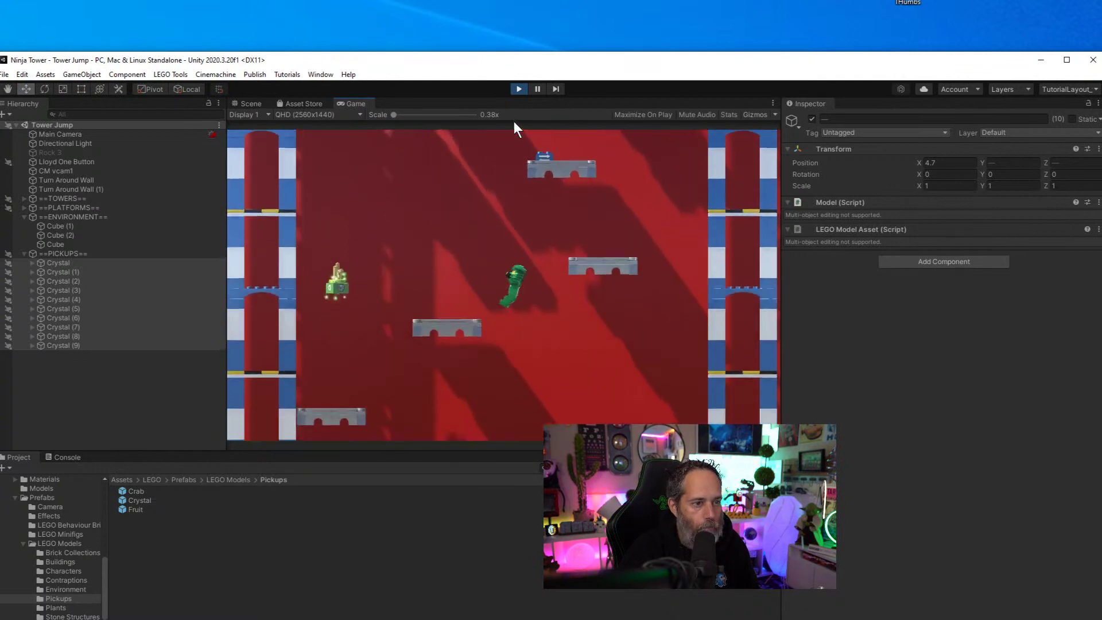
{"action": "left_click", "coordinate": [526, 89]}
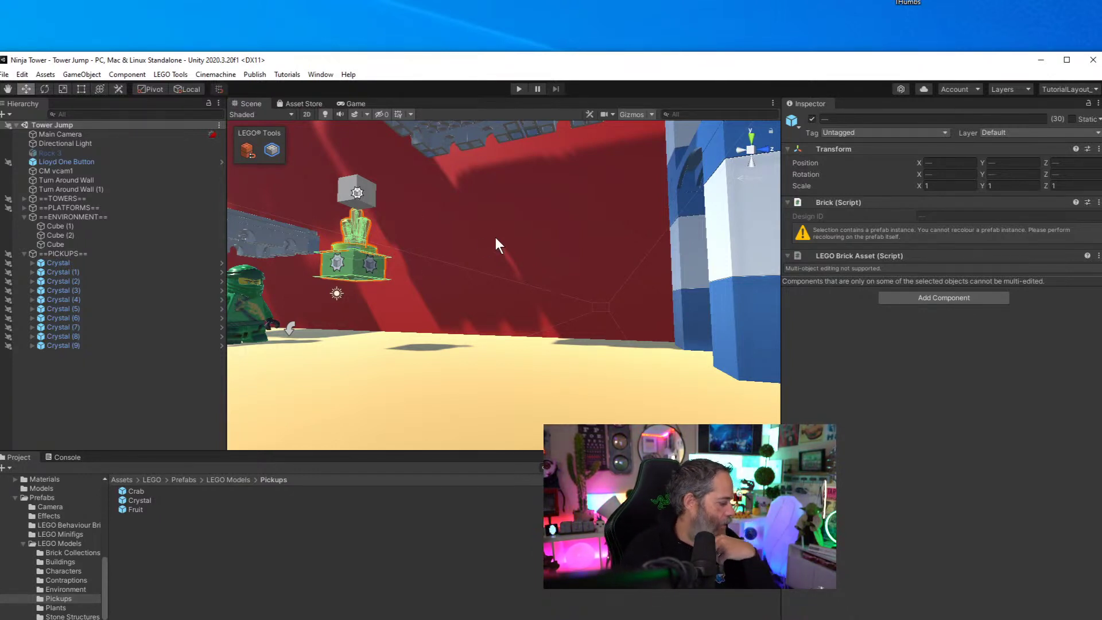
Try to shift the platform brick near the tower with brick building, and undo the move
{"action": "left_click_drag", "start_coordinate": [495, 236], "coordinate": [518, 337], "text": "alt"}
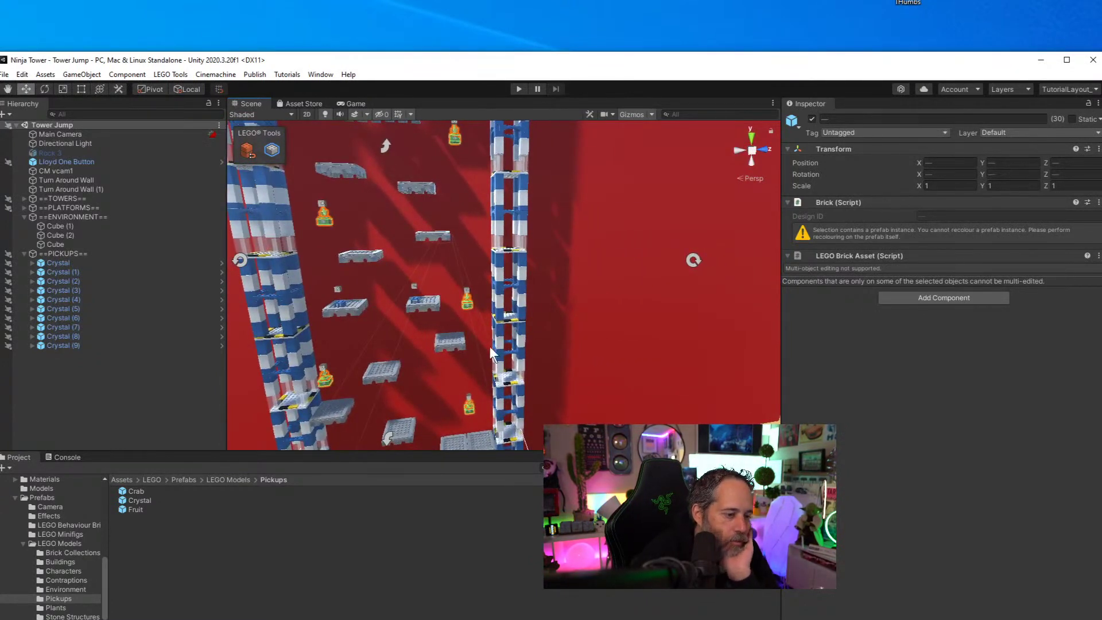
{"action": "left_click", "coordinate": [460, 345]}
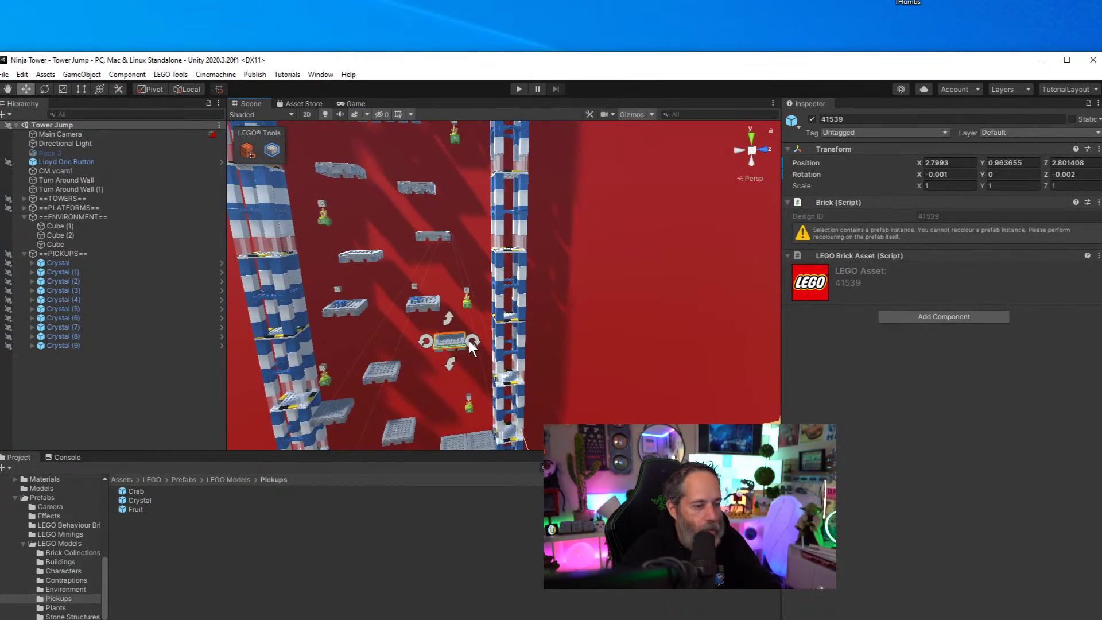
{"action": "left_click_drag", "start_coordinate": [469, 341], "coordinate": [469, 341]}
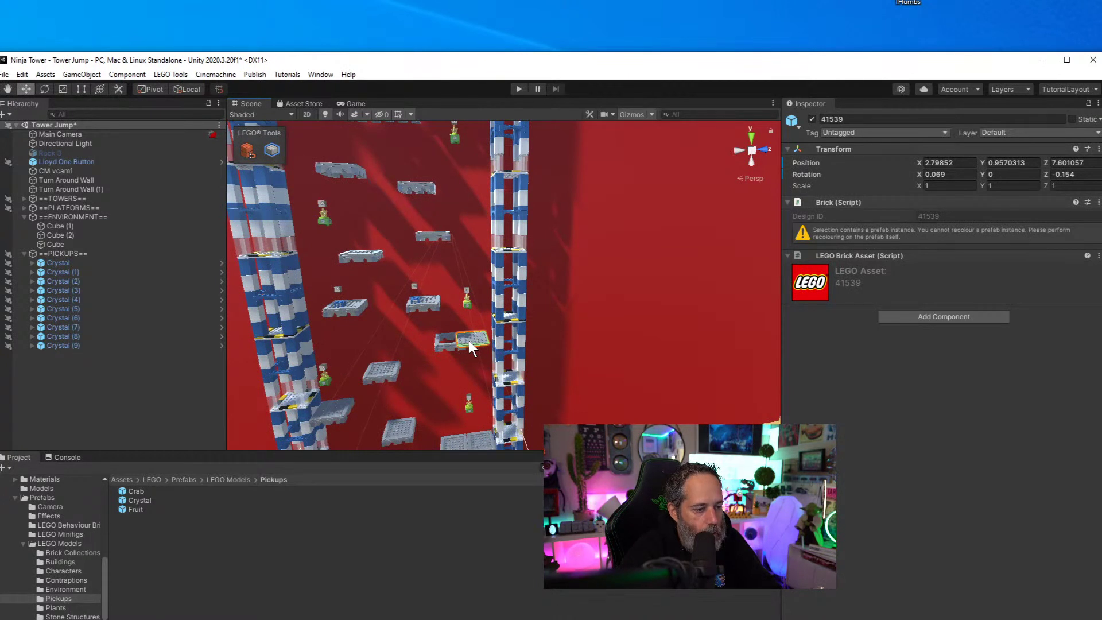
{"action": "key", "text": "ctrl+z"}
Turn off brick building and shift the Default - Dynamic group of Platform (6) to a Z position of about 2.35
{"action": "left_click", "coordinate": [246, 150]}
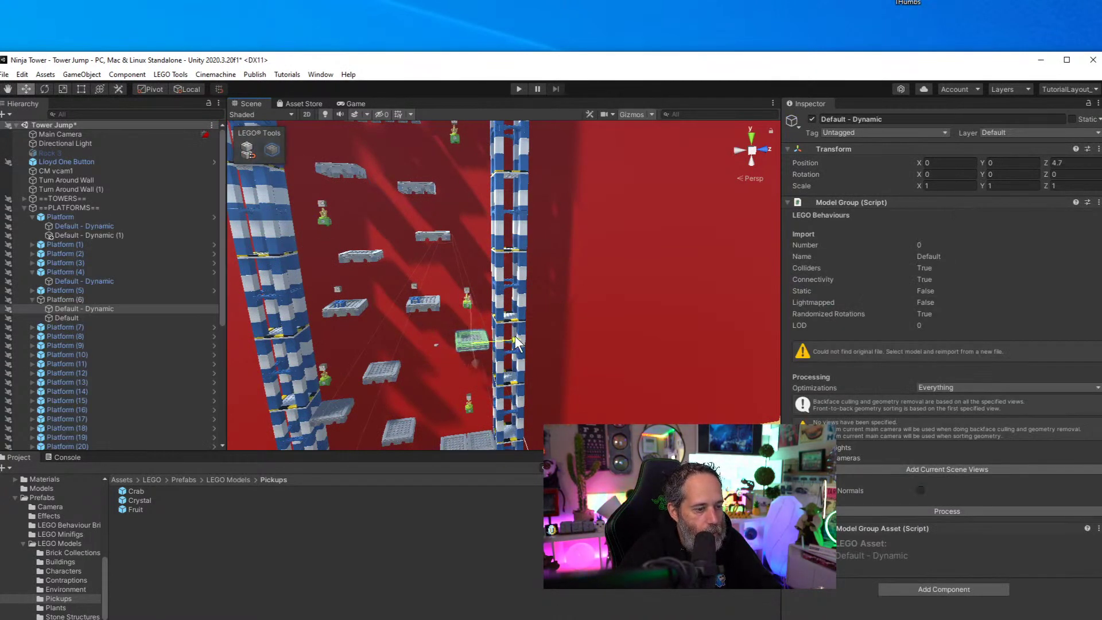
{"action": "left_click_drag", "start_coordinate": [516, 342], "coordinate": [516, 342]}
{"action": "key", "text": "f"}
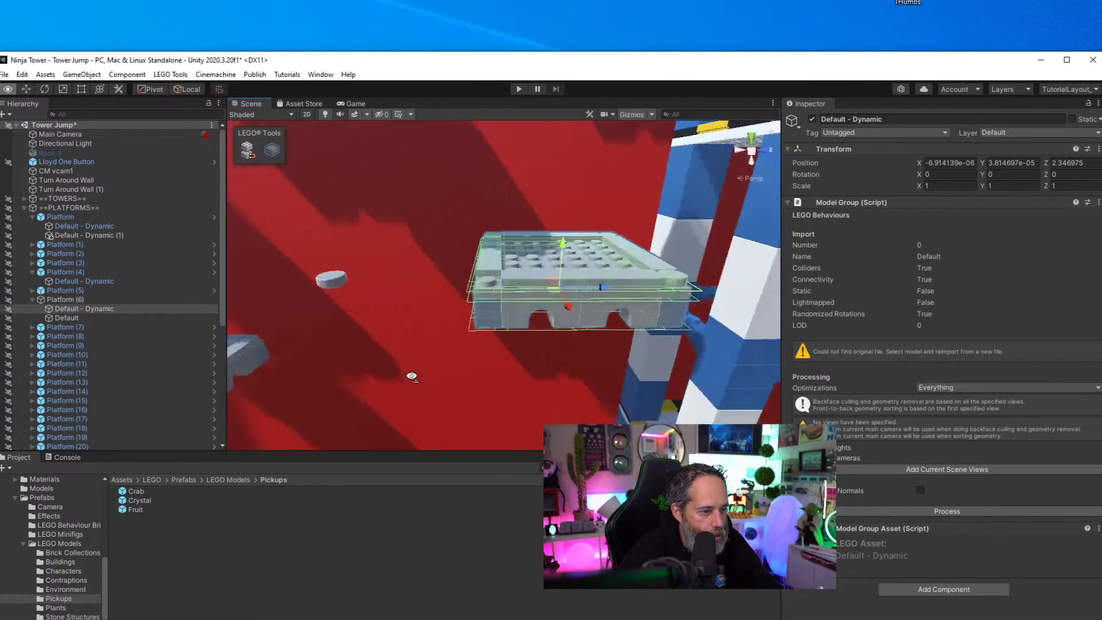
Delete the loose round brick group named Default from Platform (6)
{"action": "left_click_drag", "start_coordinate": [411, 376], "coordinate": [432, 371], "text": "alt"}
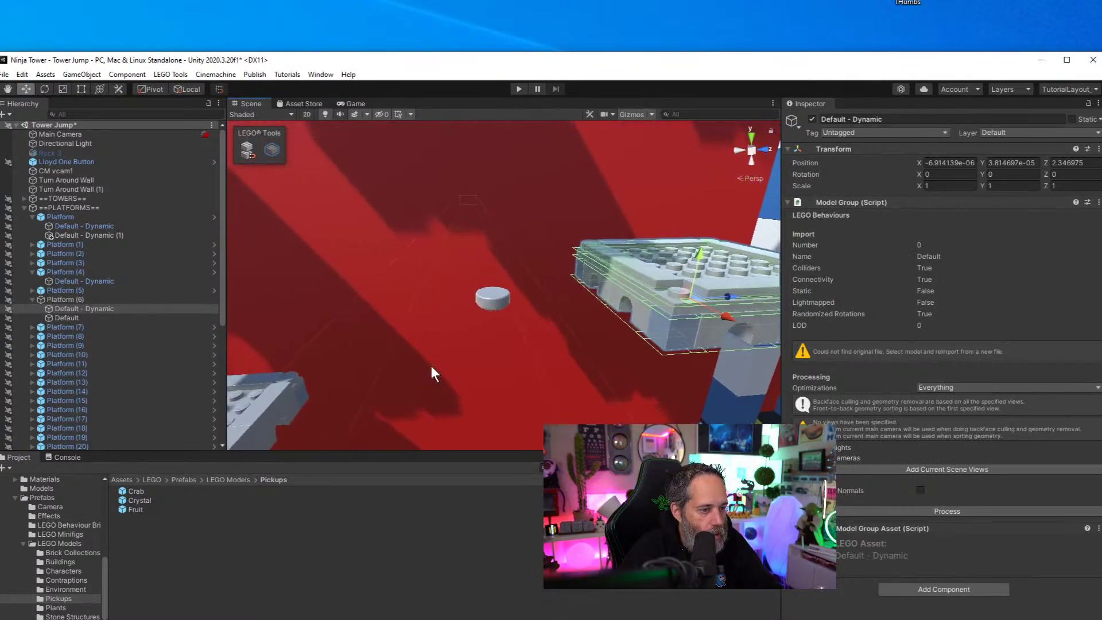
{"action": "left_click", "coordinate": [494, 301]}
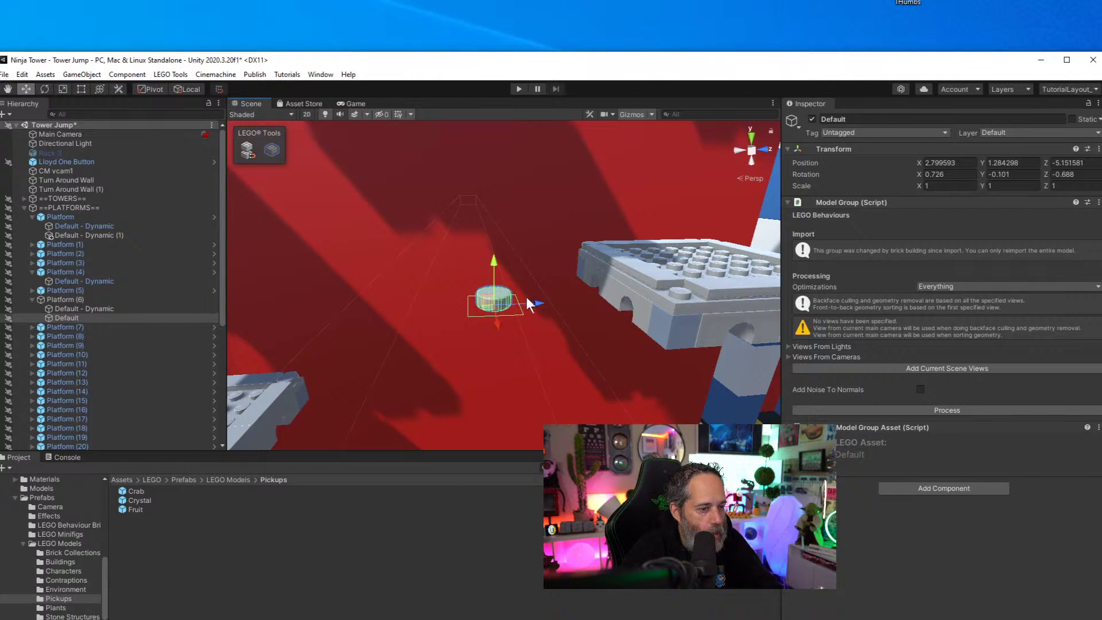
{"action": "left_click_drag", "start_coordinate": [540, 305], "coordinate": [637, 296]}
{"action": "left_click_drag", "start_coordinate": [502, 332], "coordinate": [525, 326], "text": "alt"}
{"action": "key", "text": "Delete"}
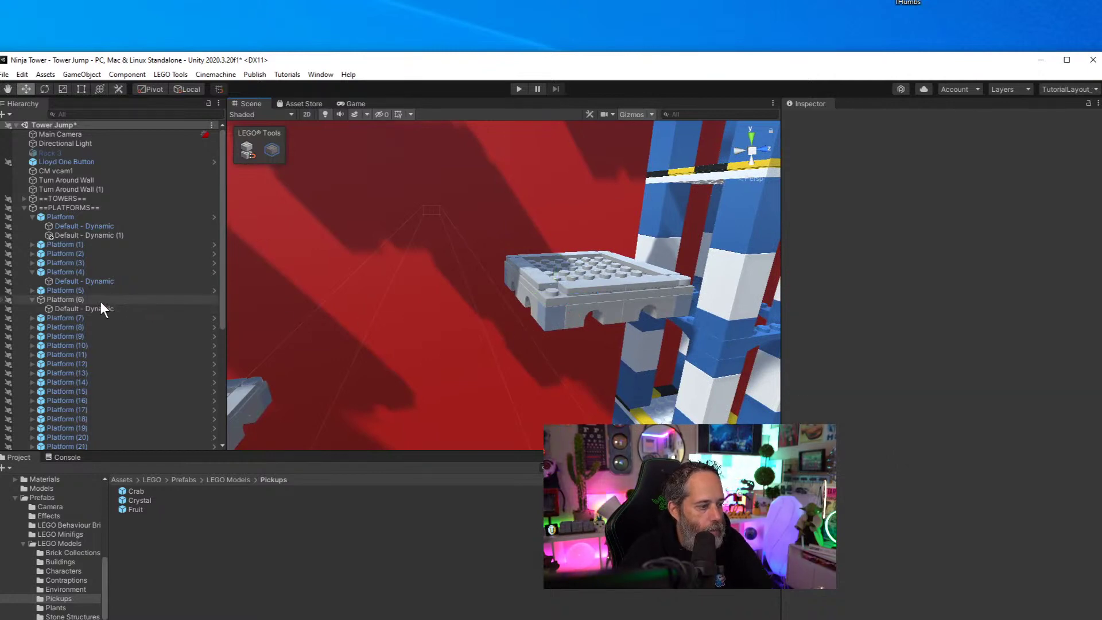
Select Platform (6) and inspect its placement relative to the neighbouring platforms, crystals and towers
{"action": "left_click", "coordinate": [101, 300]}
{"action": "double_click", "coordinate": [164, 299]}
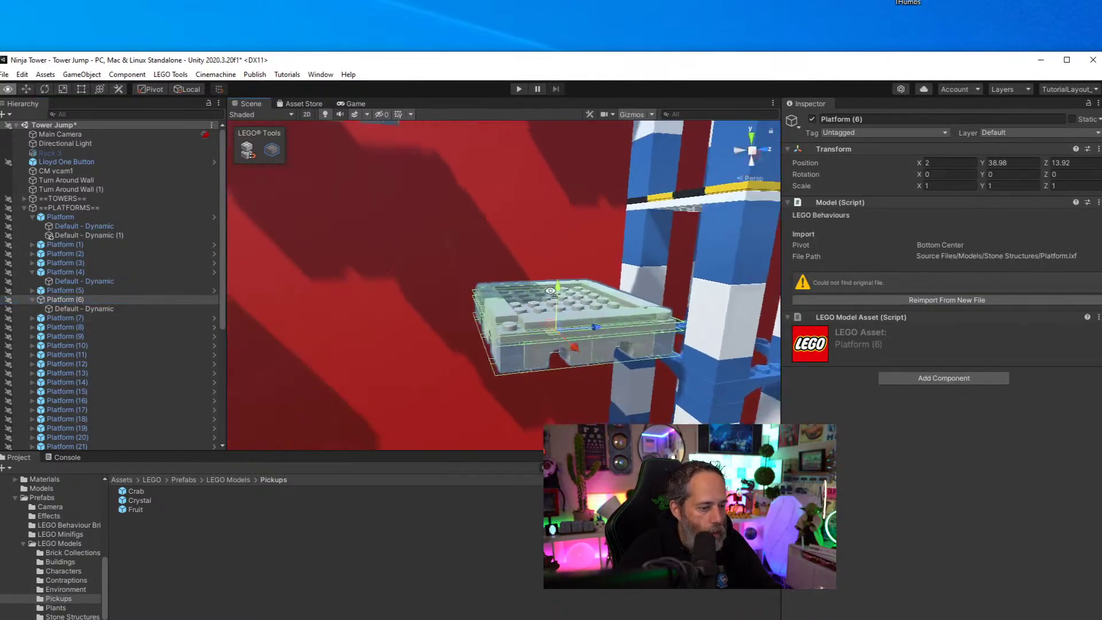
{"action": "left_click_drag", "start_coordinate": [546, 287], "coordinate": [521, 337], "text": "alt"}
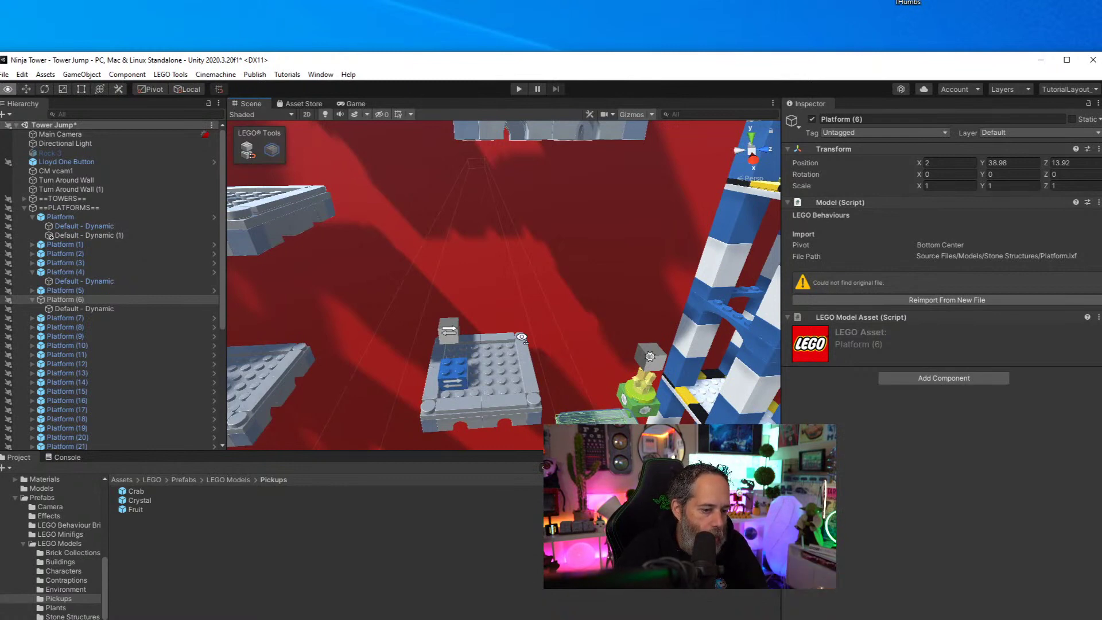
{"action": "left_click_drag", "start_coordinate": [521, 337], "coordinate": [490, 246], "text": "alt"}
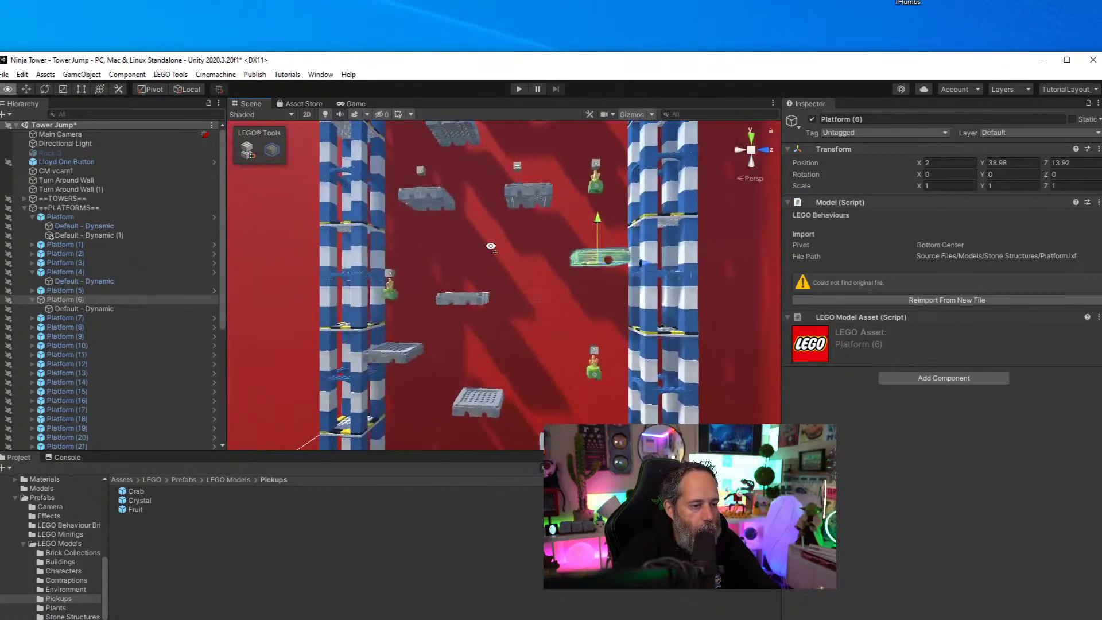
{"action": "scroll", "coordinate": [488, 247], "scroll_direction": "up", "scroll_amount": 2}
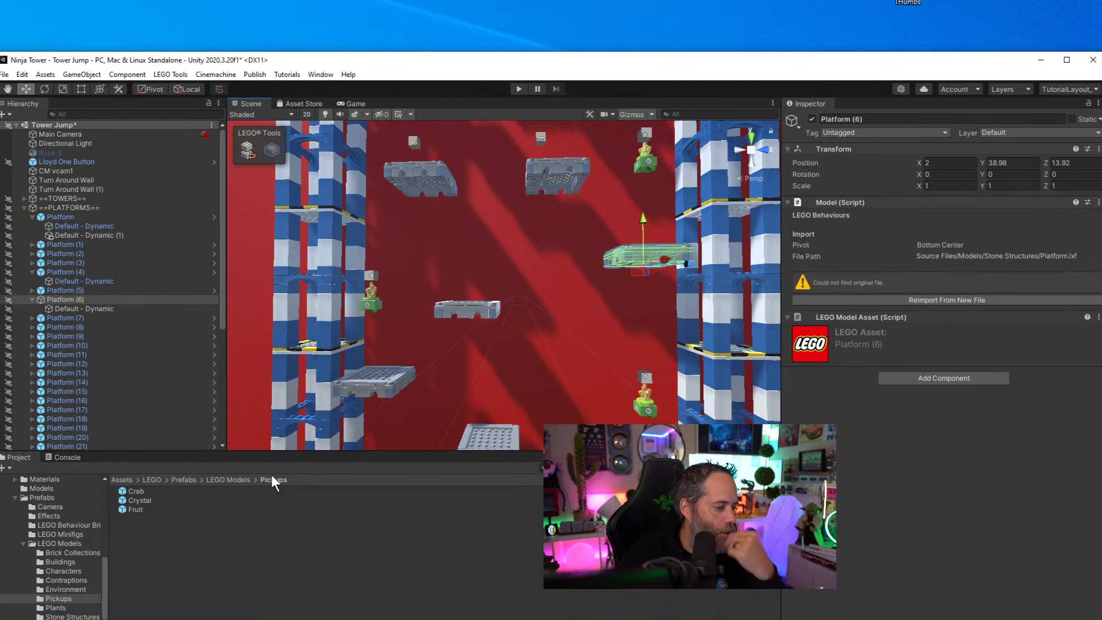
Browse the Characters prefabs and select Mogosaur to examine its settings
{"action": "left_click", "coordinate": [68, 570]}
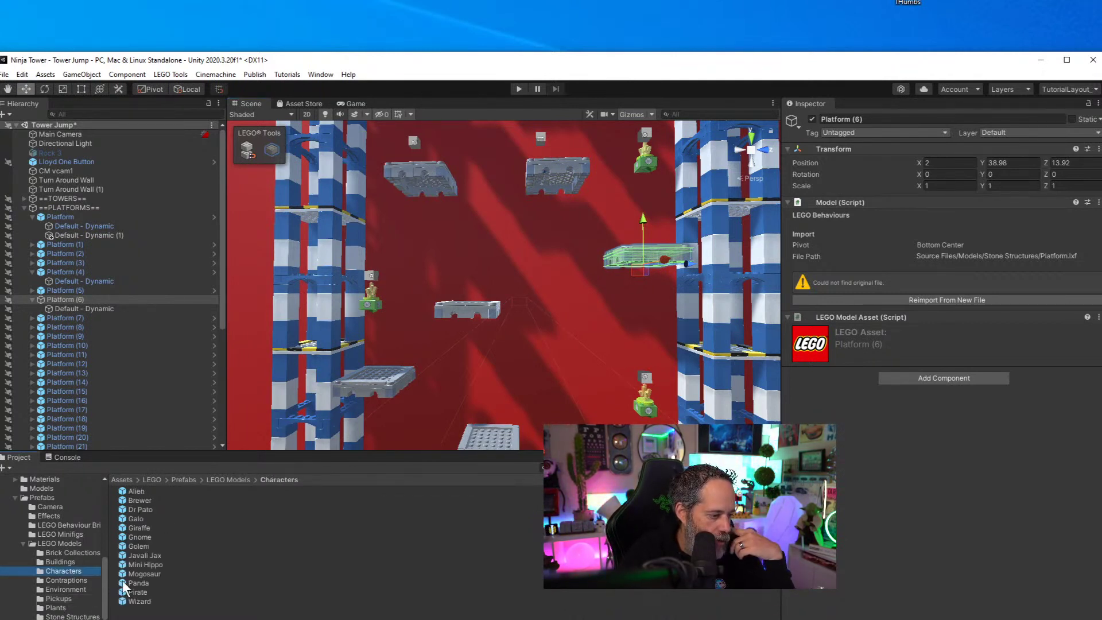
{"action": "left_click", "coordinate": [133, 575]}
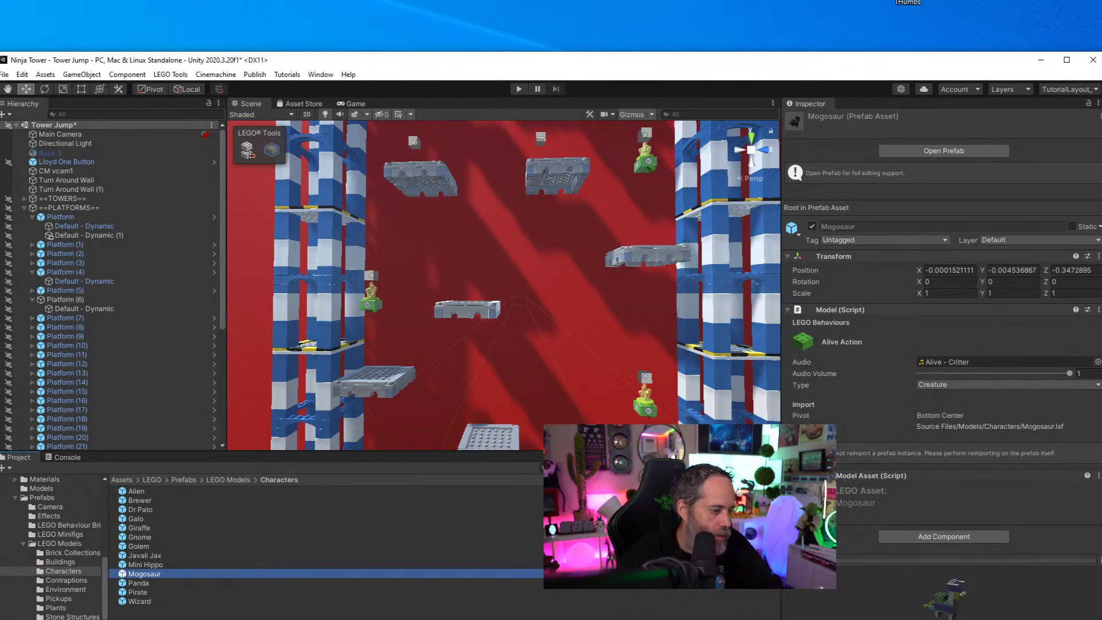
Search the project assets for "enemy" and look through the 5 Add Enemy tutorial folder
{"action": "type", "text": "e"}
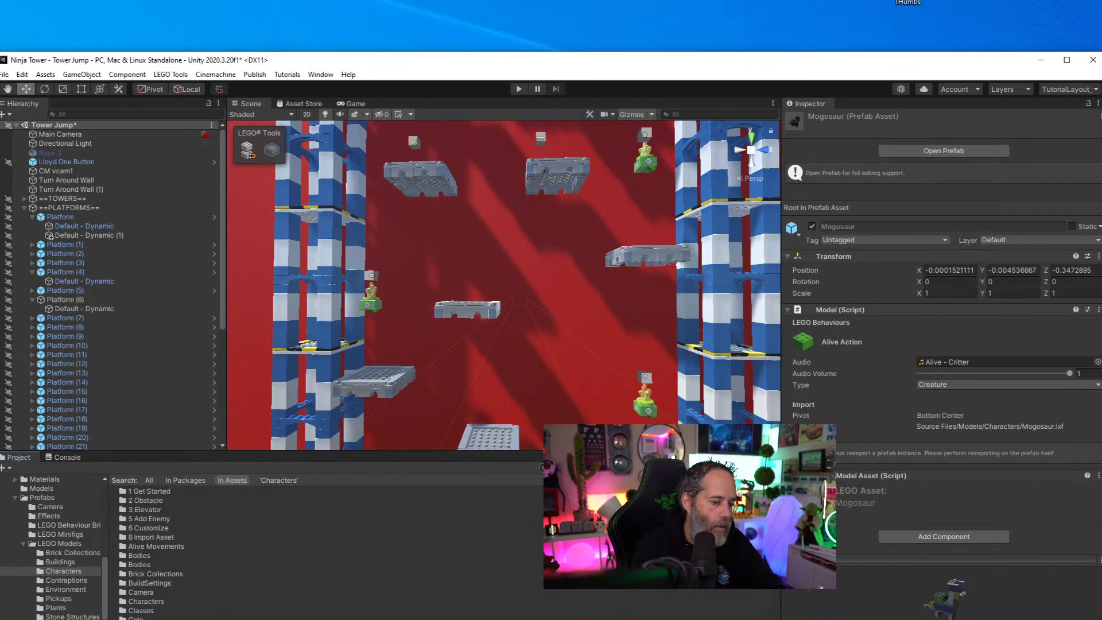
{"action": "type", "text": "nemy"}
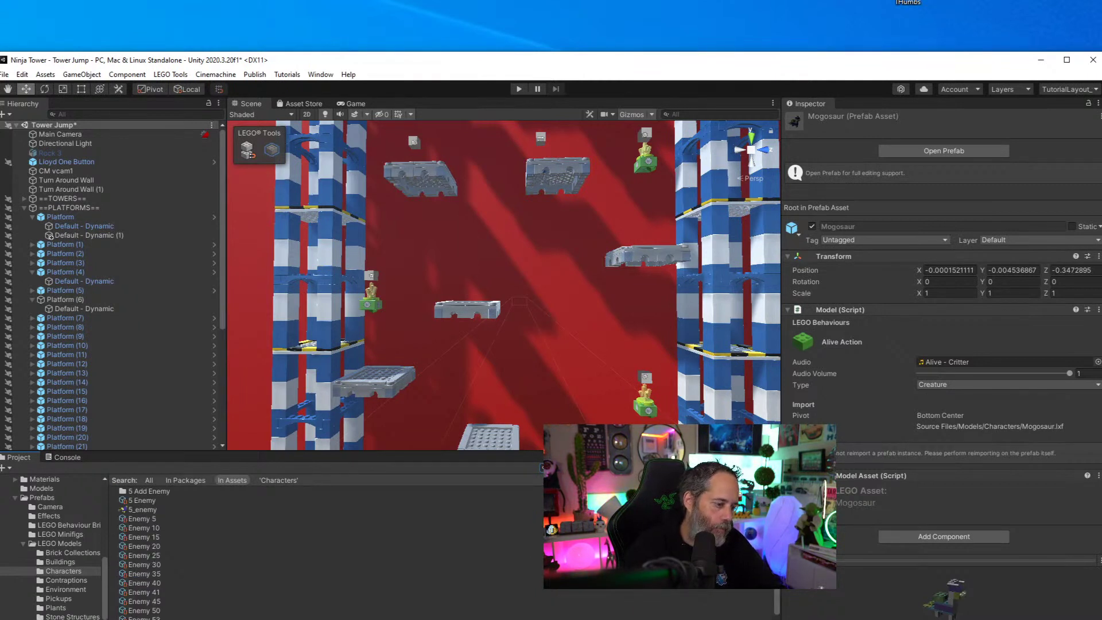
{"action": "left_click", "coordinate": [175, 491]}
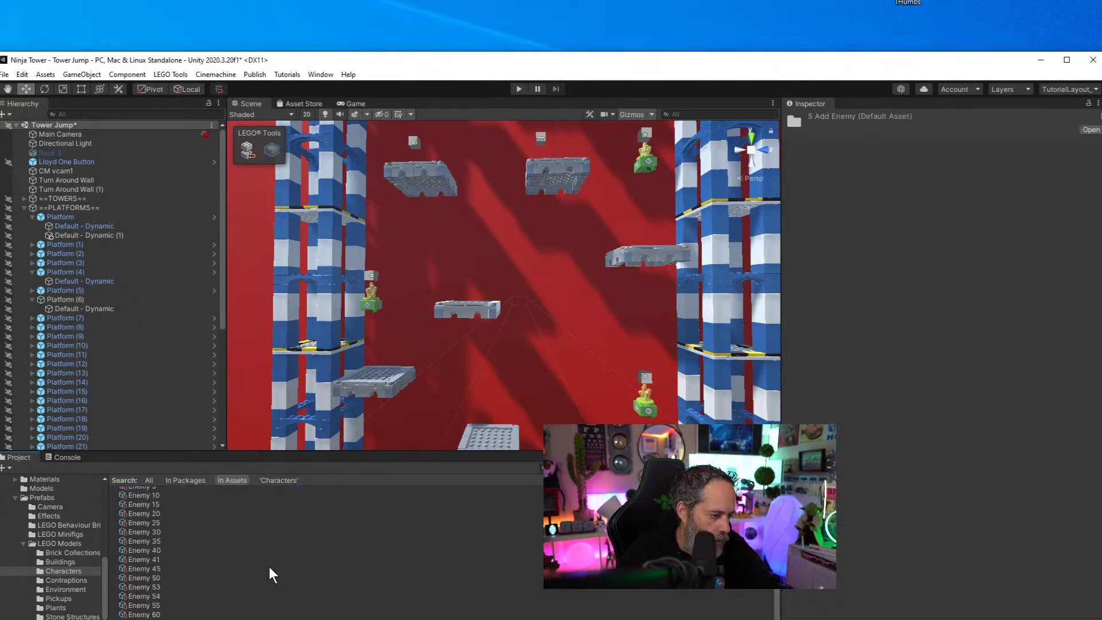
{"action": "double_click", "coordinate": [175, 491]}
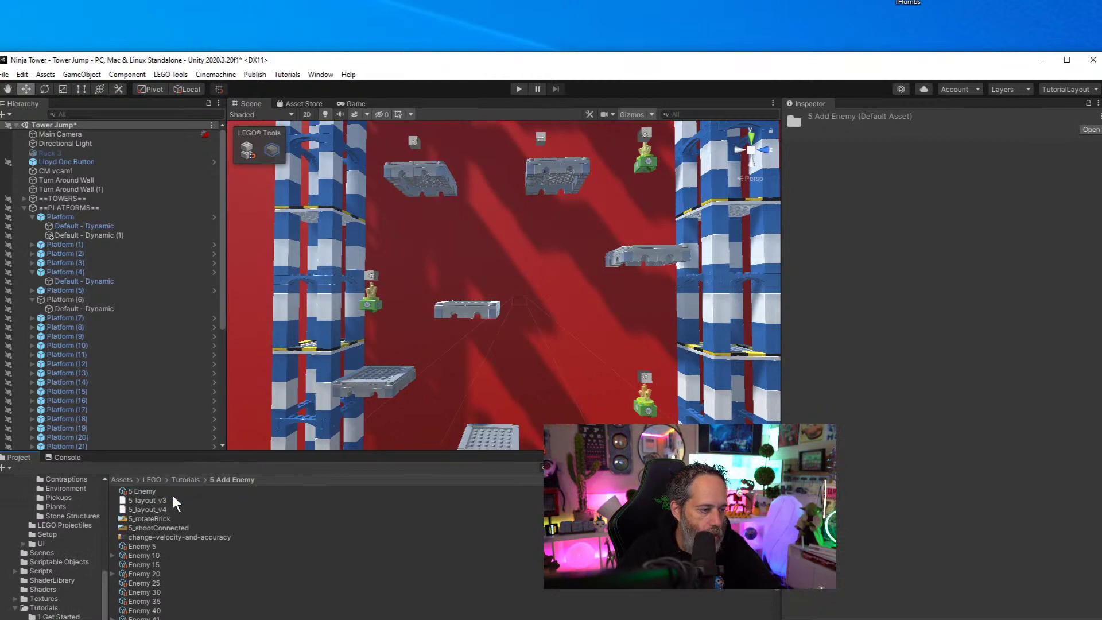
{"action": "scroll", "coordinate": [364, 529], "scroll_direction": "down", "scroll_amount": 3}
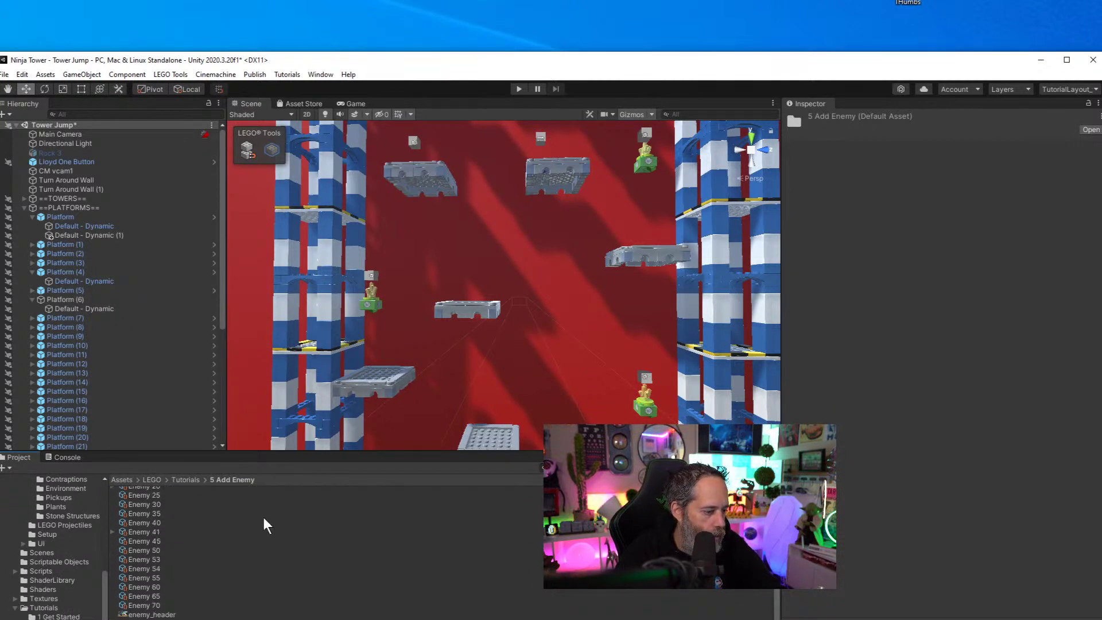
Look through the 5 Enemy tutorial asset and its first pages up to Enemy 15 in the 5 Add Enemy folder
{"action": "scroll", "coordinate": [263, 514], "scroll_direction": "up", "scroll_amount": 3}
{"action": "left_click", "coordinate": [177, 491]}
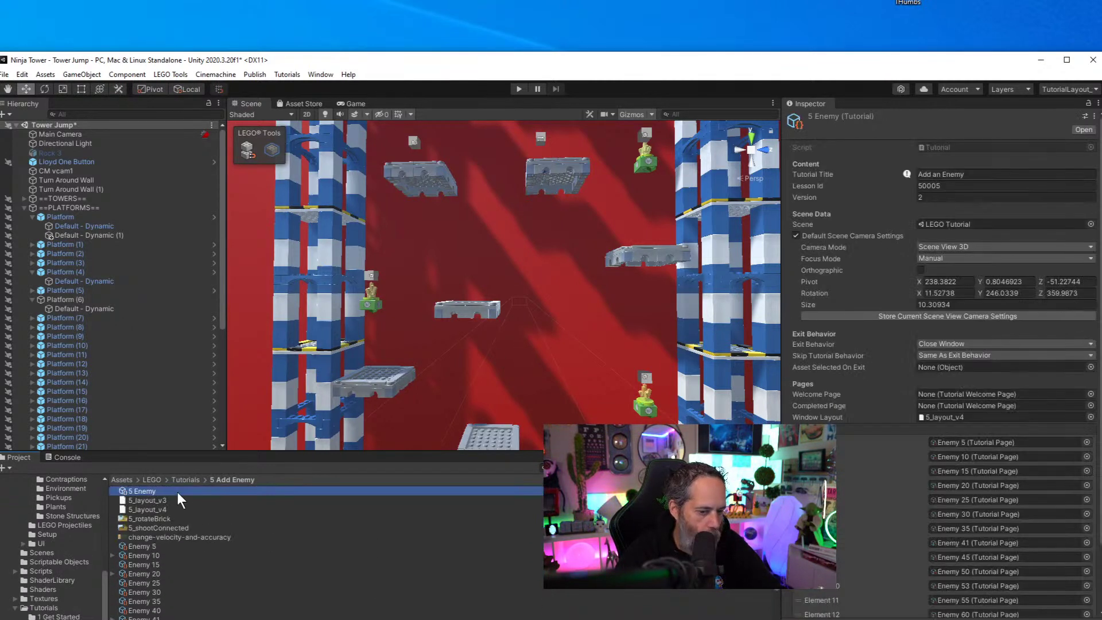
{"action": "key", "text": "Down"}
{"action": "key", "text": "Down"}
{"action": "key", "text": "Down"}
{"action": "key", "text": "Down"}
{"action": "key", "text": "Down"}
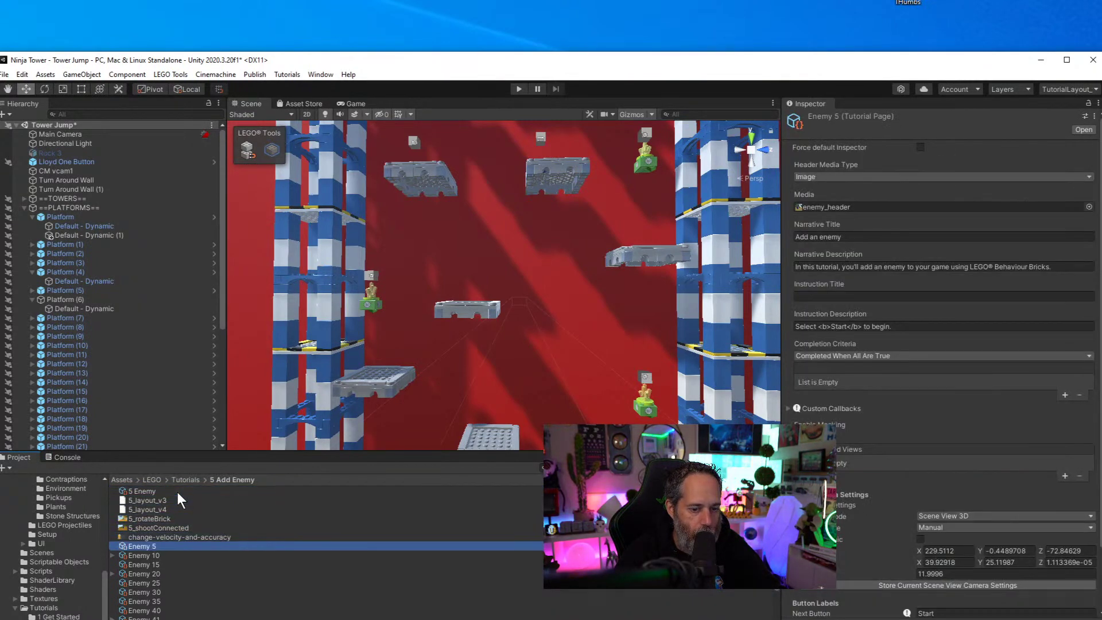
{"action": "key", "text": "Down"}
{"action": "key", "text": "Down"}
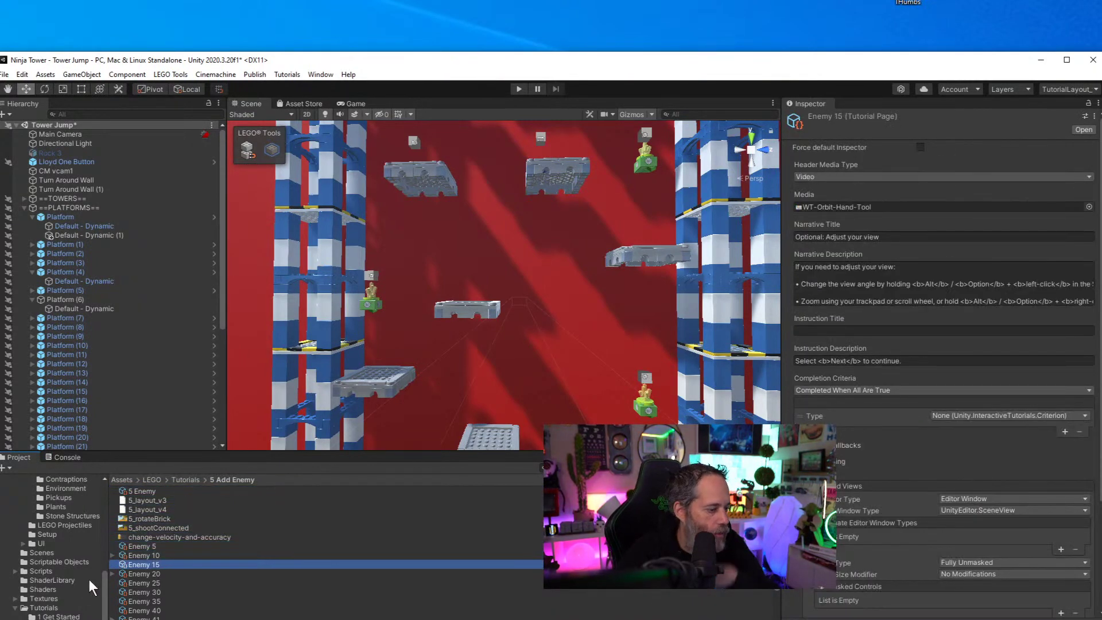
Browse the LEGO prefab folders Camera, Effects, LEGO Behaviour Bricks, LEGO Minifigs and LEGO Models for enemy parts
{"action": "left_click", "coordinate": [60, 552]}
{"action": "scroll", "coordinate": [61, 552], "scroll_direction": "up", "scroll_amount": 4}
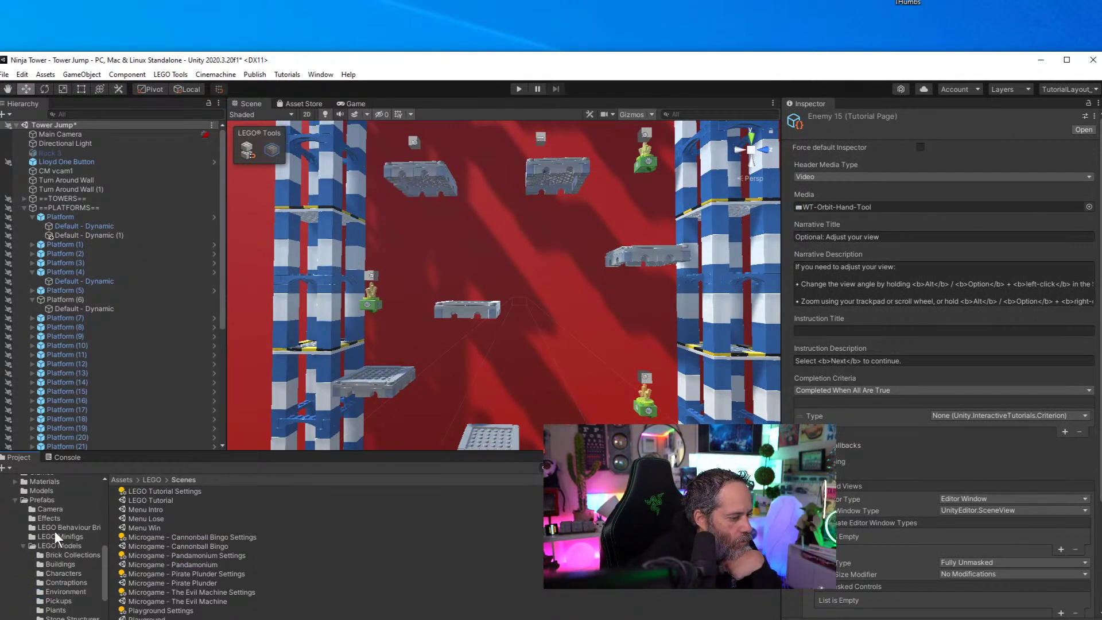
{"action": "left_click", "coordinate": [48, 509]}
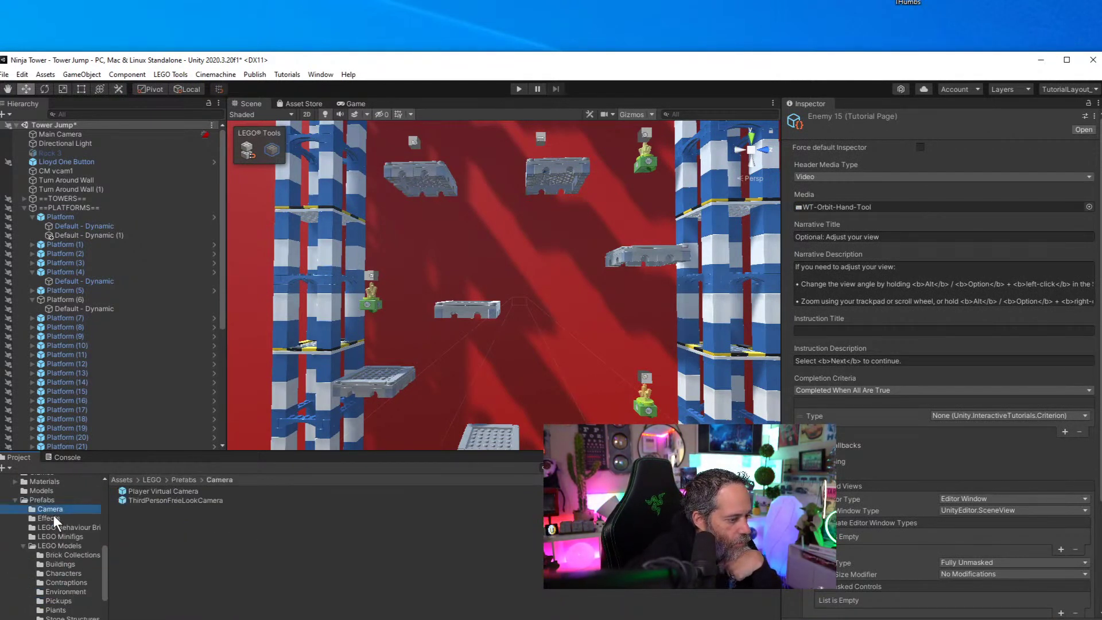
{"action": "left_click", "coordinate": [54, 515]}
{"action": "left_click", "coordinate": [54, 528]}
{"action": "scroll", "coordinate": [188, 569], "scroll_direction": "down", "scroll_amount": 2}
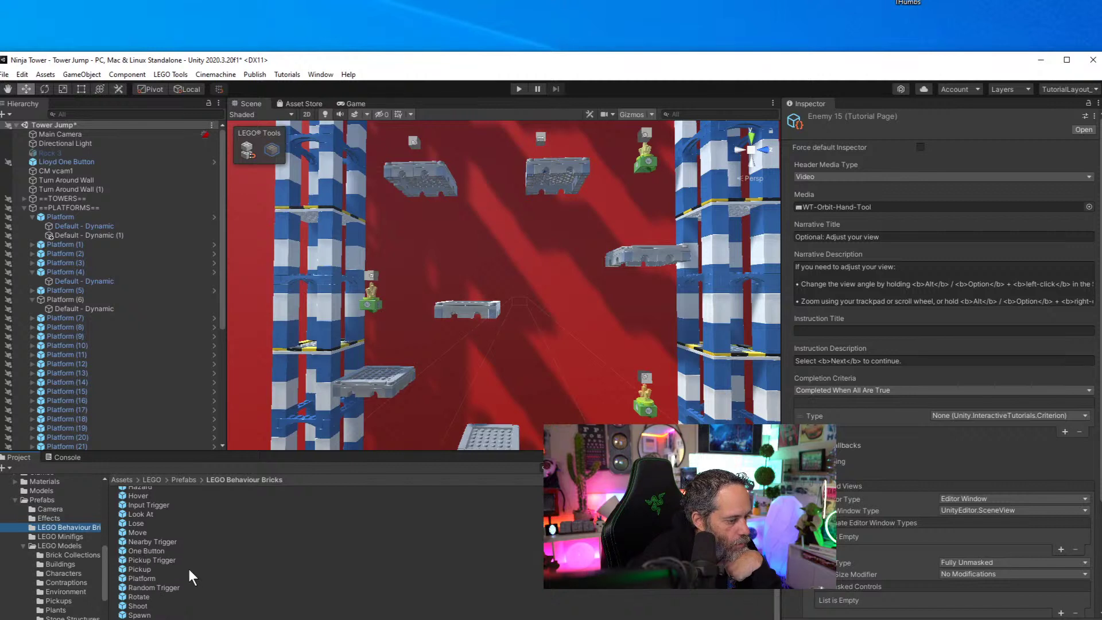
{"action": "scroll", "coordinate": [180, 569], "scroll_direction": "down", "scroll_amount": 2}
{"action": "left_click", "coordinate": [66, 537]}
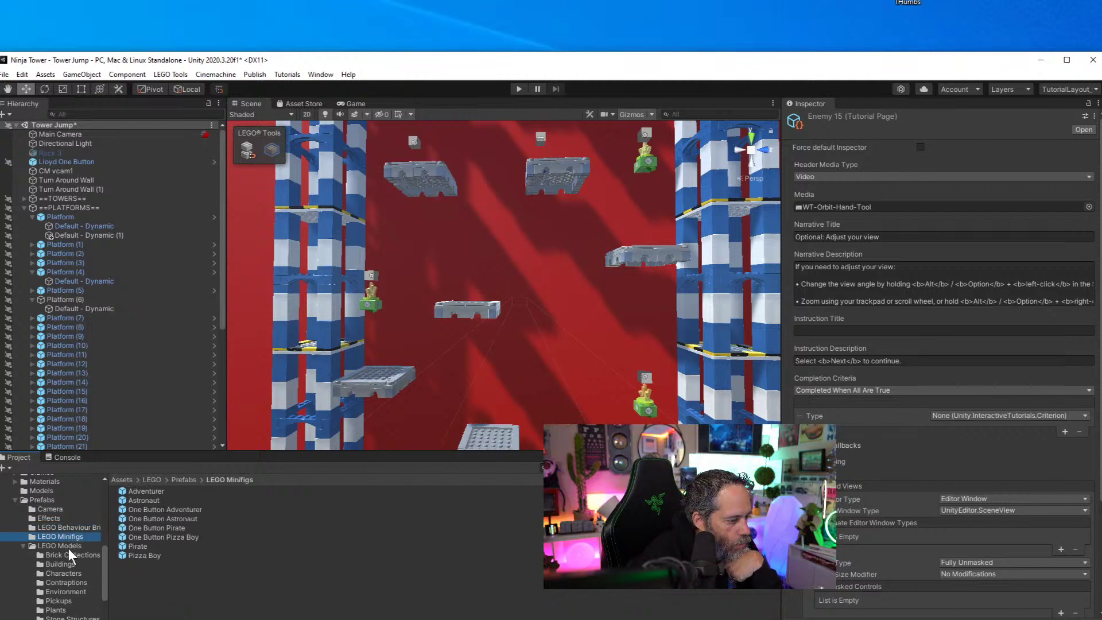
{"action": "left_click", "coordinate": [68, 546]}
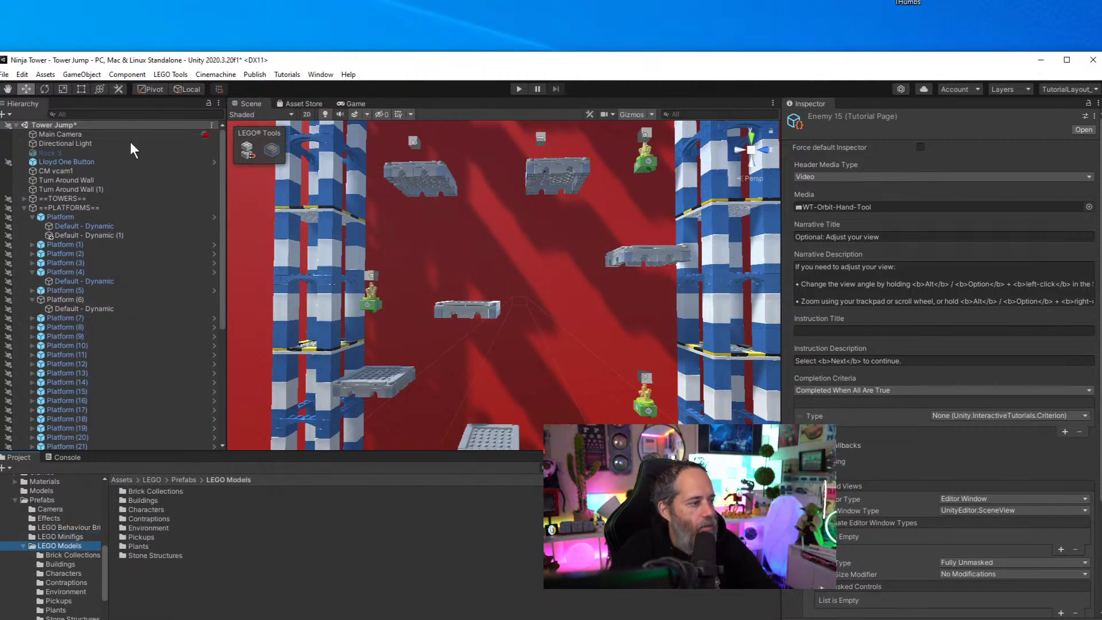
Save the Tower Jump scene, then open the LEGO Microgame tutorials and start Add an enemy
{"action": "key", "text": "ctrl+s"}
{"action": "left_click", "coordinate": [287, 75]}
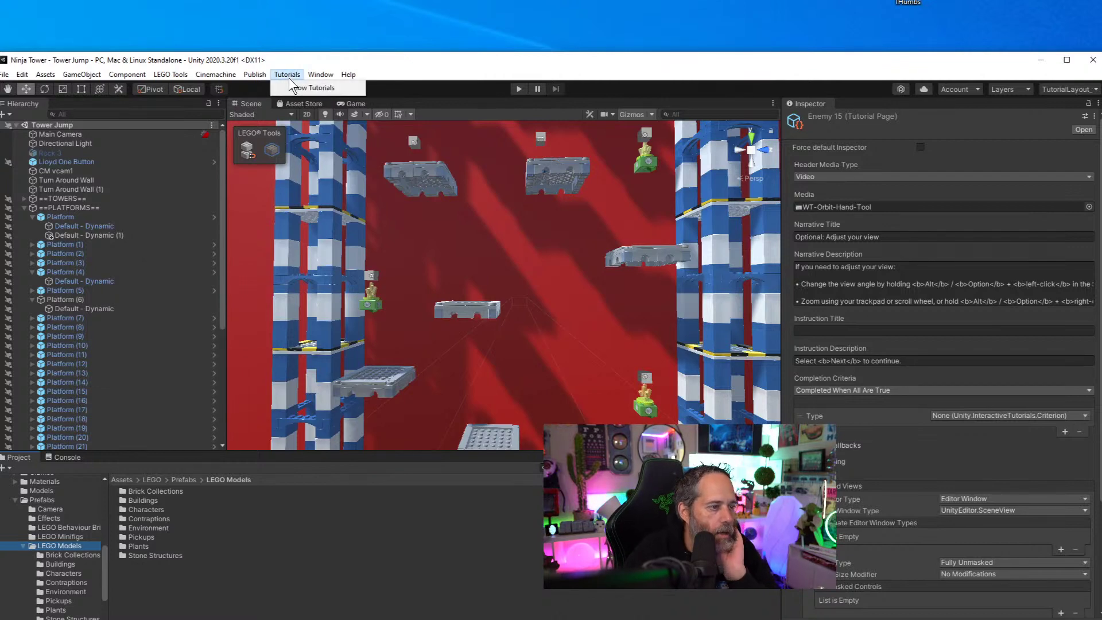
{"action": "left_click", "coordinate": [294, 90]}
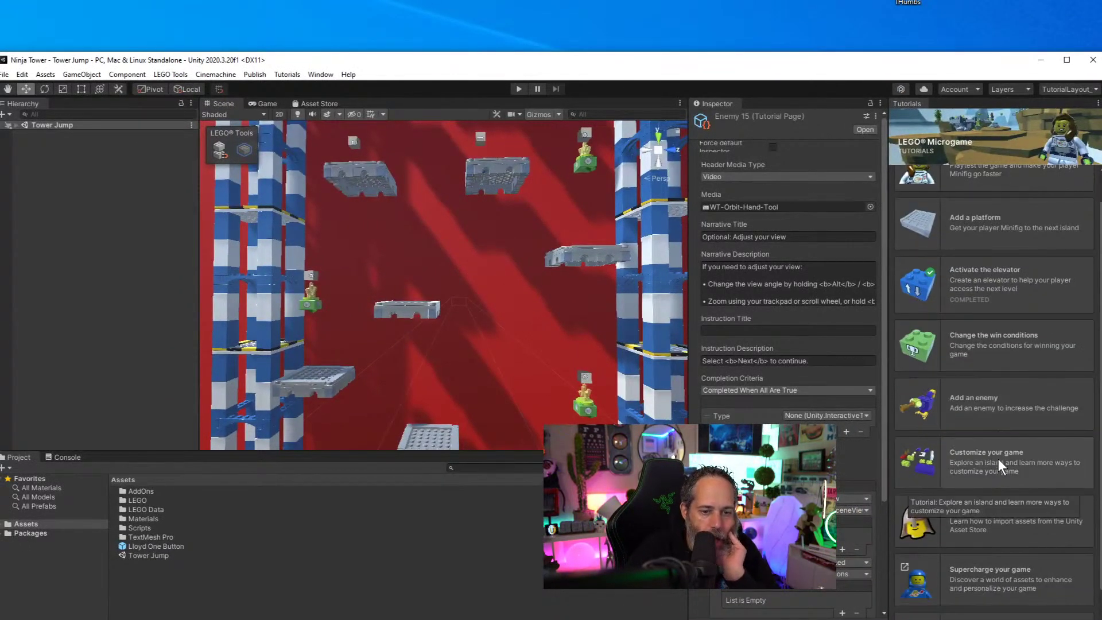
{"action": "left_click", "coordinate": [973, 408]}
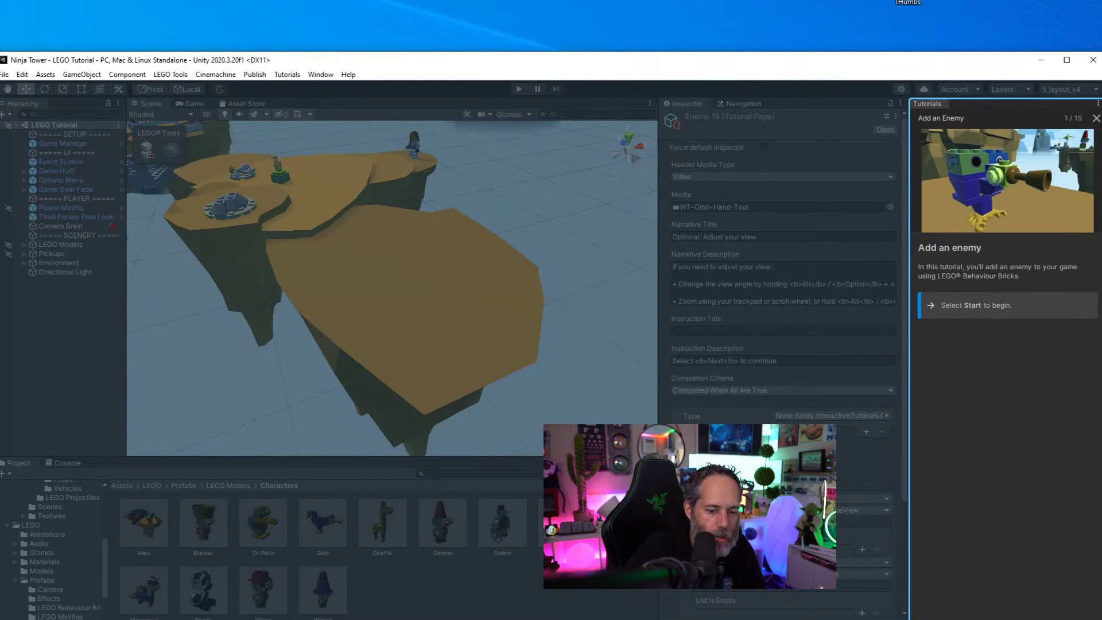
{"action": "left_click", "coordinate": [998, 609]}
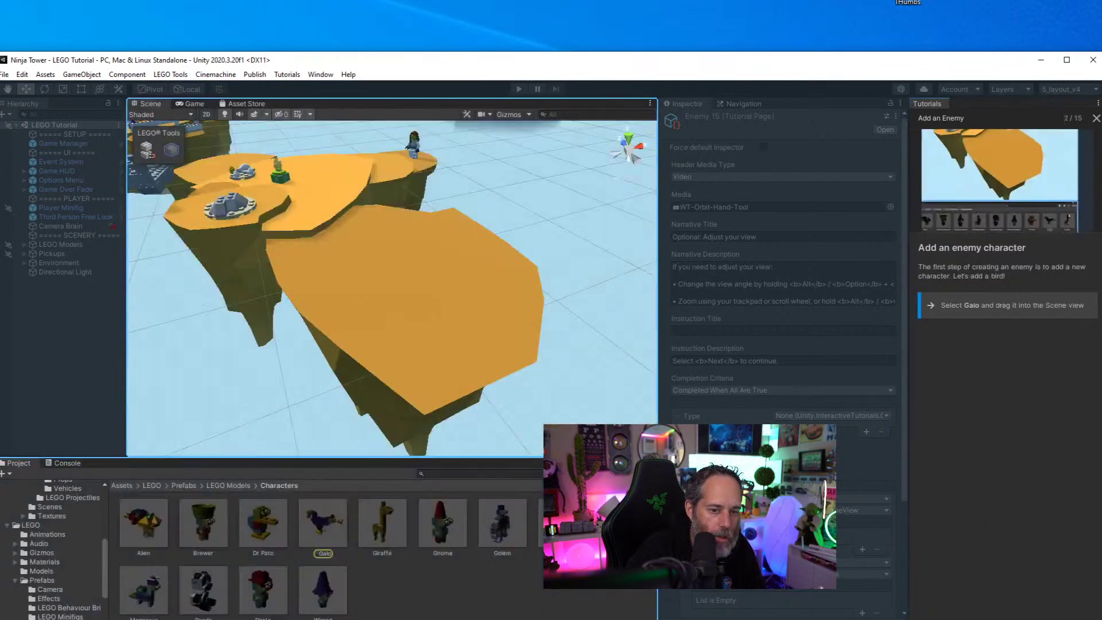
Place the Galo bird on the tutorial island and connect a Shoot brick to its back
{"action": "left_click", "coordinate": [318, 536]}
{"action": "left_click_drag", "start_coordinate": [318, 536], "coordinate": [394, 291]}
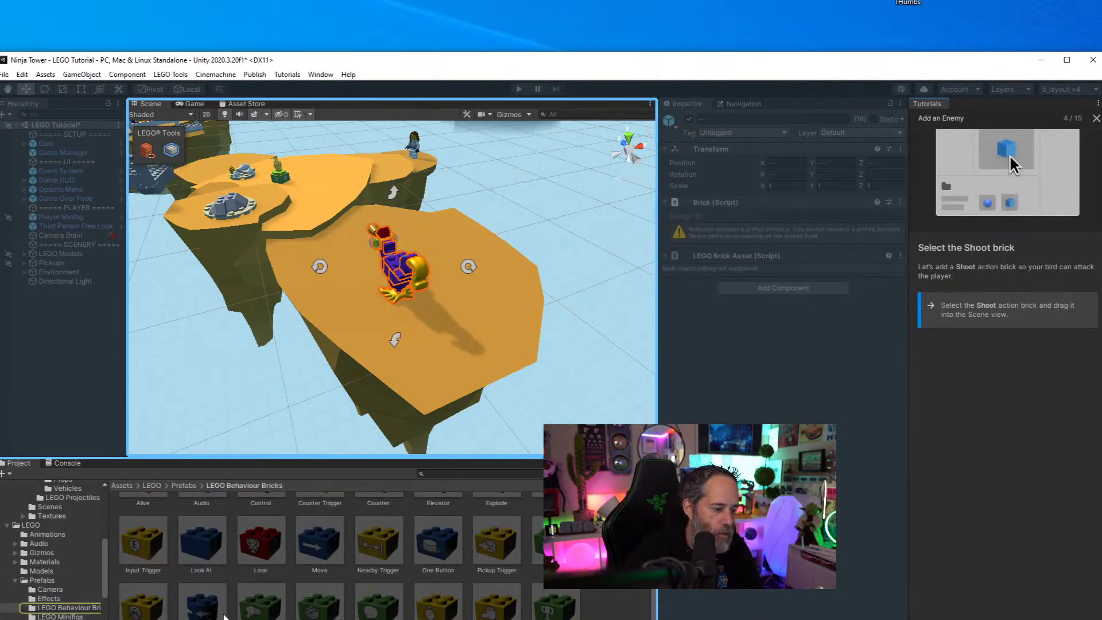
{"action": "left_click_drag", "start_coordinate": [311, 511], "coordinate": [394, 259]}
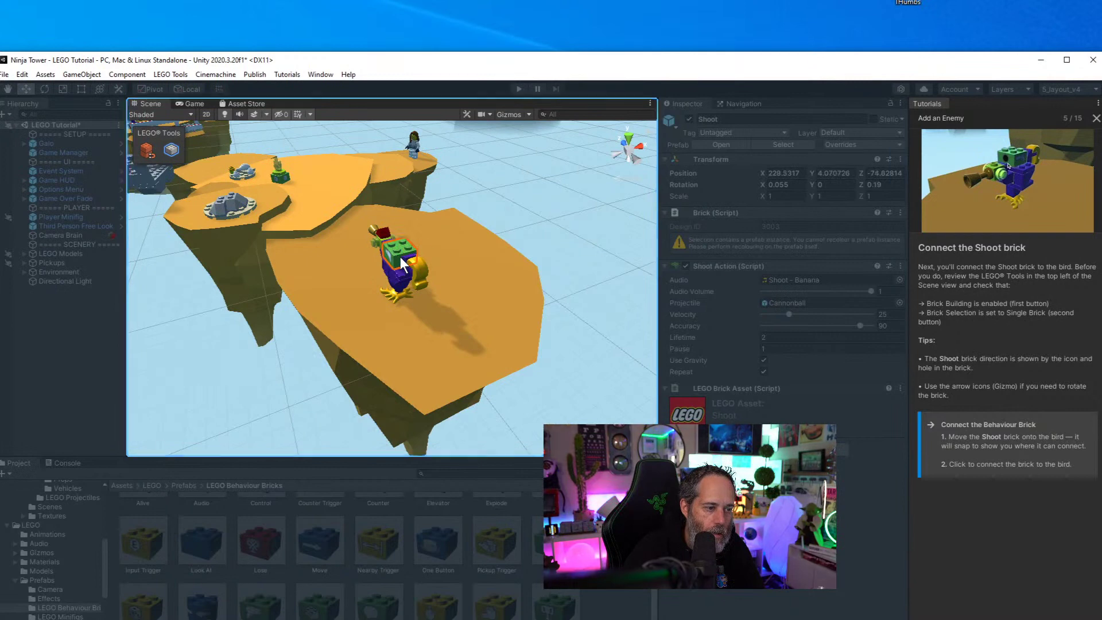
{"action": "left_click", "coordinate": [1058, 600]}
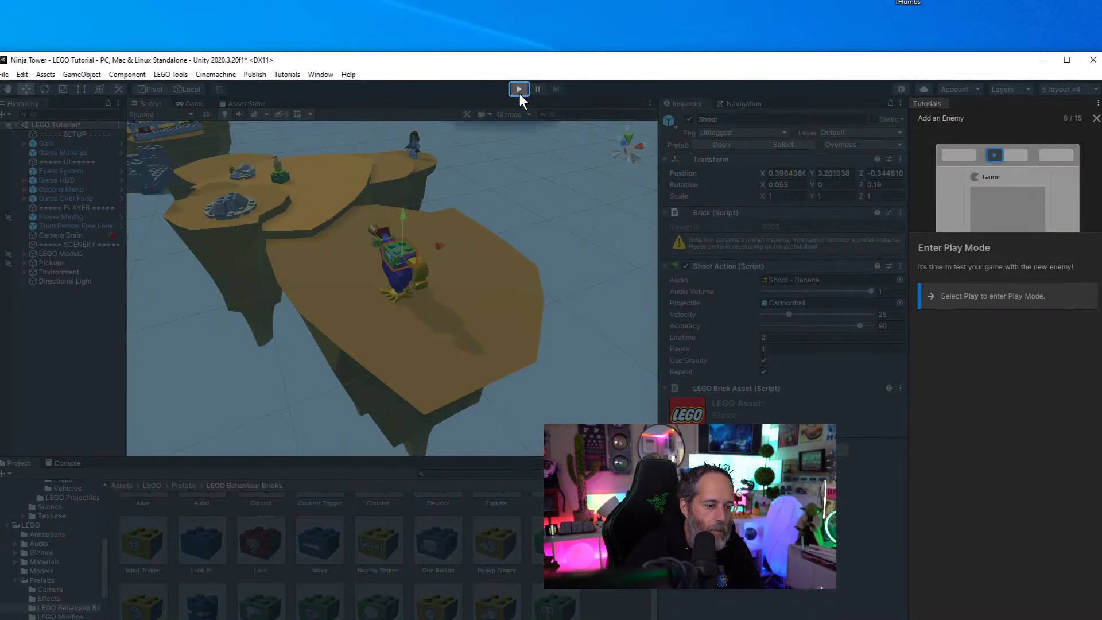
Play-test the tutorial island by walking the minifig around the shooting bird, then exit Play Mode
{"action": "left_click", "coordinate": [519, 90]}
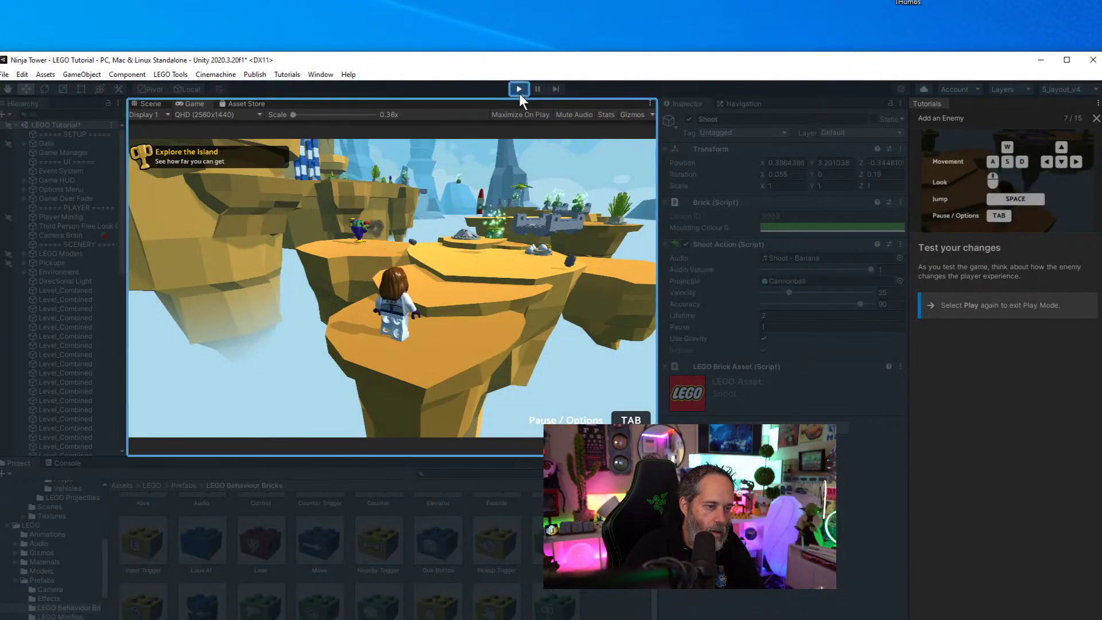
{"action": "key", "text": "w"}
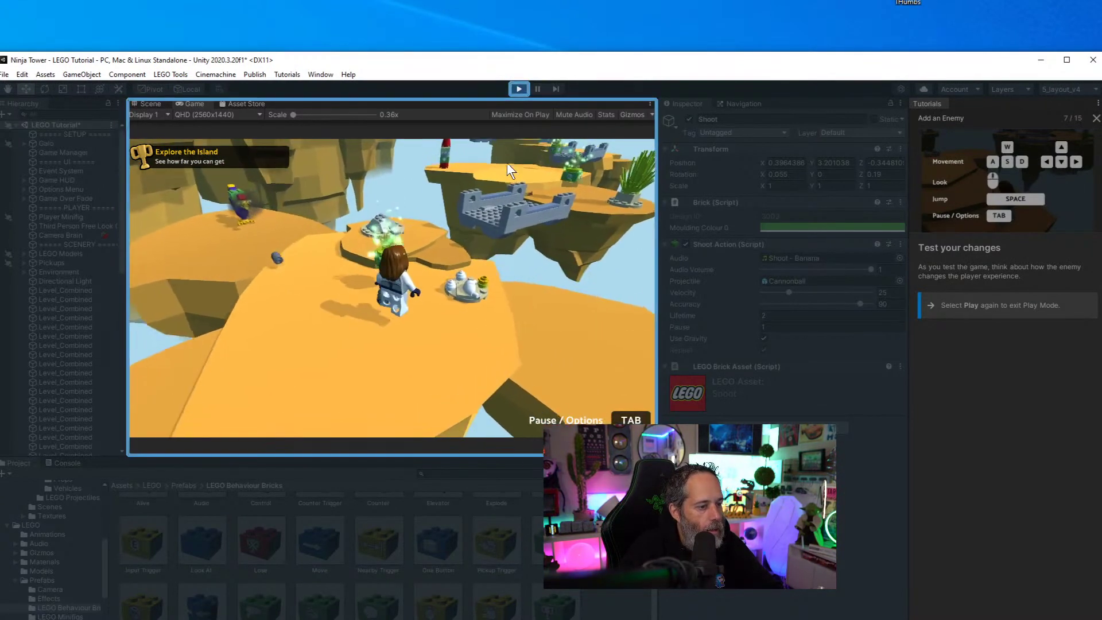
{"action": "key", "text": "s"}
{"action": "key", "text": "w"}
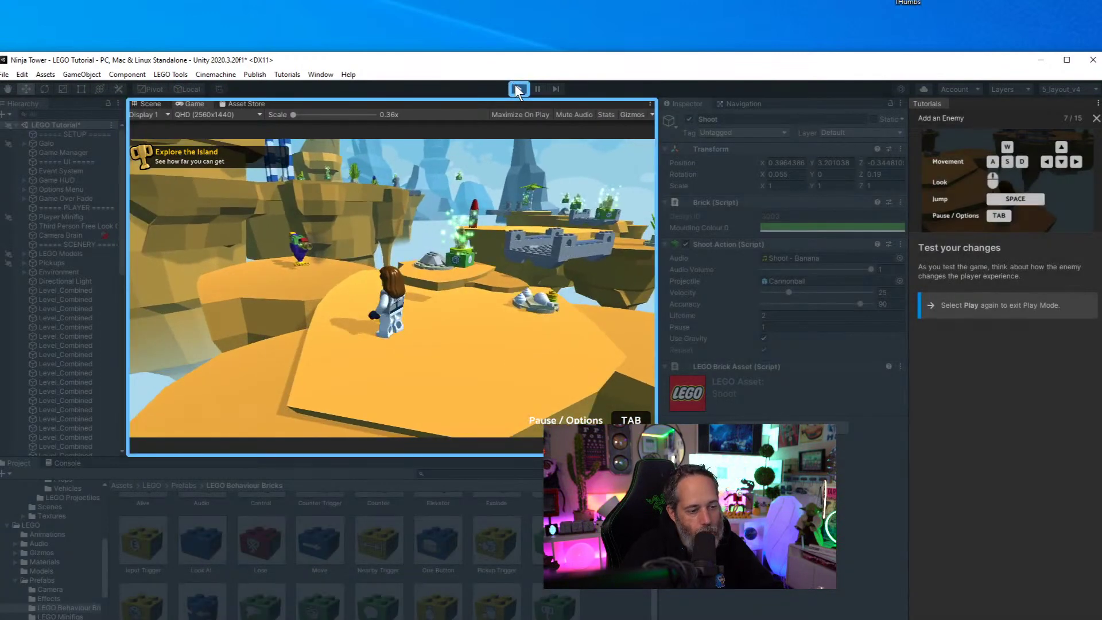
{"action": "left_click", "coordinate": [517, 89]}
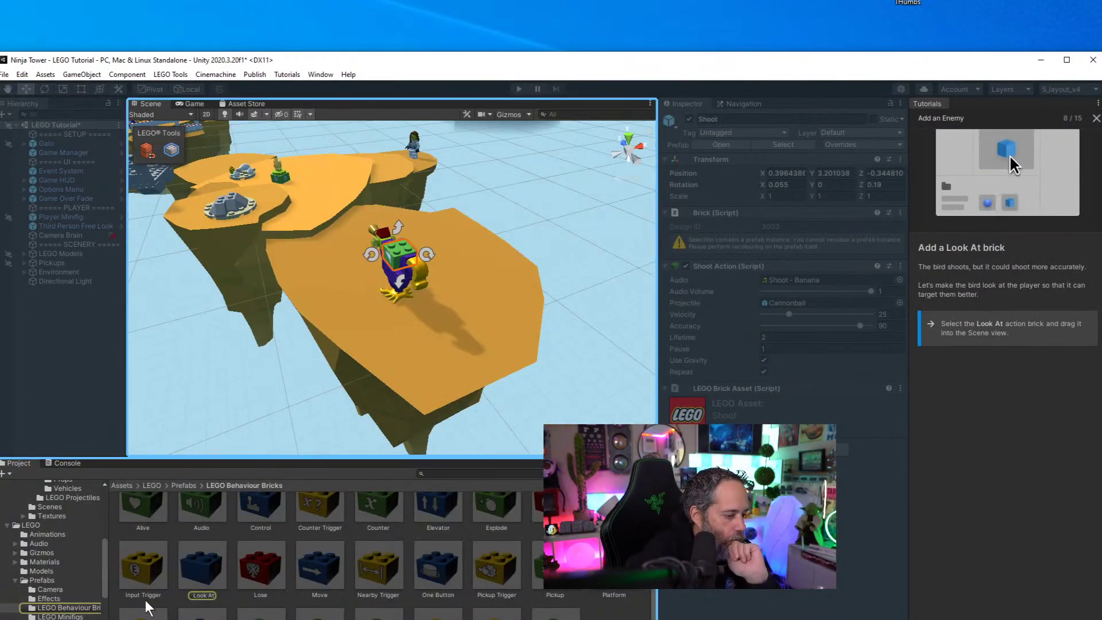
Examine the LEGO Behaviour Bricks prefabs, including the settings of Spawn and Speak
{"action": "scroll", "coordinate": [147, 607], "scroll_direction": "down", "scroll_amount": 1}
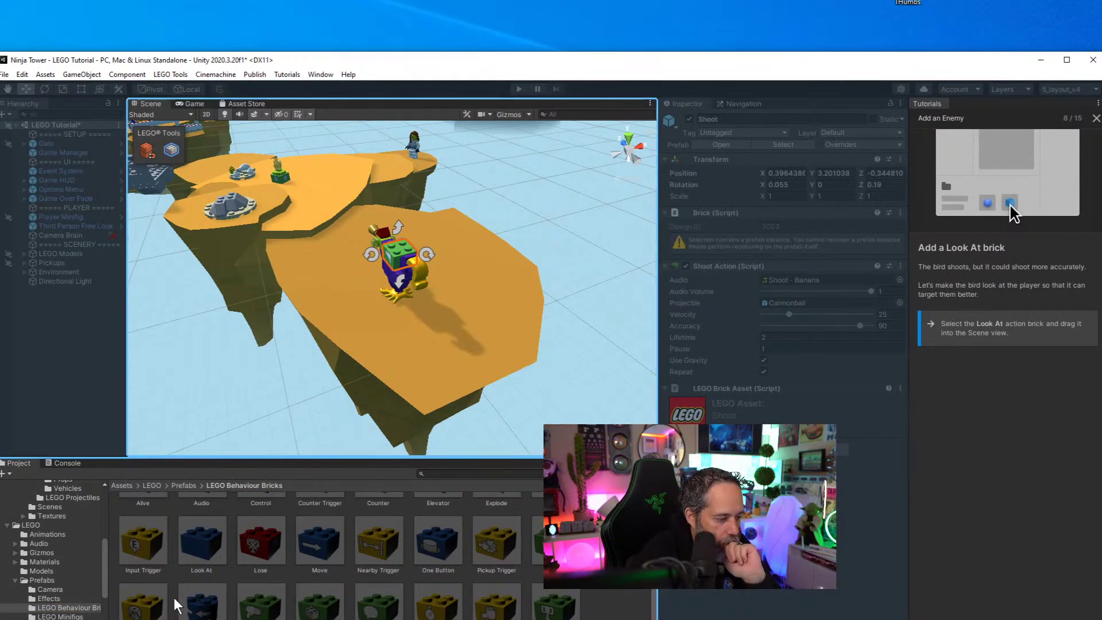
{"action": "left_click", "coordinate": [142, 613]}
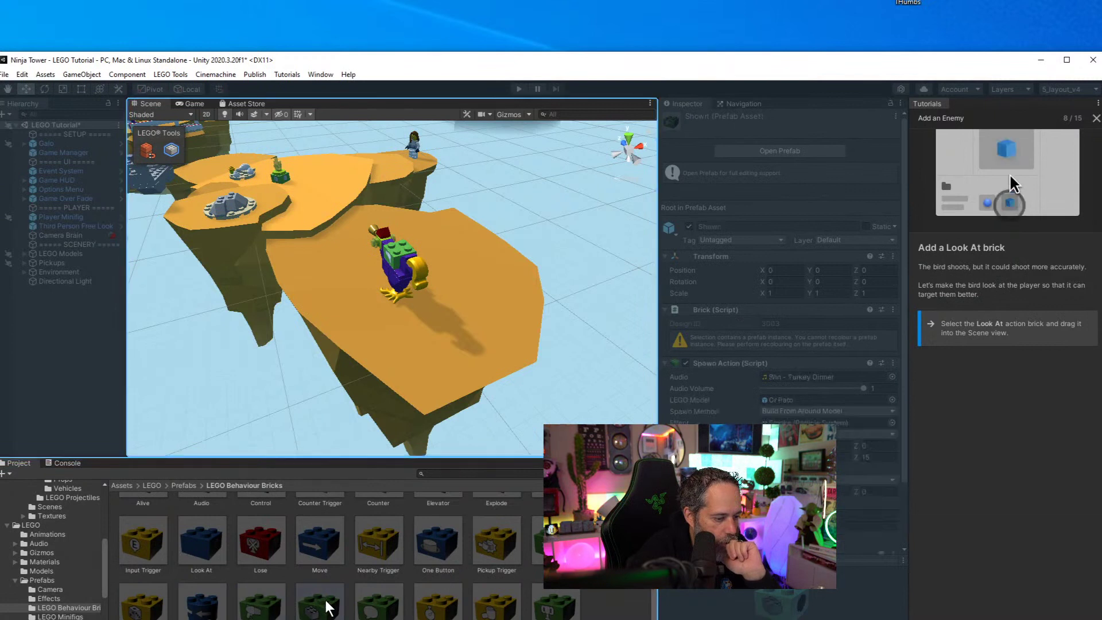
{"action": "left_click", "coordinate": [374, 602]}
{"action": "scroll", "coordinate": [378, 608], "scroll_direction": "up", "scroll_amount": 1}
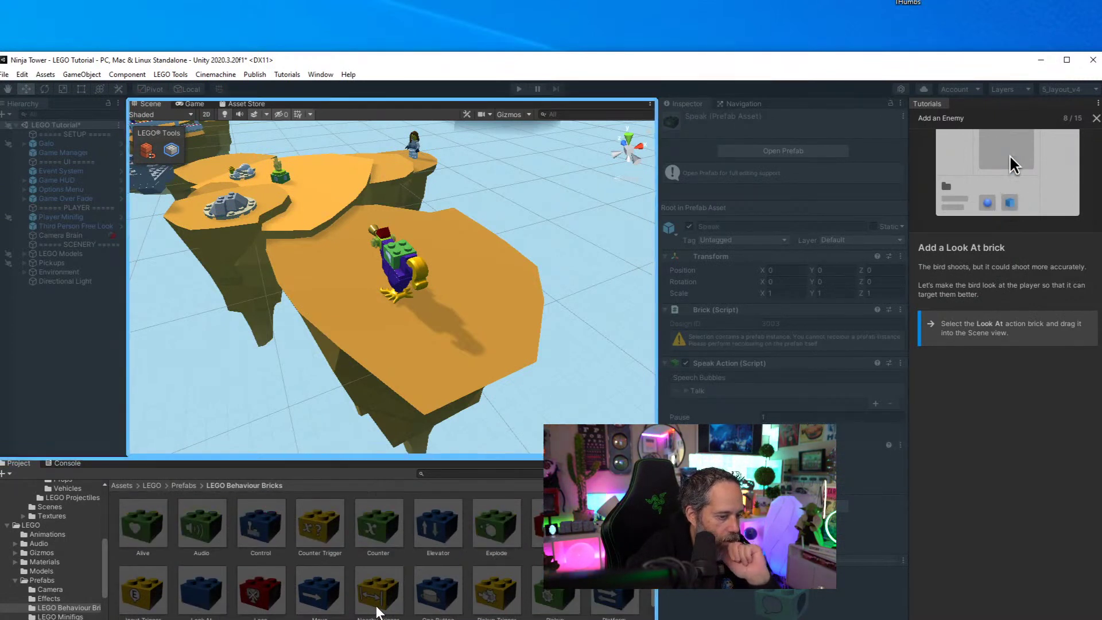
{"action": "scroll", "coordinate": [51, 548], "scroll_direction": "up", "scroll_amount": 3}
{"action": "scroll", "coordinate": [52, 547], "scroll_direction": "up", "scroll_amount": 5}
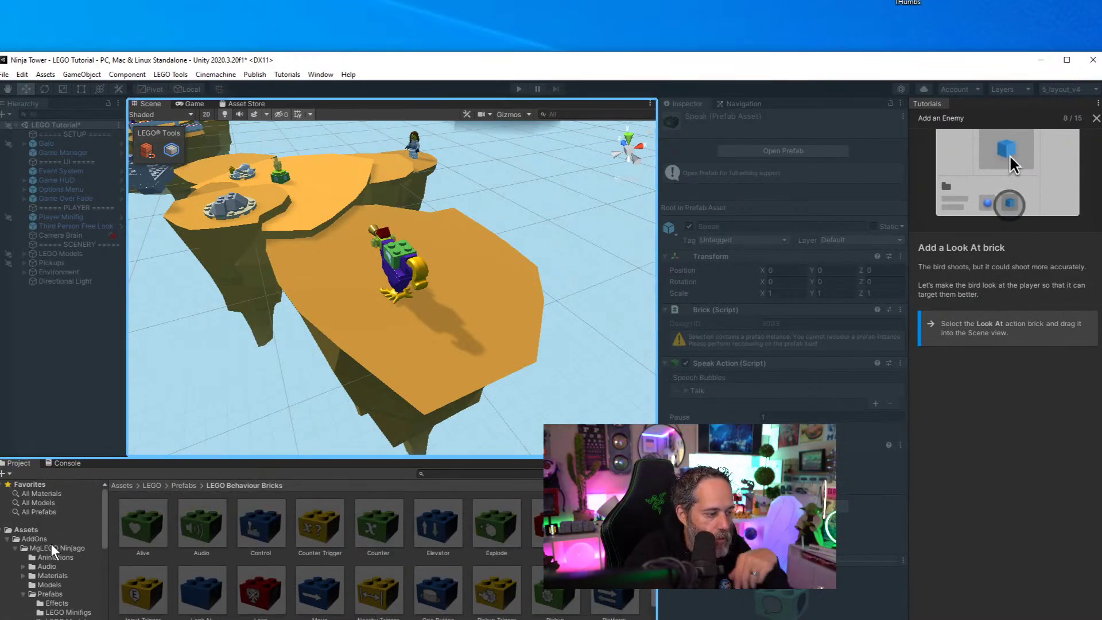
Reopen the Tower Jump scene and exit the Add an Enemy tutorial
{"action": "left_click", "coordinate": [26, 529]}
{"action": "double_click", "coordinate": [532, 523]}
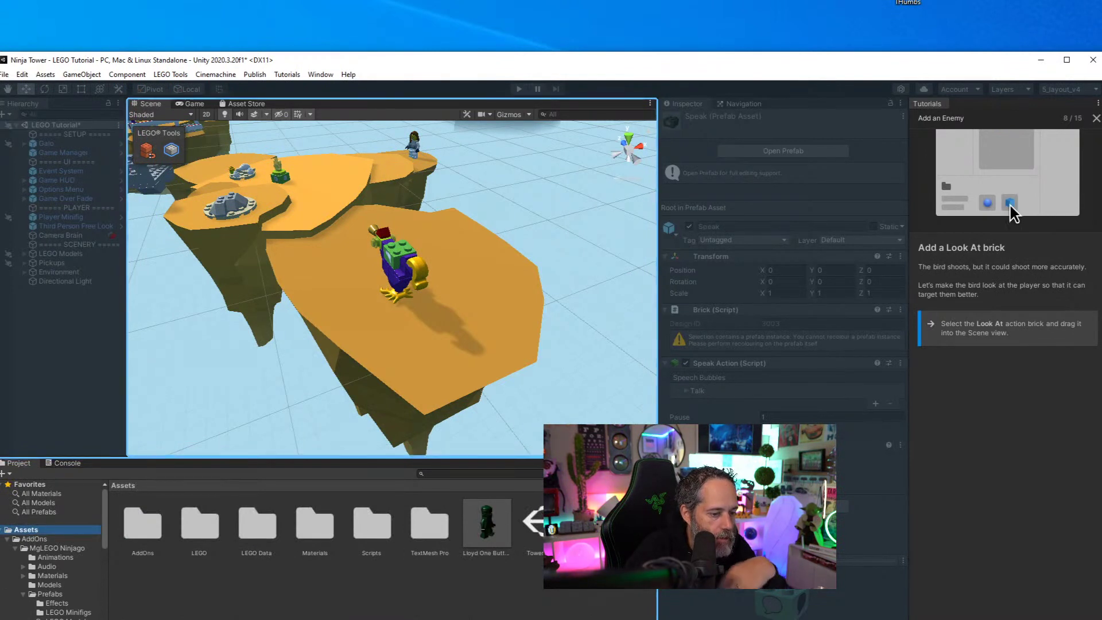
{"action": "left_click", "coordinate": [583, 394]}
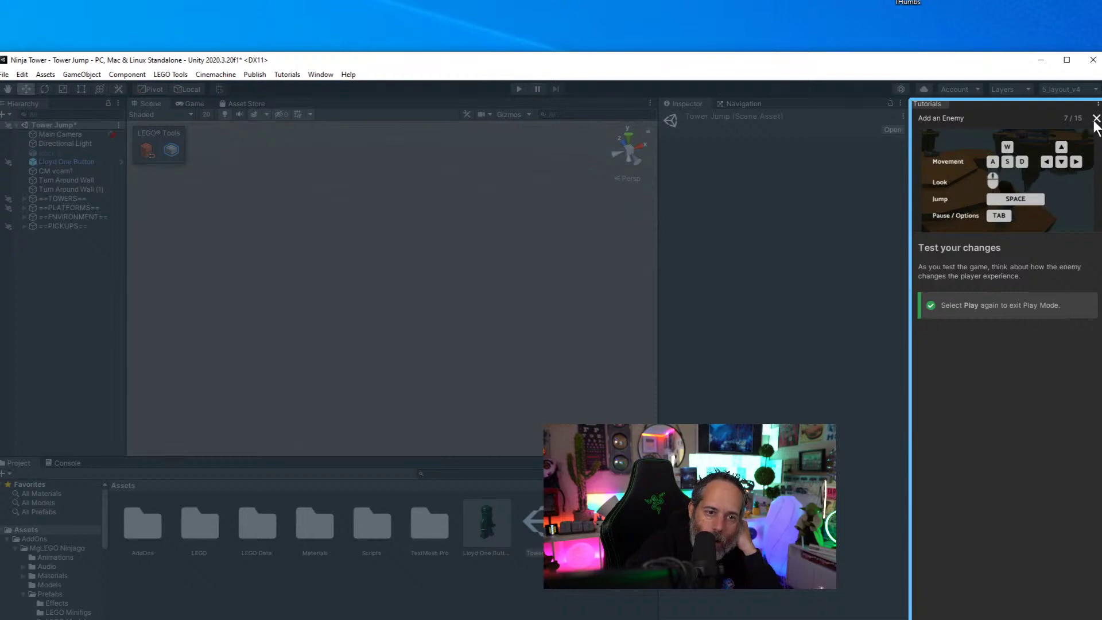
{"action": "left_click", "coordinate": [1094, 119]}
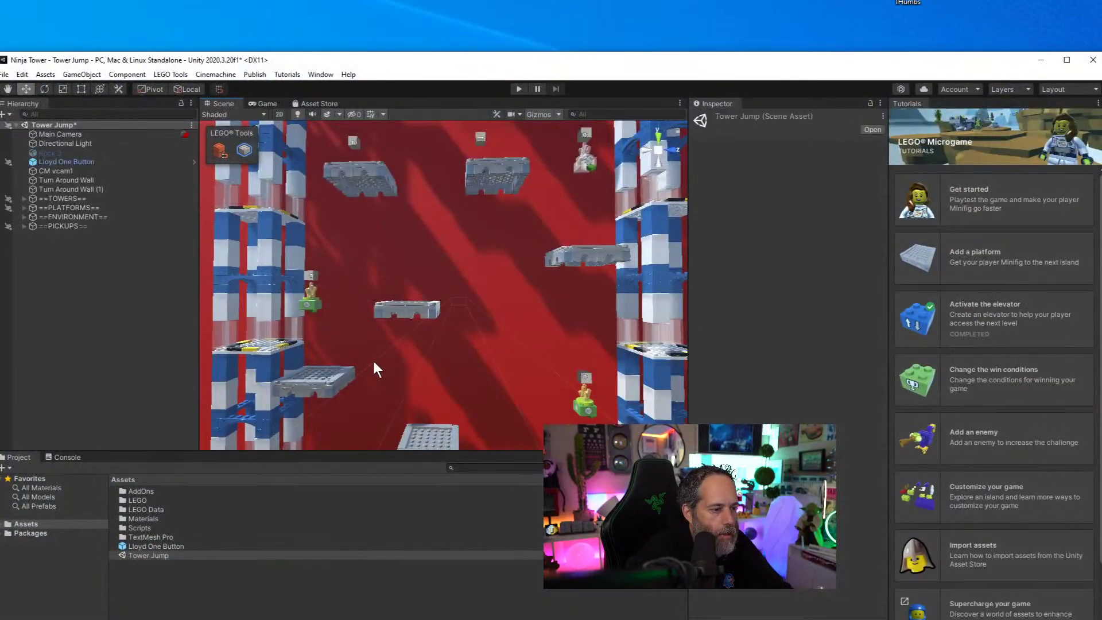
Search the project for "galo" and place the Galo bird on the upper striped ledge of the tower across from the double platform
{"action": "left_click_drag", "start_coordinate": [374, 363], "coordinate": [384, 427], "text": "alt"}
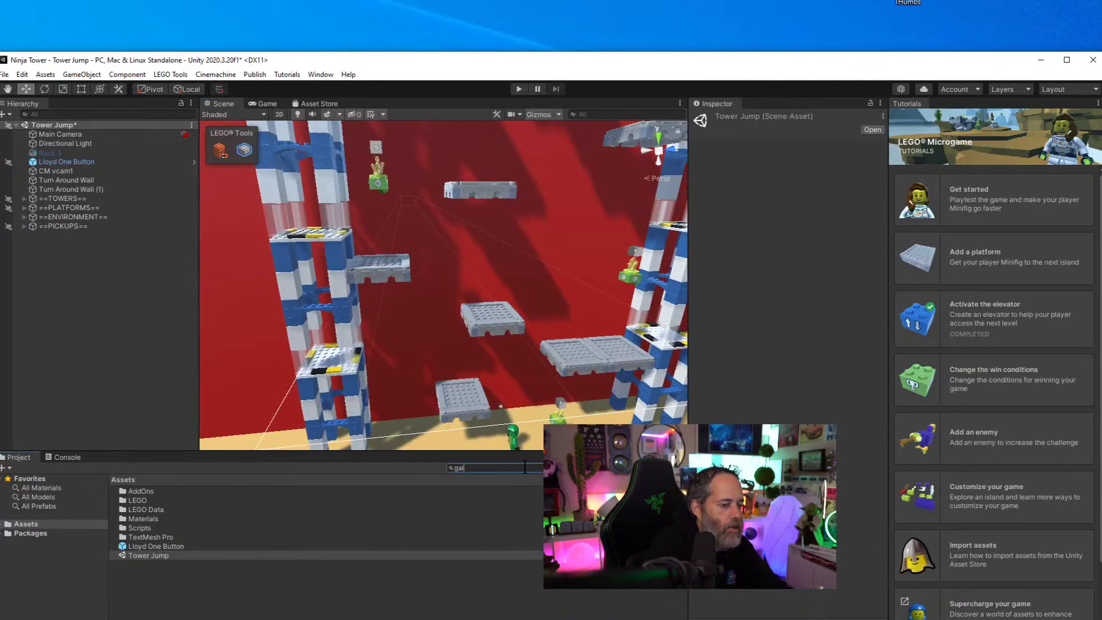
{"action": "type", "text": "galo"}
{"action": "left_click_drag", "start_coordinate": [132, 490], "coordinate": [315, 209]}
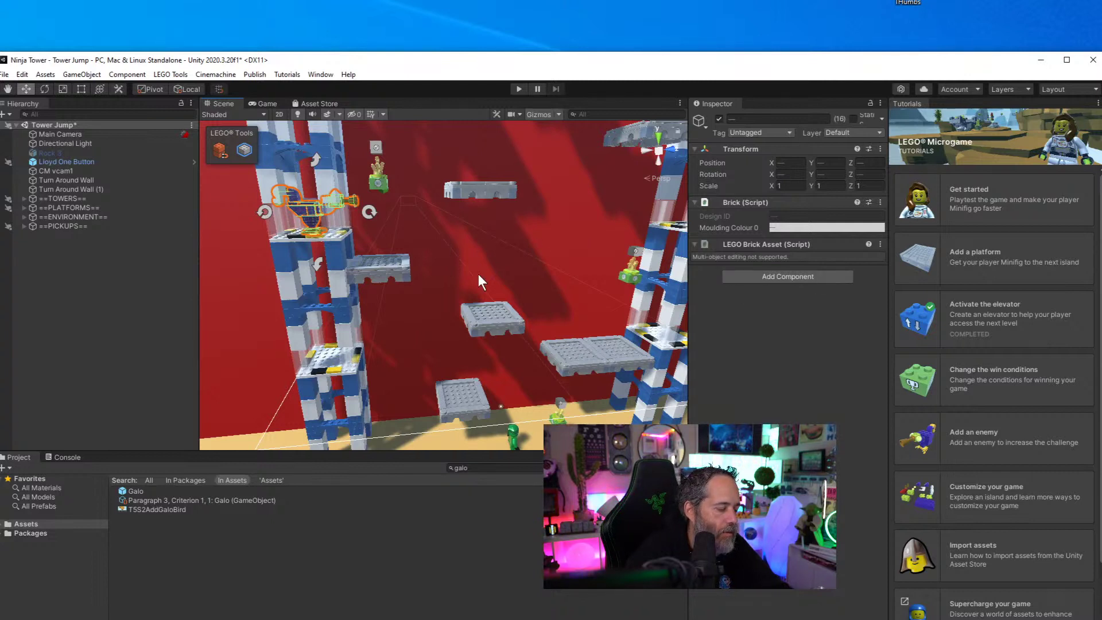
Search the project for "shoot" and attach the Shoot brick to the Galo bird on the tower ledge
{"action": "left_click", "coordinate": [488, 473]}
{"action": "type", "text": "shoto"}
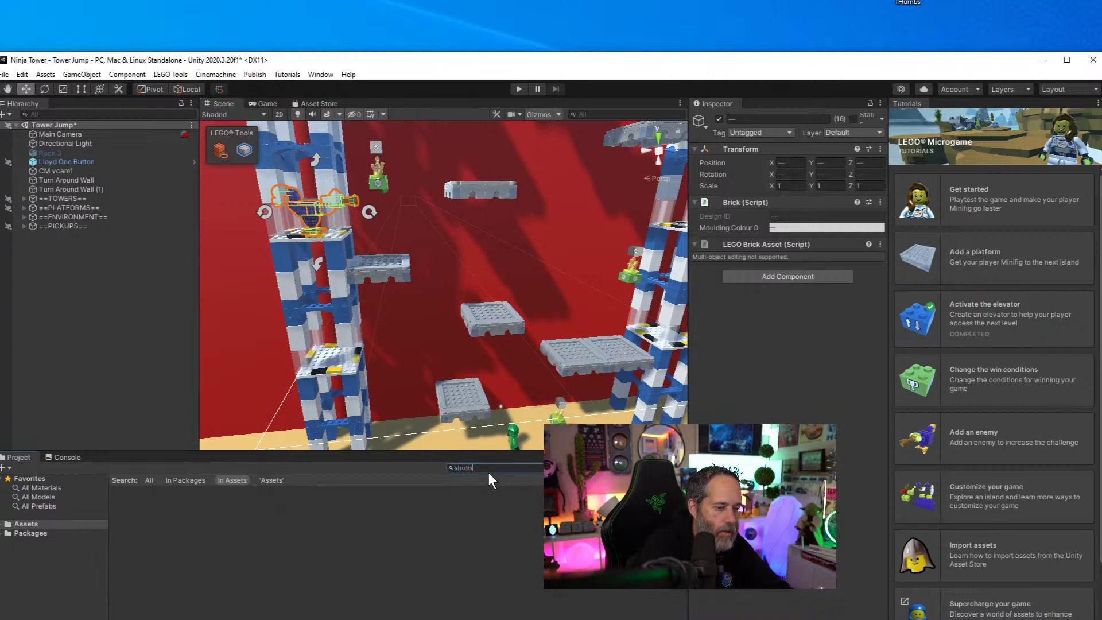
{"action": "key", "text": "BackSpace"}
{"action": "key", "text": "BackSpace"}
{"action": "type", "text": "ot"}
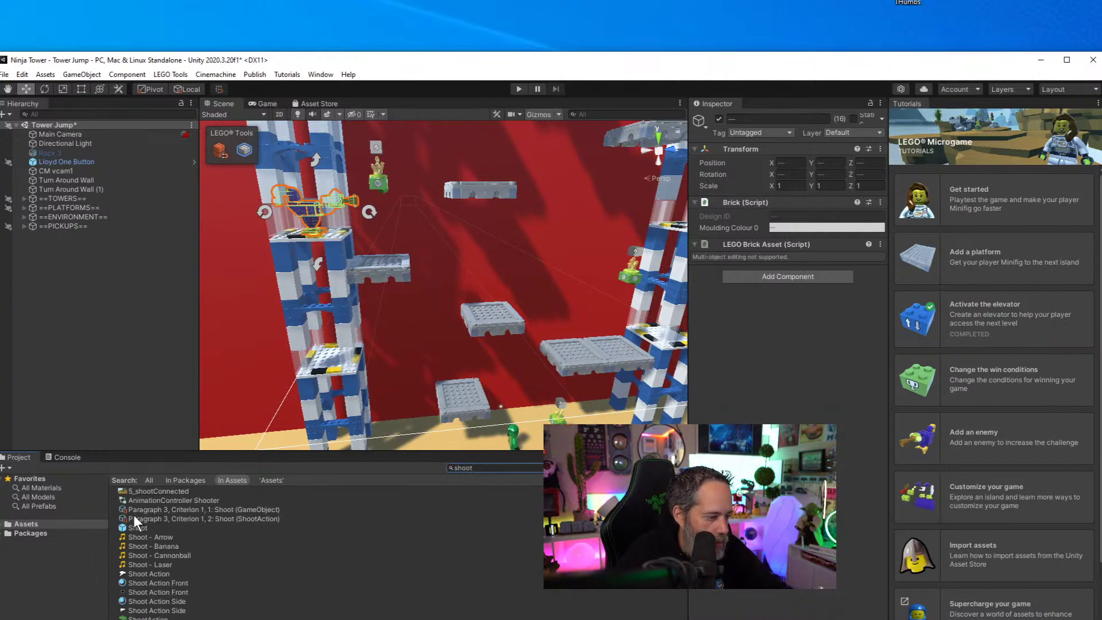
{"action": "left_click_drag", "start_coordinate": [136, 533], "coordinate": [315, 207]}
{"action": "key", "text": "f"}
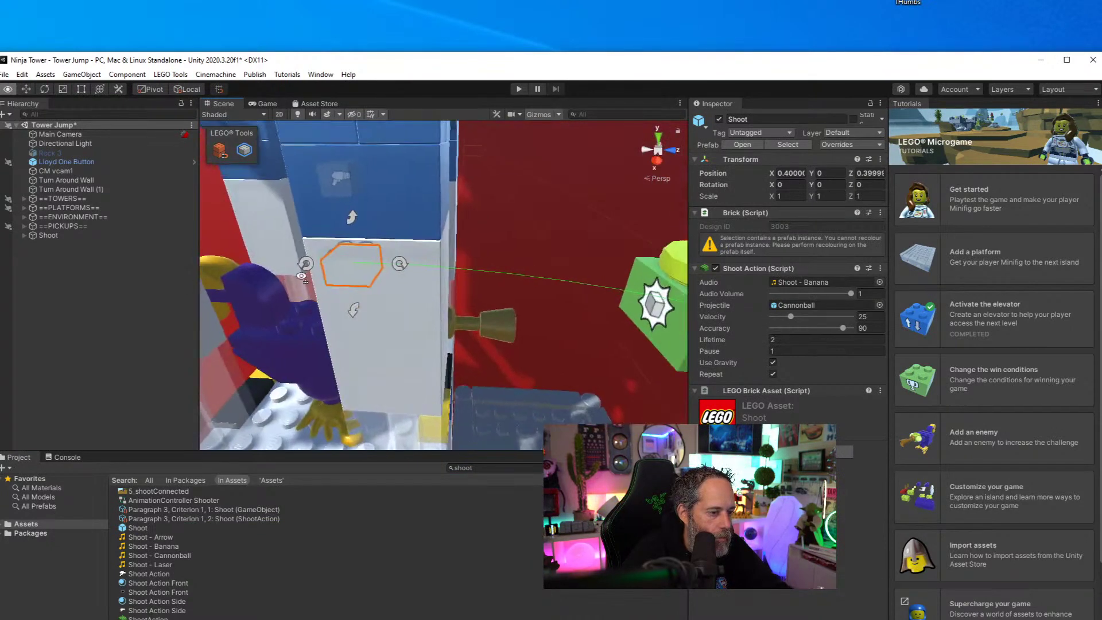
{"action": "left_click_drag", "start_coordinate": [301, 276], "coordinate": [349, 421], "text": "alt"}
{"action": "left_click_drag", "start_coordinate": [412, 366], "coordinate": [707, 326], "text": "alt"}
{"action": "scroll", "coordinate": [469, 392], "scroll_direction": "down", "scroll_amount": 3}
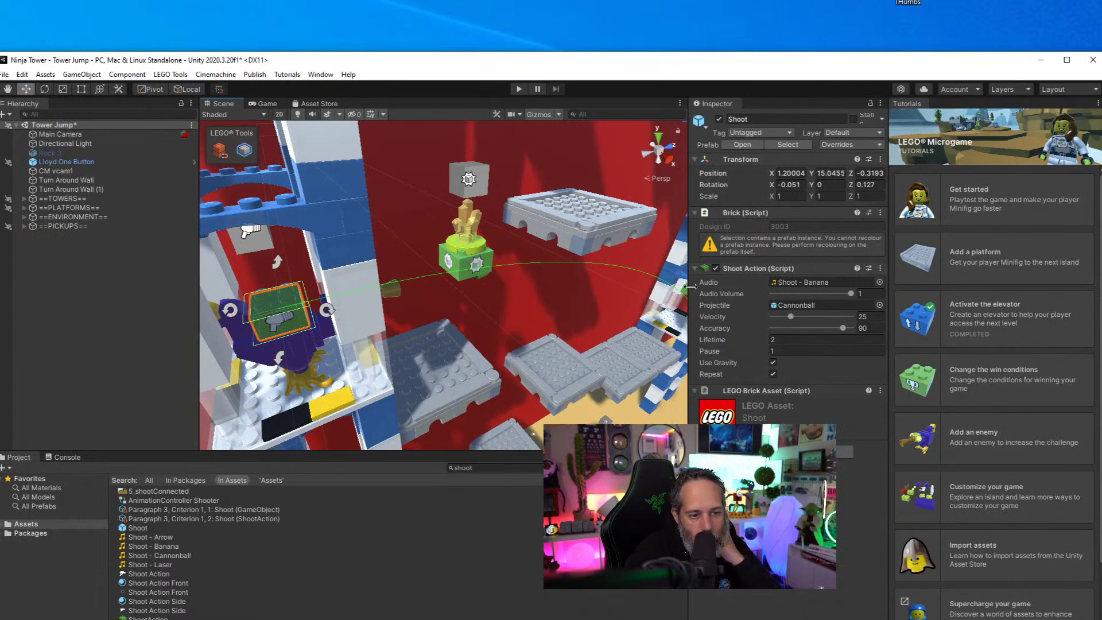
Play-test the level by jumping the minifig up the lower platforms while the Galo bird fires cannonballs, and stop the game
{"action": "left_click", "coordinate": [520, 87]}
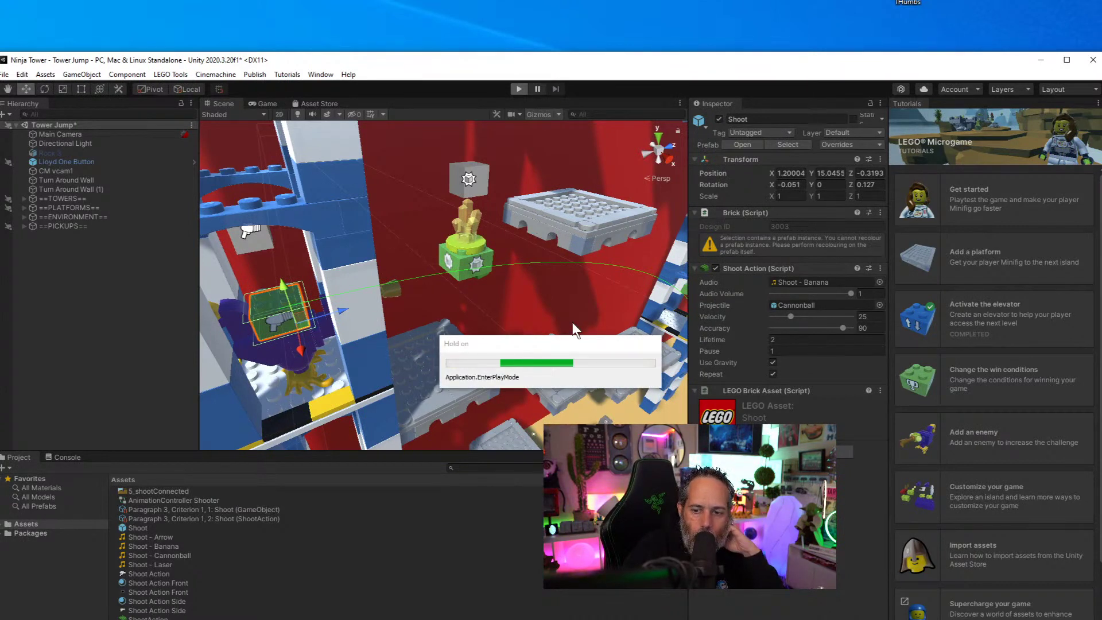
{"action": "key", "text": "Right"}
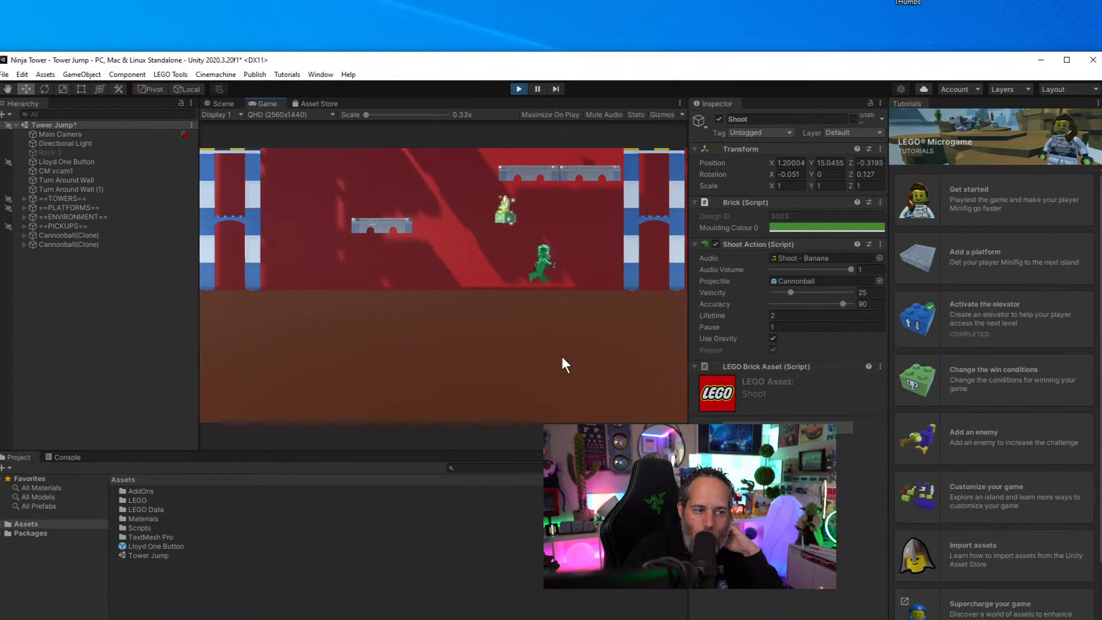
{"action": "key", "text": "Left"}
{"action": "key", "text": "space"}
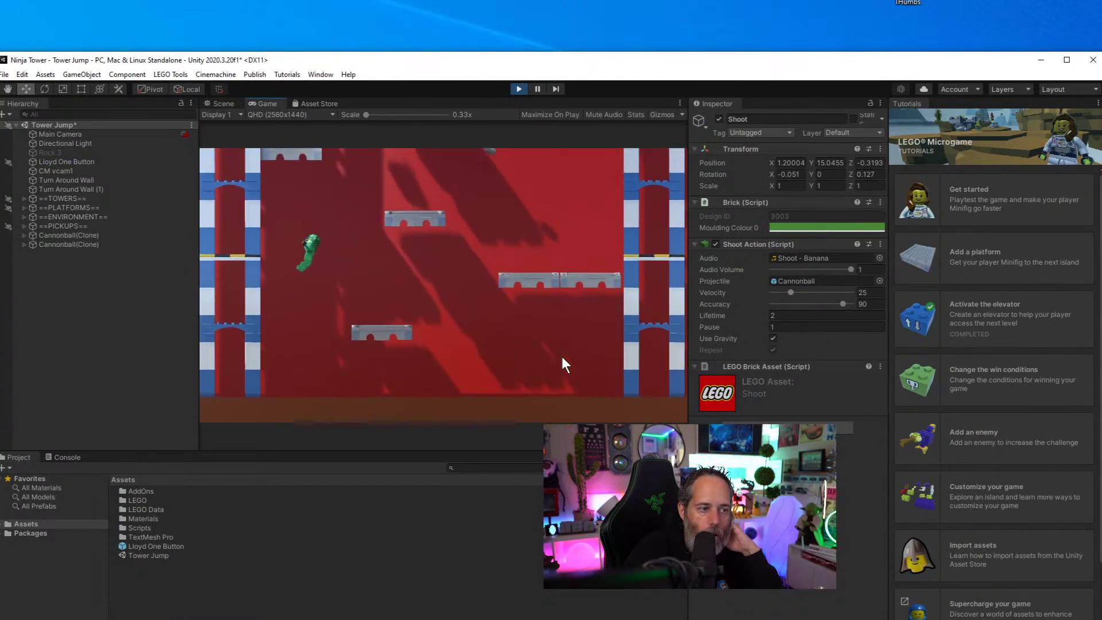
{"action": "key", "text": "Right"}
{"action": "key", "text": "space"}
{"action": "key", "text": "Right"}
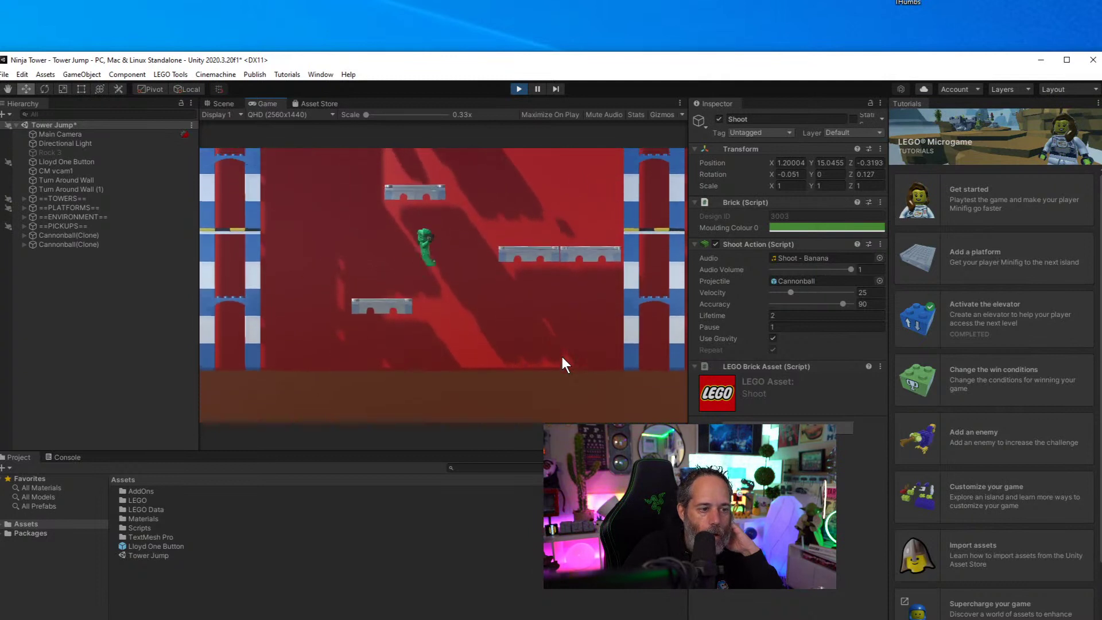
{"action": "key", "text": "space"}
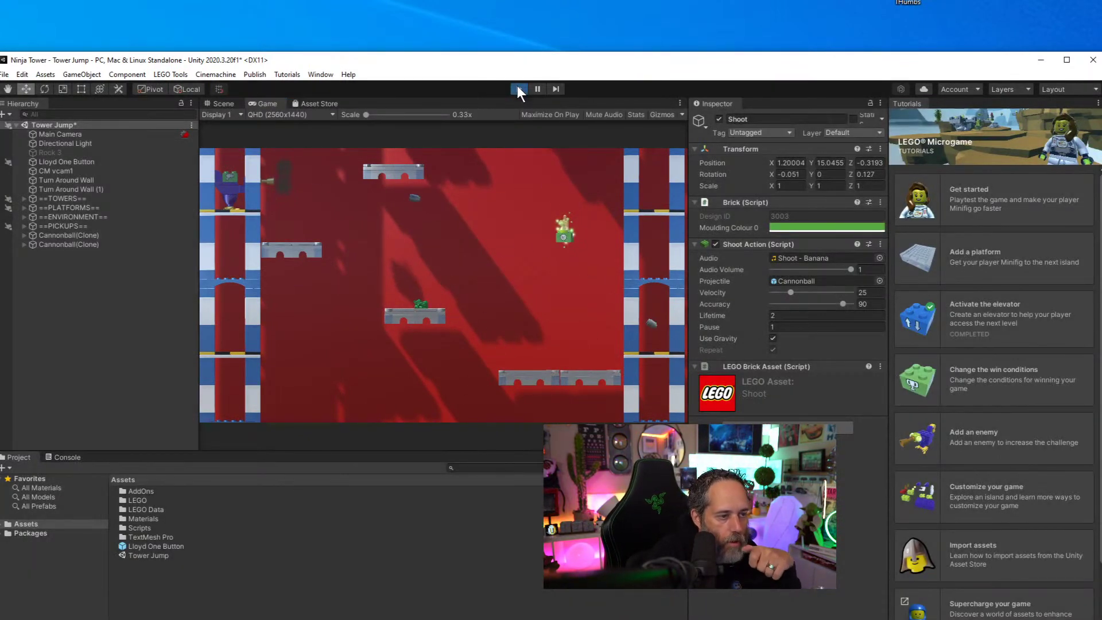
{"action": "left_click", "coordinate": [518, 89]}
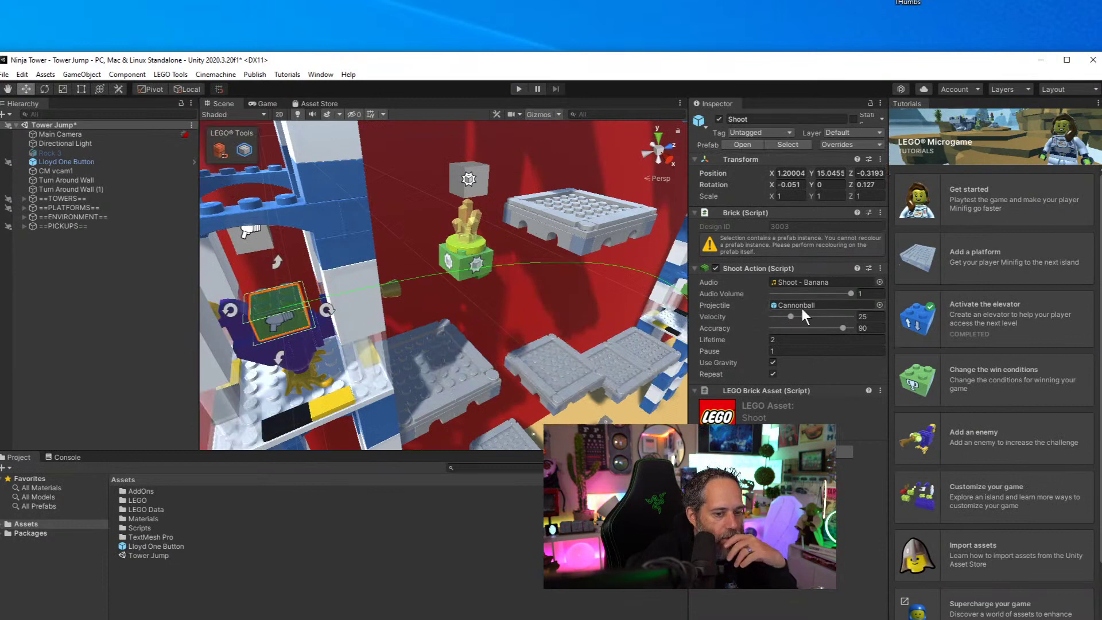
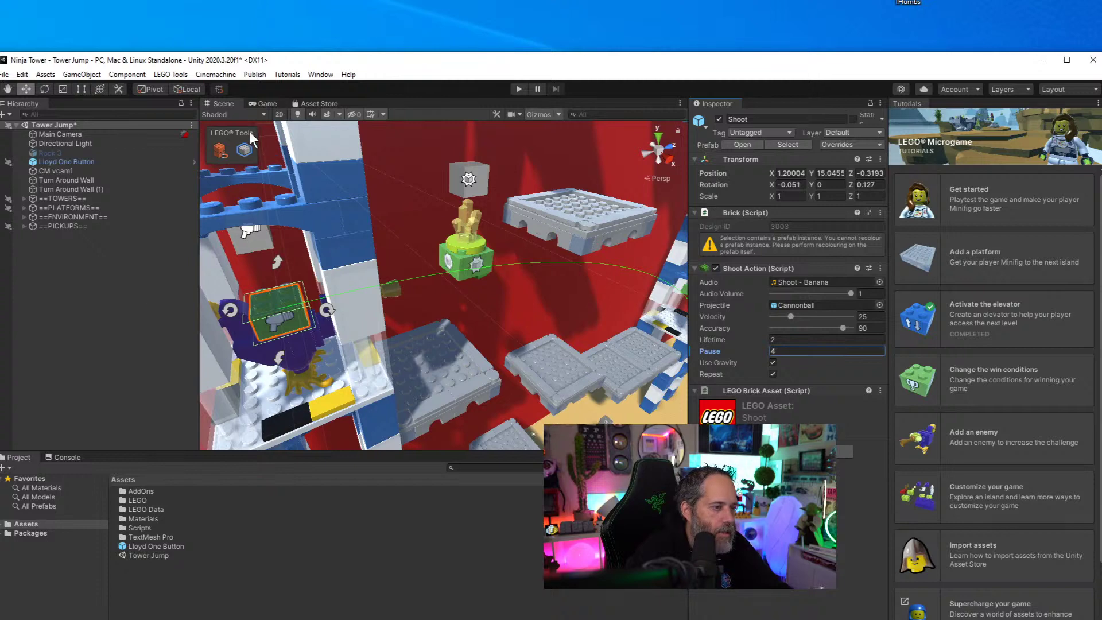
Try connected-brick selection on the Galo bird, and frame a single purple brick of its body up close in the scene
{"action": "left_click_drag", "start_coordinate": [421, 377], "coordinate": [342, 335], "text": "alt"}
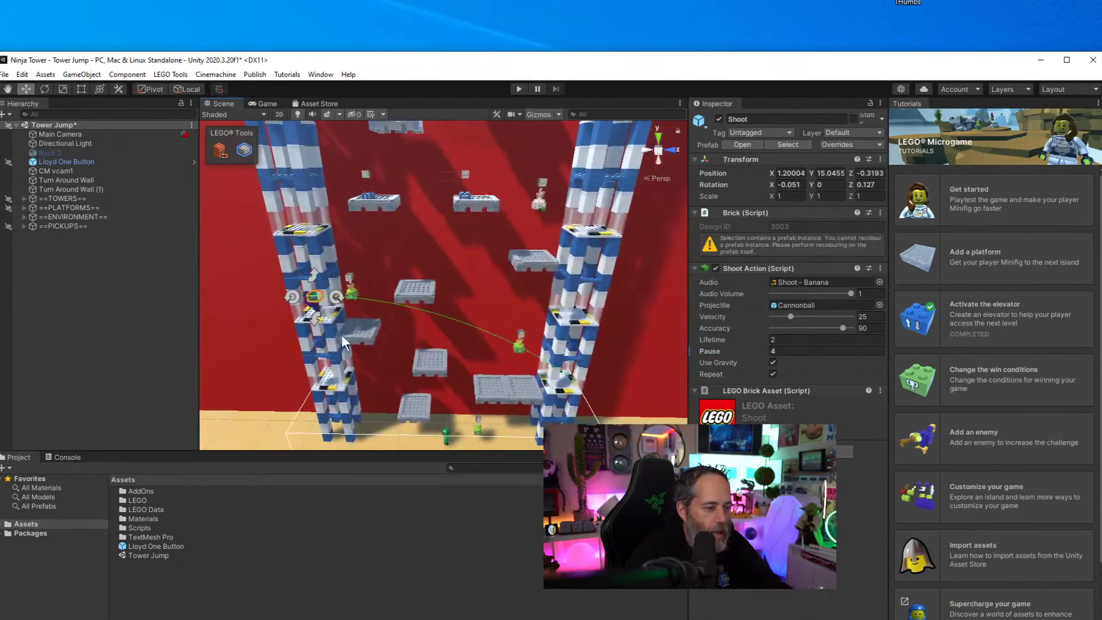
{"action": "left_click", "coordinate": [315, 310]}
{"action": "left_click", "coordinate": [314, 305]}
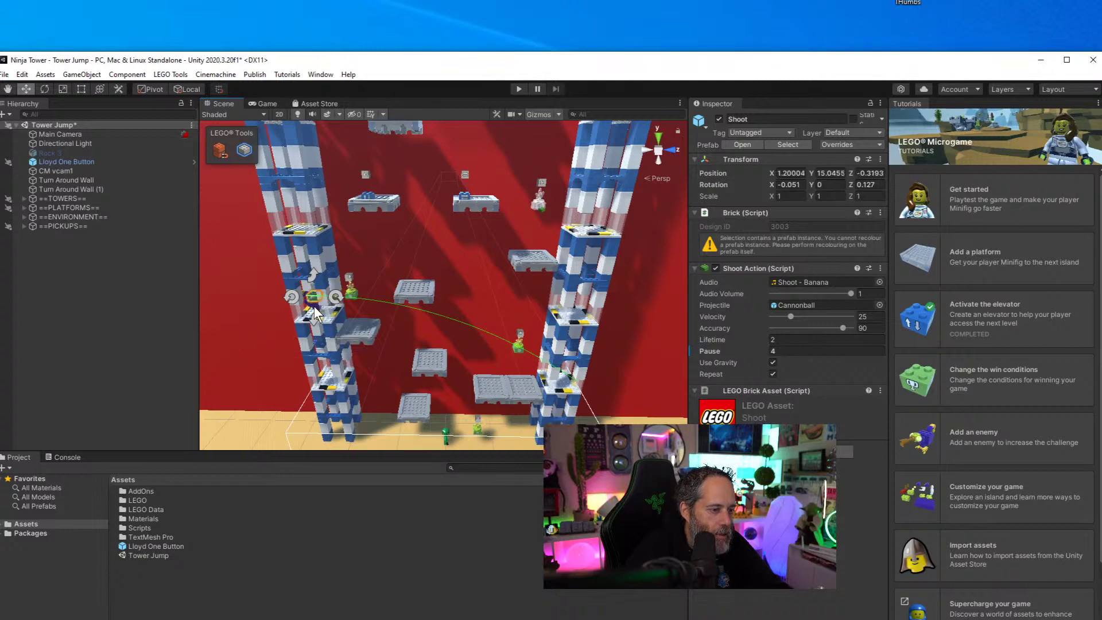
{"action": "left_click", "coordinate": [243, 151]}
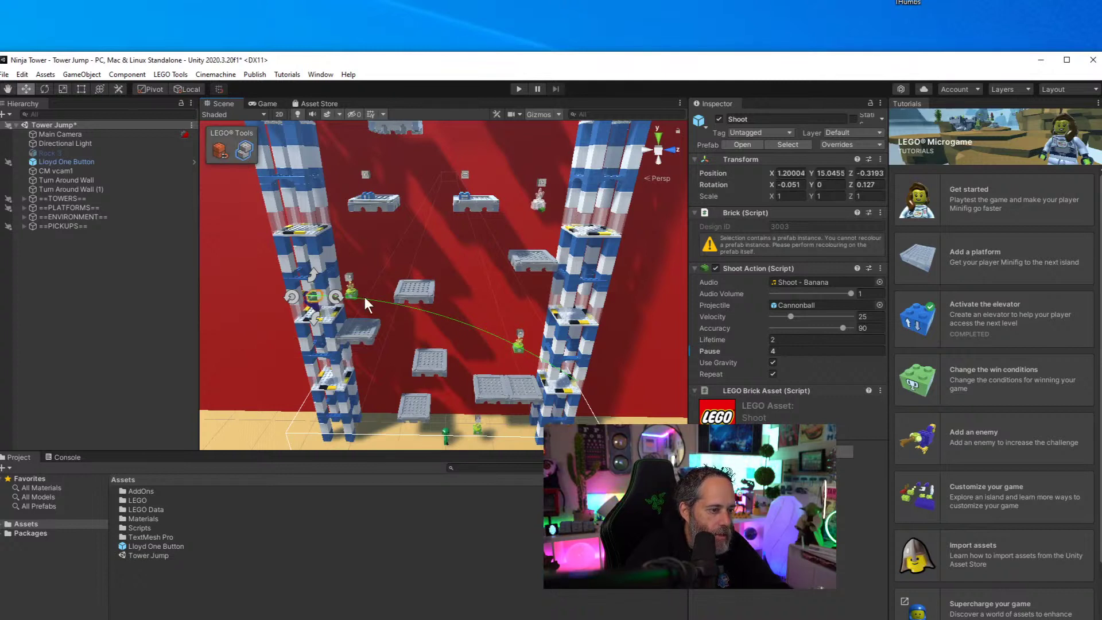
{"action": "left_click", "coordinate": [314, 305]}
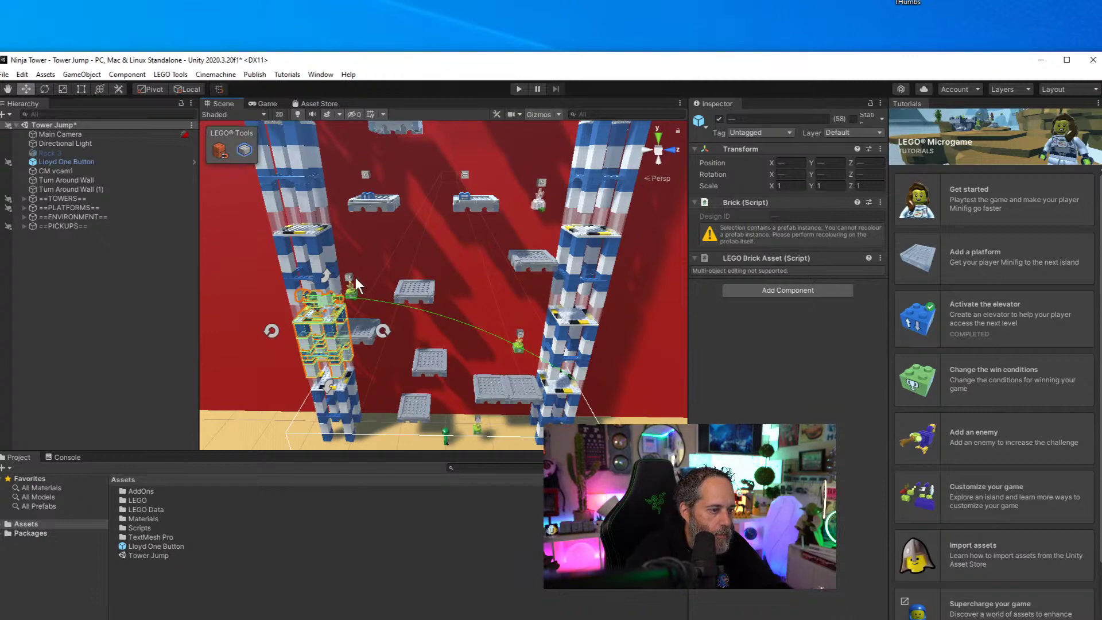
{"action": "left_click", "coordinate": [310, 307]}
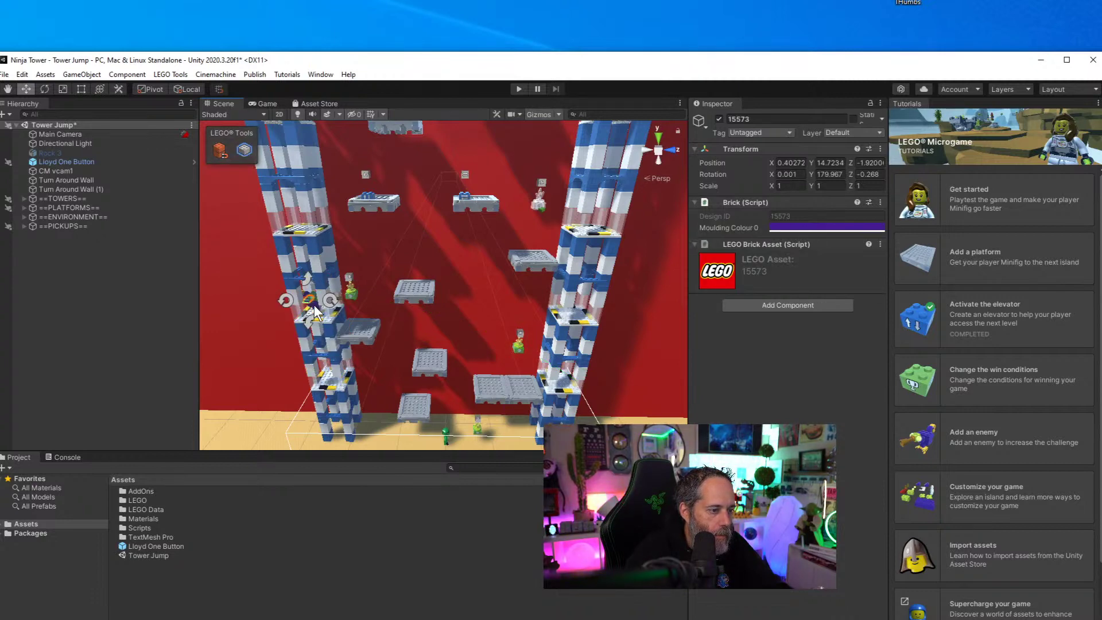
{"action": "left_click", "coordinate": [315, 313]}
{"action": "key", "text": "f"}
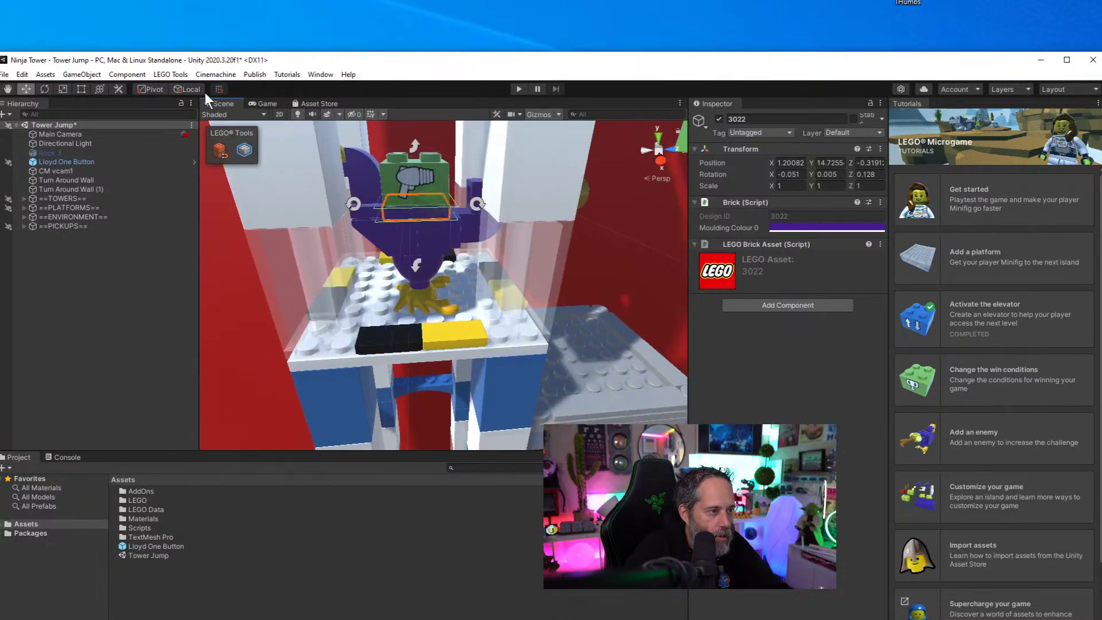
Try to select all of the Galo bird's bricks by adding a second body brick and using connected-brick selection
{"action": "left_click", "coordinate": [170, 74]}
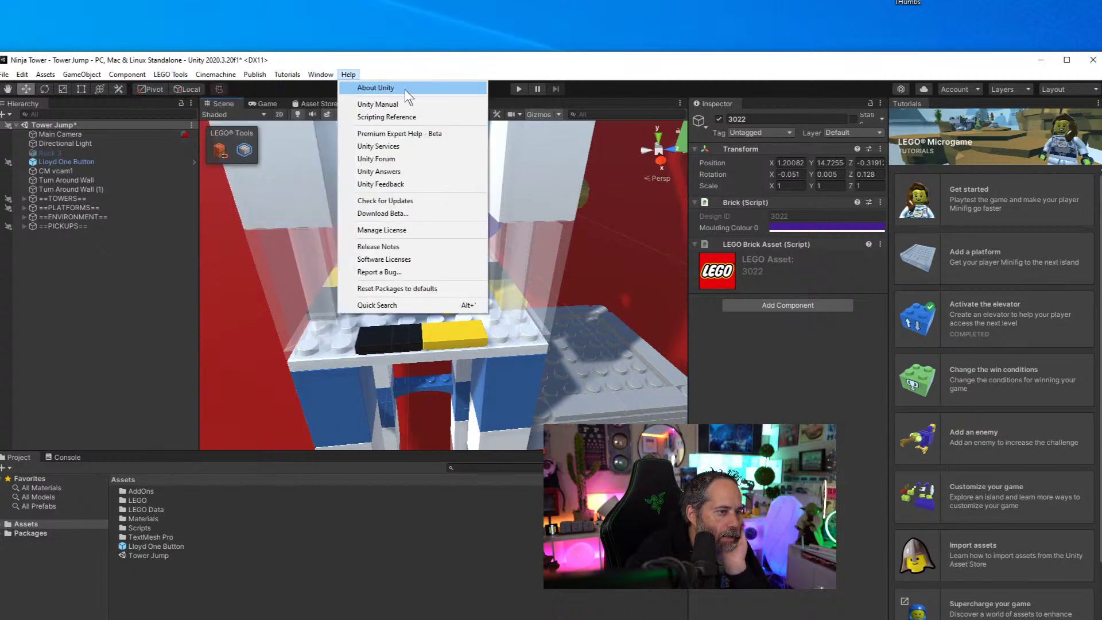
{"action": "left_click", "coordinate": [421, 72]}
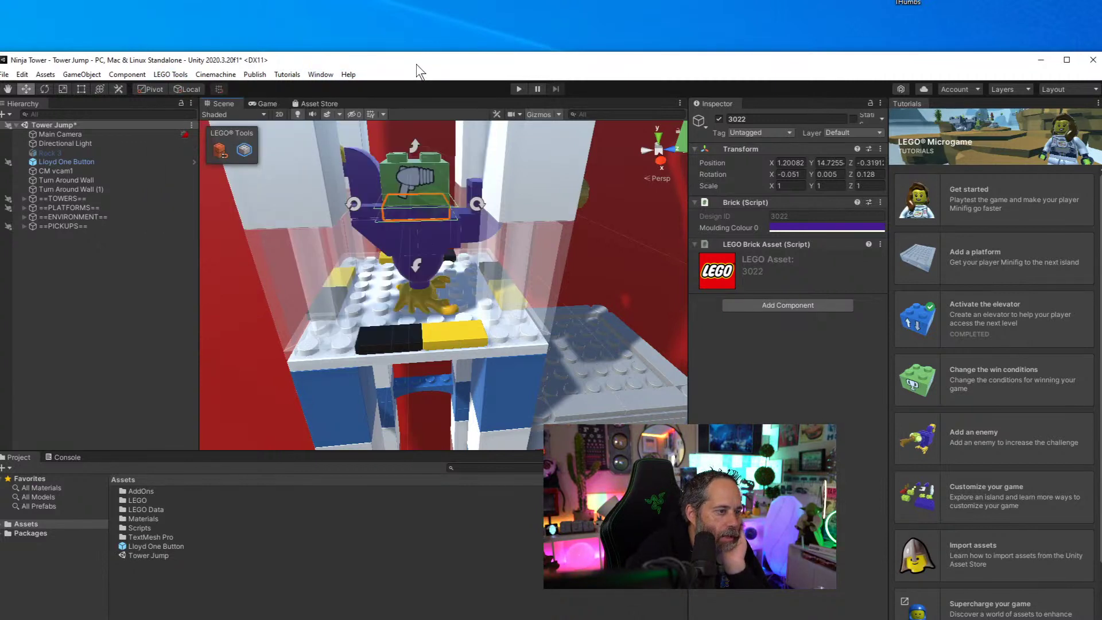
{"action": "left_click", "coordinate": [404, 253], "text": "shift"}
{"action": "left_click", "coordinate": [247, 146]}
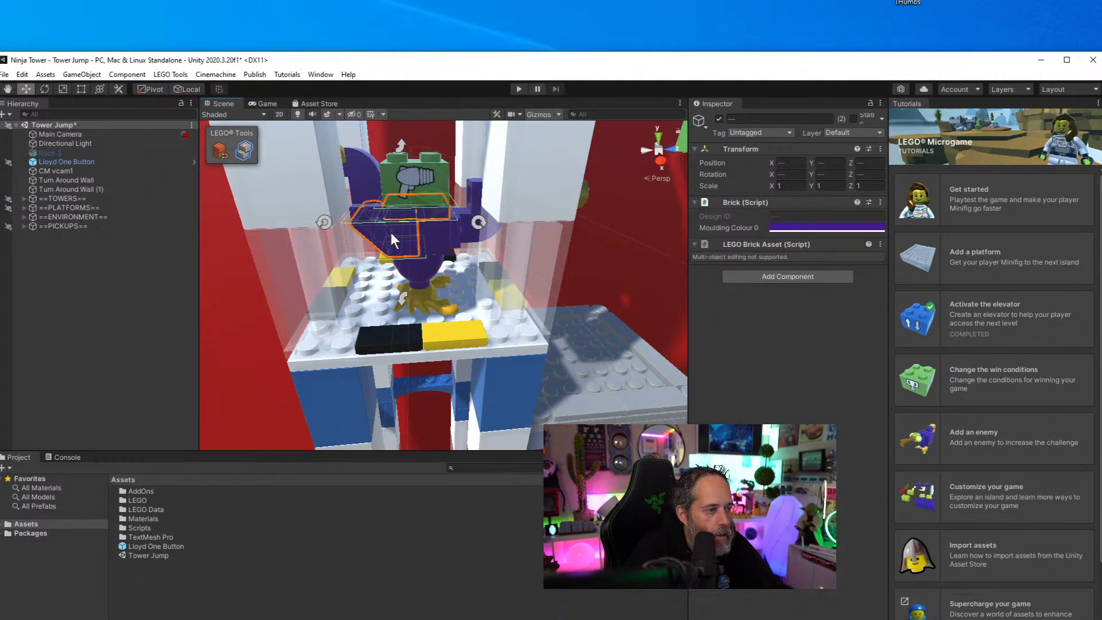
{"action": "left_click", "coordinate": [415, 249]}
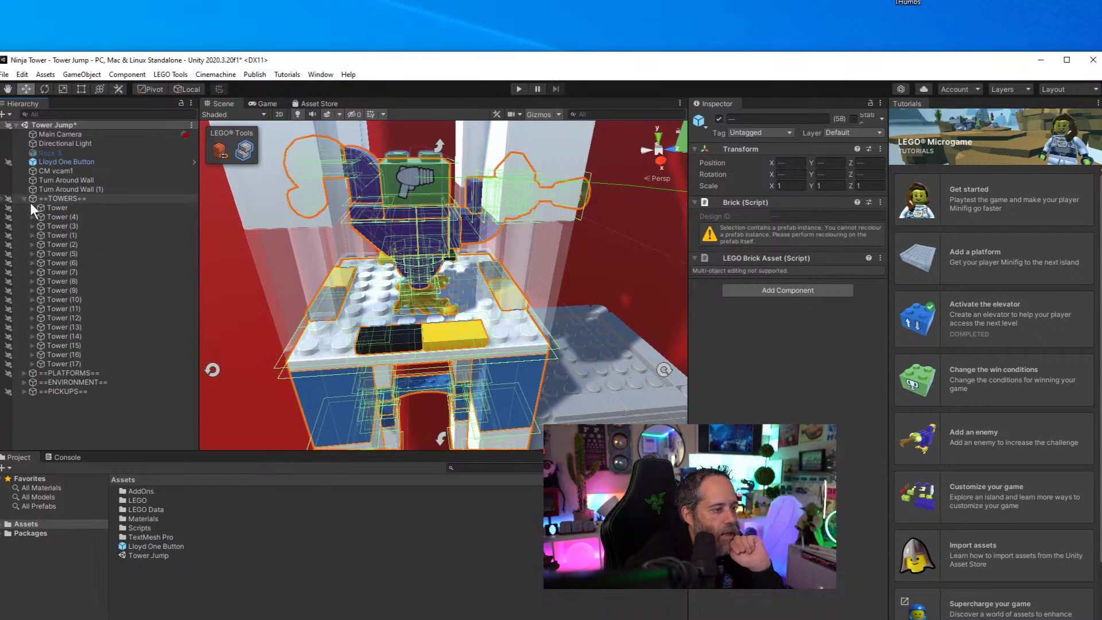
Turn off brick building and select the Default - Dynamic group of Tower (2), which holds the Galo bird
{"action": "left_click", "coordinate": [322, 346]}
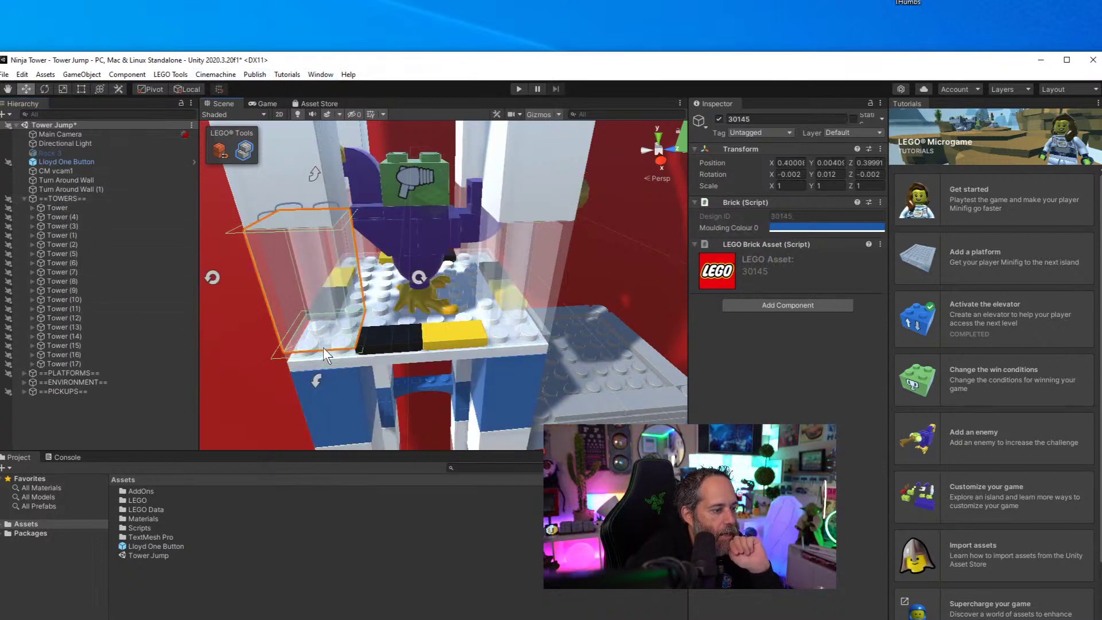
{"action": "left_click", "coordinate": [344, 375]}
{"action": "left_click", "coordinate": [219, 153]}
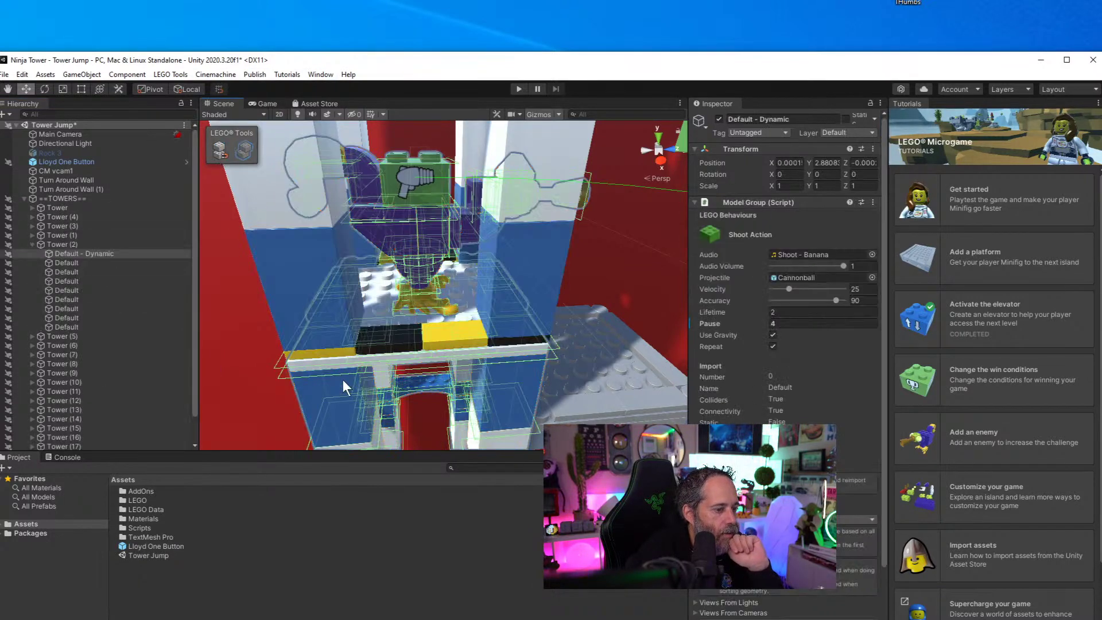
{"action": "left_click", "coordinate": [115, 261]}
{"action": "left_click", "coordinate": [111, 254]}
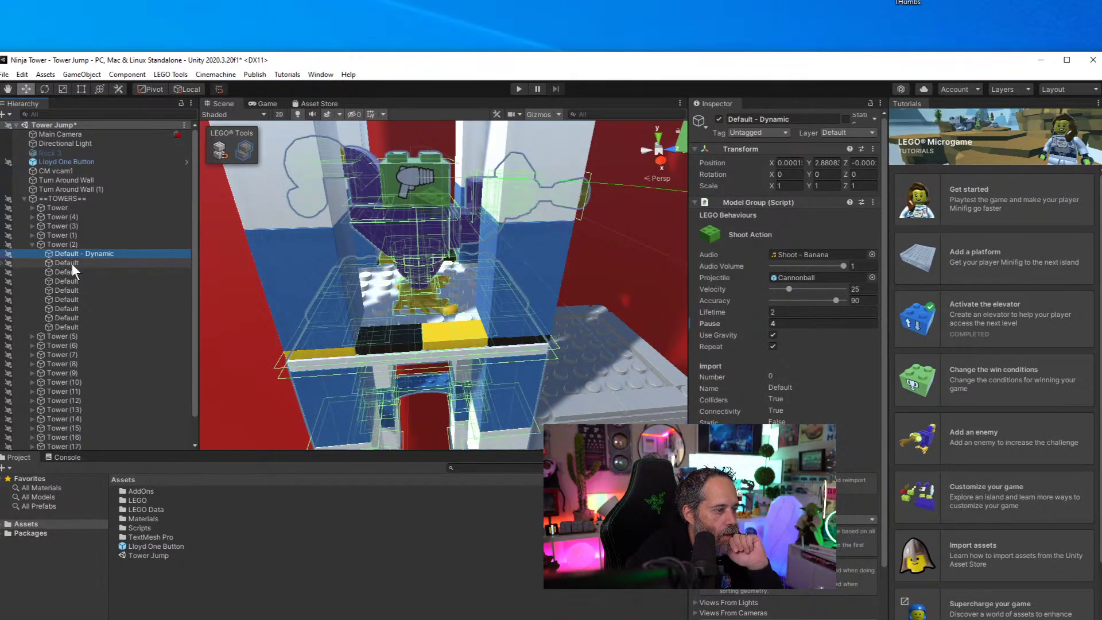
Enable Show Bricks In Hierarchy in the LEGO tools options
{"action": "left_click", "coordinate": [170, 74]}
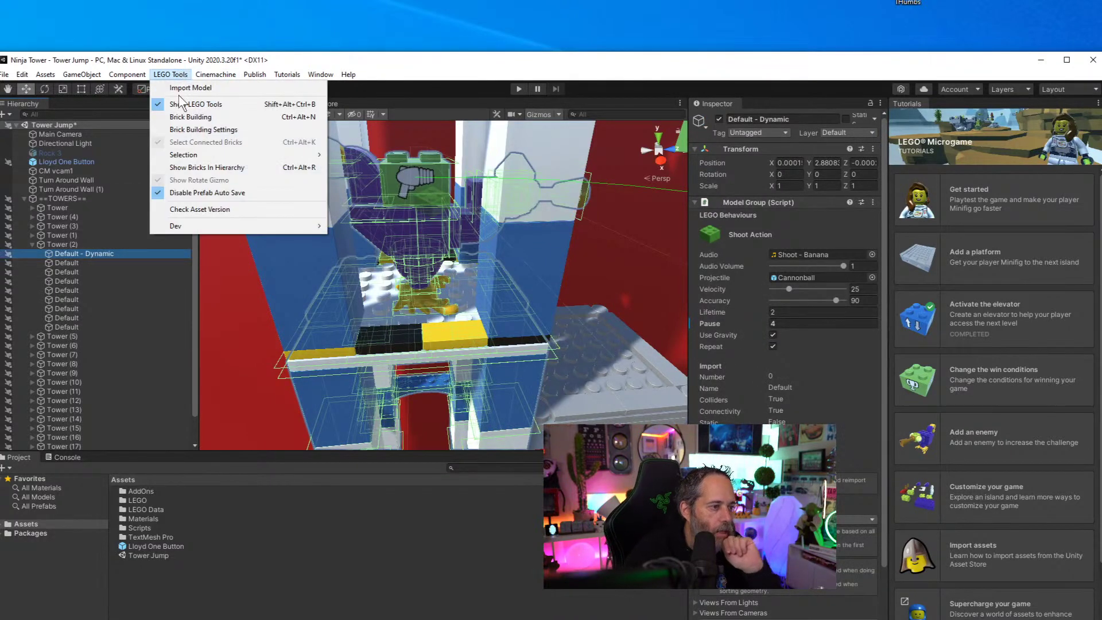
{"action": "left_click", "coordinate": [205, 194]}
{"action": "left_click", "coordinate": [208, 74]}
{"action": "mouse_move", "coordinate": [170, 75]}
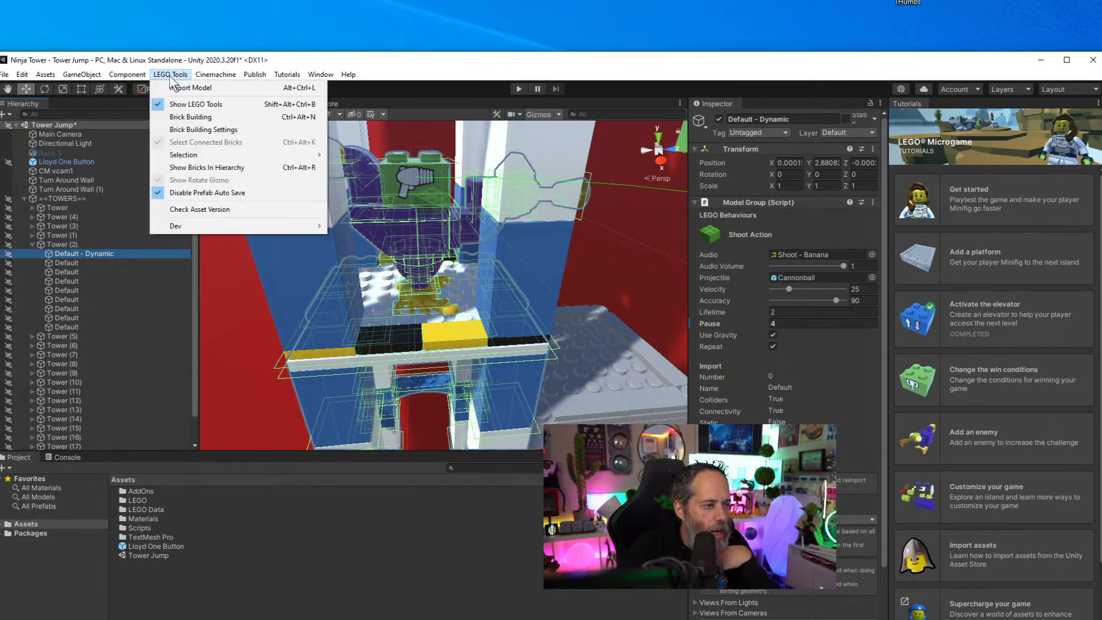
{"action": "left_click", "coordinate": [178, 168]}
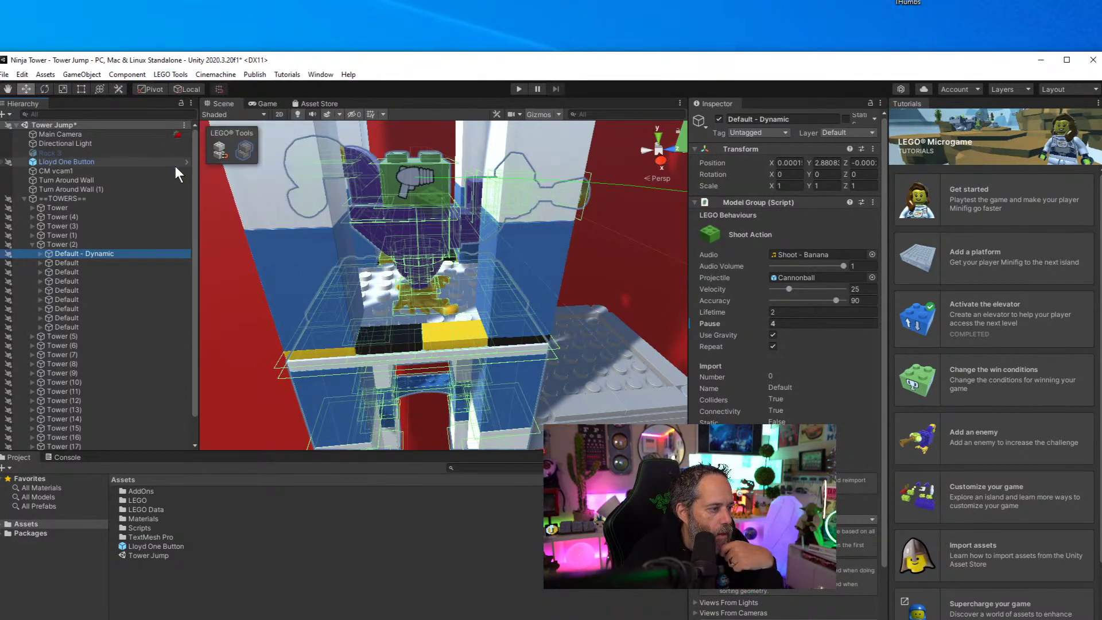
Examine the individual bricks listed inside Tower (2)'s Default - Dynamic group, and select Tower (2) itself
{"action": "left_click", "coordinate": [40, 253]}
{"action": "scroll", "coordinate": [81, 336], "scroll_direction": "down", "scroll_amount": 5}
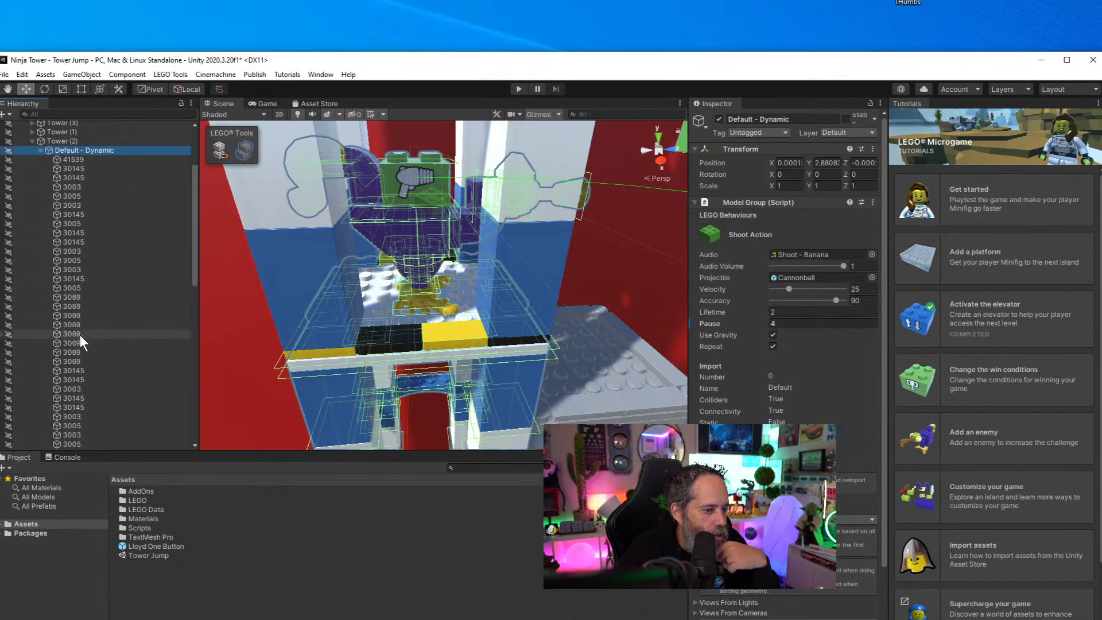
{"action": "scroll", "coordinate": [80, 335], "scroll_direction": "up", "scroll_amount": 5}
{"action": "left_click", "coordinate": [38, 253]}
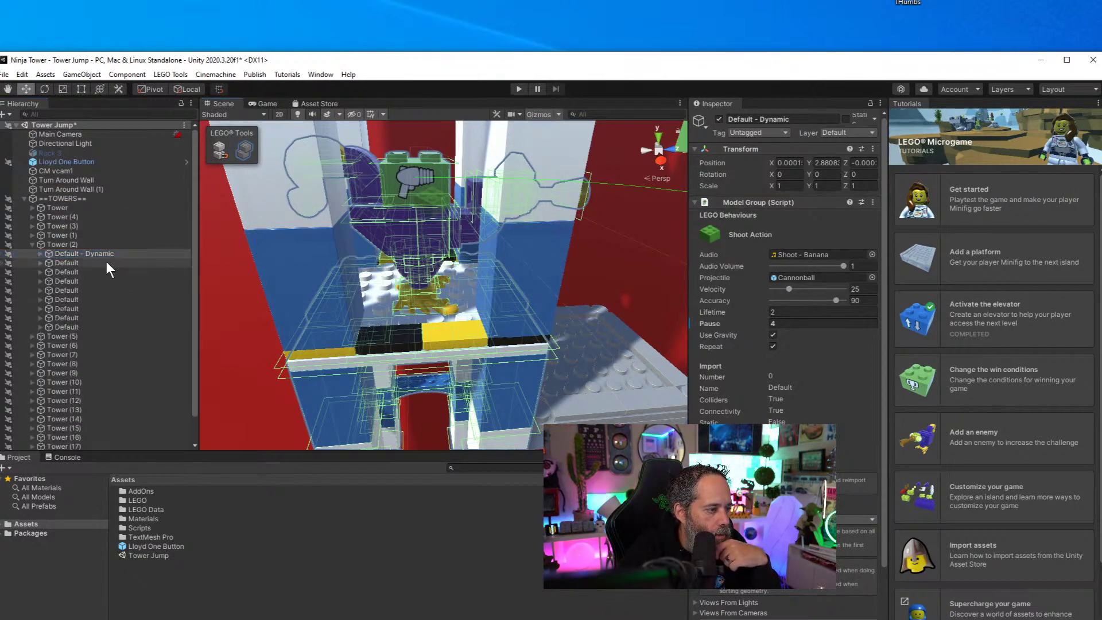
{"action": "left_click", "coordinate": [80, 246]}
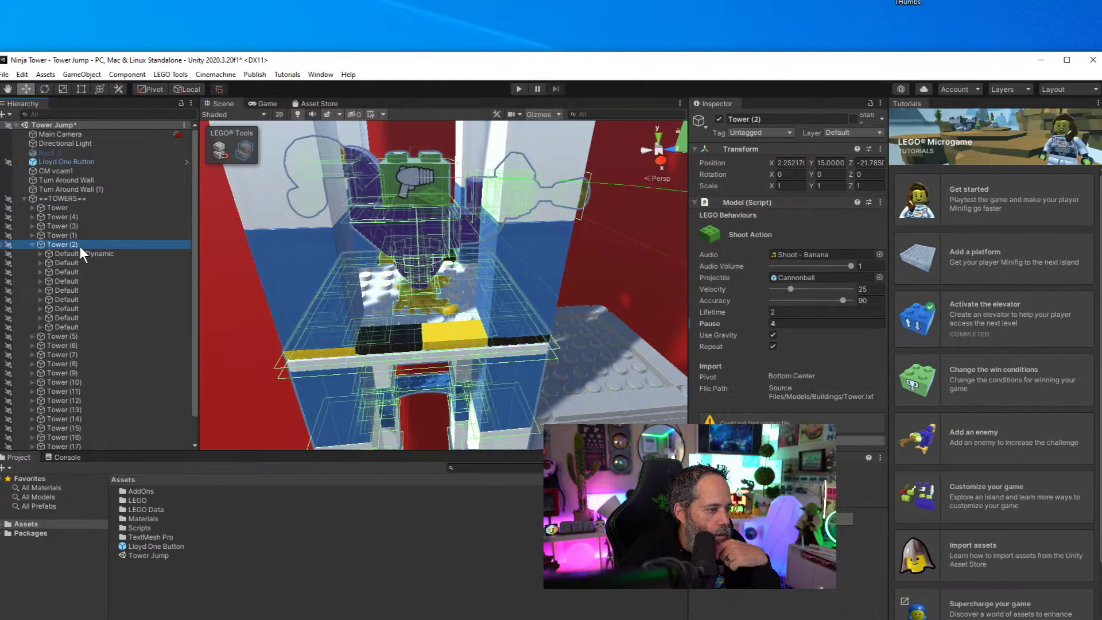
Turn brick building back on and delete the Galo bird's yellow feet to detach it from the tower ledge
{"action": "left_click", "coordinate": [221, 150]}
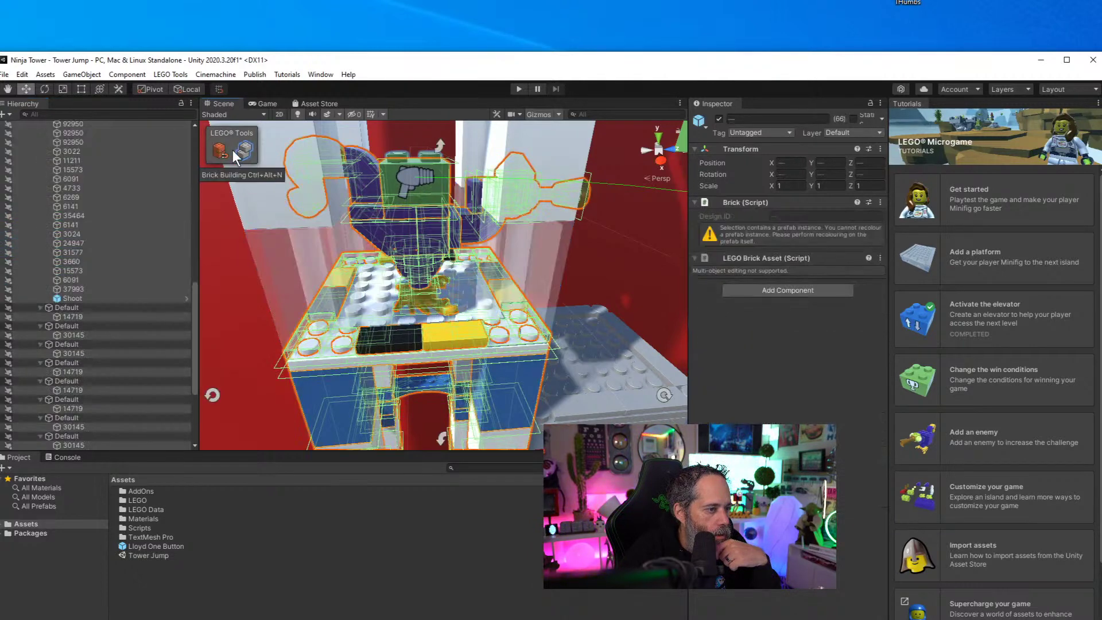
{"action": "left_click", "coordinate": [446, 245]}
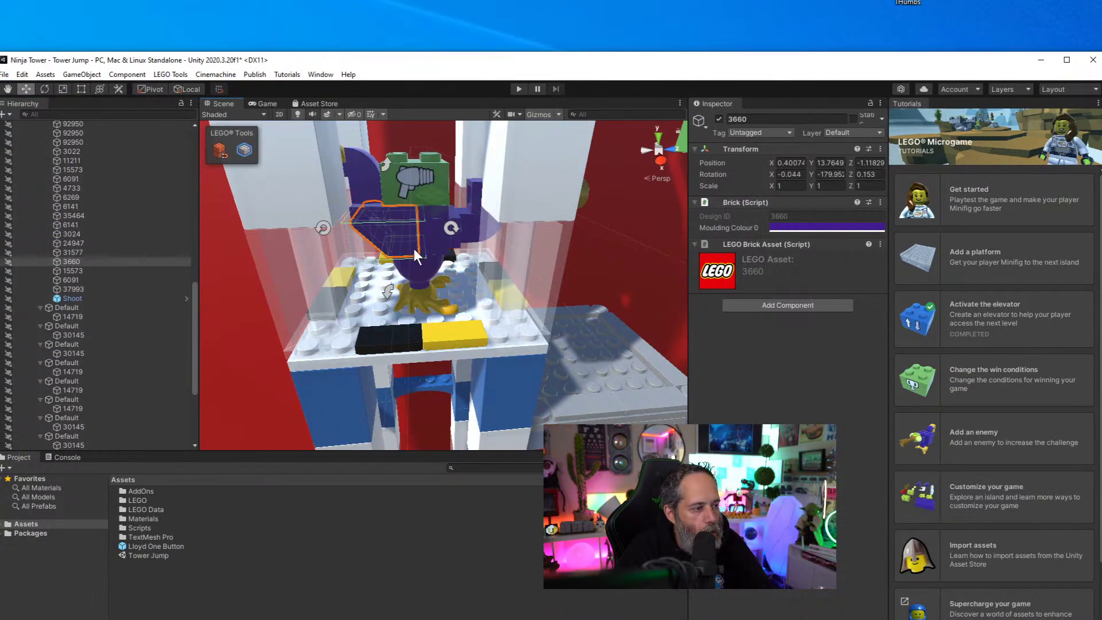
{"action": "left_click", "coordinate": [417, 302]}
{"action": "key", "text": "Delete"}
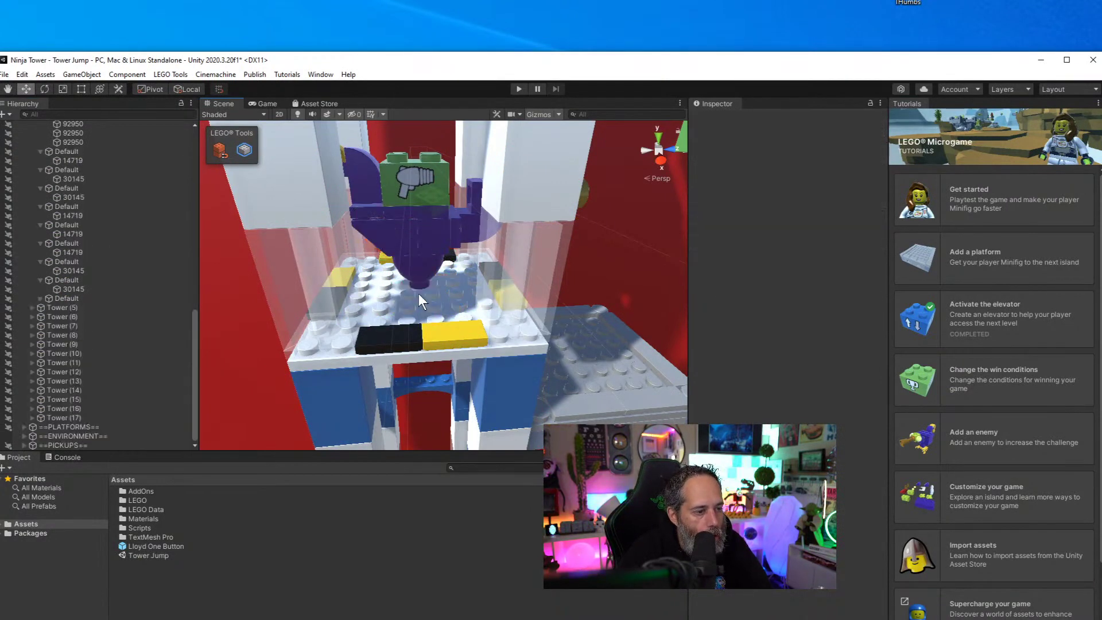
Turn on connected-brick selection, select the whole Galo bird, and move it off the tower ledge
{"action": "left_click", "coordinate": [419, 264]}
{"action": "left_click", "coordinate": [243, 149]}
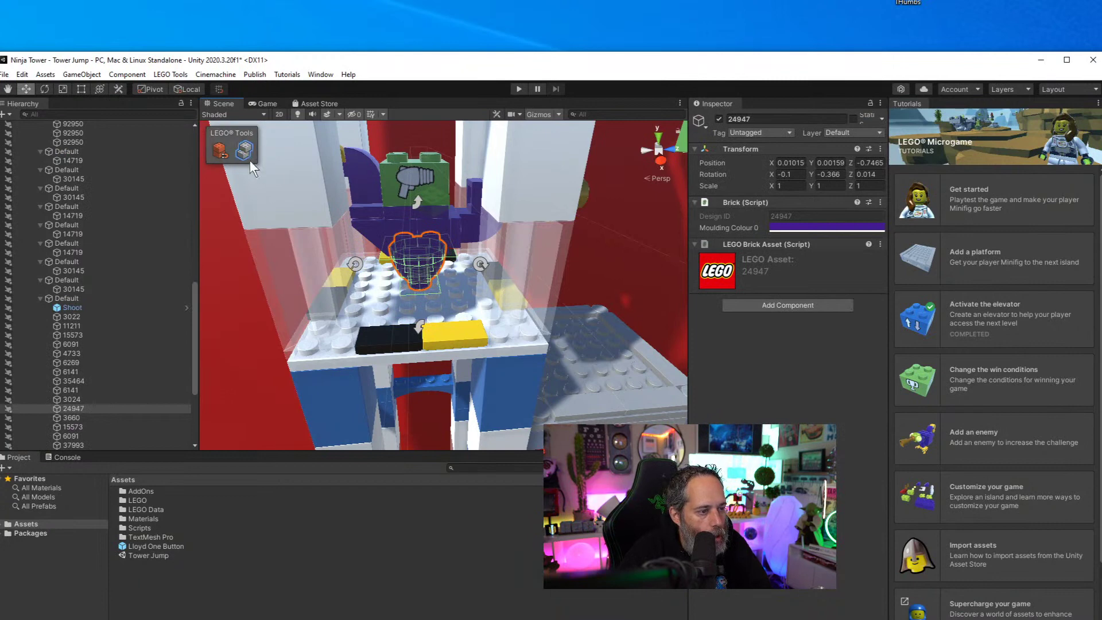
{"action": "left_click", "coordinate": [392, 233]}
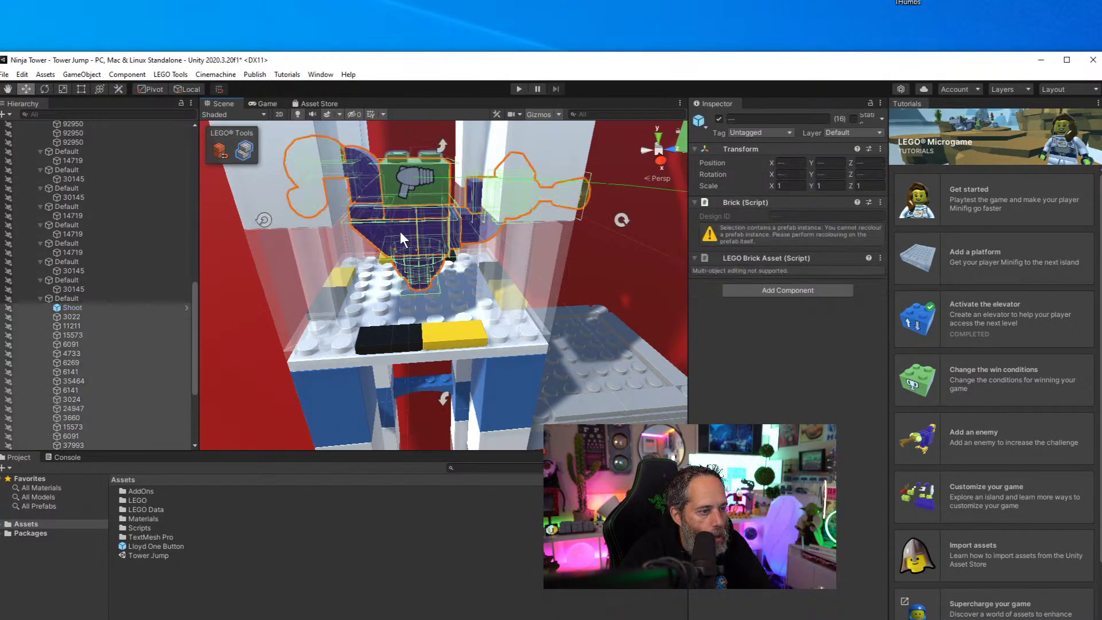
{"action": "left_click_drag", "start_coordinate": [400, 232], "coordinate": [432, 290]}
{"action": "scroll", "coordinate": [431, 284], "scroll_direction": "down", "scroll_amount": 6}
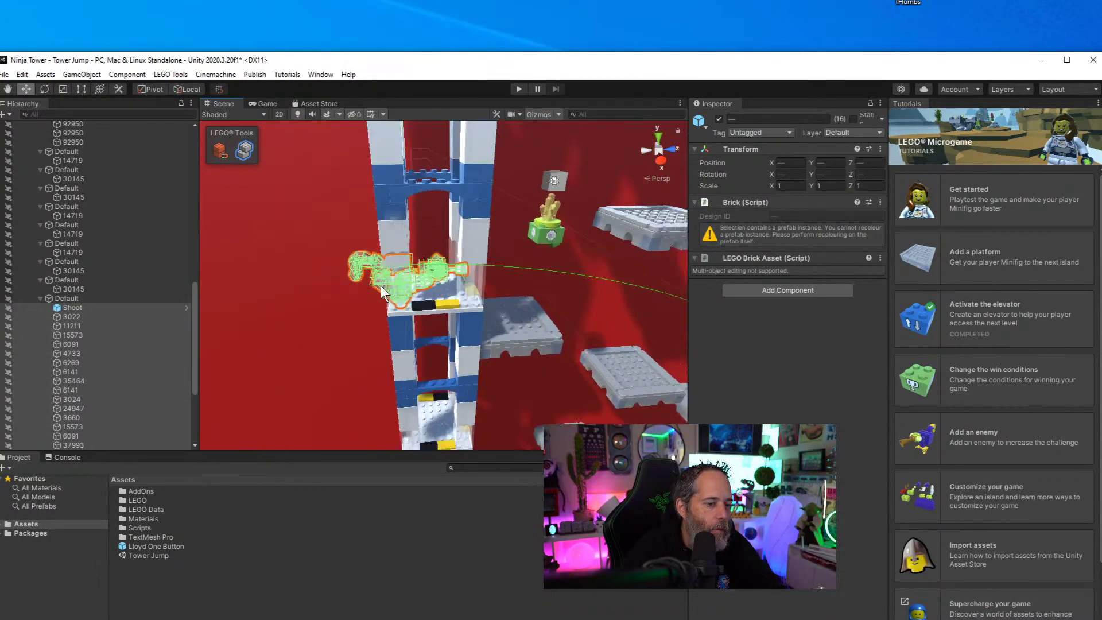
{"action": "scroll", "coordinate": [380, 285], "scroll_direction": "down", "scroll_amount": 10}
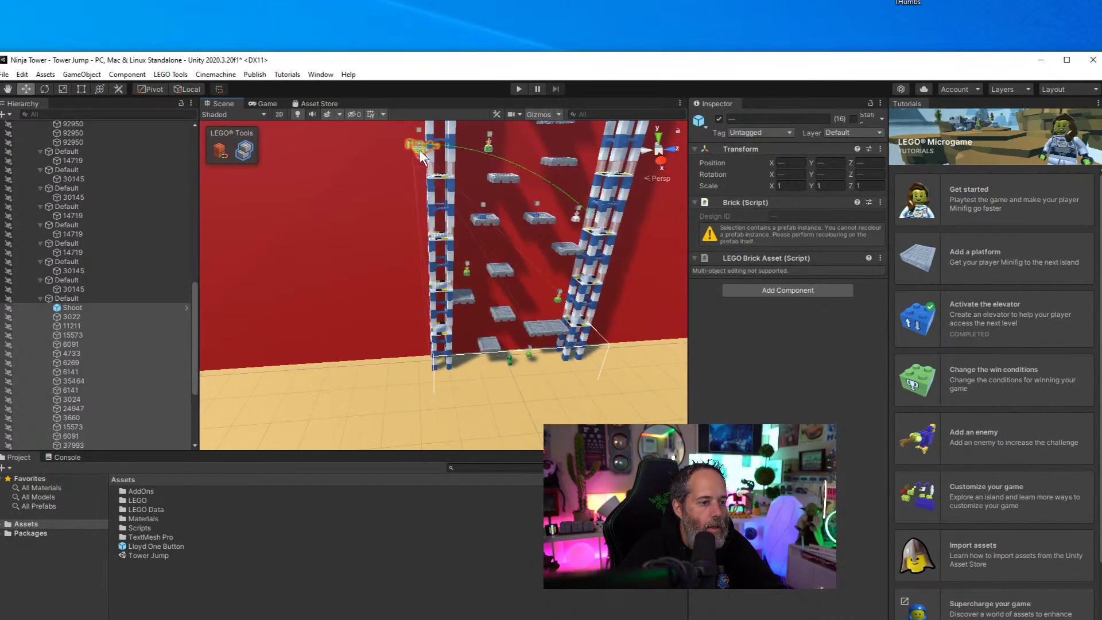
{"action": "scroll", "coordinate": [474, 176], "scroll_direction": "down", "scroll_amount": 10}
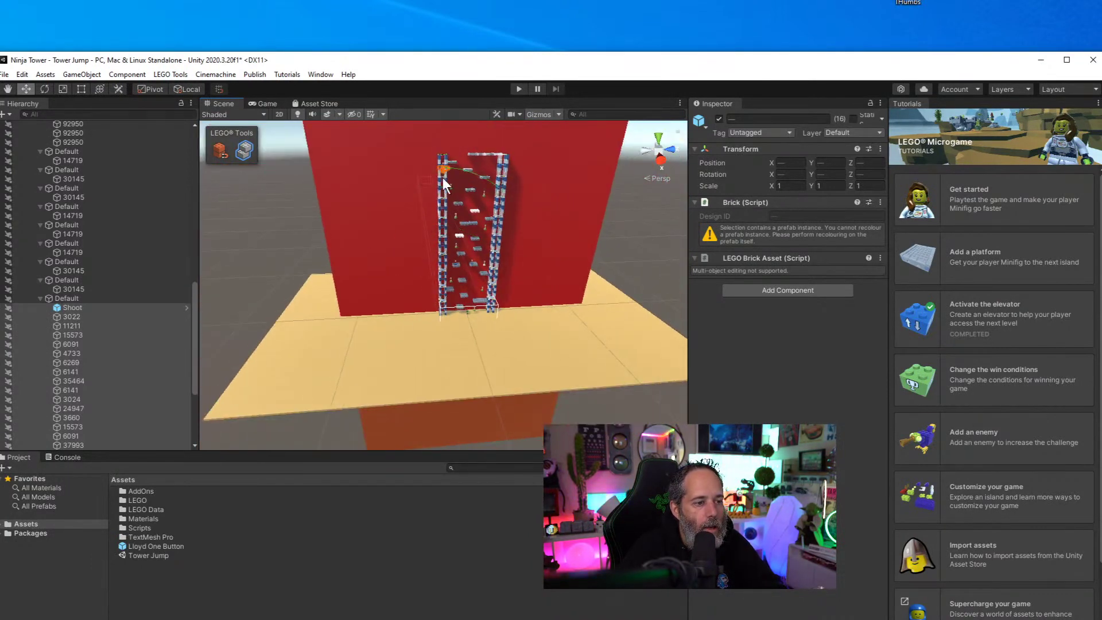
Lower the Galo bird partway down the tower and place it beside the tower's outer side, in front of the red wall
{"action": "left_click_drag", "start_coordinate": [442, 177], "coordinate": [442, 229]}
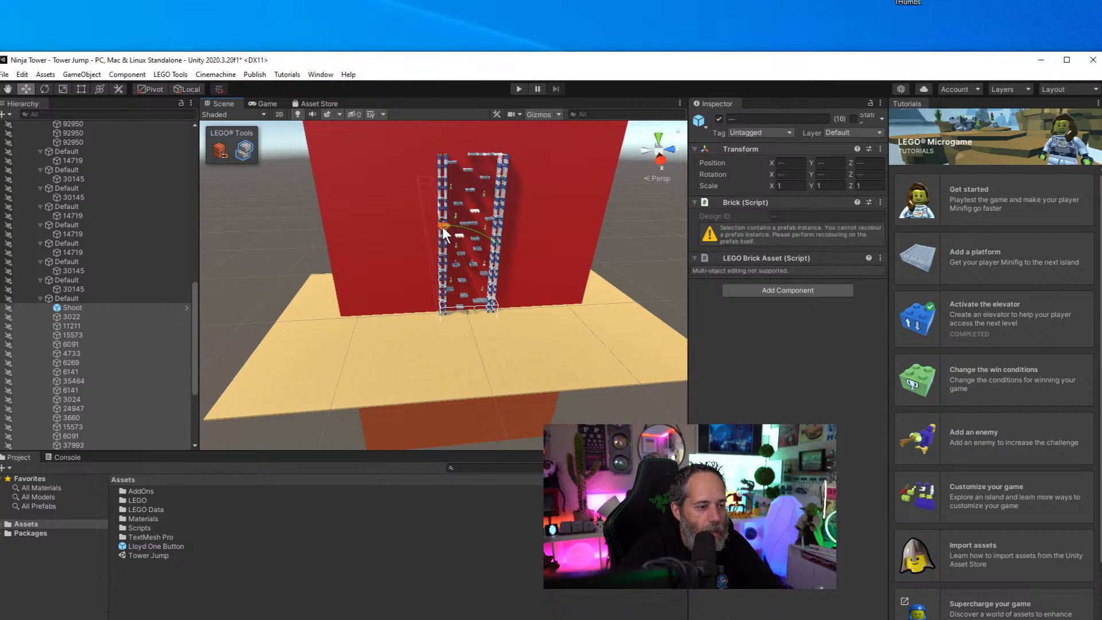
{"action": "scroll", "coordinate": [442, 226], "scroll_direction": "up", "scroll_amount": 5}
{"action": "left_click_drag", "start_coordinate": [441, 166], "coordinate": [407, 160]}
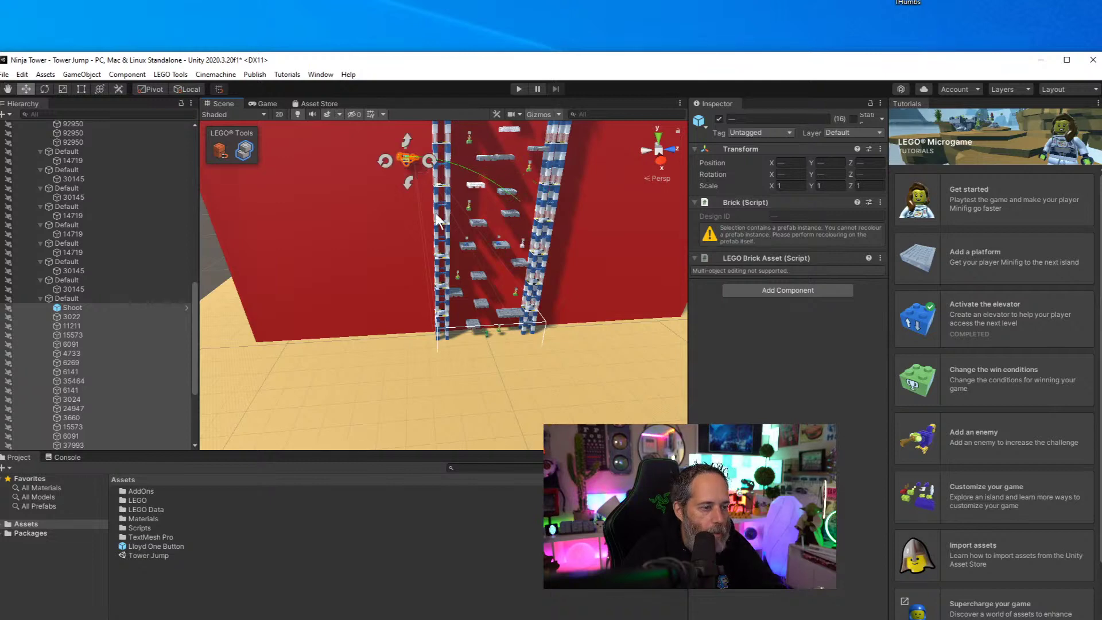
{"action": "key", "text": "f"}
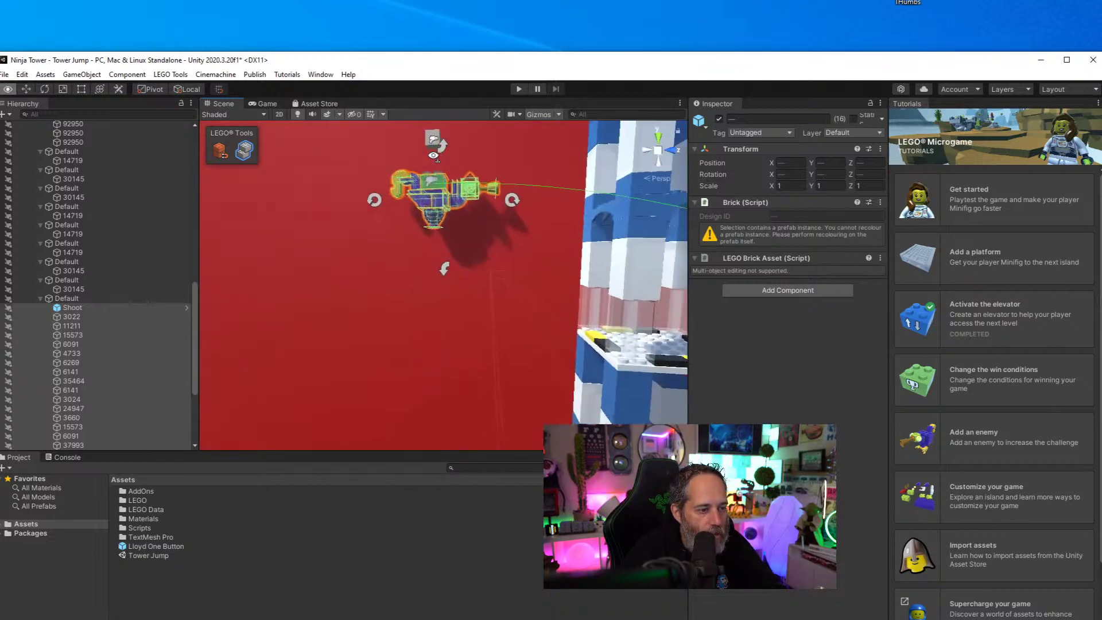
{"action": "scroll", "coordinate": [434, 158], "scroll_direction": "down", "scroll_amount": 5}
Search the assets for "touch" and place a Touch Trigger brick on top of Platform (6) beside the tower
{"action": "left_click_drag", "start_coordinate": [434, 159], "coordinate": [494, 264], "text": "alt"}
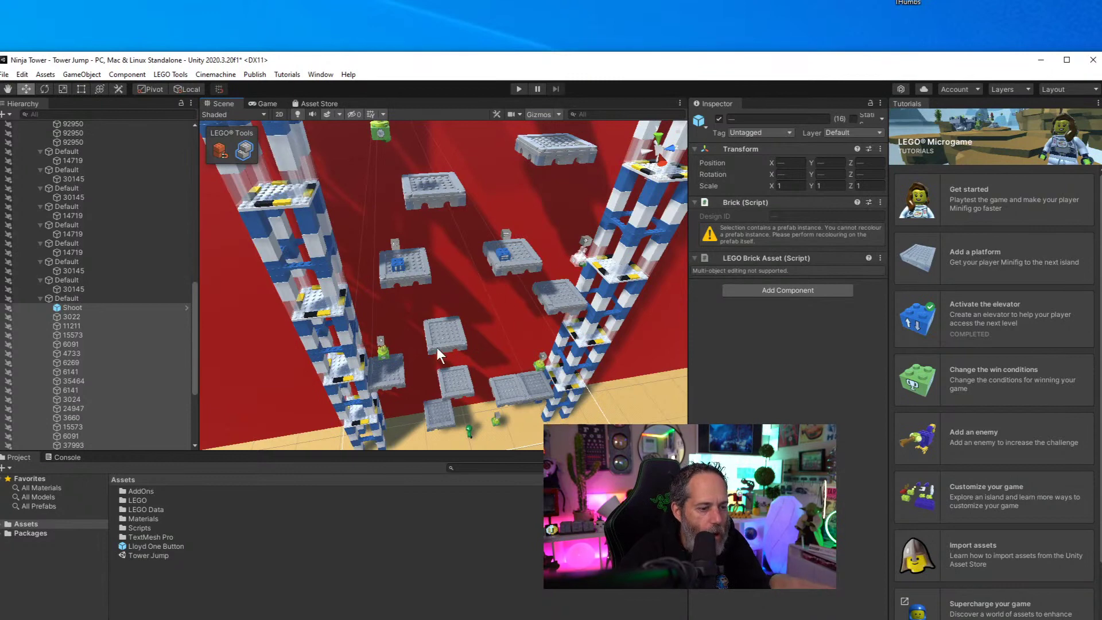
{"action": "left_click_drag", "start_coordinate": [436, 347], "coordinate": [381, 230], "text": "alt"}
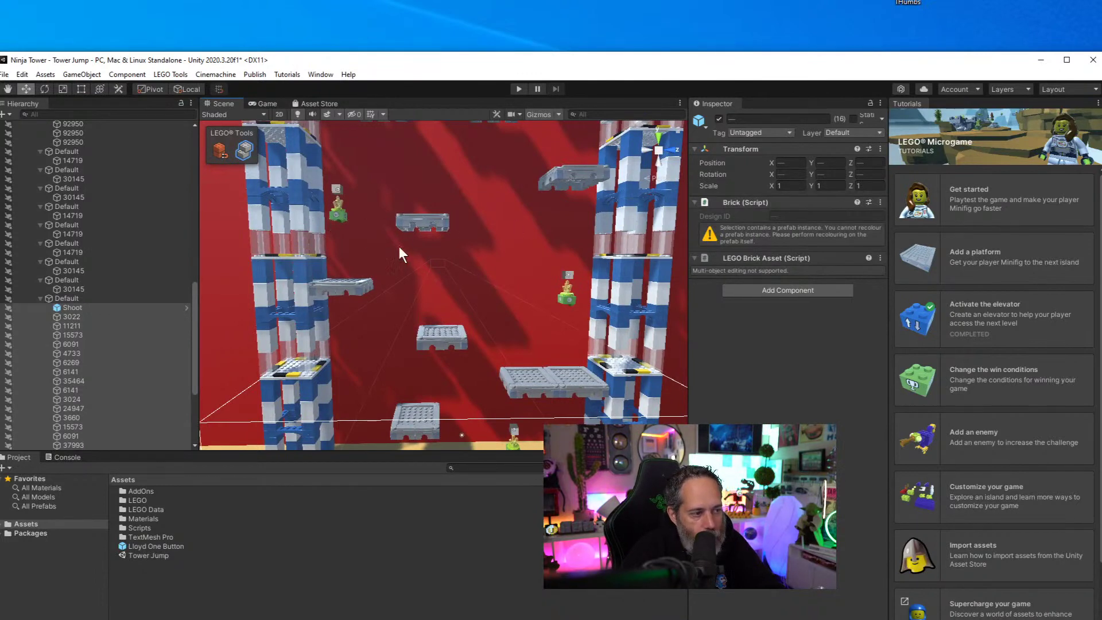
{"action": "left_click_drag", "start_coordinate": [400, 247], "coordinate": [410, 309], "text": "alt"}
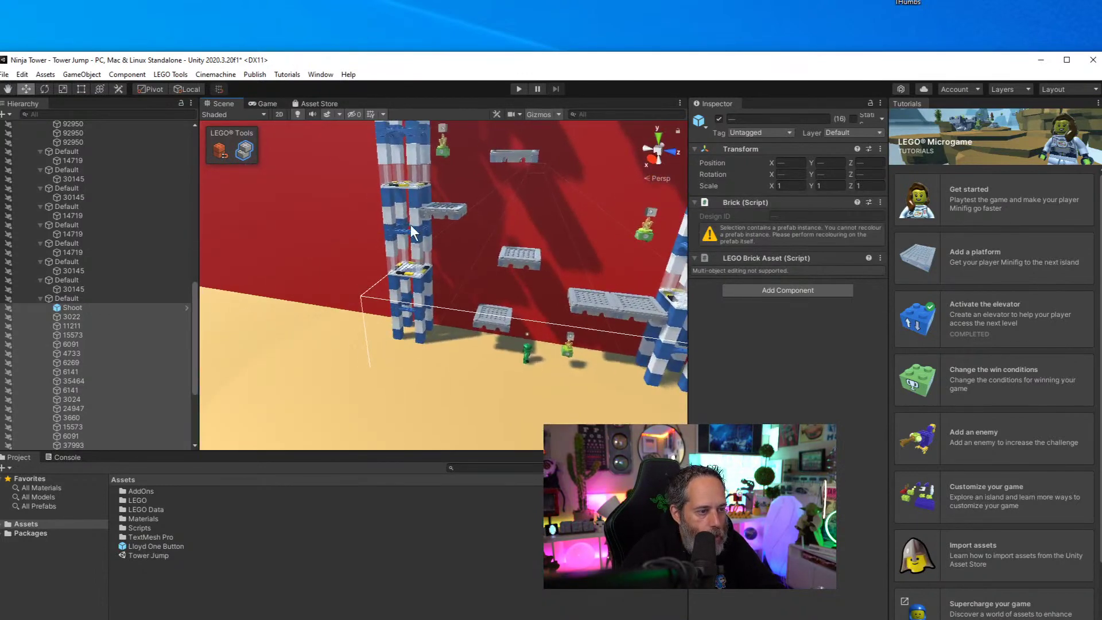
{"action": "left_click_drag", "start_coordinate": [405, 163], "coordinate": [431, 174], "text": "alt"}
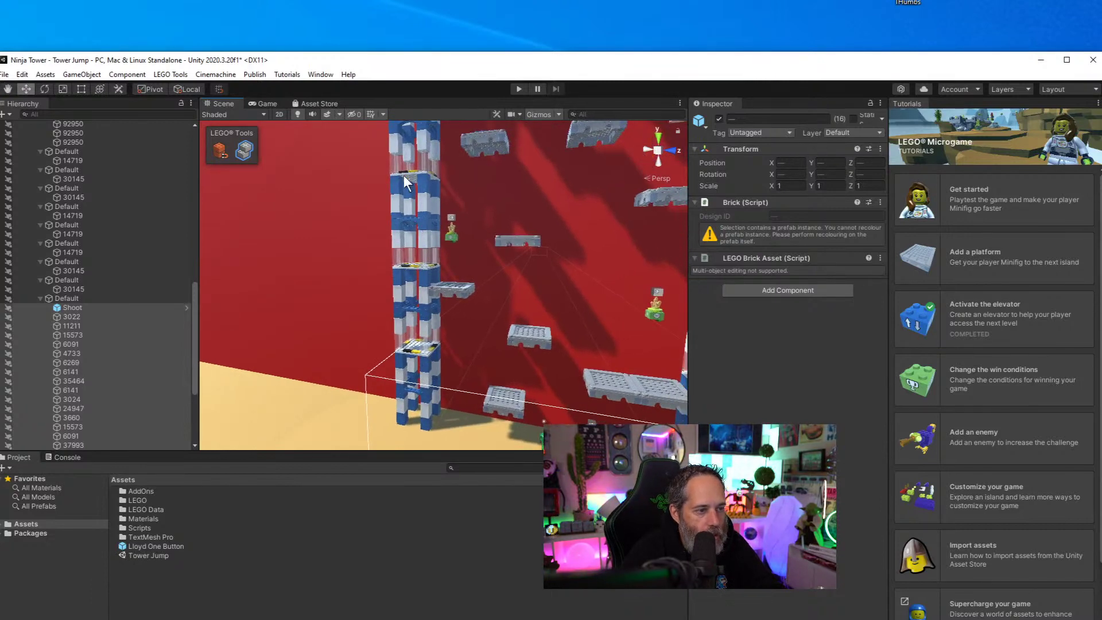
{"action": "key", "text": "f"}
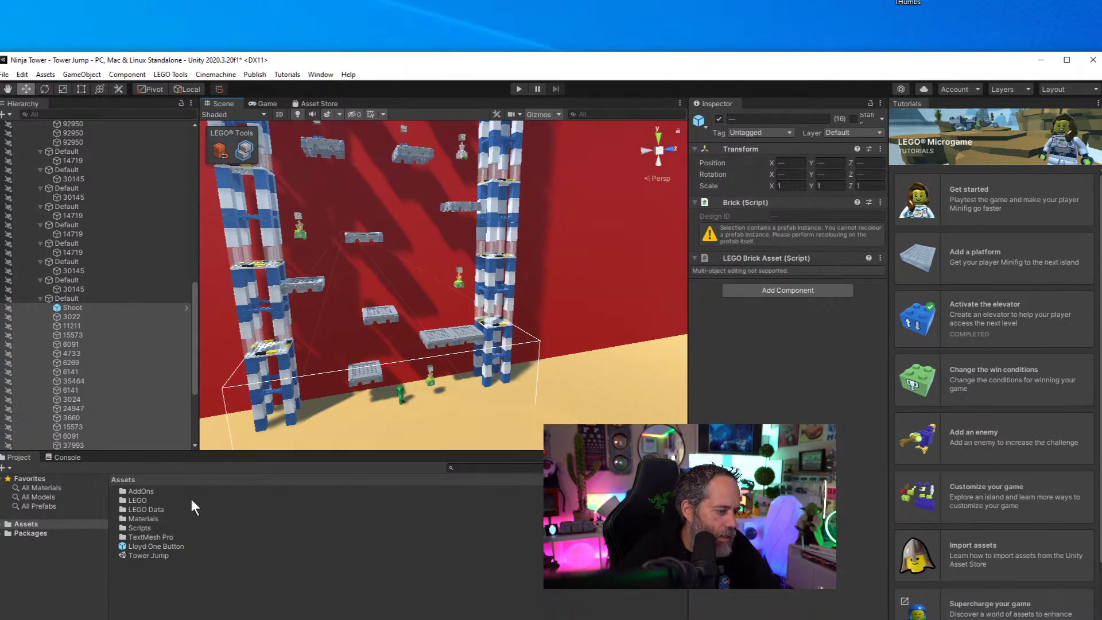
{"action": "left_click", "coordinate": [456, 209]}
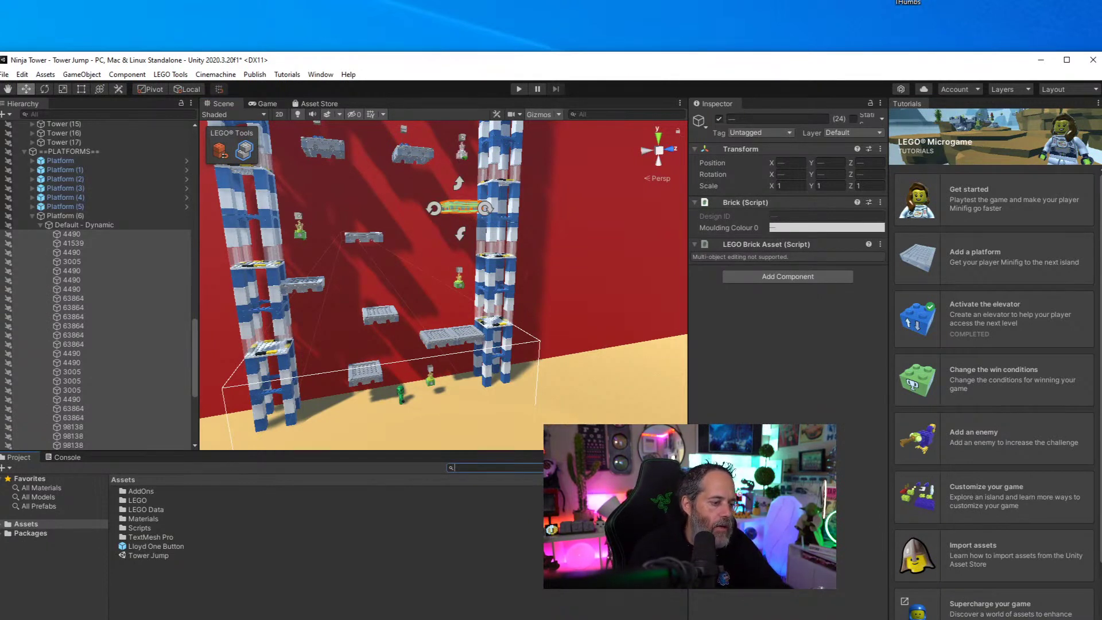
{"action": "type", "text": "touch"}
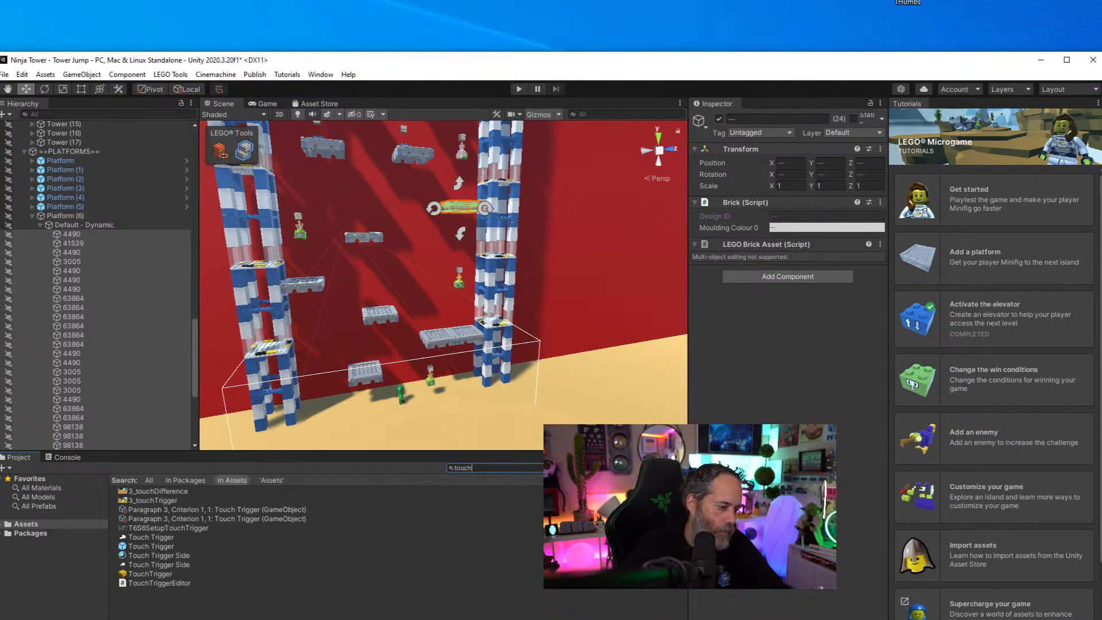
{"action": "left_click", "coordinate": [151, 546]}
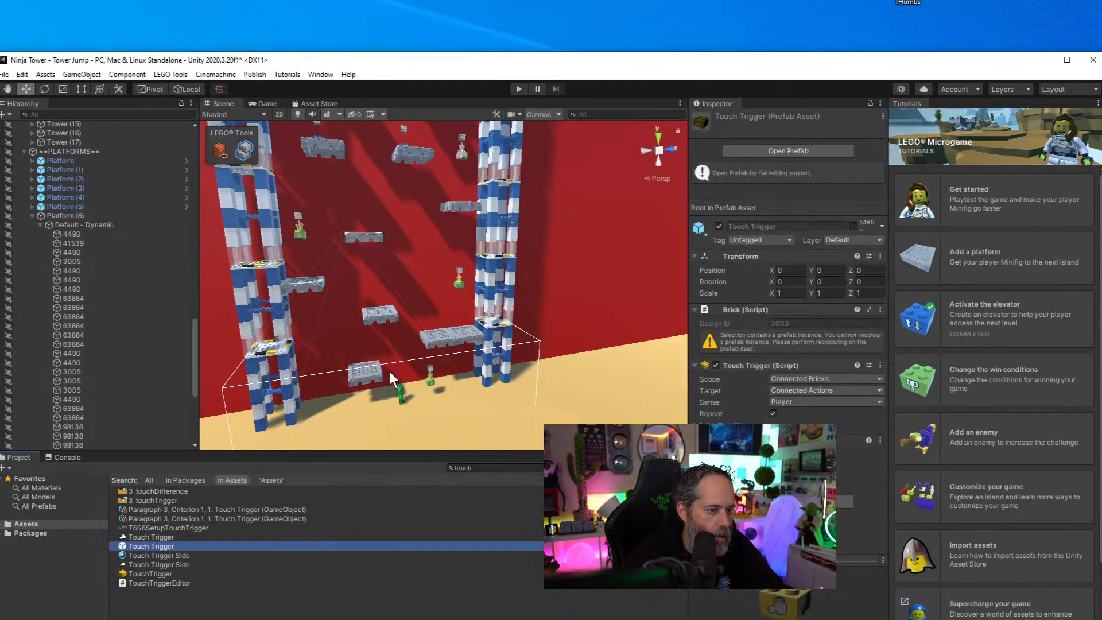
{"action": "right_click_drag", "start_coordinate": [436, 252], "coordinate": [450, 312]}
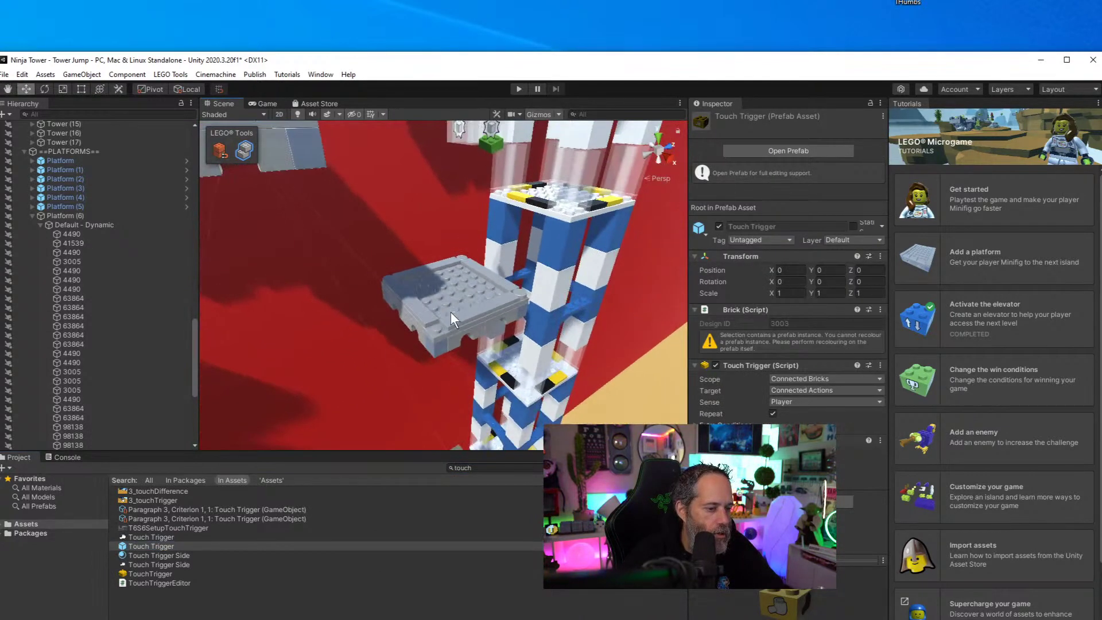
{"action": "left_click_drag", "start_coordinate": [429, 402], "coordinate": [463, 291]}
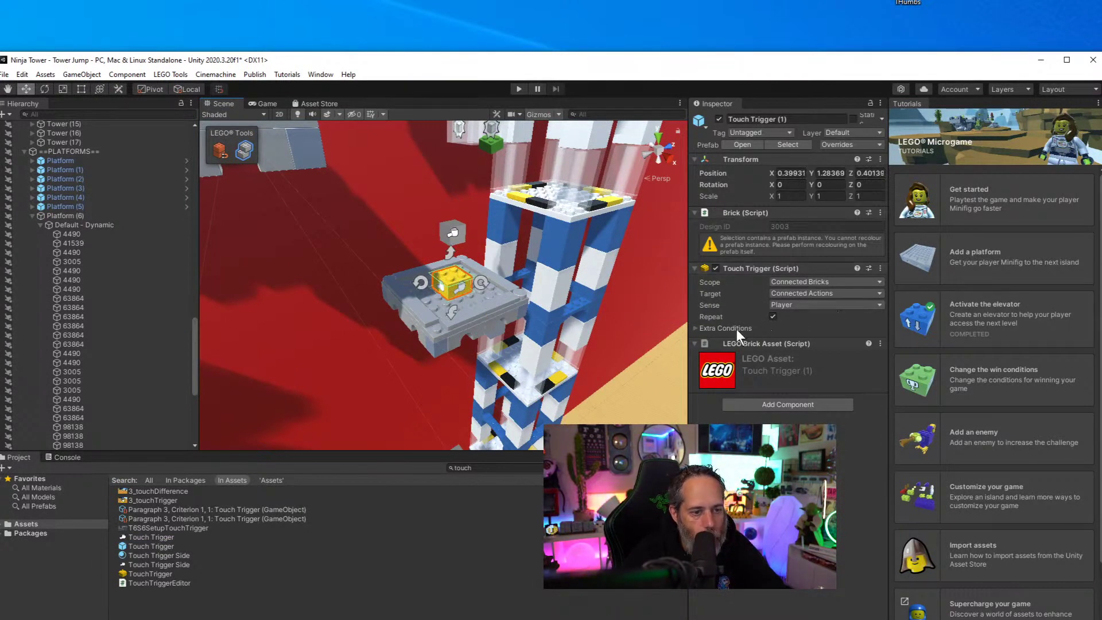
Search the assets for "action" and try placing the Button Action prefab in the scene
{"action": "left_click", "coordinate": [500, 468]}
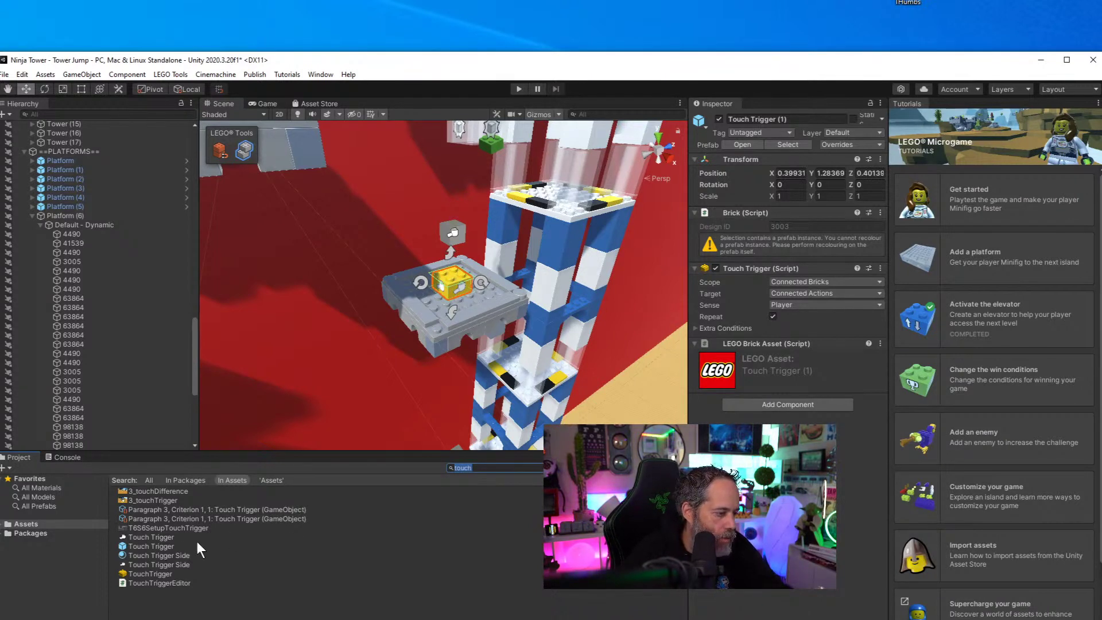
{"action": "type", "text": "action"}
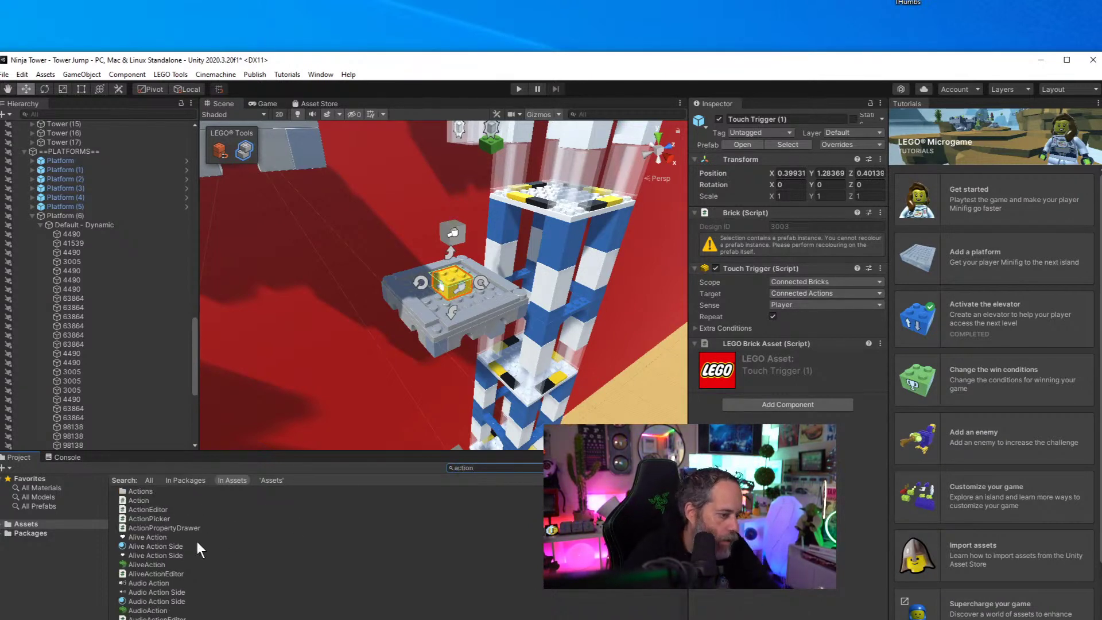
{"action": "scroll", "coordinate": [182, 549], "scroll_direction": "down", "scroll_amount": 2}
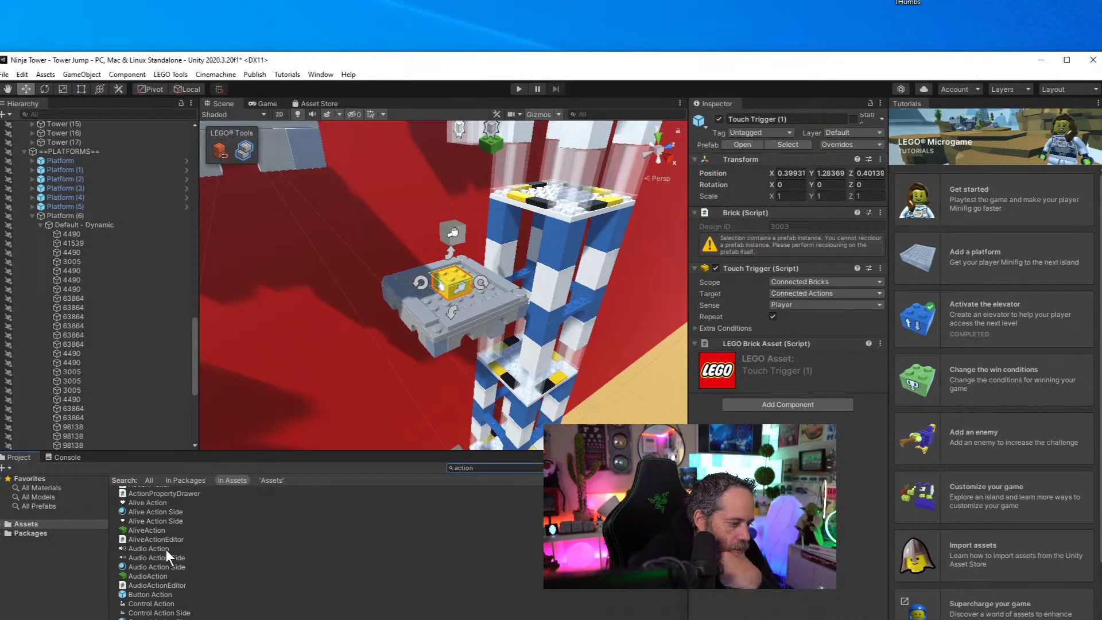
{"action": "left_click", "coordinate": [153, 594]}
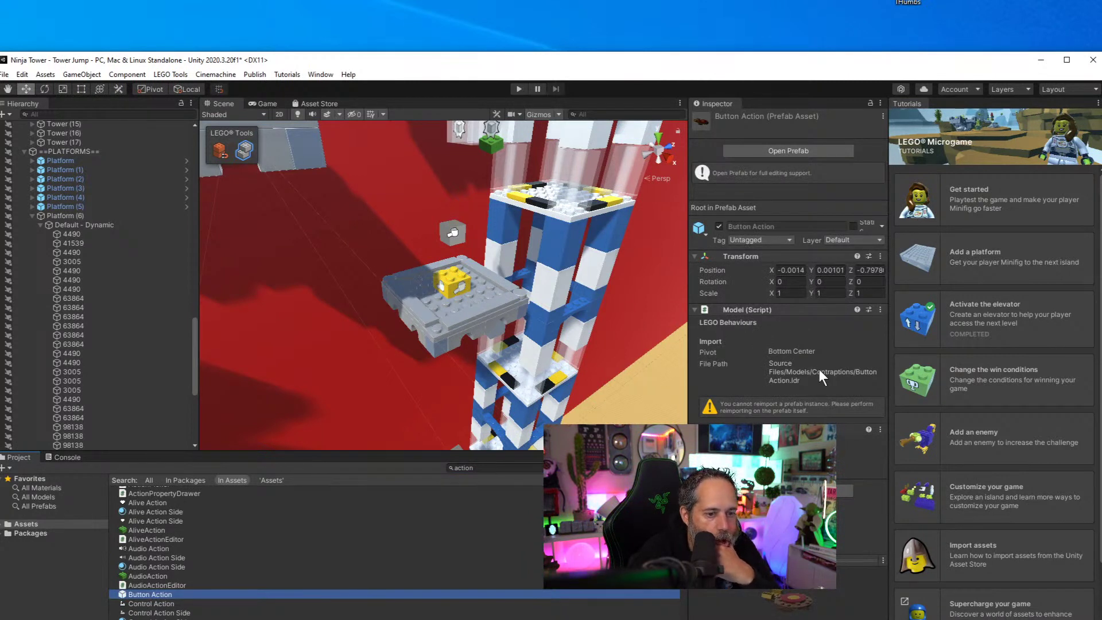
{"action": "scroll", "coordinate": [376, 513], "scroll_direction": "down", "scroll_amount": 2}
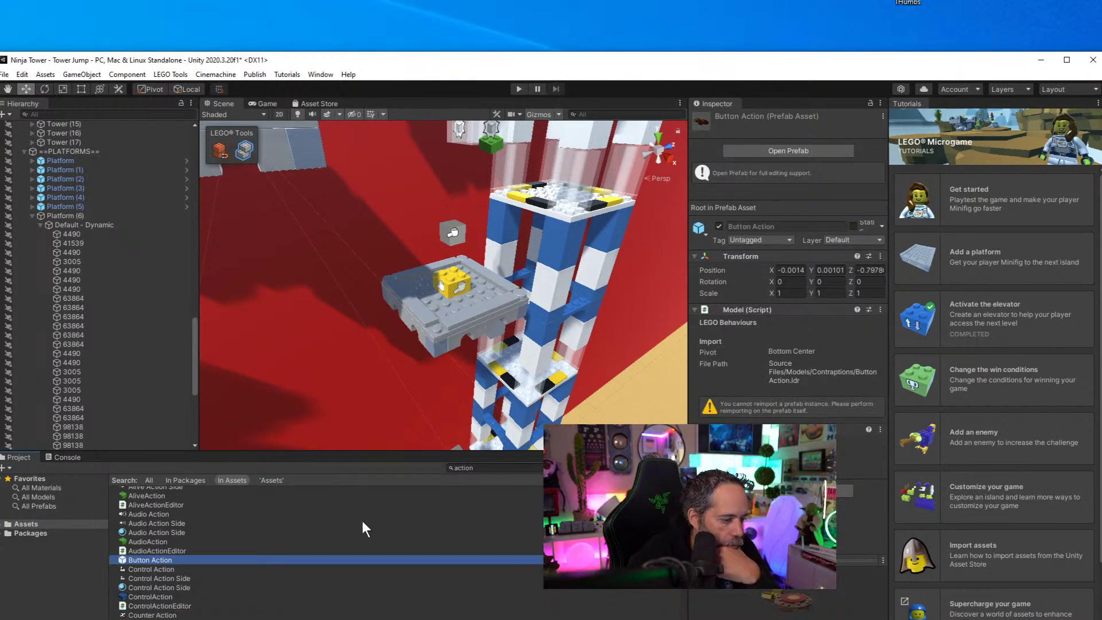
{"action": "left_click_drag", "start_coordinate": [147, 562], "coordinate": [448, 495]}
{"action": "scroll", "coordinate": [448, 495], "scroll_direction": "up", "scroll_amount": 2}
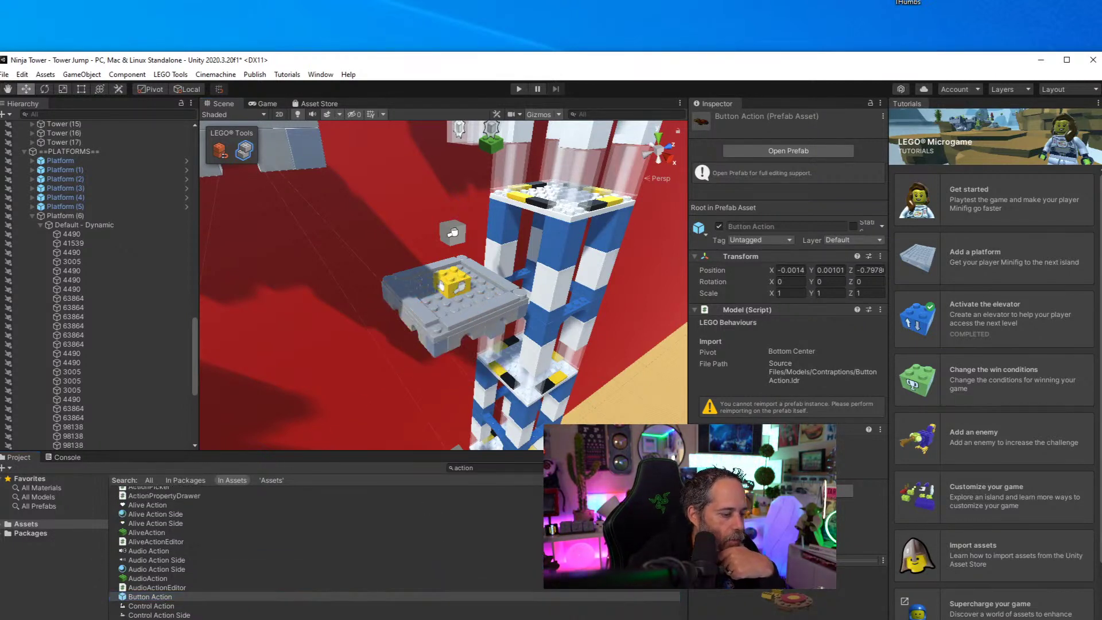
Look further through the action search results, inspecting the Move Action texture and the LoseActionEditor and LoseAction scripts
{"action": "scroll", "coordinate": [175, 613], "scroll_direction": "down", "scroll_amount": 4}
{"action": "scroll", "coordinate": [175, 597], "scroll_direction": "down", "scroll_amount": 10}
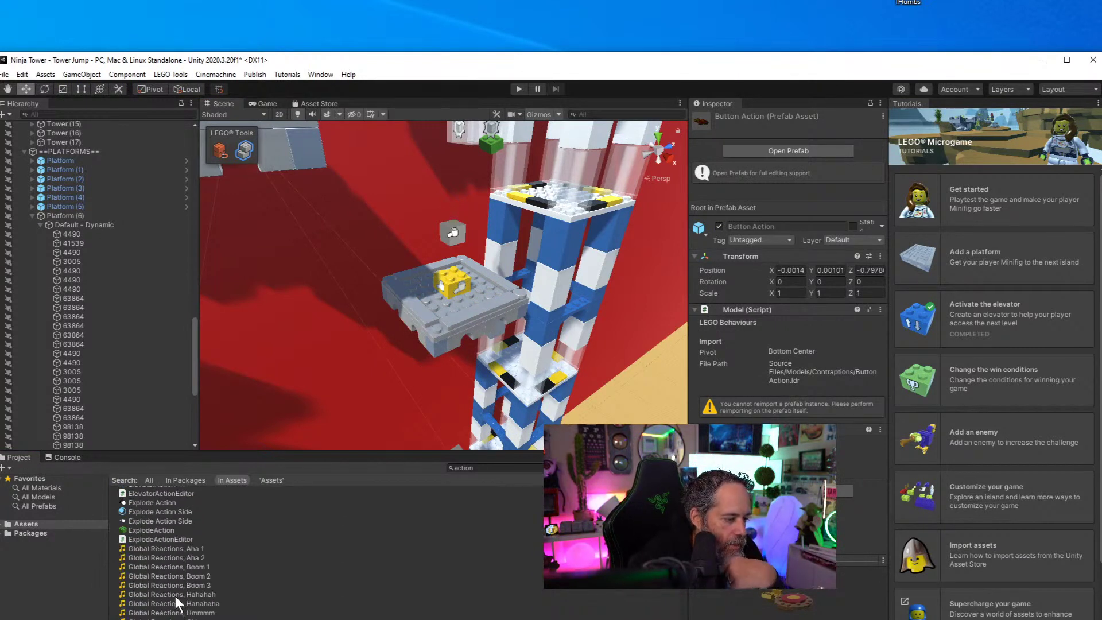
{"action": "scroll", "coordinate": [181, 573], "scroll_direction": "down", "scroll_amount": 10}
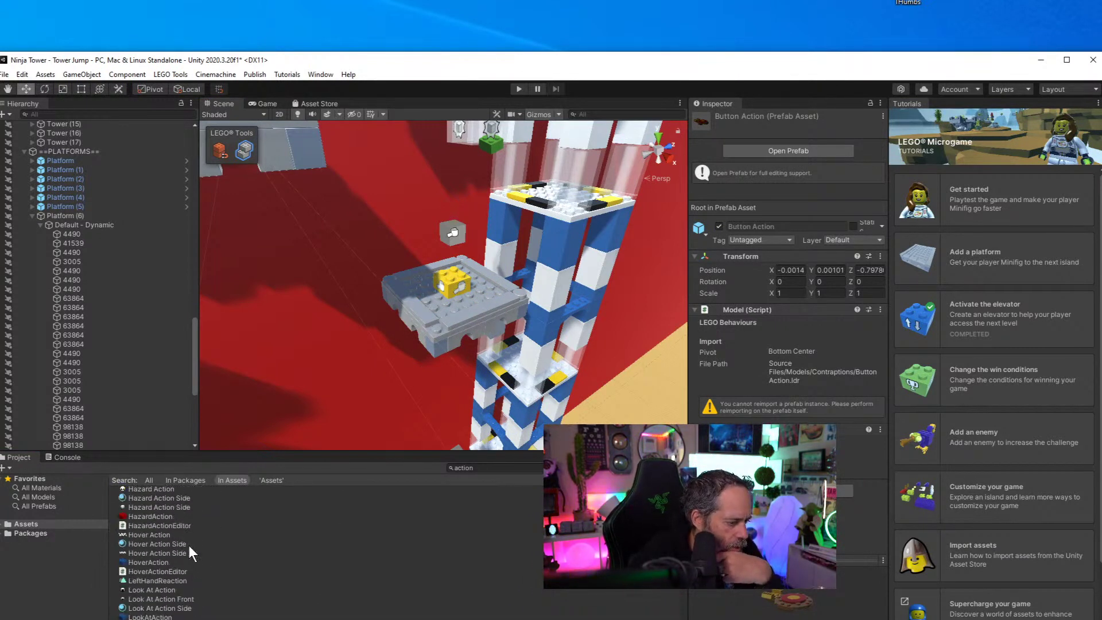
{"action": "scroll", "coordinate": [190, 552], "scroll_direction": "down", "scroll_amount": 8}
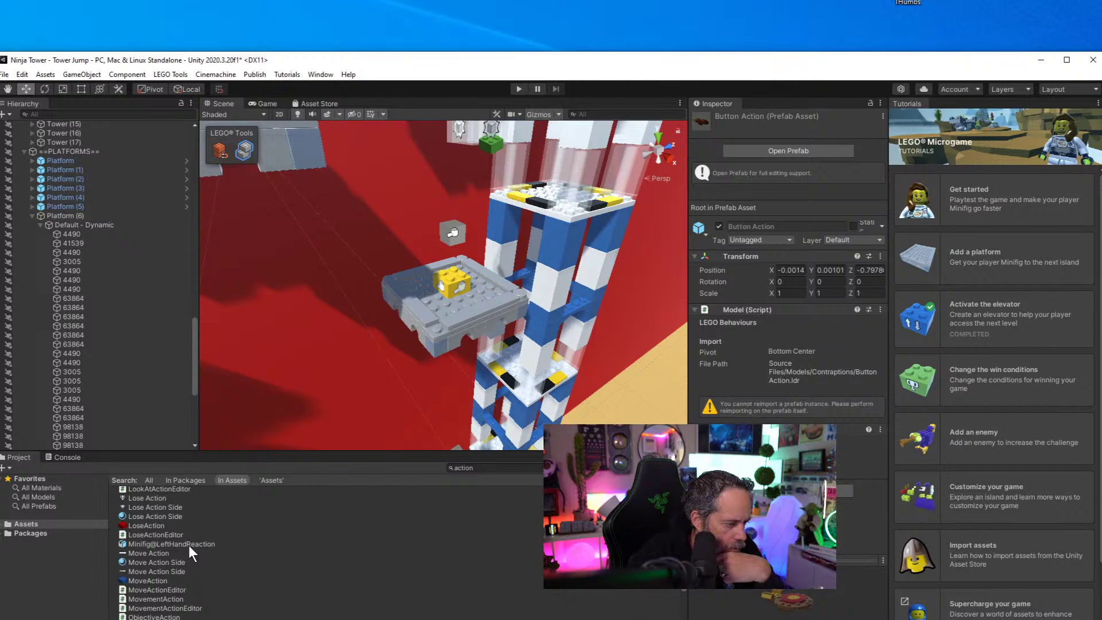
{"action": "left_click", "coordinate": [160, 554]}
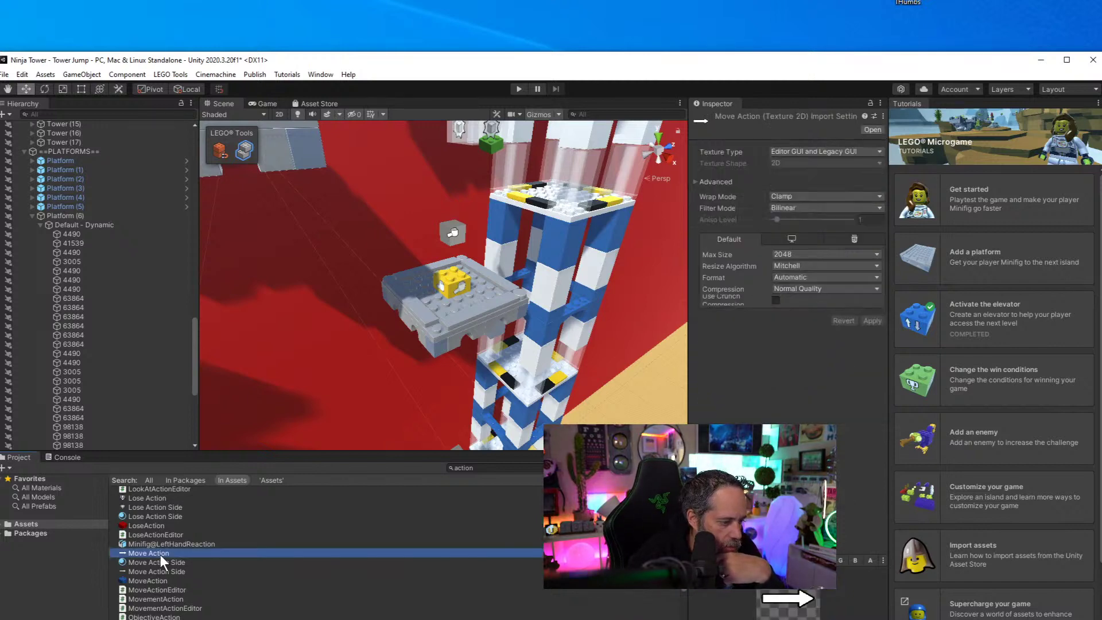
{"action": "left_click", "coordinate": [150, 543]}
{"action": "left_click", "coordinate": [150, 535]}
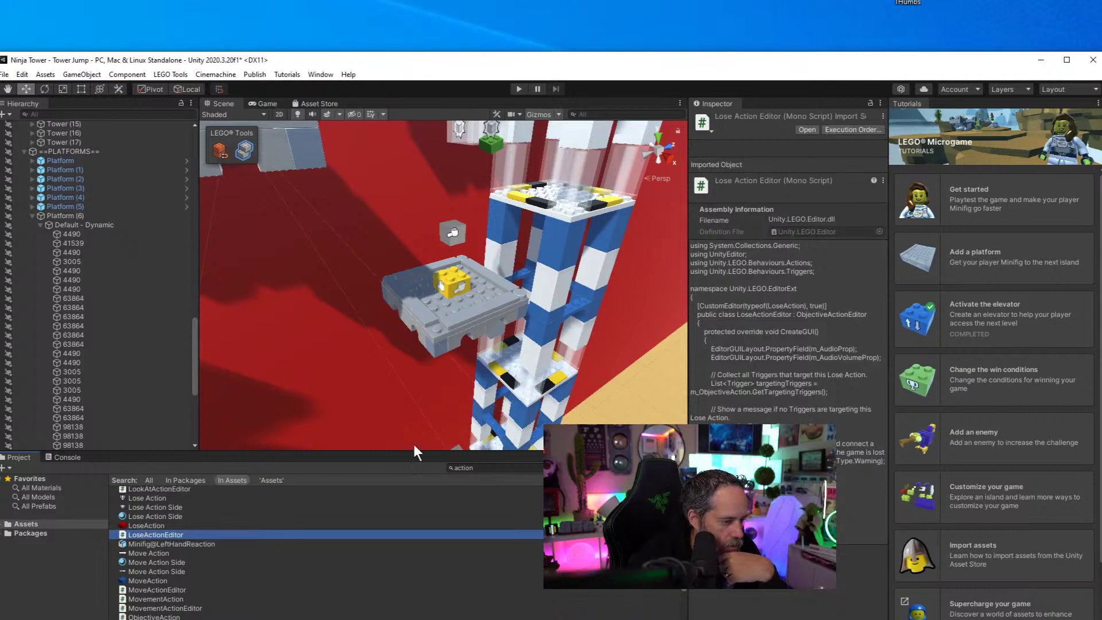
{"action": "left_click", "coordinate": [173, 525]}
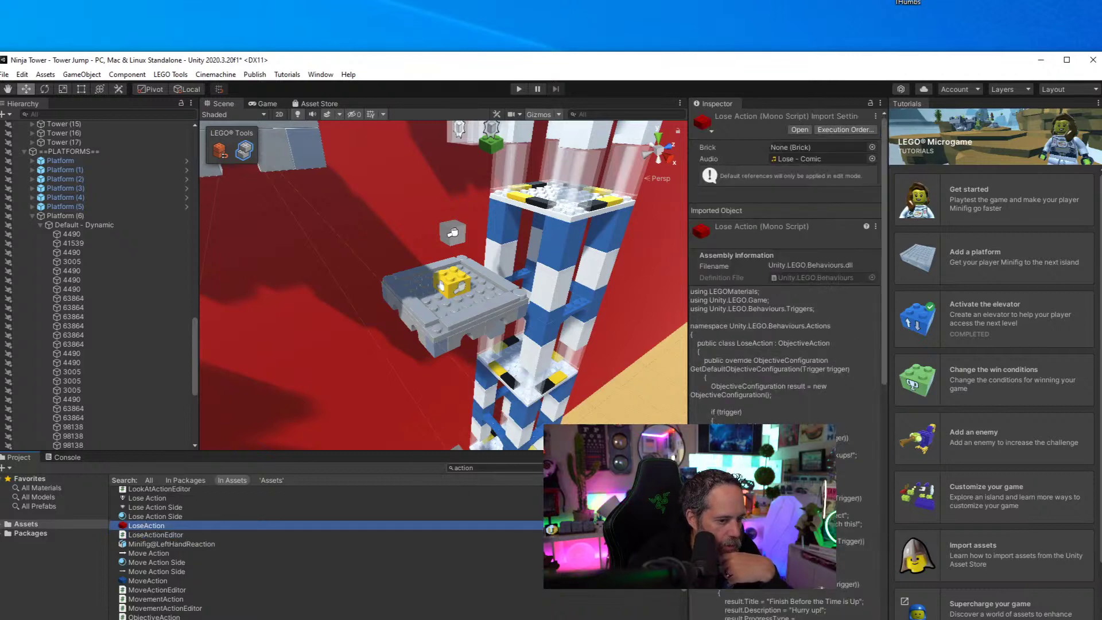
Clear the asset search and inspect the scripts in the LEGO Behaviours folder, including CounterAction, HazardAction, LookAtAction and MoveAction
{"action": "left_click", "coordinate": [597, 468]}
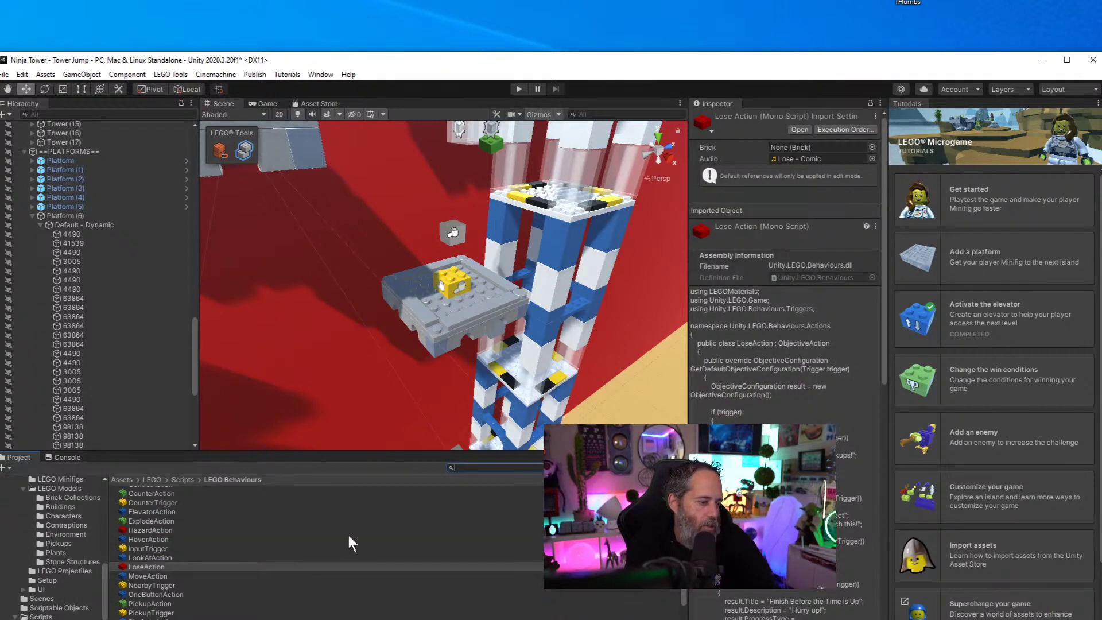
{"action": "scroll", "coordinate": [246, 581], "scroll_direction": "up", "scroll_amount": 2}
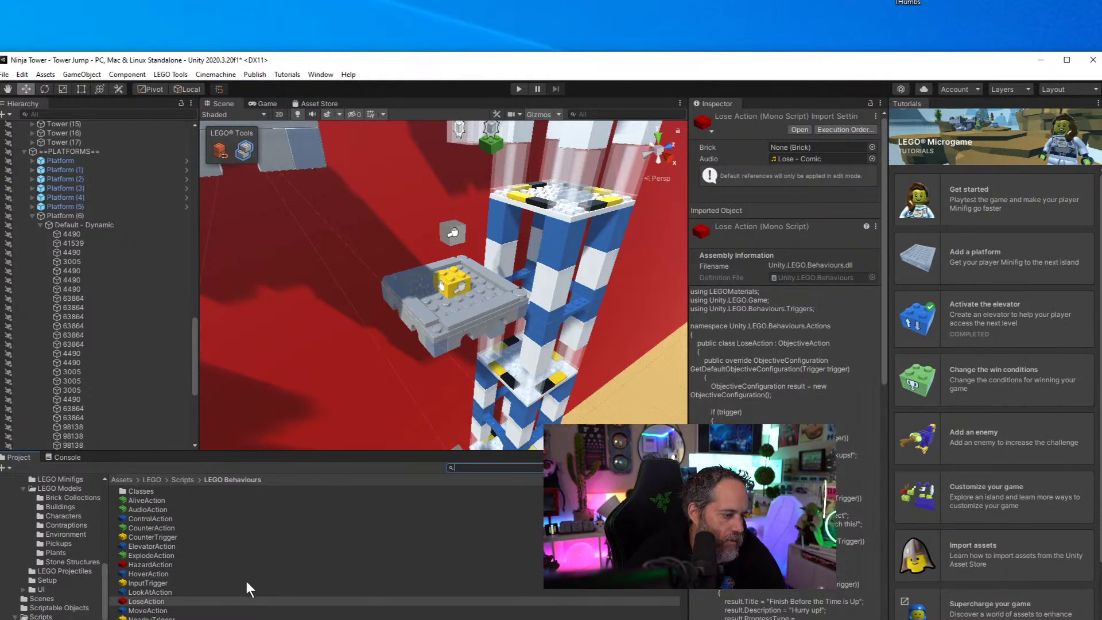
{"action": "left_click", "coordinate": [166, 528]}
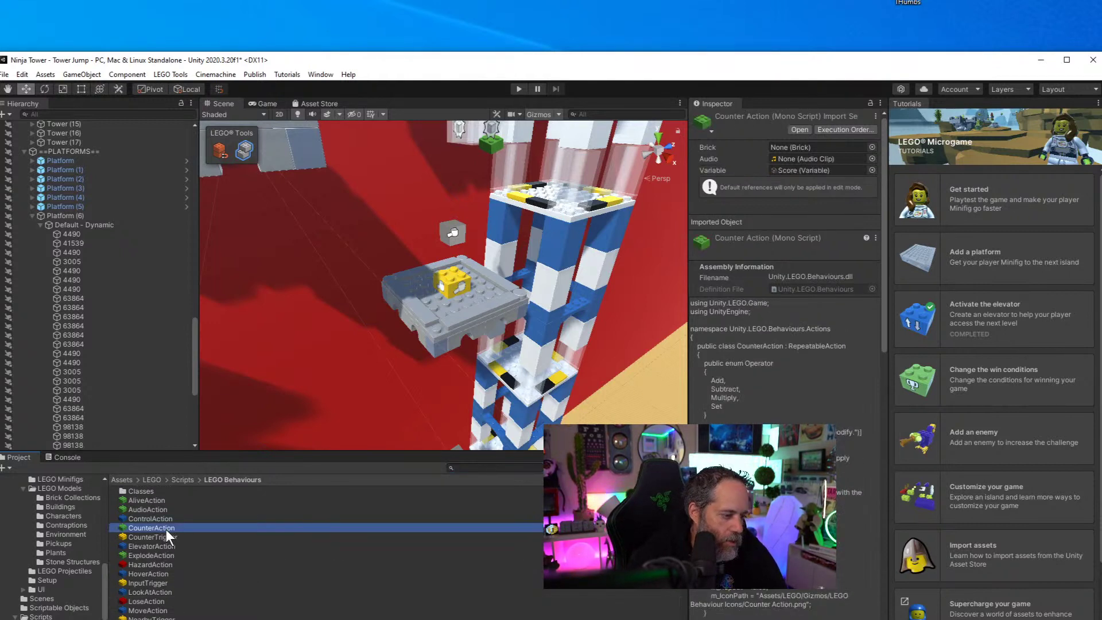
{"action": "left_click", "coordinate": [164, 547]}
{"action": "left_click", "coordinate": [164, 561]}
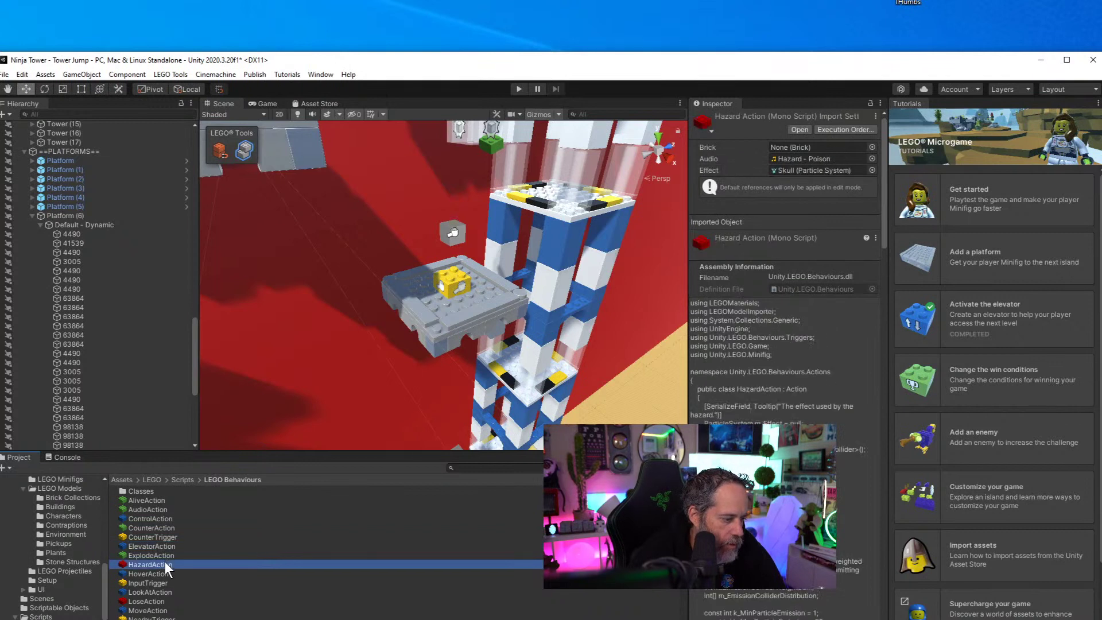
{"action": "left_click", "coordinate": [166, 573]}
{"action": "left_click", "coordinate": [163, 592]}
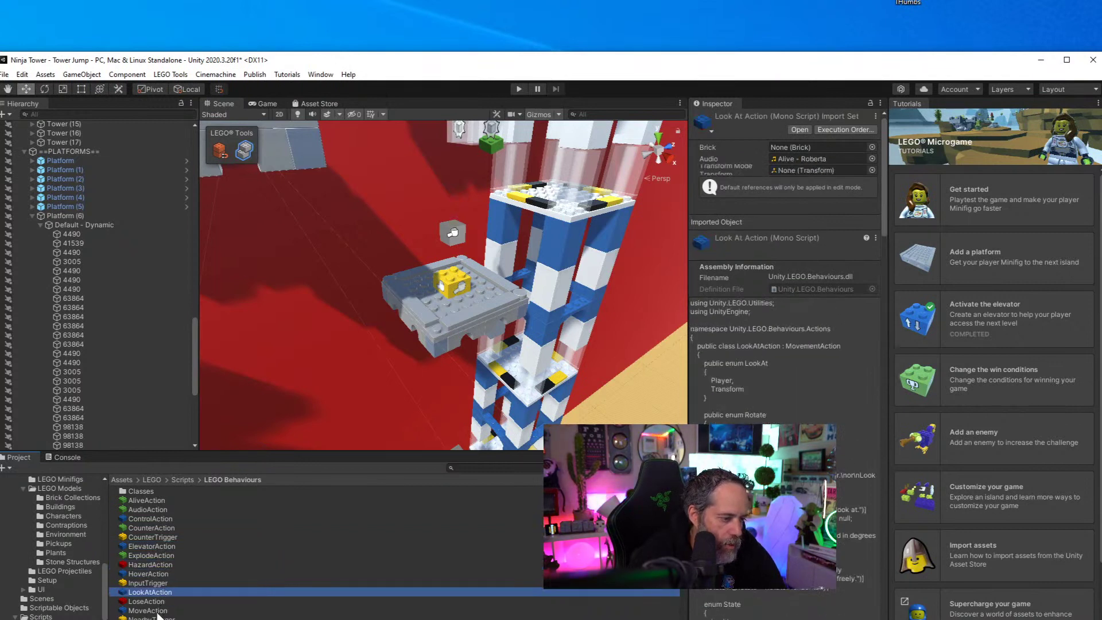
{"action": "left_click", "coordinate": [158, 609]}
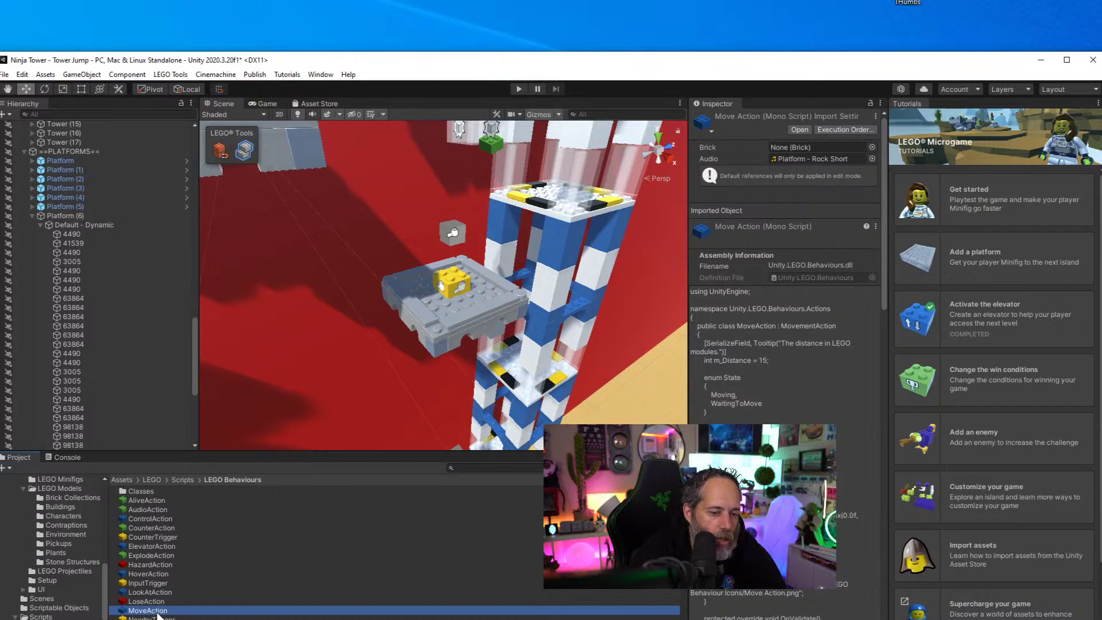
{"action": "scroll", "coordinate": [286, 550], "scroll_direction": "down", "scroll_amount": 3}
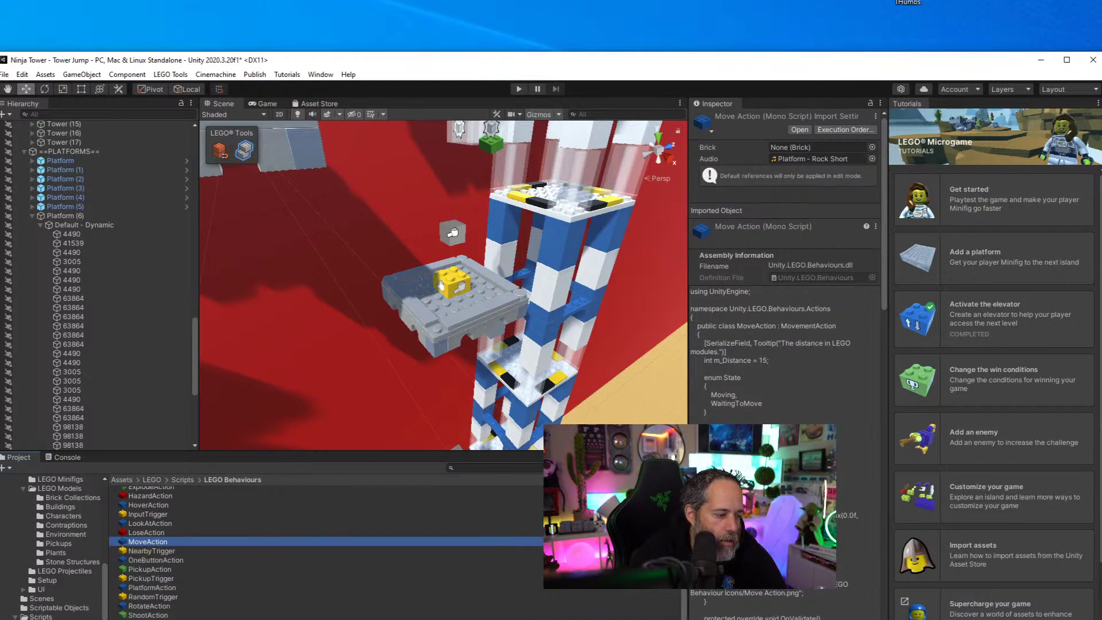
{"action": "scroll", "coordinate": [327, 545], "scroll_direction": "down", "scroll_amount": 1}
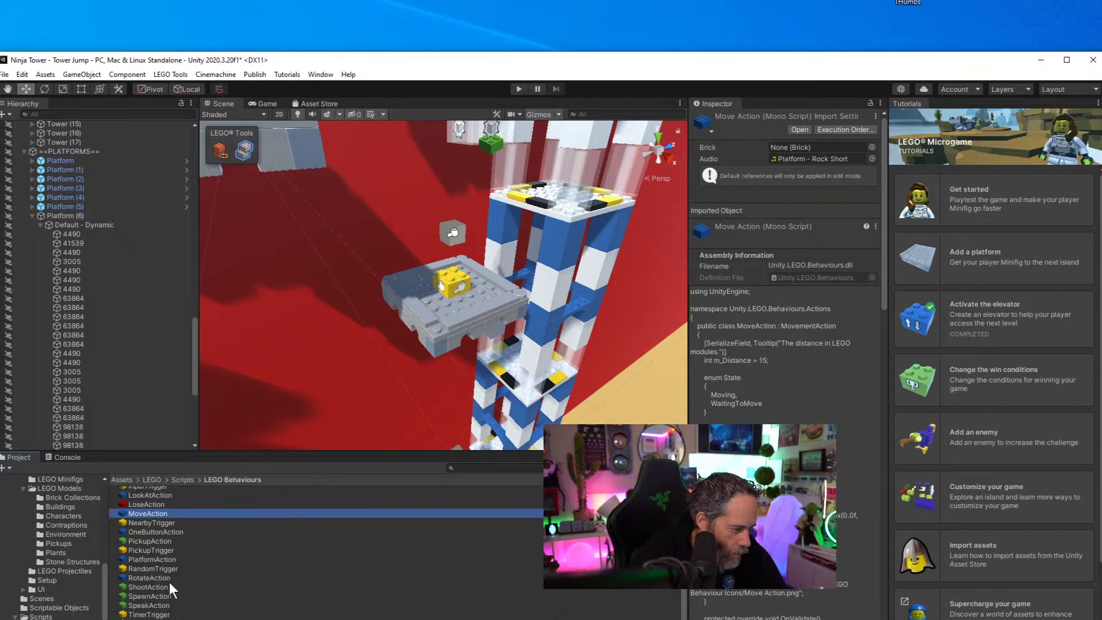
Open the MoveAction script in the code editor and trace its parent classes through MovementAction and RepeatableAction to Action
{"action": "double_click", "coordinate": [143, 514]}
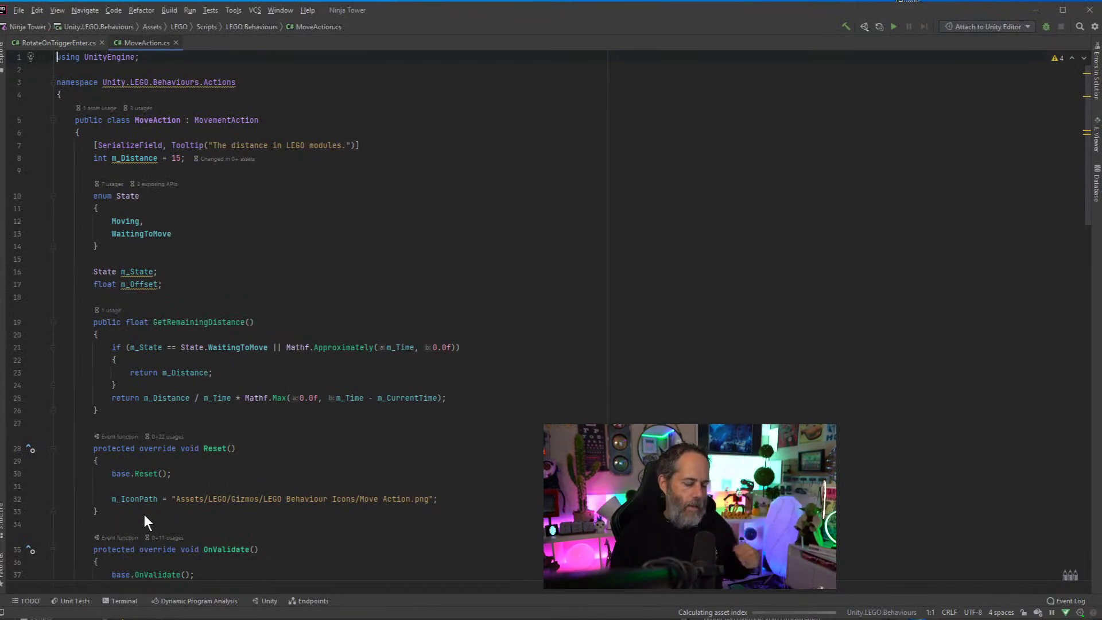
{"action": "left_click", "coordinate": [232, 121]}
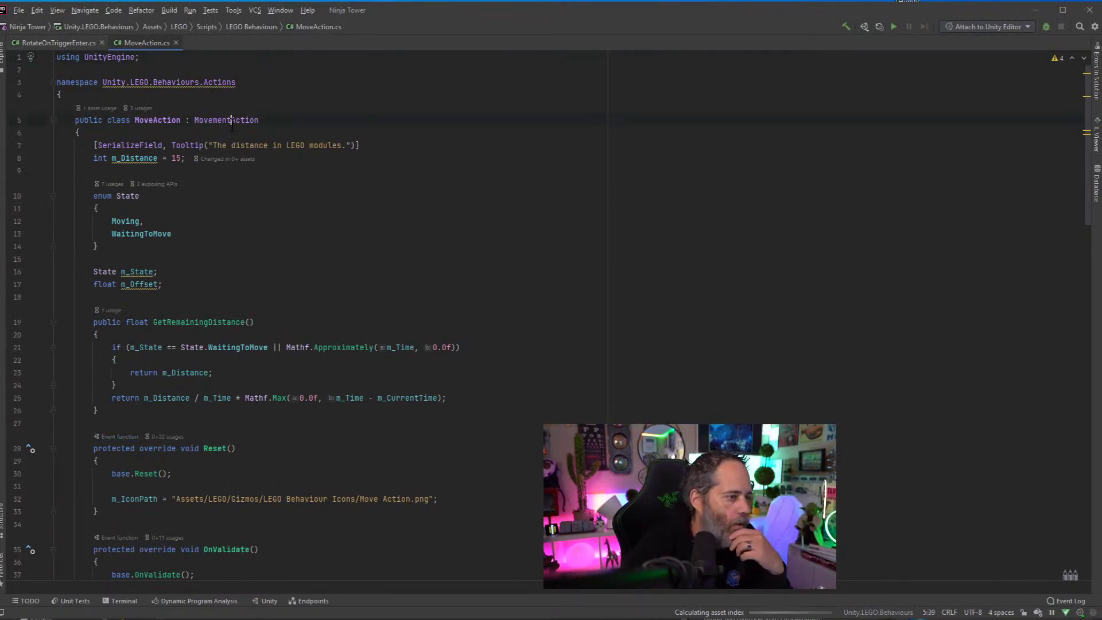
{"action": "left_click", "coordinate": [232, 122], "text": "ctrl"}
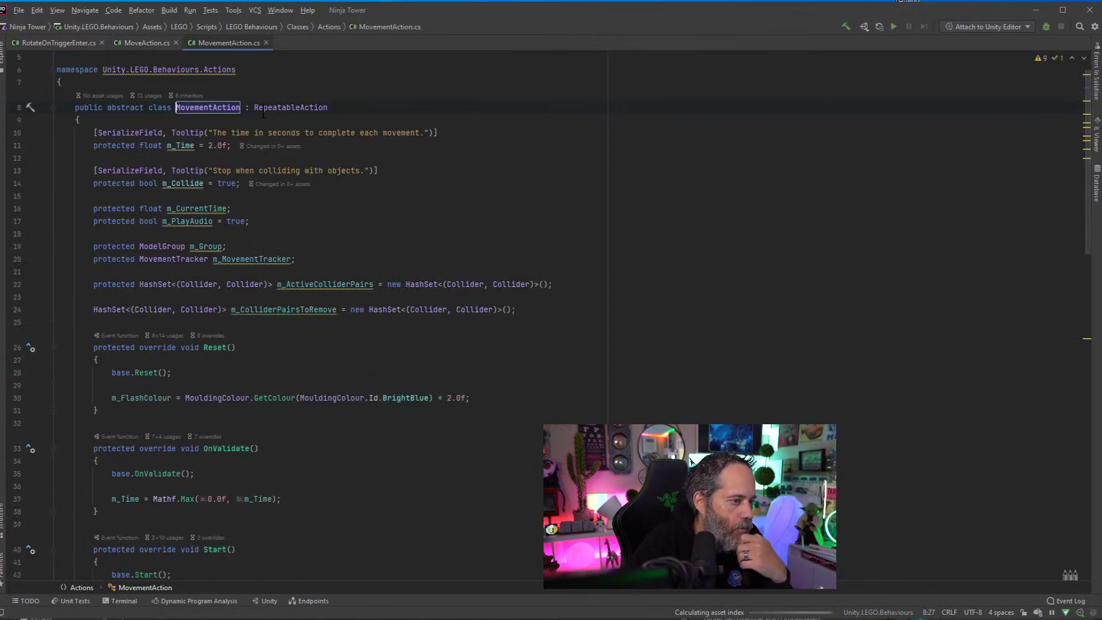
{"action": "left_click", "coordinate": [266, 107], "text": "ctrl"}
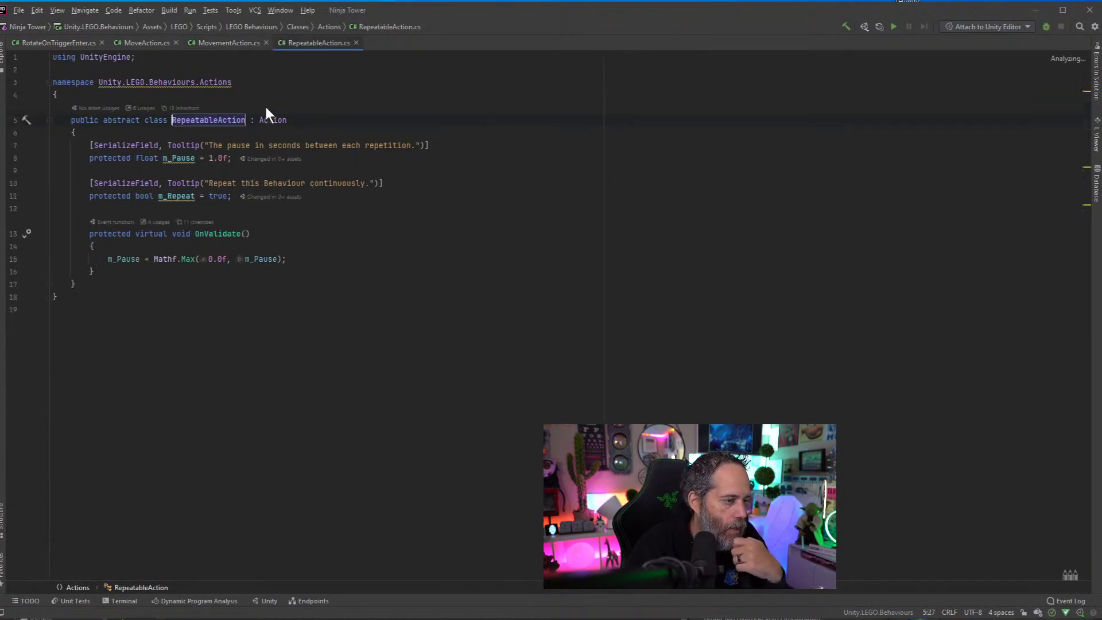
{"action": "left_click", "coordinate": [277, 121]}
{"action": "left_click", "coordinate": [277, 122], "text": "ctrl"}
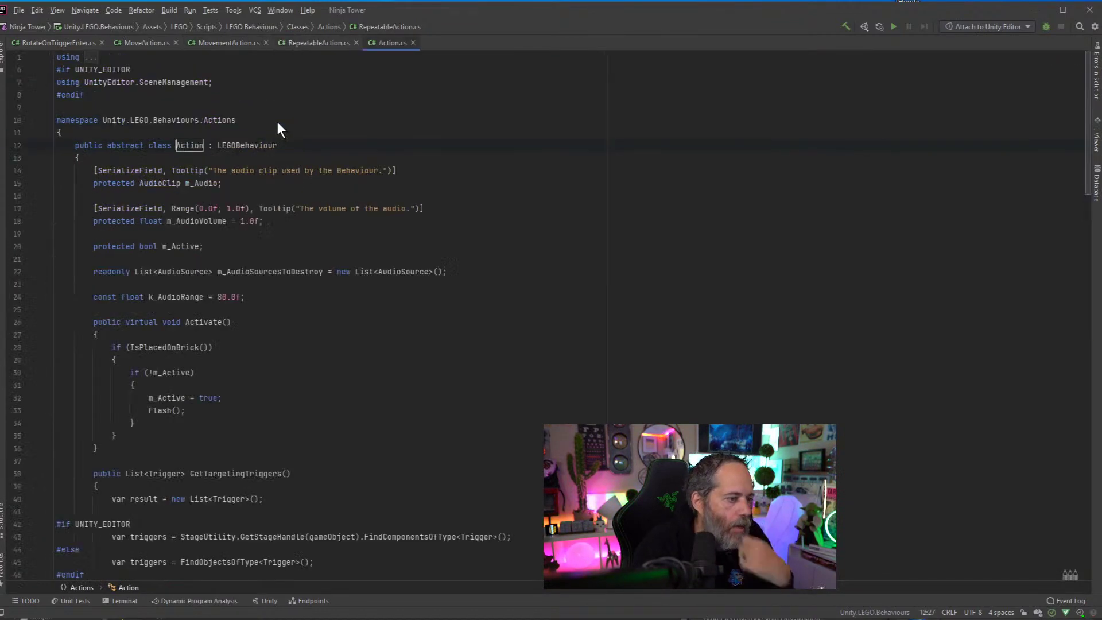
Examine the Activate method and its use of m_Active in the Action class, then return to Unity
{"action": "left_click", "coordinate": [259, 122]}
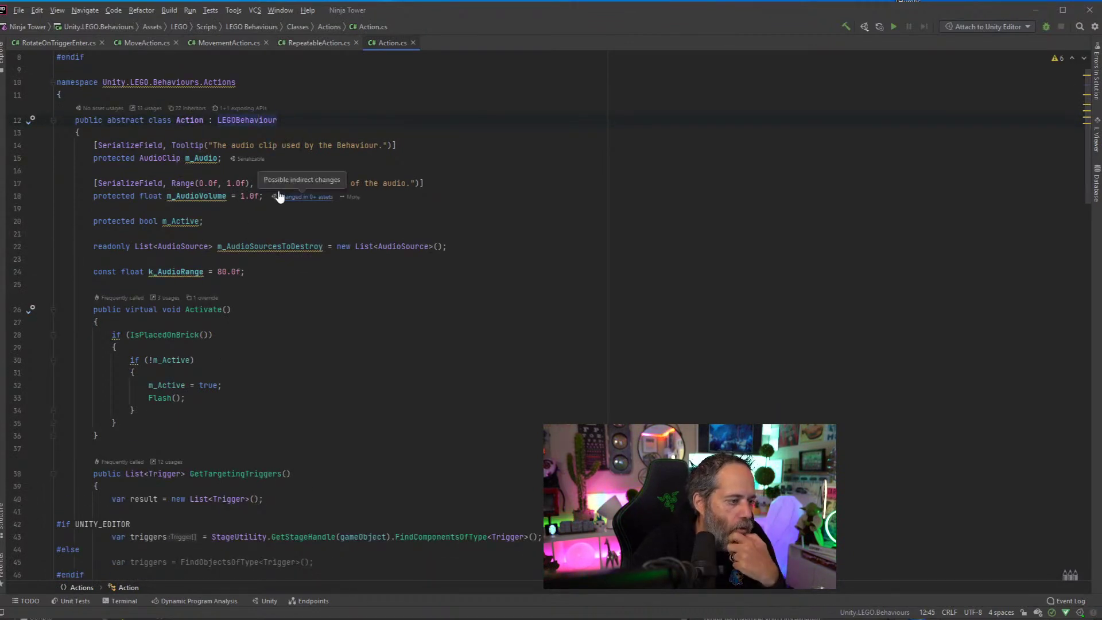
{"action": "left_click", "coordinate": [212, 310]}
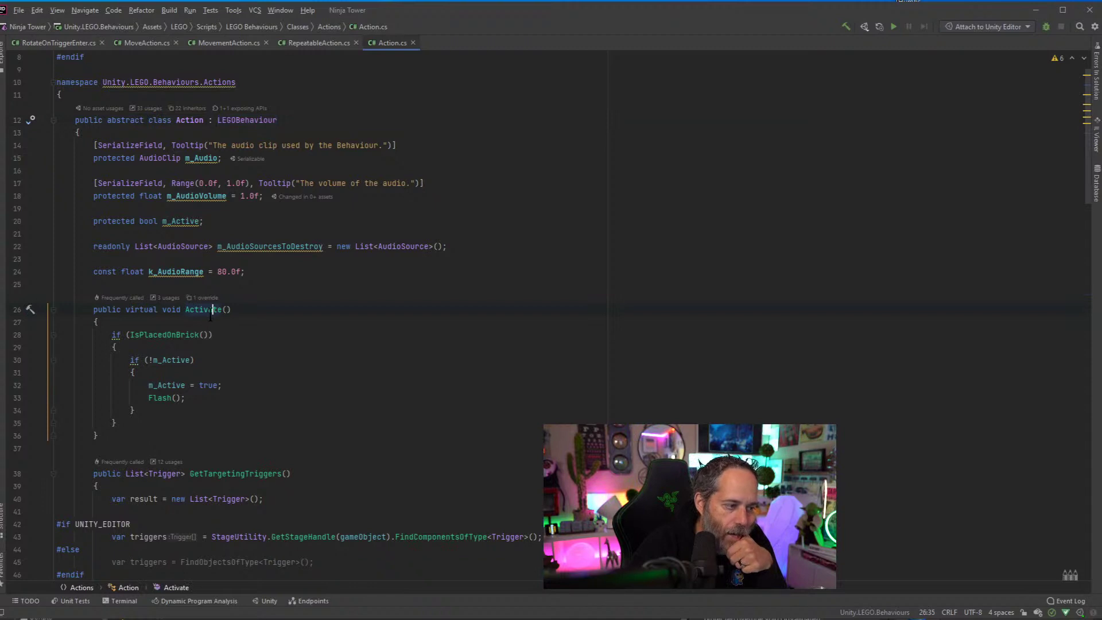
{"action": "left_click", "coordinate": [179, 361]}
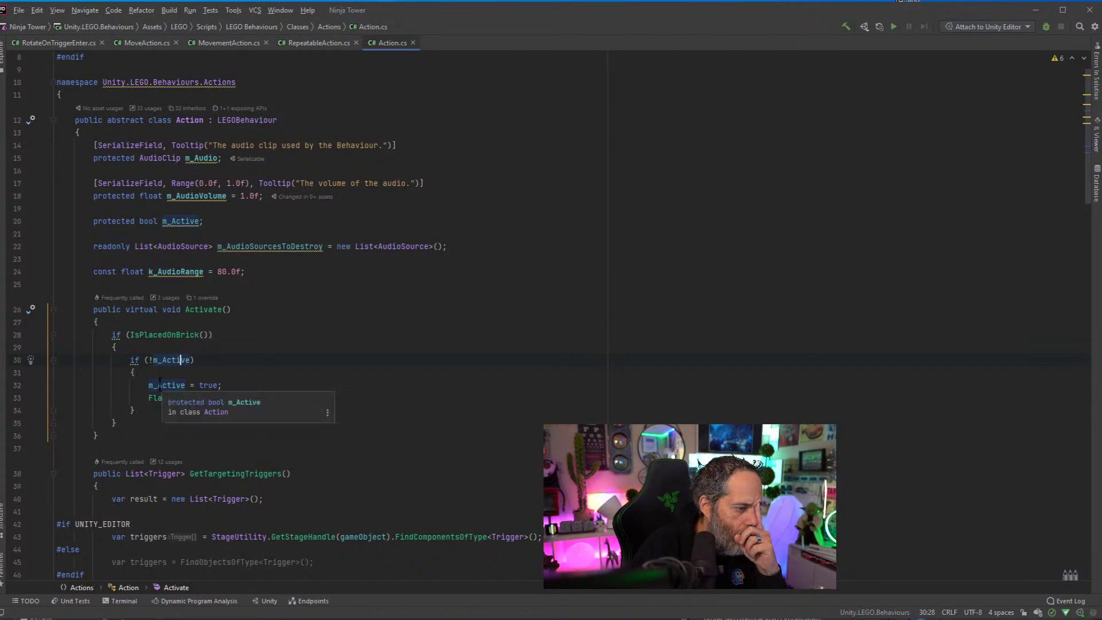
{"action": "left_click", "coordinate": [161, 384]}
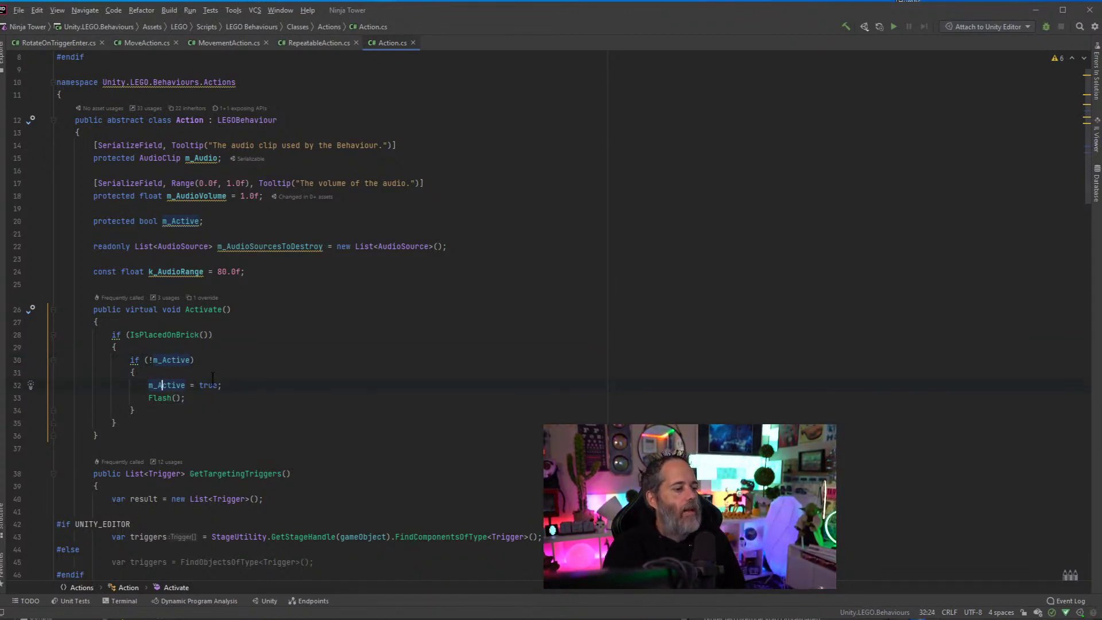
{"action": "left_click", "coordinate": [179, 385]}
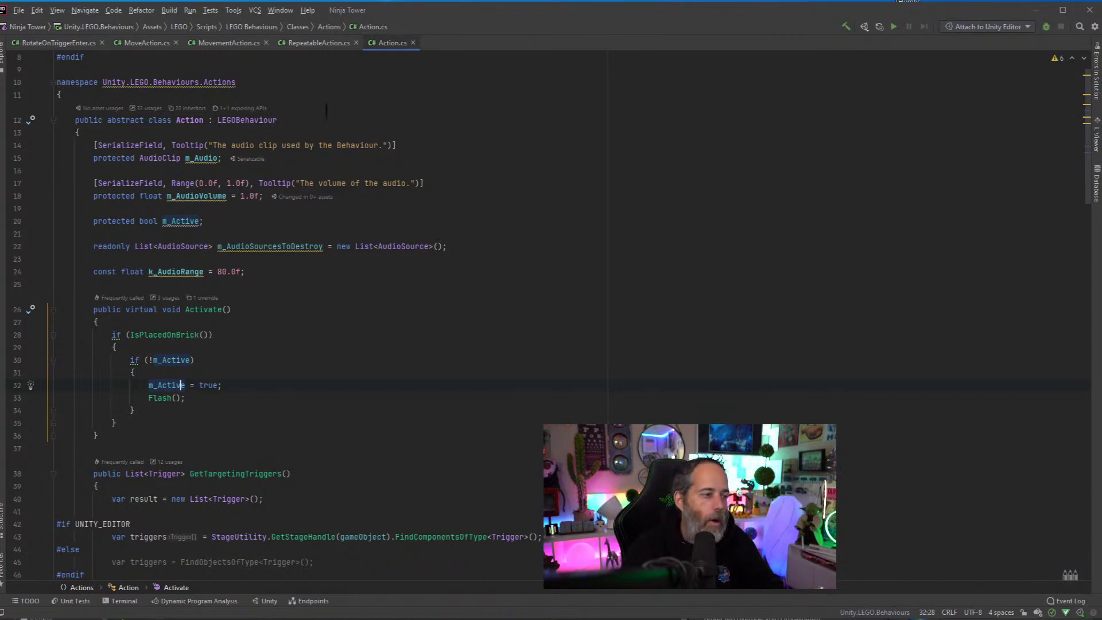
{"action": "left_click", "coordinate": [1036, 10]}
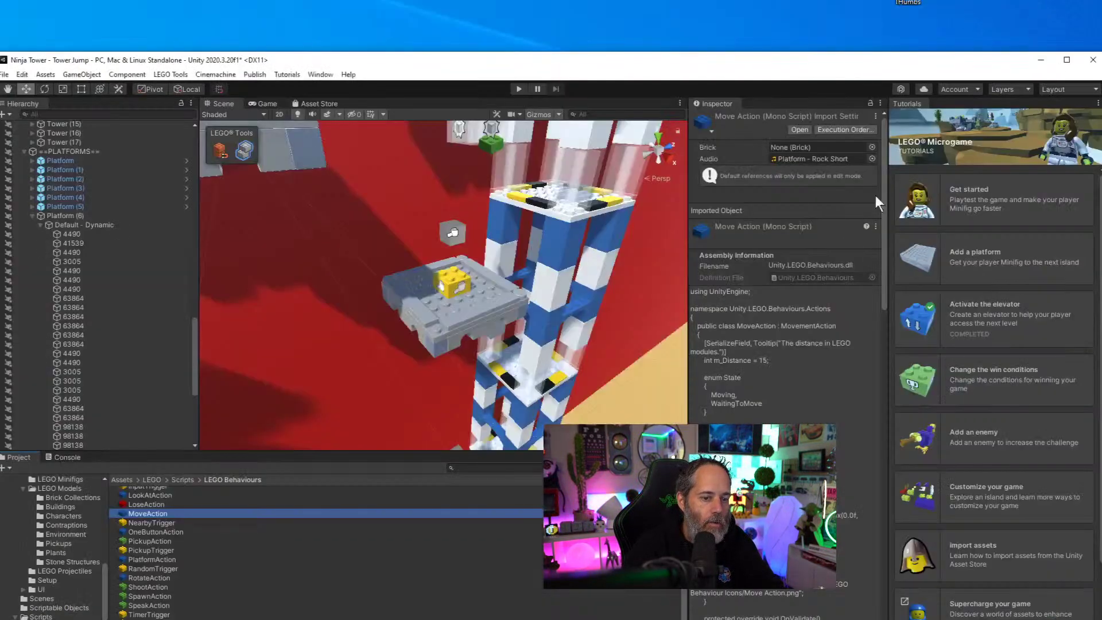
Open the SpawnAction script, examine its SpawnMethod, SpawnShape and SpawnOrientation enums, and return to Unity
{"action": "left_click", "coordinate": [155, 597]}
{"action": "double_click", "coordinate": [159, 596]}
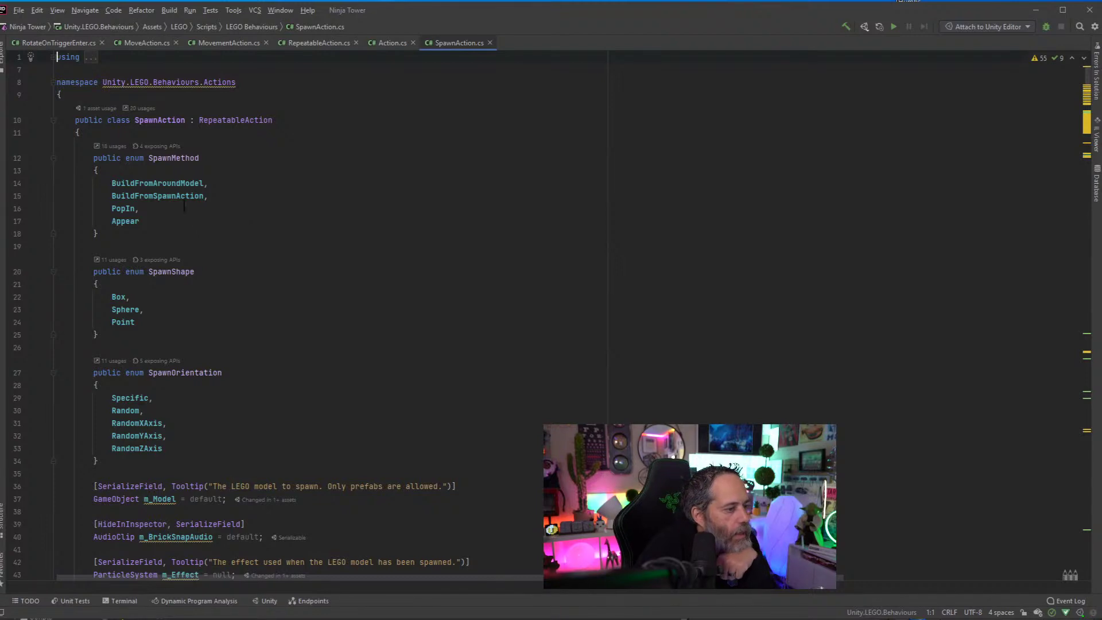
{"action": "left_click", "coordinate": [171, 183]}
{"action": "left_click", "coordinate": [156, 196]}
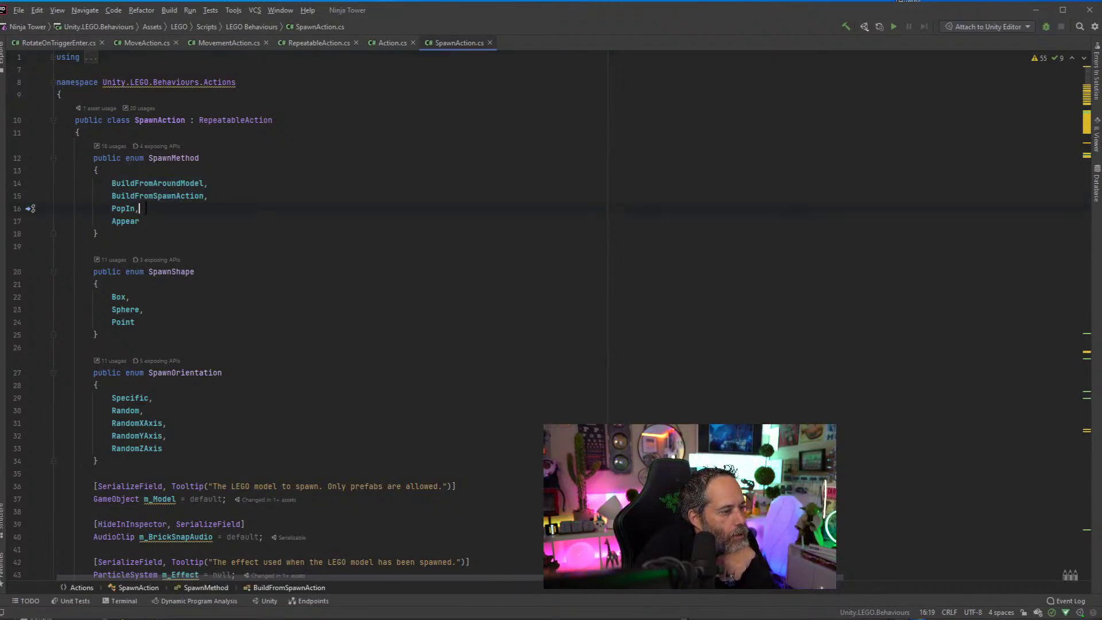
{"action": "left_click", "coordinate": [139, 221]}
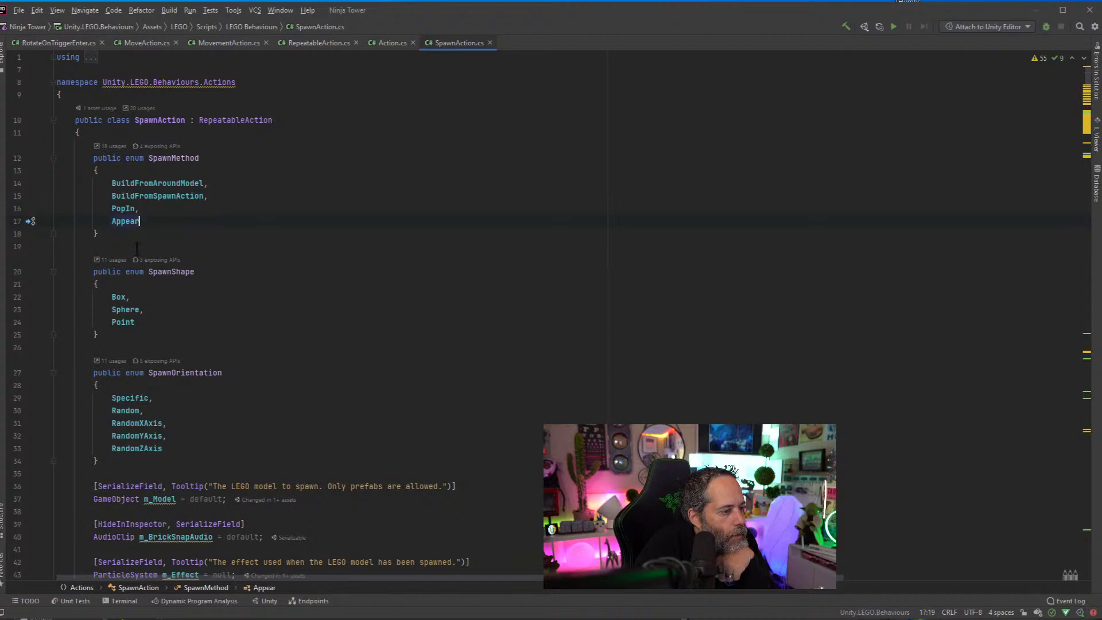
{"action": "left_click", "coordinate": [156, 329]}
{"action": "scroll", "coordinate": [149, 347], "scroll_direction": "down", "scroll_amount": 4}
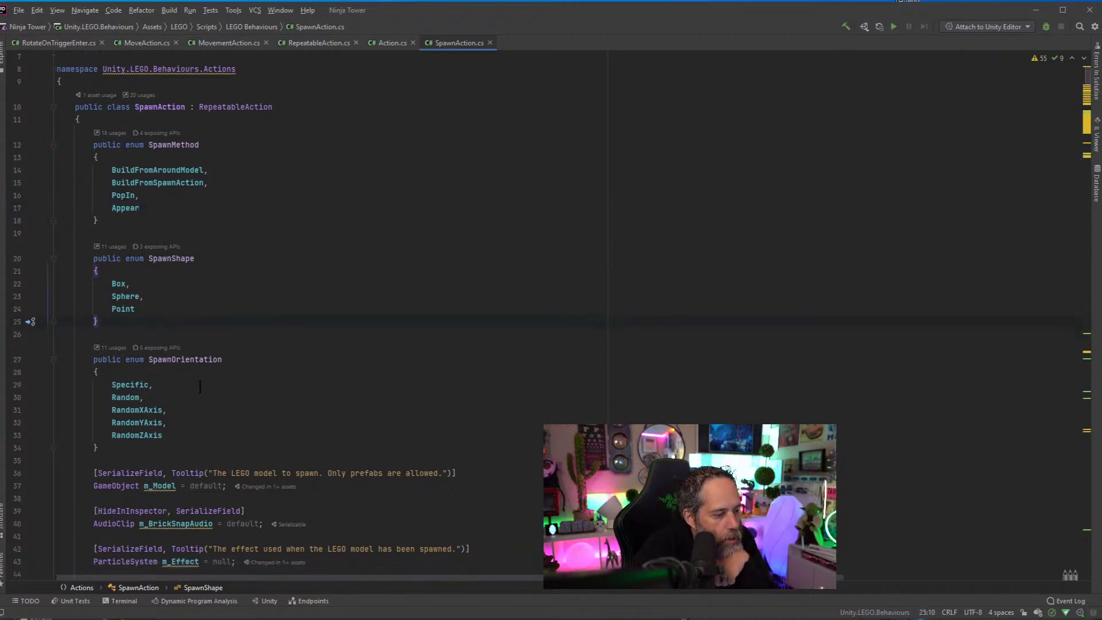
{"action": "left_click", "coordinate": [1036, 10]}
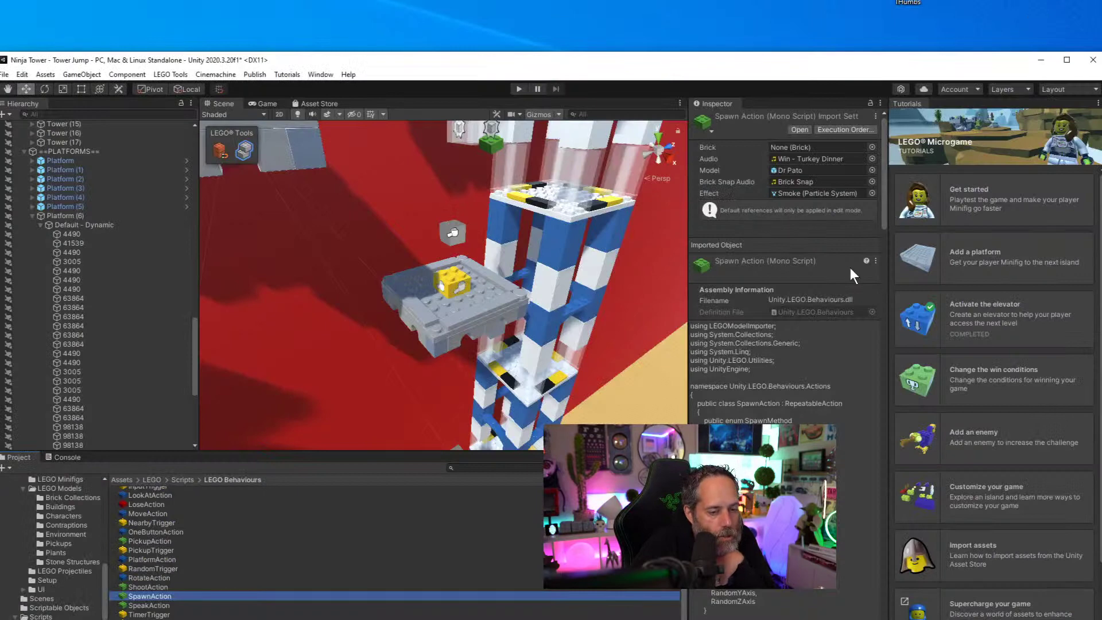
Search the assets for "spawn" and stack a Spawn brick directly on top of the Touch Trigger brick on Platform (6)
{"action": "left_click", "coordinate": [81, 214]}
{"action": "left_click", "coordinate": [520, 468]}
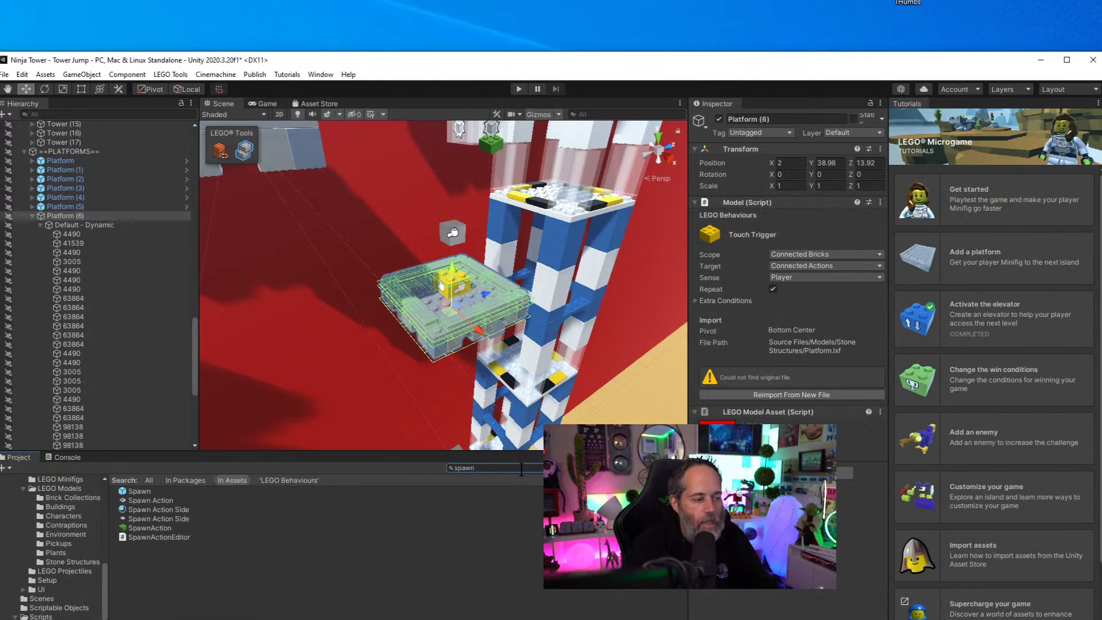
{"action": "left_click_drag", "start_coordinate": [142, 492], "coordinate": [459, 281]}
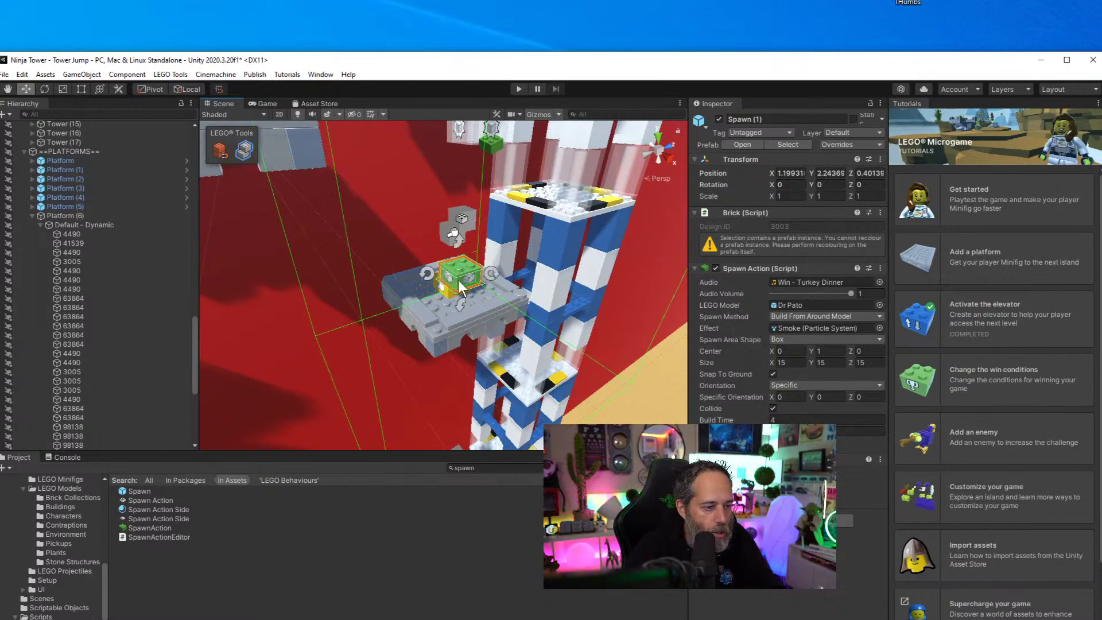
{"action": "left_click", "coordinate": [450, 274]}
{"action": "left_click_drag", "start_coordinate": [451, 273], "coordinate": [454, 278]}
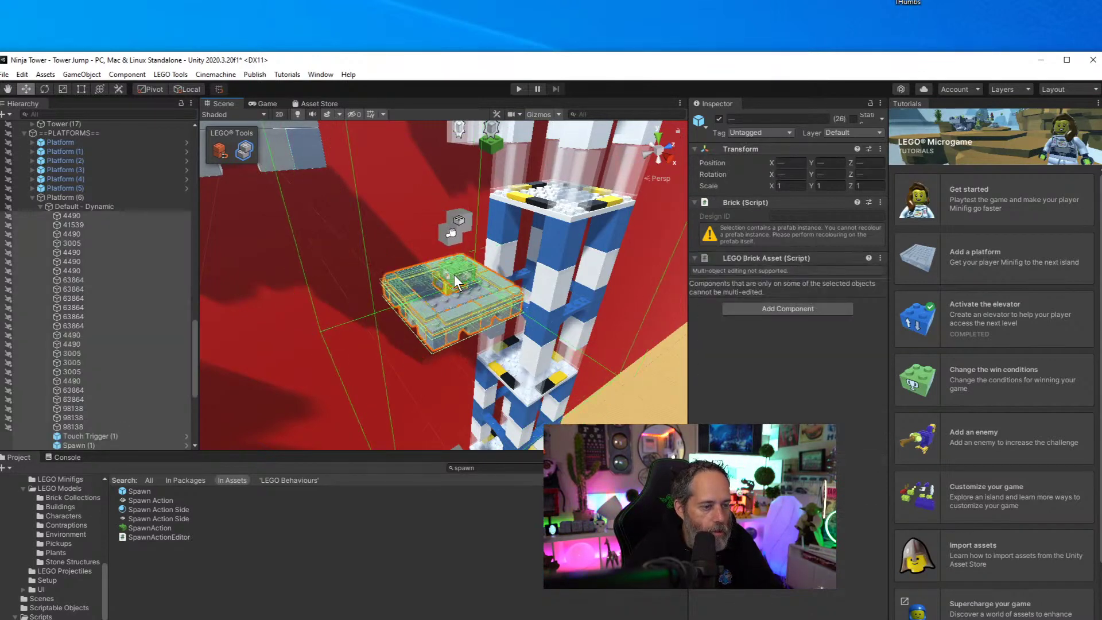
{"action": "left_click", "coordinate": [456, 280]}
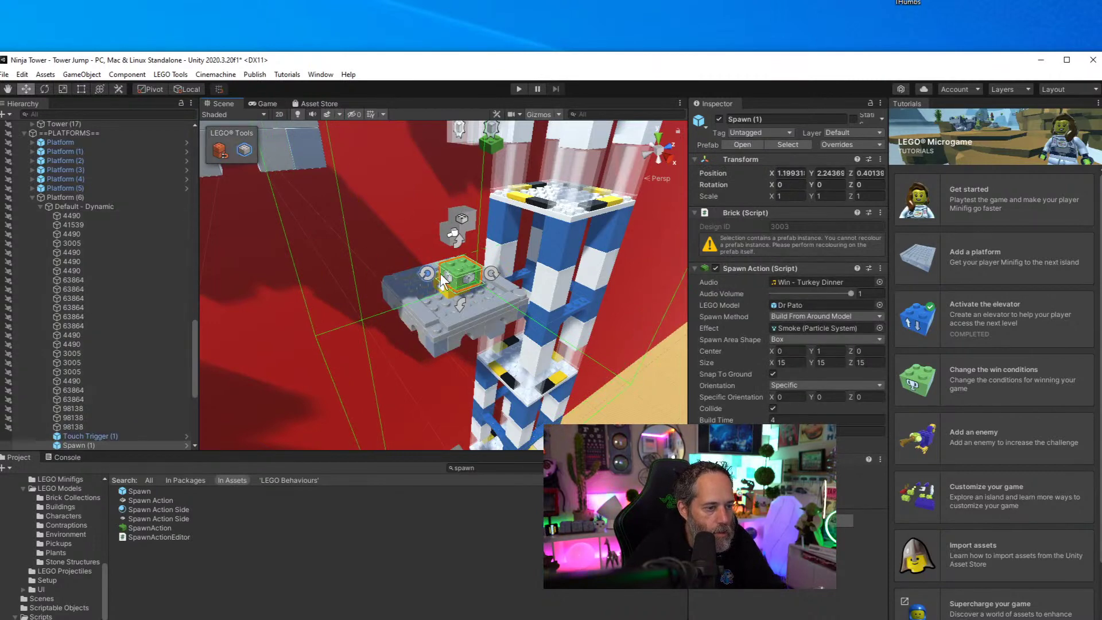
{"action": "left_click_drag", "start_coordinate": [463, 282], "coordinate": [456, 272]}
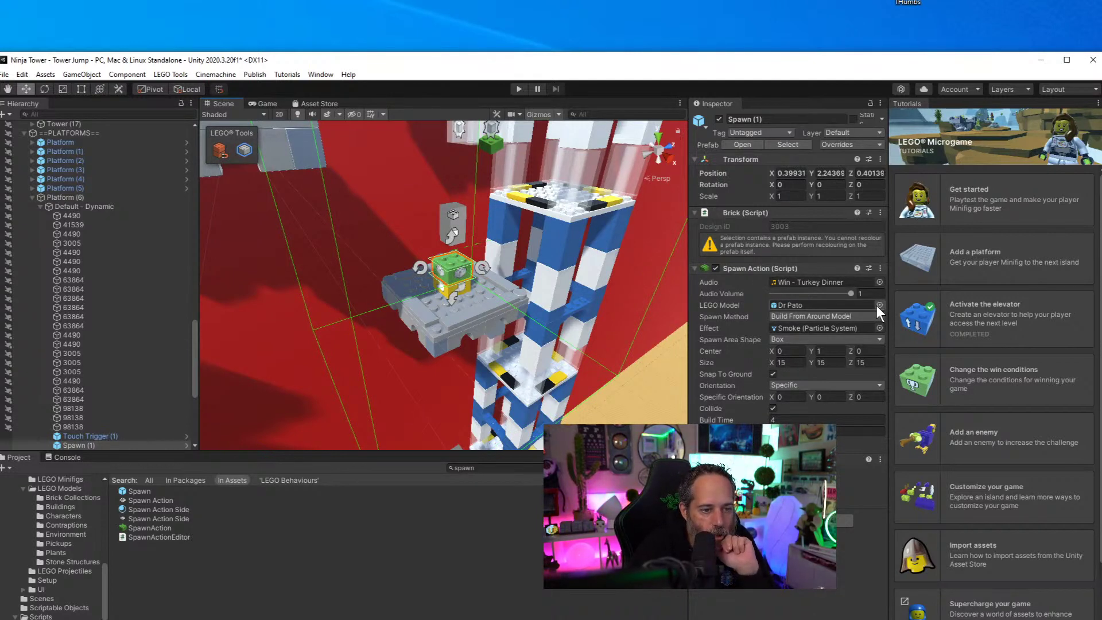
Set the Spawn brick's LEGO model to the first Platform found by searching "platform", dismissing the scene save prompt
{"action": "left_click", "coordinate": [449, 330]}
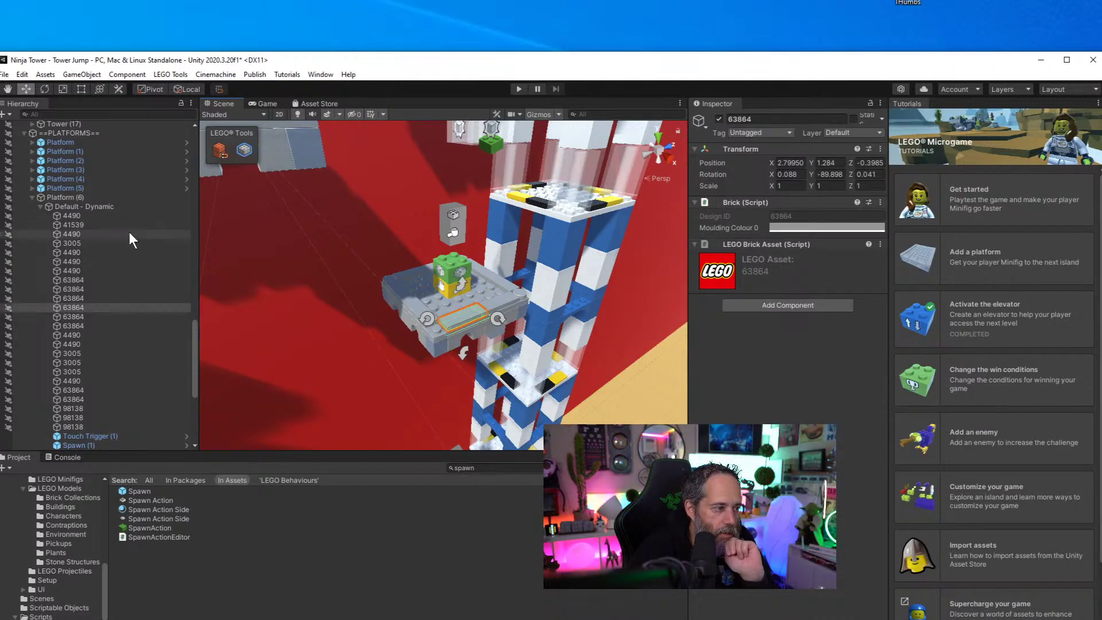
{"action": "left_click", "coordinate": [439, 268]}
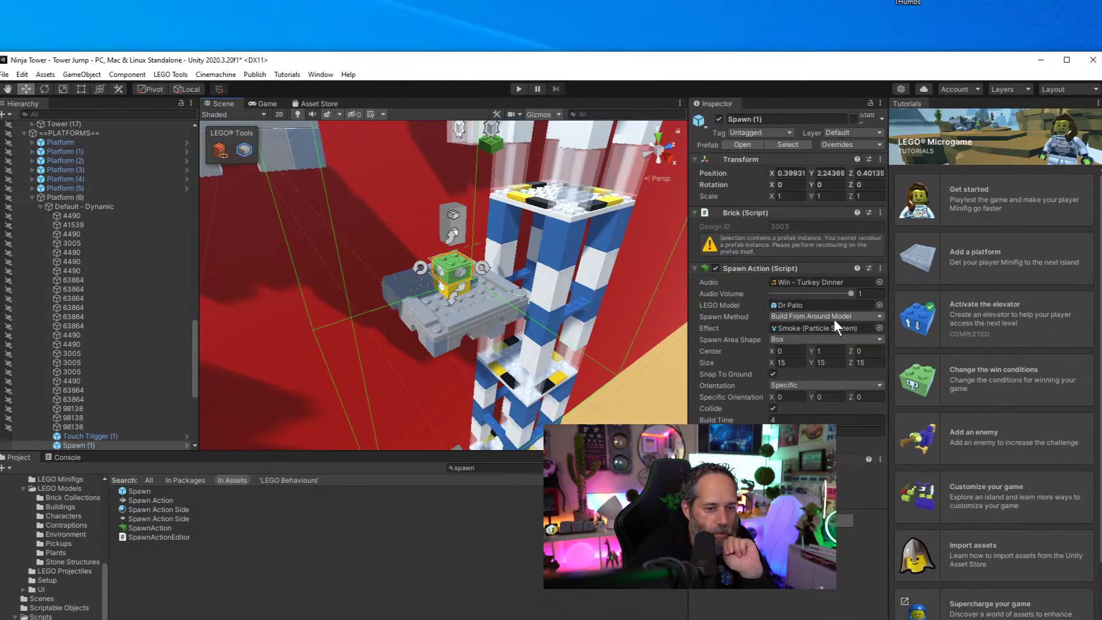
{"action": "left_click", "coordinate": [877, 304]}
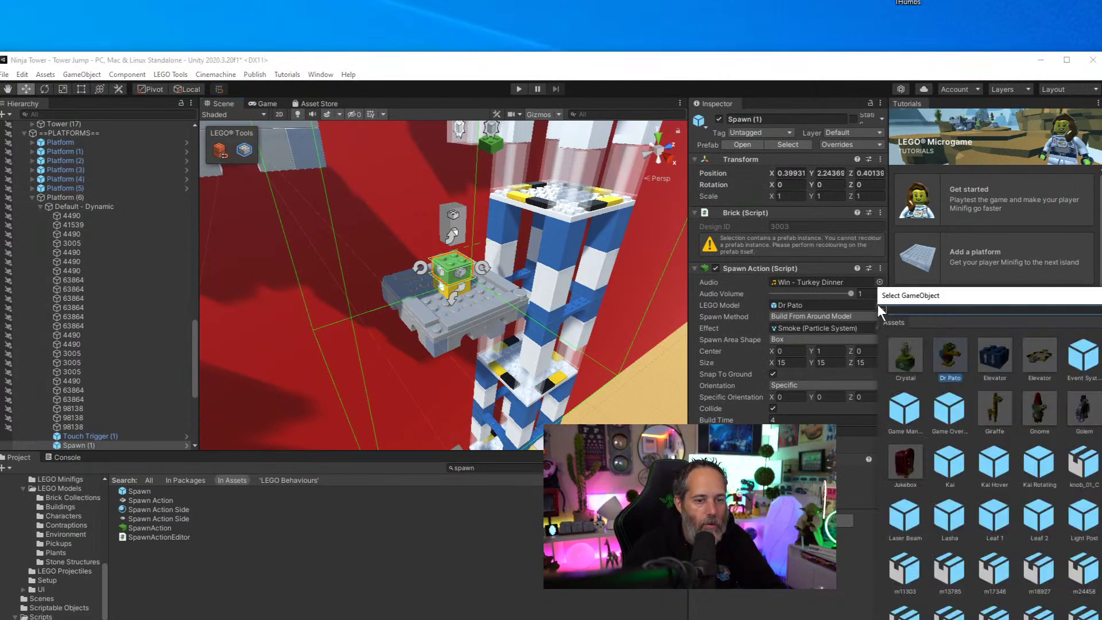
{"action": "type", "text": "platform"}
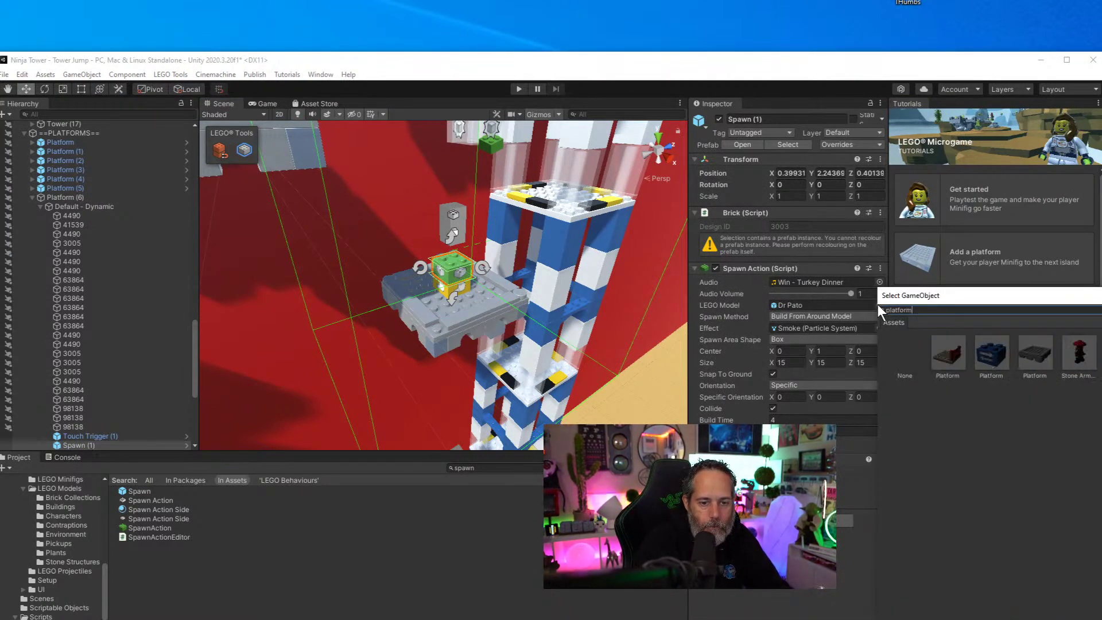
{"action": "double_click", "coordinate": [956, 358]}
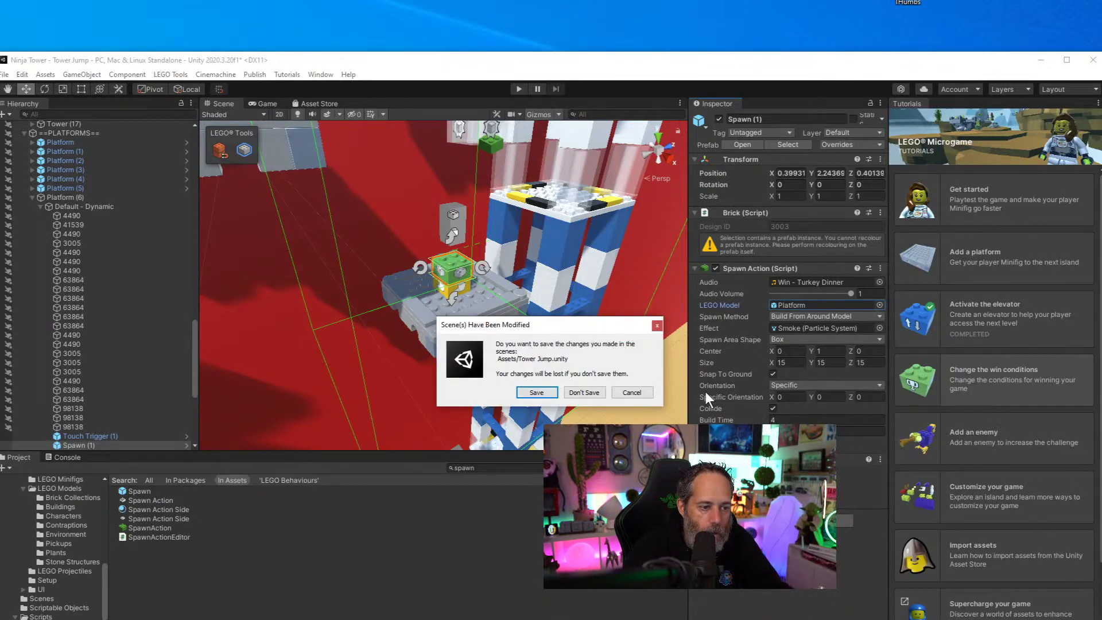
{"action": "left_click", "coordinate": [600, 392]}
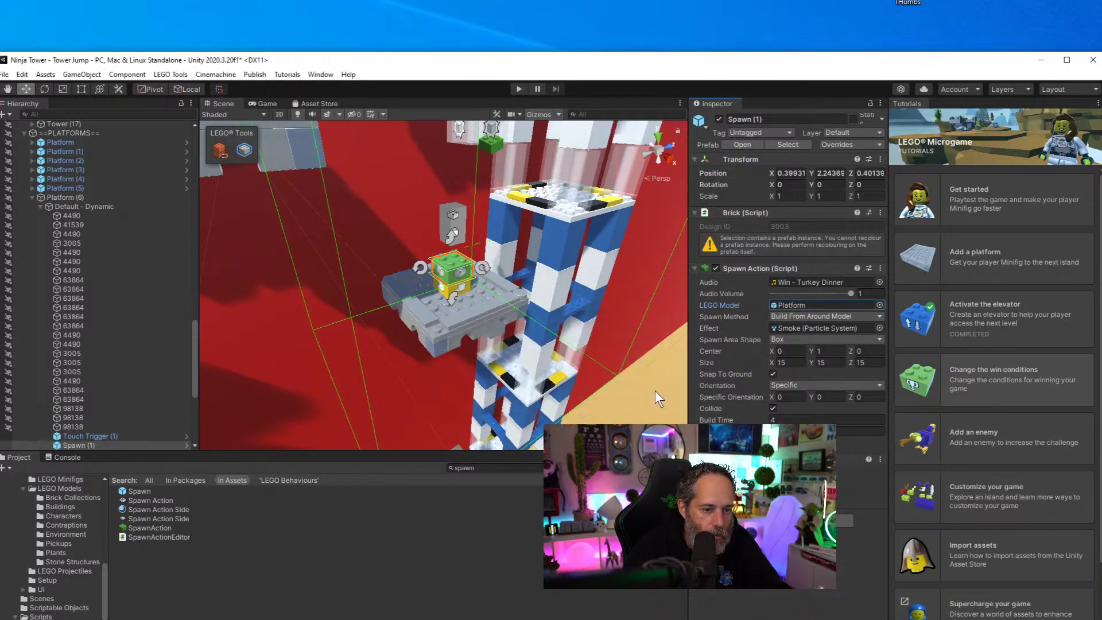
Set the Spawn brick's Spawn Method to Build From Spawn Action and its spawn area's Center Z to -8.32
{"action": "left_click", "coordinate": [796, 317]}
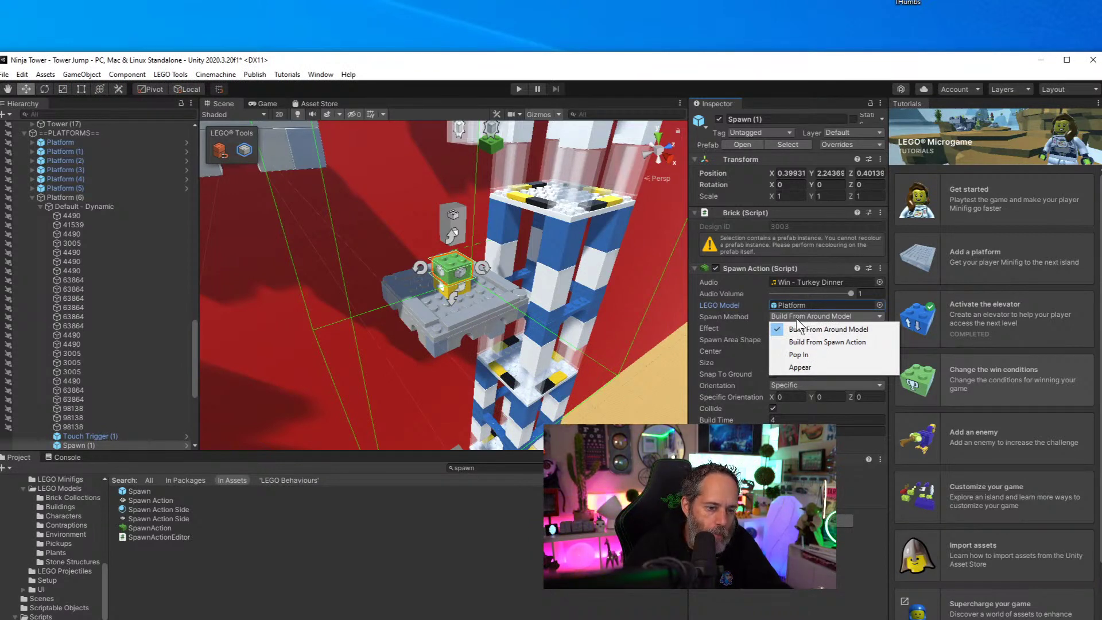
{"action": "left_click", "coordinate": [790, 354]}
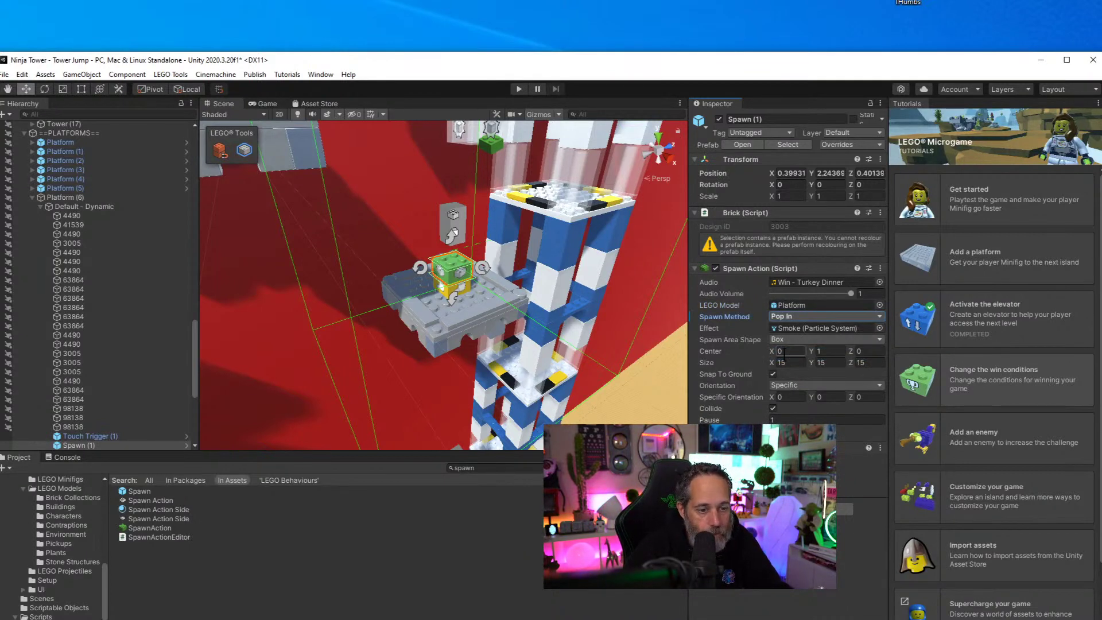
{"action": "left_click", "coordinate": [794, 317]}
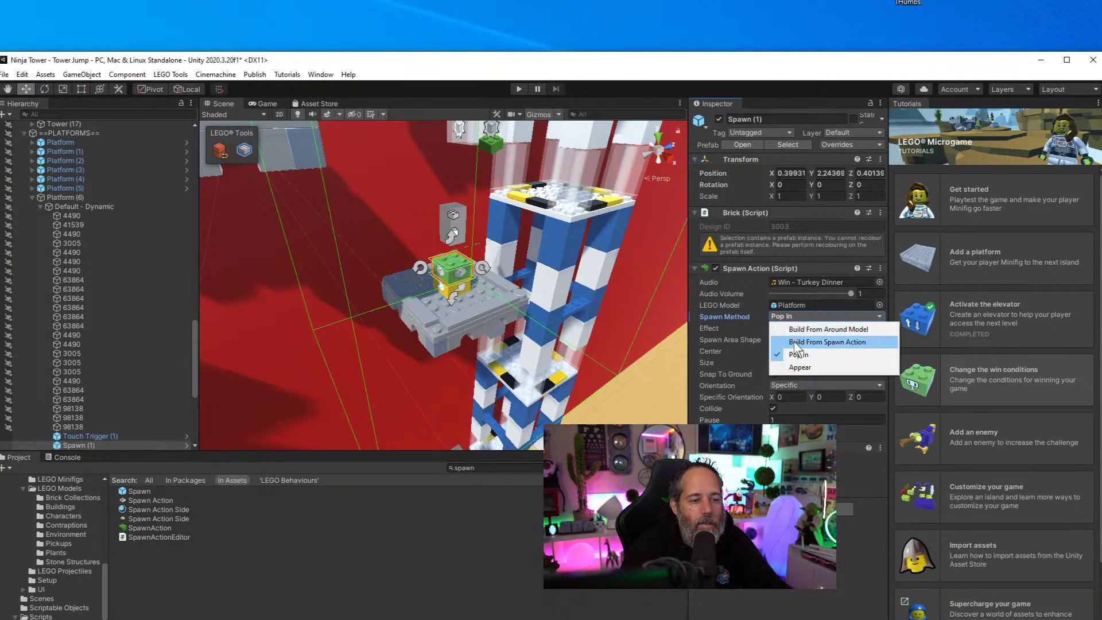
{"action": "left_click", "coordinate": [794, 343]}
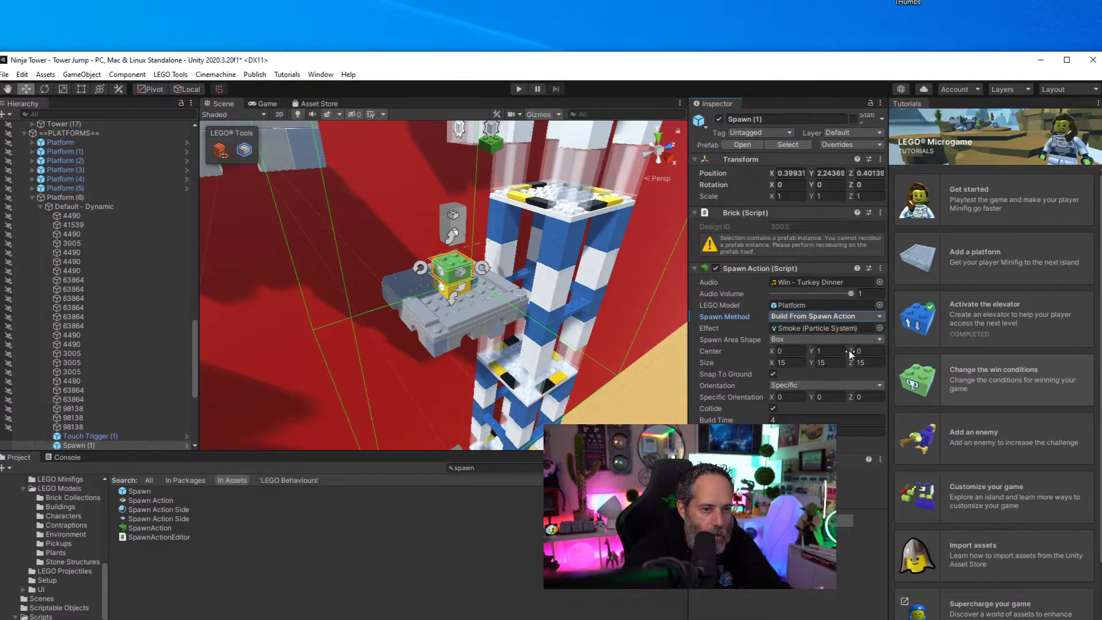
{"action": "left_click_drag", "start_coordinate": [848, 350], "coordinate": [686, 363]}
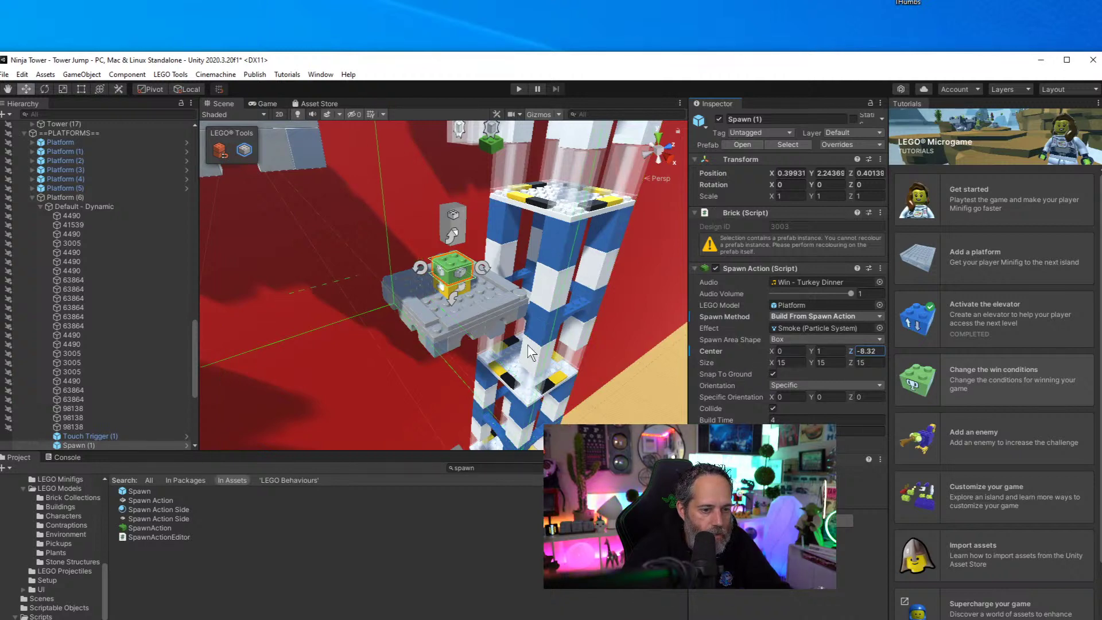
{"action": "right_click_drag", "start_coordinate": [527, 344], "coordinate": [467, 213]}
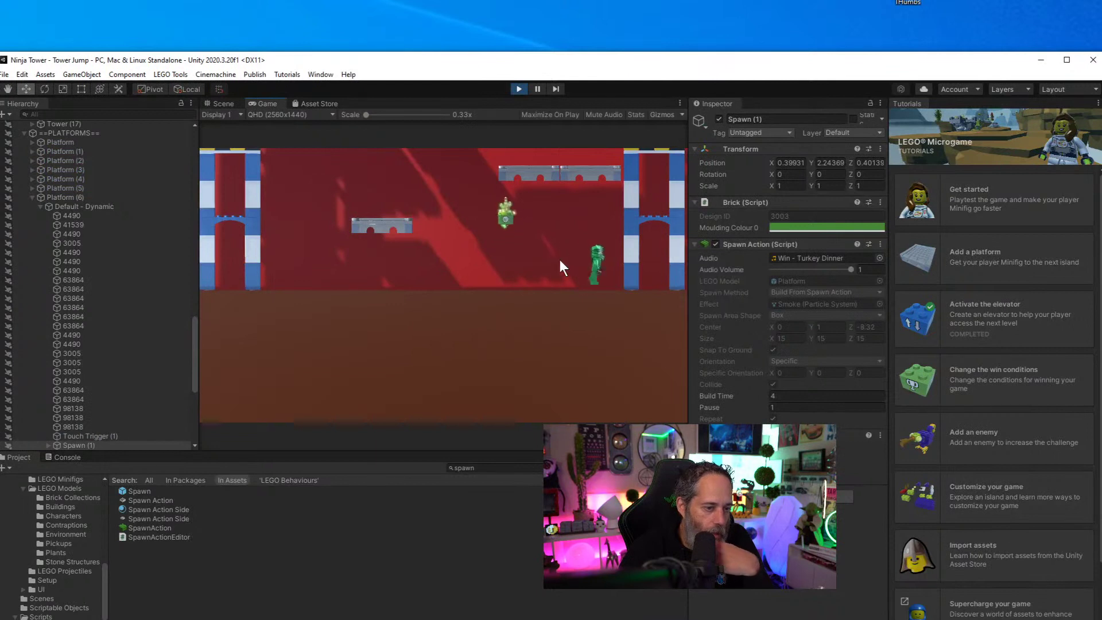
Play-test the level by jumping the minifig up the platforms past Platform (6) and its touch-triggered Spawn brick
{"action": "key", "text": "Left"}
{"action": "key", "text": "space"}
{"action": "key", "text": "Left"}
{"action": "key", "text": "space"}
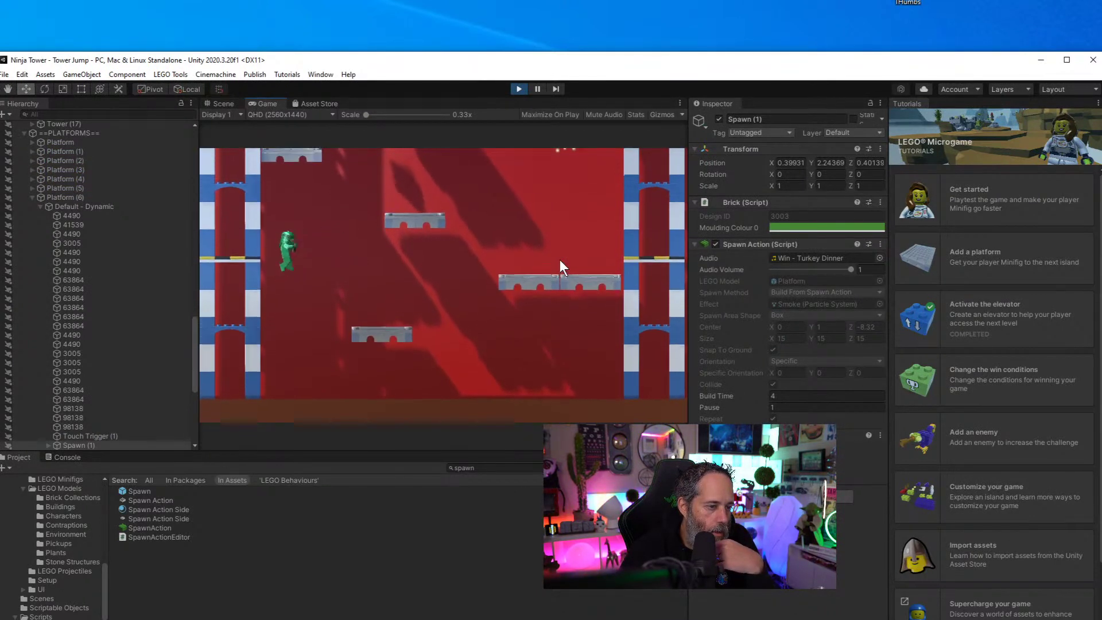
{"action": "key", "text": "Right"}
{"action": "key", "text": "space"}
{"action": "key", "text": "Right"}
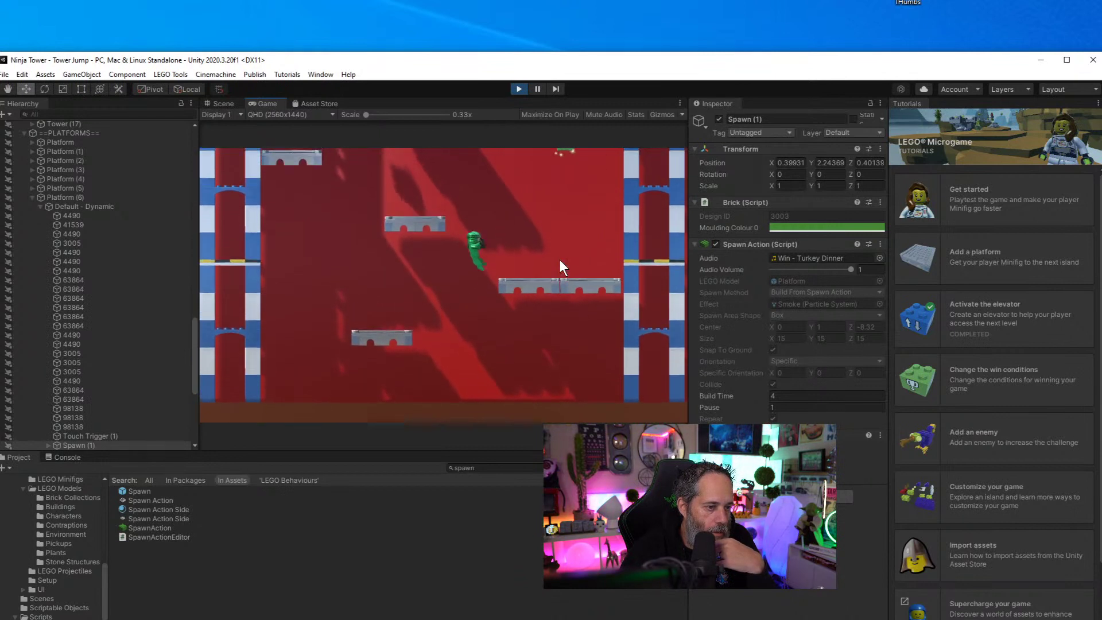
{"action": "key", "text": "Left"}
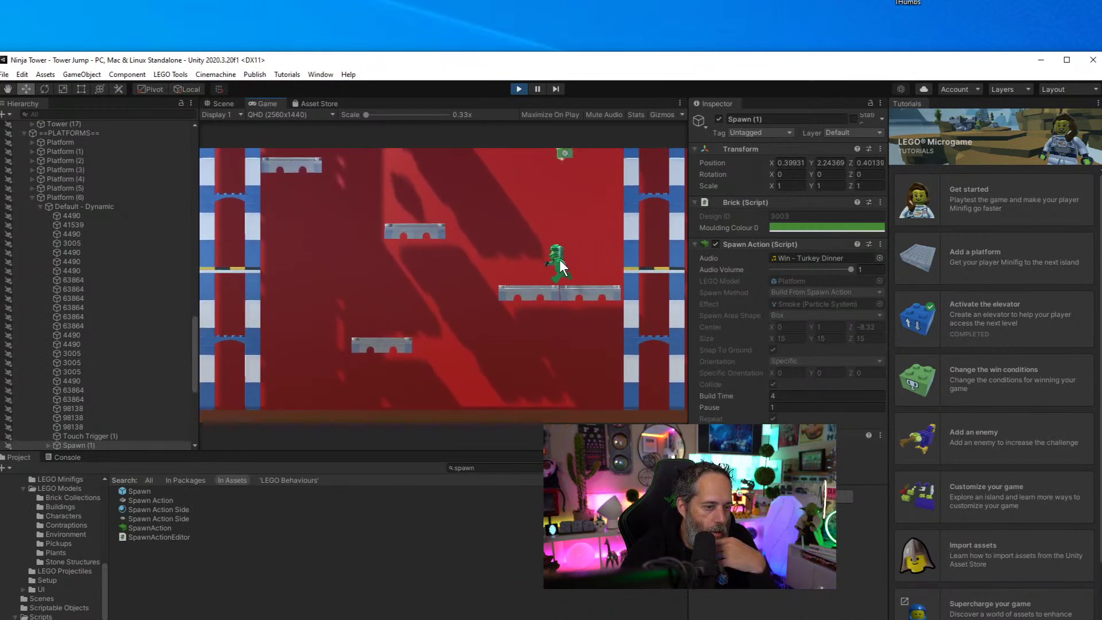
{"action": "key", "text": "space"}
{"action": "key", "text": "Left"}
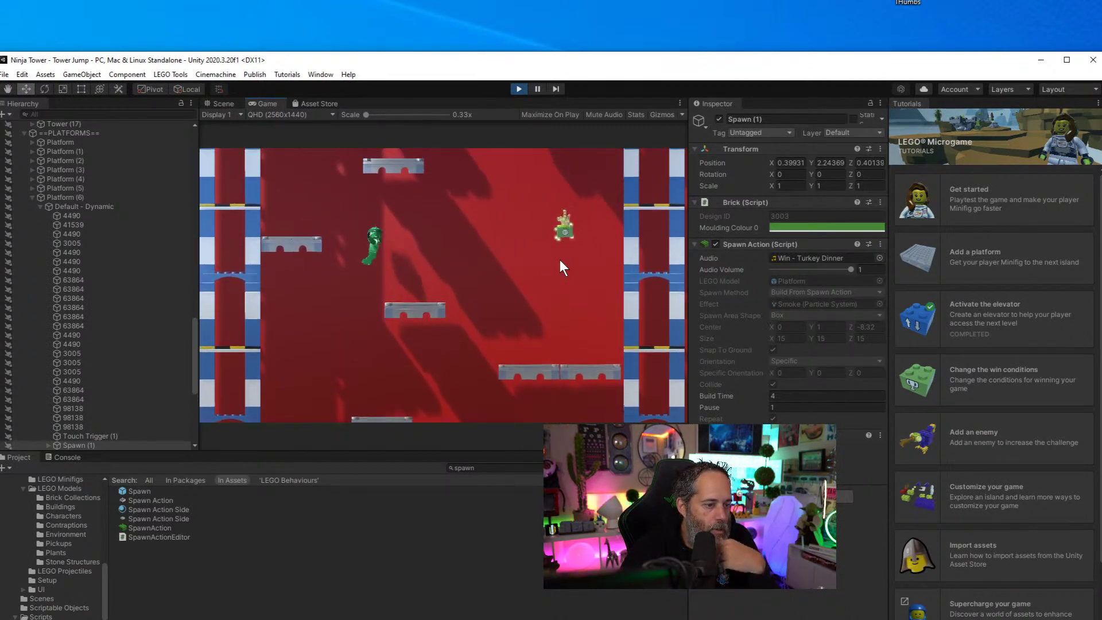
{"action": "key", "text": "space"}
{"action": "key", "text": "Right"}
{"action": "key", "text": "space"}
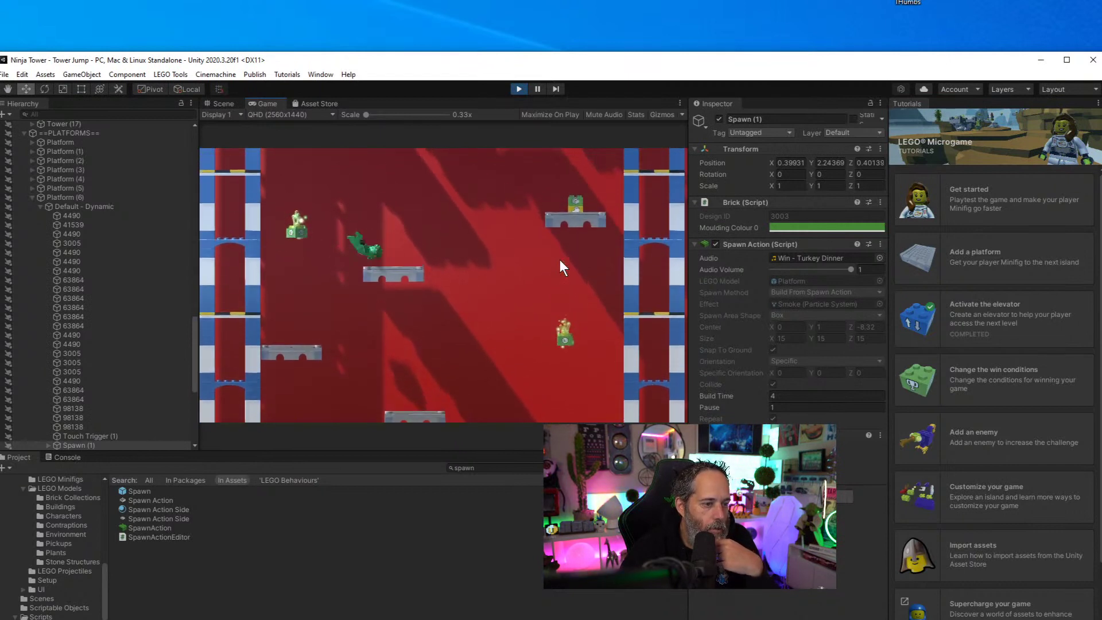
{"action": "key", "text": "Right"}
{"action": "key", "text": "space"}
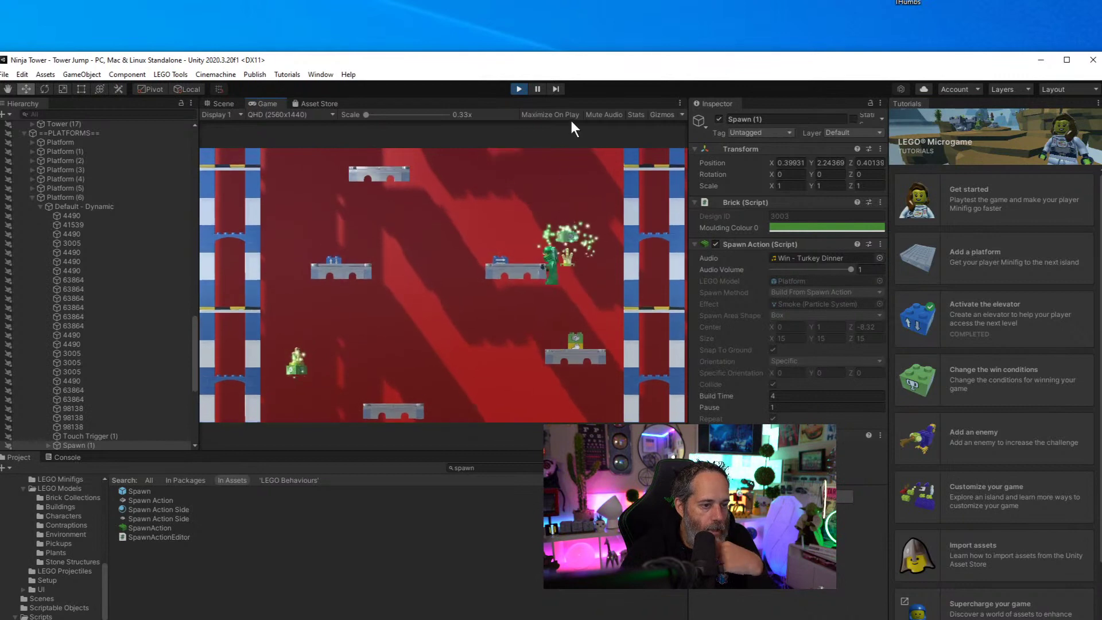
Pause the game, examine the Spawn brick on Platform (6) in the scene, check the console for errors, and stop the play test
{"action": "left_click", "coordinate": [544, 87]}
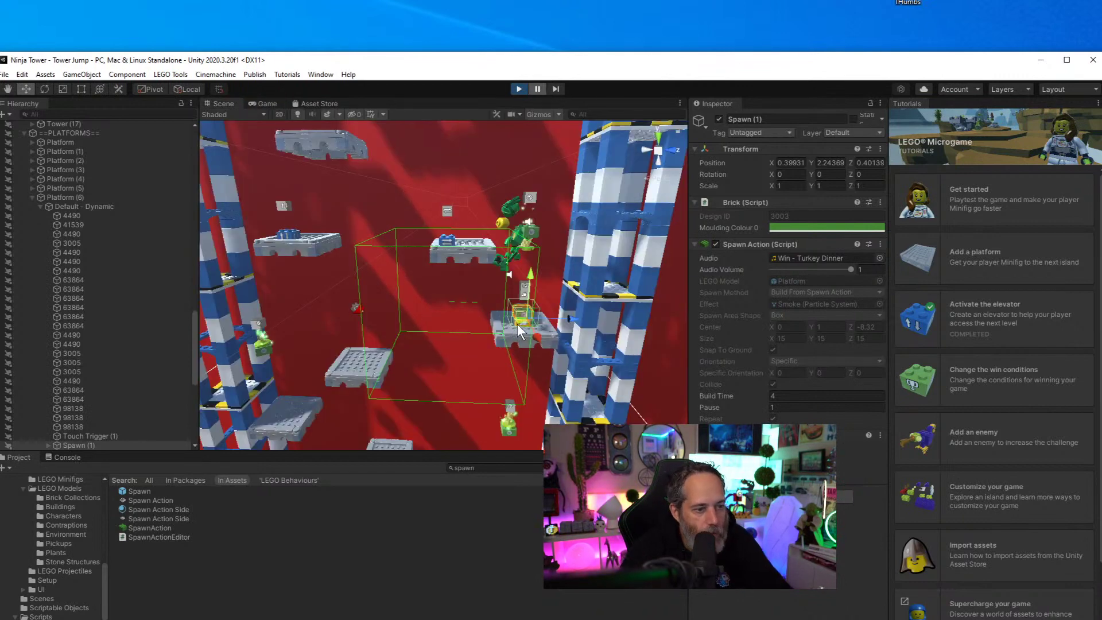
{"action": "key", "text": "f"}
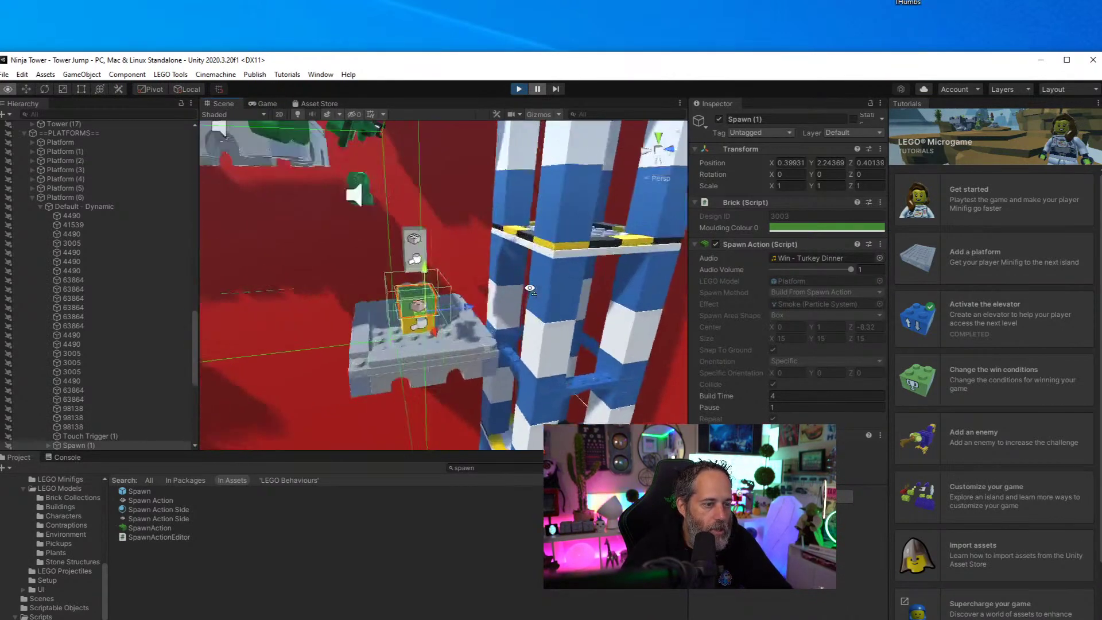
{"action": "scroll", "coordinate": [462, 299], "scroll_direction": "down", "scroll_amount": 3}
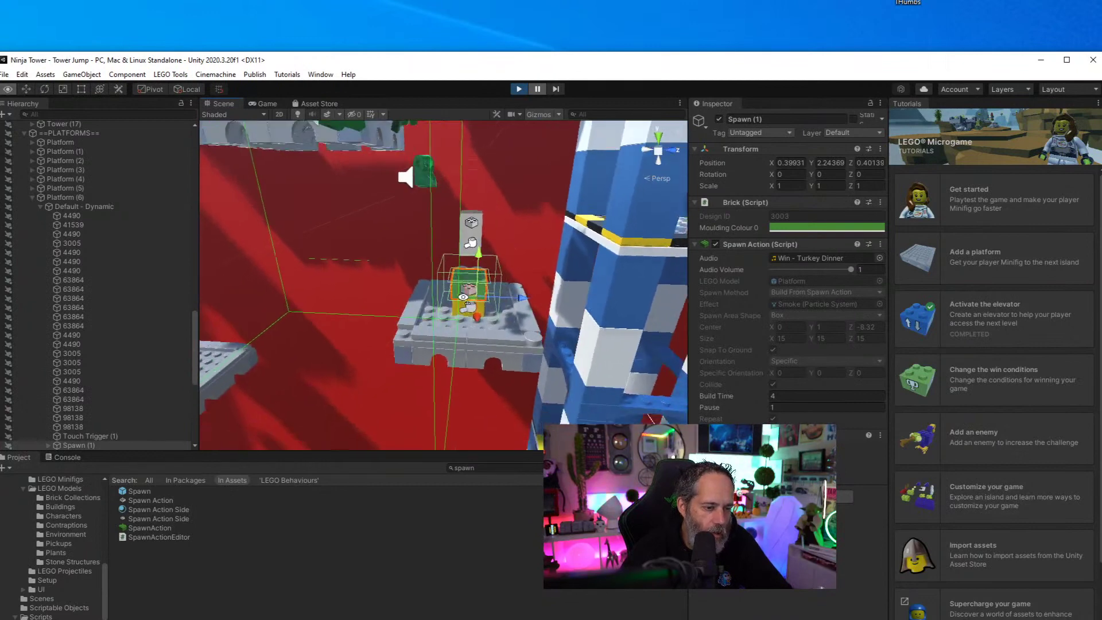
{"action": "left_click", "coordinate": [58, 458]}
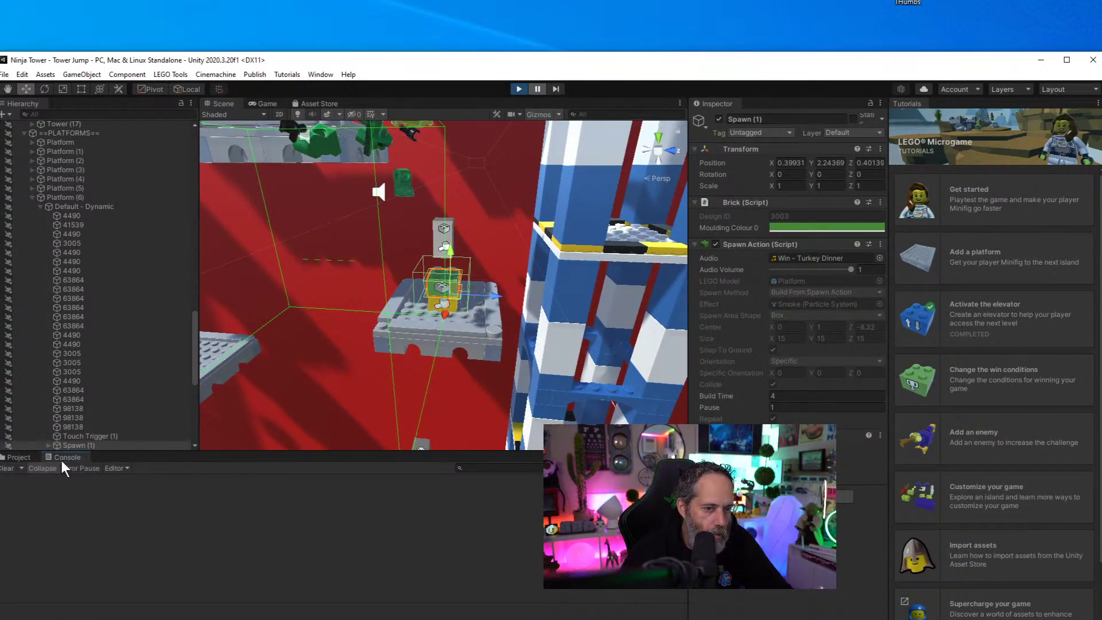
{"action": "left_click", "coordinate": [33, 459]}
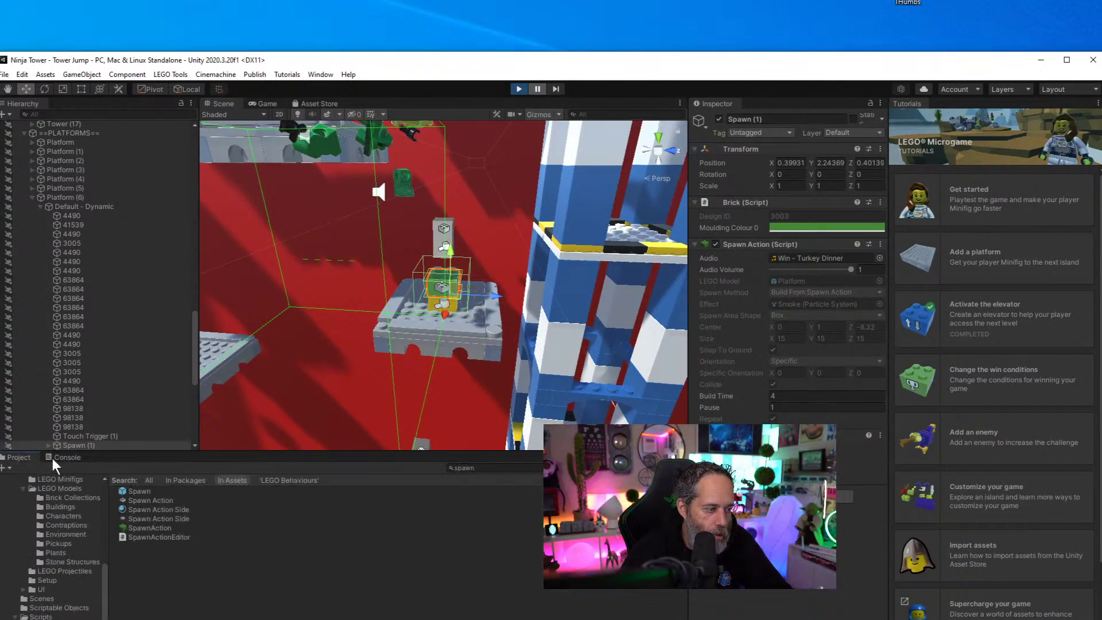
{"action": "left_click", "coordinate": [520, 89]}
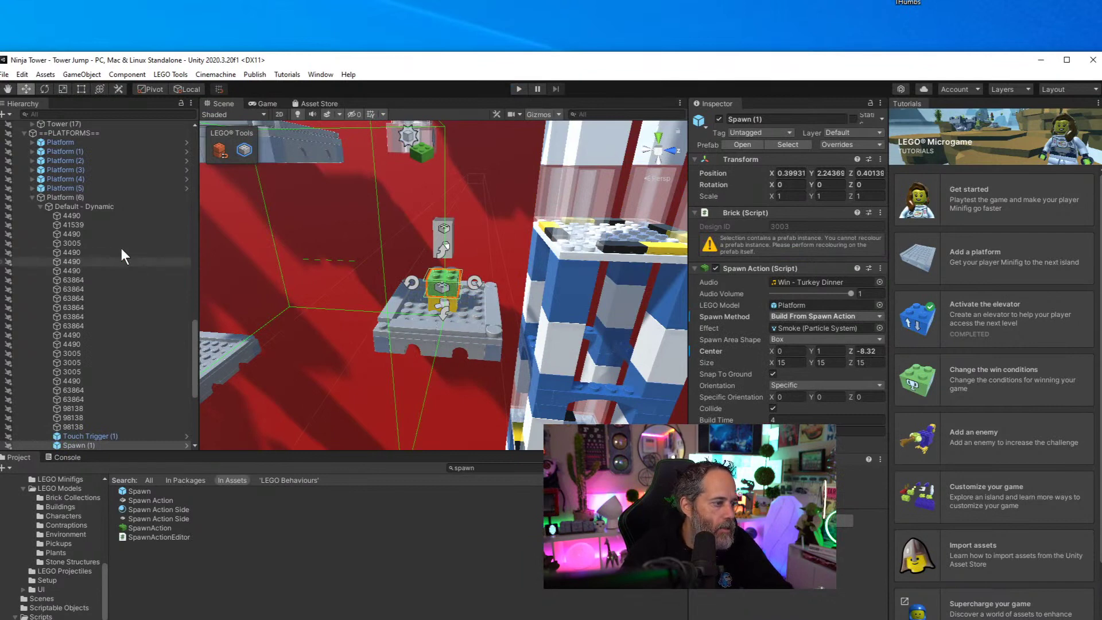
Lower Platform (6) to the ground beside the tower at about Y 0.73, and play-test its spawning there
{"action": "left_click", "coordinate": [80, 197]}
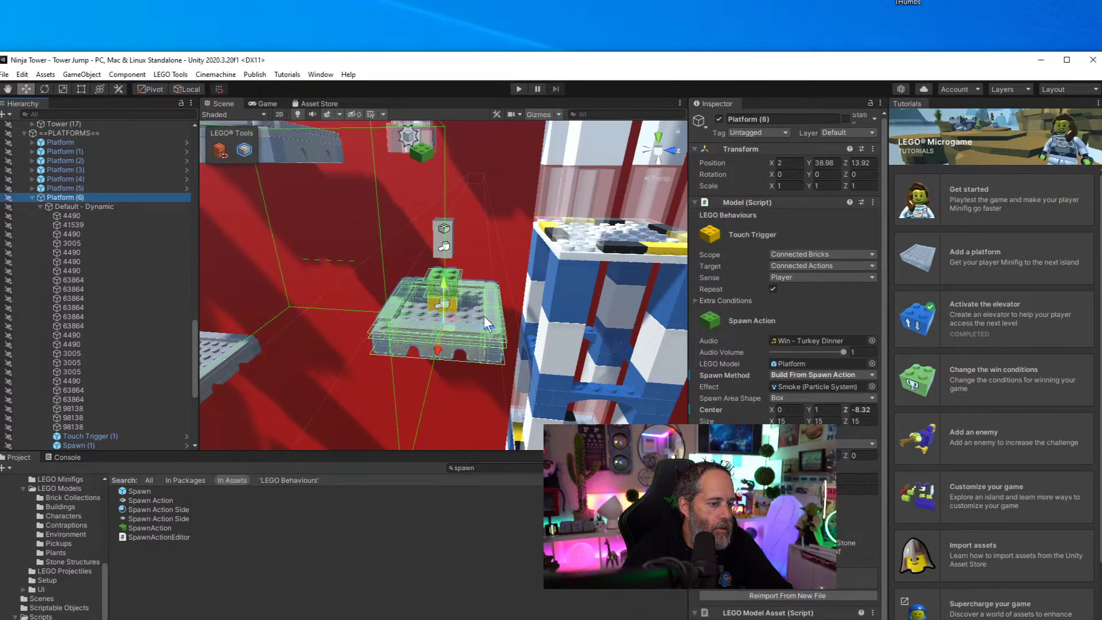
{"action": "left_click_drag", "start_coordinate": [484, 315], "coordinate": [475, 393], "text": "alt"}
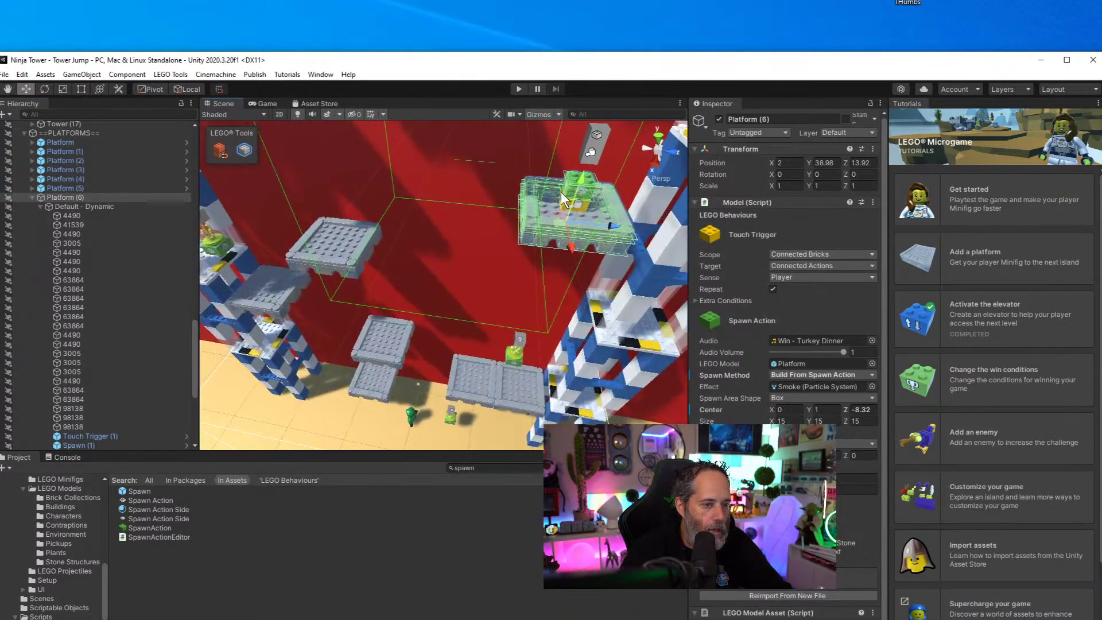
{"action": "left_click_drag", "start_coordinate": [583, 178], "coordinate": [525, 412]}
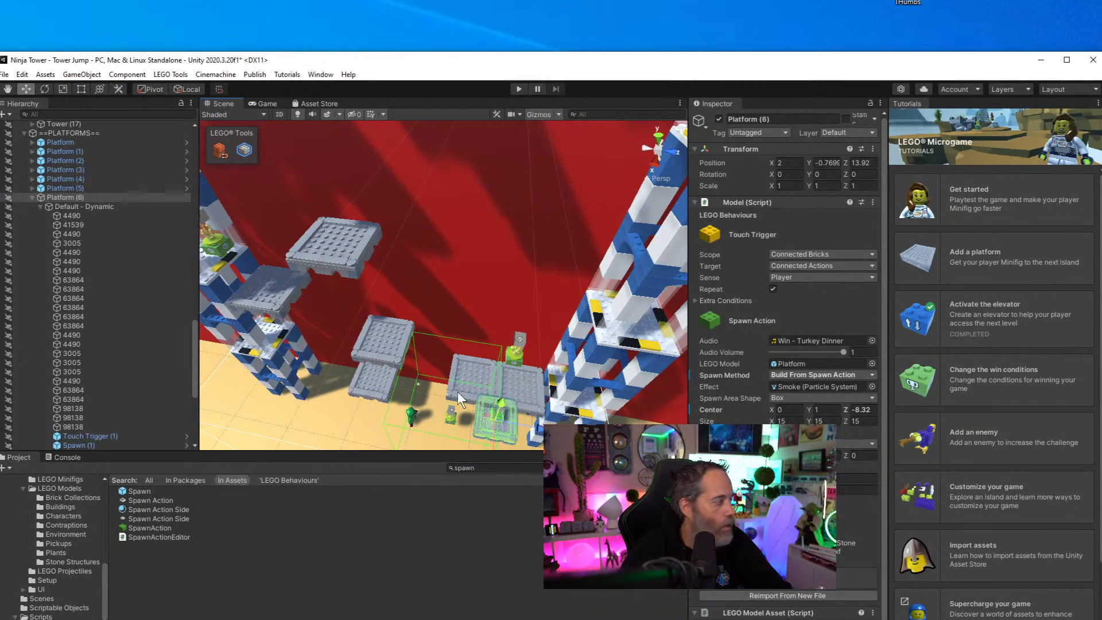
{"action": "key", "text": "f"}
{"action": "left_click_drag", "start_coordinate": [356, 395], "coordinate": [308, 277], "text": "alt"}
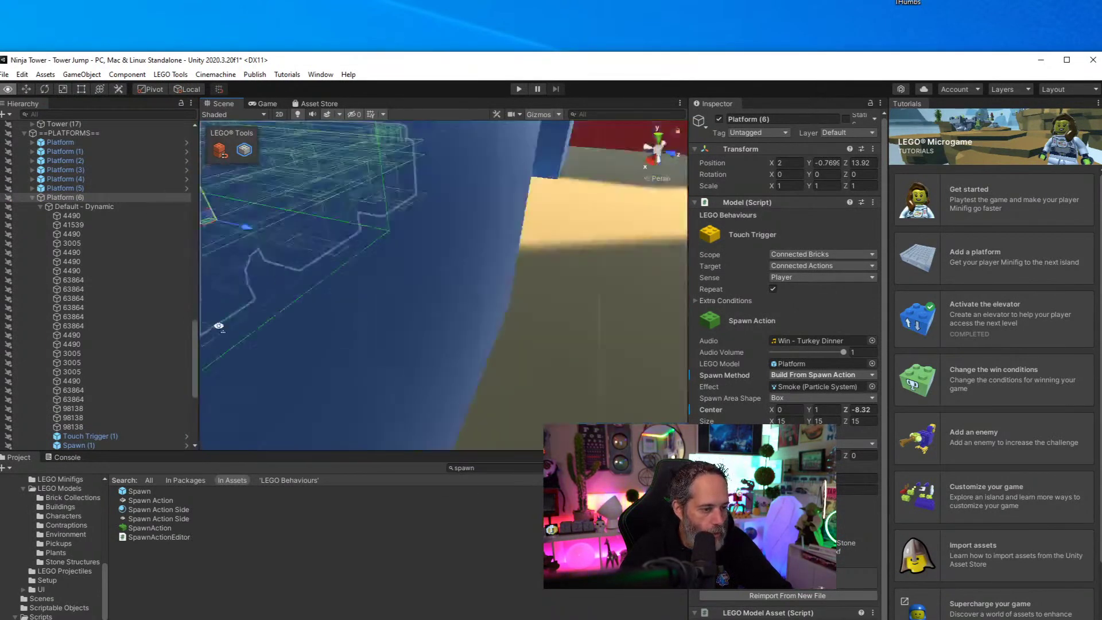
{"action": "left_click_drag", "start_coordinate": [391, 288], "coordinate": [407, 255]}
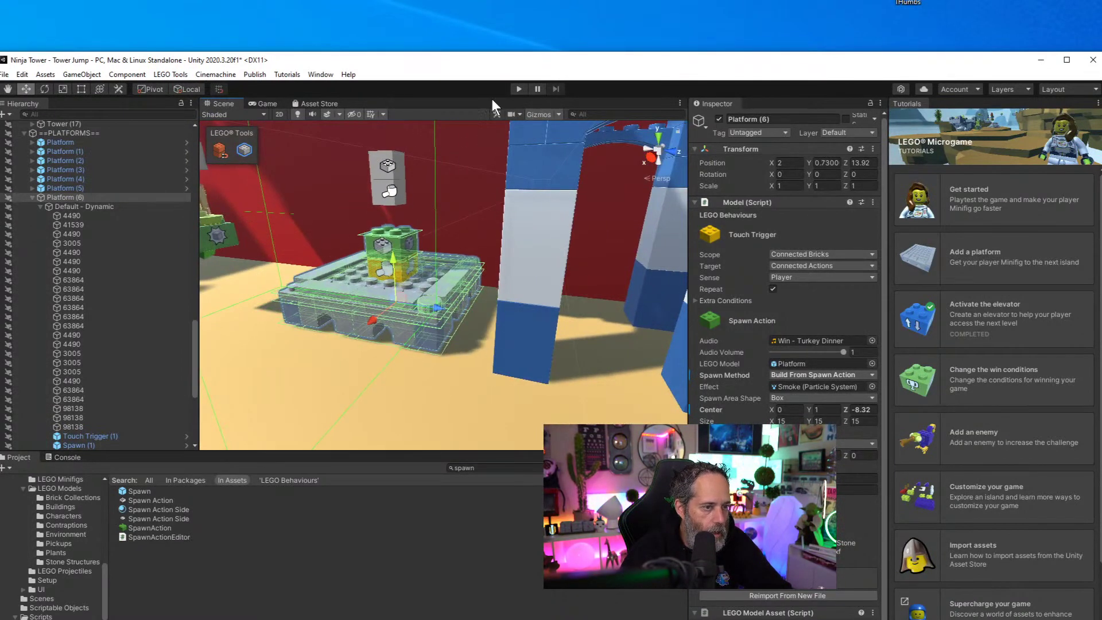
{"action": "left_click", "coordinate": [523, 90]}
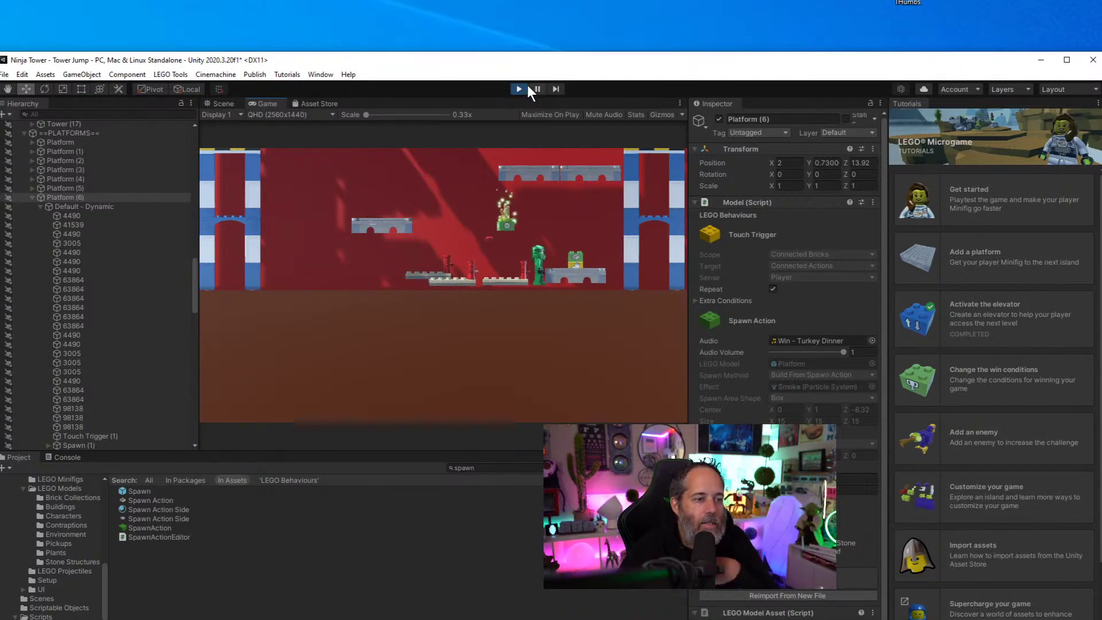
{"action": "left_click", "coordinate": [515, 85]}
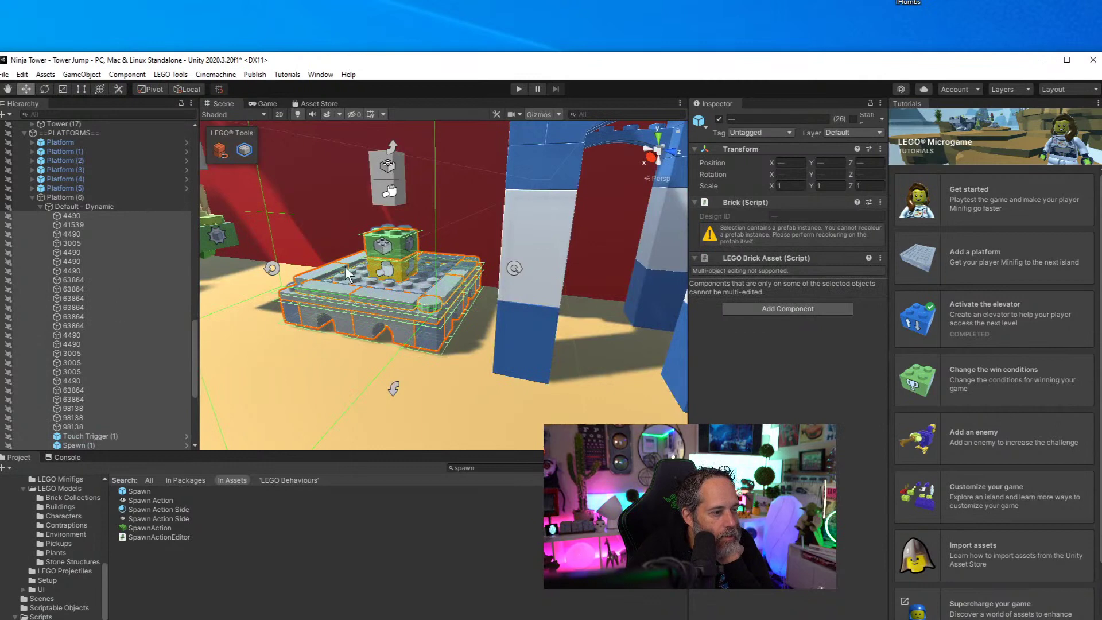
Set the Spawn brick's Build Time to 2, disable Collide, and set its Specific Orientation Y to 90
{"action": "left_click", "coordinate": [385, 245]}
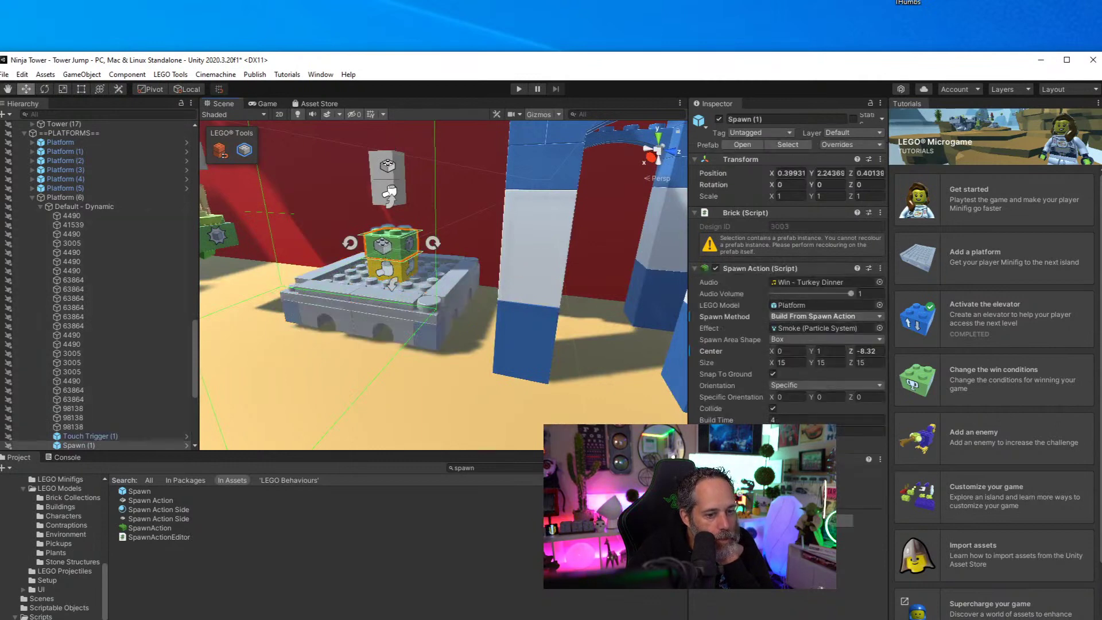
{"action": "left_click", "coordinate": [803, 420]}
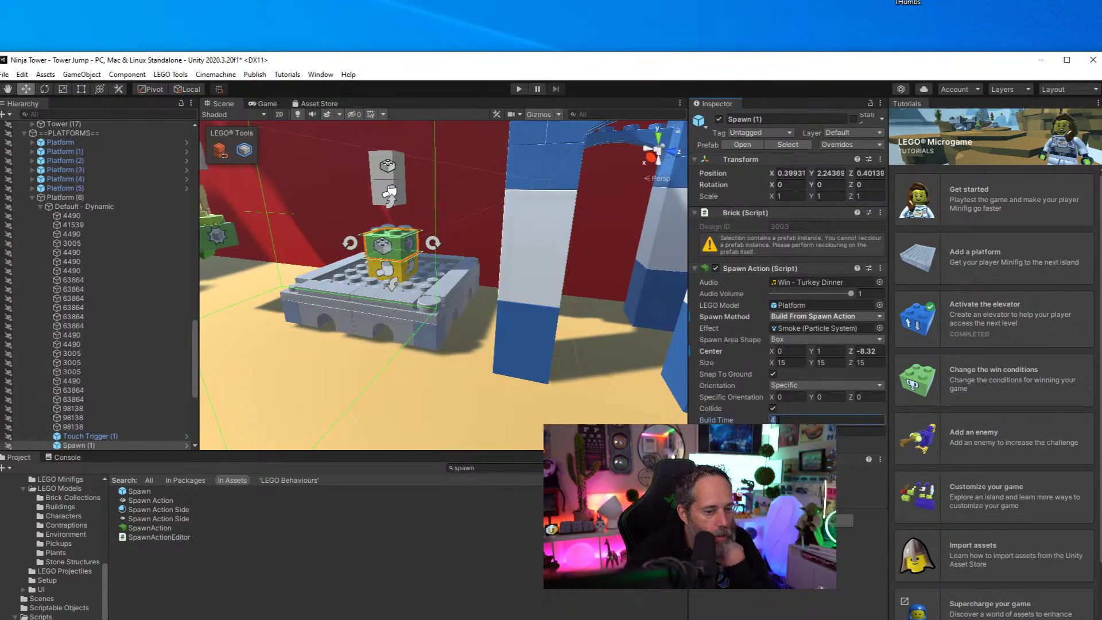
{"action": "type", "text": "1"}
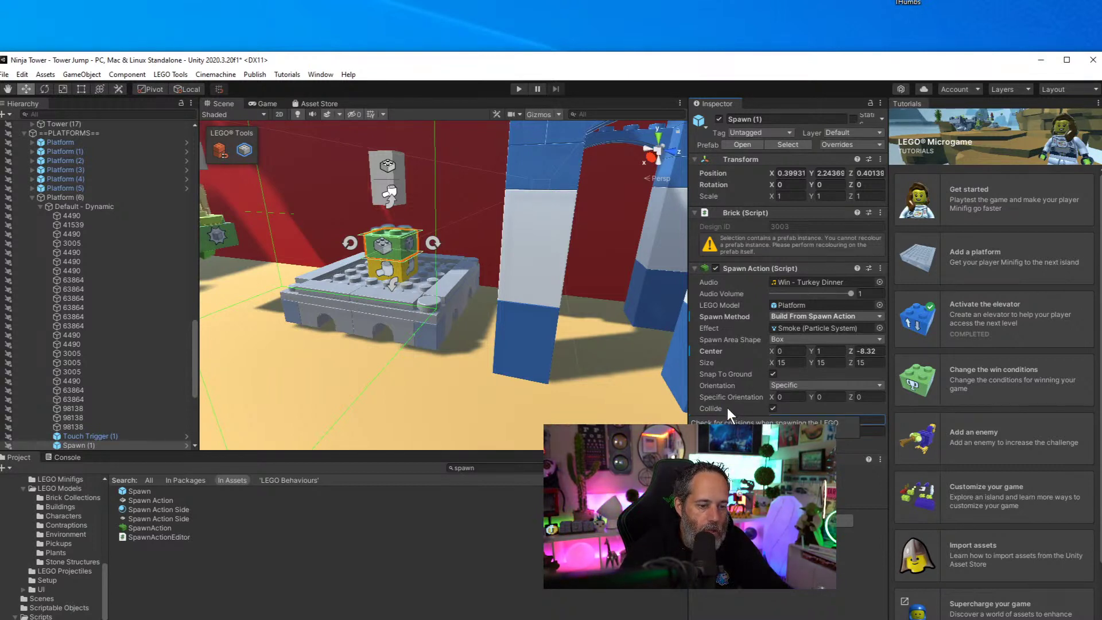
{"action": "left_click", "coordinate": [772, 408]}
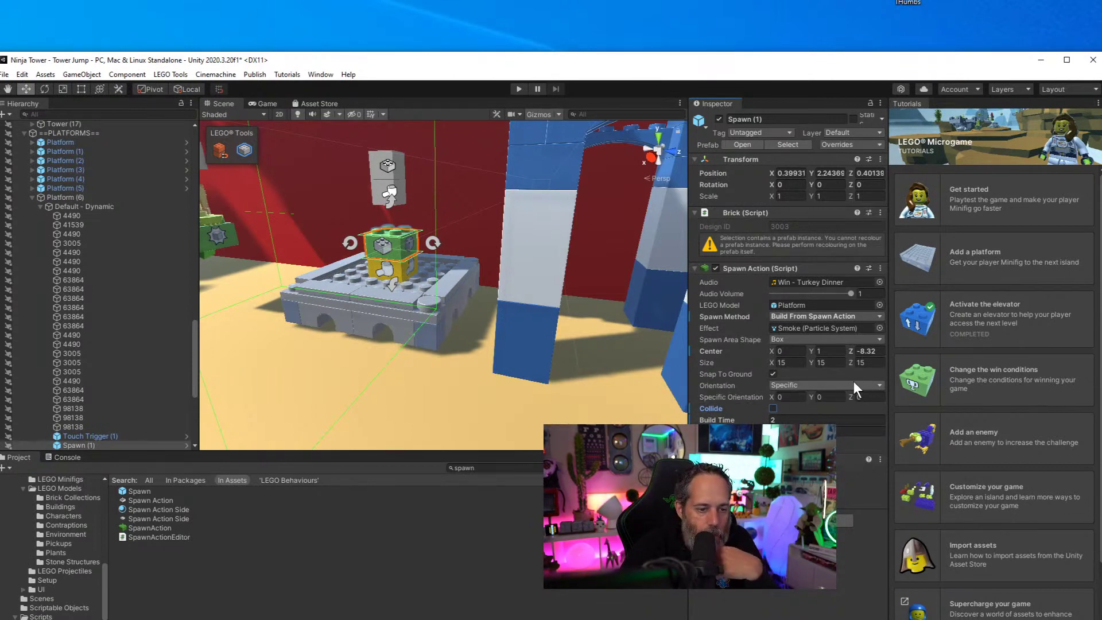
{"action": "left_click", "coordinate": [832, 397]}
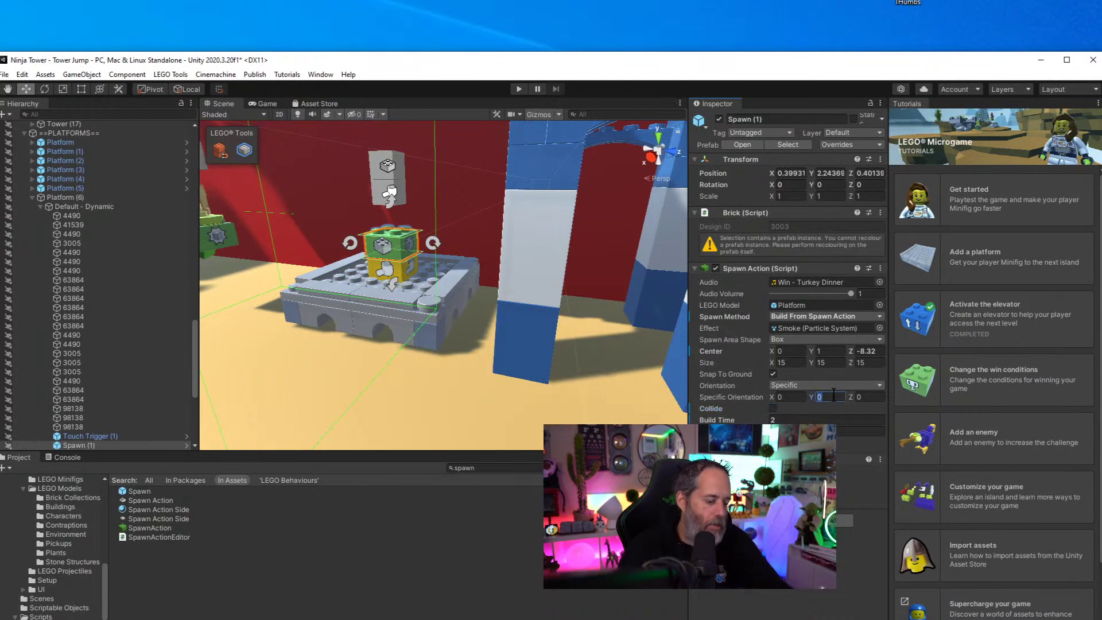
{"action": "type", "text": "90"}
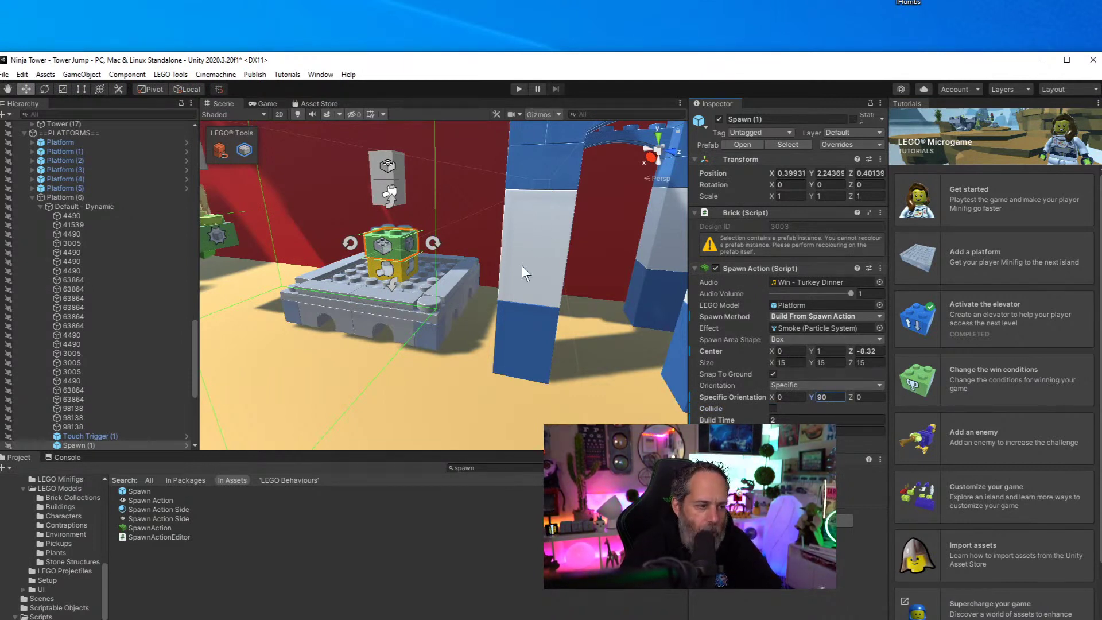
{"action": "left_click_drag", "start_coordinate": [521, 265], "coordinate": [456, 269], "text": "alt"}
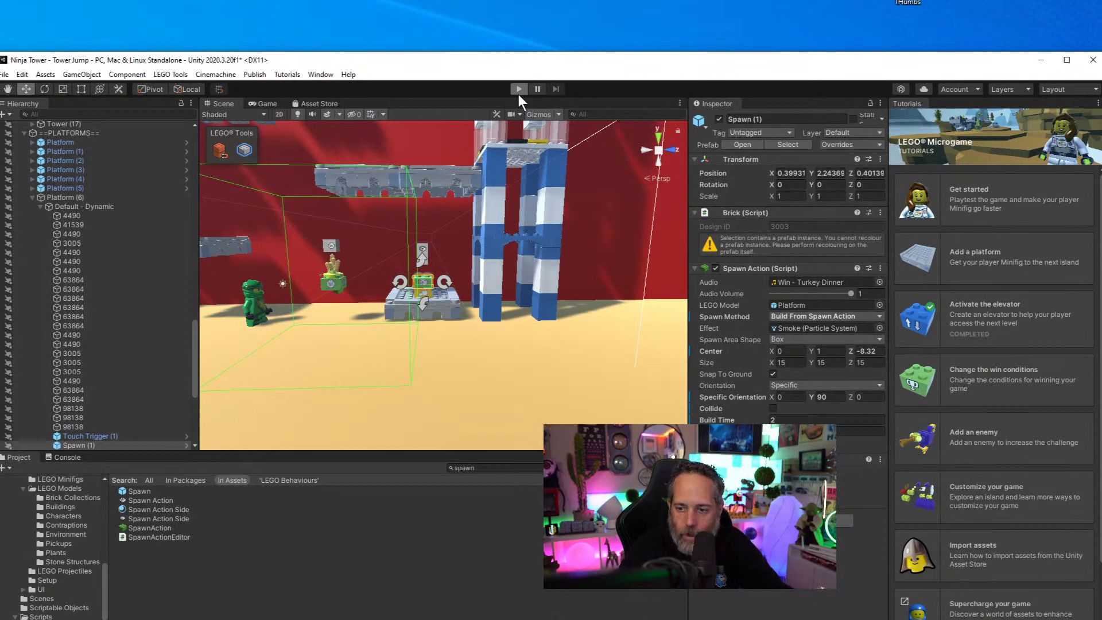
Play-test the level by moving and jumping the minifig around Platform (6) to check its spawning, and stop the play test
{"action": "left_click", "coordinate": [518, 94]}
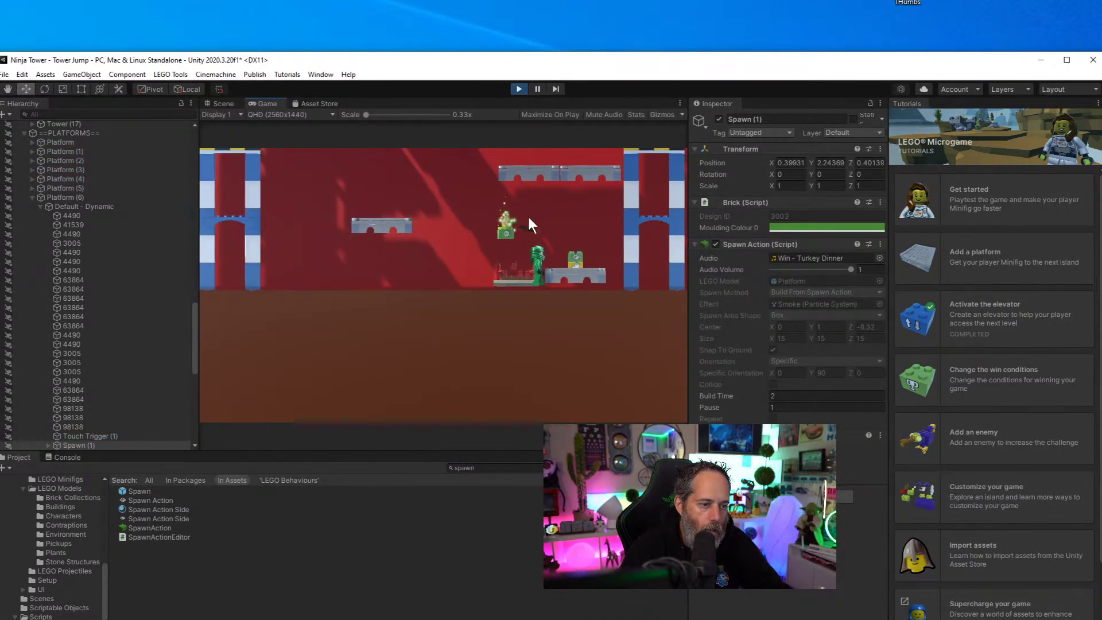
{"action": "key", "text": "space"}
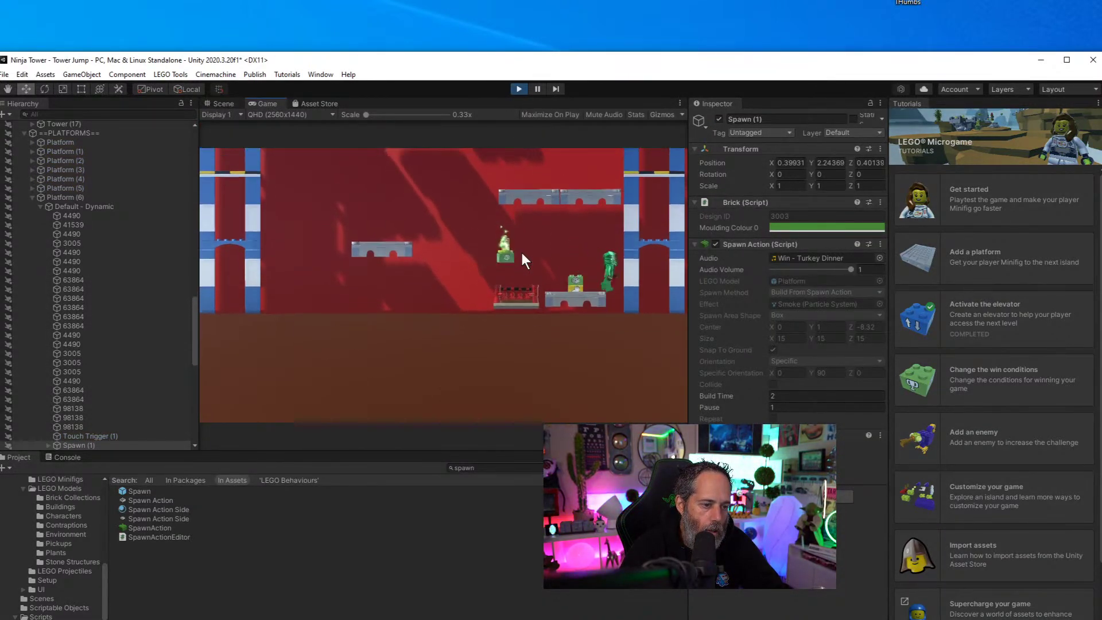
{"action": "key", "text": "Left"}
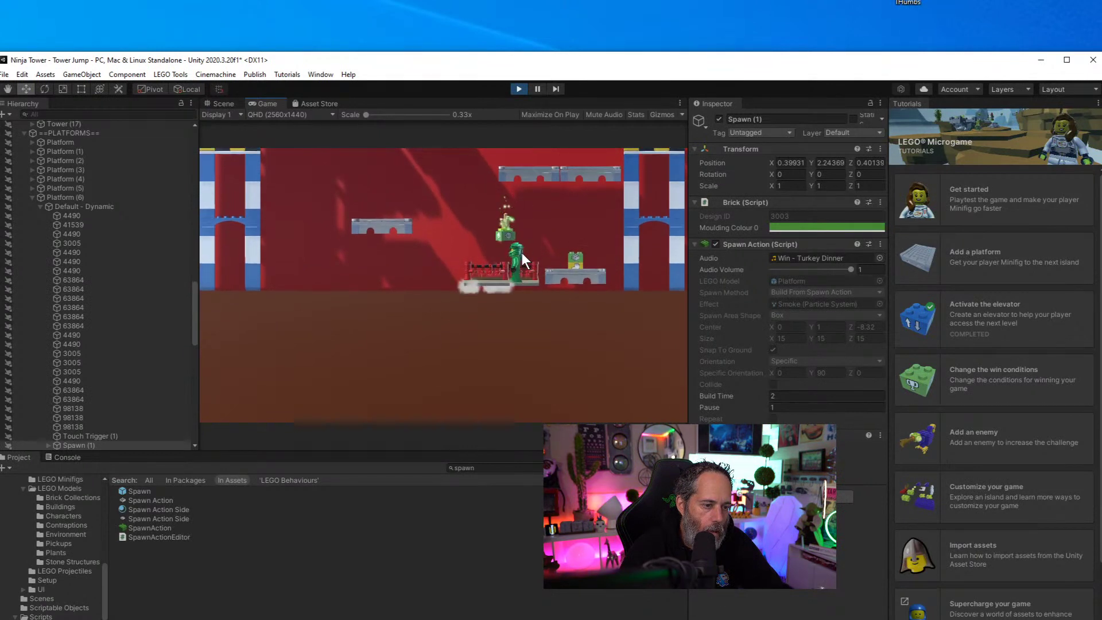
{"action": "key", "text": "space"}
{"action": "key", "text": "Left"}
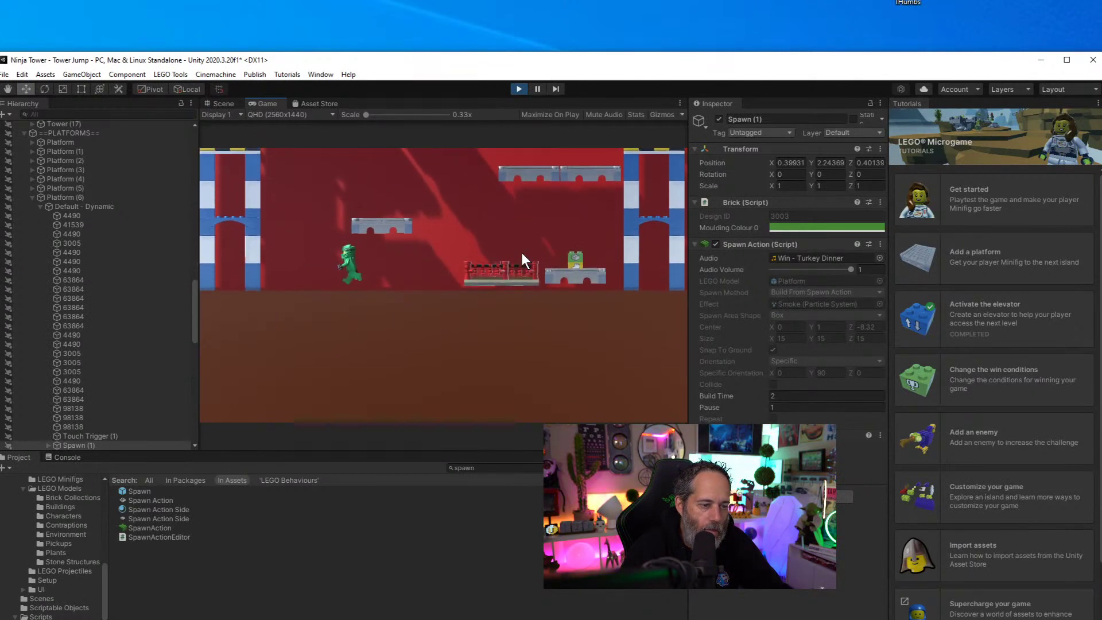
{"action": "key", "text": "Right"}
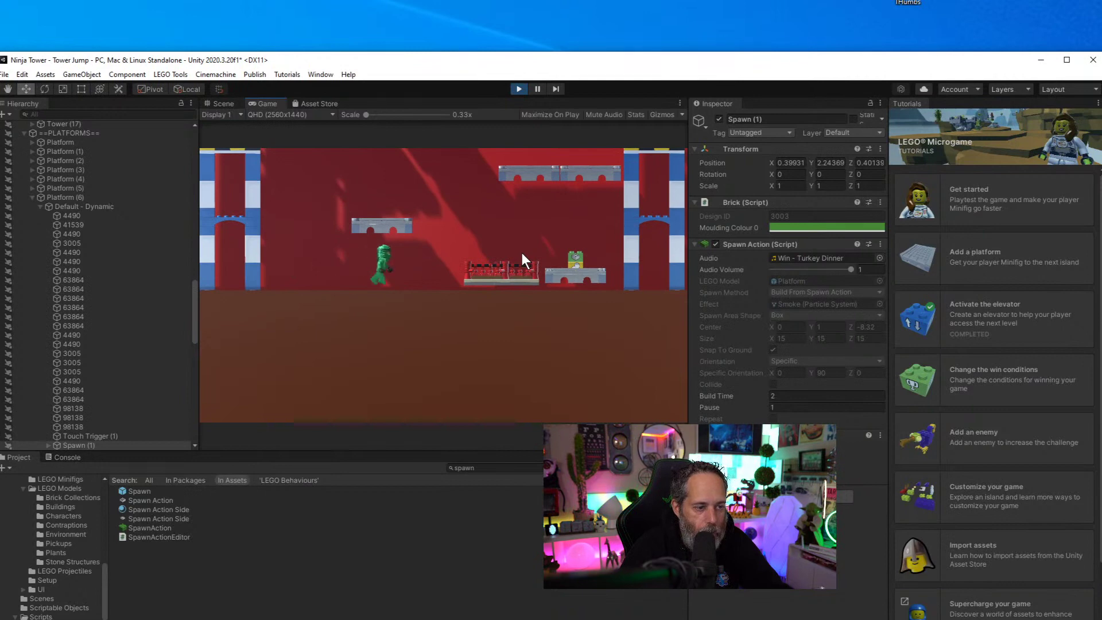
{"action": "key", "text": "space"}
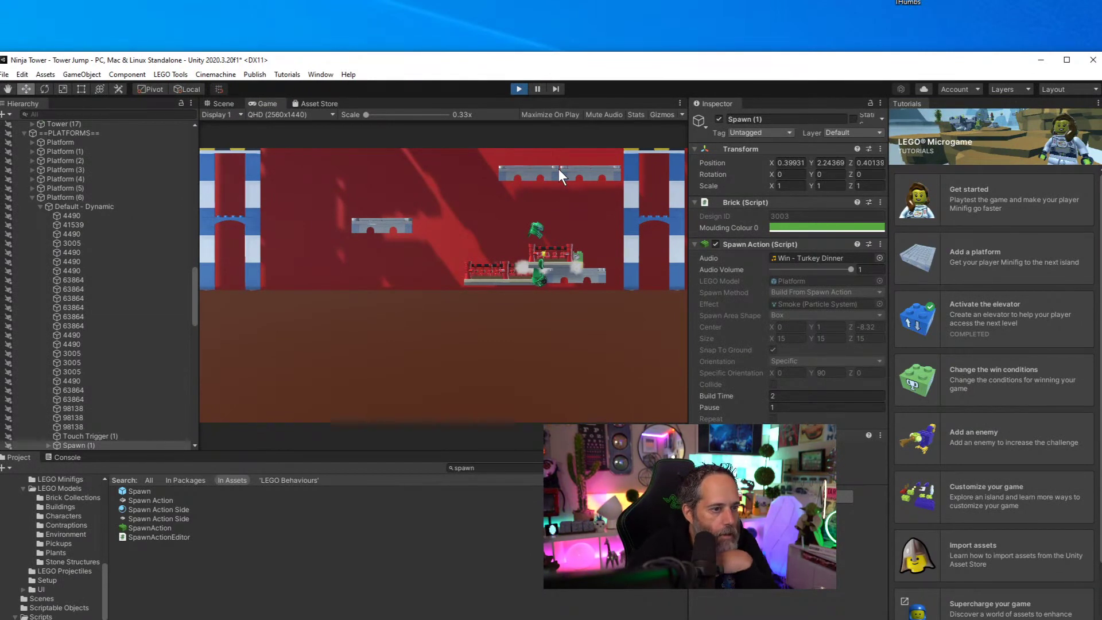
{"action": "left_click", "coordinate": [519, 89]}
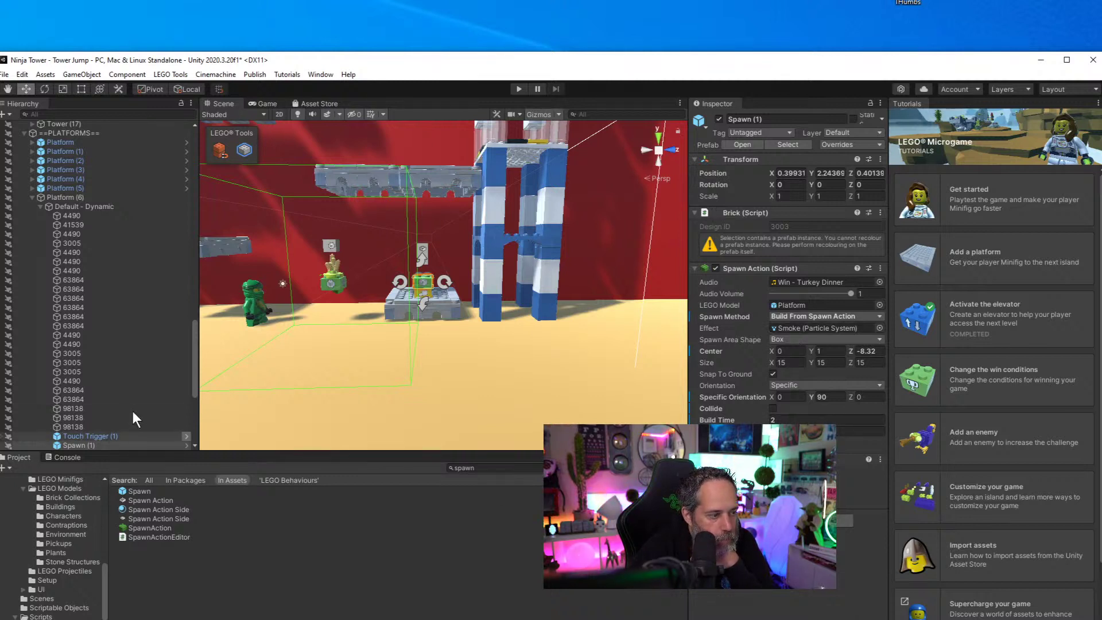
Examine the Spawn assets, clear the project search, and look through the LEGO Behaviour Bricks prefabs as far as Touch Trigger
{"action": "left_click", "coordinate": [66, 198]}
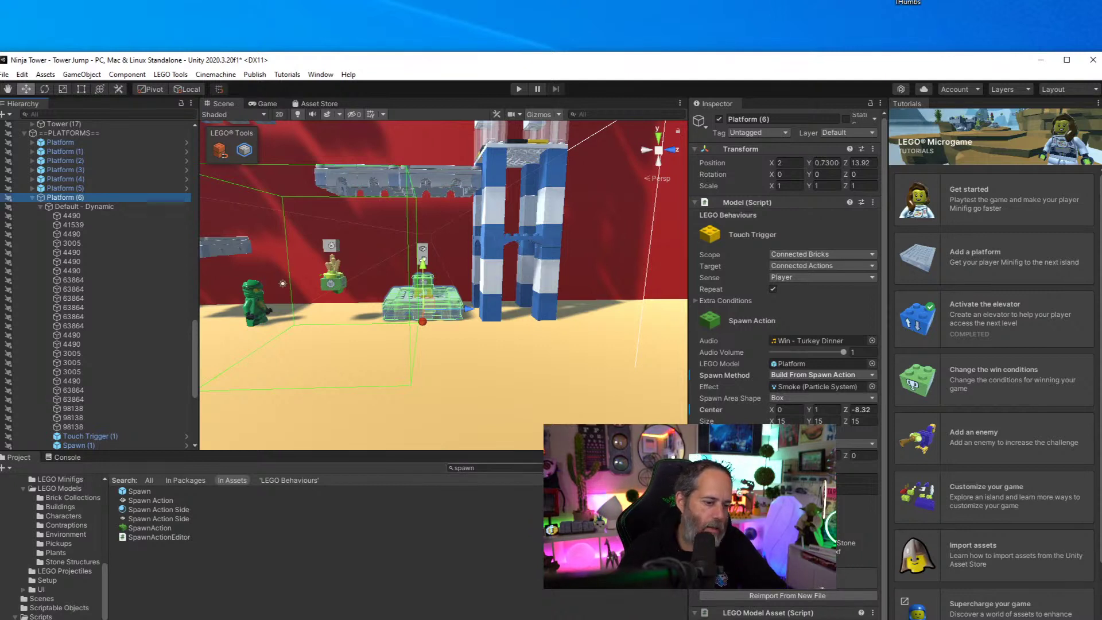
{"action": "left_click", "coordinate": [465, 468]}
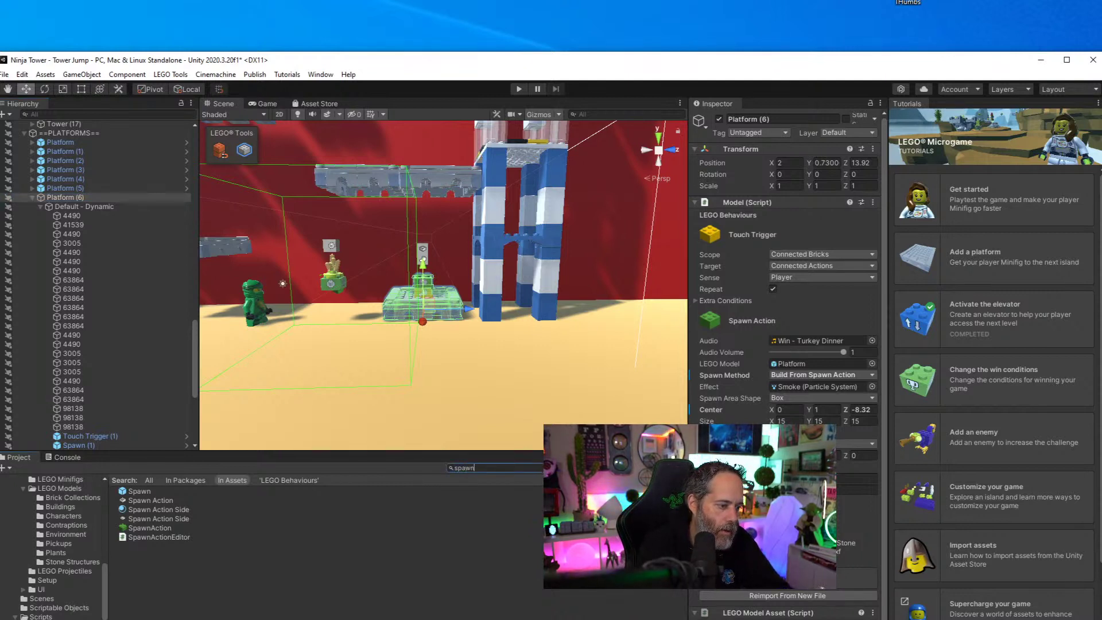
{"action": "left_click", "coordinate": [161, 500]}
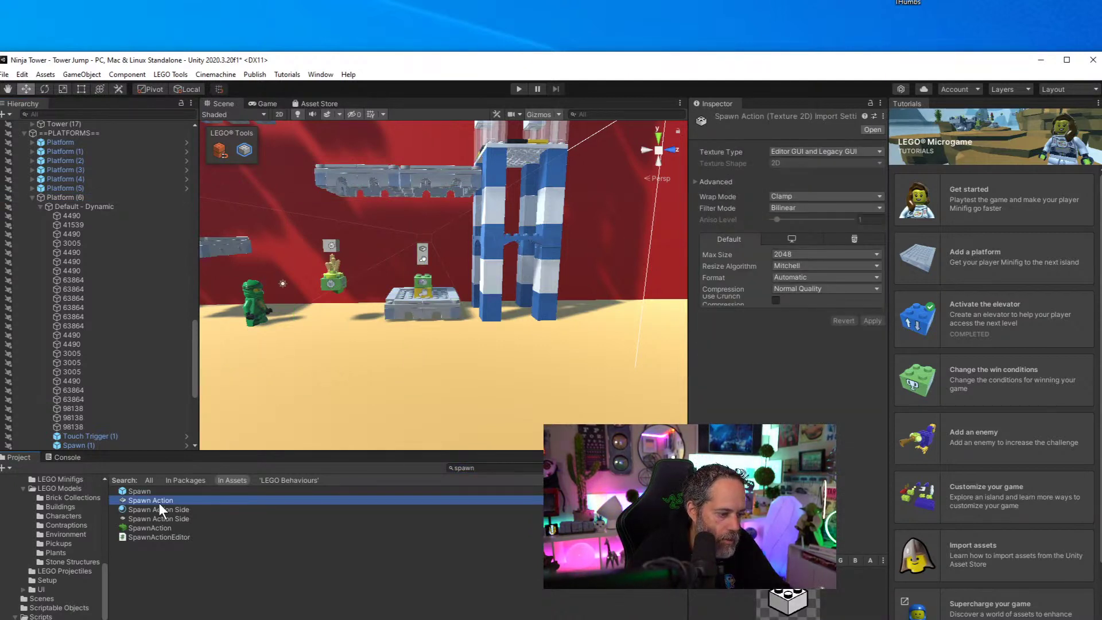
{"action": "left_click", "coordinate": [155, 491]}
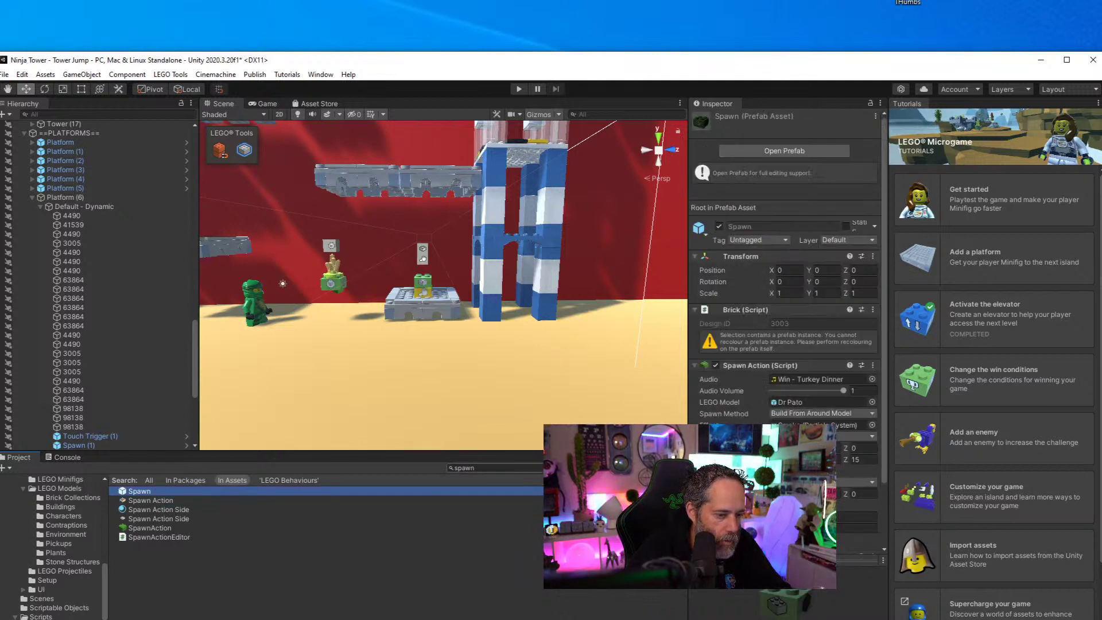
{"action": "key", "text": "BackSpace"}
{"action": "key", "text": "BackSpace"}
{"action": "key", "text": "BackSpace"}
{"action": "key", "text": "BackSpace"}
{"action": "key", "text": "BackSpace"}
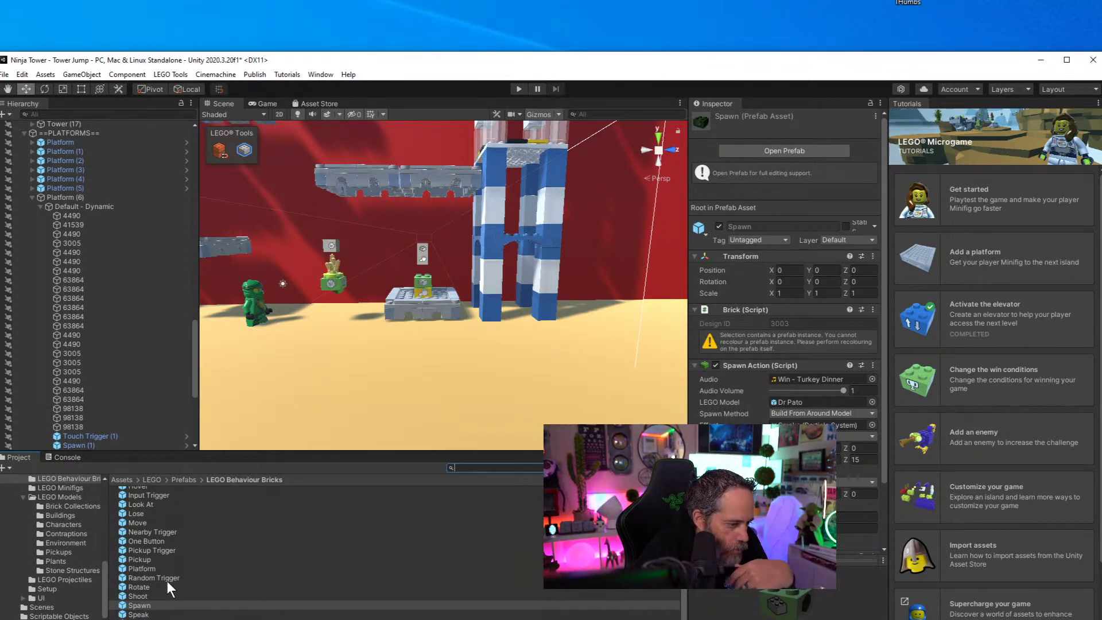
{"action": "scroll", "coordinate": [167, 580], "scroll_direction": "up", "scroll_amount": 2}
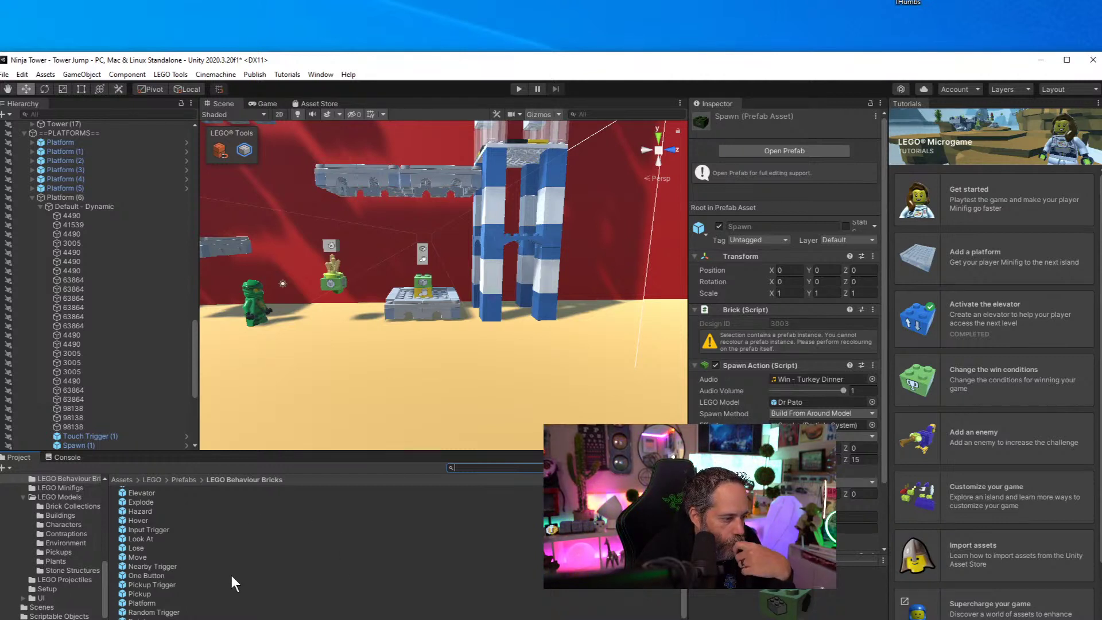
{"action": "scroll", "coordinate": [232, 574], "scroll_direction": "down", "scroll_amount": 2}
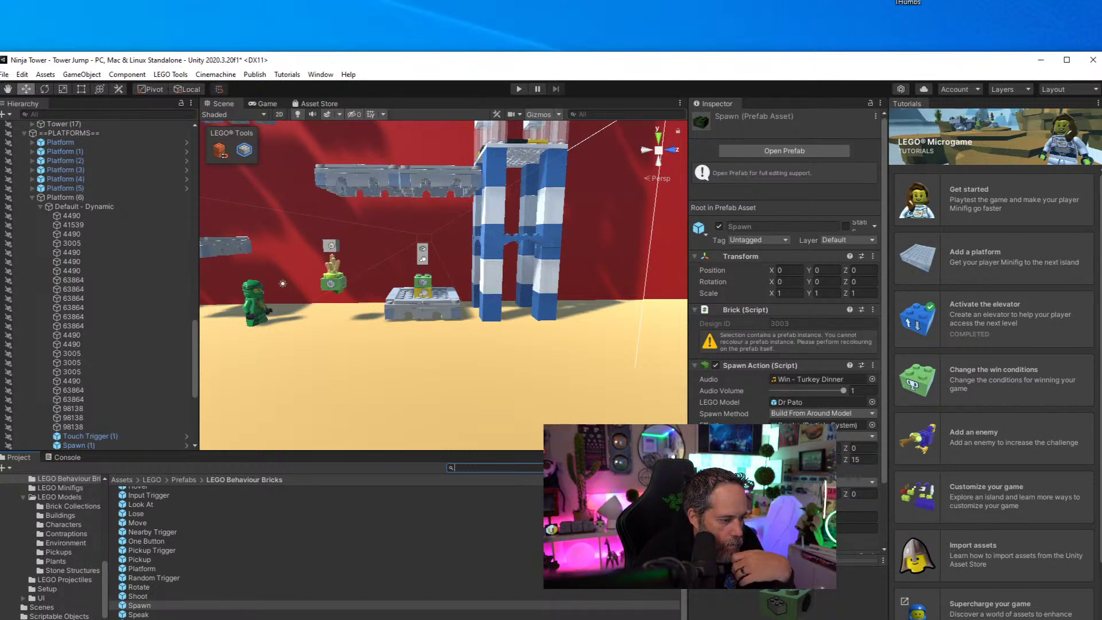
{"action": "key", "text": "Down"}
{"action": "key", "text": "Down"}
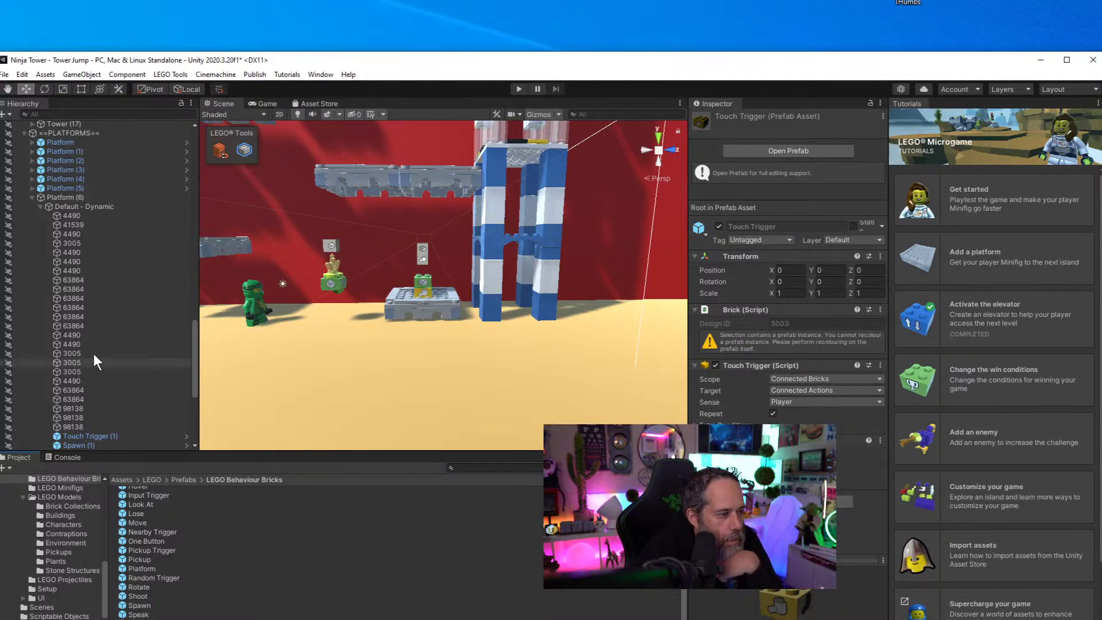
Assign the grey stone Platform asset as the LEGO Model of Platform (6)'s Spawn Action
{"action": "left_click", "coordinate": [78, 198]}
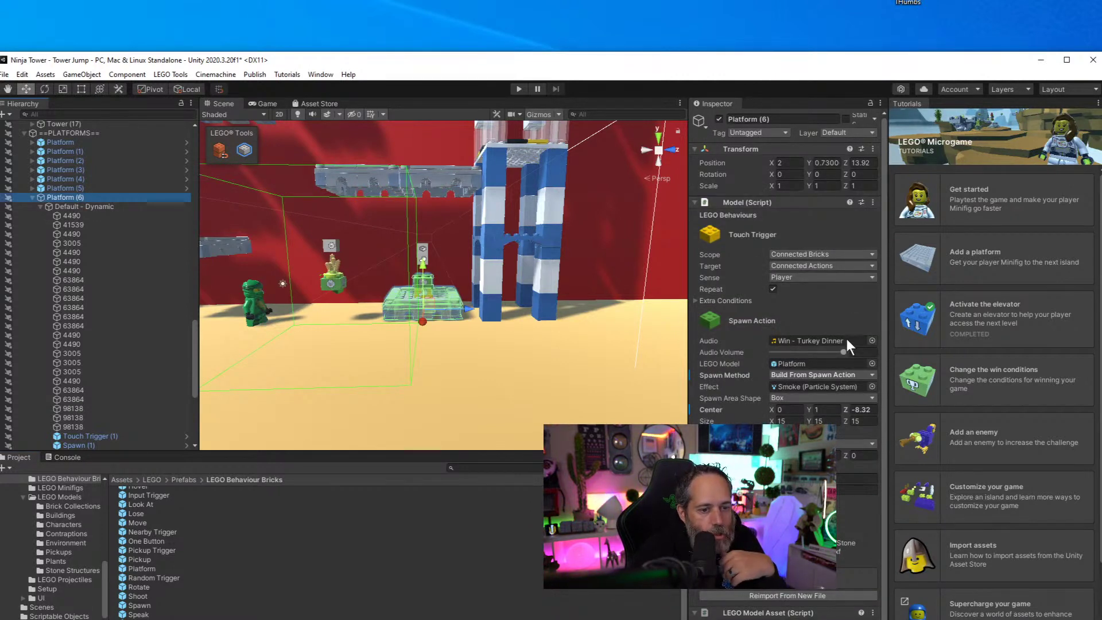
{"action": "left_click", "coordinate": [871, 364]}
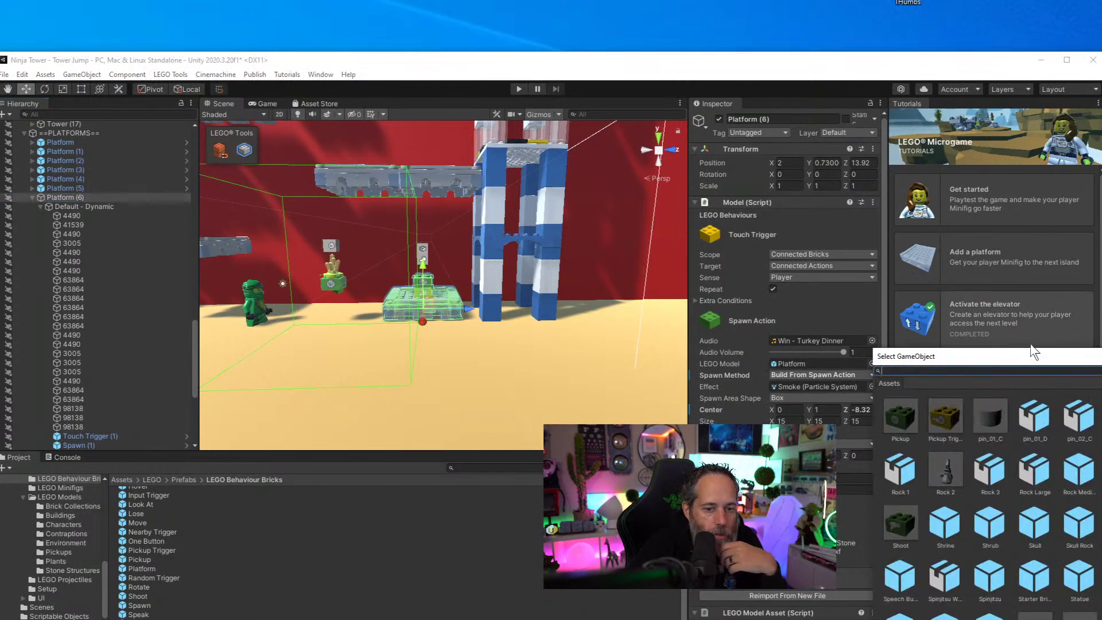
{"action": "left_click_drag", "start_coordinate": [1004, 350], "coordinate": [516, 267]}
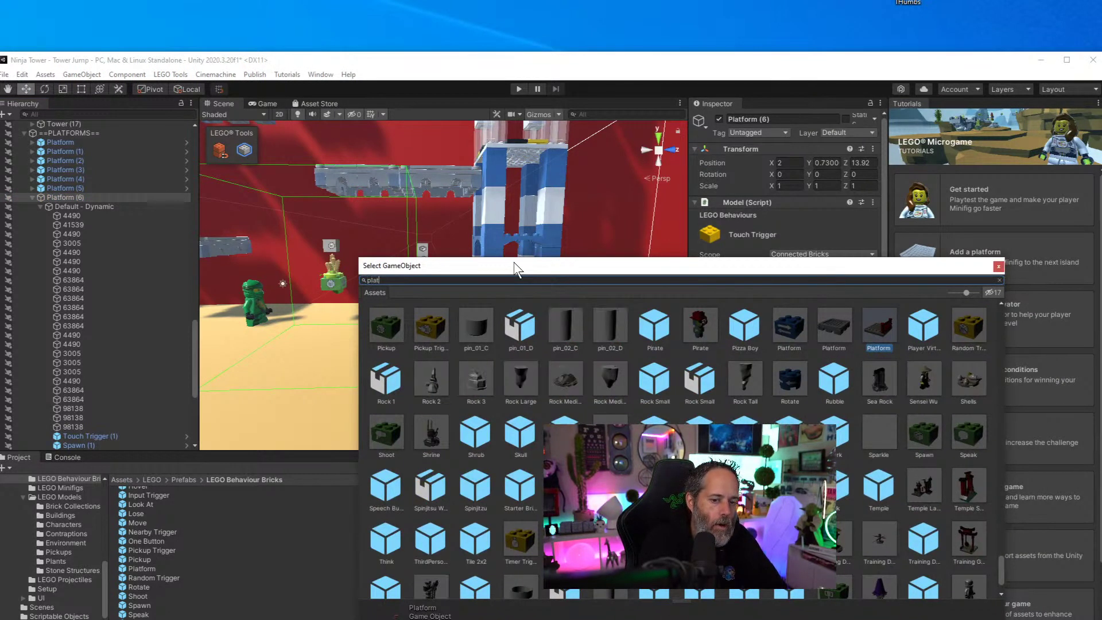
{"action": "type", "text": "platfor"}
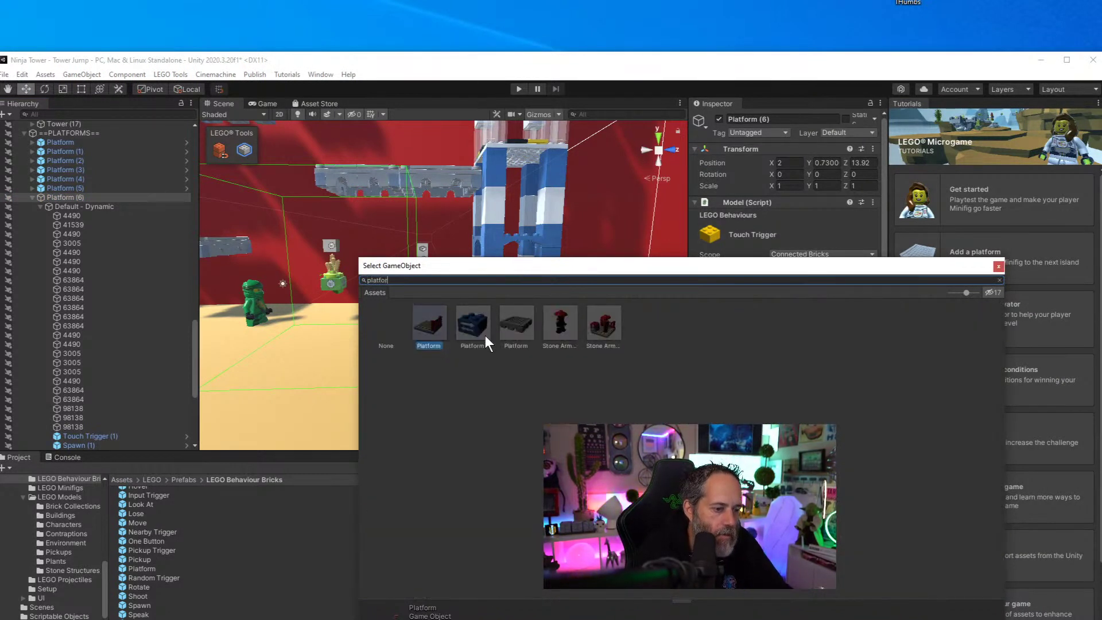
{"action": "double_click", "coordinate": [515, 327]}
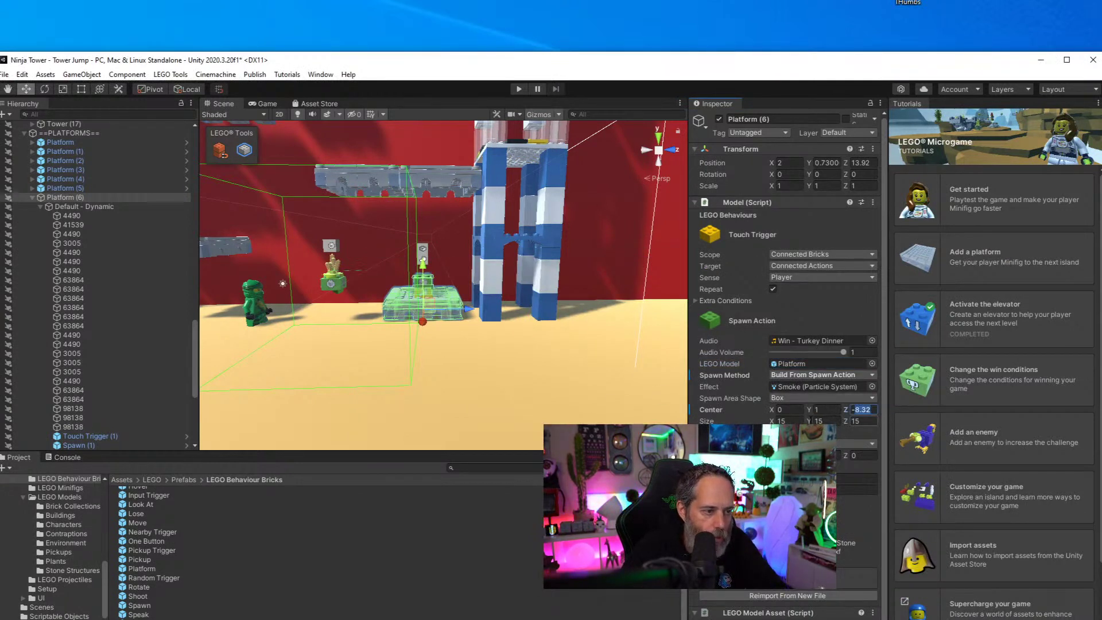
Set the Center of Platform (6)'s spawn area to Y 0 and Z -10, and its Size Y to 1
{"action": "left_click_drag", "start_coordinate": [390, 355], "coordinate": [579, 384], "text": "alt"}
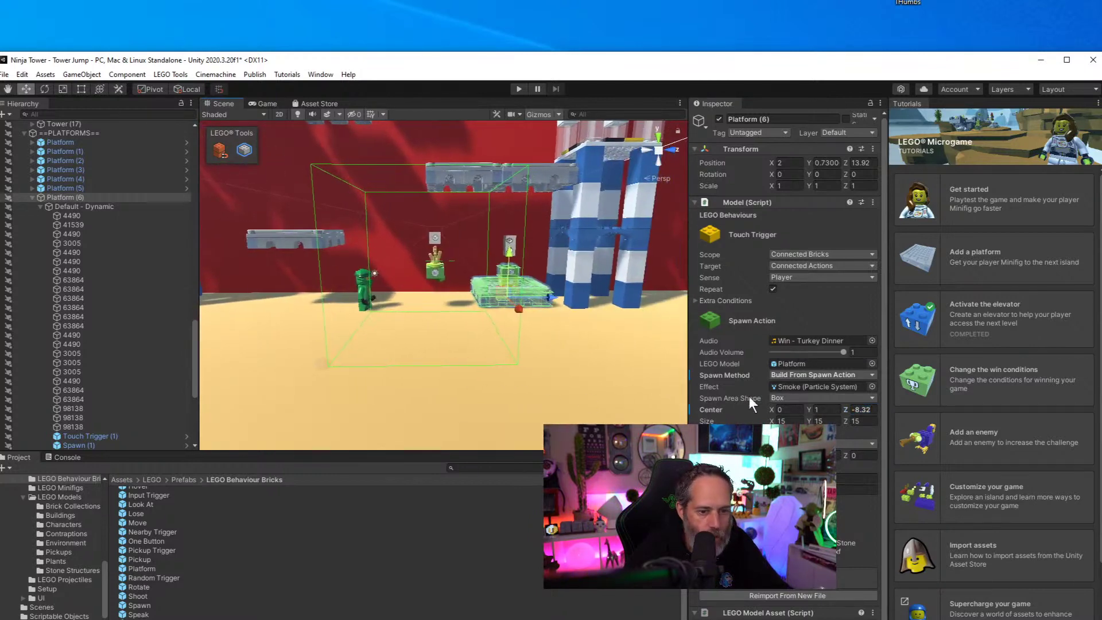
{"action": "left_click", "coordinate": [860, 409]}
{"action": "type", "text": "-10"}
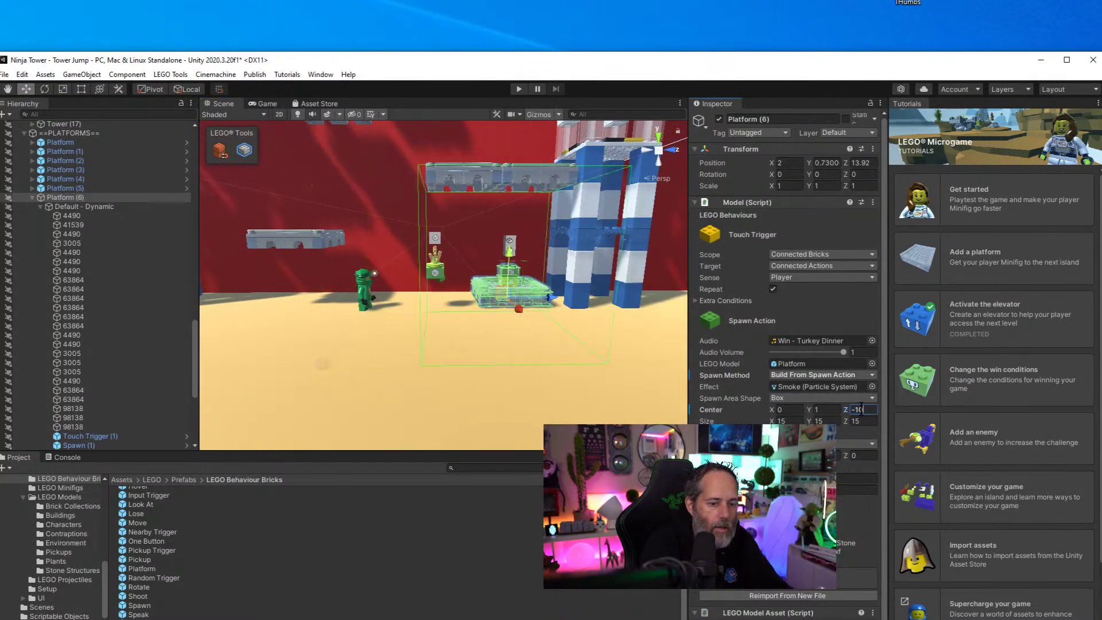
{"action": "key", "text": "Tab"}
{"action": "key", "text": "Tab"}
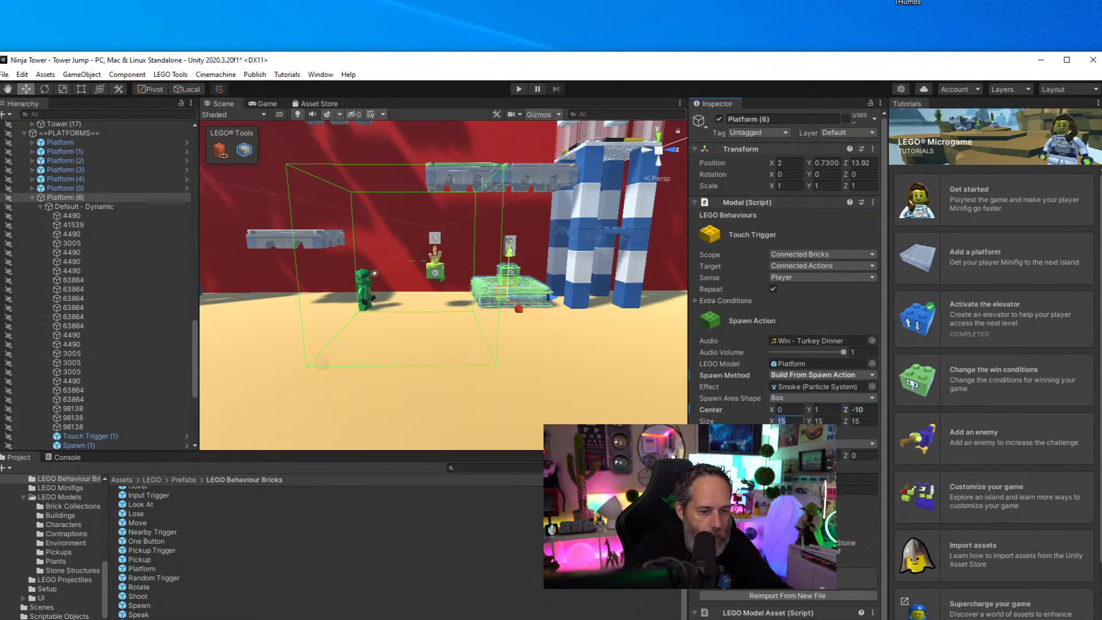
{"action": "type", "text": "1"}
{"action": "left_click", "coordinate": [824, 409]}
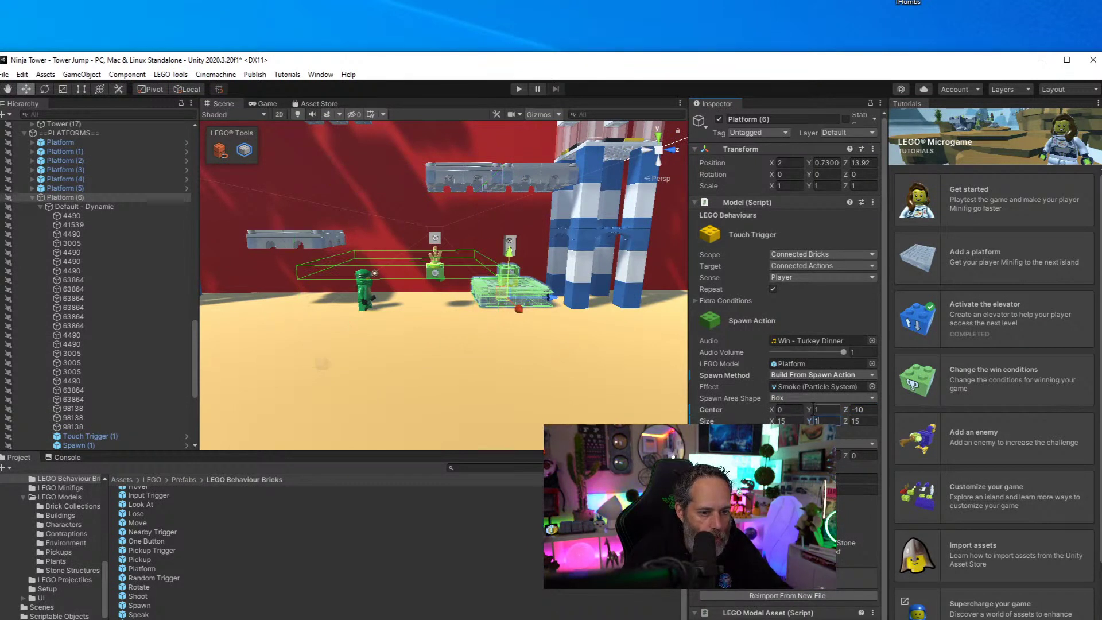
{"action": "type", "text": "0"}
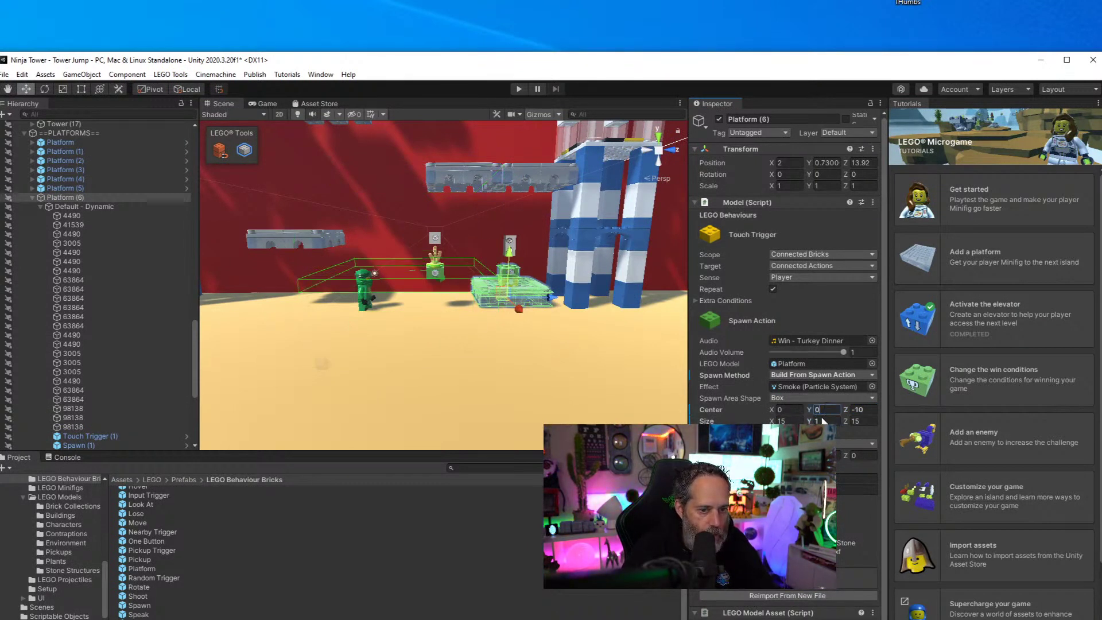
Lower the spawn area of Platform (6) by setting its Center Y to -2
{"action": "left_click", "coordinate": [819, 421]}
{"action": "right_click_drag", "start_coordinate": [483, 322], "coordinate": [448, 286]}
{"action": "left_click", "coordinate": [826, 409]}
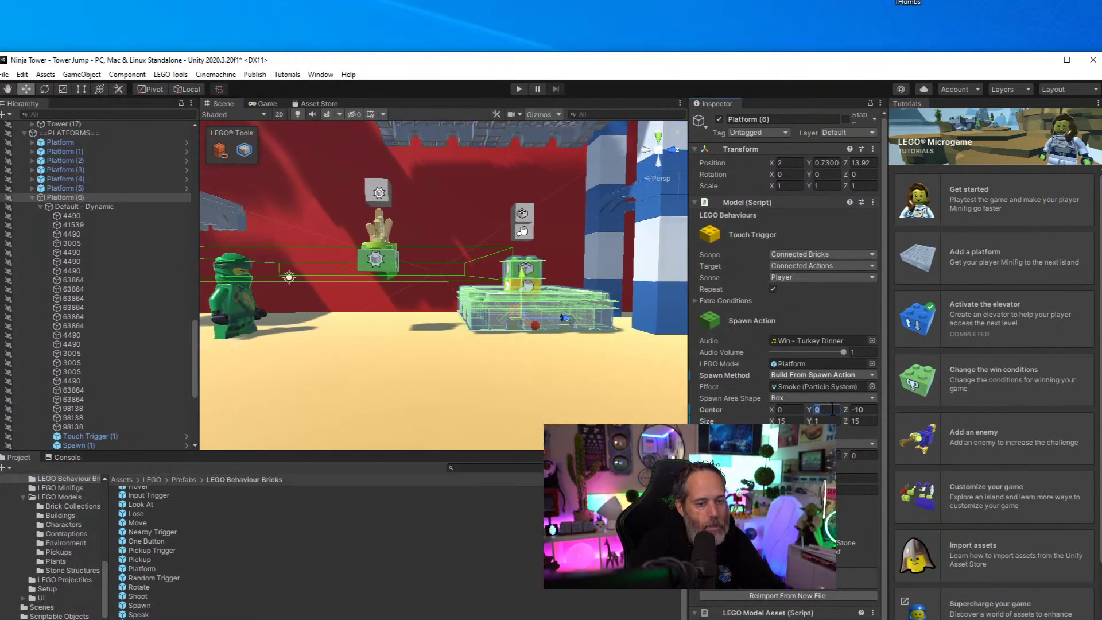
{"action": "type", "text": "-1"}
{"action": "key", "text": "BackSpace"}
{"action": "type", "text": "2"}
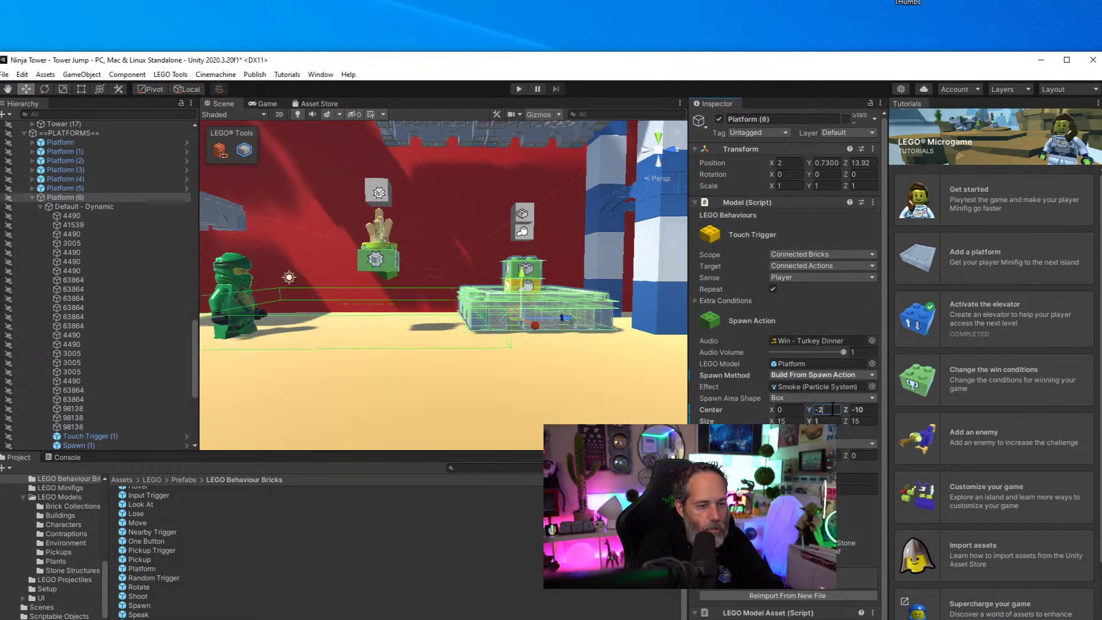
Set the spawn area's Size Z to 10 and its Center Z to -8 beside Platform (6)
{"action": "right_click_drag", "start_coordinate": [536, 374], "coordinate": [531, 416]}
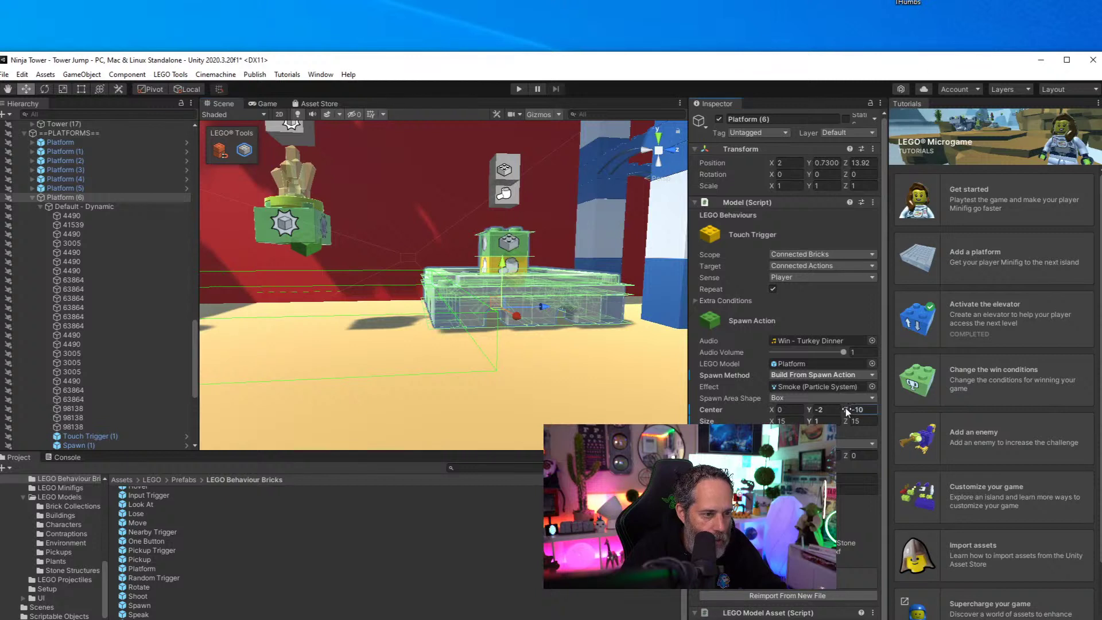
{"action": "left_click_drag", "start_coordinate": [845, 409], "coordinate": [832, 409]}
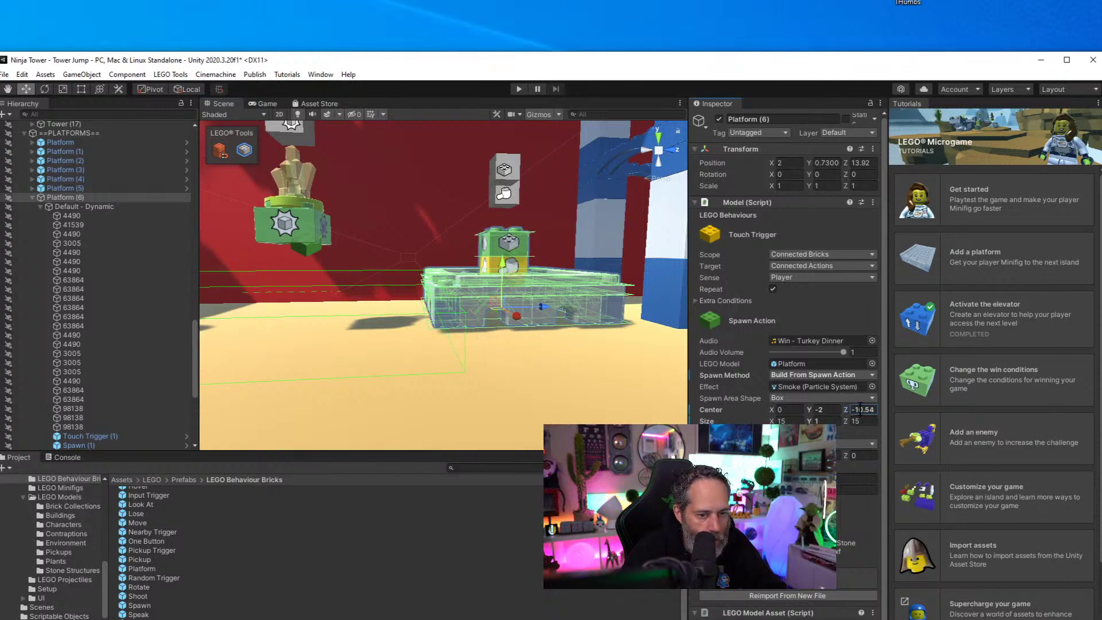
{"action": "left_click", "coordinate": [854, 420]}
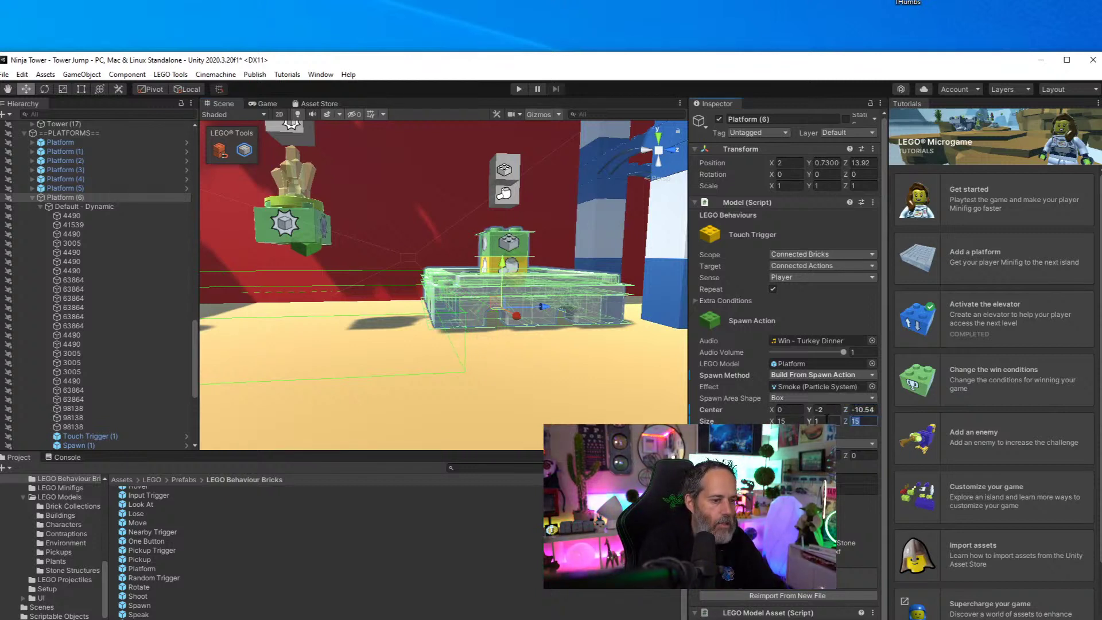
{"action": "type", "text": "10"}
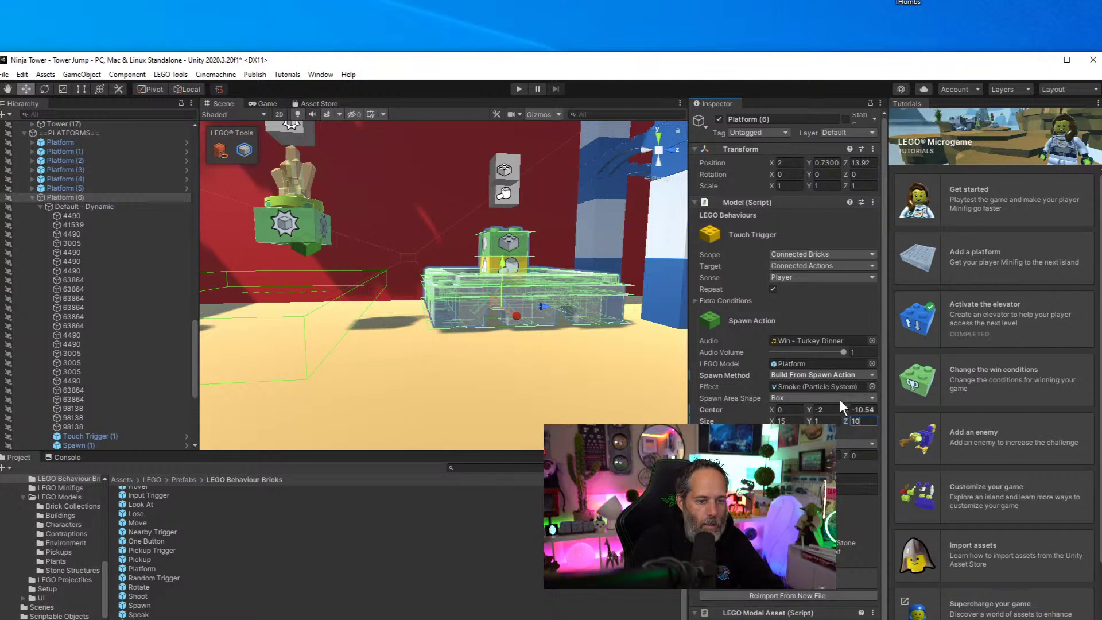
{"action": "type", "text": "-3.3"}
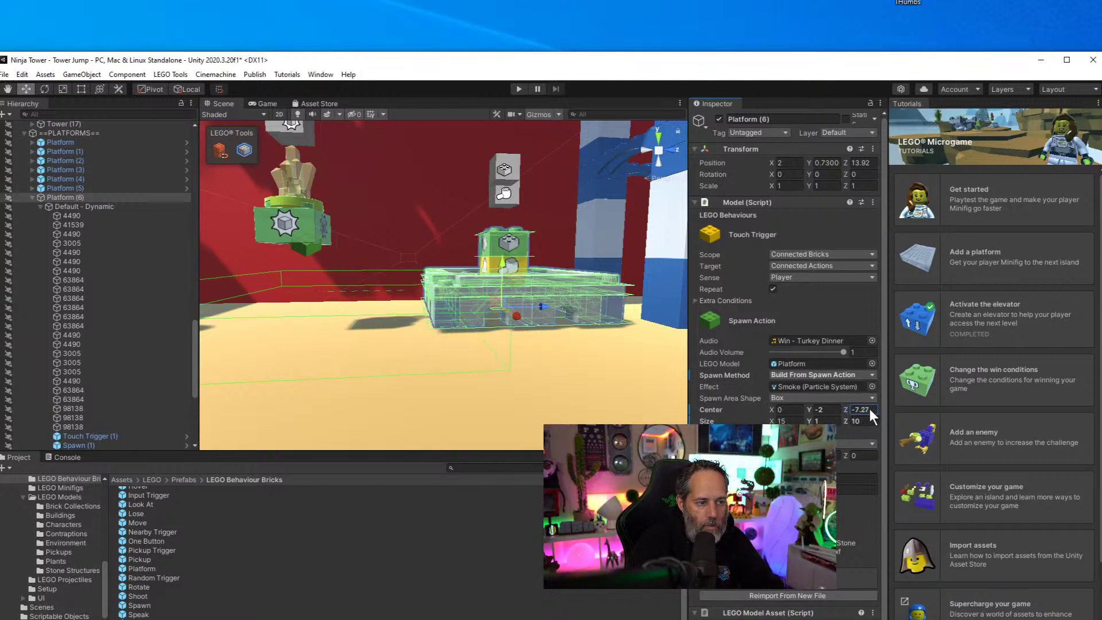
{"action": "type", "text": "-8"}
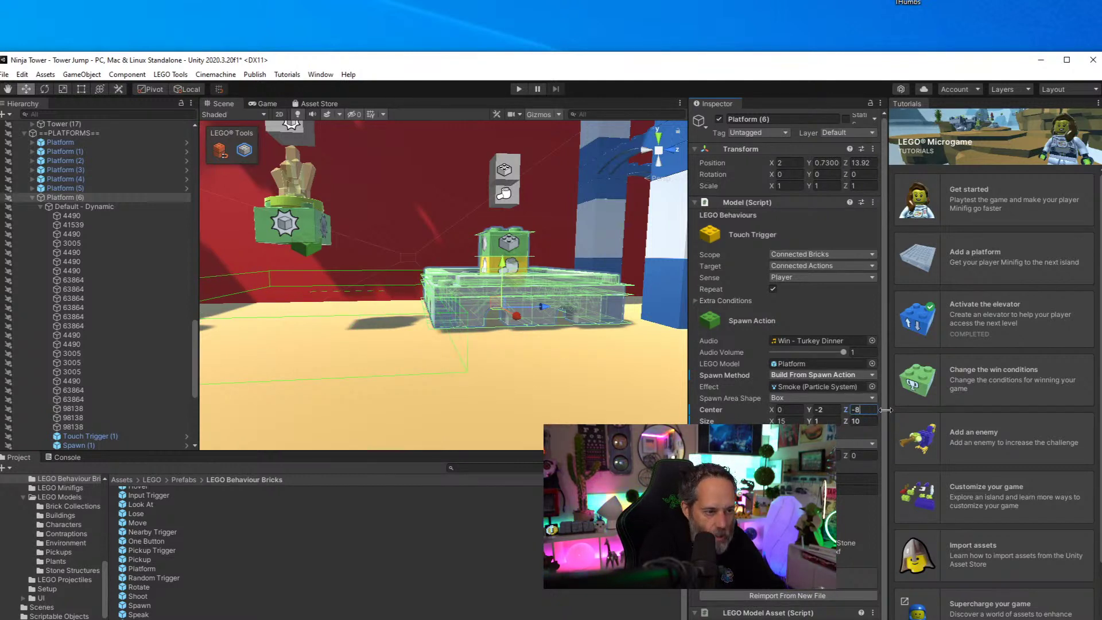
Narrow Platform (6)'s spawn area by setting its Size X to 4
{"action": "right_click_drag", "start_coordinate": [552, 326], "coordinate": [499, 386]}
{"action": "left_click", "coordinate": [790, 420]}
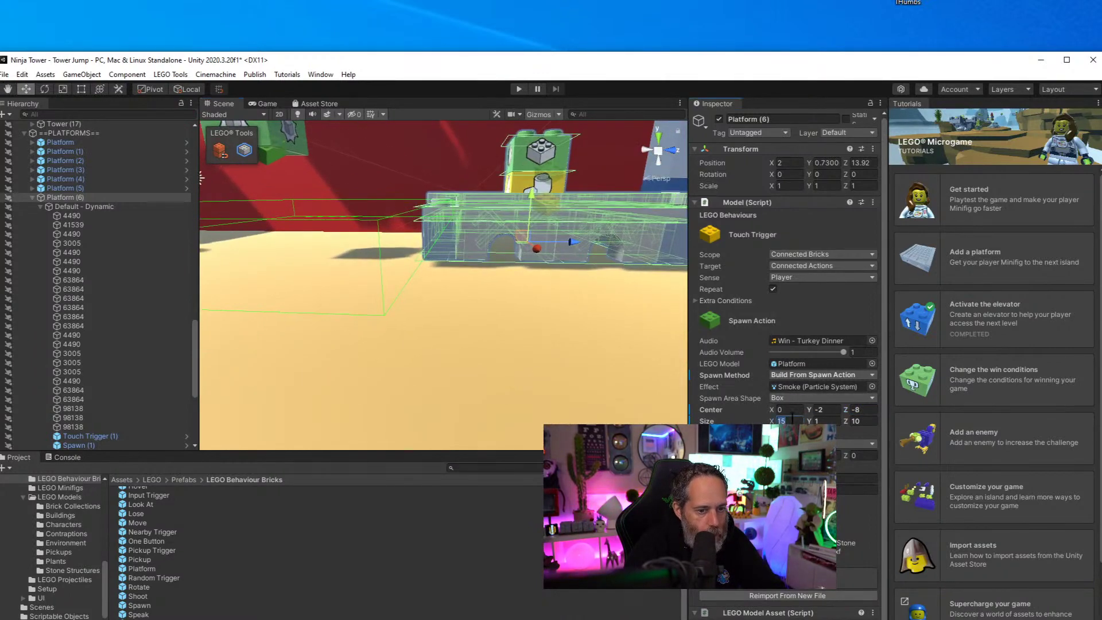
{"action": "type", "text": "4"}
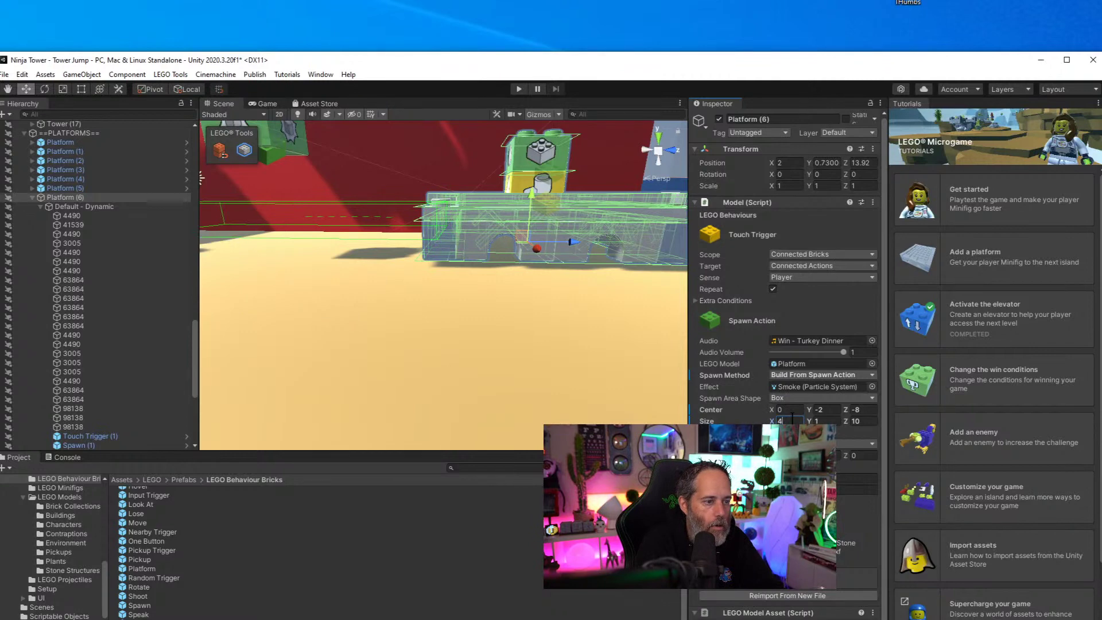
Widen the spawn area of Platform (6) by setting its Size X to 7
{"action": "right_click_drag", "start_coordinate": [412, 267], "coordinate": [153, 443]}
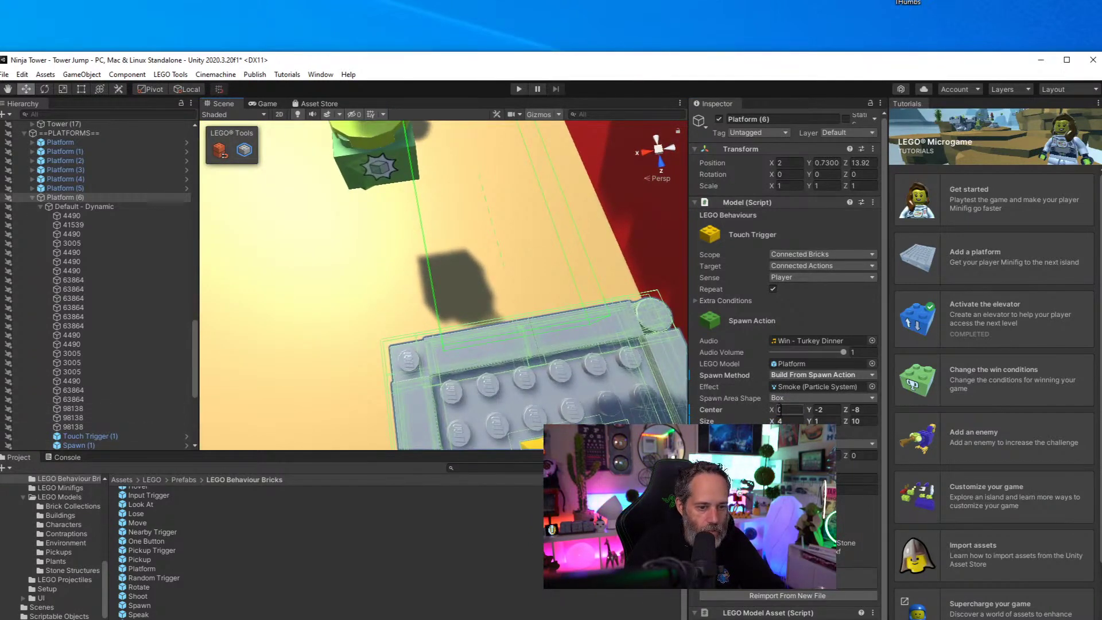
{"action": "left_click", "coordinate": [784, 421]}
{"action": "type", "text": "6"}
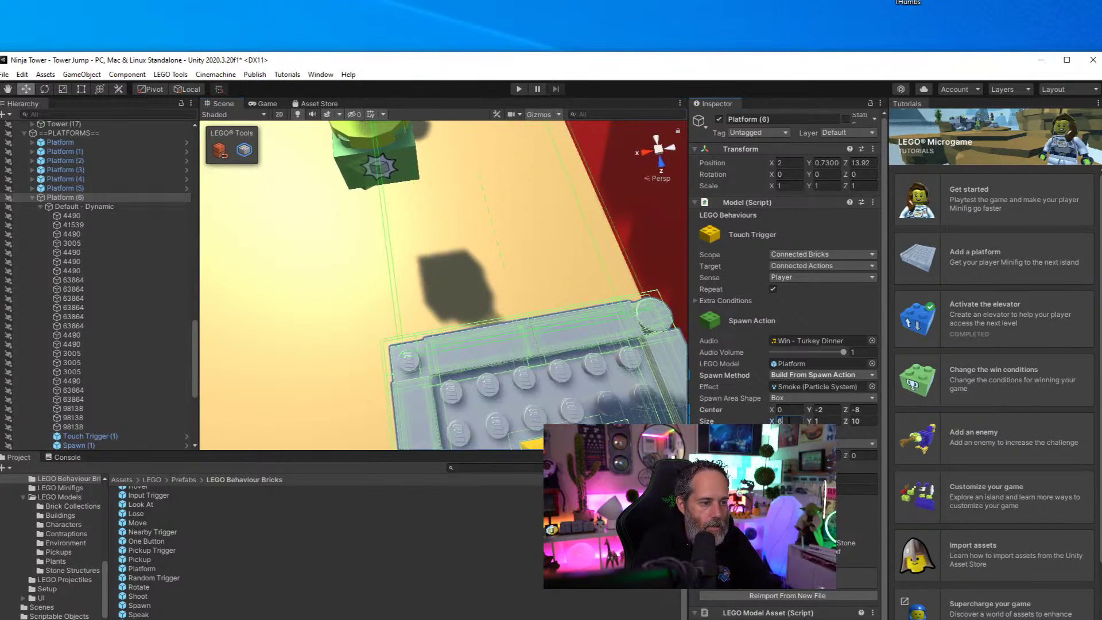
{"action": "key", "text": "BackSpace"}
{"action": "type", "text": "7"}
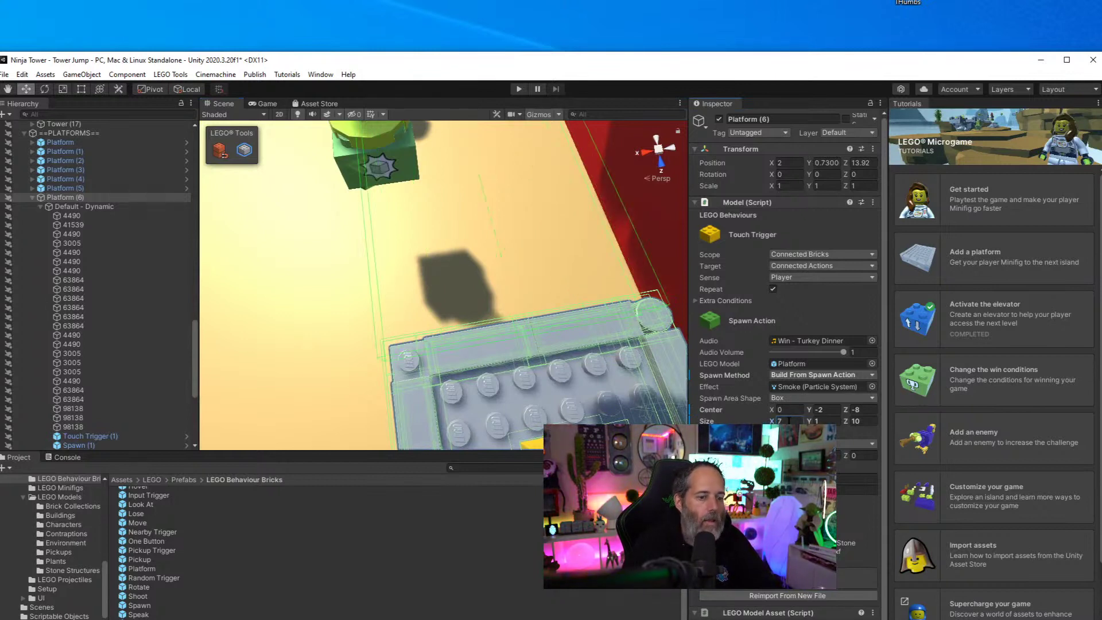
Playtest the level, jumping the minifig onto Platform (6) repeatedly to trigger platform spawning, and walk back to the spawned platforms
{"action": "left_click", "coordinate": [518, 92]}
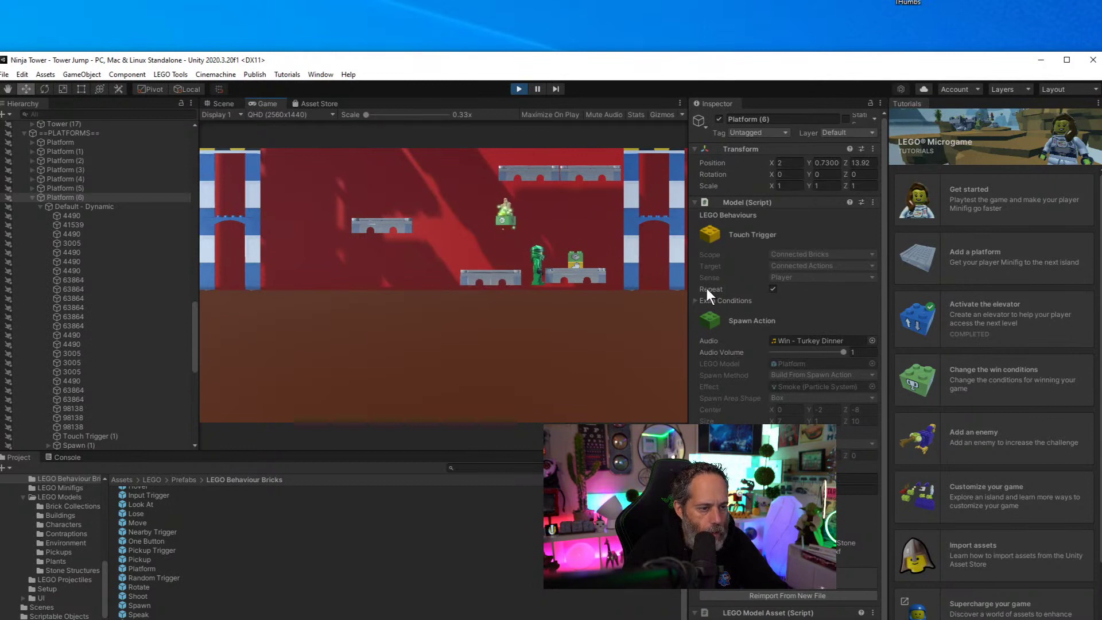
{"action": "key", "text": "space"}
{"action": "key", "text": "Left"}
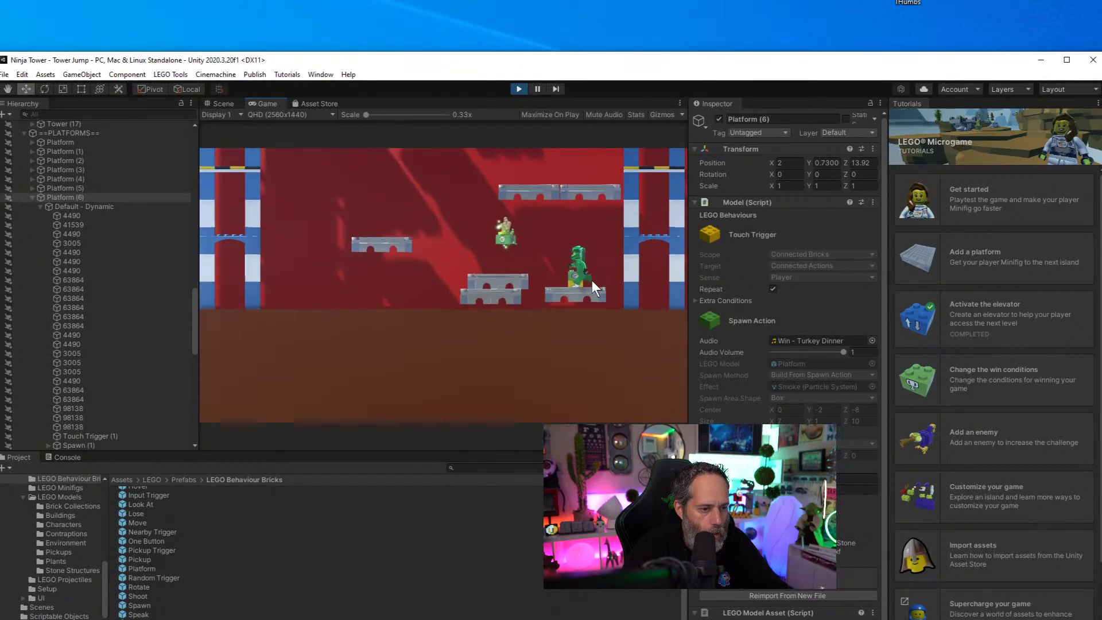
{"action": "key", "text": "space"}
{"action": "key", "text": "Left"}
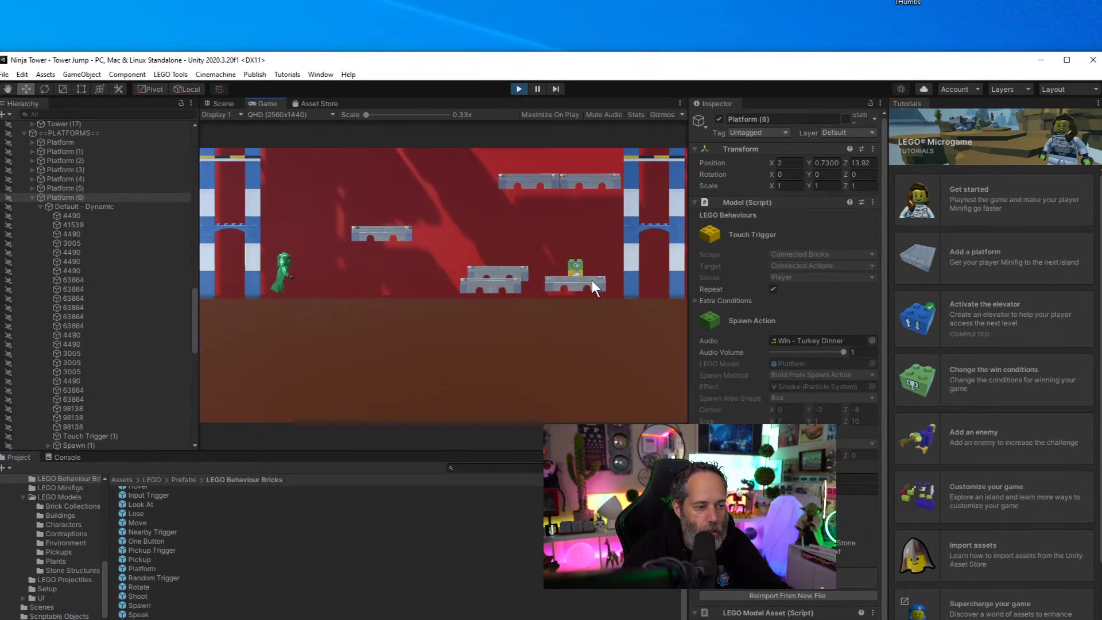
{"action": "key", "text": "Right"}
{"action": "key", "text": "space"}
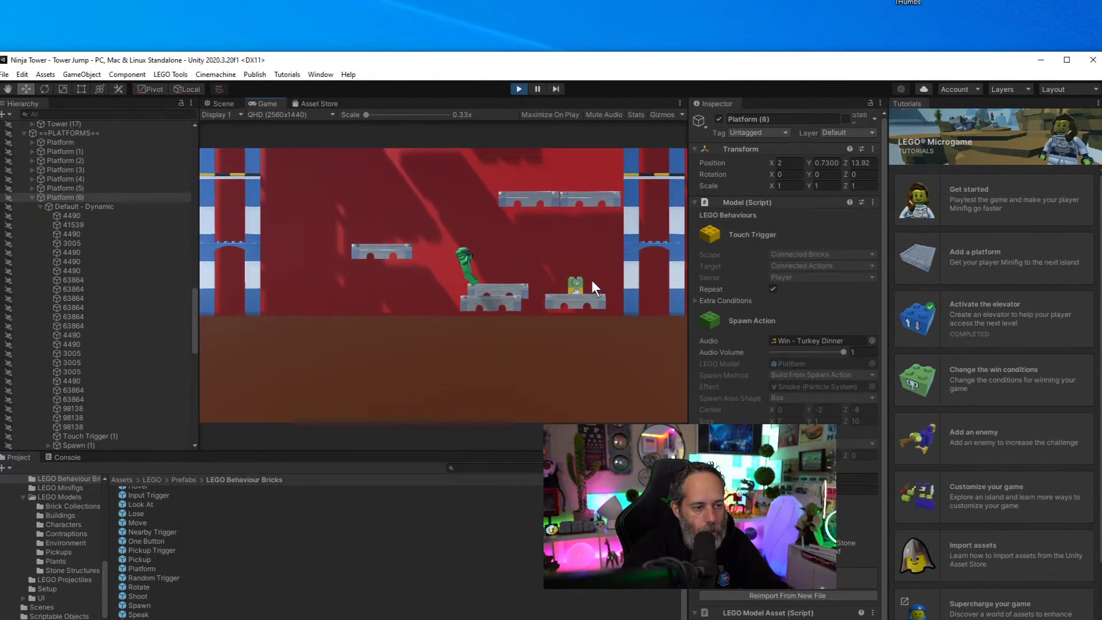
Pause the running game, inspect the spawned platforms in the scene from a lower angle, and stop the playtest
{"action": "left_click", "coordinate": [538, 88]}
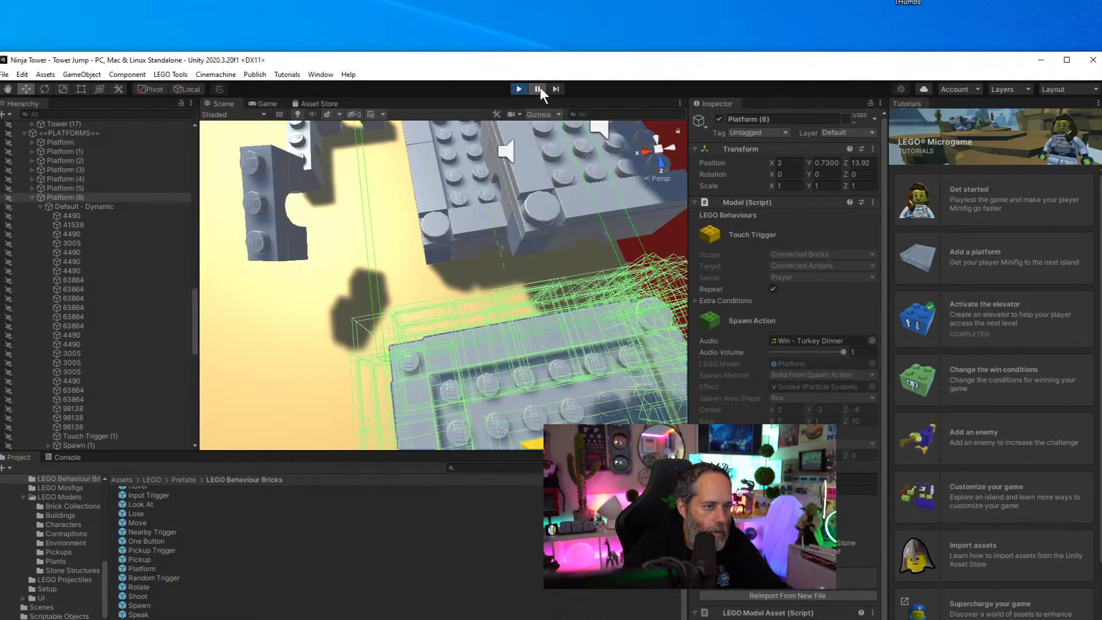
{"action": "left_click", "coordinate": [538, 88]}
{"action": "left_click", "coordinate": [538, 88]}
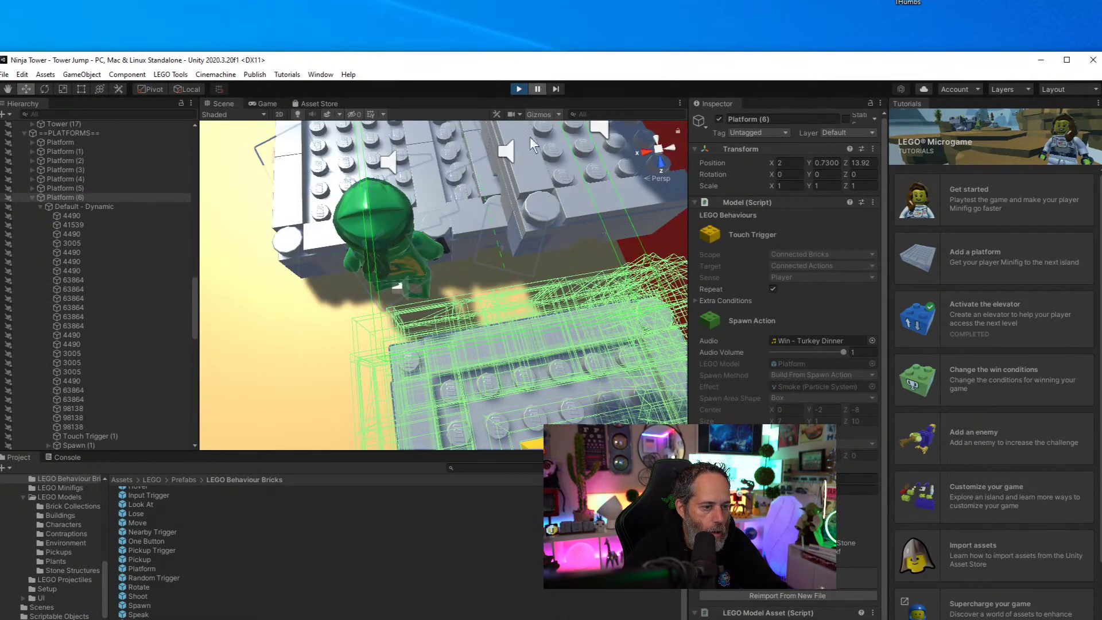
{"action": "left_click_drag", "start_coordinate": [529, 136], "coordinate": [483, 342], "text": "alt"}
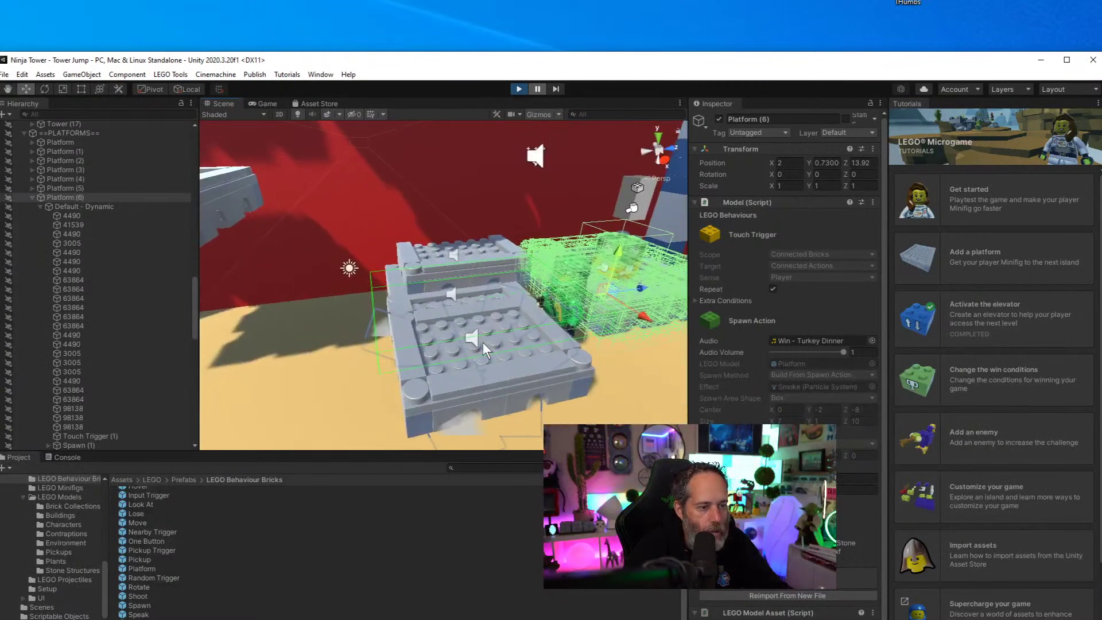
{"action": "left_click", "coordinate": [483, 342]}
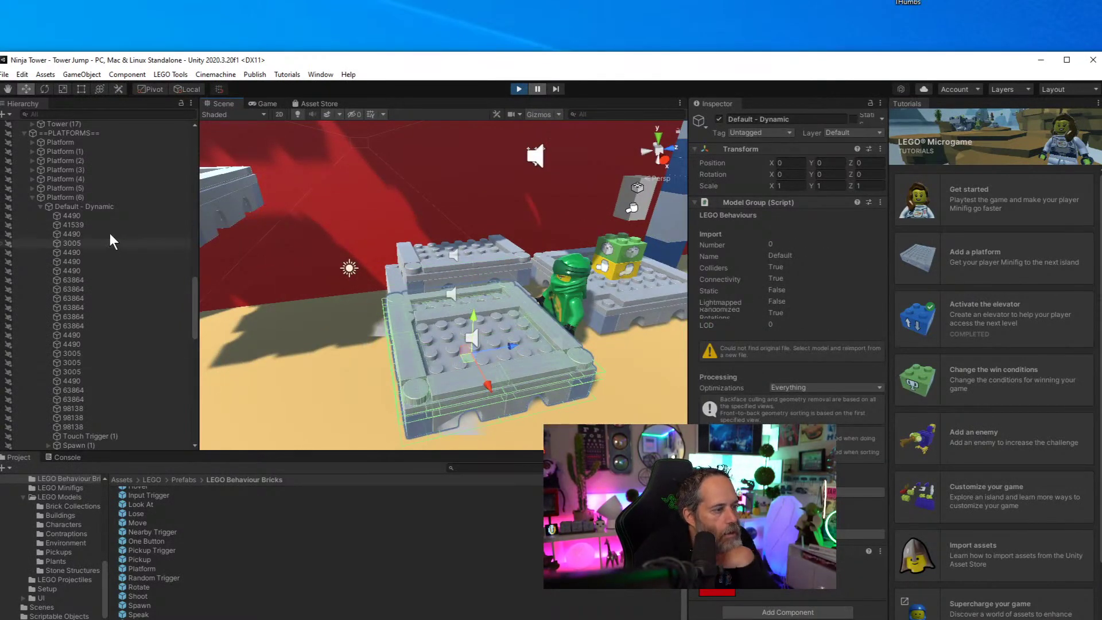
{"action": "left_click", "coordinate": [102, 189]}
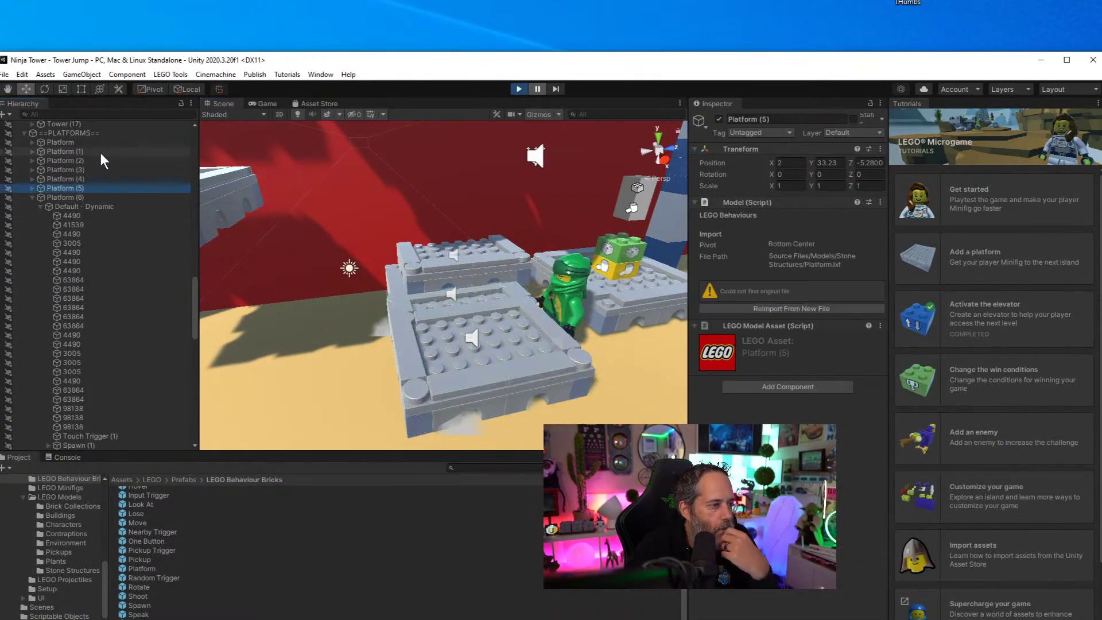
{"action": "left_click", "coordinate": [516, 88]}
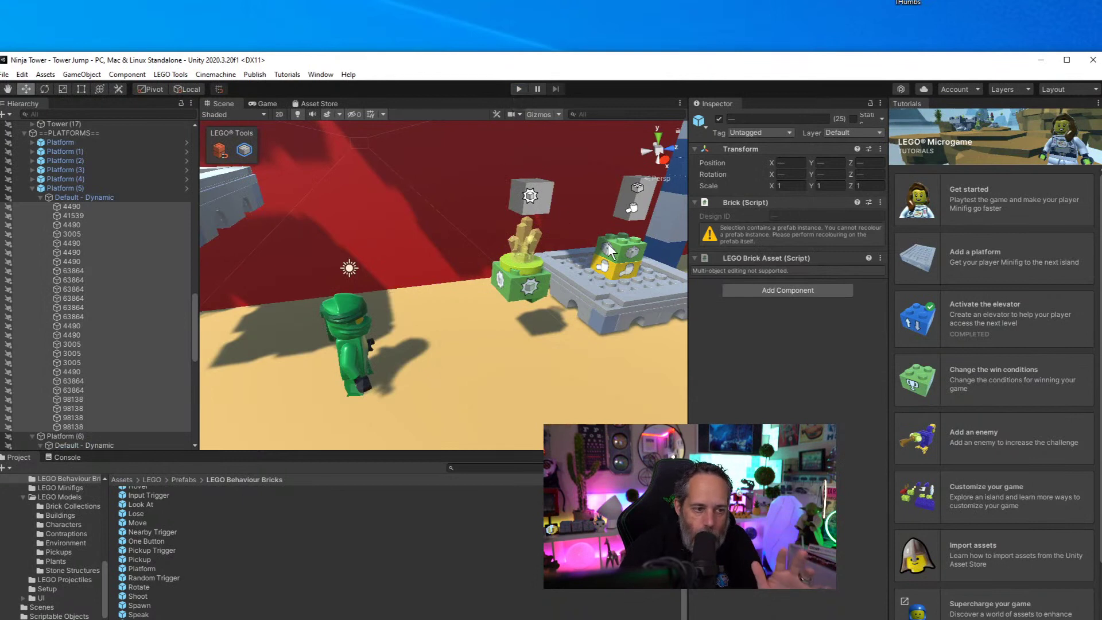
Add an Explode behaviour brick on top of the Spawn brick on Platform (6)
{"action": "left_click", "coordinate": [609, 250]}
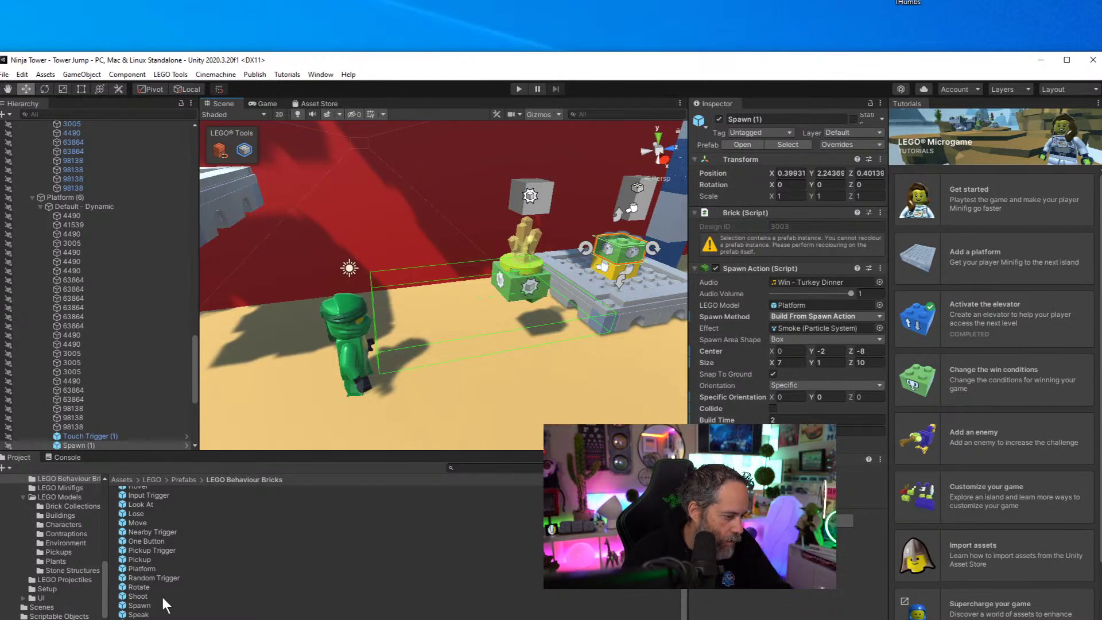
{"action": "scroll", "coordinate": [156, 551], "scroll_direction": "up", "scroll_amount": 3}
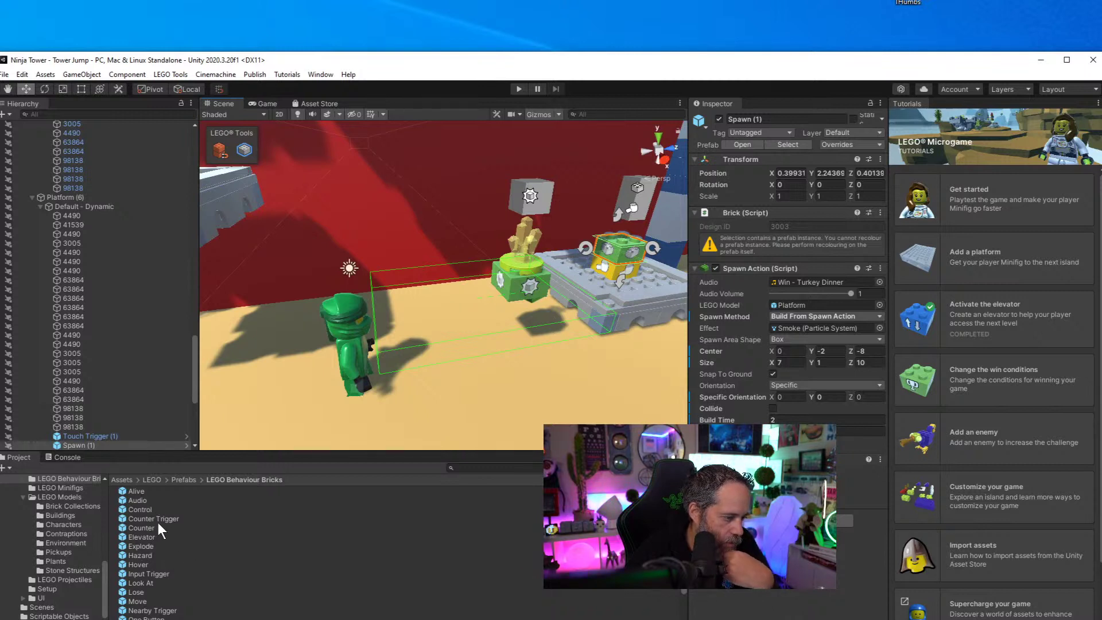
{"action": "left_click", "coordinate": [139, 545]}
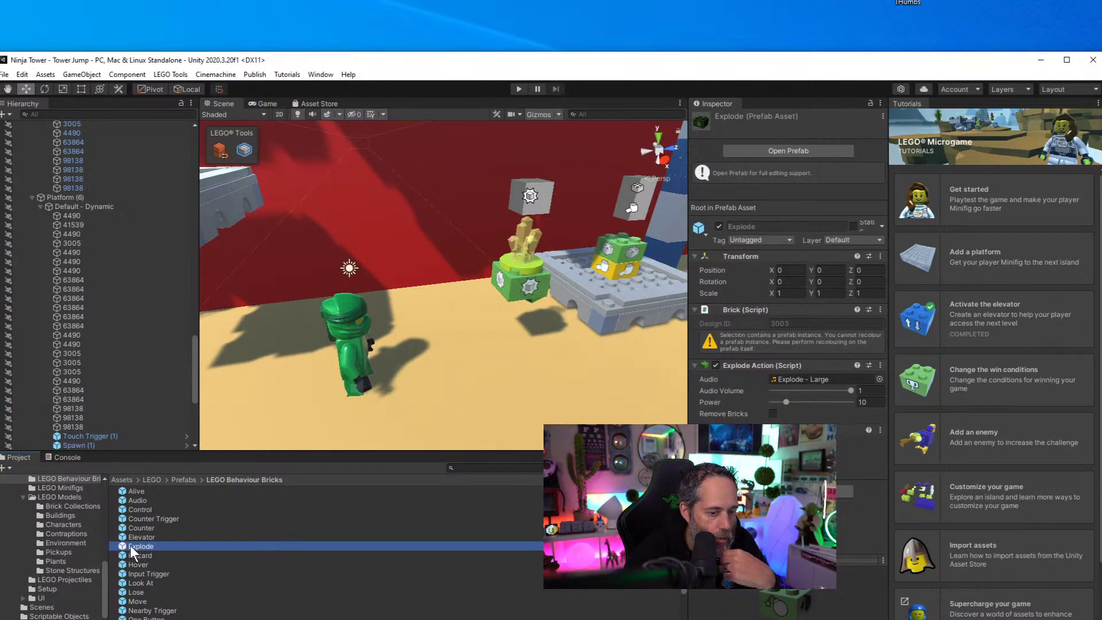
{"action": "left_click_drag", "start_coordinate": [127, 547], "coordinate": [618, 236]}
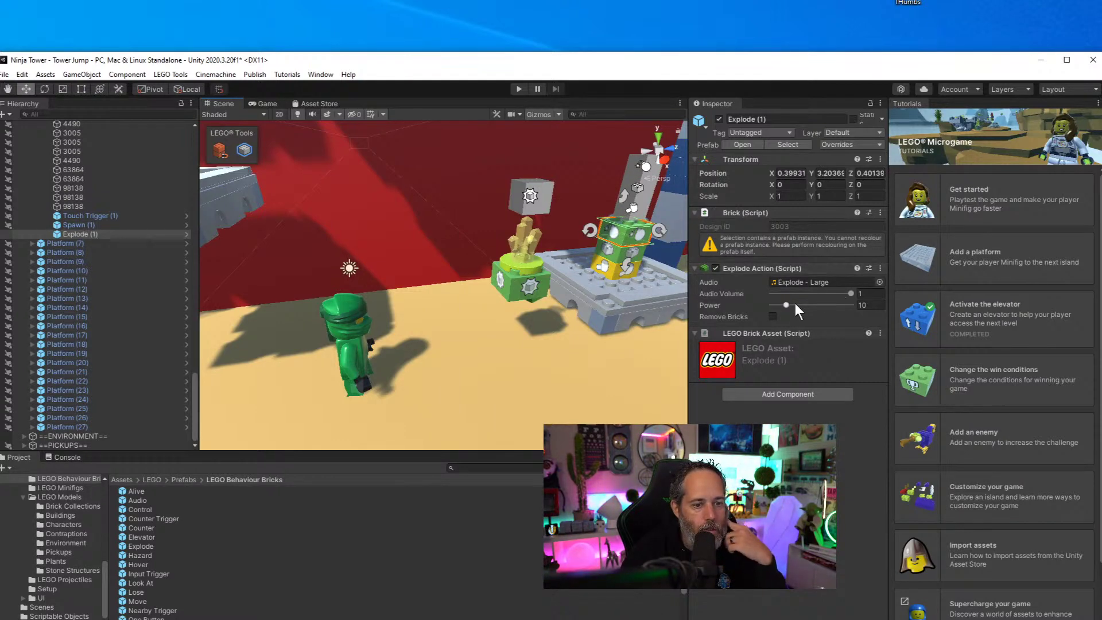
Playtest the Explode brick by jumping the minifig onto Platform (6), walk it away, and stop the game
{"action": "left_click", "coordinate": [521, 93]}
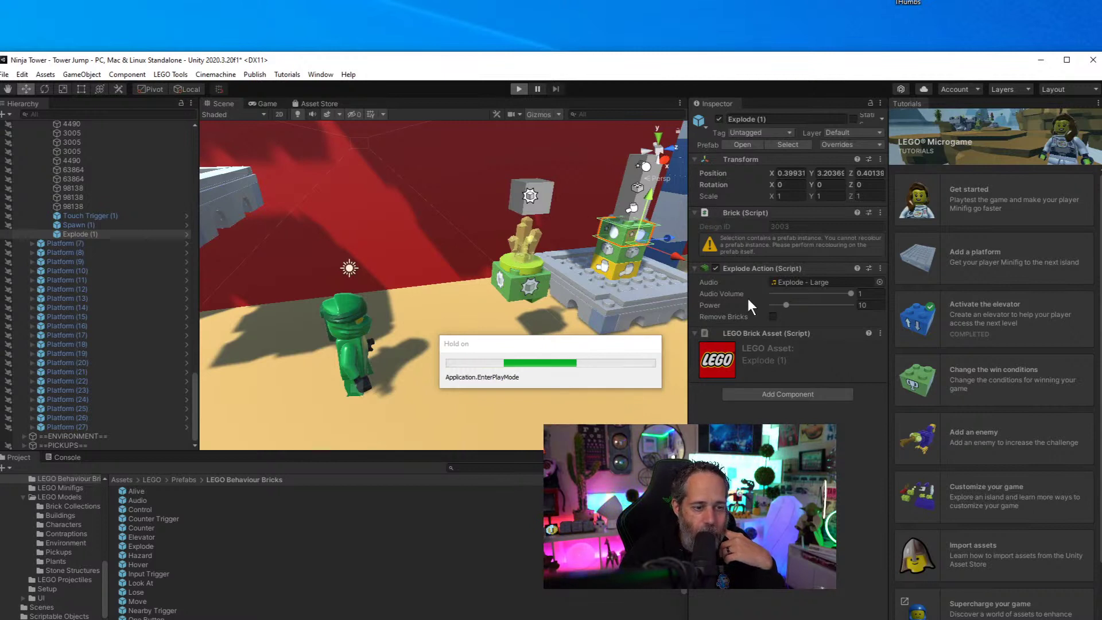
{"action": "key", "text": "d"}
{"action": "key", "text": "space"}
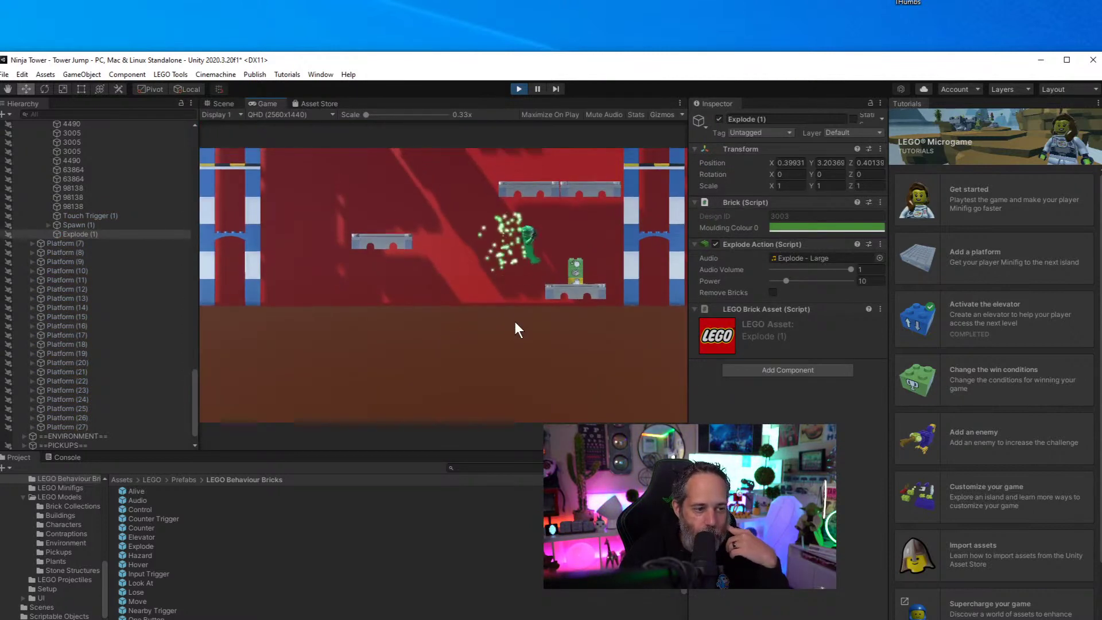
{"action": "key", "text": "a"}
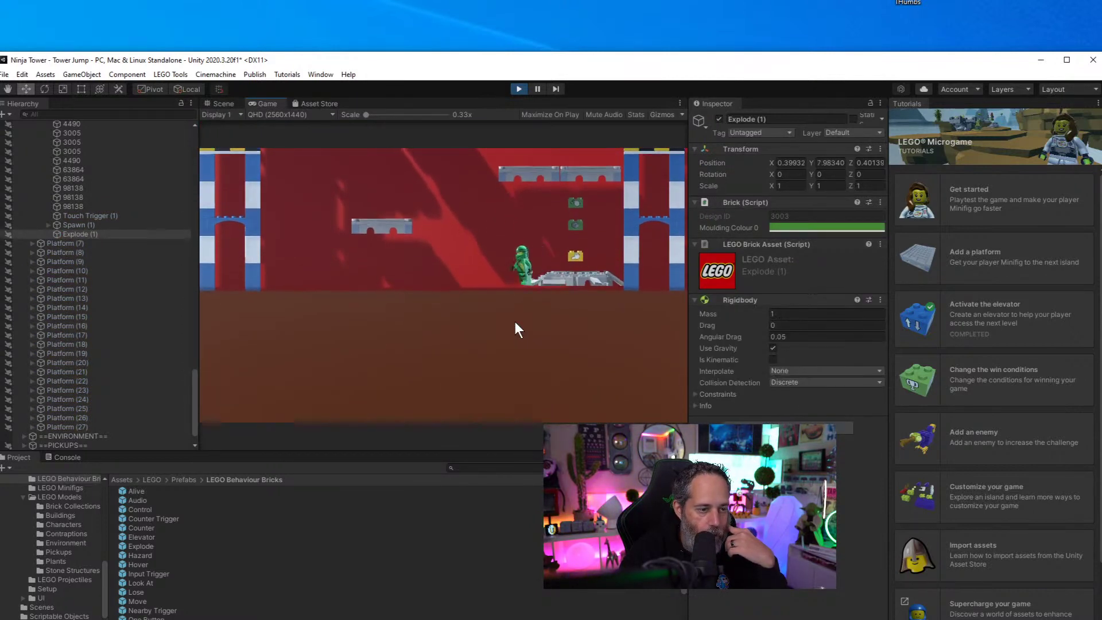
{"action": "key", "text": "a"}
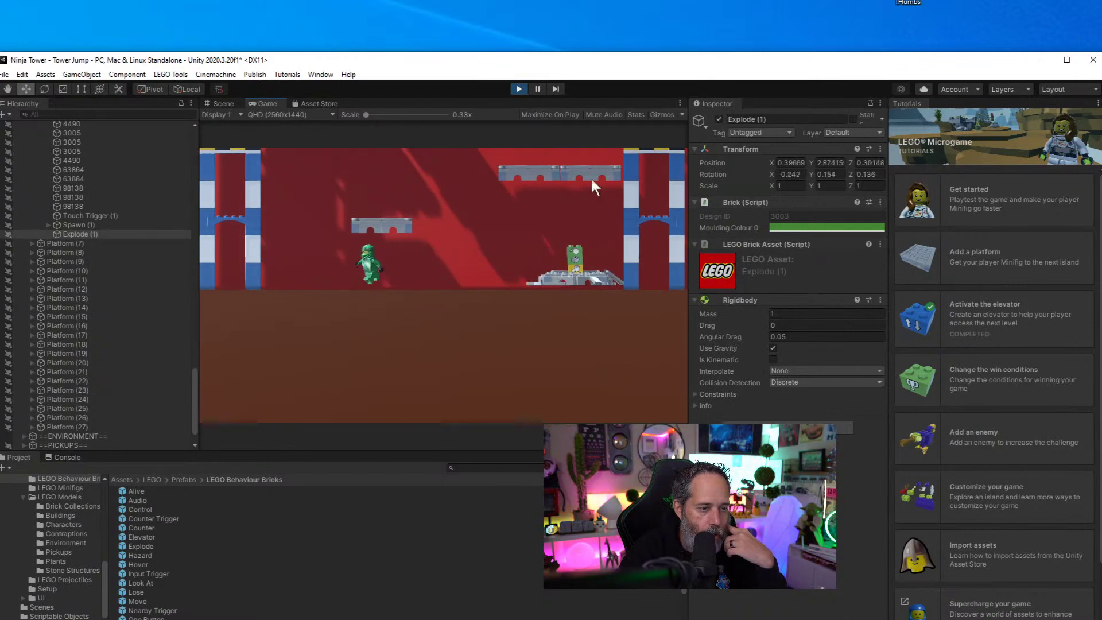
{"action": "key", "text": "a"}
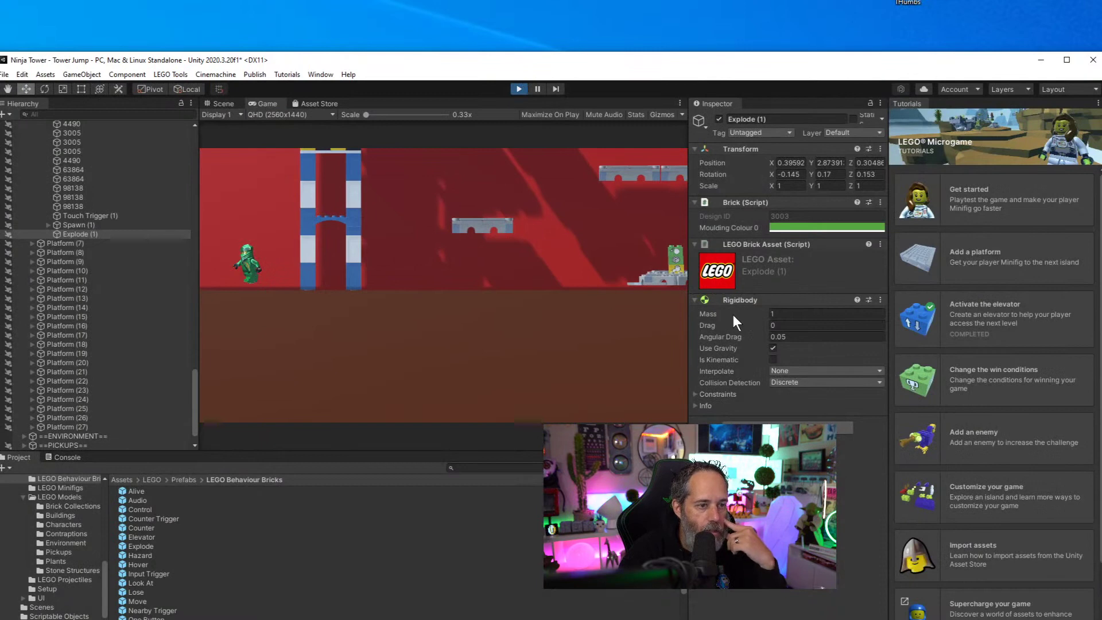
{"action": "left_click", "coordinate": [517, 88]}
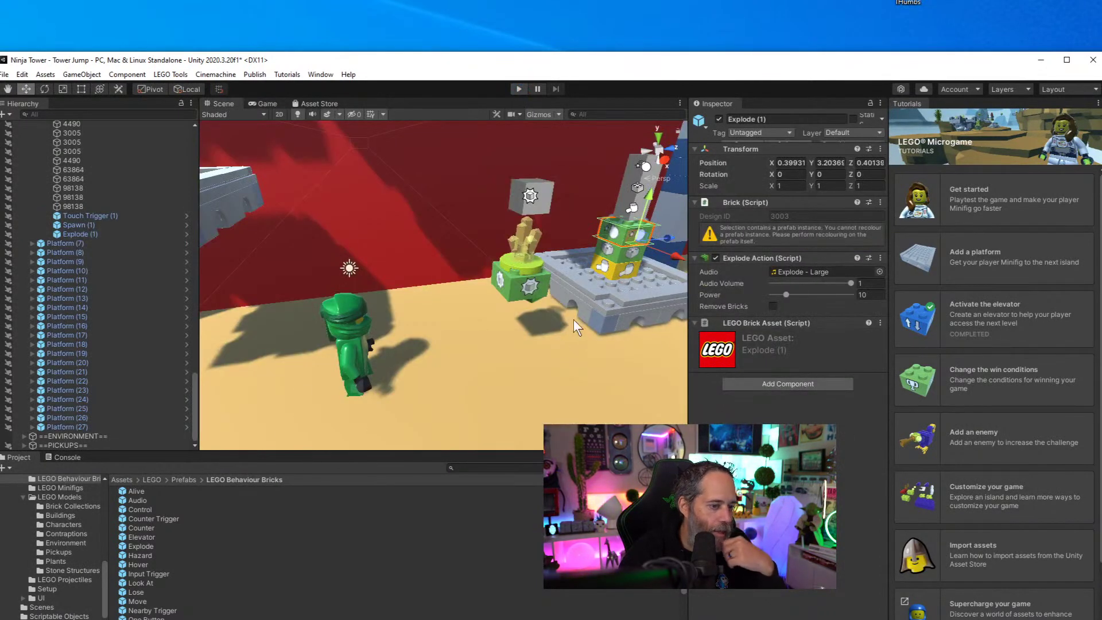
Run the explosion test once more and delete the Explode brick from Platform (6)
{"action": "key", "text": "ctrl+p"}
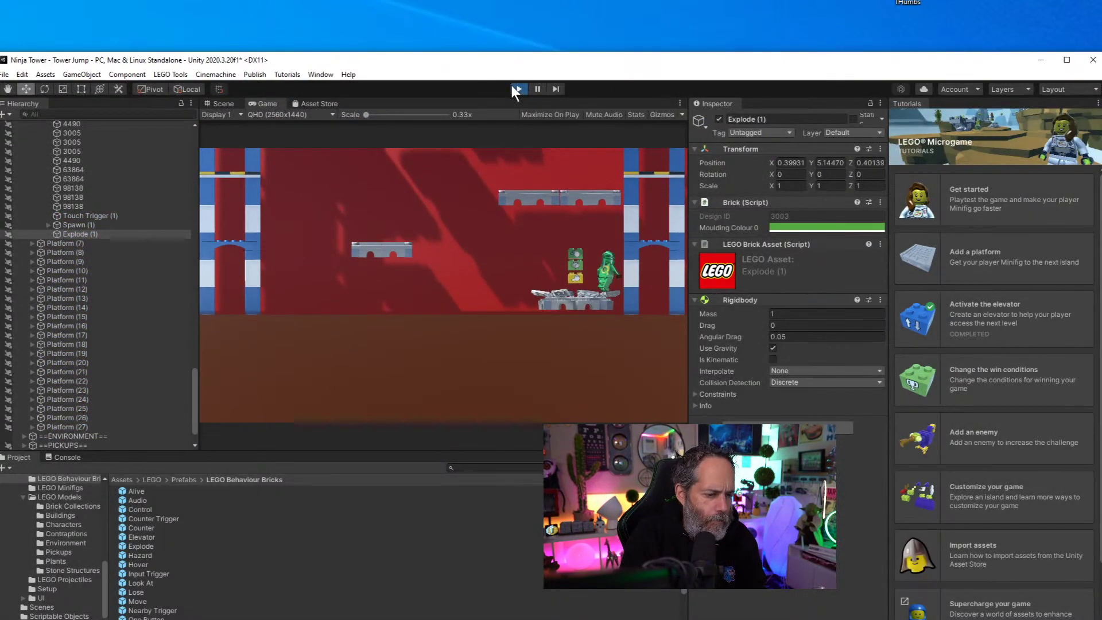
{"action": "left_click", "coordinate": [512, 88]}
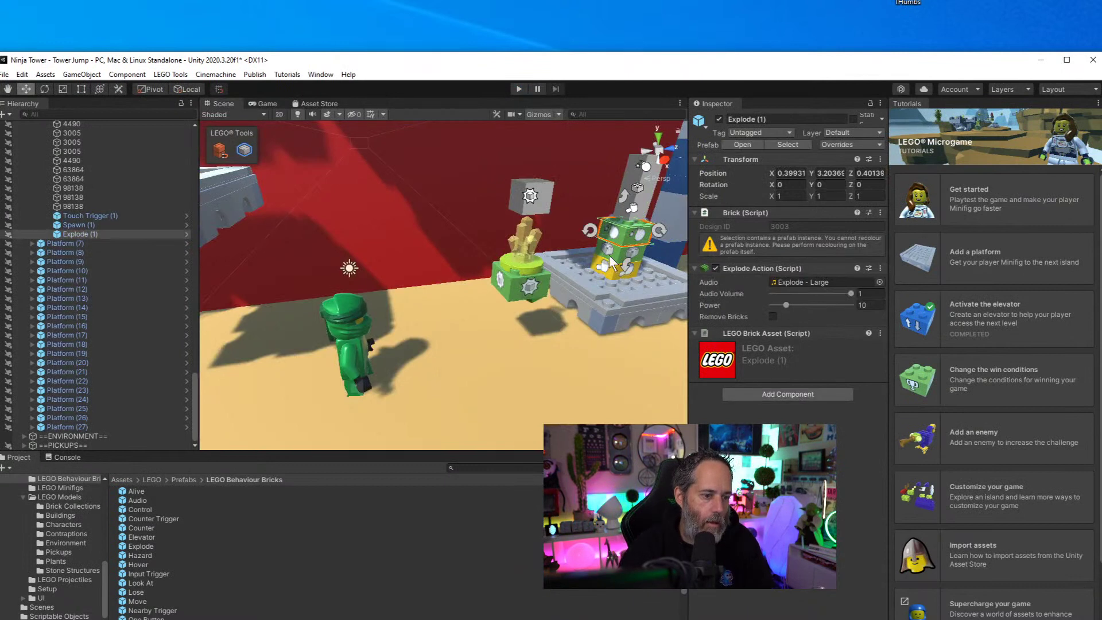
{"action": "key", "text": "Delete"}
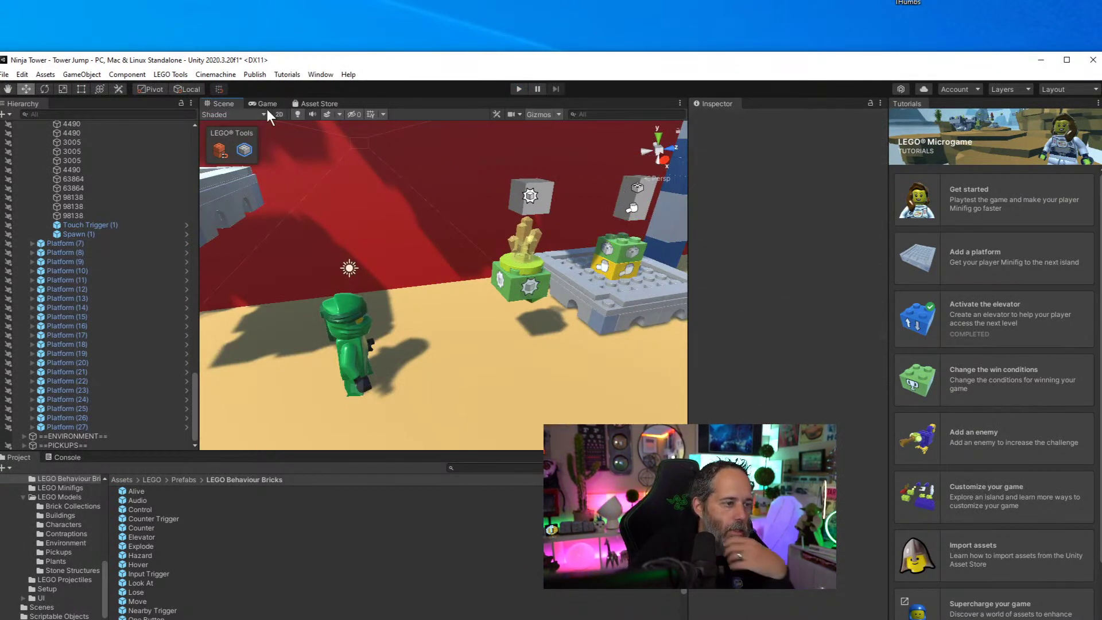
Open the Spawn Action script of Platform (6)'s Spawn brick in the code editor
{"action": "left_click", "coordinate": [614, 245]}
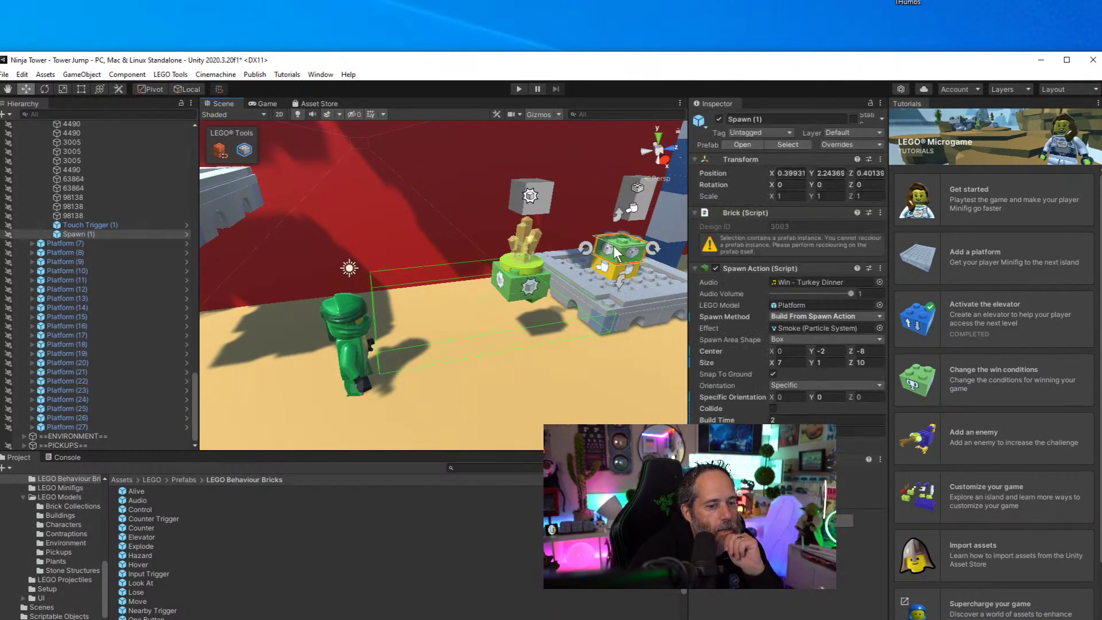
{"action": "scroll", "coordinate": [187, 568], "scroll_direction": "down", "scroll_amount": 3}
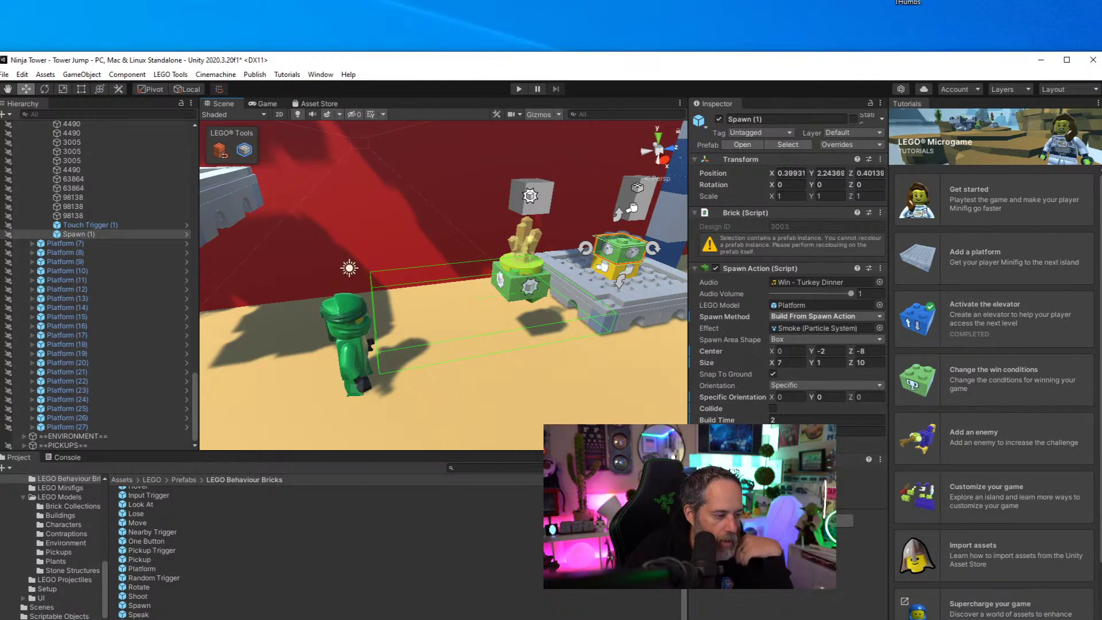
{"action": "scroll", "coordinate": [168, 616], "scroll_direction": "up", "scroll_amount": 3}
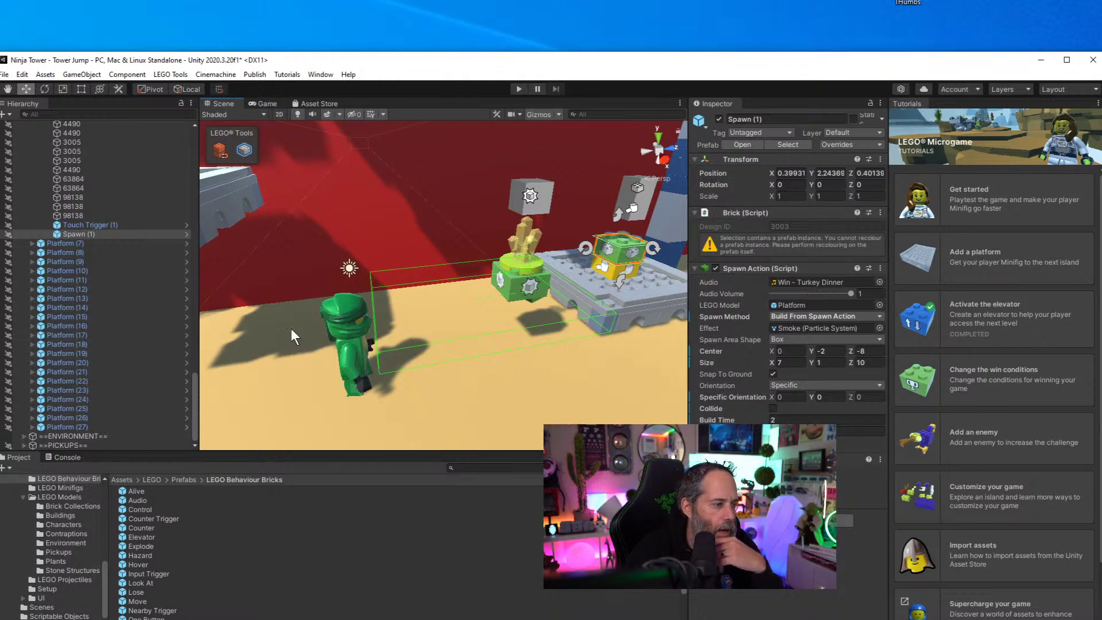
{"action": "right_click", "coordinate": [793, 267]}
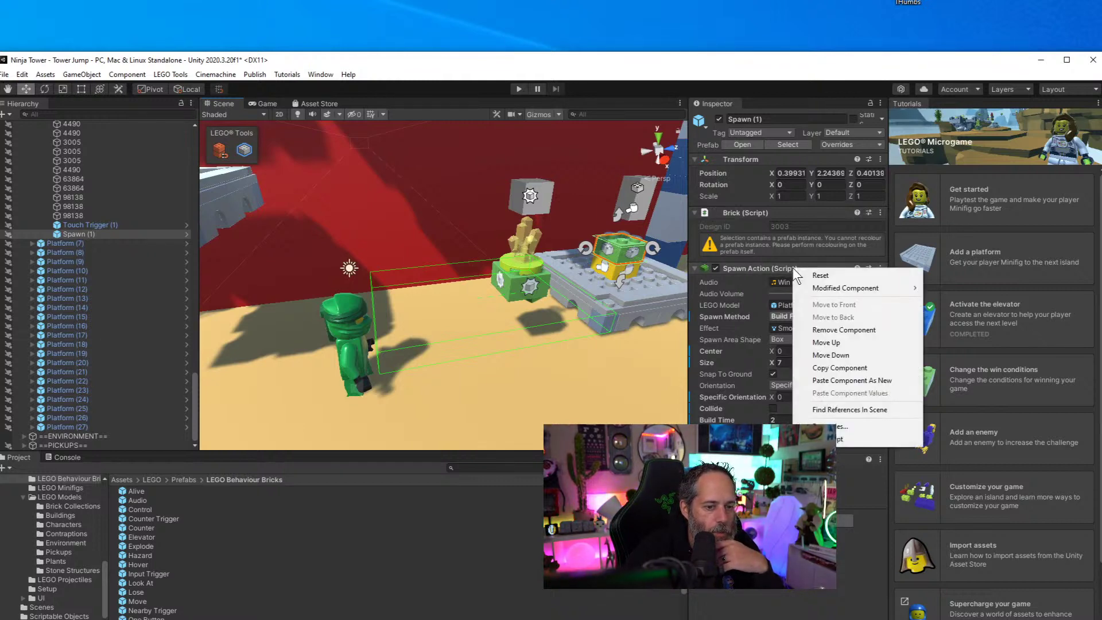
{"action": "left_click", "coordinate": [841, 439]}
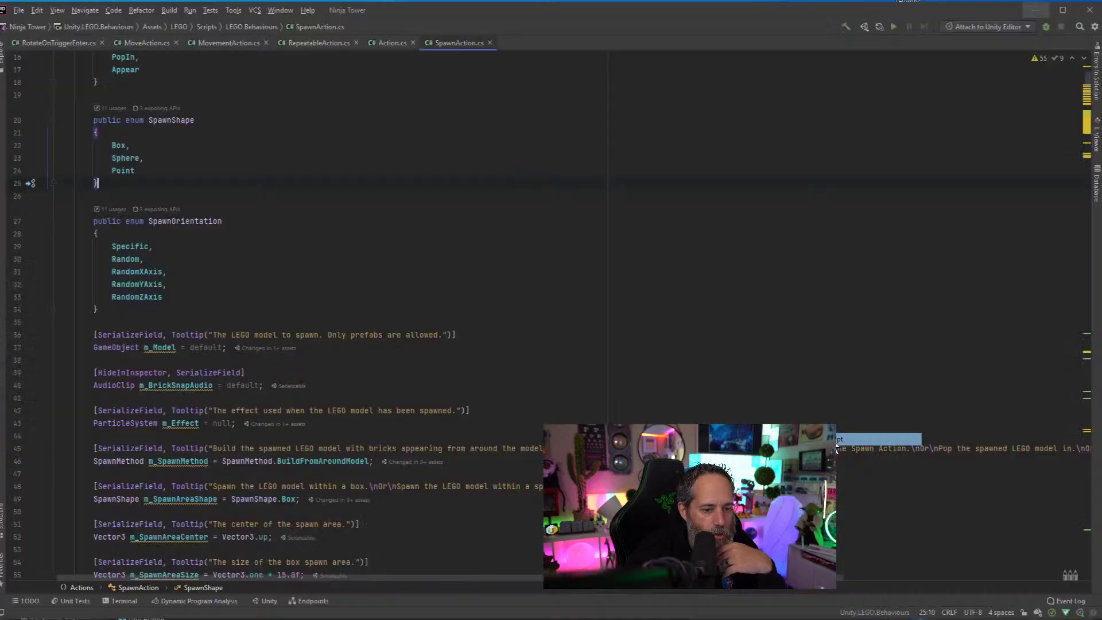
Remove the trailing blank lines at the end of Action.cs
{"action": "left_click", "coordinate": [469, 261]}
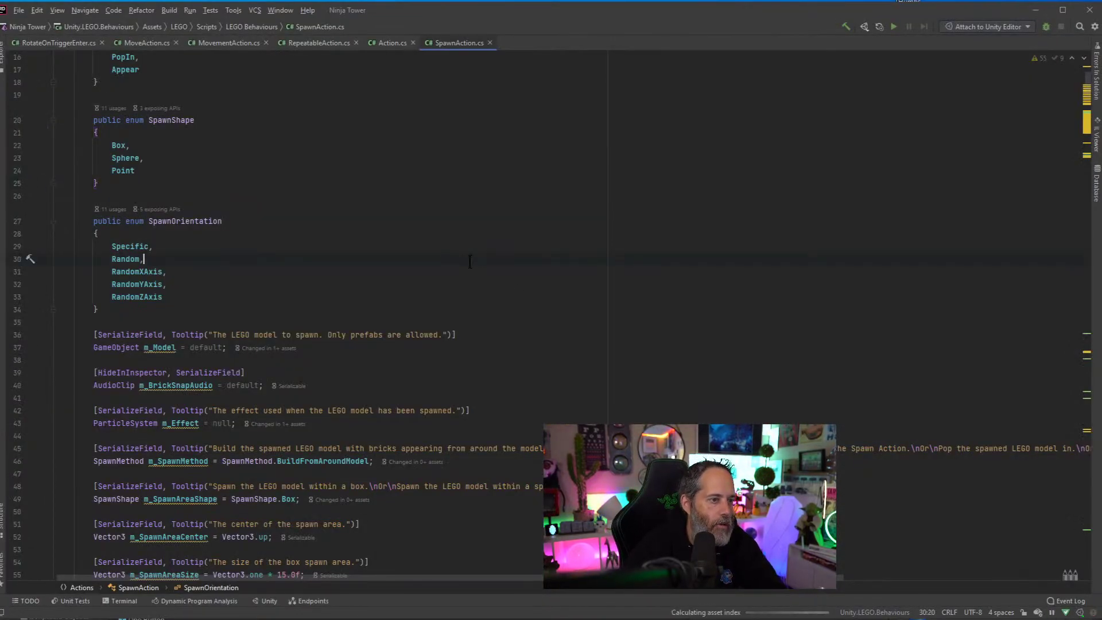
{"action": "left_click", "coordinate": [391, 46]}
{"action": "key", "text": "ctrl+End"}
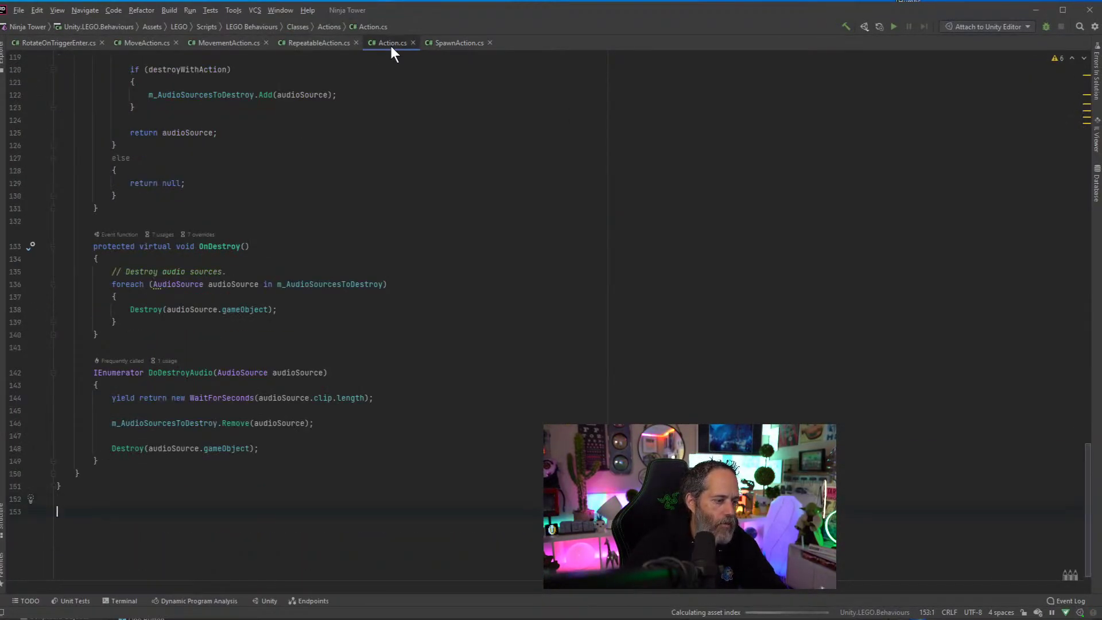
{"action": "key", "text": "BackSpace"}
{"action": "key", "text": "BackSpace"}
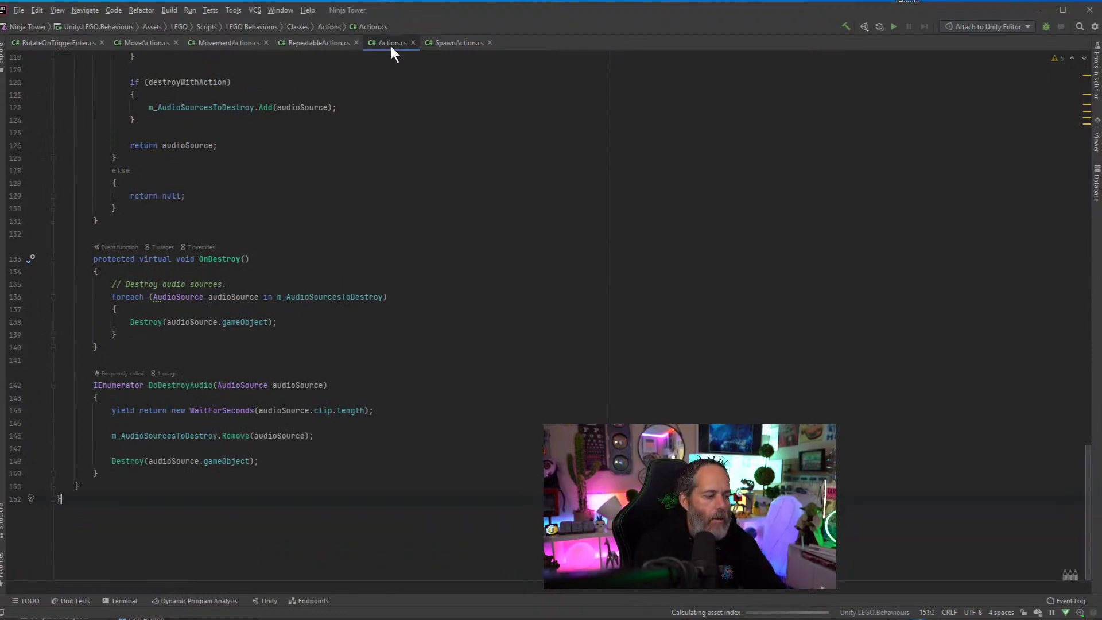
At the end of SpawnAction.cs, start a new public class declaration named EnableObjects below the existing code
{"action": "left_click", "coordinate": [452, 46]}
{"action": "key", "text": "ctrl+End"}
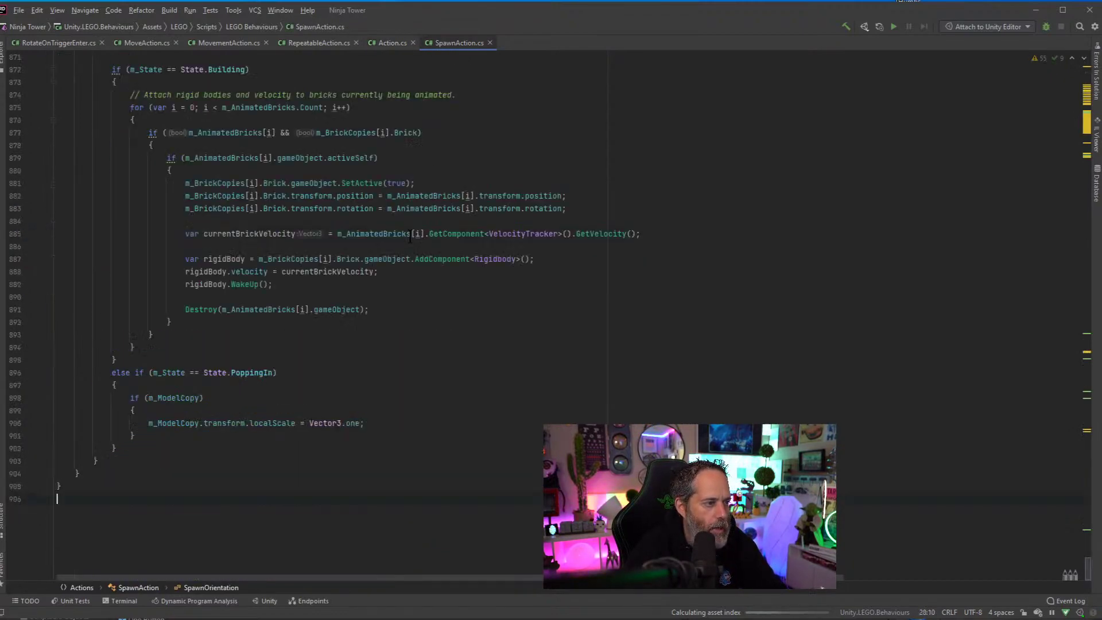
{"action": "key", "text": "Return"}
{"action": "key", "text": "Return"}
{"action": "type", "text": "public clas"}
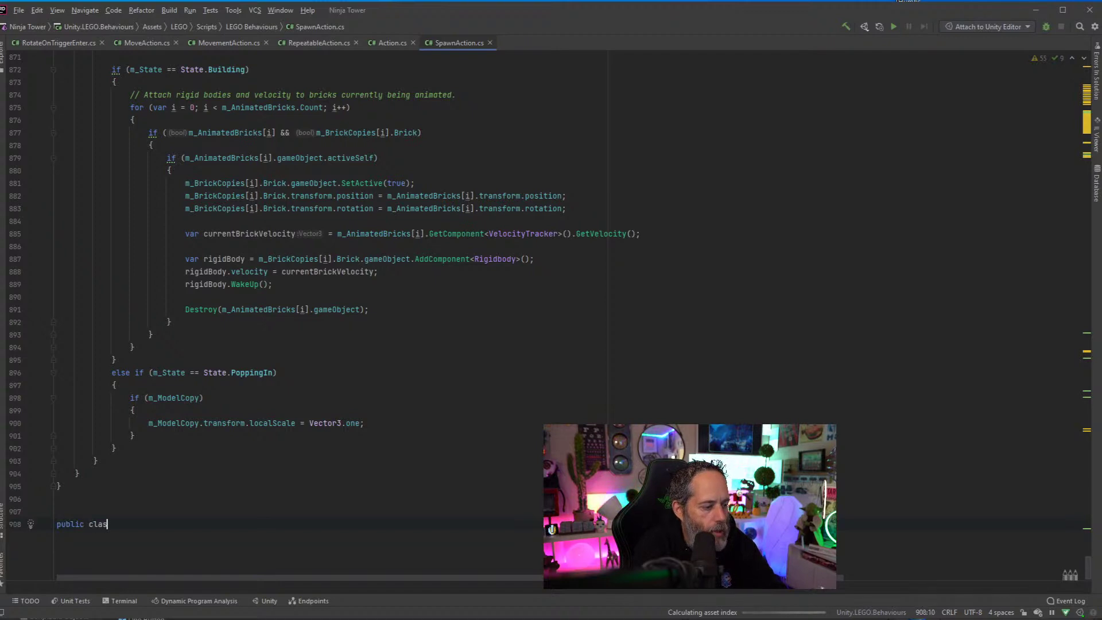
{"action": "type", "text": "s Enab"}
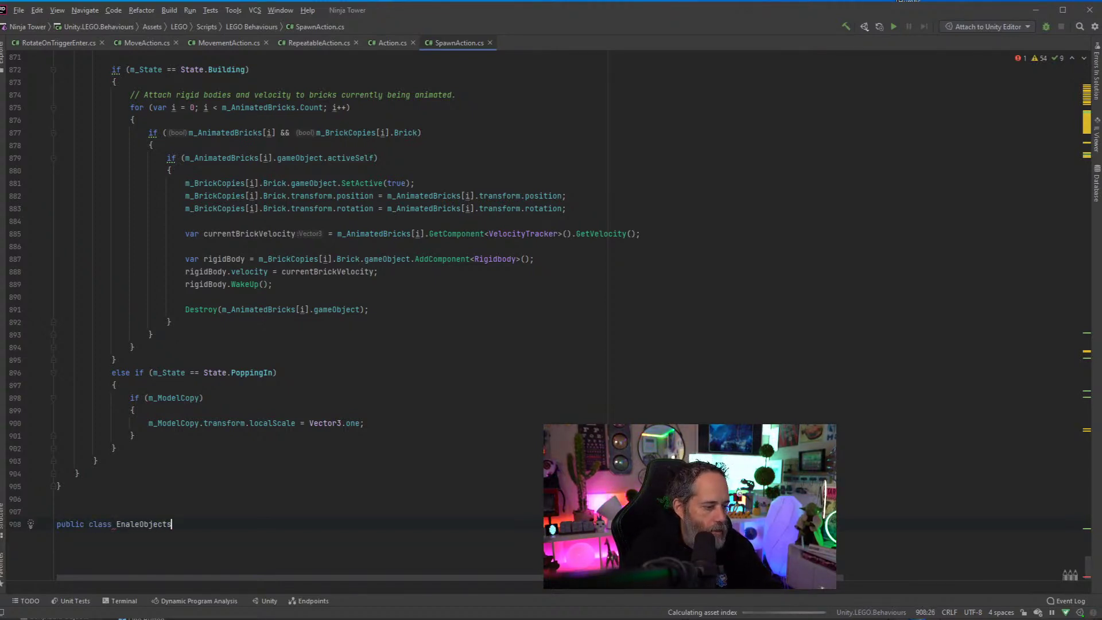
{"action": "left_click", "coordinate": [135, 524]}
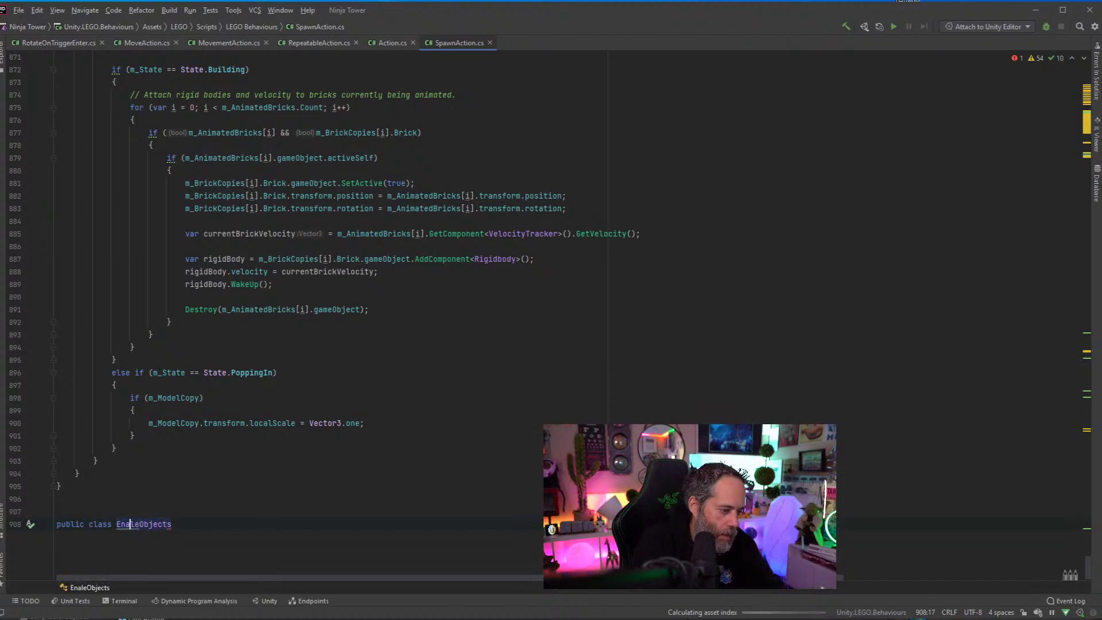
{"action": "type", "text": "b"}
Extend the class name to EnableObjectsAction, make it inherit from Action, and give it an empty body
{"action": "left_click", "coordinate": [176, 524]}
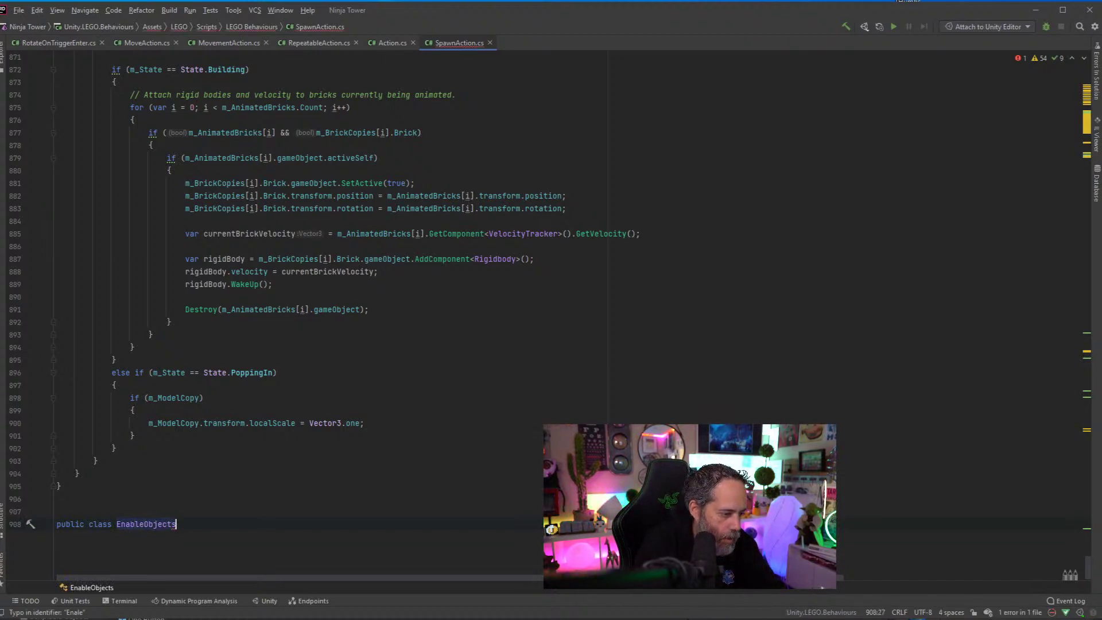
{"action": "type", "text": "Action : Action"}
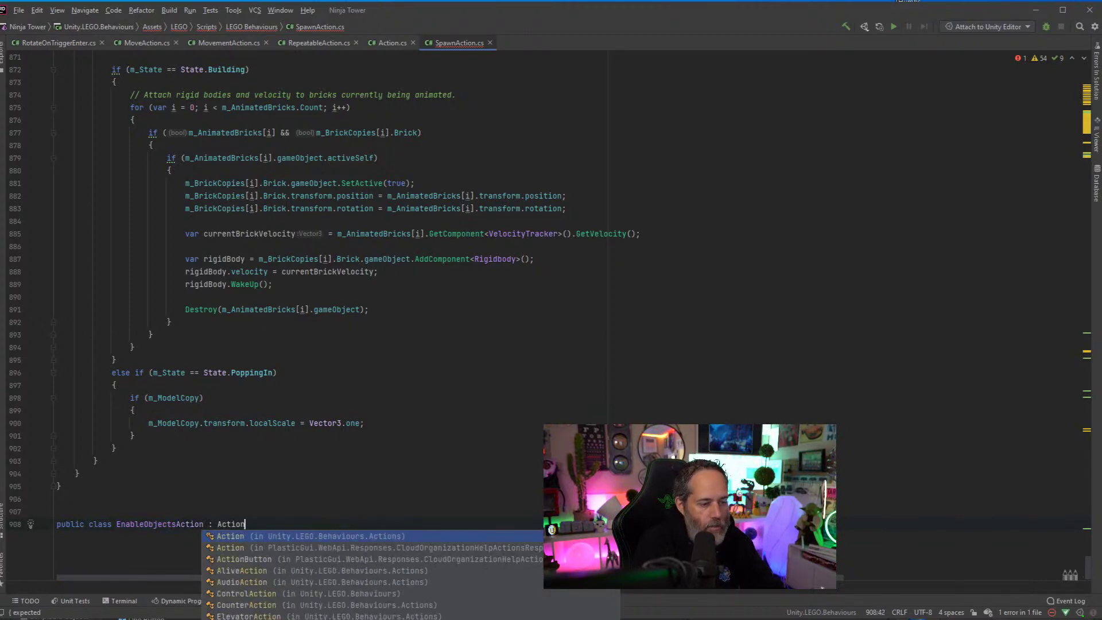
{"action": "key", "text": "Return"}
{"action": "key", "text": "Return"}
{"action": "type", "text": "{"}
{"action": "key", "text": "Return"}
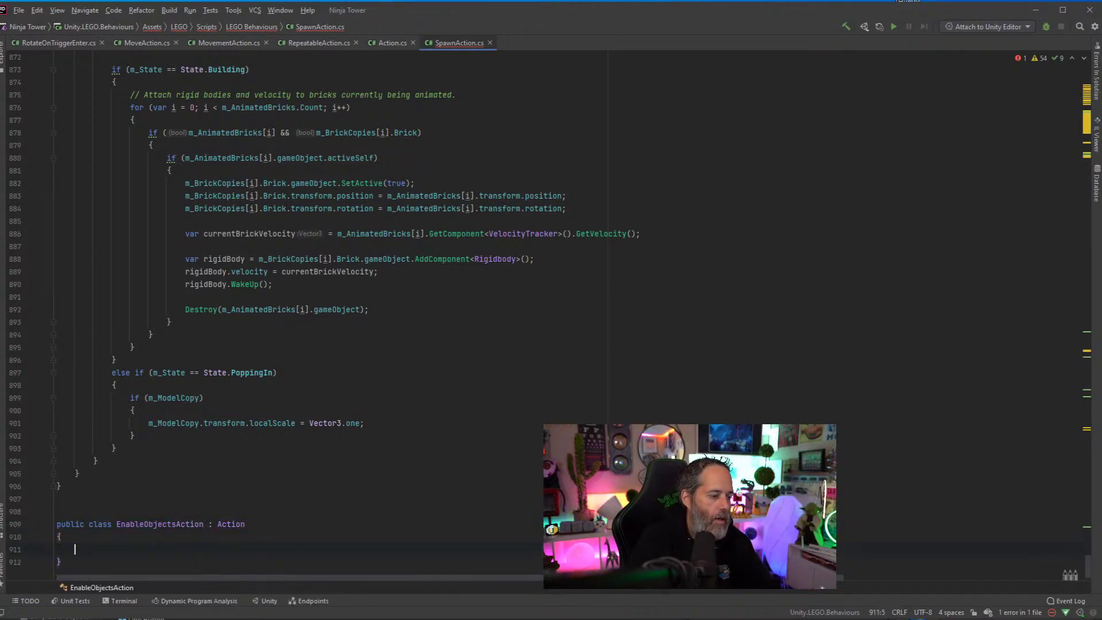
Move the EnableObjectsAction class out of SpawnAction.cs into its own file, EnableObjectsAction.cs
{"action": "scroll", "coordinate": [376, 234], "scroll_direction": "down", "scroll_amount": 2}
{"action": "scroll", "coordinate": [377, 234], "scroll_direction": "up", "scroll_amount": 5, "text": "ctrl"}
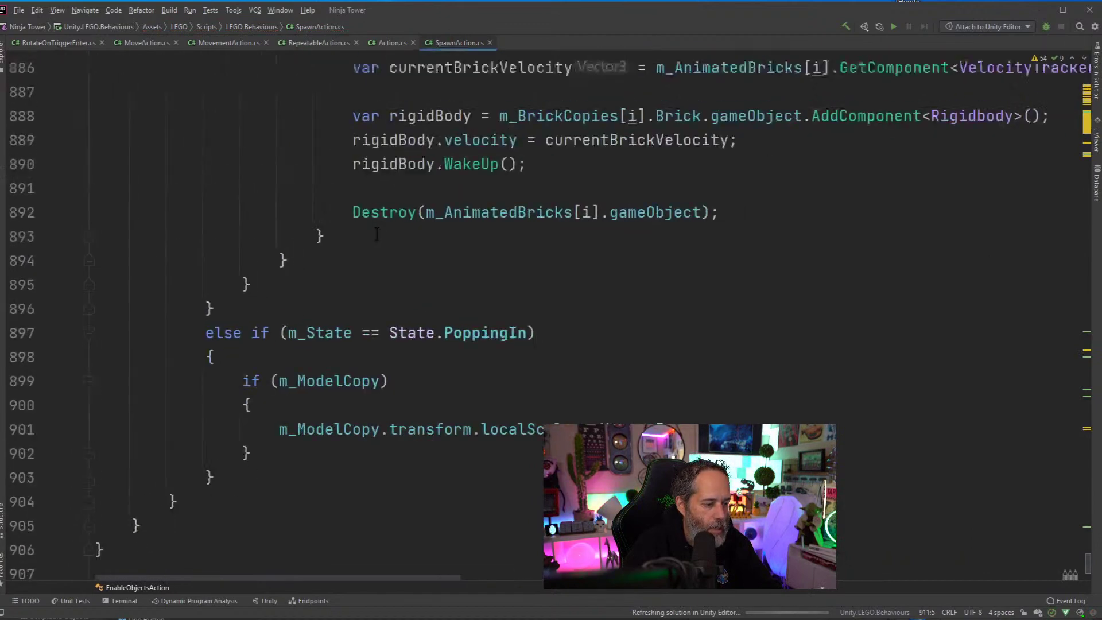
{"action": "scroll", "coordinate": [377, 234], "scroll_direction": "down", "scroll_amount": 4}
{"action": "scroll", "coordinate": [374, 227], "scroll_direction": "down", "scroll_amount": 1, "text": "ctrl"}
{"action": "left_click", "coordinate": [305, 374]}
{"action": "key", "text": "alt+Return"}
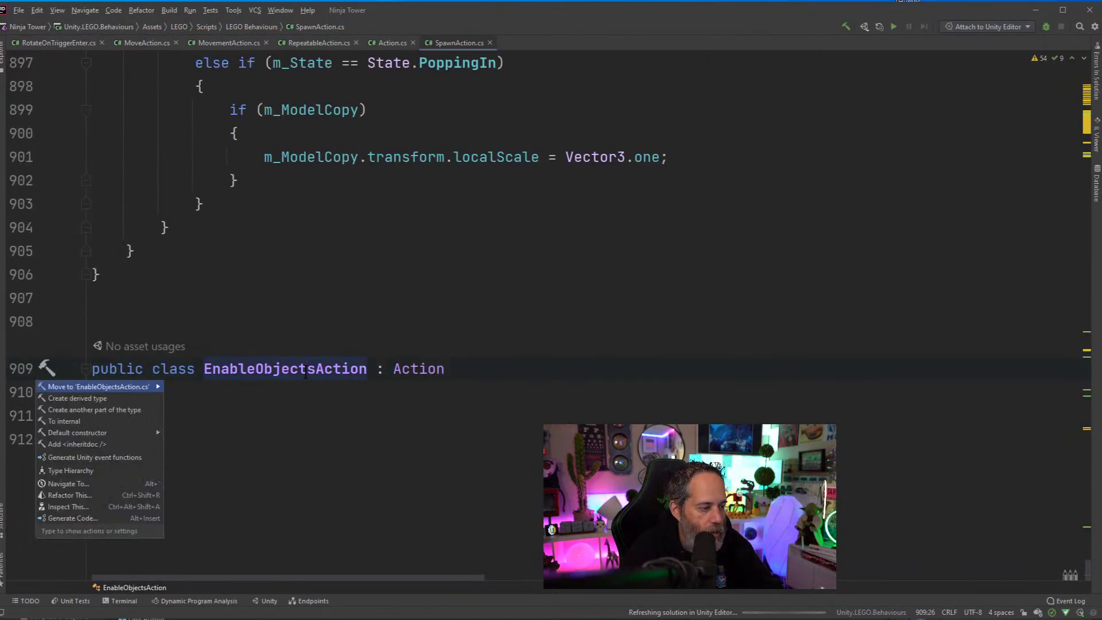
{"action": "key", "text": "Escape"}
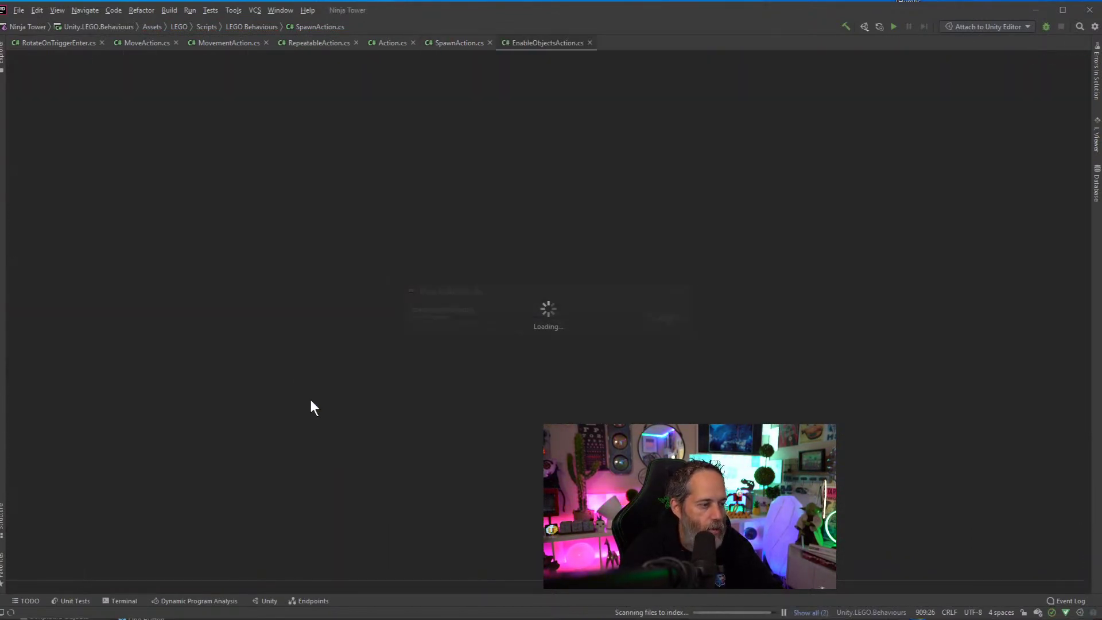
{"action": "scroll", "coordinate": [298, 246], "scroll_direction": "up", "scroll_amount": 1, "text": "ctrl"}
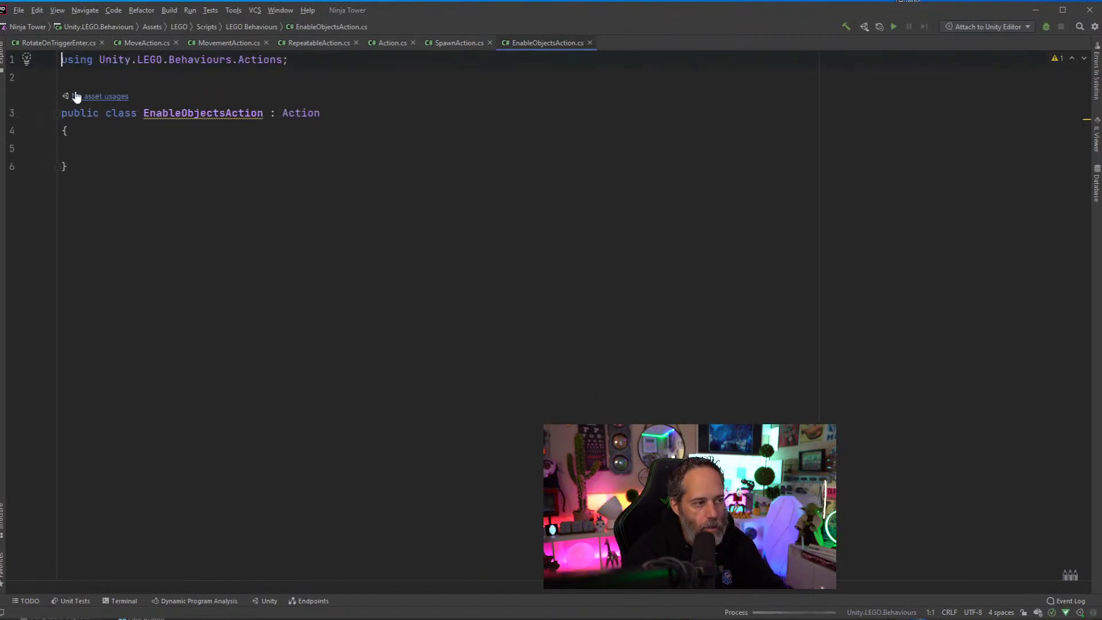
Add an Update method to EnableObjectsAction and clear the placeholder exception from its body
{"action": "left_click", "coordinate": [254, 145]}
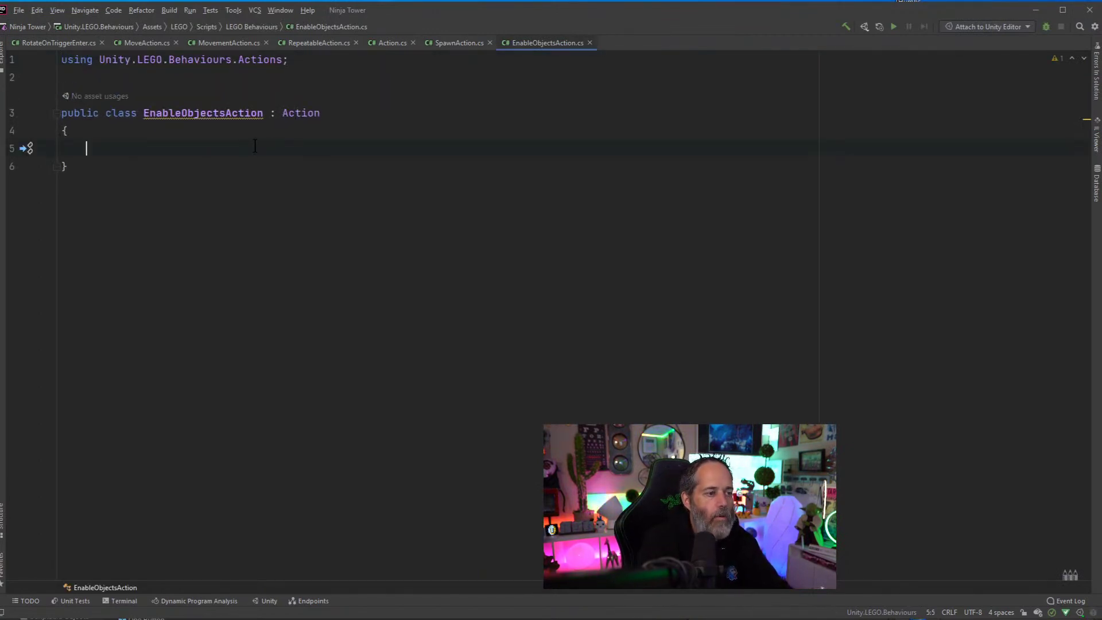
{"action": "type", "text": "over"}
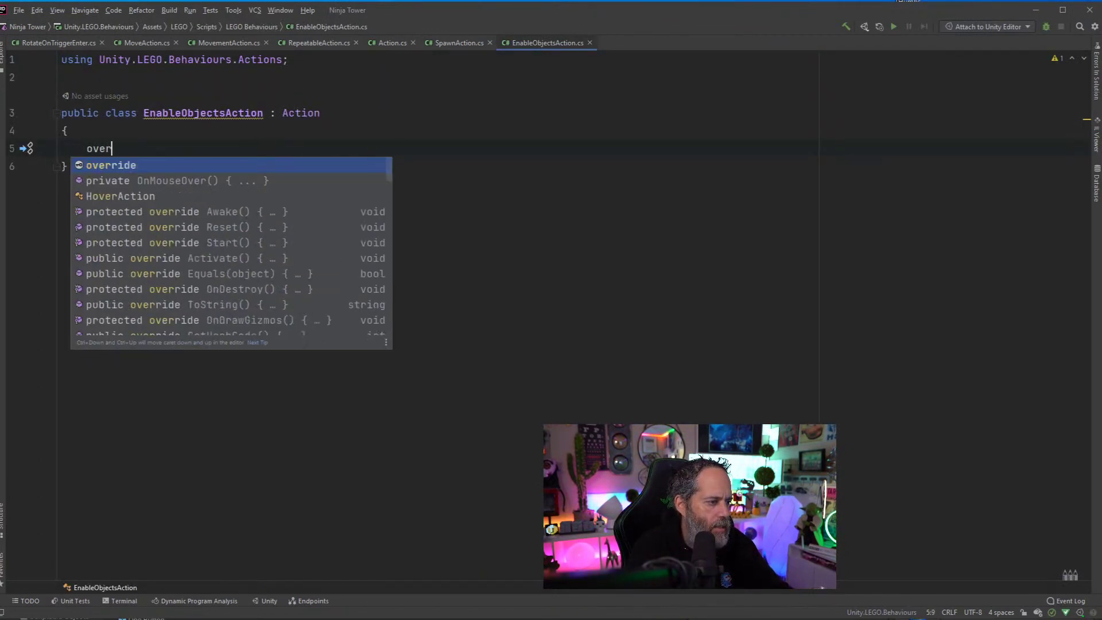
{"action": "type", "text": "ride upda"}
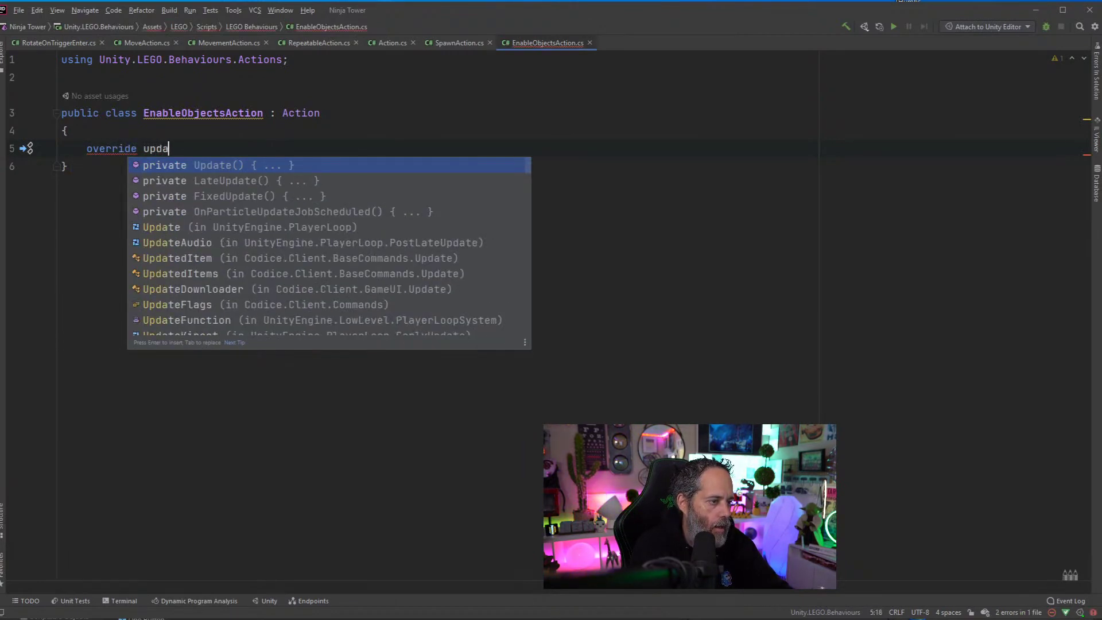
{"action": "key", "text": "Return"}
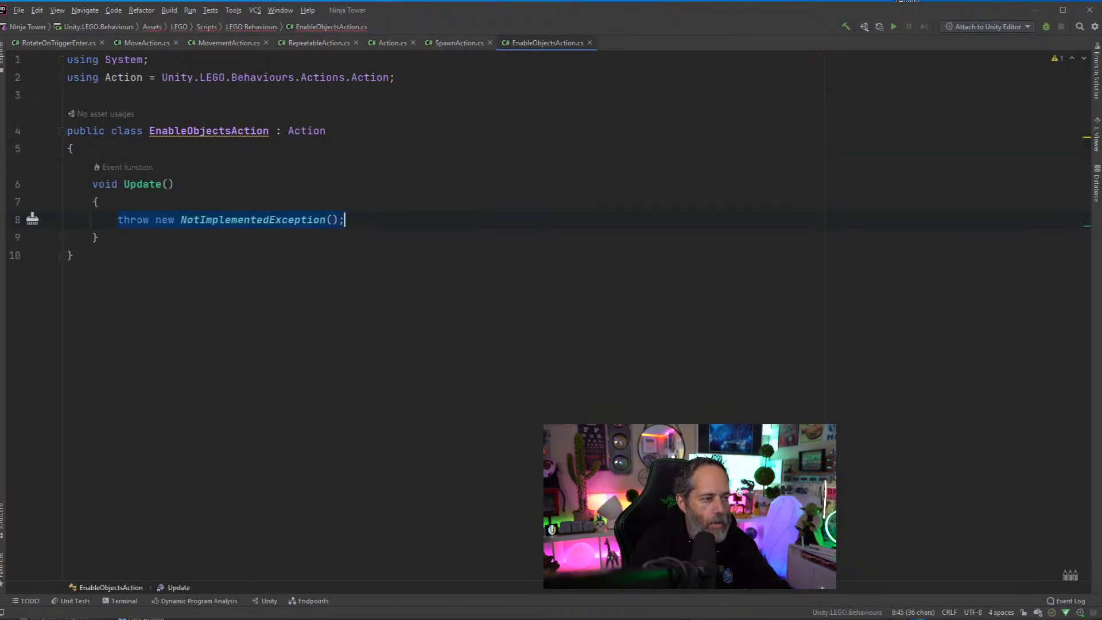
{"action": "key", "text": "BackSpace"}
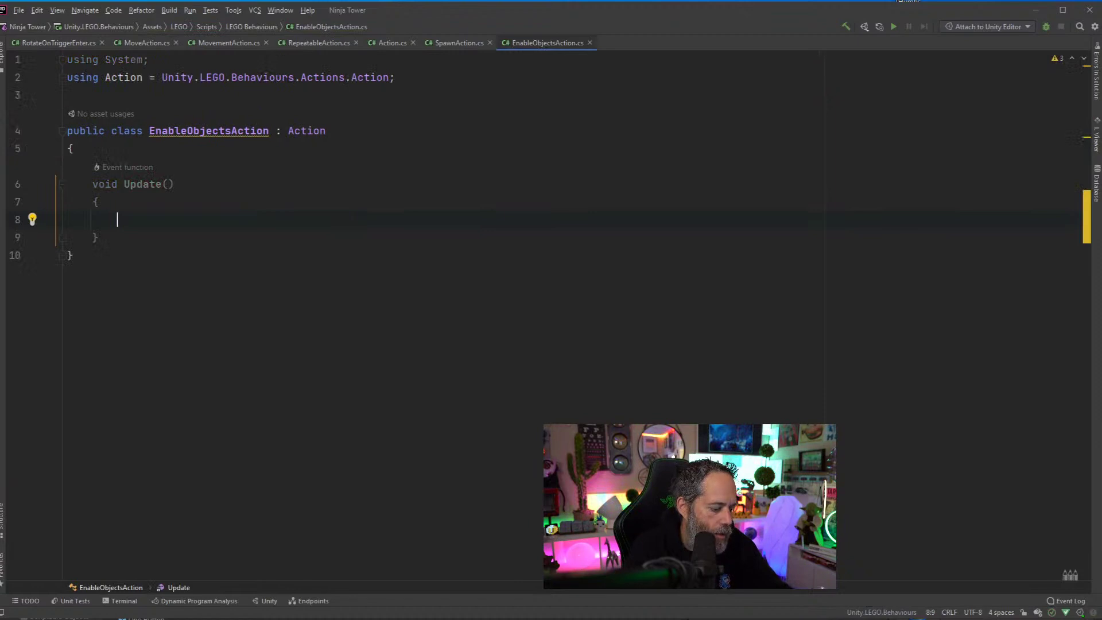
Inside Update, add an if (m_Active) condition with an empty block
{"action": "type", "text": "if (m_Active"}
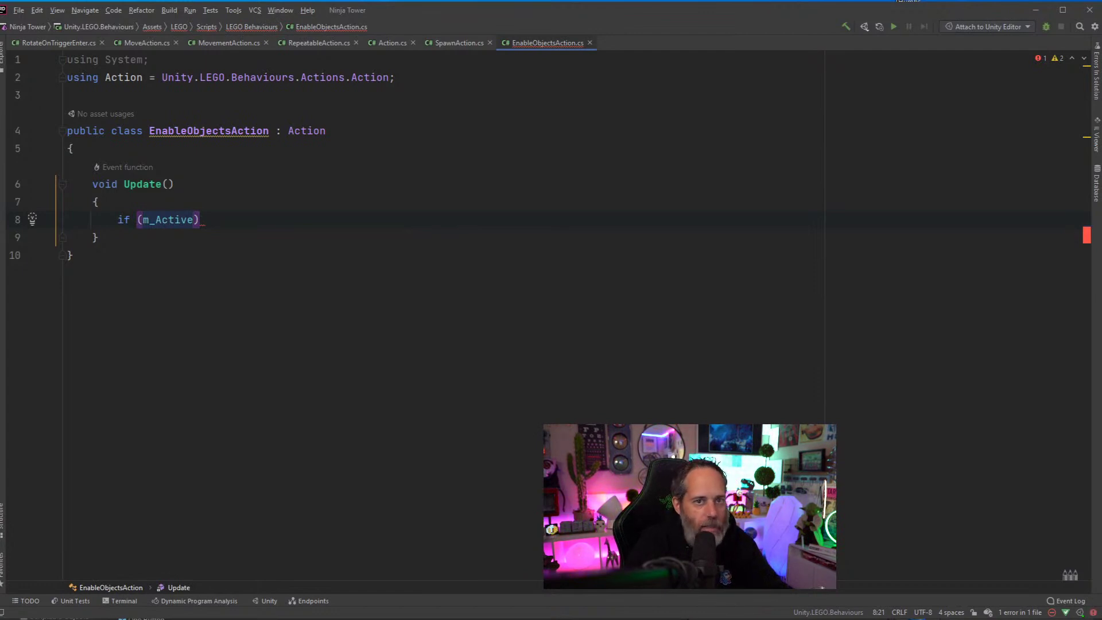
{"action": "key", "text": "End"}
{"action": "key", "text": "Return"}
{"action": "type", "text": "{"}
{"action": "key", "text": "Return"}
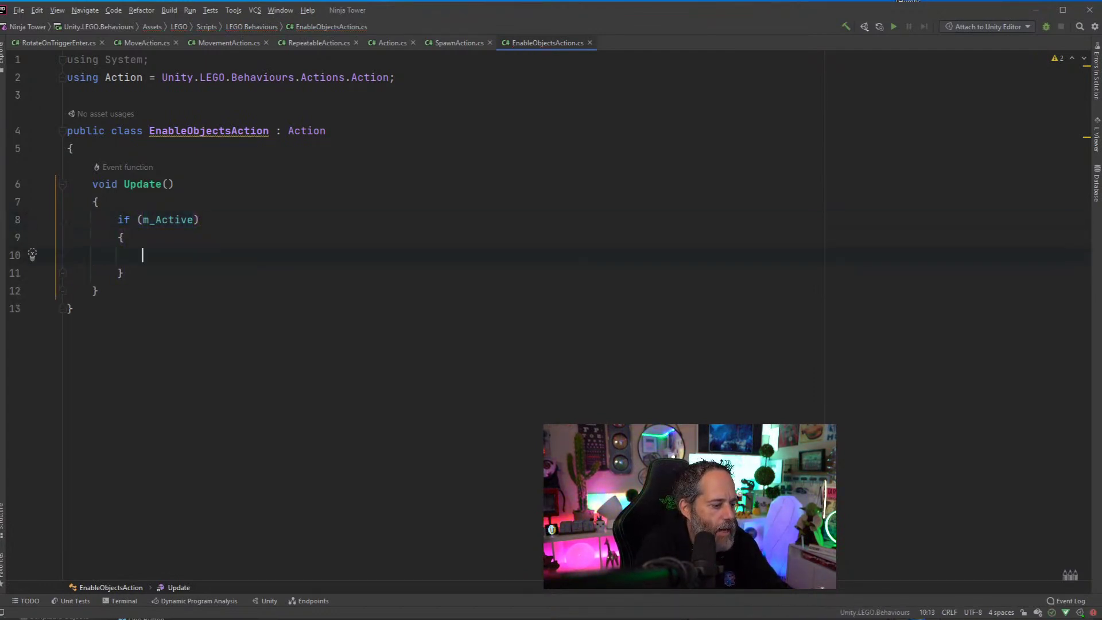
{"action": "key", "text": "Up"}
{"action": "key", "text": "Up"}
{"action": "key", "text": "Down"}
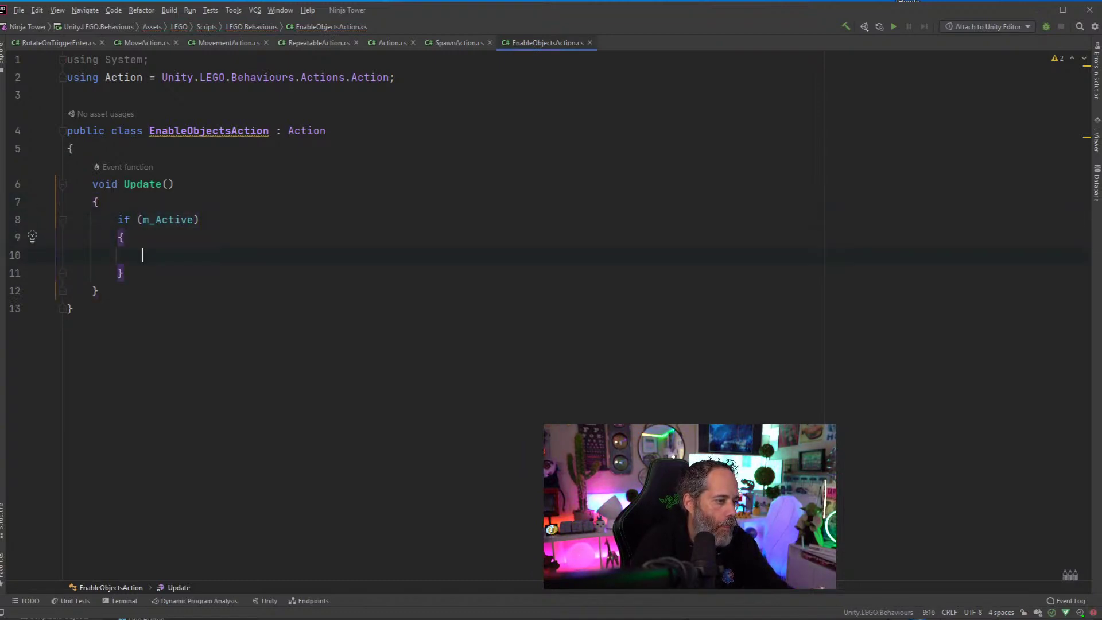
{"action": "key", "text": "Down"}
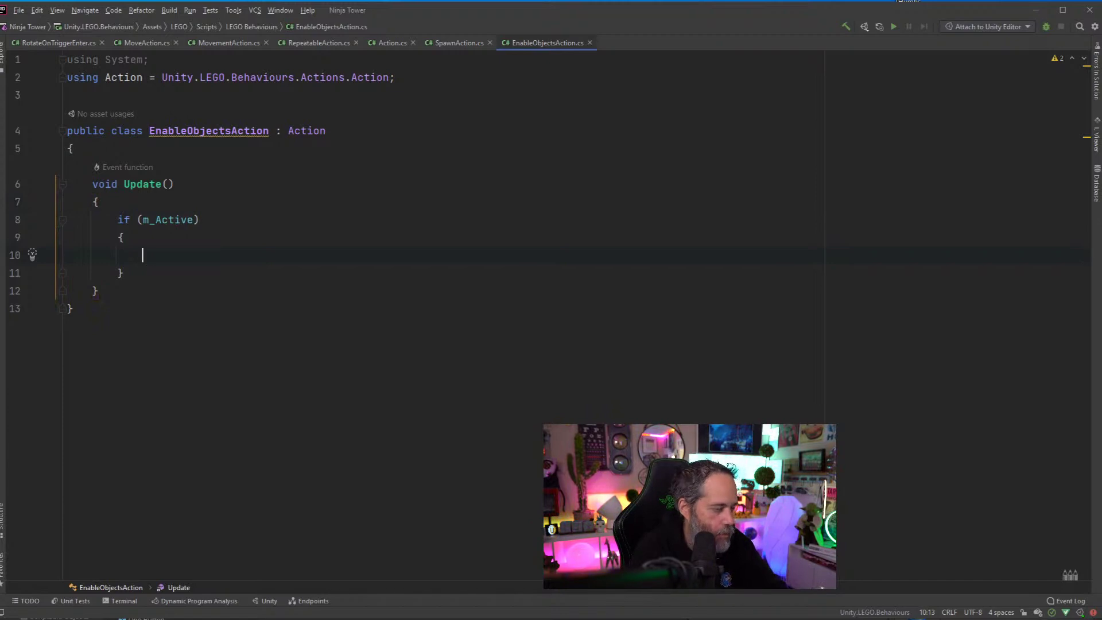
Within the m_Active block, loop over _gameObjectsToEnable with foreach (var gameObject) and call gameObject.SetActive(true) on each one
{"action": "type", "text": "foreach(var gam"}
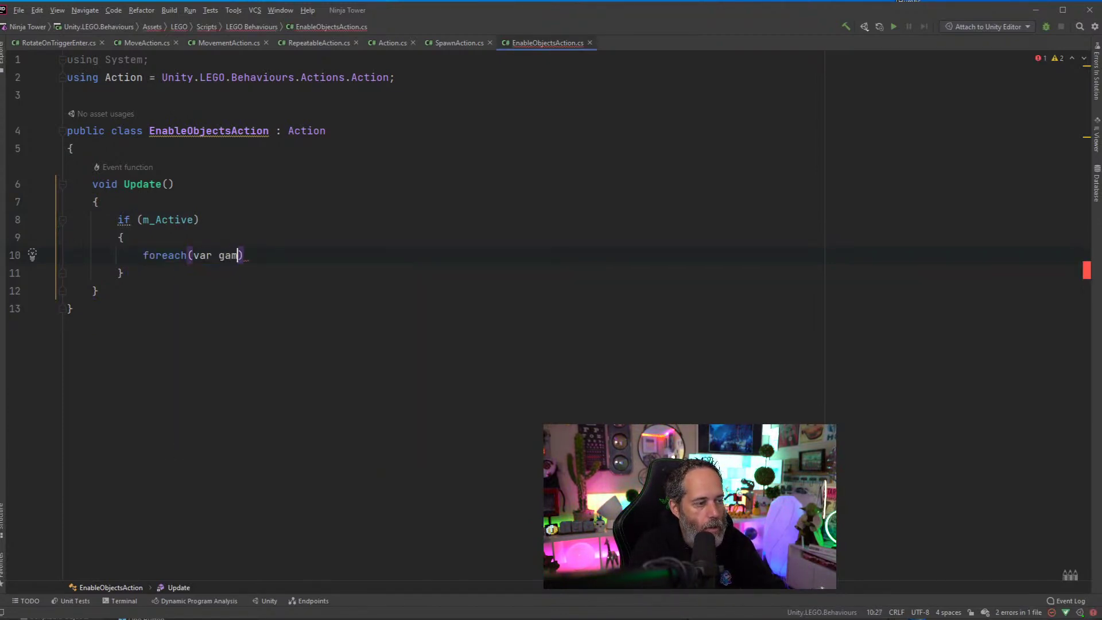
{"action": "type", "text": "eObject in _gameOb"}
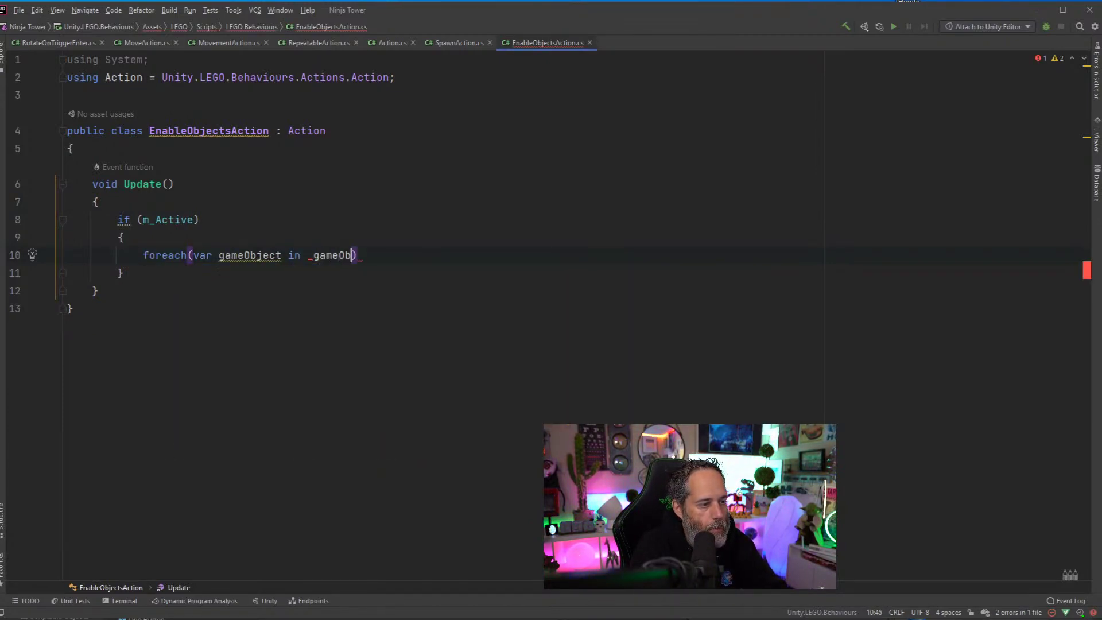
{"action": "type", "text": "jectsToEnable"}
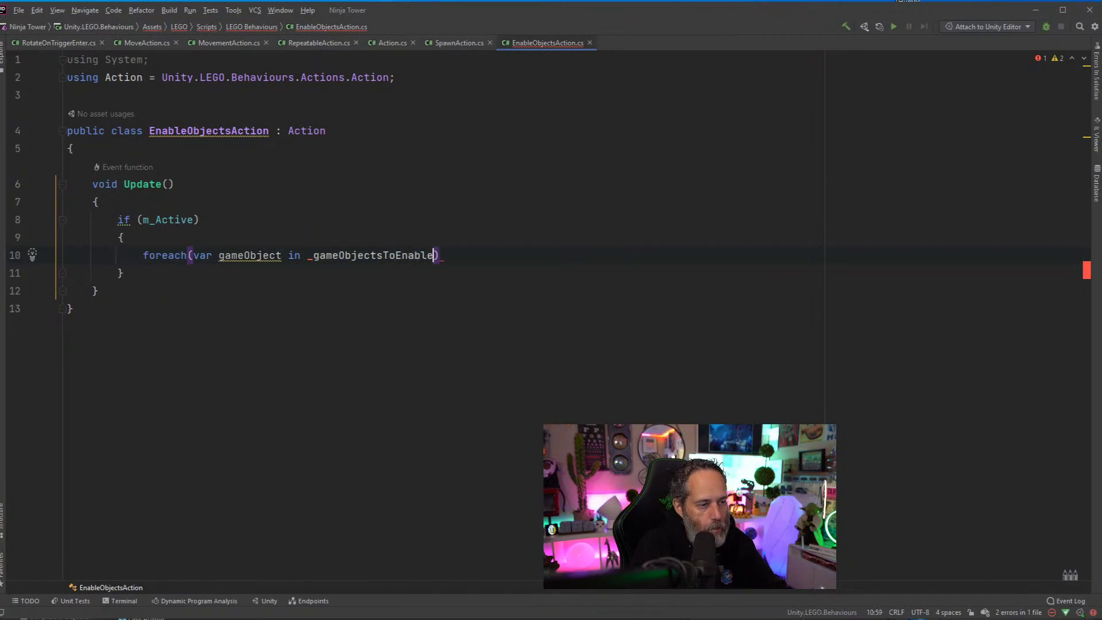
{"action": "key", "text": "End"}
{"action": "key", "text": "Return"}
{"action": "type", "text": "{"}
{"action": "key", "text": "Return"}
{"action": "type", "text": "gameObject."}
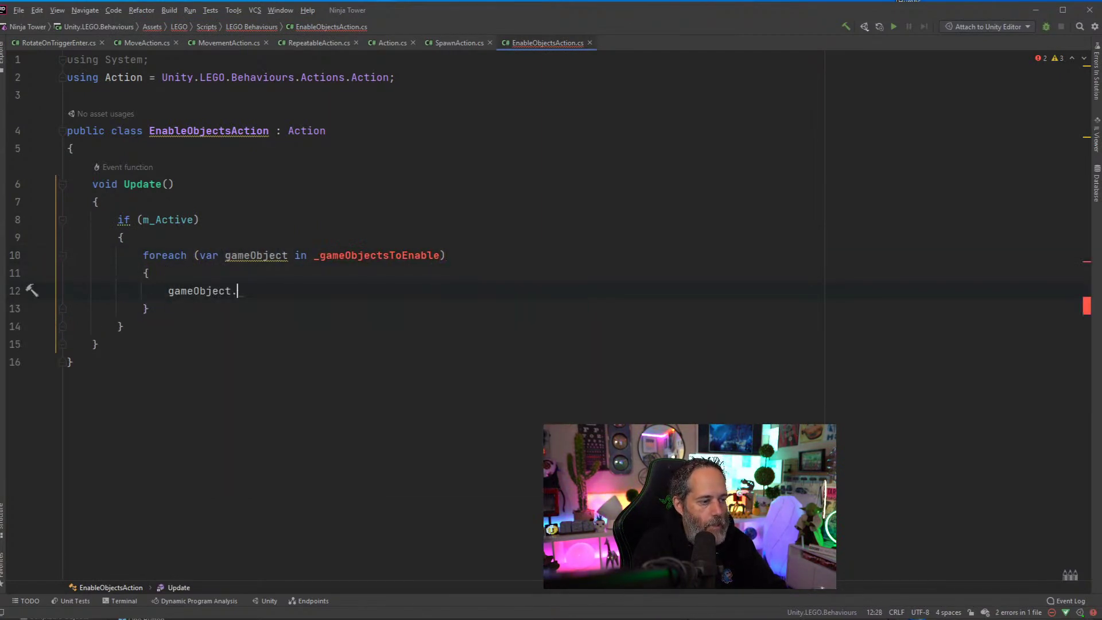
{"action": "type", "text": "SetActive(true"}
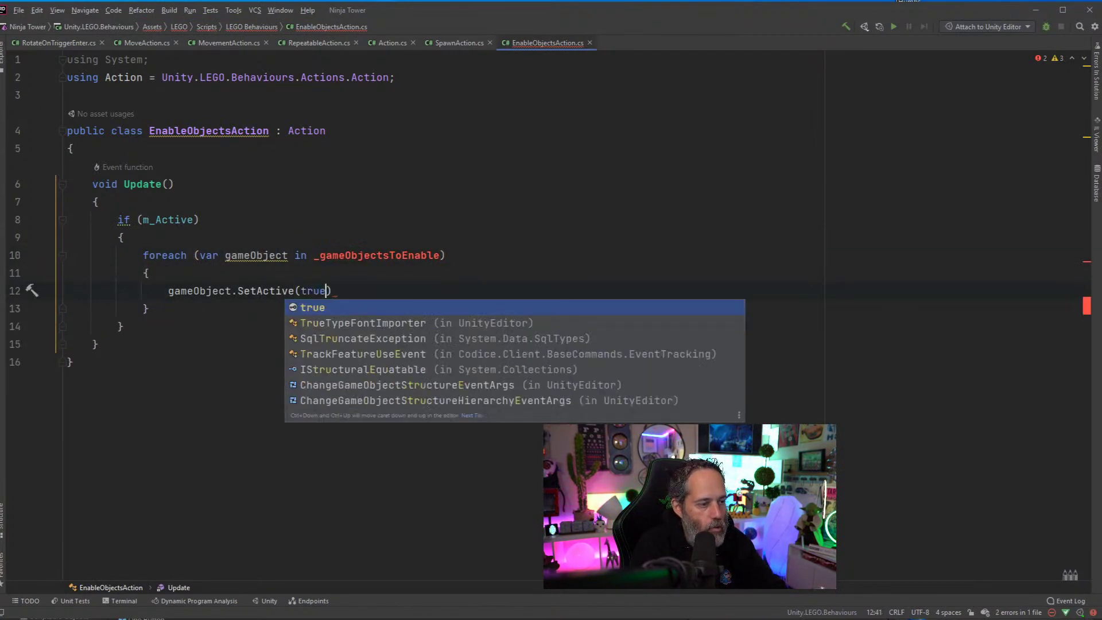
{"action": "key", "text": "Escape"}
{"action": "type", "text": ");"}
Generate a serialized field for the unresolved _gameObjectsToEnable and give it the type List<GameObject>
{"action": "left_click", "coordinate": [339, 255]}
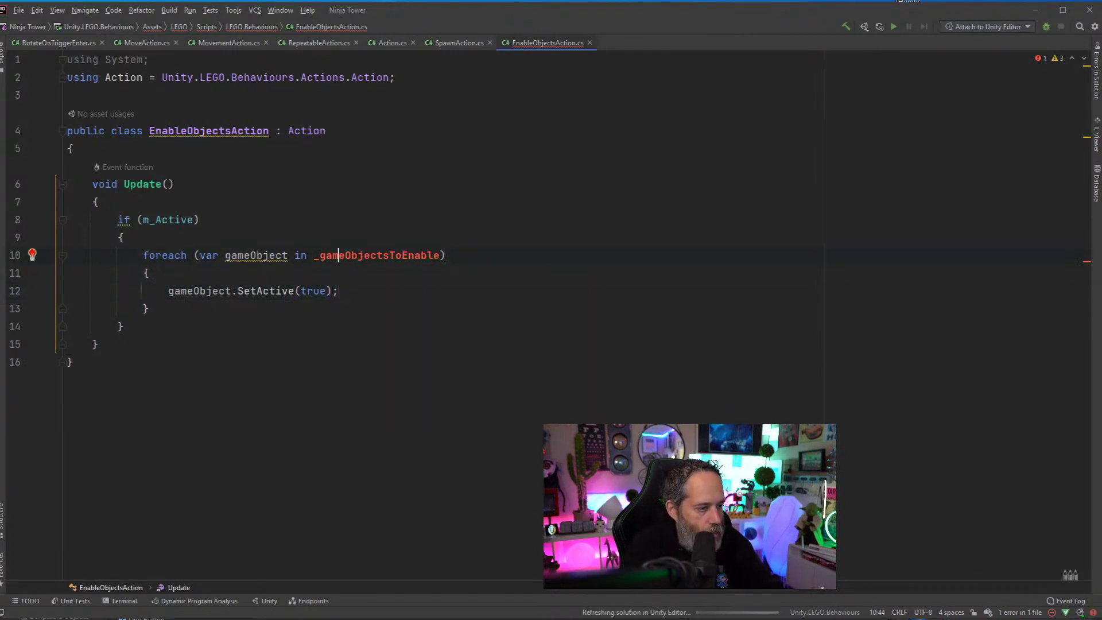
{"action": "key", "text": "alt+Return"}
{"action": "key", "text": "Down"}
{"action": "key", "text": "Return"}
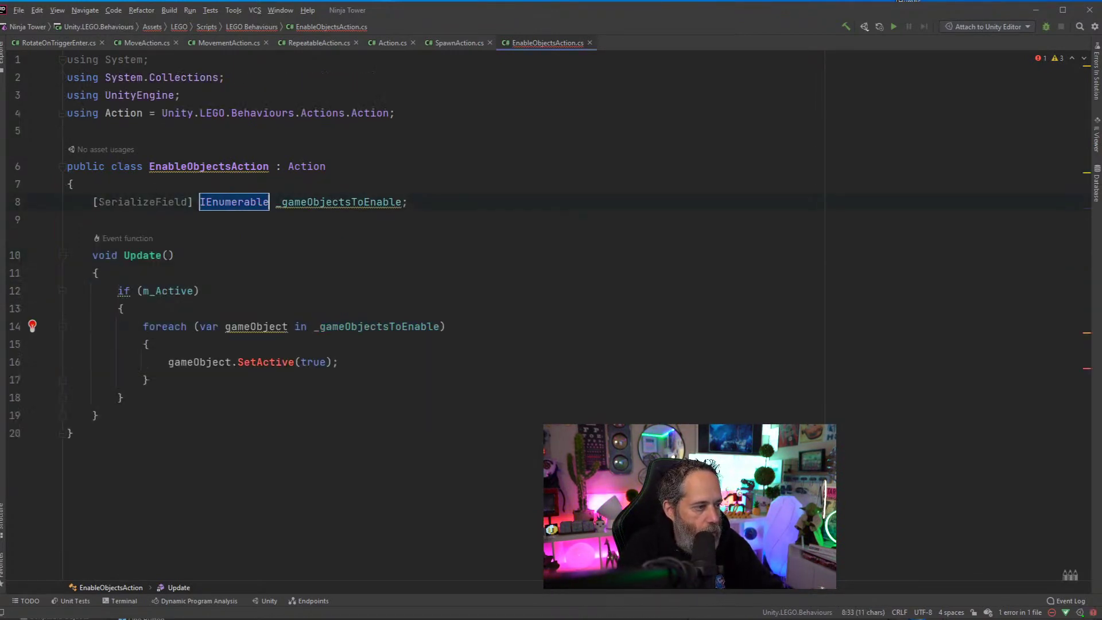
{"action": "type", "text": "List<Gam"}
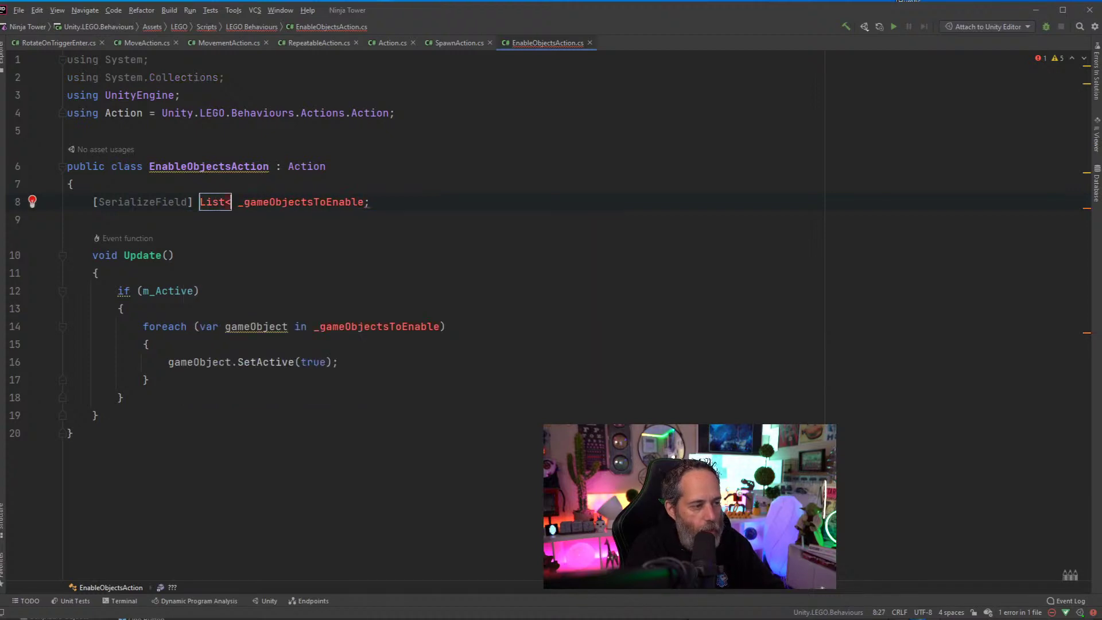
{"action": "key", "text": "Return"}
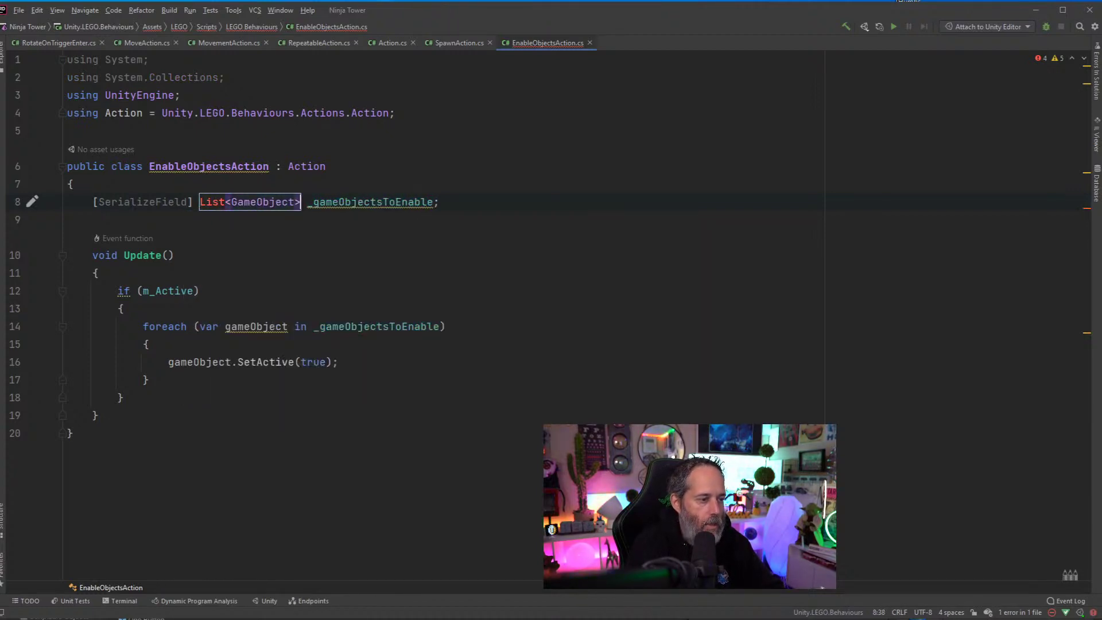
Resolve the List type of the _gameObjectsToEnable field by importing System.Collections.Generic
{"action": "left_click", "coordinate": [225, 201]}
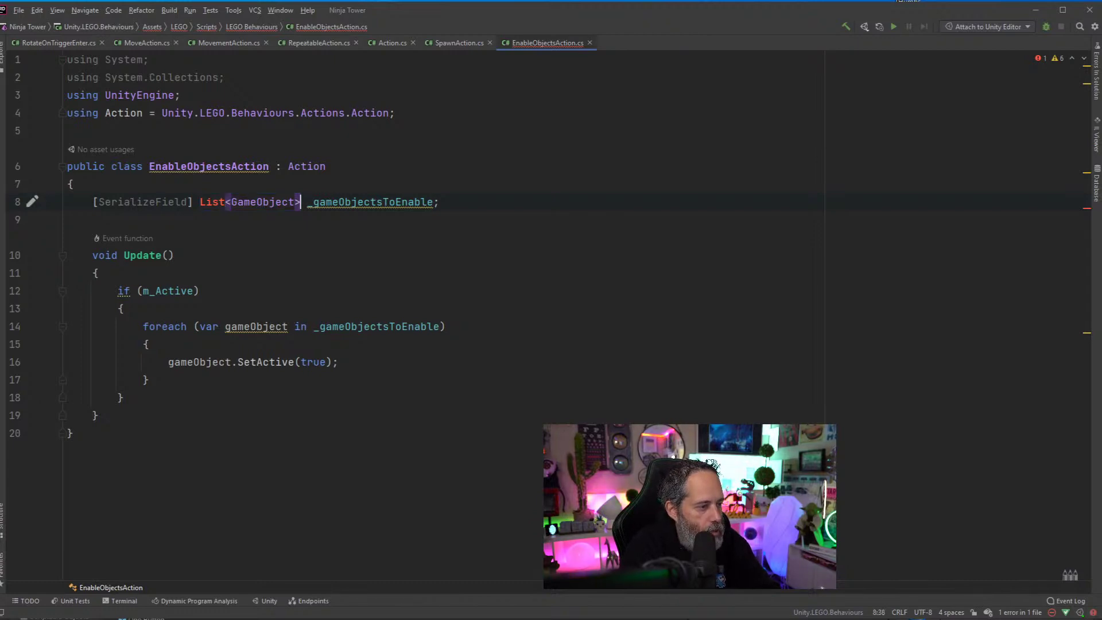
{"action": "key", "text": "alt+Return"}
{"action": "key", "text": "Escape"}
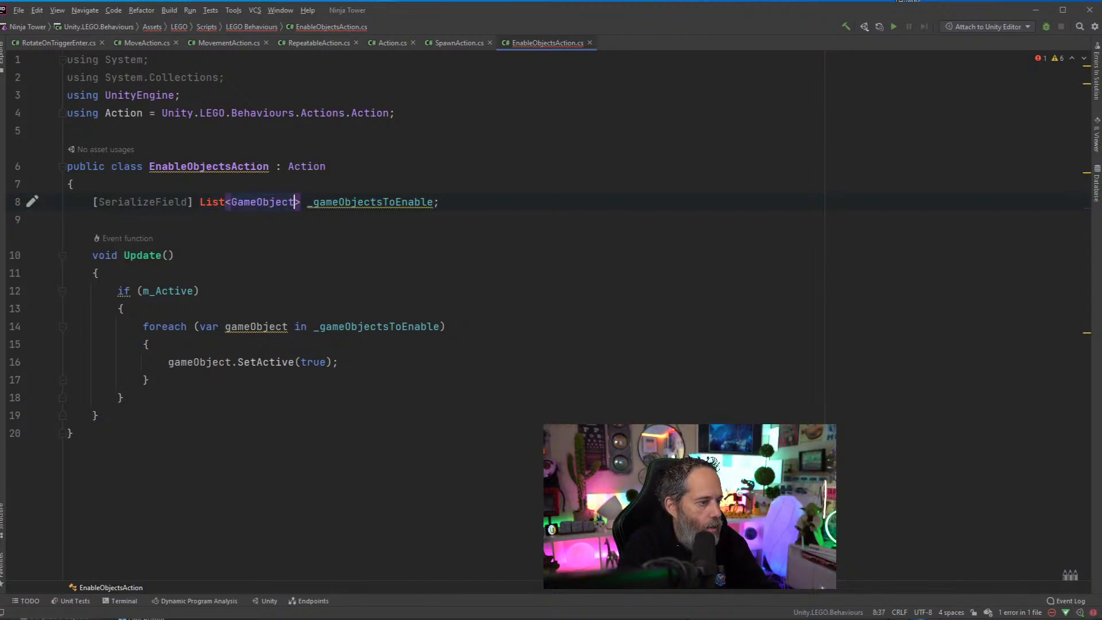
{"action": "left_click", "coordinate": [225, 202]}
{"action": "left_click", "coordinate": [219, 202]}
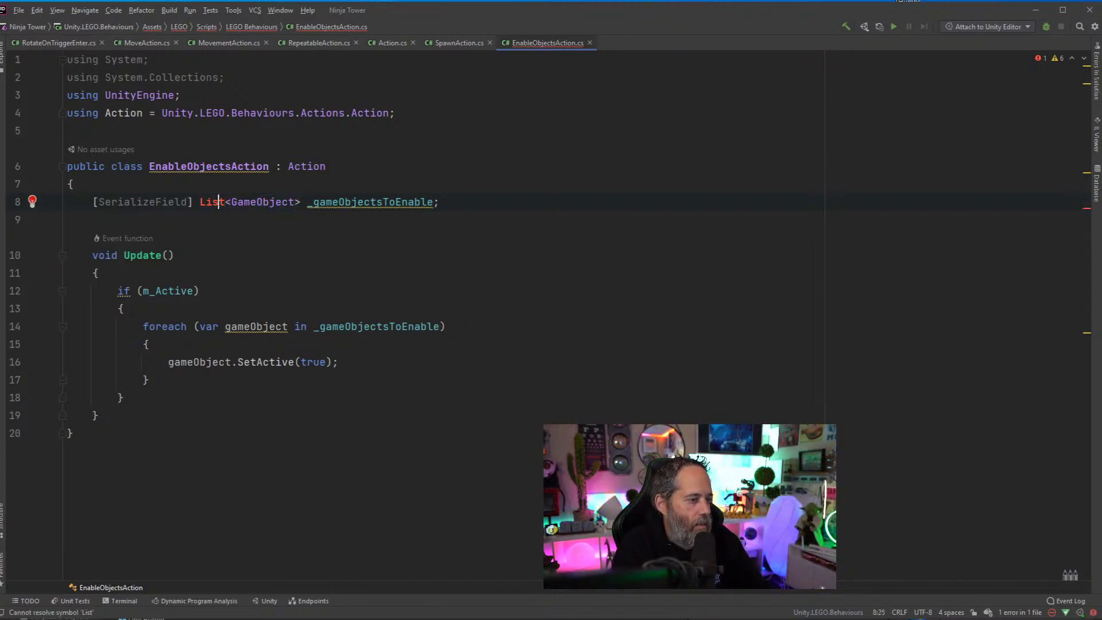
{"action": "key", "text": "alt+Return"}
{"action": "key", "text": "Return"}
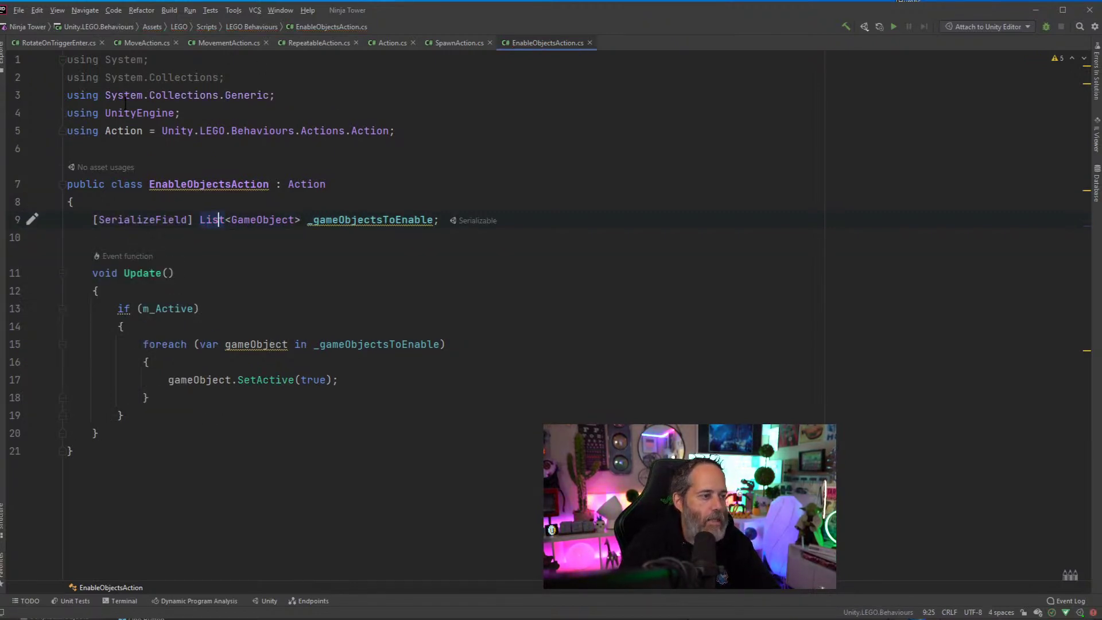
{"action": "left_click", "coordinate": [364, 218]}
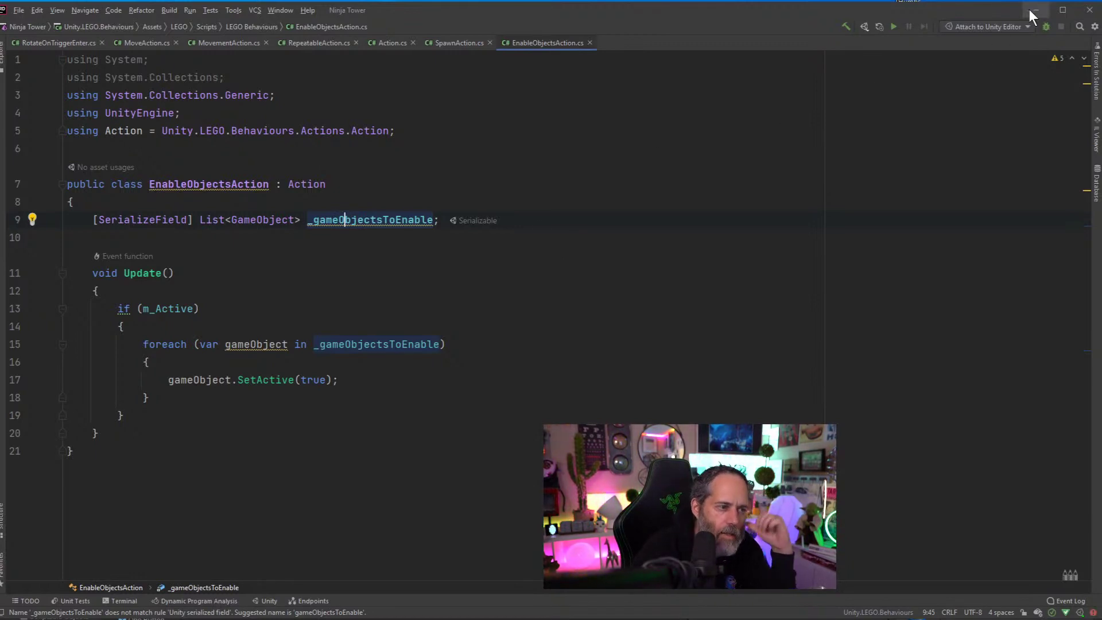
{"action": "left_click", "coordinate": [338, 249]}
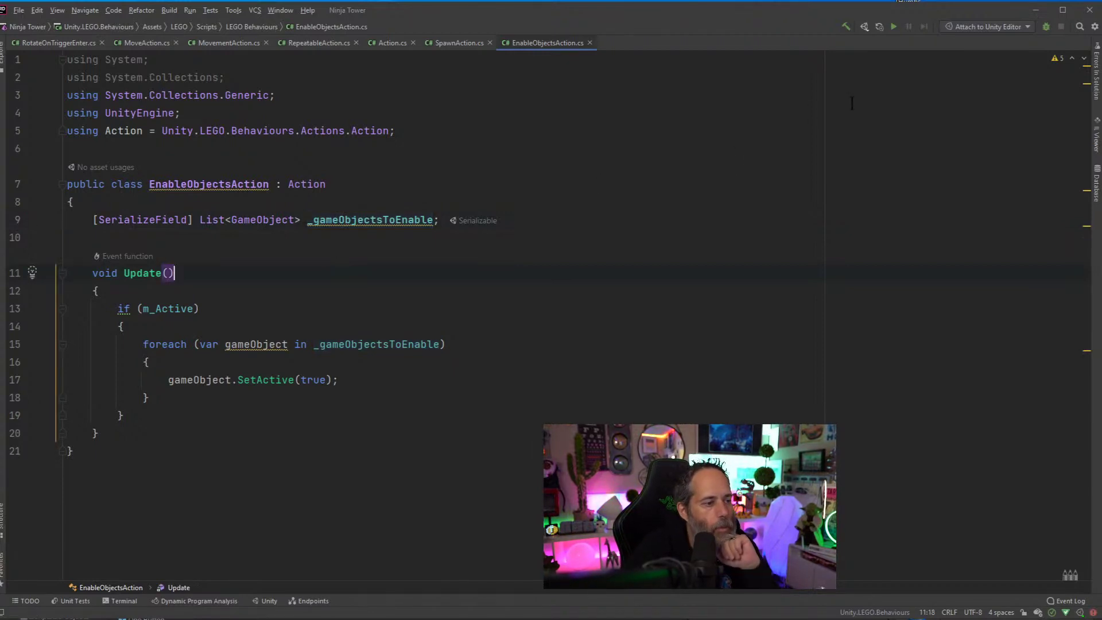
Switch to Unity, duplicate the Spawn (1) brick under Platform (6), and place the copy on the same platform beside the original
{"action": "left_click", "coordinate": [1036, 10]}
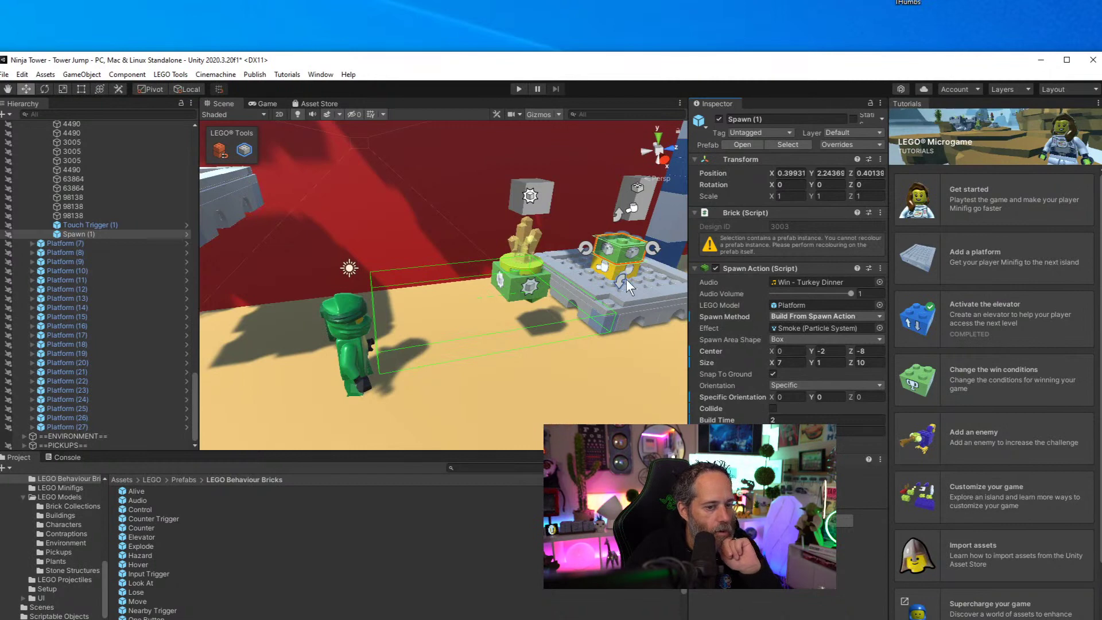
{"action": "scroll", "coordinate": [92, 263], "scroll_direction": "up", "scroll_amount": 5}
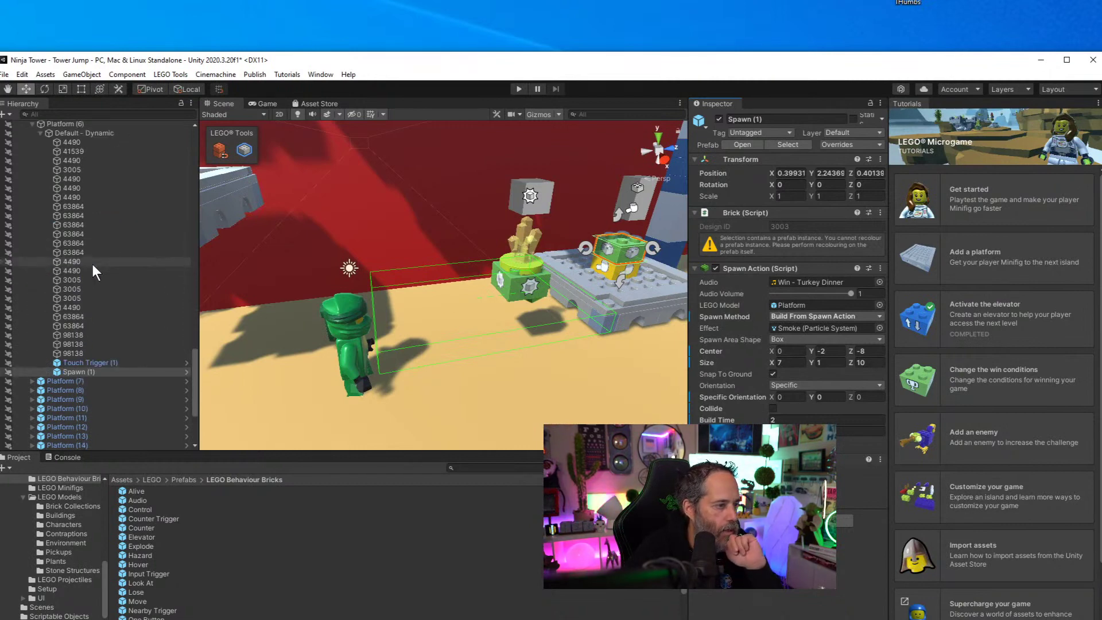
{"action": "left_click", "coordinate": [60, 125]}
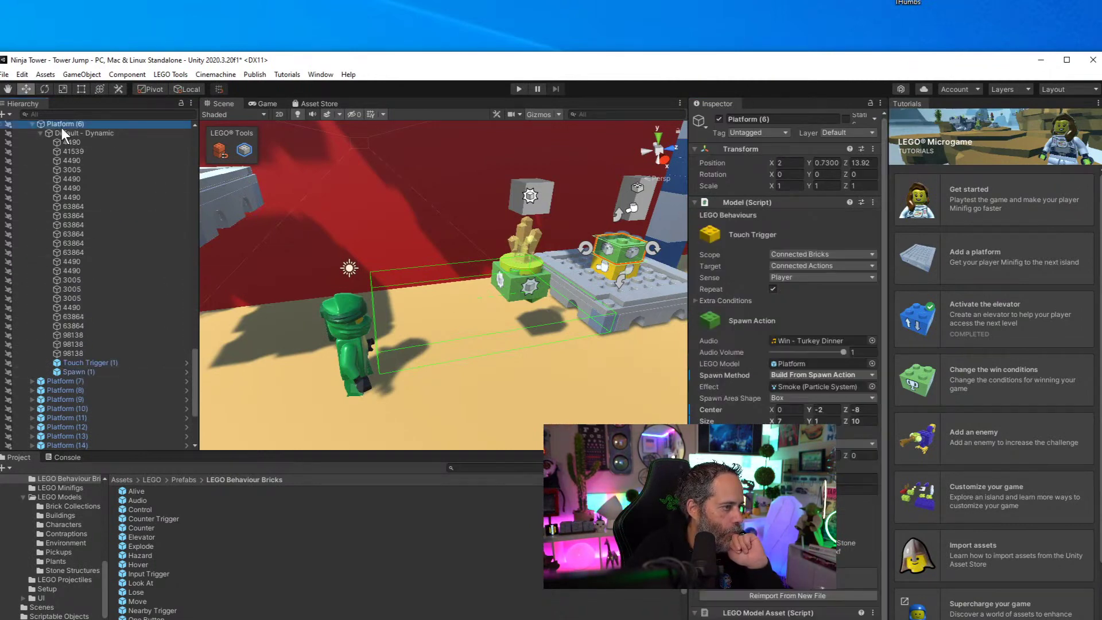
{"action": "left_click", "coordinate": [608, 247]}
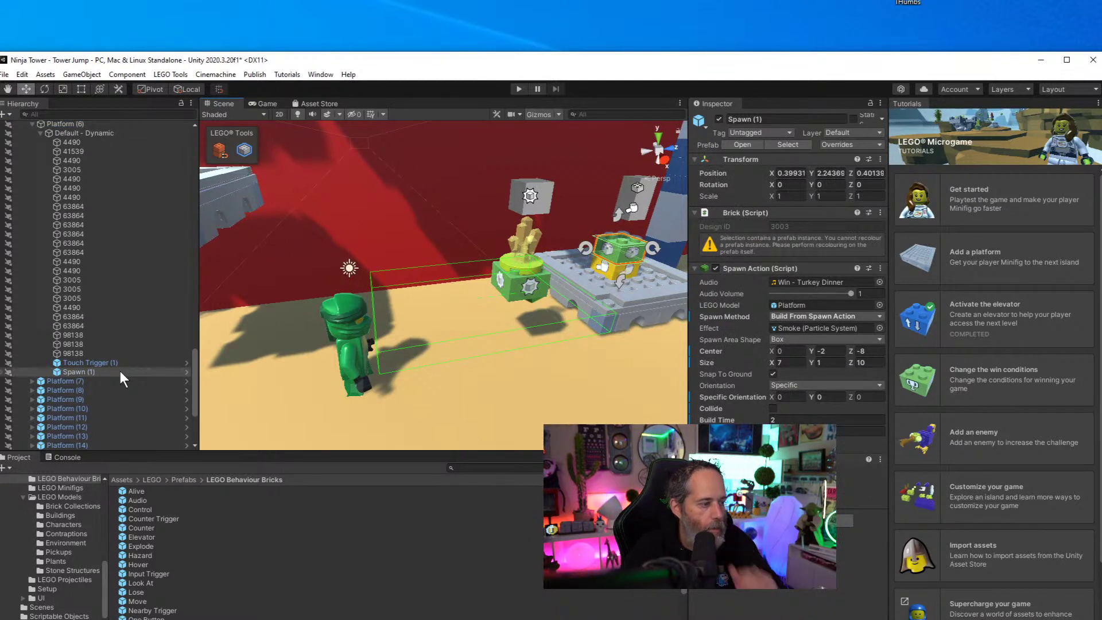
{"action": "key", "text": "ctrl+d"}
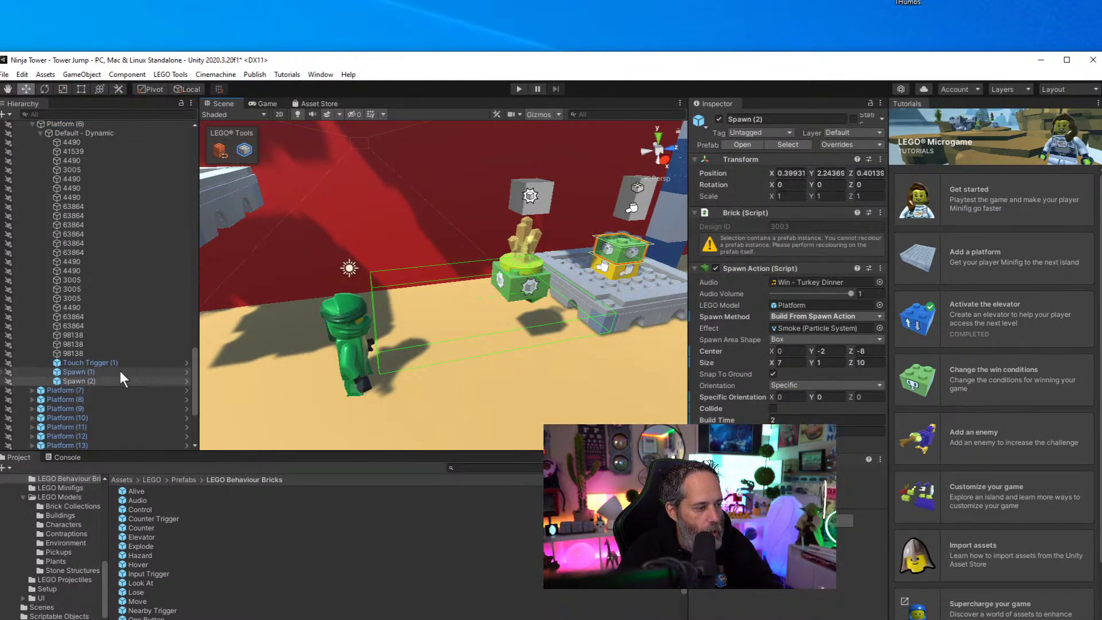
{"action": "left_click", "coordinate": [666, 270]}
Remove the Spawn Action component from the duplicated Spawn (2) brick
{"action": "right_click", "coordinate": [738, 266]}
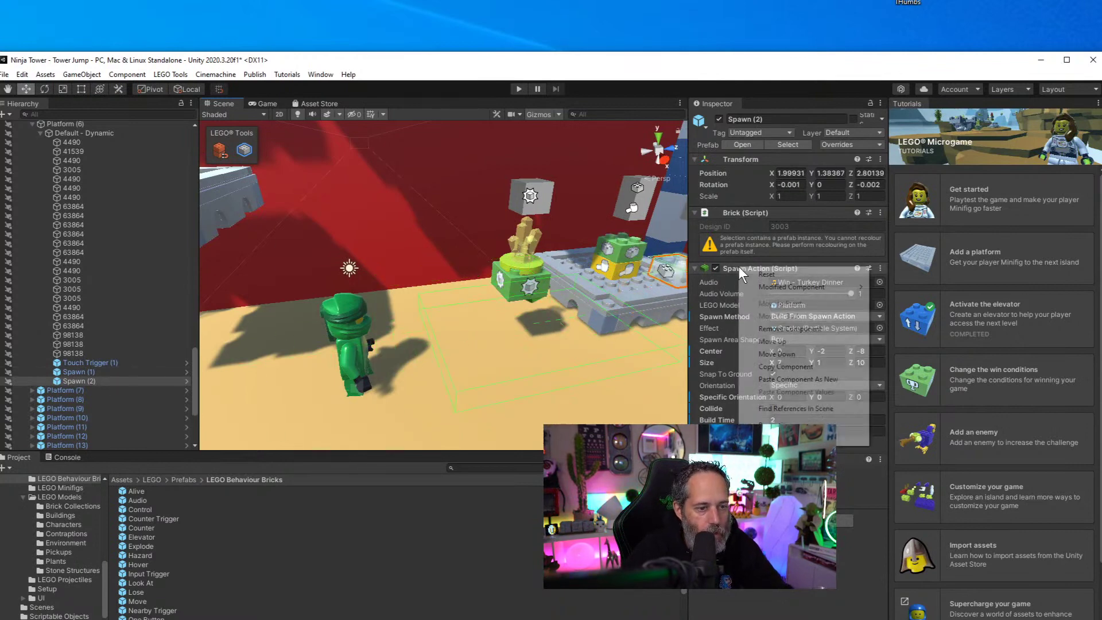
{"action": "left_click", "coordinate": [783, 328]}
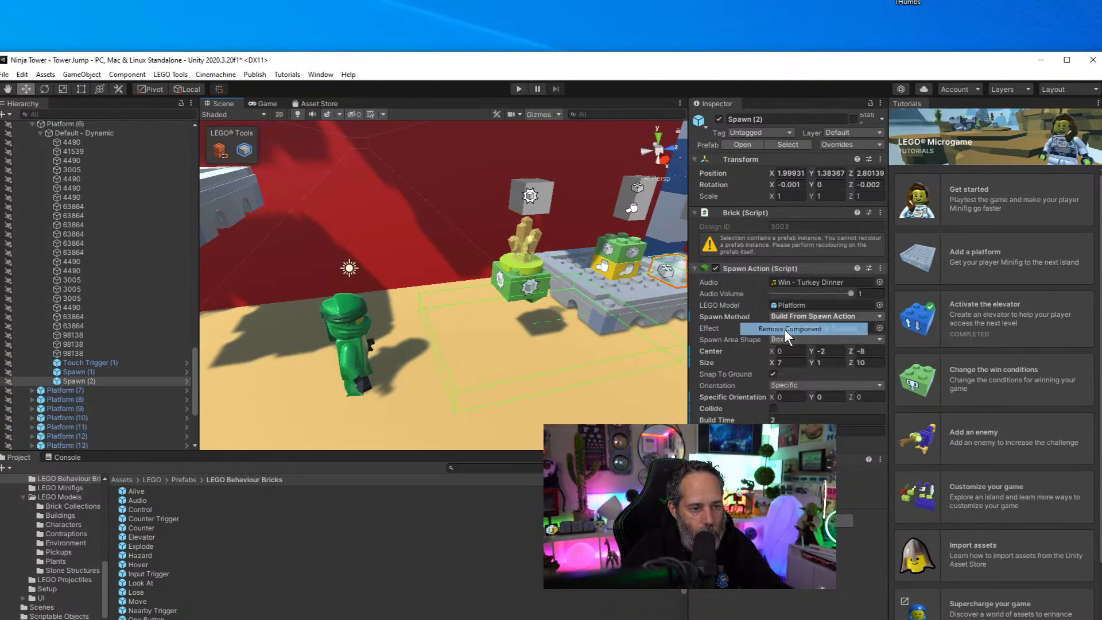
{"action": "left_click", "coordinate": [780, 343]}
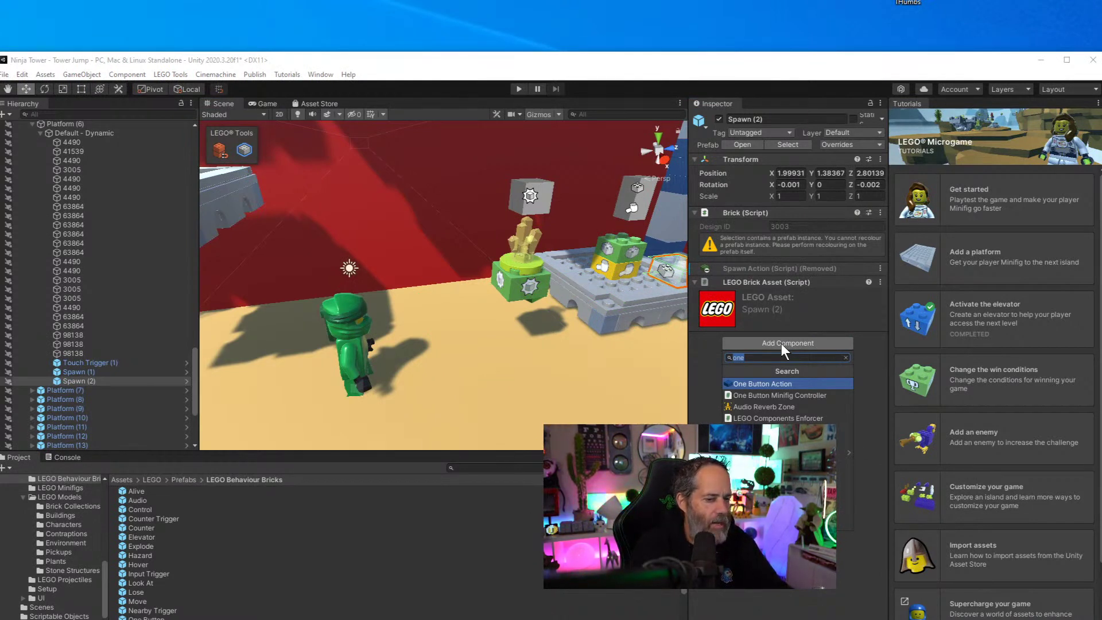
{"action": "type", "text": "enab"}
{"action": "key", "text": "BackSpace"}
{"action": "key", "text": "BackSpace"}
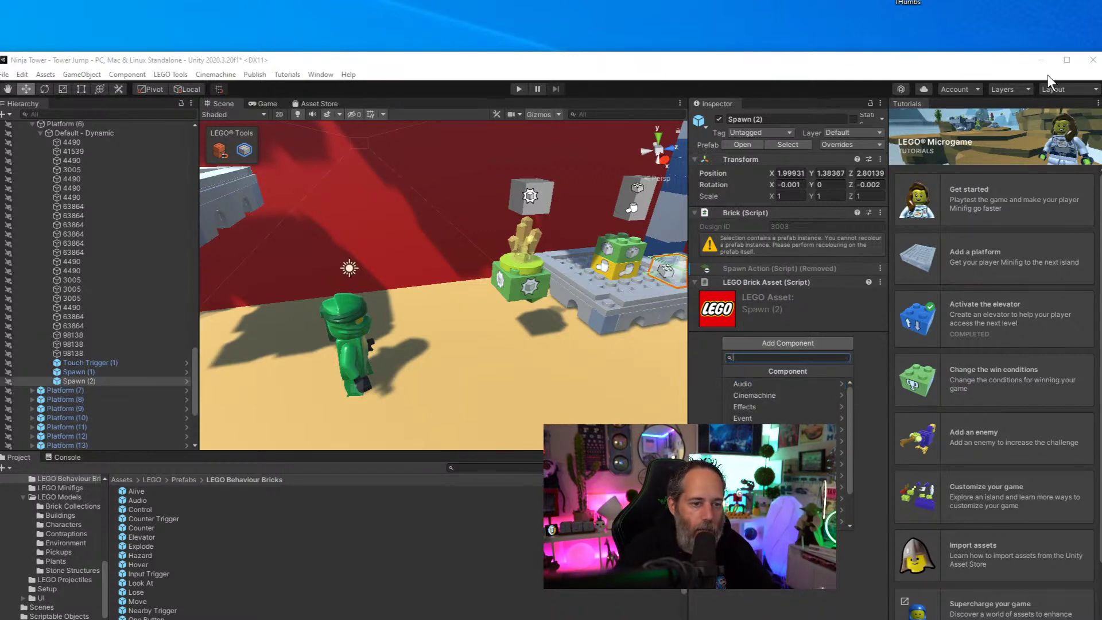
Switch to the code editor showing EnableObjectsAction.cs and build the solution
{"action": "left_click", "coordinate": [1041, 61]}
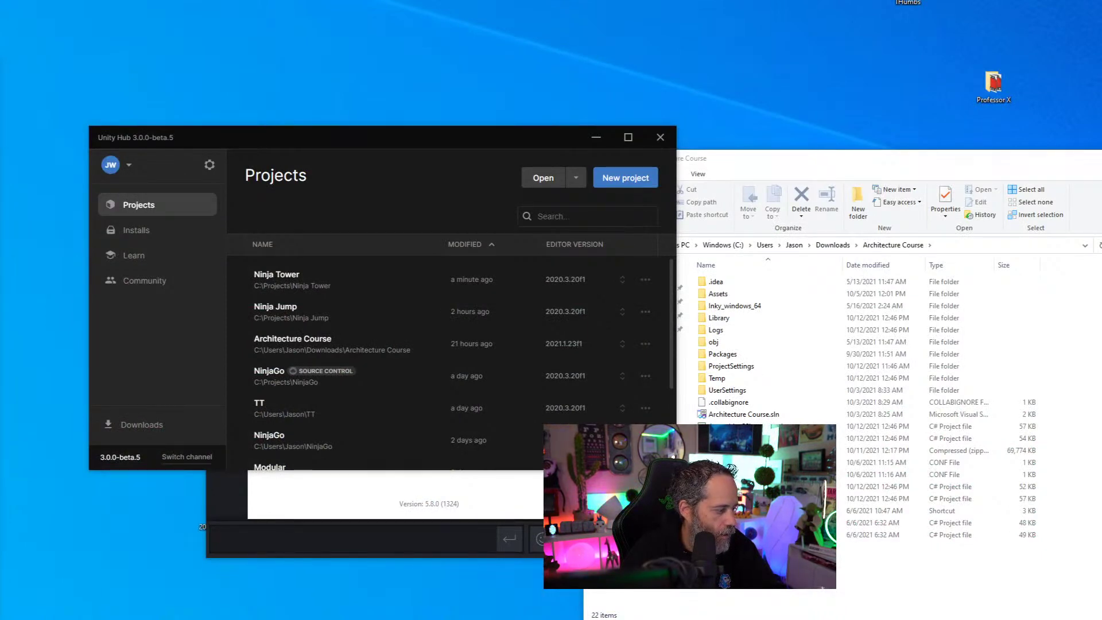
{"action": "key", "text": "alt+Tab"}
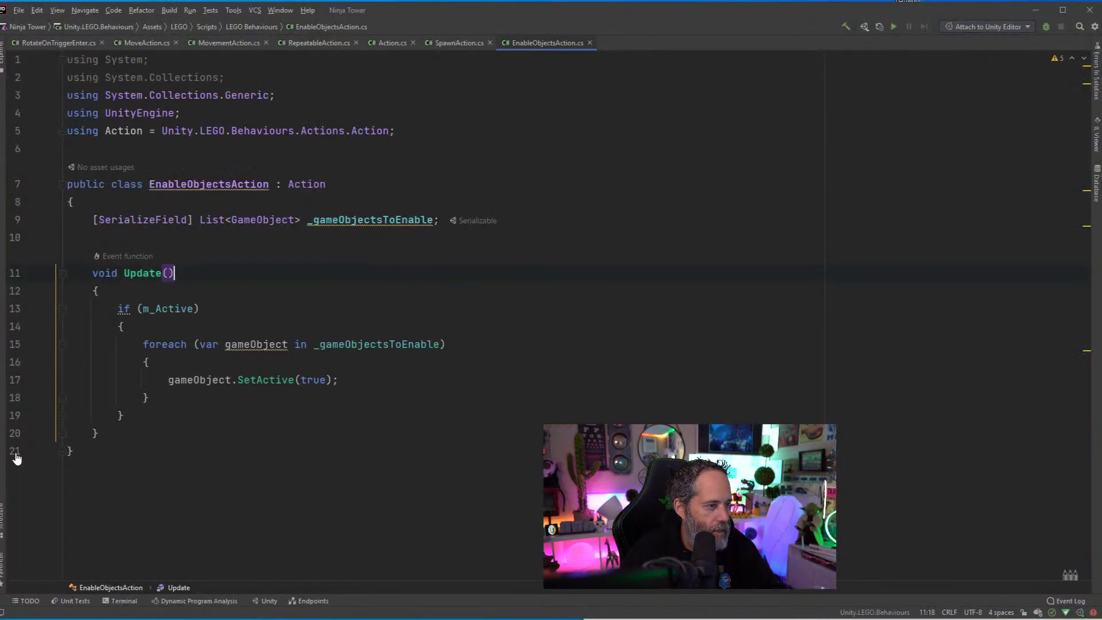
{"action": "double_click", "coordinate": [204, 184]}
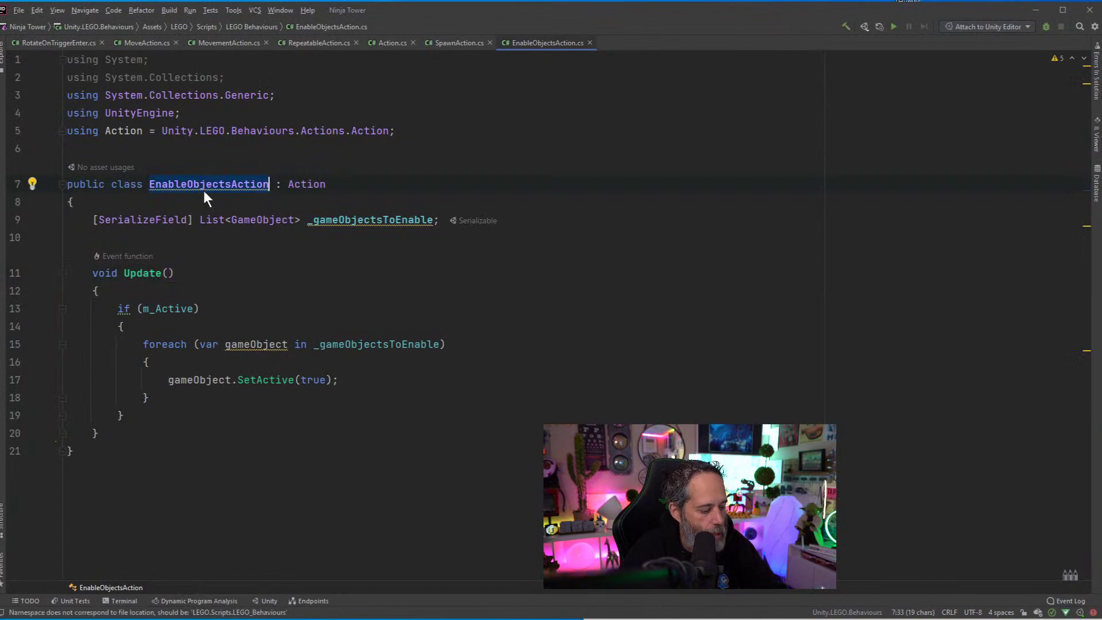
{"action": "key", "text": "ctrl+shift+b"}
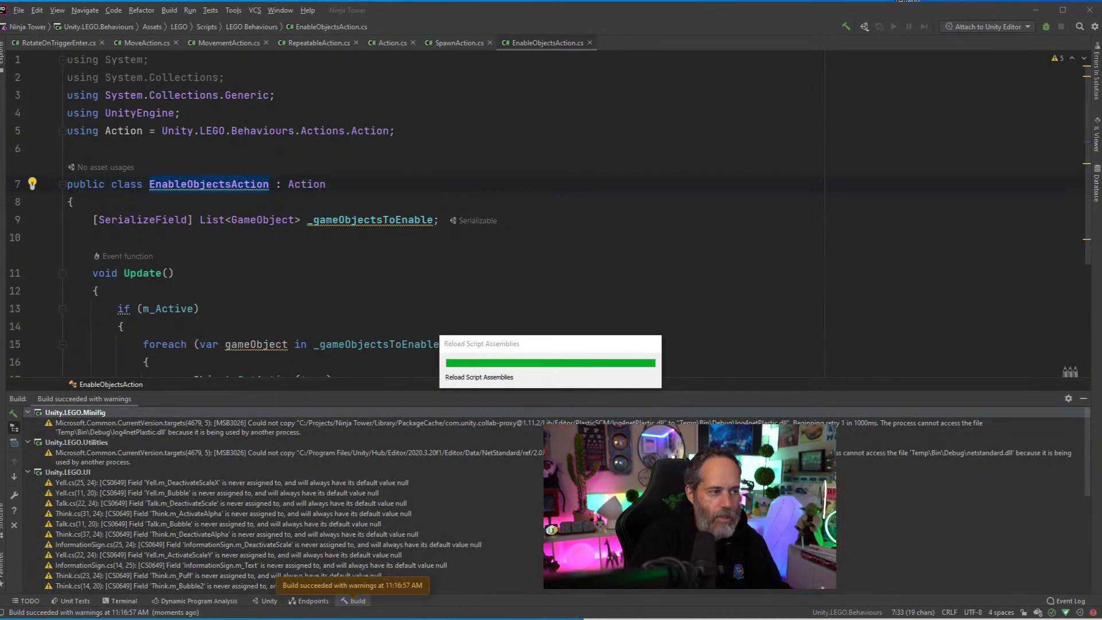
Return to Unity and add the Enable Objects Action component to the Spawn (2) brick
{"action": "key", "text": "alt+Tab"}
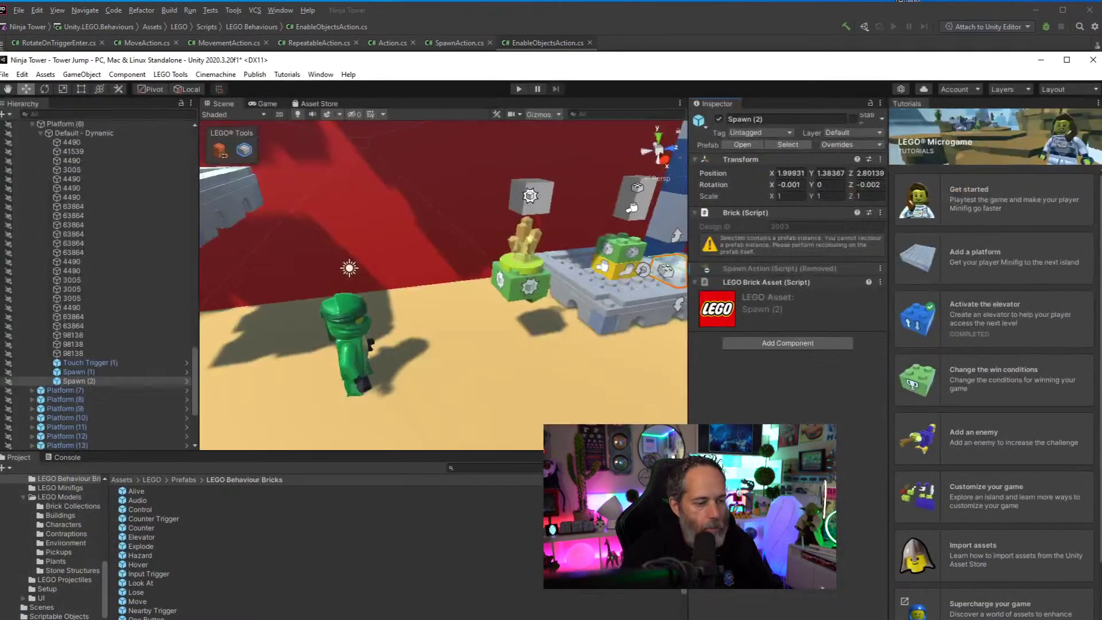
{"action": "left_click", "coordinate": [804, 342]}
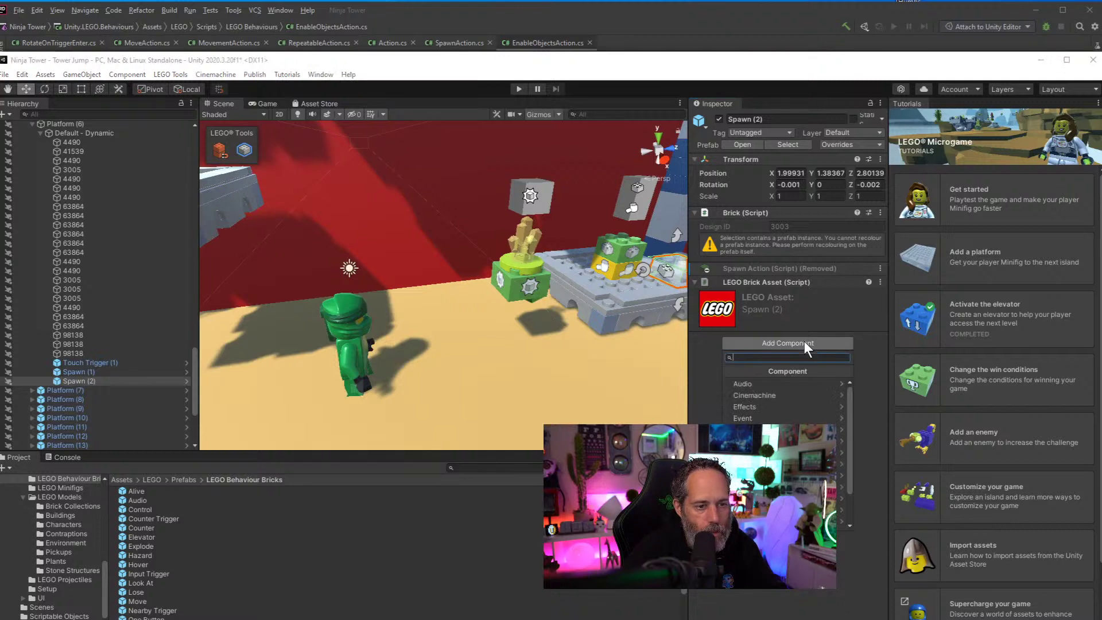
{"action": "type", "text": "enable"}
{"action": "left_click", "coordinate": [779, 378]}
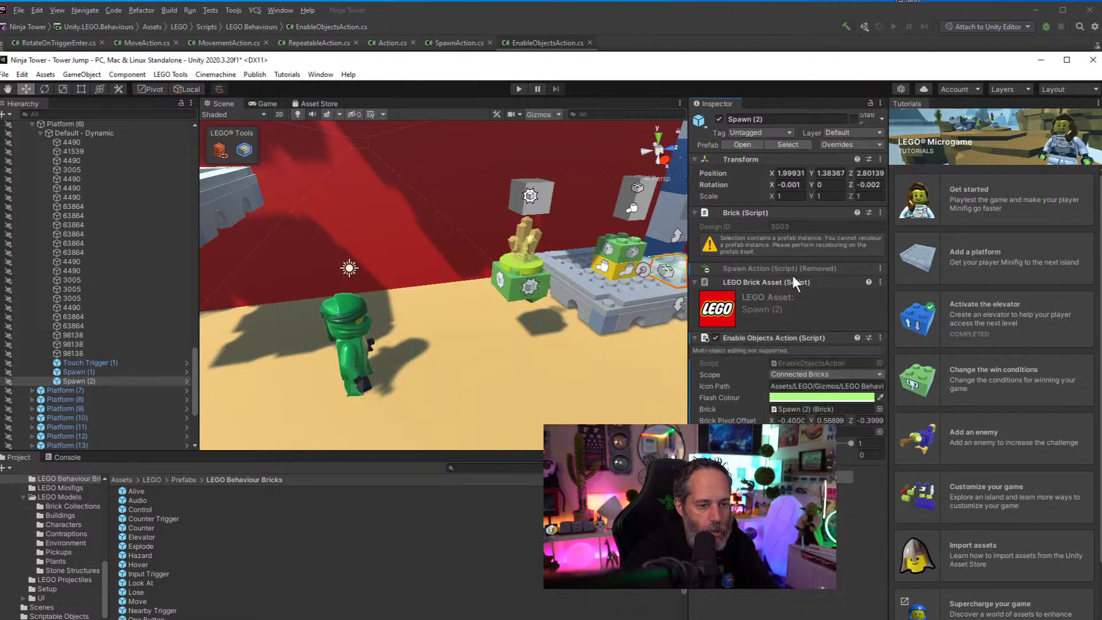
Unpack the Spawn (2) brick so it is no longer linked to its prefab
{"action": "right_click", "coordinate": [102, 382]}
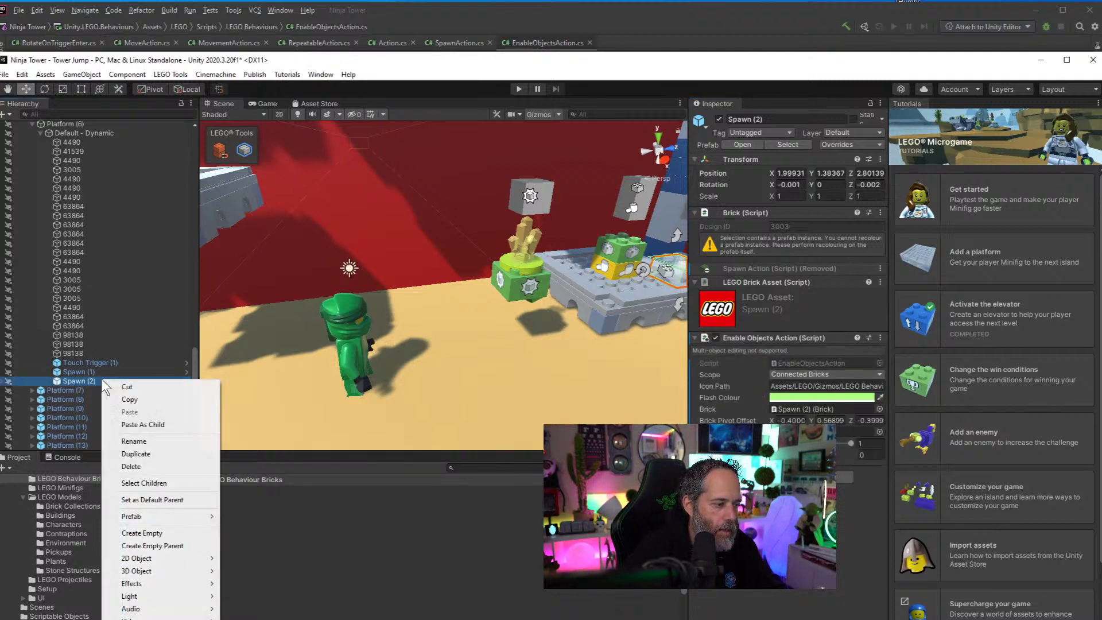
{"action": "left_click", "coordinate": [86, 75]}
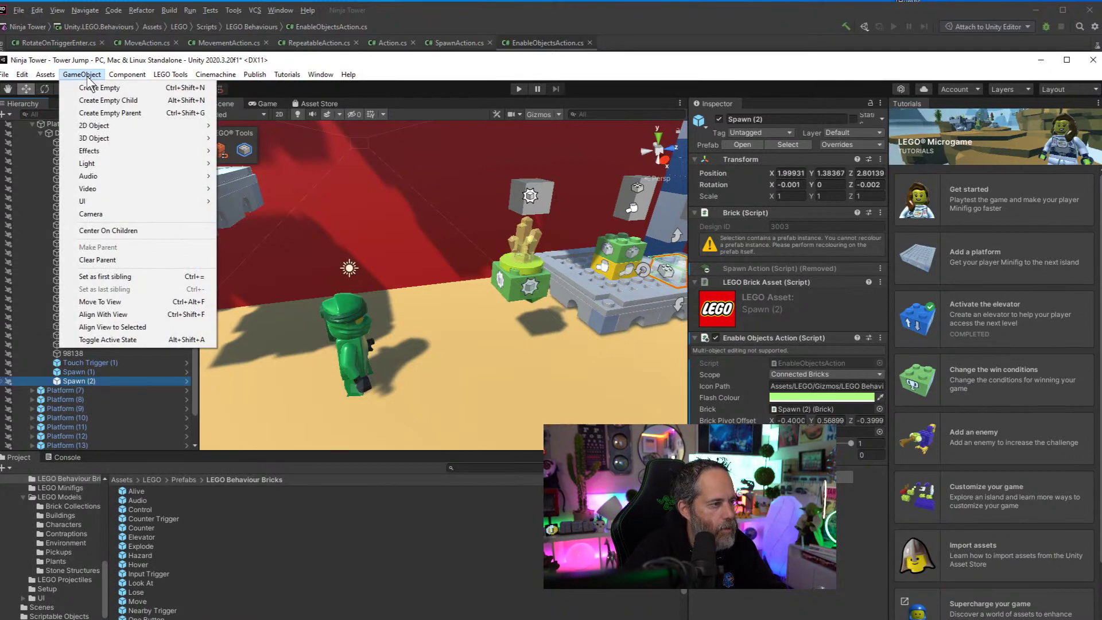
{"action": "mouse_move", "coordinate": [46, 75]}
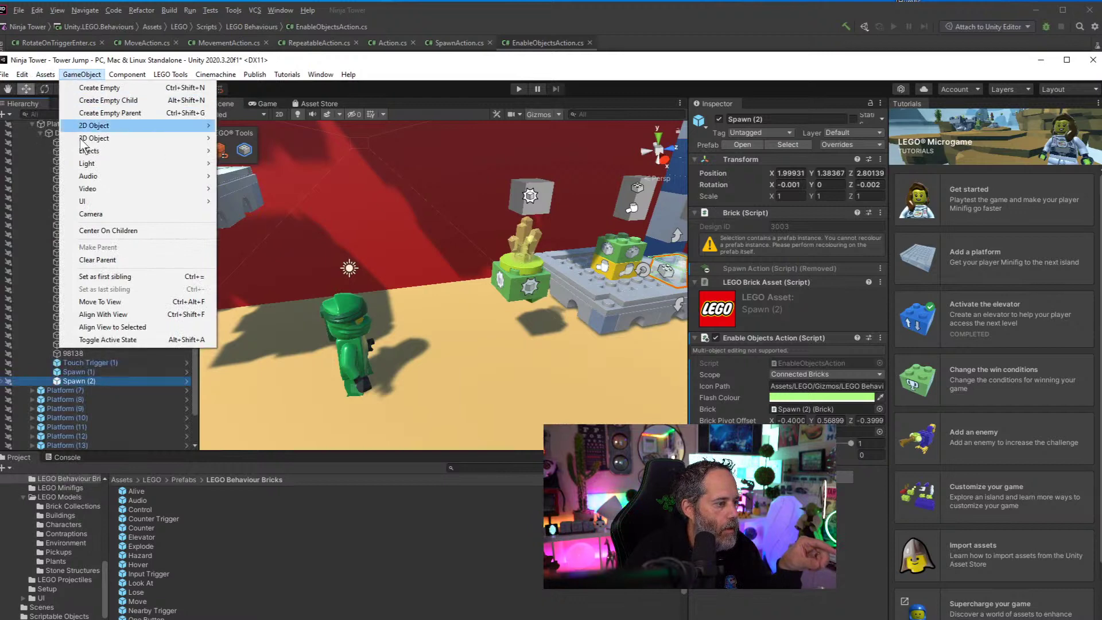
{"action": "mouse_move", "coordinate": [123, 79]}
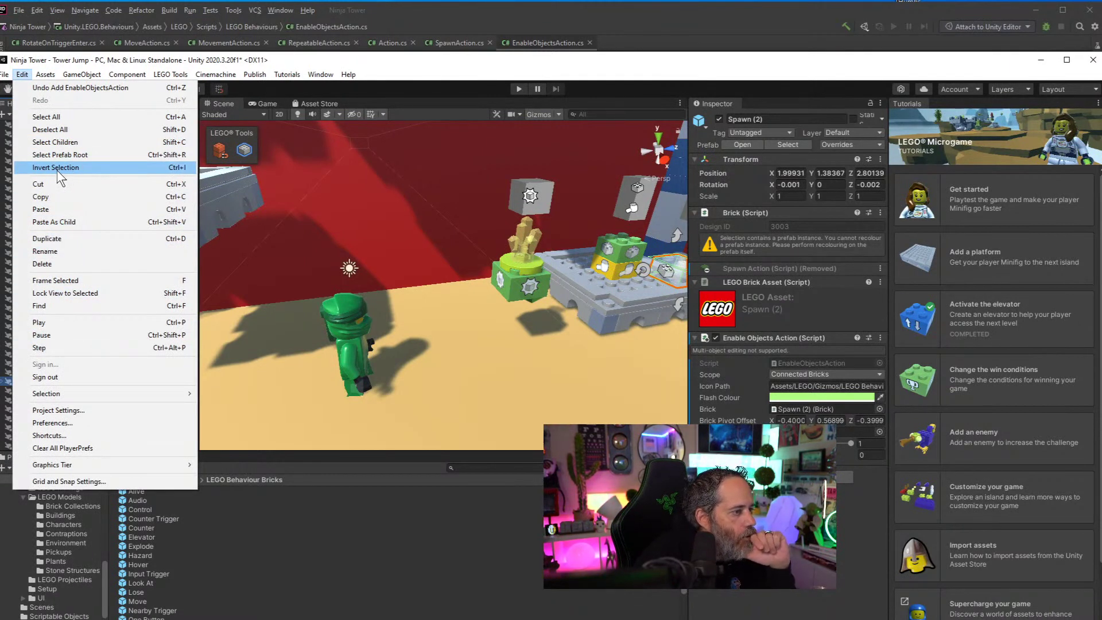
{"action": "left_click", "coordinate": [5, 76]}
{"action": "right_click", "coordinate": [68, 377]}
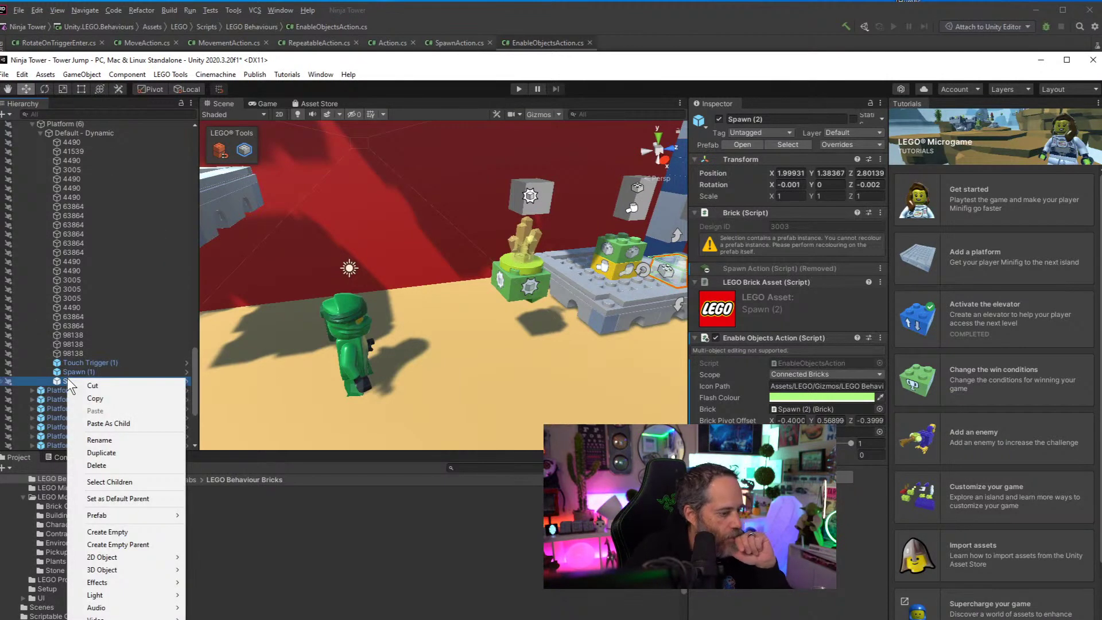
{"action": "mouse_move", "coordinate": [129, 573]}
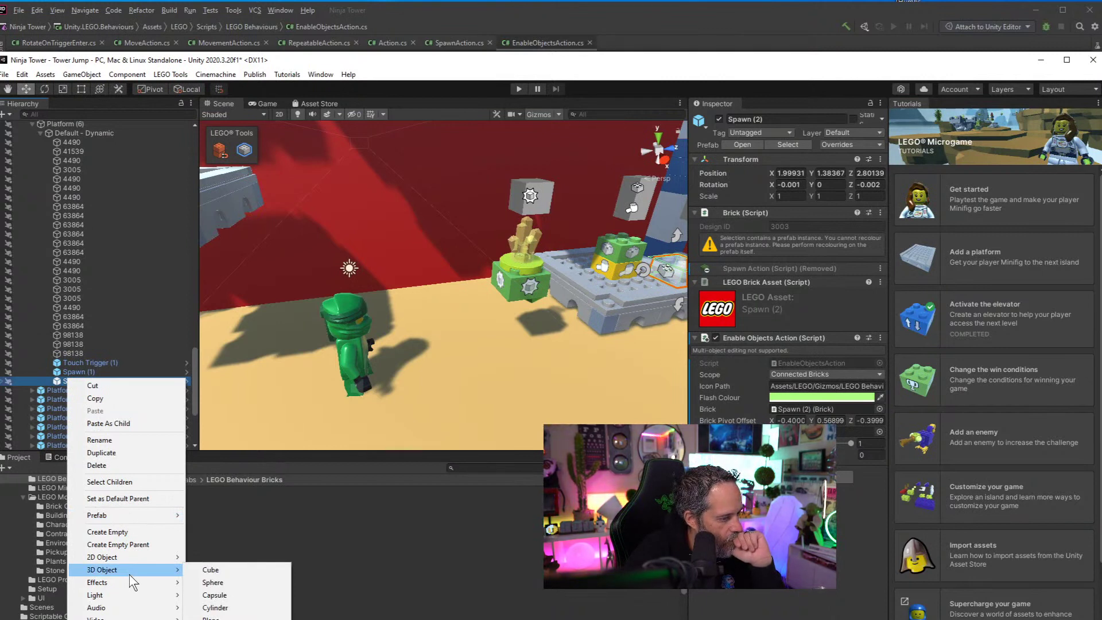
{"action": "mouse_move", "coordinate": [129, 515]}
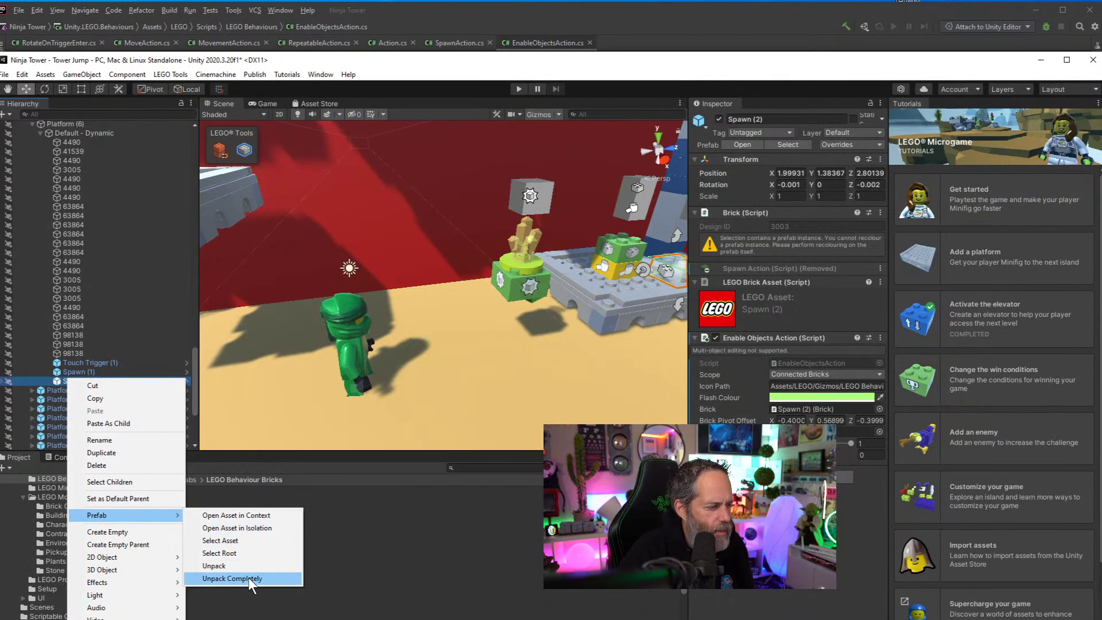
{"action": "left_click", "coordinate": [246, 565]}
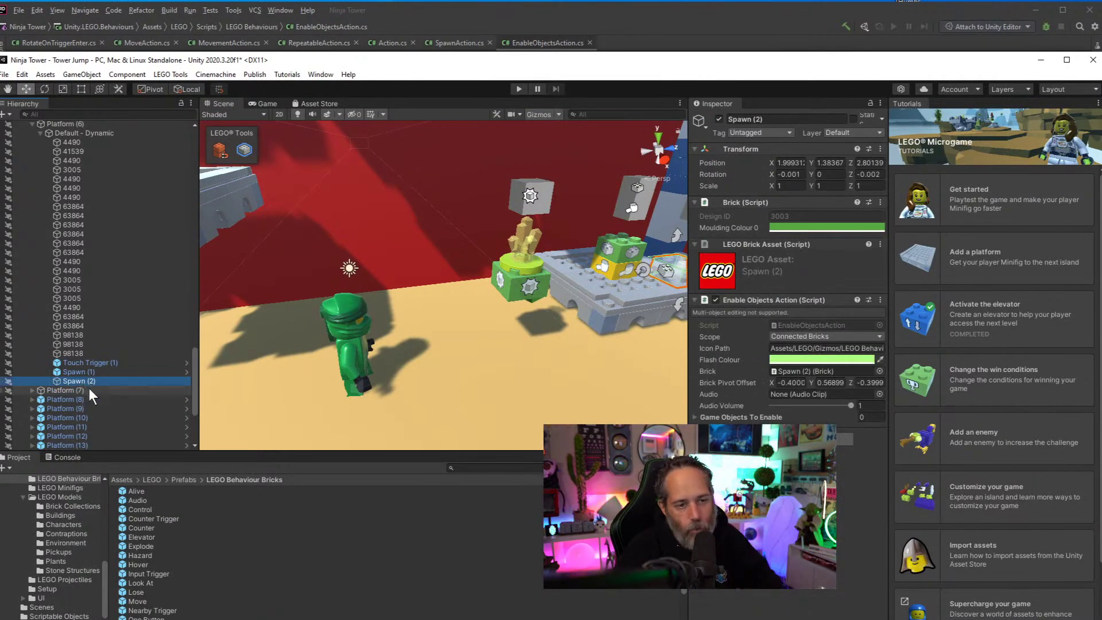
Rename the Spawn (2) brick to EnableObjectsAction and move it onto Platform (6), directly next to the touch trigger and spawn bricks
{"action": "key", "text": "F2"}
{"action": "type", "text": "Enable"}
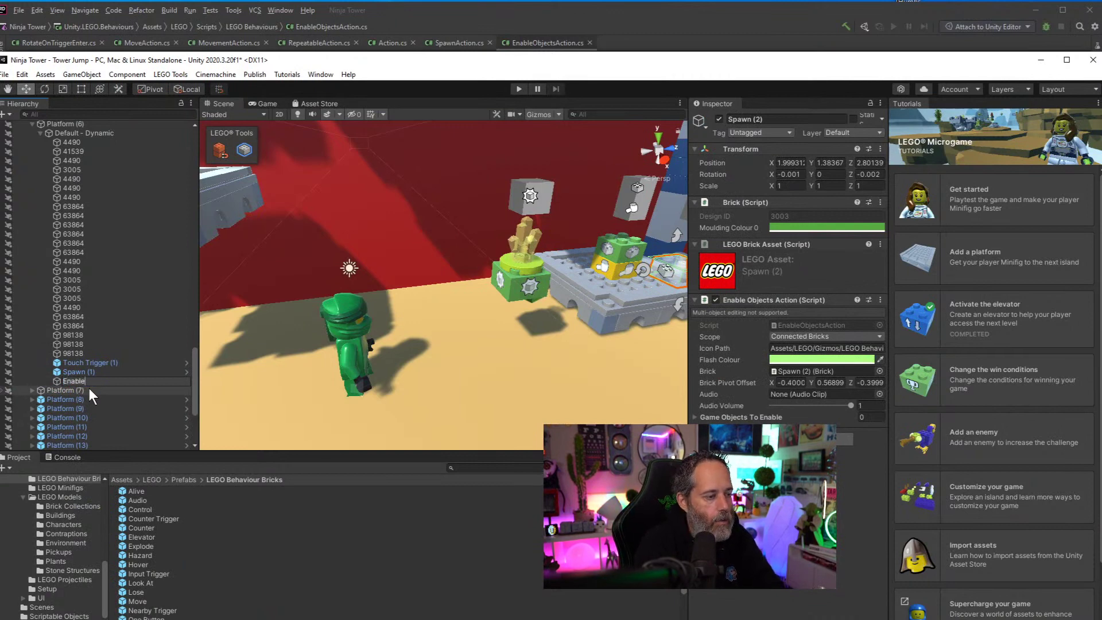
{"action": "type", "text": "ObjectsAction"}
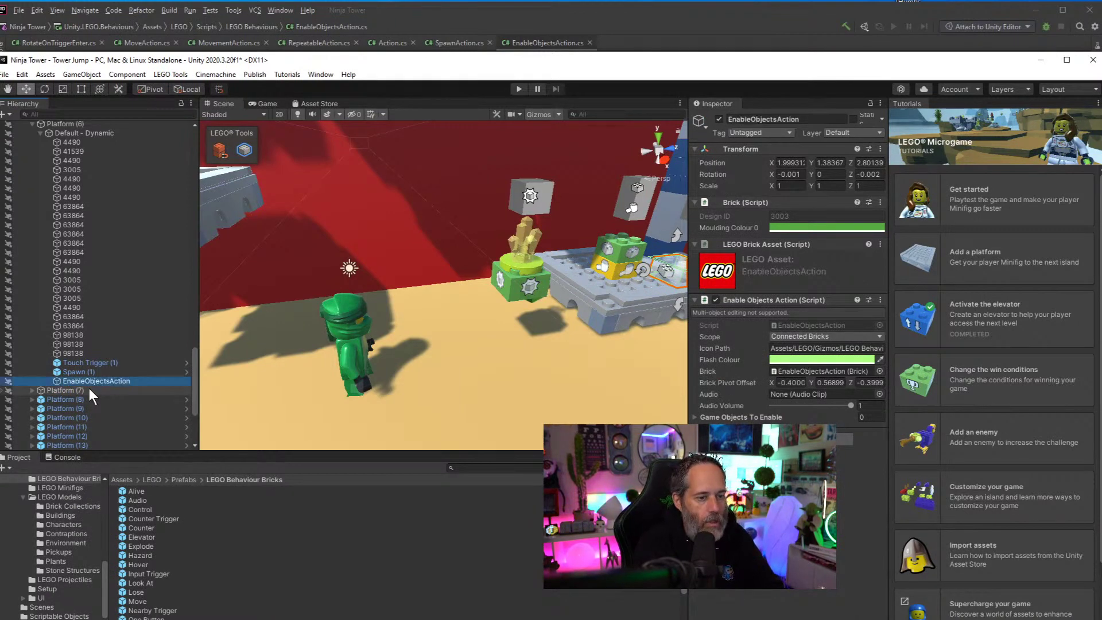
{"action": "key", "text": "Return"}
{"action": "left_click_drag", "start_coordinate": [543, 348], "coordinate": [405, 347], "text": "alt"}
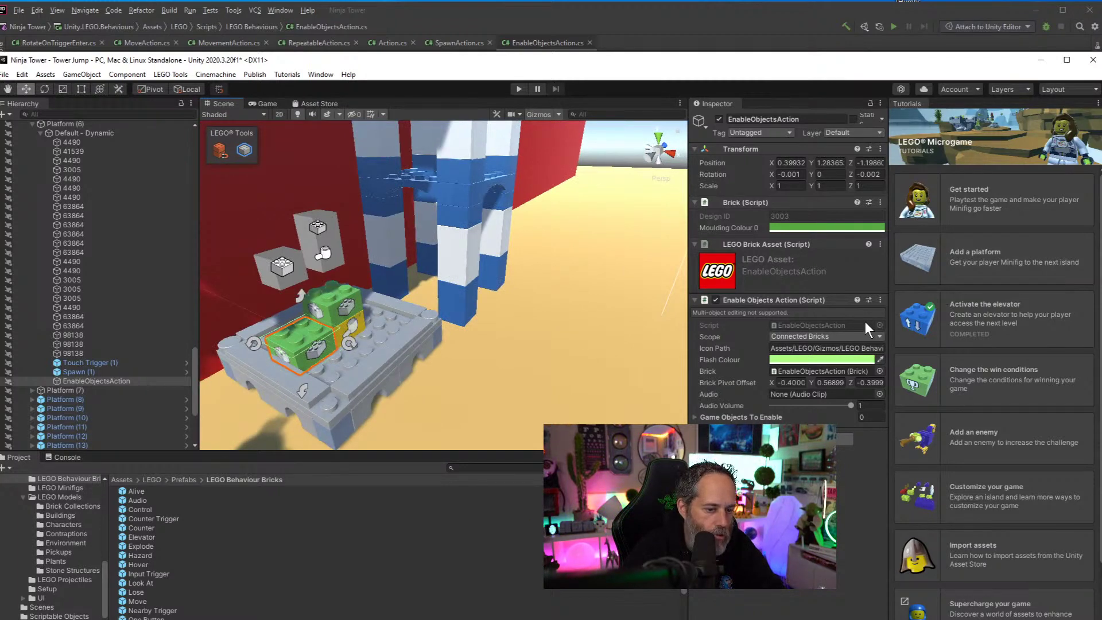
Expand the Game Objects To Enable list of the EnableObjectsAction brick and bring the surrounding platforms into view
{"action": "left_click", "coordinate": [740, 417]}
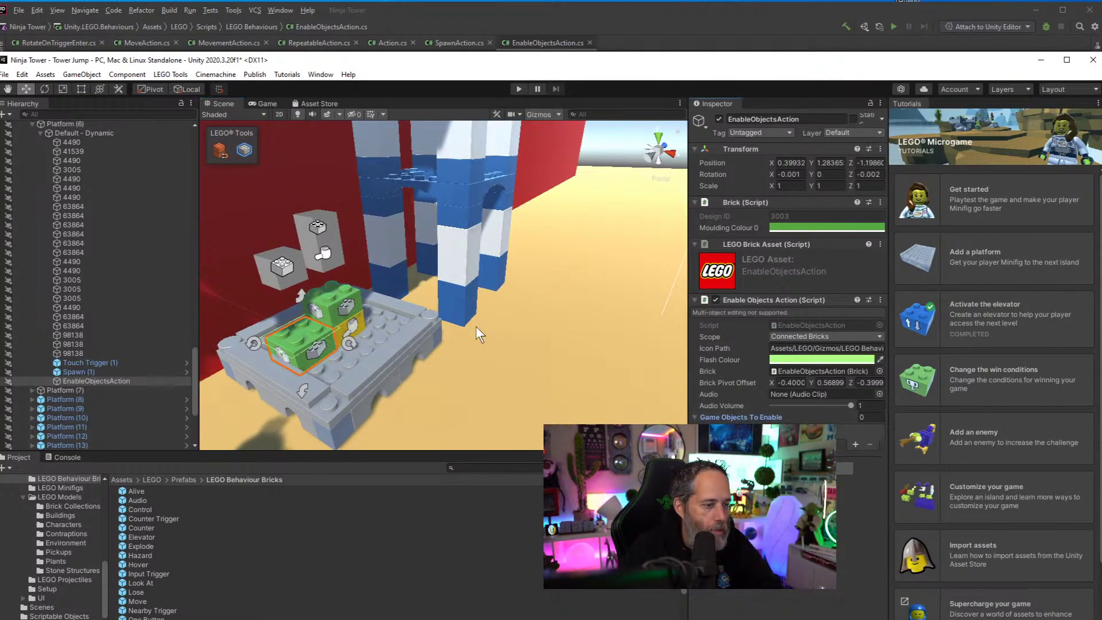
{"action": "left_click_drag", "start_coordinate": [476, 326], "coordinate": [115, 298], "text": "alt"}
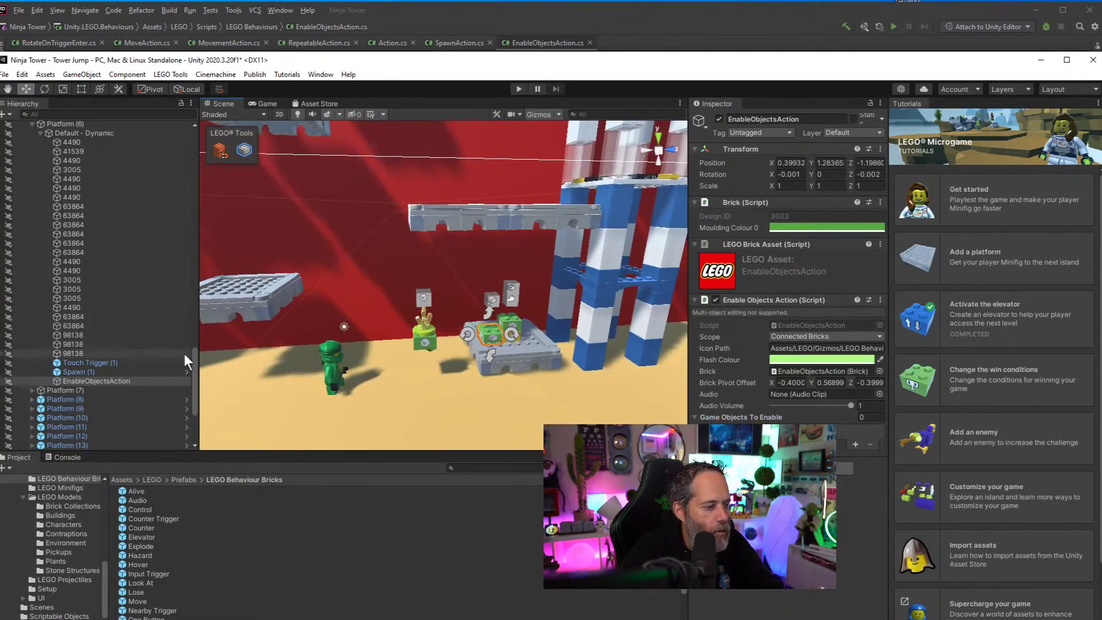
{"action": "left_click_drag", "start_coordinate": [397, 287], "coordinate": [419, 258], "text": "alt"}
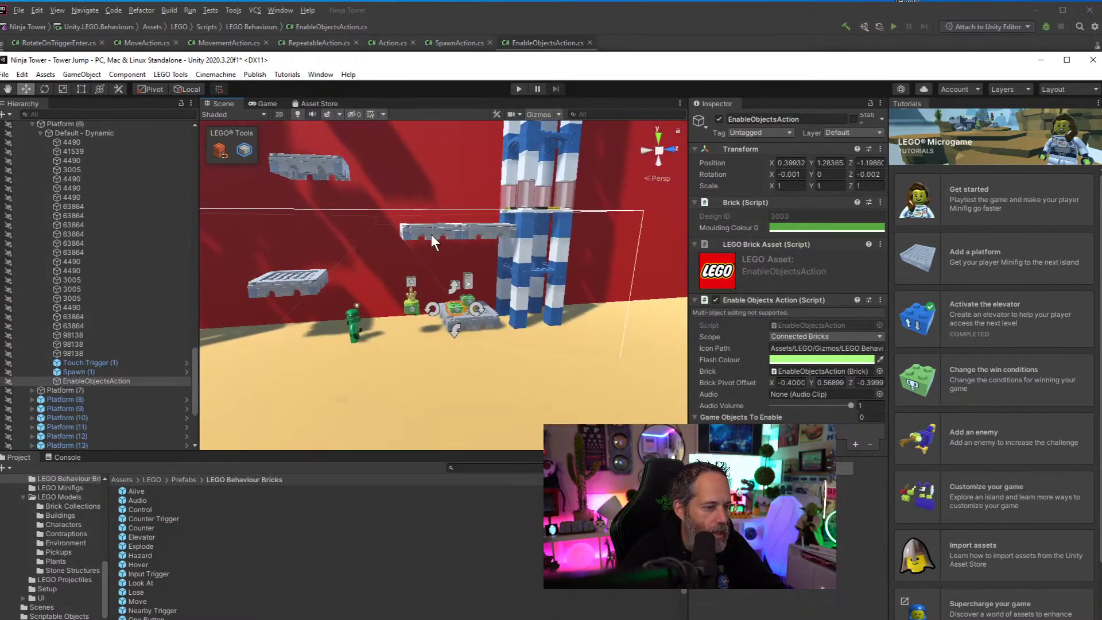
Select the low floating platform beside the minifig in the scene to locate its object in the hierarchy
{"action": "left_click", "coordinate": [280, 293]}
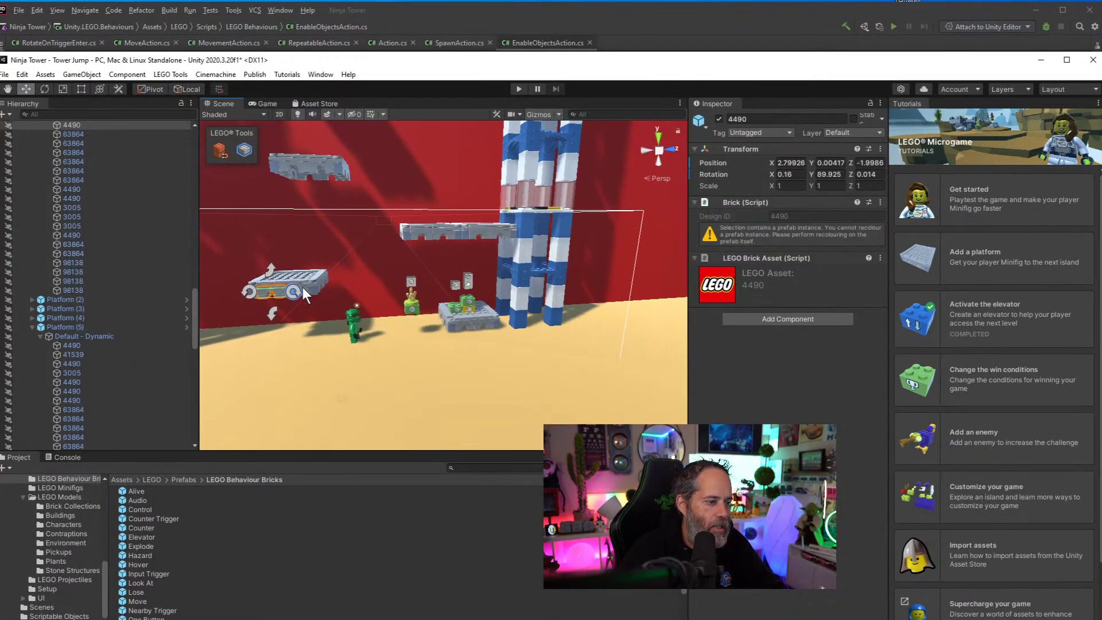
{"action": "left_click", "coordinate": [220, 150]}
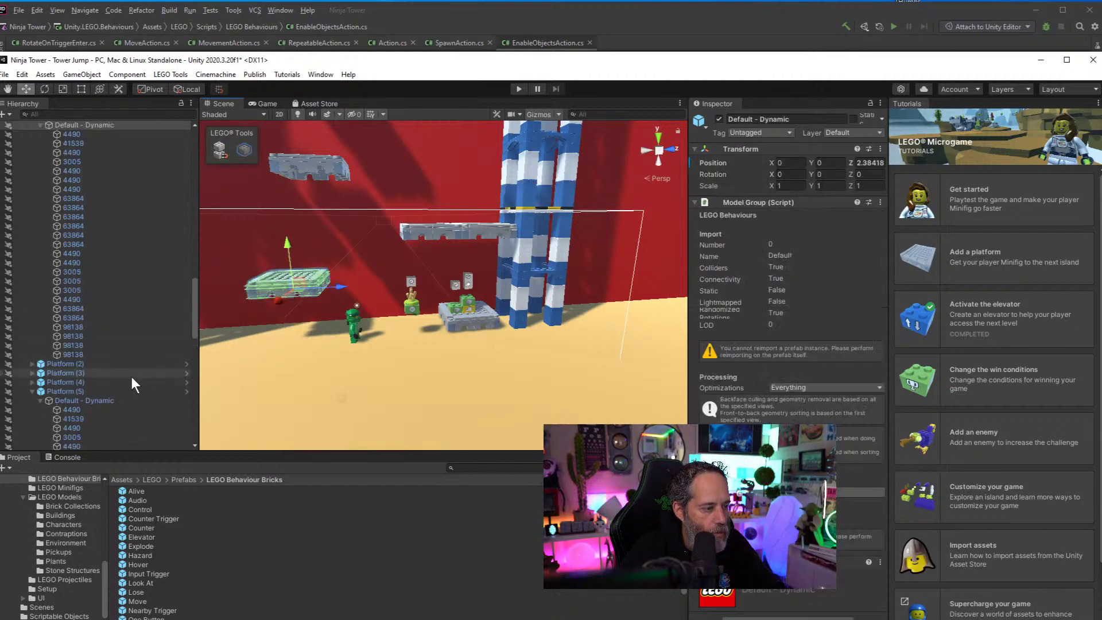
{"action": "left_click", "coordinate": [113, 392]}
{"action": "left_click", "coordinate": [316, 286]}
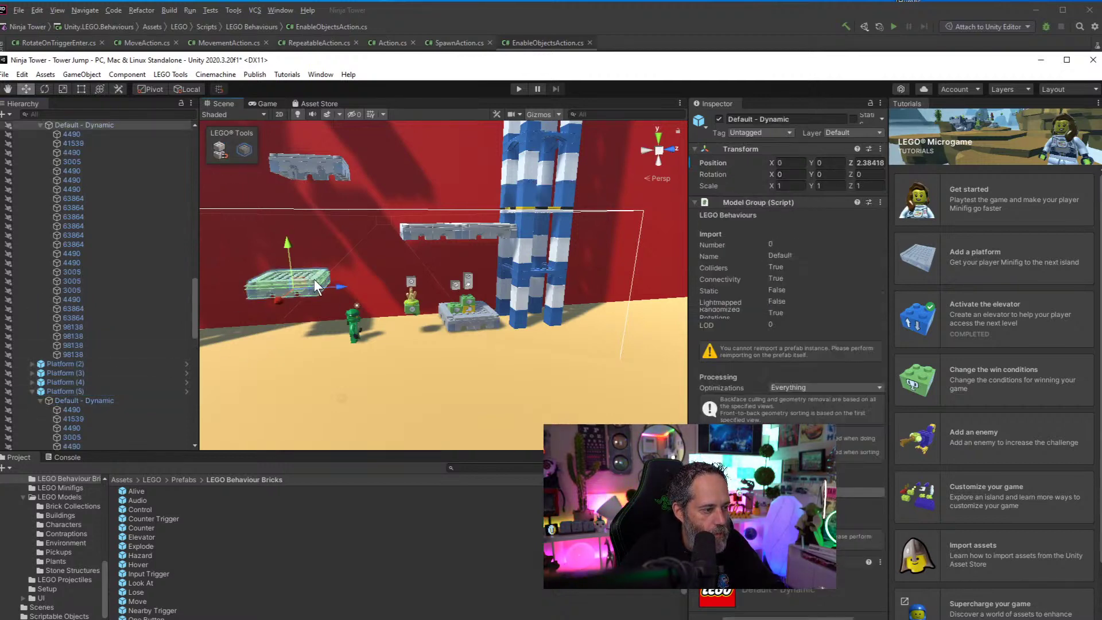
{"action": "scroll", "coordinate": [71, 257], "scroll_direction": "up", "scroll_amount": 4}
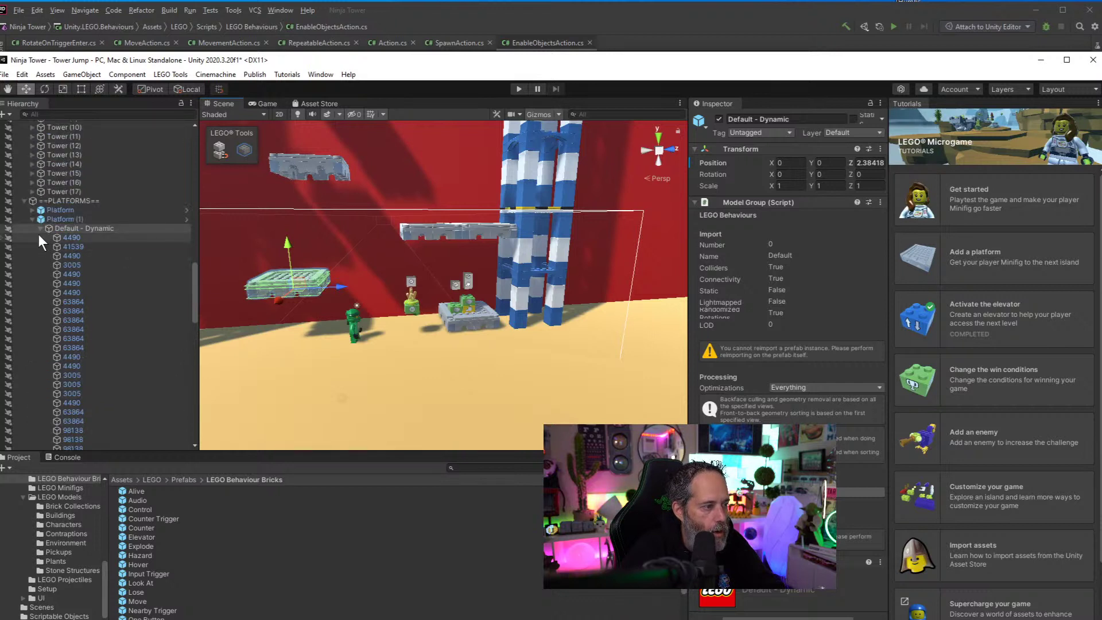
Collapse Platform (1), Platform (5) and Platform (6) in the hierarchy so the platform list is compact
{"action": "left_click", "coordinate": [33, 219]}
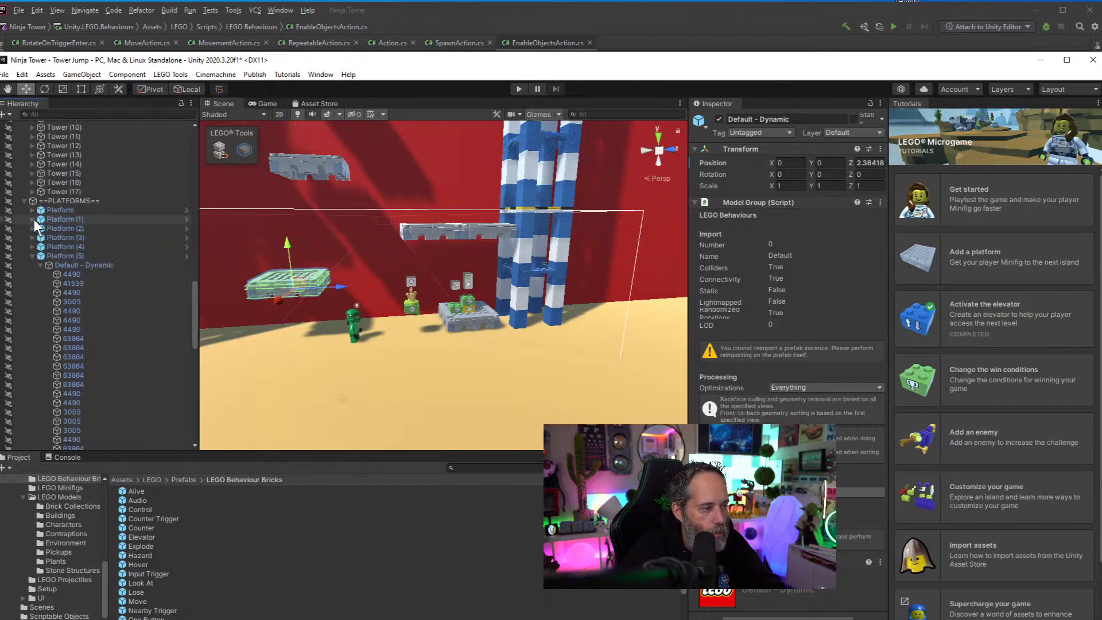
{"action": "left_click", "coordinate": [27, 256]}
{"action": "left_click", "coordinate": [32, 255]}
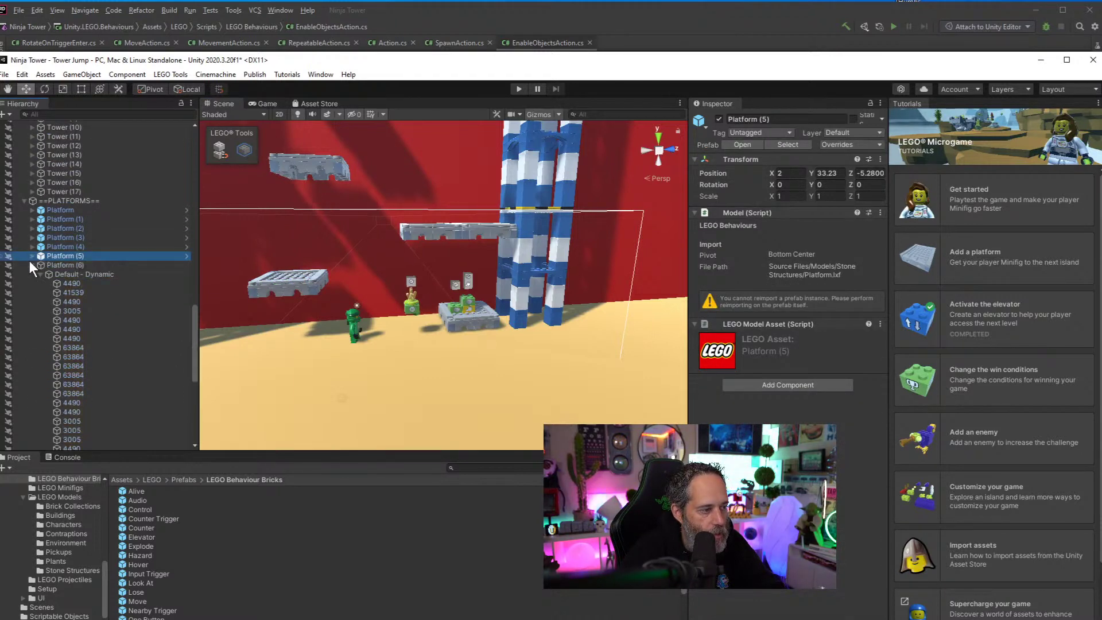
{"action": "left_click", "coordinate": [29, 264]}
{"action": "left_click", "coordinate": [33, 265]}
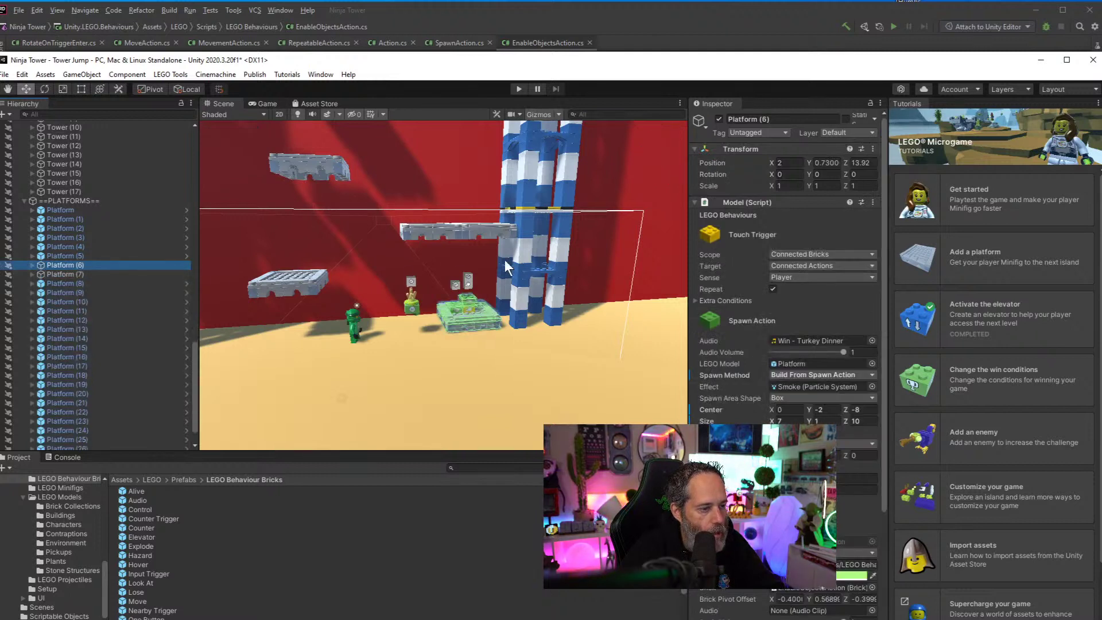
Add an entry to the Game Objects To Enable list on Platform (6)'s Enable Objects Action and assign Platform (1) to it
{"action": "left_click", "coordinate": [470, 302]}
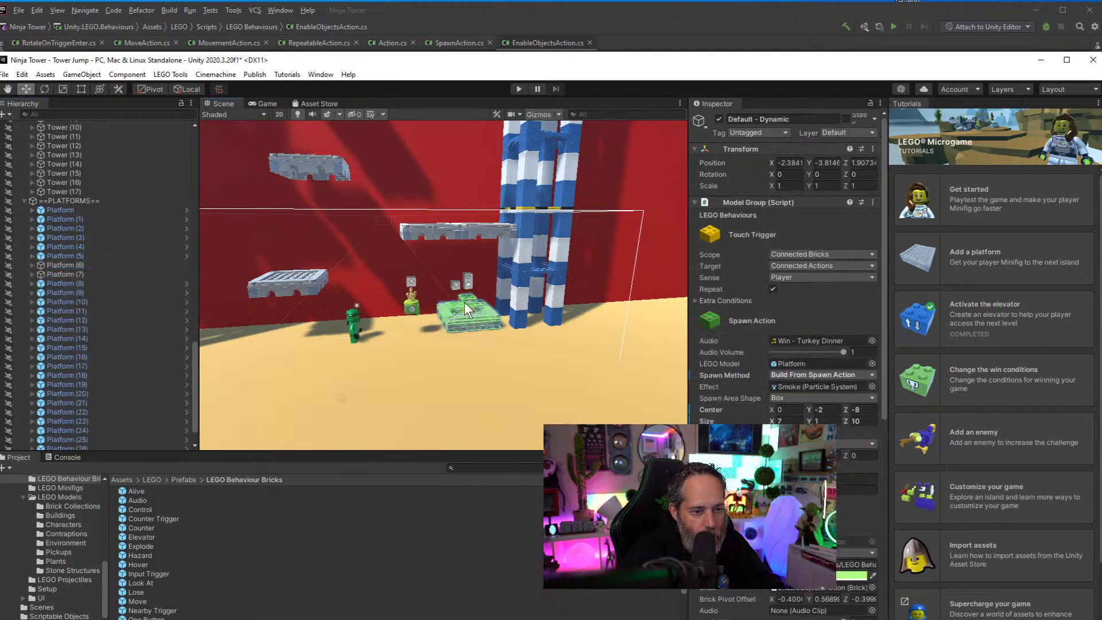
{"action": "key", "text": "alt"}
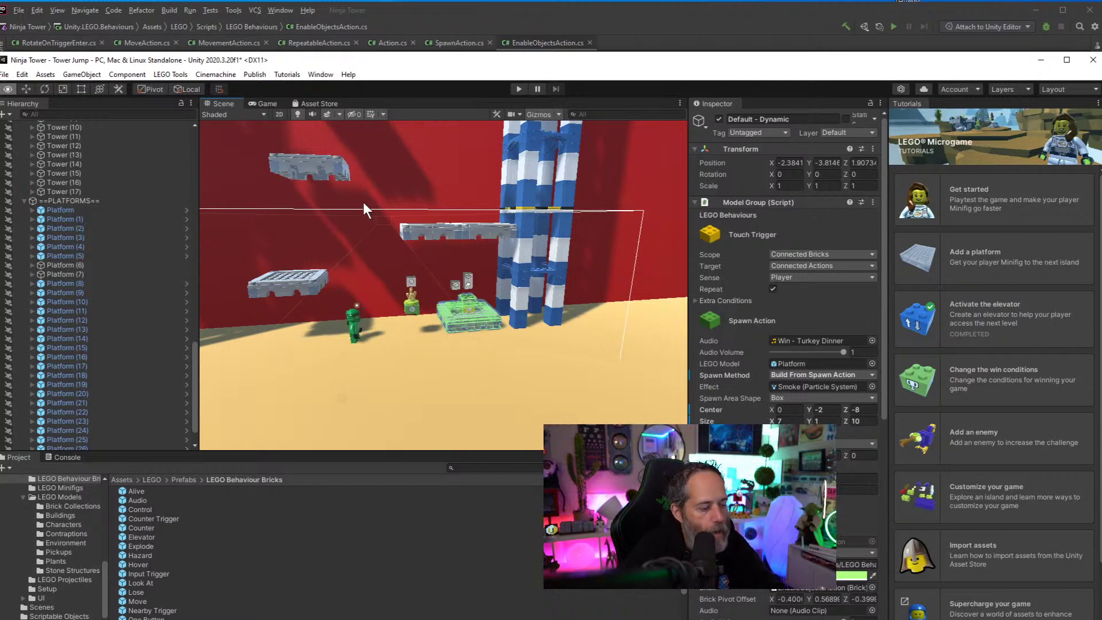
{"action": "left_click", "coordinate": [346, 259]}
{"action": "left_click_drag", "start_coordinate": [284, 354], "coordinate": [450, 322], "text": "alt"}
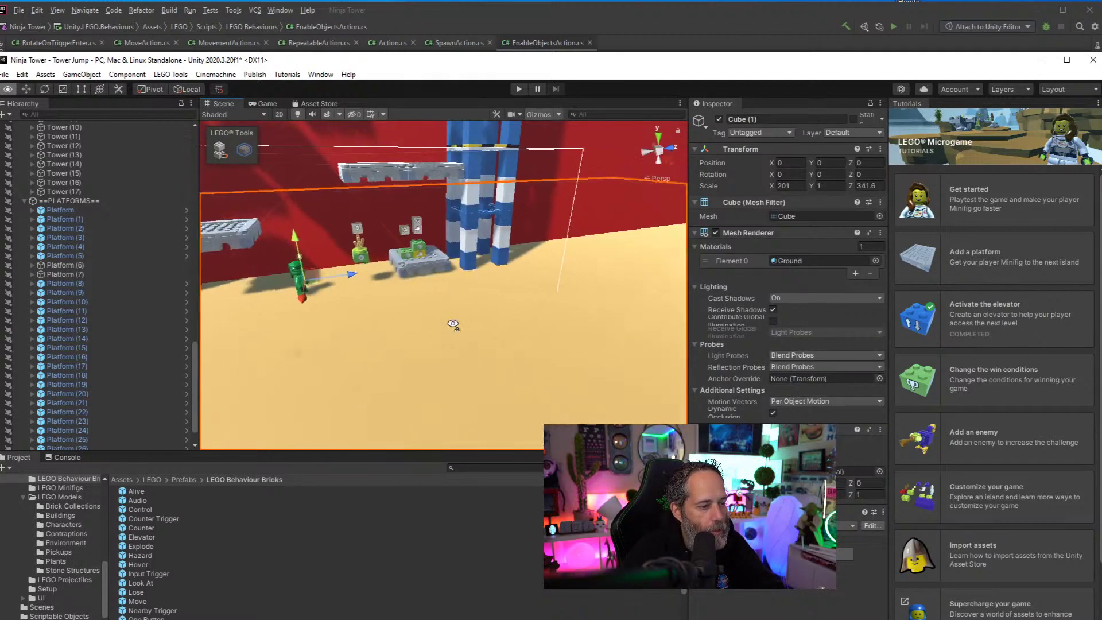
{"action": "scroll", "coordinate": [445, 319], "scroll_direction": "up", "scroll_amount": 6}
{"action": "left_click", "coordinate": [442, 318]}
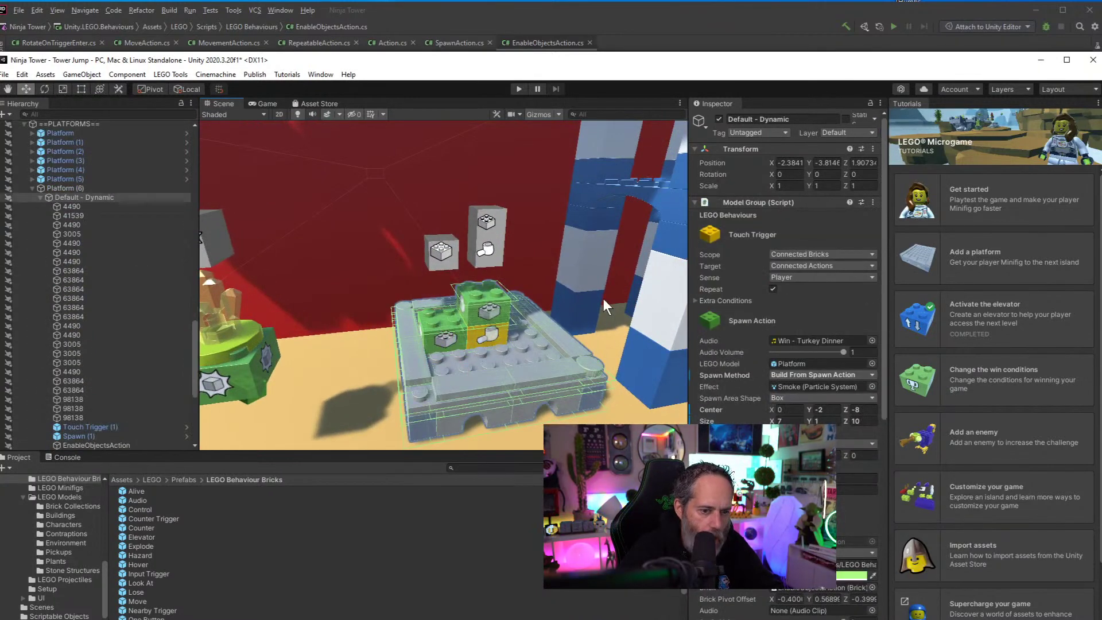
{"action": "scroll", "coordinate": [789, 332], "scroll_direction": "down", "scroll_amount": 6}
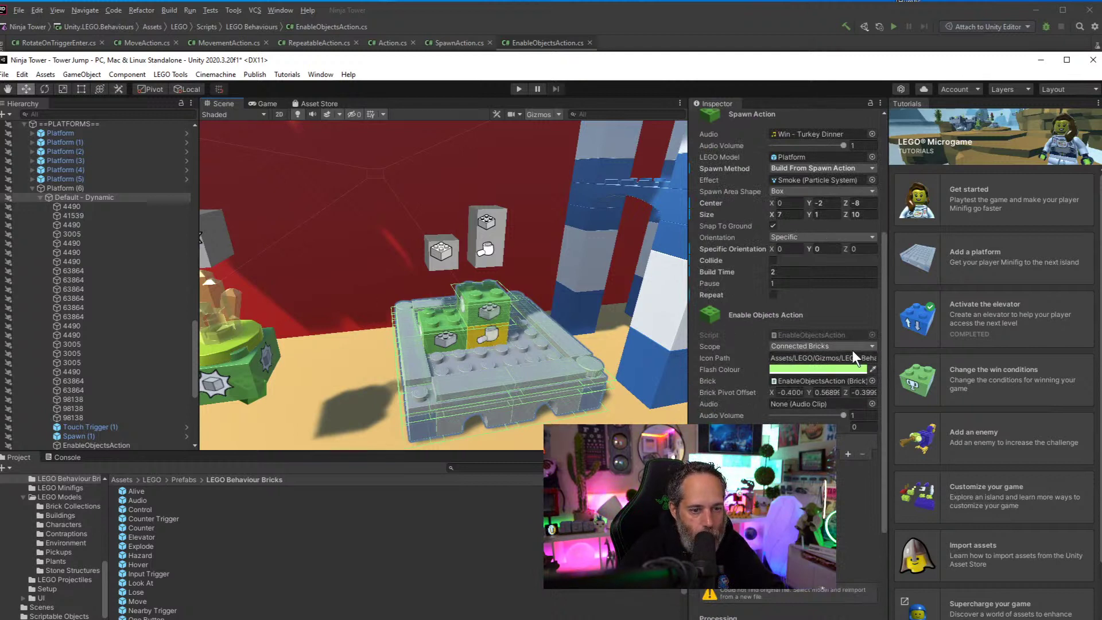
{"action": "left_click", "coordinate": [848, 454]}
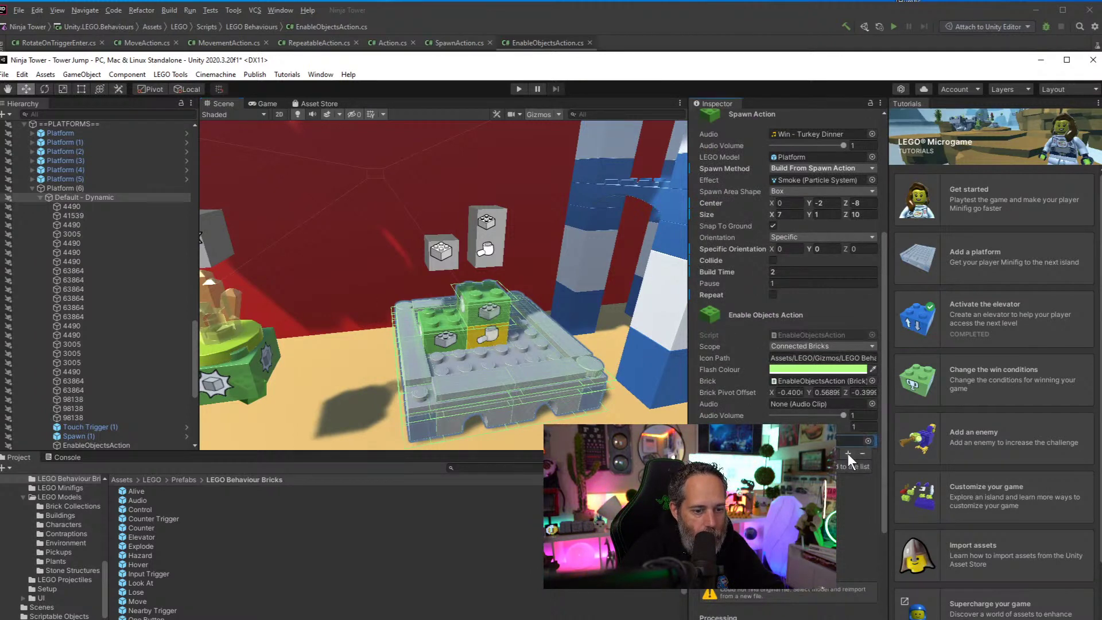
{"action": "scroll", "coordinate": [89, 261], "scroll_direction": "up", "scroll_amount": 4}
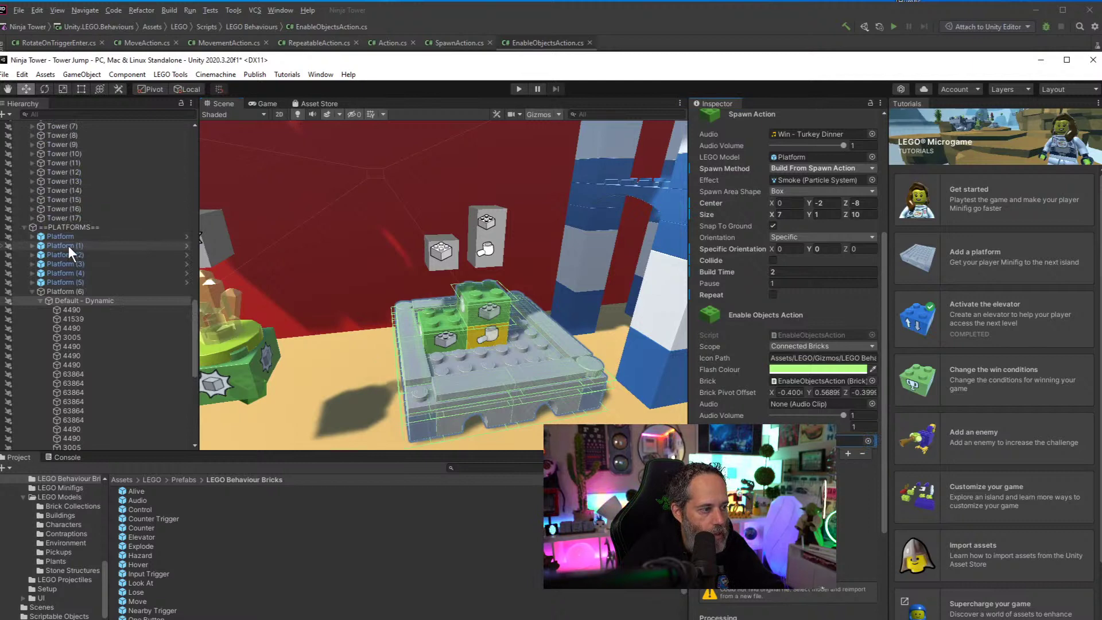
{"action": "left_click_drag", "start_coordinate": [68, 246], "coordinate": [855, 440]}
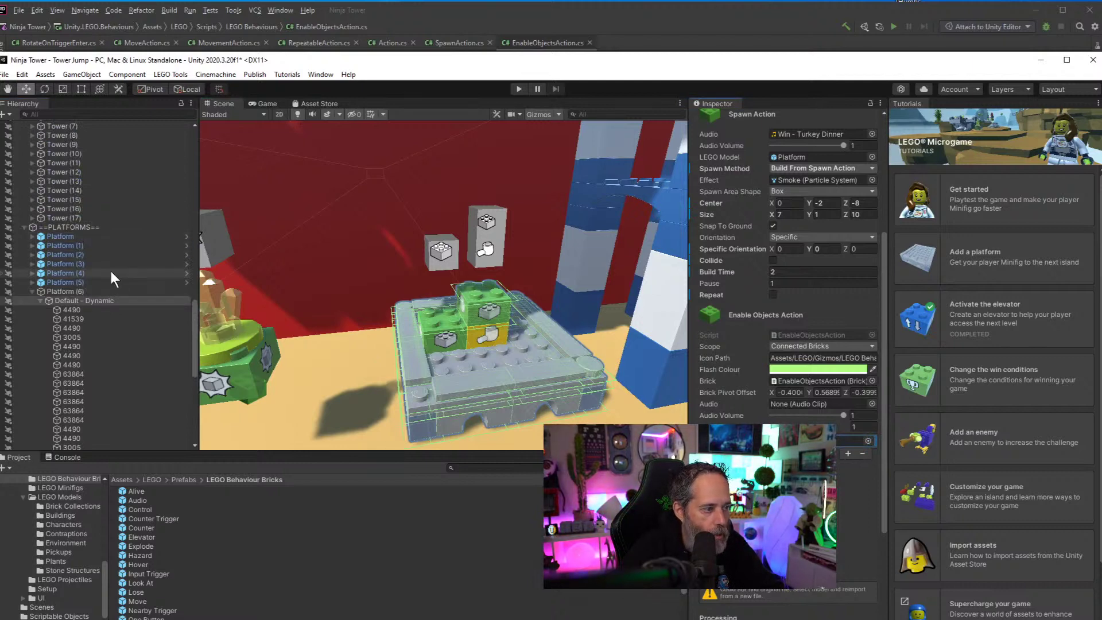
Deactivate Platform (1) and play-test the level by moving the minifig onto Platform (6)
{"action": "left_click", "coordinate": [99, 245]}
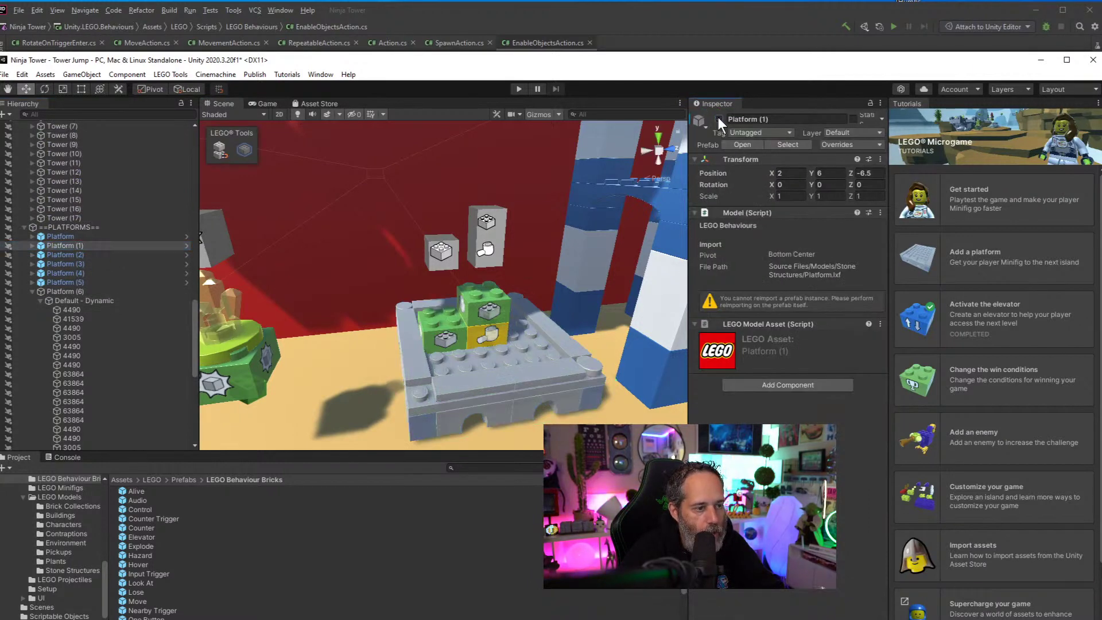
{"action": "right_click_drag", "start_coordinate": [436, 258], "coordinate": [587, 144]}
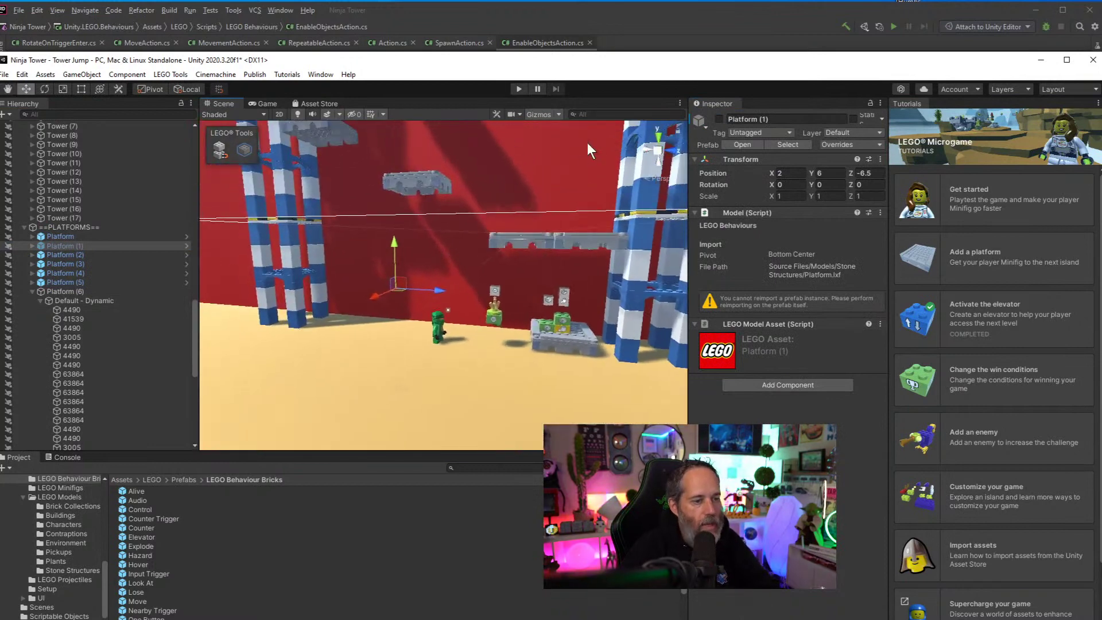
{"action": "left_click", "coordinate": [522, 86]}
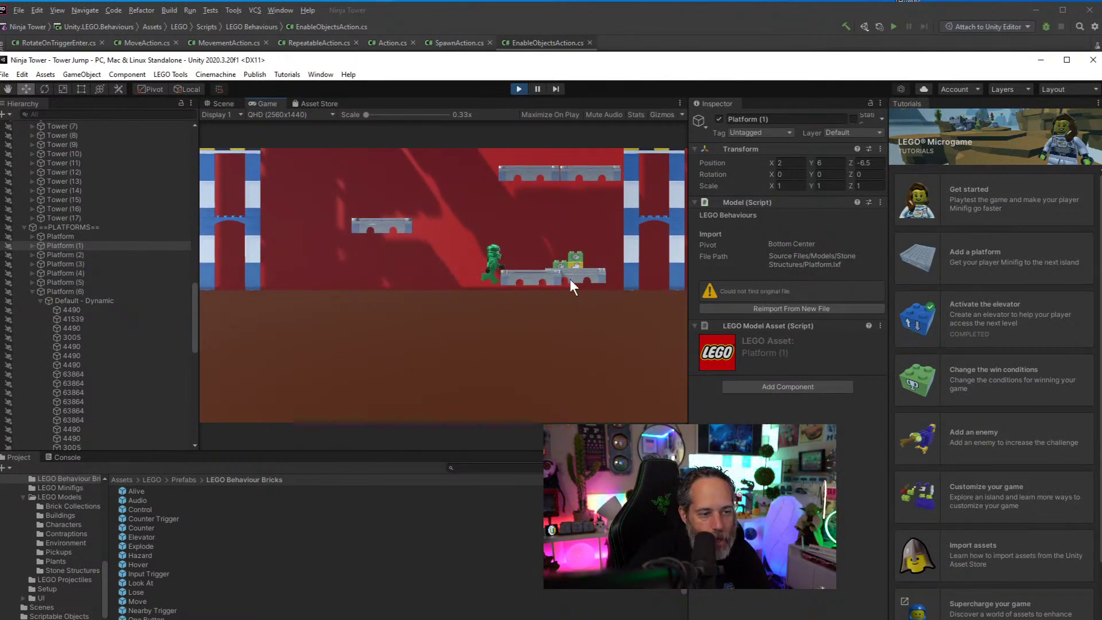
{"action": "left_click", "coordinate": [518, 88]}
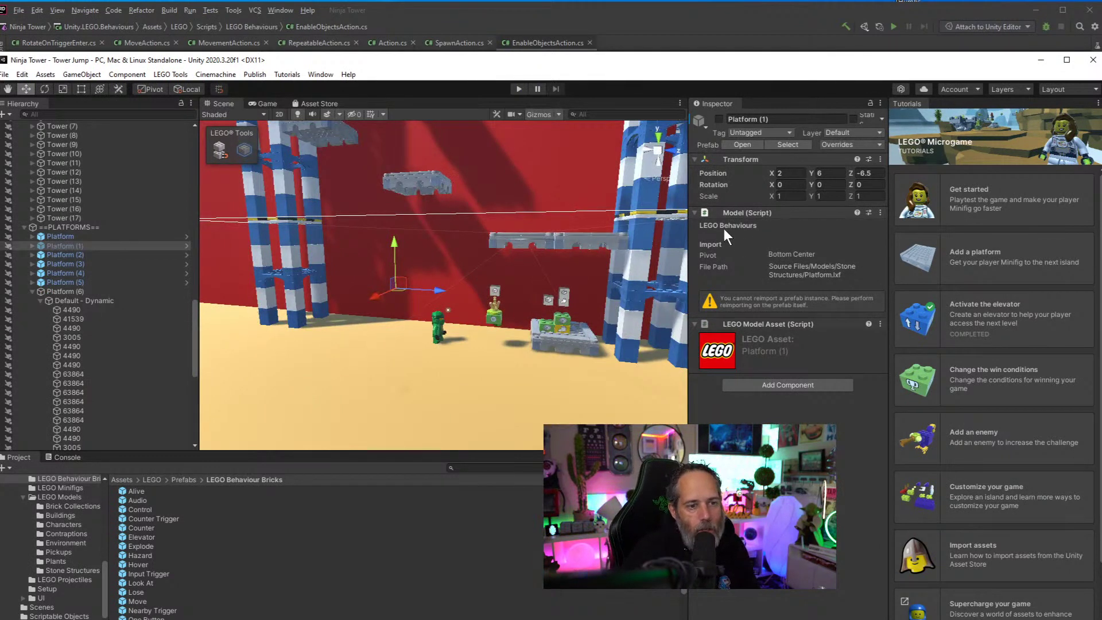
Open the EnableObjectsAction script from Platform (6) in the code editor and delete the unused System and System.Collections using directives
{"action": "left_click", "coordinate": [562, 319]}
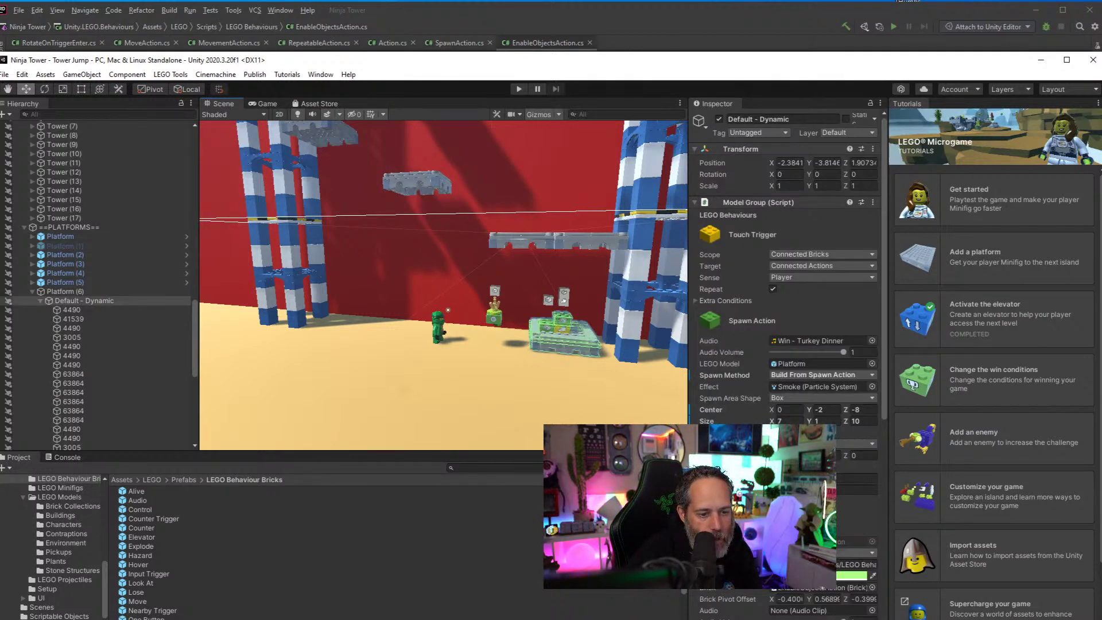
{"action": "double_click", "coordinate": [850, 587]}
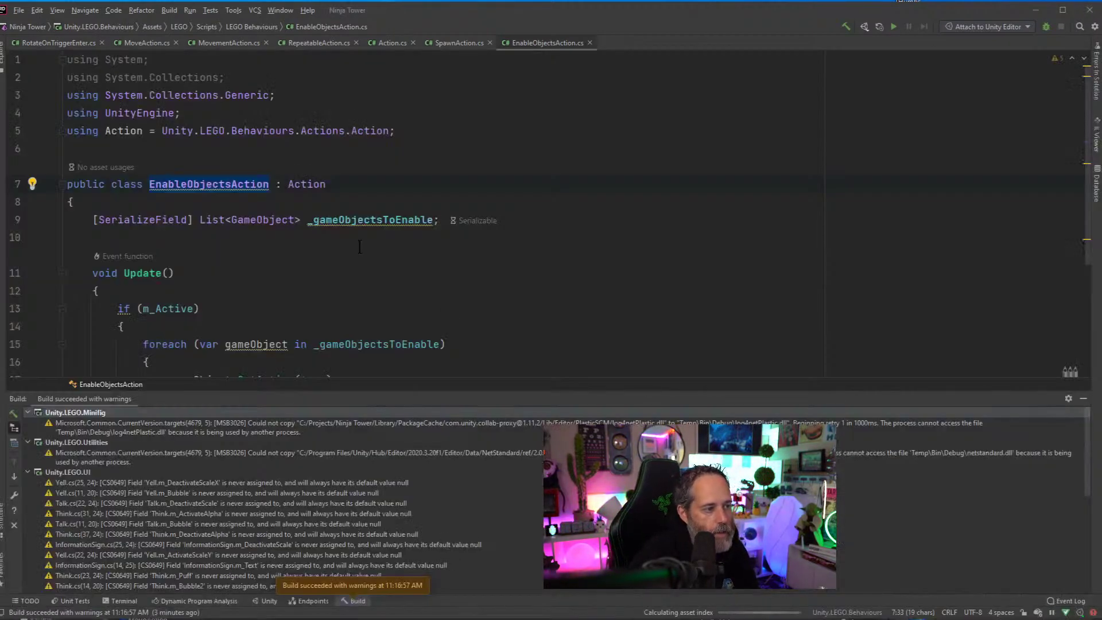
{"action": "left_click", "coordinate": [235, 75]}
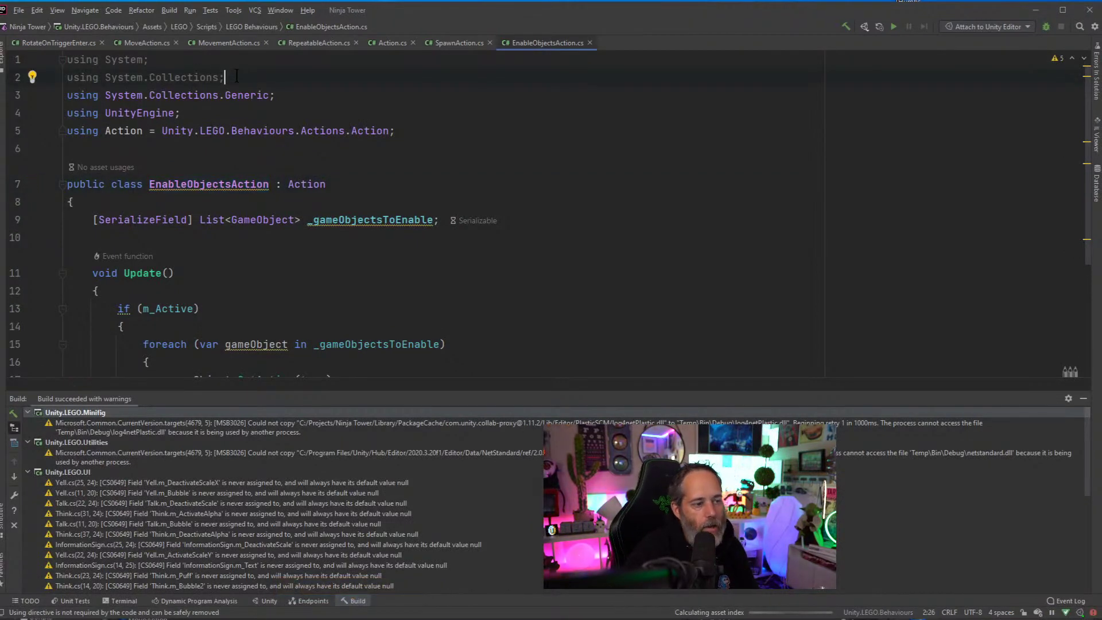
{"action": "key", "text": "shift+Up"}
{"action": "key", "text": "Delete"}
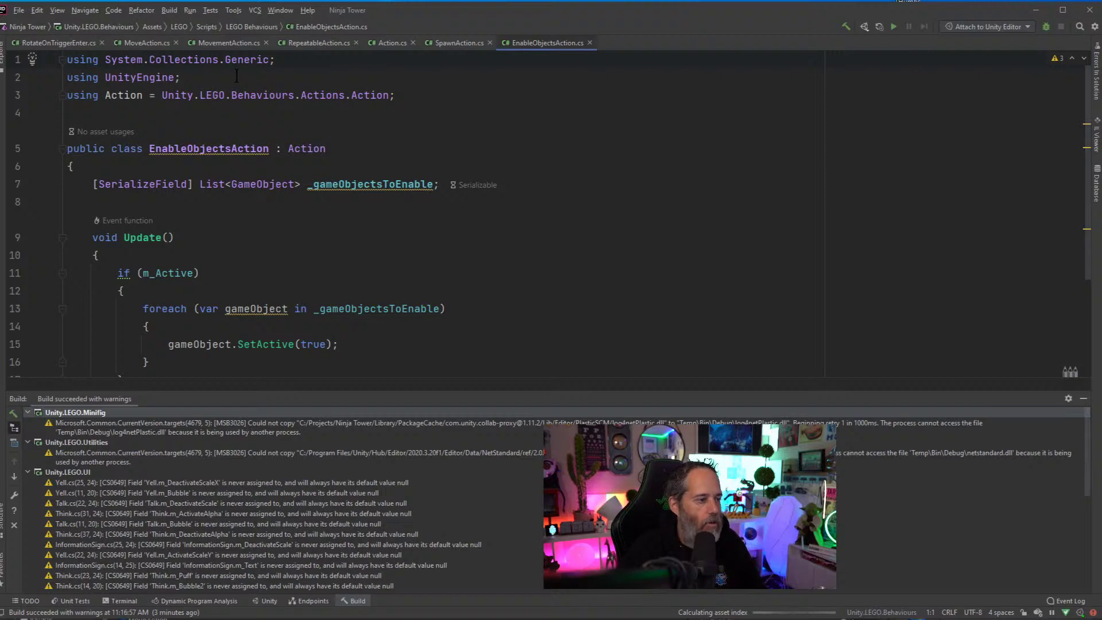
Rename the EnableObjectsAction class to ToggleObjectsAction
{"action": "left_click", "coordinate": [179, 151]}
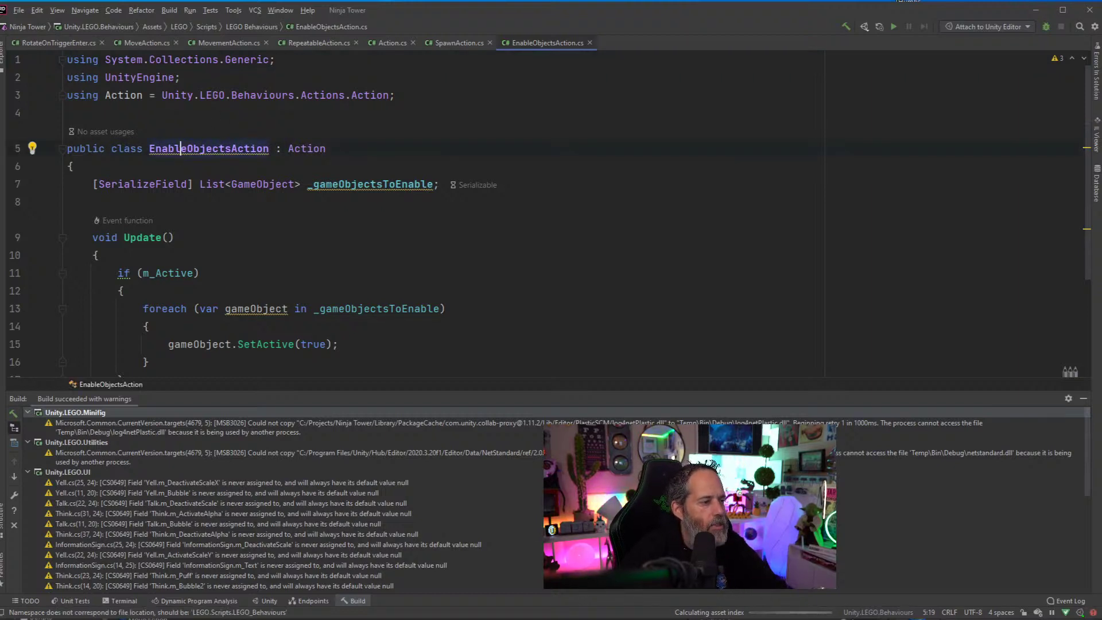
{"action": "key", "text": "shift+F6"}
{"action": "key", "text": "Home"}
{"action": "key", "text": "Delete"}
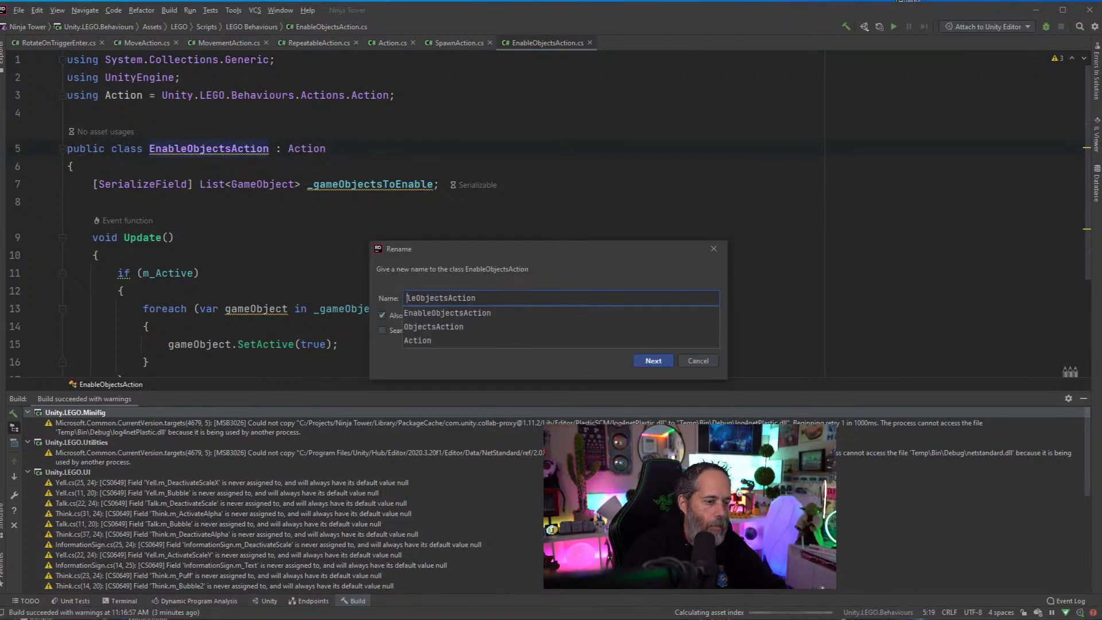
{"action": "type", "text": "Togg"}
{"action": "key", "text": "Return"}
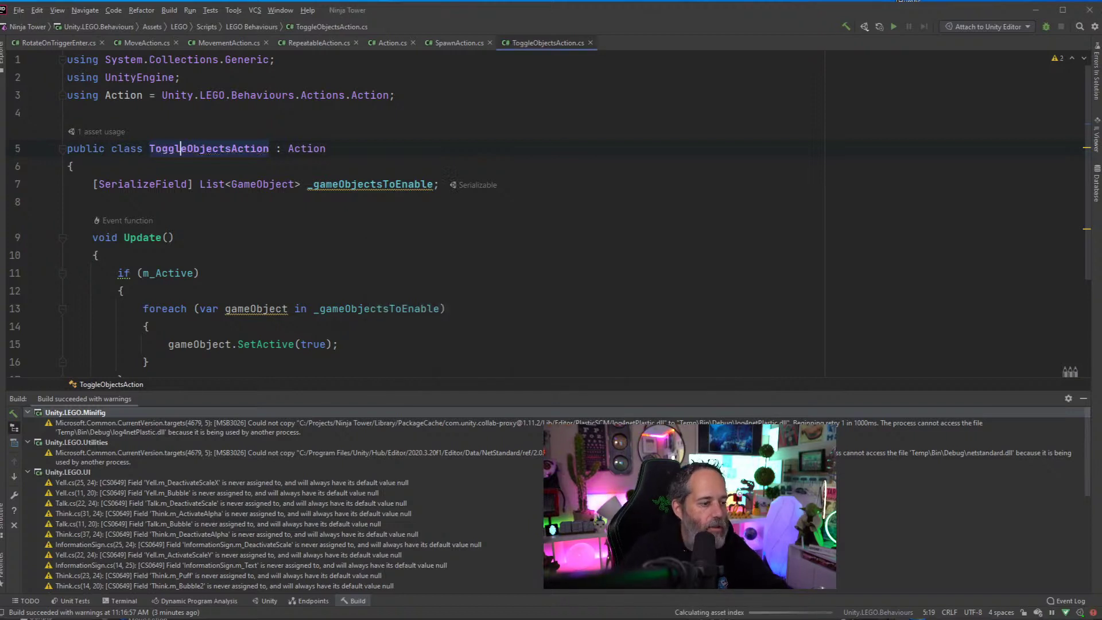
Add a serialized bool field named _enable below the _gameObjectsToEnable list
{"action": "scroll", "coordinate": [181, 148], "scroll_direction": "down", "scroll_amount": 1}
{"action": "left_click", "coordinate": [439, 131]}
{"action": "key", "text": "Return"}
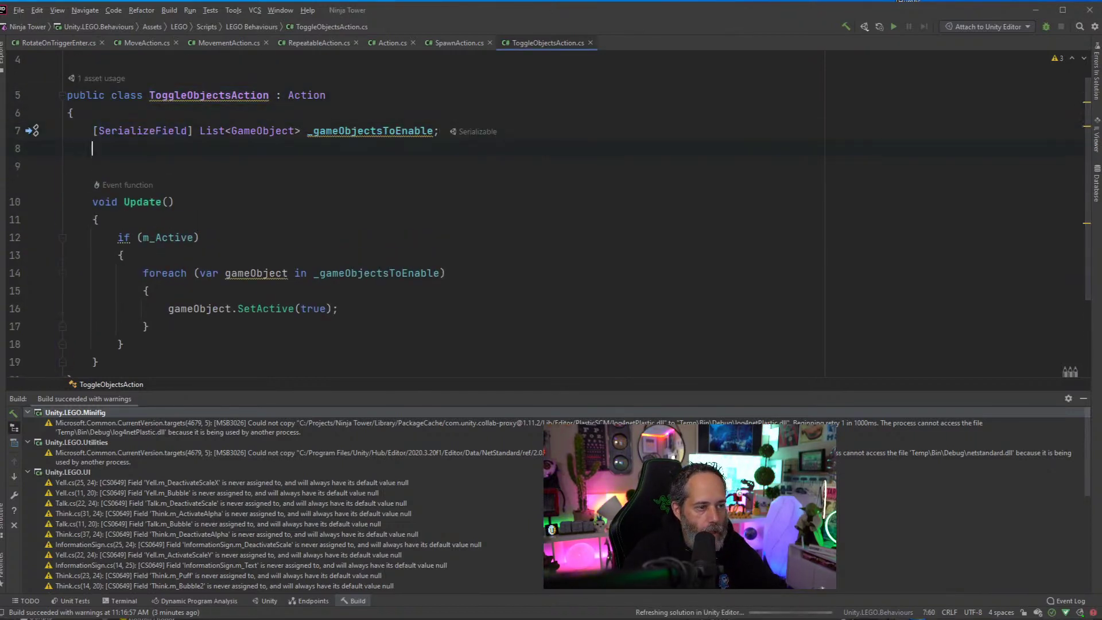
{"action": "type", "text": "[Seri"}
{"action": "key", "text": "Return"}
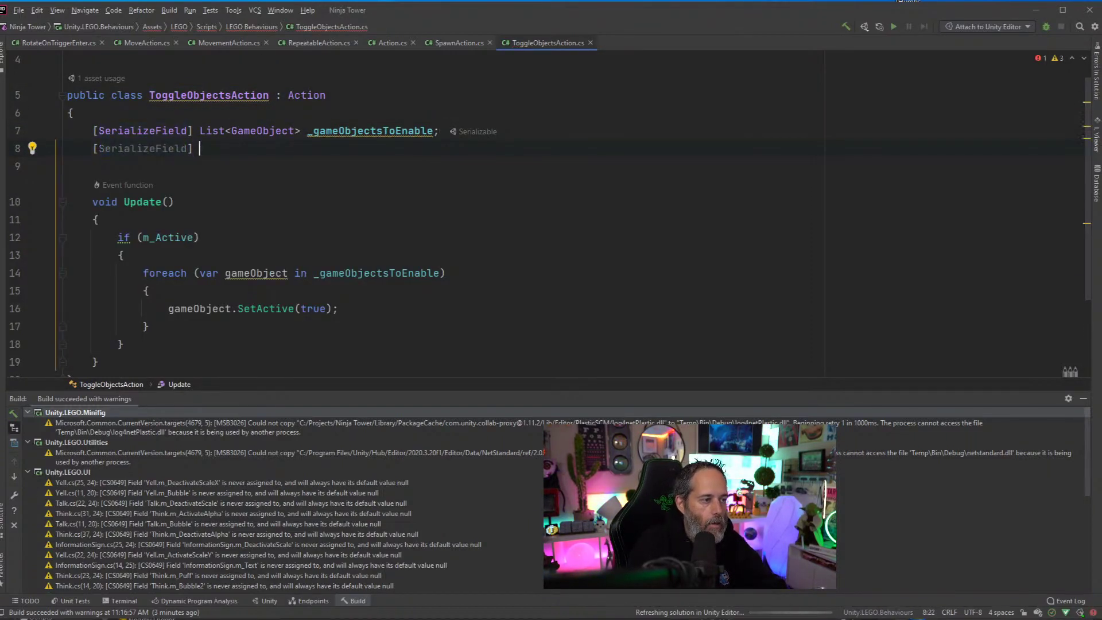
{"action": "type", "text": "b"}
{"action": "key", "text": "Return"}
{"action": "type", "text": "_enable"}
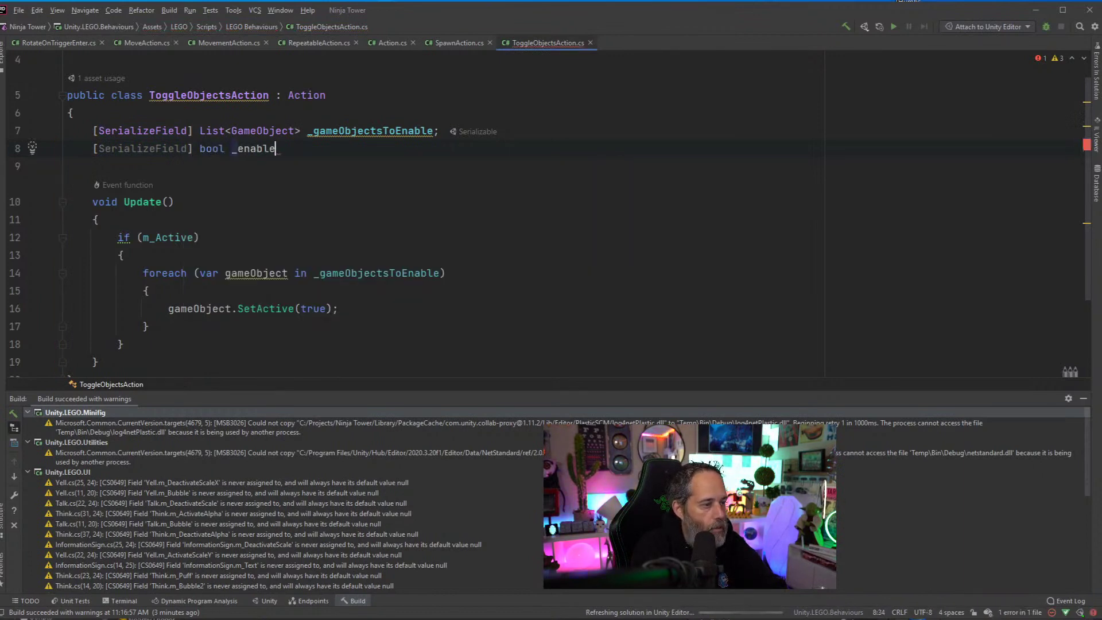
{"action": "type", "text": ";"}
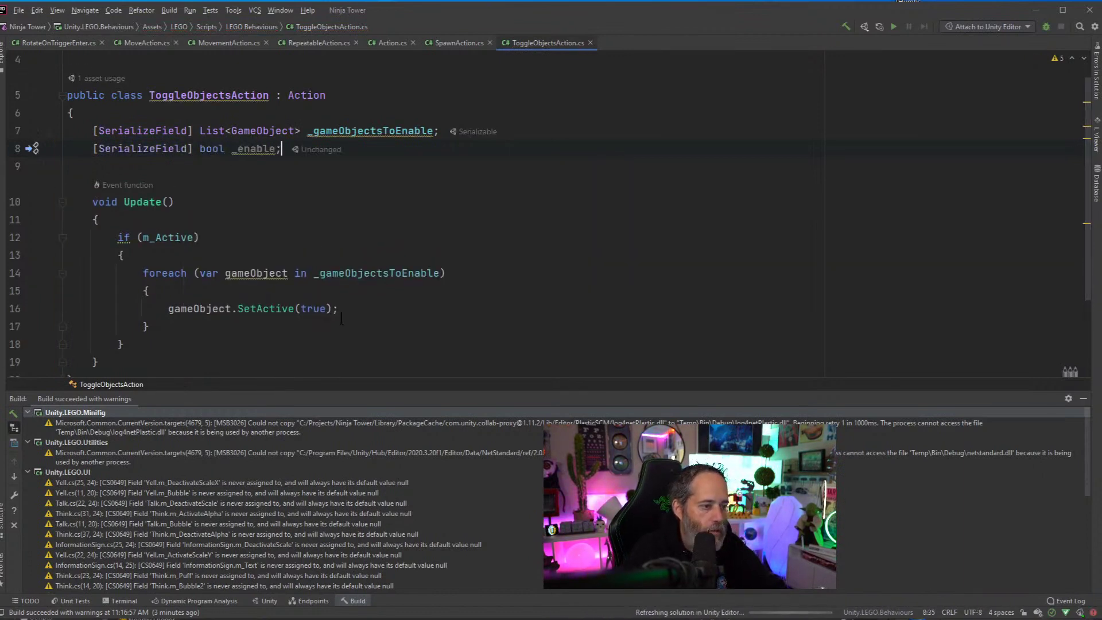
Replace the true argument of the SetActive call in the foreach loop with _enable
{"action": "double_click", "coordinate": [304, 308]}
{"action": "type", "text": "_enable"}
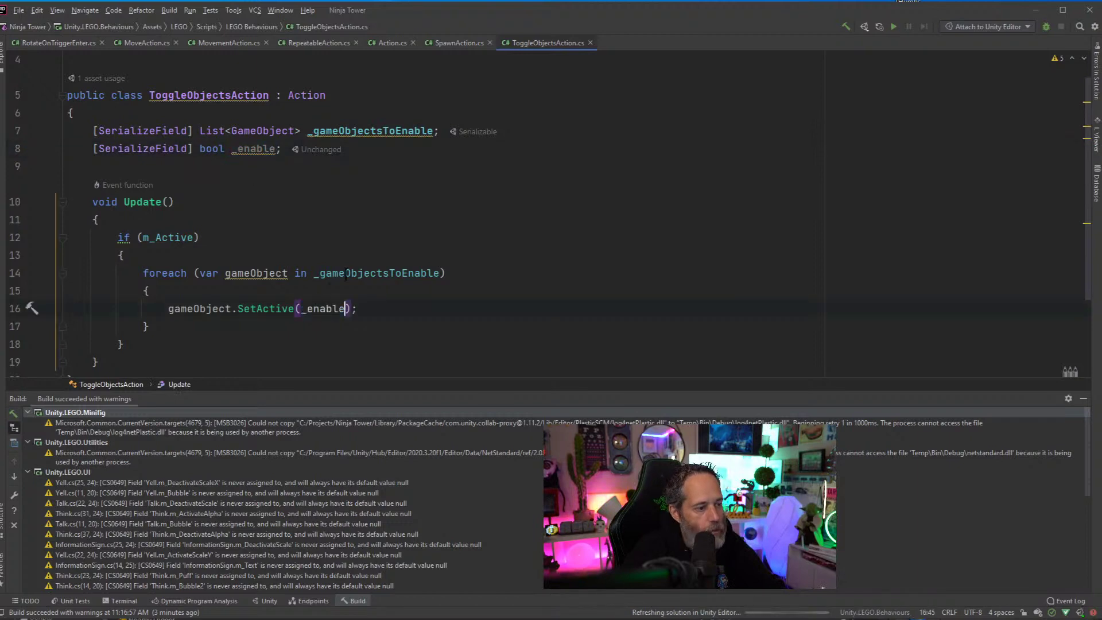
{"action": "scroll", "coordinate": [344, 258], "scroll_direction": "down", "scroll_amount": 1}
{"action": "left_click_drag", "start_coordinate": [345, 221], "coordinate": [365, 210]}
{"action": "key", "text": "Escape"}
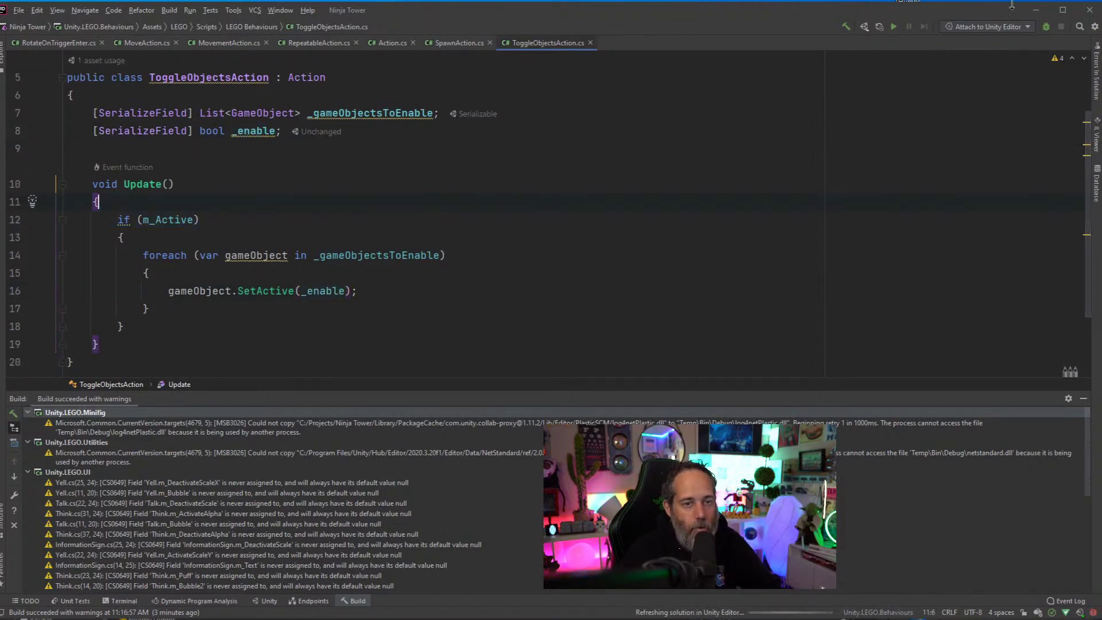
Switch back to the Unity editor and review the Toggle Objects Action settings in Platform (6)'s model group
{"action": "left_click", "coordinate": [1035, 10]}
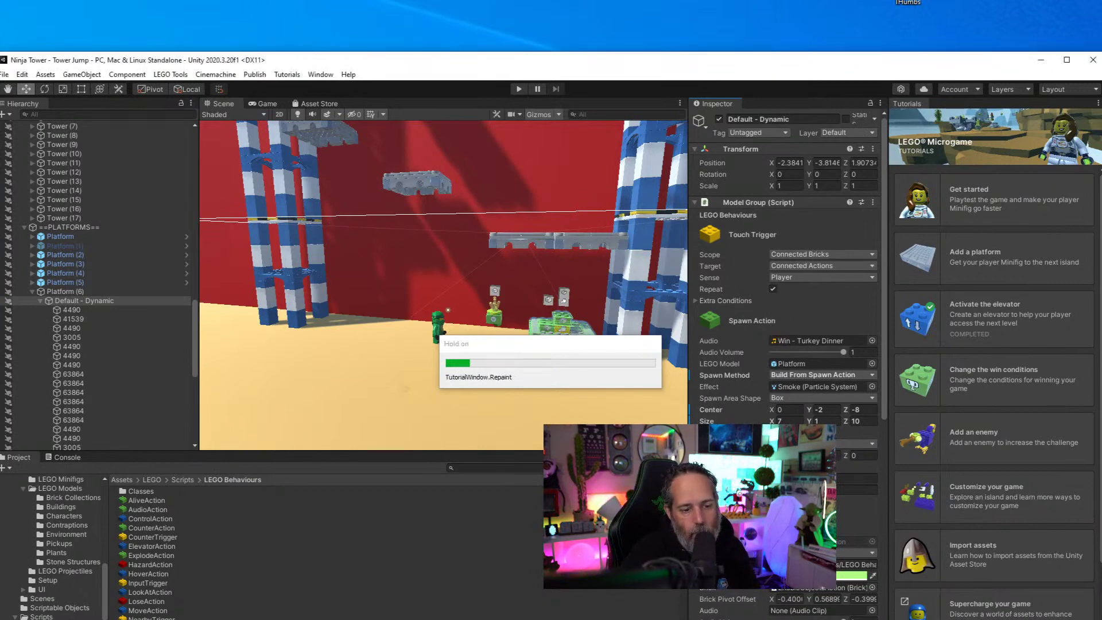
{"action": "scroll", "coordinate": [784, 305], "scroll_direction": "down", "scroll_amount": 10}
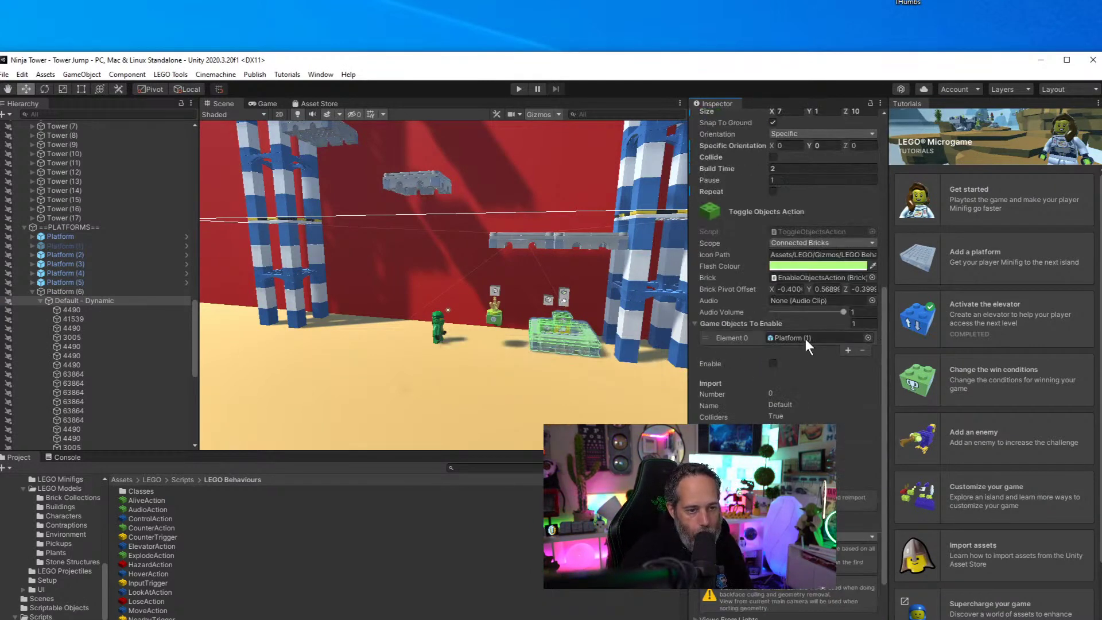
{"action": "scroll", "coordinate": [804, 336], "scroll_direction": "up", "scroll_amount": 3}
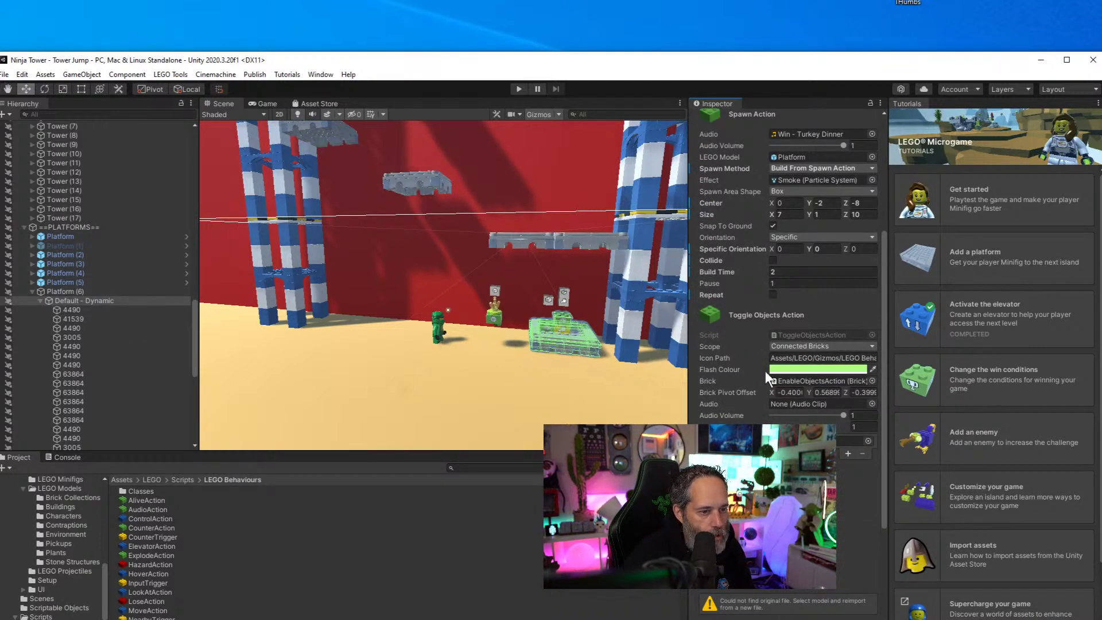
Select the EnableObjectsAction brick under Platform (6)'s Default - Dynamic group to inspect its Toggle Objects Action component
{"action": "left_click", "coordinate": [40, 300]}
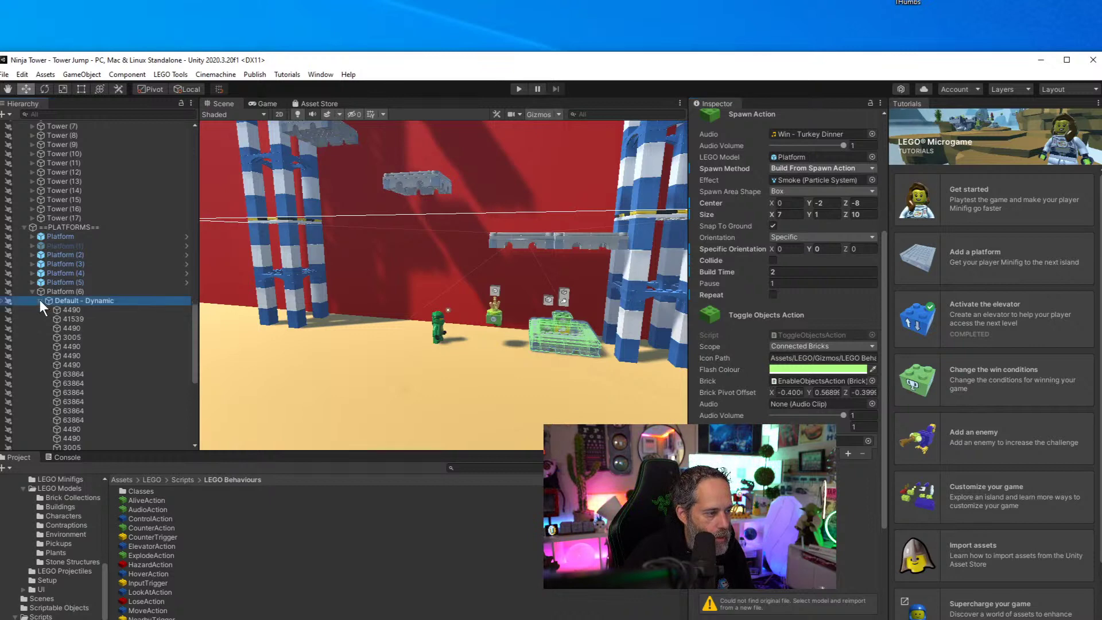
{"action": "key", "text": "Left"}
{"action": "left_click", "coordinate": [39, 300]}
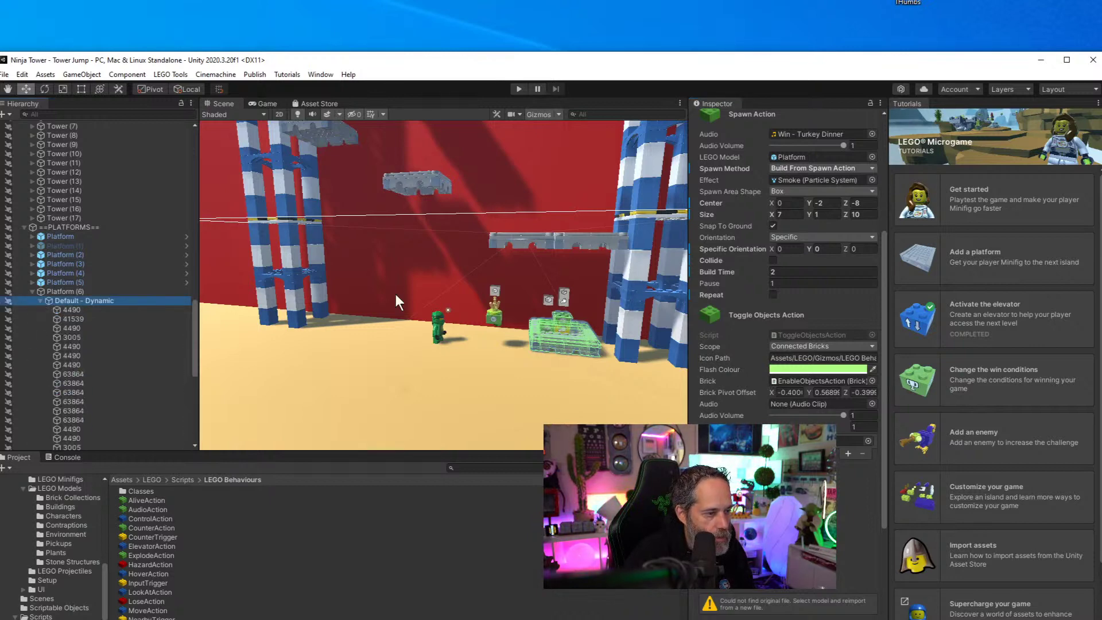
{"action": "left_click", "coordinate": [560, 318]}
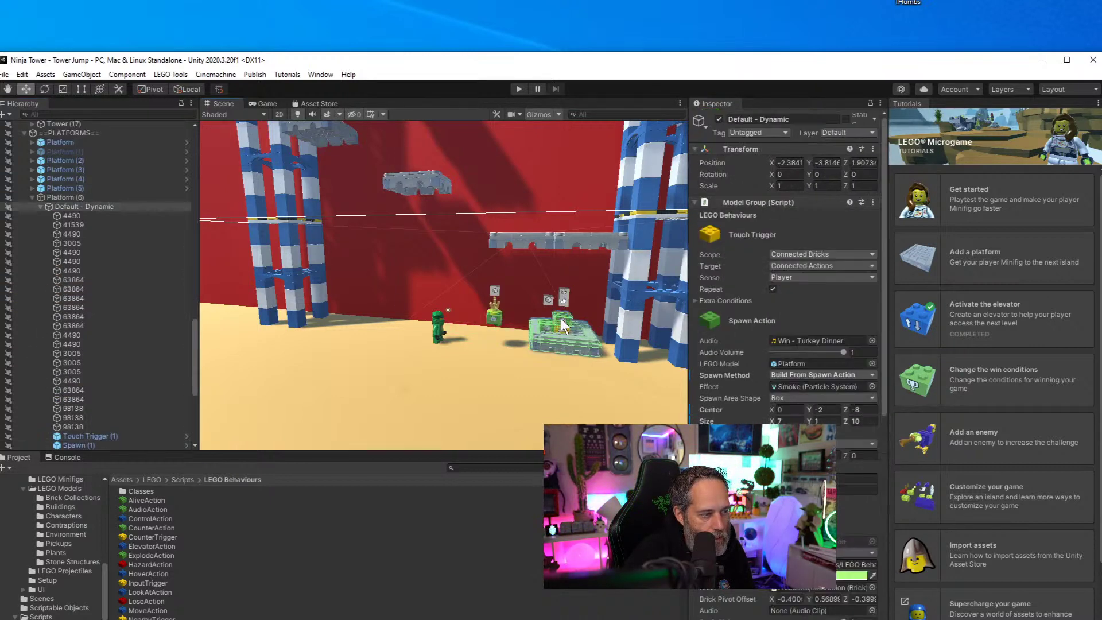
{"action": "left_click", "coordinate": [94, 435]}
{"action": "left_click", "coordinate": [88, 444]}
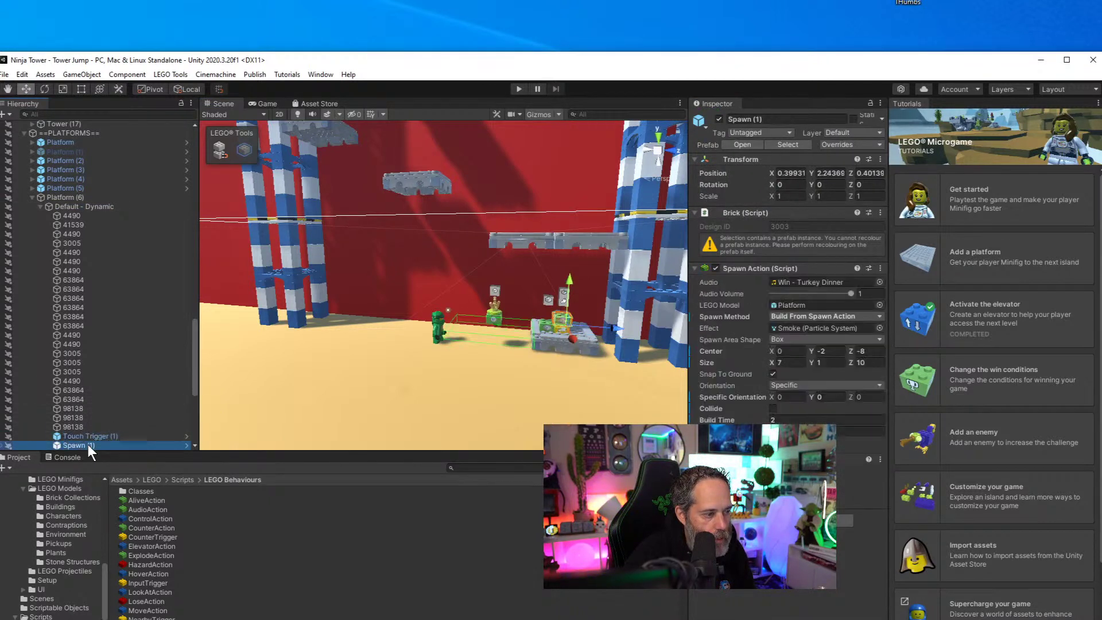
{"action": "scroll", "coordinate": [123, 341], "scroll_direction": "down", "scroll_amount": 3}
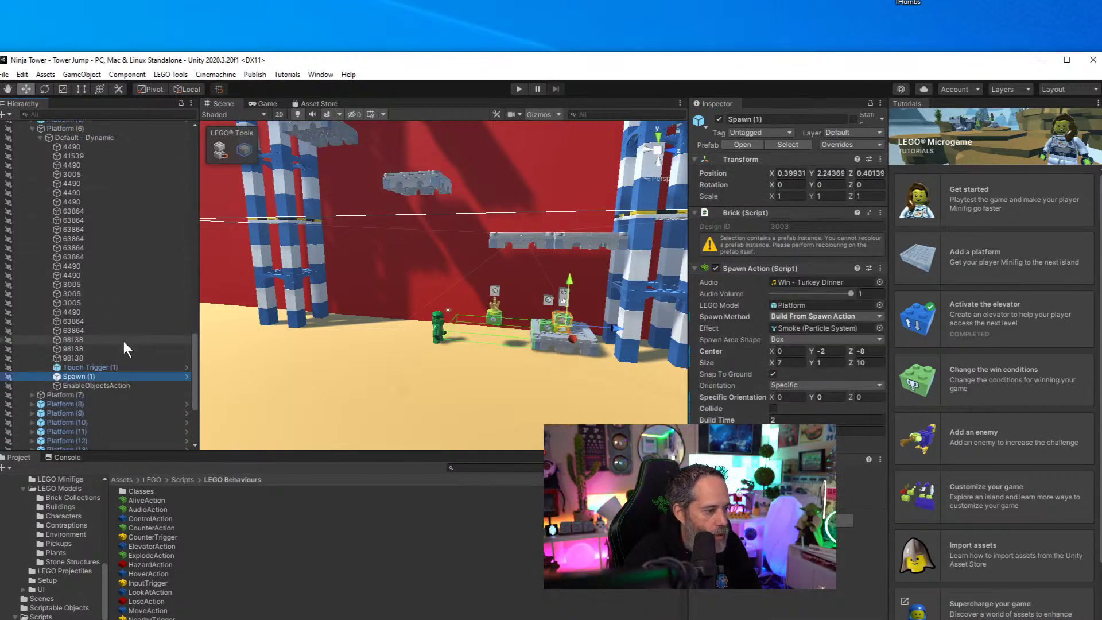
{"action": "left_click", "coordinate": [95, 384]}
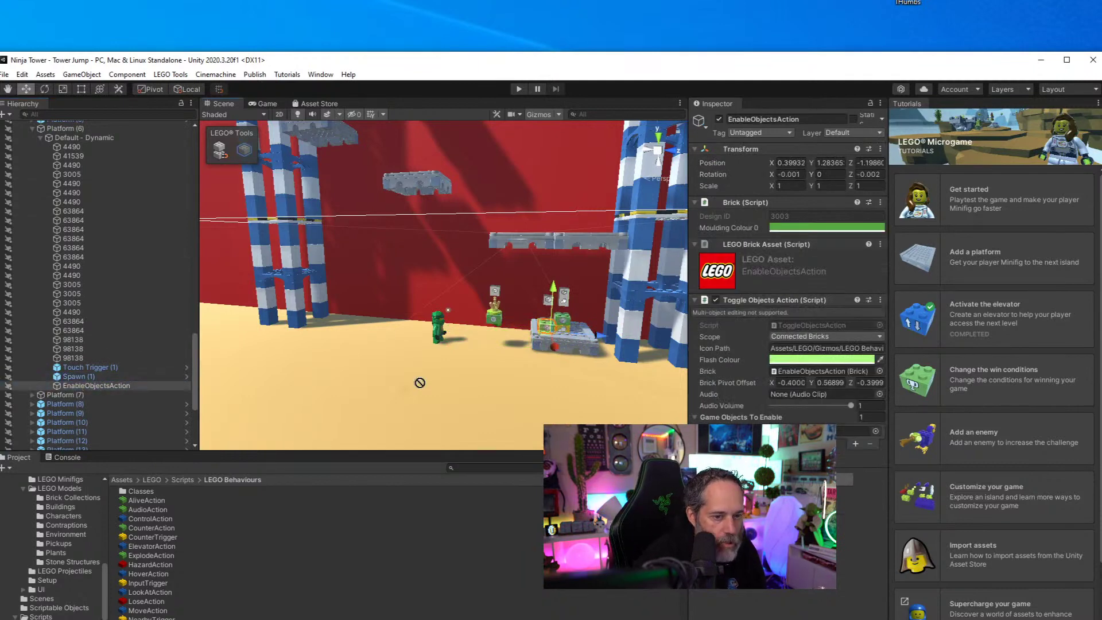
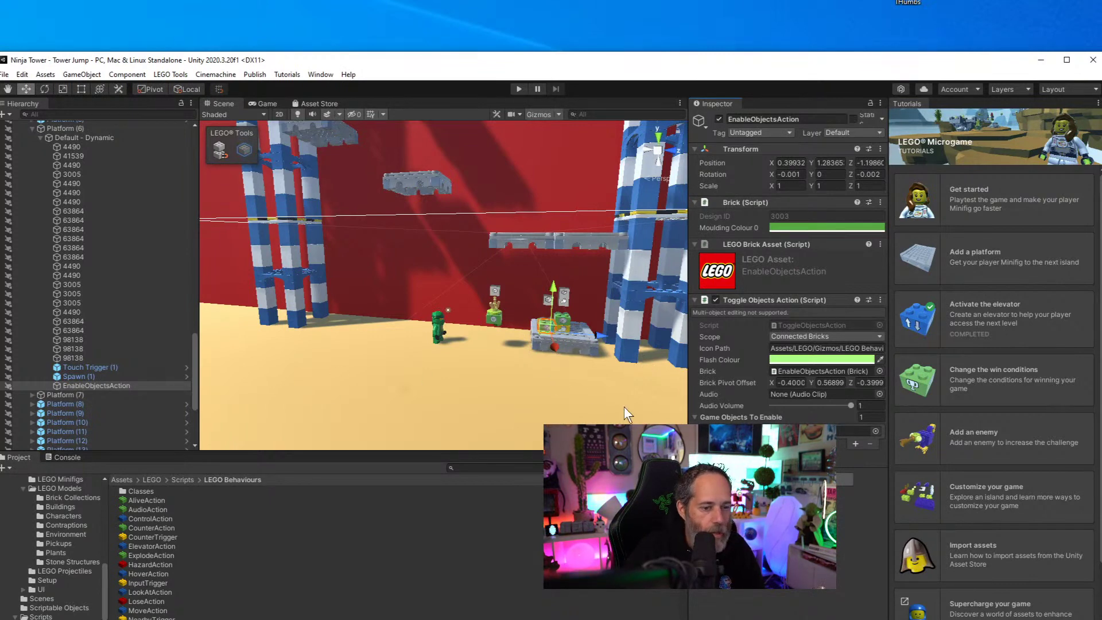
Play-test the level to check the toggle brick on Platform (6), and stop play mode
{"action": "left_click", "coordinate": [520, 88]}
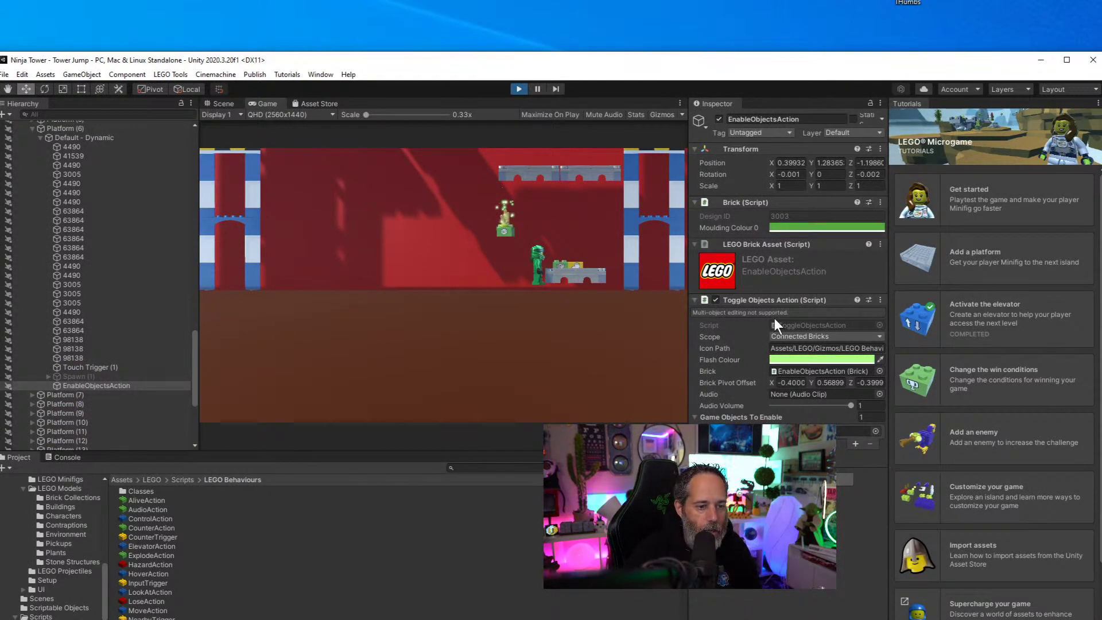
{"action": "key", "text": "ctrl+p"}
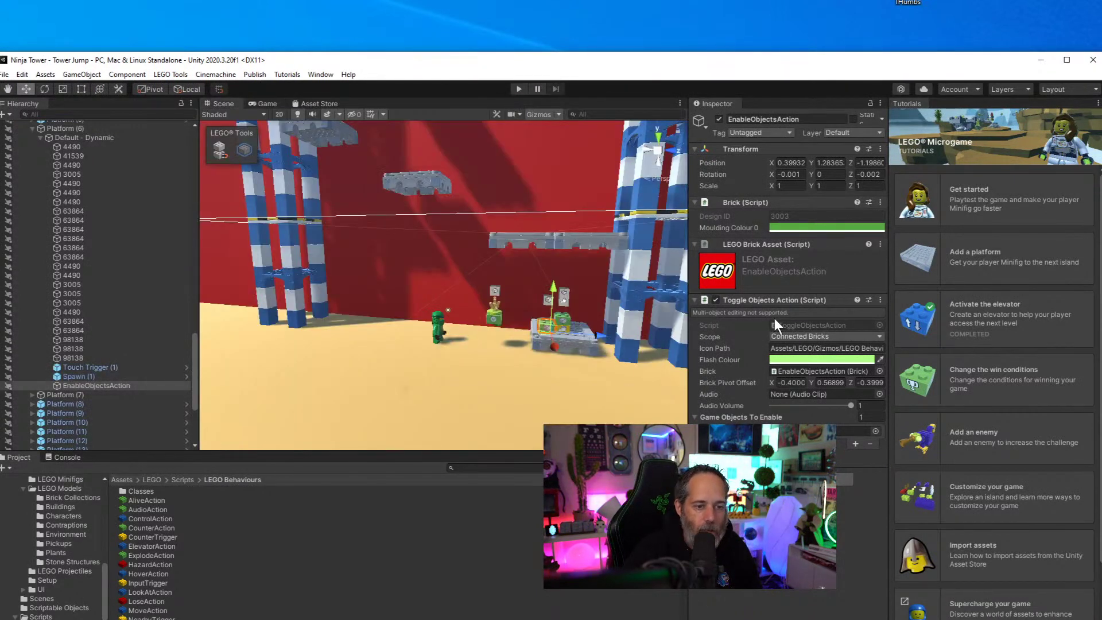
Turn off Repeat on the Touch Trigger (1) brick of Platform (6)
{"action": "left_click", "coordinate": [91, 367]}
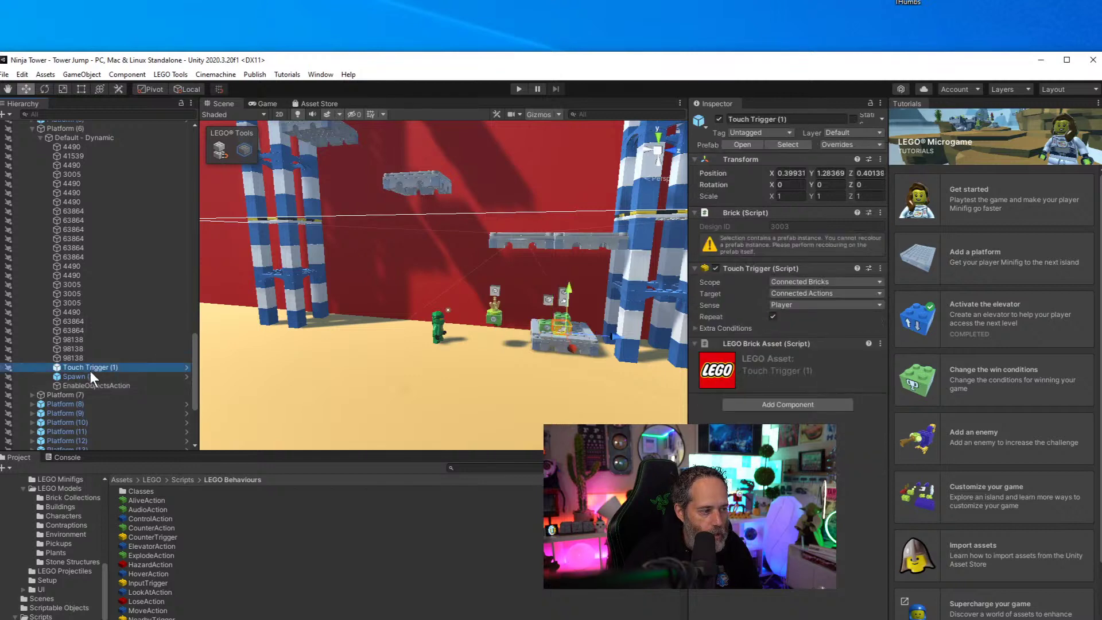
{"action": "left_click", "coordinate": [91, 375]}
{"action": "left_click", "coordinate": [95, 367]}
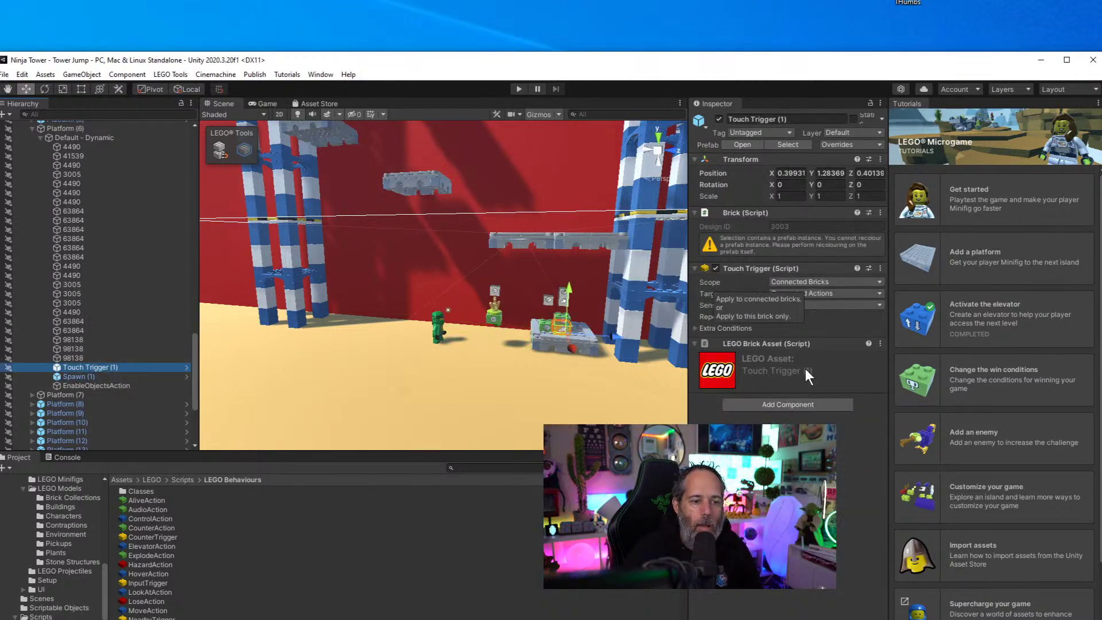
{"action": "left_click", "coordinate": [772, 316]}
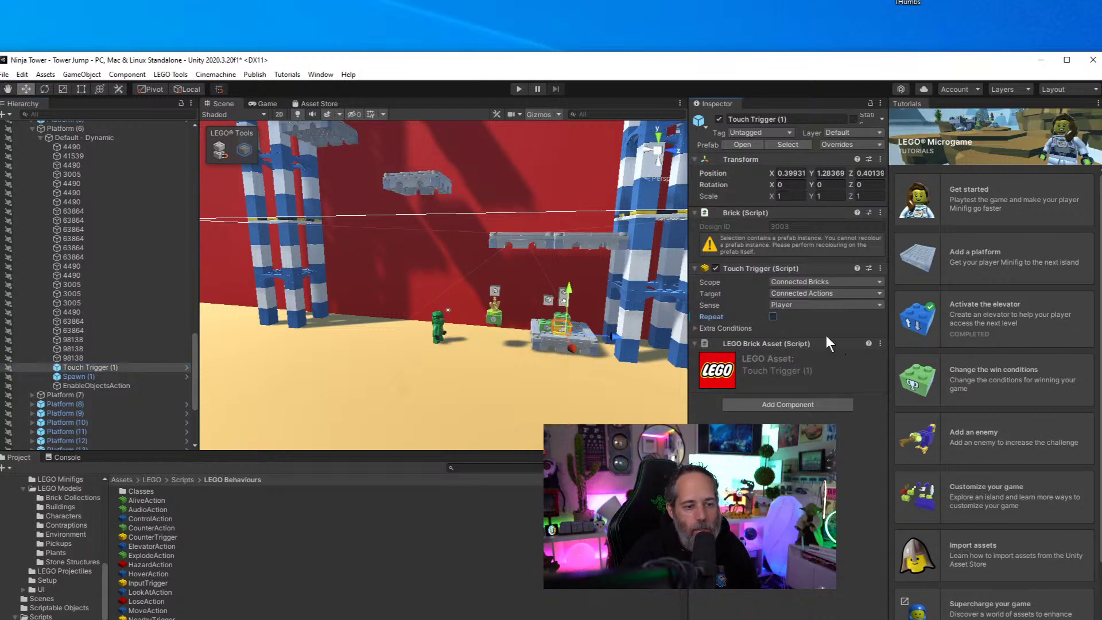
Delete the EnableObjectsAction brick from Platform (6)
{"action": "left_click", "coordinate": [81, 376]}
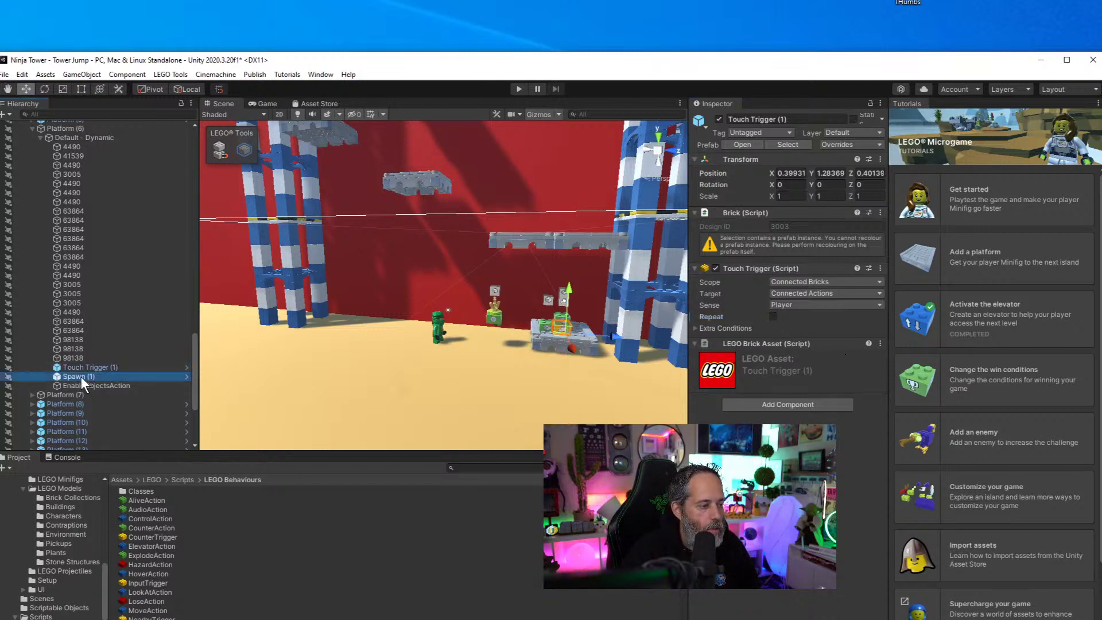
{"action": "left_click", "coordinate": [77, 386]}
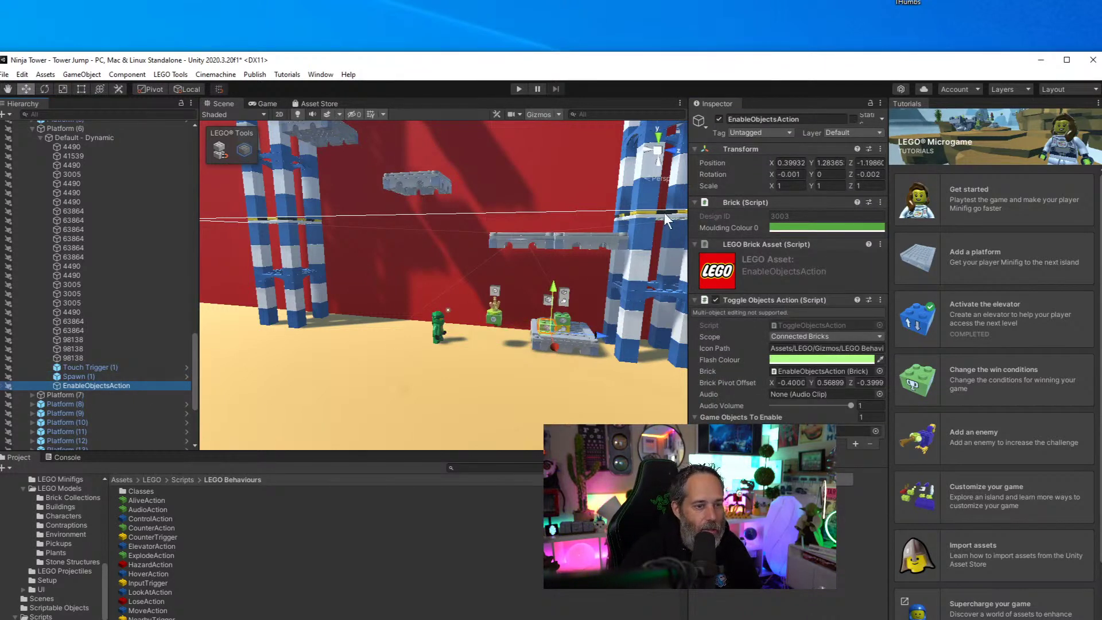
{"action": "key", "text": "Delete"}
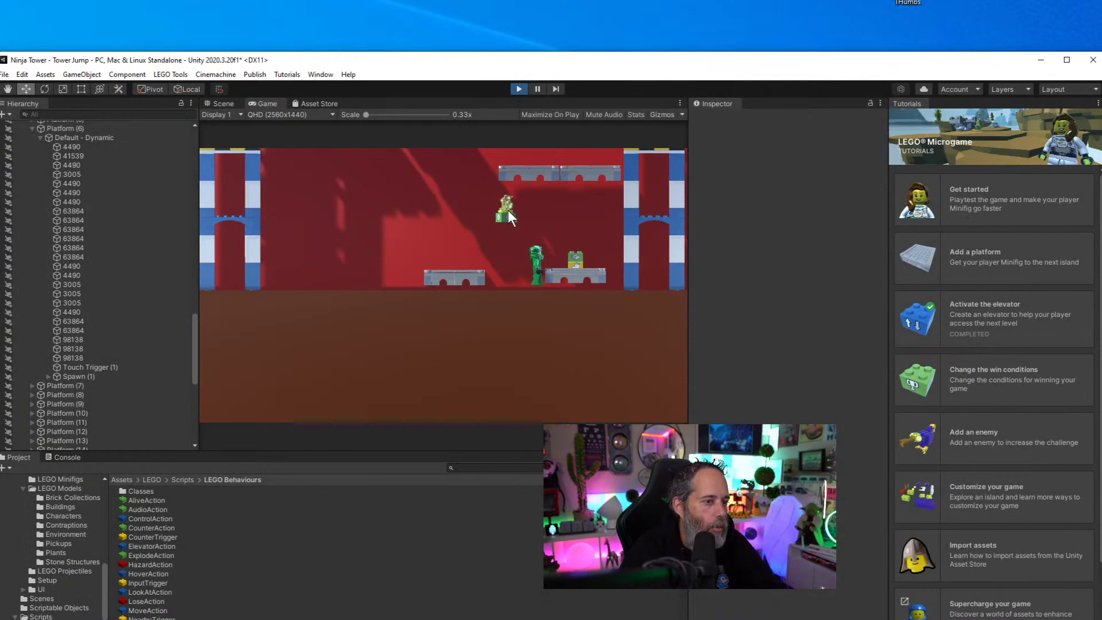
End the running playtest, then run the game once more to test the touch-triggered spawn and stop it
{"action": "left_click", "coordinate": [522, 89]}
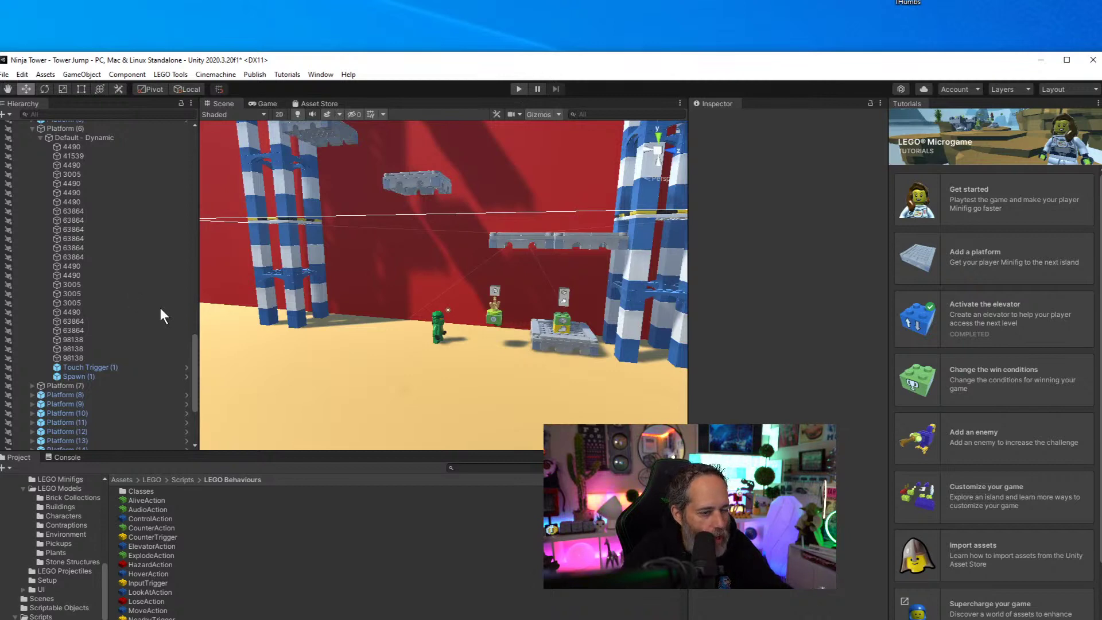
{"action": "key", "text": "ctrl+p"}
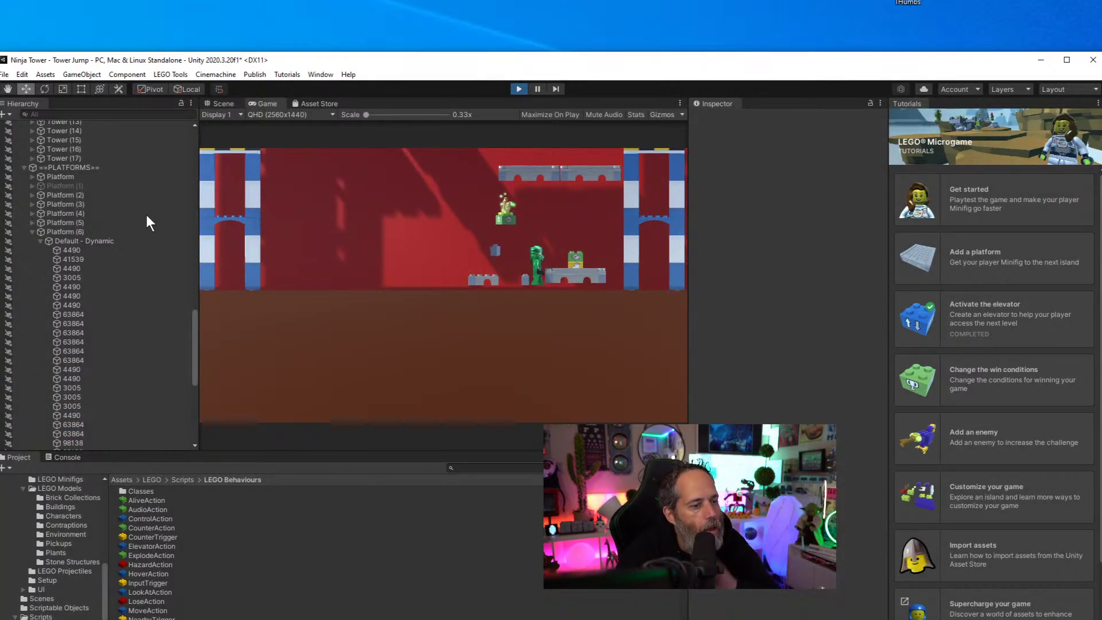
{"action": "key", "text": "ctrl+p"}
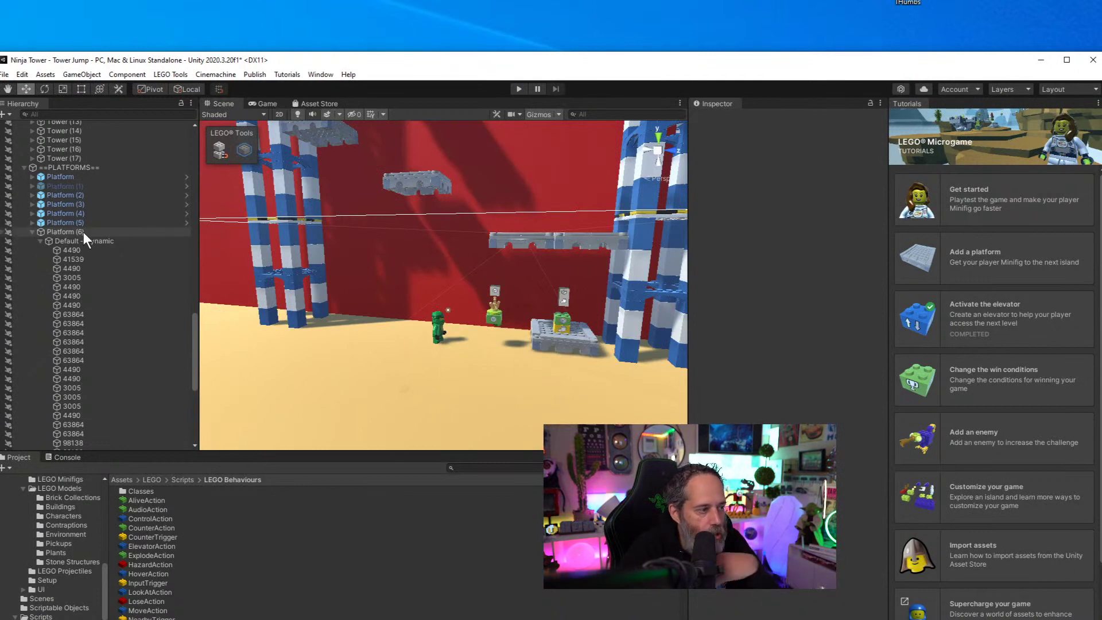
Reactivate the disabled Platform (1) in the ==PLATFORMS== group
{"action": "left_click", "coordinate": [82, 186]}
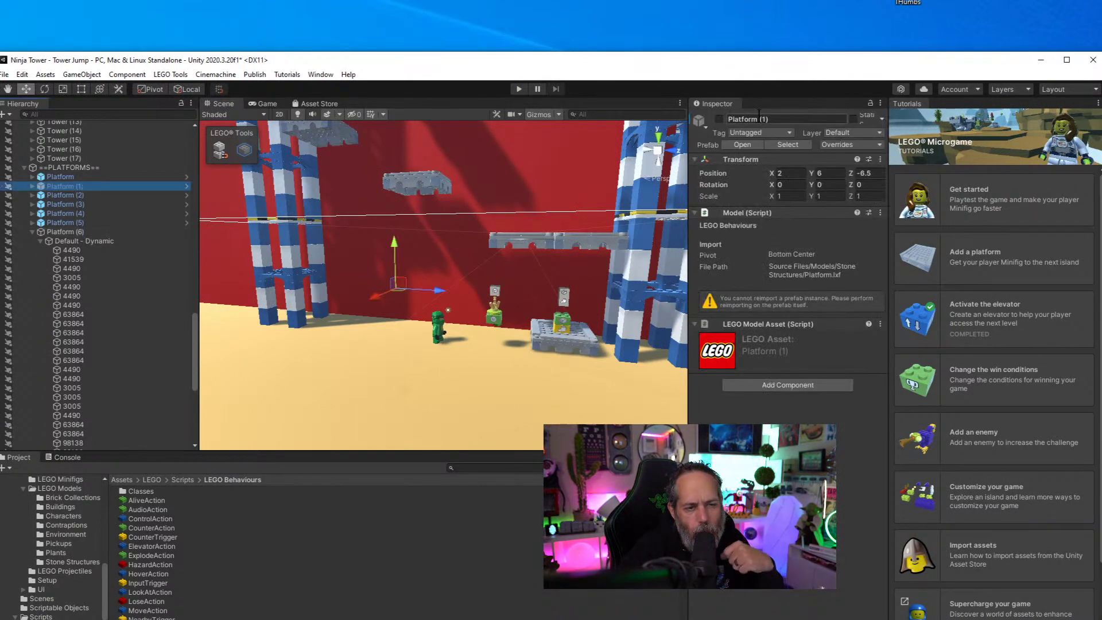
{"action": "left_click", "coordinate": [718, 119]}
Rename Platform (6), which carries the touch trigger and spawn bricks, as Floor Marker Platform
{"action": "left_click", "coordinate": [559, 324]}
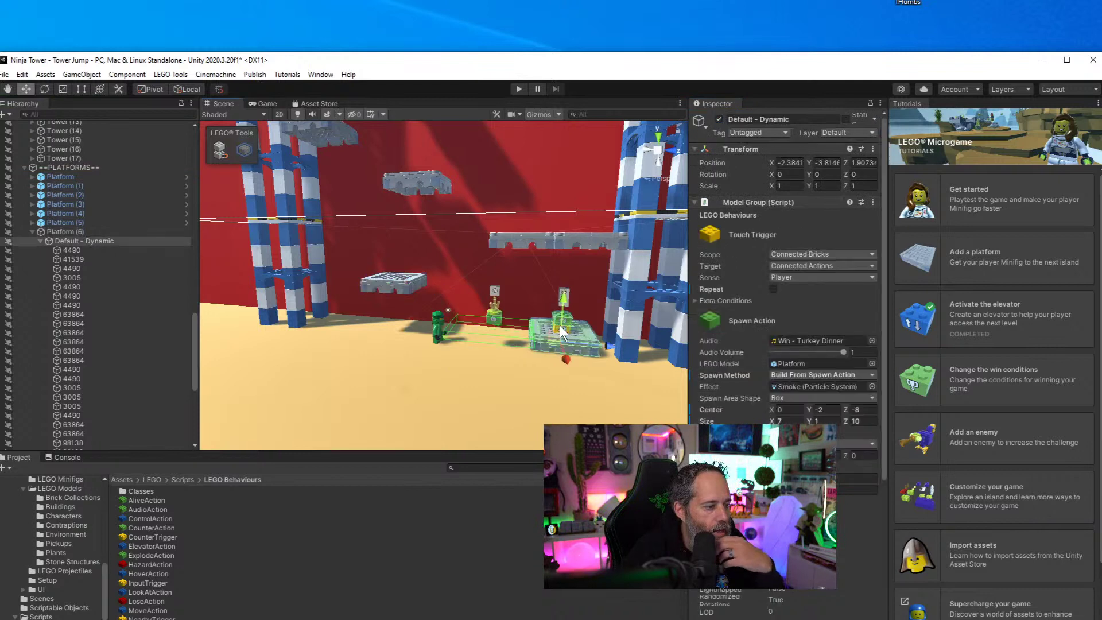
{"action": "left_click", "coordinate": [112, 230]}
{"action": "key", "text": "F2"}
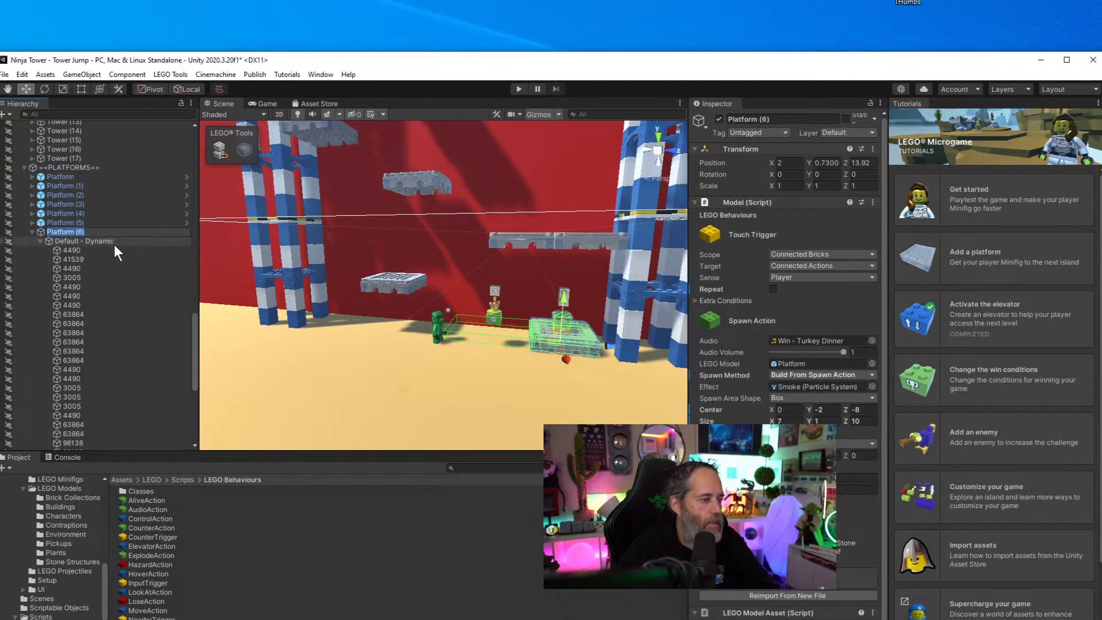
{"action": "type", "text": "Floor Marker Pl"}
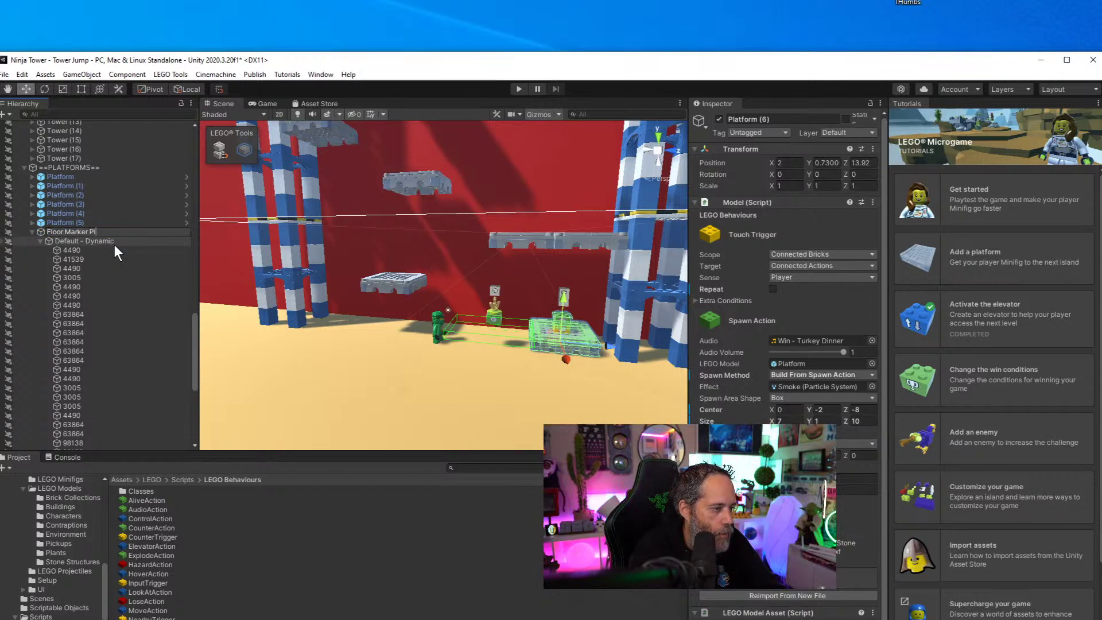
{"action": "type", "text": "atform"}
{"action": "key", "text": "Return"}
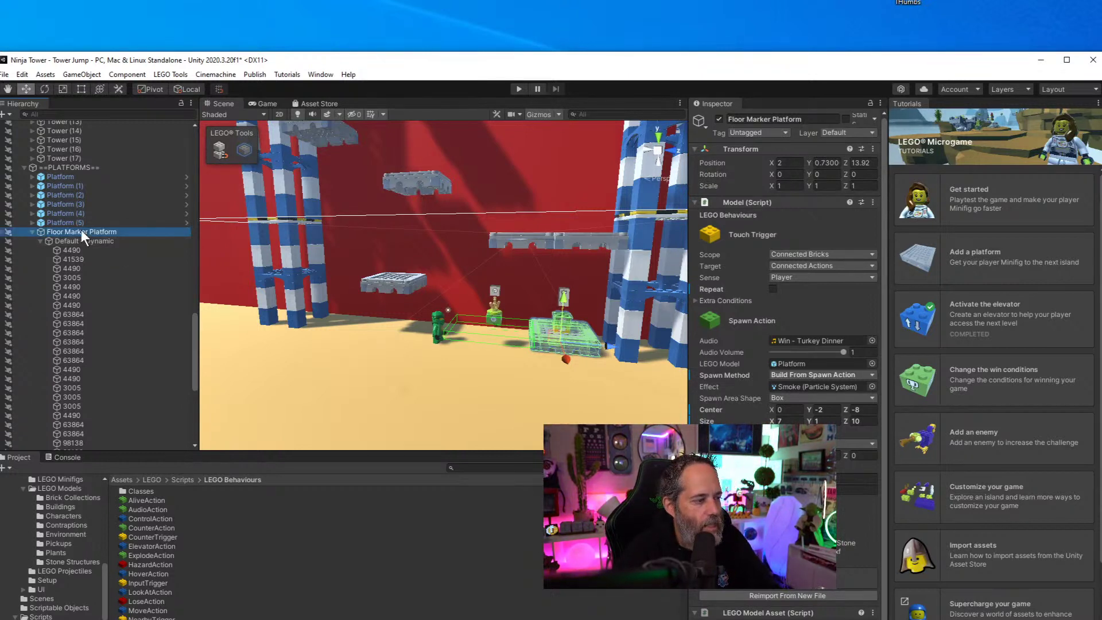
Move Floor Marker Platform out of the ==PLATFORMS== group to the scene root above ==TOWERS==, and collapse the groups
{"action": "left_click_drag", "start_coordinate": [51, 230], "coordinate": [67, 167]}
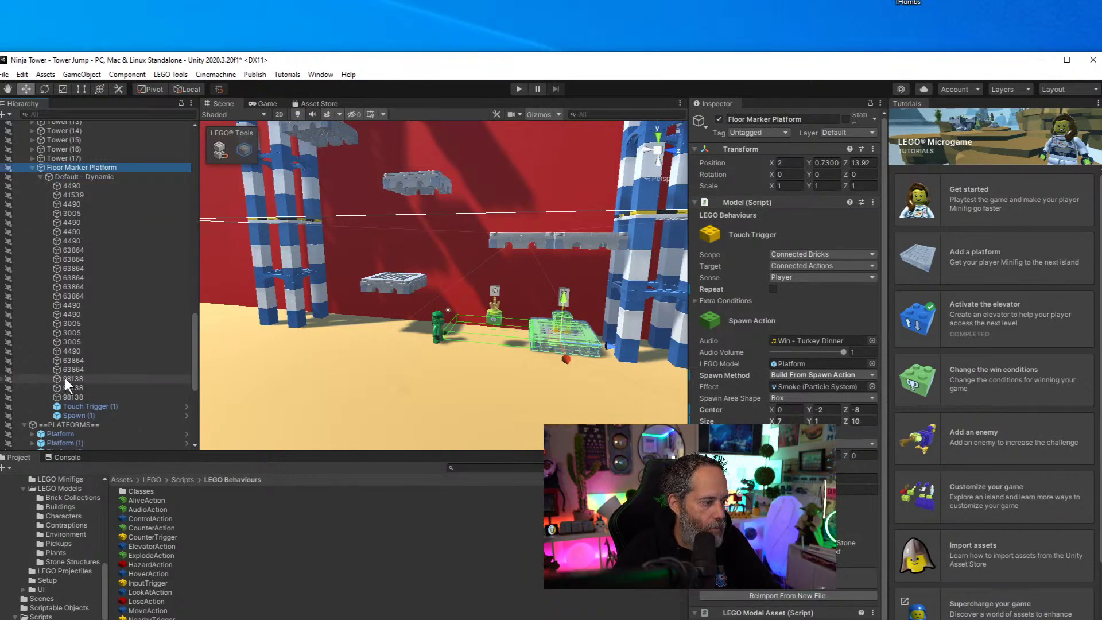
{"action": "left_click", "coordinate": [23, 424]}
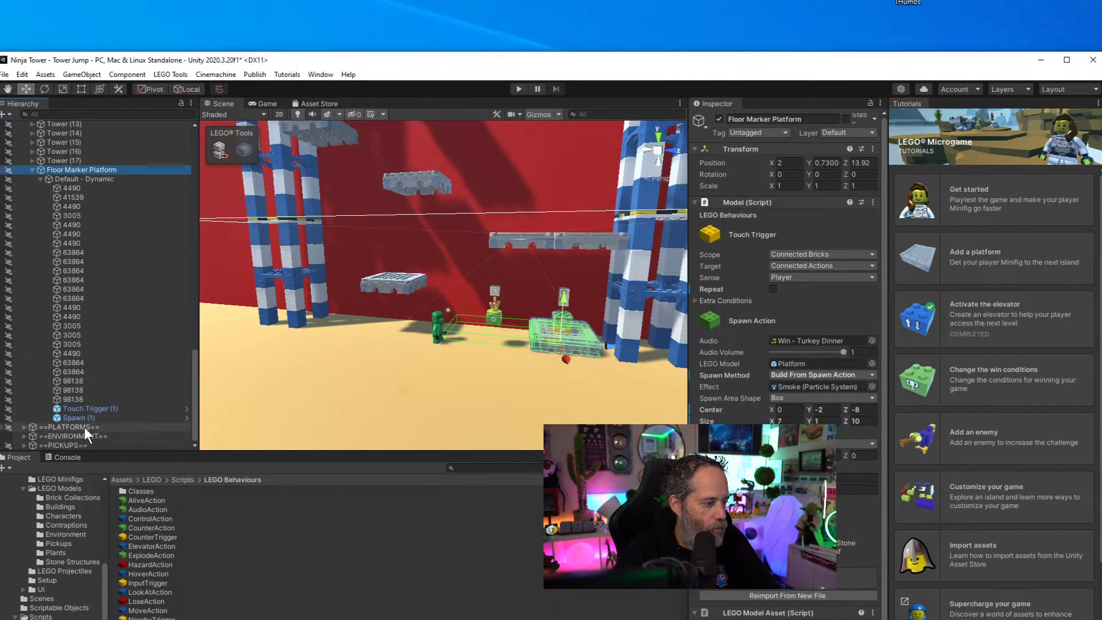
{"action": "scroll", "coordinate": [83, 178], "scroll_direction": "up", "scroll_amount": 5}
{"action": "scroll", "coordinate": [85, 180], "scroll_direction": "up", "scroll_amount": 2}
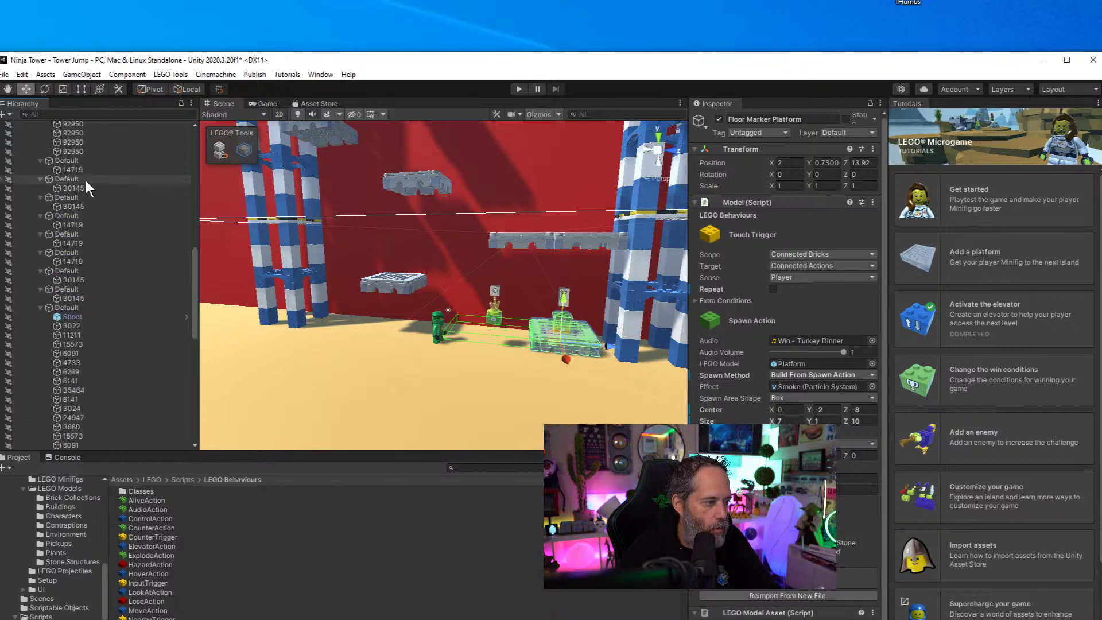
{"action": "left_click", "coordinate": [84, 181]}
{"action": "key", "text": "Left"}
{"action": "key", "text": "Left"}
{"action": "key", "text": "Left"}
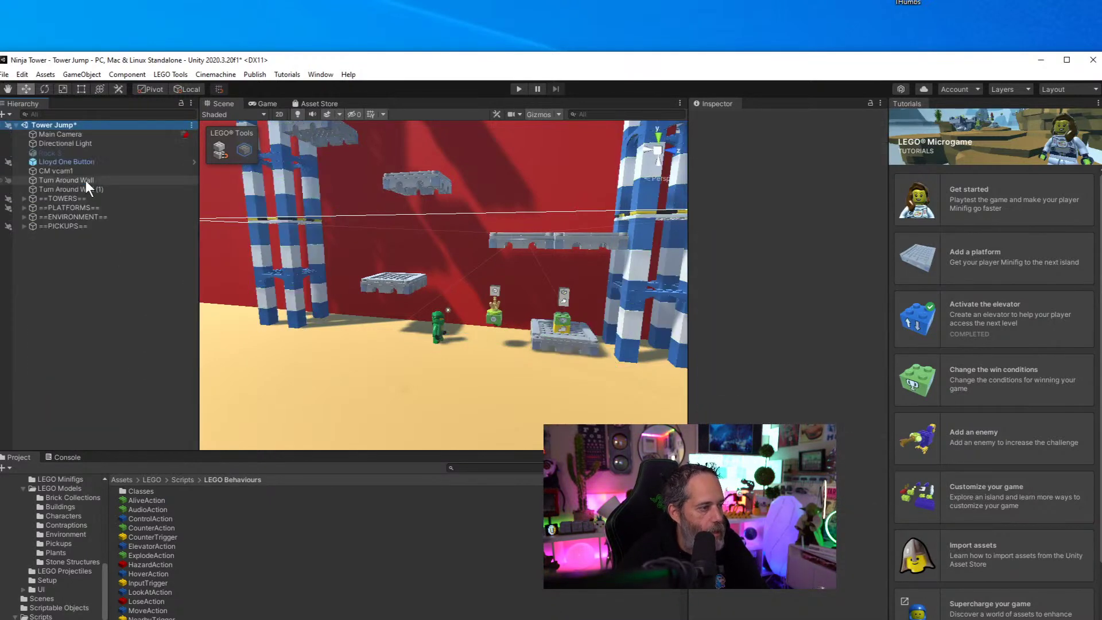
{"action": "key", "text": "Right"}
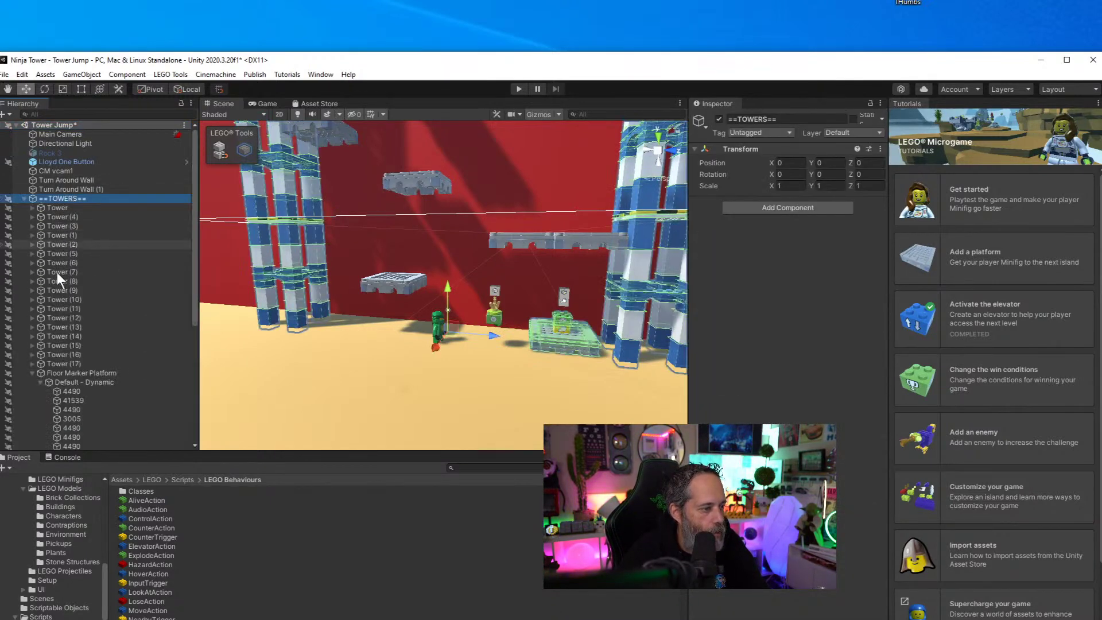
{"action": "mouse_move", "coordinate": [47, 373]}
{"action": "left_mouse_down"}
{"action": "mouse_move", "coordinate": [93, 185]}
{"action": "mouse_move", "coordinate": [85, 199]}
{"action": "left_mouse_up"}
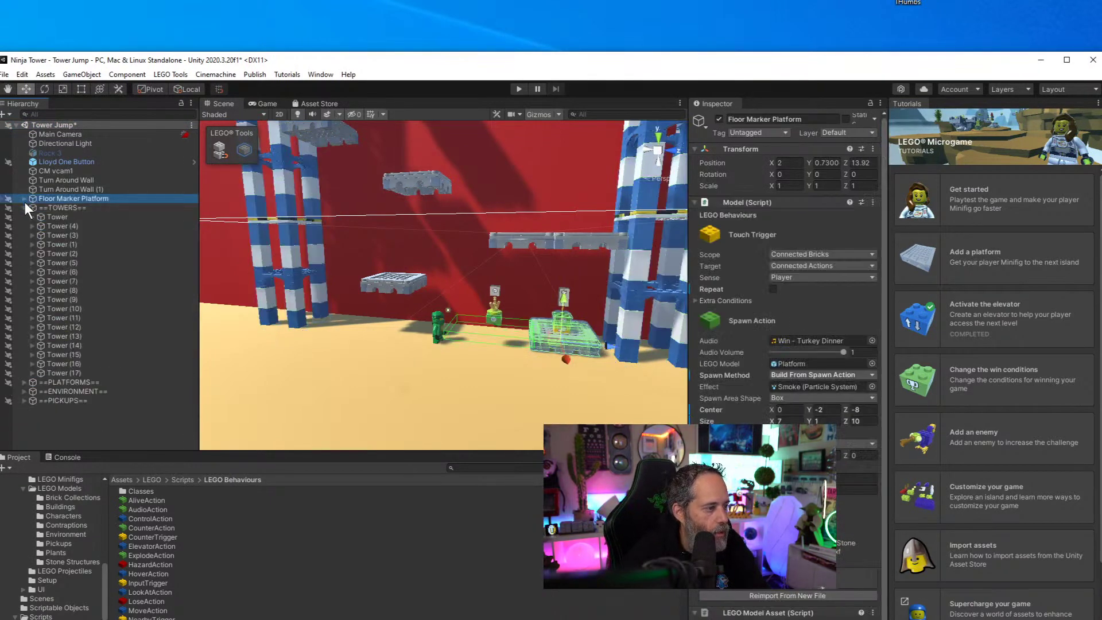
{"action": "left_click", "coordinate": [25, 207]}
Create an empty object with a reset transform named ==FLOOR PLATFORMS== and make Floor Marker Platform its child
{"action": "left_click", "coordinate": [82, 74]}
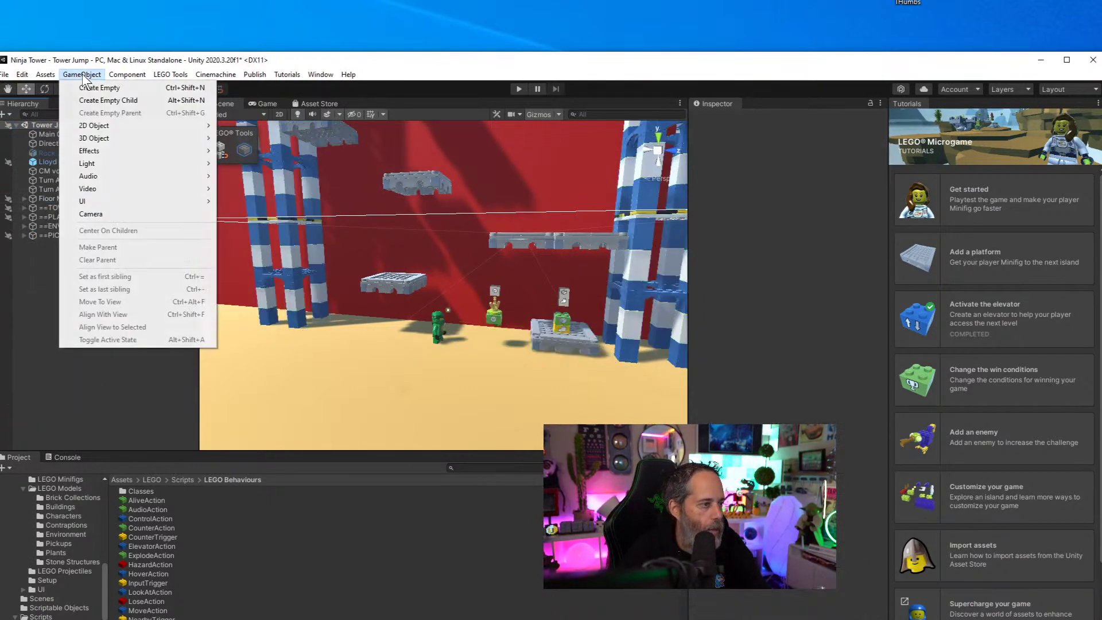
{"action": "left_click", "coordinate": [84, 87]}
{"action": "right_click", "coordinate": [745, 149]}
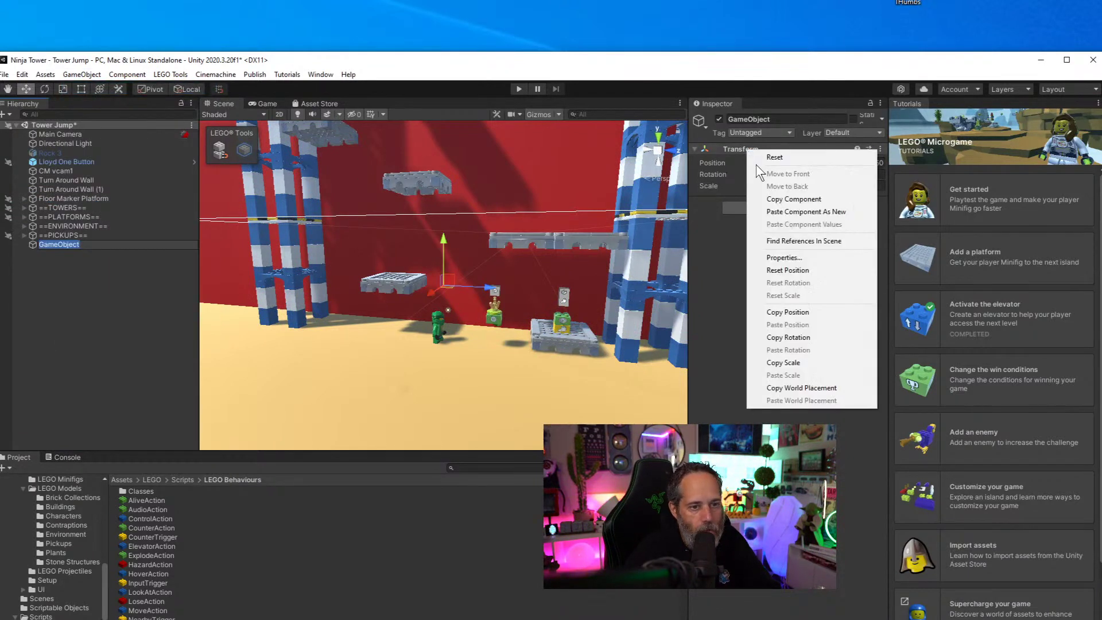
{"action": "left_click", "coordinate": [756, 159]}
{"action": "left_click", "coordinate": [757, 119]}
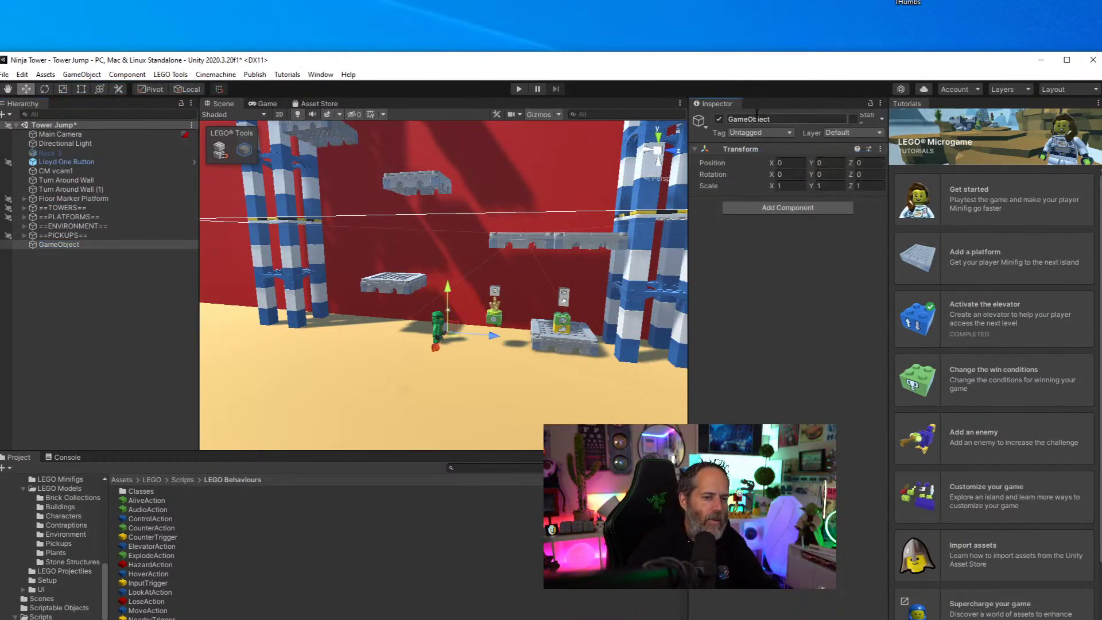
{"action": "type", "text": "=="}
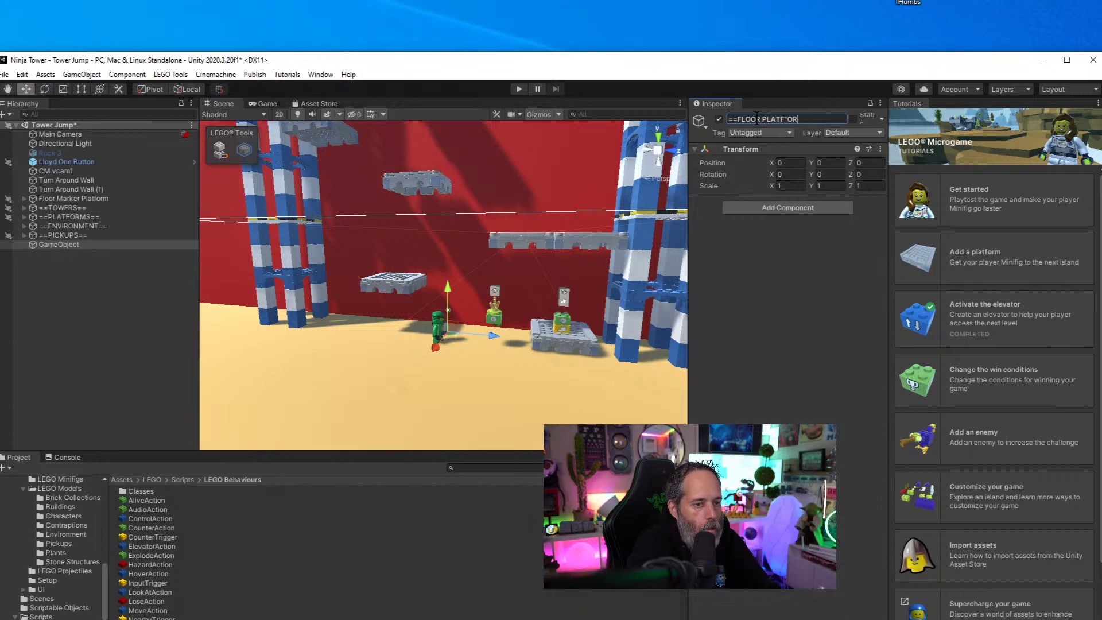
{"action": "type", "text": "FLOOR PLATFORMS=="}
{"action": "key", "text": "Return"}
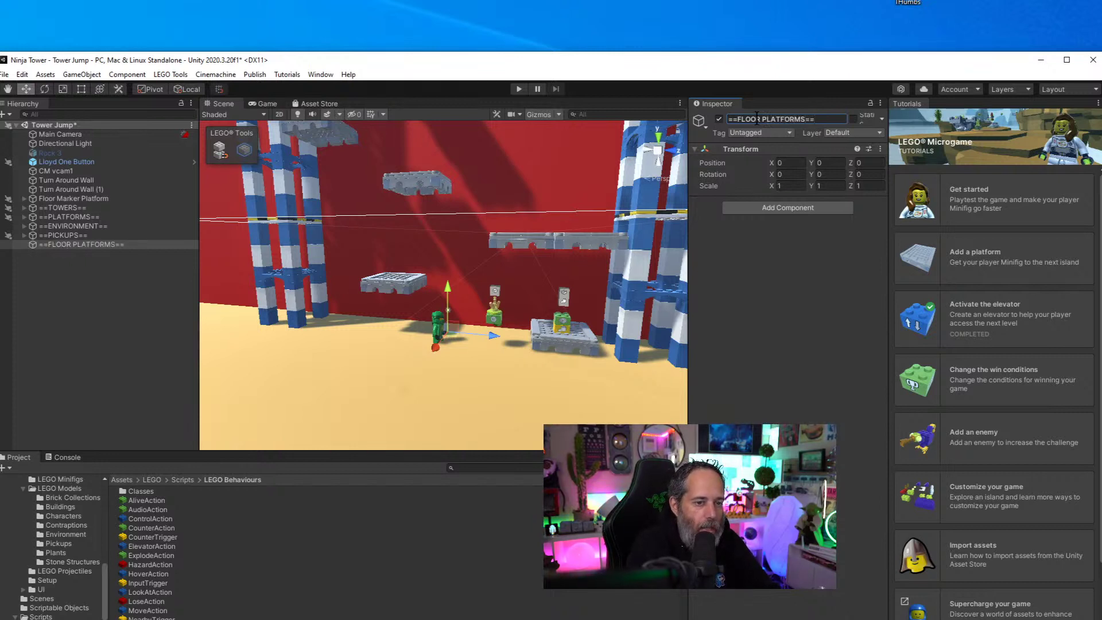
{"action": "left_click_drag", "start_coordinate": [50, 198], "coordinate": [63, 244]}
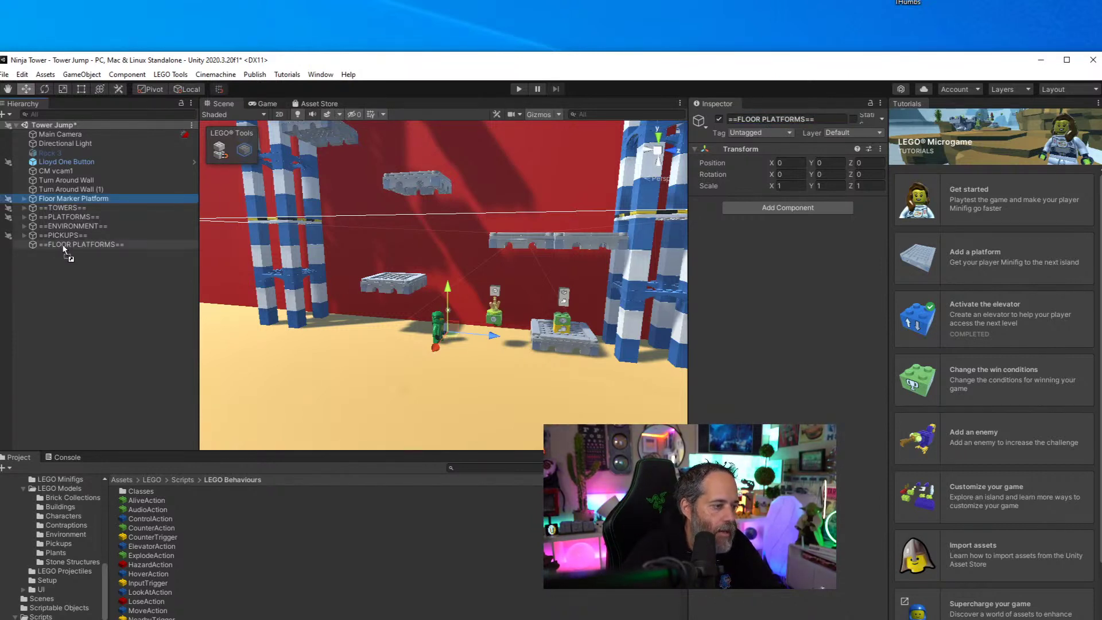
Move Floor Marker Platform up the tower to about Y 36.4 and sideways to about Z 15.67
{"action": "mouse_move", "coordinate": [569, 303]}
{"action": "left_mouse_down"}
{"action": "mouse_move", "coordinate": [584, 232]}
{"action": "mouse_move", "coordinate": [574, 198]}
{"action": "left_mouse_up"}
{"action": "mouse_move", "coordinate": [559, 262]}
{"action": "left_mouse_down", "text": "alt"}
{"action": "mouse_move", "coordinate": [556, 213]}
{"action": "mouse_move", "coordinate": [568, 248]}
{"action": "left_mouse_up", "text": "alt"}
{"action": "left_click_drag", "start_coordinate": [472, 324], "coordinate": [508, 112]}
{"action": "left_click_drag", "start_coordinate": [442, 251], "coordinate": [480, 319], "text": "alt"}
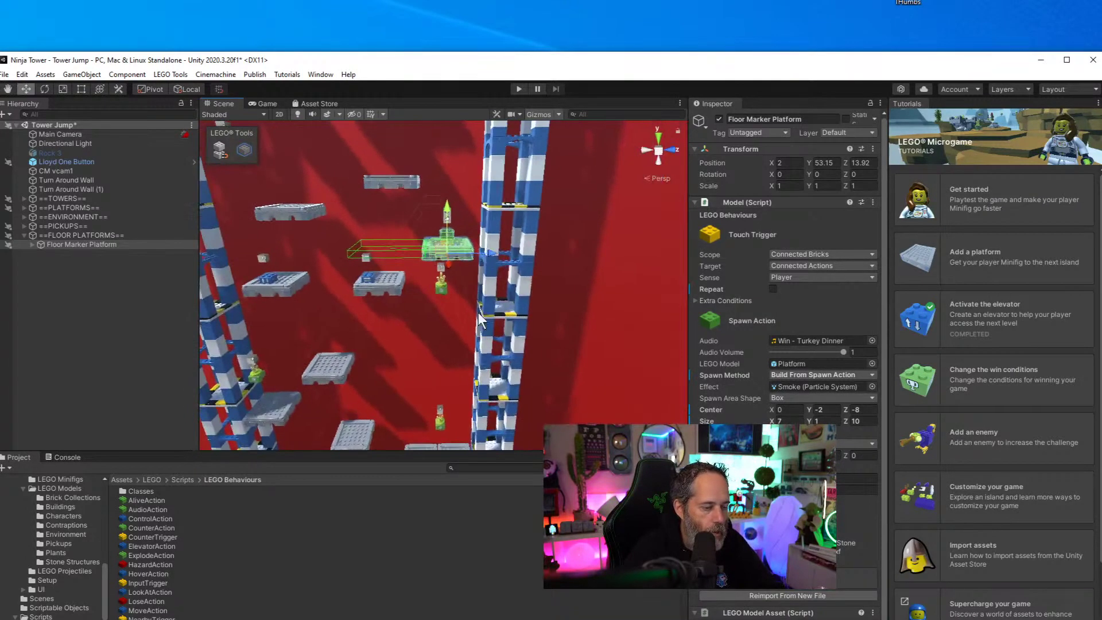
{"action": "left_click_drag", "start_coordinate": [448, 215], "coordinate": [446, 314]}
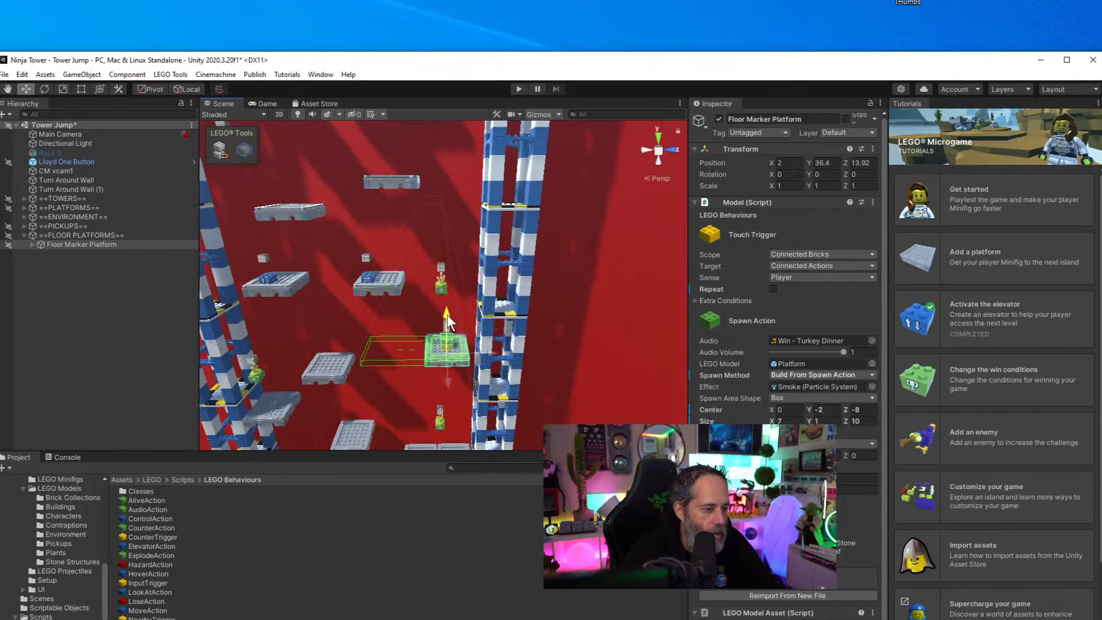
{"action": "left_click_drag", "start_coordinate": [466, 355], "coordinate": [478, 363]}
Duplicate the Spawn (1) brick inside Floor Marker Platform
{"action": "right_click_drag", "start_coordinate": [478, 362], "coordinate": [363, 327]}
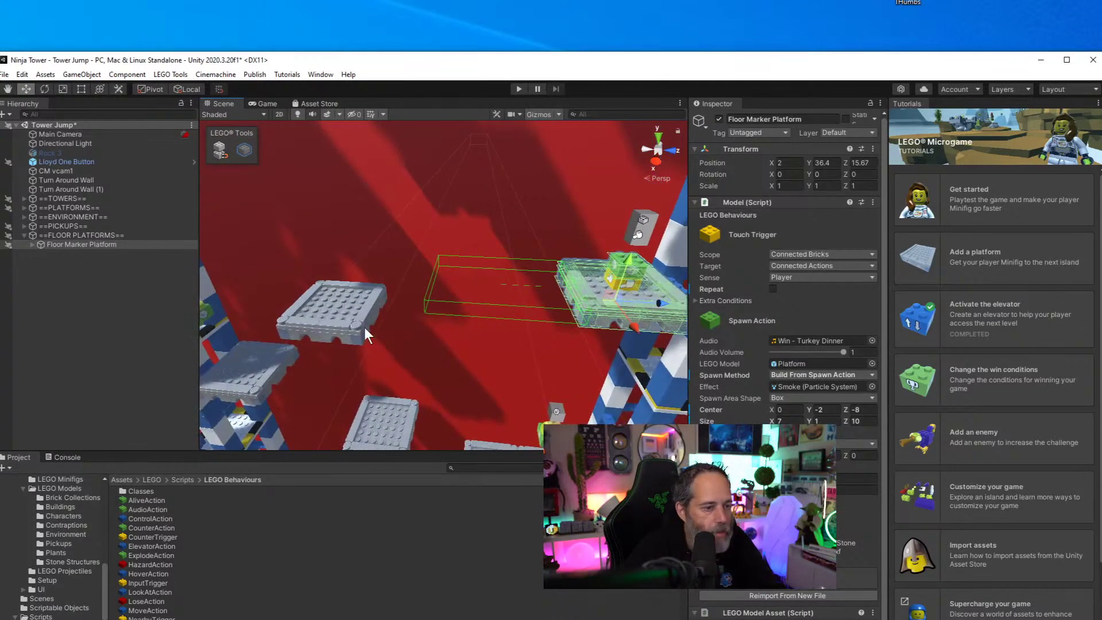
{"action": "left_click", "coordinate": [32, 244], "text": "alt"}
{"action": "scroll", "coordinate": [98, 309], "scroll_direction": "down", "scroll_amount": 2}
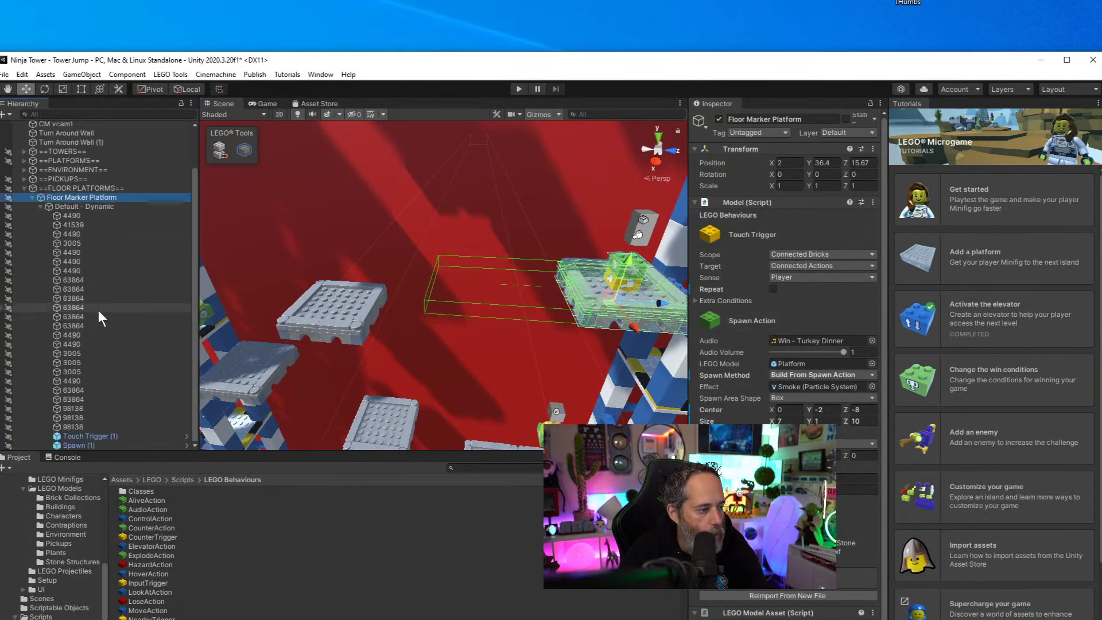
{"action": "left_click", "coordinate": [67, 445]}
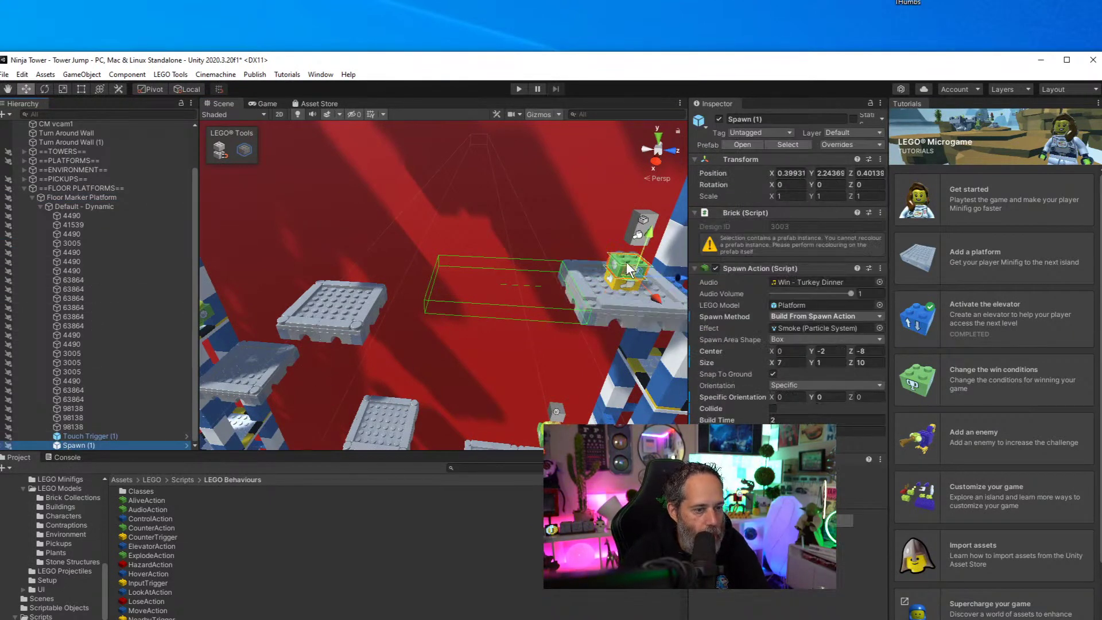
{"action": "key", "text": "ctrl+d"}
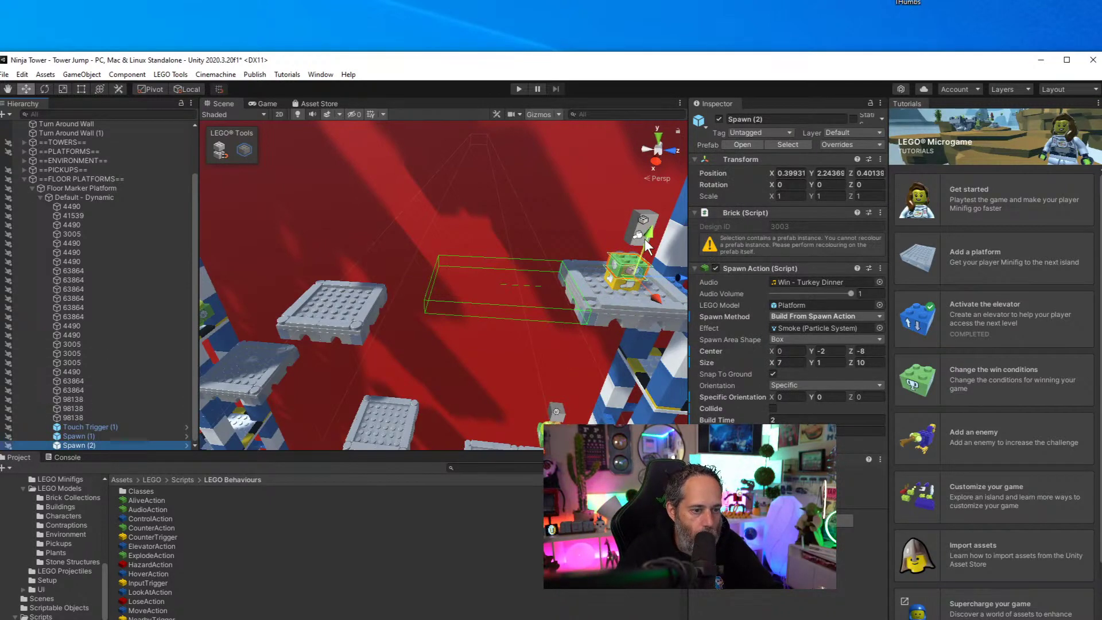
Turn on LEGO brick building and stack the Spawn (1) brick on top of Spawn (2) on the floor marker platform
{"action": "left_click", "coordinate": [626, 267]}
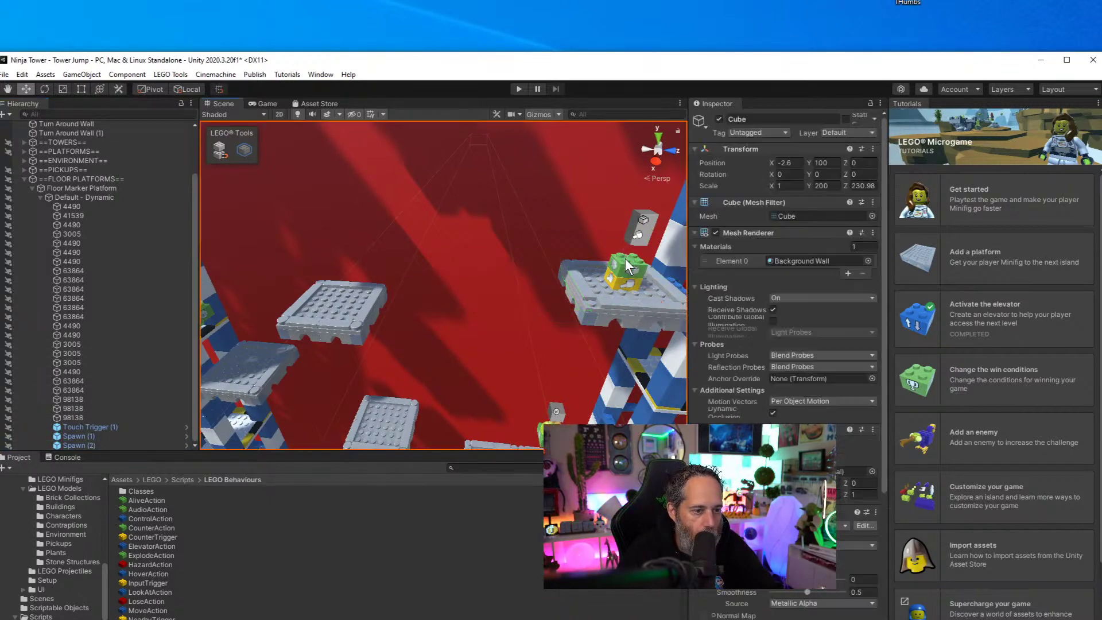
{"action": "left_click", "coordinate": [219, 154]}
{"action": "left_click_drag", "start_coordinate": [642, 270], "coordinate": [628, 255]}
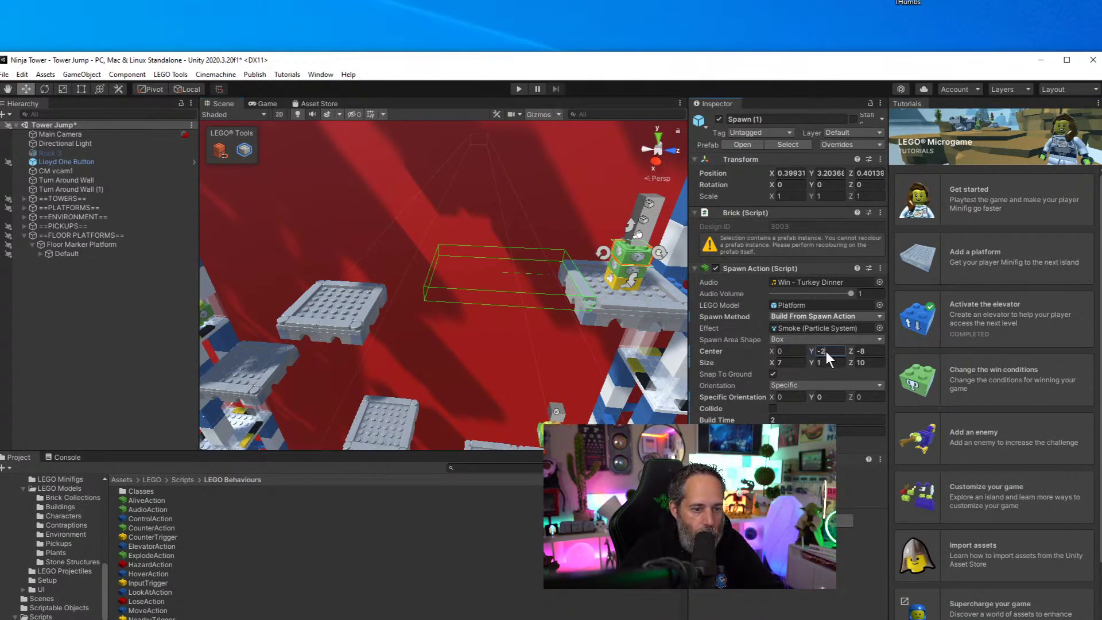
Set the center of Spawn (1)'s spawn area to Y -3 and Z -18
{"action": "key", "text": "BackSpace"}
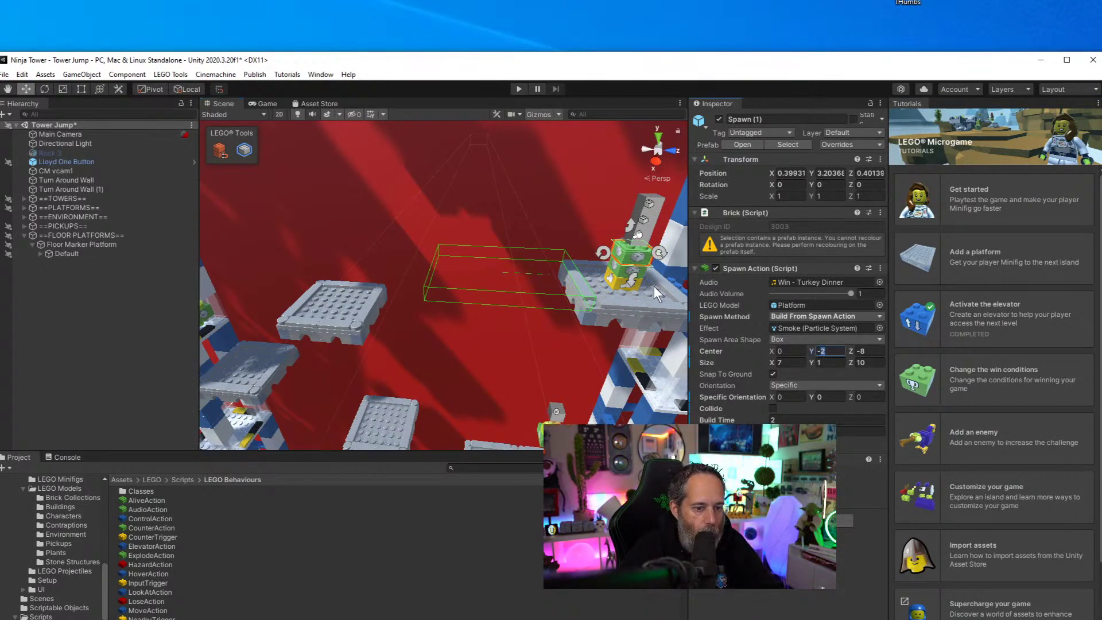
{"action": "type", "text": "3"}
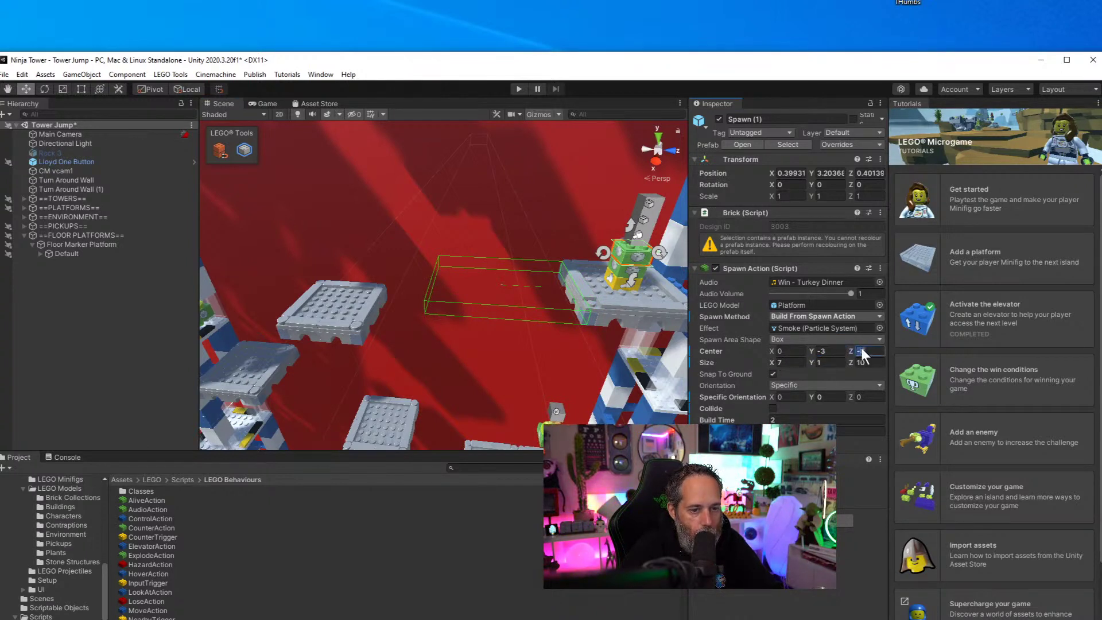
{"action": "left_click", "coordinate": [861, 347]}
{"action": "type", "text": "-1"}
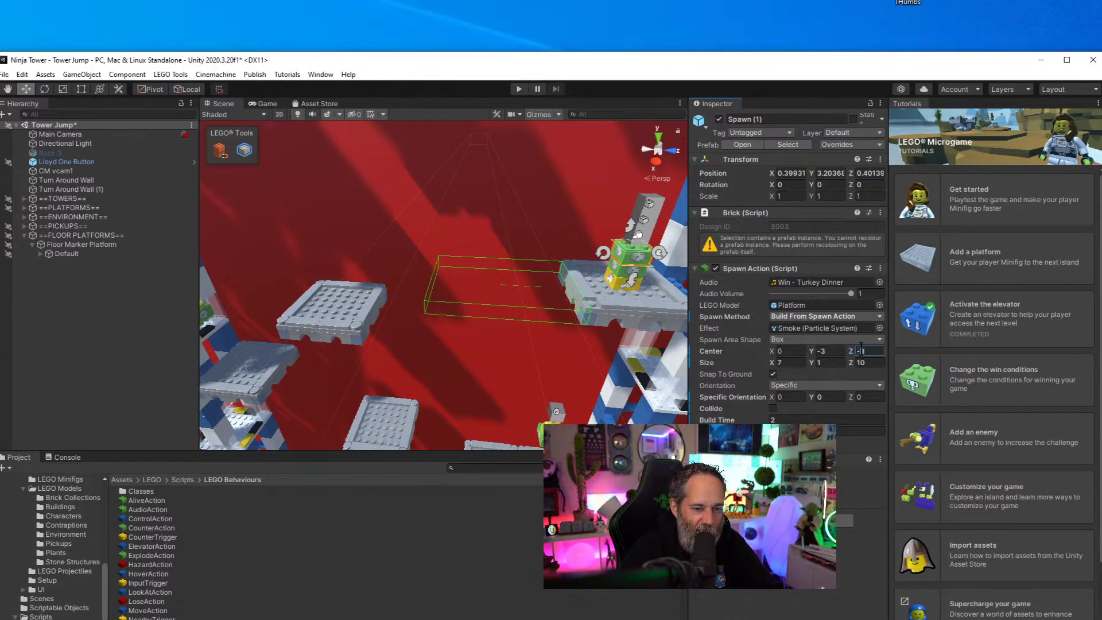
{"action": "type", "text": "8"}
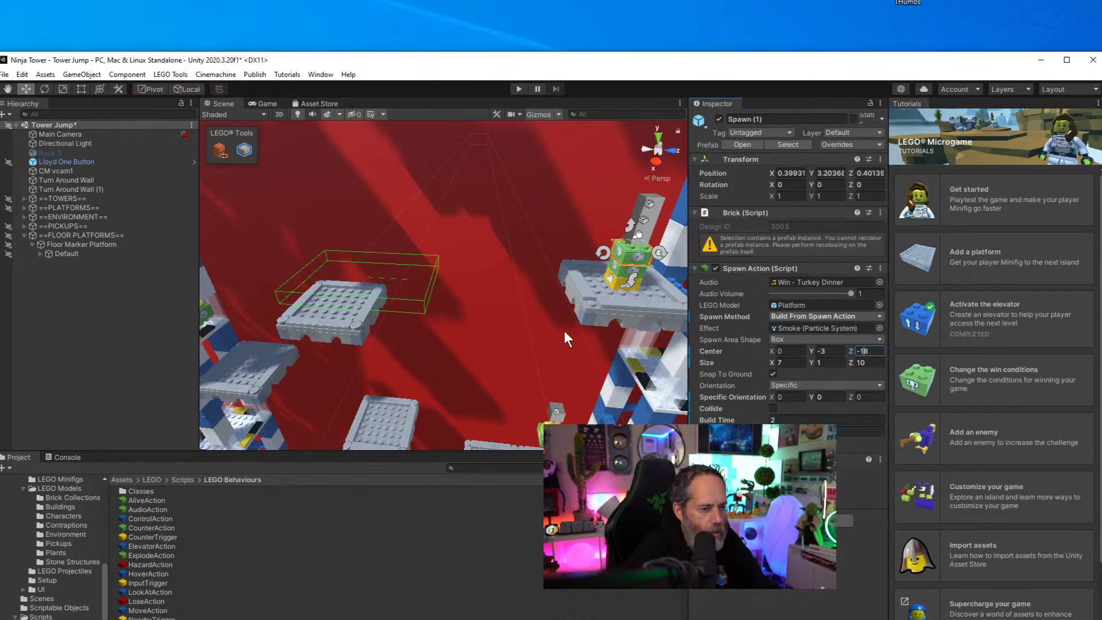
Examine the new spawn area in the scene and the bricks in both Default groups under Floor Marker Platform
{"action": "right_click_drag", "start_coordinate": [564, 330], "coordinate": [522, 327]}
{"action": "key", "text": "d"}
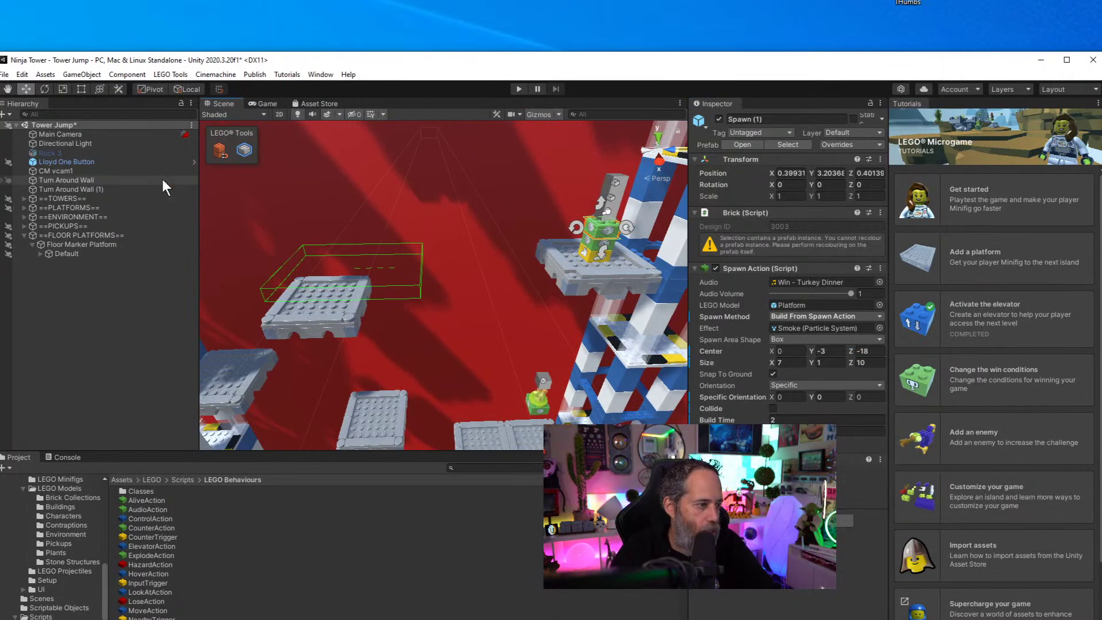
{"action": "right_click_drag", "start_coordinate": [489, 204], "coordinate": [533, 287]}
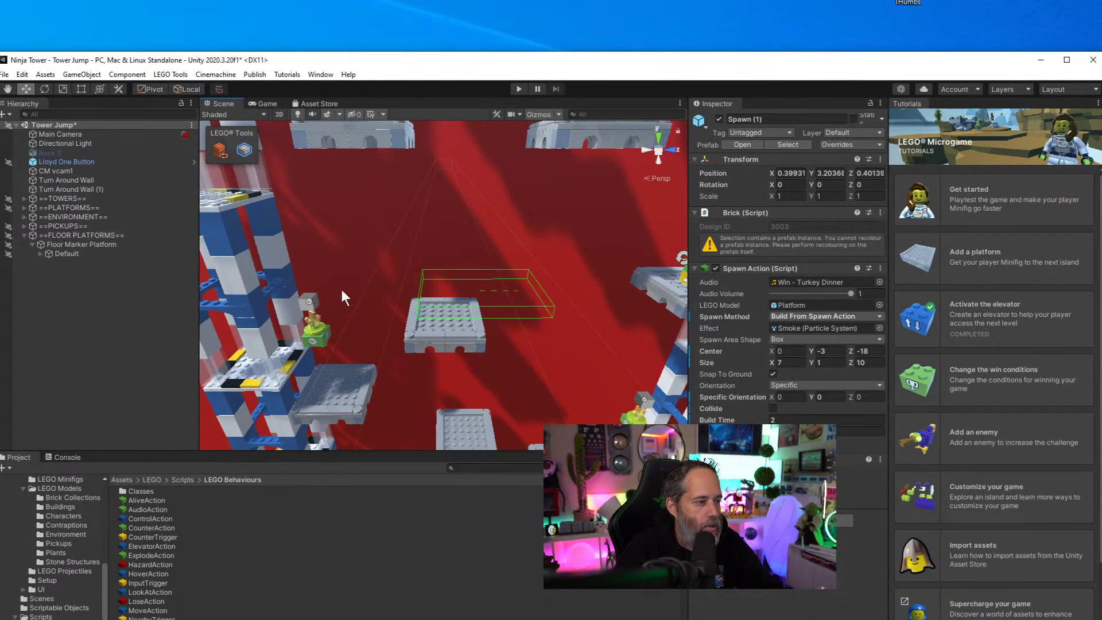
{"action": "right_click_drag", "start_coordinate": [342, 290], "coordinate": [136, 265]}
{"action": "left_click", "coordinate": [98, 253]}
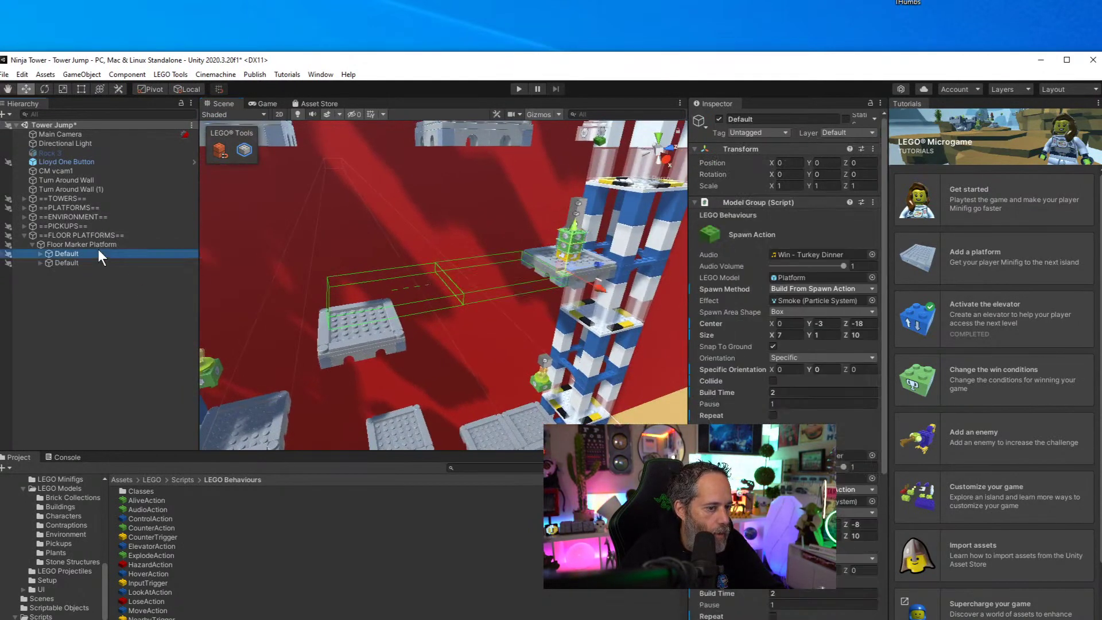
{"action": "key", "text": "Right"}
{"action": "key", "text": "Down"}
{"action": "key", "text": "Down"}
{"action": "key", "text": "Down"}
{"action": "key", "text": "Right"}
{"action": "key", "text": "Down"}
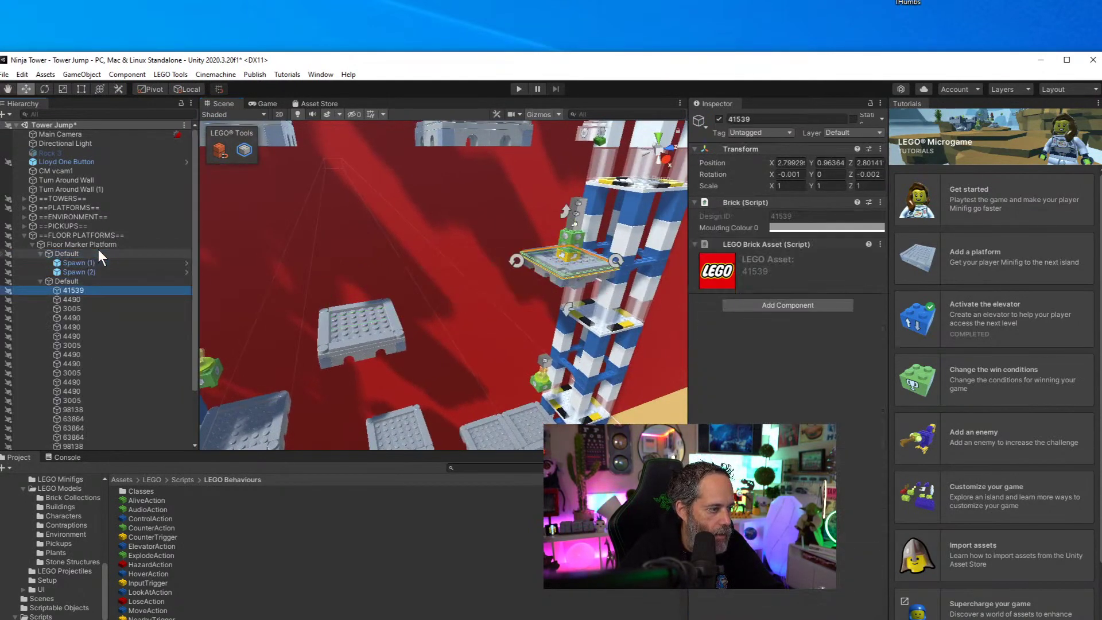
{"action": "key", "text": "Left"}
{"action": "key", "text": "Left"}
{"action": "key", "text": "Up"}
{"action": "key", "text": "Up"}
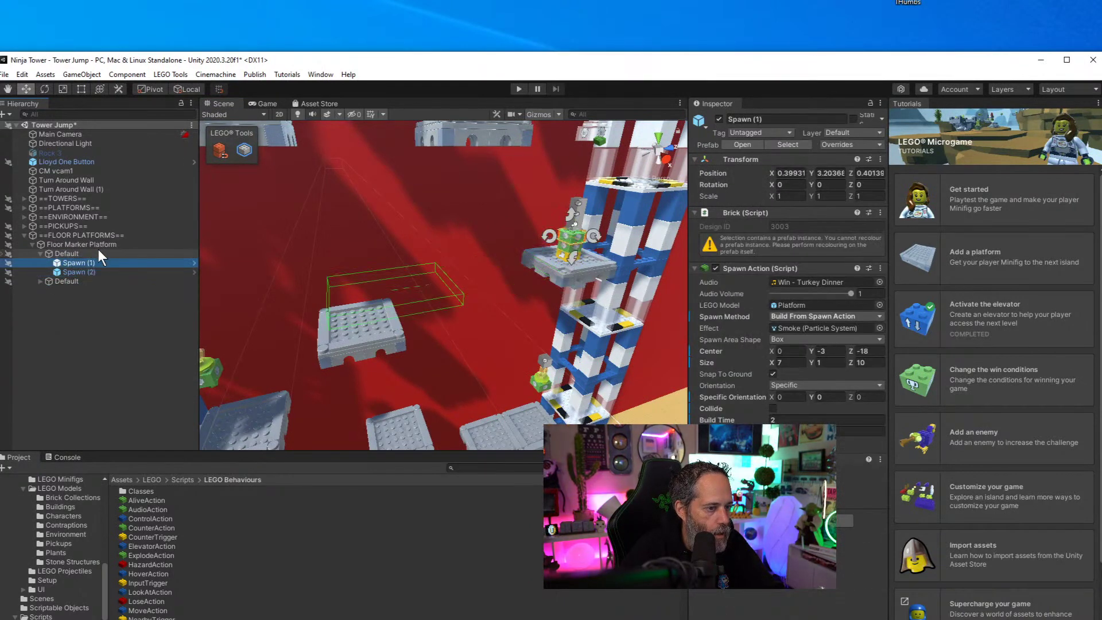
Duplicate the Spawn (2) brick and place the copy directly on the platform beside the stacked bricks
{"action": "key", "text": "Down"}
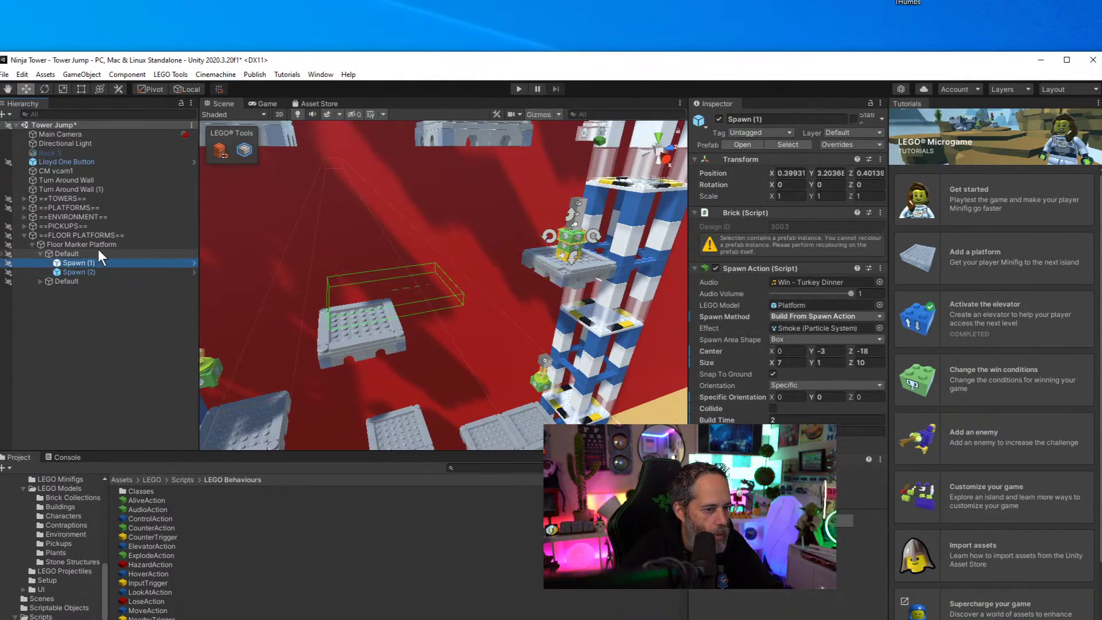
{"action": "key", "text": "ctrl+d"}
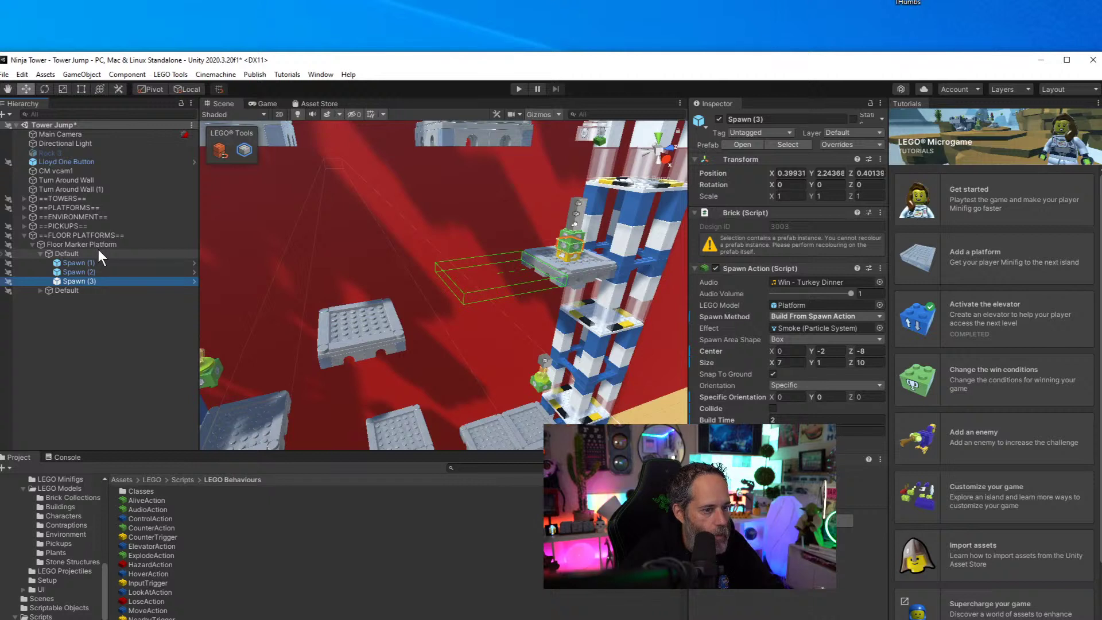
{"action": "mouse_move", "coordinate": [568, 250]}
{"action": "left_mouse_down"}
{"action": "mouse_move", "coordinate": [516, 345]}
{"action": "mouse_move", "coordinate": [621, 349]}
{"action": "mouse_move", "coordinate": [380, 277]}
{"action": "mouse_move", "coordinate": [428, 258]}
{"action": "mouse_move", "coordinate": [553, 256]}
{"action": "left_mouse_up"}
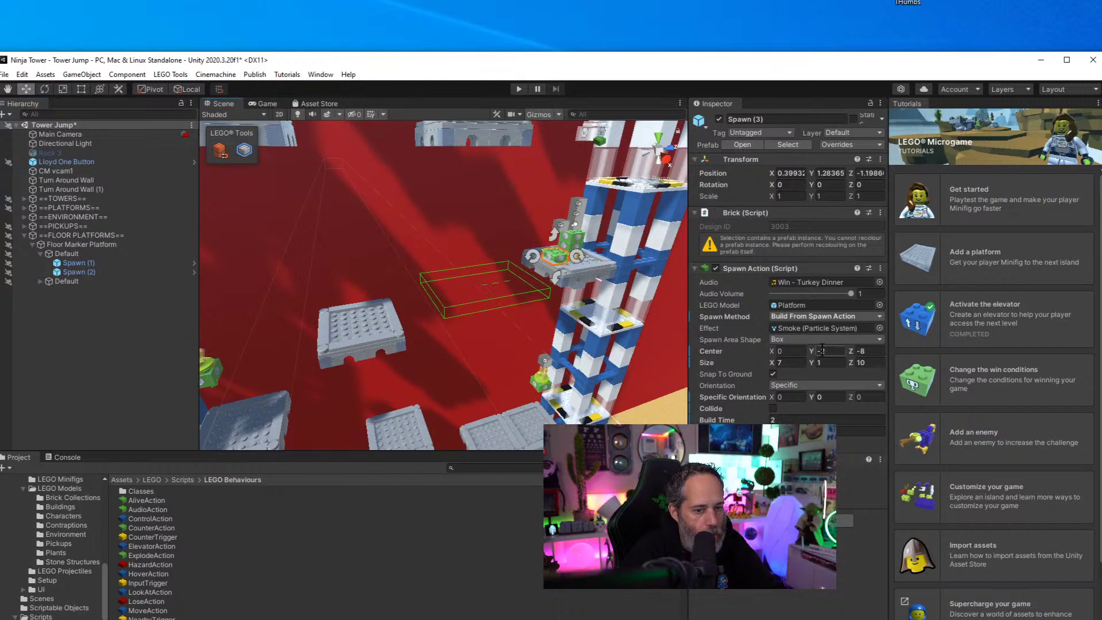
Set the center of Spawn (3)'s spawn area to Z -28
{"action": "left_click", "coordinate": [861, 351]}
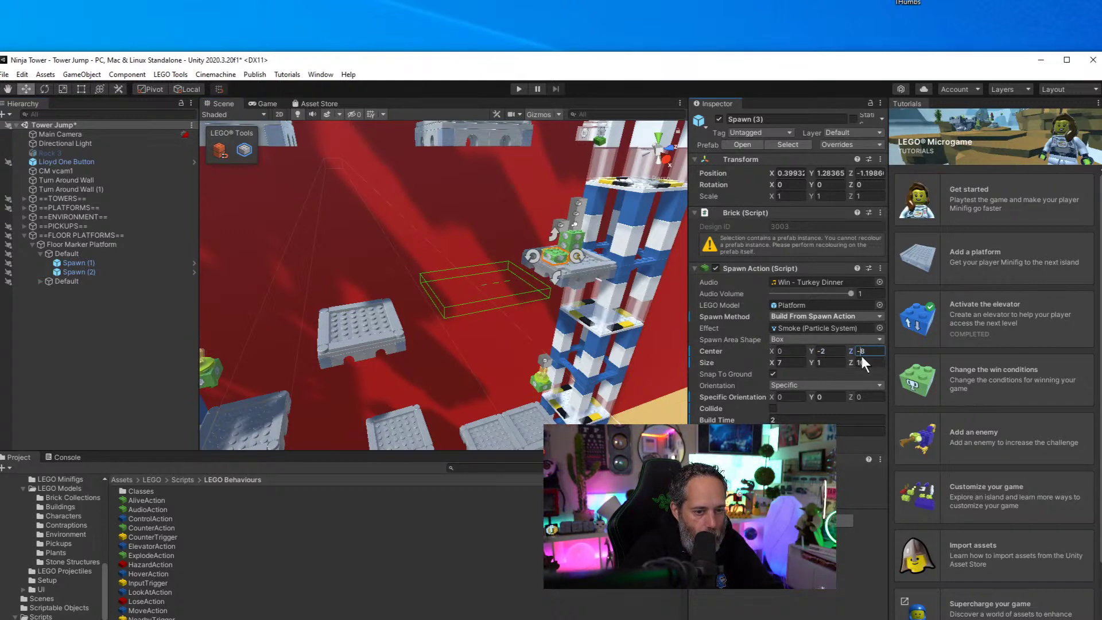
{"action": "type", "text": "-28"}
{"action": "right_click_drag", "start_coordinate": [275, 316], "coordinate": [311, 316]}
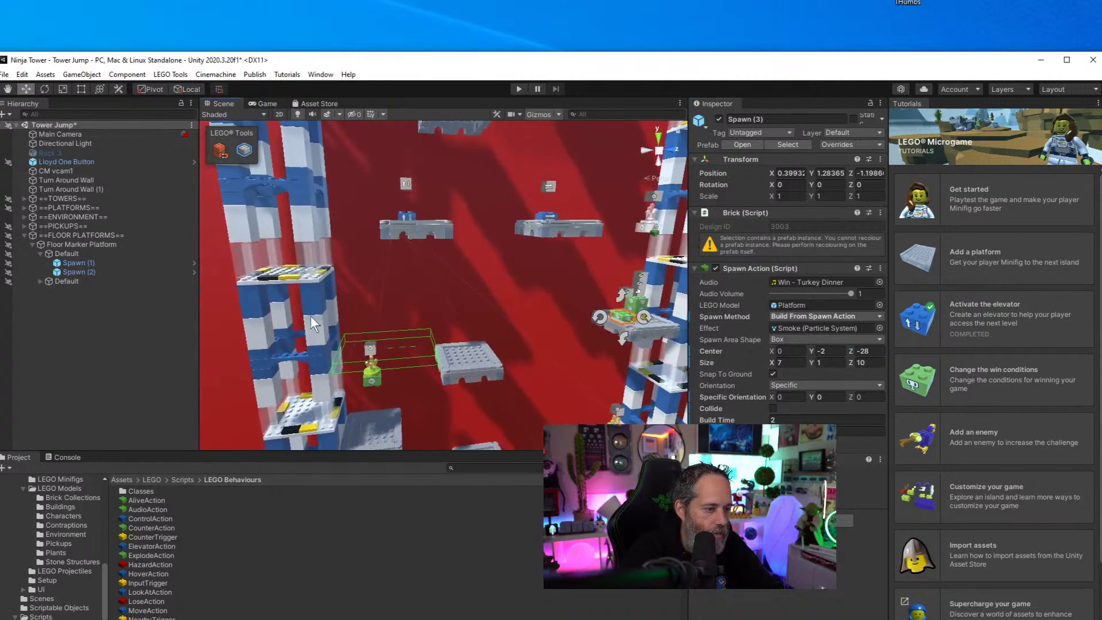
Move Spawn (1) and Spawn (2) into the second Default group, between Touch Trigger (1) and Spawn (3)
{"action": "left_click", "coordinate": [39, 281]}
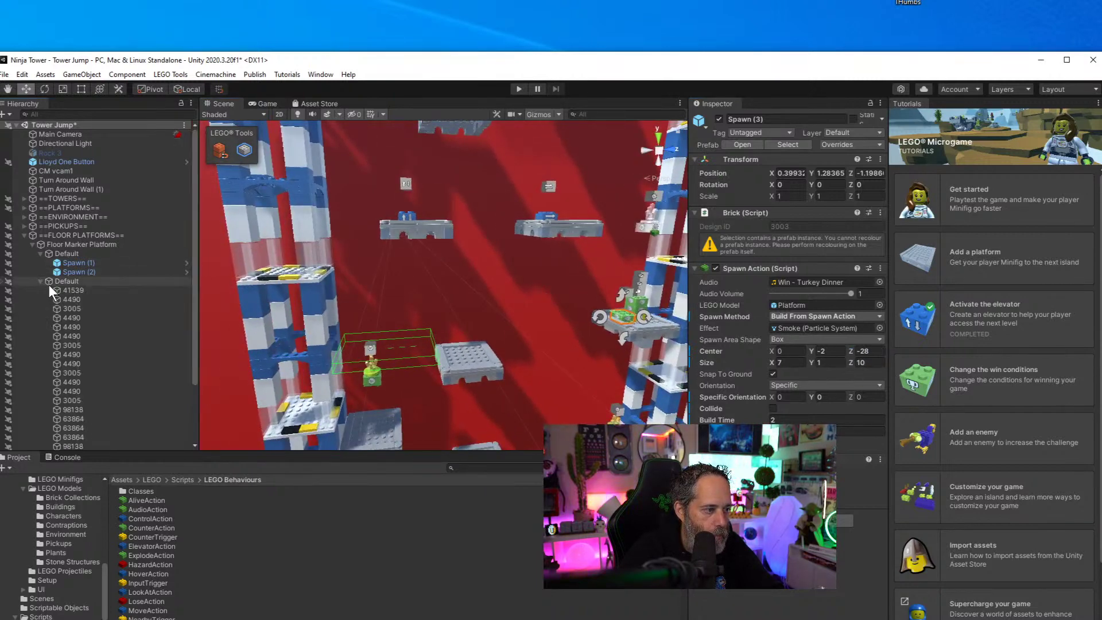
{"action": "scroll", "coordinate": [86, 322], "scroll_direction": "down", "scroll_amount": 3}
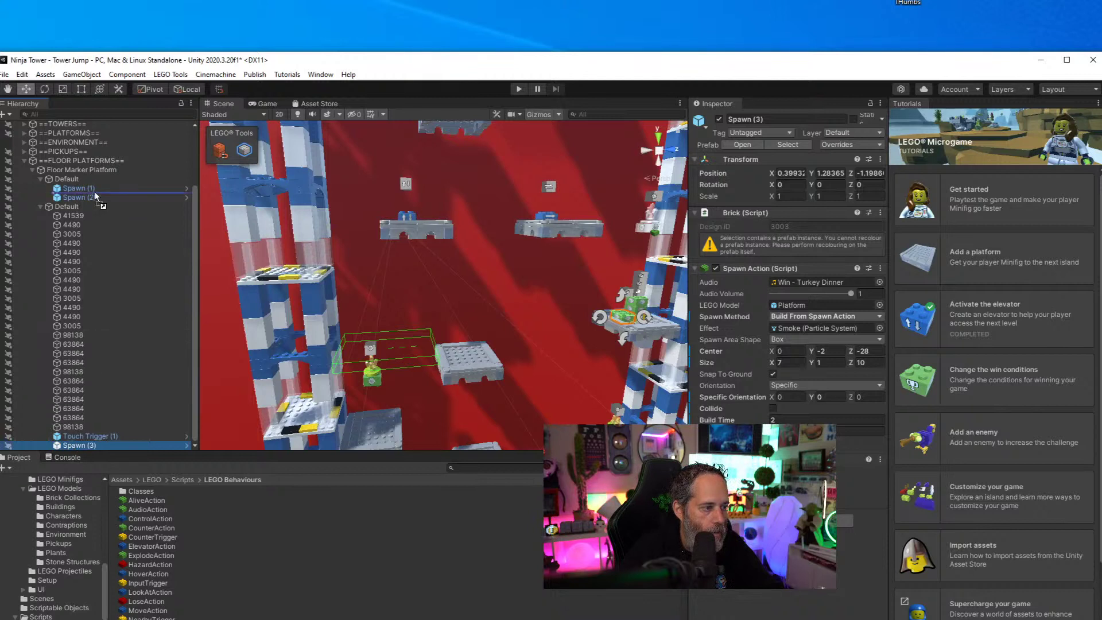
{"action": "mouse_move", "coordinate": [95, 192]}
{"action": "left_mouse_down"}
{"action": "mouse_move", "coordinate": [85, 202]}
{"action": "mouse_move", "coordinate": [91, 442]}
{"action": "left_mouse_up"}
{"action": "left_click", "coordinate": [74, 191]}
{"action": "left_click", "coordinate": [79, 197], "text": "shift"}
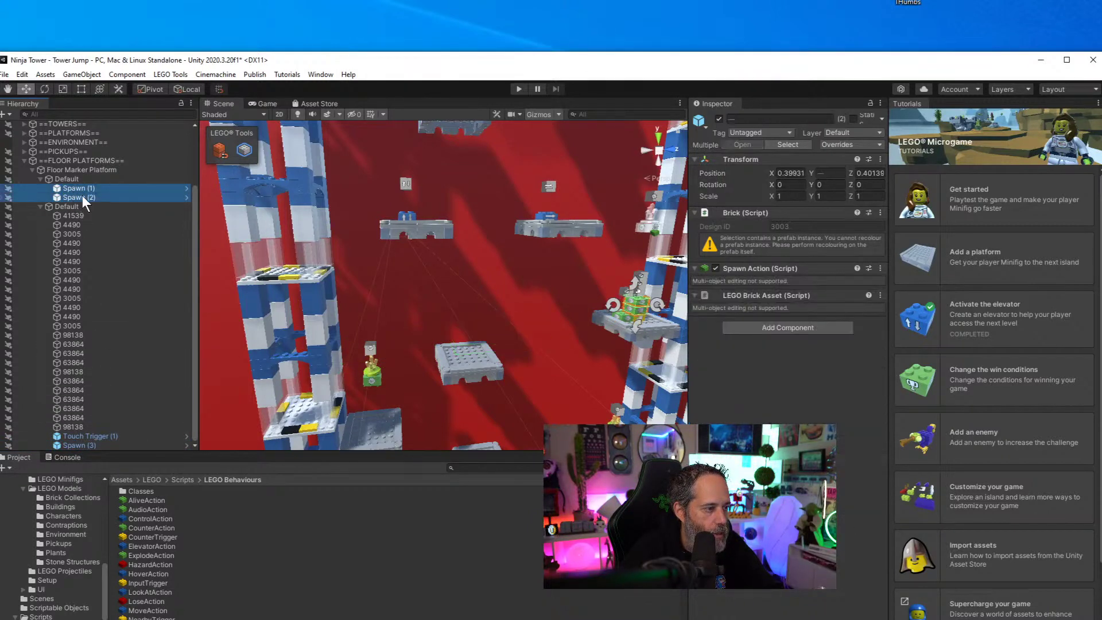
{"action": "left_click_drag", "start_coordinate": [81, 197], "coordinate": [91, 442]}
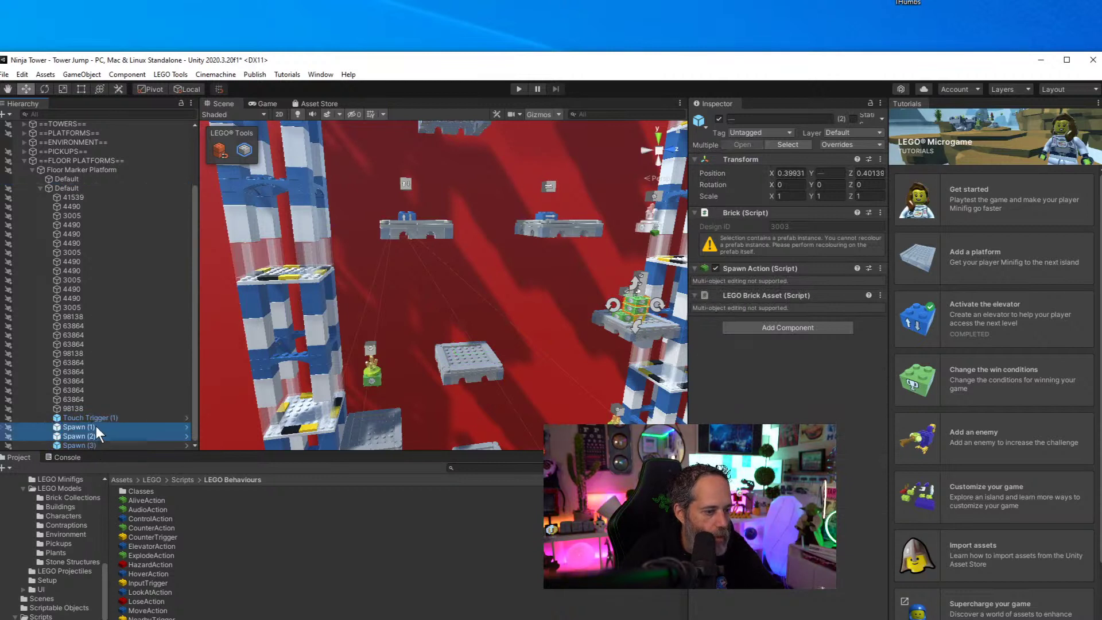
Compare the spawn area positions of Spawn (1), Spawn (2) and Spawn (3) in the scene
{"action": "key", "text": "Down"}
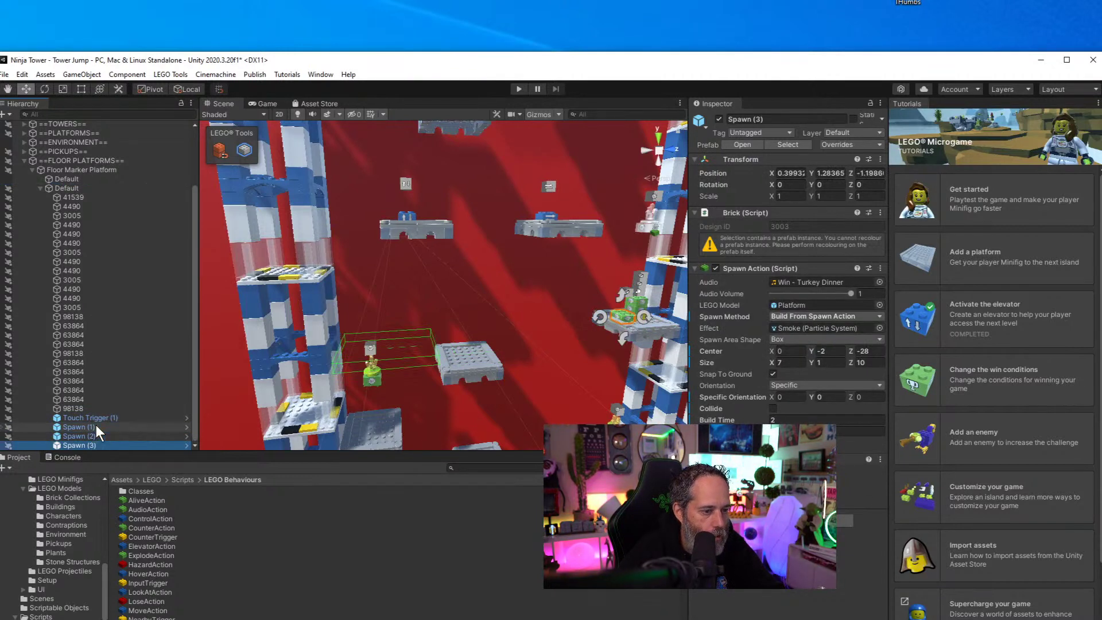
{"action": "key", "text": "Up"}
{"action": "key", "text": "Up"}
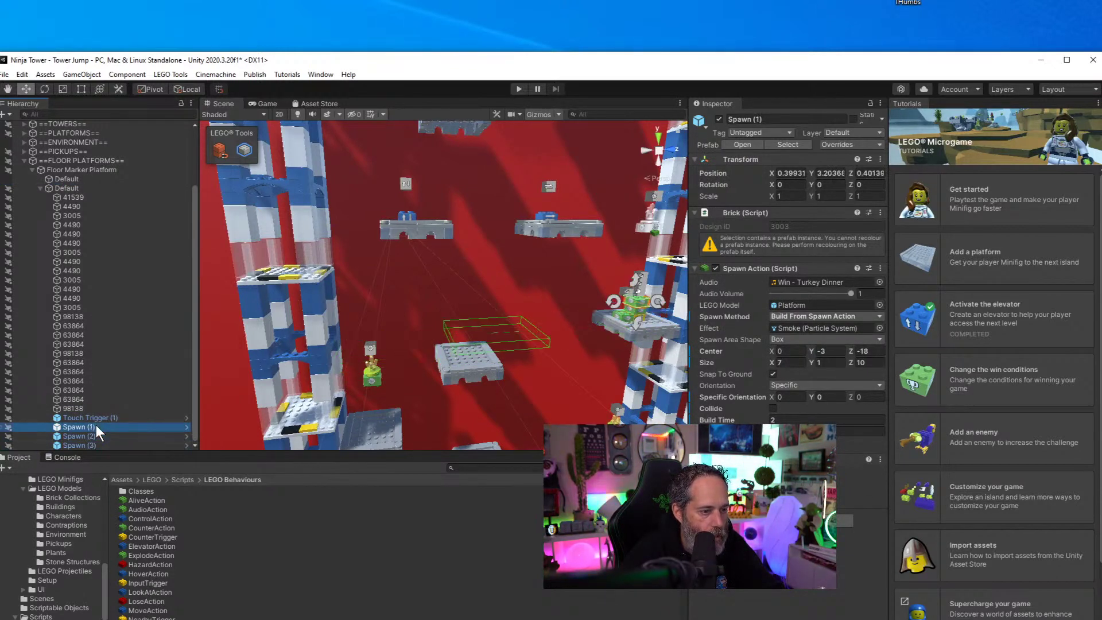
{"action": "key", "text": "Down"}
{"action": "key", "text": "Down"}
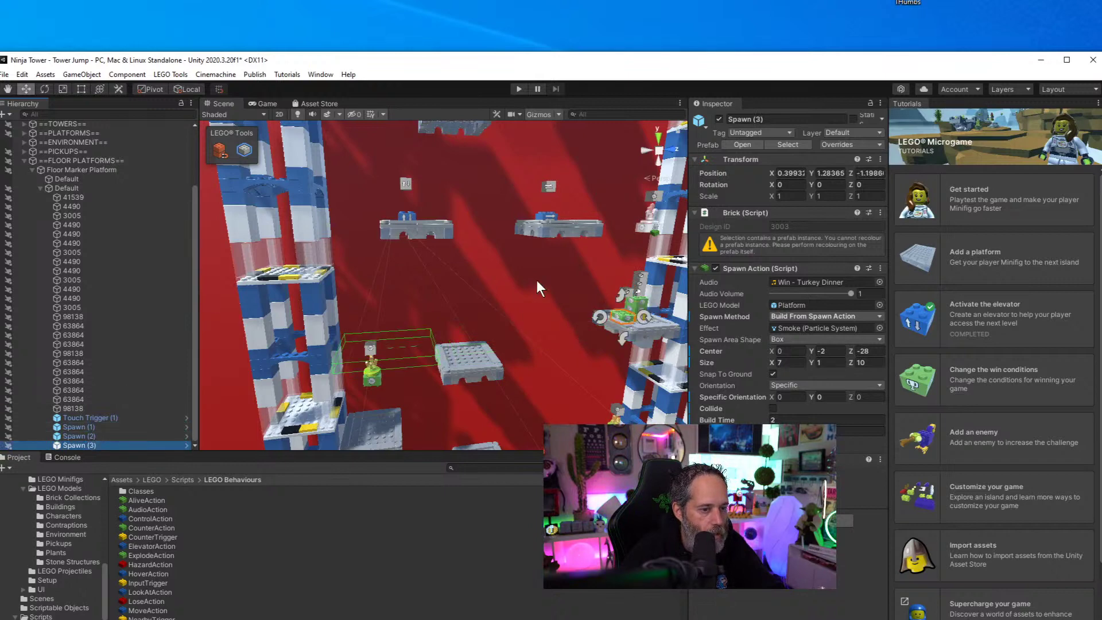
{"action": "left_click_drag", "start_coordinate": [536, 280], "coordinate": [444, 311], "text": "alt"}
{"action": "left_click", "coordinate": [88, 436]}
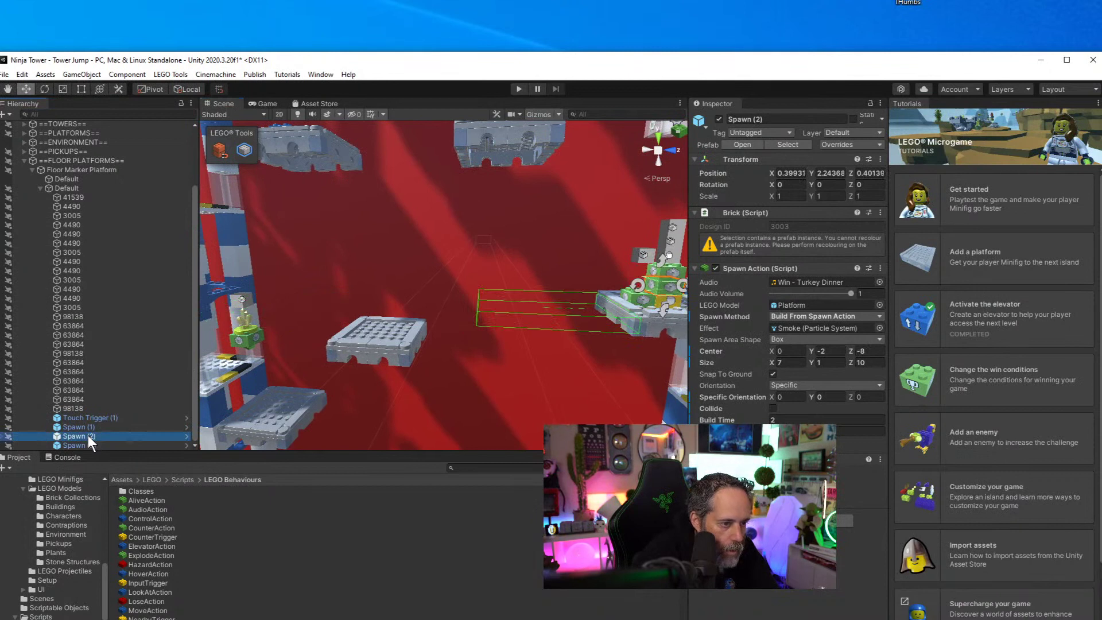
{"action": "left_click", "coordinate": [84, 428]}
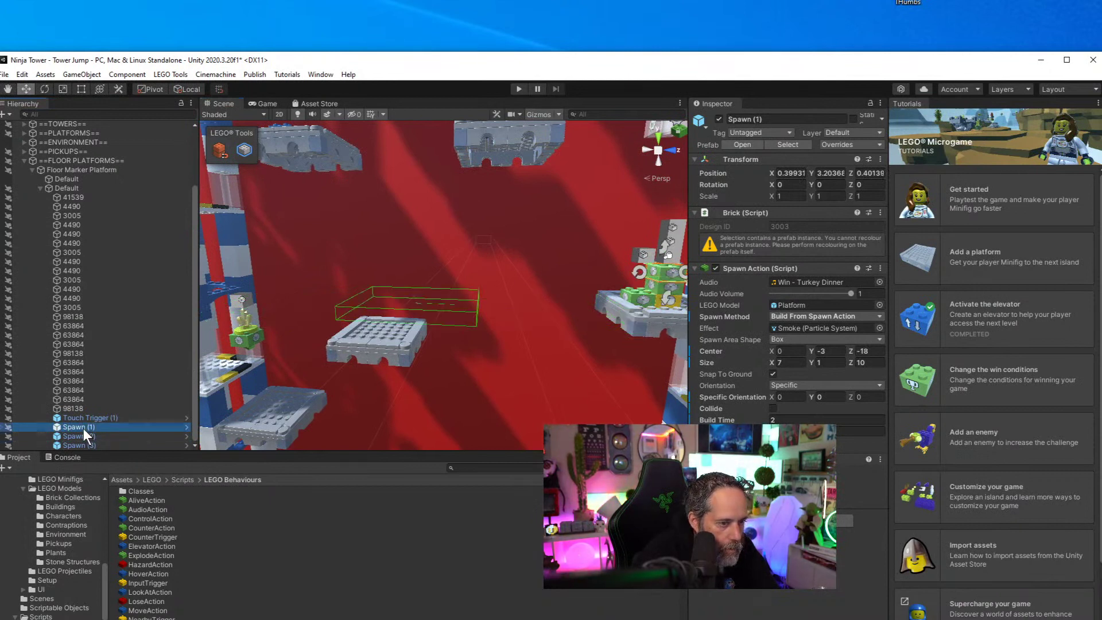
Set the center of Spawn (3)'s spawn area to Y -1 and save the scene
{"action": "left_click", "coordinate": [78, 444]}
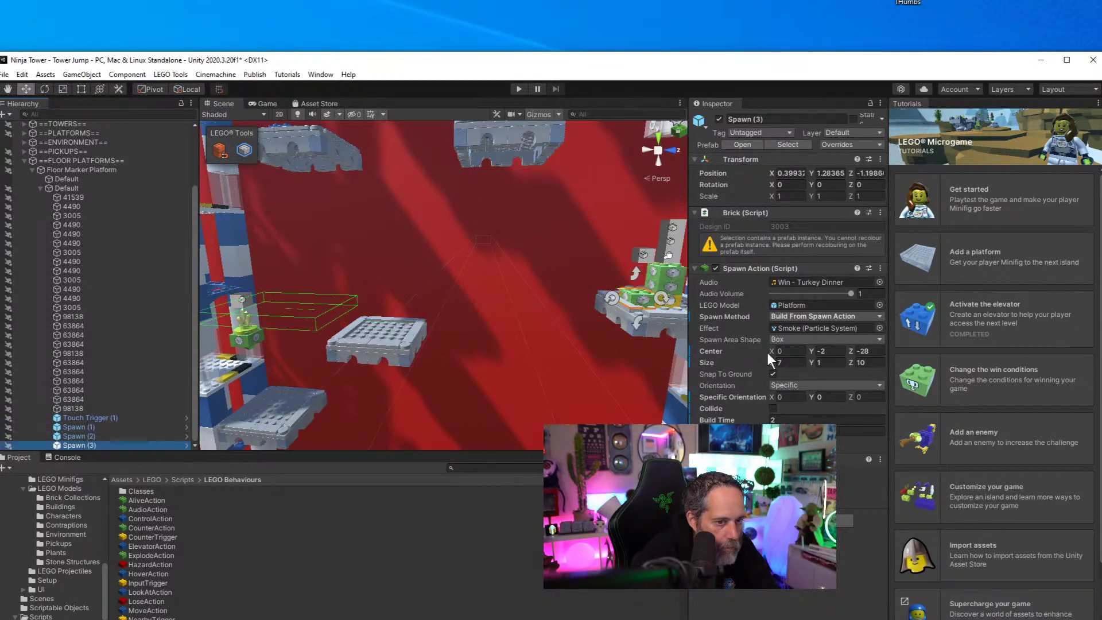
{"action": "left_click", "coordinate": [826, 351]}
{"action": "type", "text": "-1"}
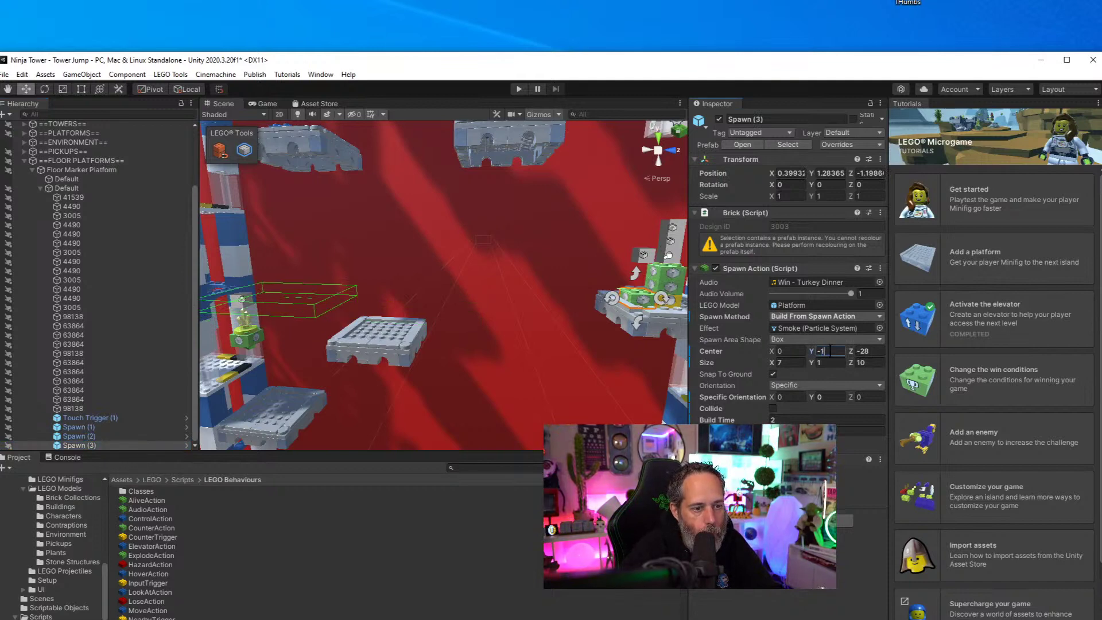
{"action": "mouse_move", "coordinate": [513, 351]}
{"action": "right_mouse_down"}
{"action": "mouse_move", "coordinate": [524, 351]}
{"action": "mouse_move", "coordinate": [517, 332]}
{"action": "right_mouse_up"}
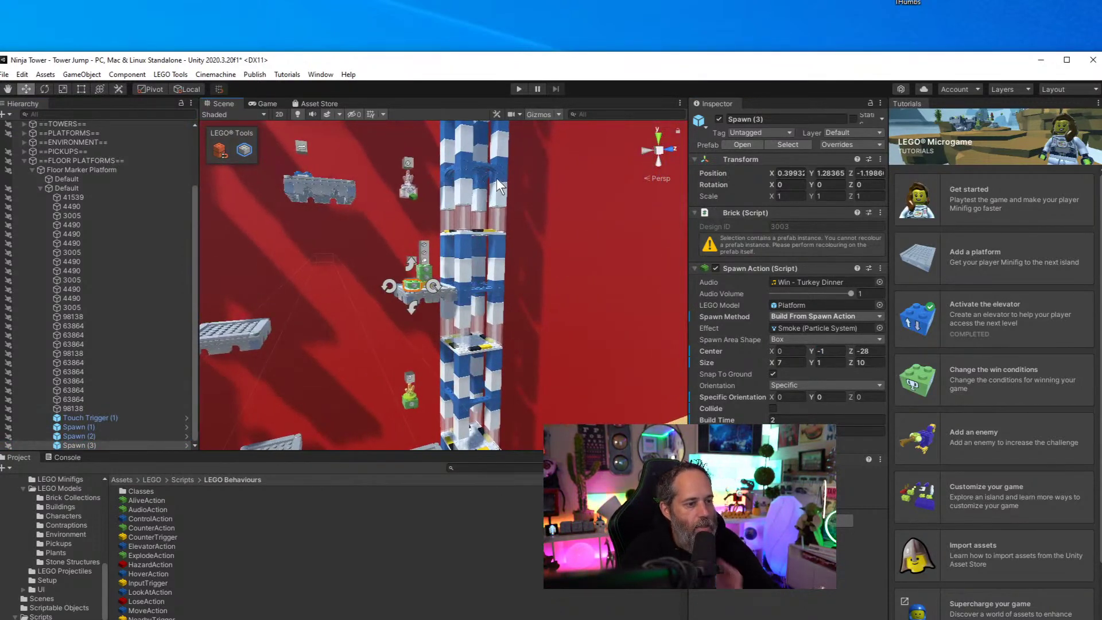
{"action": "key", "text": "ctrl+s"}
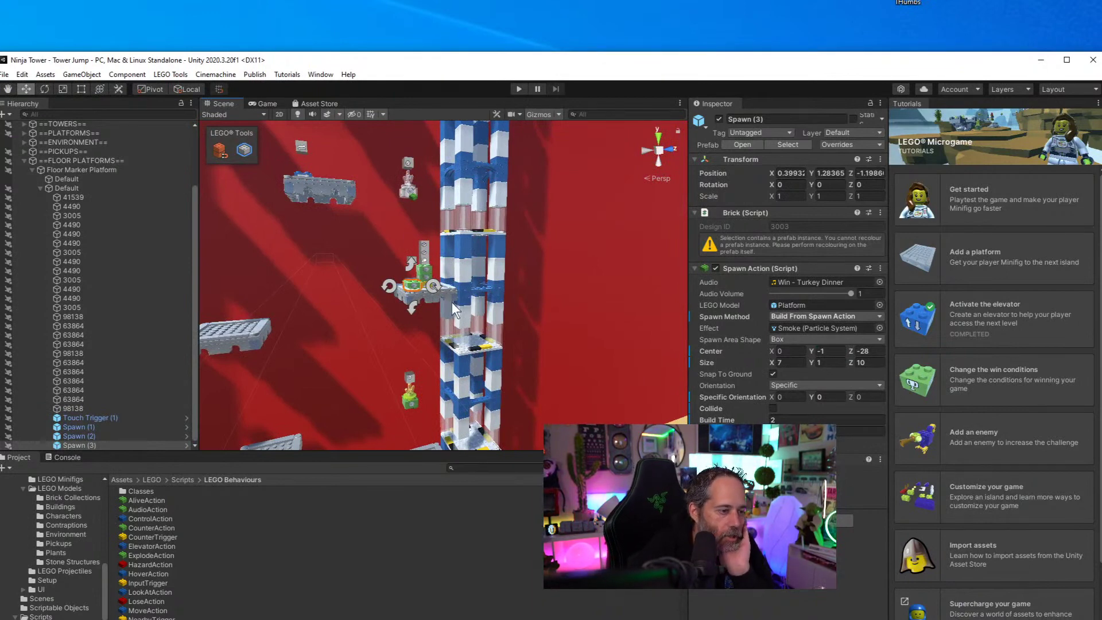
Turn off LEGO brick building and move the Platform (5) model sideways toward the floor marker platform
{"action": "right_click_drag", "start_coordinate": [463, 251], "coordinate": [394, 278]}
{"action": "left_click", "coordinate": [357, 264]}
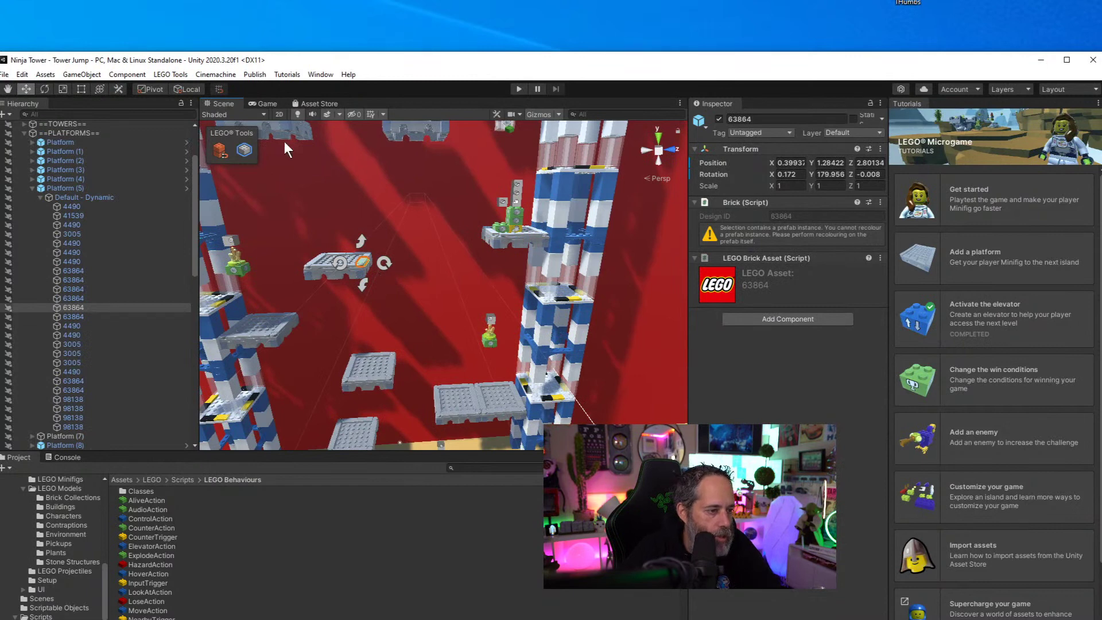
{"action": "left_click", "coordinate": [222, 151]}
{"action": "left_click_drag", "start_coordinate": [346, 258], "coordinate": [385, 266]}
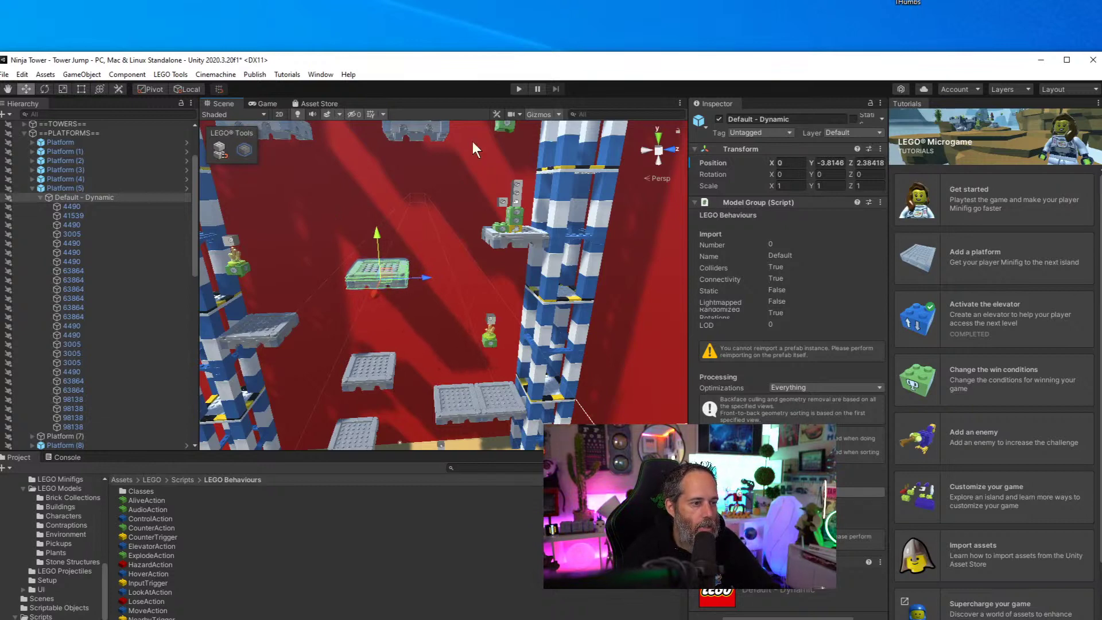
Playtest the level, climbing the tower platforms with the minifig up to the floor marker platform that triggers the spawns
{"action": "left_click", "coordinate": [511, 89]}
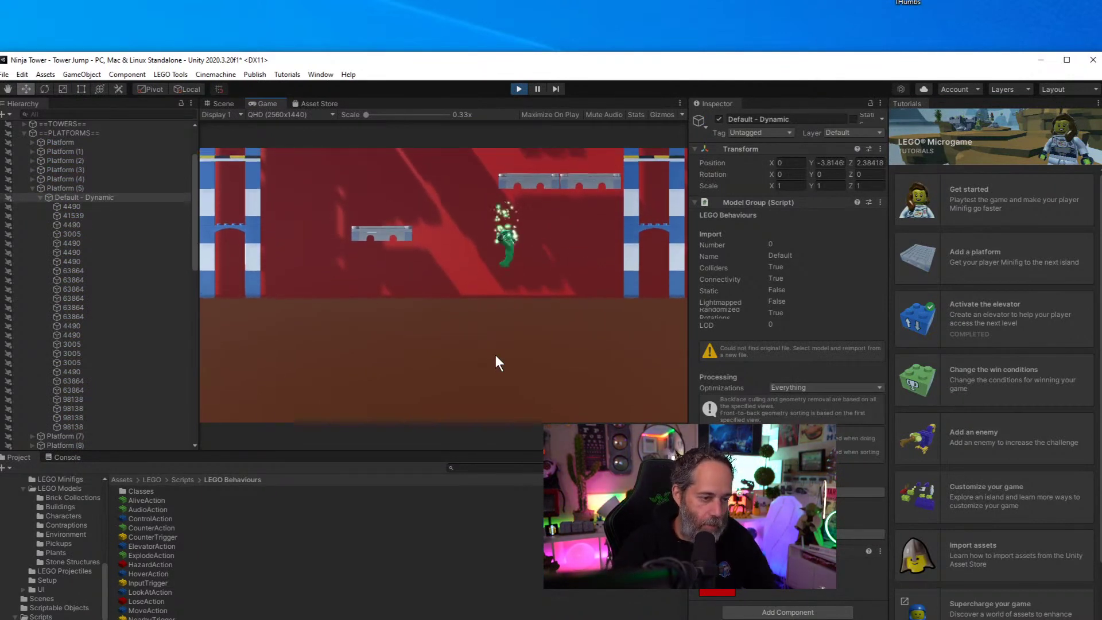
{"action": "key", "text": "Left"}
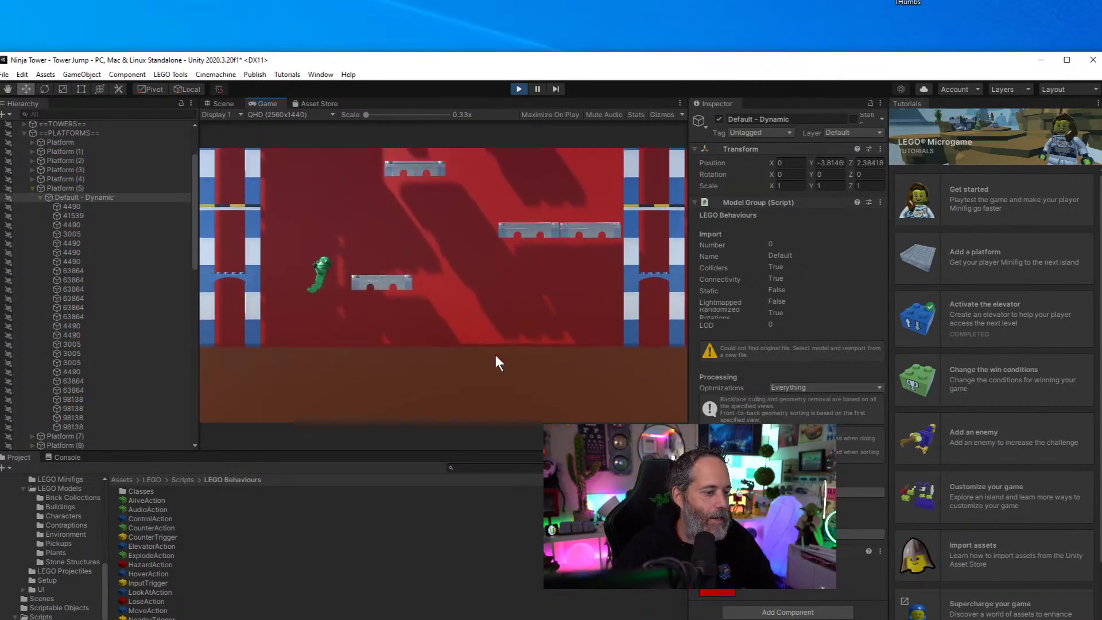
{"action": "key", "text": "space"}
{"action": "key", "text": "Right"}
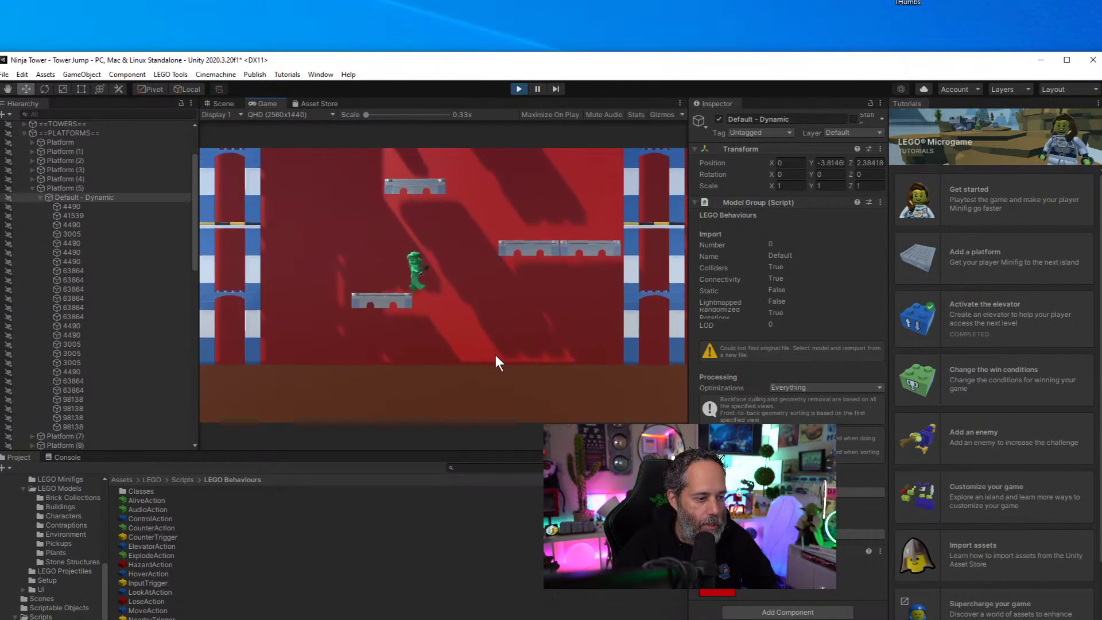
{"action": "key", "text": "Right"}
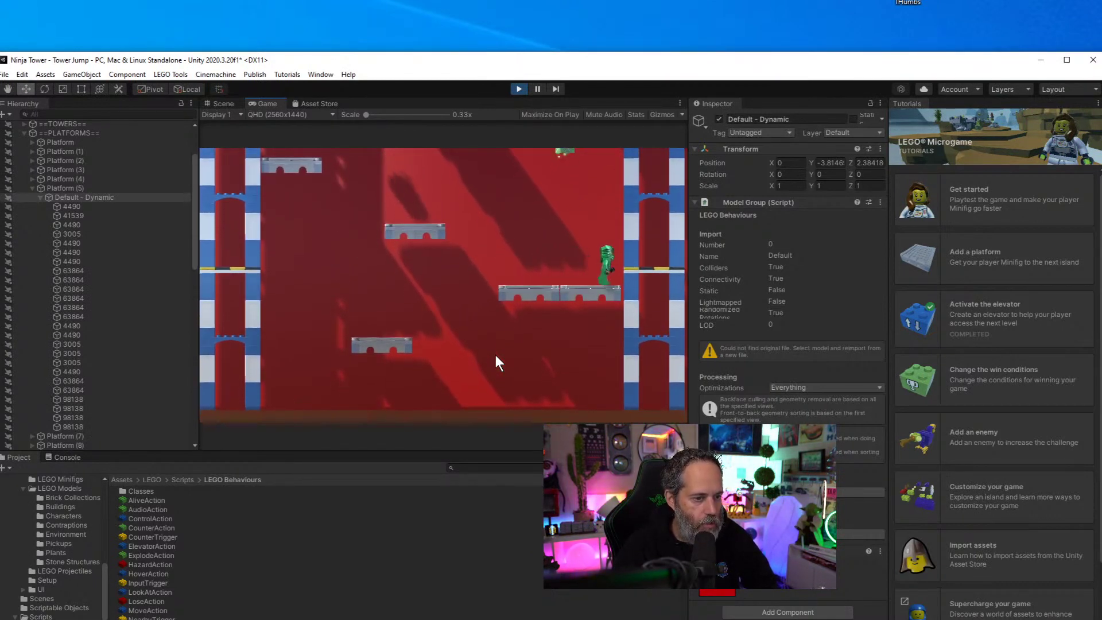
{"action": "key", "text": "space"}
{"action": "key", "text": "Left"}
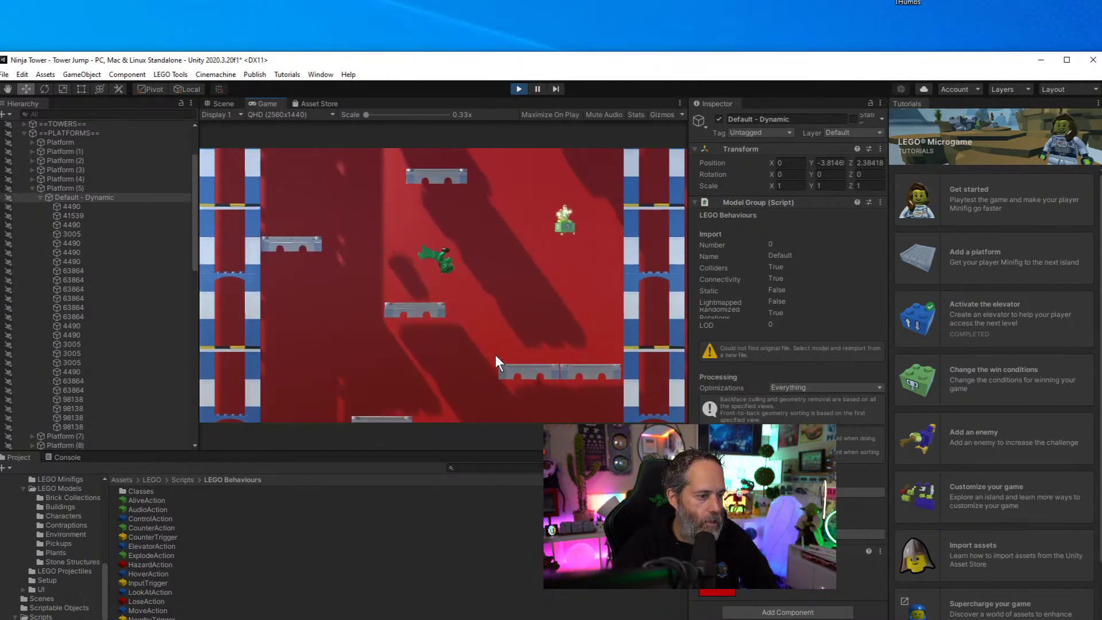
{"action": "key", "text": "space"}
{"action": "key", "text": "Left"}
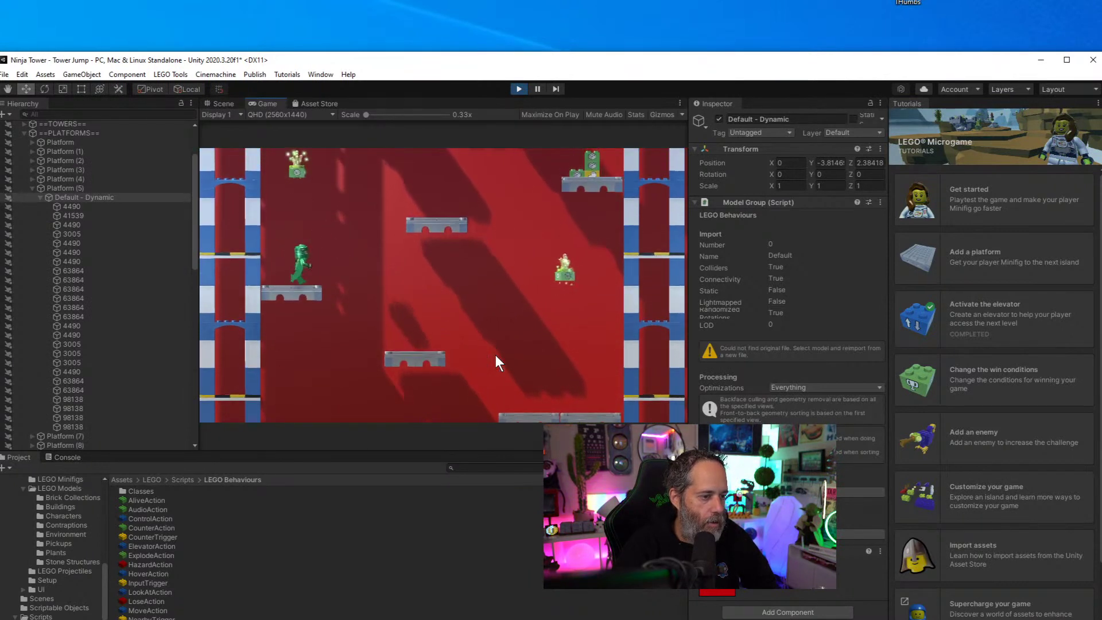
{"action": "key", "text": "space"}
{"action": "key", "text": "Right"}
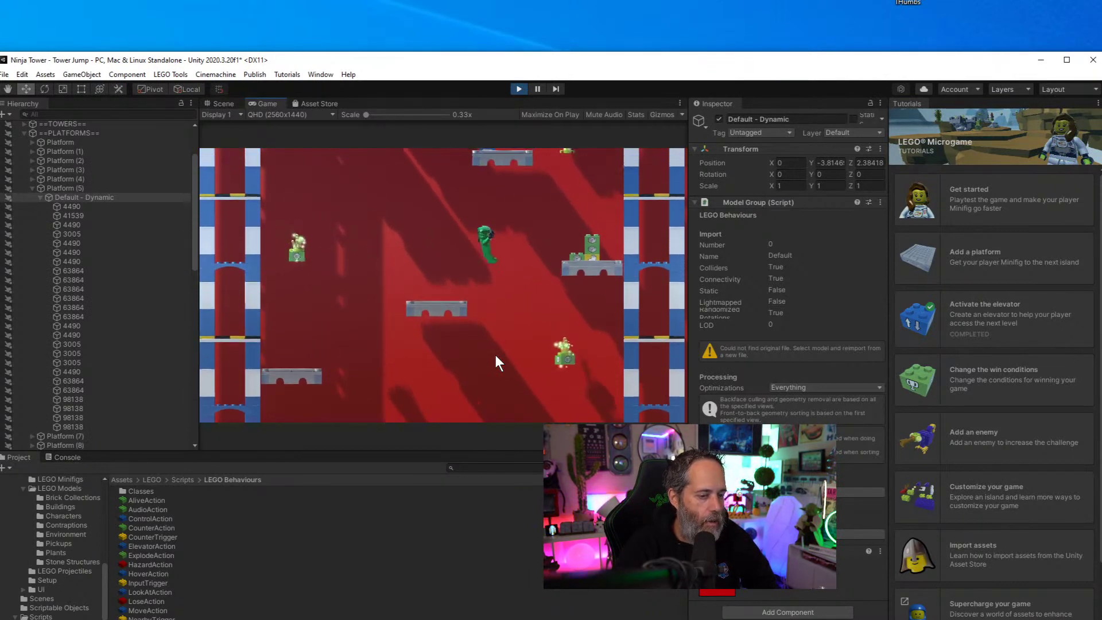
{"action": "key", "text": "space"}
Move the minifig off the floor marker platform, check its route across the spawned platforms, and end the playtest
{"action": "key", "text": "Left"}
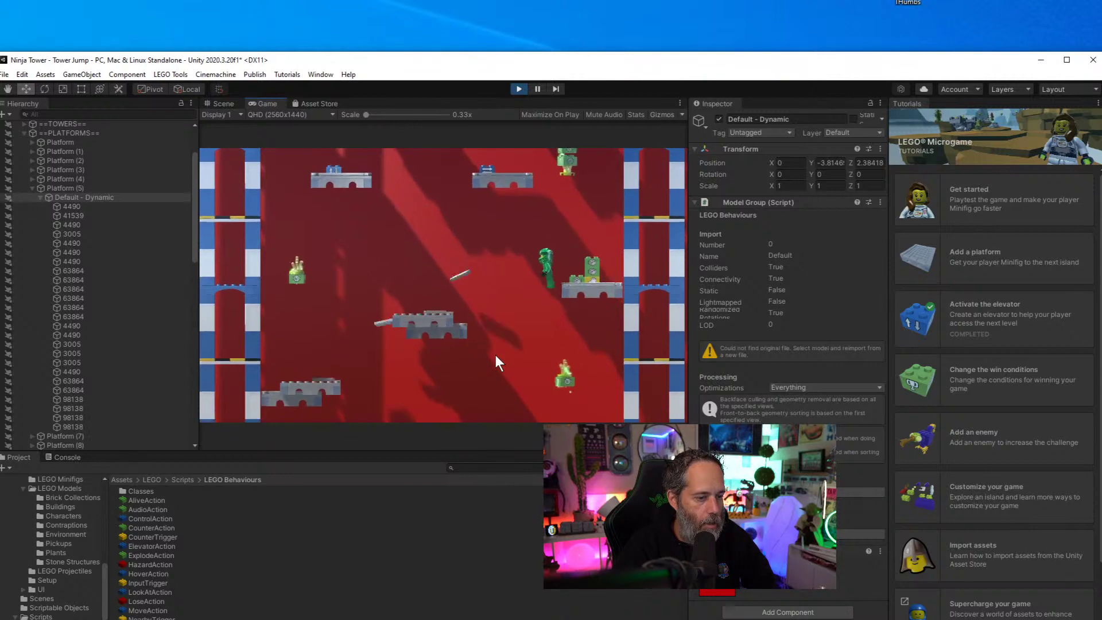
{"action": "key", "text": "Left"}
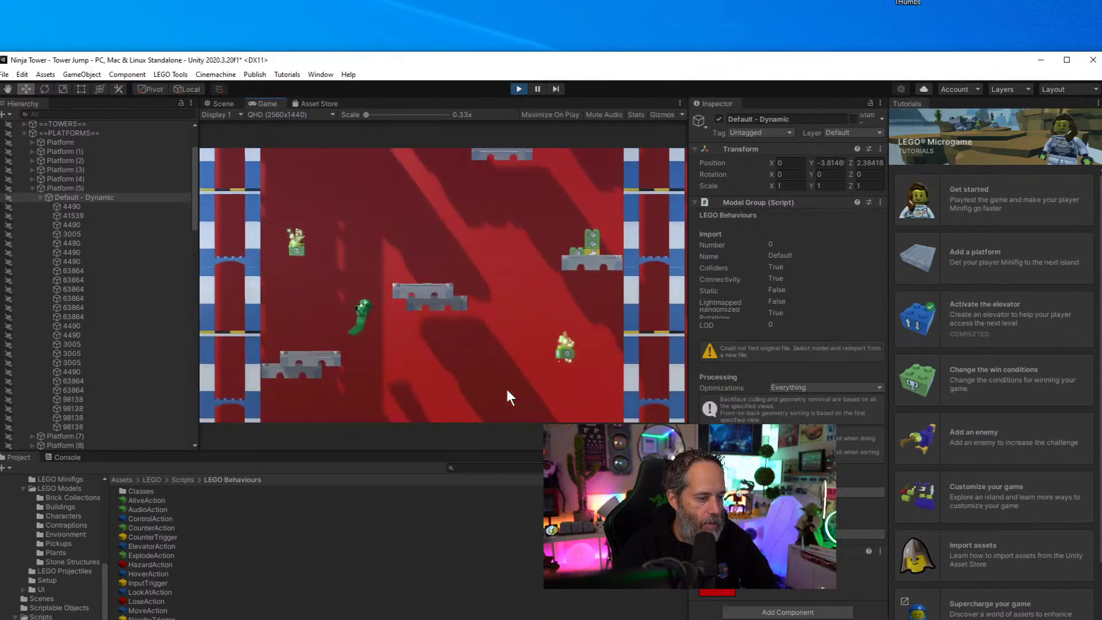
{"action": "key", "text": "Right"}
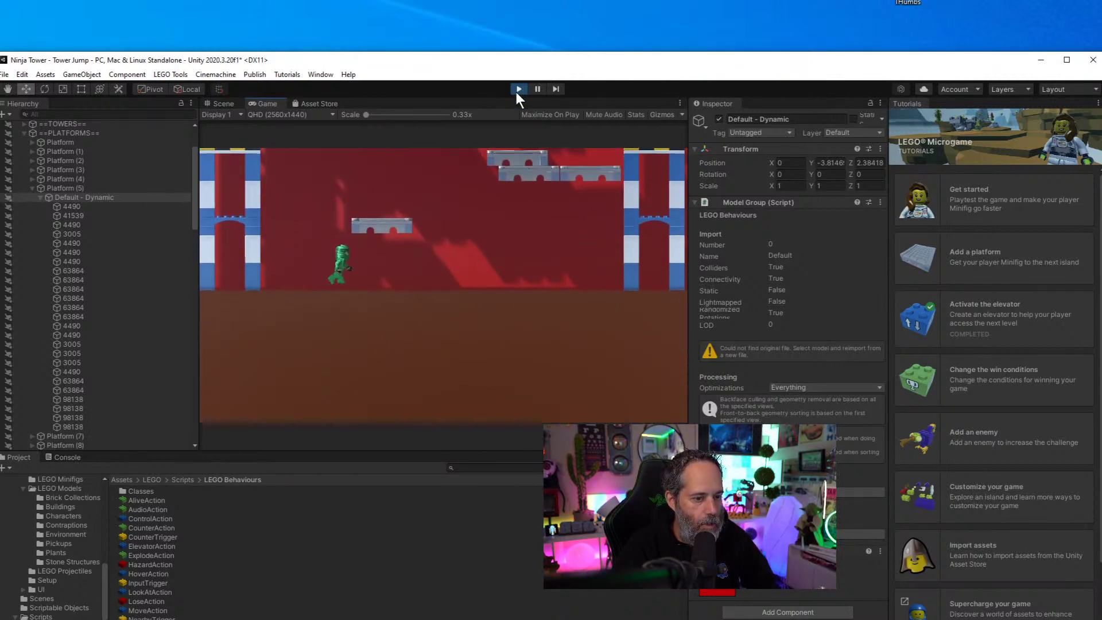
{"action": "key", "text": "Right"}
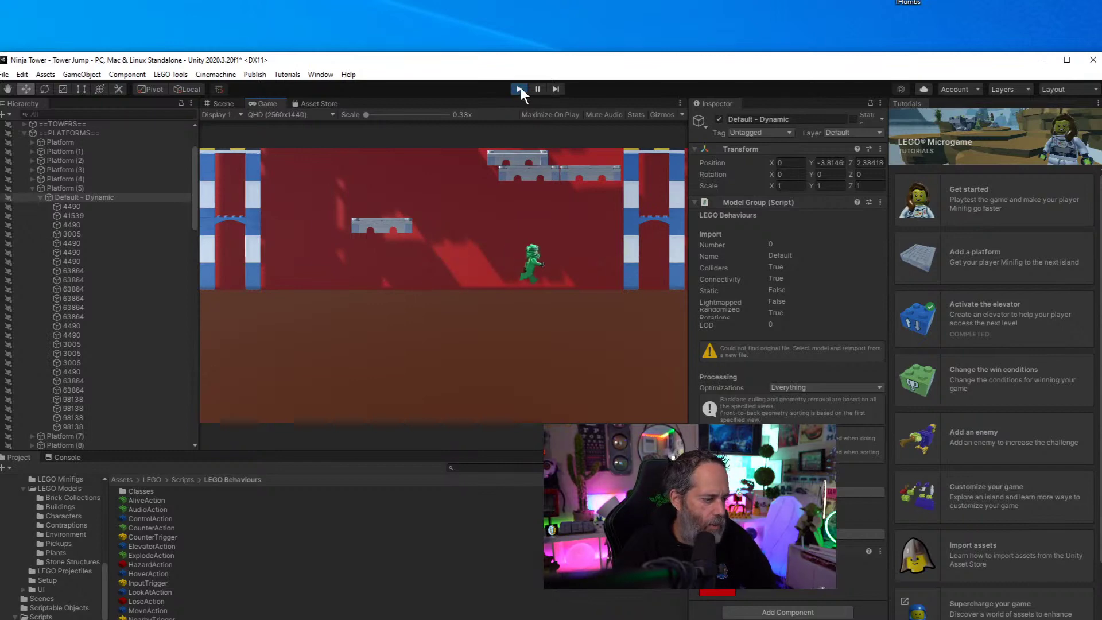
{"action": "key", "text": "Left"}
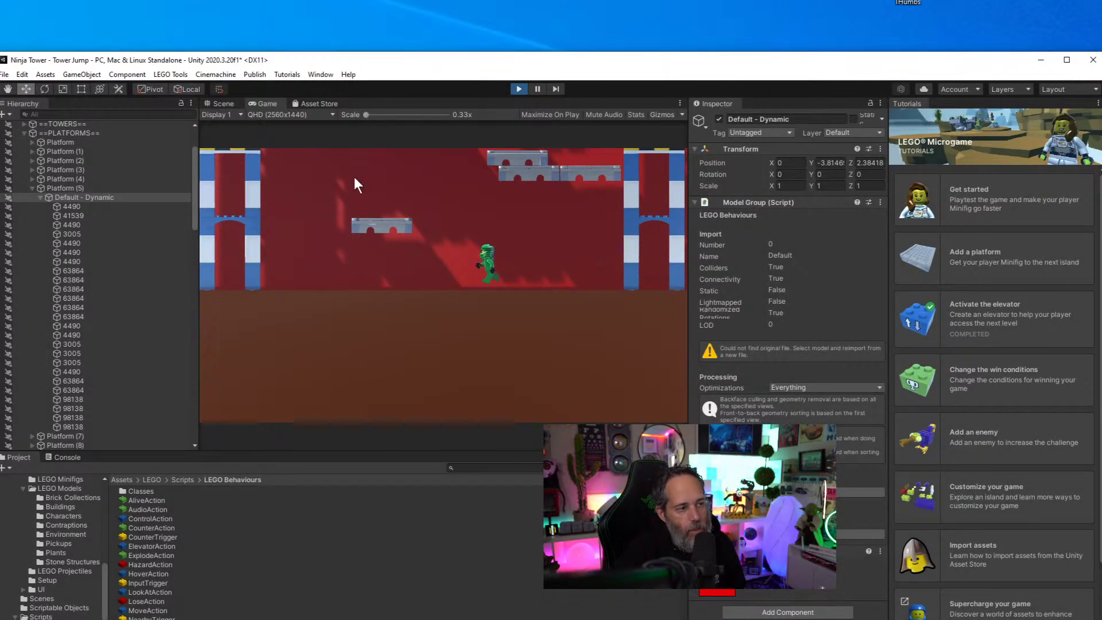
{"action": "key", "text": "ctrl+p"}
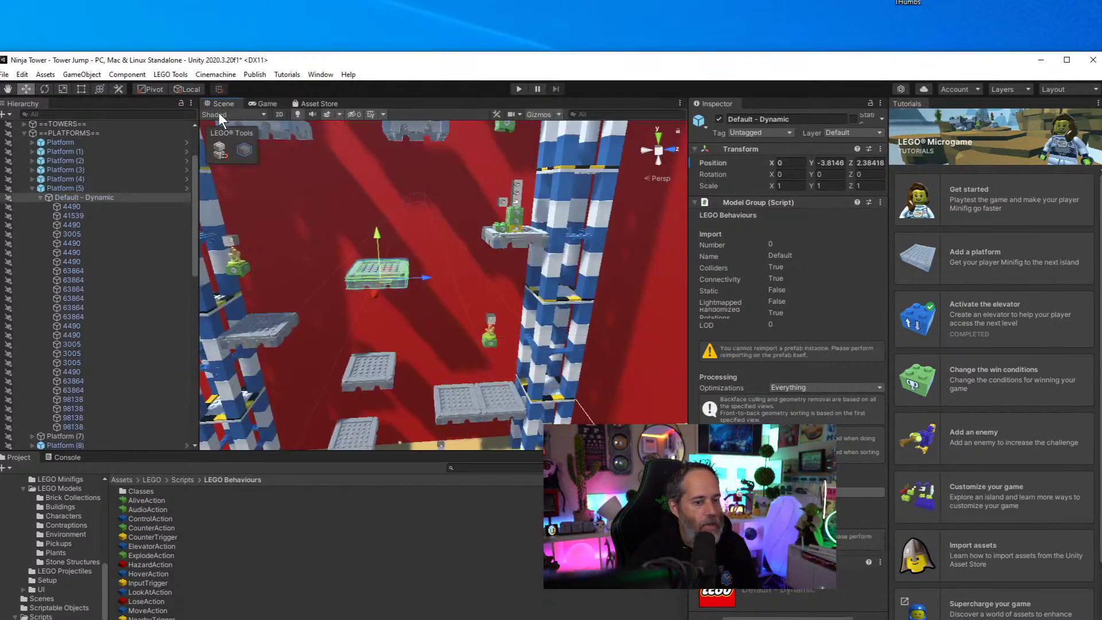
Review the three Spawn Action settings on the floor marker platform's second Default group and save the scene
{"action": "left_click", "coordinate": [503, 229]}
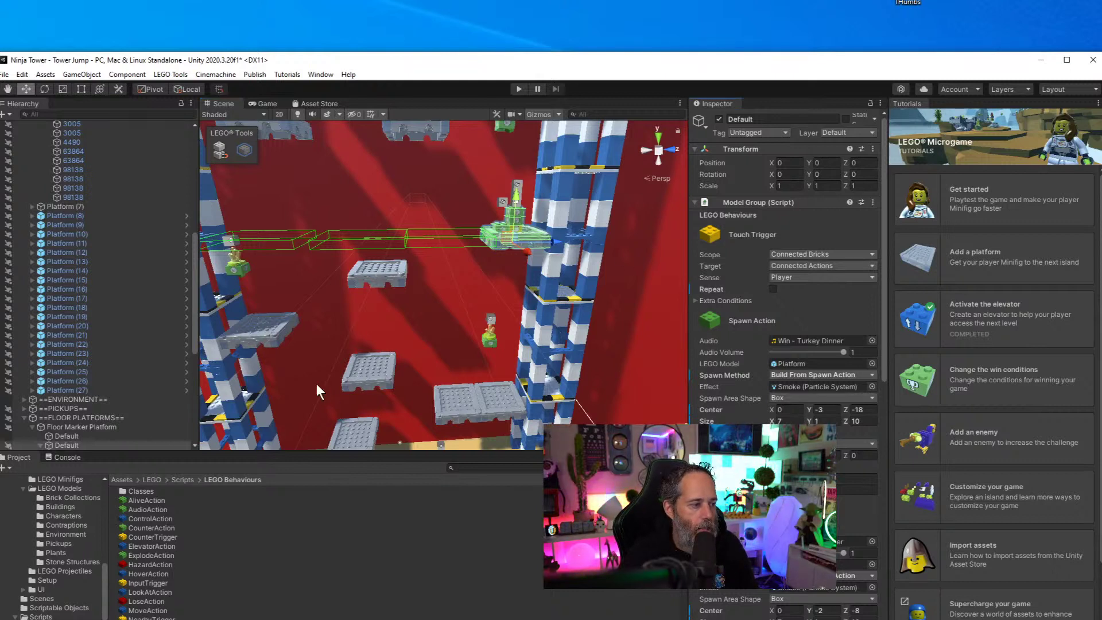
{"action": "scroll", "coordinate": [106, 390], "scroll_direction": "down", "scroll_amount": 3}
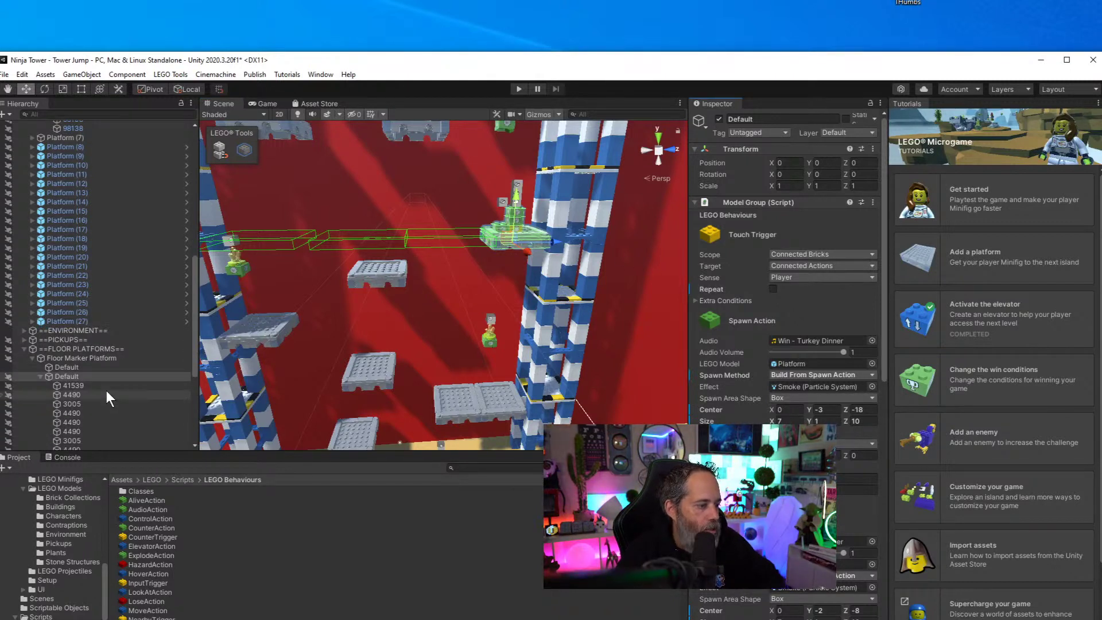
{"action": "scroll", "coordinate": [106, 390], "scroll_direction": "down", "scroll_amount": 6}
{"action": "scroll", "coordinate": [786, 286], "scroll_direction": "down", "scroll_amount": 3}
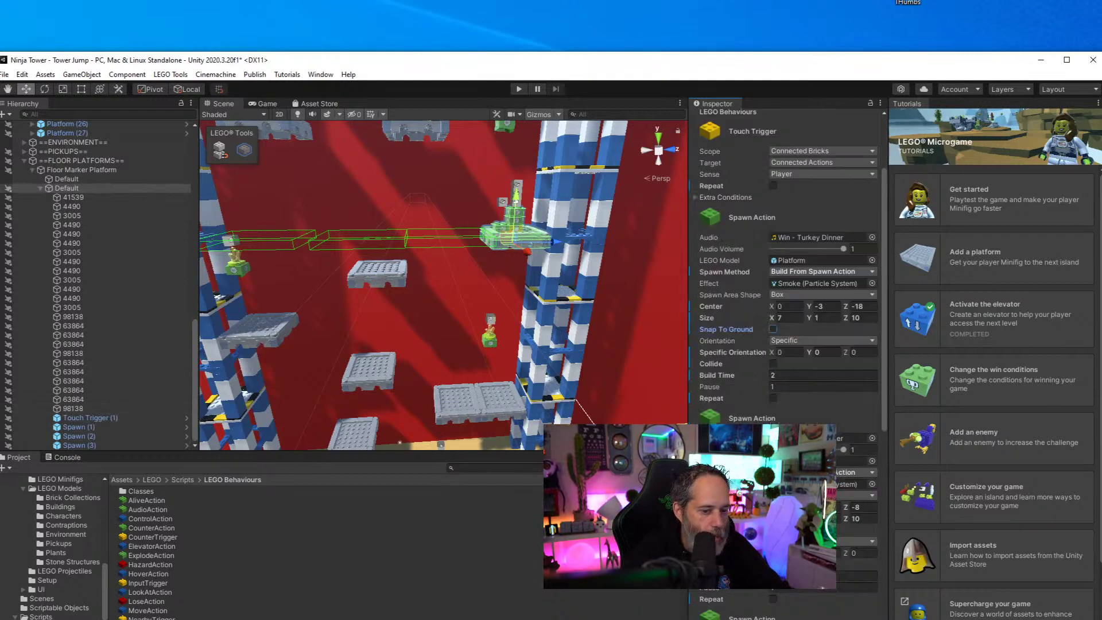
{"action": "scroll", "coordinate": [785, 287], "scroll_direction": "down", "scroll_amount": 3}
{"action": "scroll", "coordinate": [786, 287], "scroll_direction": "down", "scroll_amount": 6}
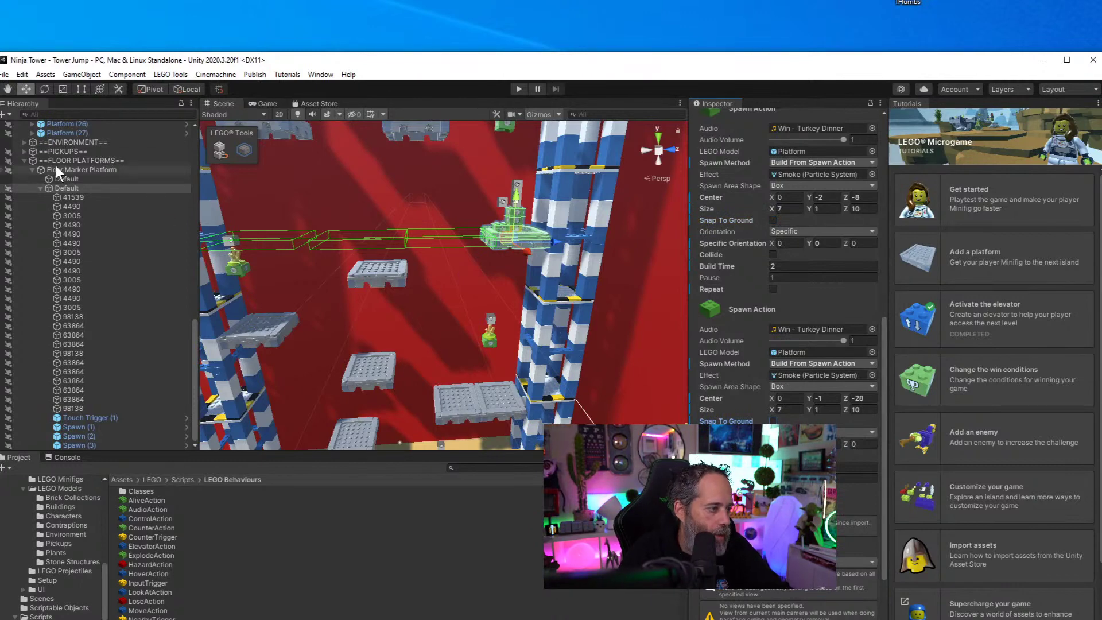
{"action": "key", "text": "ctrl+s"}
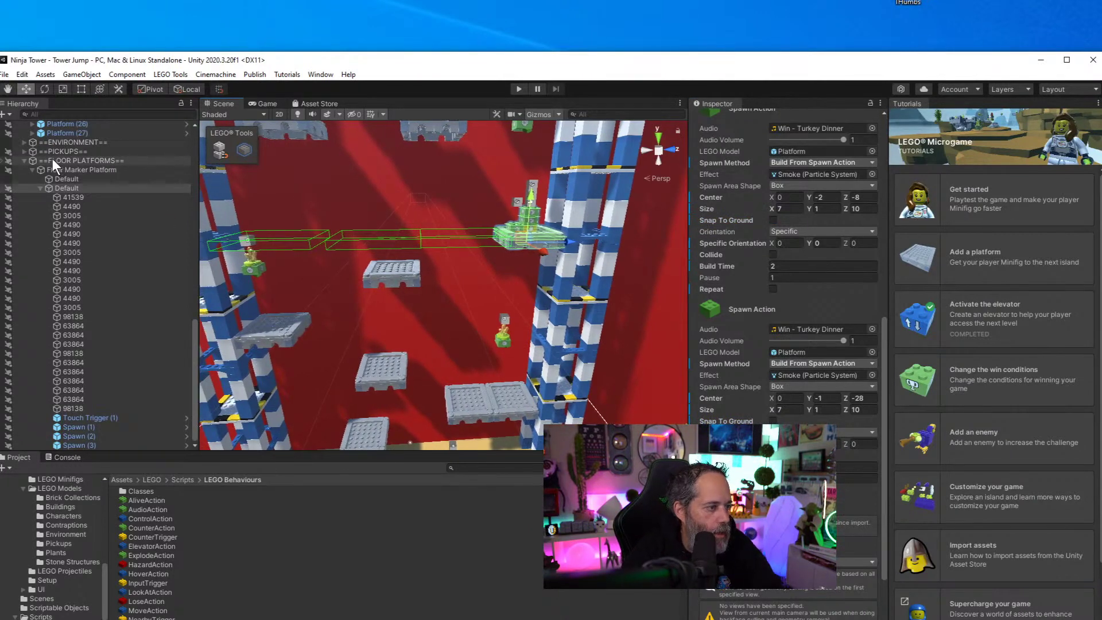
Raise the Lloyd One Button minifig to about Y 34.75 so it starts on Platform (5)
{"action": "left_click", "coordinate": [52, 158]}
{"action": "key", "text": "Home"}
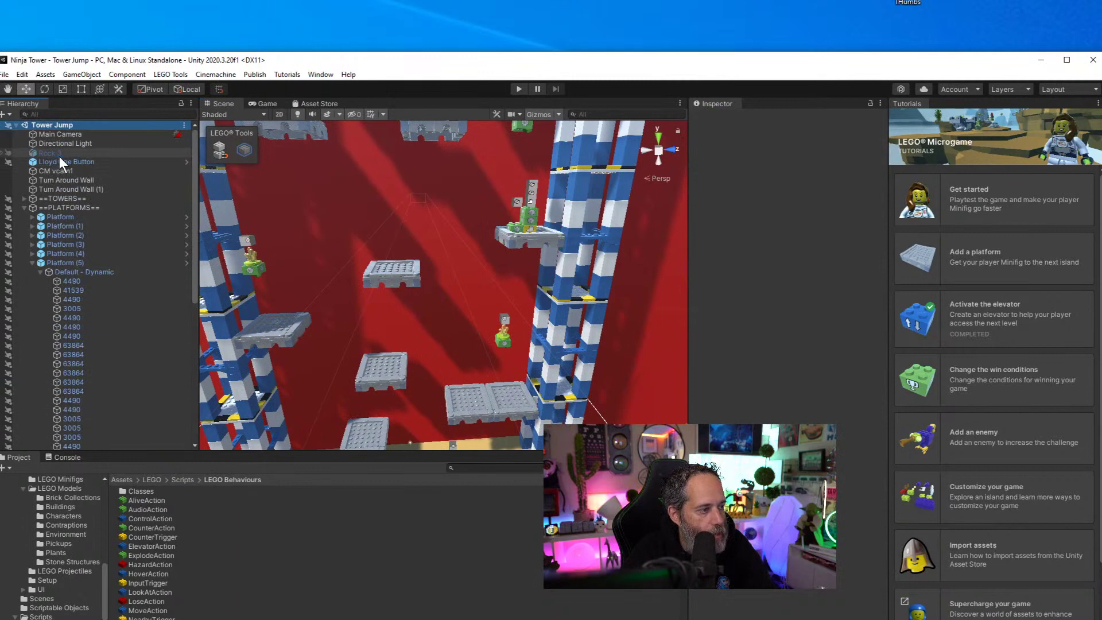
{"action": "left_click", "coordinate": [60, 153]}
{"action": "left_click", "coordinate": [60, 162]}
{"action": "key", "text": "f"}
{"action": "left_click_drag", "start_coordinate": [411, 268], "coordinate": [432, 359], "text": "alt"}
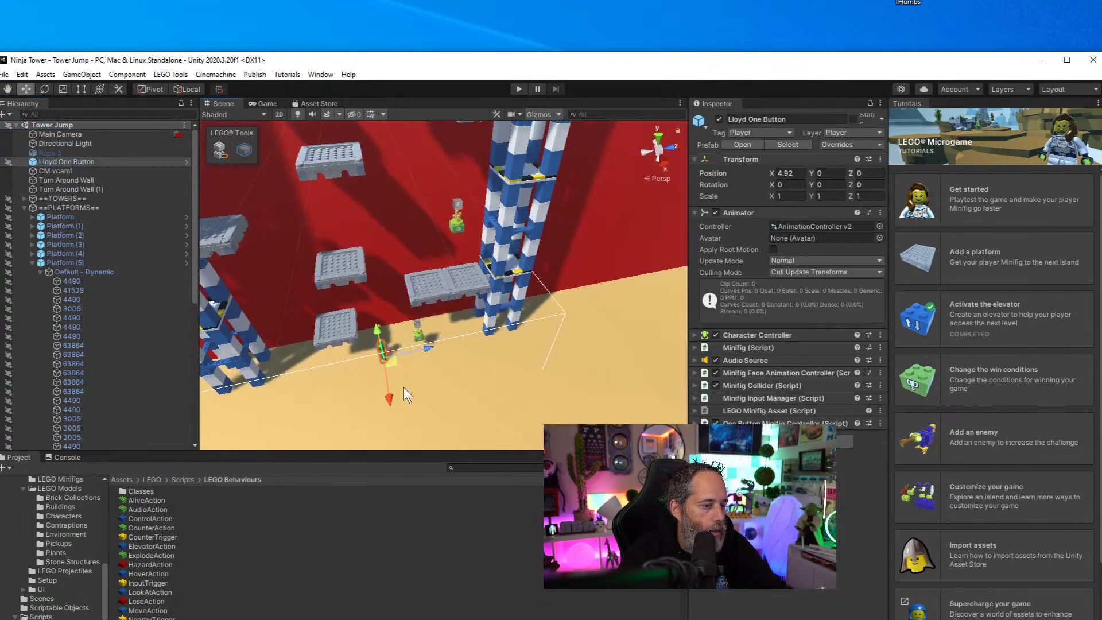
{"action": "scroll", "coordinate": [403, 387], "scroll_direction": "up", "scroll_amount": 3}
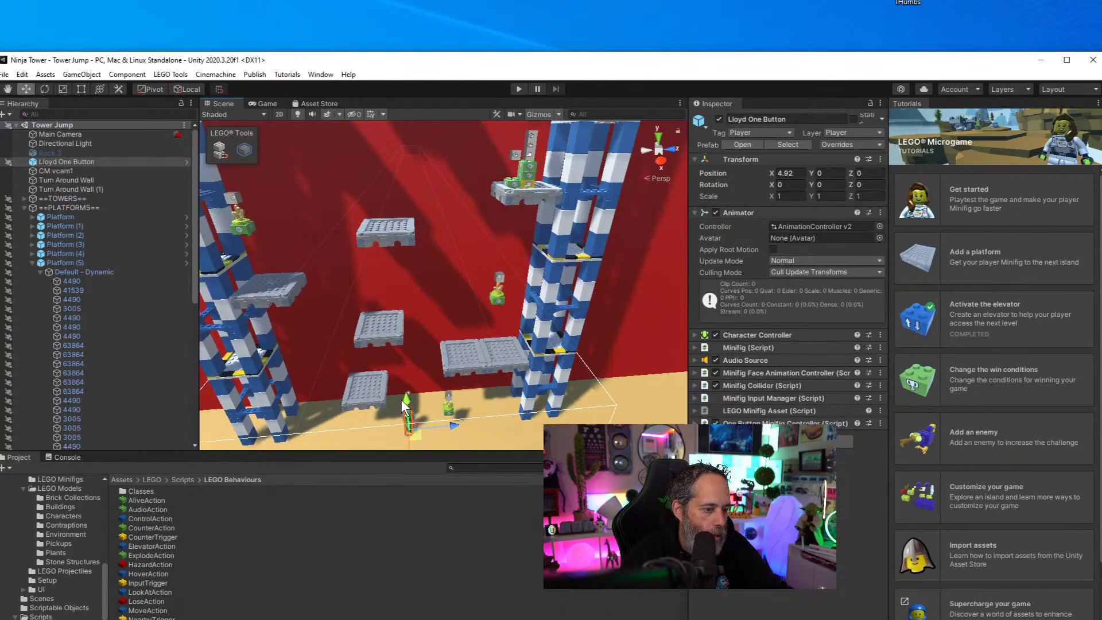
{"action": "left_click_drag", "start_coordinate": [410, 402], "coordinate": [431, 167]}
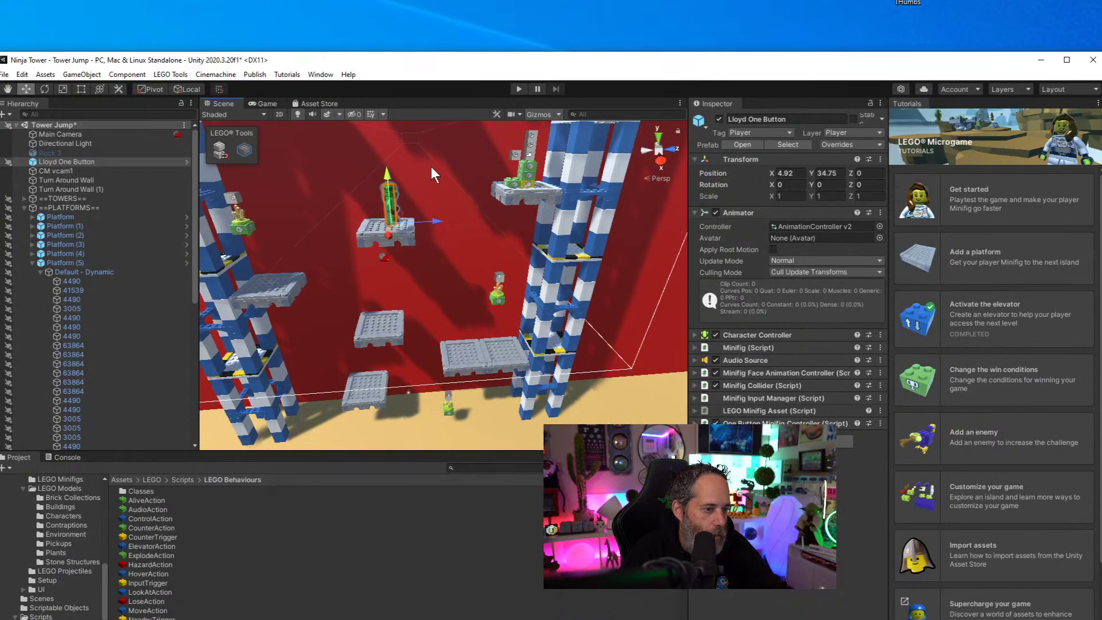
Playtest from the raised start, triggering the floor marker and jumping across the spawned platforms, and end the playtest
{"action": "left_click", "coordinate": [517, 90]}
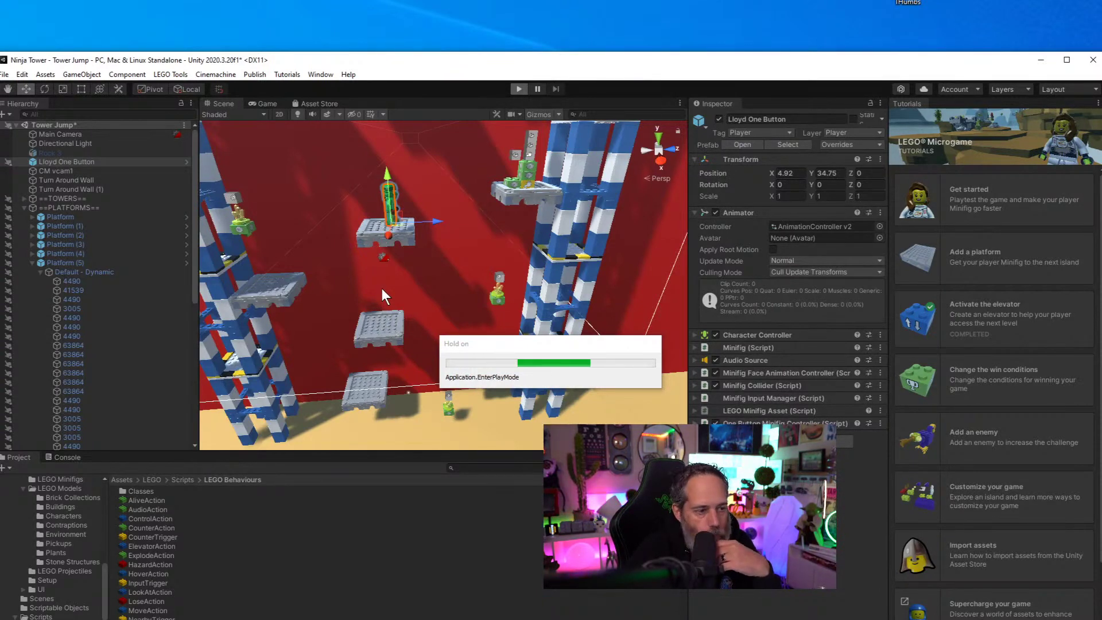
{"action": "key", "text": "space"}
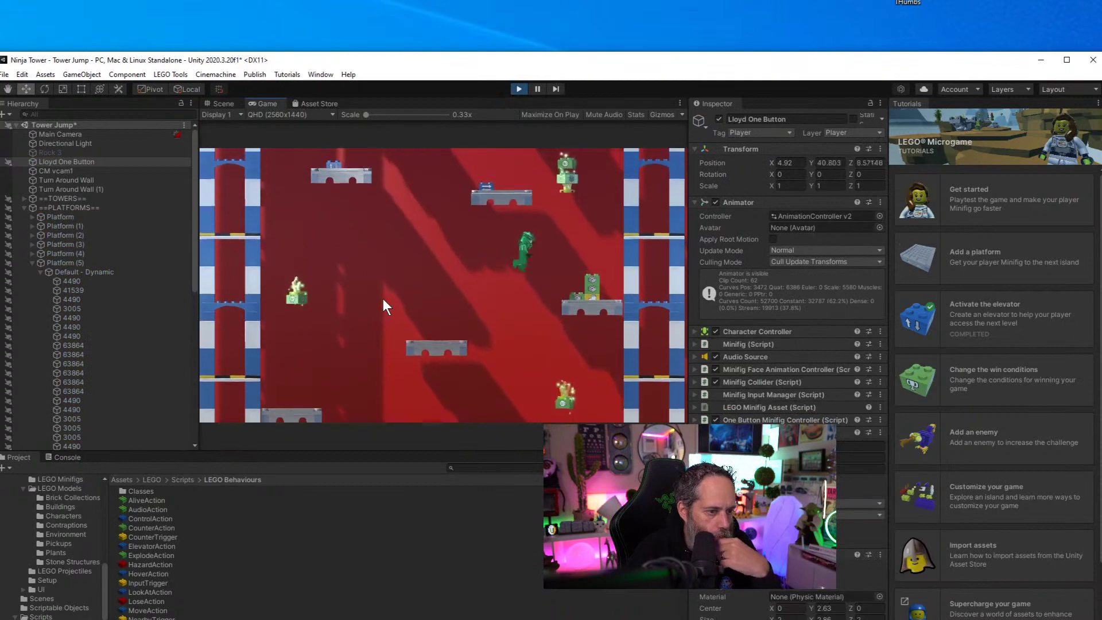
{"action": "key", "text": "space"}
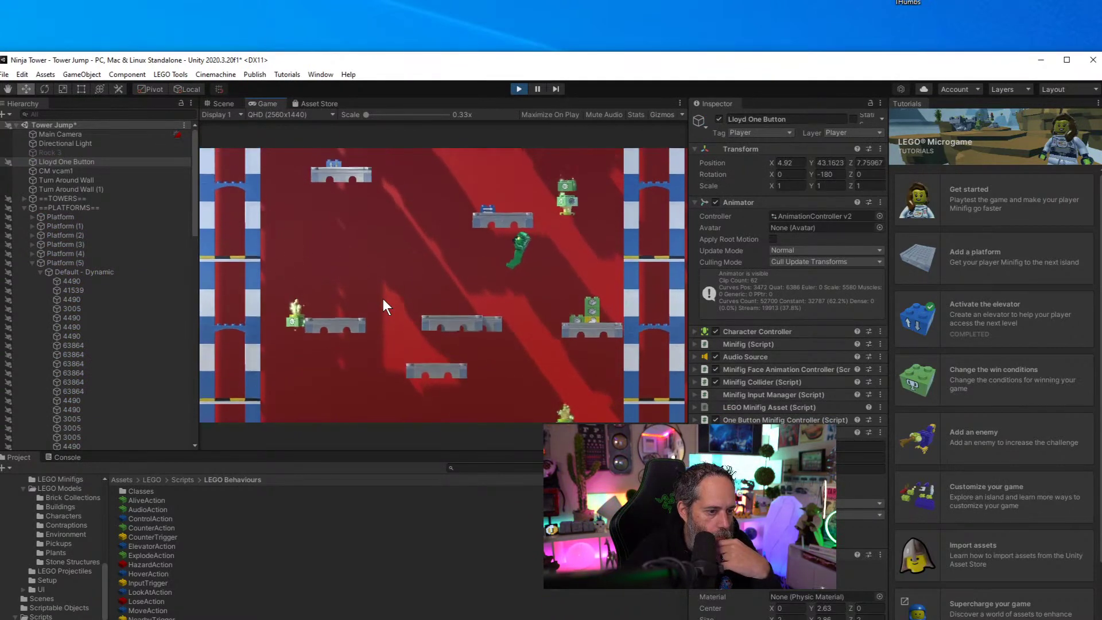
{"action": "key", "text": "space"}
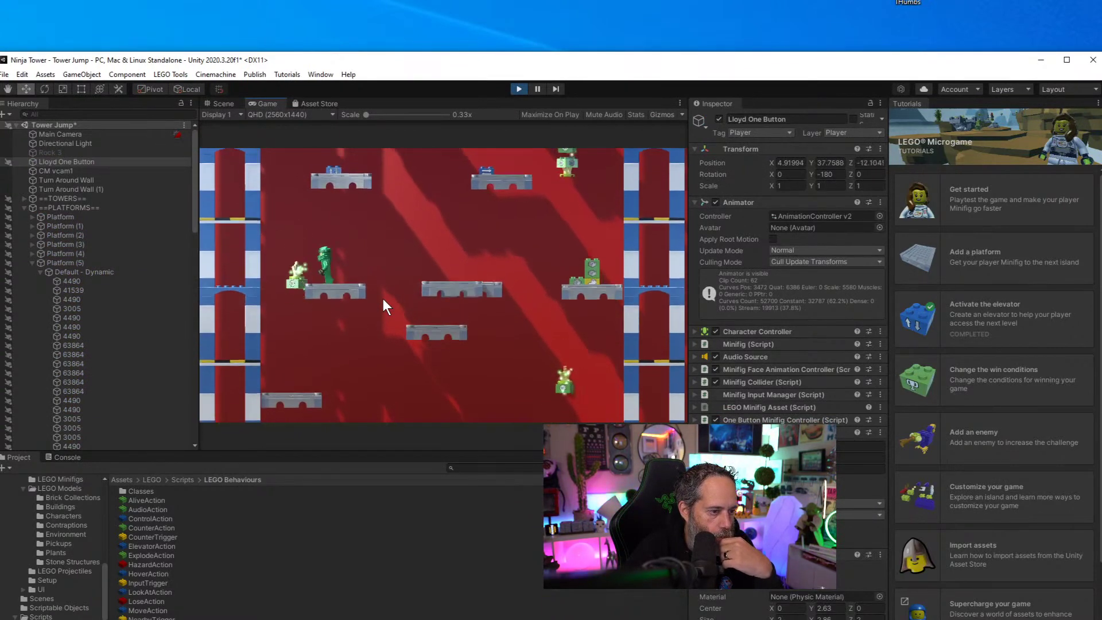
{"action": "key", "text": "space"}
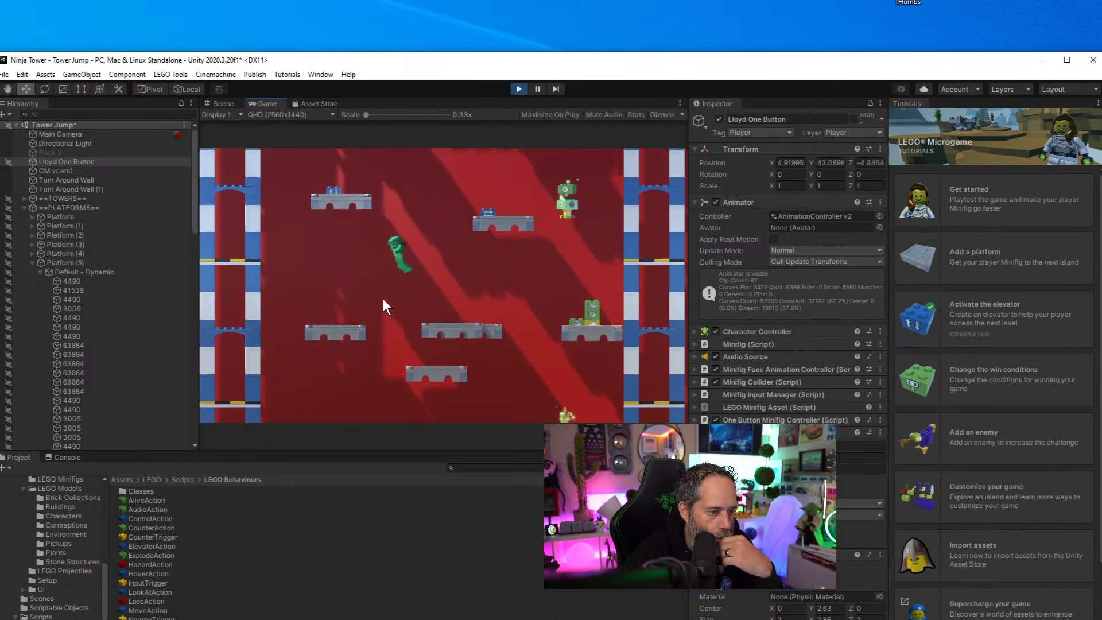
{"action": "key", "text": "space"}
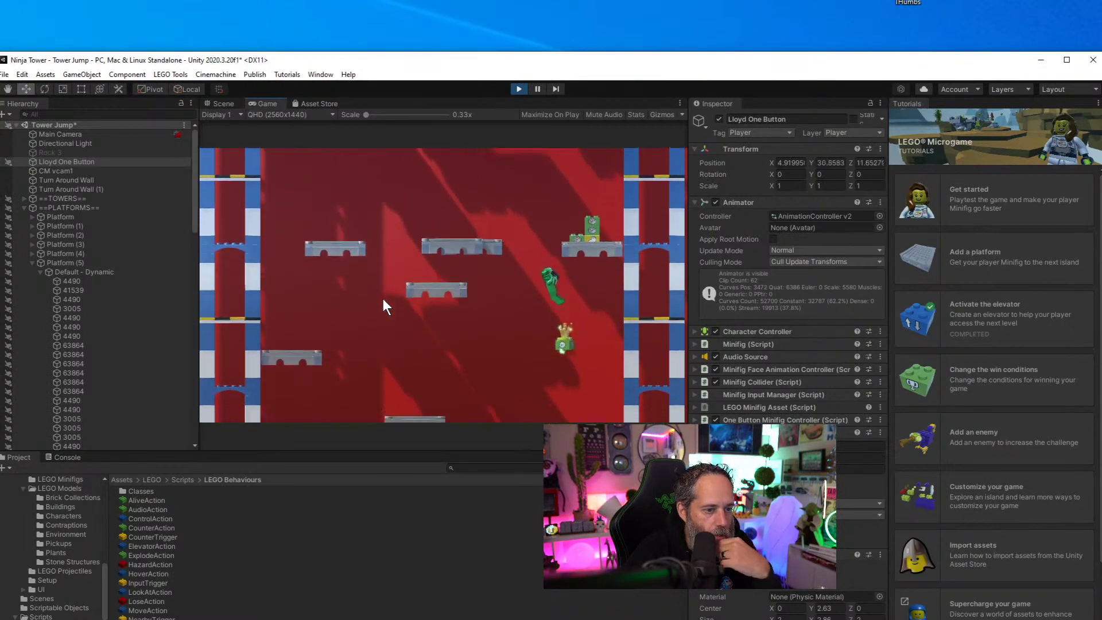
{"action": "left_click", "coordinate": [516, 89]}
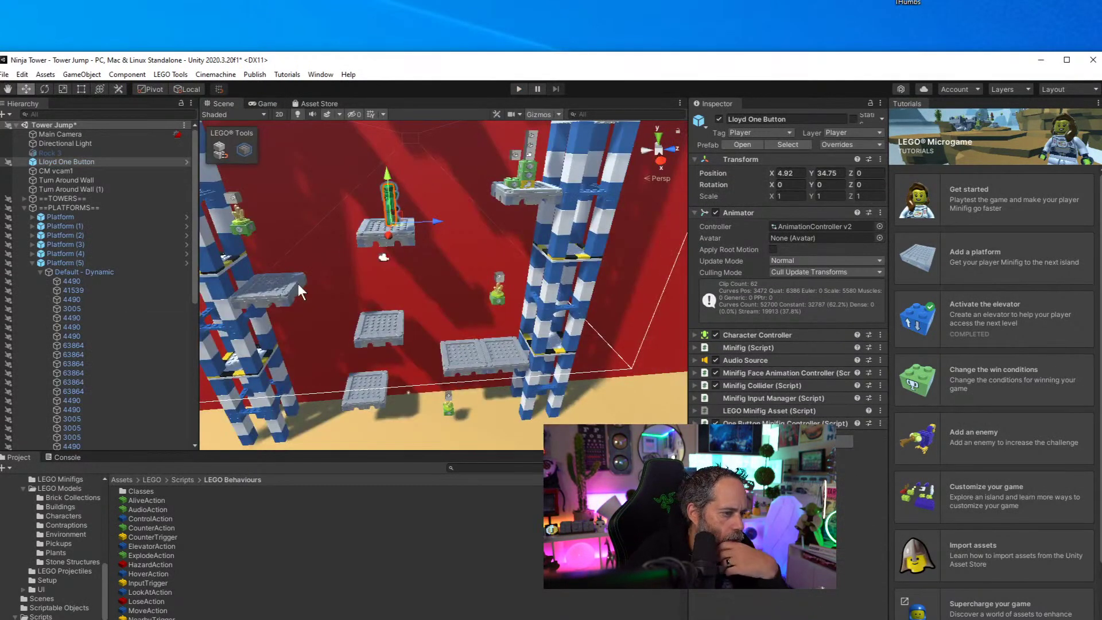
Collapse the Platform (5) object and its model group in the scene's object tree
{"action": "left_click", "coordinate": [74, 271]}
{"action": "key", "text": "Left"}
{"action": "key", "text": "Left"}
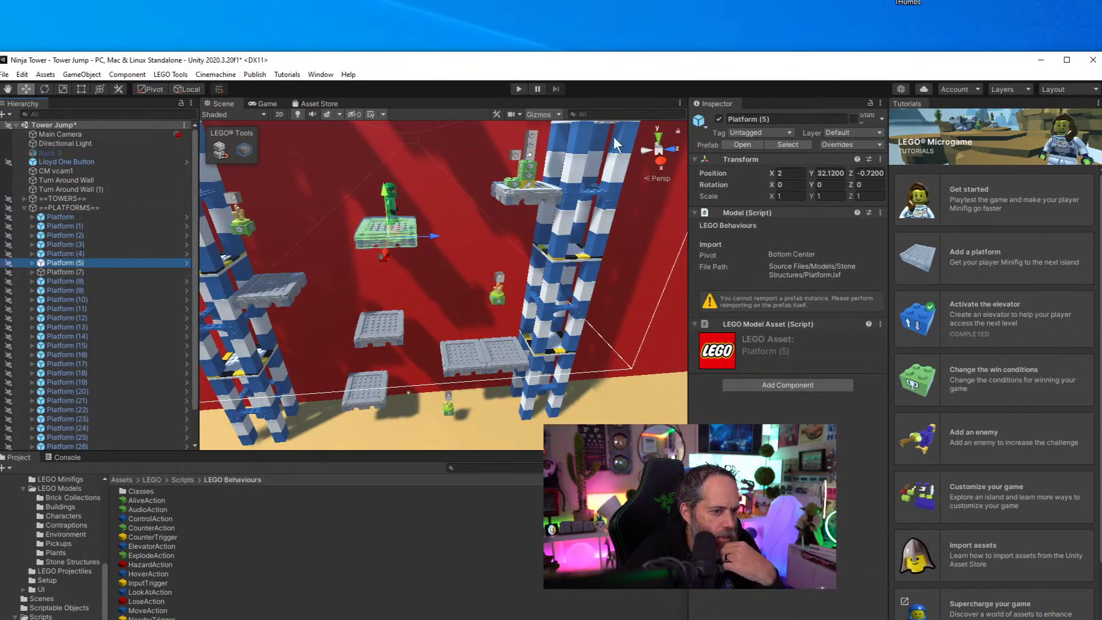
Set the first Spawn Action's area center to Z -19.5 on the floor marker platform's second Default group
{"action": "left_click", "coordinate": [532, 183]}
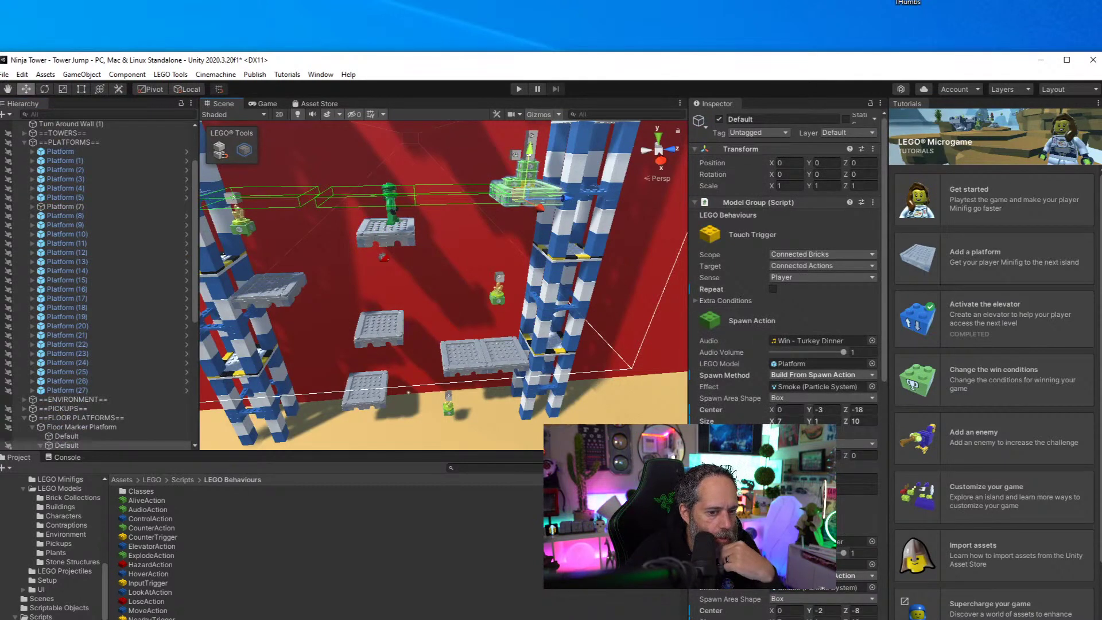
{"action": "scroll", "coordinate": [99, 378], "scroll_direction": "down", "scroll_amount": 3}
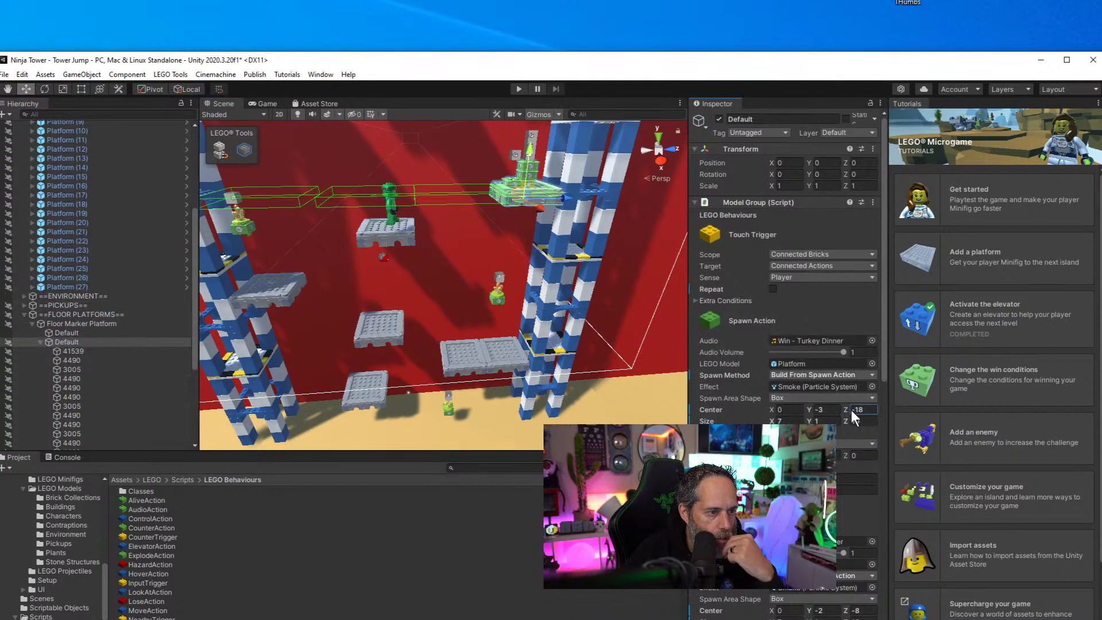
{"action": "type", "text": ".57"}
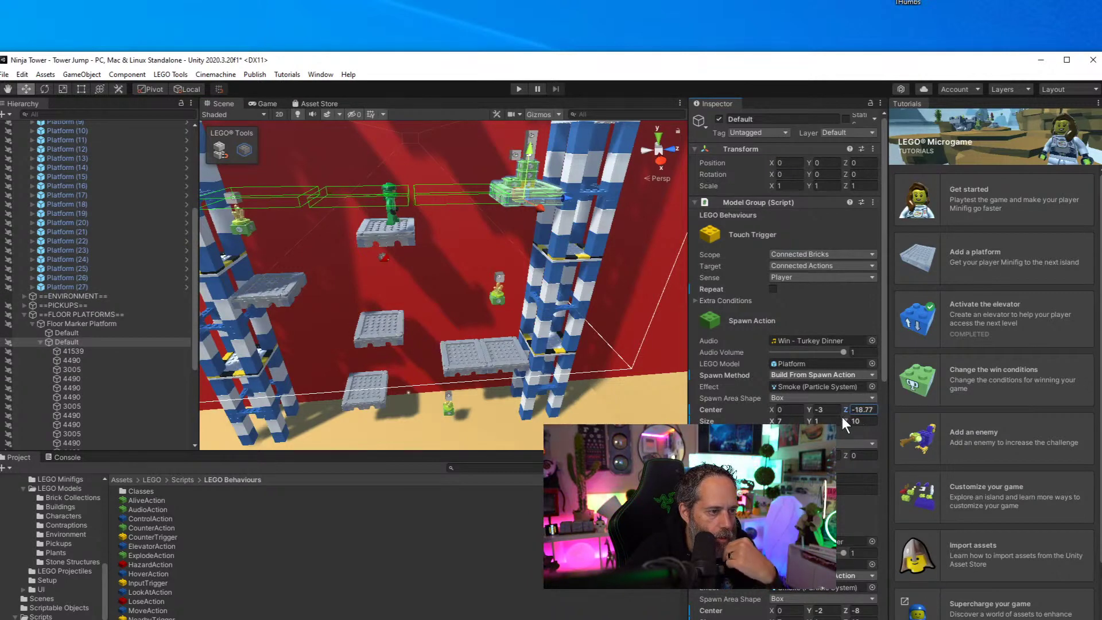
{"action": "right_click_drag", "start_coordinate": [471, 247], "coordinate": [475, 290]}
{"action": "left_click_drag", "start_coordinate": [845, 408], "coordinate": [842, 408]}
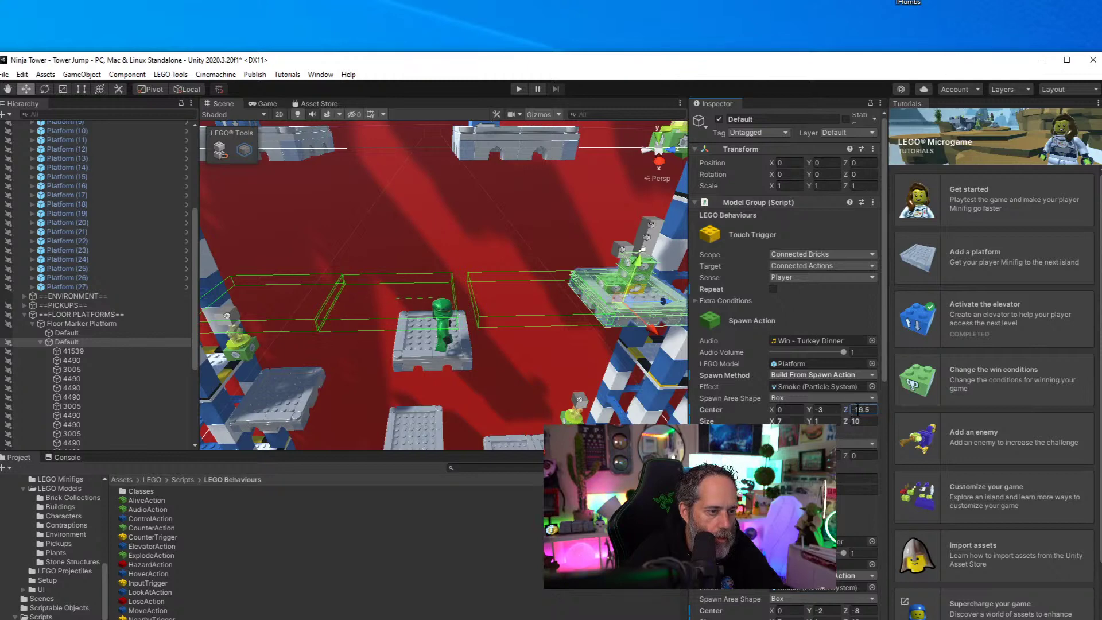
{"action": "right_click_drag", "start_coordinate": [514, 331], "coordinate": [519, 332]}
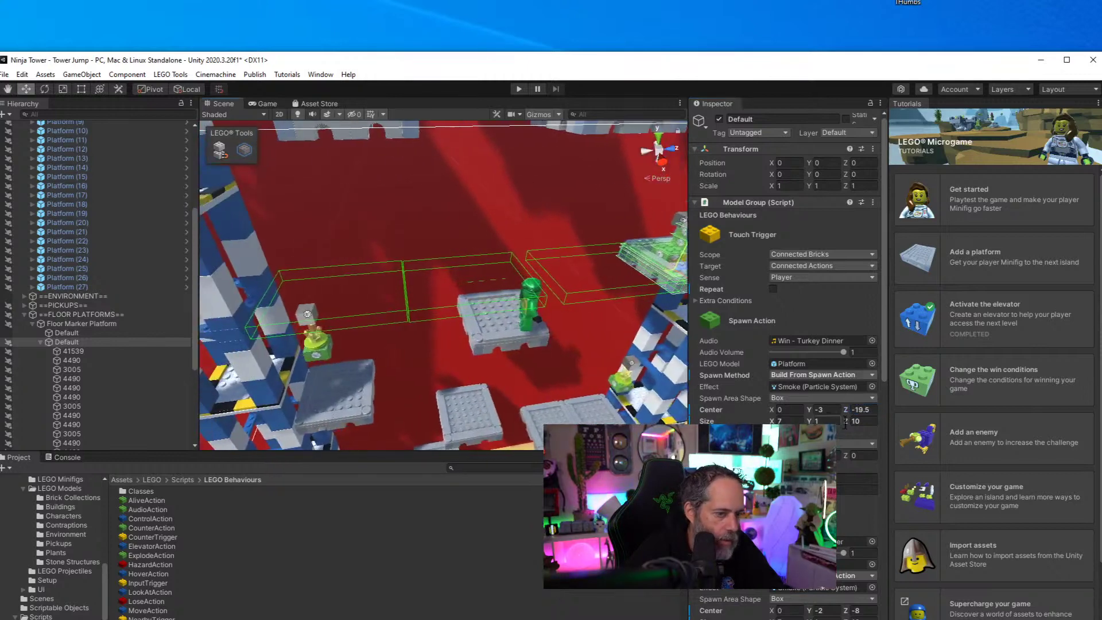
Set the center Z to -19 on the first Spawn Action and -8.5 on the second, and save the scene
{"action": "key", "text": "BackSpace"}
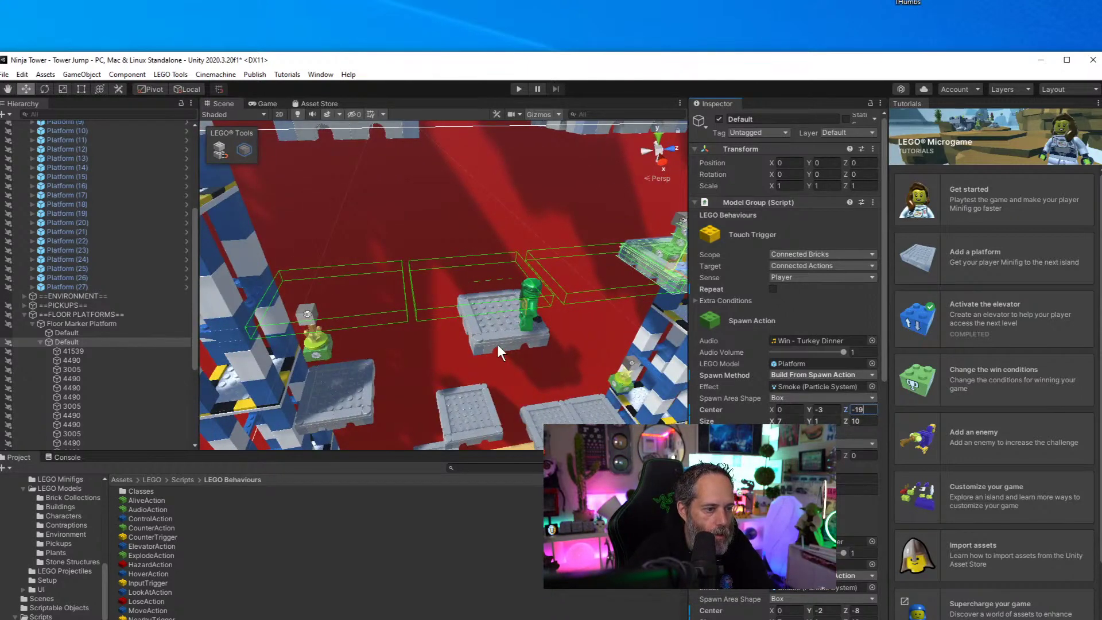
{"action": "scroll", "coordinate": [711, 465], "scroll_direction": "down", "scroll_amount": 6}
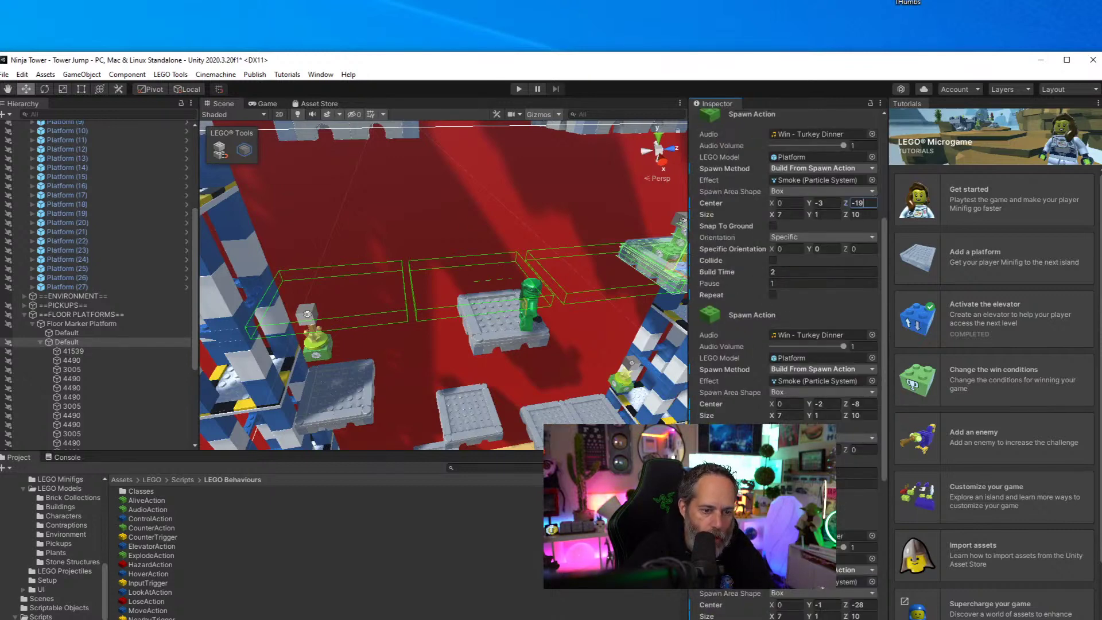
{"action": "left_click", "coordinate": [862, 403]}
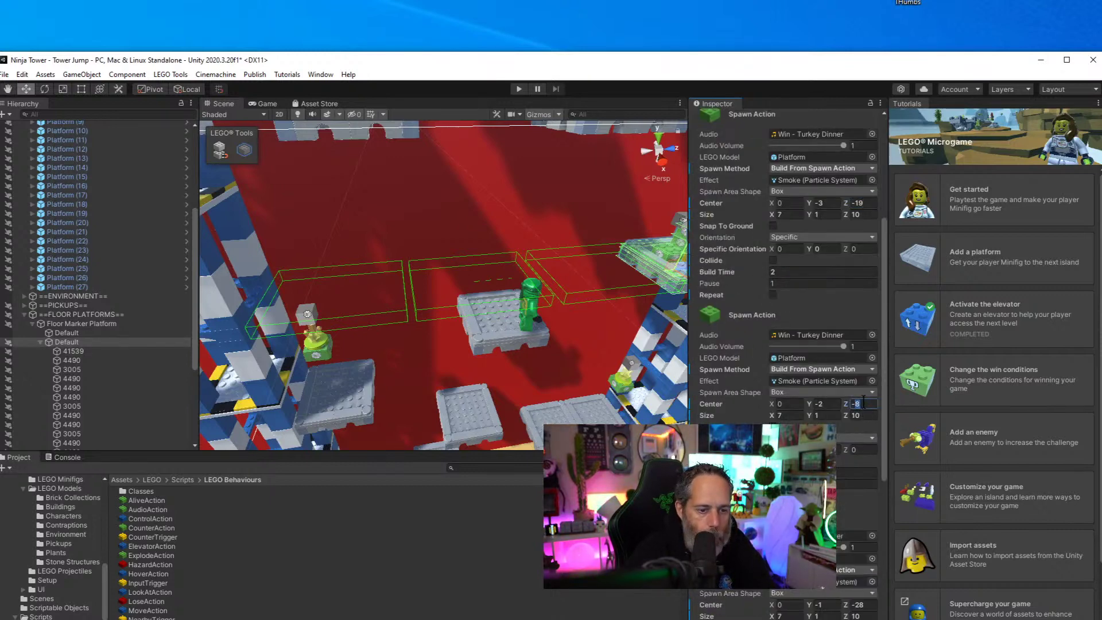
{"action": "type", "text": "-9"}
{"action": "left_click_drag", "start_coordinate": [493, 298], "coordinate": [591, 362], "text": "alt"}
{"action": "left_click", "coordinate": [864, 404]}
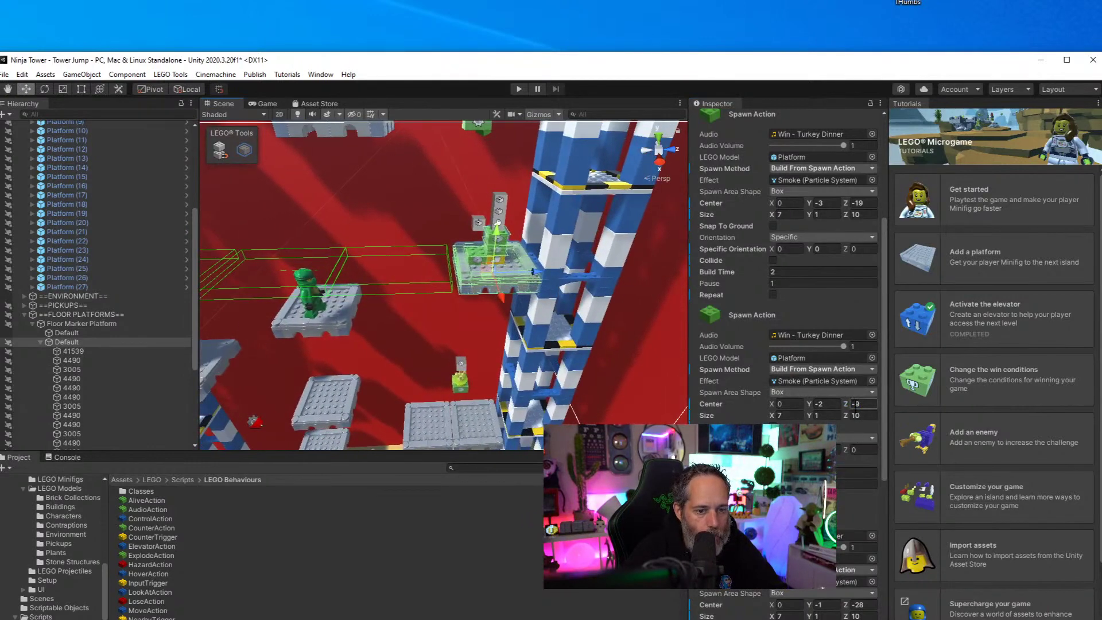
{"action": "type", "text": "-8.5"}
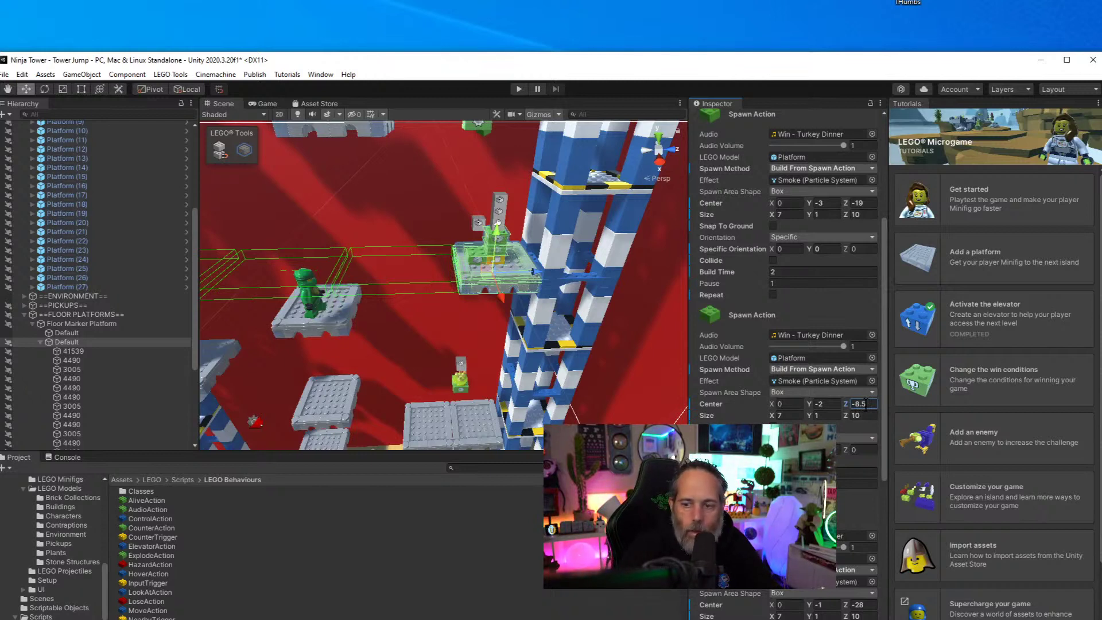
{"action": "key", "text": "ctrl+s"}
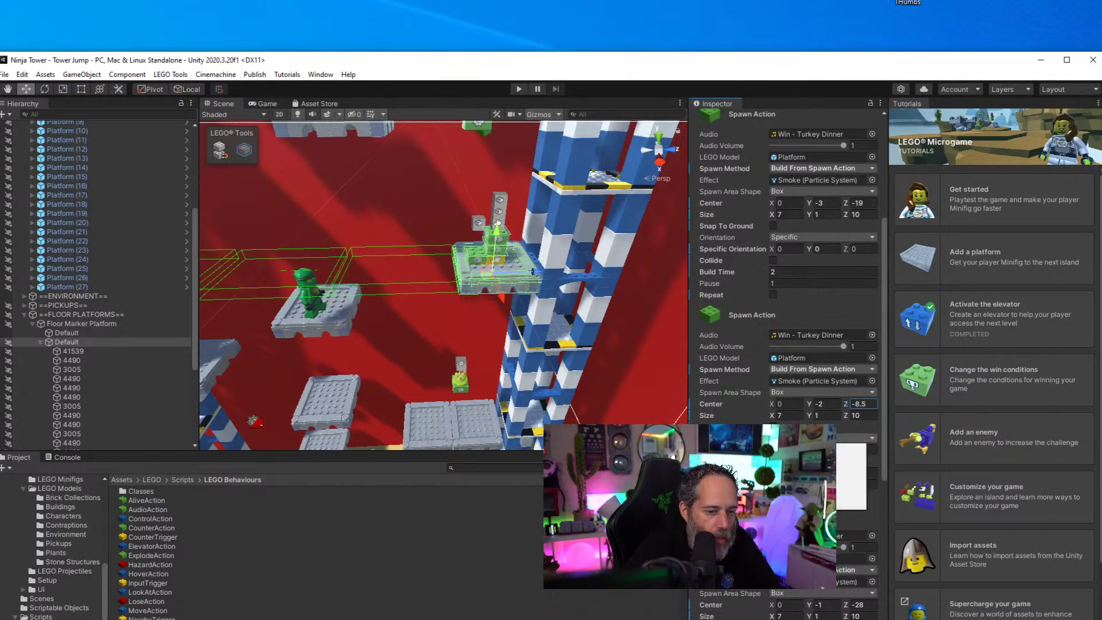
Change the spawn area shape to Point on all three Spawn Actions of the floor marker platform
{"action": "left_click", "coordinate": [780, 391]}
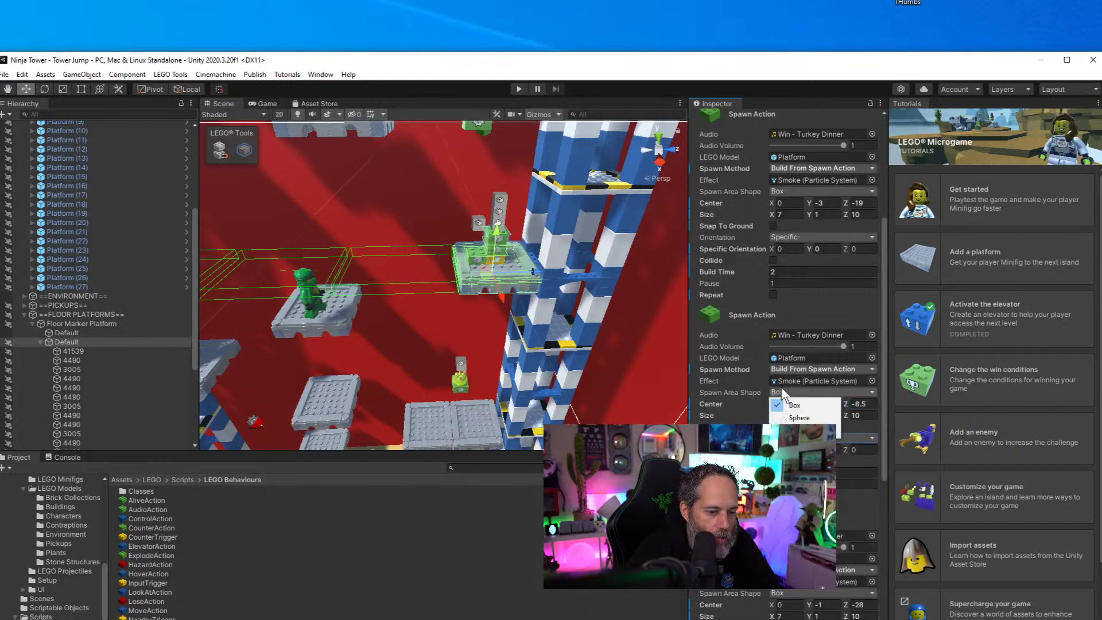
{"action": "left_click", "coordinate": [791, 427]}
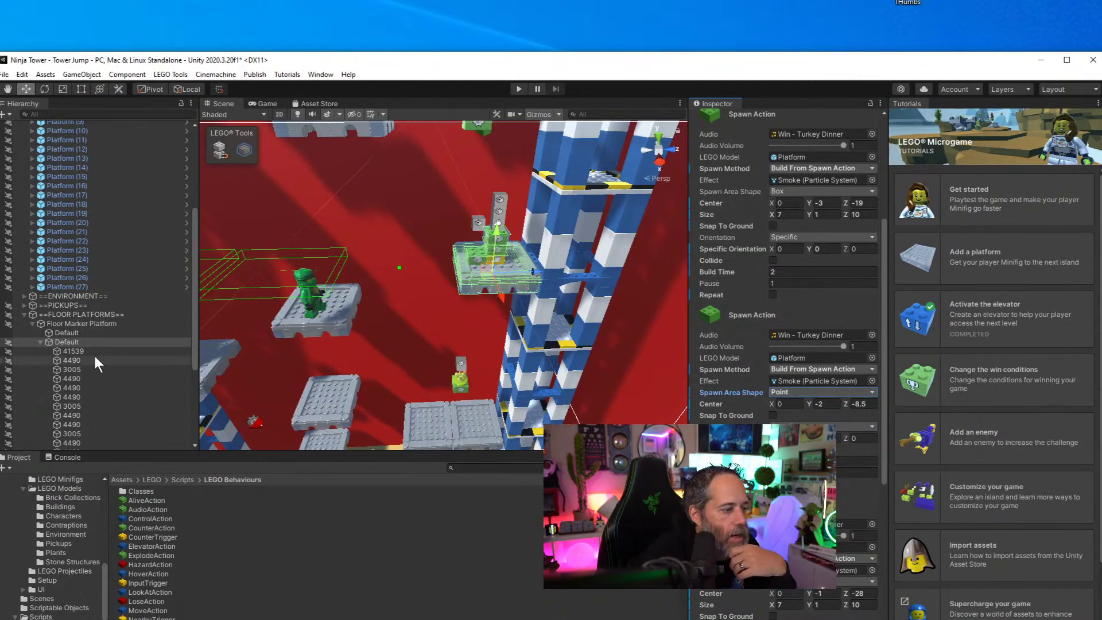
{"action": "left_click", "coordinate": [803, 581]}
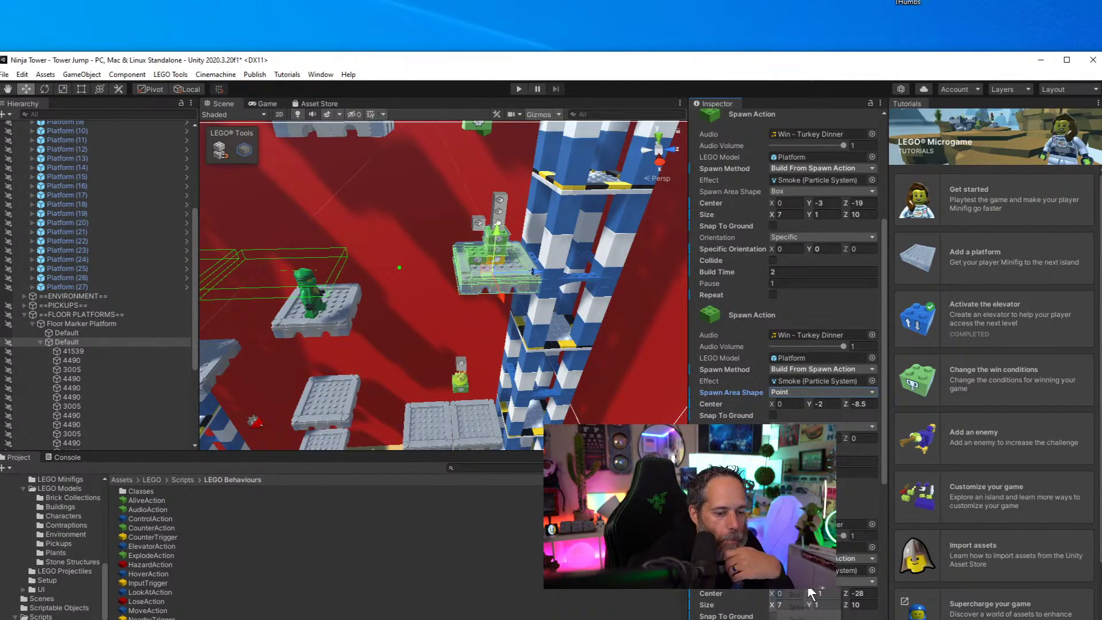
{"action": "left_click", "coordinate": [796, 617]}
{"action": "scroll", "coordinate": [794, 402], "scroll_direction": "down", "scroll_amount": 2}
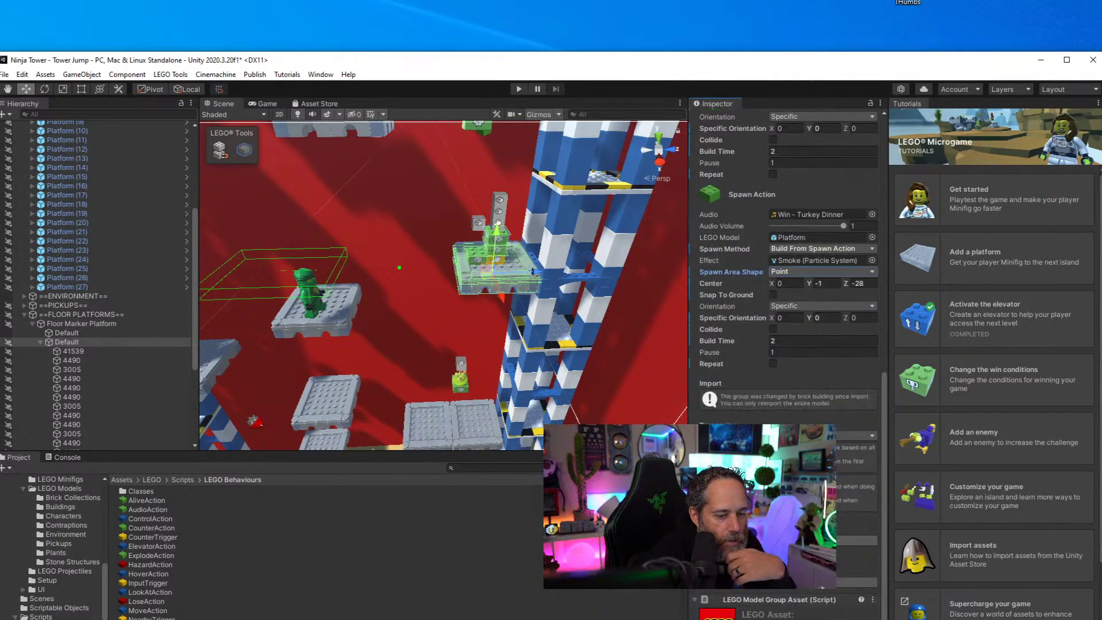
{"action": "scroll", "coordinate": [793, 389], "scroll_direction": "up", "scroll_amount": 2}
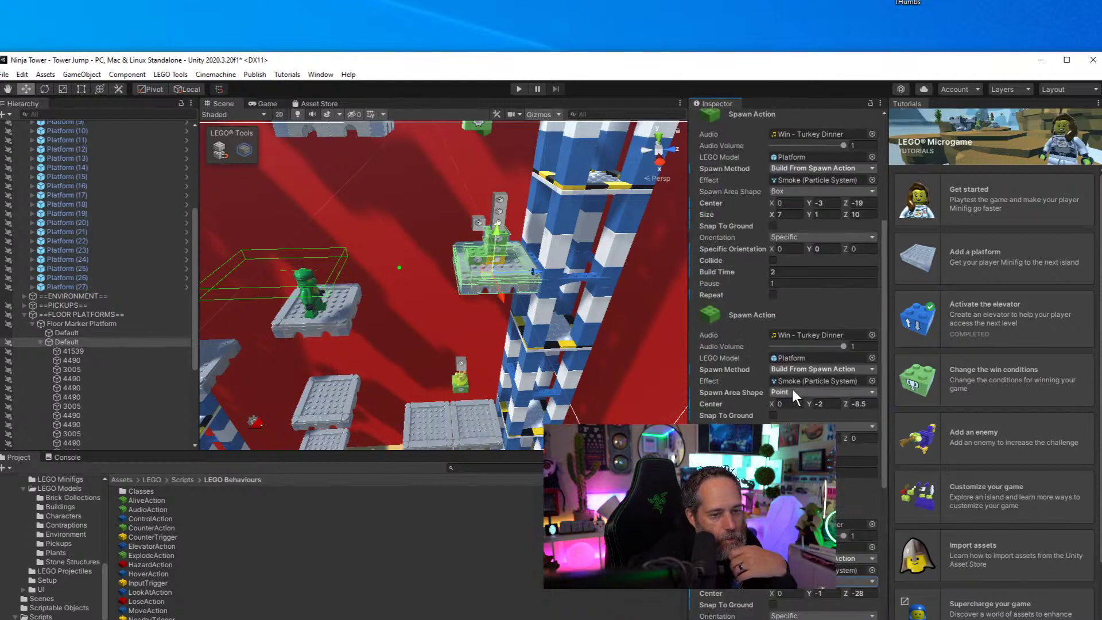
{"action": "left_click", "coordinate": [794, 190]}
{"action": "left_click", "coordinate": [791, 229]}
Playtest the point-based spawning by touching the floor marker and jumping across the three spawned platforms and back, and end the playtest
{"action": "left_click_drag", "start_coordinate": [631, 258], "coordinate": [505, 137], "text": "alt"}
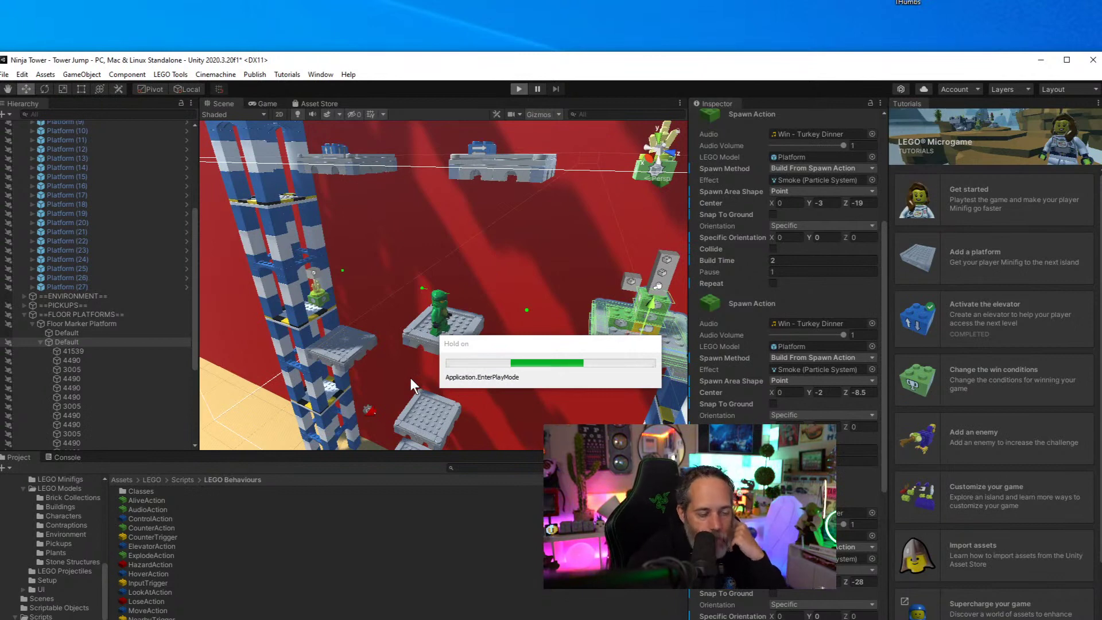
{"action": "key", "text": "Right"}
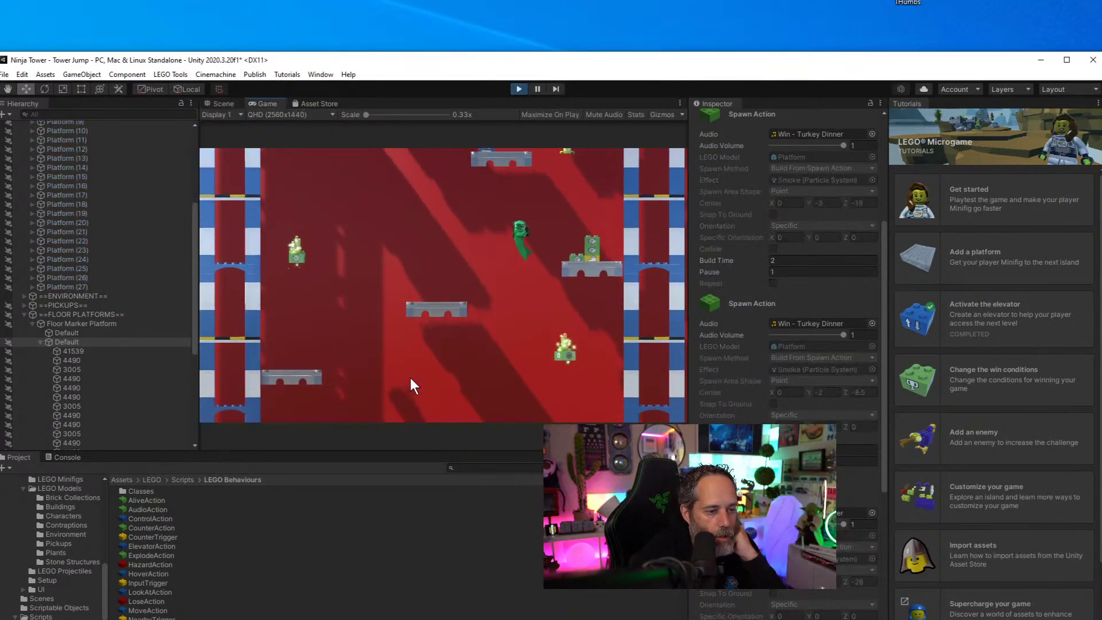
{"action": "key", "text": "space"}
{"action": "key", "text": "Left"}
{"action": "key", "text": "space"}
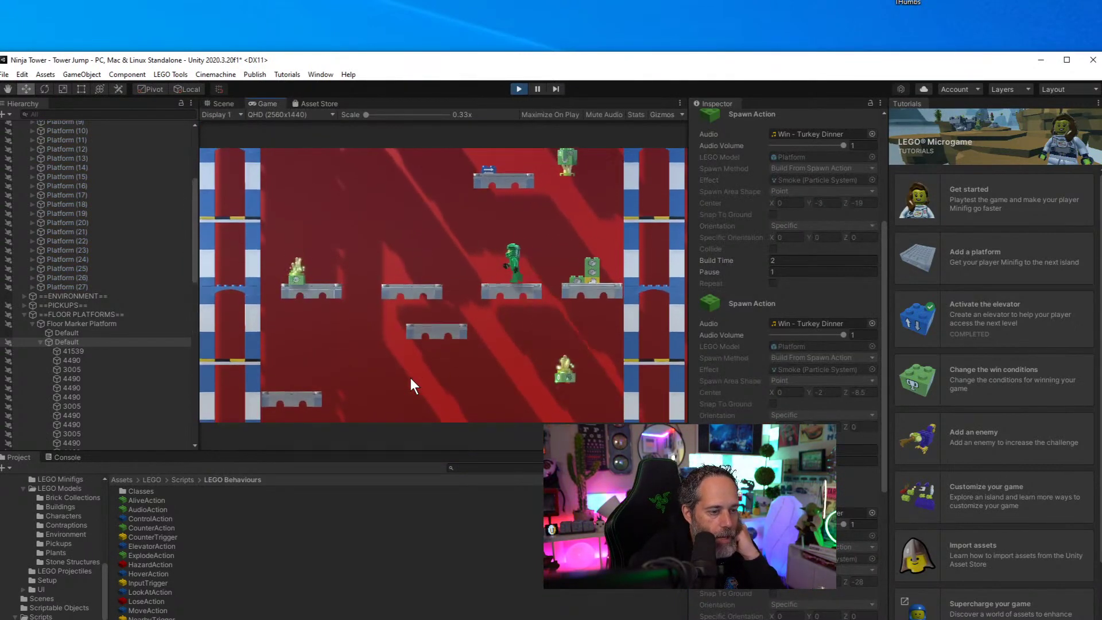
{"action": "key", "text": "Left"}
{"action": "key", "text": "space"}
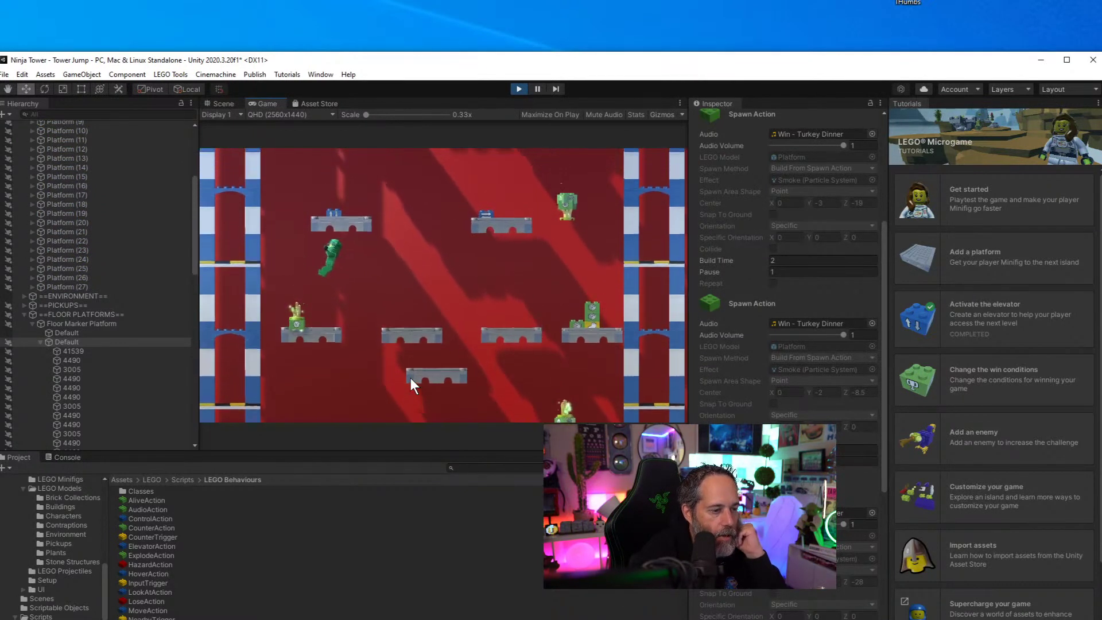
{"action": "key", "text": "Right"}
{"action": "key", "text": "space"}
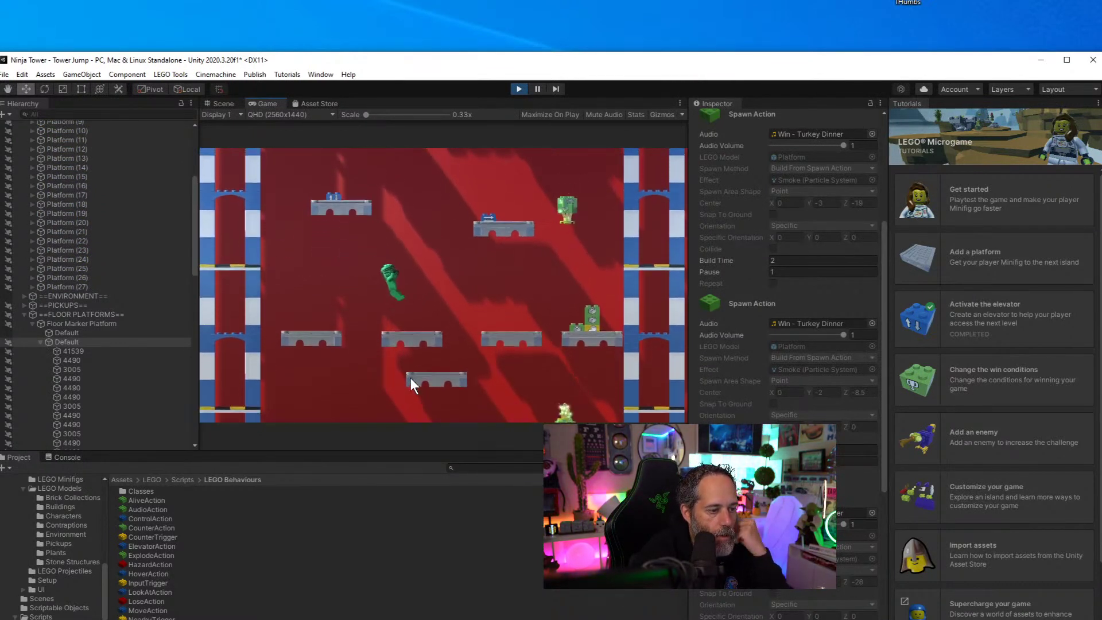
{"action": "left_click", "coordinate": [521, 86]}
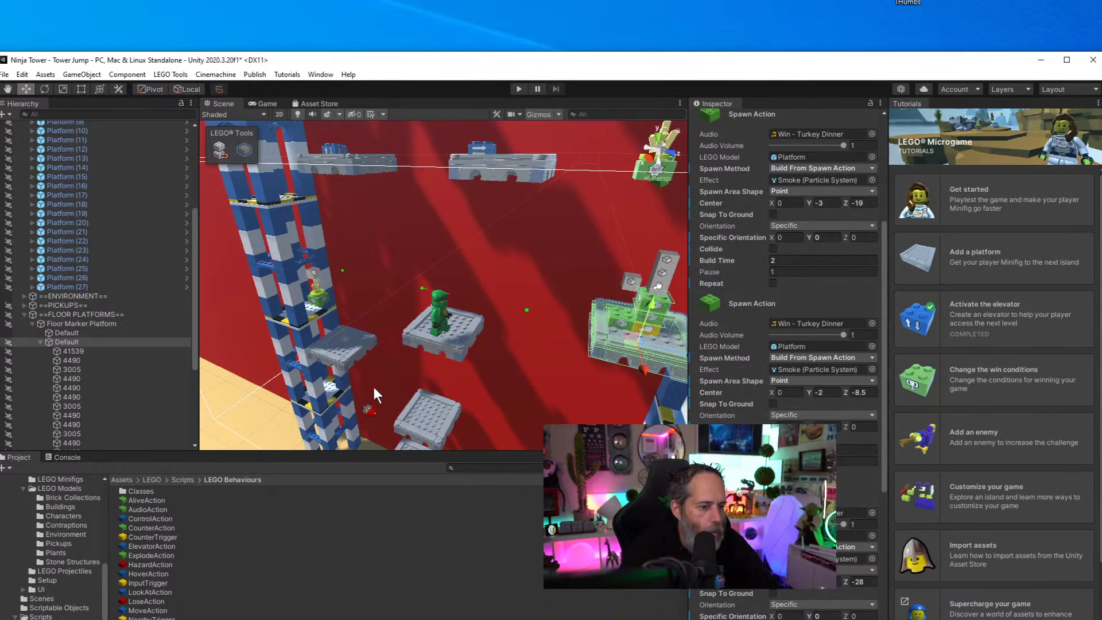
Space the spawn points evenly with center Z -22.5 on the first Spawn Action, -7.5 on the second and -15 on the third
{"action": "right_click_drag", "start_coordinate": [314, 386], "coordinate": [660, 310]}
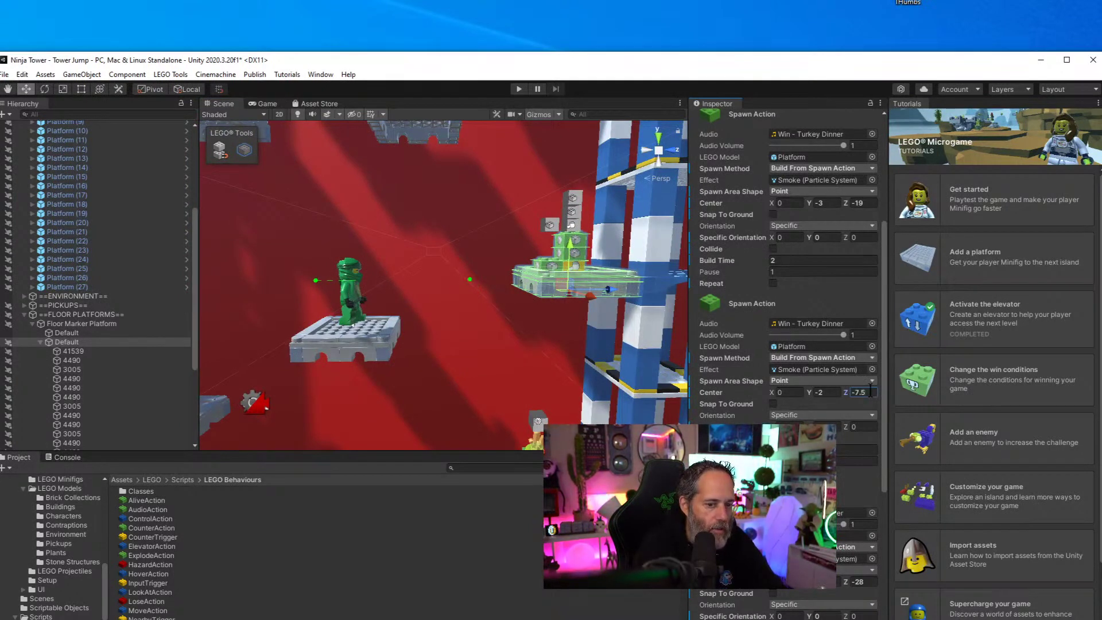
{"action": "scroll", "coordinate": [865, 534], "scroll_direction": "down", "scroll_amount": 3}
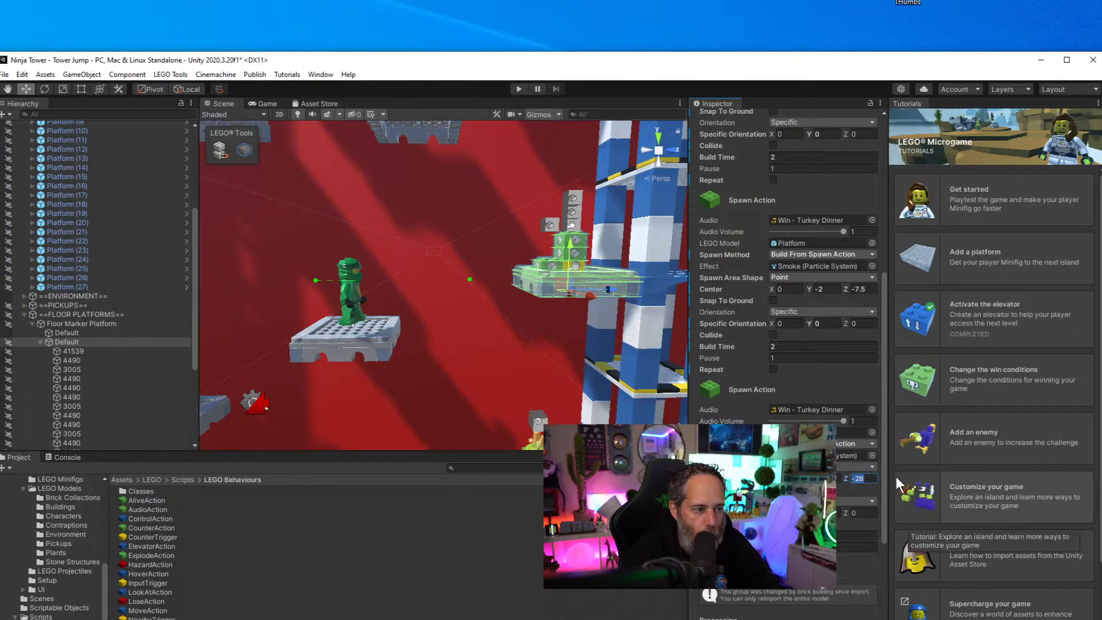
{"action": "type", "text": "-15"}
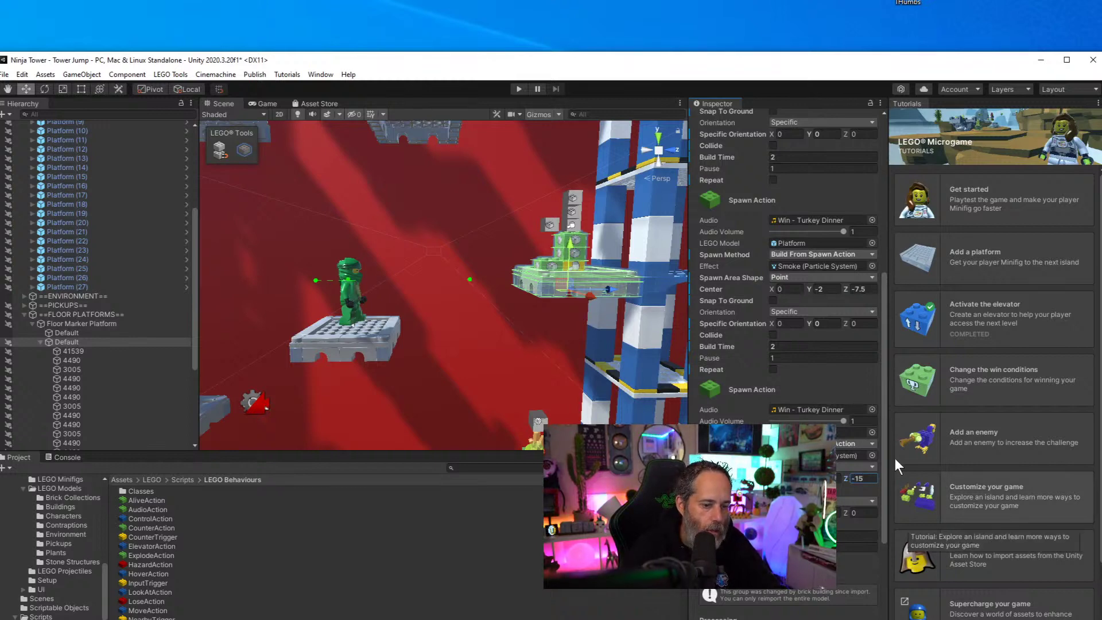
{"action": "scroll", "coordinate": [894, 458], "scroll_direction": "down", "scroll_amount": 2}
{"action": "scroll", "coordinate": [855, 459], "scroll_direction": "down", "scroll_amount": 3}
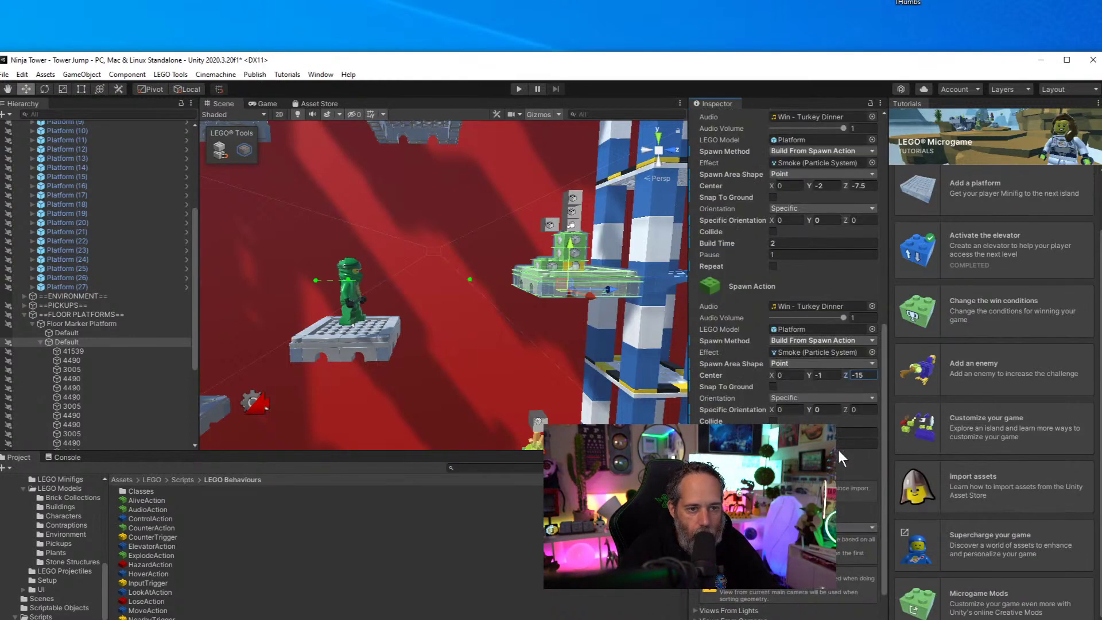
{"action": "scroll", "coordinate": [840, 446], "scroll_direction": "up", "scroll_amount": 12}
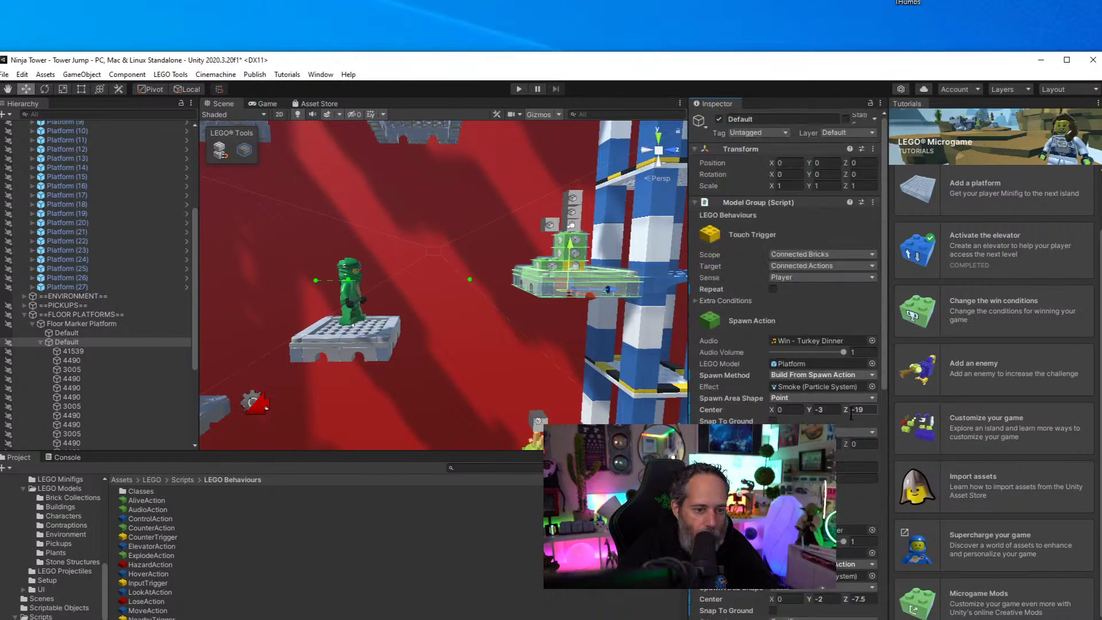
{"action": "type", "text": "-22.5"}
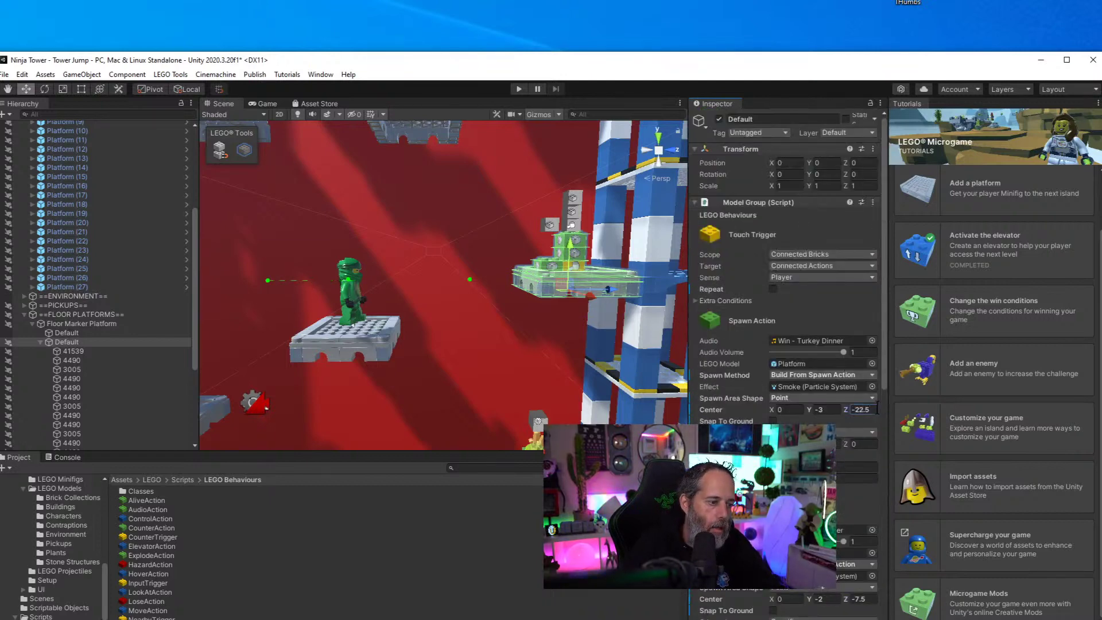
Playtest the evenly spaced spawn points twice, jumping to the floor marker to trigger the platforms, and end each playtest
{"action": "right_click_drag", "start_coordinate": [493, 321], "coordinate": [565, 188]}
{"action": "left_click", "coordinate": [518, 89]}
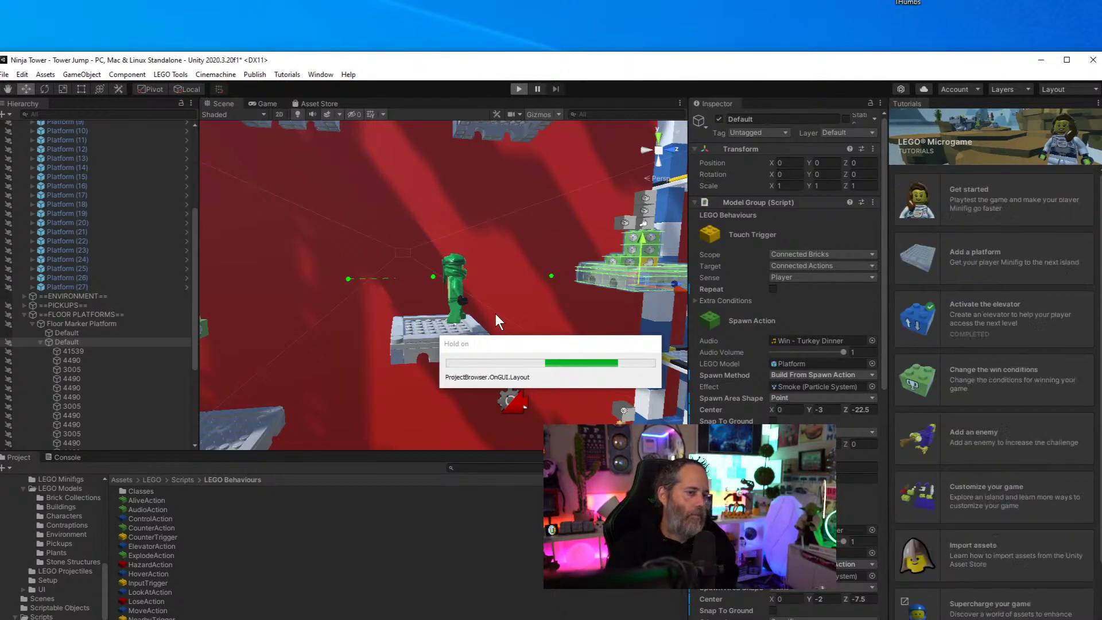
{"action": "key", "text": "Right"}
{"action": "key", "text": "space"}
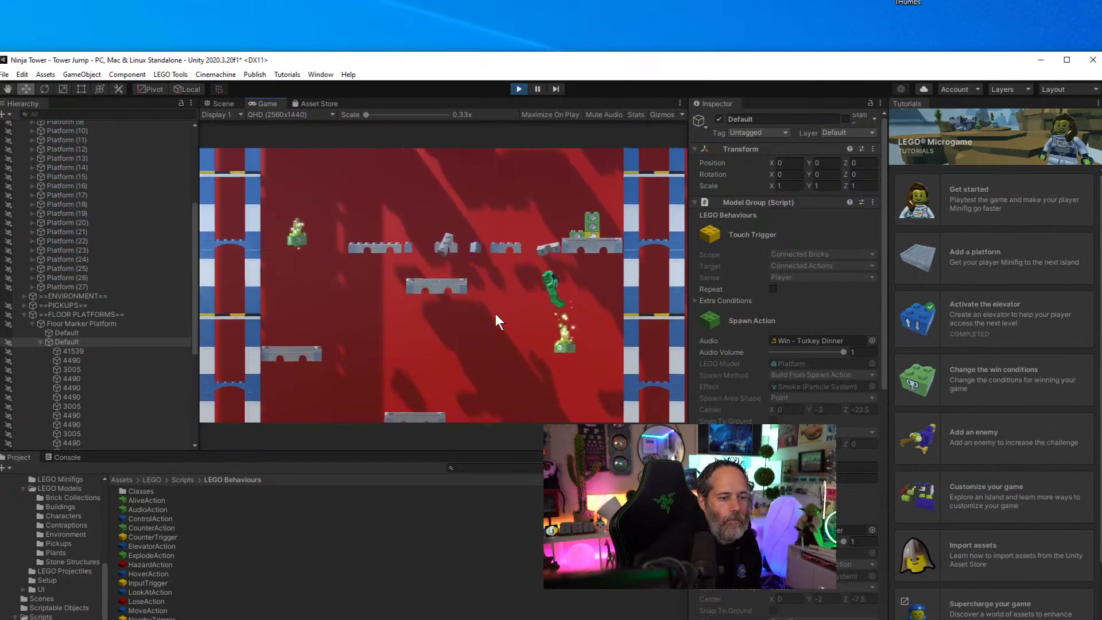
{"action": "key", "text": "Left"}
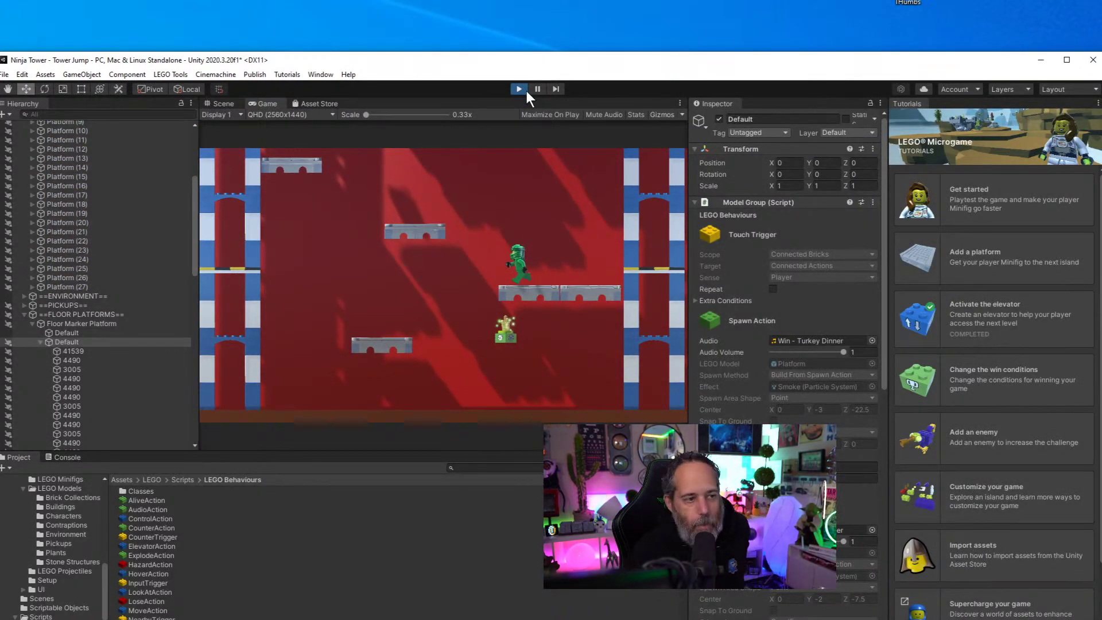
{"action": "left_click", "coordinate": [525, 90]}
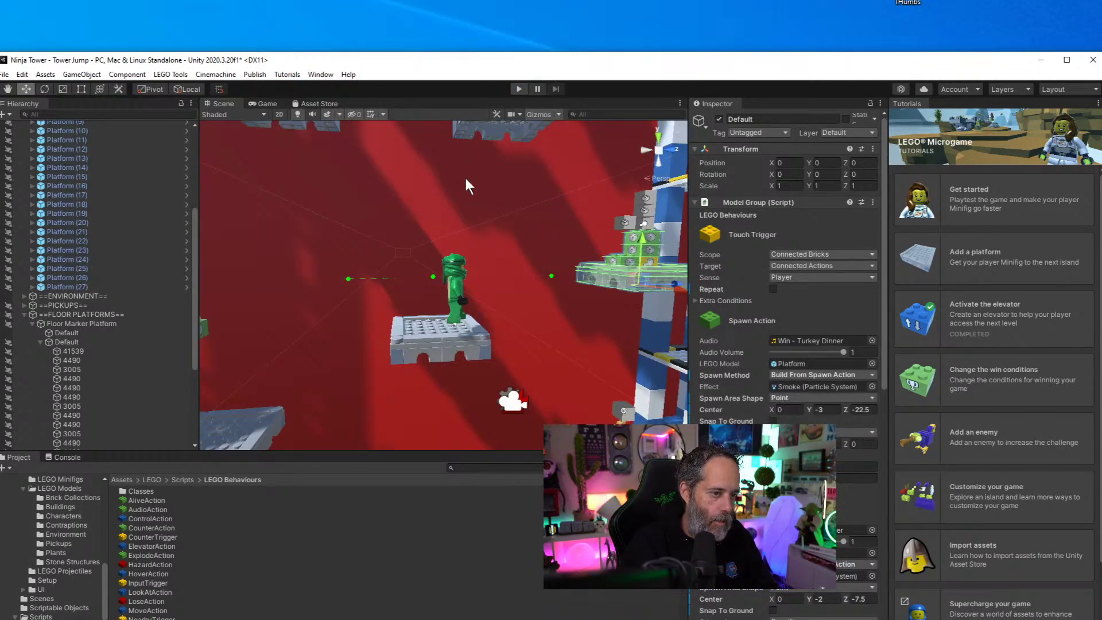
{"action": "key", "text": "ctrl+p"}
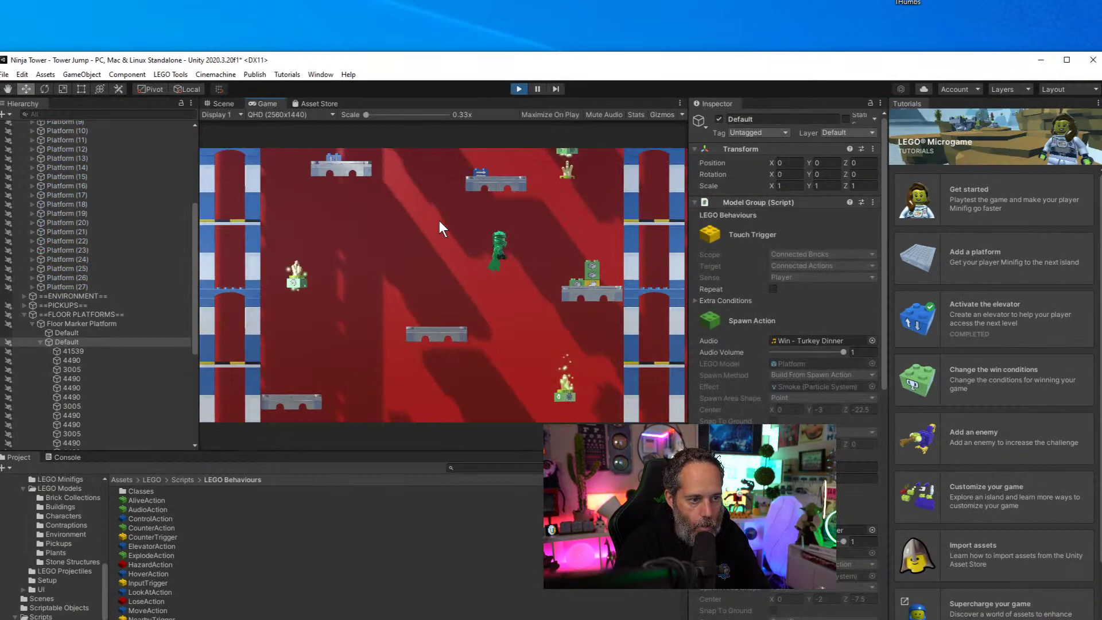
{"action": "key", "text": "ctrl+p"}
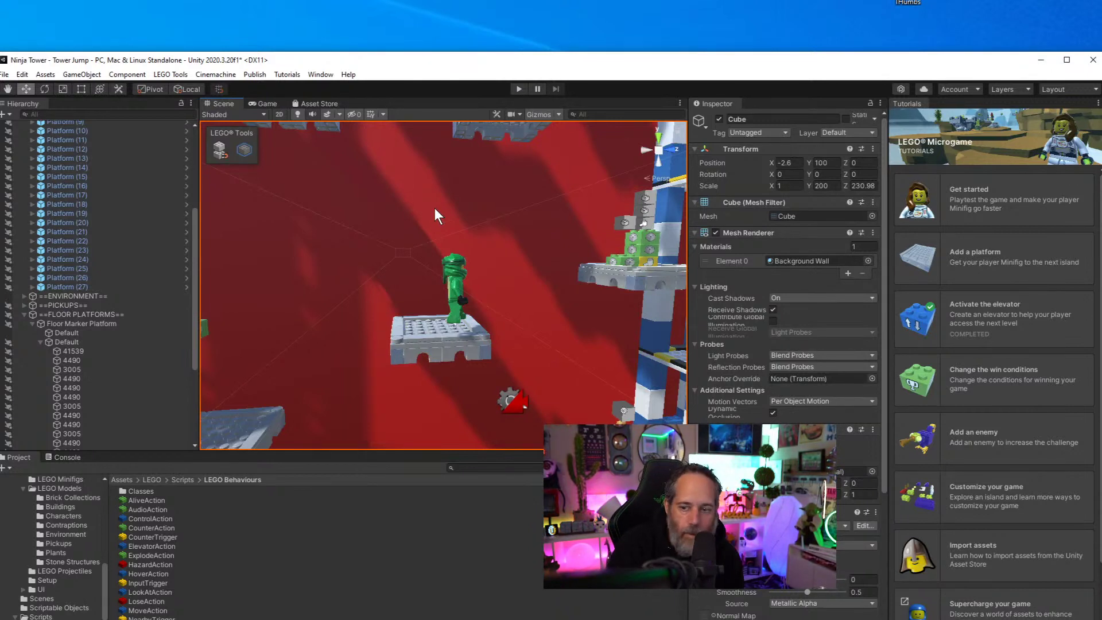
Playtest again until the three platforms are built, pause the game, and view the spawned platforms in the scene
{"action": "key", "text": "ctrl+p"}
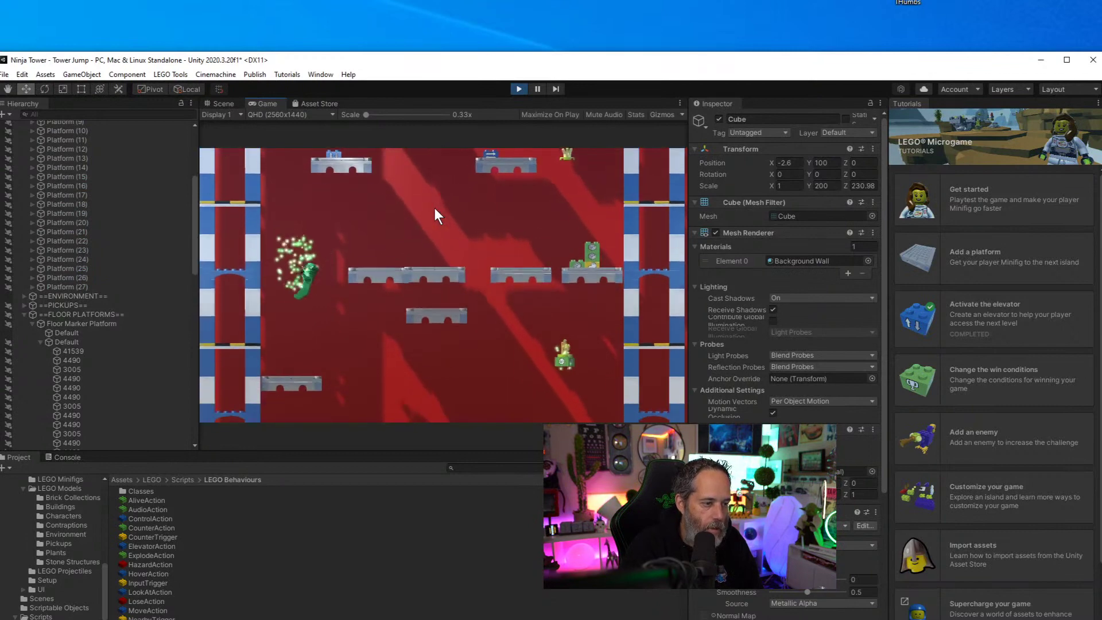
{"action": "left_click", "coordinate": [536, 87]}
{"action": "right_click_drag", "start_coordinate": [456, 141], "coordinate": [480, 281]}
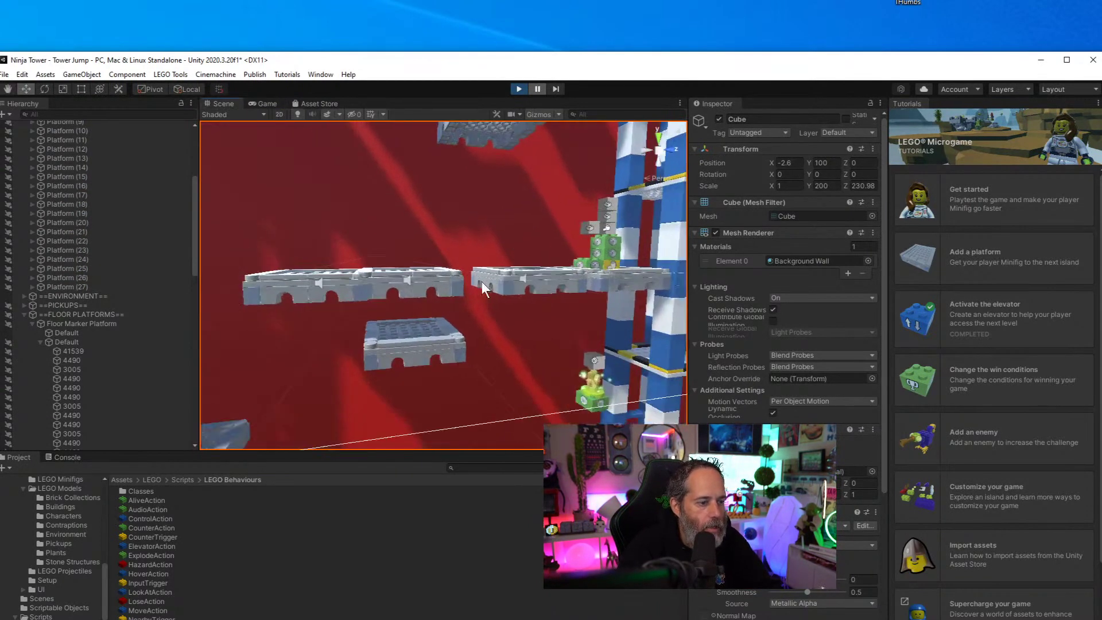
Select the spawned platforms in the paused game and examine the position of the last Platform(Clone) object
{"action": "left_click", "coordinate": [418, 282]}
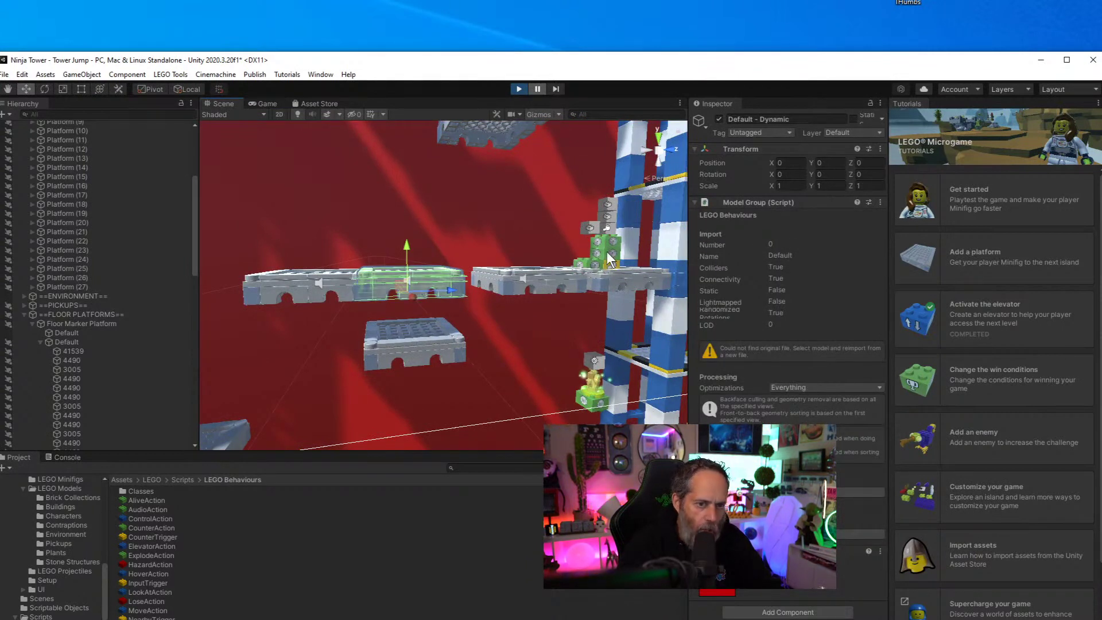
{"action": "scroll", "coordinate": [105, 343], "scroll_direction": "down", "scroll_amount": 10}
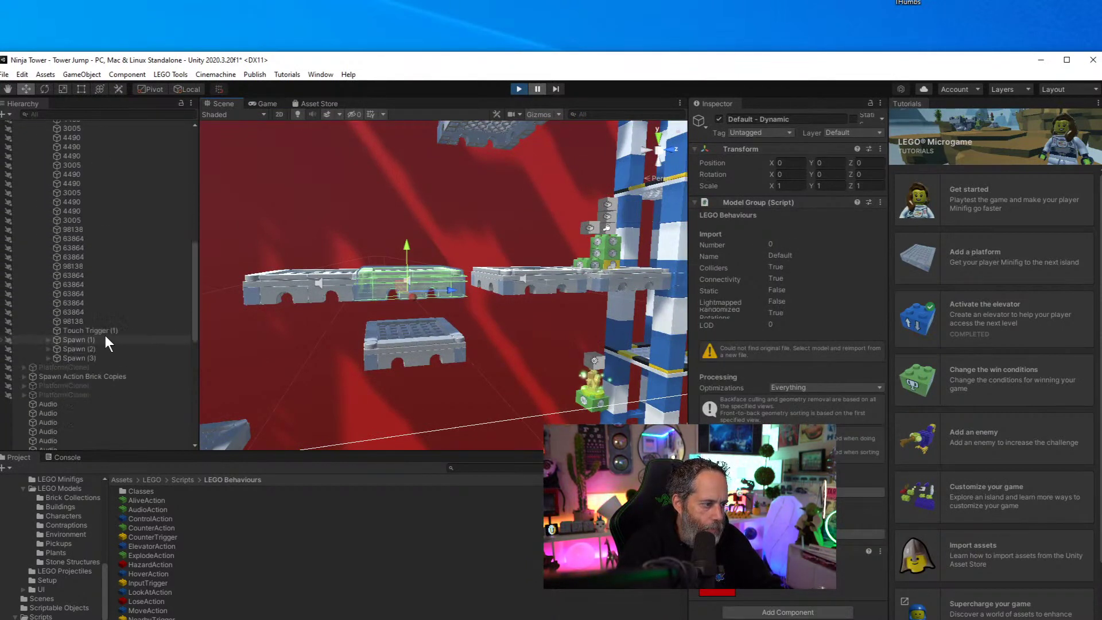
{"action": "scroll", "coordinate": [105, 338], "scroll_direction": "down", "scroll_amount": 2}
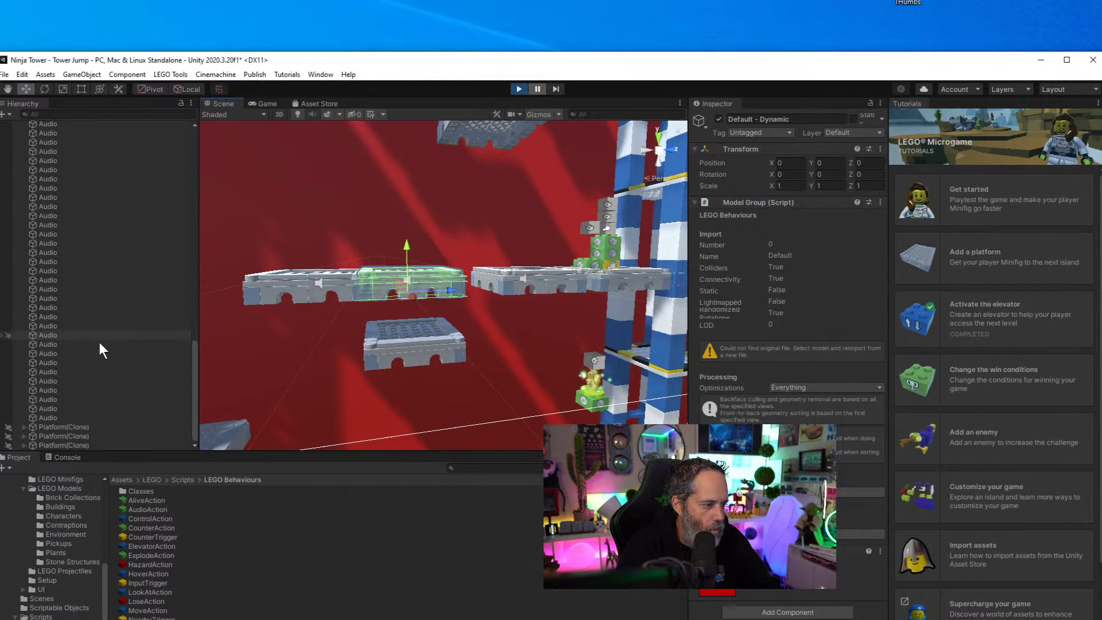
{"action": "left_click", "coordinate": [64, 445]}
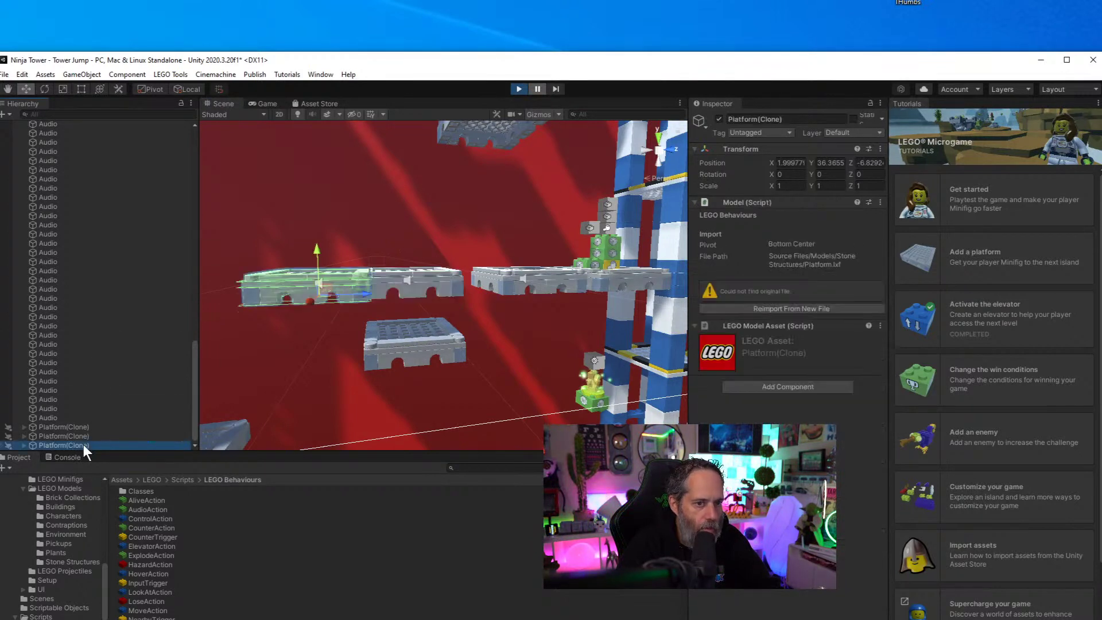
Examine the positions of the three Platform(Clone) objects in the paused game and compare the gaps between them in the scene
{"action": "key", "text": "Up"}
{"action": "key", "text": "Up"}
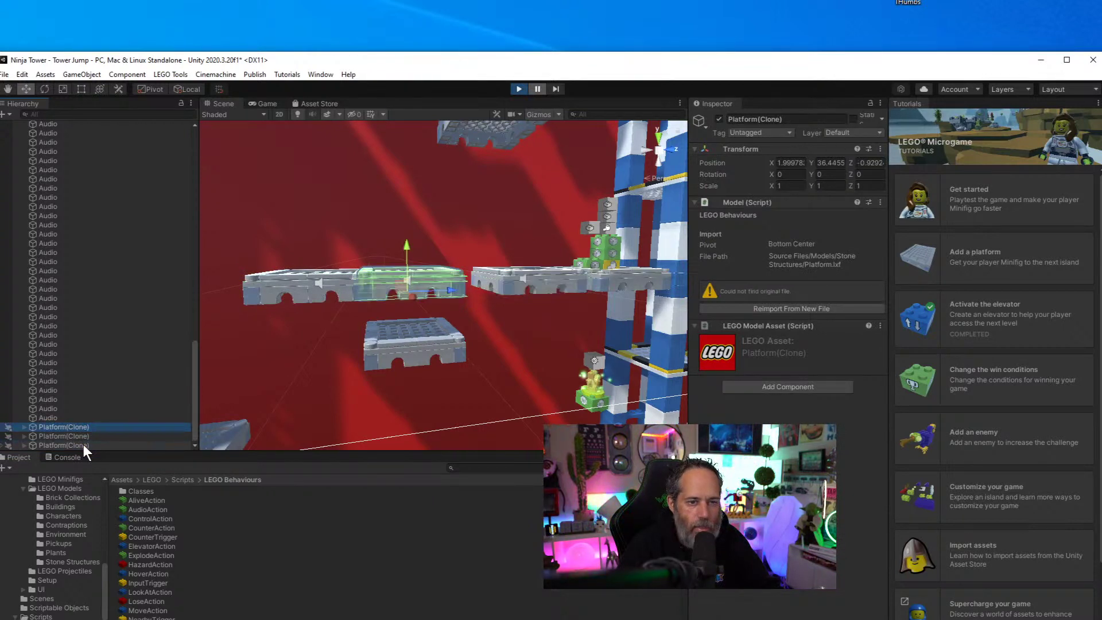
{"action": "key", "text": "Down"}
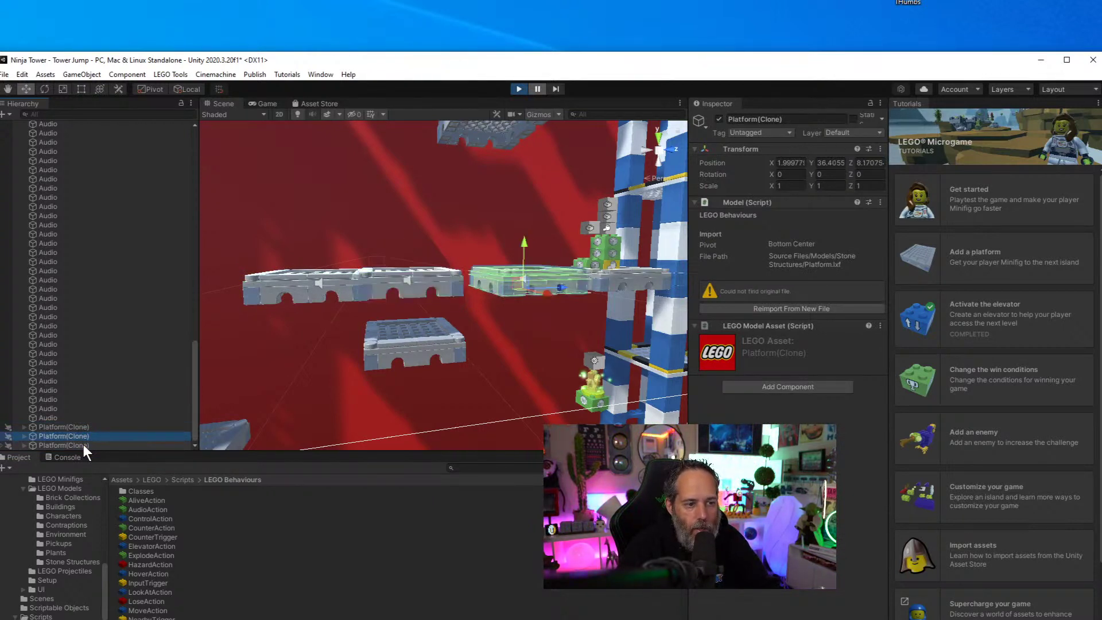
{"action": "left_click_drag", "start_coordinate": [436, 310], "coordinate": [438, 333], "text": "alt"}
{"action": "scroll", "coordinate": [422, 324], "scroll_direction": "up", "scroll_amount": 5}
{"action": "scroll", "coordinate": [419, 342], "scroll_direction": "down", "scroll_amount": 5}
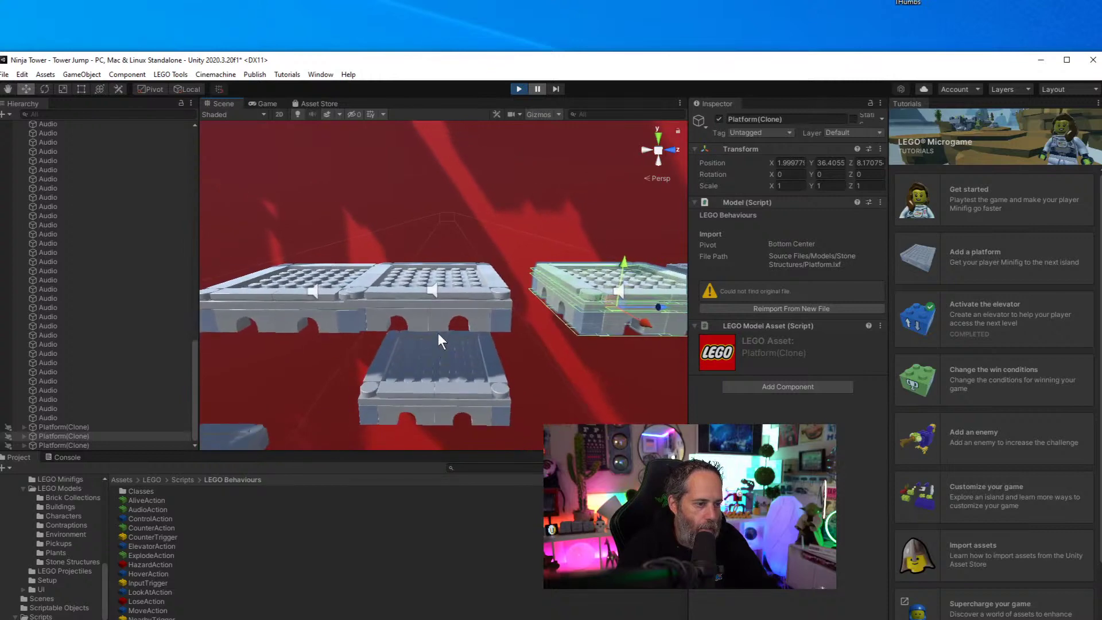
{"action": "left_click", "coordinate": [440, 310]}
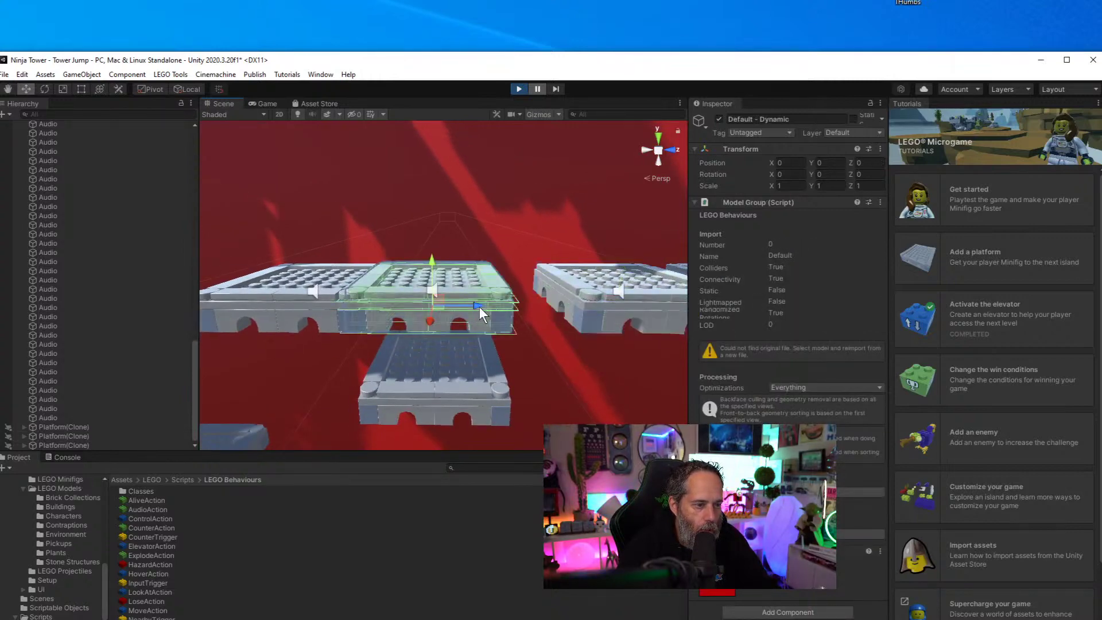
{"action": "left_click", "coordinate": [77, 436]}
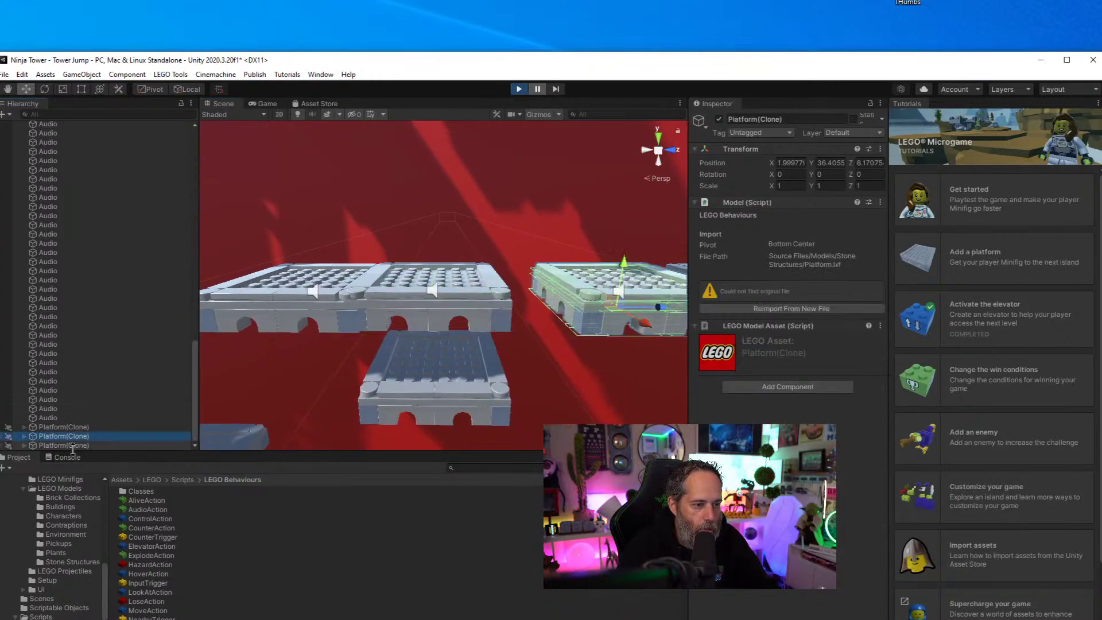
{"action": "left_click", "coordinate": [71, 446]}
{"action": "left_click", "coordinate": [92, 427]}
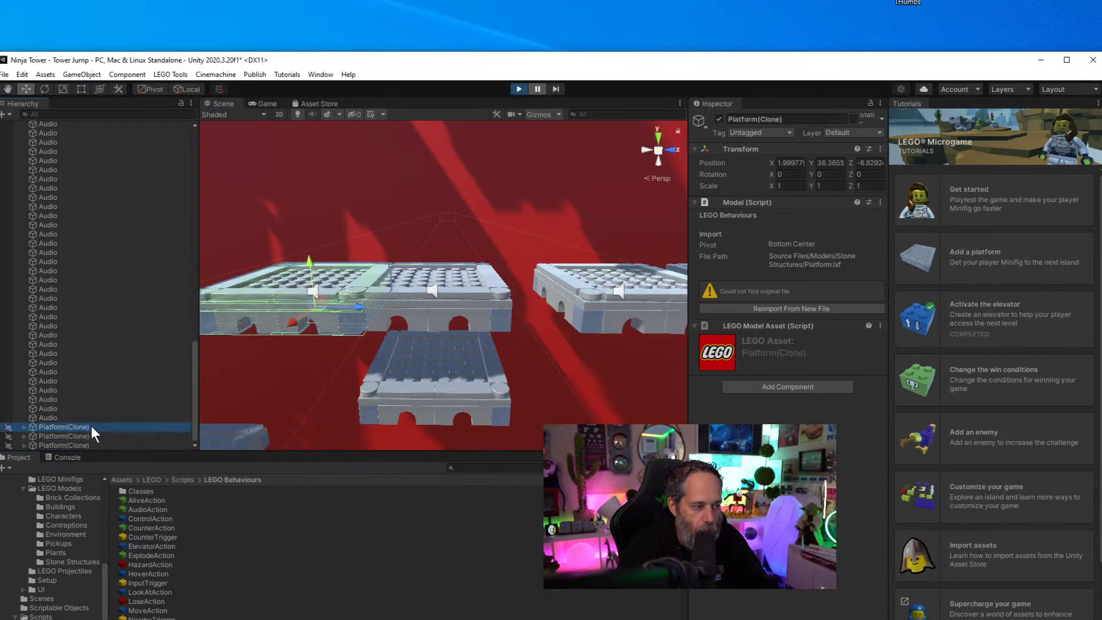
Try a different spacing by moving spawned platforms along Z in the paused game, and end the playtest
{"action": "left_click_drag", "start_coordinate": [357, 307], "coordinate": [515, 305]}
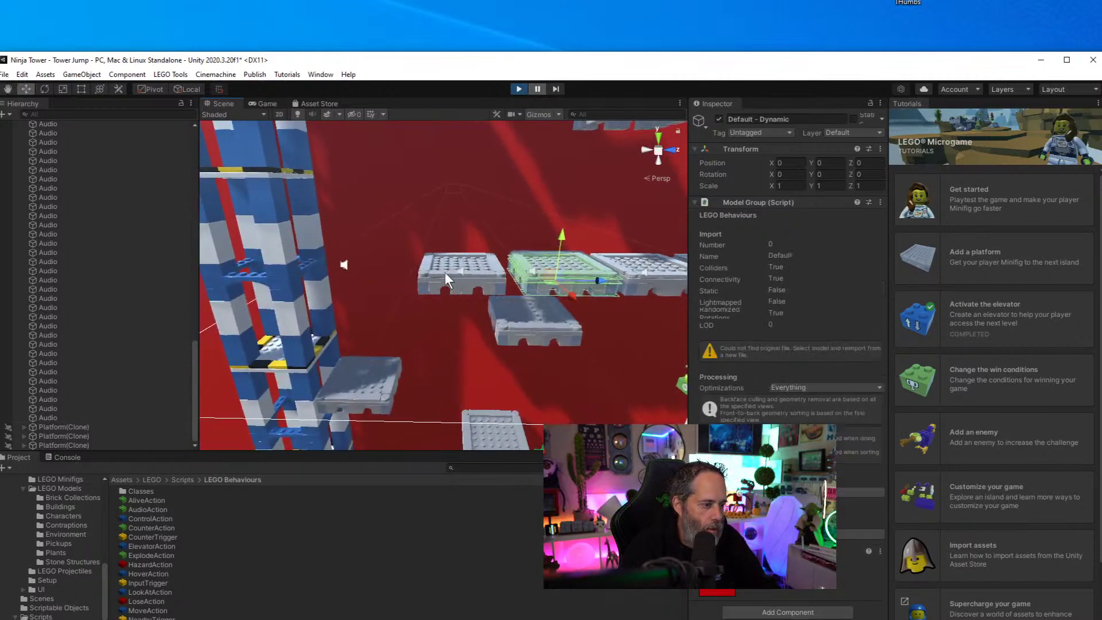
{"action": "left_click", "coordinate": [445, 272]}
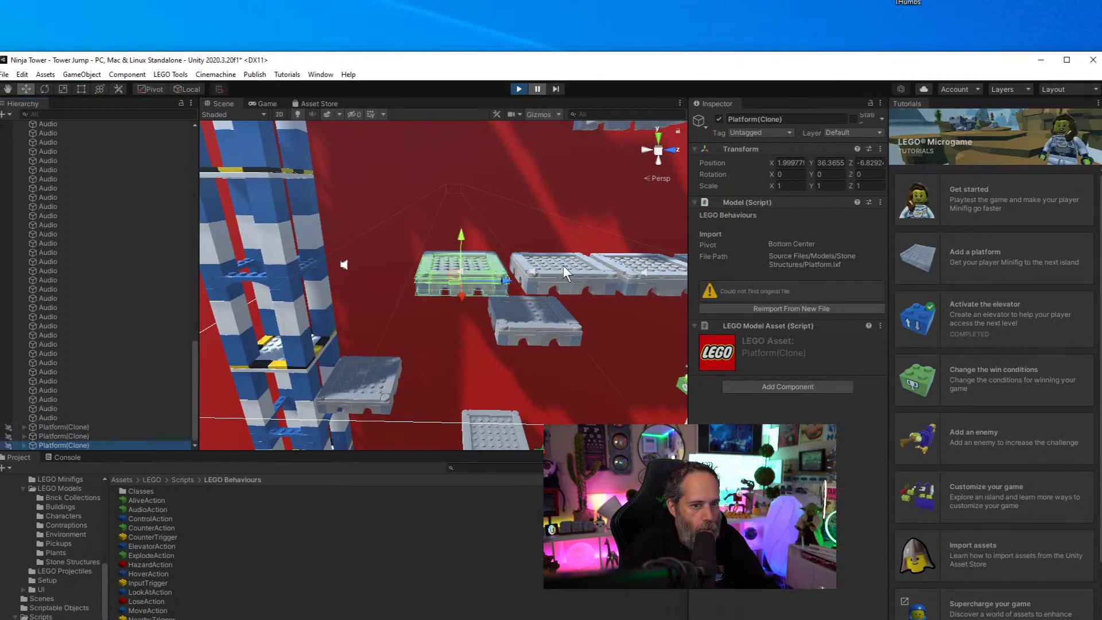
{"action": "left_click_drag", "start_coordinate": [511, 282], "coordinate": [480, 108]}
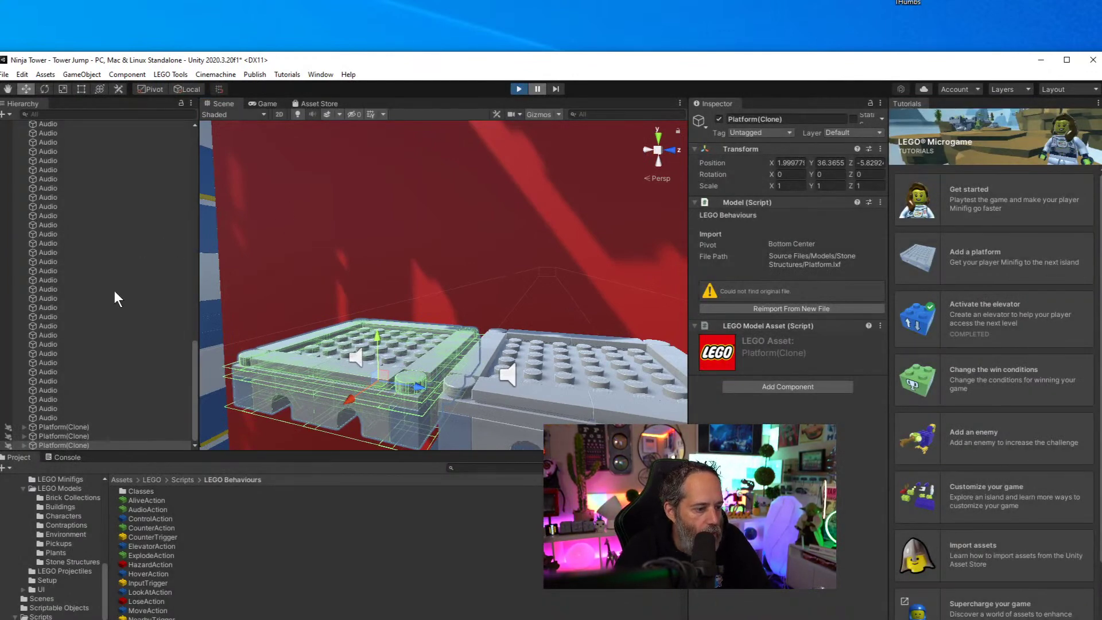
{"action": "key", "text": "ctrl+p"}
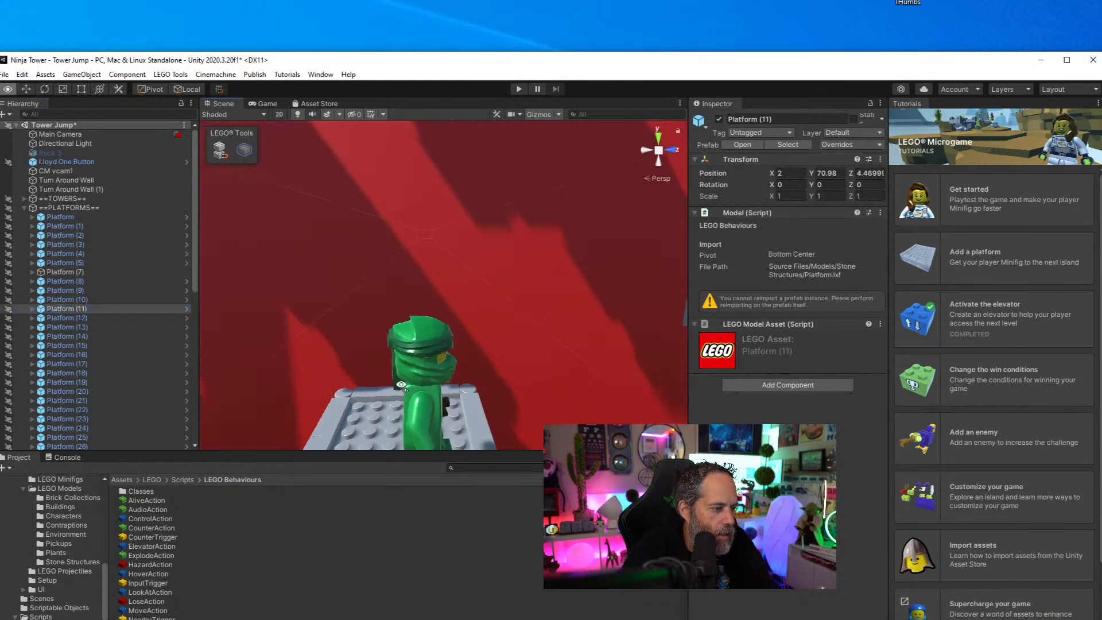
Collapse the ==PLATFORMS== group, select the Floor Marker Platform under ==FLOOR PLATFORMS==, and frame it in the scene
{"action": "left_click", "coordinate": [99, 208]}
{"action": "key", "text": "Left"}
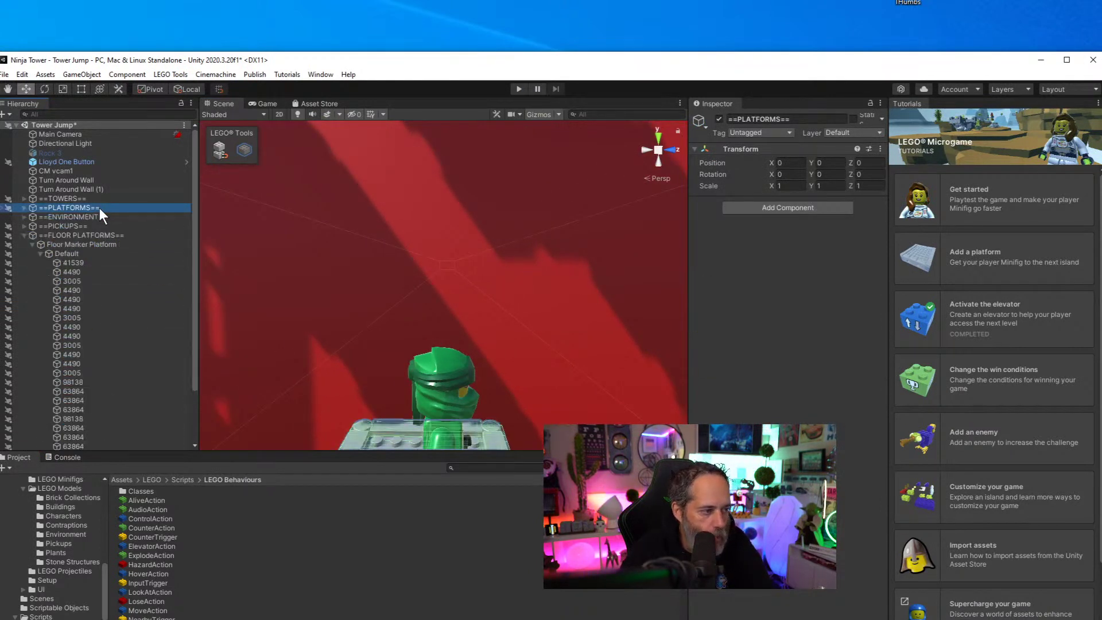
{"action": "left_click", "coordinate": [80, 234]}
{"action": "key", "text": "Left"}
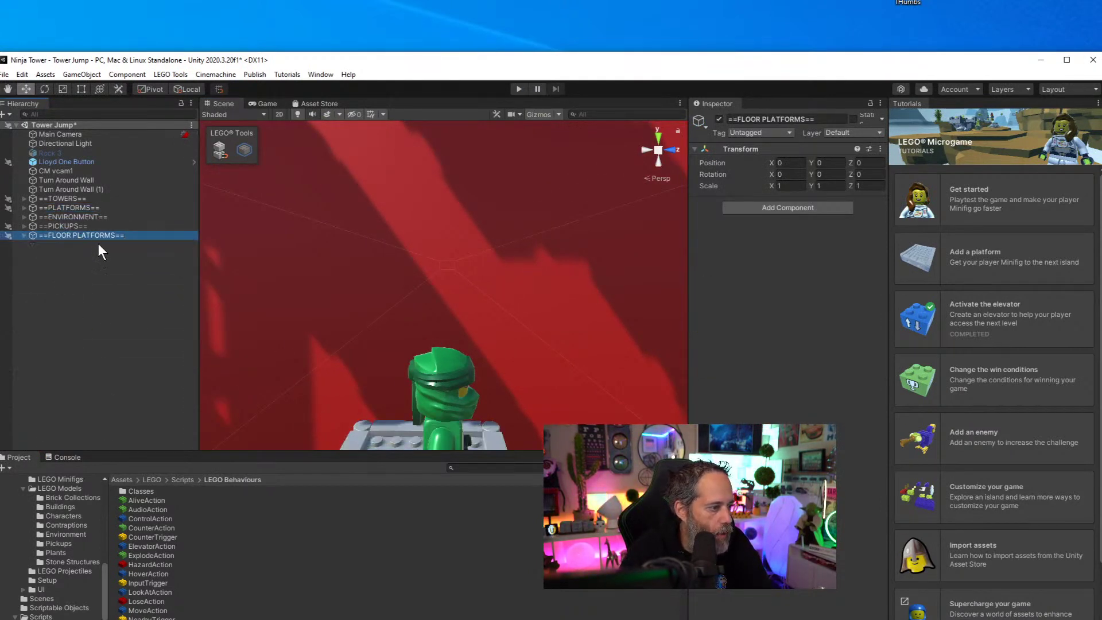
{"action": "key", "text": "Right"}
{"action": "left_click", "coordinate": [94, 243]}
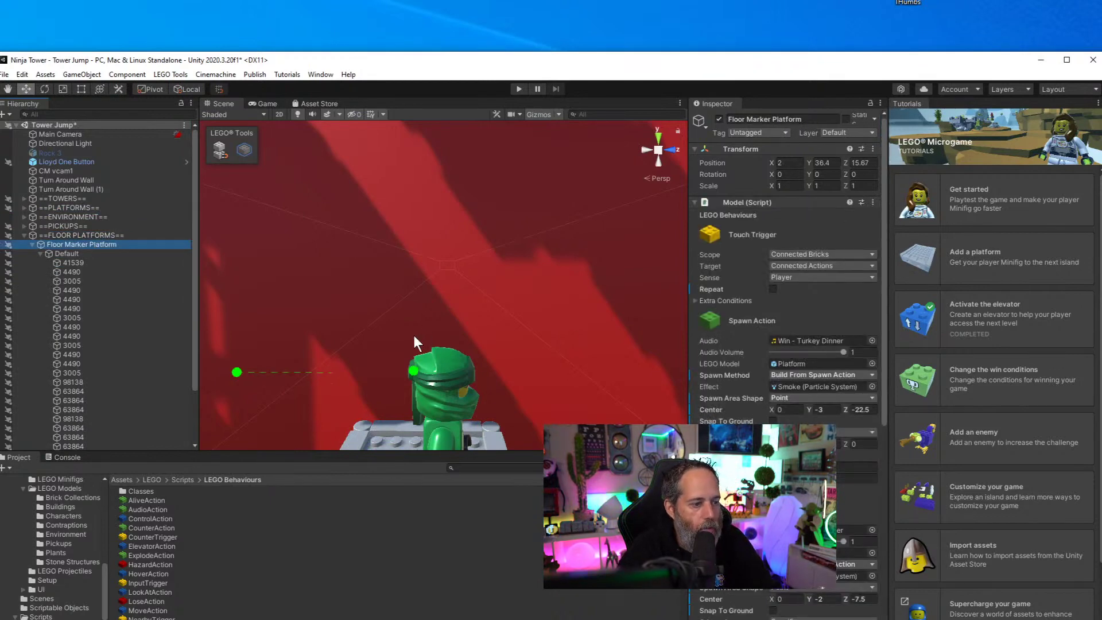
{"action": "key", "text": "f"}
{"action": "mouse_move", "coordinate": [413, 338]}
{"action": "left_mouse_down", "text": "alt"}
{"action": "mouse_move", "coordinate": [356, 358]}
{"action": "mouse_move", "coordinate": [392, 360]}
{"action": "left_mouse_up", "text": "alt"}
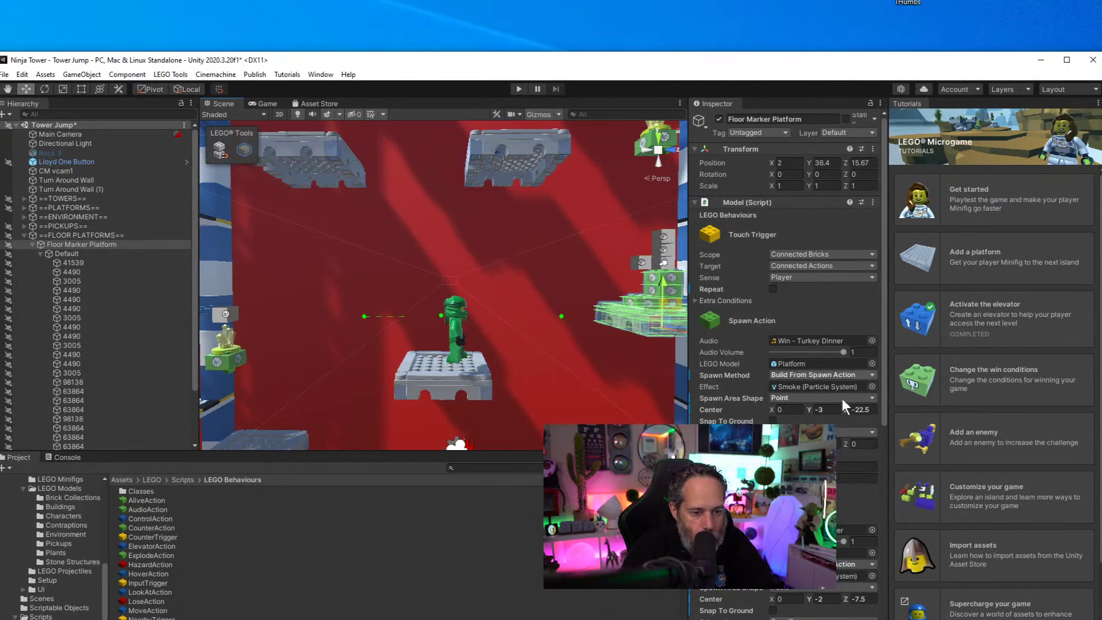
Set the center Z to -14 on the third Spawn Action and to -21.5 on the first
{"action": "scroll", "coordinate": [855, 441], "scroll_direction": "down", "scroll_amount": 8}
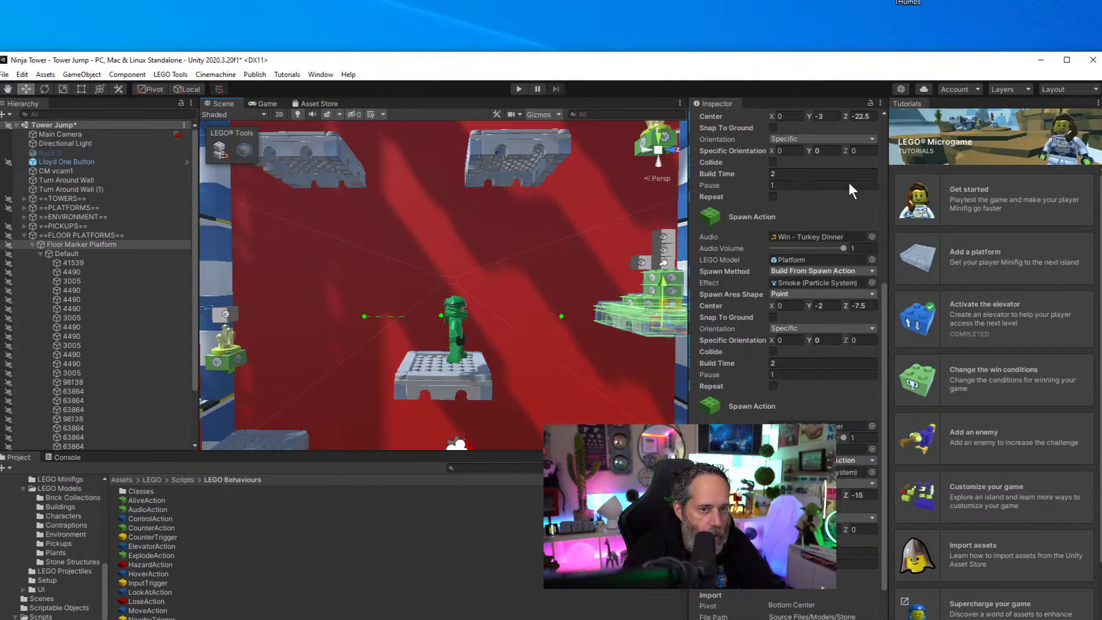
{"action": "left_click", "coordinate": [868, 496]}
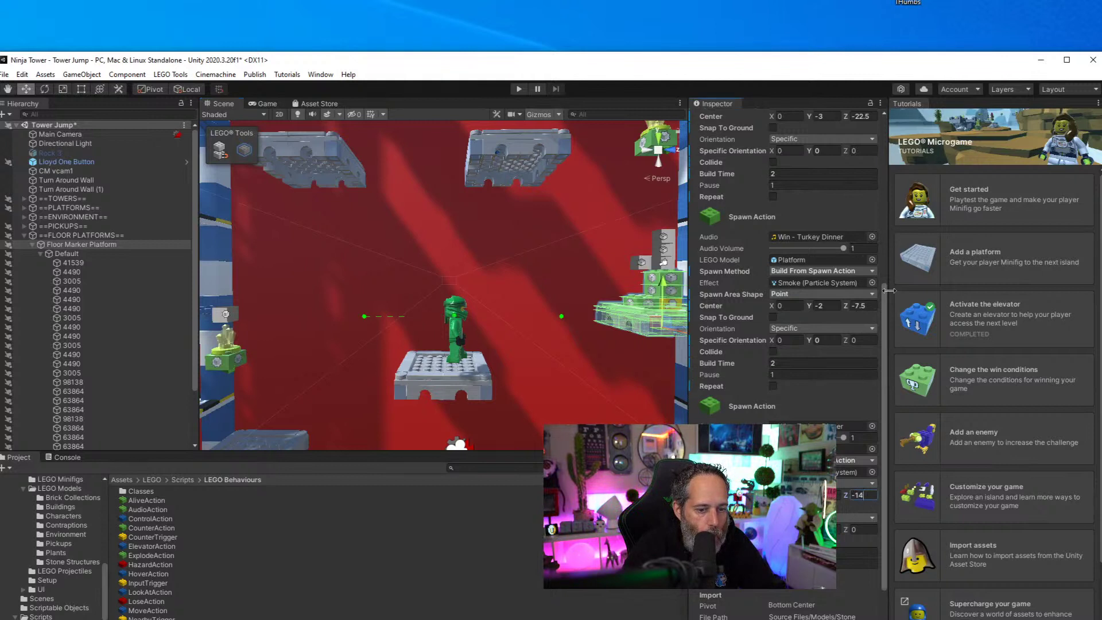
{"action": "type", "text": "-14"}
{"action": "key", "text": "Return"}
{"action": "left_click", "coordinate": [860, 115]}
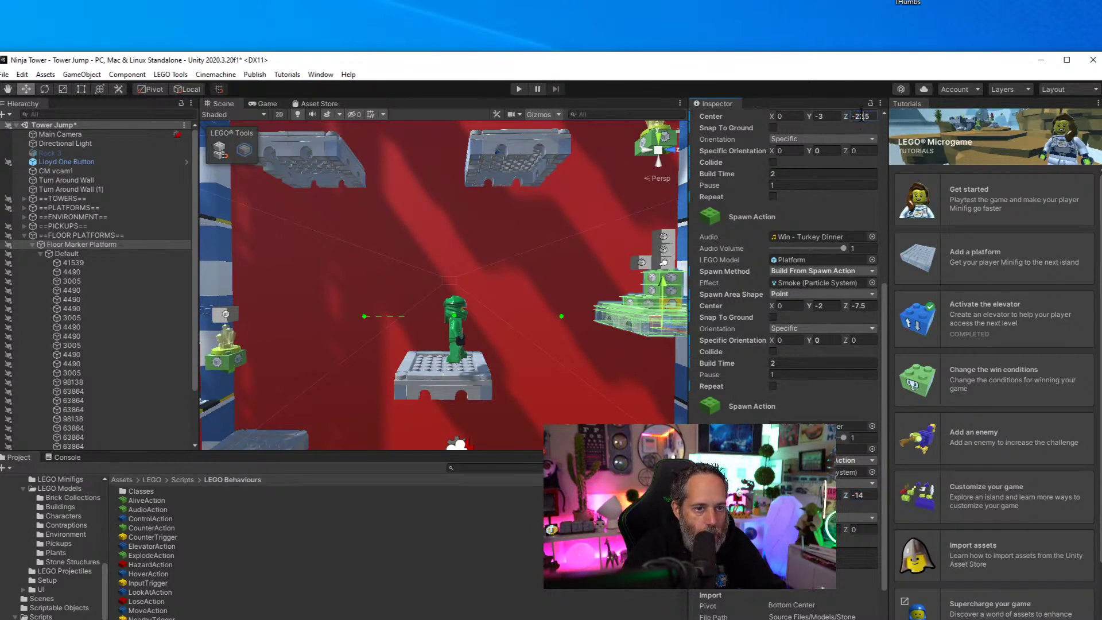
{"action": "type", "text": "-21.5"}
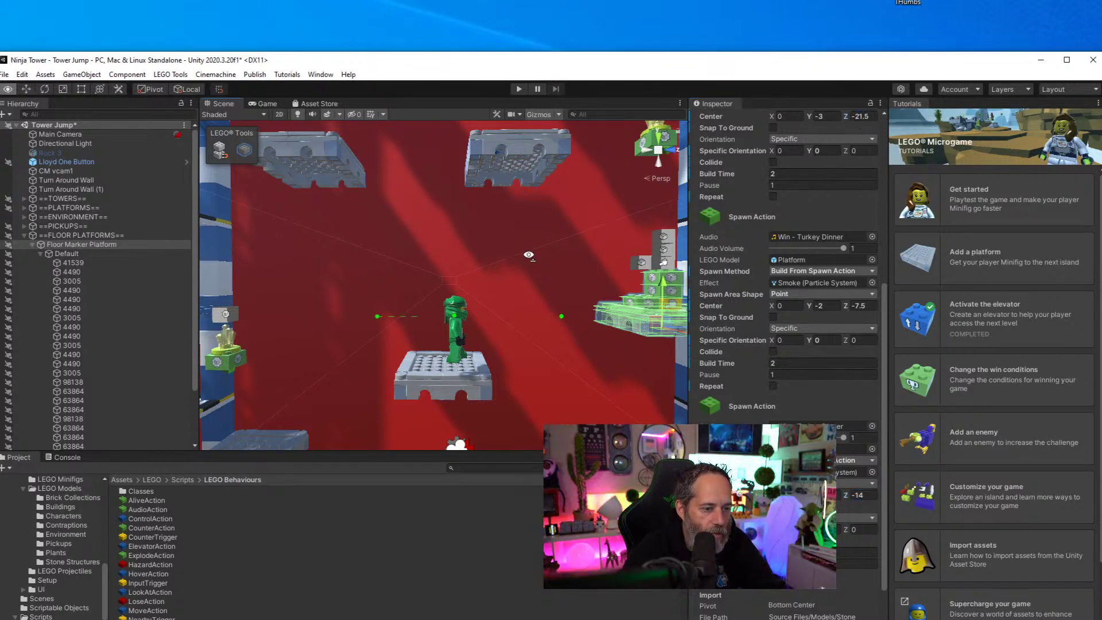
{"action": "left_click_drag", "start_coordinate": [505, 259], "coordinate": [551, 257], "text": "alt"}
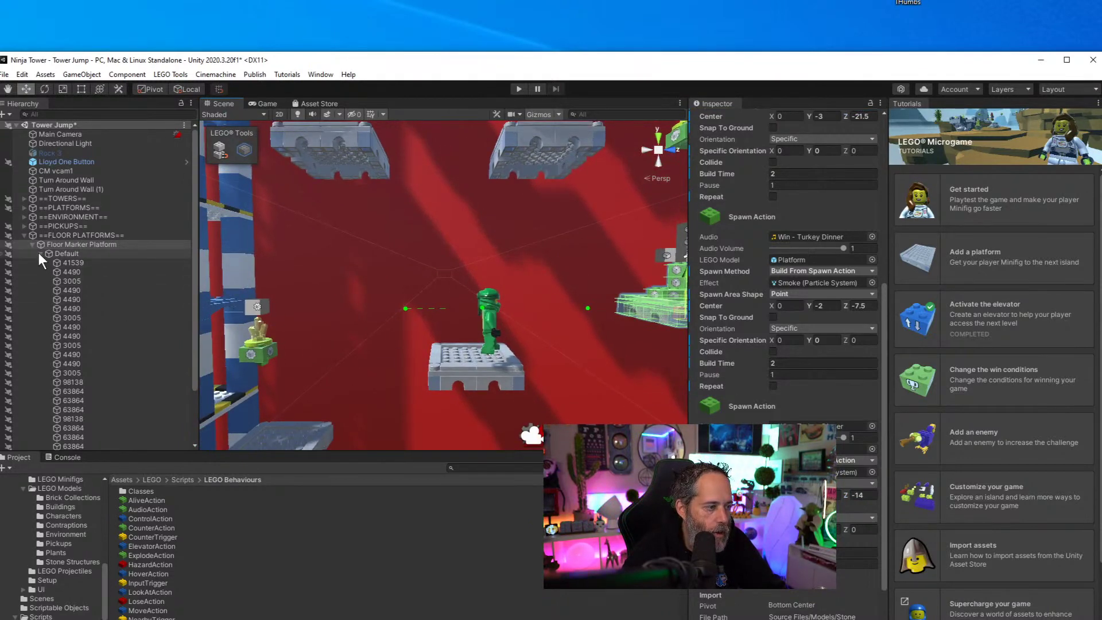
Select the Spawn (4) brick in the Floor Marker Platform and set its Spawn Action's center Z to -29
{"action": "scroll", "coordinate": [143, 331], "scroll_direction": "down", "scroll_amount": 2}
{"action": "scroll", "coordinate": [143, 330], "scroll_direction": "down", "scroll_amount": 2}
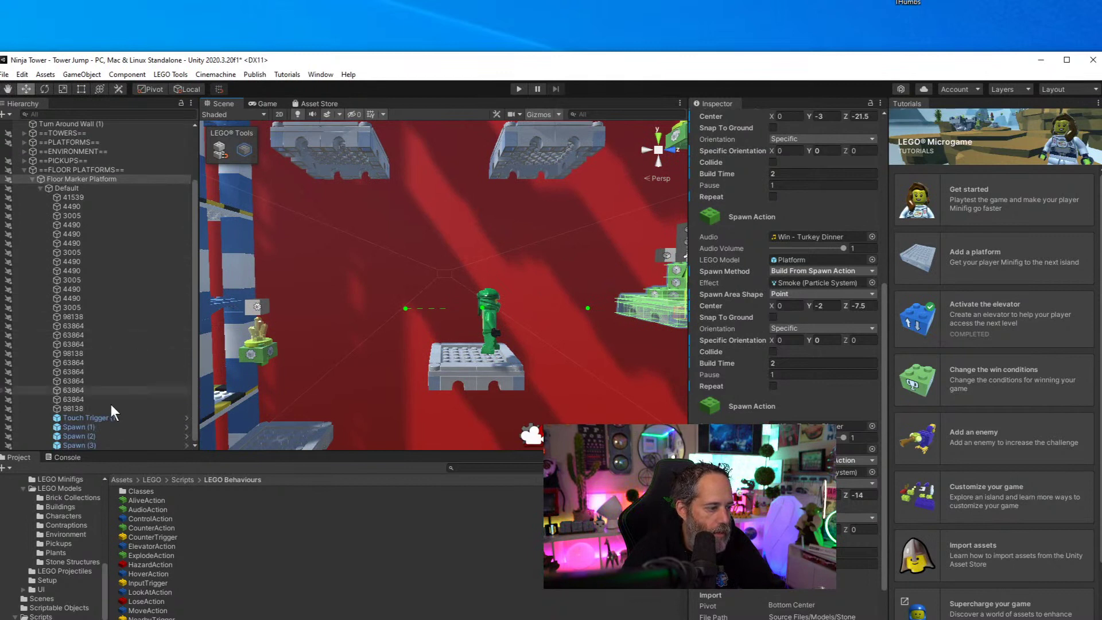
{"action": "left_click", "coordinate": [87, 448]}
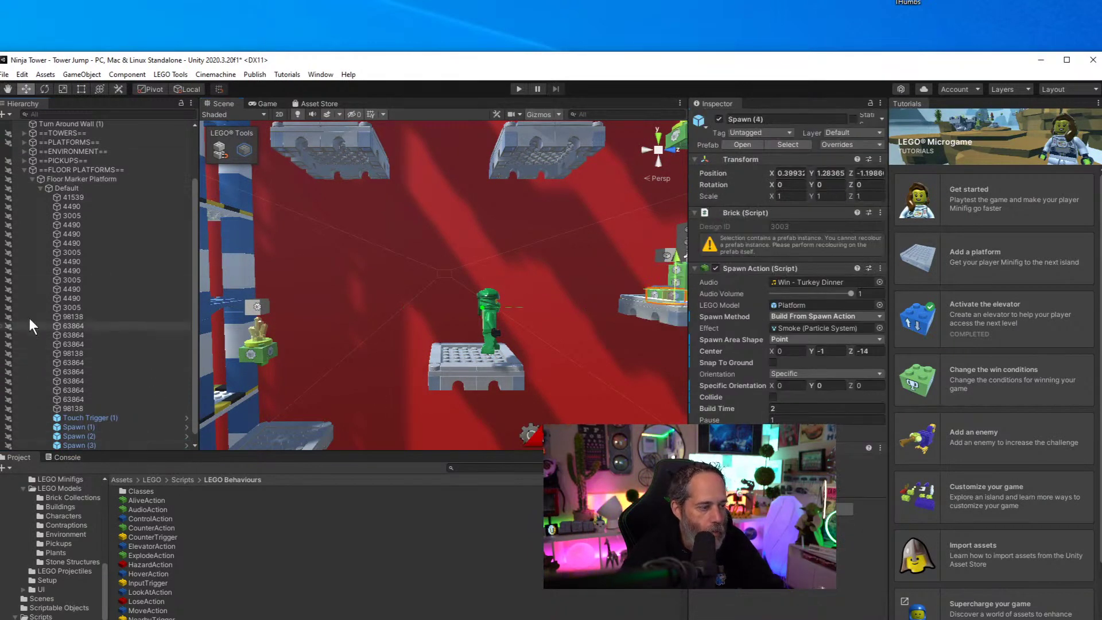
{"action": "scroll", "coordinate": [147, 328], "scroll_direction": "down", "scroll_amount": 1}
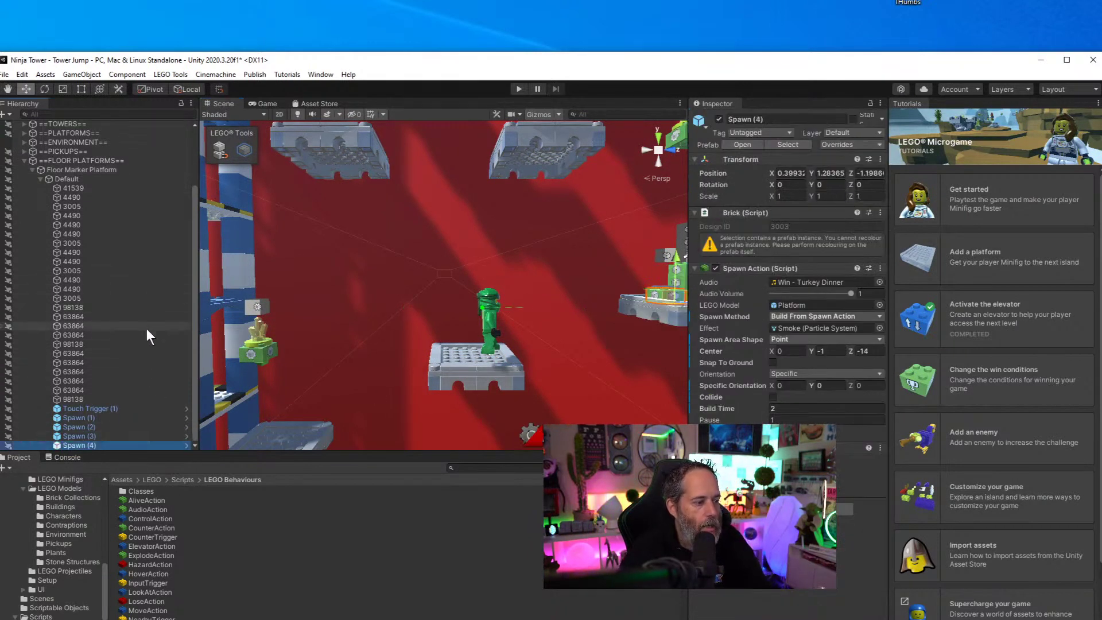
{"action": "left_click", "coordinate": [867, 351]}
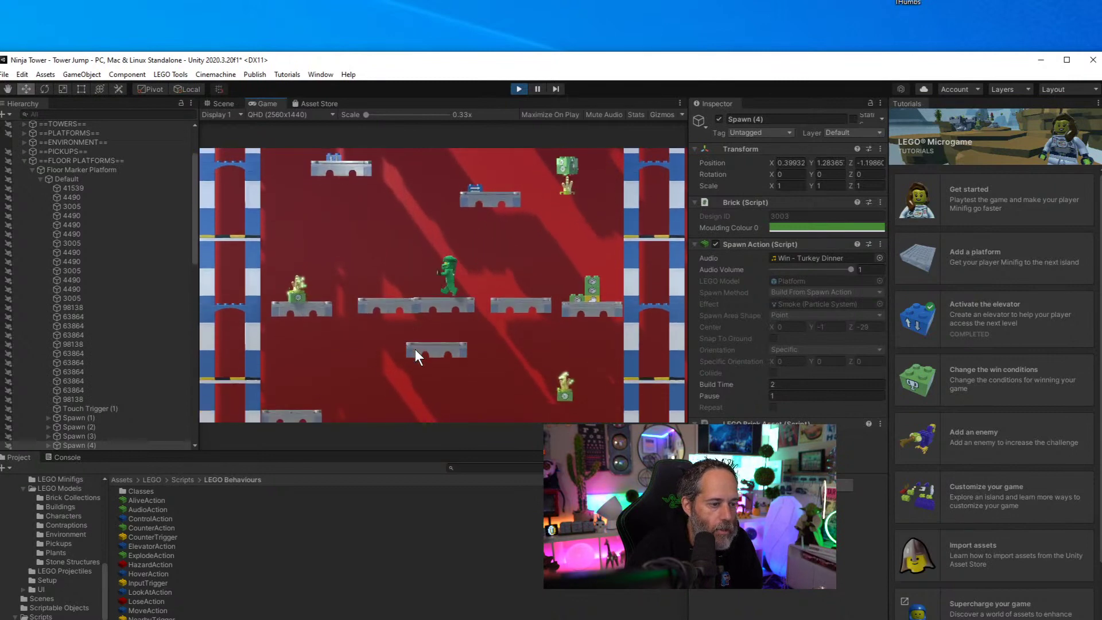
Pause the playtest with the platforms built, inspect the gaps between the spawned platforms in the scene, and end the playtest
{"action": "left_click", "coordinate": [546, 89]}
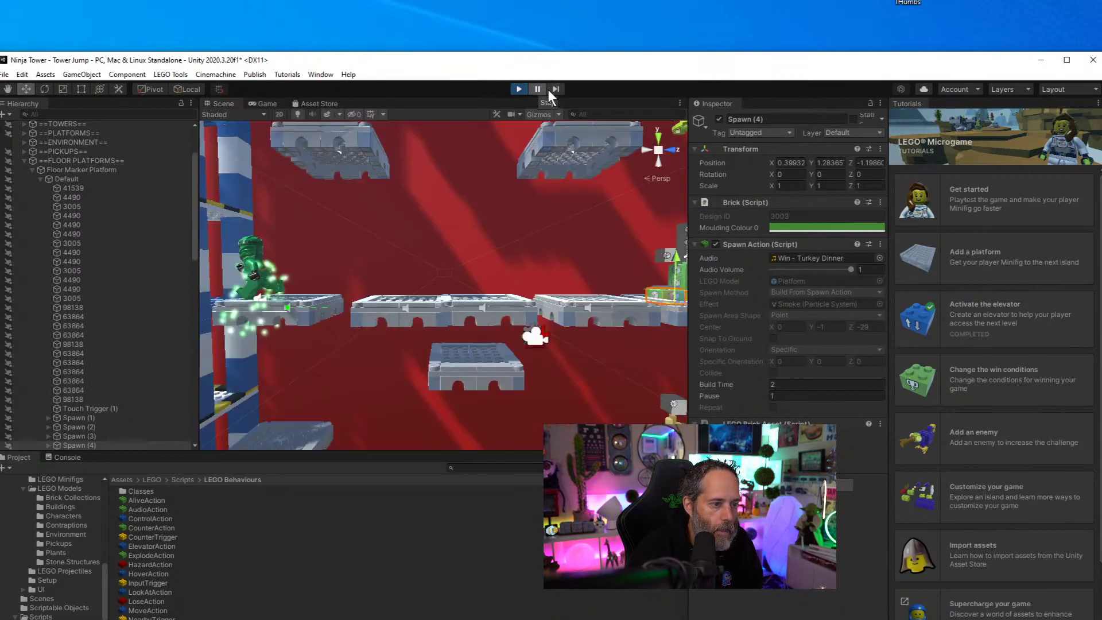
{"action": "left_click", "coordinate": [403, 314]}
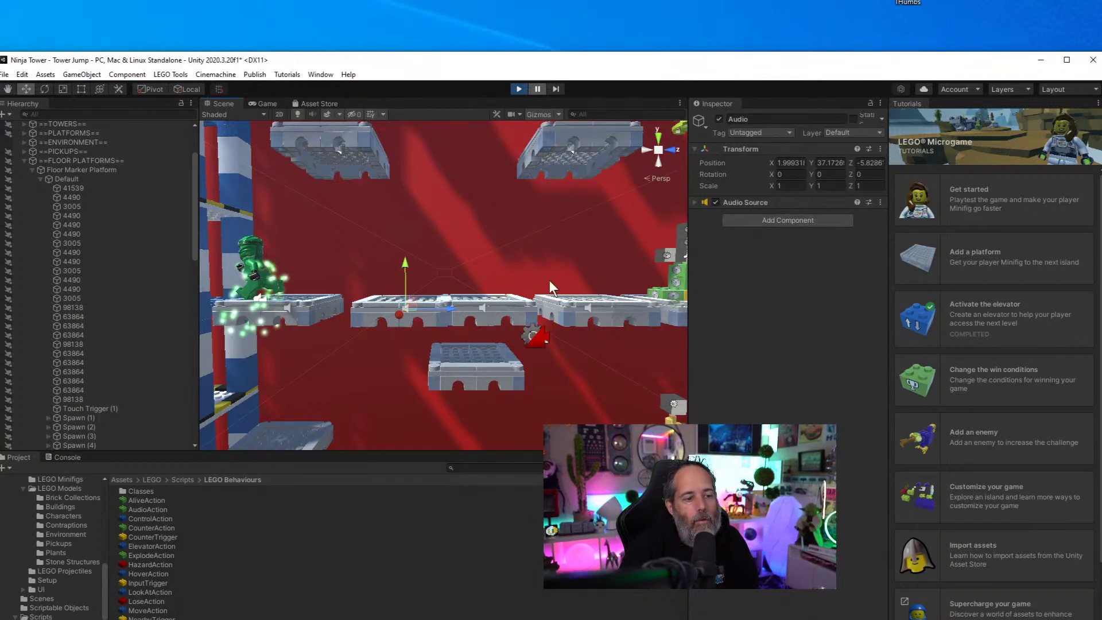
{"action": "right_click_drag", "start_coordinate": [549, 280], "coordinate": [496, 232]}
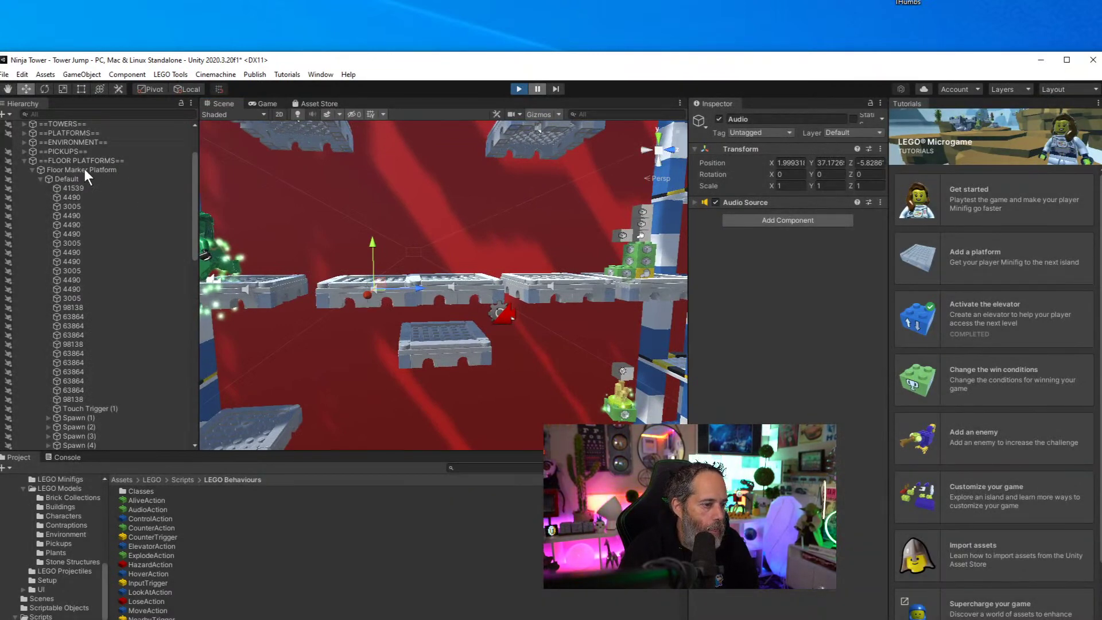
{"action": "key", "text": "ctrl+p"}
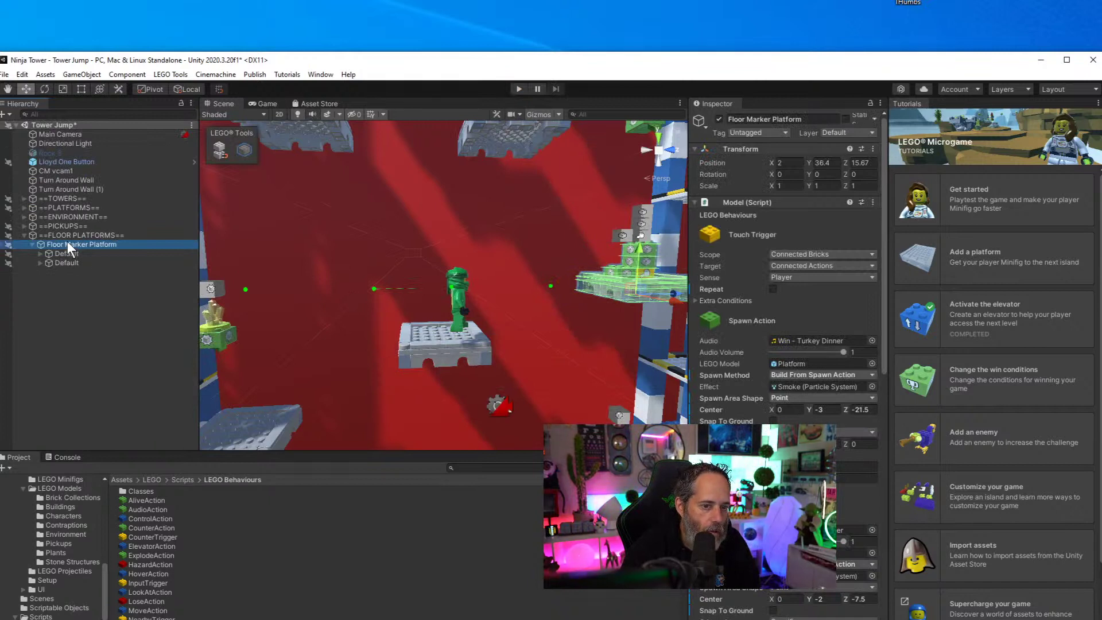
Set the Floor Marker Platform's first Spawn Action to center Z -22, then run a playtest of the spawned platforms and end it
{"action": "left_click", "coordinate": [860, 408]}
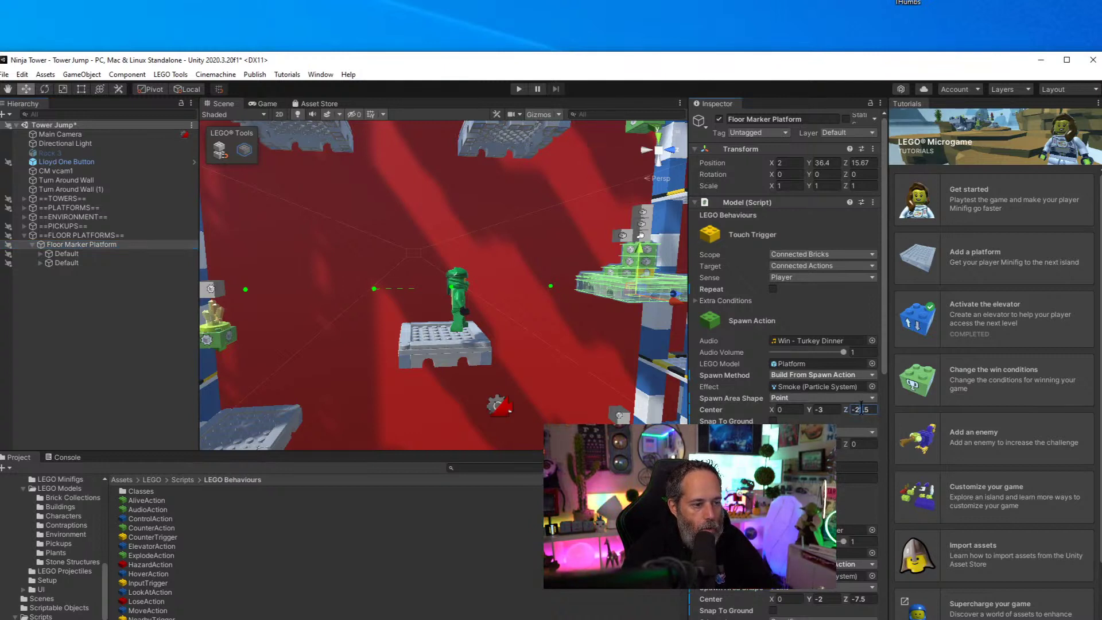
{"action": "key", "text": "BackSpace"}
{"action": "type", "text": "2"}
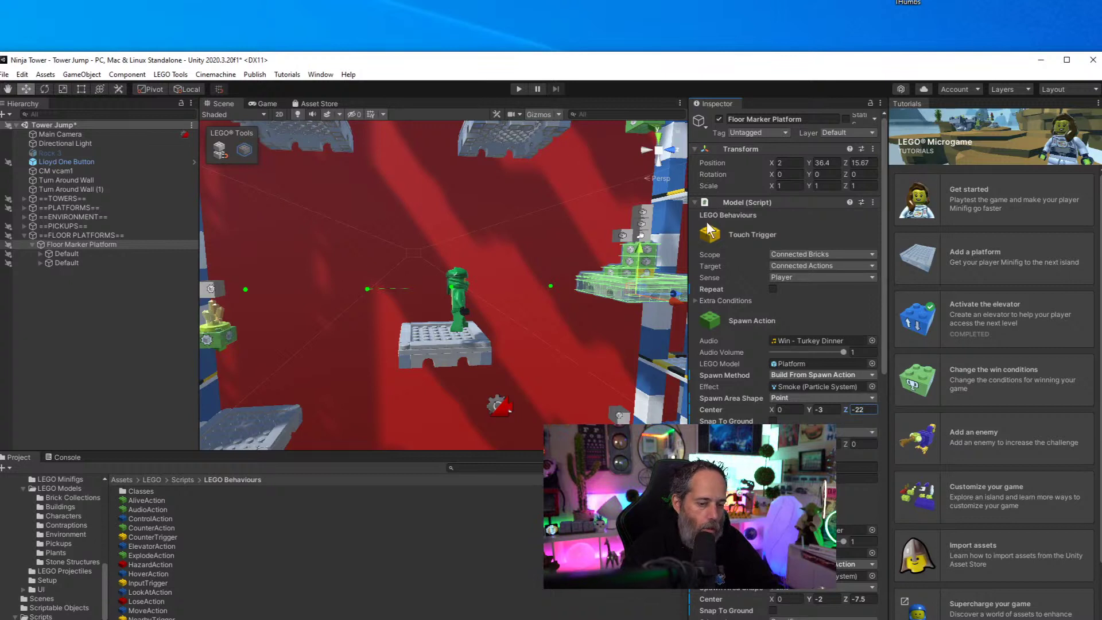
{"action": "left_click", "coordinate": [519, 90]}
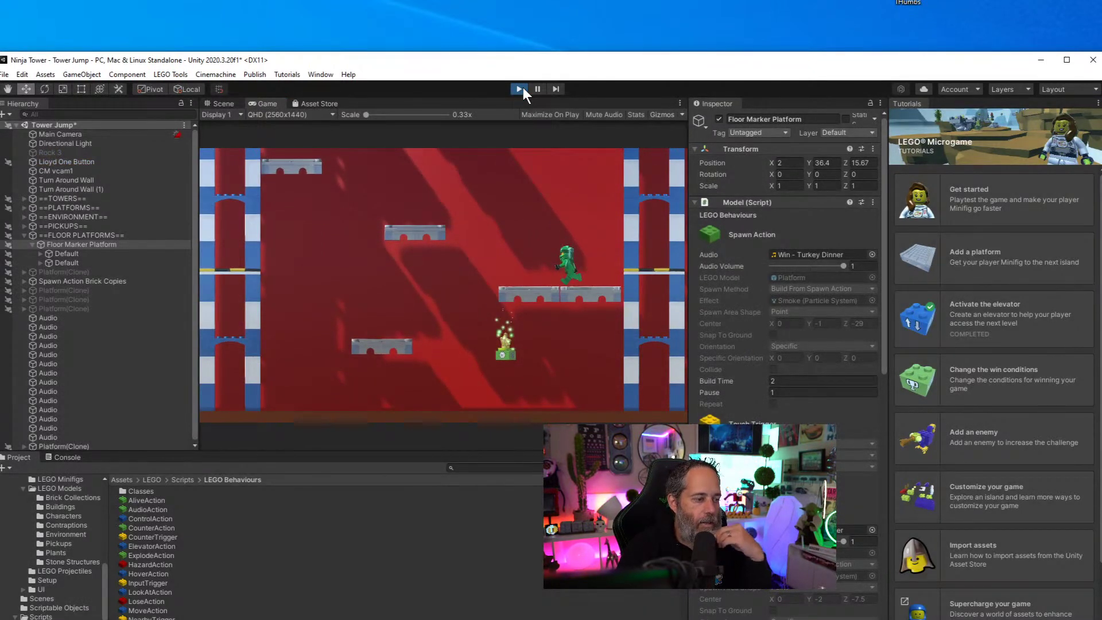
{"action": "left_click", "coordinate": [520, 89]}
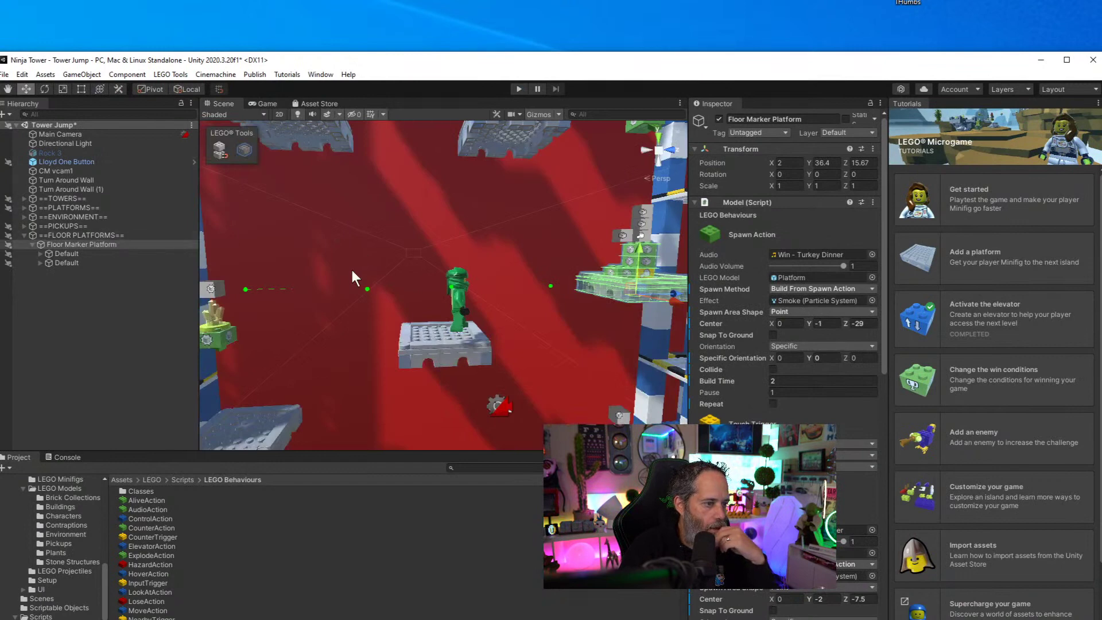
Move the Spawn (4) brick out of the first Default group into the second Default group with the other Floor Marker Platform bricks
{"action": "right_click_drag", "start_coordinate": [353, 269], "coordinate": [239, 248]}
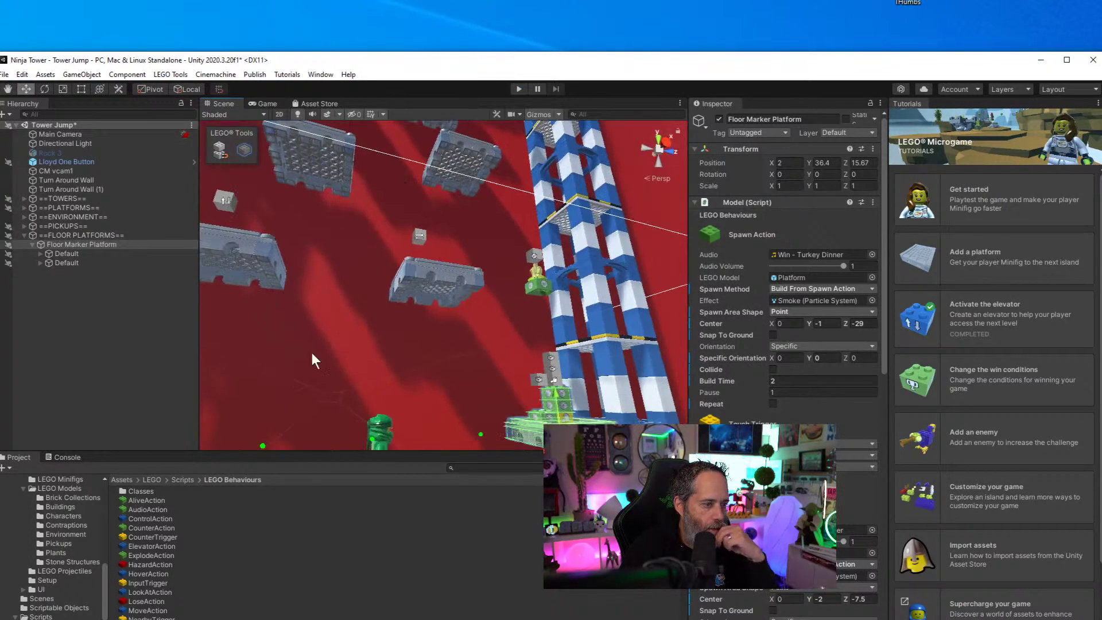
{"action": "left_click", "coordinate": [40, 250]}
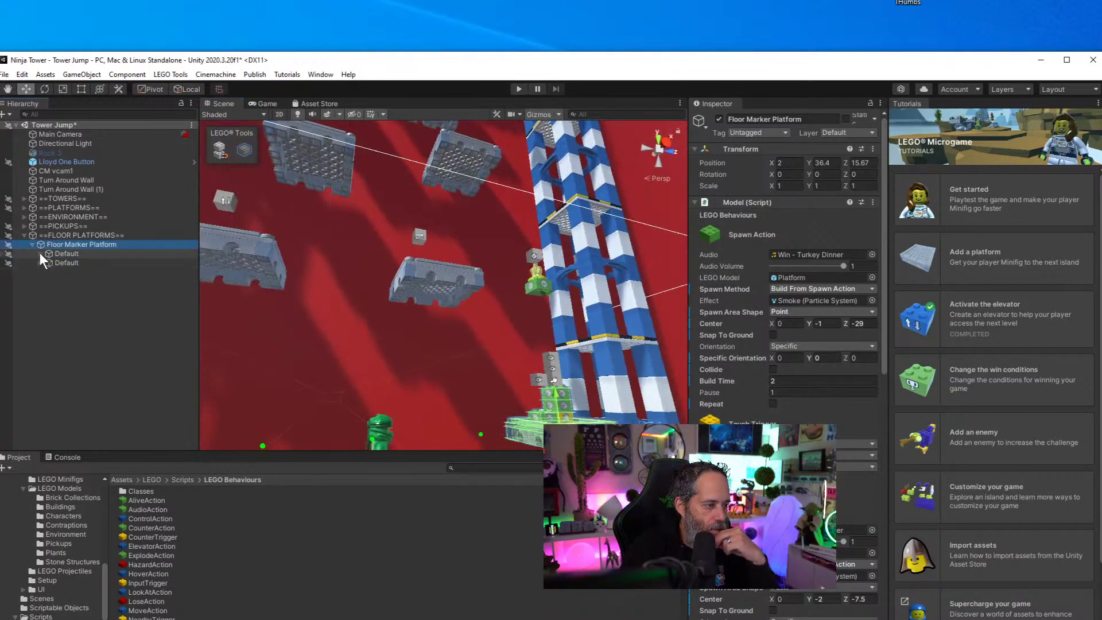
{"action": "left_click", "coordinate": [46, 262]}
{"action": "left_click", "coordinate": [40, 263]}
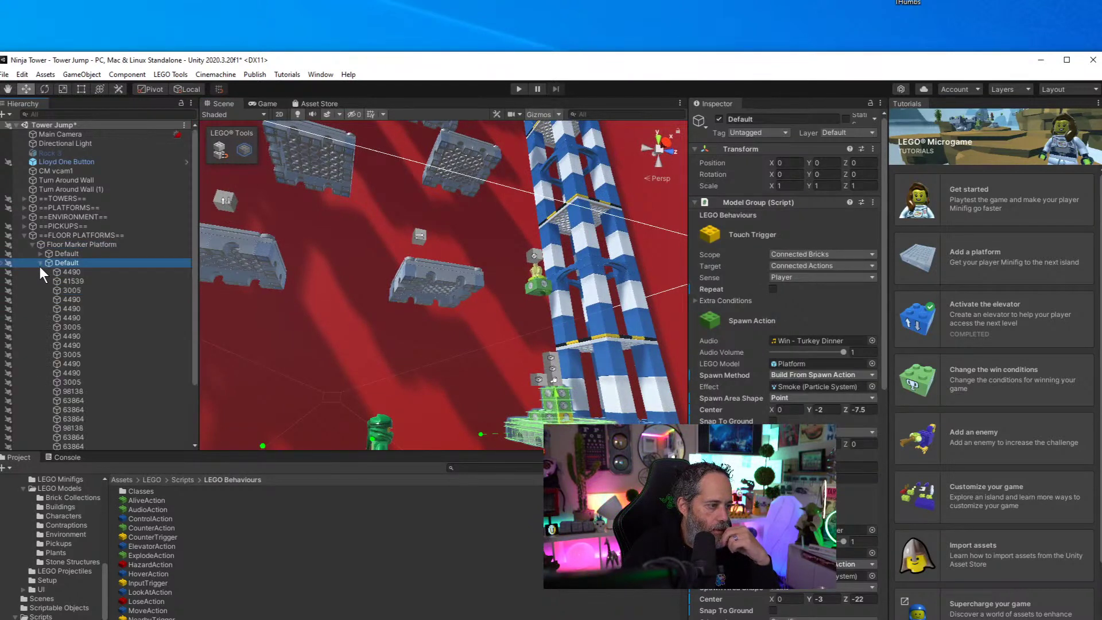
{"action": "left_click", "coordinate": [40, 253]}
{"action": "left_click_drag", "start_coordinate": [61, 263], "coordinate": [146, 449]}
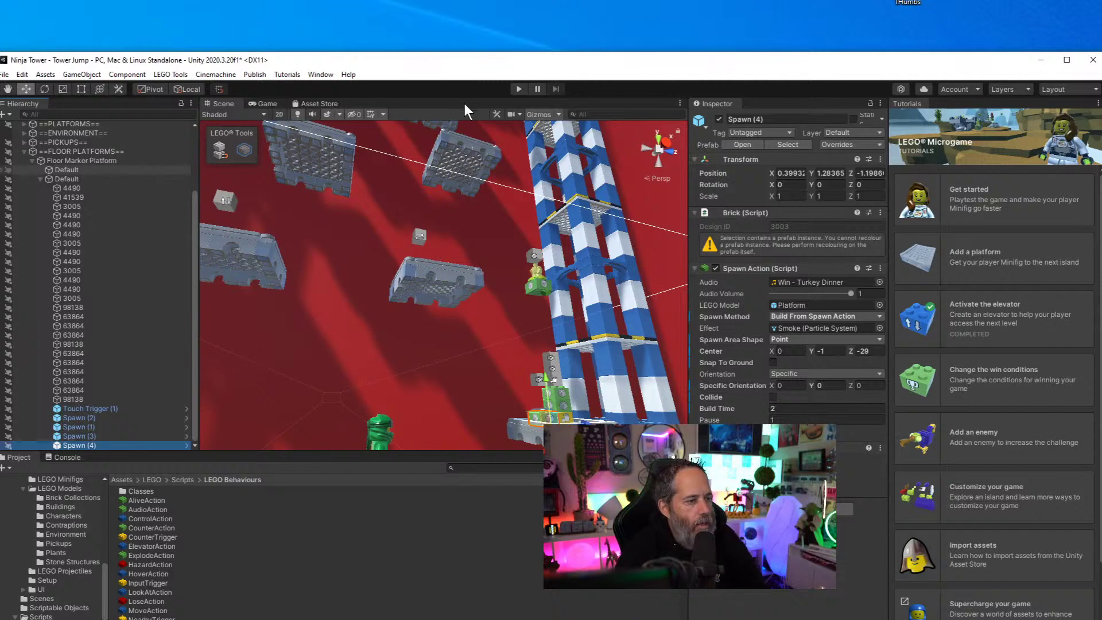
Playtest the level, running the minifig back and forth across the spawned platforms to check the gaps, and end the playtest with the Floor Marker Platform selected
{"action": "left_click", "coordinate": [518, 88]}
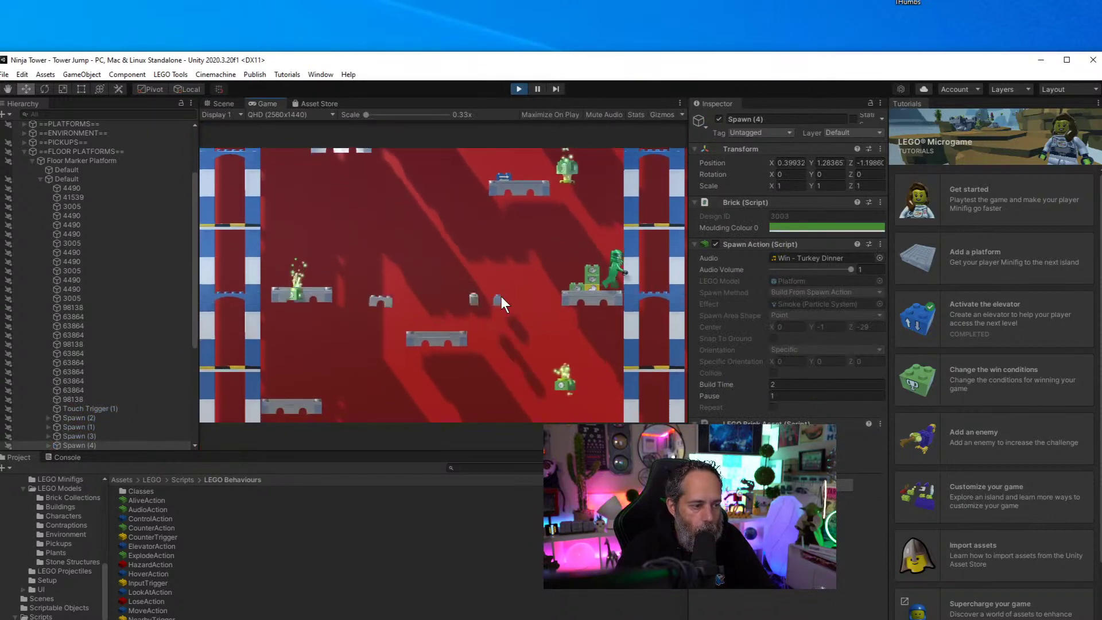
{"action": "key", "text": "Left"}
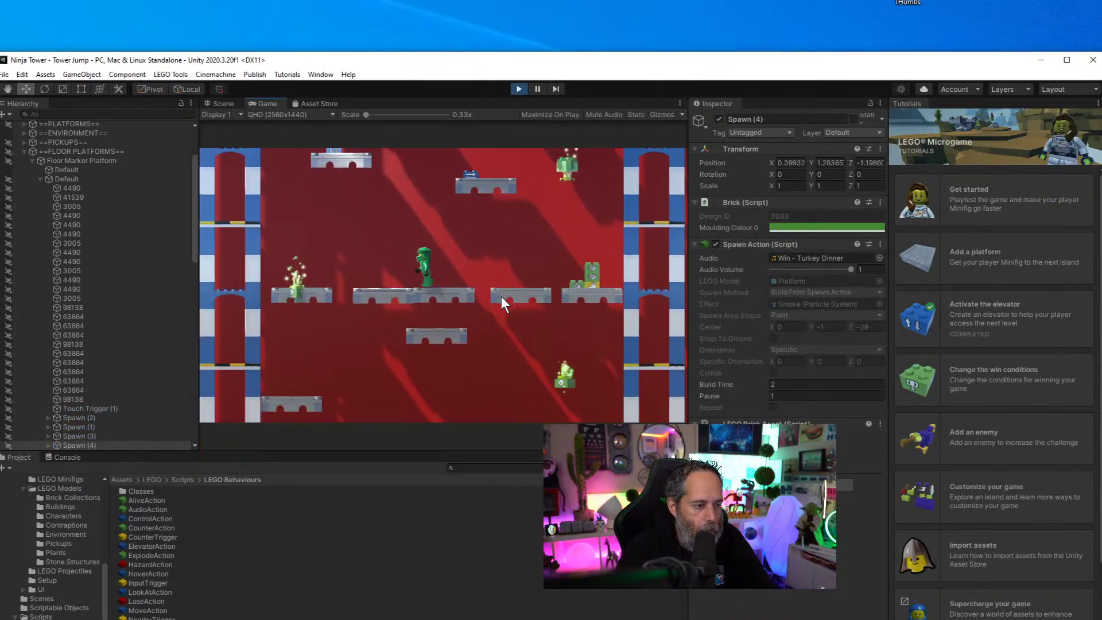
{"action": "key", "text": "Right"}
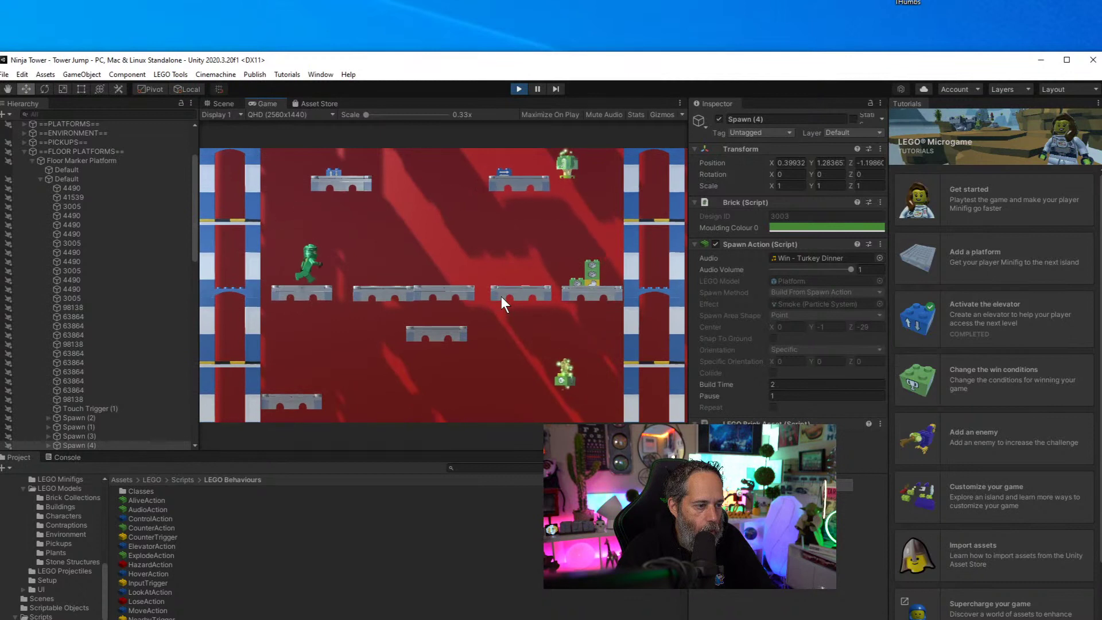
{"action": "key", "text": "Right"}
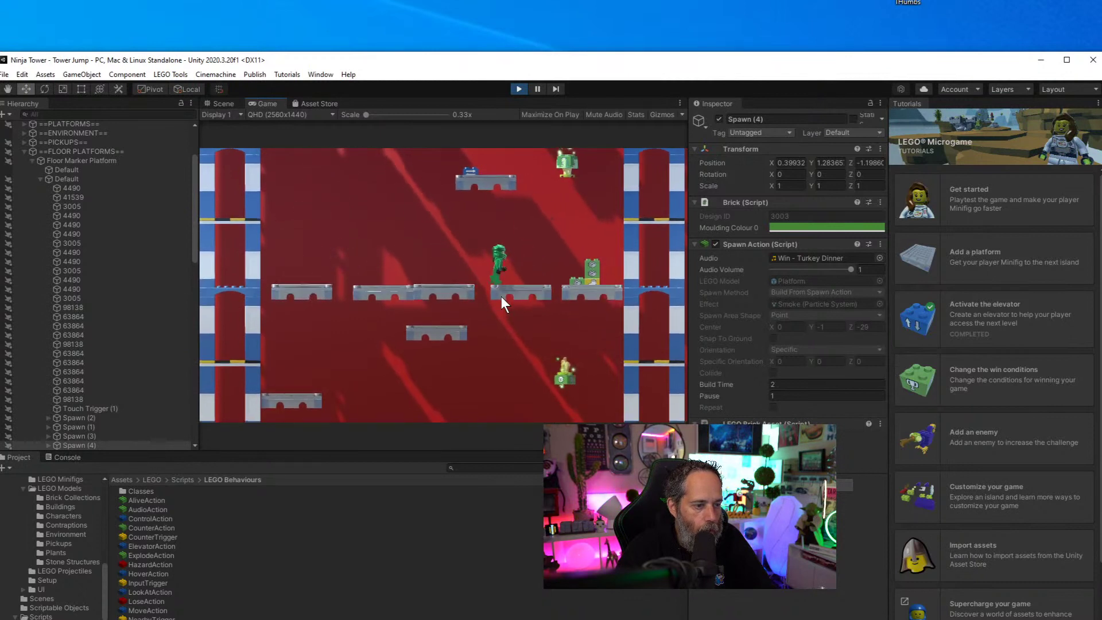
{"action": "key", "text": "Left"}
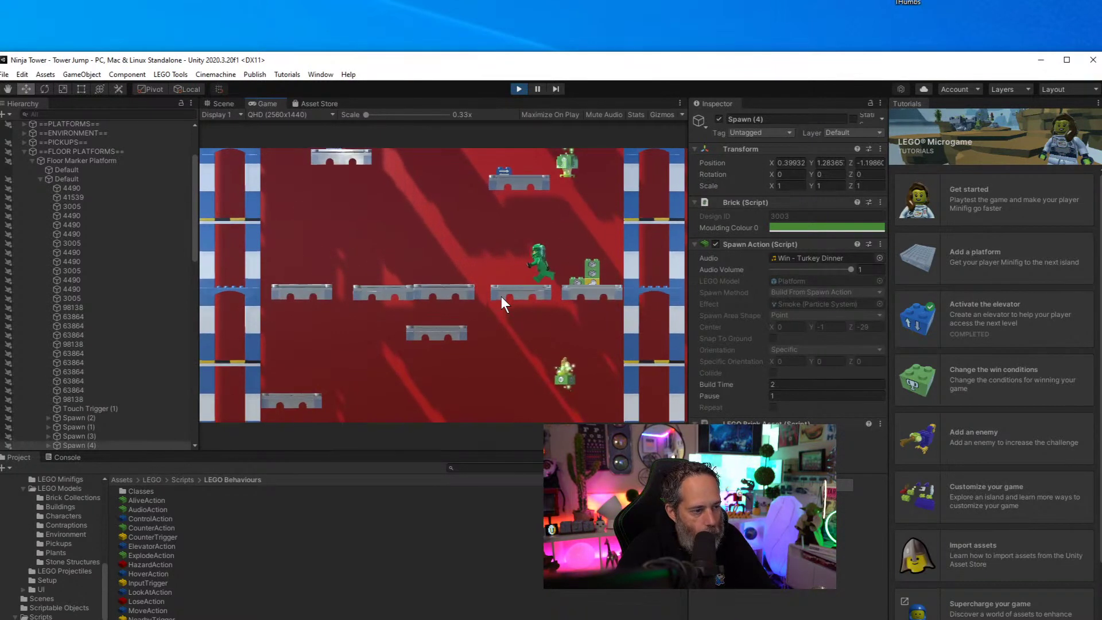
{"action": "key", "text": "Left"}
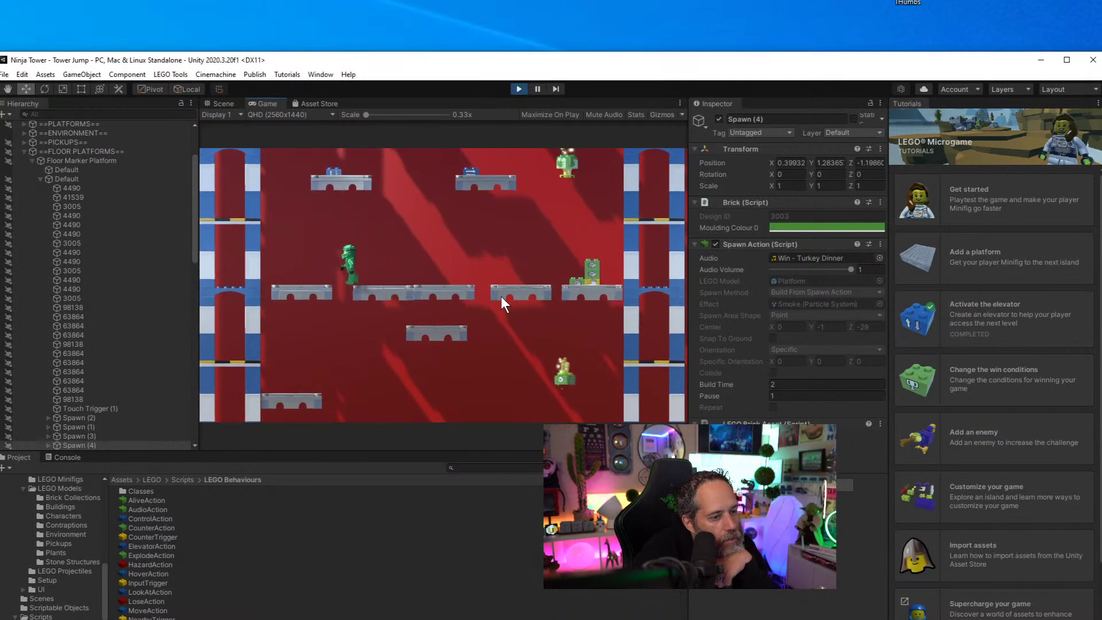
{"action": "key", "text": "Right"}
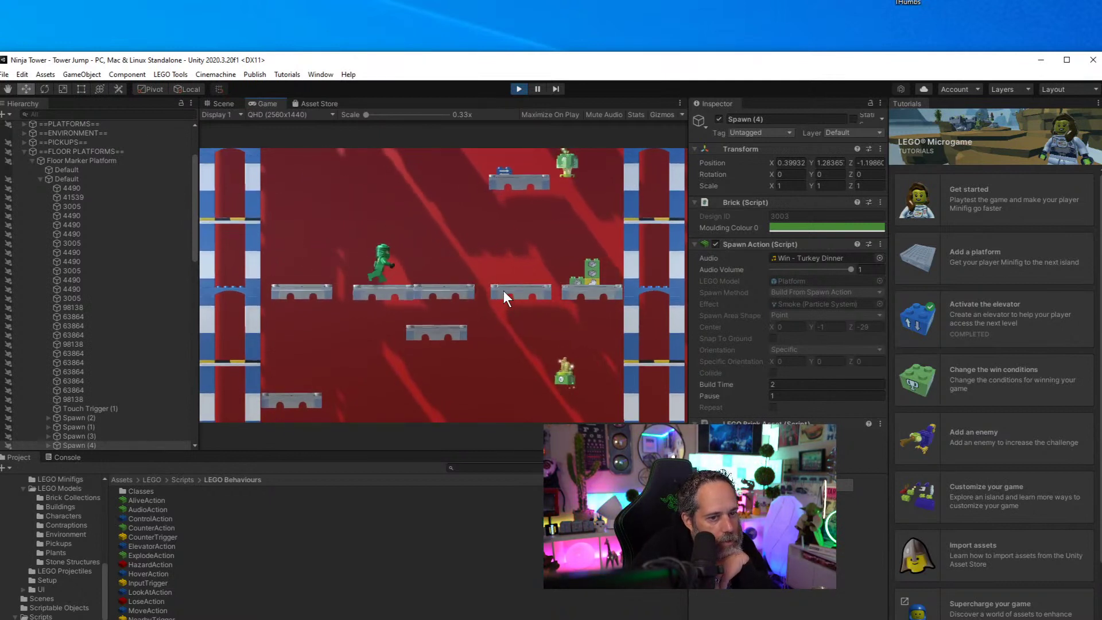
{"action": "key", "text": "Right"}
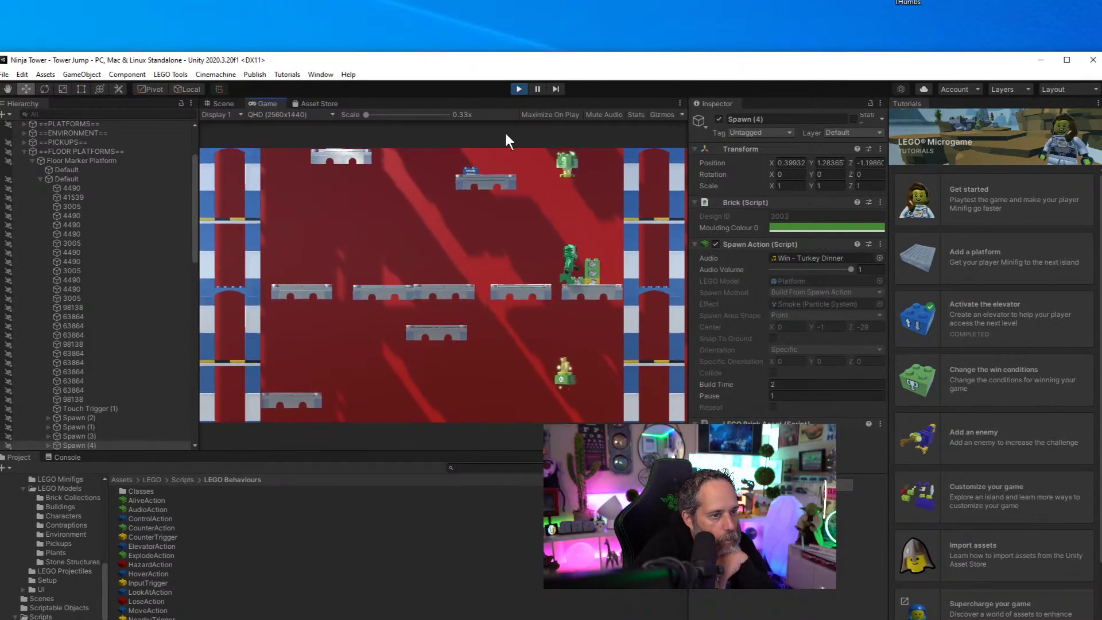
{"action": "key", "text": "Left"}
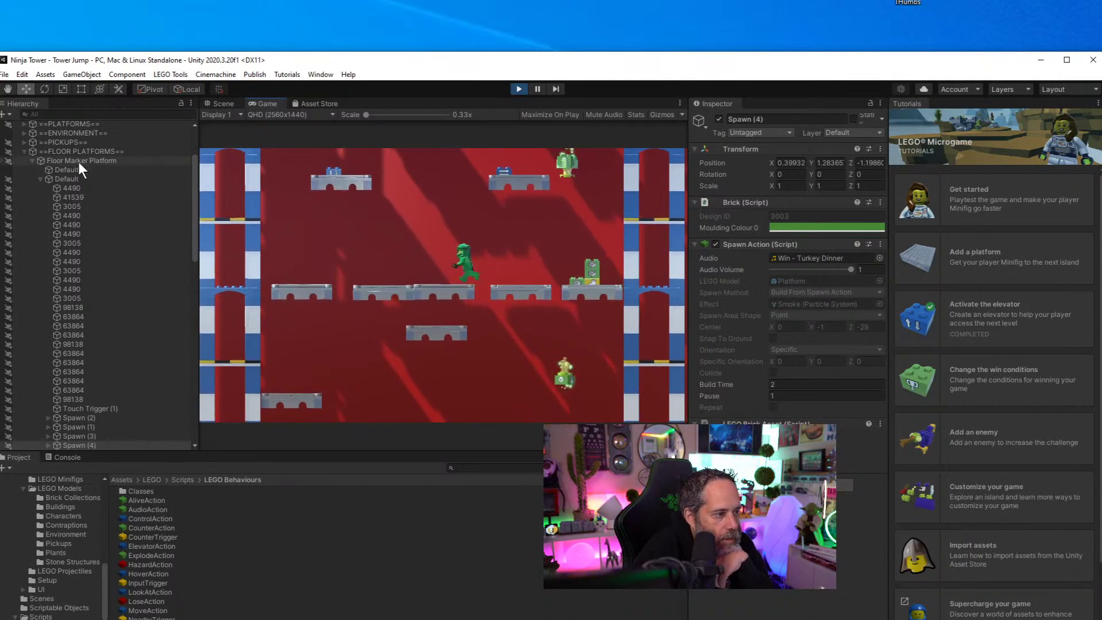
{"action": "left_click", "coordinate": [78, 162]}
{"action": "key", "text": "Left"}
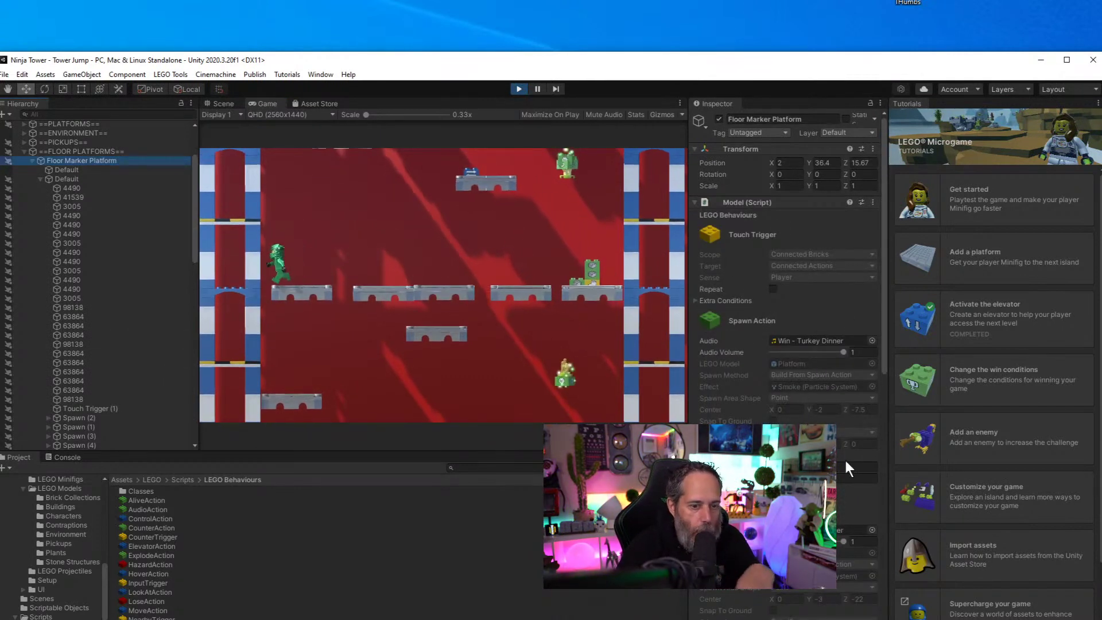
{"action": "key", "text": "Right"}
{"action": "left_click", "coordinate": [508, 131]}
{"action": "key", "text": "Right"}
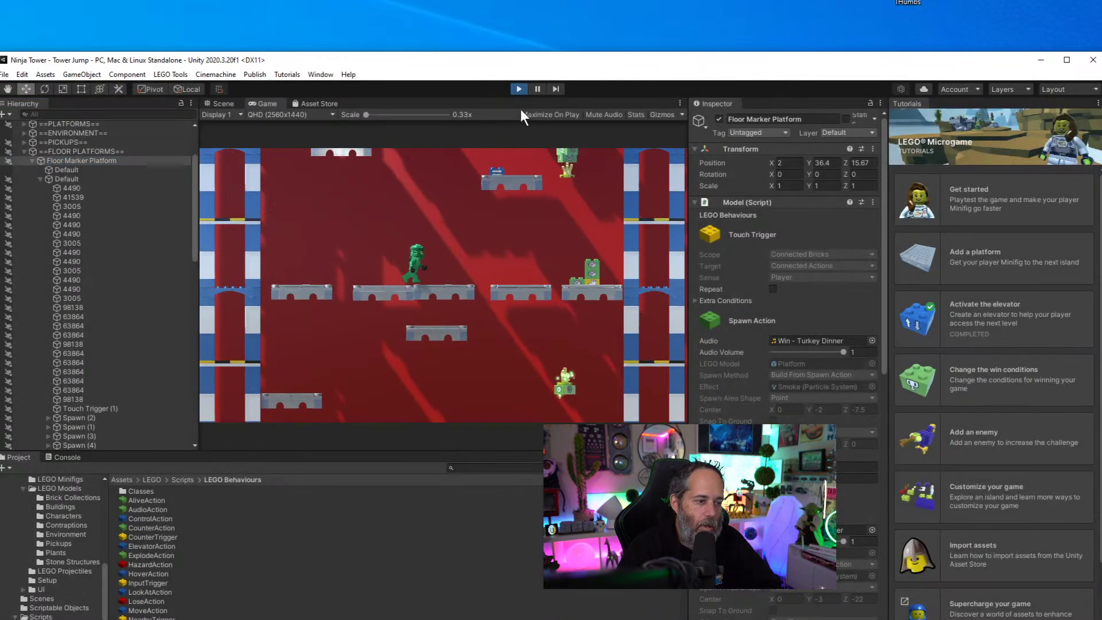
{"action": "key", "text": "ctrl+p"}
Set center Z to -22.5 for the Floor Marker Platform's Spawn Action with center Y -3, then run and end a playtest
{"action": "left_click", "coordinate": [868, 598]}
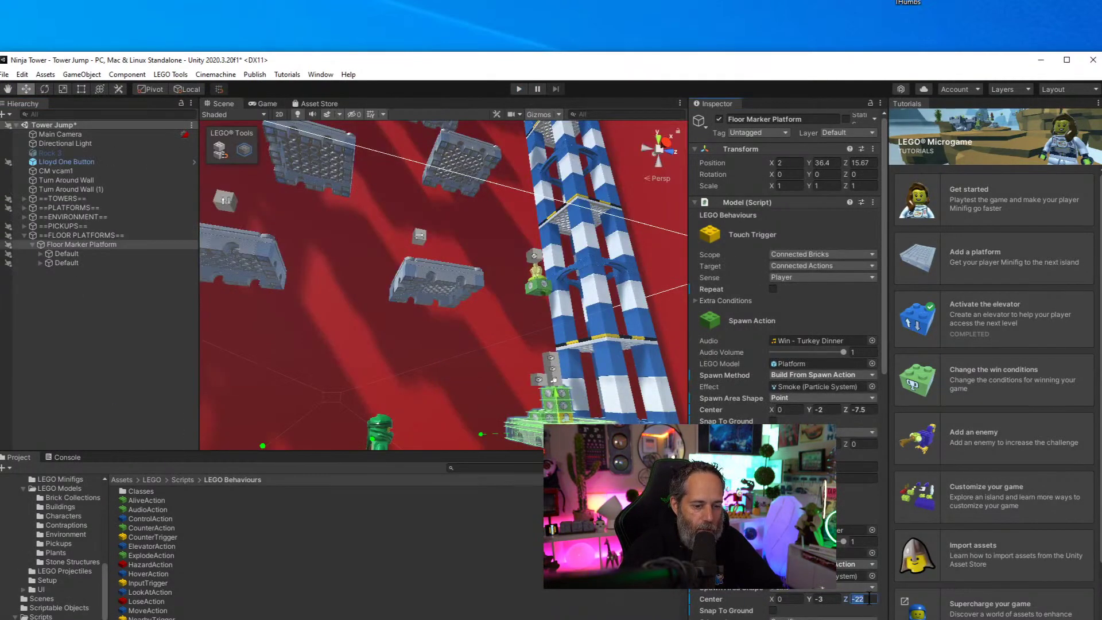
{"action": "type", "text": ".5"}
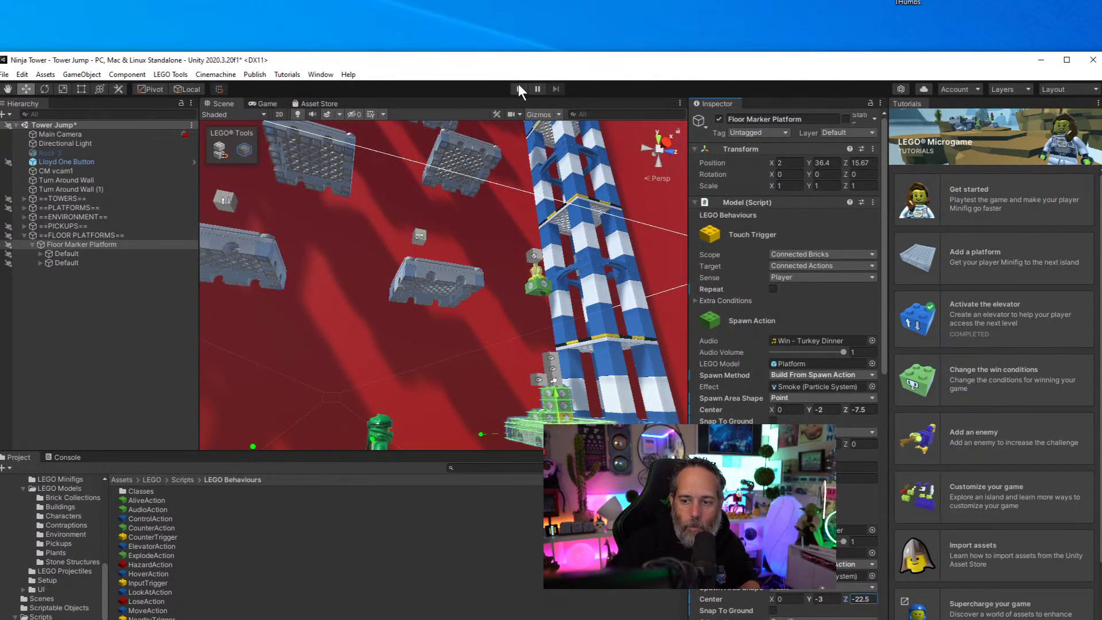
{"action": "key", "text": "ctrl+s"}
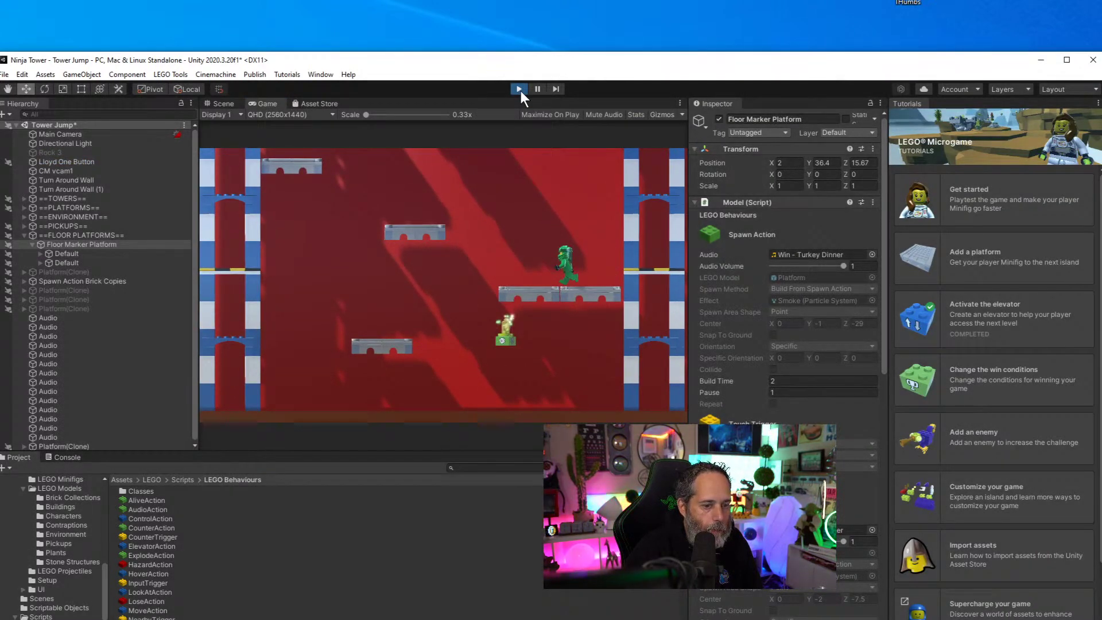
{"action": "left_click", "coordinate": [518, 89]}
Move the Spawn (4) brick into the second Default group of the Floor Marker Platform and delete the emptied first Default group
{"action": "left_click", "coordinate": [84, 254]}
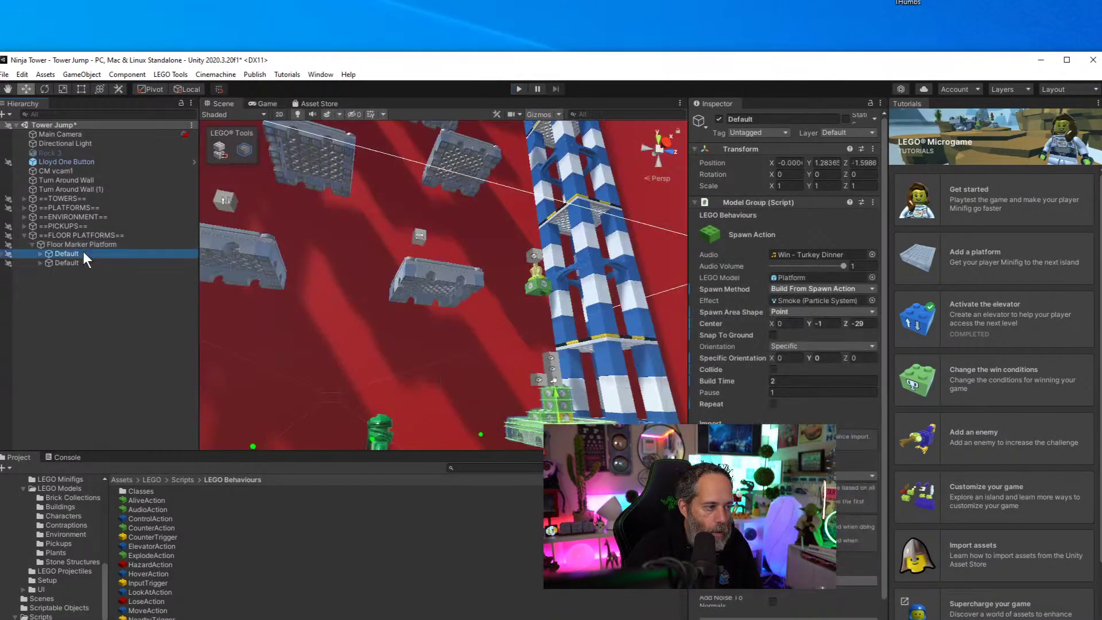
{"action": "left_click", "coordinate": [83, 254], "text": "ctrl"}
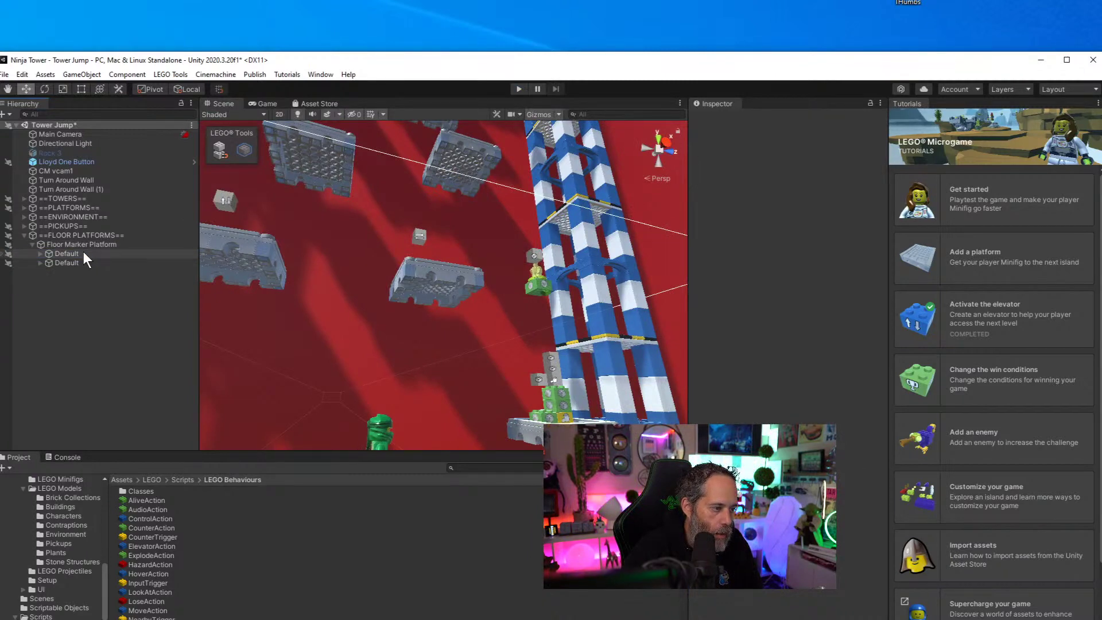
{"action": "left_click", "coordinate": [40, 253]}
{"action": "left_click_drag", "start_coordinate": [59, 264], "coordinate": [60, 271]}
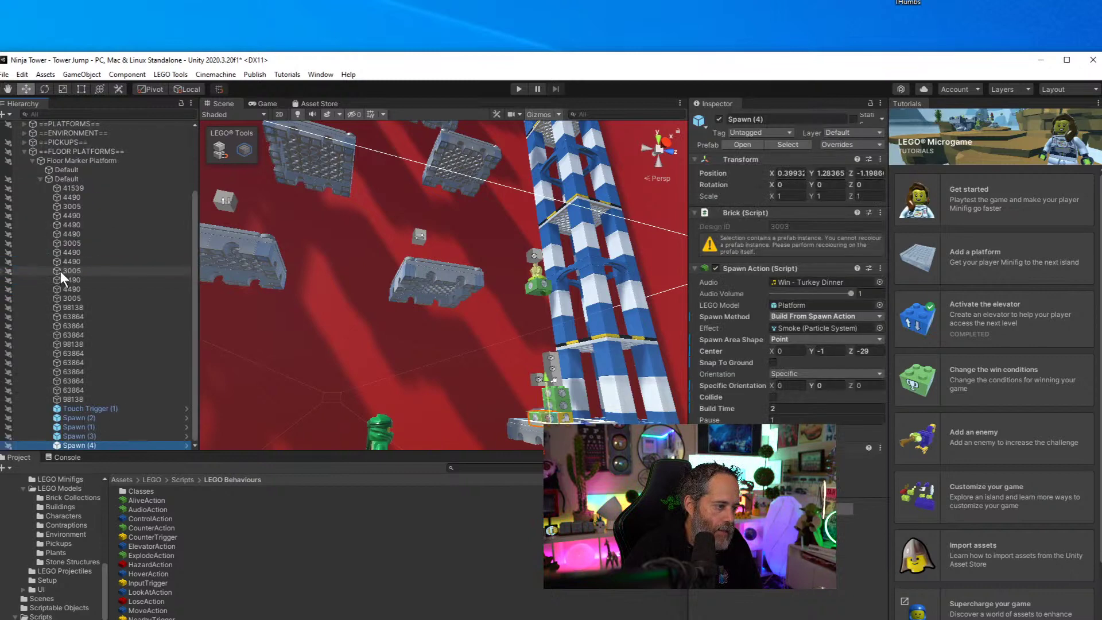
{"action": "left_click", "coordinate": [67, 170]}
{"action": "key", "text": "Delete"}
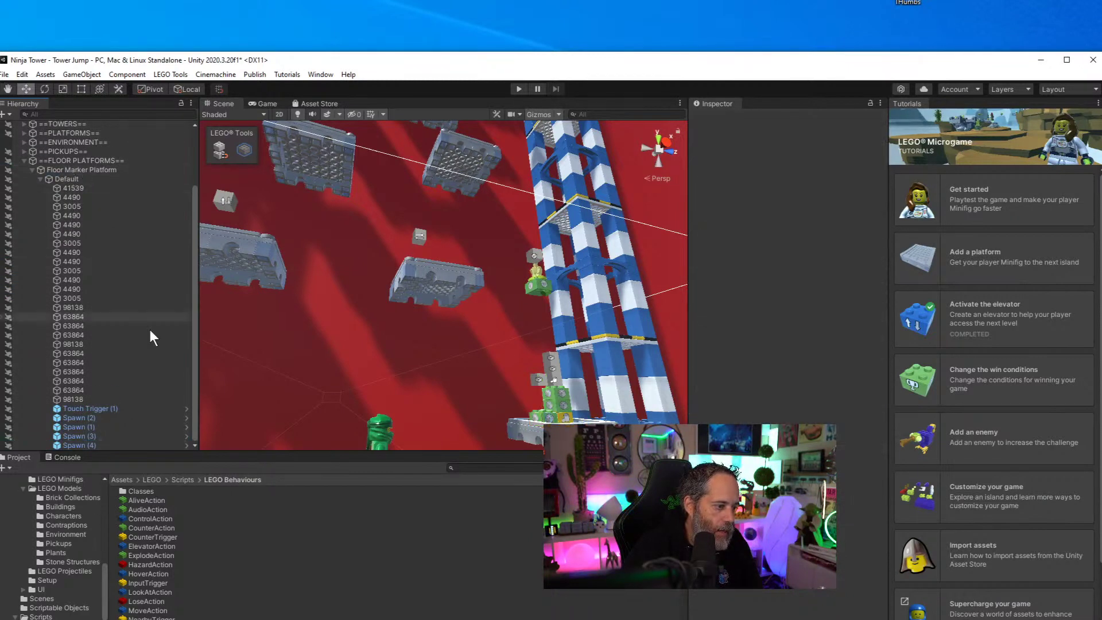
Turn on brick building and stack the Spawn (3) brick on top of the Spawn (4) brick on the Floor Marker Platform
{"action": "left_click", "coordinate": [105, 445]}
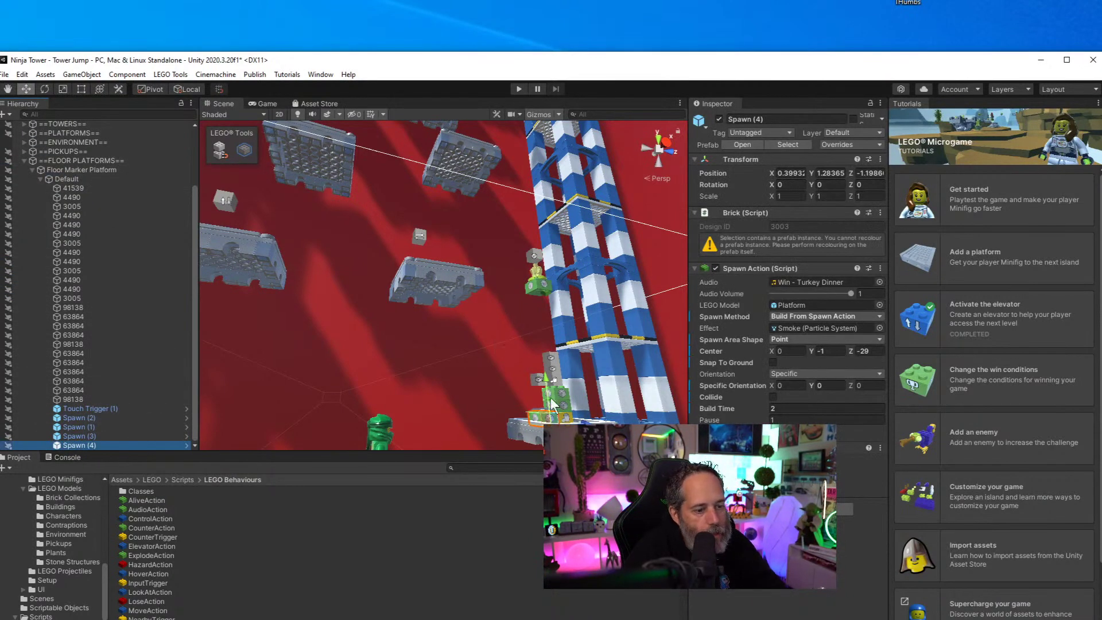
{"action": "left_click", "coordinate": [217, 151]}
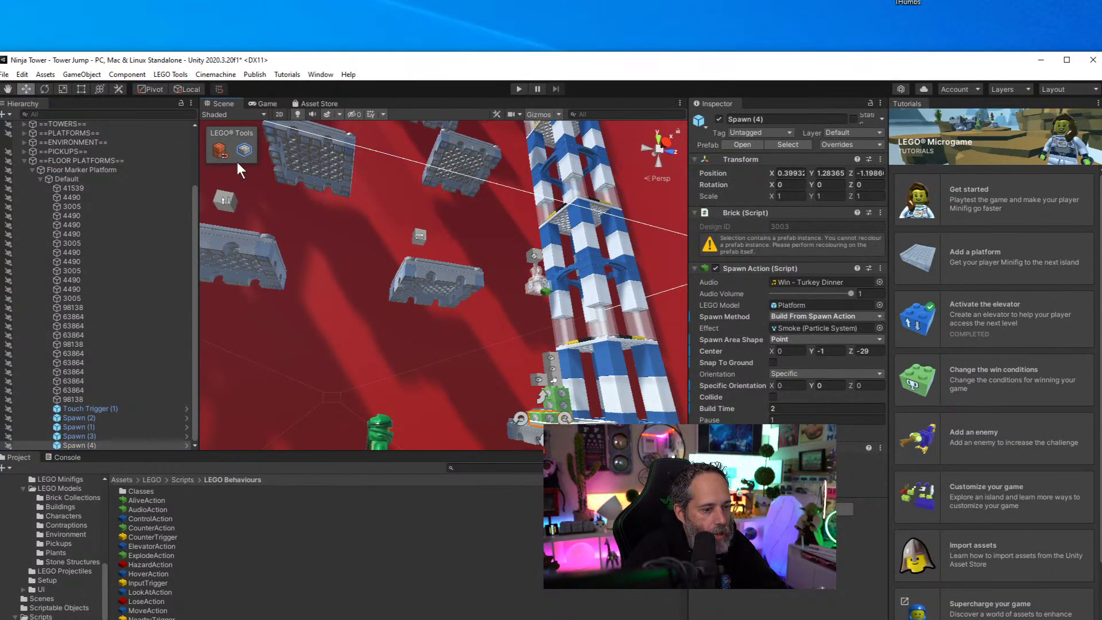
{"action": "left_click", "coordinate": [536, 420]}
{"action": "key", "text": "f"}
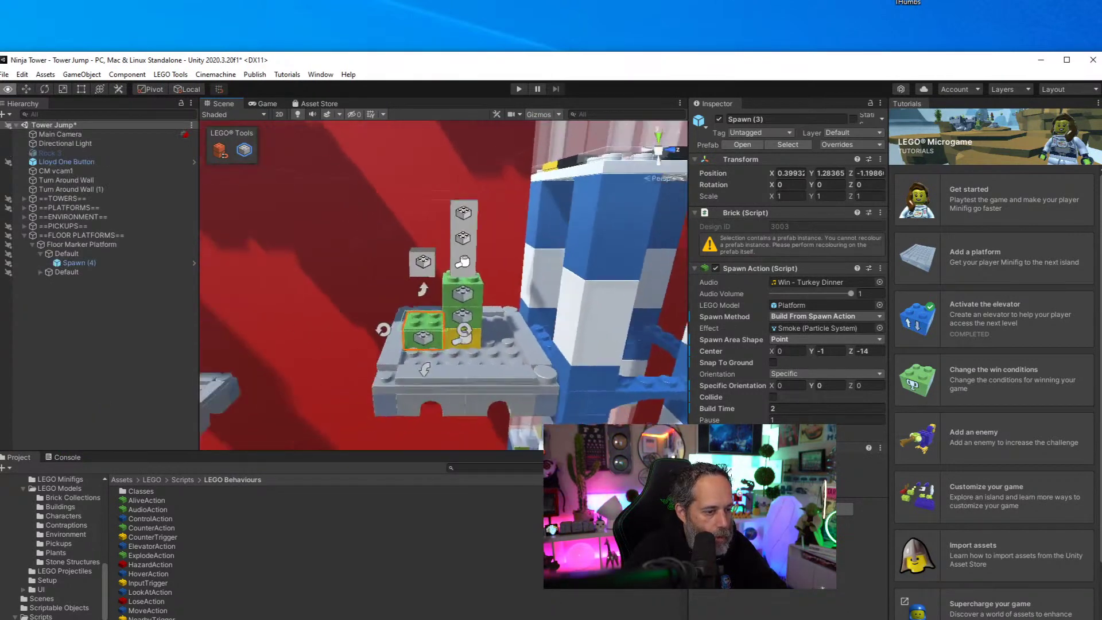
{"action": "scroll", "coordinate": [459, 367], "scroll_direction": "down", "scroll_amount": 5}
{"action": "mouse_move", "coordinate": [443, 324]}
{"action": "left_mouse_down"}
{"action": "mouse_move", "coordinate": [446, 293]}
{"action": "mouse_move", "coordinate": [438, 317]}
{"action": "left_mouse_up"}
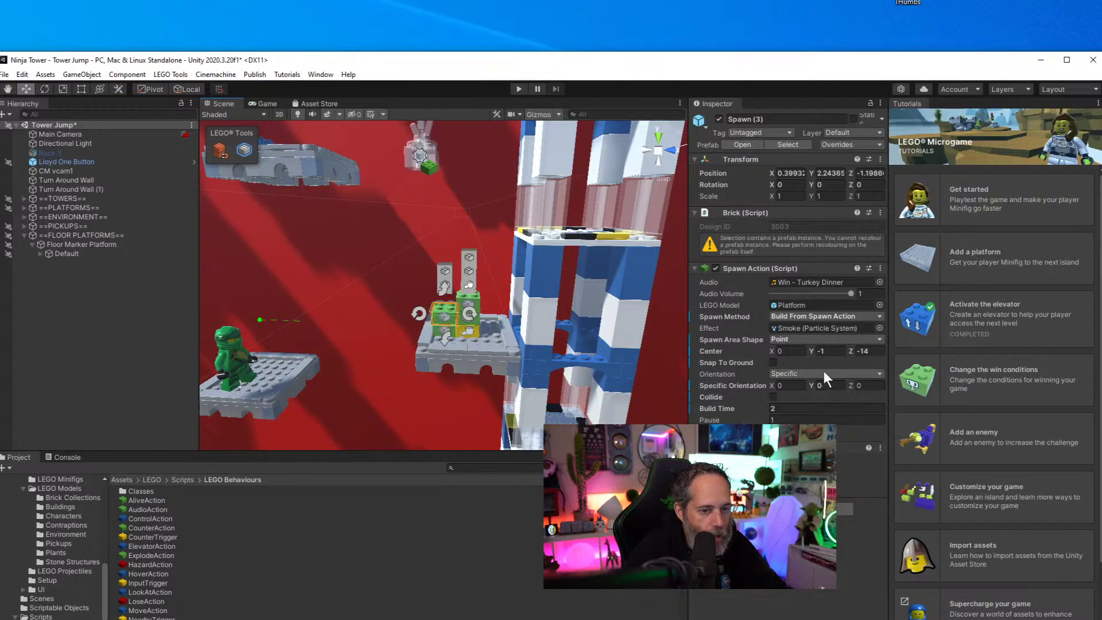
Set the Spawn (3) brick's Spawn Action center Y to -2 and save the scene
{"action": "key", "text": "BackSpace"}
{"action": "type", "text": "2"}
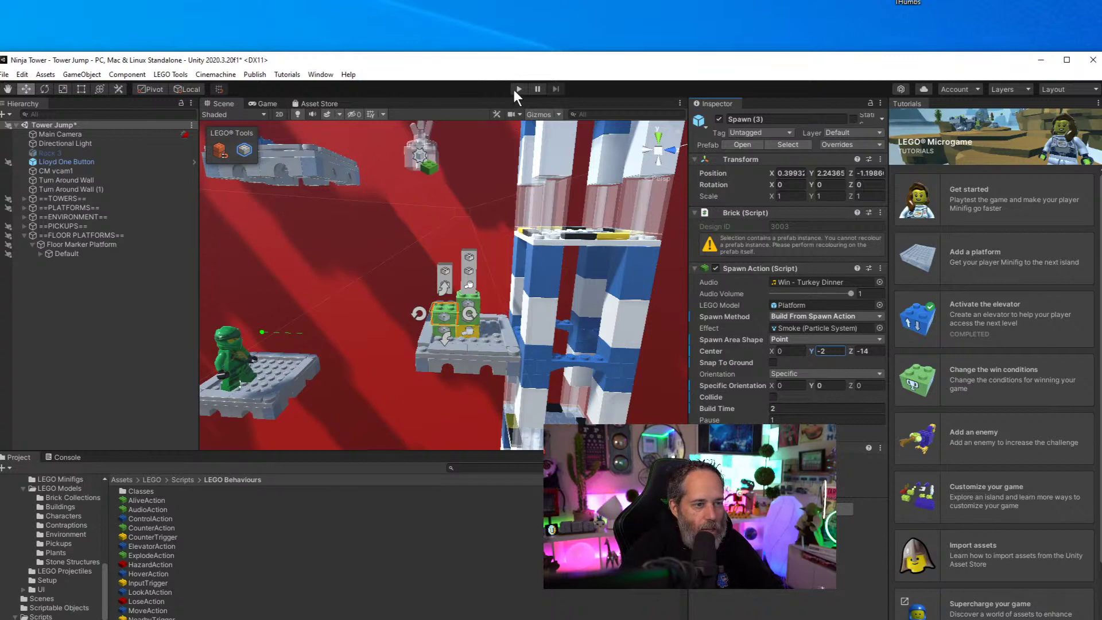
{"action": "key", "text": "ctrl+s"}
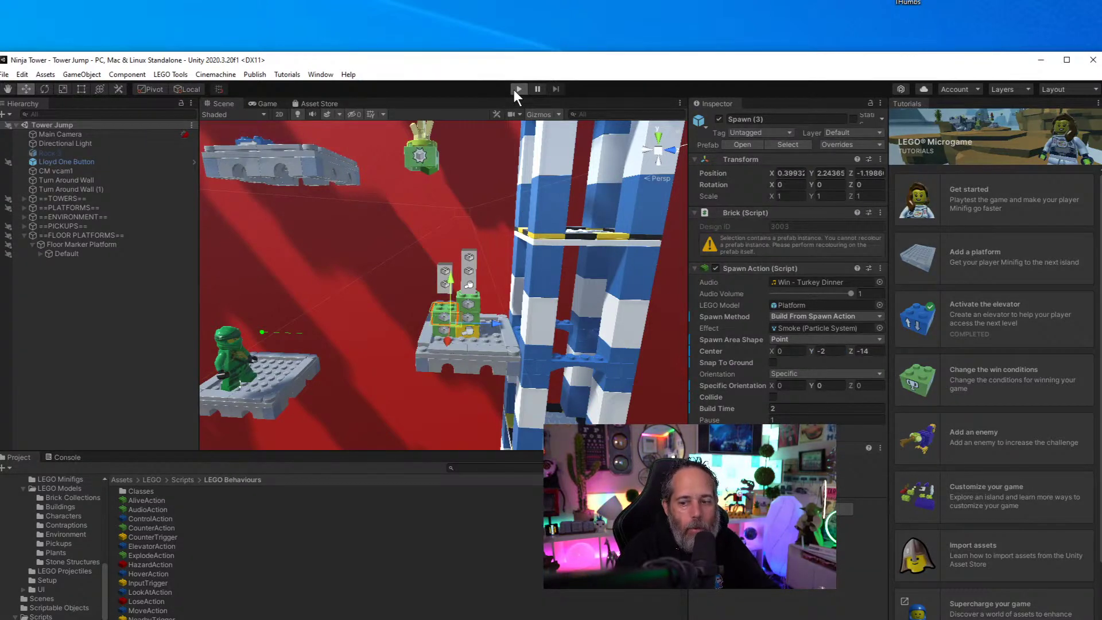
Run two playtests to check the spacing of the spawned platforms, ending each one
{"action": "left_click", "coordinate": [518, 89]}
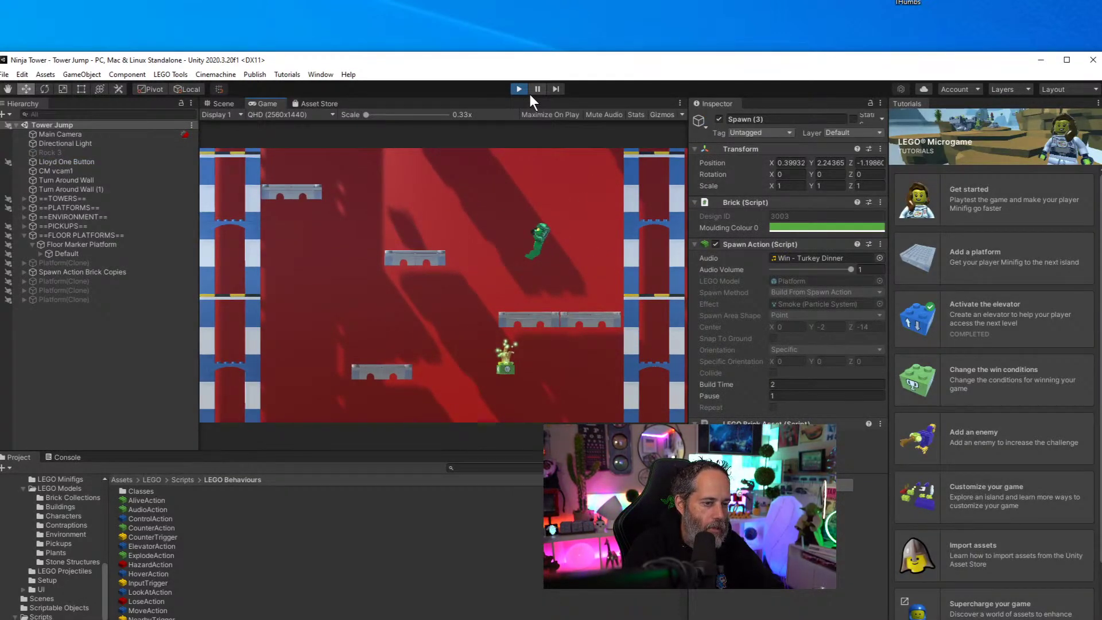
{"action": "key", "text": "ctrl+p"}
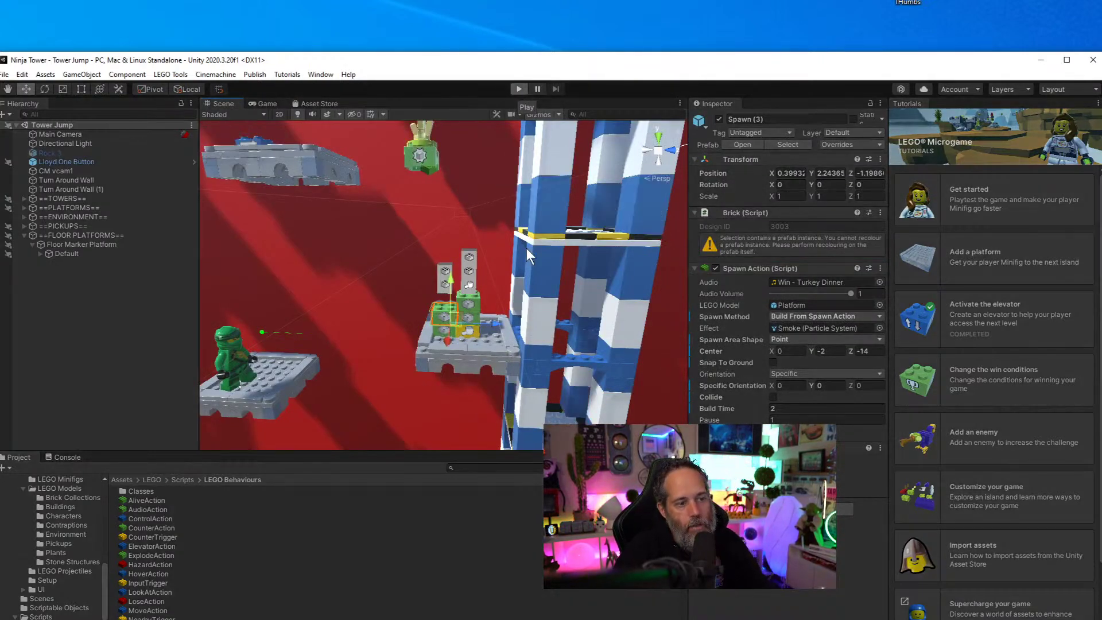
{"action": "key", "text": "ctrl+p"}
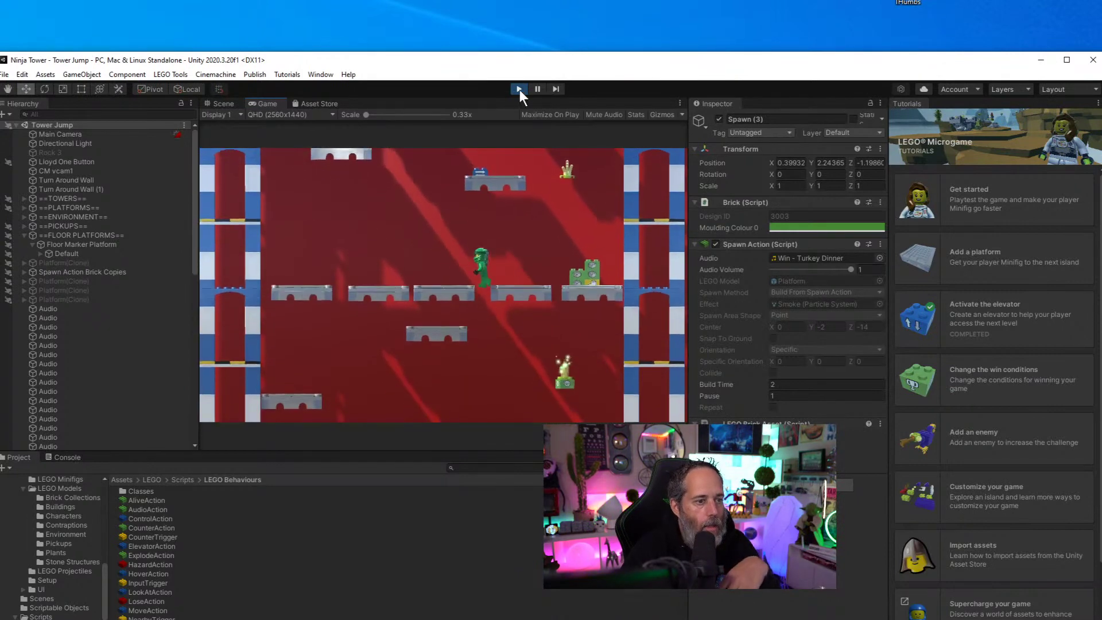
{"action": "left_click", "coordinate": [514, 88]}
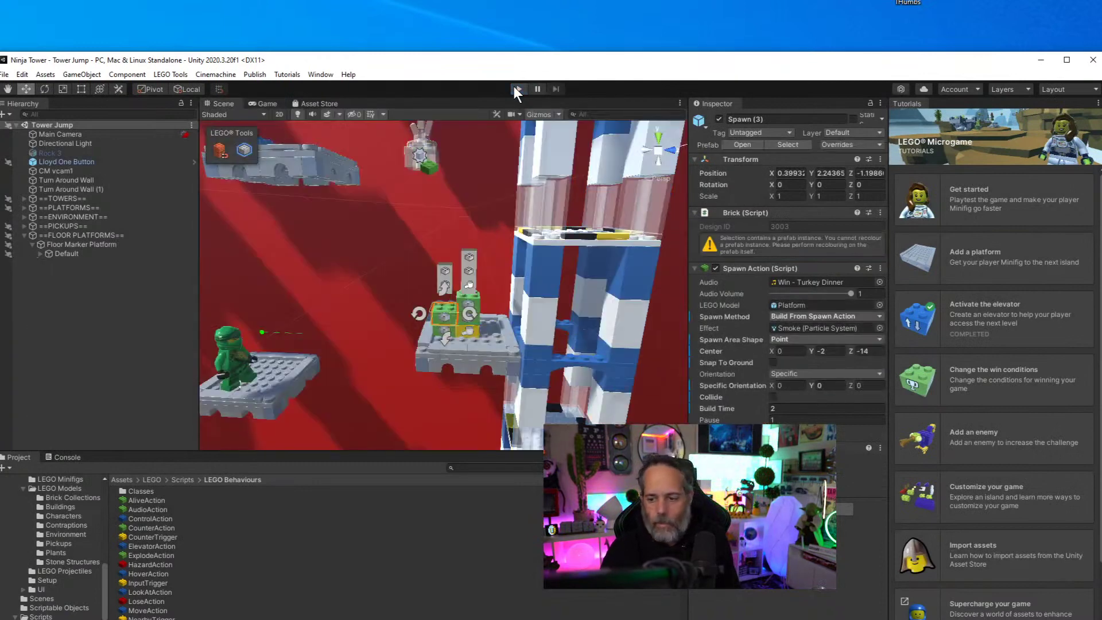
Move the Spawn (4) brick from under the stack to the Floor Marker Platform's wall side, at about X -1.2
{"action": "left_click_drag", "start_coordinate": [521, 194], "coordinate": [469, 246], "text": "alt"}
{"action": "left_click", "coordinate": [476, 247]}
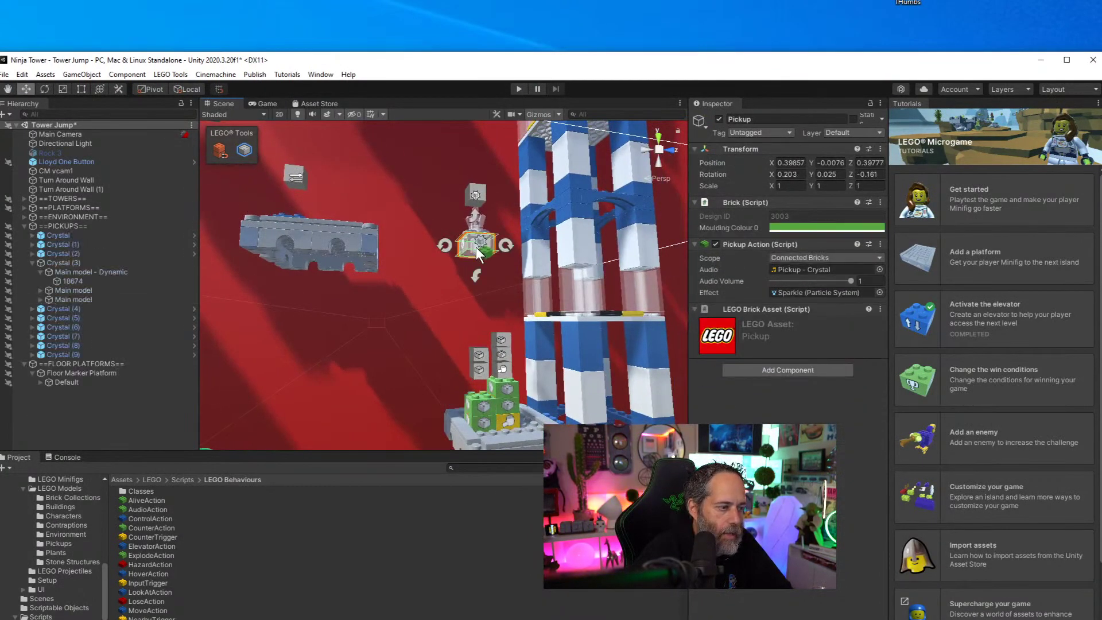
{"action": "left_click_drag", "start_coordinate": [470, 303], "coordinate": [621, 403], "text": "alt"}
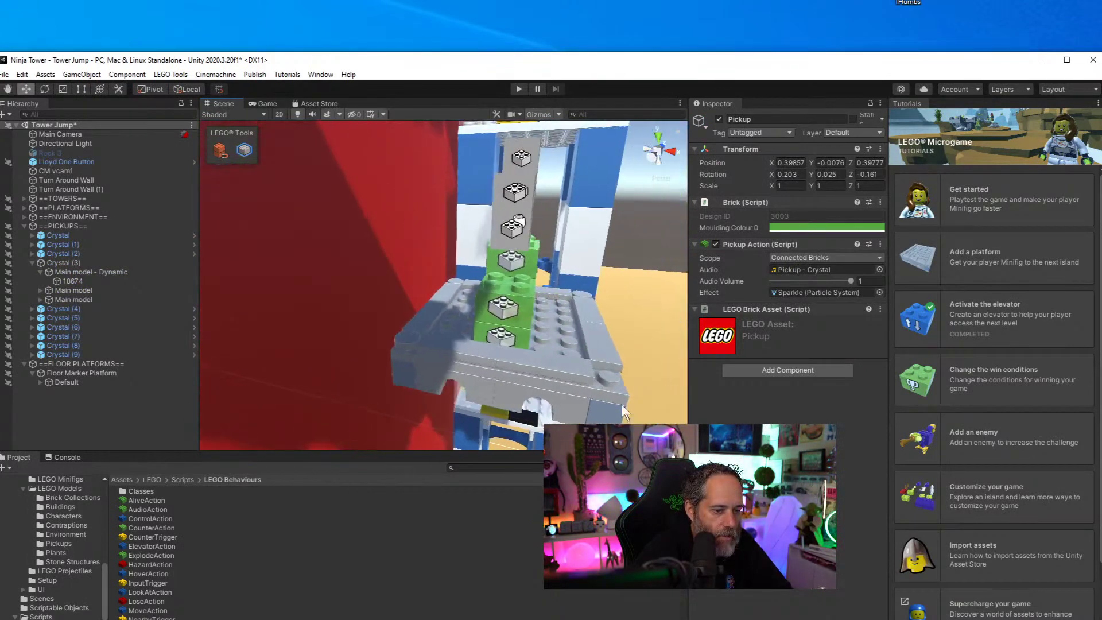
{"action": "left_click", "coordinate": [494, 304]}
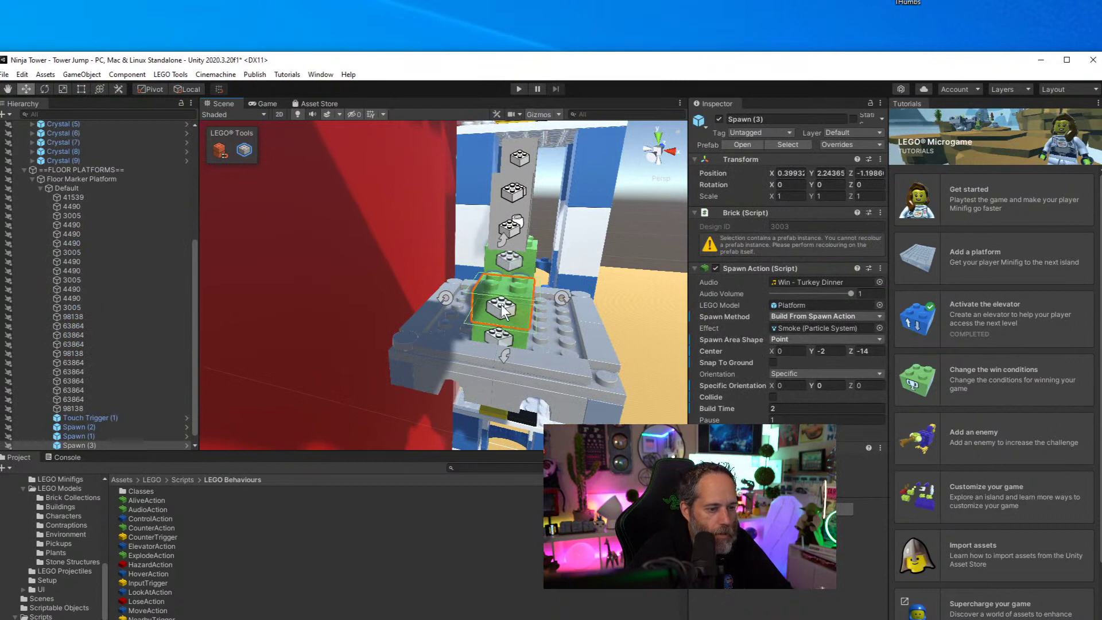
{"action": "left_click_drag", "start_coordinate": [528, 315], "coordinate": [503, 326], "text": "alt"}
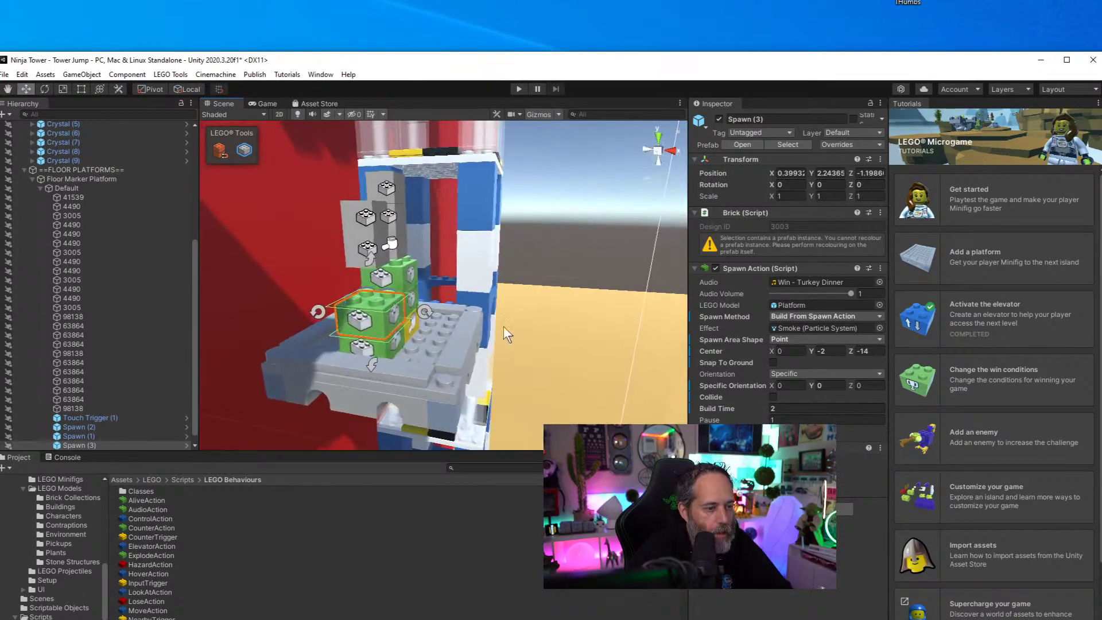
{"action": "key", "text": "ctrl+d"}
{"action": "left_click_drag", "start_coordinate": [384, 349], "coordinate": [332, 347]}
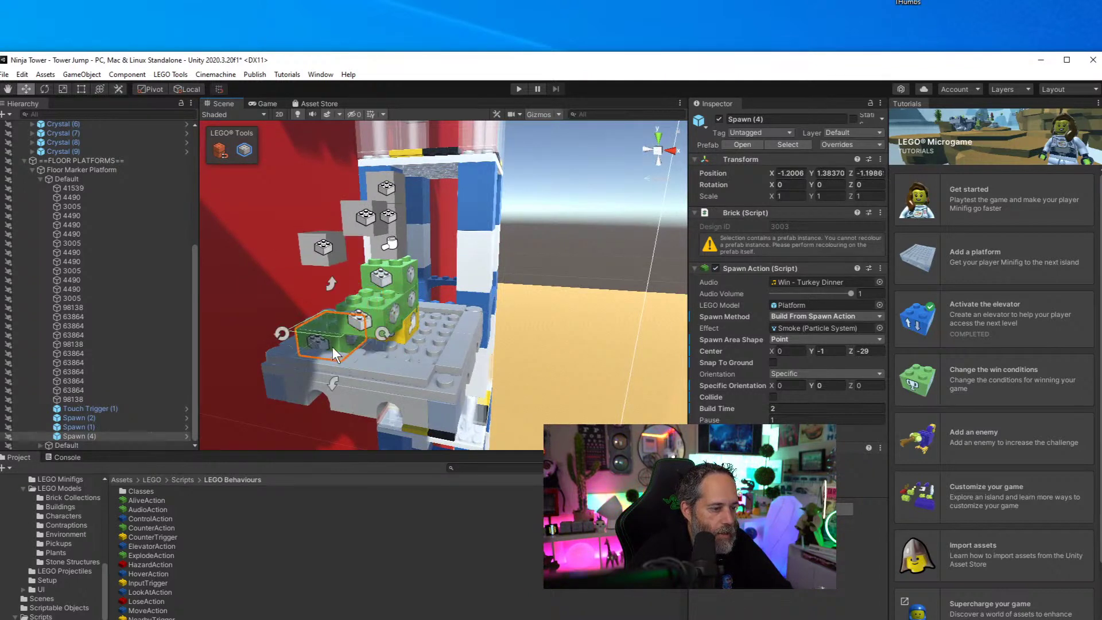
Restack the Touch Trigger (1) and the Spawn (1), (2) and (3) bricks with Spawn (4) on the platform's wall side, at about X -1.2
{"action": "left_click", "coordinate": [387, 320]}
{"action": "left_click_drag", "start_coordinate": [387, 319], "coordinate": [343, 328]}
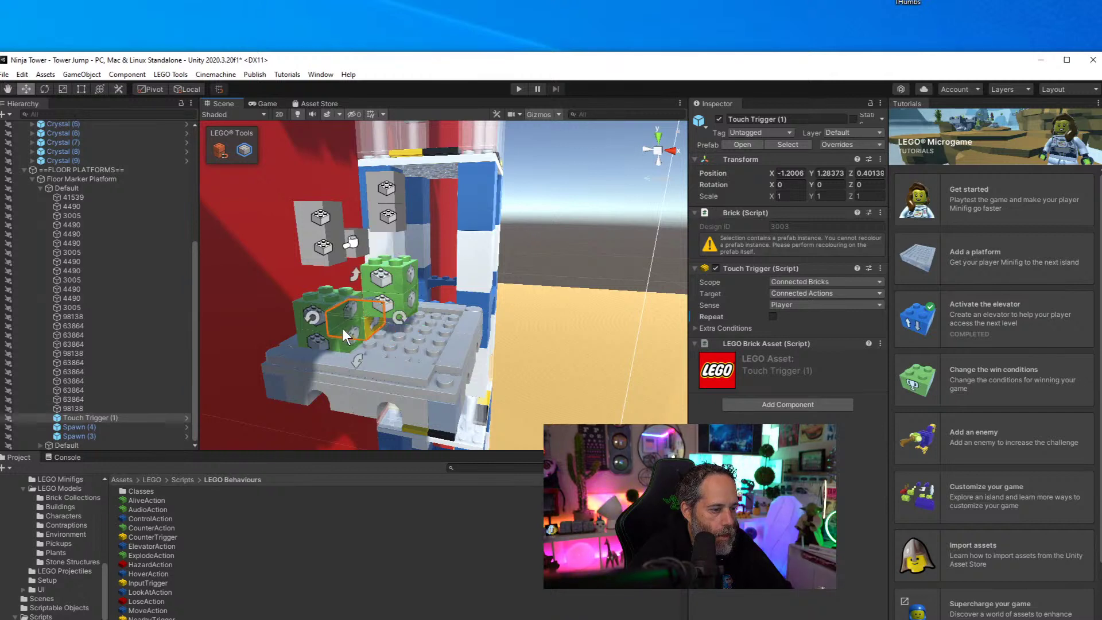
{"action": "left_click", "coordinate": [398, 293]}
{"action": "left_click_drag", "start_coordinate": [397, 303], "coordinate": [254, 359]}
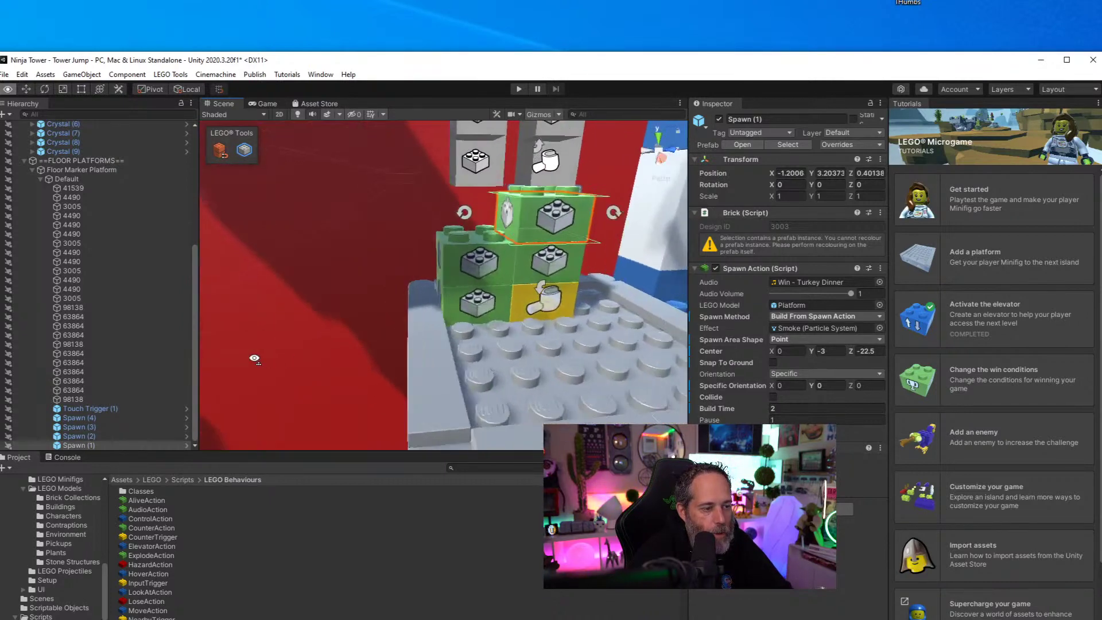
Examine the Floor Marker Platform's Spawn Action settings and the position of its spawn points relative to the player's path
{"action": "scroll", "coordinate": [249, 359], "scroll_direction": "down", "scroll_amount": 5}
{"action": "left_click", "coordinate": [72, 169]}
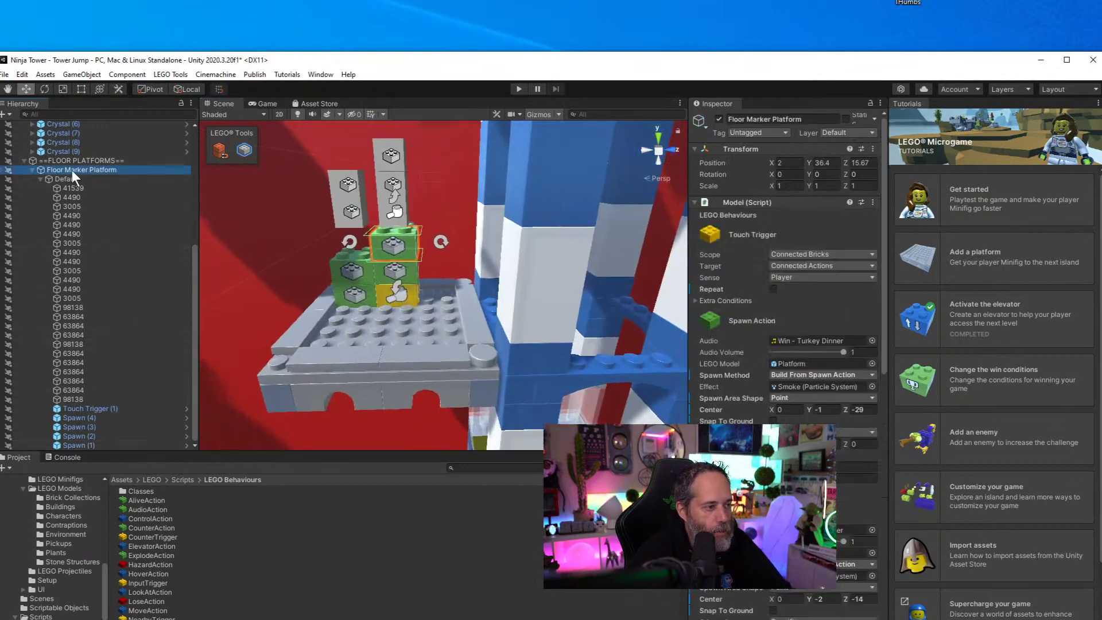
{"action": "left_click", "coordinate": [792, 409]}
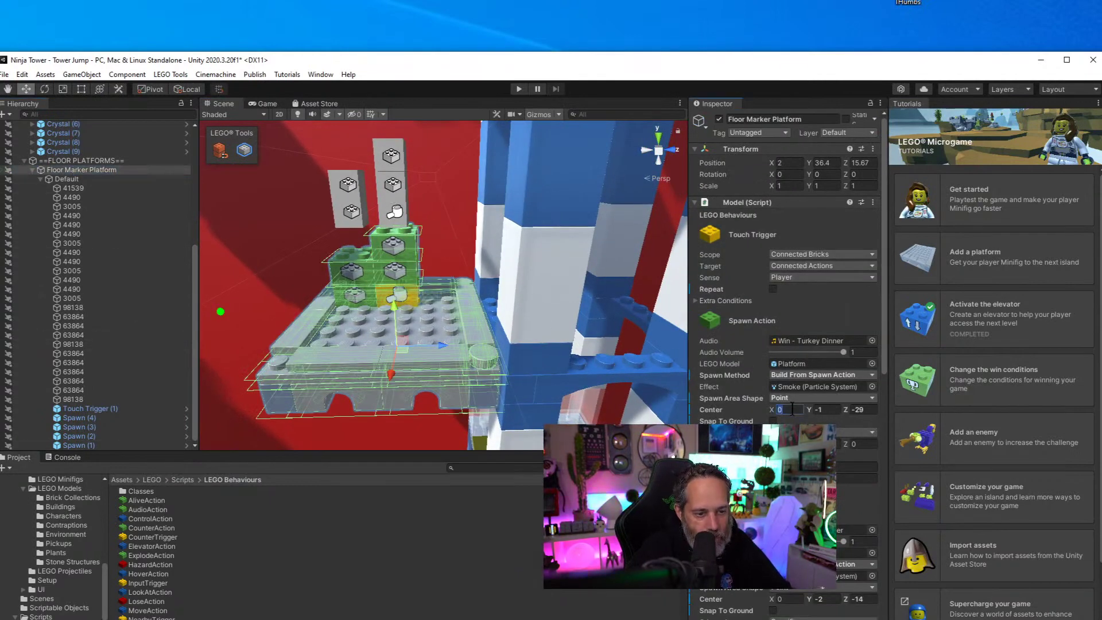
{"action": "left_click_drag", "start_coordinate": [650, 383], "coordinate": [342, 386], "text": "alt"}
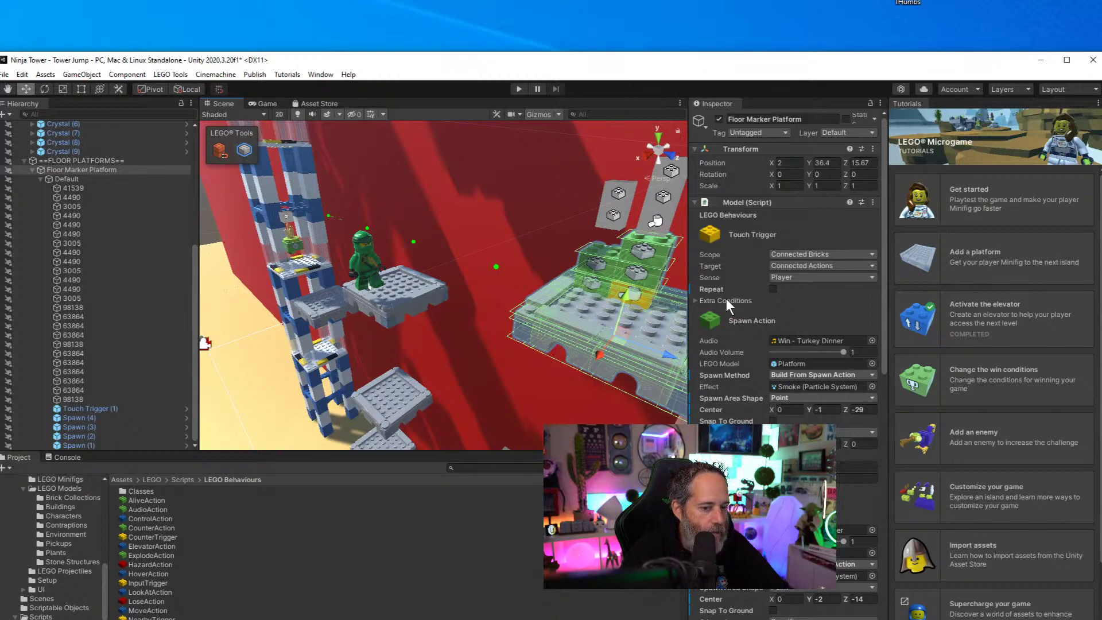
{"action": "left_click", "coordinate": [795, 400]}
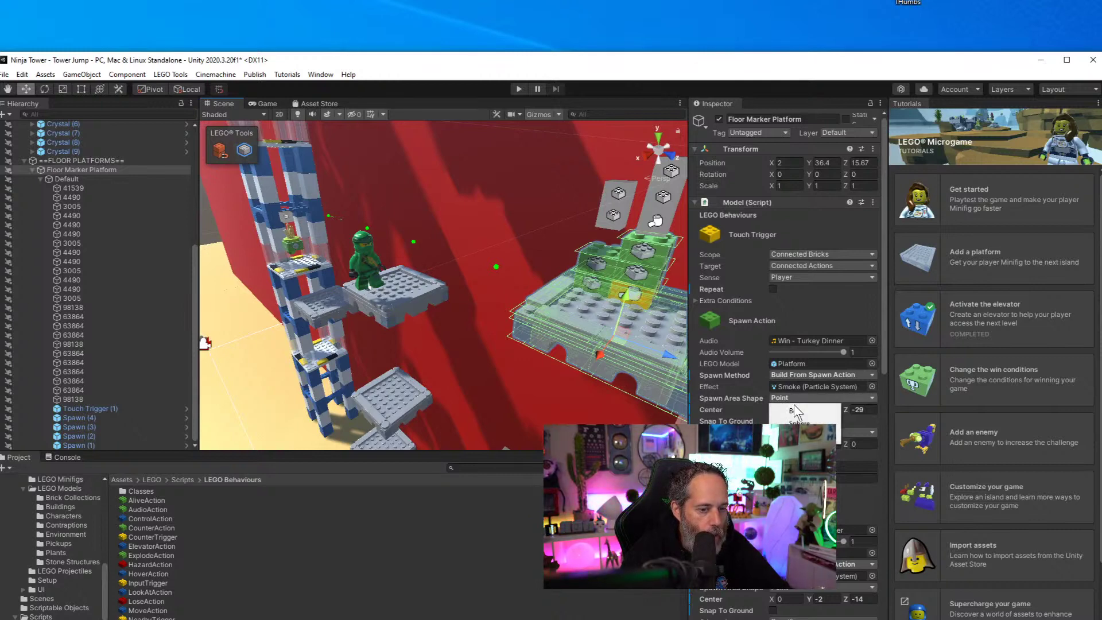
{"action": "left_click", "coordinate": [741, 411]}
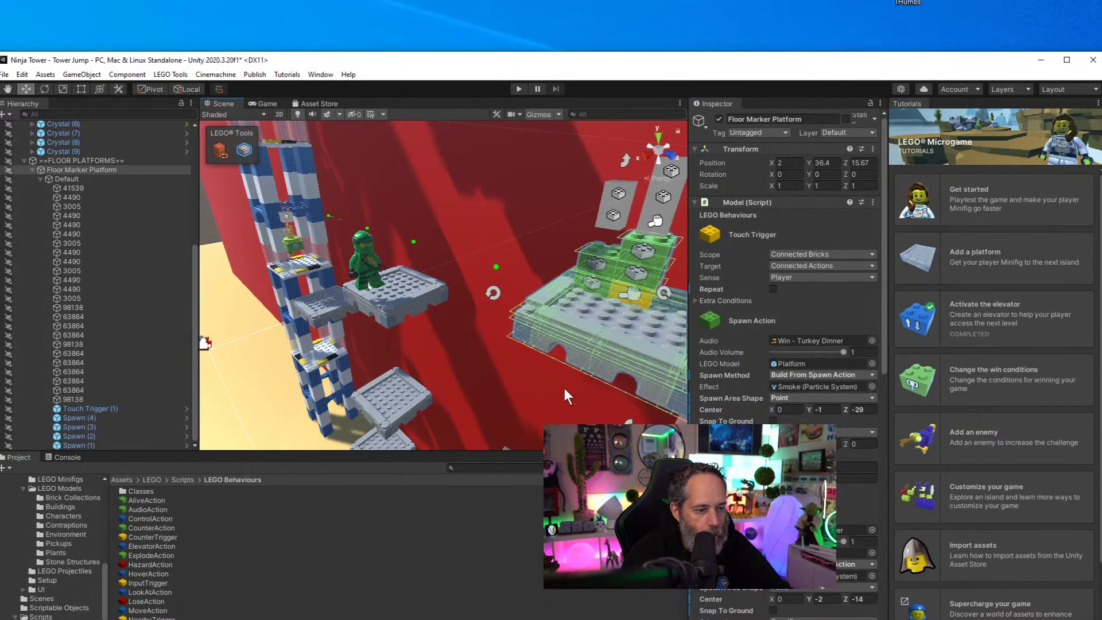
{"action": "left_click_drag", "start_coordinate": [563, 388], "coordinate": [511, 351], "text": "alt"}
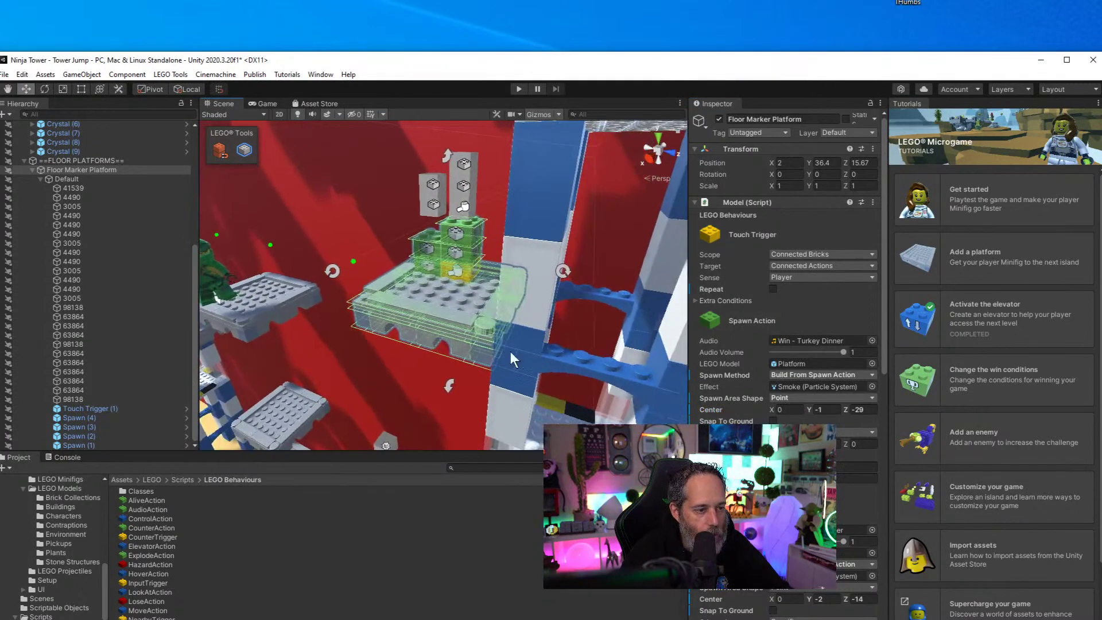
Try moving the Spawn (1) brick freely with brick building turned off, shifting it along X to -1.1
{"action": "left_click", "coordinate": [428, 267]}
{"action": "left_click", "coordinate": [218, 151]}
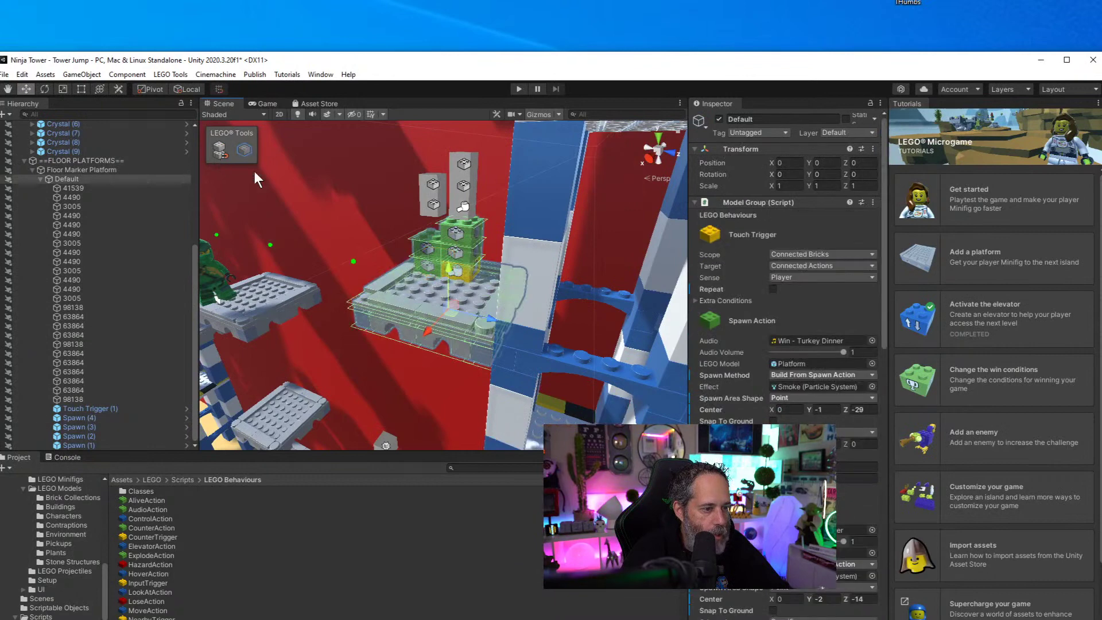
{"action": "mouse_move", "coordinate": [425, 336]}
{"action": "left_mouse_down"}
{"action": "mouse_move", "coordinate": [408, 343]}
{"action": "mouse_move", "coordinate": [423, 334]}
{"action": "left_mouse_up"}
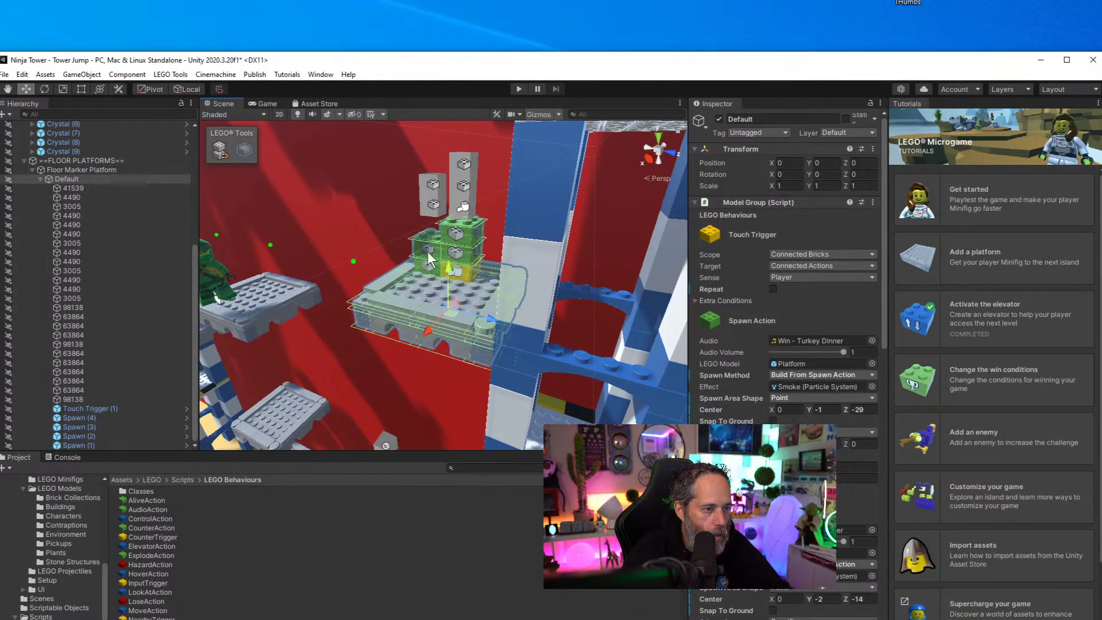
{"action": "scroll", "coordinate": [332, 263], "scroll_direction": "up", "scroll_amount": 5}
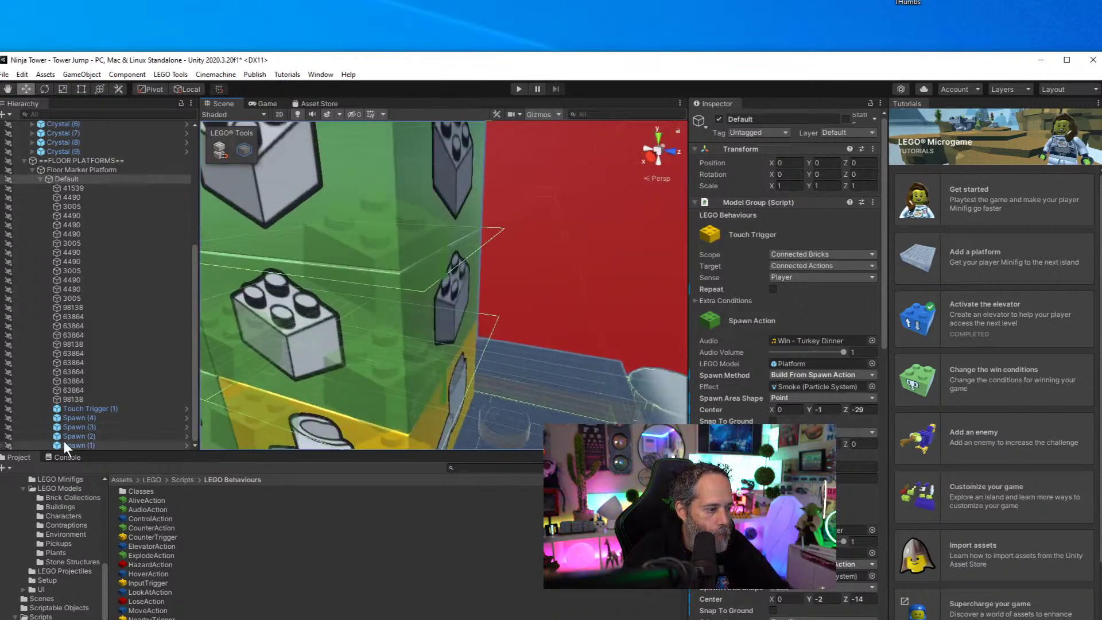
{"action": "double_click", "coordinate": [74, 445]}
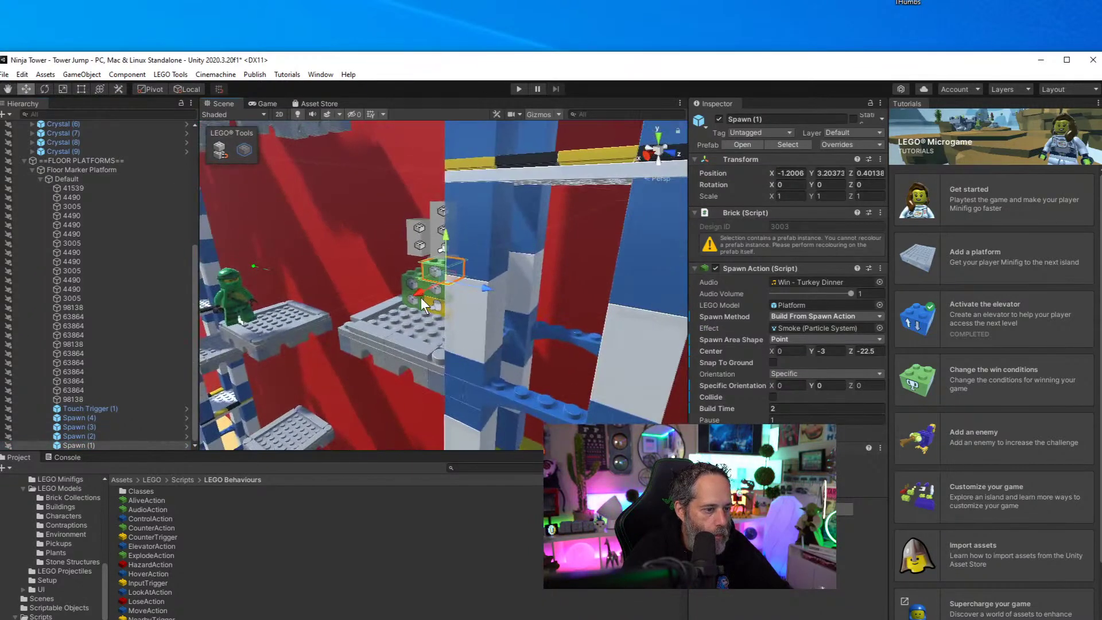
{"action": "left_click_drag", "start_coordinate": [421, 297], "coordinate": [322, 419]}
{"action": "scroll", "coordinate": [322, 419], "scroll_direction": "up", "scroll_amount": 10}
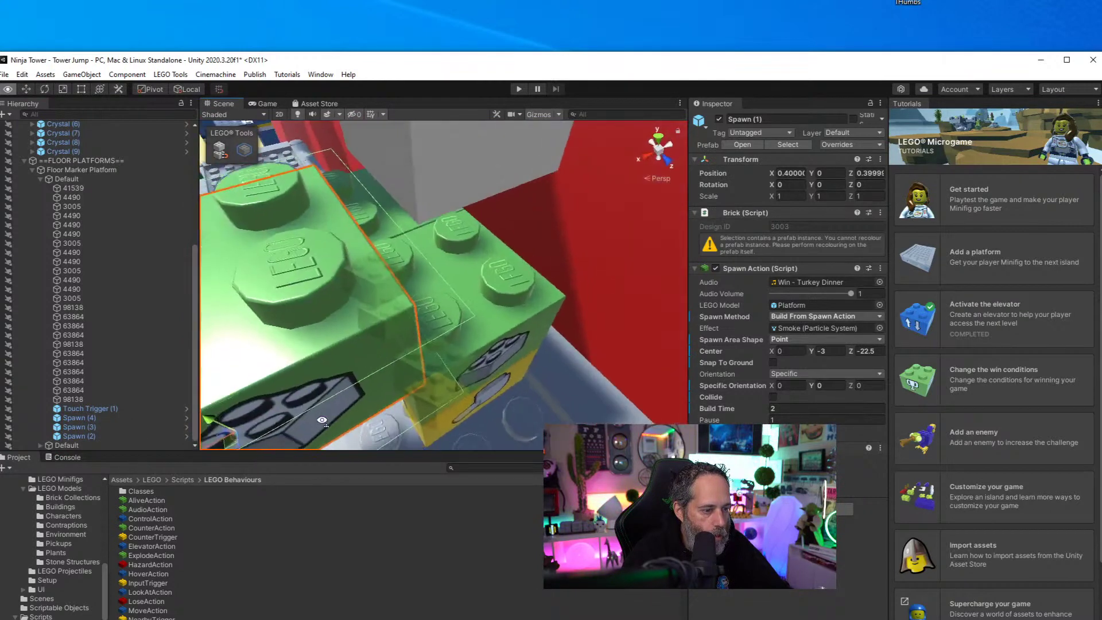
{"action": "scroll", "coordinate": [322, 420], "scroll_direction": "down", "scroll_amount": 8}
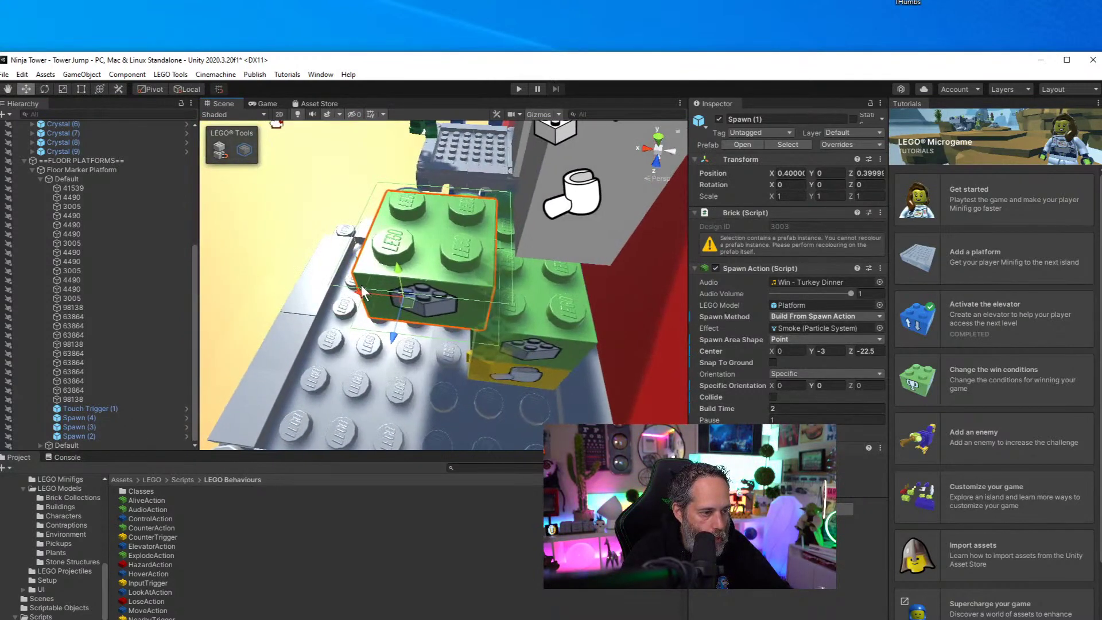
{"action": "left_click_drag", "start_coordinate": [361, 293], "coordinate": [465, 280]}
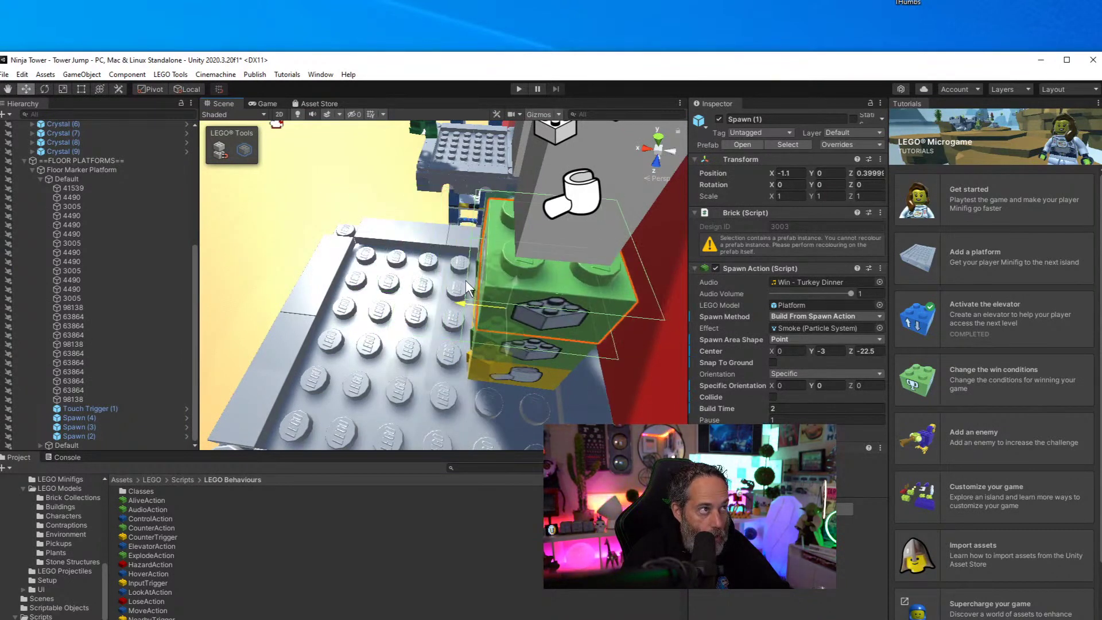
Set the center X to 0.5 for all of the Floor Marker Platform's Spawn Actions
{"action": "mouse_move", "coordinate": [269, 385]}
{"action": "left_mouse_down", "text": "alt"}
{"action": "mouse_move", "coordinate": [354, 409]}
{"action": "mouse_move", "coordinate": [436, 396]}
{"action": "left_mouse_up", "text": "alt"}
{"action": "left_click", "coordinate": [118, 170]}
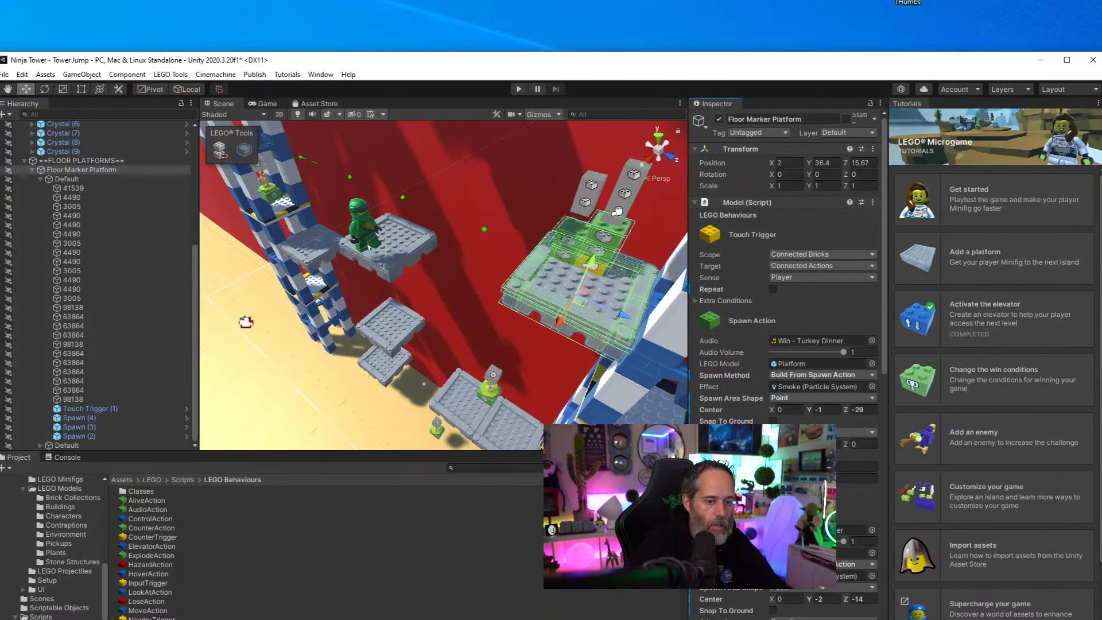
{"action": "left_click", "coordinate": [794, 410]}
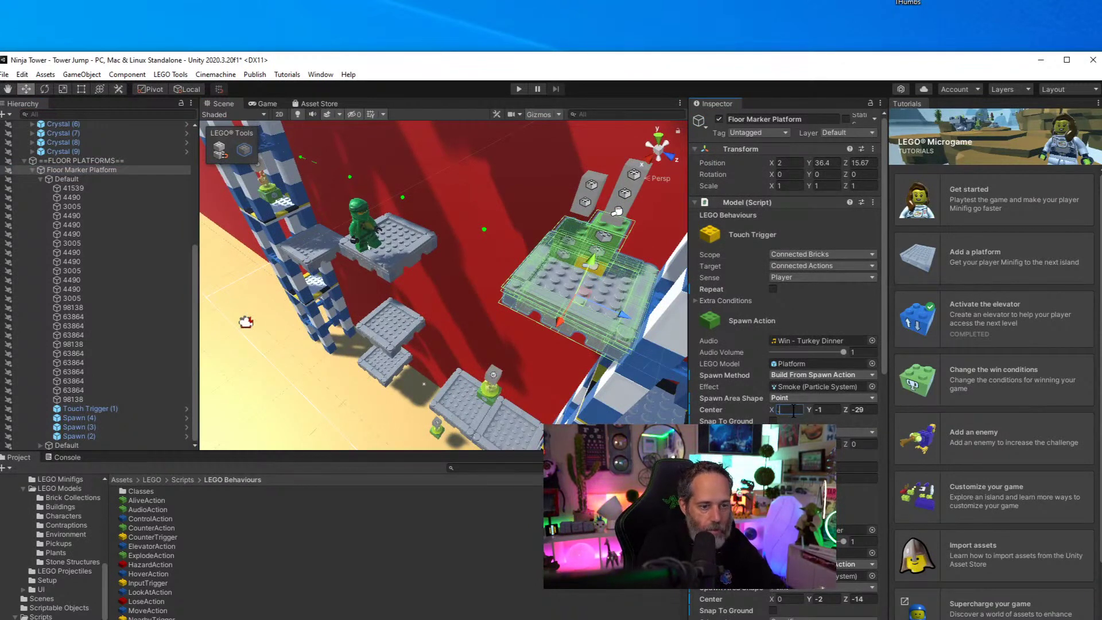
{"action": "type", "text": "0.5"}
{"action": "scroll", "coordinate": [794, 410], "scroll_direction": "down", "scroll_amount": 8}
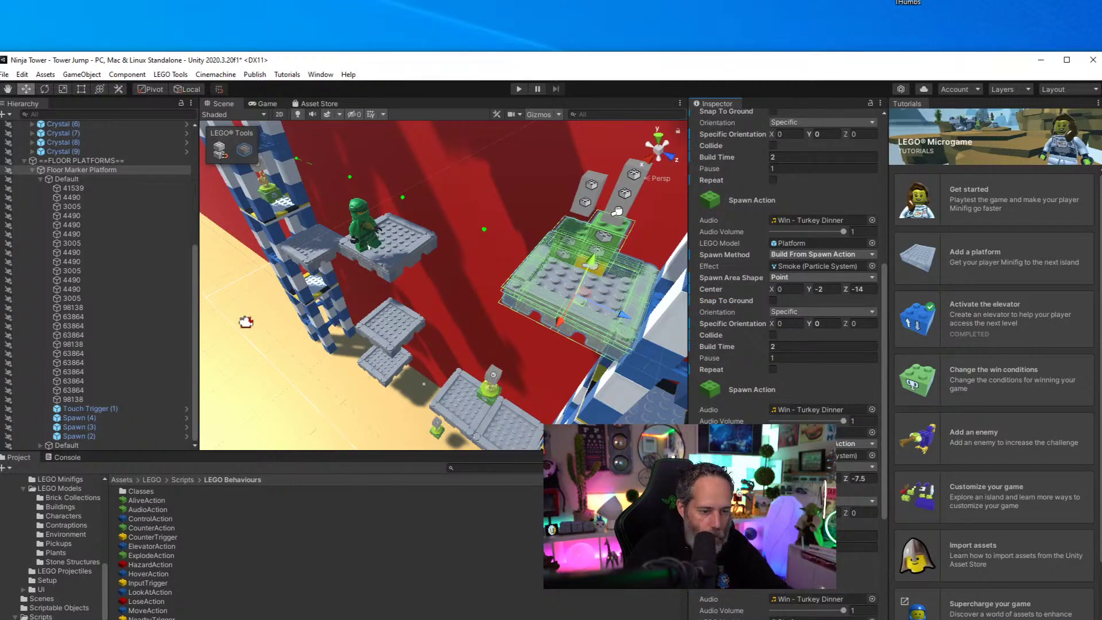
{"action": "scroll", "coordinate": [786, 263], "scroll_direction": "up", "scroll_amount": 3}
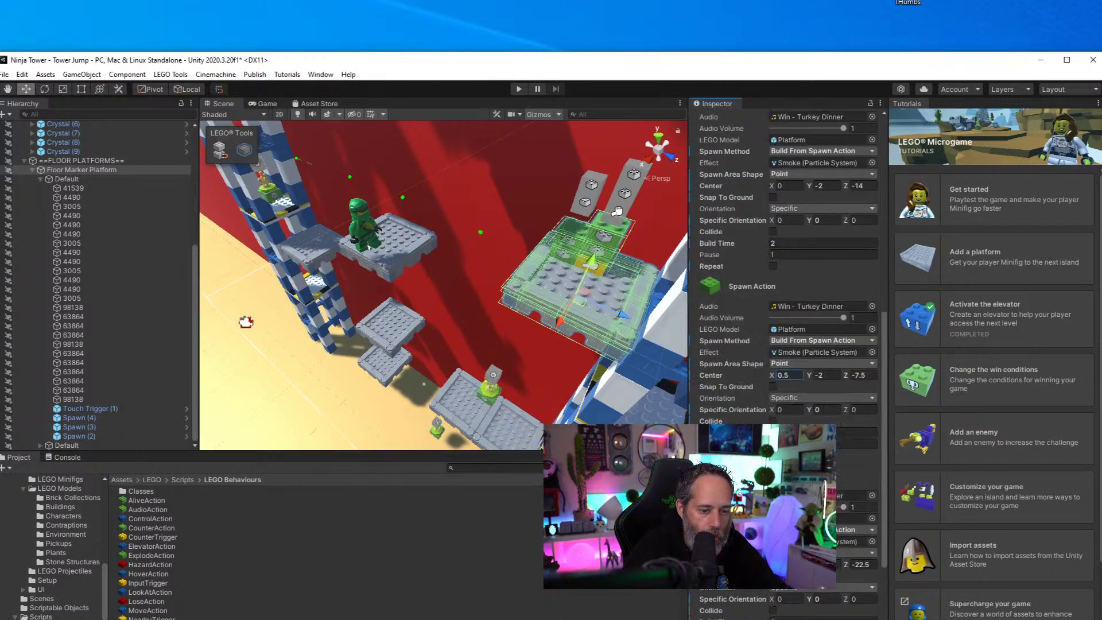
{"action": "scroll", "coordinate": [861, 516], "scroll_direction": "up", "scroll_amount": 7}
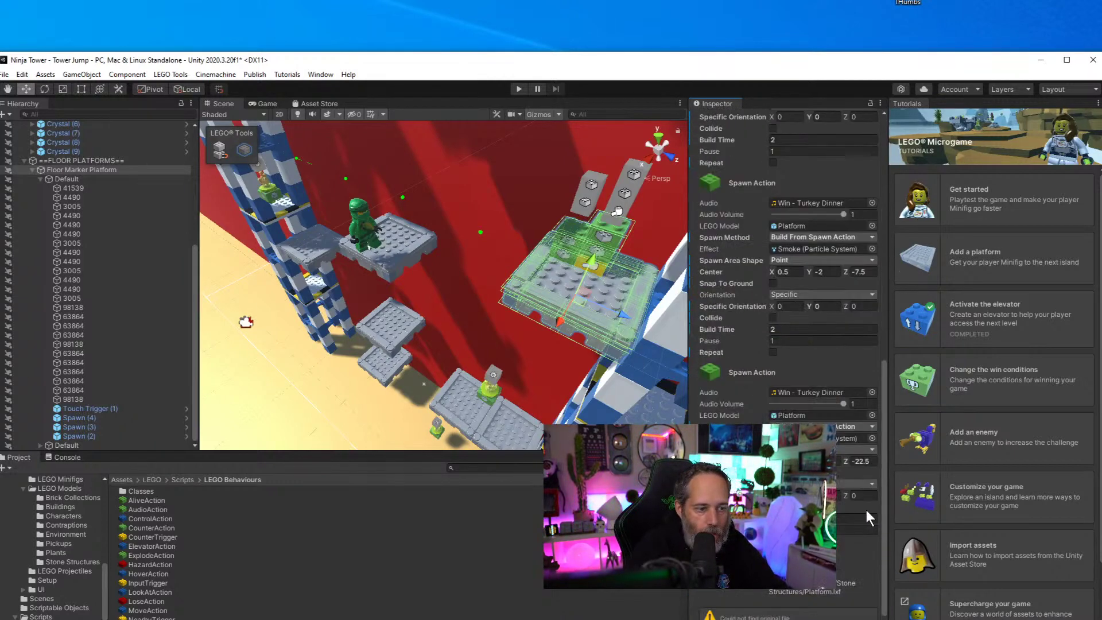
{"action": "scroll", "coordinate": [786, 344], "scroll_direction": "up", "scroll_amount": 5}
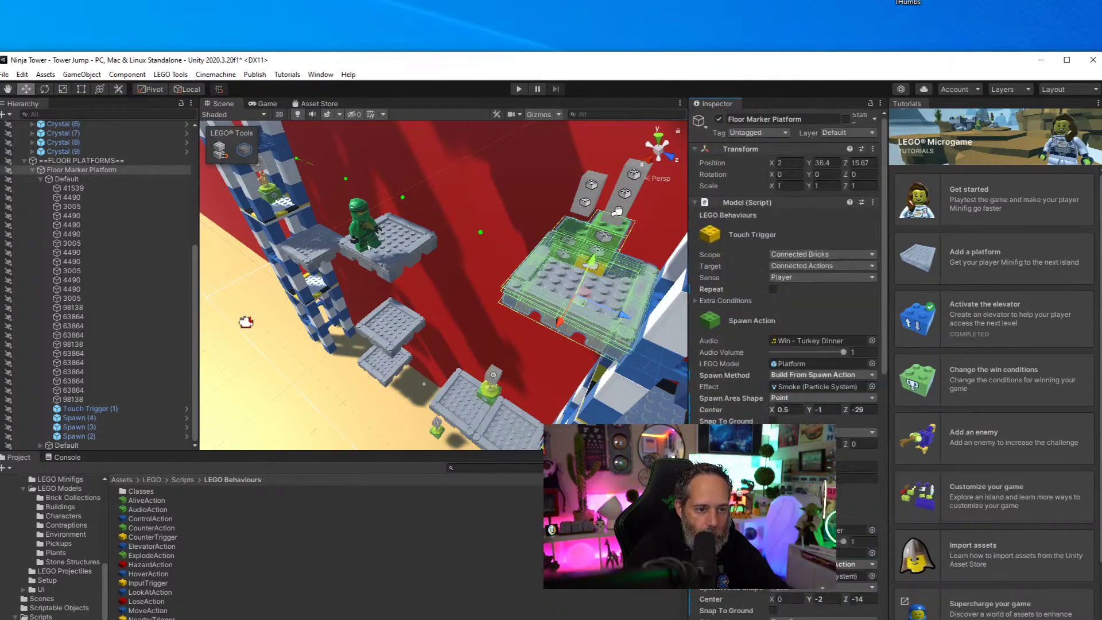
{"action": "scroll", "coordinate": [786, 264], "scroll_direction": "down", "scroll_amount": 3}
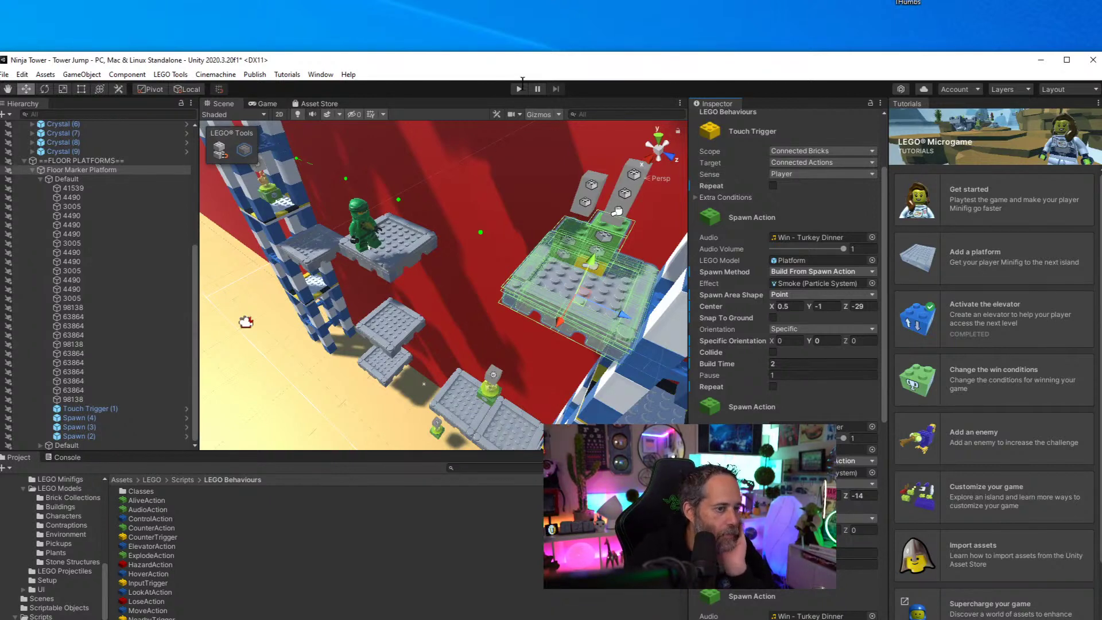
Playtest the level to check where the platforms spawn with the X offset, then end the run
{"action": "left_click", "coordinate": [521, 87]}
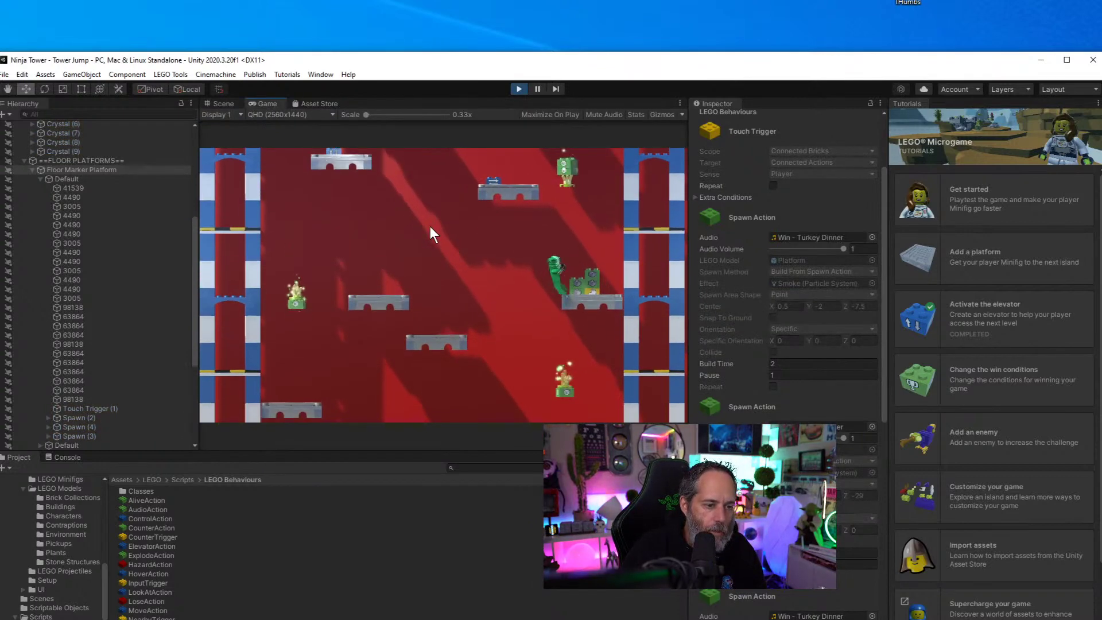
{"action": "key", "text": "Left"}
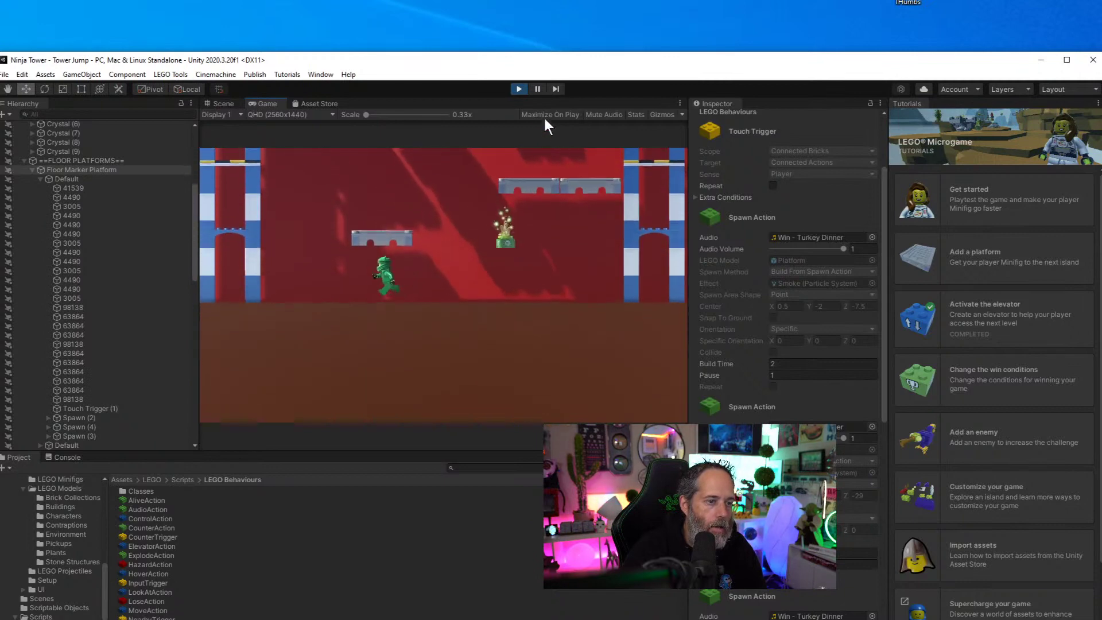
{"action": "left_click", "coordinate": [519, 89]}
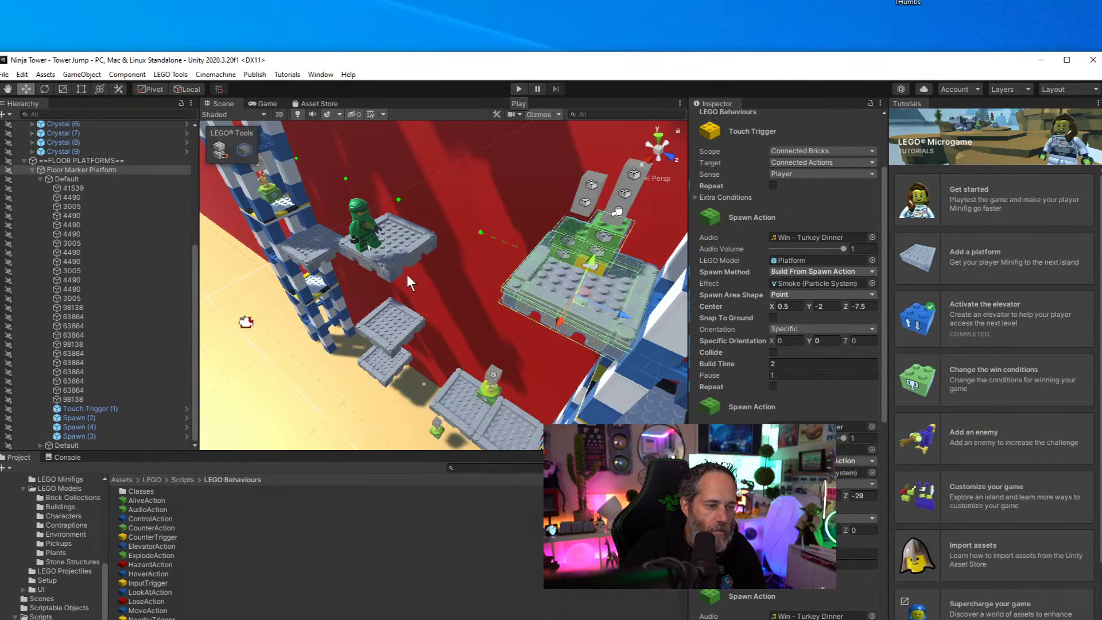
Turn brick building back on and reattach the separated Spawn (1) brick to the stack in the Floor Marker Platform's main Default group
{"action": "left_click", "coordinate": [67, 190]}
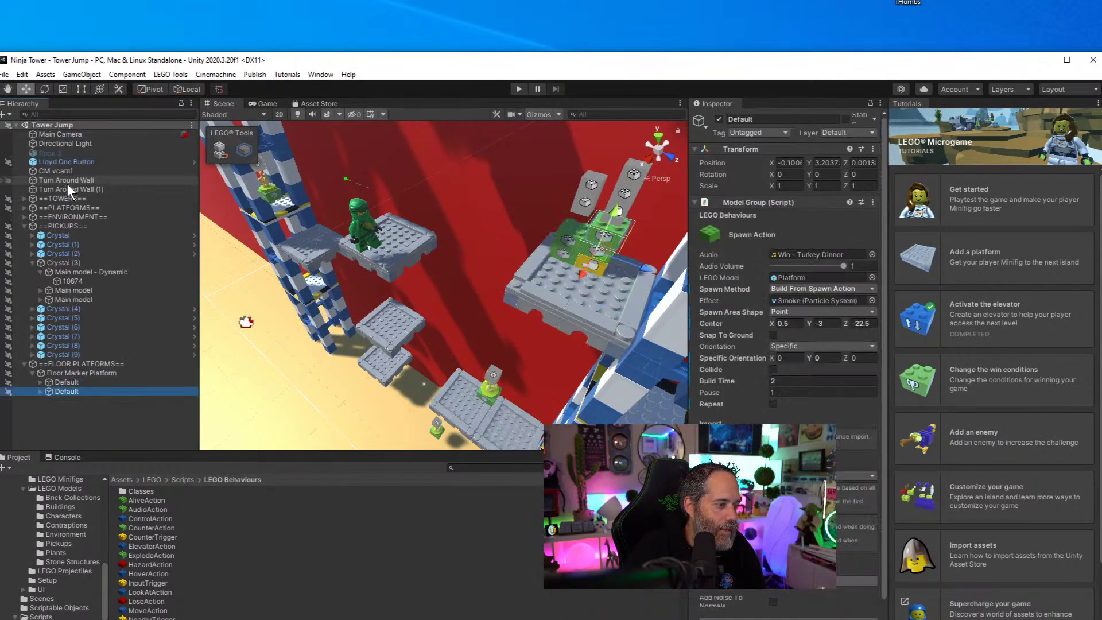
{"action": "left_click", "coordinate": [85, 400]}
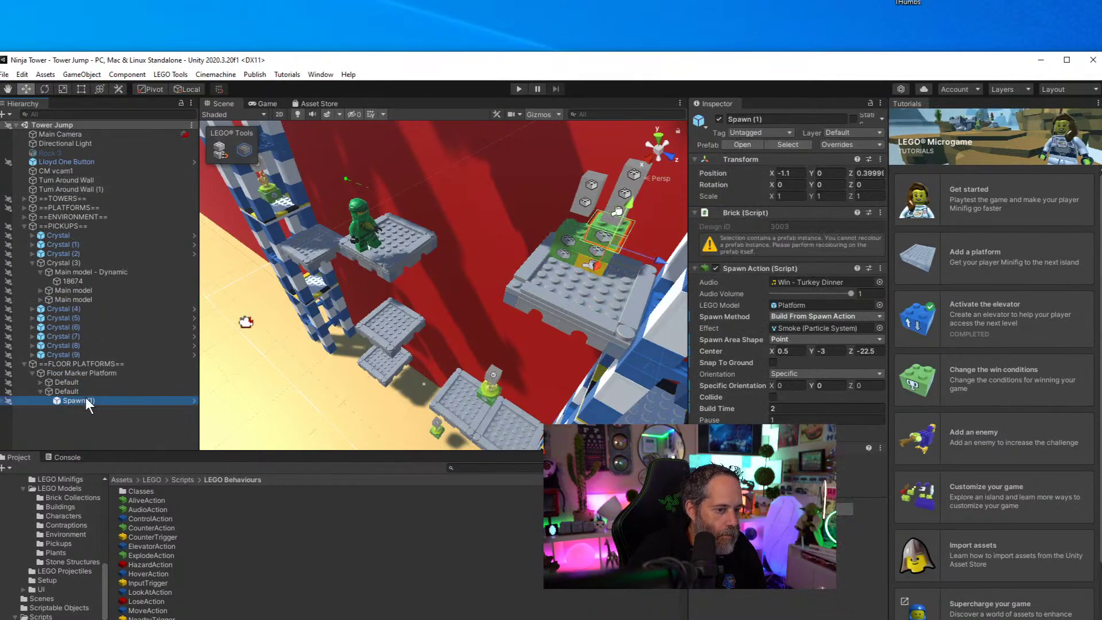
{"action": "left_click_drag", "start_coordinate": [85, 397], "coordinate": [77, 383]}
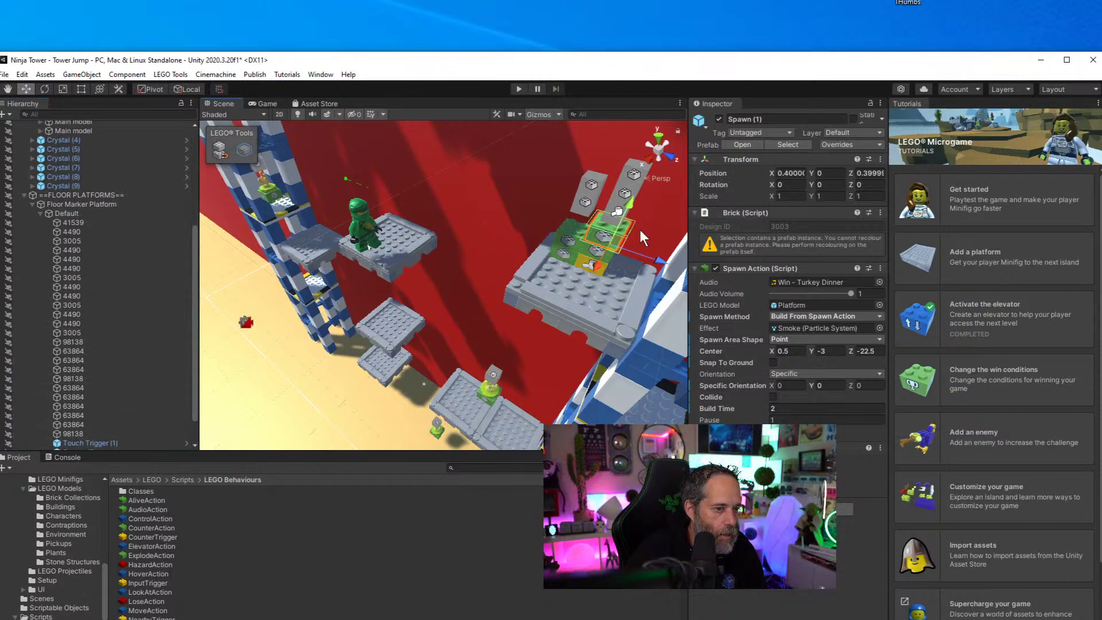
{"action": "left_click", "coordinate": [598, 233]}
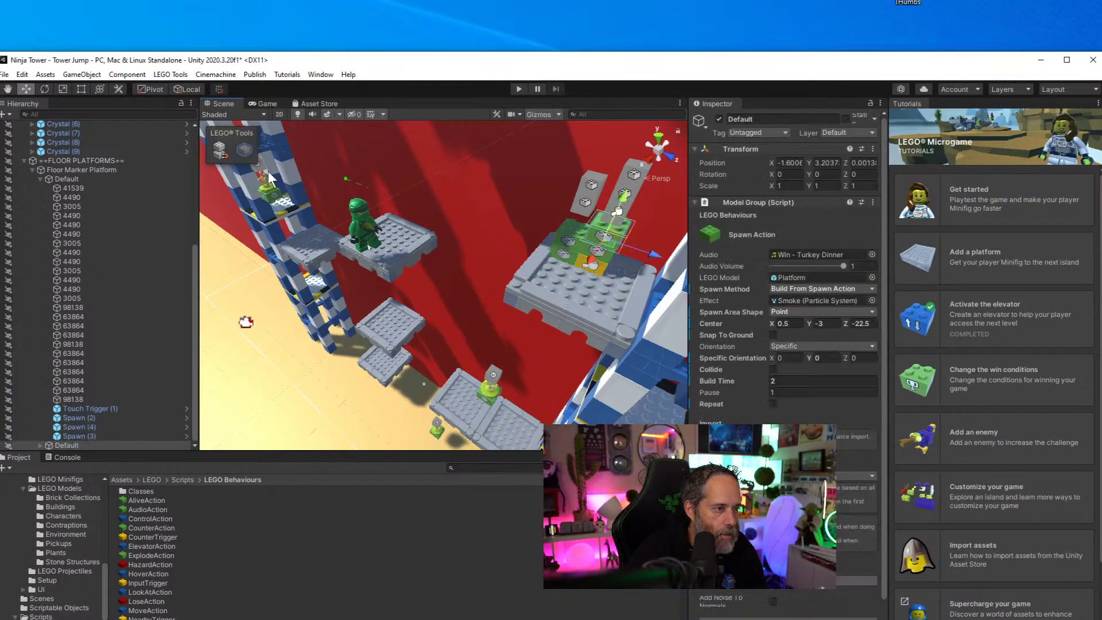
{"action": "key", "text": "ctrl+b"}
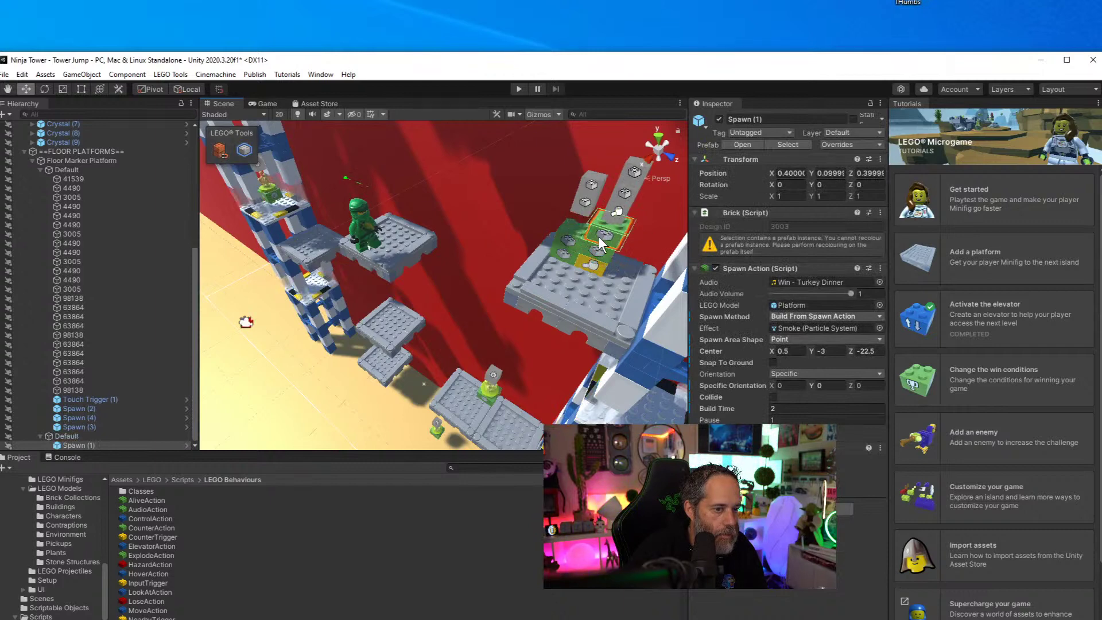
{"action": "left_click", "coordinate": [600, 237]}
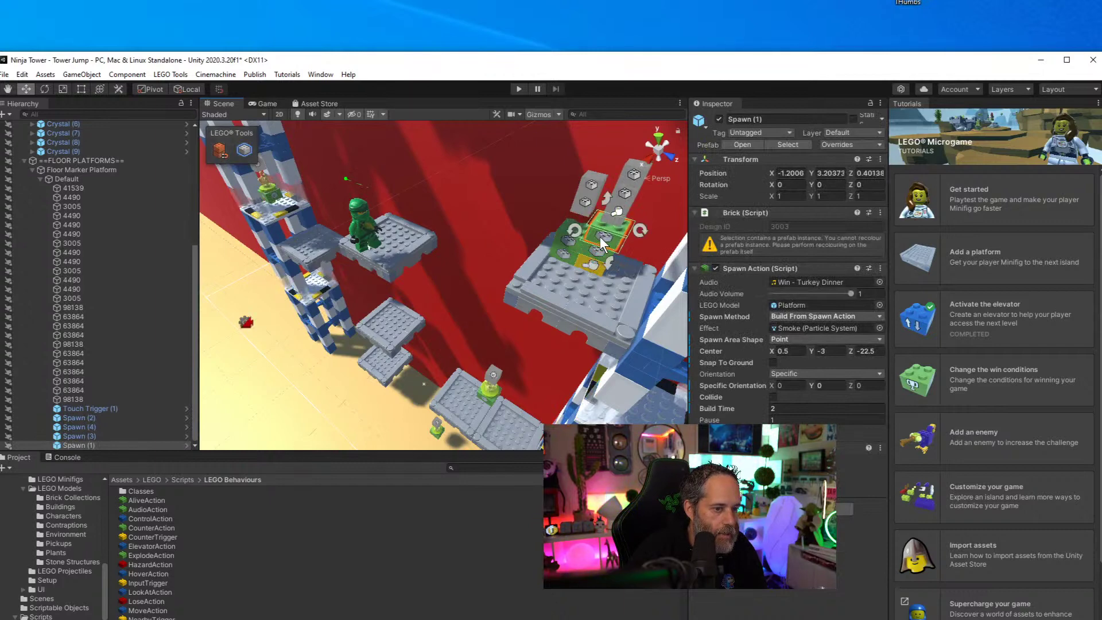
Check the main Default group's connected actions and run another playtest of all the spawned platforms, ending it
{"action": "left_click", "coordinate": [67, 178]}
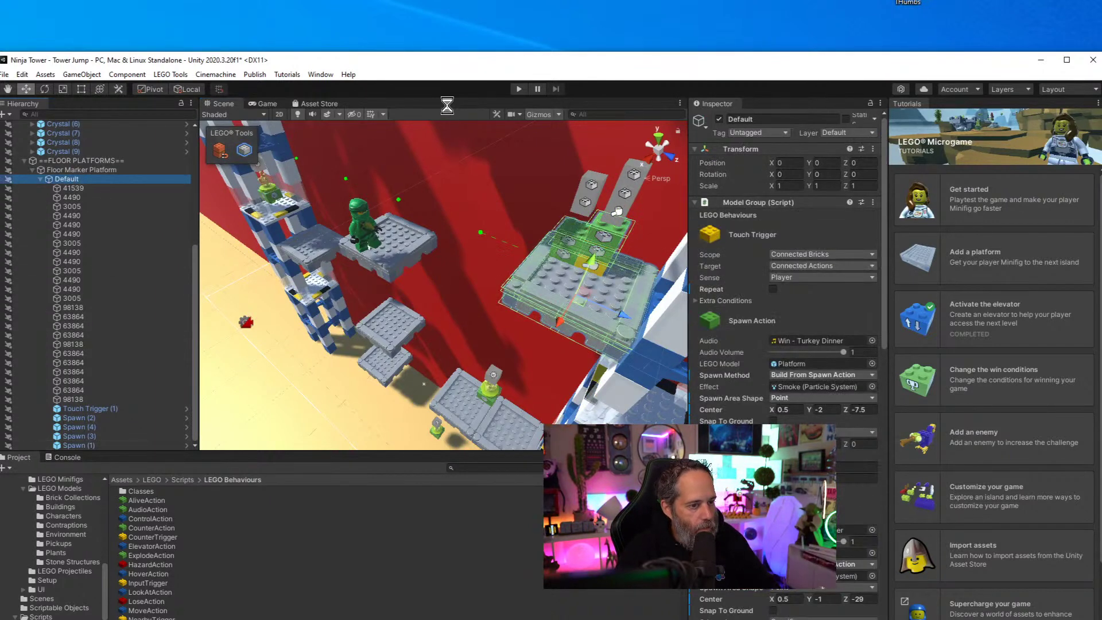
{"action": "left_click", "coordinate": [518, 89]}
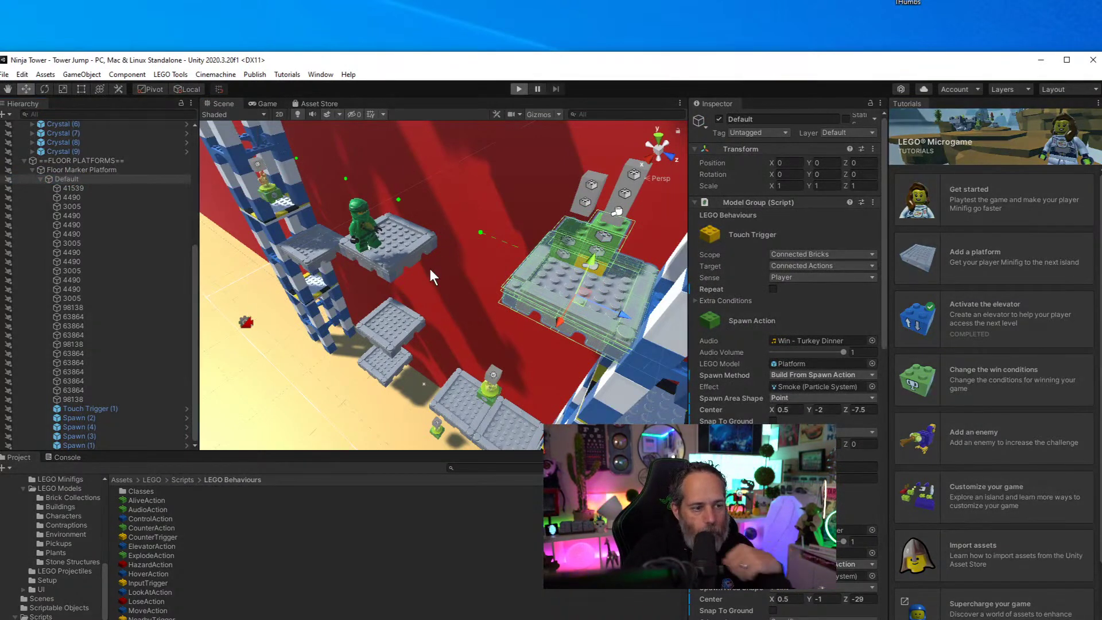
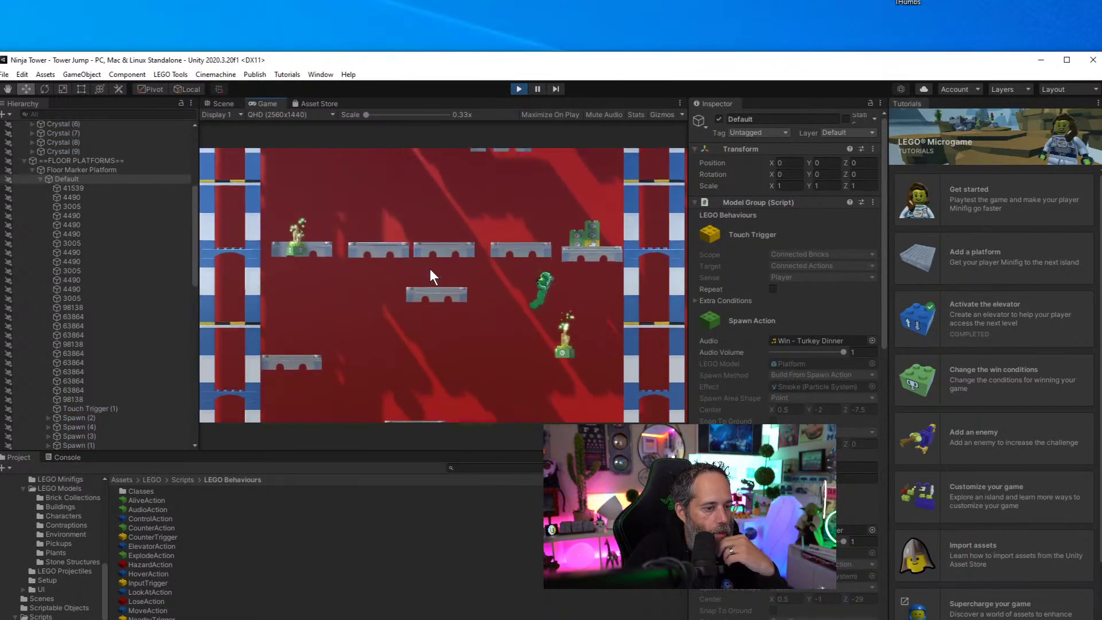
{"action": "left_click", "coordinate": [512, 88]}
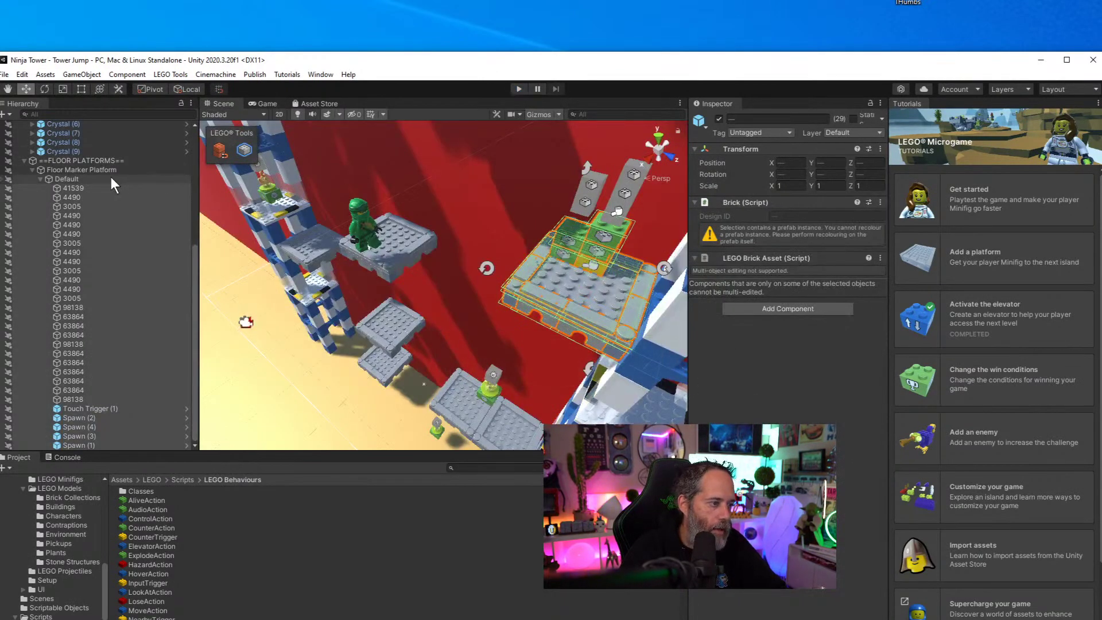
Set the Floor Marker Platform's Spawn Action center Z values to -7 for the first, -28.5 for the second and -13.5 for the third
{"action": "left_click", "coordinate": [105, 169]}
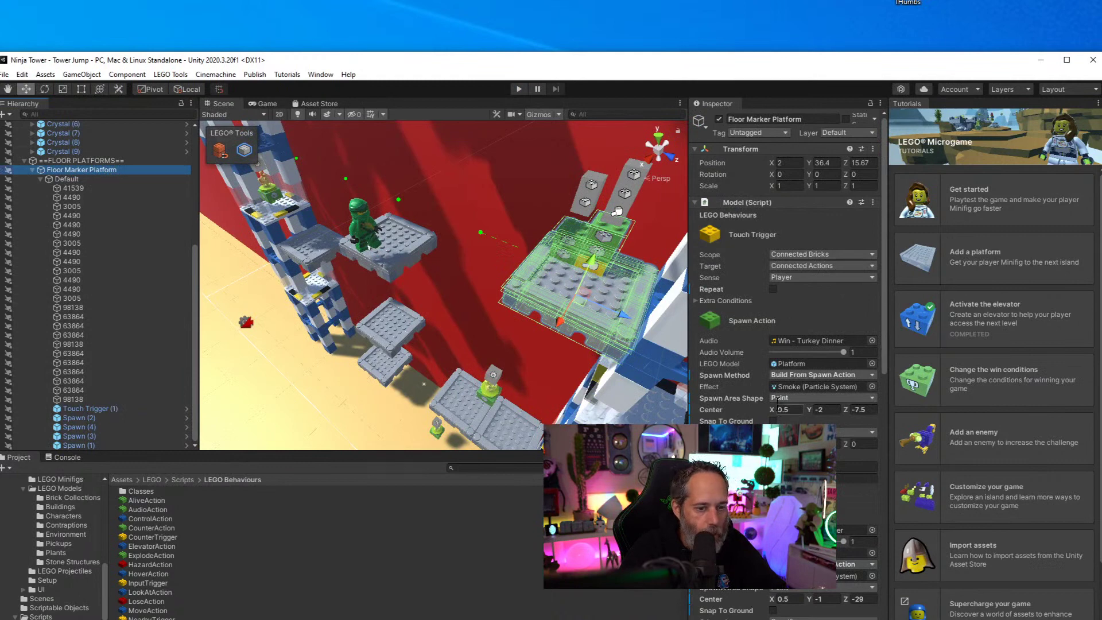
{"action": "left_click", "coordinate": [859, 409]}
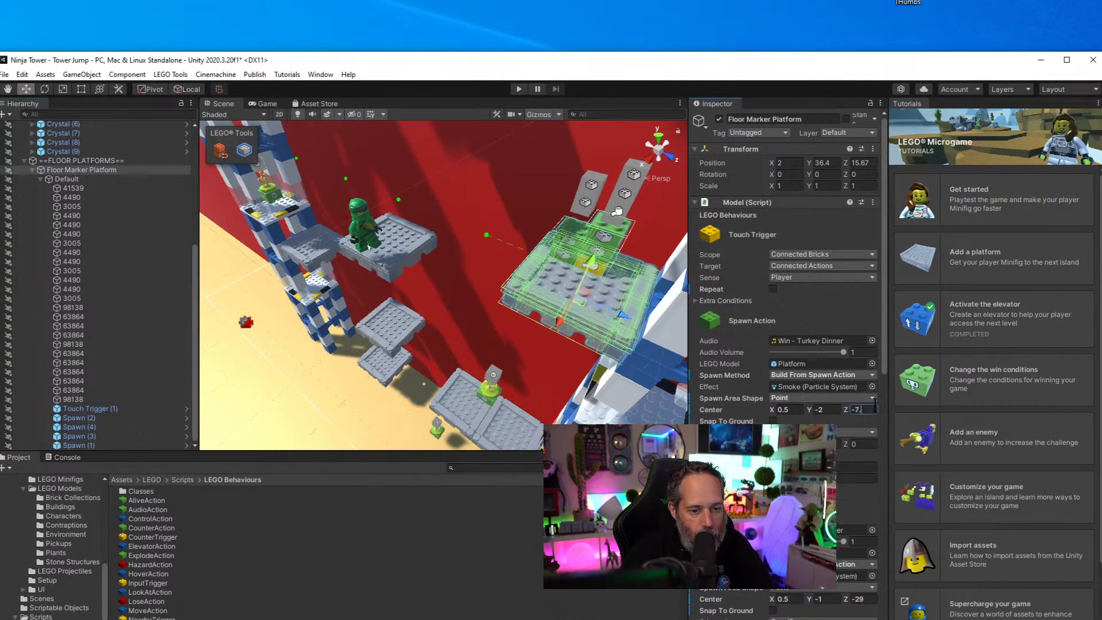
{"action": "key", "text": "BackSpace"}
{"action": "scroll", "coordinate": [853, 529], "scroll_direction": "down", "scroll_amount": 3}
{"action": "scroll", "coordinate": [865, 508], "scroll_direction": "down", "scroll_amount": 3}
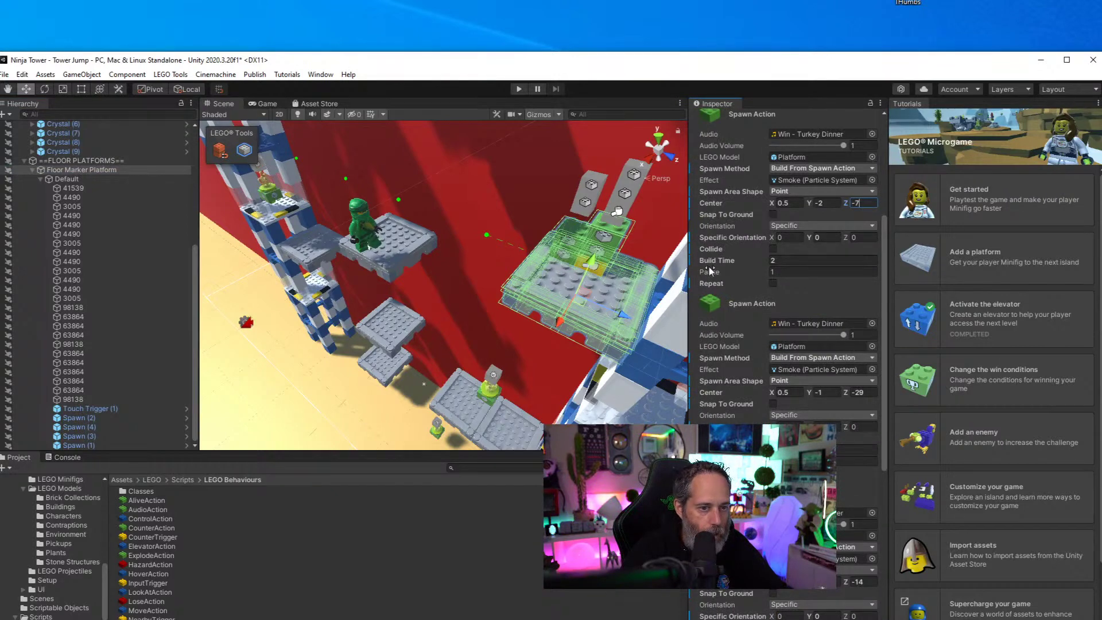
{"action": "left_click", "coordinate": [860, 582]}
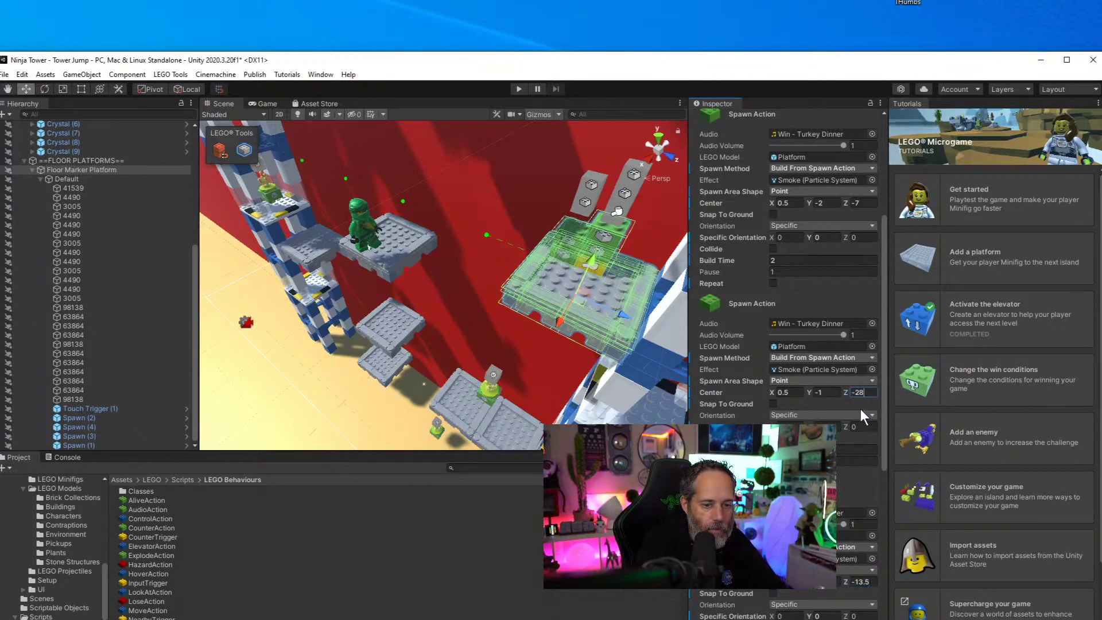
{"action": "scroll", "coordinate": [859, 409], "scroll_direction": "up", "scroll_amount": 6}
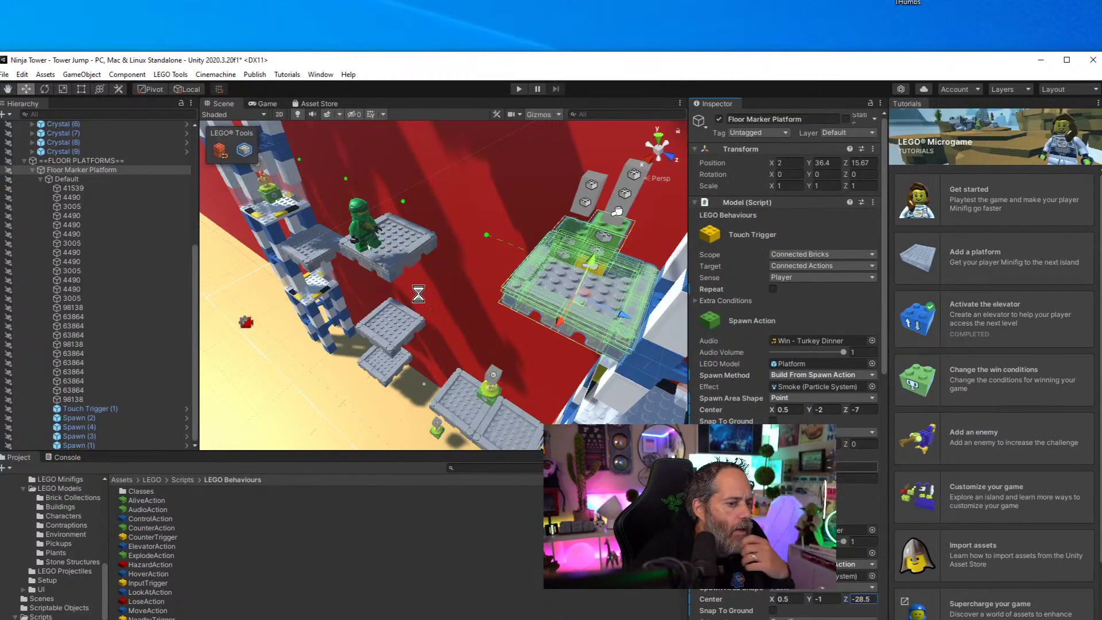
Duplicate the whole Floor Marker Platform and raise the copy straight up the tower to about Y 68.5
{"action": "left_click_drag", "start_coordinate": [419, 293], "coordinate": [535, 203], "text": "alt"}
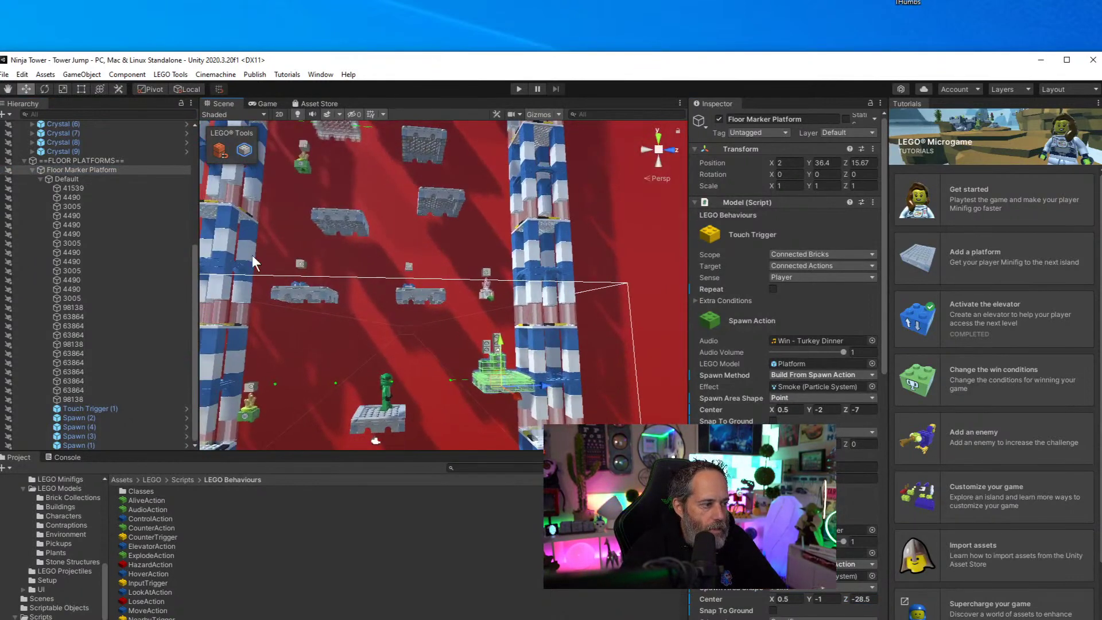
{"action": "left_click", "coordinate": [504, 342]}
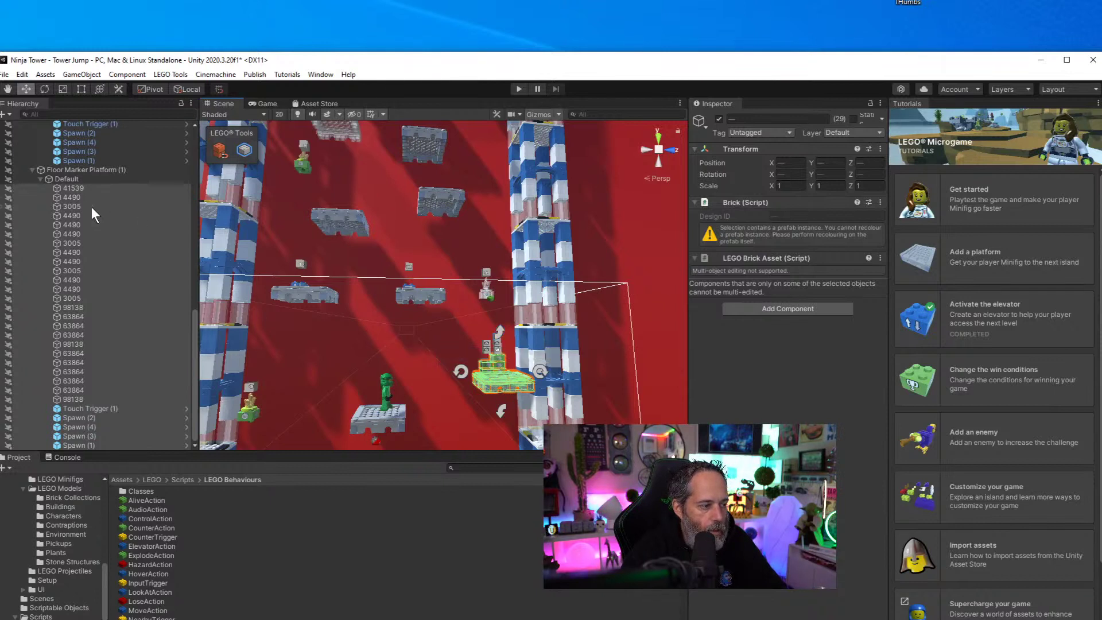
{"action": "scroll", "coordinate": [94, 210], "scroll_direction": "up", "scroll_amount": 5}
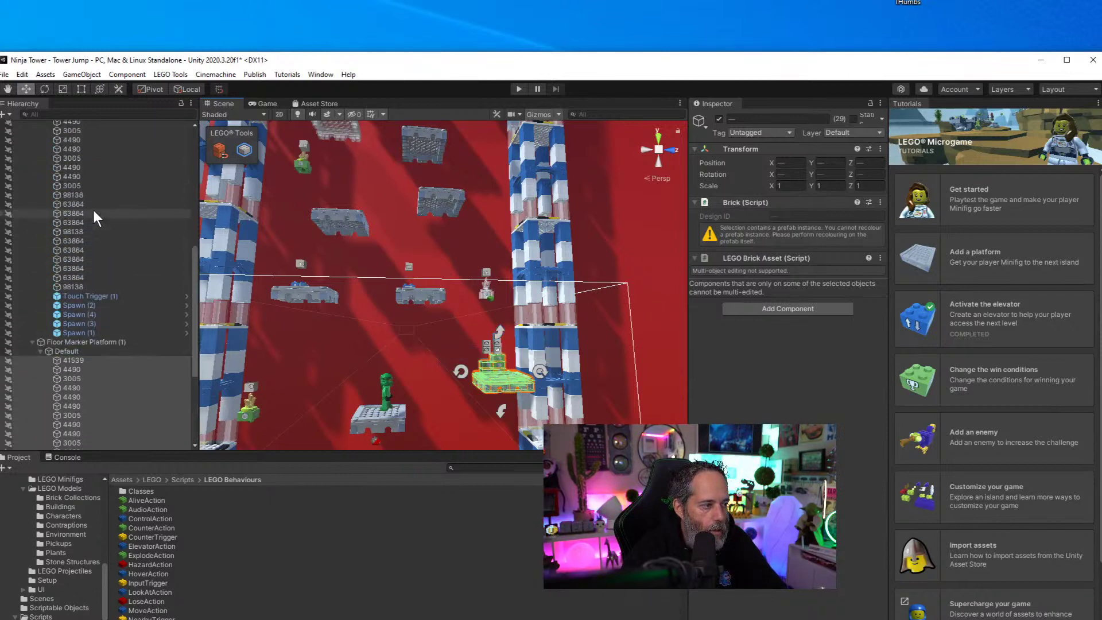
{"action": "left_click", "coordinate": [83, 343]}
{"action": "left_click_drag", "start_coordinate": [499, 344], "coordinate": [505, 106]}
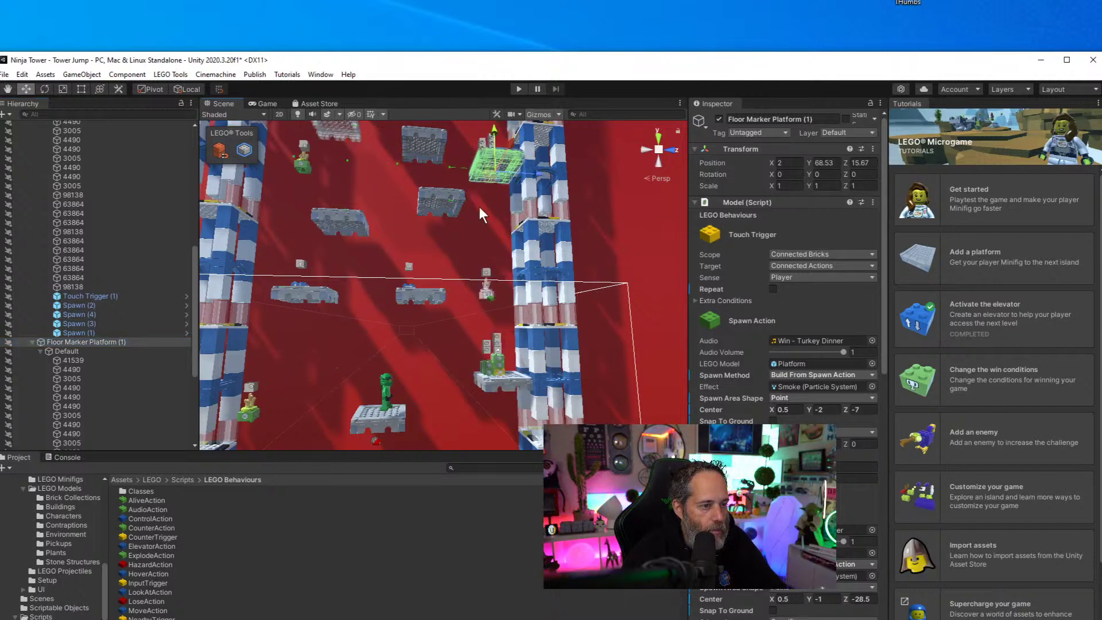
Raise Floor Marker Platform (1) further up along the tower to about Y 89.8
{"action": "right_click_drag", "start_coordinate": [479, 207], "coordinate": [471, 358]}
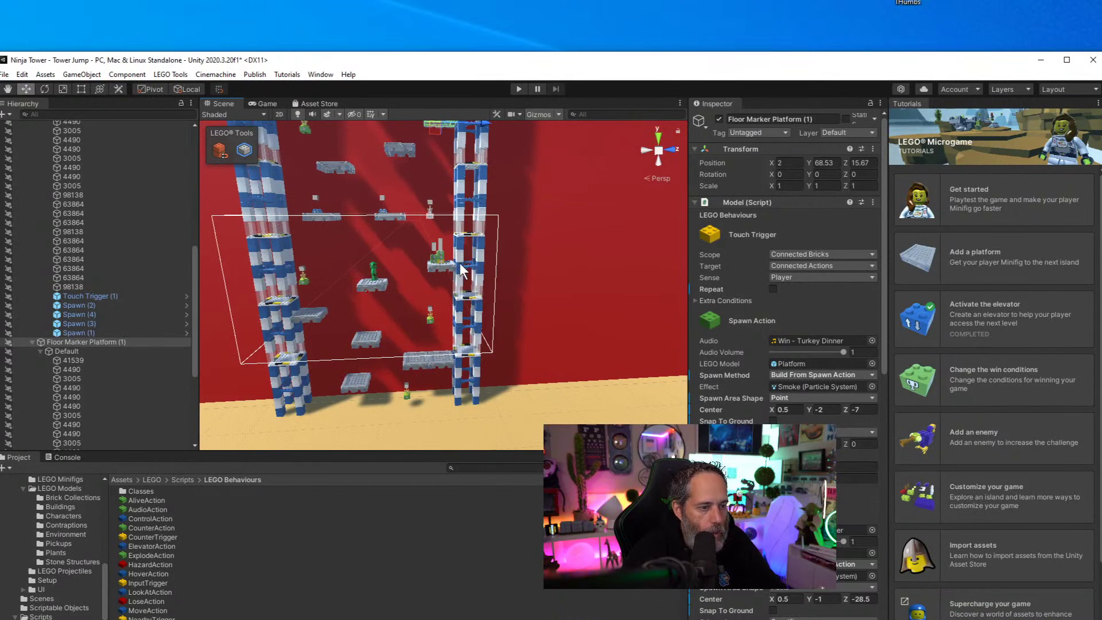
{"action": "right_click_drag", "start_coordinate": [456, 299], "coordinate": [472, 325]}
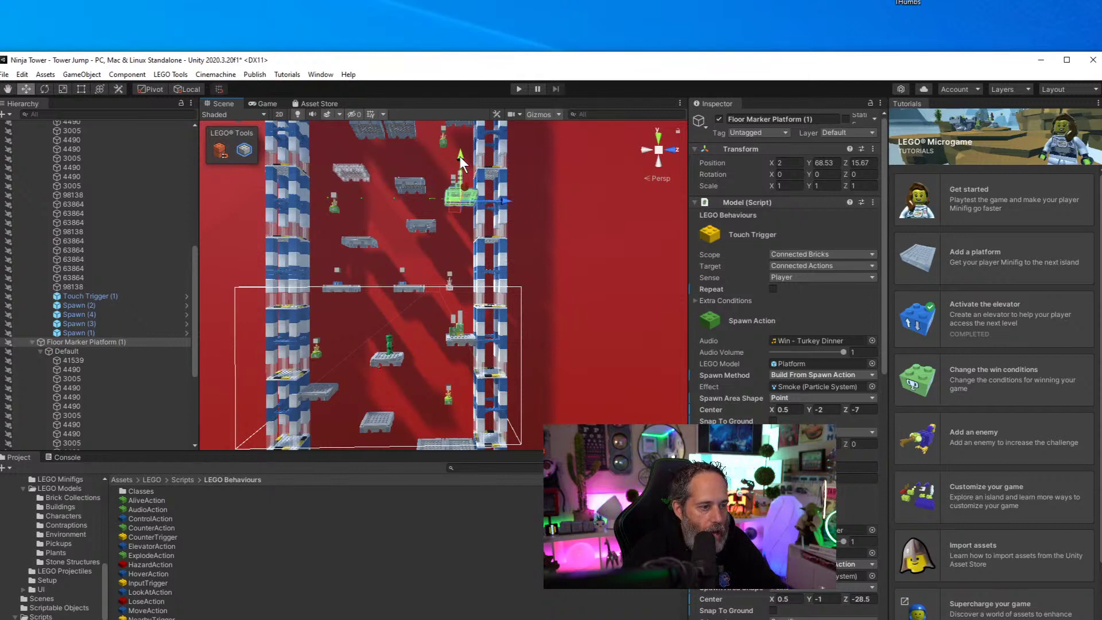
{"action": "mouse_move", "coordinate": [461, 162]}
{"action": "left_mouse_down"}
{"action": "mouse_move", "coordinate": [470, 112]}
{"action": "mouse_move", "coordinate": [457, 144]}
{"action": "left_mouse_up"}
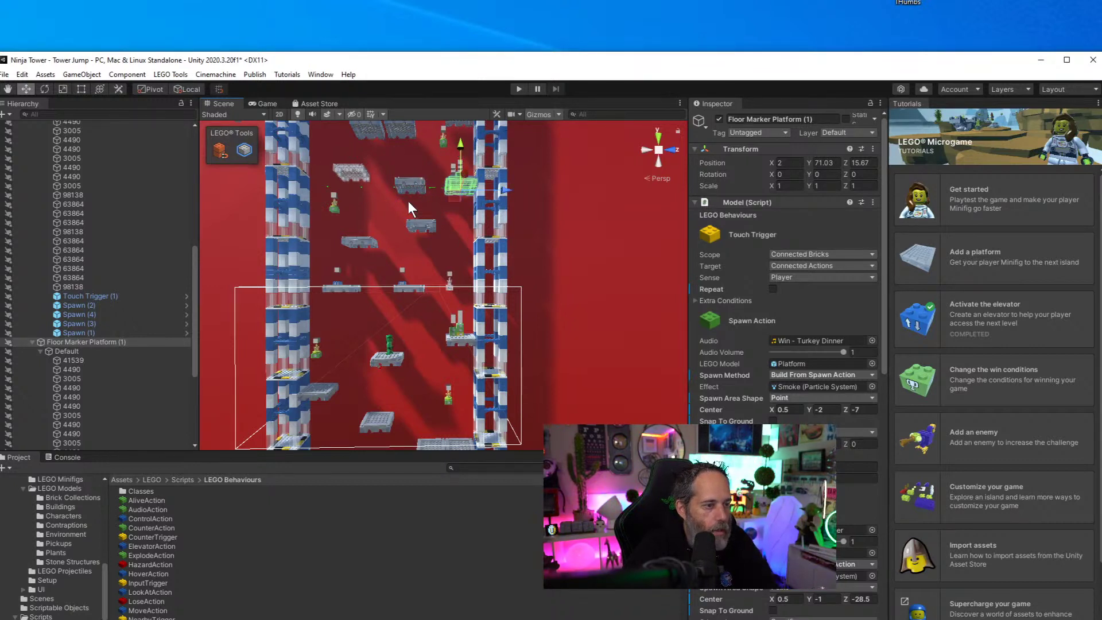
{"action": "left_click_drag", "start_coordinate": [411, 230], "coordinate": [447, 133], "text": "alt"}
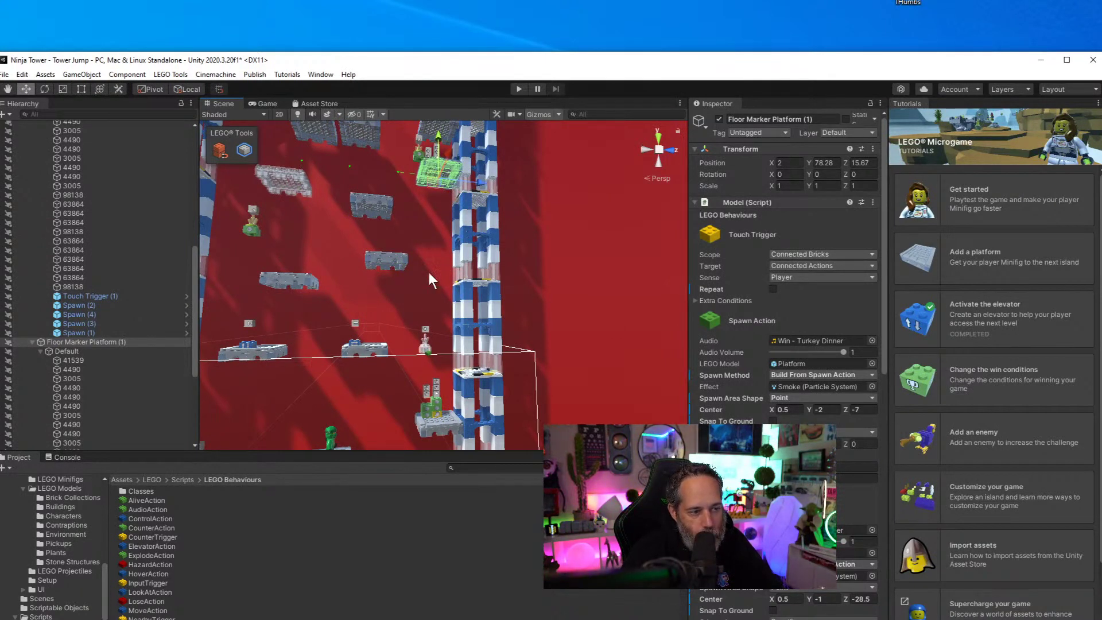
{"action": "left_click_drag", "start_coordinate": [428, 272], "coordinate": [422, 178], "text": "alt"}
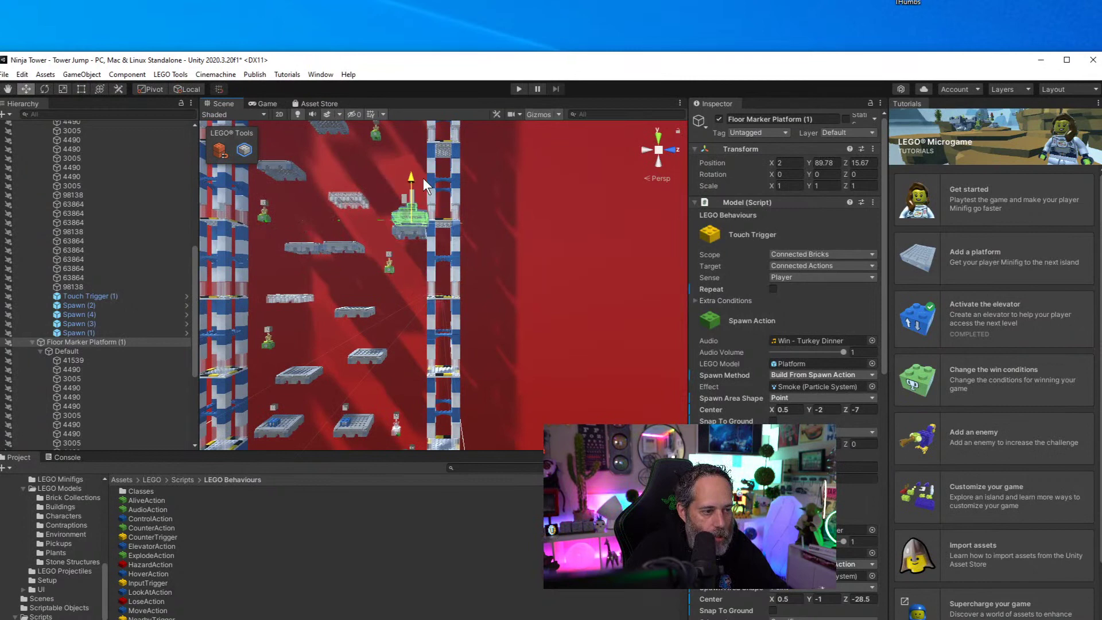
Turn off brick building and delete Platform (16), the regular platform overlapping the copied floor marker platform
{"action": "left_click", "coordinate": [398, 226]}
{"action": "left_click", "coordinate": [404, 231]}
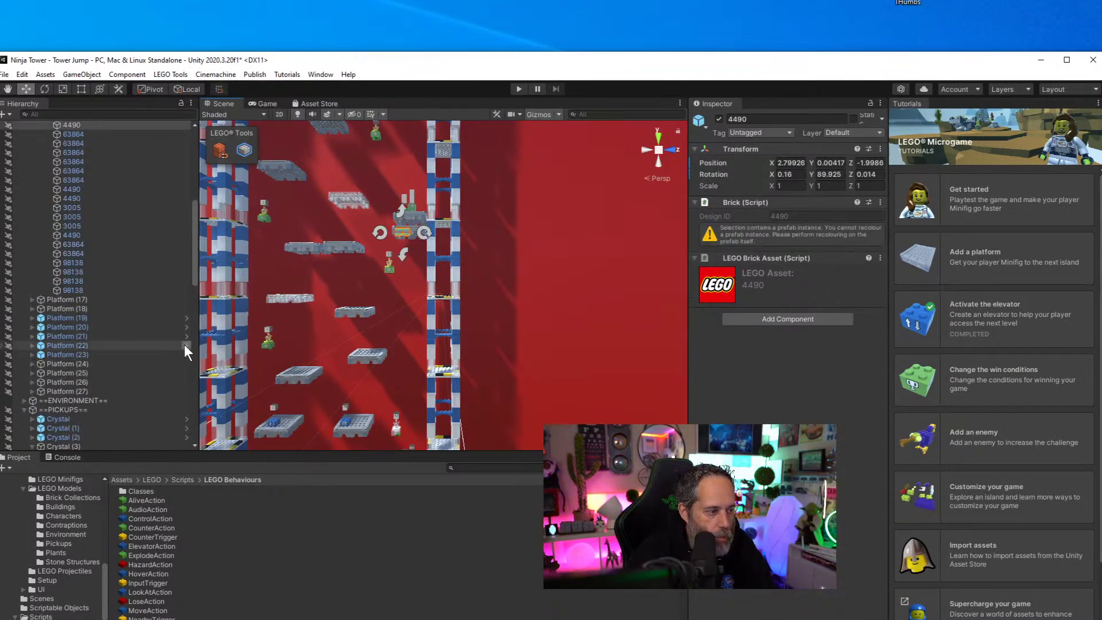
{"action": "left_click", "coordinate": [221, 150]}
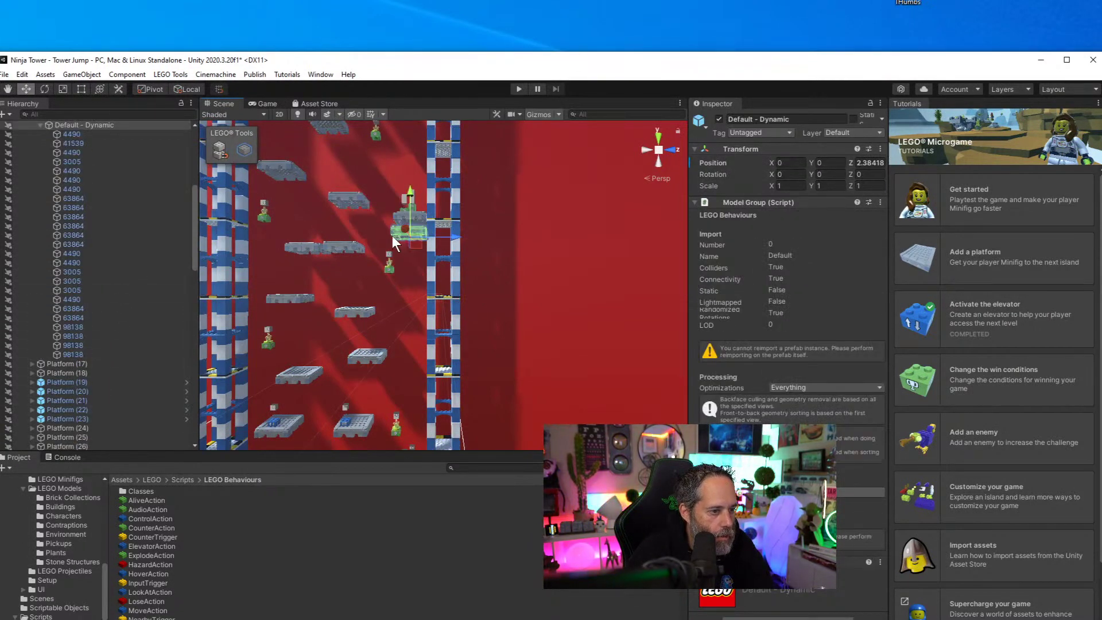
{"action": "scroll", "coordinate": [98, 362], "scroll_direction": "down", "scroll_amount": 4}
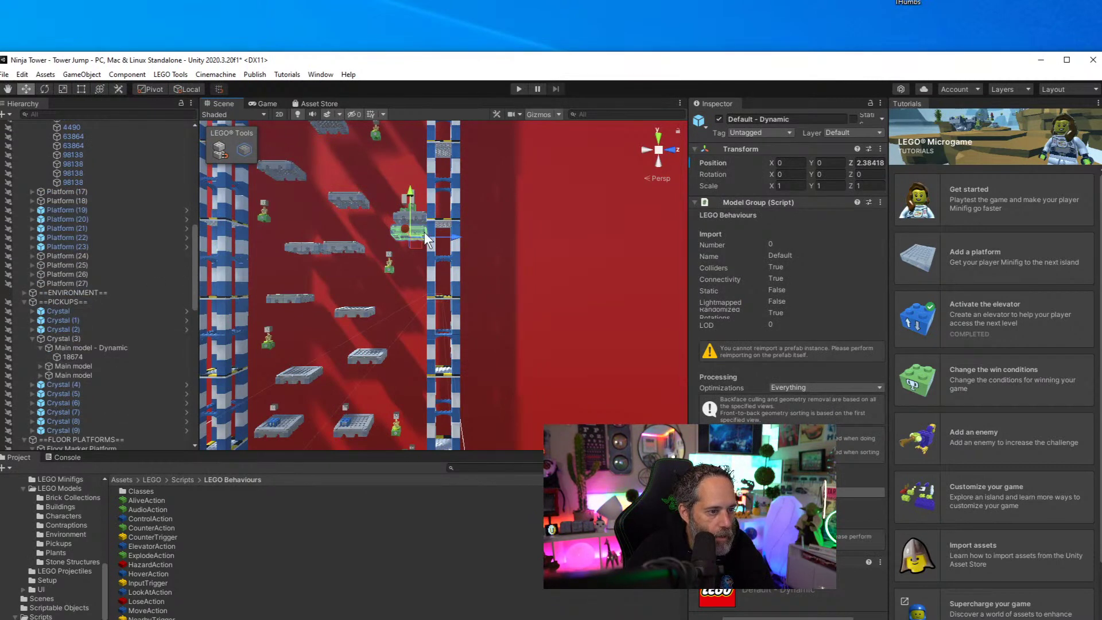
{"action": "left_click", "coordinate": [382, 246]}
{"action": "left_click", "coordinate": [394, 234]}
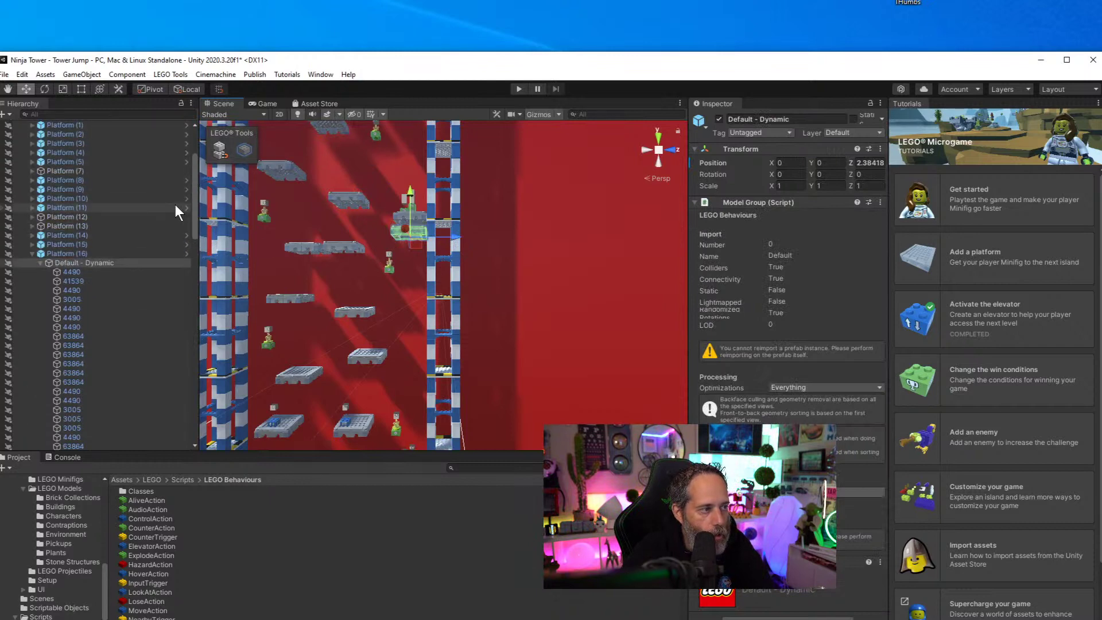
{"action": "left_click", "coordinate": [94, 253]}
{"action": "left_click", "coordinate": [415, 271]}
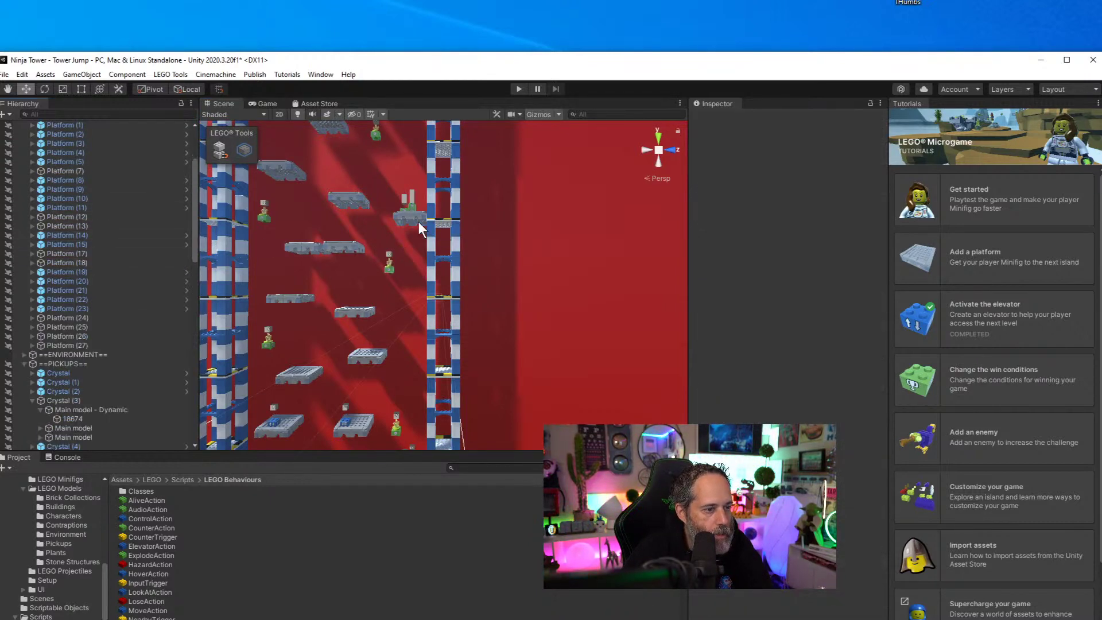
Select the entire Floor Marker Platform (1) and raise it slightly to about Y 91.8
{"action": "left_click", "coordinate": [418, 222]}
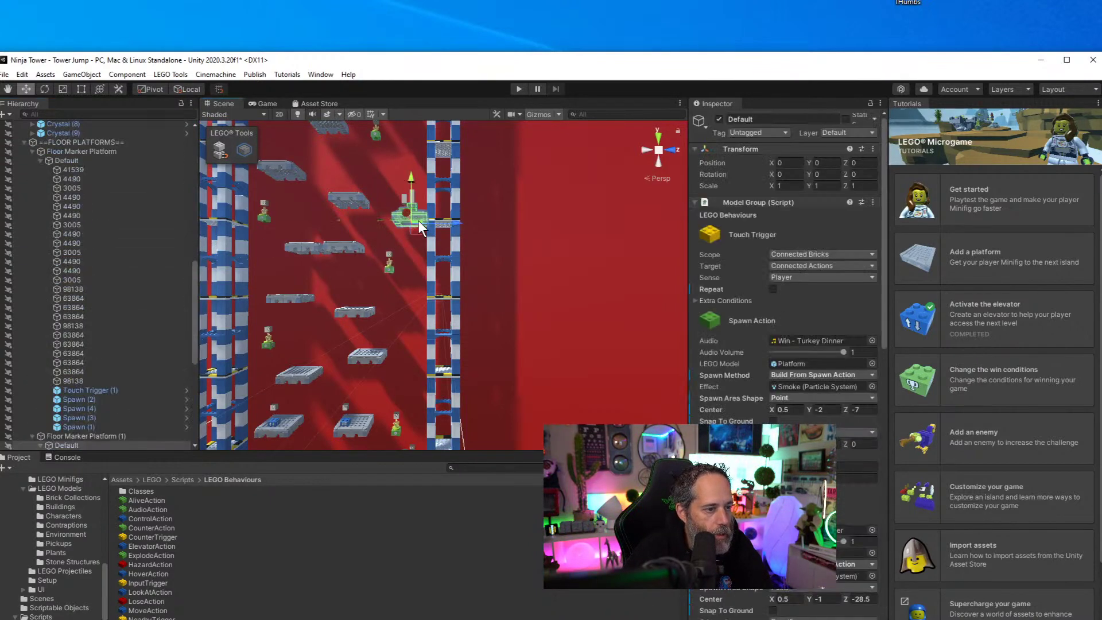
{"action": "left_click", "coordinate": [112, 435]}
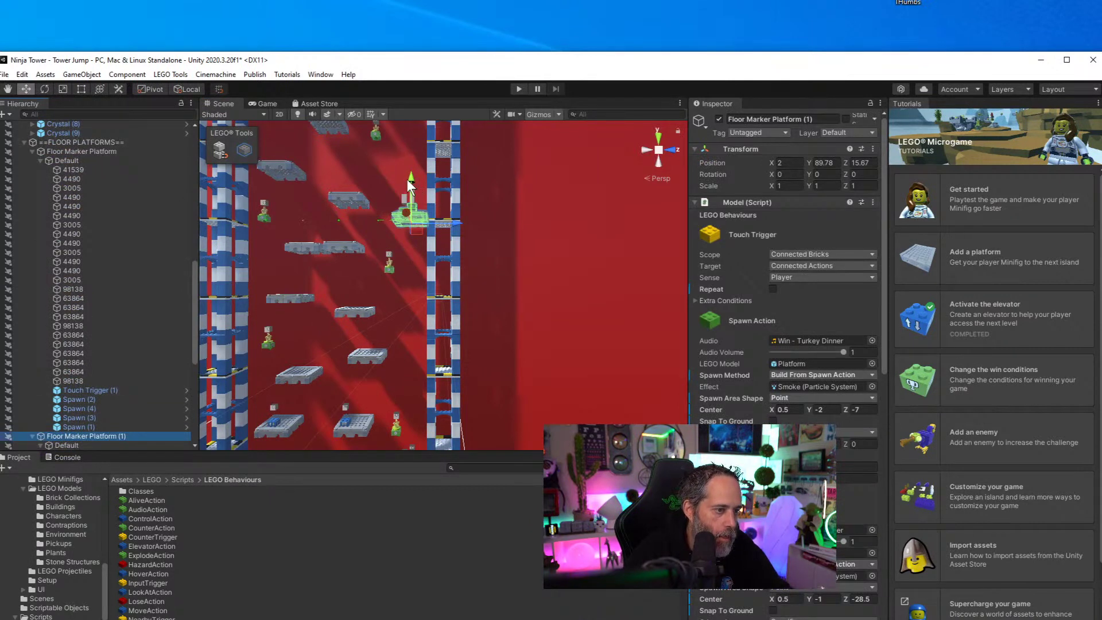
{"action": "left_click_drag", "start_coordinate": [408, 179], "coordinate": [408, 170]}
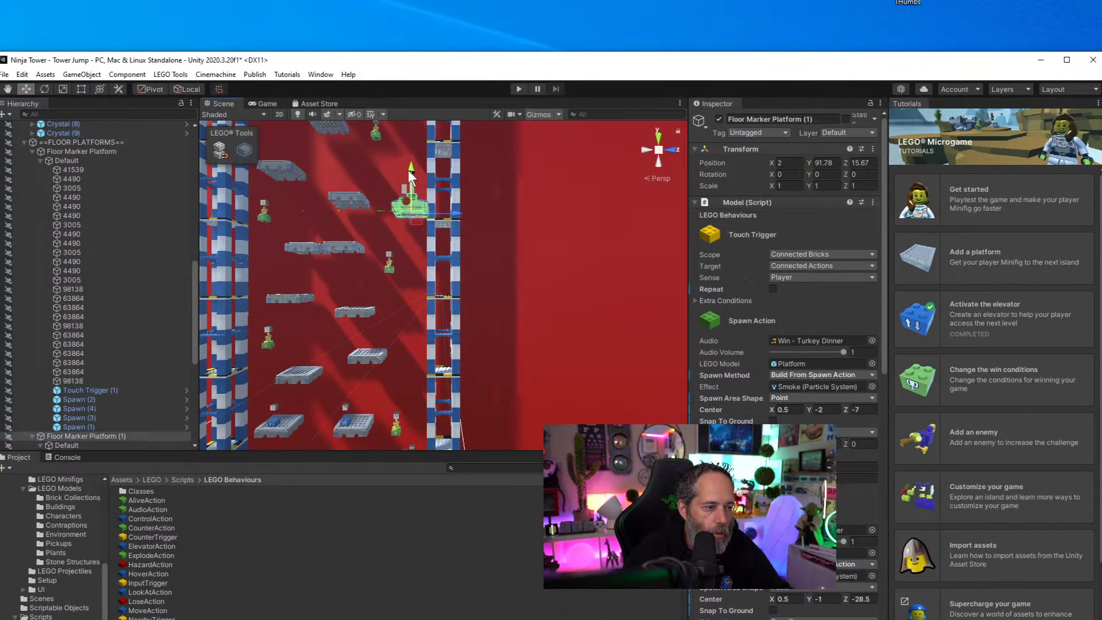
Delete Platform (17) and Platform (13), the two coinciding platforms next to the raised floor marker platform
{"action": "left_click", "coordinate": [349, 198]}
{"action": "scroll", "coordinate": [153, 356], "scroll_direction": "up", "scroll_amount": 5}
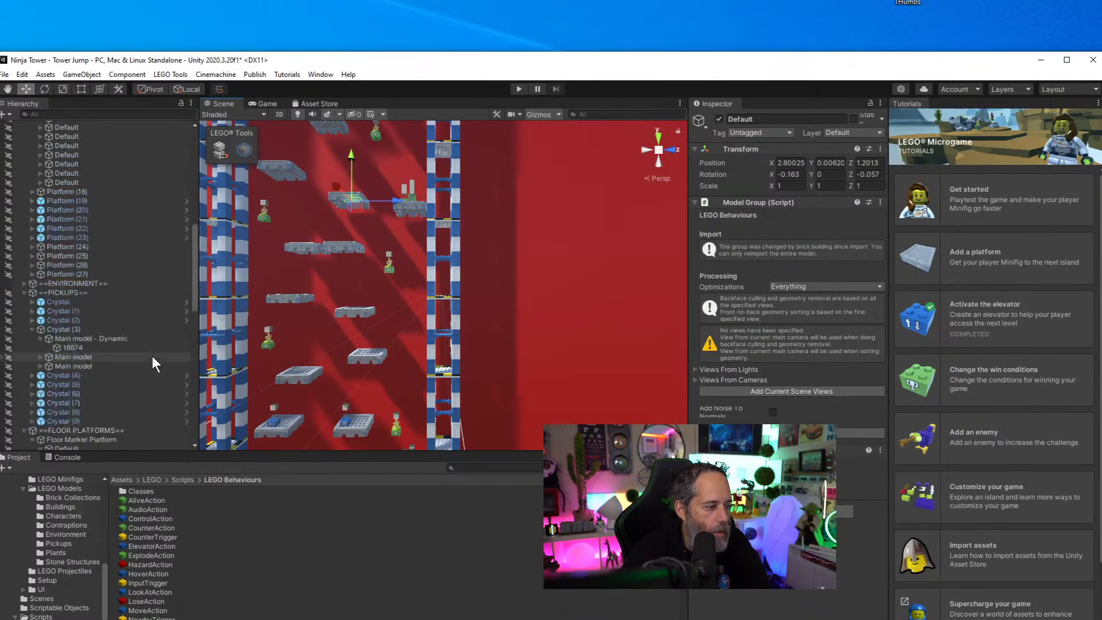
{"action": "scroll", "coordinate": [153, 362], "scroll_direction": "up", "scroll_amount": 10}
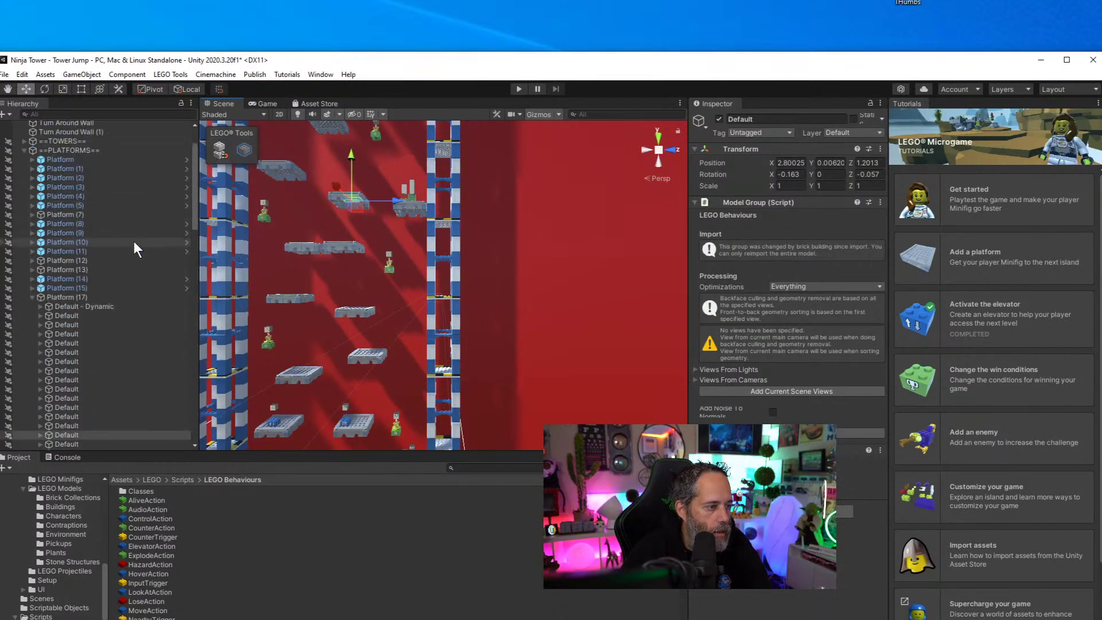
{"action": "left_click", "coordinate": [79, 297]}
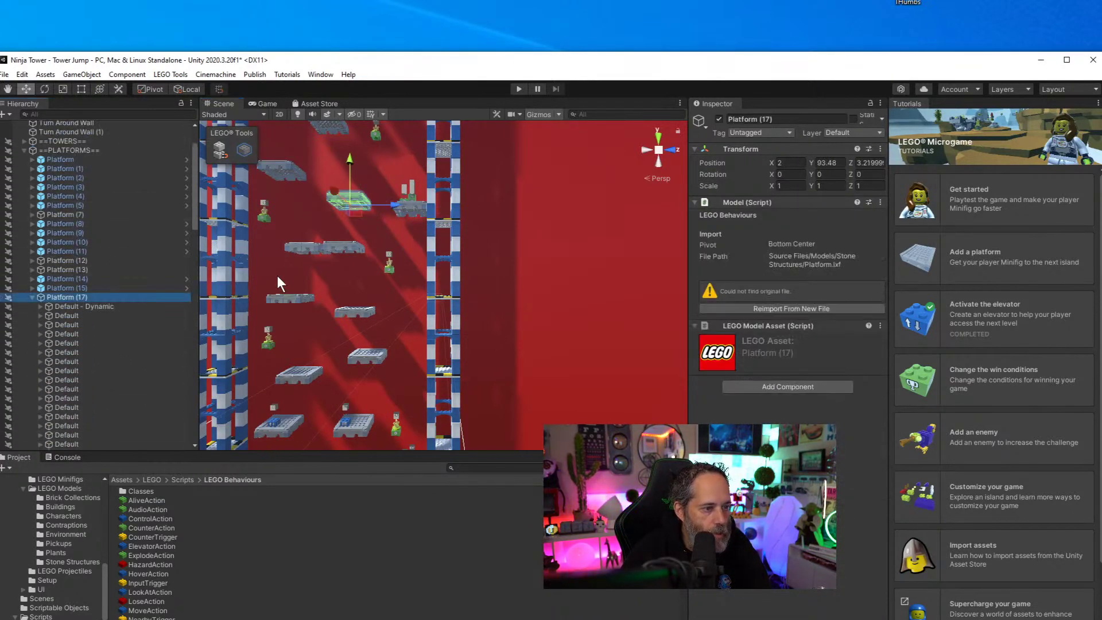
{"action": "left_click", "coordinate": [384, 234]}
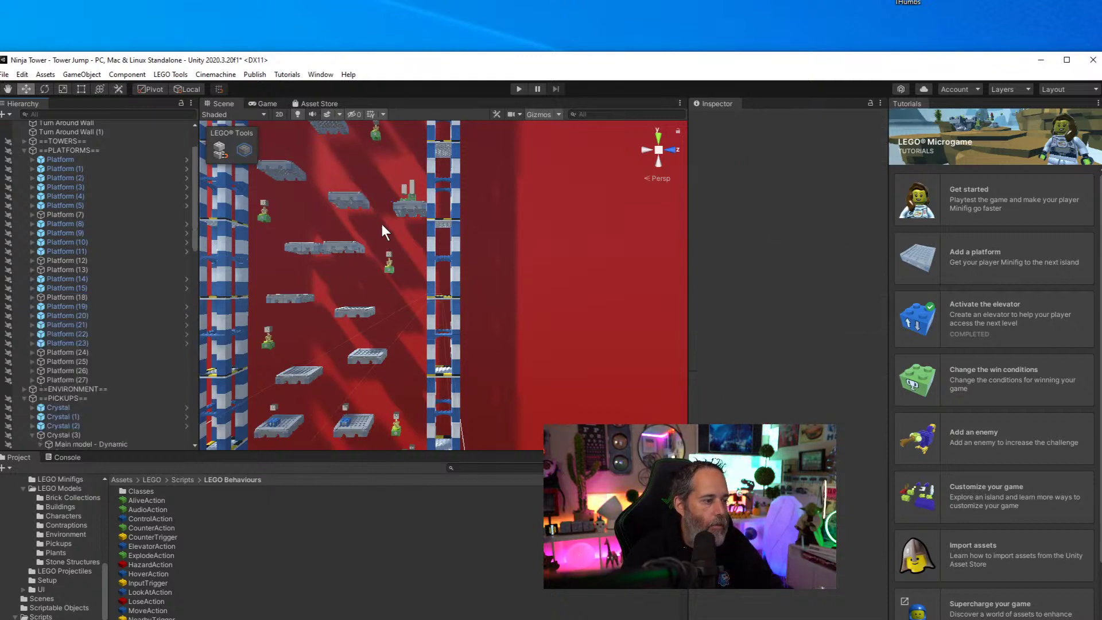
{"action": "left_click", "coordinate": [347, 197]}
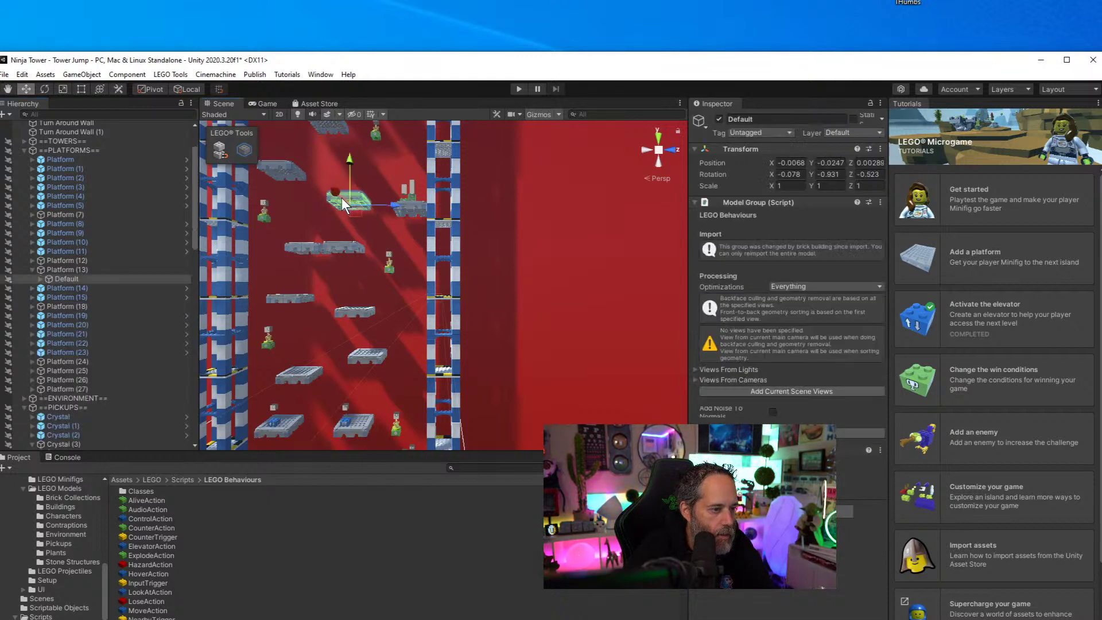
{"action": "key", "text": "Delete"}
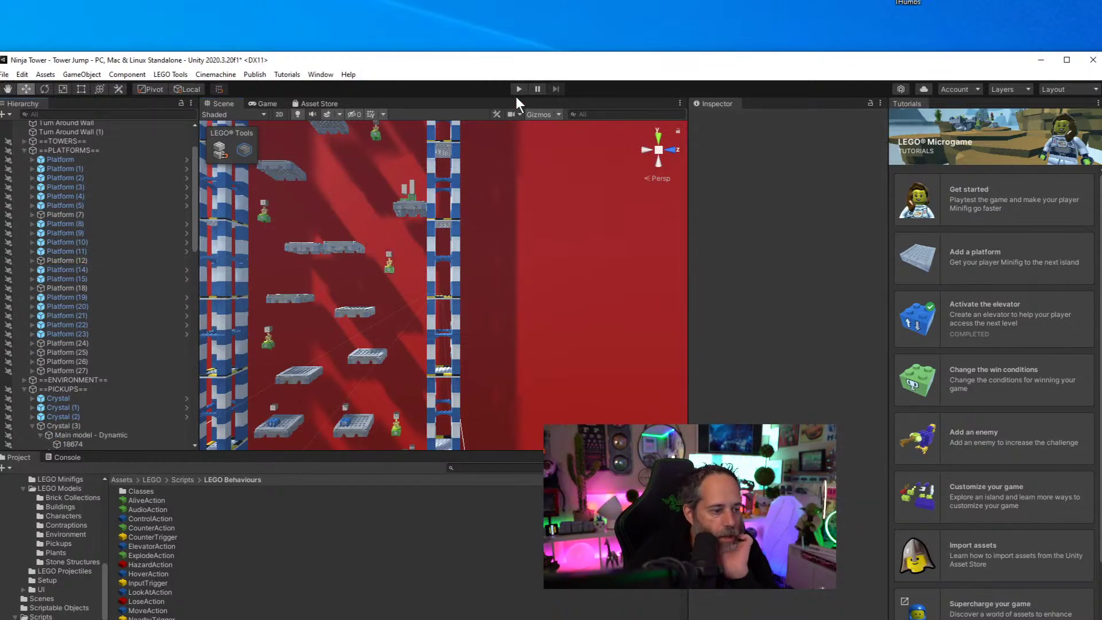
Set the Lloyd One Button player's Y position to 0 so the run starts on the ground
{"action": "left_click_drag", "start_coordinate": [350, 294], "coordinate": [383, 327], "text": "alt"}
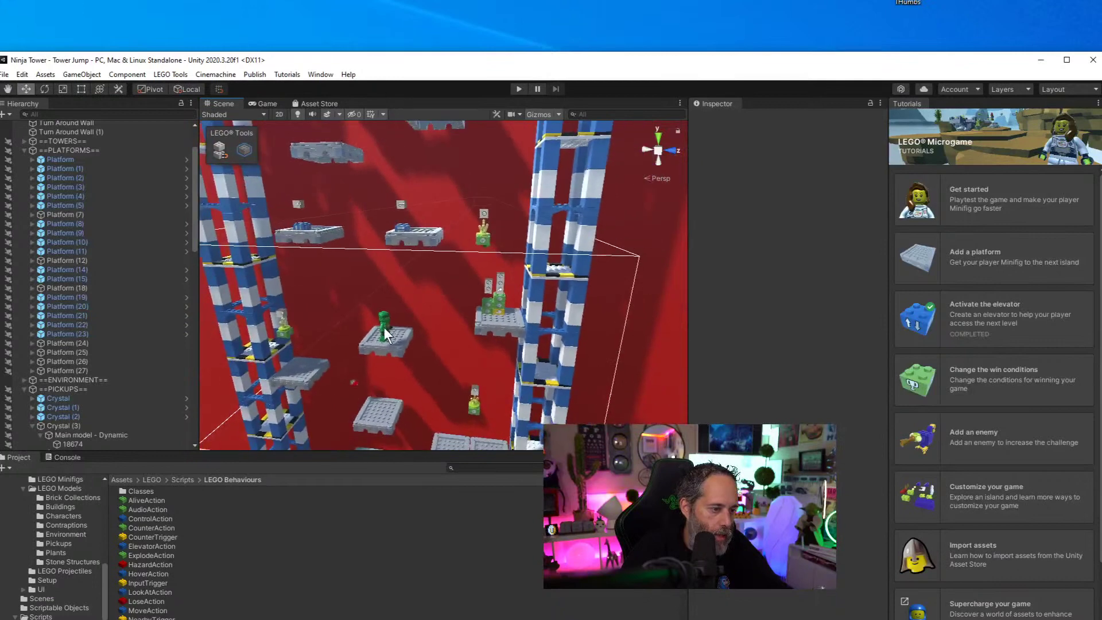
{"action": "left_click", "coordinate": [384, 327]}
{"action": "left_click", "coordinate": [829, 173]}
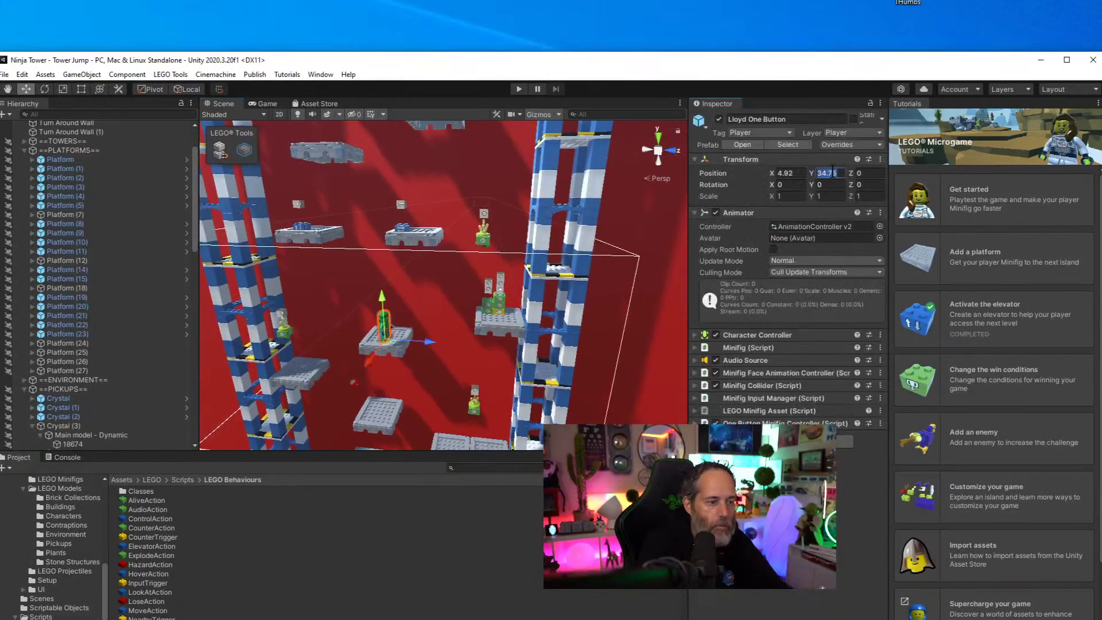
{"action": "type", "text": "0"}
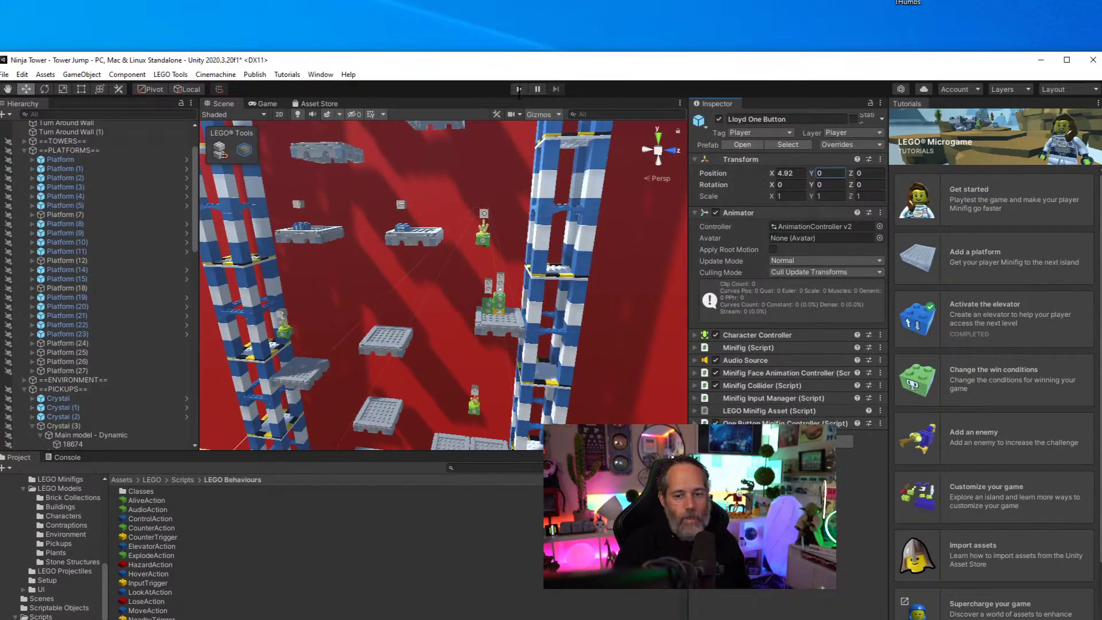
Start a playtest of the level and run and jump along the ground, collecting the crystal near the first platforms
{"action": "left_click", "coordinate": [519, 91]}
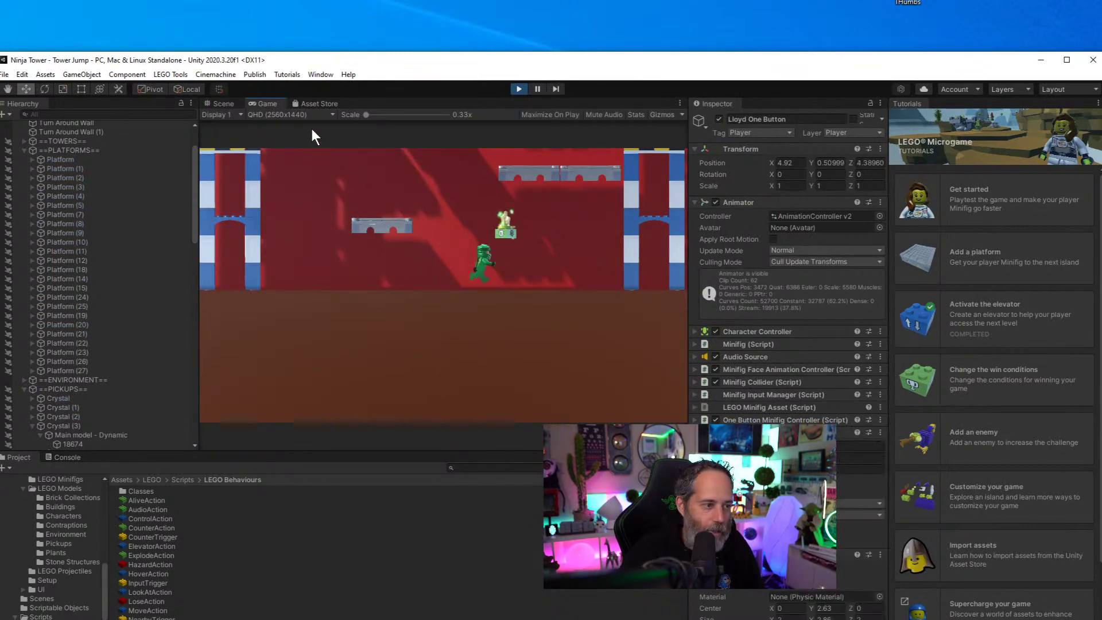
{"action": "left_click", "coordinate": [538, 116]}
{"action": "key", "text": "Left"}
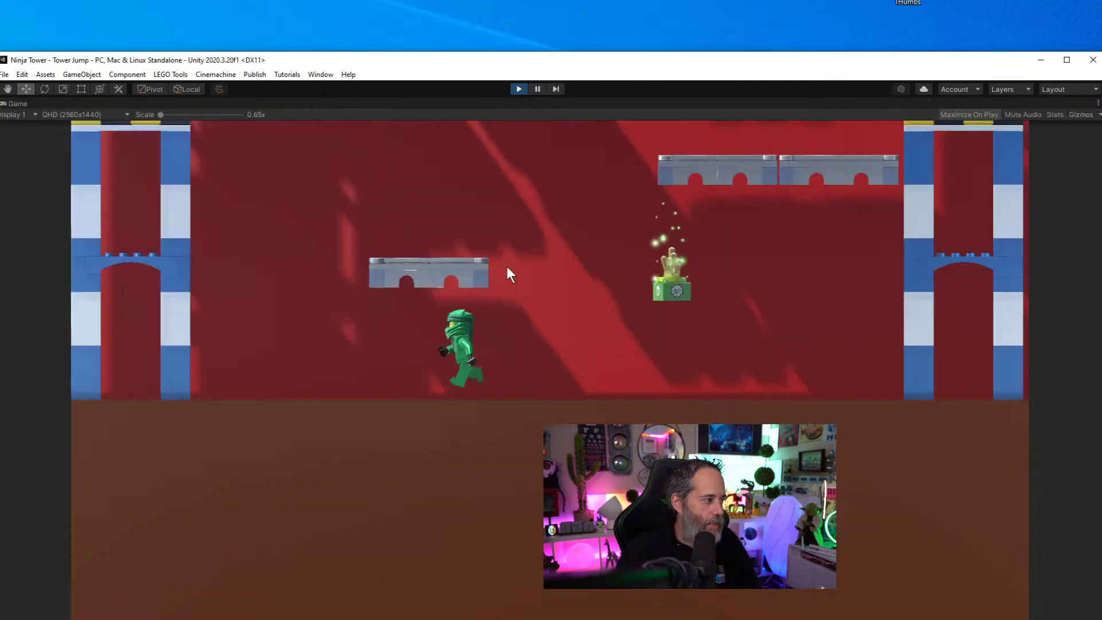
{"action": "key", "text": "space"}
{"action": "key", "text": "space"}
{"action": "key", "text": "Right"}
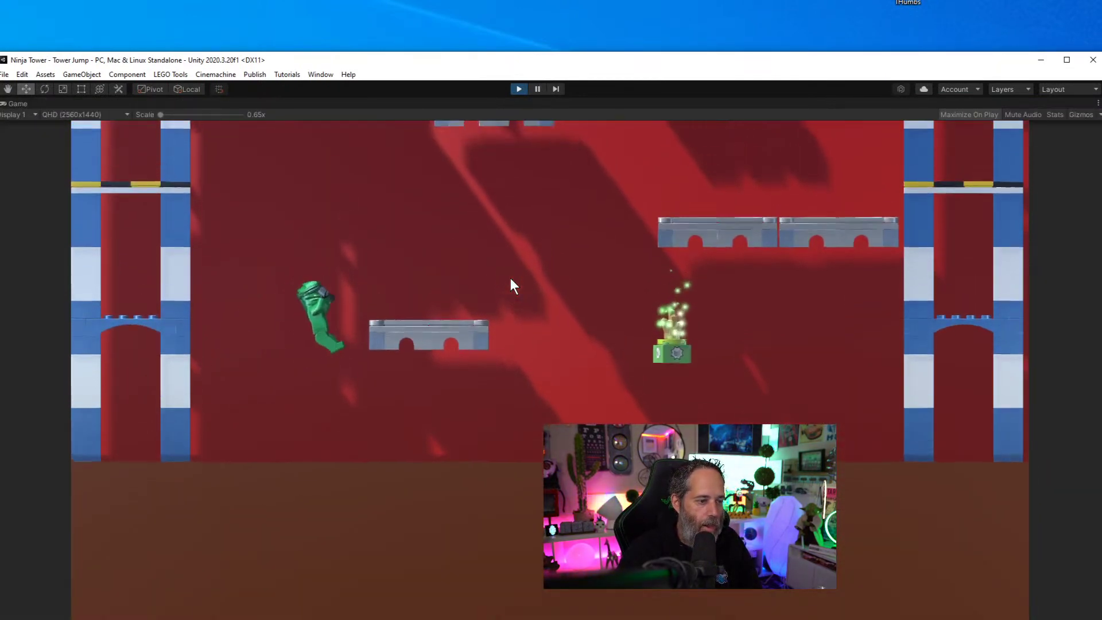
{"action": "key", "text": "space"}
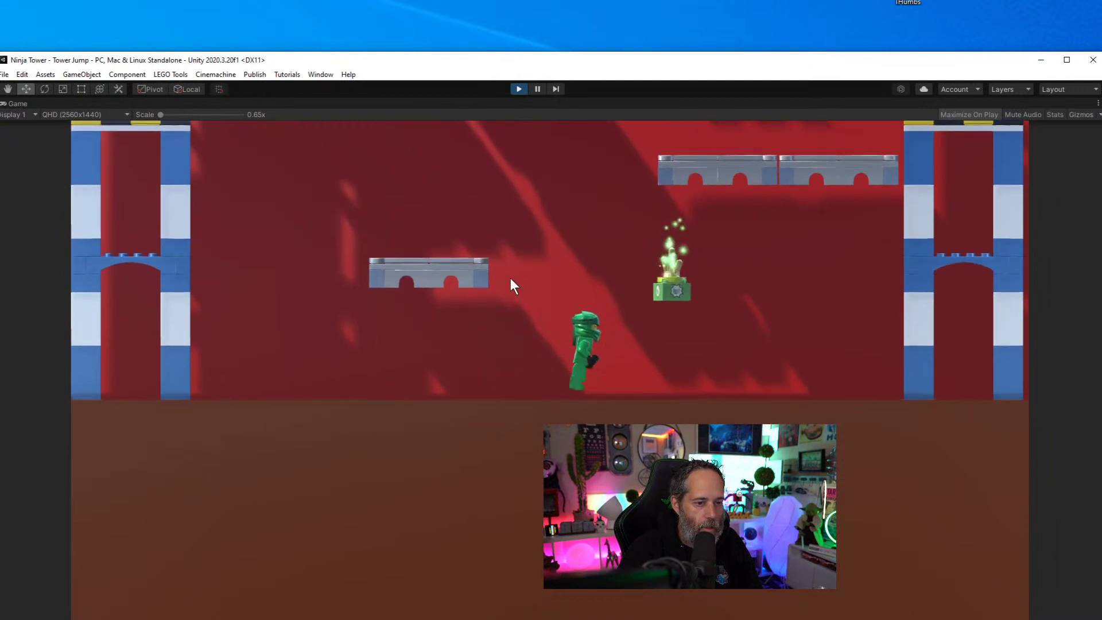
{"action": "key", "text": "Left"}
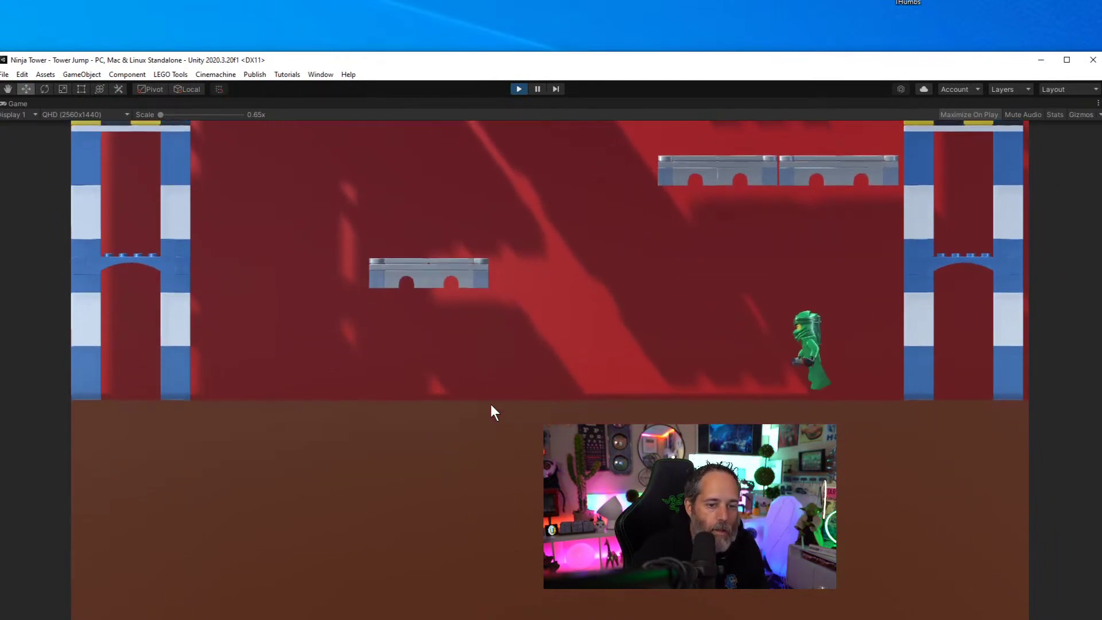
Jump the minifig from platform to platform up the tower to the first floor marker platform
{"action": "key", "text": "space"}
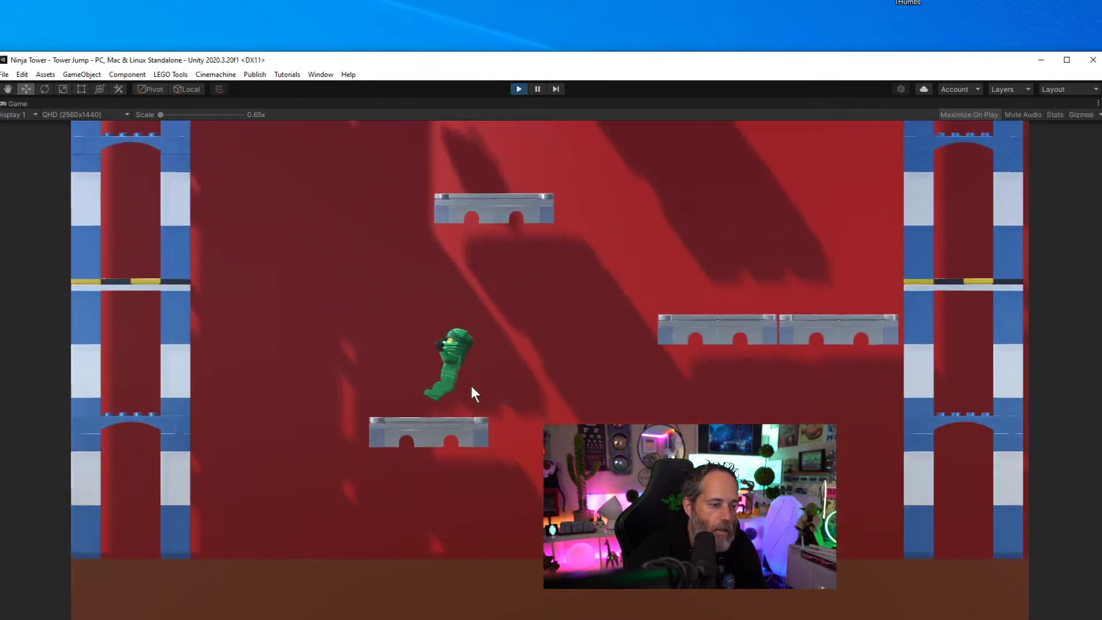
{"action": "key", "text": "space"}
{"action": "key", "text": "Right"}
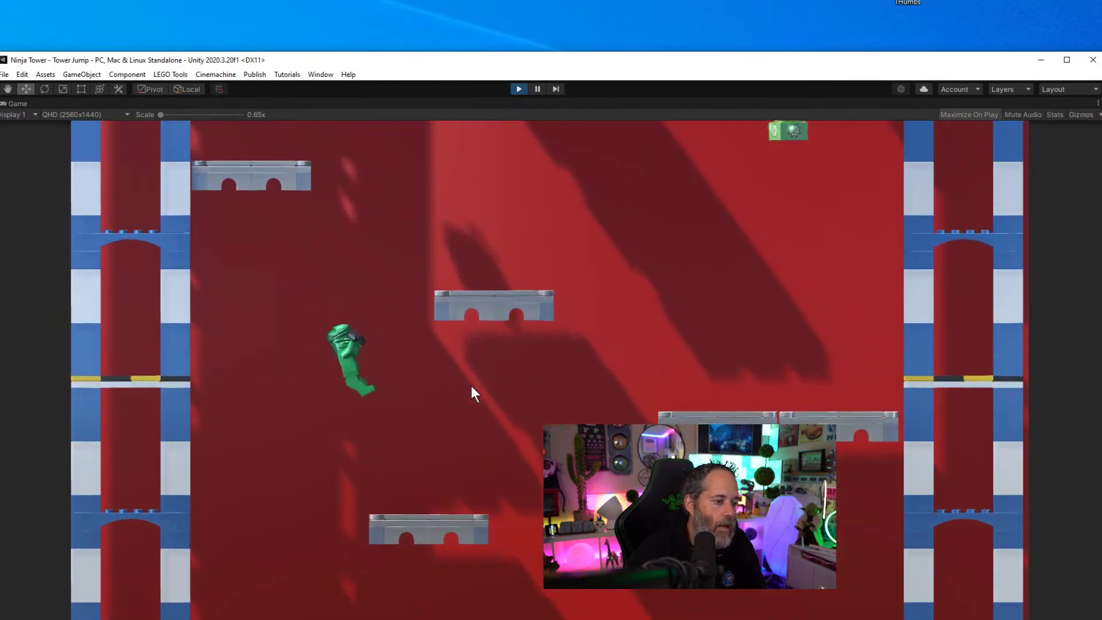
{"action": "key", "text": "space"}
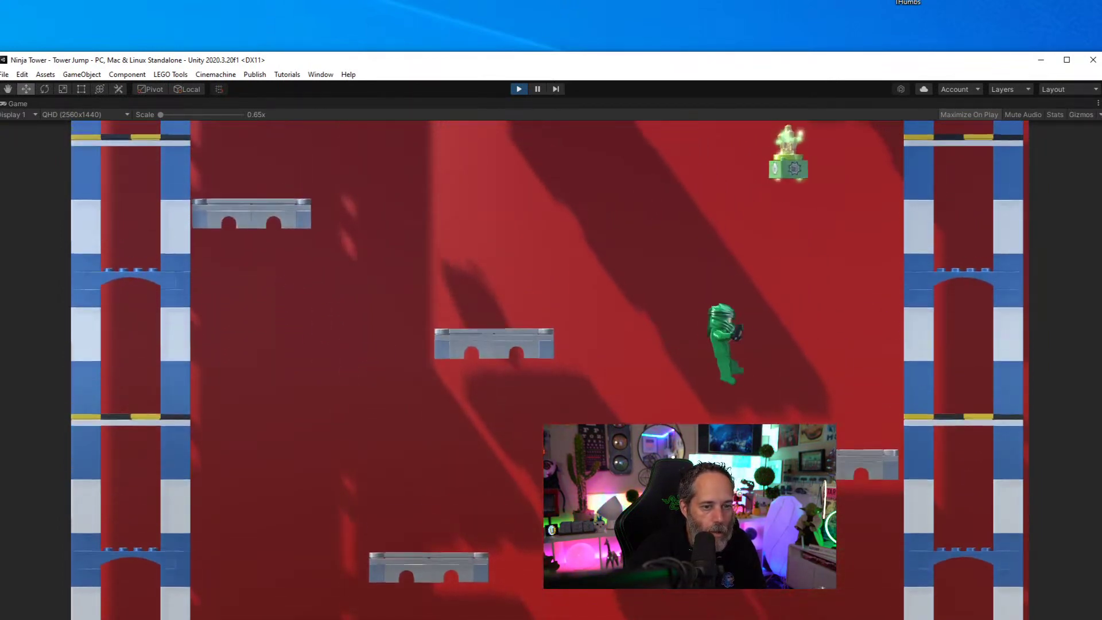
{"action": "key", "text": "Left"}
{"action": "key", "text": "space"}
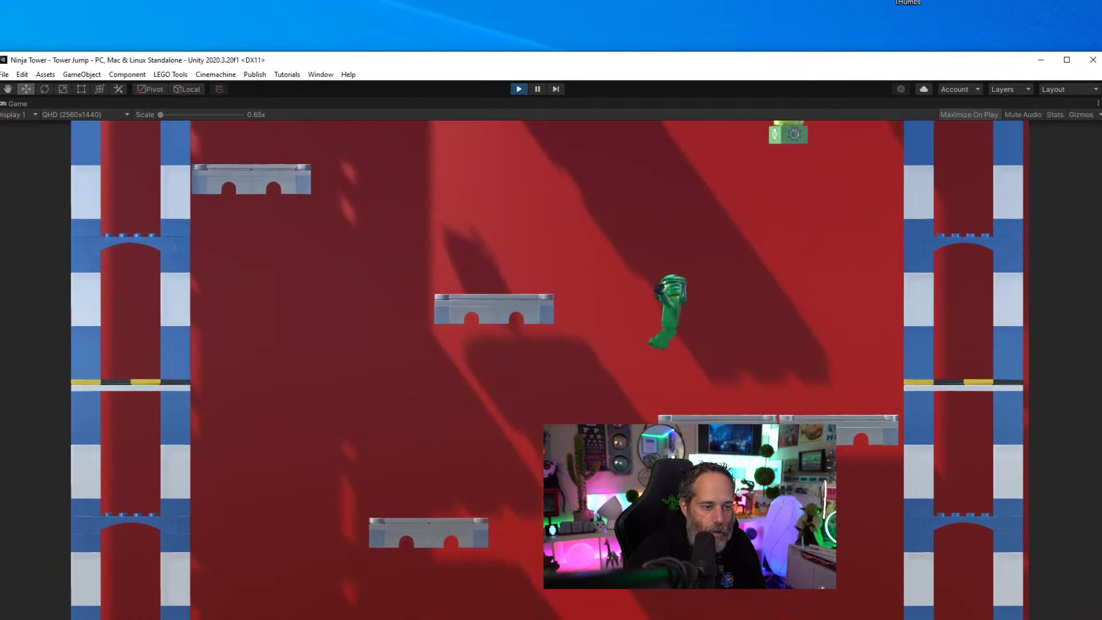
{"action": "key", "text": "space"}
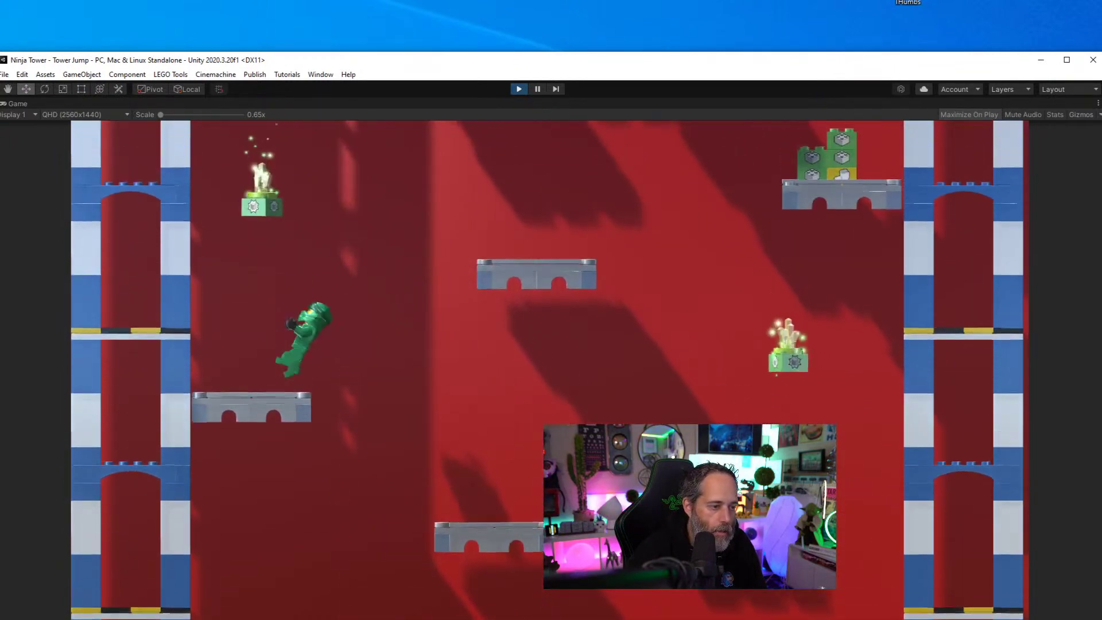
{"action": "key", "text": "Right"}
{"action": "key", "text": "space"}
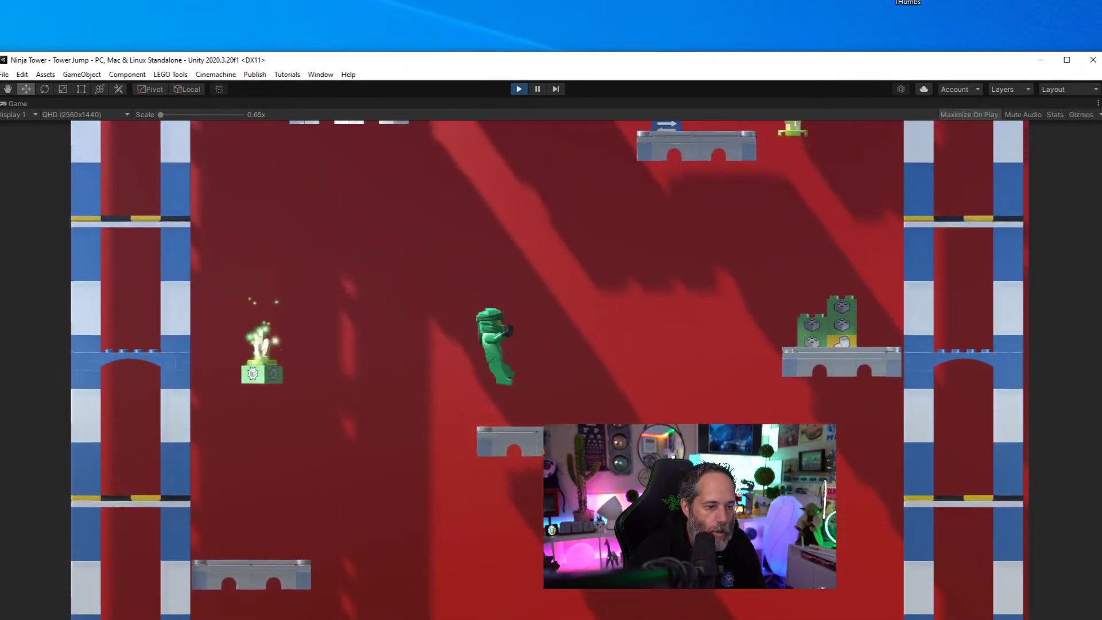
{"action": "key", "text": "space"}
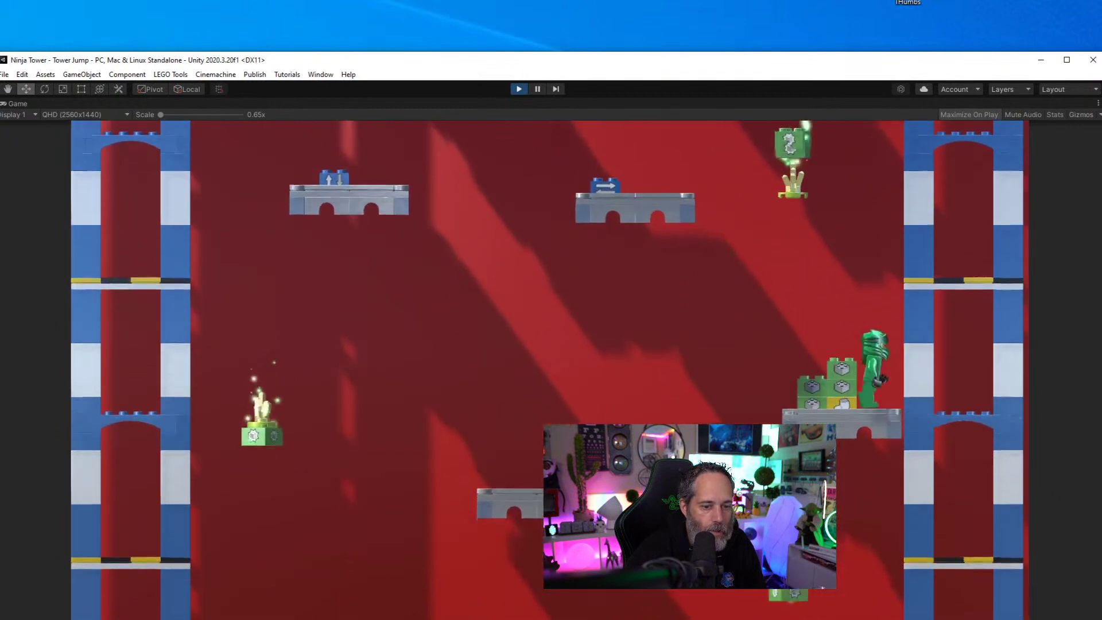
Test running across the platforms spawned by the floor marker, drop back down the tower and end the playtest
{"action": "key", "text": "Left"}
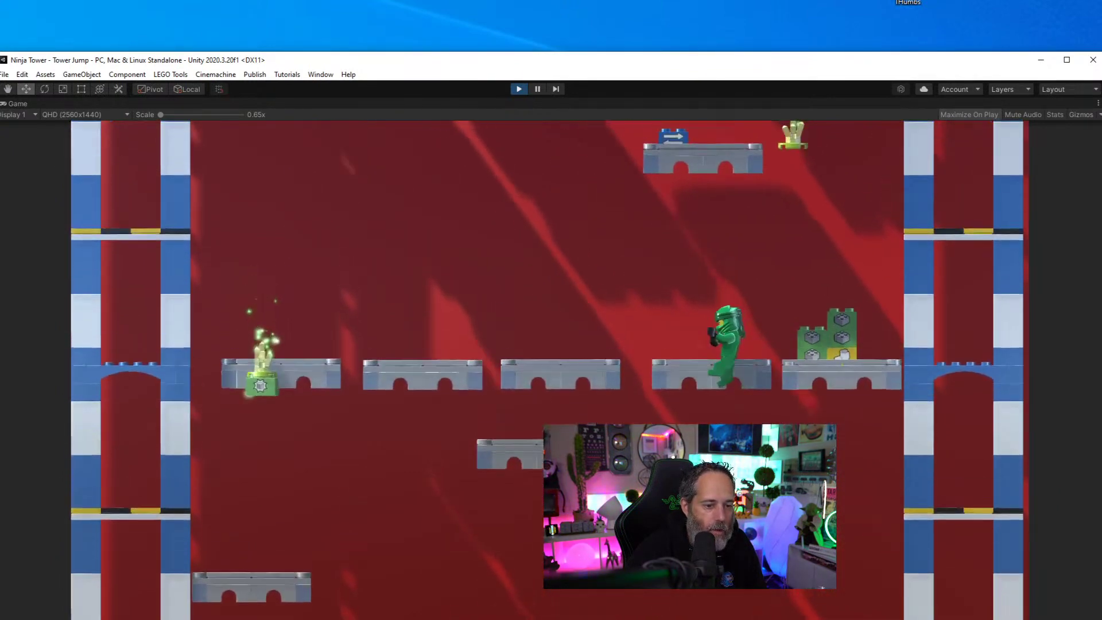
{"action": "key", "text": "space"}
{"action": "key", "text": "Left"}
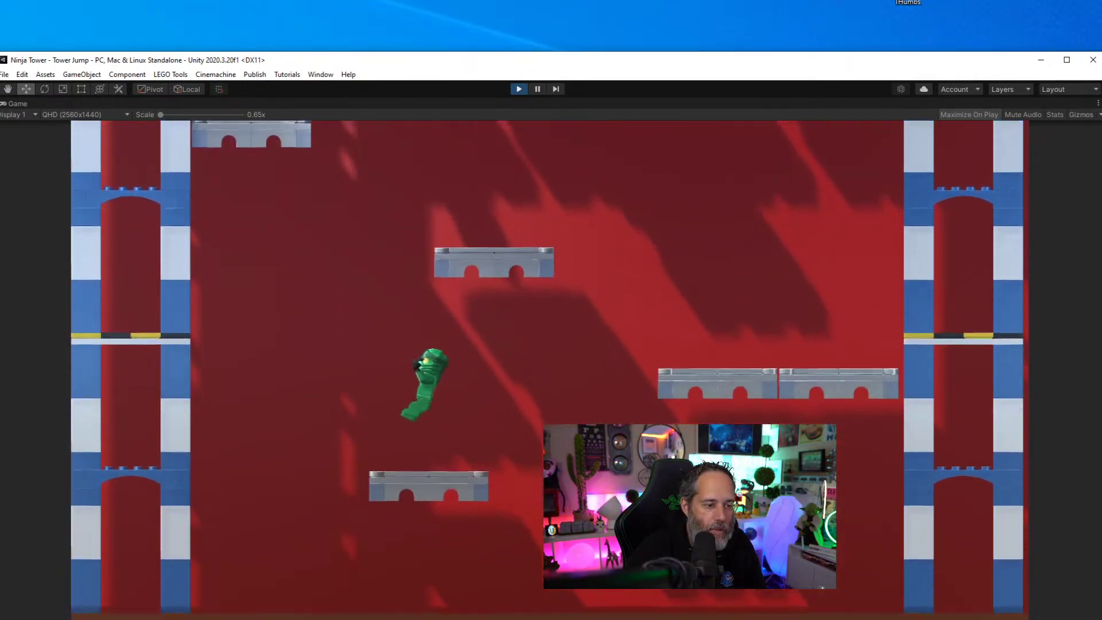
{"action": "key", "text": "Right"}
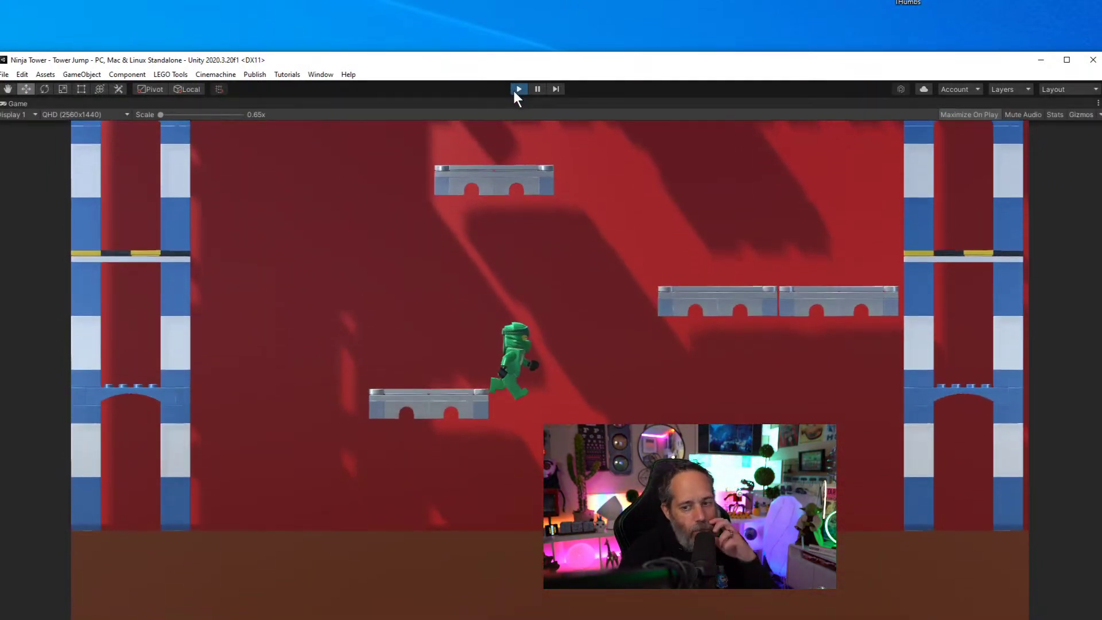
{"action": "left_click", "coordinate": [515, 90]}
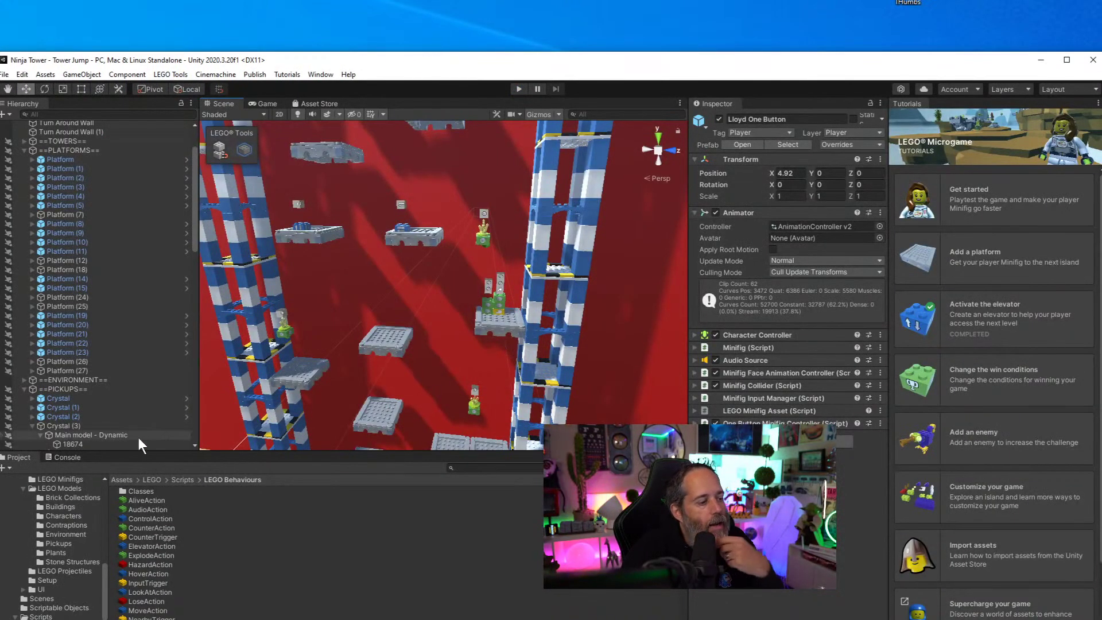
Find the first Floor Marker Platform's bricks in the scene and select its Spawn (1) brick
{"action": "left_click", "coordinate": [92, 425]}
{"action": "left_click", "coordinate": [514, 333]}
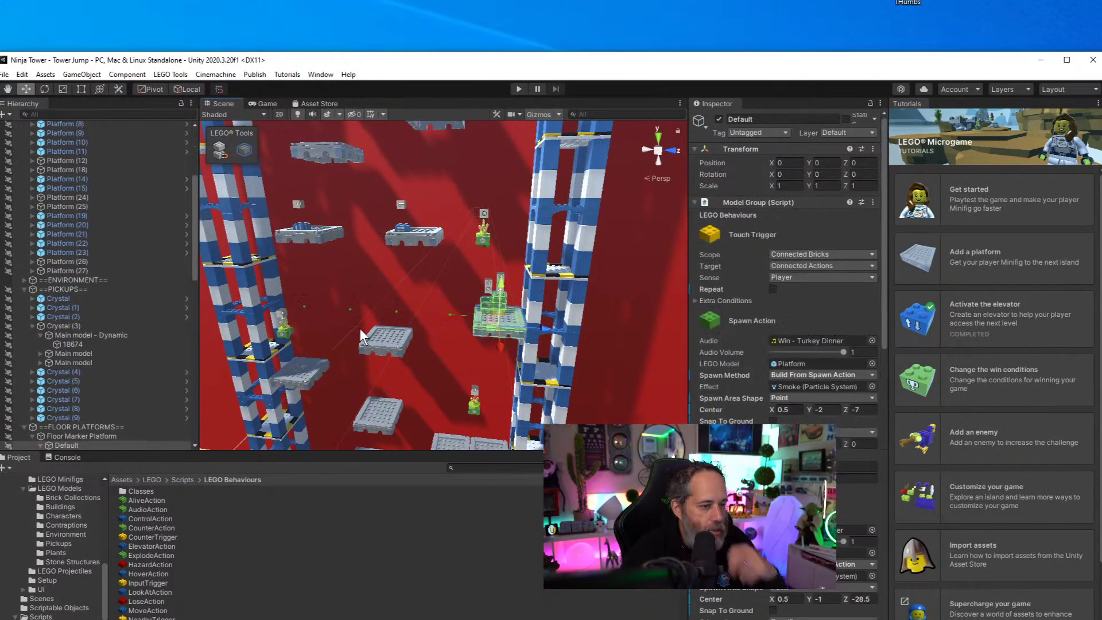
{"action": "left_click_drag", "start_coordinate": [359, 329], "coordinate": [472, 363], "text": "alt"}
{"action": "scroll", "coordinate": [405, 349], "scroll_direction": "down", "scroll_amount": 3}
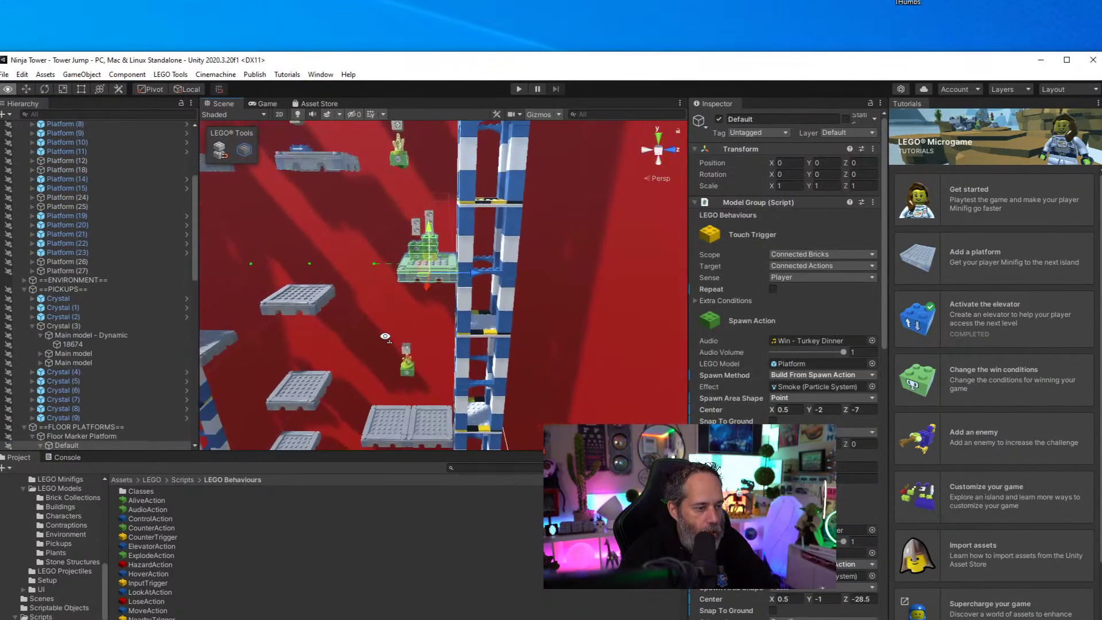
{"action": "left_click_drag", "start_coordinate": [406, 348], "coordinate": [73, 436], "text": "alt"}
{"action": "scroll", "coordinate": [72, 436], "scroll_direction": "down", "scroll_amount": 3}
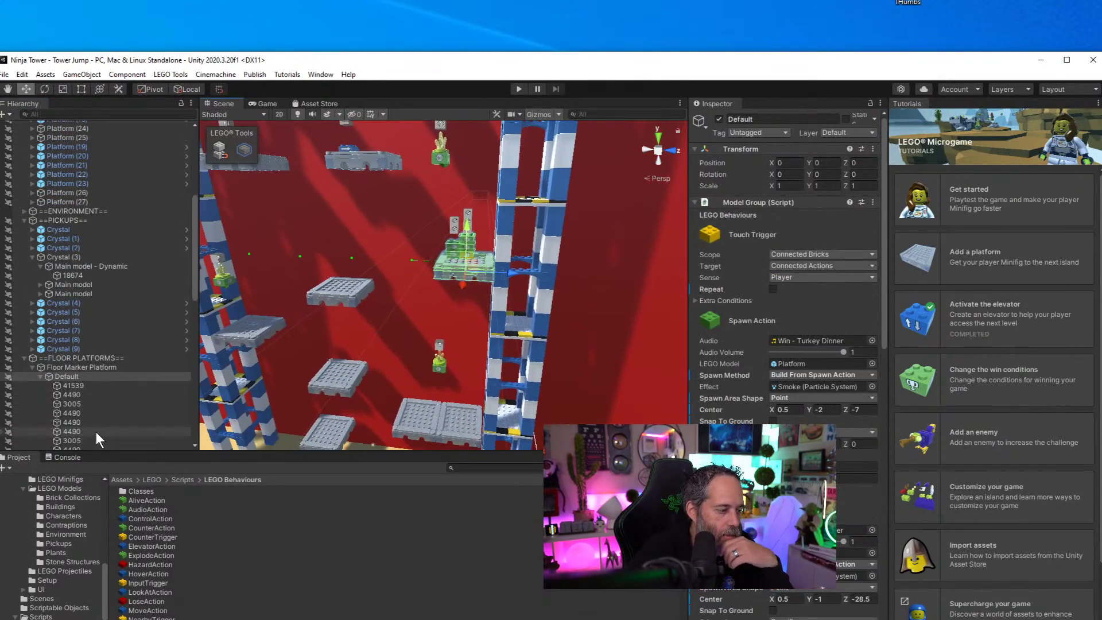
{"action": "left_click", "coordinate": [81, 369]}
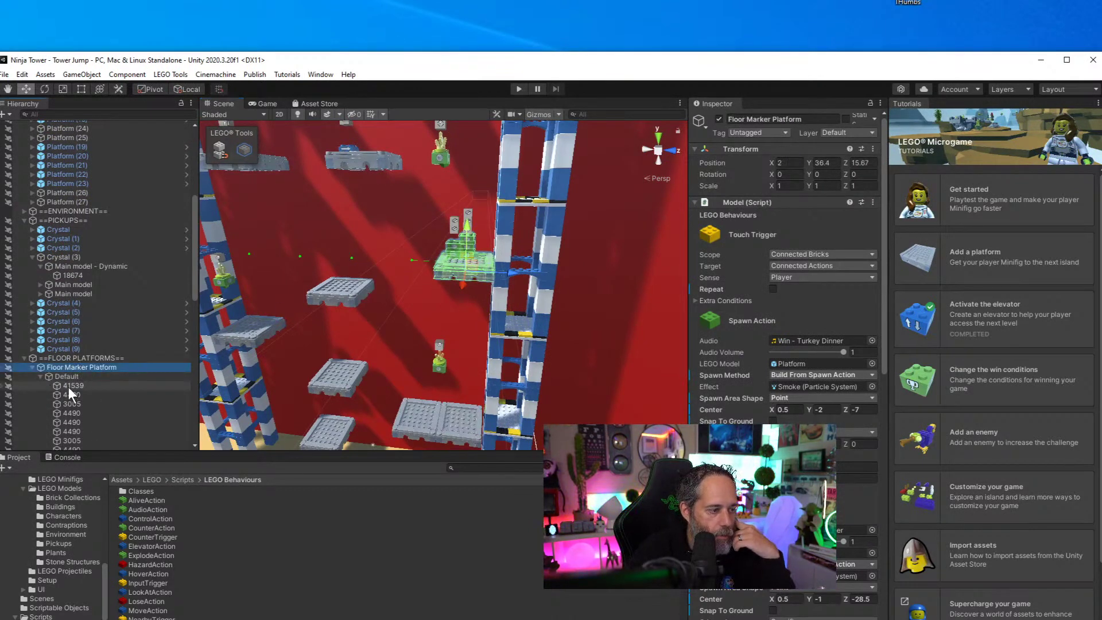
{"action": "left_click", "coordinate": [40, 375]}
{"action": "left_click", "coordinate": [40, 376]}
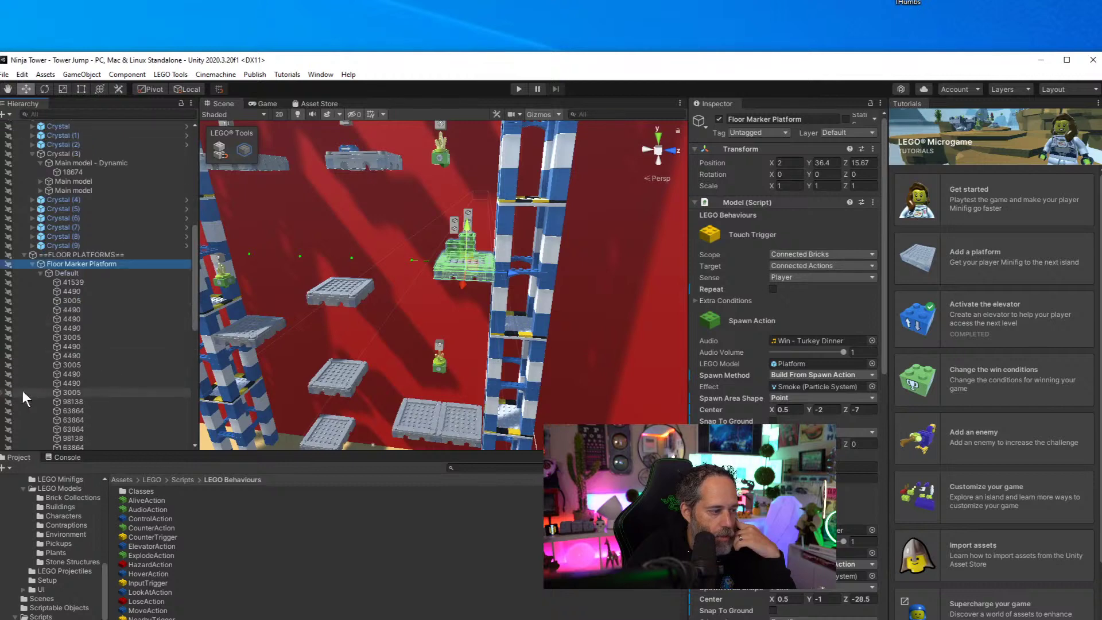
{"action": "scroll", "coordinate": [15, 322], "scroll_direction": "down", "scroll_amount": 5}
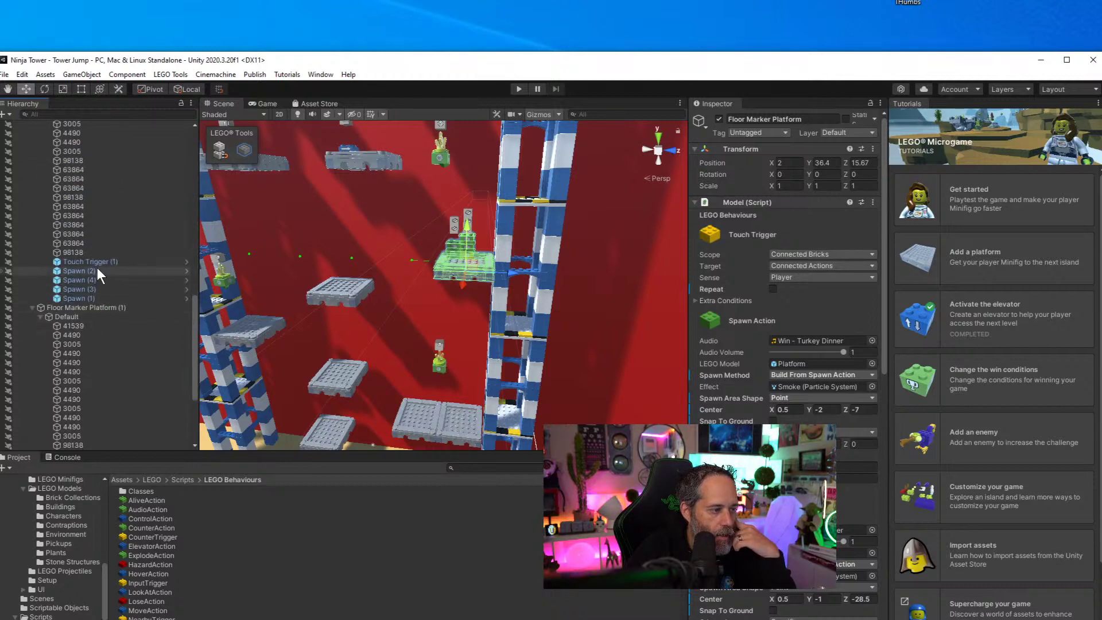
{"action": "left_click", "coordinate": [89, 297]}
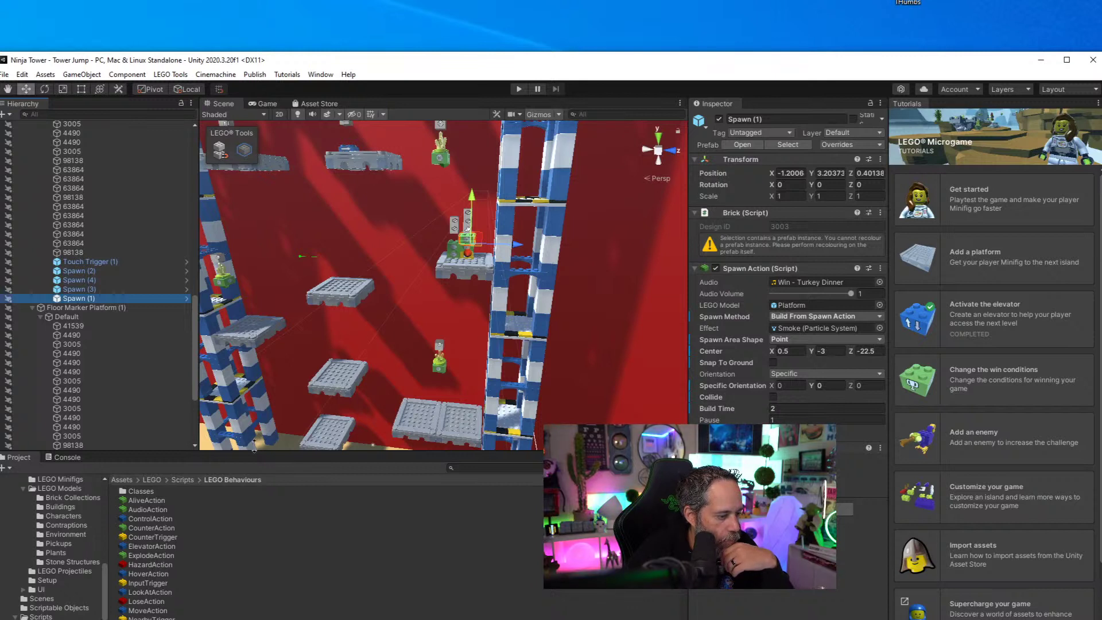
Duplicate the Spawn (1) brick, turn on brick building and attach the copy to the floor marker platform beside the other bricks
{"action": "key", "text": "ctrl+d"}
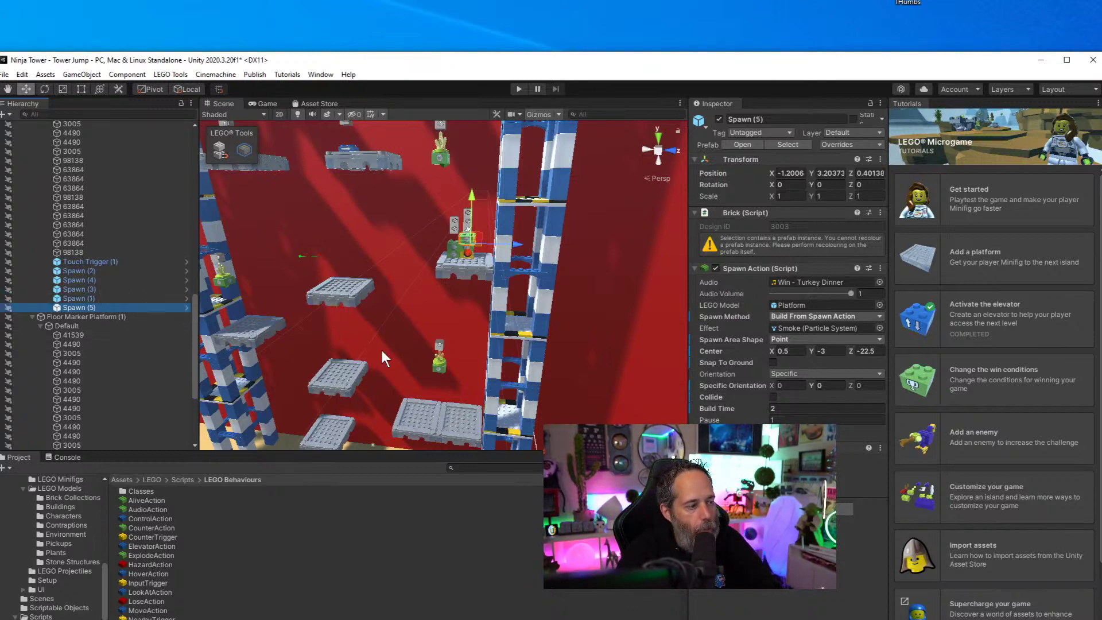
{"action": "left_click_drag", "start_coordinate": [513, 247], "coordinate": [532, 241]}
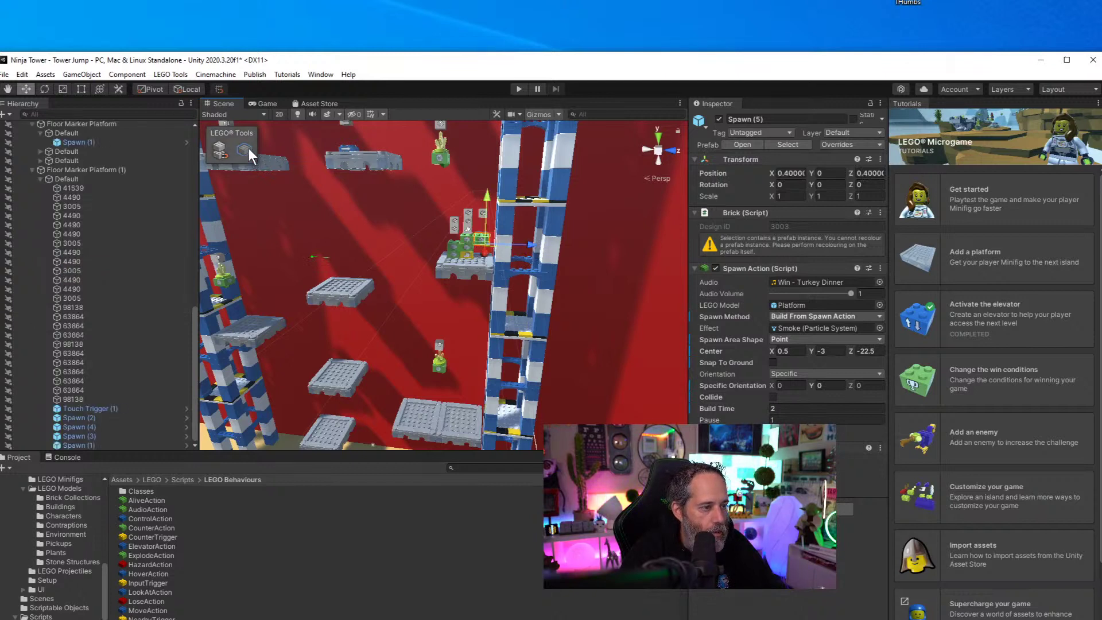
{"action": "key", "text": "ctrl+b"}
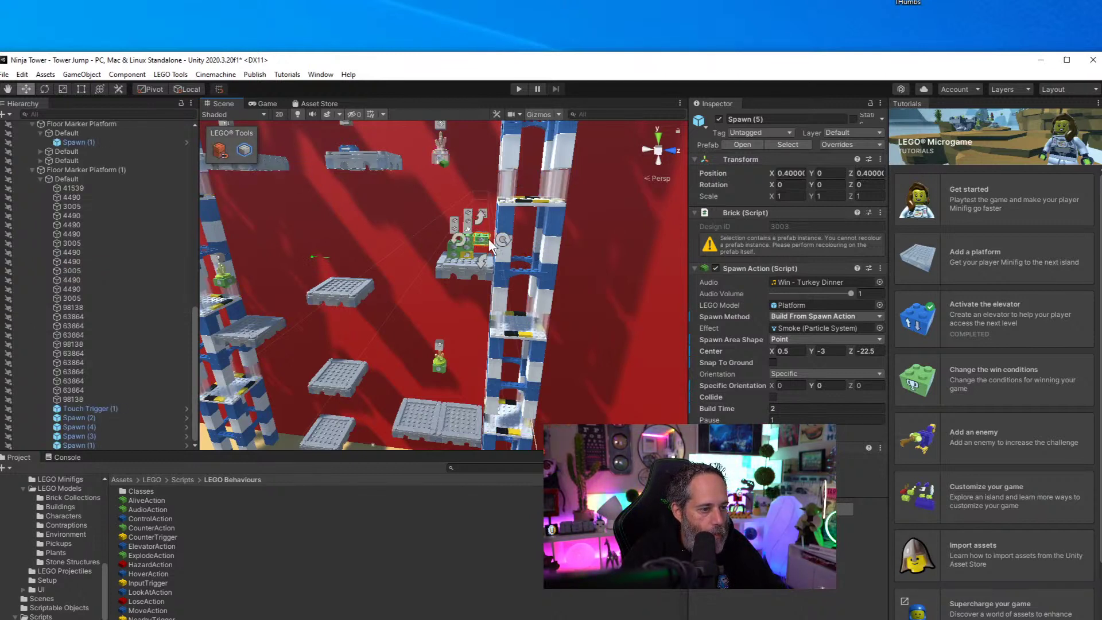
{"action": "left_click_drag", "start_coordinate": [488, 238], "coordinate": [482, 258]}
Replace the Spawn Action on the copied Spawn (5) brick with a Toggle Objects Action and give it one object entry
{"action": "right_click", "coordinate": [738, 269]}
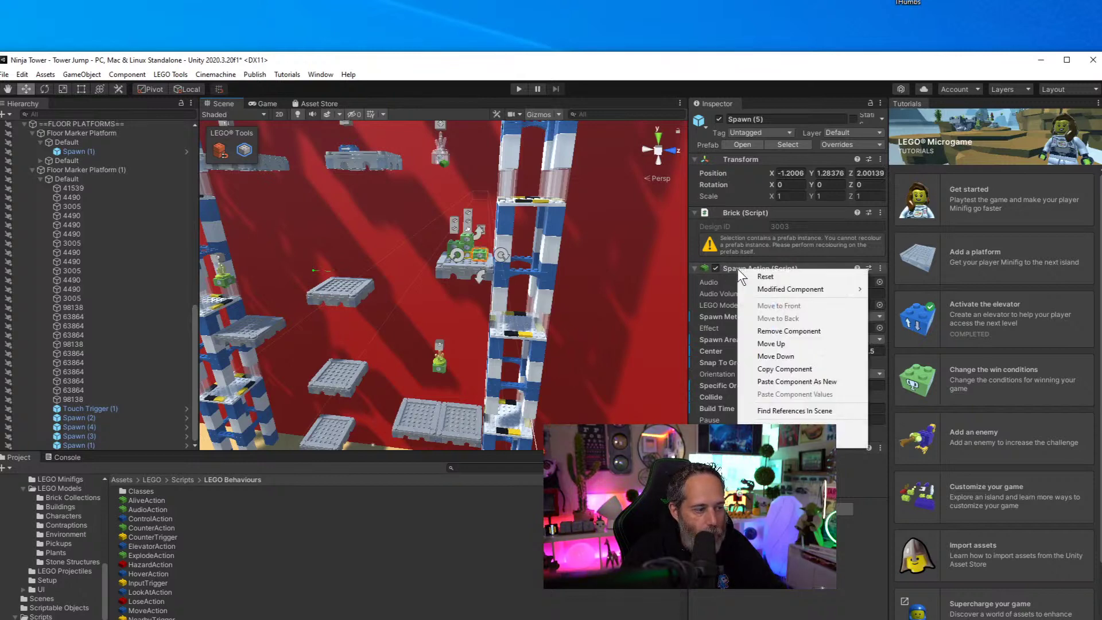
{"action": "left_click", "coordinate": [786, 331]}
{"action": "left_click", "coordinate": [769, 342]}
{"action": "type", "text": "toggle"}
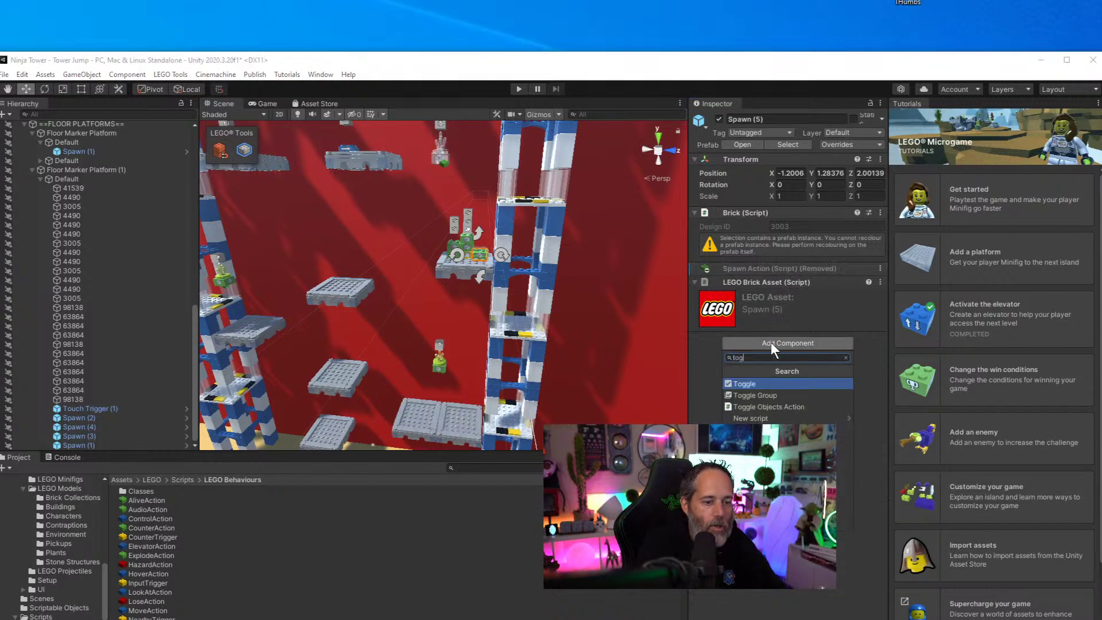
{"action": "key", "text": "Down"}
{"action": "key", "text": "Down"}
{"action": "key", "text": "Return"}
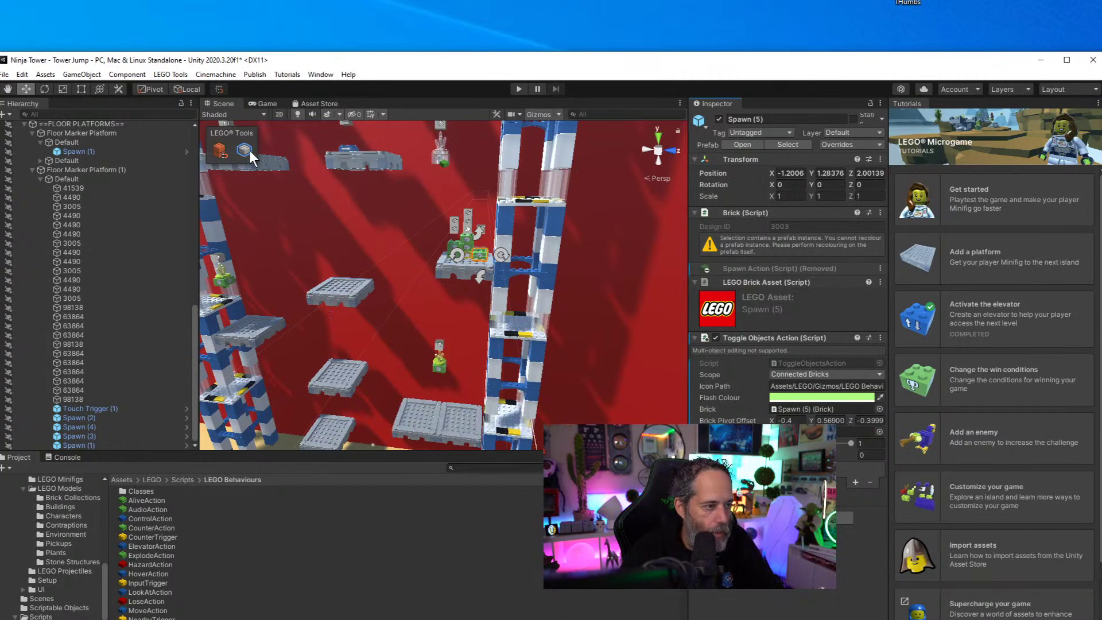
{"action": "left_click", "coordinate": [486, 261]}
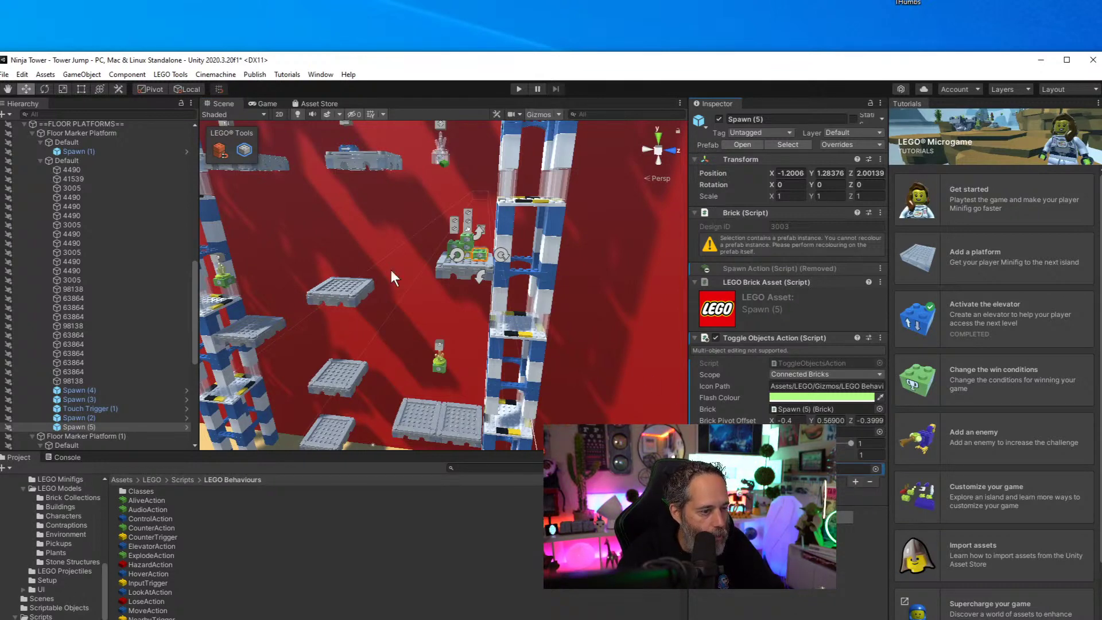
Create a 3D cube, reset its position to the origin and raise it to about Y 34.46 near the floor marker platform
{"action": "left_click", "coordinate": [82, 75]}
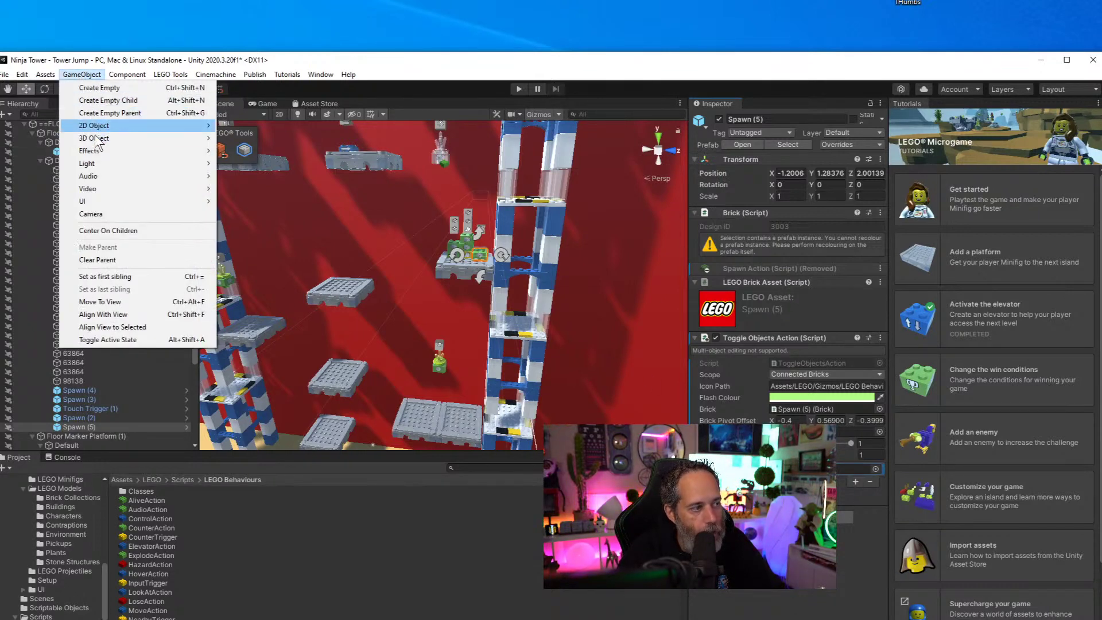
{"action": "mouse_move", "coordinate": [97, 138]}
{"action": "left_click", "coordinate": [301, 140]}
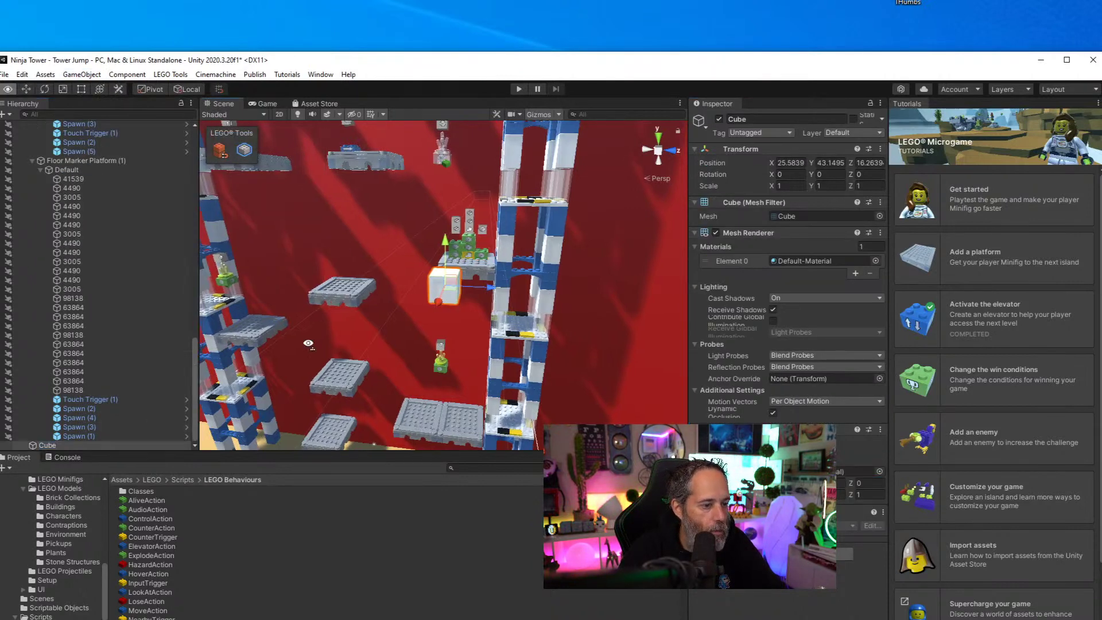
{"action": "left_click_drag", "start_coordinate": [308, 343], "coordinate": [652, 252], "text": "alt"}
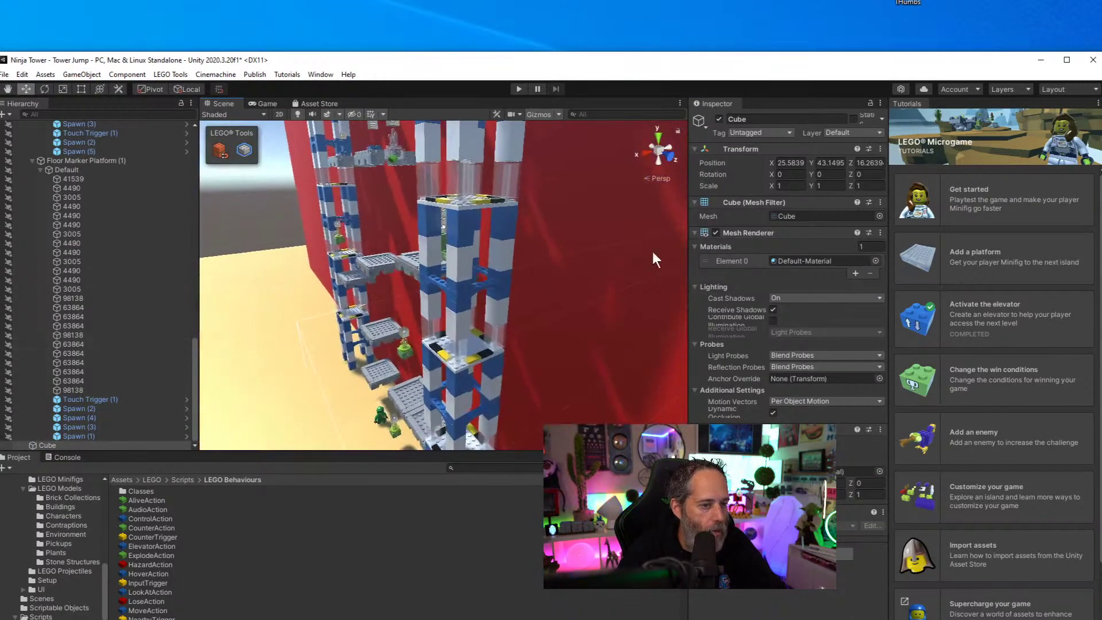
{"action": "right_click", "coordinate": [762, 146]}
{"action": "left_click", "coordinate": [783, 156]}
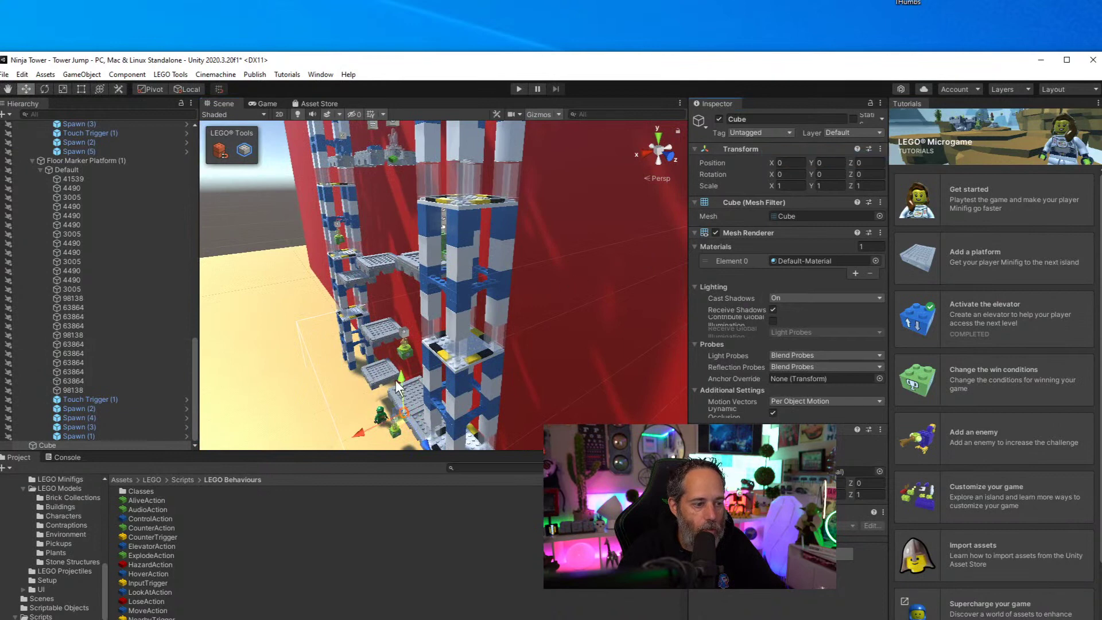
{"action": "left_click_drag", "start_coordinate": [404, 379], "coordinate": [410, 206]}
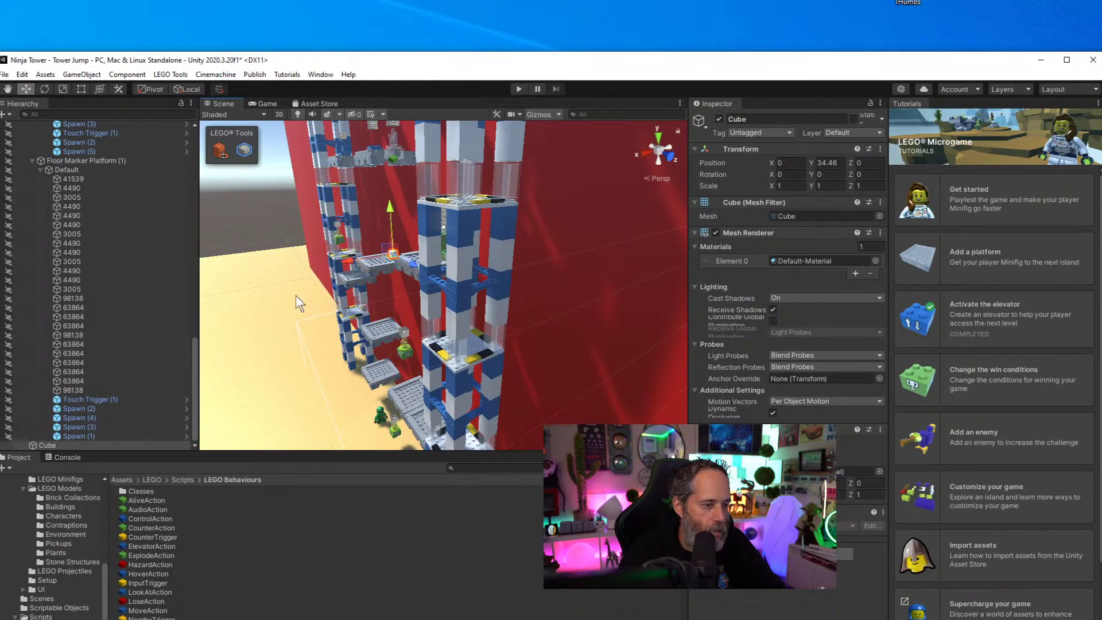
Nest the cube under Floor Marker Platform (1) and set its local Y position to 0
{"action": "mouse_move", "coordinate": [51, 446]}
{"action": "left_mouse_down"}
{"action": "mouse_move", "coordinate": [102, 205]}
{"action": "mouse_move", "coordinate": [94, 160]}
{"action": "left_mouse_up"}
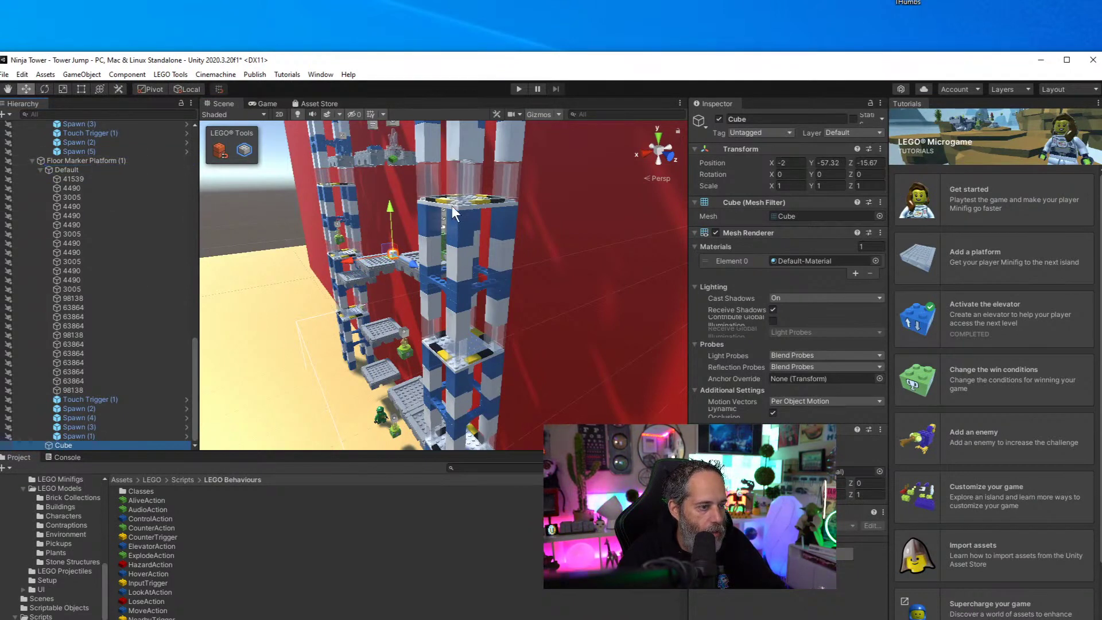
{"action": "left_click_drag", "start_coordinate": [363, 302], "coordinate": [517, 304], "text": "alt"}
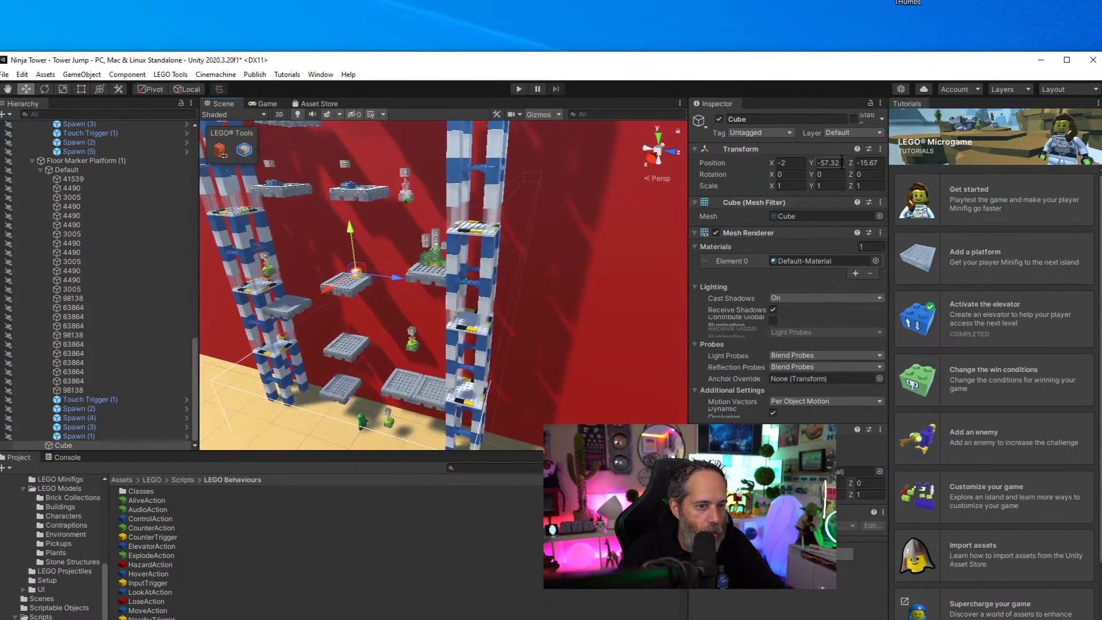
{"action": "type", "text": "0"}
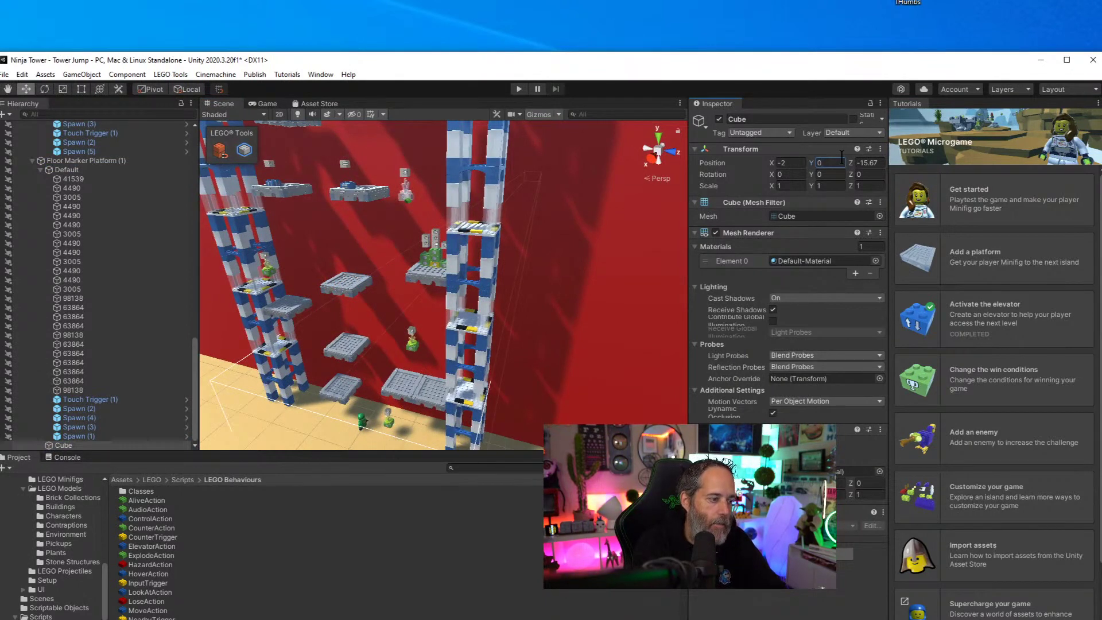
{"action": "left_click_drag", "start_coordinate": [294, 261], "coordinate": [394, 201], "text": "alt"}
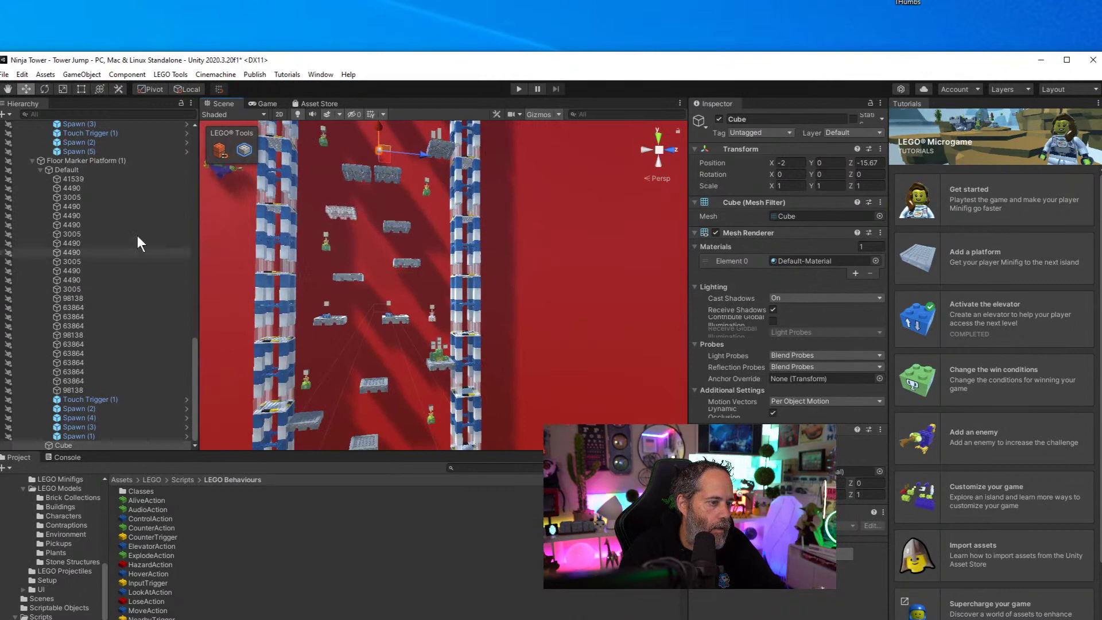
{"action": "left_click", "coordinate": [71, 153]}
{"action": "left_click", "coordinate": [71, 160]}
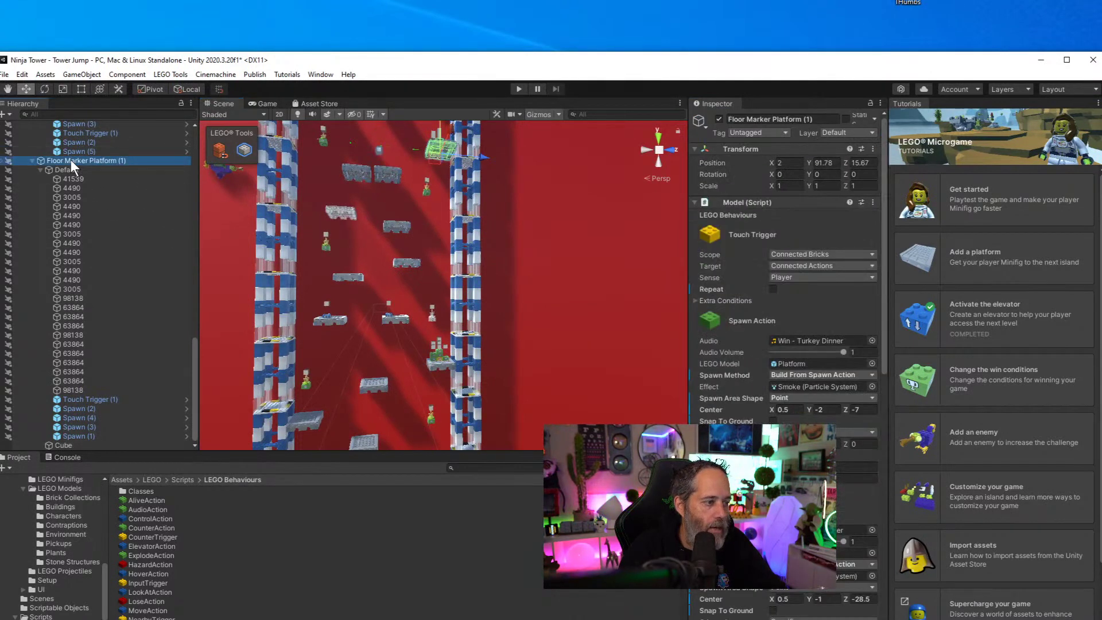
{"action": "left_click", "coordinate": [81, 446]}
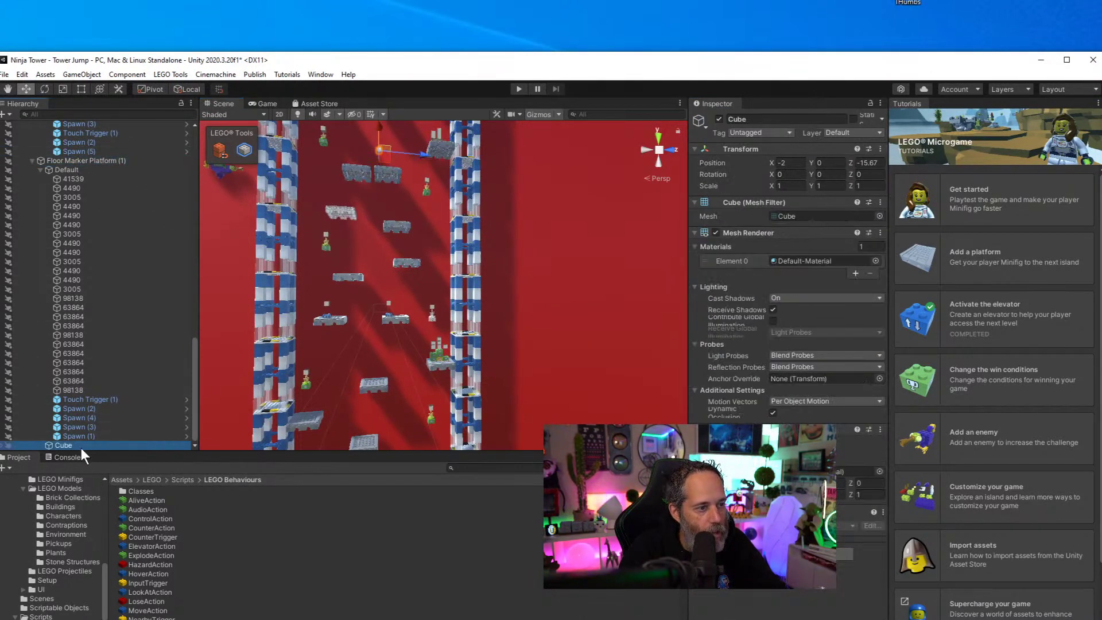
Stretch the cube into a slab of about 4.75 × 1 × 39.25 spanning between the two towers and raise it to Y 1
{"action": "left_click_drag", "start_coordinate": [442, 217], "coordinate": [651, 194], "text": "alt"}
{"action": "key", "text": "t"}
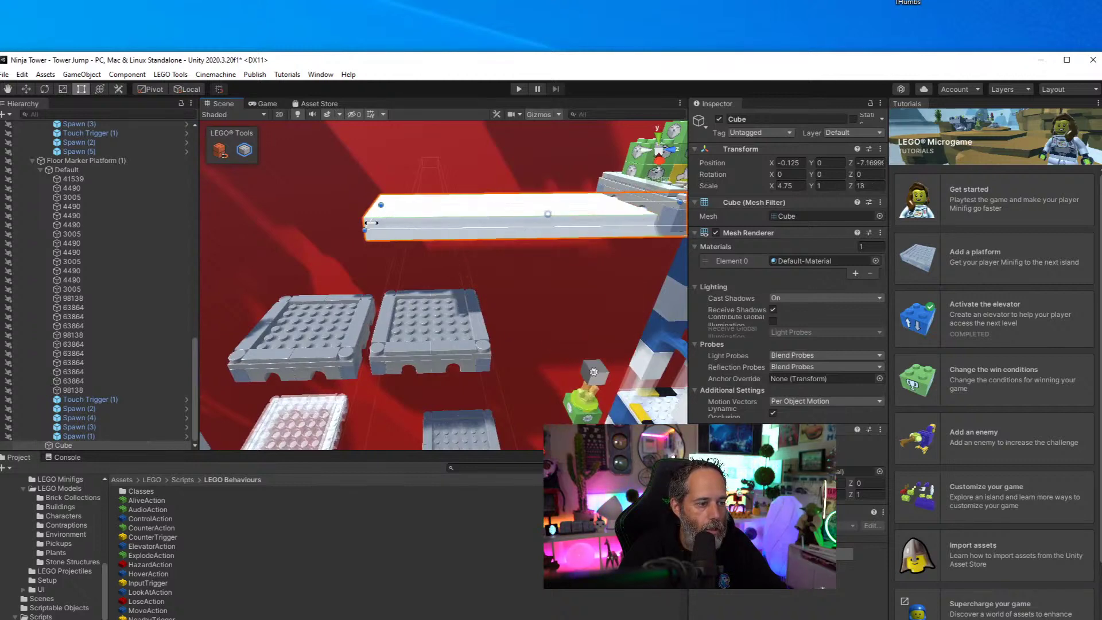
{"action": "left_click_drag", "start_coordinate": [371, 222], "coordinate": [212, 225]}
{"action": "left_click_drag", "start_coordinate": [419, 276], "coordinate": [363, 245], "text": "alt"}
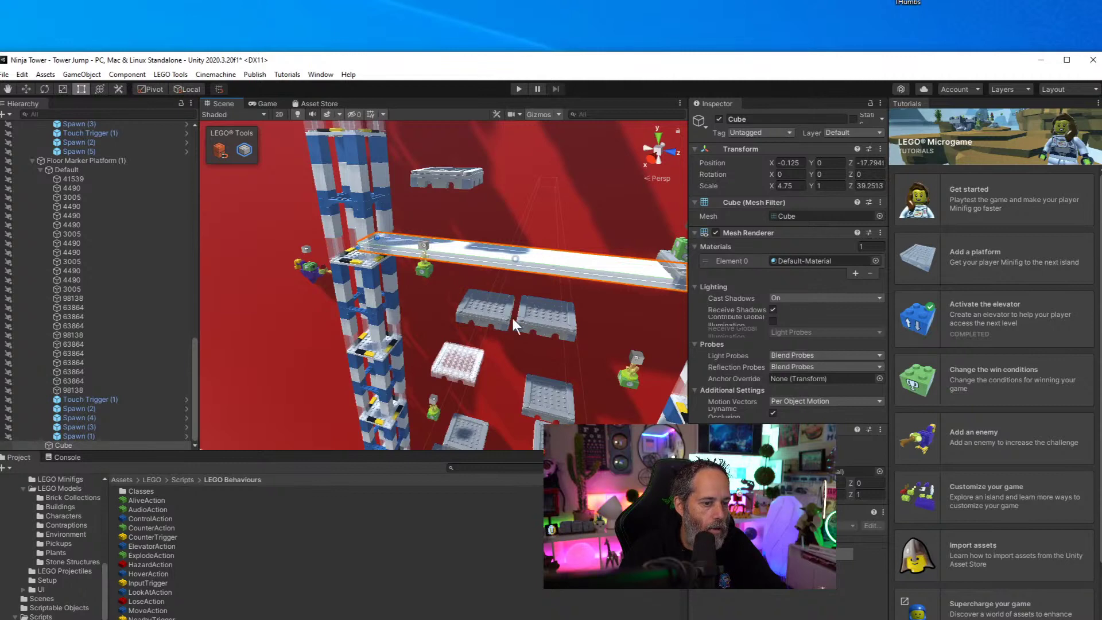
{"action": "left_click_drag", "start_coordinate": [514, 325], "coordinate": [590, 304], "text": "alt"}
{"action": "key", "text": "w"}
{"action": "left_click_drag", "start_coordinate": [422, 232], "coordinate": [424, 205]}
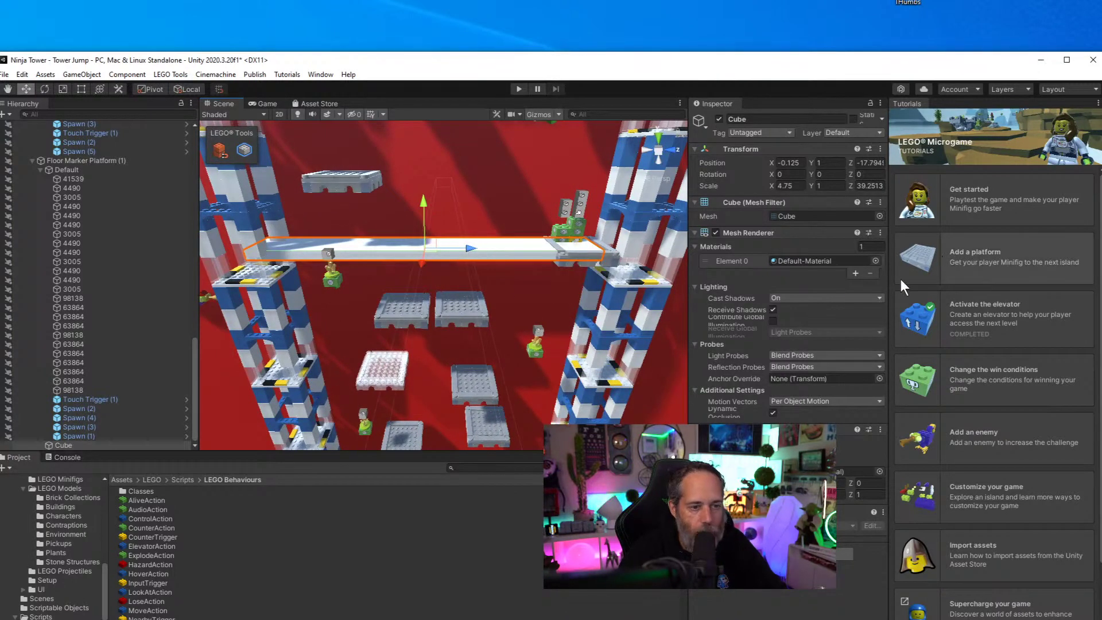
Turn off the cube's Mesh Renderer and rename the object Floor Collider
{"action": "left_click", "coordinate": [714, 233]}
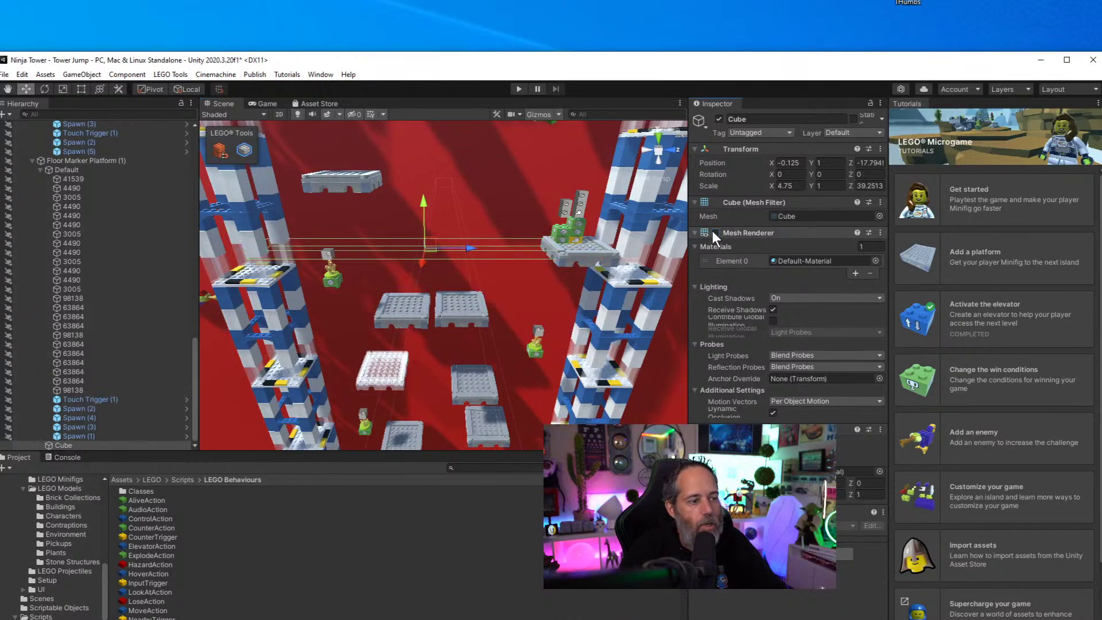
{"action": "left_click", "coordinate": [61, 445]}
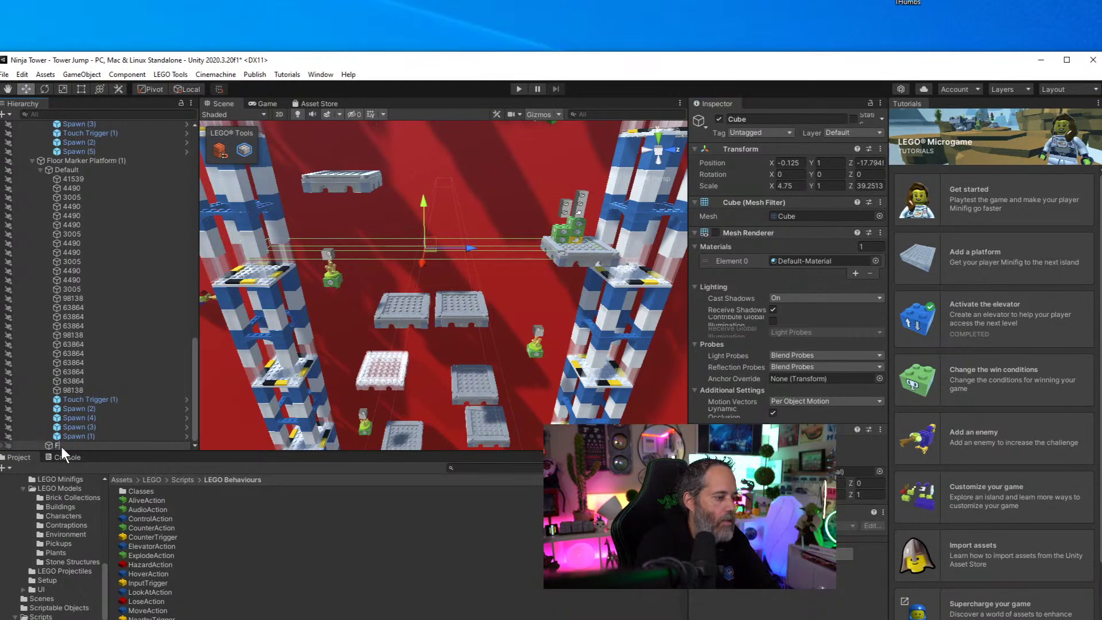
{"action": "type", "text": "Floor Collider"}
{"action": "key", "text": "Return"}
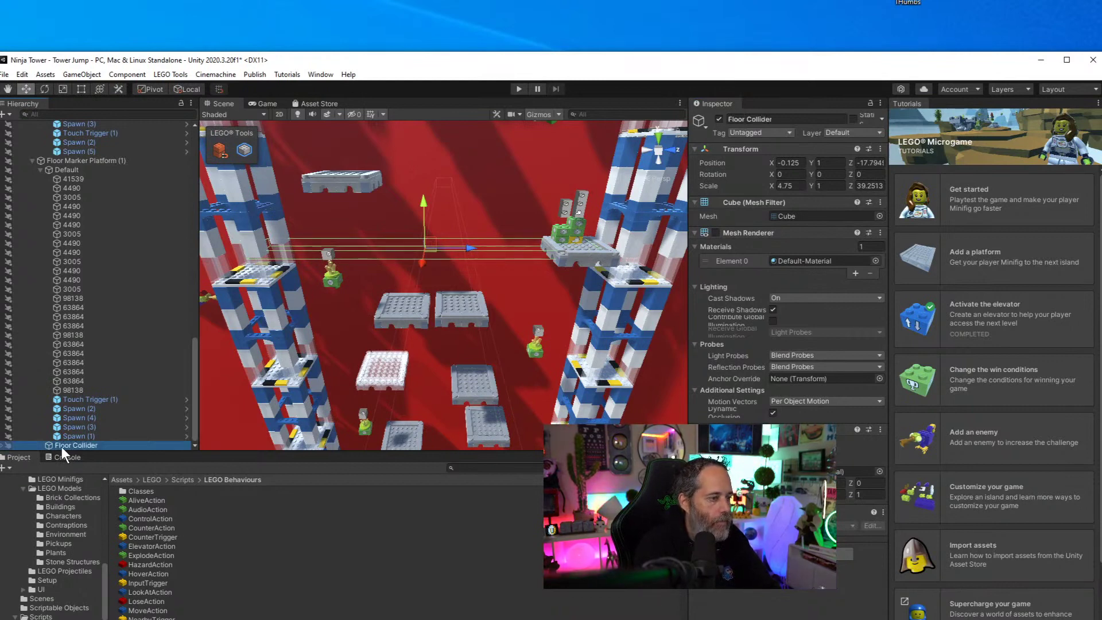
Review the actions on Floor Marker Platform (1) and duplicate its Spawn (1) brick
{"action": "left_click", "coordinate": [88, 159]}
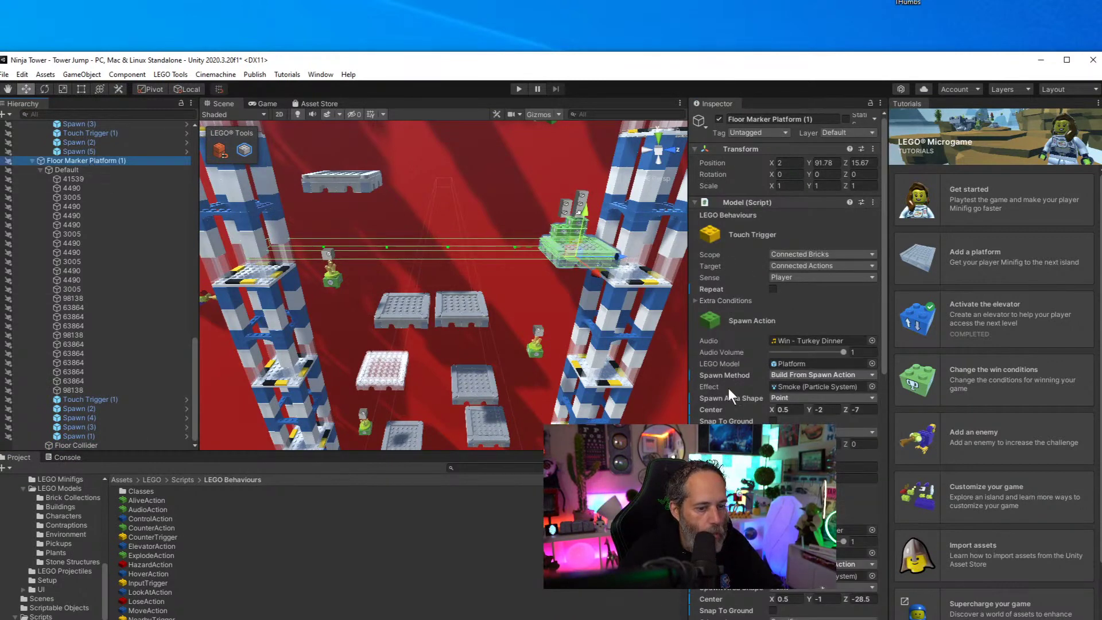
{"action": "scroll", "coordinate": [732, 362], "scroll_direction": "down", "scroll_amount": 10}
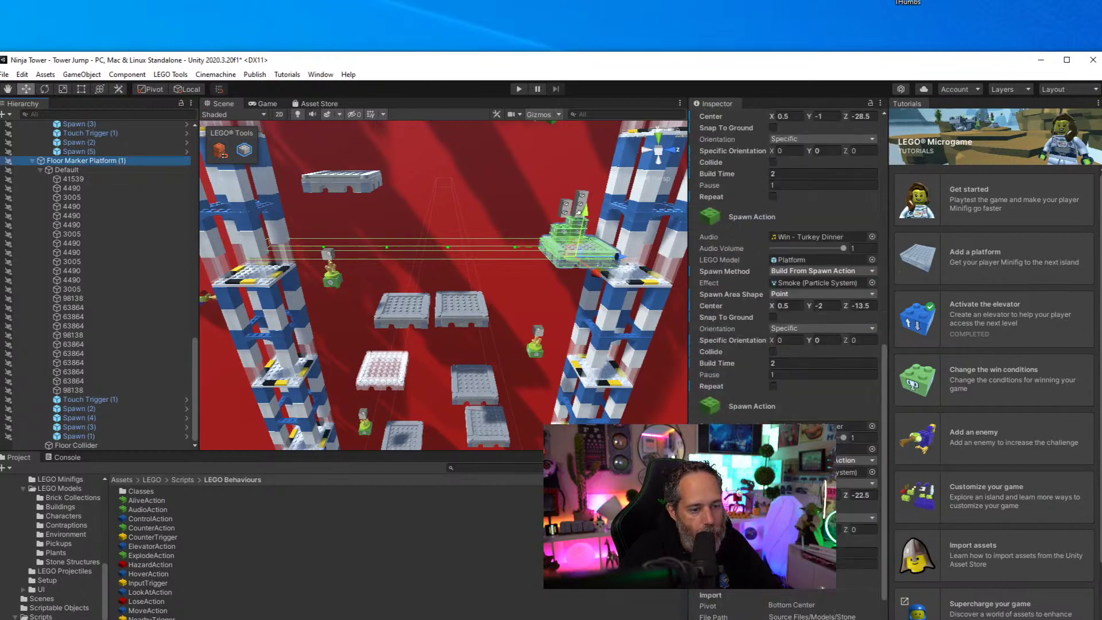
{"action": "scroll", "coordinate": [786, 361], "scroll_direction": "down", "scroll_amount": 2}
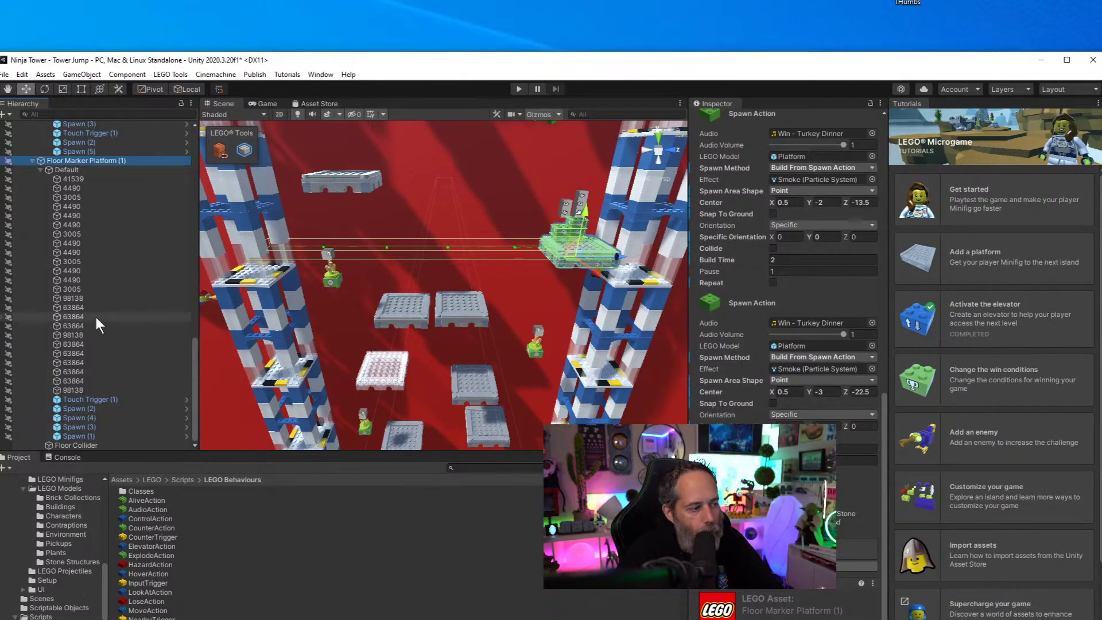
{"action": "left_click", "coordinate": [76, 442]}
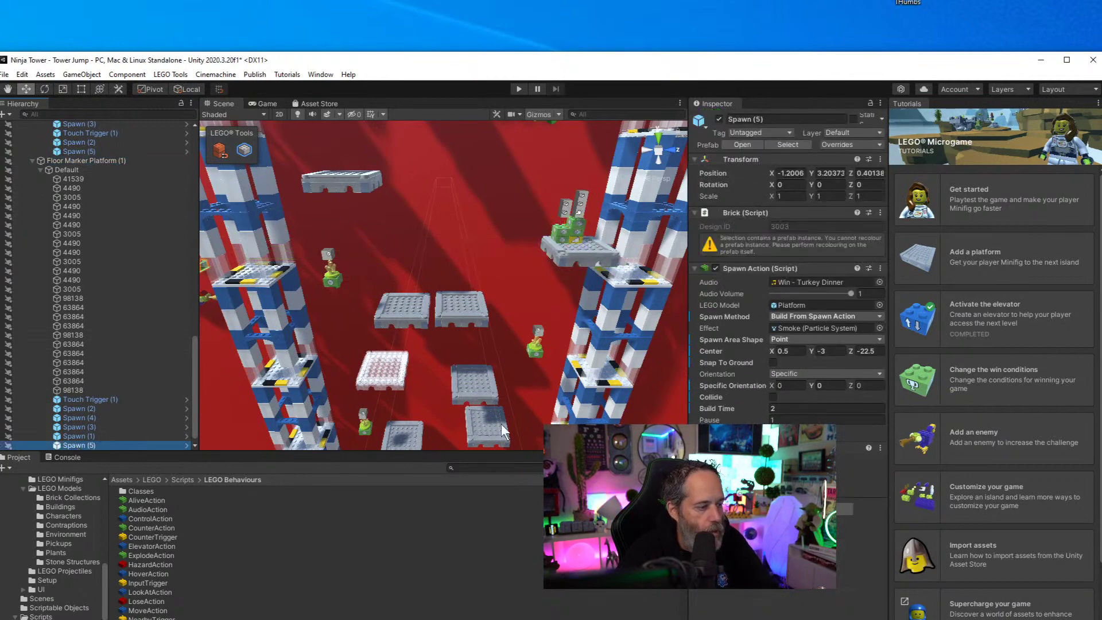
Replace the Spawn Action on the copied Spawn (5) brick of Floor Marker Platform (1) with a Toggle Objects Action
{"action": "right_click", "coordinate": [804, 268]}
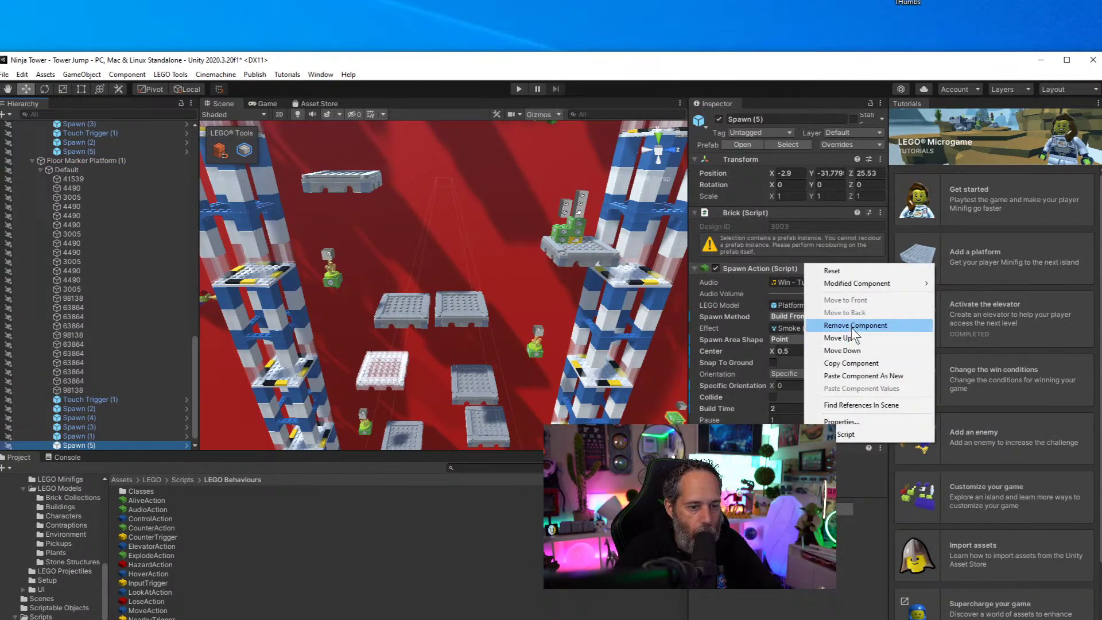
{"action": "left_click", "coordinate": [852, 325]}
{"action": "left_click", "coordinate": [780, 342]}
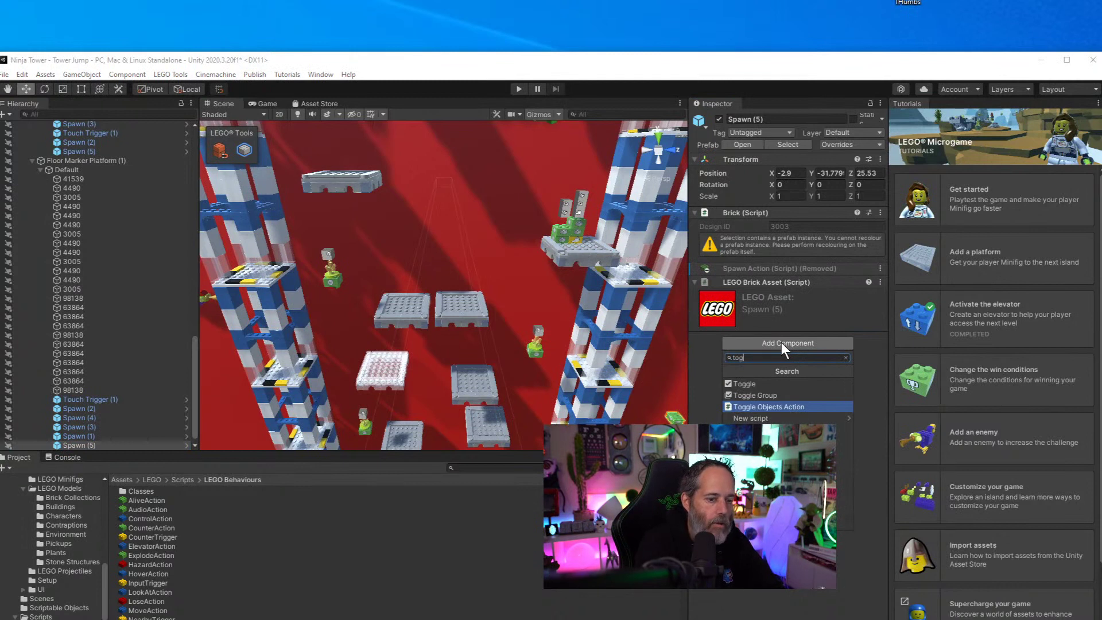
{"action": "key", "text": "Return"}
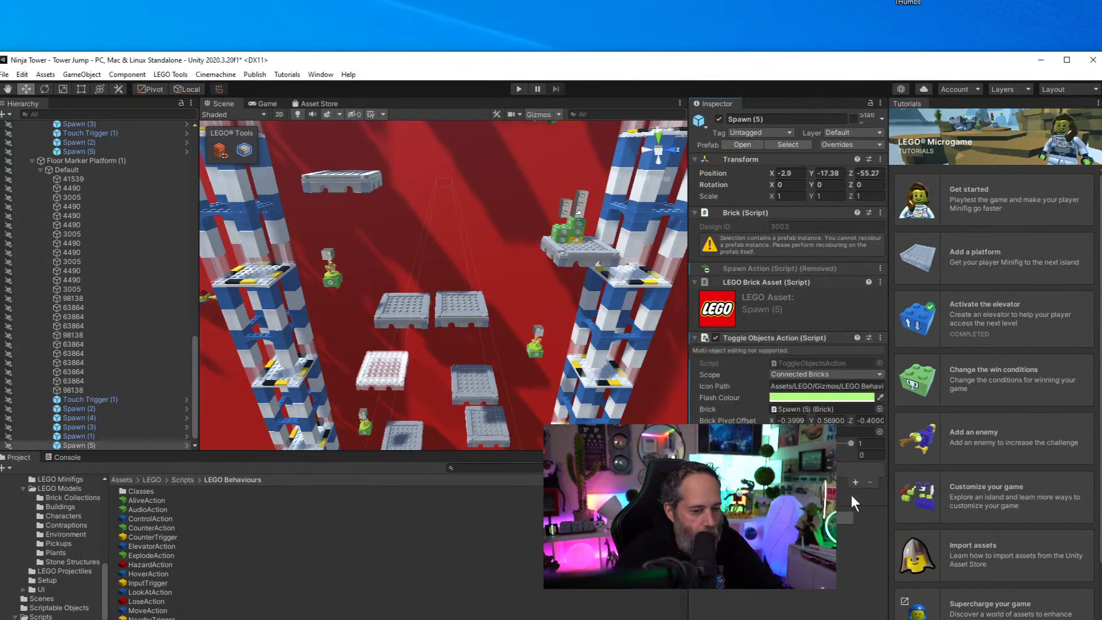
Assign Floor Collider as the Toggle Objects Action's object to enable and deactivate the Floor Collider object itself
{"action": "left_click", "coordinate": [855, 483]}
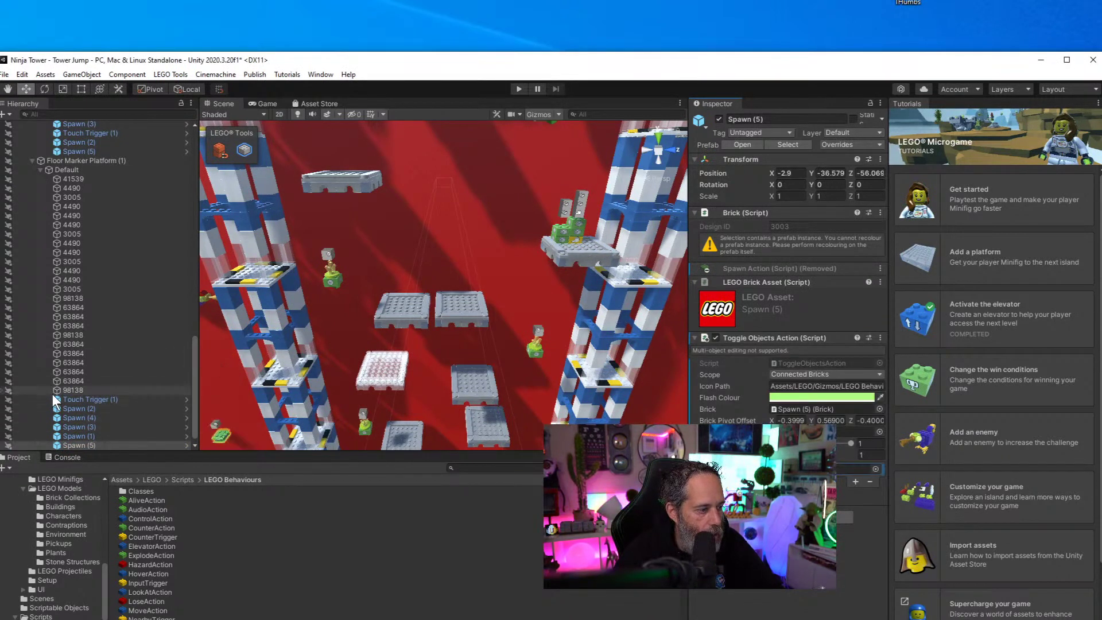
{"action": "scroll", "coordinate": [118, 366], "scroll_direction": "down", "scroll_amount": 1}
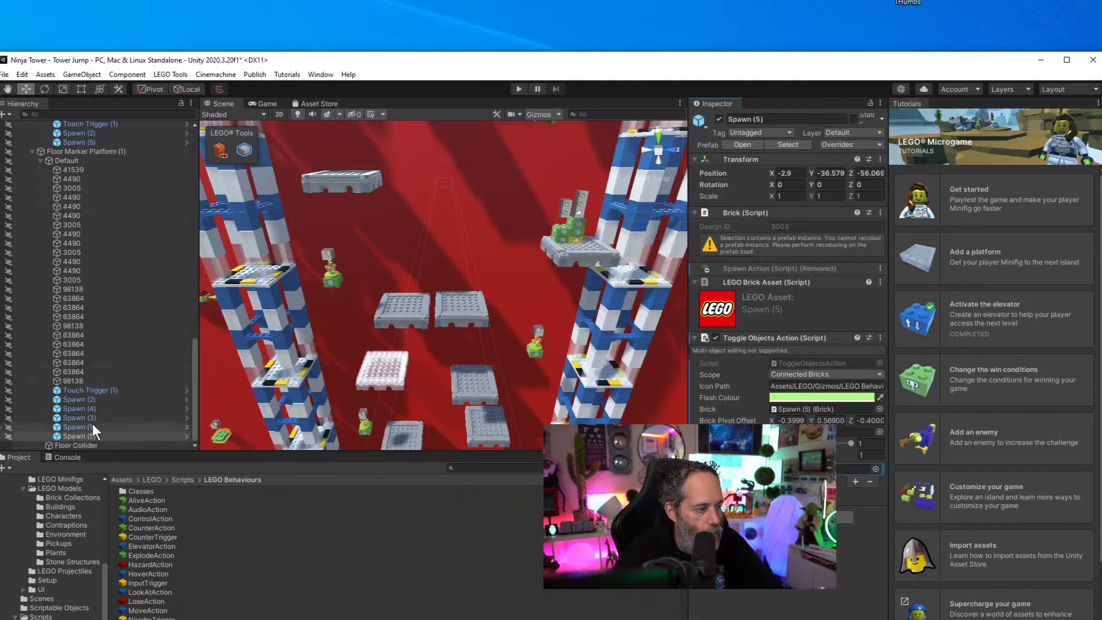
{"action": "left_click", "coordinate": [84, 445]}
{"action": "left_click_drag", "start_coordinate": [84, 443], "coordinate": [84, 445]}
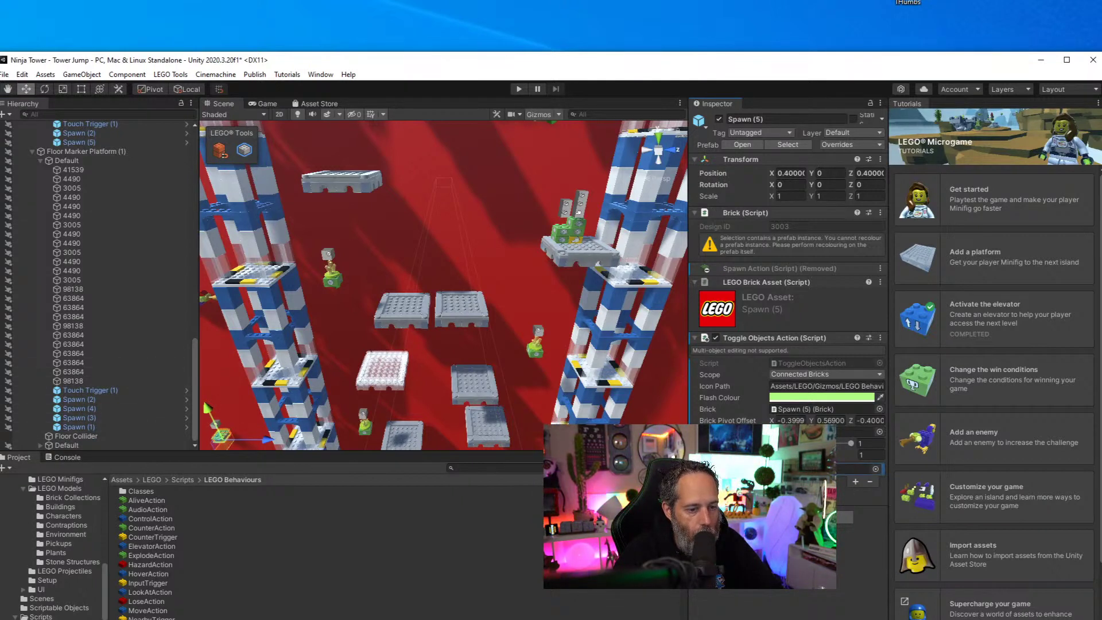
{"action": "left_click", "coordinate": [71, 438]}
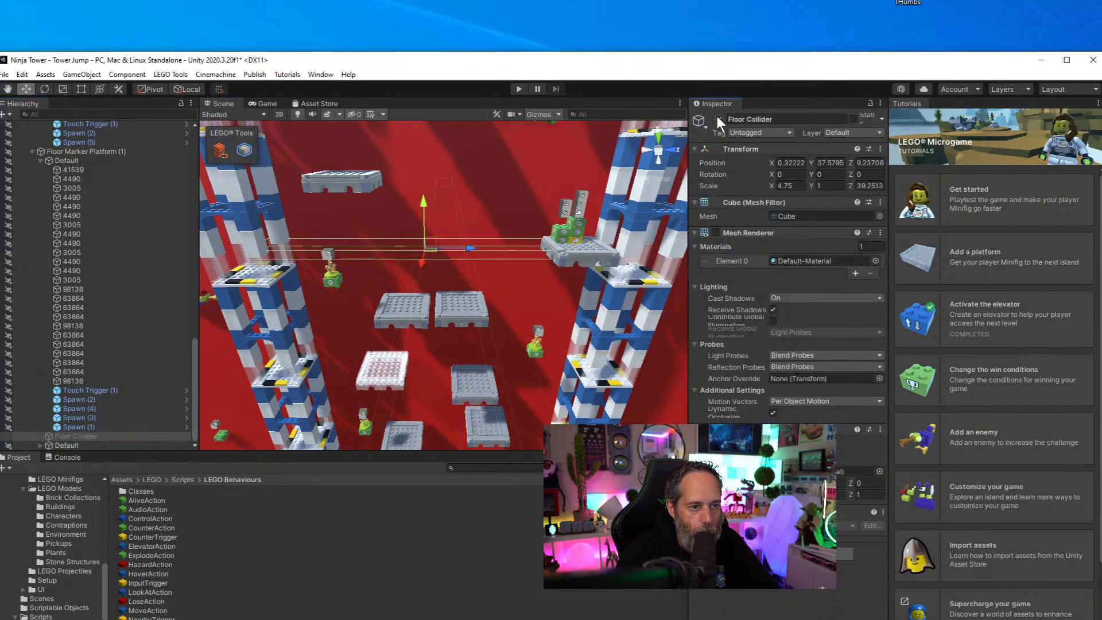
{"action": "left_click", "coordinate": [719, 119]}
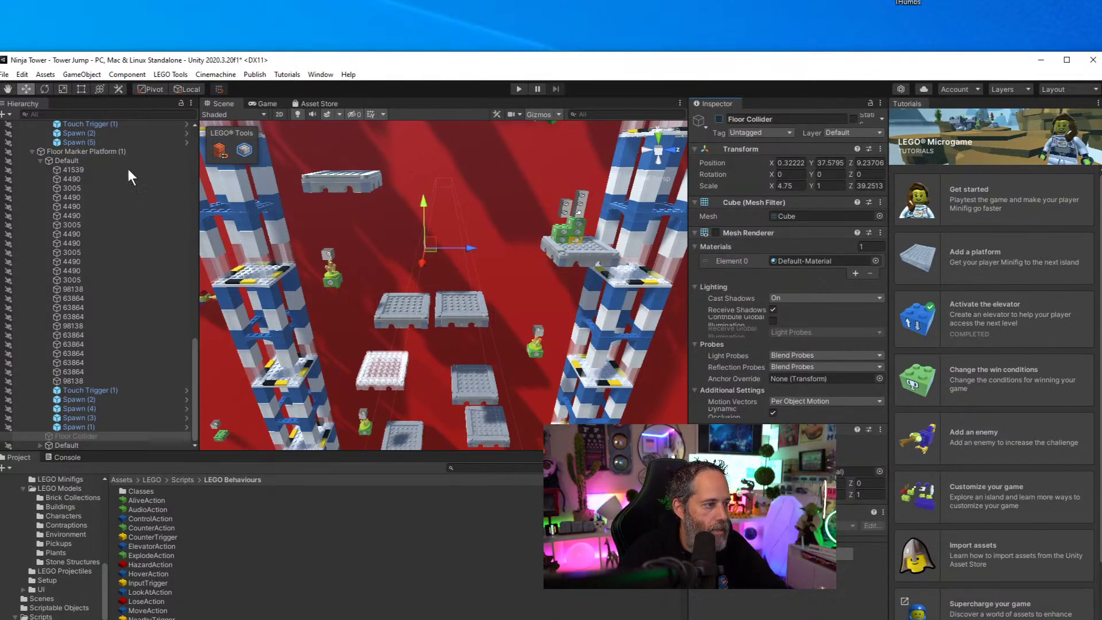
Copy the Transform component of the original Floor Marker Platform and delete that platform
{"action": "left_click", "coordinate": [94, 152]}
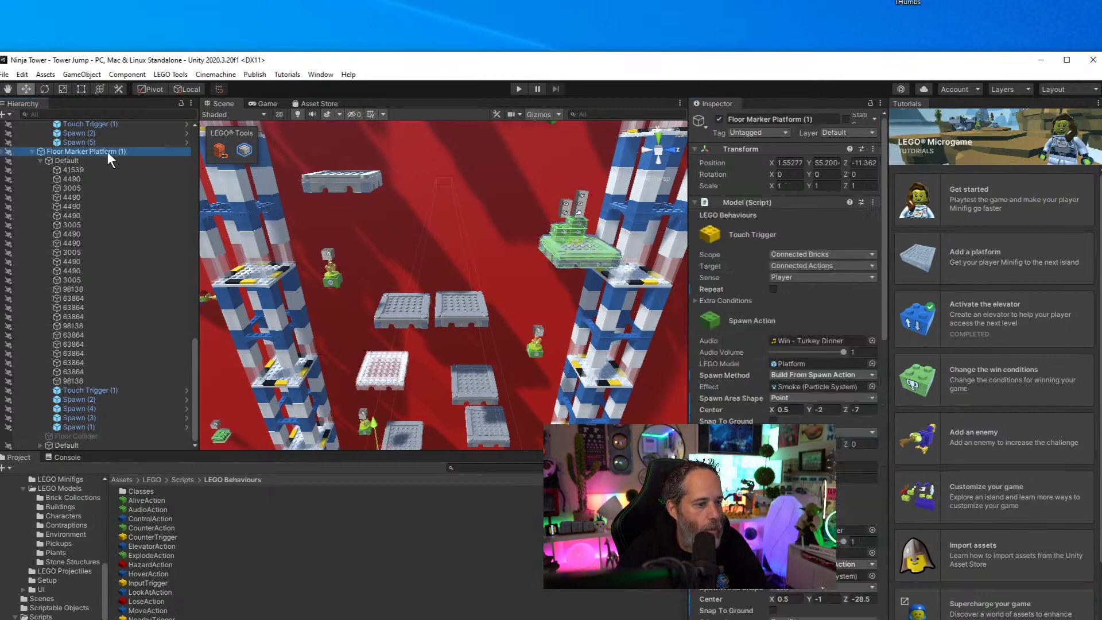
{"action": "left_click", "coordinate": [80, 160]}
{"action": "left_click", "coordinate": [64, 152]}
{"action": "key", "text": "Left"}
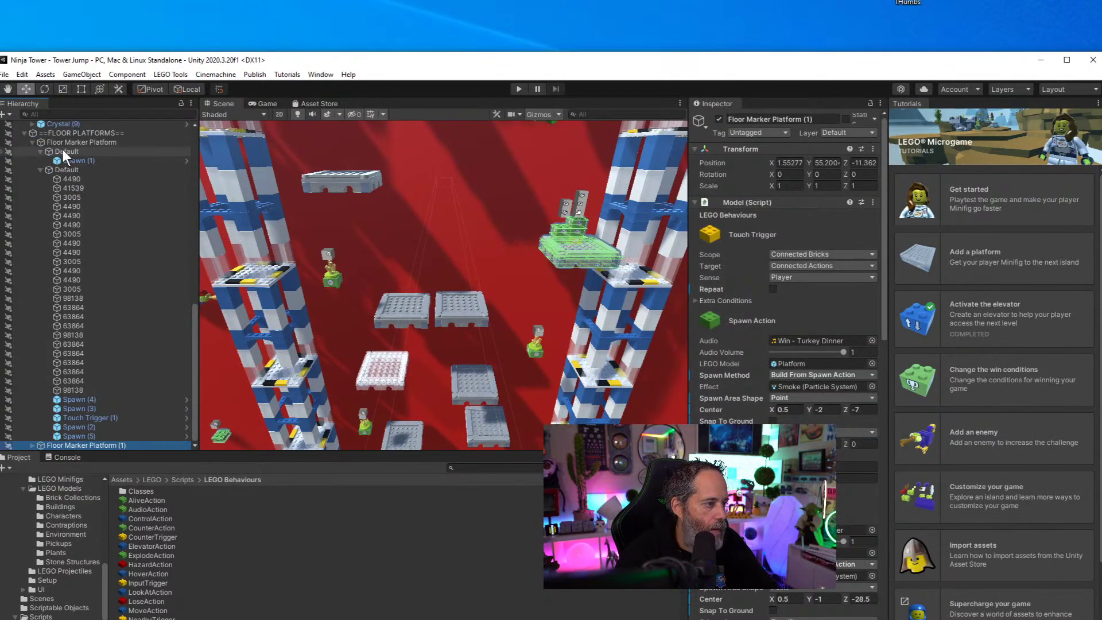
{"action": "left_click", "coordinate": [63, 149]}
{"action": "left_click", "coordinate": [64, 142]}
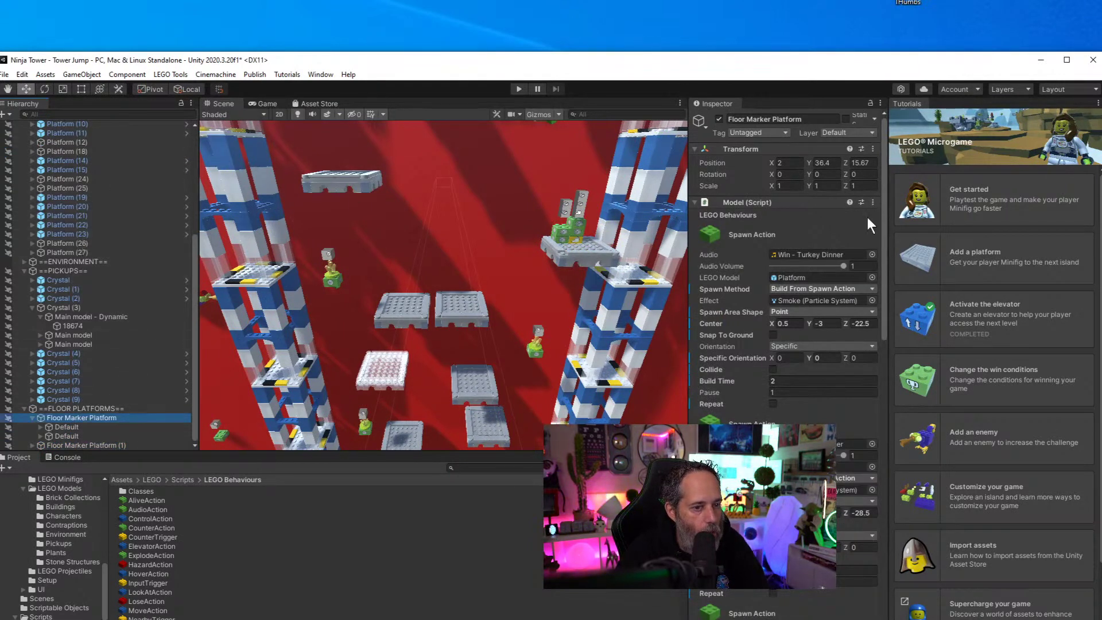
{"action": "right_click", "coordinate": [722, 149]}
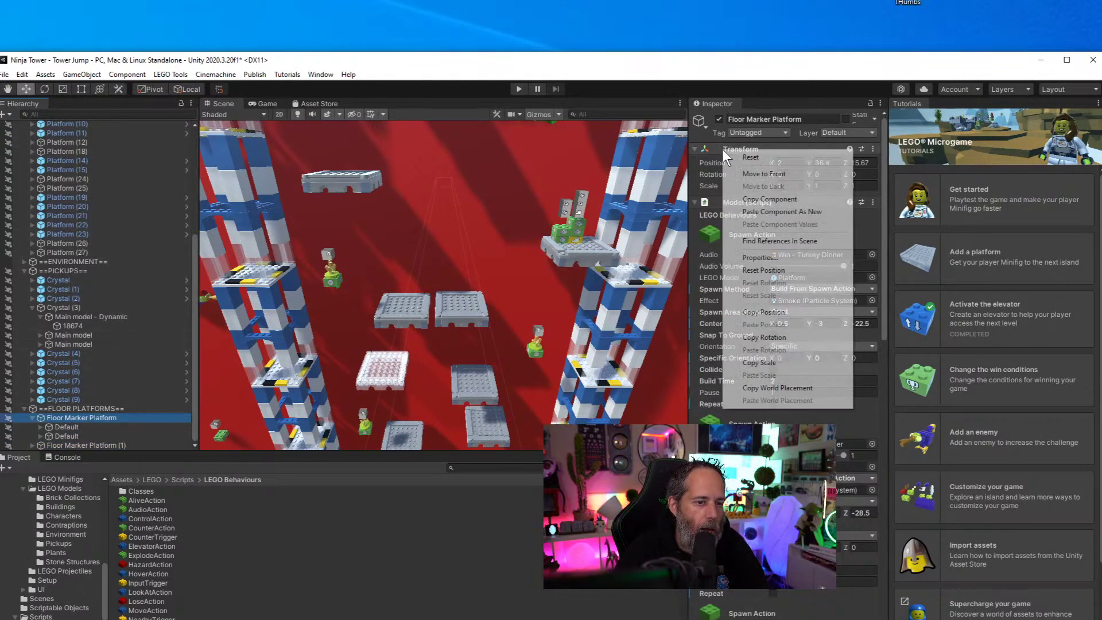
{"action": "left_click", "coordinate": [760, 200]}
{"action": "left_click", "coordinate": [101, 419]}
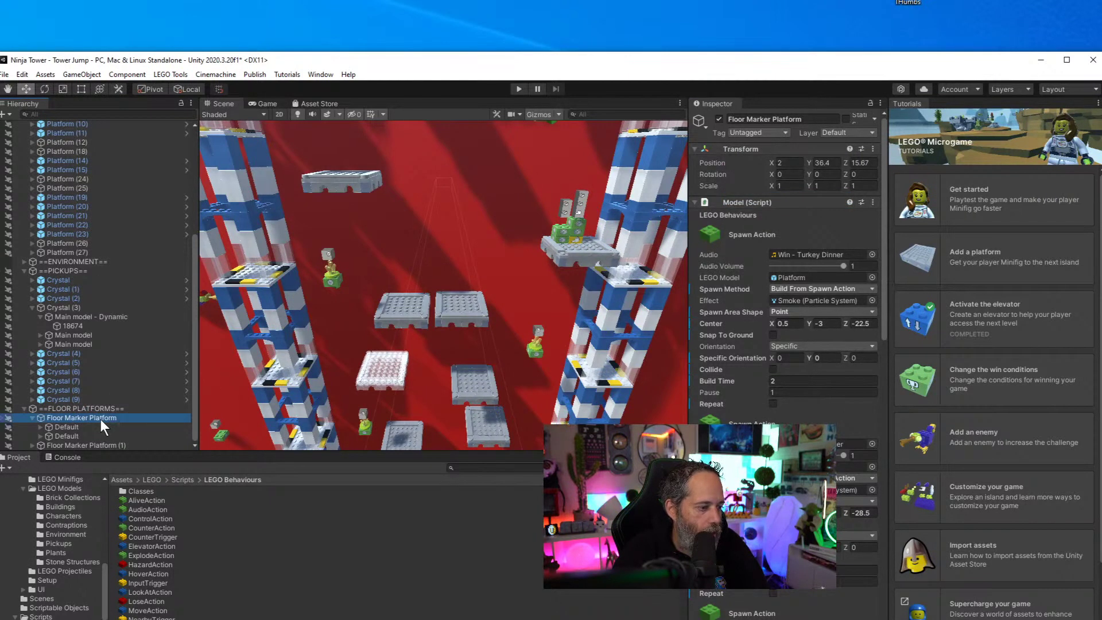
{"action": "key", "text": "Delete"}
Duplicate Floor Marker Platform (1) and paste the copied Transform values onto the duplicate
{"action": "left_click", "coordinate": [111, 444]}
{"action": "key", "text": "ctrl+d"}
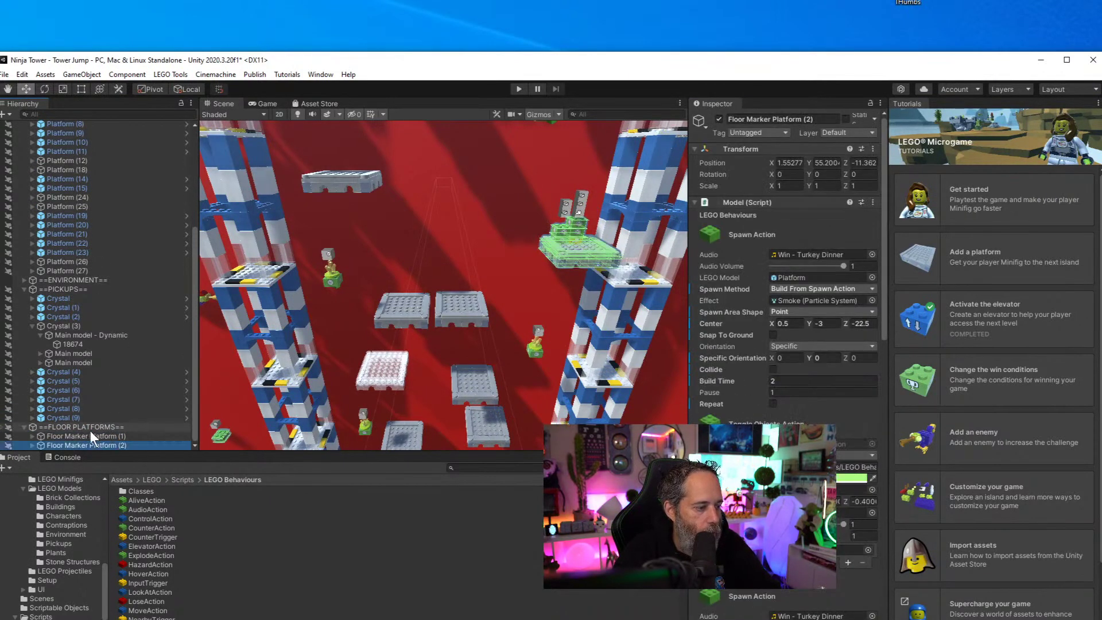
{"action": "right_click", "coordinate": [763, 147]}
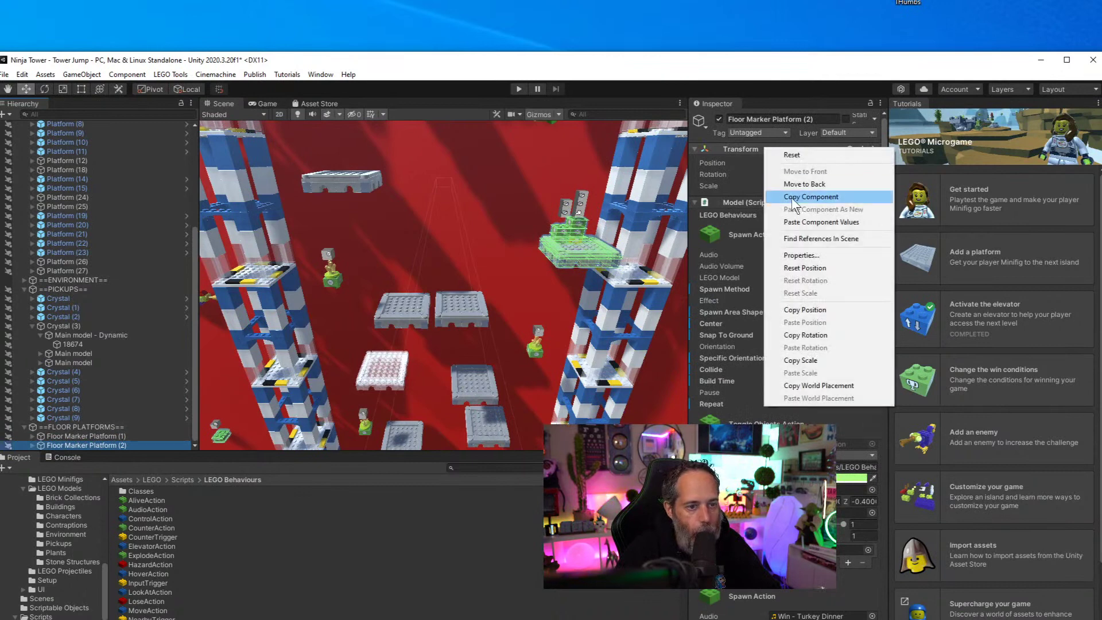
{"action": "left_click", "coordinate": [807, 224]}
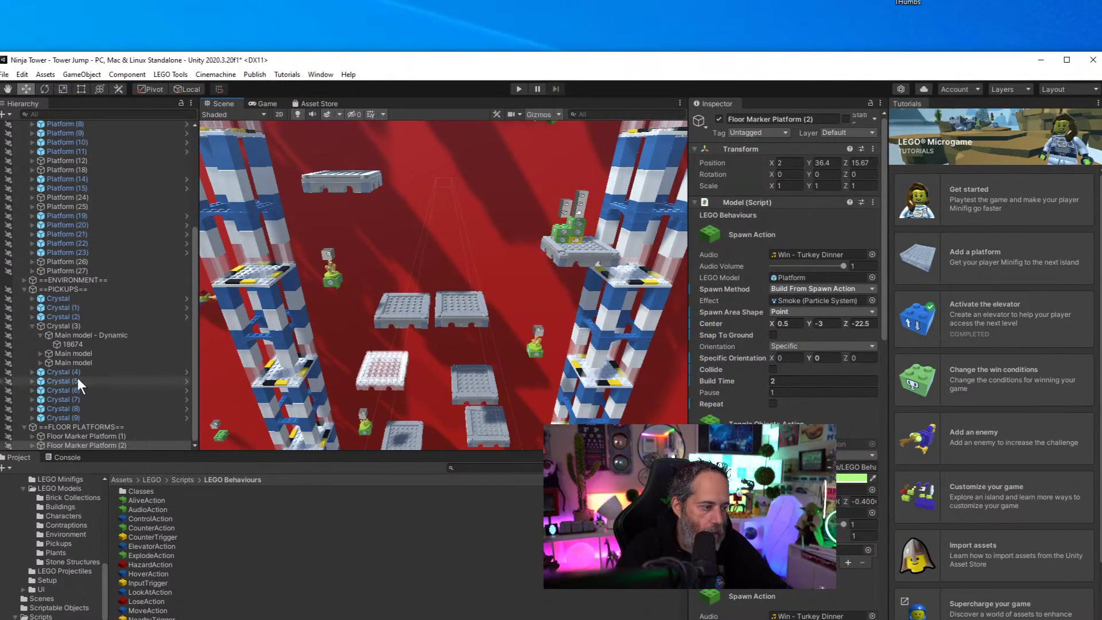
Compare the behaviours of the two remaining floor marker platforms and start a playtest of the level
{"action": "left_click", "coordinate": [108, 436]}
{"action": "left_click", "coordinate": [109, 445]}
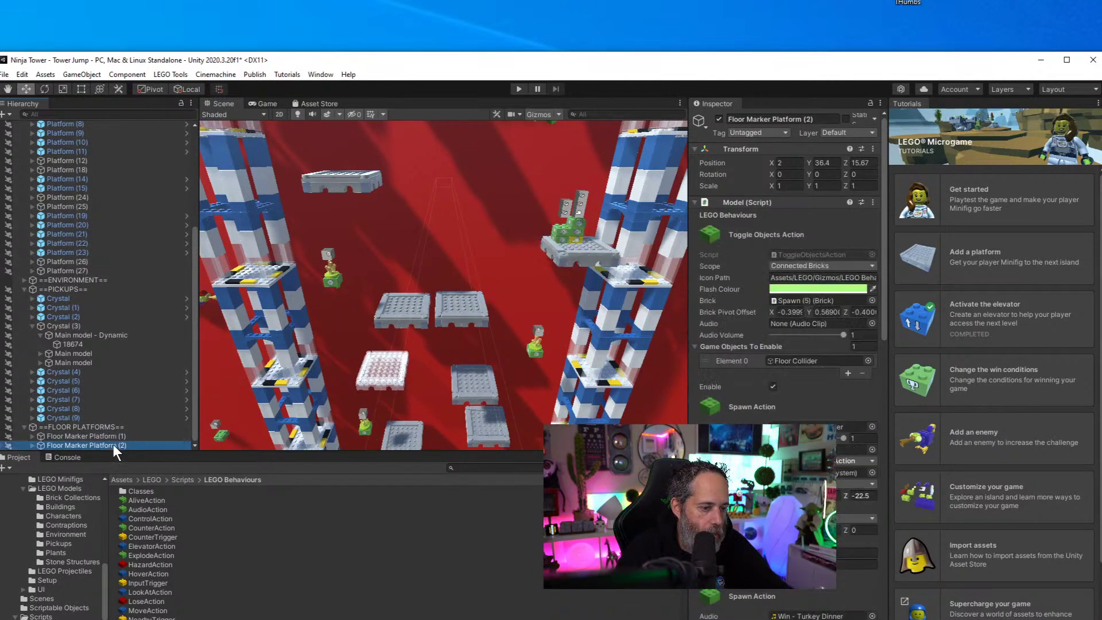
{"action": "left_click", "coordinate": [143, 437]}
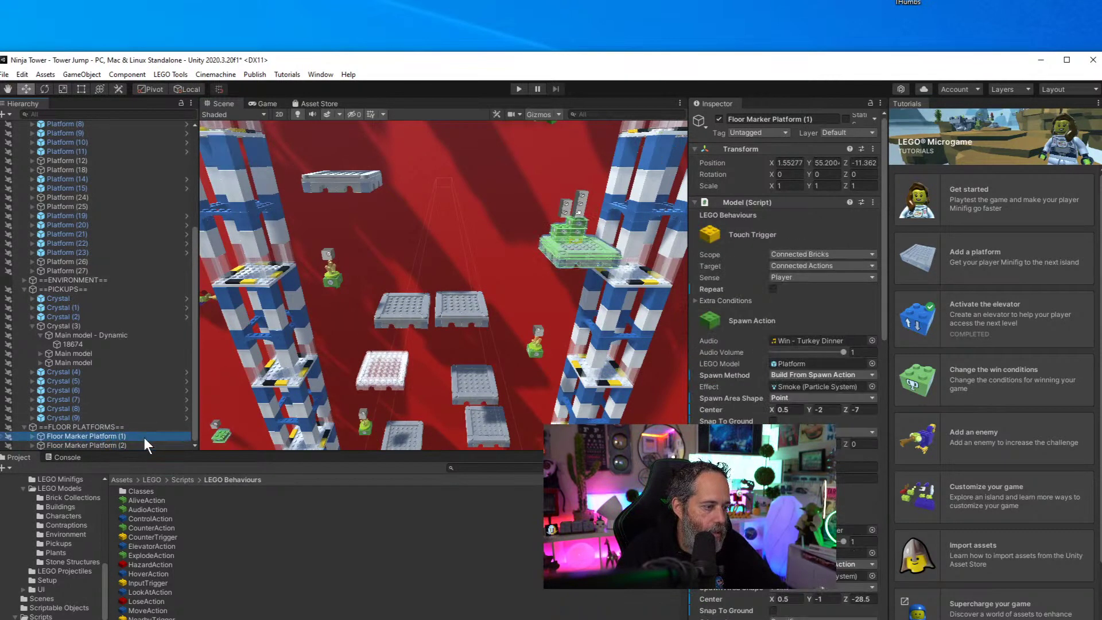
{"action": "left_click", "coordinate": [517, 89]}
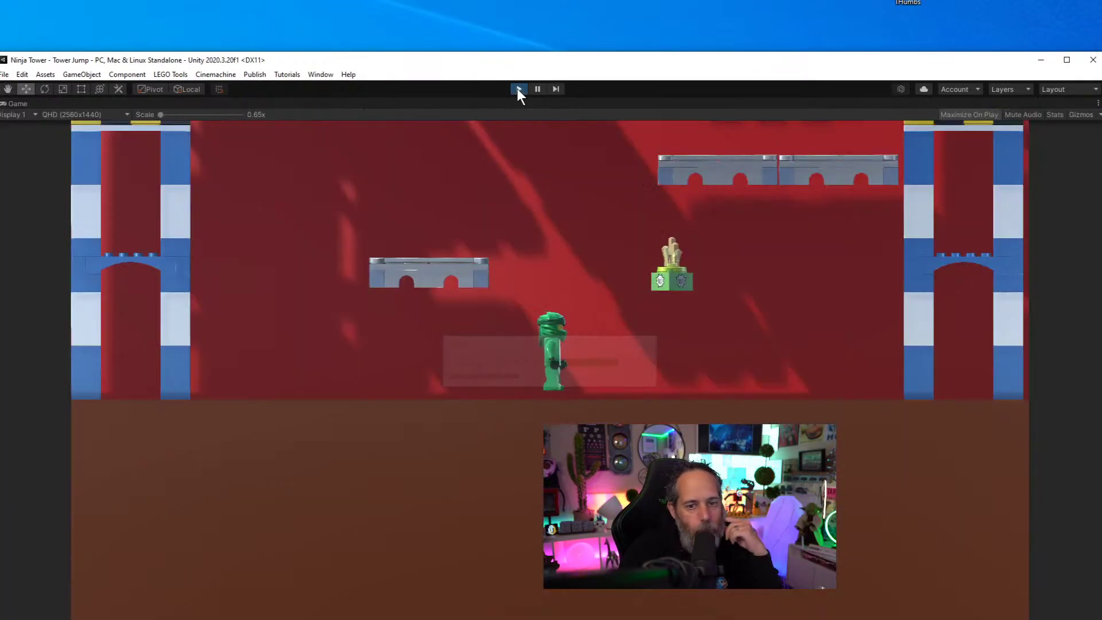
Playtest the tower by running and jumping the minifig up the platforms and falling back down, and end the playtest
{"action": "key", "text": "Right"}
{"action": "key", "text": "Left"}
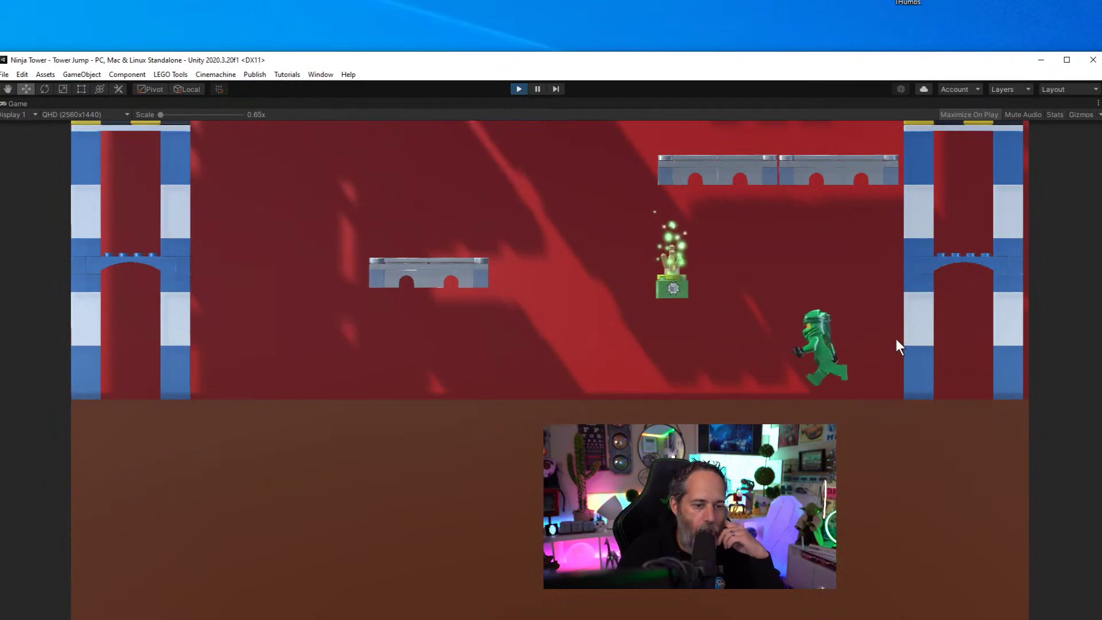
{"action": "key", "text": "space"}
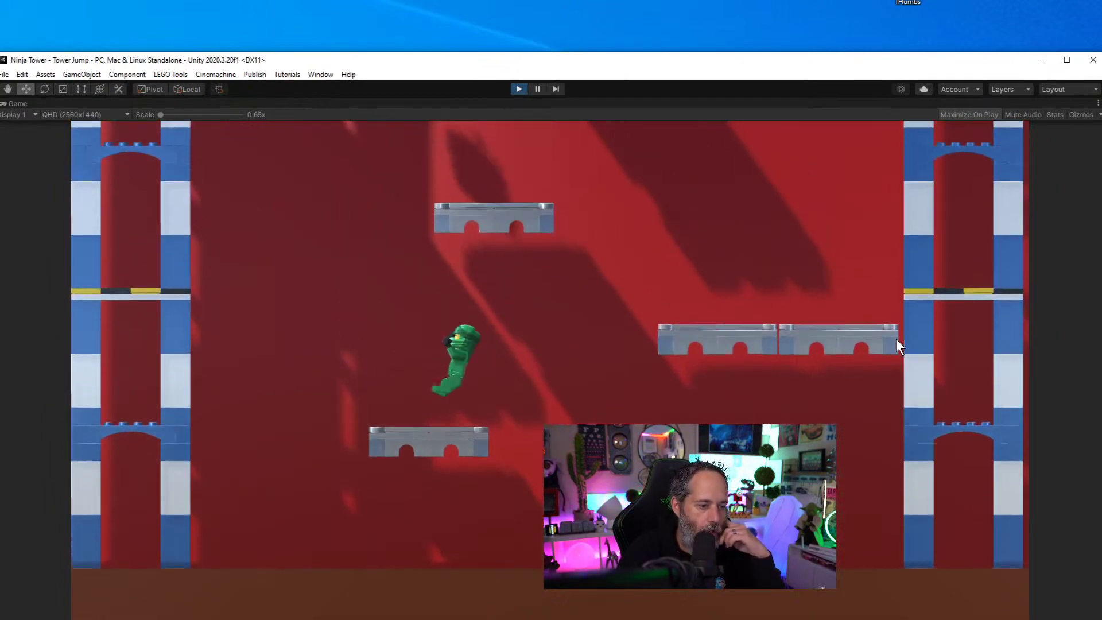
{"action": "key", "text": "space"}
{"action": "key", "text": "Right"}
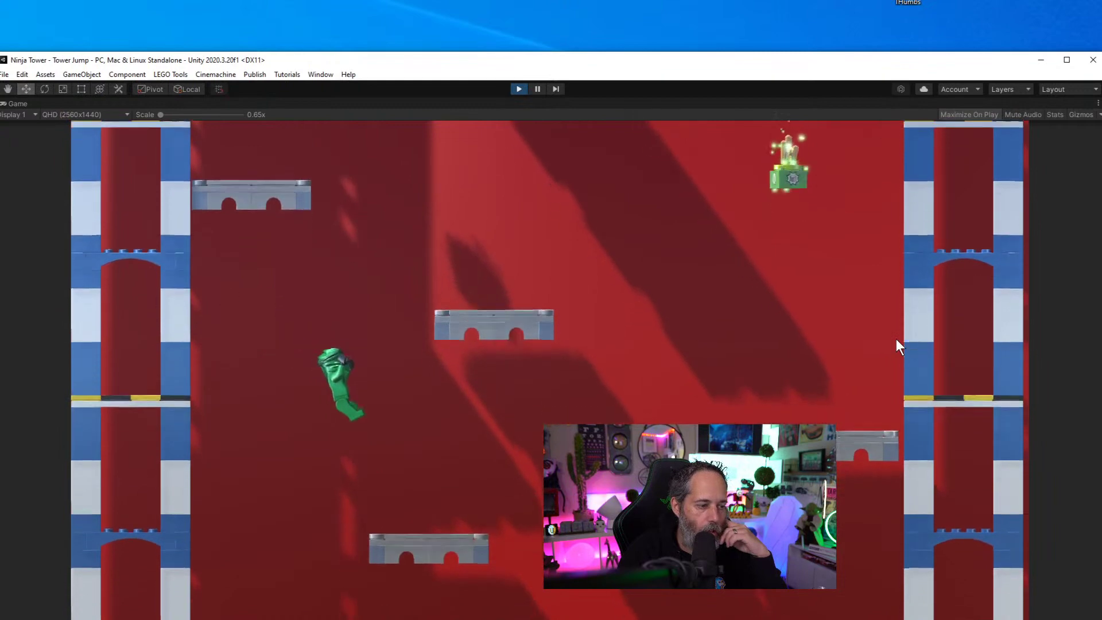
{"action": "key", "text": "space"}
{"action": "key", "text": "Right"}
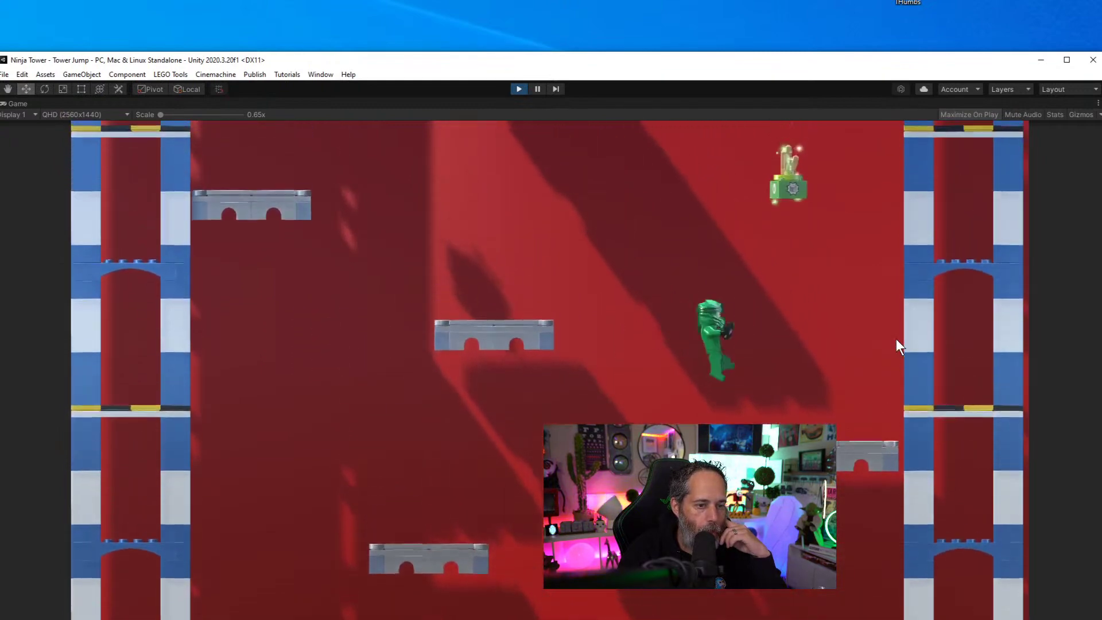
{"action": "key", "text": "Left"}
{"action": "key", "text": "space"}
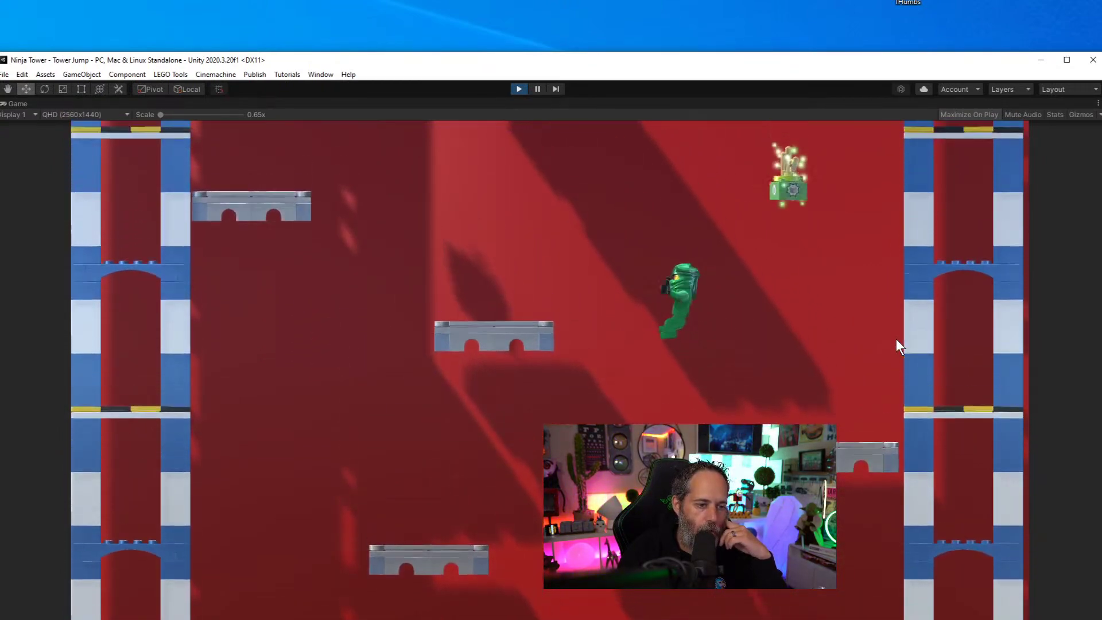
{"action": "key", "text": "Left"}
{"action": "key", "text": "space"}
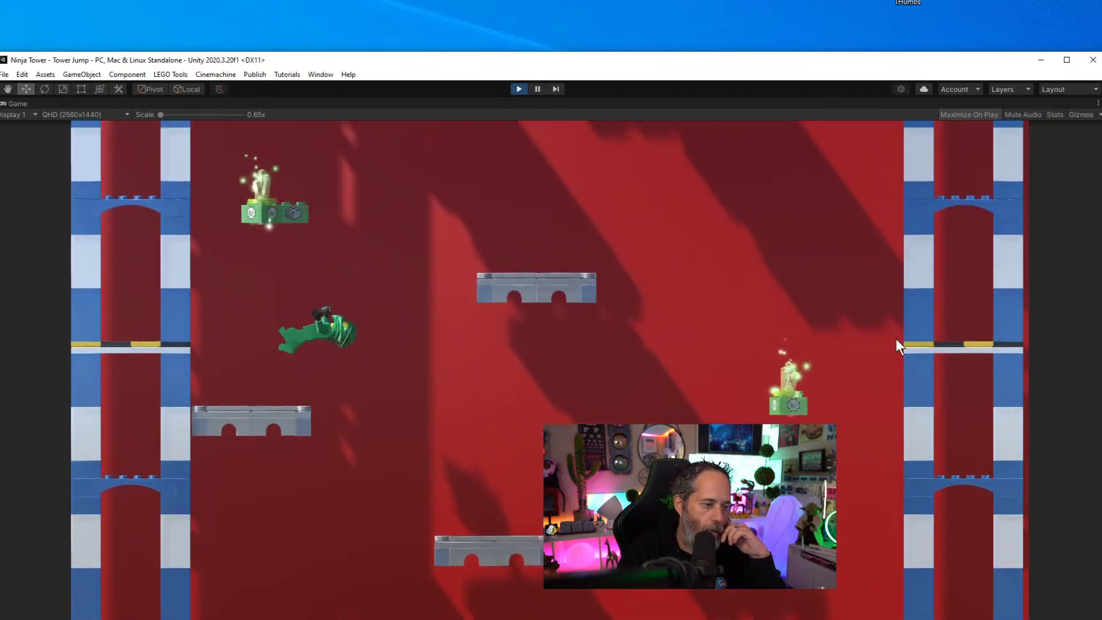
{"action": "key", "text": "Right"}
{"action": "key", "text": "space"}
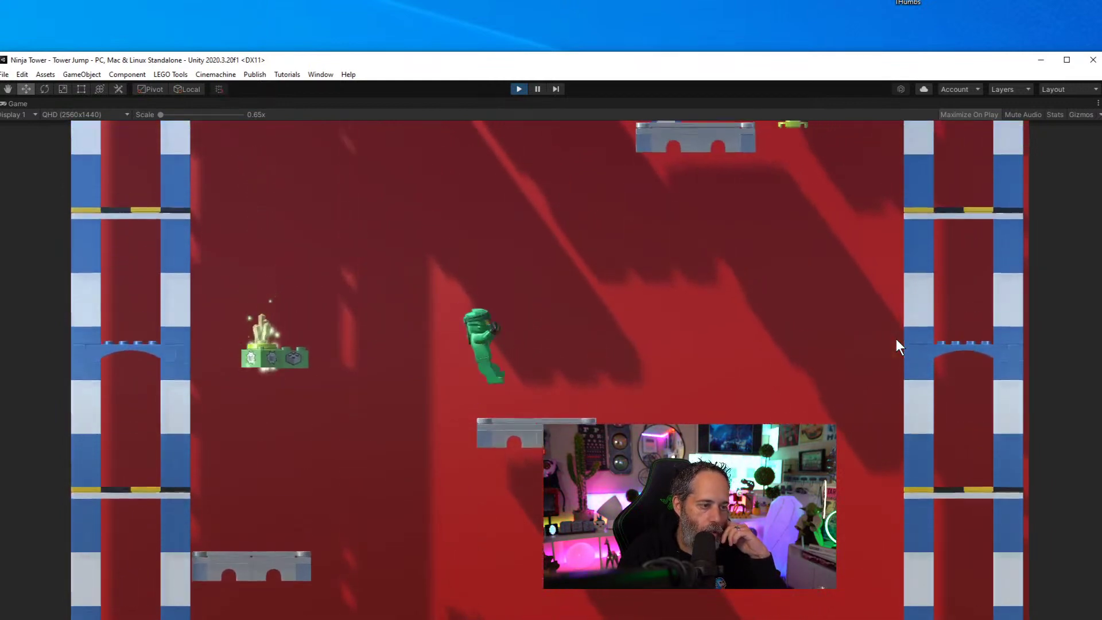
{"action": "key", "text": "Right"}
{"action": "key", "text": "space"}
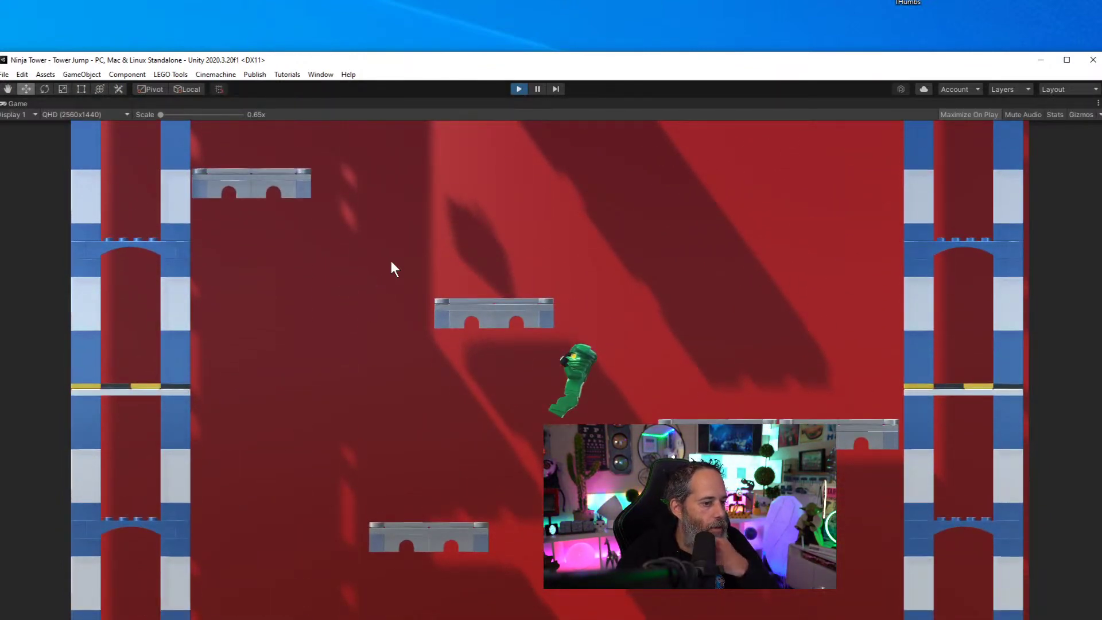
{"action": "key", "text": "ctrl+p"}
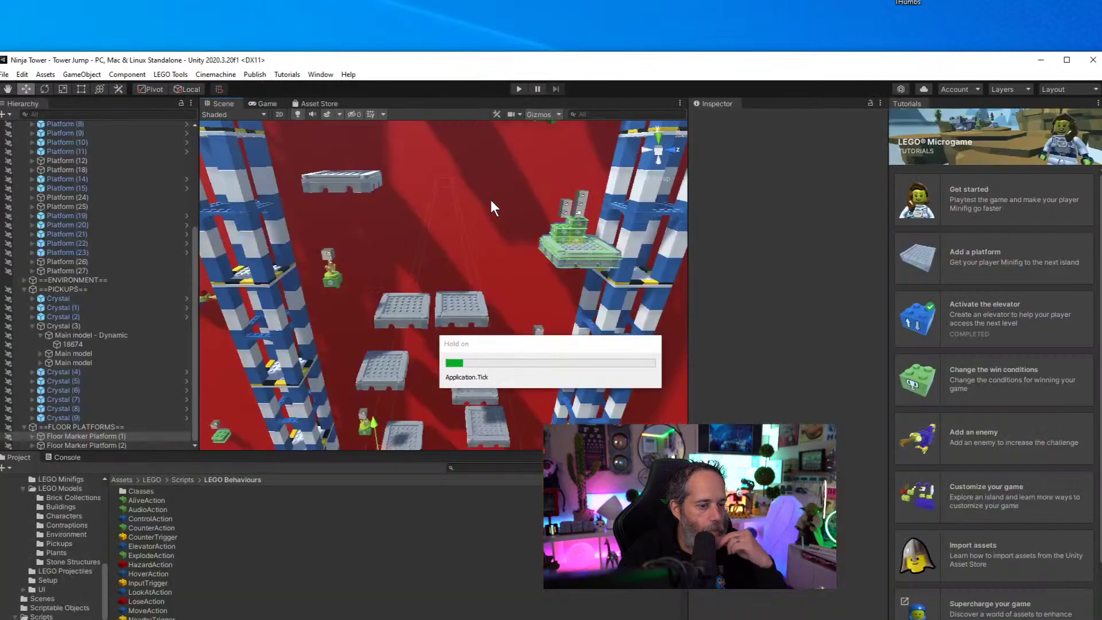
Review the lower tower platforms in the scene and the behaviours of Floor Marker Platform (1)
{"action": "left_click_drag", "start_coordinate": [487, 317], "coordinate": [470, 442], "text": "alt"}
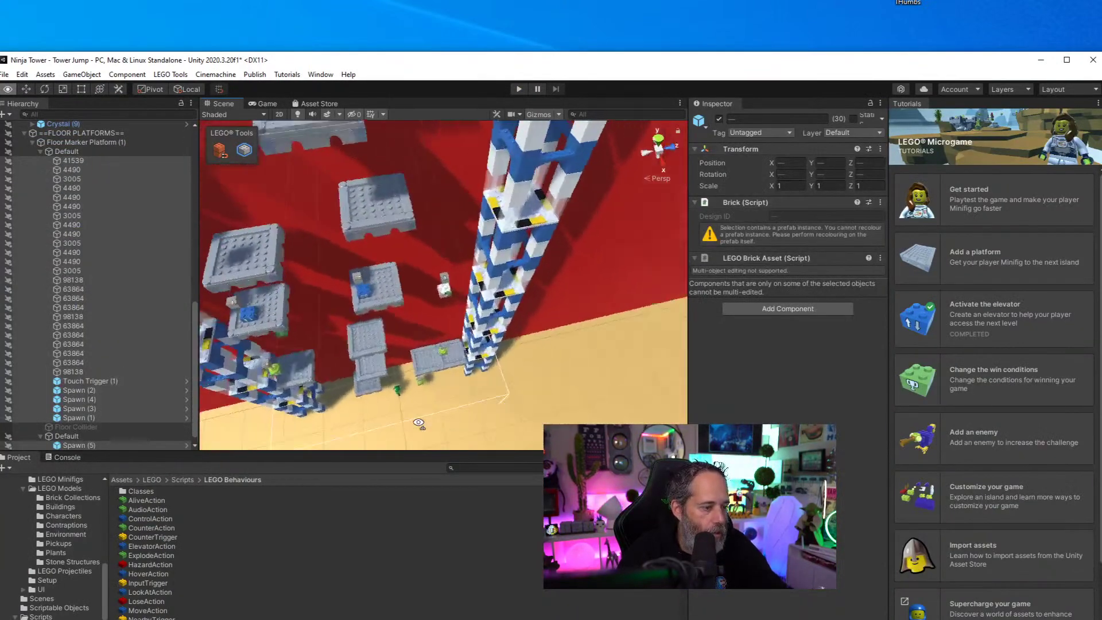
{"action": "scroll", "coordinate": [145, 243], "scroll_direction": "down", "scroll_amount": 1}
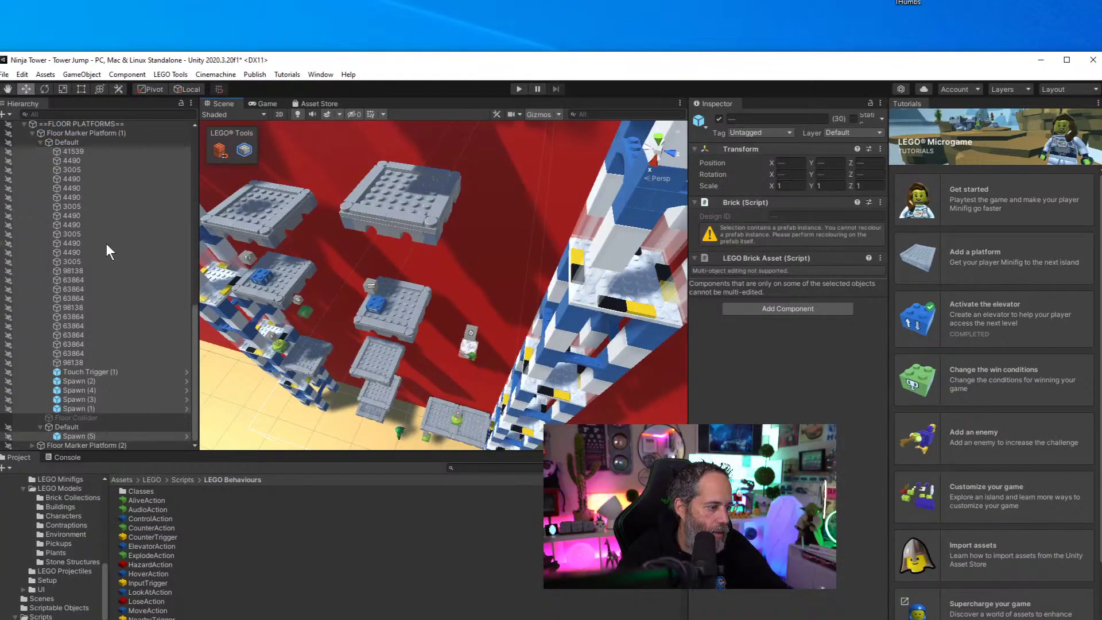
{"action": "left_click", "coordinate": [102, 444]}
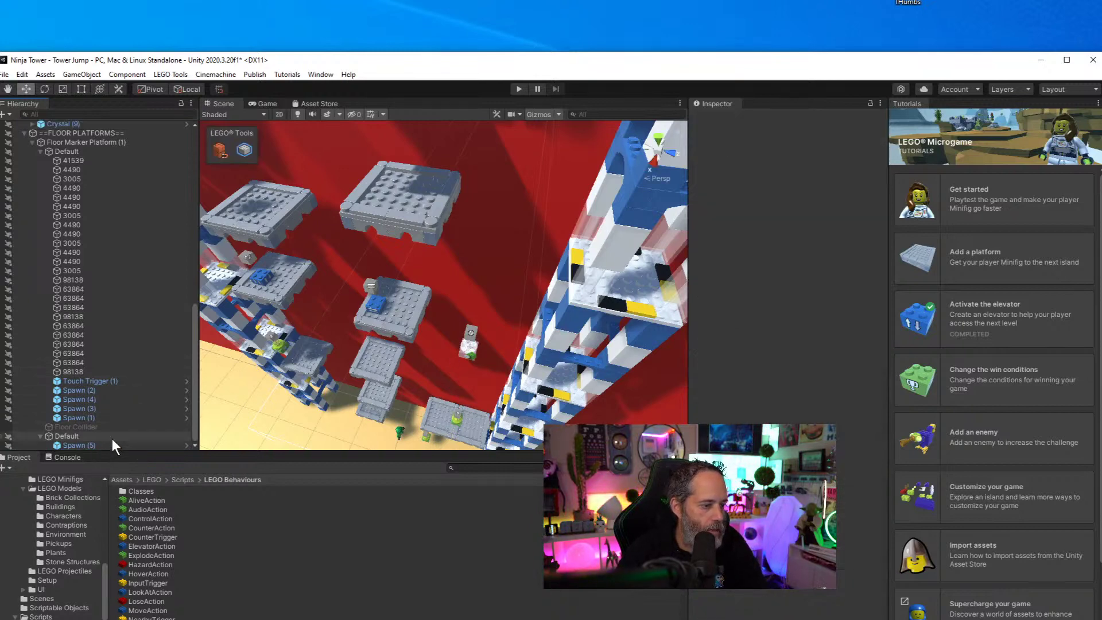
{"action": "scroll", "coordinate": [111, 438], "scroll_direction": "up", "scroll_amount": 1}
{"action": "left_click", "coordinate": [118, 142]}
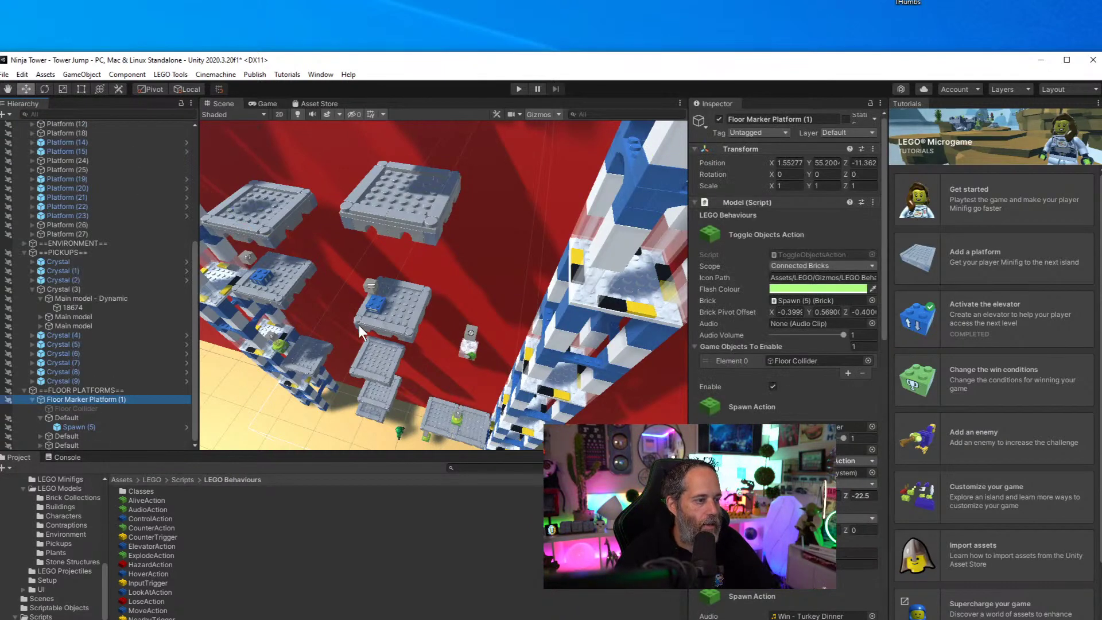
{"action": "left_click", "coordinate": [360, 293]}
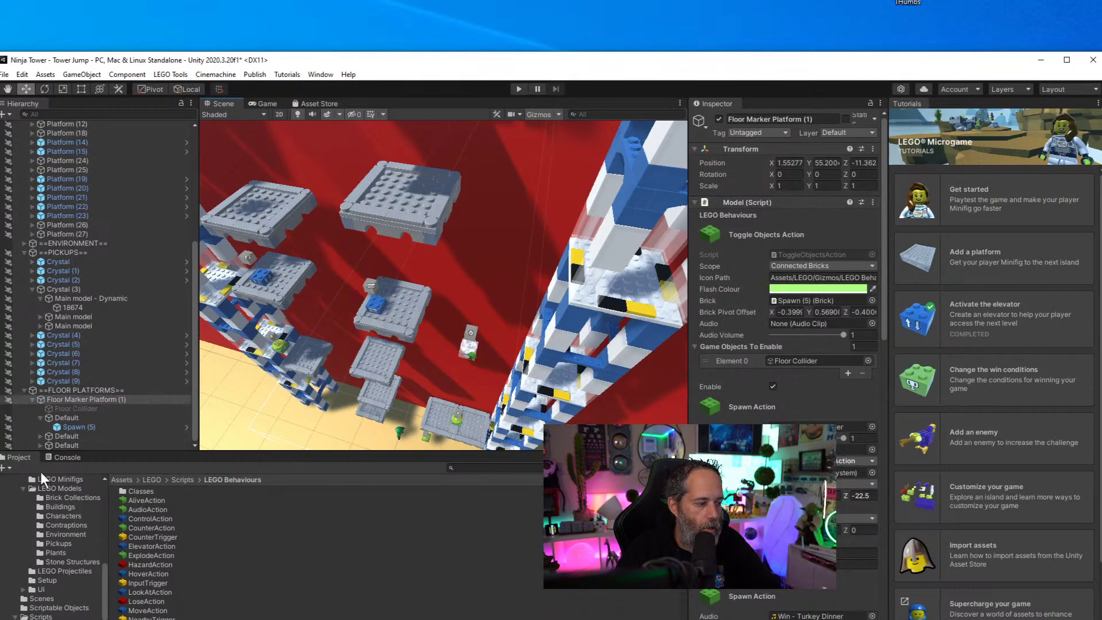
Examine the console errors and open the InvalidCastException's source at ModelEditor.cs line 145
{"action": "left_click", "coordinate": [61, 459]}
{"action": "left_click", "coordinate": [8, 469]}
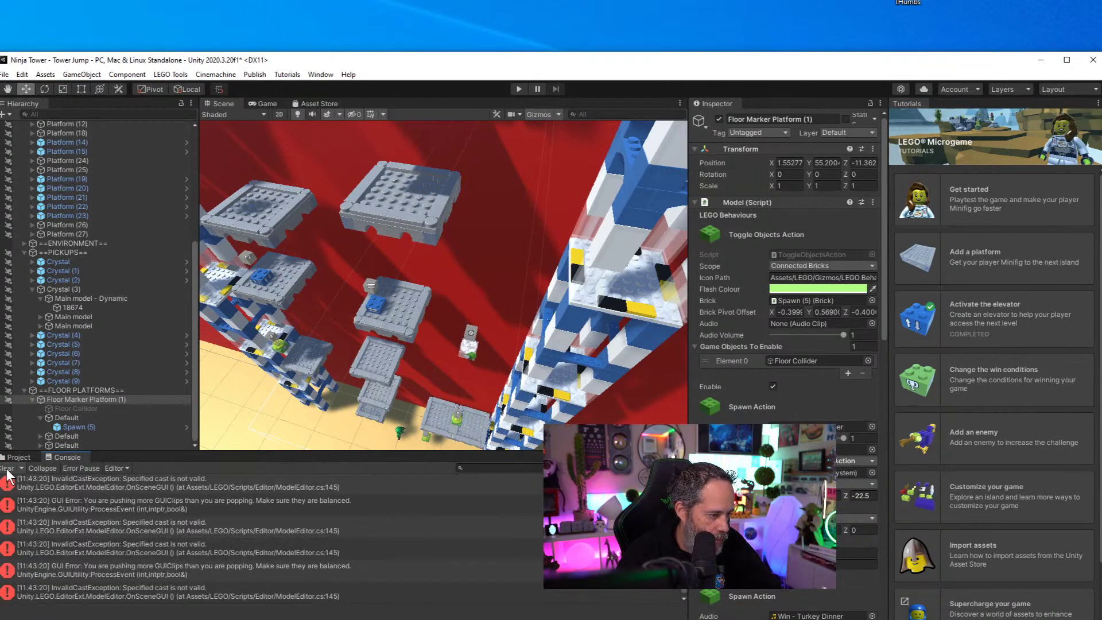
{"action": "left_click", "coordinate": [127, 528]}
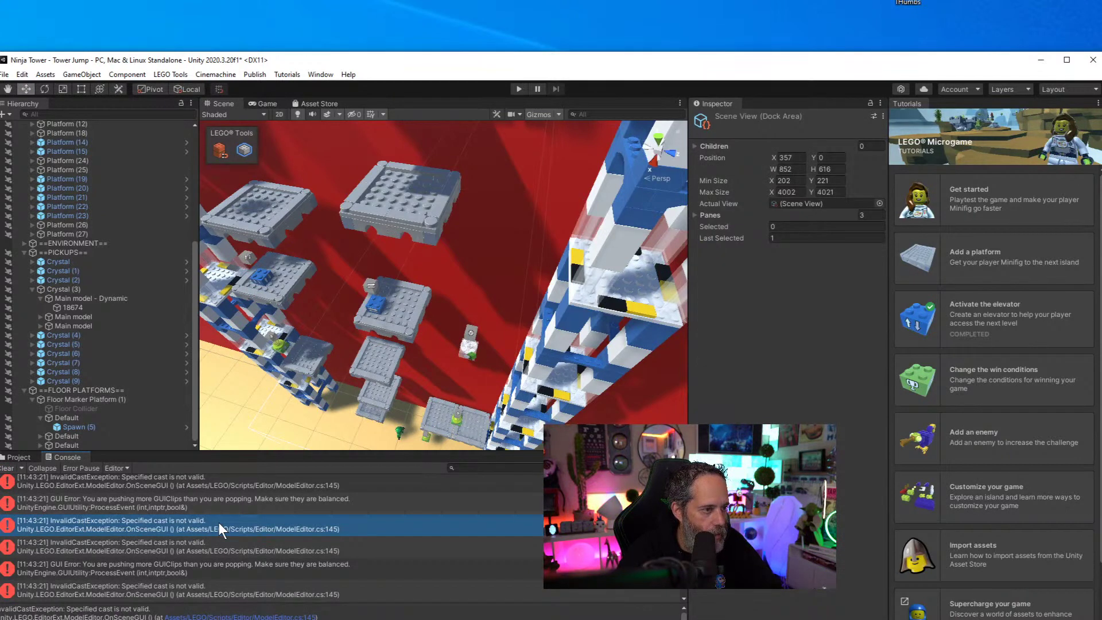
{"action": "left_click", "coordinate": [209, 546]}
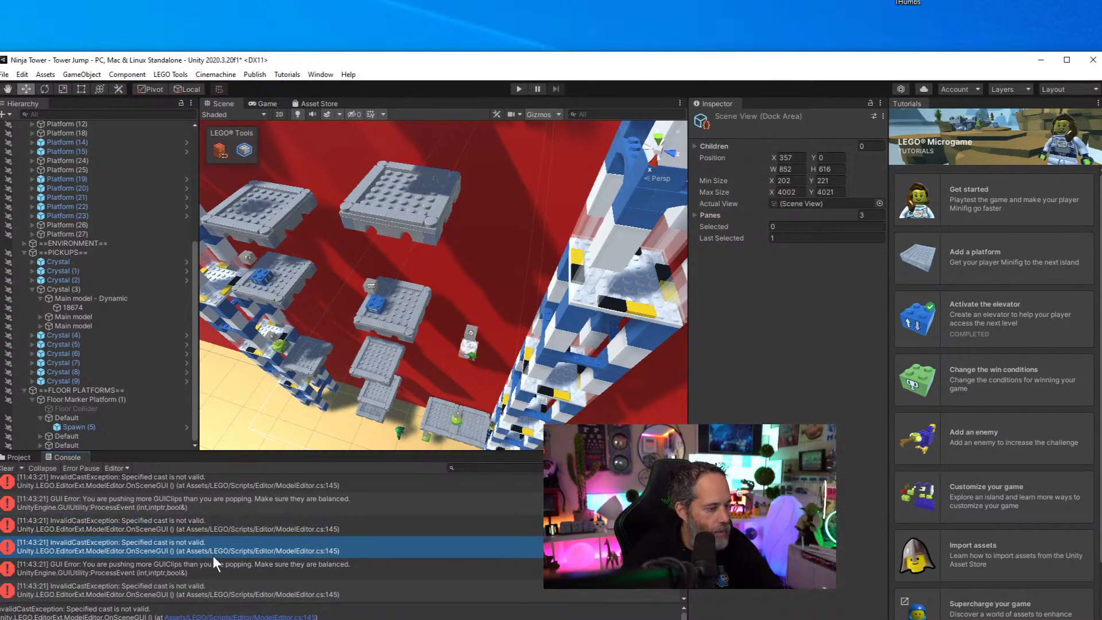
{"action": "left_click", "coordinate": [215, 568]}
{"action": "left_click", "coordinate": [207, 550]}
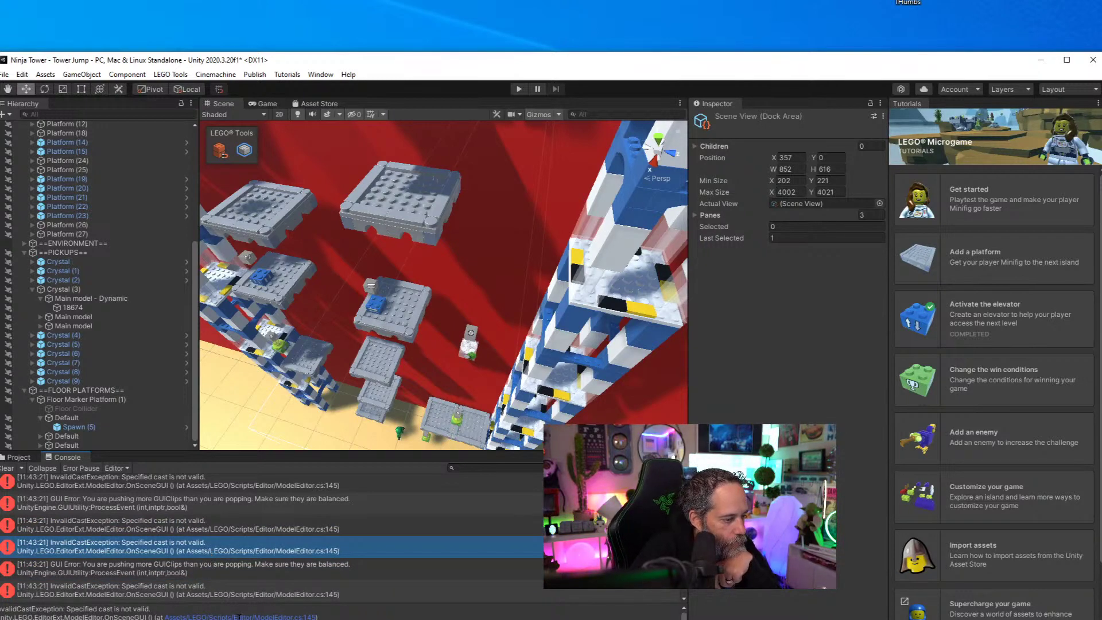
{"action": "left_click", "coordinate": [247, 616]}
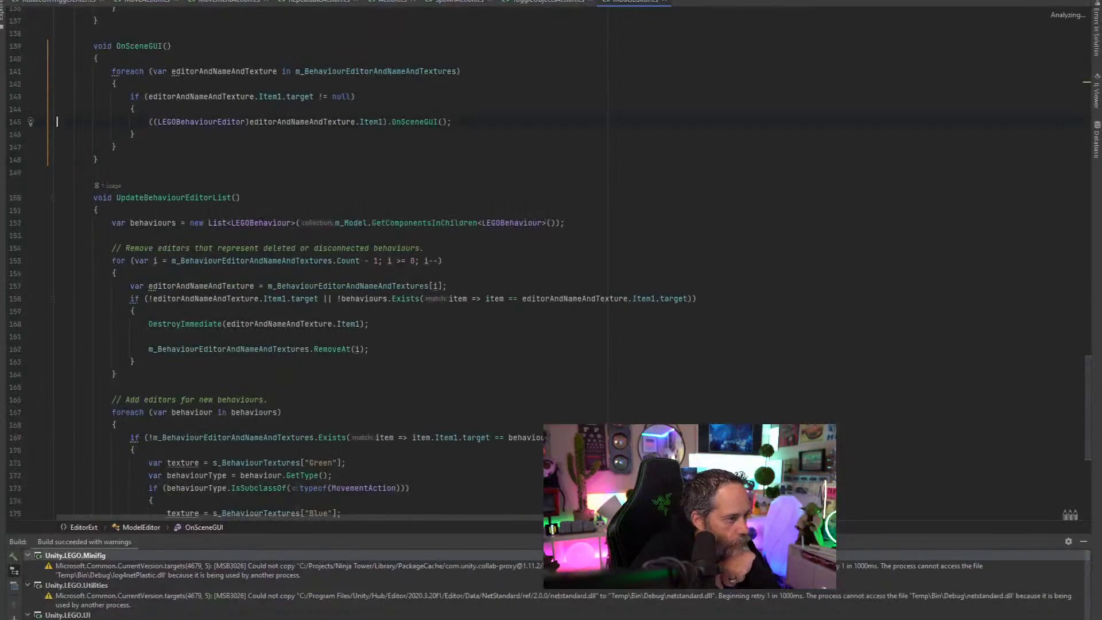
Attach the debugger to the Unity Editor and set breakpoints on lines 145 and 143 of OnSceneGUI in ModelEditor.cs
{"action": "left_click", "coordinate": [202, 121]}
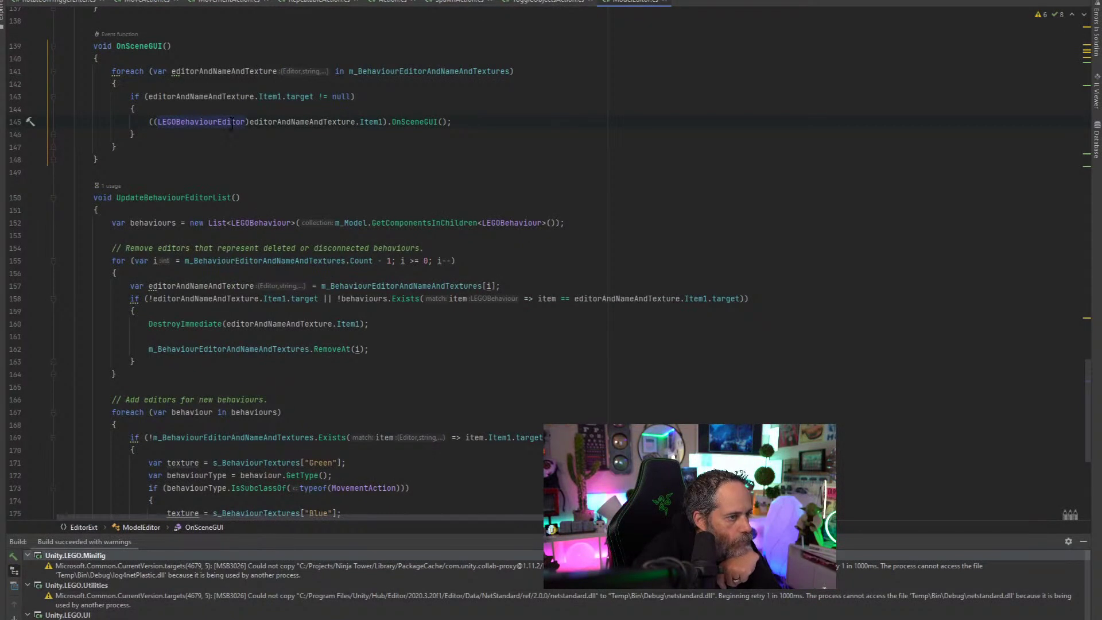
{"action": "left_click", "coordinate": [308, 119]}
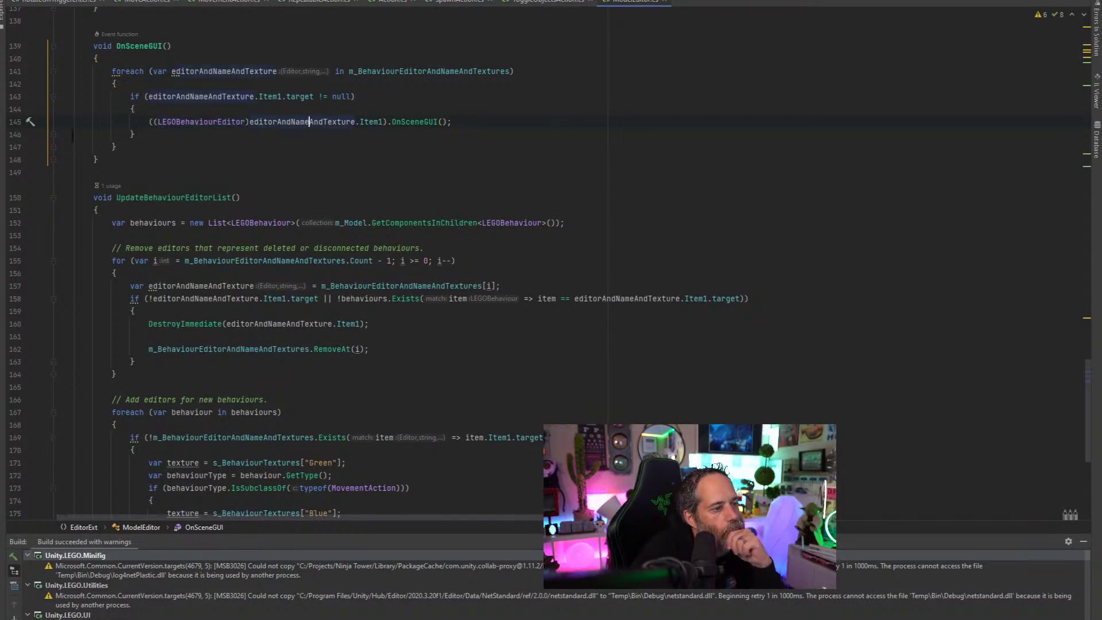
{"action": "left_click", "coordinate": [41, 124]}
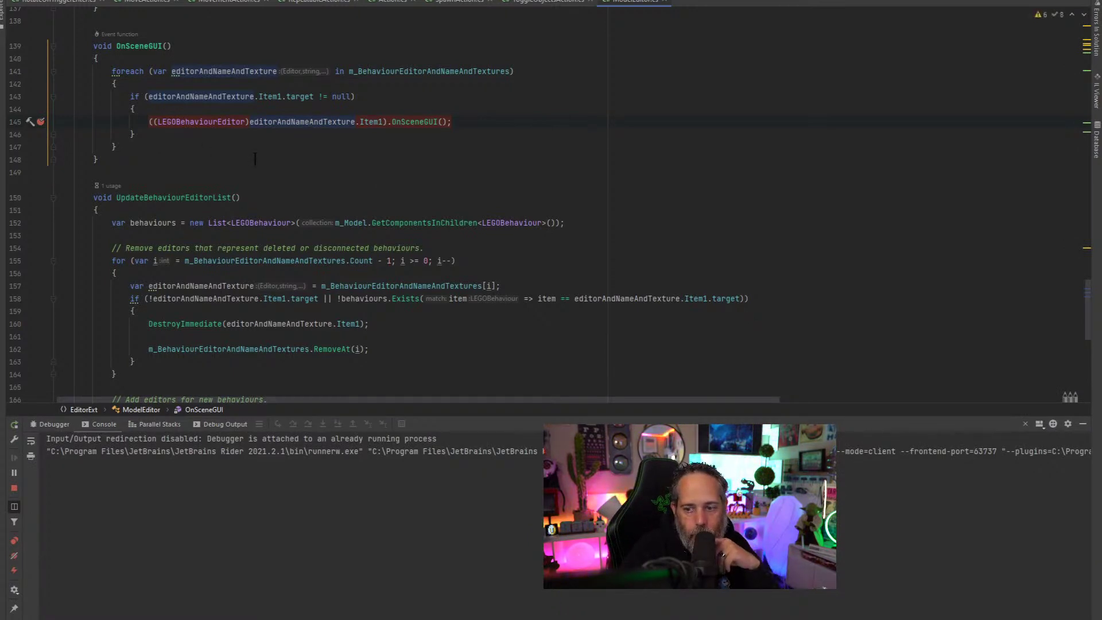
{"action": "left_click", "coordinate": [250, 97]}
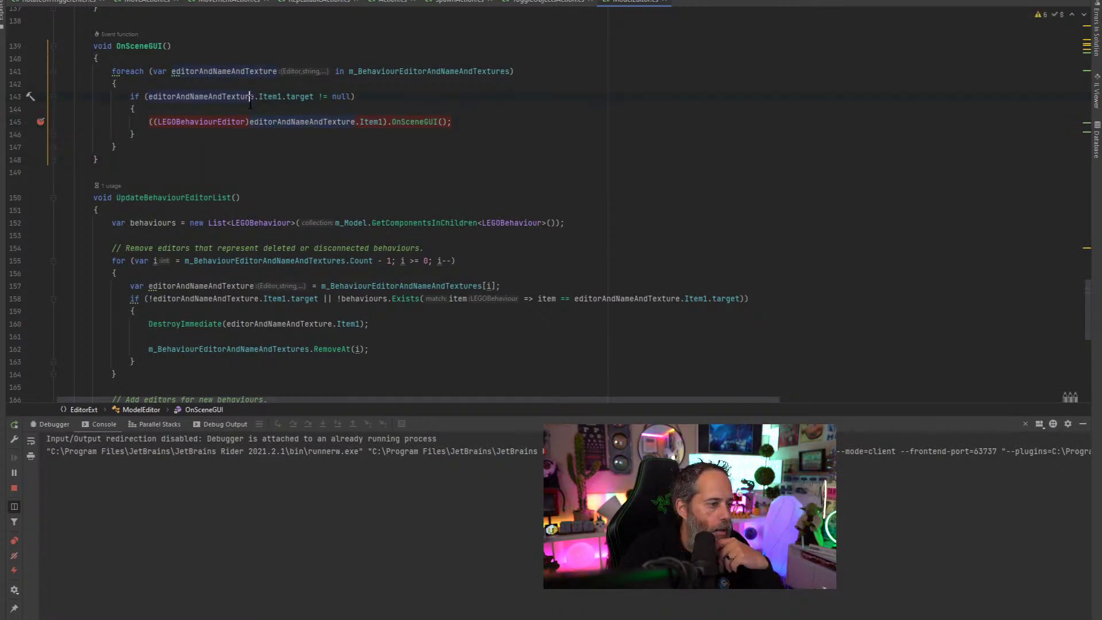
{"action": "left_click", "coordinate": [40, 96]}
{"action": "key", "text": "super+Down"}
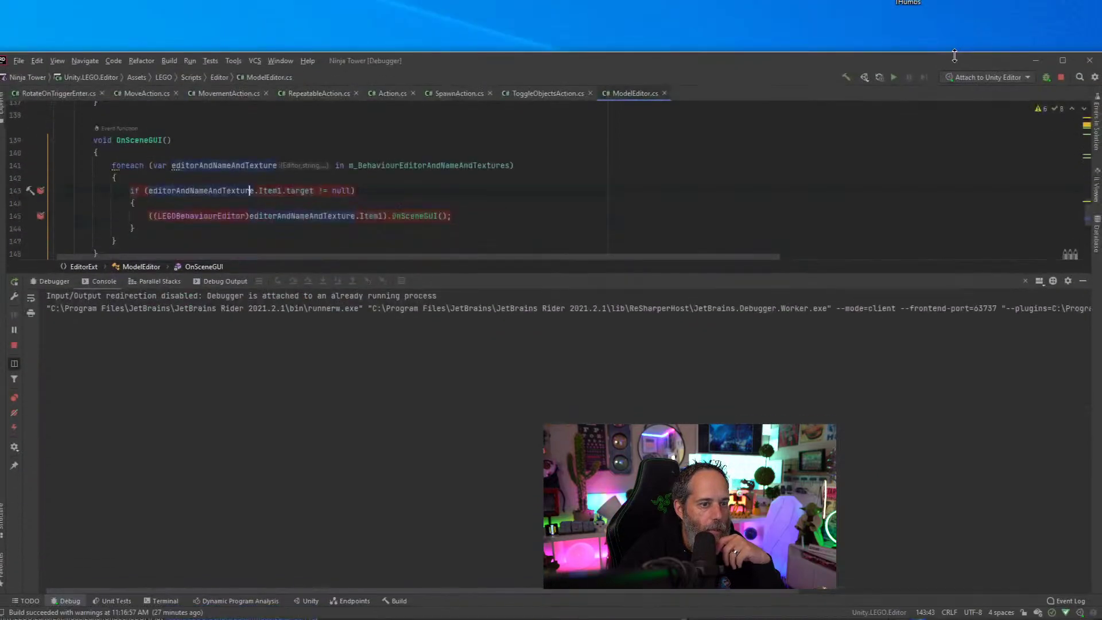
Switch back to Unity, clear the console errors and select the blue Platform brick on the moving platform in the scene
{"action": "key", "text": "alt+Tab"}
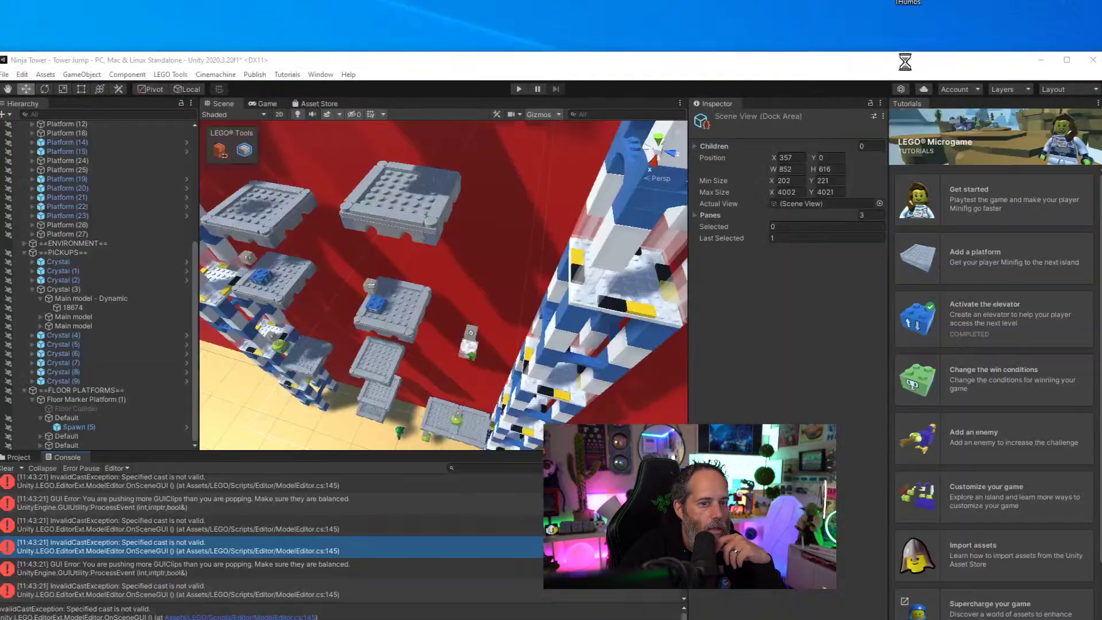
{"action": "left_click", "coordinate": [299, 507]}
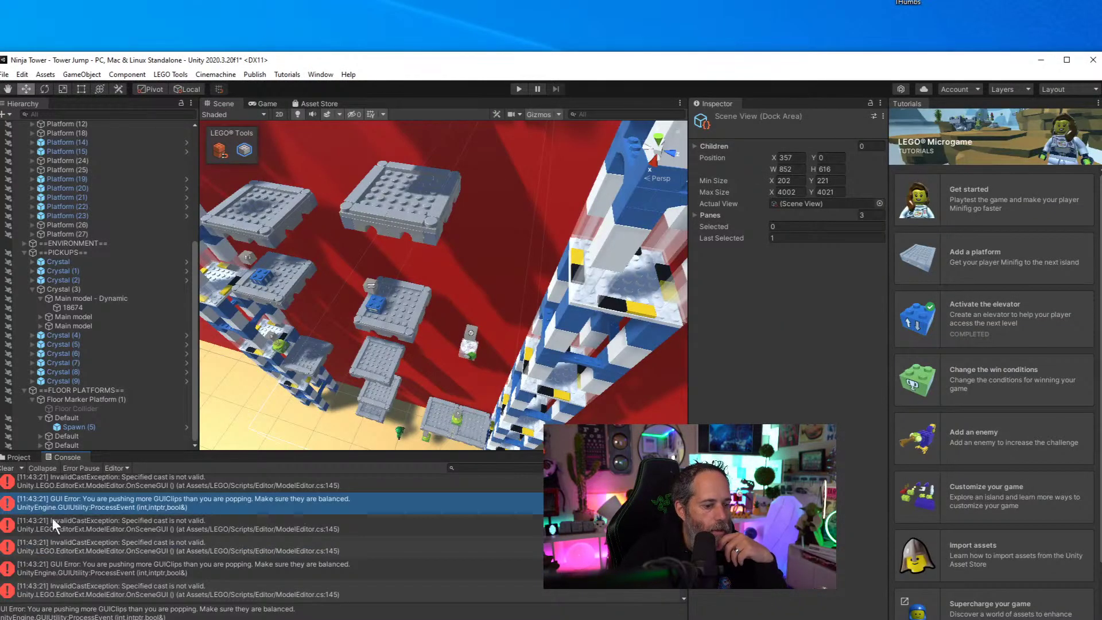
{"action": "left_click", "coordinate": [8, 467]}
{"action": "left_click", "coordinate": [374, 341]}
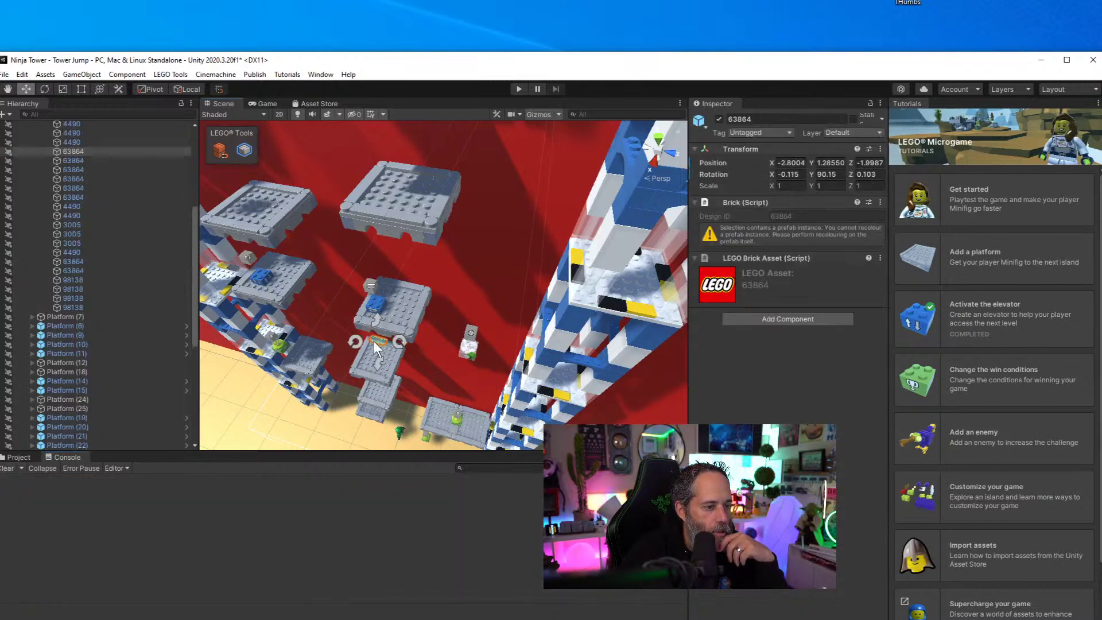
{"action": "left_click", "coordinate": [381, 303]}
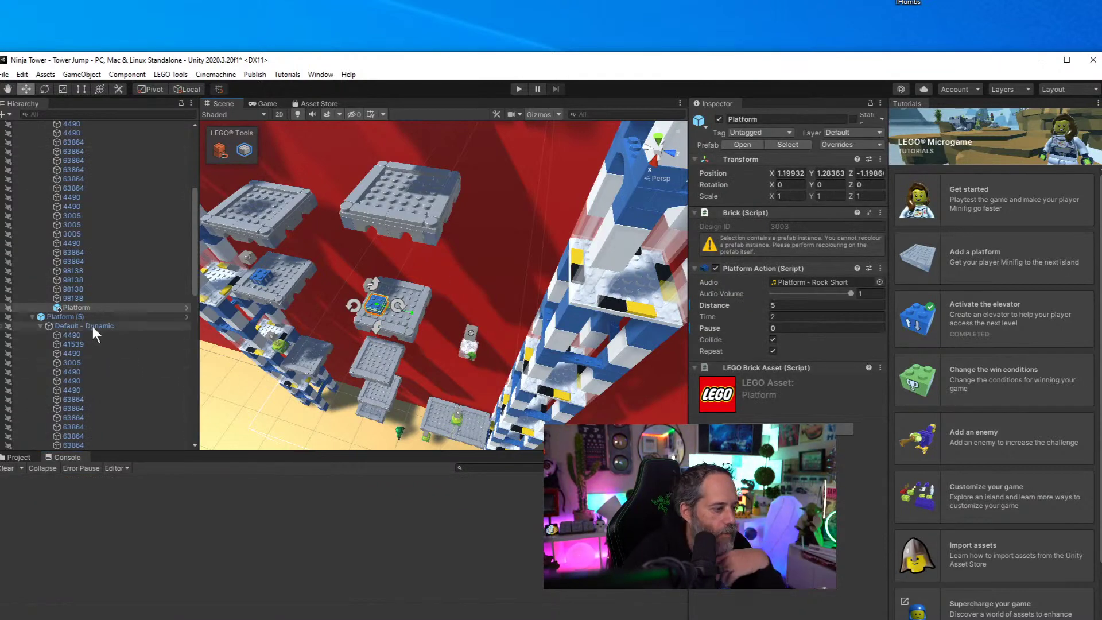
Collapse the Platform (5) hierarchy and select the parent object Platform (4) to trigger the OnSceneGUI breakpoint
{"action": "left_click", "coordinate": [84, 316]}
{"action": "key", "text": "Left"}
{"action": "key", "text": "Up"}
{"action": "key", "text": "Left"}
{"action": "key", "text": "Left"}
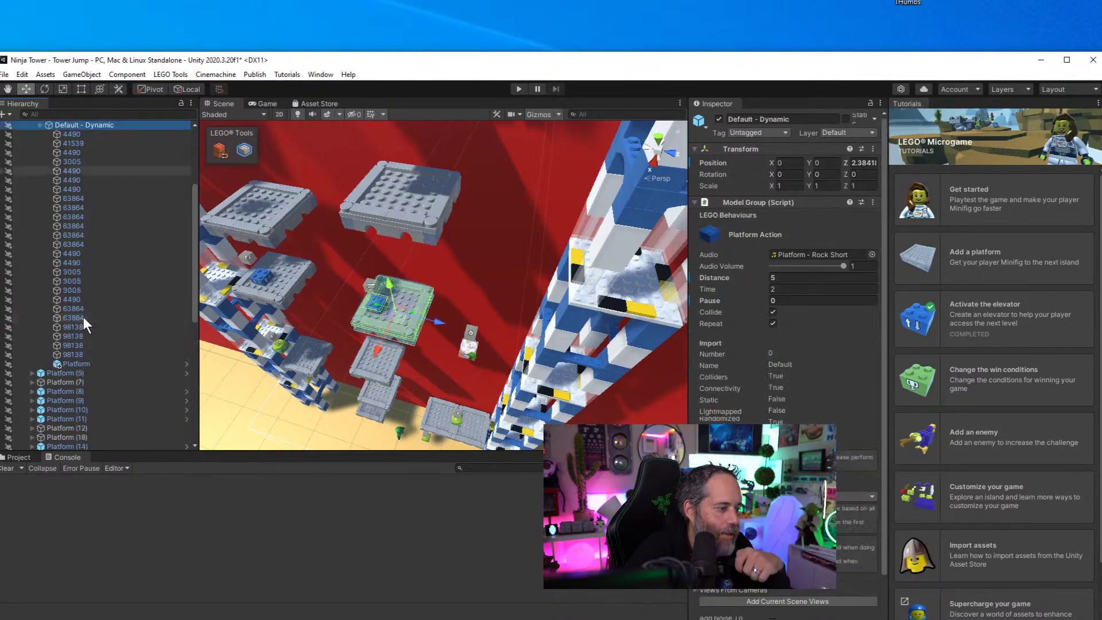
{"action": "key", "text": "Left"}
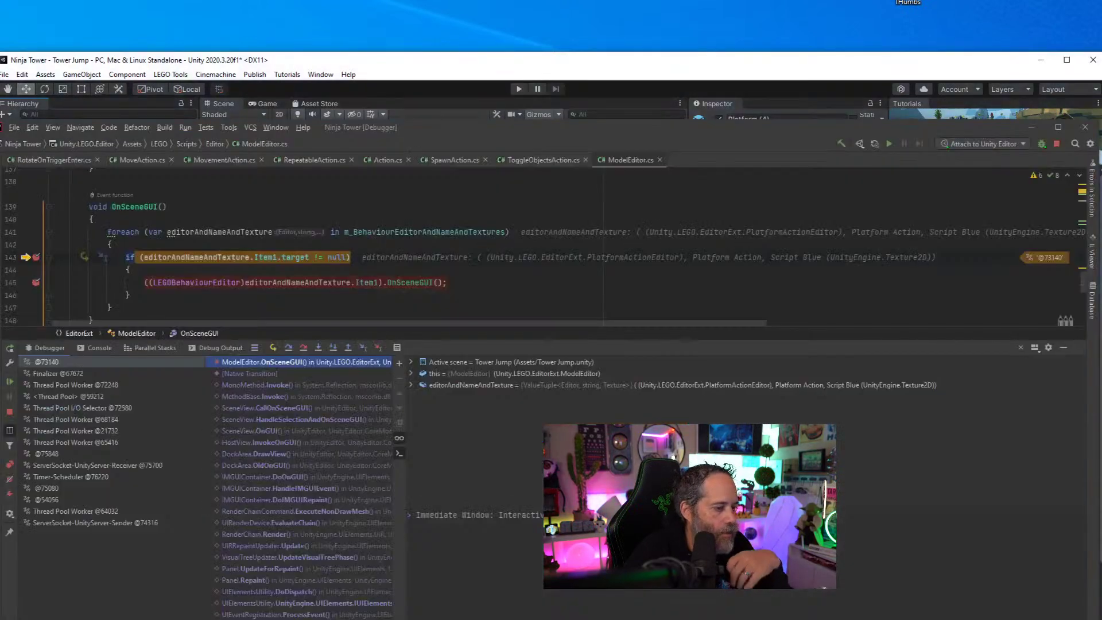
Inspect the debugger values of editorAndNameAndTexture and its Item1.target at the line 143 breakpoint
{"action": "left_click", "coordinate": [266, 244]}
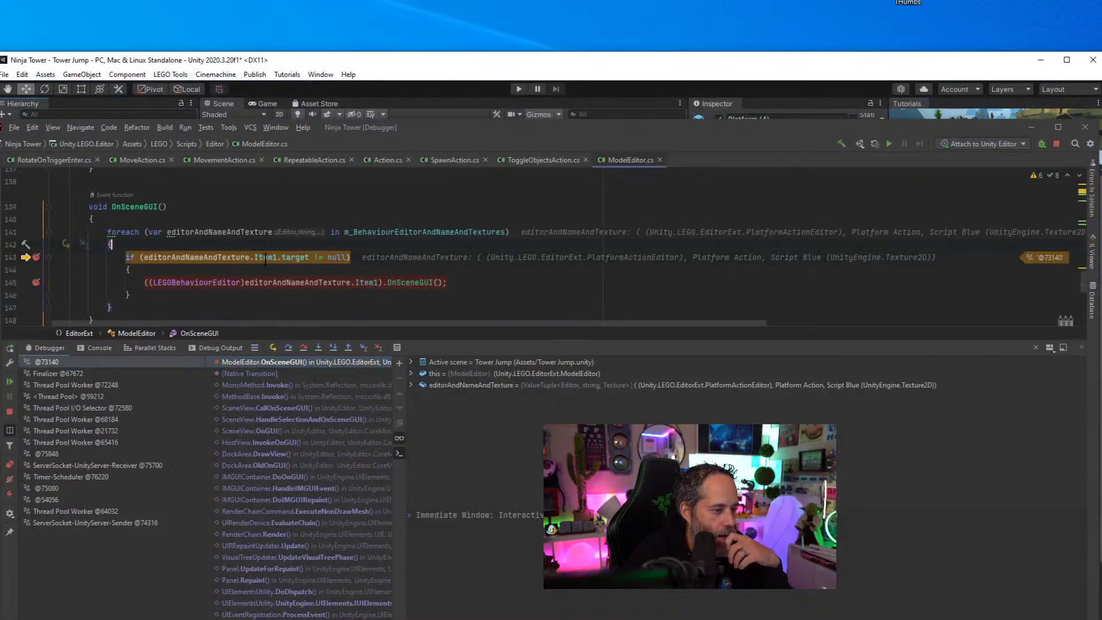
{"action": "mouse_move", "coordinate": [266, 257]}
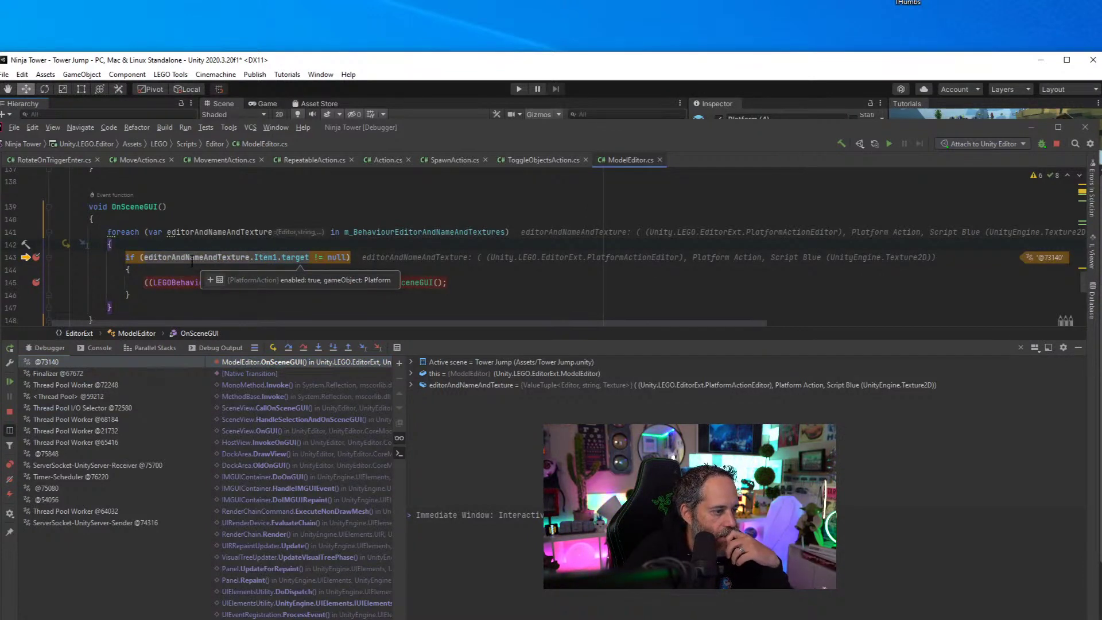
{"action": "mouse_move", "coordinate": [193, 260]}
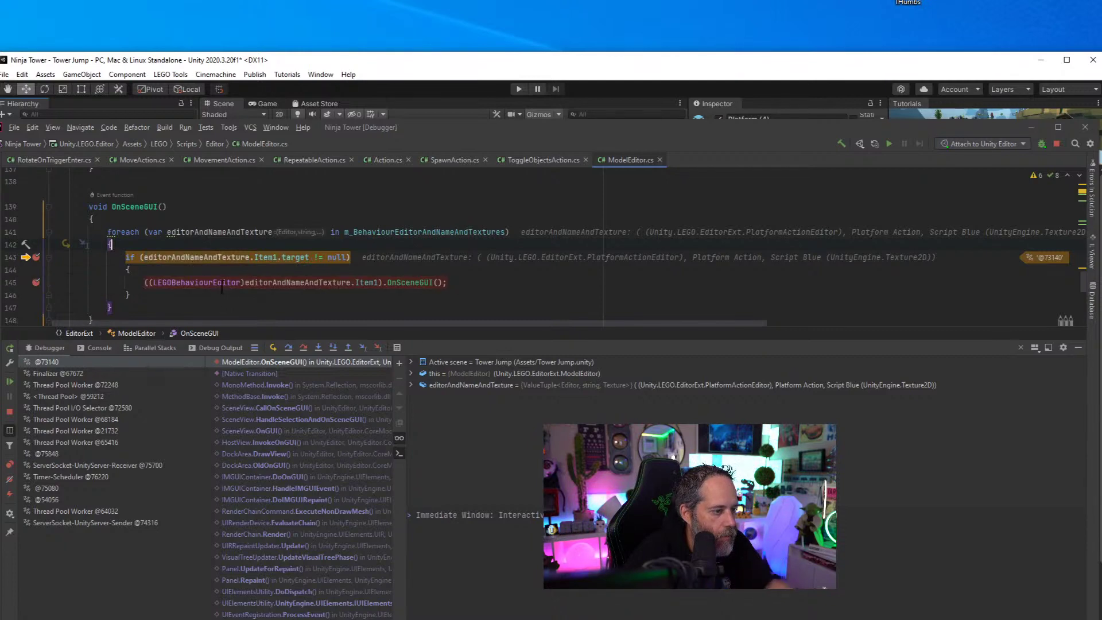
Step through the OnSceneGUI loop in ModelEditor.cs and resume execution through repeated breakpoint hits, checking the loop item's Item1
{"action": "key", "text": "F10"}
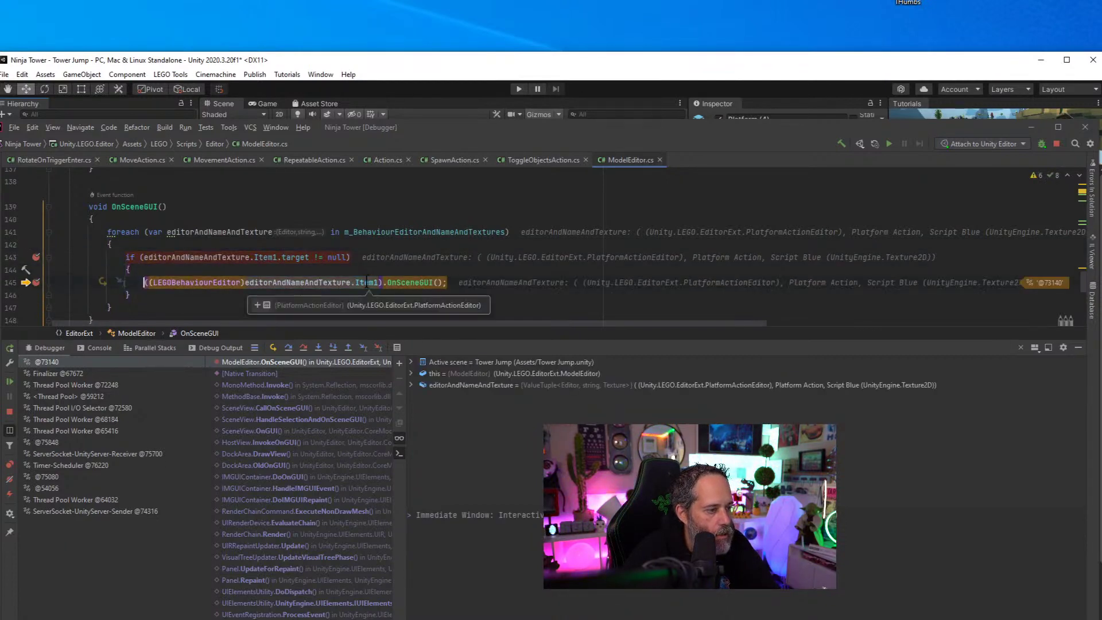
{"action": "key", "text": "F10"}
{"action": "key", "text": "F5"}
{"action": "key", "text": "F5"}
{"action": "key", "text": "F5"}
{"action": "key", "text": "F5"}
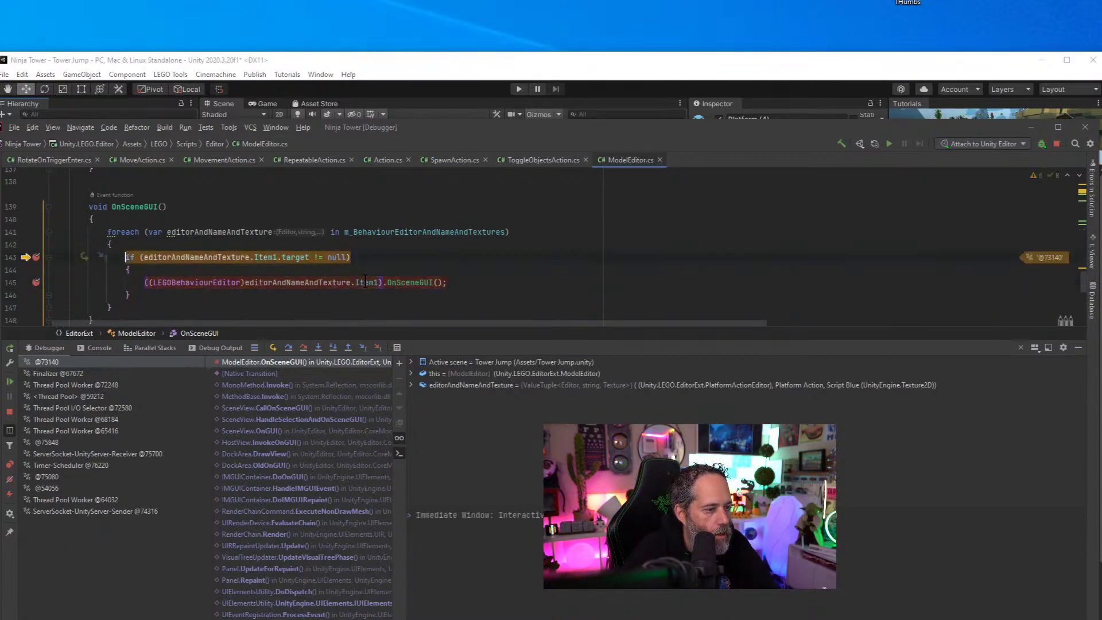
{"action": "key", "text": "F5"}
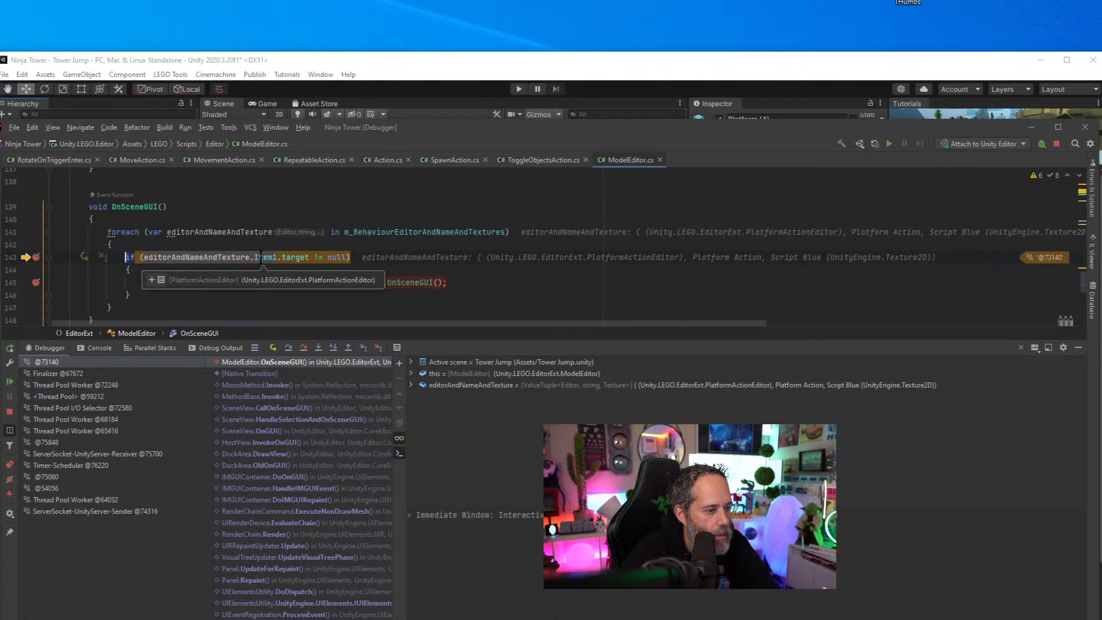
Remove the breakpoints on lines 143 and 145 of ModelEditor.cs and let execution resume
{"action": "key", "text": "F10"}
{"action": "key", "text": "F5"}
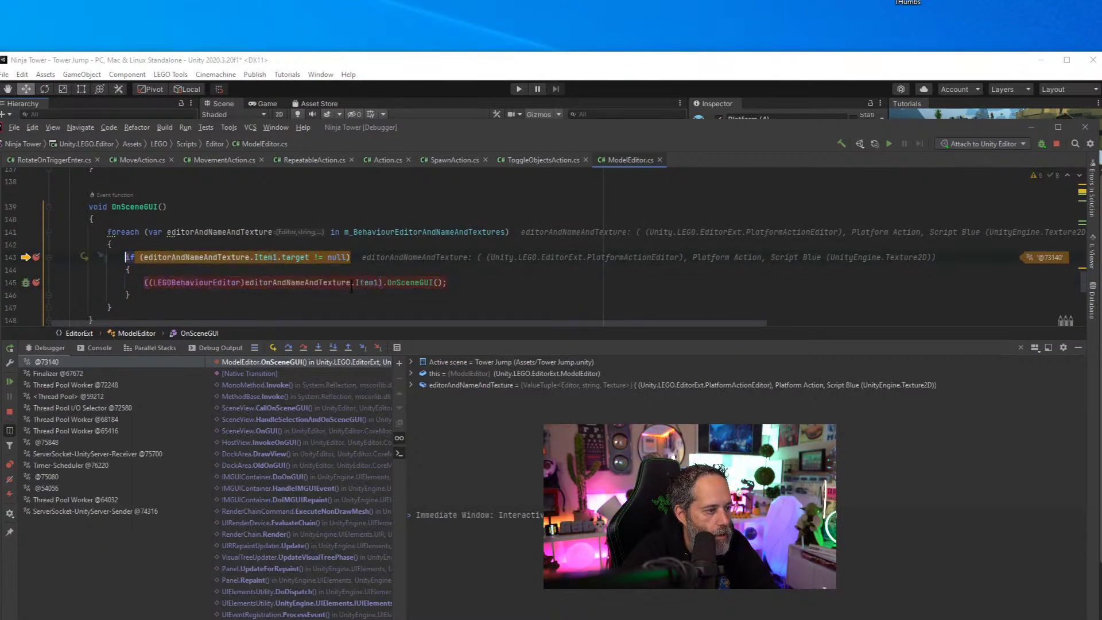
{"action": "key", "text": "F10"}
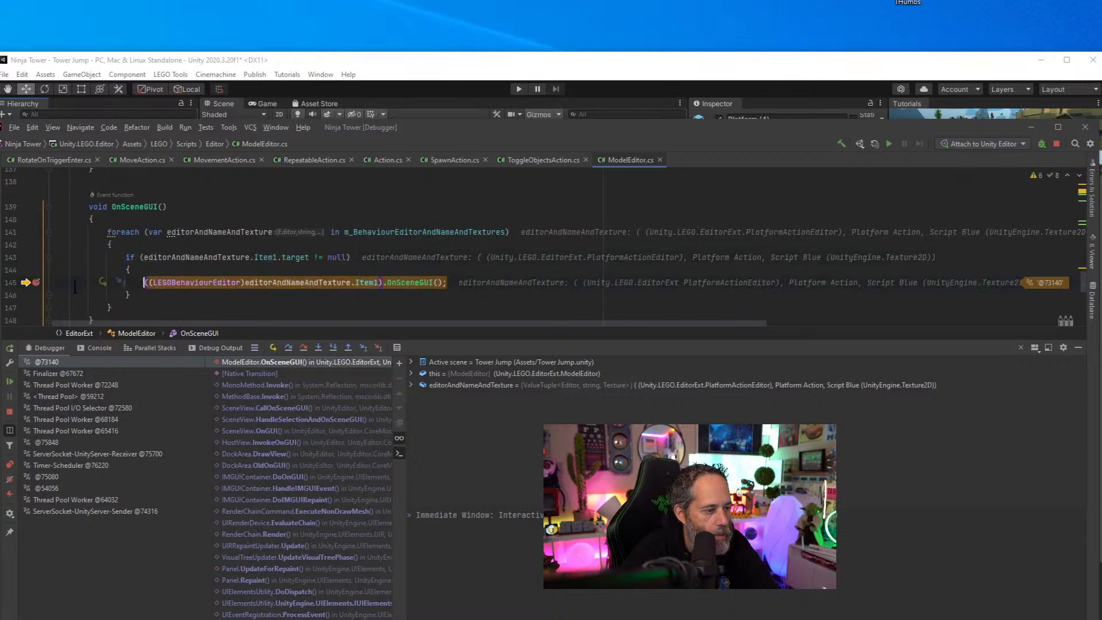
{"action": "key", "text": "F5"}
Switch to Unity, select Floor Marker Platform (1), and set a breakpoint on line 145 of ModelEditor.cs
{"action": "left_click", "coordinate": [345, 103]}
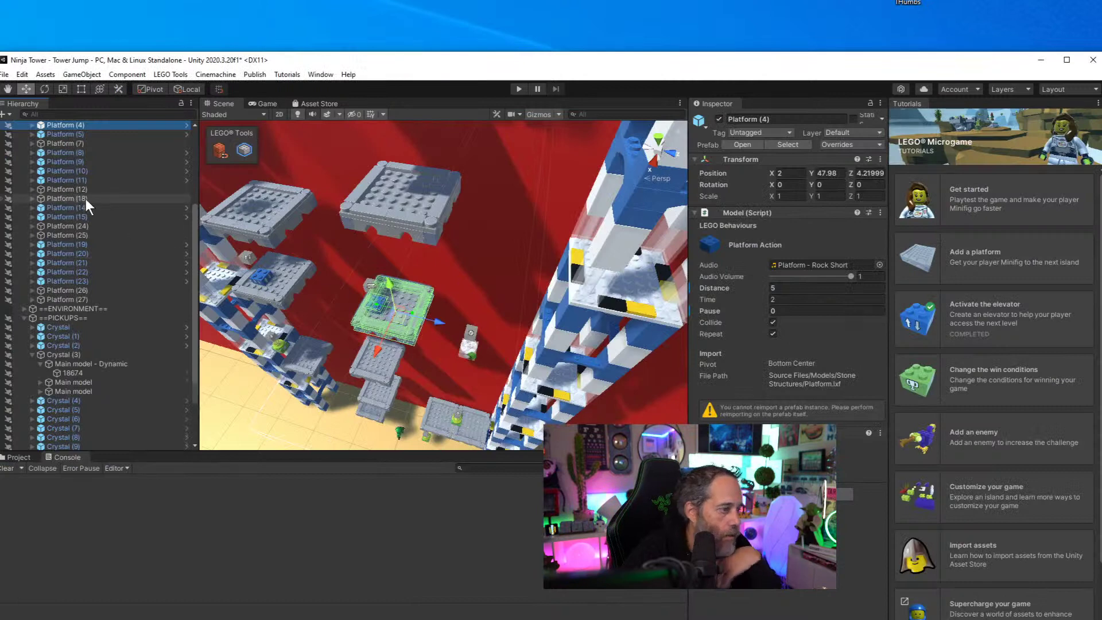
{"action": "scroll", "coordinate": [85, 199], "scroll_direction": "up", "scroll_amount": 3}
{"action": "scroll", "coordinate": [69, 201], "scroll_direction": "down", "scroll_amount": 5}
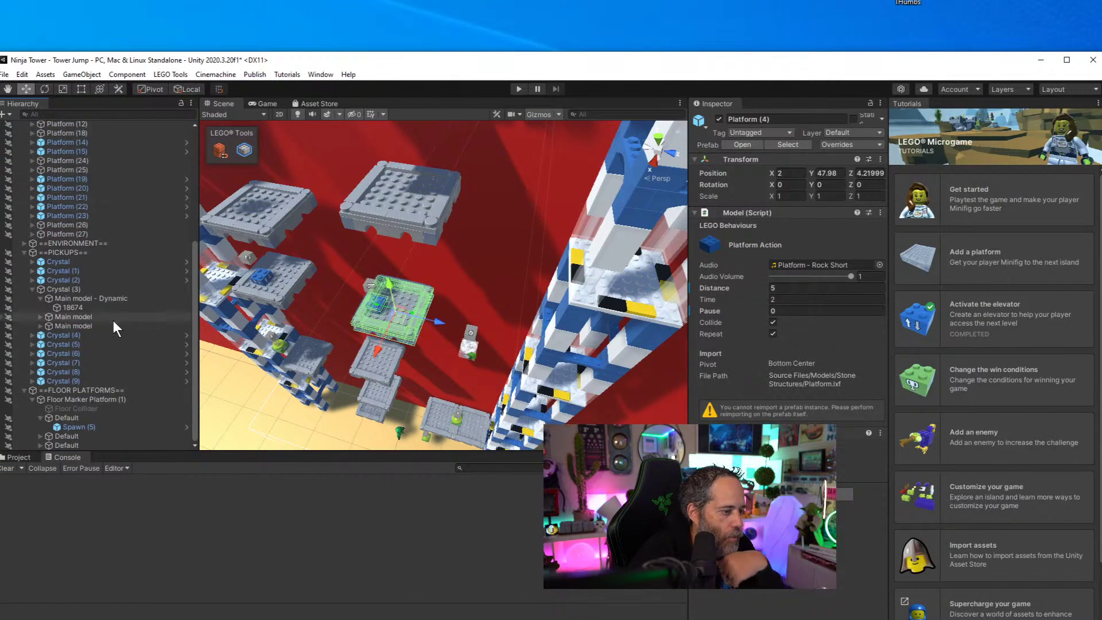
{"action": "left_click", "coordinate": [91, 397]}
{"action": "double_click", "coordinate": [114, 483]}
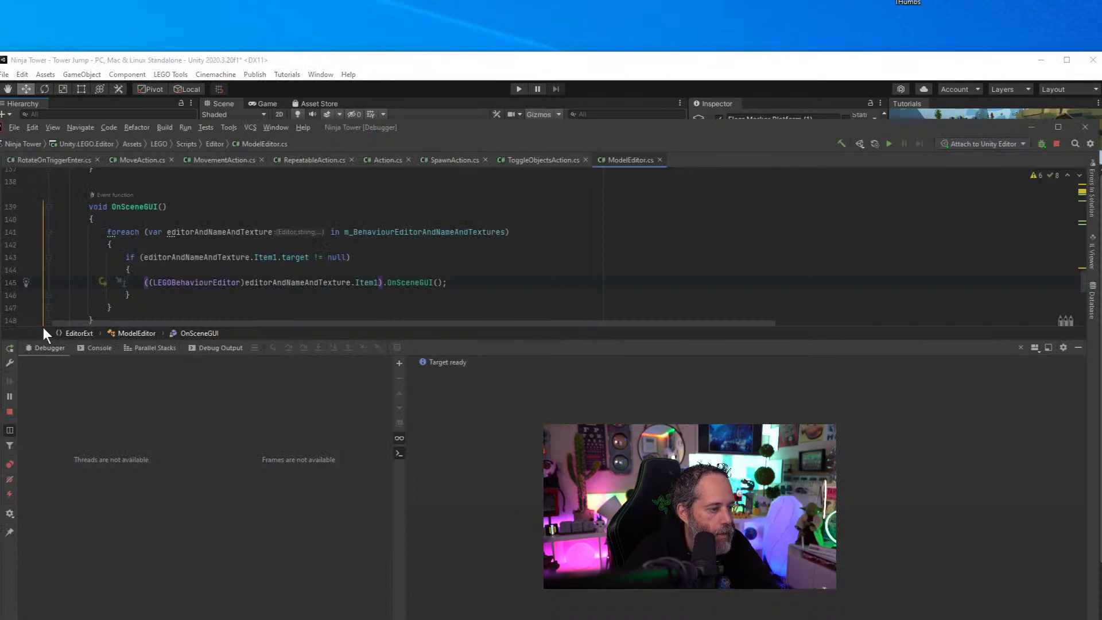
{"action": "left_click", "coordinate": [36, 283]}
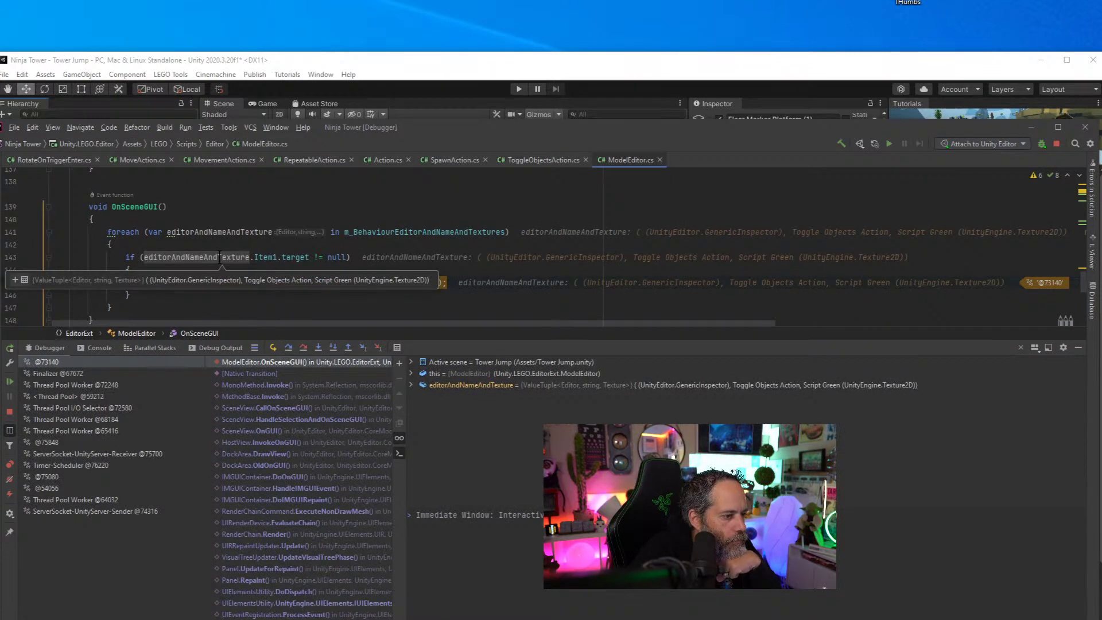
Inspect the values of editorAndNameAndTexture and its Item1 at the line 145 breakpoint
{"action": "left_click", "coordinate": [243, 232]}
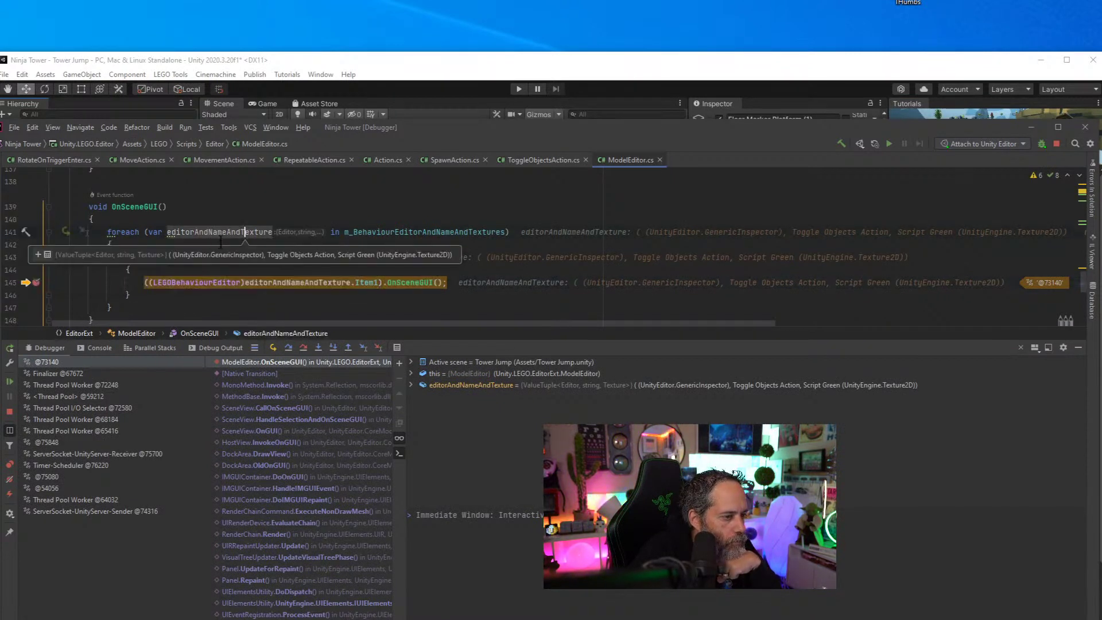
{"action": "mouse_move", "coordinate": [307, 281]}
{"action": "mouse_move", "coordinate": [360, 277]}
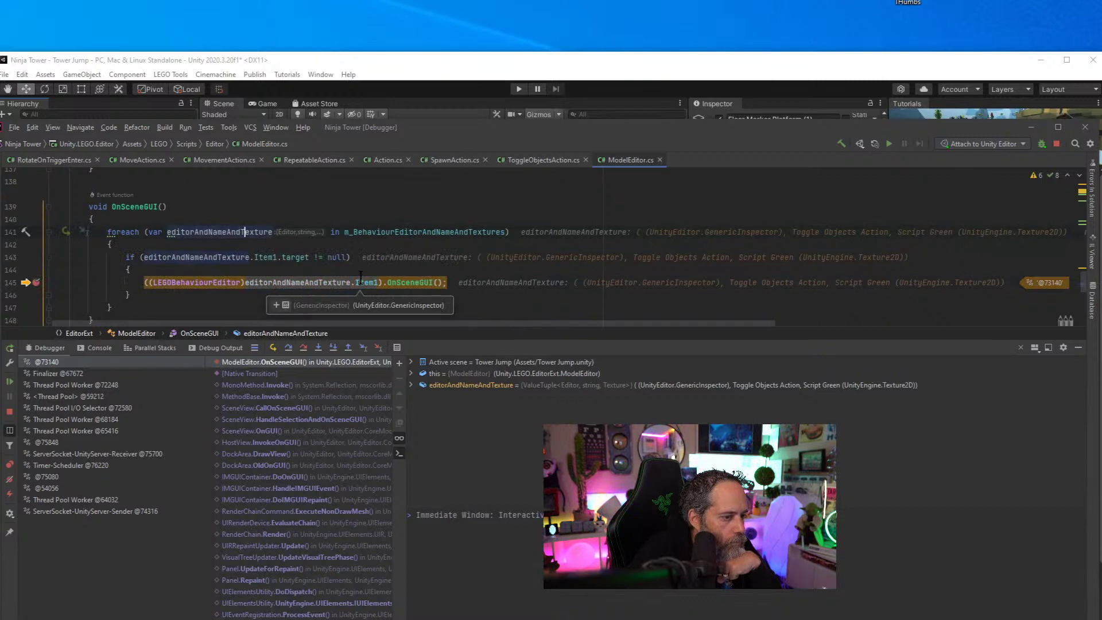
Step into the LEGOBehaviourEditor cast on line 145, and resume execution until the breakpoint is hit again
{"action": "key", "text": "F11"}
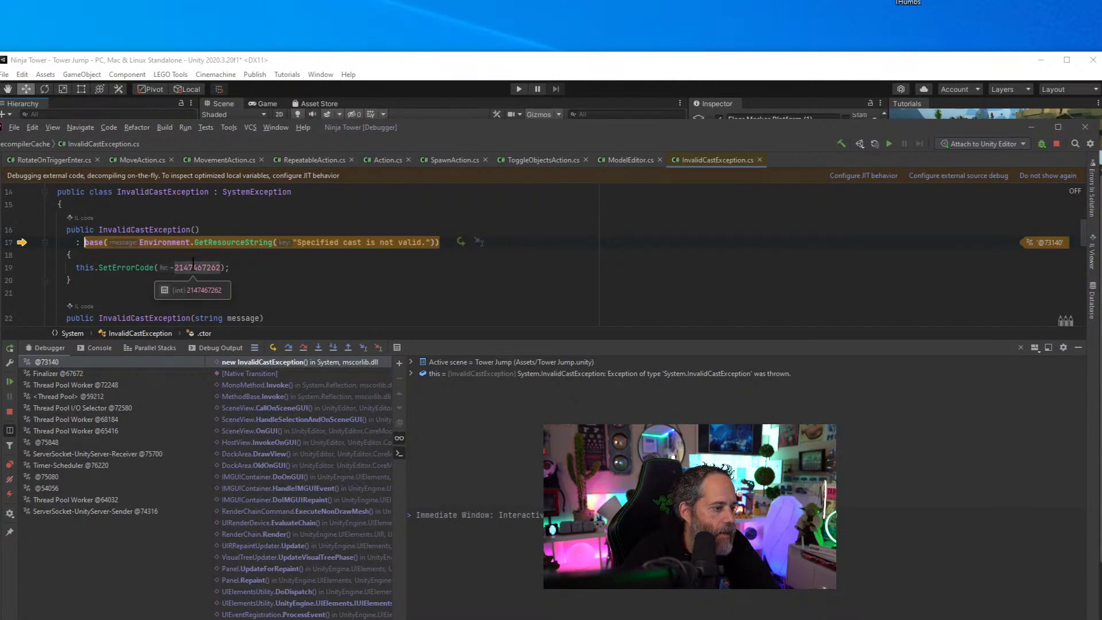
{"action": "key", "text": "F5"}
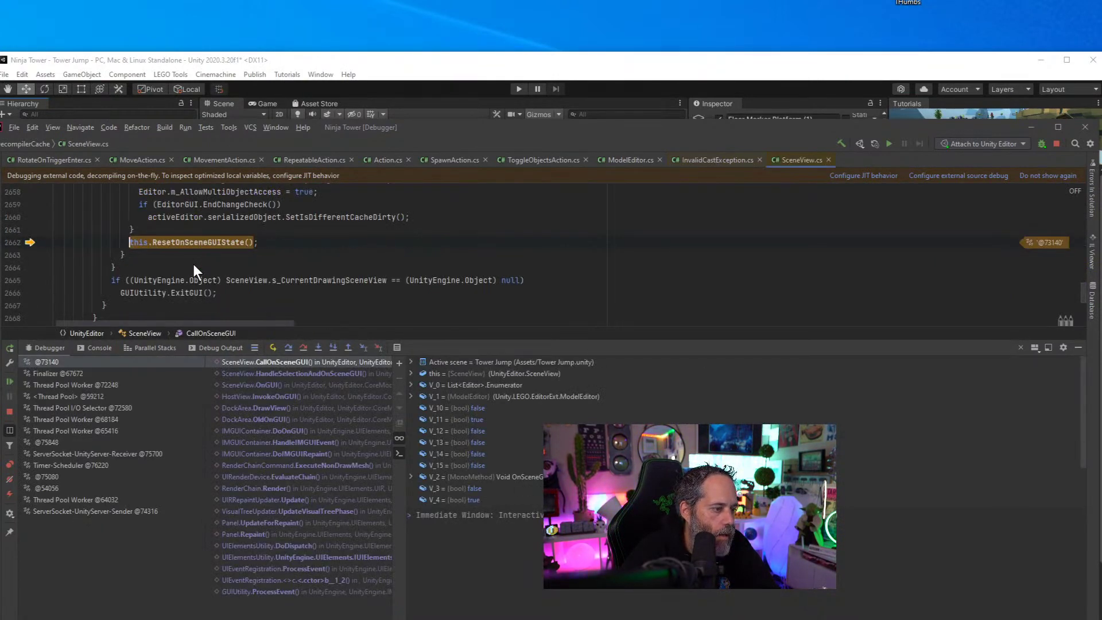
{"action": "key", "text": "F5"}
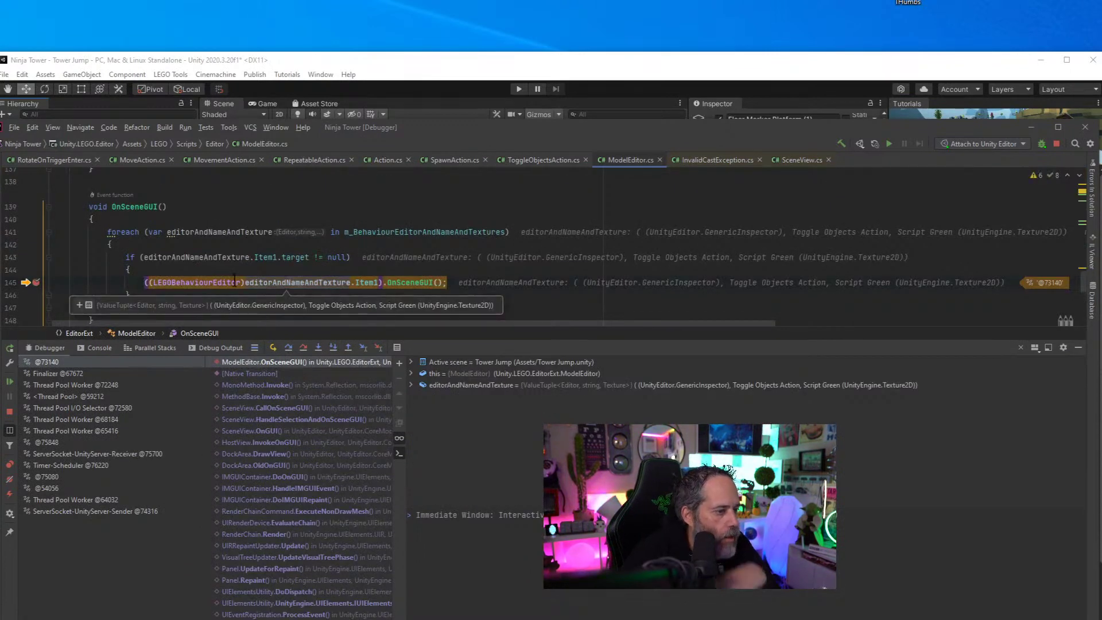
Compare the LEGOBehaviourEditor cast on line 145 with the Item1 type used in the null check on line 143
{"action": "mouse_move", "coordinate": [210, 280]}
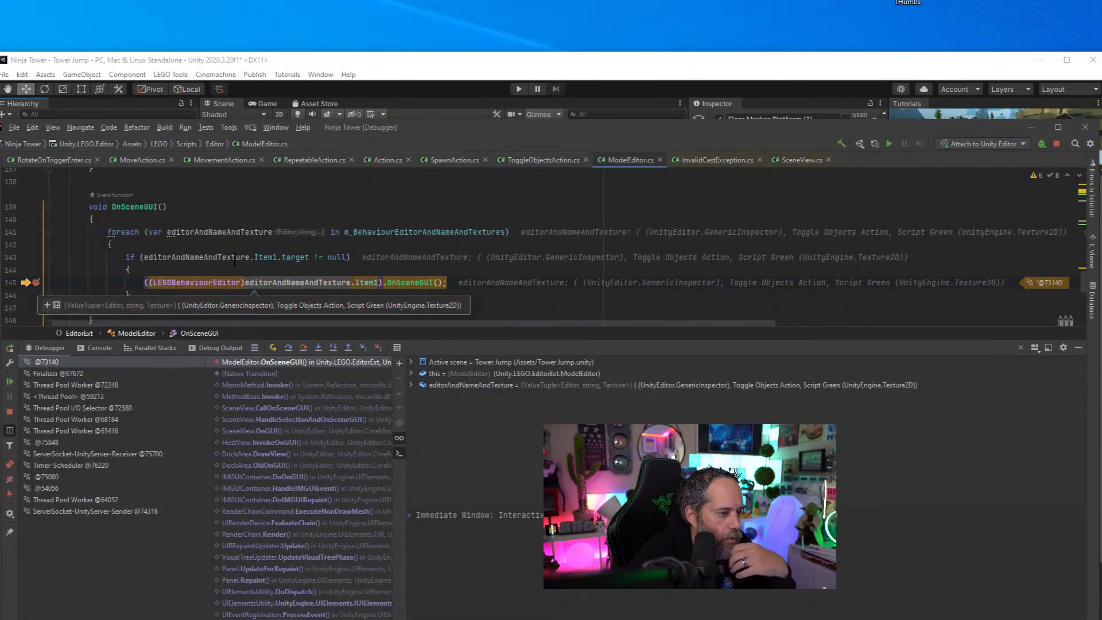
{"action": "mouse_move", "coordinate": [234, 258]}
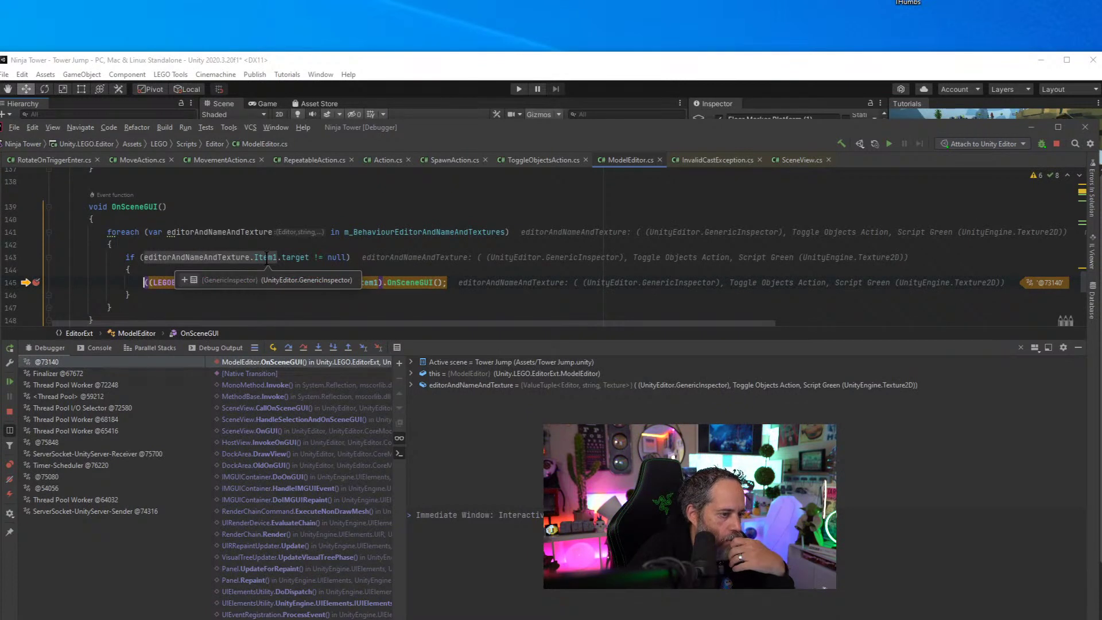
{"action": "double_click", "coordinate": [266, 257]}
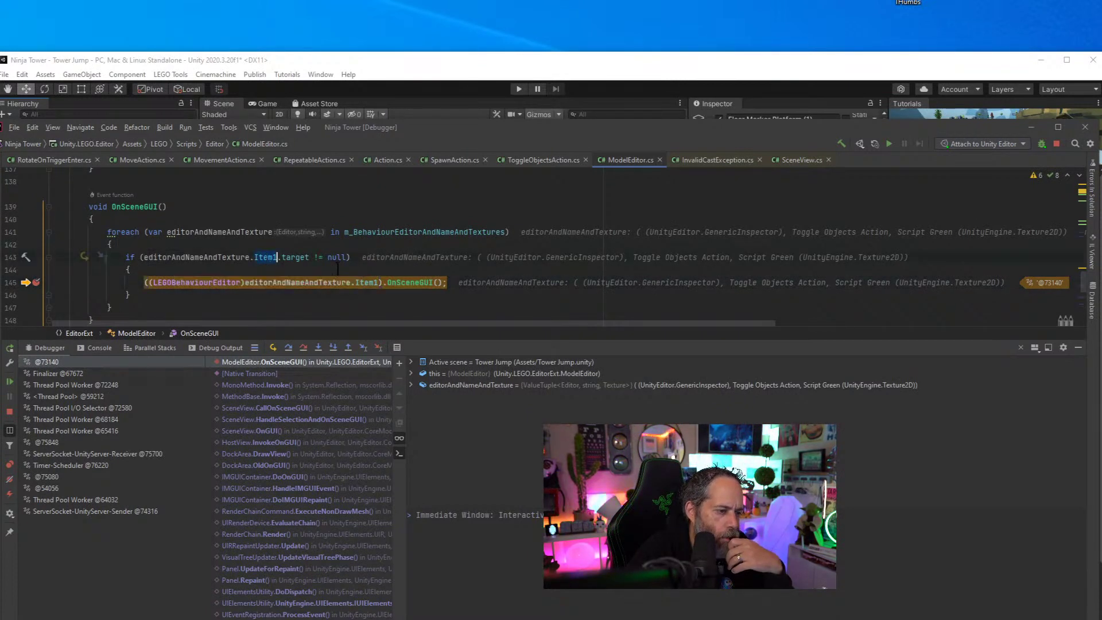
{"action": "key", "text": "Down"}
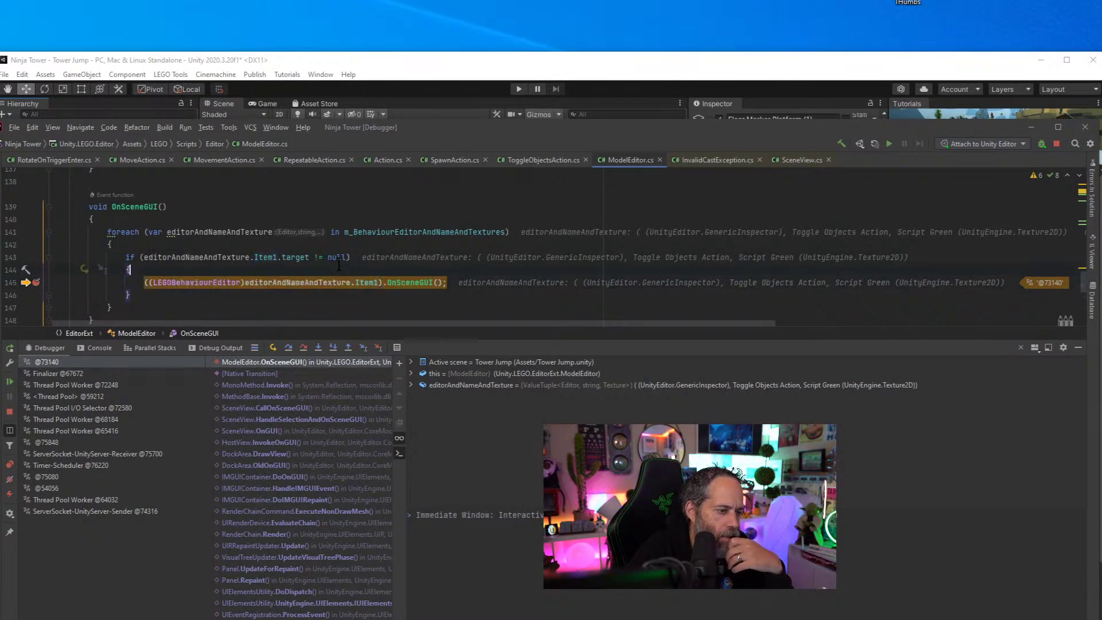
Go to the LEGOBehaviourEditor class, find its usages, and browse them through TriggerEditor.cs and ModelEditor.cs
{"action": "left_click", "coordinate": [225, 282], "text": "ctrl"}
{"action": "key", "text": "alt+F7"}
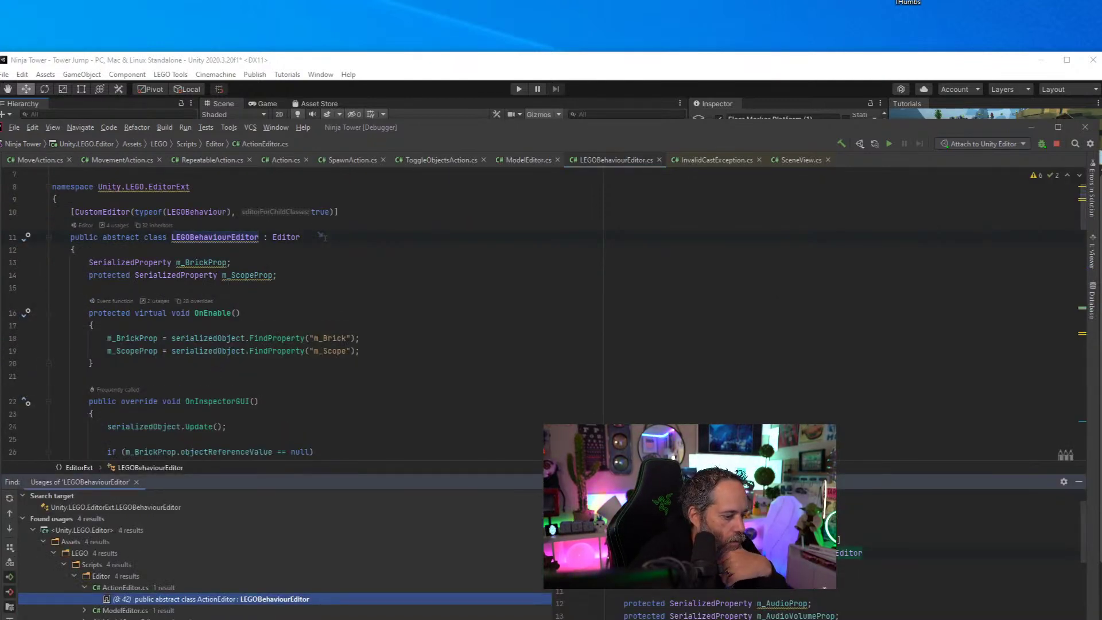
{"action": "key", "text": "ctrl+alt+Down"}
{"action": "key", "text": "ctrl+alt+Down"}
{"action": "key", "text": "Return"}
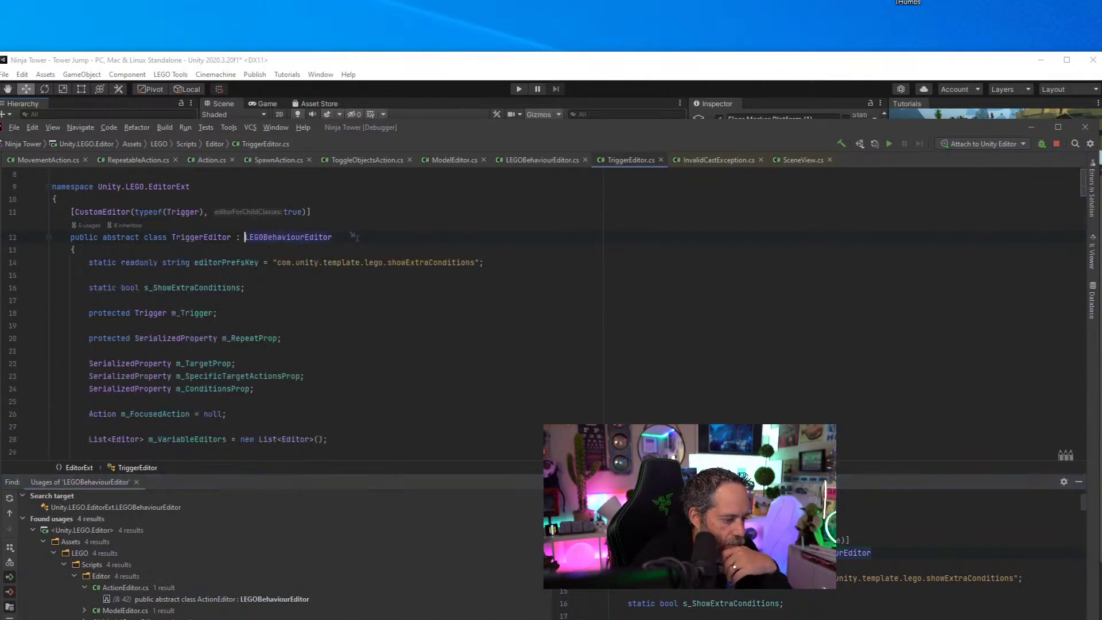
{"action": "key", "text": "Down"}
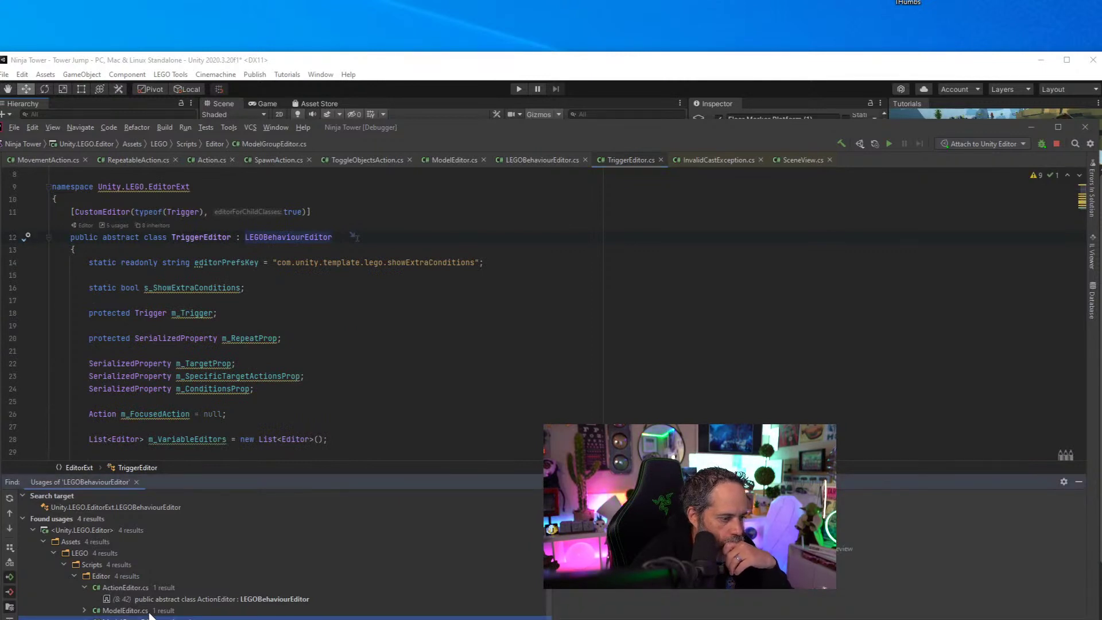
{"action": "key", "text": "Up"}
{"action": "key", "text": "Right"}
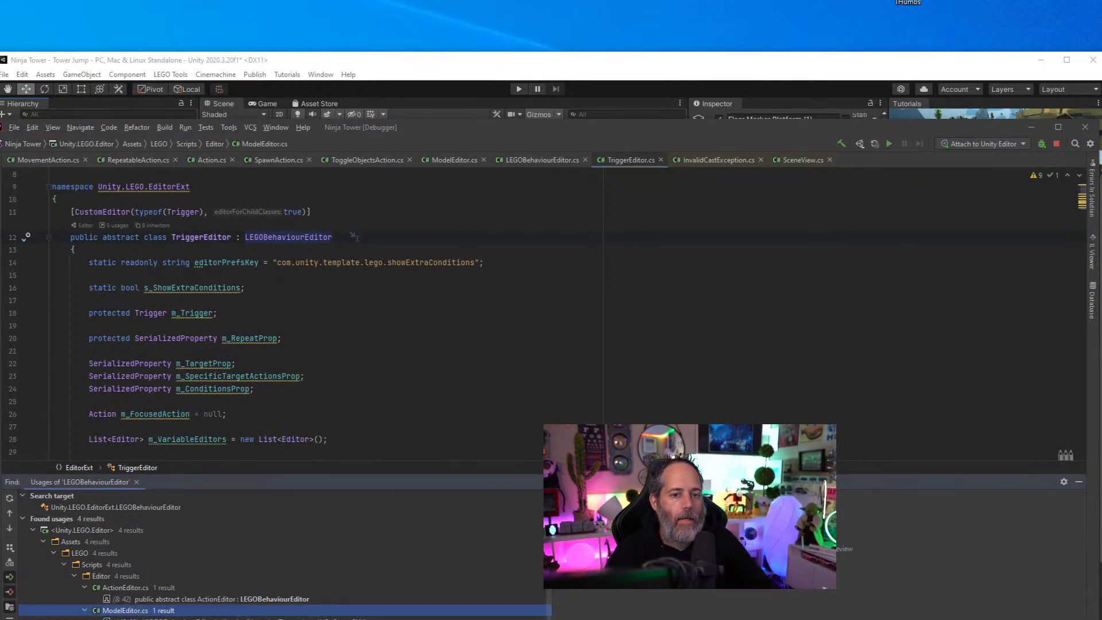
Switch to Unity and examine the LEGO behaviours listed in the Inspector for Floor Marker Platform (1)
{"action": "left_click", "coordinate": [470, 91]}
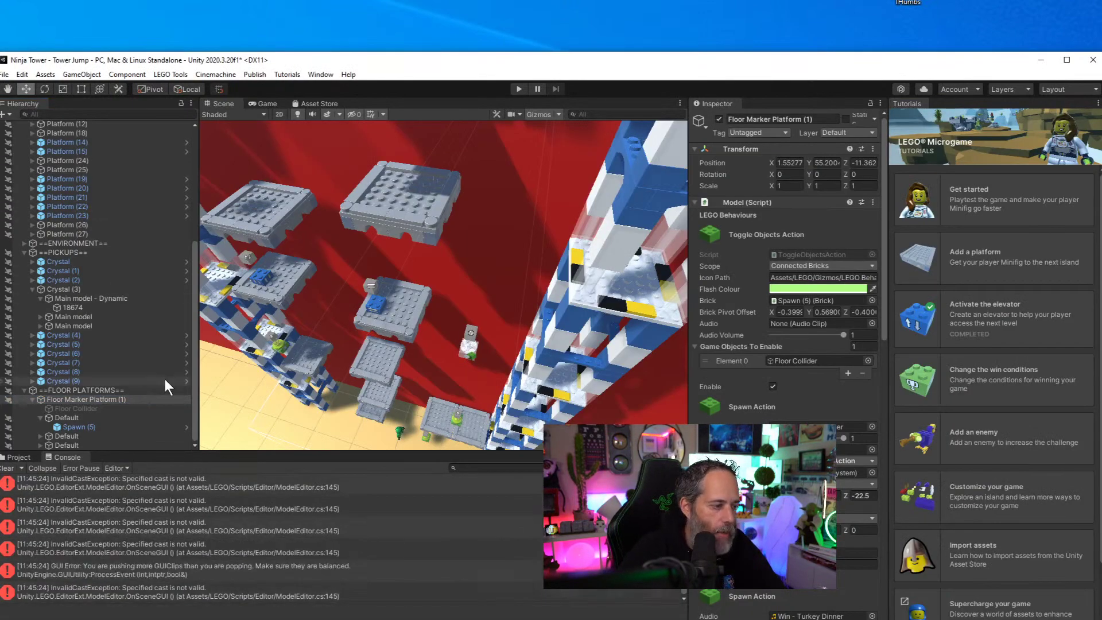
{"action": "scroll", "coordinate": [786, 259], "scroll_direction": "down", "scroll_amount": 10}
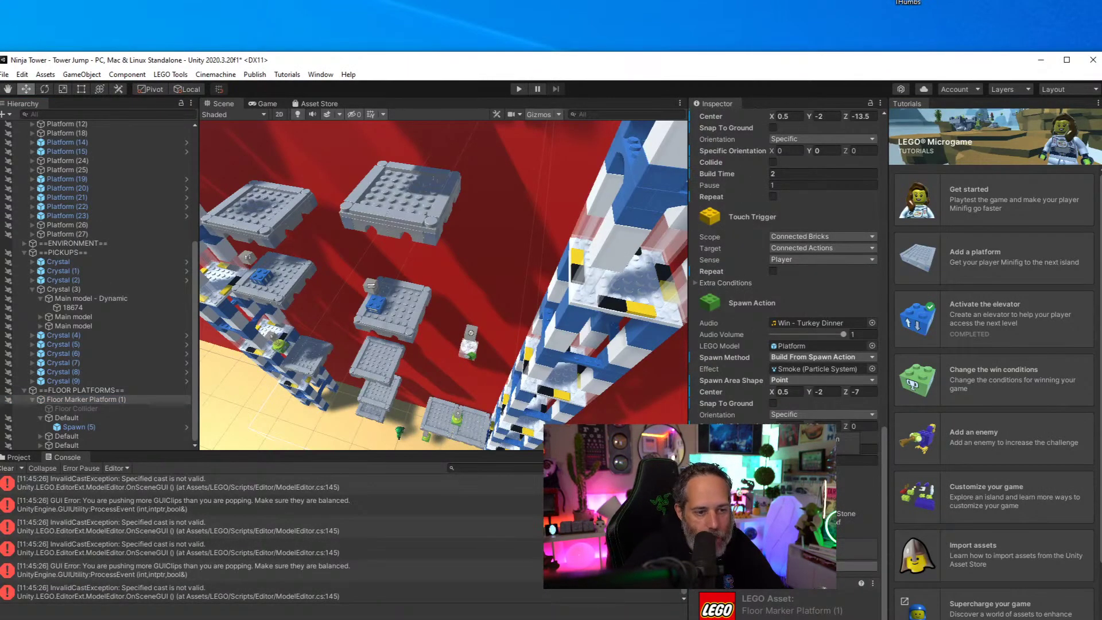
{"action": "scroll", "coordinate": [752, 385], "scroll_direction": "down", "scroll_amount": 5}
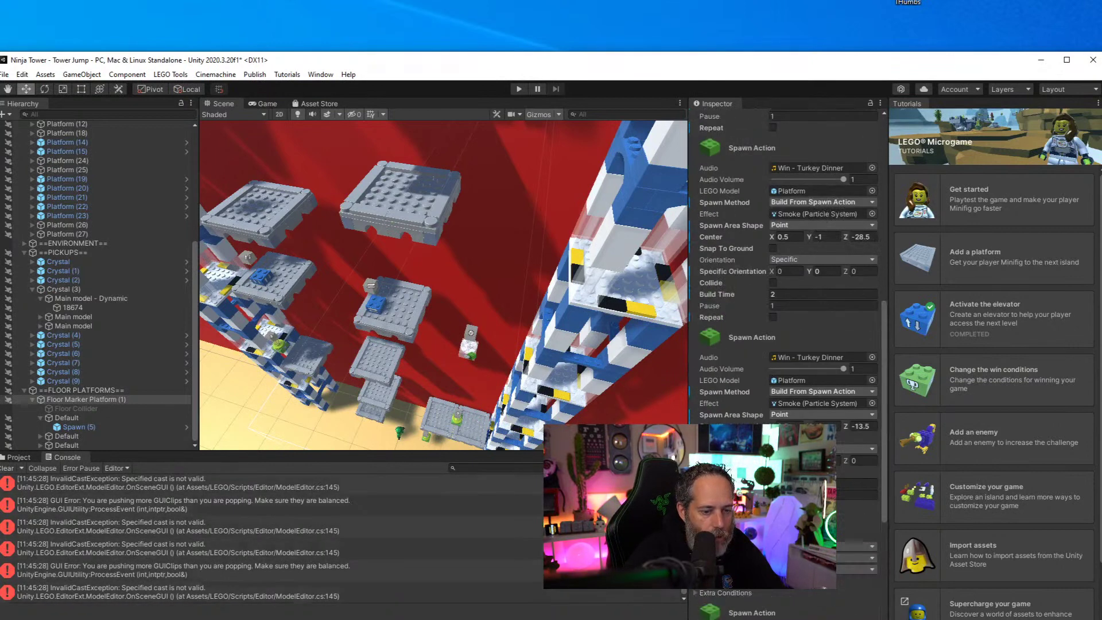
{"action": "scroll", "coordinate": [786, 275], "scroll_direction": "up", "scroll_amount": 7}
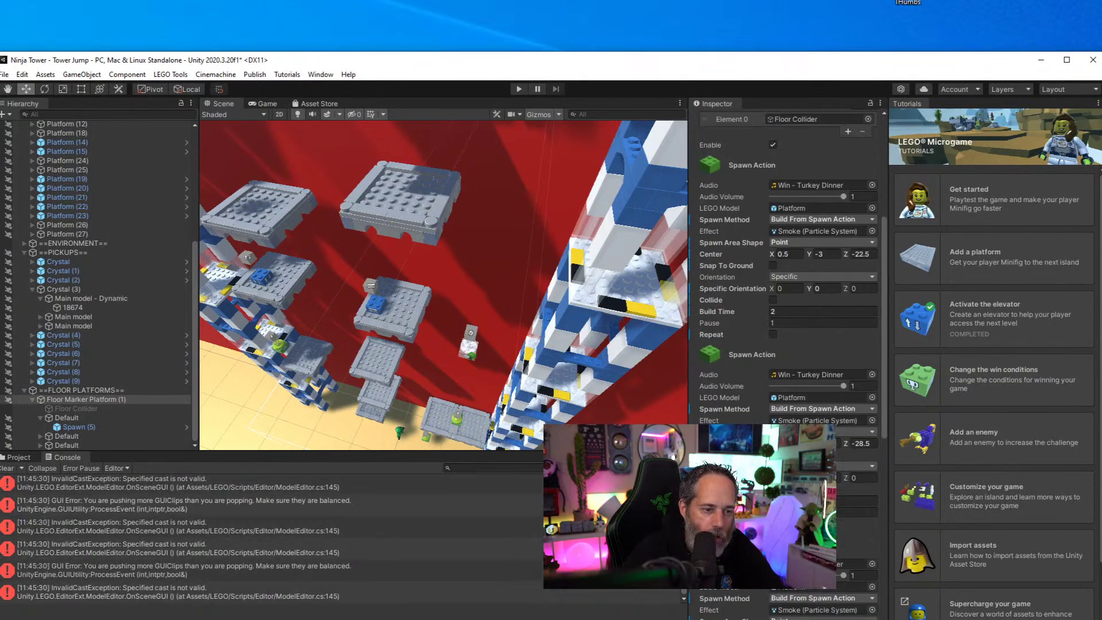
{"action": "scroll", "coordinate": [786, 275], "scroll_direction": "up", "scroll_amount": 4}
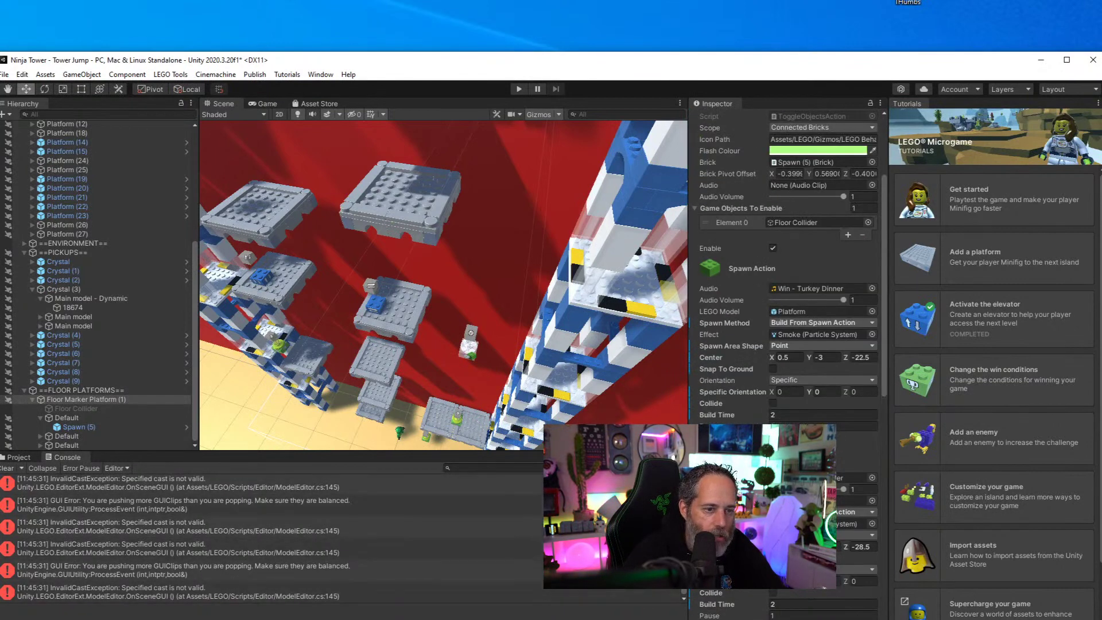
Expand the second and third Default groups under Floor Marker Platform (1) to reveal their child bricks
{"action": "left_click", "coordinate": [64, 399]}
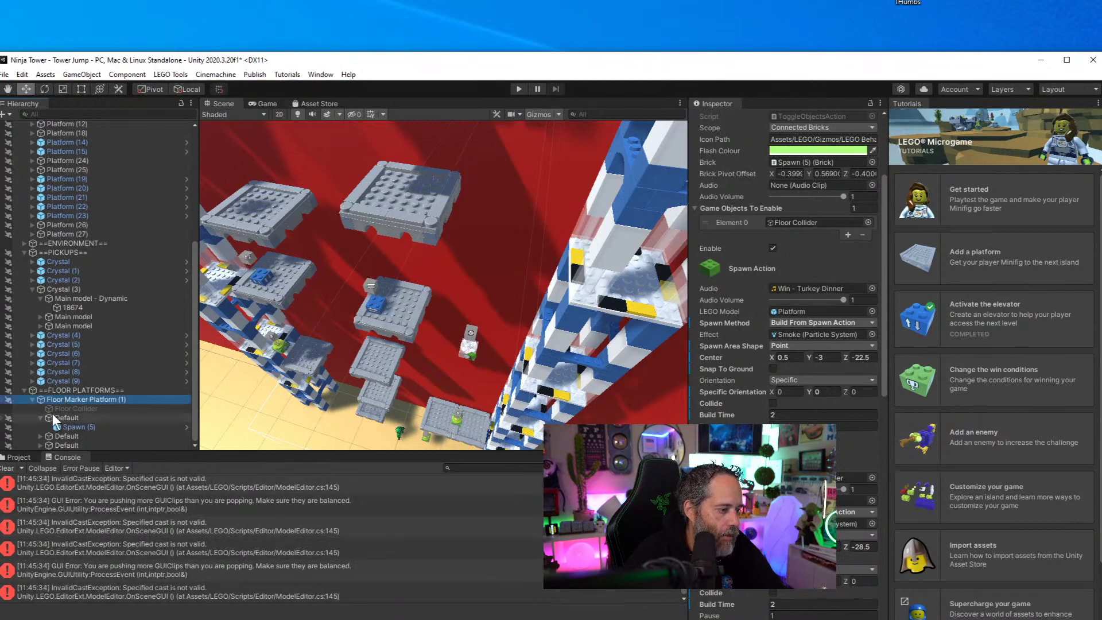
{"action": "left_click", "coordinate": [109, 446]}
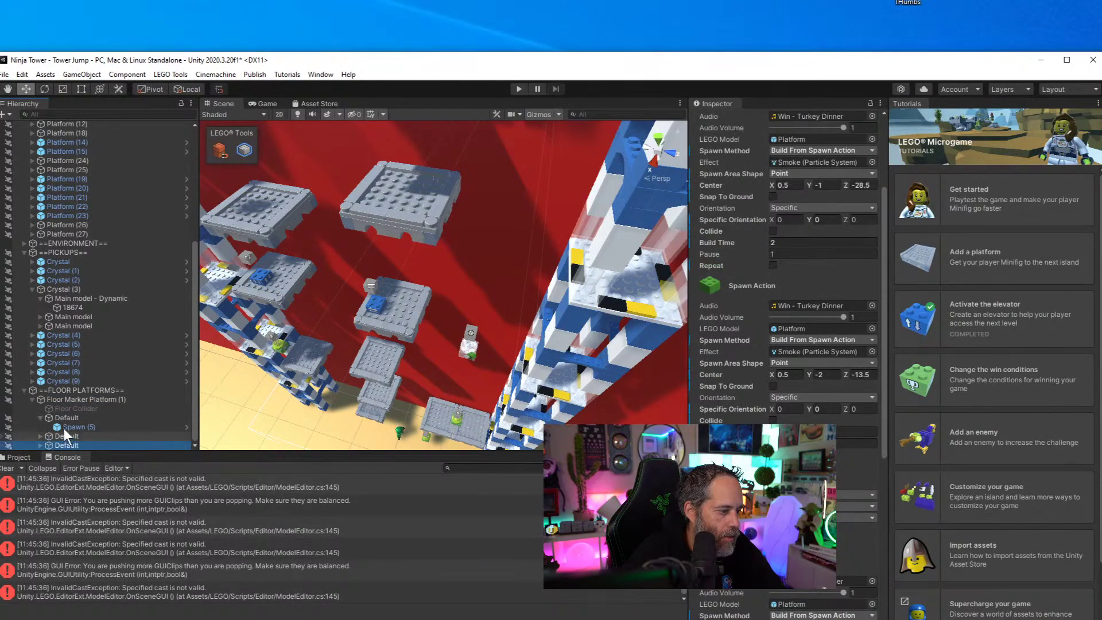
{"action": "left_click", "coordinate": [40, 436]}
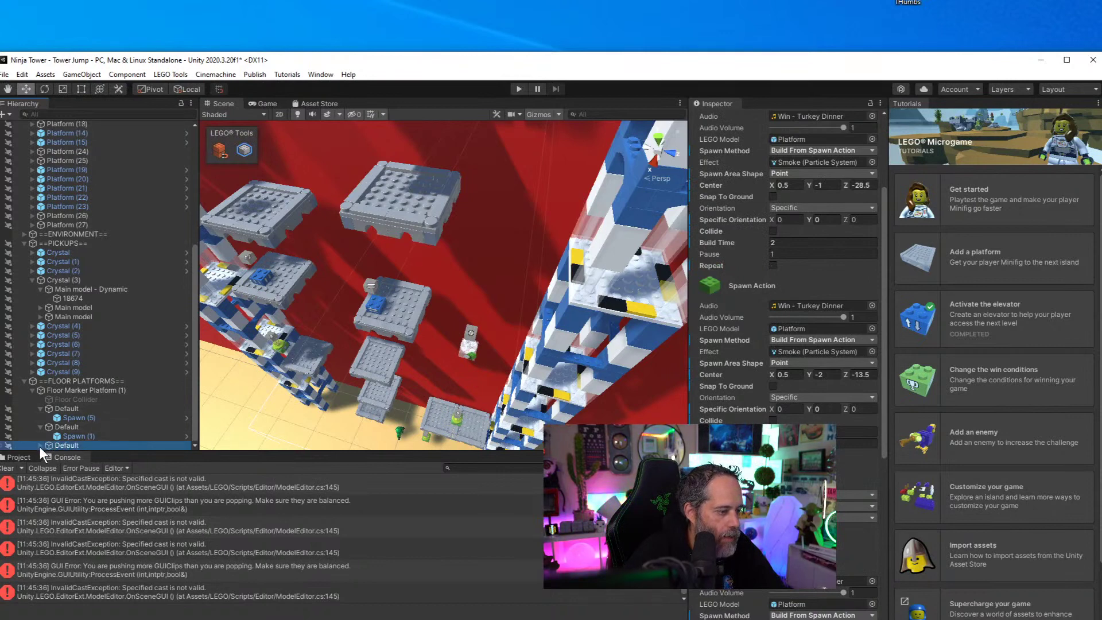
{"action": "left_click", "coordinate": [39, 445]}
{"action": "scroll", "coordinate": [63, 428], "scroll_direction": "down", "scroll_amount": 1}
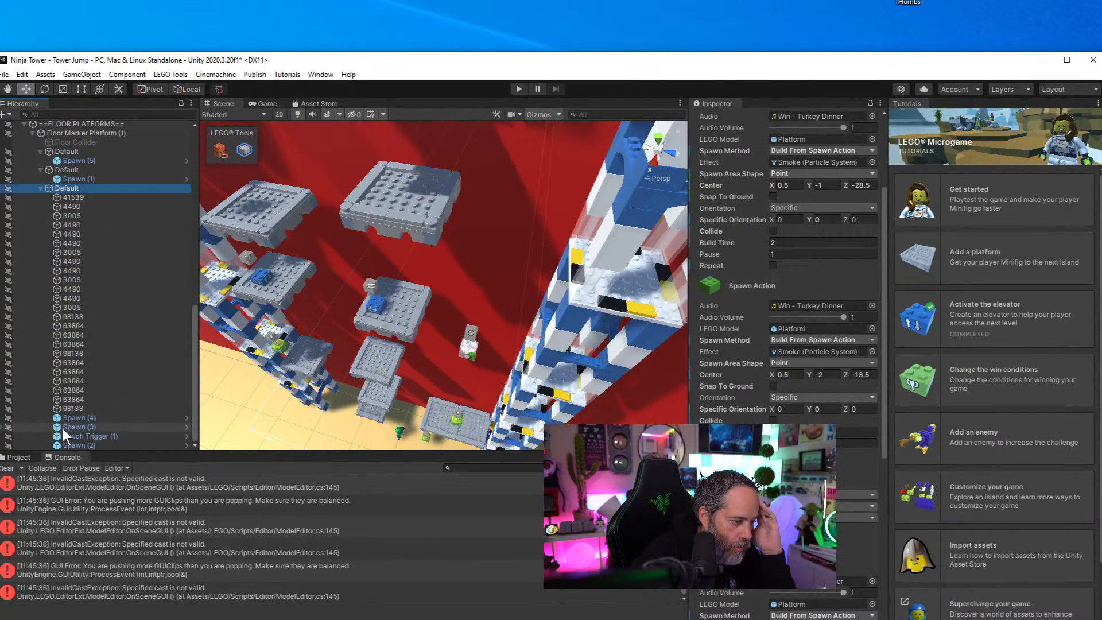
Examine the Touch Trigger (1), Spawn (2), Spawn (3) and Spawn (4) bricks in the third Default group
{"action": "left_click", "coordinate": [80, 436]}
{"action": "left_click", "coordinate": [81, 445]}
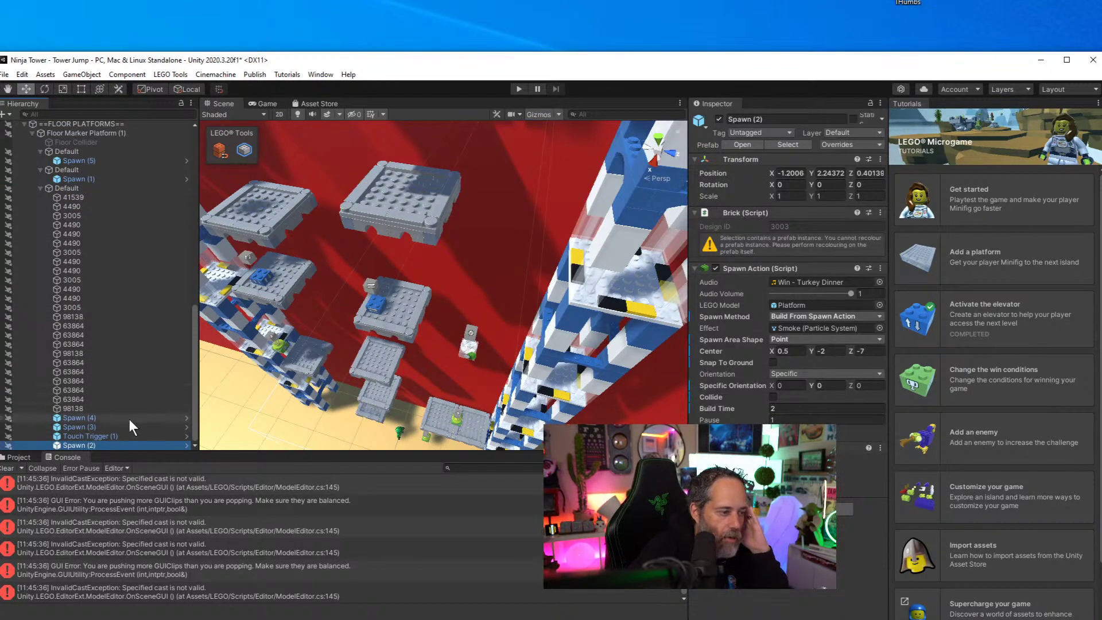
{"action": "left_click", "coordinate": [114, 438]}
{"action": "key", "text": "Up"}
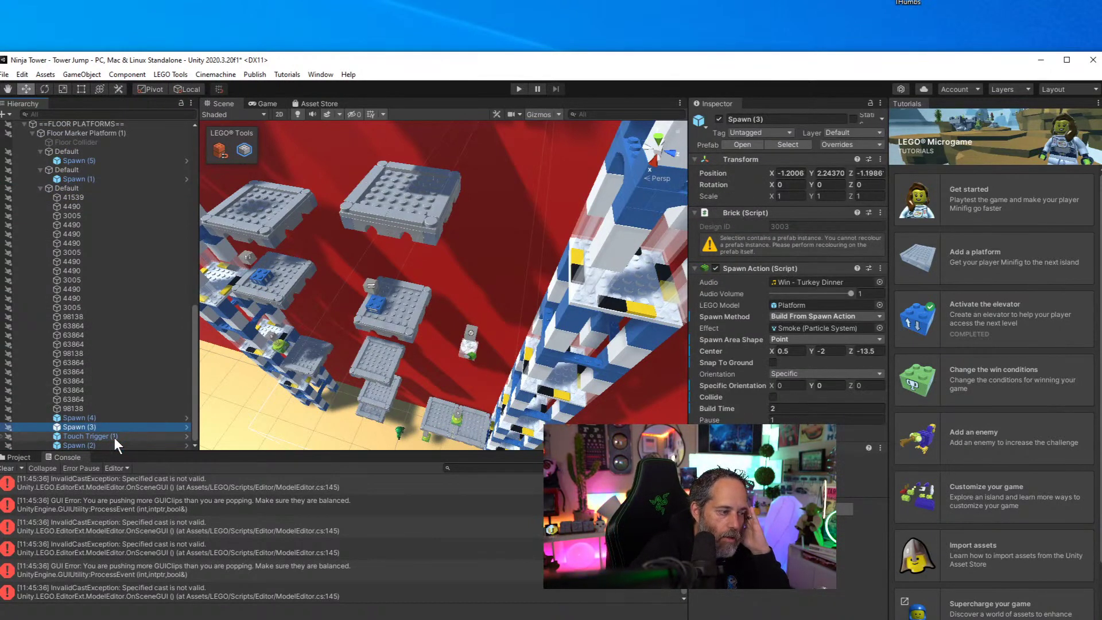
{"action": "key", "text": "Up"}
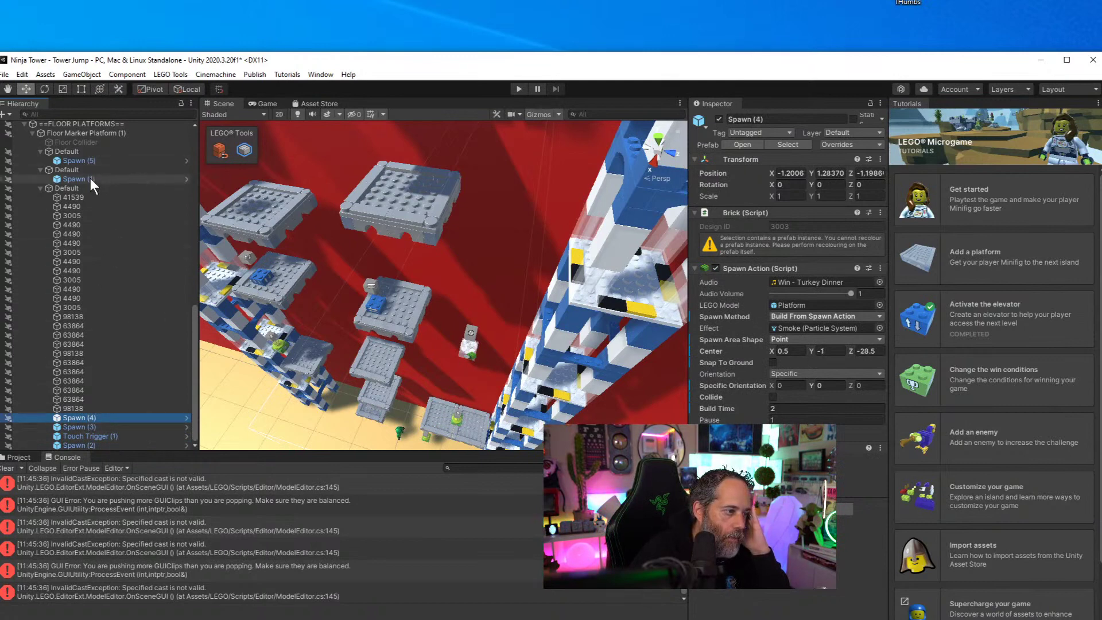
Move the Spawn (1) brick from the second Default group into the third, directly above Spawn (4)
{"action": "left_click_drag", "start_coordinate": [91, 178], "coordinate": [98, 413]}
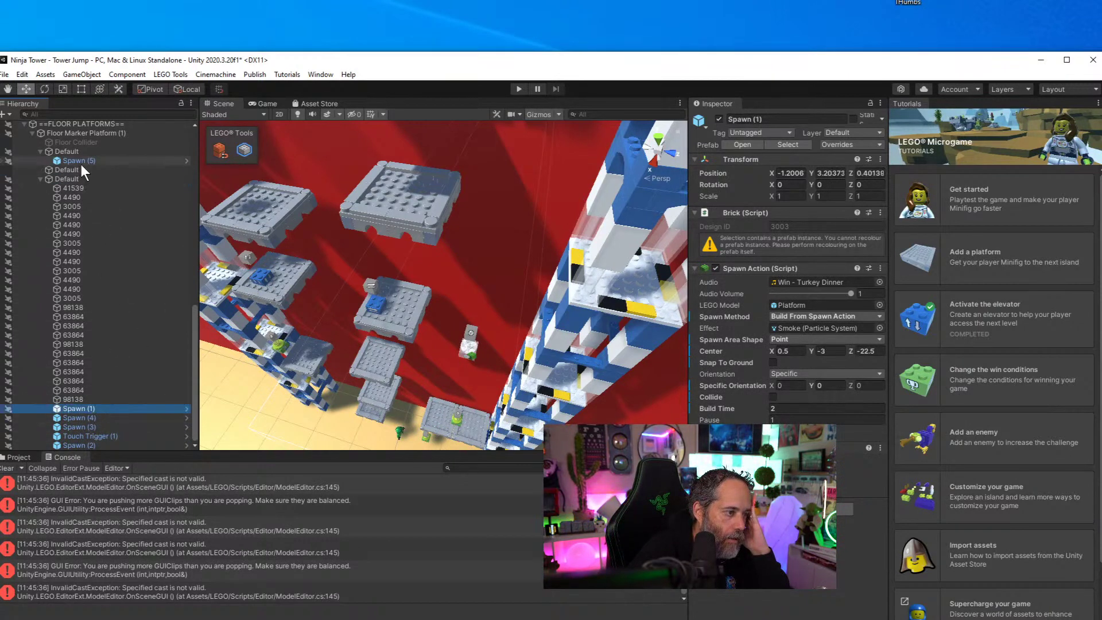
Try to move the Spawn (5) brick into the Default group holding Spawn (1), and expand the last Default group
{"action": "left_click_drag", "start_coordinate": [81, 162], "coordinate": [92, 407]}
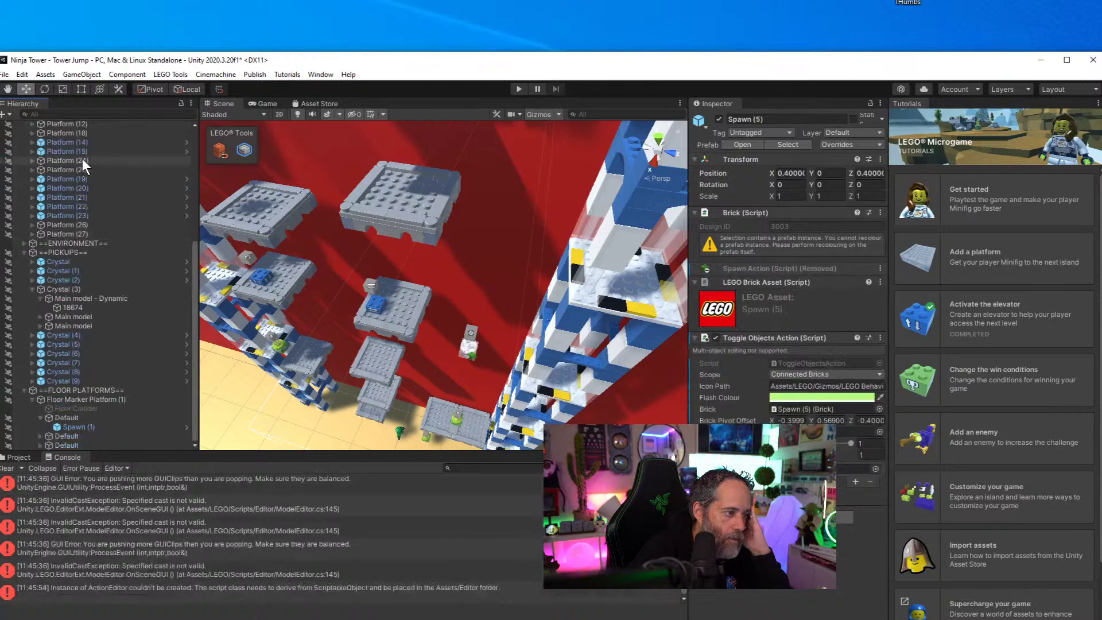
{"action": "left_click", "coordinate": [70, 436]}
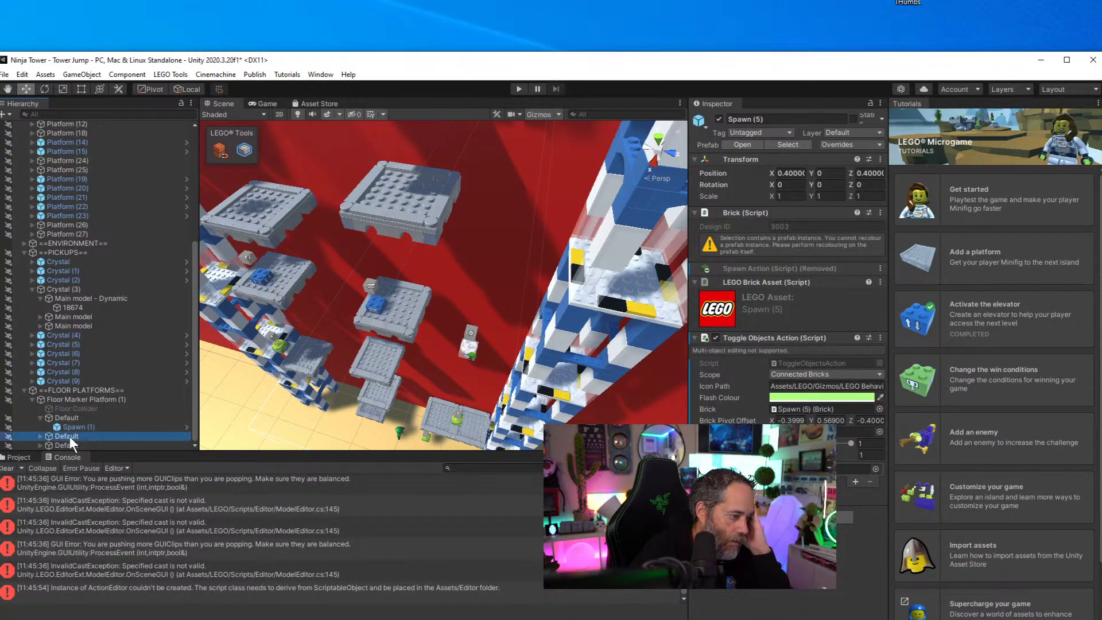
{"action": "left_click", "coordinate": [64, 445]}
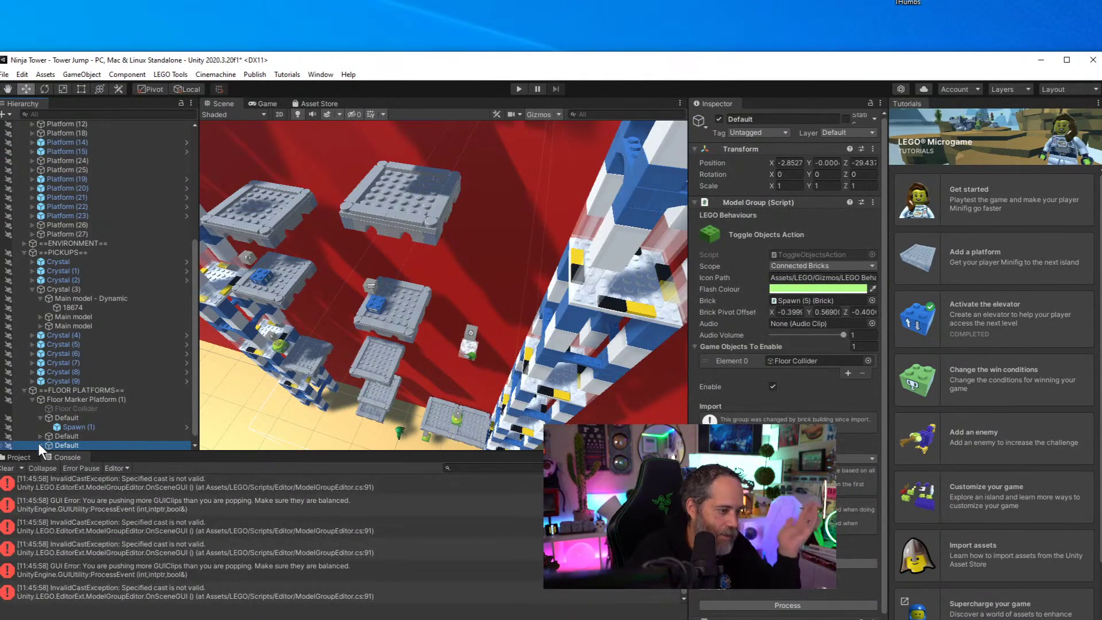
{"action": "key", "text": "Right"}
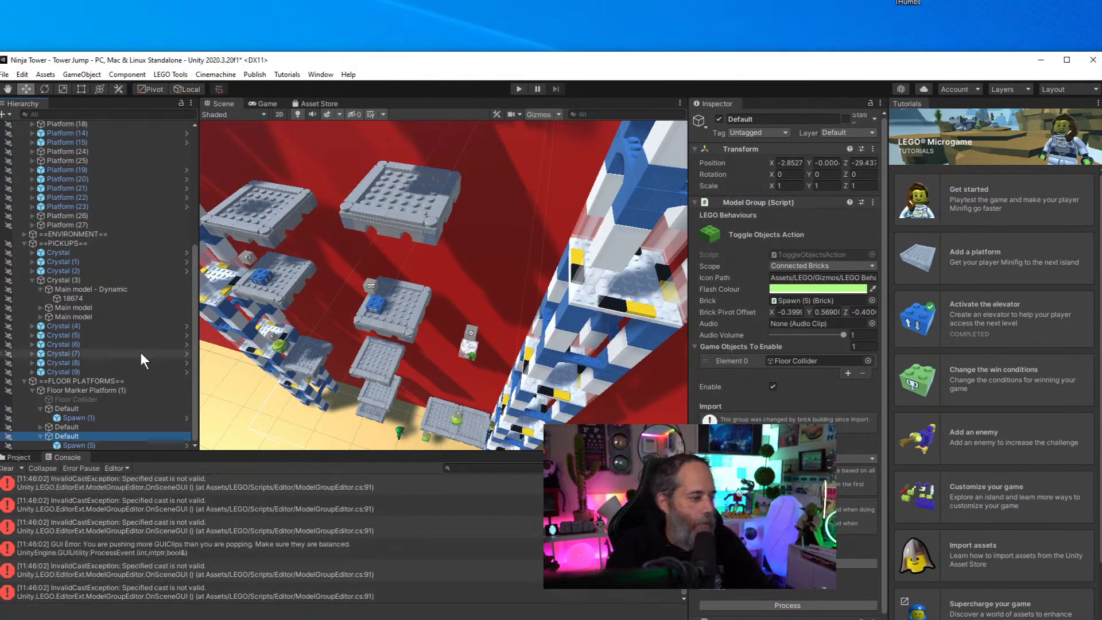
Compare the Spawn (1) and Spawn (5) bricks' components and examine the selected brick's surroundings in the scene
{"action": "left_click", "coordinate": [78, 417]}
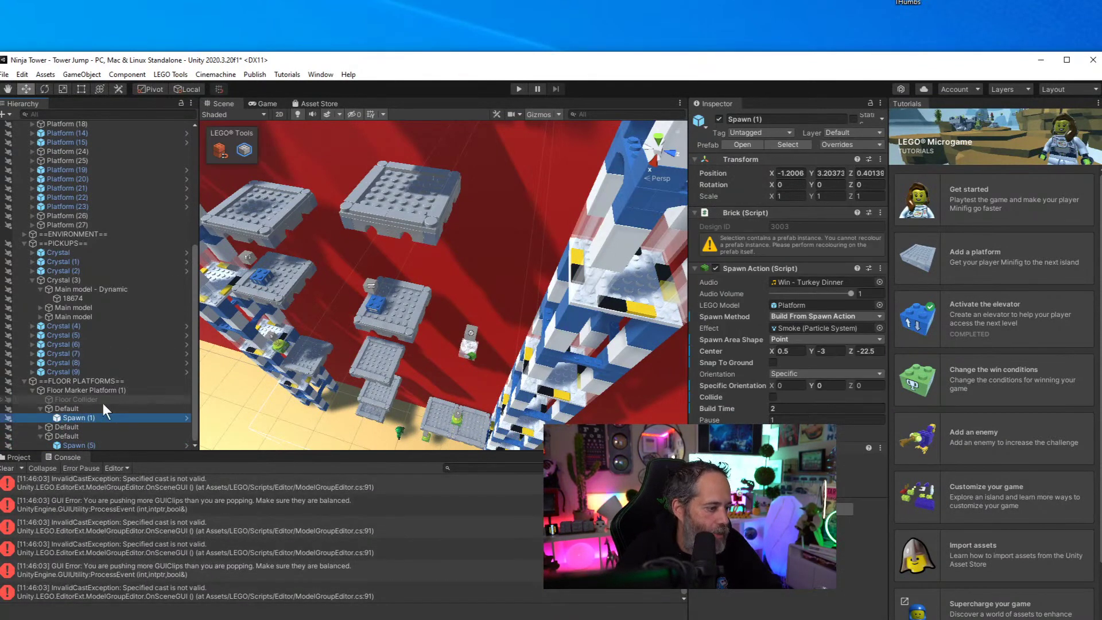
{"action": "left_click", "coordinate": [77, 443]}
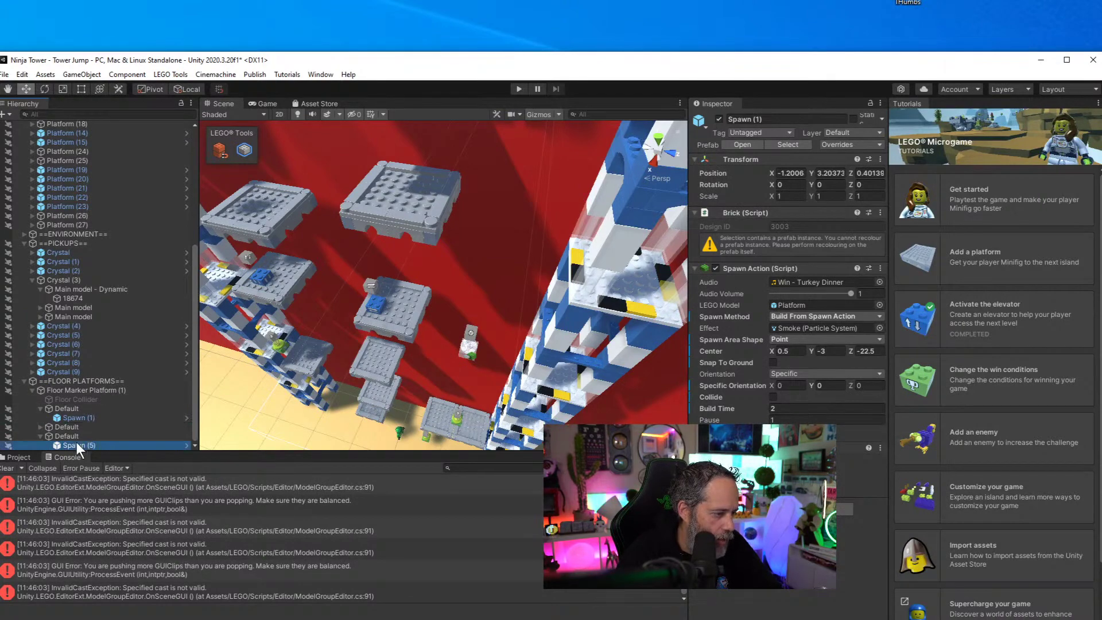
{"action": "left_click_drag", "start_coordinate": [356, 258], "coordinate": [494, 144], "text": "alt"}
{"action": "scroll", "coordinate": [373, 229], "scroll_direction": "down", "scroll_amount": 5}
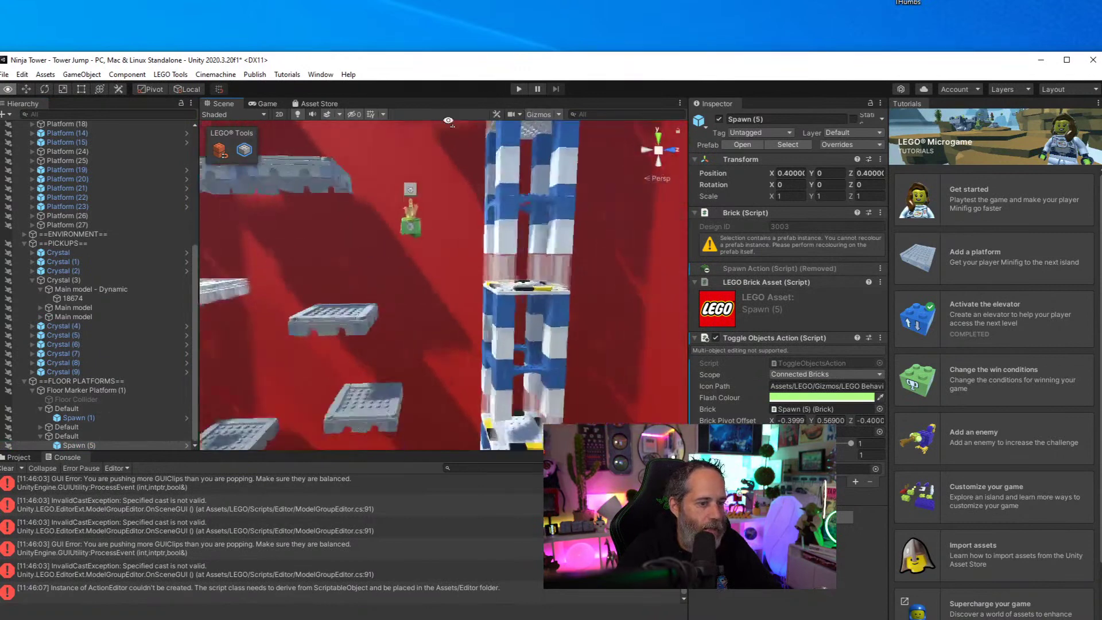
Delete the Spawn (5) and Spawn (1) bricks from Floor Marker Platform (1)
{"action": "left_click", "coordinate": [70, 382]}
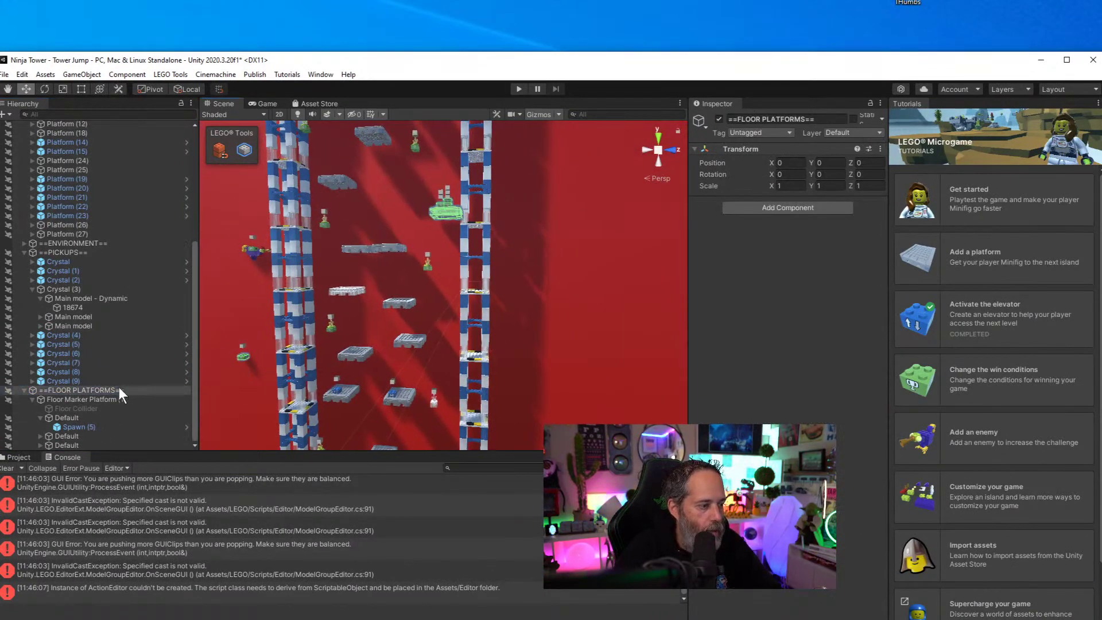
{"action": "key", "text": "f"}
{"action": "left_click", "coordinate": [85, 400]}
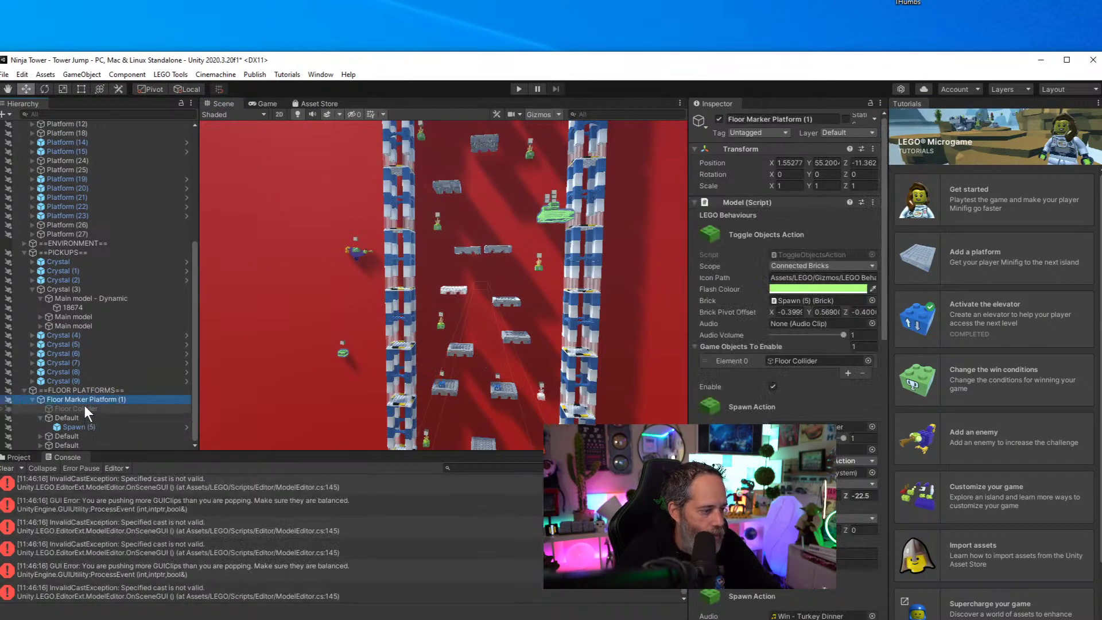
{"action": "left_click", "coordinate": [79, 426]}
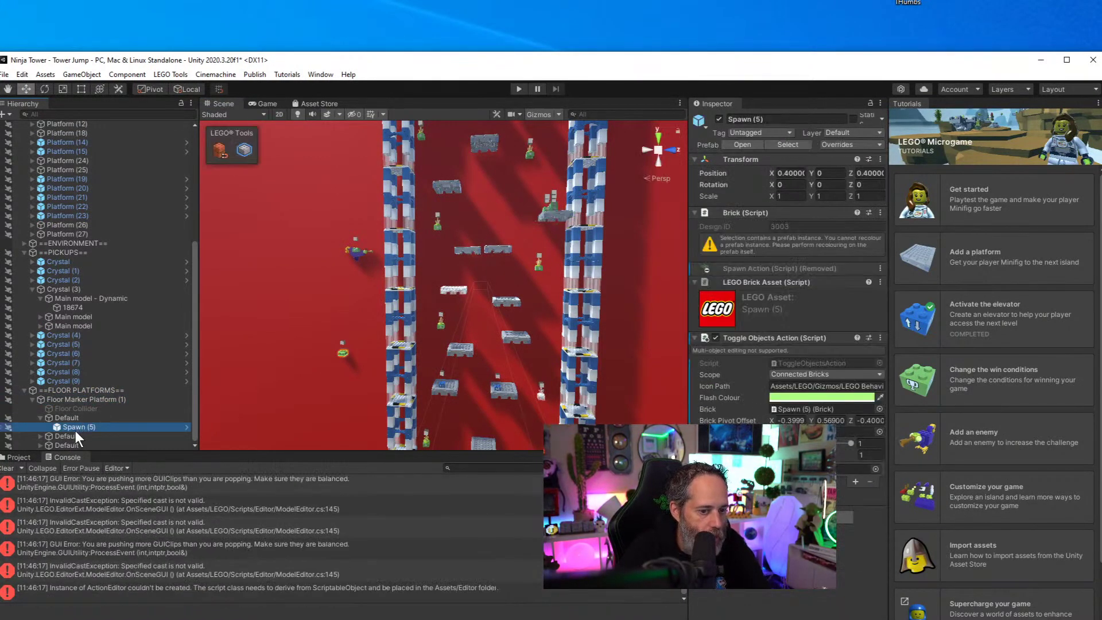
{"action": "key", "text": "Delete"}
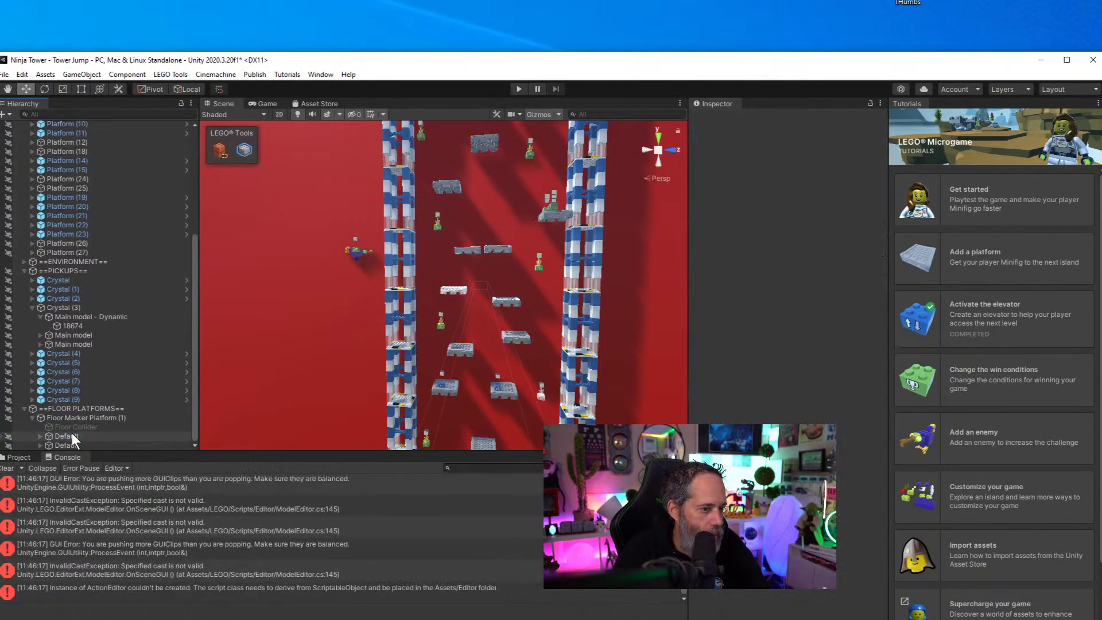
{"action": "left_click", "coordinate": [39, 435]}
{"action": "left_click", "coordinate": [104, 435]}
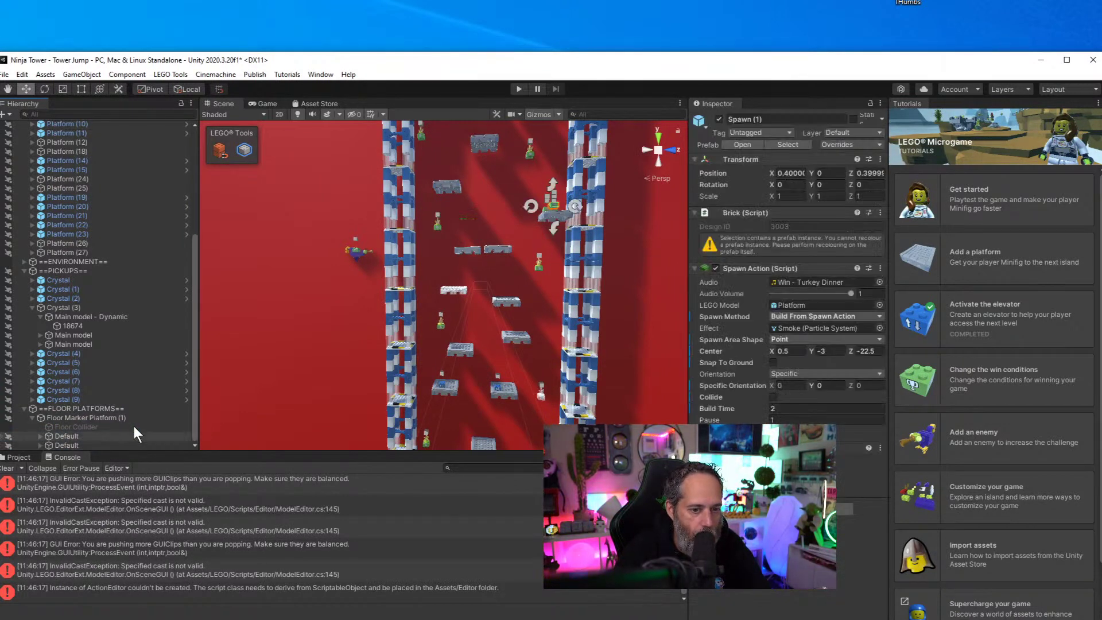
{"action": "key", "text": "Delete"}
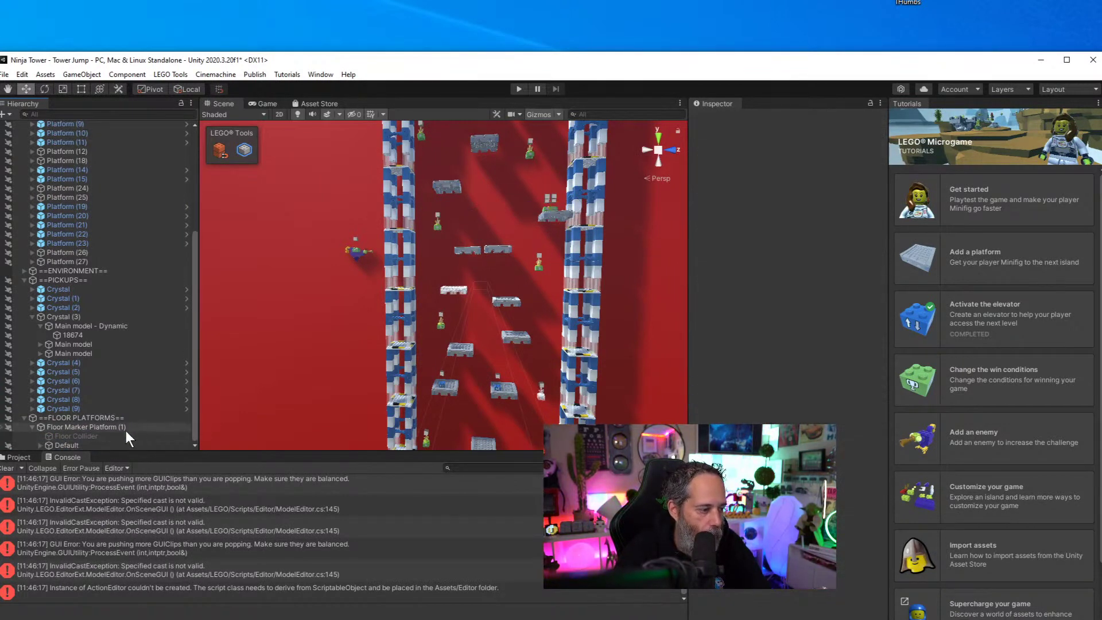
Expand the remaining Default group under Floor Marker Platform (1) and clear the logged console errors
{"action": "left_click", "coordinate": [97, 428]}
{"action": "left_click", "coordinate": [83, 445]}
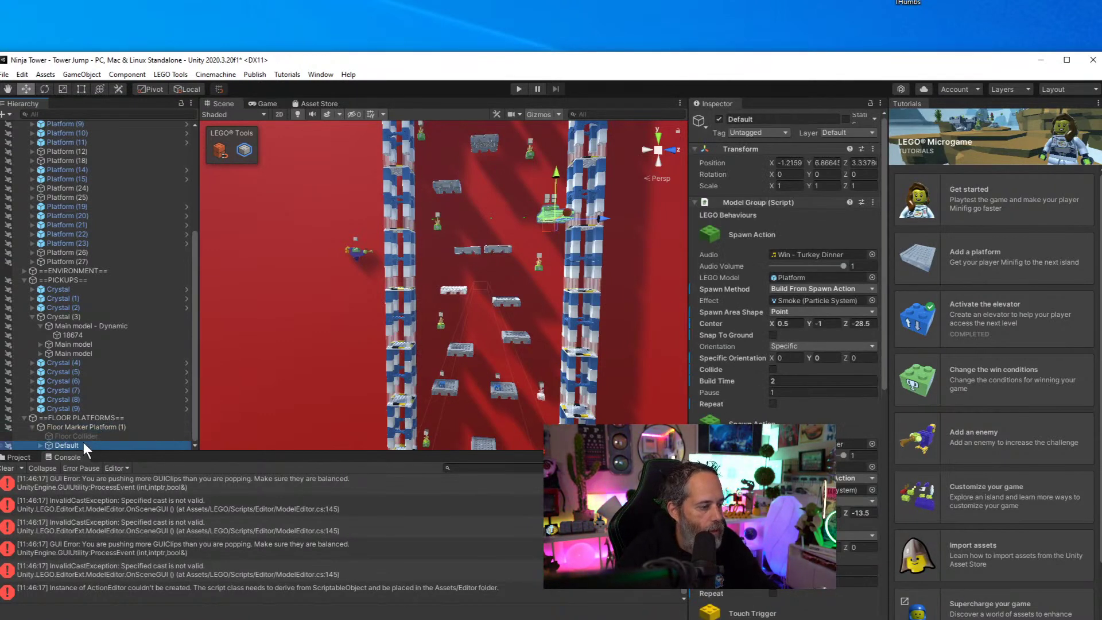
{"action": "key", "text": "Right"}
{"action": "scroll", "coordinate": [80, 442], "scroll_direction": "down", "scroll_amount": 5}
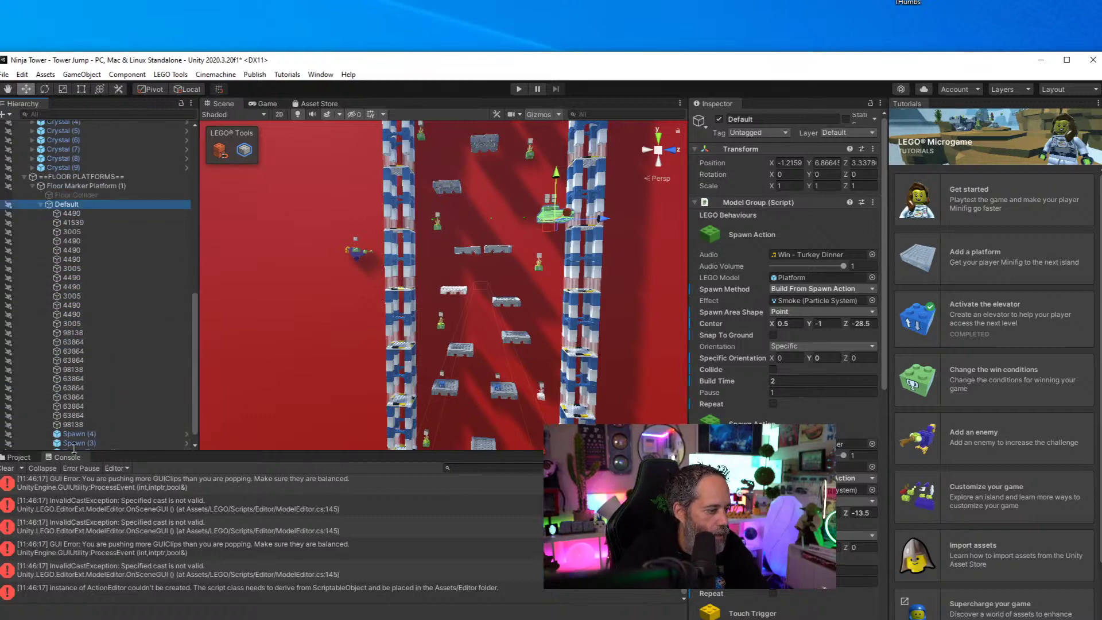
{"action": "scroll", "coordinate": [78, 441], "scroll_direction": "down", "scroll_amount": 2}
{"action": "left_click", "coordinate": [8, 468]}
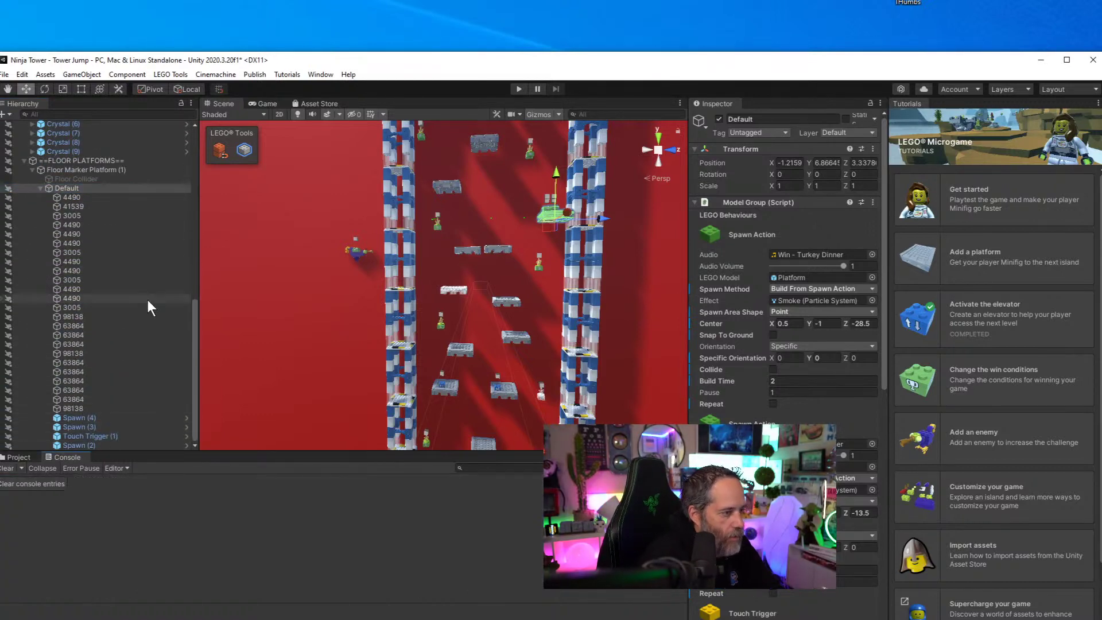
Examine the Spawn Action and Touch Trigger behaviours listed for Floor Marker Platform (1)
{"action": "left_click", "coordinate": [80, 205]}
{"action": "left_click", "coordinate": [78, 162]}
{"action": "left_click", "coordinate": [77, 170]}
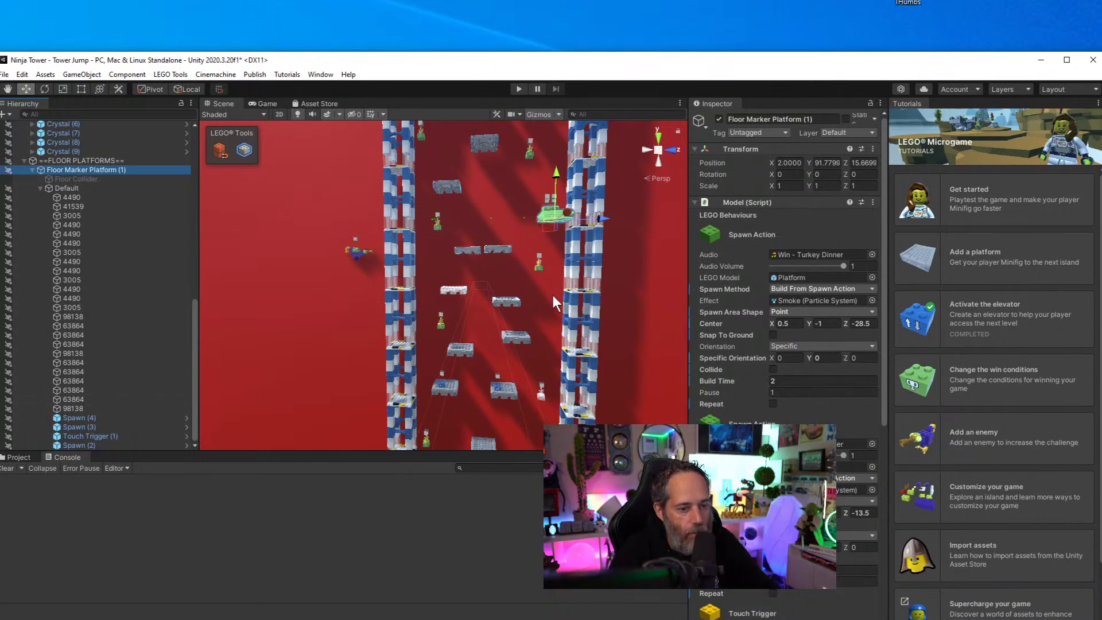
{"action": "scroll", "coordinate": [766, 405], "scroll_direction": "down", "scroll_amount": 5}
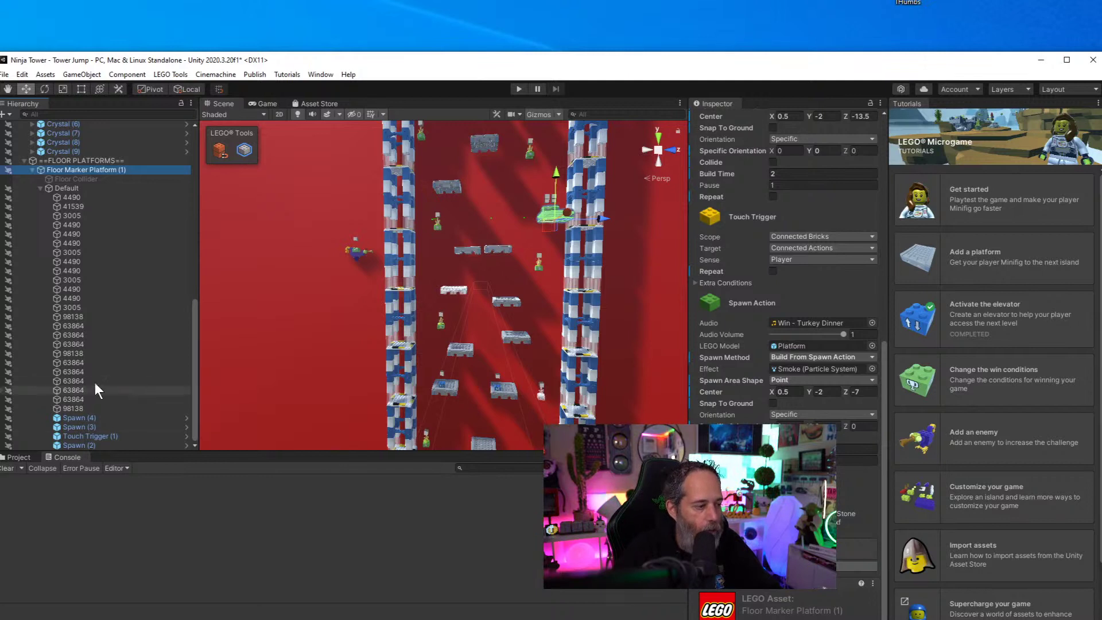
{"action": "right_click", "coordinate": [81, 170]}
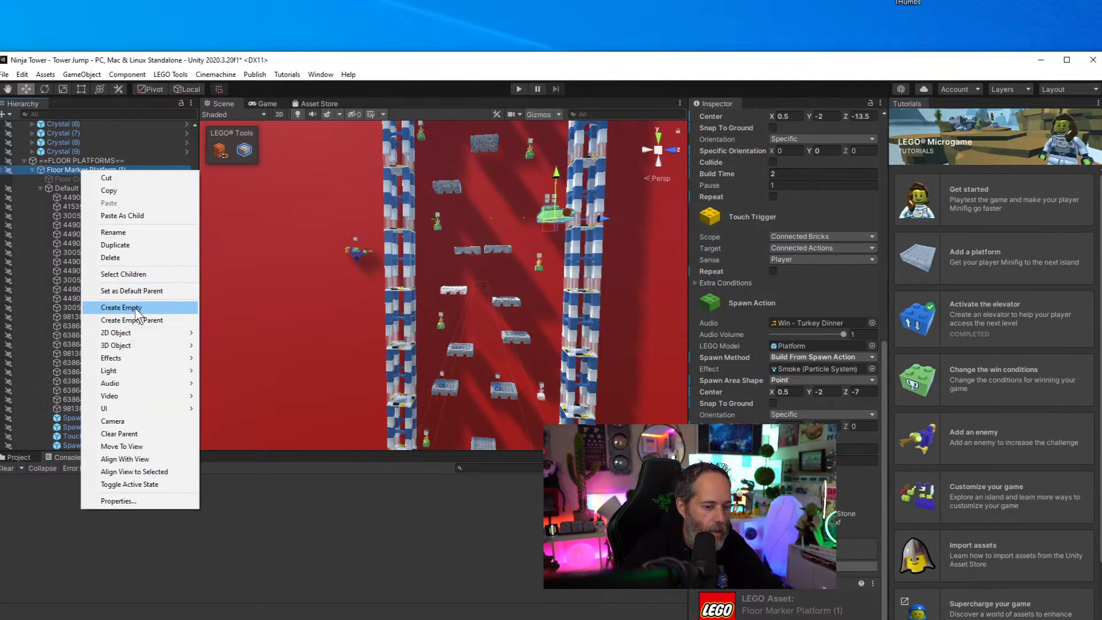
Locate the source prefab of the Spawn (2) brick, duplicate it and name the copy ToggleGameObjects
{"action": "left_click", "coordinate": [73, 445]}
{"action": "left_click", "coordinate": [16, 457]}
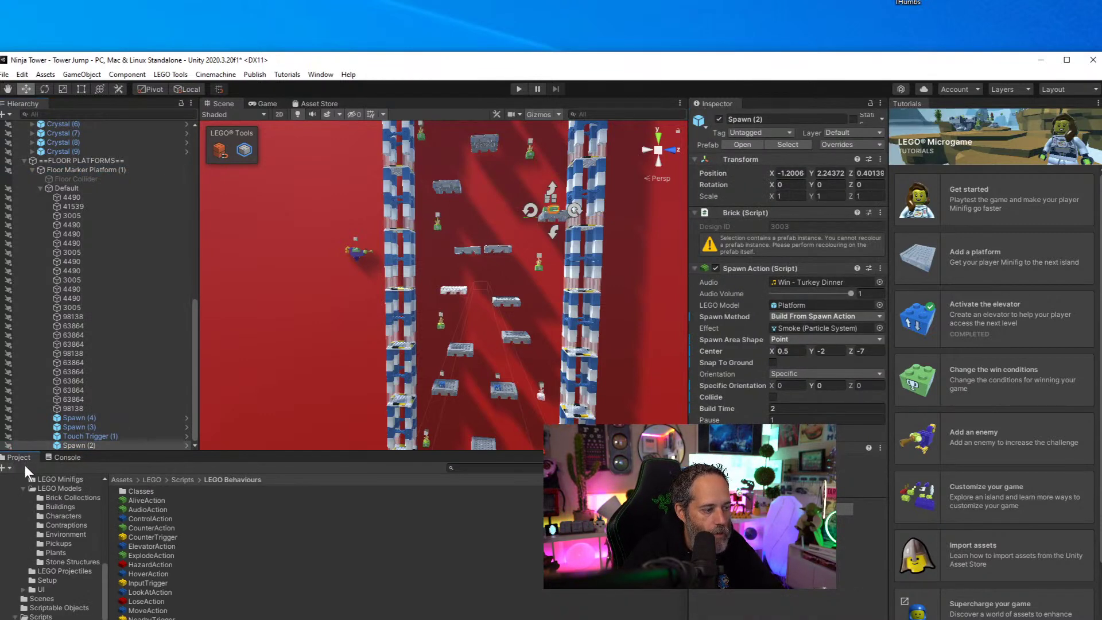
{"action": "left_click", "coordinate": [796, 146]}
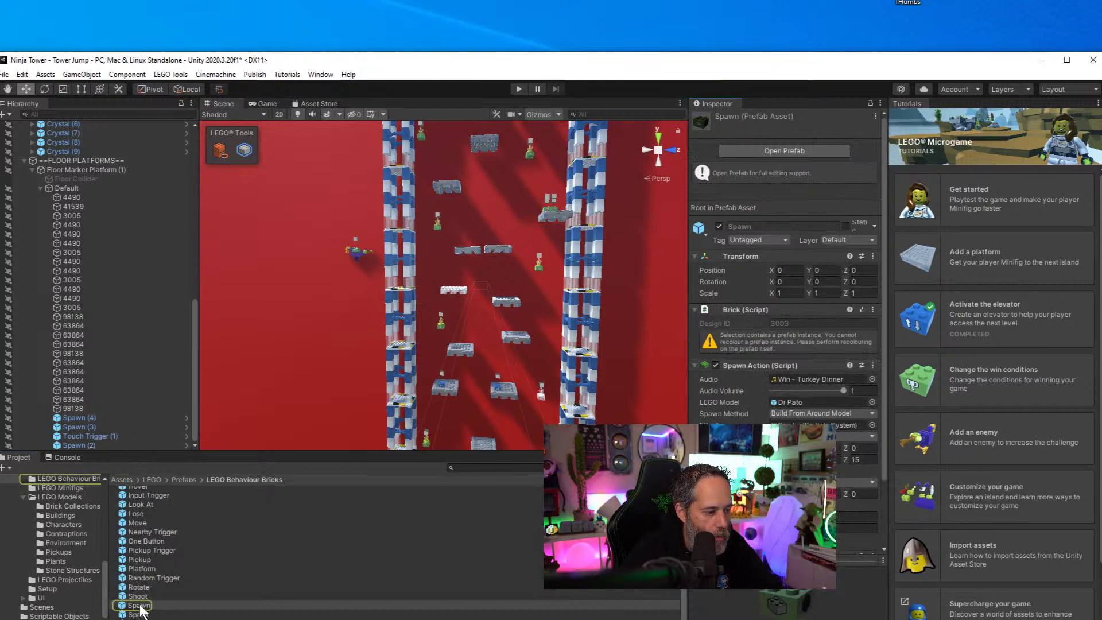
{"action": "key", "text": "ctrl+d"}
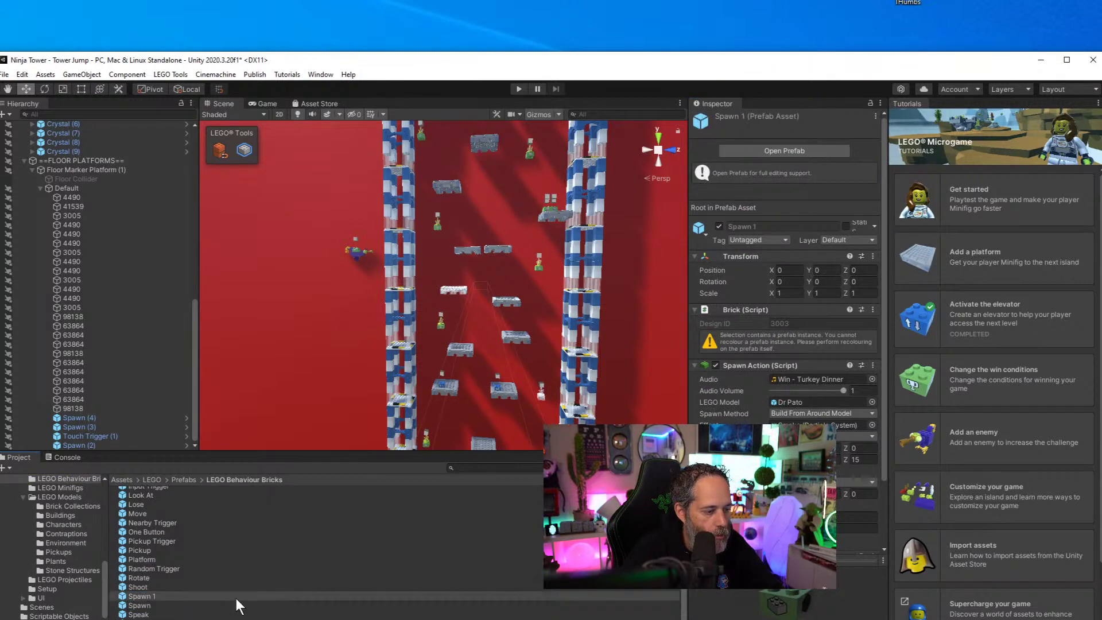
{"action": "left_click", "coordinate": [156, 595]}
{"action": "type", "text": "Tog"}
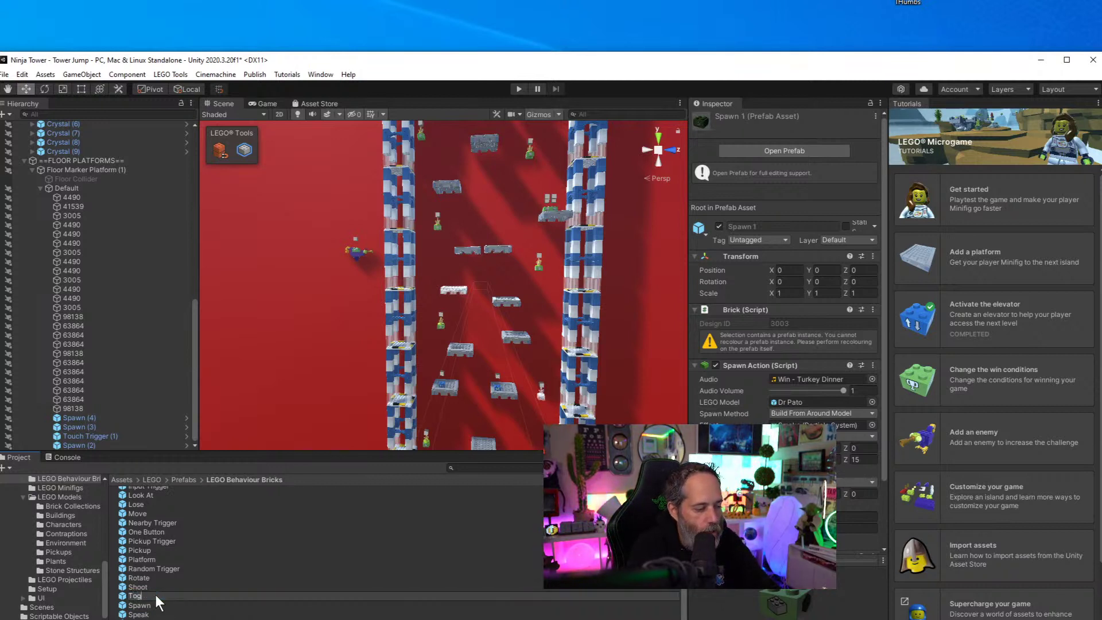
{"action": "type", "text": "gleGameObjects"}
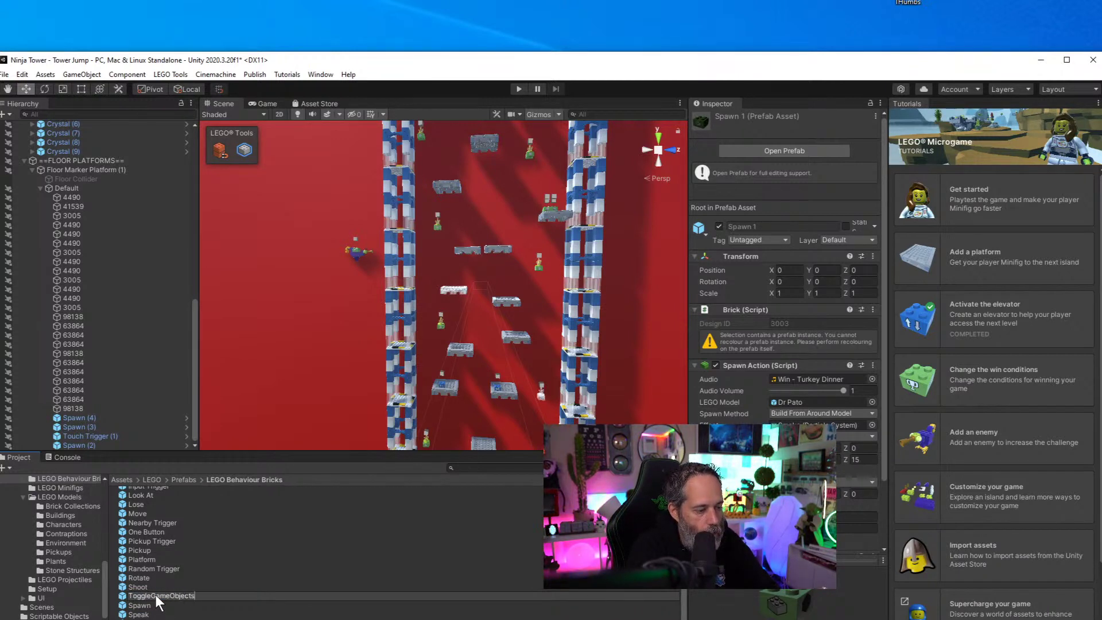
{"action": "key", "text": "Return"}
Replace the Spawn Action component on the ToggleGameObjects prefab with a Toggle Objects Action component
{"action": "right_click", "coordinate": [745, 368]}
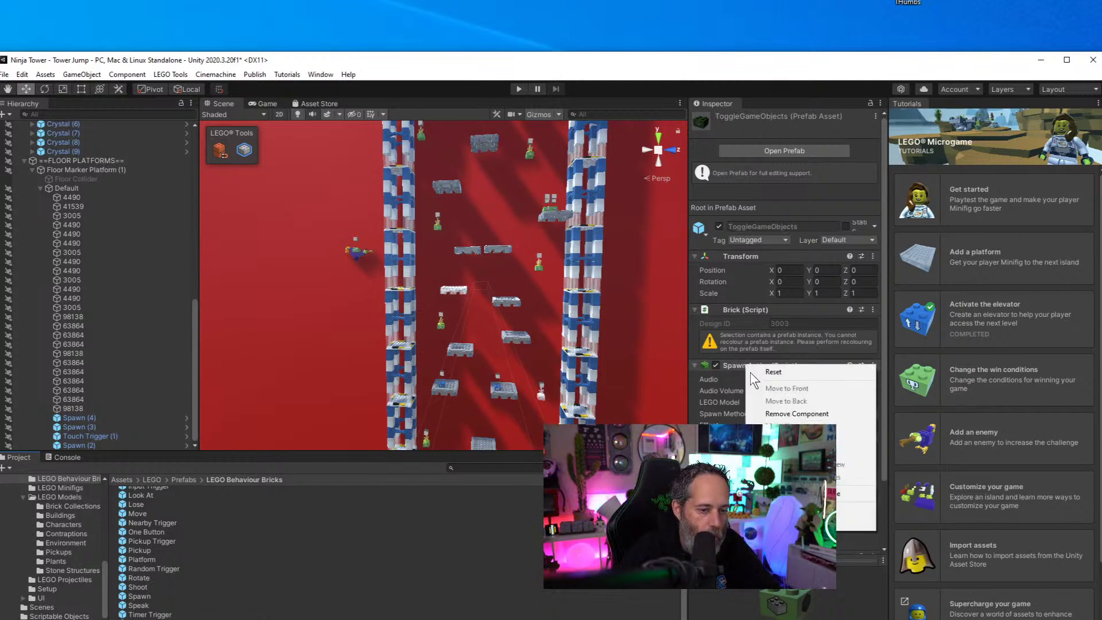
{"action": "left_click", "coordinate": [771, 418]}
{"action": "left_click", "coordinate": [786, 426]}
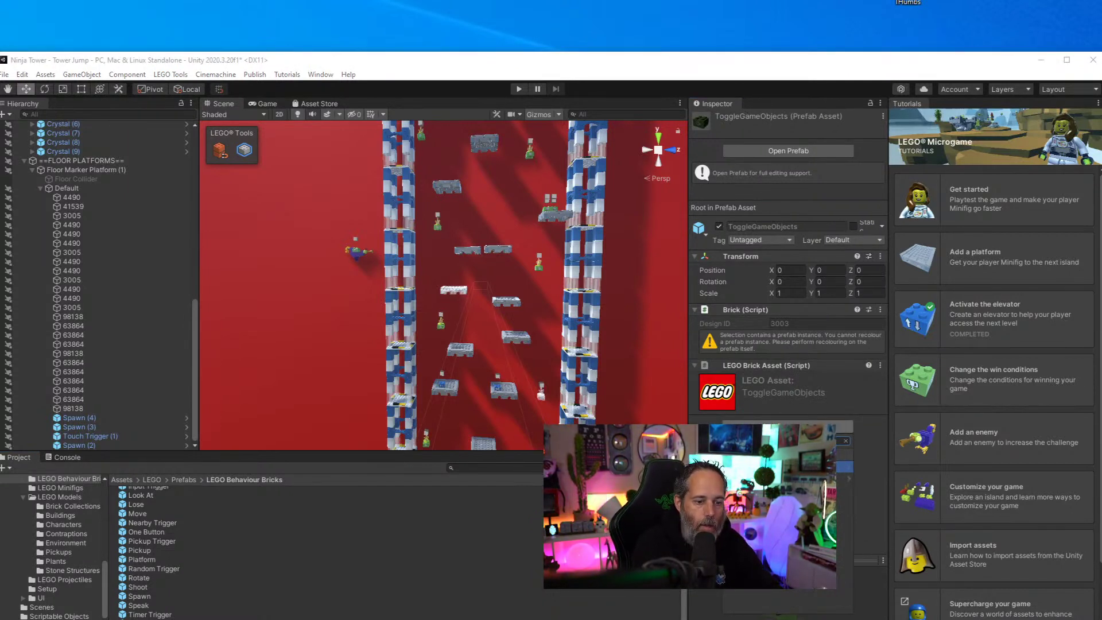
{"action": "key", "text": "Return"}
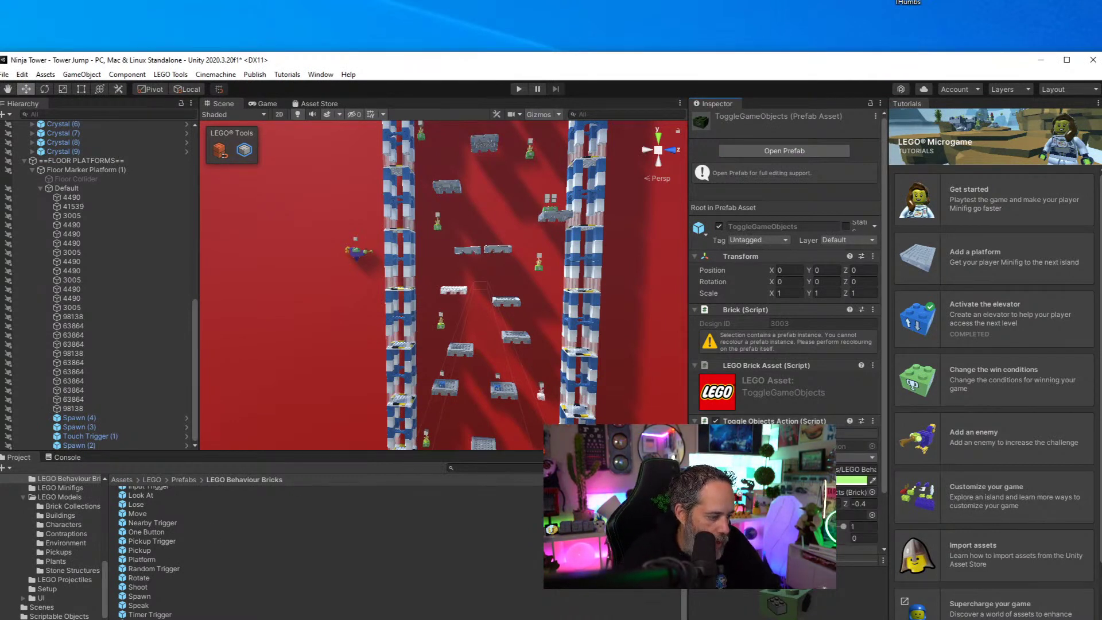
Inspect the ActionEditor console error, search the assets for "editor", and select the SpawnActionEditor script in the LEGO Editor folder
{"action": "left_click", "coordinate": [65, 455]}
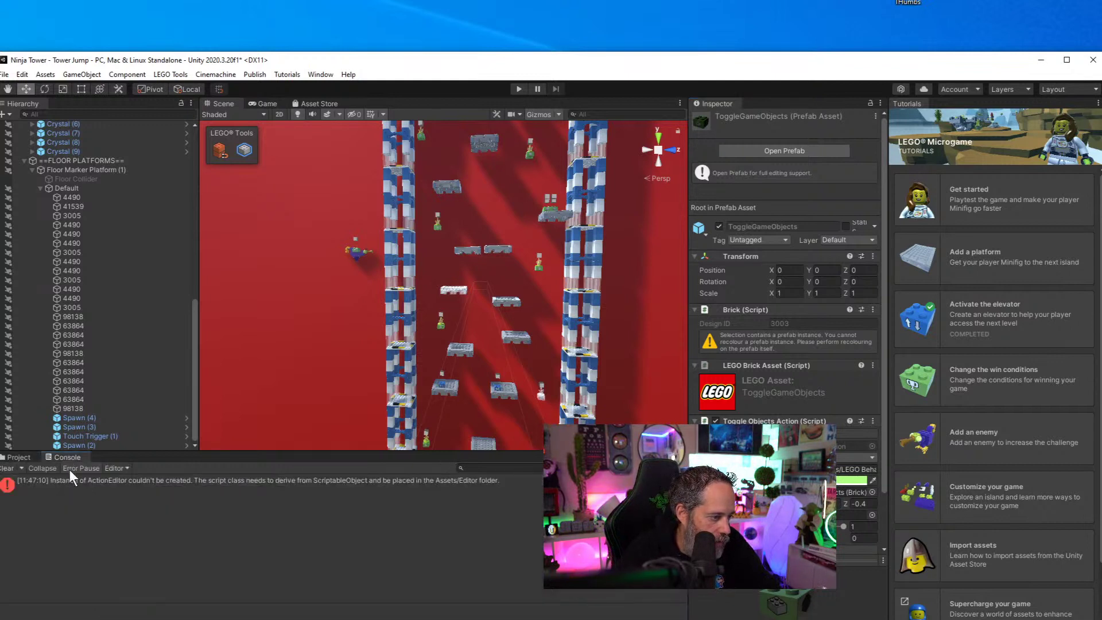
{"action": "left_click", "coordinate": [108, 481]}
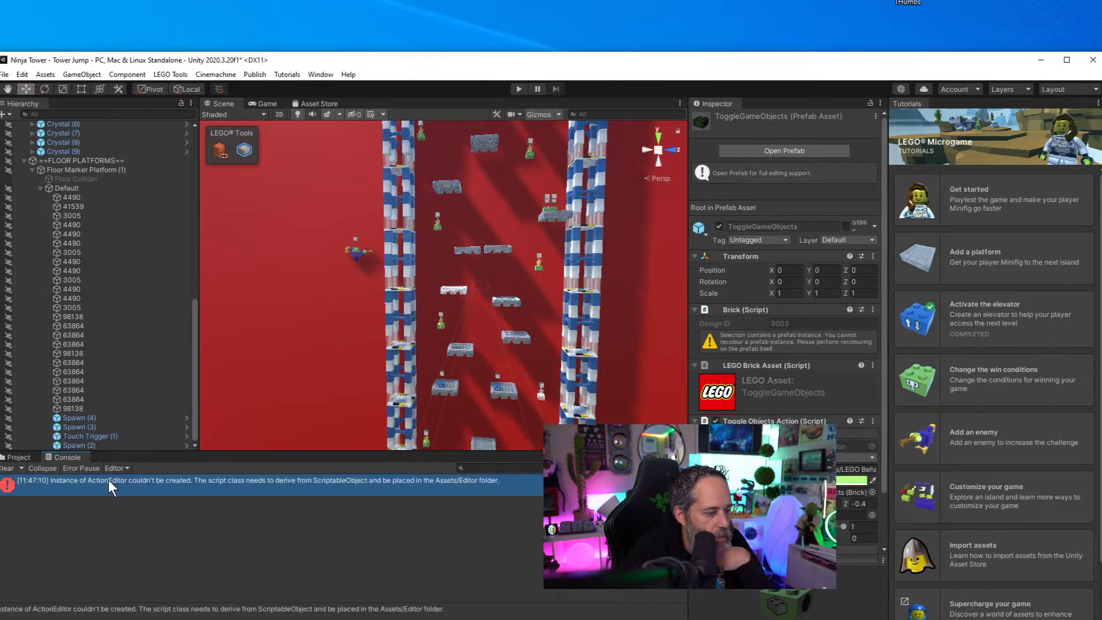
{"action": "left_click", "coordinate": [18, 457]}
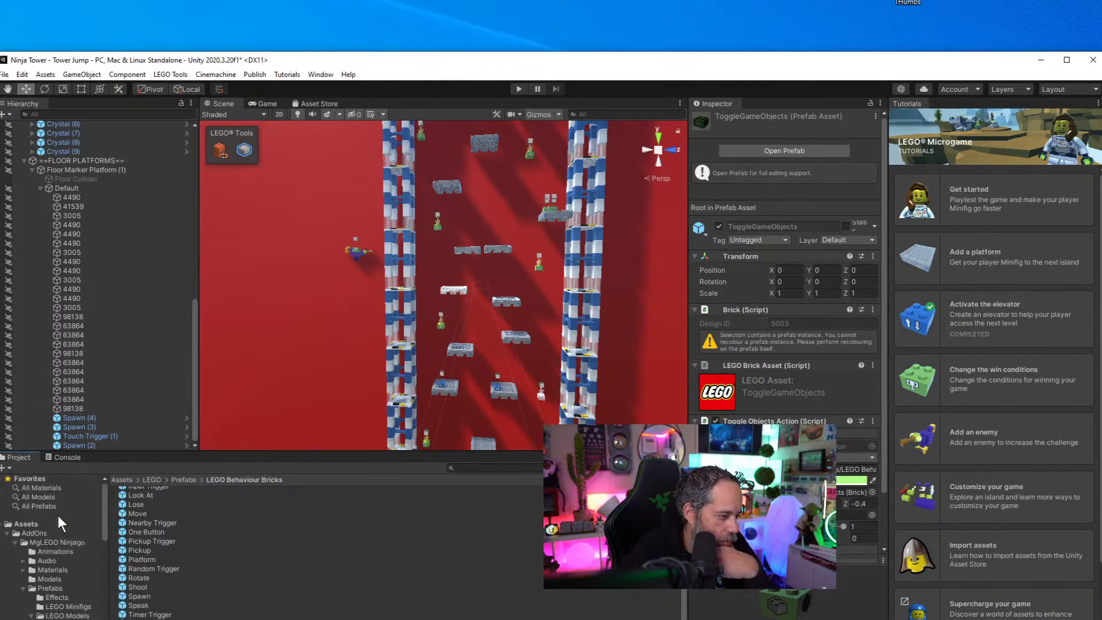
{"action": "left_click", "coordinate": [34, 522]}
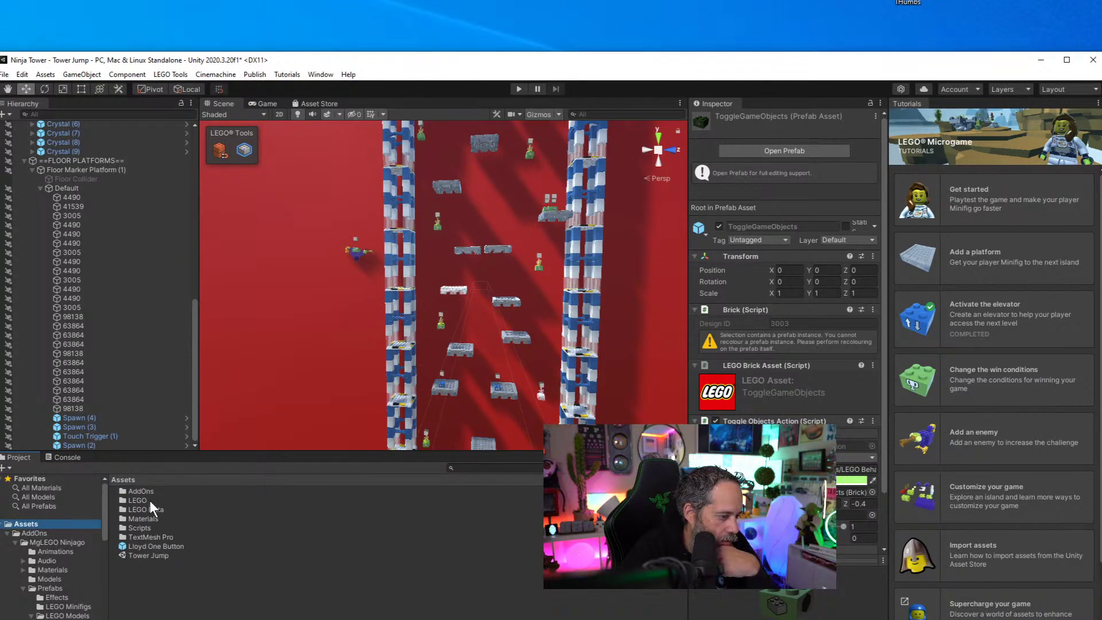
{"action": "left_click", "coordinate": [525, 466]}
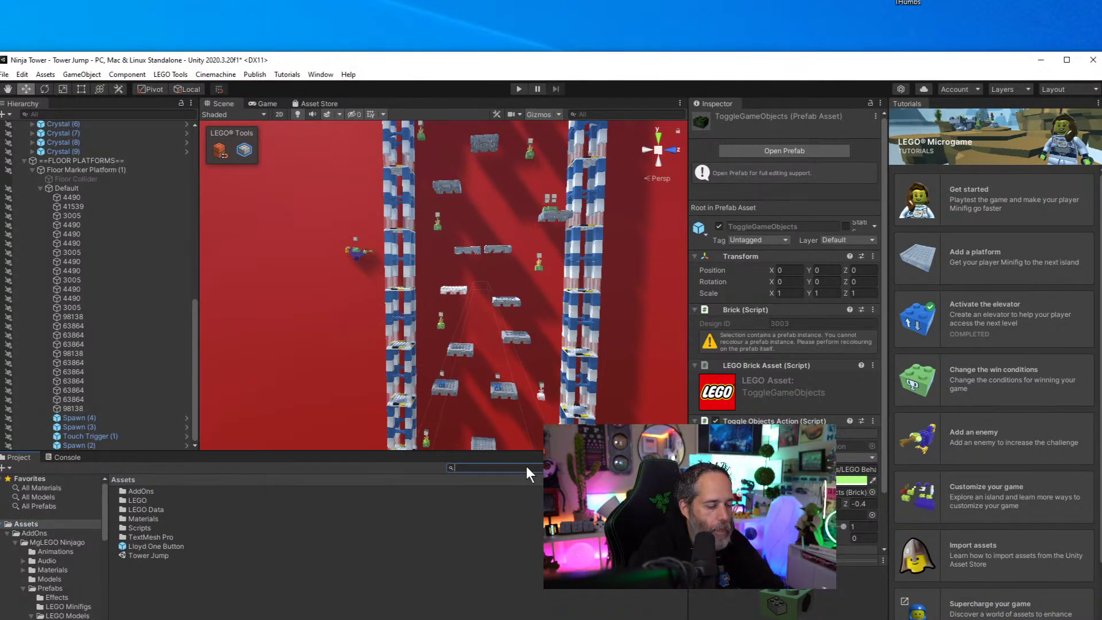
{"action": "type", "text": "editor"}
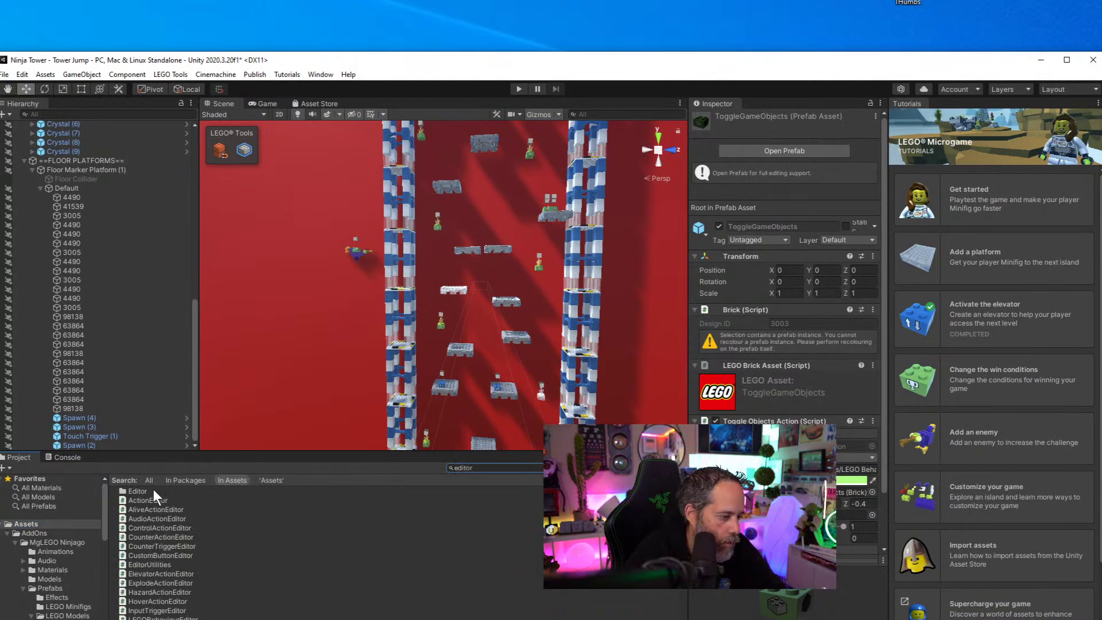
{"action": "double_click", "coordinate": [153, 489]}
{"action": "scroll", "coordinate": [175, 520], "scroll_direction": "down", "scroll_amount": 10}
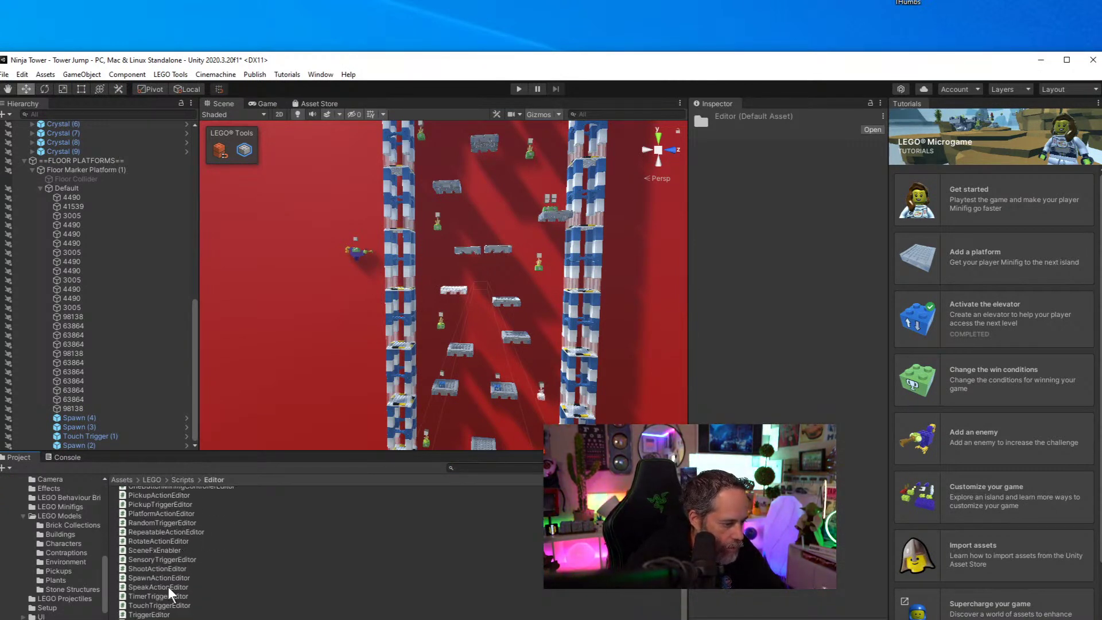
{"action": "left_click", "coordinate": [170, 576]}
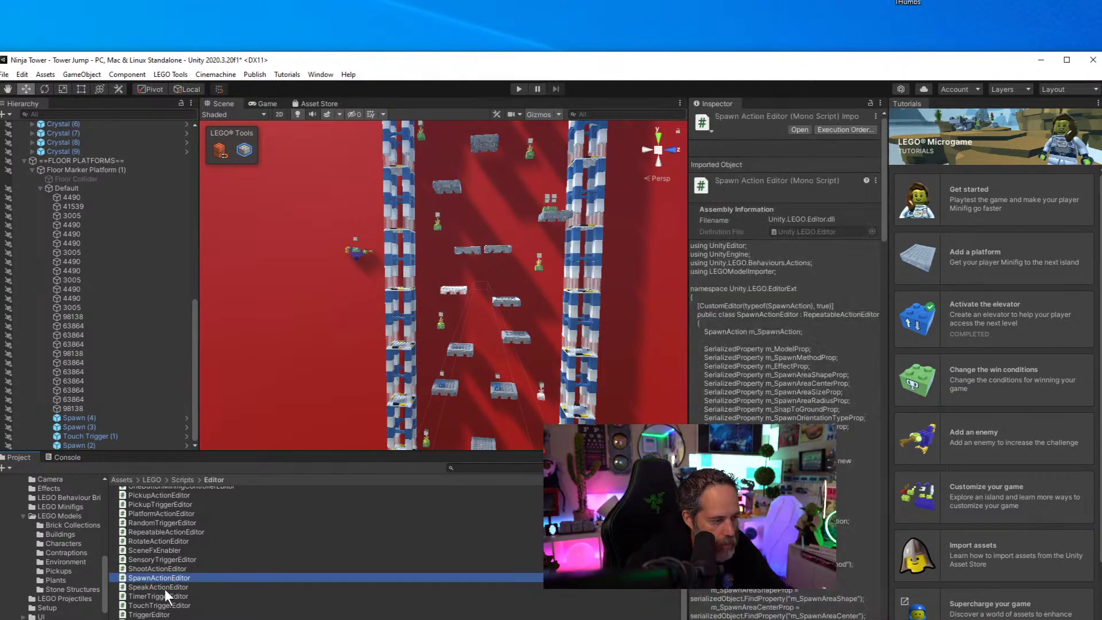
Look through the LEGO Editor scripts folder and open the SpeakActionEditor script in the Rider code editor
{"action": "left_click", "coordinate": [164, 586]}
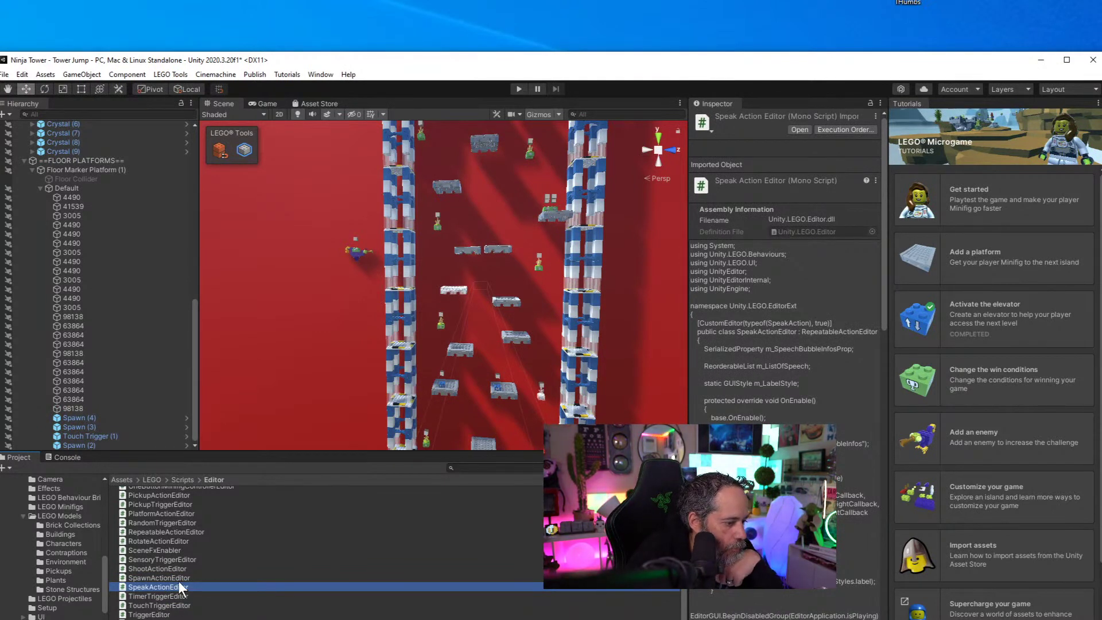
{"action": "scroll", "coordinate": [177, 580], "scroll_direction": "up", "scroll_amount": 10}
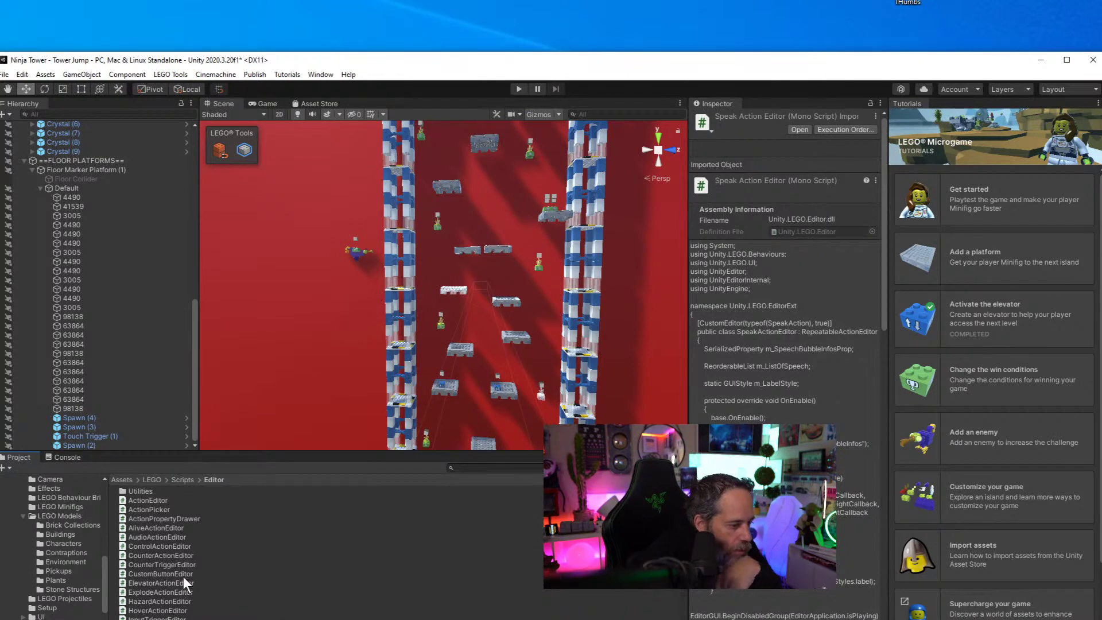
{"action": "scroll", "coordinate": [183, 576], "scroll_direction": "down", "scroll_amount": 10}
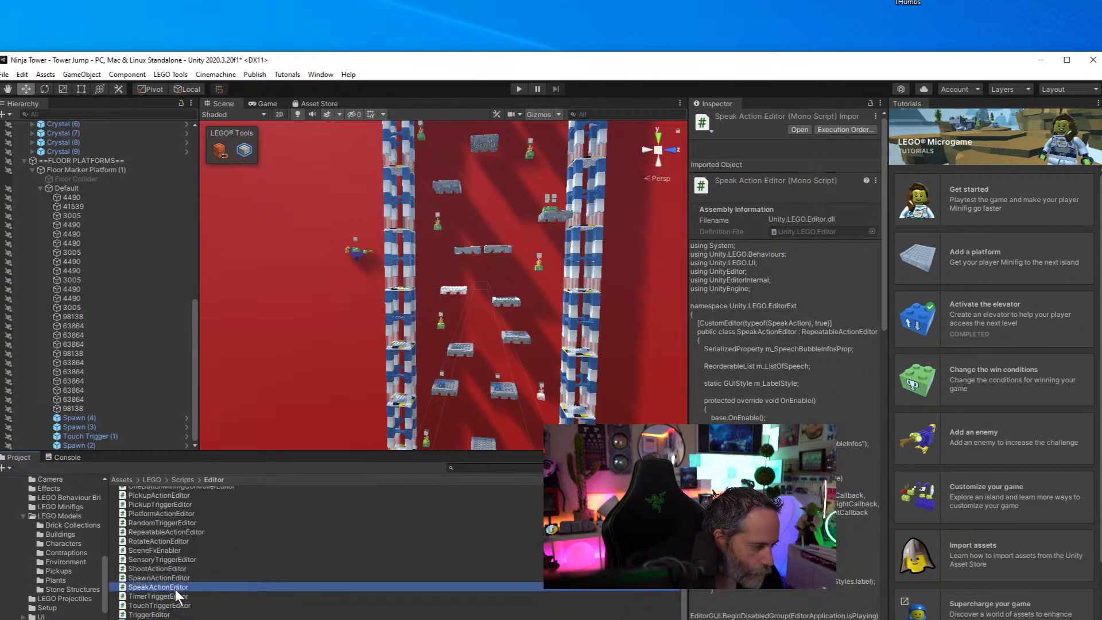
{"action": "double_click", "coordinate": [174, 587]}
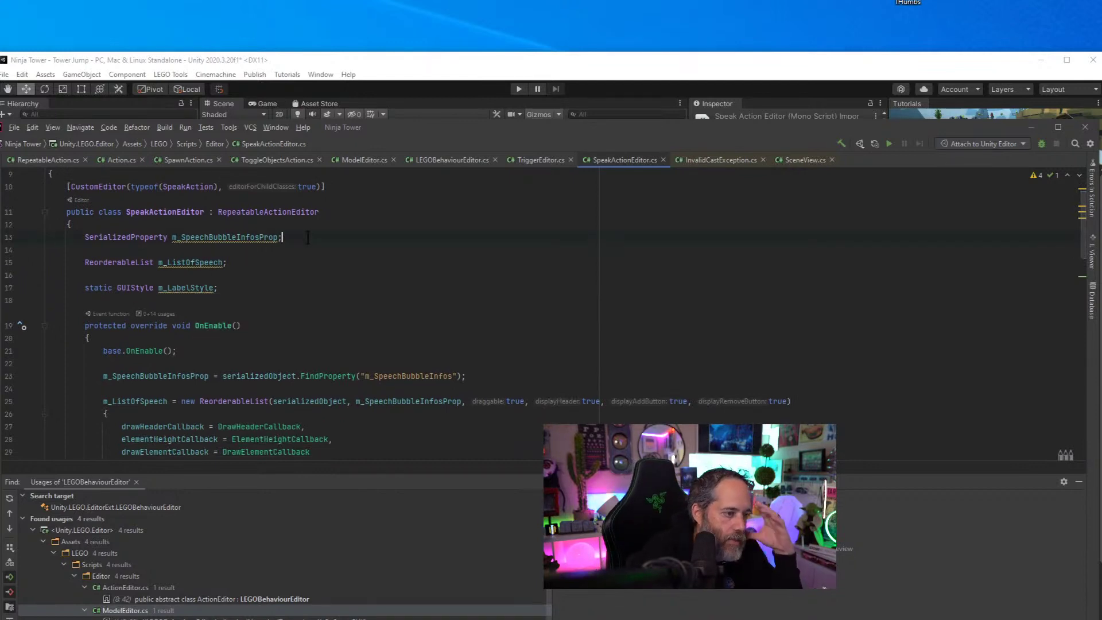
Examine the RepeatableActionEditor base class of SpeakActionEditor and its own parent class, then return to SpeakActionEditor.cs
{"action": "left_click", "coordinate": [296, 212]}
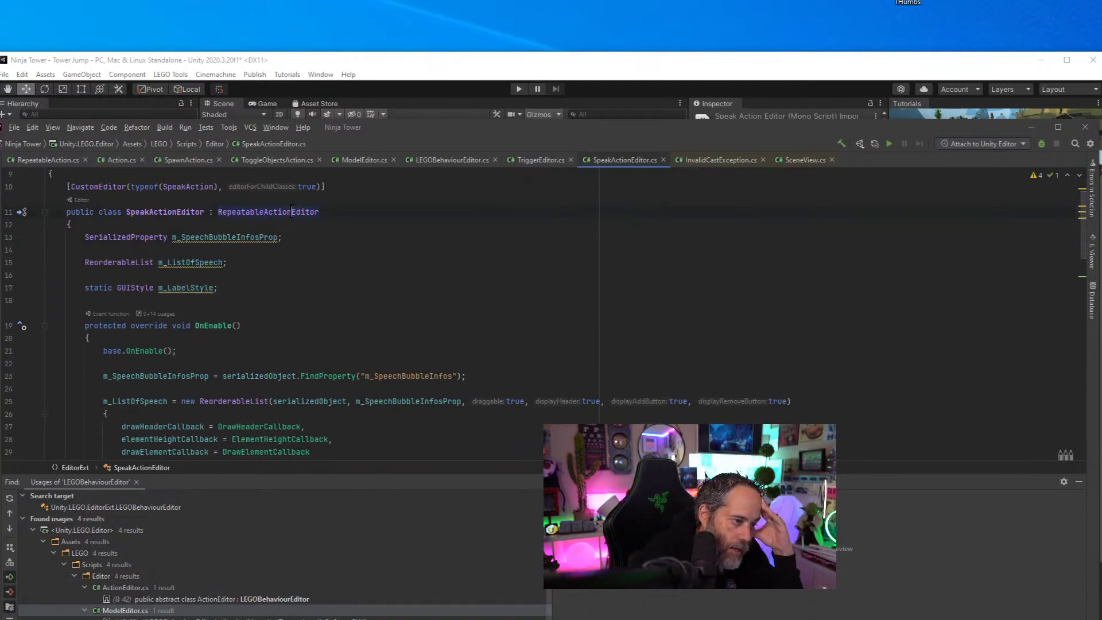
{"action": "scroll", "coordinate": [295, 218], "scroll_direction": "down", "scroll_amount": 3}
{"action": "scroll", "coordinate": [310, 262], "scroll_direction": "up", "scroll_amount": 4}
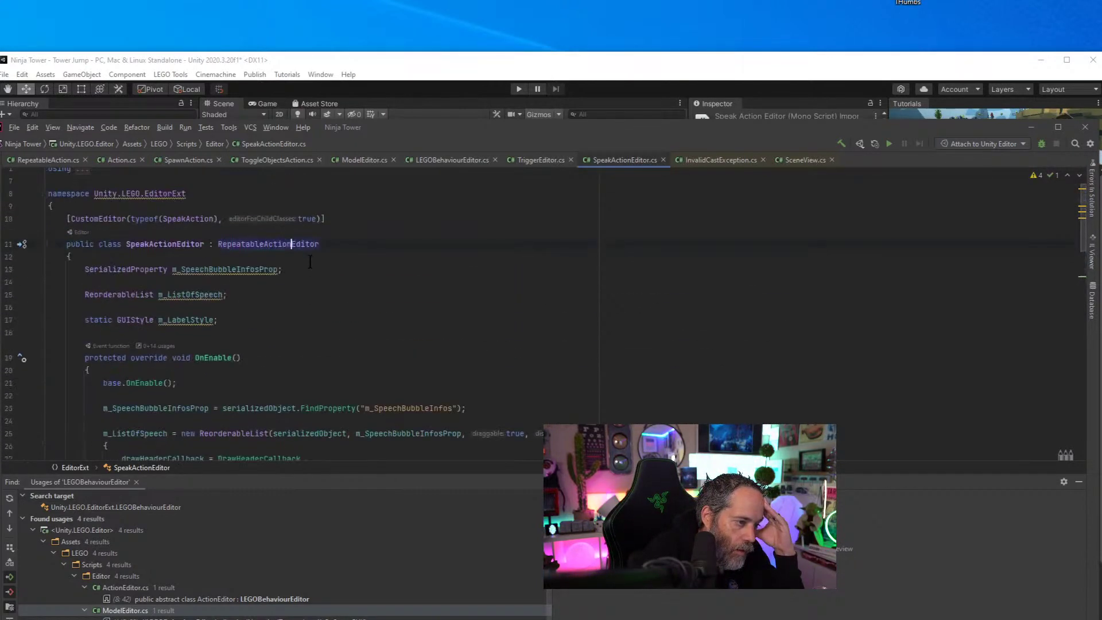
{"action": "scroll", "coordinate": [310, 262], "scroll_direction": "up", "scroll_amount": 1}
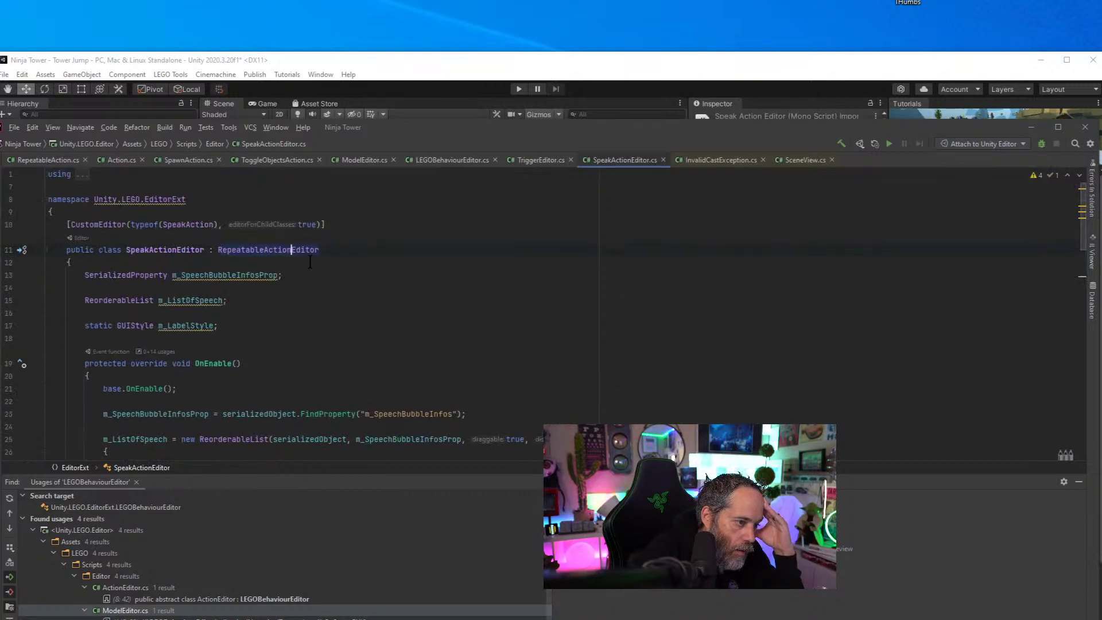
{"action": "key", "text": "F12"}
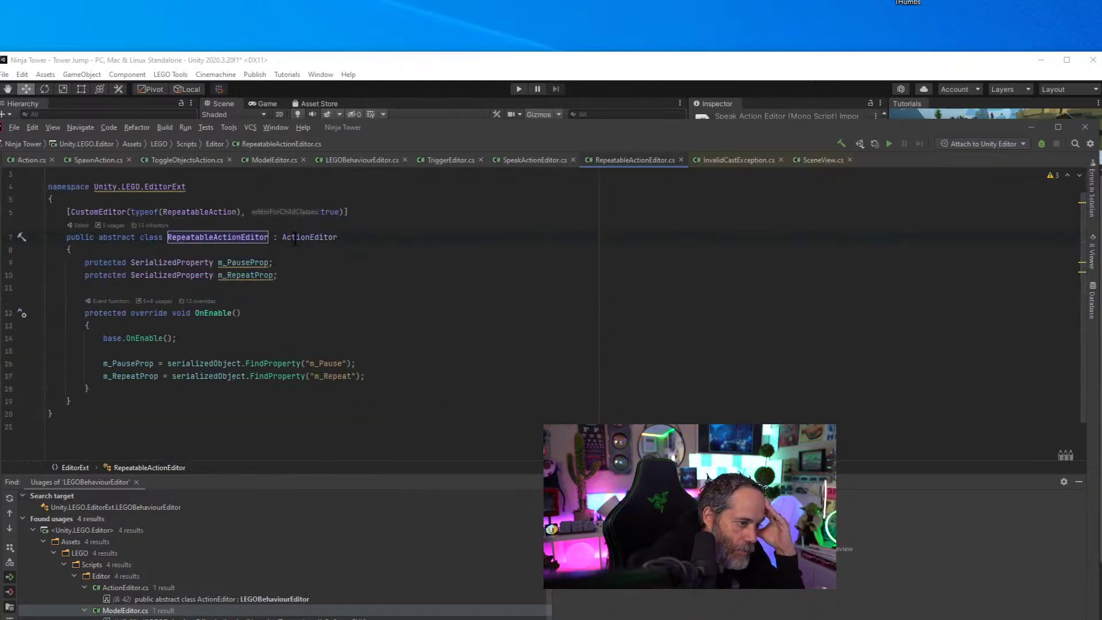
{"action": "left_click", "coordinate": [294, 238]}
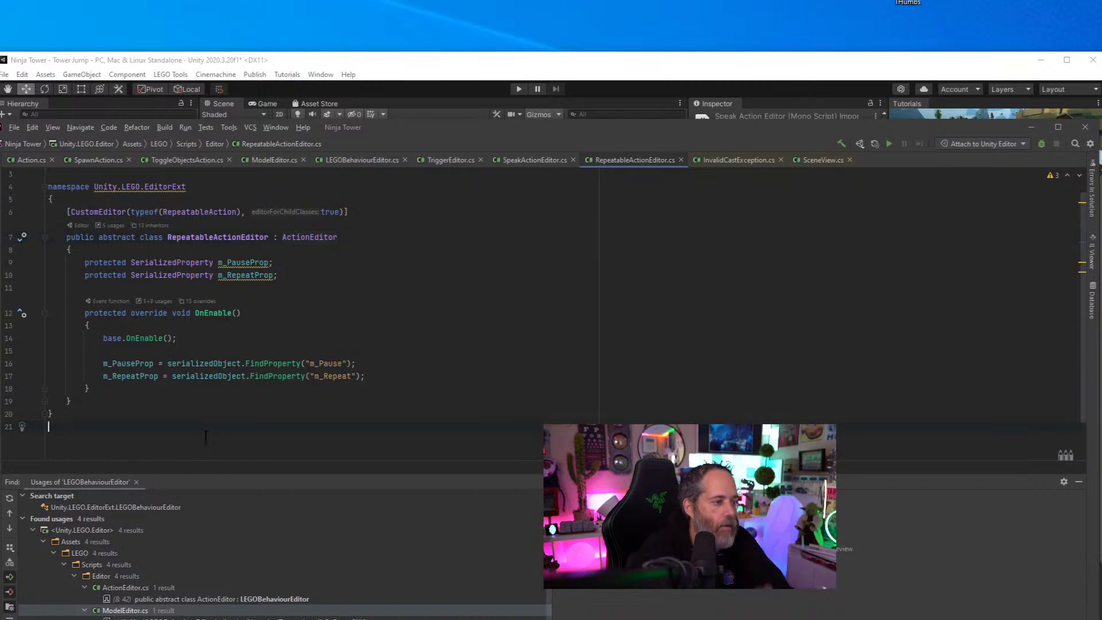
{"action": "key", "text": "ctrl+minus"}
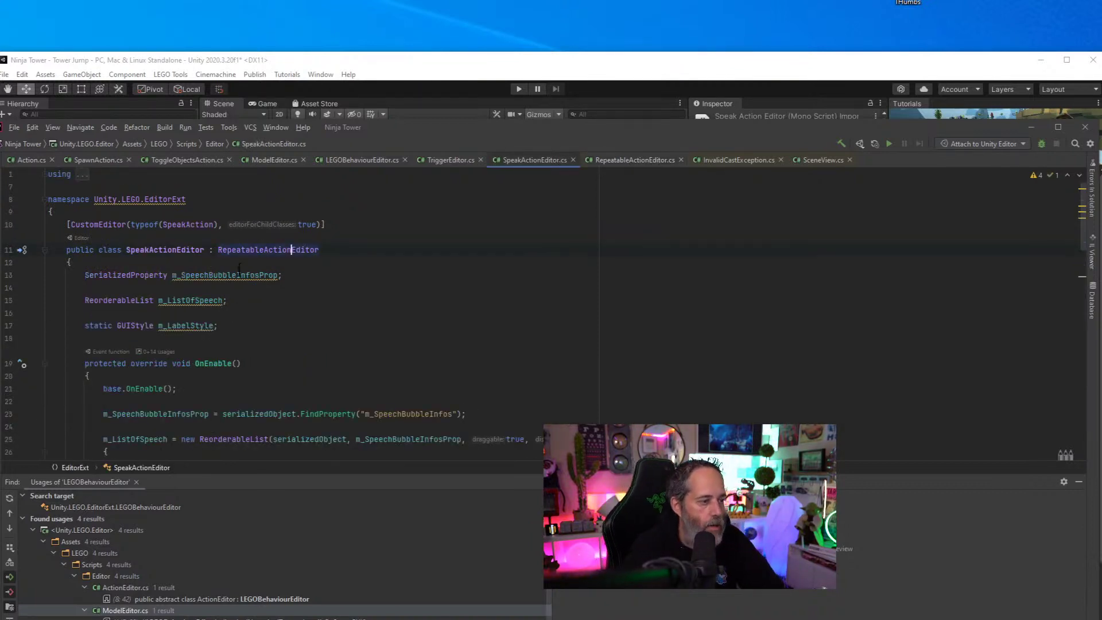
Start declaring a public class named ToggleObjectsEditor above the namespace in SpeakActionEditor.cs
{"action": "left_click", "coordinate": [251, 190]}
{"action": "key", "text": "Return"}
{"action": "key", "text": "Return"}
{"action": "key", "text": "Up"}
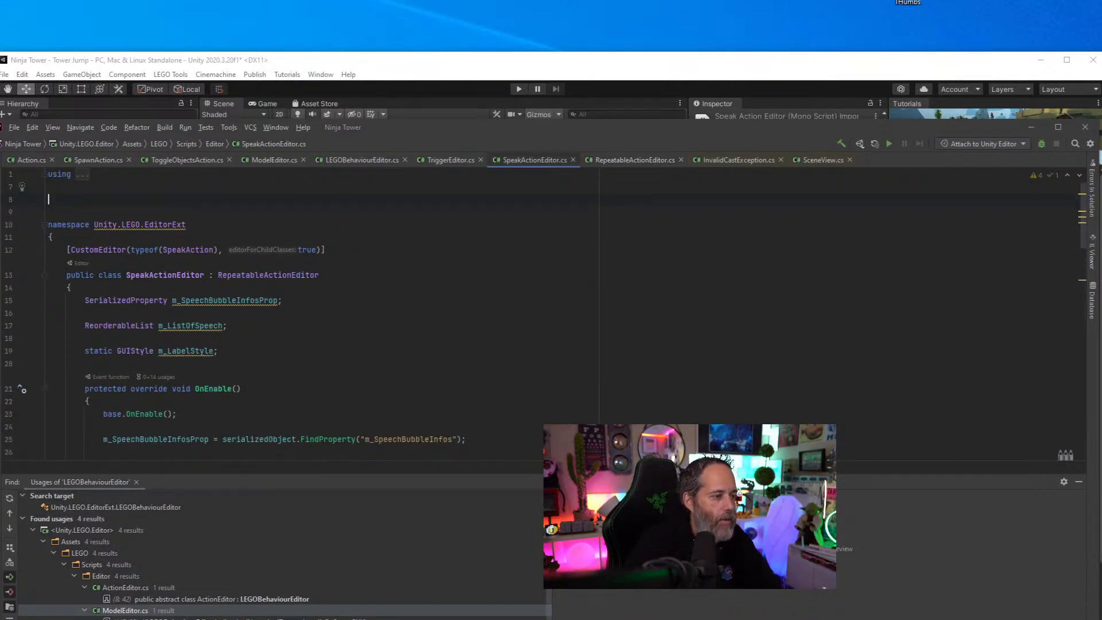
{"action": "type", "text": "public clss "}
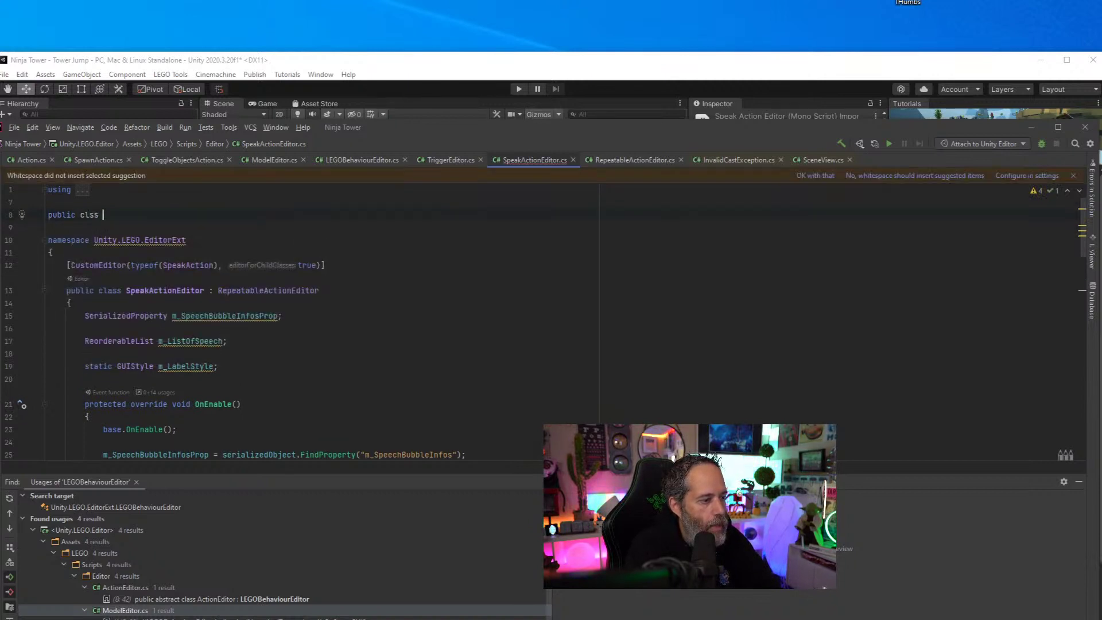
{"action": "key", "text": "BackSpace"}
{"action": "key", "text": "BackSpace"}
{"action": "key", "text": "BackSpace"}
{"action": "type", "text": "ass T"}
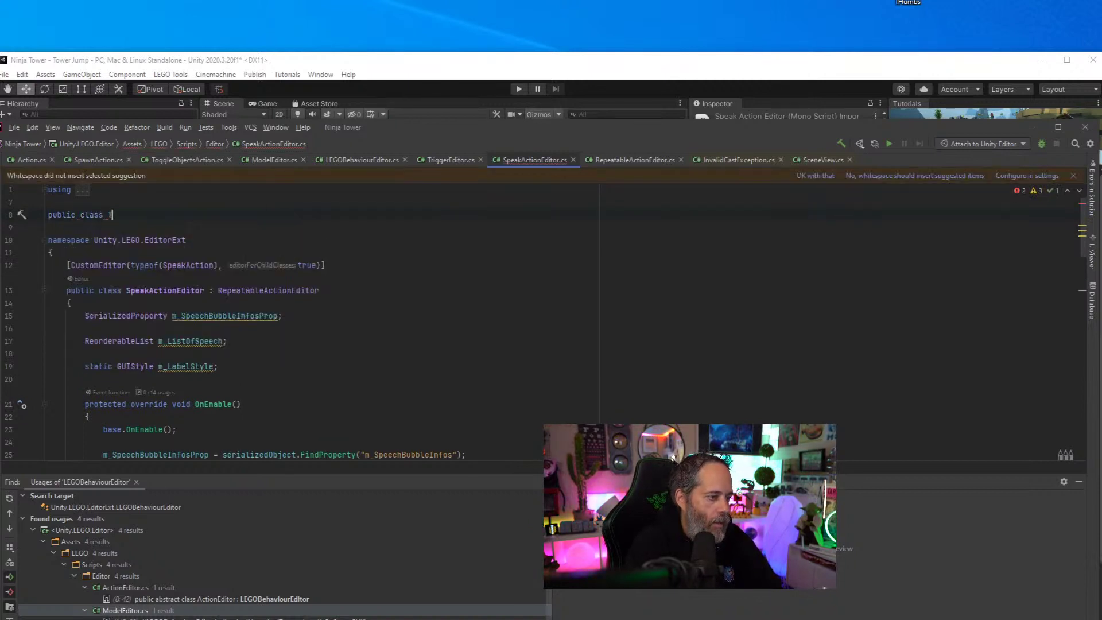
{"action": "type", "text": "oggleObjects"}
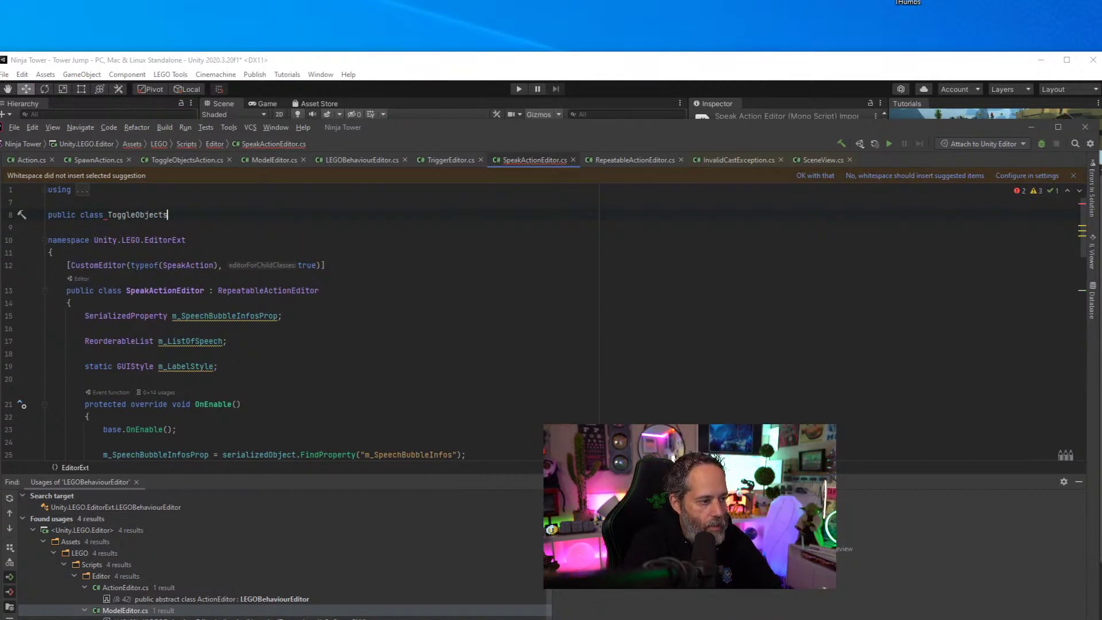
{"action": "type", "text": "Editor :"}
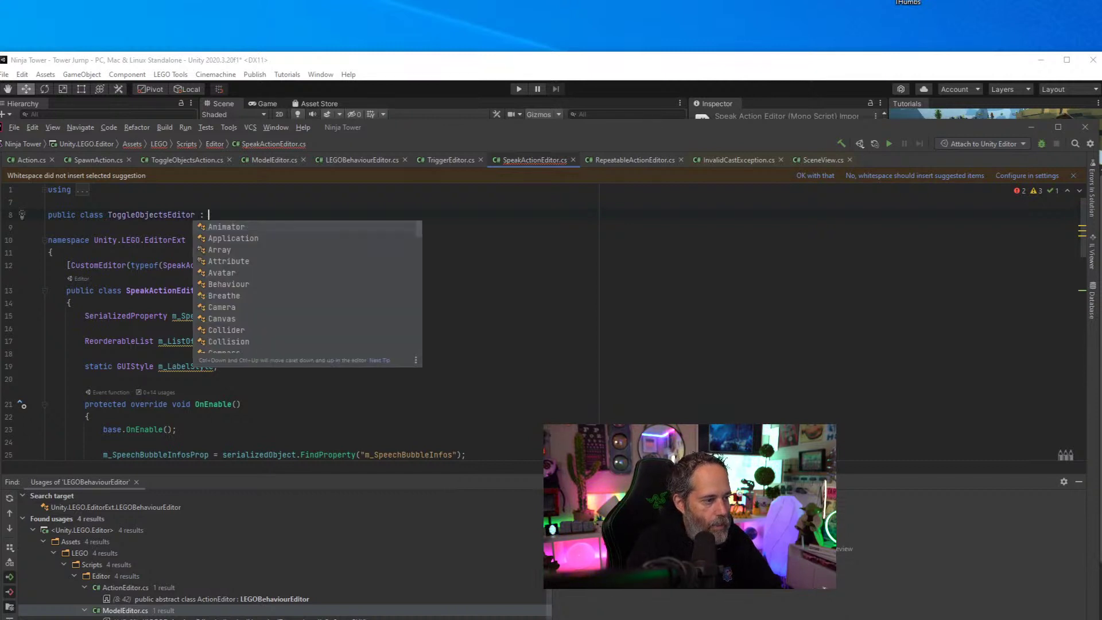
Make ToggleObjectsEditor inherit from RepeatableActionEditor and give it an empty class body
{"action": "double_click", "coordinate": [280, 290]}
{"action": "key", "text": "ctrl+c"}
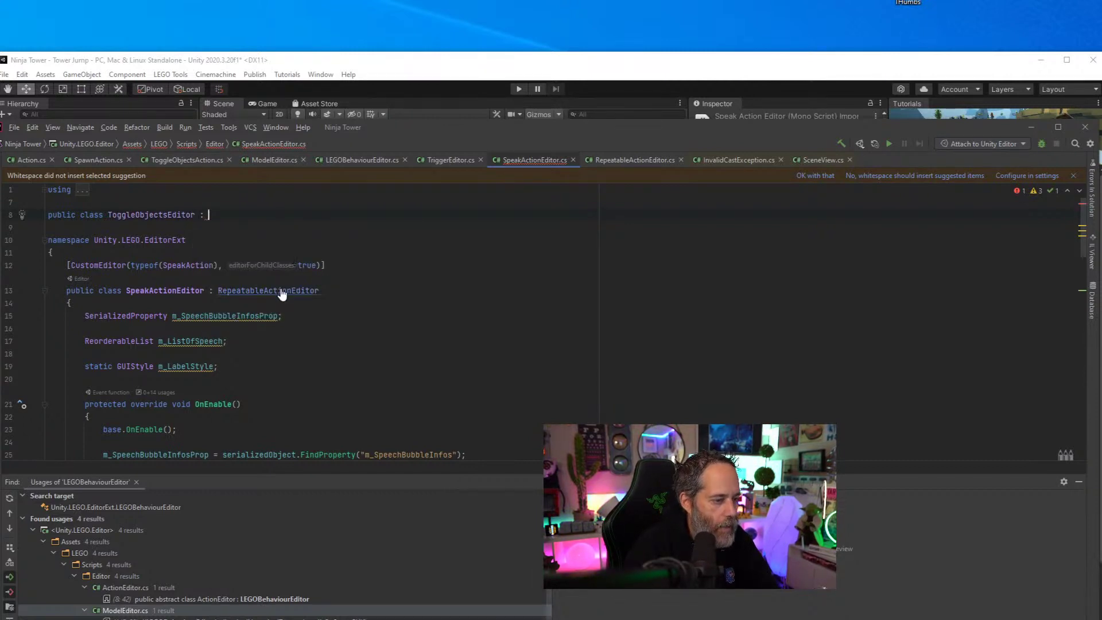
{"action": "left_click", "coordinate": [241, 213]}
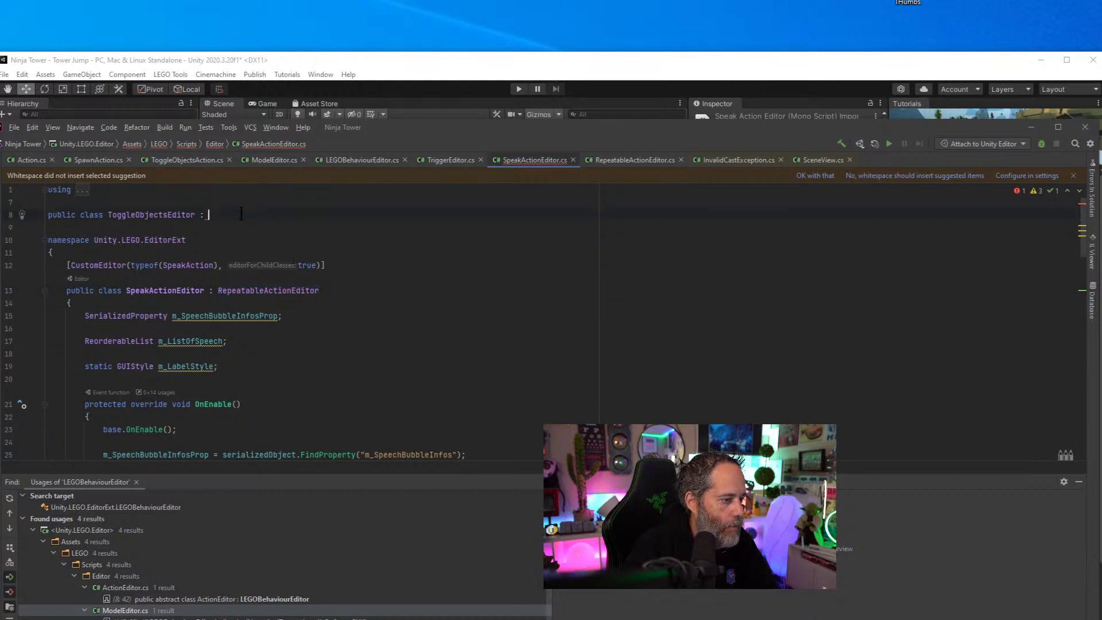
{"action": "key", "text": "ctrl+v"}
{"action": "key", "text": "Return"}
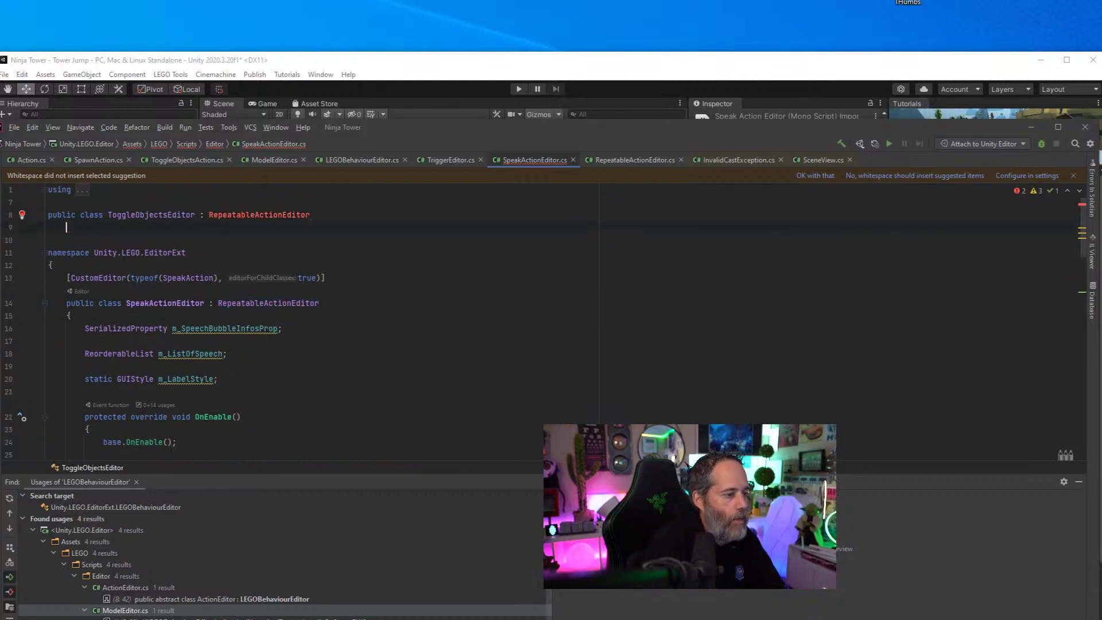
{"action": "type", "text": "{"}
{"action": "key", "text": "Return"}
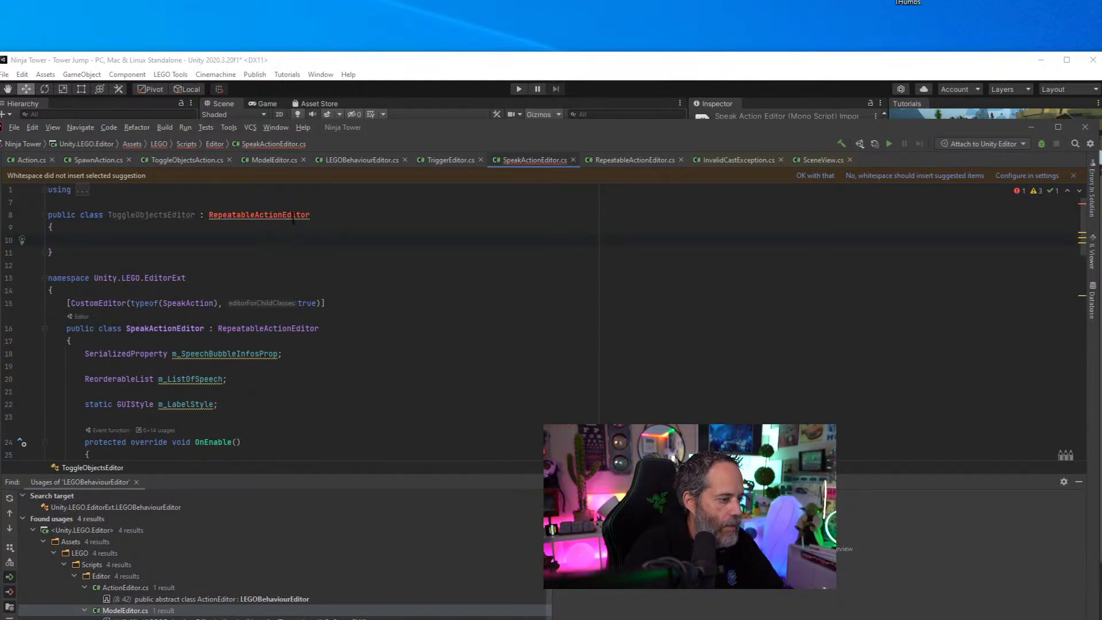
Add a CustomEditor attribute above the ToggleObjectsEditor class with typeof ToggleObjectsAction and the argument true
{"action": "key", "text": "Up"}
{"action": "key", "text": "Up"}
{"action": "key", "text": "Up"}
{"action": "key", "text": "Return"}
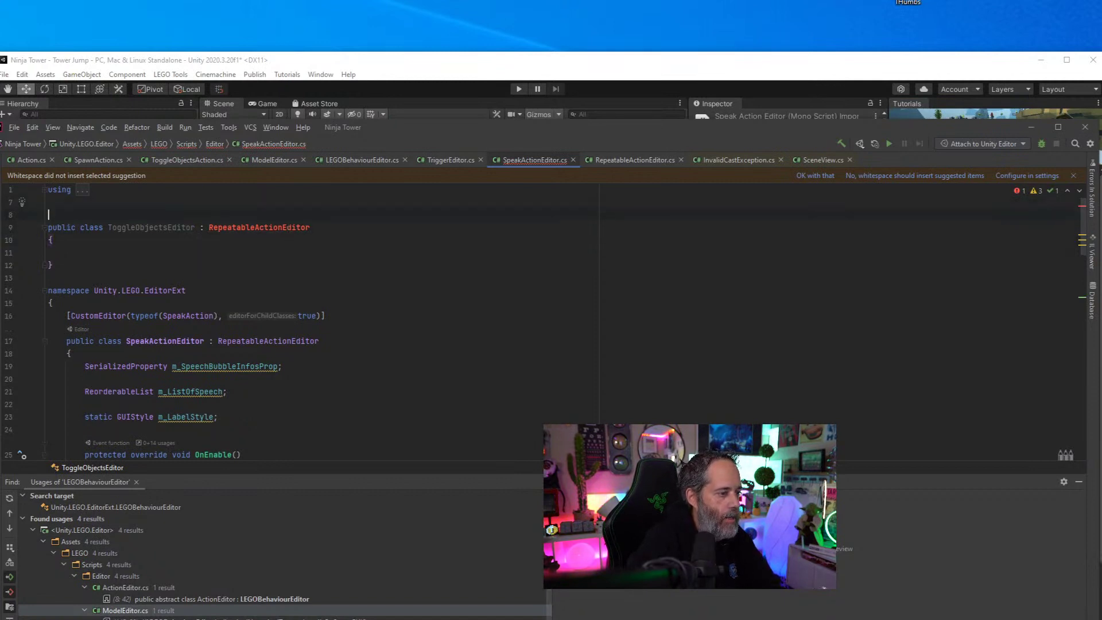
{"action": "type", "text": "[Custom"}
{"action": "key", "text": "Return"}
{"action": "type", "text": "typeo"}
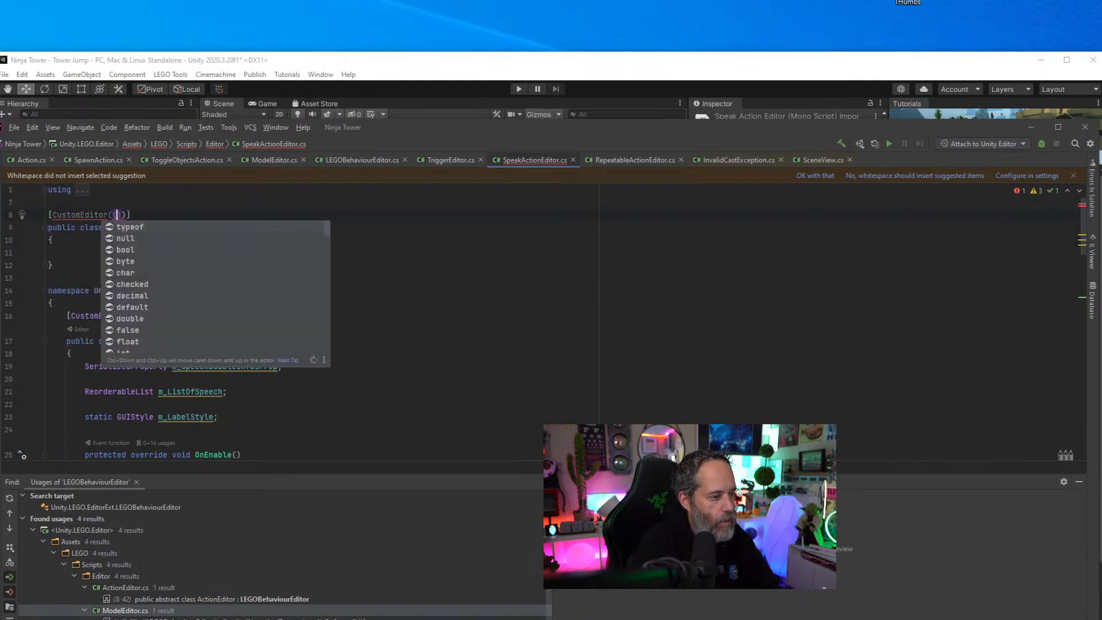
{"action": "type", "text": "f(Toggle"}
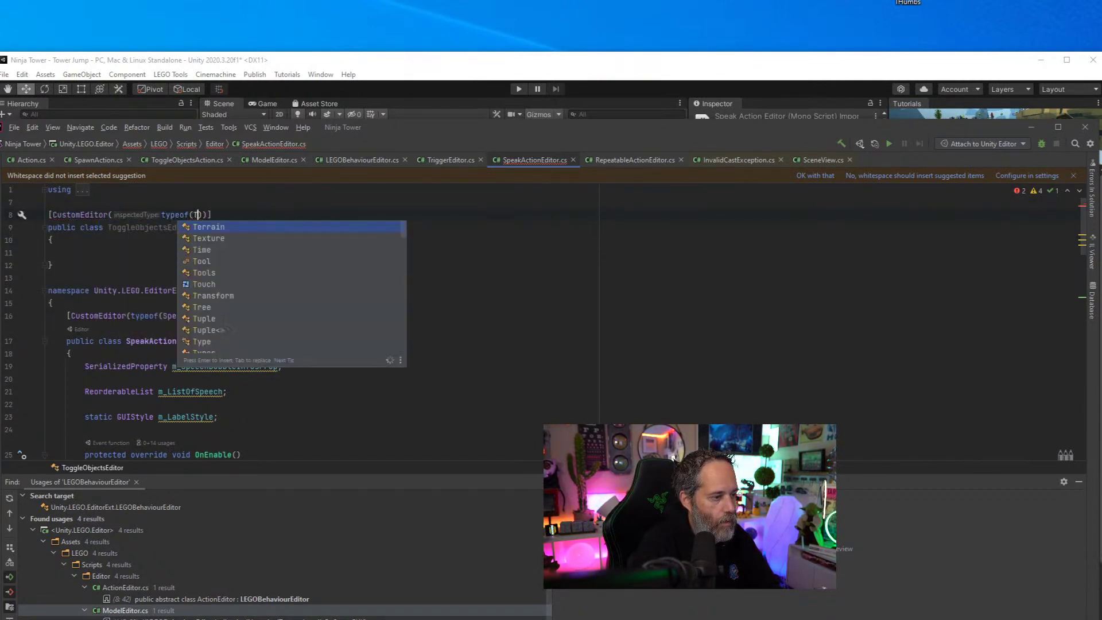
{"action": "key", "text": "Down"}
{"action": "key", "text": "Down"}
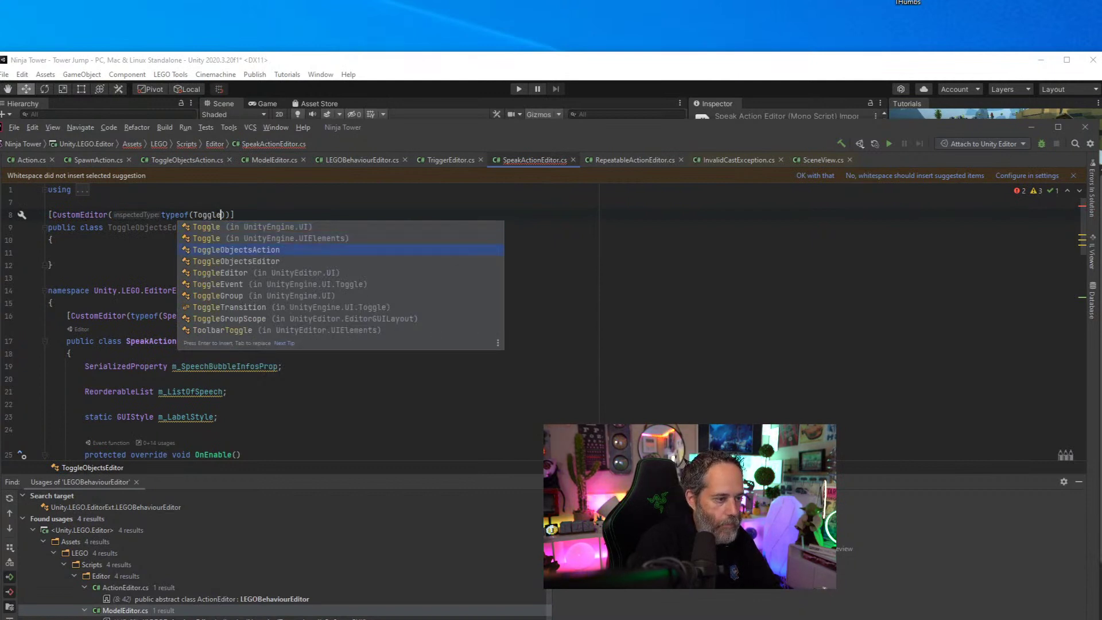
{"action": "key", "text": "Return"}
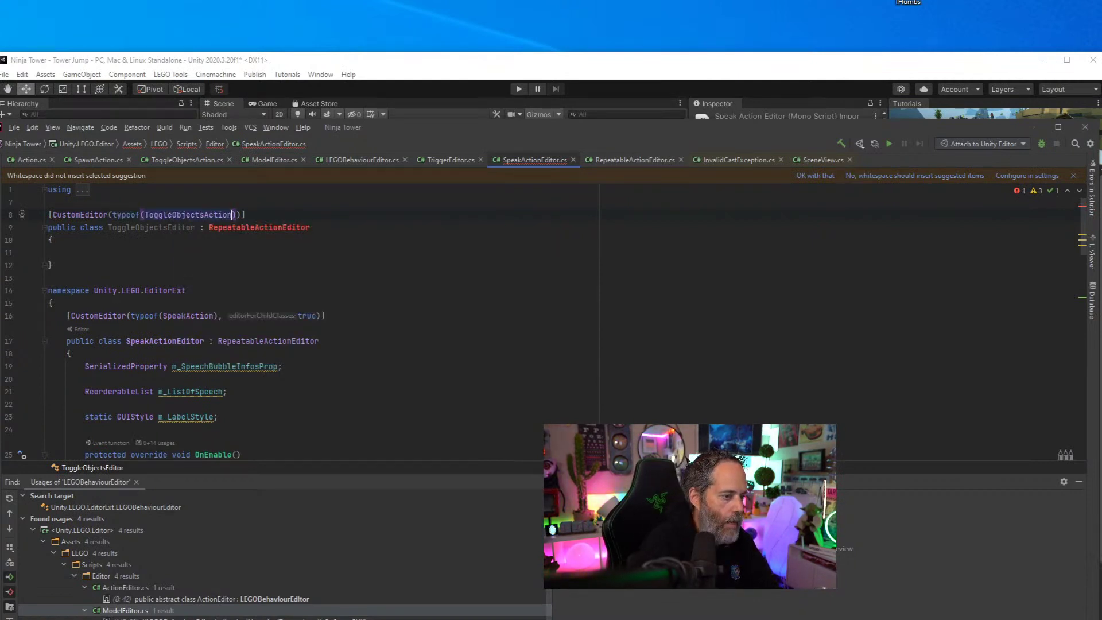
{"action": "type", "text": ", tu"}
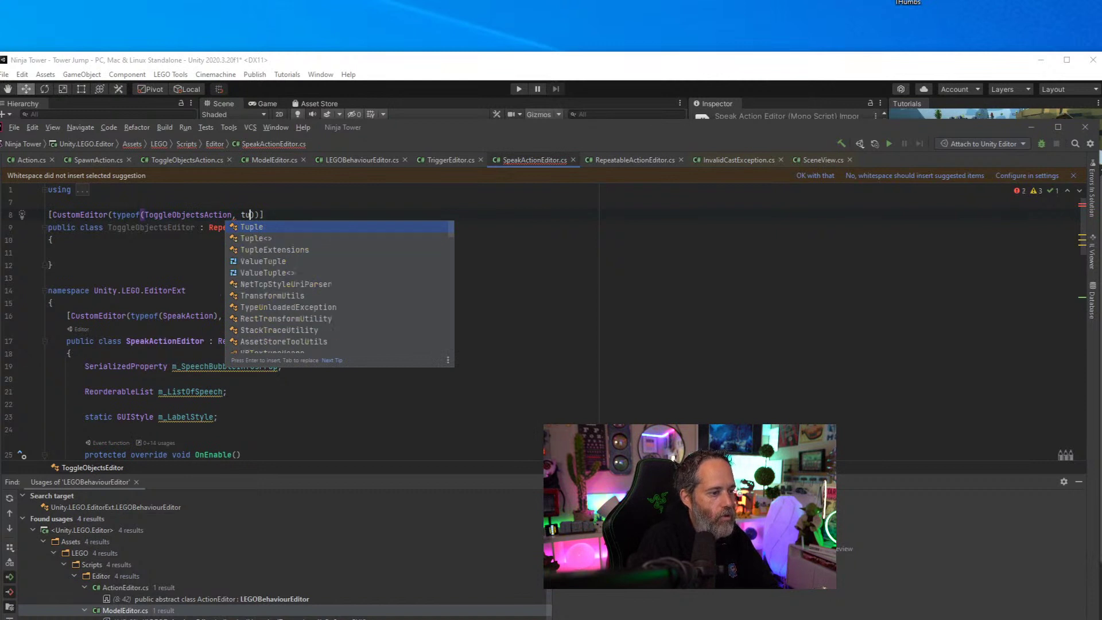
{"action": "type", "text": "rue"}
{"action": "key", "text": "alt+Return"}
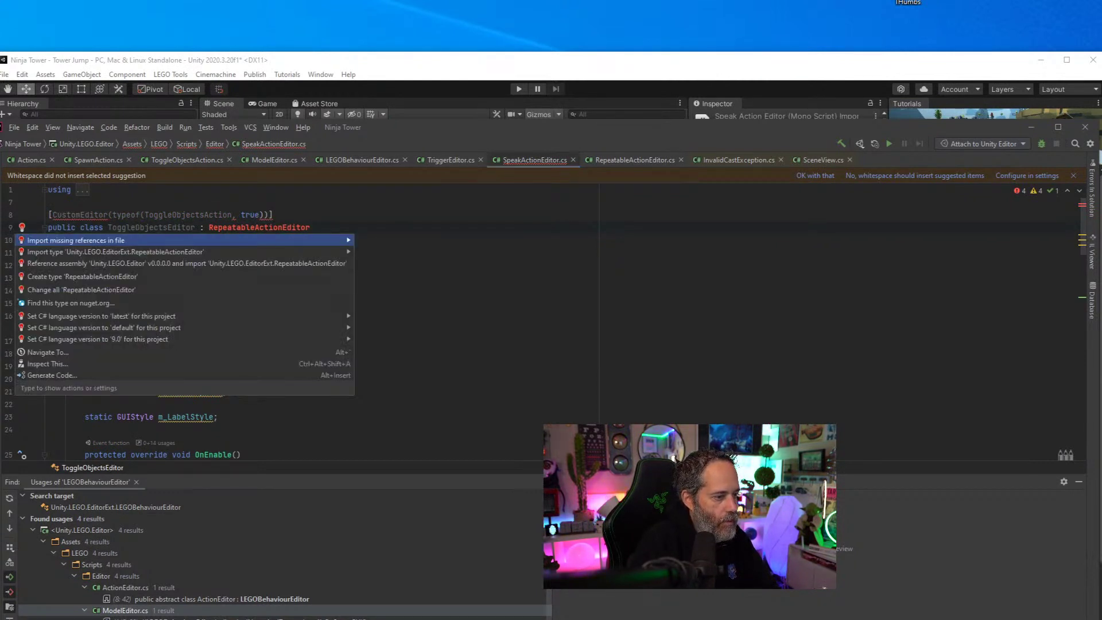
{"action": "key", "text": "Escape"}
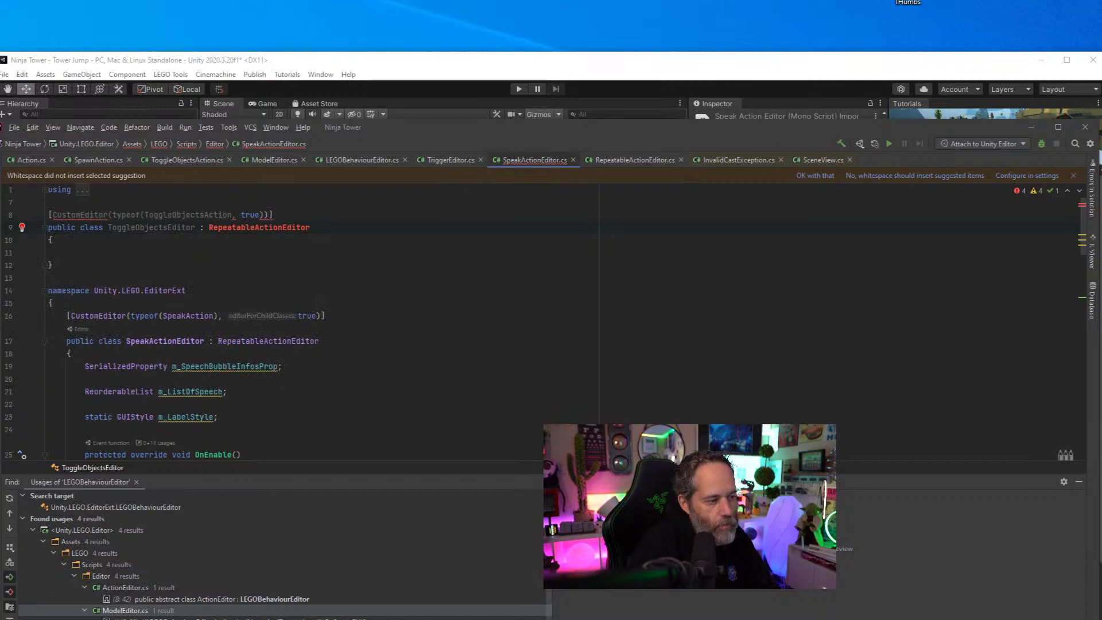
Copy the namespace Unity.LEGO.EditorExt line and paste it above the ToggleObjectsEditor attribute
{"action": "key", "text": "Down"}
{"action": "key", "text": "Down"}
{"action": "key", "text": "Down"}
{"action": "key", "text": "Down"}
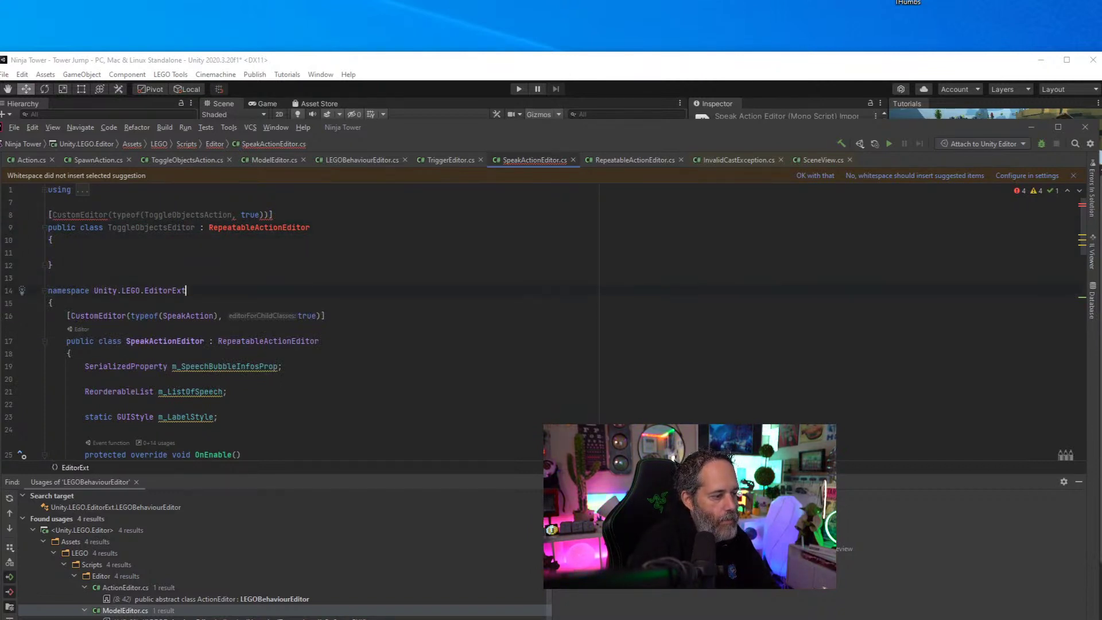
{"action": "key", "text": "ctrl+c"}
{"action": "key", "text": "Up"}
{"action": "key", "text": "Up"}
{"action": "key", "text": "Up"}
{"action": "key", "text": "Up"}
{"action": "key", "text": "Up"}
{"action": "key", "text": "Up"}
{"action": "key", "text": "Up"}
{"action": "key", "text": "Return"}
{"action": "key", "text": "ctrl+v"}
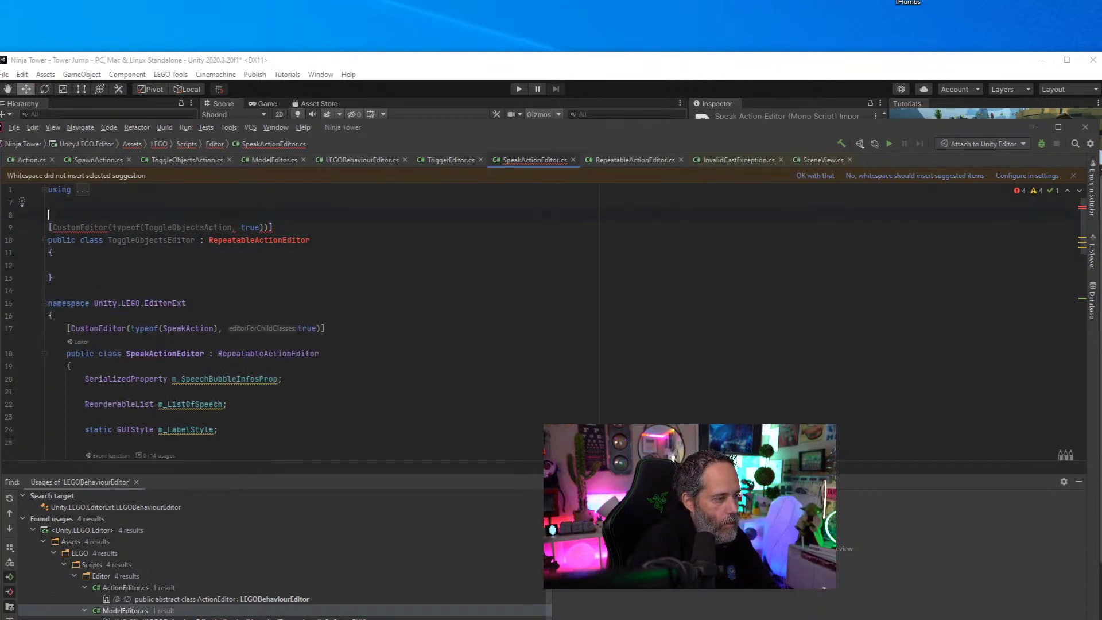
{"action": "key", "text": "Down"}
{"action": "key", "text": "Down"}
{"action": "key", "text": "Up"}
{"action": "key", "text": "Up"}
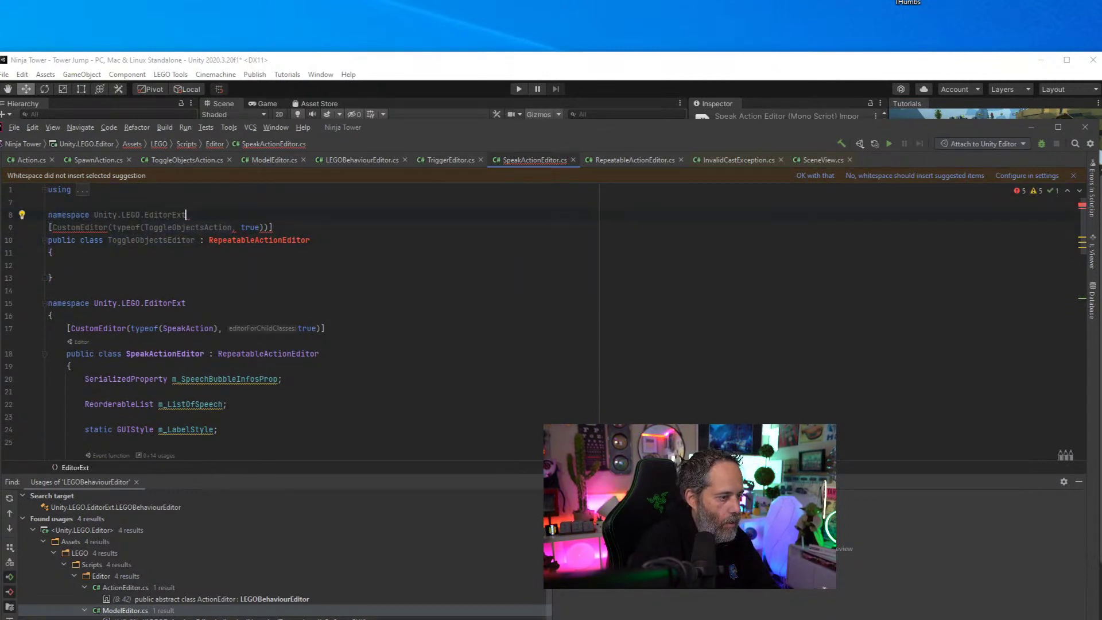
Enclose the ToggleObjectsEditor class and its attribute in the braces of the new Unity.LEGO.EditorExt namespace block
{"action": "key", "text": "Return"}
{"action": "type", "text": "{"}
{"action": "key", "text": "Down"}
{"action": "key", "text": "Down"}
{"action": "key", "text": "Down"}
{"action": "key", "text": "Down"}
{"action": "key", "text": "Down"}
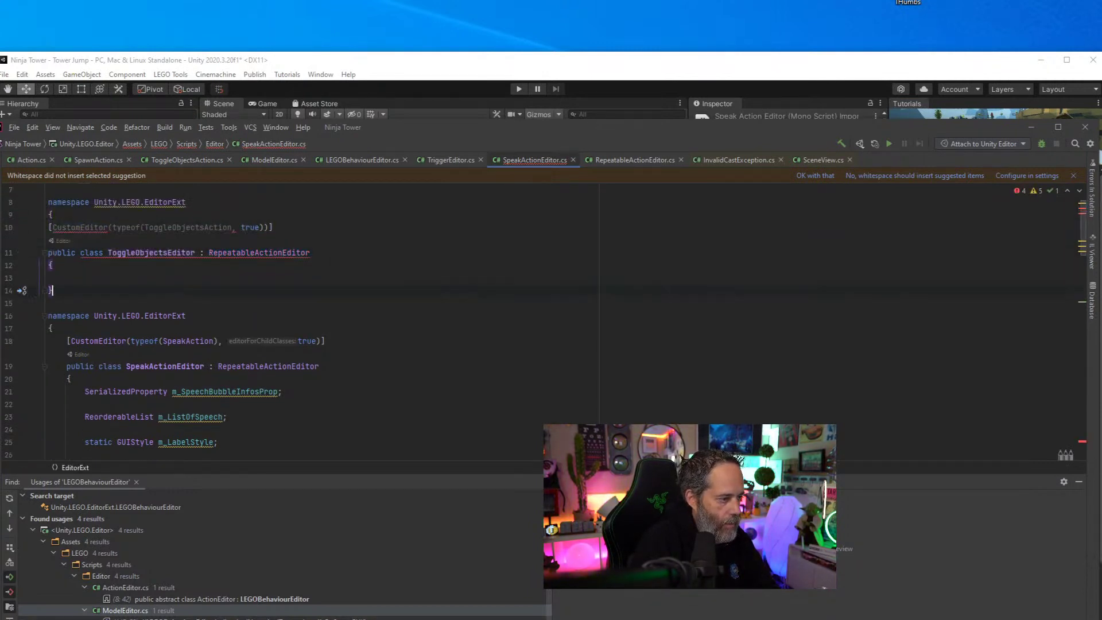
{"action": "key", "text": "Return"}
{"action": "type", "text": "}}"}
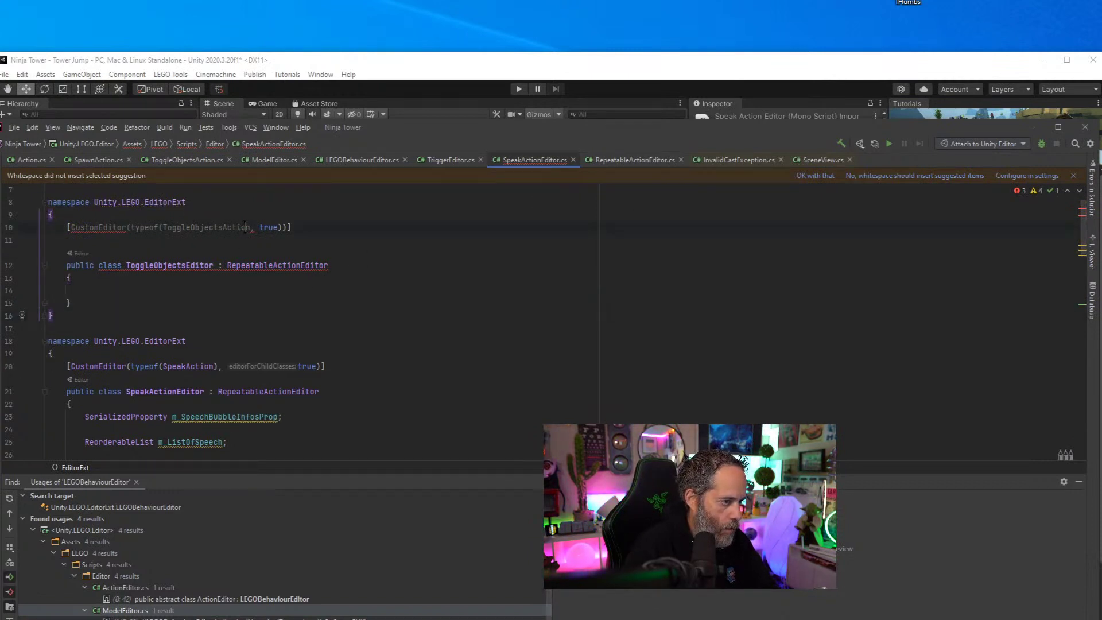
Correct the attribute's parentheses so it reads CustomEditor(typeof(ToggleObjectsAction), true)
{"action": "left_click", "coordinate": [253, 228]}
{"action": "type", "text": ")"}
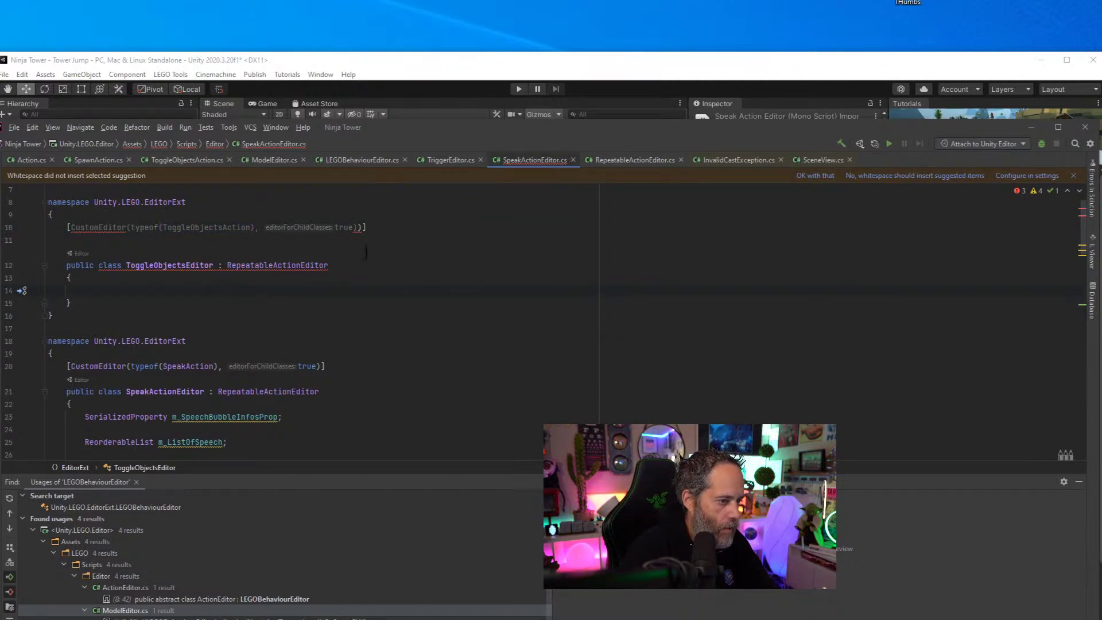
{"action": "left_click", "coordinate": [357, 228]}
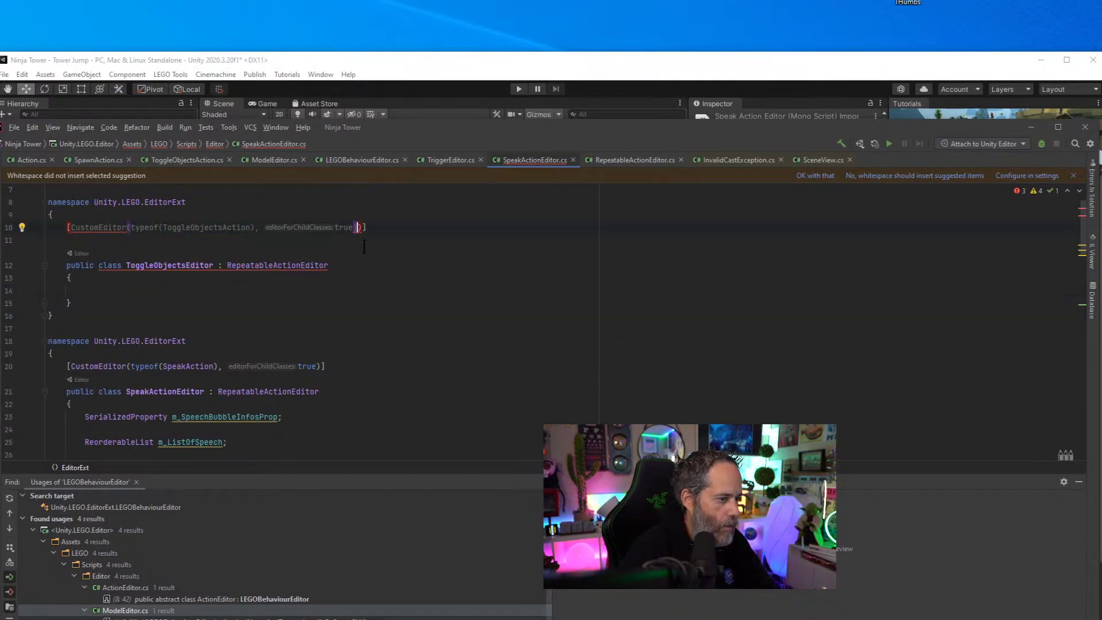
{"action": "left_click", "coordinate": [48, 240]}
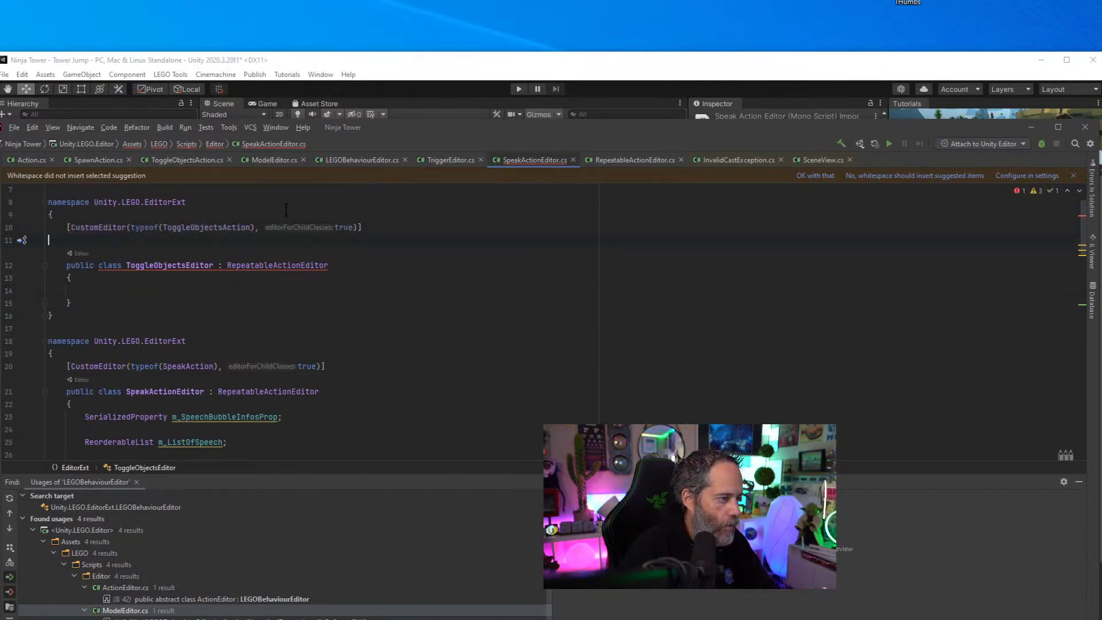
Implement the missing CreateGUI override in the ToggleObjectsEditor class and delete its NotImplementedException statement
{"action": "left_click", "coordinate": [144, 290]}
{"action": "scroll", "coordinate": [145, 278], "scroll_direction": "up", "scroll_amount": 1}
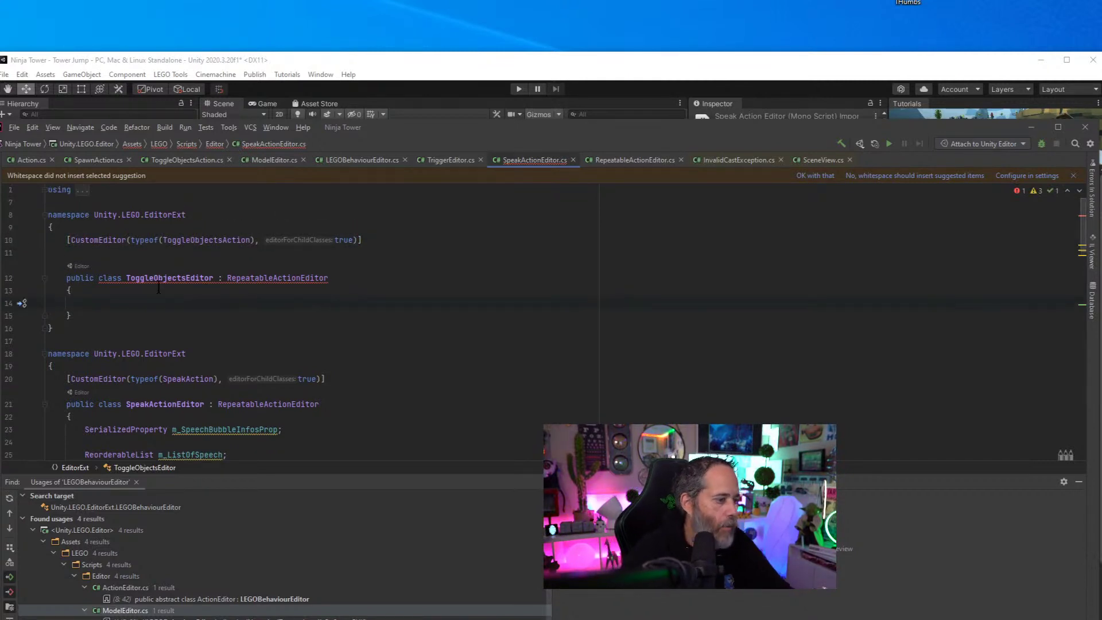
{"action": "mouse_move", "coordinate": [145, 276]}
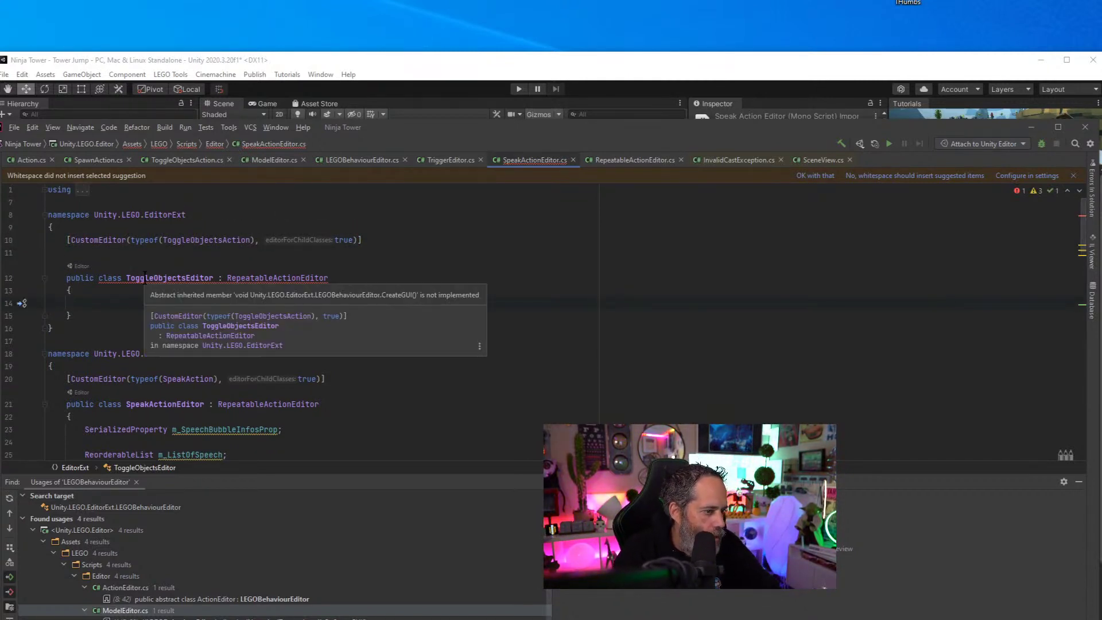
{"action": "left_click", "coordinate": [145, 276]}
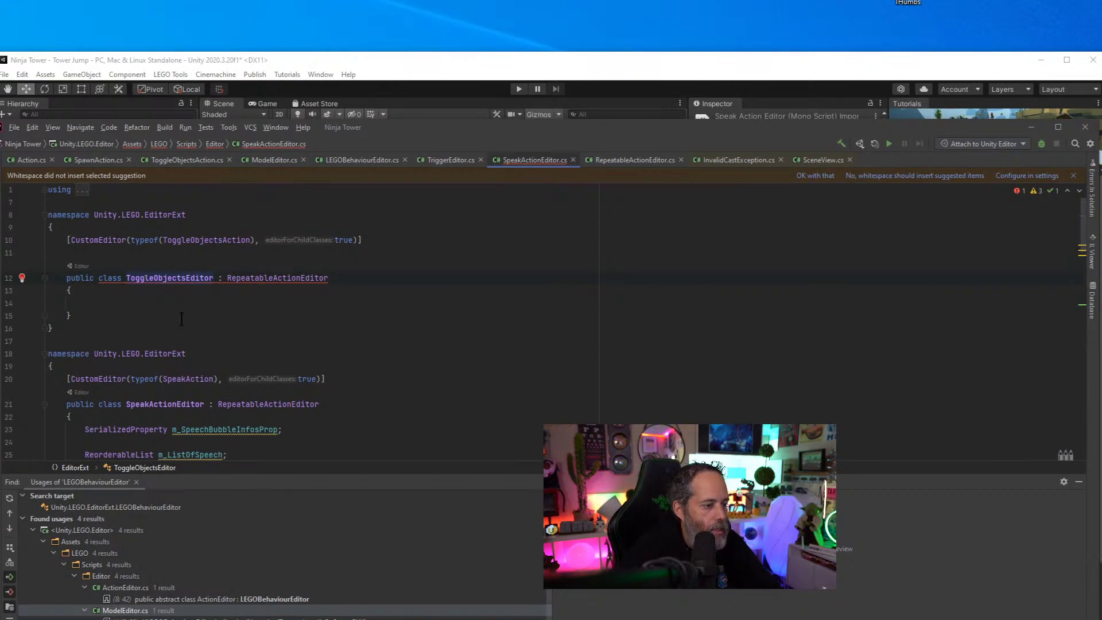
{"action": "key", "text": "alt+Return"}
{"action": "key", "text": "Return"}
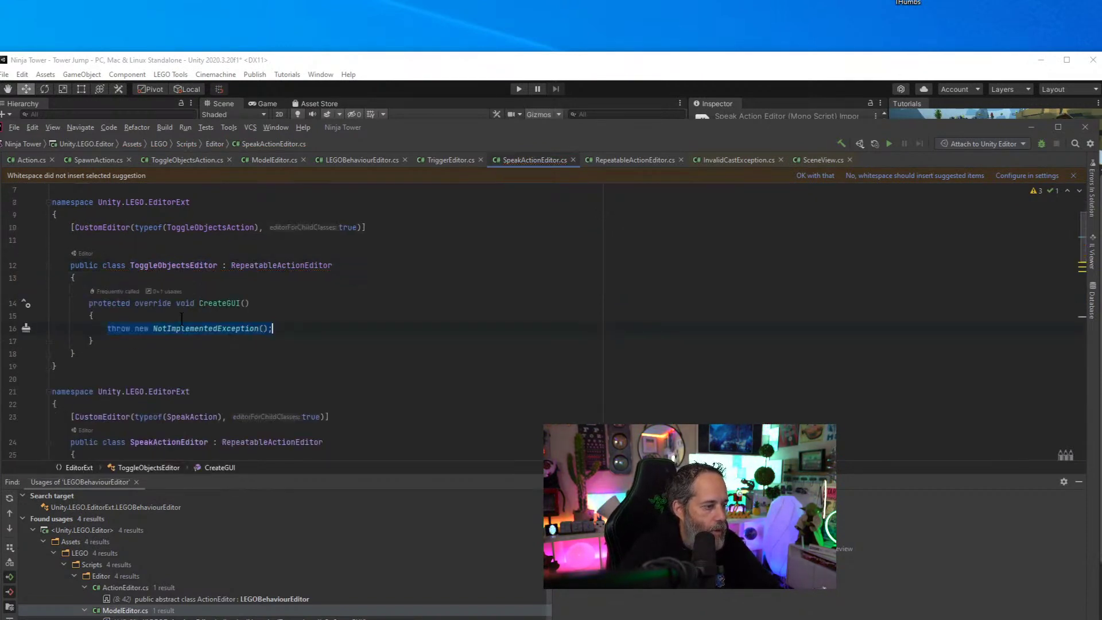
{"action": "key", "text": "Delete"}
Try calling base.CreateGUI() inside the ToggleObjectsEditor override after reviewing SpeakActionEditor's CreateGUI method, and remove the call
{"action": "scroll", "coordinate": [190, 302], "scroll_direction": "down", "scroll_amount": 5}
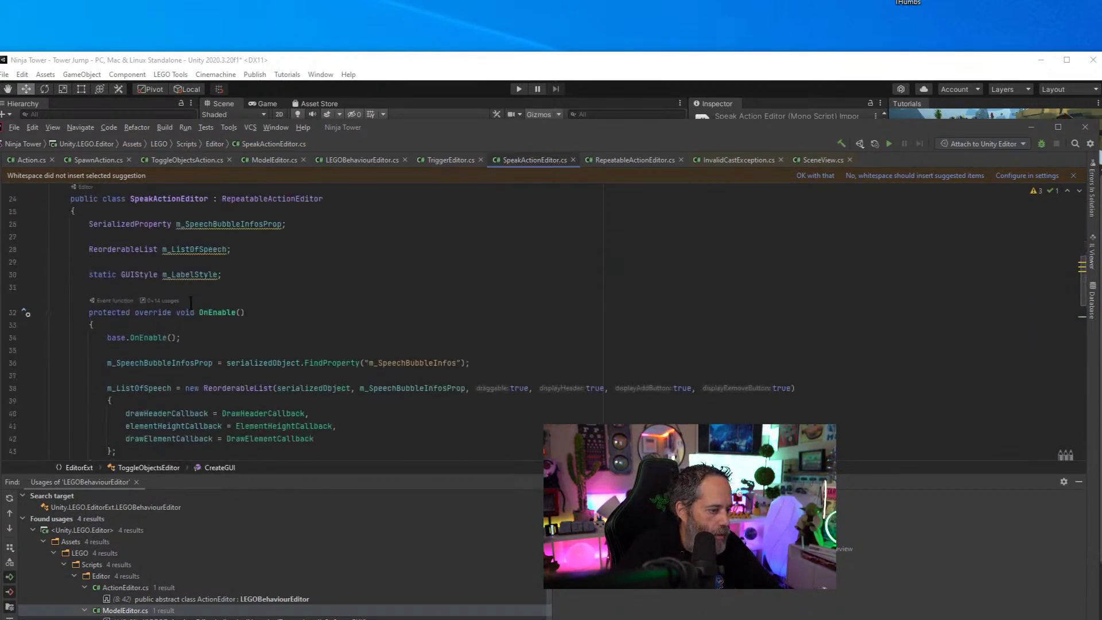
{"action": "scroll", "coordinate": [191, 303], "scroll_direction": "down", "scroll_amount": 6}
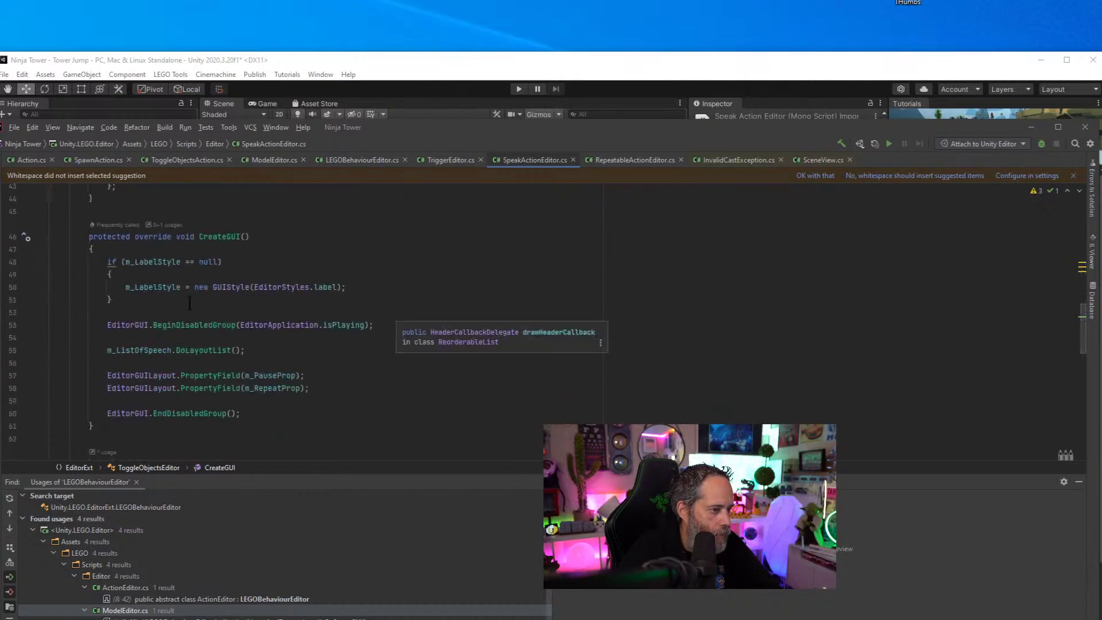
{"action": "left_click", "coordinate": [111, 261]}
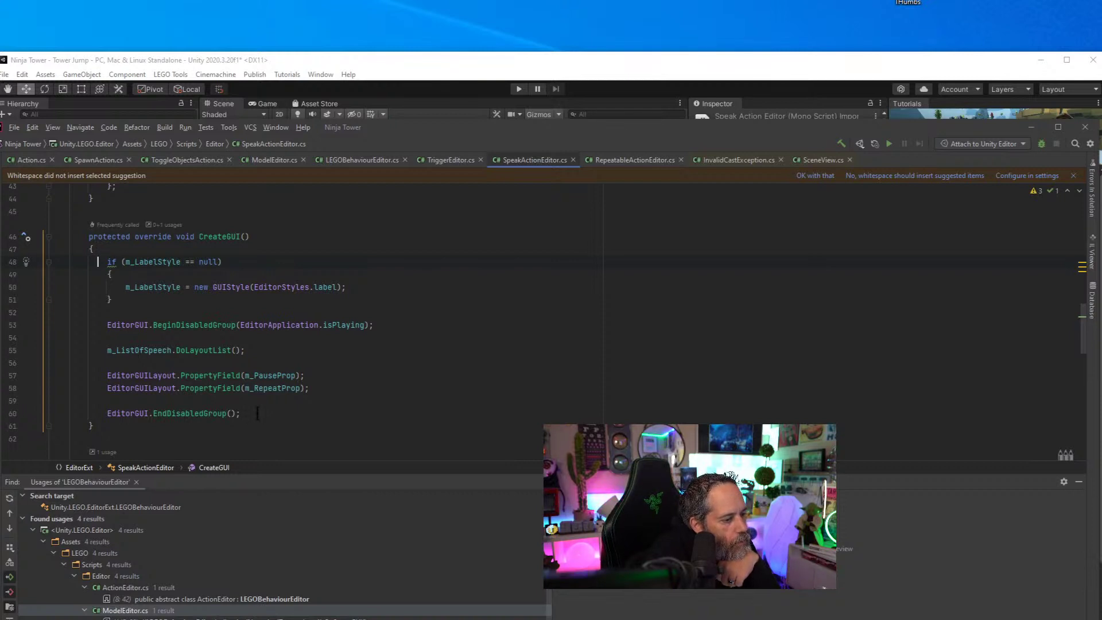
{"action": "scroll", "coordinate": [257, 413], "scroll_direction": "up", "scroll_amount": 5}
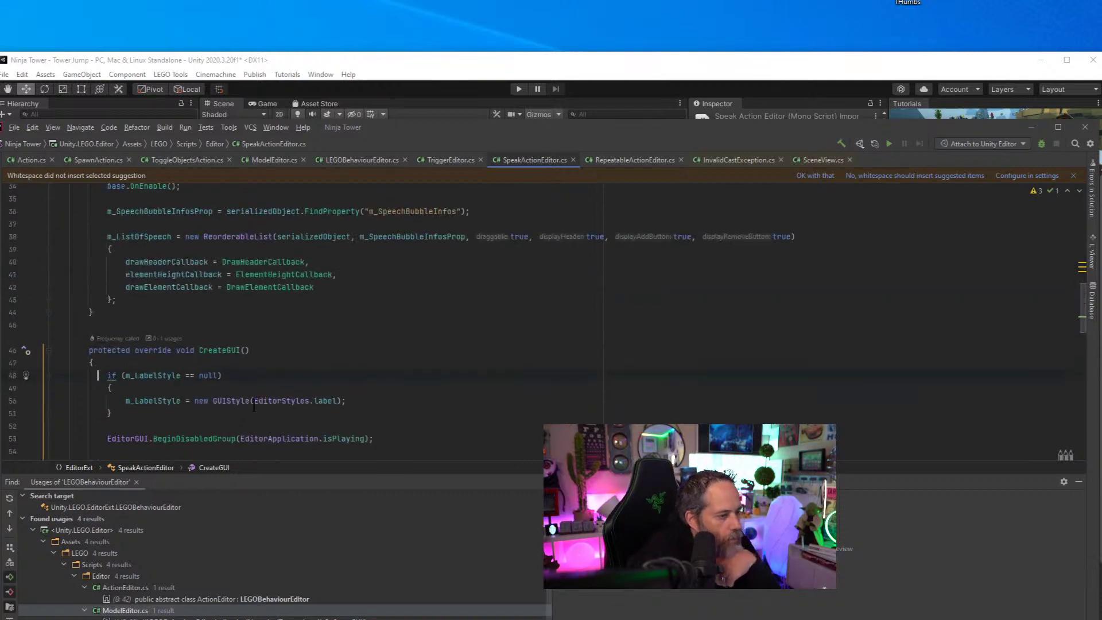
{"action": "scroll", "coordinate": [255, 402], "scroll_direction": "up", "scroll_amount": 7}
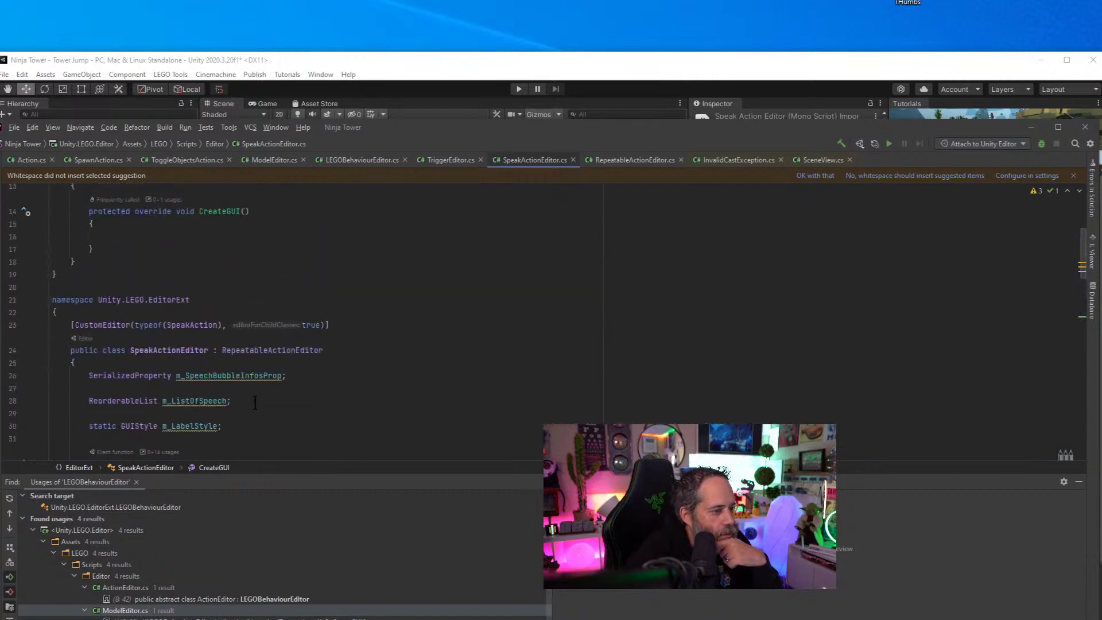
{"action": "left_click", "coordinate": [170, 307]}
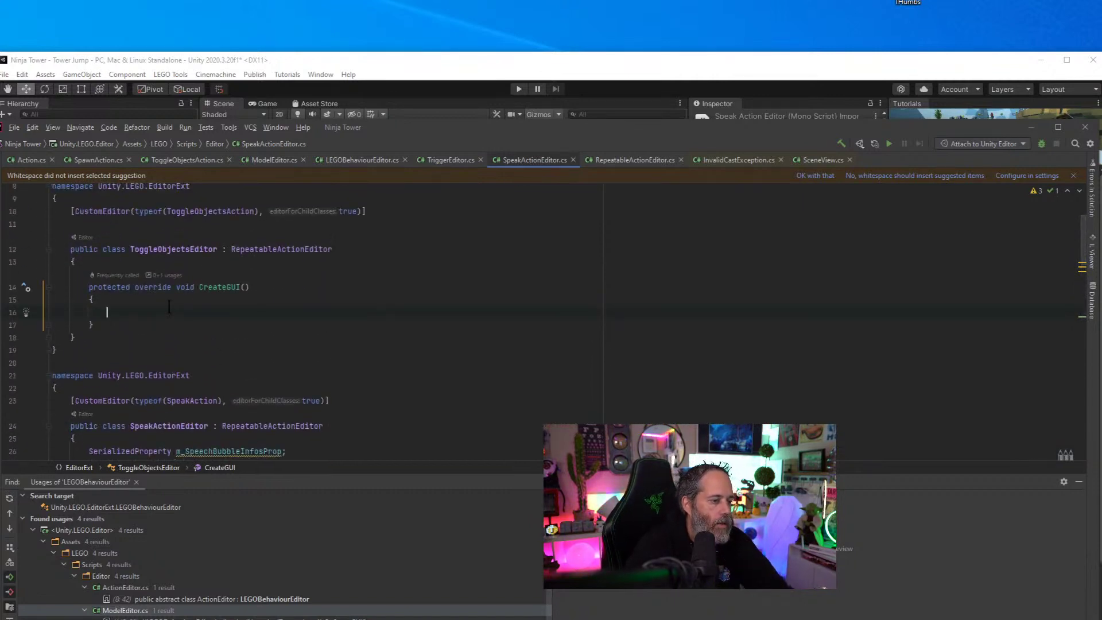
{"action": "type", "text": "base.crease"}
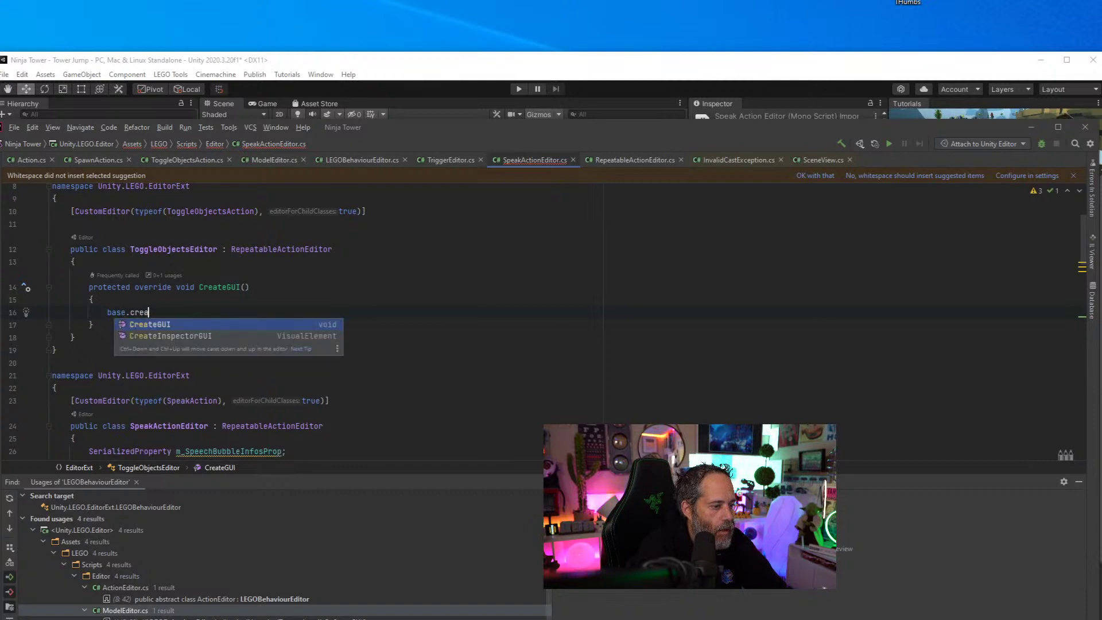
{"action": "key", "text": "Return"}
{"action": "type", "text": ";"}
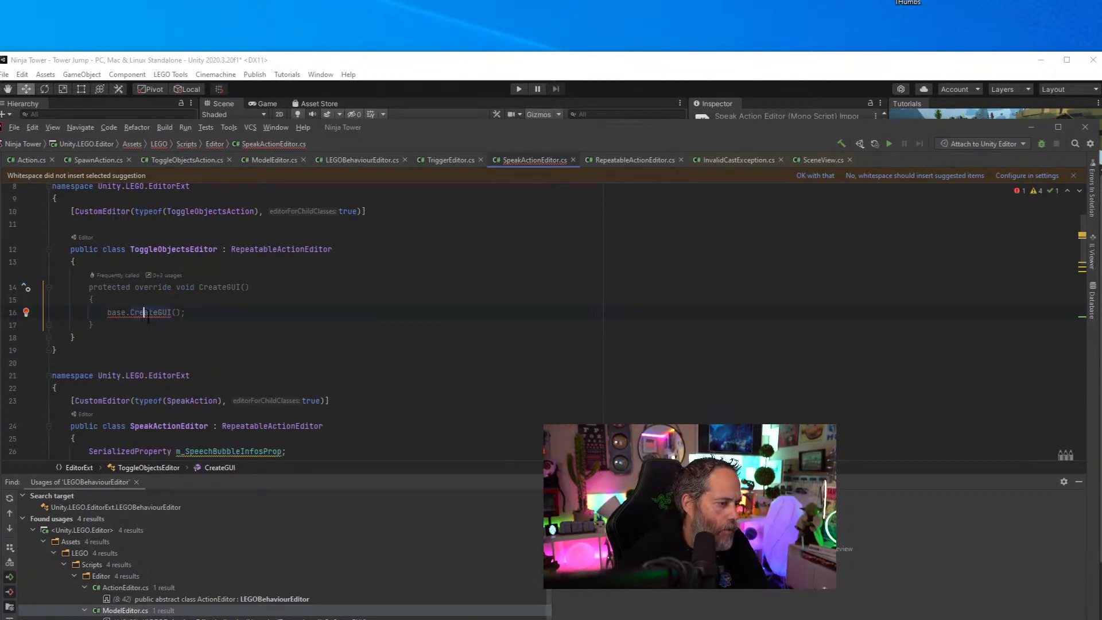
{"action": "key", "text": "alt+Return"}
{"action": "key", "text": "Return"}
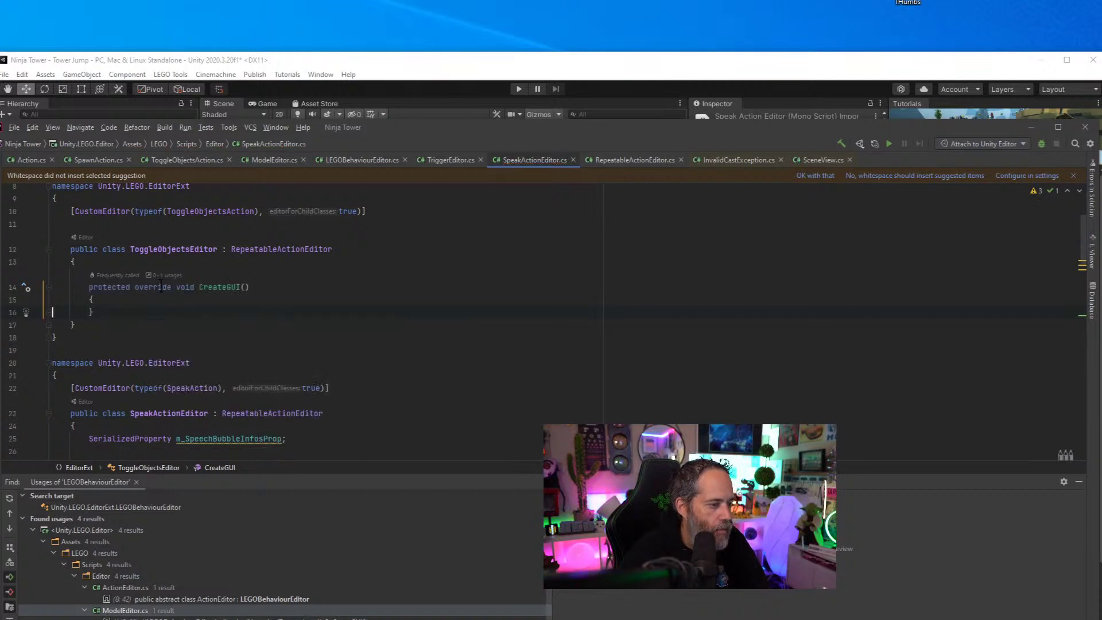
Move the ToggleObjectsEditor class into its own file, ToggleObjectsEditor.cs
{"action": "left_click", "coordinate": [169, 263]}
{"action": "left_click", "coordinate": [163, 248]}
{"action": "key", "text": "alt+Return"}
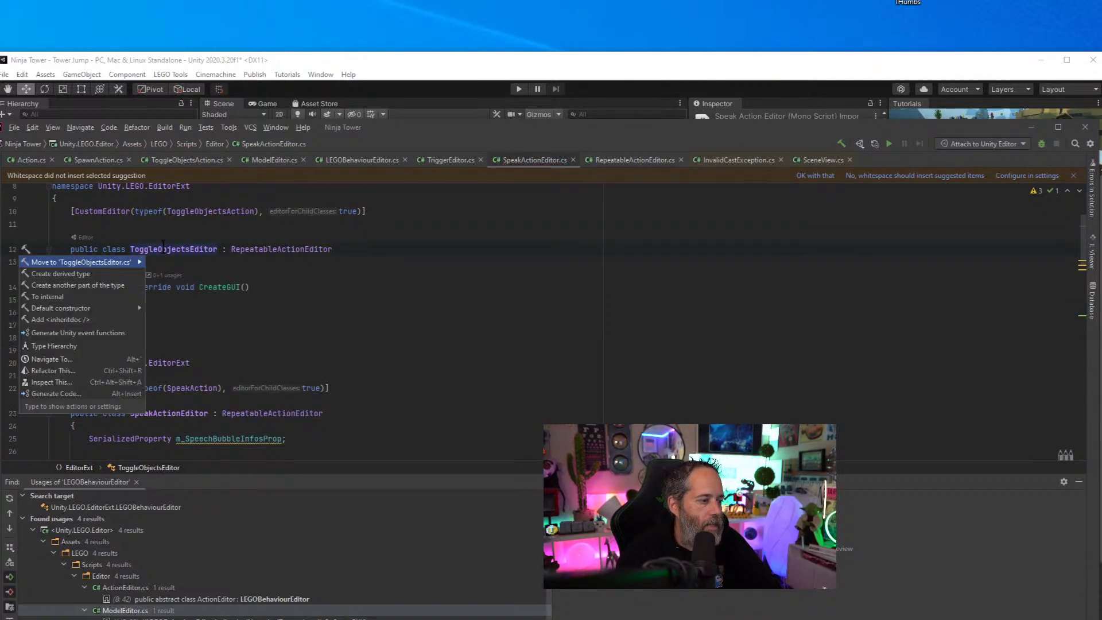
{"action": "key", "text": "Return"}
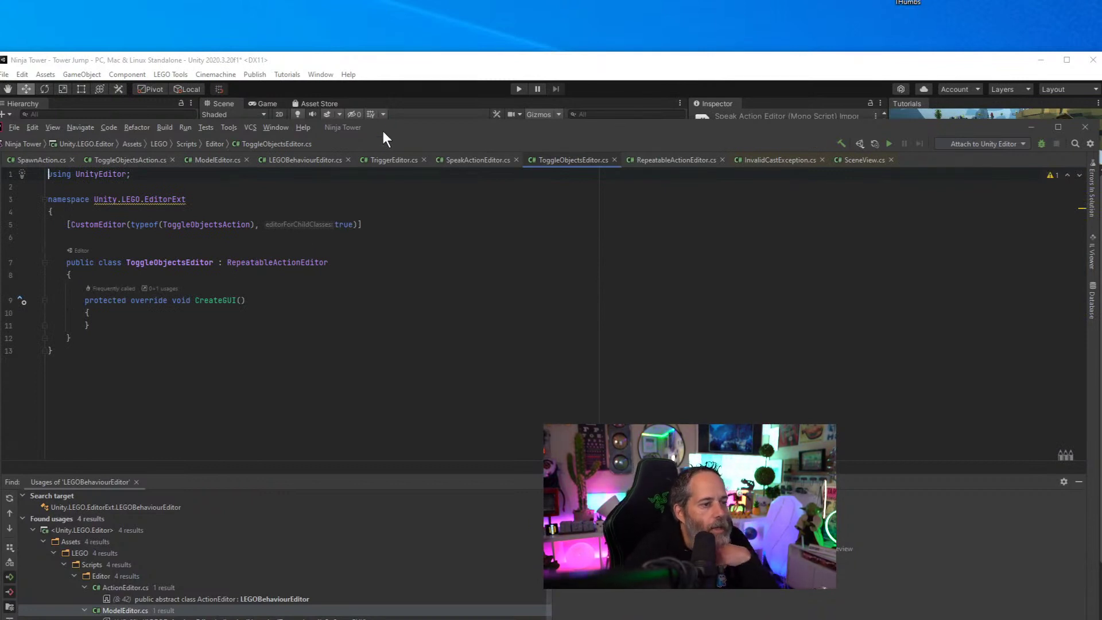
Switch to Unity to compile the scripts and clear the console
{"action": "left_click", "coordinate": [420, 83]}
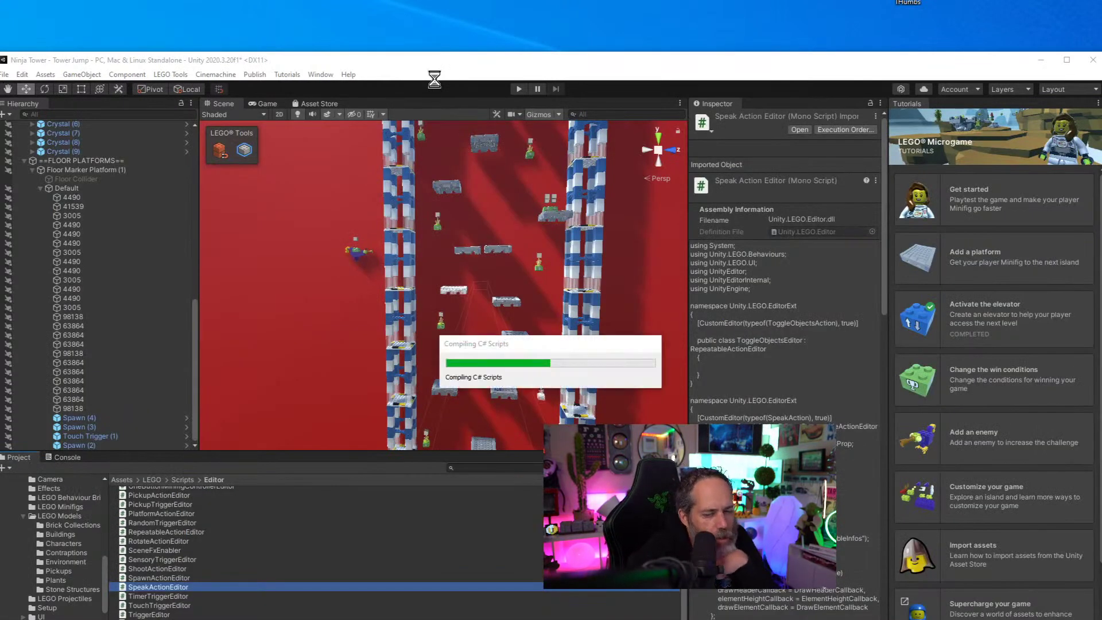
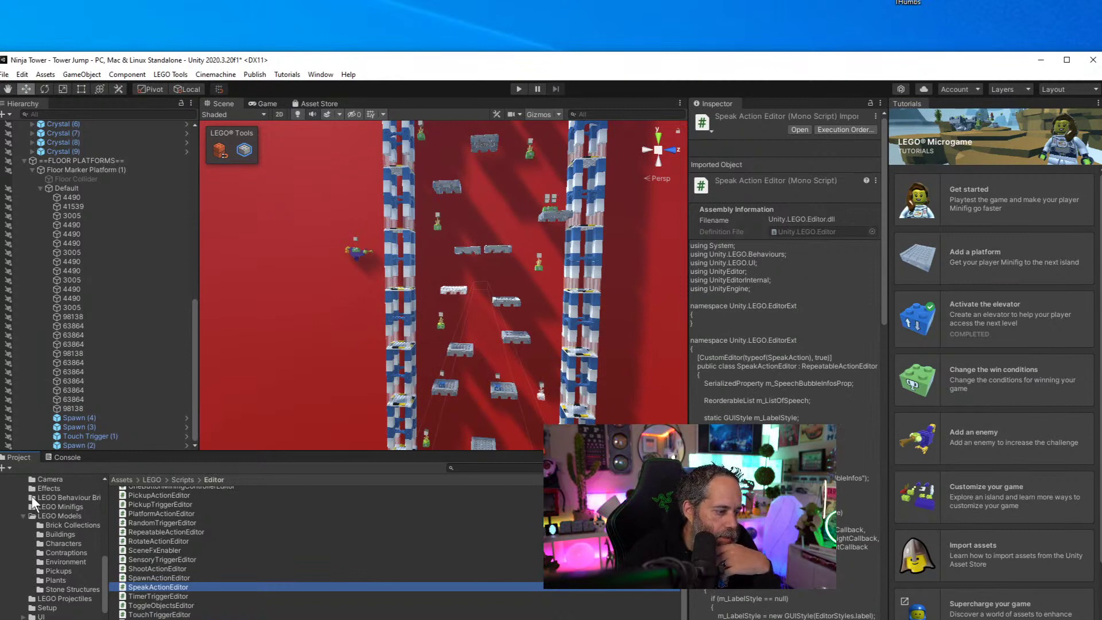
{"action": "left_click", "coordinate": [52, 457]}
{"action": "left_click", "coordinate": [7, 467]}
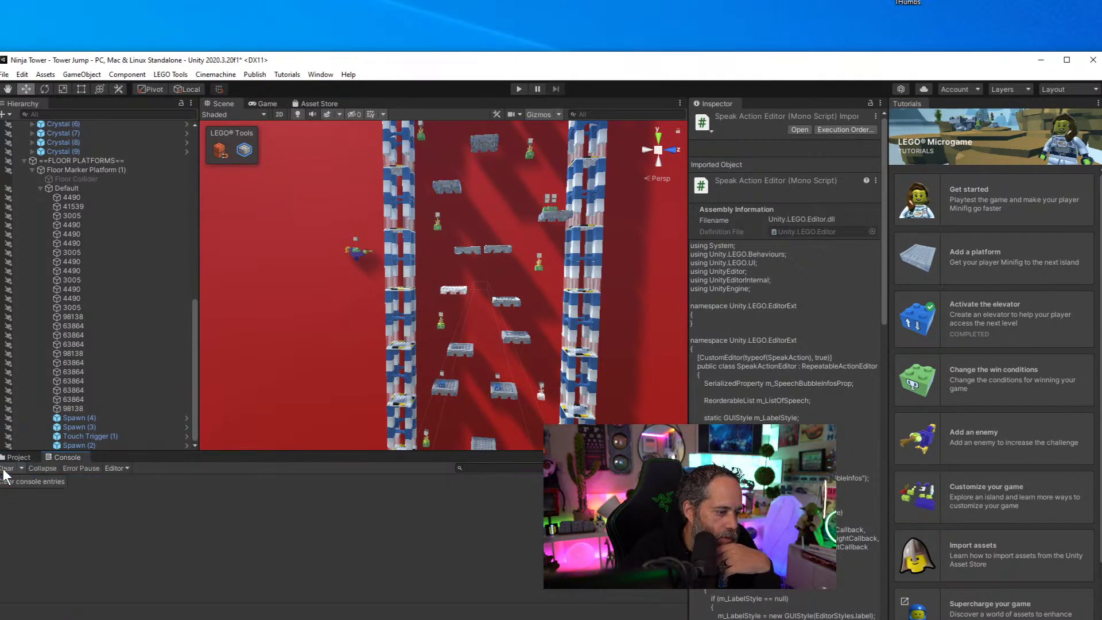
Locate the LEGO Behaviour Bricks prefabs through Spawn (2), inspect the ToggleGameObjects prefab, and check the console for exceptions
{"action": "left_click", "coordinate": [18, 458]}
{"action": "left_click", "coordinate": [98, 434]}
{"action": "left_click", "coordinate": [91, 444]}
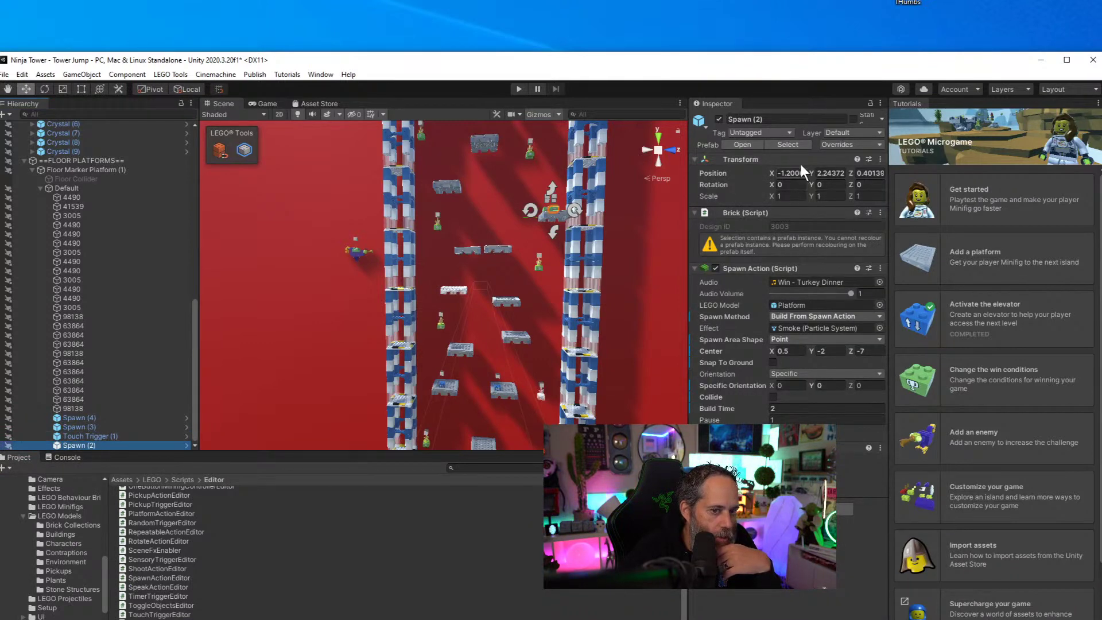
{"action": "left_click", "coordinate": [788, 144]}
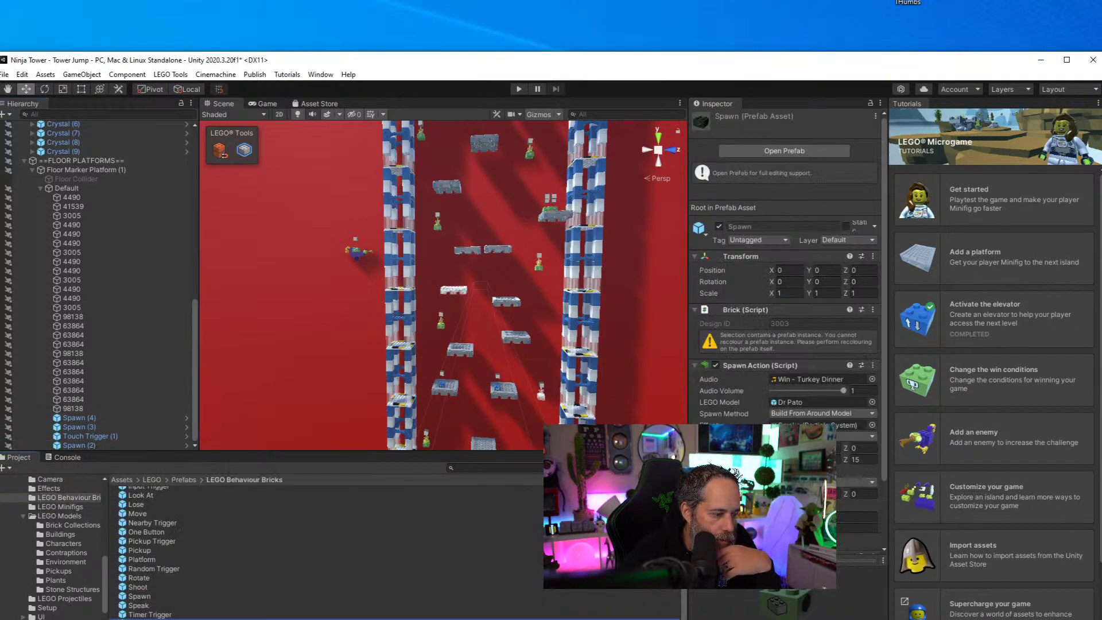
{"action": "left_click", "coordinate": [72, 458]}
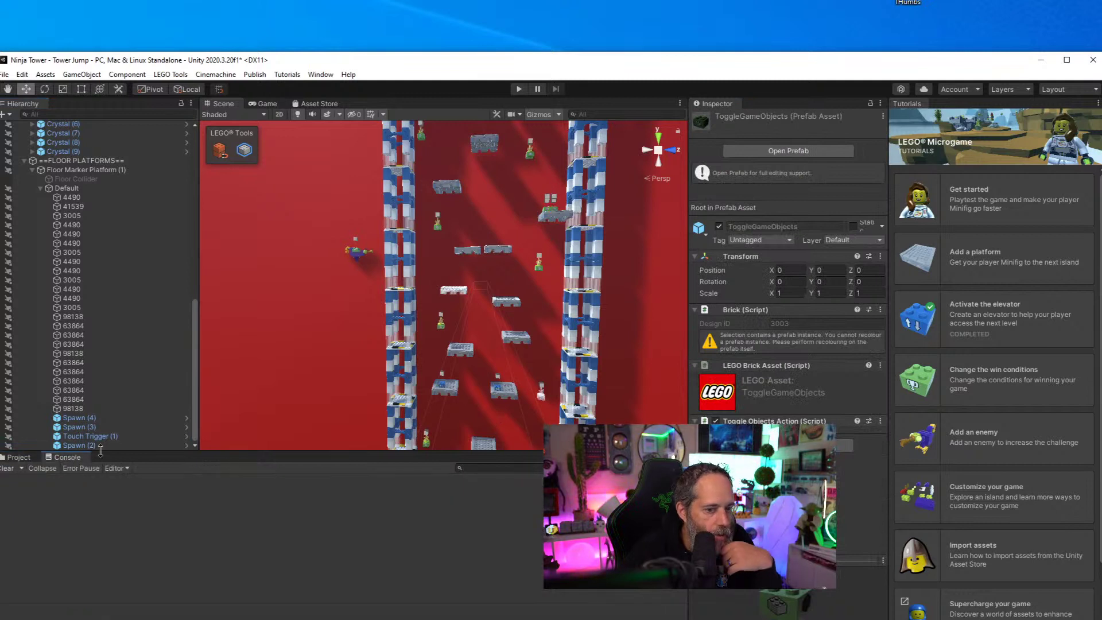
Place a ToggleGameObjects brick on the grey platform beside the yellow Touch Trigger brick
{"action": "left_click", "coordinate": [12, 458]}
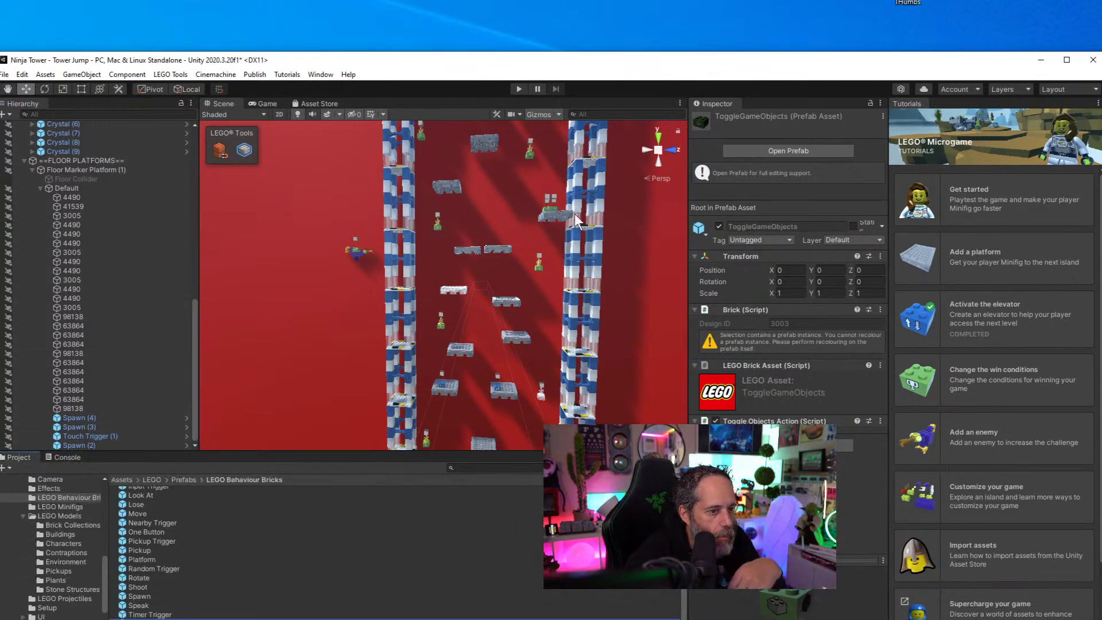
{"action": "right_click_drag", "start_coordinate": [403, 244], "coordinate": [381, 431]}
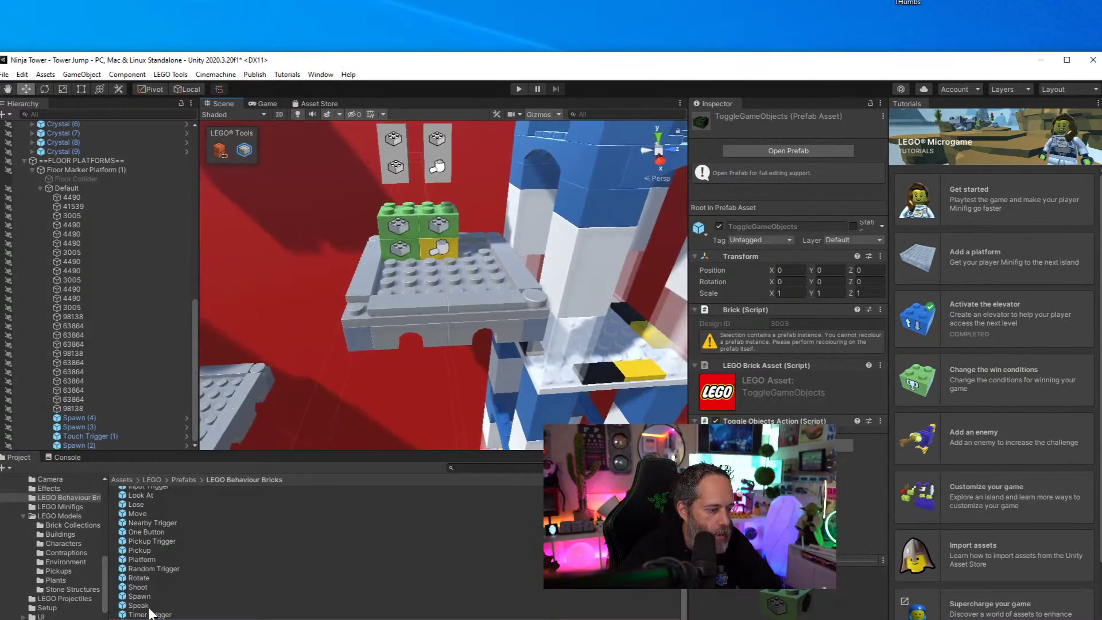
{"action": "left_click_drag", "start_coordinate": [439, 265], "coordinate": [483, 258]}
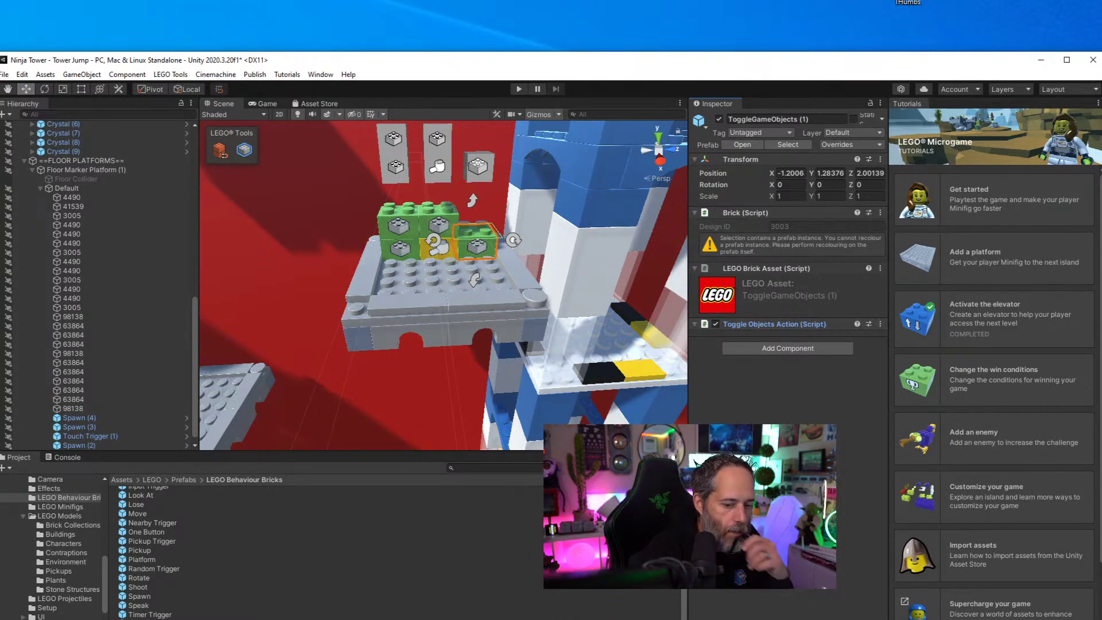
Switch to Rider and copy the EditorGUILayout.PropertyField(m_RepeatProp); line from the CreateGUI method in SpeakActionEditor.cs
{"action": "key", "text": "alt+Tab"}
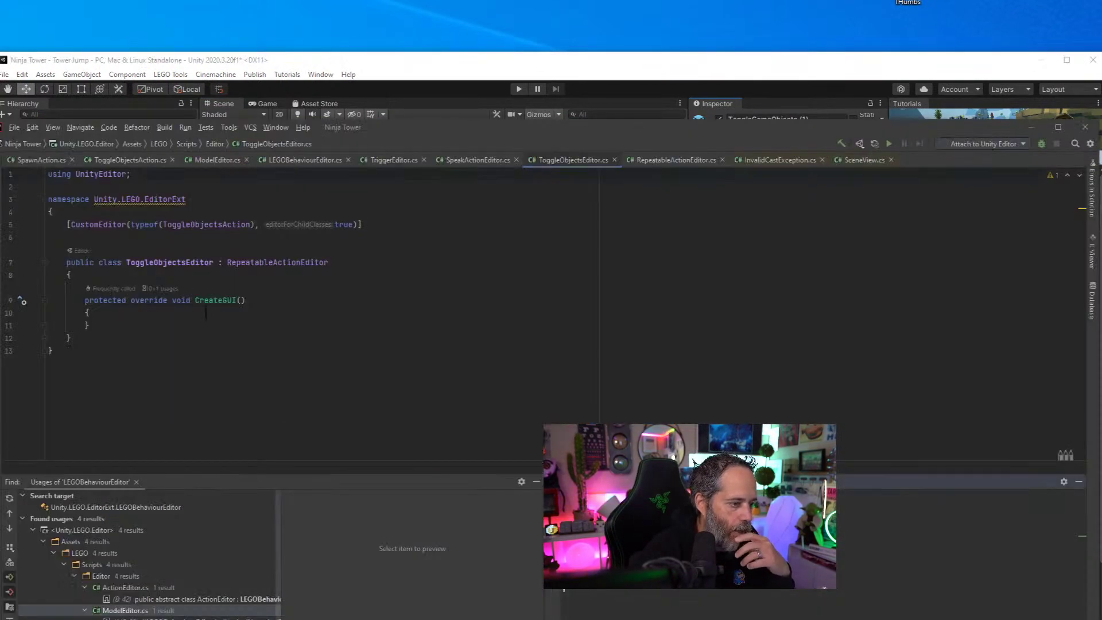
{"action": "left_click", "coordinate": [205, 312]}
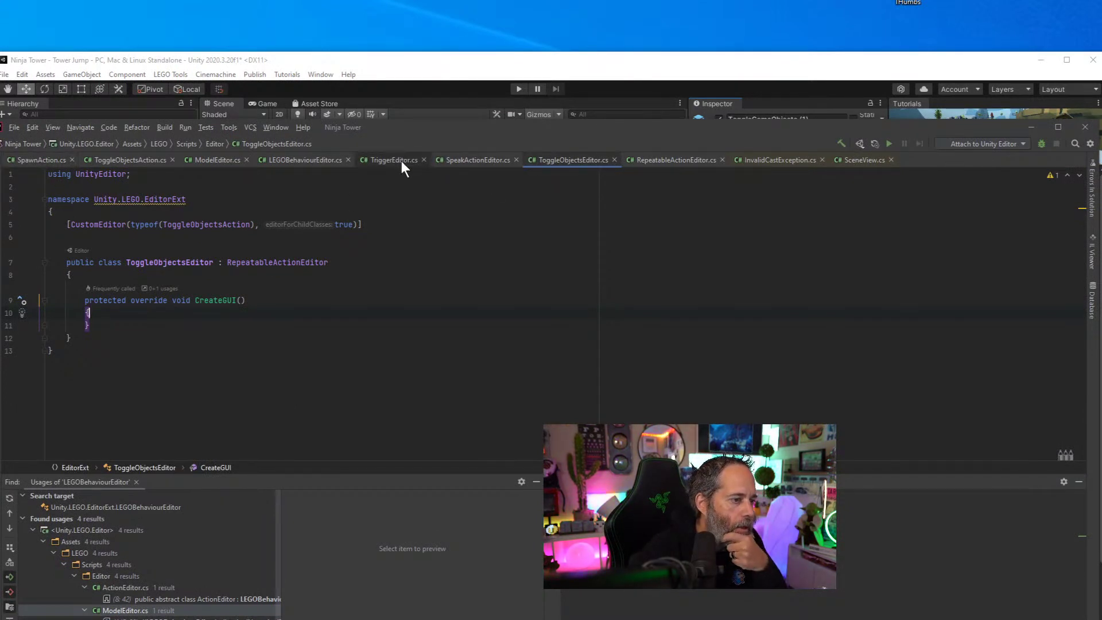
{"action": "left_click", "coordinate": [447, 162]}
{"action": "scroll", "coordinate": [423, 211], "scroll_direction": "down", "scroll_amount": 5}
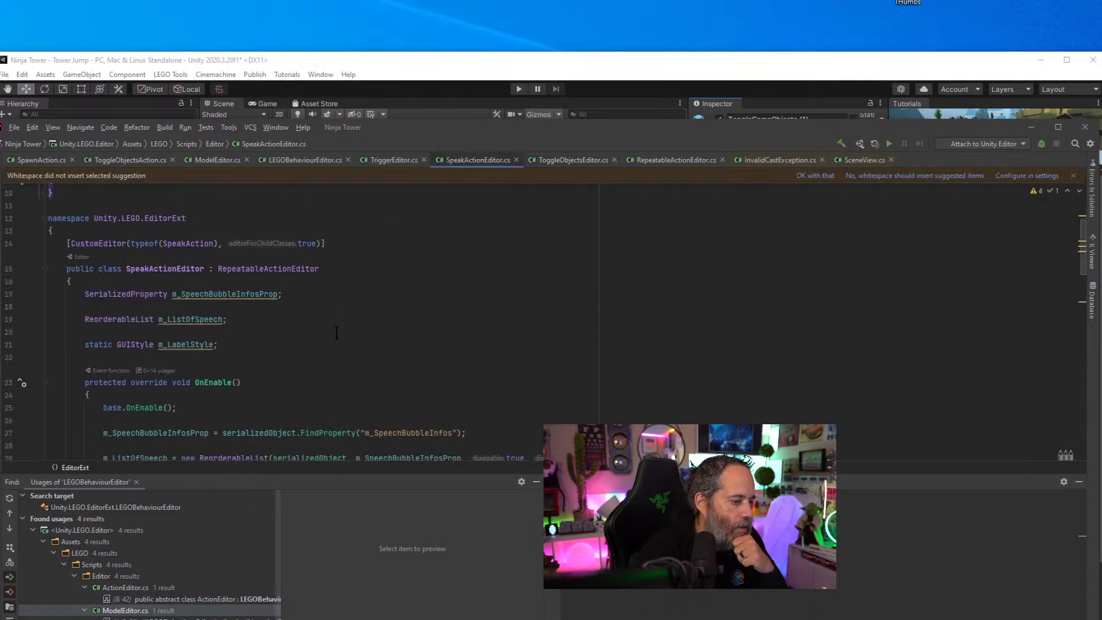
{"action": "scroll", "coordinate": [337, 333], "scroll_direction": "down", "scroll_amount": 6}
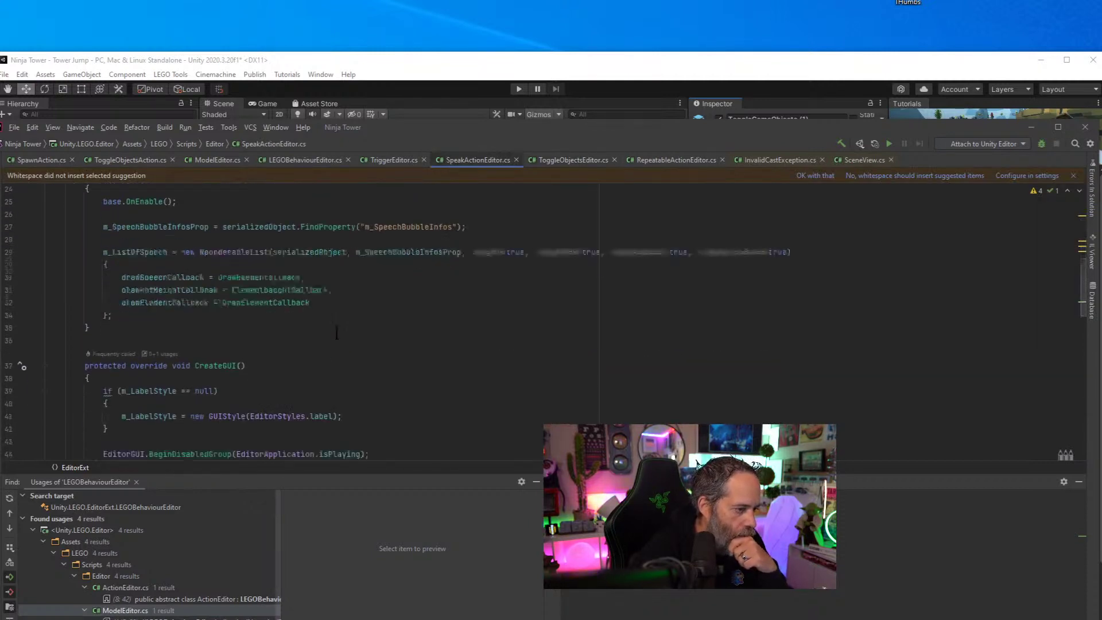
{"action": "left_click", "coordinate": [98, 305]}
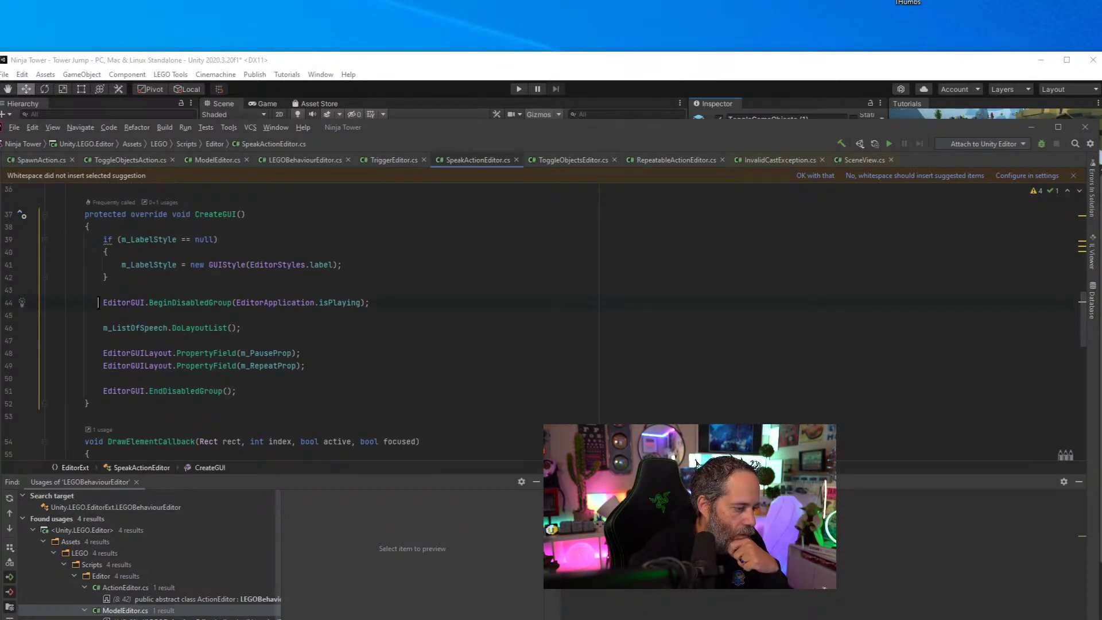
{"action": "left_click", "coordinate": [304, 366]}
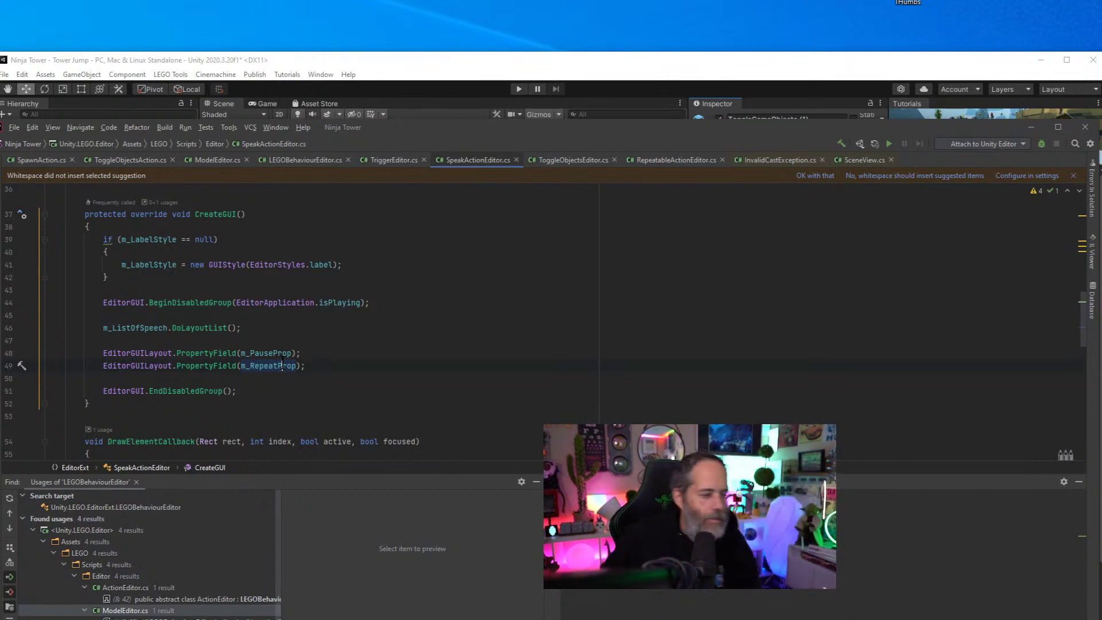
{"action": "key", "text": "ctrl+w"}
{"action": "key", "text": "ctrl+w"}
{"action": "key", "text": "ctrl+w"}
{"action": "key", "text": "ctrl+c"}
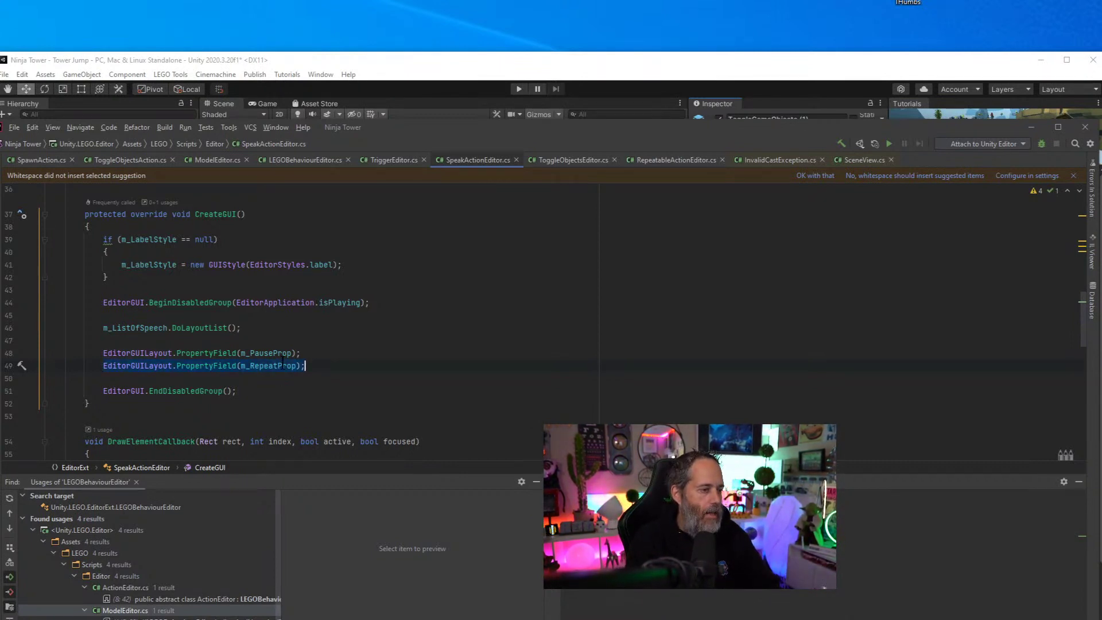
Paste the copied m_RepeatProp PropertyField line into the CreateGUI body in ToggleObjectsEditor.cs and switch to Unity to recompile
{"action": "scroll", "coordinate": [311, 332], "scroll_direction": "up", "scroll_amount": 10}
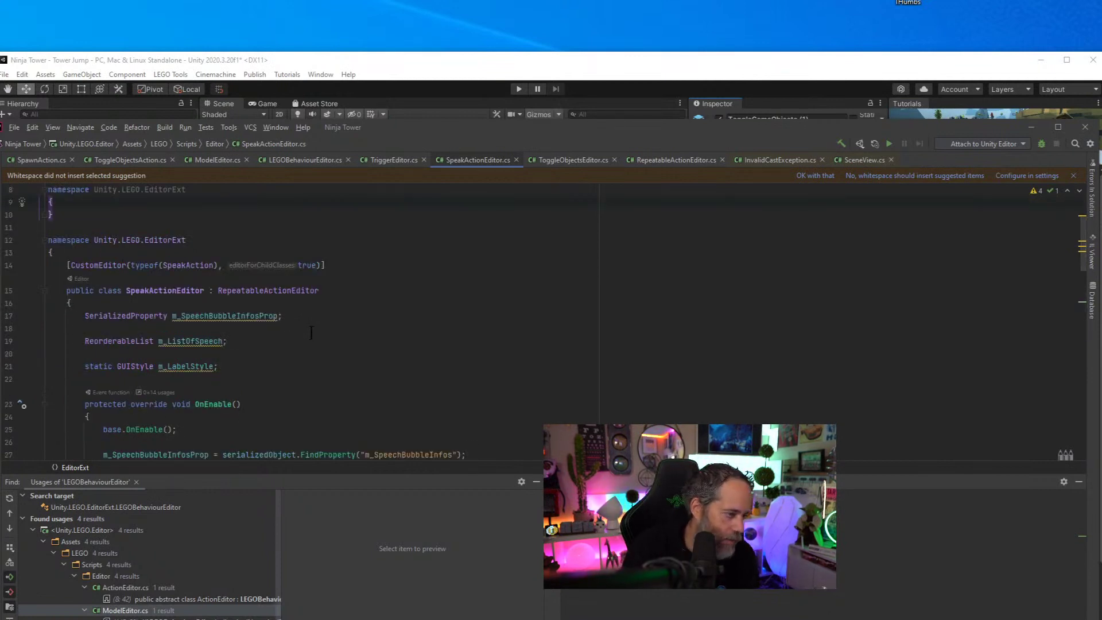
{"action": "key", "text": "alt+Right"}
{"action": "key", "text": "Return"}
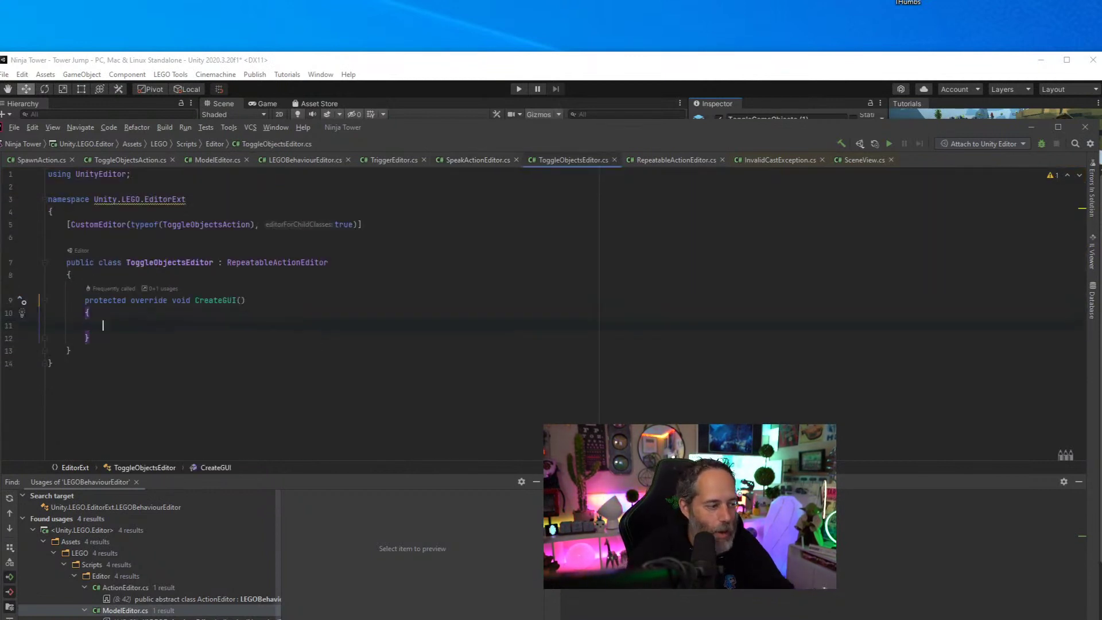
{"action": "key", "text": "ctrl+v"}
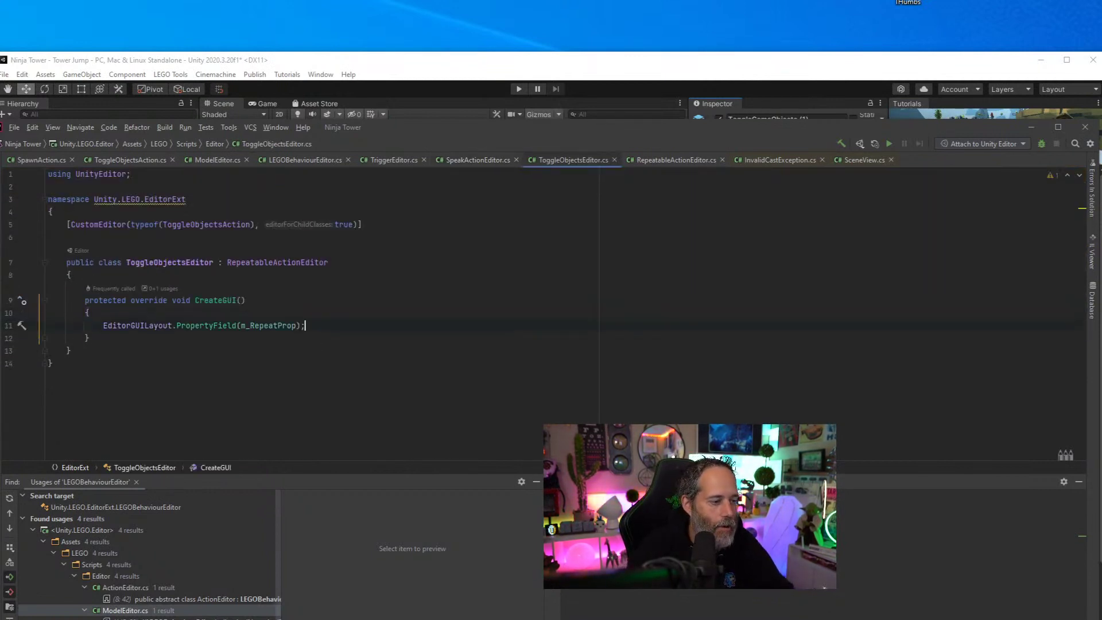
{"action": "left_click", "coordinate": [472, 86]}
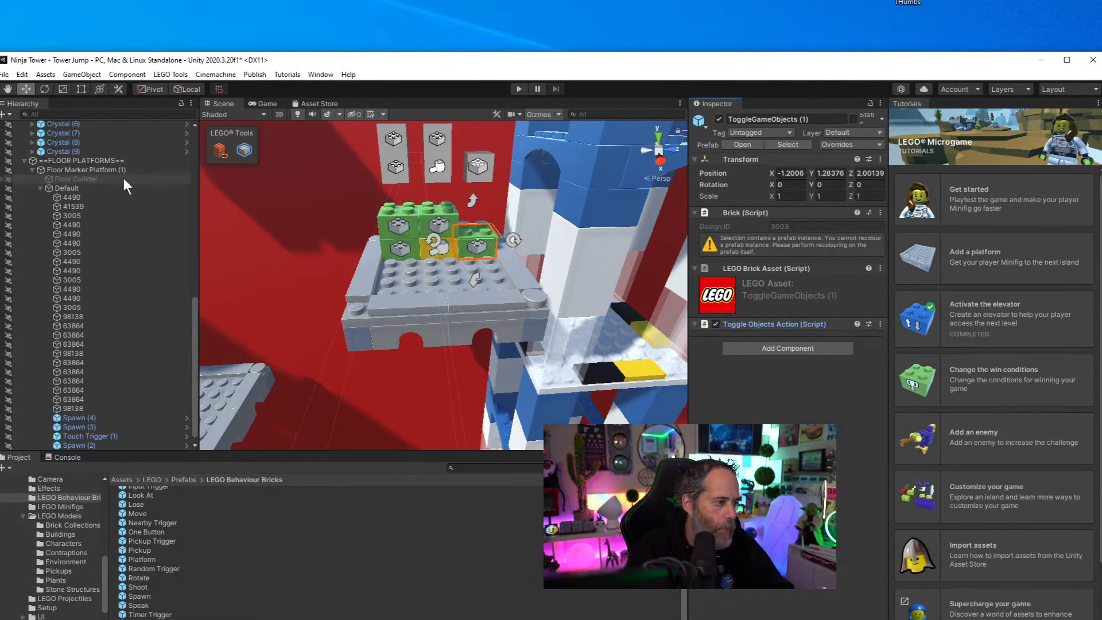
Select the Default model group and its parent Floor Marker Platform (1) and examine their spawn and touch trigger settings in the Inspector
{"action": "left_click", "coordinate": [94, 187]}
{"action": "left_click", "coordinate": [88, 167]}
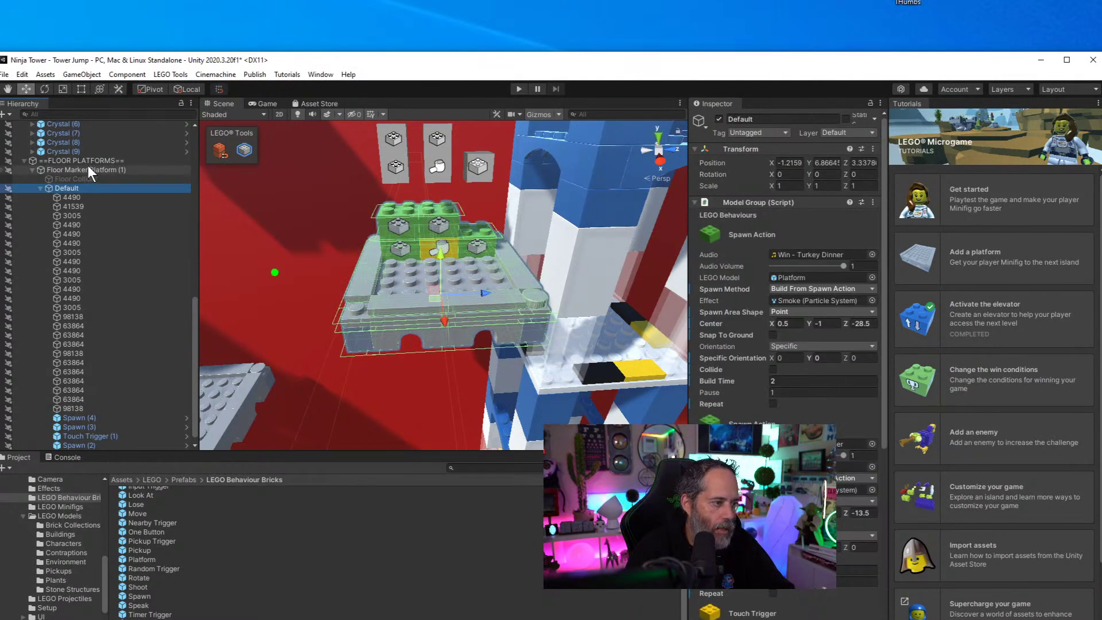
{"action": "scroll", "coordinate": [742, 397], "scroll_direction": "down", "scroll_amount": 4}
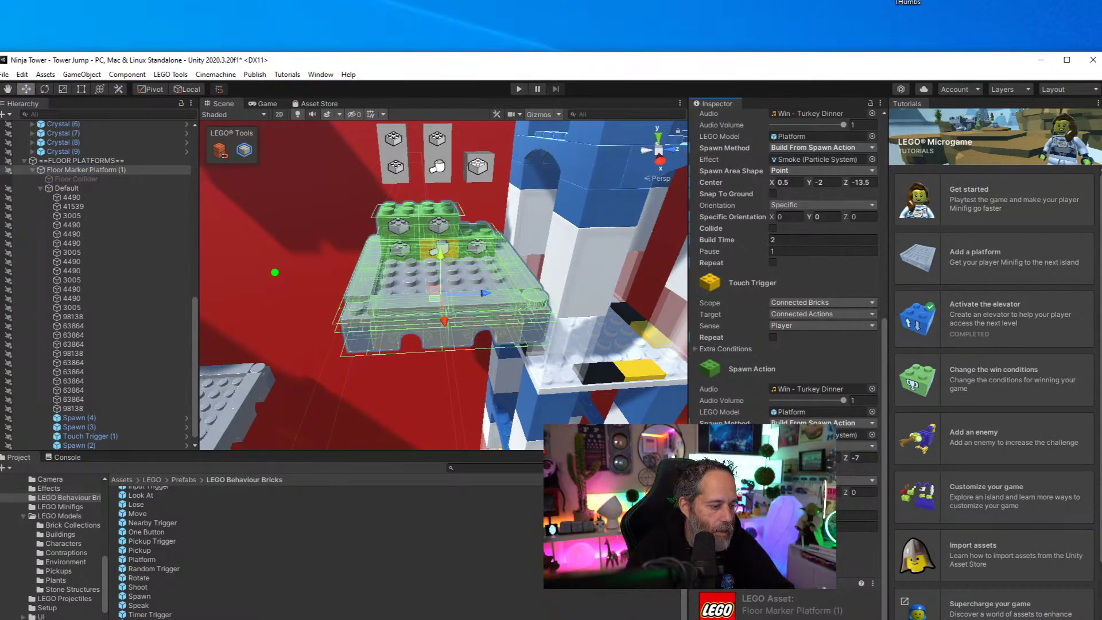
Switch to Rider and examine the OnEnable and CreateGUI methods in SpeakActionEditor.cs, including the BeginDisabledGroup and EndDisabledGroup calls
{"action": "key", "text": "alt+Tab"}
{"action": "left_click", "coordinate": [70, 350]}
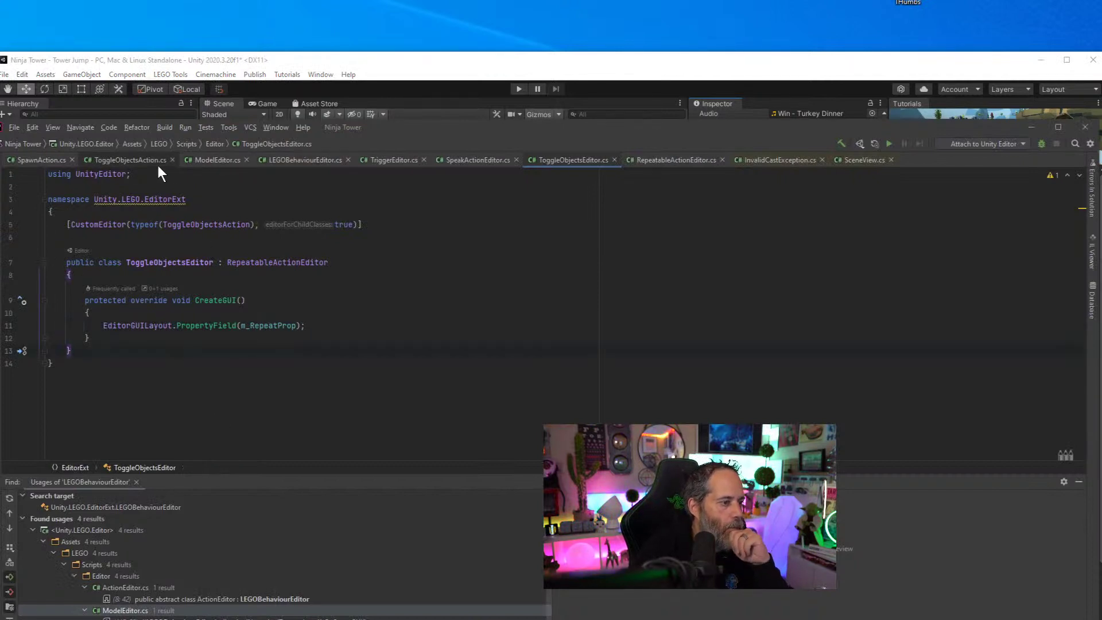
{"action": "left_click", "coordinate": [474, 161]}
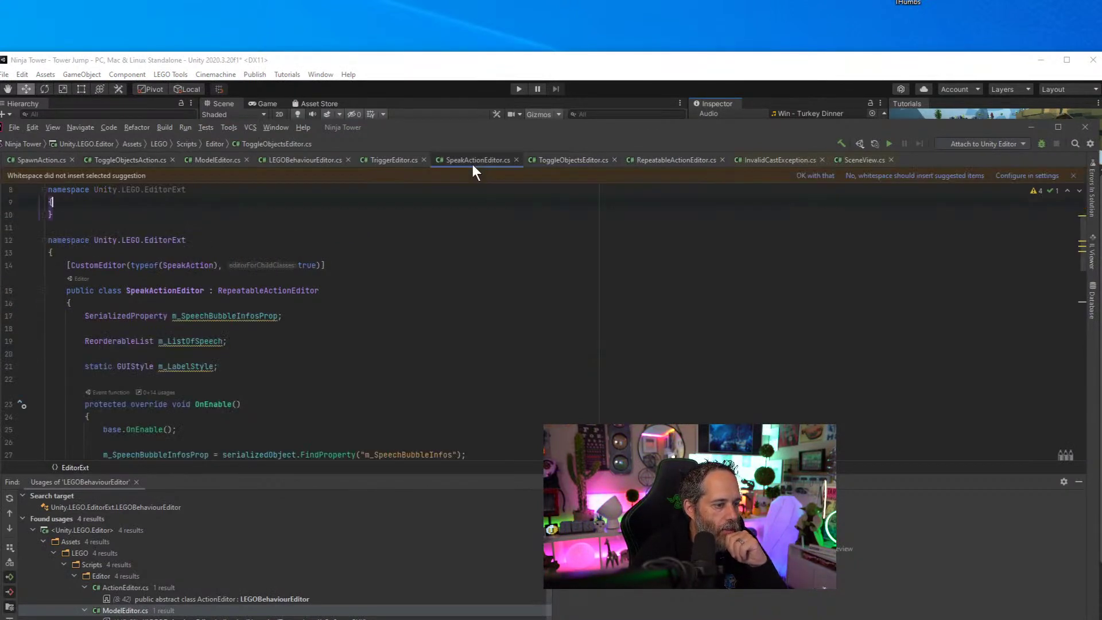
{"action": "scroll", "coordinate": [383, 340], "scroll_direction": "down", "scroll_amount": 6}
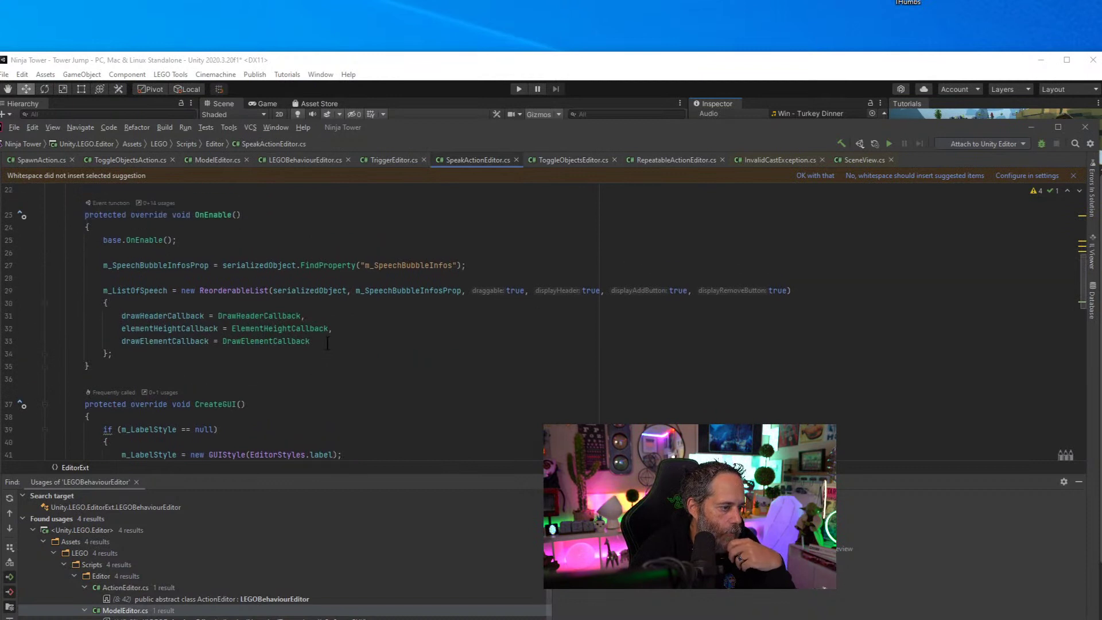
{"action": "scroll", "coordinate": [327, 344], "scroll_direction": "down", "scroll_amount": 4}
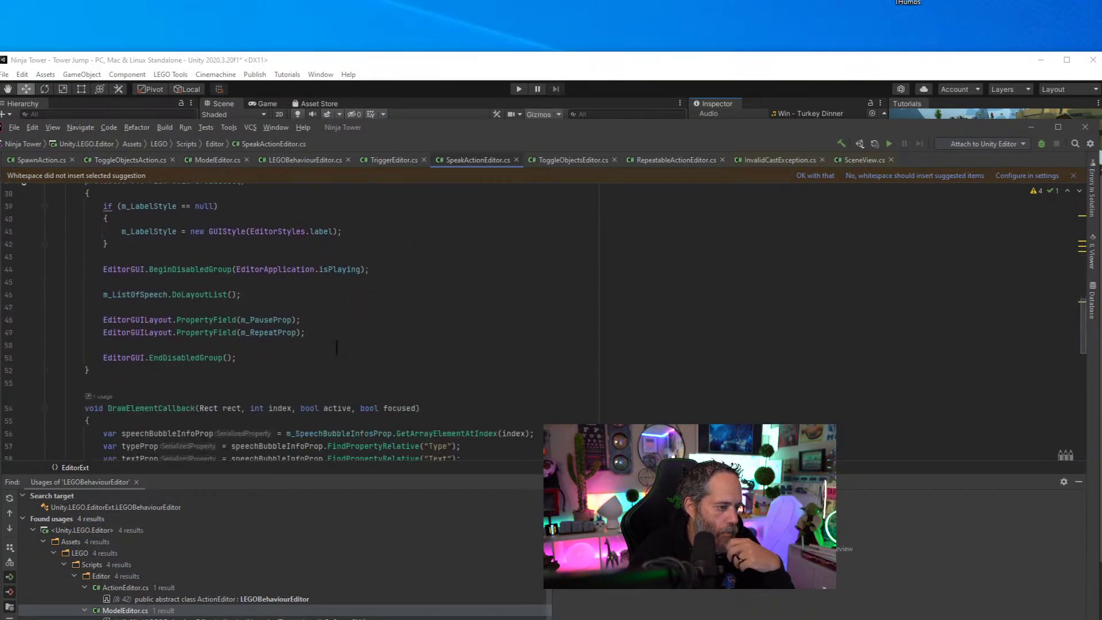
{"action": "left_click", "coordinate": [277, 293]}
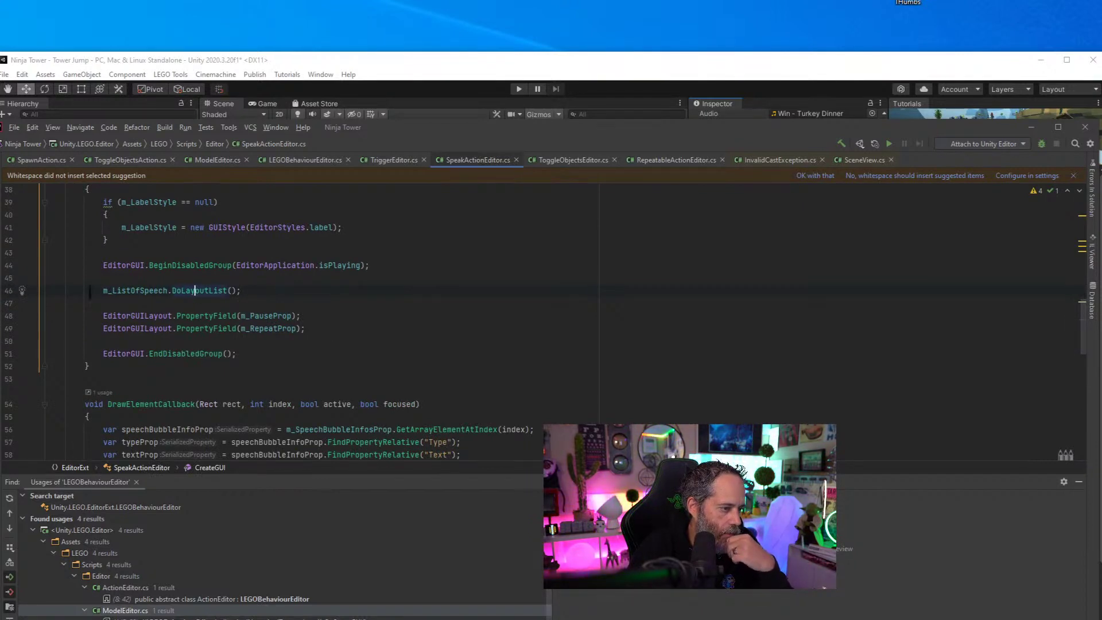
{"action": "left_click", "coordinate": [178, 315]}
{"action": "left_click", "coordinate": [96, 330]}
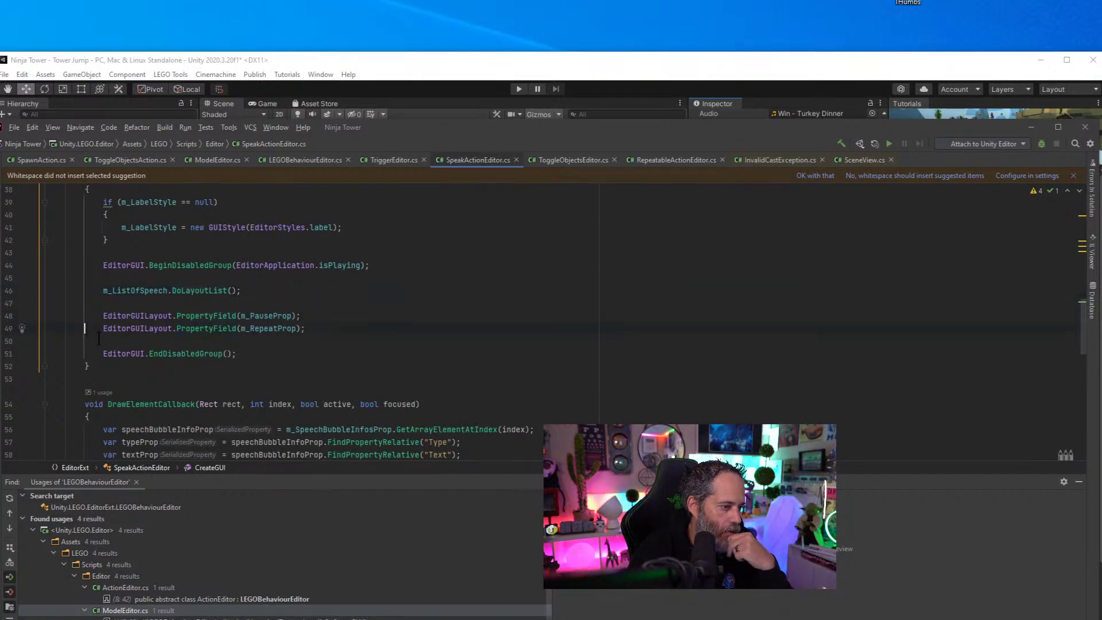
{"action": "left_click", "coordinate": [99, 354]}
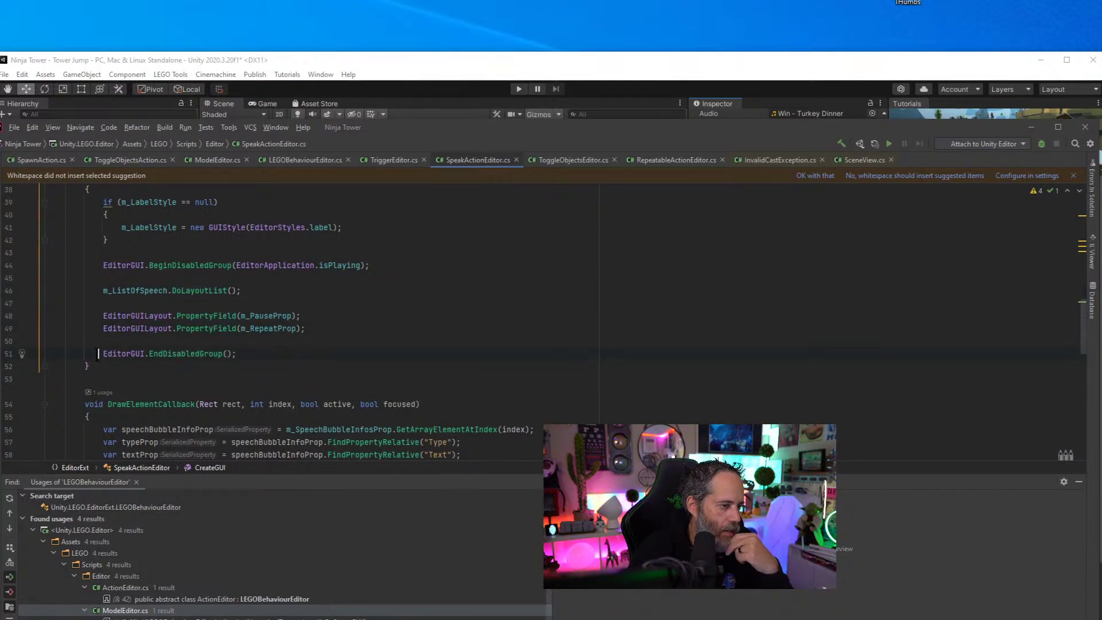
{"action": "scroll", "coordinate": [97, 354], "scroll_direction": "up", "scroll_amount": 1}
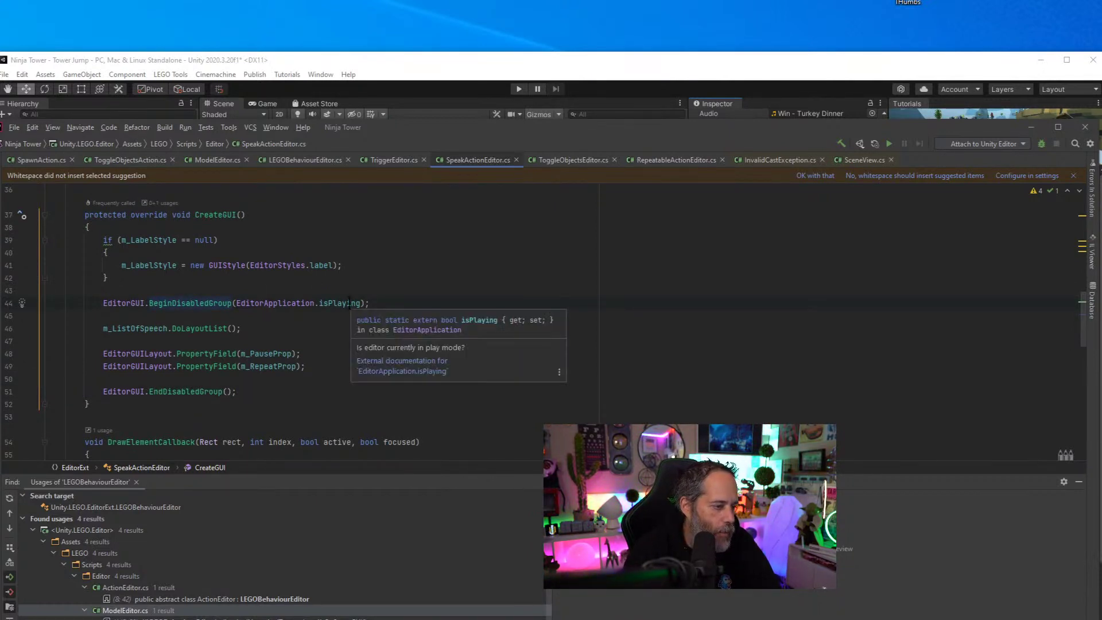
Copy the entire CreateGUI method from SpeakActionEditor.cs
{"action": "left_click_drag", "start_coordinate": [86, 303], "coordinate": [251, 391]}
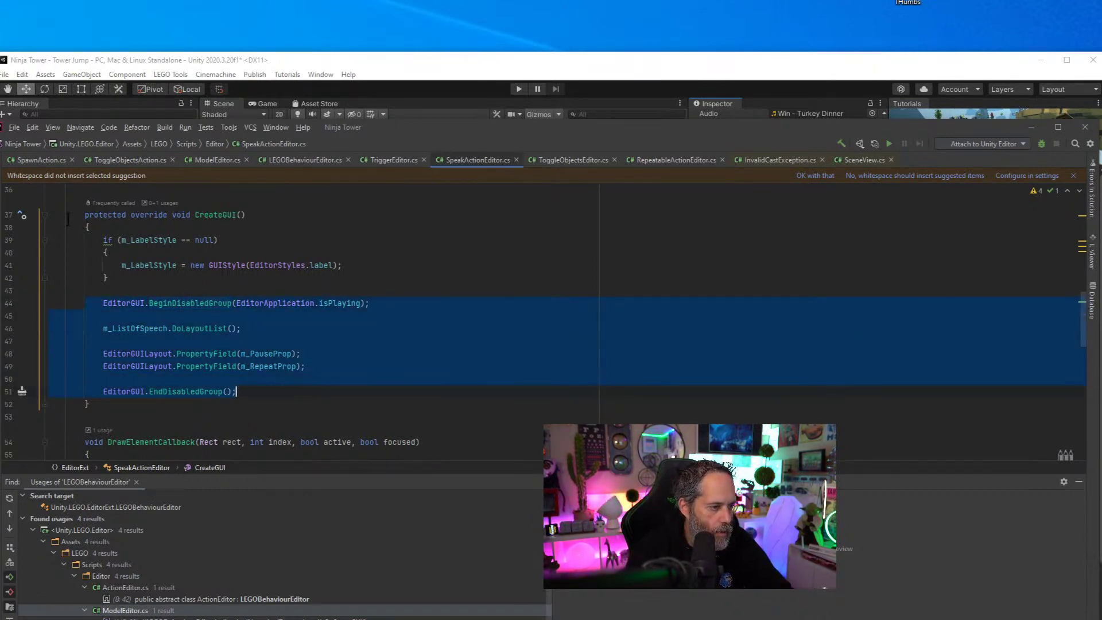
{"action": "left_click", "coordinate": [67, 215]}
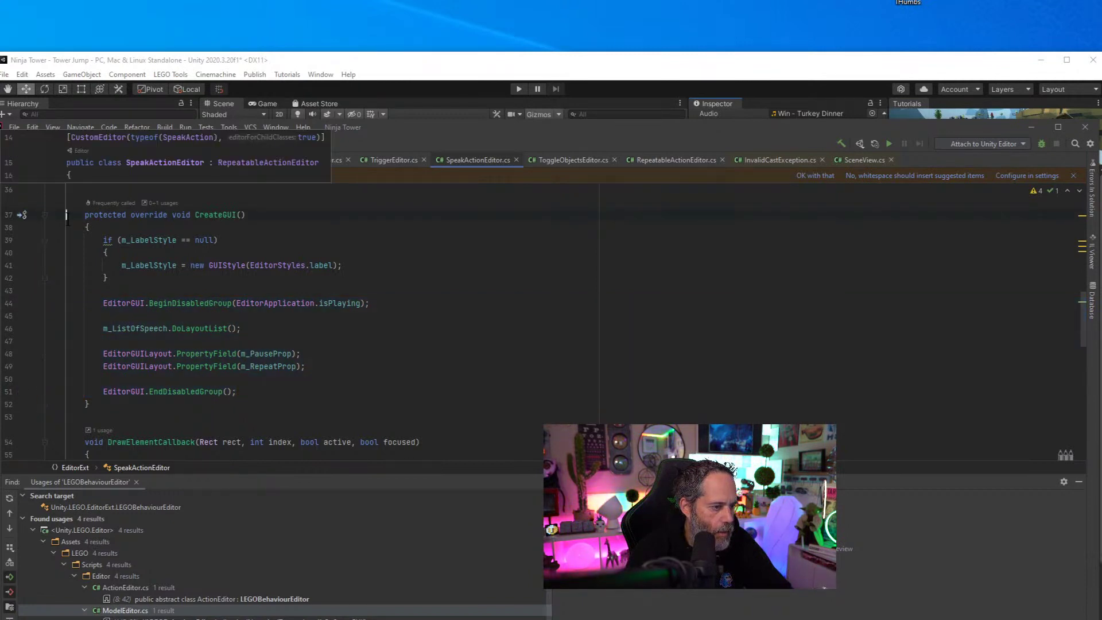
{"action": "left_click_drag", "start_coordinate": [67, 216], "coordinate": [164, 407]}
{"action": "key", "text": "ctrl+c"}
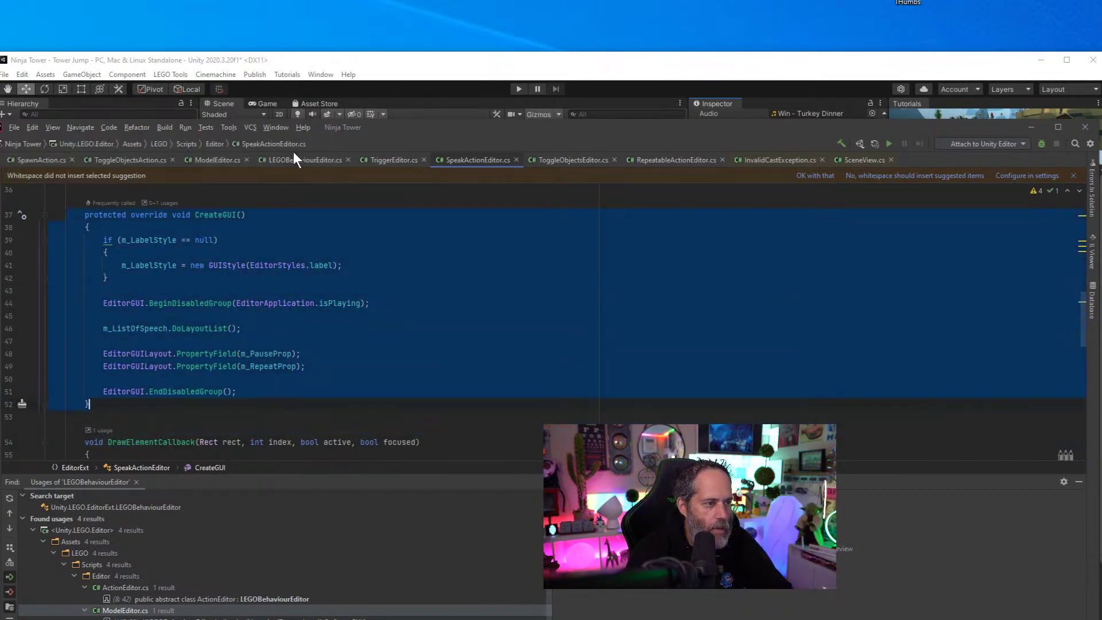
Review the serialized fields and Update method in ToggleObjectsAction.cs
{"action": "left_click", "coordinate": [394, 249]}
{"action": "scroll", "coordinate": [394, 249], "scroll_direction": "up", "scroll_amount": 9}
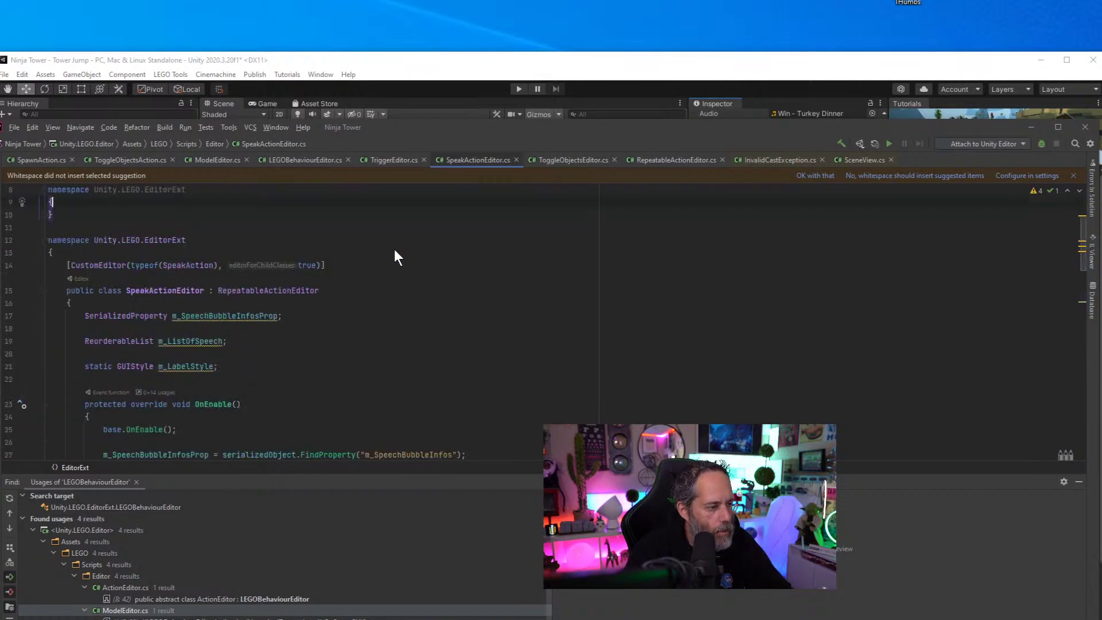
{"action": "left_click", "coordinate": [40, 158]}
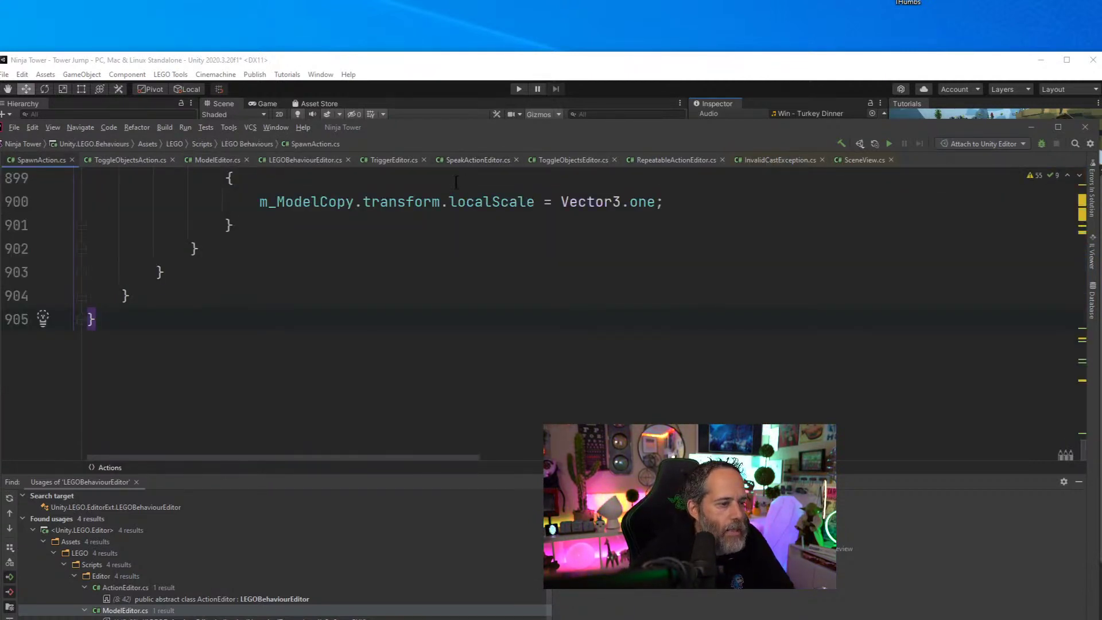
{"action": "left_click", "coordinate": [140, 162]}
{"action": "scroll", "coordinate": [172, 287], "scroll_direction": "down", "scroll_amount": 2}
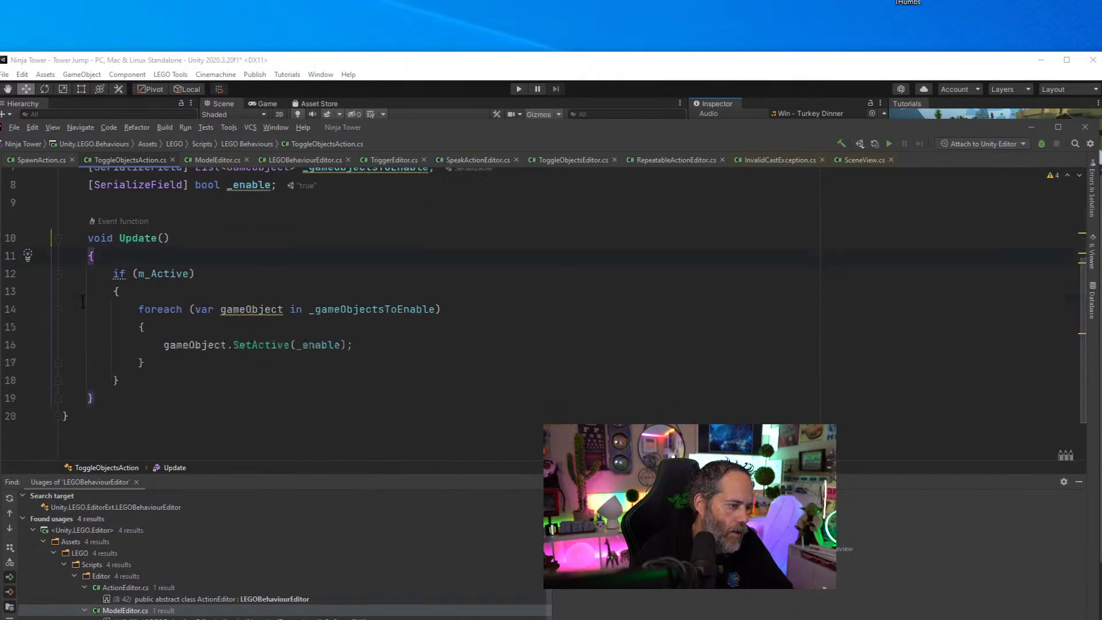
{"action": "scroll", "coordinate": [98, 237], "scroll_direction": "up", "scroll_amount": 3}
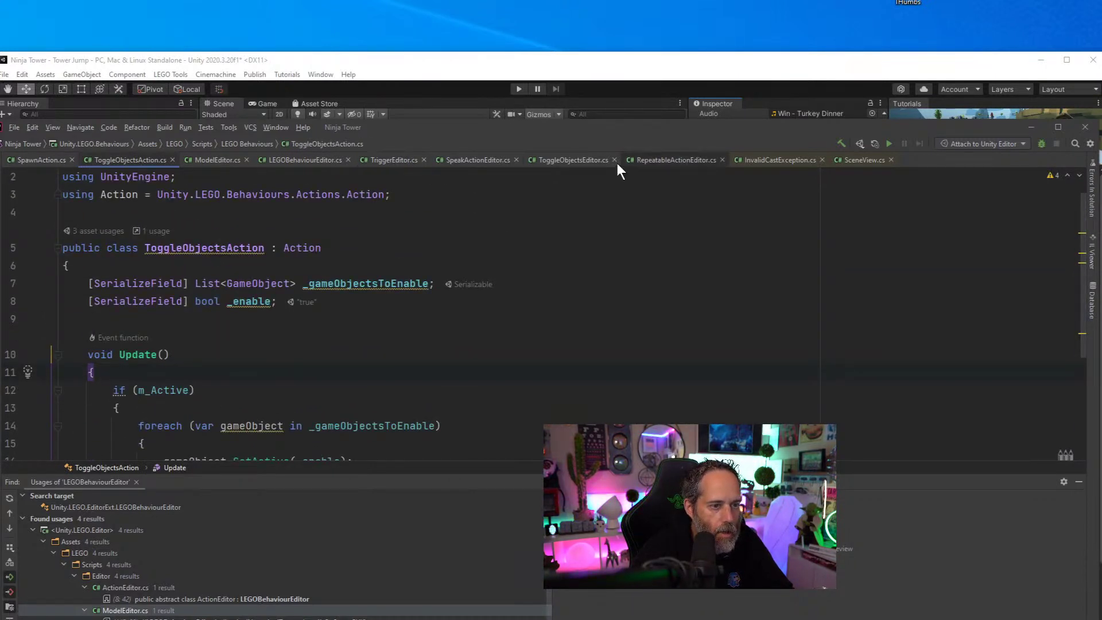
Replace the existing CreateGUI method in ToggleObjectsEditor.cs with the copied one from SpeakActionEditor.cs
{"action": "left_click", "coordinate": [580, 163]}
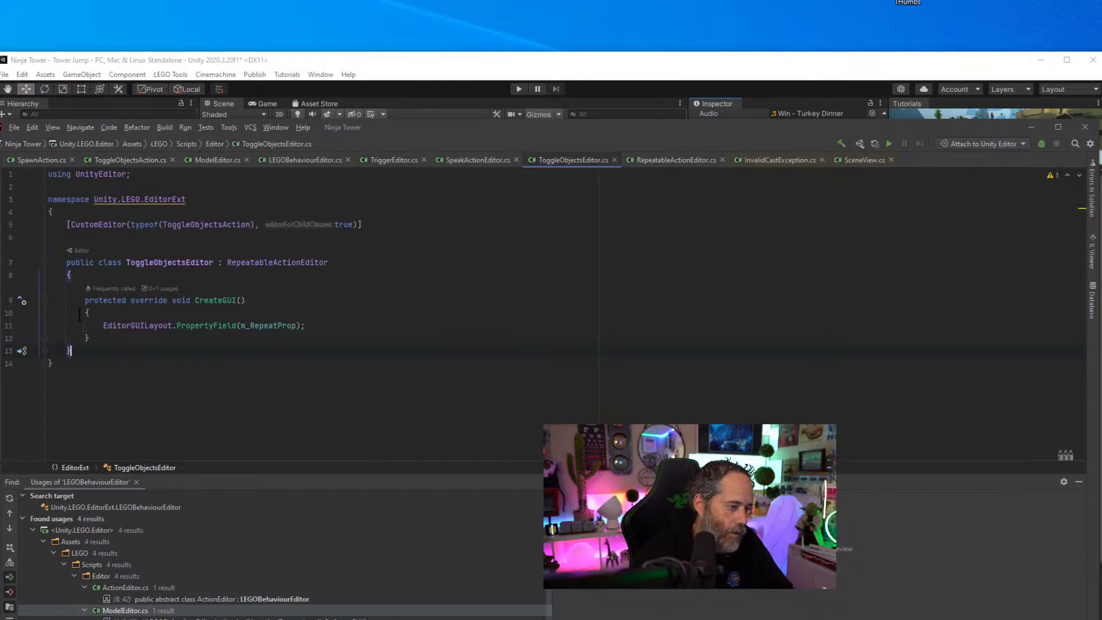
{"action": "key", "text": "shift+End"}
{"action": "key", "text": "ctrl+v"}
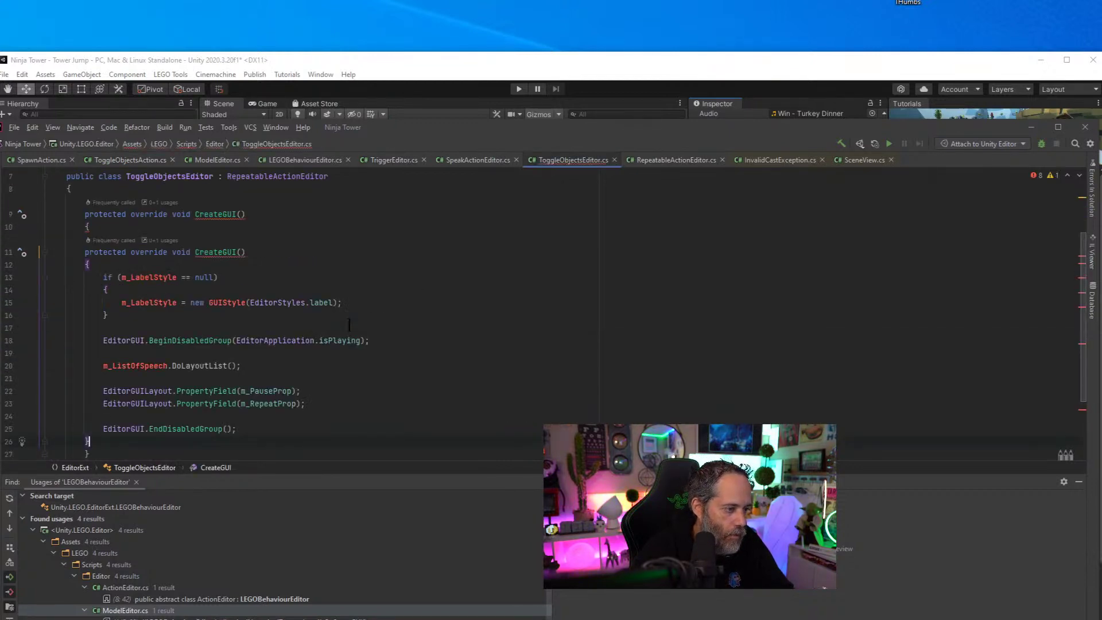
{"action": "left_click_drag", "start_coordinate": [83, 214], "coordinate": [119, 412]}
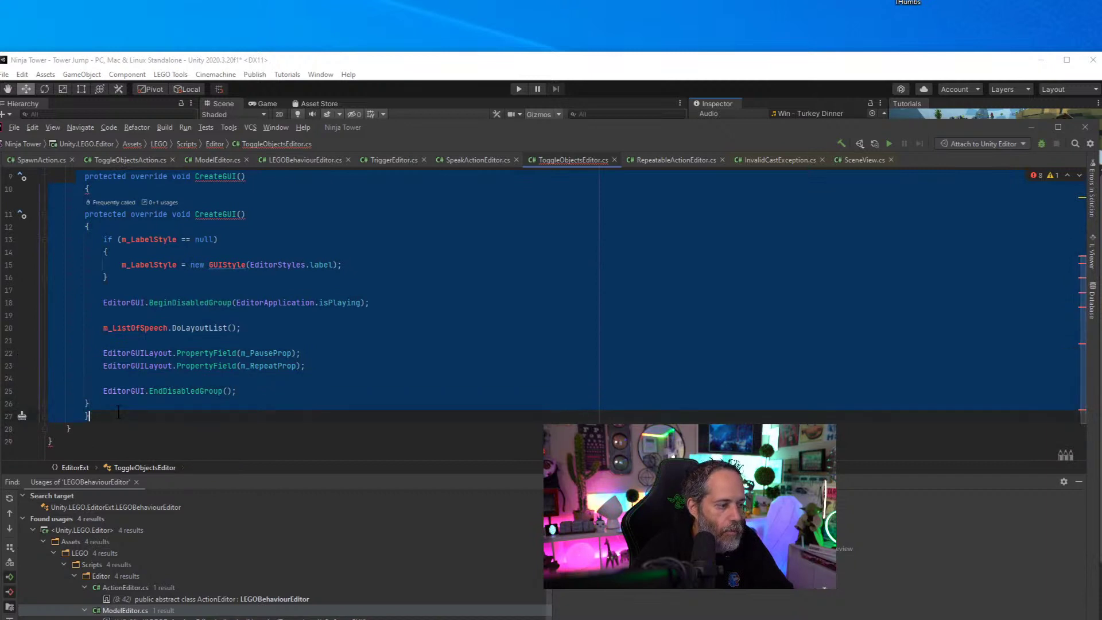
{"action": "key", "text": "ctrl+v"}
Generate the missing m_LabelStyle field in ToggleObjectsEditor and import the missing reference for its GUIStyle type
{"action": "left_click", "coordinate": [150, 277]}
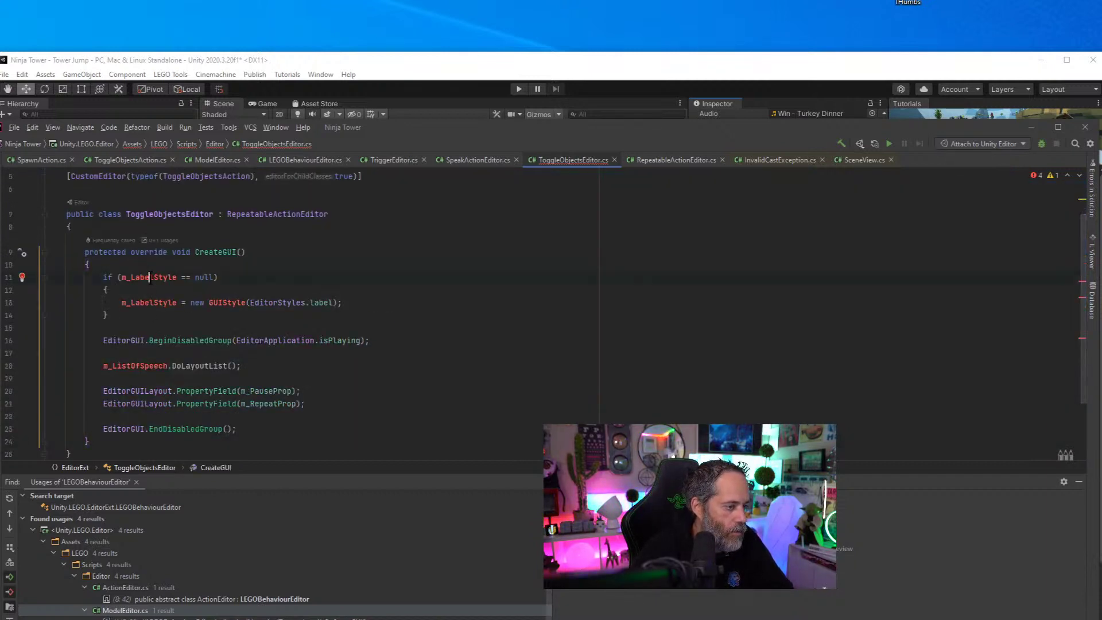
{"action": "key", "text": "alt+Return"}
{"action": "key", "text": "Down"}
{"action": "key", "text": "Down"}
{"action": "key", "text": "Down"}
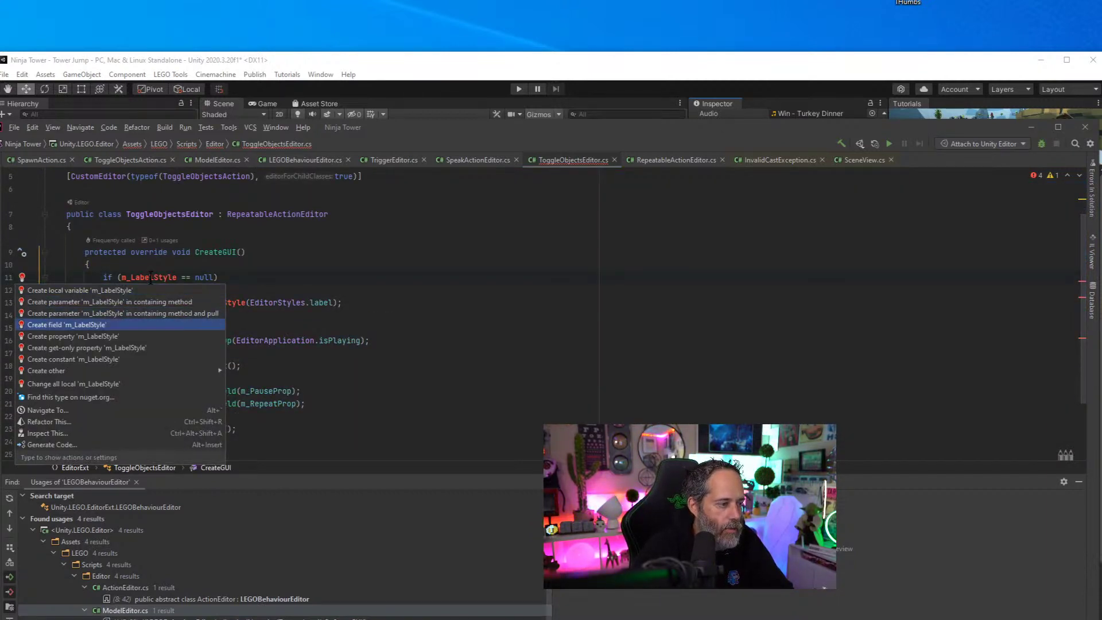
{"action": "key", "text": "Return"}
{"action": "key", "text": "alt+Return"}
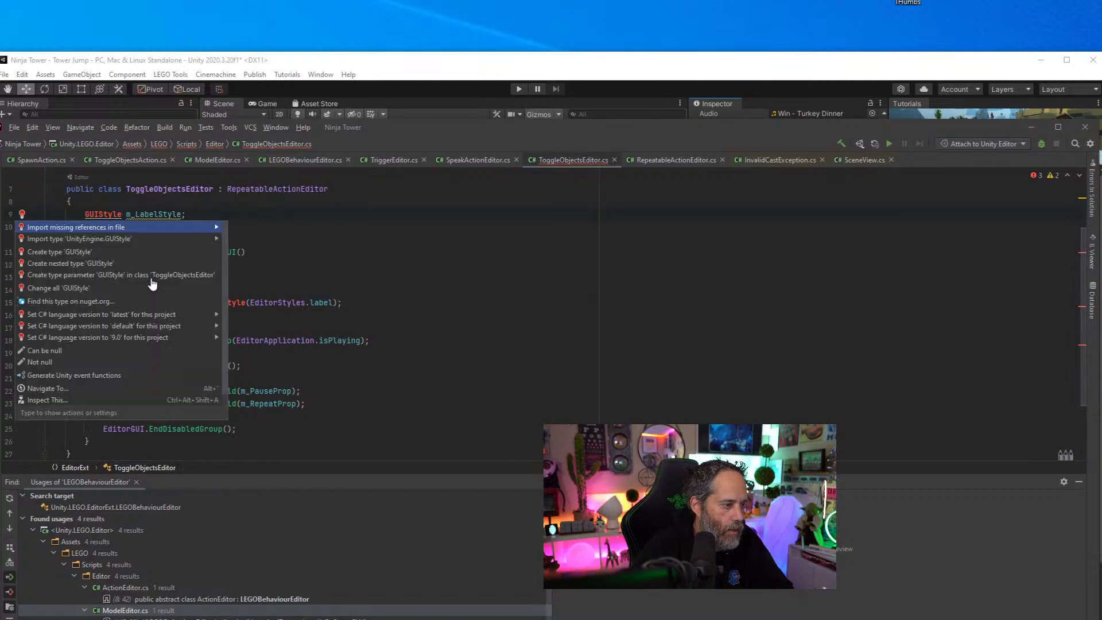
{"action": "key", "text": "Return"}
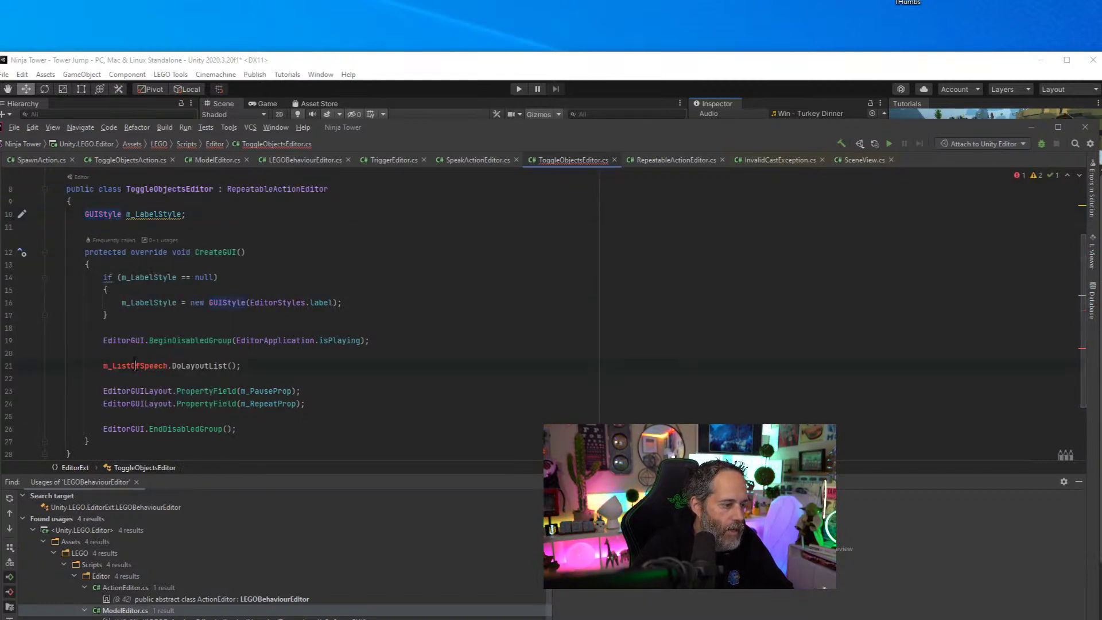
Comment out the m_ListOfSpeech.DoLayoutList(); line in CreateGUI and build the solution
{"action": "left_click", "coordinate": [135, 365]}
{"action": "key", "text": "ctrl+slash"}
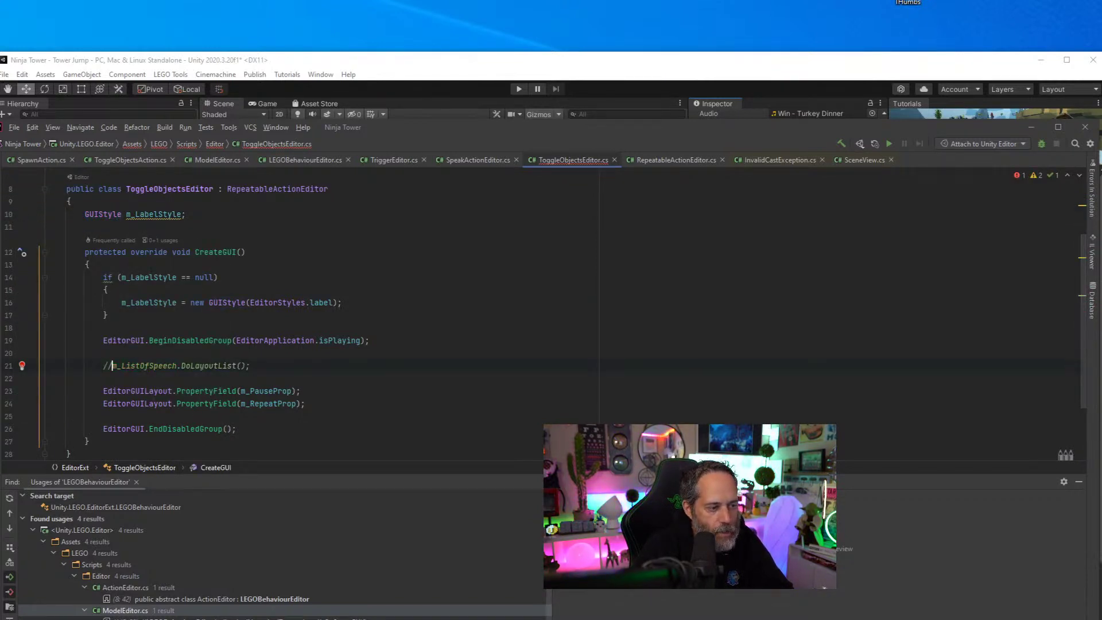
{"action": "scroll", "coordinate": [327, 335], "scroll_direction": "up", "scroll_amount": 3}
{"action": "left_click", "coordinate": [327, 338]}
{"action": "key", "text": "ctrl+shift+b"}
{"action": "scroll", "coordinate": [327, 336], "scroll_direction": "down", "scroll_amount": 4}
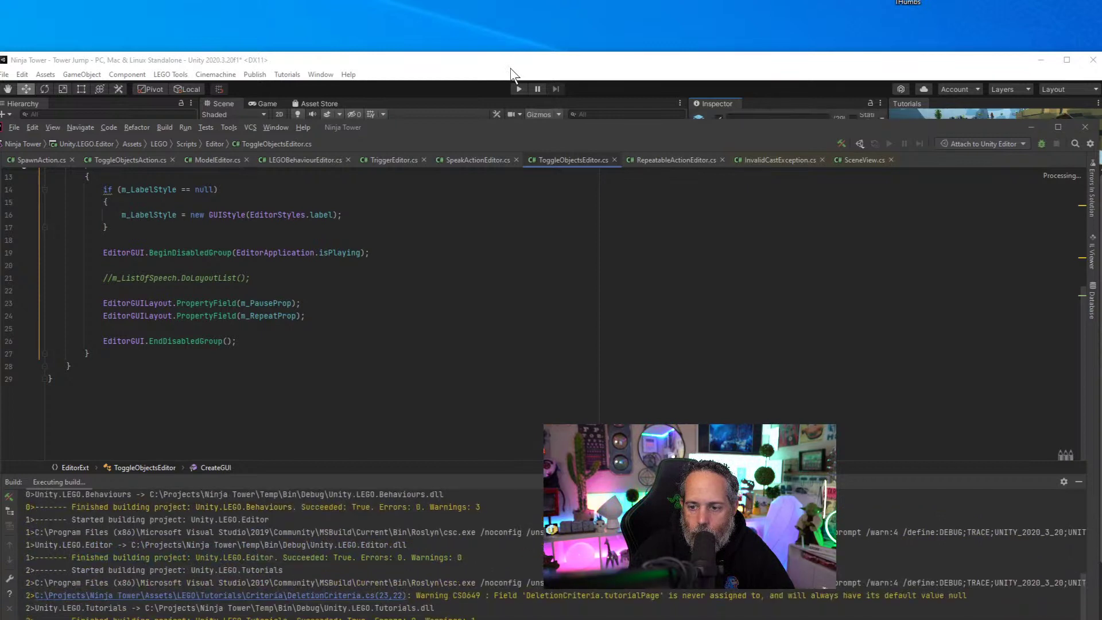
Switch to Unity, run the level briefly, and inspect the exception entries in the console
{"action": "key", "text": "alt+Tab"}
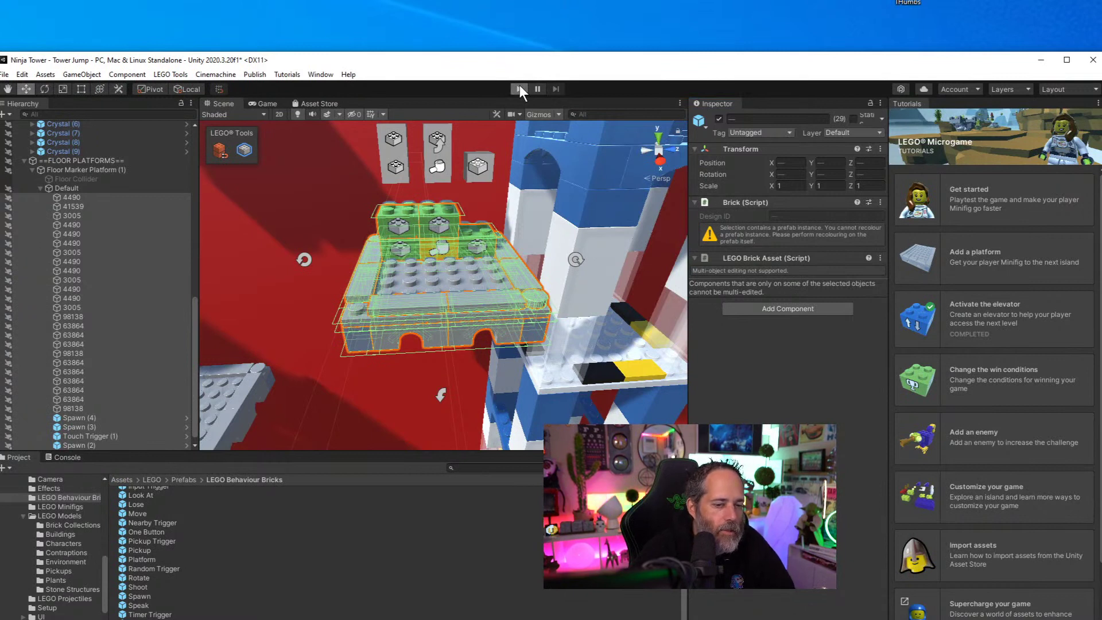
{"action": "left_click", "coordinate": [520, 89]}
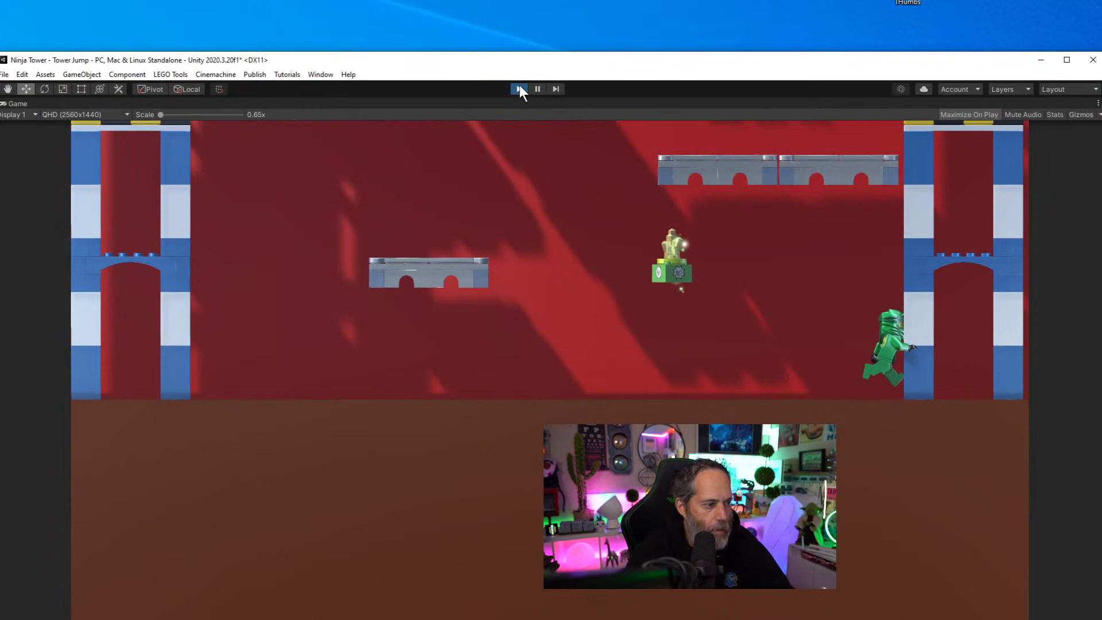
{"action": "key", "text": "ctrl+p"}
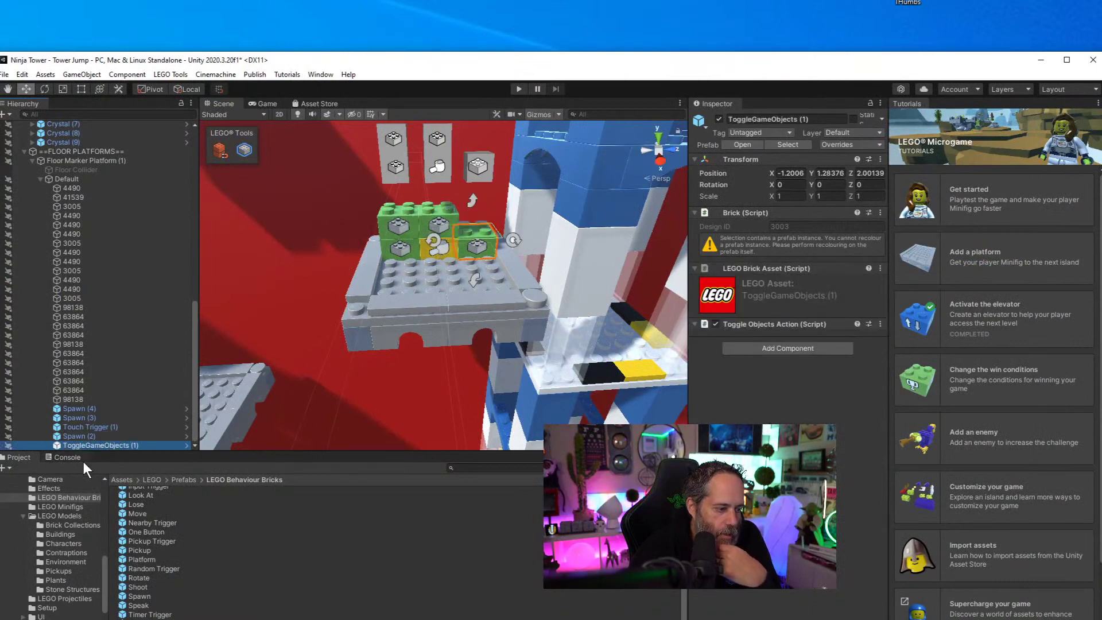
{"action": "left_click", "coordinate": [64, 457]}
{"action": "left_click", "coordinate": [122, 537]}
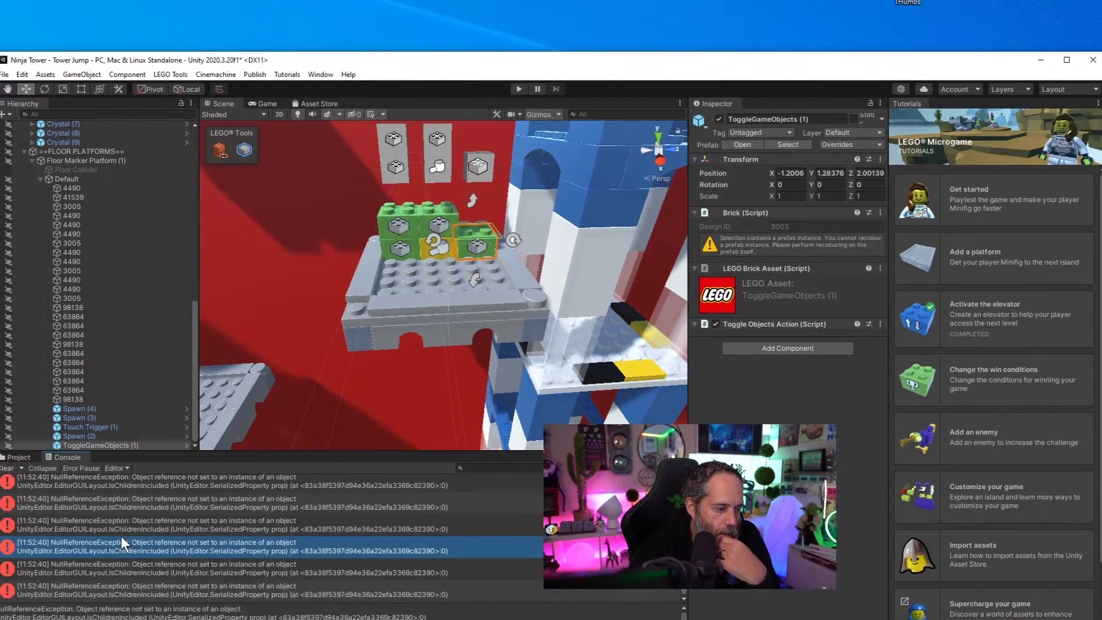
{"action": "scroll", "coordinate": [160, 567], "scroll_direction": "up", "scroll_amount": 1}
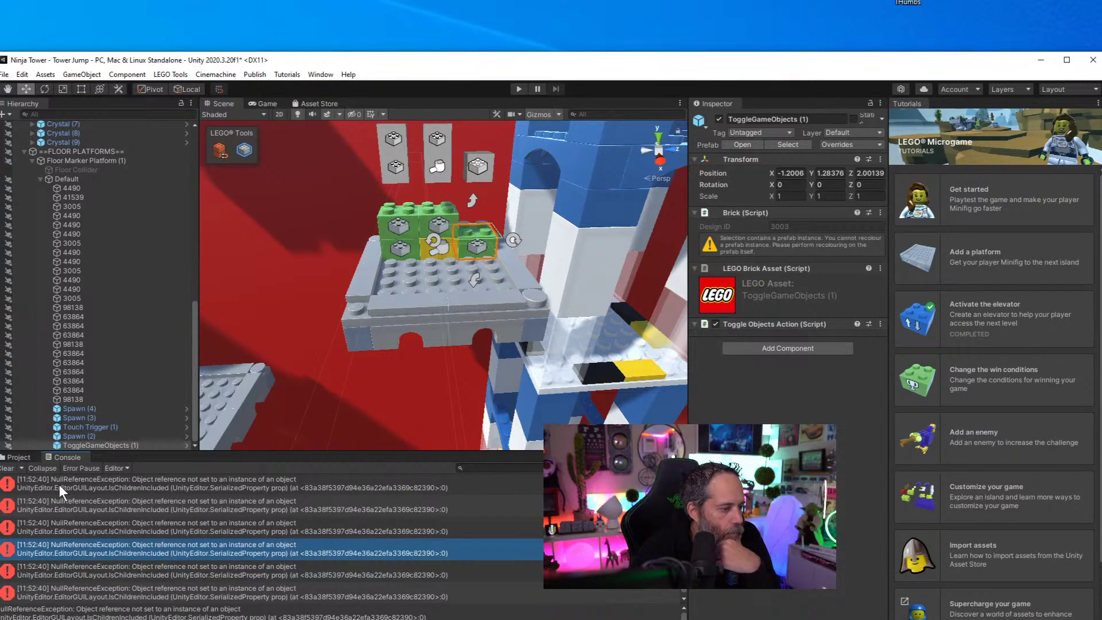
Switch to Rider, review the pasted CreateGUI method in ToggleObjectsEditor.cs, and open SpawnAction.cs for comparison
{"action": "key", "text": "alt+Tab"}
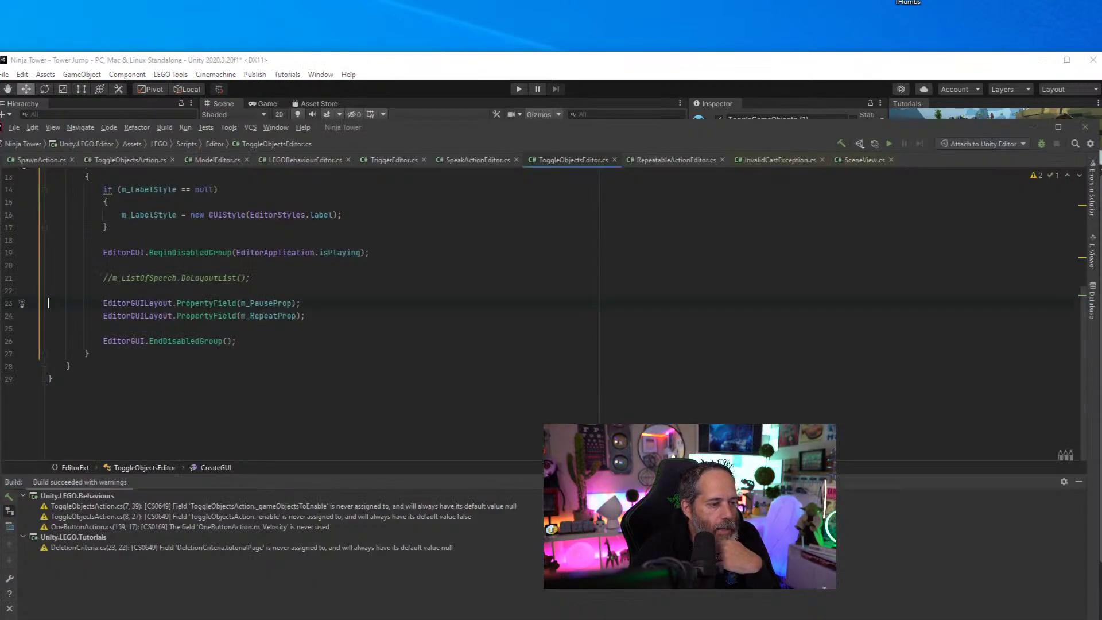
{"action": "scroll", "coordinate": [325, 432], "scroll_direction": "up", "scroll_amount": 3}
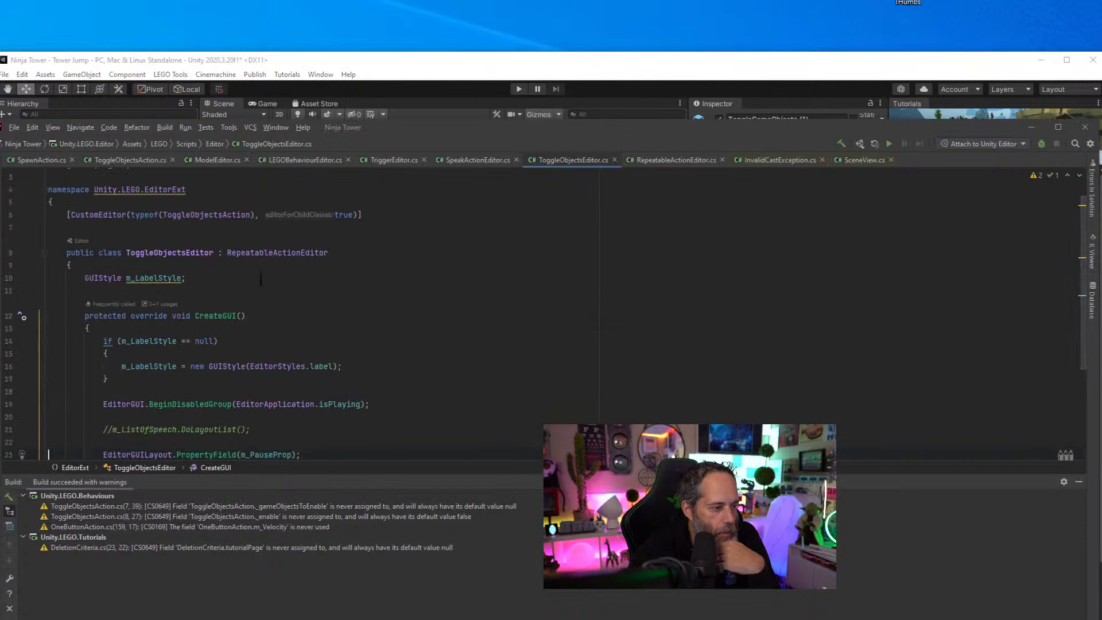
{"action": "scroll", "coordinate": [261, 279], "scroll_direction": "down", "scroll_amount": 2}
{"action": "left_click", "coordinate": [253, 380]}
{"action": "scroll", "coordinate": [212, 304], "scroll_direction": "up", "scroll_amount": 1}
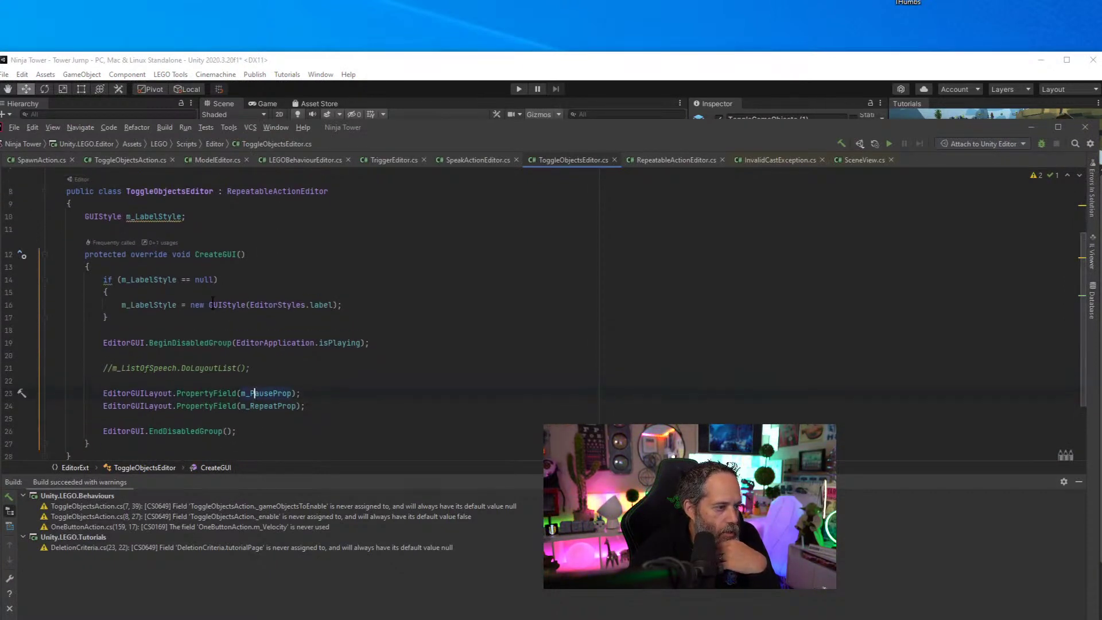
{"action": "scroll", "coordinate": [212, 303], "scroll_direction": "up", "scroll_amount": 2}
{"action": "left_click", "coordinate": [34, 160]}
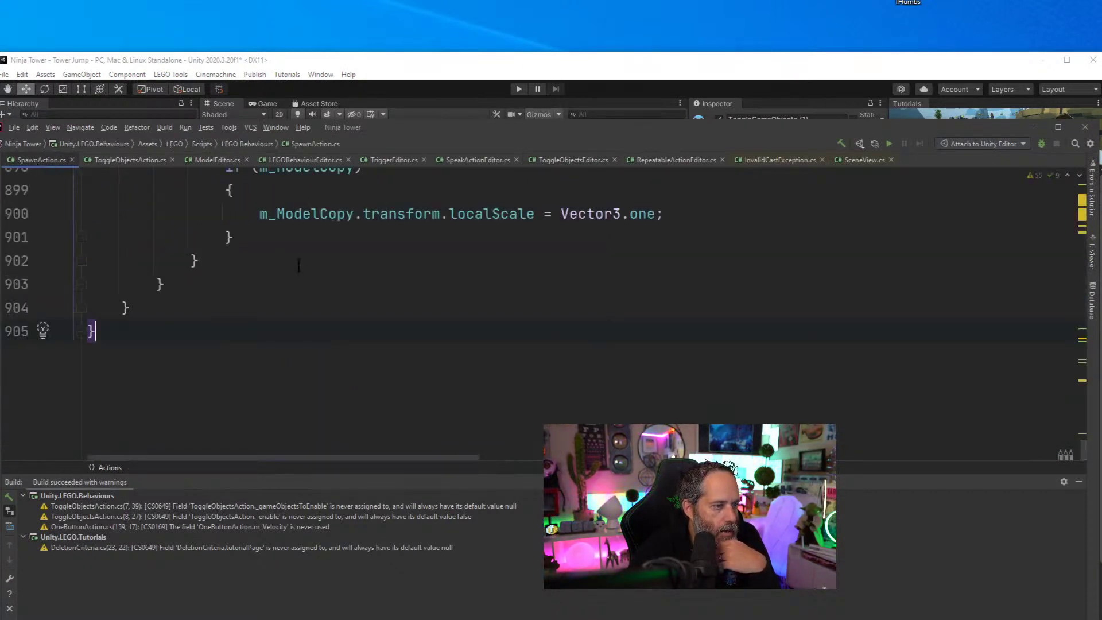
Review SpeakActionEditor's CreateGUI method and trace m_PauseProp to its declaration in RepeatableActionEditor
{"action": "left_click", "coordinate": [459, 159]}
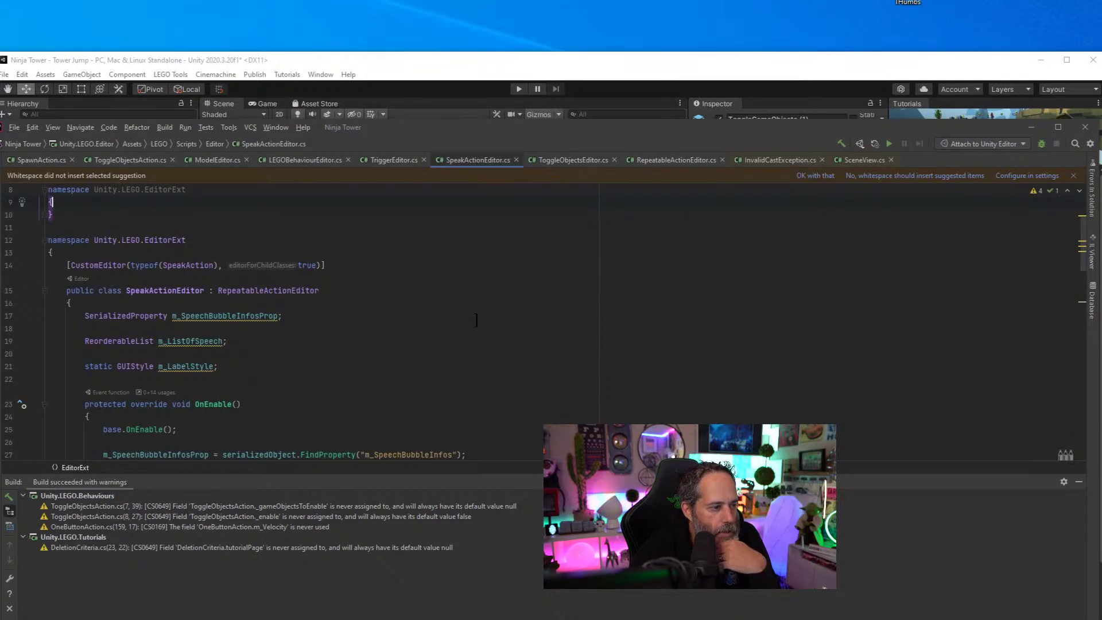
{"action": "scroll", "coordinate": [476, 320], "scroll_direction": "down", "scroll_amount": 2}
{"action": "scroll", "coordinate": [476, 319], "scroll_direction": "down", "scroll_amount": 5}
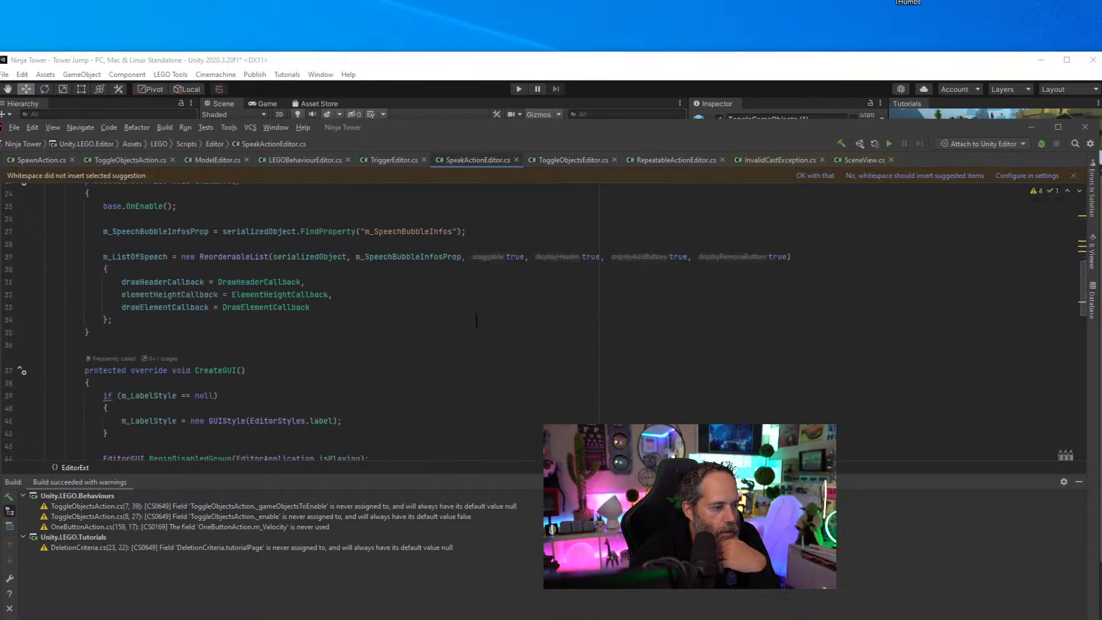
{"action": "left_click", "coordinate": [277, 391]}
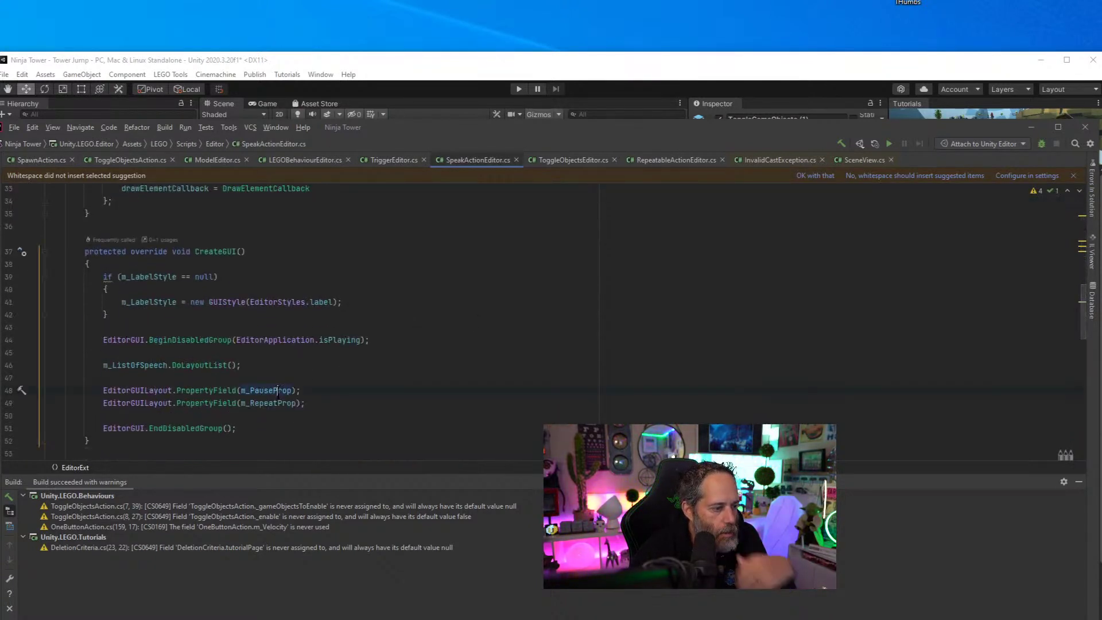
{"action": "left_click", "coordinate": [277, 391], "text": "ctrl"}
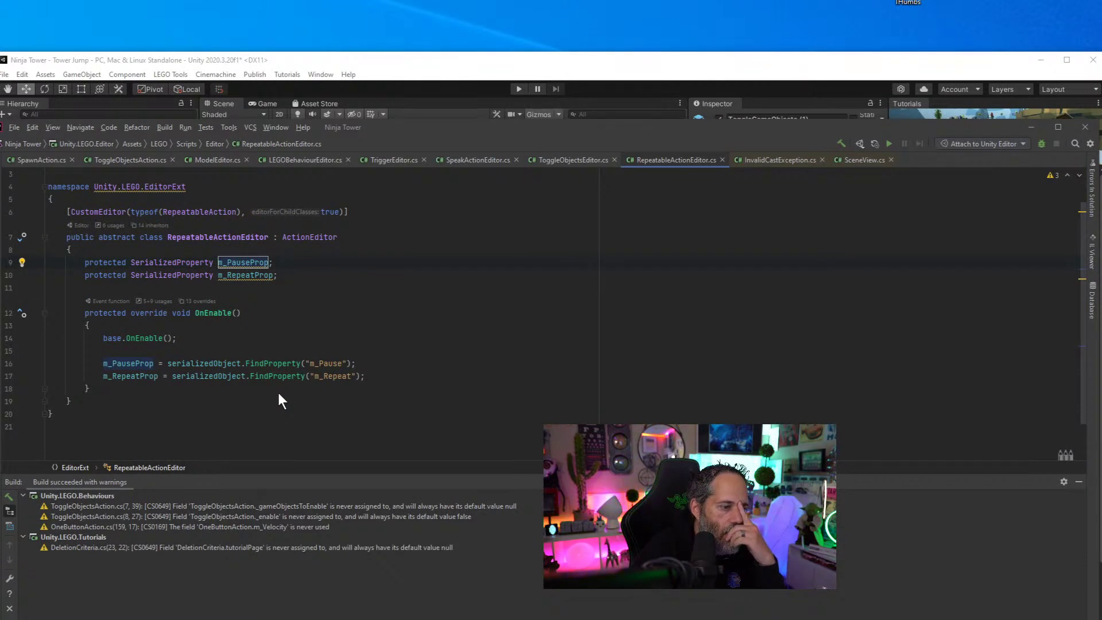
{"action": "key", "text": "ctrl+minus"}
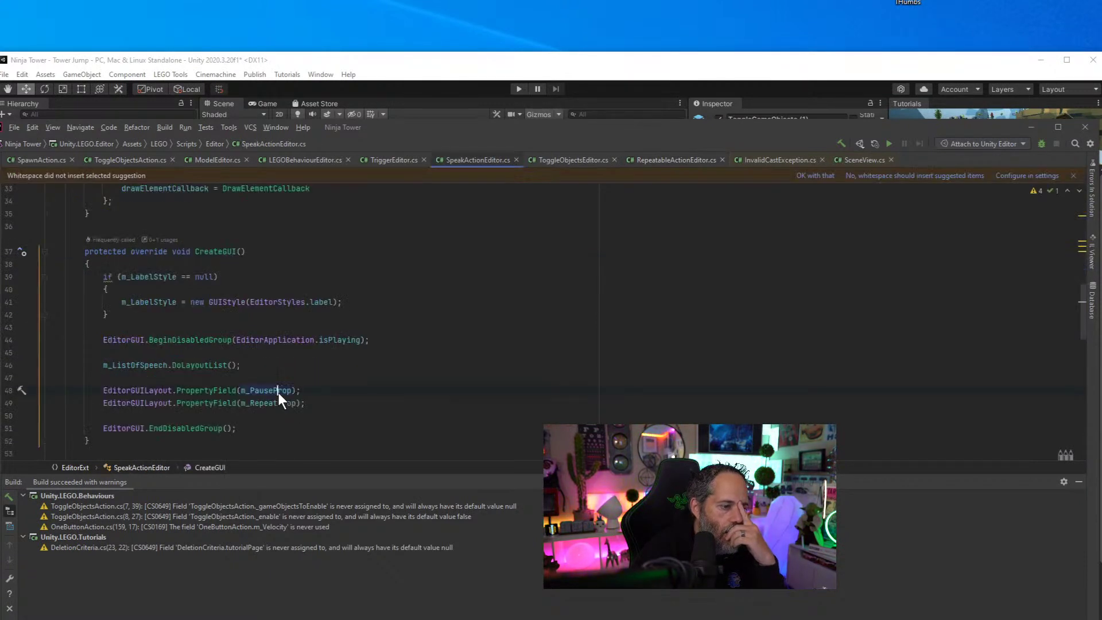
Change the base class of ToggleObjectsAction to RepeatableAction
{"action": "left_click", "coordinate": [123, 159]}
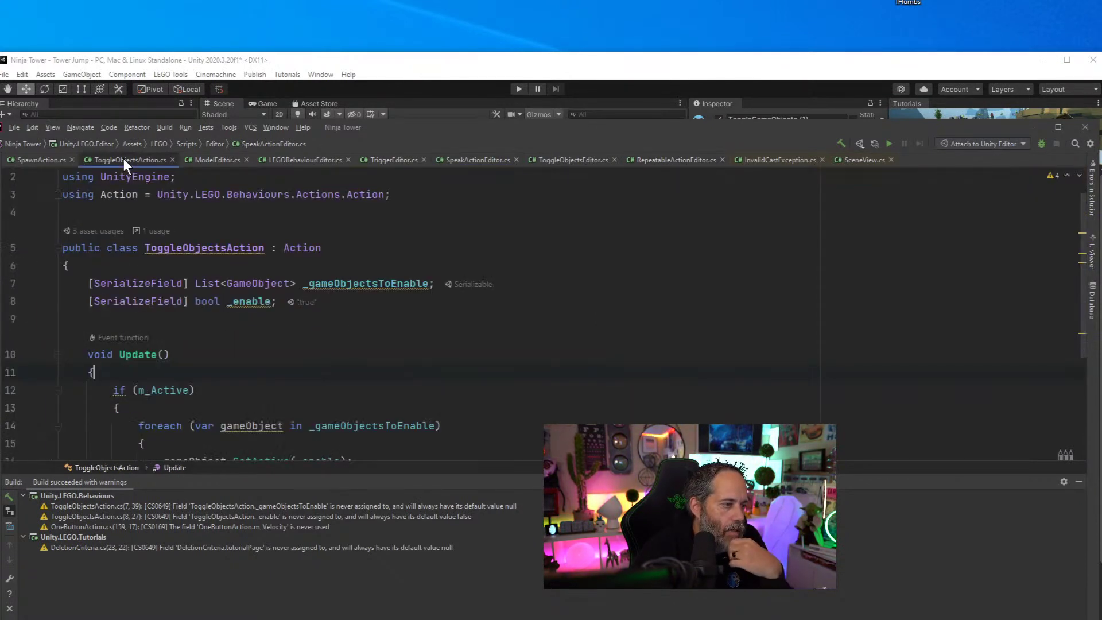
{"action": "left_click", "coordinate": [283, 249]}
{"action": "type", "text": "Rea"}
{"action": "key", "text": "BackSpace"}
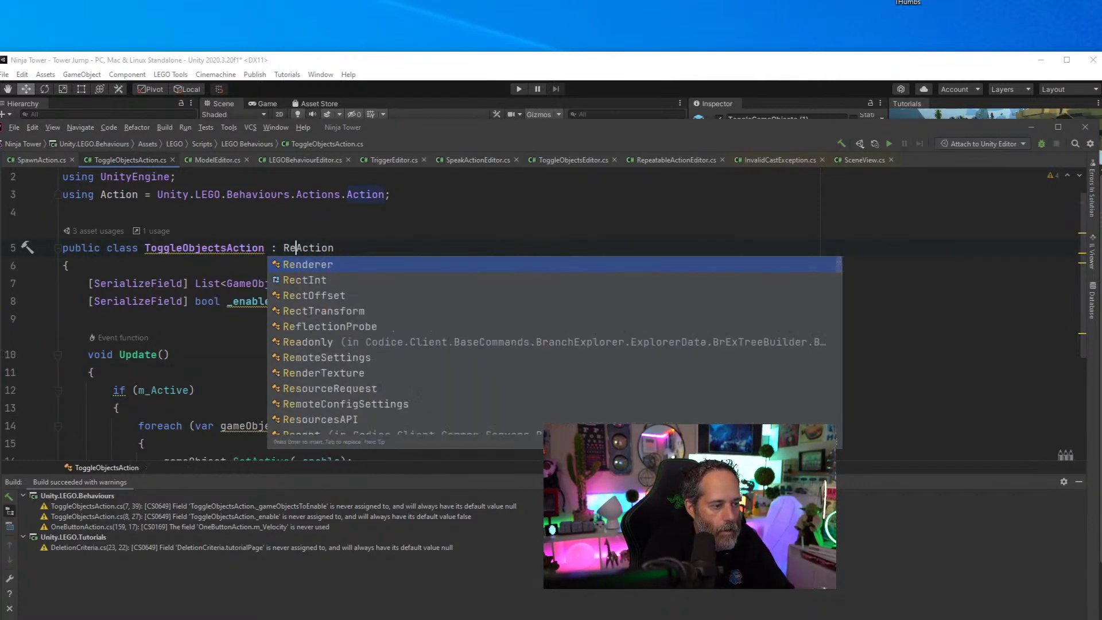
{"action": "type", "text": "peatableAction"}
{"action": "key", "text": "Return"}
{"action": "key", "text": "ctrl+Delete"}
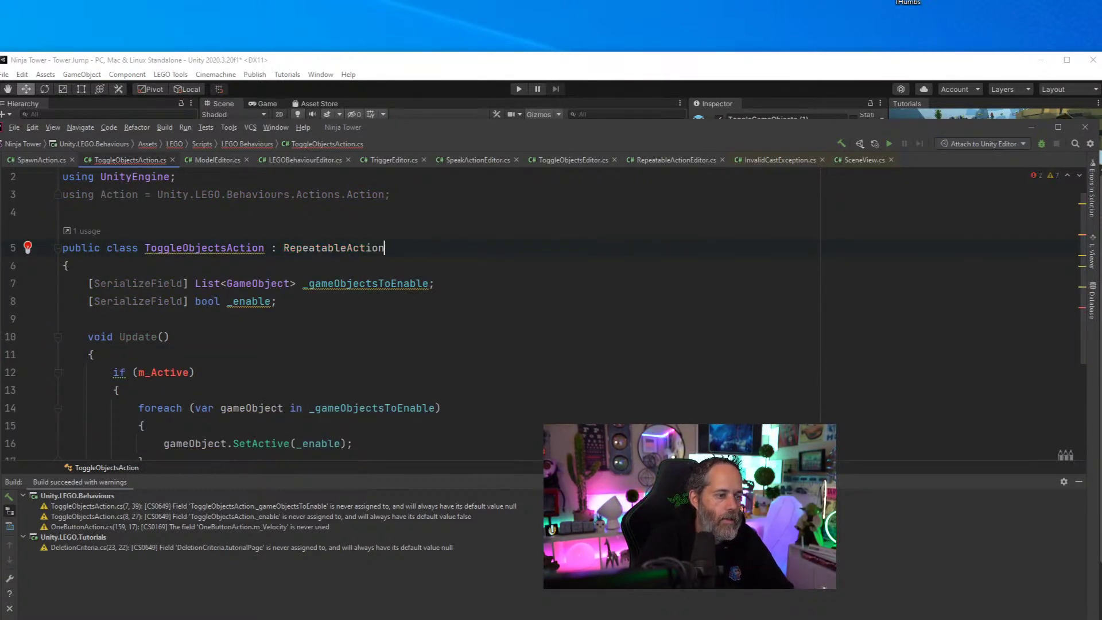
Import the missing reference for RepeatableAction in ToggleObjectsAction.cs and build the solution
{"action": "key", "text": "Down"}
{"action": "key", "text": "Down"}
{"action": "key", "text": "Down"}
{"action": "key", "text": "Down"}
{"action": "key", "text": "Down"}
{"action": "key", "text": "Down"}
{"action": "key", "text": "Down"}
{"action": "left_click", "coordinate": [355, 251]}
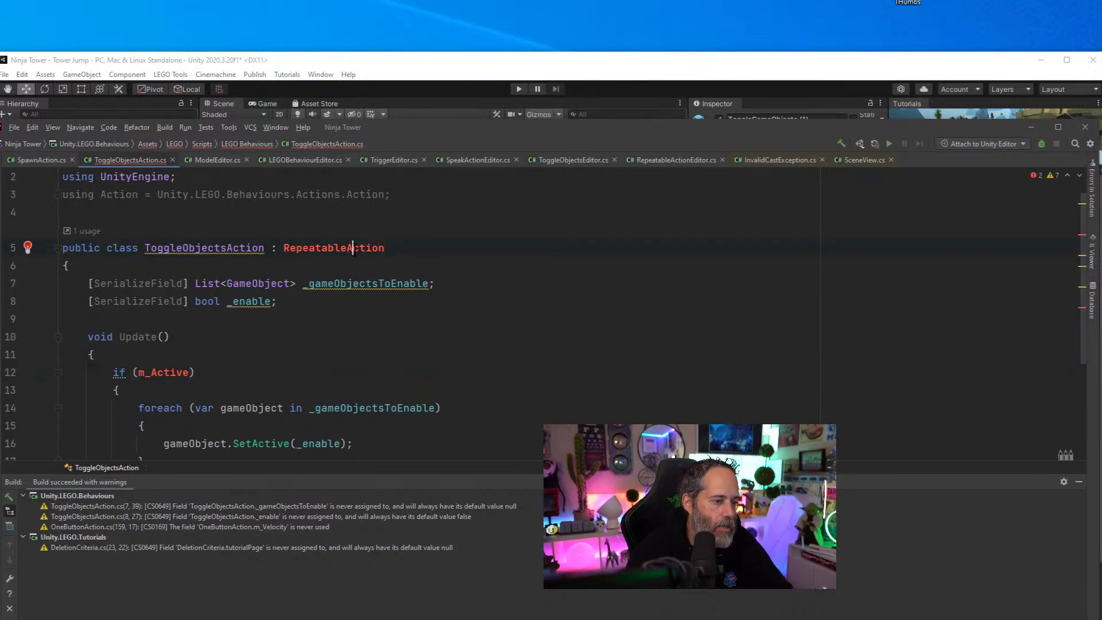
{"action": "key", "text": "alt+Return"}
{"action": "key", "text": "Return"}
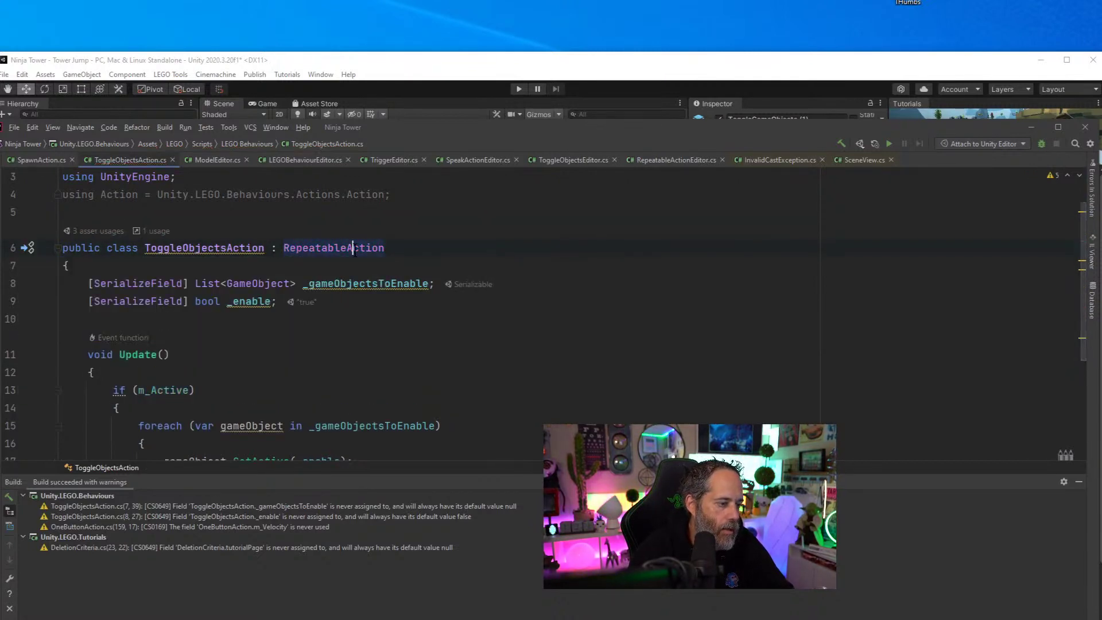
{"action": "key", "text": "ctrl+shift+b"}
{"action": "scroll", "coordinate": [401, 344], "scroll_direction": "down", "scroll_amount": 2}
{"action": "scroll", "coordinate": [411, 370], "scroll_direction": "up", "scroll_amount": 2}
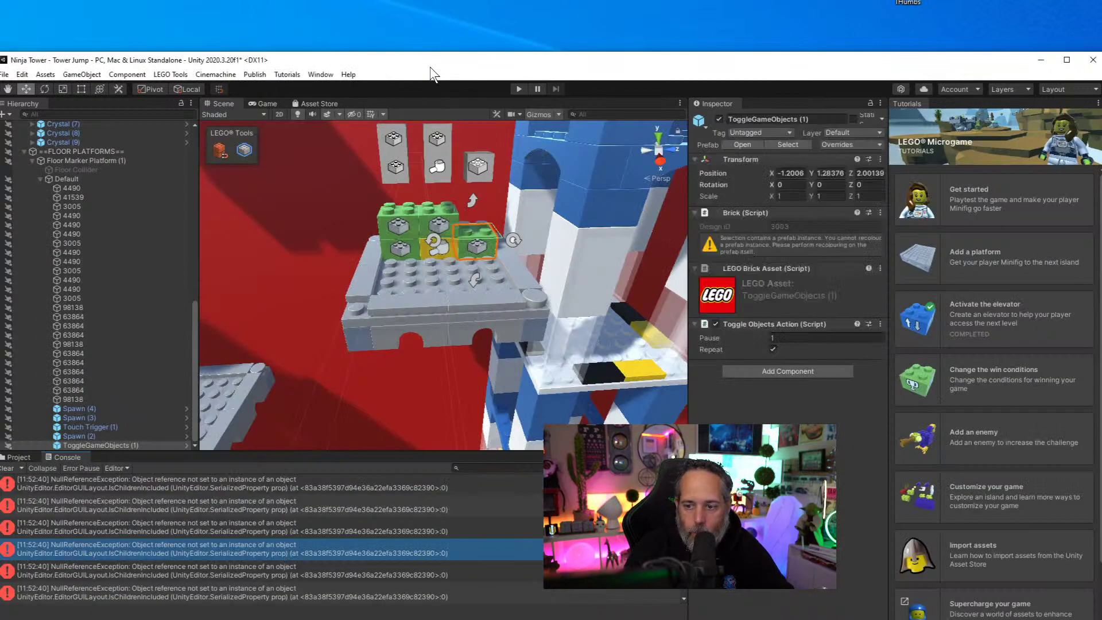
Switch to Unity, clear the console, and select ToggleGameObjects (1) to test its Repeat option
{"action": "left_click", "coordinate": [11, 468]}
{"action": "left_click", "coordinate": [71, 438]}
{"action": "left_click", "coordinate": [70, 446]}
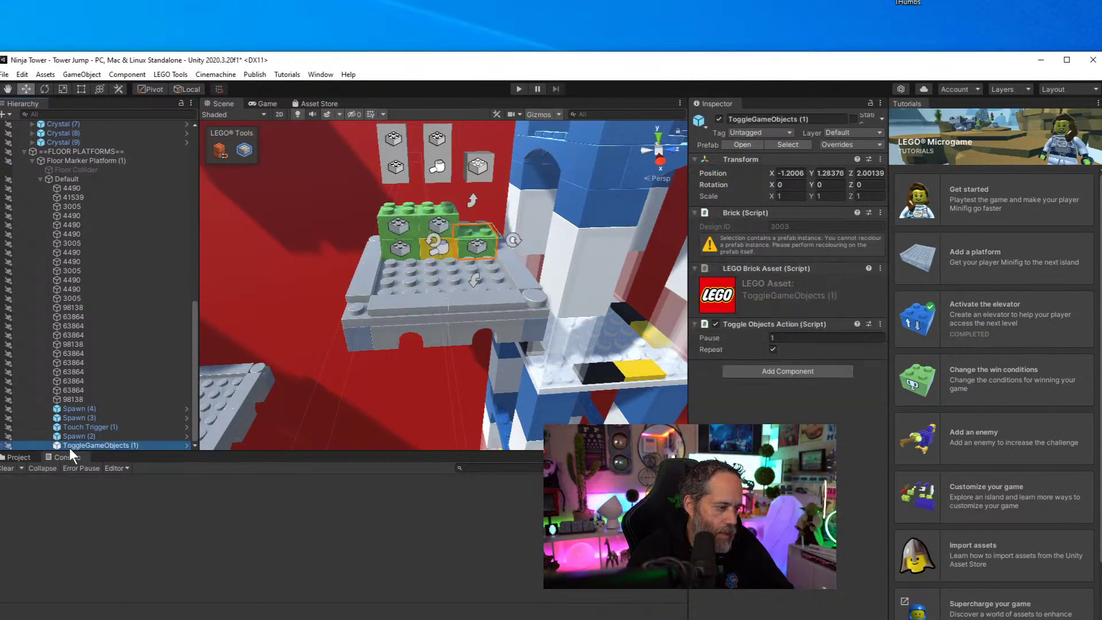
{"action": "left_click", "coordinate": [772, 349]}
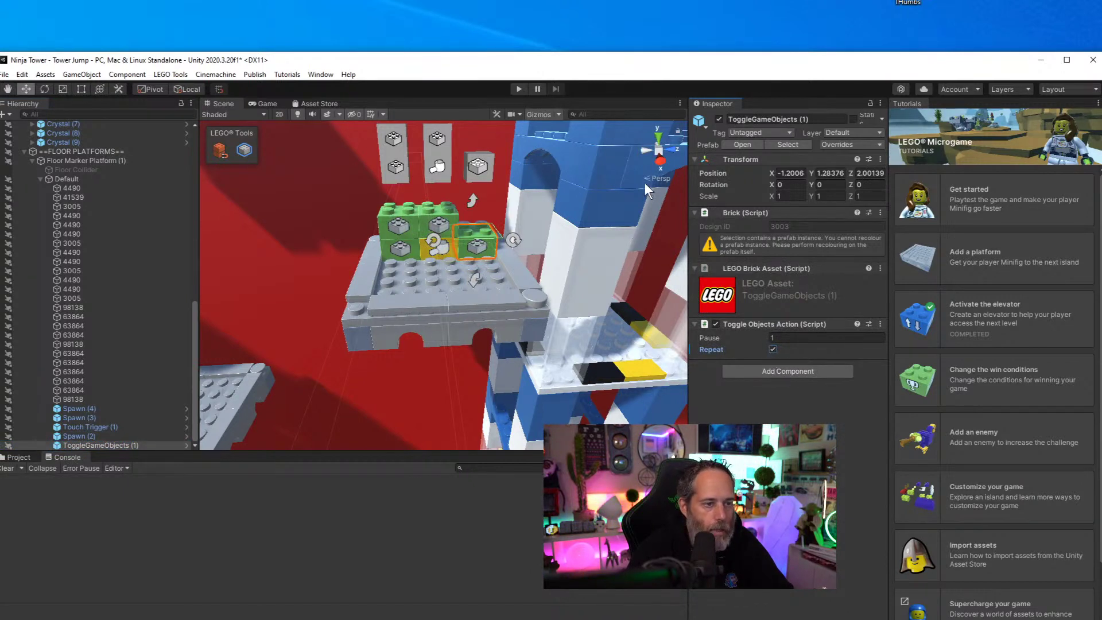
Open the Toggle Objects Action component's script in Rider and review its serialized fields
{"action": "right_click", "coordinate": [763, 323]}
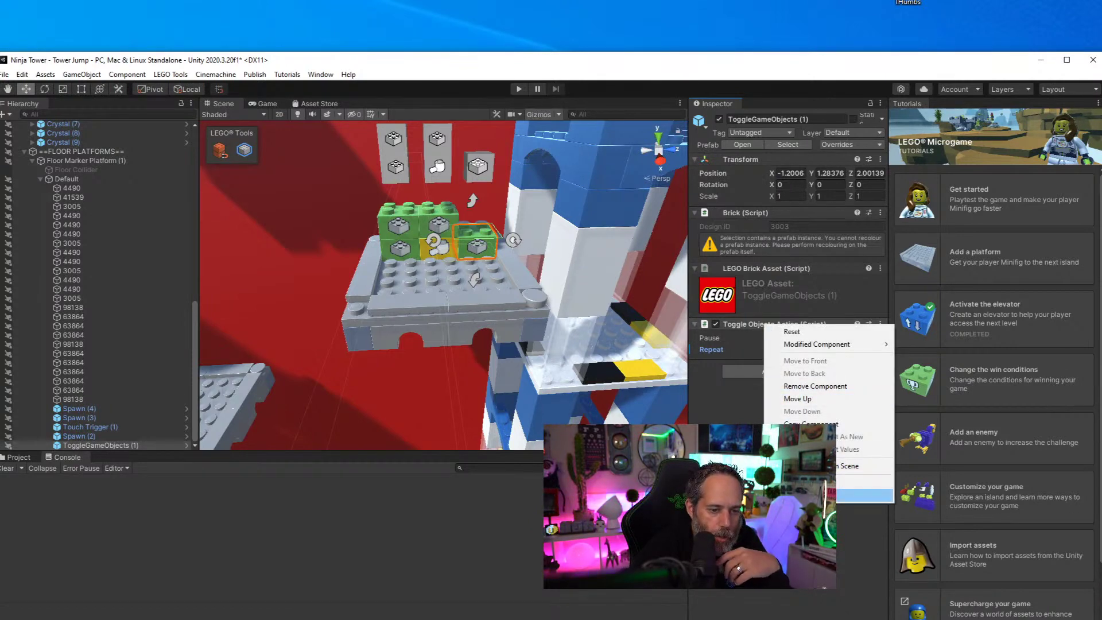
{"action": "left_click", "coordinate": [803, 482]}
{"action": "scroll", "coordinate": [388, 295], "scroll_direction": "down", "scroll_amount": 2}
{"action": "scroll", "coordinate": [345, 258], "scroll_direction": "up", "scroll_amount": 2}
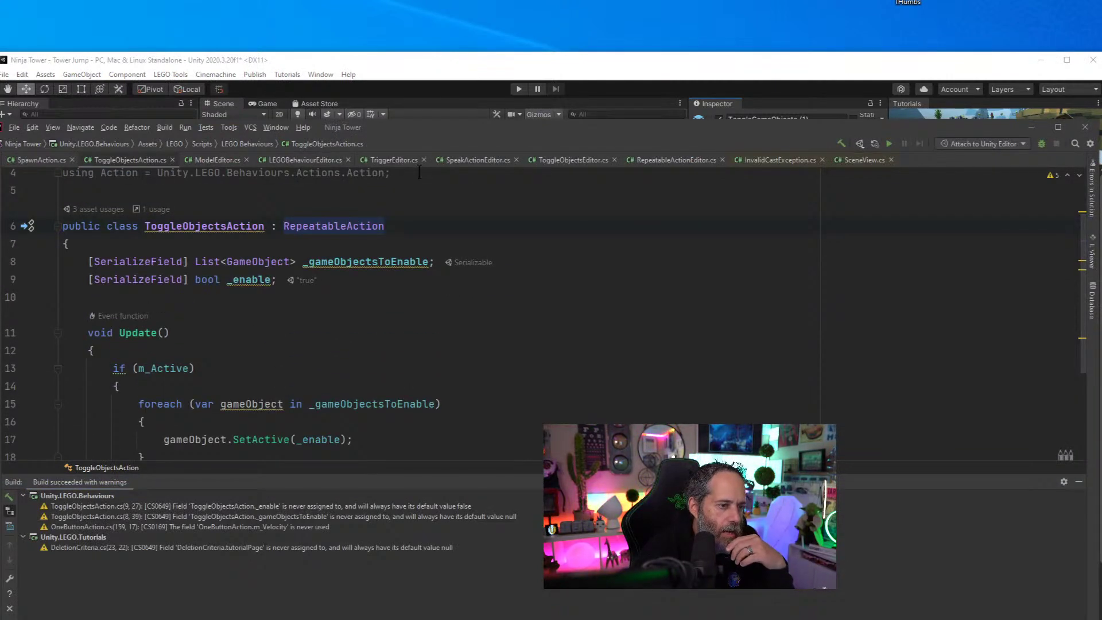
Switch to Unity, search the project for toggleobjects, and locate the ToggleObjectsEditor script in its Editor folder
{"action": "left_click", "coordinate": [456, 91]}
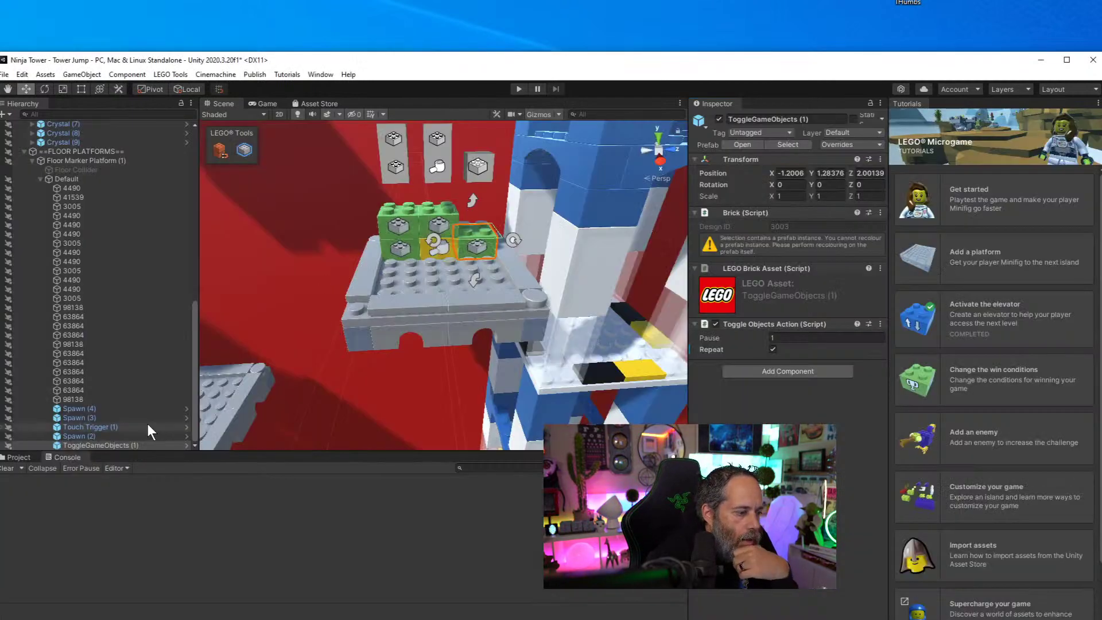
{"action": "left_click", "coordinate": [23, 458]}
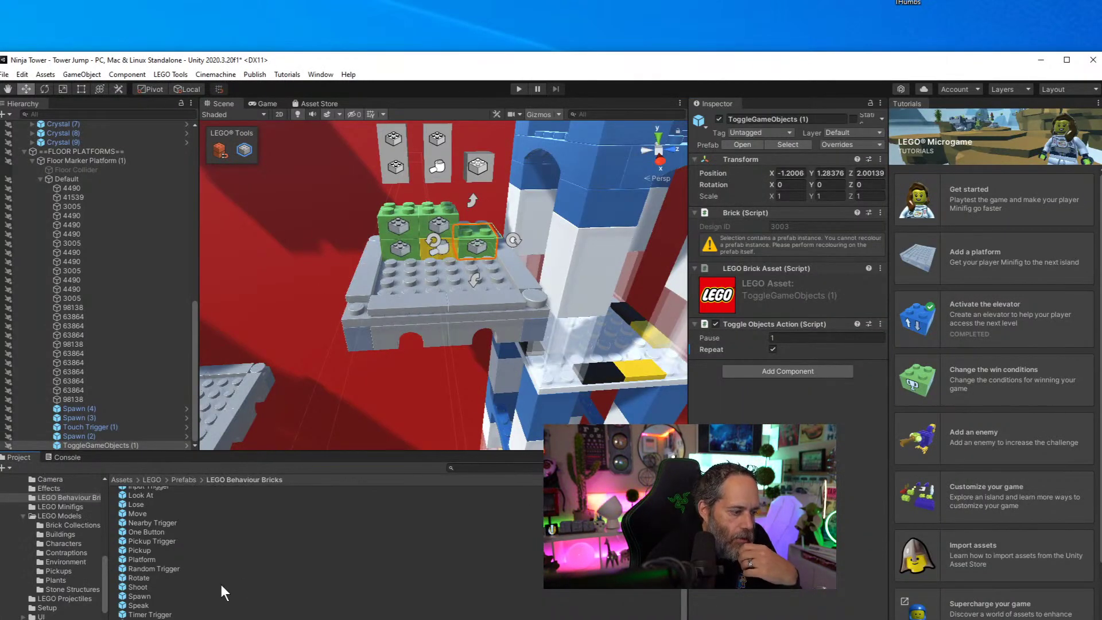
{"action": "left_click", "coordinate": [534, 466]}
{"action": "type", "text": "toglg"}
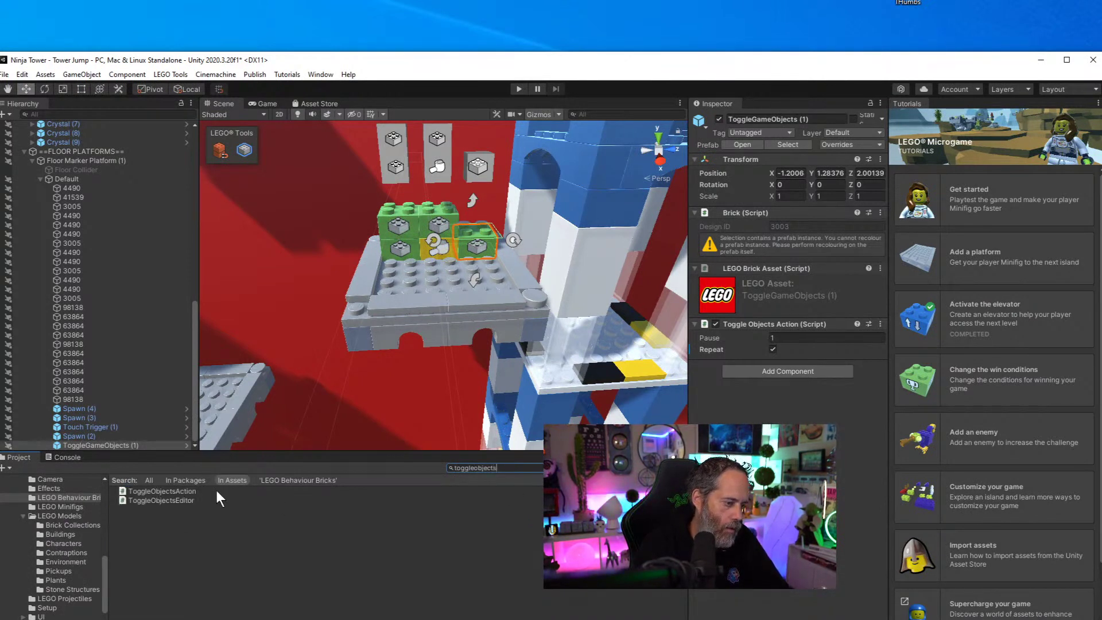
{"action": "left_click", "coordinate": [233, 499]}
{"action": "left_click", "coordinate": [538, 467]}
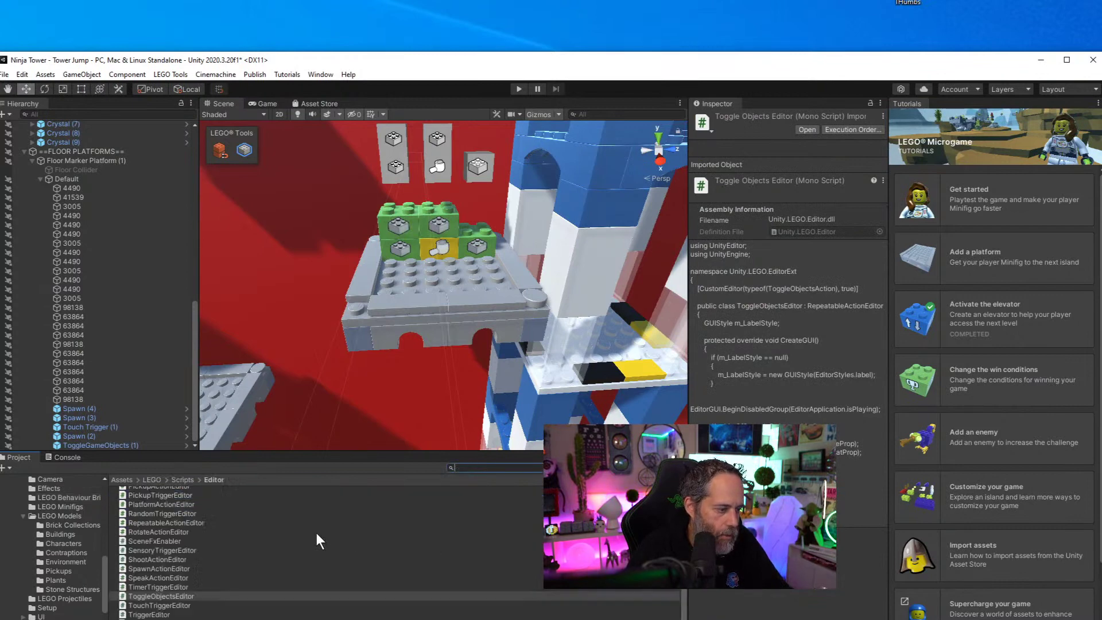
Open the SpawnActionEditor script in Rider and examine how its CreateGUI method draws the property fields
{"action": "left_click", "coordinate": [163, 588]}
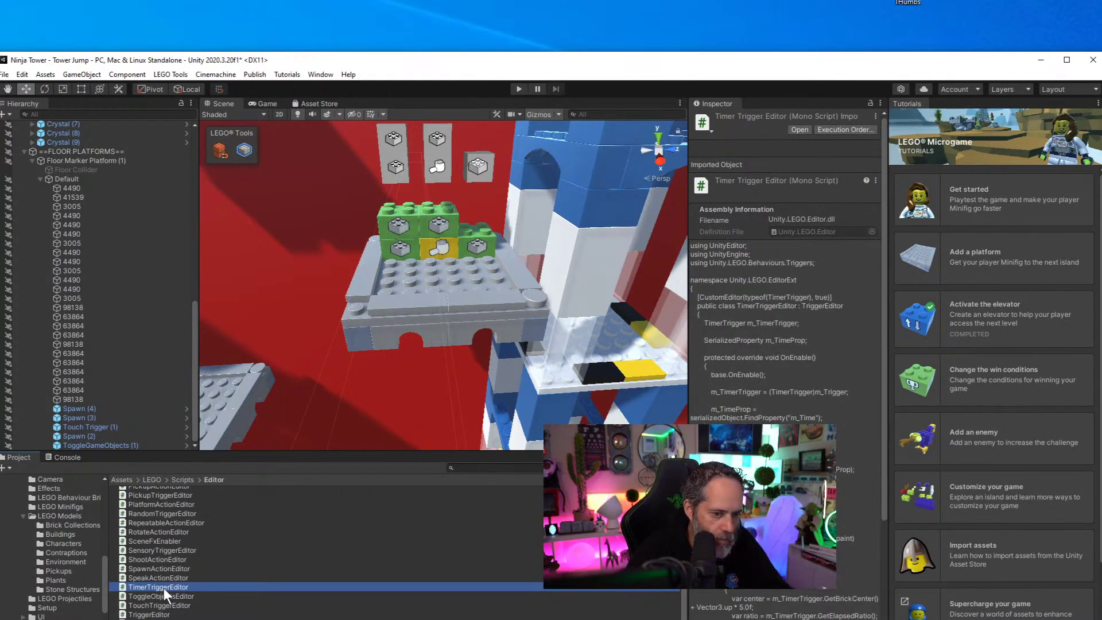
{"action": "key", "text": "Up"}
{"action": "key", "text": "Up"}
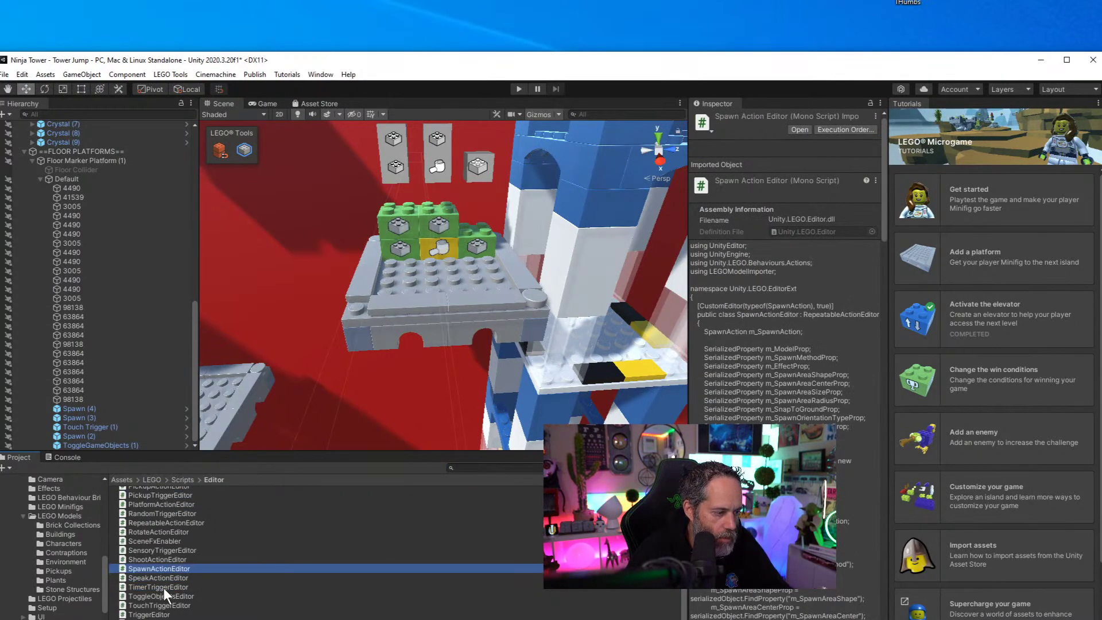
{"action": "key", "text": "Return"}
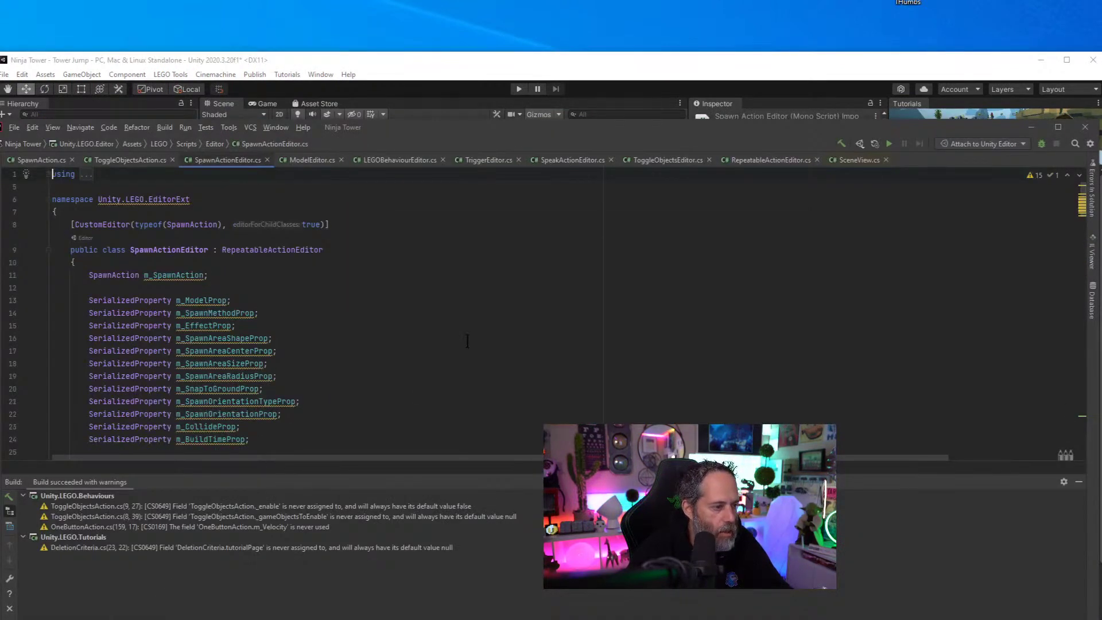
{"action": "scroll", "coordinate": [459, 340], "scroll_direction": "down", "scroll_amount": 2}
{"action": "scroll", "coordinate": [458, 340], "scroll_direction": "down", "scroll_amount": 5}
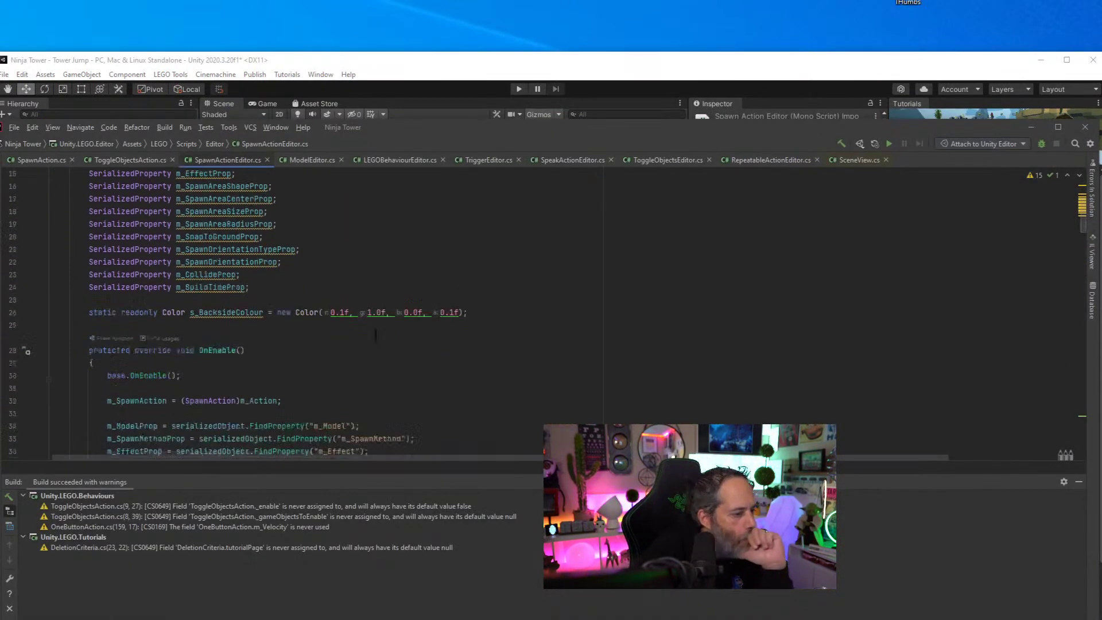
{"action": "scroll", "coordinate": [338, 332], "scroll_direction": "down", "scroll_amount": 5}
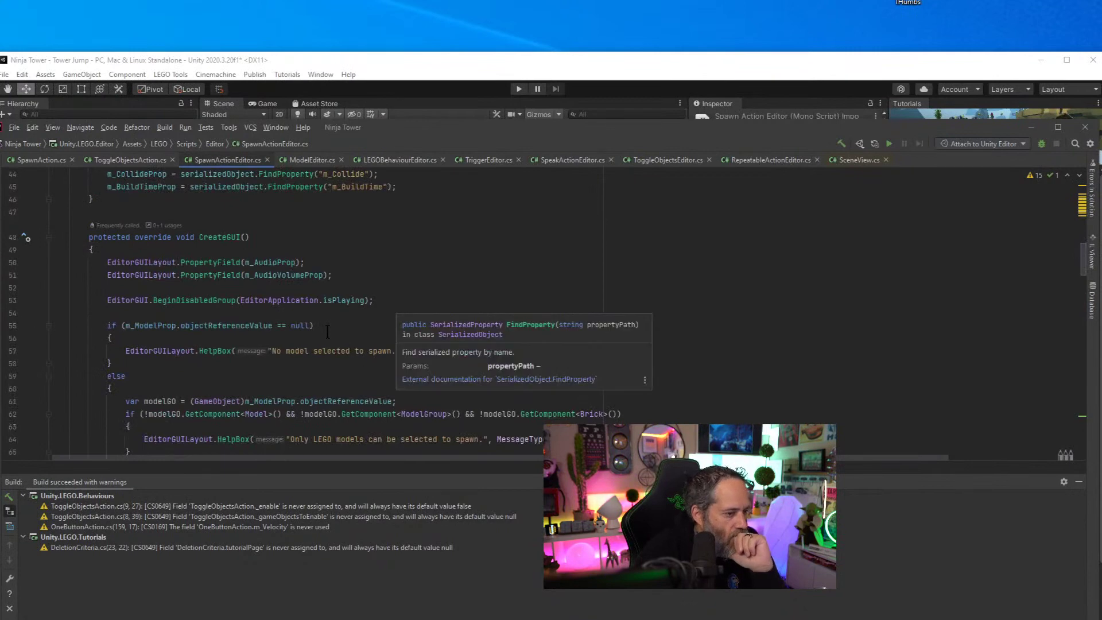
{"action": "scroll", "coordinate": [327, 332], "scroll_direction": "down", "scroll_amount": 4}
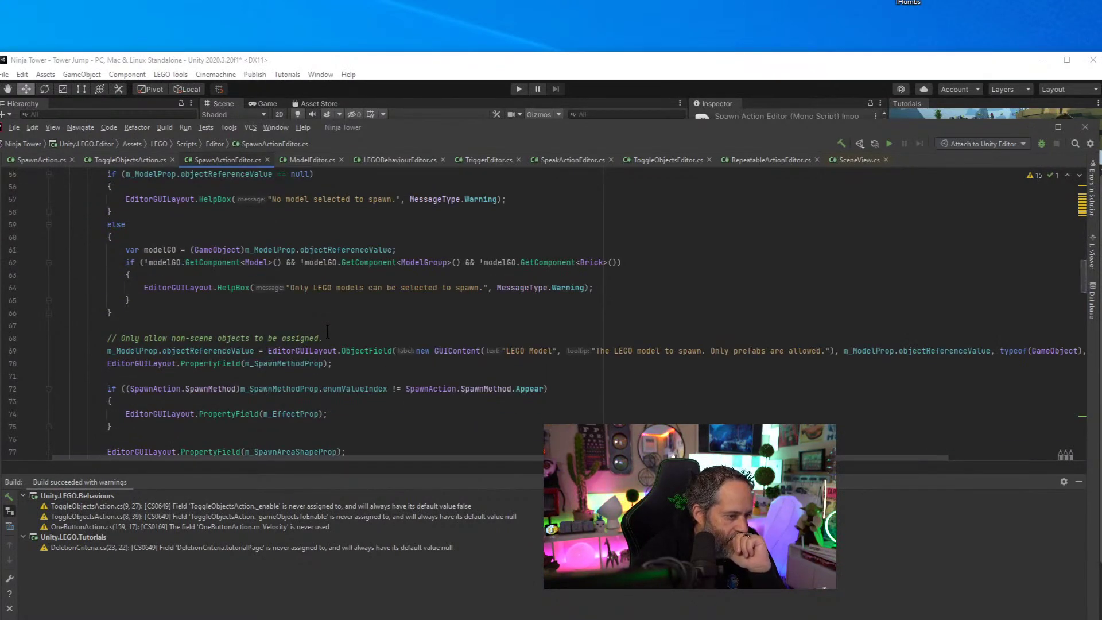
{"action": "scroll", "coordinate": [337, 331], "scroll_direction": "down", "scroll_amount": 2}
{"action": "scroll", "coordinate": [337, 332], "scroll_direction": "down", "scroll_amount": 2}
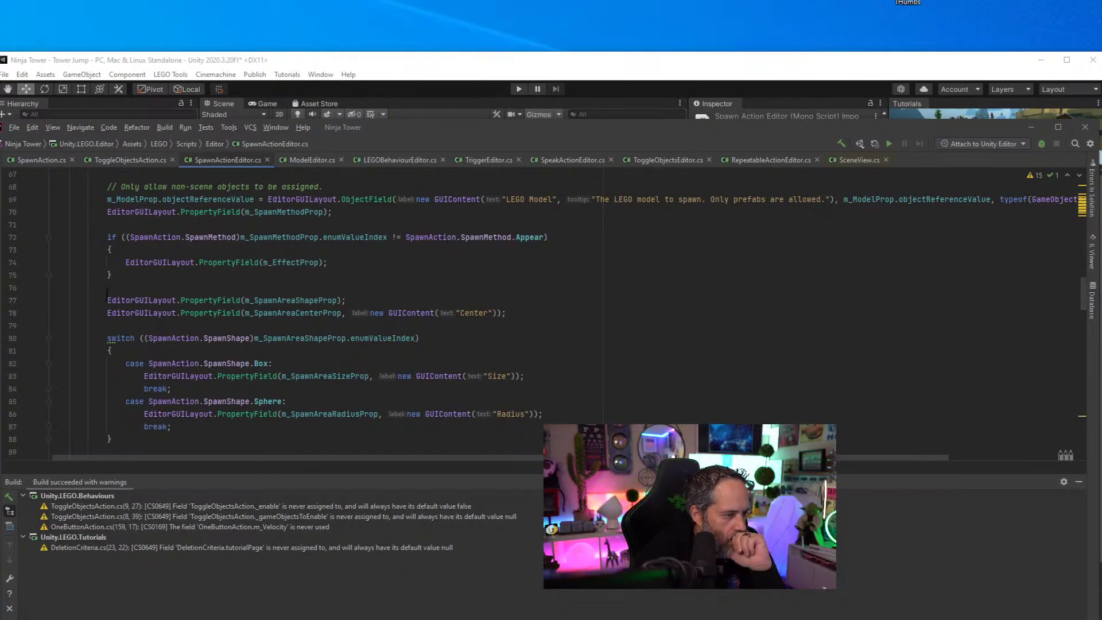
Copy the m_SpawnAreaShapeProp PropertyField line over the commented-out m_ListOfSpeech line in ToggleObjectsEditor's CreateGUI, and remove its argument
{"action": "left_click_drag", "start_coordinate": [295, 293], "coordinate": [361, 296]}
{"action": "key", "text": "ctrl+c"}
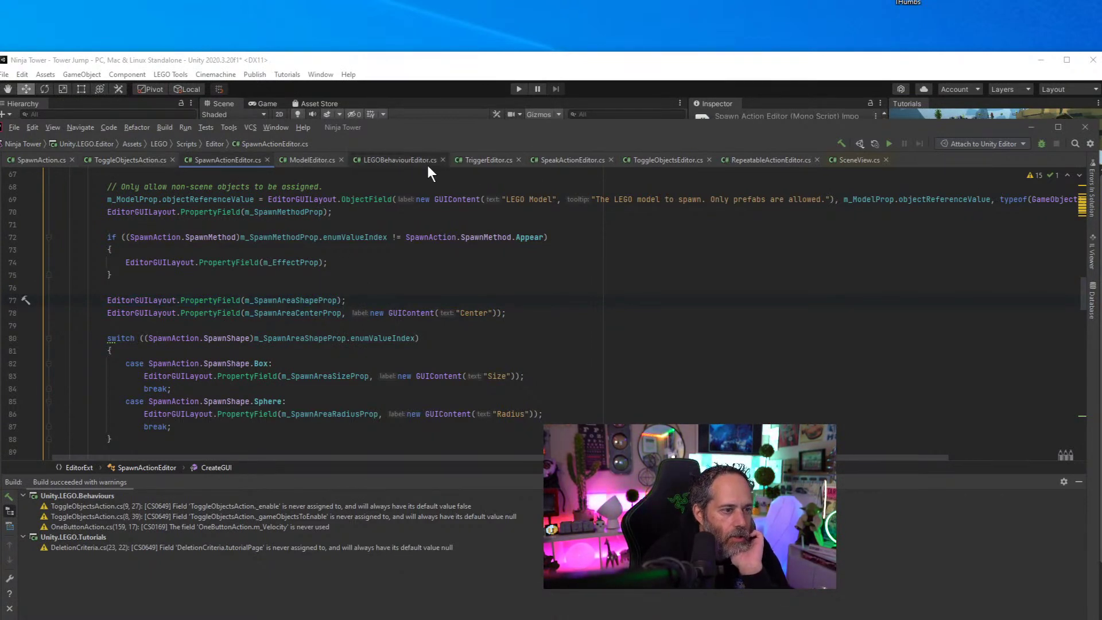
{"action": "left_click", "coordinate": [656, 161]}
{"action": "scroll", "coordinate": [321, 334], "scroll_direction": "down", "scroll_amount": 3}
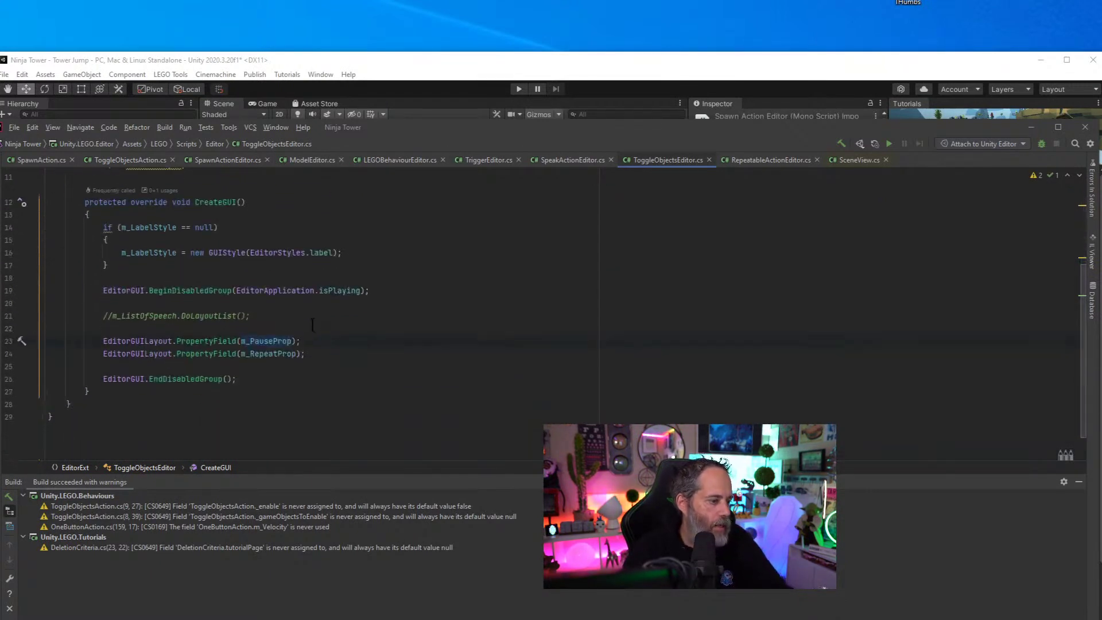
{"action": "left_click", "coordinate": [309, 309]}
{"action": "key", "text": "ctrl+v"}
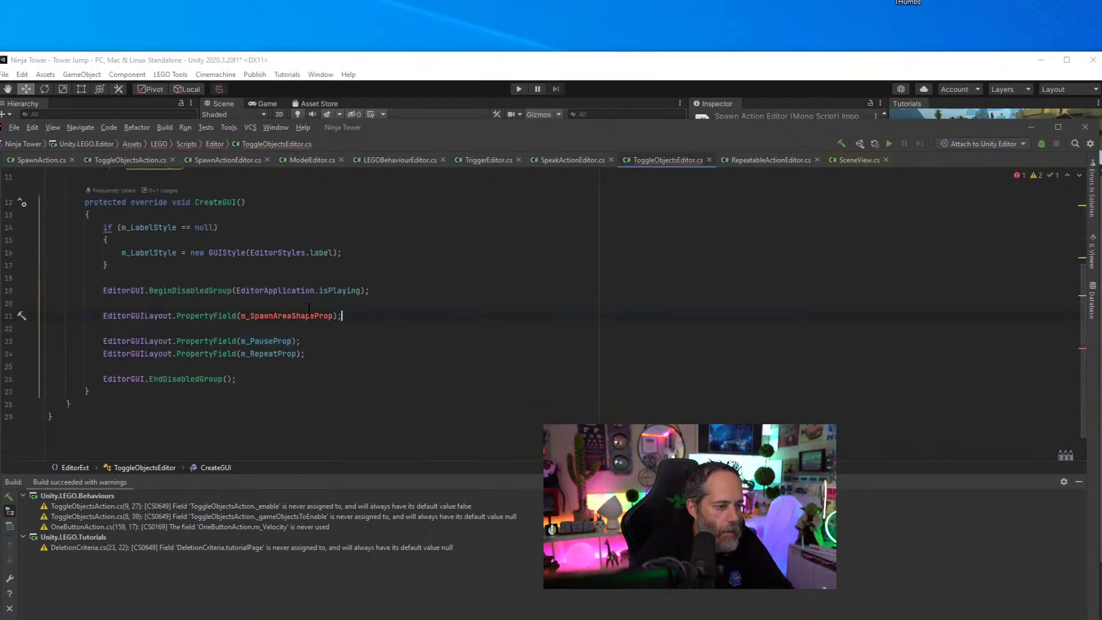
{"action": "key", "text": "BackSpace"}
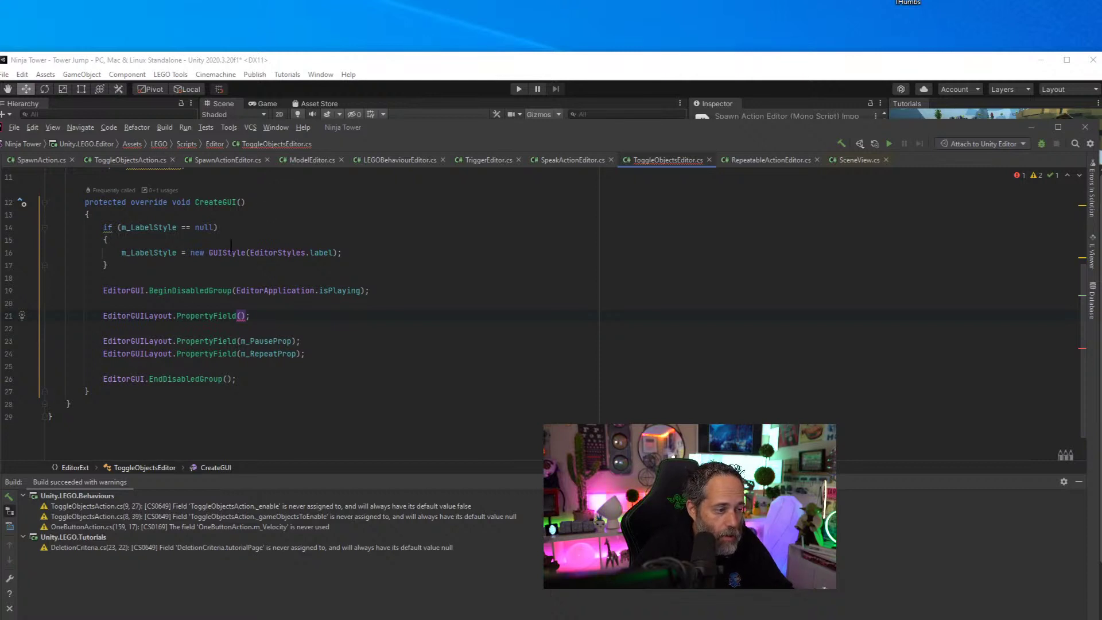
Copy the _gameObjectsToEnable field name from ToggleObjectsAction into the empty PropertyField call in ToggleObjectsEditor
{"action": "scroll", "coordinate": [231, 244], "scroll_direction": "up", "scroll_amount": 3}
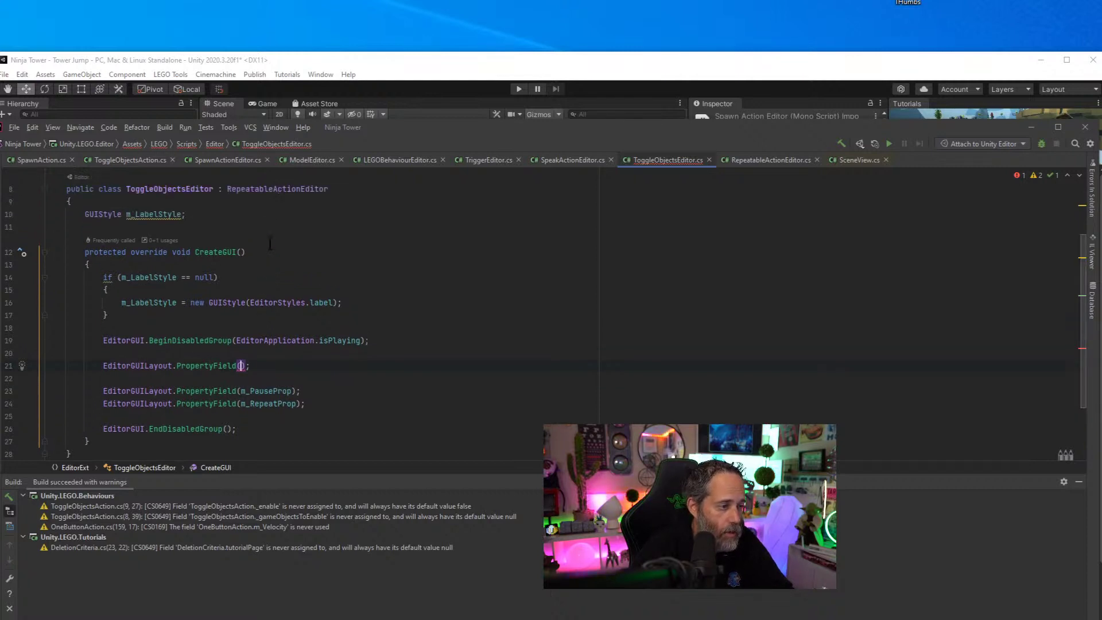
{"action": "left_click", "coordinate": [96, 160]}
{"action": "double_click", "coordinate": [344, 262]}
{"action": "key", "text": "ctrl+c"}
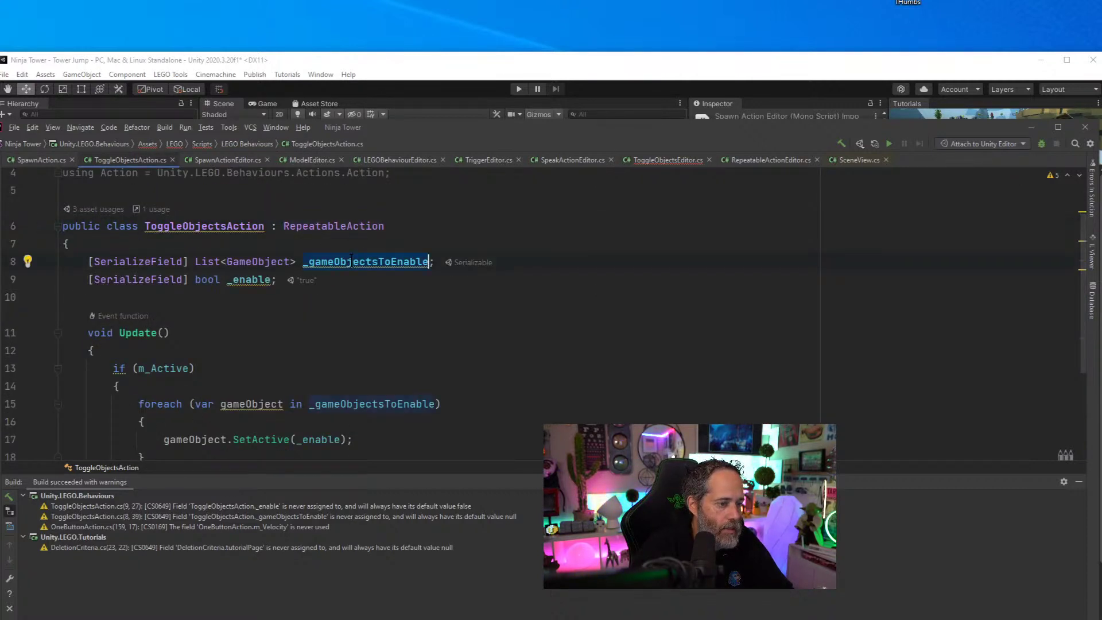
{"action": "left_click", "coordinate": [670, 160]}
{"action": "key", "text": "ctrl+v"}
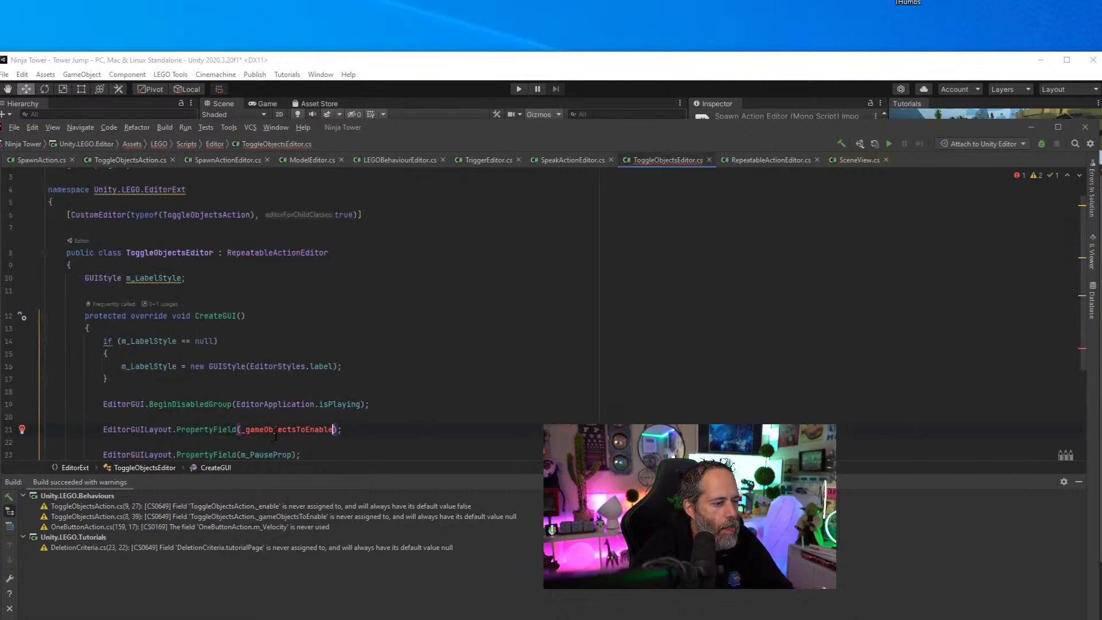
{"action": "mouse_move", "coordinate": [276, 436]}
{"action": "scroll", "coordinate": [275, 436], "scroll_direction": "down", "scroll_amount": 3}
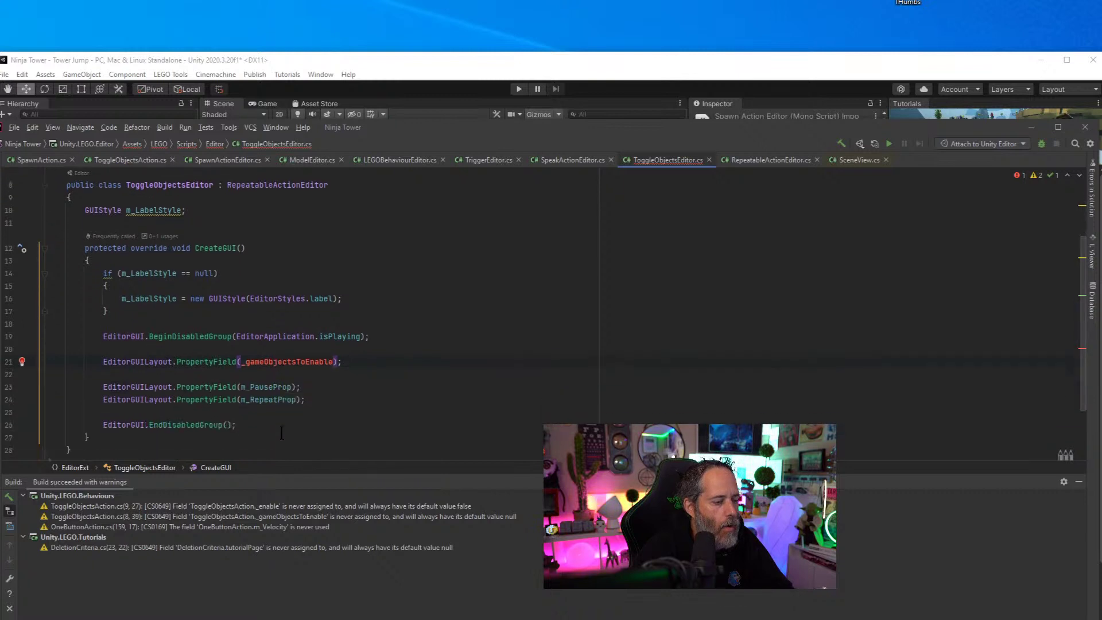
{"action": "left_click", "coordinate": [278, 325]}
{"action": "scroll", "coordinate": [297, 343], "scroll_direction": "up", "scroll_amount": 3}
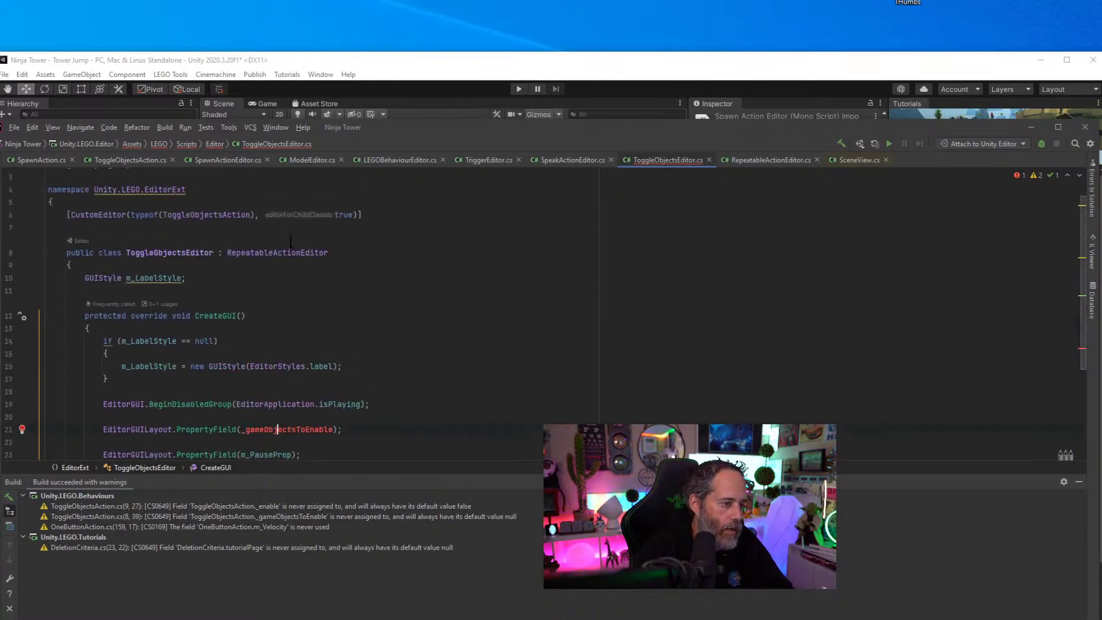
Copy the m_PauseProp FindProperty assignment from RepeatableActionEditor and make an empty line above CreateGUI in ToggleObjectsEditor
{"action": "scroll", "coordinate": [303, 413], "scroll_direction": "down", "scroll_amount": 2}
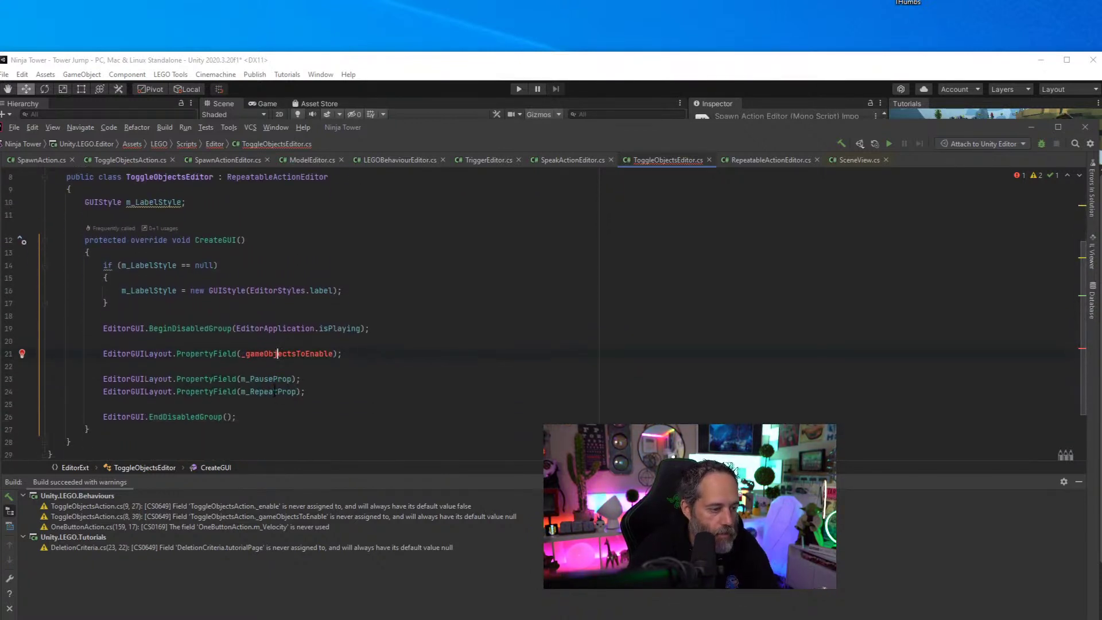
{"action": "left_click", "coordinate": [266, 390], "text": "ctrl"}
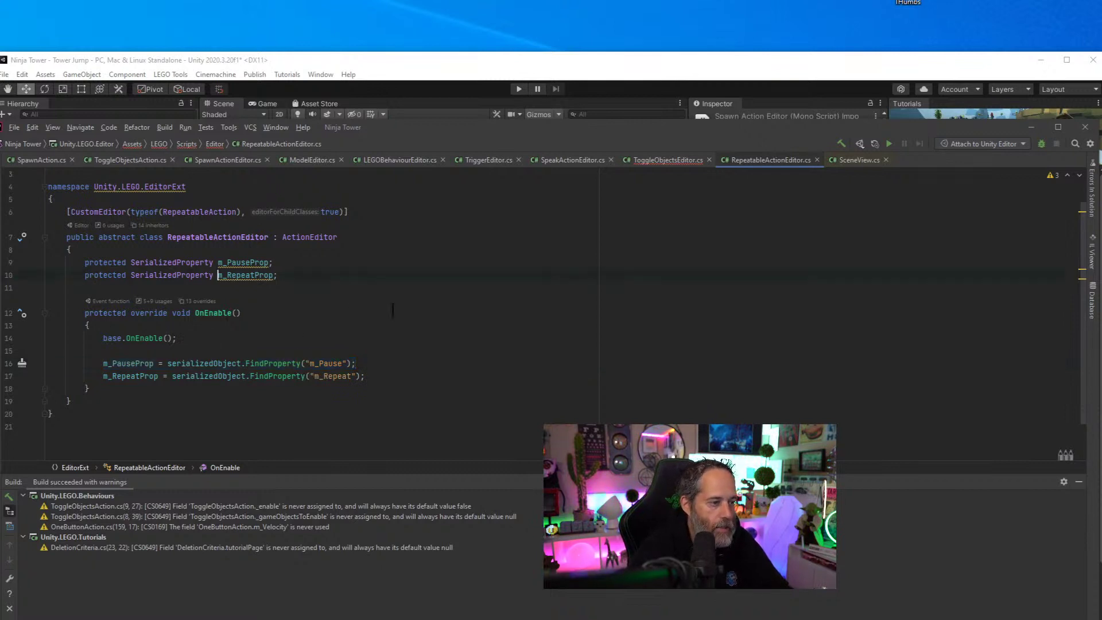
{"action": "key", "text": "ctrl+minus"}
{"action": "key", "text": "Return"}
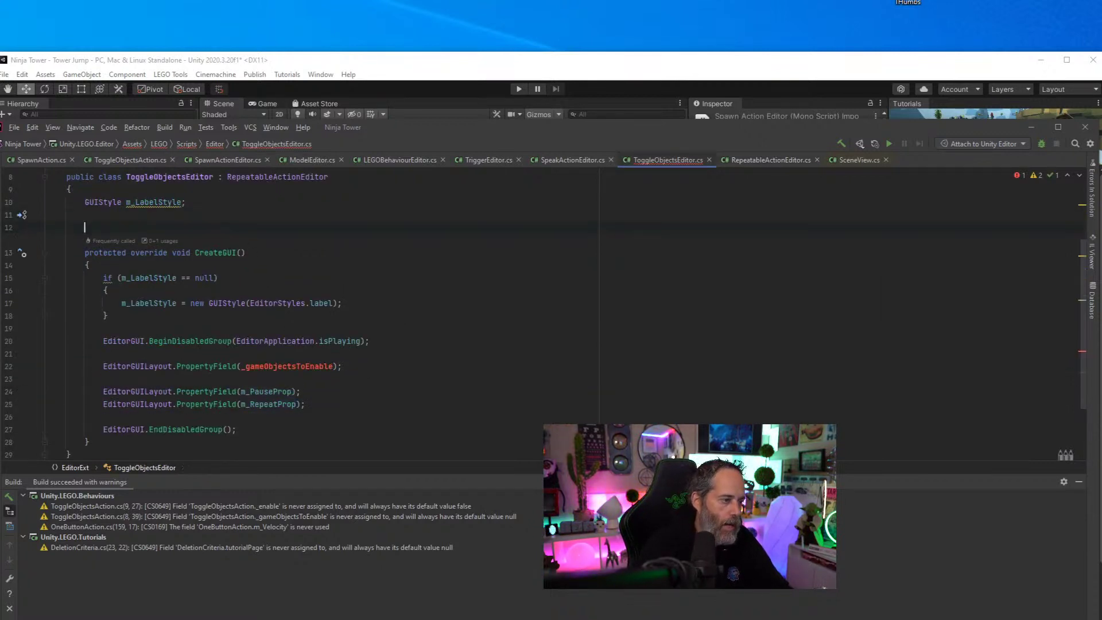
{"action": "key", "text": "Return"}
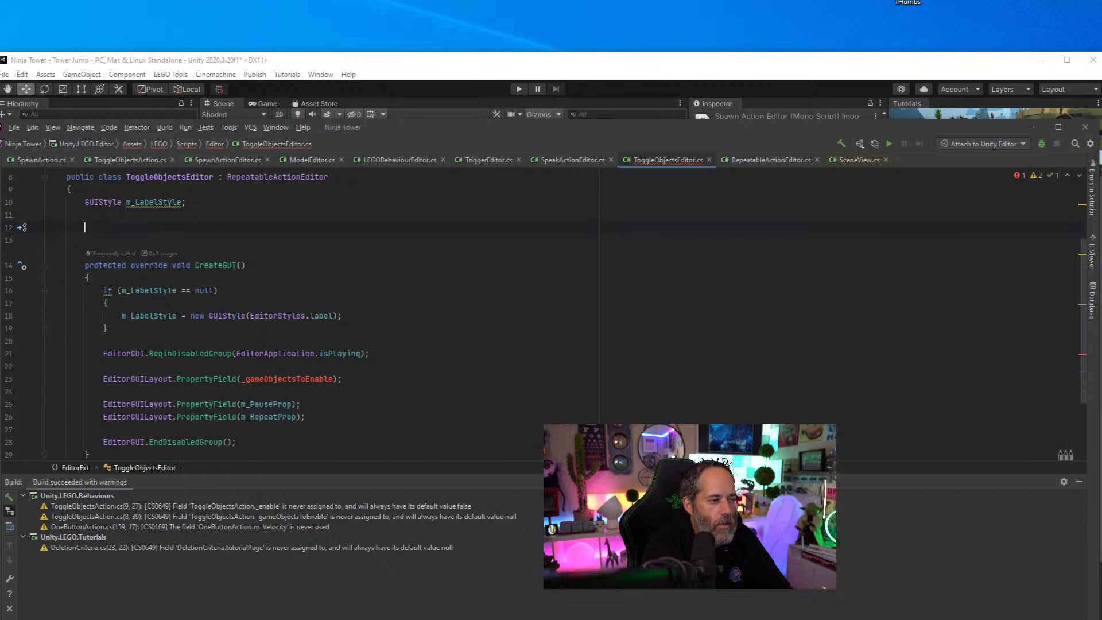
{"action": "type", "text": "m_PauseProp = serializedObject.FindProperty(\"m_Pause\");"}
{"action": "key", "text": "ctrl+z"}
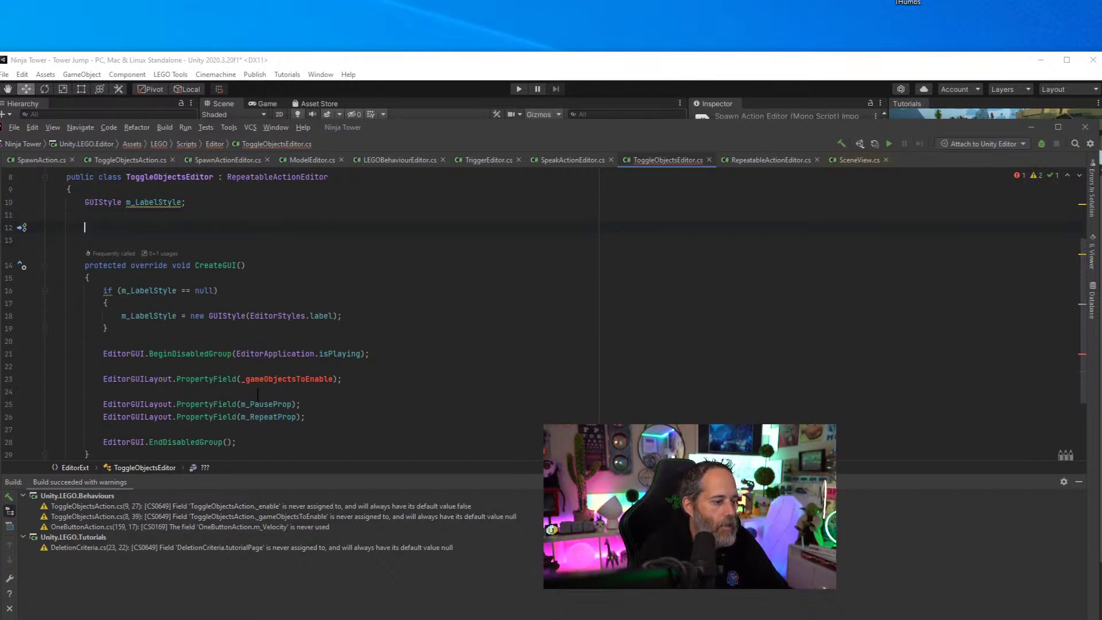
{"action": "left_click", "coordinate": [257, 394]}
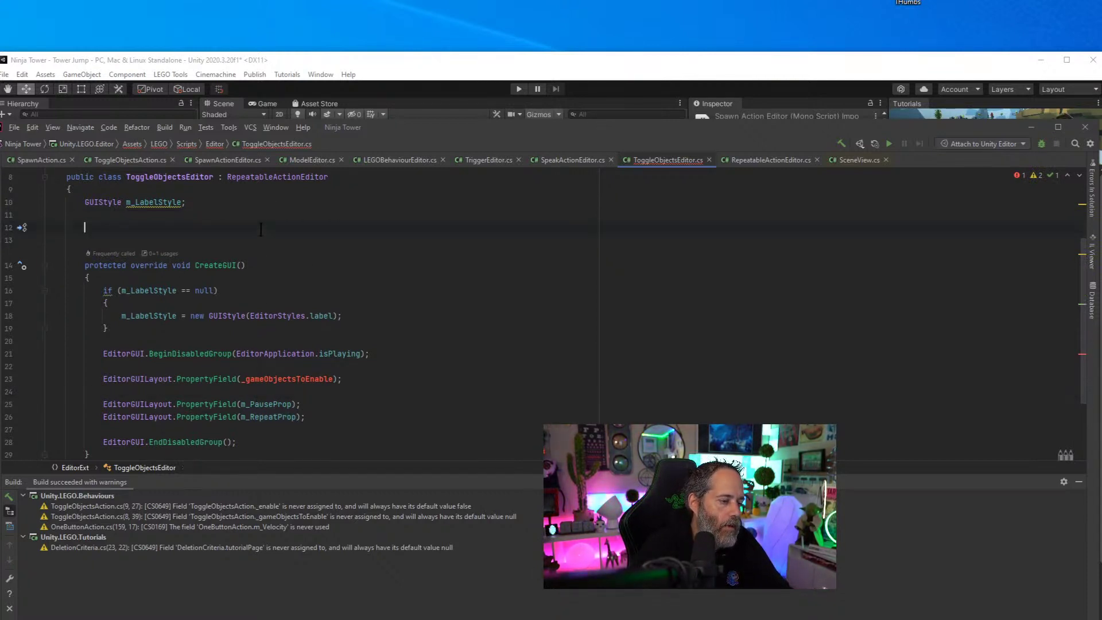
{"action": "type", "text": "onena"}
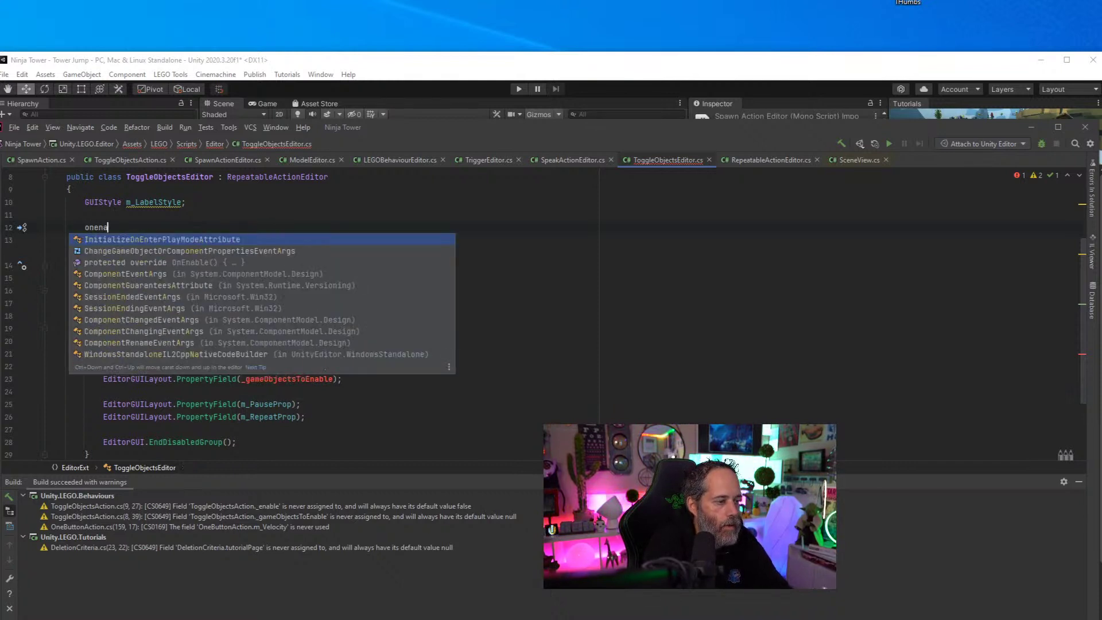
{"action": "key", "text": "BackSpace"}
{"action": "key", "text": "BackSpace"}
{"action": "key", "text": "BackSpace"}
{"action": "key", "text": "BackSpace"}
{"action": "key", "text": "BackSpace"}
Add an OnEnable override above CreateGUI and insert the copied m_PauseProp = serializedObject.FindProperty("m_Pause") line after base.OnEnable()
{"action": "type", "text": "overi"}
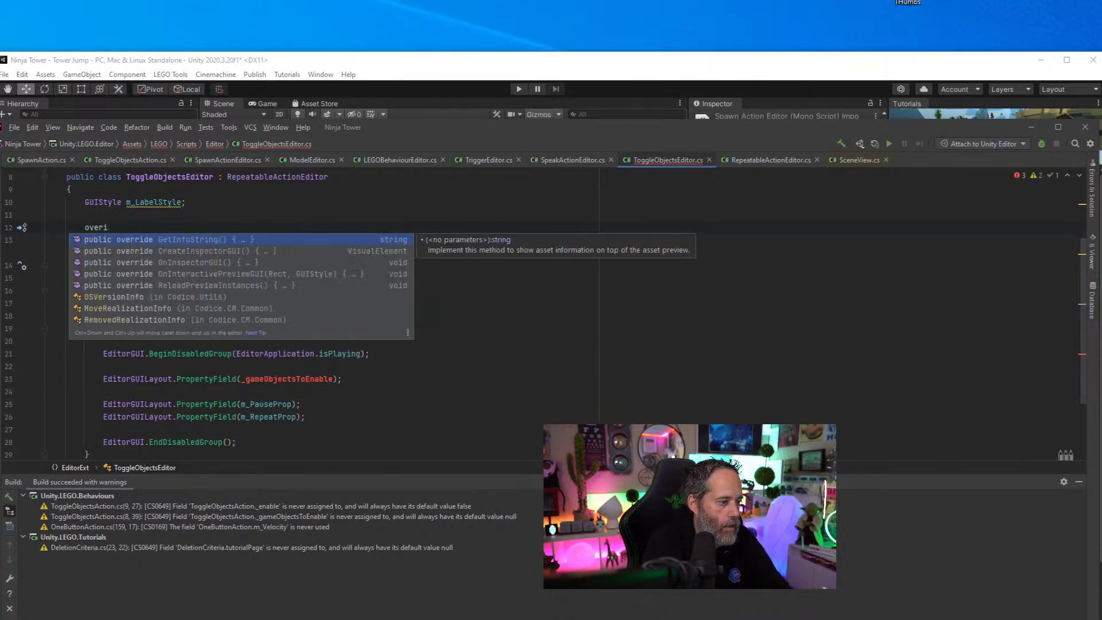
{"action": "key", "text": "BackSpace"}
{"action": "type", "text": "rride onena"}
{"action": "key", "text": "Return"}
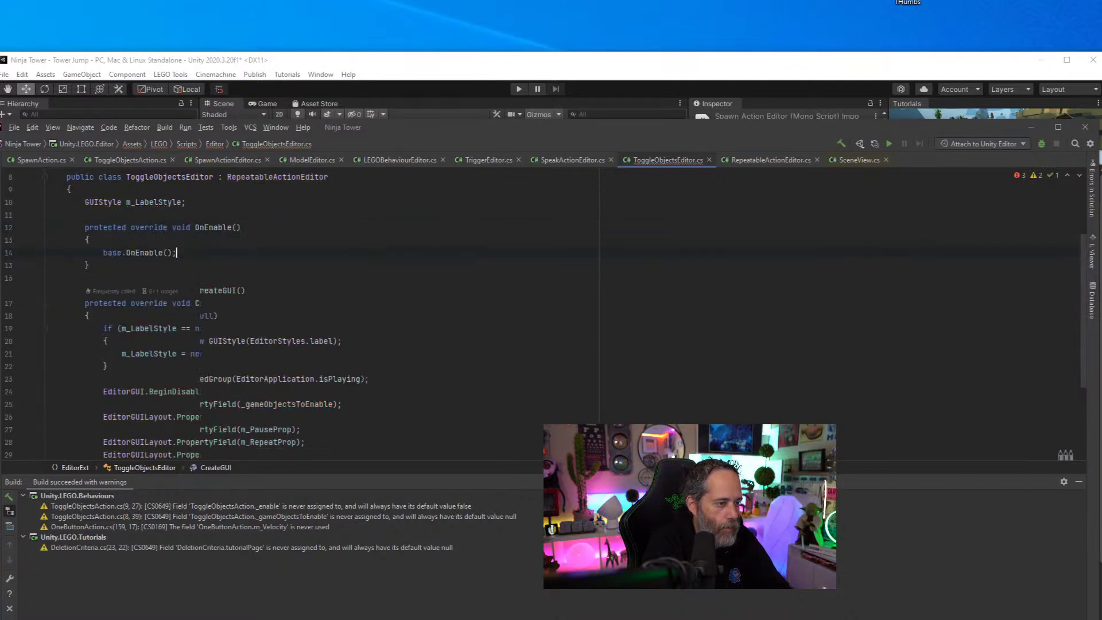
{"action": "key", "text": "Return"}
{"action": "type", "text": "m_PauseProp = serializedObject.FindProperty(\"m_Pause\");"}
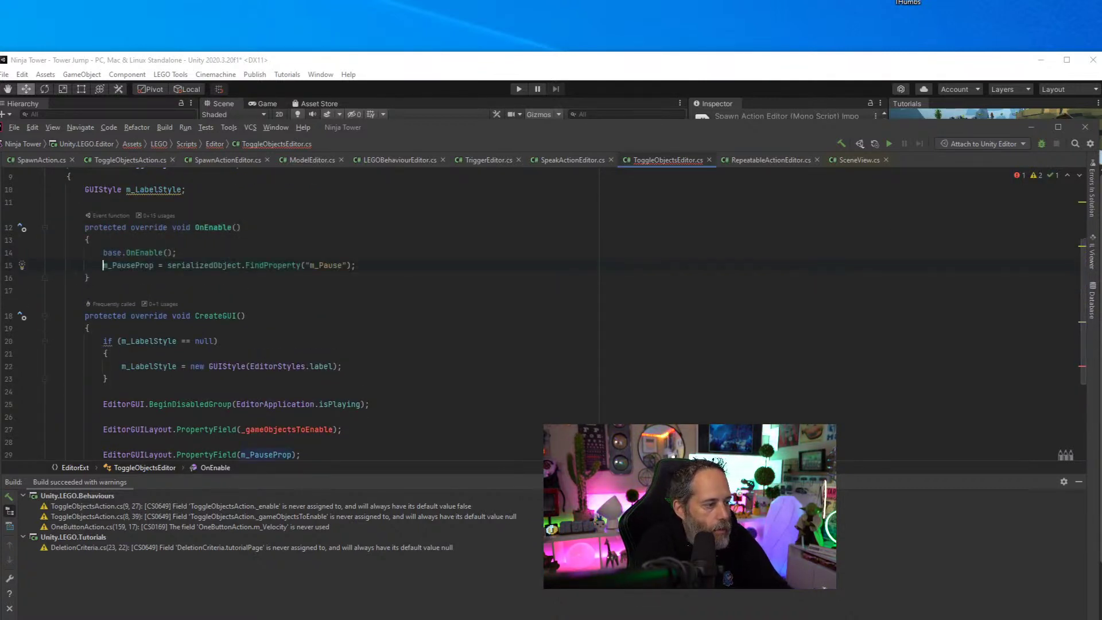
Change the assignment's target in OnEnable to m_gameObjectsToEnableProp and generate a SerializedProperty field for it in the class
{"action": "double_click", "coordinate": [301, 429]}
{"action": "key", "text": "ctrl+c"}
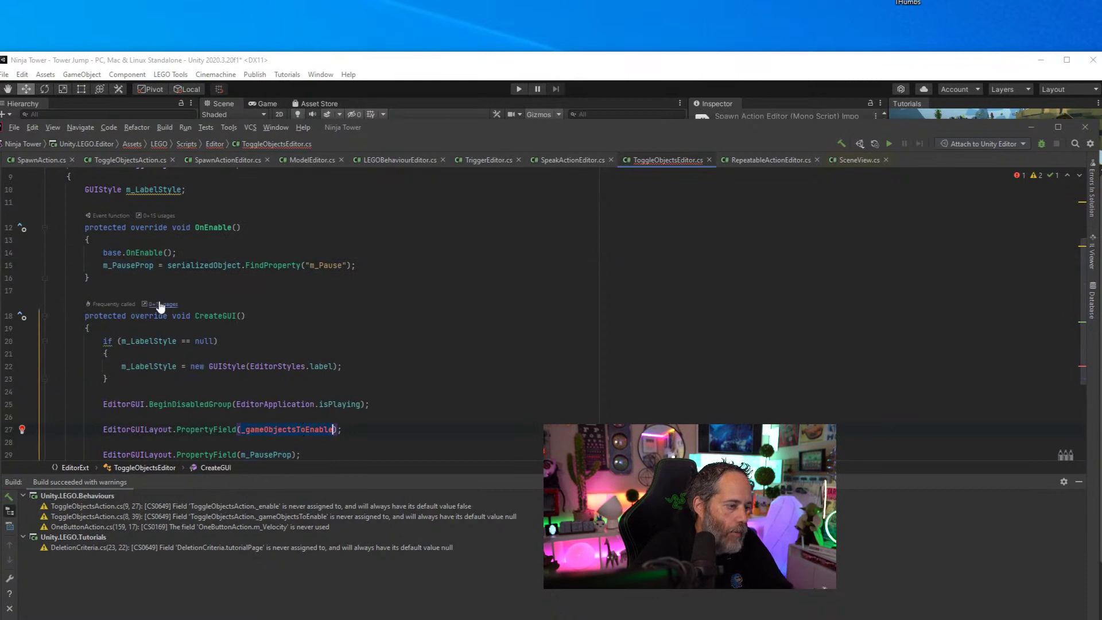
{"action": "left_click_drag", "start_coordinate": [136, 266], "coordinate": [108, 265]}
{"action": "key", "text": "ctrl+v"}
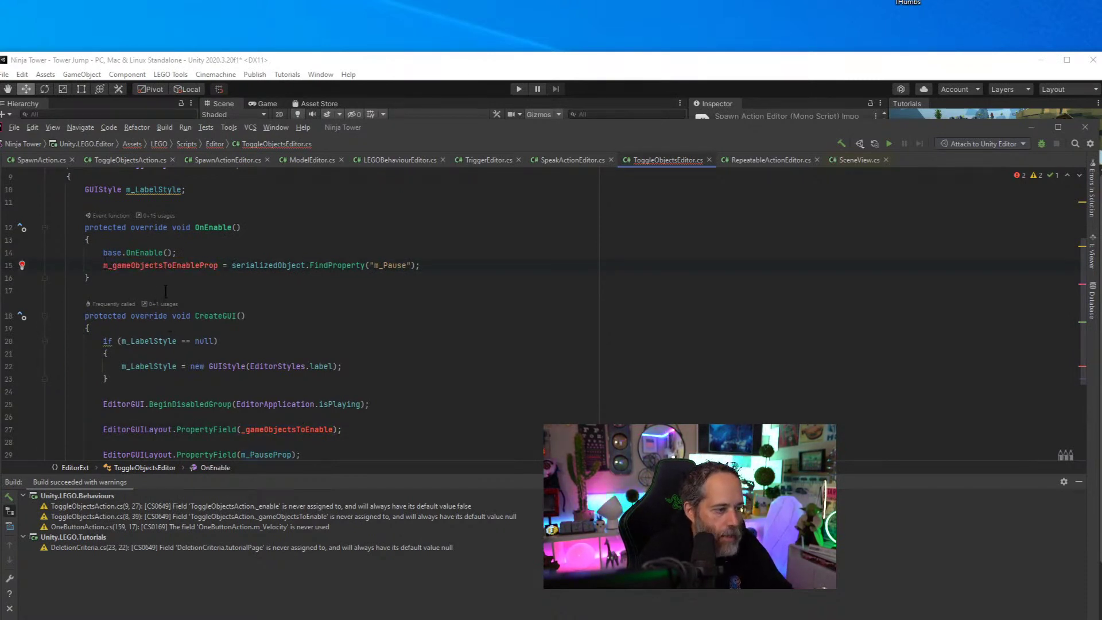
{"action": "key", "text": "alt+Return"}
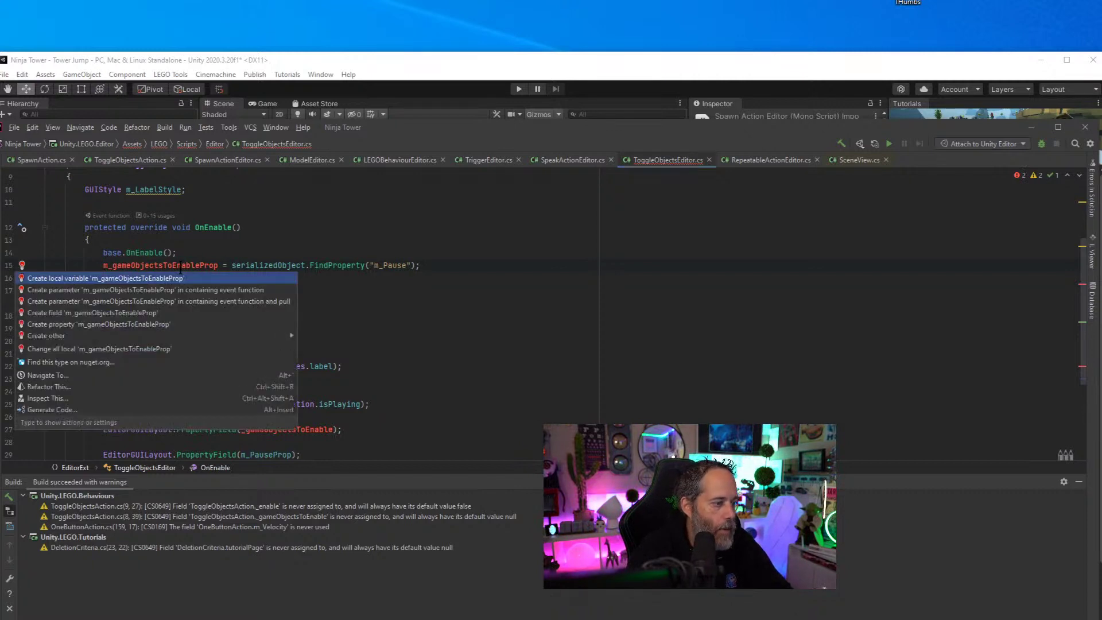
{"action": "key", "text": "Down"}
{"action": "key", "text": "Down"}
{"action": "key", "text": "Down"}
{"action": "key", "text": "Return"}
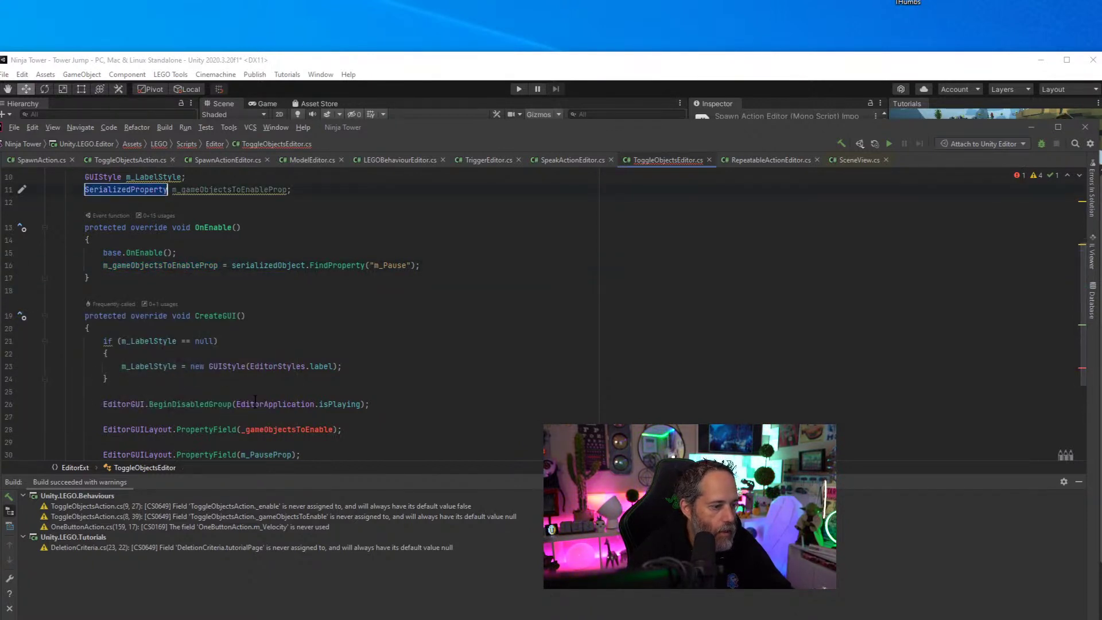
Replace the m_Pause string in the FindProperty call with _gameObjectsToEnable and build the solution
{"action": "key", "text": "F2"}
{"action": "key", "text": "ctrl+c"}
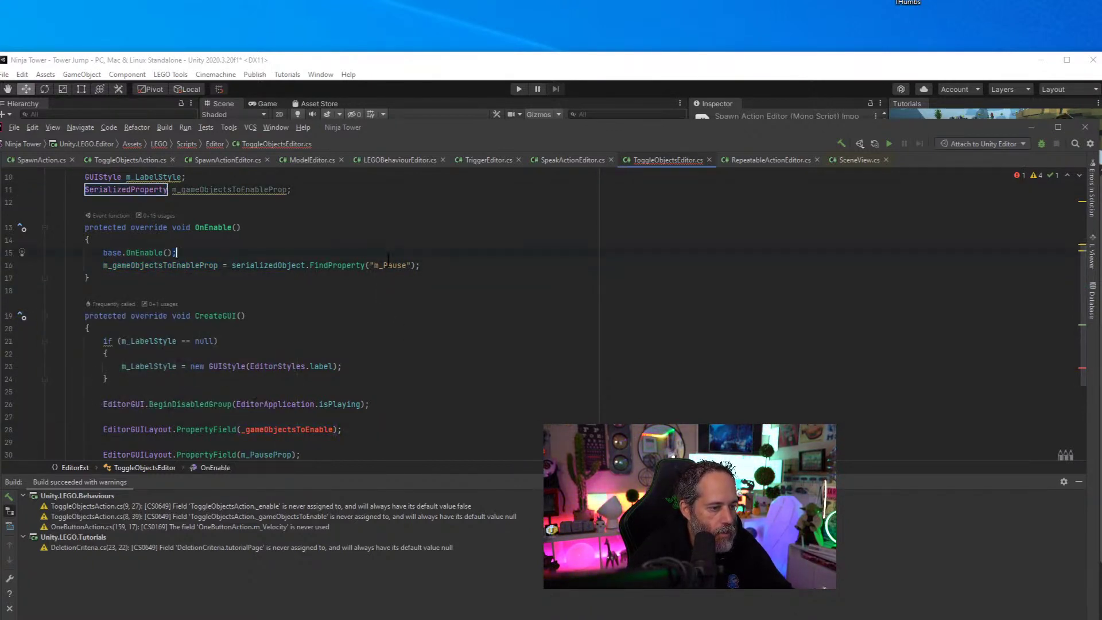
{"action": "double_click", "coordinate": [387, 265]}
{"action": "key", "text": "ctrl+v"}
{"action": "key", "text": "ctrl+shift+b"}
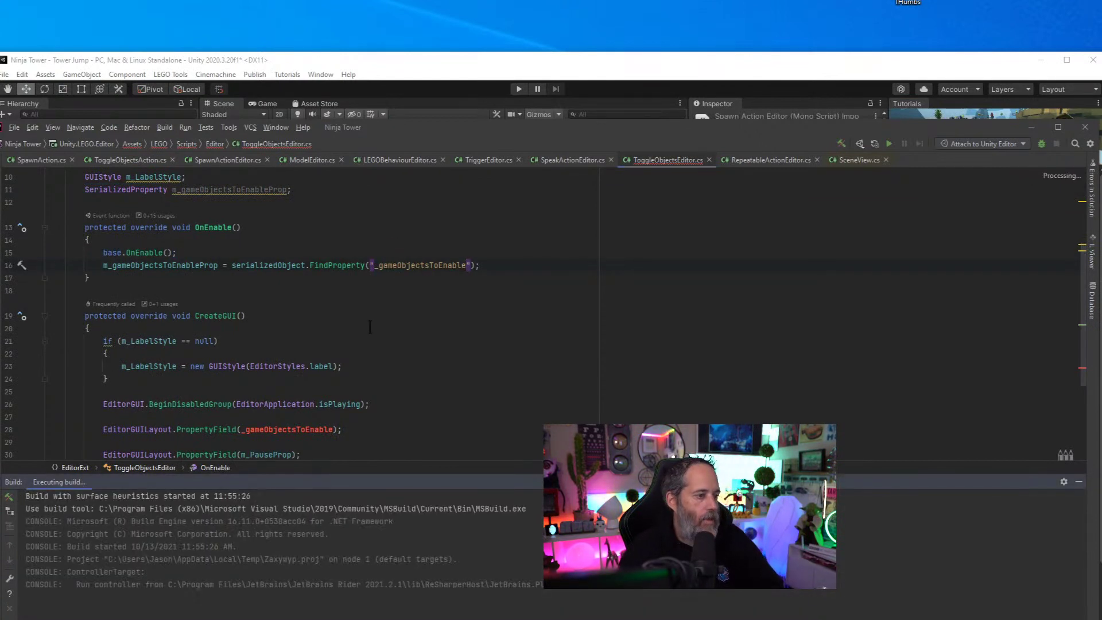
{"action": "left_click", "coordinate": [373, 327]}
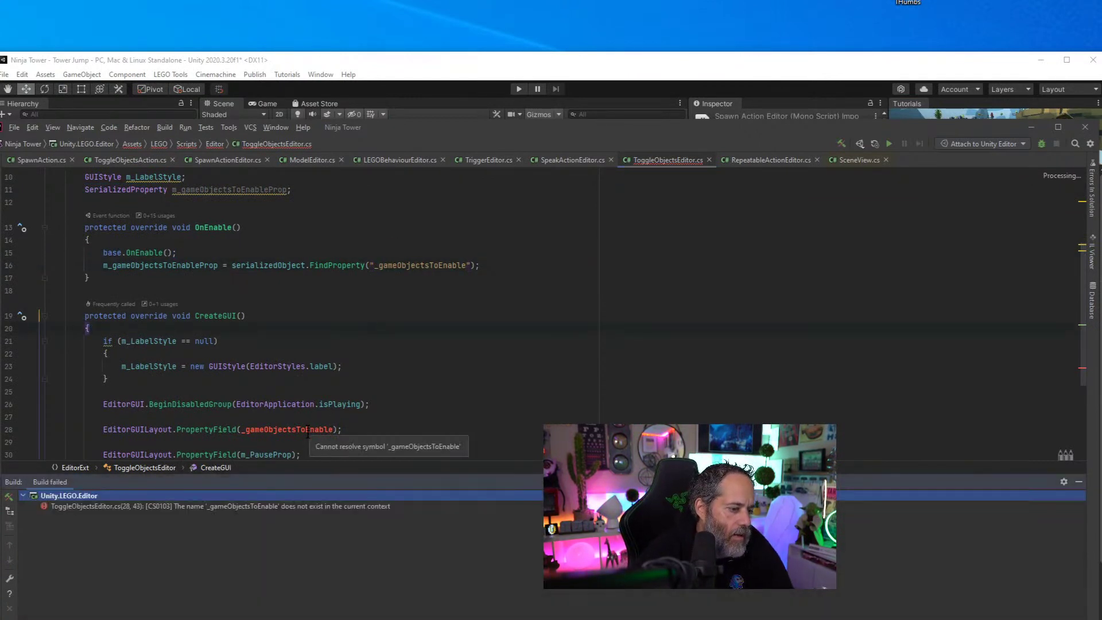
Replace the unresolved _gameObjectsToEnable argument of PropertyField in CreateGUI with m_gameObjectsToEnableProp and rebuild the solution
{"action": "left_click", "coordinate": [218, 265]}
{"action": "key", "text": "ctrl+c"}
{"action": "double_click", "coordinate": [262, 429]}
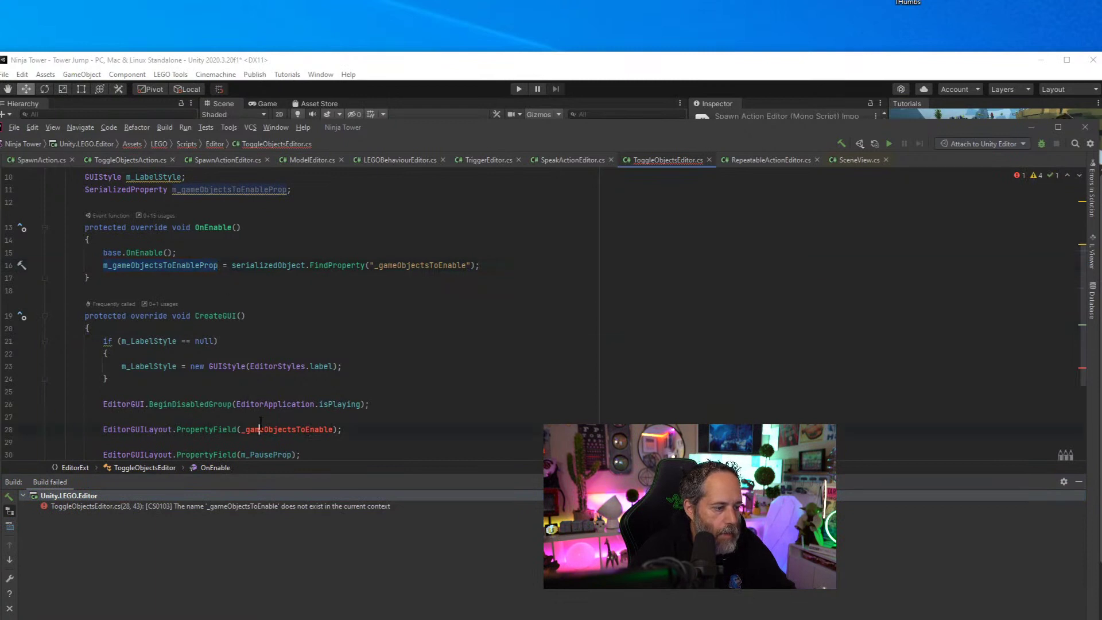
{"action": "key", "text": "ctrl+v"}
{"action": "key", "text": "ctrl+shift+b"}
{"action": "left_click", "coordinate": [439, 336]}
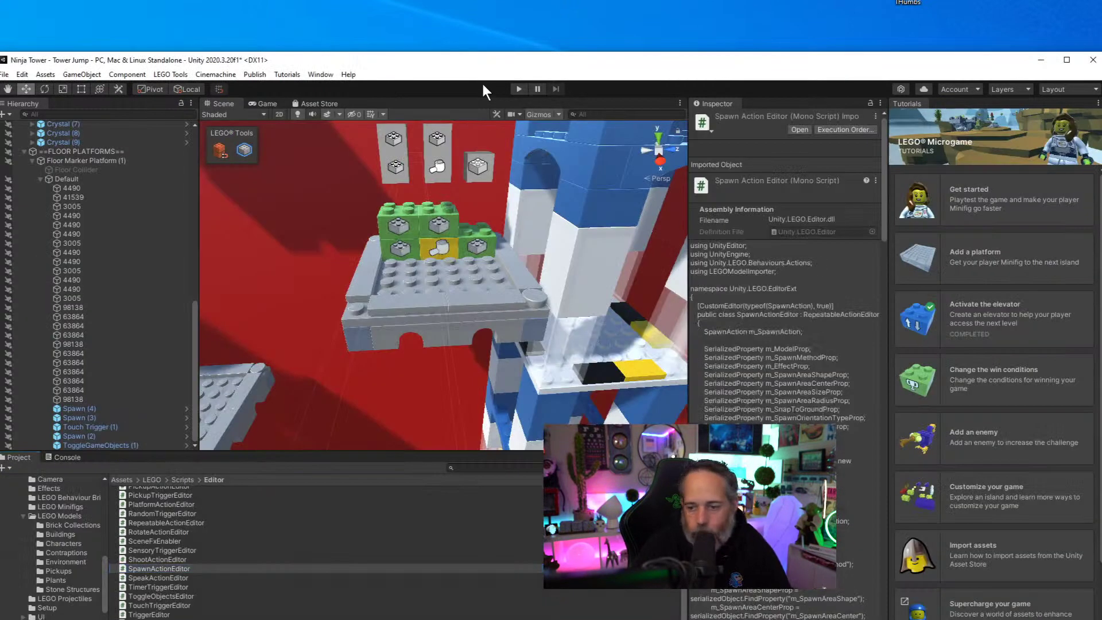
In Unity, add an element to the Game Objects To Enable list of ToggleGameObjects (1) and assign Floor Collider to it
{"action": "left_click", "coordinate": [483, 84]}
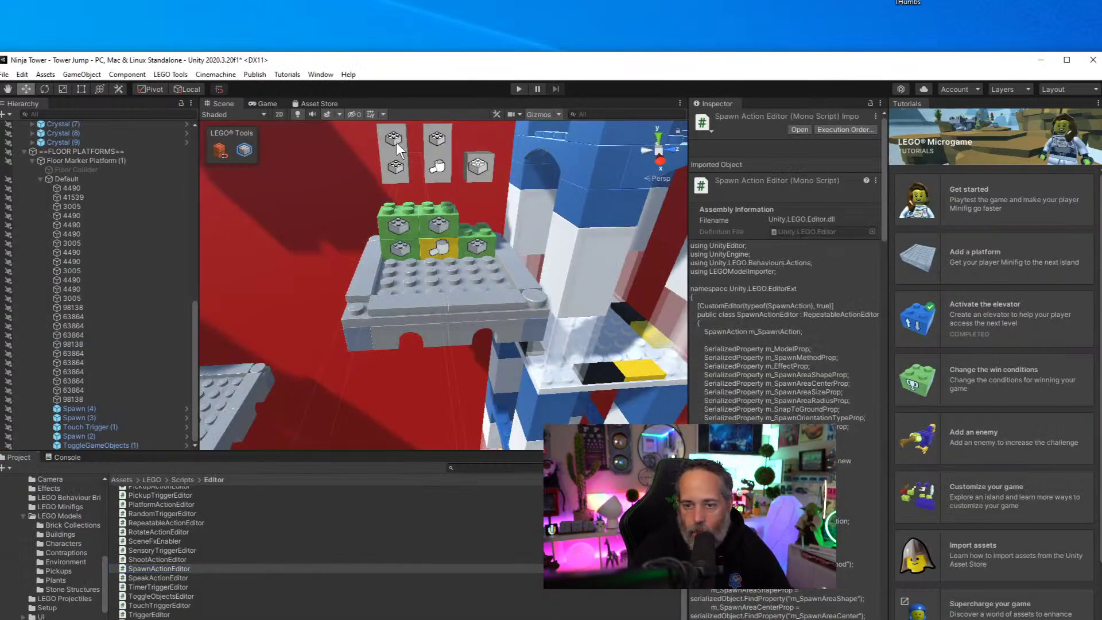
{"action": "left_click", "coordinate": [98, 447]}
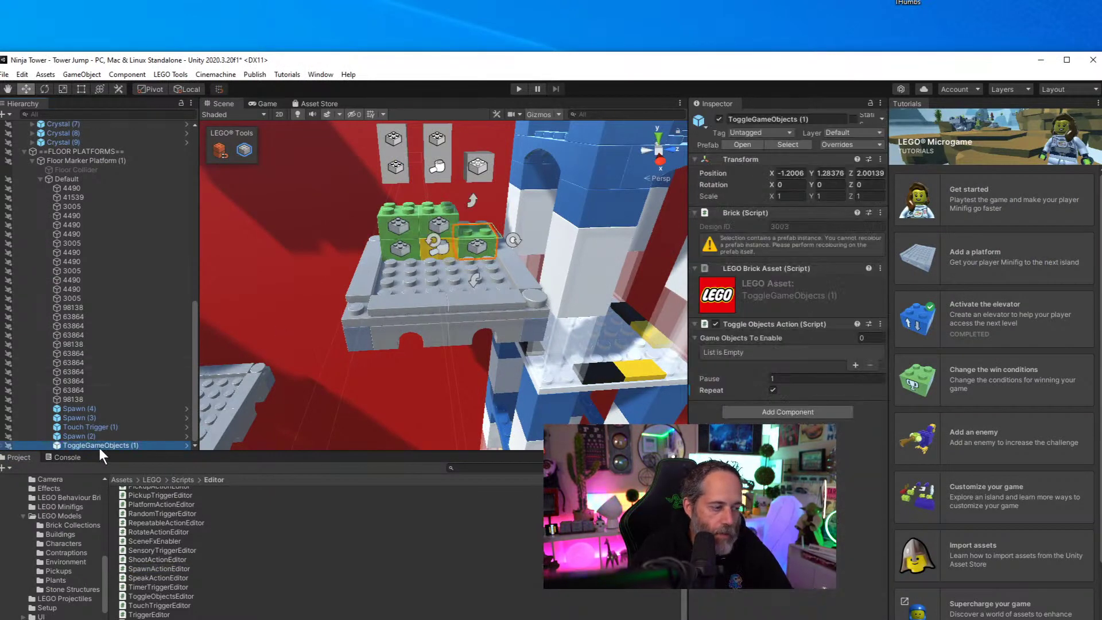
{"action": "left_click", "coordinate": [855, 365]}
{"action": "left_click_drag", "start_coordinate": [64, 170], "coordinate": [786, 353]}
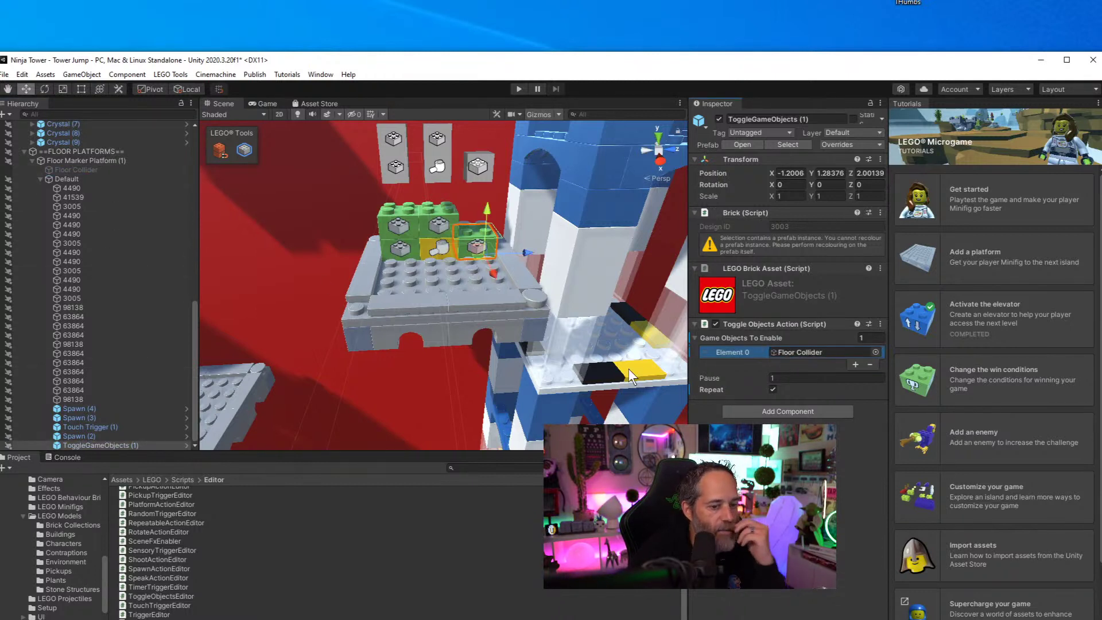
Set the Toggle Objects Action's Pause to 0 and turn off Repeat
{"action": "left_click", "coordinate": [774, 378]}
{"action": "type", "text": "0"}
{"action": "left_click", "coordinate": [773, 390]}
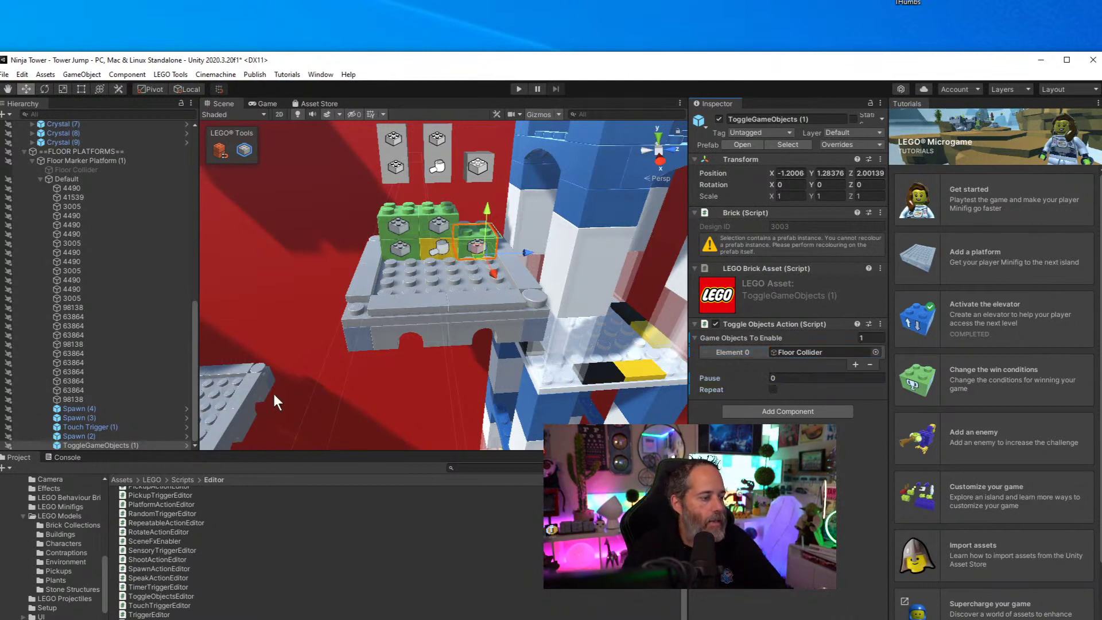
Select Floor Marker Platform (1), show the Console, and turn off LEGO brick building in the Scene view
{"action": "left_click", "coordinate": [78, 160]}
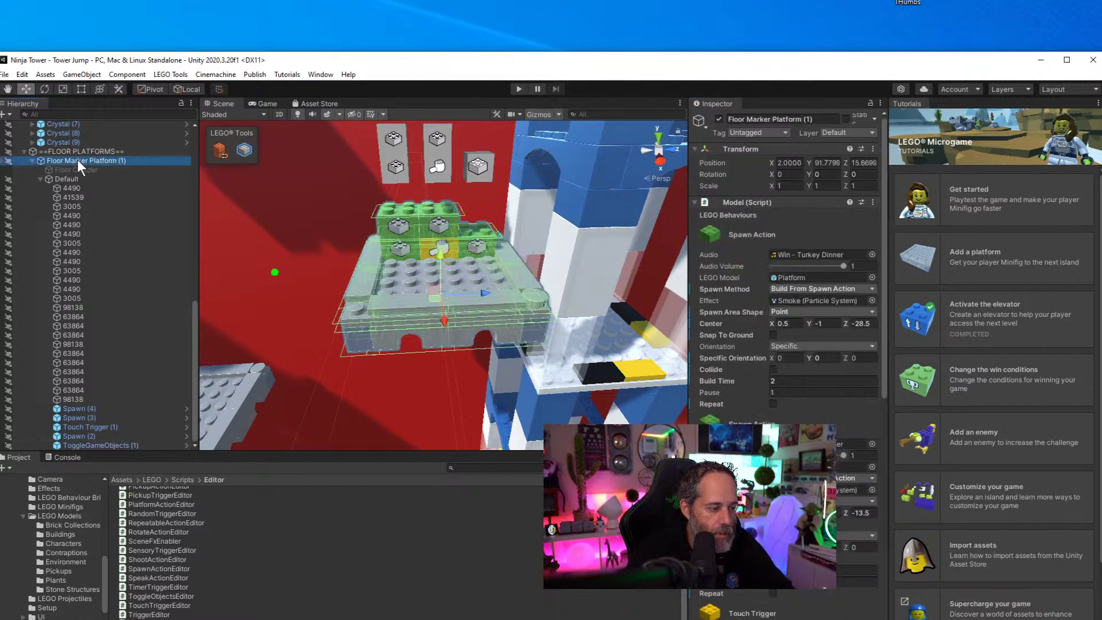
{"action": "left_click", "coordinate": [68, 457]}
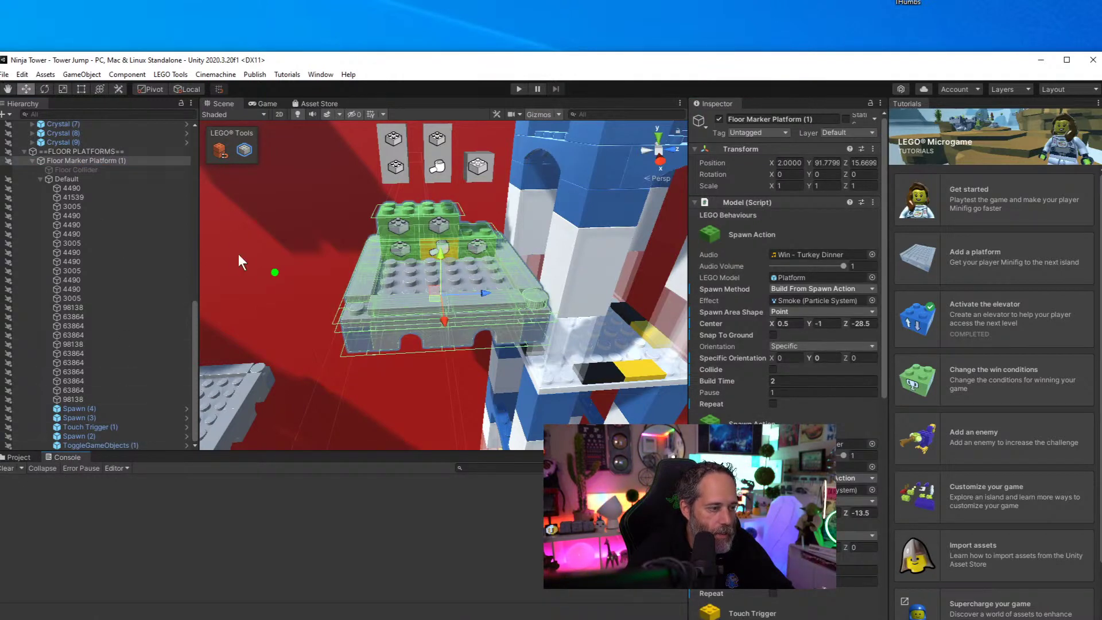
{"action": "left_click", "coordinate": [91, 169]}
{"action": "left_click", "coordinate": [90, 160]}
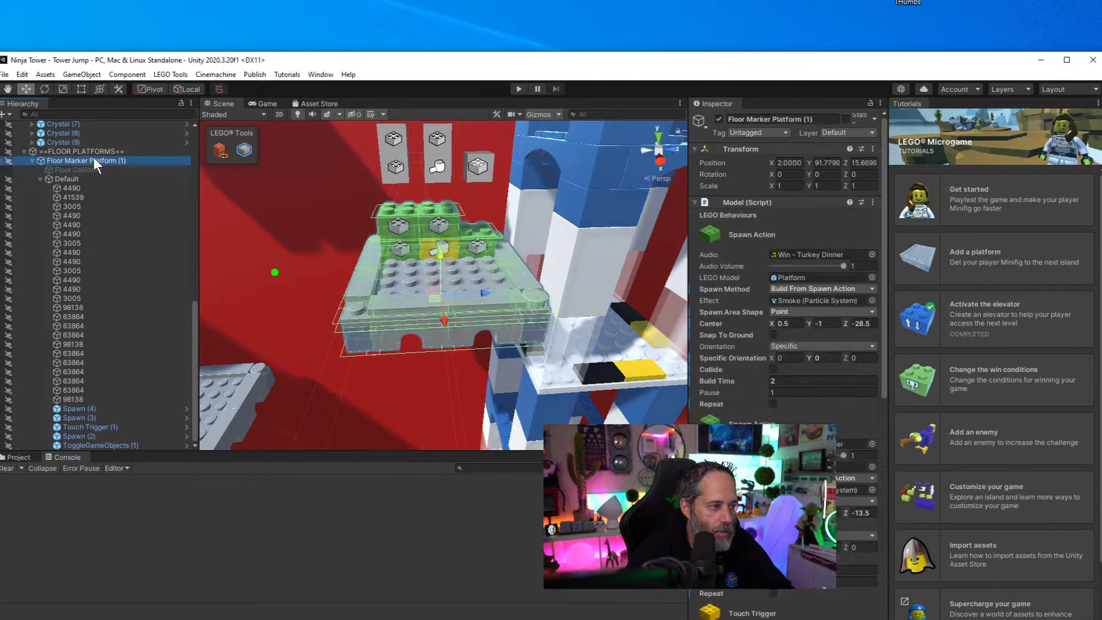
{"action": "left_click", "coordinate": [219, 150]}
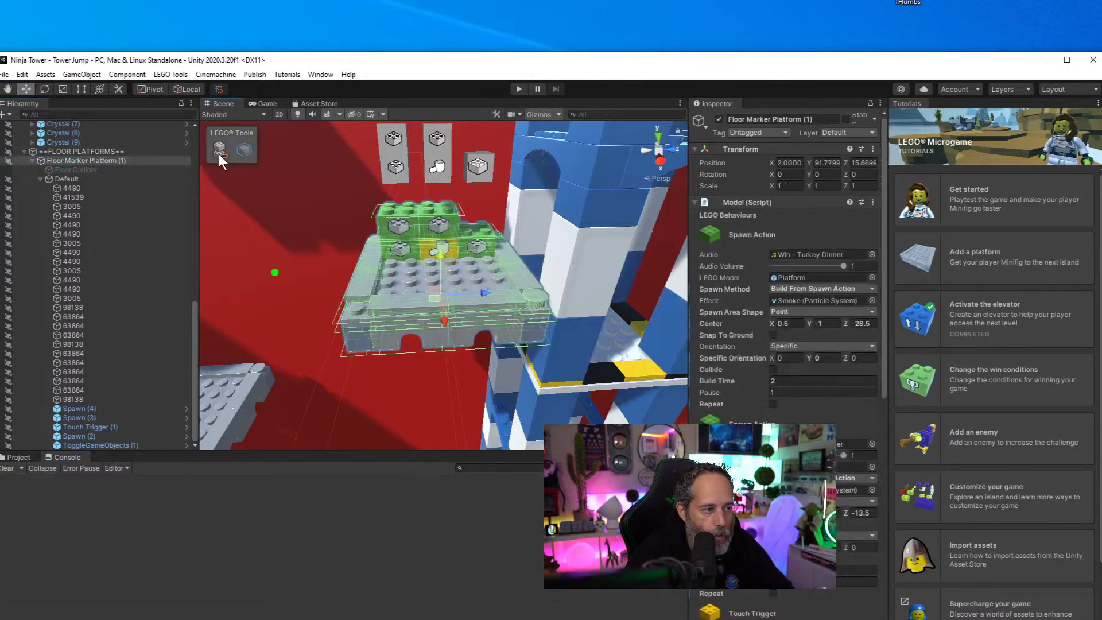
Duplicate Floor Marker Platform (1) and collapse the original in the Hierarchy
{"action": "left_click", "coordinate": [77, 167]}
{"action": "left_click", "coordinate": [67, 160]}
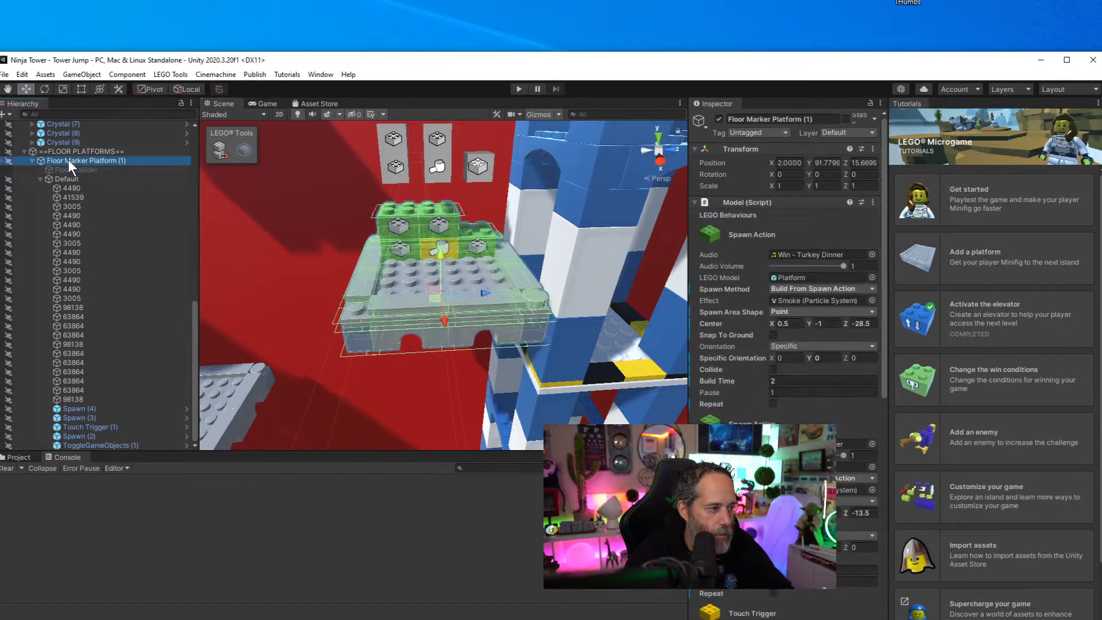
{"action": "key", "text": "ctrl+d"}
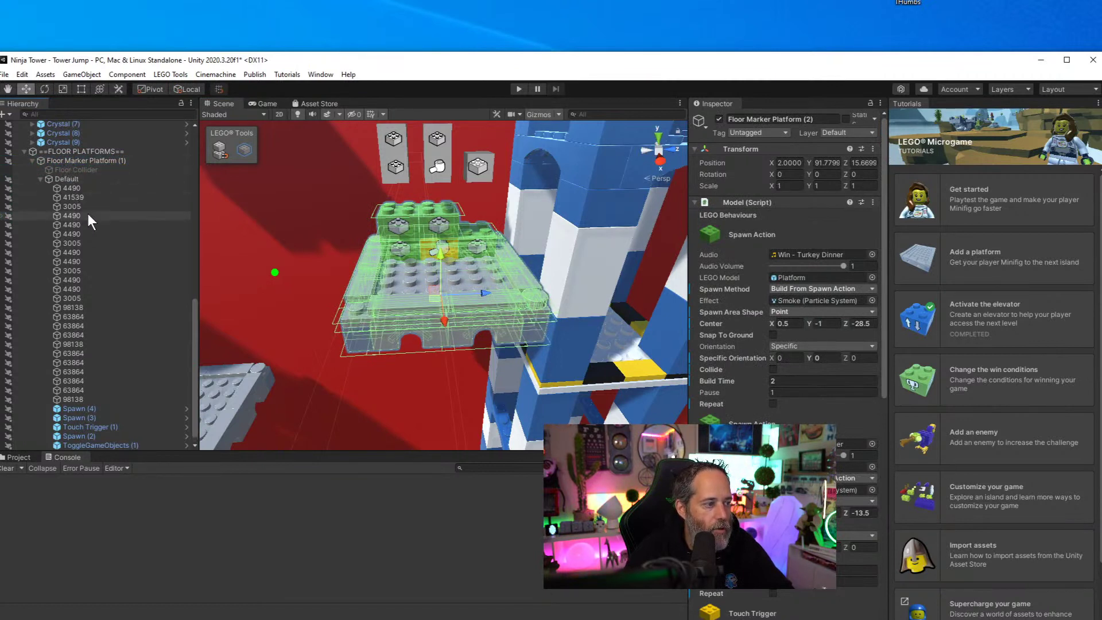
{"action": "left_click", "coordinate": [32, 161]}
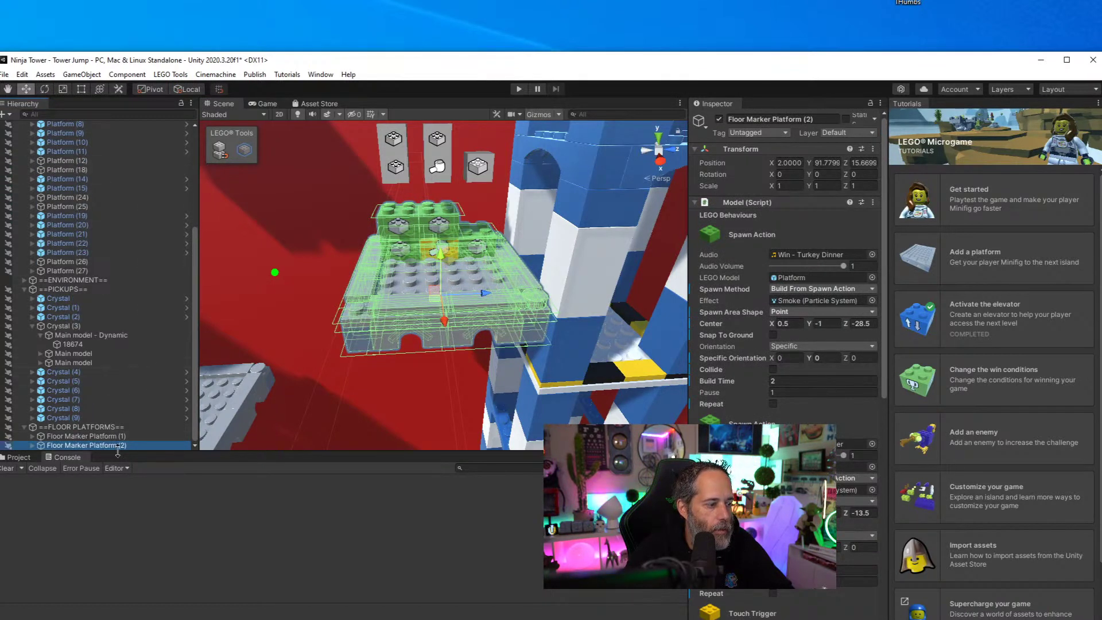
Set Floor Marker Platform (2)'s Y position to 30 and raise it along the tower to about Y 37.25
{"action": "left_click", "coordinate": [816, 163]}
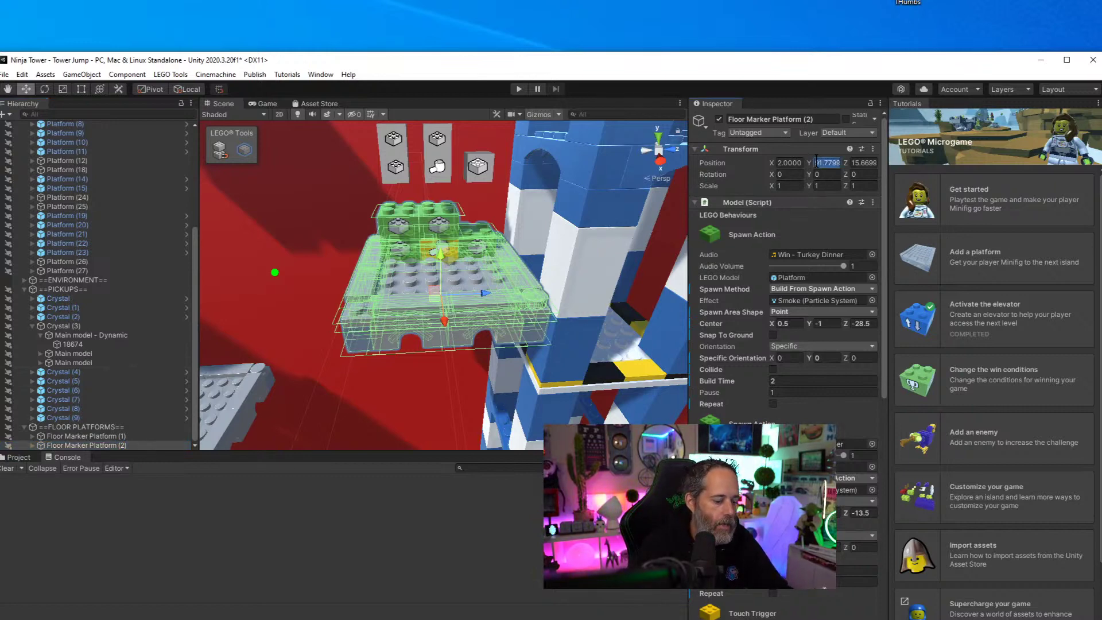
{"action": "type", "text": "30"}
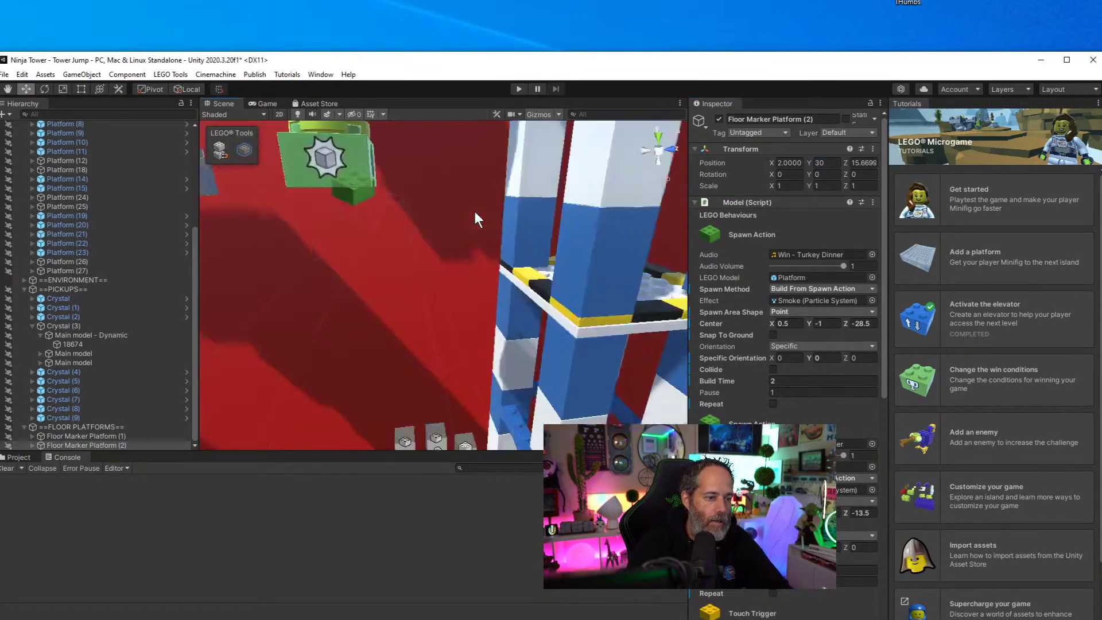
{"action": "type", "text": "f"}
{"action": "left_click_drag", "start_coordinate": [425, 273], "coordinate": [386, 275], "text": "alt"}
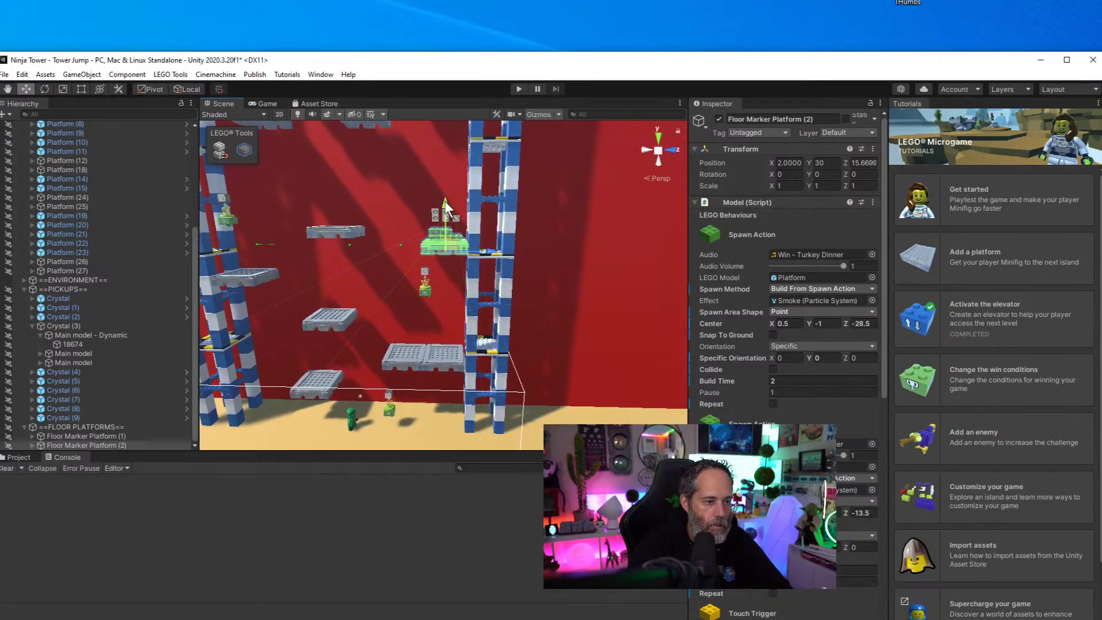
{"action": "left_click_drag", "start_coordinate": [446, 201], "coordinate": [466, 154]}
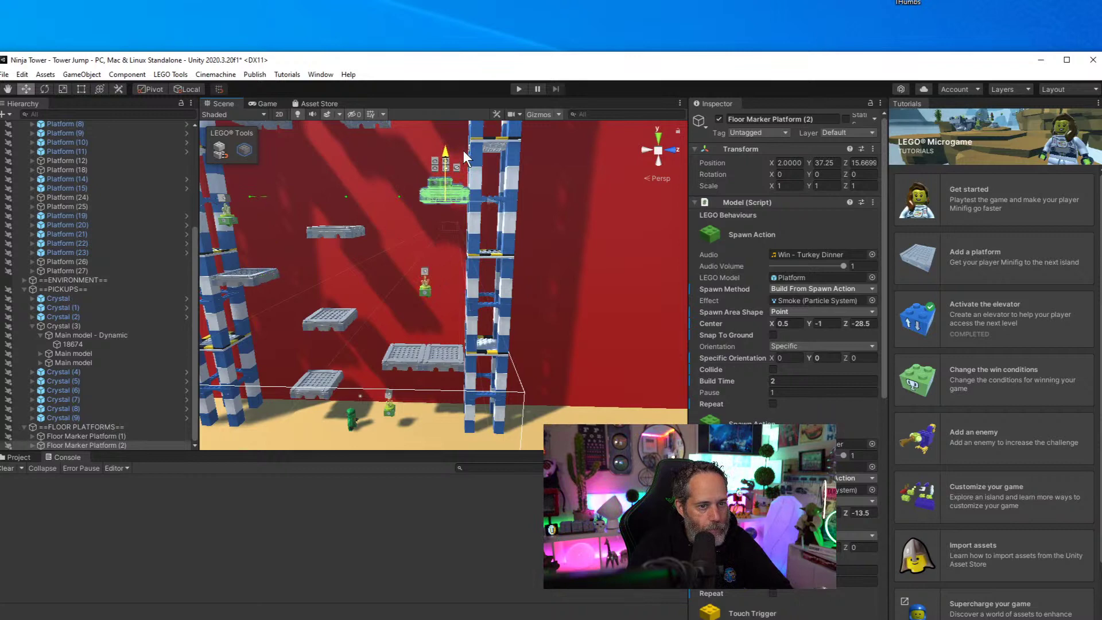
{"action": "left_click_drag", "start_coordinate": [463, 150], "coordinate": [417, 252], "text": "alt"}
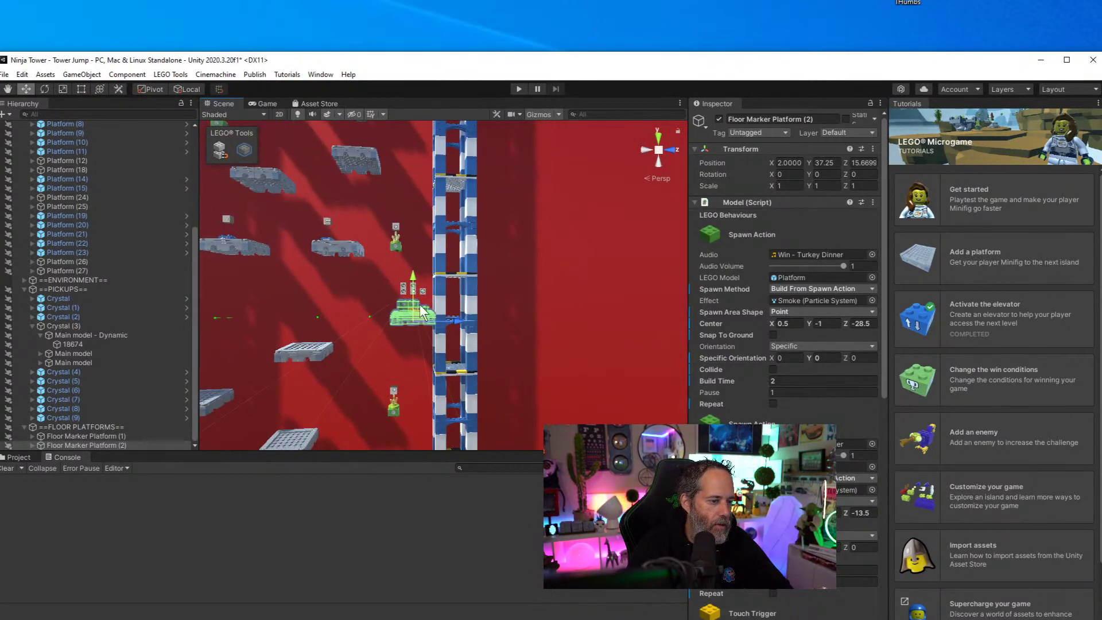
Play the level and climb the minifig up the tower to Floor Marker Platform (2) to test its floor
{"action": "left_click_drag", "start_coordinate": [429, 302], "coordinate": [323, 425], "text": "alt"}
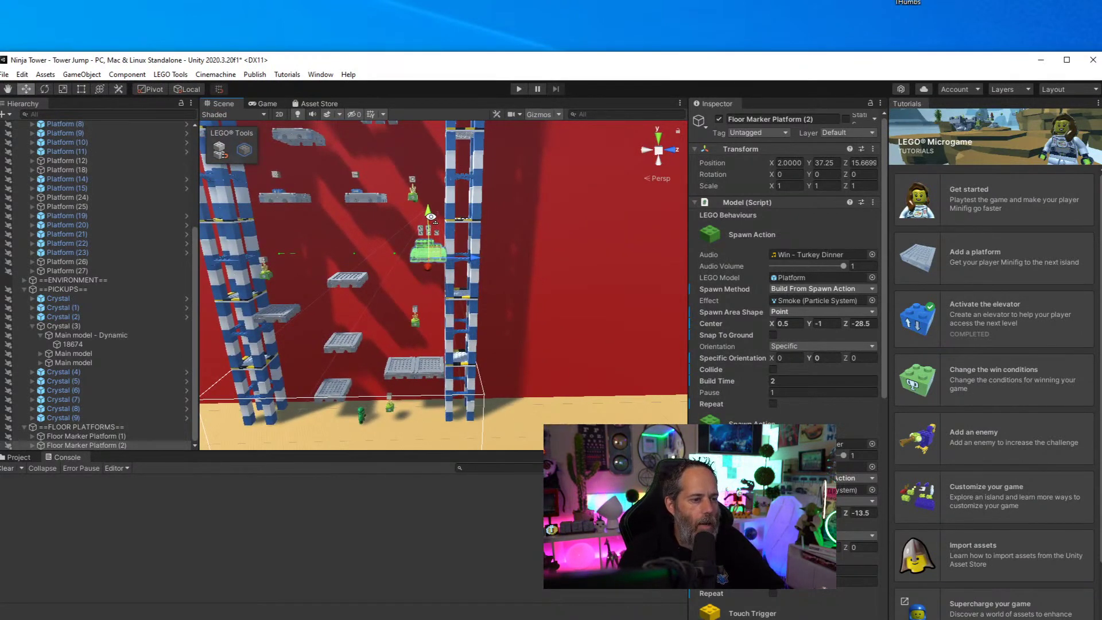
{"action": "left_click", "coordinate": [517, 90]}
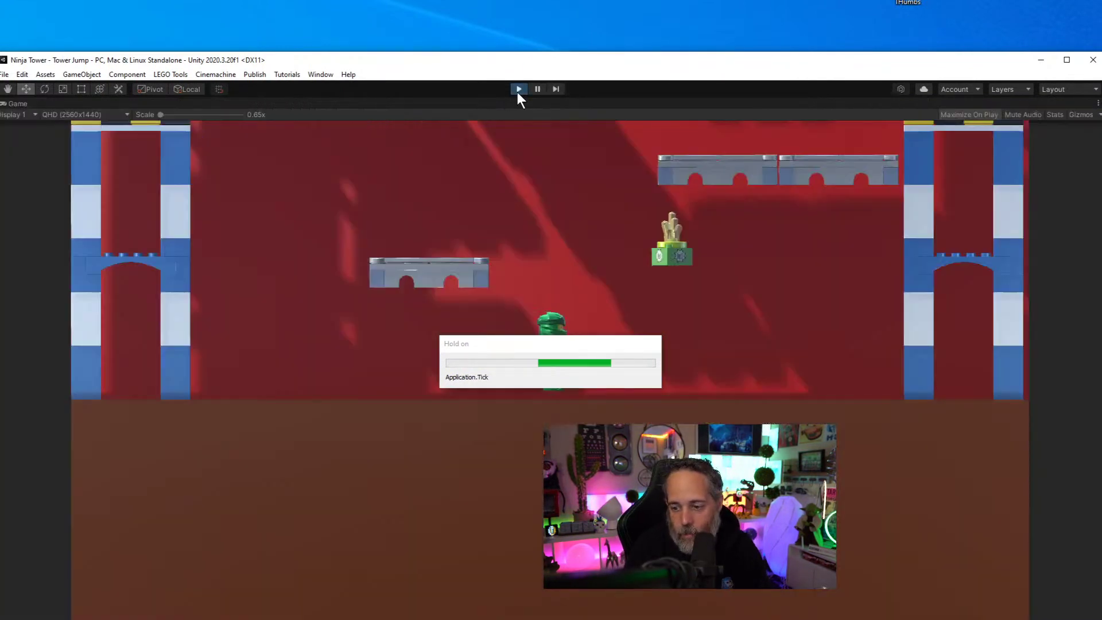
{"action": "key", "text": "d"}
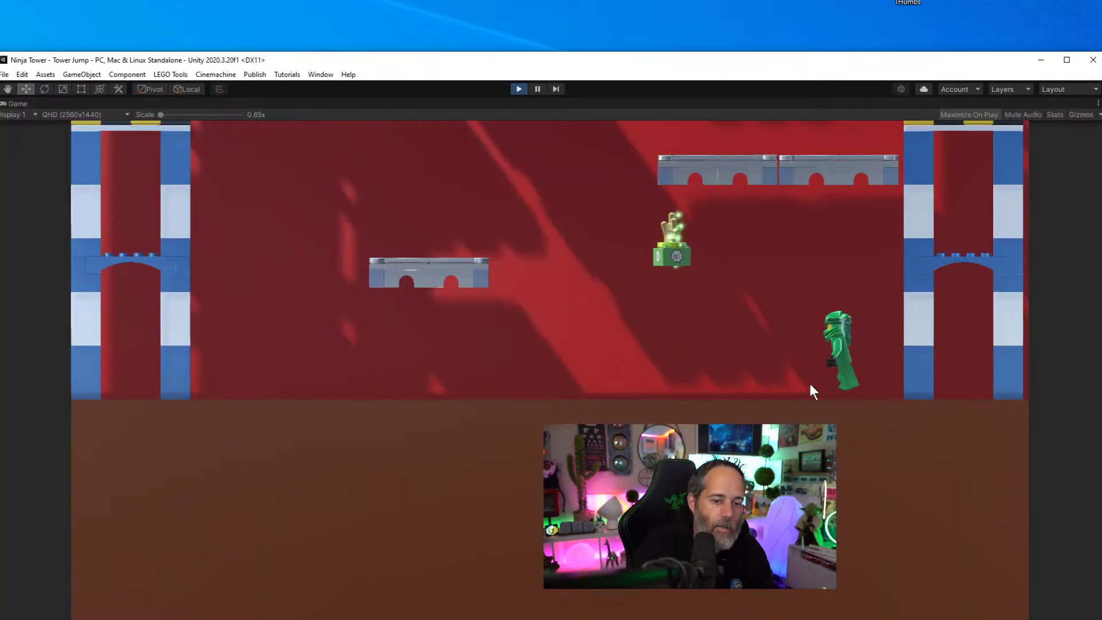
{"action": "key", "text": "a"}
{"action": "key", "text": "space"}
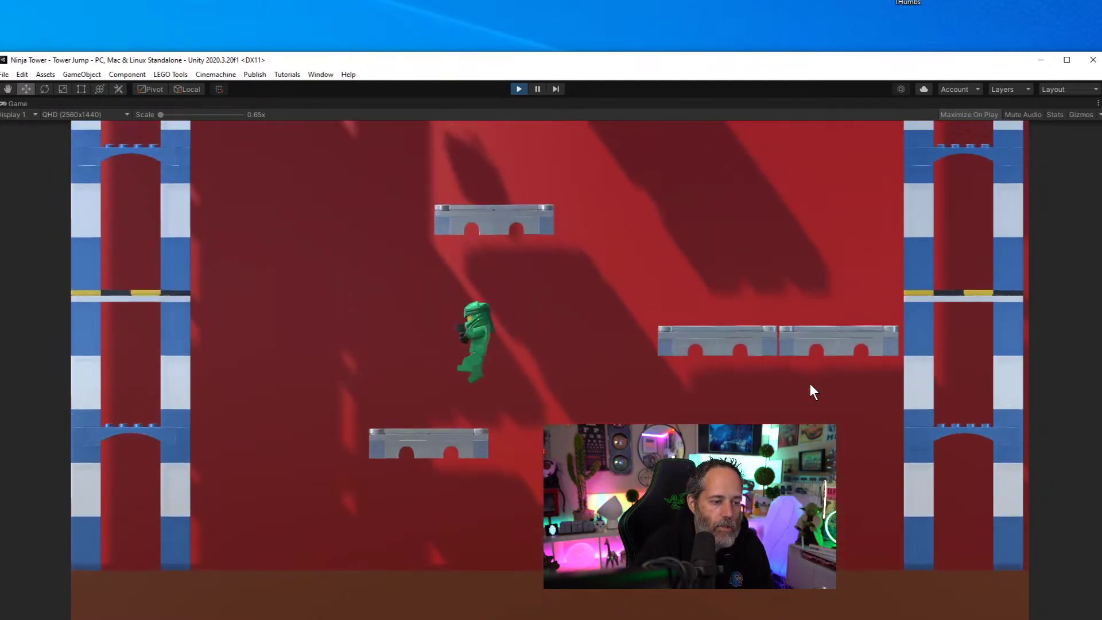
{"action": "key", "text": "space"}
{"action": "key", "text": "d"}
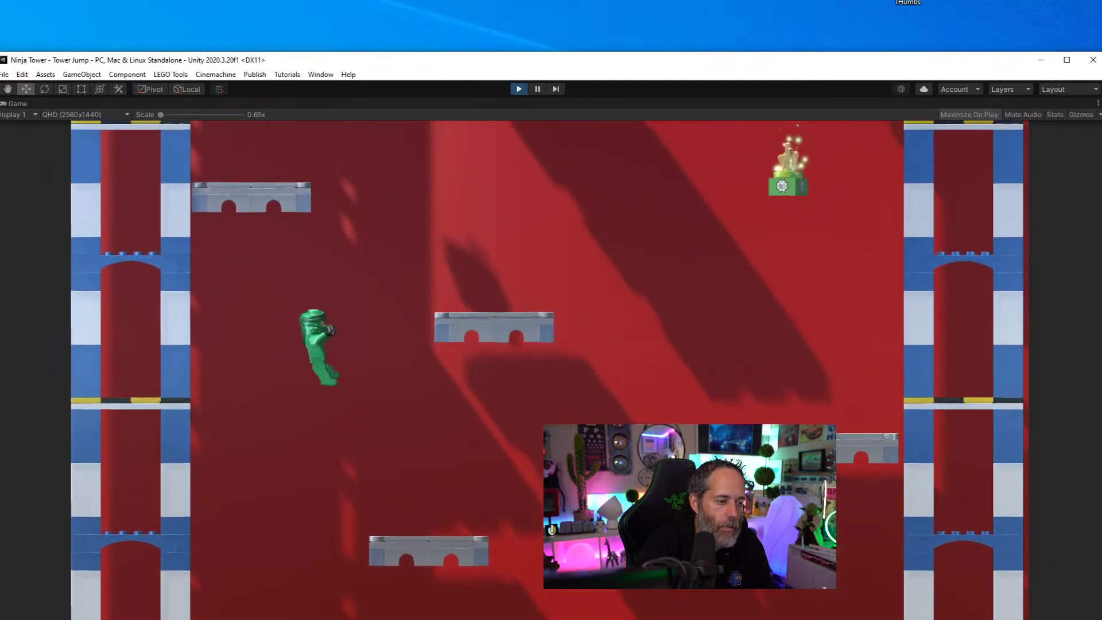
{"action": "key", "text": "space"}
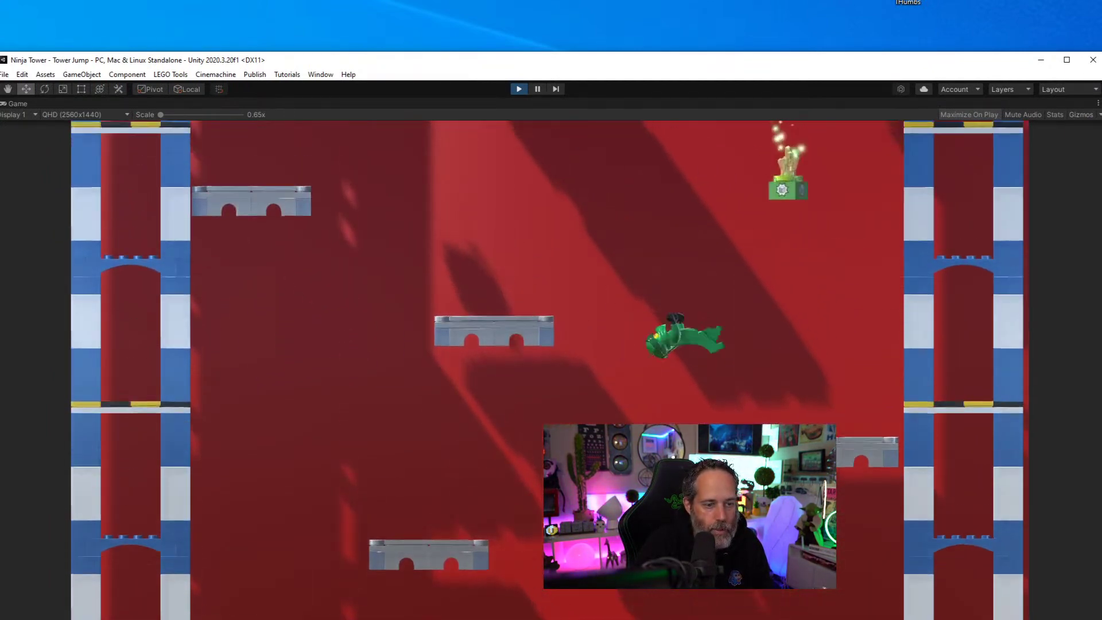
{"action": "key", "text": "a"}
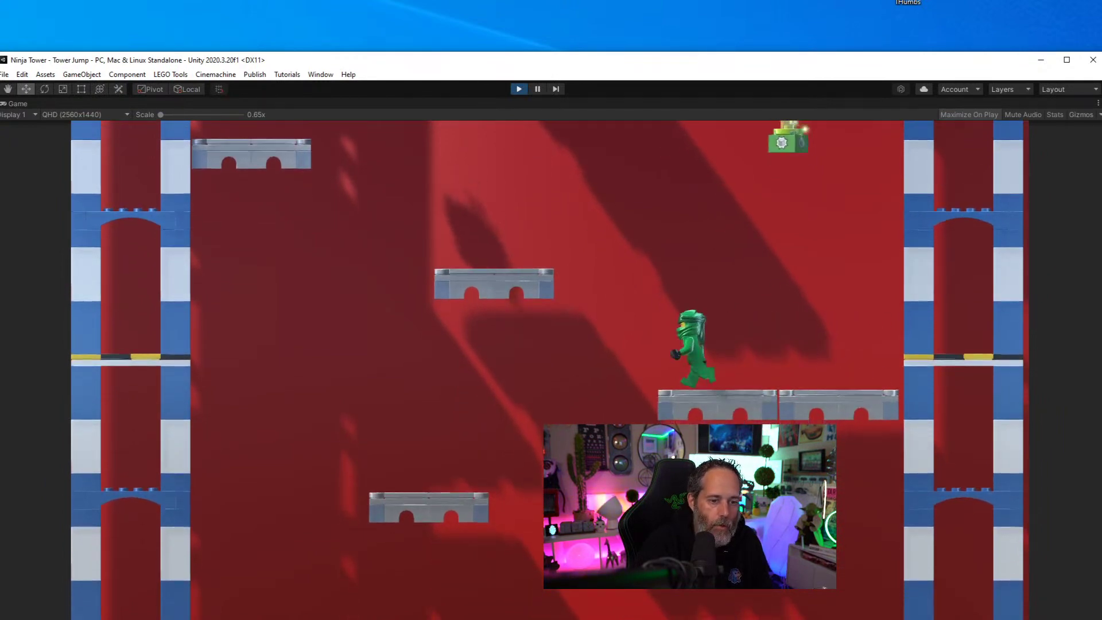
{"action": "key", "text": "space"}
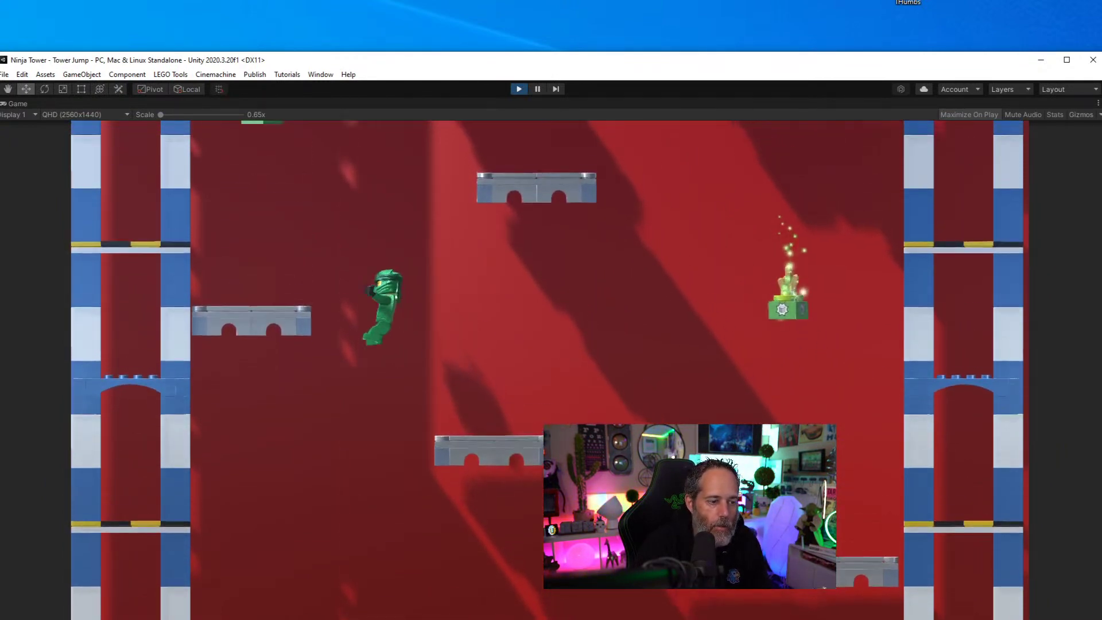
{"action": "key", "text": "space"}
{"action": "key", "text": "d"}
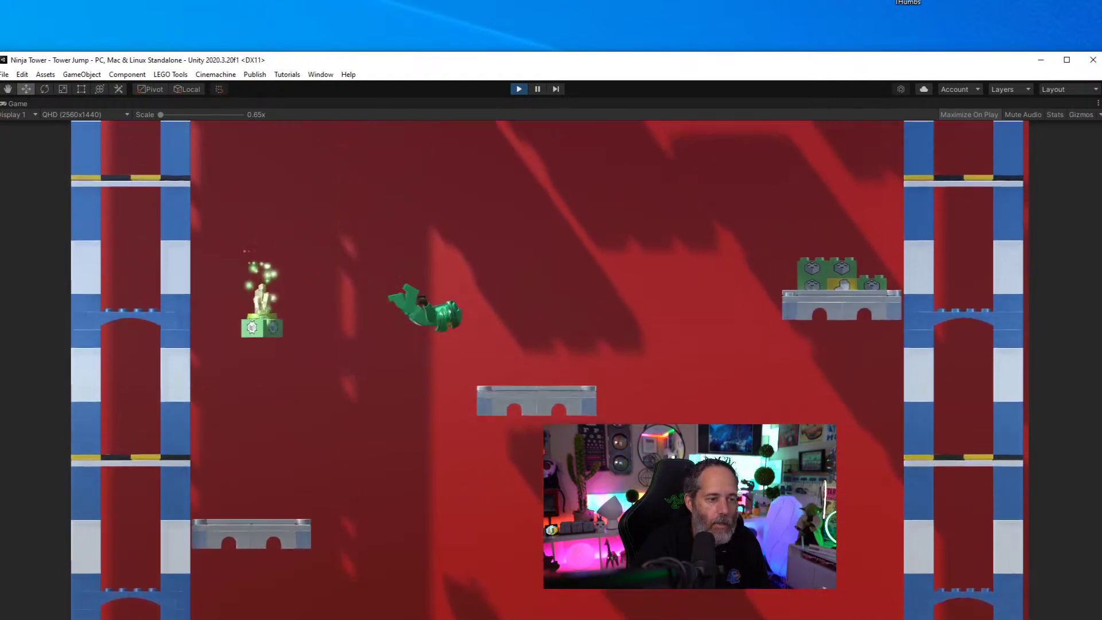
{"action": "key", "text": "space"}
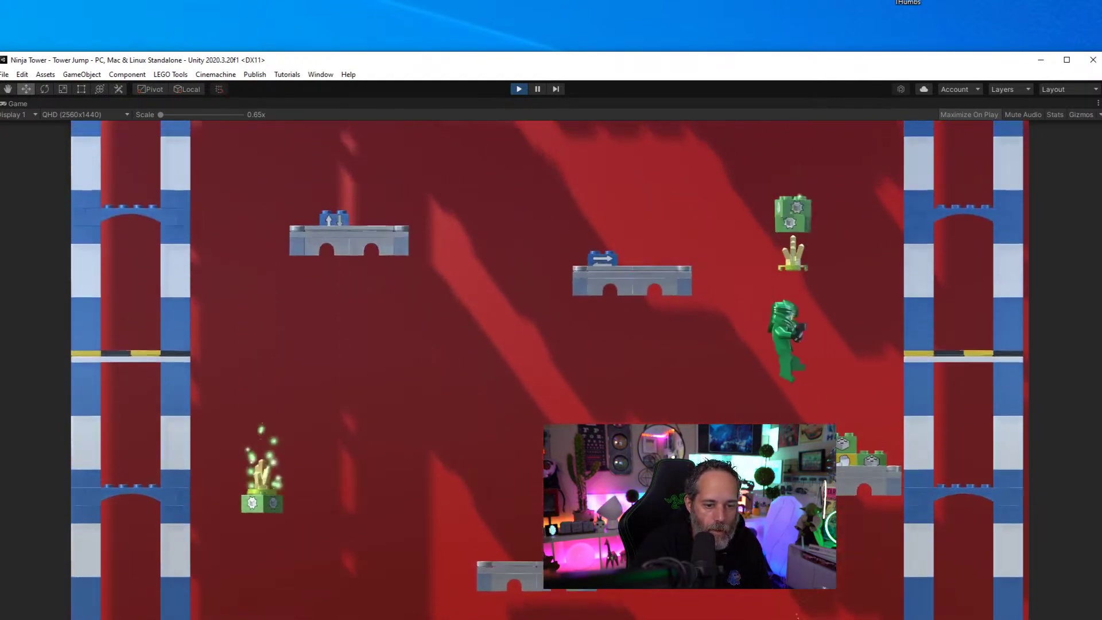
{"action": "key", "text": "a"}
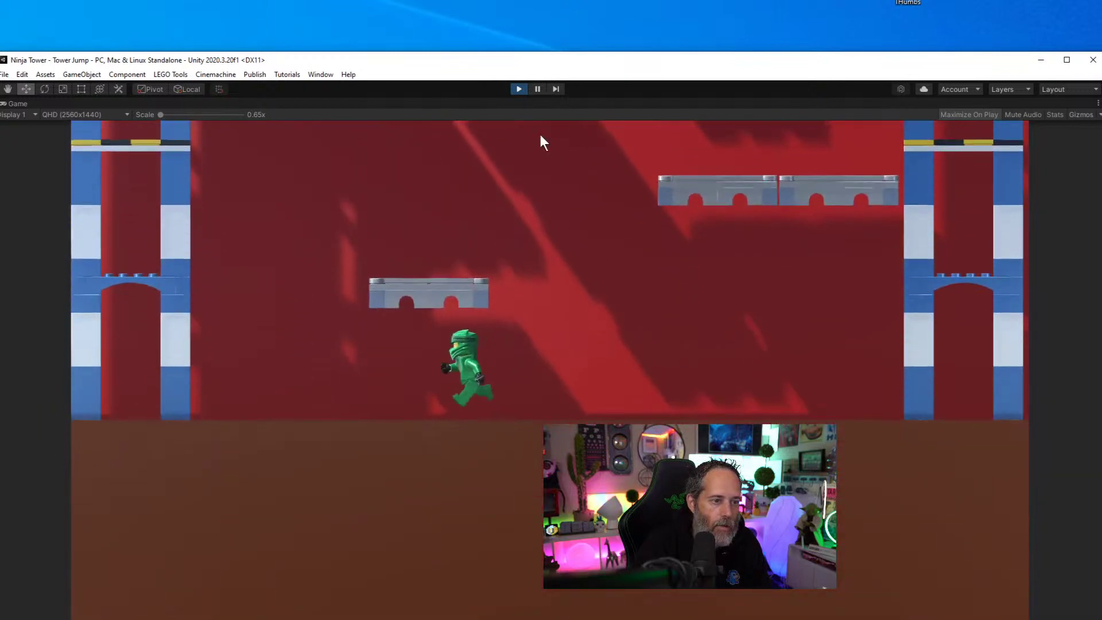
Pause the game, inspect Floor Marker Platform (2)'s Floor Collider and Toggle Objects Action, and exit play mode
{"action": "left_click", "coordinate": [534, 88]}
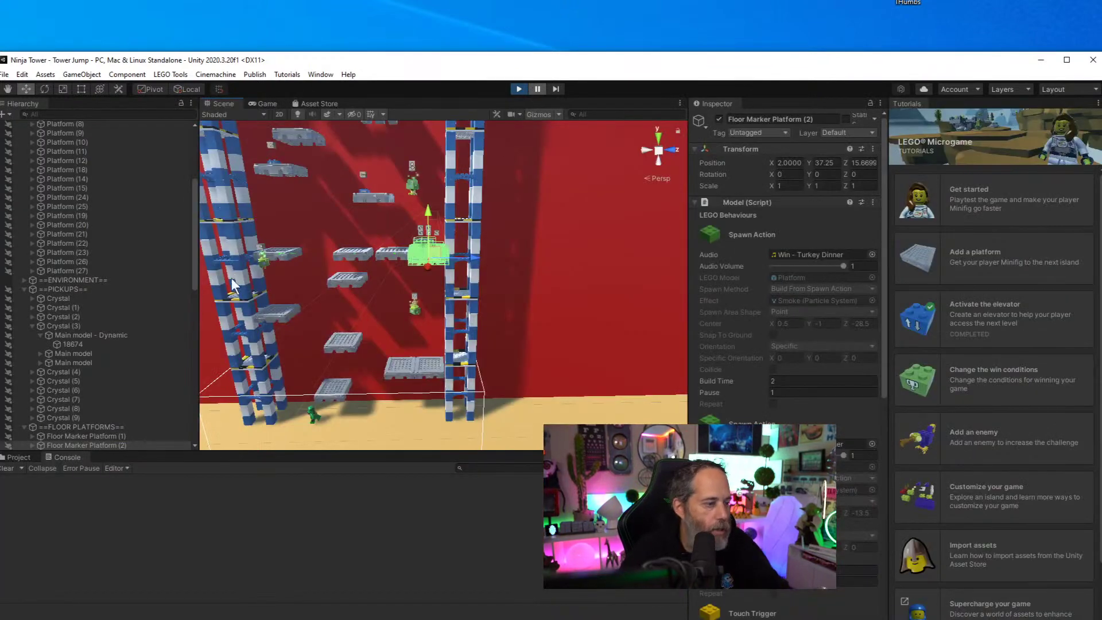
{"action": "left_click", "coordinate": [29, 444]}
{"action": "scroll", "coordinate": [40, 445], "scroll_direction": "down", "scroll_amount": 3}
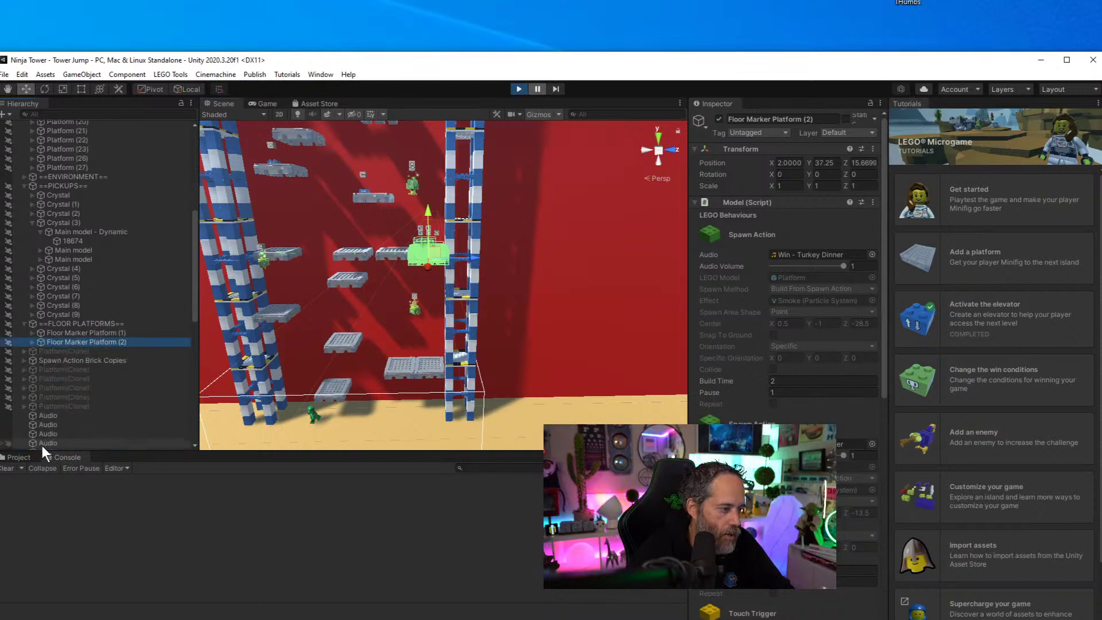
{"action": "left_click", "coordinate": [33, 342]}
{"action": "left_click", "coordinate": [59, 350]}
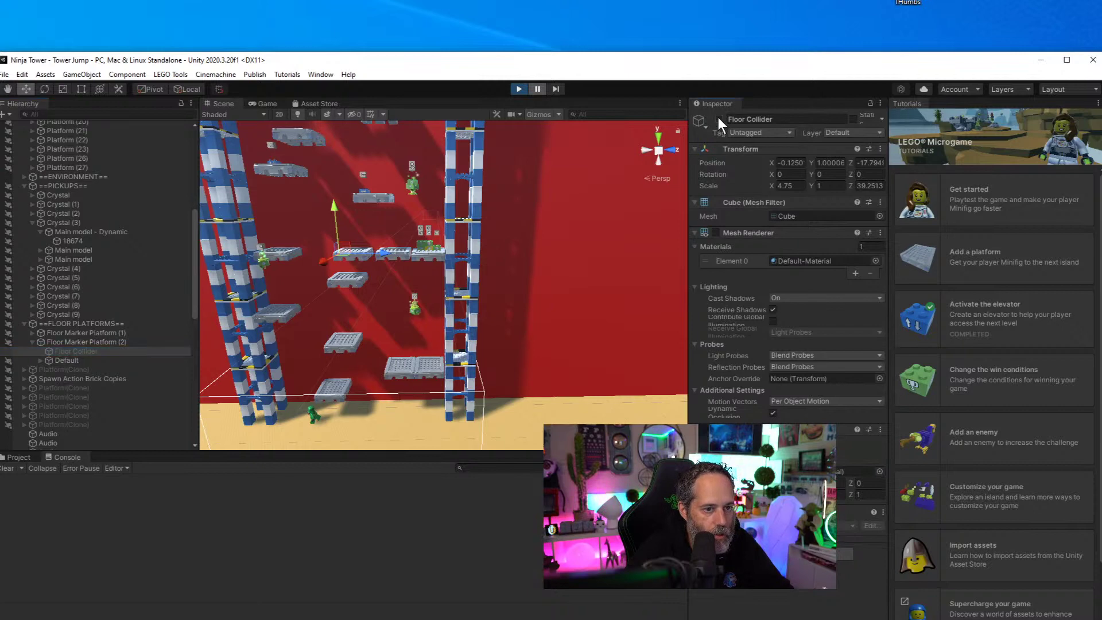
{"action": "left_click", "coordinate": [58, 360]}
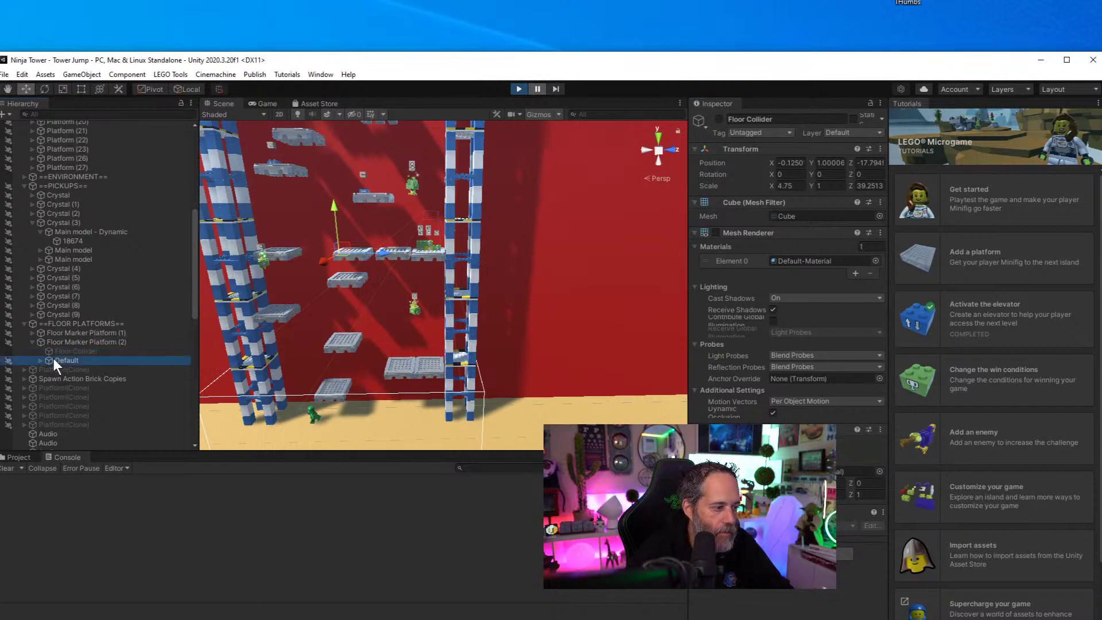
{"action": "left_click", "coordinate": [63, 342]}
{"action": "scroll", "coordinate": [784, 396], "scroll_direction": "down", "scroll_amount": 3}
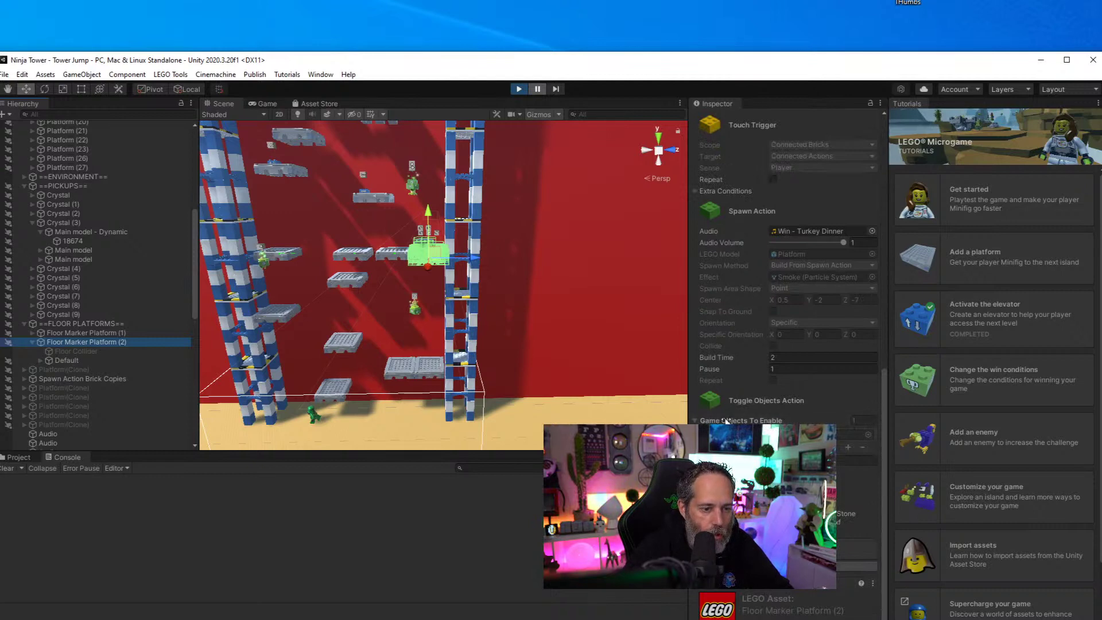
{"action": "left_click", "coordinate": [516, 89]}
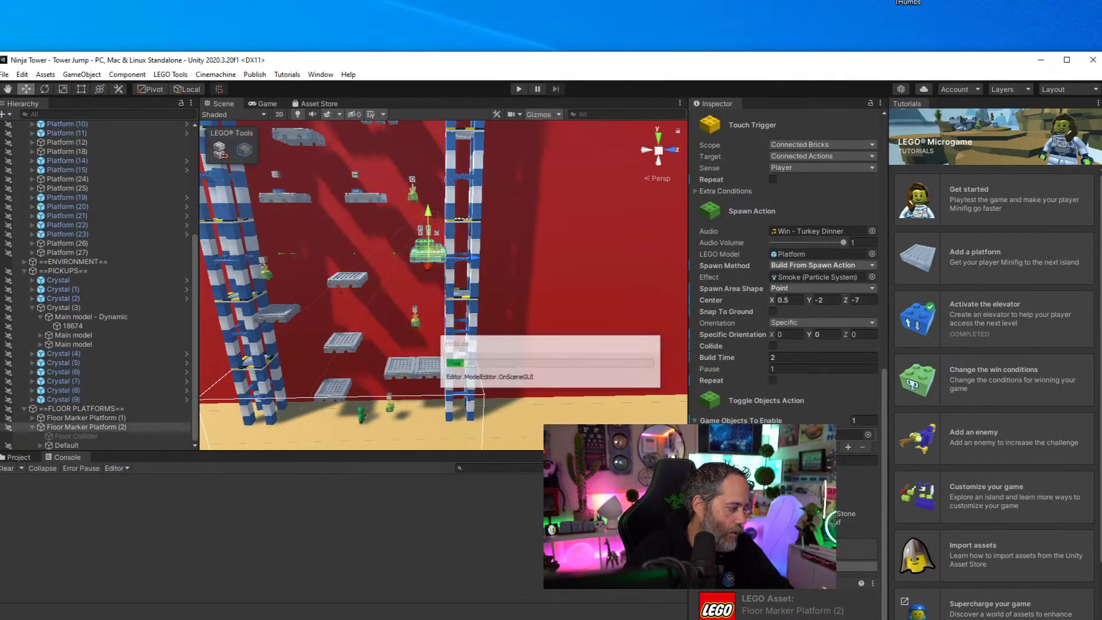
{"action": "key", "text": "ctrl+p"}
Switch to the Rider code editor and examine the serialized _enable field in ToggleObjectsAction.cs
{"action": "key", "text": "alt+Tab"}
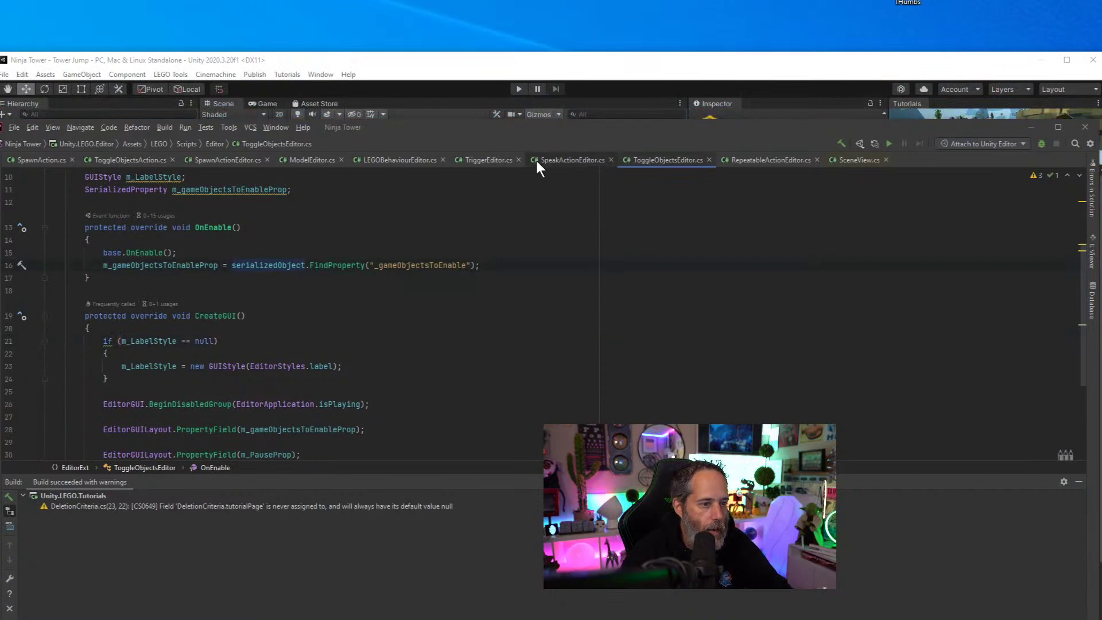
{"action": "left_click", "coordinate": [135, 159]}
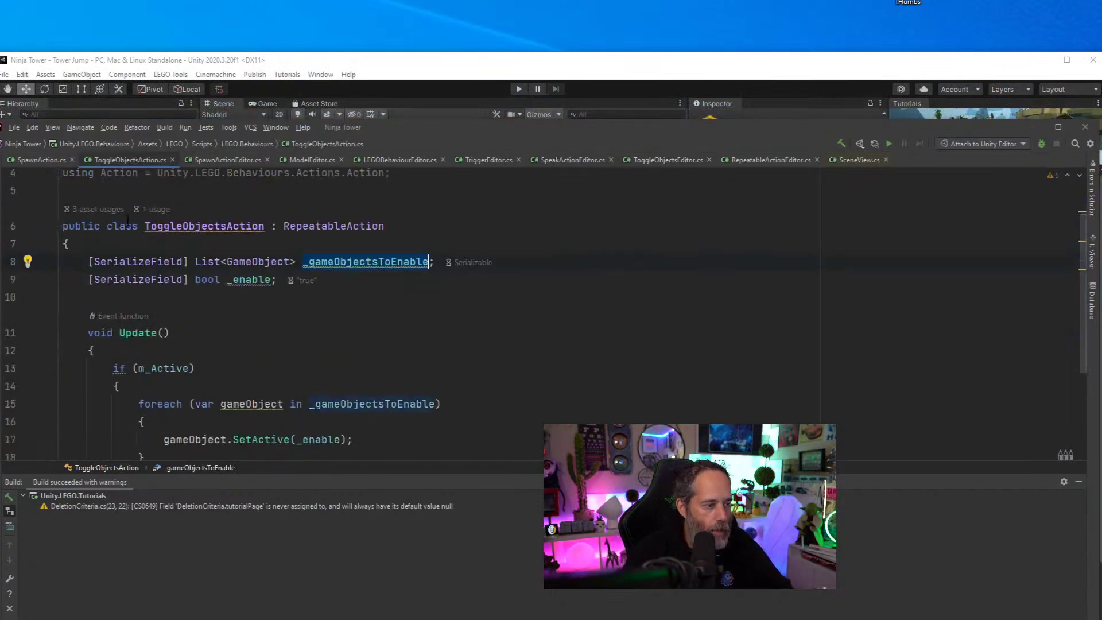
{"action": "left_click", "coordinate": [169, 333]}
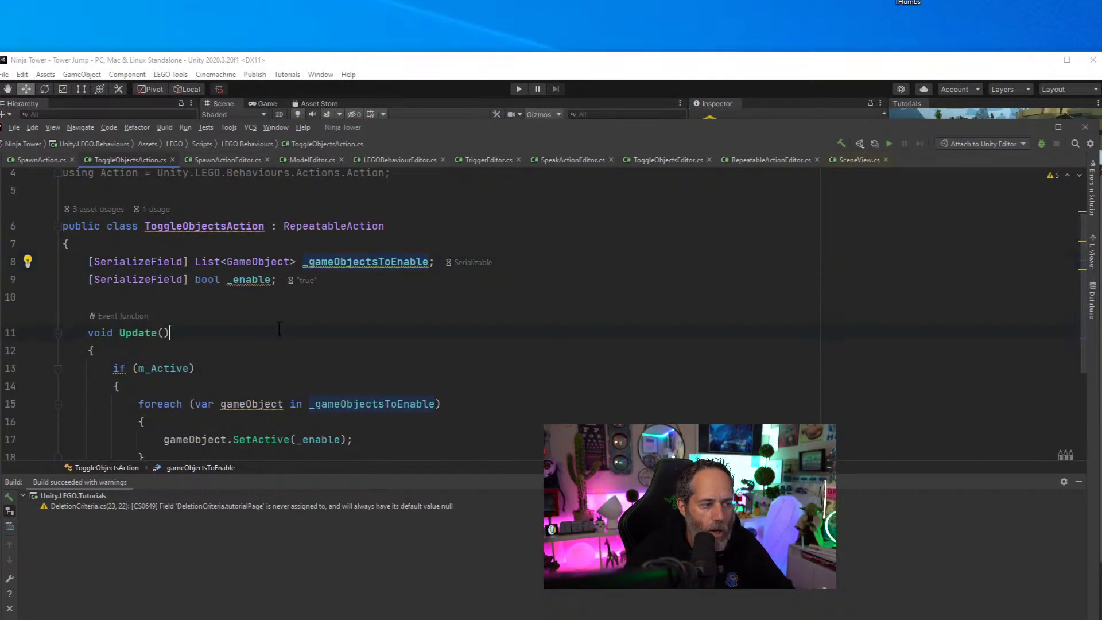
{"action": "left_click", "coordinate": [253, 281]}
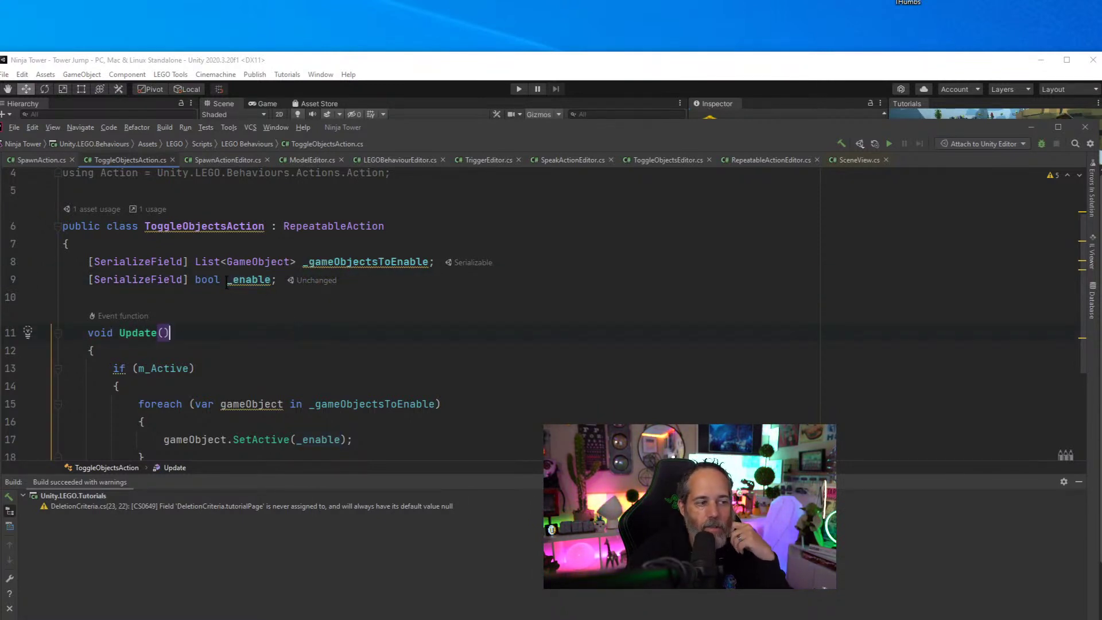
{"action": "mouse_move", "coordinate": [227, 283]}
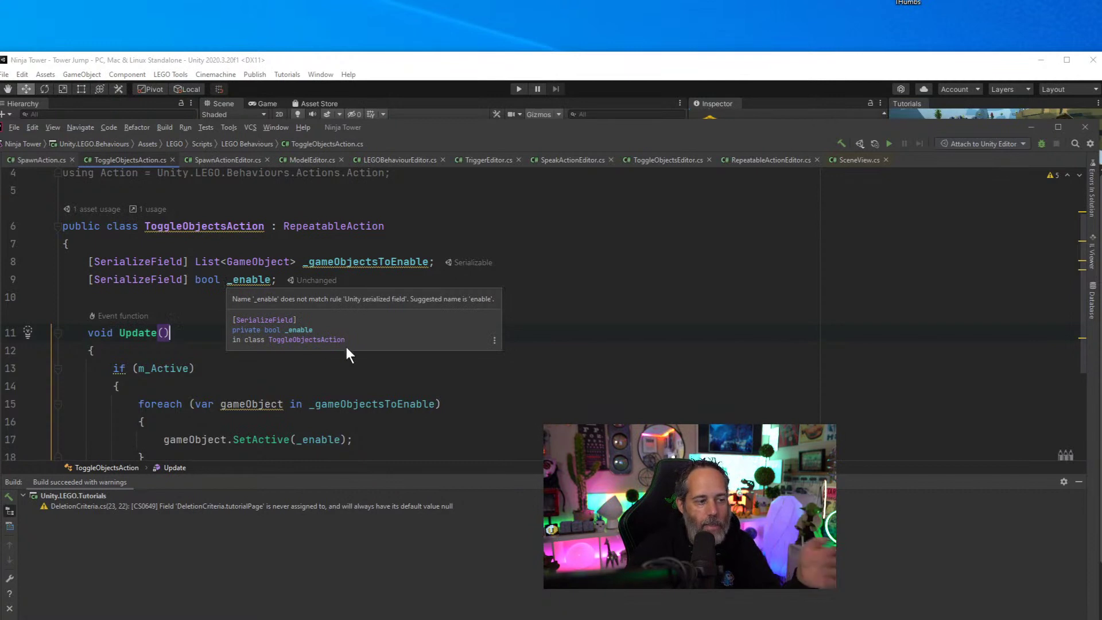
{"action": "left_click", "coordinate": [307, 297]}
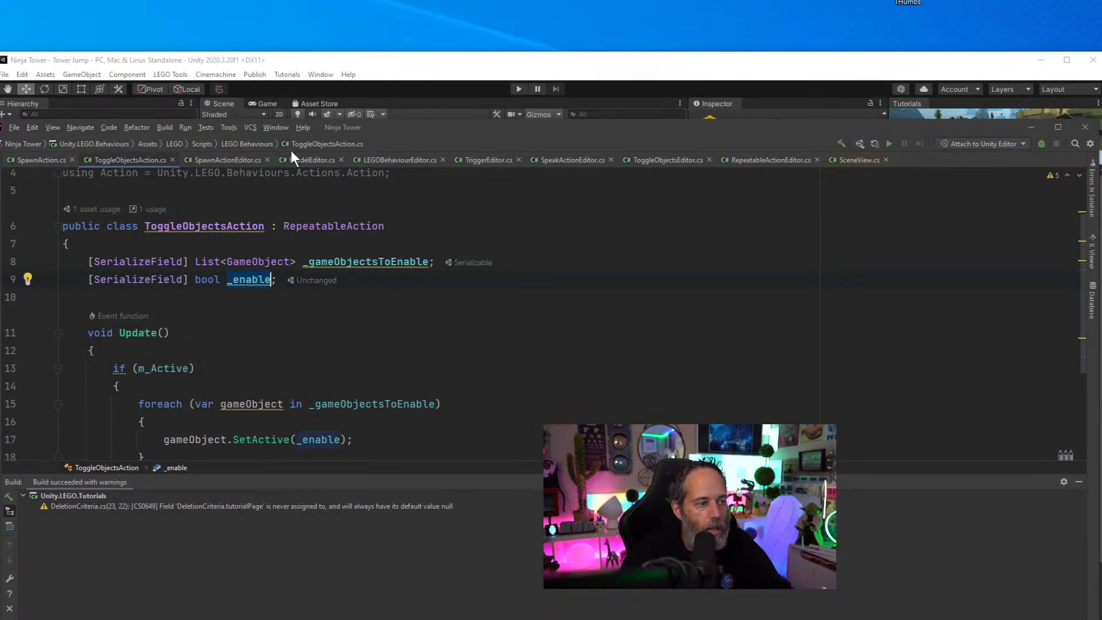
In ToggleObjectsEditor.cs, assign m_enableProp from serializedObject.FindProperty("_enable") in OnEnable and declare it as a SerializedProperty field
{"action": "left_click", "coordinate": [639, 160]}
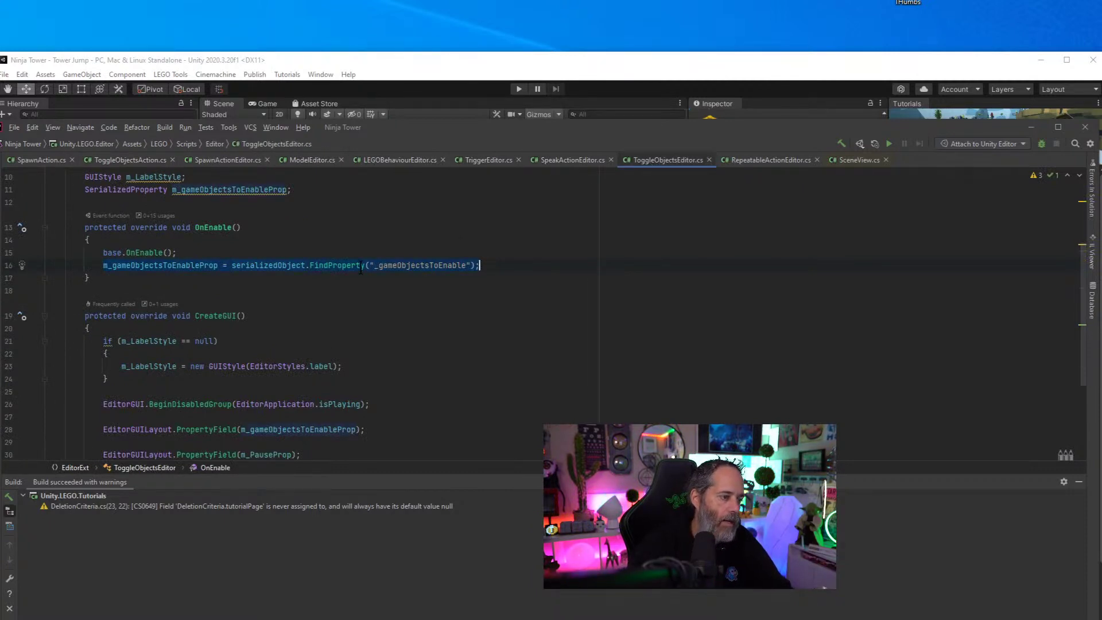
{"action": "key", "text": "ctrl+d"}
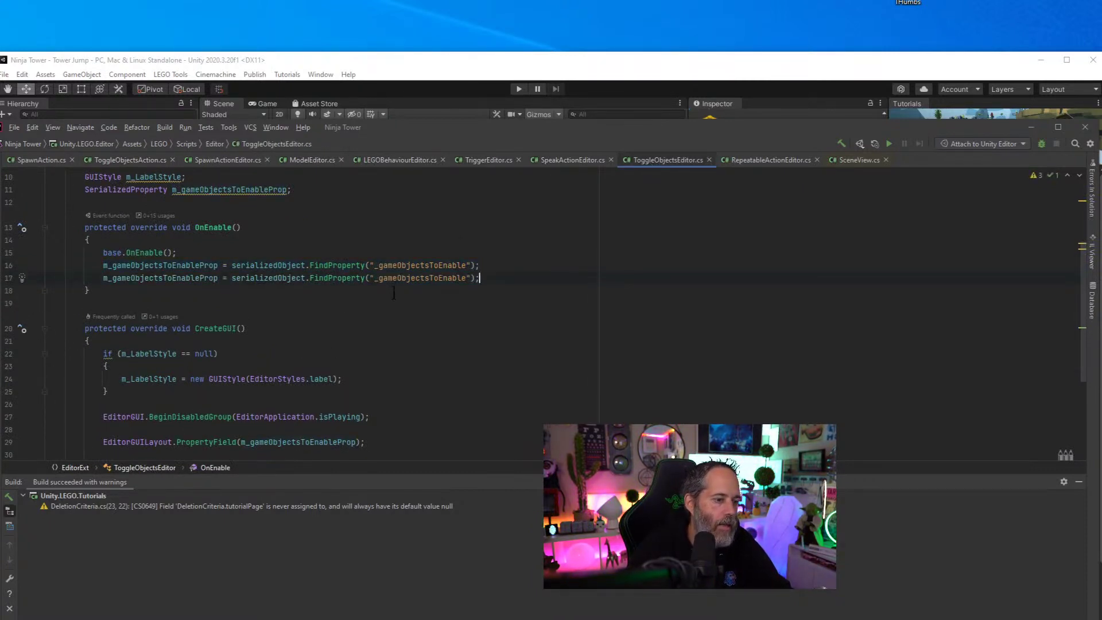
{"action": "type", "text": "_en"}
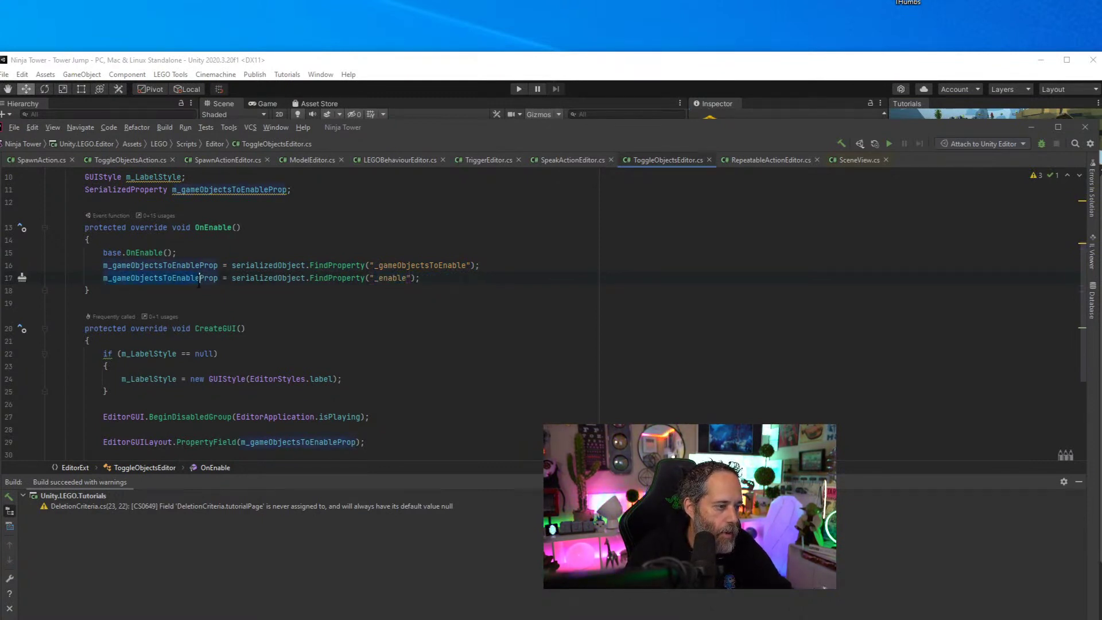
{"action": "type", "text": "m_enable"}
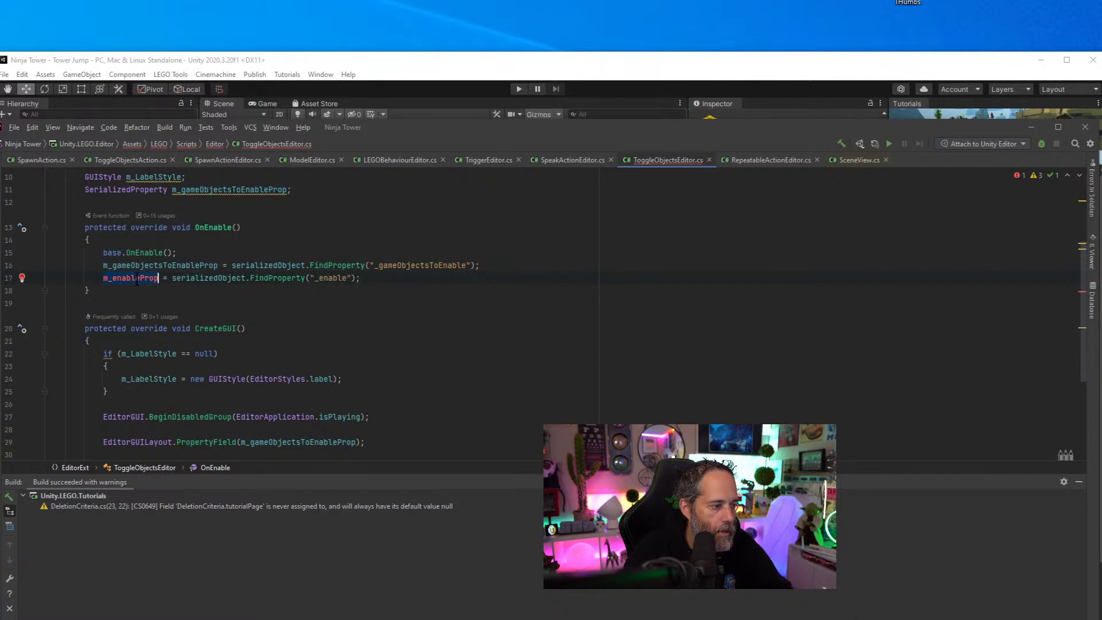
{"action": "key", "text": "alt+Return"}
{"action": "key", "text": "Down"}
{"action": "key", "text": "Down"}
{"action": "key", "text": "Down"}
{"action": "key", "text": "Return"}
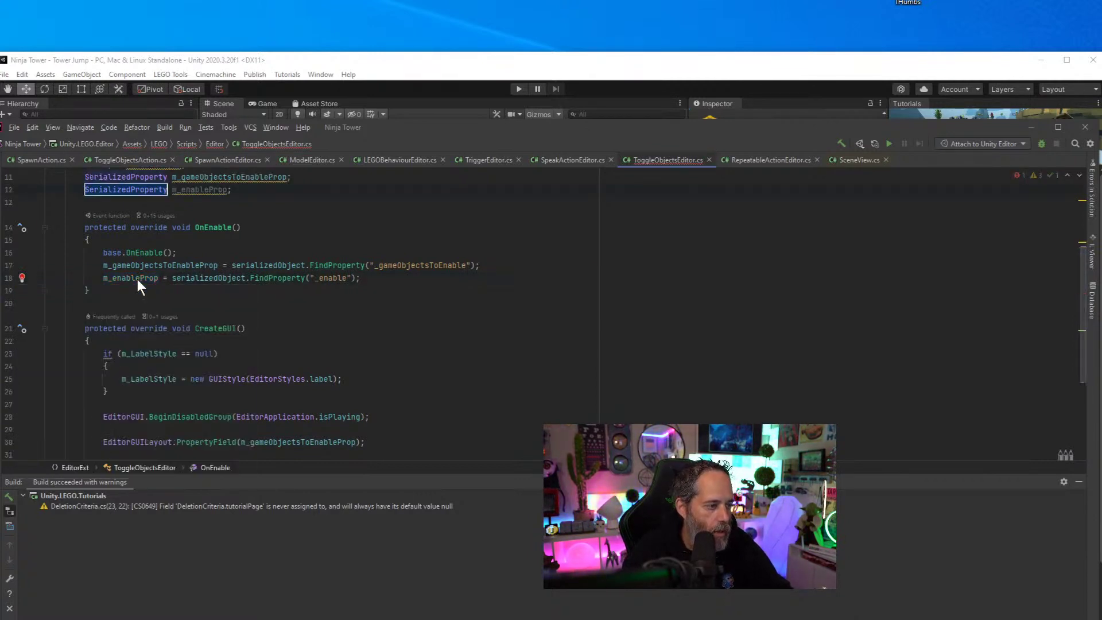
Add an EditorGUILayout.PropertyField for m_enableProp below the m_gameObjectsToEnableProp line in CreateGUI
{"action": "scroll", "coordinate": [159, 213], "scroll_direction": "down", "scroll_amount": 2}
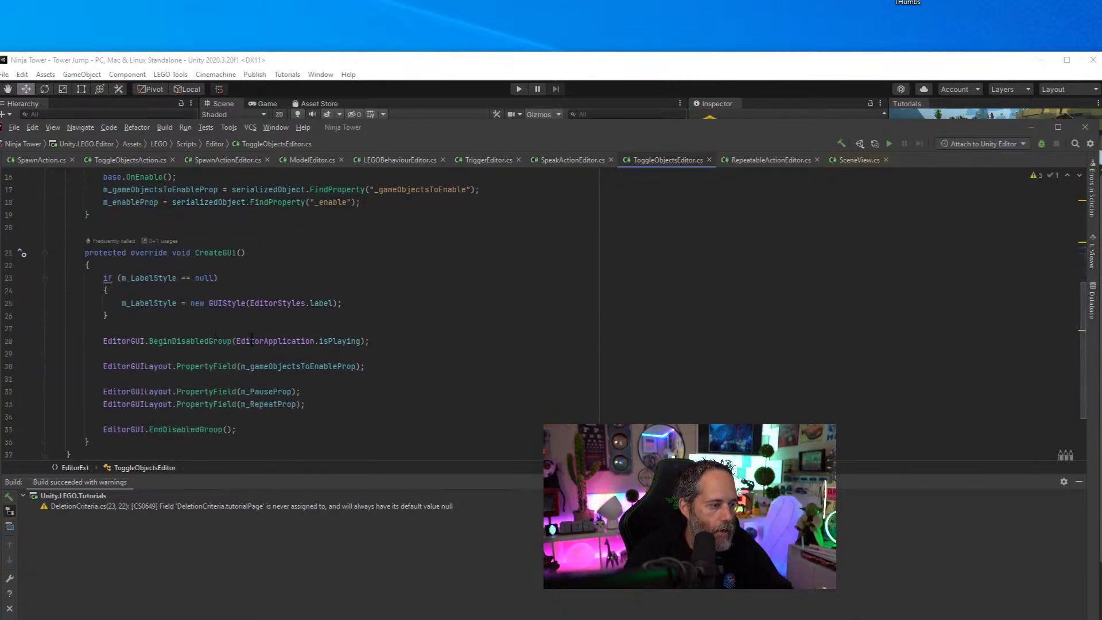
{"action": "scroll", "coordinate": [185, 345], "scroll_direction": "down", "scroll_amount": 2}
{"action": "left_click", "coordinate": [300, 290]}
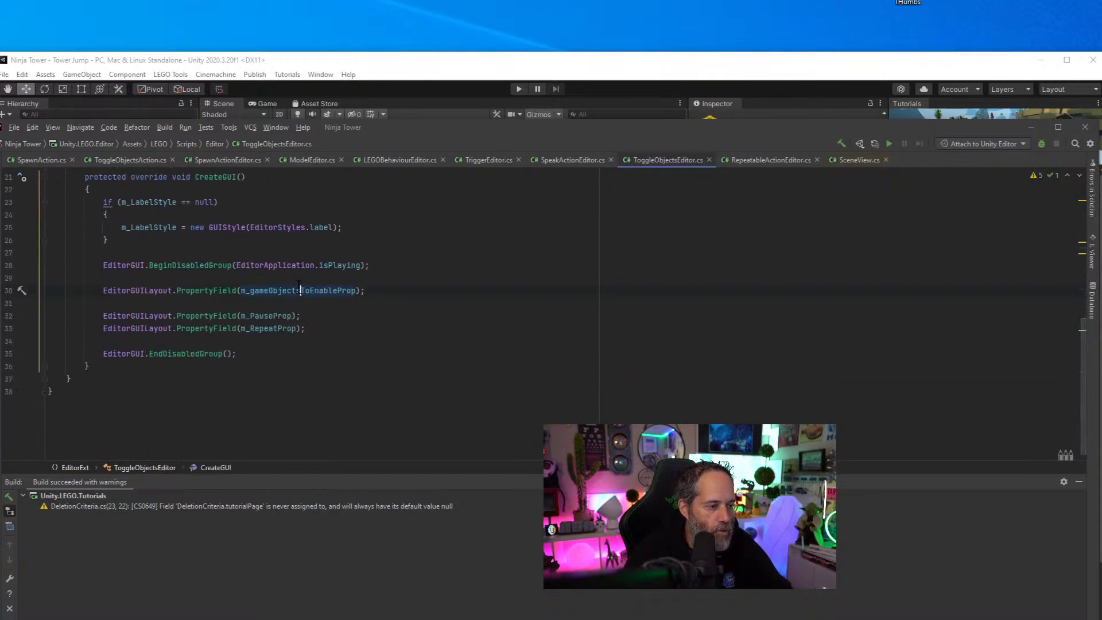
{"action": "key", "text": "ctrl+d"}
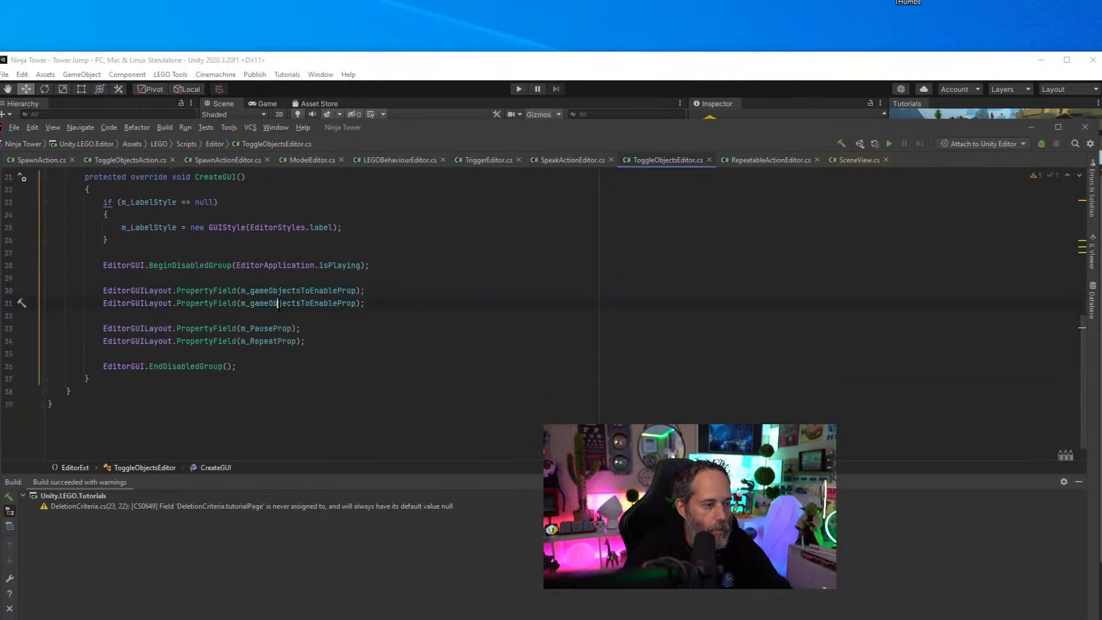
{"action": "type", "text": "m_enableProp"}
{"action": "key", "text": "Return"}
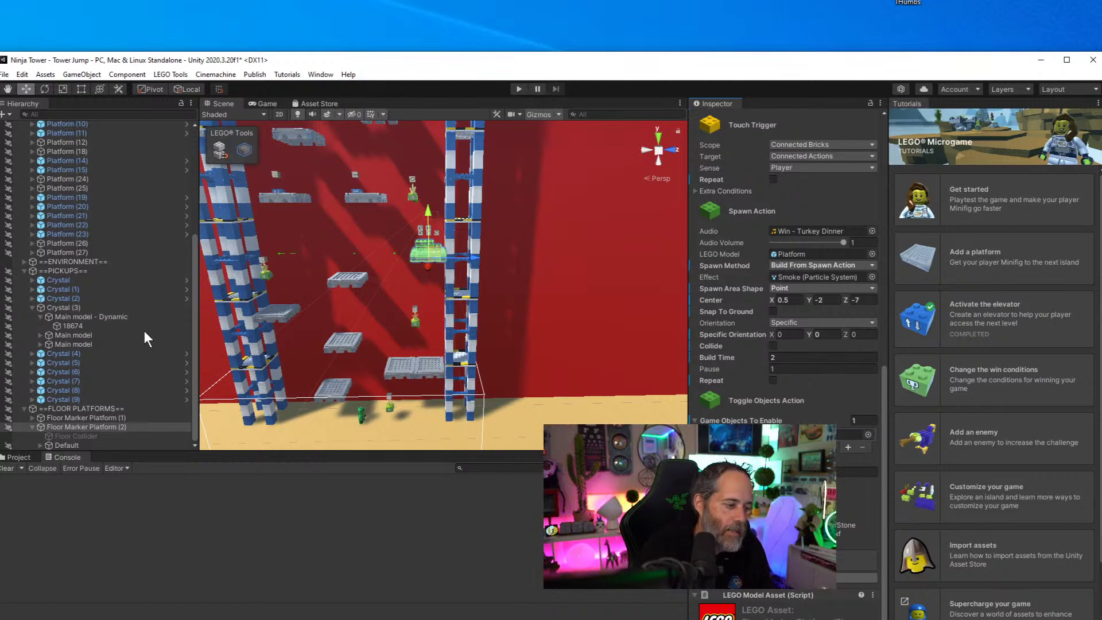
Select Floor Marker Platform (1) in Unity, save the scene, and run the level again
{"action": "left_click", "coordinate": [115, 420]}
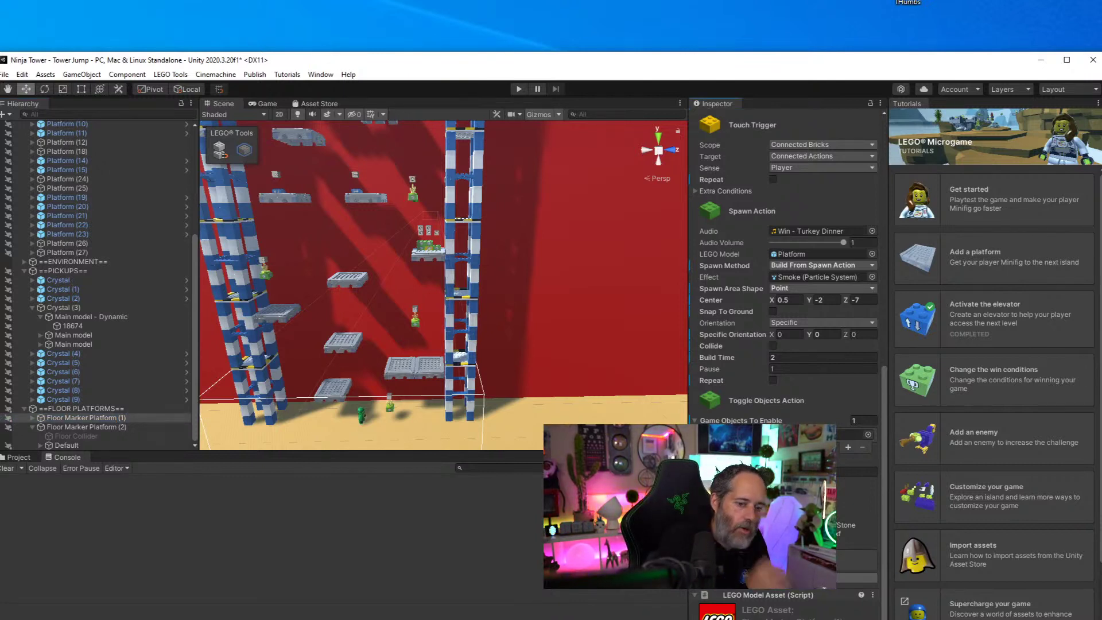
{"action": "key", "text": "ctrl+s"}
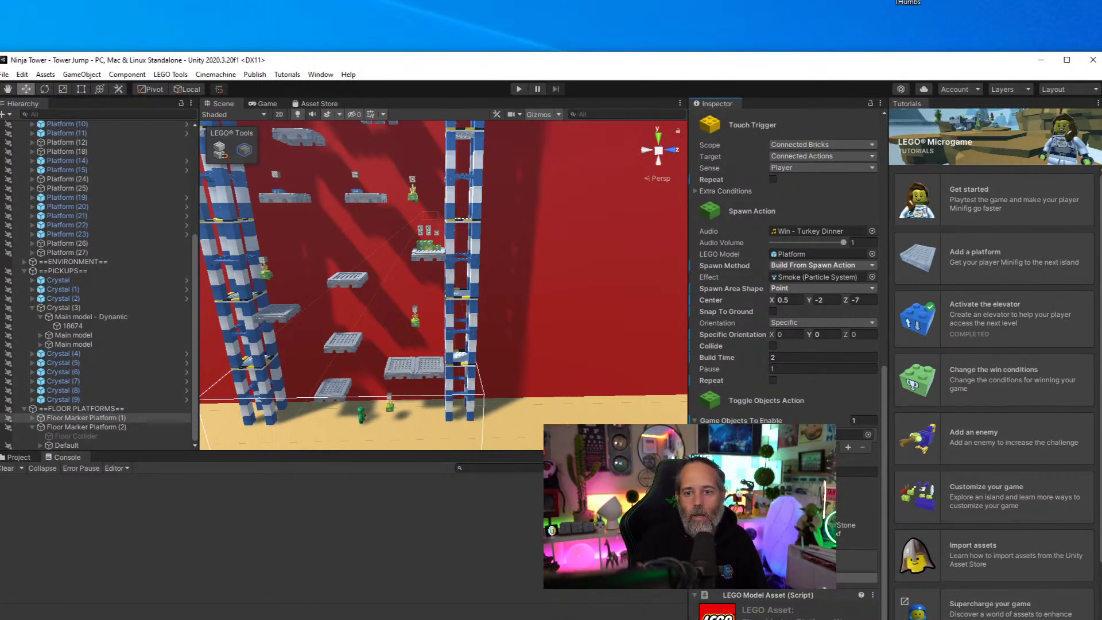
{"action": "left_click", "coordinate": [520, 92]}
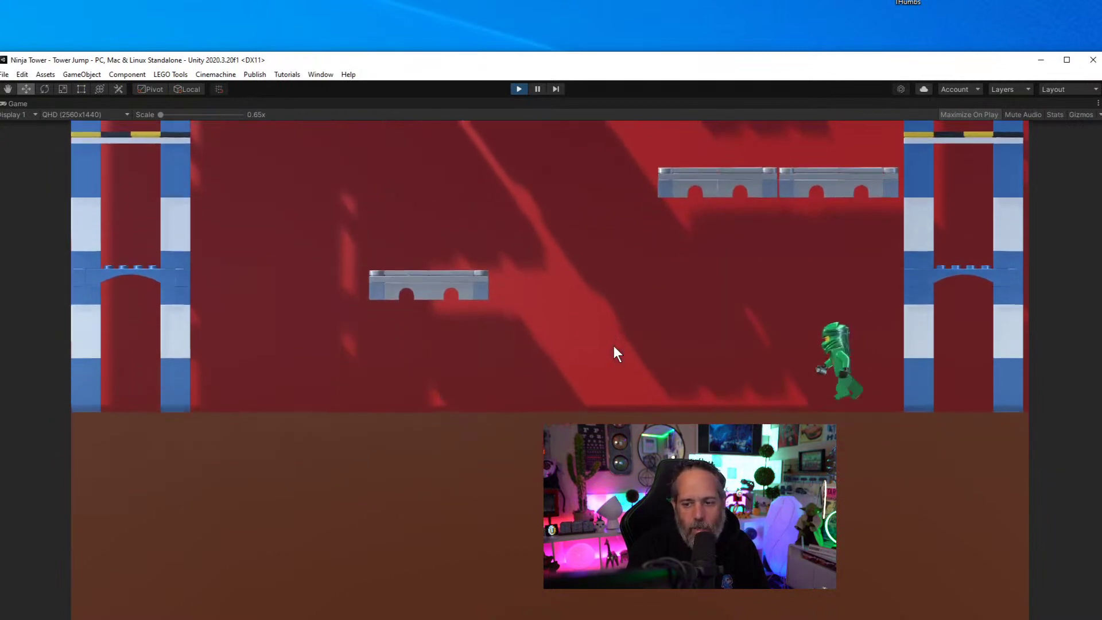
Playtest the level by jumping the minifig up the tower platforms to the touch brick on Floor Marker Platform (1)
{"action": "key", "text": "Left"}
{"action": "key", "text": "space"}
{"action": "key", "text": "Left"}
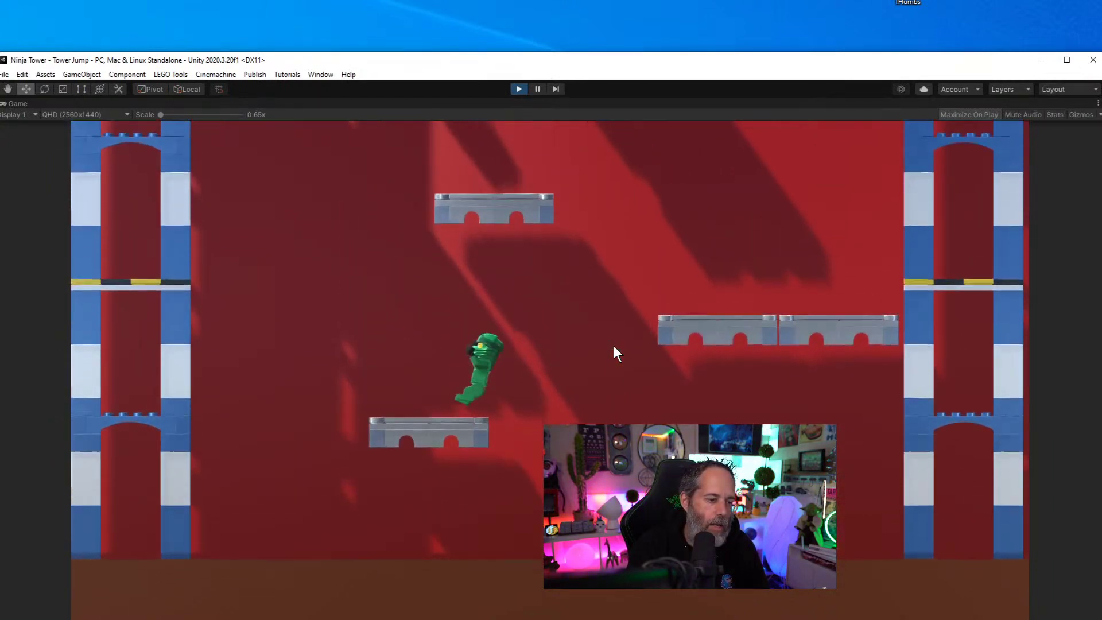
{"action": "key", "text": "space"}
{"action": "key", "text": "Right"}
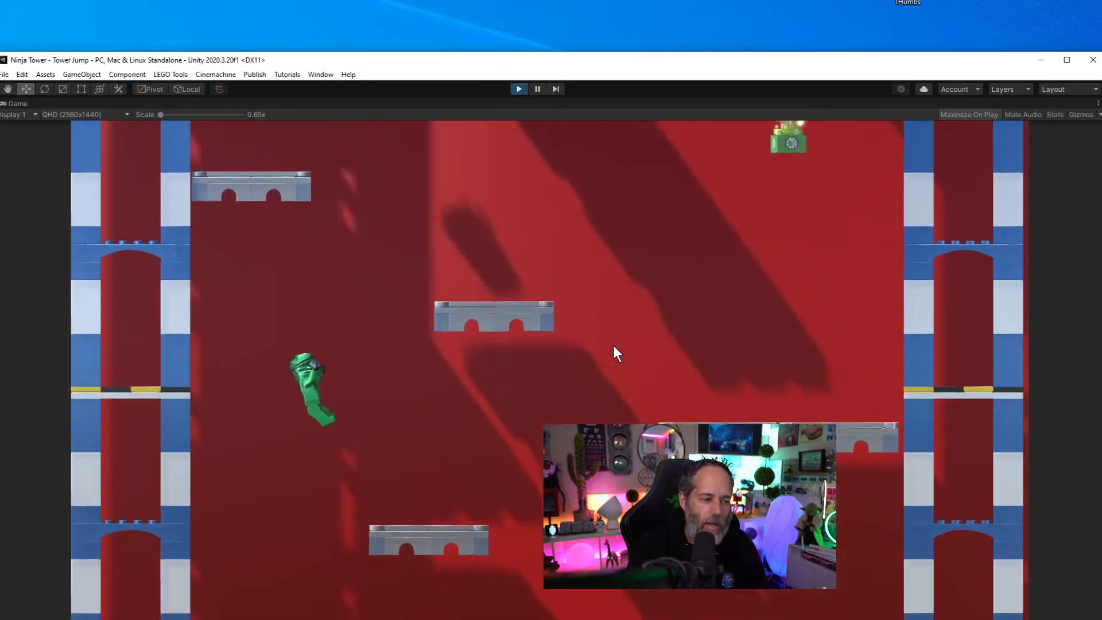
{"action": "key", "text": "space"}
{"action": "key", "text": "Right"}
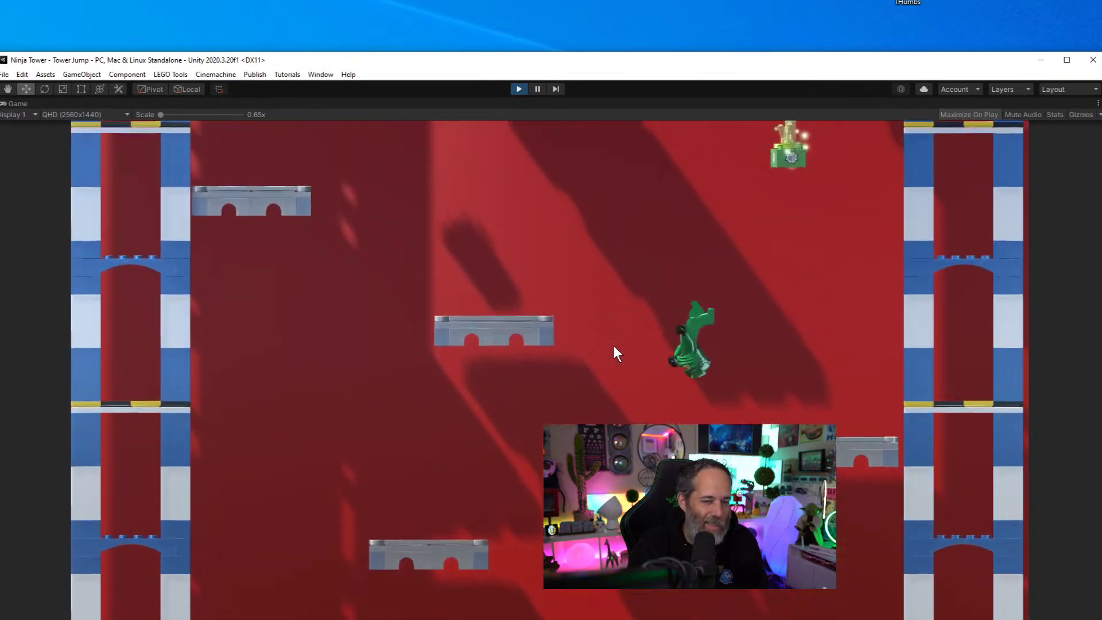
{"action": "key", "text": "space"}
{"action": "key", "text": "Left"}
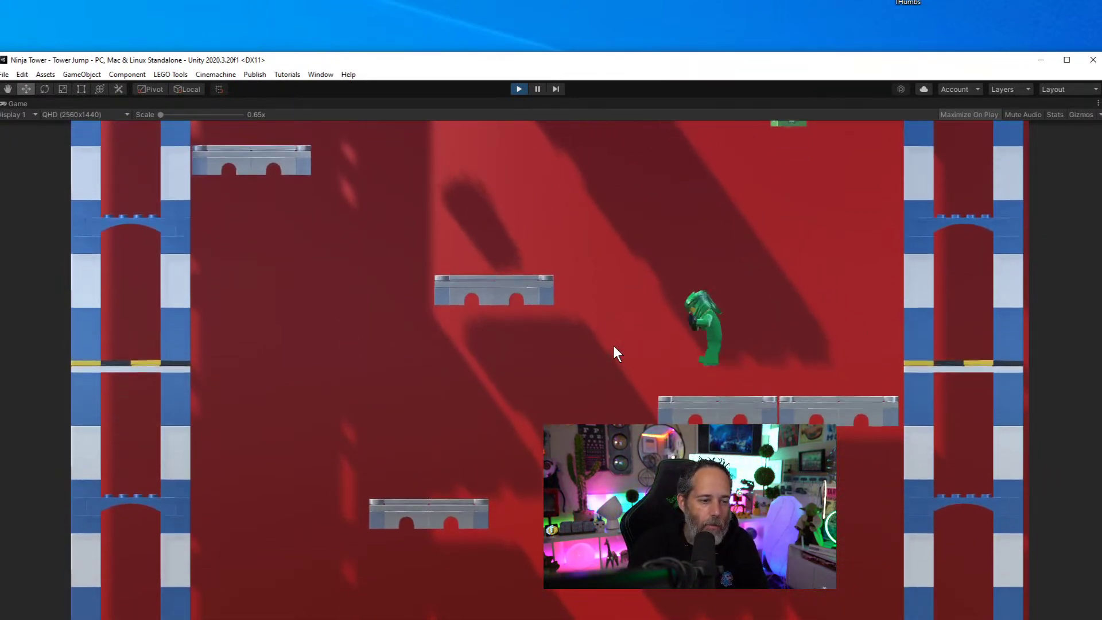
{"action": "key", "text": "space"}
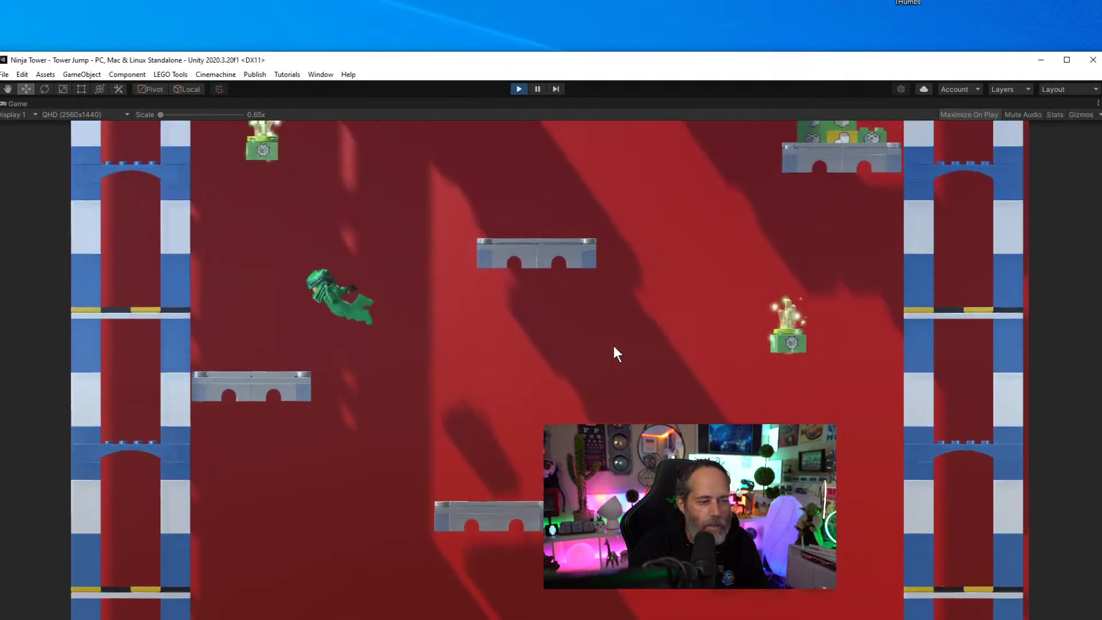
{"action": "key", "text": "Right"}
{"action": "key", "text": "space"}
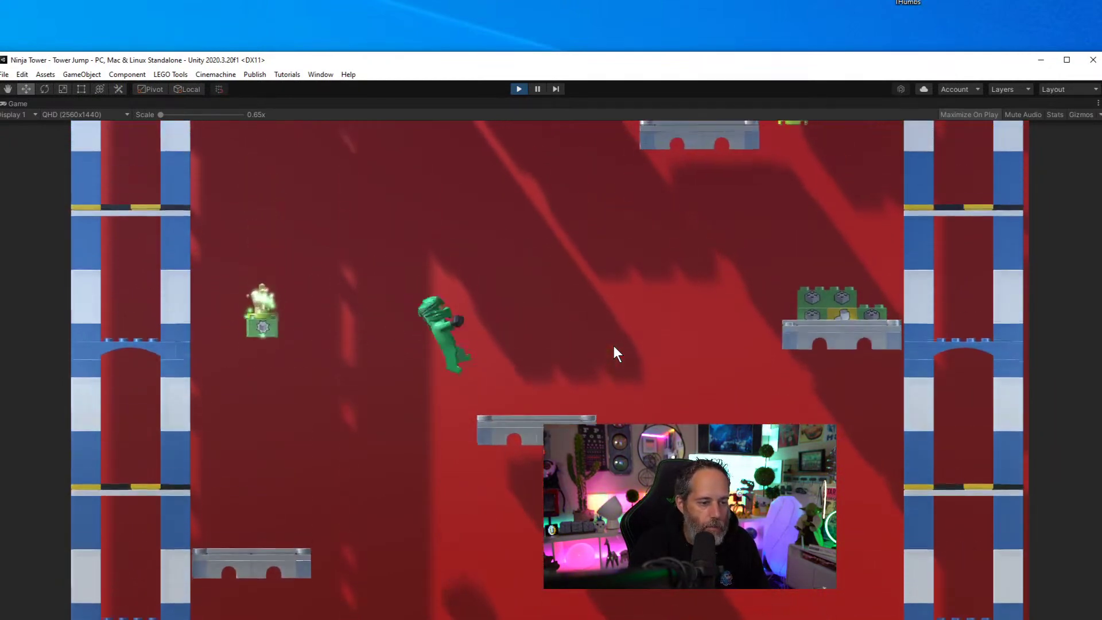
{"action": "key", "text": "space"}
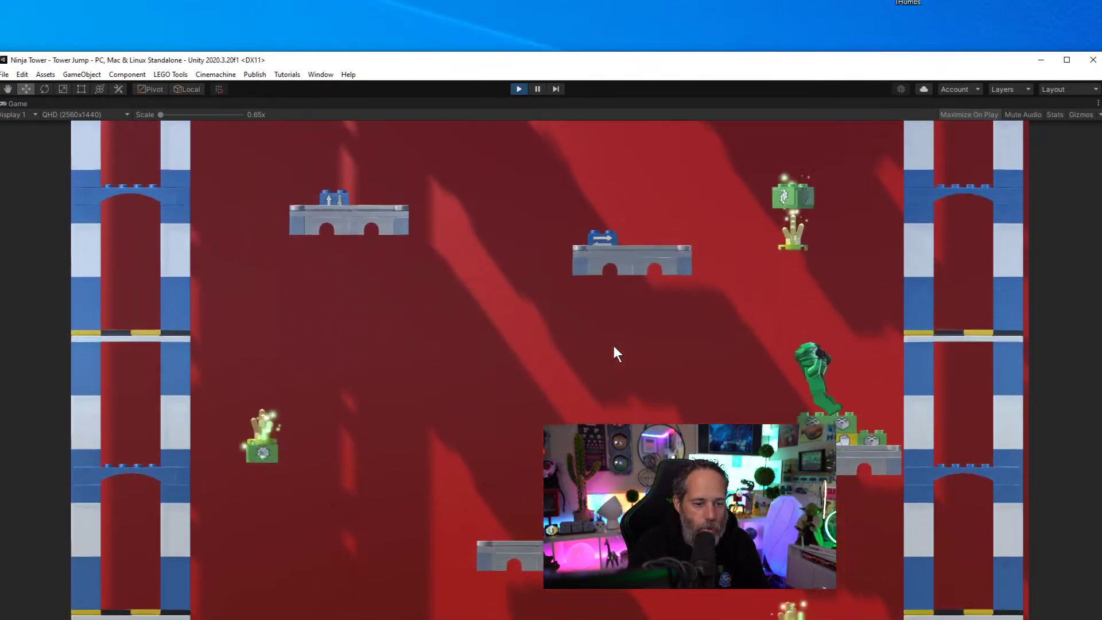
Run the minifig across the spawned platforms and gaps to test the floor collider, and stop the playtest
{"action": "key", "text": "Left"}
{"action": "key", "text": "space"}
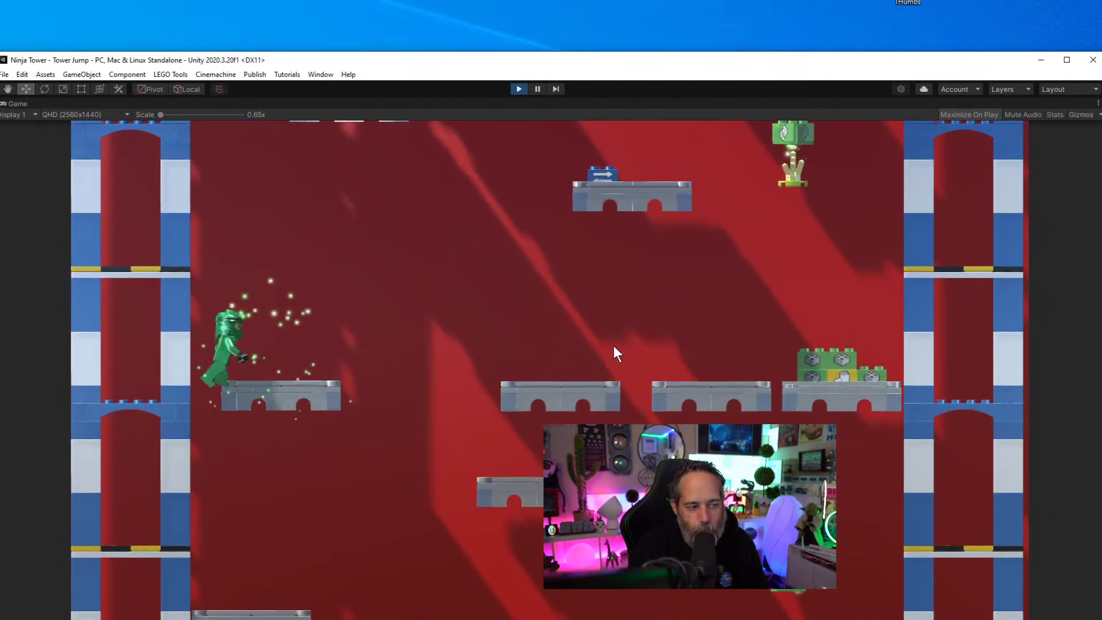
{"action": "key", "text": "Right"}
{"action": "key", "text": "Right"}
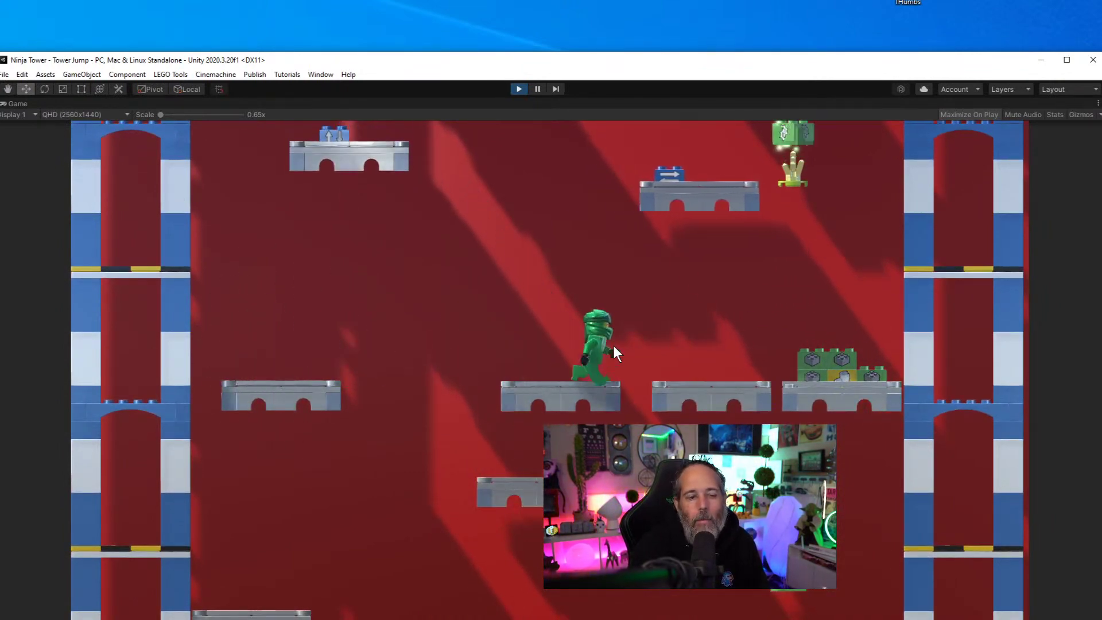
{"action": "key", "text": "Left"}
{"action": "key", "text": "space"}
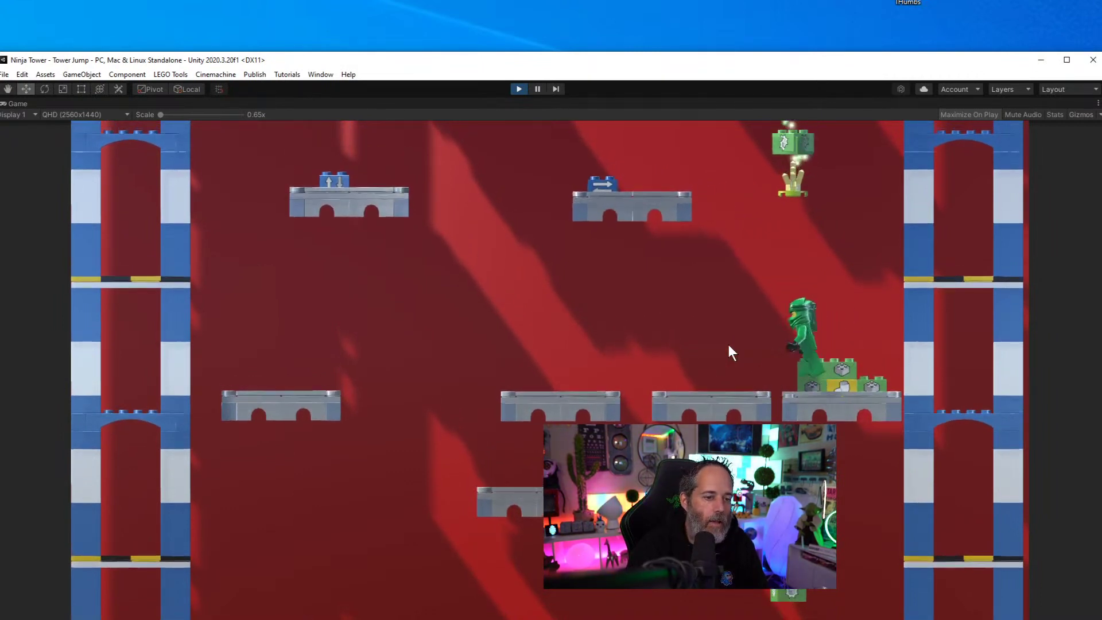
{"action": "key", "text": "Right"}
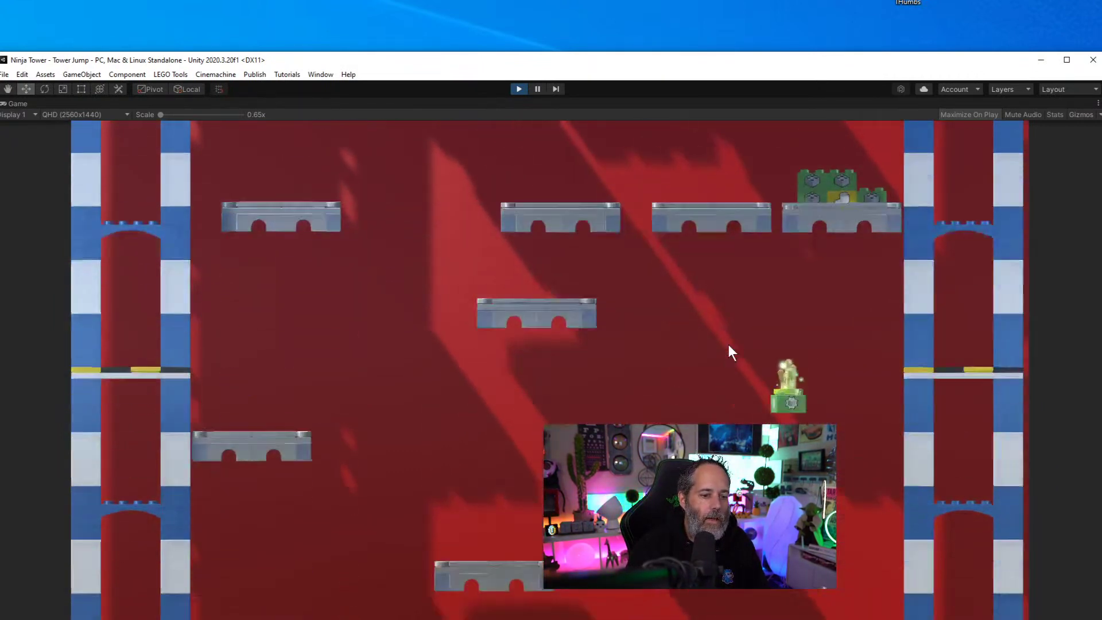
{"action": "key", "text": "Left"}
{"action": "key", "text": "Left"}
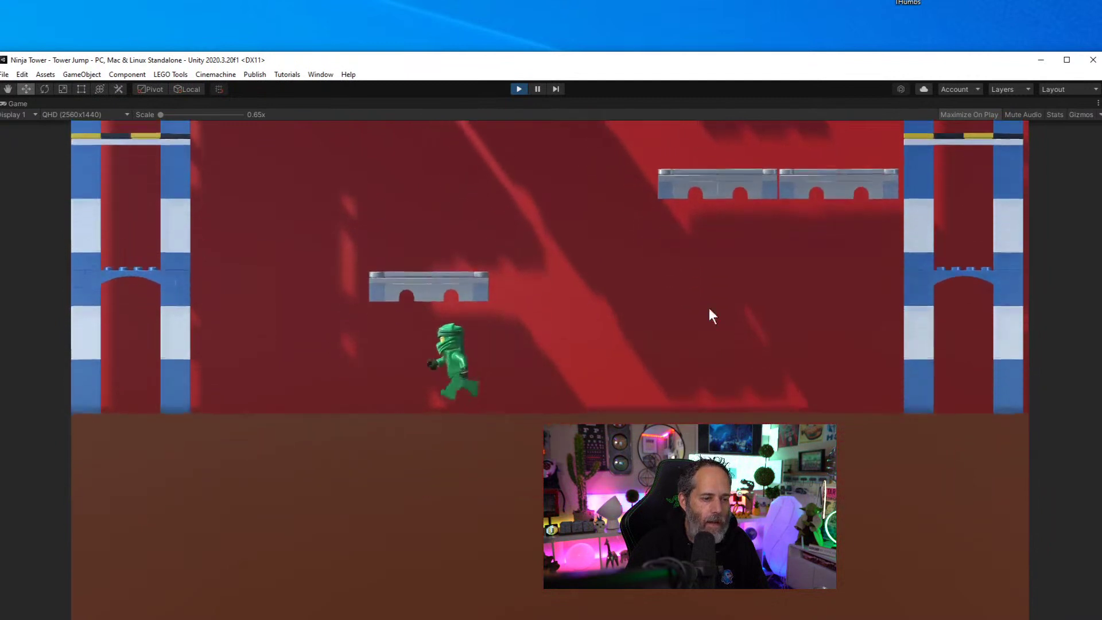
{"action": "key", "text": "Right"}
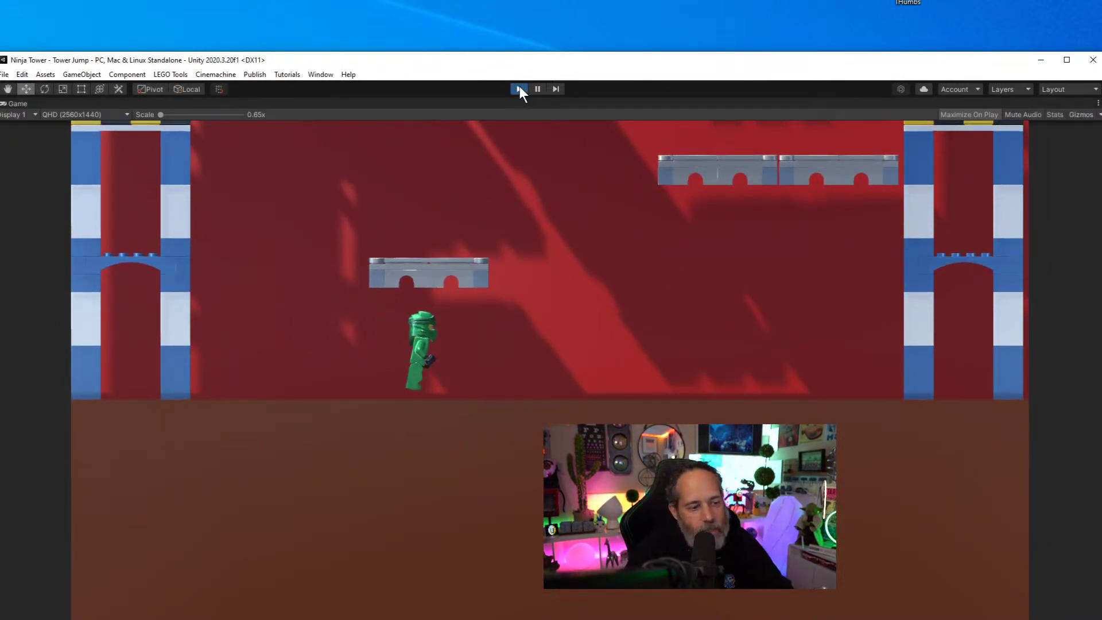
{"action": "left_click", "coordinate": [519, 89]}
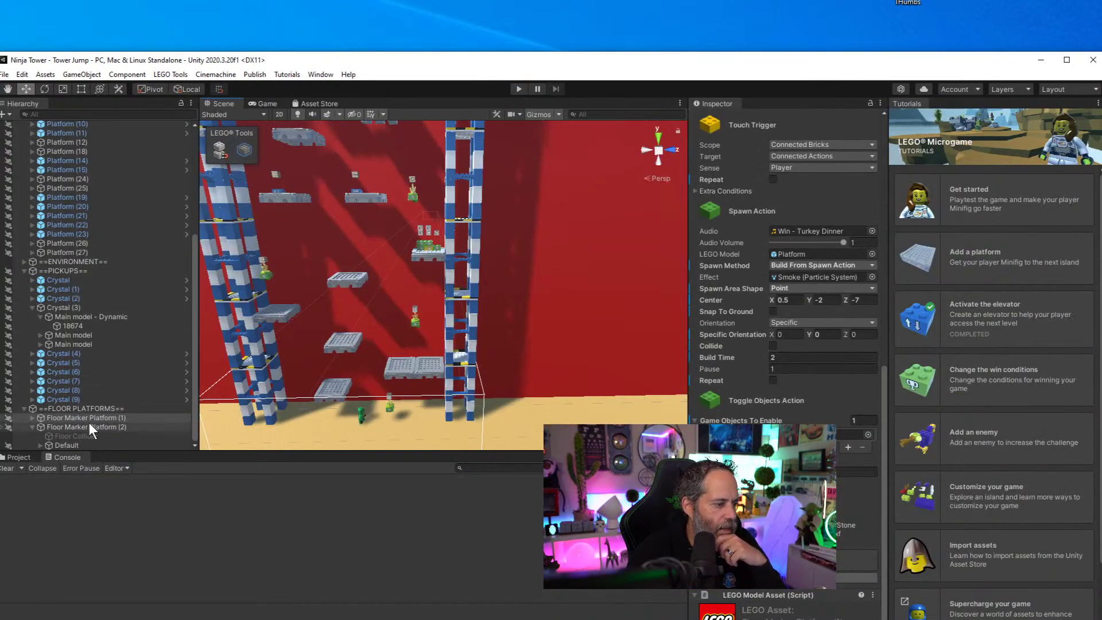
Save Floor Marker Platform (1) as a prefab in the root Assets folder and delete Floor Marker Platform (2) from the scene
{"action": "left_click", "coordinate": [12, 458]}
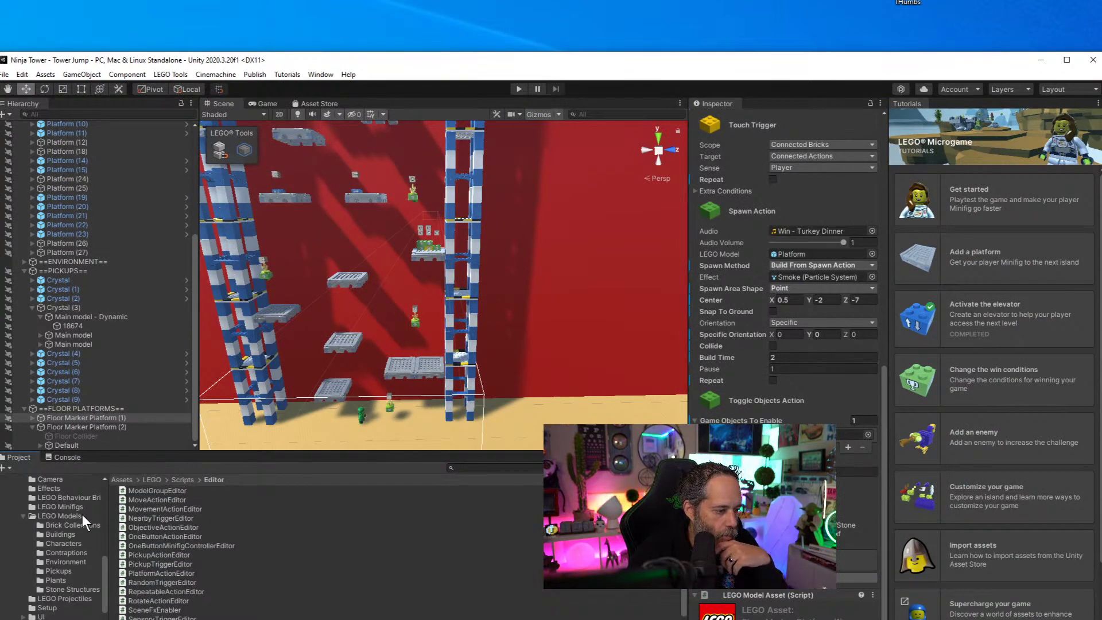
{"action": "scroll", "coordinate": [81, 514], "scroll_direction": "up", "scroll_amount": 5}
{"action": "left_click", "coordinate": [24, 523]}
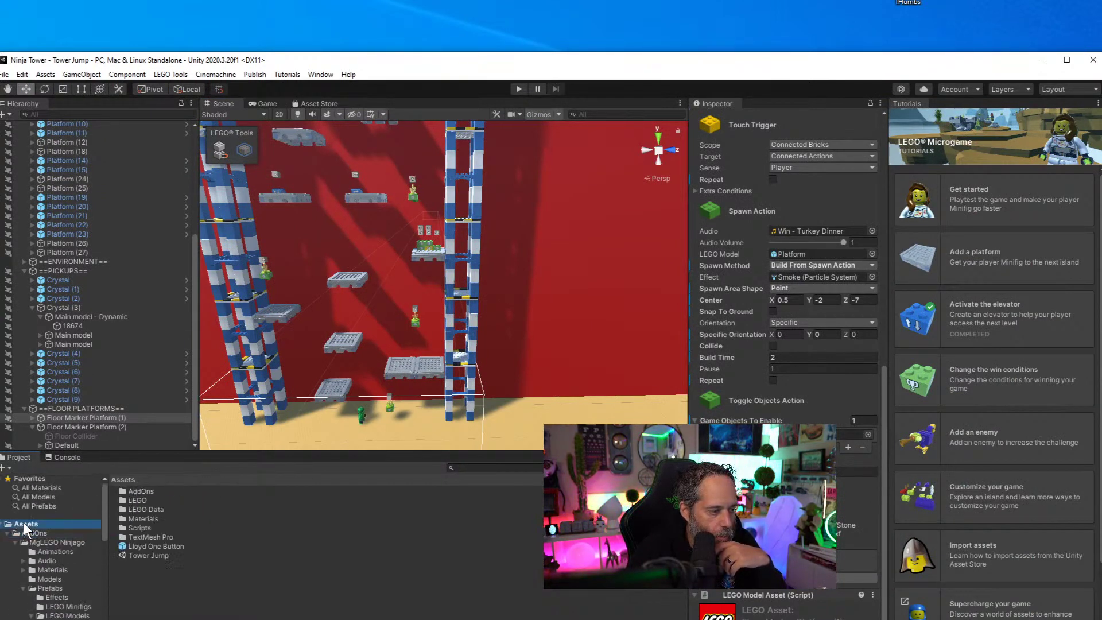
{"action": "left_click_drag", "start_coordinate": [64, 418], "coordinate": [130, 572]}
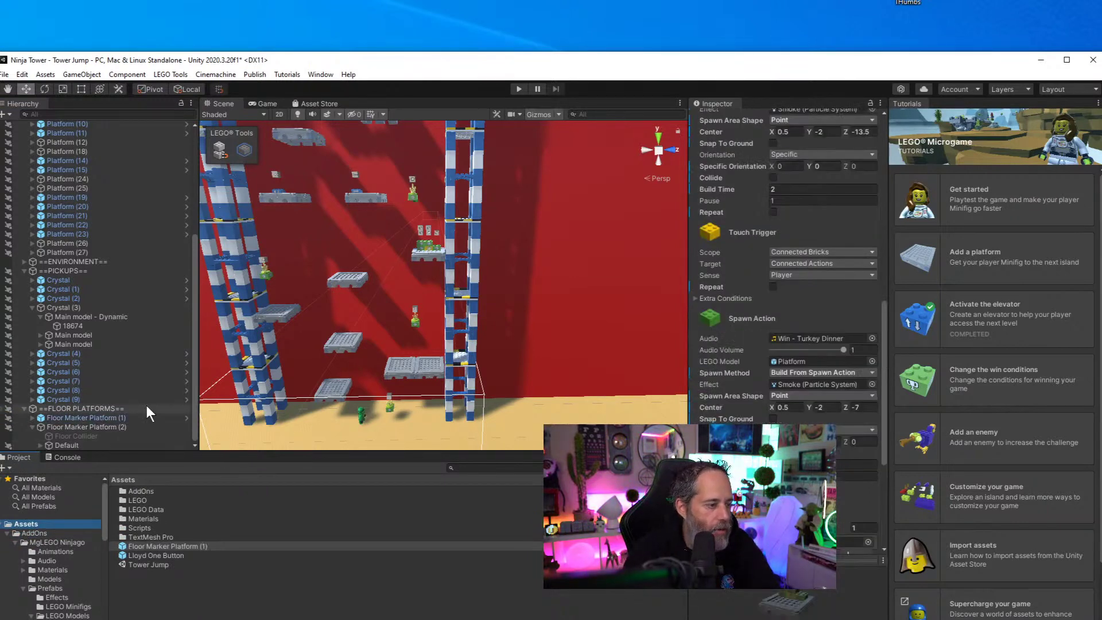
{"action": "left_click", "coordinate": [125, 426]}
{"action": "key", "text": "Delete"}
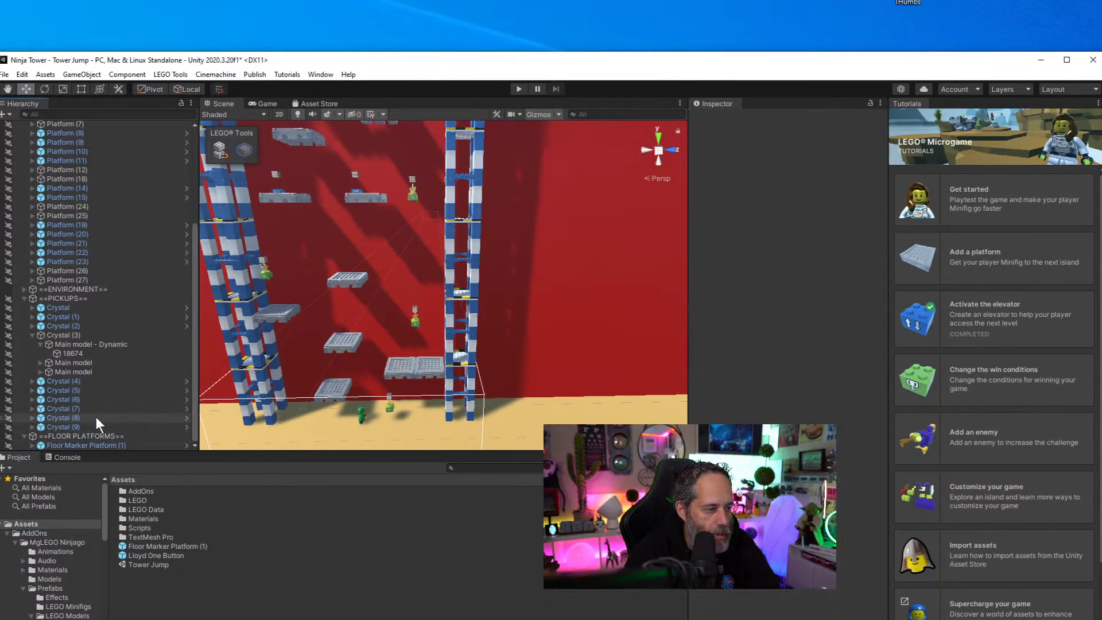
Frame Floor Marker Platform (1) in the scene and activate its Floor Collider child
{"action": "left_click", "coordinate": [92, 442]}
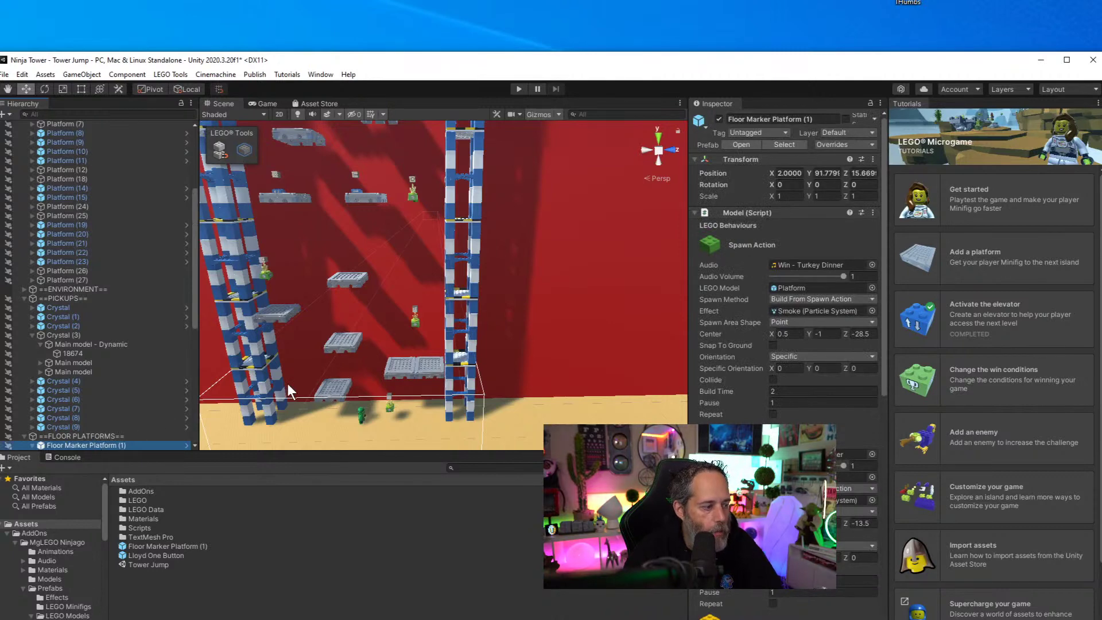
{"action": "key", "text": "f"}
{"action": "scroll", "coordinate": [373, 273], "scroll_direction": "down", "scroll_amount": 3}
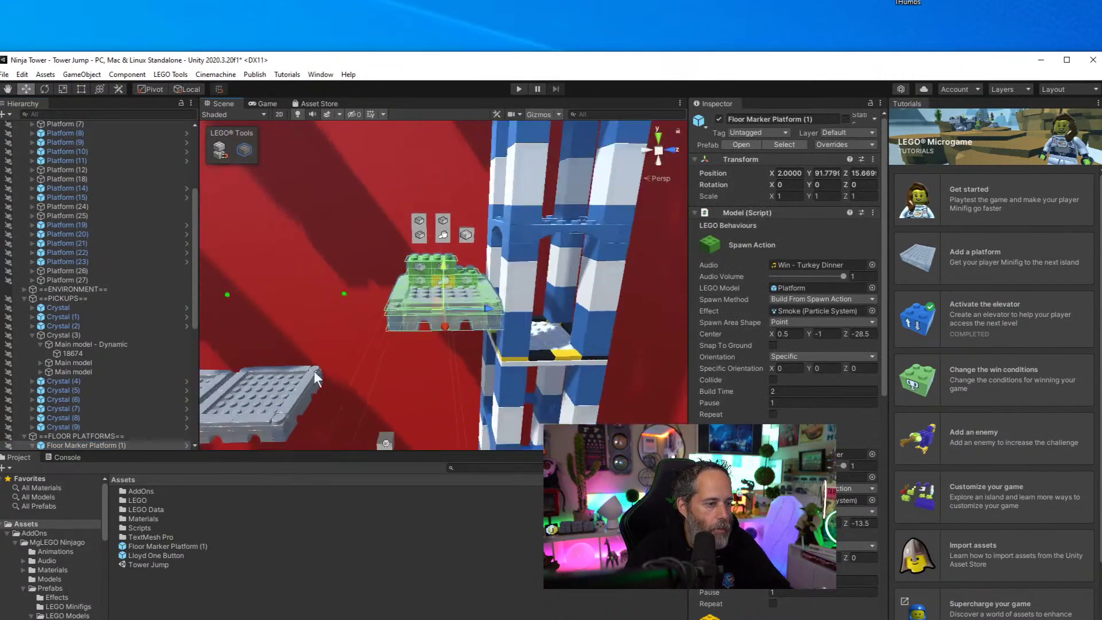
{"action": "left_click", "coordinate": [33, 444]}
{"action": "scroll", "coordinate": [44, 444], "scroll_direction": "down", "scroll_amount": 5}
{"action": "left_click", "coordinate": [78, 283]}
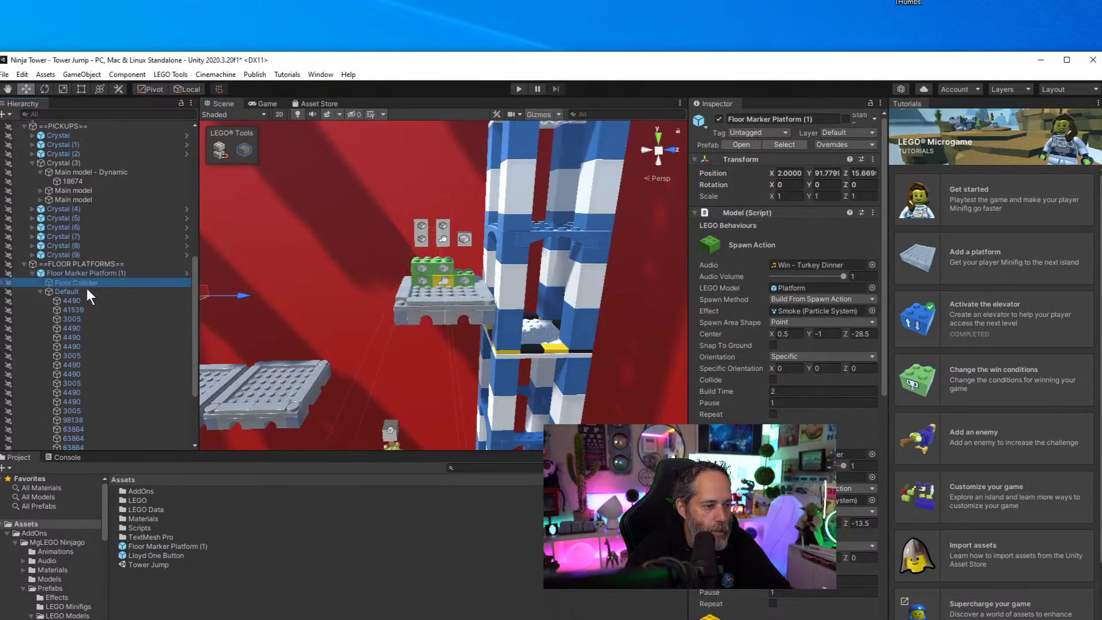
{"action": "left_click", "coordinate": [719, 119]}
Scale the Floor Collider to X 8.31, Y 1, Z 63.23 so it spans the tower, and deactivate the object again
{"action": "left_click_drag", "start_coordinate": [669, 173], "coordinate": [402, 269], "text": "alt"}
{"action": "left_click_drag", "start_coordinate": [772, 185], "coordinate": [842, 181]}
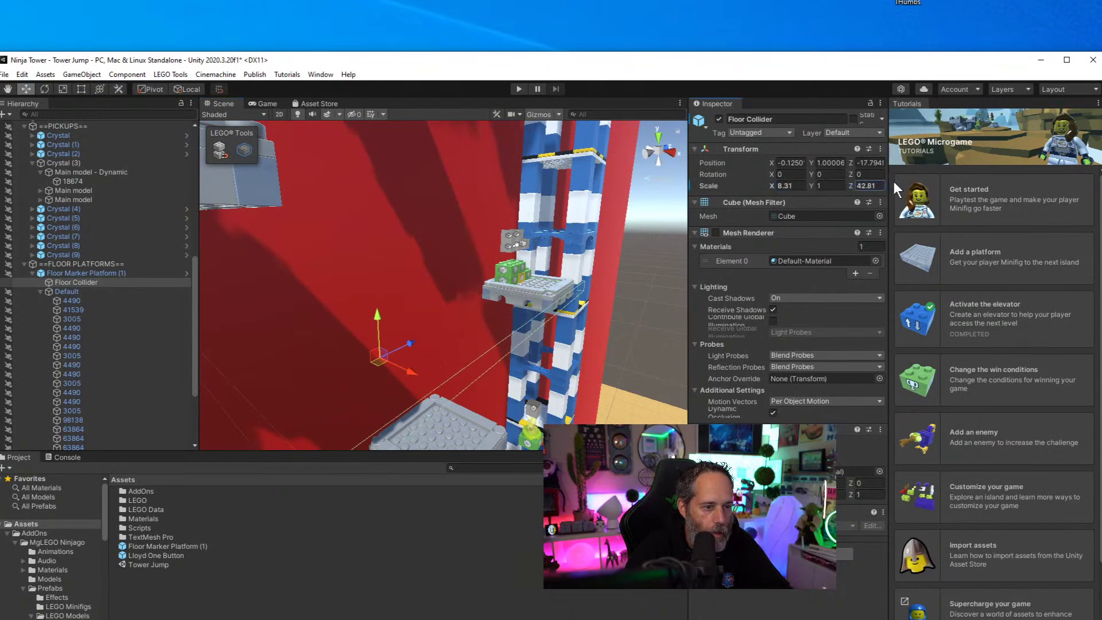
{"action": "left_click_drag", "start_coordinate": [578, 244], "coordinate": [843, 196], "text": "alt"}
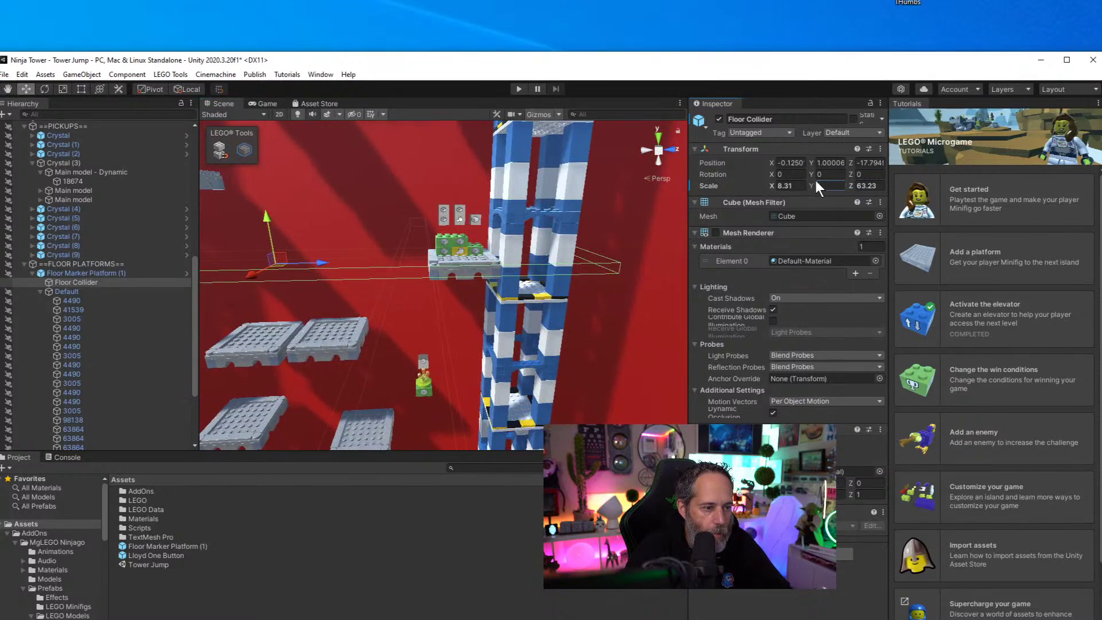
{"action": "type", "text": "1"}
{"action": "key", "text": "Return"}
{"action": "left_click_drag", "start_coordinate": [659, 247], "coordinate": [499, 267], "text": "alt"}
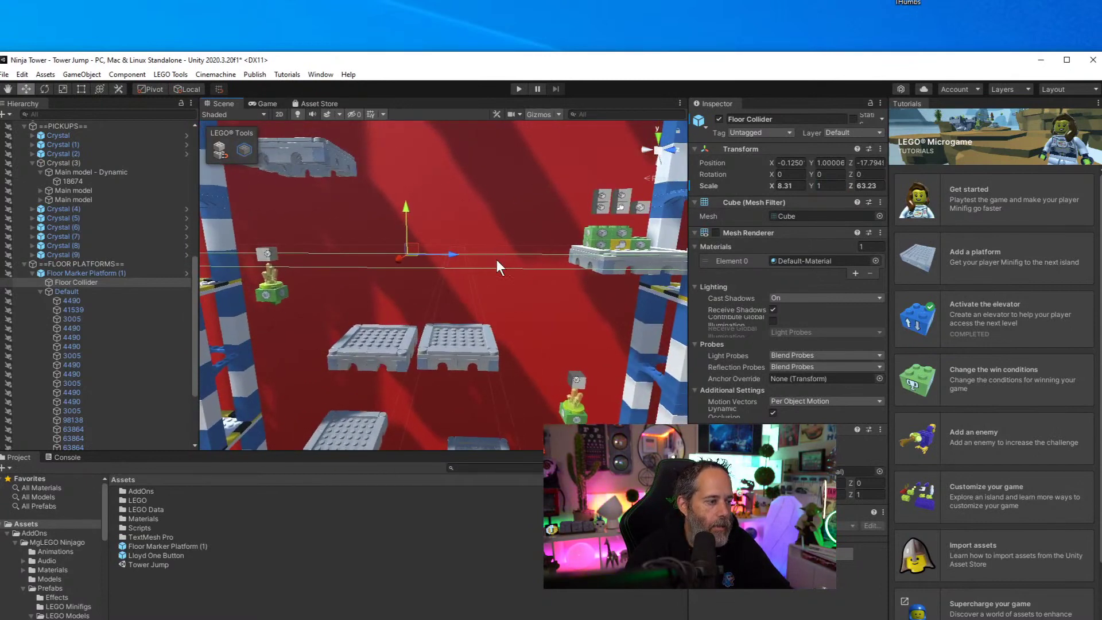
{"action": "left_click", "coordinate": [718, 119]}
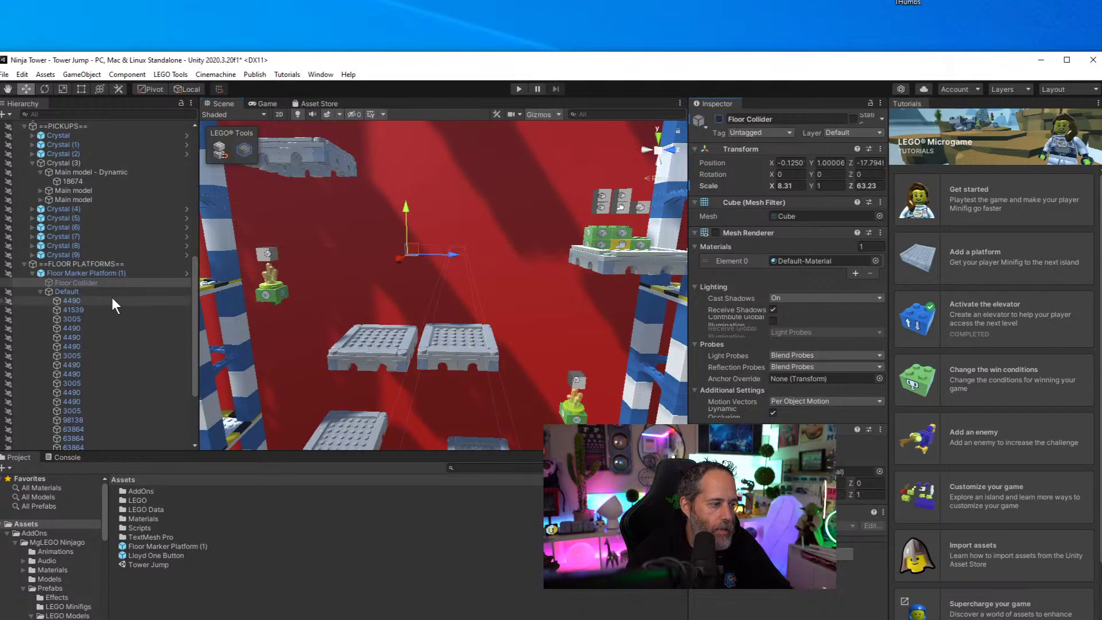
Duplicate the Spawn (2) brick of Floor Marker Platform (1) and, with brick building enabled, snap the copy beside the original on the upper row
{"action": "left_click", "coordinate": [67, 292]}
{"action": "key", "text": "Left"}
{"action": "key", "text": "Left"}
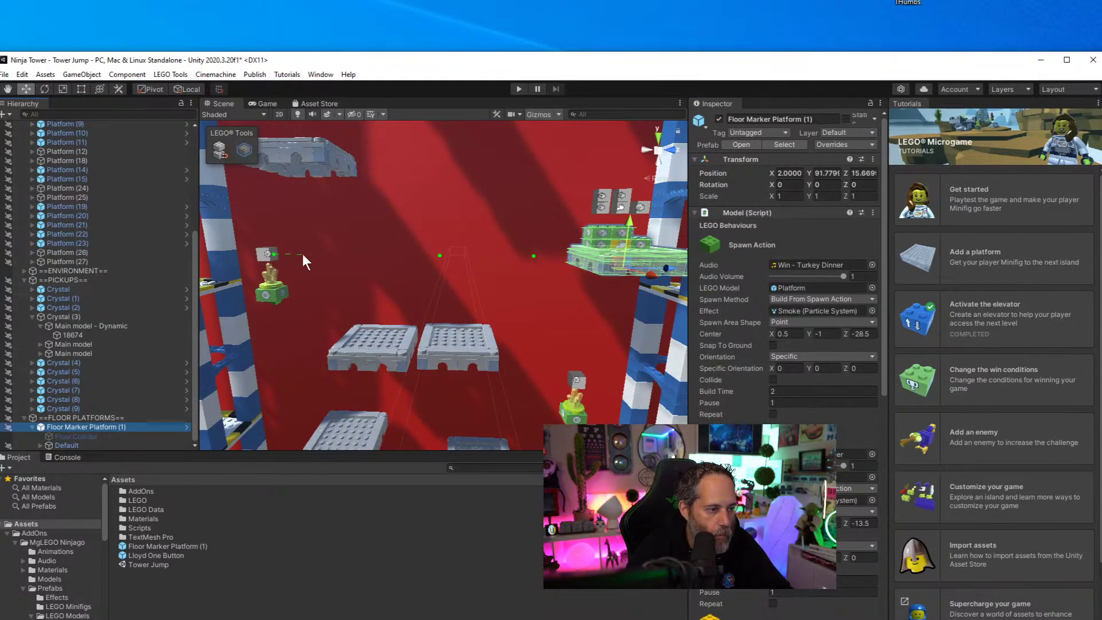
{"action": "mouse_move", "coordinate": [273, 265]}
{"action": "right_mouse_down"}
{"action": "mouse_move", "coordinate": [586, 388]}
{"action": "mouse_move", "coordinate": [470, 267]}
{"action": "right_mouse_up"}
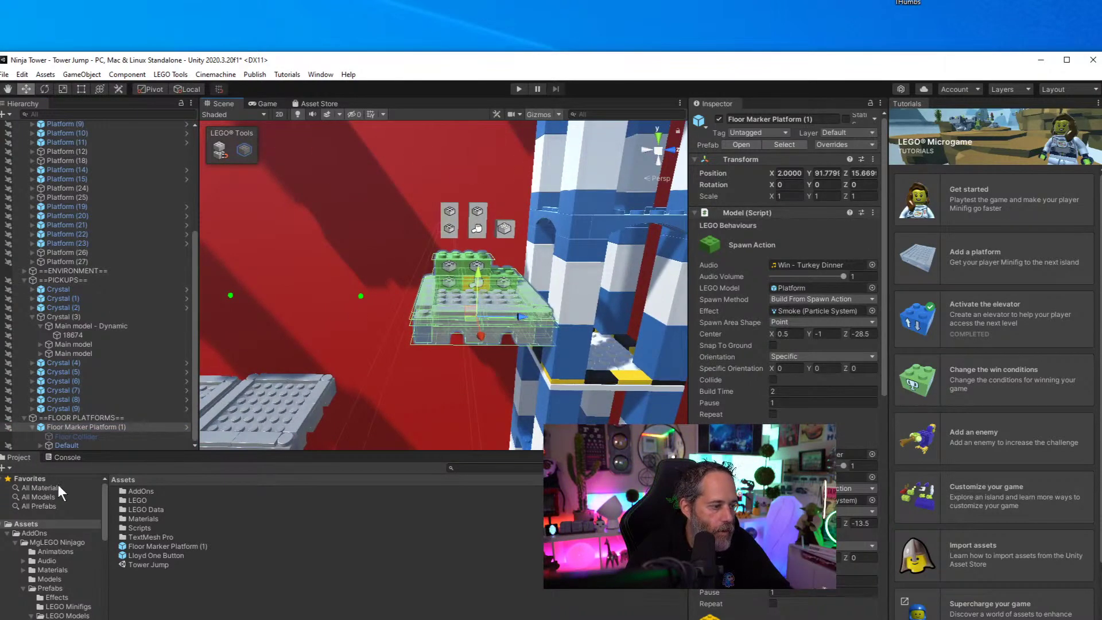
{"action": "left_click", "coordinate": [43, 441]}
{"action": "scroll", "coordinate": [132, 424], "scroll_direction": "down", "scroll_amount": 6}
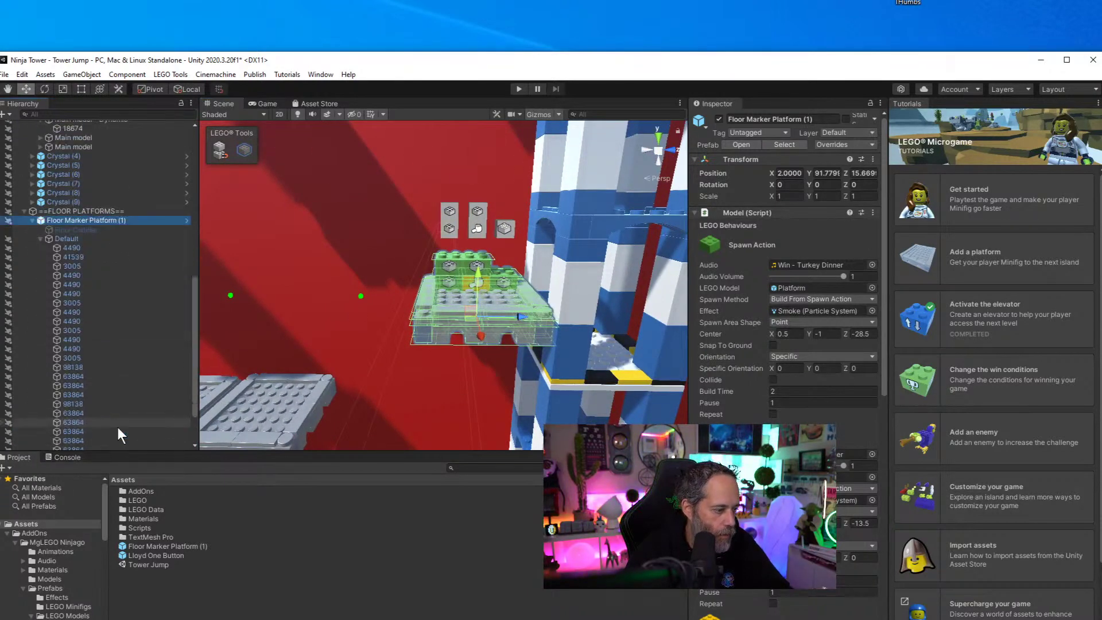
{"action": "scroll", "coordinate": [118, 427], "scroll_direction": "down", "scroll_amount": 3}
{"action": "left_click", "coordinate": [84, 436]}
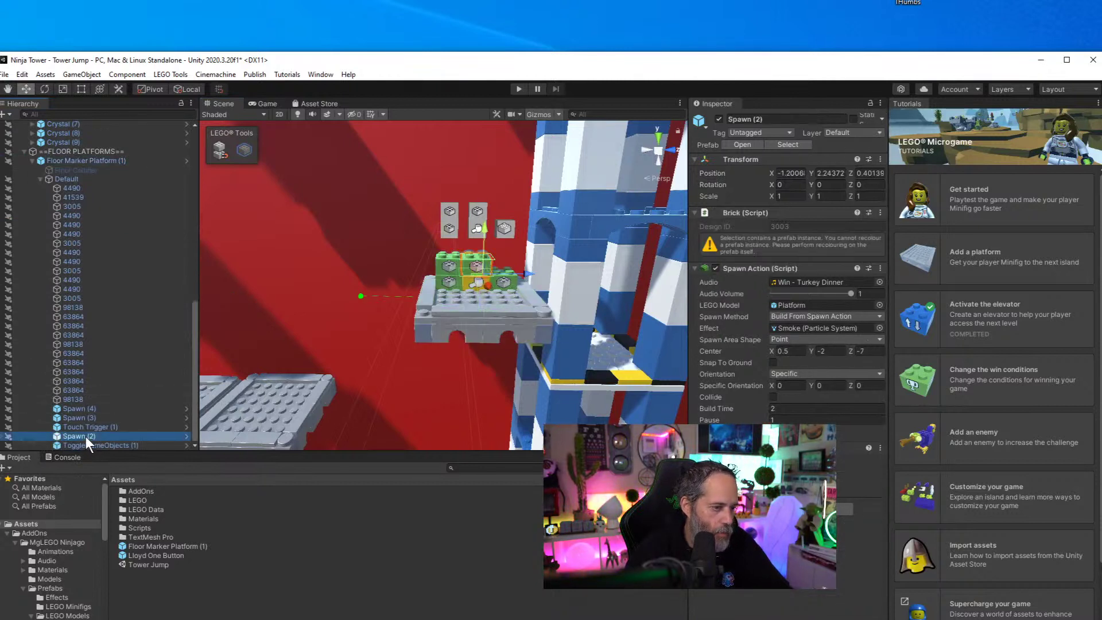
{"action": "key", "text": "ctrl+d"}
{"action": "left_click", "coordinate": [218, 148]}
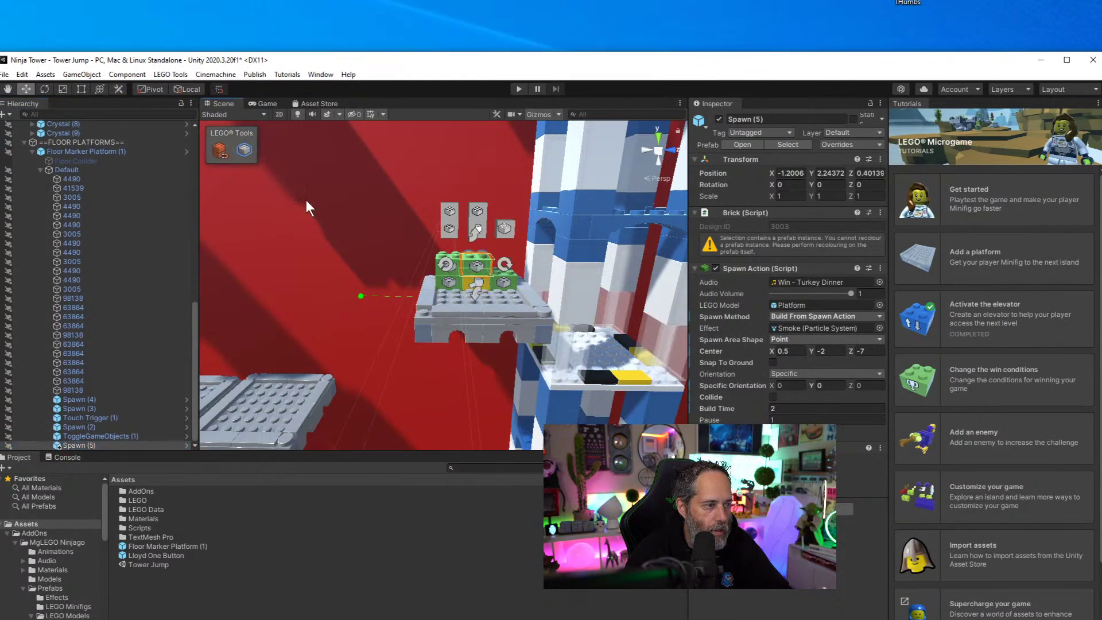
{"action": "mouse_move", "coordinate": [481, 272]}
{"action": "left_mouse_down"}
{"action": "mouse_move", "coordinate": [494, 297]}
{"action": "mouse_move", "coordinate": [511, 273]}
{"action": "mouse_move", "coordinate": [500, 267]}
{"action": "left_mouse_up"}
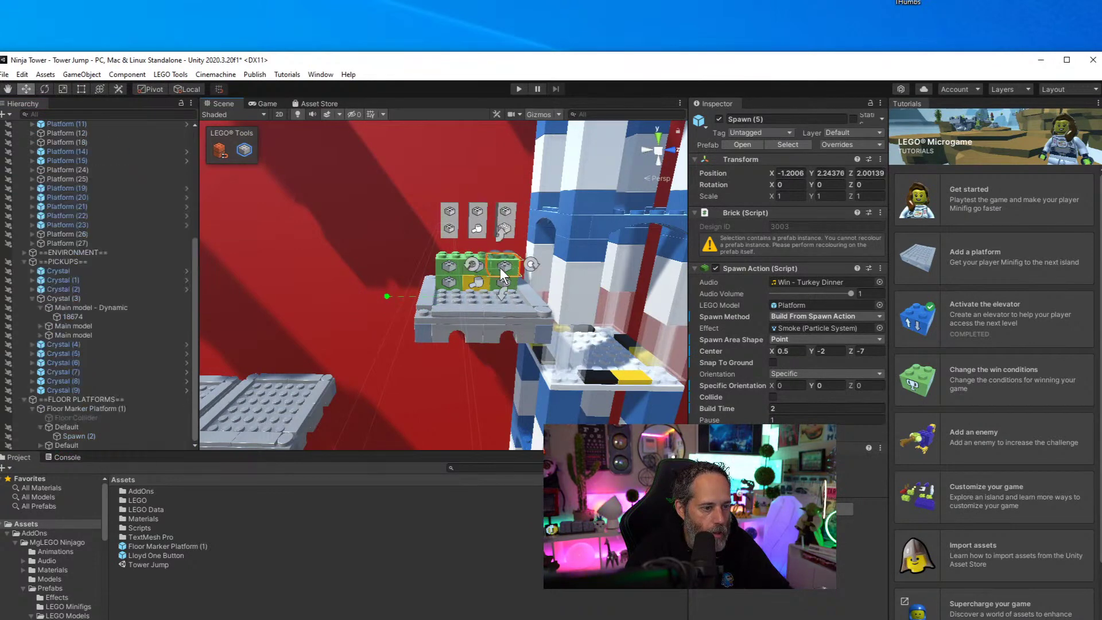
Set the duplicated spawn brick's Spawn Action Center Z to about -23.7 and select Floor Marker Platform (1) to check its spawn points
{"action": "right_click_drag", "start_coordinate": [257, 361], "coordinate": [402, 330]}
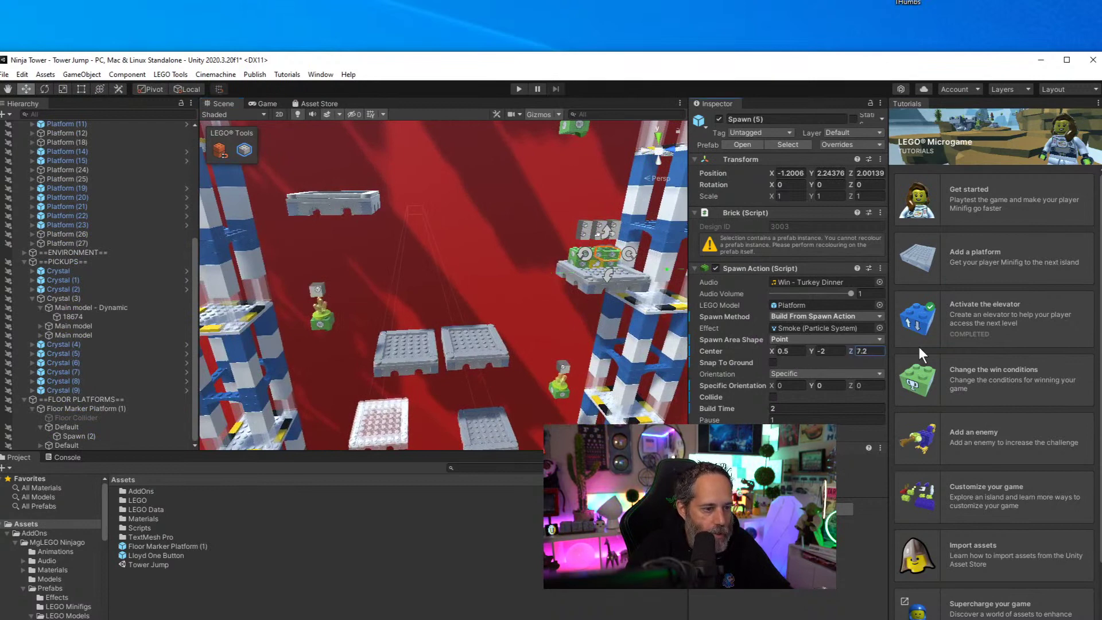
{"action": "left_click_drag", "start_coordinate": [849, 351], "coordinate": [827, 356]}
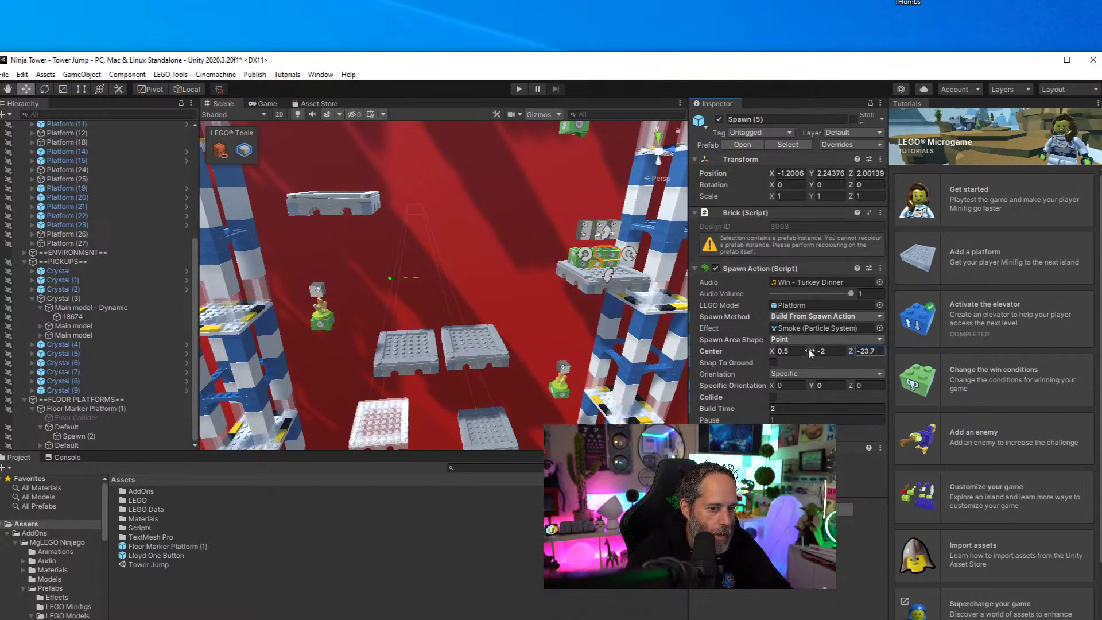
{"action": "left_click", "coordinate": [82, 408]}
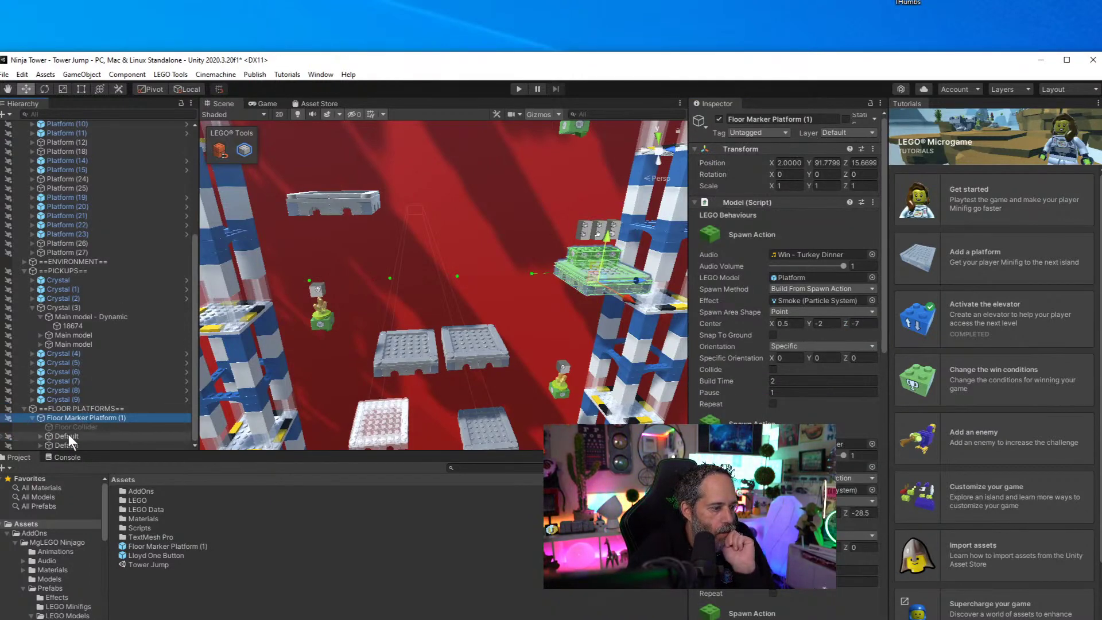
{"action": "left_click", "coordinate": [74, 419], "text": "ctrl"}
{"action": "left_click", "coordinate": [73, 419]}
{"action": "scroll", "coordinate": [39, 437], "scroll_direction": "up", "scroll_amount": 5}
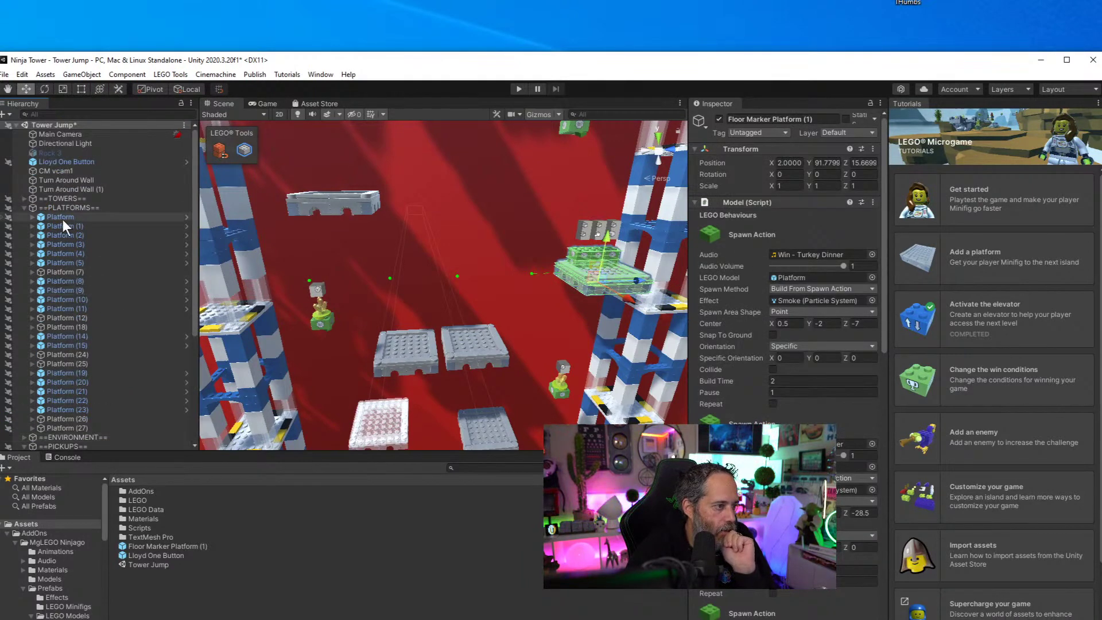
Select the marker platform's Spawn (5) brick, then pick up the Spawn (2) brick and snap it back beside it on the upper row
{"action": "scroll", "coordinate": [108, 314], "scroll_direction": "down", "scroll_amount": 3}
{"action": "scroll", "coordinate": [111, 320], "scroll_direction": "down", "scroll_amount": 5}
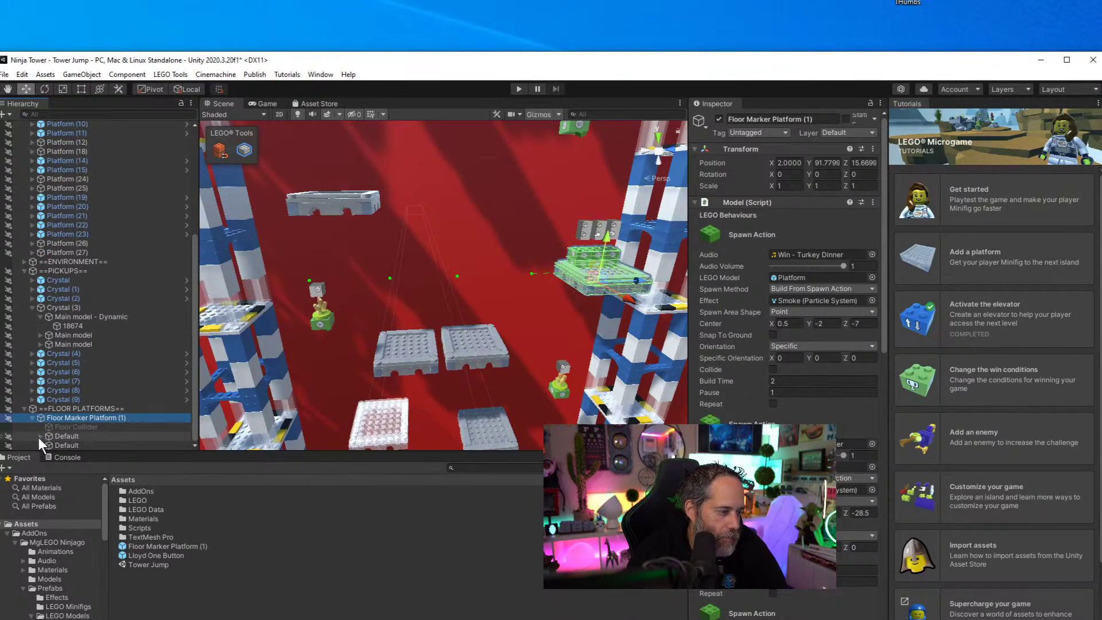
{"action": "scroll", "coordinate": [39, 437], "scroll_direction": "up", "scroll_amount": 8}
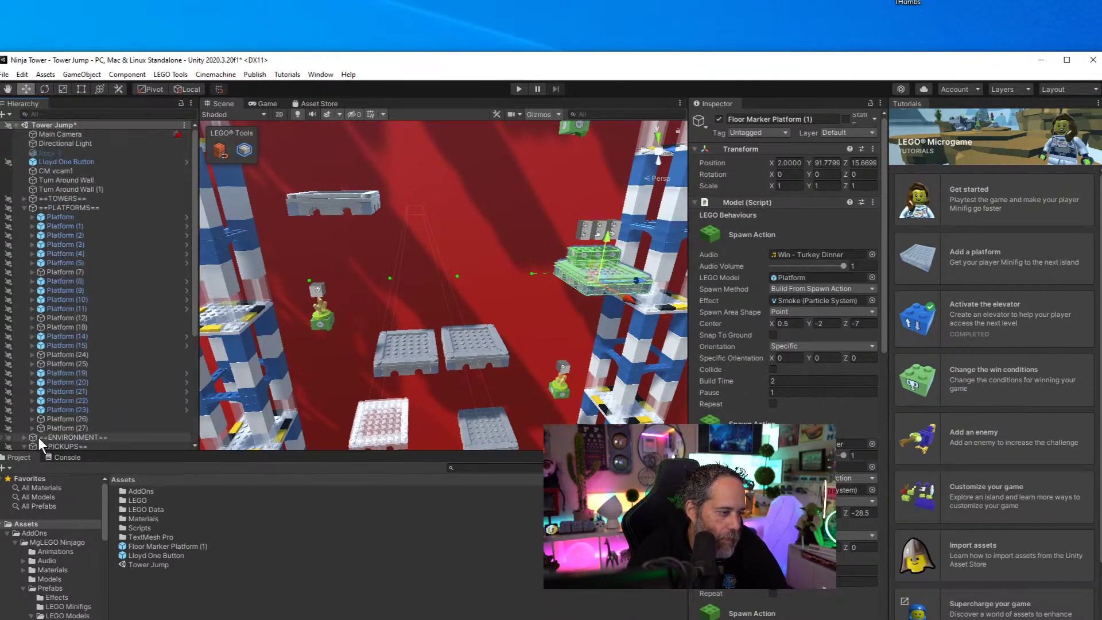
{"action": "left_click", "coordinate": [614, 252]}
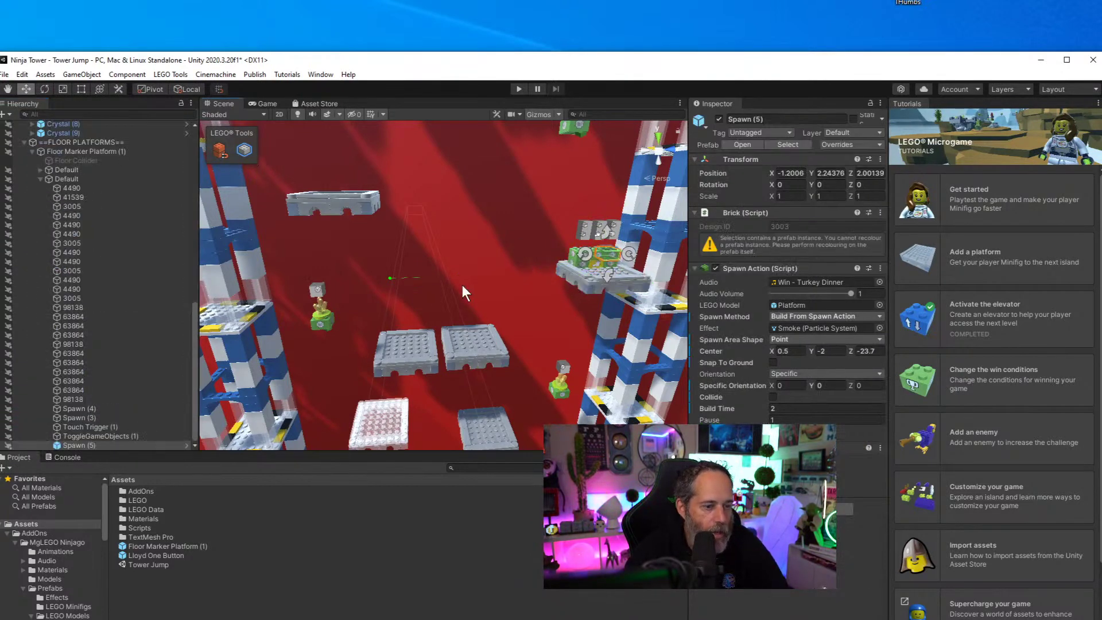
{"action": "mouse_move", "coordinate": [614, 252]}
{"action": "left_mouse_down", "text": "alt"}
{"action": "mouse_move", "coordinate": [556, 292]}
{"action": "mouse_move", "coordinate": [516, 298]}
{"action": "mouse_move", "coordinate": [402, 269]}
{"action": "left_mouse_up", "text": "alt"}
{"action": "scroll", "coordinate": [40, 171], "scroll_direction": "up", "scroll_amount": 10}
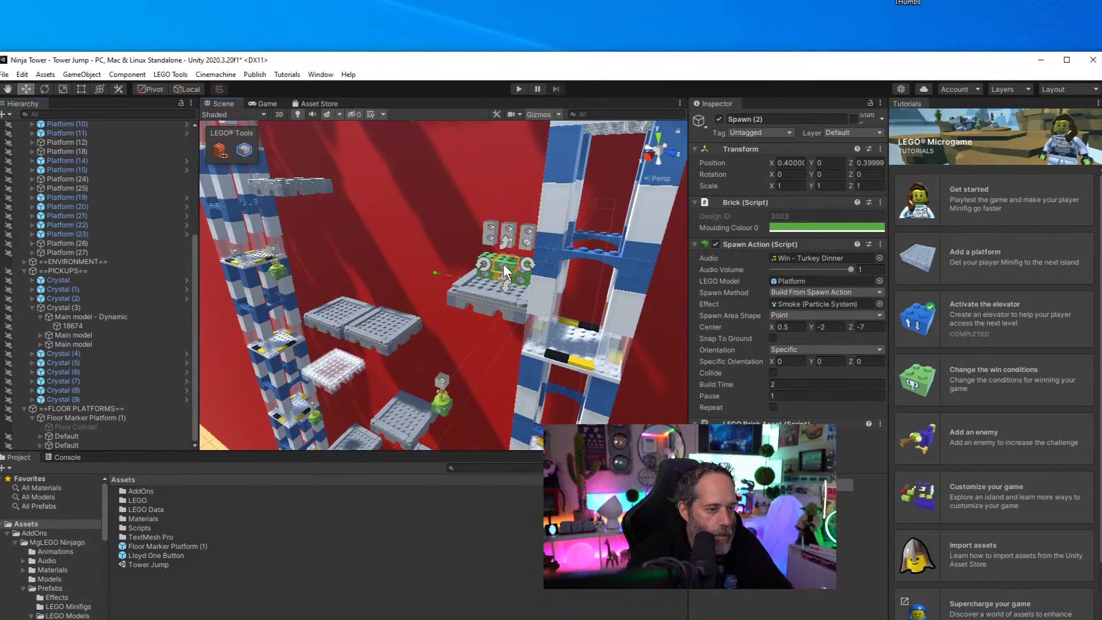
{"action": "left_click_drag", "start_coordinate": [500, 283], "coordinate": [442, 311]}
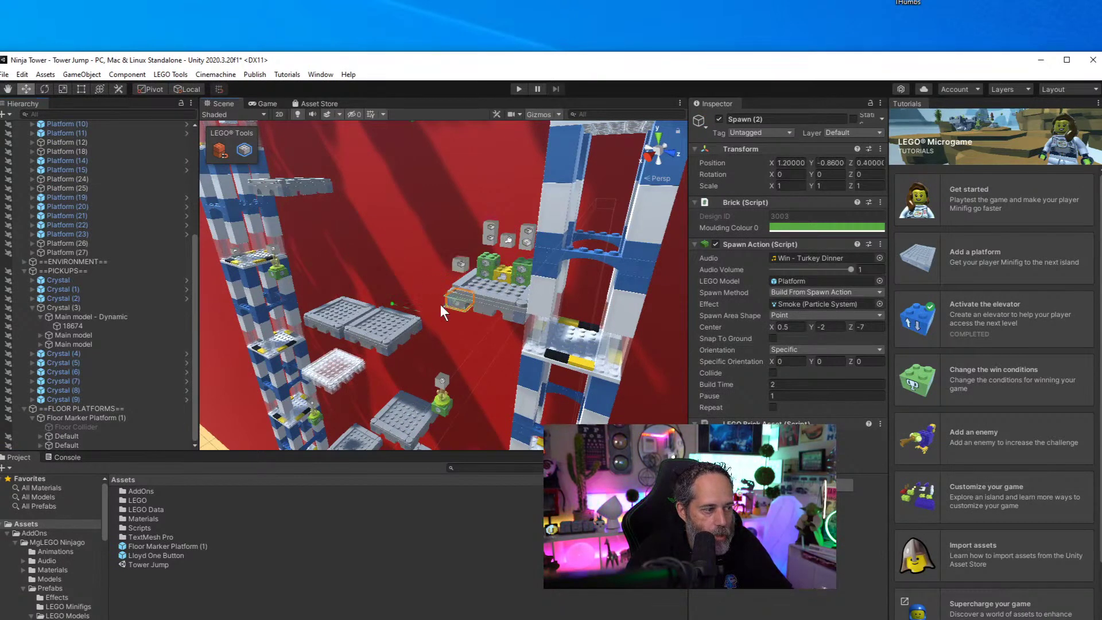
{"action": "left_click", "coordinate": [501, 265]}
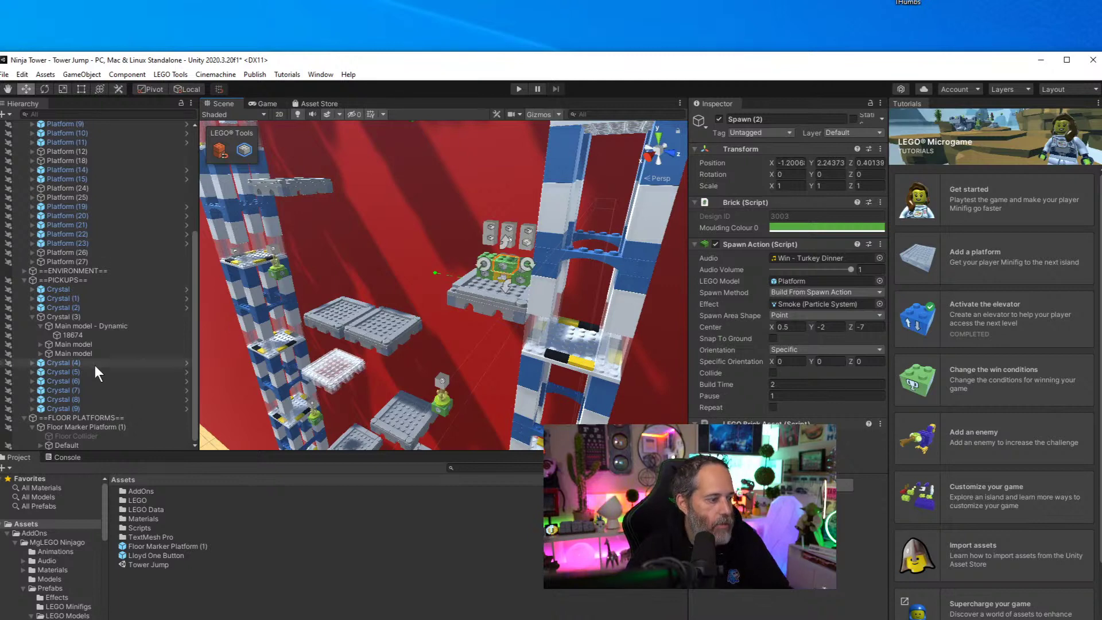
Examine the spawn points of Floor Marker Platform (1) across the tower and inspect its Floor Collider child
{"action": "left_click", "coordinate": [40, 446]}
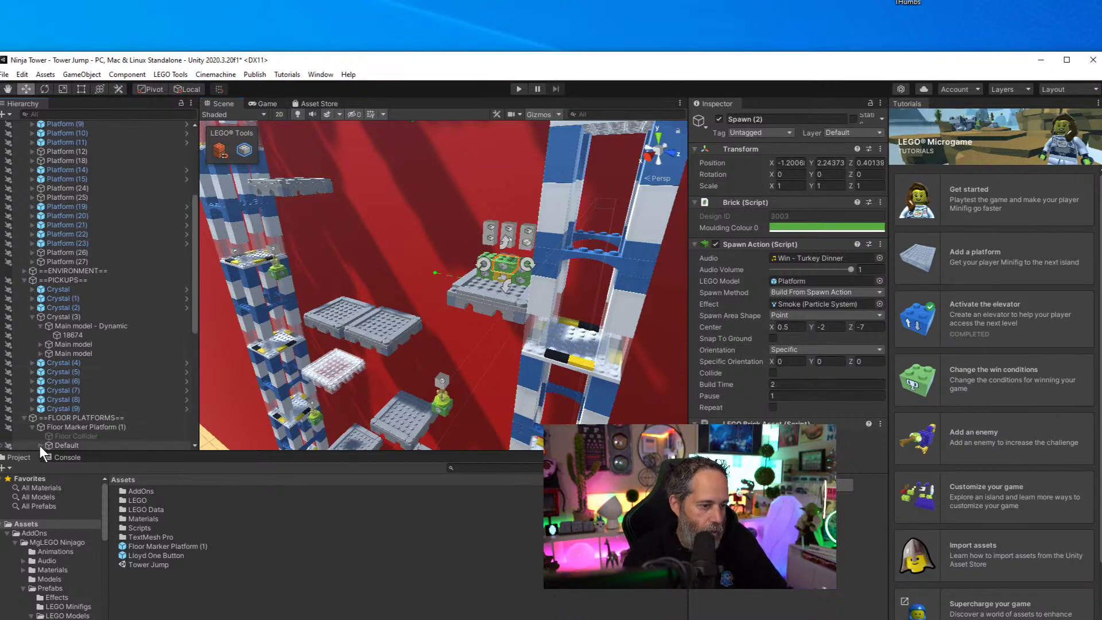
{"action": "left_click", "coordinate": [87, 426]}
{"action": "left_click_drag", "start_coordinate": [333, 311], "coordinate": [456, 285], "text": "alt"}
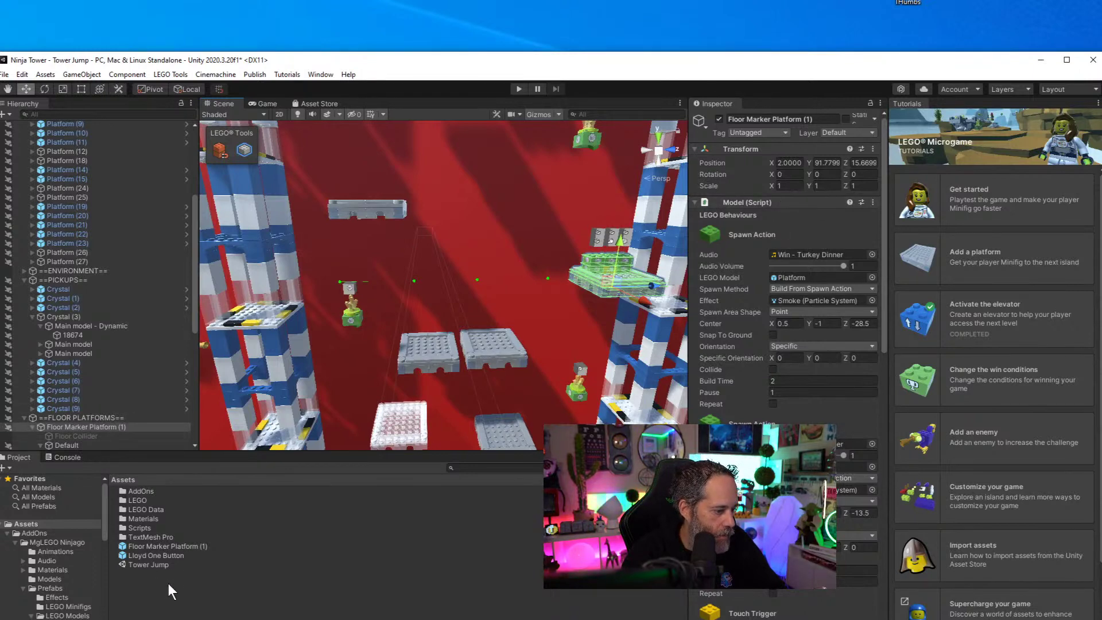
{"action": "left_click", "coordinate": [85, 437]}
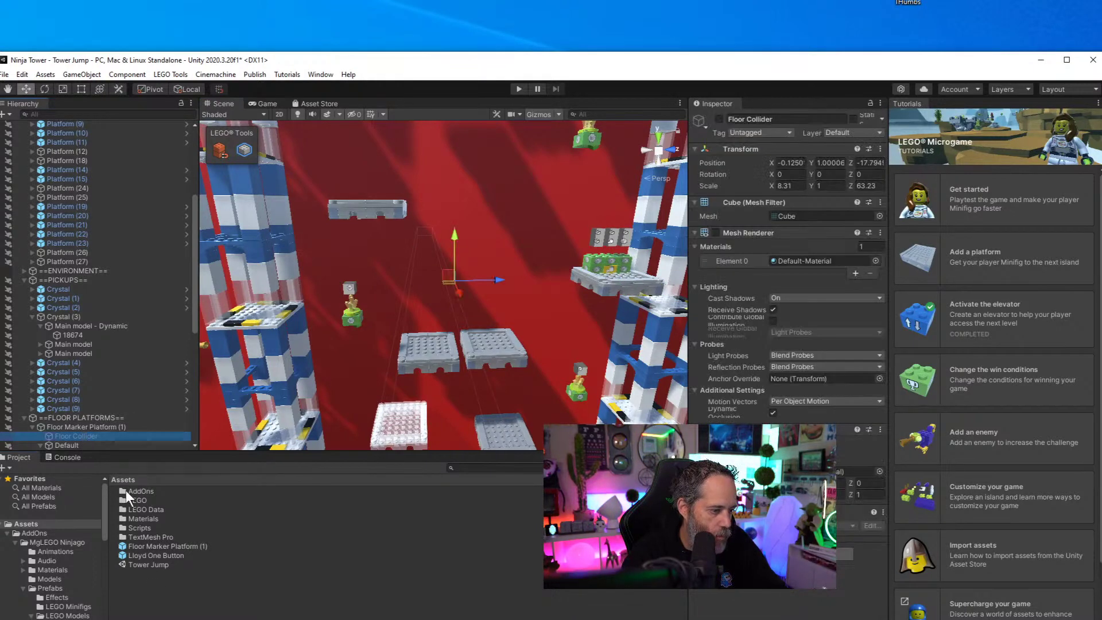
Delete the old Floor Marker Platform (1) prefab asset and create a new prefab in Assets from the updated scene object
{"action": "left_click", "coordinate": [150, 544]}
{"action": "scroll", "coordinate": [59, 438], "scroll_direction": "down", "scroll_amount": 3}
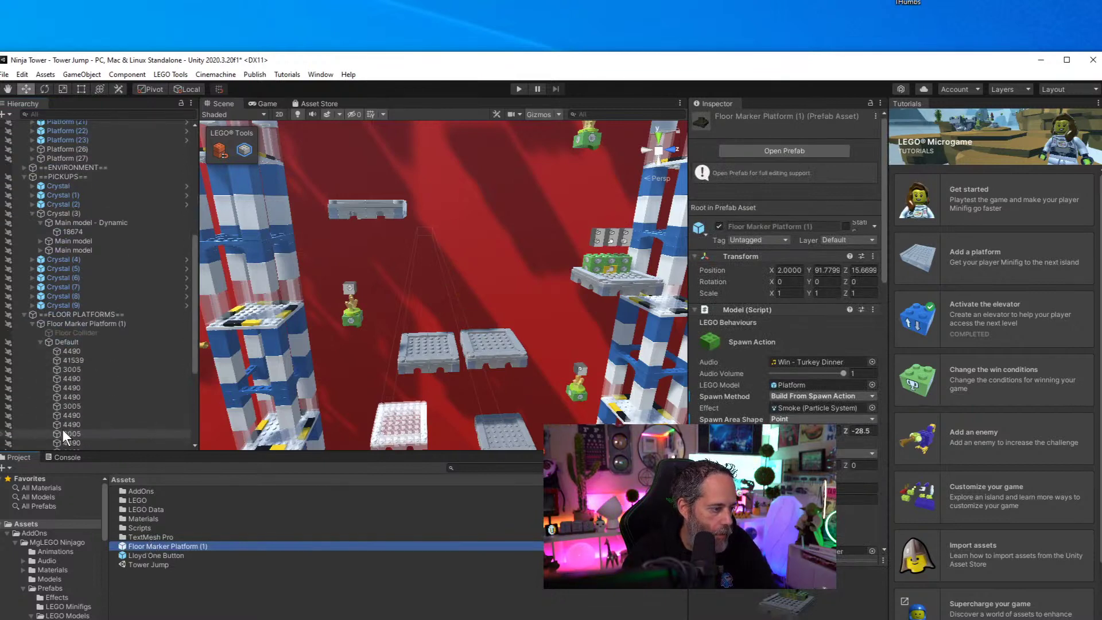
{"action": "key", "text": "Delete"}
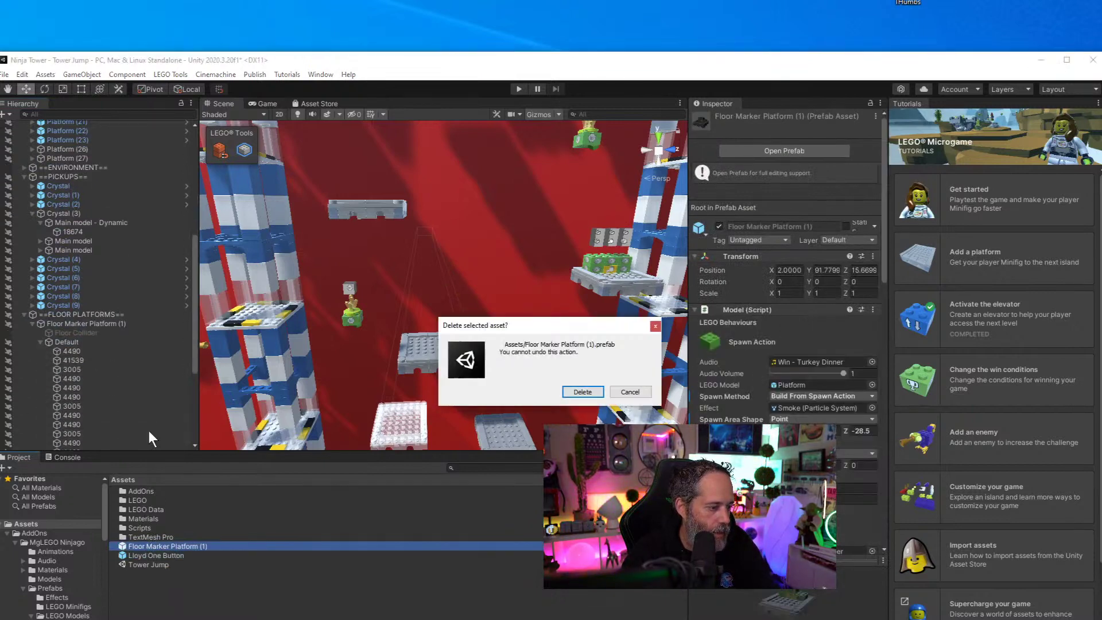
{"action": "key", "text": "Return"}
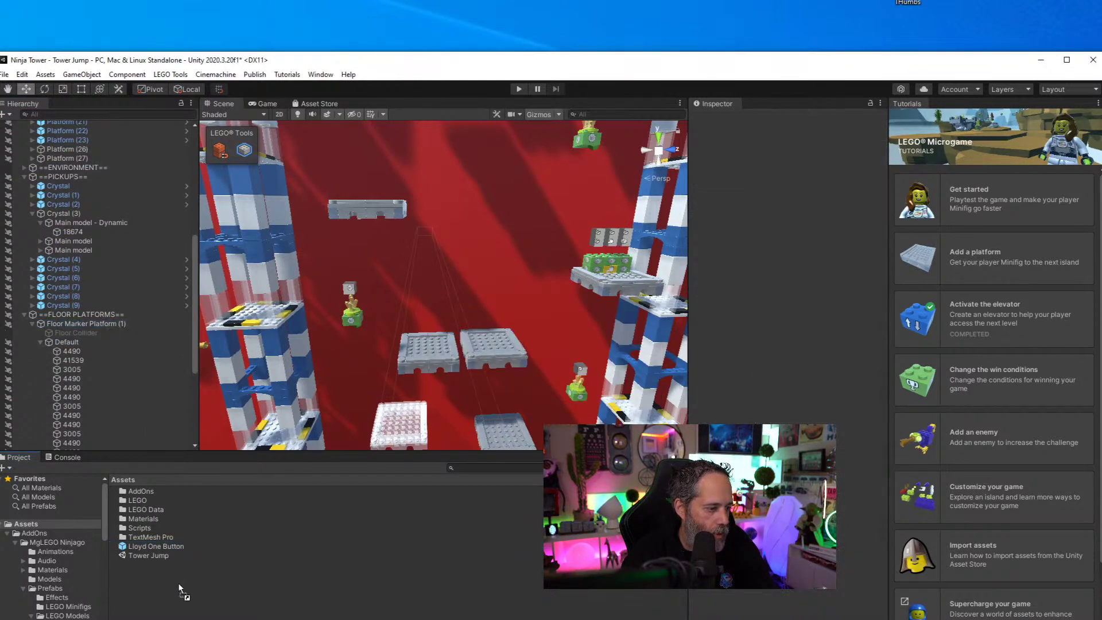
{"action": "left_click", "coordinate": [95, 324]}
Duplicate Floor Marker Platform (1) in the scene and set the copy's Position Y to 37
{"action": "key", "text": "ctrl+d"}
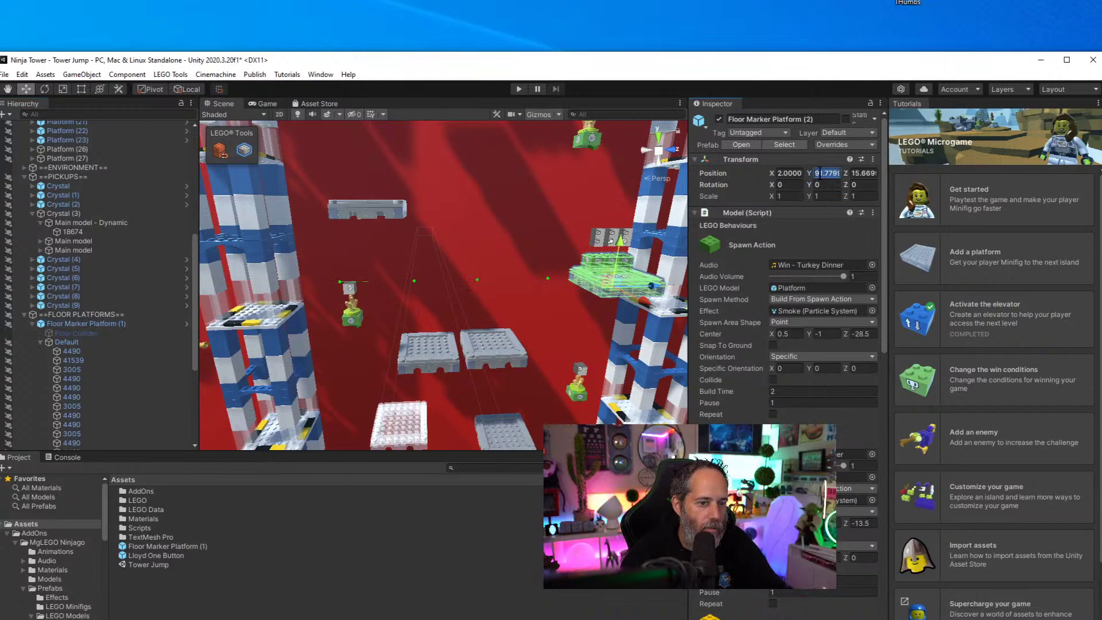
{"action": "type", "text": "40"}
{"action": "left_click_drag", "start_coordinate": [555, 220], "coordinate": [465, 282], "text": "alt"}
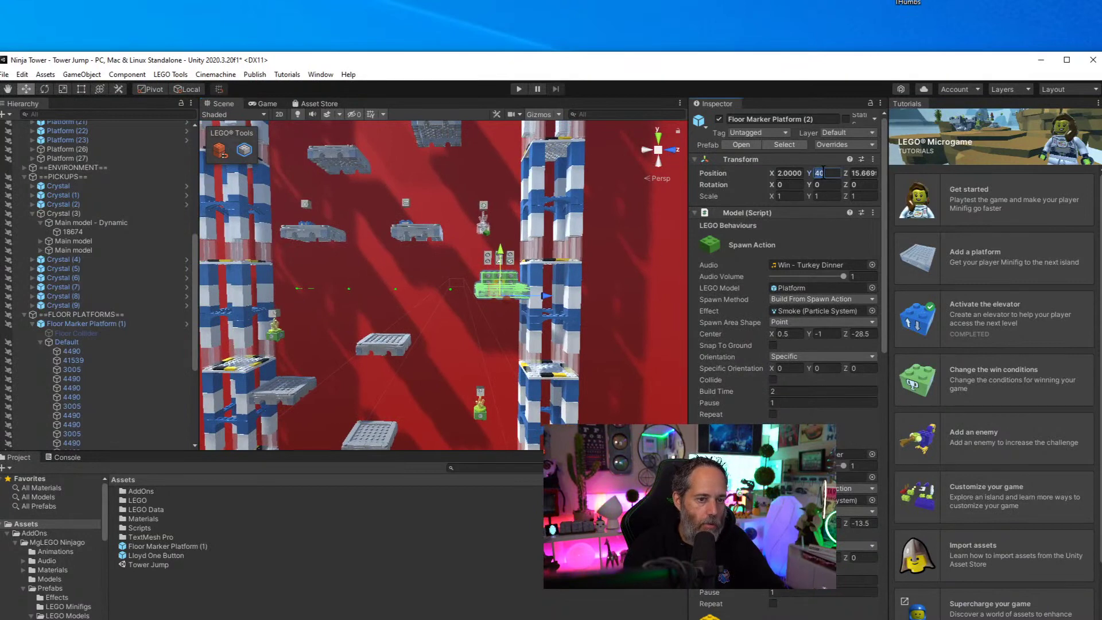
{"action": "type", "text": "37"}
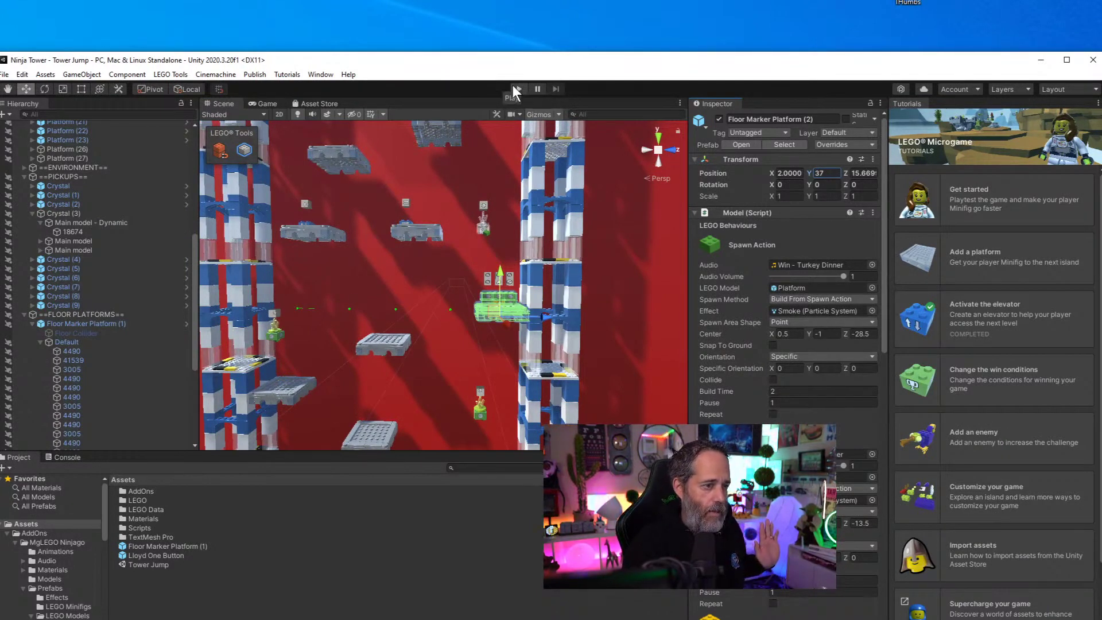
Enter Play mode and jump the minifig up the lowest platforms, collecting the first crystal
{"action": "left_click", "coordinate": [515, 89]}
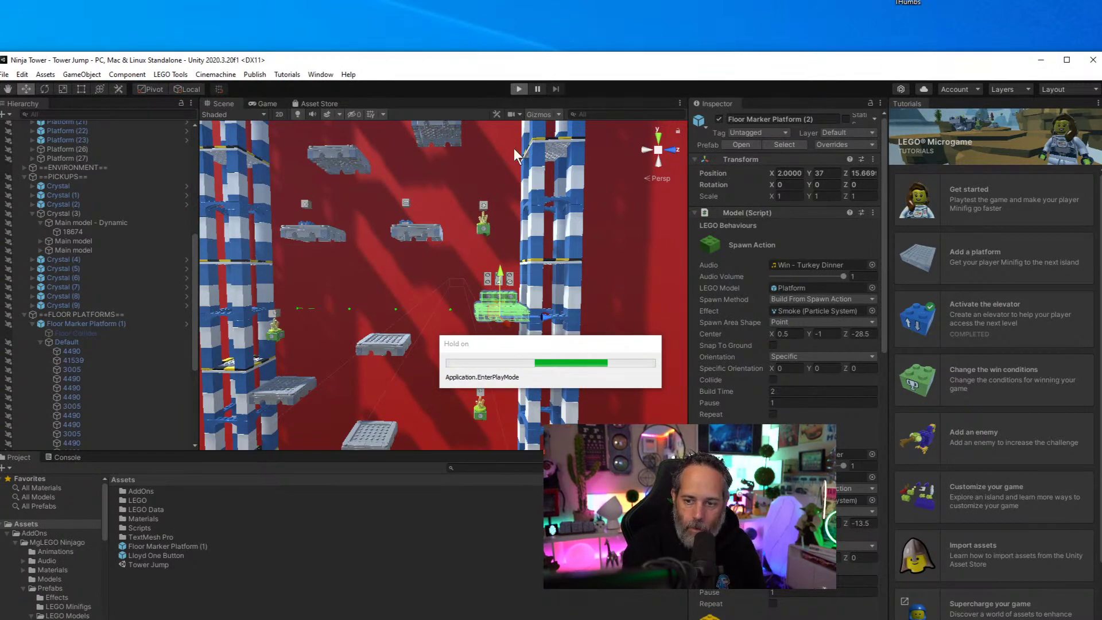
{"action": "key", "text": "Right"}
{"action": "key", "text": "space"}
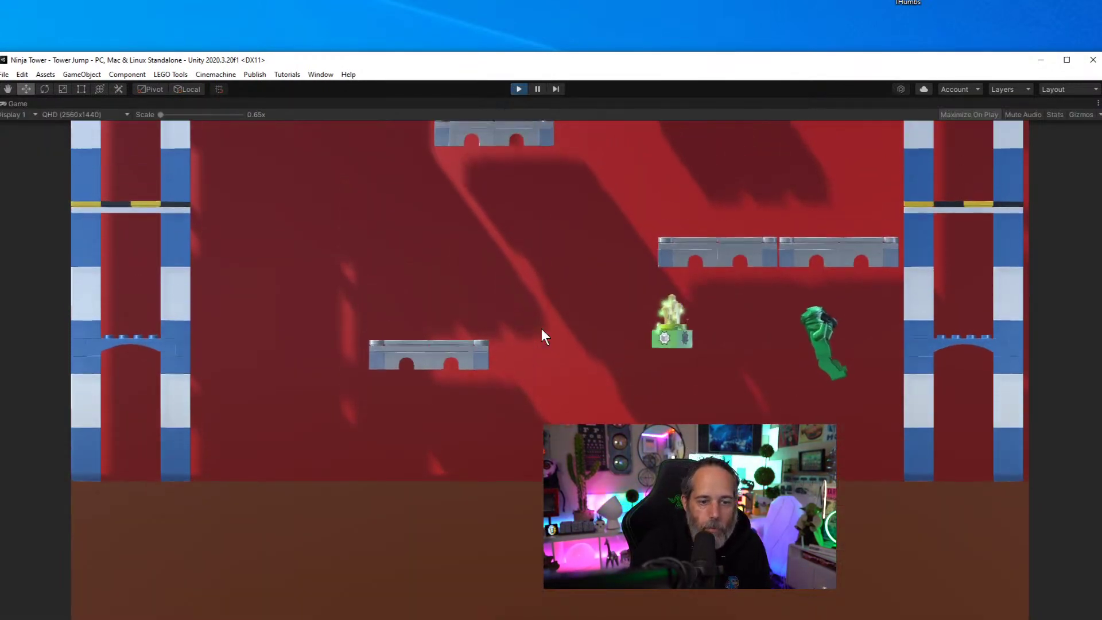
{"action": "key", "text": "Left"}
{"action": "key", "text": "space"}
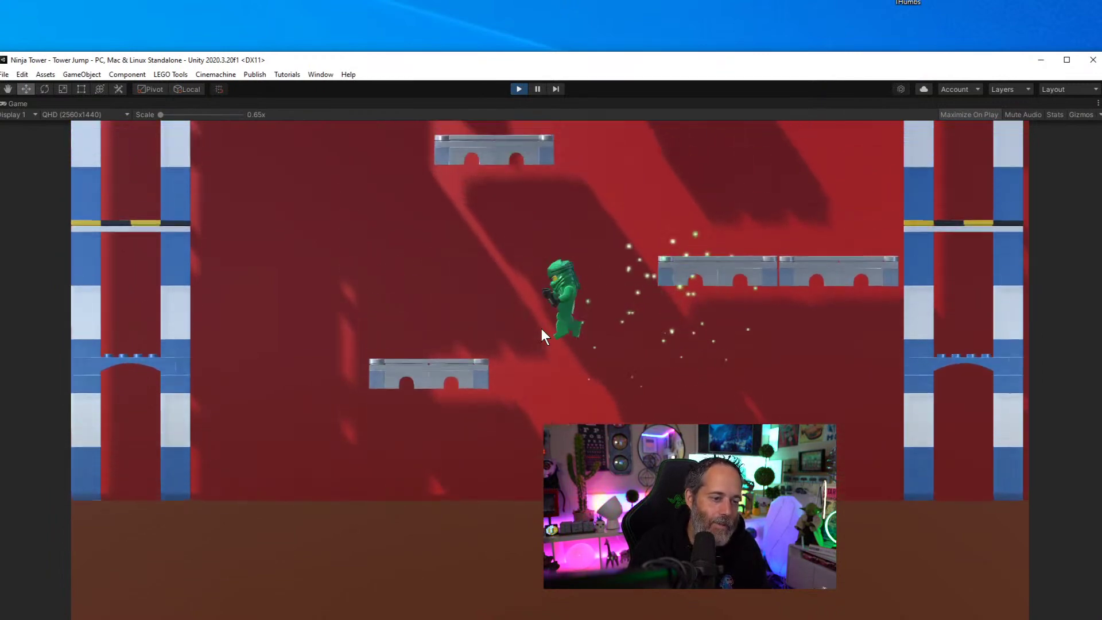
{"action": "key", "text": "space"}
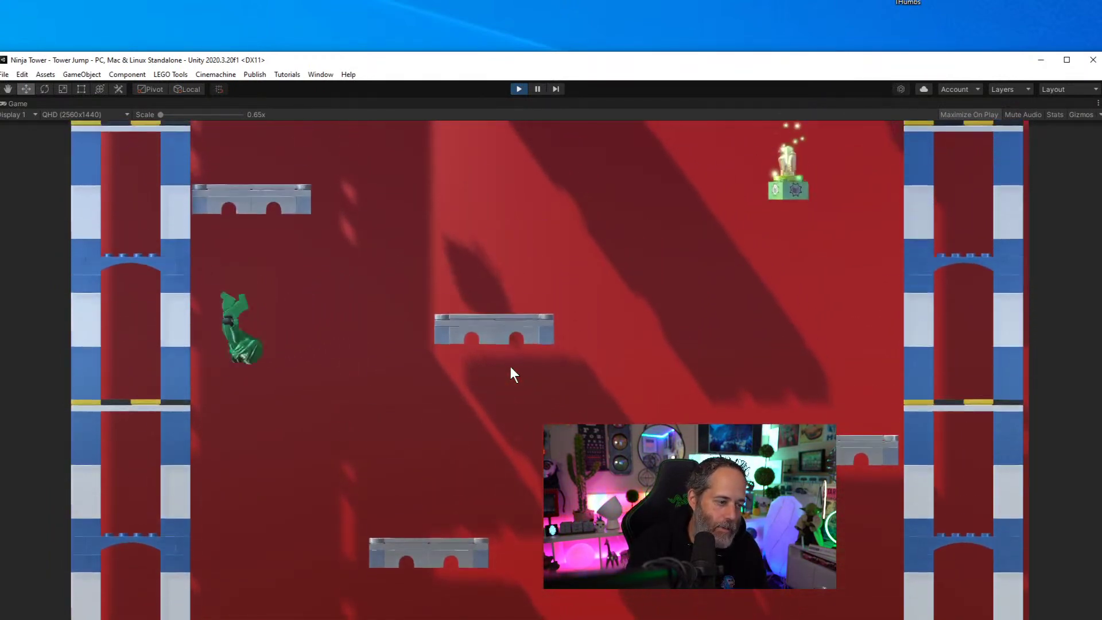
{"action": "key", "text": "space"}
{"action": "key", "text": "space"}
{"action": "key", "text": "Right"}
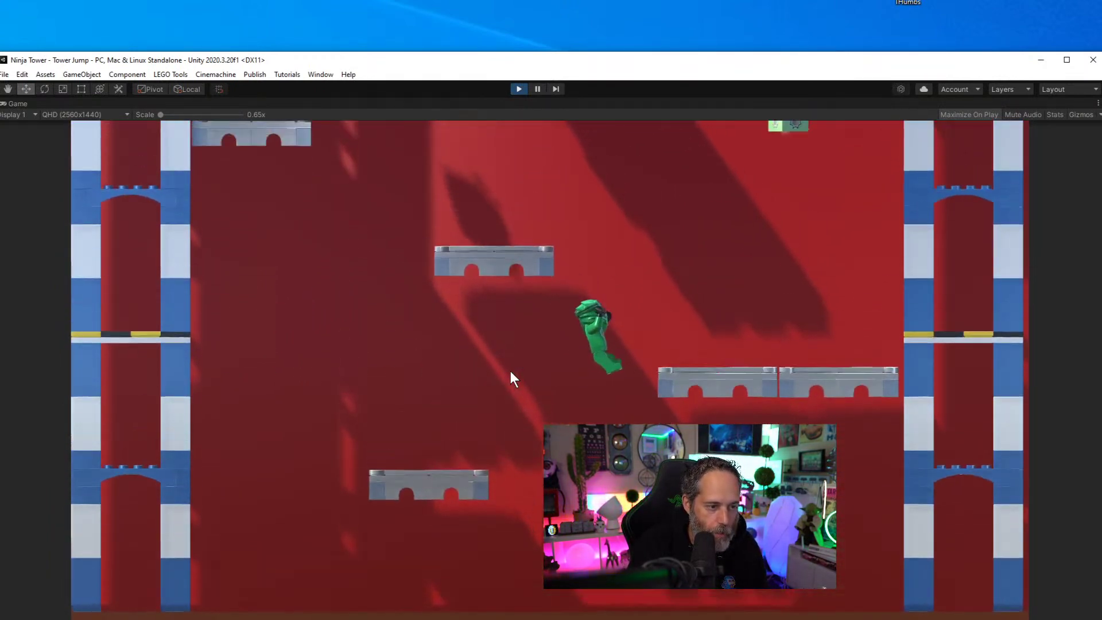
Climb the minifig to the first floor marker platform and touch its trigger brick to spawn the platform row
{"action": "key", "text": "Left"}
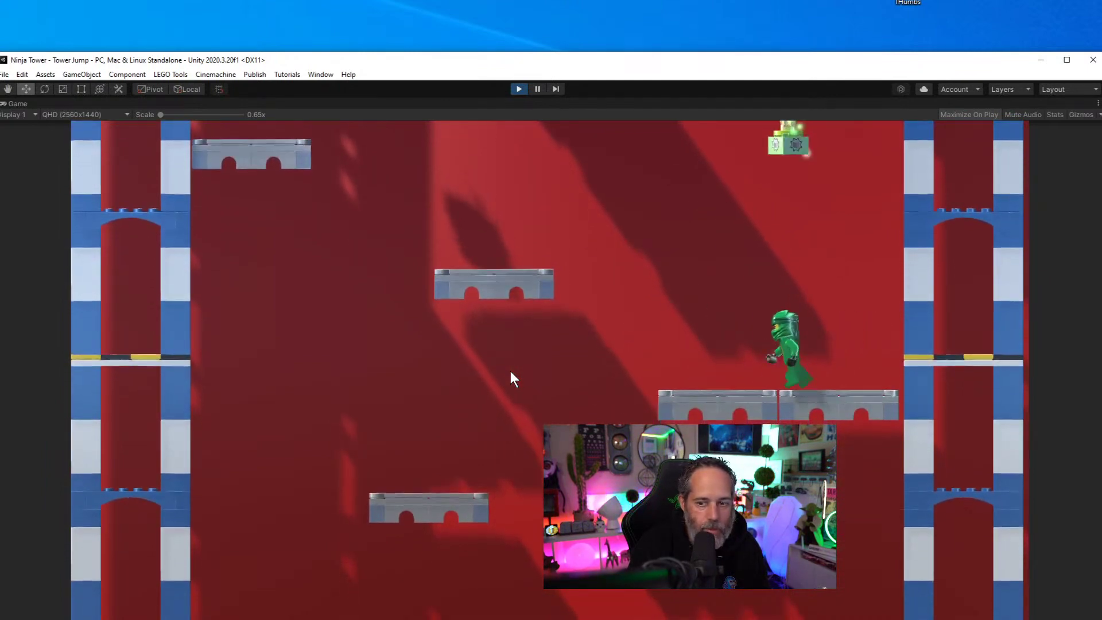
{"action": "key", "text": "space"}
{"action": "key", "text": "space"}
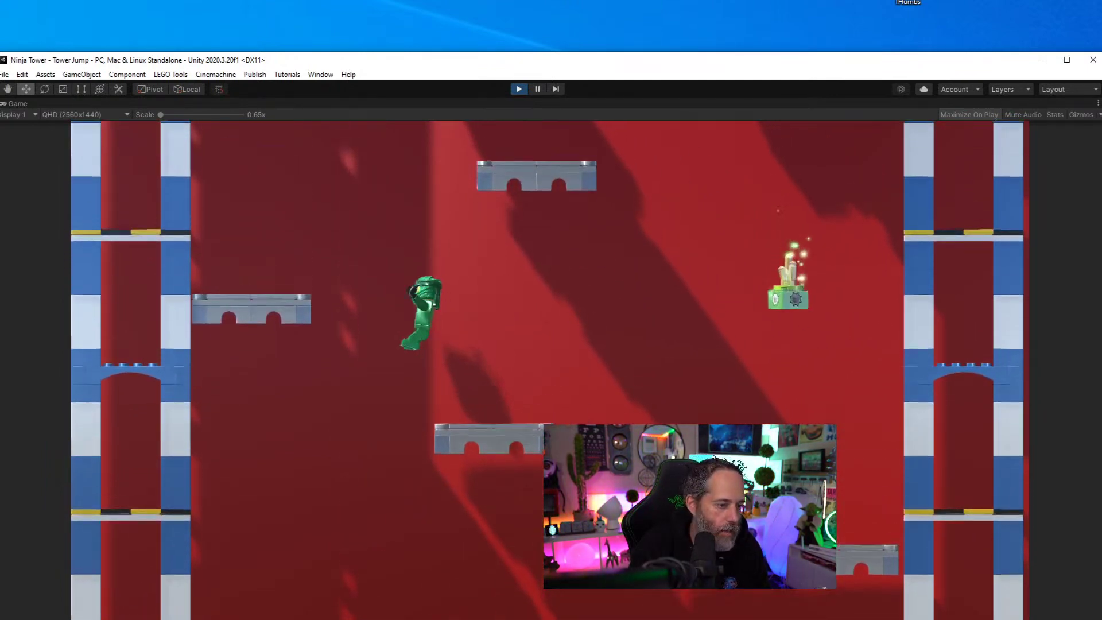
{"action": "key", "text": "Right"}
{"action": "key", "text": "space"}
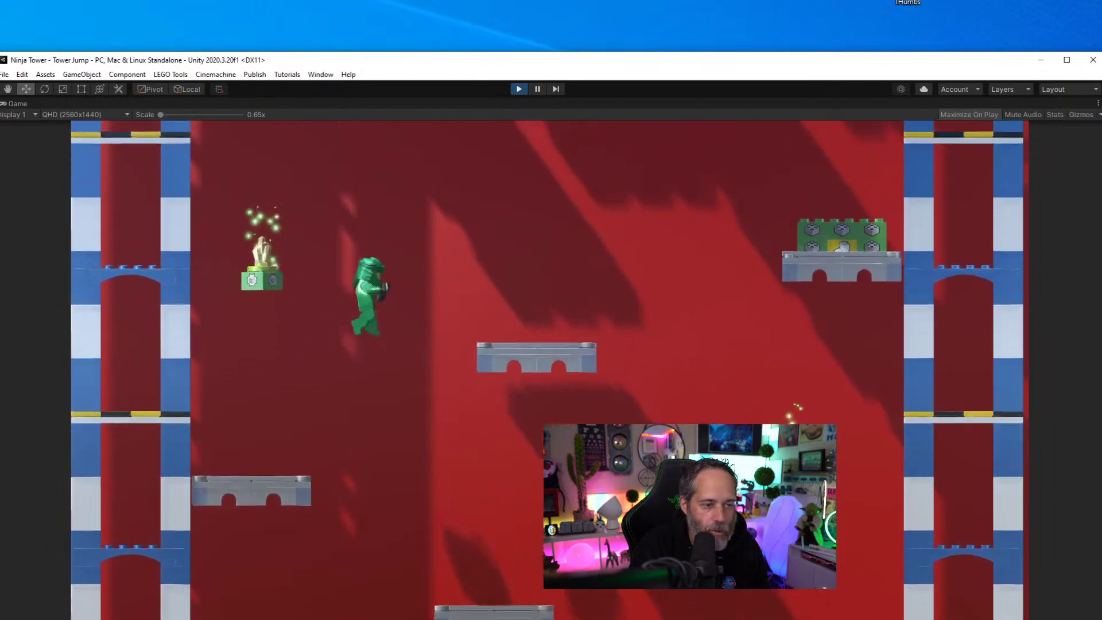
{"action": "key", "text": "space"}
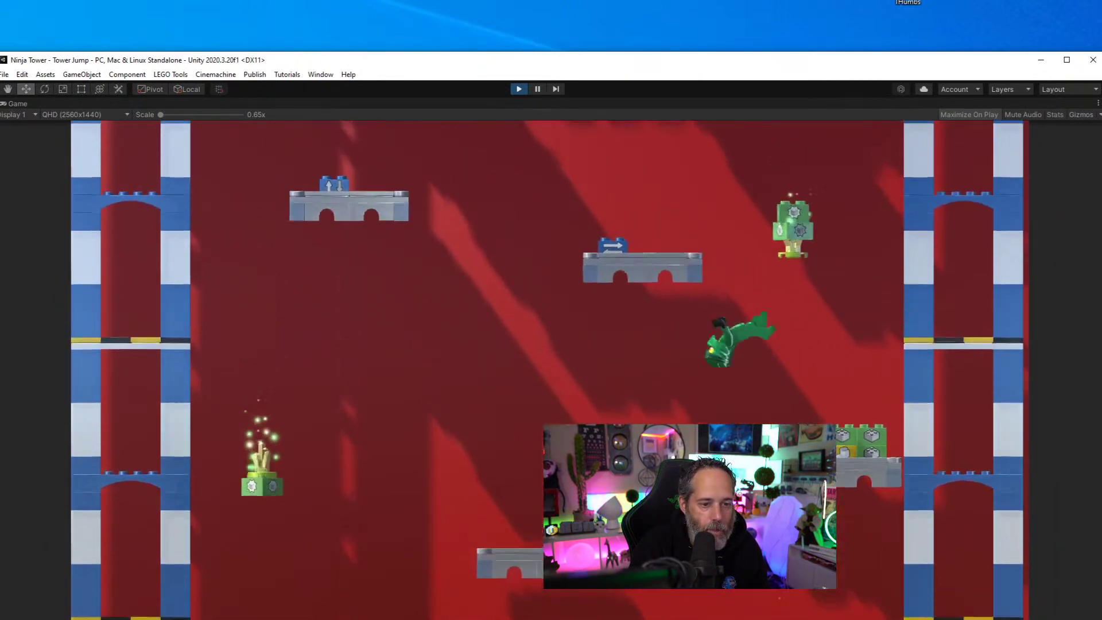
{"action": "key", "text": "Left"}
{"action": "key", "text": "space"}
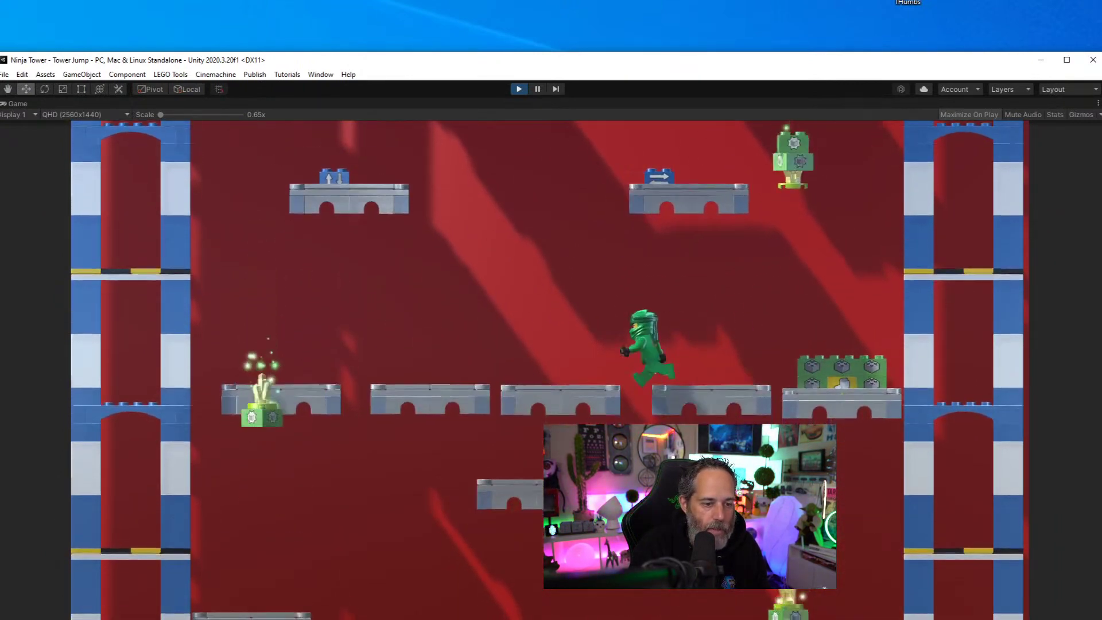
Run and jump the minifig back and forth across the spawned row to test the gaps and the floor collider
{"action": "key", "text": "space"}
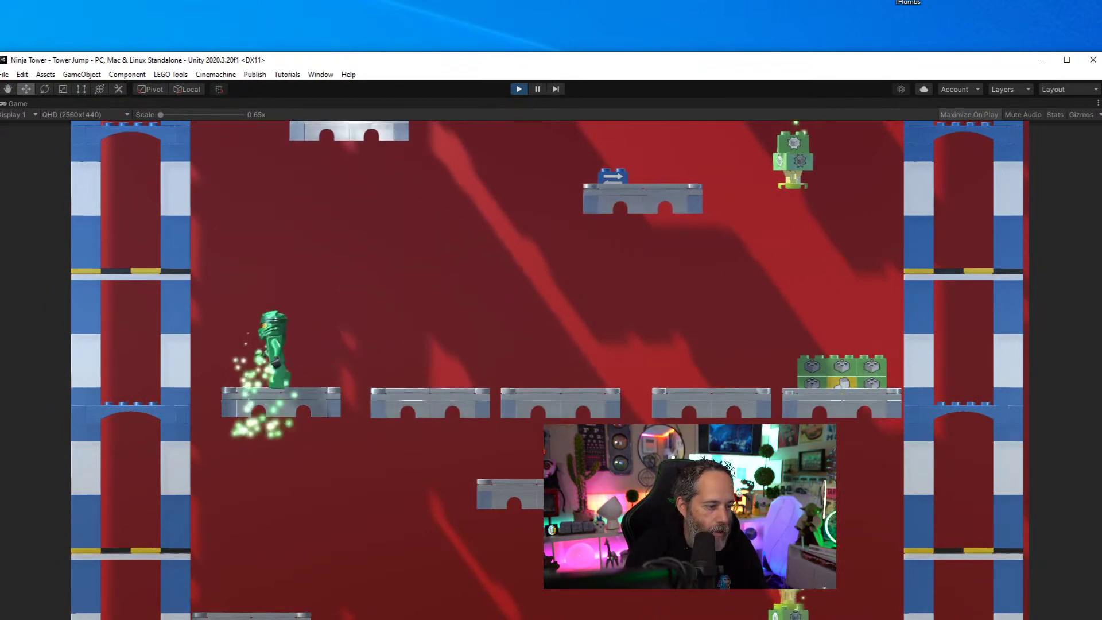
{"action": "key", "text": "Right"}
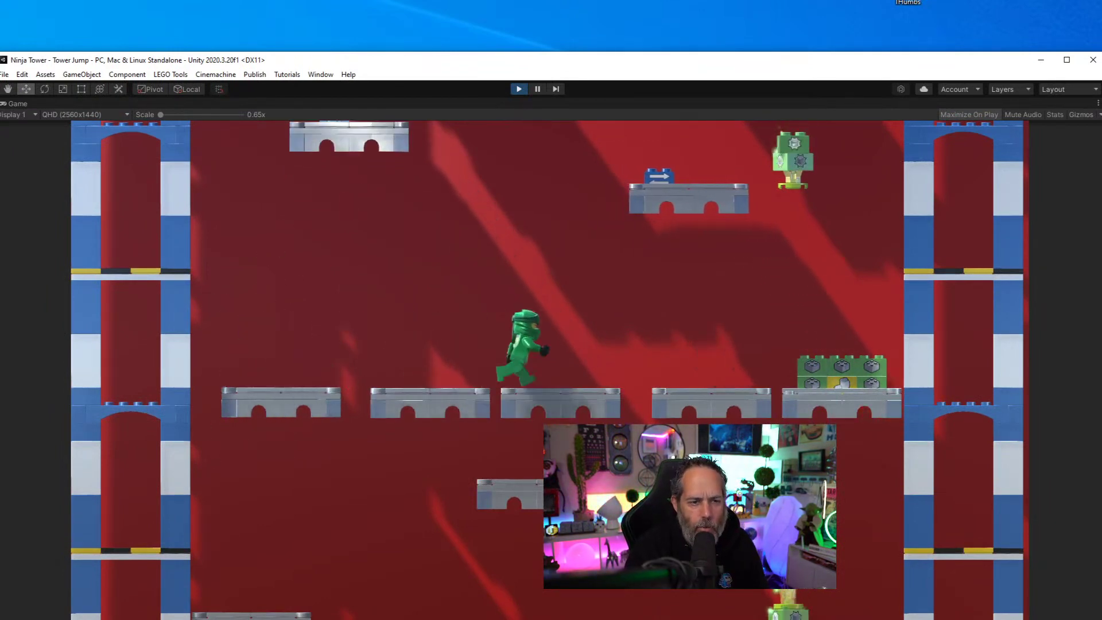
{"action": "key", "text": "space"}
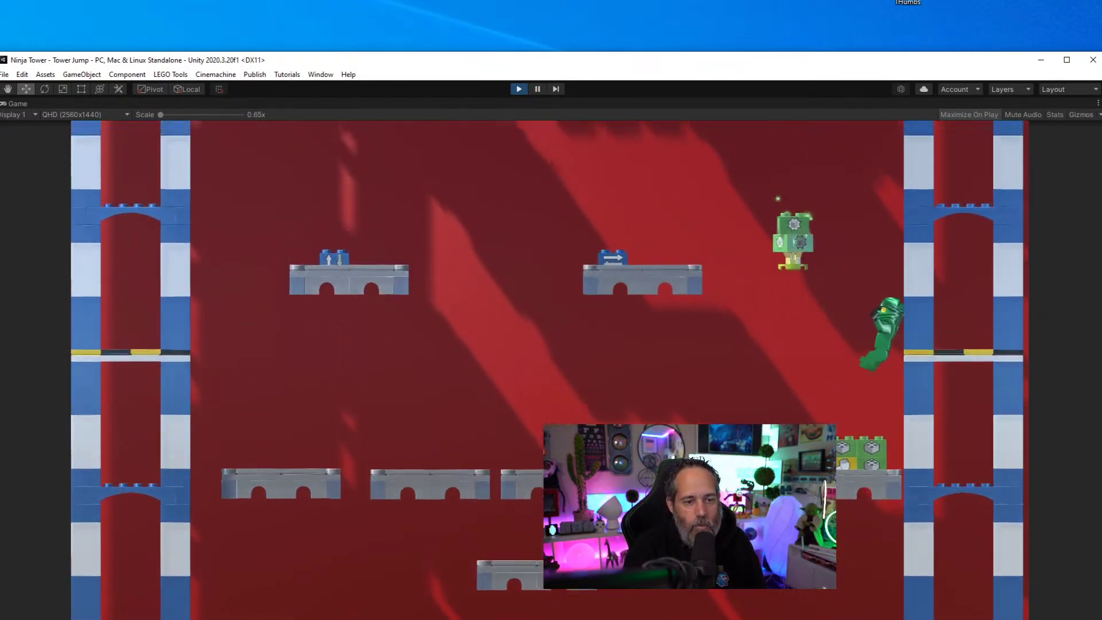
{"action": "key", "text": "Left"}
{"action": "key", "text": "space"}
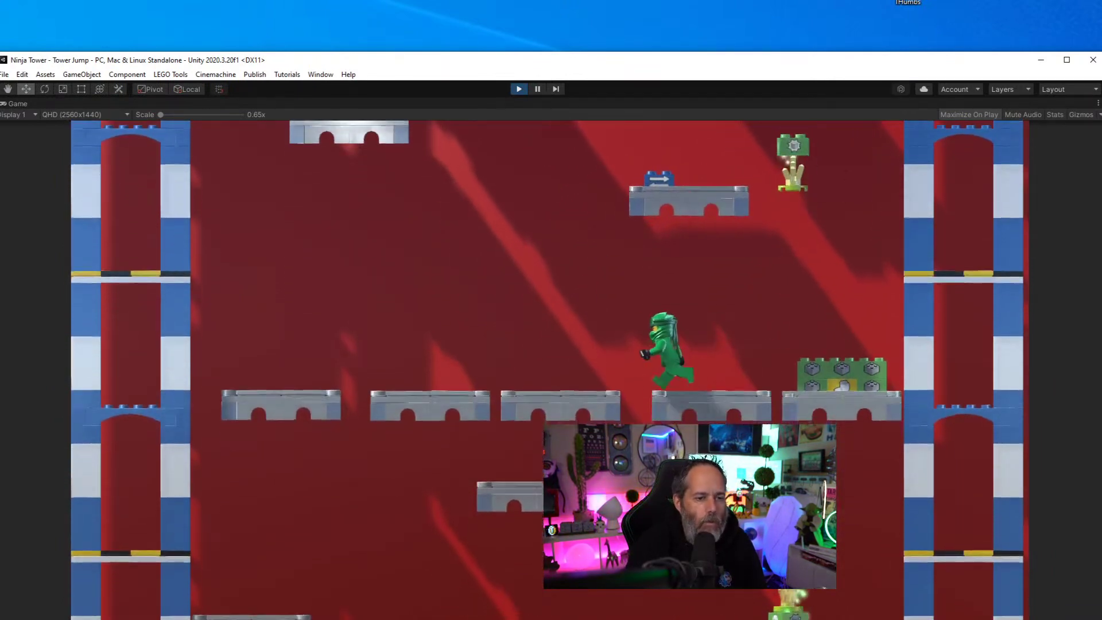
{"action": "key", "text": "Left"}
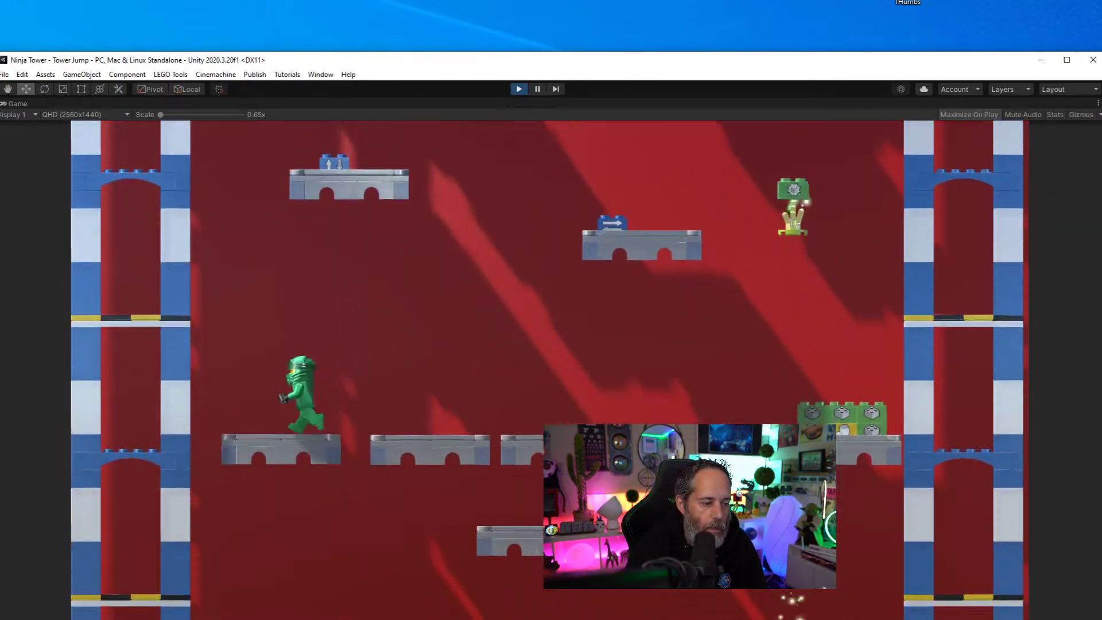
{"action": "key", "text": "Right"}
{"action": "key", "text": "space"}
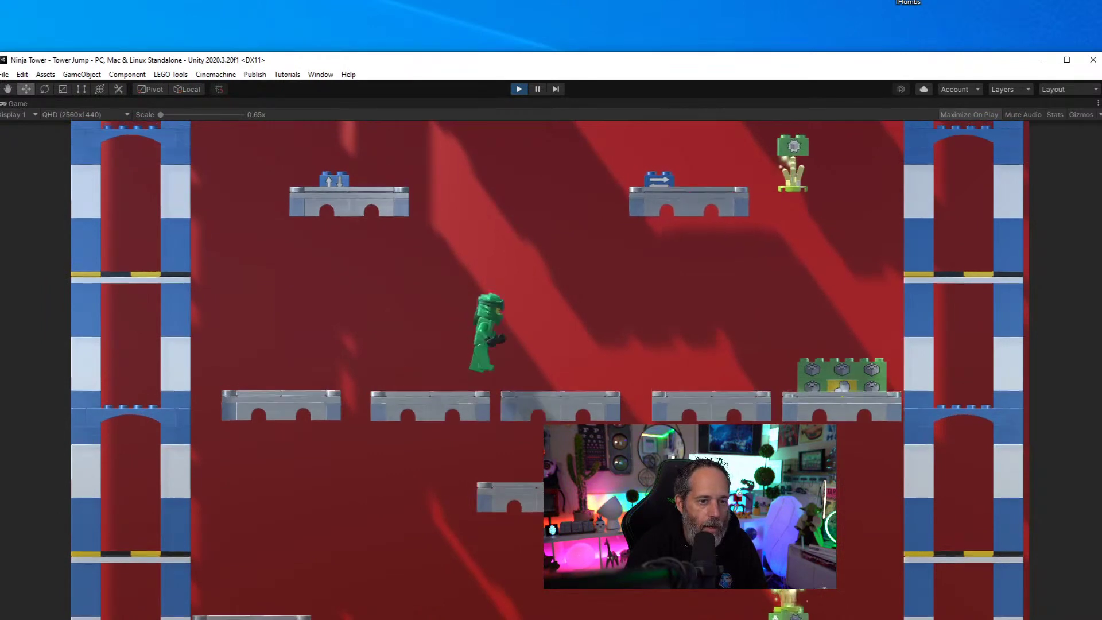
Jump the minifig from the spawned row to the sideways-moving platform and across to the elevator platform, collecting the nearby pickup
{"action": "key", "text": "Right"}
{"action": "key", "text": "space"}
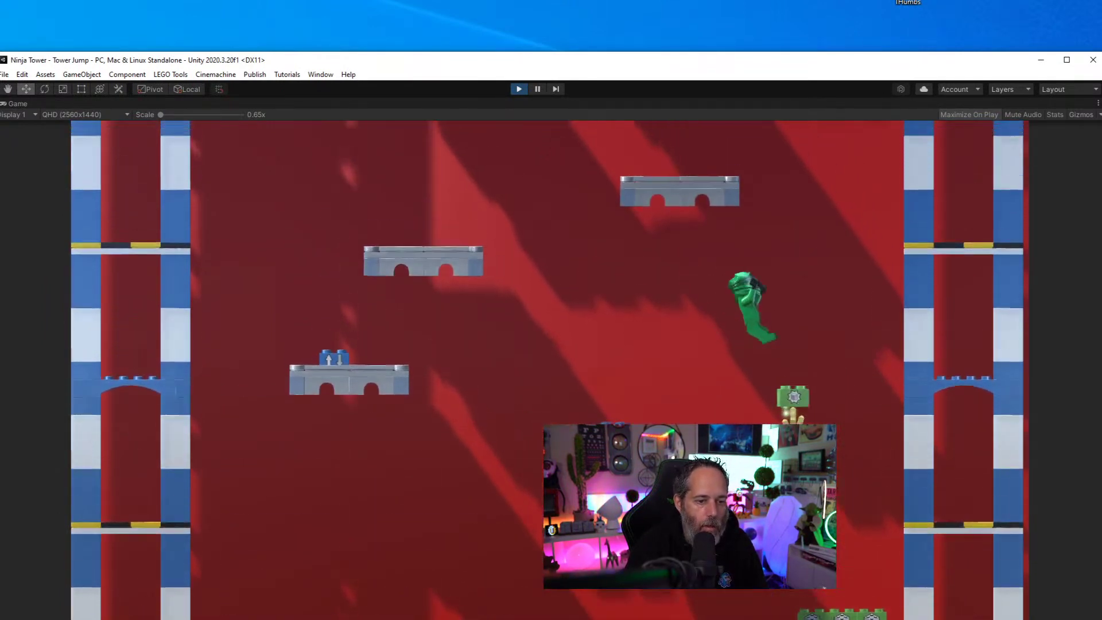
{"action": "key", "text": "Left"}
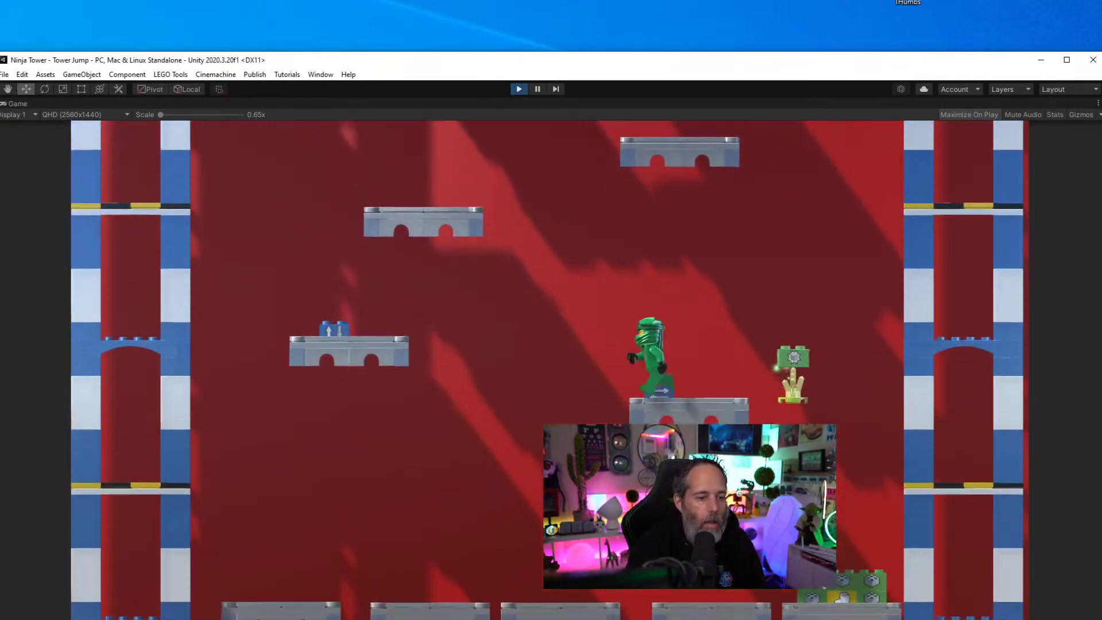
{"action": "key", "text": "space"}
{"action": "key", "text": "Left"}
{"action": "key", "text": "space"}
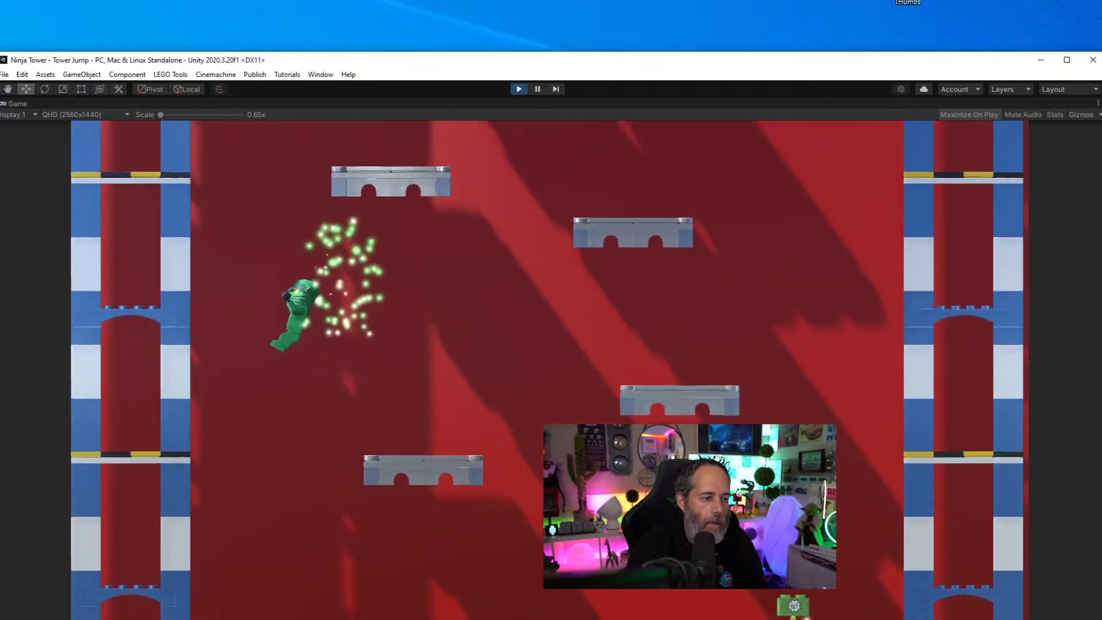
Jump the minifig back across the tower and collect the crystal beside the sideways-moving platform
{"action": "key", "text": "Right"}
{"action": "key", "text": "space"}
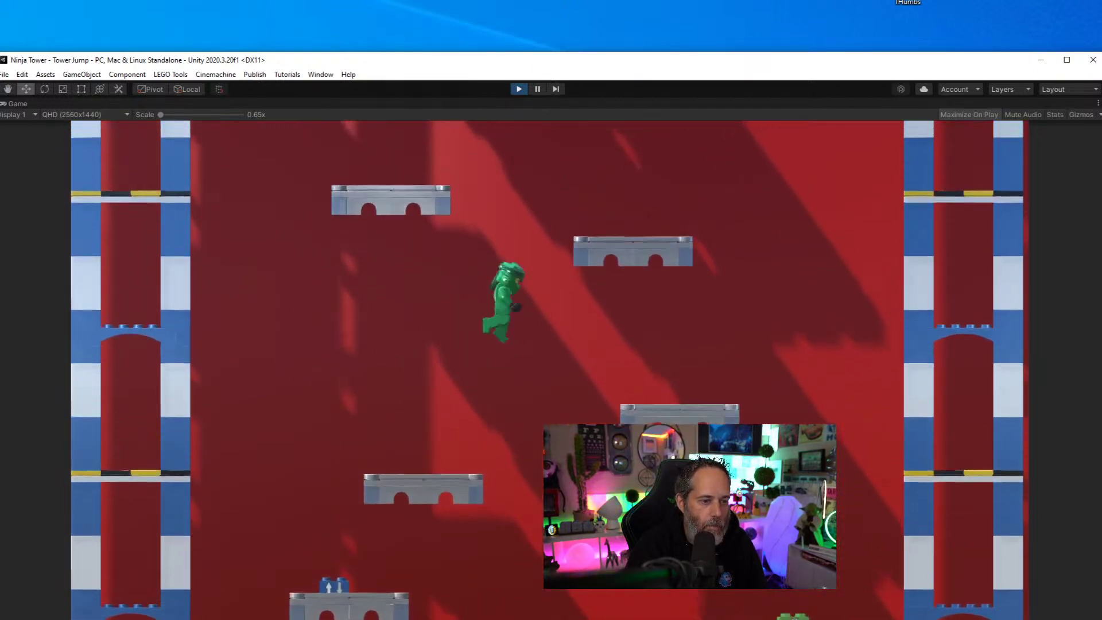
{"action": "key", "text": "Right"}
{"action": "key", "text": "space"}
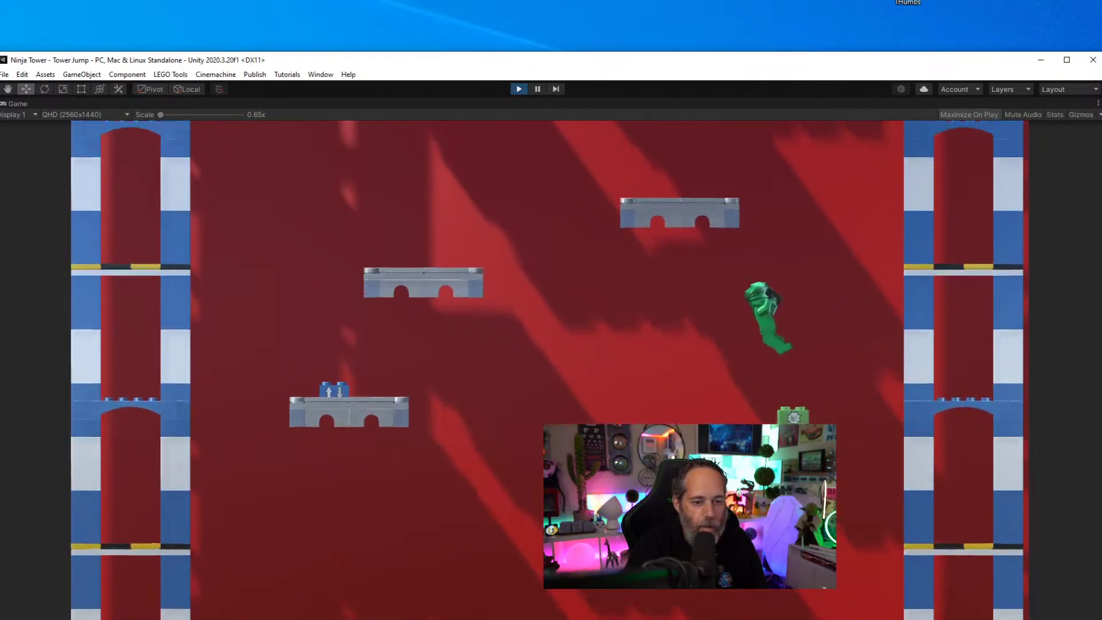
{"action": "key", "text": "space"}
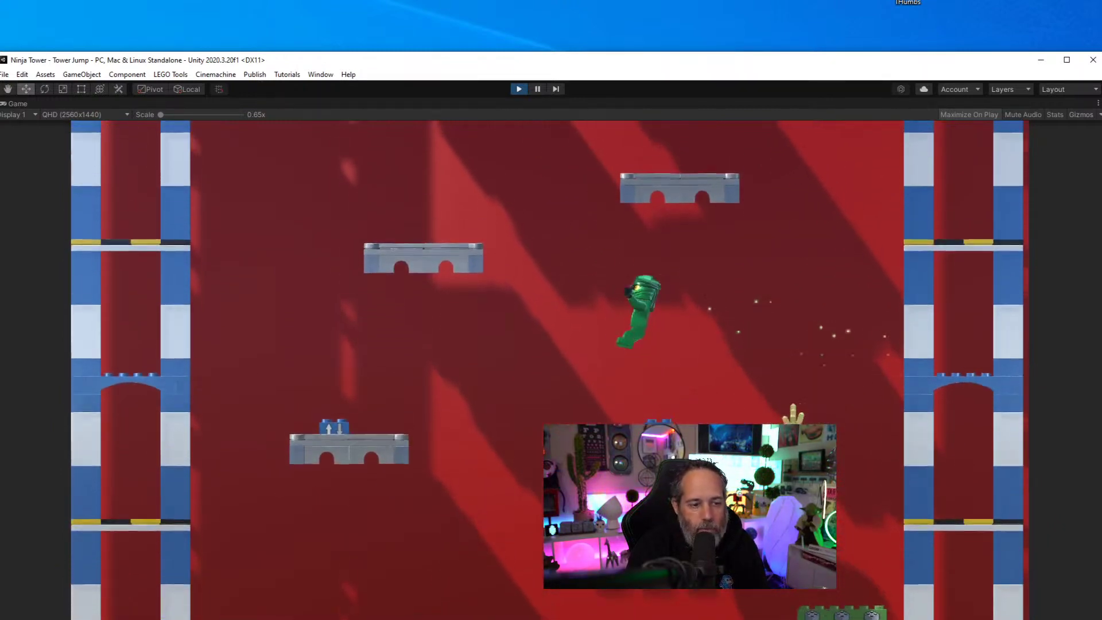
Climb the minifig past the elevator platform again and up to the higher static platforms
{"action": "key", "text": "Left"}
{"action": "key", "text": "space"}
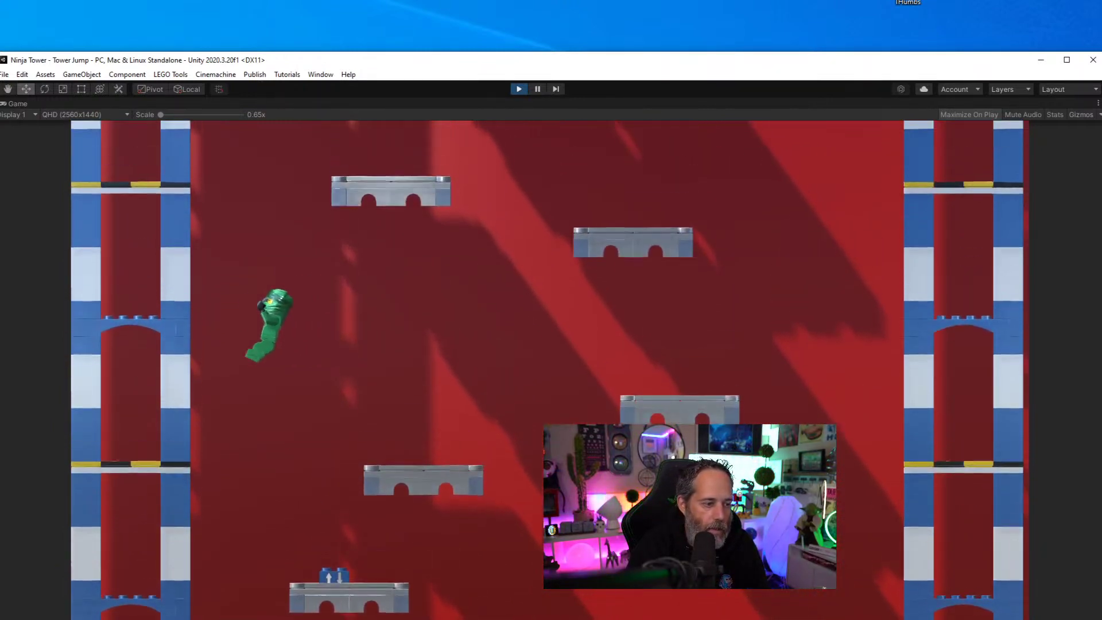
{"action": "key", "text": "space"}
{"action": "key", "text": "Right"}
{"action": "key", "text": "space"}
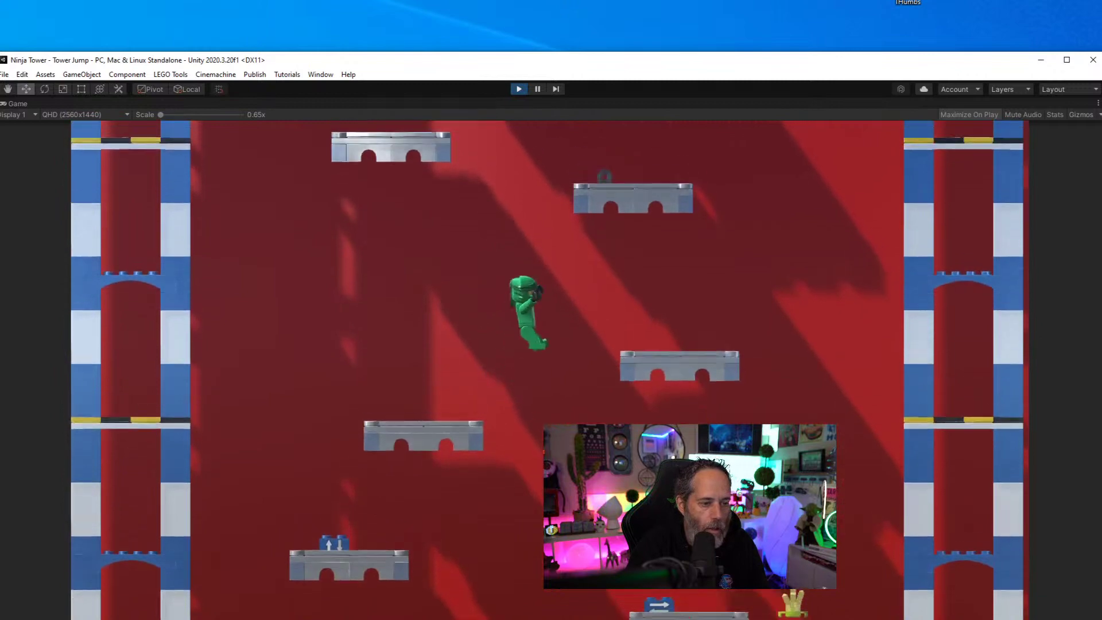
{"action": "key", "text": "space"}
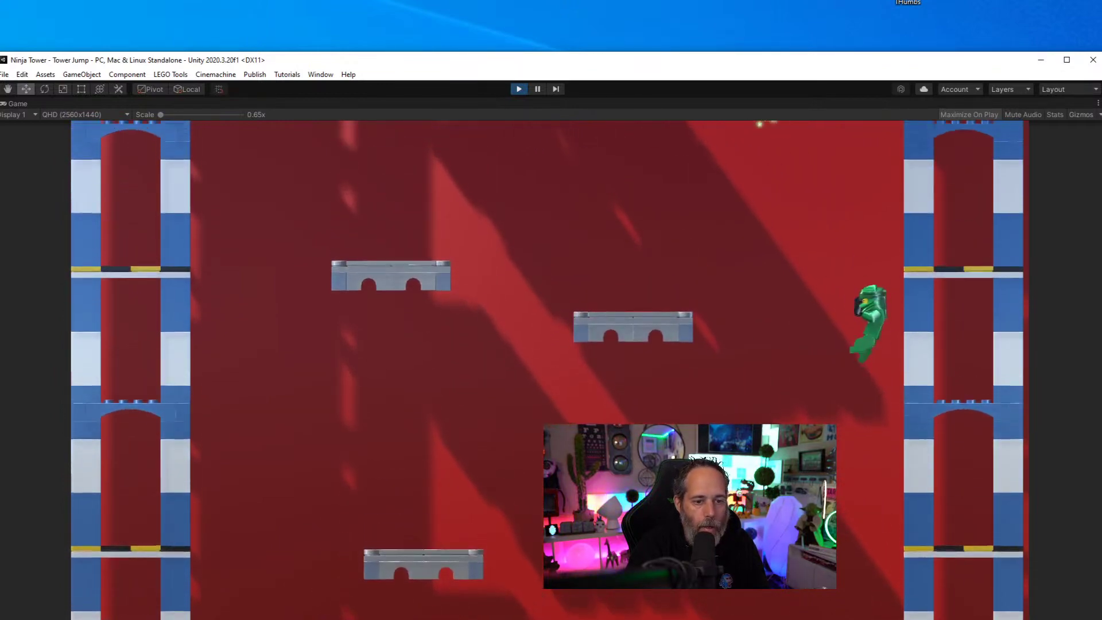
Jump the minifig back across the upper platforms, exit Play mode and view the whole tower in the scene
{"action": "key", "text": "Left"}
{"action": "key", "text": "space"}
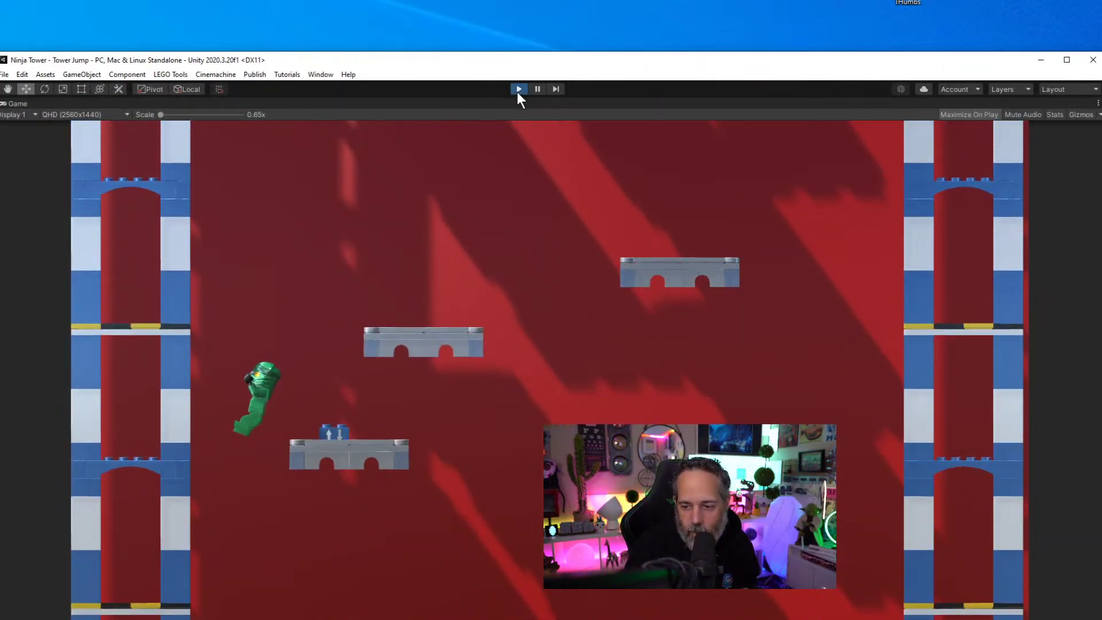
{"action": "left_click", "coordinate": [518, 92]}
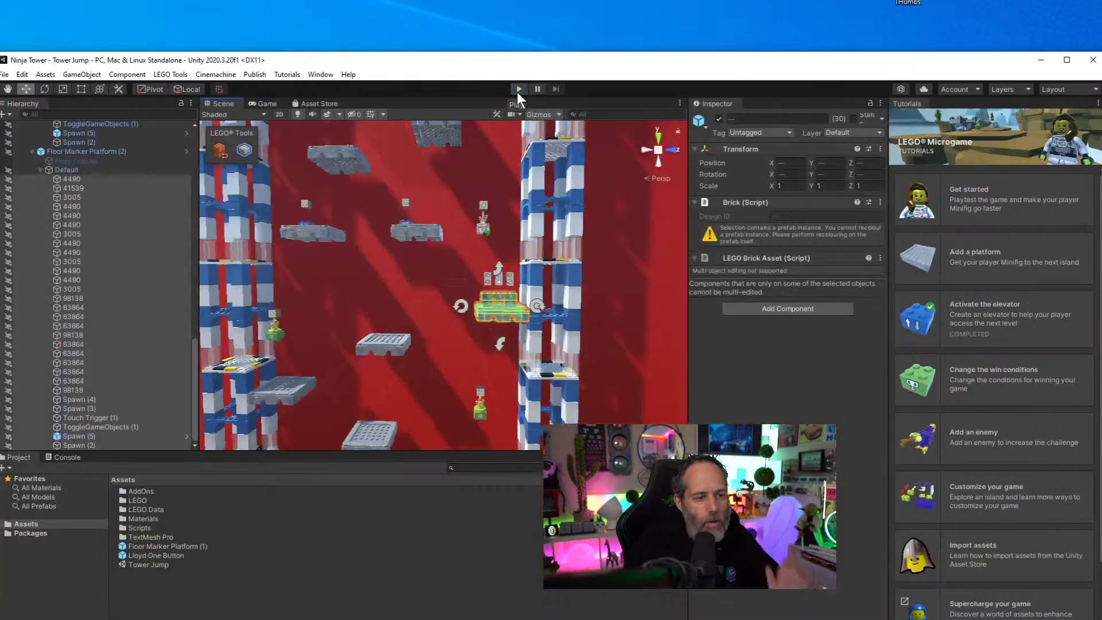
{"action": "left_click_drag", "start_coordinate": [417, 277], "coordinate": [436, 265], "text": "alt"}
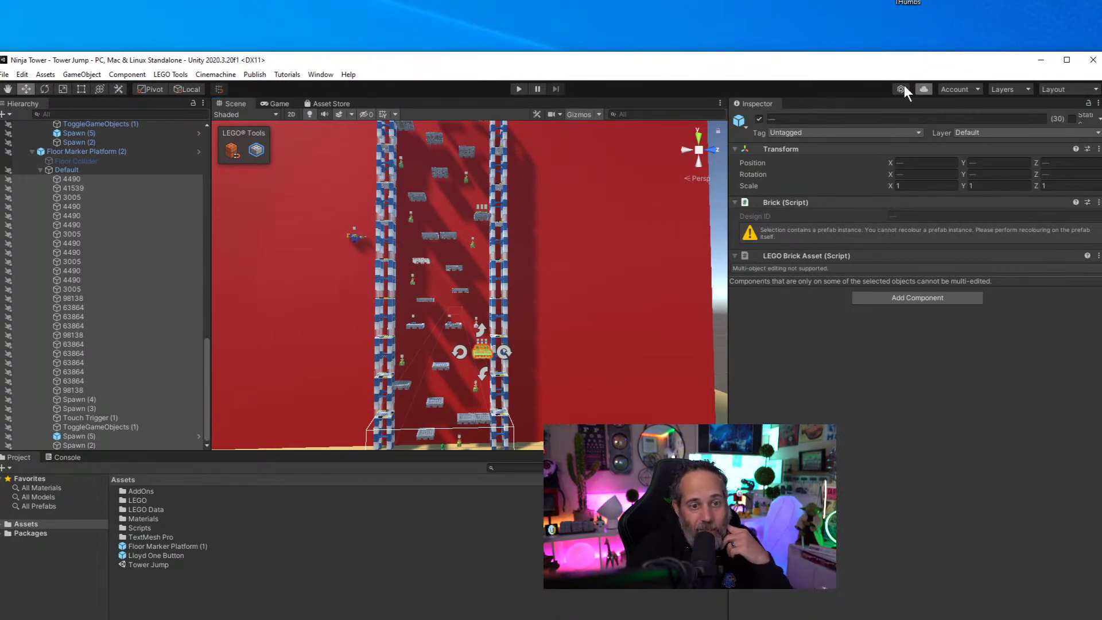
Open the Collaborate service settings and create a Unity project ID under the available organization
{"action": "left_click", "coordinate": [926, 90]}
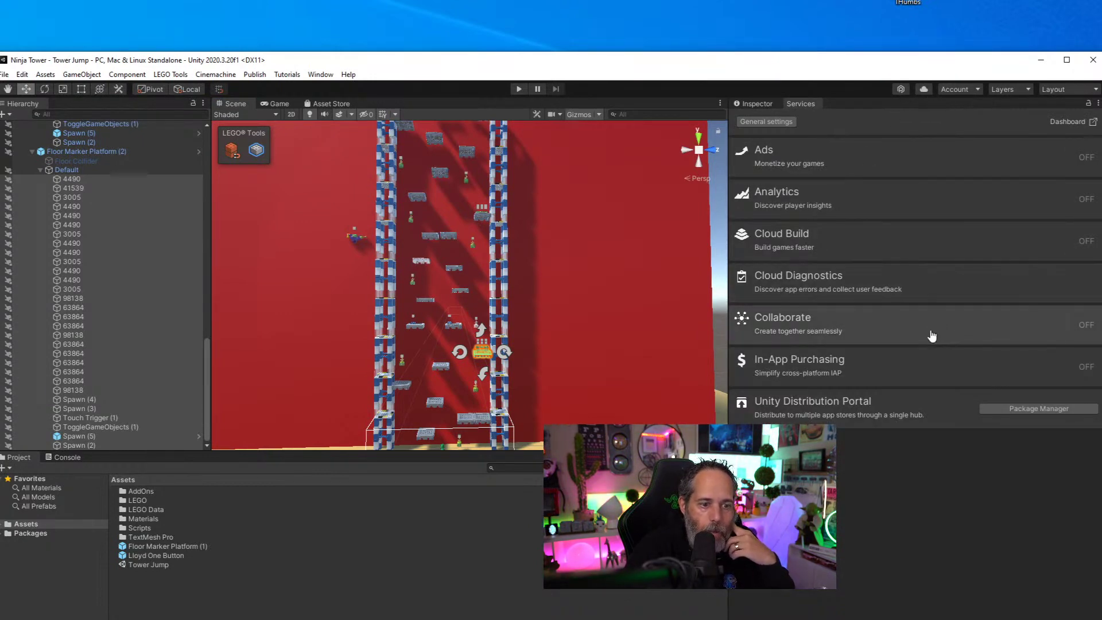
{"action": "left_click", "coordinate": [931, 334]}
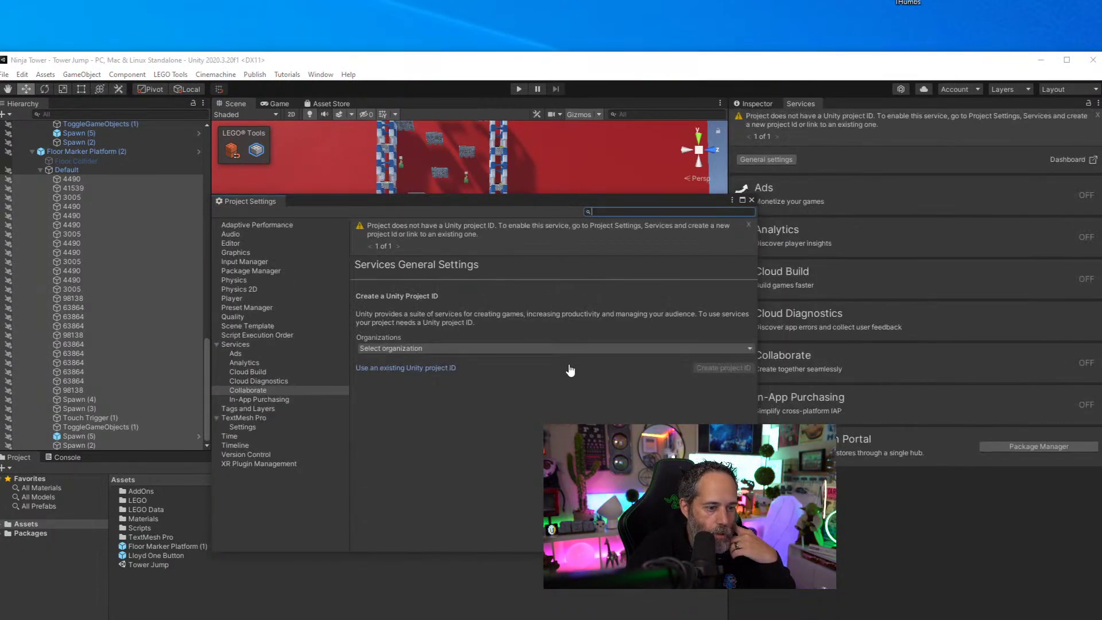
{"action": "left_click", "coordinate": [511, 348]}
{"action": "left_click", "coordinate": [439, 384]}
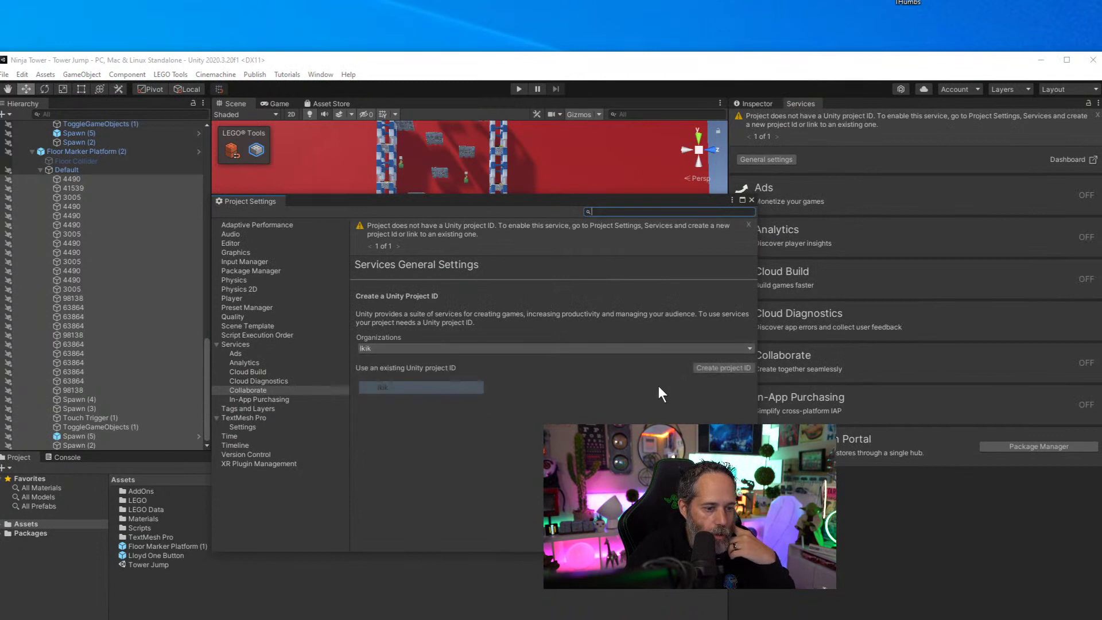
{"action": "left_click", "coordinate": [705, 370]}
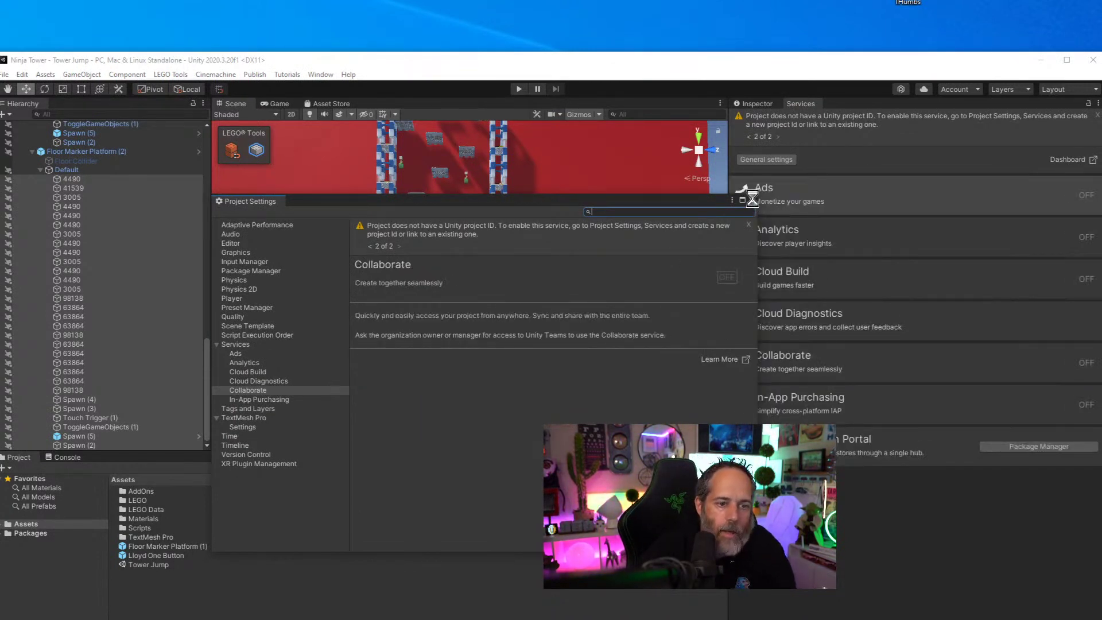
Turn on Collaborate for the linked project and close Project Settings
{"action": "left_click", "coordinate": [1027, 353]}
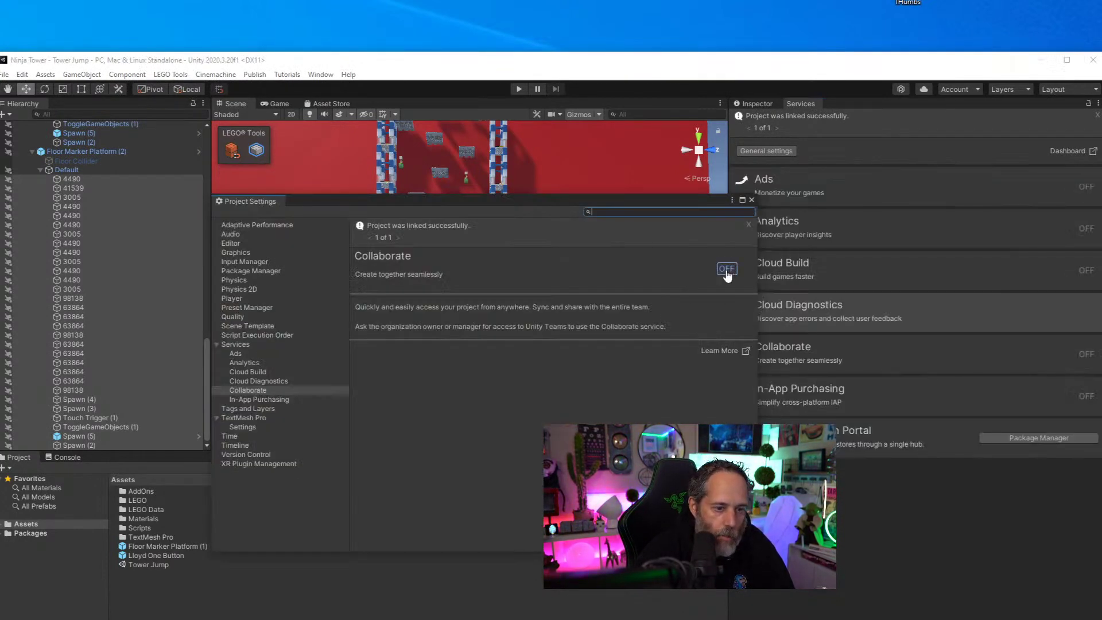
{"action": "left_click", "coordinate": [726, 270]}
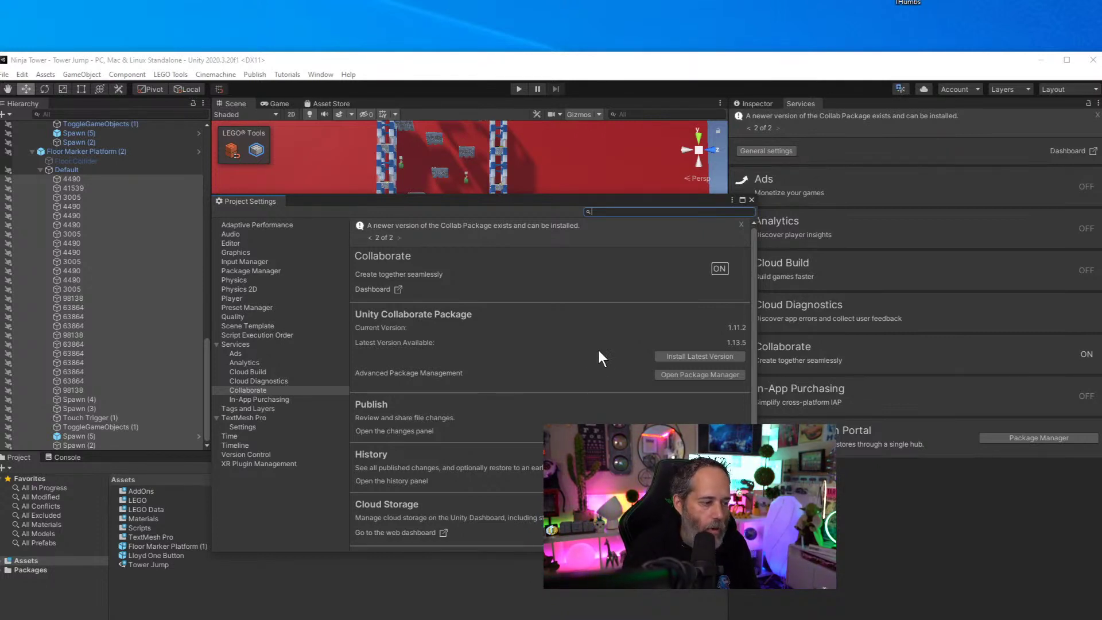
{"action": "left_click", "coordinate": [751, 200]}
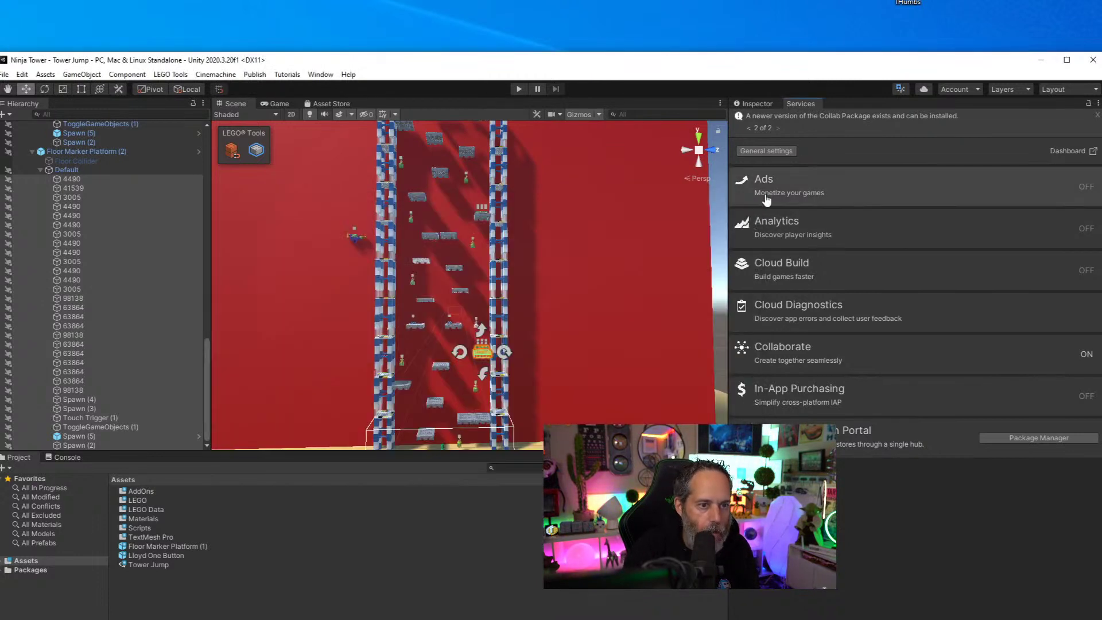
Publish all project changes through Collaborate with the summary "First commit of lego ninjago tower game"
{"action": "left_click", "coordinate": [899, 87]}
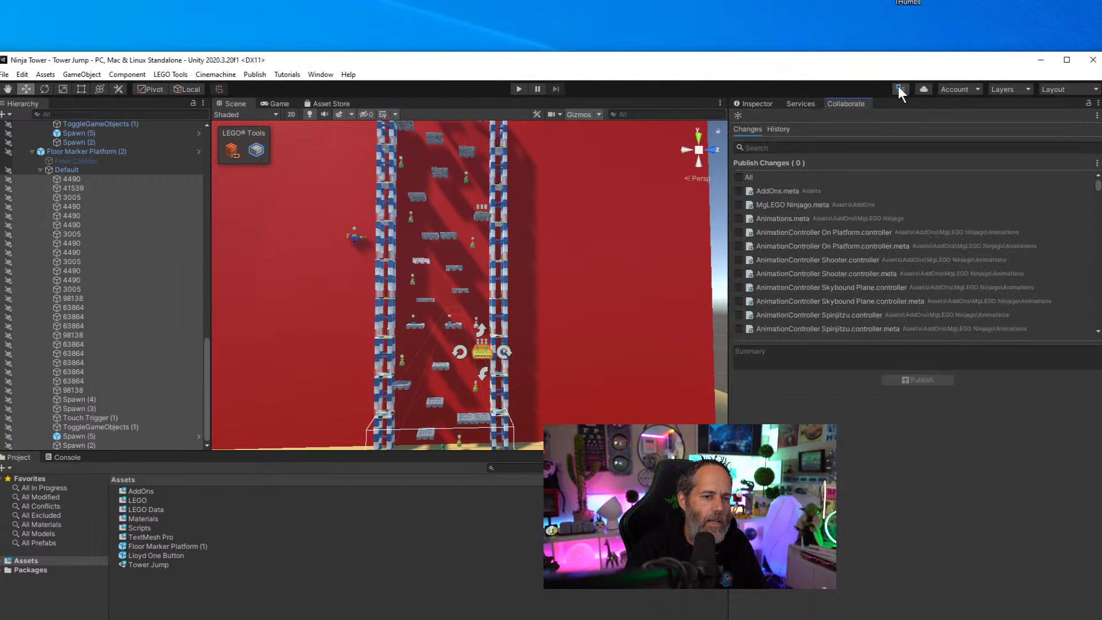
{"action": "left_click", "coordinate": [739, 177]}
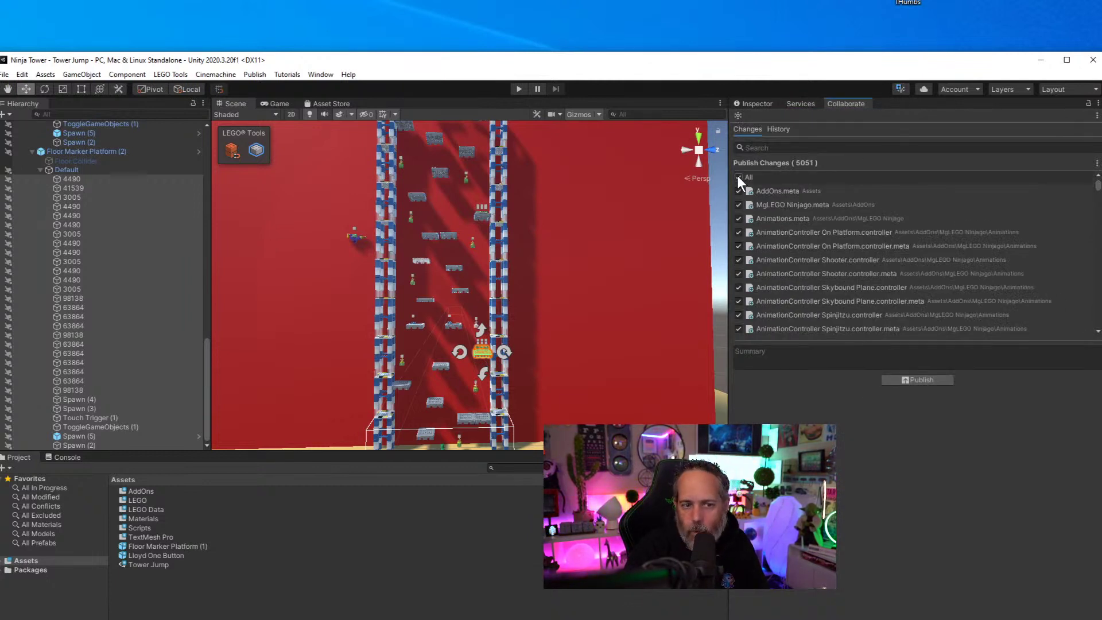
{"action": "left_click", "coordinate": [749, 355]}
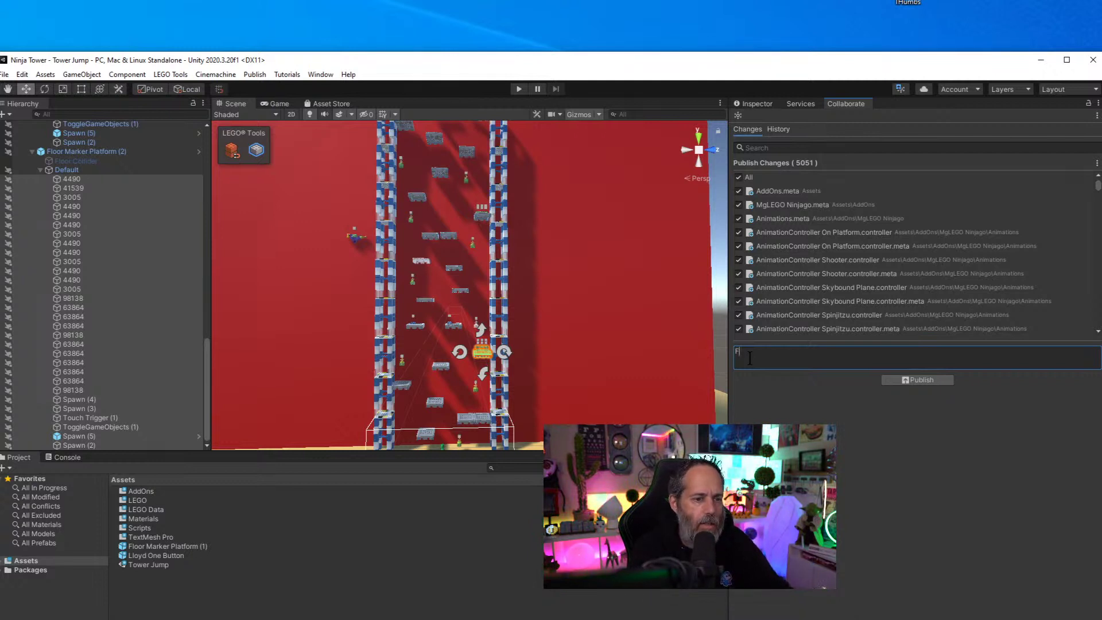
{"action": "type", "text": "irst commit of le"}
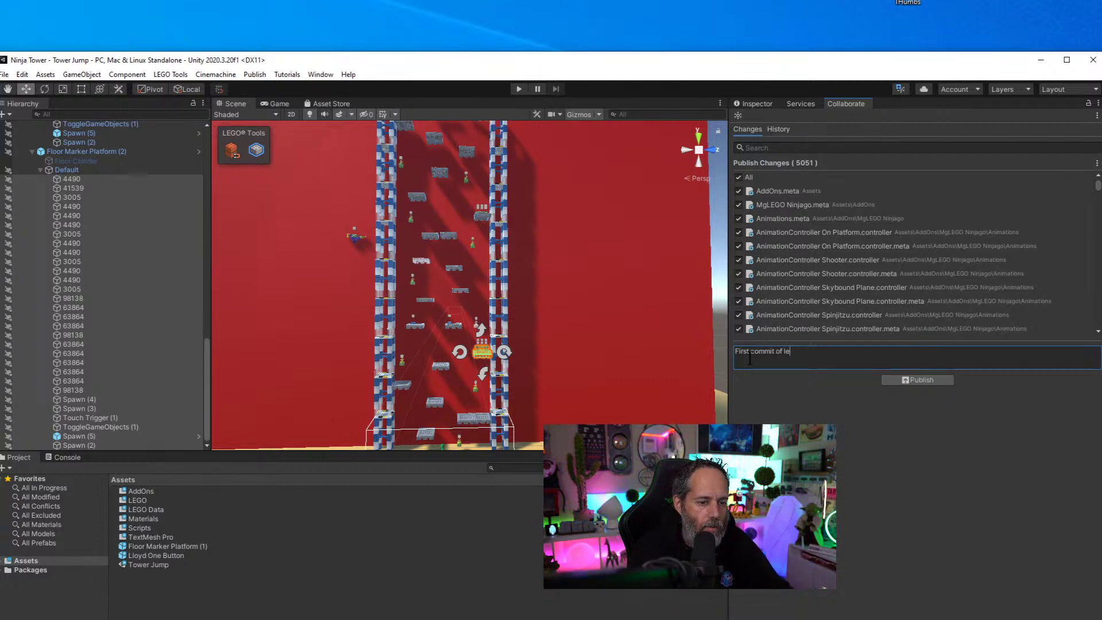
{"action": "type", "text": "go ninjago tower game"}
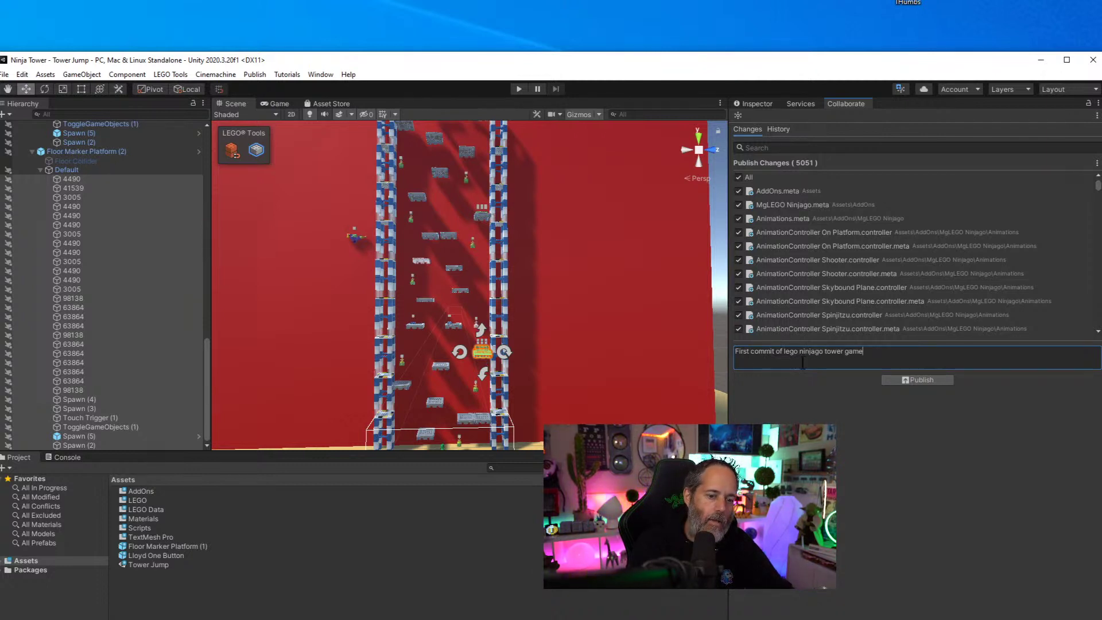
{"action": "left_click", "coordinate": [917, 380]}
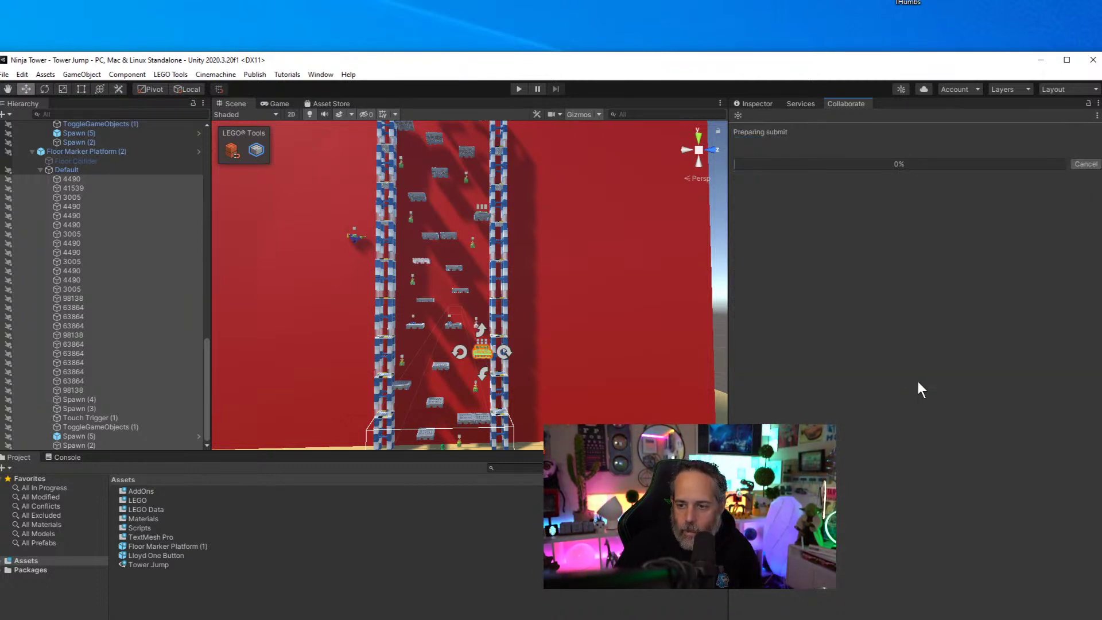